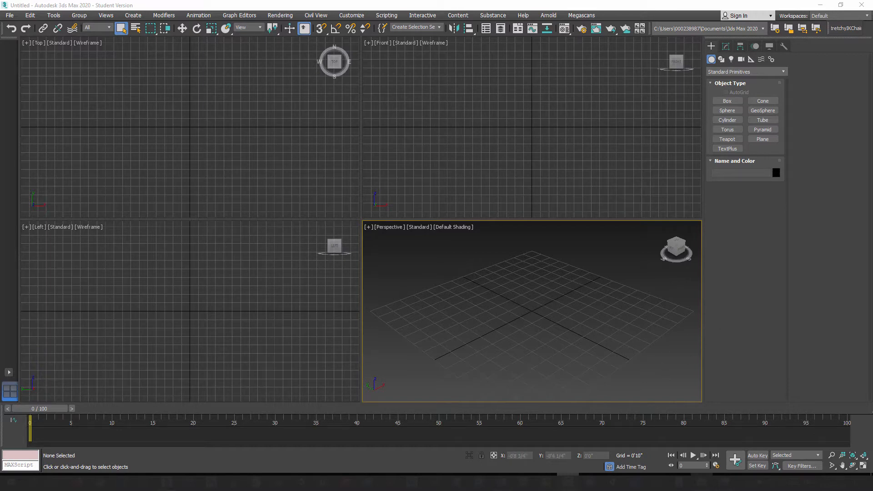
Step: Switch to File Explorer and view the concept images in 3D_Construction_2 > Week2_Modeling the Head > Bob_Character_Model > Concepts
click(702, 482)
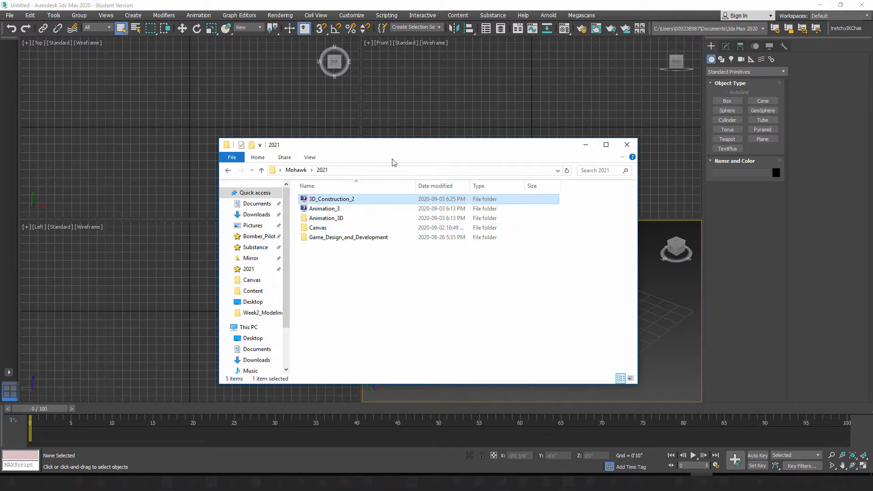
drag(402, 154, 352, 119)
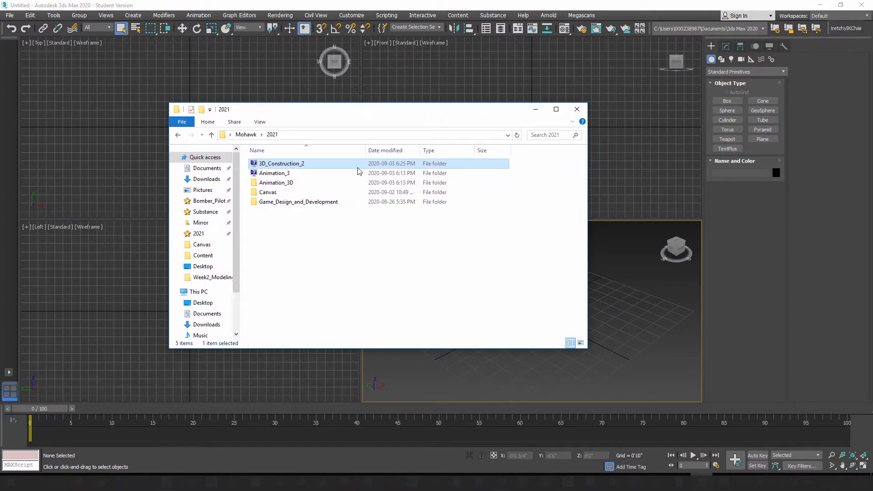
double_click(277, 165)
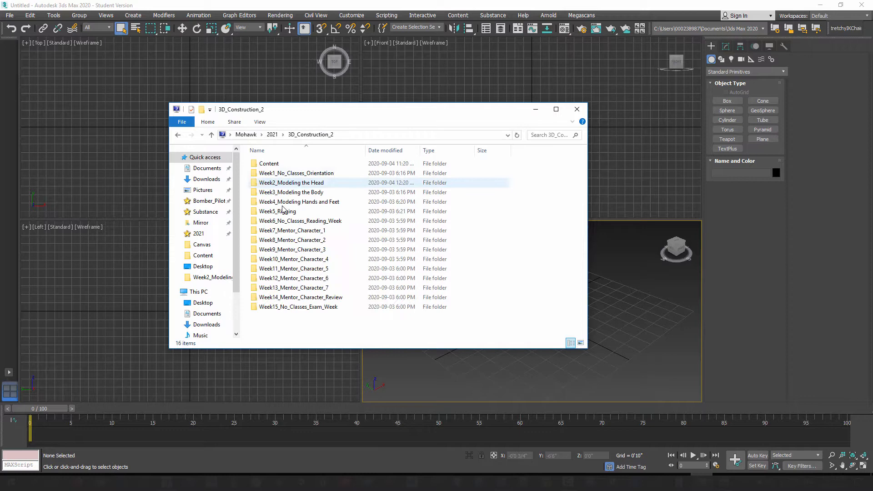
double_click(311, 184)
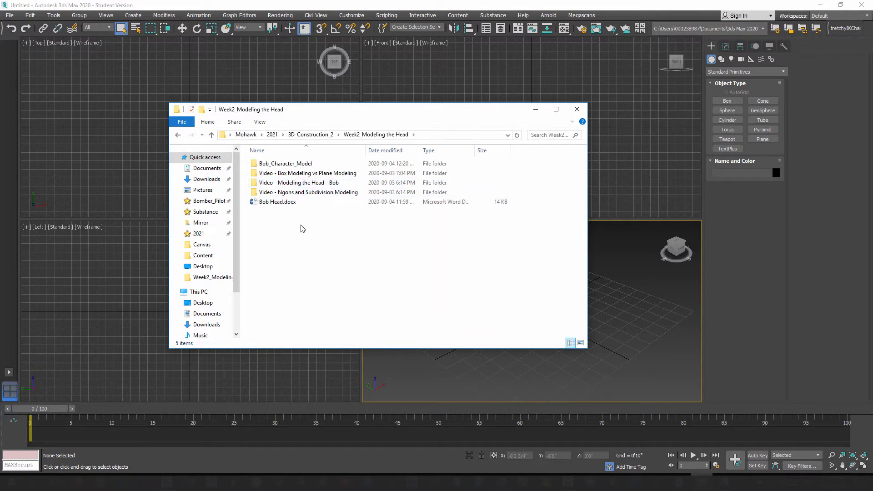
double_click(293, 165)
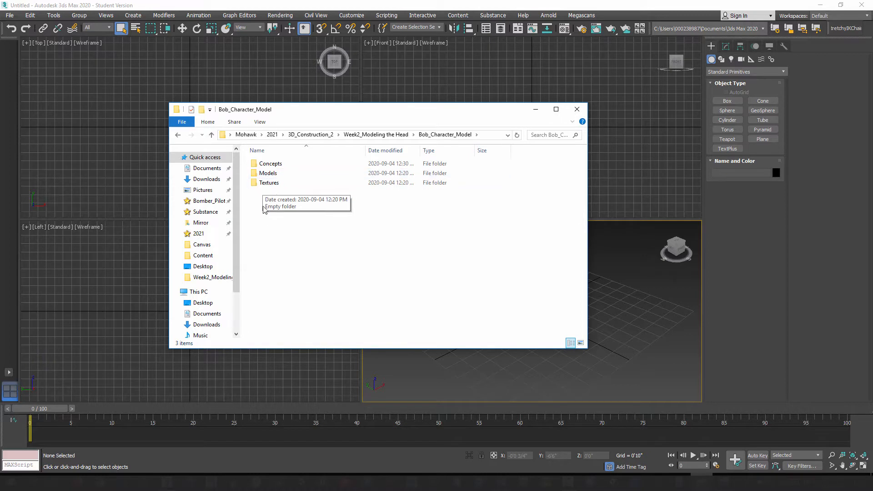
double_click(275, 168)
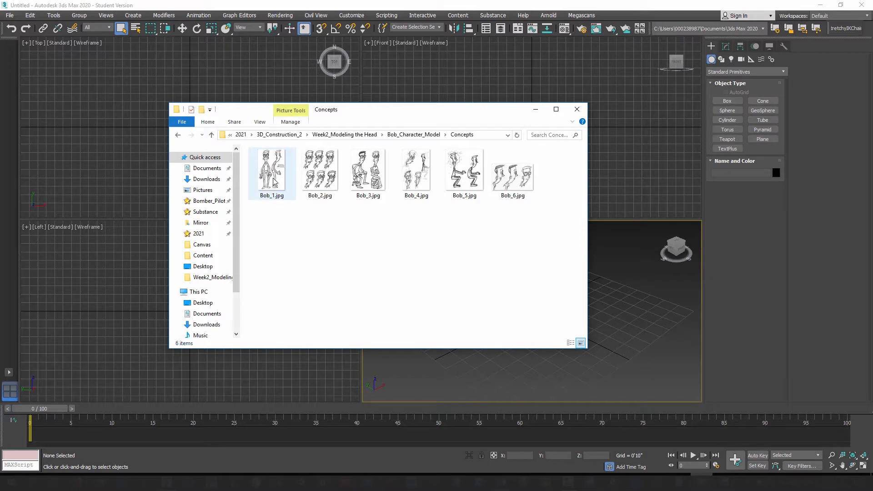
click(536, 111)
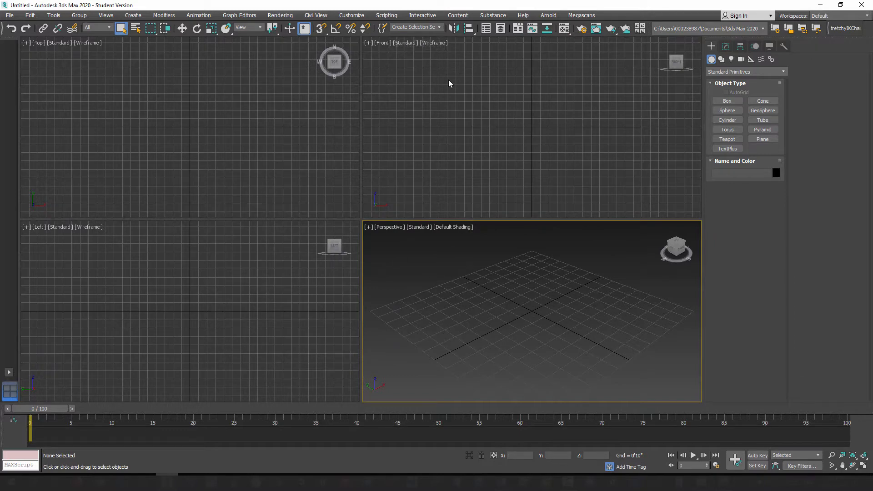
Step: Configure the display units as US Standard, Feet w/Fractional Inches, with 1/4 inch precision
click(355, 17)
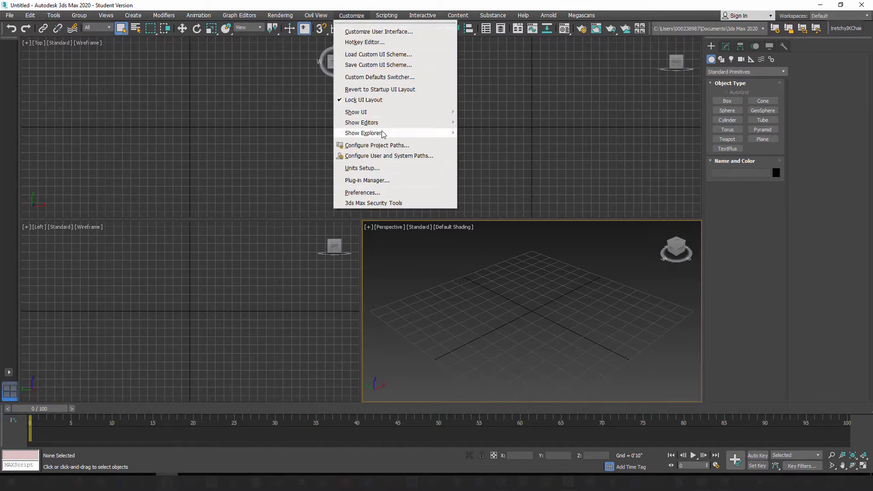
click(368, 168)
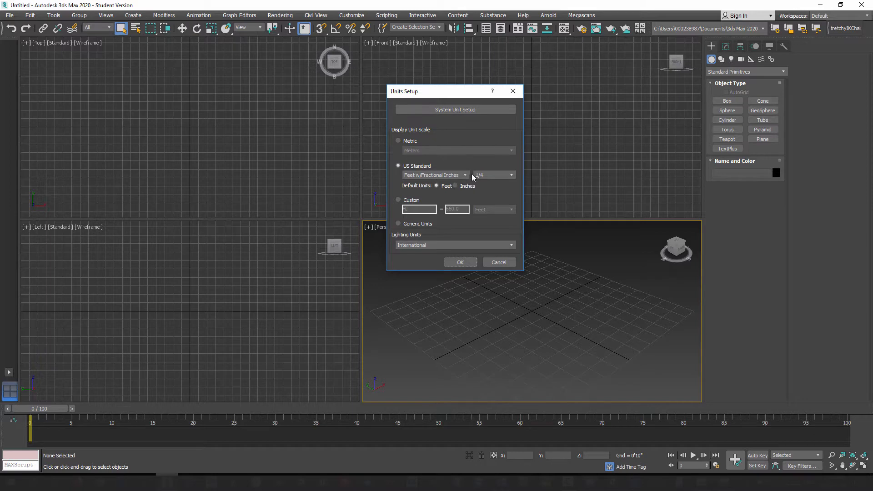
click(512, 176)
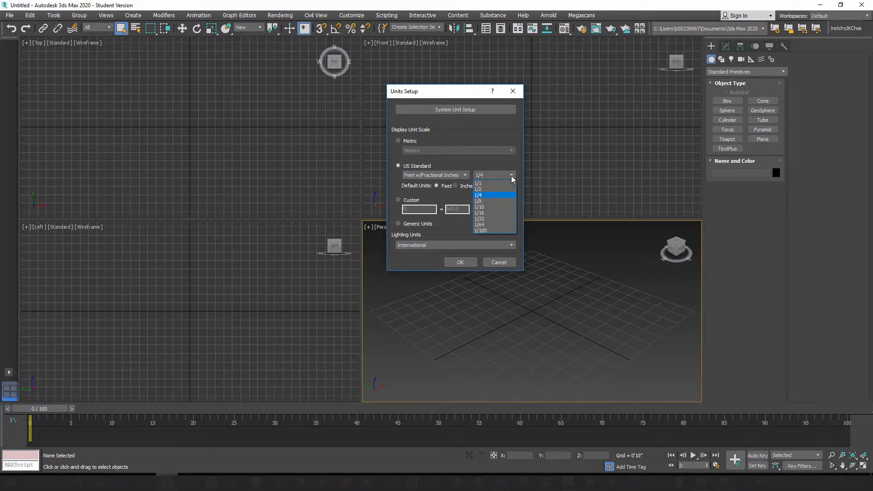
click(498, 195)
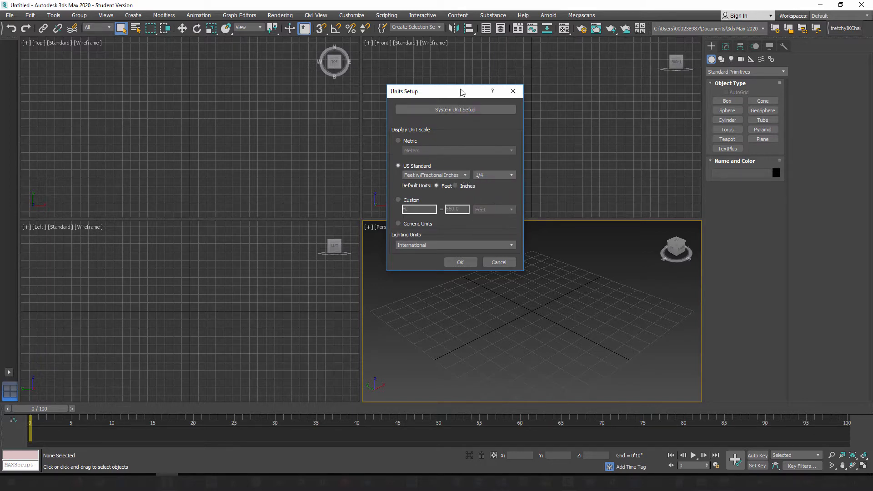
drag(461, 92, 469, 84)
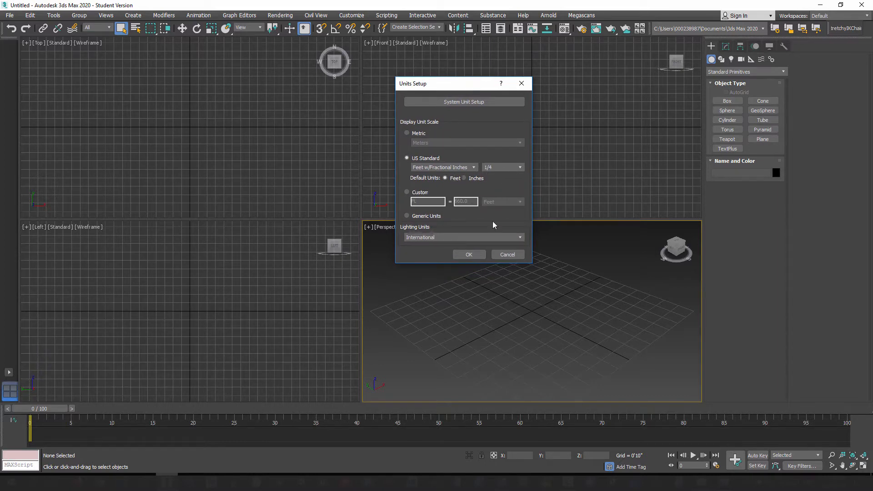
click(470, 254)
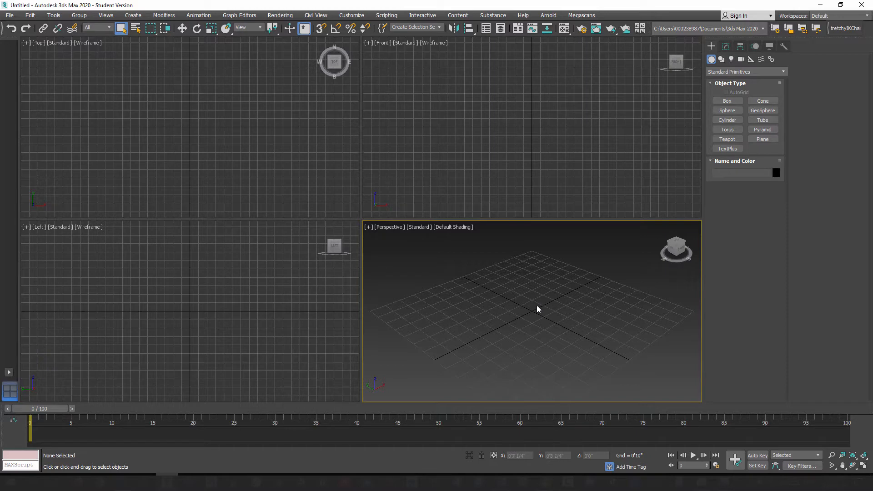
key(m)
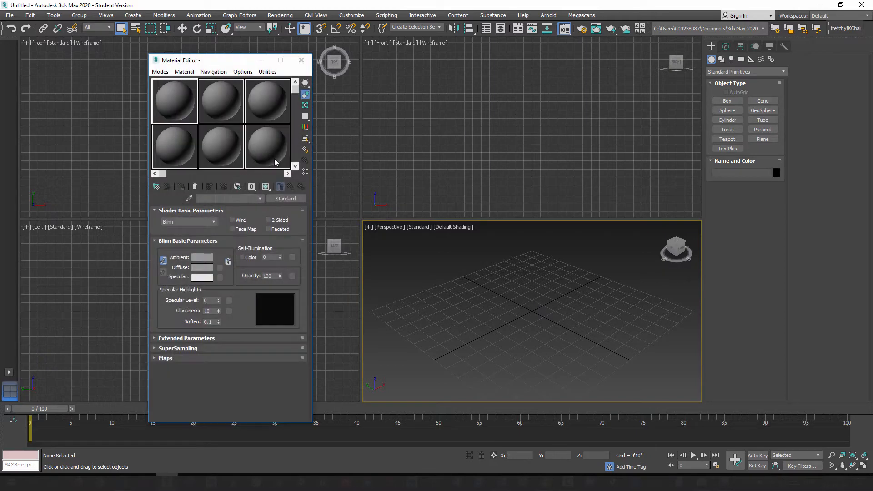
mouse_move(230, 66)
mouse_down()
mouse_move(292, 63)
mouse_move(224, 62)
mouse_up()
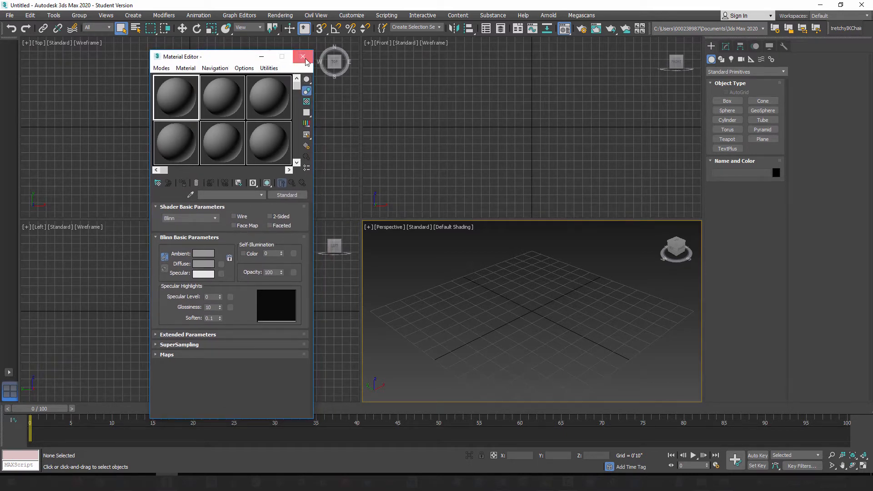
click(303, 56)
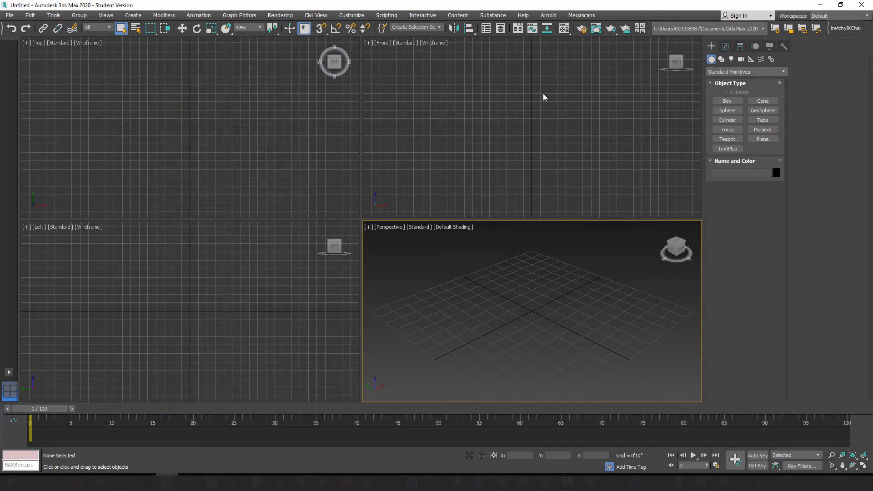
Step: Switch to the Slate Material Editor, look over its layout and close it
click(567, 31)
drag(567, 31, 567, 56)
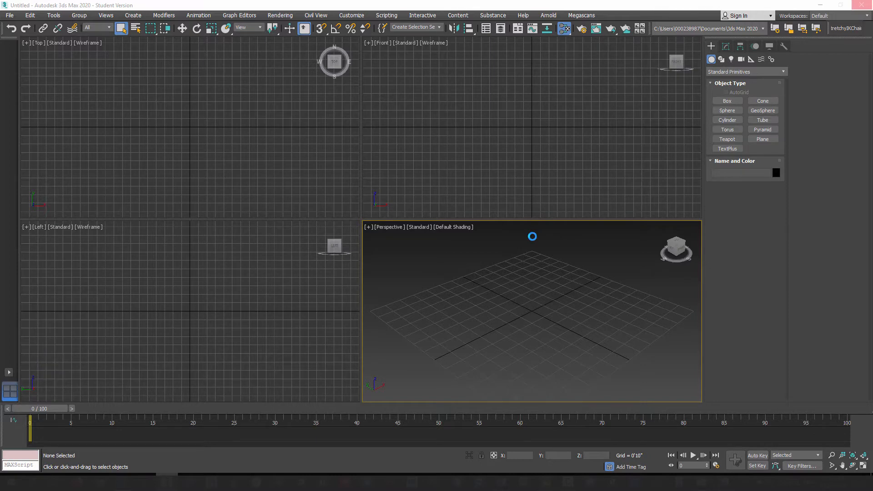
drag(466, 87, 488, 97)
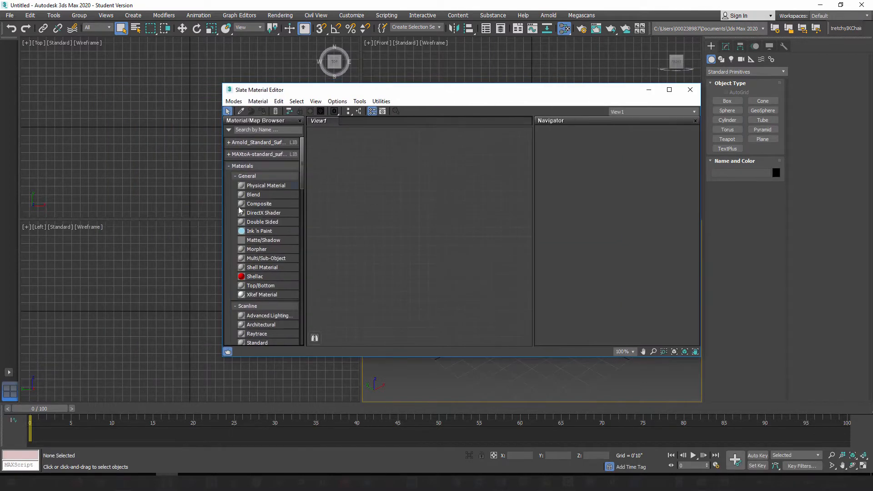
drag(432, 91, 378, 89)
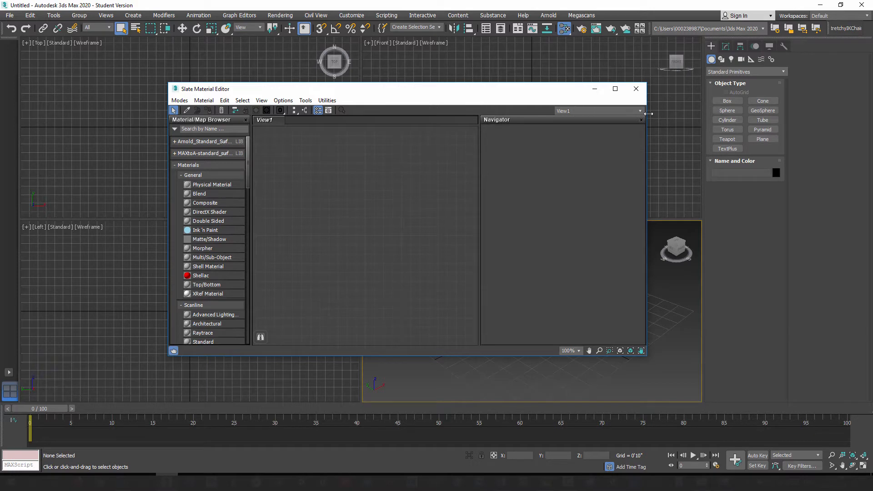
click(636, 90)
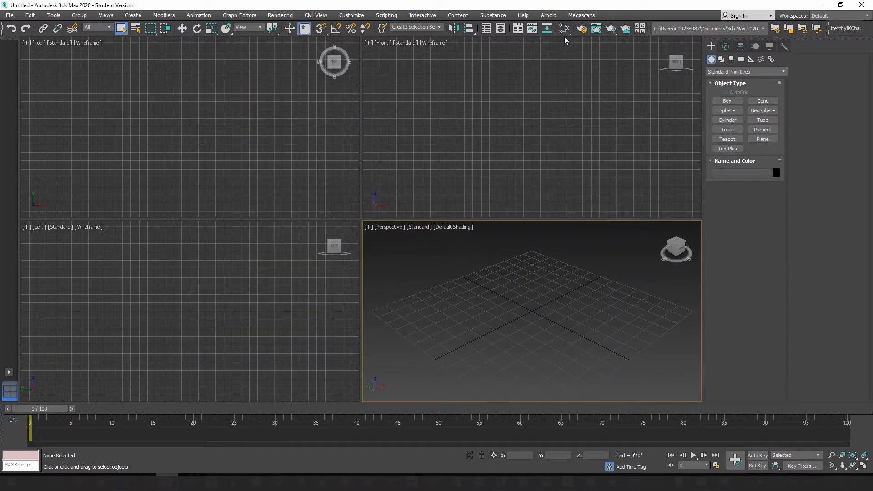
Step: Open the compact Material Editor and name the first material Concpets
drag(568, 31, 566, 45)
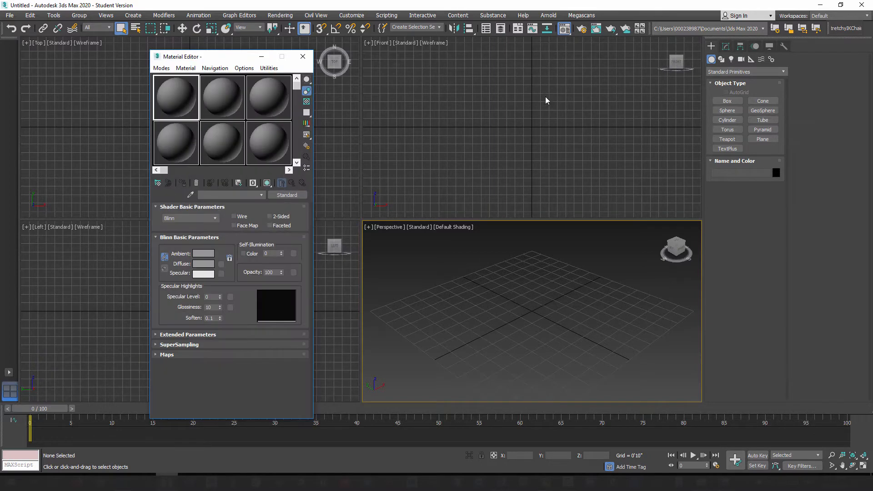
drag(224, 55, 369, 75)
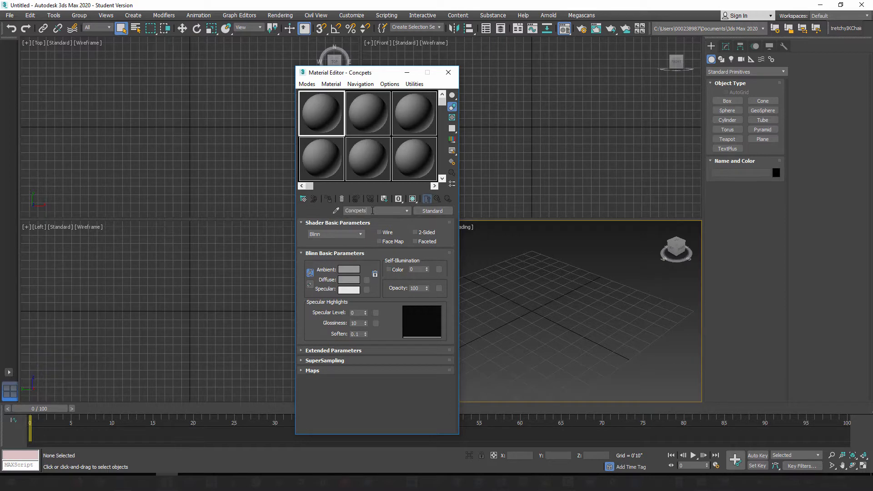
drag(383, 76, 399, 75)
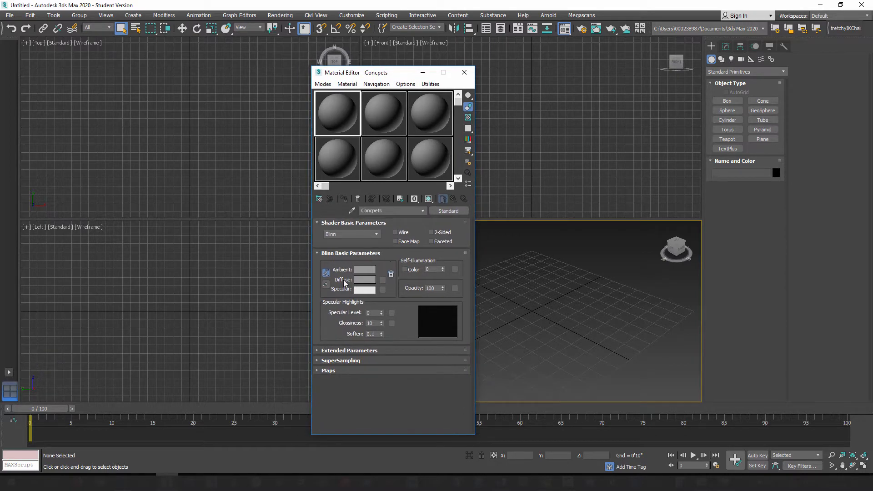
Step: Assign a Bitmap map to the material's diffuse channel and browse from the Desktop's Mohawk folder to Bob_Character_Model > Concepts for its image
click(382, 281)
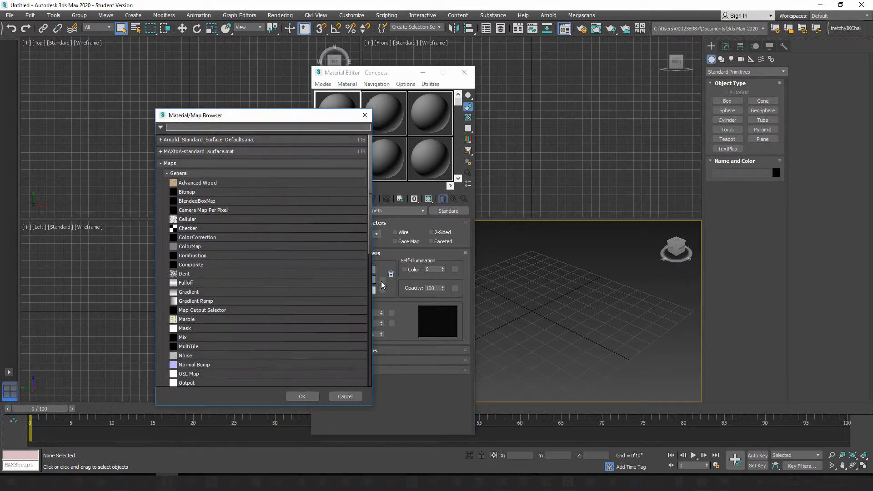
double_click(189, 194)
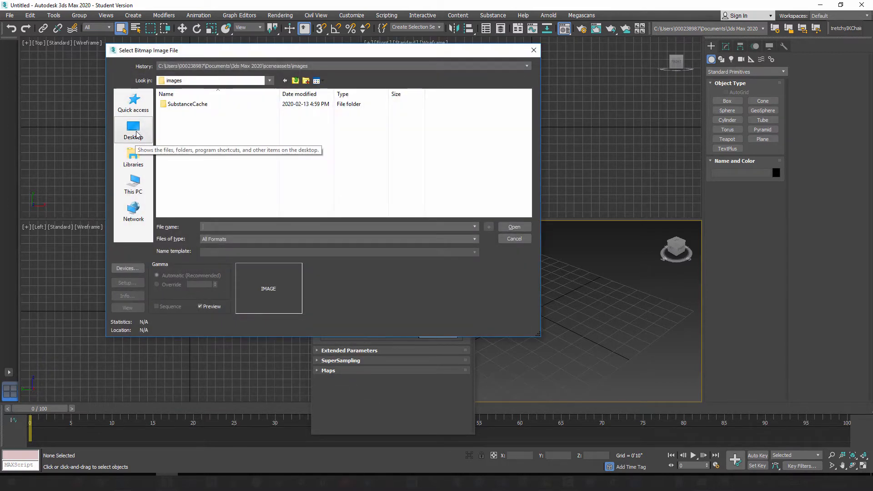
click(134, 130)
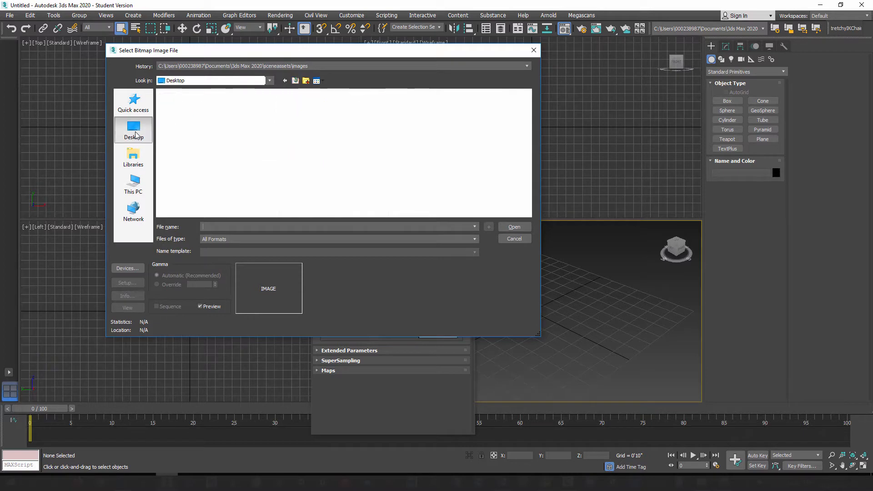
drag(529, 122, 531, 156)
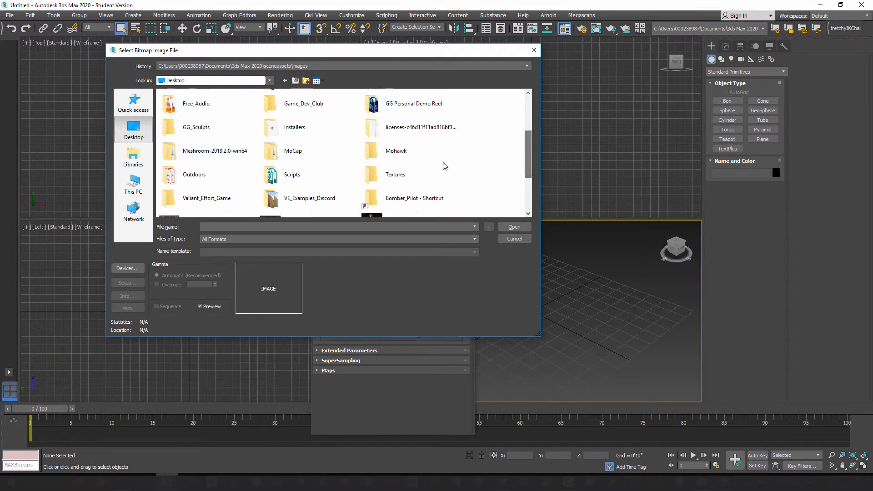
double_click(391, 150)
double_click(173, 113)
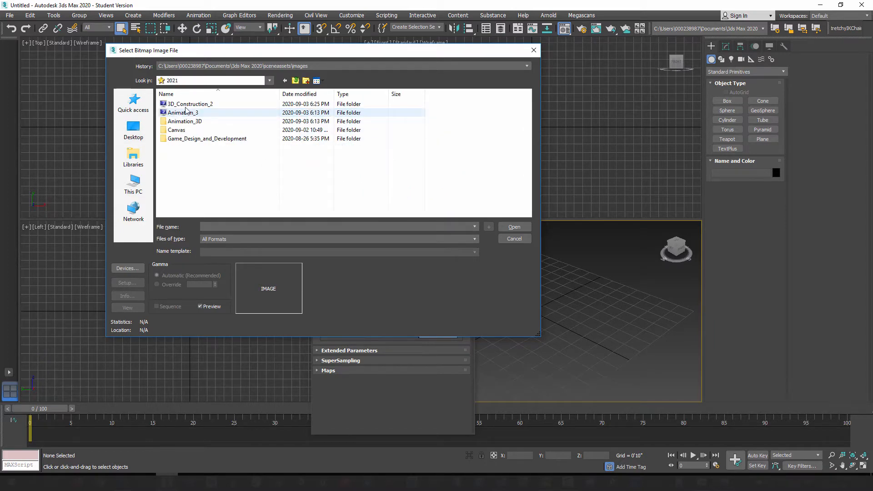
double_click(190, 106)
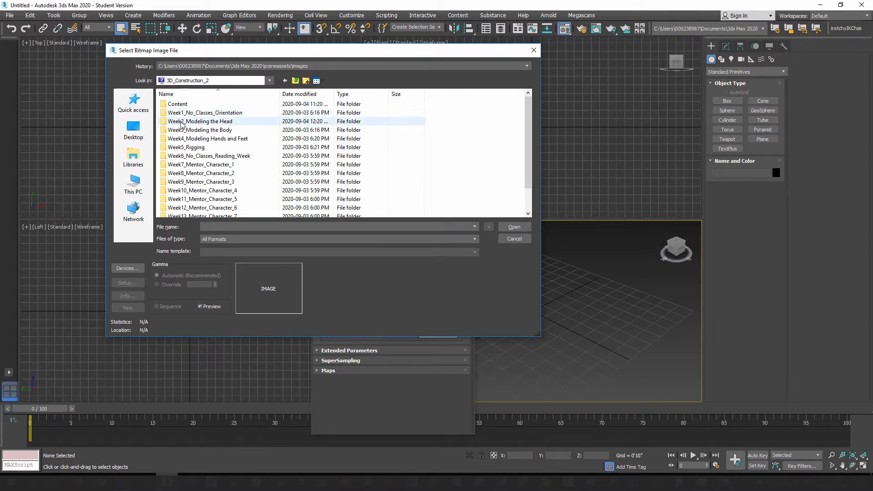
double_click(181, 121)
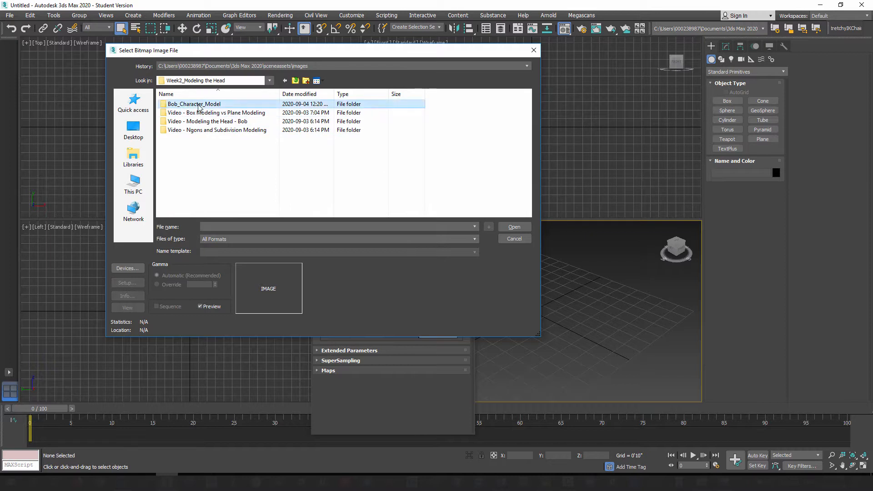
double_click(186, 104)
double_click(178, 104)
Step: Load Bob_1.jpg as the diffuse bitmap, noting the image's proportions as 12 x 18 in Notepad
click(182, 126)
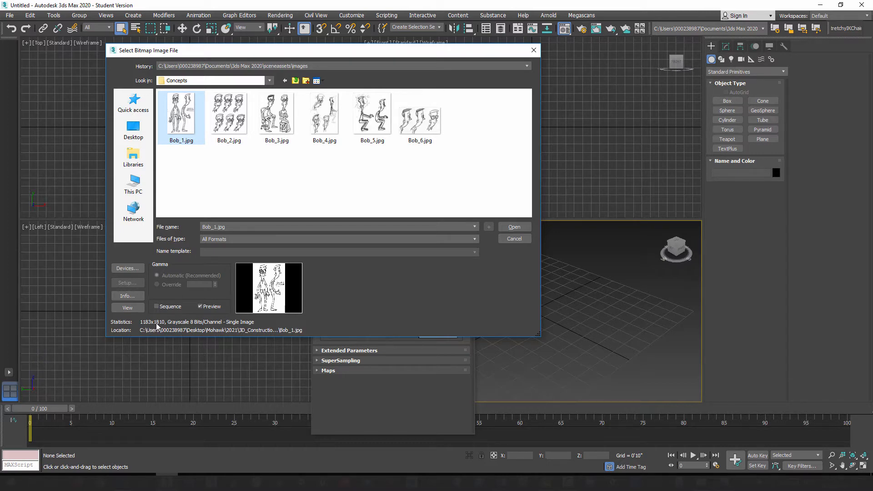
click(458, 482)
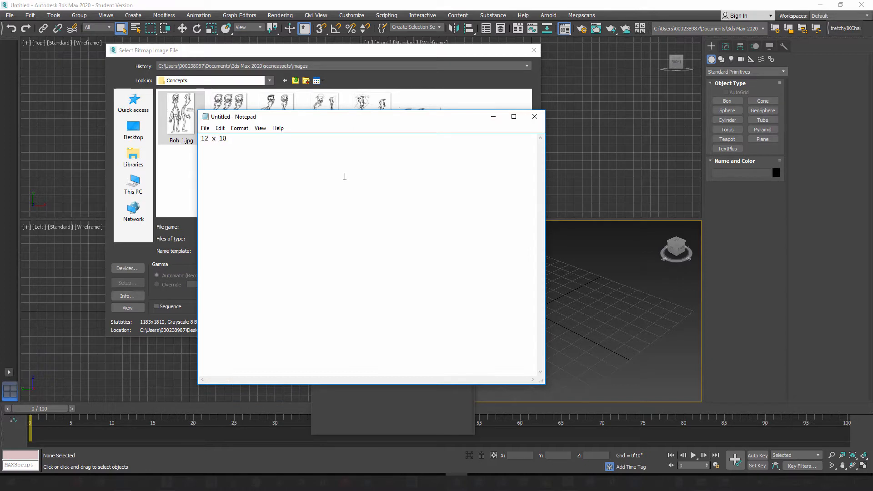
click(494, 118)
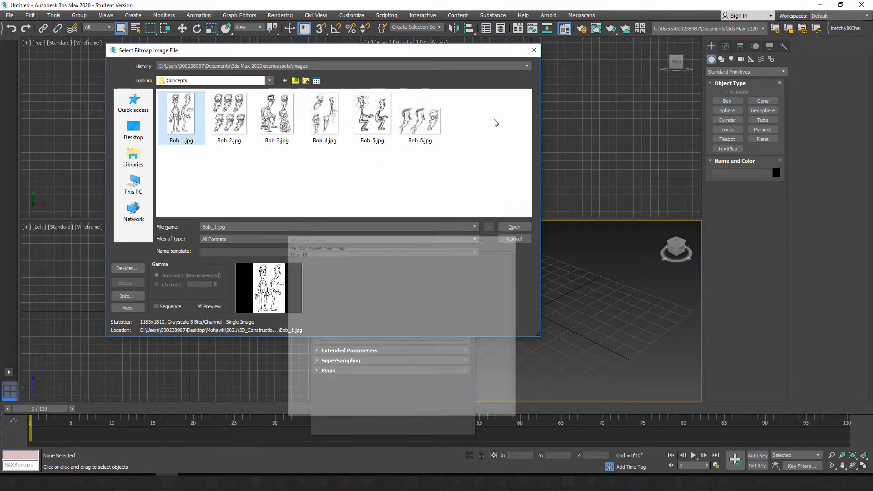
click(513, 227)
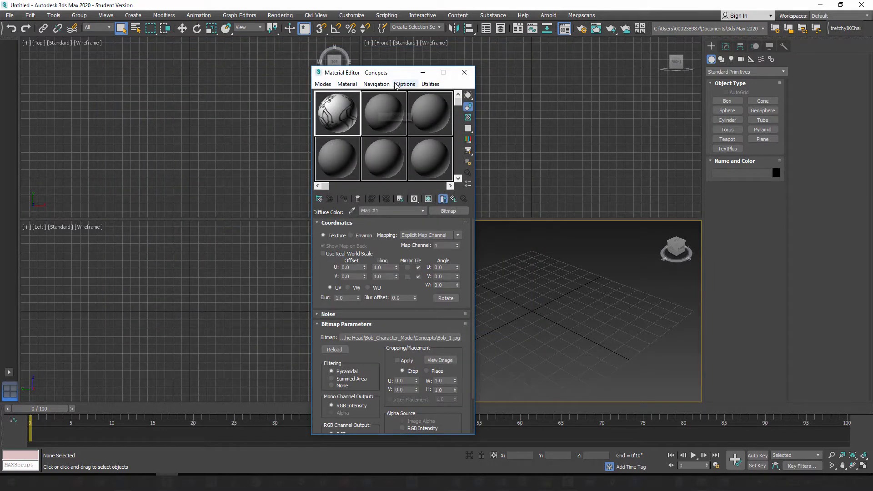
Step: Go back from the bitmap to the parent level of the Concpets material and move the Material Editor aside
drag(377, 69, 236, 50)
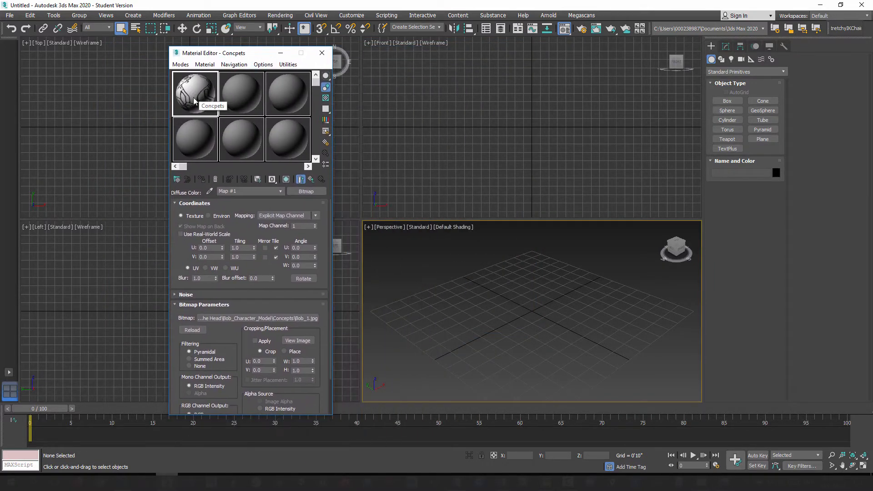
click(312, 181)
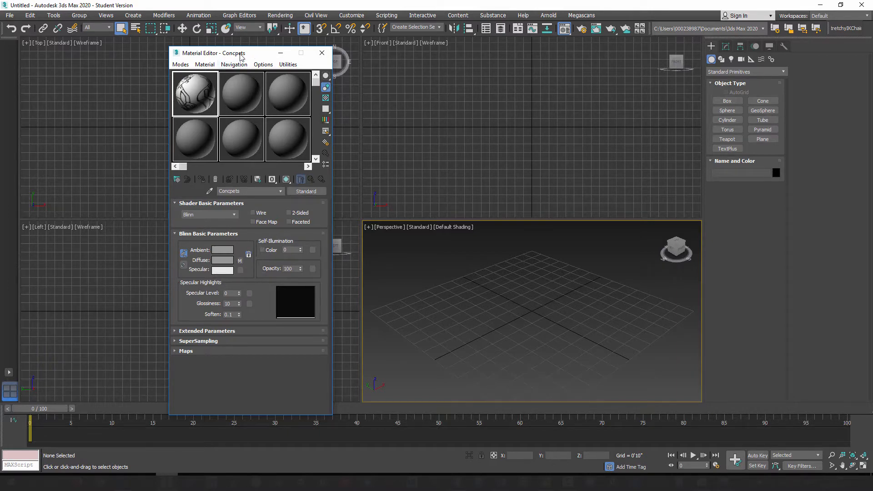
drag(241, 56, 209, 49)
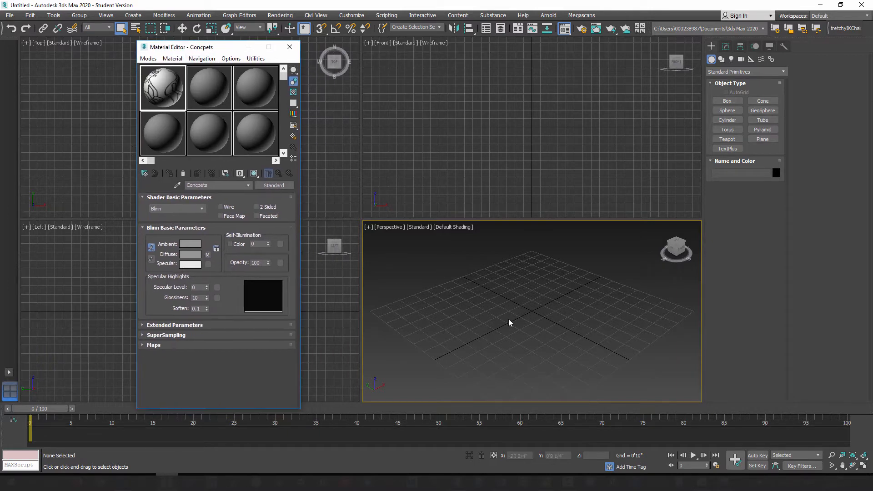
Step: Maximize the Perspective viewport and draw a box at the grid's centre, about 1'2" long, 1'4" wide and 3'3" high
click(527, 300)
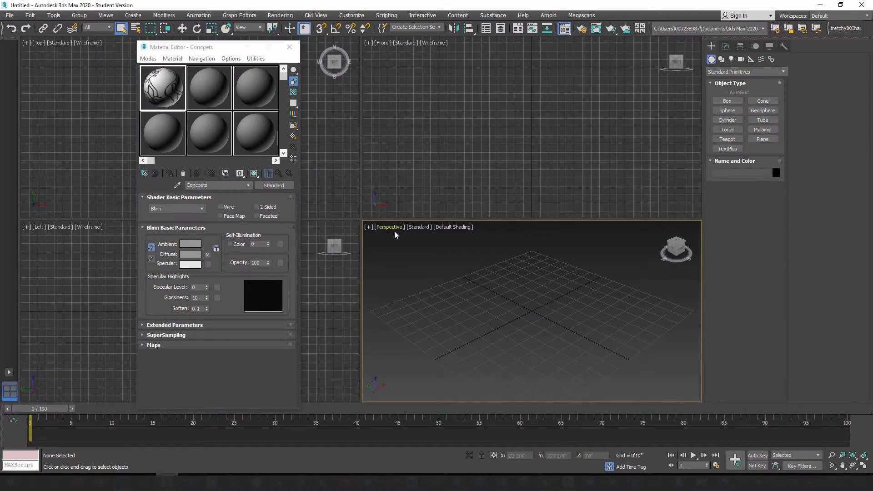
click(864, 466)
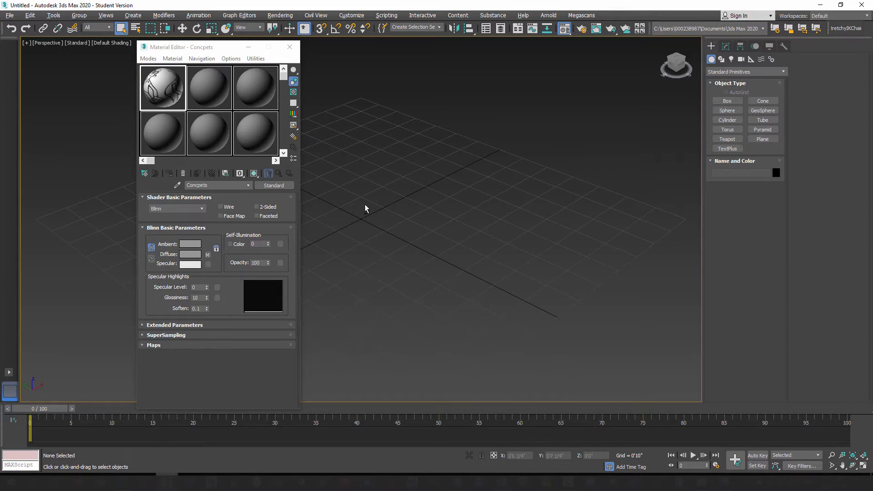
mouse_move(365, 206)
alt+middle_down()
mouse_move(419, 231)
mouse_move(359, 199)
alt+middle_up()
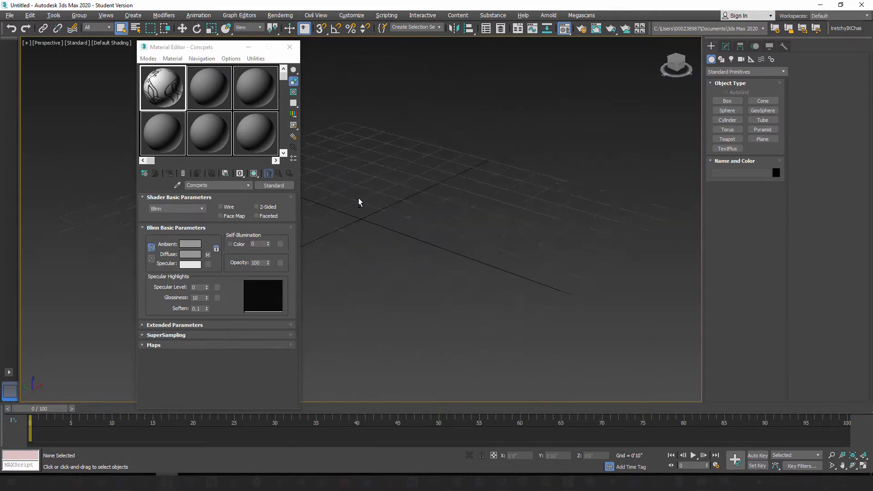
click(727, 101)
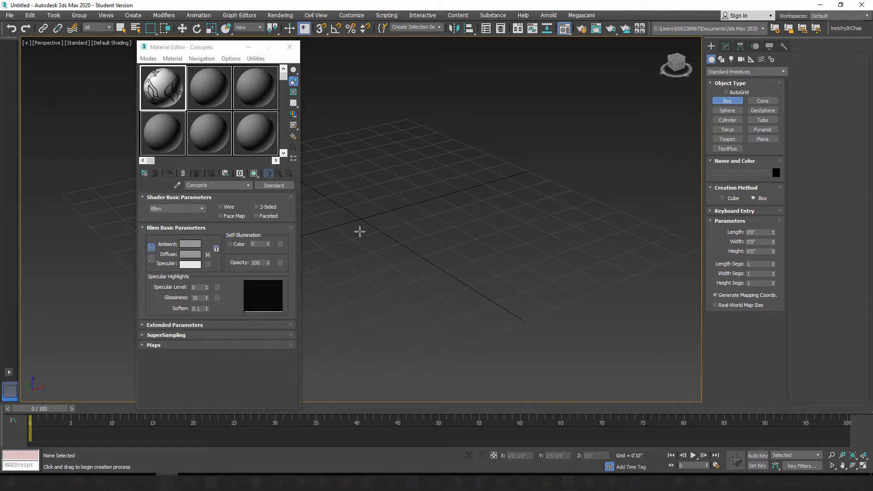
drag(373, 207, 353, 236)
click(366, 107)
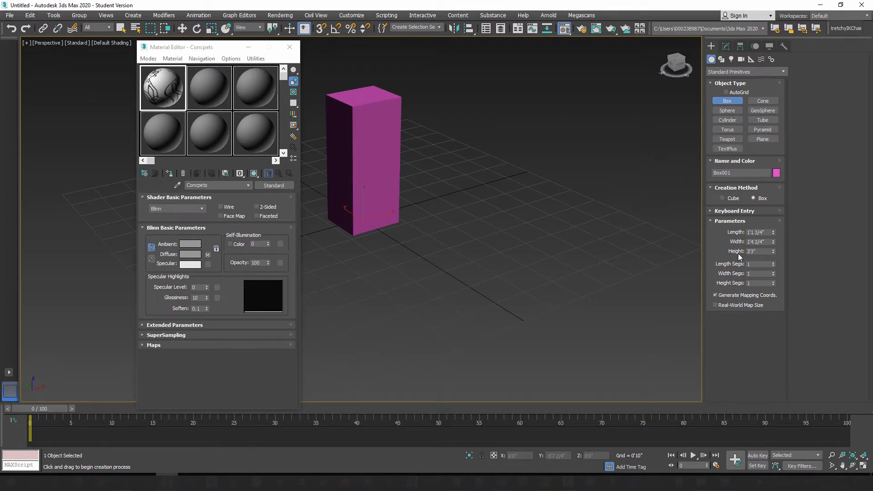
Step: Set the box's height to 5'9"
drag(755, 252, 740, 251)
key(Return)
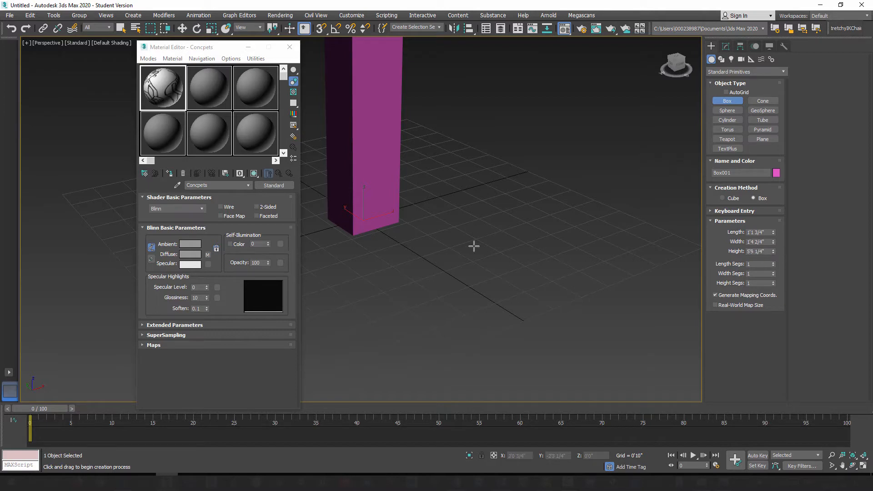
alt+middle_drag(412, 176, 483, 282)
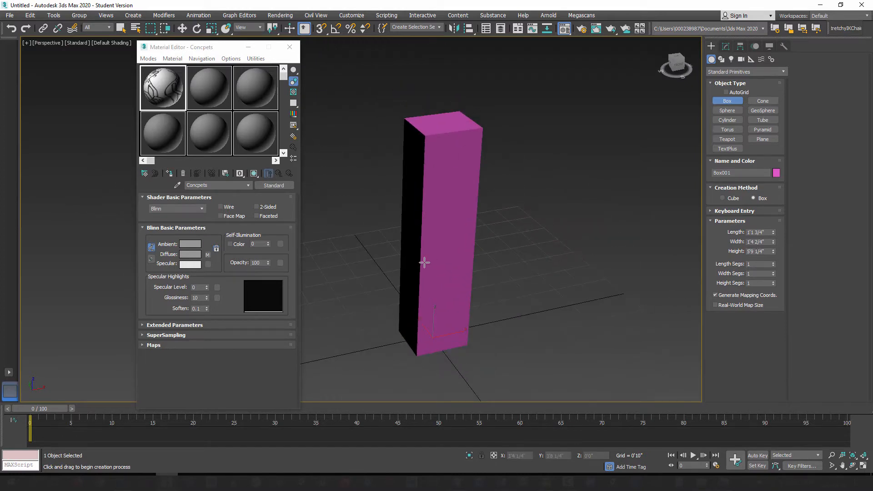
scroll(428, 263, down, 3)
mouse_move(432, 293)
alt+middle_down()
mouse_move(411, 287)
mouse_move(425, 288)
alt+middle_up()
drag(755, 252, 776, 257)
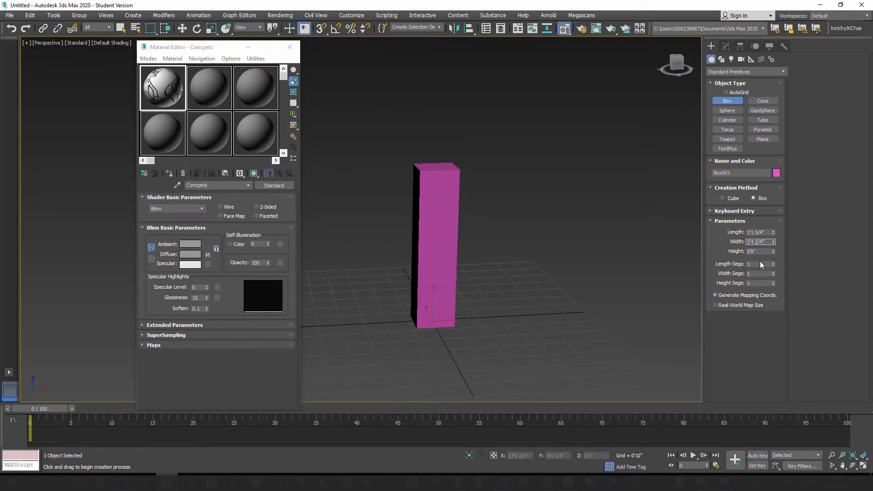
Step: Move the box to the world origin by zeroing its absolute X and Y positions
alt+middle_drag(384, 277, 416, 271)
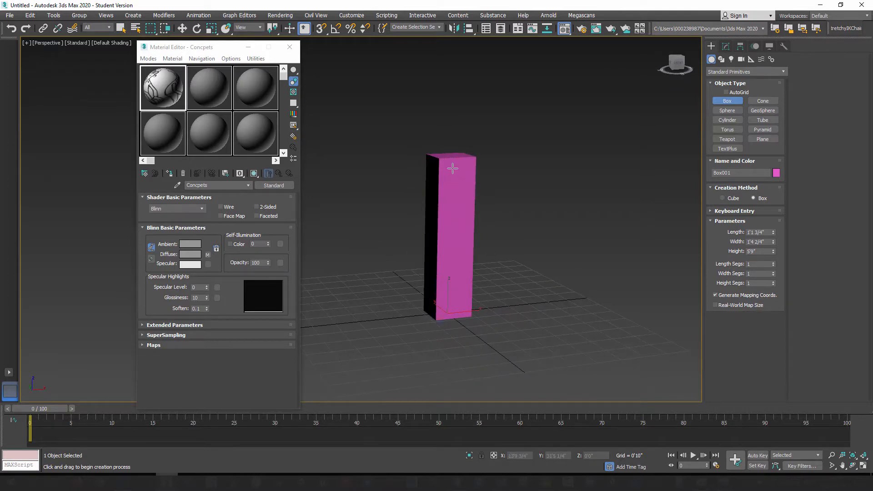
alt+middle_drag(444, 195, 436, 245)
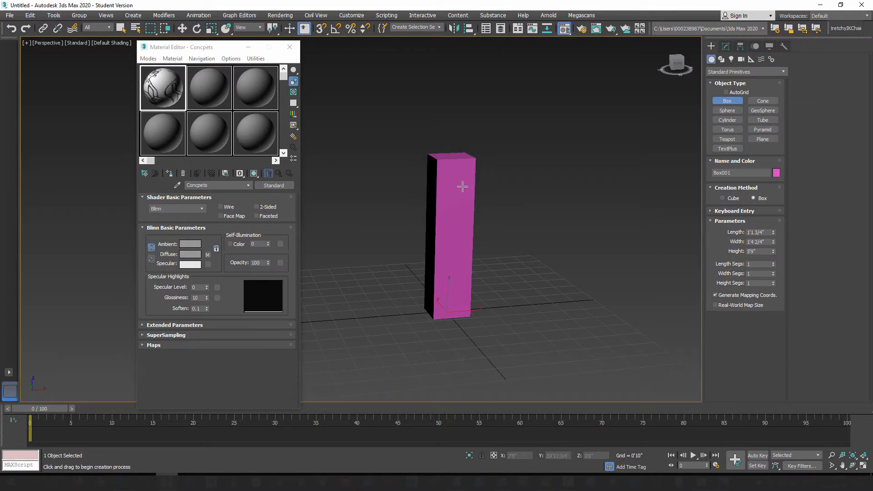
click(182, 28)
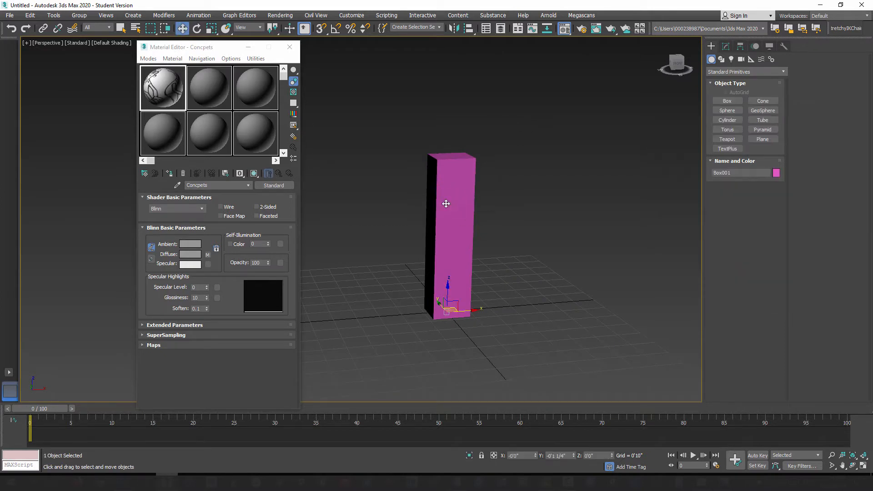
right_click(182, 28)
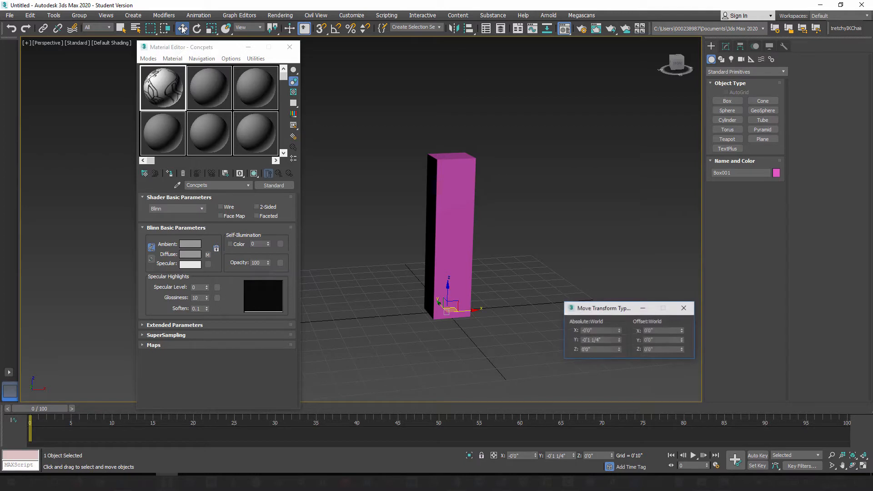
right_click(619, 330)
right_click(619, 340)
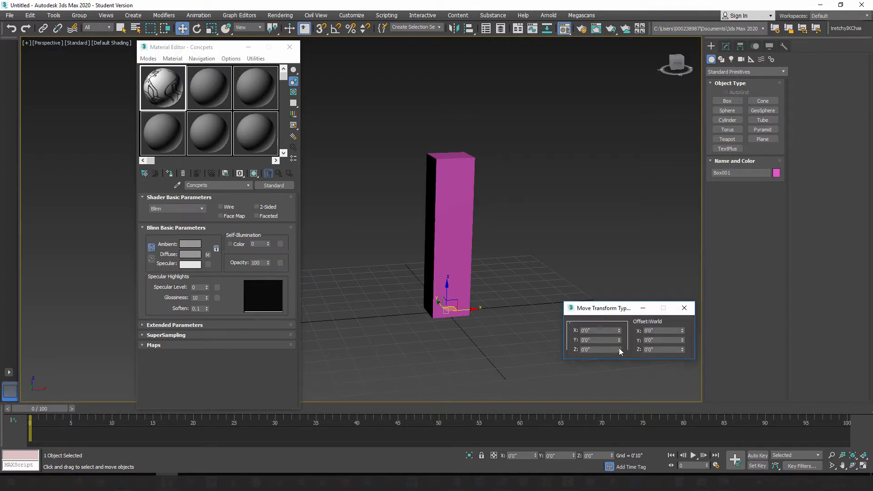
click(684, 307)
Step: Freeze the box so it cannot be selected, and move the Material Editor away from it
alt+middle_drag(441, 278, 460, 276)
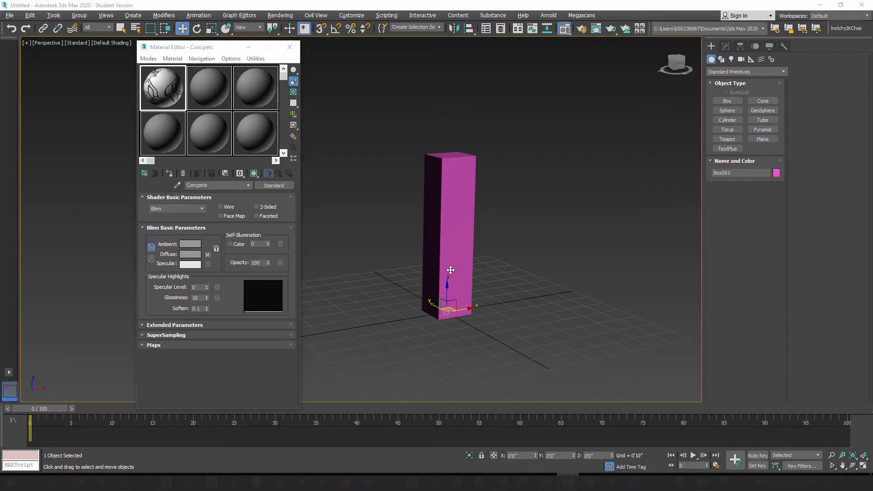
right_click(445, 238)
click(464, 176)
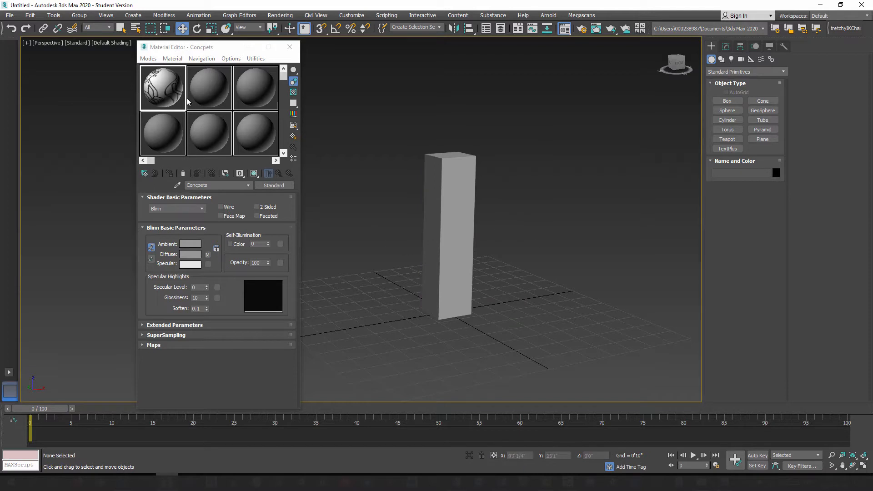
drag(214, 47, 184, 50)
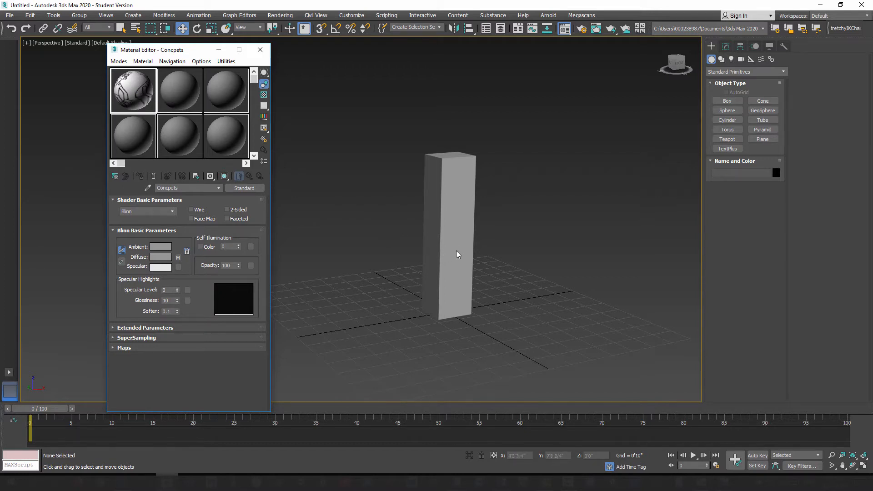
Step: Start the Plane tool, switch the viewport to the Front view and display it with Default Shading
click(763, 140)
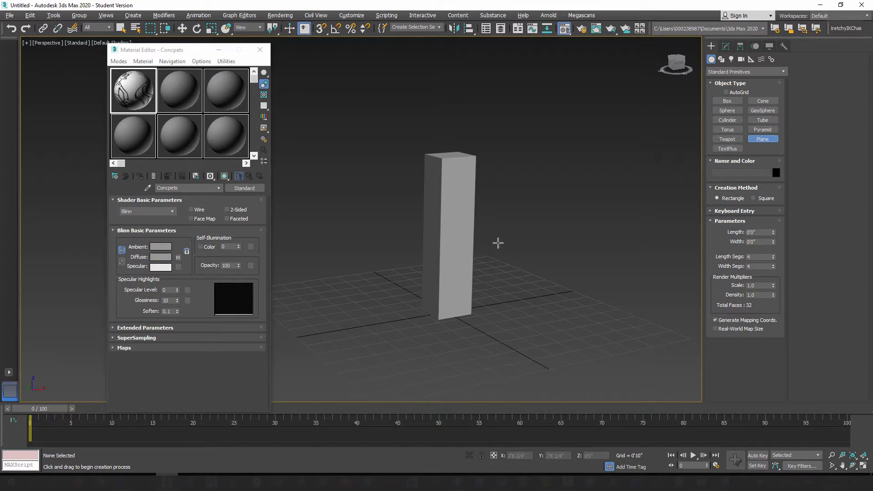
key(f)
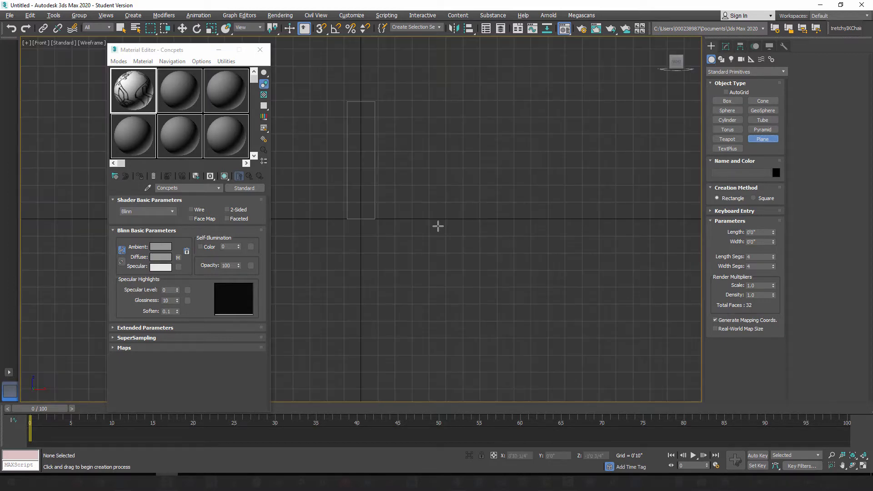
middle_drag(384, 203, 502, 269)
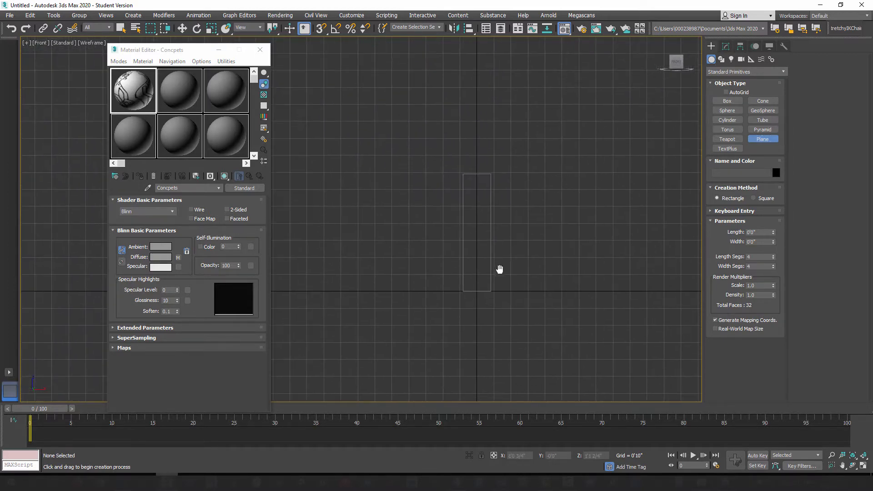
scroll(498, 269, up, 5)
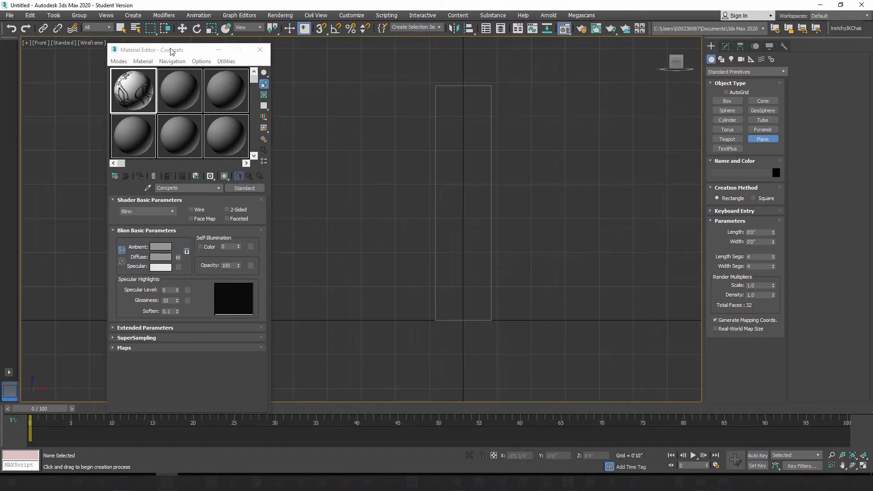
drag(198, 55, 154, 129)
click(95, 44)
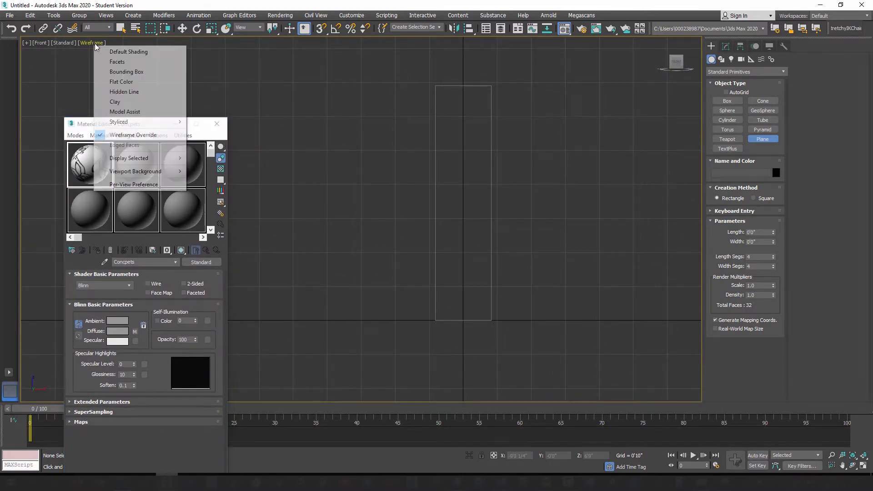
click(132, 53)
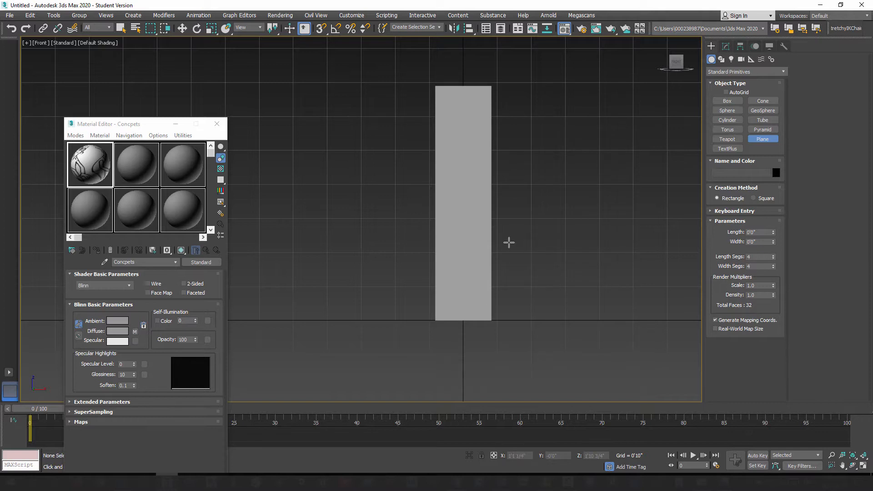
Step: Draw a plane around the frozen box in the Front view, about 7'5" long and 7'2" wide
middle_drag(525, 238, 478, 256)
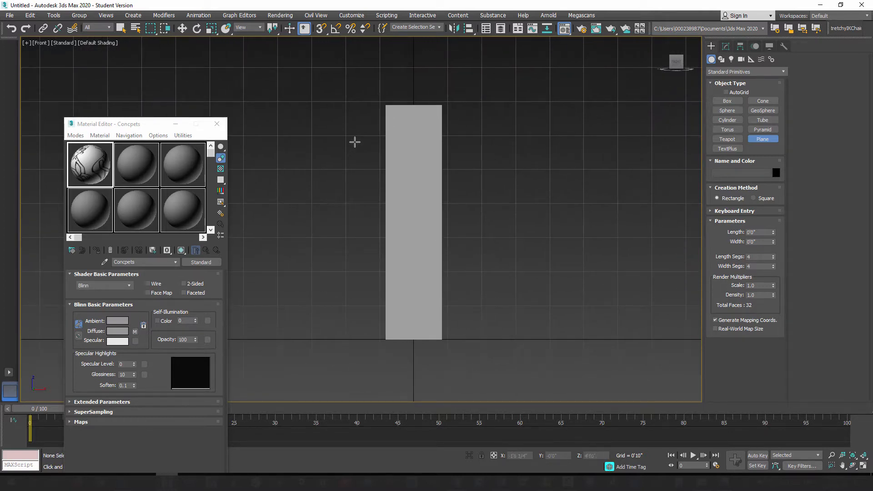
scroll(355, 148, down, 2)
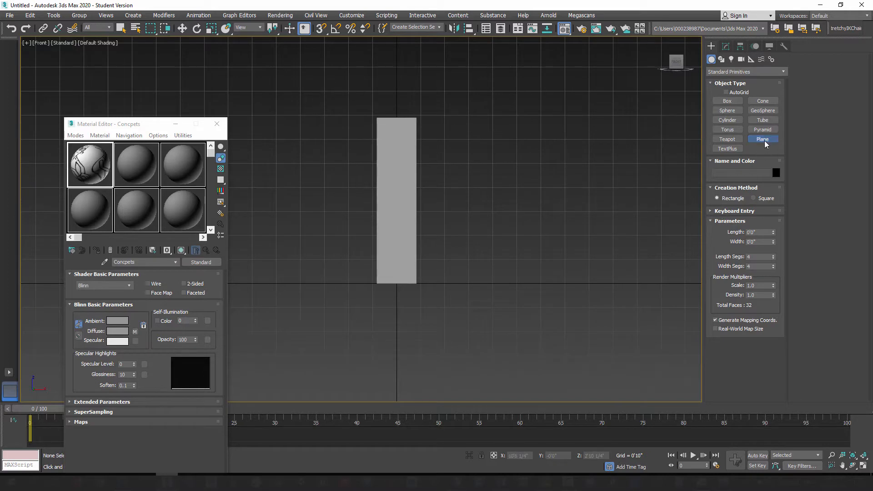
drag(299, 68, 502, 284)
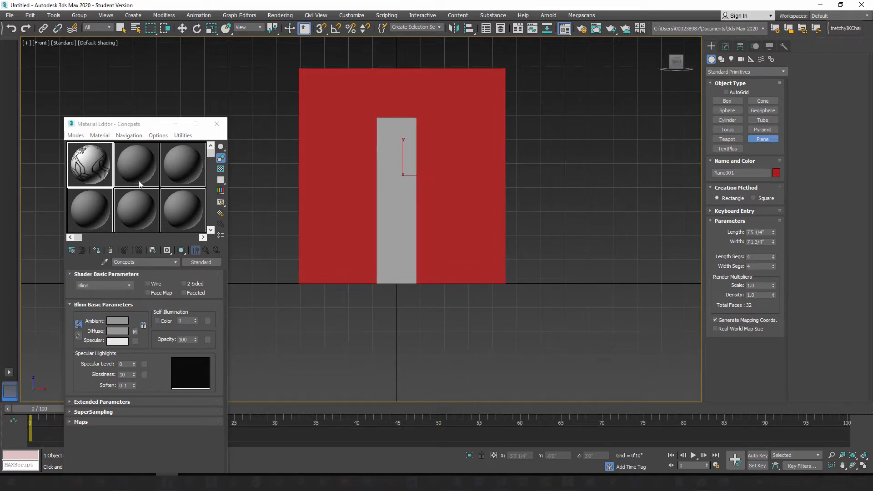
Step: Check the image proportions noted in Notepad and set the plane's length to 12' and width to 18'
click(456, 482)
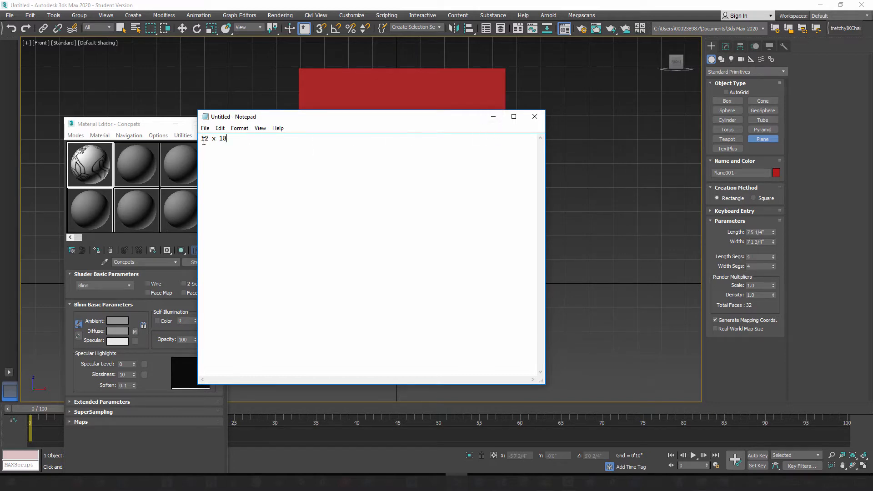
click(493, 119)
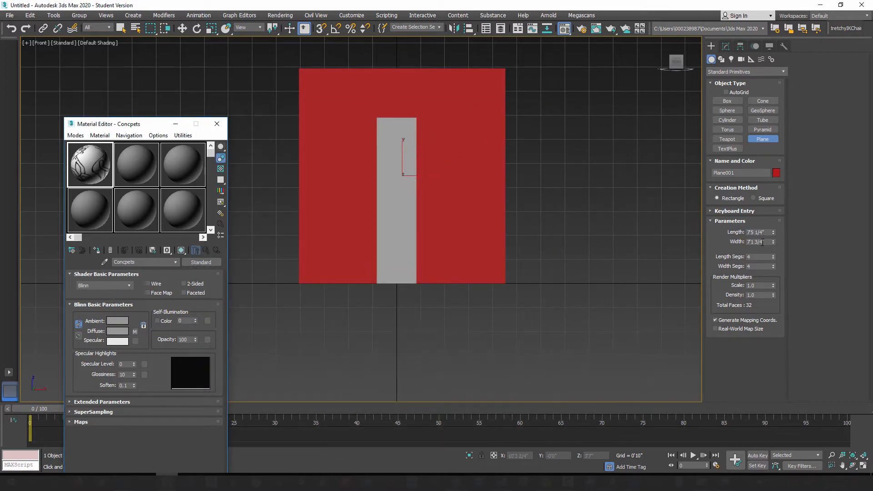
drag(773, 233, 774, 232)
click(740, 232)
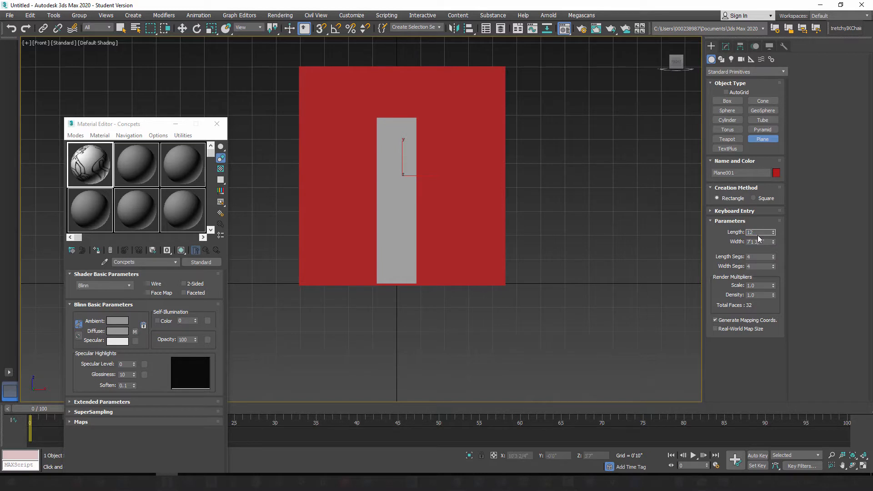
key(Tab)
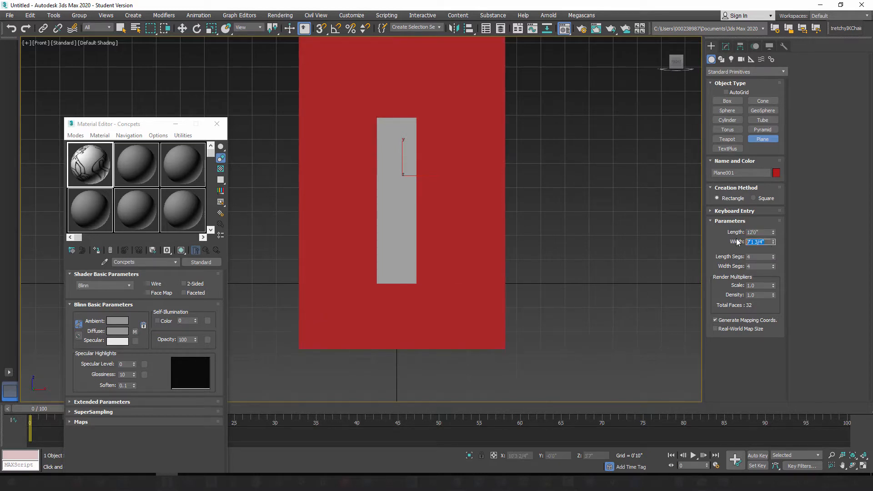
key(Return)
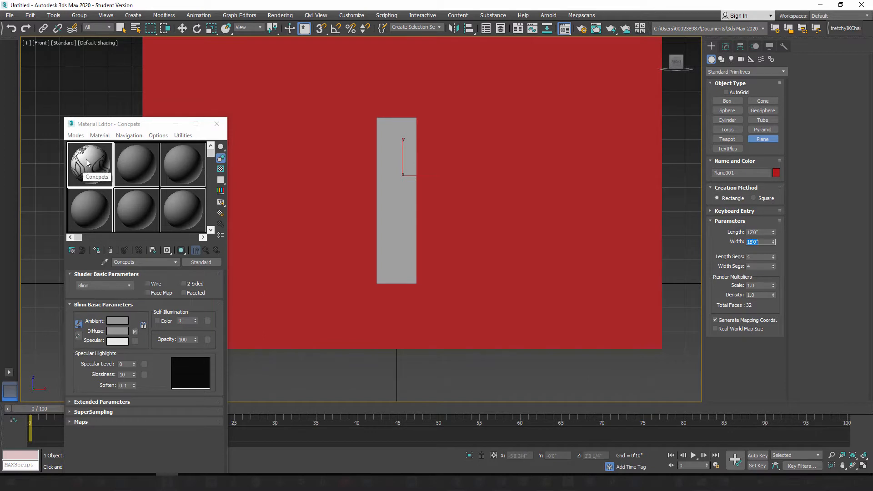
Step: Assign the Concpets material to the plane and reposition the Material Editor
drag(90, 163, 274, 145)
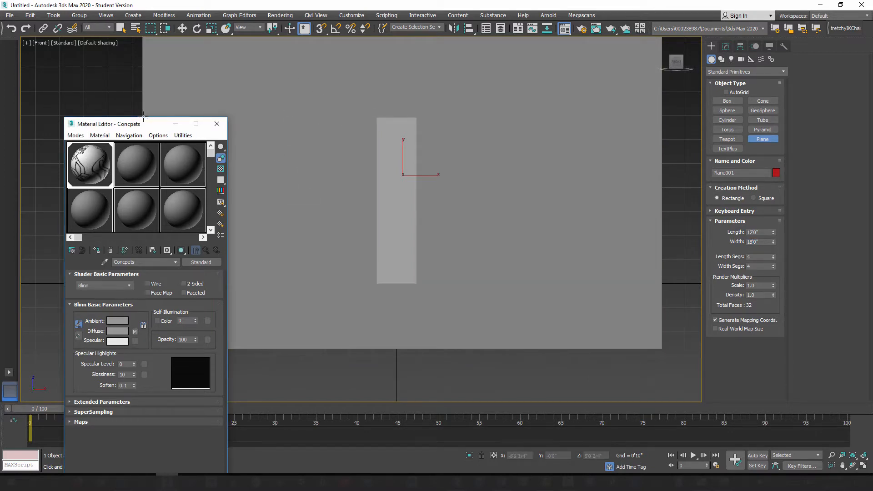
drag(149, 125, 165, 84)
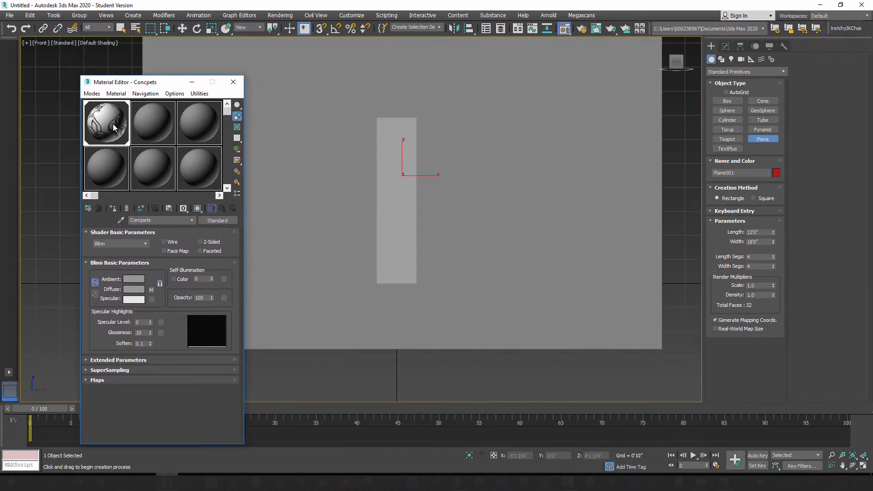
Step: Show the Concpets material shaded in the viewport so the concept art displays on the plane
click(199, 210)
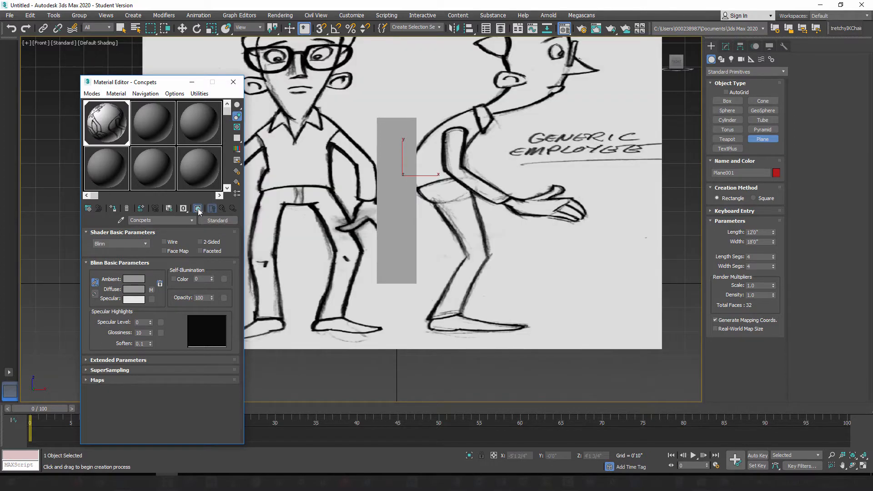
scroll(432, 242, down, 5)
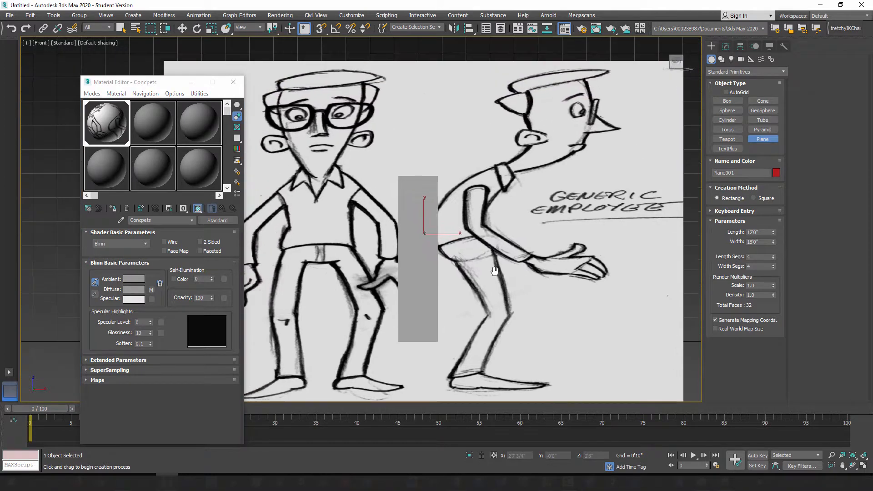
scroll(496, 272, up, 3)
middle_drag(487, 290, 489, 267)
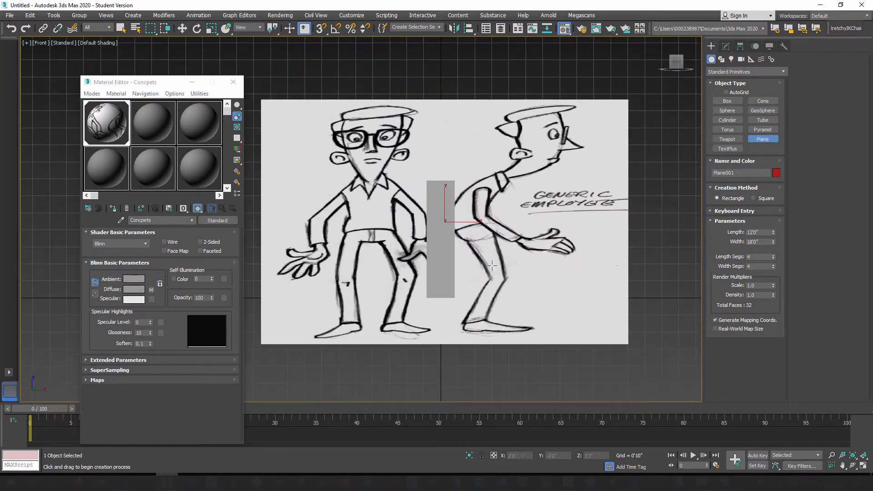
scroll(494, 202, up, 2)
scroll(476, 205, down, 2)
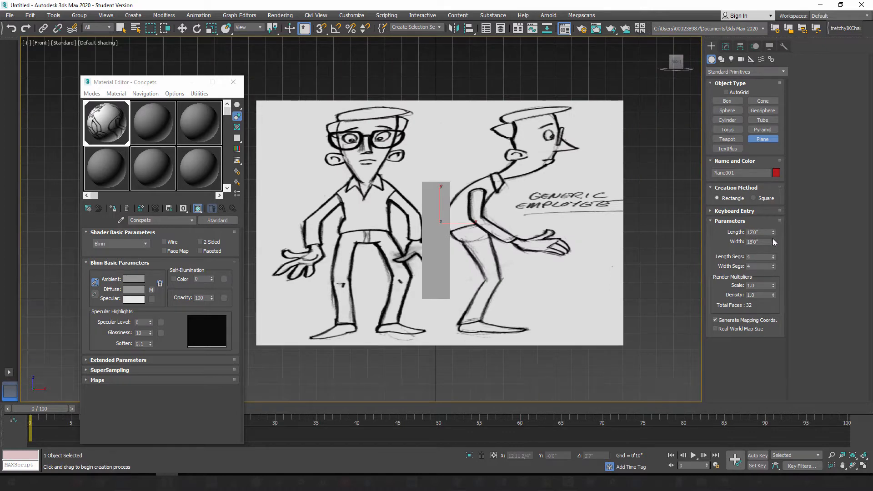
Step: Set the plane's length to 18' and its width to 12'
mouse_move(774, 242)
mouse_down()
mouse_move(778, 259)
mouse_move(774, 248)
mouse_up()
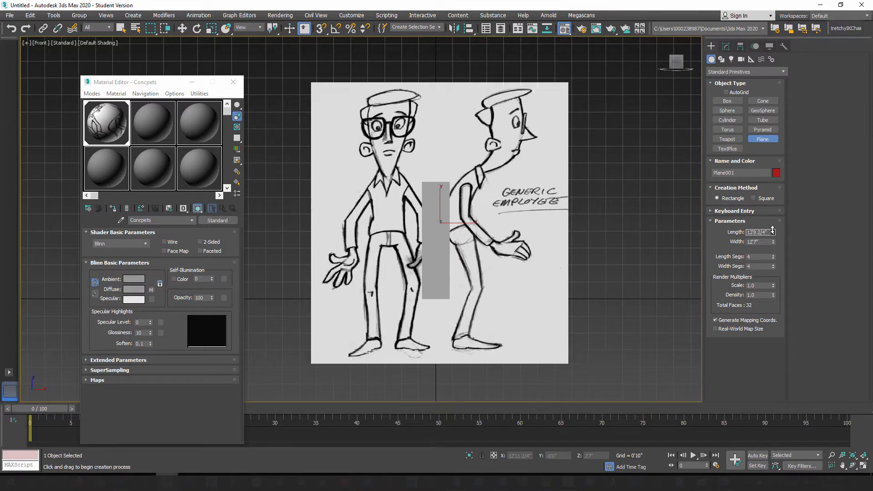
drag(774, 242, 742, 242)
text(12)
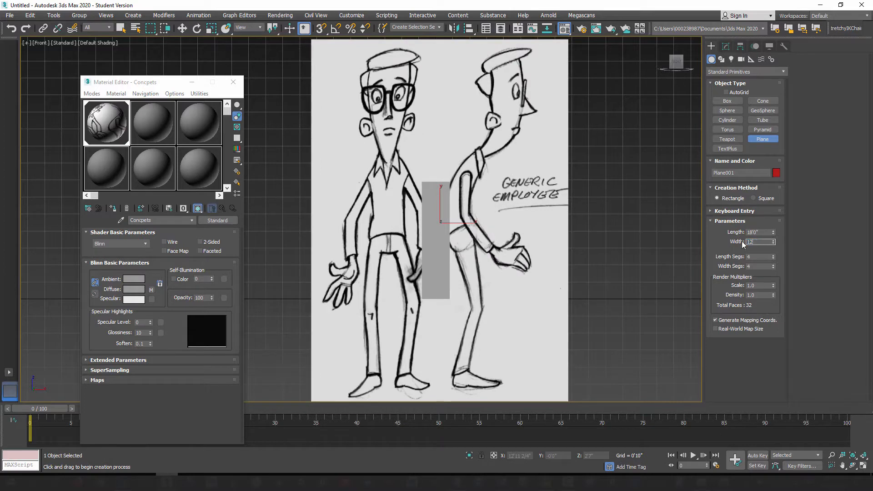
click(765, 233)
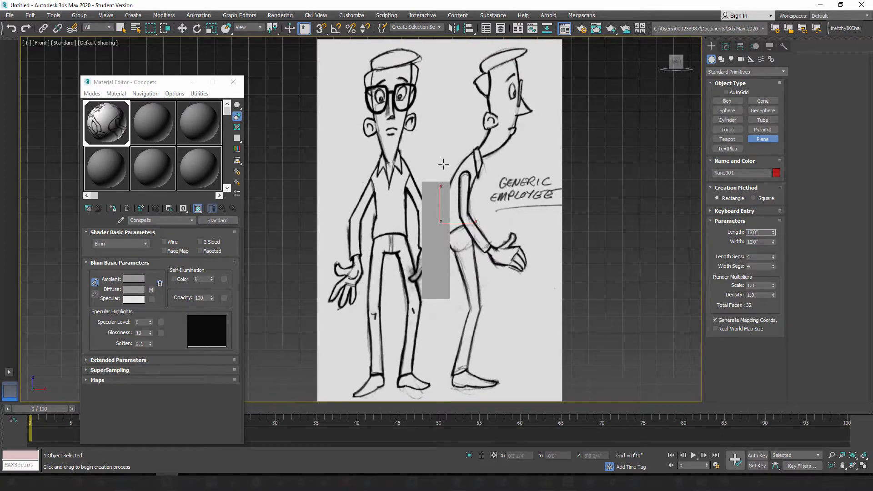
Step: Compare the concept art's proportions and scale on the resized plane with the gray box
middle_drag(436, 165, 417, 173)
scroll(418, 174, down, 2)
scroll(432, 186, up, 1)
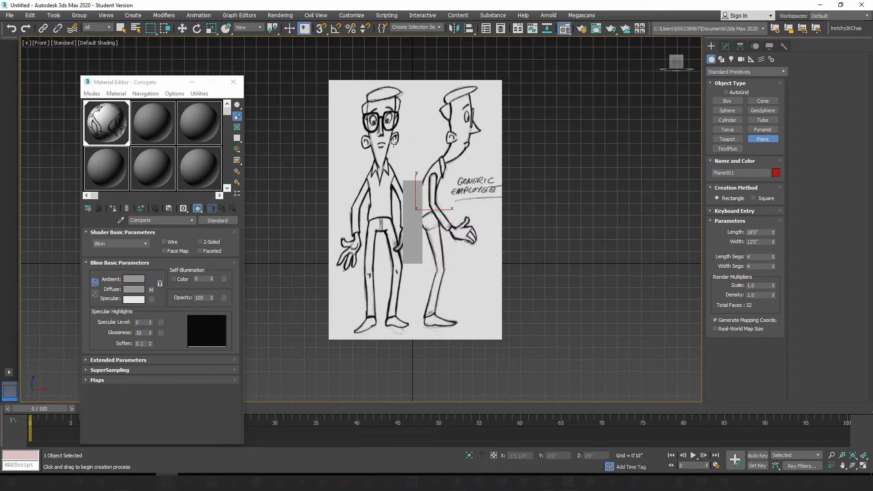
scroll(386, 172, up, 1)
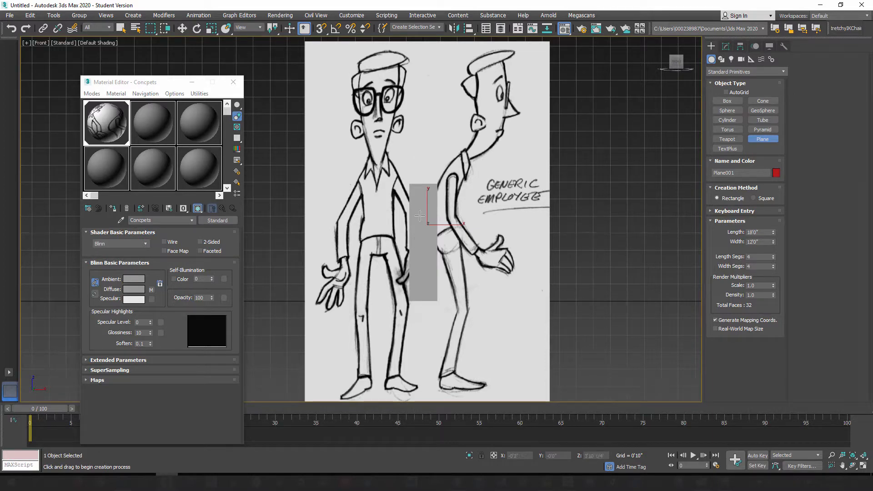
middle_drag(425, 174, 448, 172)
scroll(448, 173, down, 2)
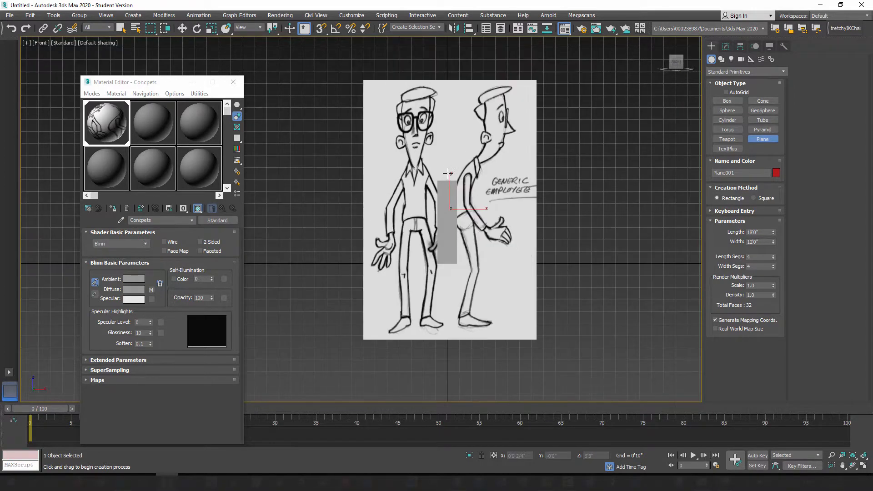
middle_drag(397, 196, 377, 192)
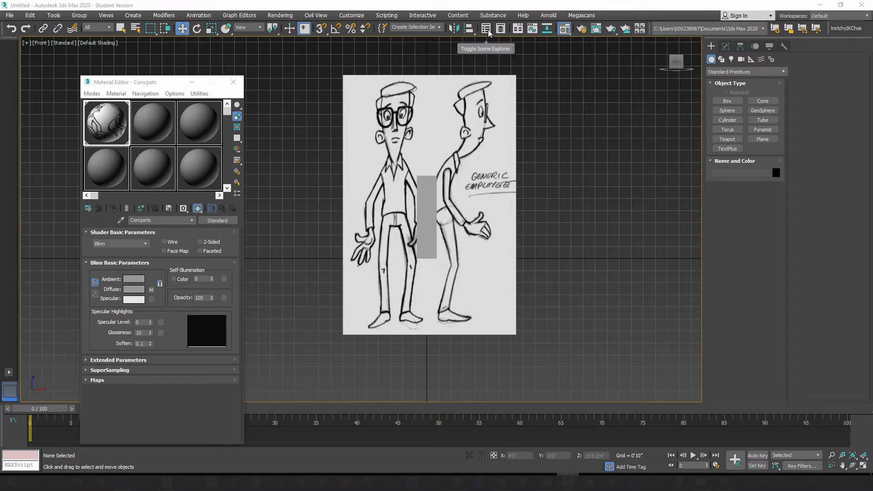
Step: Open the Layer Explorer beside the concept art and expand the default layer to list its objects
click(501, 31)
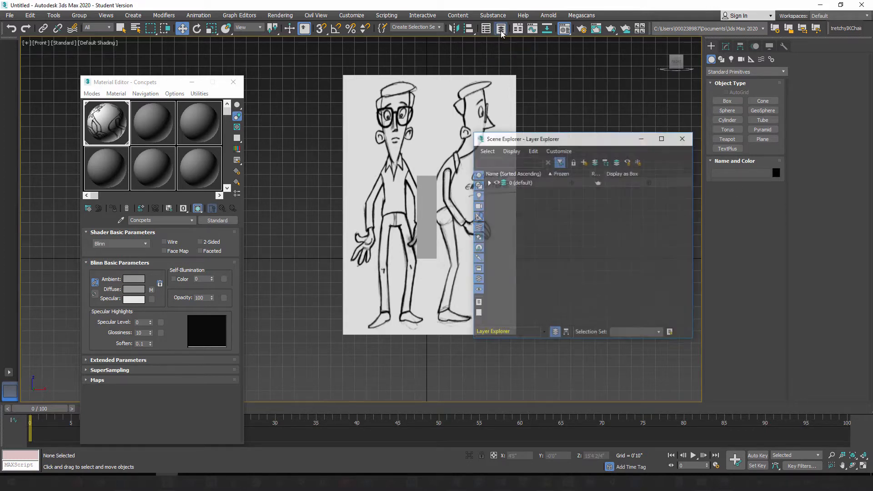
drag(580, 137, 669, 126)
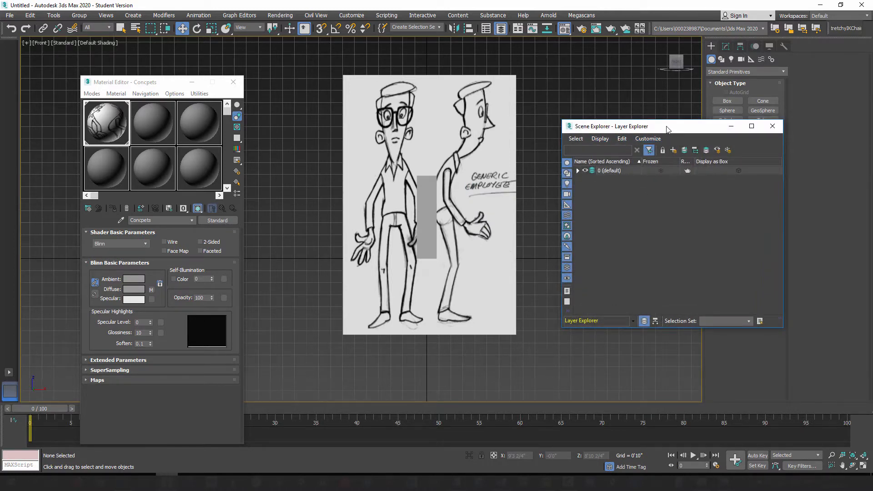
drag(636, 127, 613, 117)
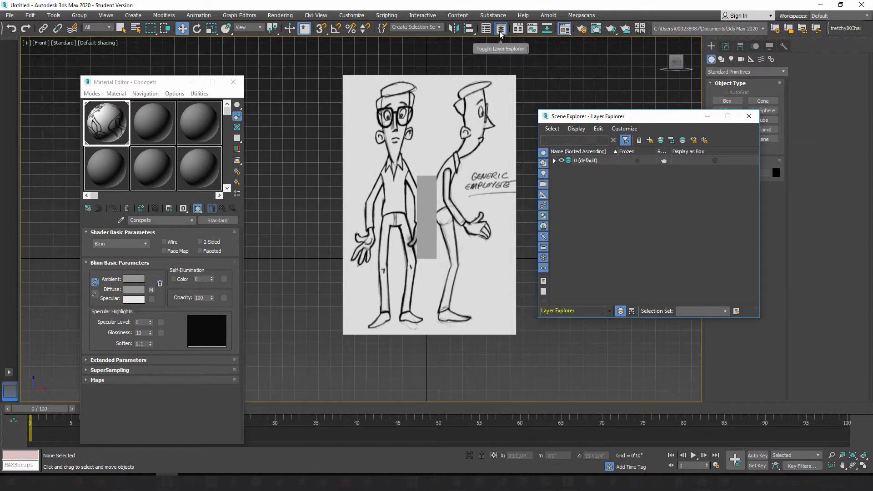
click(544, 155)
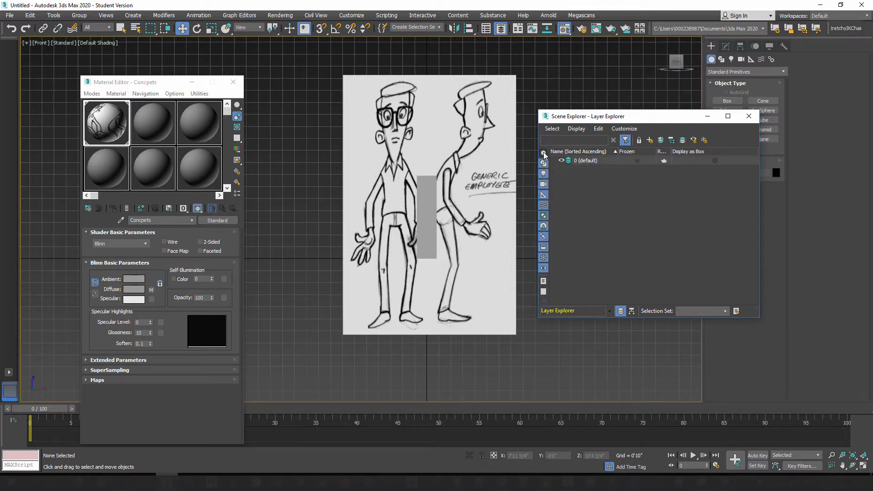
click(544, 154)
click(554, 161)
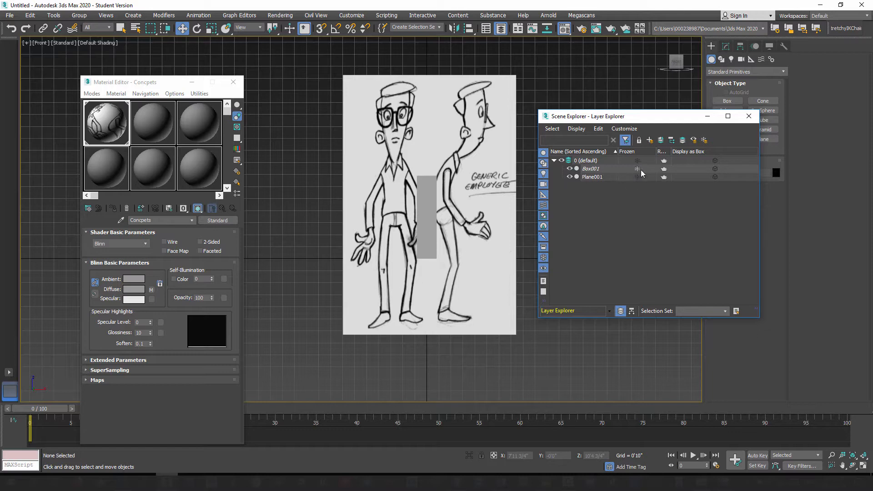
Step: Toggle Box001's visibility and frozen state and Plane001's visibility, restoring each setting
click(570, 169)
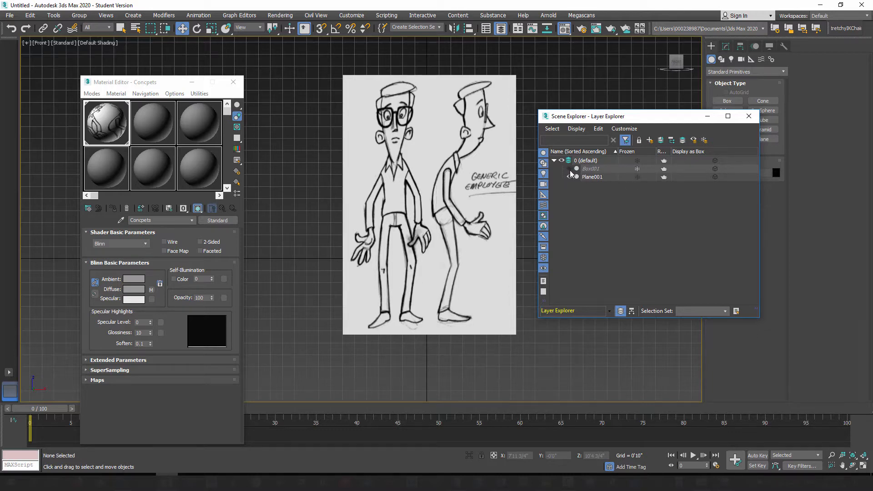
click(569, 170)
click(638, 168)
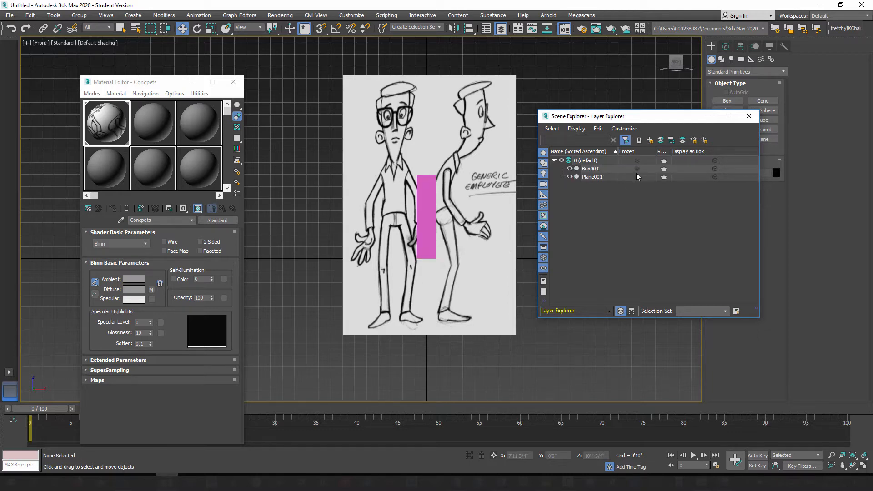
click(637, 169)
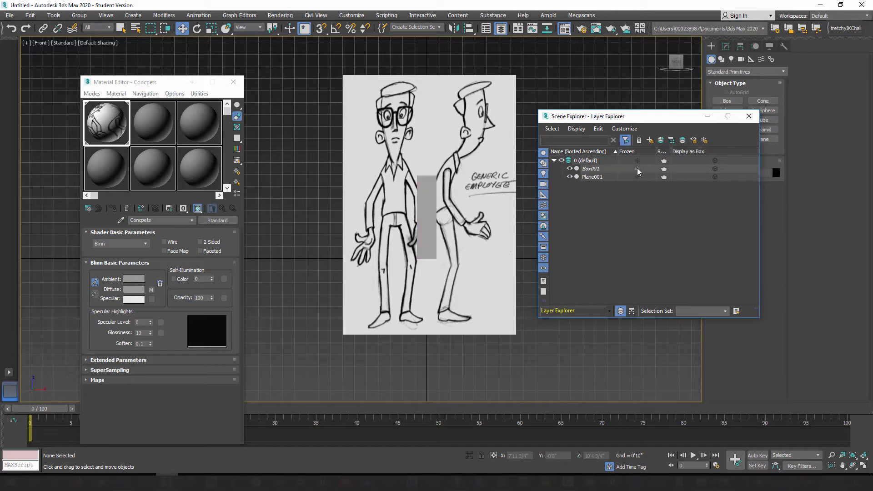
click(570, 177)
click(570, 177)
Step: Select the concept art plane and rename it Concept
click(554, 160)
mouse_move(652, 119)
mouse_down()
mouse_move(608, 132)
mouse_move(643, 140)
mouse_move(642, 204)
mouse_move(669, 227)
mouse_up()
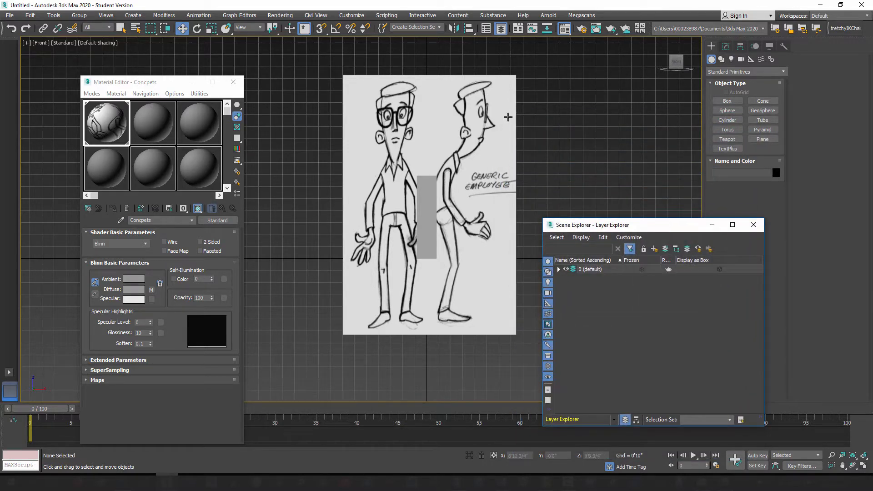
click(484, 105)
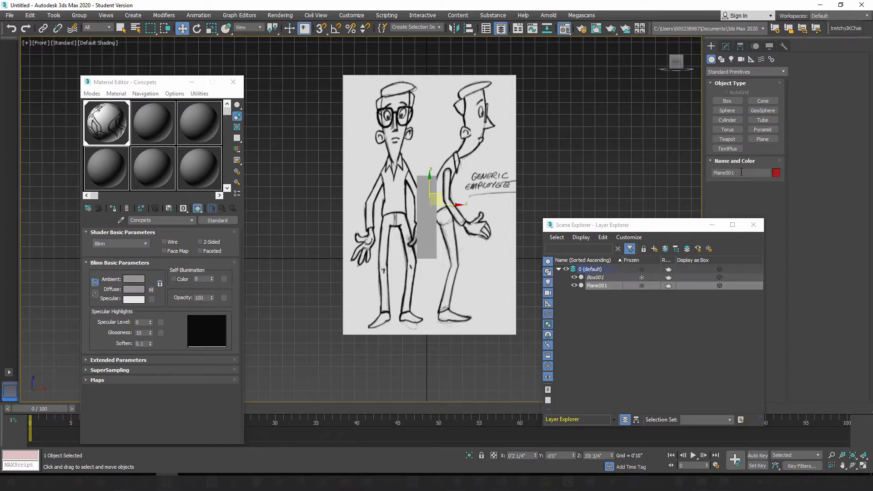
drag(742, 172, 709, 175)
text(Concept)
Step: Create a new layer containing the selected Concept plane and name it Concepts
drag(669, 224, 646, 174)
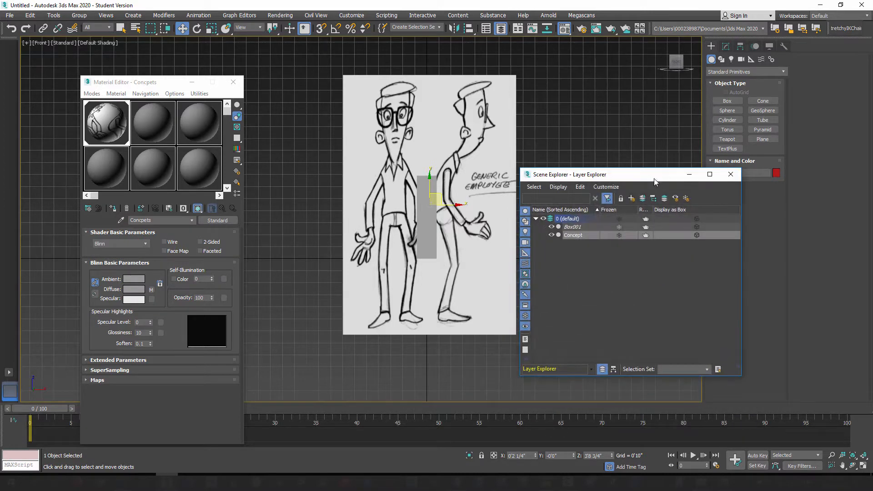
click(633, 201)
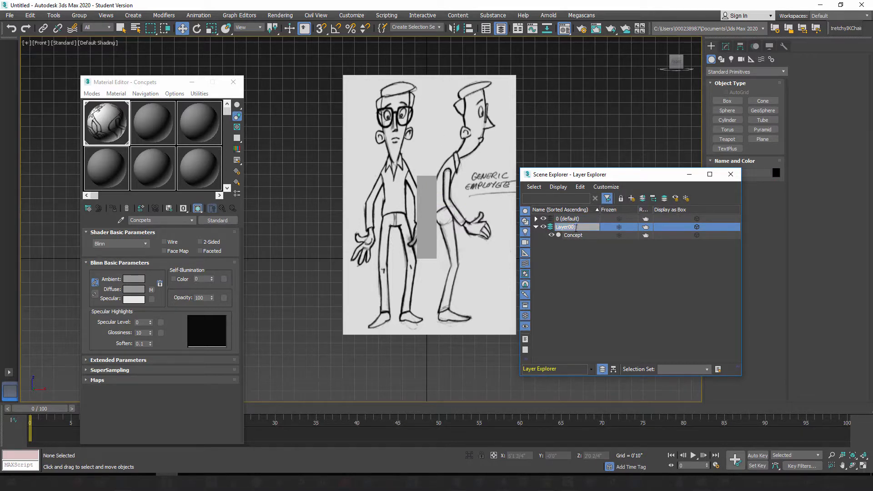
text(Concepts)
drag(623, 176, 648, 157)
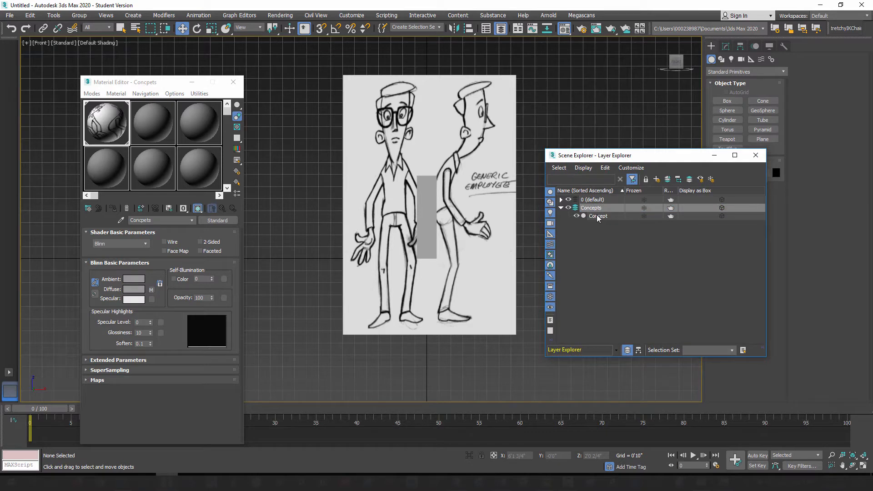
Step: Try the Concepts layer's visibility and freeze toggles, restore both, and close the Layer Explorer
click(568, 208)
click(569, 208)
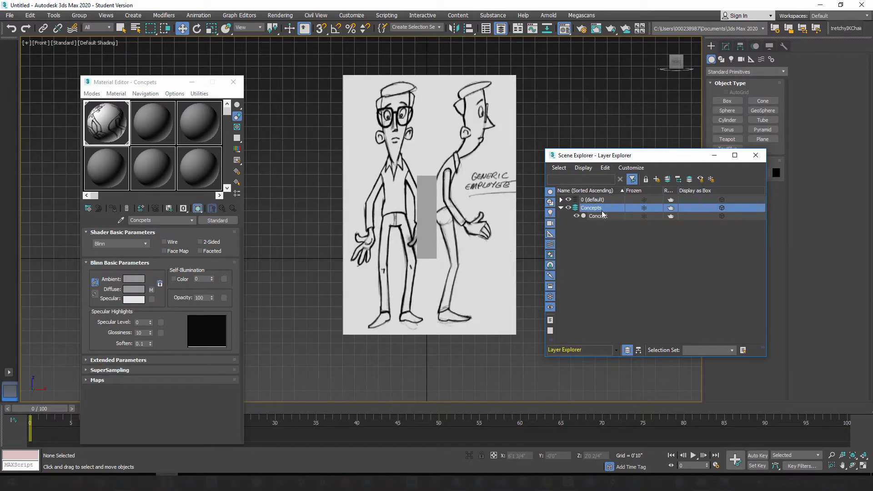
click(645, 209)
click(645, 209)
drag(632, 155, 634, 123)
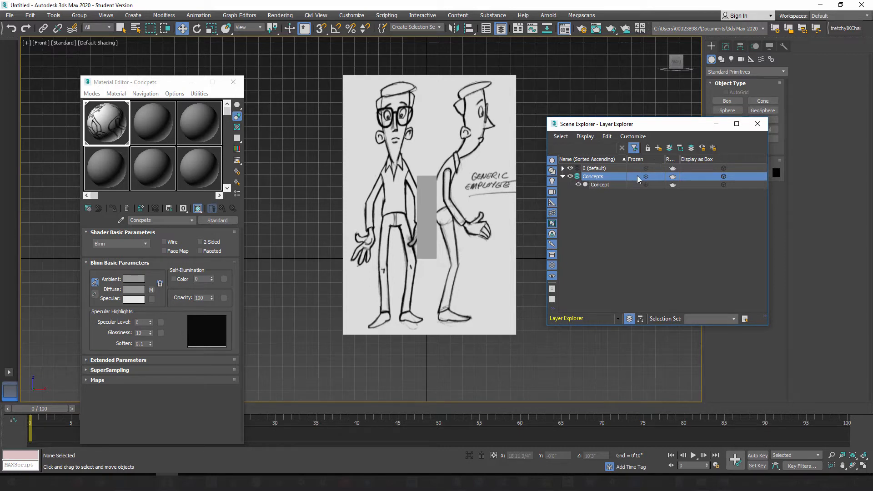
click(758, 125)
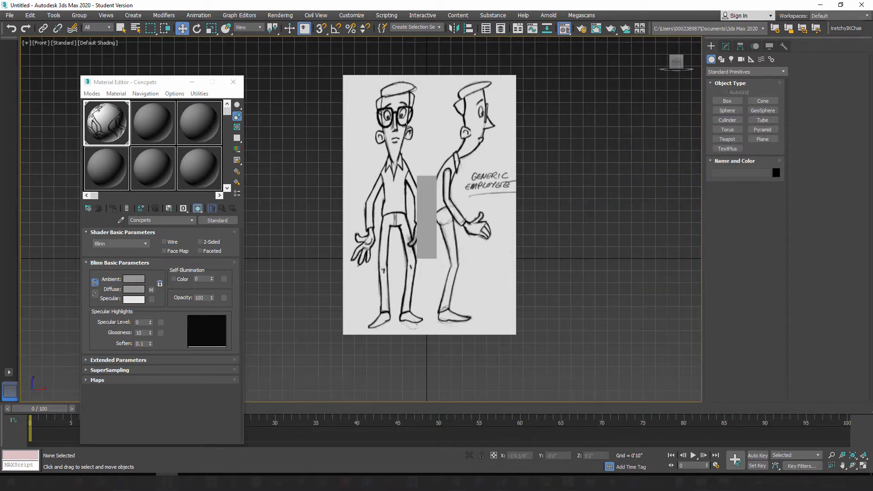
Step: Move only the Concept plane's pivot down to the soles of the character's feet, then leave pivot editing
click(407, 128)
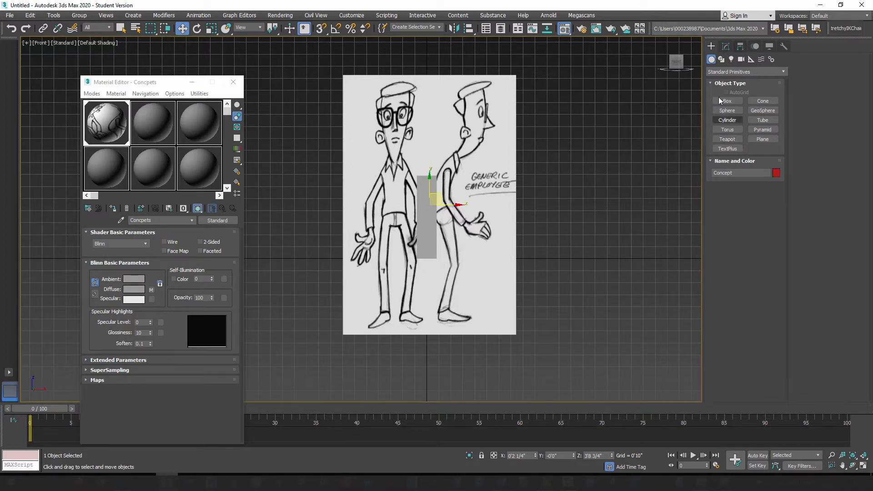
click(740, 48)
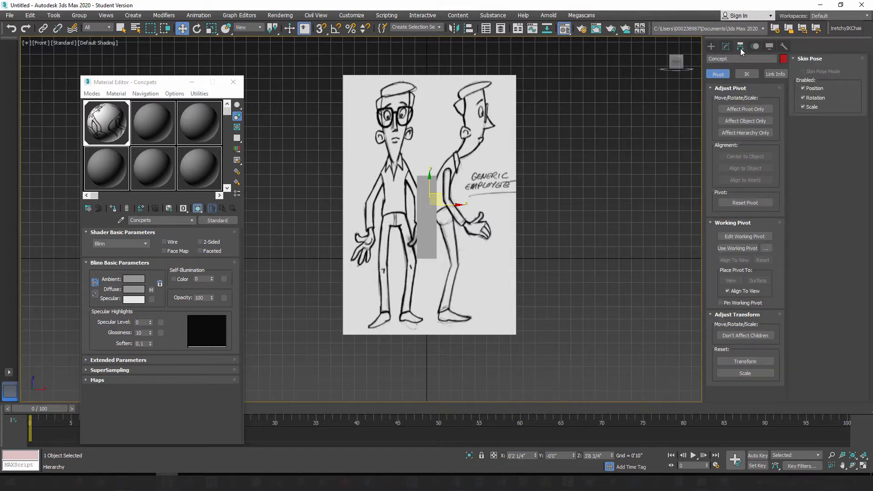
click(746, 110)
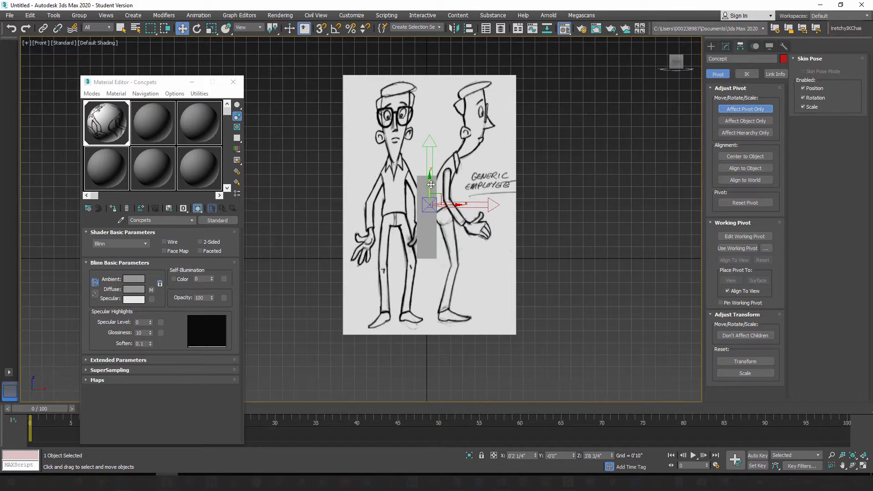
drag(430, 183, 423, 320)
scroll(423, 320, up, 8)
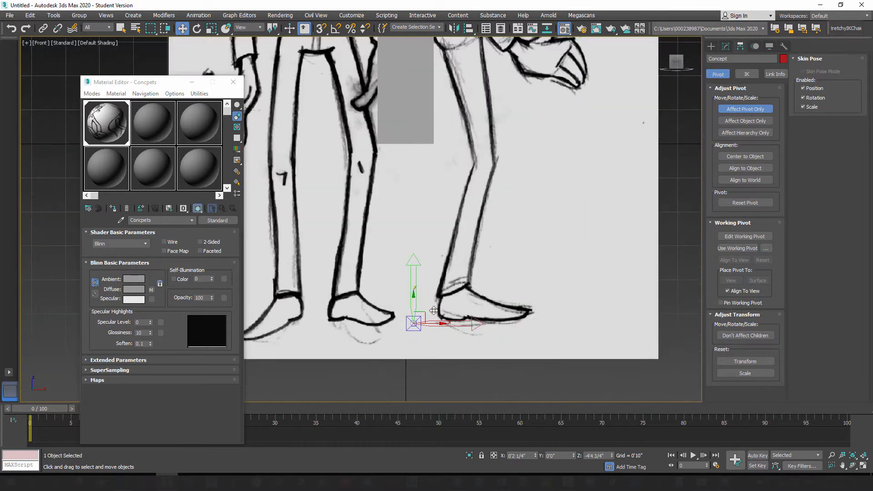
scroll(490, 234, up, 5)
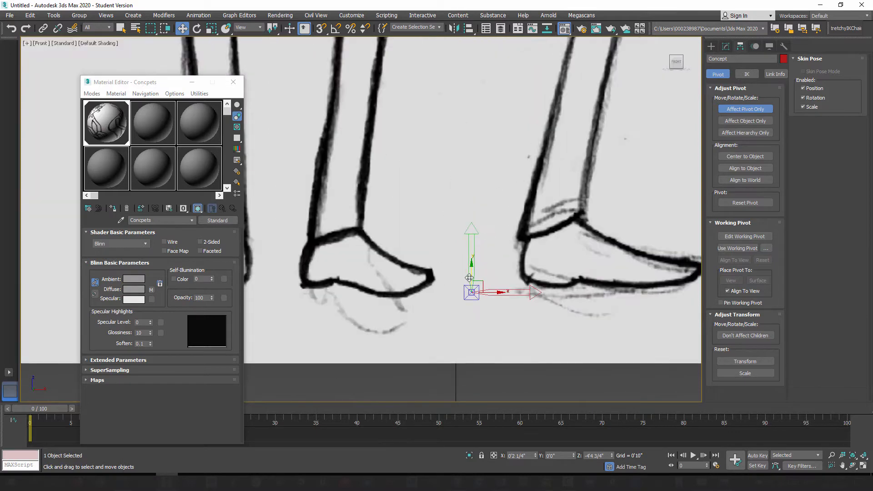
drag(474, 274, 475, 269)
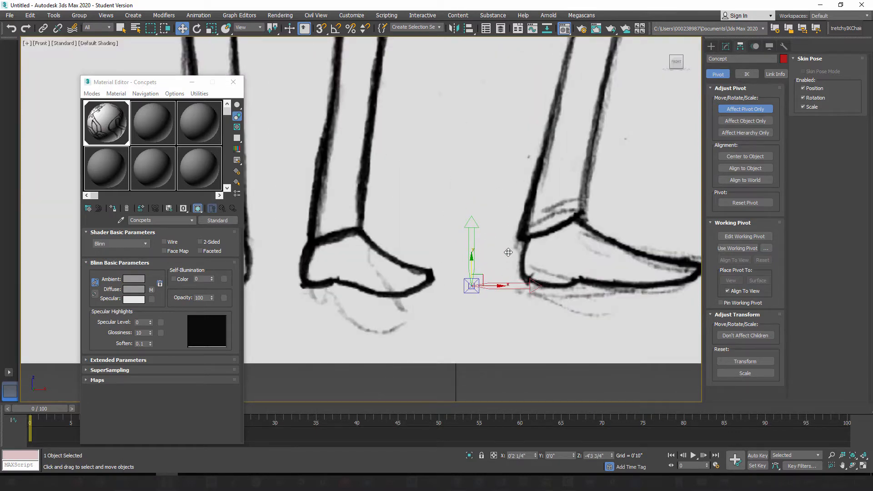
scroll(508, 251, down, 10)
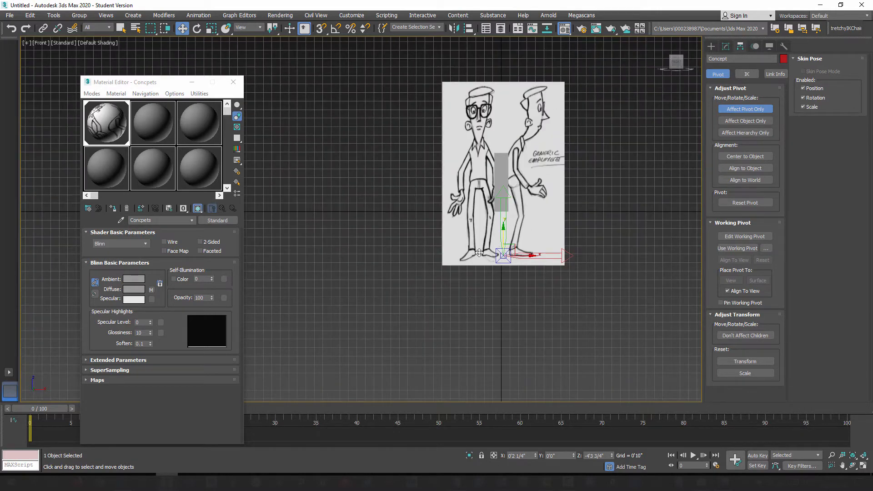
click(745, 110)
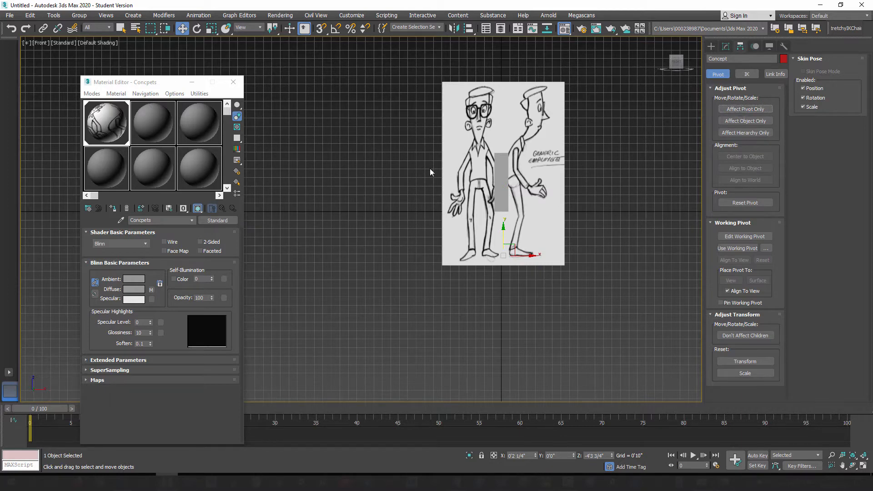
Step: Move the Concept plane to the world origin by zeroing its X and Z positions, and review the move type-in values
right_click(536, 456)
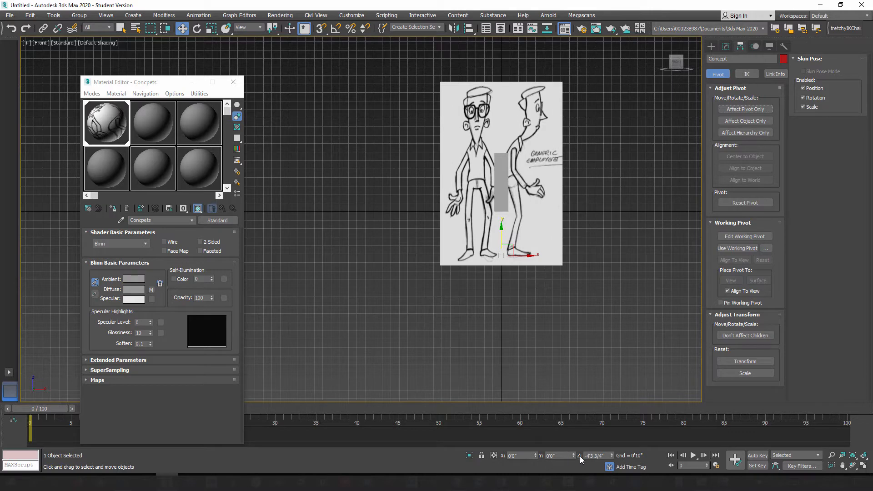
right_click(612, 456)
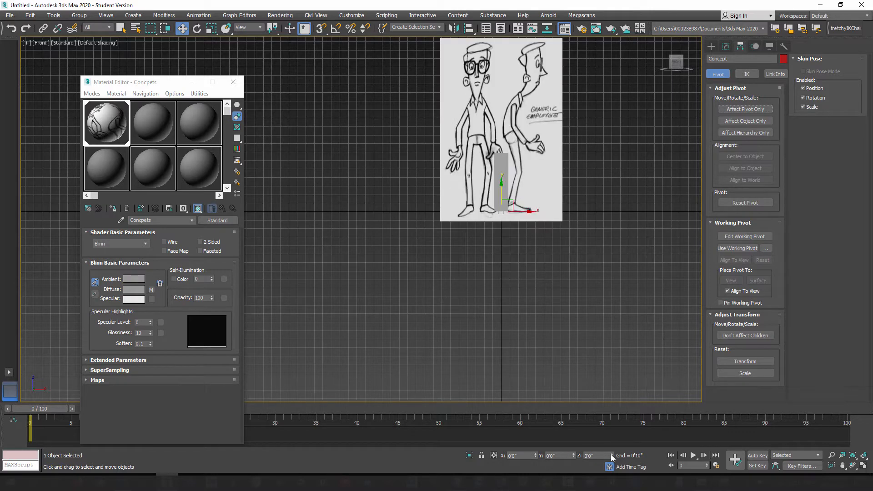
right_click(182, 30)
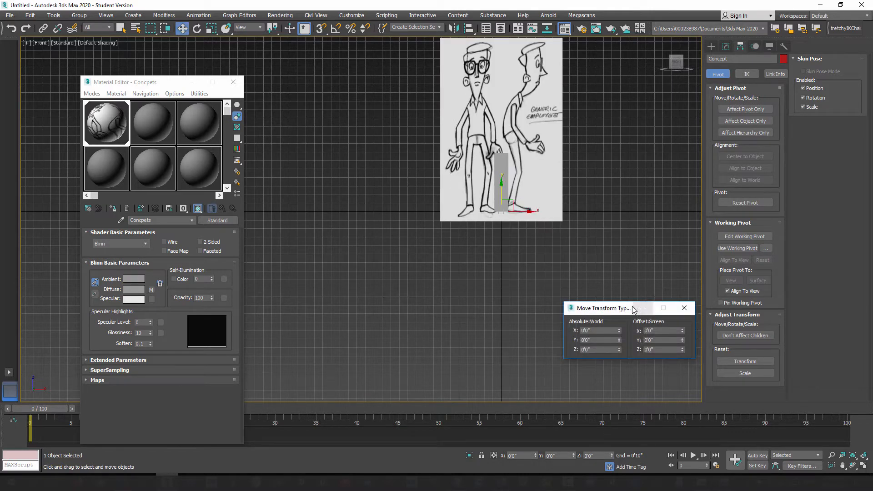
drag(639, 306, 343, 113)
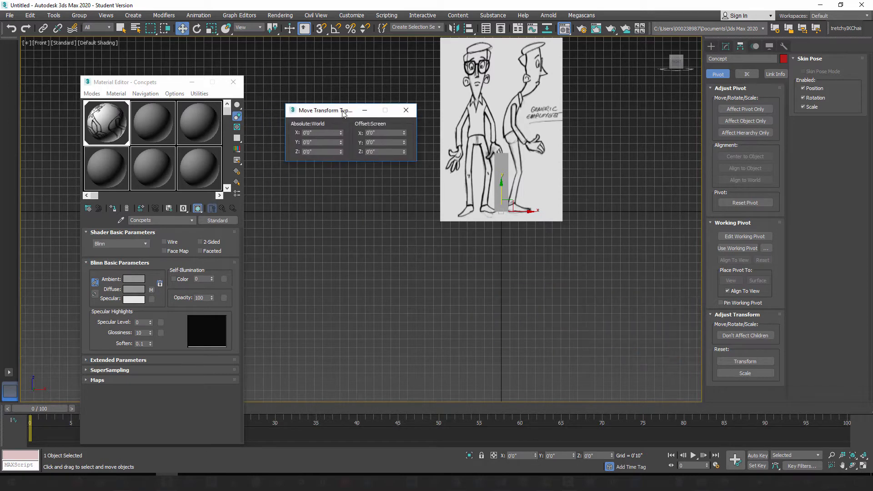
click(405, 113)
Step: Scale the Concept plane uniformly to about 35 percent so the drawn character matches the height of the reference box
scroll(562, 232, up, 3)
middle_drag(545, 221, 617, 324)
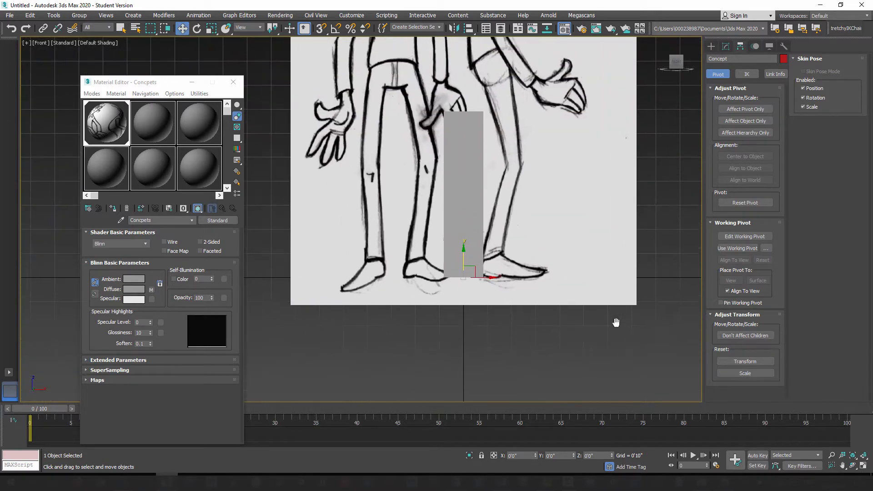
scroll(518, 235, down, 2)
middle_drag(543, 185, 536, 242)
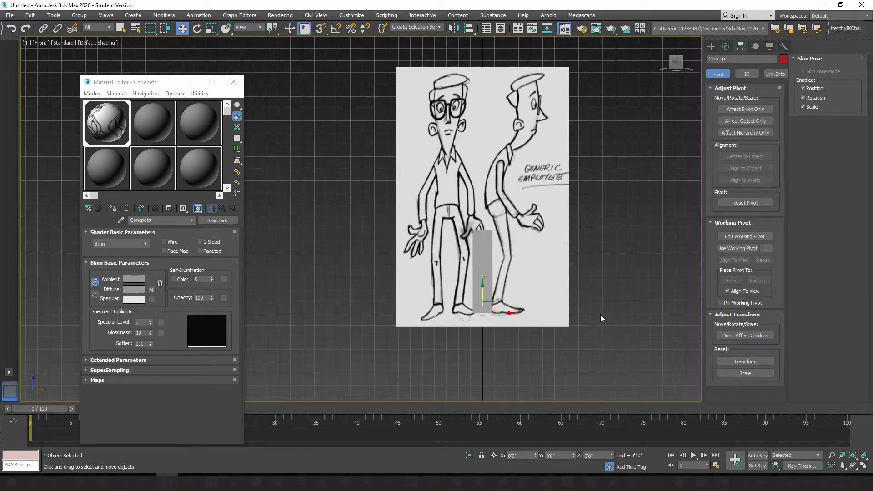
scroll(536, 312, up, 5)
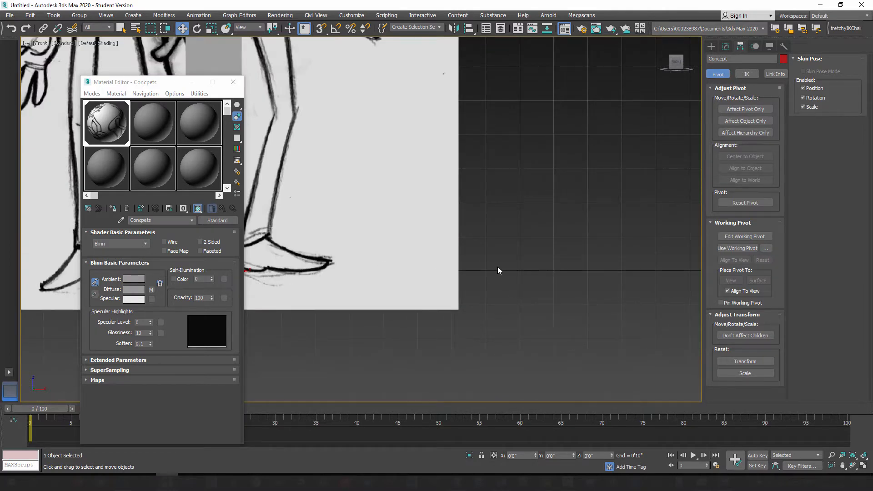
scroll(498, 266, down, 5)
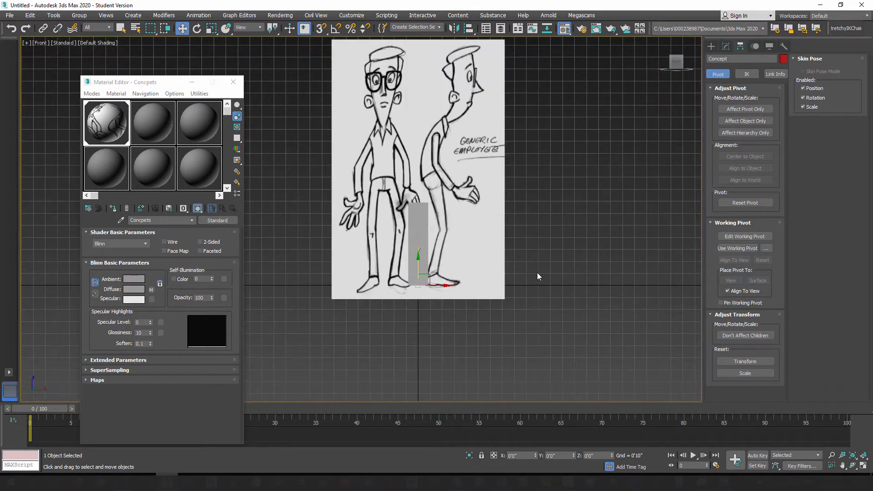
click(212, 30)
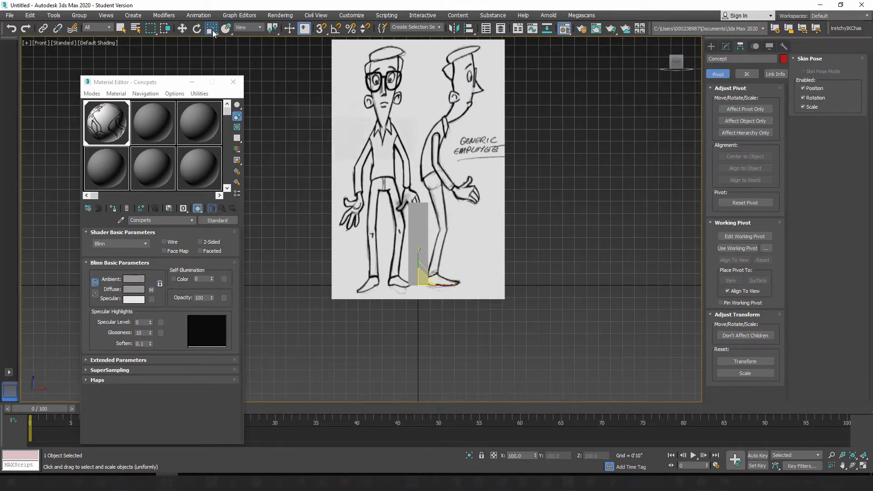
right_click(212, 30)
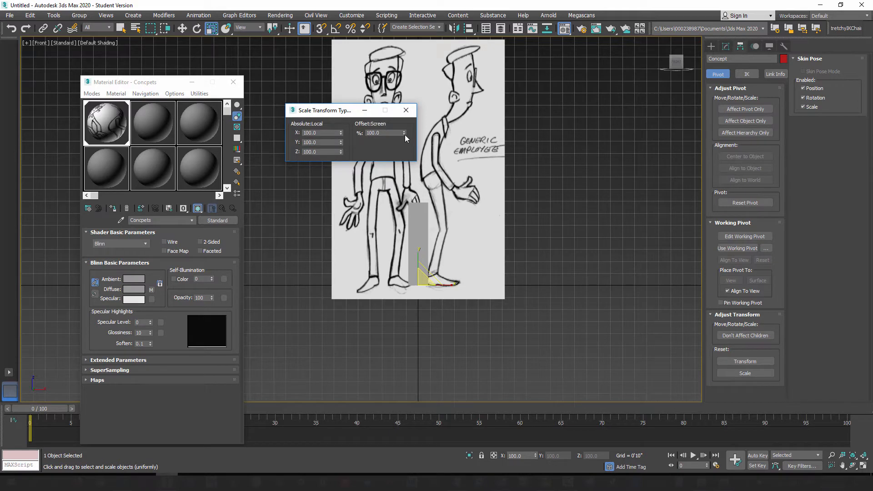
drag(339, 111, 243, 93)
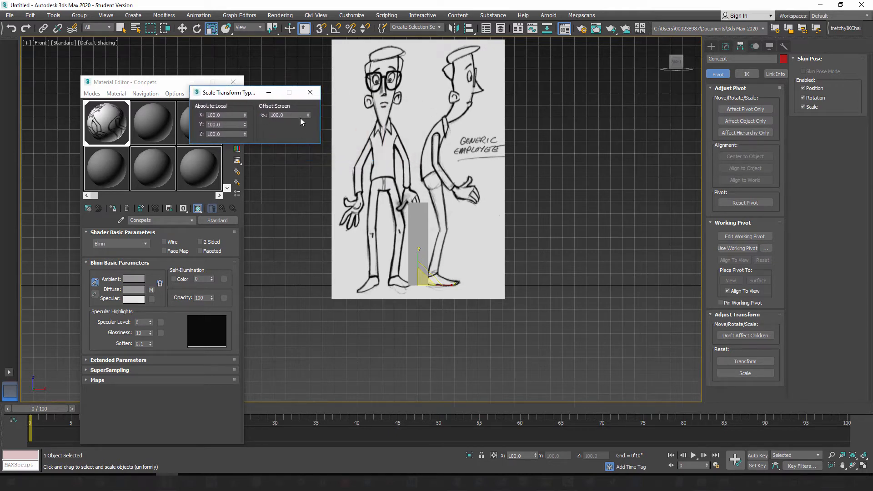
drag(308, 116, 351, 415)
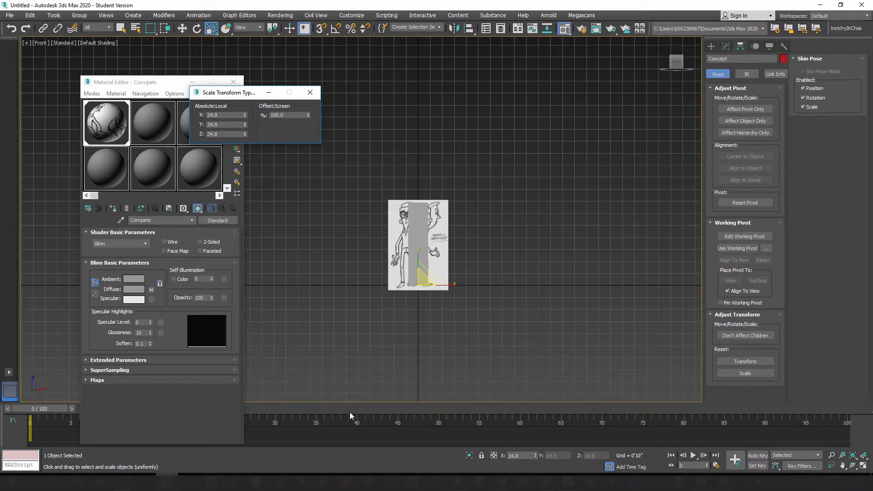
scroll(405, 258, up, 4)
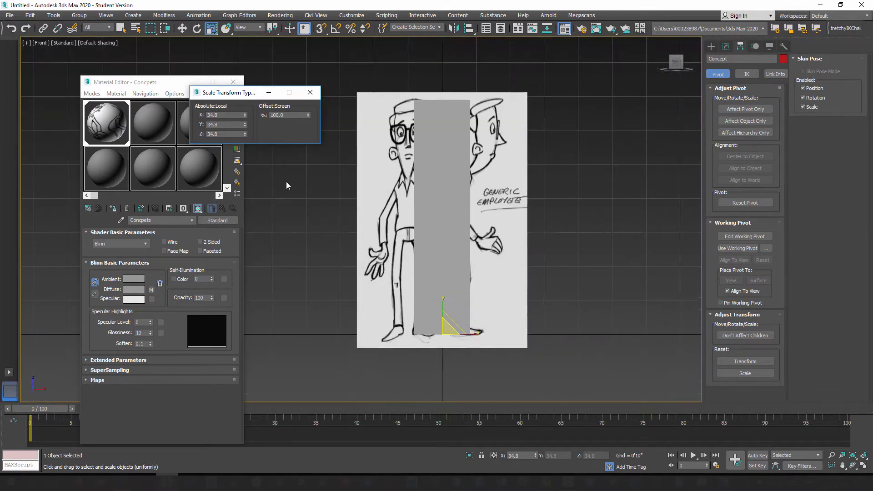
drag(309, 115, 310, 114)
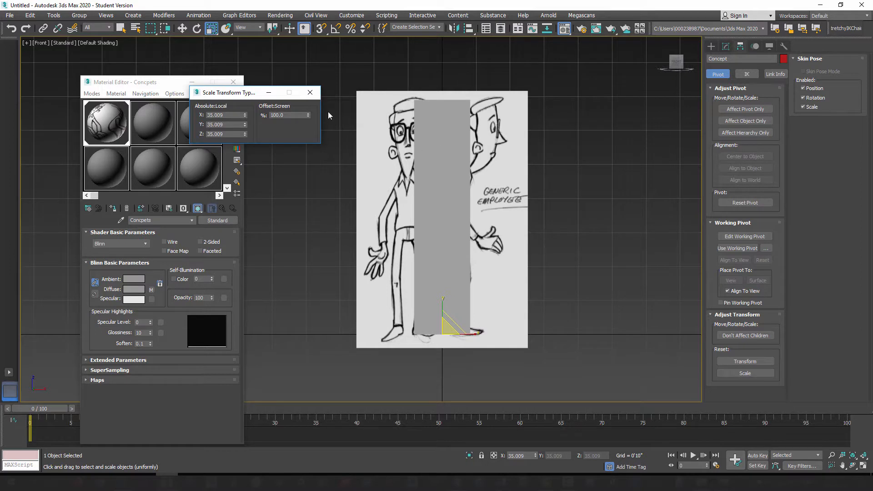
click(312, 94)
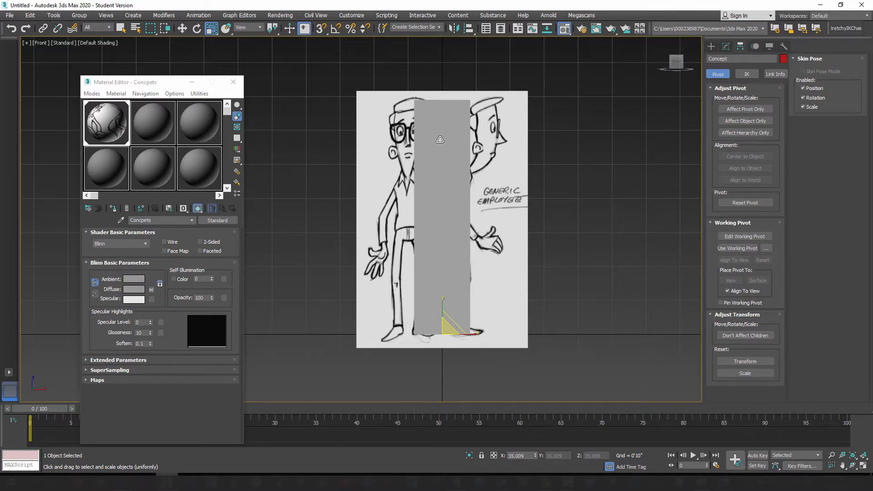
Step: Unfreeze all objects and delete the reference box in front of the concept art
right_click(549, 151)
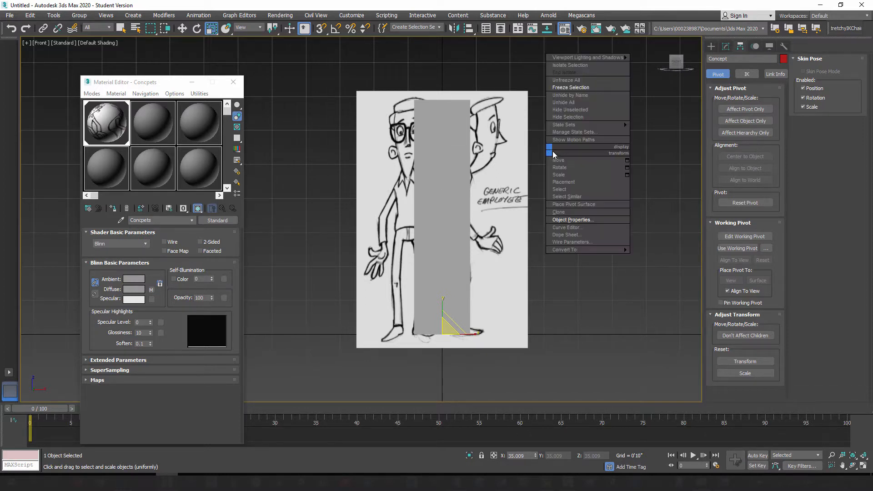
click(573, 81)
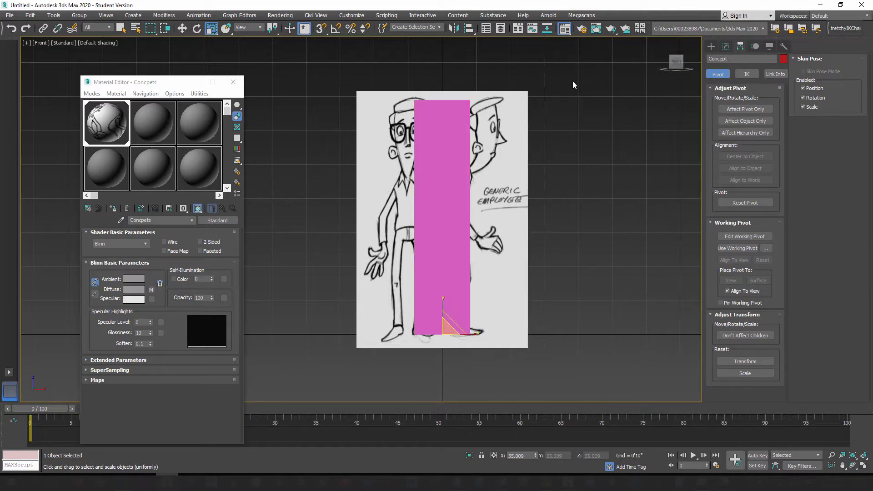
click(454, 139)
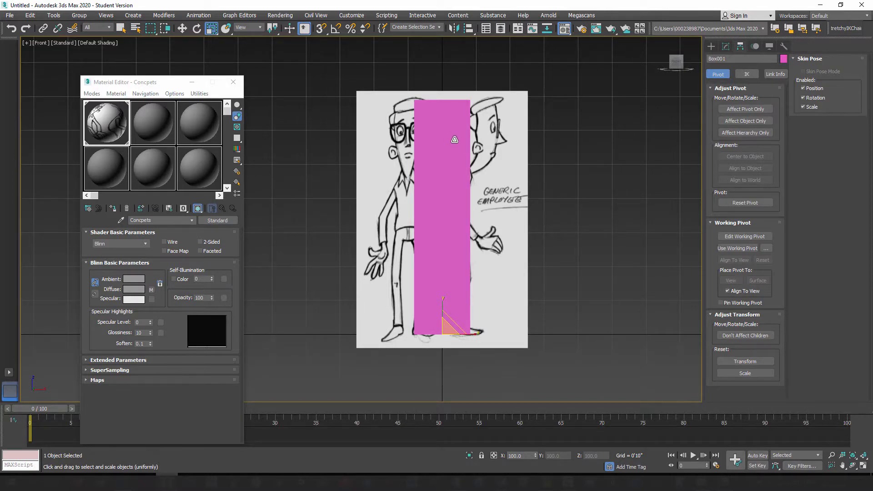
key(Delete)
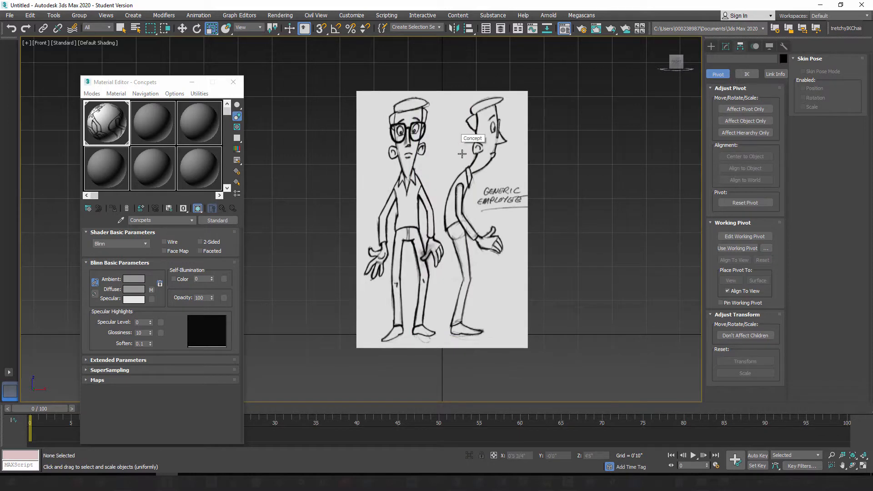
Step: Select the Concept plane, compare wireframe and shaded display in the front viewport, and leave it shaded with edged faces on
click(443, 122)
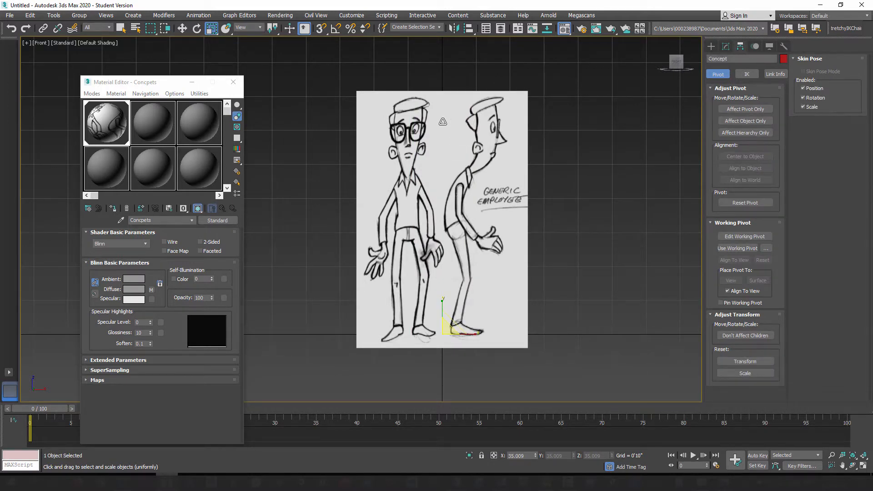
key(F3)
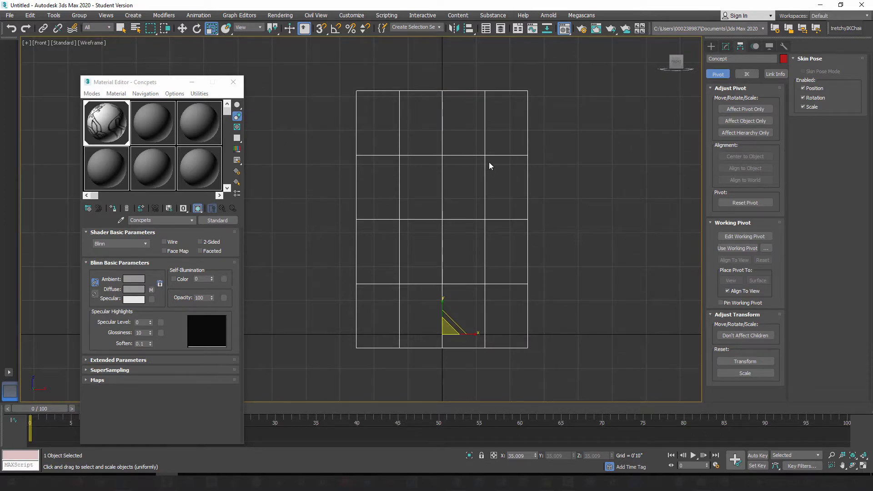
key(F4)
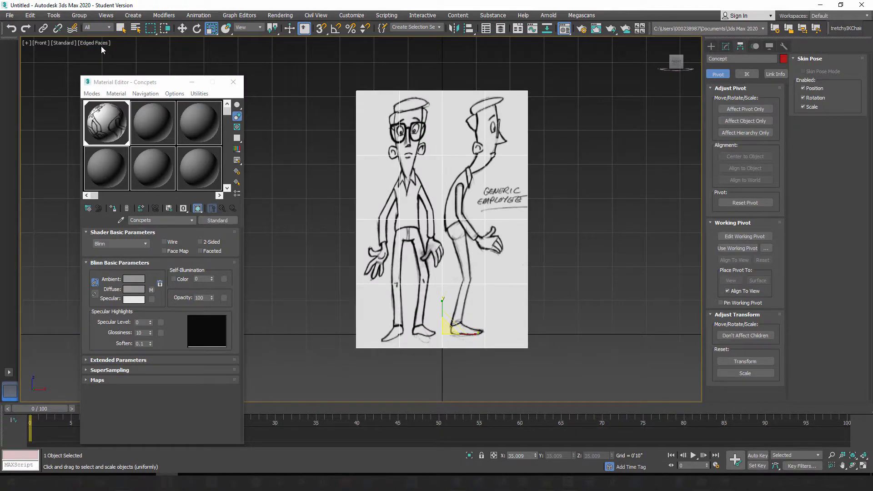
key(F3)
key(F3)
key(F3)
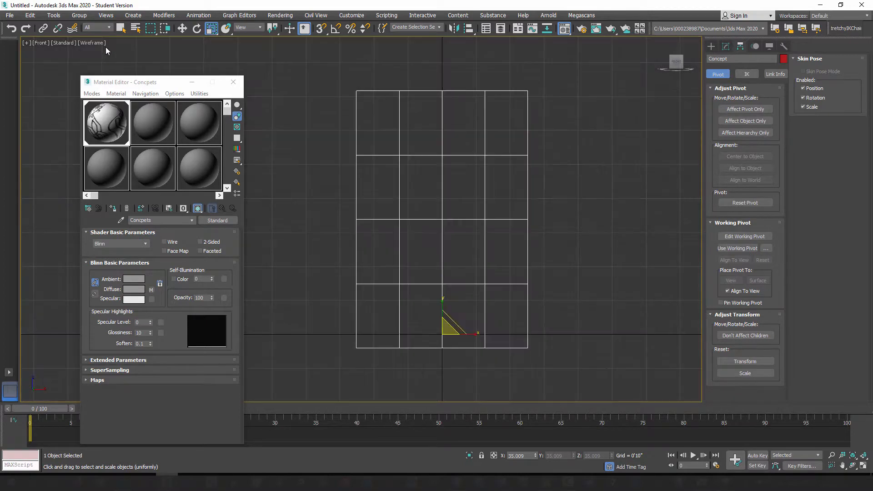
key(F3)
key(F3)
key(F3)
key(F4)
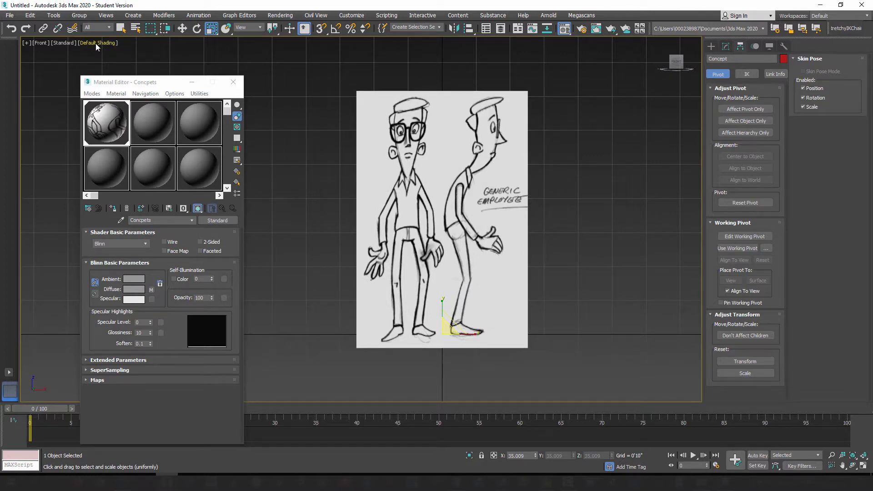
key(F4)
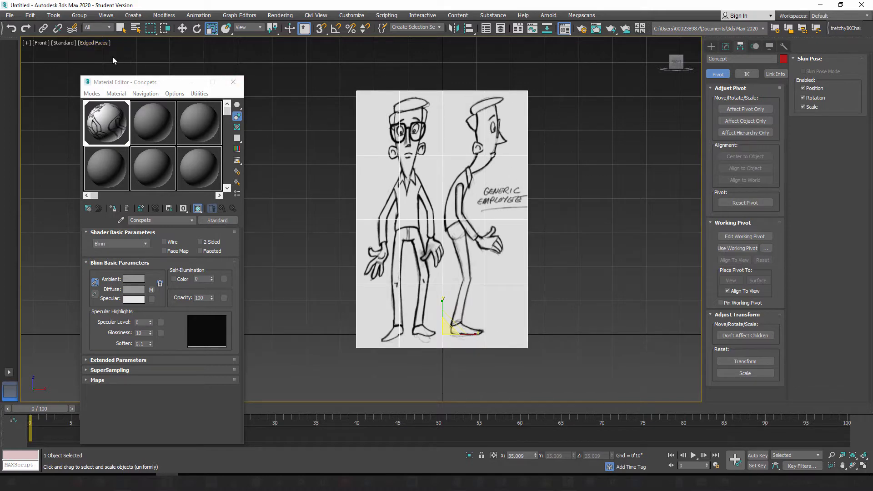
Step: Review the viewport's shading options, compare edged faces off and on with the plane deselected, and reselect the Concept plane
click(92, 43)
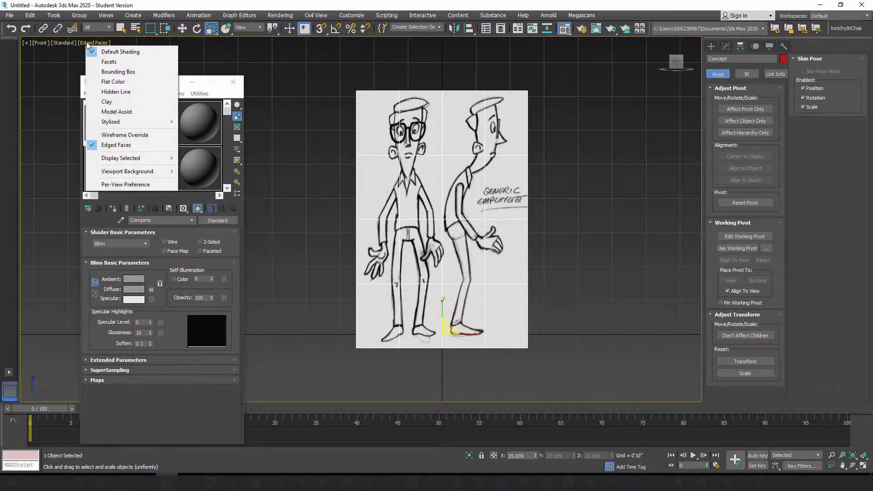
click(528, 86)
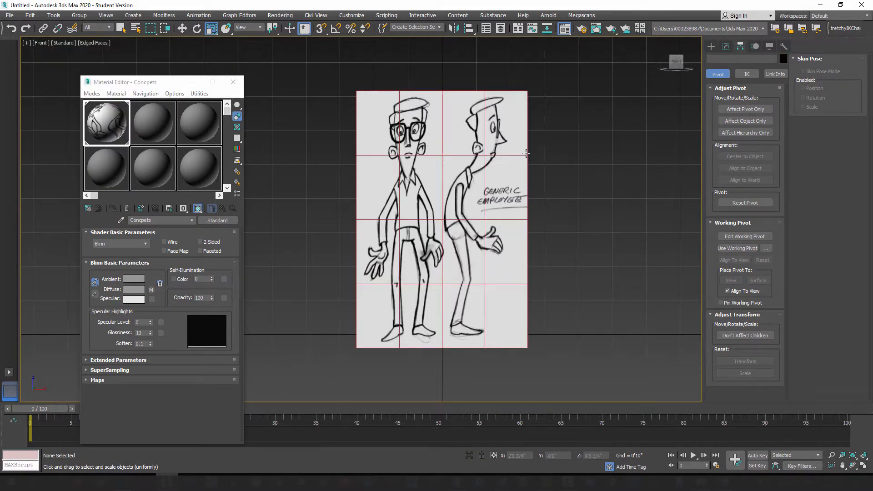
key(F4)
key(F4)
click(448, 132)
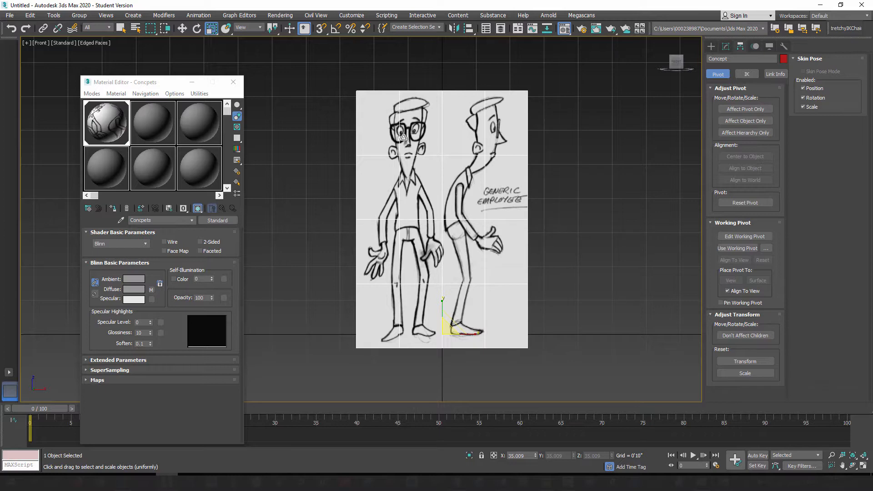
Step: Set the Concept plane to 1 length segment and 2 width segments
click(727, 46)
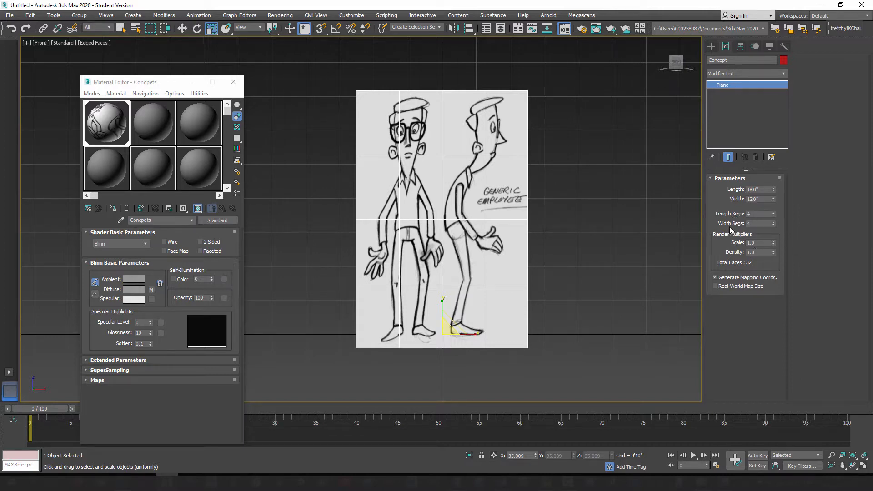
click(773, 216)
click(774, 216)
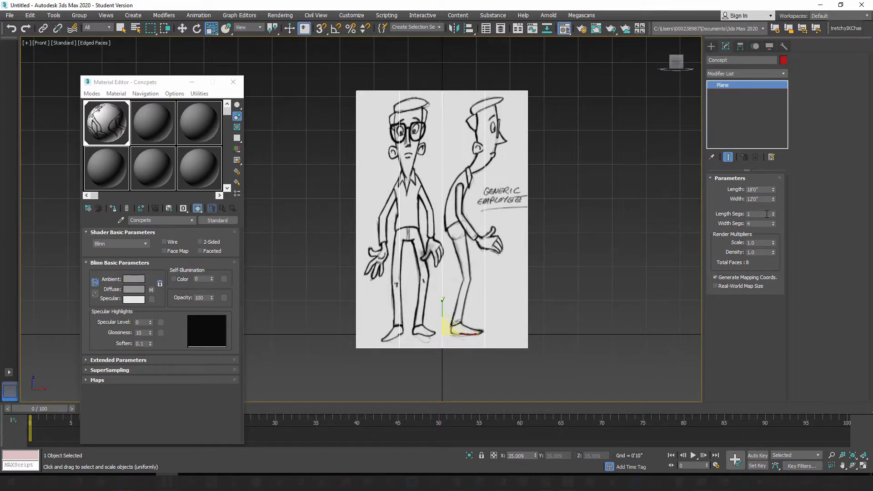
right_click(773, 225)
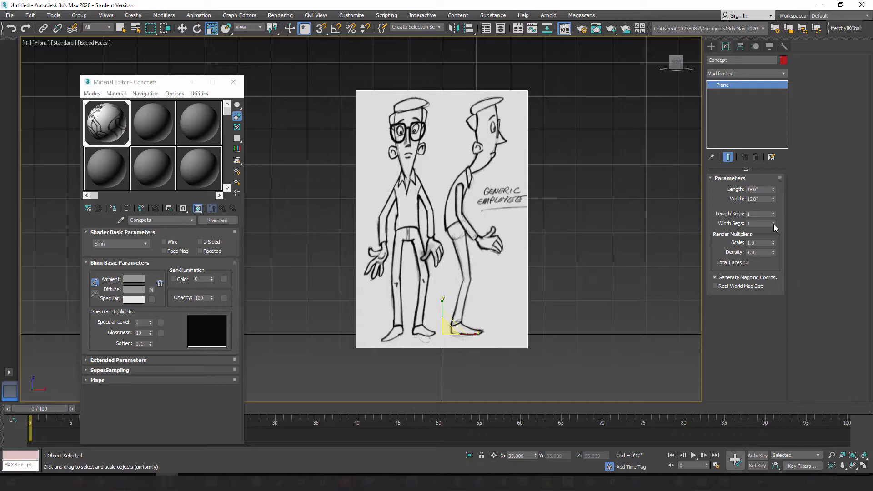
click(774, 222)
Step: Convert the Concept plane to an Editable Poly
right_click(455, 170)
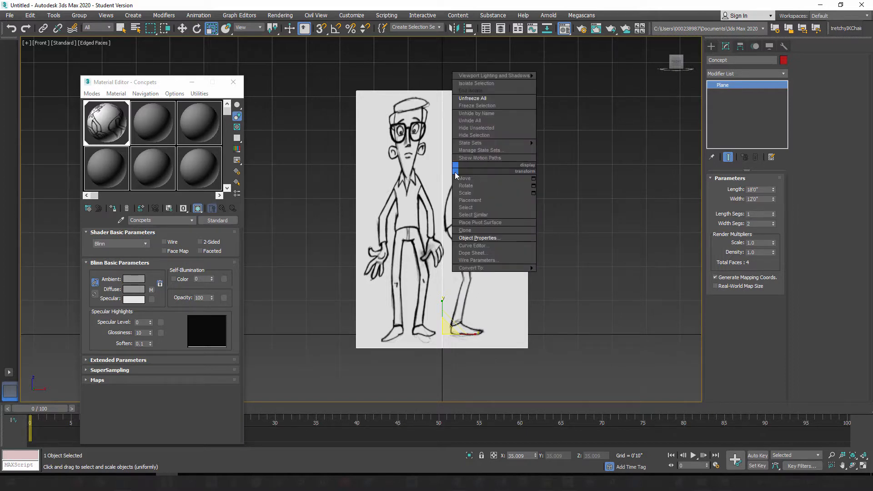
mouse_move(473, 269)
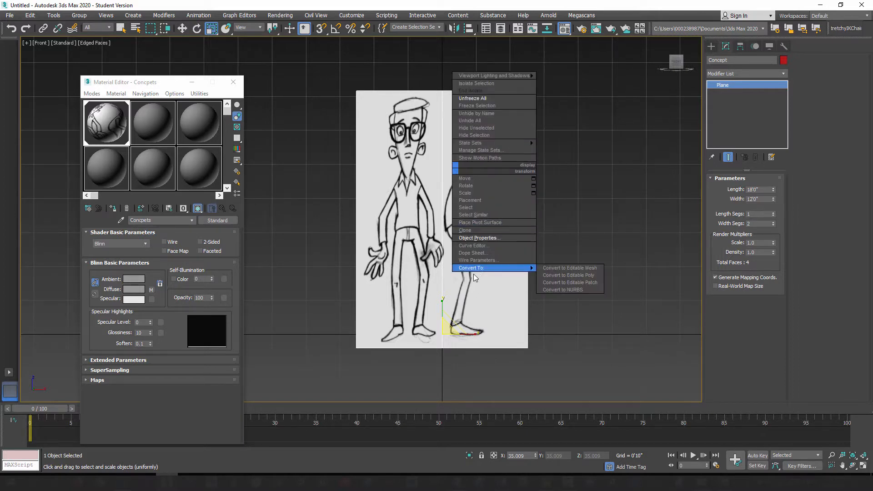
click(571, 276)
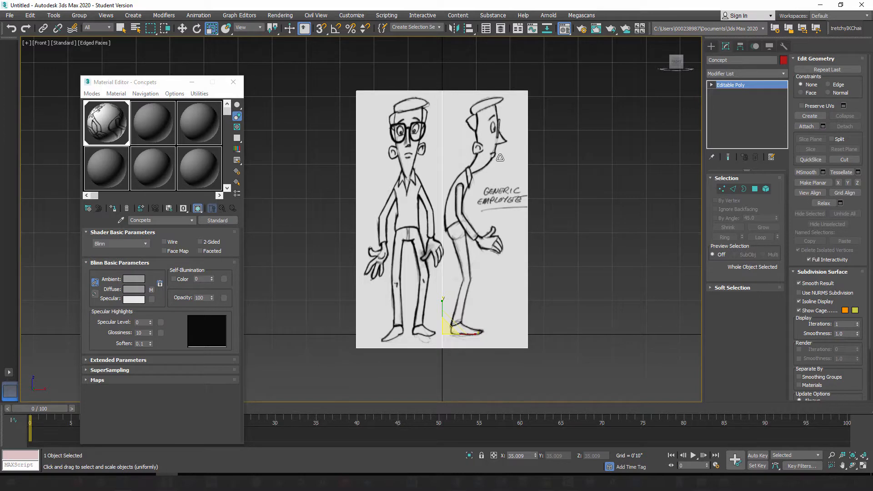
Step: Rename the Concept plane as Front_View
click(733, 61)
double_click(733, 60)
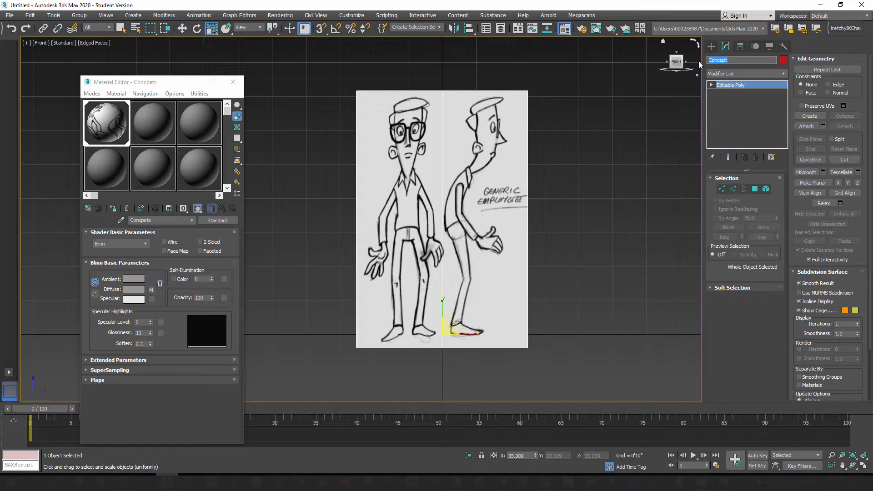
text(Front_View)
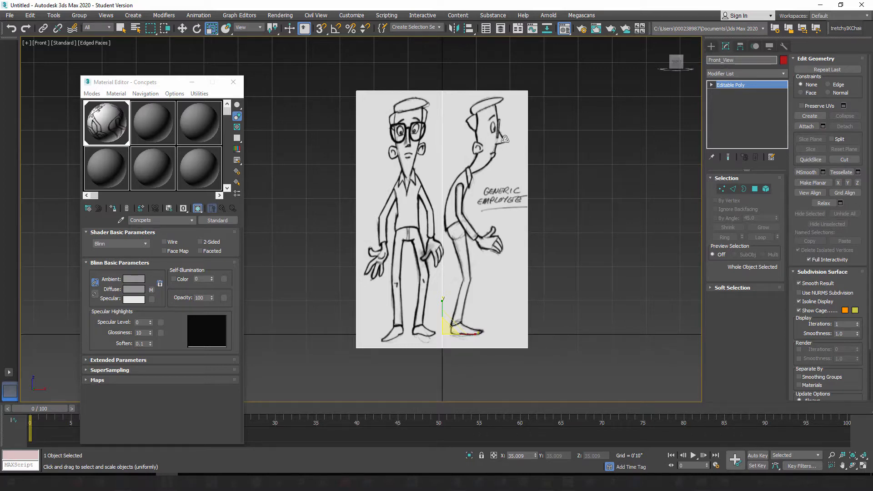
Step: Detach the polygon showing the side-view drawing from Front_View as a separate object named Side_View
click(755, 188)
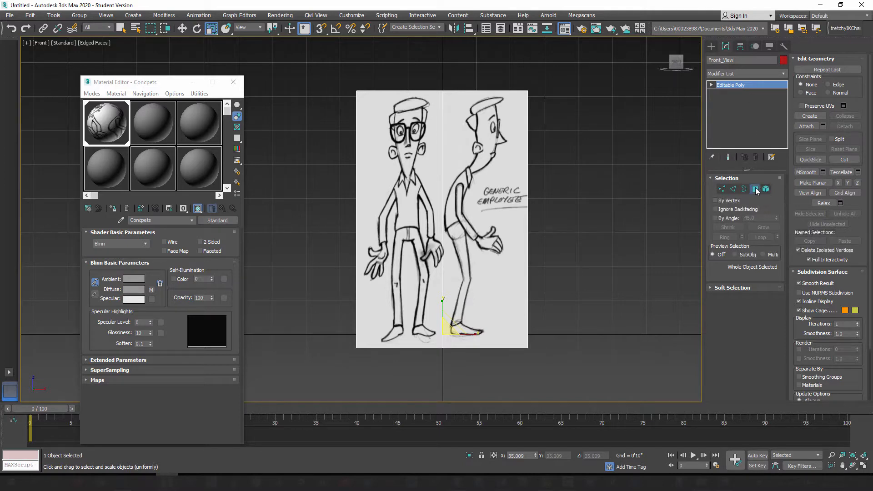
click(489, 136)
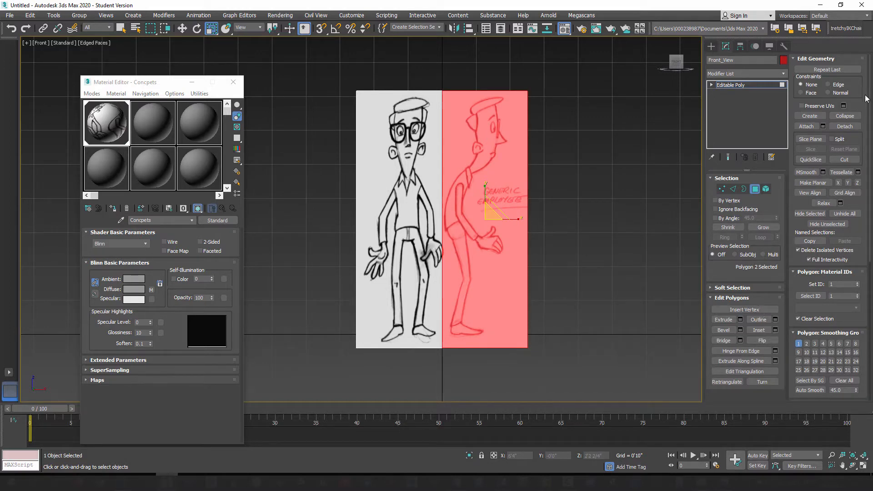
click(845, 128)
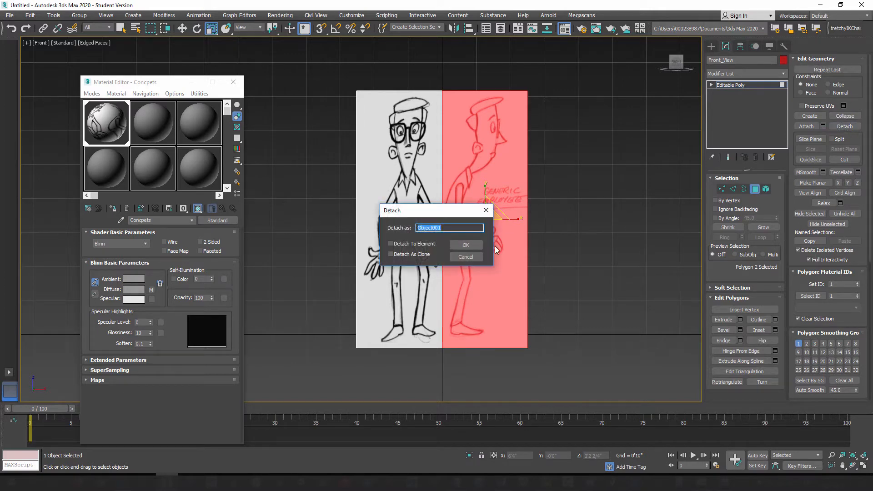
drag(393, 179, 409, 165)
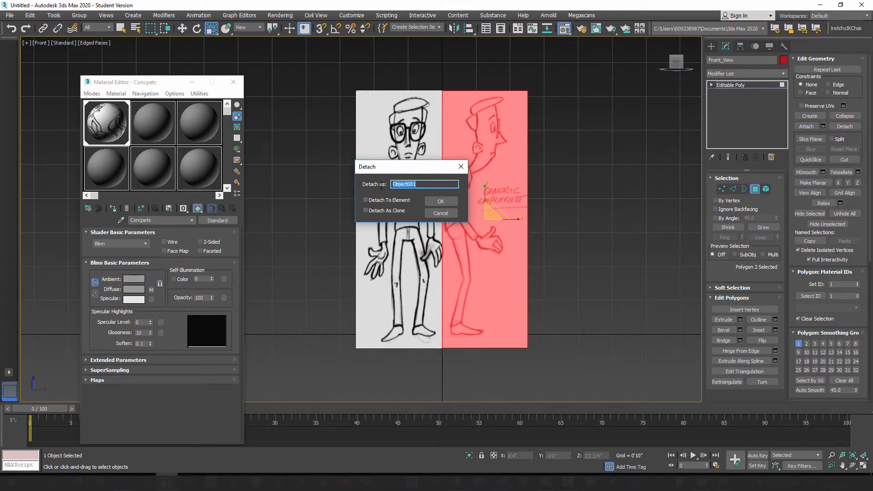
text(Side_View)
click(451, 200)
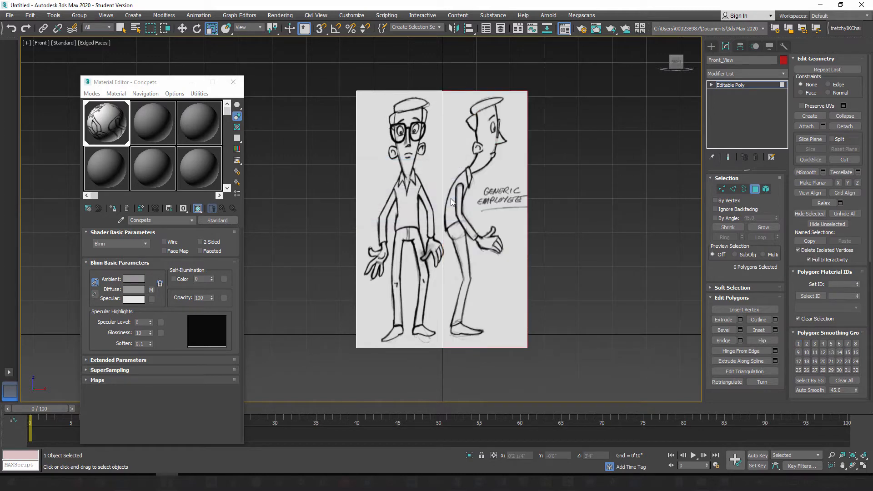
Step: Select the Side_View plane and set its absolute world Z rotation to -90 degrees
click(712, 46)
click(499, 128)
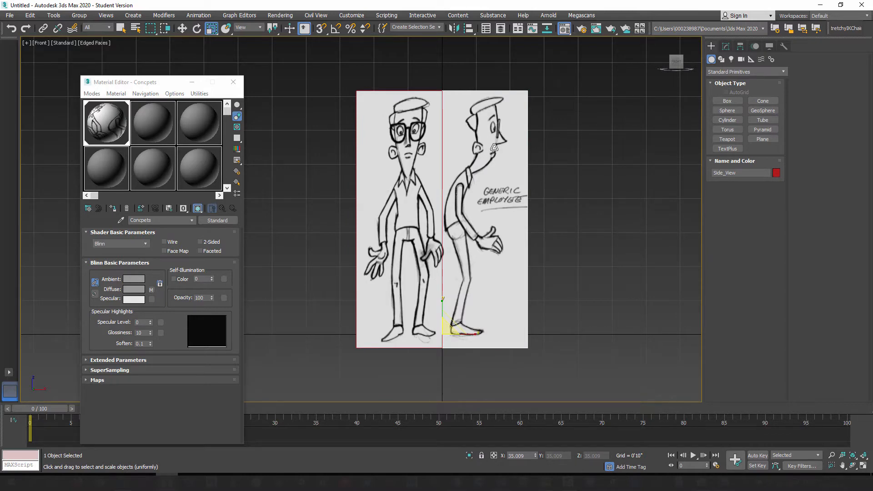
click(197, 29)
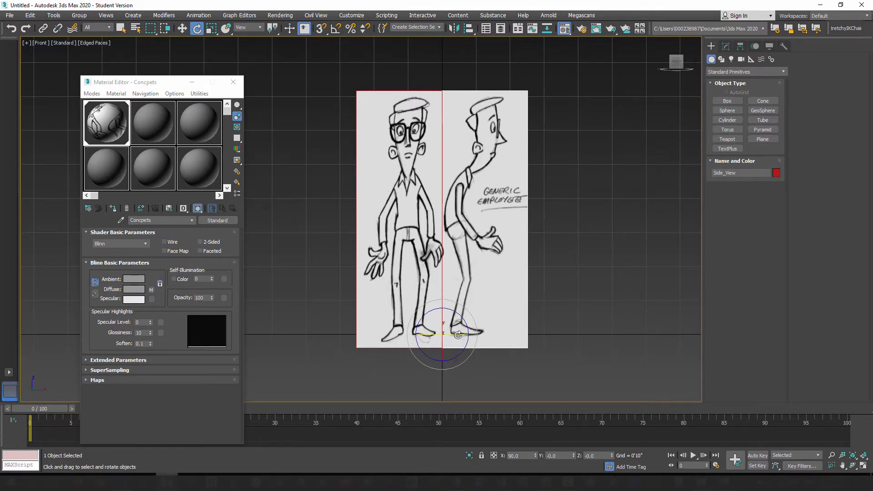
drag(455, 319, 386, 334)
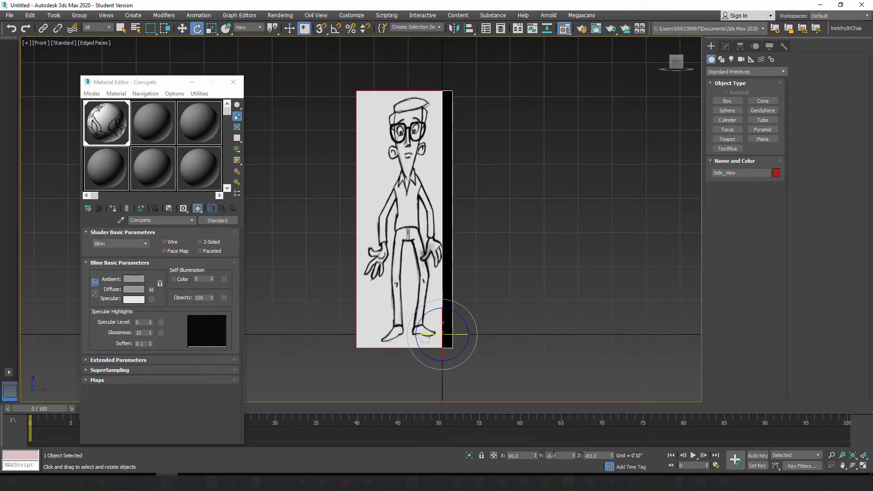
right_click(199, 31)
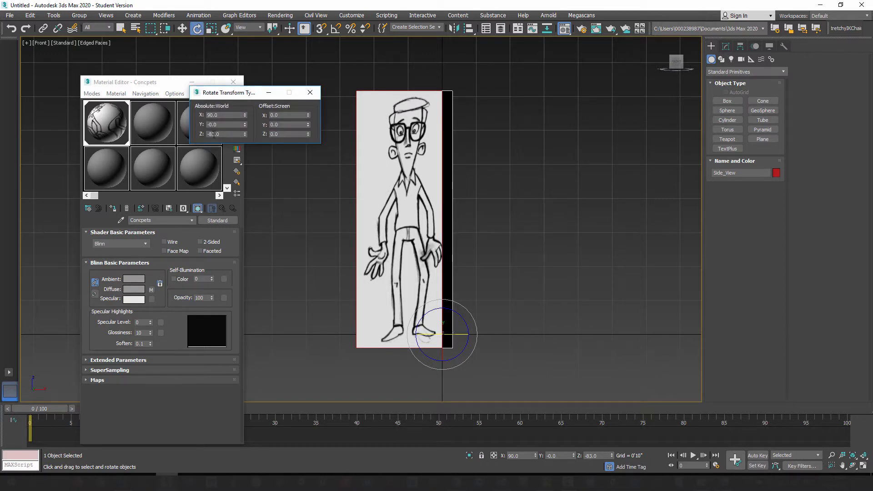
drag(225, 135, 209, 135)
text(-90)
key(Return)
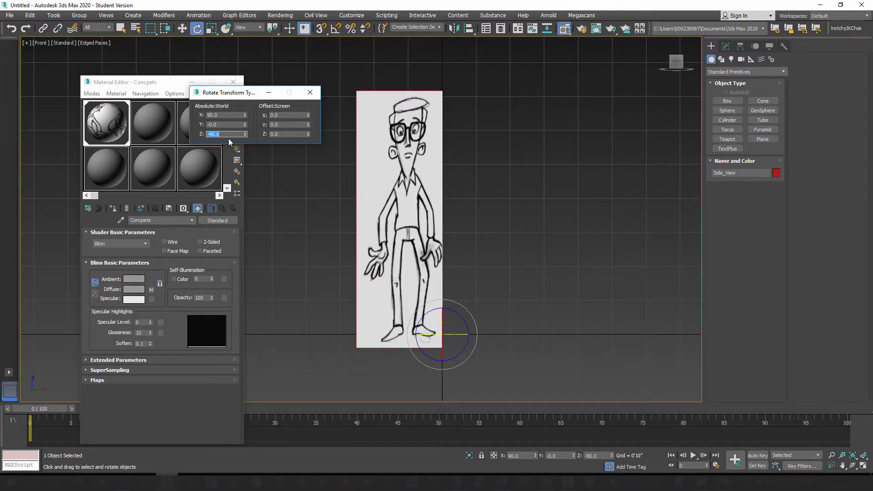
click(317, 94)
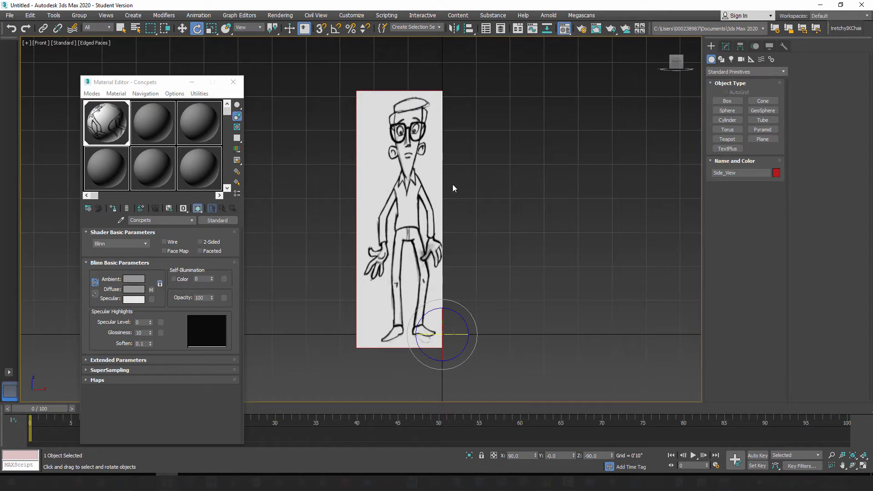
Step: In the perspective view, move the Side_View plane along X to about 1'8 3/4", away from the Front_View plane
key(p)
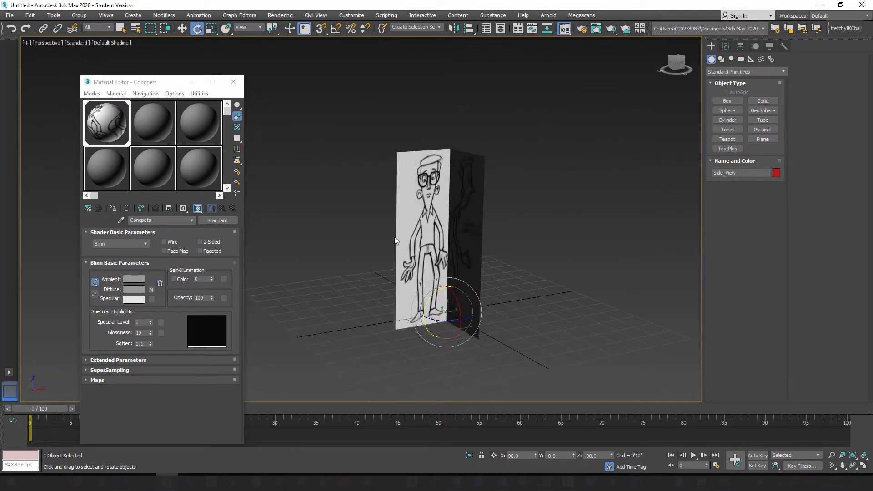
alt+middle_drag(397, 248, 372, 249)
alt+middle_drag(480, 208, 465, 237)
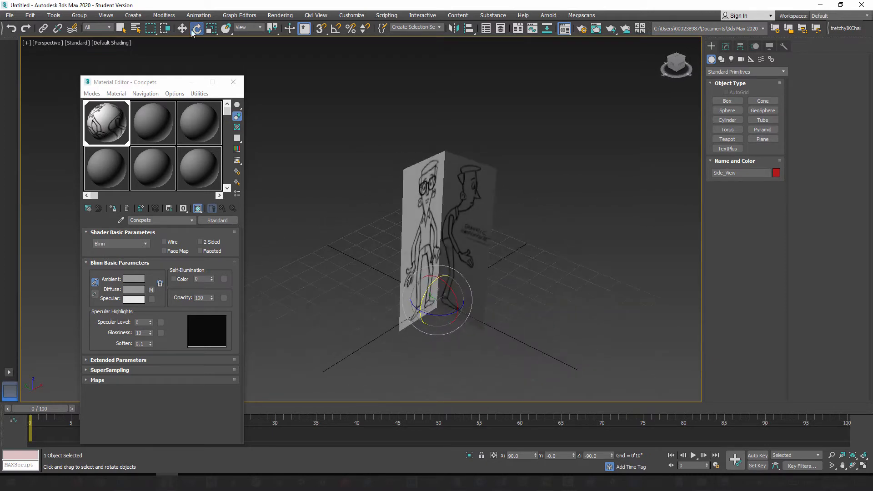
key(w)
click(521, 178)
click(454, 237)
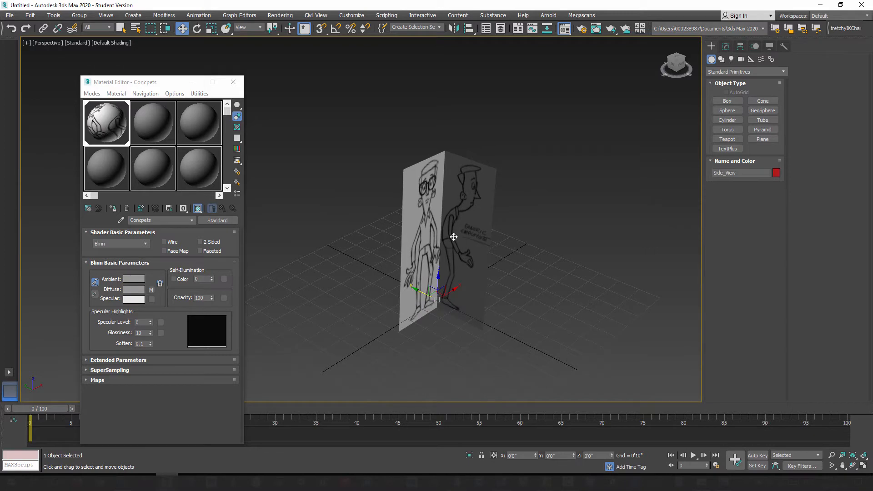
drag(450, 289, 482, 271)
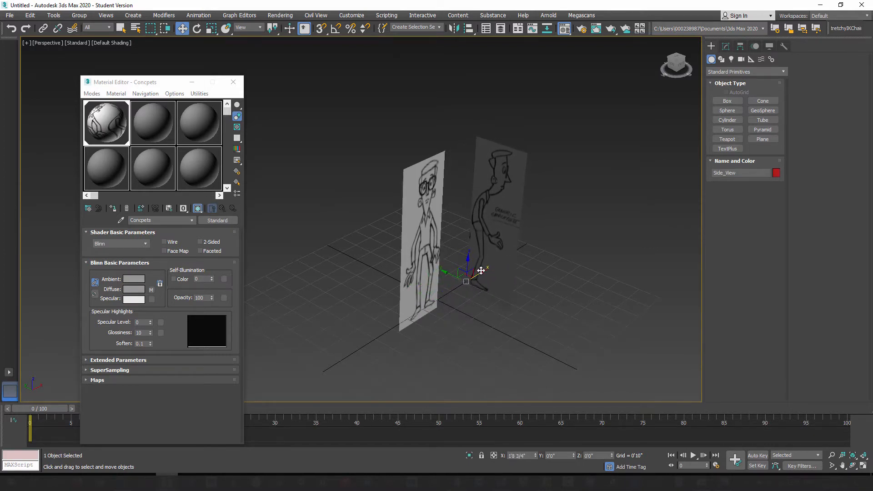
Step: Move the Front_View plane back along Y to about 1'10 1/4"
alt+middle_drag(479, 309, 448, 323)
click(416, 220)
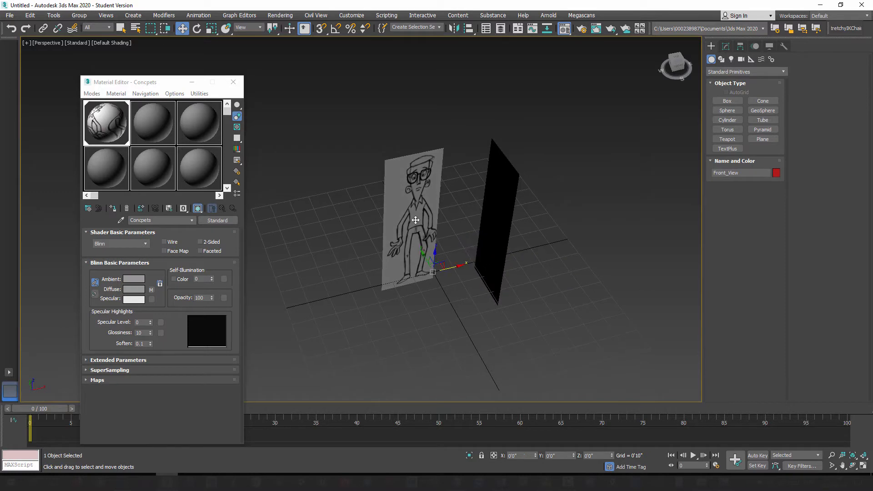
drag(424, 258, 407, 228)
alt+middle_drag(418, 278, 446, 292)
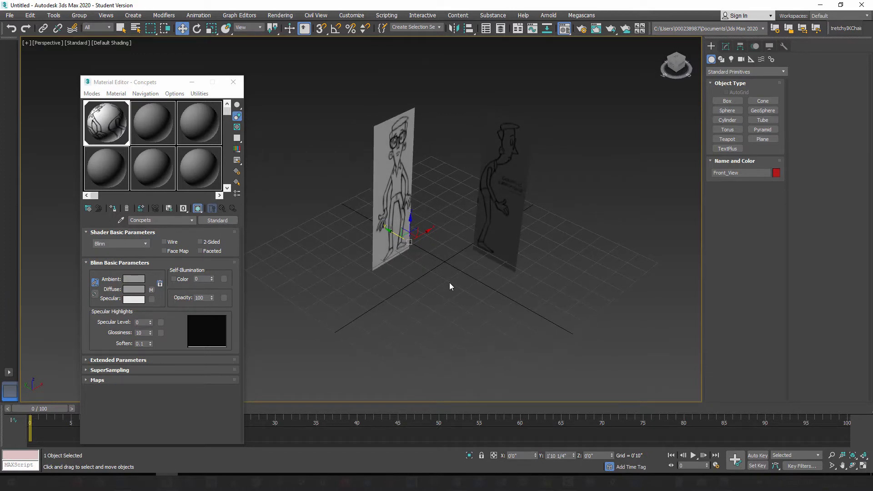
Step: In the front view, move the Front_View plane along X to about 0'10", centring the character on the vertical axis
key(f)
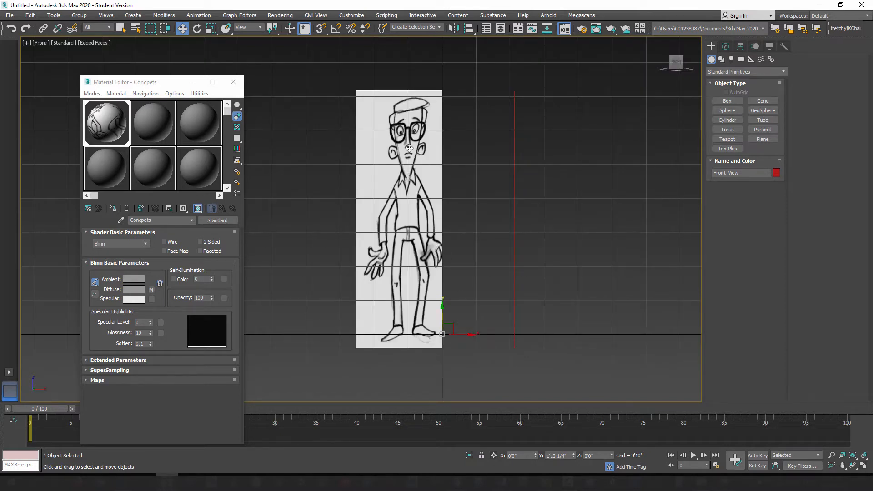
mouse_move(465, 333)
mouse_down()
mouse_move(509, 332)
mouse_move(499, 333)
mouse_up()
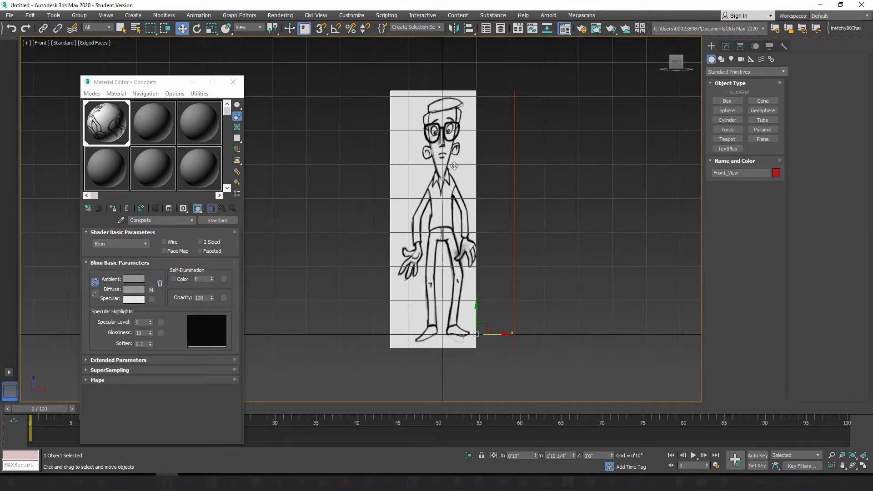
scroll(454, 166, up, 5)
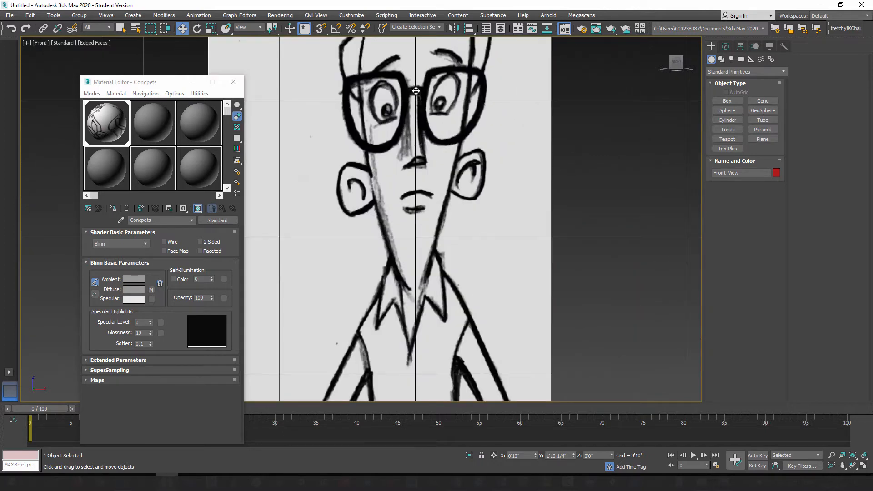
scroll(431, 141, down, 4)
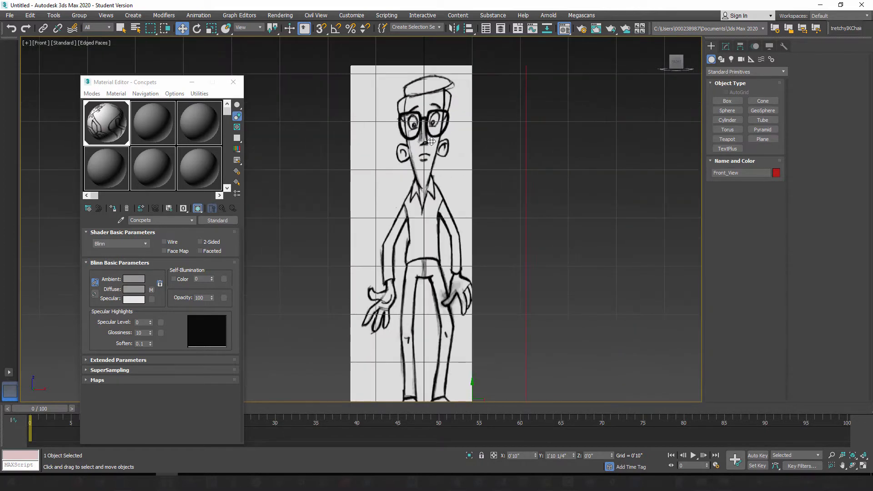
middle_drag(443, 262, 443, 183)
drag(491, 334, 491, 334)
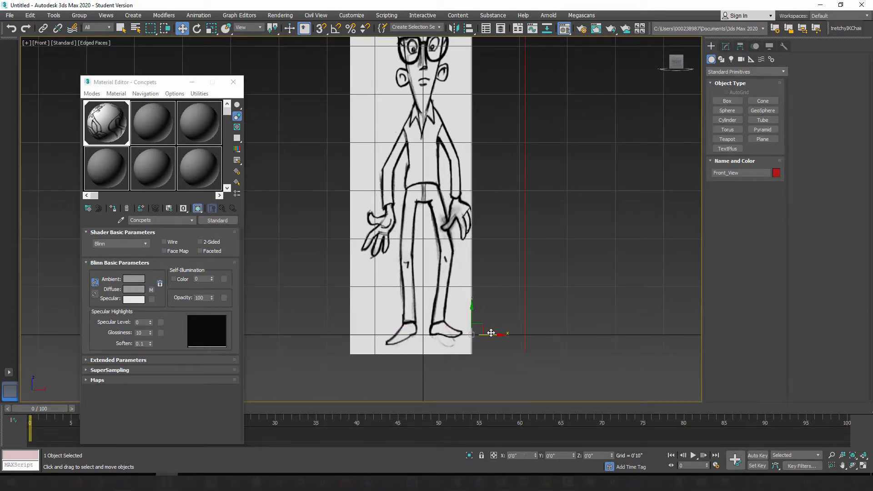
Step: Move only the Front_View plane's pivot to the world origin by zeroing its X and Y coordinates
click(740, 47)
click(747, 109)
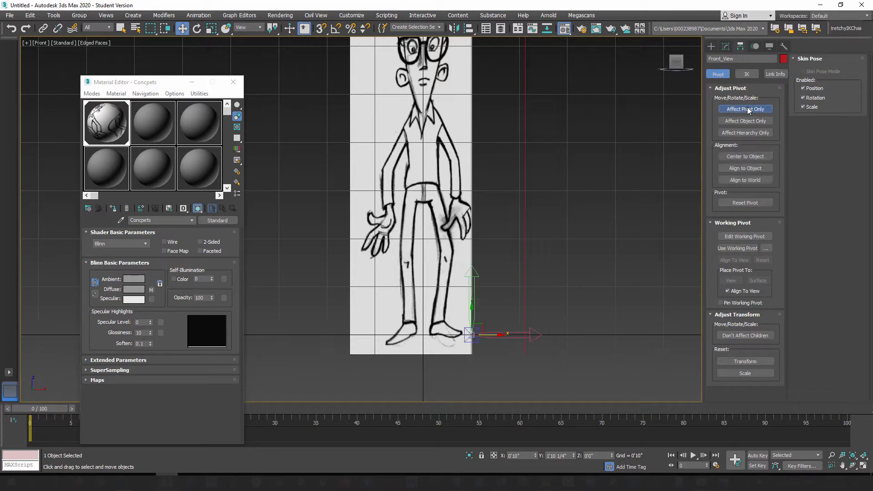
right_click(182, 29)
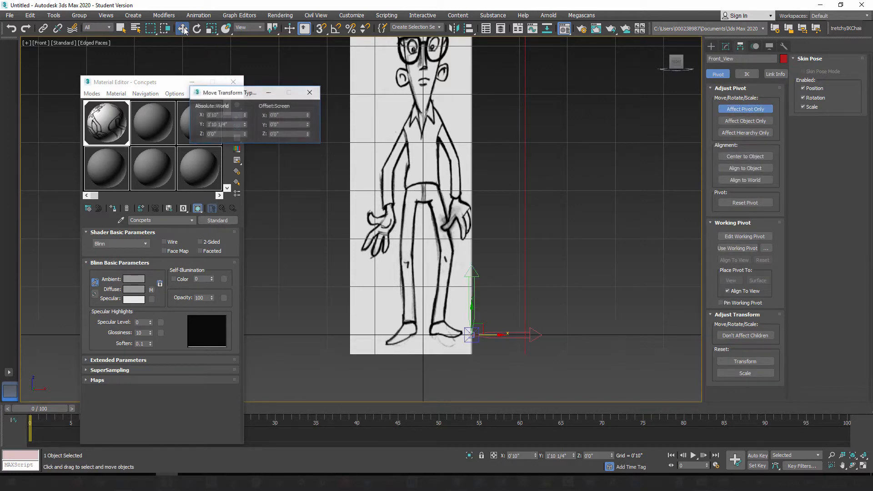
right_click(245, 126)
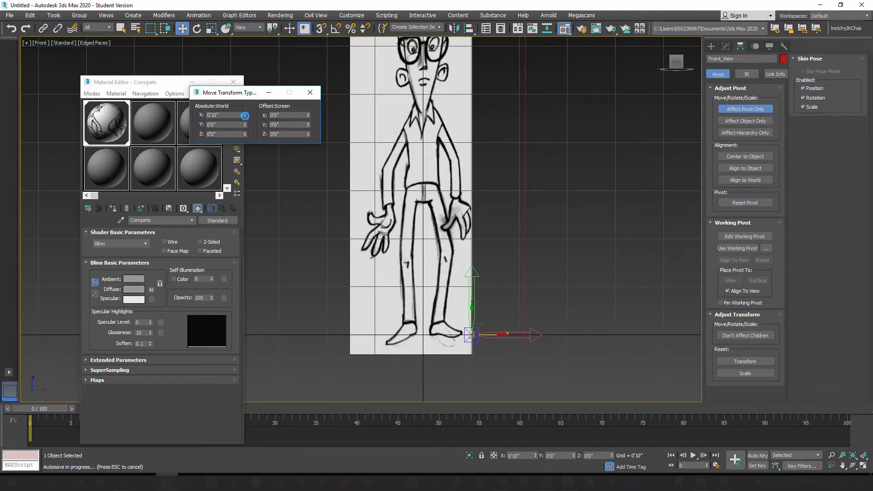
right_click(245, 115)
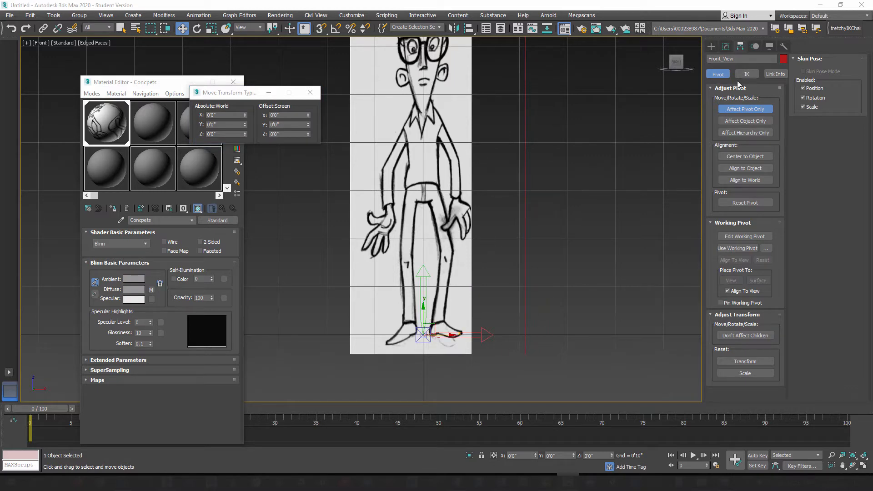
click(746, 109)
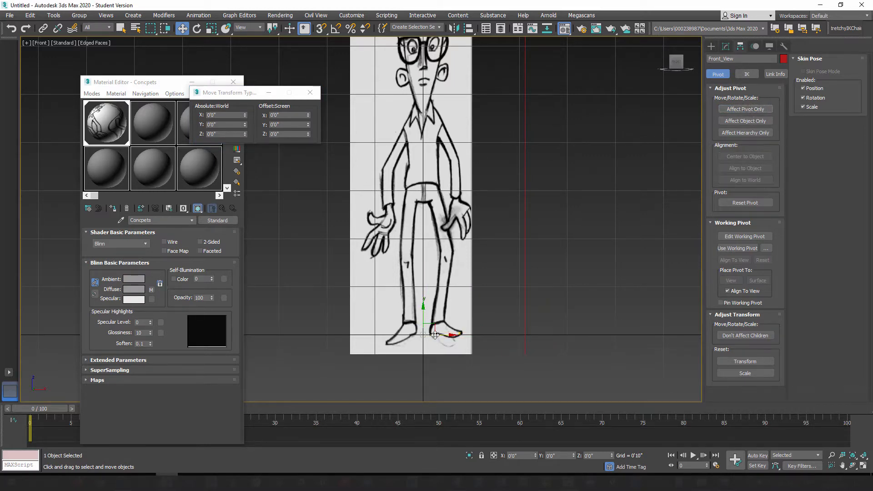
Step: Check the face's alignment with the vertical axis and nudge the Front_View plane slightly in negative X using absolute world coordinates
middle_drag(440, 168, 449, 257)
scroll(433, 150, up, 5)
middle_drag(435, 144, 425, 172)
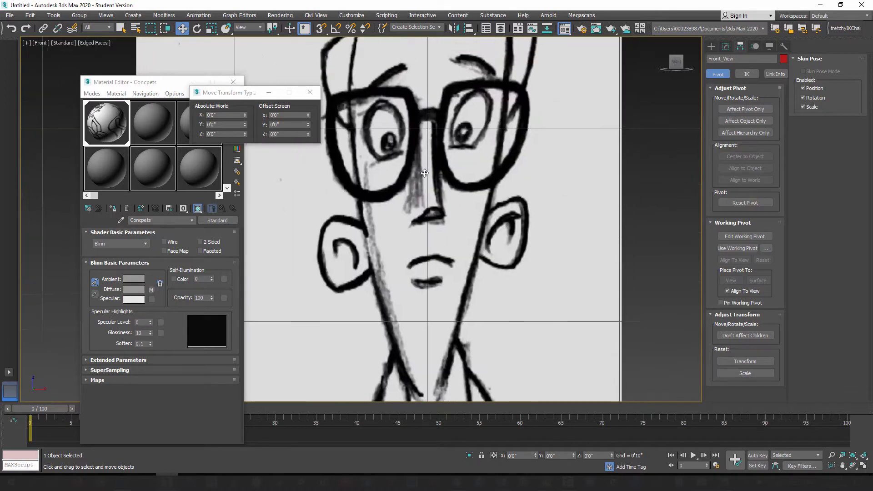
scroll(432, 153, up, 4)
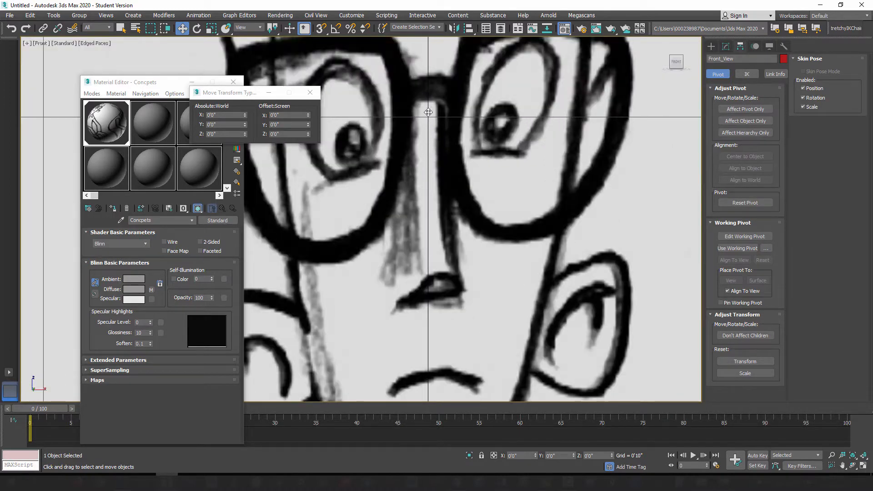
scroll(453, 205, down, 6)
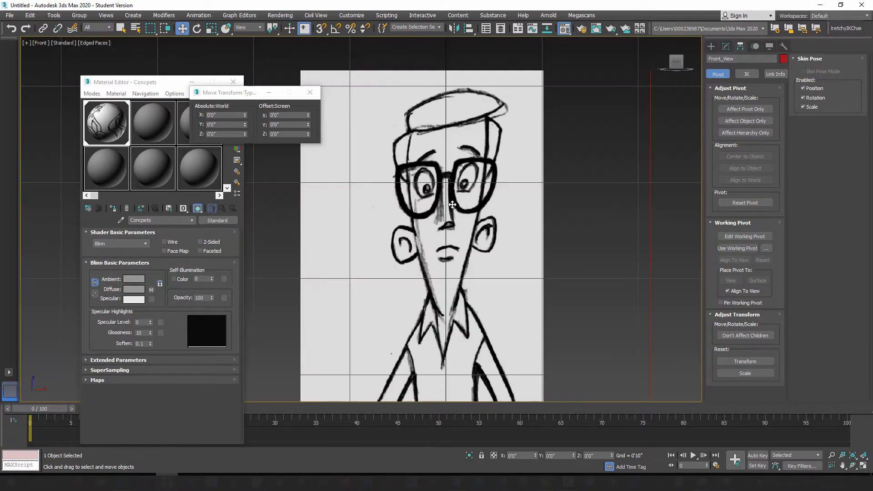
scroll(453, 204, up, 3)
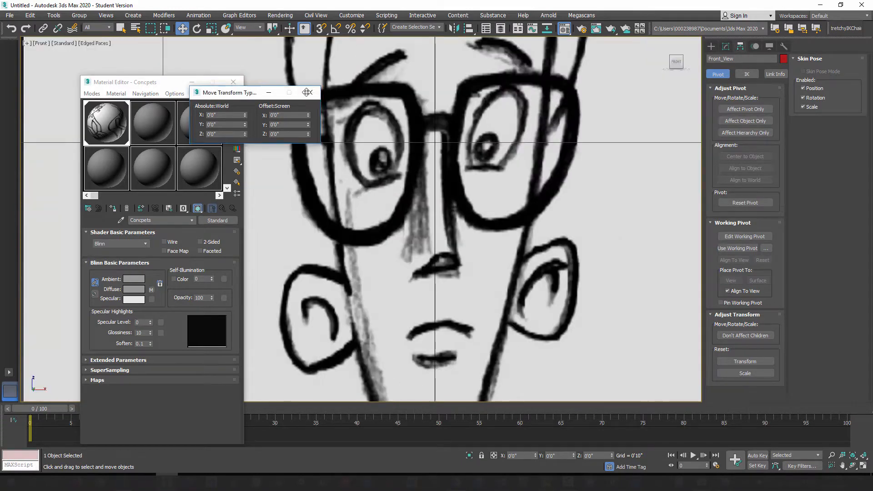
click(310, 92)
right_click(184, 29)
drag(233, 92, 245, 91)
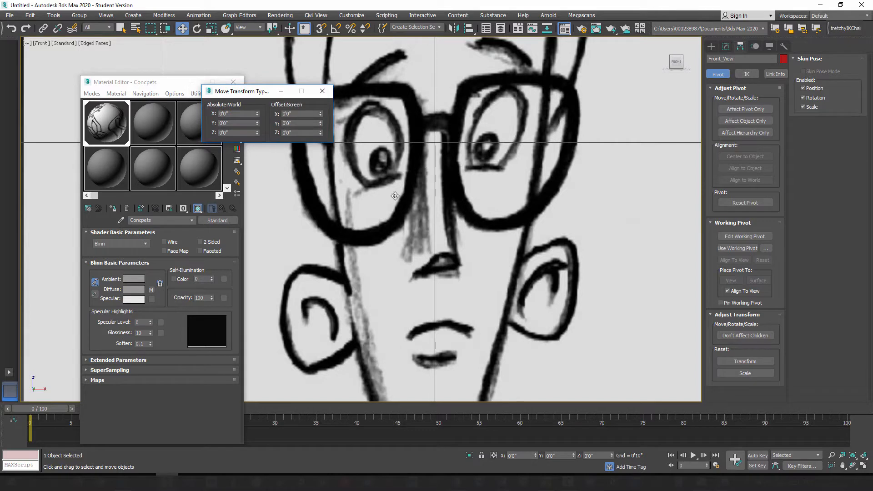
mouse_move(258, 116)
mouse_down()
mouse_move(256, 124)
mouse_move(257, 115)
mouse_up()
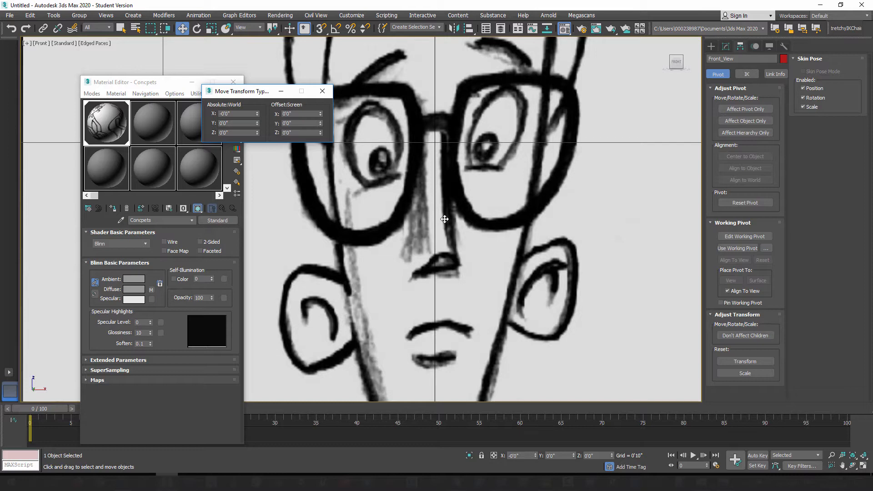
Step: Return to the perspective view showing both reference planes and close the Move Transform Type-In
scroll(461, 201, down, 10)
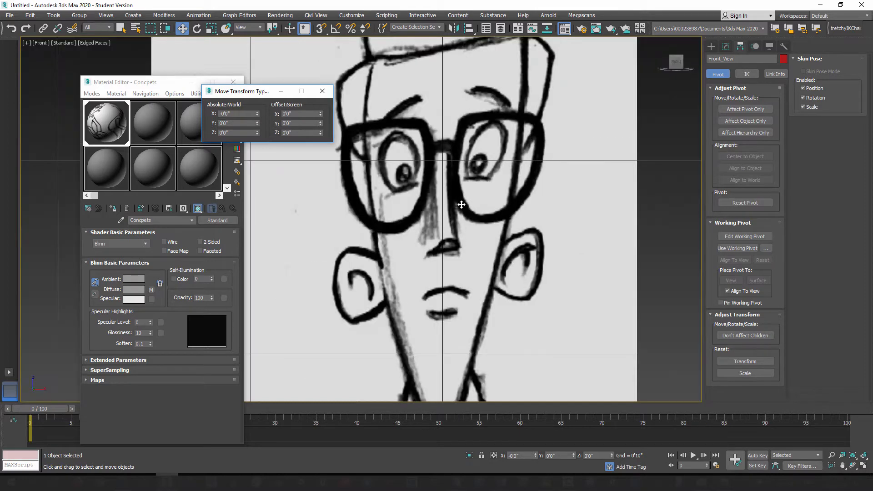
key(p)
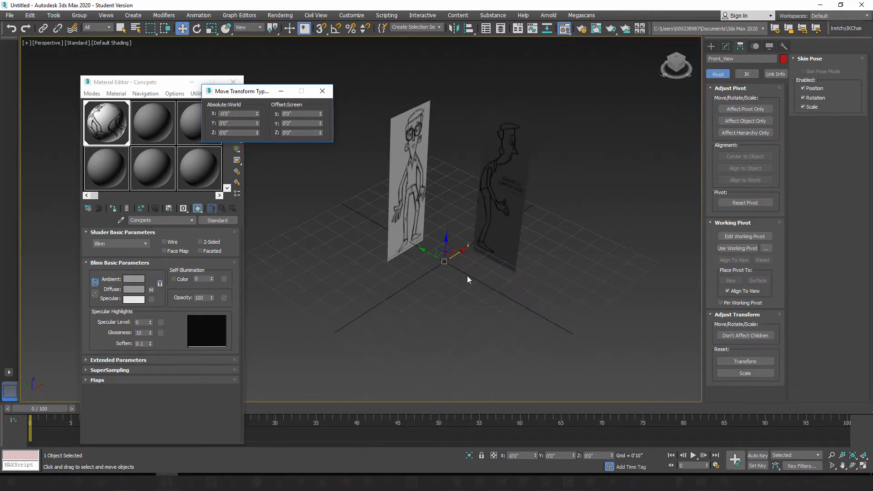
click(323, 92)
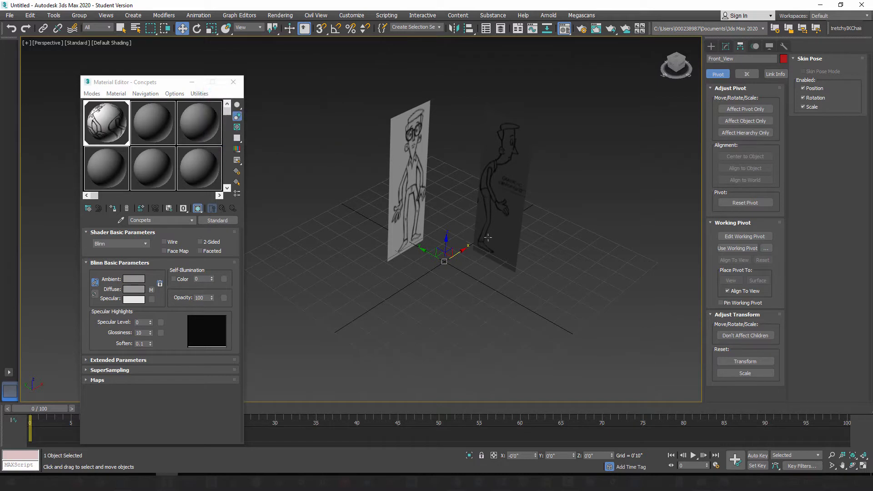
Step: Select the Side_View plane and display it shaded with edged faces in the Left view
click(504, 150)
key(l)
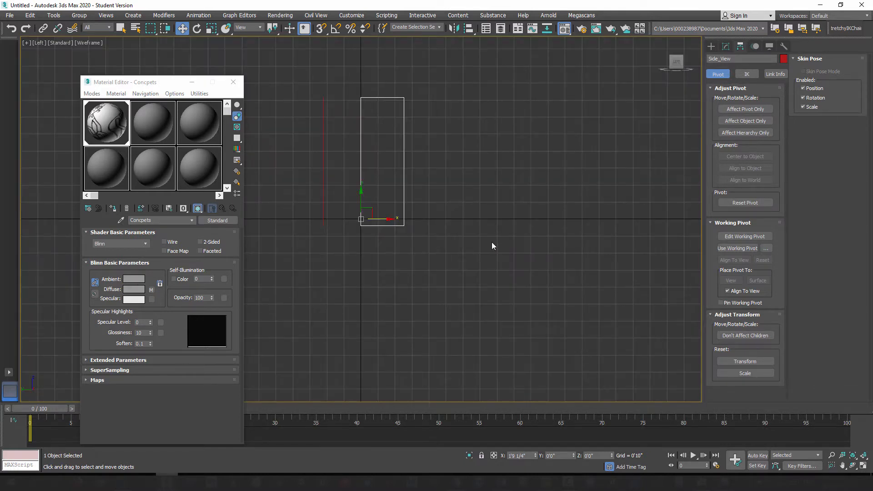
key(F3)
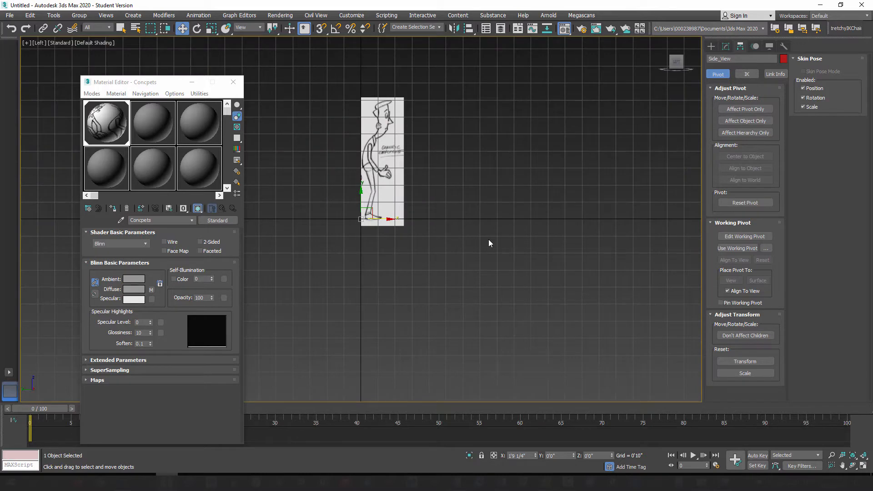
key(F4)
key(F4)
key(F4)
middle_drag(388, 141, 457, 204)
scroll(457, 204, up, 3)
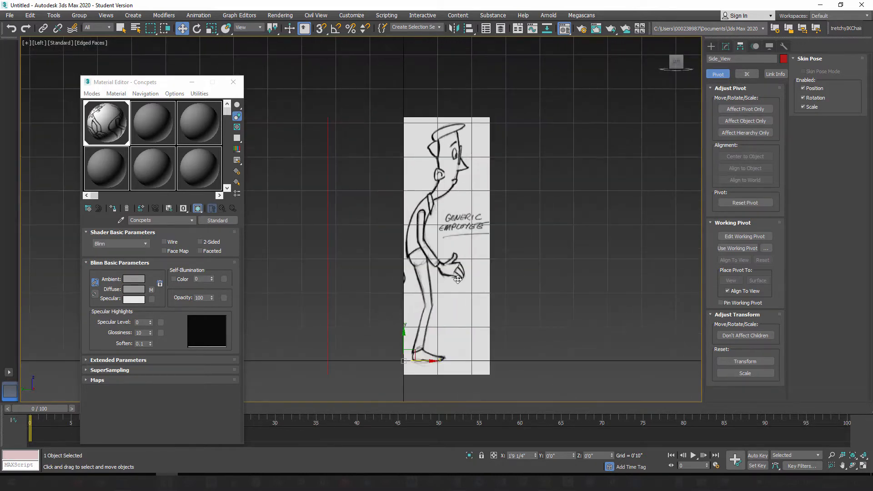
mouse_move(456, 309)
middle_down()
mouse_move(459, 232)
mouse_move(450, 348)
middle_up()
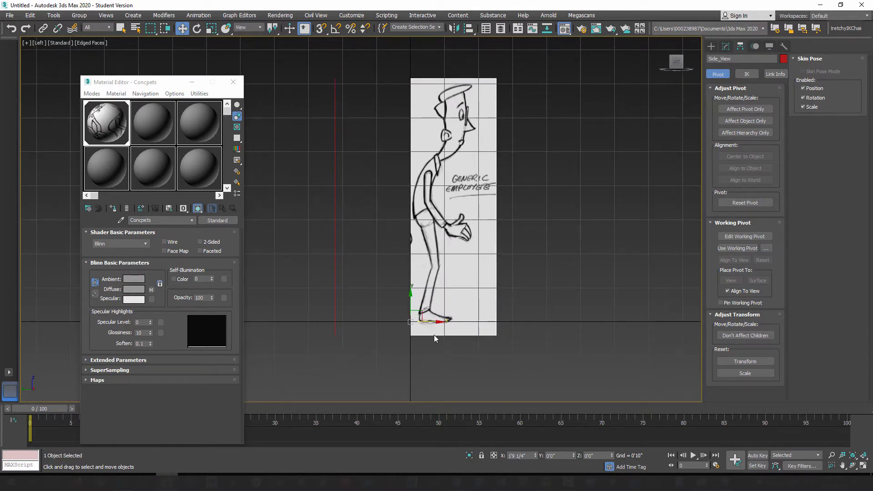
Step: Move only the Side_View plane's pivot along Y to about -0'10", then leave pivot-only editing
click(741, 111)
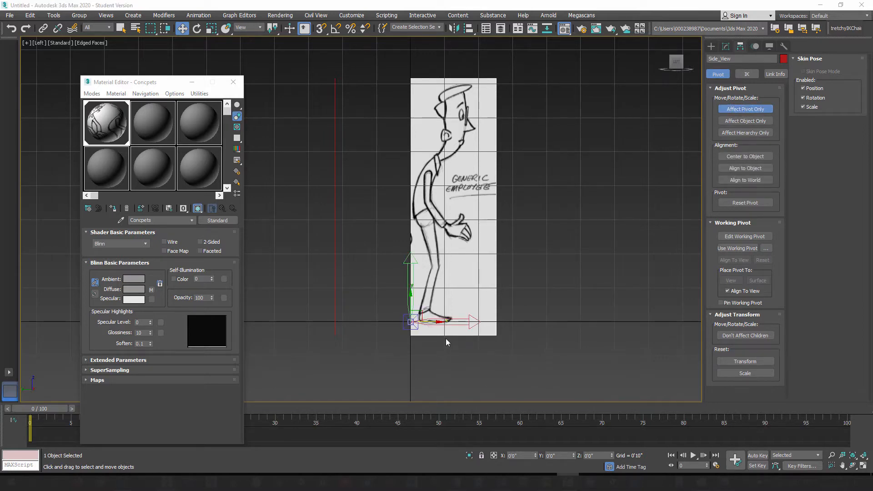
drag(430, 322, 465, 320)
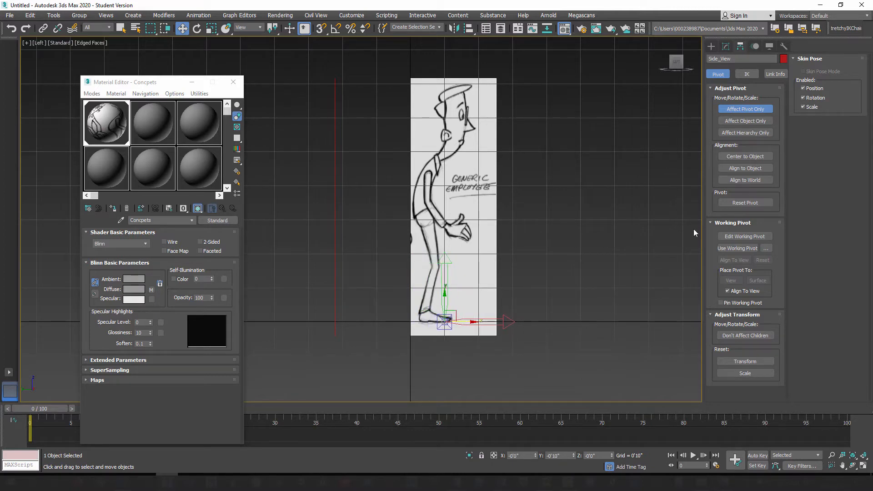
click(745, 109)
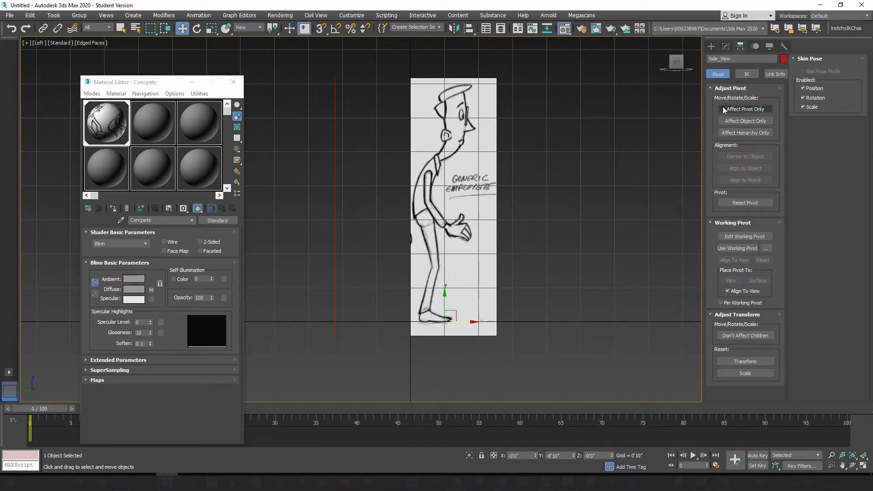
Step: Move the Side_View plane along Y to about 0'2 3/4" and check the head's centring on the vertical axis
drag(471, 322, 426, 321)
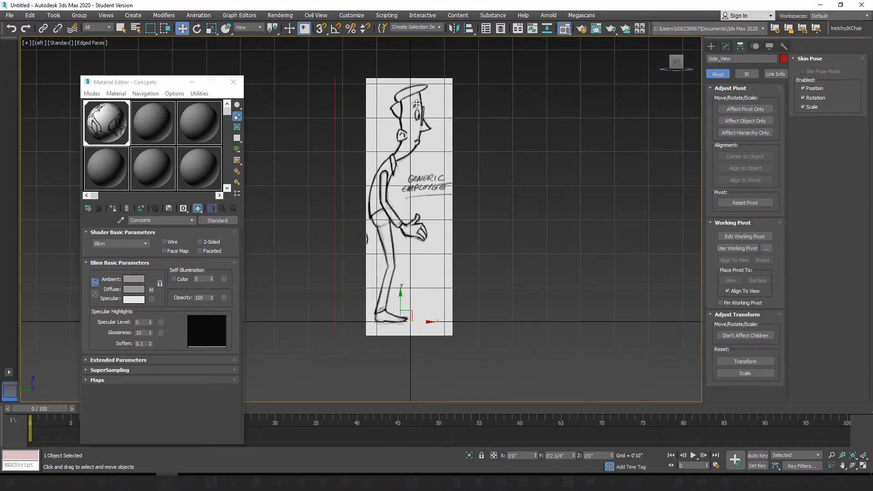
scroll(416, 105, up, 5)
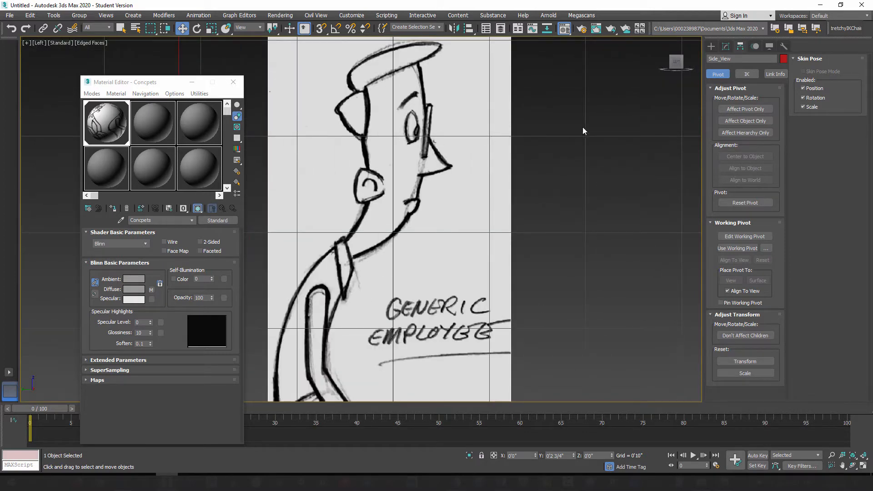
mouse_move(547, 124)
alt+middle_down()
mouse_move(553, 140)
mouse_move(550, 132)
alt+middle_up()
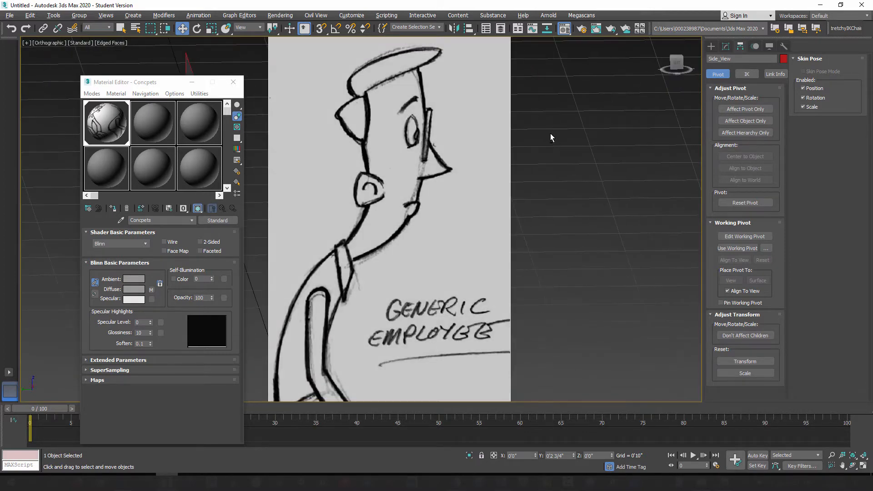
key(l)
scroll(371, 137, up, 5)
middle_drag(351, 95, 414, 185)
scroll(414, 186, up, 3)
scroll(412, 186, up, 2)
middle_drag(406, 86, 437, 251)
scroll(438, 251, down, 4)
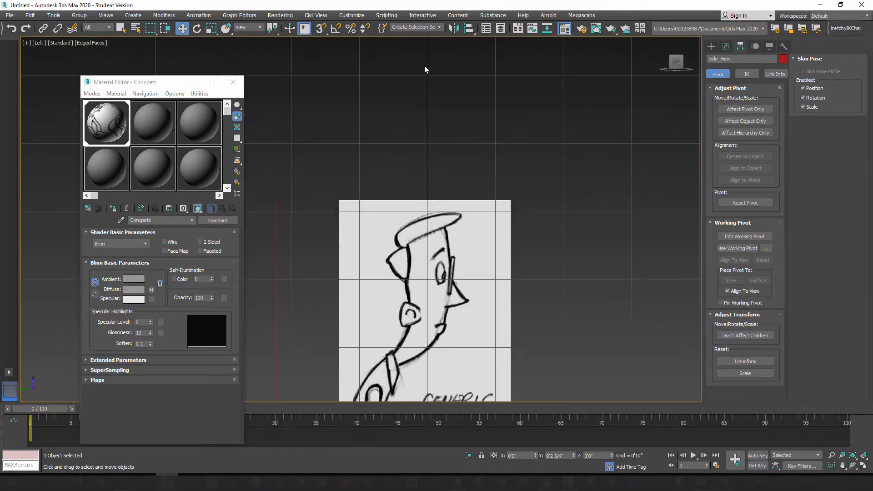
middle_drag(432, 298, 427, 250)
scroll(427, 253, up, 2)
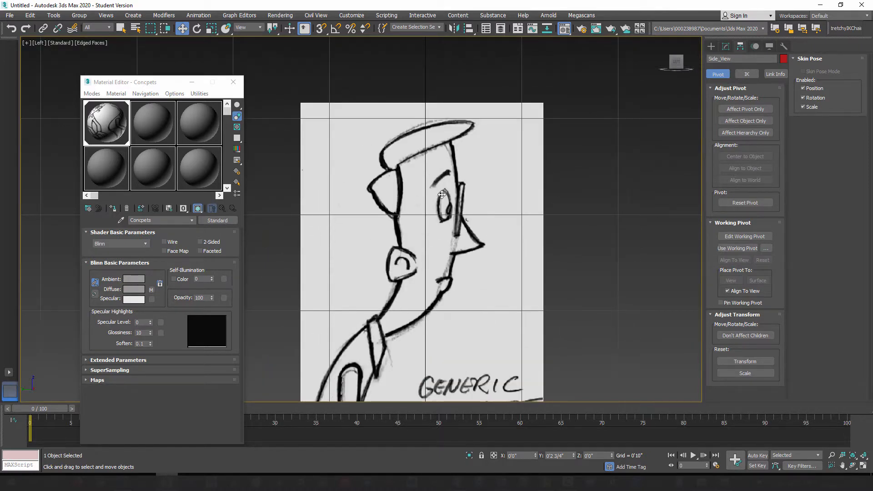
scroll(441, 195, up, 2)
Step: Fine-tune the Side_View plane's absolute world Y position around 0'2 3/4"
right_click(182, 28)
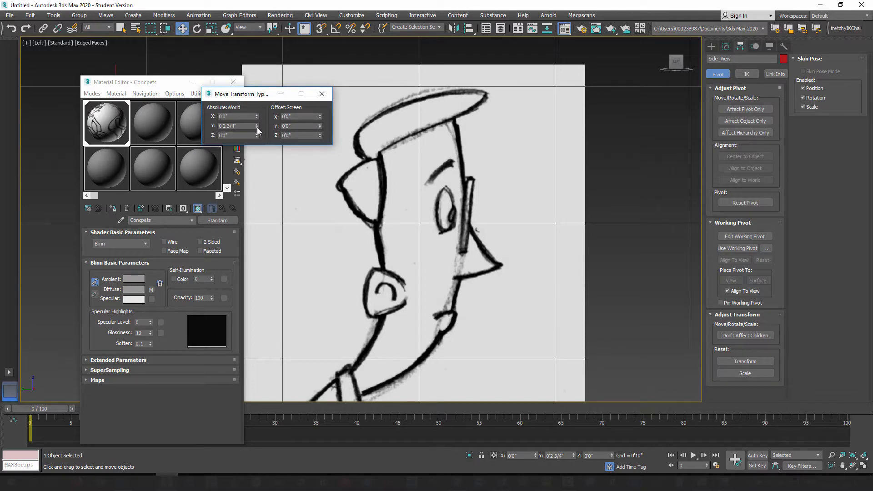
mouse_move(258, 128)
mouse_down()
mouse_move(260, 162)
mouse_move(264, 127)
mouse_up()
click(322, 94)
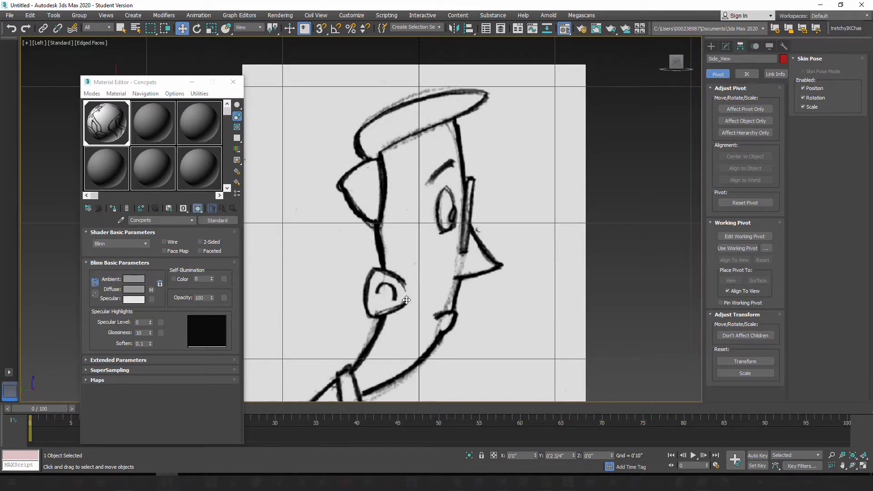
Step: In the perspective view, set the Concpets material's self-illumination to 100 and close the Material Editor
key(p)
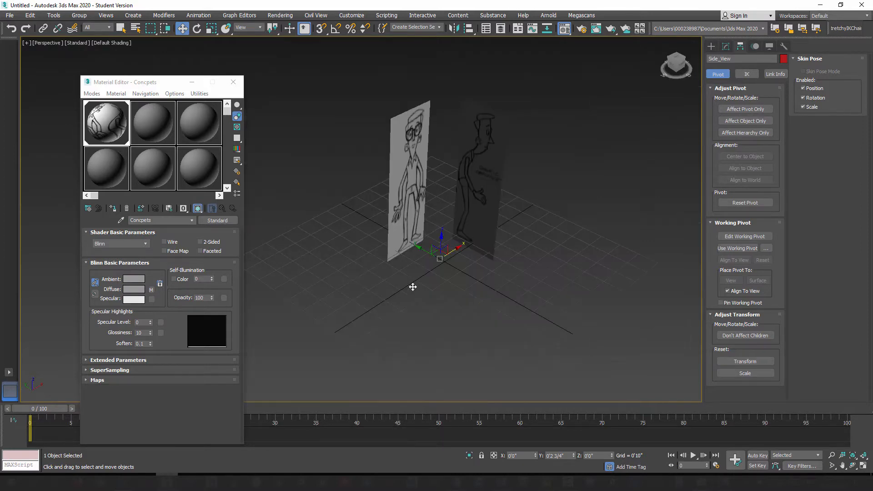
mouse_move(423, 282)
alt+middle_down()
mouse_move(415, 307)
mouse_move(473, 274)
mouse_move(374, 264)
mouse_move(437, 263)
alt+middle_up()
scroll(436, 188, up, 3)
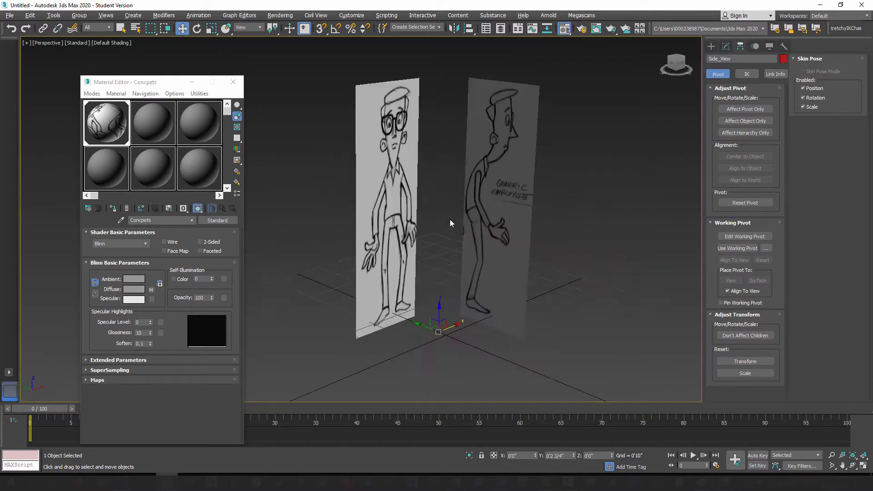
mouse_move(446, 233)
alt+middle_down()
mouse_move(368, 234)
mouse_move(504, 233)
mouse_move(403, 272)
mouse_move(463, 230)
mouse_move(475, 203)
mouse_move(442, 230)
mouse_move(400, 224)
mouse_move(460, 241)
mouse_move(431, 233)
mouse_move(440, 233)
alt+middle_up()
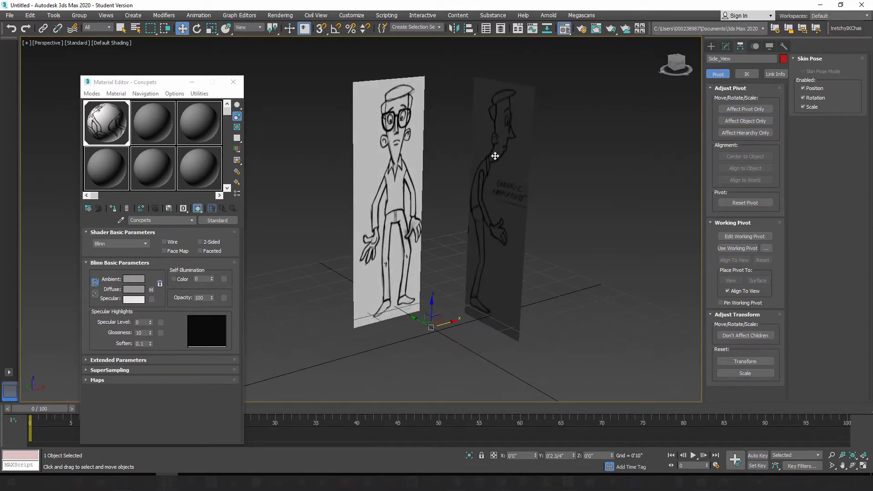
click(111, 120)
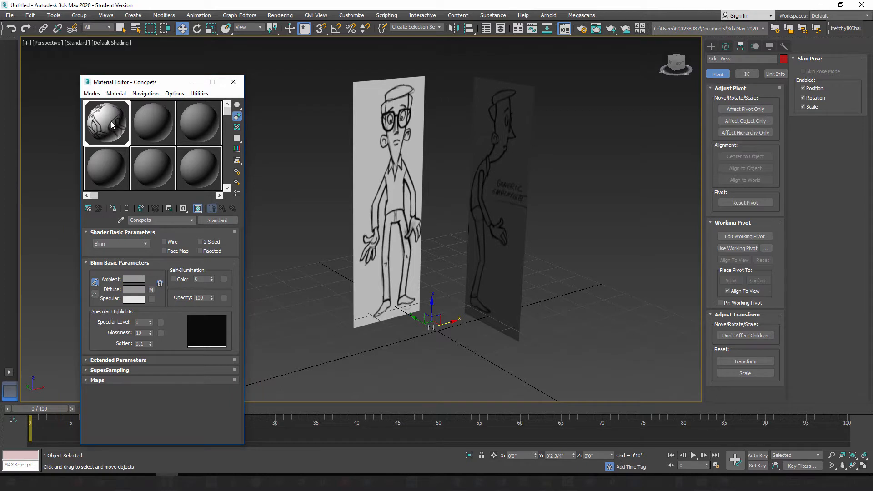
drag(148, 85, 171, 78)
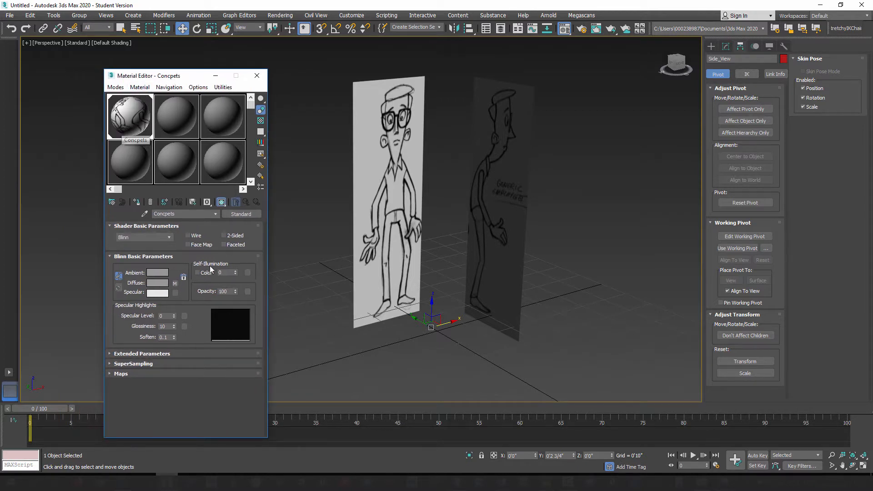
double_click(219, 272)
text(100)
key(Return)
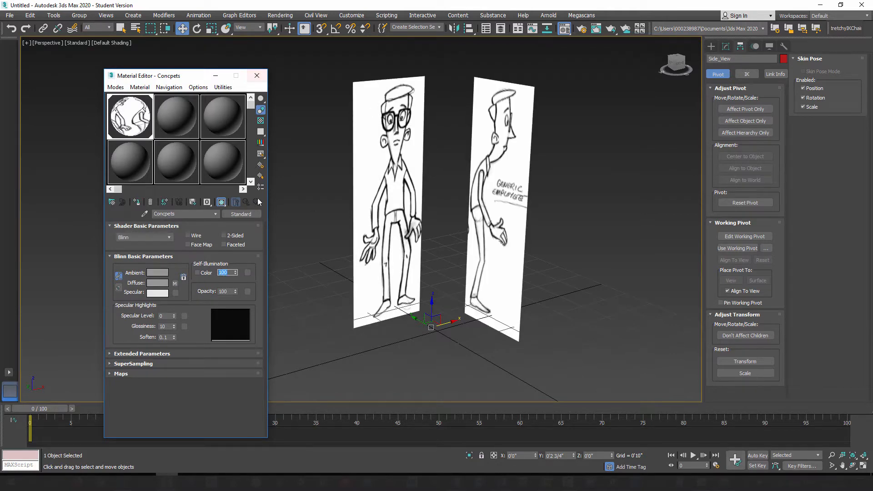
click(257, 76)
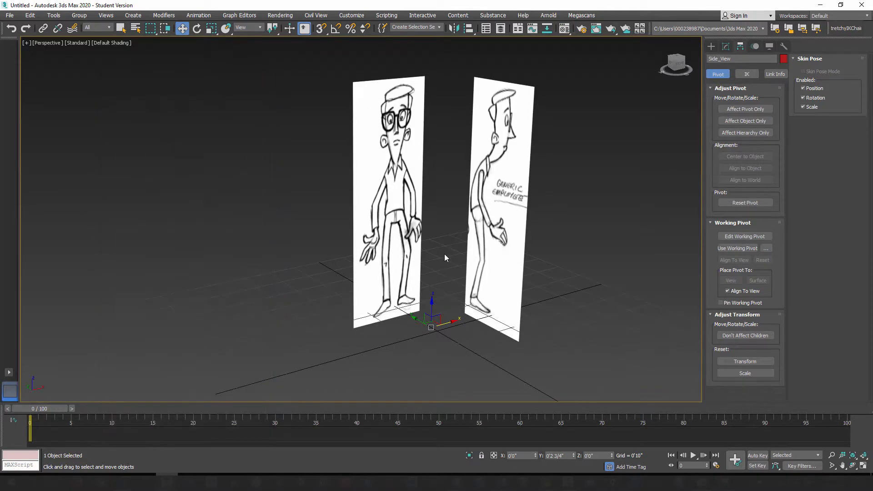
Step: Select both the front and side reference planes in the perspective view
mouse_move(444, 255)
alt+middle_down()
mouse_move(421, 242)
mouse_move(365, 238)
mouse_move(454, 256)
mouse_move(537, 252)
mouse_move(389, 217)
mouse_move(329, 234)
alt+middle_up()
mouse_move(504, 208)
alt+middle_down()
mouse_move(442, 217)
mouse_move(505, 226)
mouse_move(411, 208)
mouse_move(597, 209)
mouse_move(550, 230)
mouse_move(508, 206)
alt+middle_up()
mouse_move(490, 176)
alt+middle_down()
mouse_move(439, 177)
mouse_move(523, 212)
mouse_move(439, 233)
mouse_move(483, 210)
alt+middle_up()
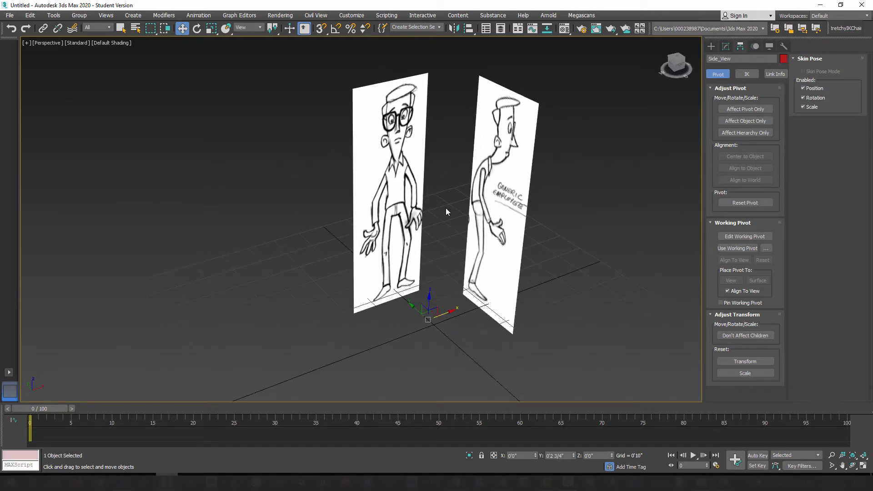
scroll(445, 209, down, 3)
drag(342, 87, 541, 184)
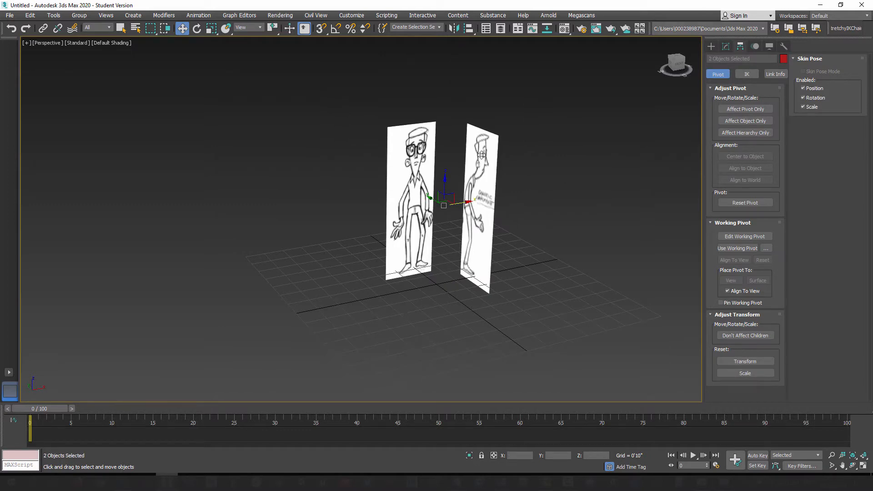
Step: Try freezing the two selected reference planes, then undo the freeze
right_click(408, 167)
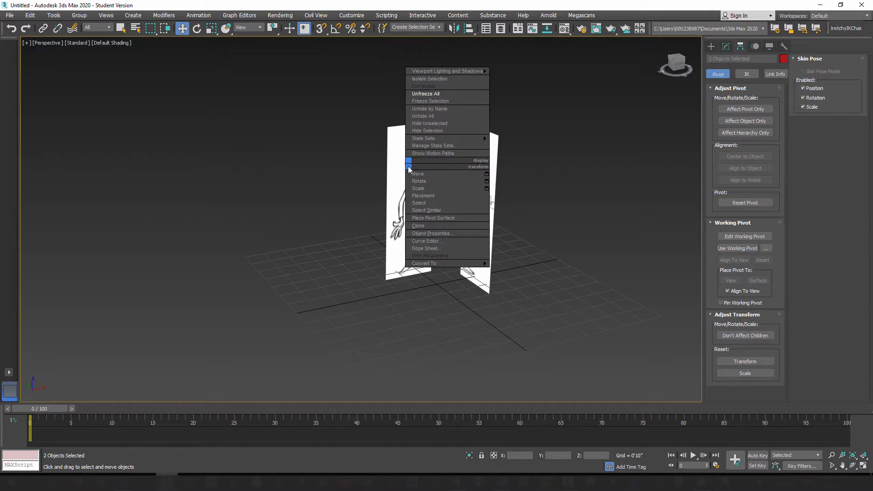
click(431, 101)
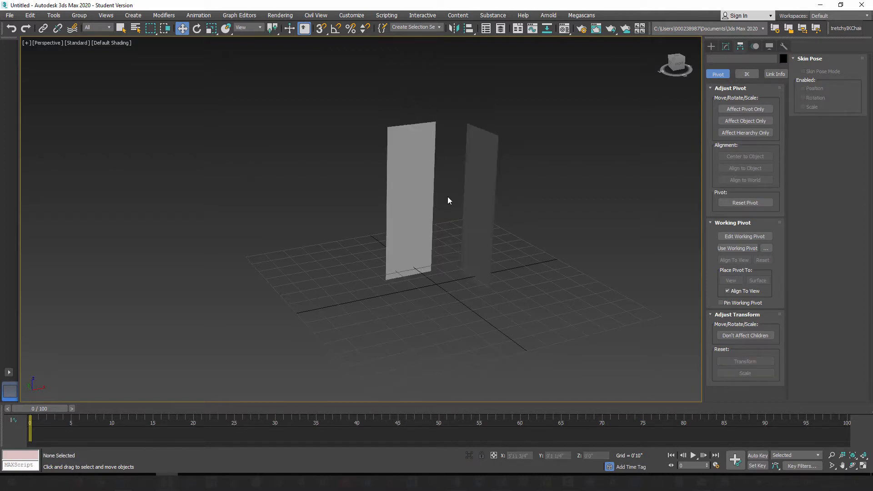
key(ctrl+z)
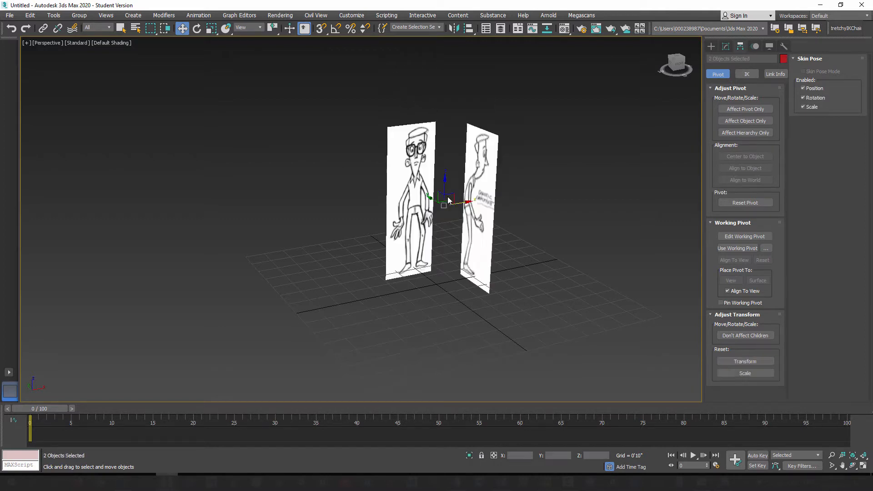
Step: Turn off Show Frozen in Gray in the object properties of both reference planes
right_click(415, 182)
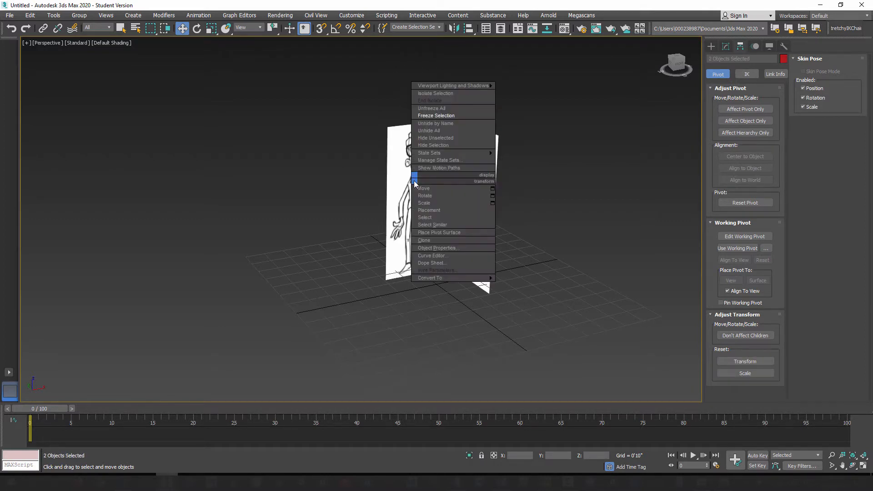
click(448, 248)
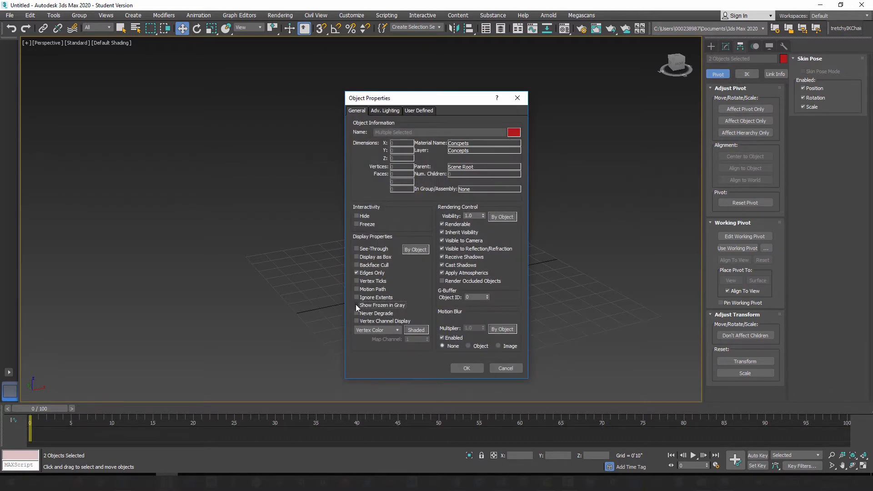
click(467, 368)
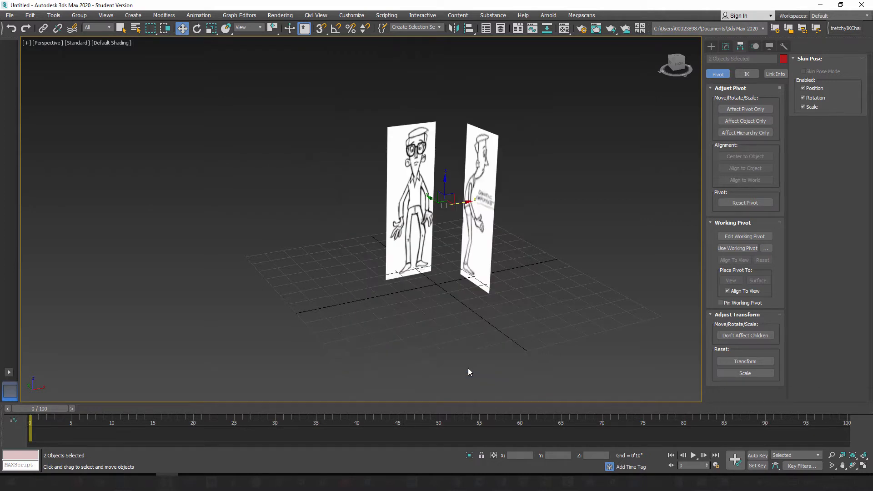
Step: Freeze both reference planes and test that they cannot be selected
right_click(480, 218)
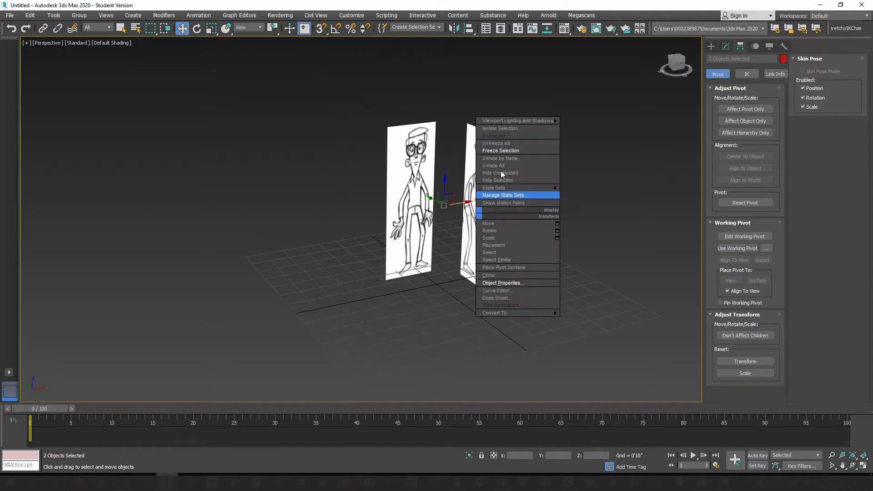
click(496, 155)
click(387, 139)
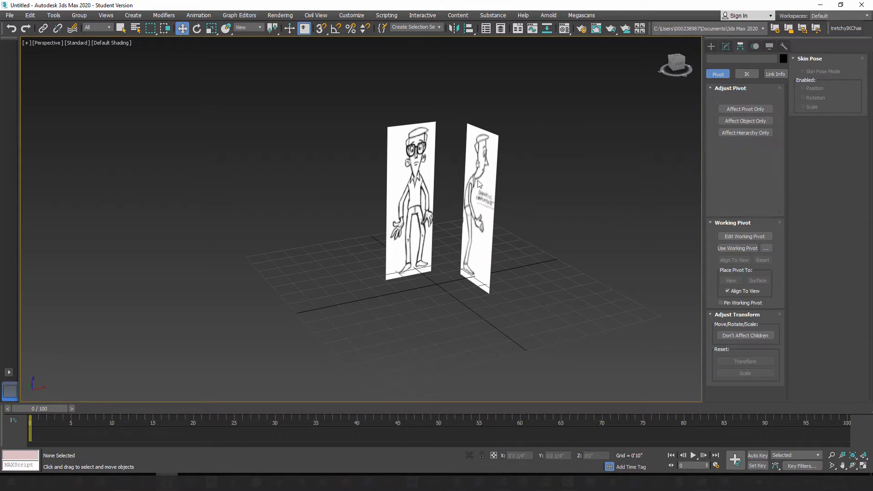
Step: Try to region-select the frozen front and side reference planes in the perspective view
drag(364, 126, 465, 204)
drag(386, 111, 513, 205)
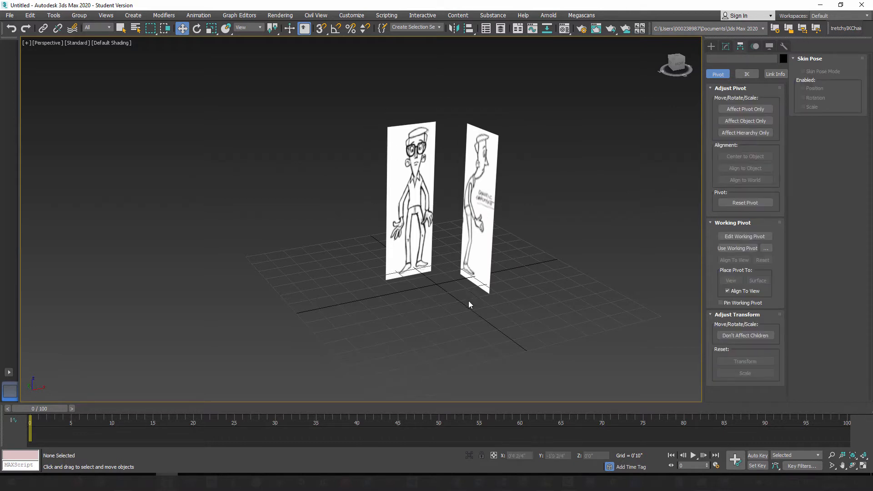
alt+middle_drag(457, 304, 413, 256)
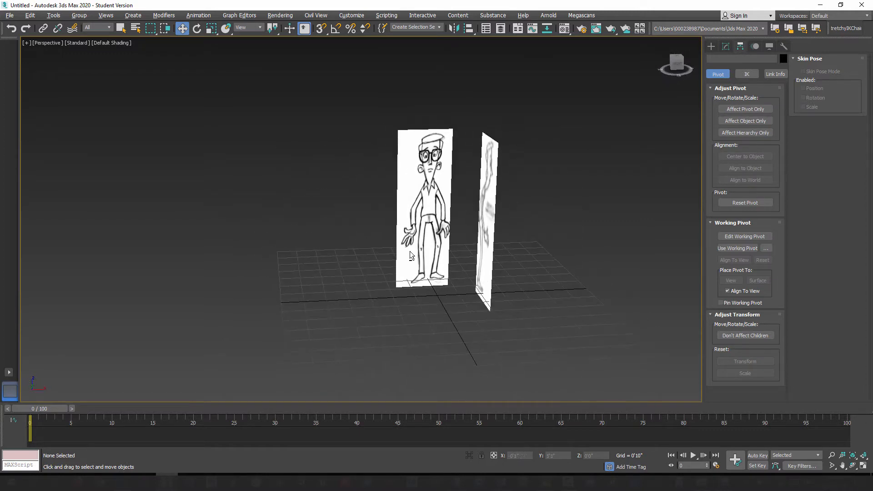
Step: Select the frozen Front_View plane through the Concepts layer in the Layer Explorer and try to move it along X
click(501, 31)
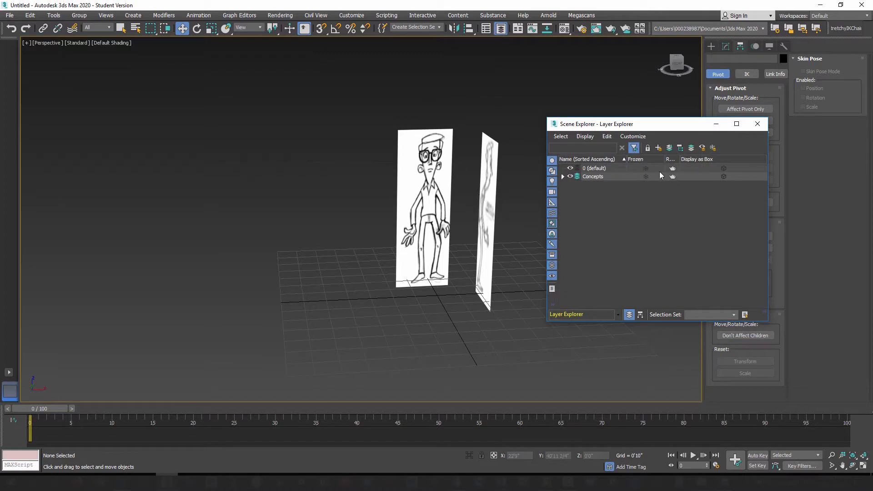
click(563, 177)
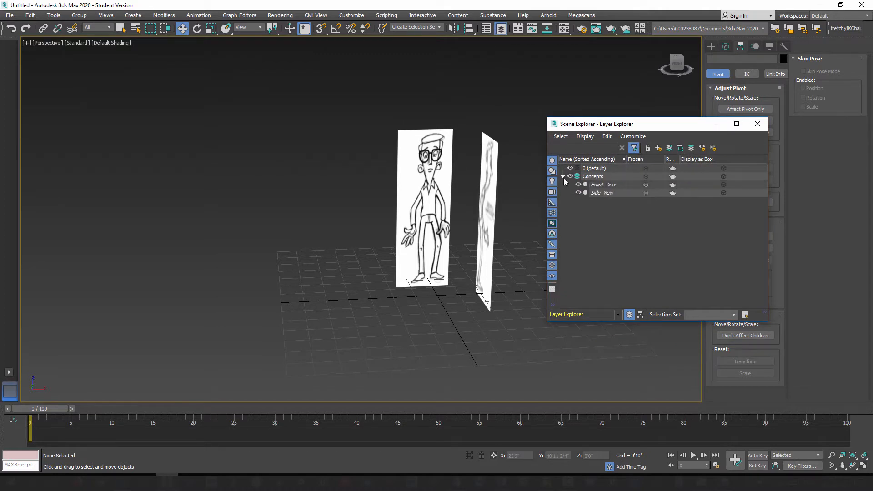
click(646, 184)
click(610, 186)
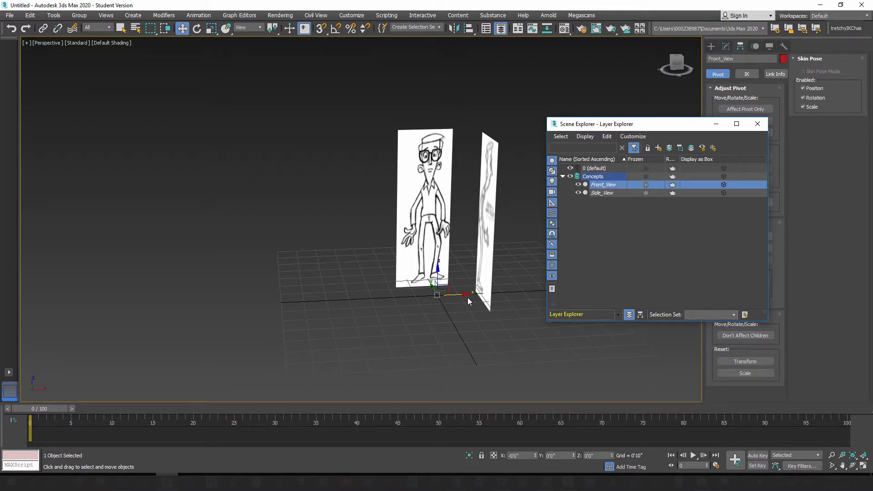
mouse_move(464, 294)
mouse_down()
mouse_move(485, 291)
mouse_move(464, 288)
mouse_up()
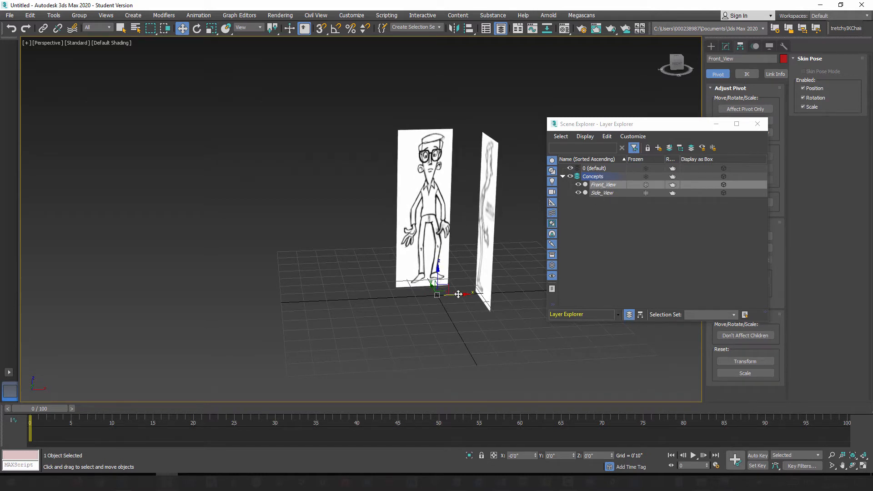
click(529, 101)
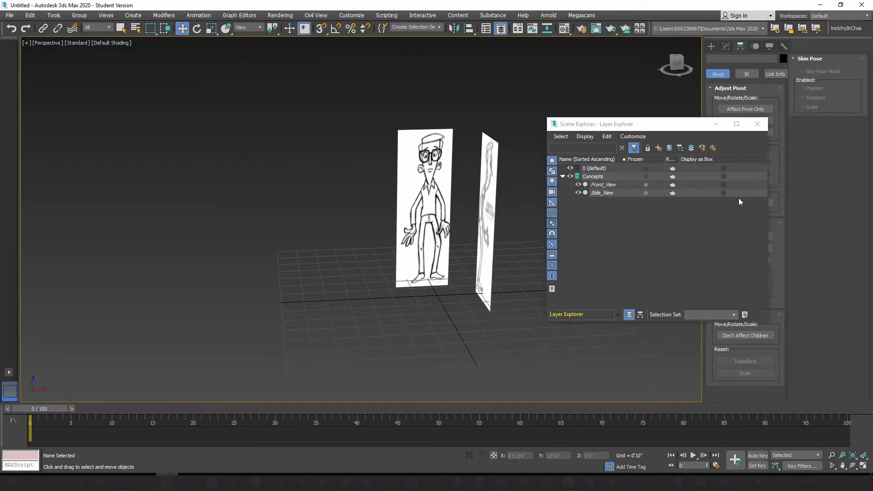
click(758, 124)
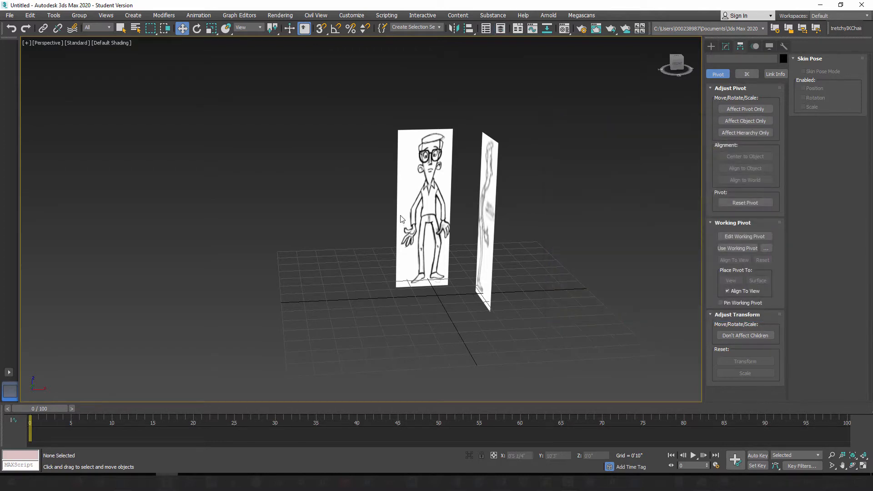
Step: Save the scene as Bob_Head_01 in the Models folder of Bob_Character_Model, in 3ds Max format
alt+middle_drag(372, 222, 392, 217)
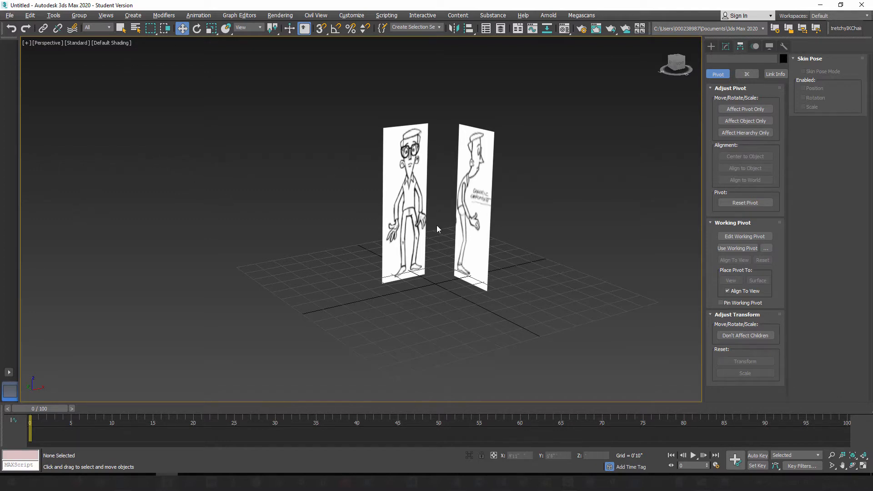
click(9, 16)
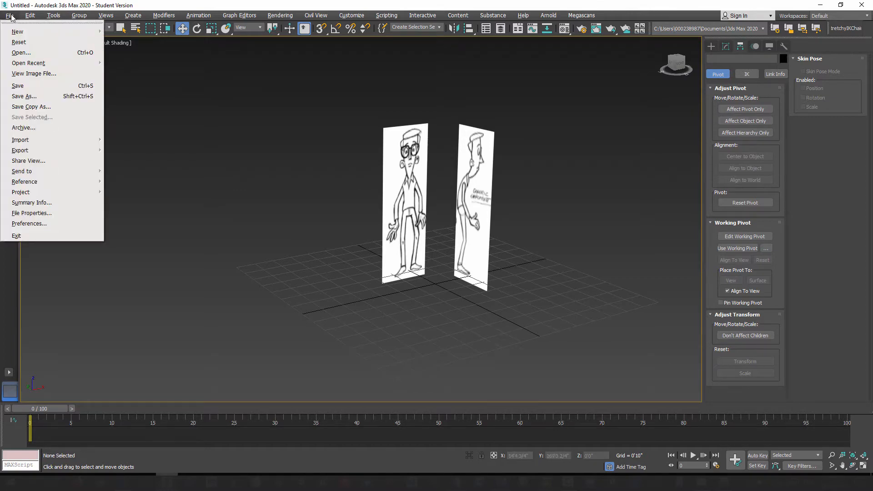
click(23, 95)
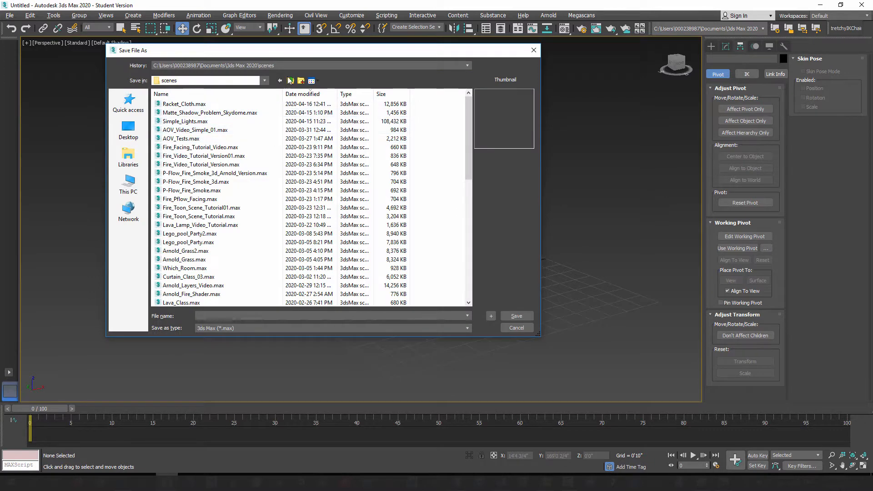
click(288, 66)
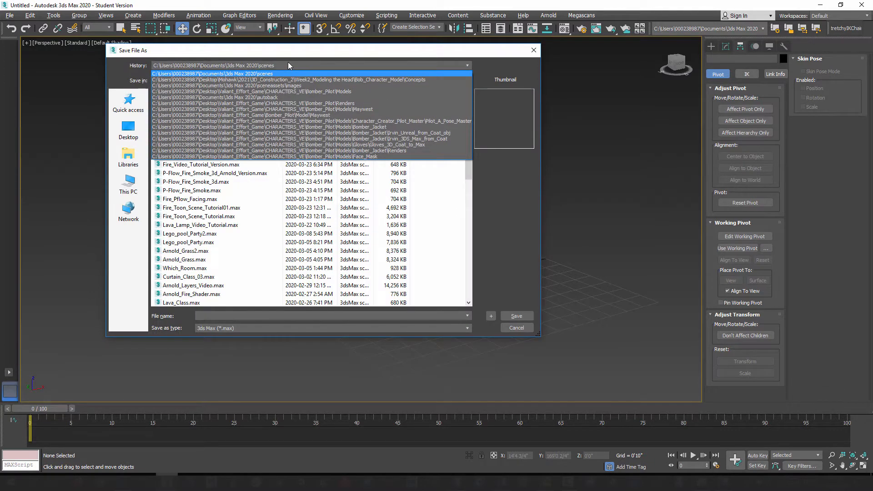
click(278, 55)
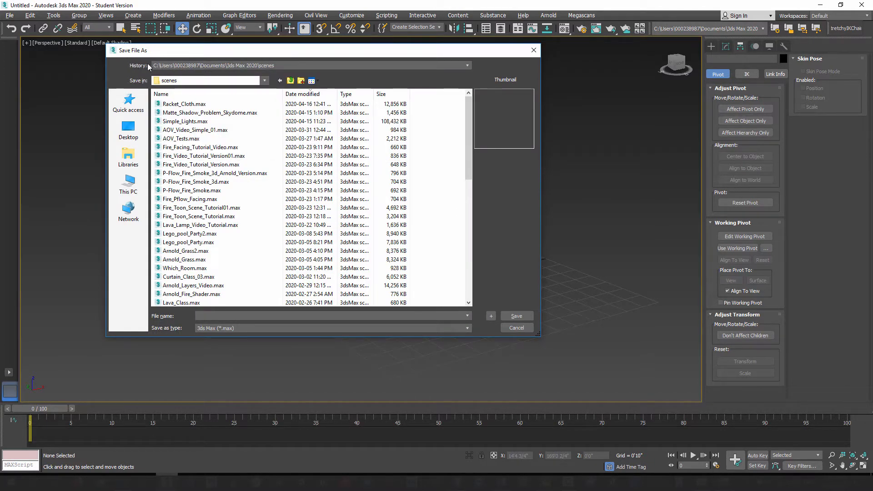
click(303, 66)
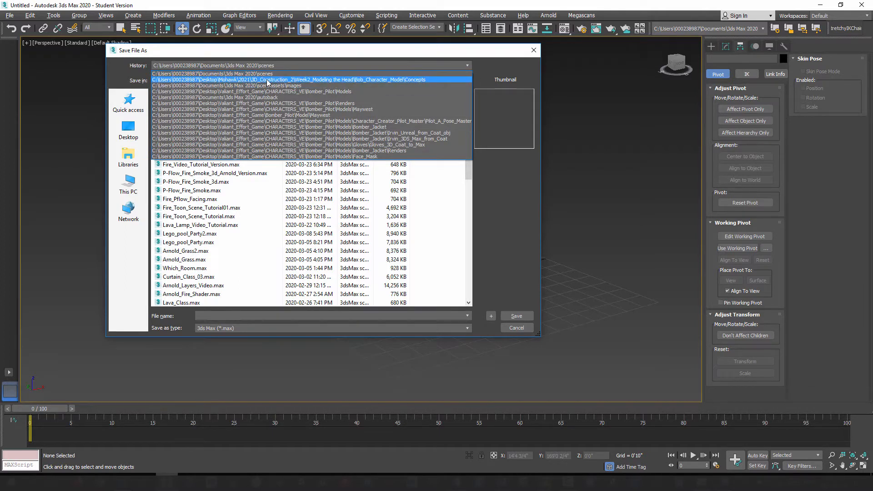
click(311, 80)
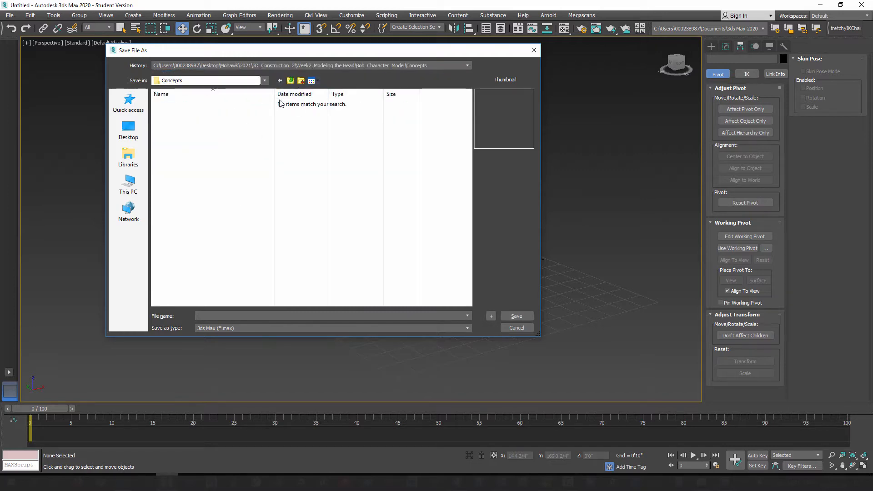
click(290, 81)
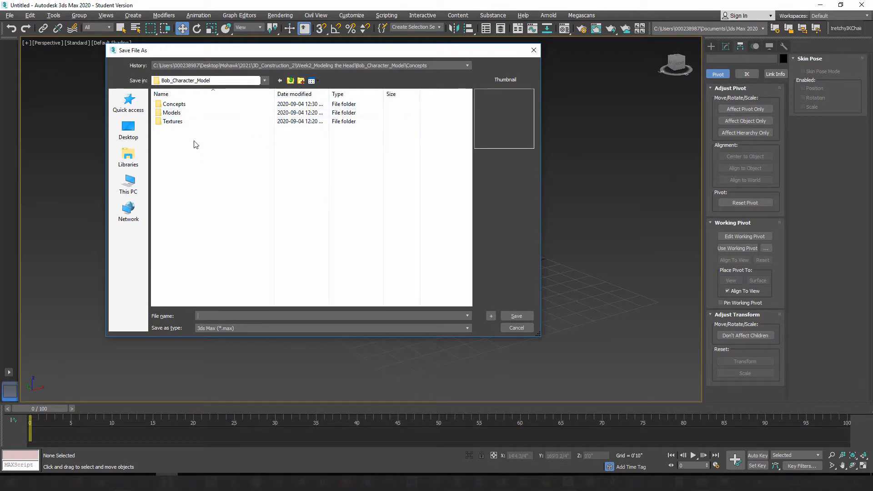
double_click(172, 112)
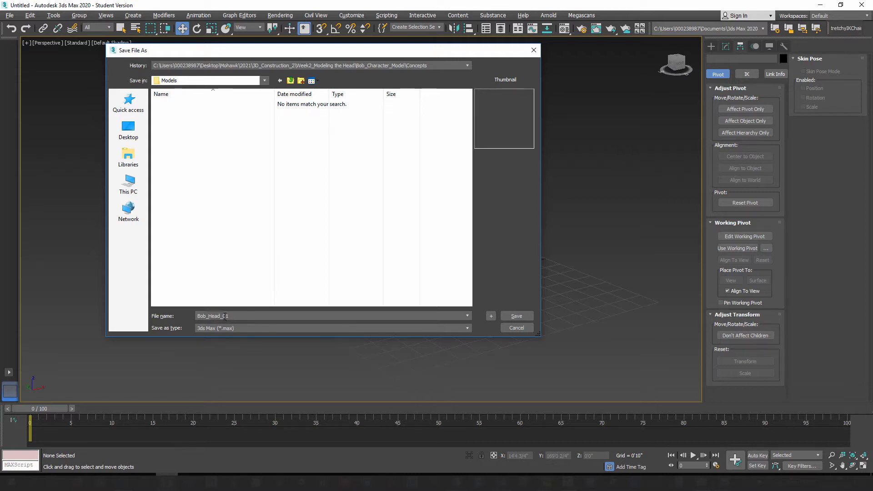
click(530, 316)
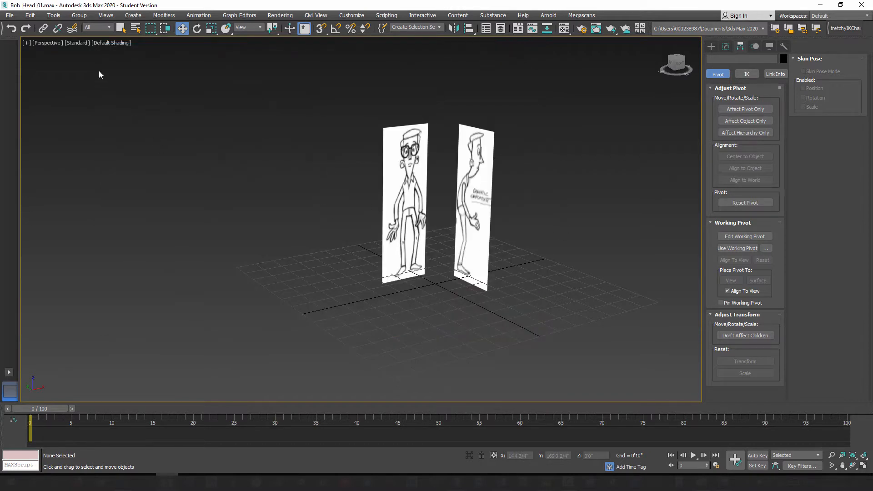
Step: Save an incremented version of the scene as Bob_Head_02.max in the same Models folder
click(10, 15)
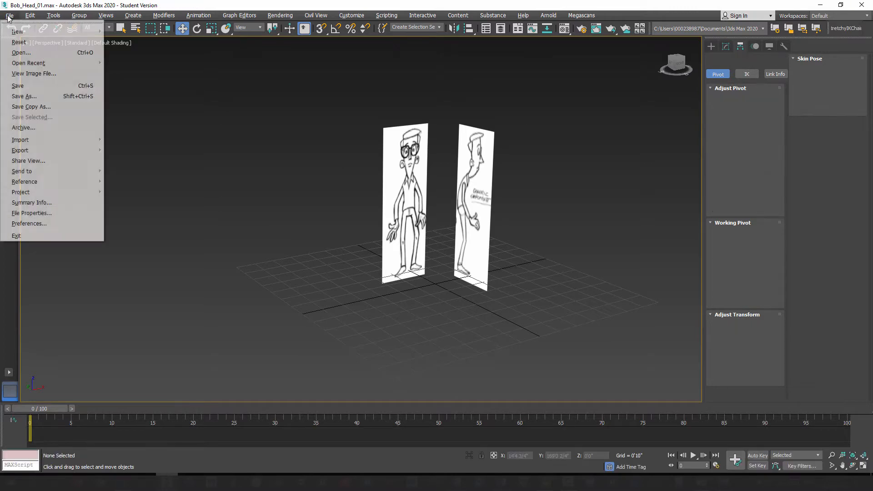
click(27, 97)
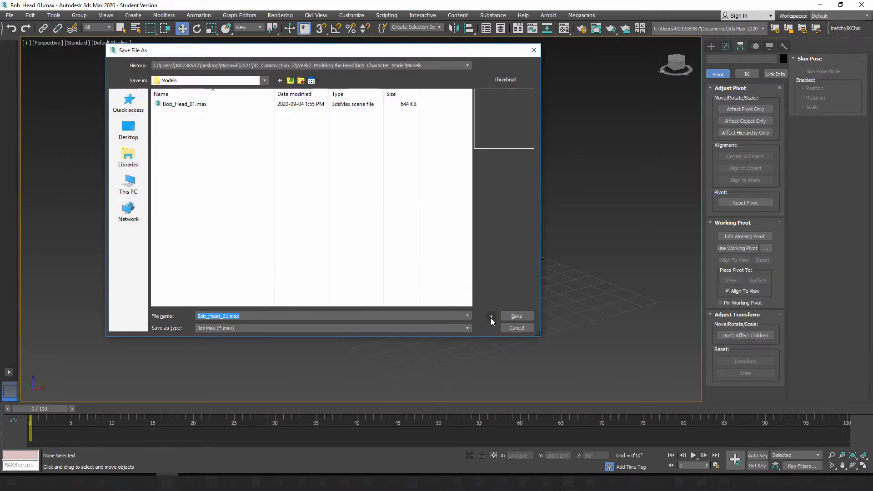
click(491, 317)
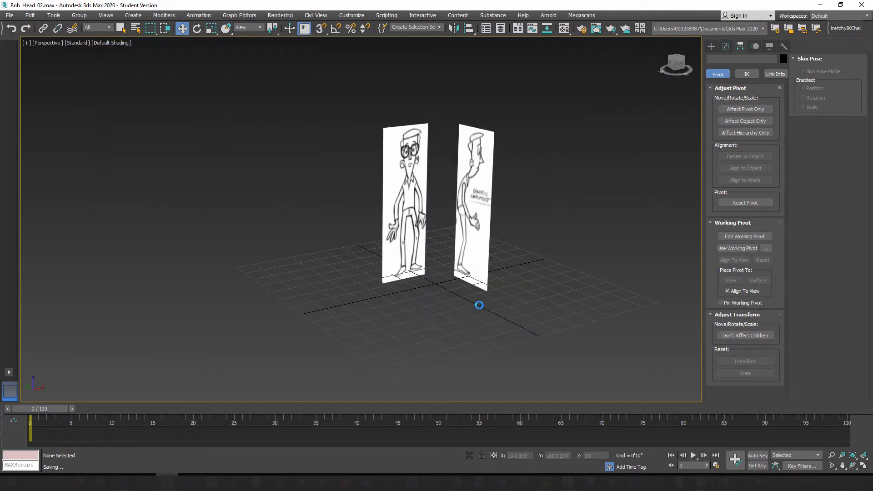
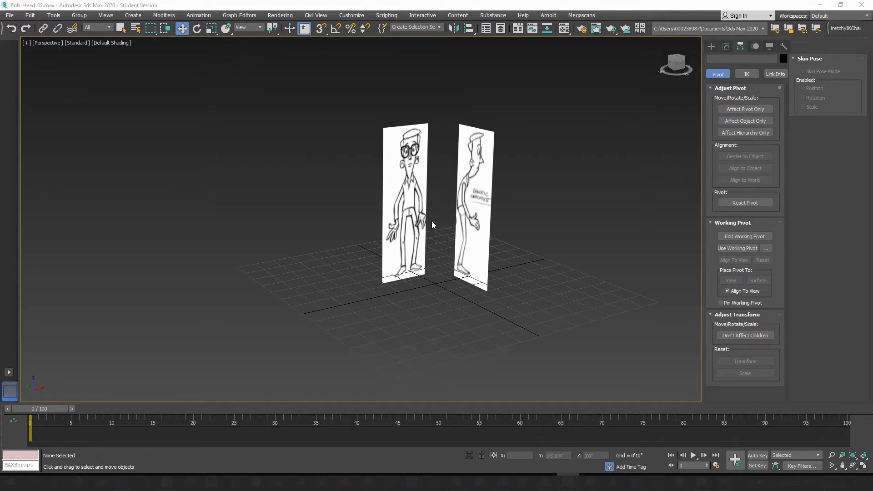
Step: Create a box about 1'3 2/4" long, 1'2 1/4" wide and 1'4 1/4" high at the base of the reference planes
click(712, 47)
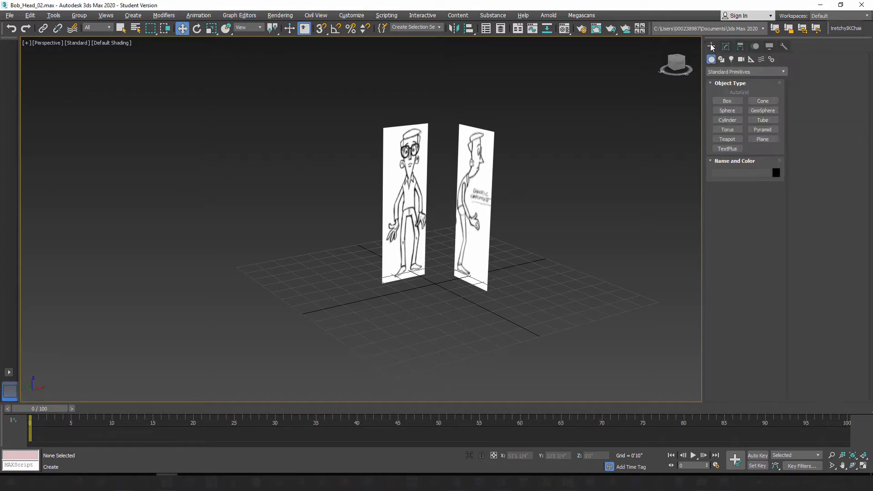
click(727, 102)
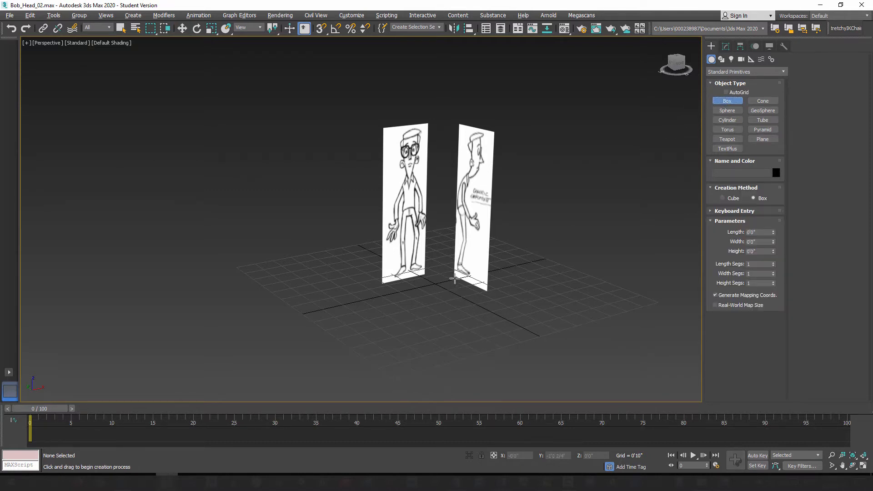
mouse_move(440, 277)
mouse_down()
mouse_move(423, 283)
mouse_move(436, 294)
mouse_up()
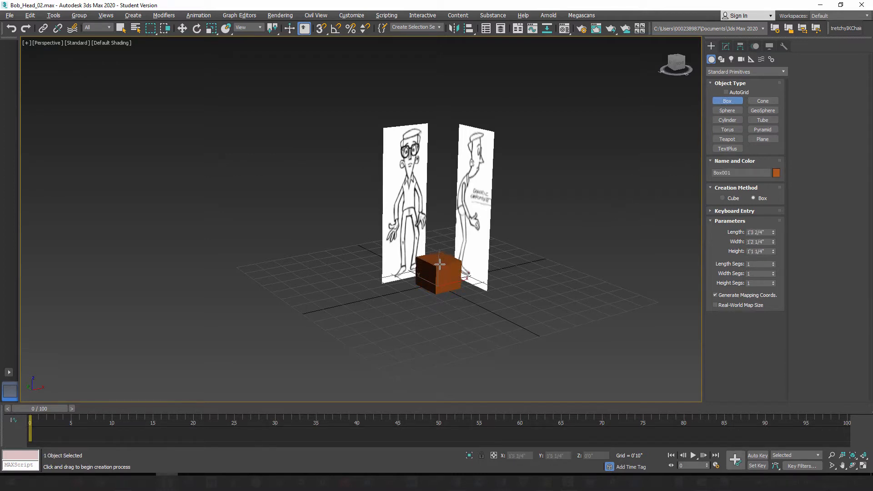
click(439, 260)
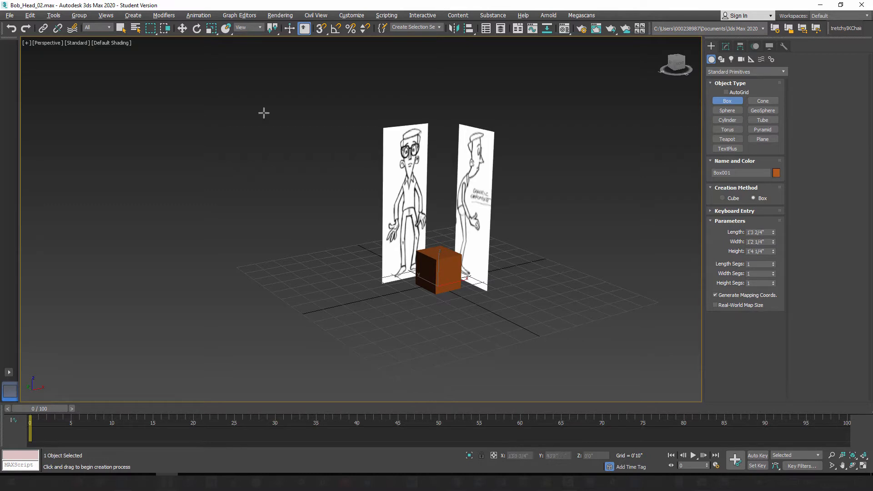
Step: Raise the box in the front view to about Z 4'1 3/4" so it covers the character's face
click(182, 28)
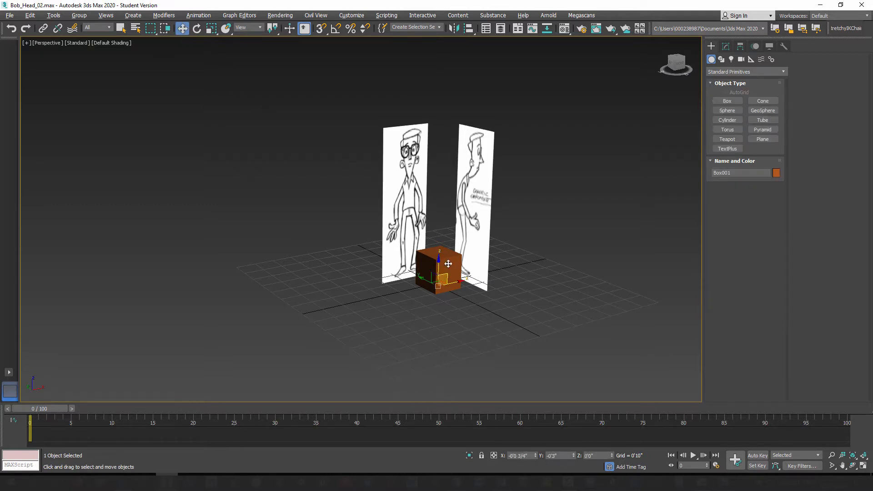
key(f)
scroll(435, 292, up, 4)
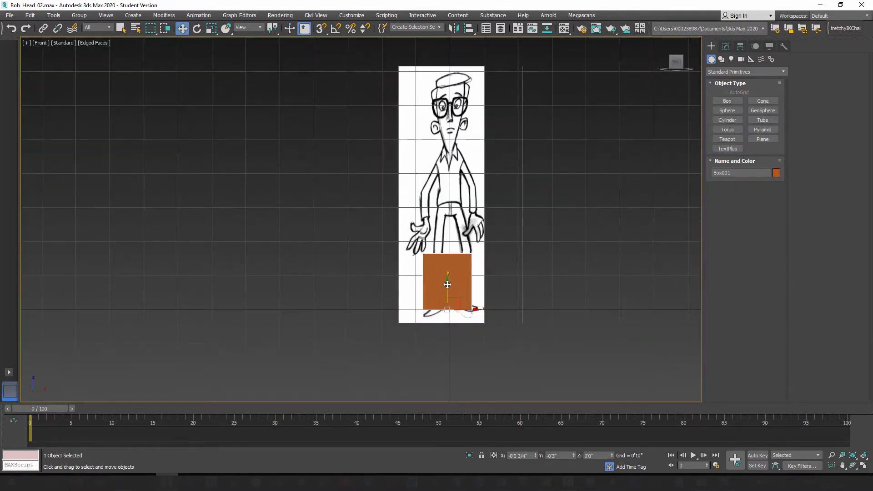
drag(464, 298, 465, 121)
scroll(464, 102, up, 2)
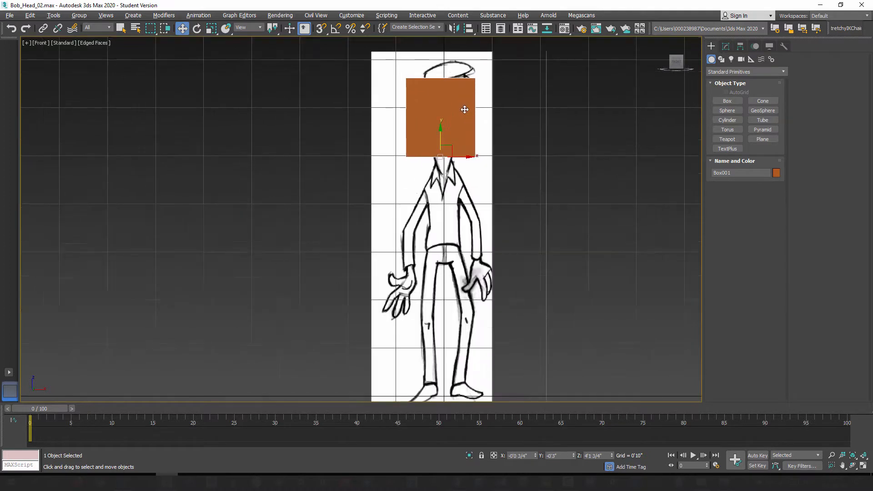
Step: Set the box's length, width and height to 1' each
click(727, 47)
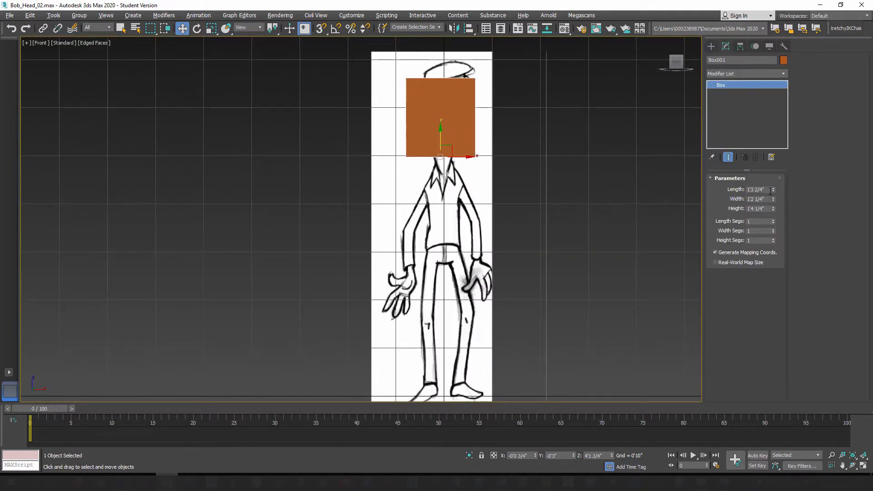
drag(766, 190, 741, 192)
text(1')
key(Tab)
text(1')
key(Tab)
text(1')
click(766, 199)
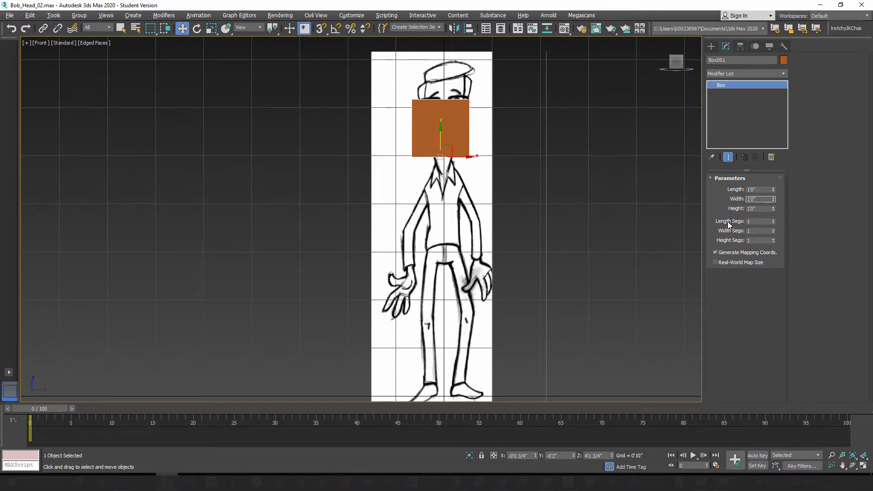
Step: Set the box's length, width and height segments to 4 each
key(Tab)
key(Tab)
text(44)
key(Tab)
text(4)
click(758, 232)
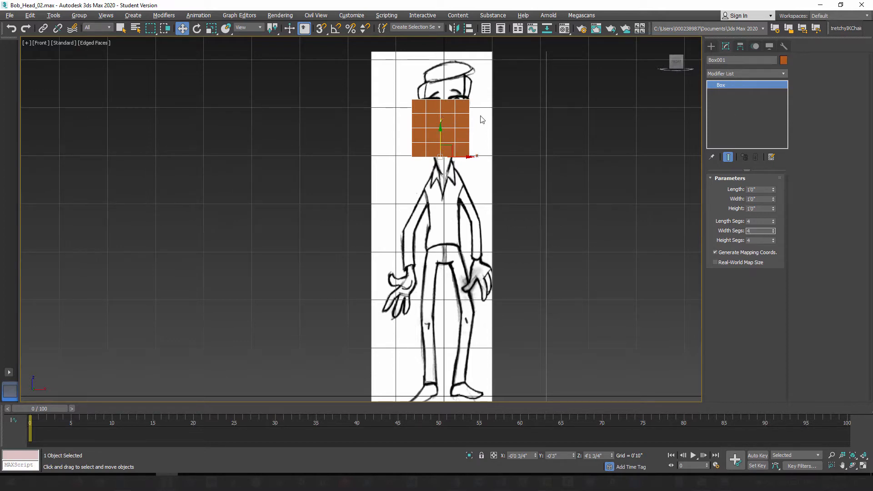
Step: Zero the box's absolute world X and Y position to center it on the front reference
right_click(182, 29)
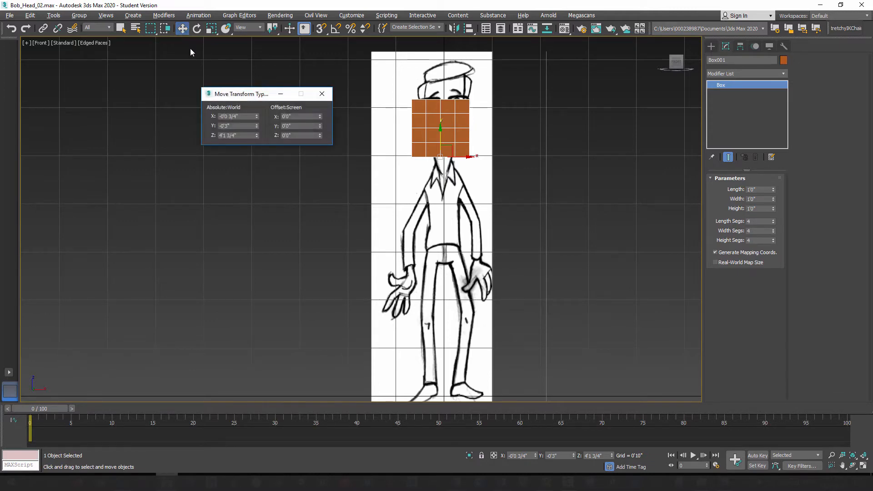
right_click(258, 117)
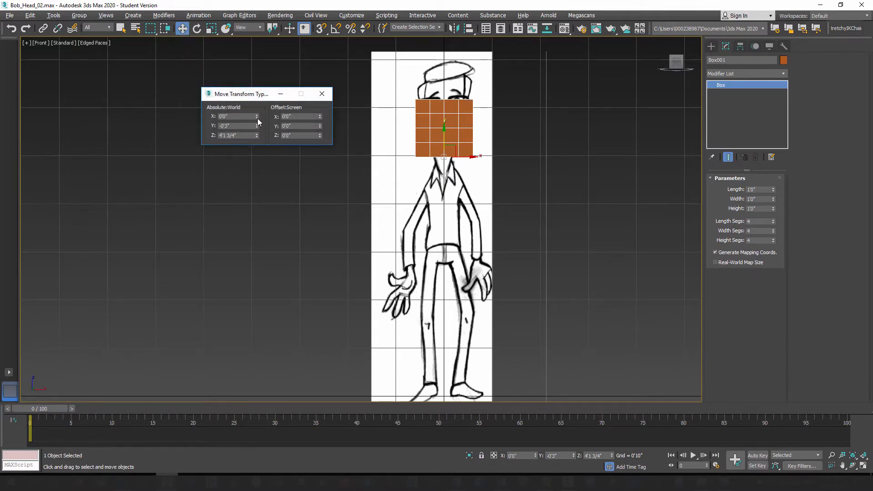
right_click(257, 126)
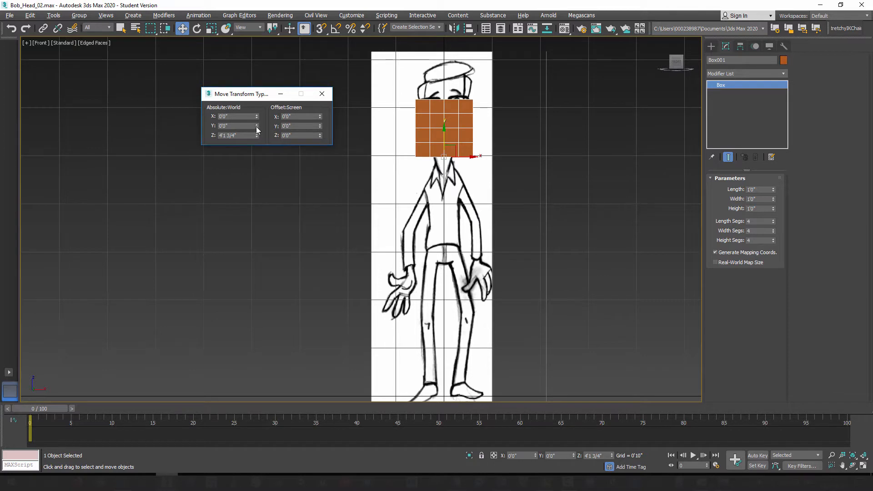
click(322, 94)
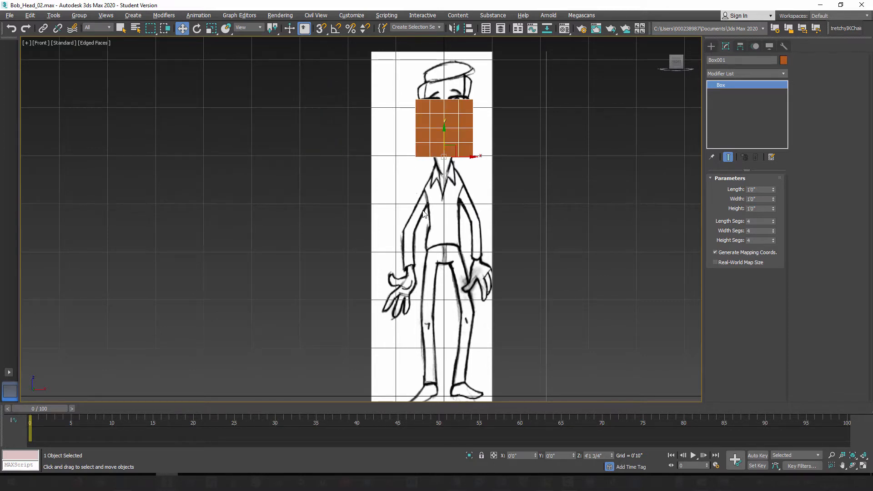
Step: Create a plane about 0'6 1/4" long and 0'7 3/4" wide, with 1 by 2 segments, beside the front reference
middle_drag(322, 173, 409, 182)
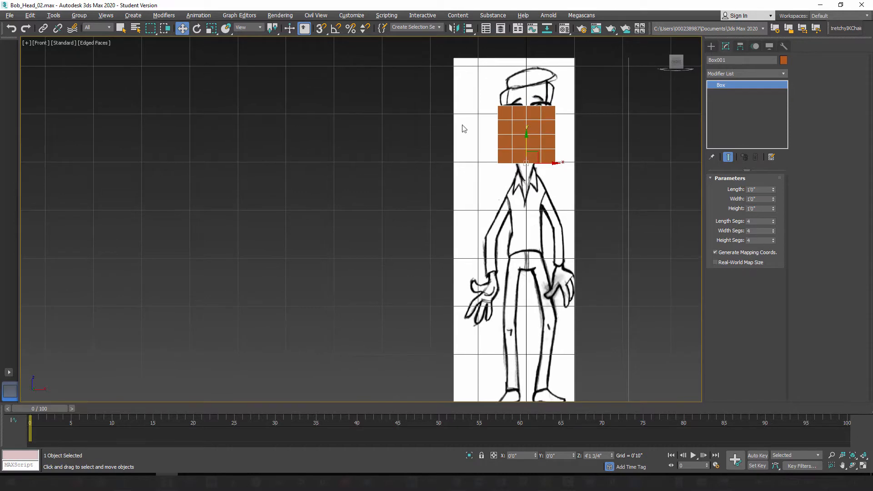
click(711, 46)
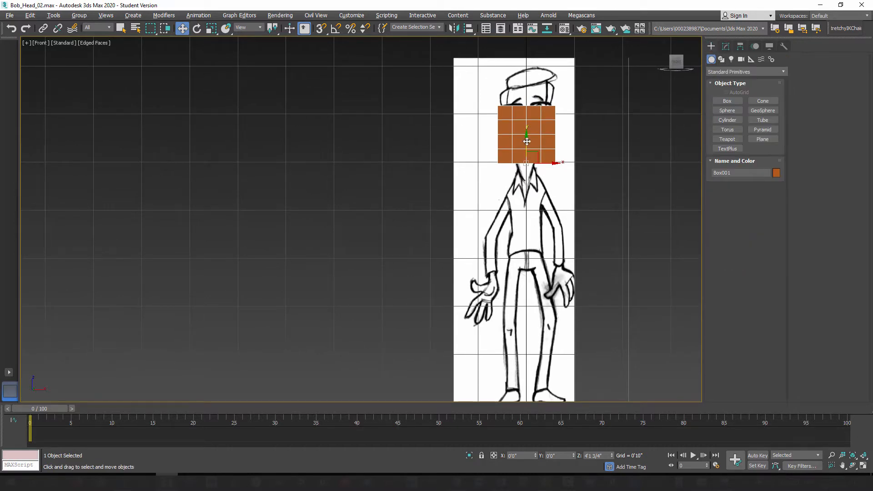
click(767, 140)
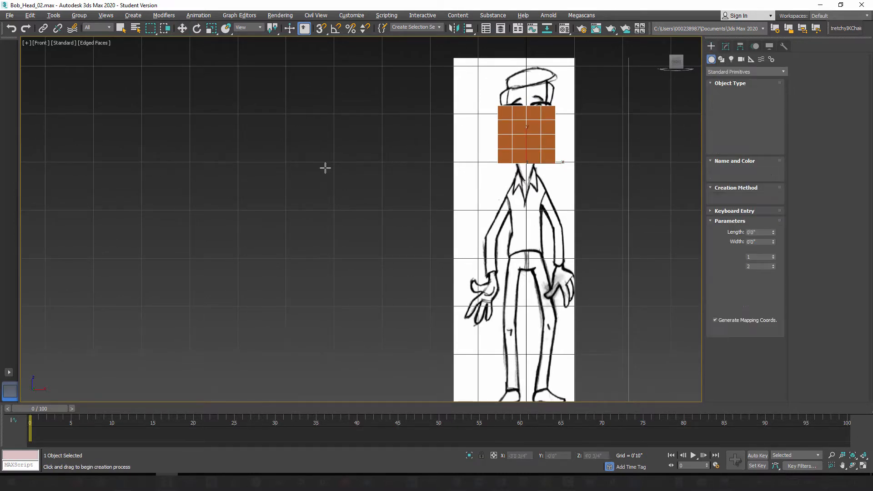
scroll(383, 130, up, 2)
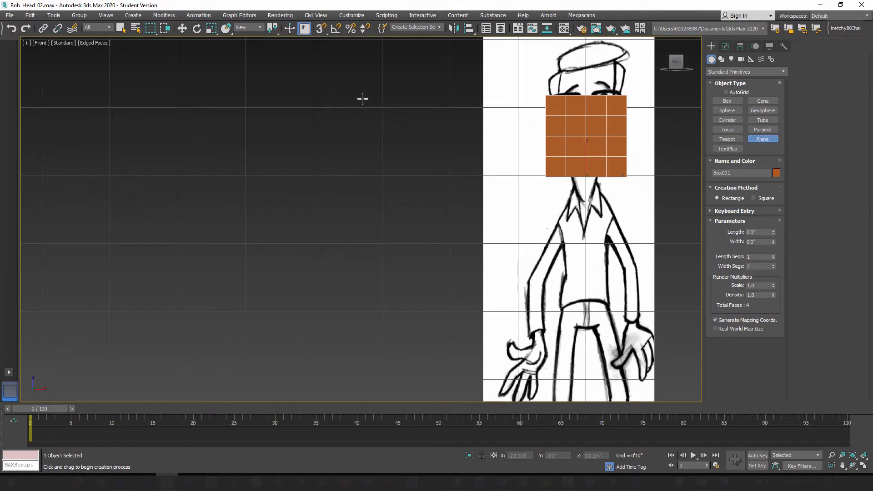
drag(353, 98, 408, 141)
scroll(371, 112, up, 2)
scroll(373, 112, up, 2)
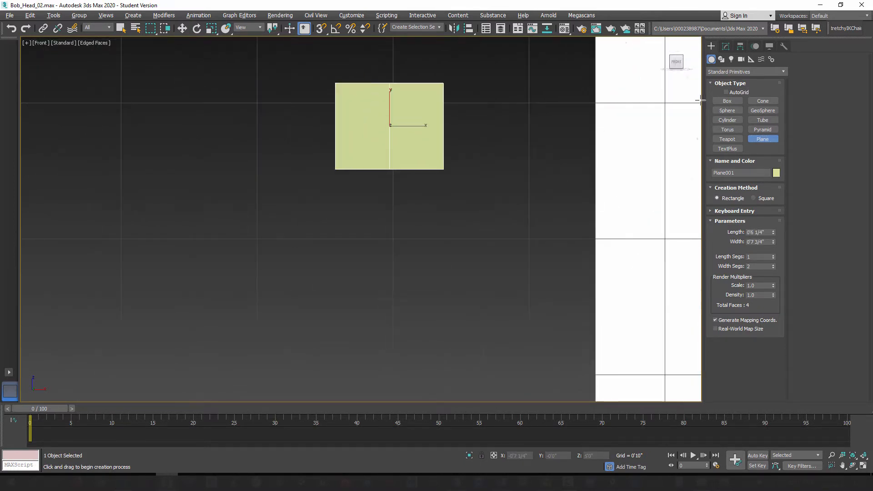
Step: Convert the new plane to an Editable Poly
click(727, 47)
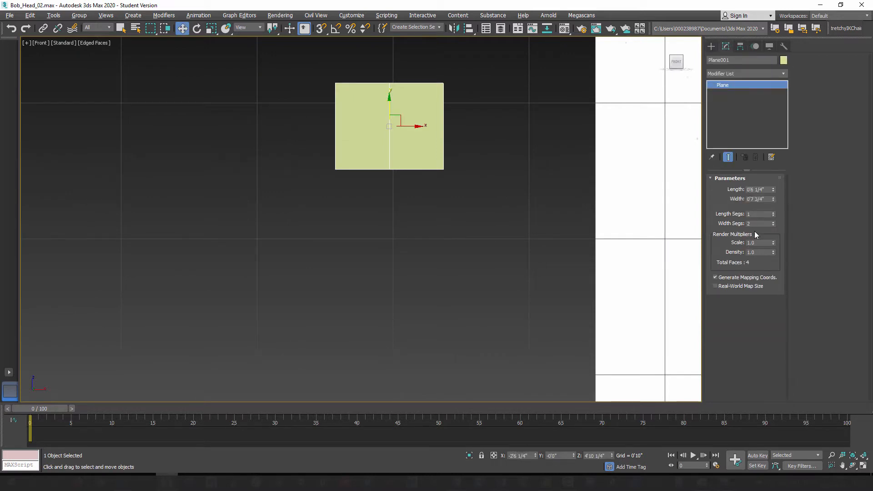
middle_drag(414, 170, 429, 211)
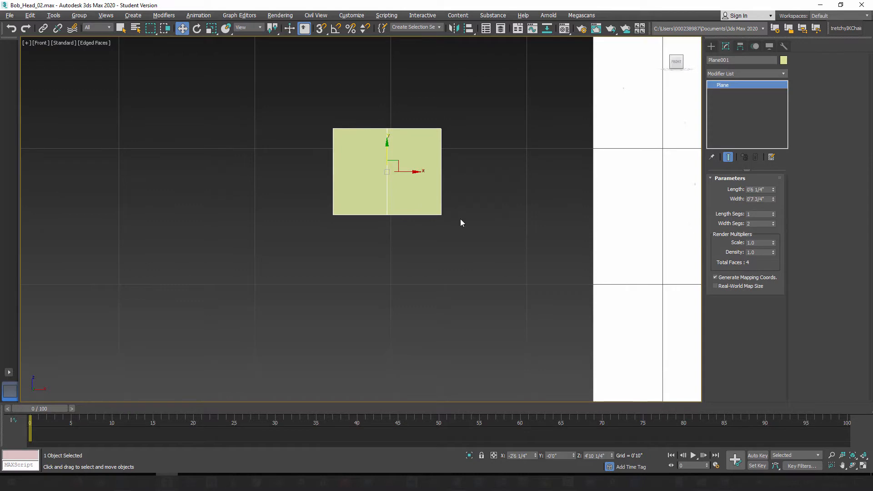
right_click(421, 187)
mouse_move(474, 285)
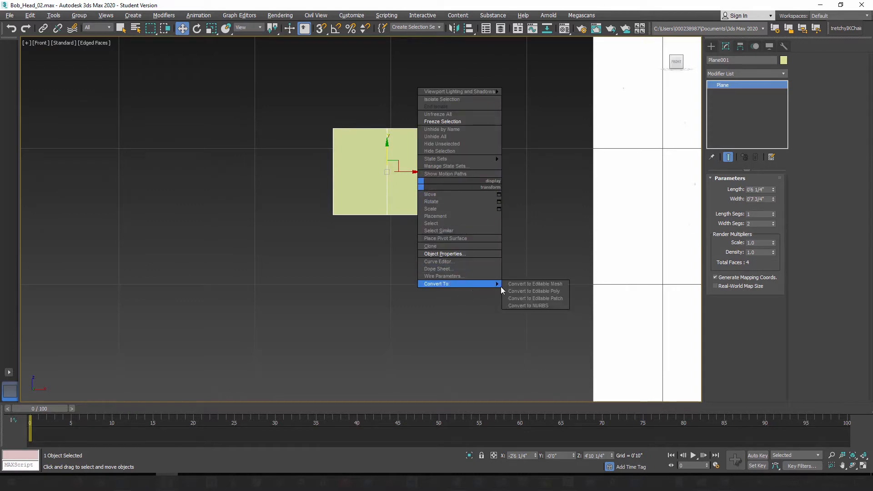
click(540, 292)
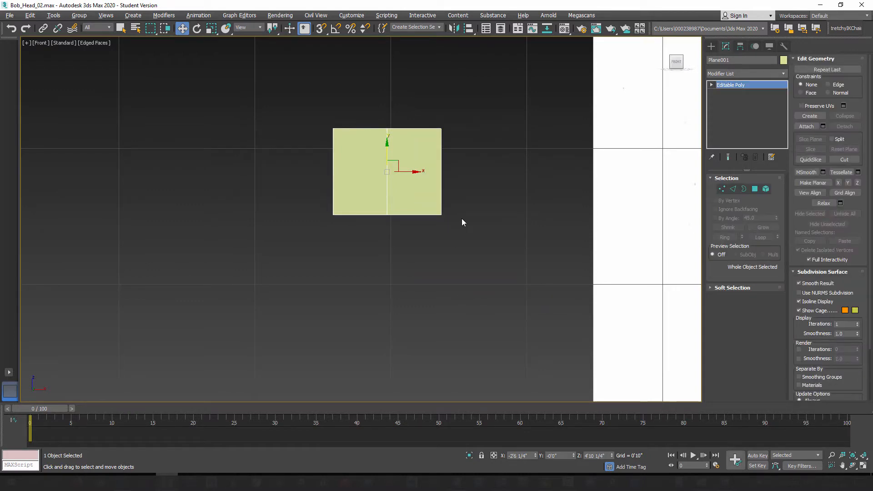
Step: Center the plane at world X 0 and Y 0 and raise it above the front reference to about Z 6'4 2/4"
middle_drag(437, 230, 352, 241)
scroll(352, 241, down, 2)
middle_drag(462, 244, 403, 244)
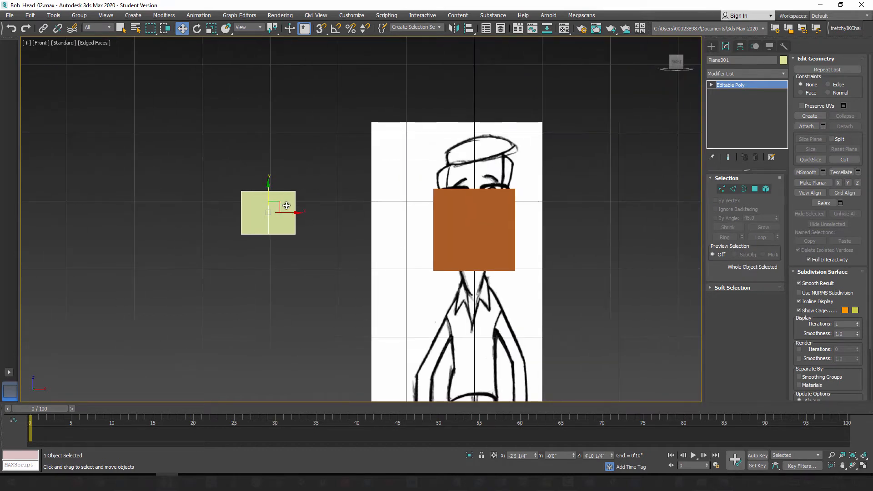
right_click(183, 30)
right_click(256, 117)
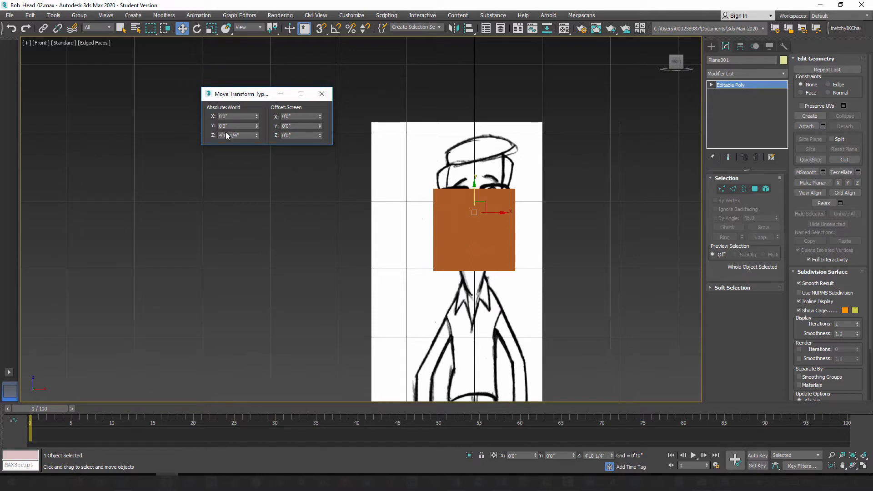
click(322, 94)
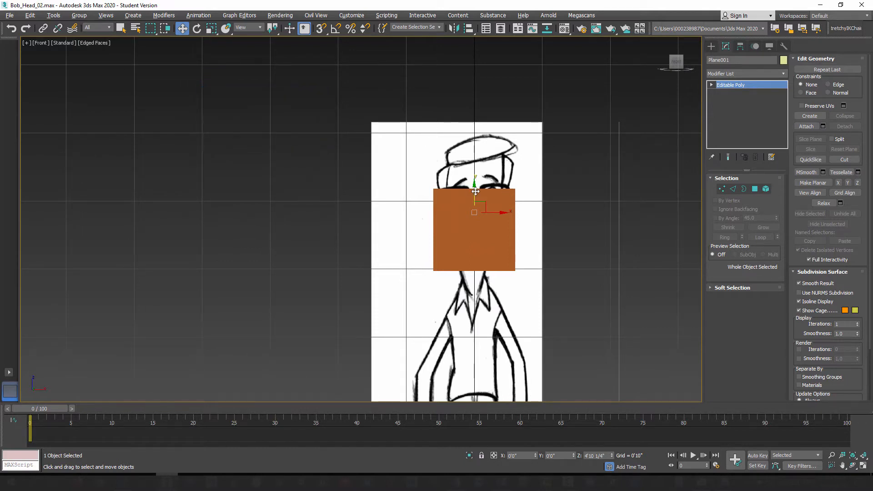
drag(475, 191, 475, 64)
scroll(484, 142, up, 2)
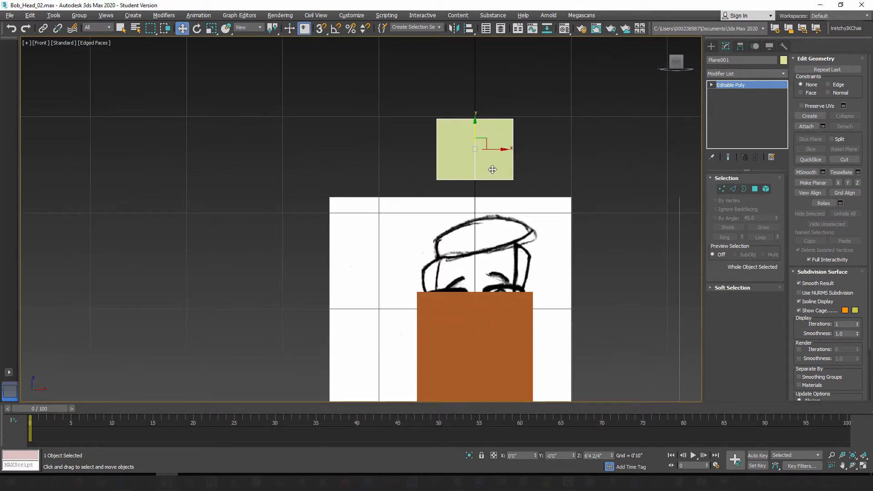
Step: Show the box and small plane with edged faces in a close perspective view
key(p)
middle_drag(437, 146, 455, 208)
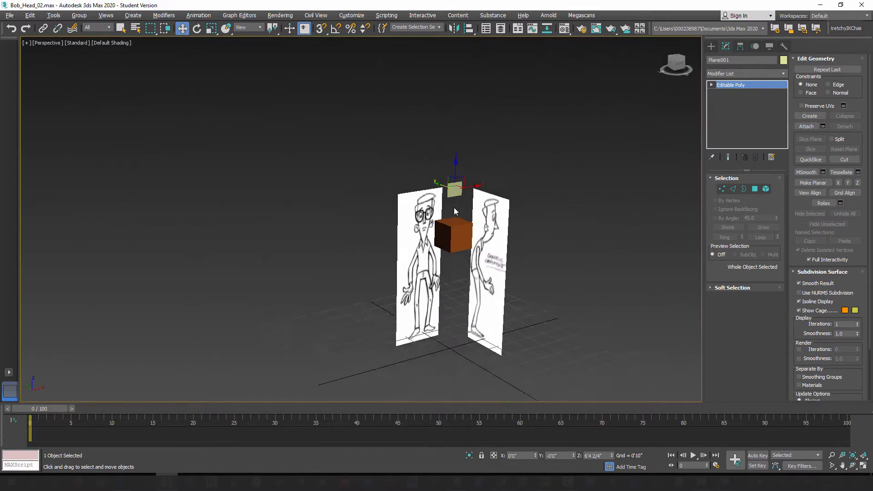
scroll(457, 198, up, 5)
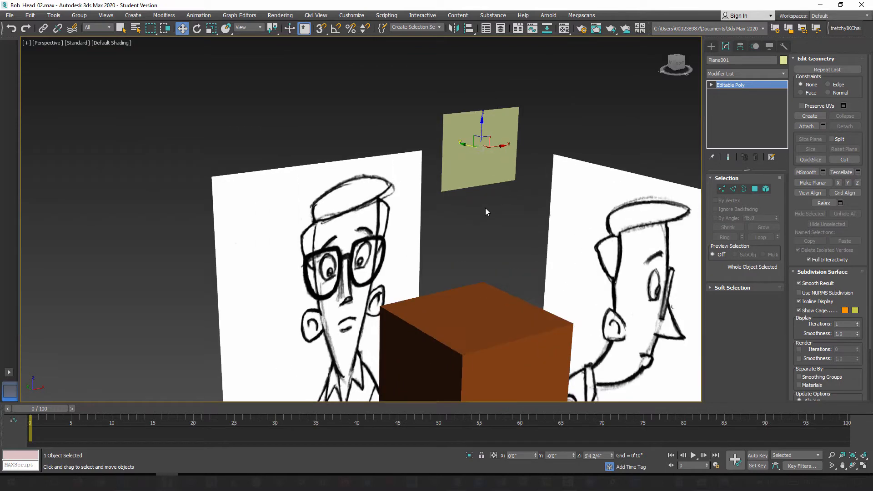
key(F4)
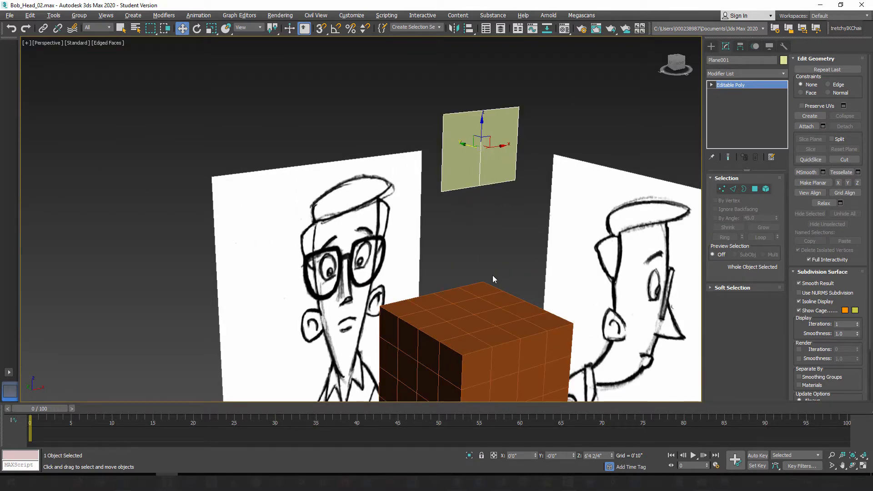
mouse_move(484, 271)
alt+middle_down()
mouse_move(455, 270)
mouse_move(491, 263)
alt+middle_up()
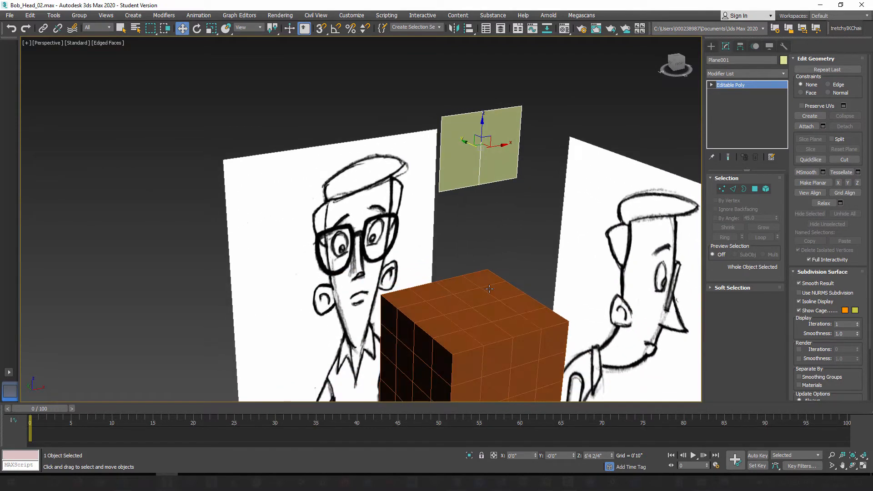
alt+middle_drag(525, 225, 515, 223)
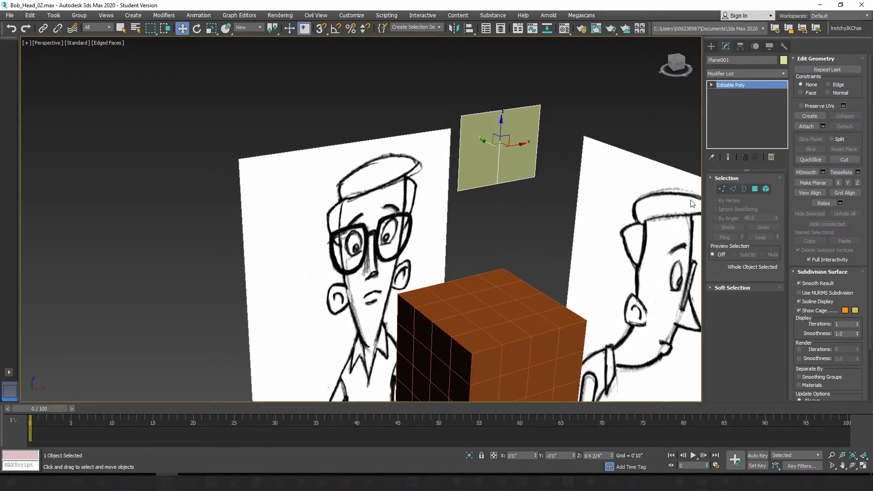
Step: Extend the plane's outer left vertical edge into three new polygons that curve backward around the side of the head
click(732, 189)
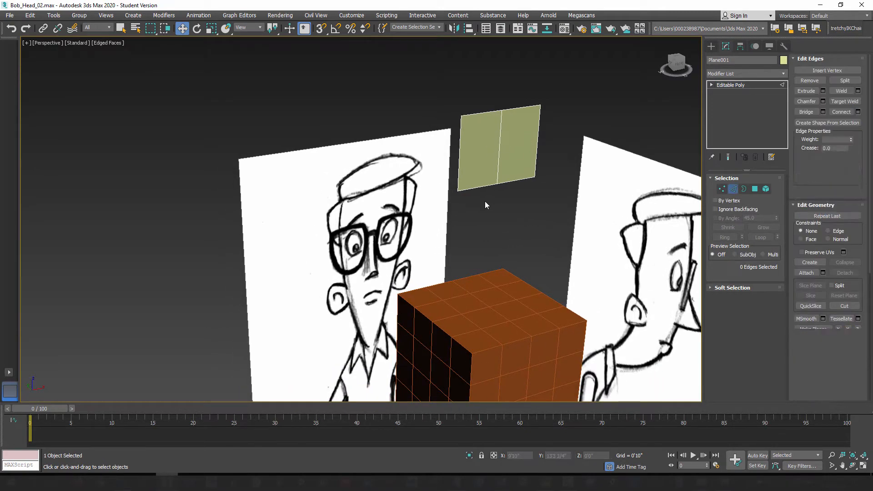
click(459, 155)
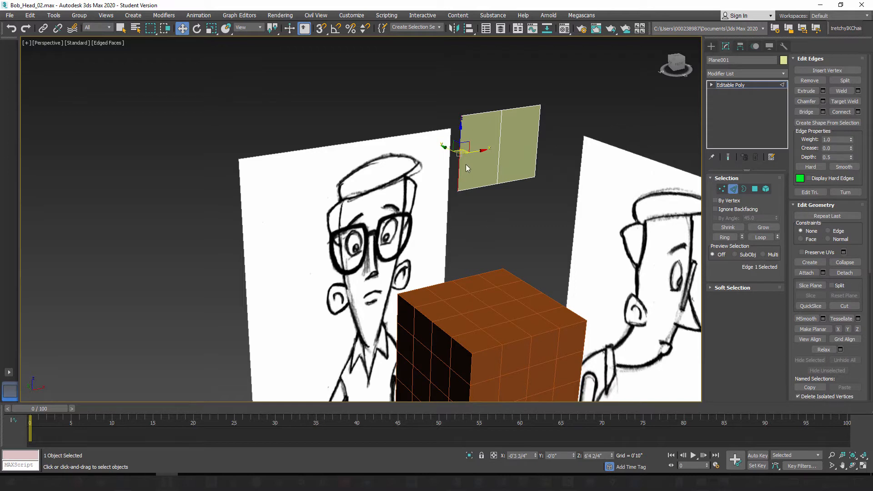
mouse_move(449, 208)
alt+middle_down()
mouse_move(465, 211)
mouse_move(463, 222)
alt+middle_up()
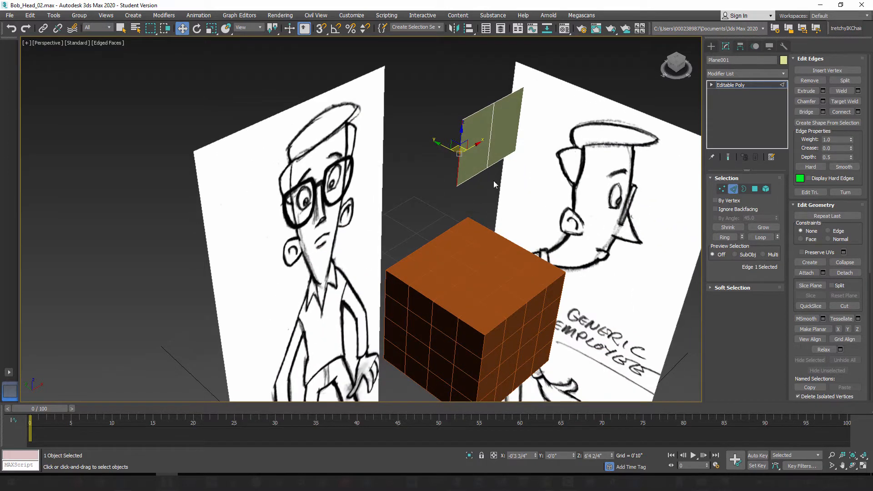
alt+middle_drag(477, 205, 467, 206)
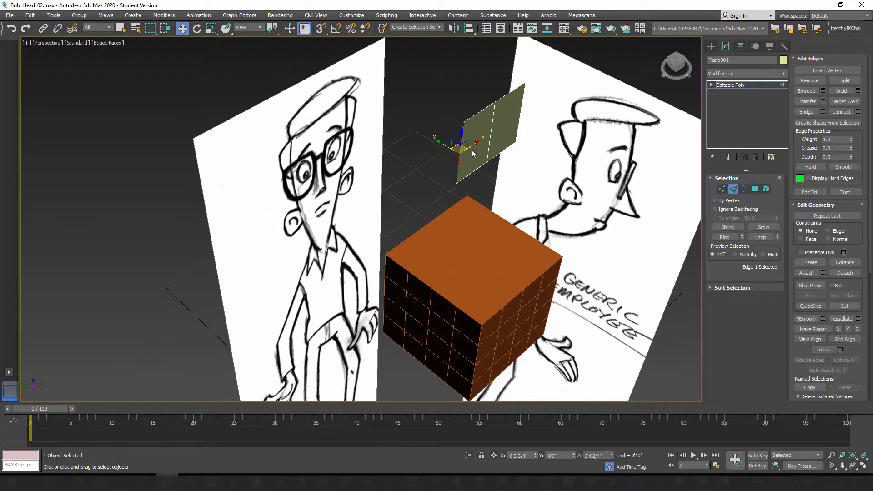
shift+drag(474, 145, 453, 167)
alt+middle_drag(462, 198, 453, 204)
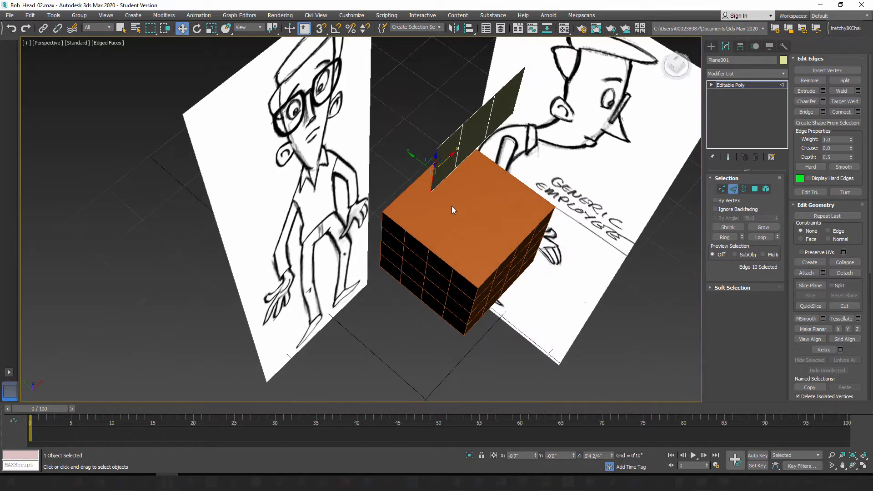
drag(430, 160, 358, 131)
alt+middle_drag(440, 178, 434, 174)
Step: Extend the top edge of the polygon left of centre into two new polygons, rising and bending back to about Y 0'3" and Z 6'11"
click(473, 135)
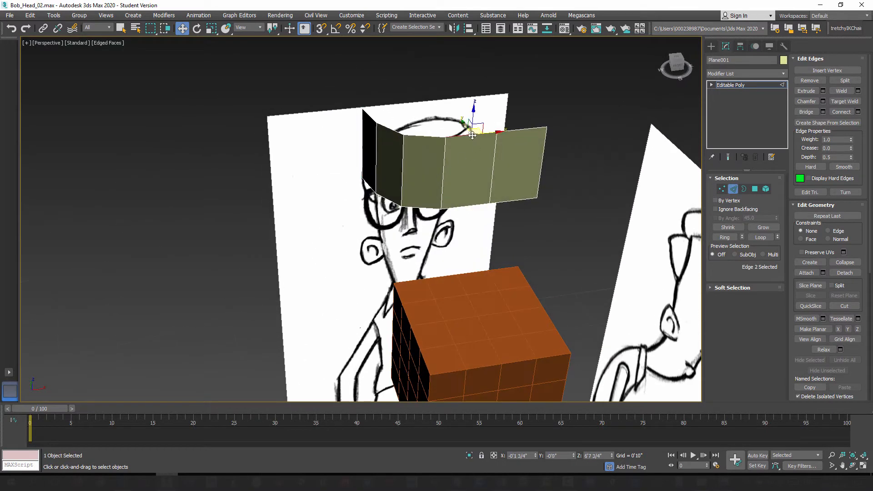
alt+middle_drag(473, 136, 483, 178)
shift+drag(470, 128, 441, 61)
alt+middle_drag(482, 170, 443, 166)
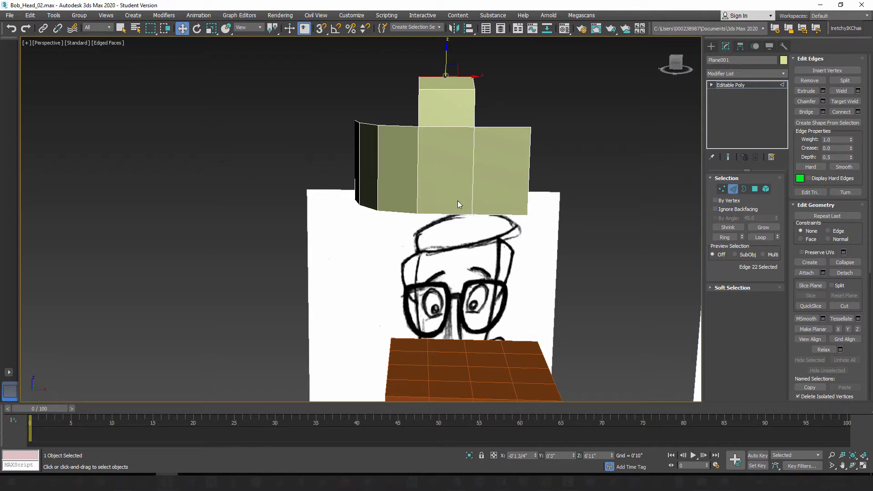
alt+middle_drag(457, 179, 450, 189)
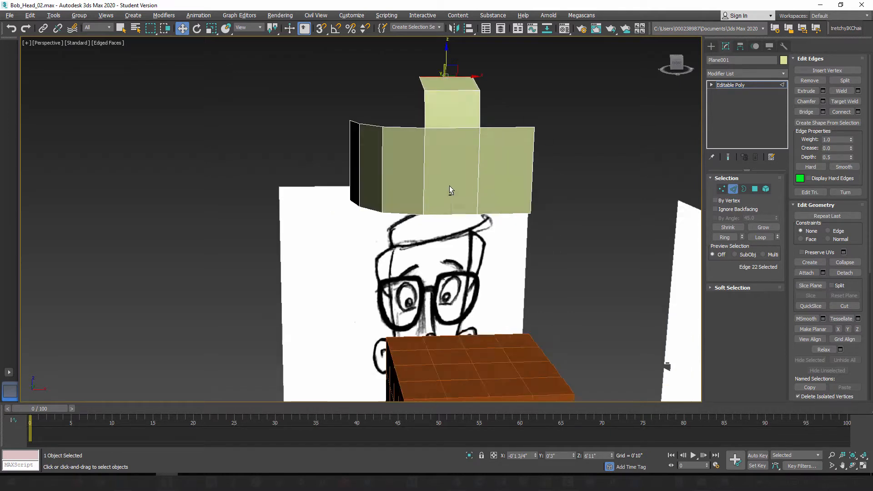
Step: Delete the polygon on the right side of the centre line to leave only half of the mesh
click(754, 189)
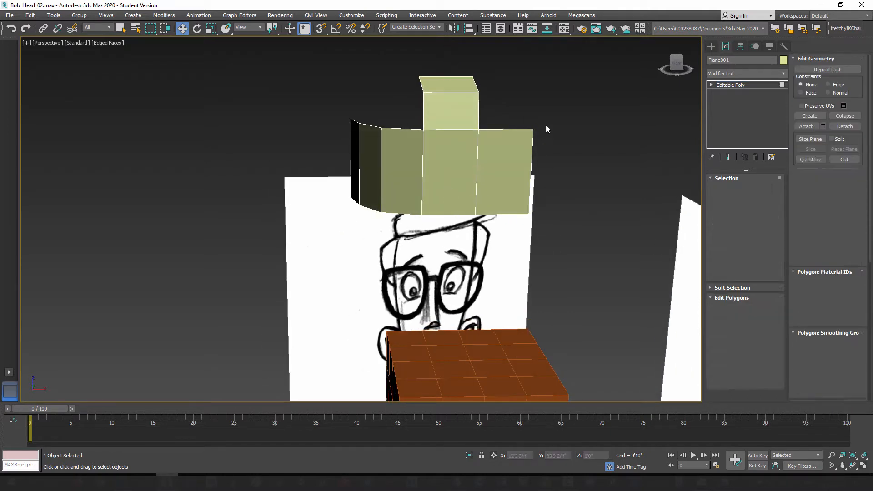
click(510, 163)
key(f)
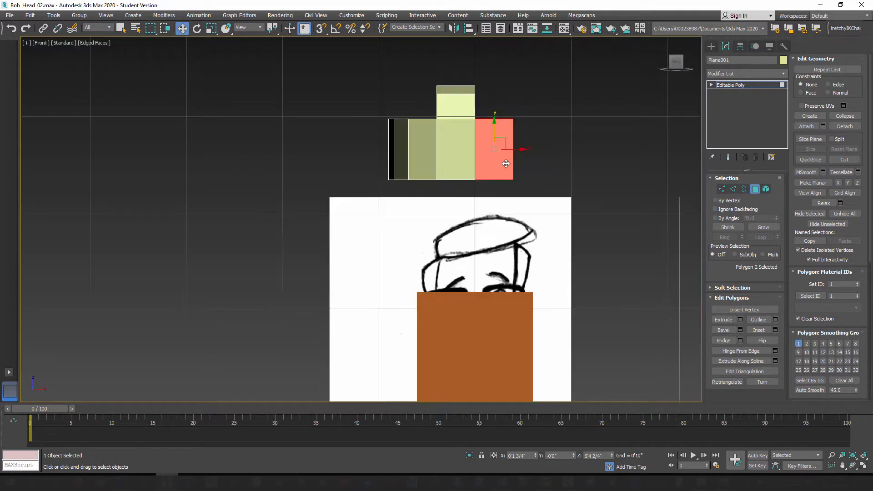
scroll(487, 171, up, 4)
click(653, 185)
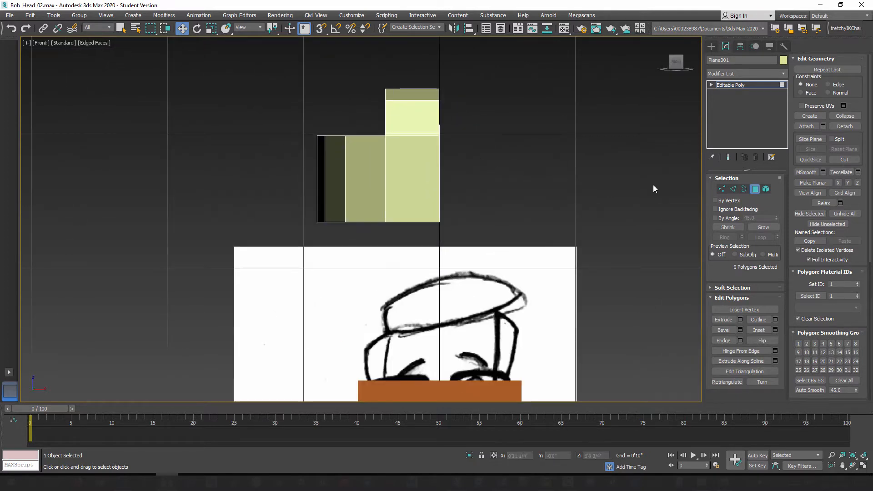
Step: Mirror the half mesh across the X axis as an instance and freeze the mirrored copy
click(760, 189)
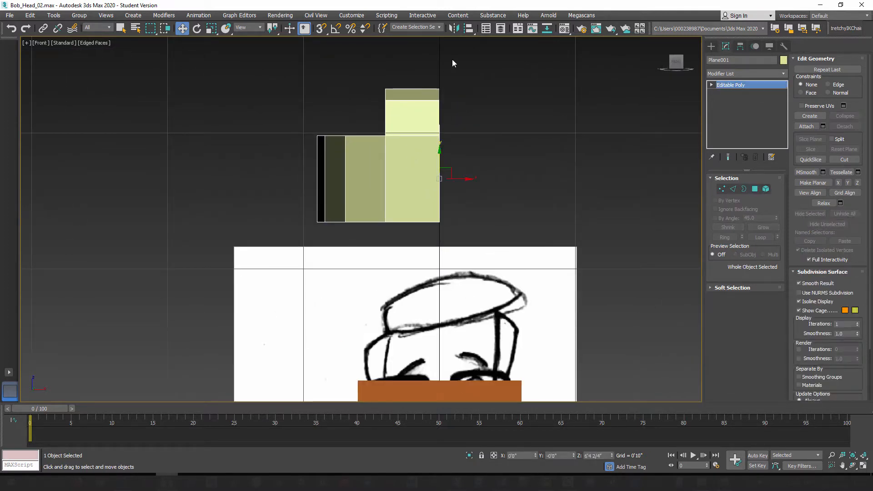
click(453, 29)
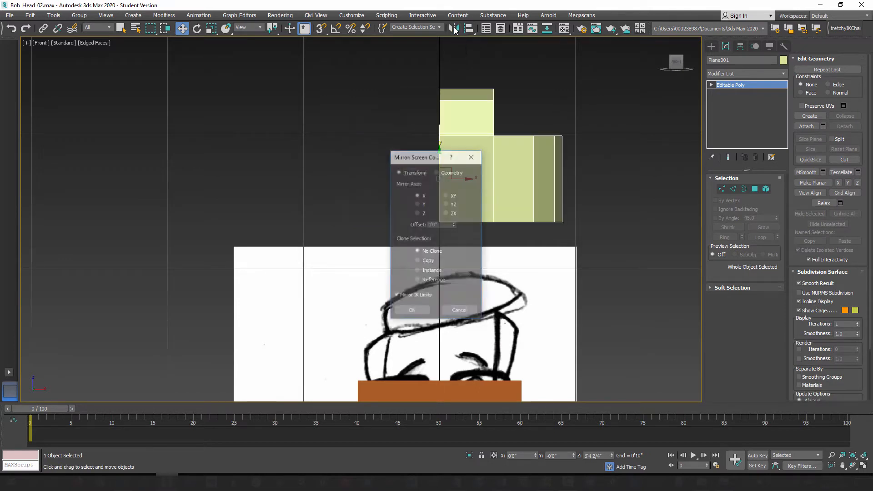
click(419, 270)
click(411, 311)
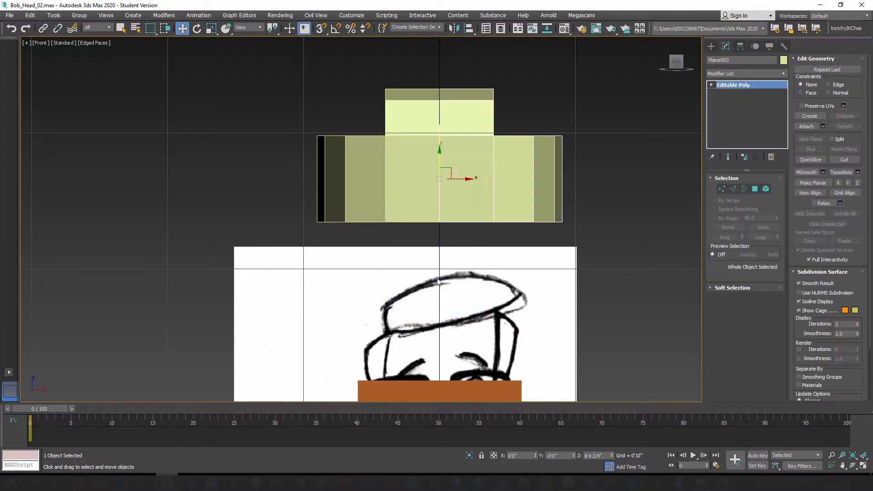
right_click(514, 156)
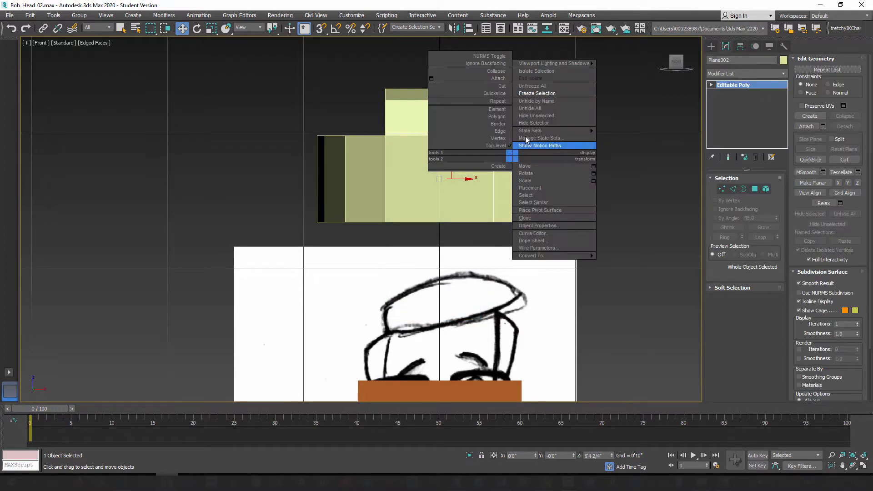
click(538, 93)
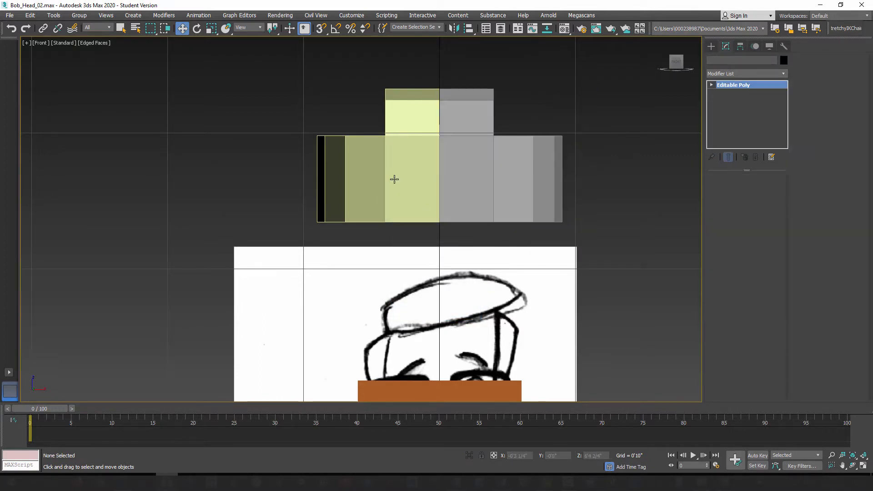
Step: On the original half, extend the top strip's end edge backward to about Y 0'6 3/4" and Z 6'11 2/4"
click(394, 180)
key(p)
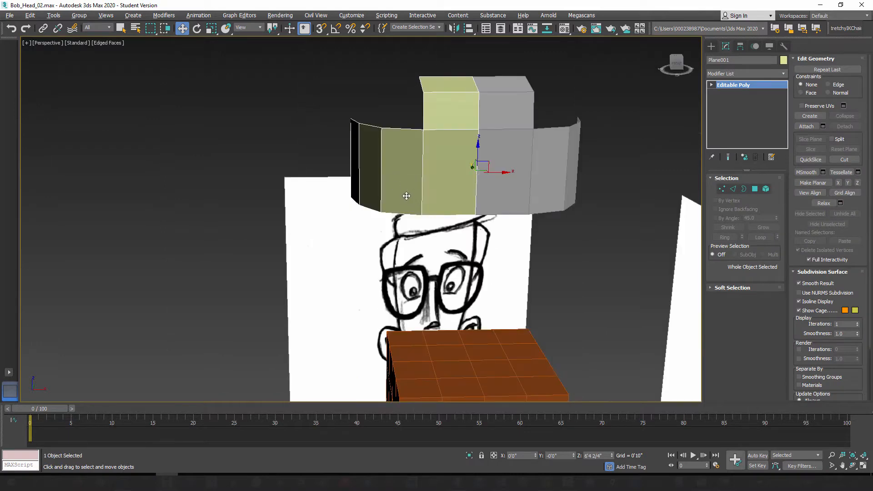
alt+middle_drag(406, 194, 455, 201)
click(732, 189)
alt+middle_drag(449, 144, 475, 147)
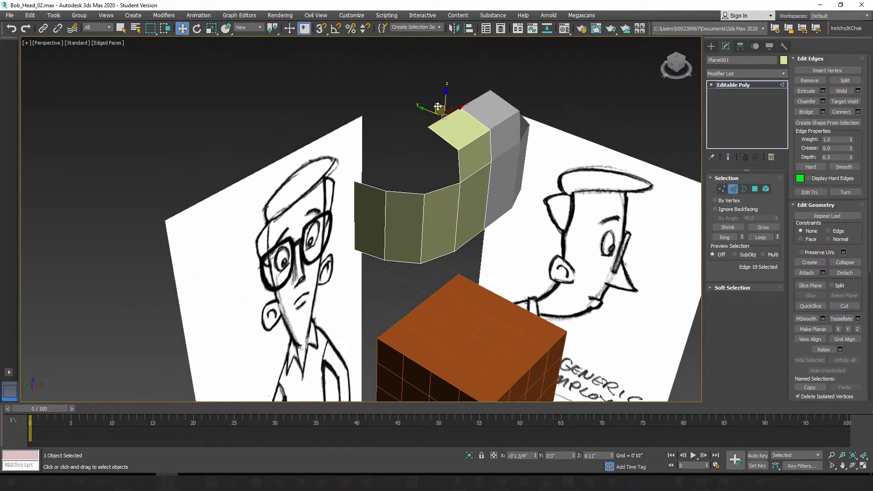
shift+drag(436, 106, 400, 85)
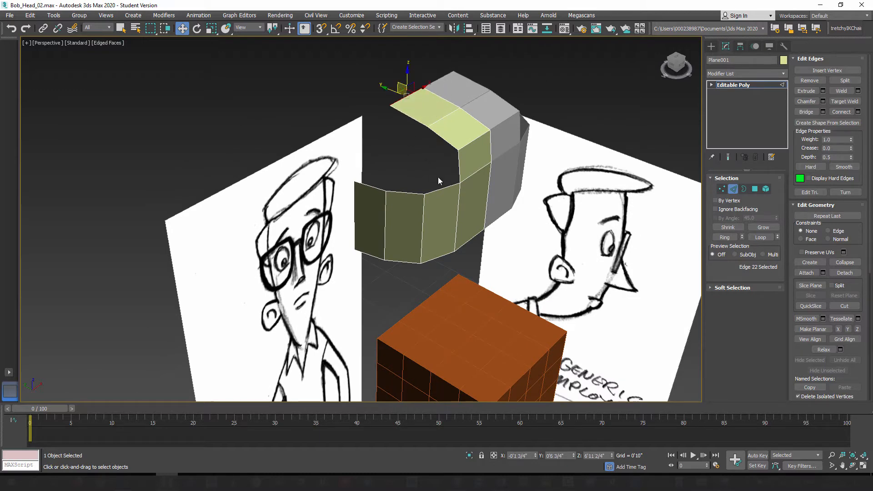
alt+middle_drag(439, 180, 402, 192)
Step: Extend a side polygon's top edge upward and tilt it inward to about X -0'6 1/4", Y 0'2 3/4" and Z 6'10 2/4"
click(388, 188)
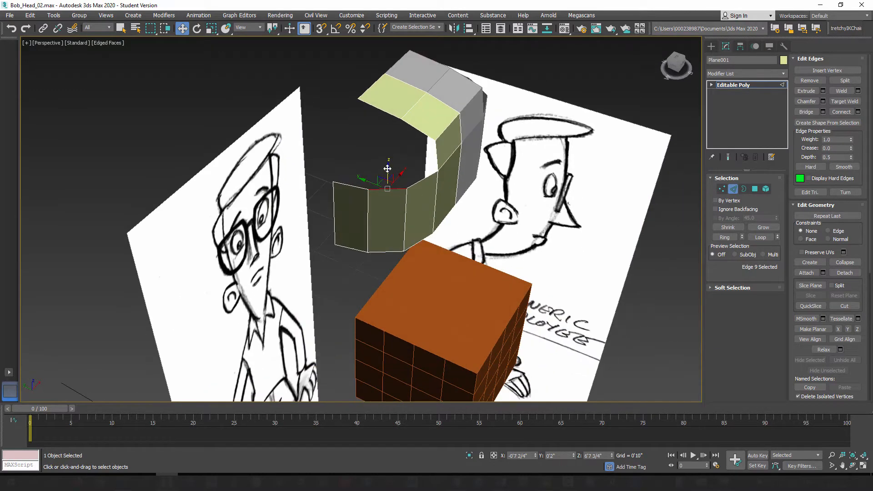
shift+drag(388, 188, 394, 164)
alt+middle_drag(394, 164, 448, 177)
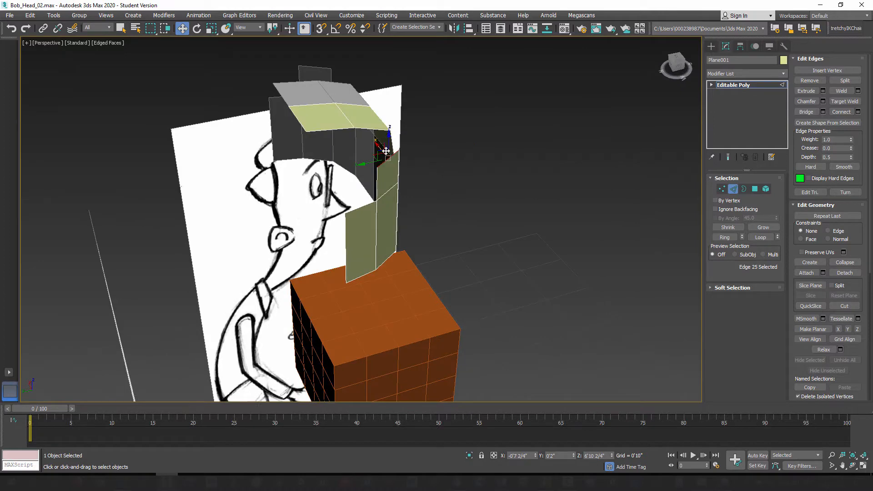
alt+middle_drag(359, 147, 375, 176)
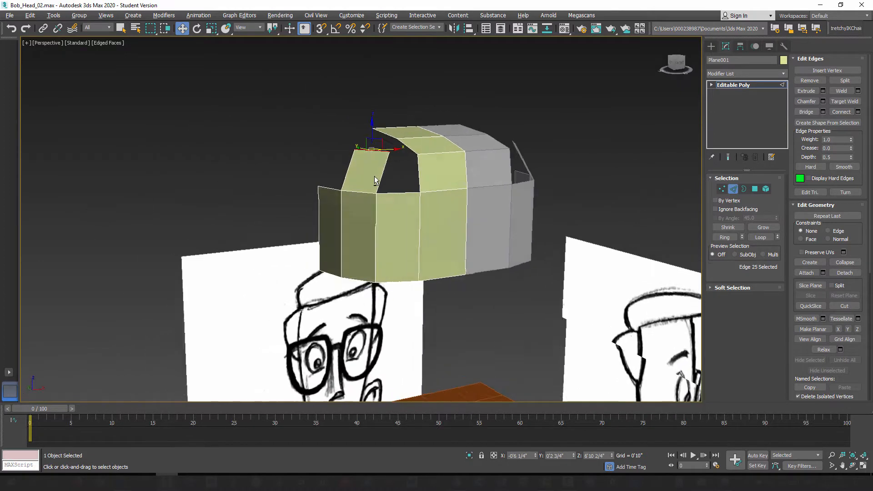
Step: Leave edge editing and delete the original half of the shell
alt+middle_drag(438, 214, 455, 188)
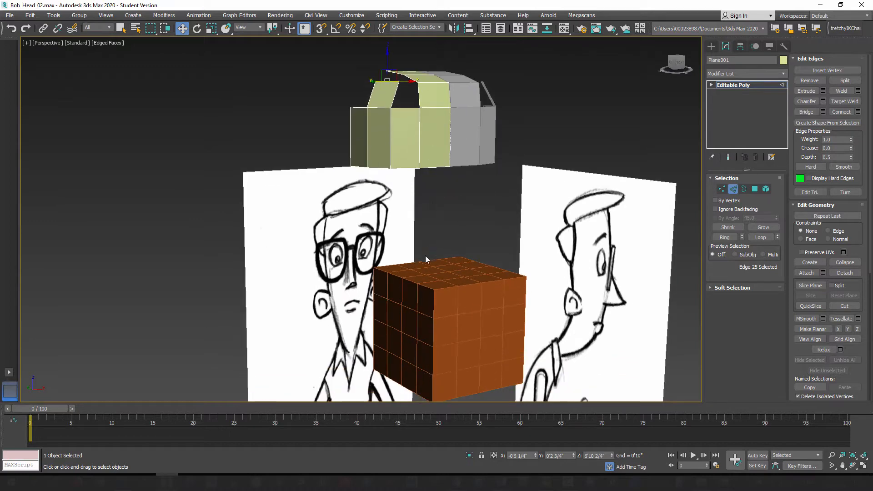
alt+middle_drag(403, 183, 425, 215)
click(733, 189)
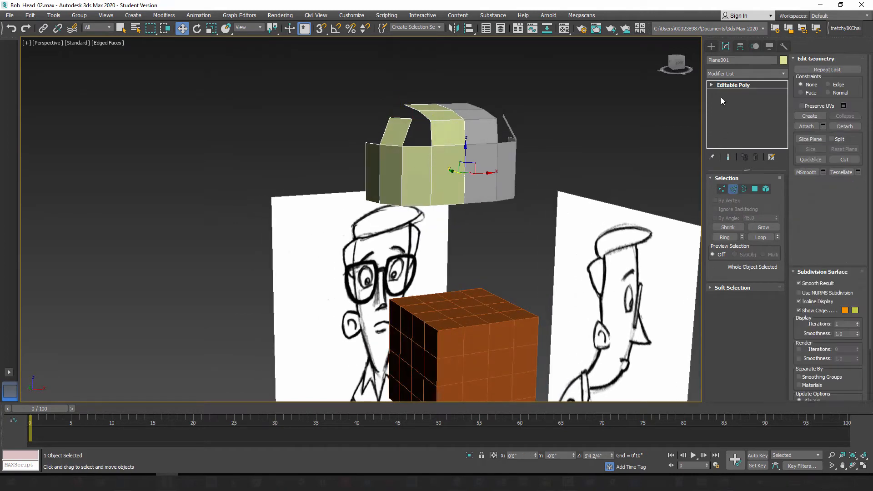
click(713, 46)
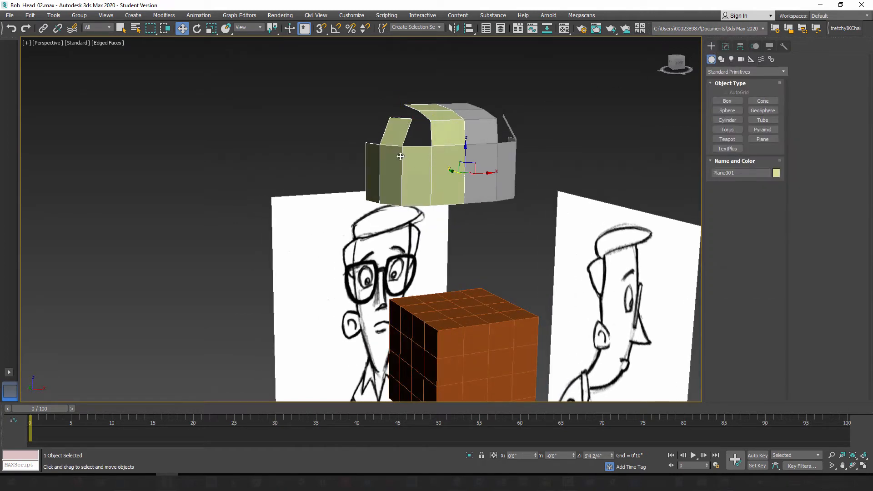
mouse_move(407, 161)
alt+middle_down()
mouse_move(437, 186)
mouse_move(408, 171)
alt+middle_up()
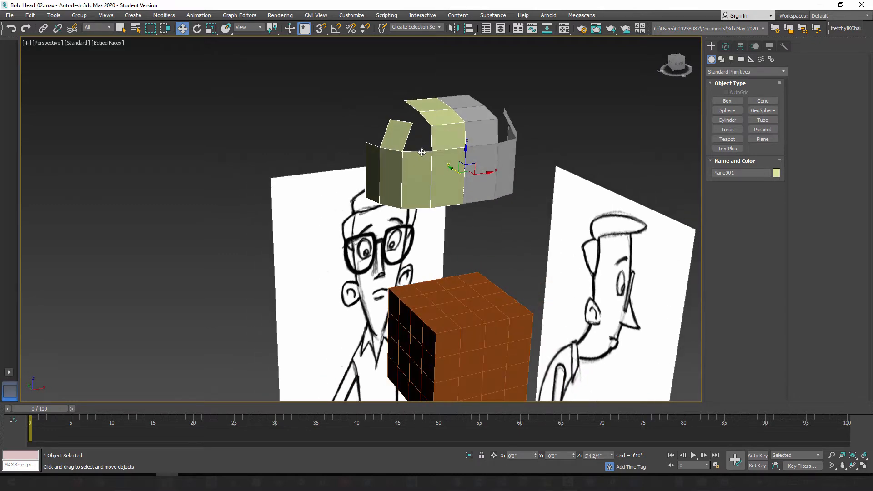
key(Delete)
Step: Unfreeze all objects and delete the mirrored half of the shell
right_click(486, 162)
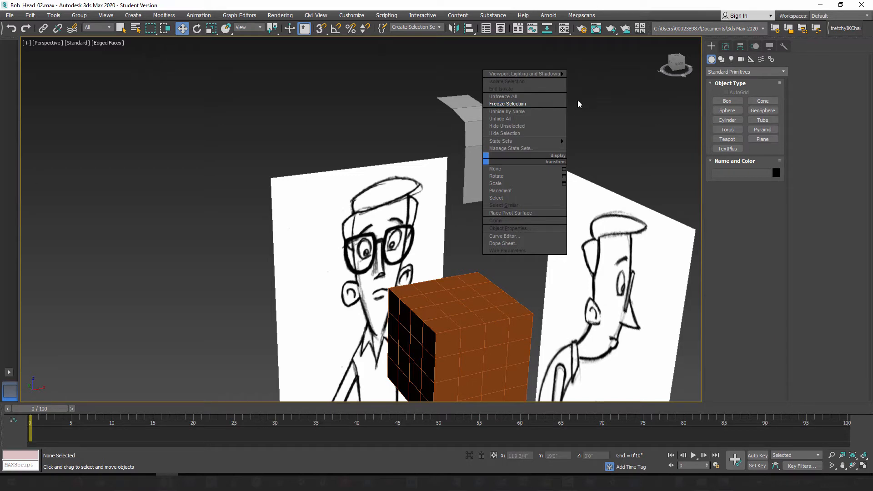
click(504, 97)
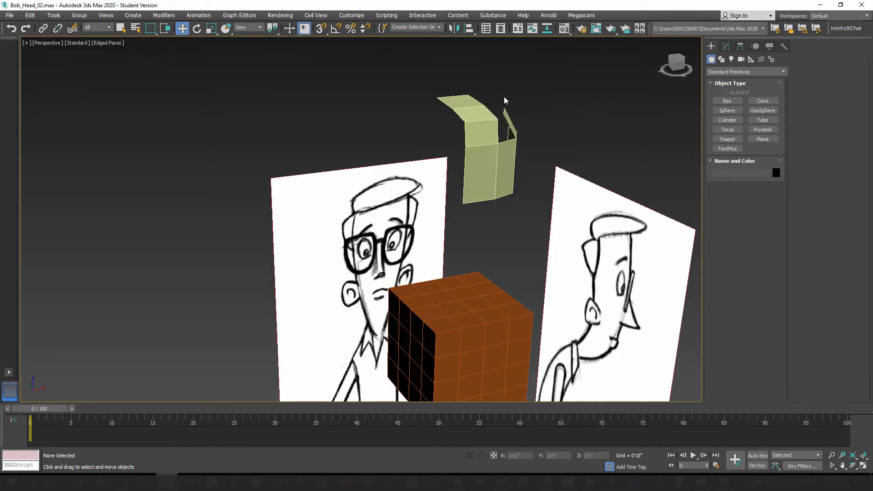
click(496, 157)
key(Delete)
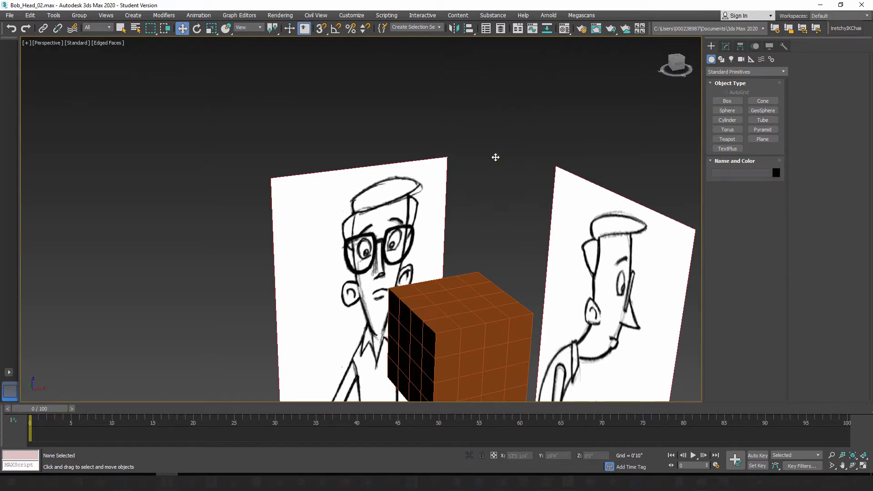
Step: Select the side reference plane and check the Concepts layer's contents in the Layer Explorer
click(575, 194)
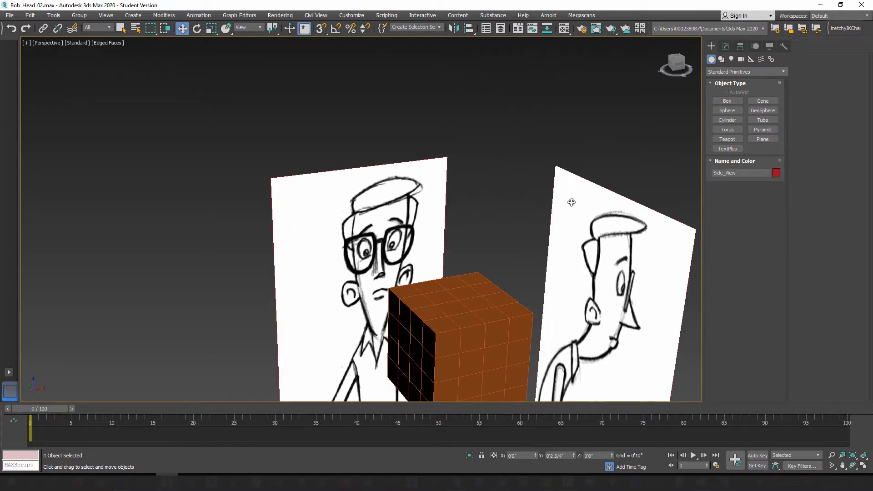
click(410, 205)
click(501, 30)
drag(674, 128, 676, 107)
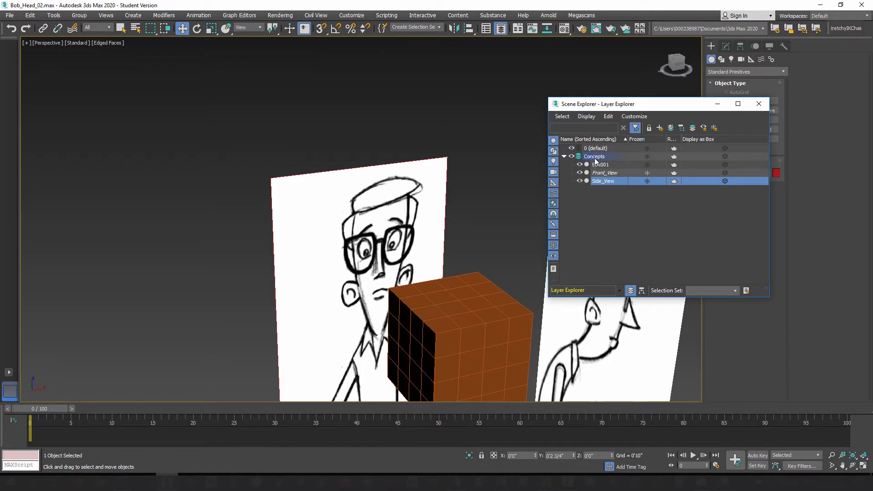
click(759, 104)
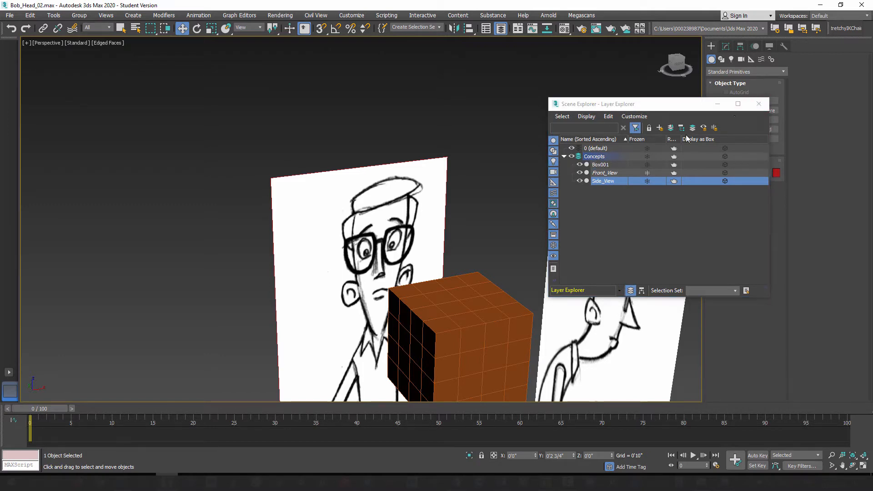
Step: Rename the segmented box Bob_Head
click(482, 313)
alt+middle_drag(451, 320, 436, 290)
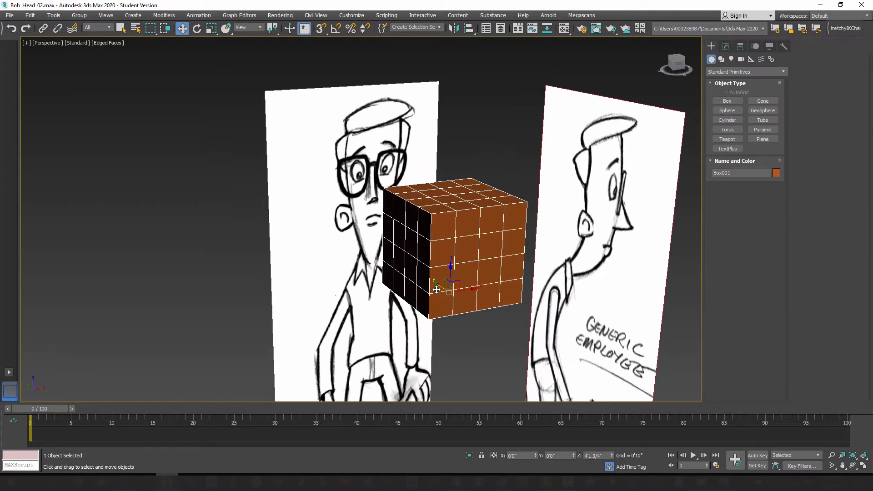
click(741, 174)
text(Bob_Head)
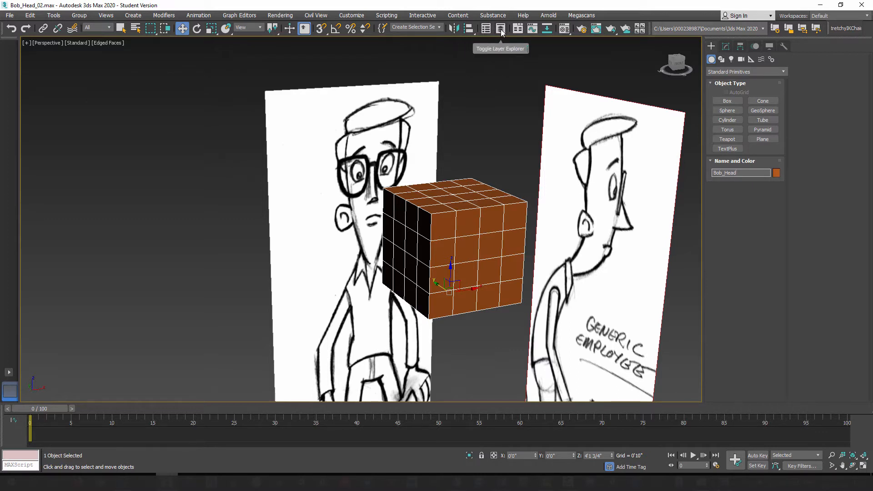
Step: Create a layer named Bob_Model containing the Bob_Head box, and check the layer by toggling its visibility off and on
click(502, 30)
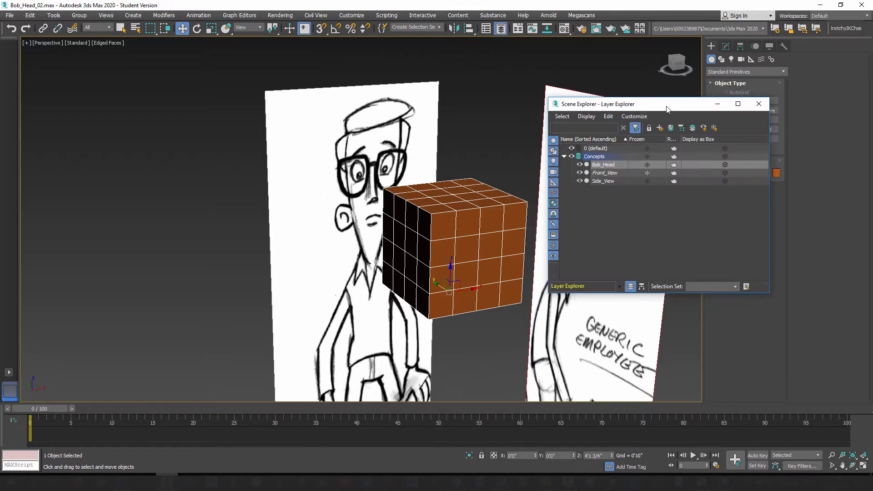
drag(667, 108, 336, 97)
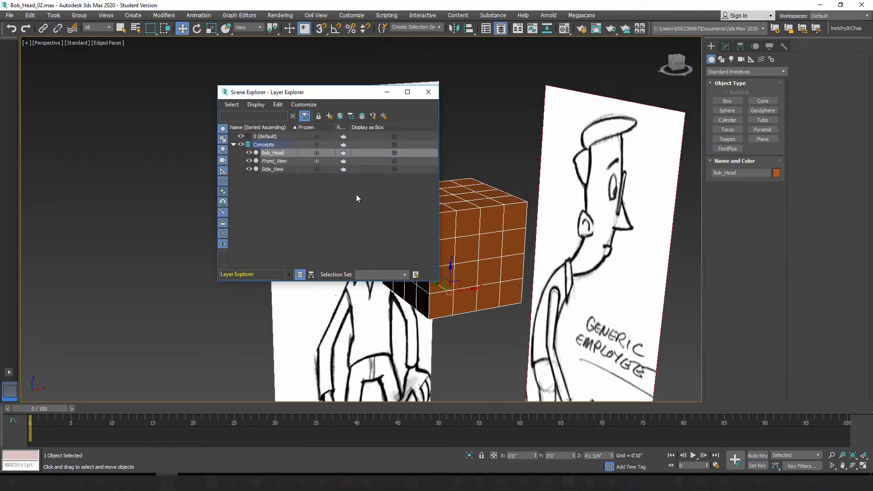
click(329, 116)
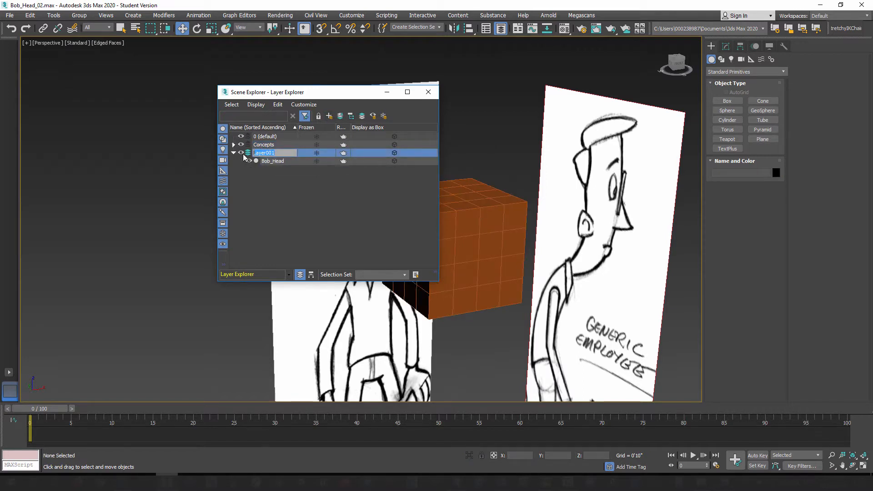
text(Bob_Model)
drag(338, 93, 244, 76)
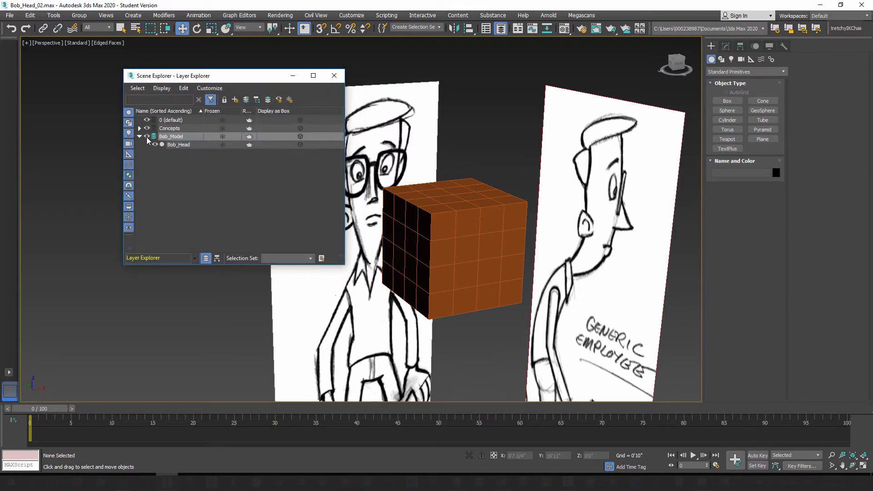
click(147, 137)
click(147, 137)
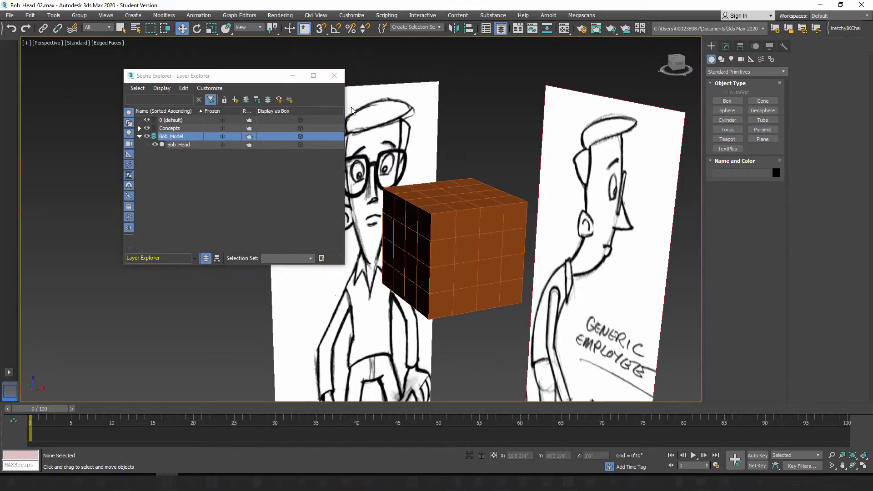
click(501, 28)
Step: Select the Bob_Head box and check its absolute world position in the Move Transform Type-In
click(465, 228)
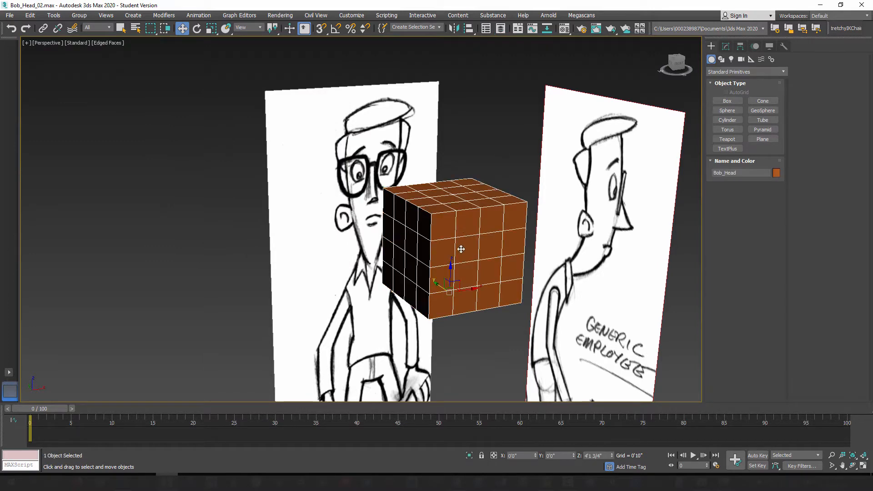
alt+middle_drag(462, 249, 442, 242)
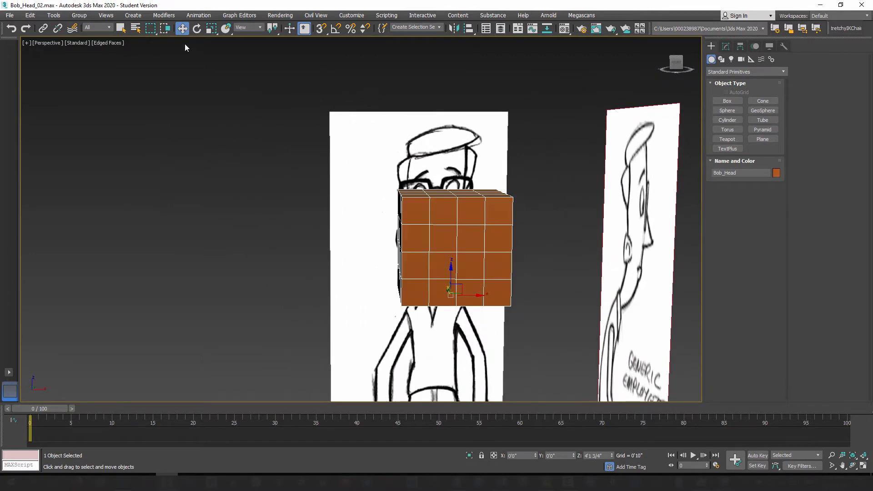
right_click(182, 29)
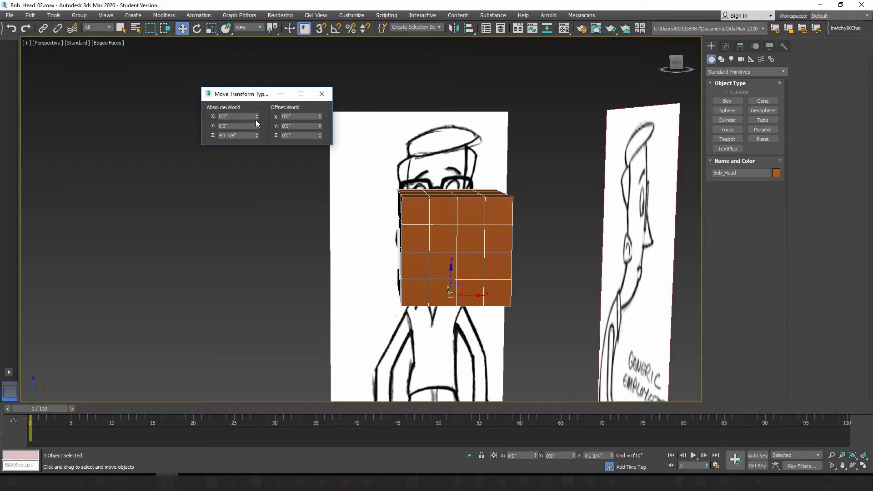
click(322, 93)
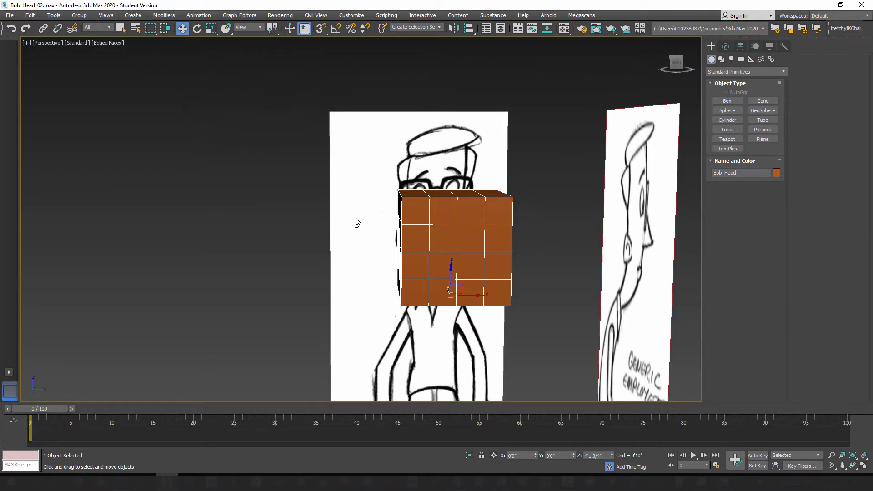
alt+middle_drag(356, 217, 388, 231)
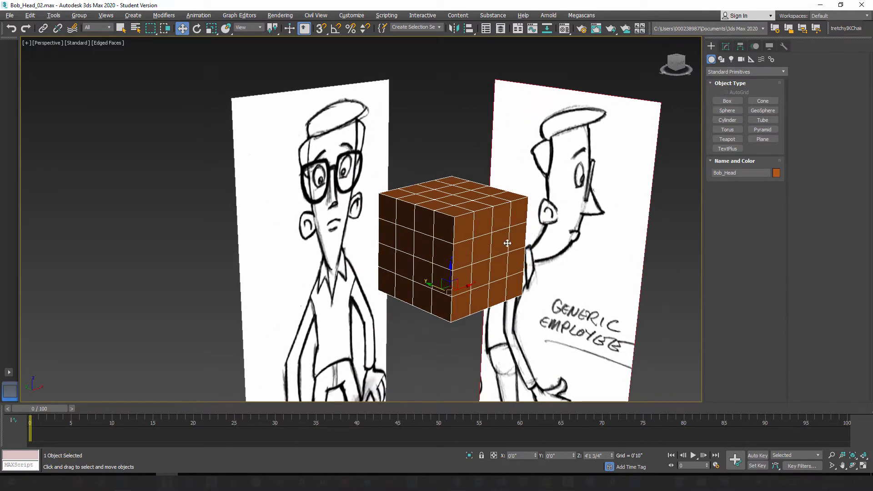
Step: Change the Bob_Head box's object color to dark blue and deselect the box
click(777, 173)
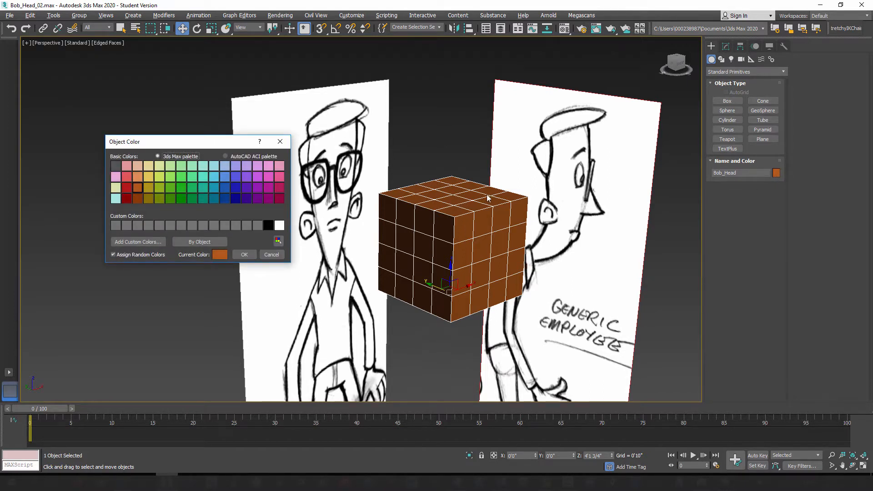
click(236, 198)
click(244, 255)
alt+middle_drag(421, 285, 552, 254)
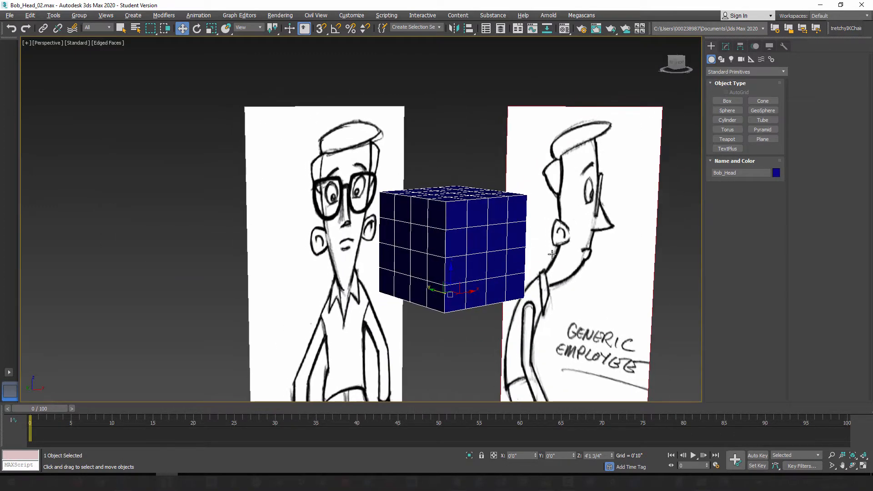
click(470, 136)
mouse_move(452, 253)
alt+middle_down()
mouse_move(425, 252)
mouse_move(449, 259)
alt+middle_up()
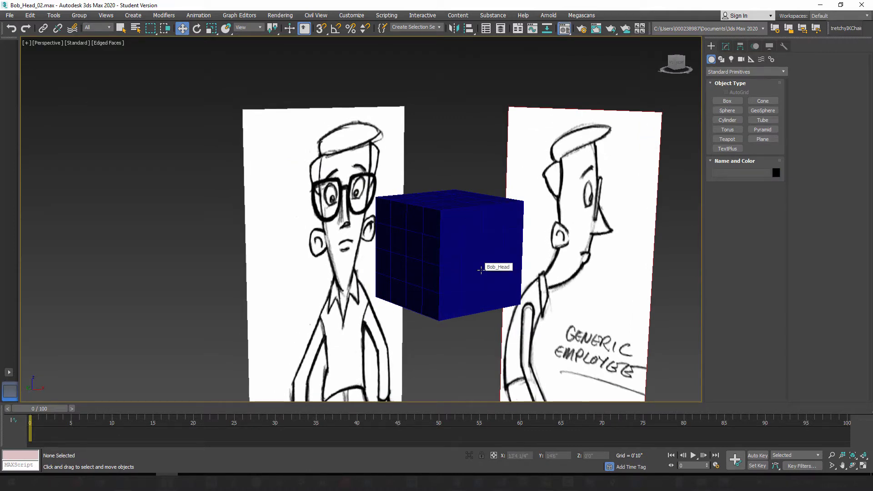
Step: Rename the second sample material in the Material Editor as Bob_Modeling
key(m)
click(187, 132)
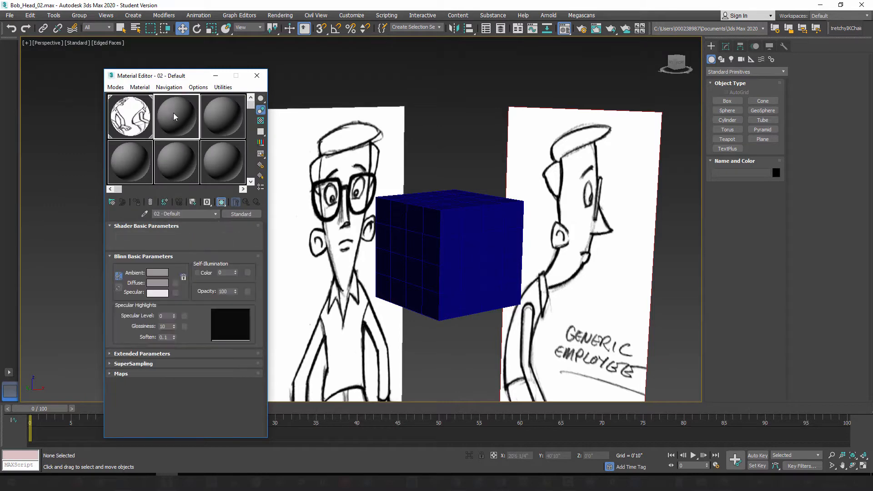
drag(188, 216, 154, 208)
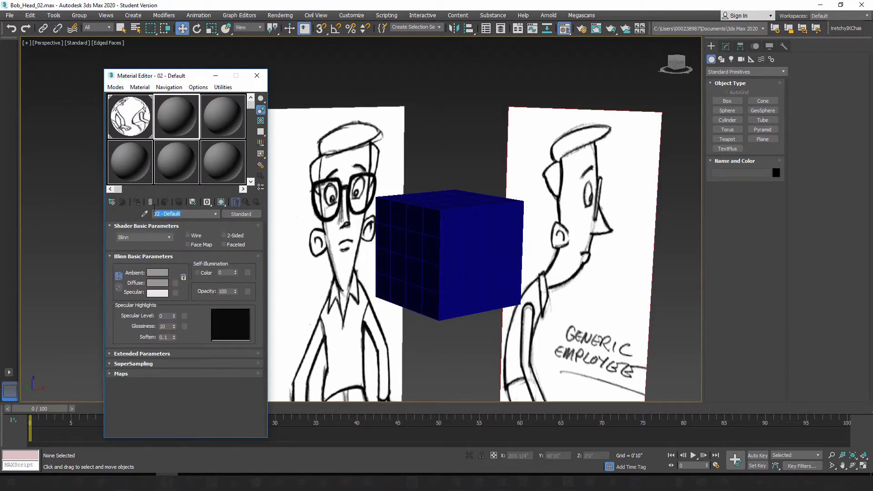
text(Bob_Modeling)
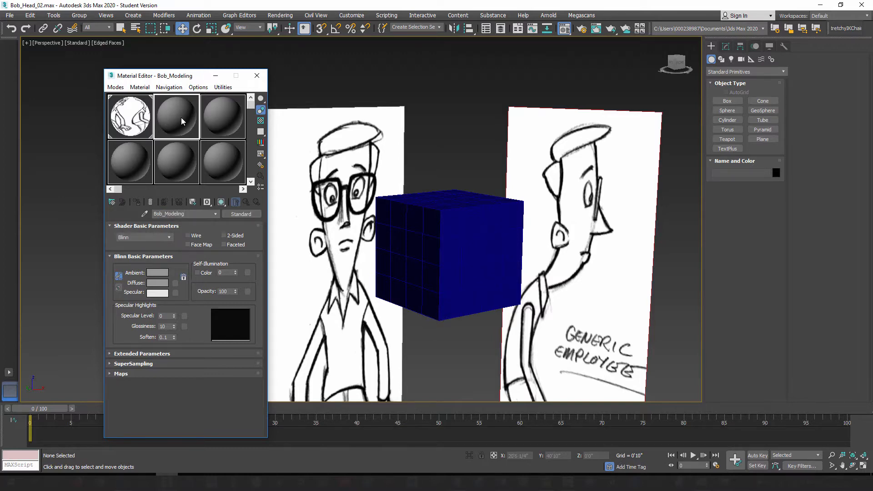
Step: Assign the Bob_Modeling material to the Bob_Head box and set its diffuse color to a light gray with value 195
drag(177, 112, 477, 253)
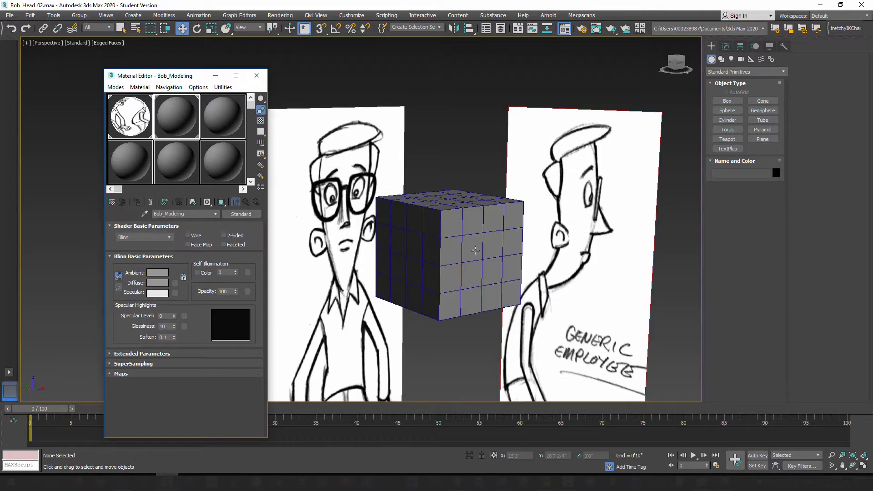
click(158, 283)
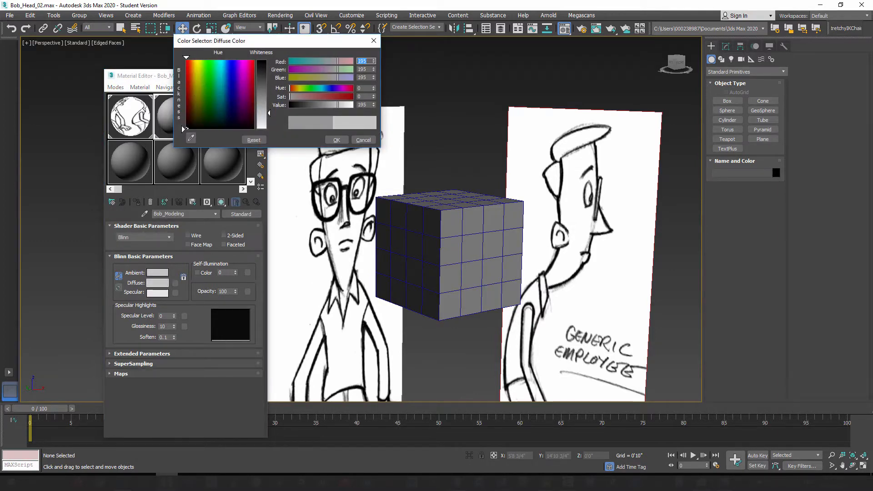
click(337, 139)
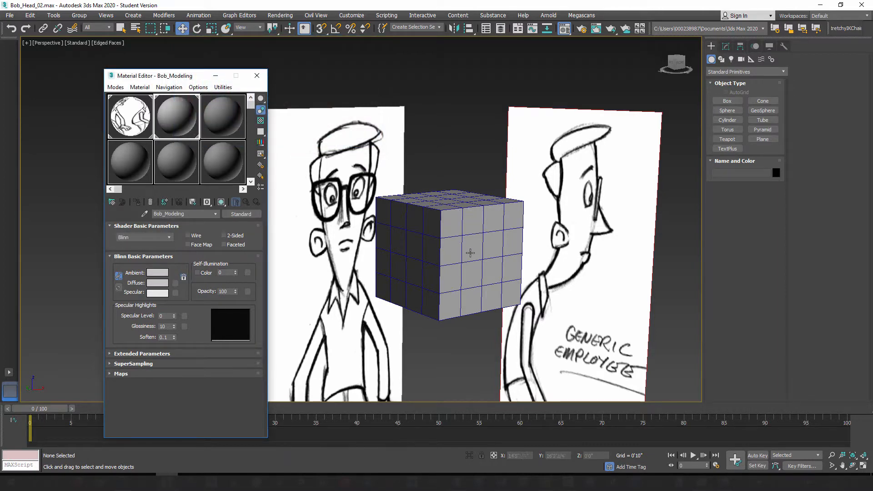
Step: Set the Bob_Head box's object color to black for dark wireframe edges, and close the Material Editor
click(453, 224)
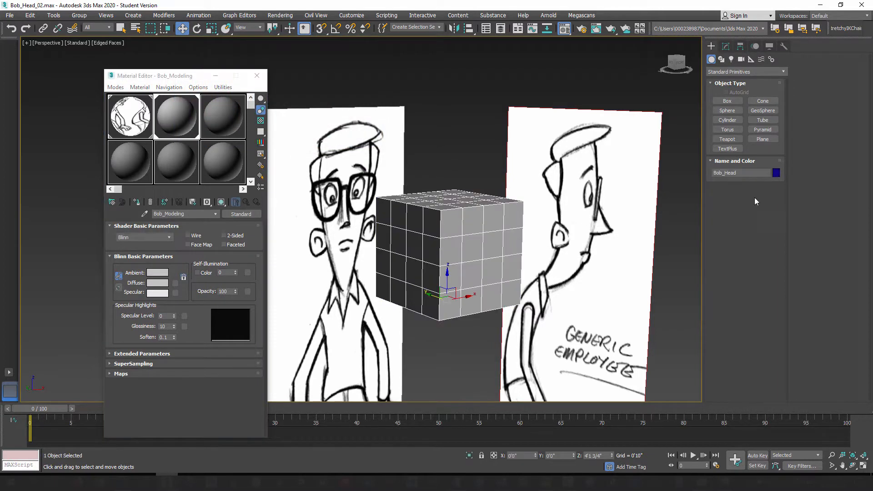
click(776, 173)
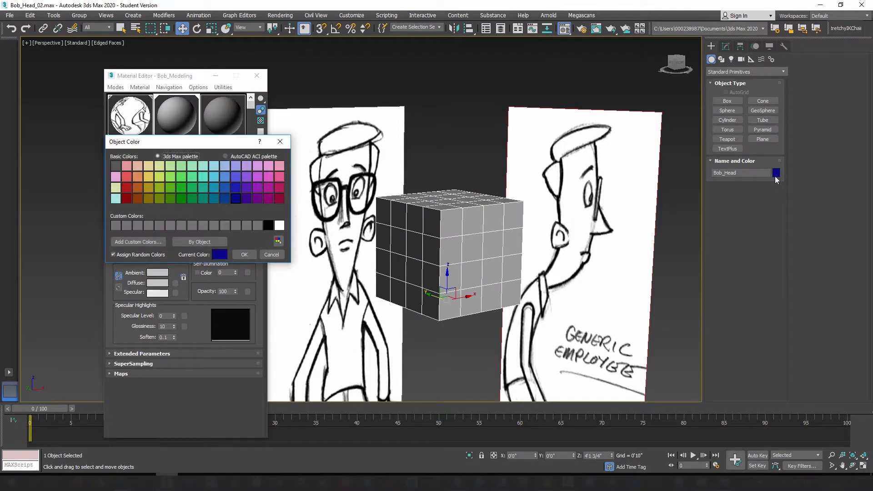
click(268, 226)
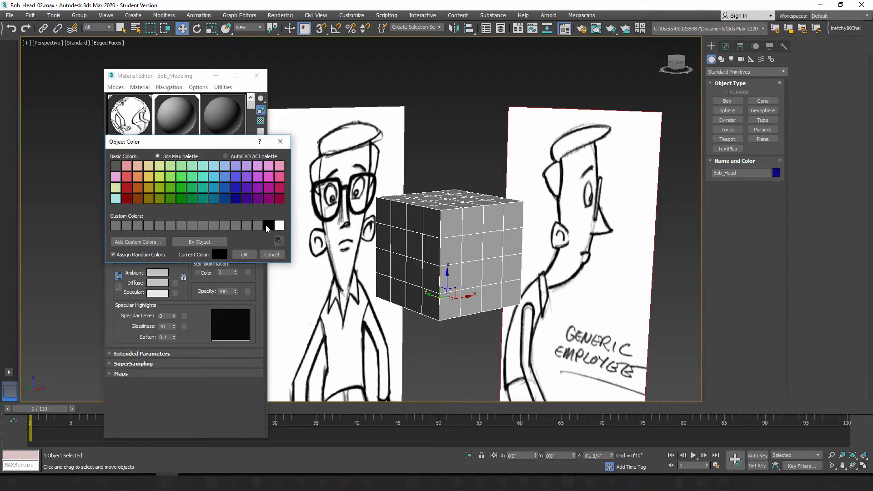
click(246, 256)
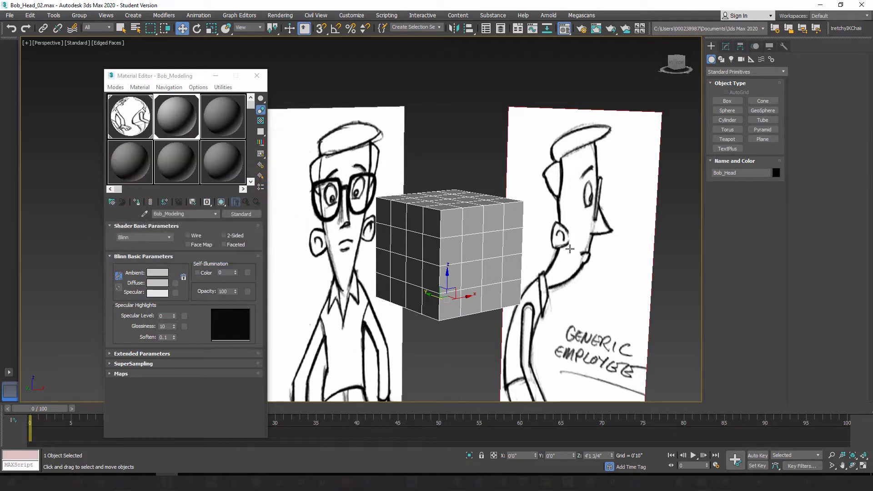
click(465, 169)
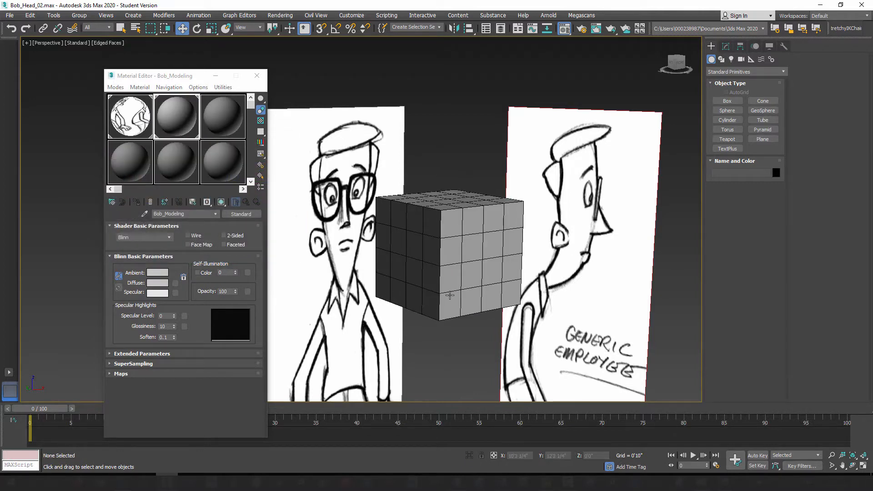
mouse_move(448, 296)
alt+middle_down()
mouse_move(416, 290)
mouse_move(468, 273)
mouse_move(493, 275)
mouse_move(480, 275)
mouse_move(452, 237)
mouse_move(510, 181)
alt+middle_up()
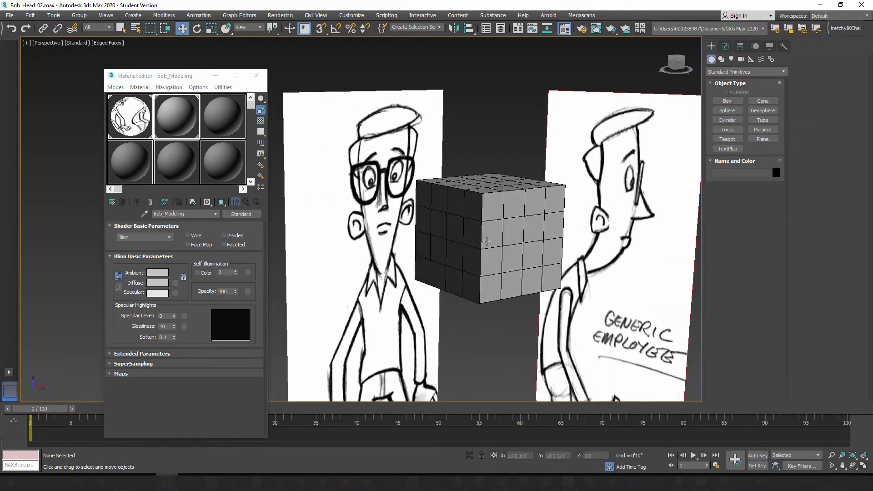
click(500, 214)
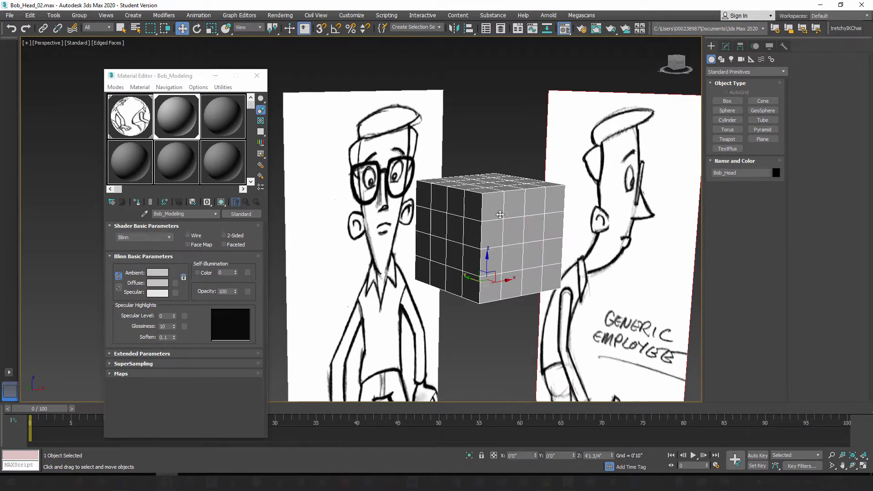
alt+middle_drag(479, 294, 485, 270)
click(525, 154)
mouse_move(473, 239)
alt+middle_down()
mouse_move(523, 247)
mouse_move(455, 248)
mouse_move(465, 248)
mouse_move(457, 255)
alt+middle_up()
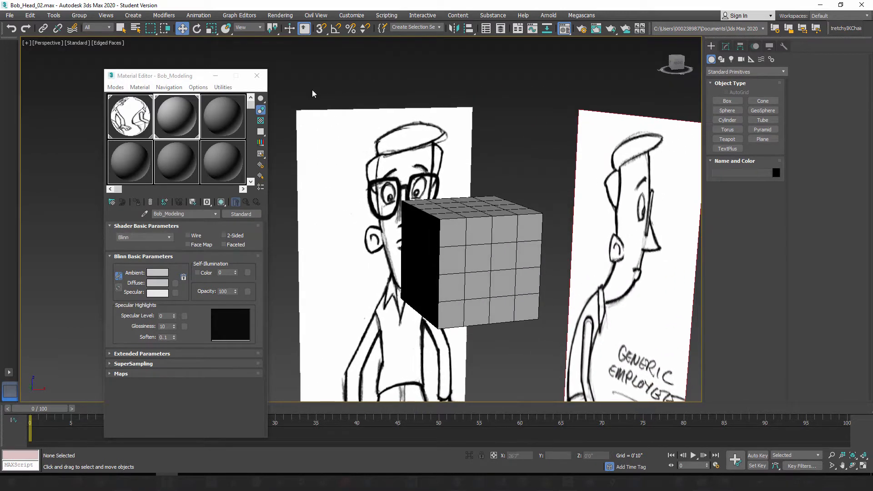
click(257, 76)
Step: Add a Spherify modifier to the Bob_Head box and turn off its effect in the modifier stack
click(474, 253)
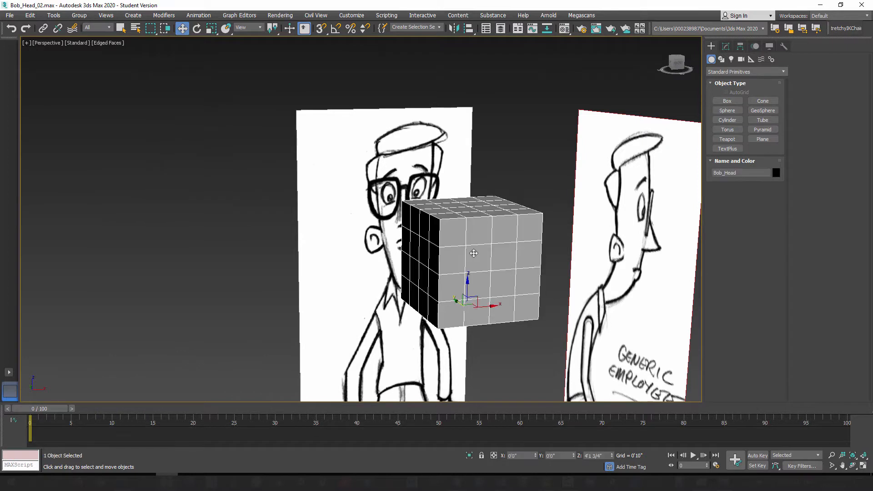
click(728, 46)
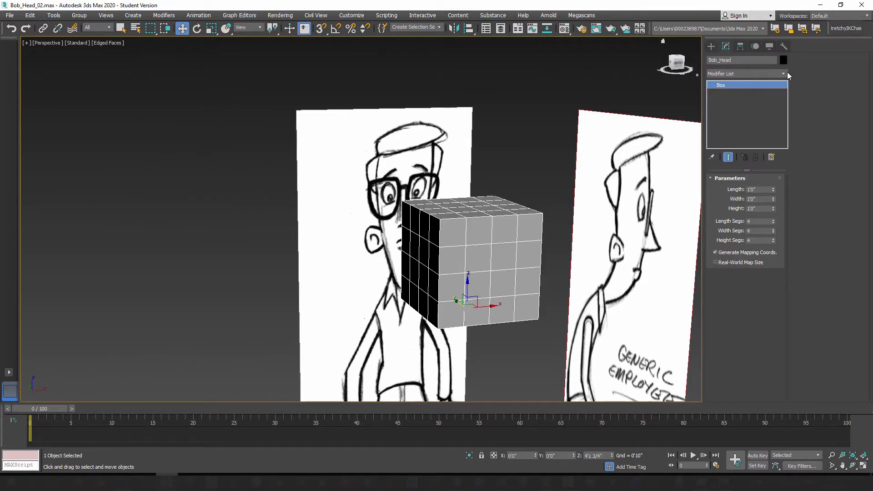
click(784, 73)
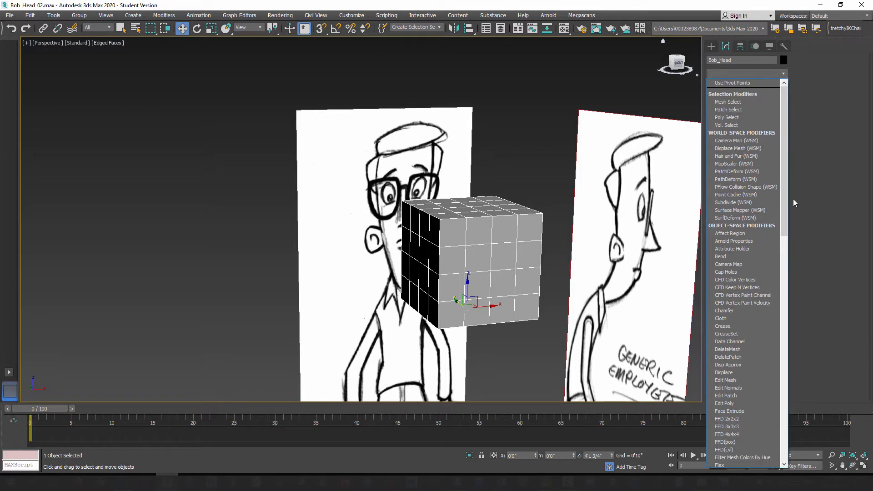
drag(784, 181, 801, 331)
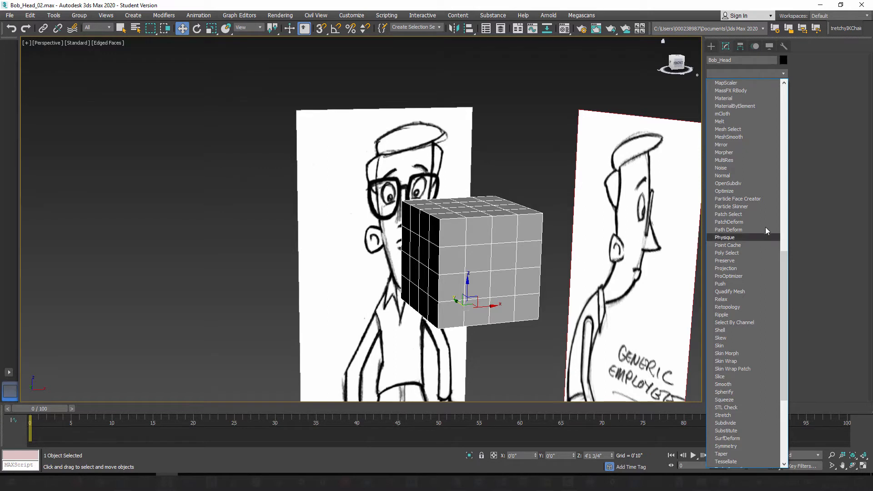
drag(789, 272, 787, 290)
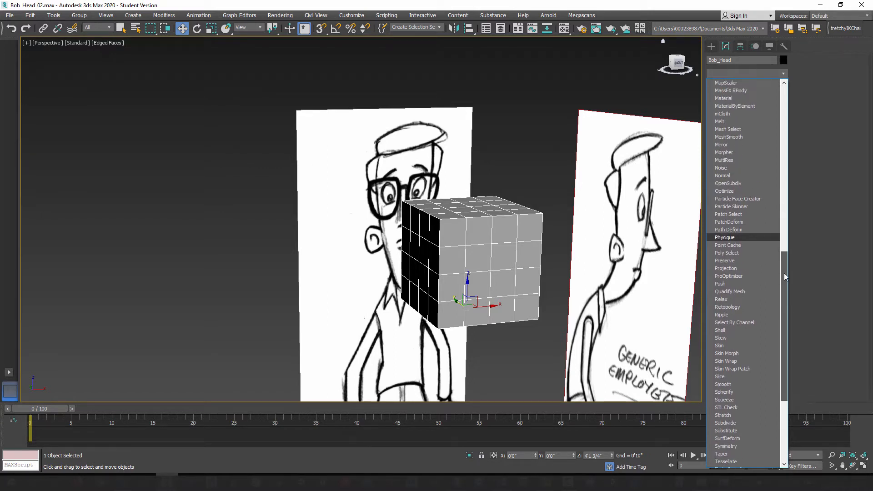
scroll(737, 191, down, 2)
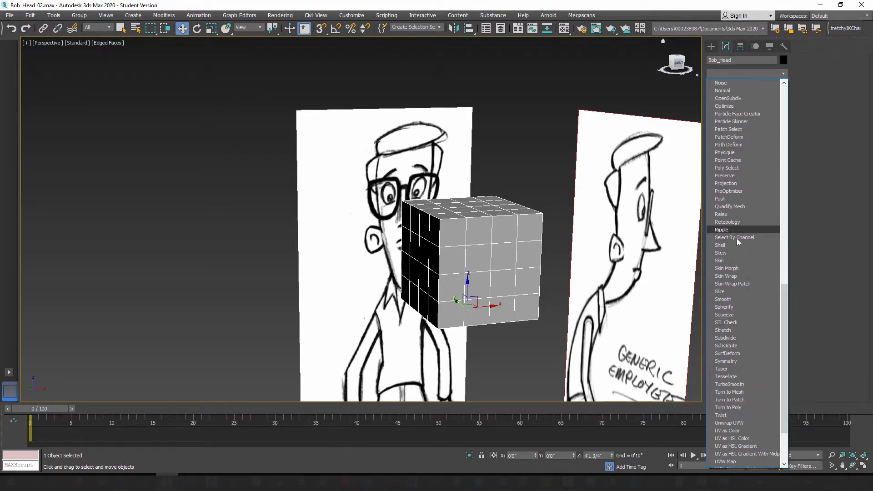
click(733, 307)
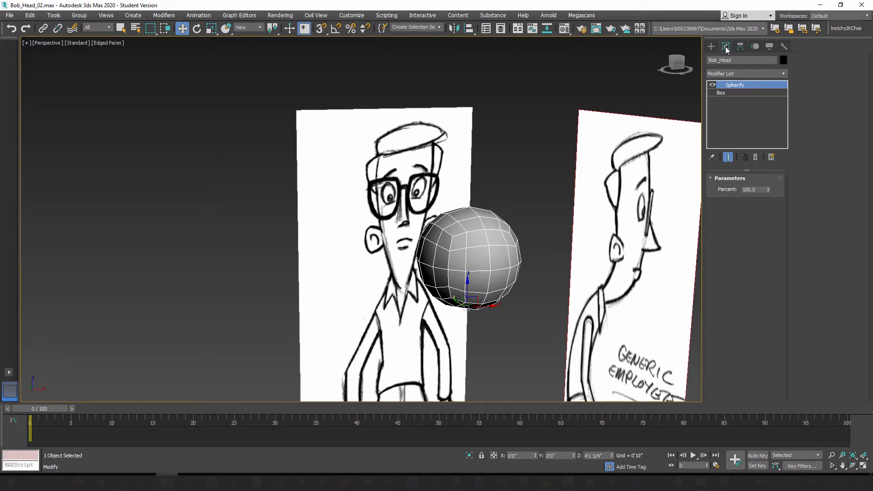
click(713, 85)
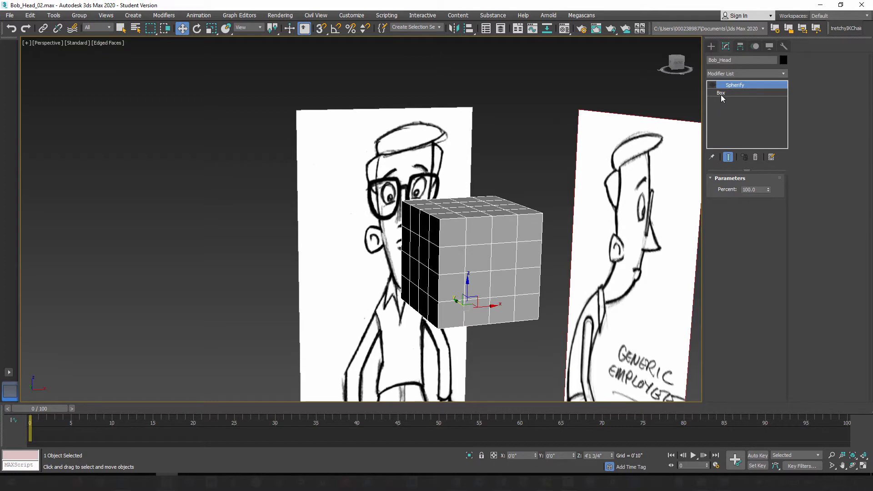
Step: Turn the Spherify modifier's effect back on for the Bob_Head box
click(722, 93)
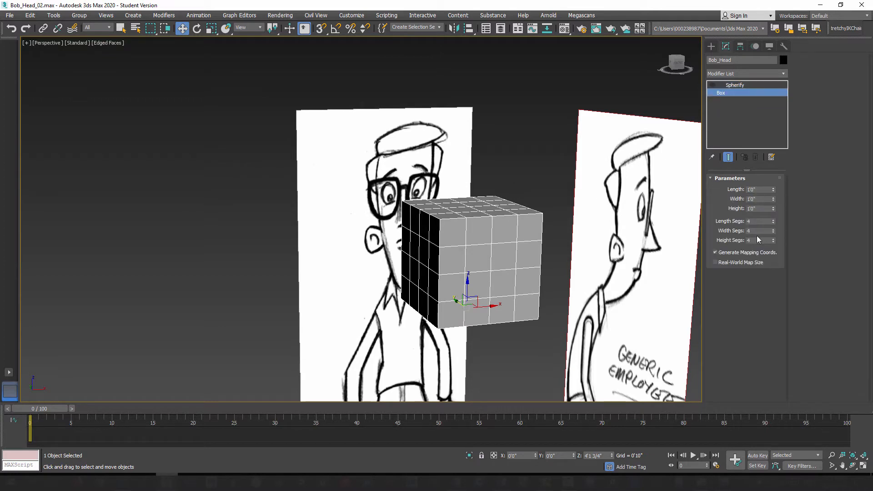
click(735, 87)
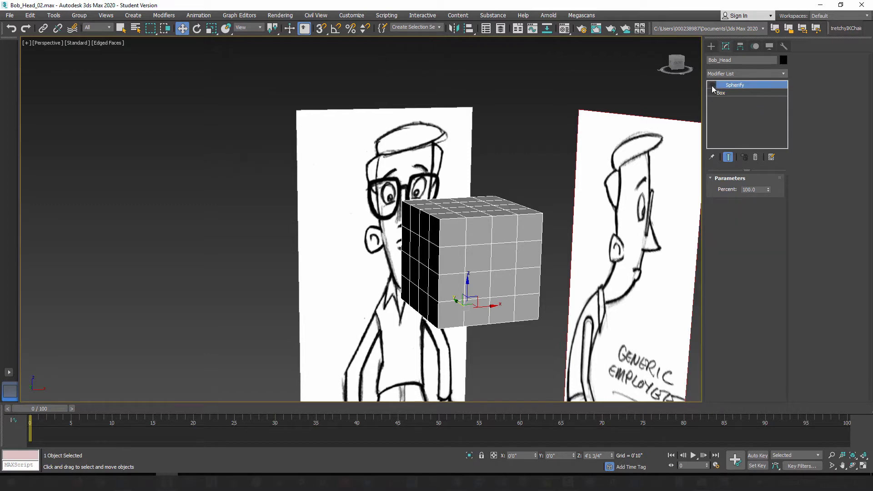
click(713, 86)
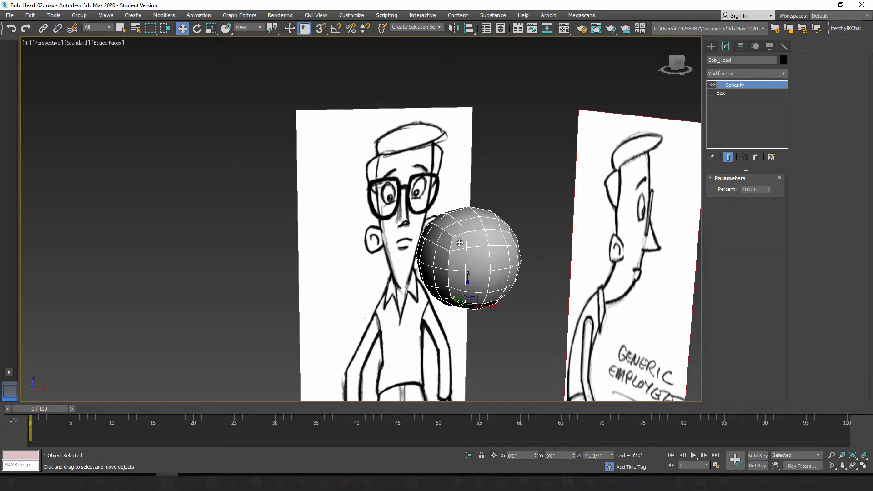
Step: Select the base Box level beneath Spherify and examine the rounded head's quad layout from several angles
click(732, 94)
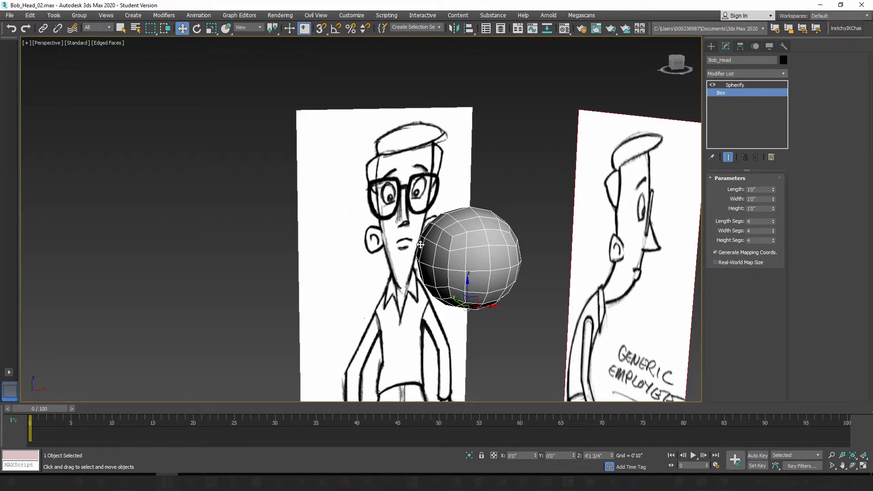
alt+middle_drag(421, 282, 449, 270)
scroll(449, 270, up, 8)
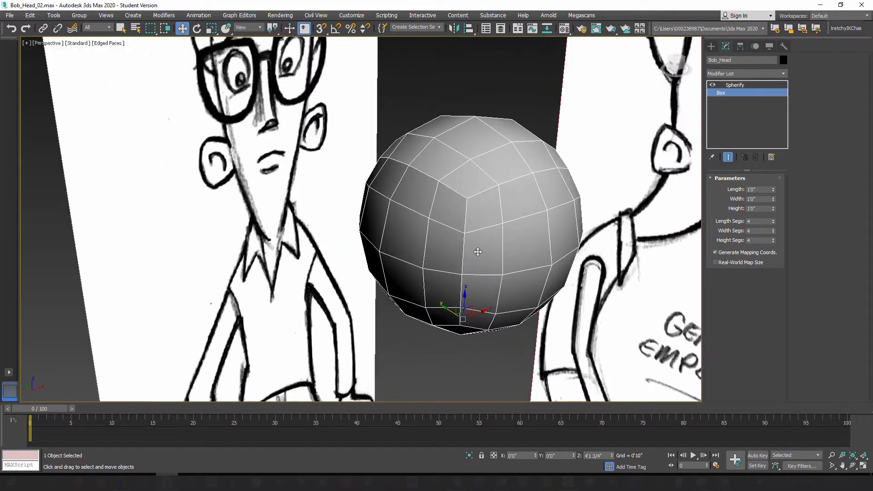
alt+middle_drag(500, 272, 468, 159)
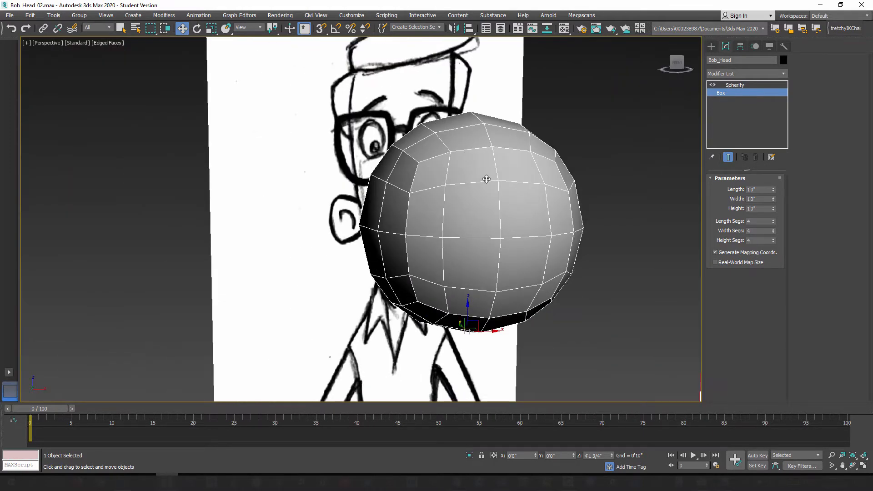
alt+middle_drag(449, 214, 519, 250)
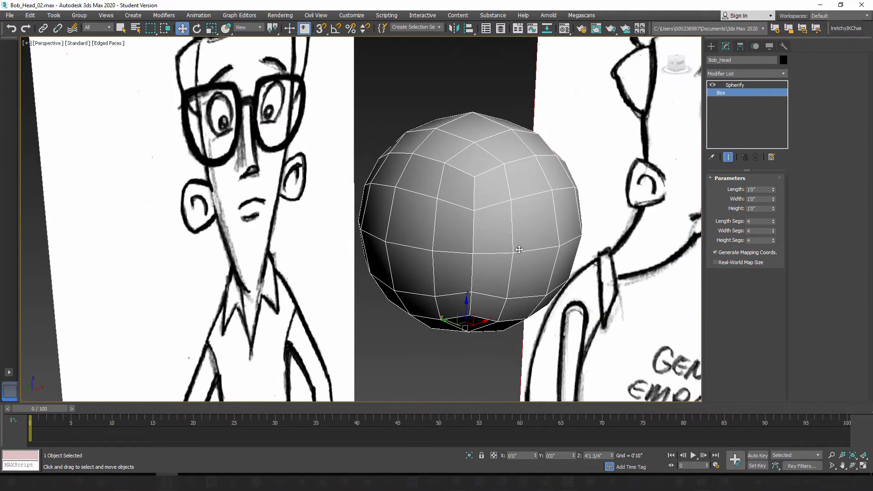
mouse_move(496, 196)
alt+middle_down()
mouse_move(481, 190)
mouse_move(500, 201)
alt+middle_up()
scroll(494, 189, down, 3)
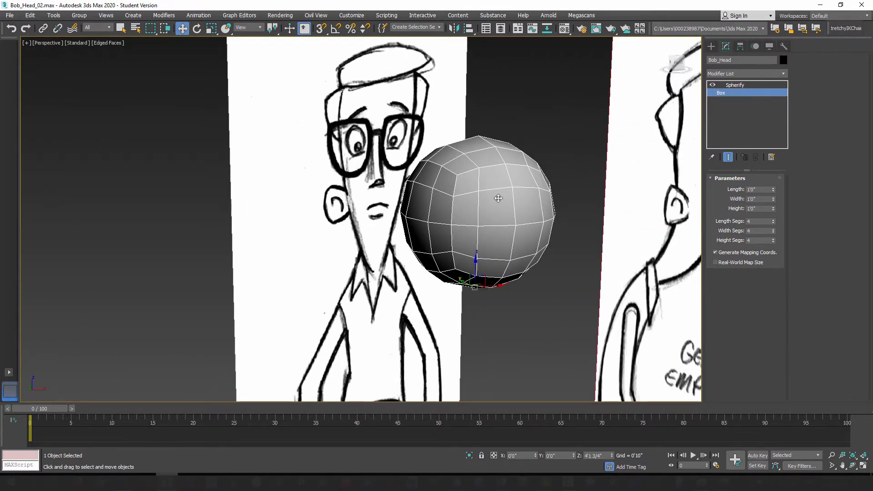
mouse_move(461, 199)
alt+middle_down()
mouse_move(414, 195)
mouse_move(509, 197)
mouse_move(461, 199)
alt+middle_up()
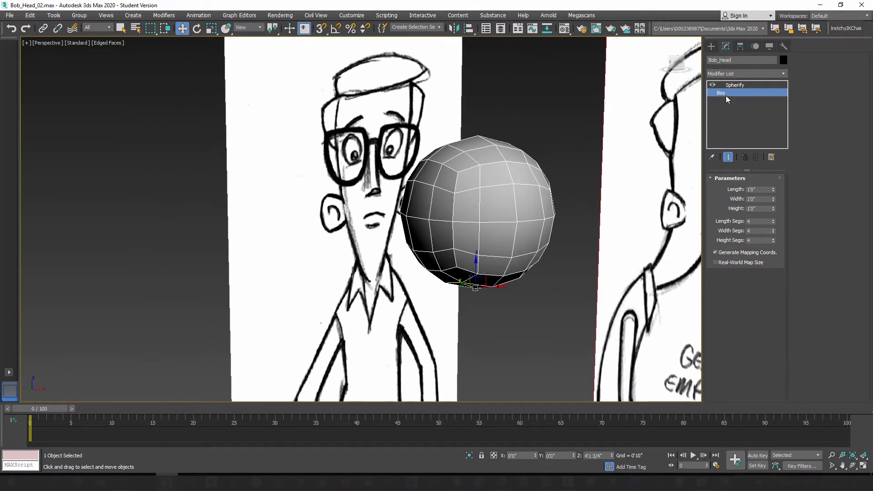
Step: Turn off the Spherify effect and try 2 length, width and height segments on the Bob_Head box
click(713, 85)
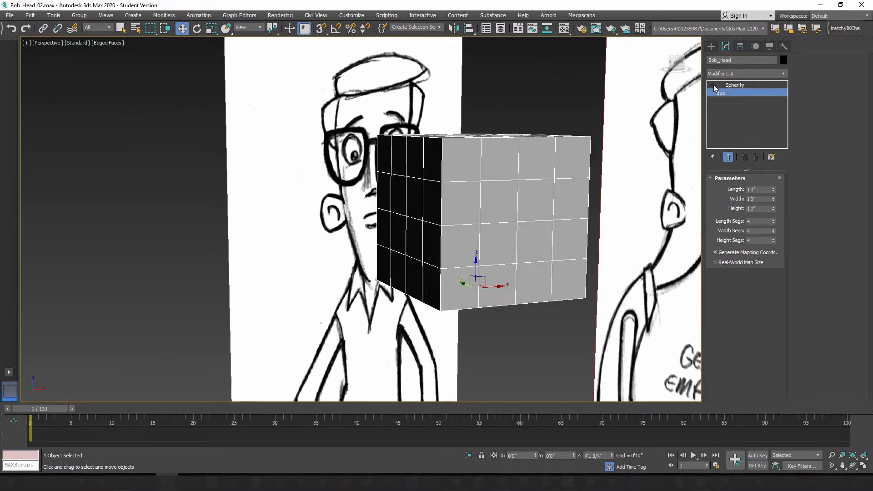
click(773, 223)
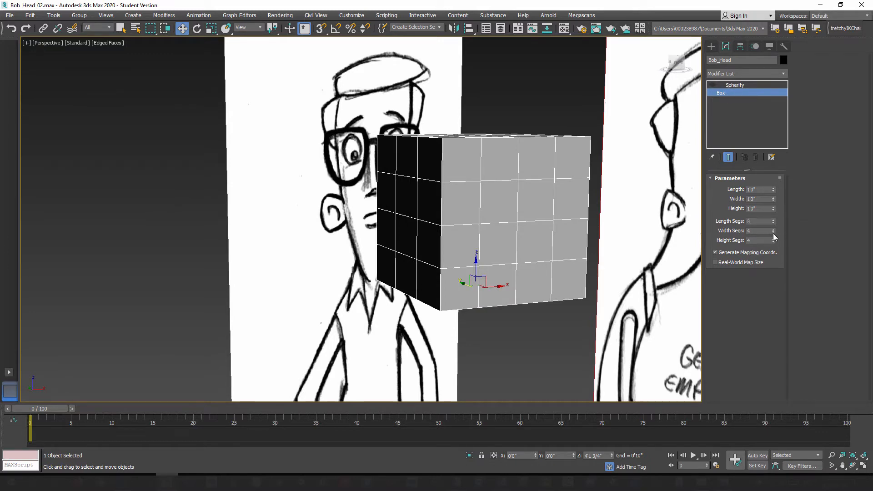
click(774, 232)
click(774, 223)
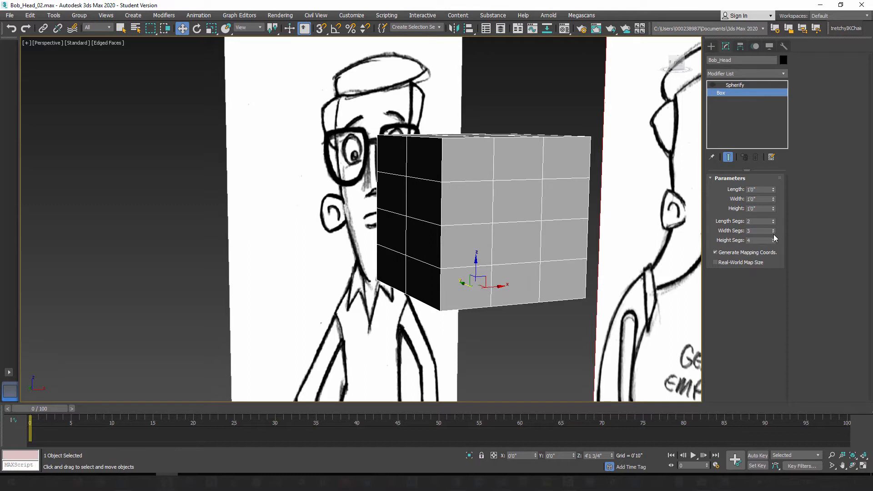
click(773, 232)
click(774, 242)
click(774, 241)
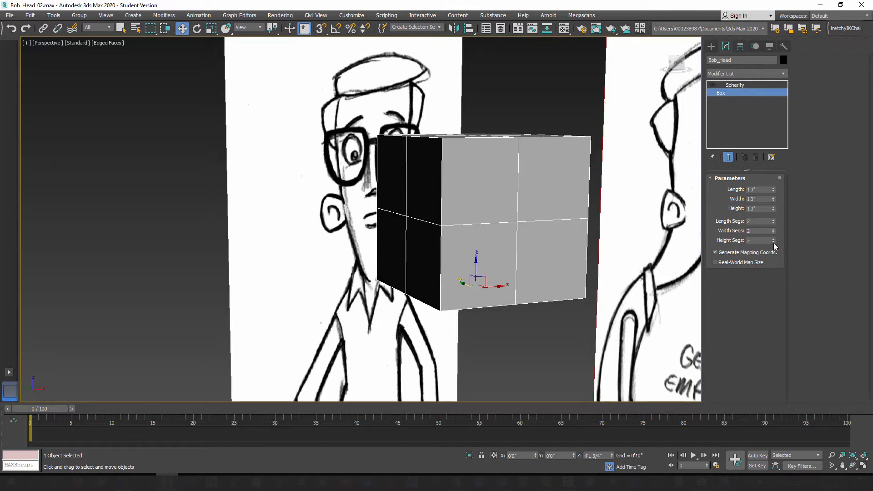
Step: Turn the Spherify effect back on and try 3 length and width segments on the box
click(712, 85)
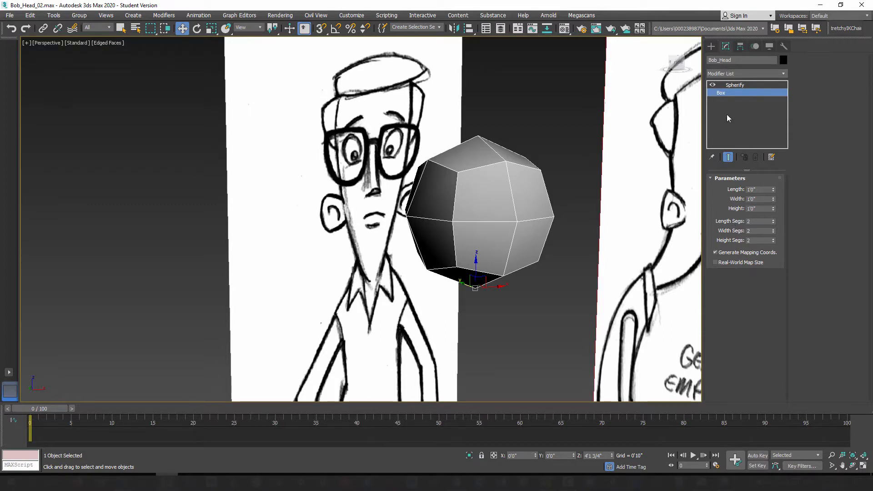
click(728, 158)
click(729, 158)
click(773, 220)
click(773, 229)
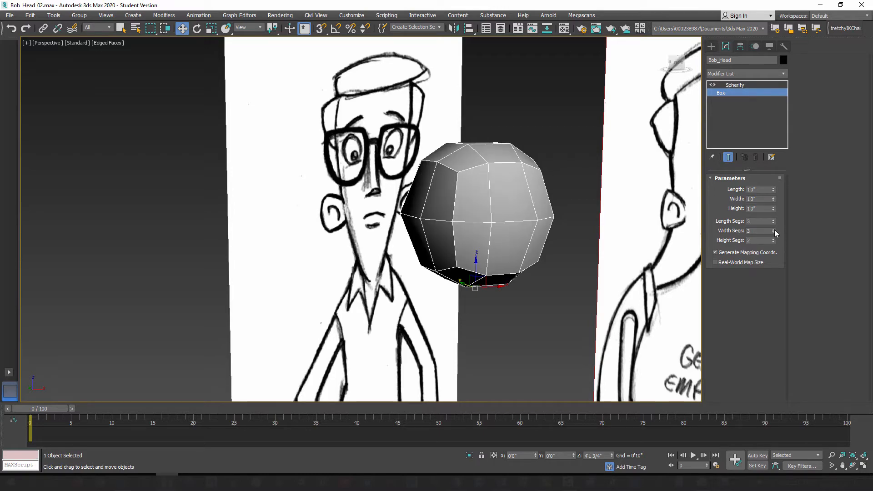
mouse_move(502, 200)
alt+middle_down()
mouse_move(464, 200)
mouse_move(509, 248)
mouse_move(537, 200)
mouse_move(473, 197)
alt+middle_up()
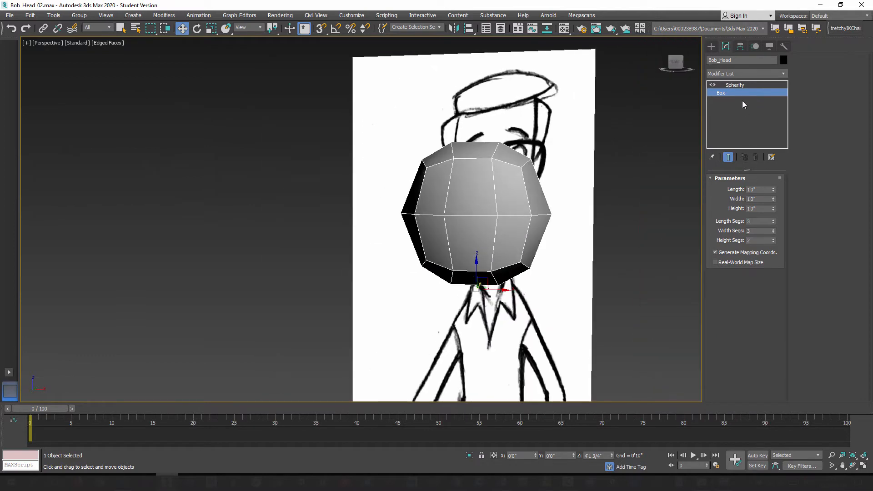
alt+middle_drag(519, 215, 564, 223)
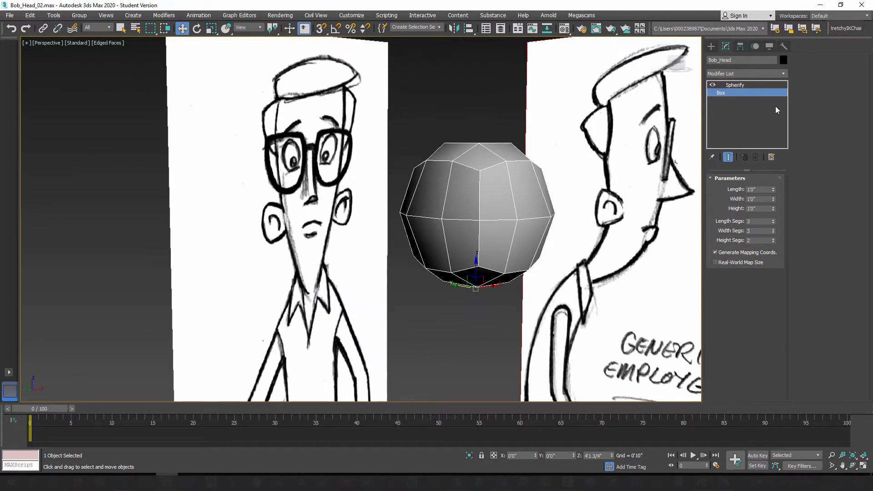
mouse_move(526, 183)
alt+middle_down()
mouse_move(563, 187)
mouse_move(504, 190)
alt+middle_up()
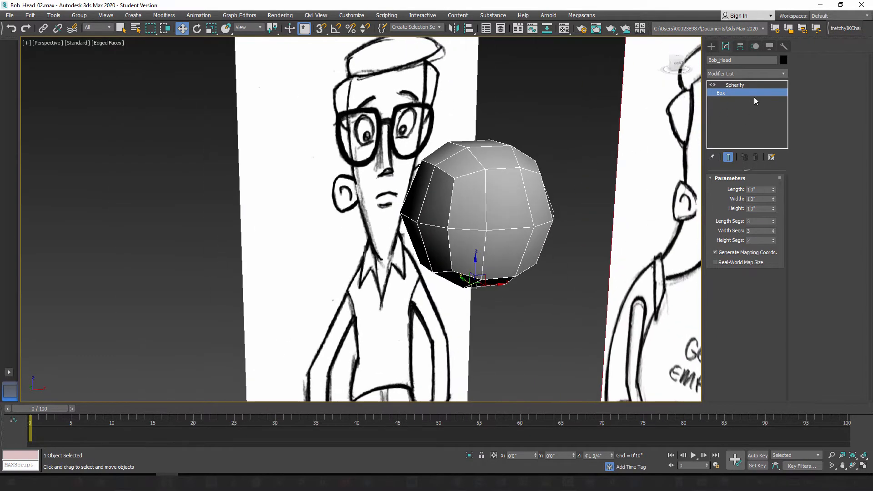
Step: Set the Bob_Head box's length, width and height segments to 4 each
click(773, 219)
click(773, 230)
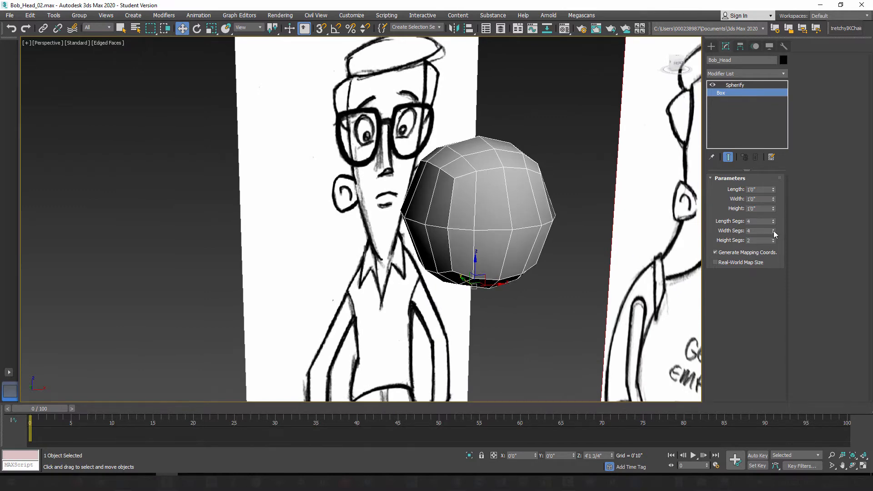
click(773, 238)
click(773, 239)
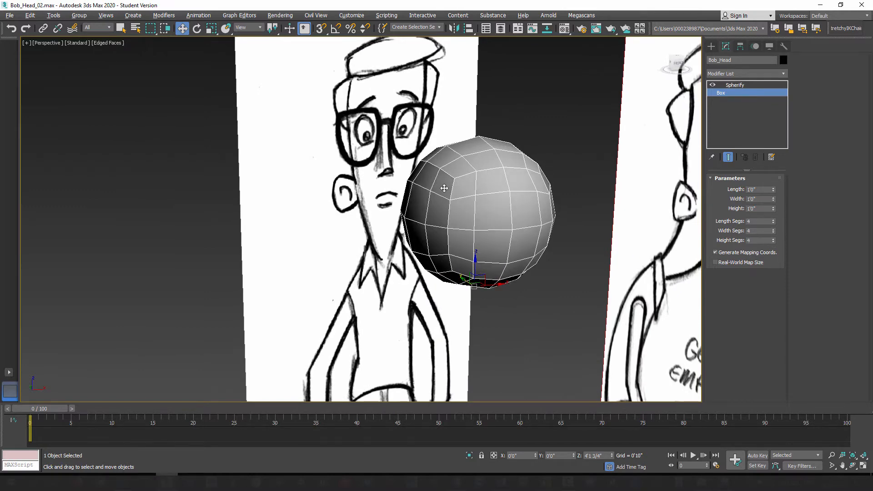
Step: Convert the spherified Bob_Head box to an Editable Poly
mouse_move(445, 187)
alt+middle_down()
mouse_move(425, 190)
mouse_move(448, 190)
alt+middle_up()
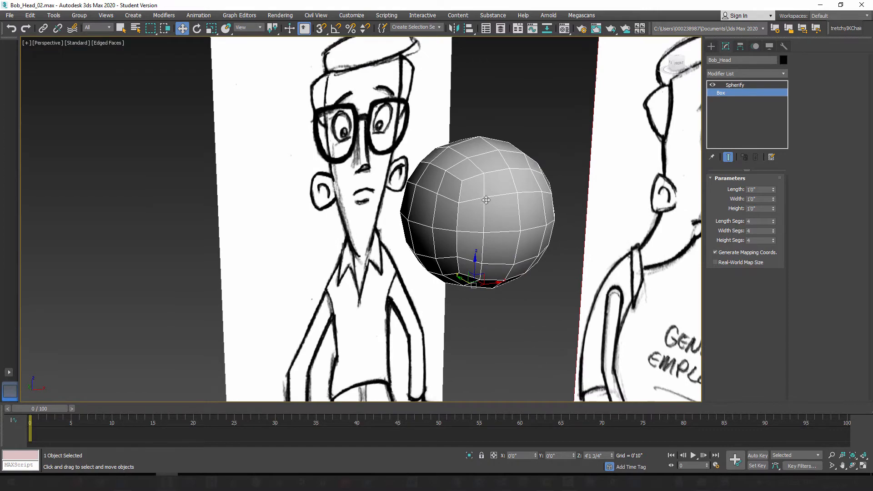
mouse_move(496, 218)
alt+middle_down()
mouse_move(546, 207)
mouse_move(458, 195)
mouse_move(468, 198)
alt+middle_up()
scroll(470, 213, down, 3)
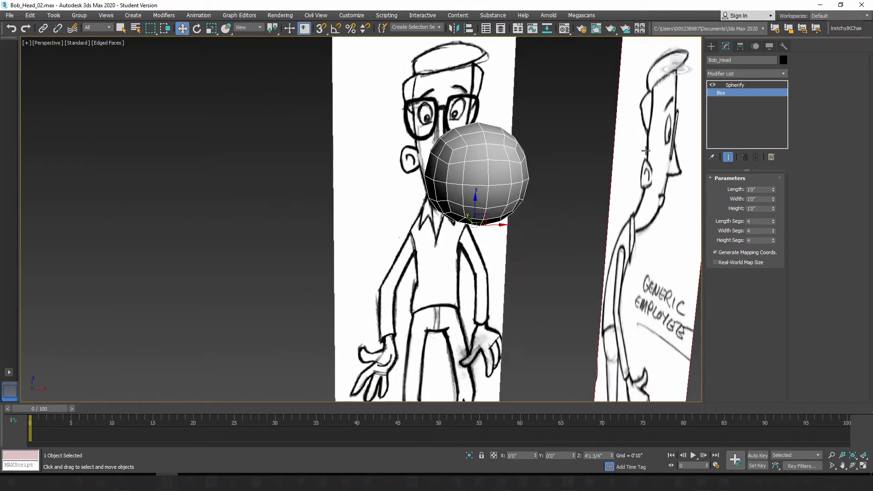
click(750, 87)
right_click(505, 164)
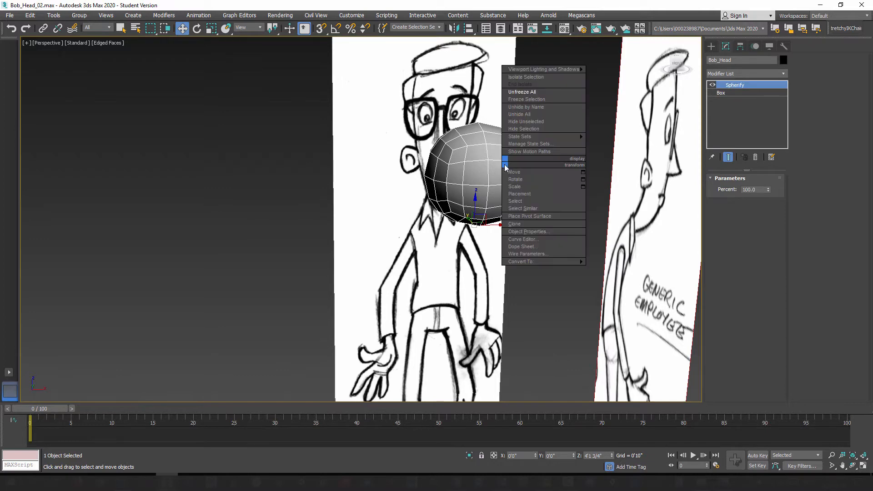
mouse_move(523, 261)
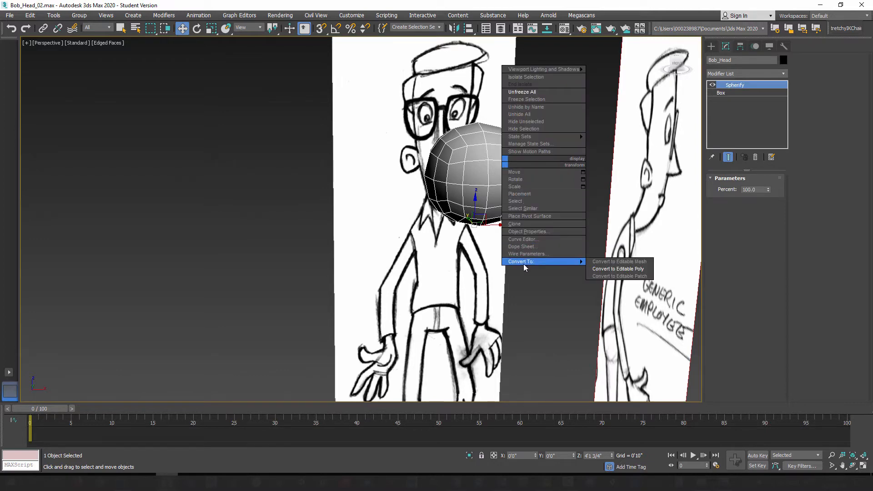
click(618, 269)
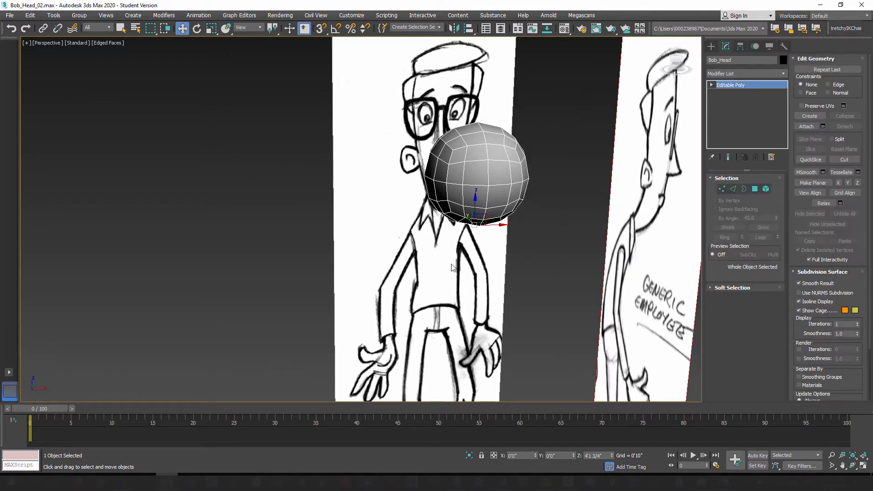
Step: Create a standard Sphere primitive on the ground grid in front of the front concept plane
scroll(452, 267, down, 10)
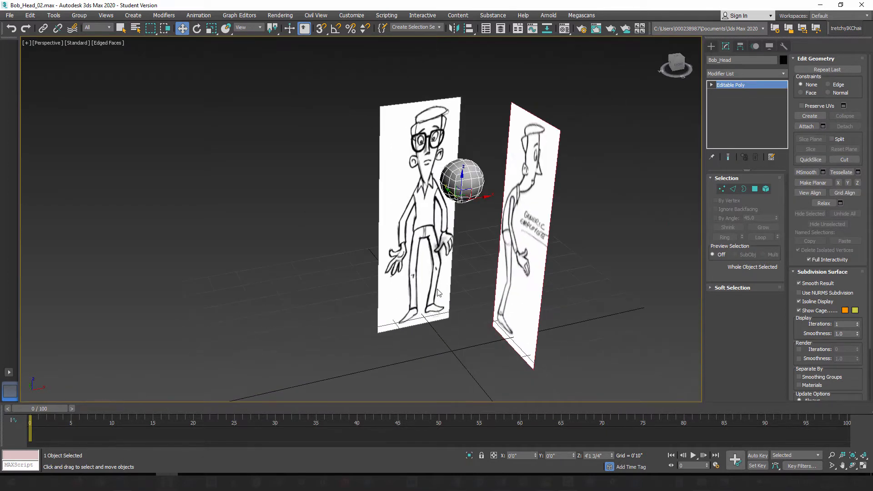
click(711, 46)
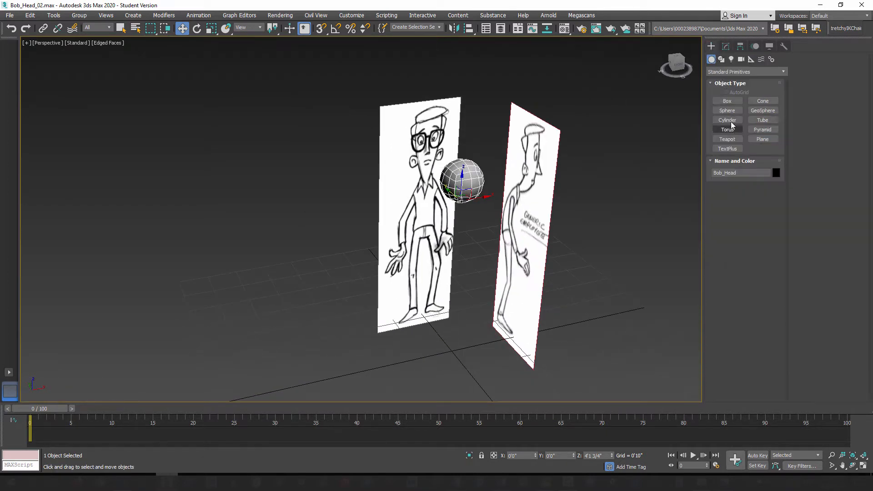
drag(452, 349, 452, 328)
Step: Move the new sphere up beside Bob_Head, to about X -1'9 2/4" and Z 4'5 2/4"
click(183, 30)
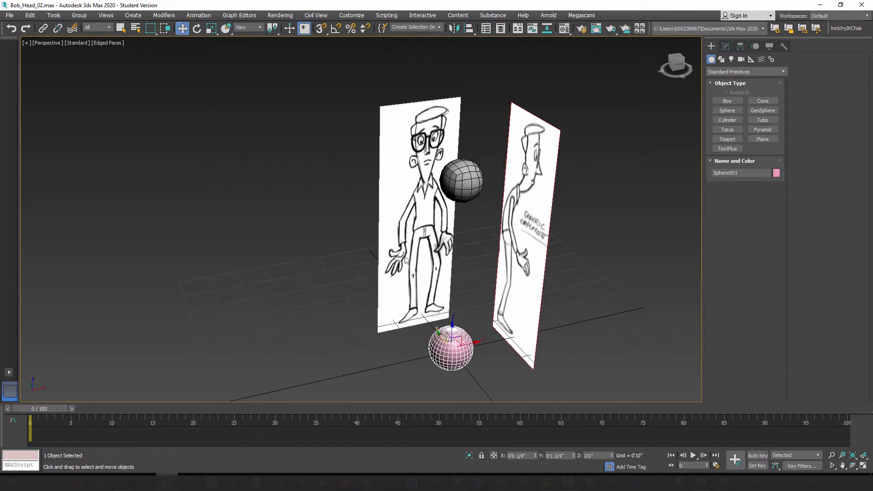
mouse_move(407, 261)
alt+middle_down()
mouse_move(372, 267)
mouse_move(443, 337)
alt+middle_up()
mouse_move(456, 340)
mouse_down()
mouse_move(439, 142)
mouse_move(394, 158)
mouse_up()
scroll(394, 158, up, 6)
mouse_move(402, 182)
alt+middle_down()
mouse_move(424, 207)
mouse_move(423, 231)
mouse_move(387, 227)
alt+middle_up()
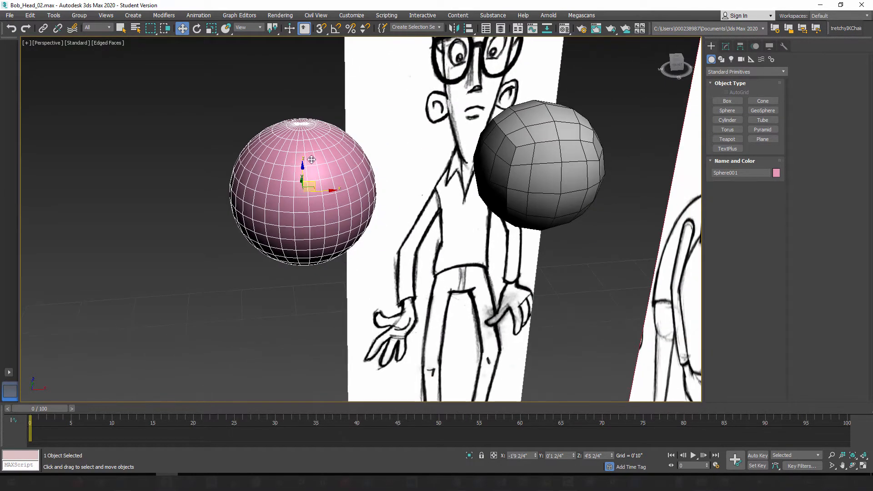
Step: Compare the standard sphere's pole topology with the quad faces of Bob_Head, and select Bob_Head
mouse_move(360, 185)
alt+middle_down()
mouse_move(405, 187)
mouse_move(390, 211)
mouse_move(372, 213)
alt+middle_up()
mouse_move(525, 146)
middle_down()
mouse_move(432, 157)
mouse_move(420, 184)
middle_up()
scroll(421, 184, up, 3)
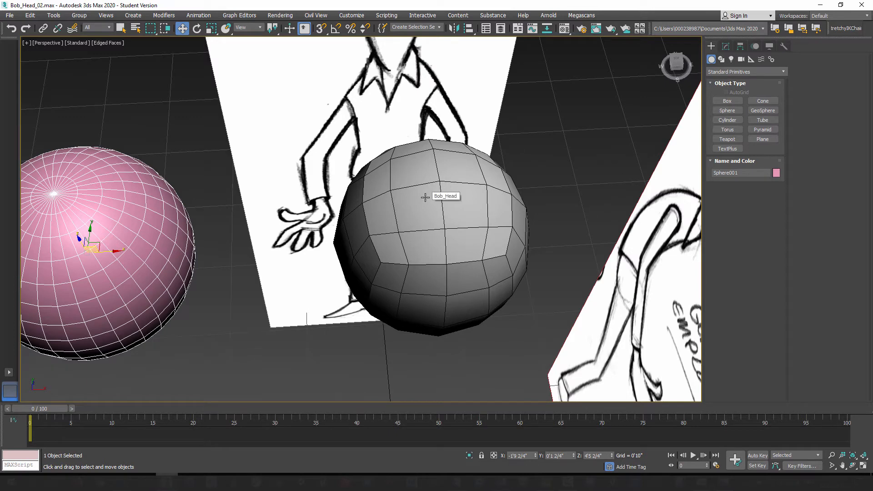
alt+middle_drag(427, 226, 428, 163)
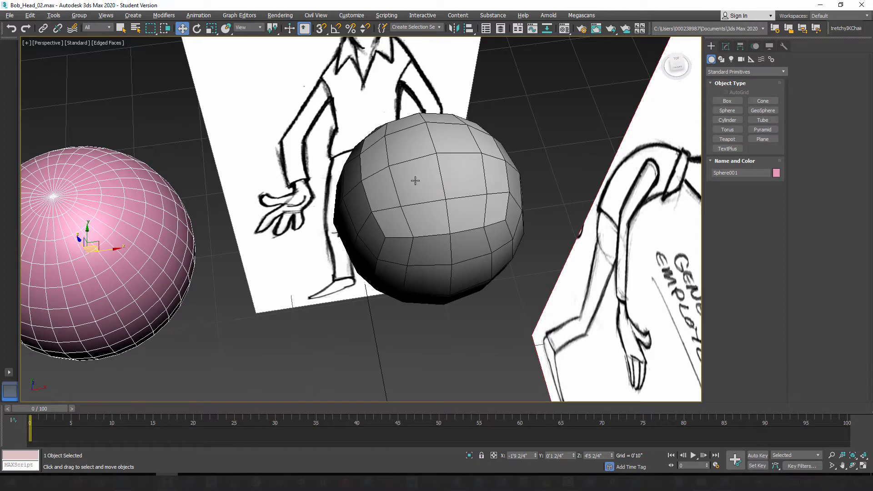
alt+middle_drag(415, 180, 427, 194)
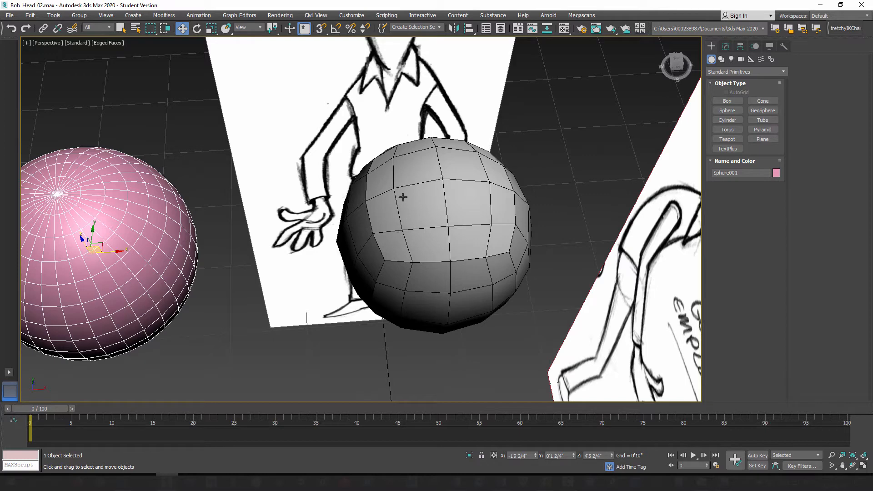
scroll(418, 200, up, 3)
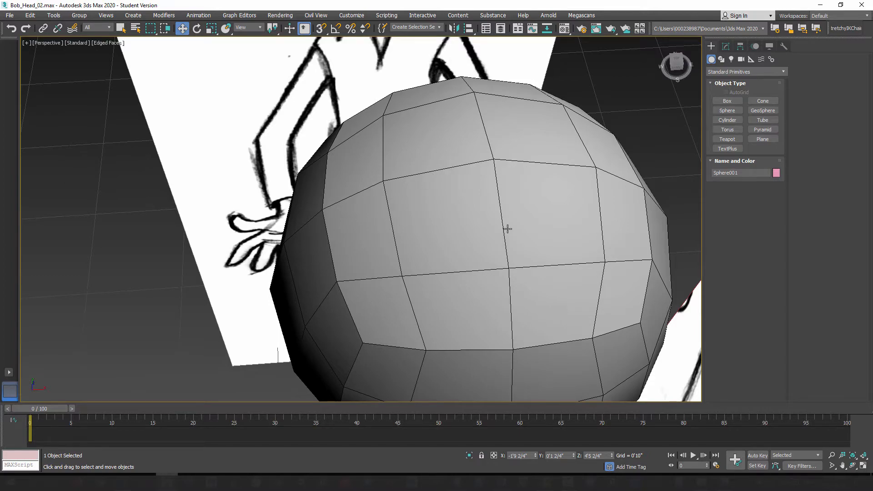
scroll(493, 218, down, 3)
alt+middle_drag(426, 223, 581, 117)
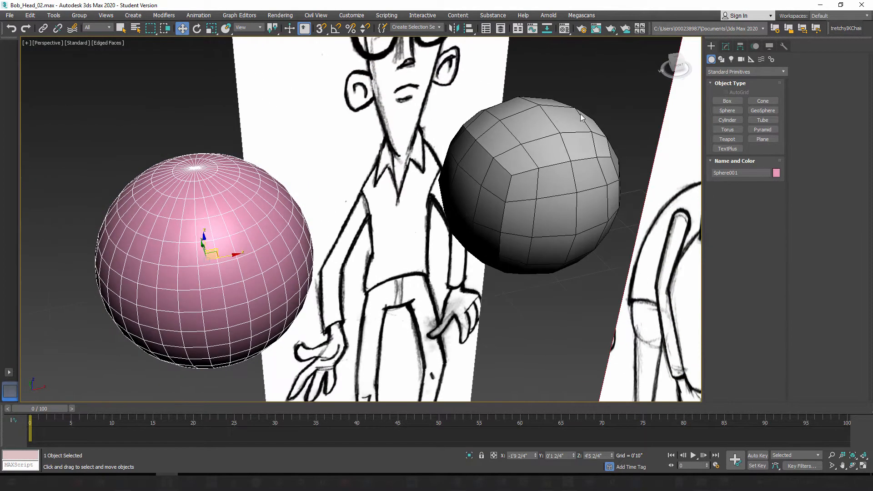
click(545, 130)
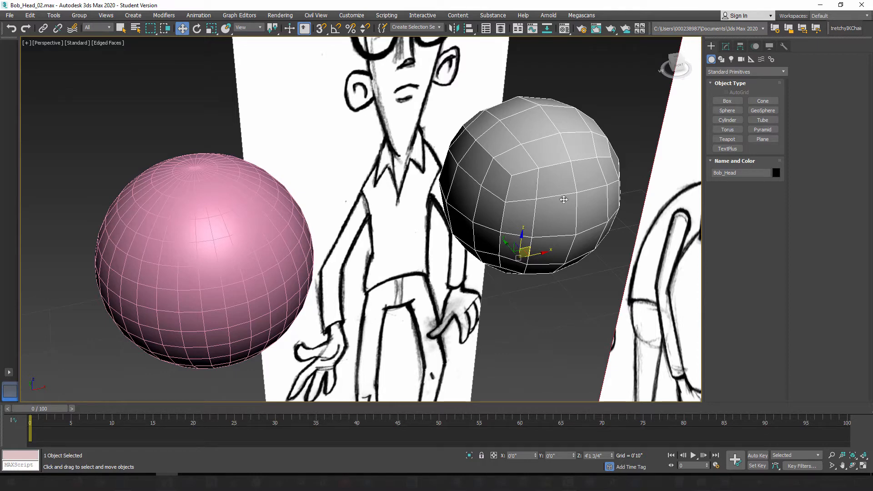
Step: Reduce the standard sphere's Segments to 12 for comparison with Bob_Head's mesh density
alt+middle_drag(536, 208, 533, 198)
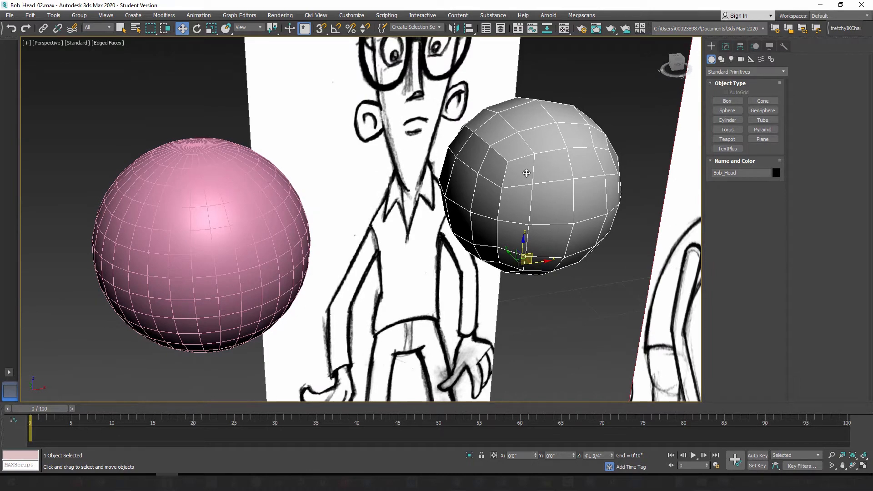
alt+middle_drag(527, 173, 516, 196)
alt+middle_drag(386, 218, 380, 199)
scroll(367, 196, up, 2)
click(359, 127)
middle_drag(374, 147, 374, 207)
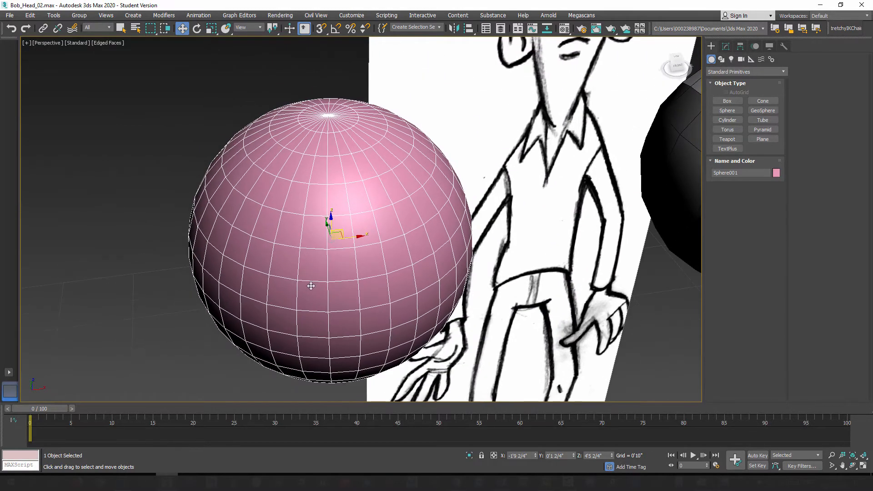
alt+middle_drag(351, 288, 354, 260)
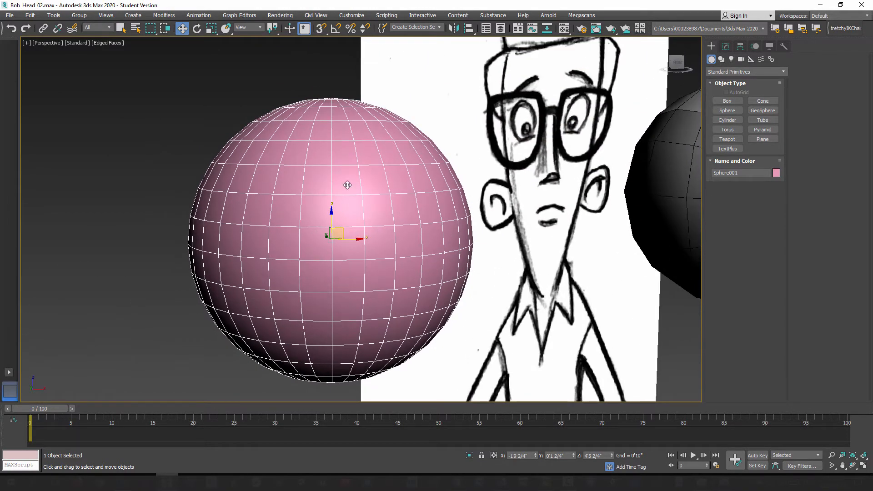
click(726, 47)
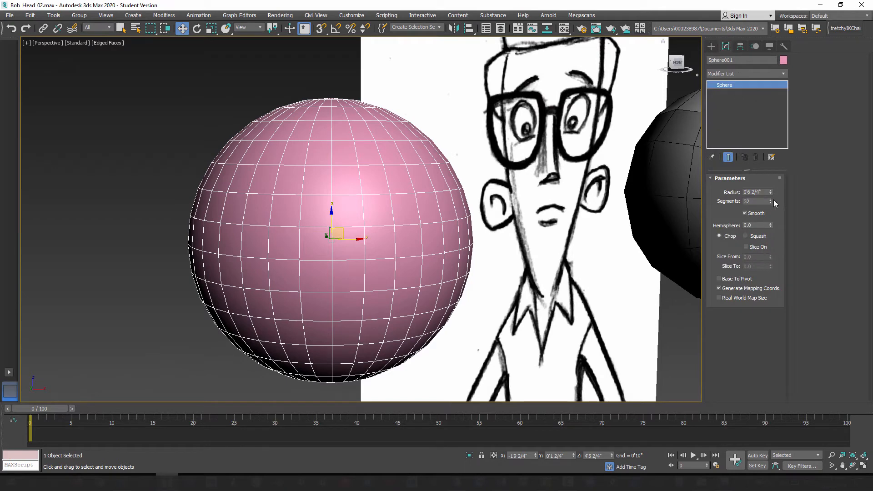
drag(772, 203, 771, 212)
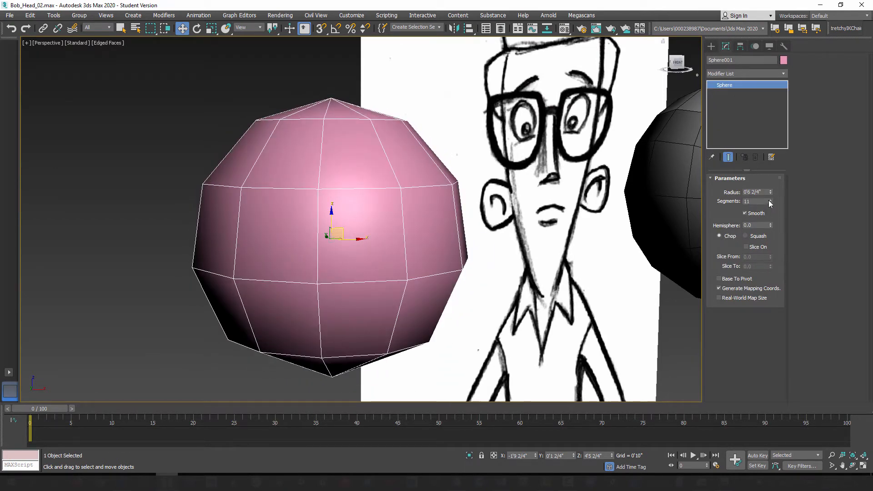
click(770, 200)
Step: Inspect the 12-segment sphere's top pole from above and delete the standard sphere
alt+middle_drag(345, 218, 332, 178)
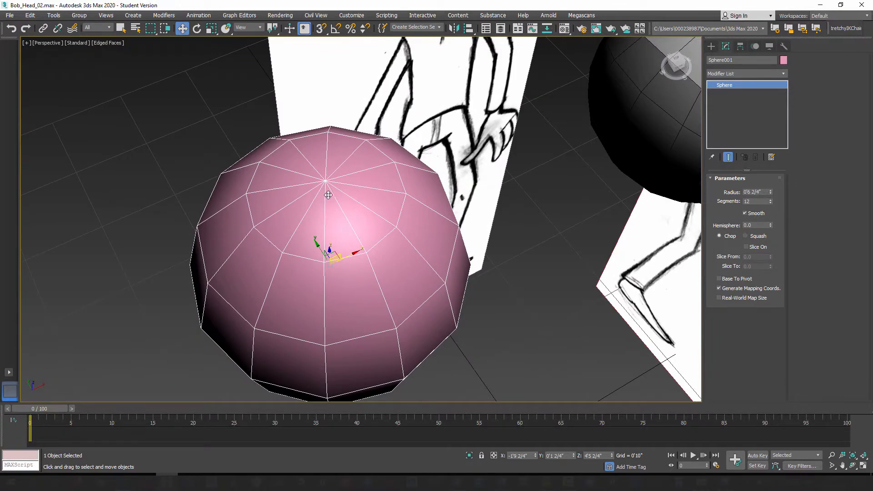
scroll(344, 203, up, 3)
alt+middle_drag(387, 293, 345, 161)
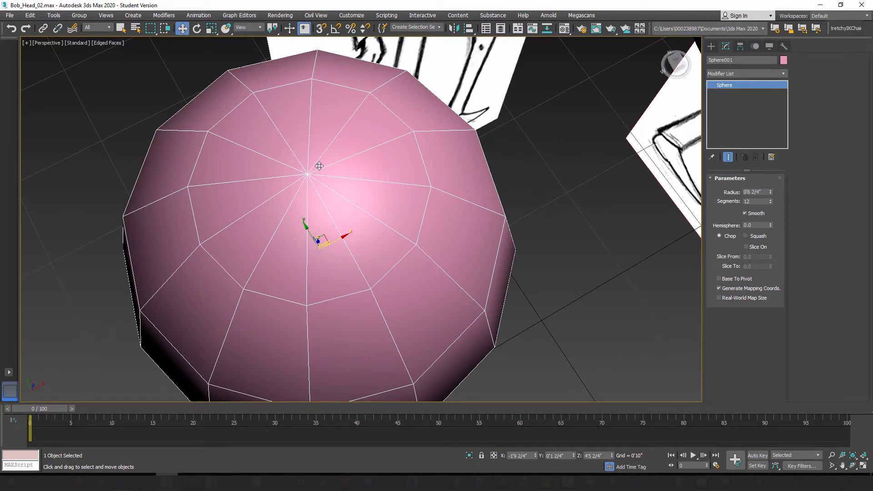
mouse_move(328, 184)
alt+middle_down()
mouse_move(366, 182)
mouse_move(402, 255)
mouse_move(394, 208)
alt+middle_up()
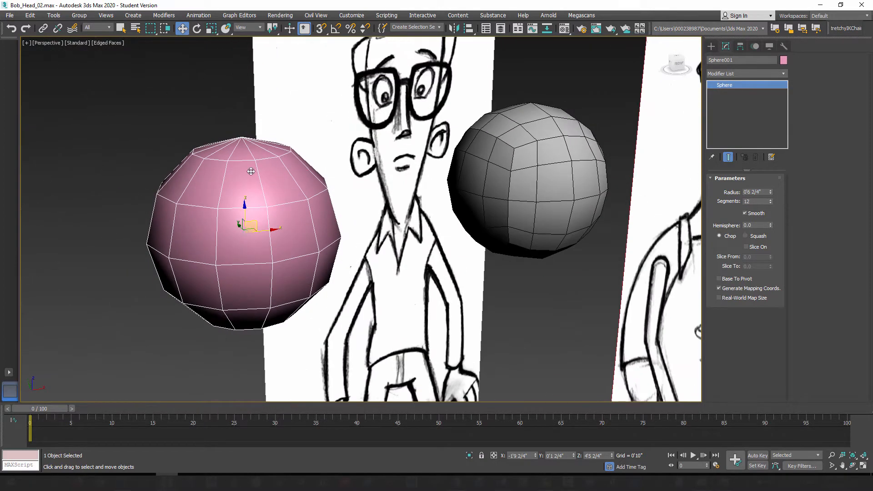
click(712, 46)
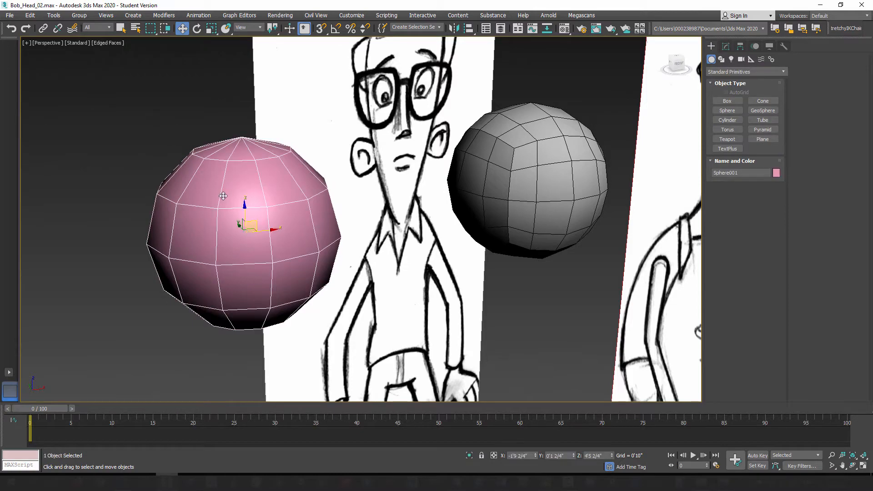
key(Delete)
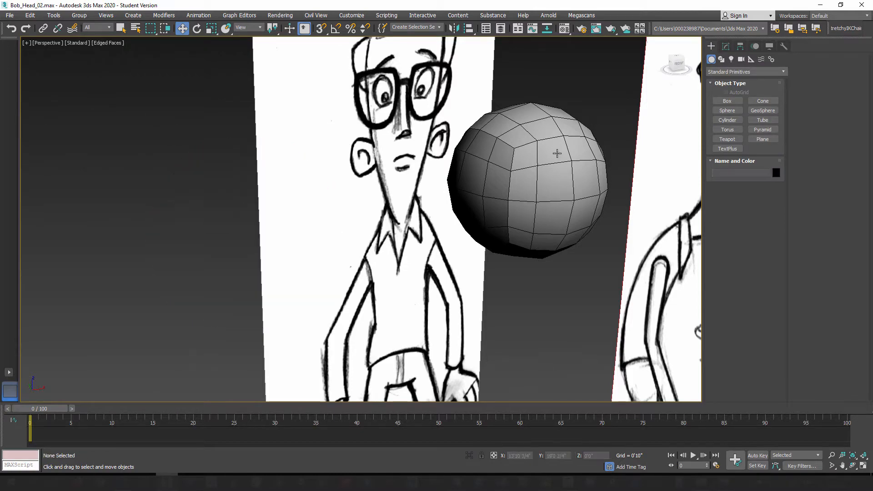
Step: In the front view, delete all Bob_Head polygons on the positive X side of the centre line
click(518, 164)
key(z)
mouse_move(472, 255)
alt+middle_down()
mouse_move(465, 173)
mouse_move(448, 200)
mouse_move(476, 264)
mouse_move(498, 198)
mouse_move(448, 196)
mouse_move(457, 222)
mouse_move(467, 218)
mouse_move(446, 213)
alt+middle_up()
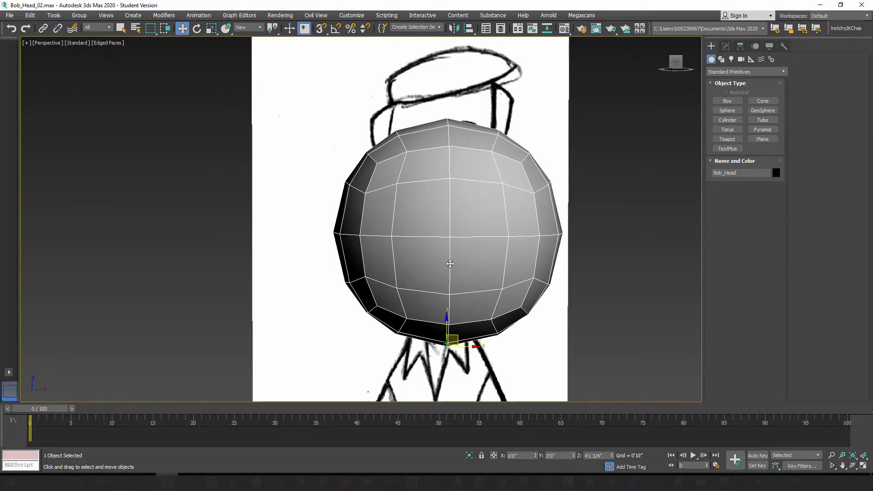
key(f)
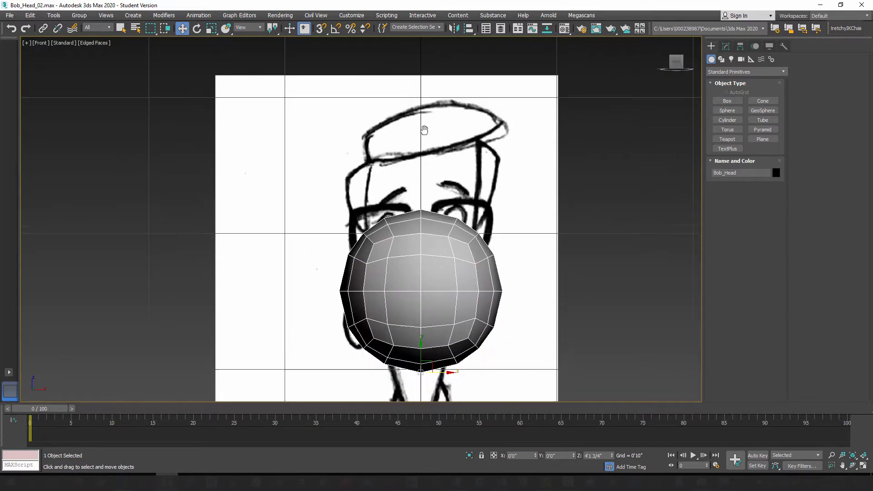
click(726, 47)
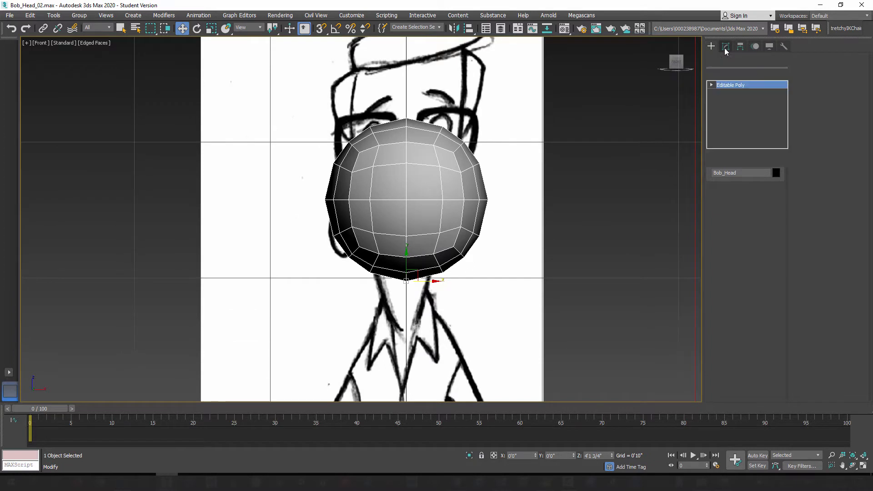
click(755, 189)
drag(567, 76, 416, 311)
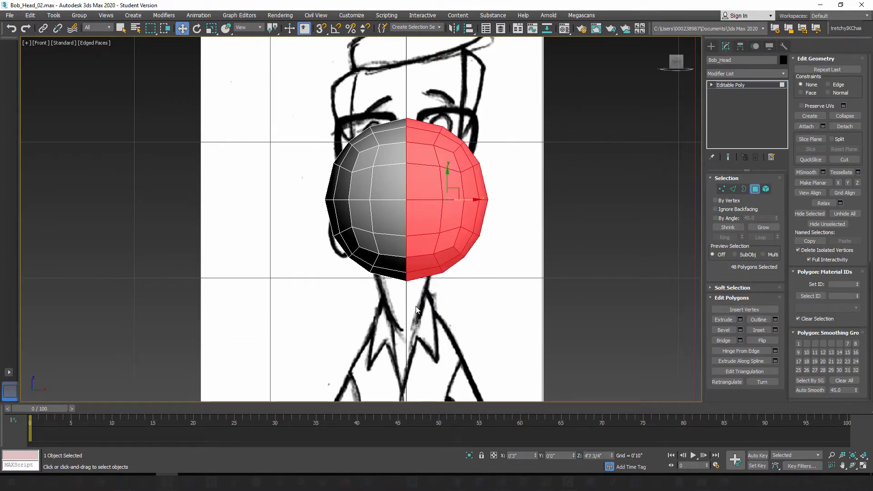
key(Delete)
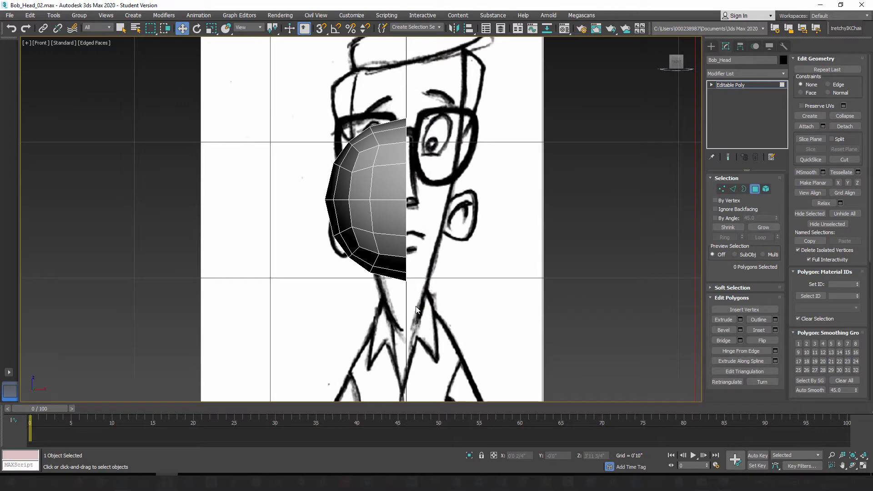
click(755, 189)
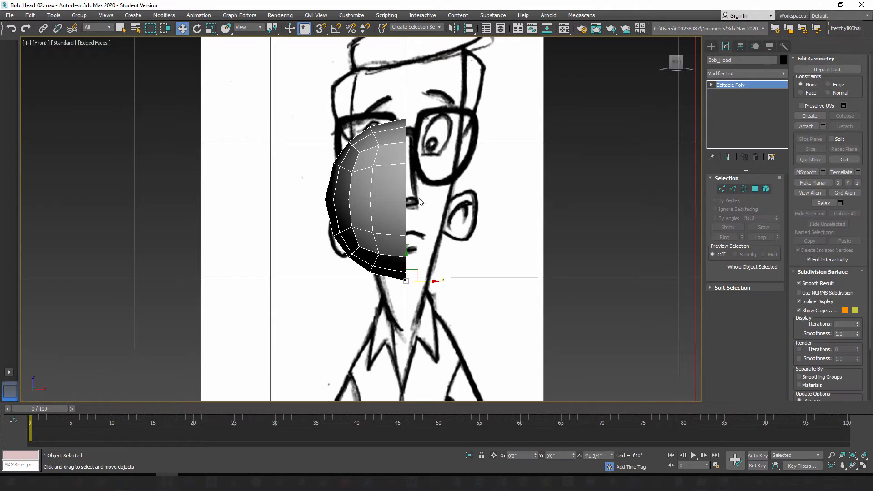
Step: Raise the remaining half of Bob_Head to Z 4'6" so it sits under the concept's hat
middle_drag(419, 201, 414, 248)
mouse_move(399, 296)
mouse_down()
mouse_move(399, 226)
mouse_move(400, 291)
mouse_move(404, 234)
mouse_move(400, 248)
mouse_up()
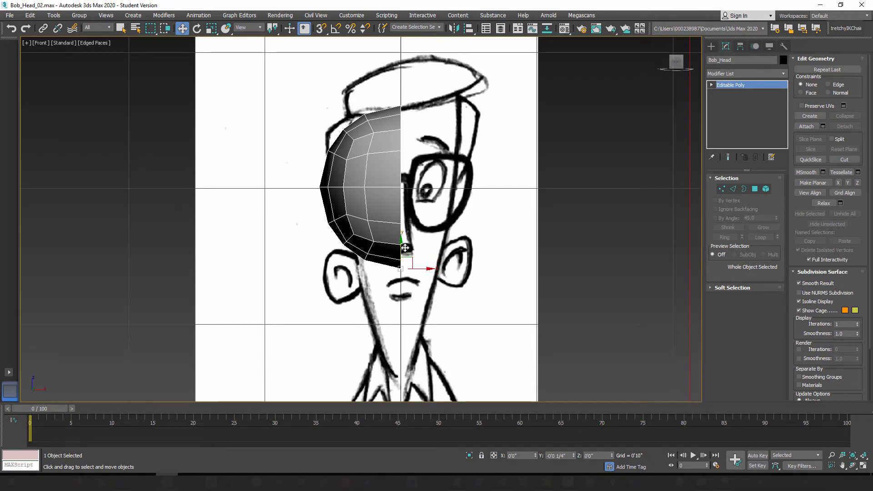
Step: Mirror the Bob_Head half across the X axis as an Instance and freeze the mirrored half
click(712, 46)
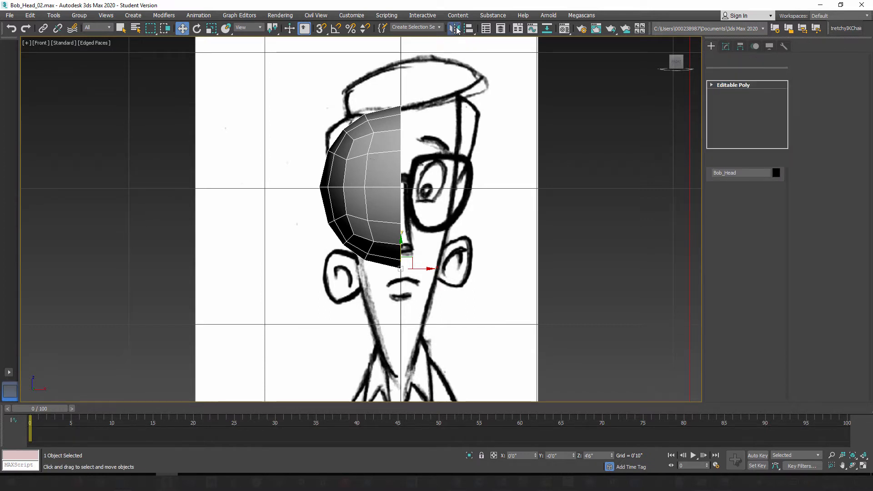
click(455, 29)
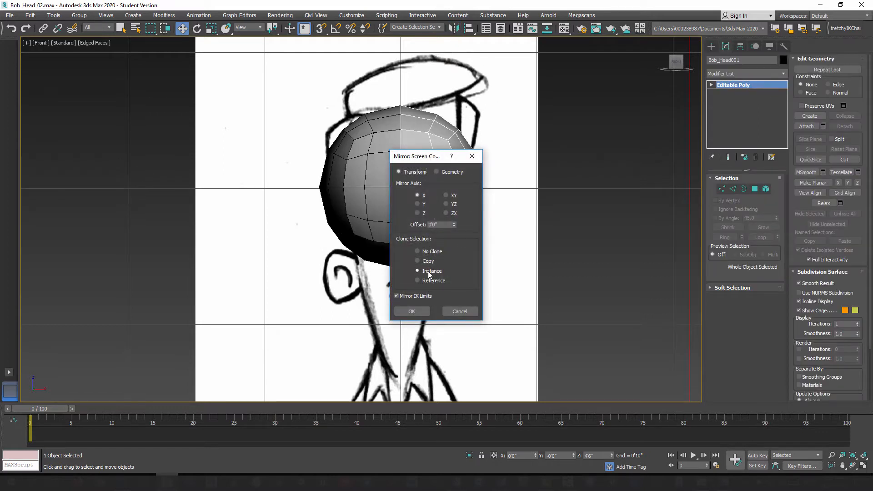
click(414, 312)
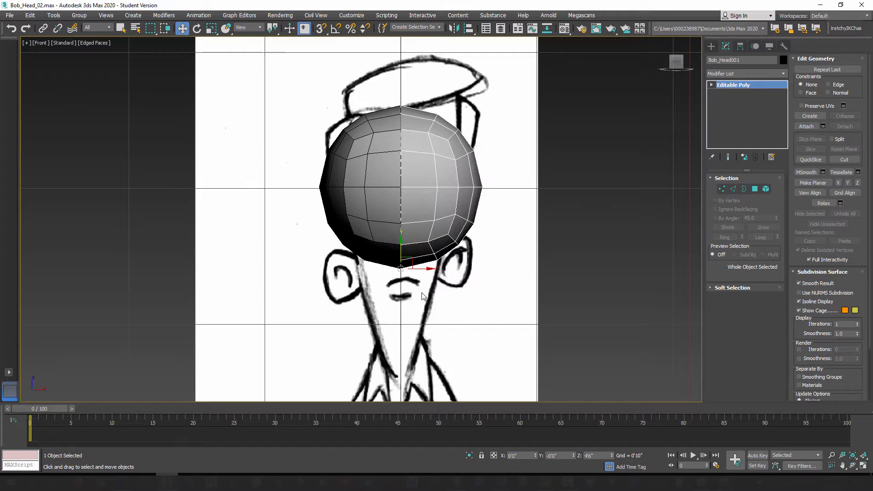
right_click(440, 167)
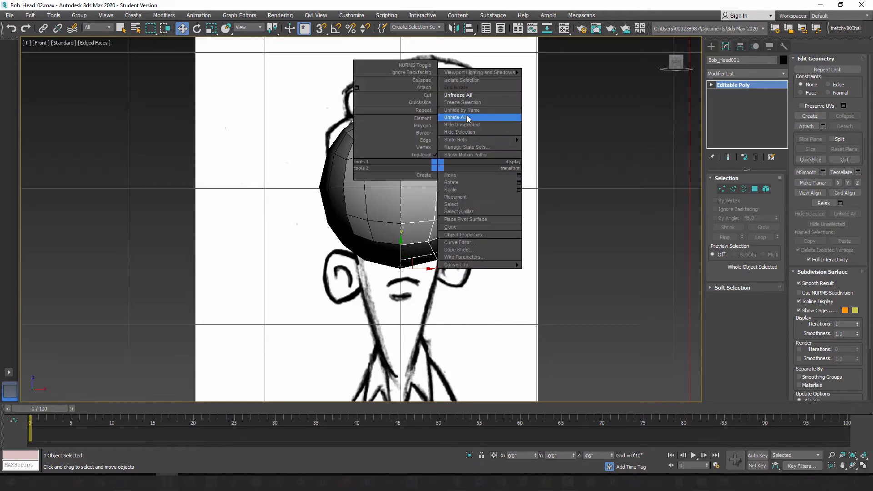
click(470, 104)
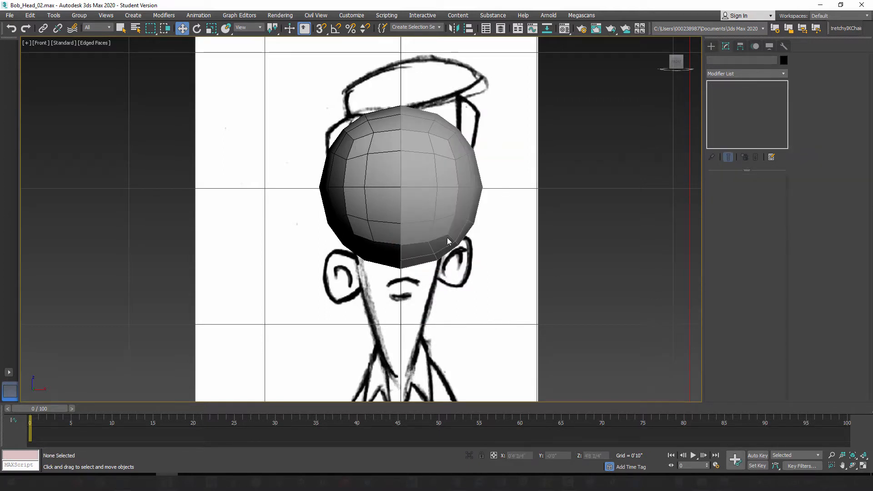
Step: Try raising the upper vertices of the unfrozen Bob_Head half to test the mirrored instance, and undo the move
click(380, 162)
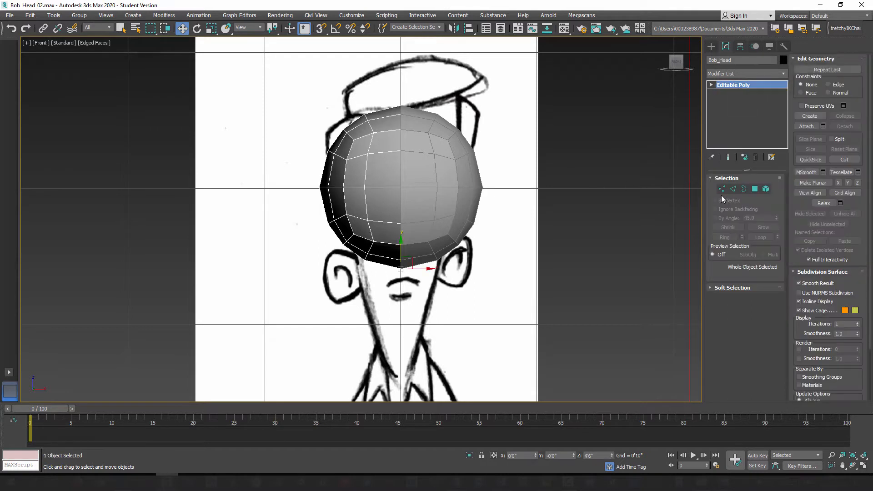
click(723, 189)
drag(298, 94, 460, 166)
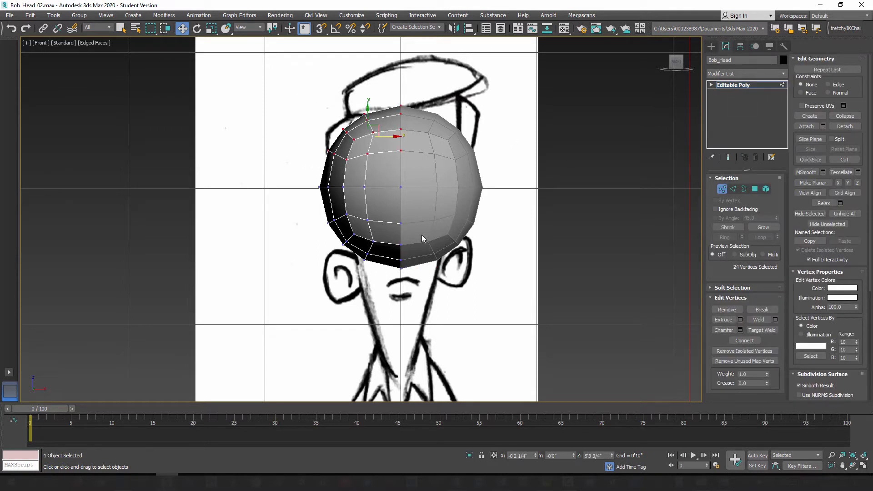
drag(368, 114, 386, 96)
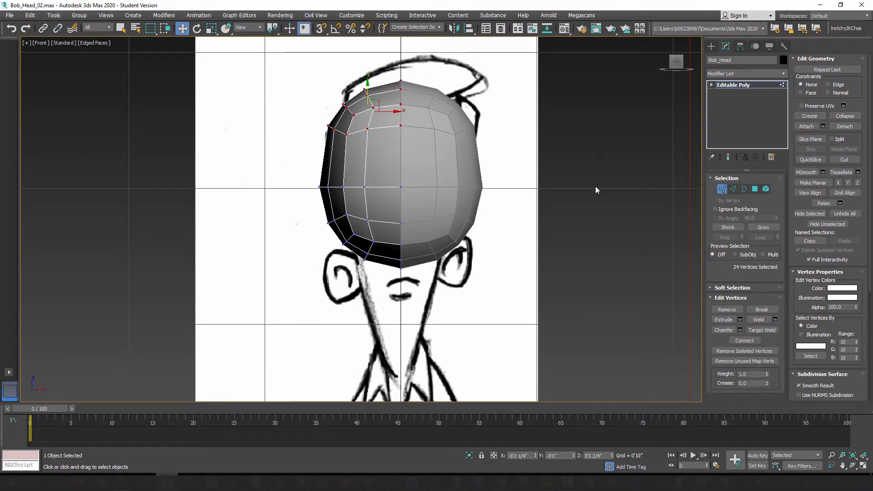
key(ctrl+z)
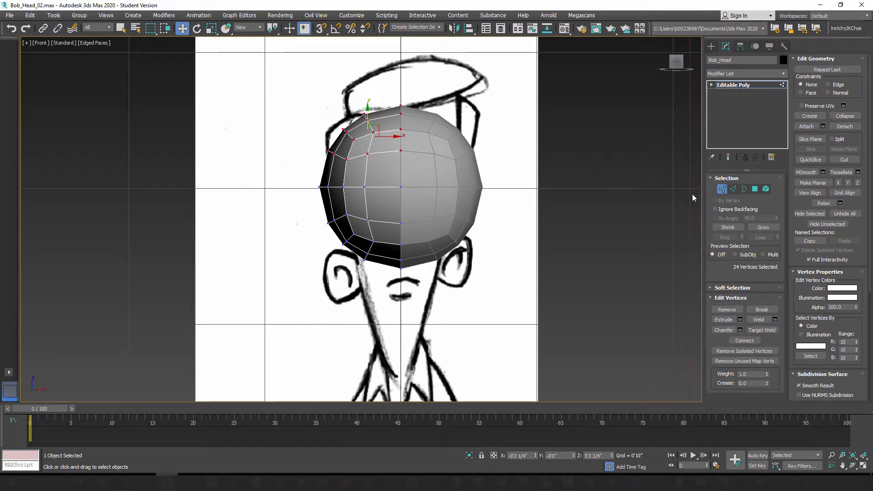
click(722, 189)
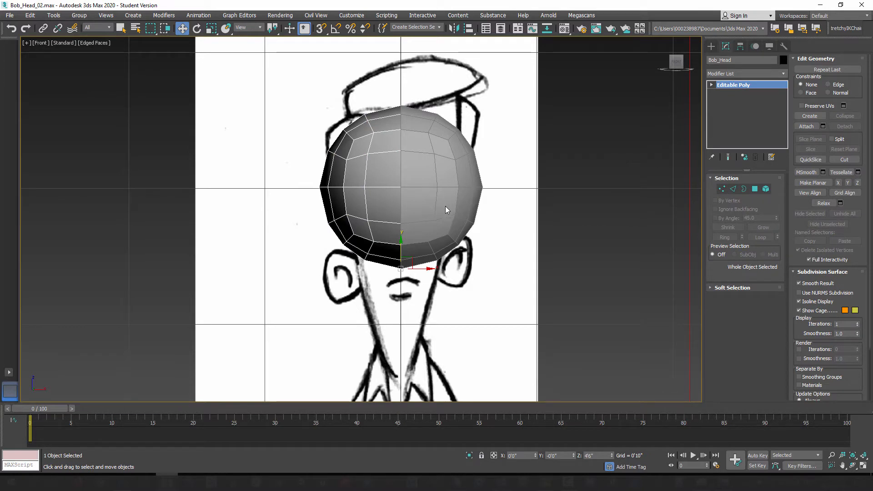
Step: Save the scene as a new version named Bob_Head_03
click(8, 15)
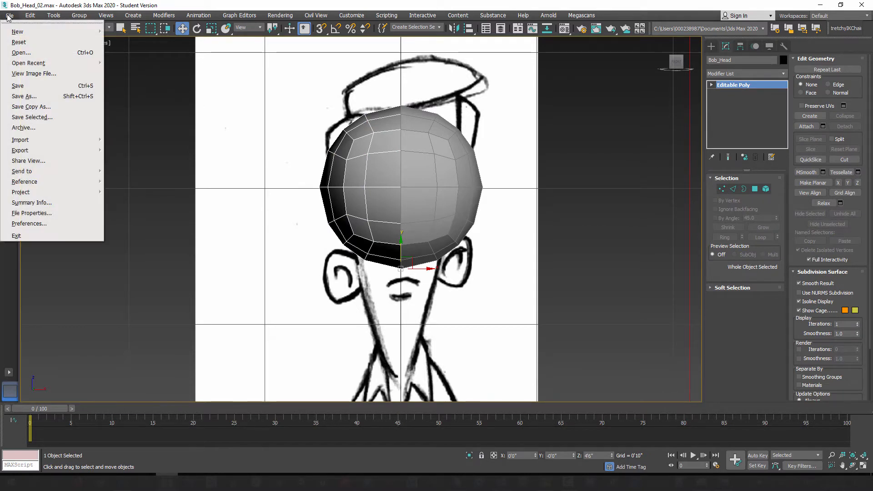
click(31, 96)
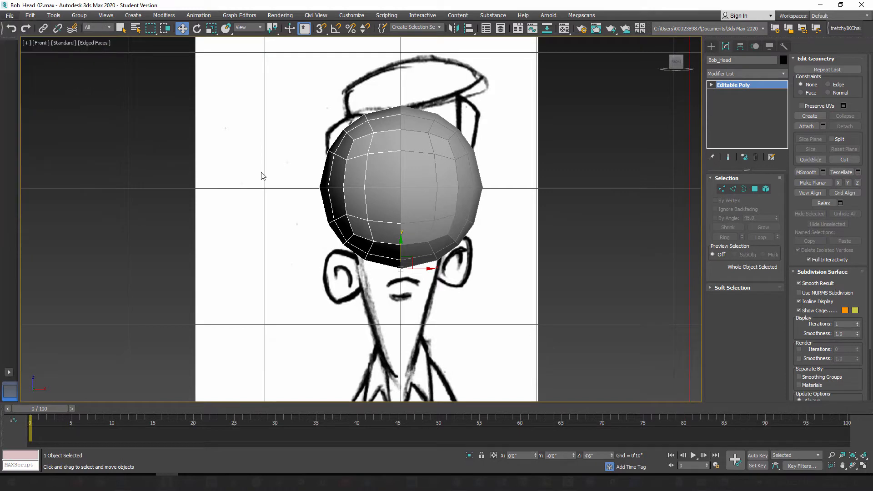
click(490, 317)
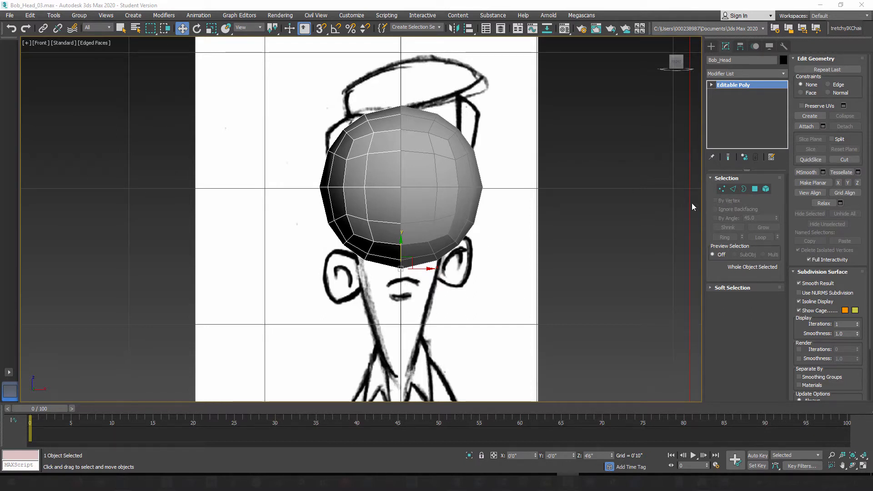
Step: Make the Bob_Head half see-through and move its lower vertices straight down to about Z 4'0", near the concept's collar
click(374, 155)
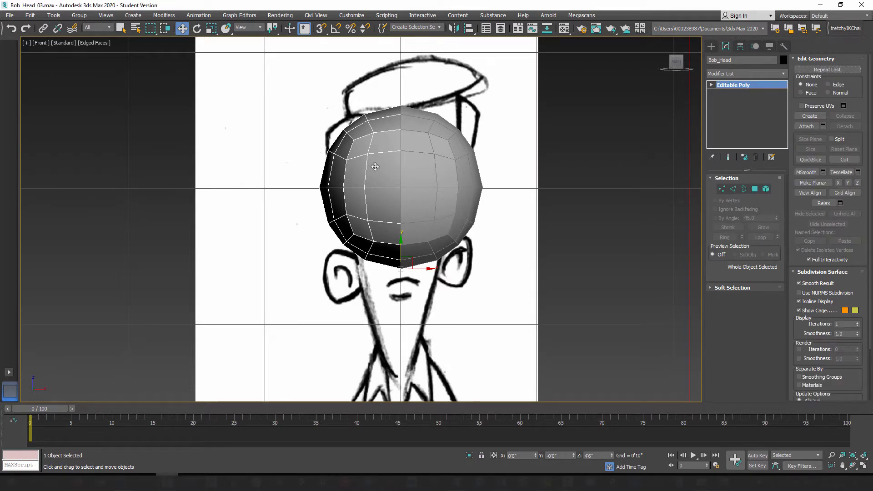
key(alt+x)
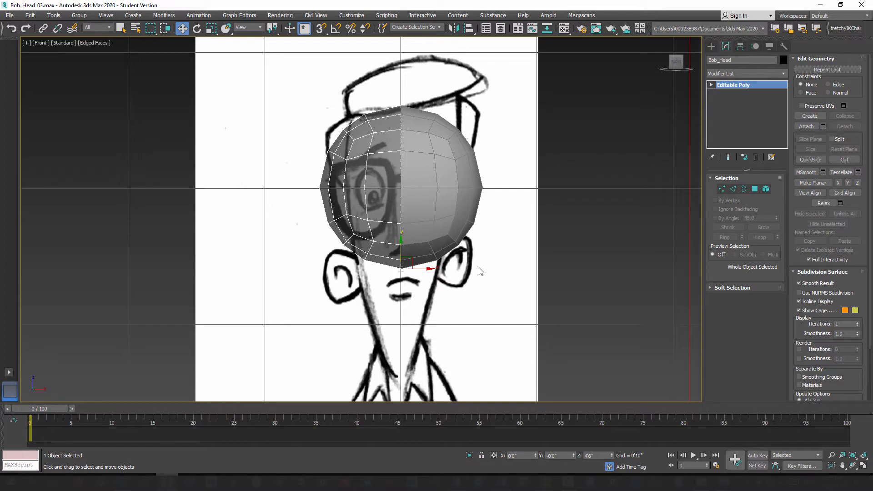
click(721, 190)
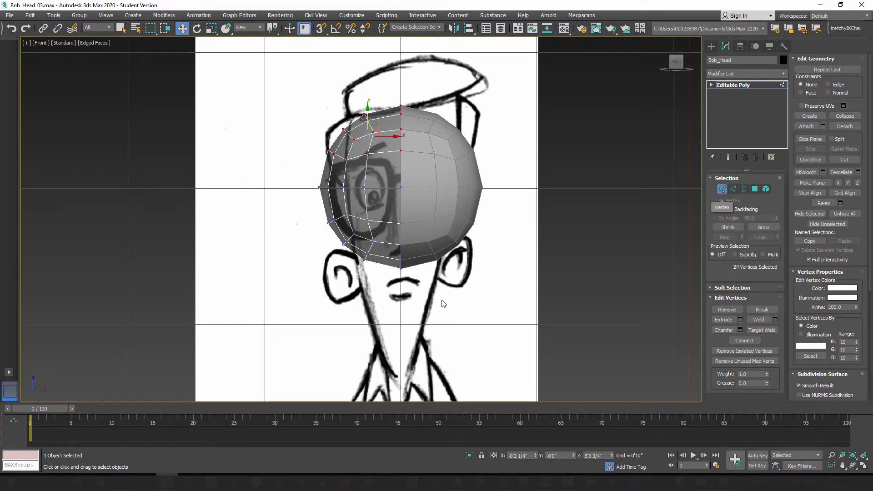
drag(317, 205, 452, 301)
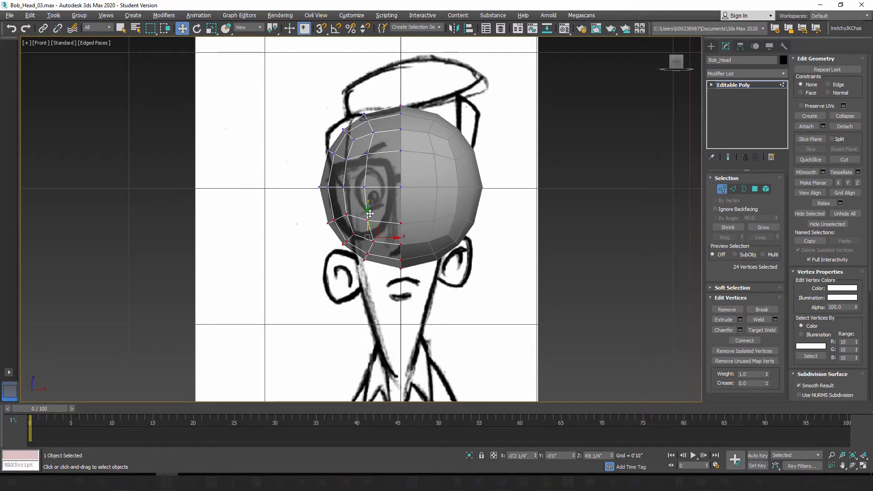
drag(368, 214, 389, 323)
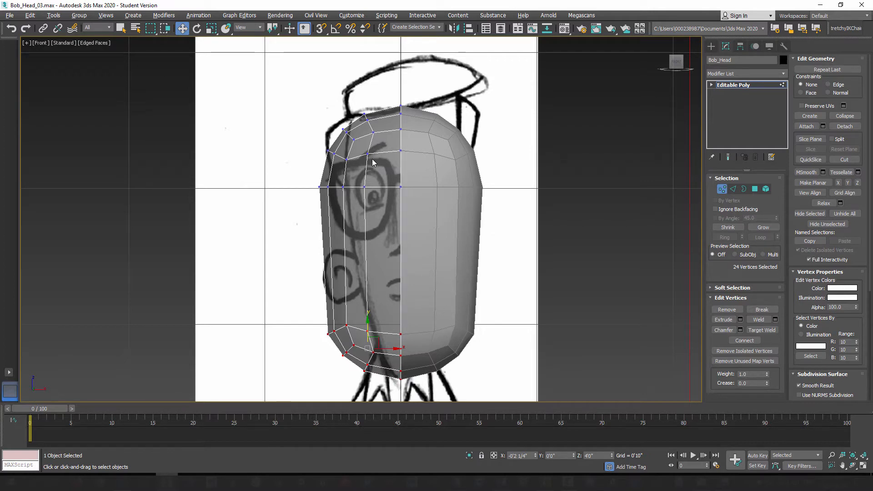
Step: Select the Bob_Head half's vertices above the eye-level row and raise them straight up to about Z 5'5 3/4", into the concept's hat
drag(423, 205, 449, 225)
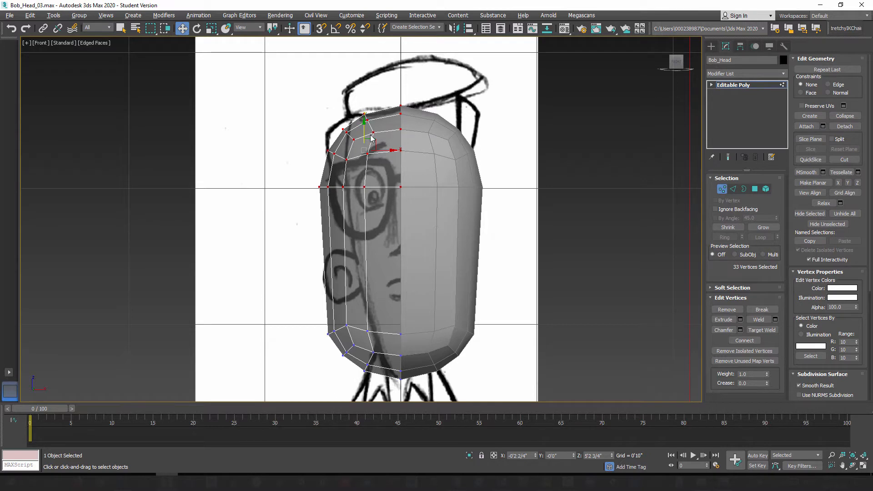
click(331, 118)
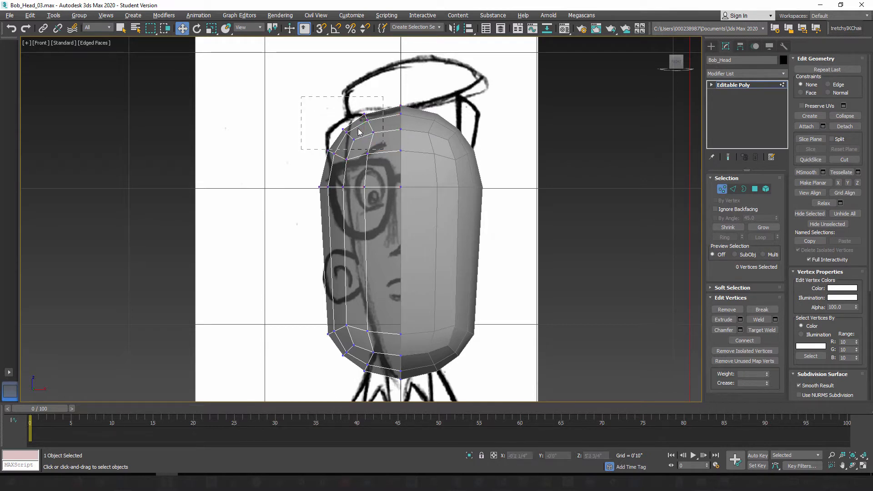
drag(358, 129, 383, 149)
drag(301, 180, 431, 202)
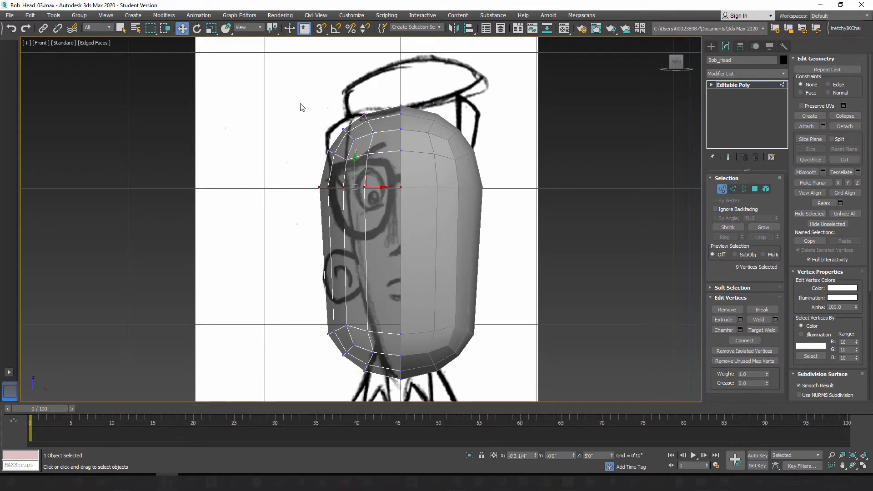
drag(300, 107, 460, 165)
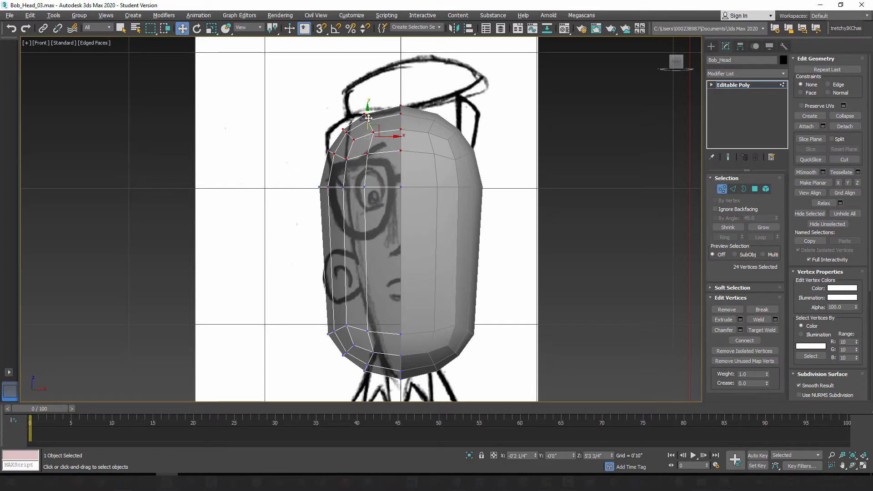
drag(367, 115, 379, 85)
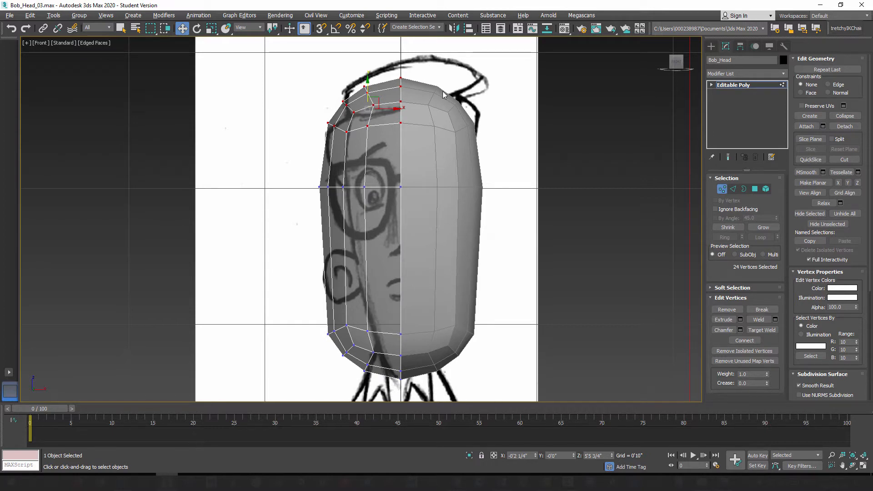
drag(368, 87, 373, 94)
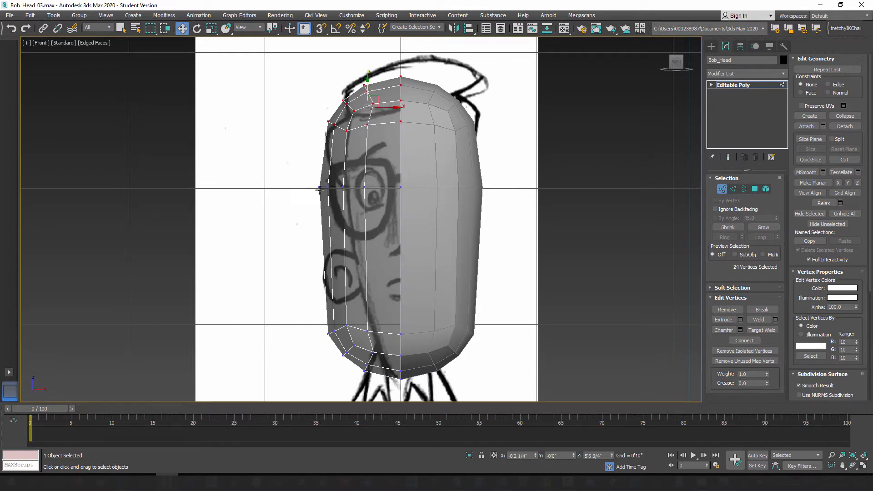
Step: Try moving the two center seam vertices at eye level sideways away from the mirrored half, and undo the move
drag(298, 172, 366, 208)
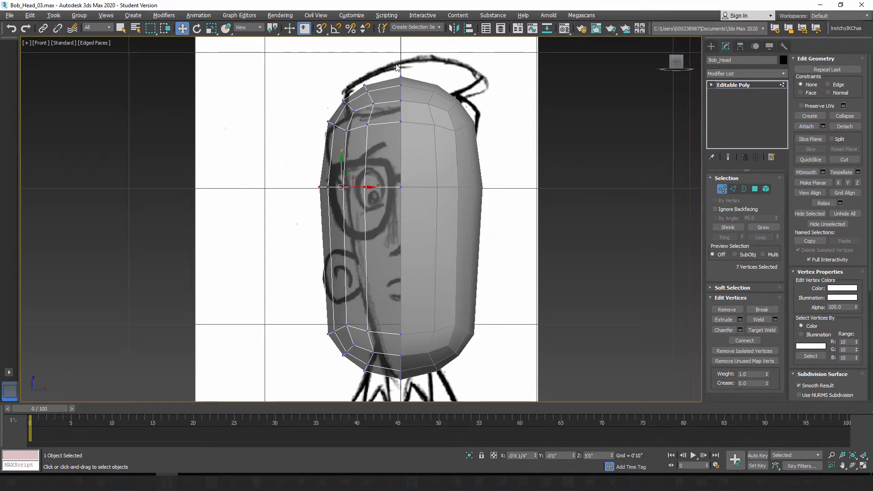
drag(397, 67, 427, 270)
drag(429, 400, 435, 395)
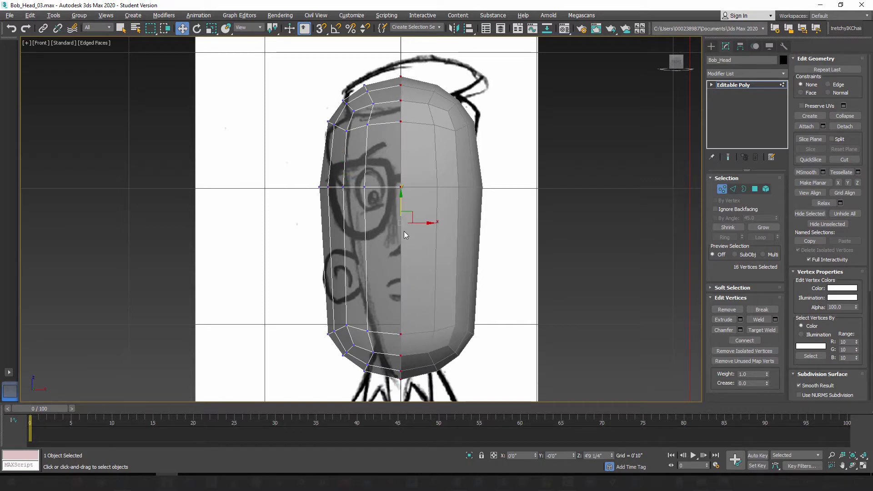
drag(383, 167, 408, 176)
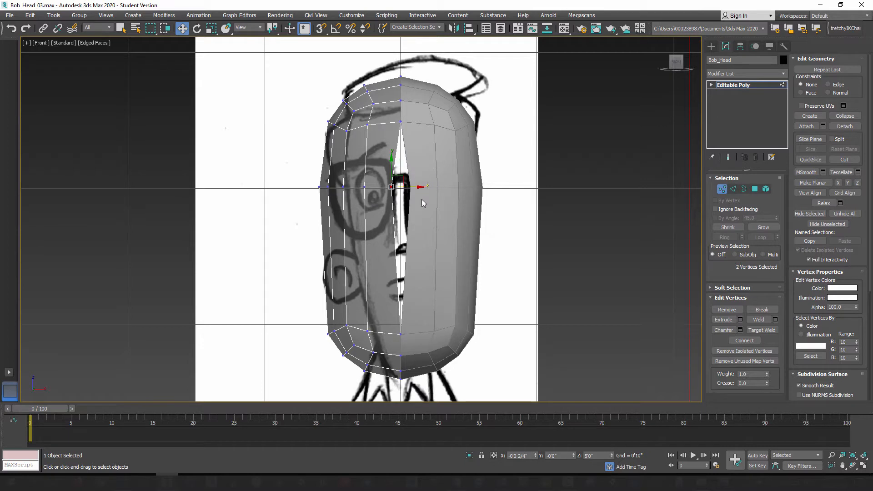
key(ctrl+z)
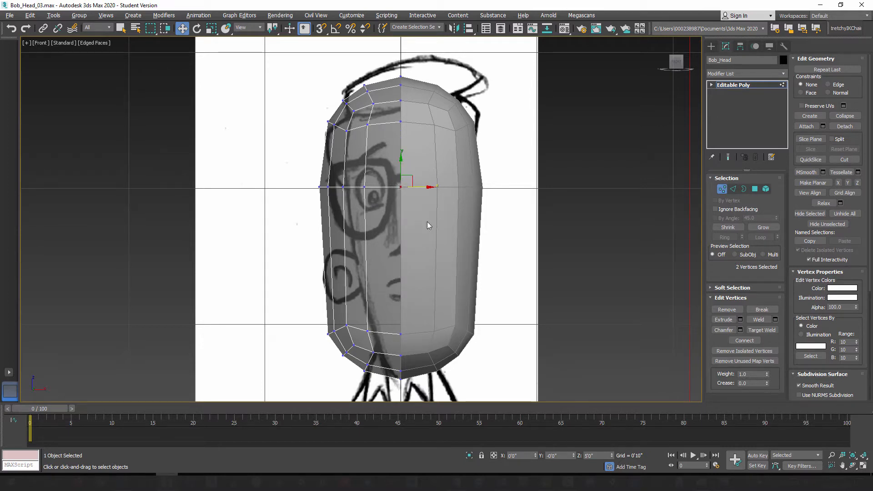
Step: Move the eye-level vertices outside the center seam inward to about X -0'2 2/4"
drag(273, 170, 392, 188)
scroll(380, 203, up, 4)
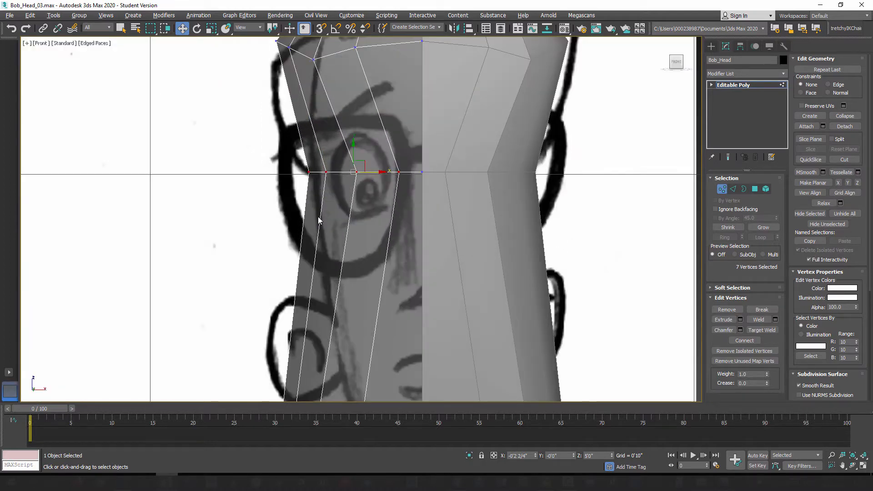
scroll(322, 260, down, 7)
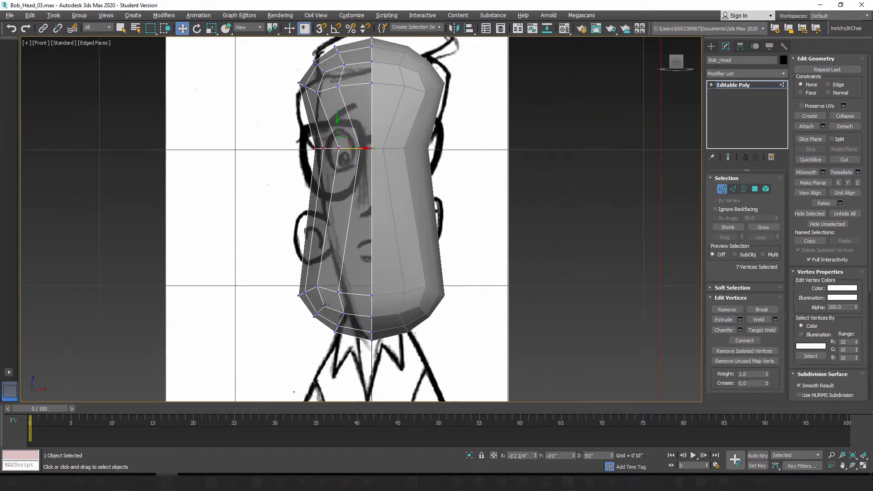
Step: Scale the lower vertices outside the center seam narrower and move them inward to about X -0'1 1/4", tapering the jaw toward the collar
drag(338, 323, 347, 348)
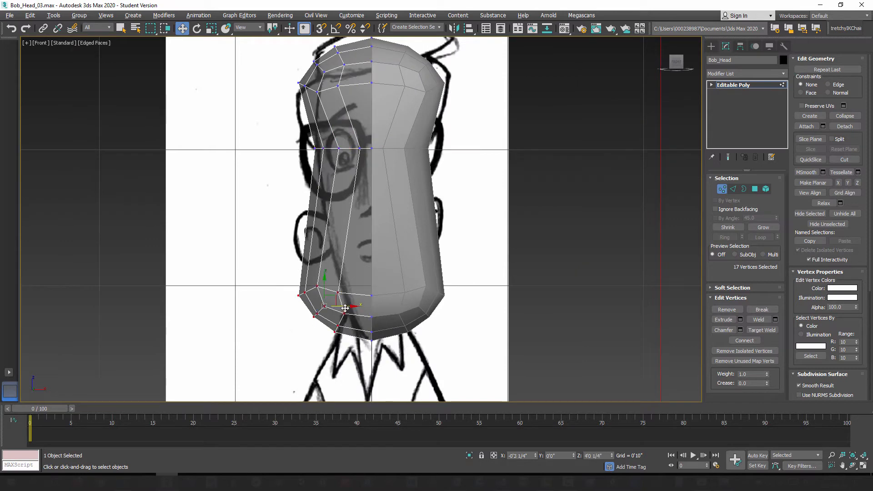
drag(345, 308, 363, 308)
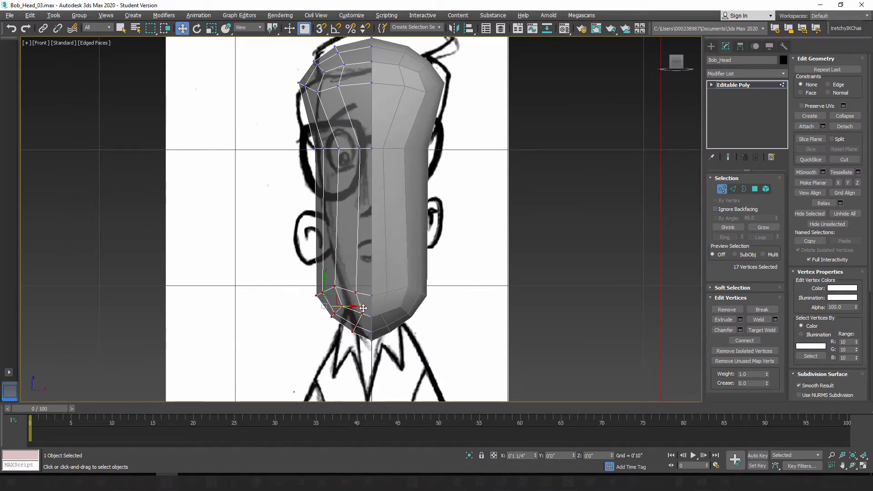
click(211, 28)
drag(364, 307, 354, 309)
key(w)
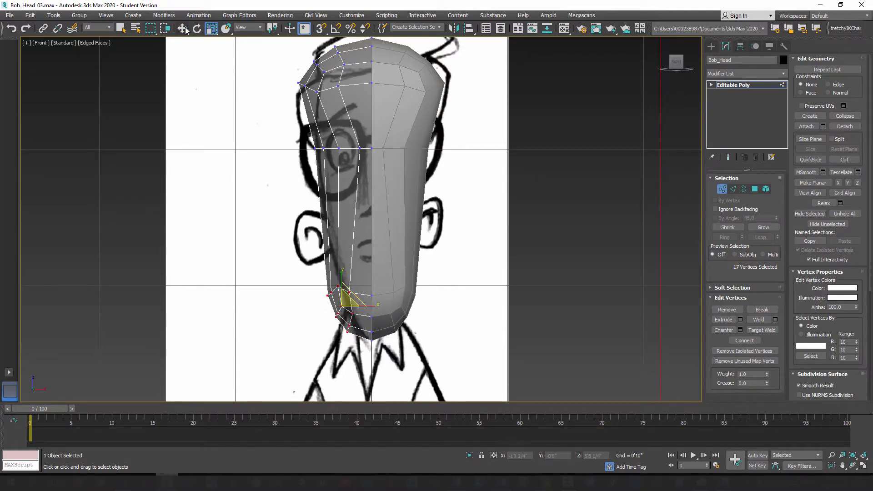
drag(363, 309, 373, 308)
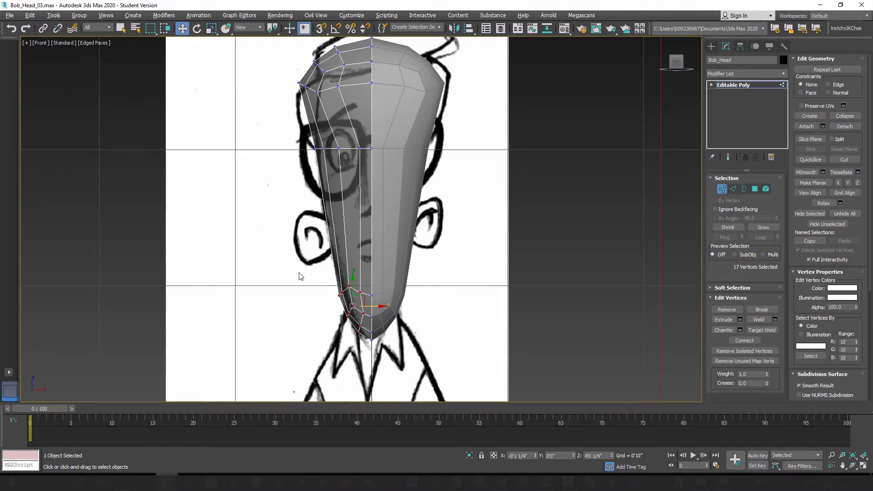
Step: Select all lower vertices of the Bob_Head half, including the seam, and scale them vertically into a flat bottom
drag(451, 388, 457, 390)
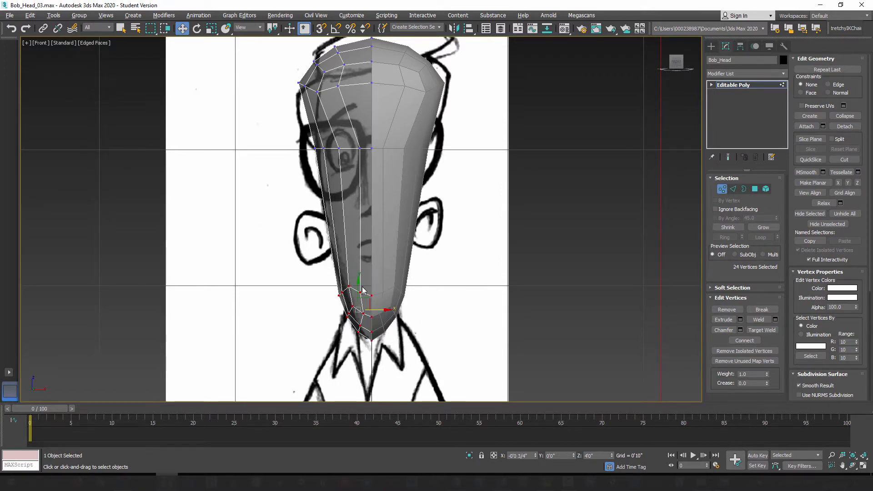
click(212, 30)
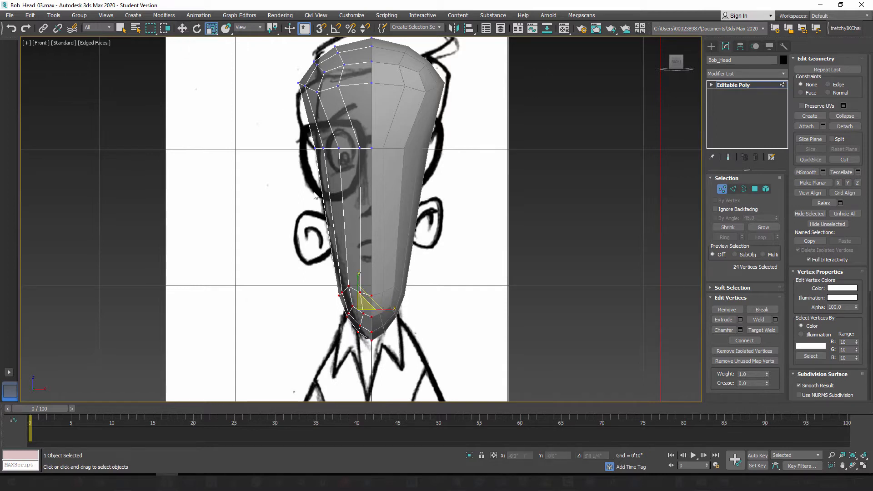
drag(358, 276, 360, 350)
drag(407, 262, 439, 253)
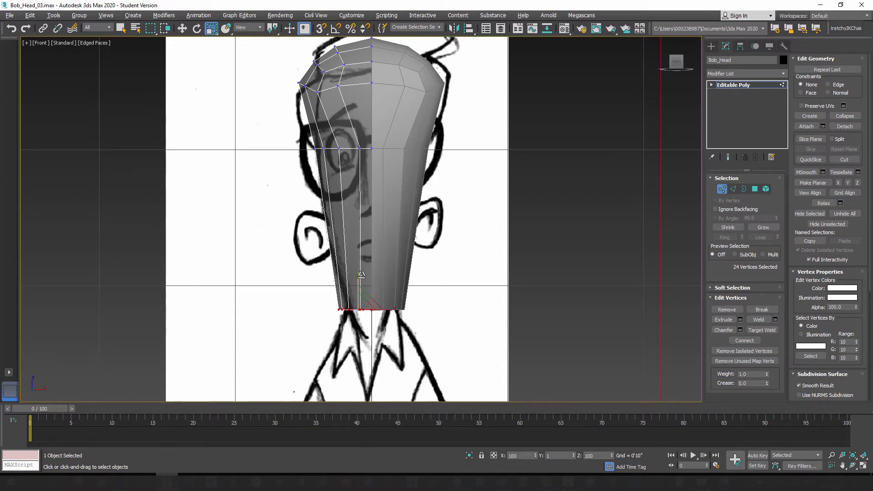
drag(413, 474, 412, 228)
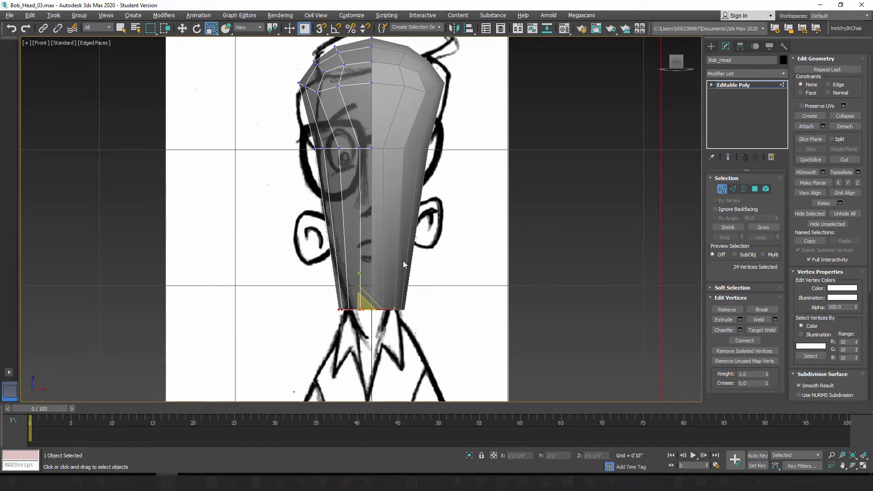
Step: View the flattened underside of the Bob_Head half in perspective and switch to polygon editing
key(p)
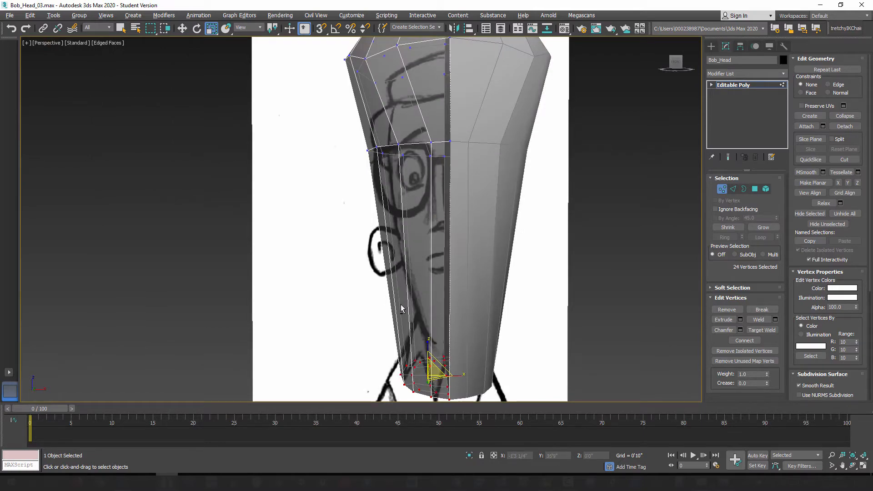
alt+middle_drag(401, 308, 405, 227)
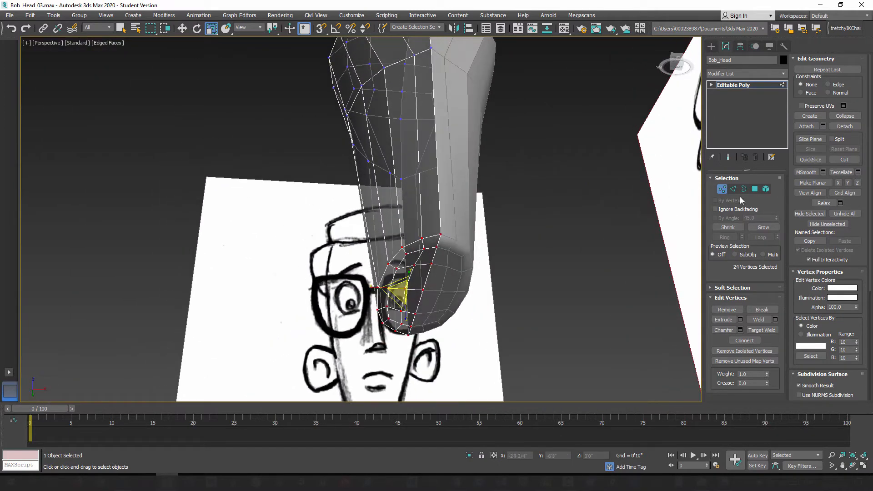
key(4)
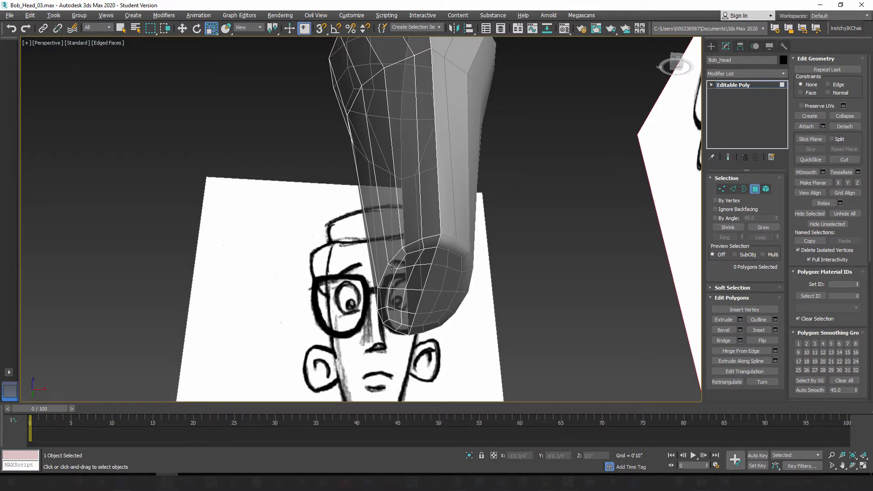
mouse_move(397, 267)
alt+middle_down()
mouse_move(400, 328)
mouse_move(403, 260)
mouse_move(411, 281)
mouse_move(416, 253)
alt+middle_up()
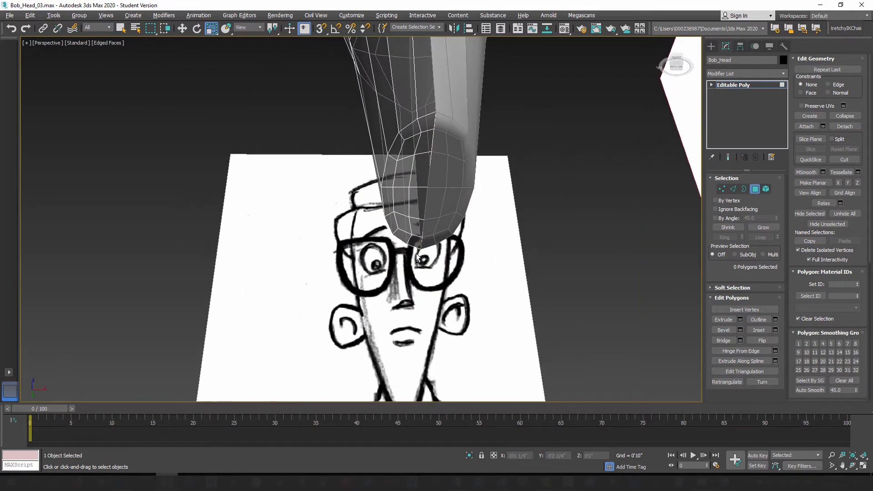
click(425, 123)
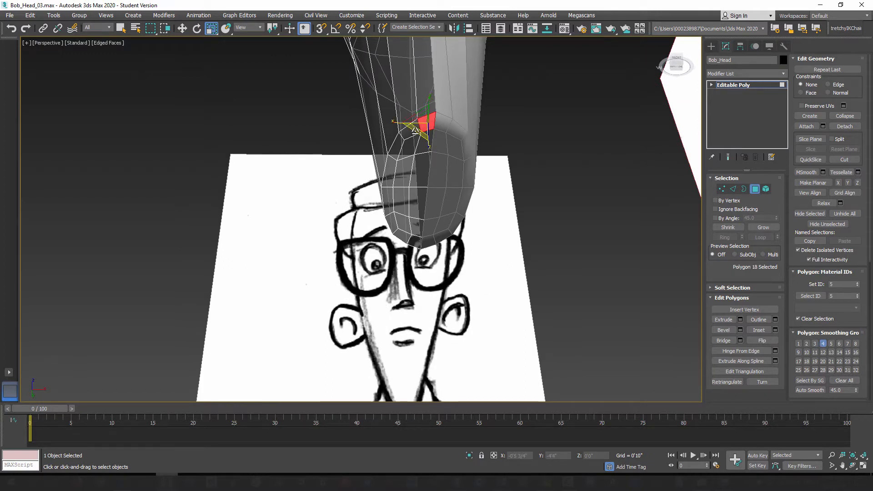
ctrl+click(412, 134)
ctrl+click(400, 153)
ctrl+click(394, 155)
ctrl+click(390, 175)
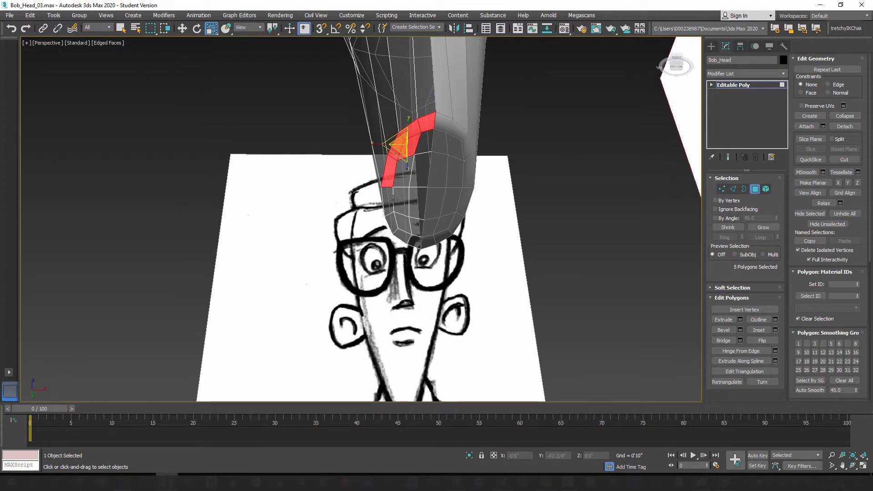
ctrl+click(389, 200)
ctrl+click(401, 198)
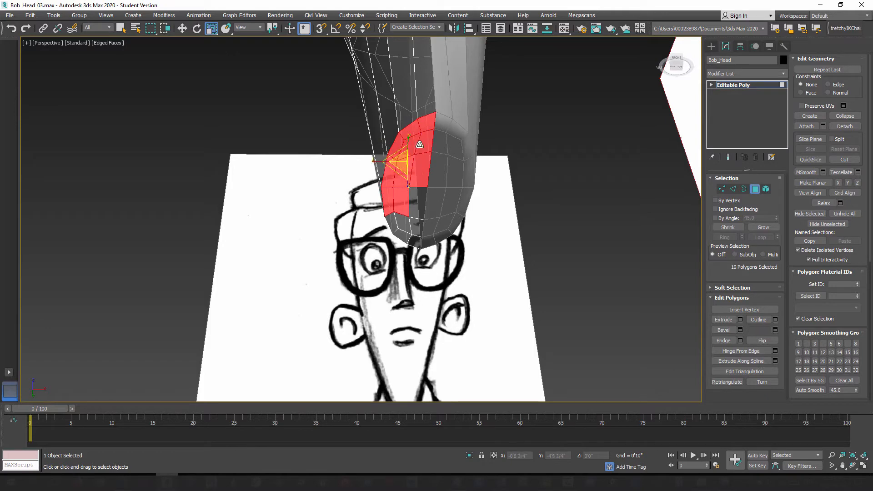
click(482, 178)
Step: Select the flat underside polygons by an angle of 5.0 with backfacing ignored, delete them, and turn angle selection off
alt+middle_drag(429, 173, 448, 195)
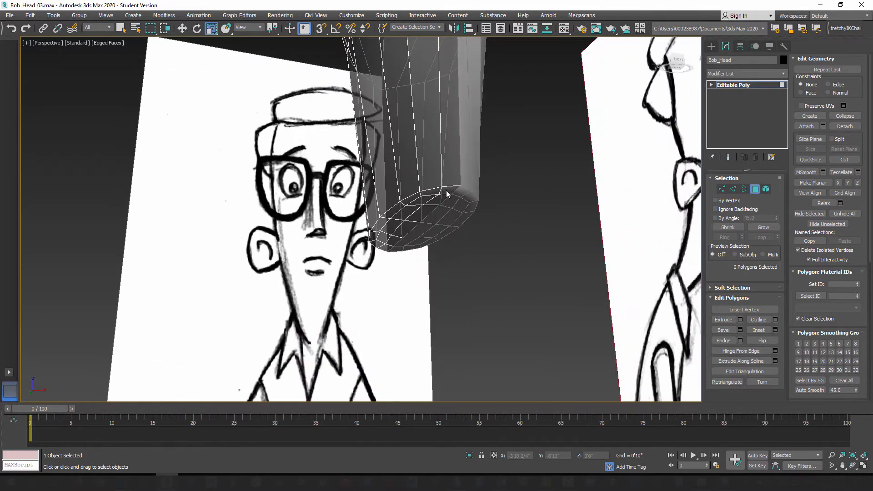
click(727, 220)
double_click(749, 219)
key(Return)
click(415, 216)
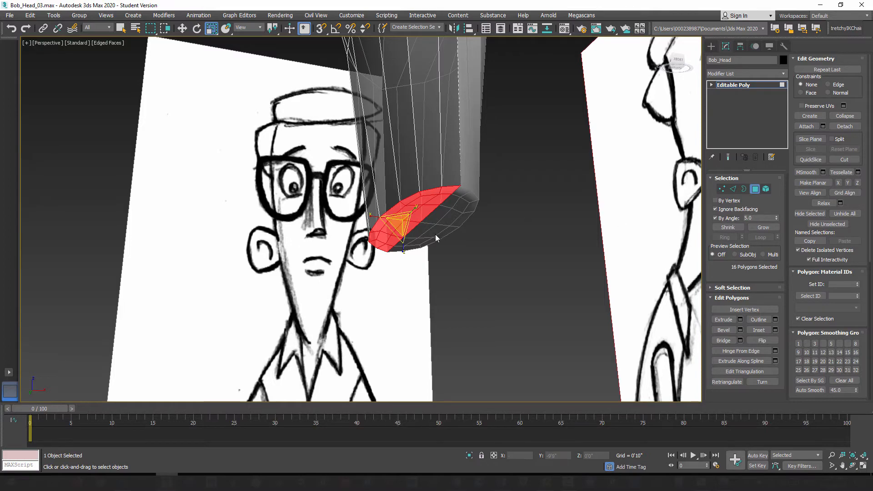
mouse_move(439, 240)
alt+middle_down()
mouse_move(430, 287)
mouse_move(394, 229)
alt+middle_up()
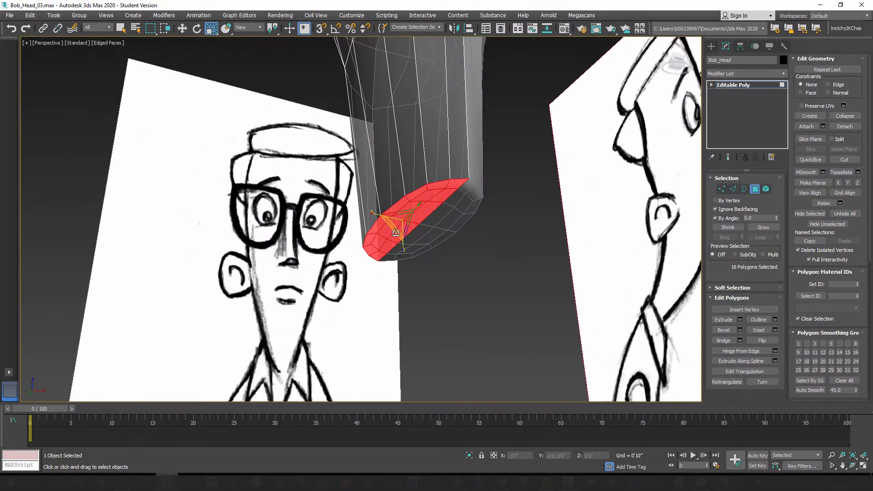
key(ctrl+d)
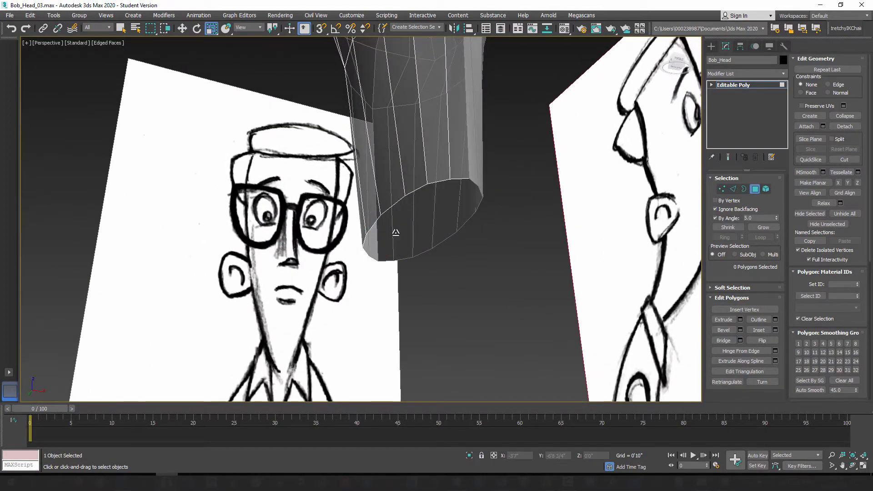
click(716, 219)
Step: Bring up the lower end of the Bob_Head half in front view and switch to vertex editing
key(f)
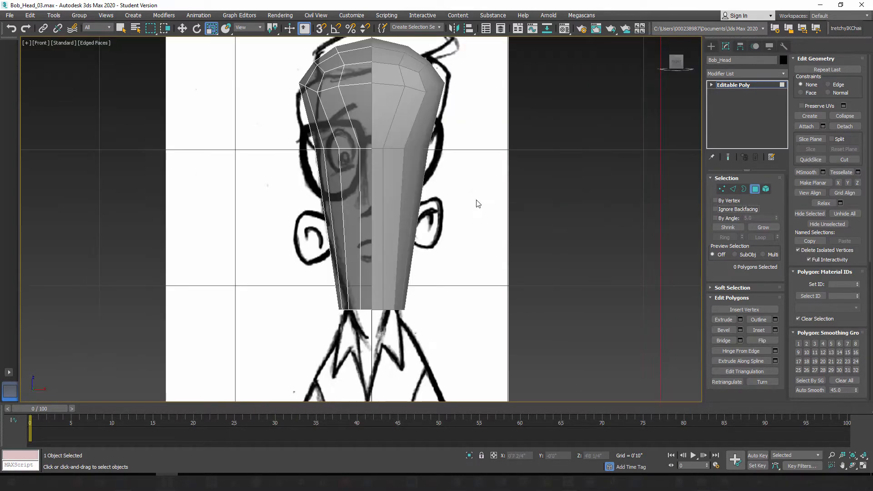
scroll(392, 267, up, 2)
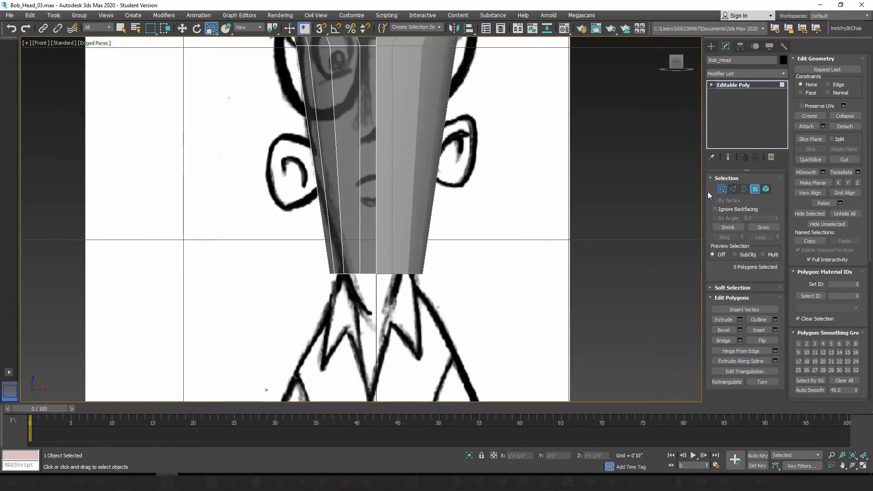
click(722, 189)
click(325, 269)
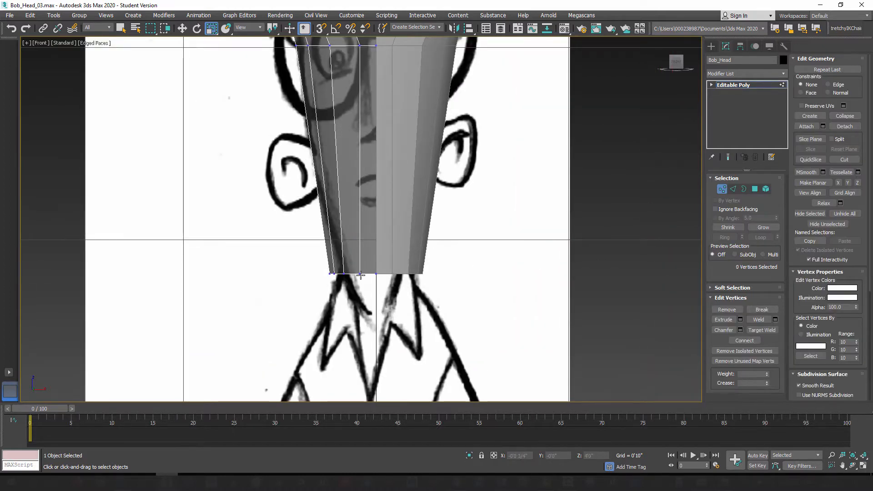
scroll(361, 275, up, 2)
drag(383, 305, 411, 258)
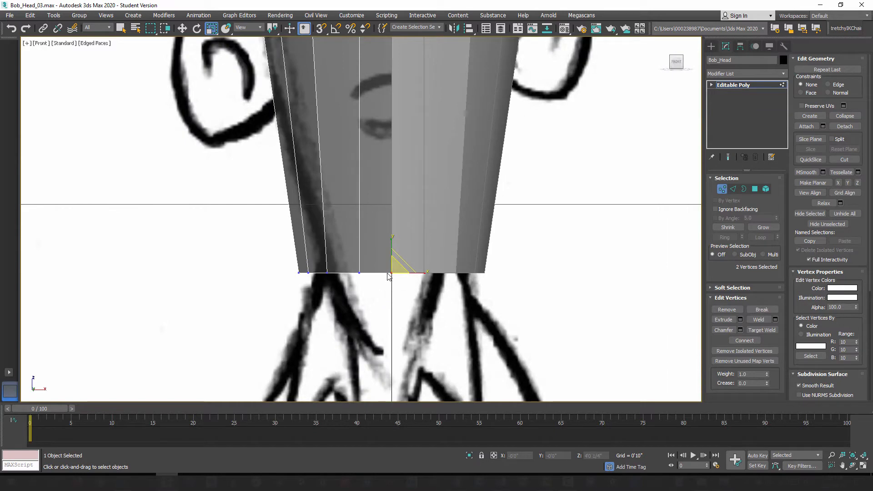
drag(238, 308, 463, 248)
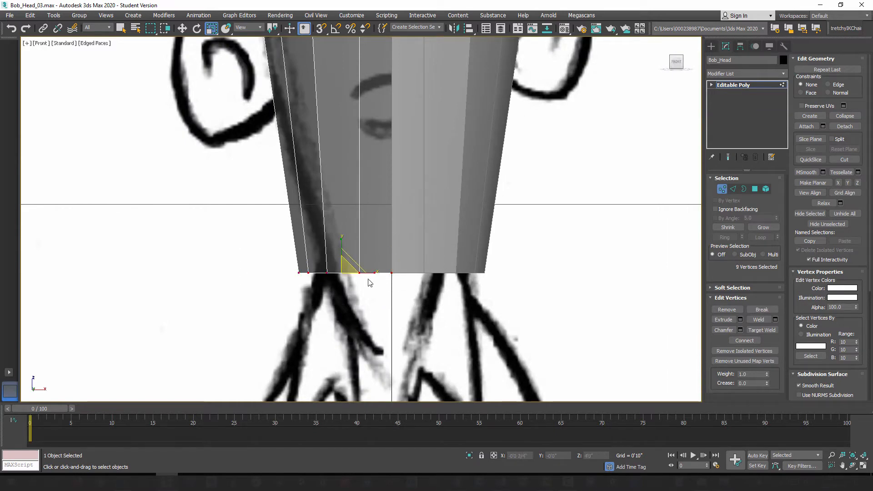
drag(373, 274, 358, 277)
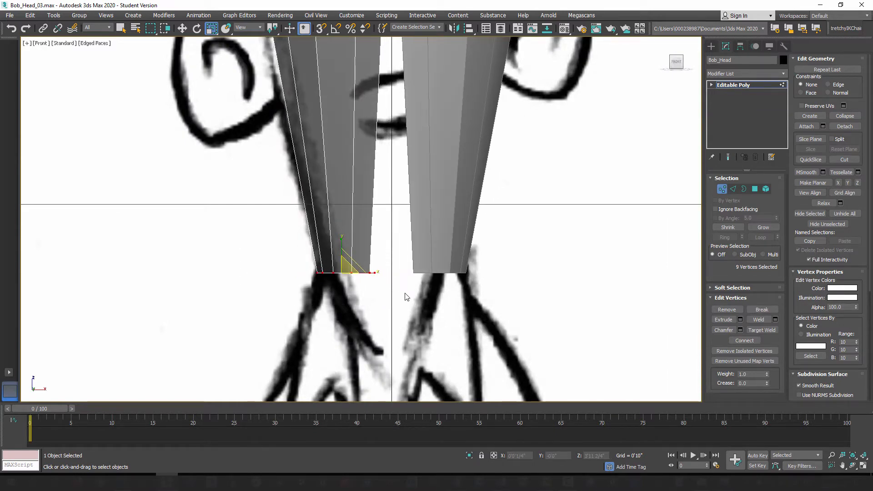
key(ctrl+z)
Step: Scale the bottom-row vertices outside the center seam narrower and move them inward toward the seam
click(258, 310)
drag(256, 308, 350, 273)
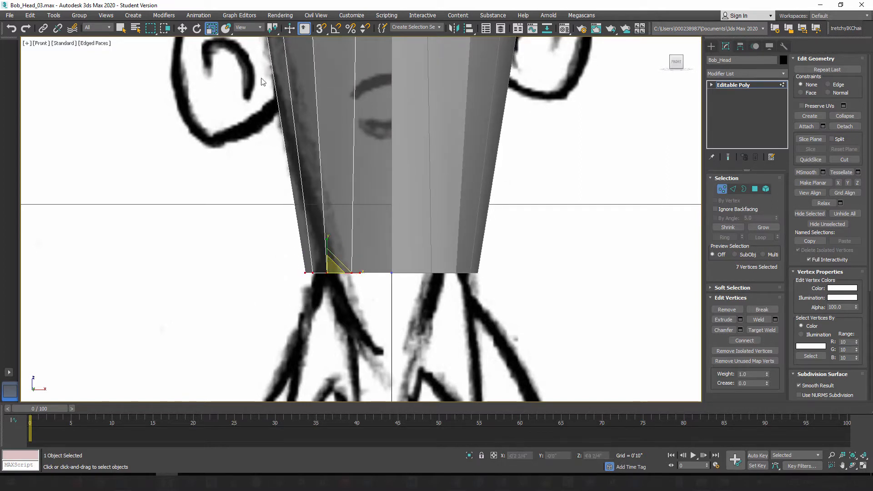
click(182, 28)
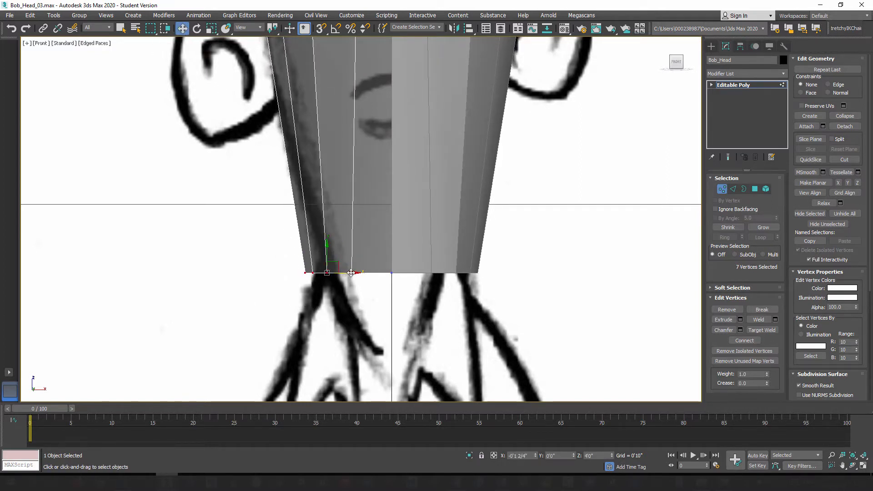
drag(350, 273, 372, 273)
Step: Scale the crown vertices outside the center seam narrower and move them inward to about X -0'2 1/4"
middle_drag(369, 187, 387, 285)
scroll(384, 262, down, 3)
scroll(387, 286, down, 2)
middle_drag(350, 230, 353, 328)
drag(388, 209, 388, 209)
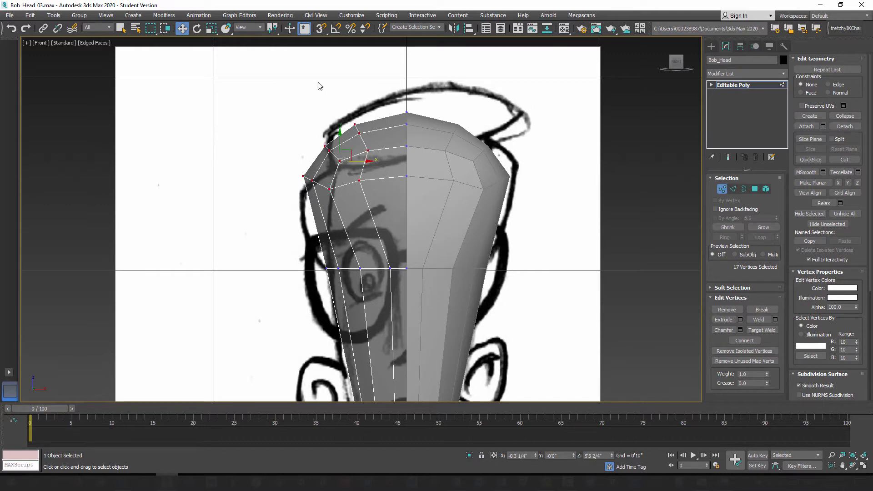
click(212, 28)
mouse_move(377, 161)
mouse_down()
mouse_move(358, 163)
mouse_move(383, 167)
mouse_up()
click(182, 28)
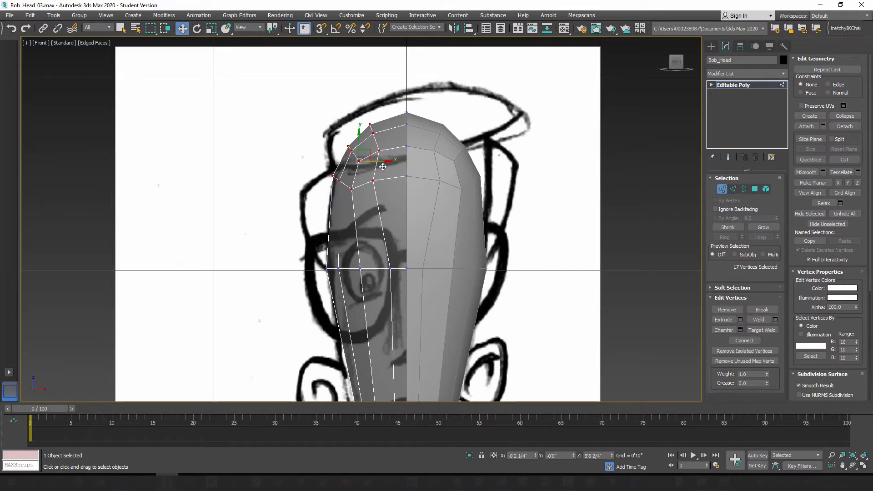
Step: View the head from the left and hide the mirrored instance Bob_Head001 so the side concept shows through
middle_drag(403, 287, 399, 194)
scroll(400, 194, down, 2)
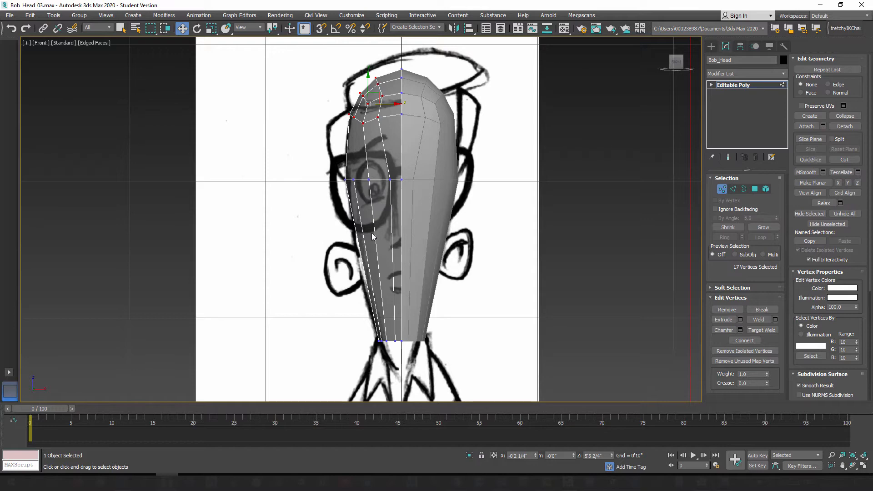
key(l)
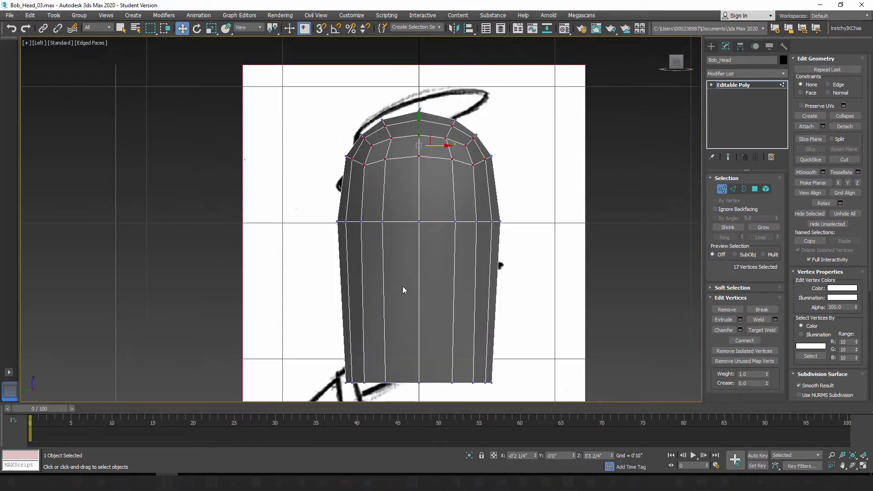
middle_drag(404, 289, 361, 209)
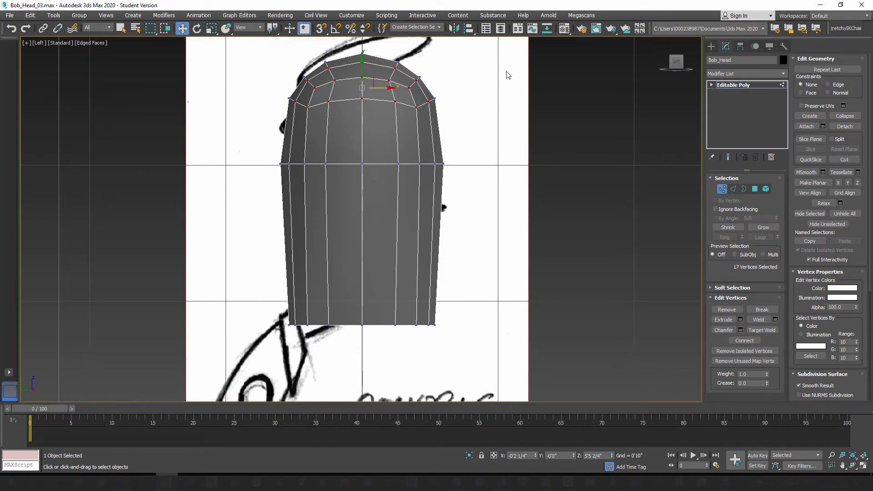
click(500, 28)
drag(282, 93, 559, 94)
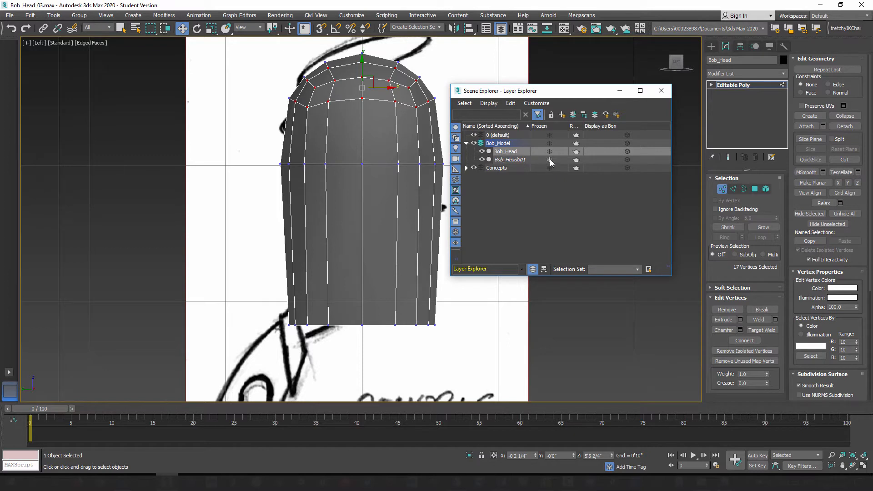
click(482, 160)
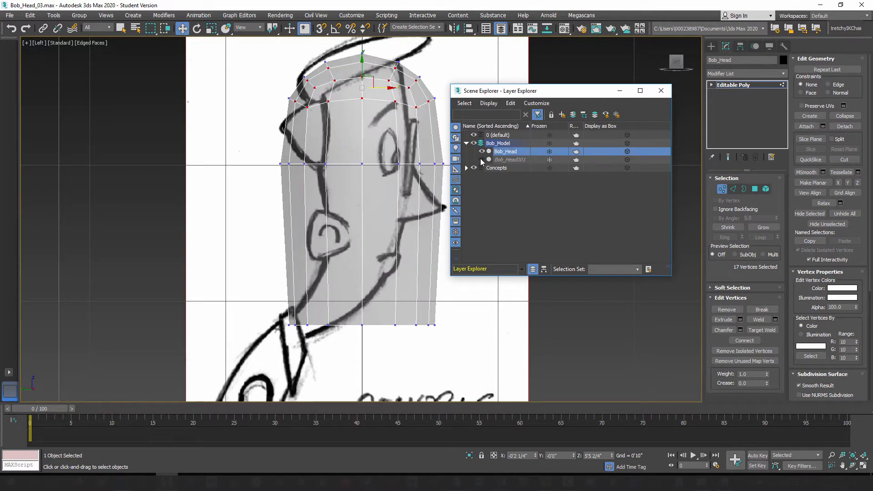
click(662, 92)
Step: Select the horizontal row of vertices at eye level and scale it narrower front to back toward the side sketch
middle_drag(355, 188, 384, 171)
scroll(384, 171, up, 2)
middle_drag(391, 203, 381, 248)
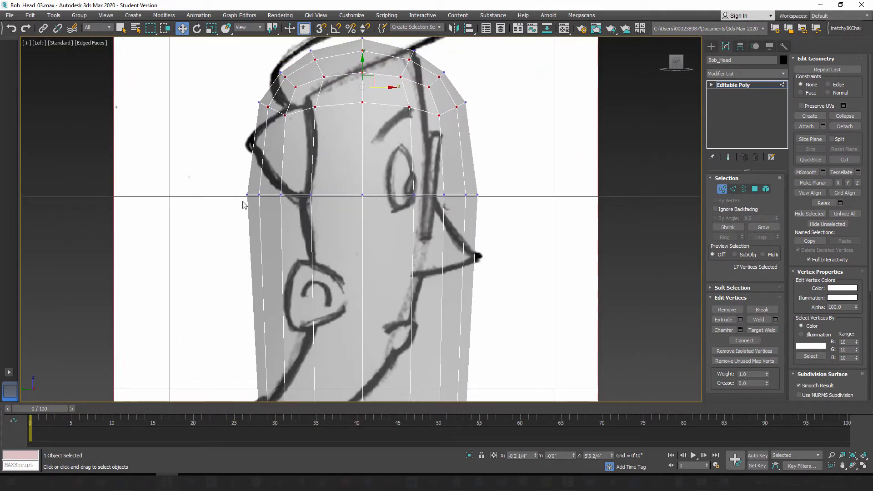
middle_drag(421, 84, 385, 96)
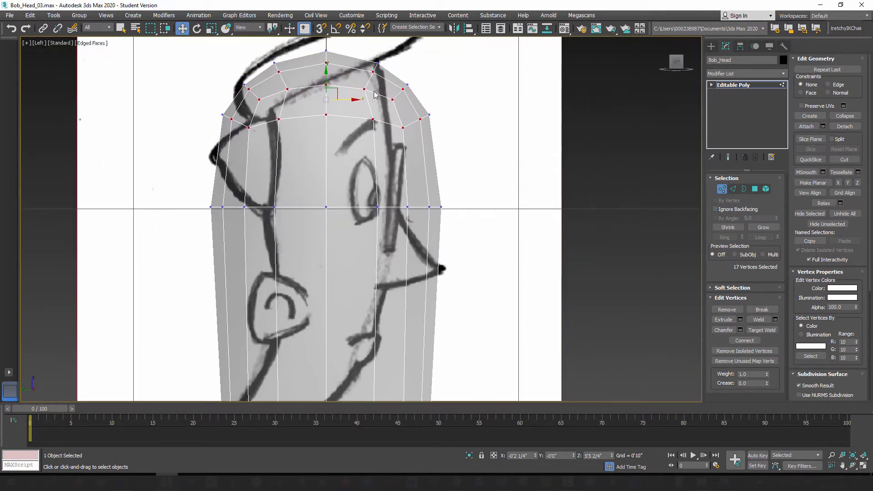
scroll(383, 198, down, 2)
scroll(383, 198, up, 2)
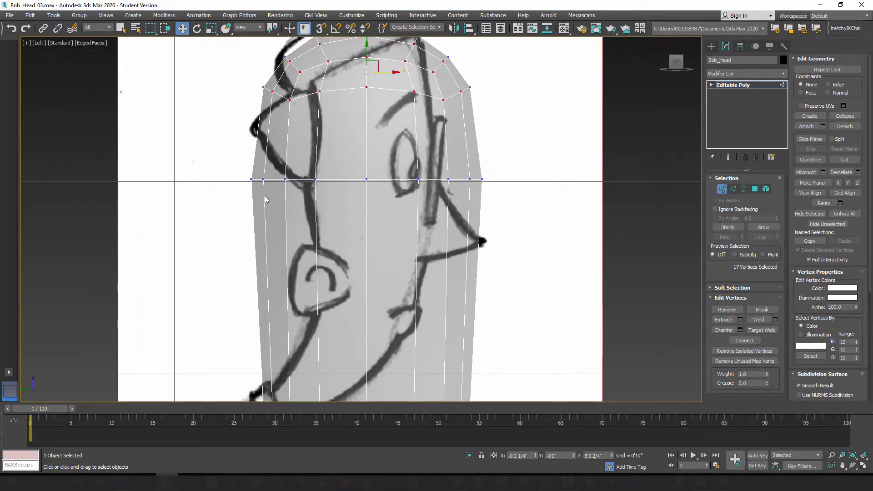
drag(211, 163, 536, 214)
click(211, 29)
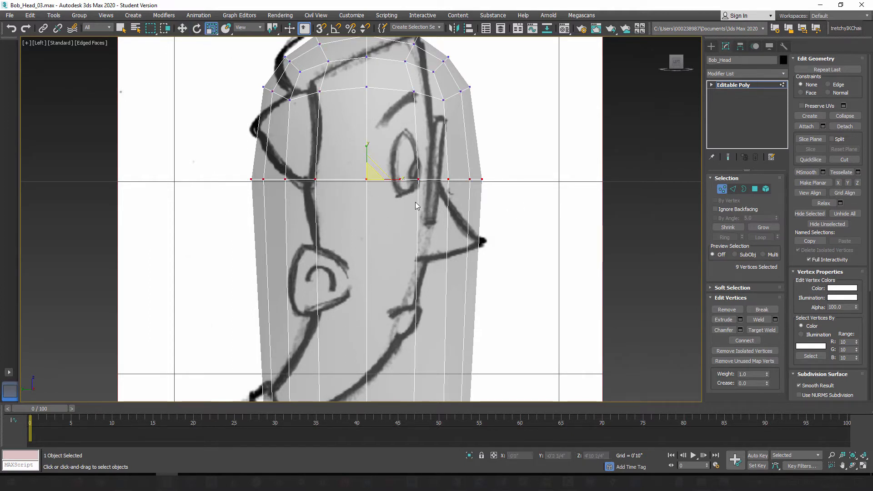
drag(403, 181, 205, 56)
Step: Move the eye-level vertex row forward to about Y -0'0 1/4" and scale its depth down further to fit the profile
click(182, 28)
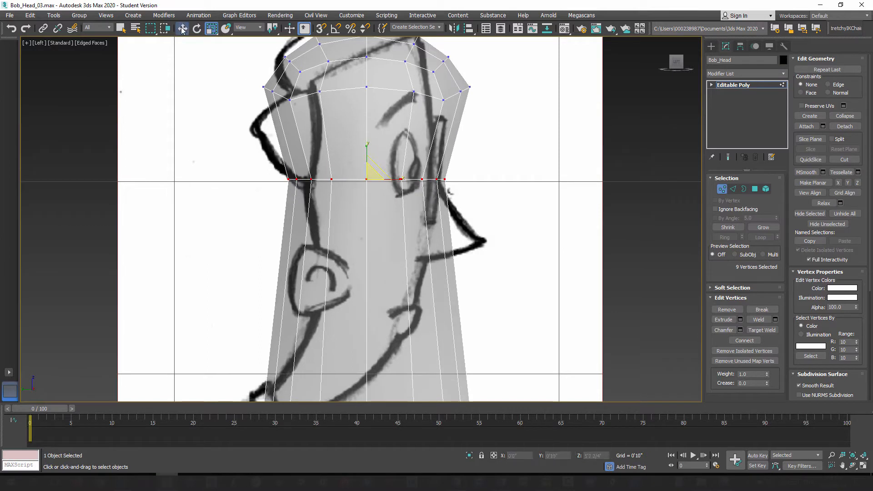
mouse_move(389, 180)
mouse_down()
mouse_move(373, 179)
mouse_move(400, 181)
mouse_up()
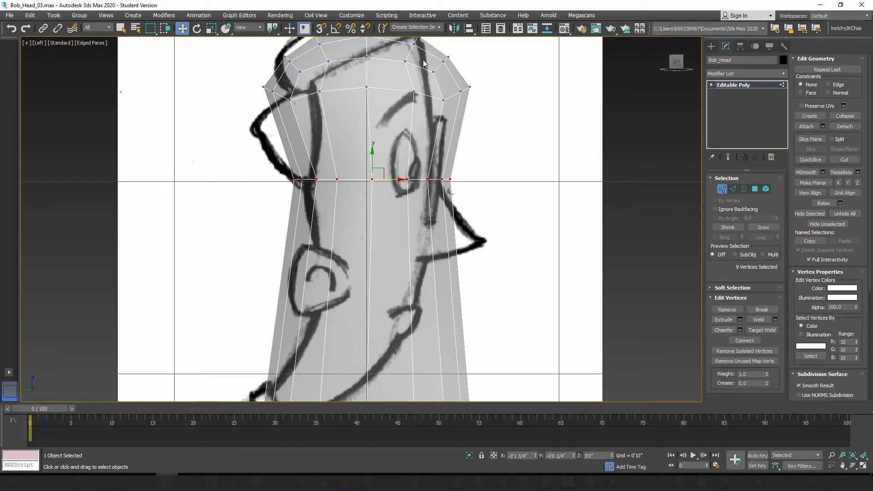
click(212, 29)
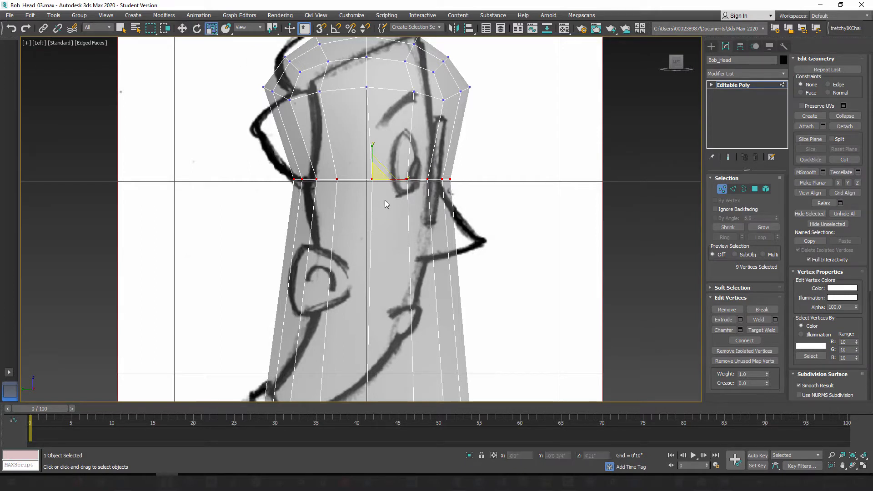
drag(404, 181, 396, 181)
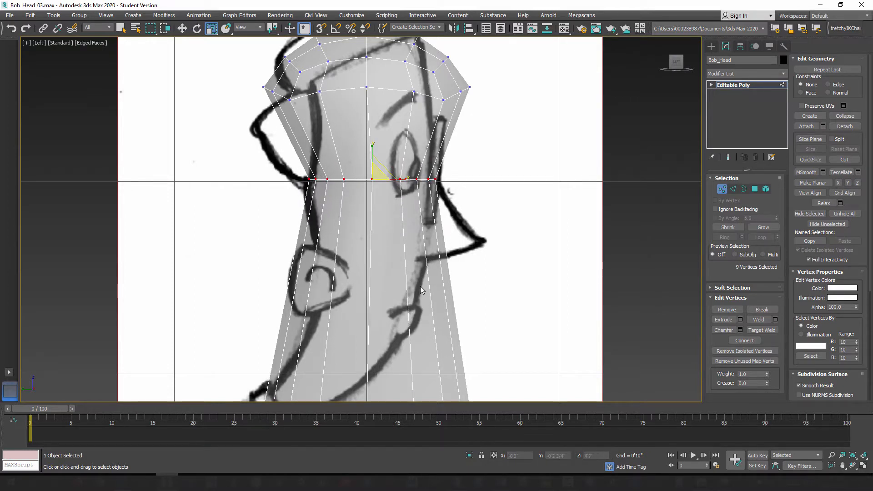
Step: Select the bottom row of vertices and scale its front-to-back depth to about 33 percent
middle_drag(417, 282, 423, 154)
drag(217, 234, 513, 311)
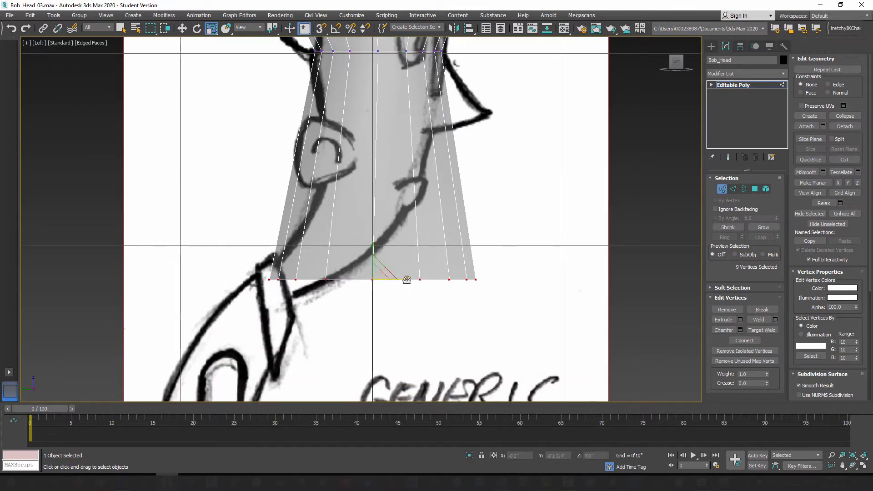
drag(405, 279, 358, 274)
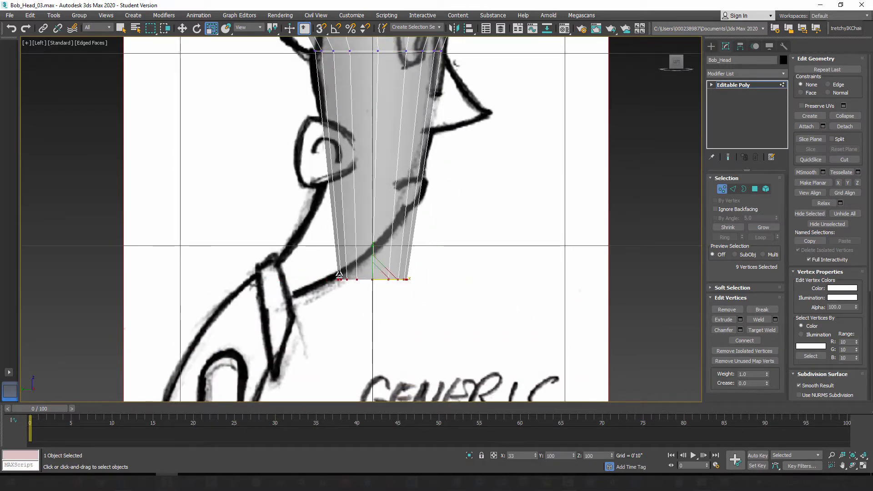
middle_drag(345, 225, 387, 265)
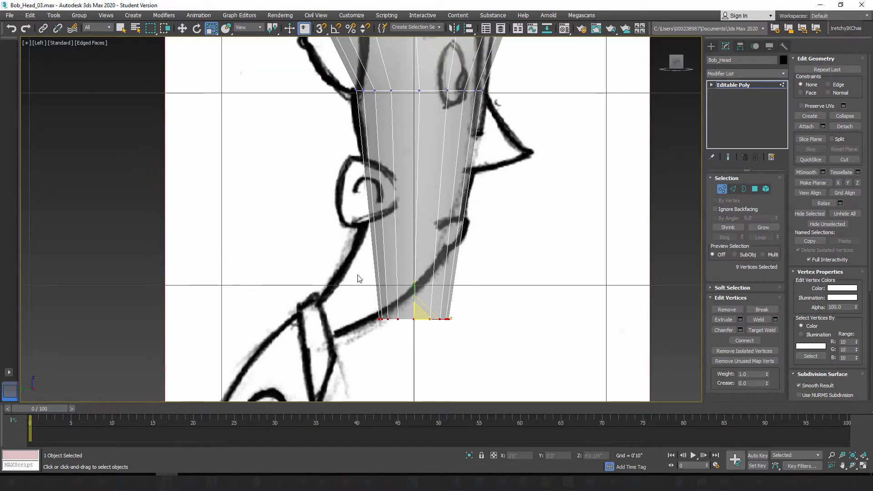
middle_drag(393, 262, 377, 249)
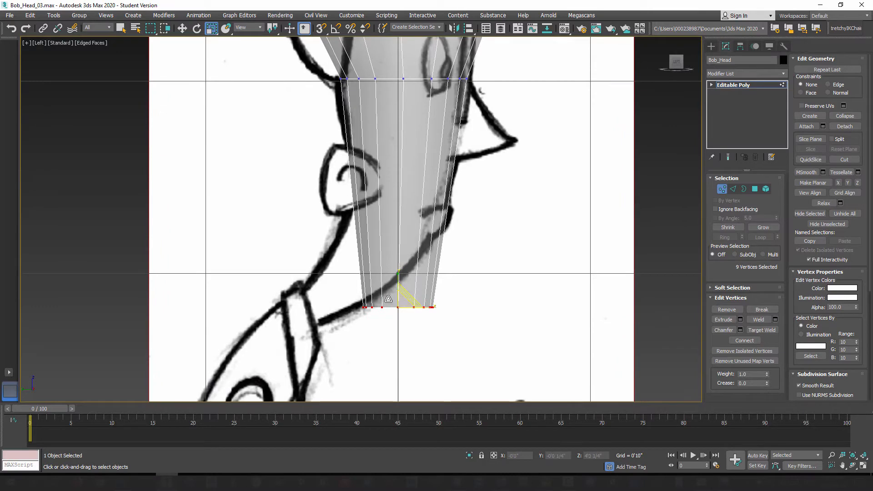
Step: Select the vertical edges below eye level and connect them with 1 segment, 0 pinch and a slide of -75
click(732, 188)
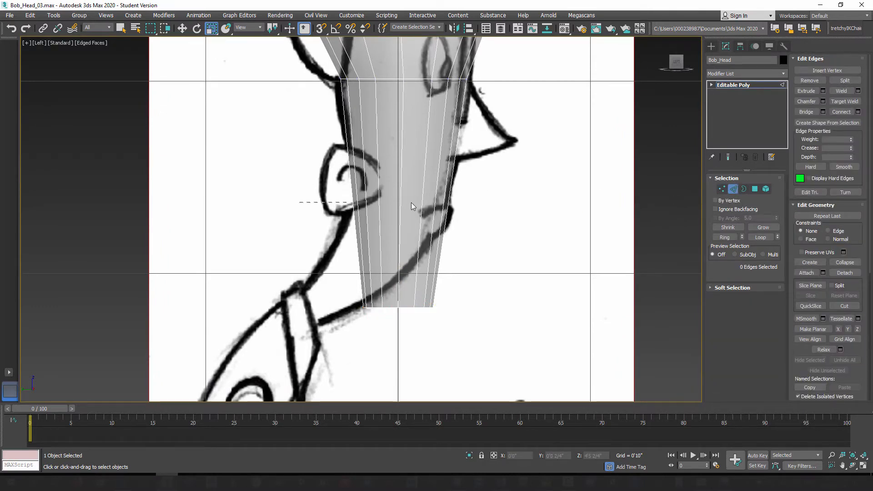
drag(413, 206, 533, 211)
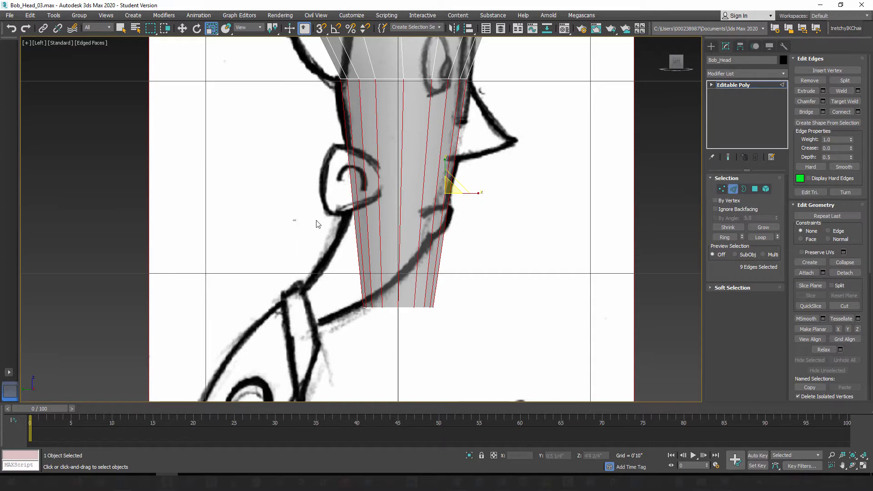
drag(317, 220, 548, 249)
click(858, 112)
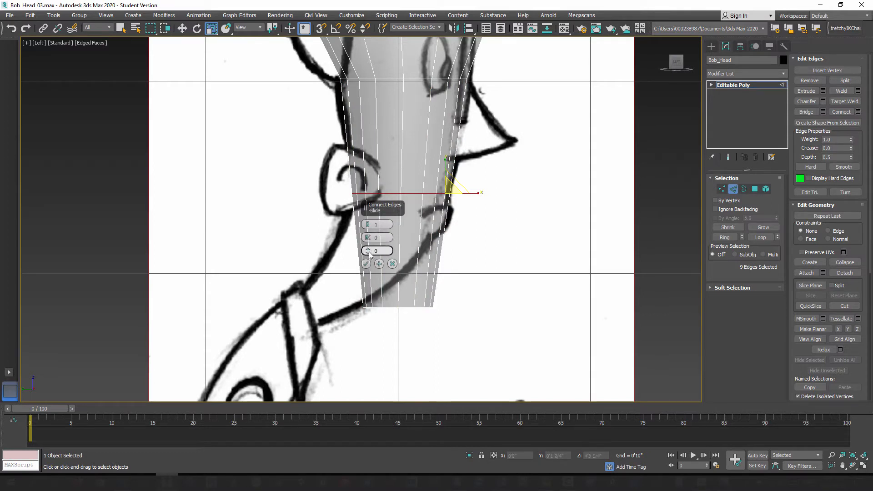
drag(369, 254, 388, 393)
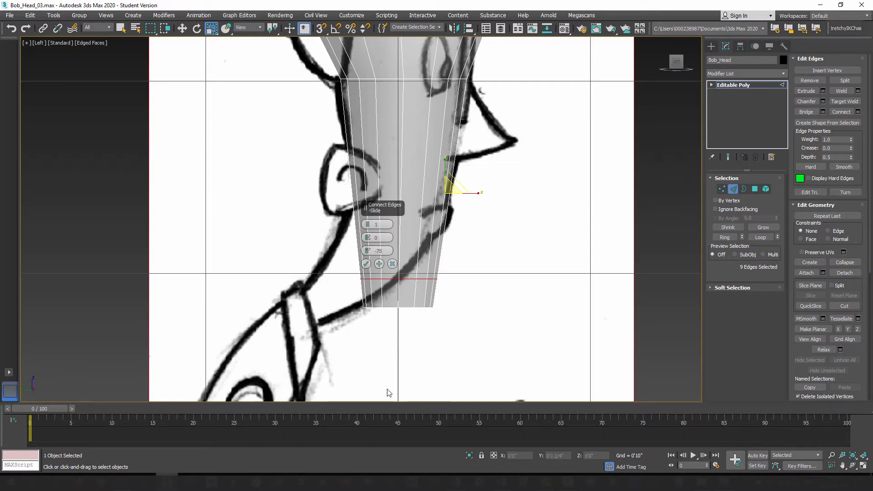
click(367, 264)
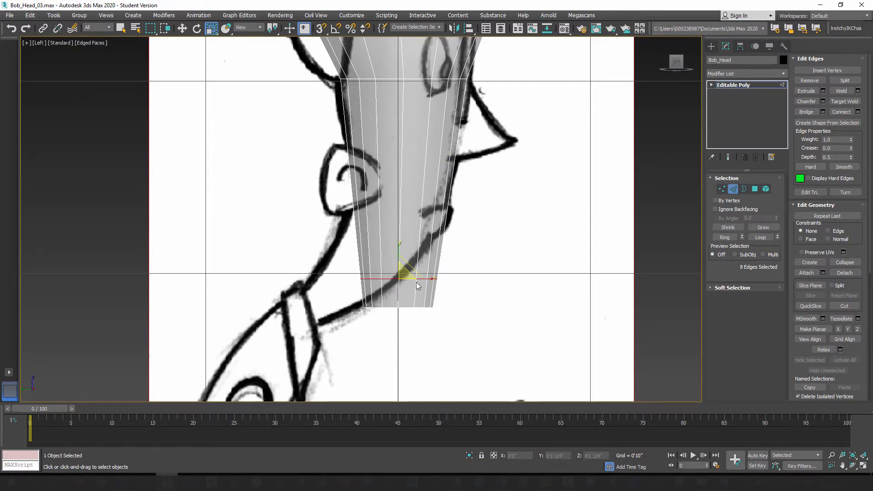
Step: Move the new lower edge loop backward to about Y 0'2" to follow the neck line in the side sketch
click(181, 28)
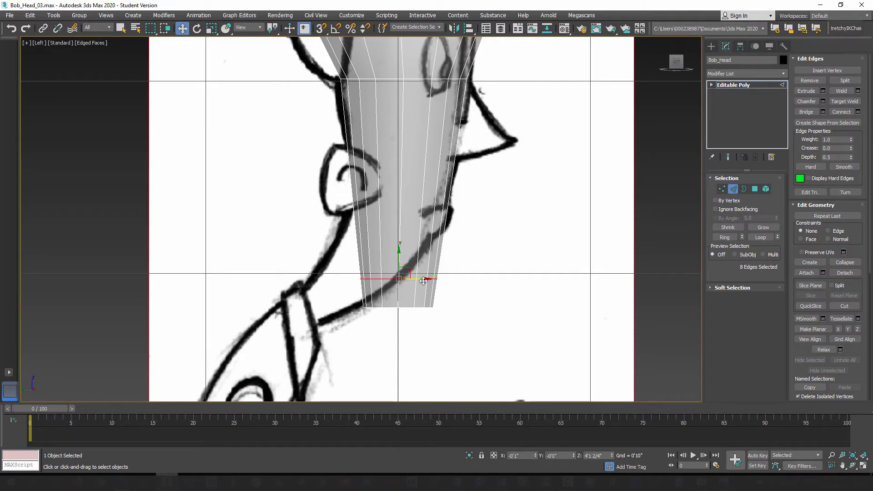
drag(420, 279, 379, 282)
scroll(369, 297, up, 4)
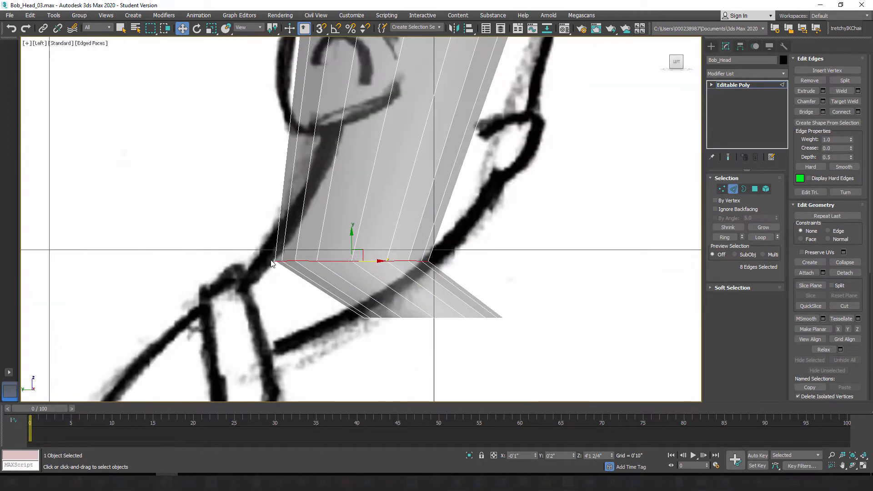
Step: Select the bottom row of vertices and move it backward to about Y 0'3 3/4" to follow the neck in the side sketch
scroll(440, 281, down, 4)
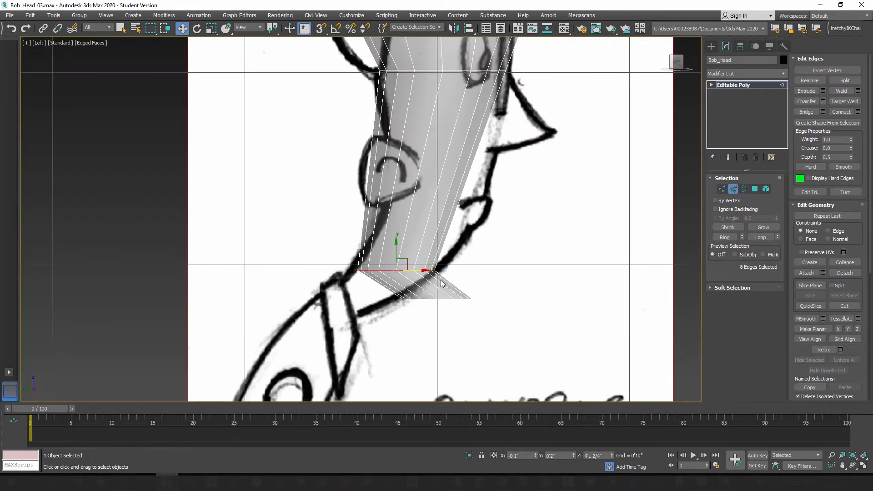
click(722, 188)
drag(371, 327, 388, 307)
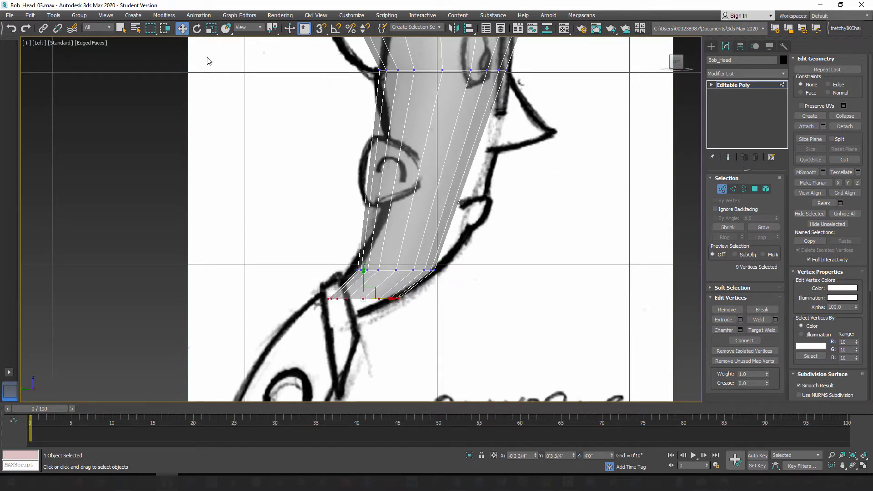
Step: Rotate the selected bottom row of vertices to match the slope of the neck base in the side sketch
click(198, 29)
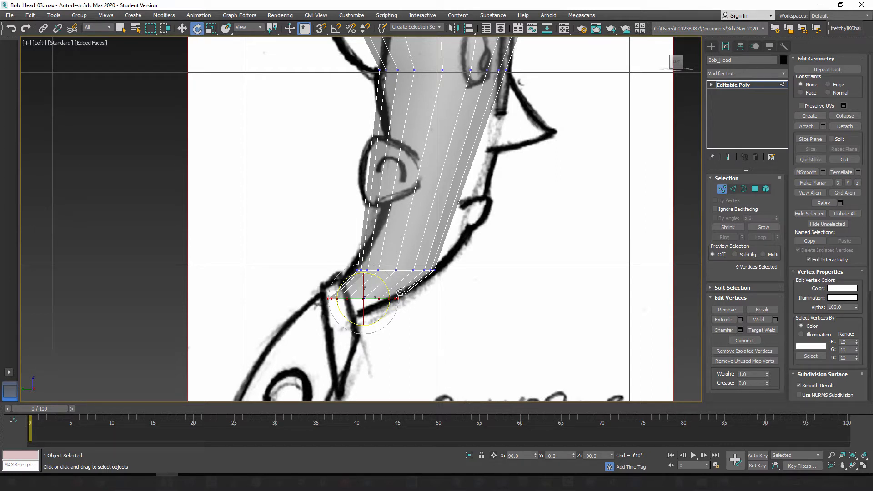
key(w)
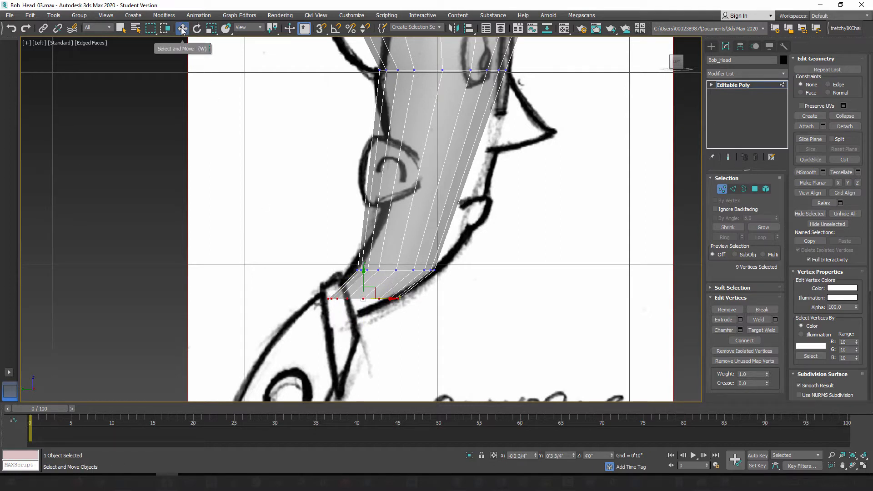
click(197, 29)
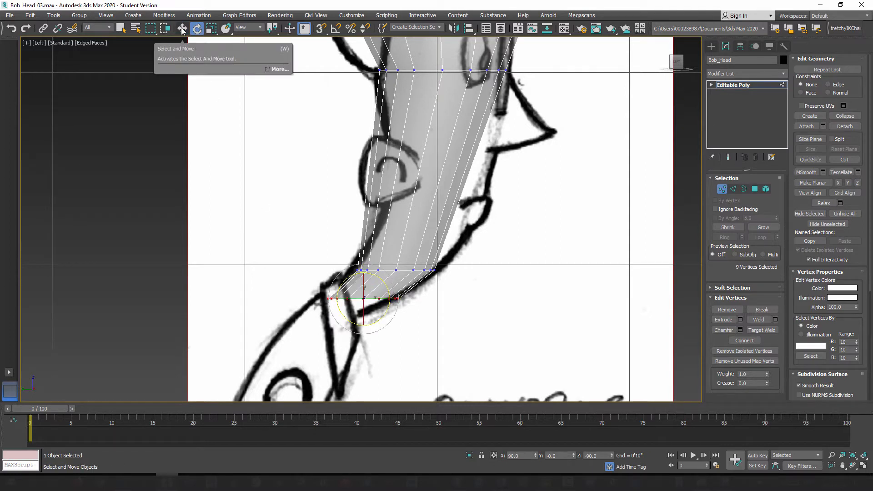
click(211, 28)
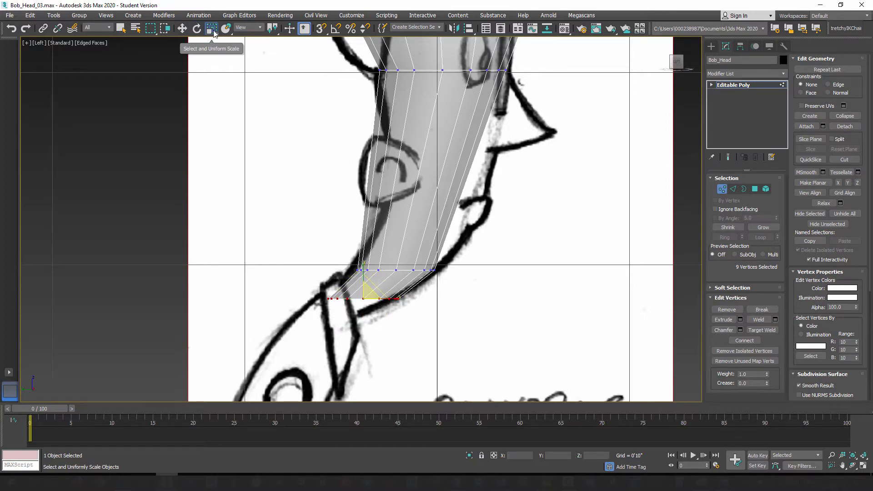
key(e)
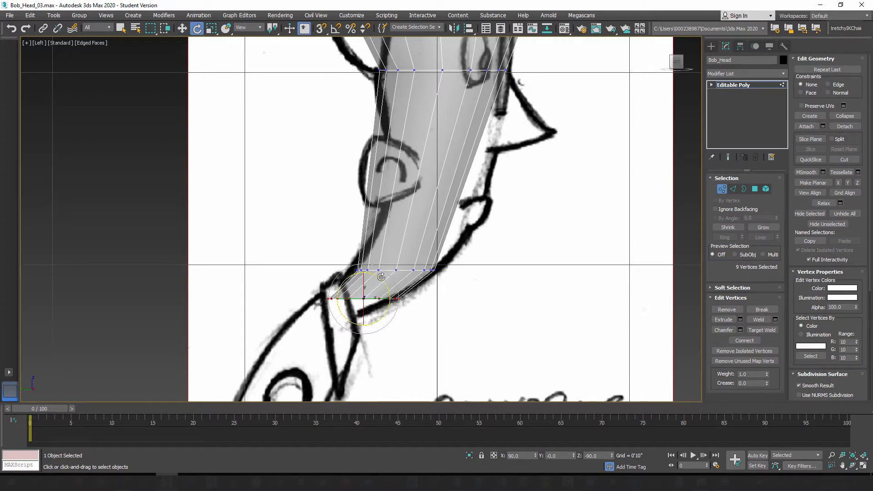
Step: Scale the bottom row of neck vertices narrower from front to back in the side view
drag(382, 276, 384, 302)
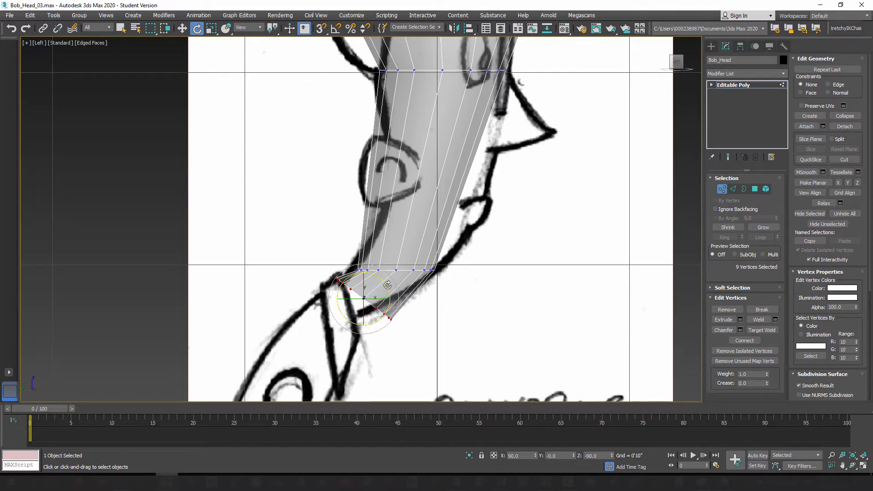
key(ctrl+z)
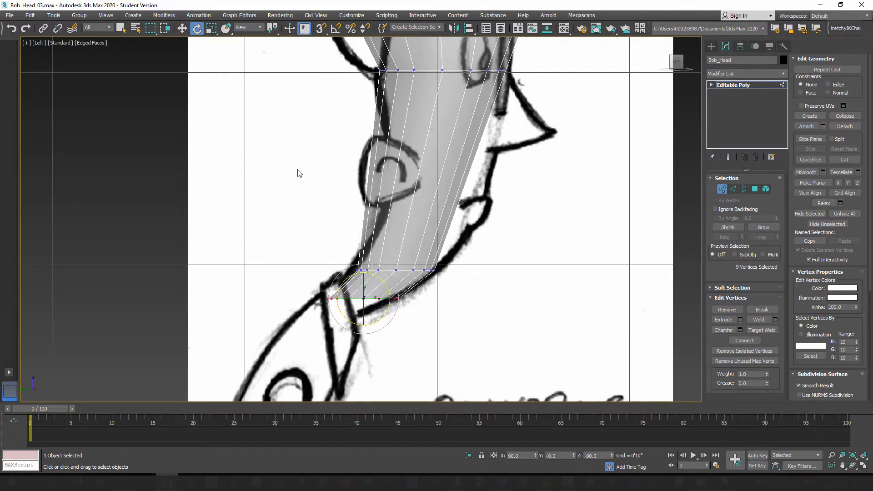
click(211, 29)
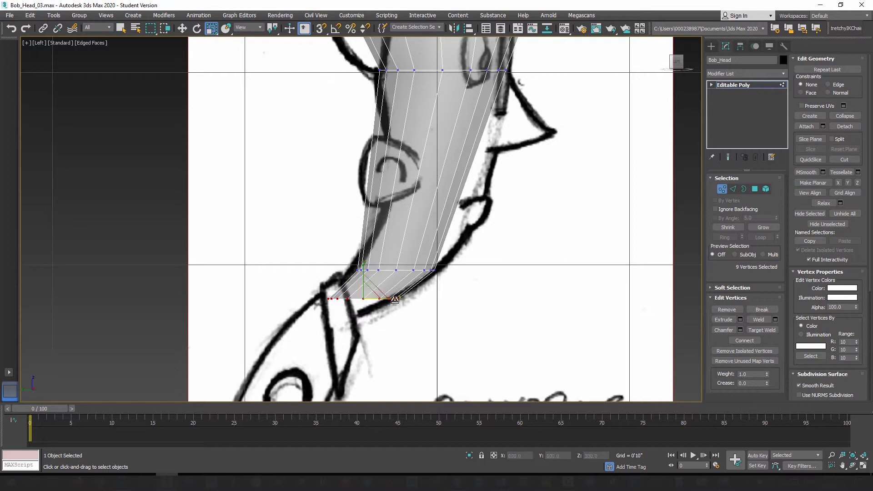
drag(396, 299, 370, 300)
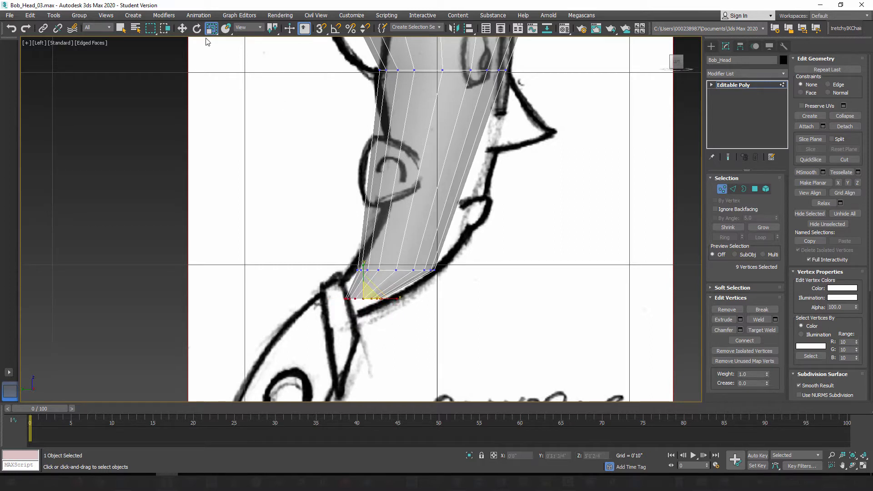
Step: Rotate the bottom row of vertices steeply to match the collar opening and move it back to about Y 0'5 1/4", Z 3'11 2/4"
click(197, 29)
drag(383, 281, 418, 343)
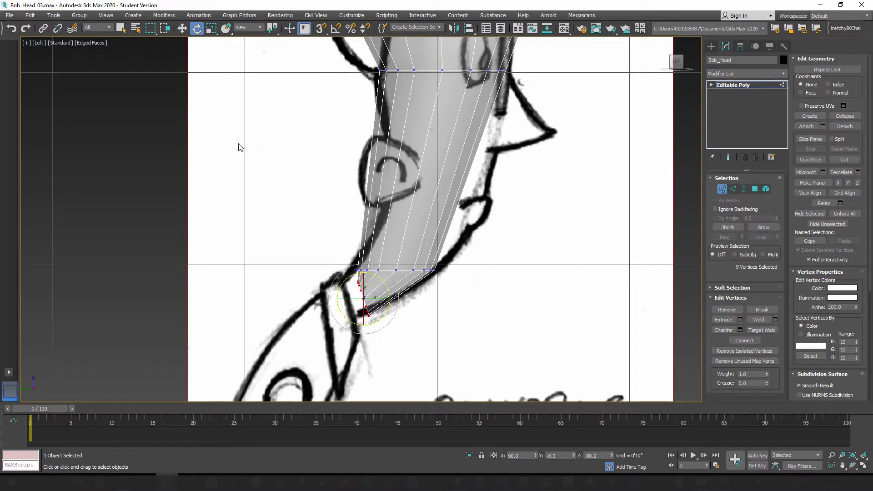
click(182, 29)
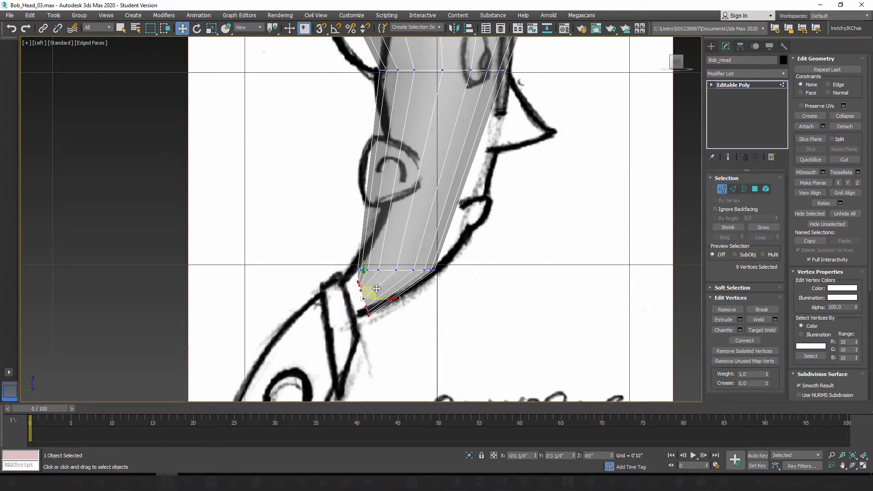
mouse_move(377, 289)
mouse_down()
mouse_move(329, 308)
mouse_move(348, 298)
mouse_up()
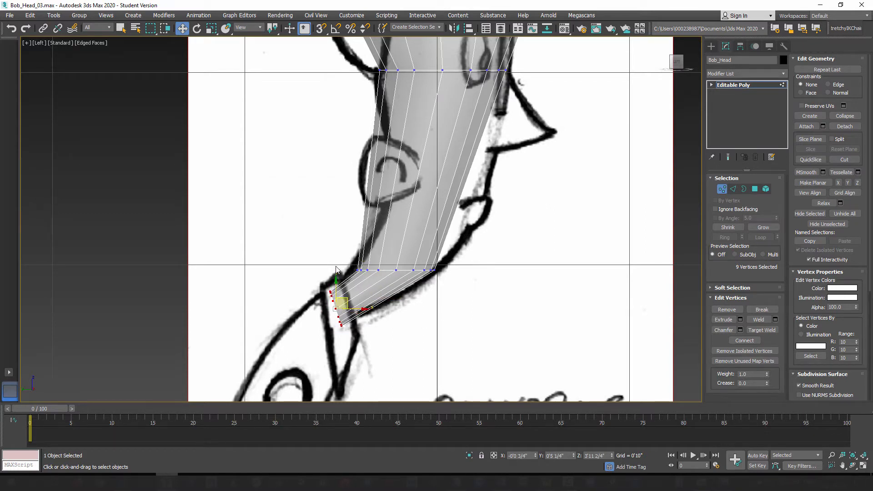
Step: Examine the side sketch from head to feet to compare the neck's angle with the body's posture
scroll(412, 243, down, 3)
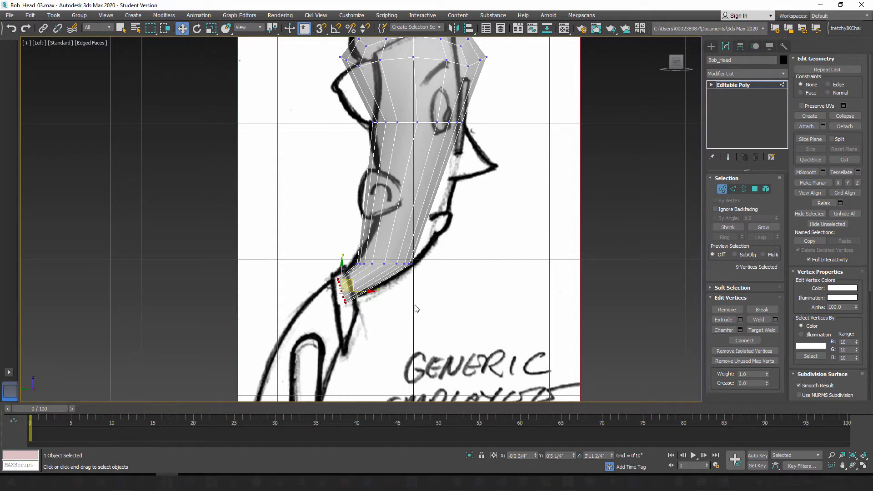
mouse_move(412, 322)
middle_down()
mouse_move(407, 243)
mouse_move(421, 187)
middle_up()
scroll(421, 187, down, 3)
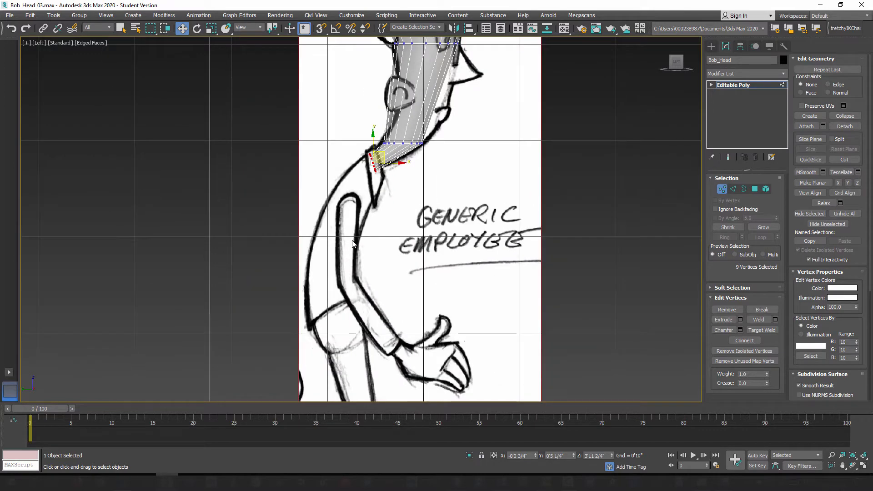
scroll(381, 333, down, 2)
middle_drag(381, 333, 375, 171)
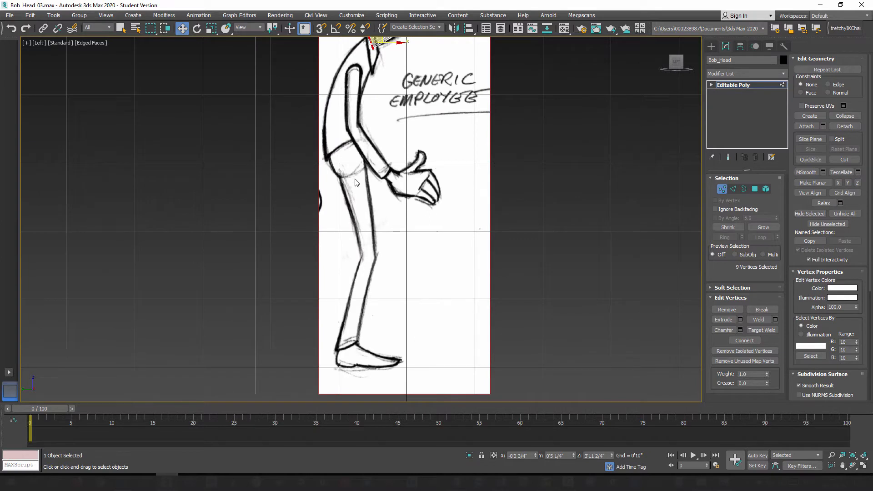
middle_drag(355, 214, 328, 244)
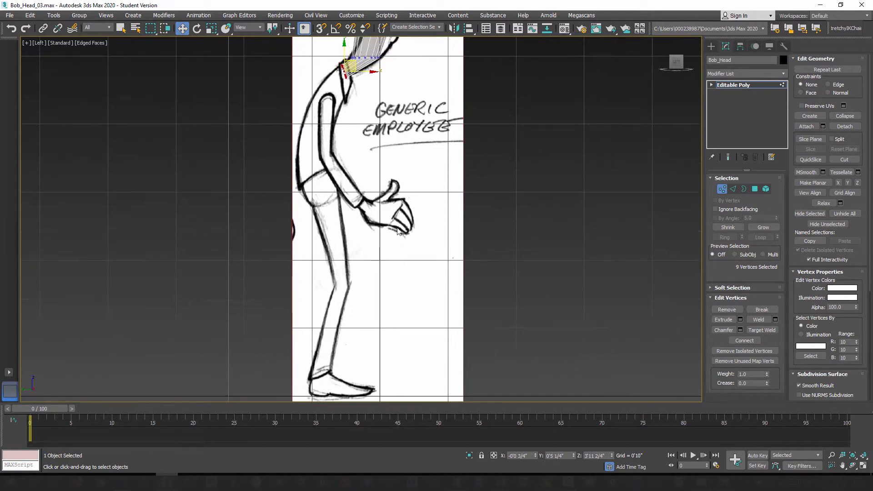
middle_drag(380, 305, 384, 230)
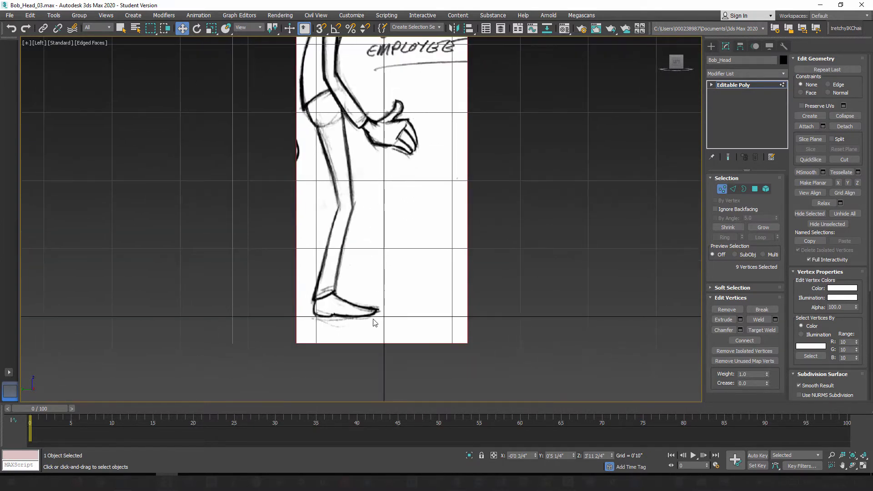
middle_drag(353, 170, 382, 315)
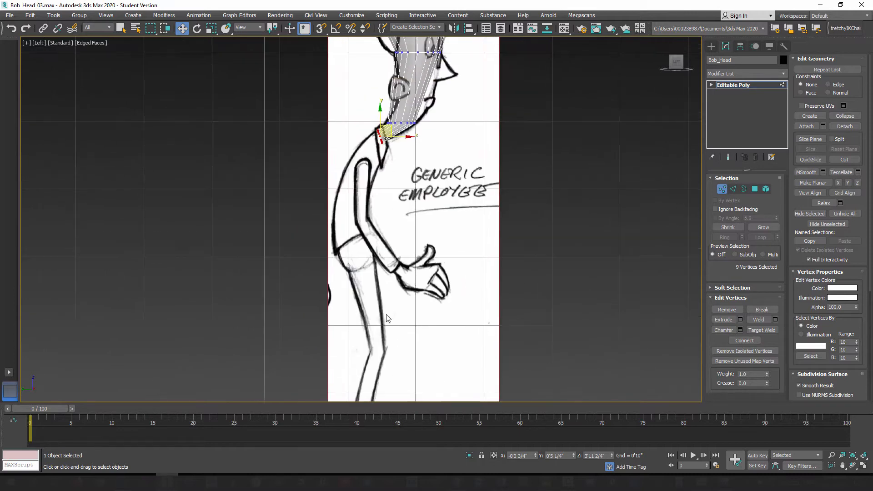
scroll(382, 315, up, 2)
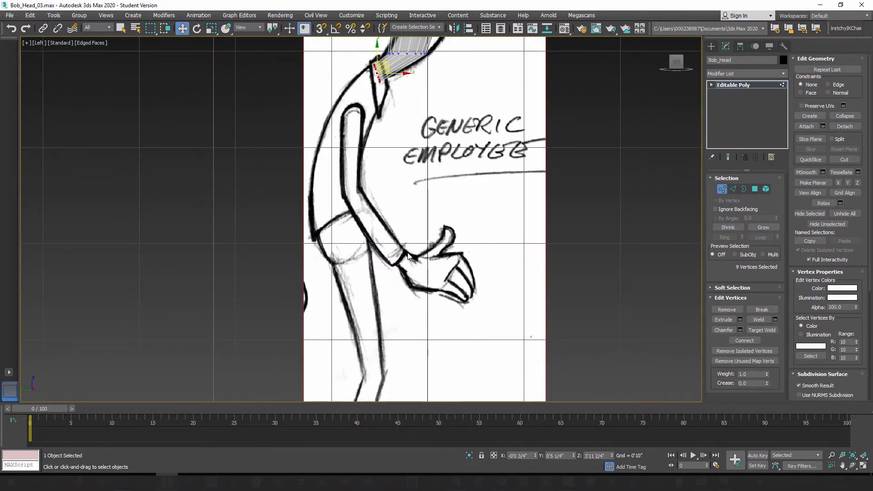
middle_drag(417, 235, 386, 249)
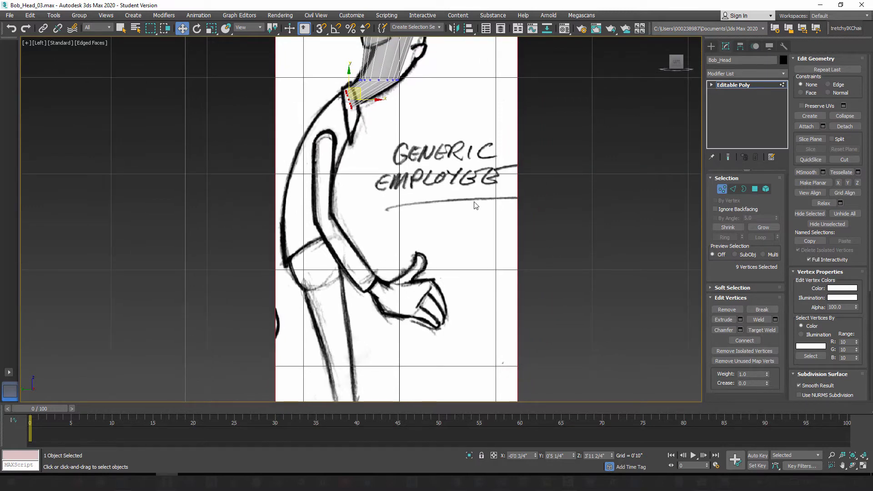
middle_drag(325, 175, 342, 259)
scroll(384, 251, up, 2)
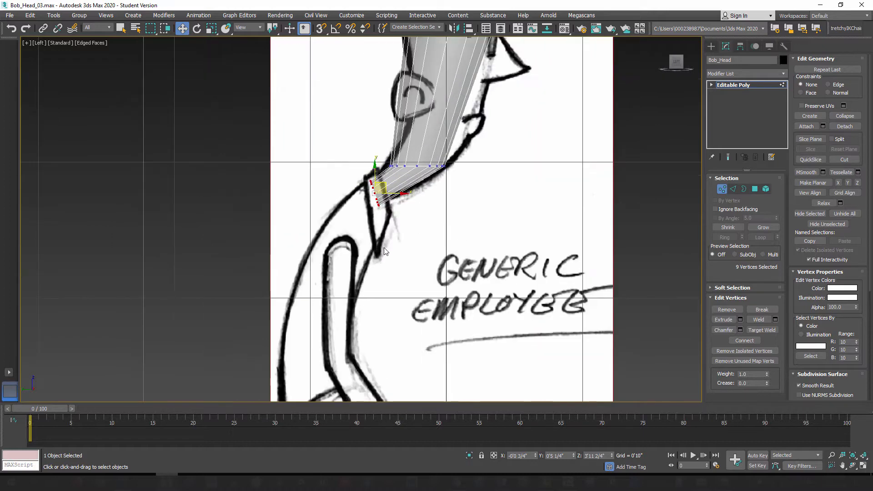
middle_drag(426, 286, 347, 117)
scroll(346, 119, down, 2)
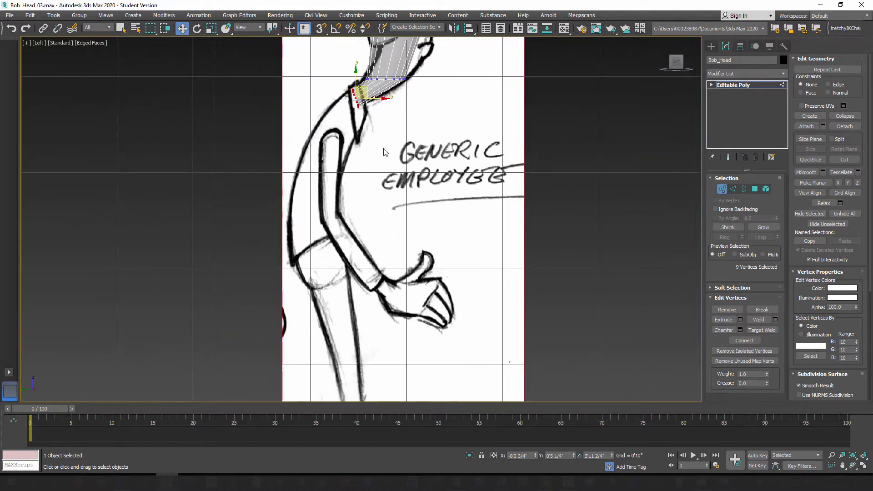
middle_drag(386, 152, 404, 261)
scroll(405, 234, up, 4)
middle_drag(407, 226, 437, 235)
middle_drag(415, 189, 361, 255)
scroll(359, 248, down, 2)
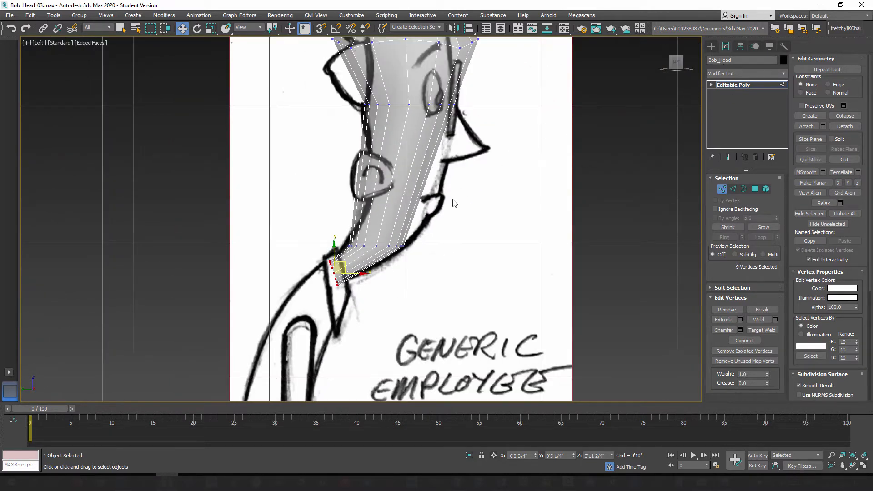
middle_drag(473, 248, 471, 152)
scroll(471, 152, down, 4)
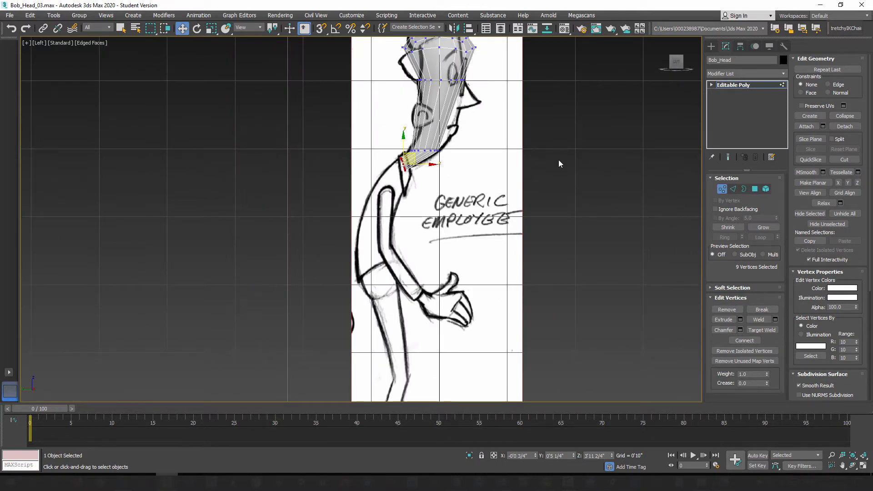
middle_drag(482, 151, 453, 249)
scroll(452, 249, up, 4)
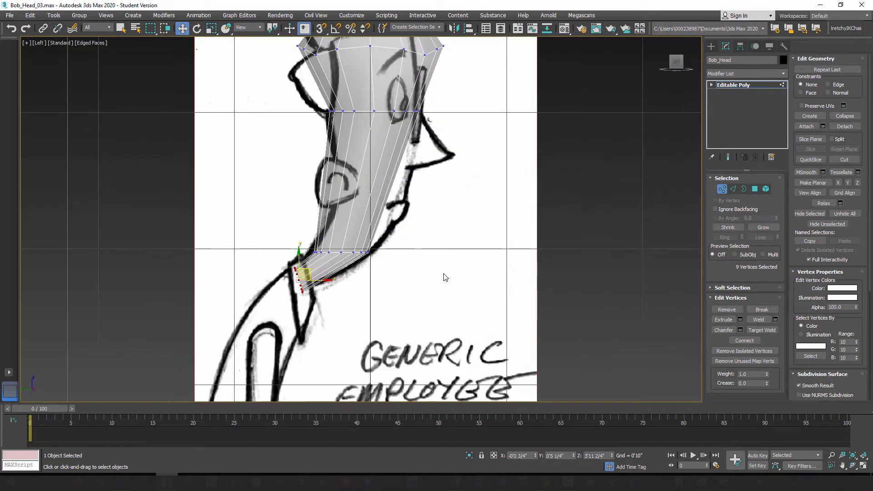
middle_drag(365, 262, 416, 256)
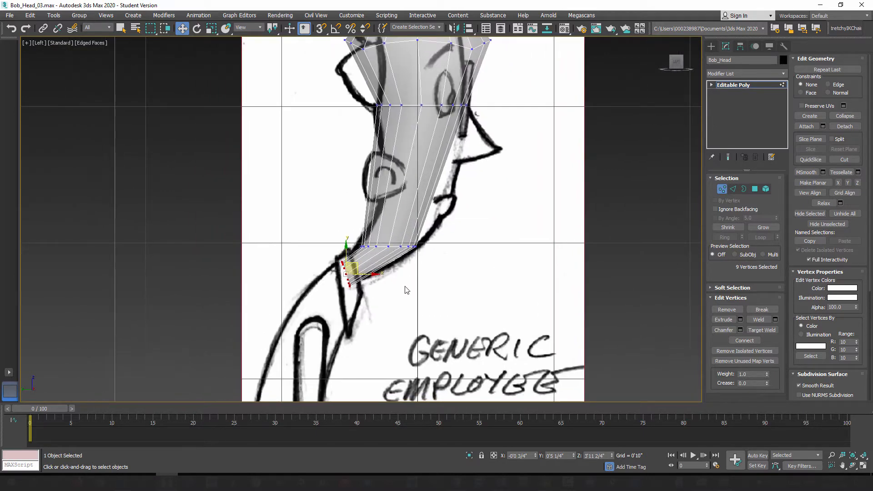
Step: Select the row of vertices at the top of the neck and rotate it to slope down toward the chin
mouse_move(373, 282)
middle_down()
mouse_move(359, 277)
mouse_move(385, 279)
middle_up()
scroll(385, 275, up, 2)
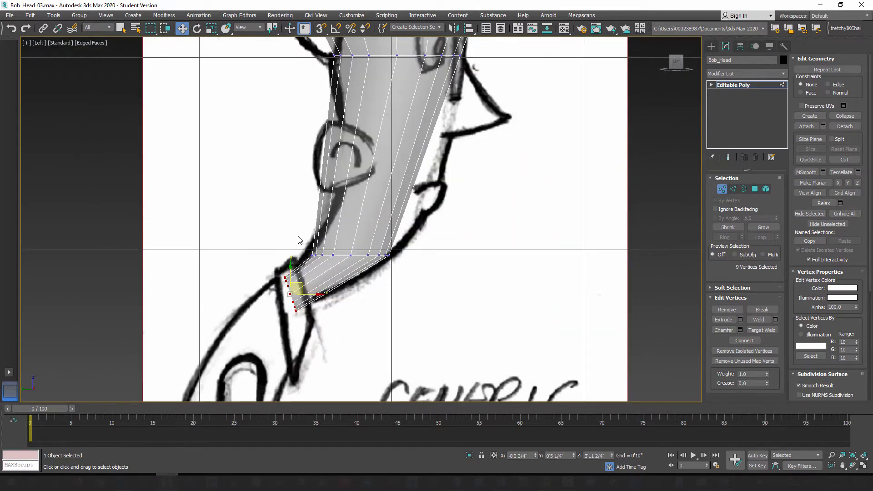
drag(408, 268, 398, 263)
scroll(394, 258, up, 2)
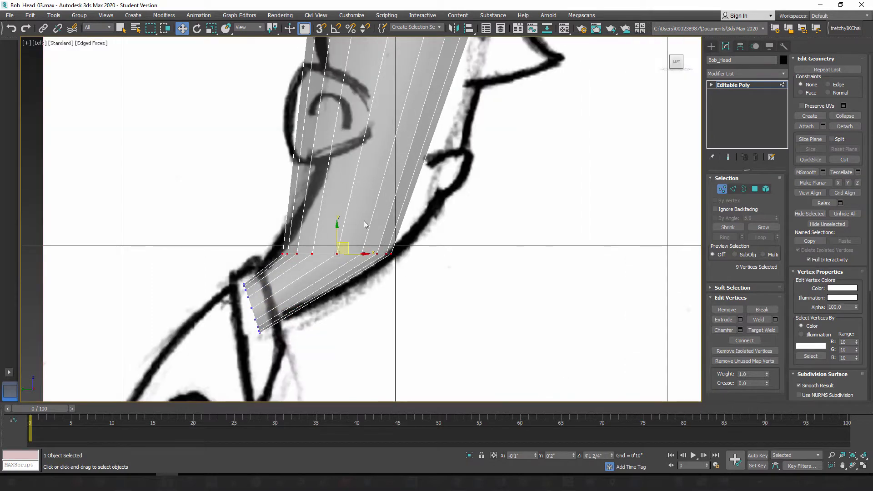
click(196, 28)
drag(361, 239, 368, 264)
Step: Try to uniformly shrink the upper neck row of vertices by a screen offset percentage and check it against the front sketch
click(212, 28)
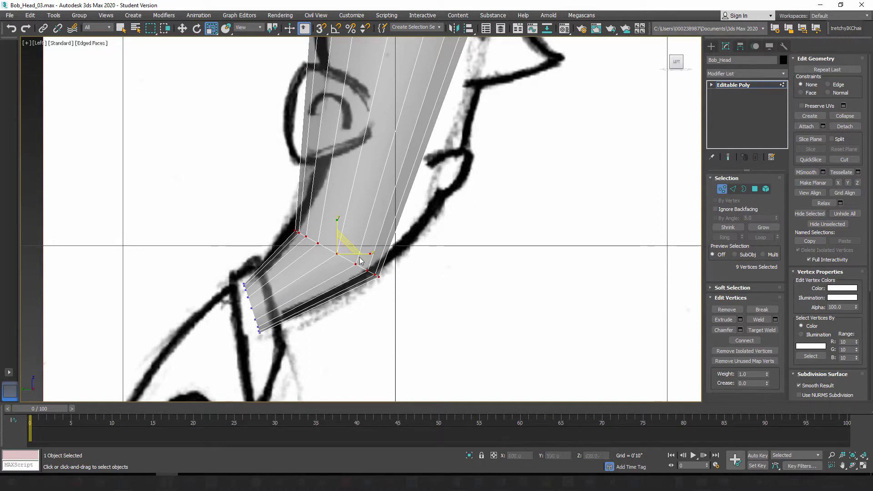
right_click(212, 28)
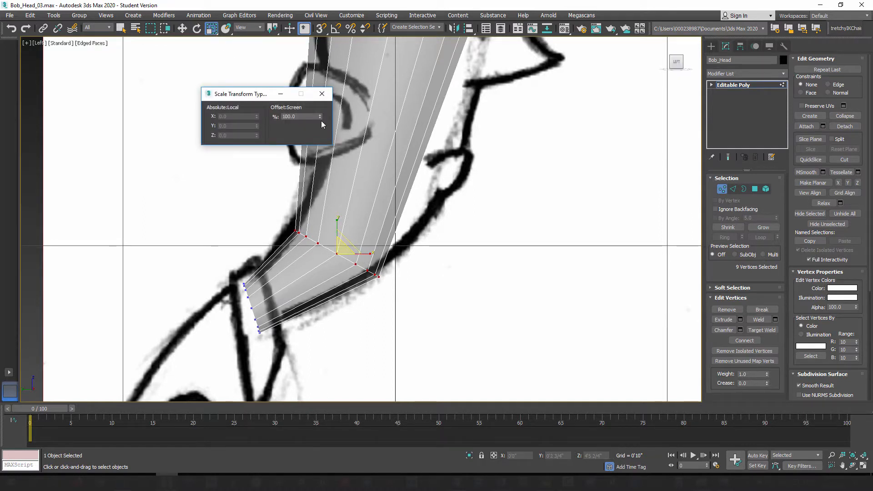
drag(321, 117, 344, 265)
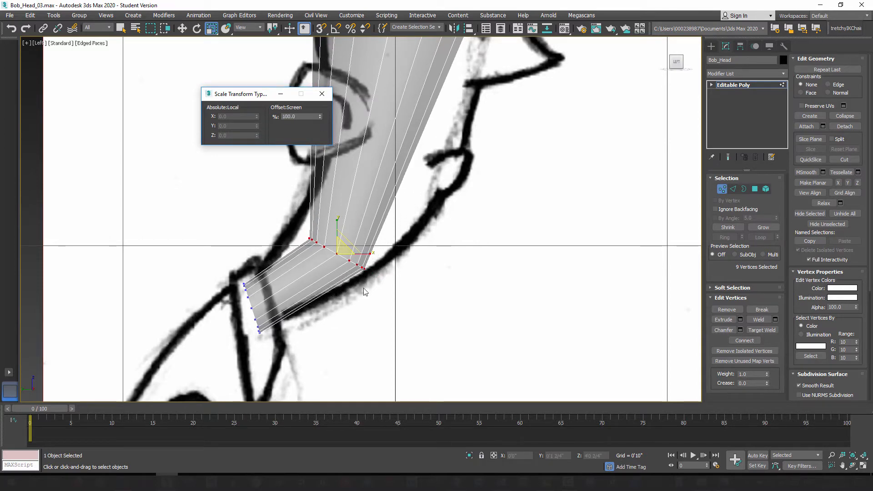
middle_drag(387, 282, 385, 282)
key(f)
scroll(384, 282, up, 8)
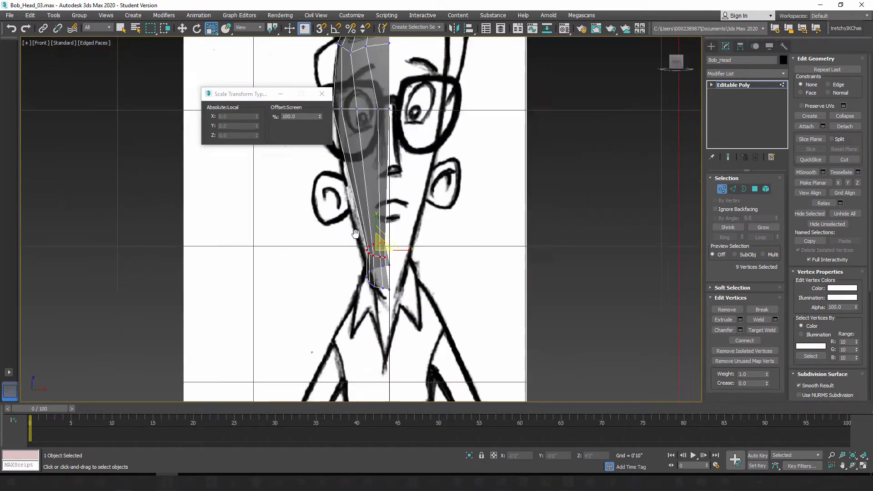
middle_drag(404, 213, 410, 258)
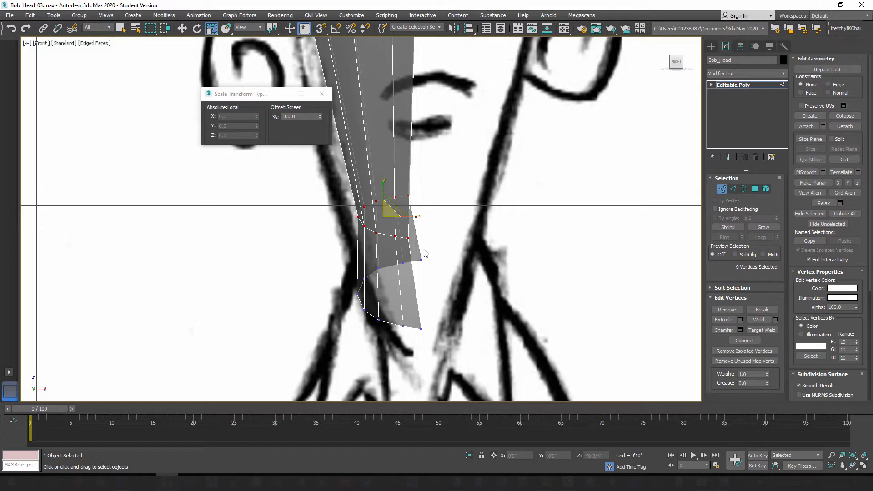
key(ctrl+z)
key(l)
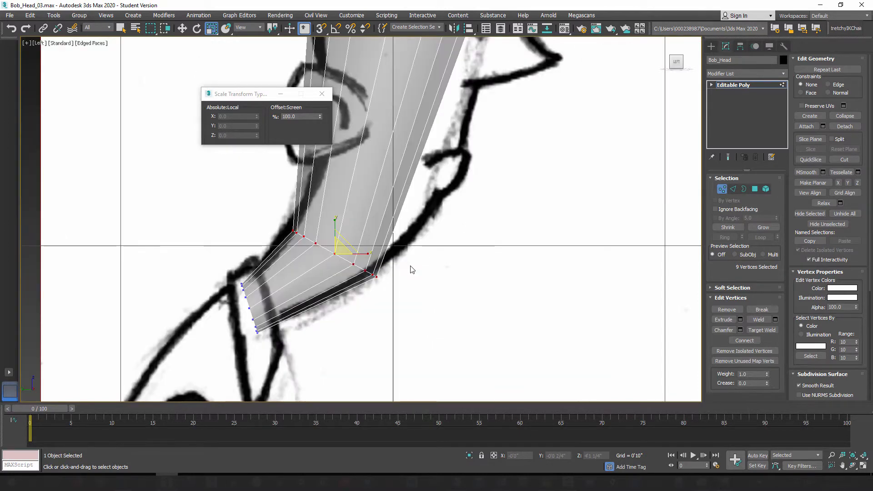
scroll(423, 245, up, 3)
scroll(423, 241, down, 4)
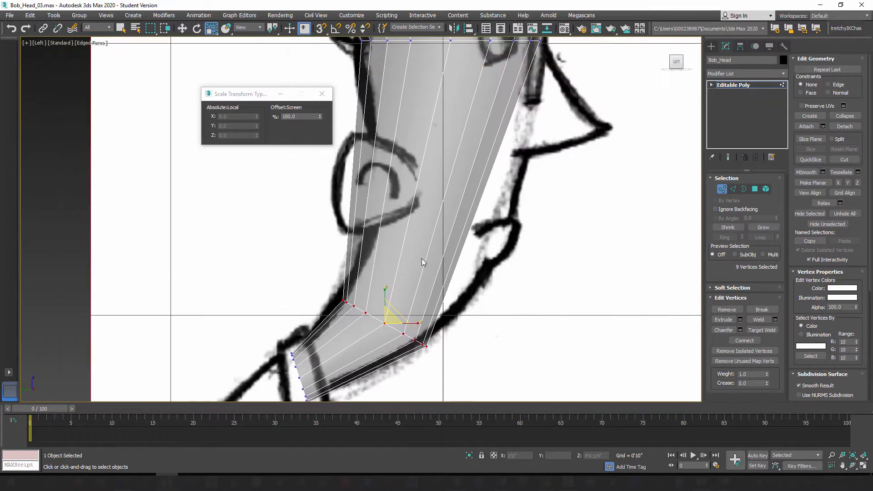
middle_drag(405, 248, 394, 298)
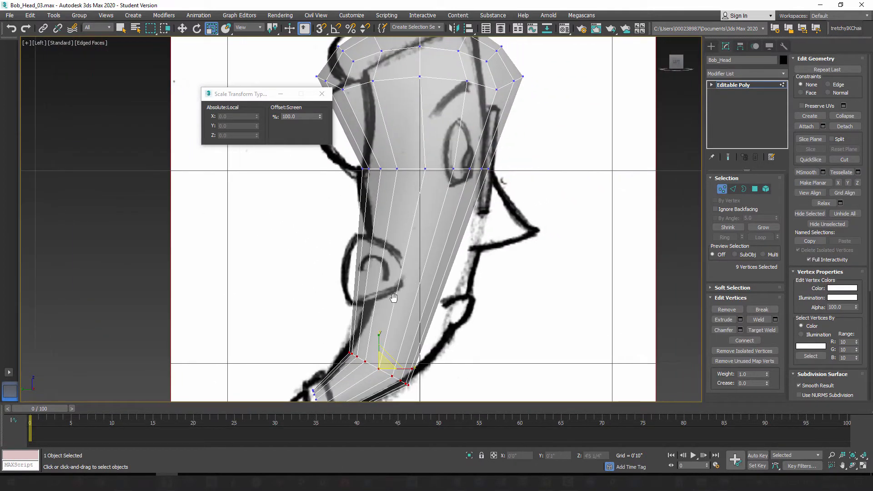
scroll(410, 293, down, 2)
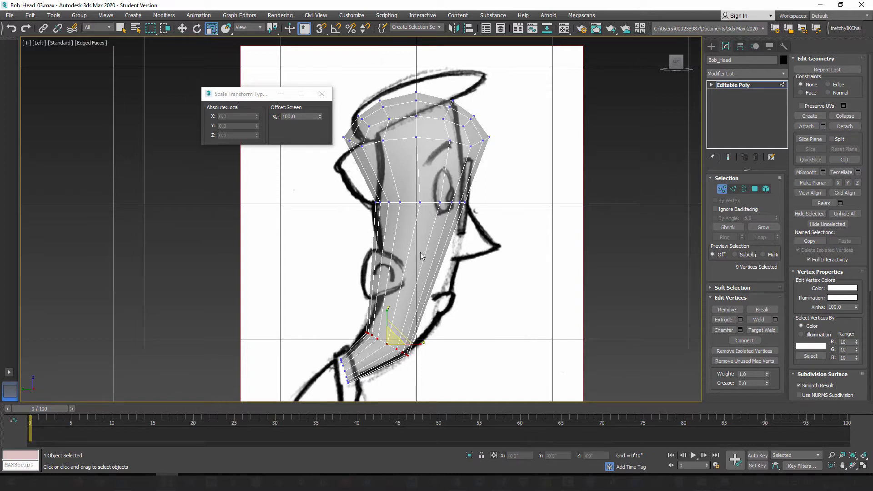
middle_drag(402, 266, 389, 256)
click(323, 94)
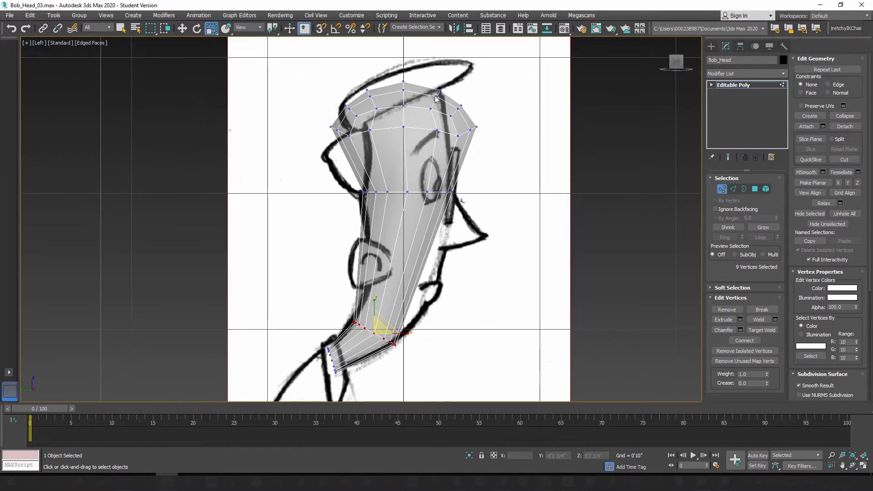
Step: Select the ring of vertical edges along the face between the brow row and the upper neck row, and hide the viewport grid
middle_drag(427, 268, 418, 233)
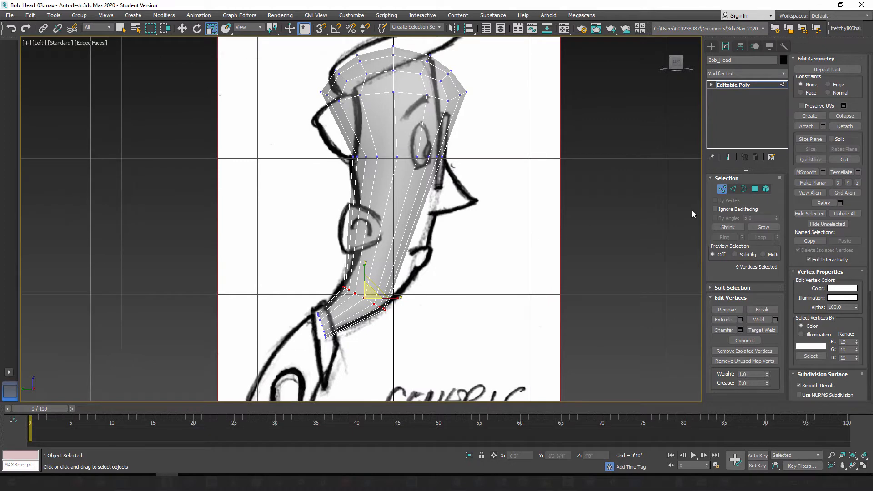
click(733, 189)
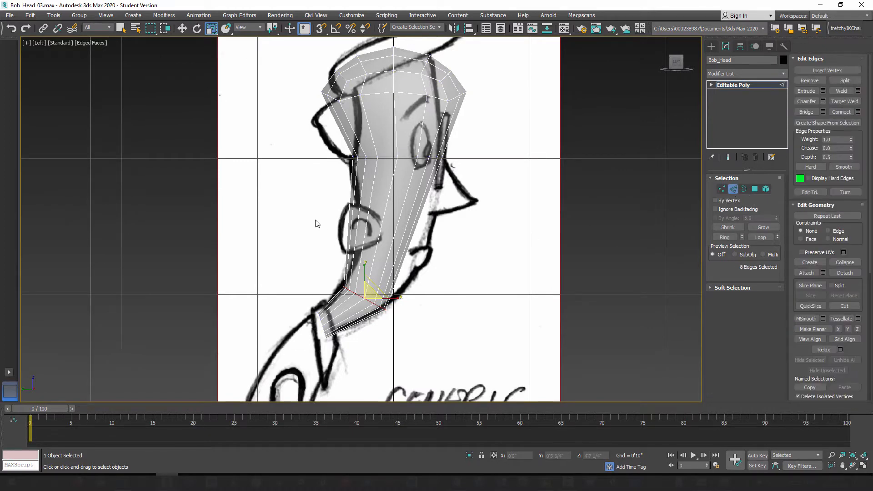
click(346, 224)
key(alt+r)
scroll(495, 269, down, 5)
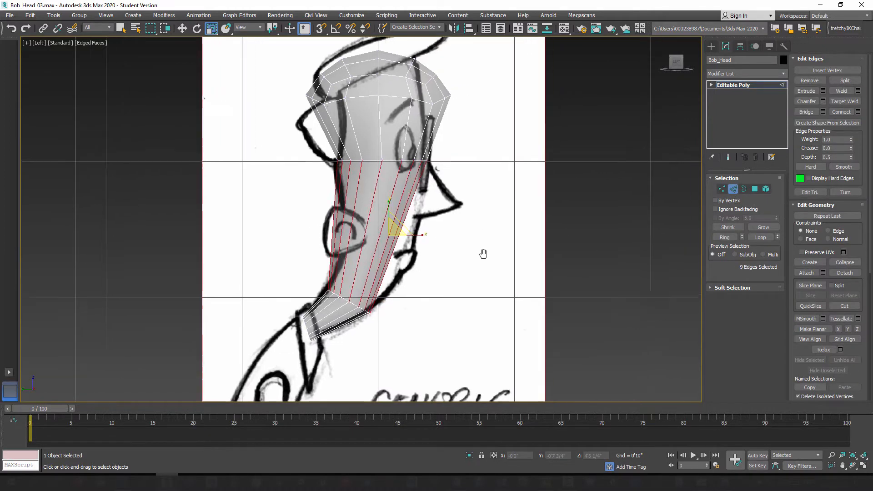
middle_drag(504, 280, 406, 275)
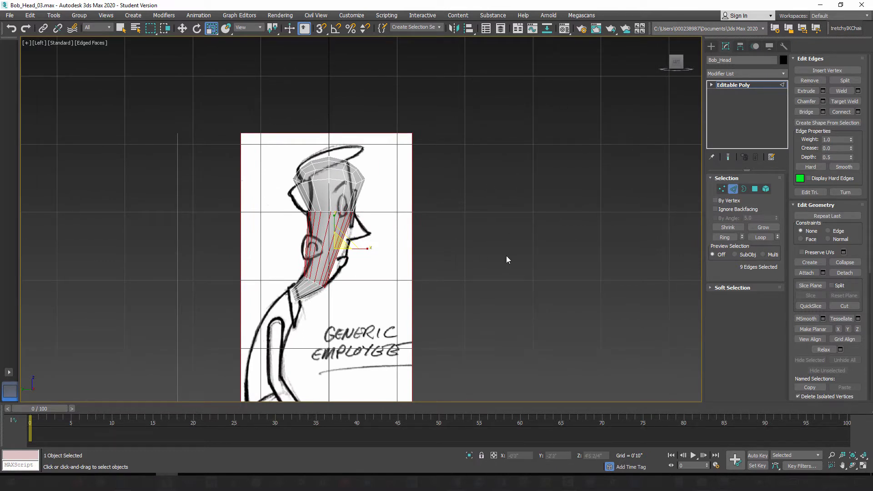
key(g)
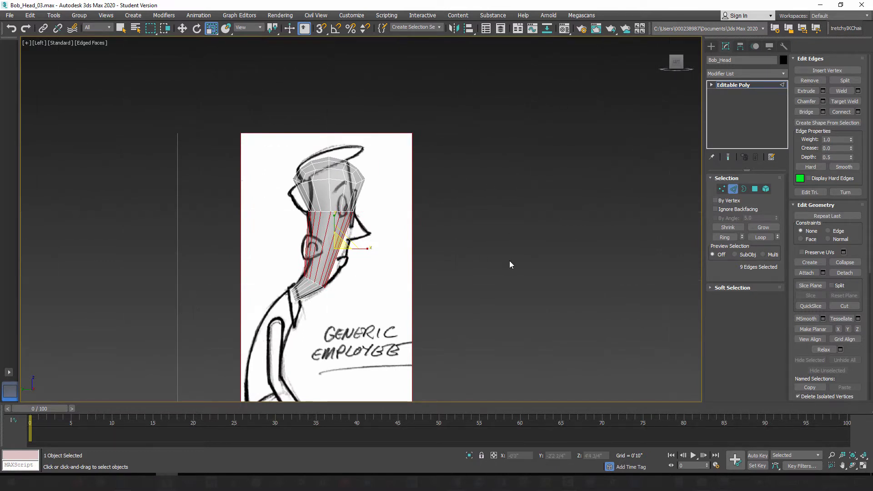
key(g)
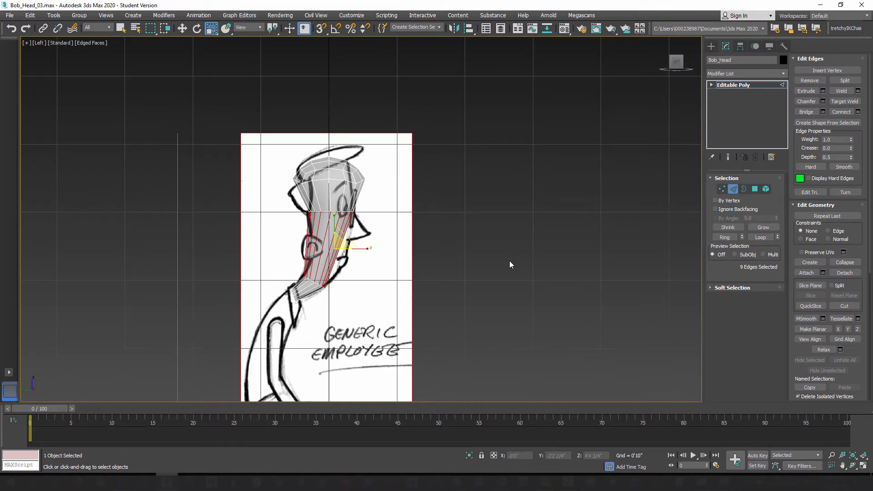
key(g)
Step: Connect the face's vertical edges with one segment, pinch 0 and slide -20 to add a loop level with the base of the nose
middle_drag(363, 287, 441, 262)
scroll(441, 219, up, 2)
scroll(465, 276, up, 1)
scroll(420, 272, up, 1)
scroll(442, 265, down, 1)
click(336, 190)
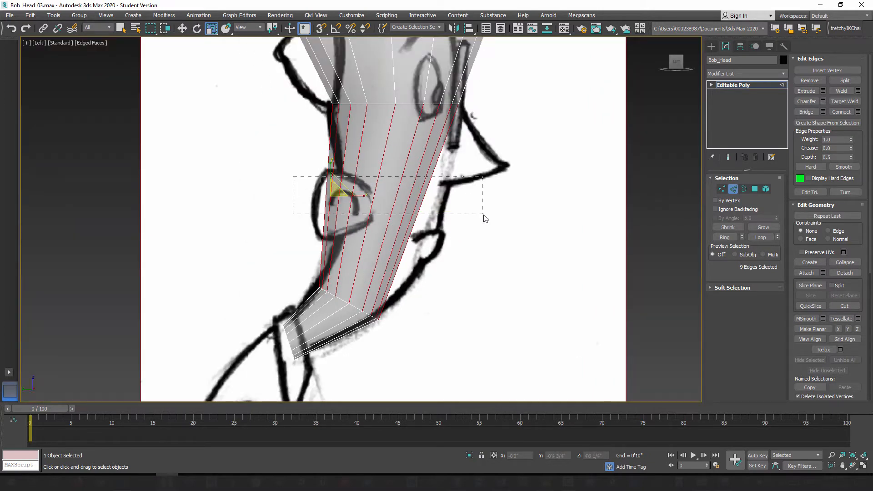
drag(486, 219, 483, 216)
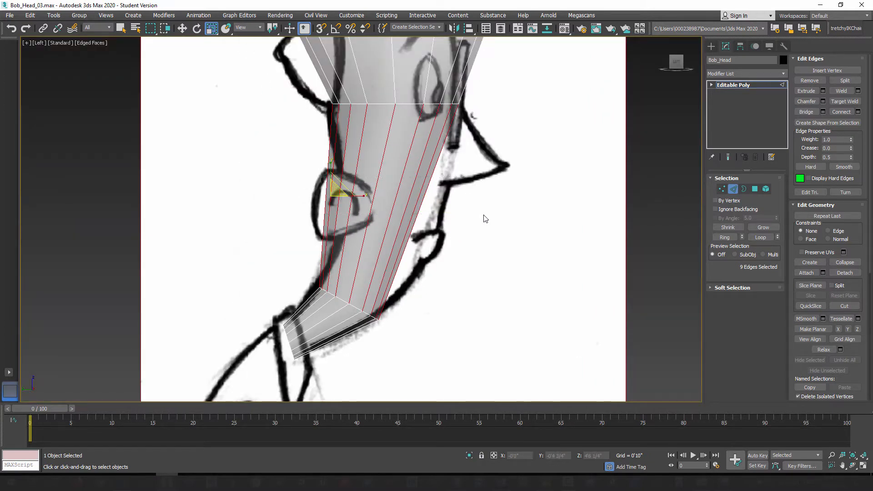
click(858, 112)
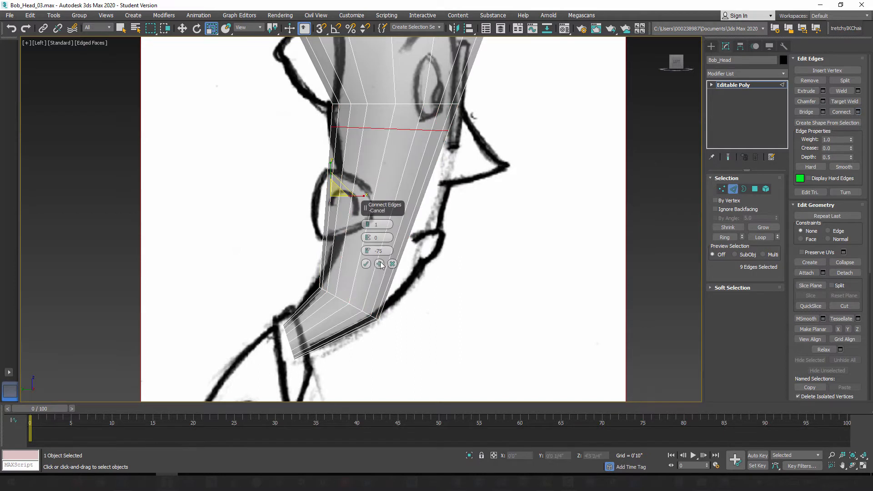
drag(366, 254, 387, 160)
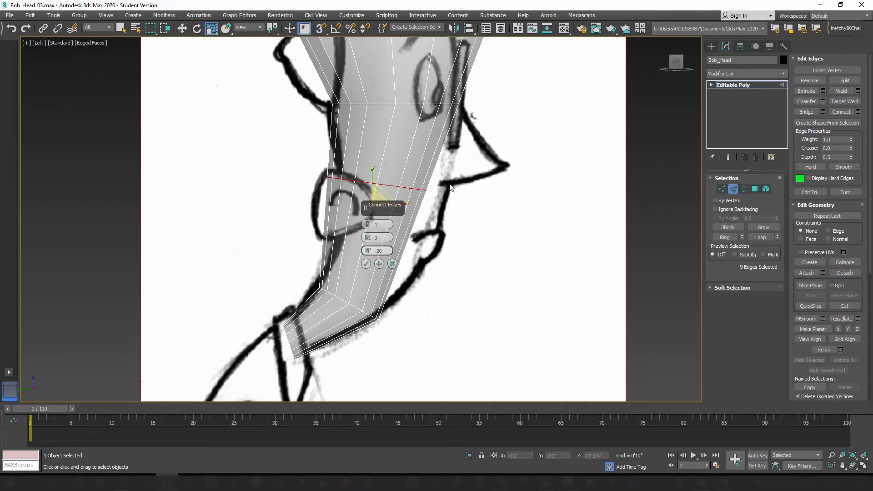
click(381, 265)
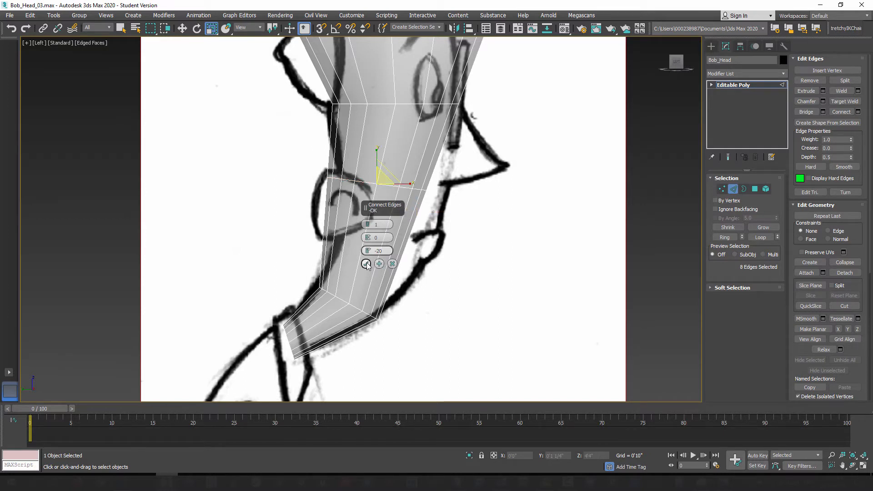
click(366, 264)
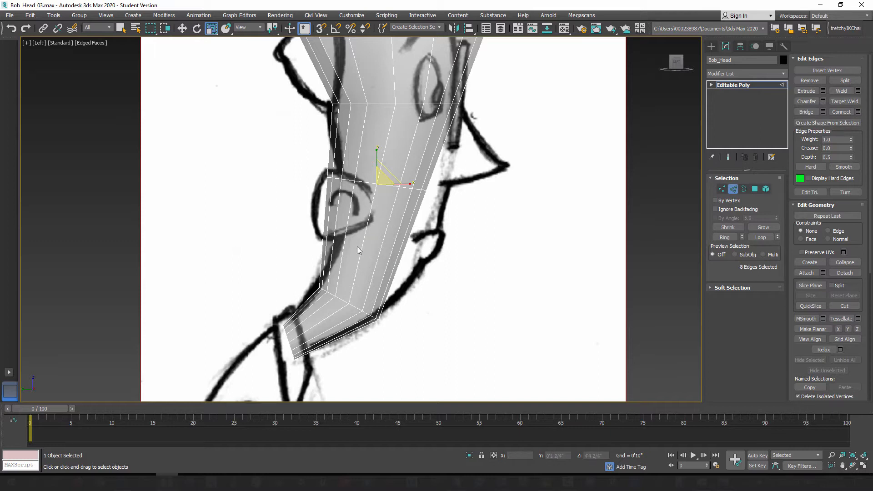
Step: Connect the vertical edges below the new loop with one segment, pinch 0 and slide 31 to add a loop near the mouth
drag(384, 257, 464, 267)
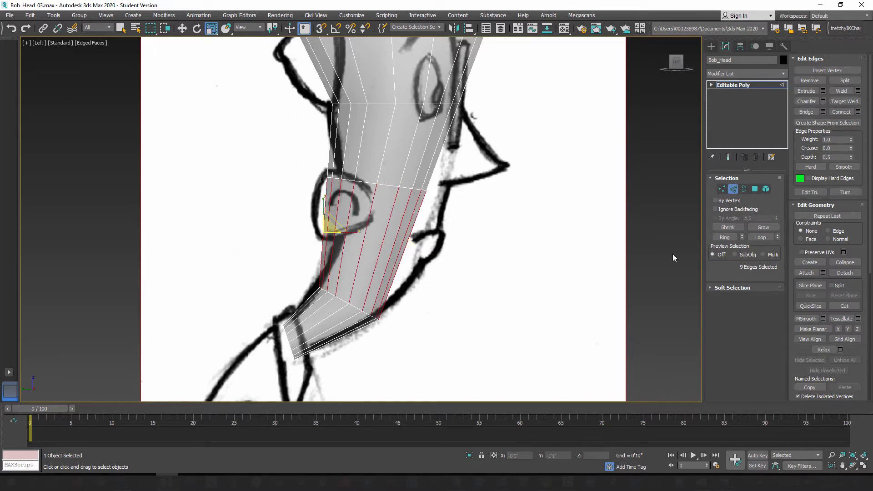
click(859, 111)
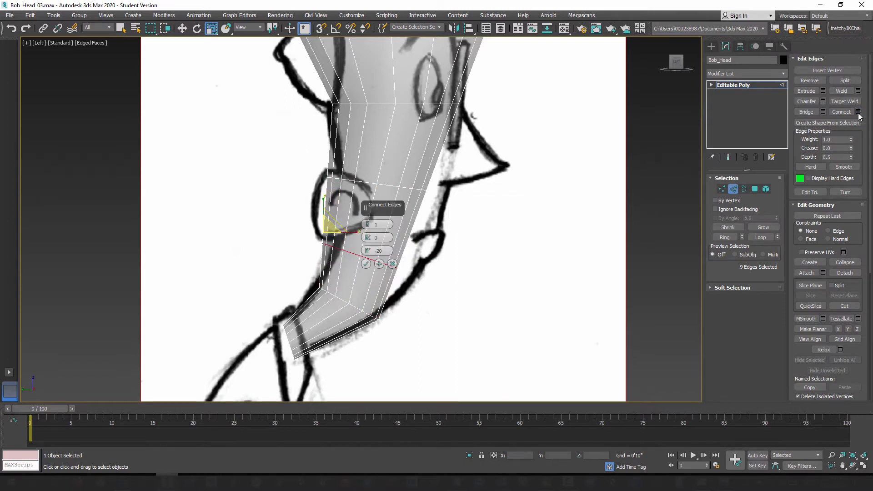
drag(368, 251, 407, 158)
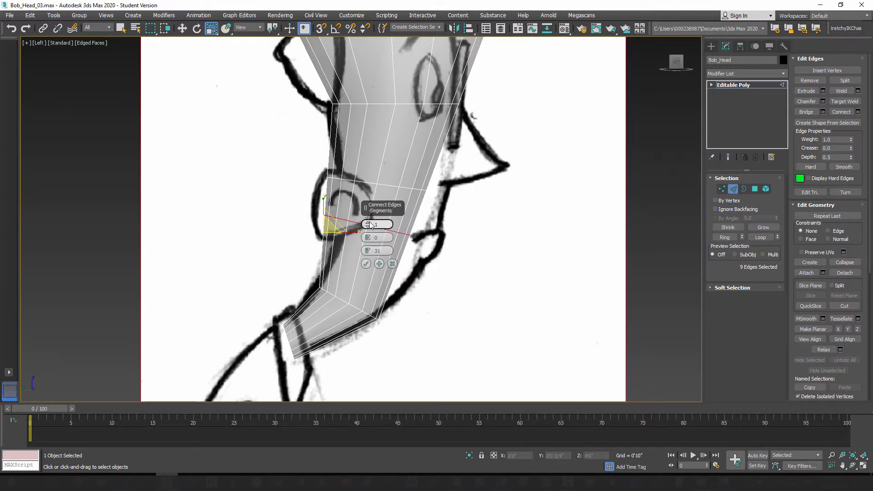
click(366, 263)
Step: Move the nose-base loop forward, then the mouth loop forward and slightly down, to follow the curve of the side sketch
scroll(450, 280, up, 3)
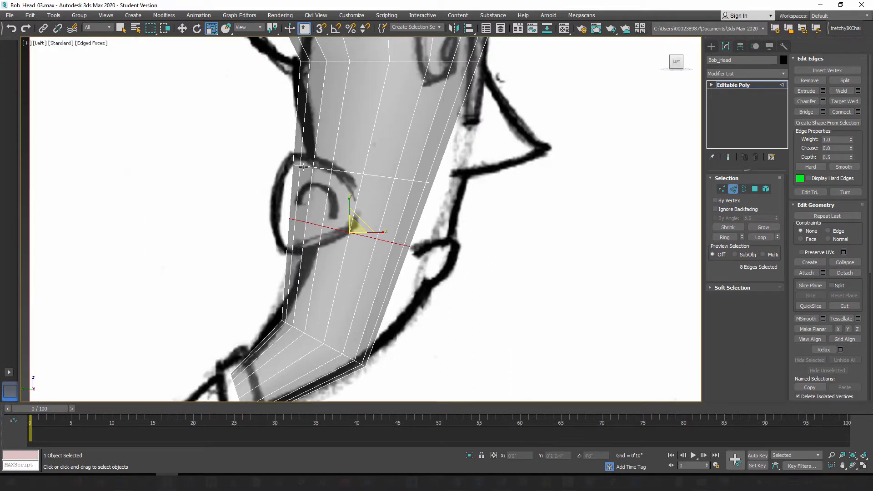
click(379, 176)
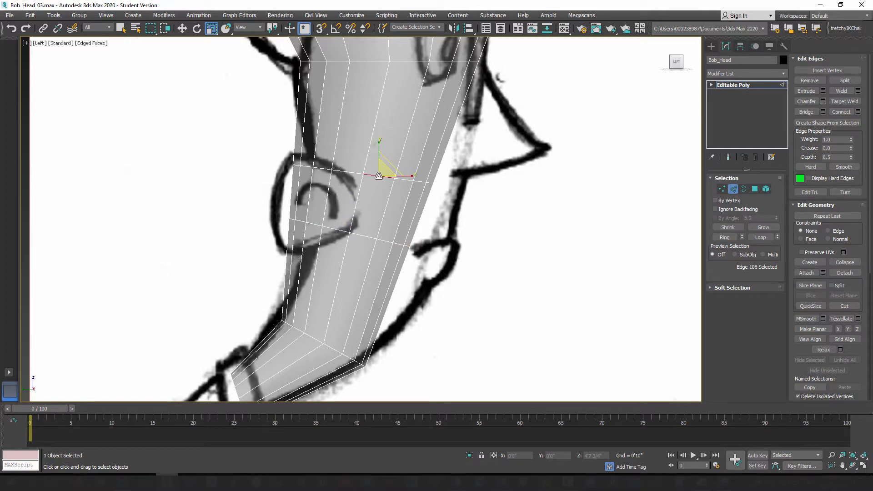
double_click(378, 176)
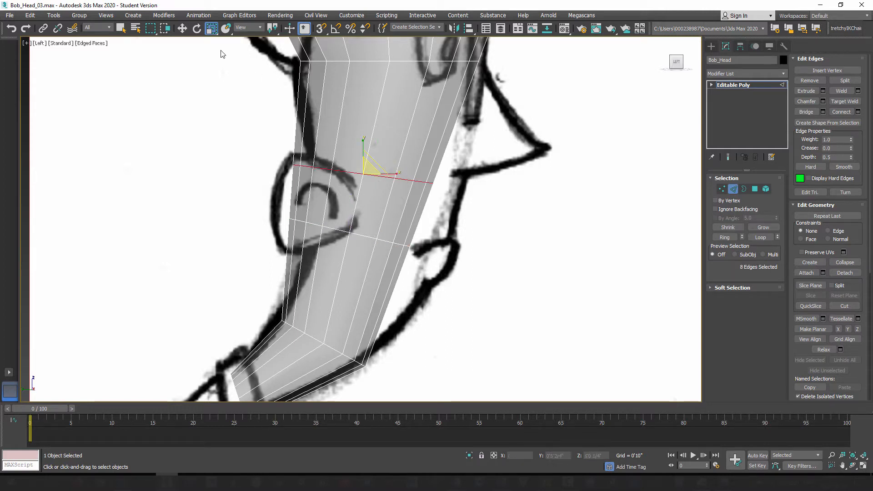
click(181, 29)
mouse_move(389, 176)
mouse_down()
mouse_move(405, 169)
mouse_move(396, 167)
mouse_up()
double_click(386, 239)
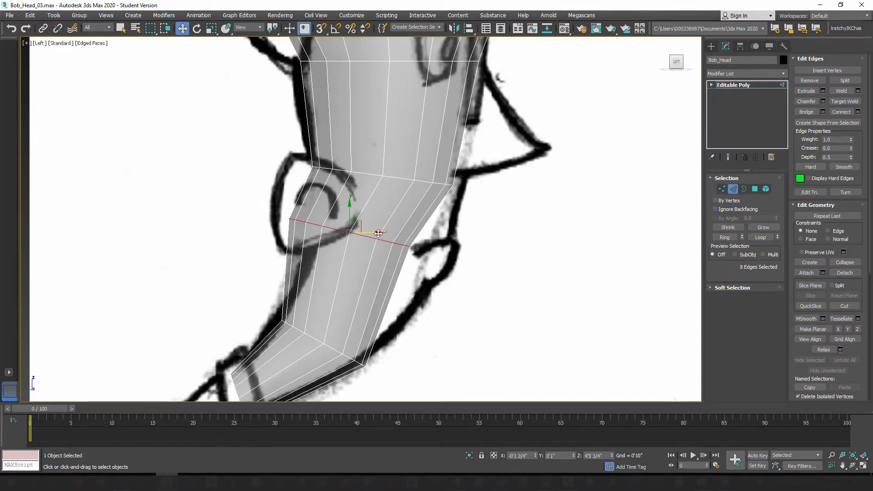
drag(366, 229, 386, 233)
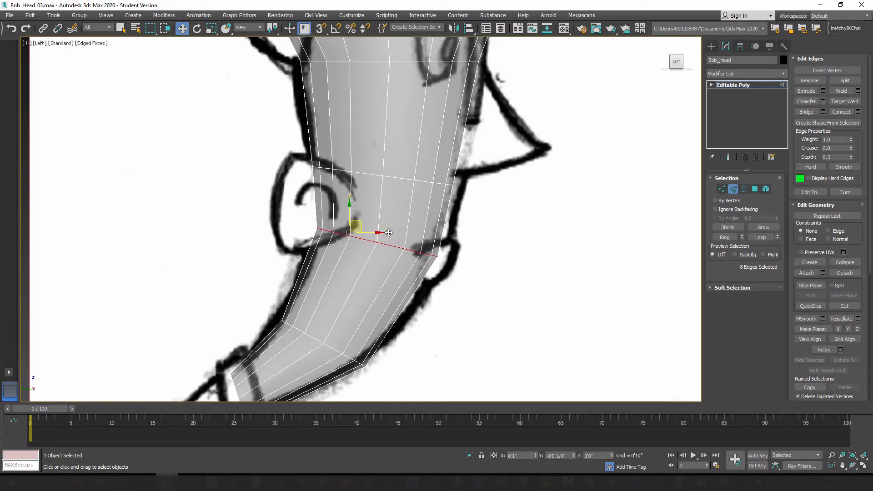
Step: Rotate the nose-base edge loop to a slightly flatter angle and switch to editing its vertices
double_click(421, 184)
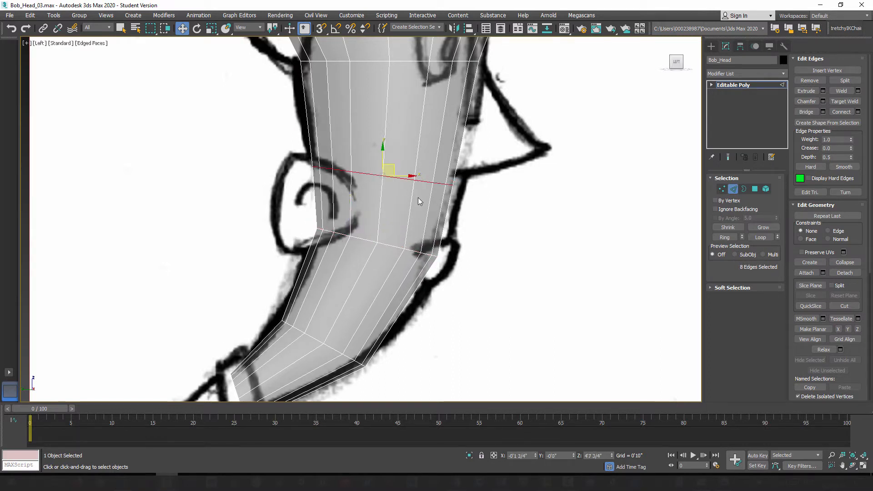
click(197, 29)
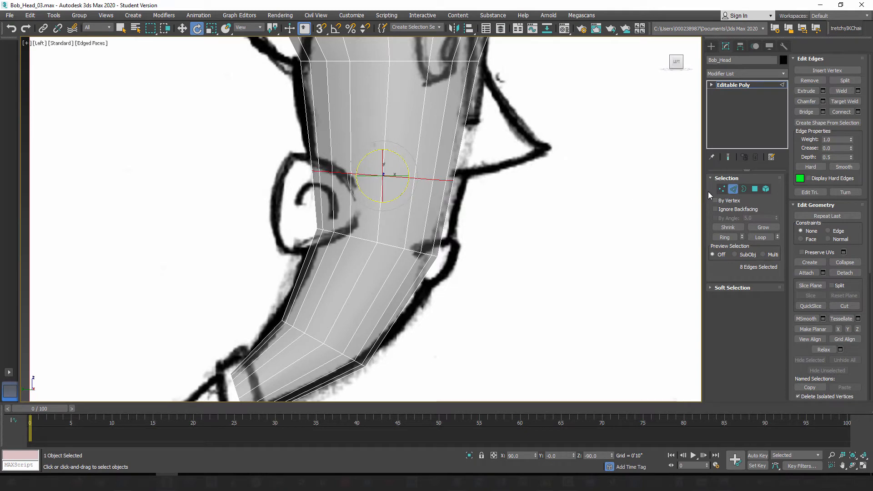
click(722, 189)
drag(538, 213, 535, 209)
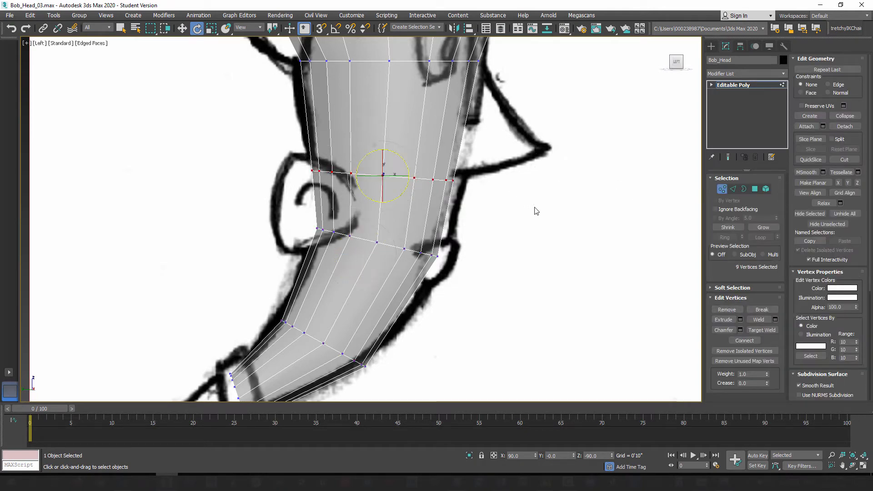
Step: Nudge the nose-base row of vertices forward and stretch it to 105% along X to reach the face outline
drag(406, 168, 407, 175)
click(182, 29)
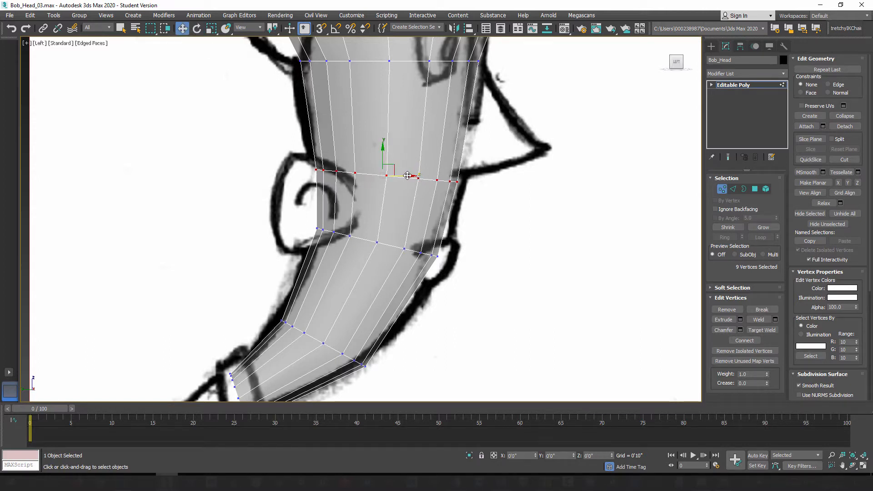
click(211, 28)
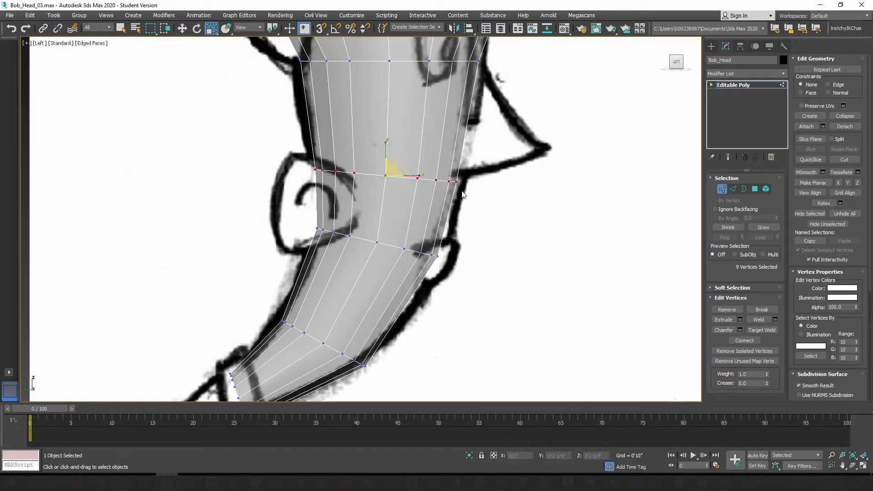
drag(420, 177, 422, 176)
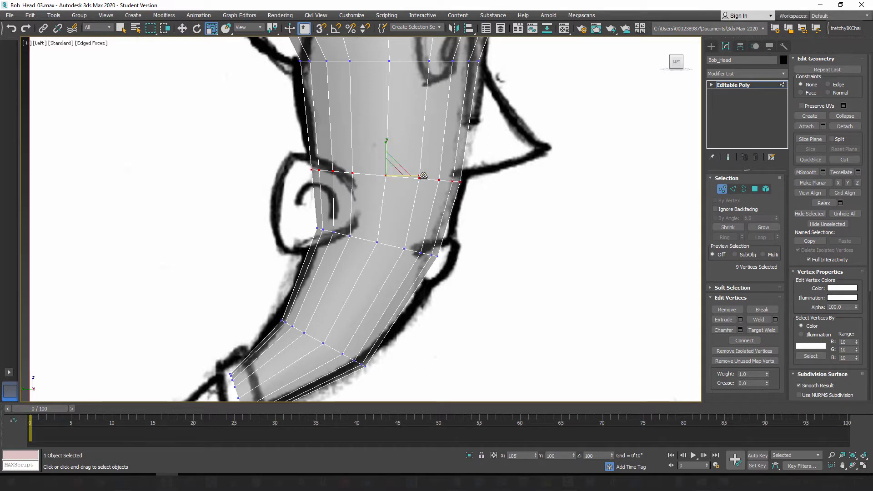
Step: Select the mouth row of vertices and stretch it along X toward the front and back of the side sketch's outline
drag(468, 285, 469, 285)
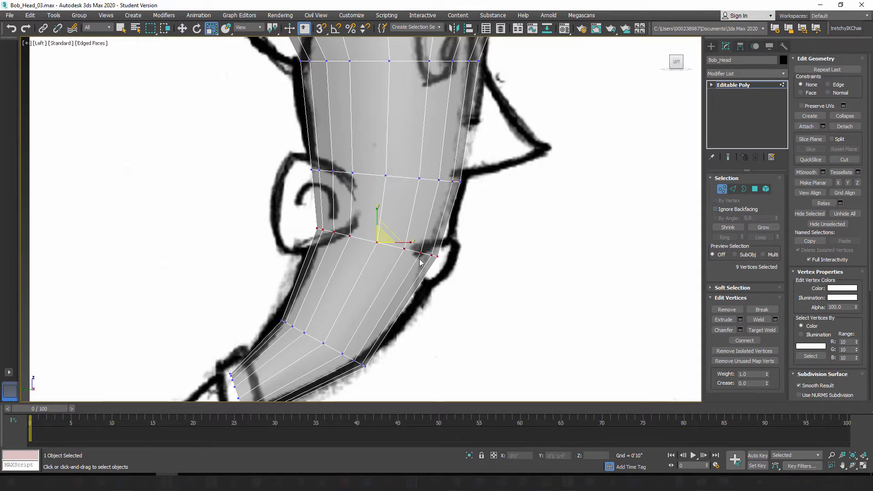
drag(411, 244, 413, 243)
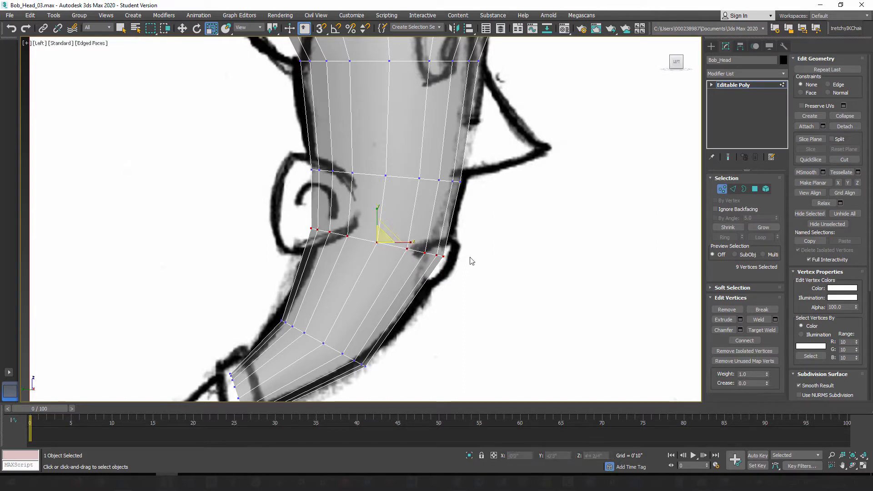
middle_drag(473, 260, 451, 259)
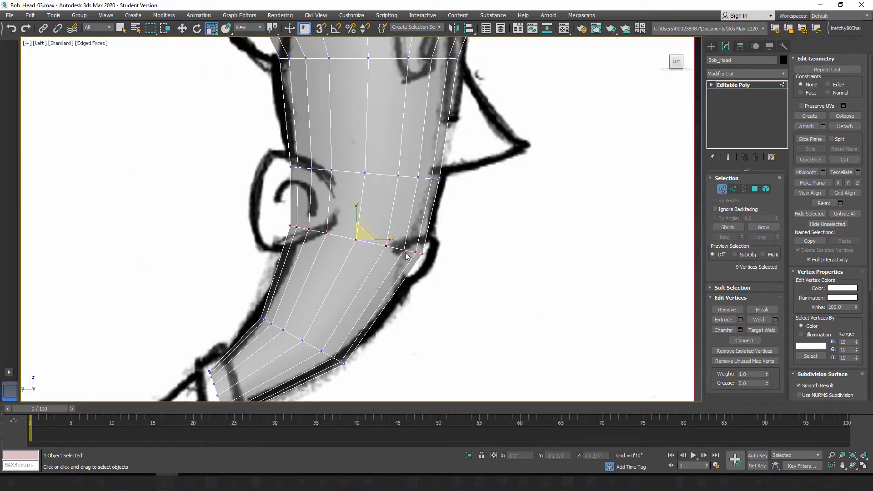
Step: Rotate the mouth row of vertices more steeply down toward the lip and lower it to about Z 4'5"
middle_drag(452, 255, 474, 248)
scroll(479, 263, up, 3)
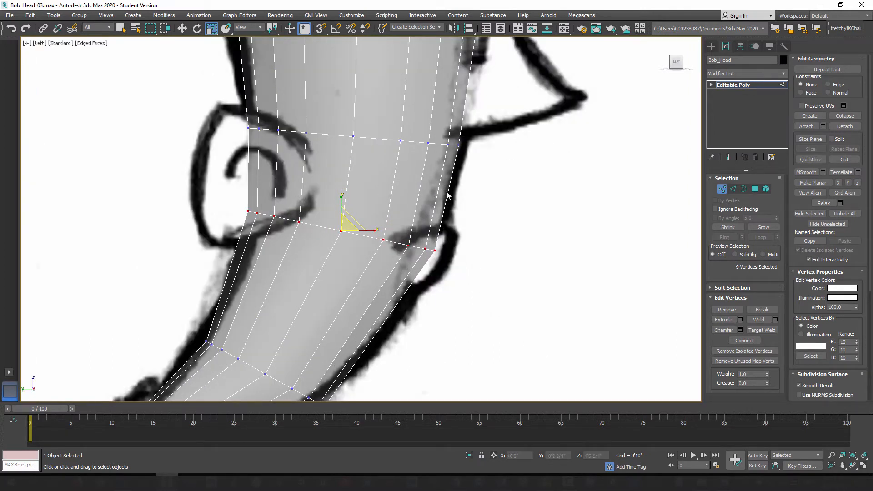
click(197, 29)
drag(358, 220, 363, 220)
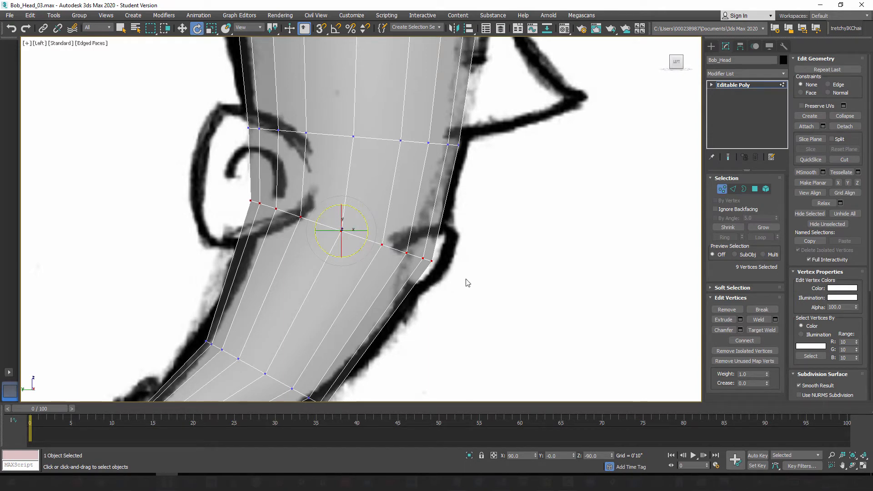
key(w)
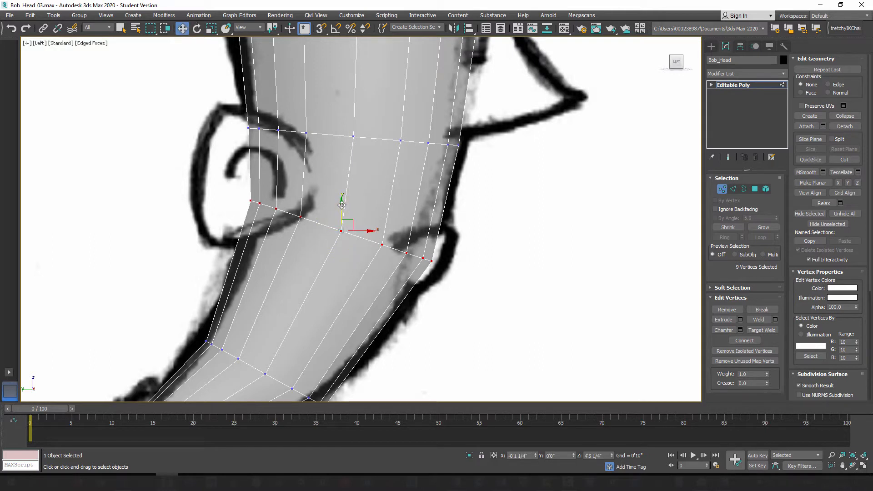
drag(343, 207, 353, 238)
Step: Select the nose-base row of vertices and adjust its height to about Z 4'7 3/4" to match the underside of the nose
scroll(373, 392, down, 3)
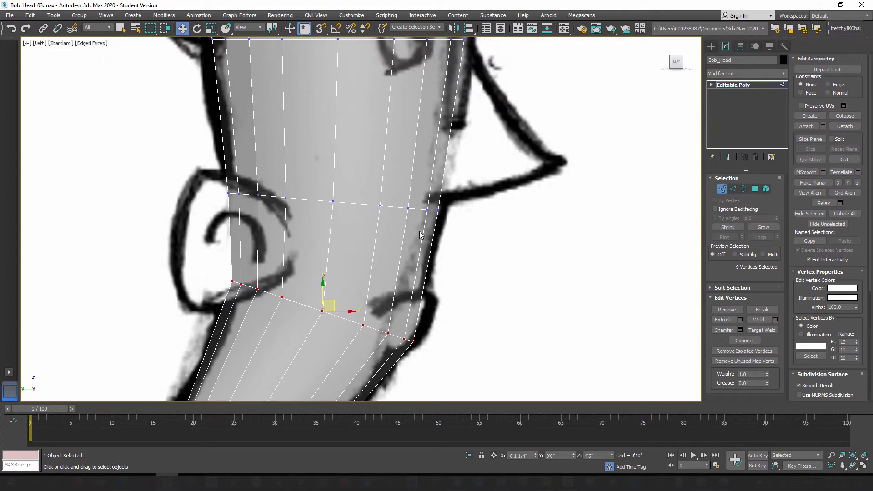
scroll(415, 181, down, 2)
middle_drag(421, 311, 389, 344)
middle_drag(388, 220, 380, 297)
scroll(378, 194, up, 3)
middle_drag(370, 192, 356, 193)
middle_drag(398, 297, 394, 260)
drag(242, 254, 435, 305)
scroll(379, 296, up, 3)
drag(323, 255, 326, 249)
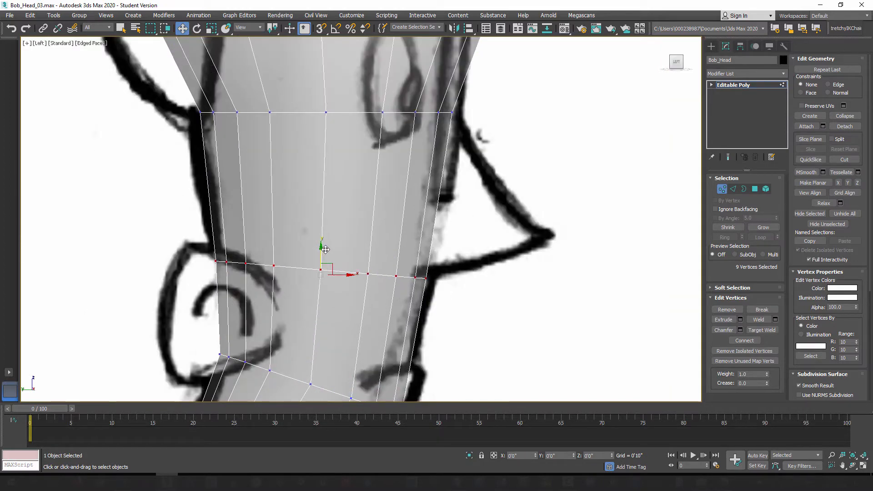
scroll(386, 221, down, 3)
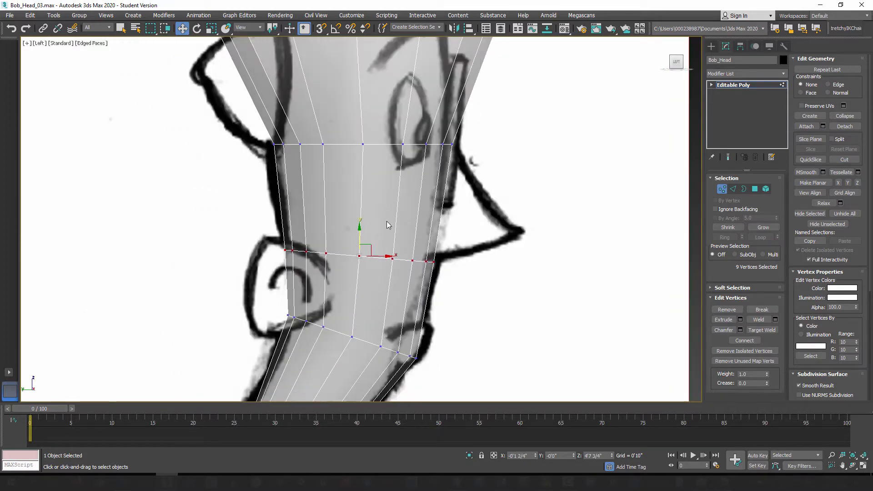
scroll(414, 242, up, 2)
scroll(455, 184, down, 3)
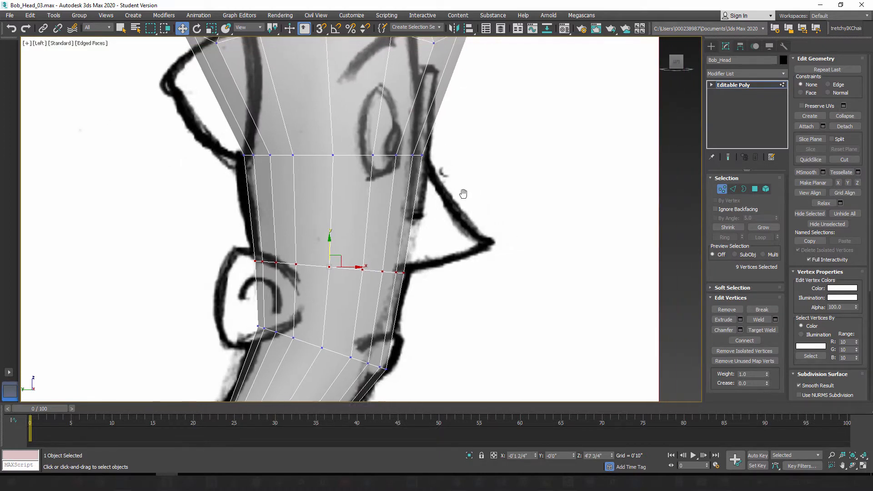
Step: Compare the nose-base row of vertices with the underside of the nose in the front and side sketches
scroll(384, 227, up, 2)
scroll(384, 226, up, 4)
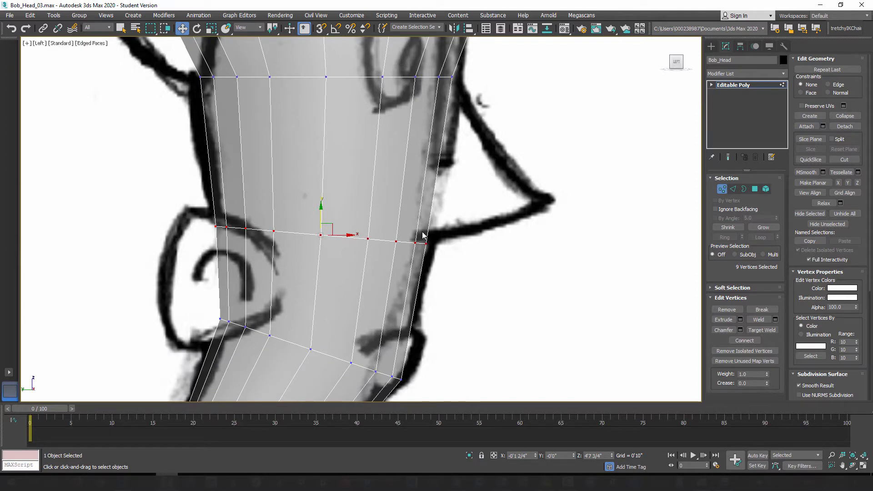
key(f)
scroll(419, 234, up, 5)
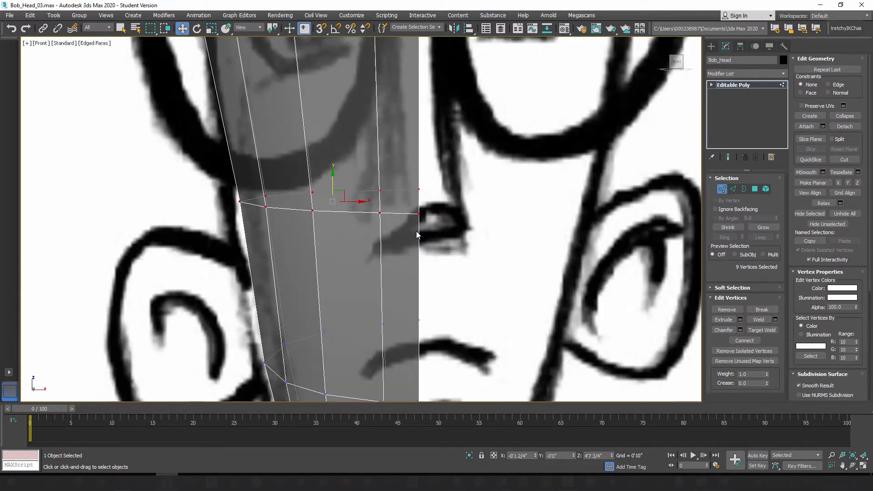
scroll(339, 237, down, 3)
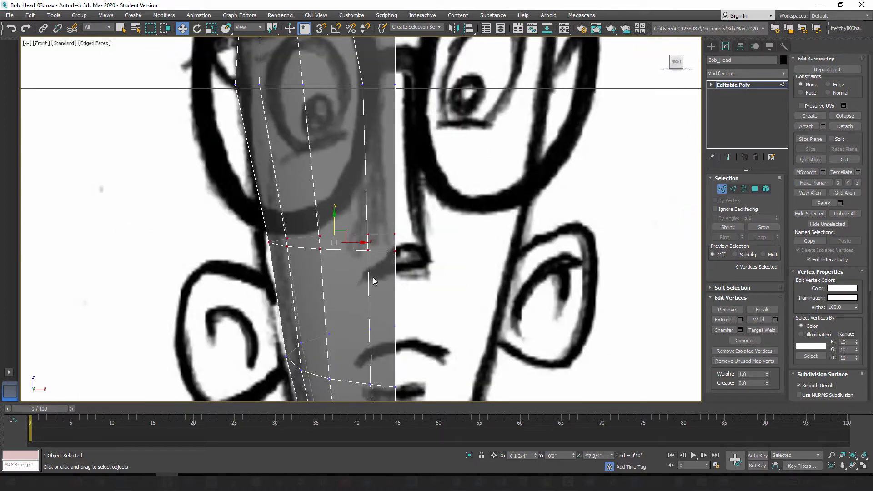
scroll(400, 269, down, 3)
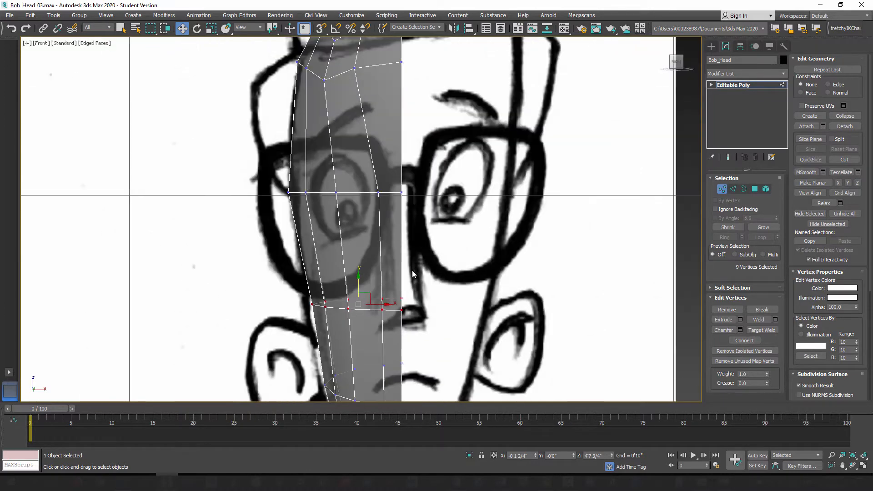
middle_drag(412, 270, 409, 264)
scroll(409, 264, down, 3)
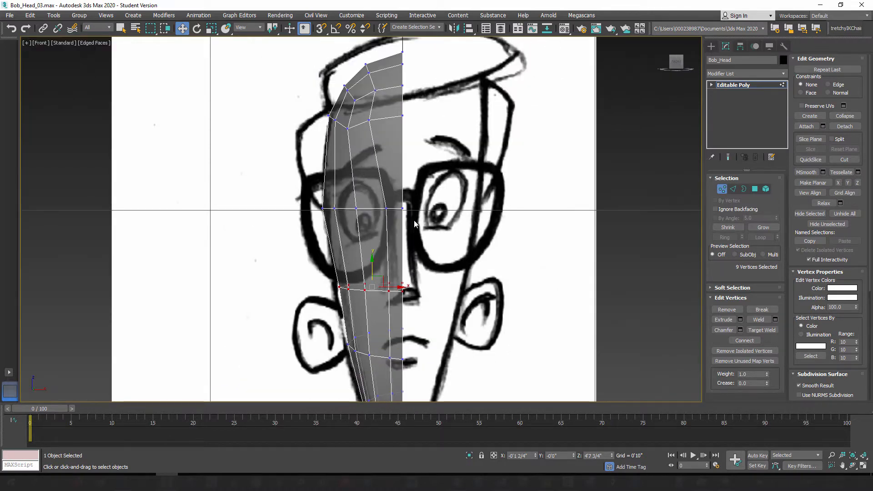
scroll(414, 221, up, 4)
scroll(387, 229, down, 4)
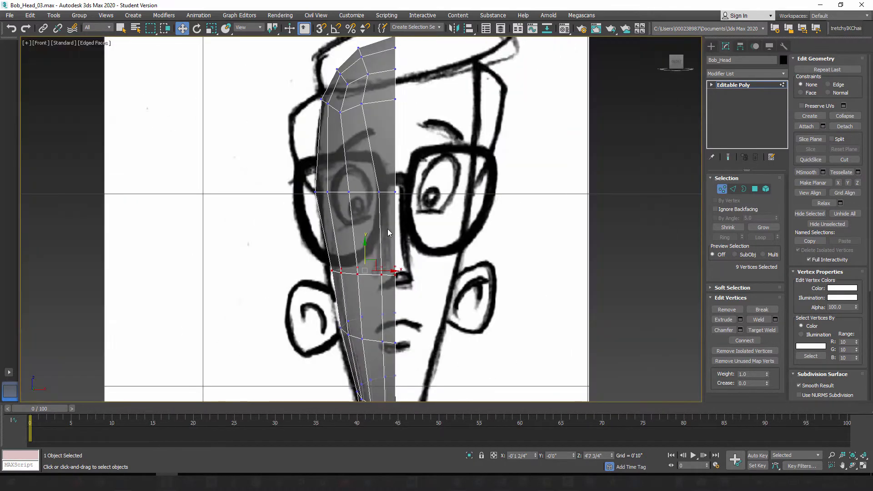
scroll(375, 225, up, 5)
scroll(398, 221, down, 3)
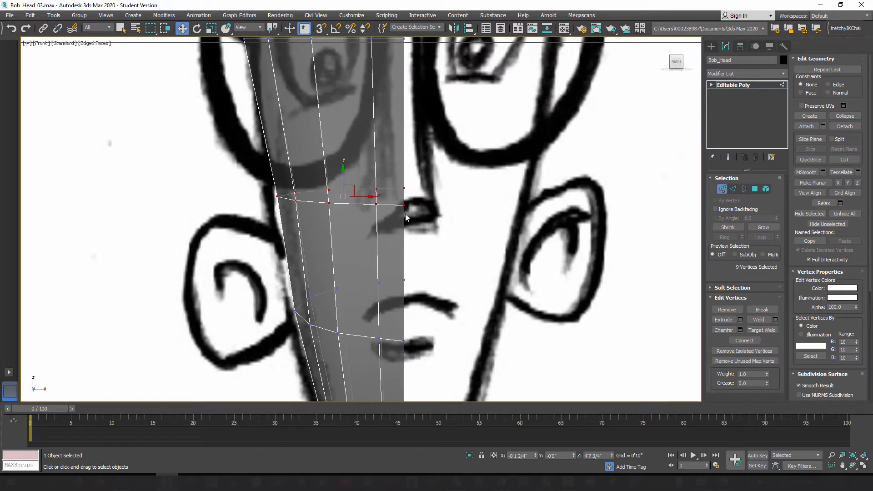
scroll(400, 214, up, 2)
key(l)
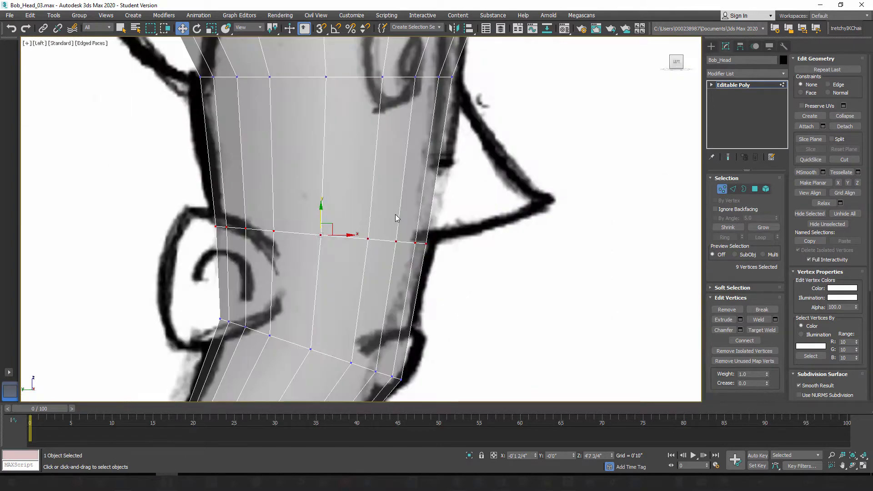
middle_drag(400, 206, 374, 241)
scroll(402, 200, down, 2)
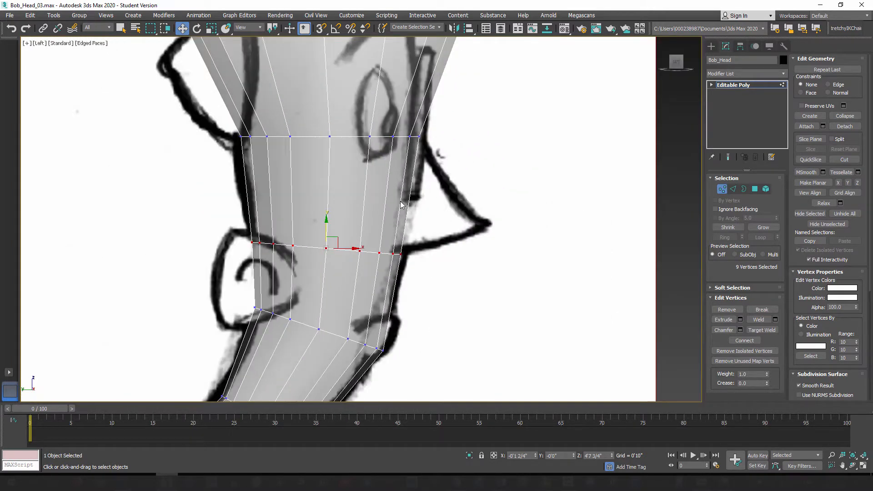
Step: Examine how the eye-level row of vertices lines up with the eyes and glasses in the front and side sketches
key(f)
middle_drag(357, 155, 362, 223)
scroll(382, 208, up, 4)
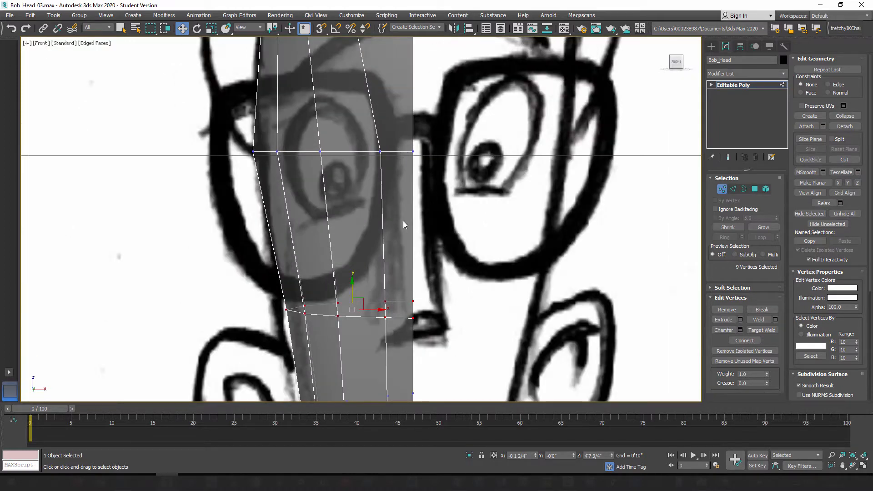
key(l)
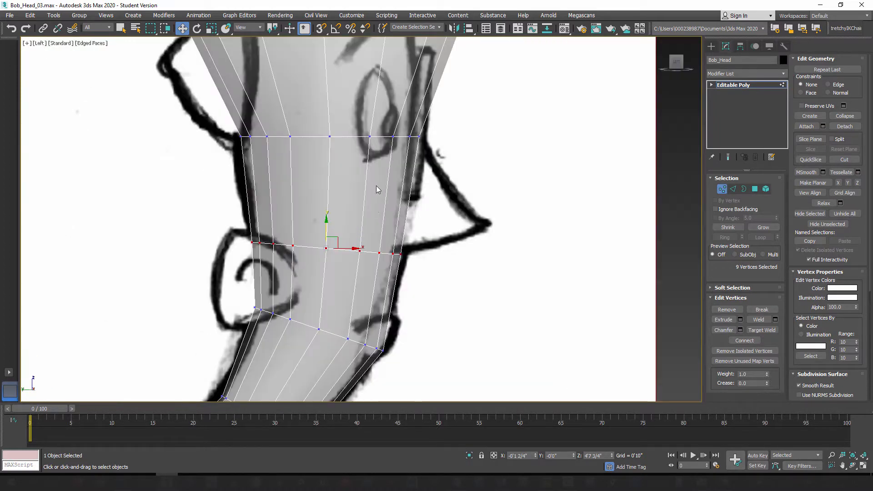
mouse_move(376, 186)
middle_down()
mouse_move(372, 249)
mouse_move(385, 225)
middle_up()
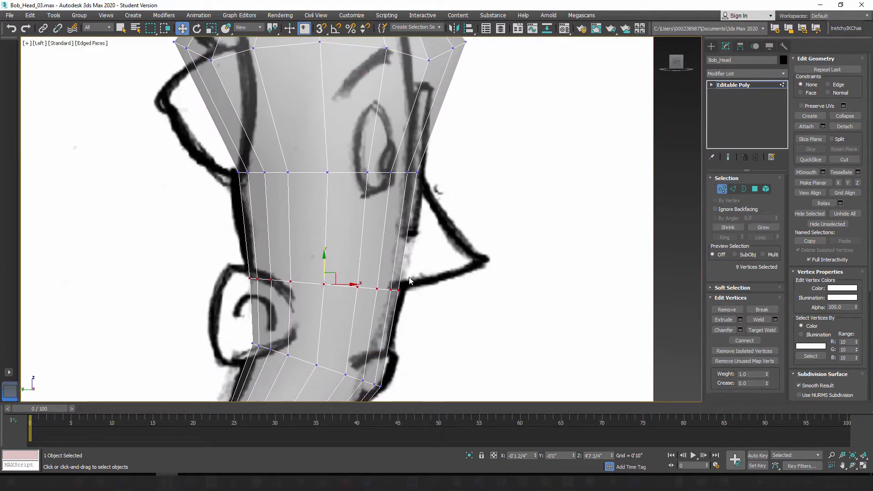
middle_drag(392, 298, 394, 244)
scroll(394, 244, up, 2)
middle_drag(351, 189, 394, 315)
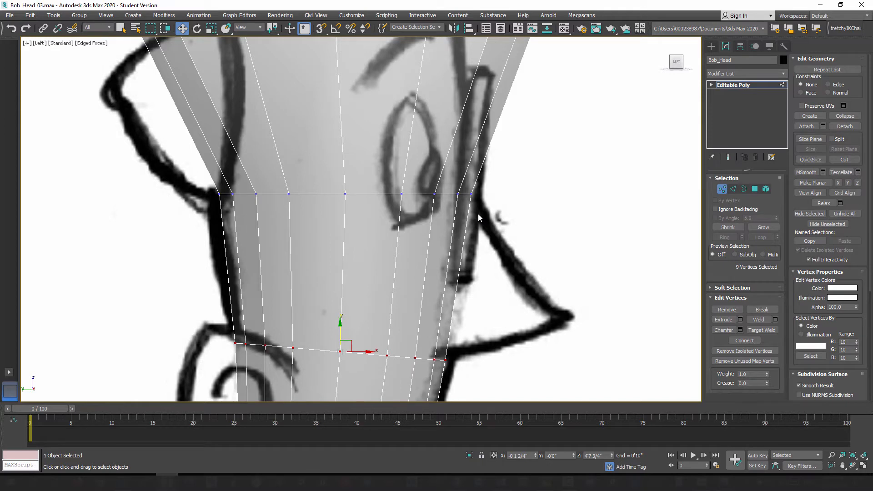
scroll(468, 253, down, 1)
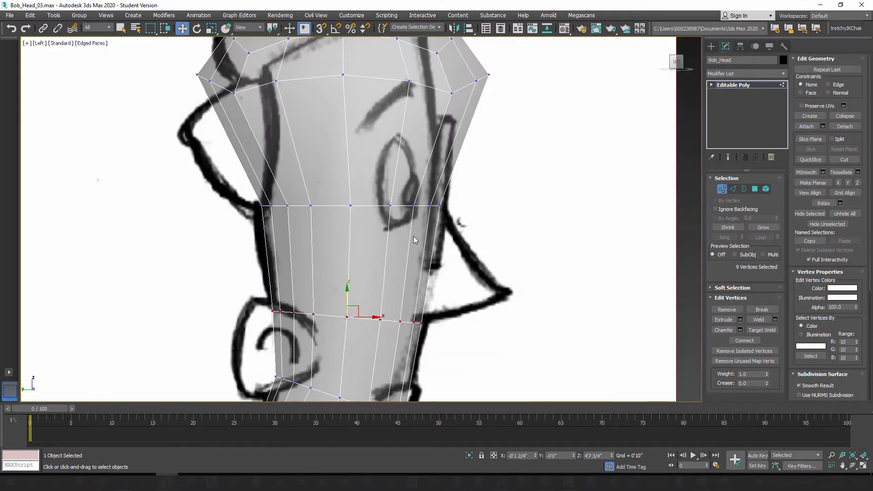
scroll(433, 225, down, 2)
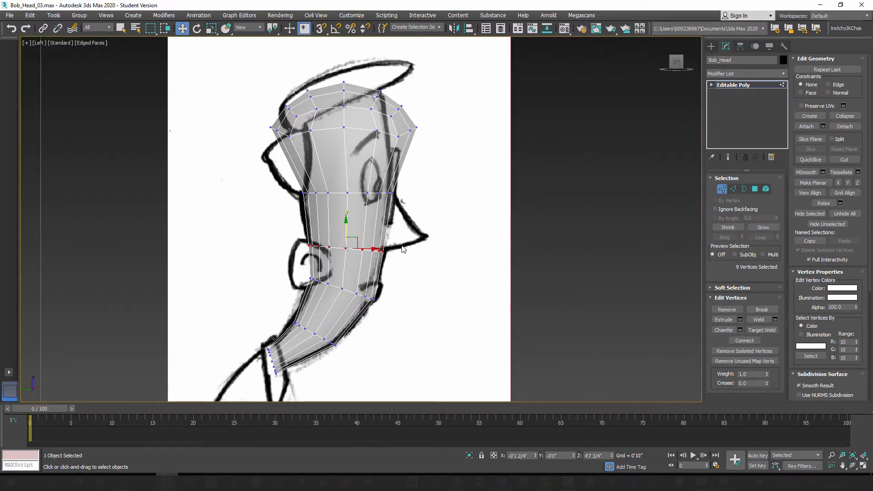
key(f)
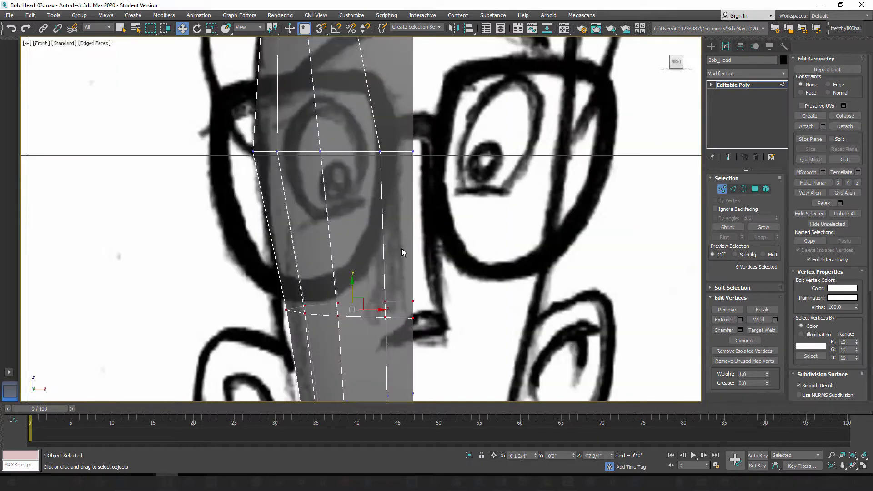
scroll(375, 239, down, 2)
middle_drag(402, 248, 384, 268)
Step: Select the eye-level row of vertices, lower it to about Z 4'11 1/4" and tilt it slightly upward toward the face
key(l)
scroll(384, 268, up, 2)
middle_drag(339, 177, 328, 215)
middle_drag(359, 270, 366, 229)
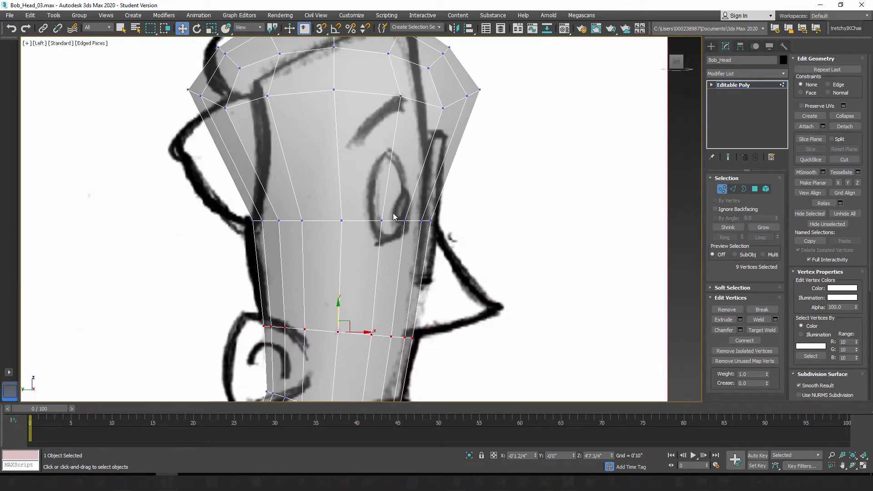
drag(379, 244, 443, 243)
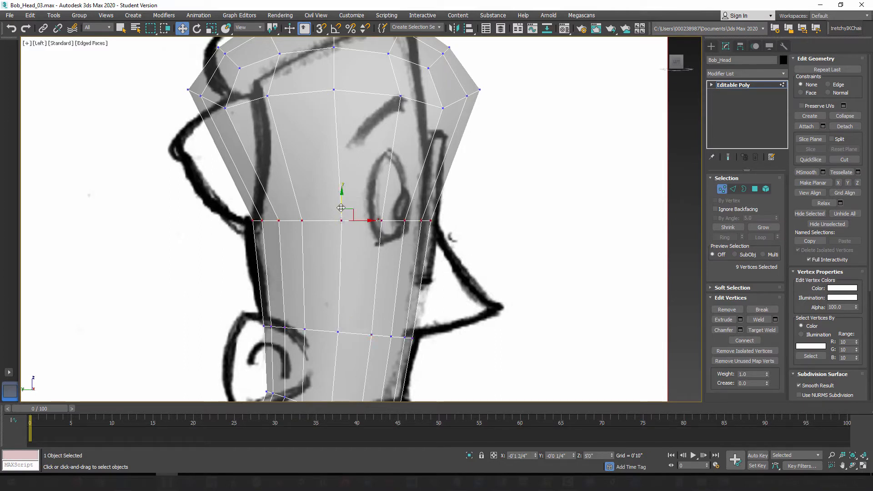
drag(341, 194, 342, 215)
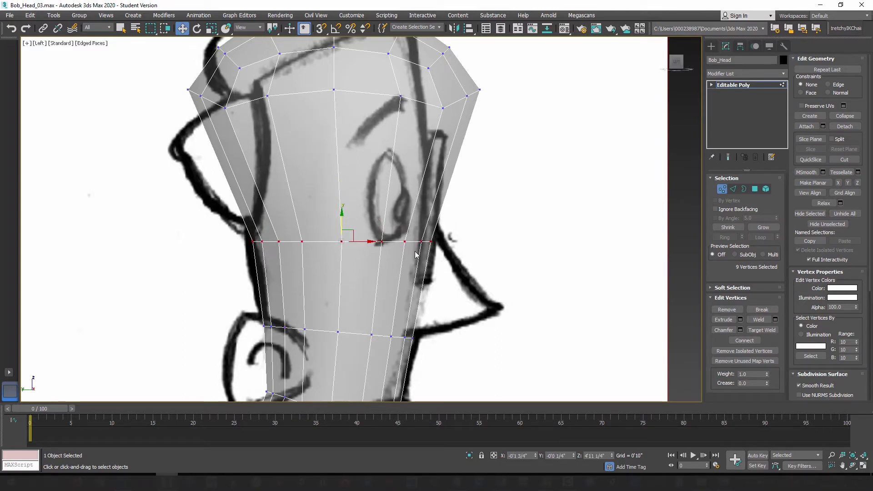
click(198, 28)
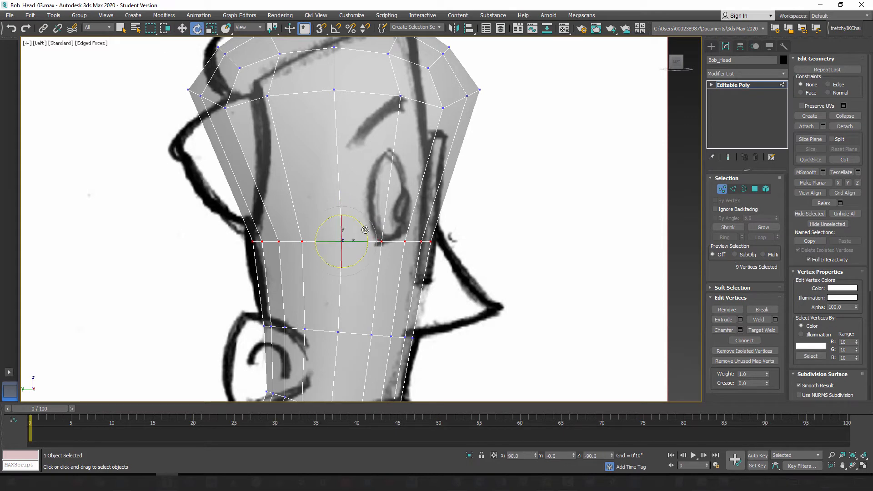
drag(365, 227, 365, 223)
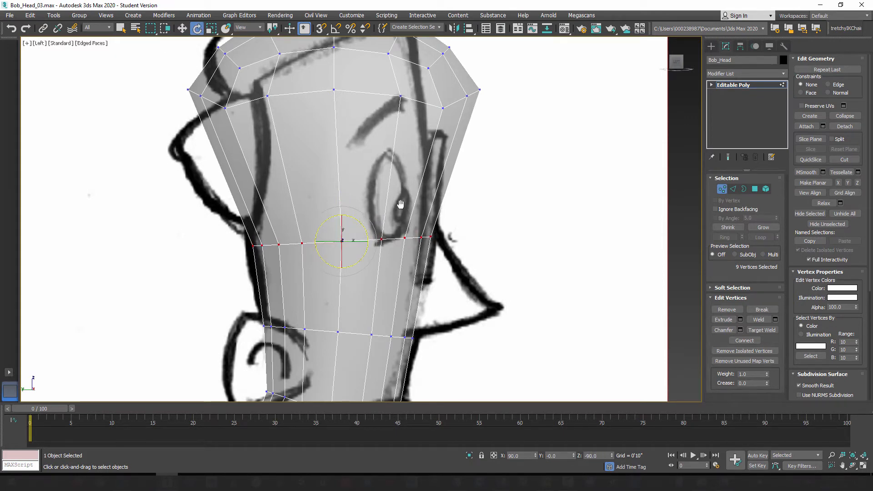
Step: Select the 24 vertices of the skull cap and narrow them along X toward the side sketch's head outline
middle_drag(401, 204, 384, 202)
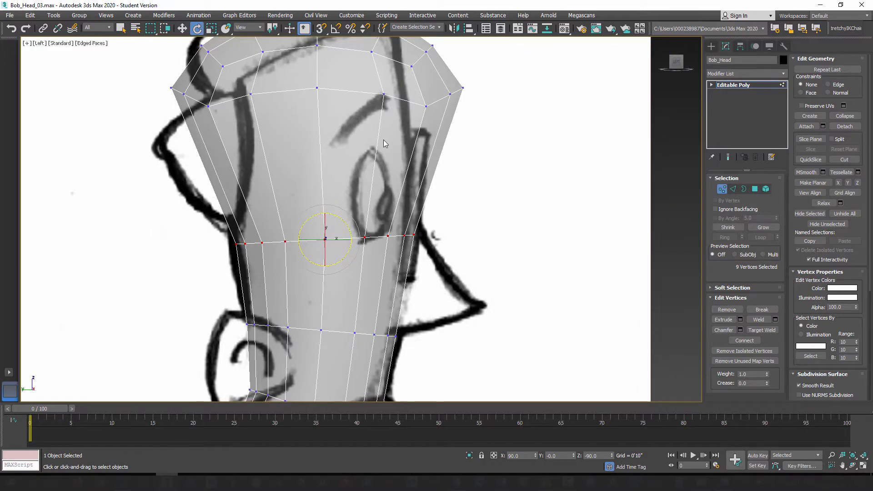
middle_drag(384, 143, 389, 245)
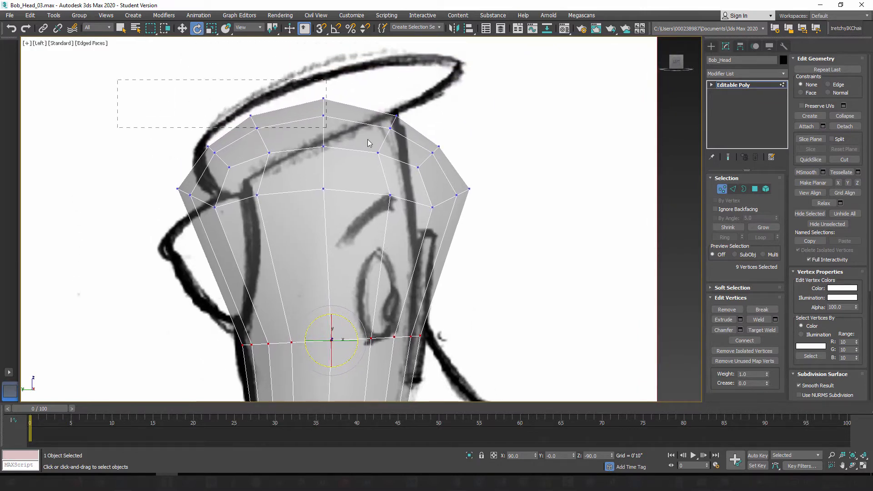
drag(368, 144, 528, 249)
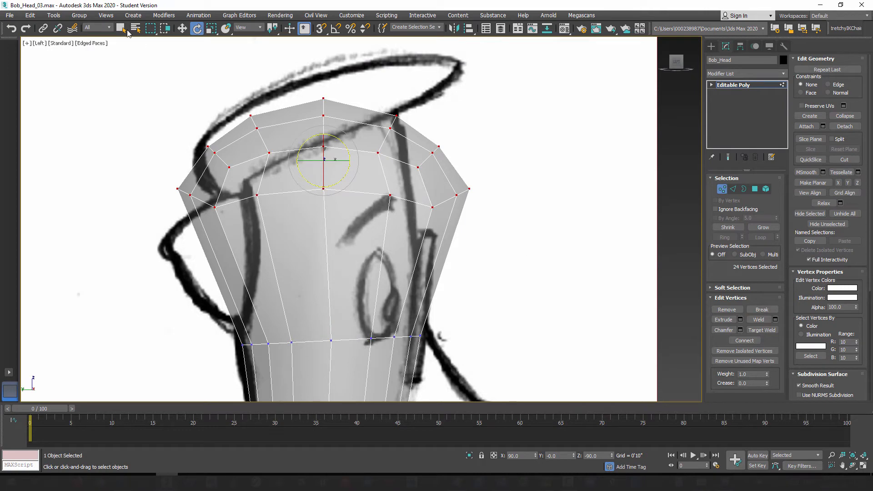
click(212, 30)
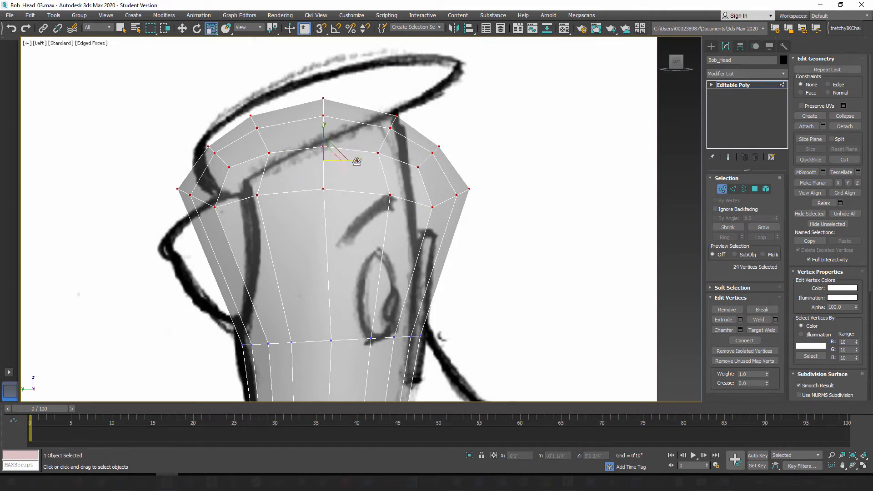
drag(357, 162, 350, 167)
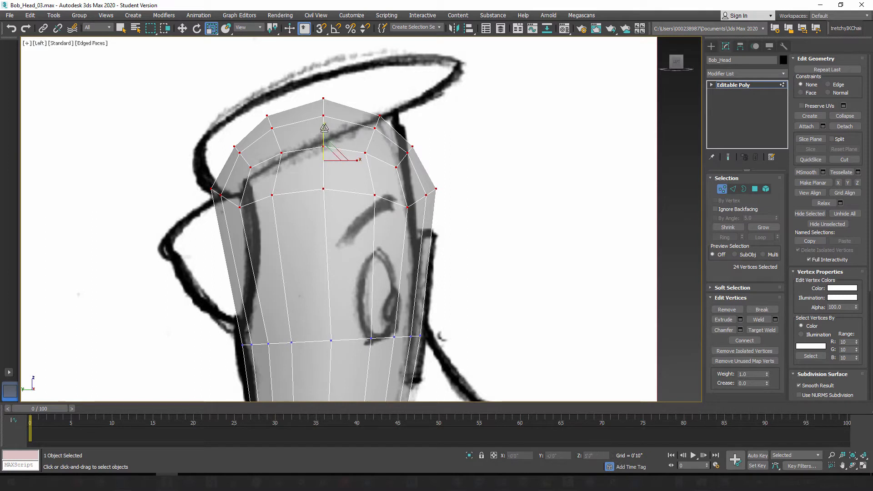
Step: Raise the skull-cap vertices and rotate them upward toward the forehead to follow the slope of the hairline
drag(324, 127, 343, 130)
click(181, 29)
click(197, 29)
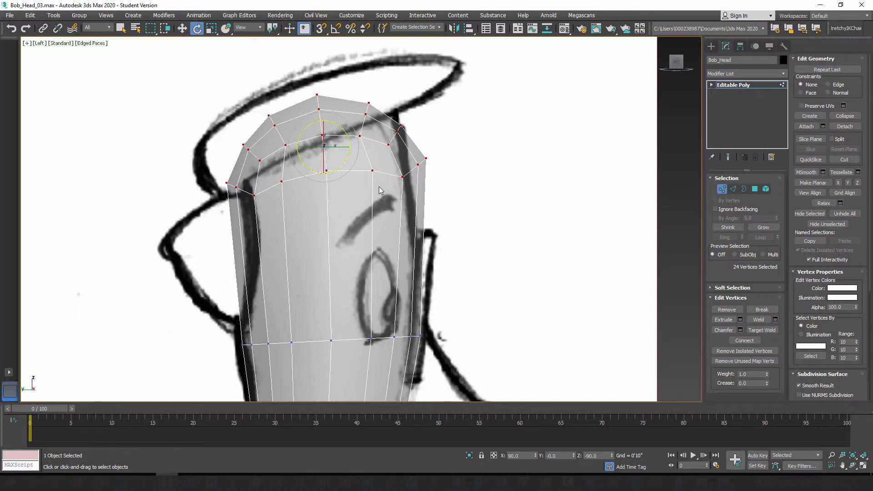
key(w)
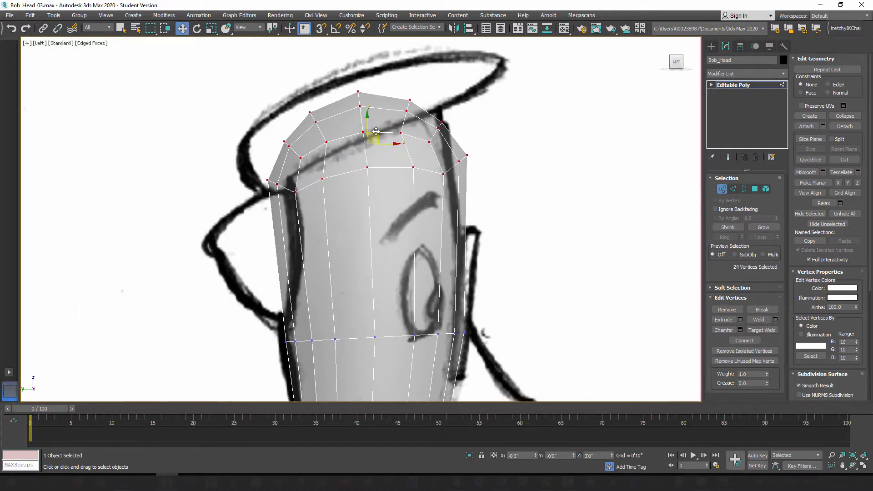
mouse_move(376, 131)
mouse_down()
mouse_move(362, 119)
mouse_move(387, 142)
mouse_move(374, 122)
mouse_up()
Step: Scale the skull-cap vertices narrower and position them at about Z 5'7" to fit the head outline in the side sketch
click(210, 30)
key(w)
middle_drag(419, 278, 391, 217)
scroll(391, 216, down, 3)
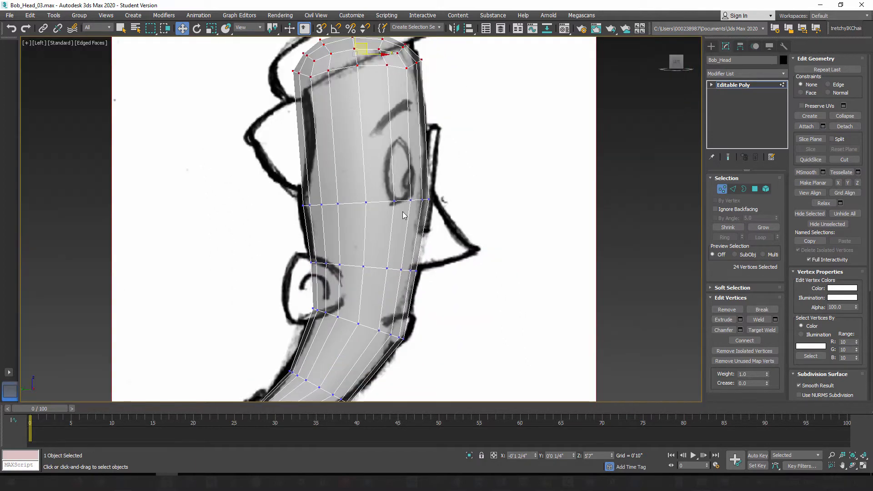
Step: Connect the nine vertical edges between the eye-level row and skull cap with 1 segment, pinch 0 and slide -5
click(733, 189)
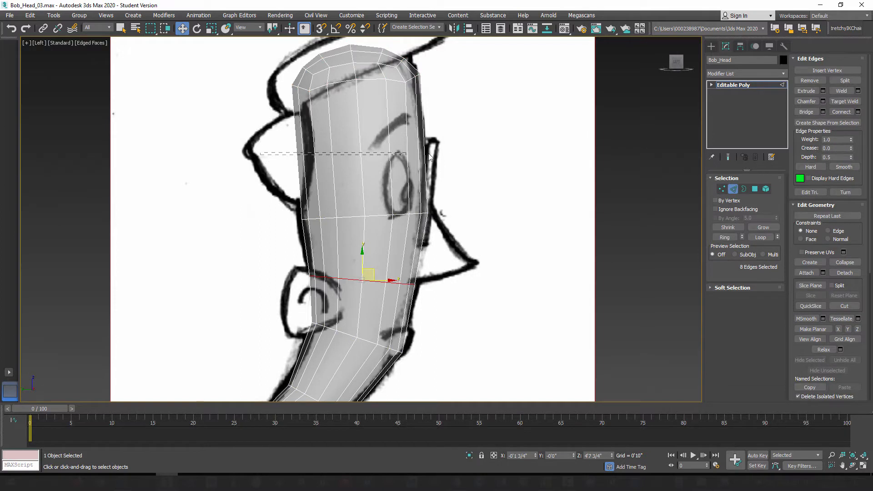
drag(430, 157, 523, 156)
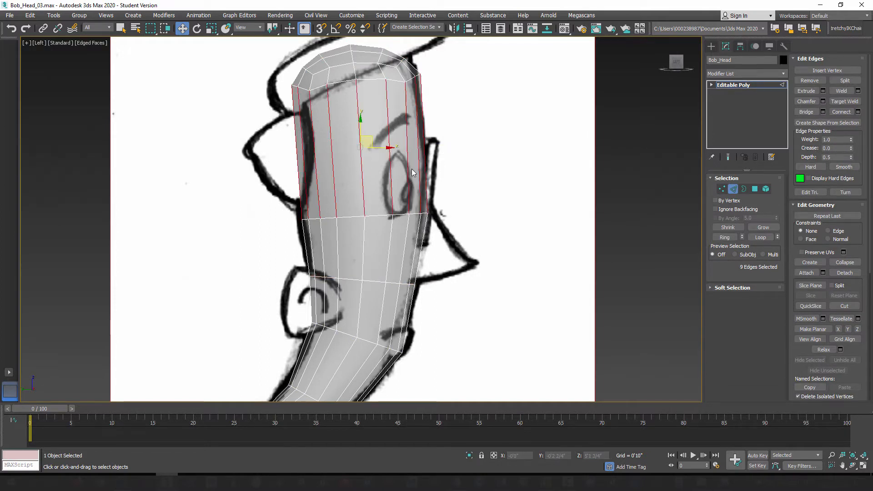
click(858, 112)
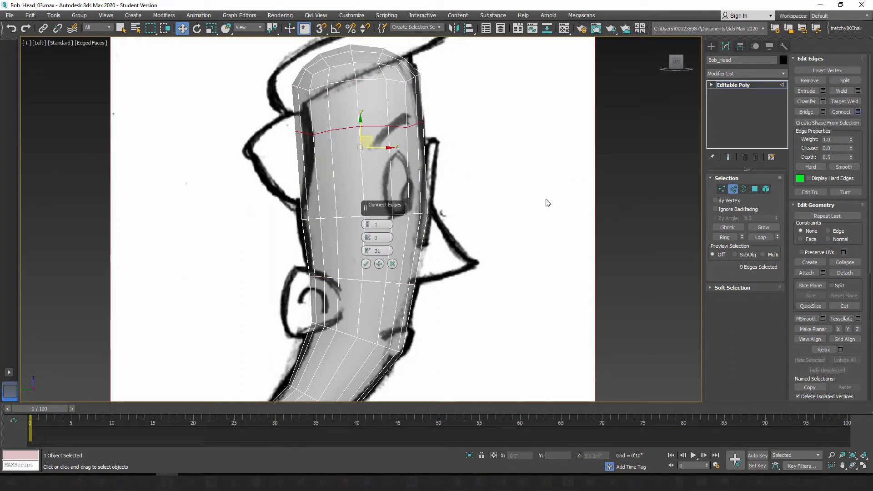
drag(368, 254, 378, 316)
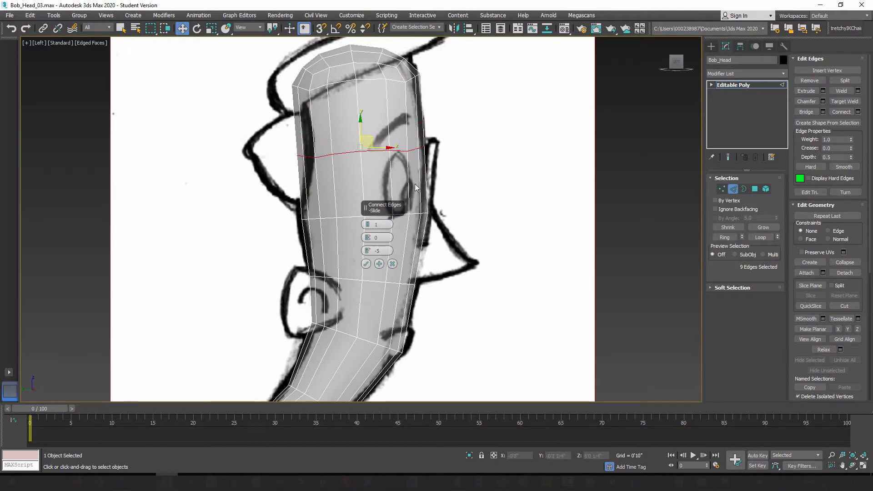
click(366, 264)
scroll(356, 146, up, 6)
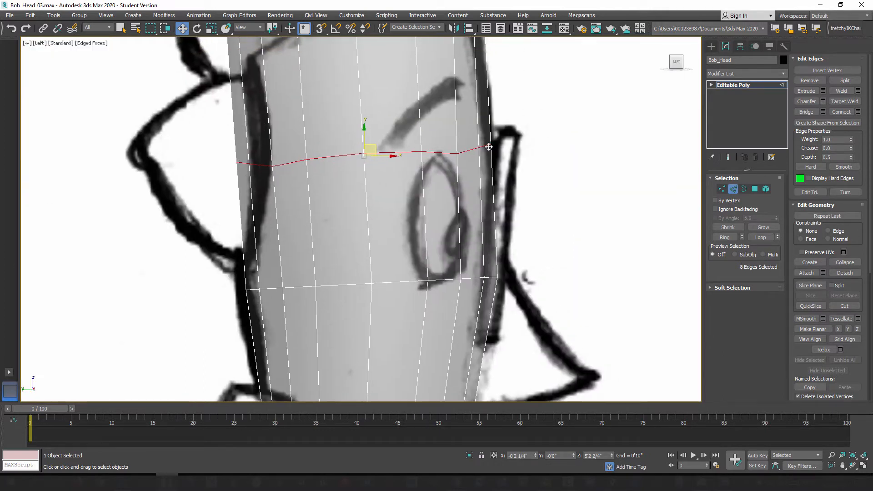
scroll(316, 179, down, 5)
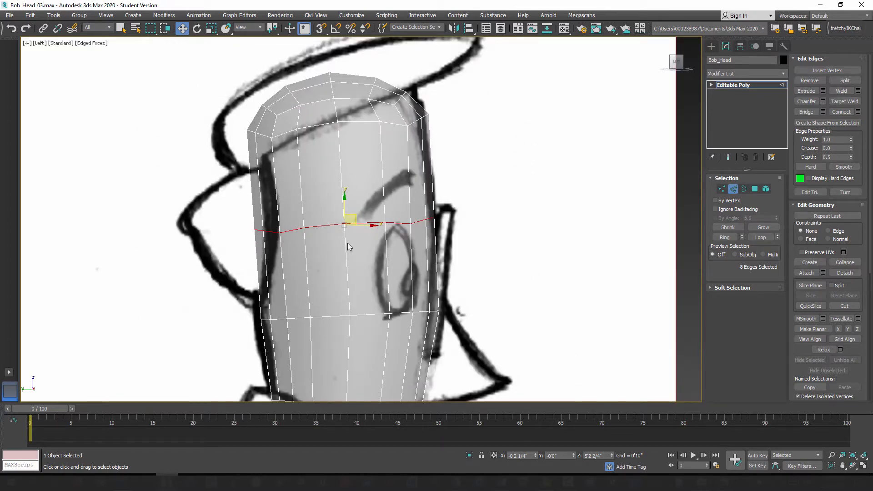
Step: Try flattening the new edge loop above the eye vertically, first in the View and then in the Local reference coordinate system
click(212, 29)
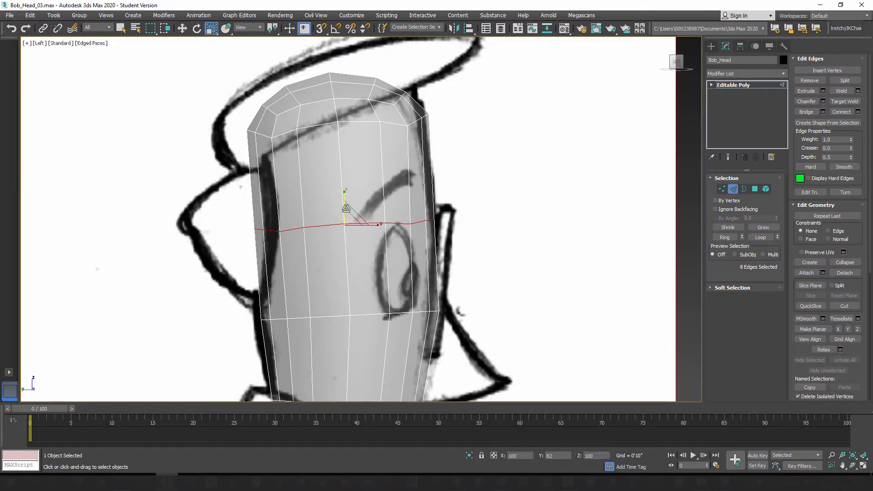
drag(346, 208, 363, 294)
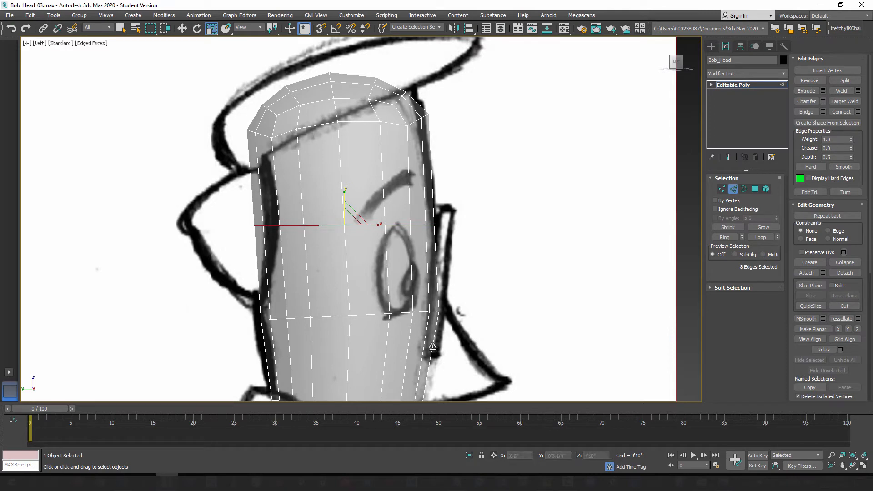
key(ctrl+z)
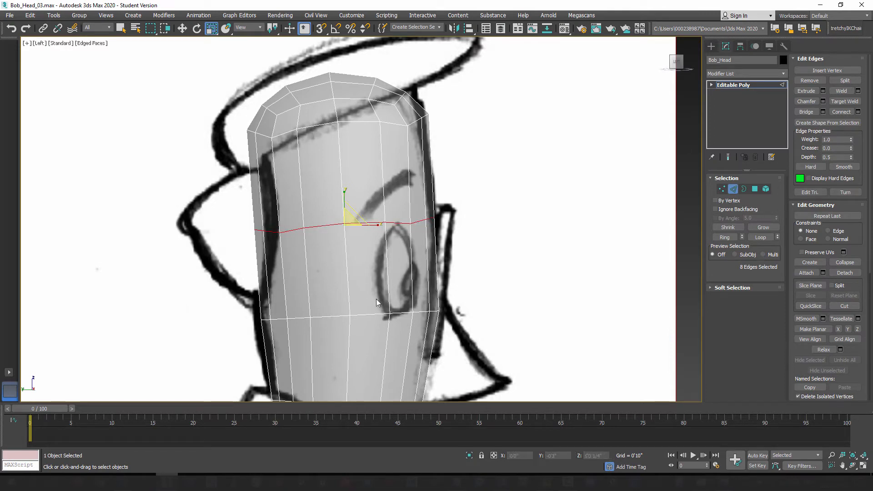
click(247, 27)
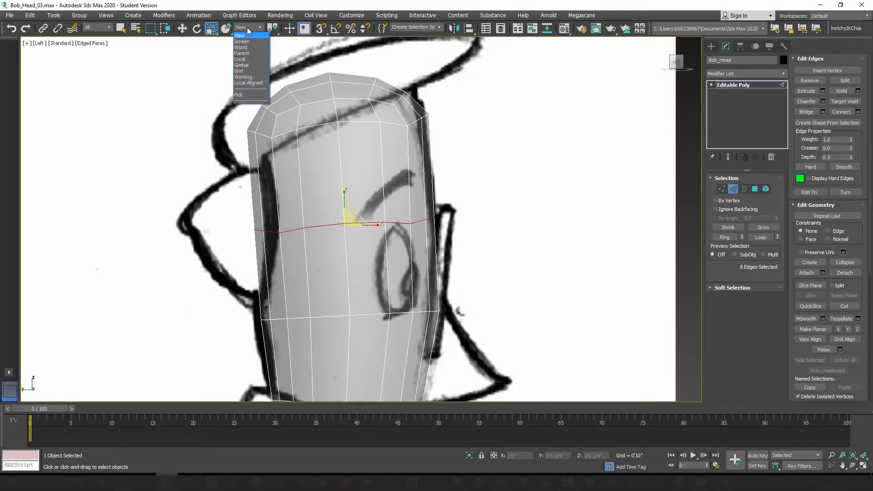
click(240, 59)
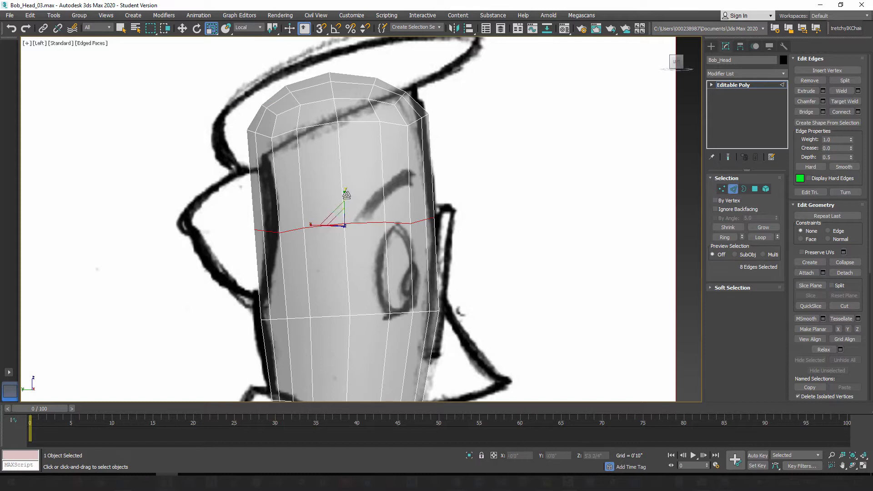
drag(346, 195, 409, 331)
key(ctrl+z)
click(248, 28)
click(245, 36)
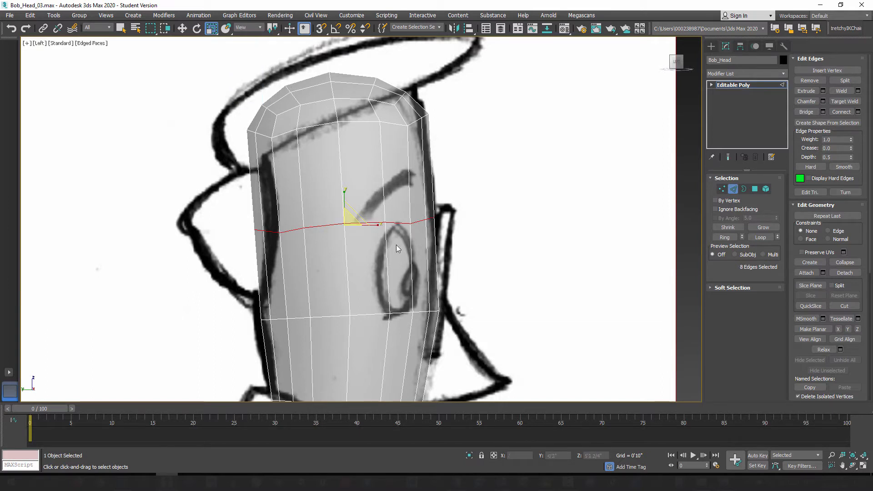
Step: Flatten the new loop above the eye along Y in View coordinates and rotate it about 5 degrees to follow the head's tilt
drag(344, 196, 387, 147)
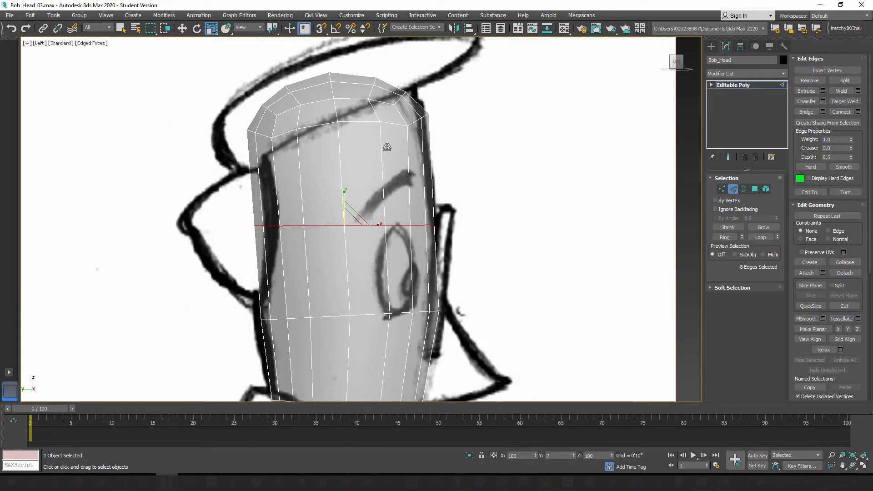
drag(392, 442, 409, 405)
click(197, 28)
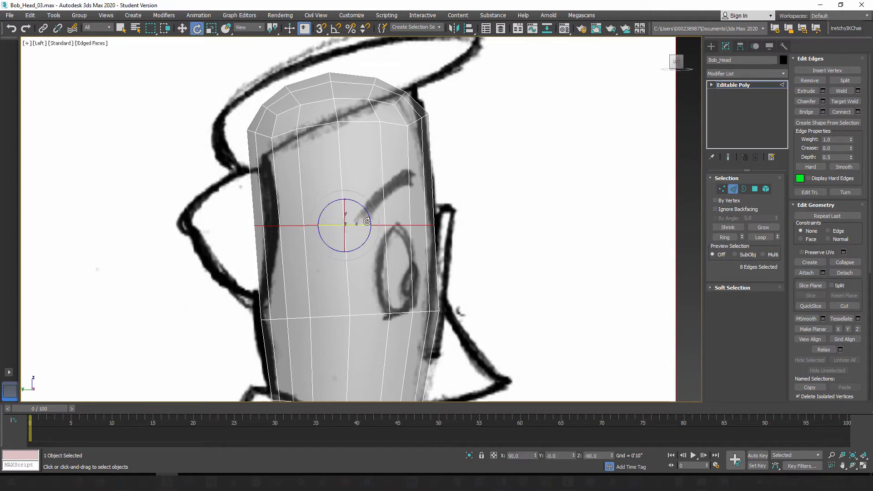
drag(367, 222, 366, 209)
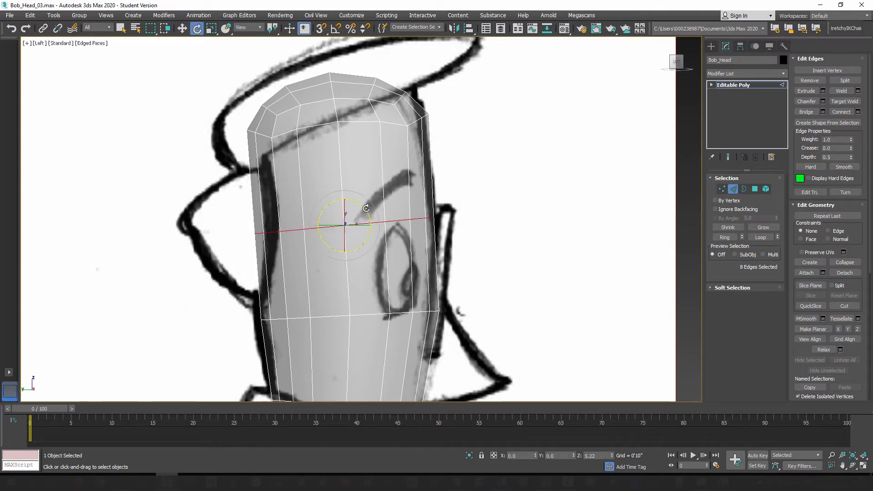
key(w)
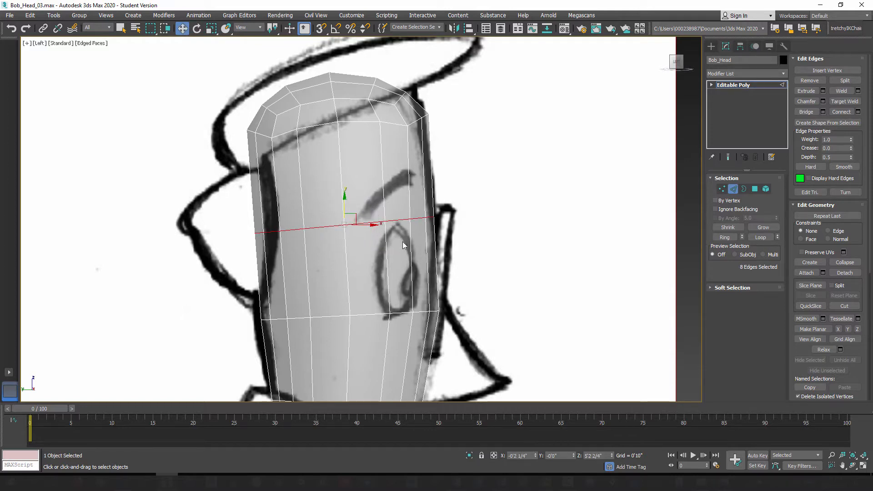
Step: Examine the side profile from the skull cap down to the neck base against the concept sketch
middle_drag(402, 241, 389, 182)
scroll(388, 182, down, 2)
middle_drag(374, 273, 376, 223)
middle_drag(348, 193, 375, 166)
scroll(374, 167, down, 2)
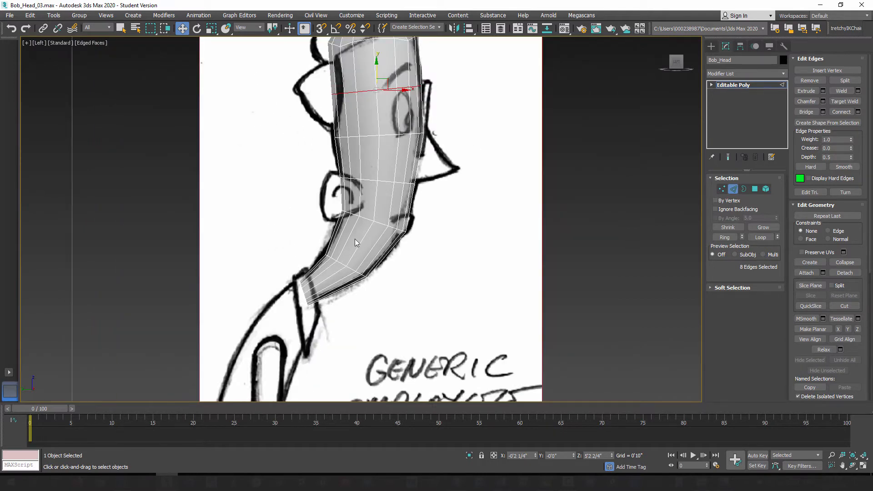
scroll(355, 238, up, 5)
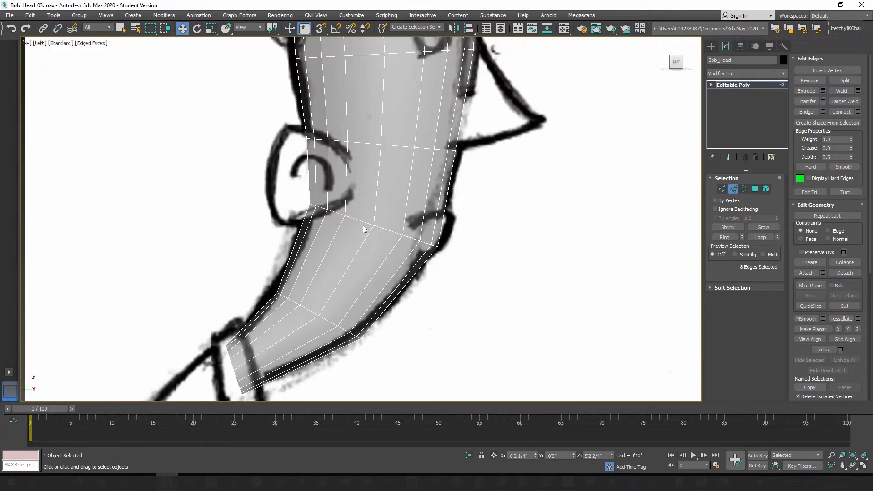
scroll(364, 230, down, 4)
scroll(392, 247, up, 4)
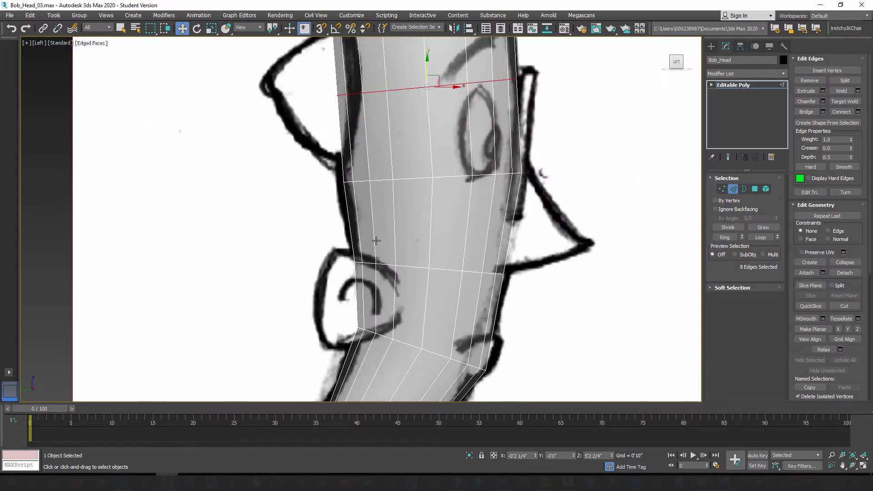
middle_drag(341, 67, 353, 148)
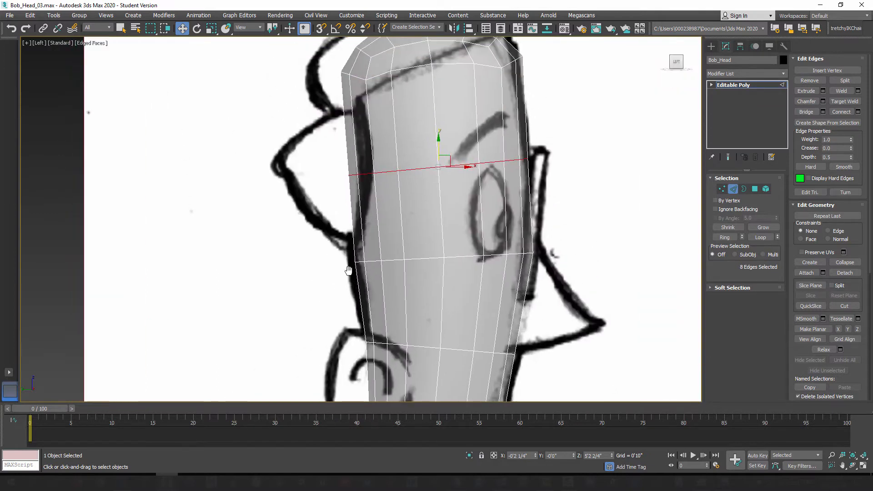
middle_drag(348, 270, 323, 192)
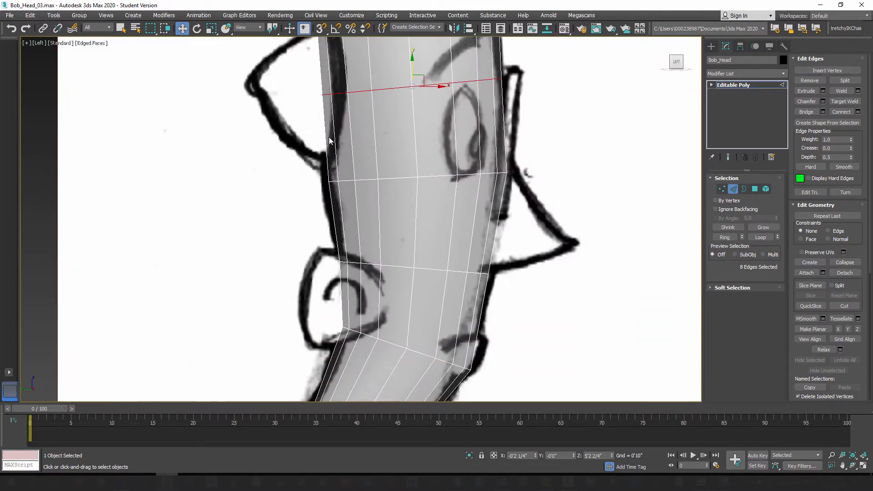
Step: Widen the loop above the eye slightly along X toward the side sketch's head outline
middle_drag(371, 126, 364, 253)
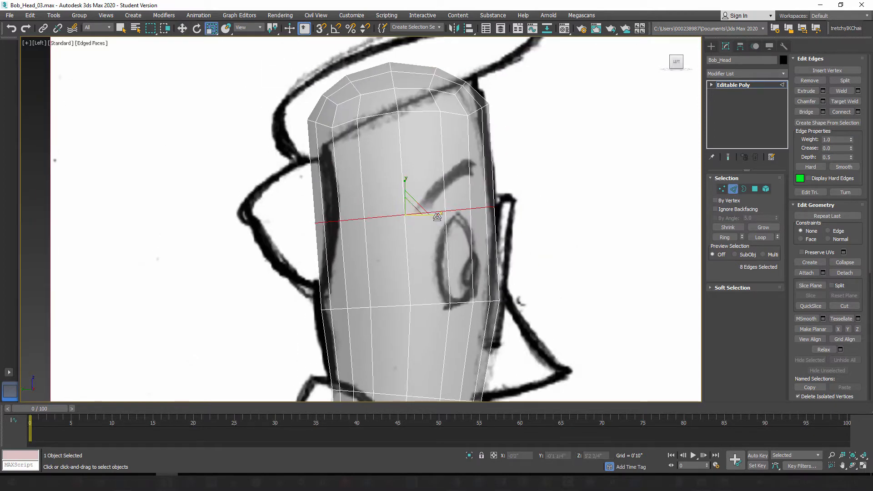
drag(438, 214, 439, 214)
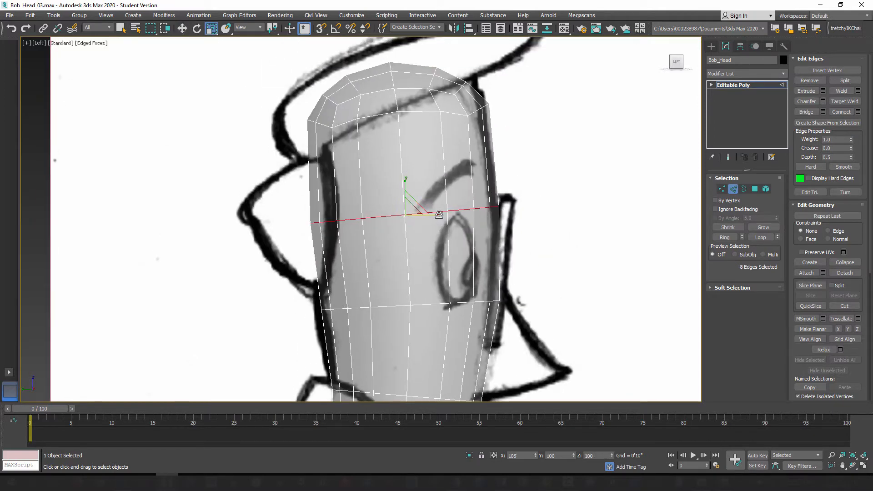
click(182, 28)
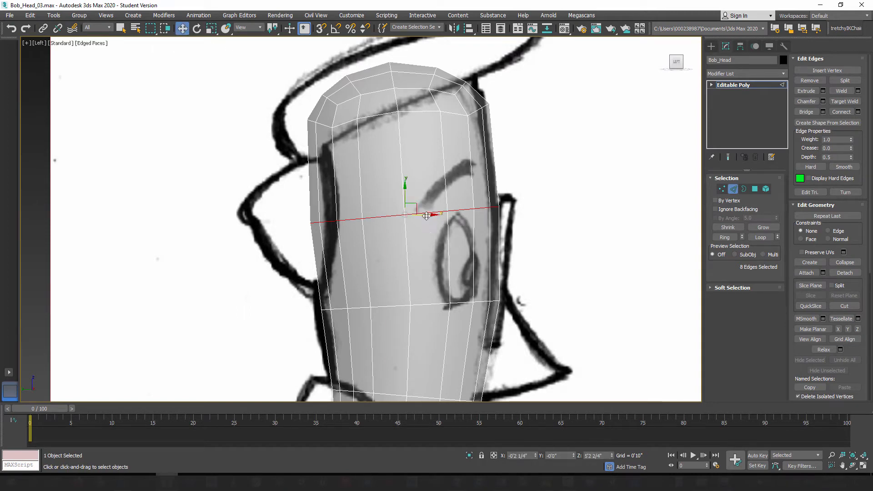
Step: Select the eye-level edge loop, widen it along X and shift it slightly toward the back to match the head outline
middle_drag(363, 277, 347, 231)
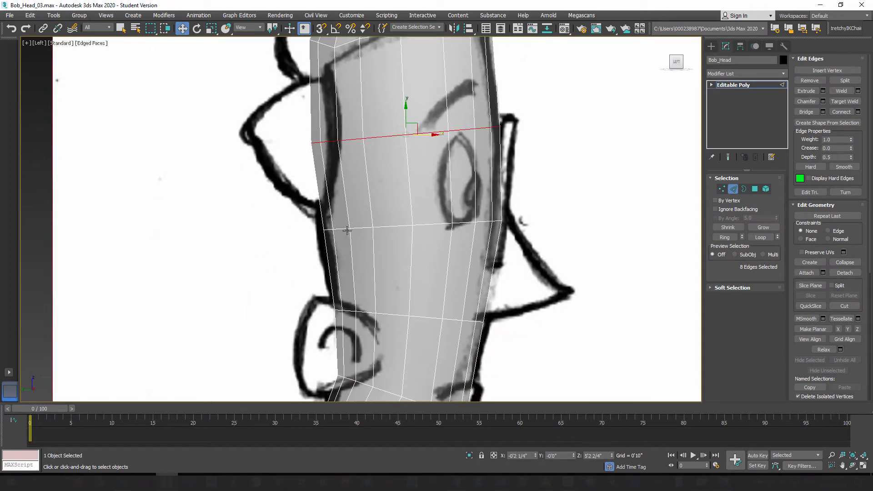
double_click(347, 229)
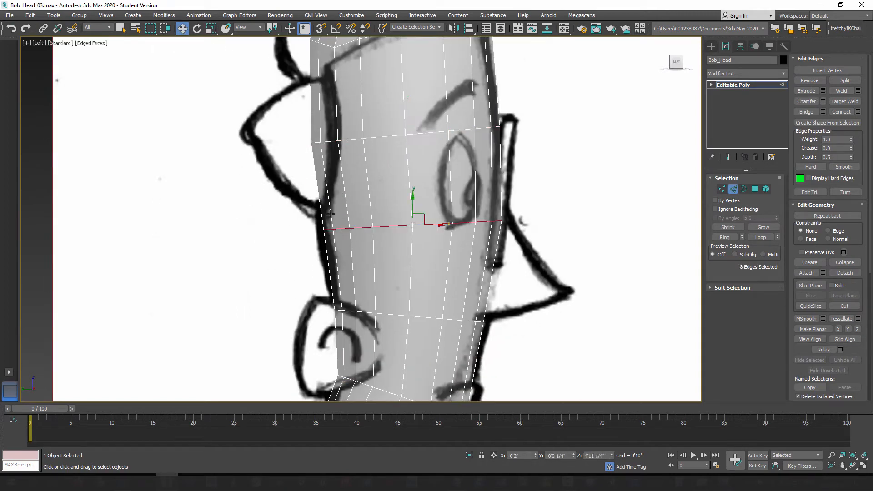
click(212, 28)
drag(447, 227, 450, 227)
middle_drag(425, 348, 411, 272)
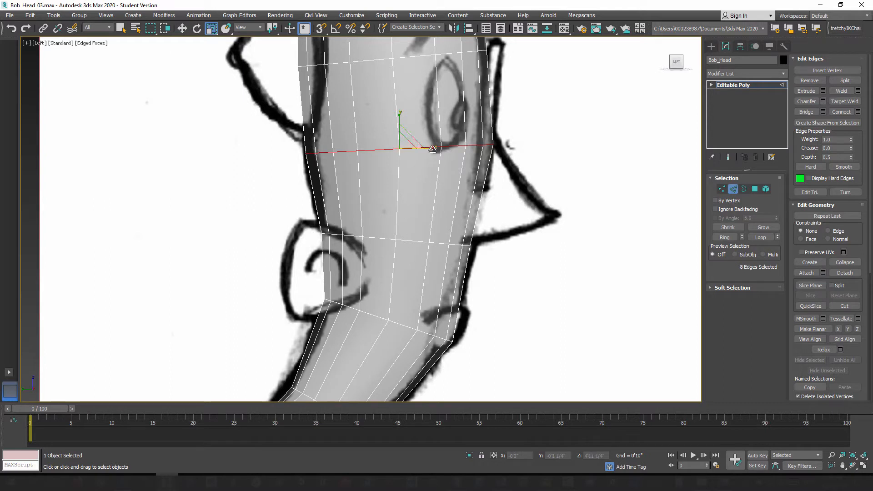
drag(433, 149, 432, 150)
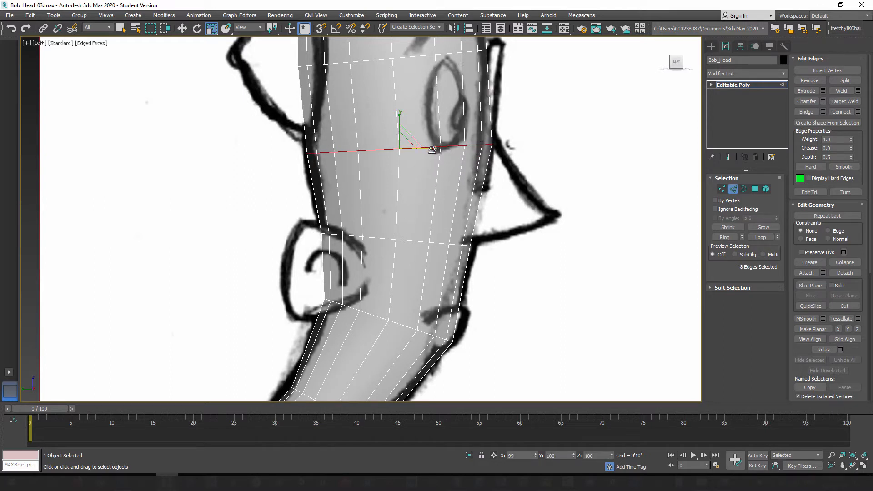
key(w)
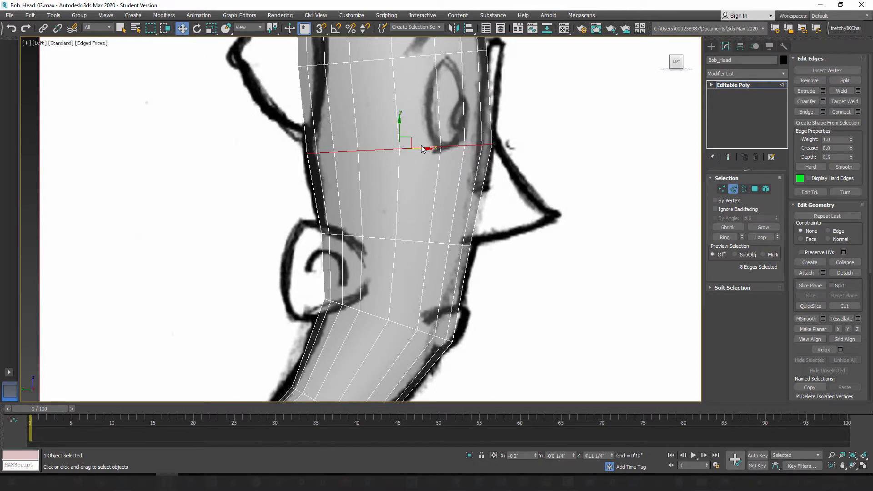
drag(423, 148, 414, 239)
Step: Scale the loop at the base of the nose to about 107 percent along X and fine-tune the eye-level loop's width
click(211, 29)
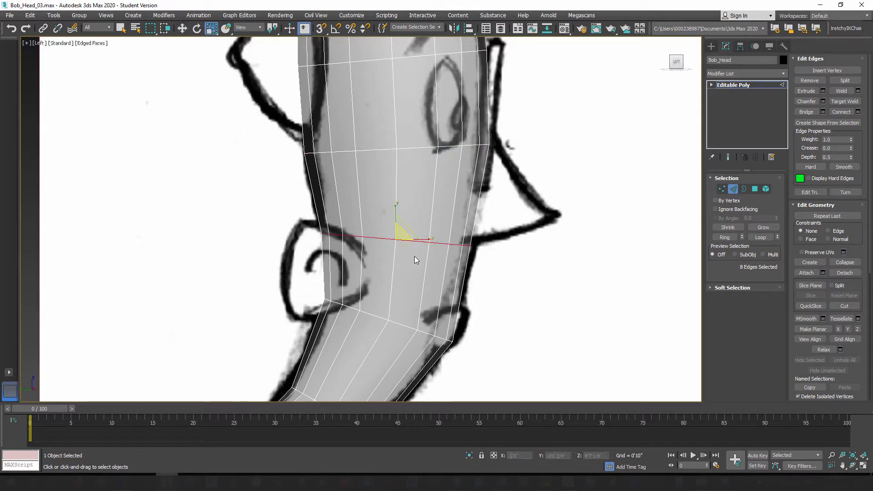
drag(428, 240, 431, 240)
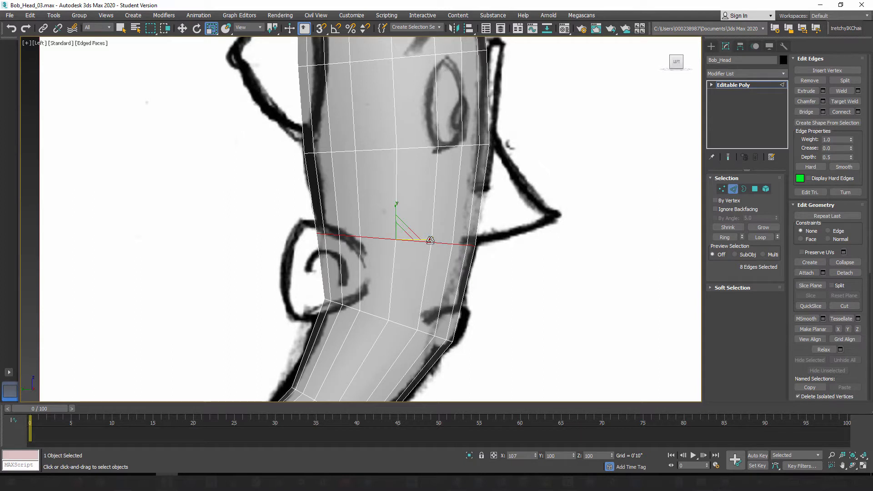
key(ctrl+z)
key(ctrl+z)
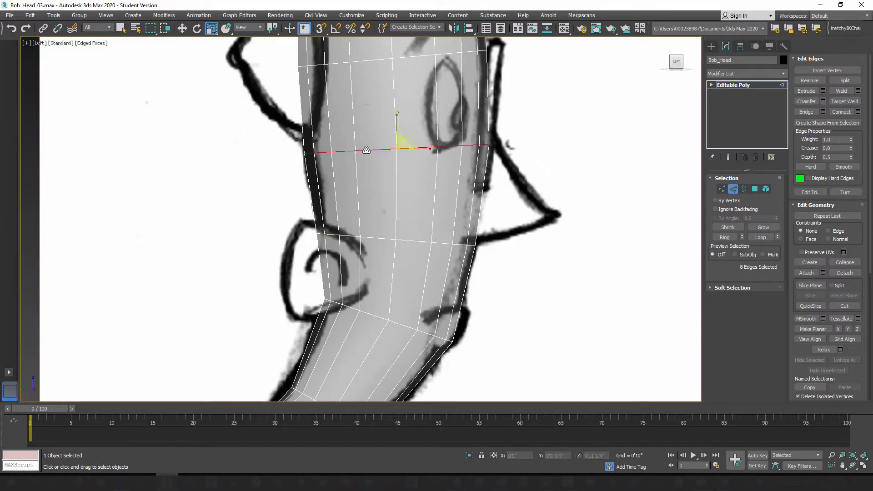
drag(429, 150, 429, 150)
Step: Connect the ring of nine edges along the upper neck below the jaw with 1 segment, pinch 0 and slide -5
middle_drag(384, 237, 380, 159)
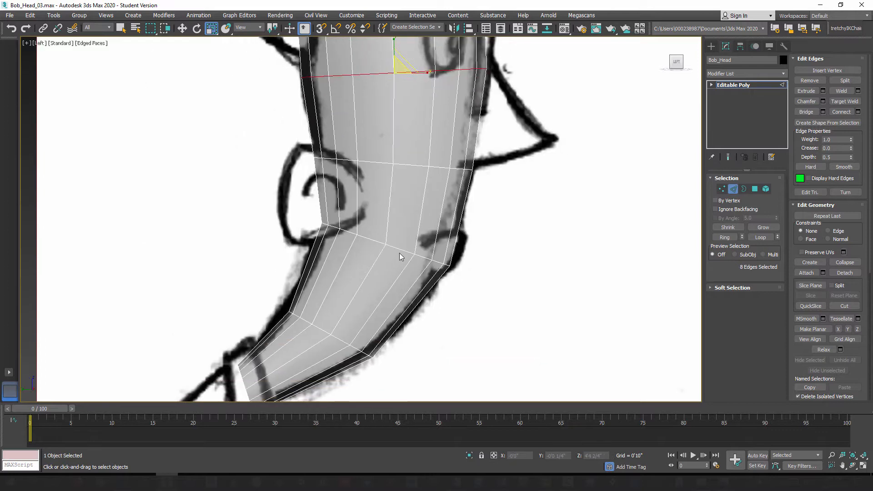
middle_drag(330, 313, 357, 228)
scroll(360, 212, up, 2)
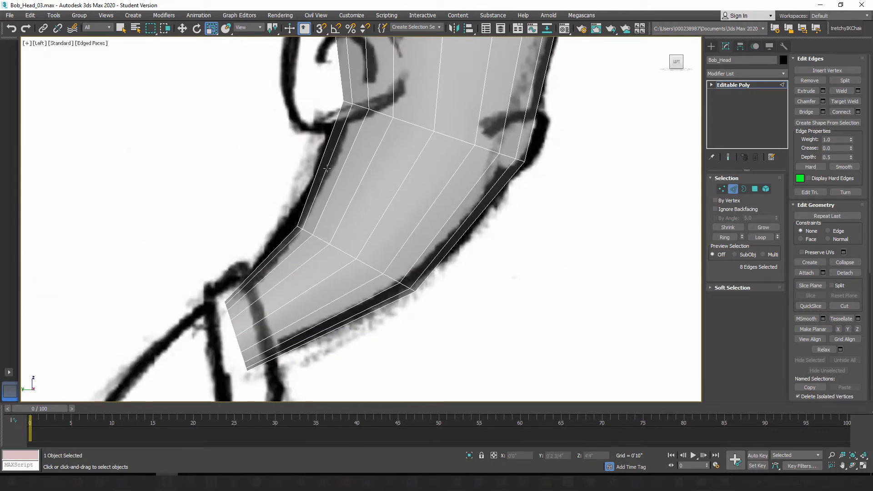
middle_drag(381, 230, 372, 254)
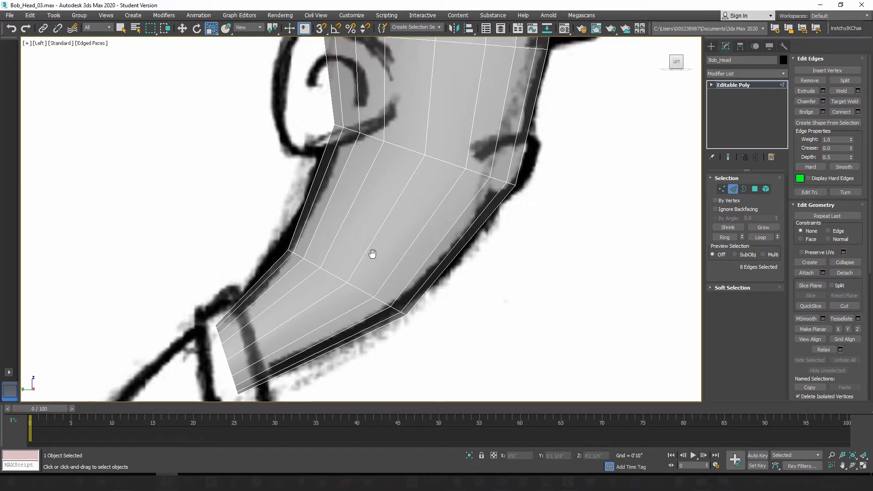
click(396, 203)
click(724, 238)
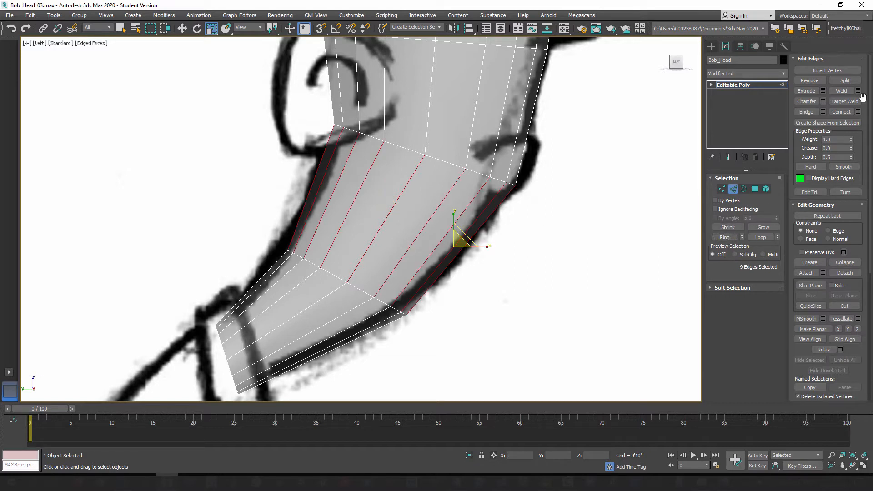
click(858, 111)
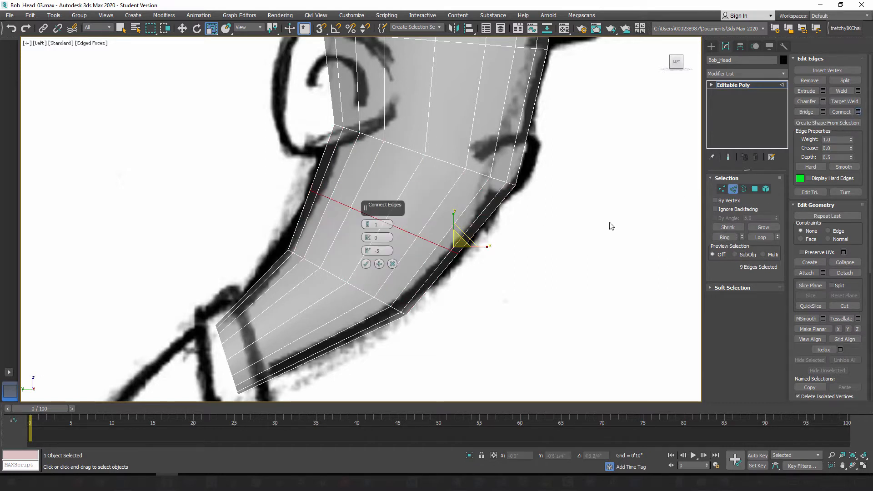
click(365, 263)
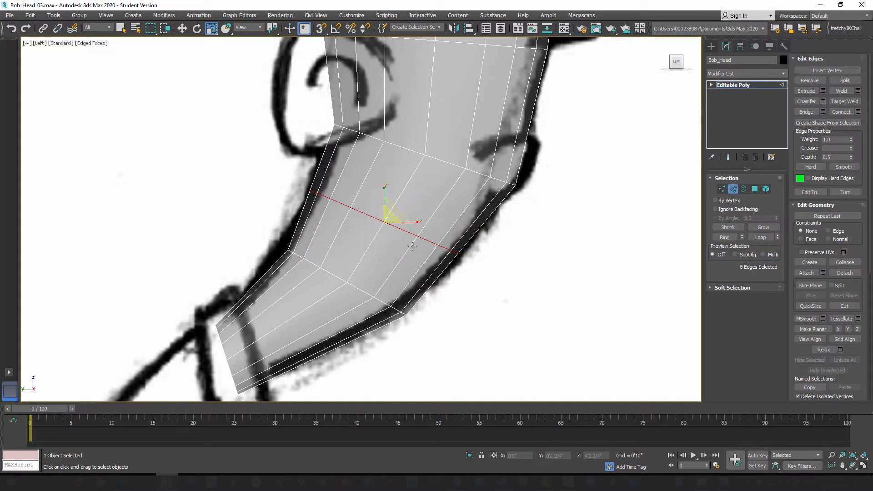
Step: Narrow the new upper-neck loop slightly along X and shift it toward the front to match the side sketch's neck outline
drag(417, 220, 414, 221)
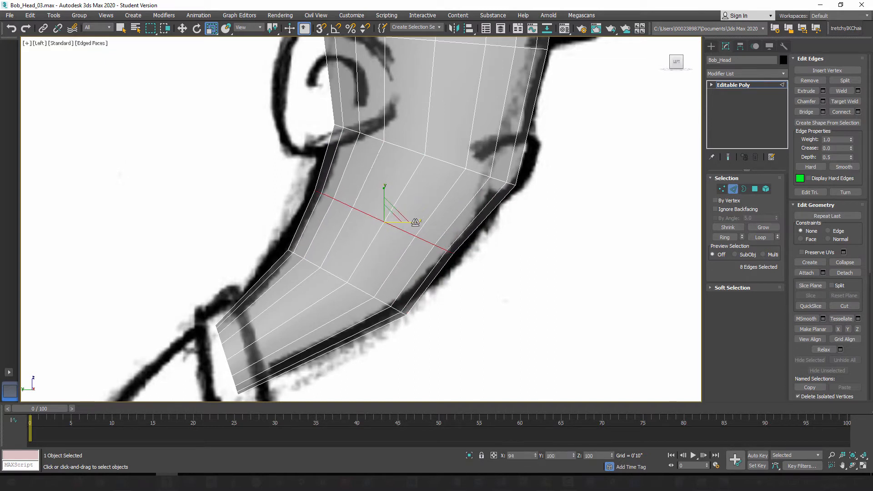
key(w)
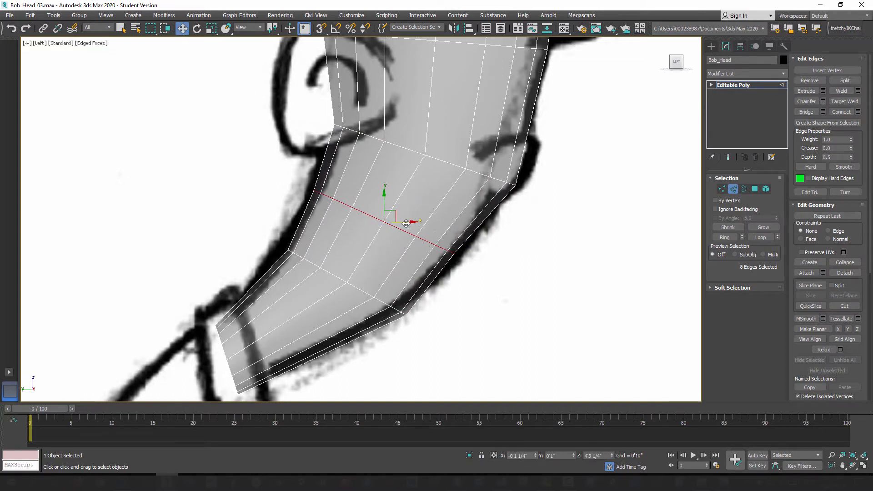
drag(406, 224, 412, 223)
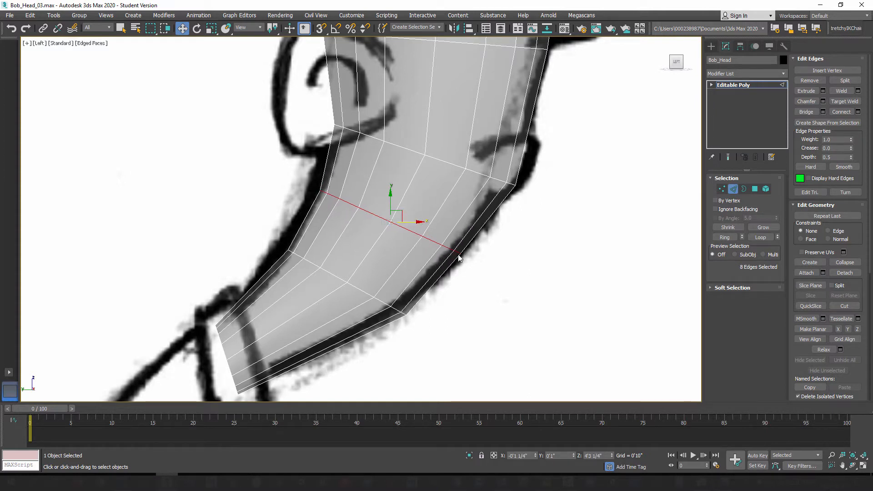
middle_drag(458, 258, 428, 254)
drag(383, 219, 386, 219)
middle_drag(383, 274, 452, 234)
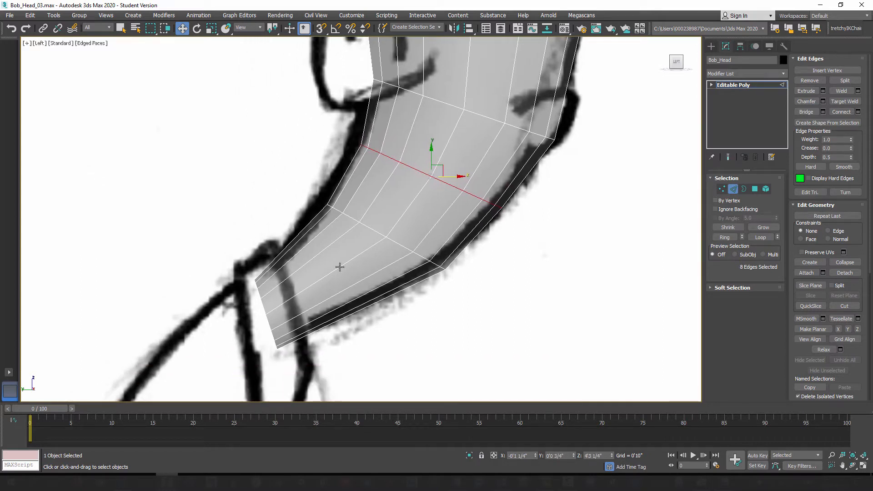
Step: Connect the ring of nine edges along the lower neck with 1 segment, pinch 0 and slide -5, and nudge the new loop onto the sketch outline
click(341, 266)
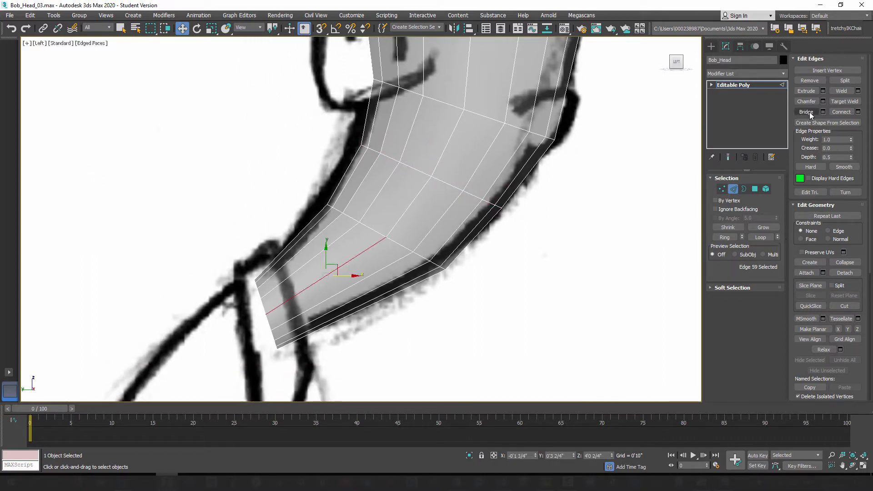
click(725, 237)
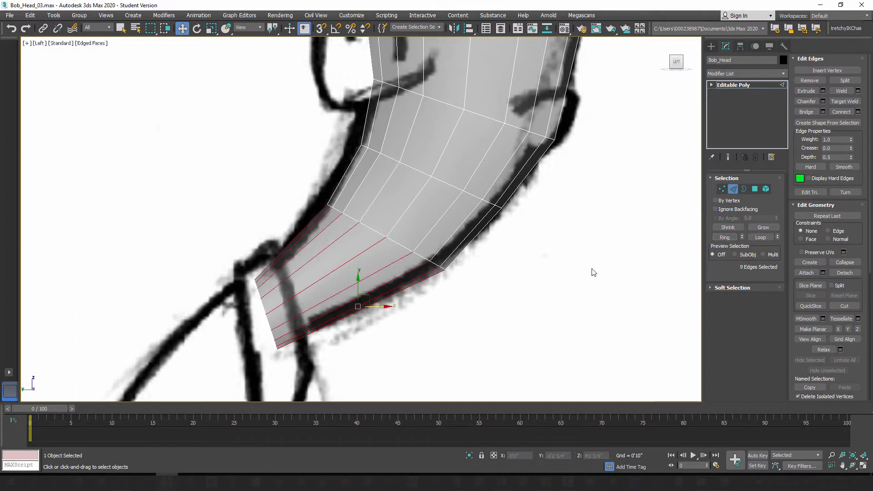
click(857, 112)
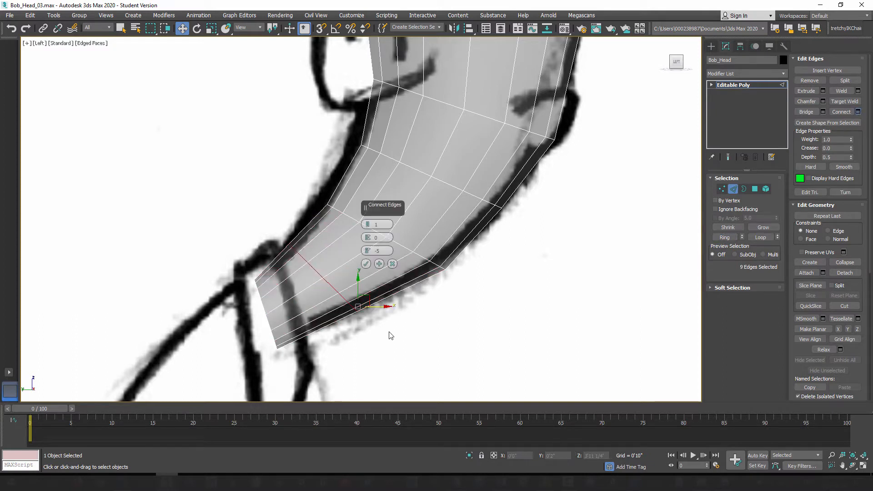
click(366, 264)
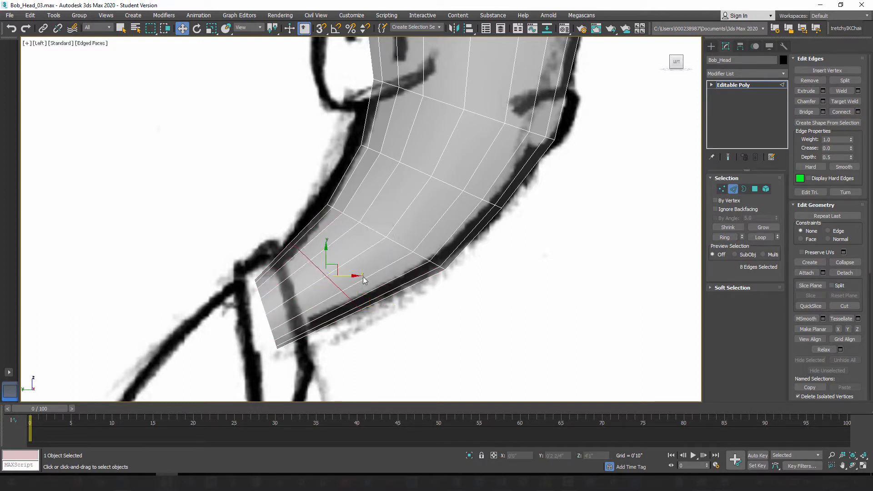
drag(338, 267, 341, 270)
scroll(421, 257, down, 4)
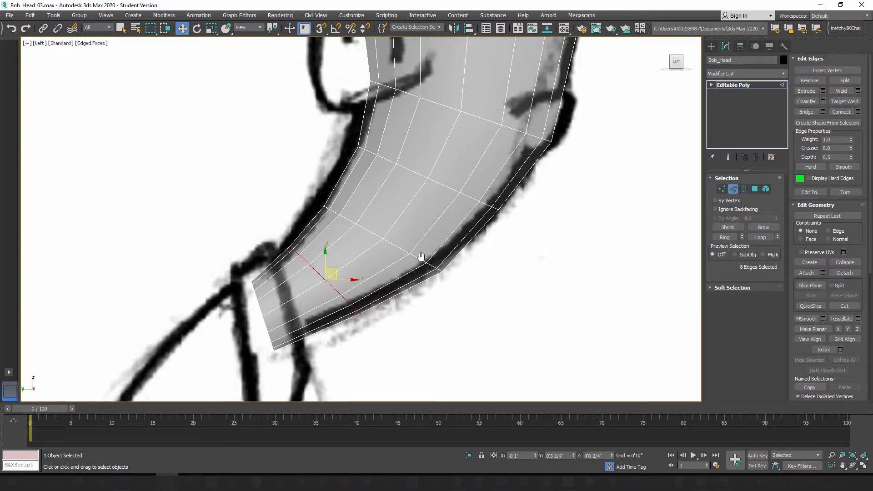
Step: Select the eye-level edge loop, narrow it slightly along X to fit the head outline, and leave edge editing
middle_drag(411, 258, 397, 312)
scroll(399, 331, down, 2)
scroll(385, 206, up, 2)
scroll(385, 206, up, 2)
double_click(428, 199)
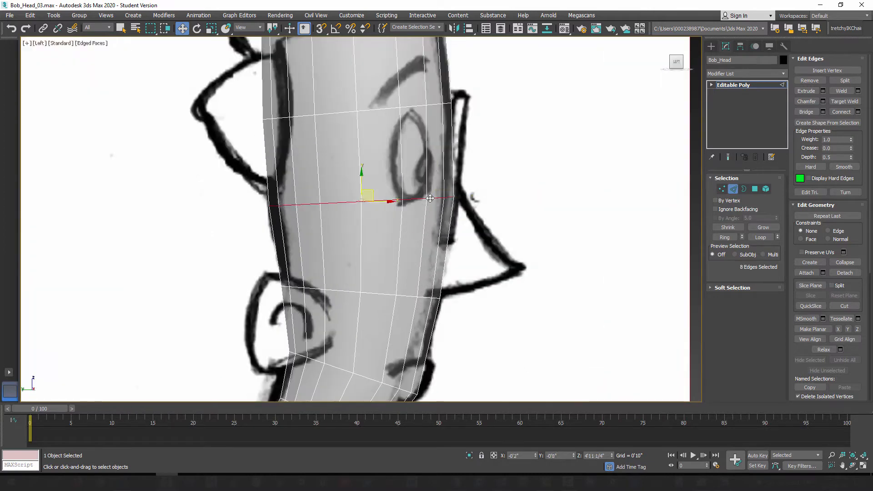
scroll(444, 205, up, 2)
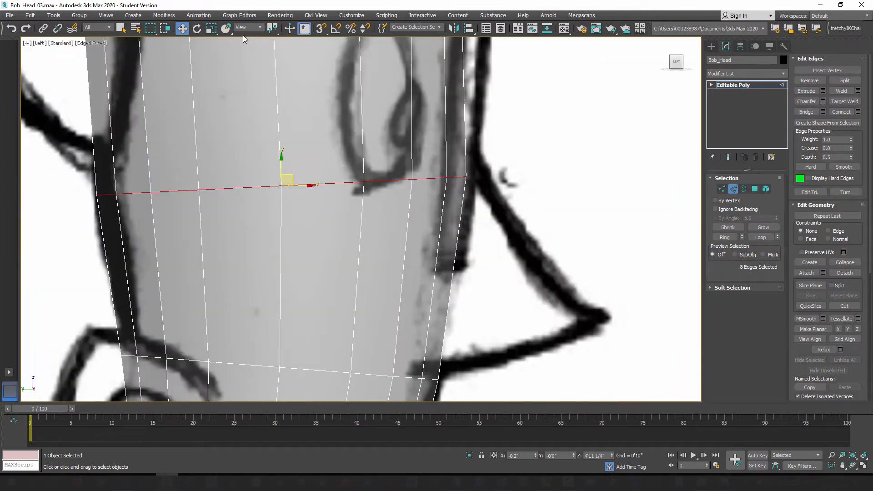
click(211, 29)
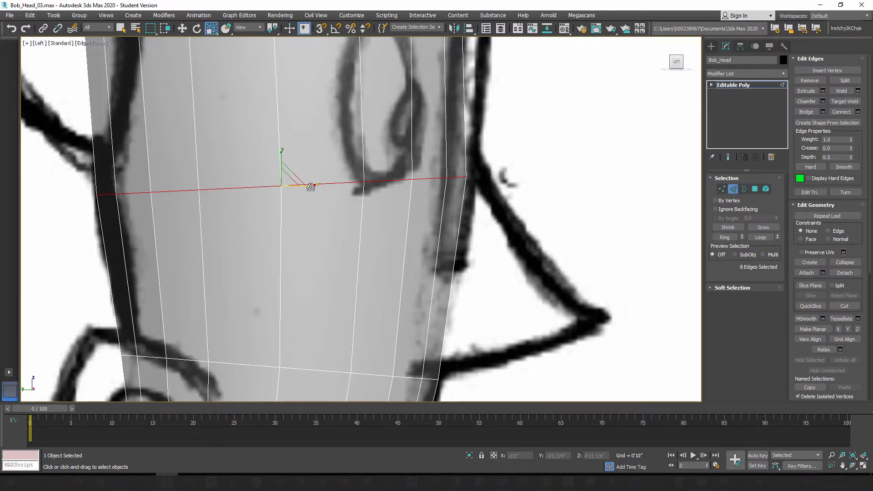
mouse_move(311, 187)
mouse_down()
mouse_move(308, 195)
mouse_move(301, 187)
mouse_up()
key(w)
scroll(300, 204, down, 5)
scroll(497, 238, down, 4)
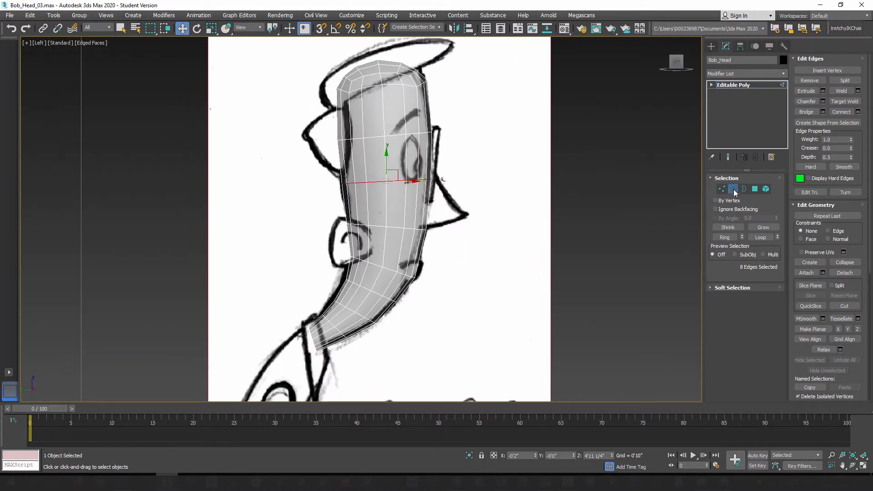
click(733, 189)
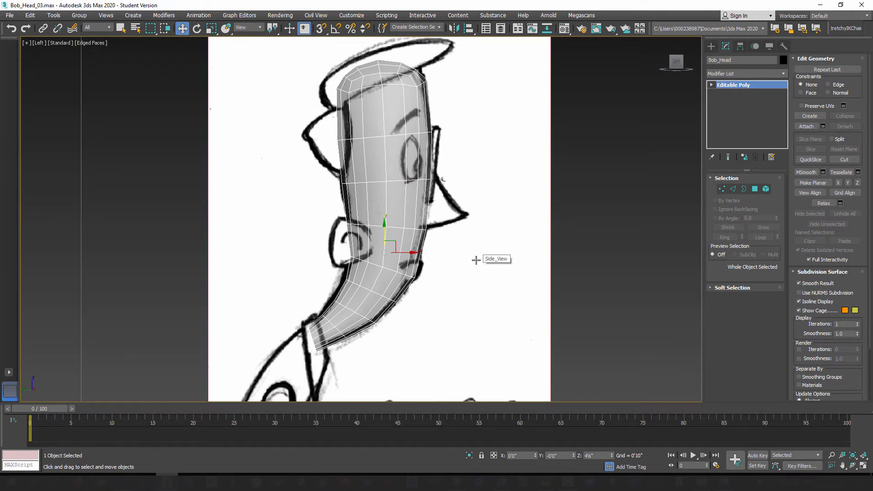
Step: Temporarily unhide the mirrored half Bob_Head001 in the Layer Explorer, inspect the full head in perspective, and hide that half again
key(p)
scroll(482, 257, down, 5)
mouse_move(462, 259)
middle_down()
mouse_move(481, 258)
mouse_move(473, 299)
mouse_move(467, 288)
mouse_move(491, 285)
mouse_move(454, 282)
middle_up()
scroll(443, 197, up, 3)
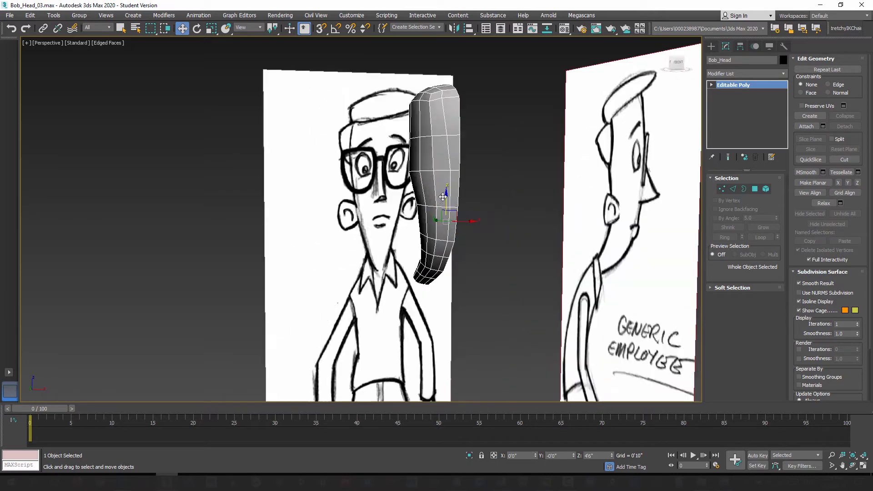
alt+middle_drag(443, 197, 425, 226)
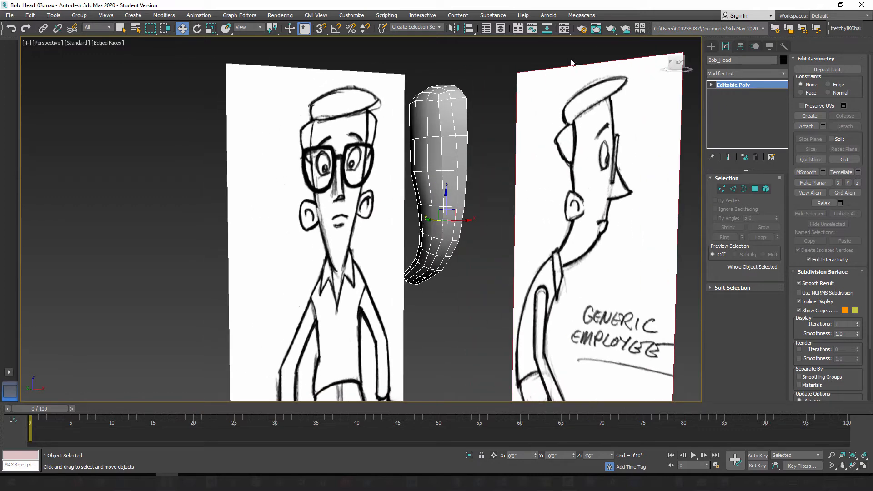
click(500, 28)
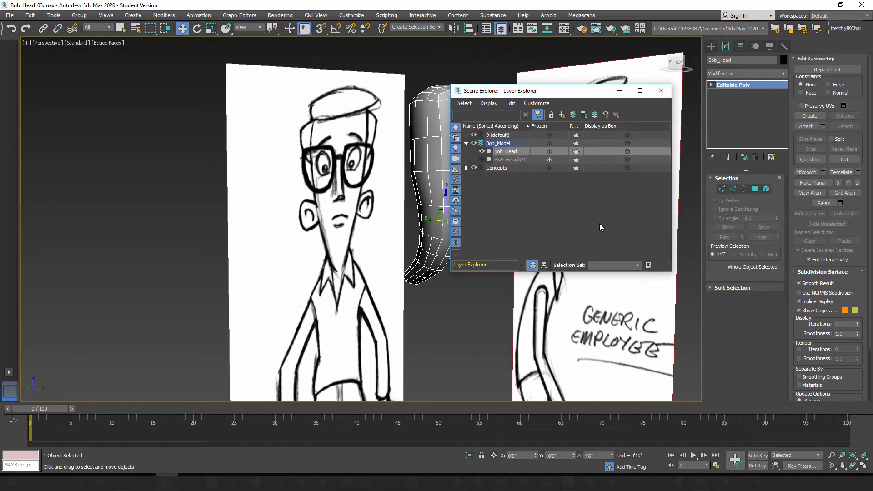
click(482, 159)
drag(591, 91, 237, 114)
alt+middle_drag(462, 233, 433, 149)
scroll(456, 176, up, 4)
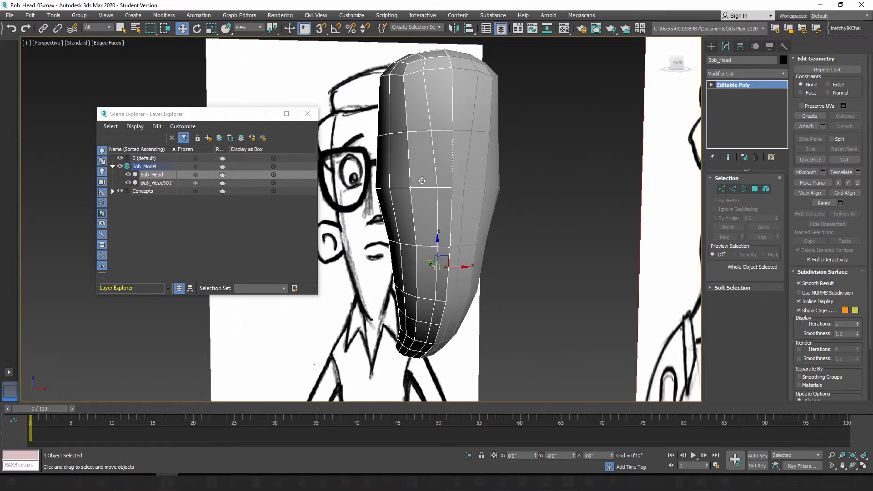
alt+middle_drag(419, 203, 458, 277)
scroll(492, 282, down, 3)
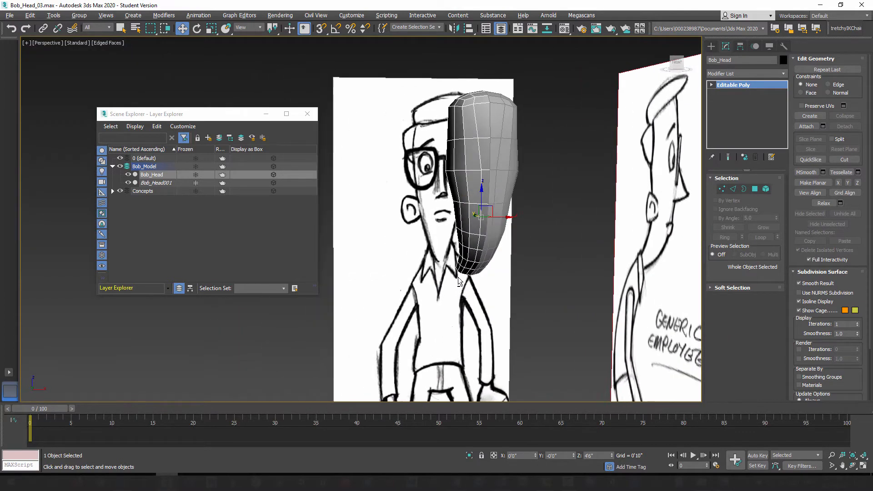
mouse_move(432, 244)
alt+middle_down()
mouse_move(460, 249)
mouse_move(462, 281)
alt+middle_up()
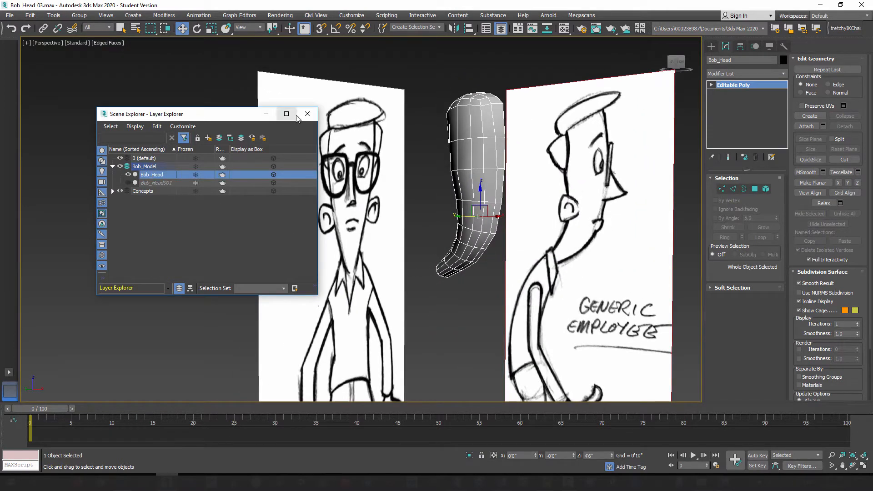
click(307, 113)
alt+middle_drag(396, 205, 326, 232)
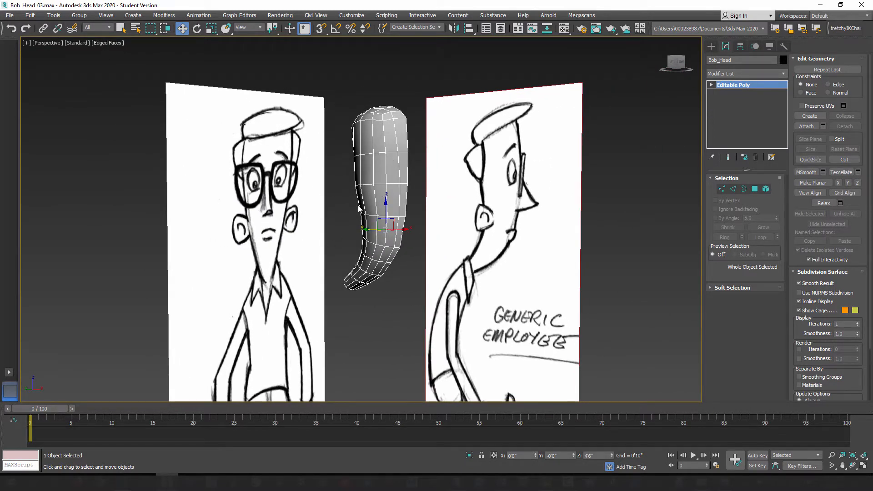
alt+middle_drag(359, 208, 376, 225)
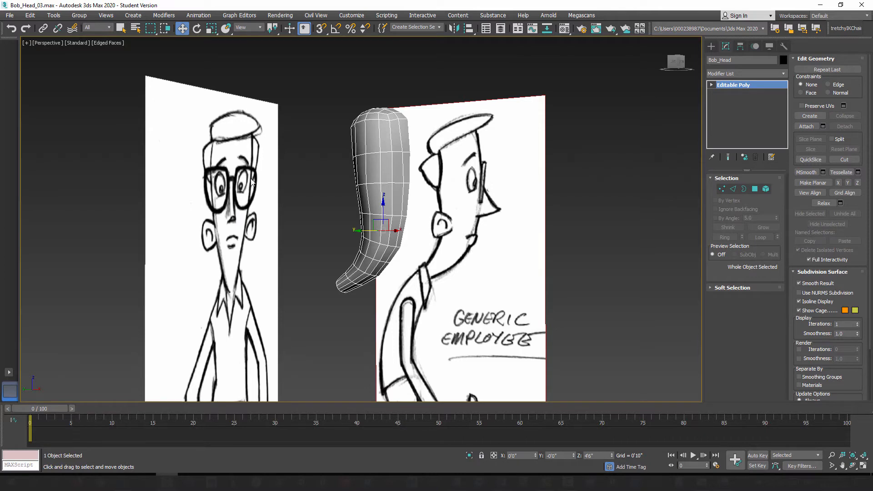
alt+middle_drag(373, 262, 367, 297)
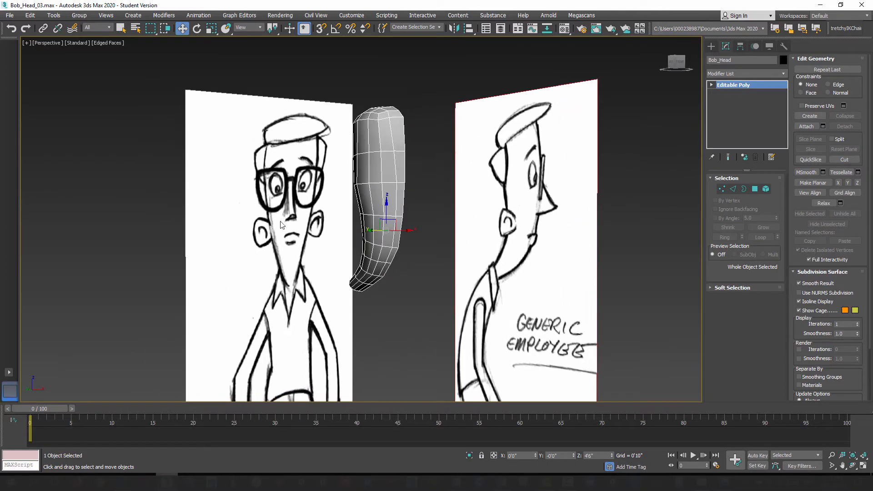
Step: Save the scene as the next incremental version, Bob_Head_04.max, in the Models folder
click(9, 16)
click(29, 98)
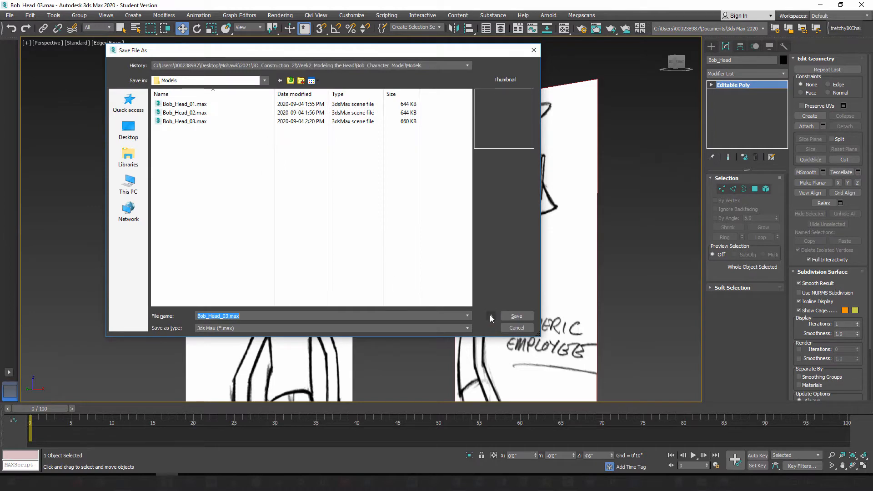
click(491, 317)
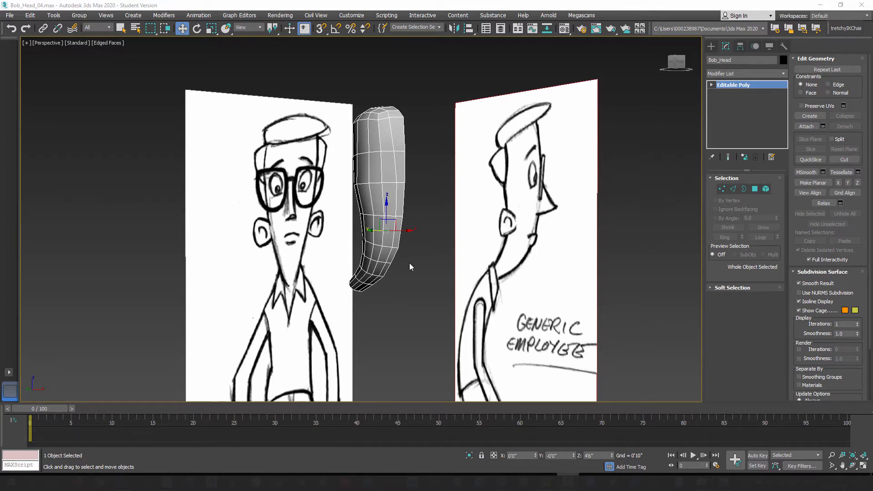
Step: Examine the nose area of the side sketch against the head's edge loops in the left view
middle_click(422, 266)
key(l)
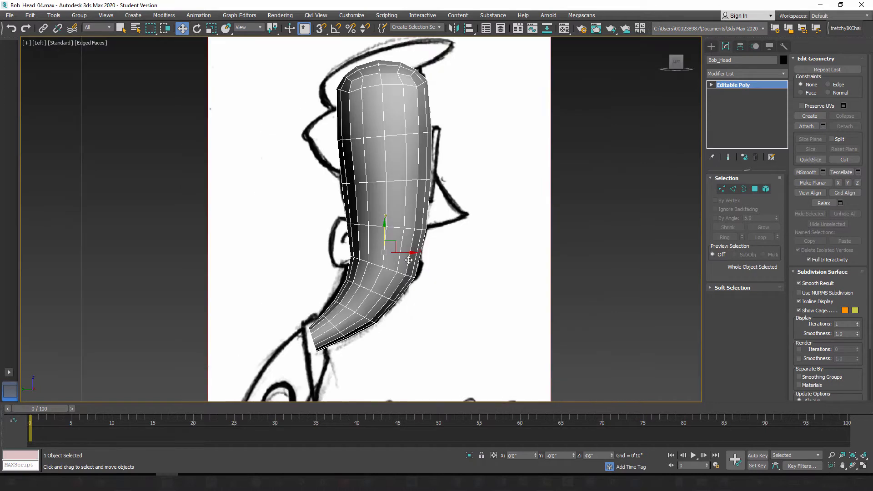
middle_drag(389, 213, 431, 205)
scroll(455, 221, up, 6)
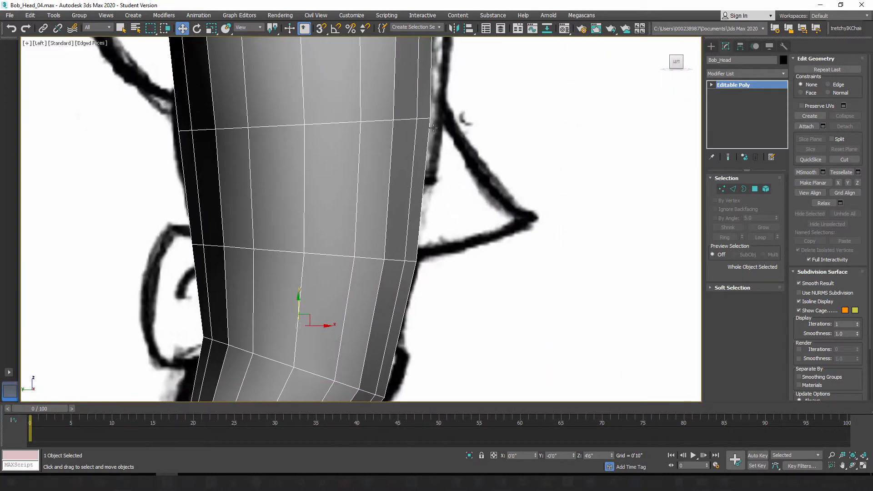
middle_drag(433, 128, 462, 165)
scroll(455, 184, down, 1)
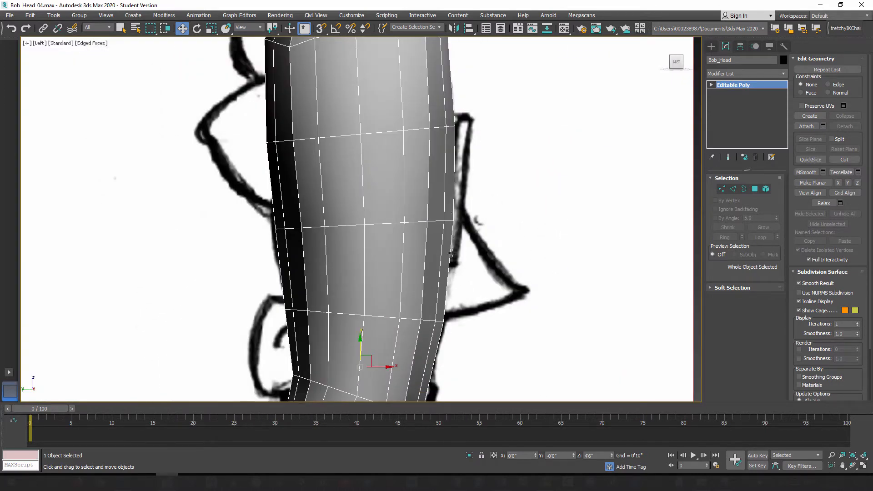
scroll(448, 212, up, 3)
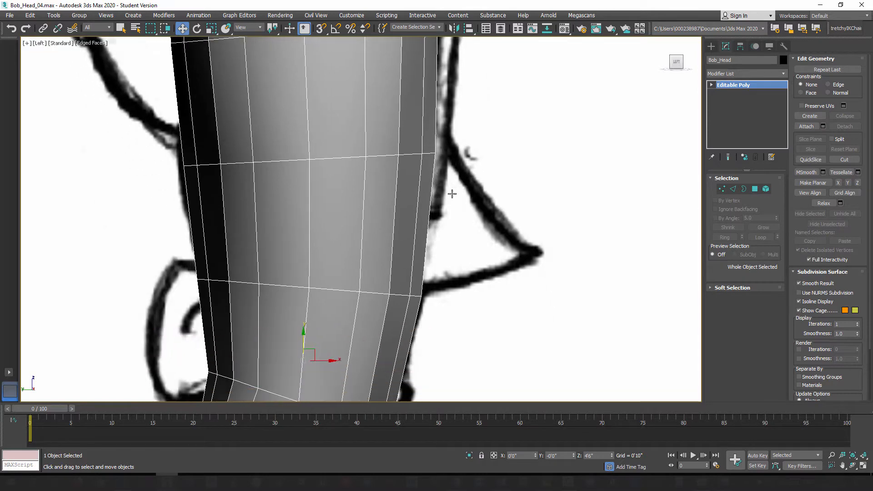
middle_drag(452, 194, 530, 254)
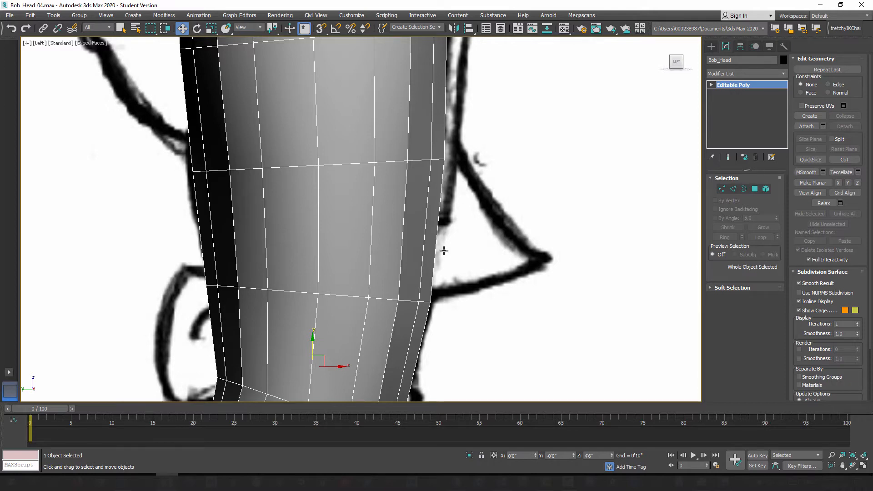
Step: Select the polygon beside the front center line between the eye-level and nose-base loops, and make the head see-through in the front view
key(p)
alt+middle_drag(442, 250, 404, 225)
scroll(405, 223, up, 4)
click(754, 188)
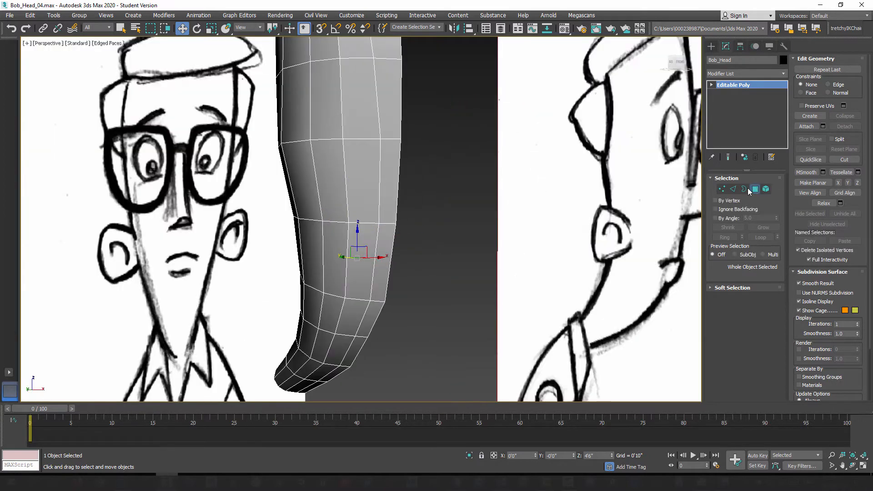
click(389, 156)
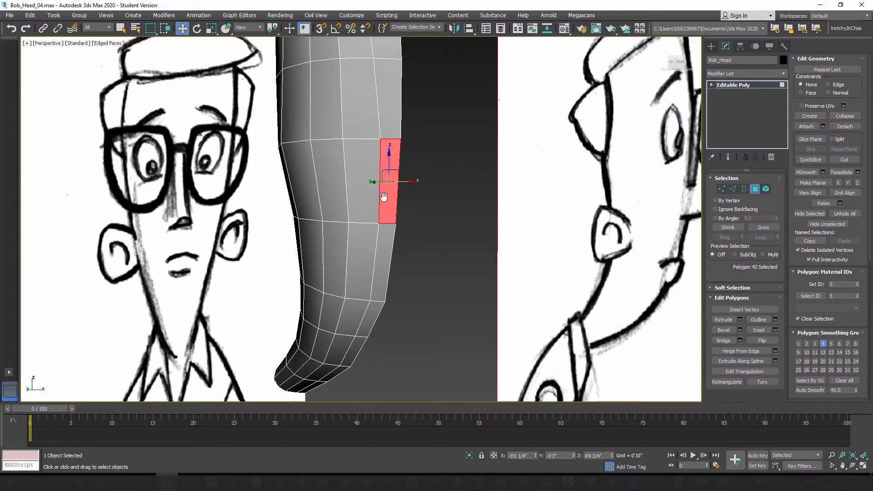
middle_drag(386, 178, 384, 204)
key(f)
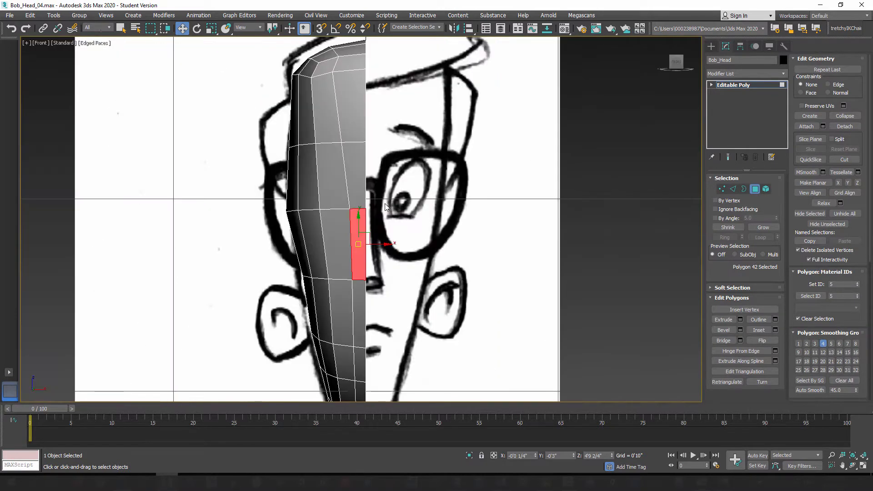
key(alt+x)
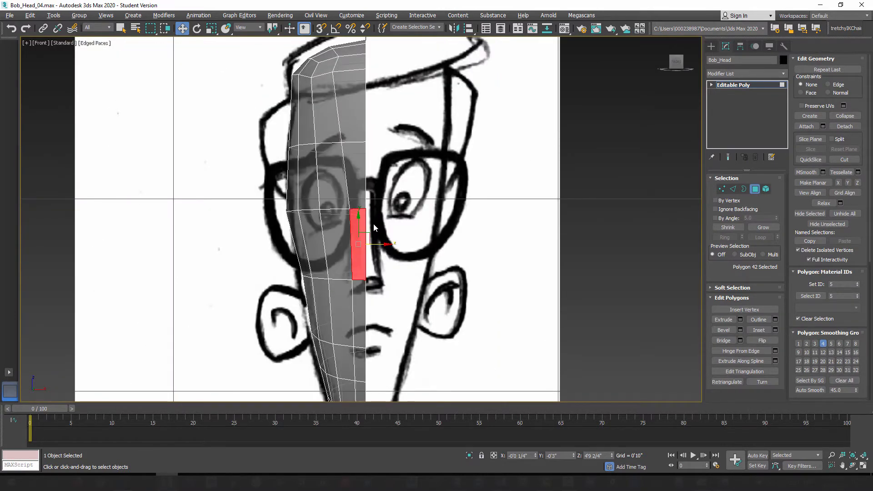
scroll(371, 221, up, 4)
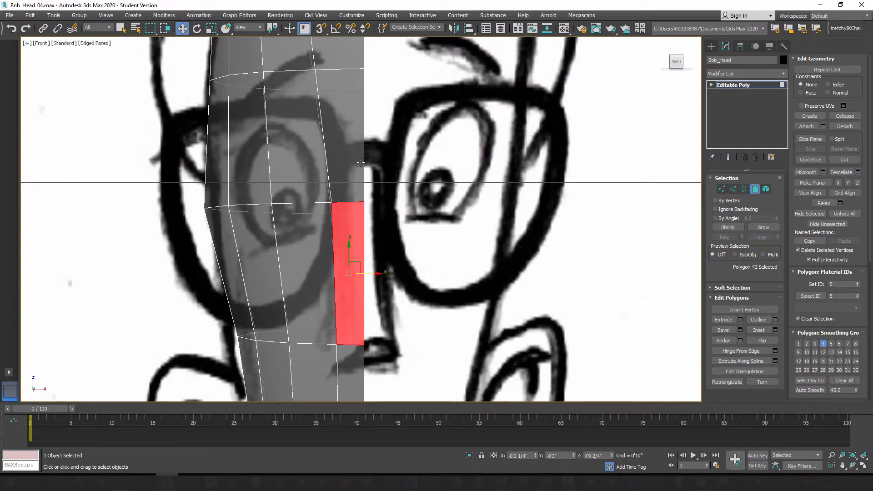
Step: In the left view, raise the two front vertices of the eye-level loop toward the top of the sketched nose
mouse_move(363, 170)
middle_down()
mouse_move(387, 177)
mouse_move(378, 184)
middle_up()
middle_drag(396, 229, 402, 202)
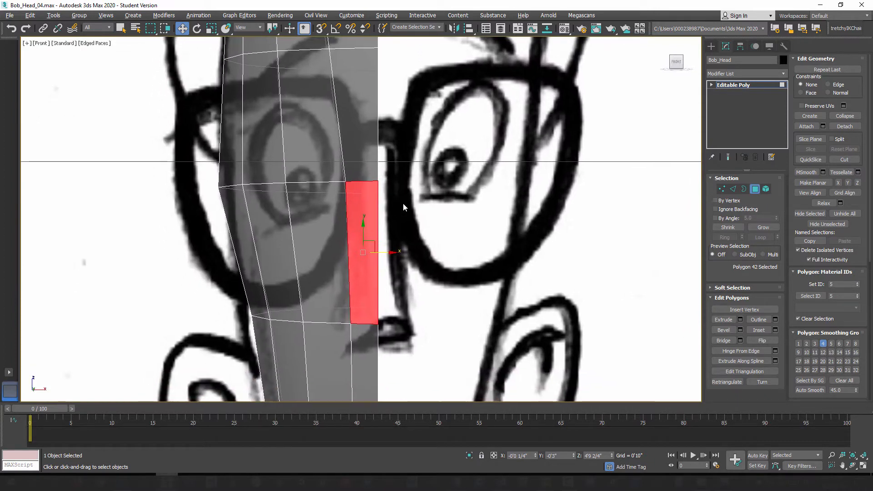
key(l)
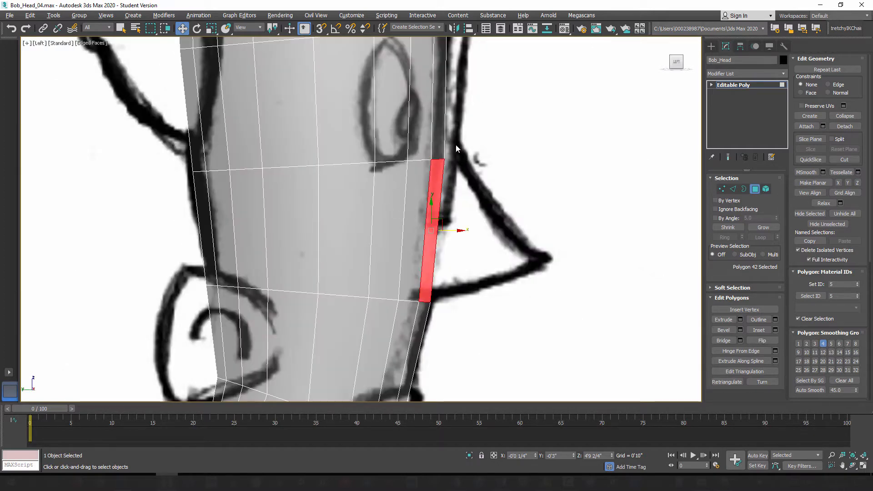
scroll(455, 136, up, 2)
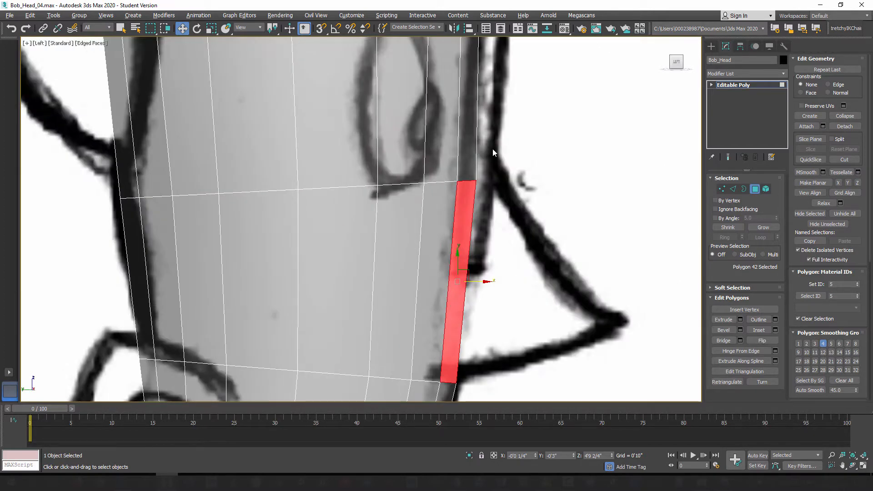
click(722, 189)
drag(442, 164, 519, 200)
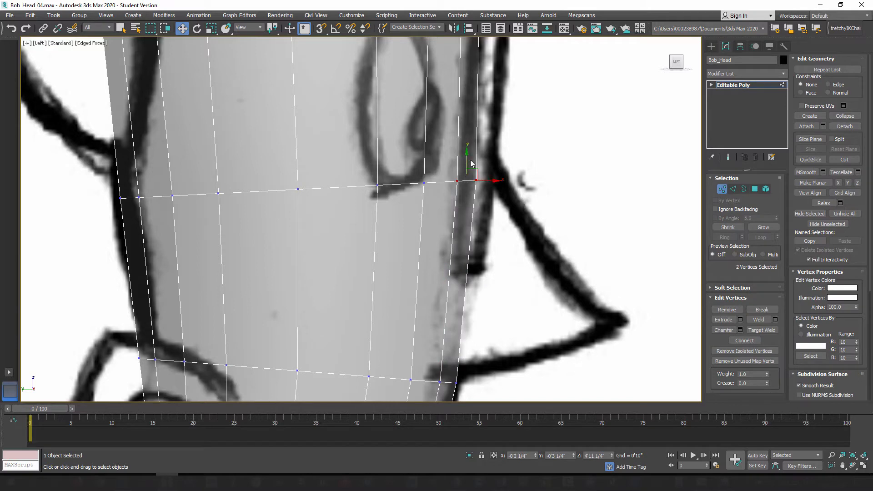
drag(468, 156, 469, 132)
middle_drag(469, 133, 471, 163)
Step: Raise the loop's front center-line vertex slightly further and nudge up the vertex behind the raised pair
click(479, 184)
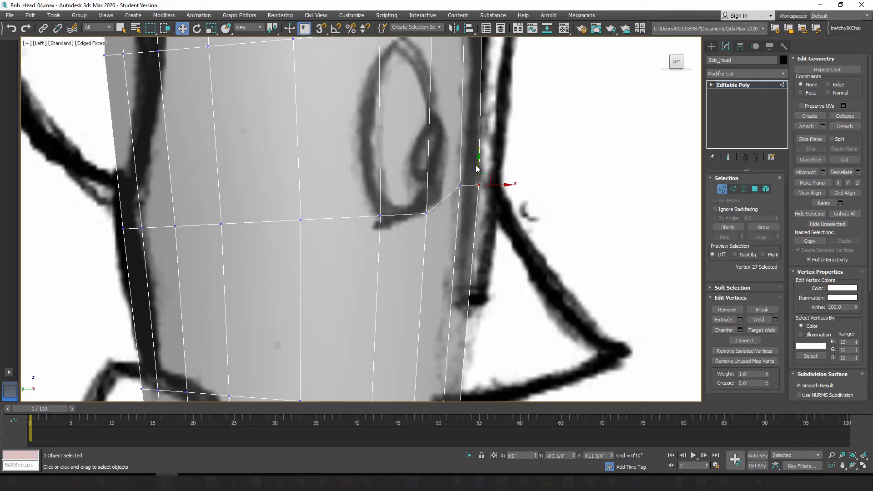
drag(482, 155, 483, 157)
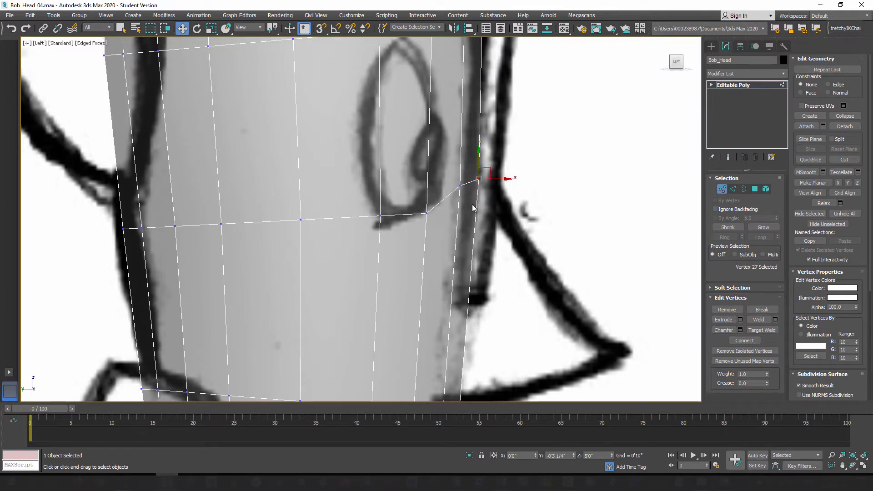
middle_drag(471, 244, 464, 199)
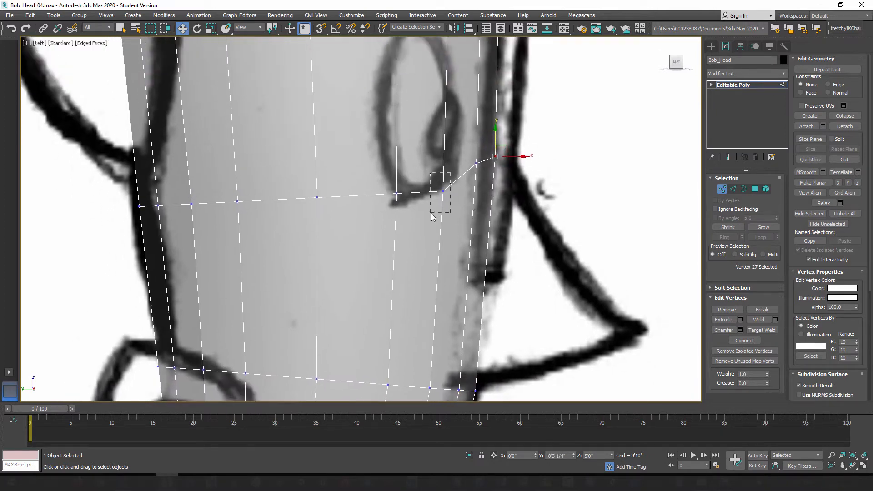
drag(431, 214, 431, 213)
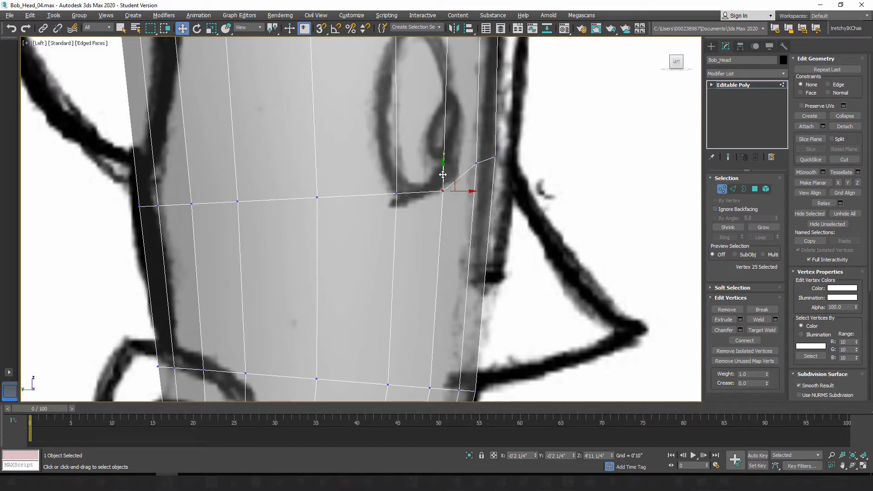
Step: Reselect the polygon beside the front center line below eye level and extrude it by 0'2 3/4" for the nose
click(744, 188)
scroll(435, 237, down, 2)
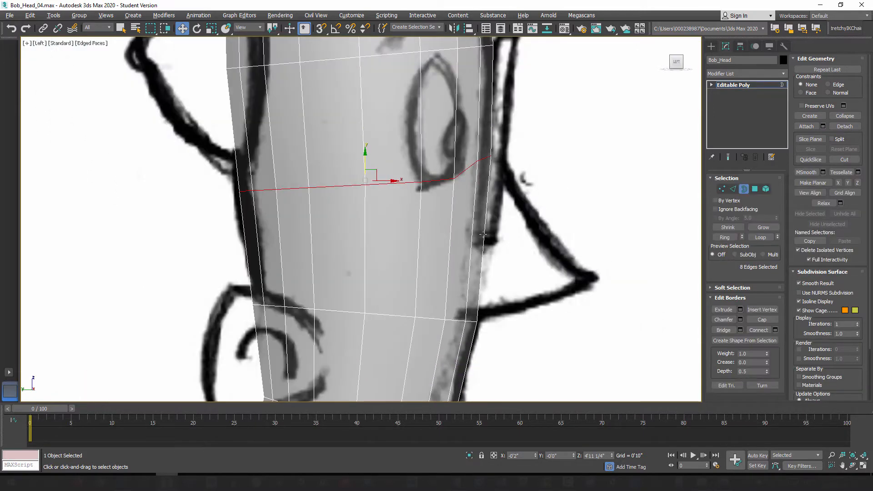
key(p)
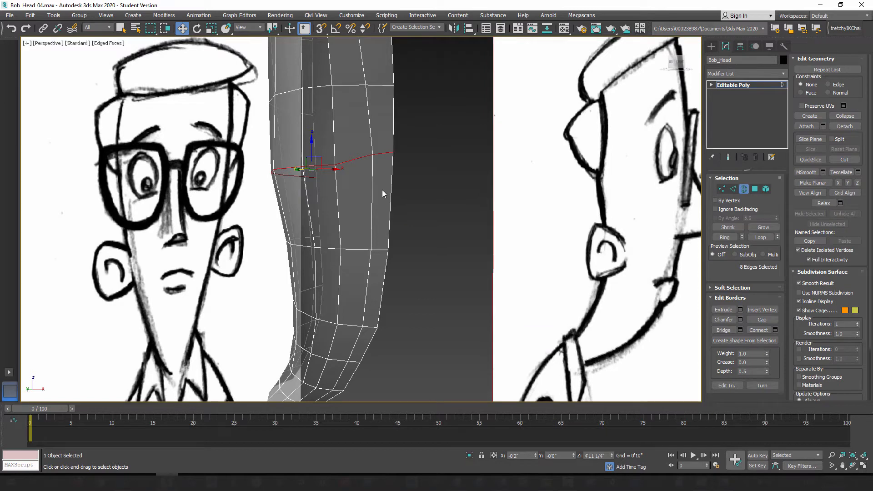
alt+middle_drag(385, 240, 358, 240)
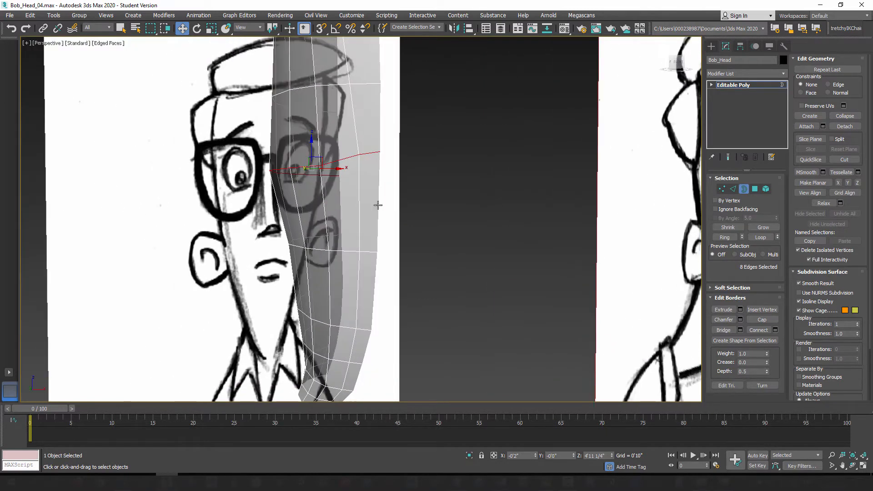
click(370, 193)
click(754, 189)
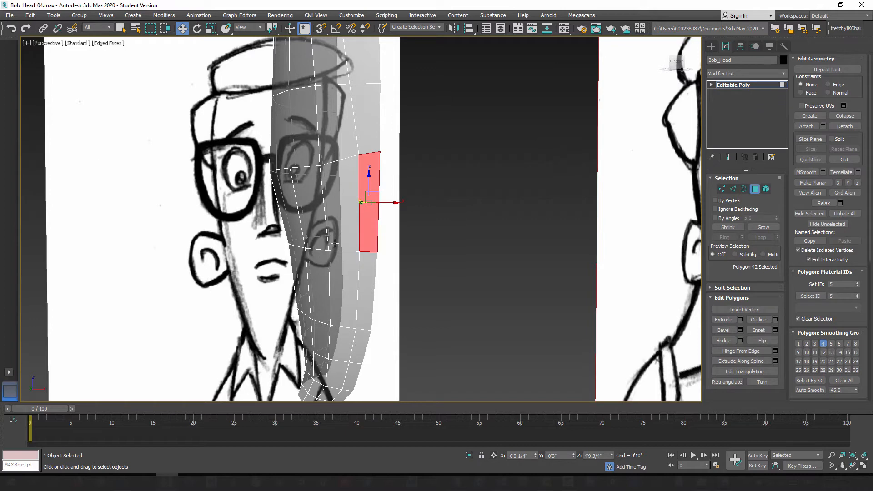
key(l)
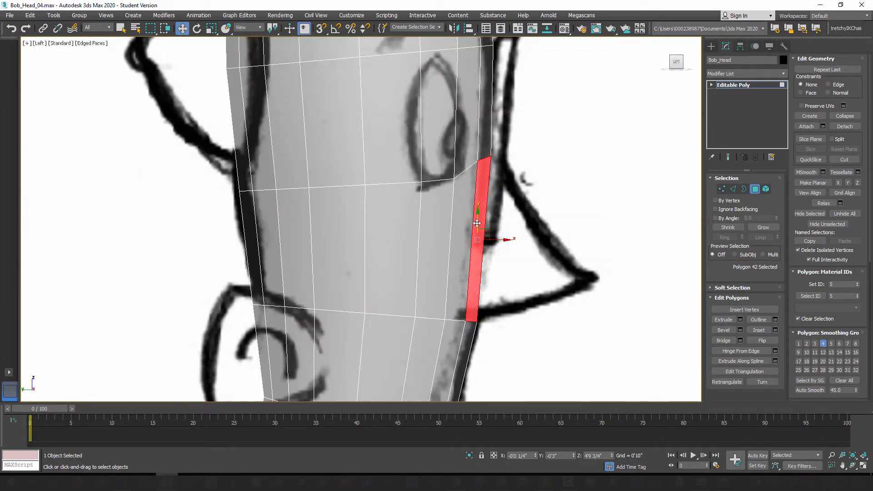
click(740, 319)
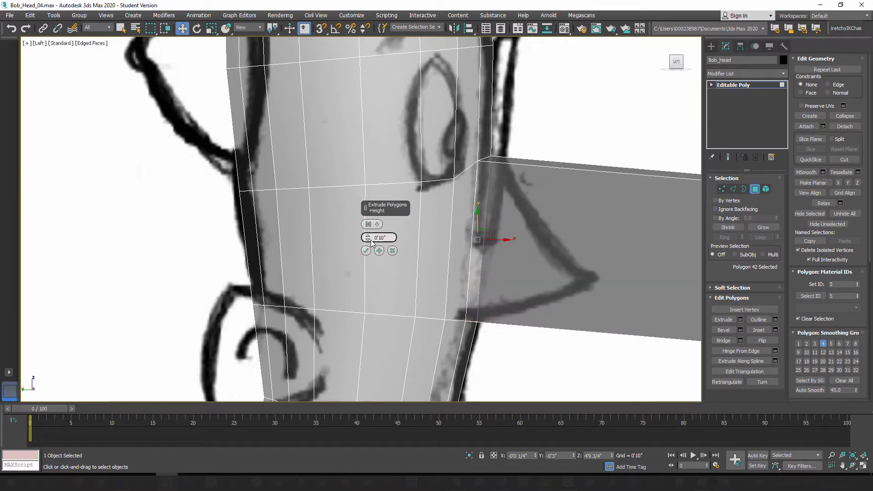
drag(369, 242, 390, 40)
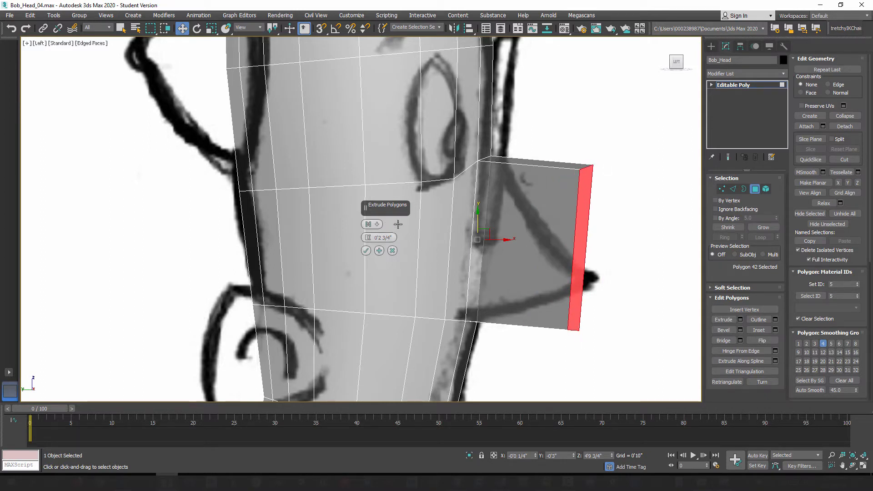
click(366, 251)
Step: Fit the extrusion to the side sketch by moving its lower vertex pair to the nose tip and its upper pair back onto the bridge slope
middle_drag(584, 232, 534, 225)
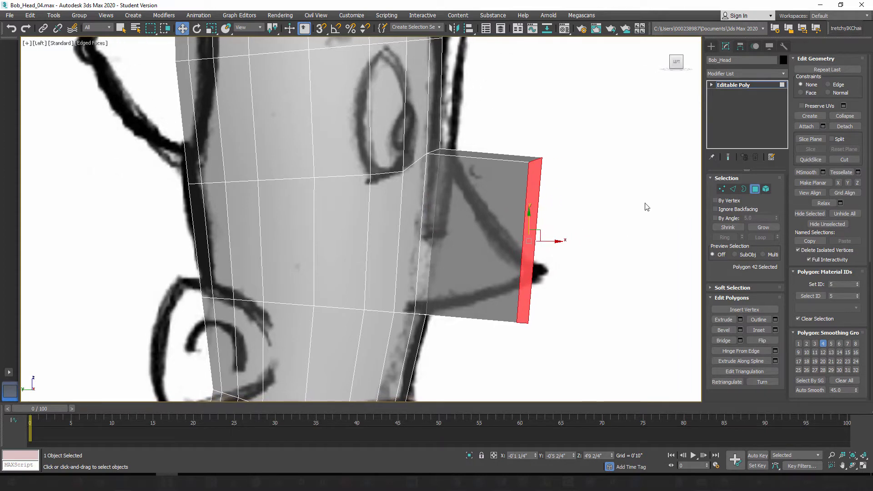
click(721, 189)
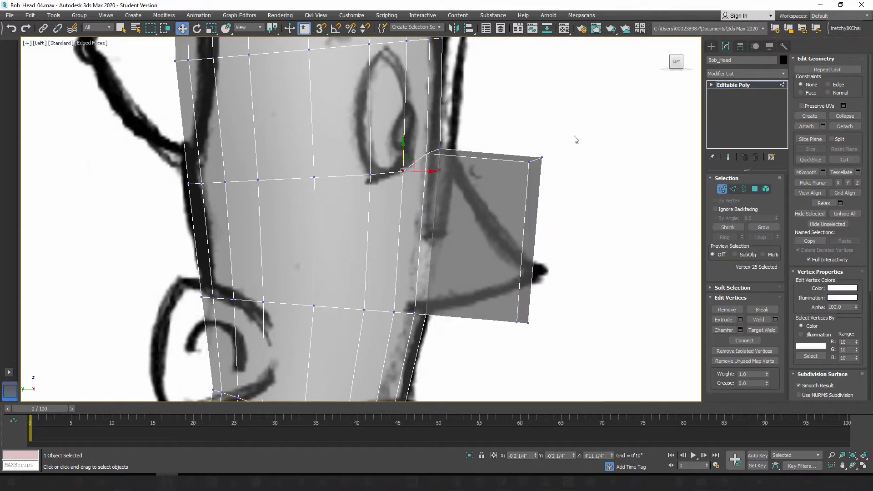
middle_drag(523, 291, 529, 297)
drag(492, 296, 547, 220)
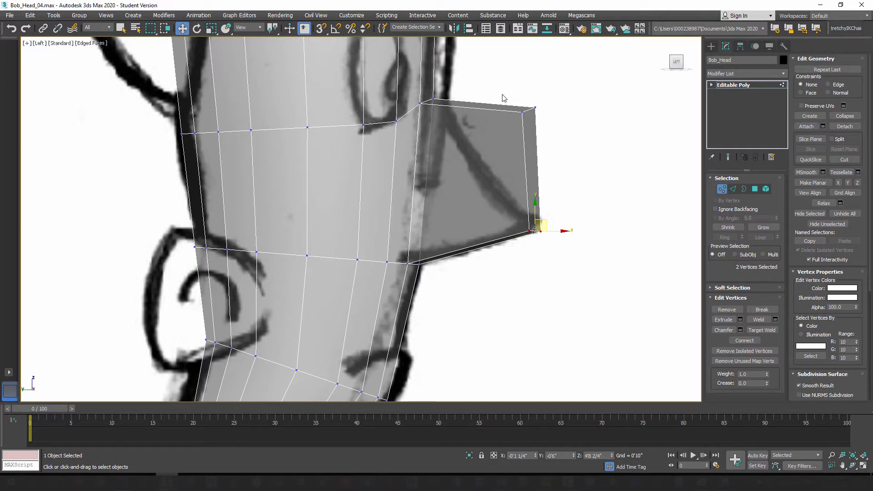
drag(558, 146, 559, 145)
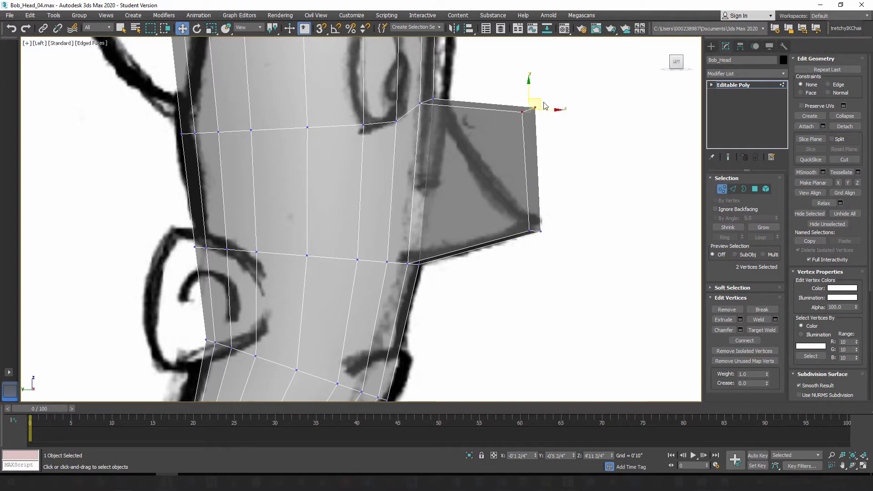
drag(540, 100, 479, 147)
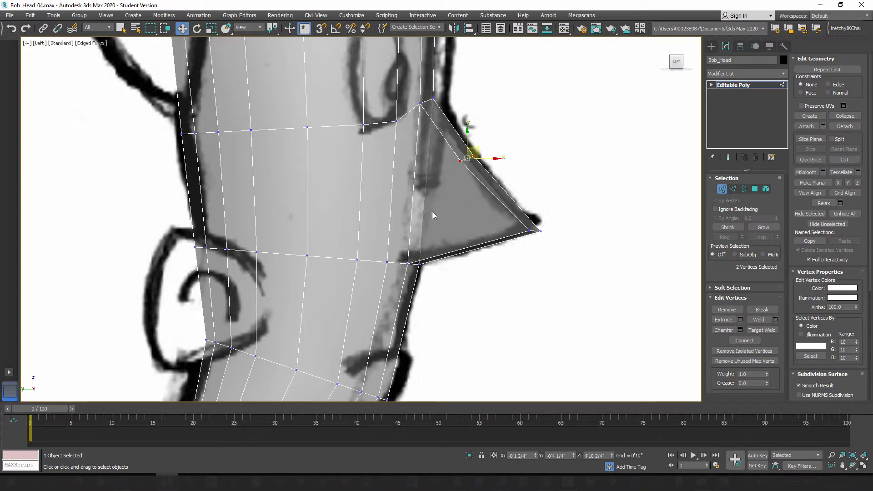
middle_drag(433, 214, 473, 226)
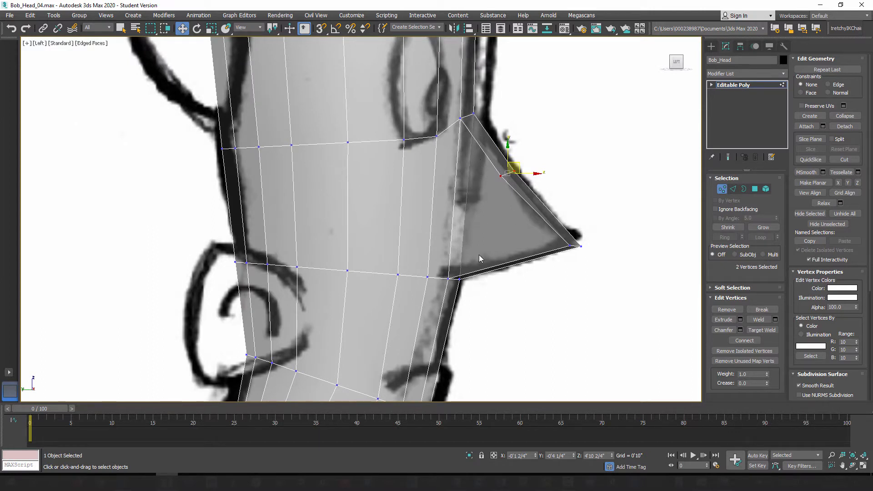
Step: In the front view, shift the extruded nose's upper and lower vertex pairs sideways so their inner vertices align with the center line
key(p)
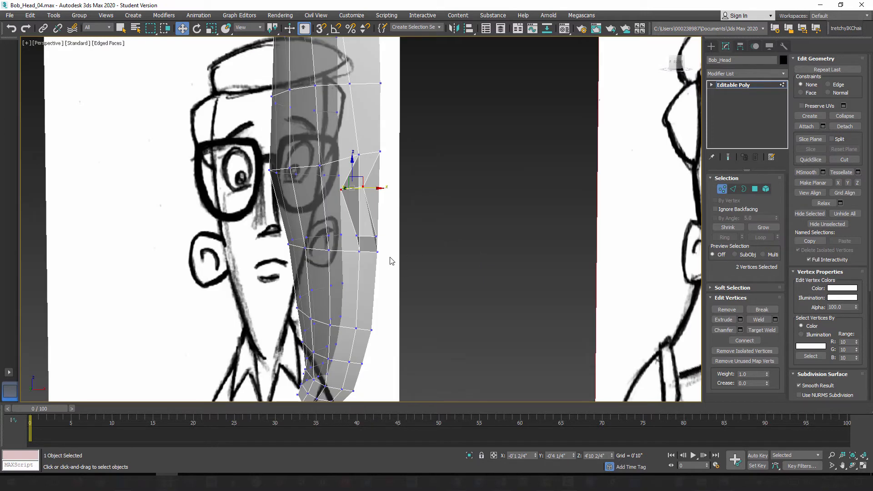
alt+middle_drag(382, 259, 357, 176)
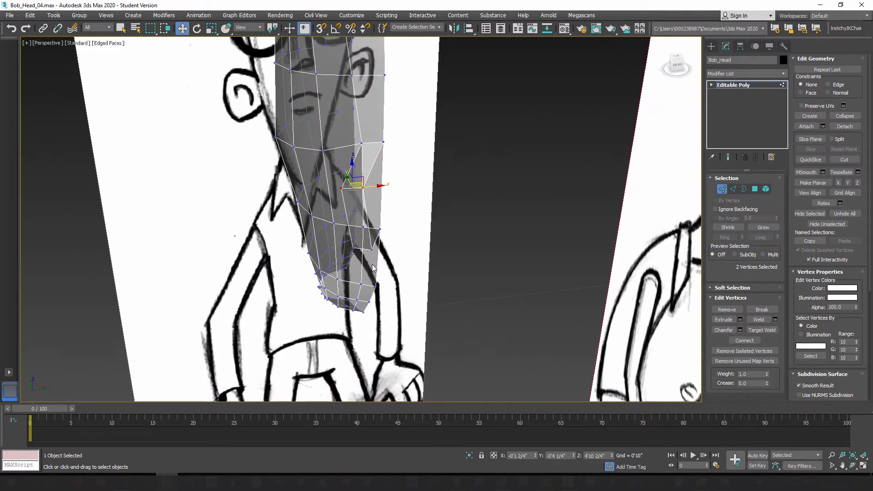
key(f)
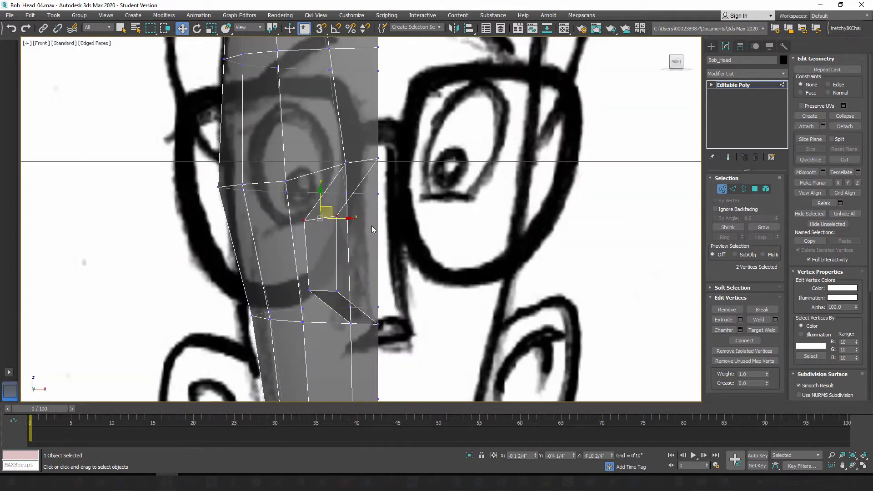
drag(350, 223, 388, 224)
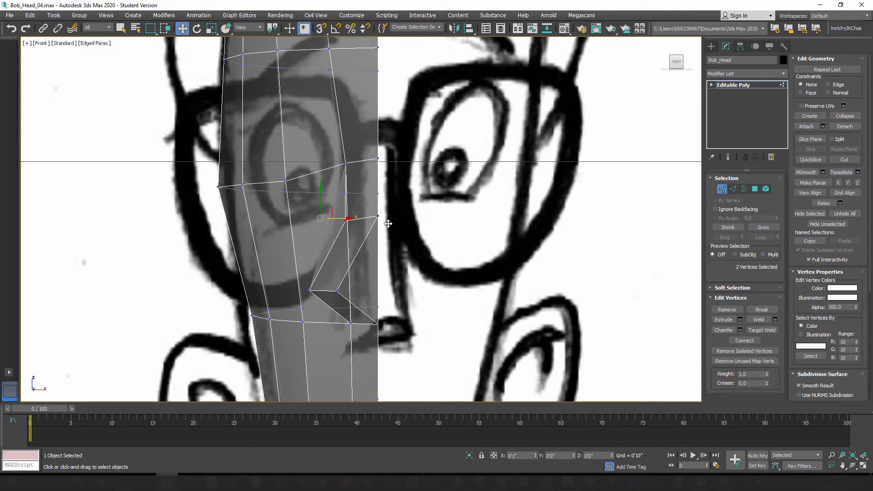
click(337, 290)
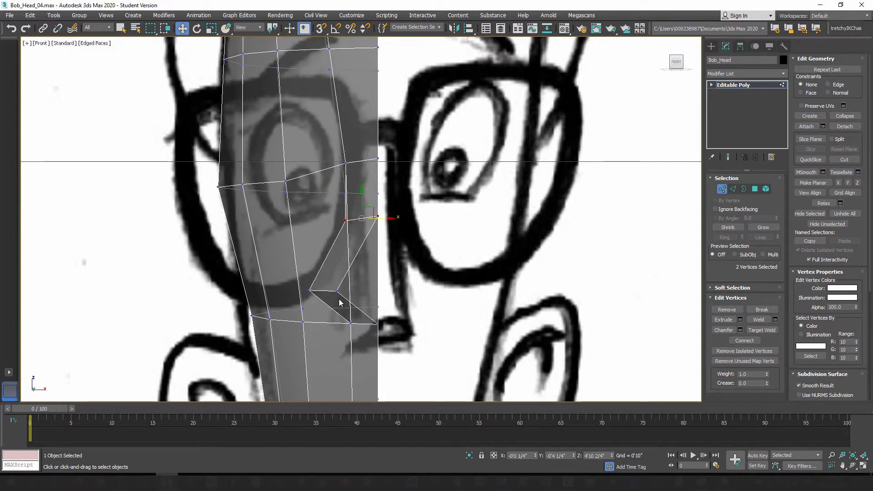
ctrl+click(309, 289)
drag(344, 290, 385, 294)
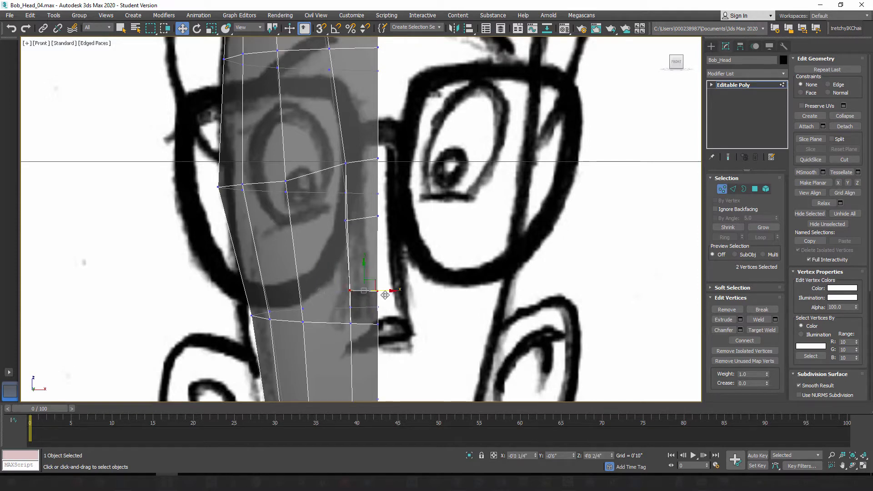
Step: Turn off the see-through display and delete the nose's inner side polygon along the head's center plane
key(alt+x)
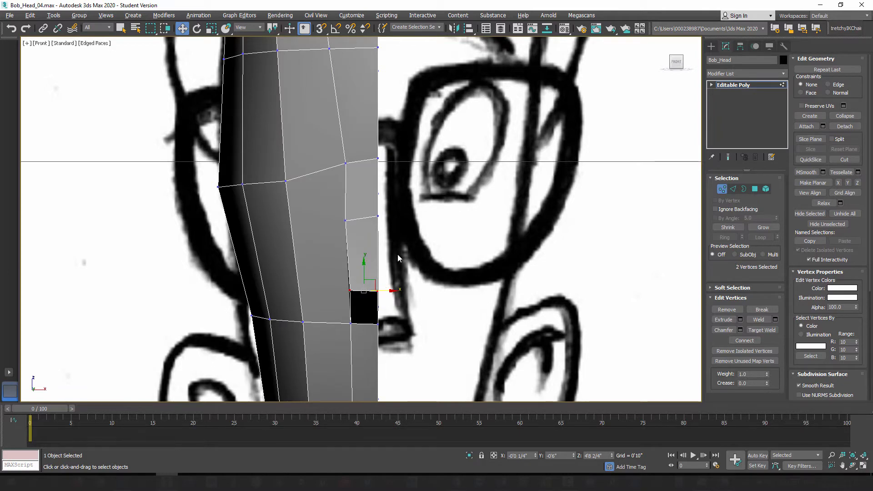
key(p)
scroll(409, 273, up, 3)
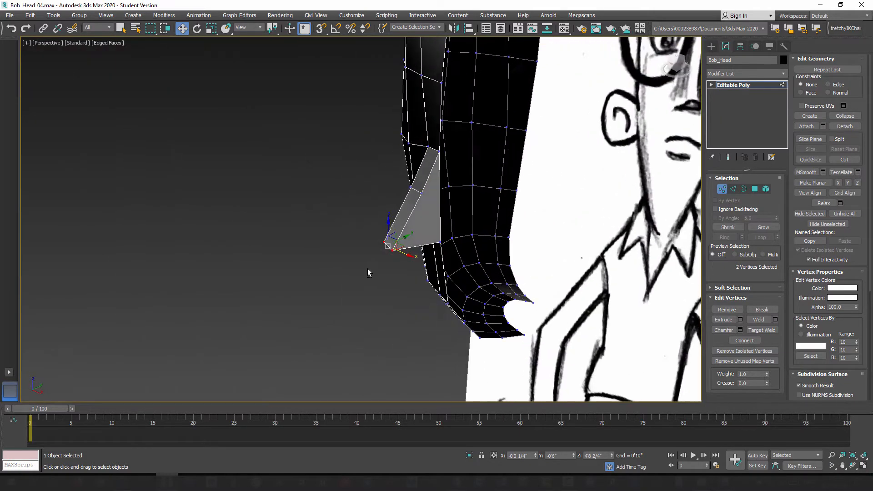
scroll(410, 237, up, 1)
scroll(432, 204, up, 2)
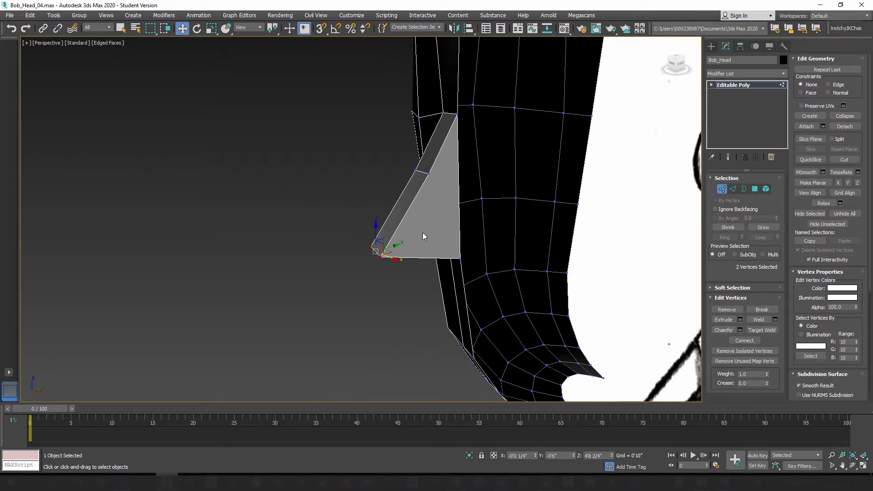
alt+middle_drag(427, 196, 429, 215)
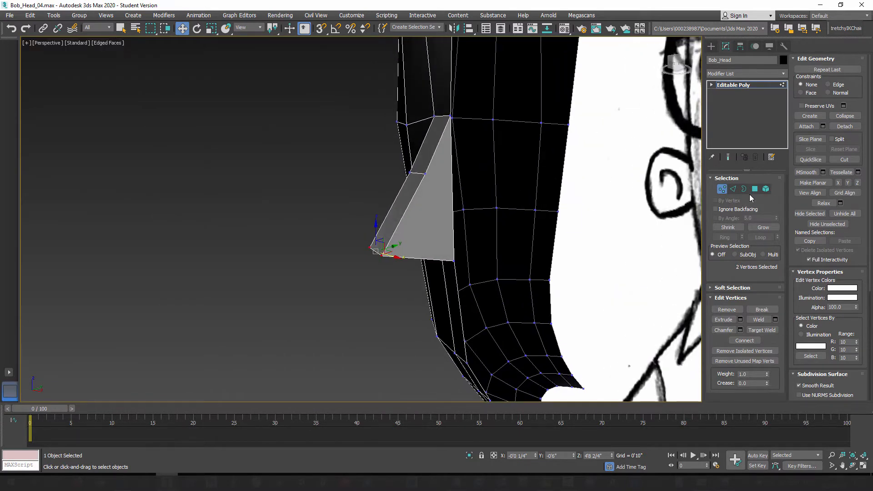
click(754, 189)
click(396, 211)
click(437, 204)
alt+middle_drag(437, 205, 429, 234)
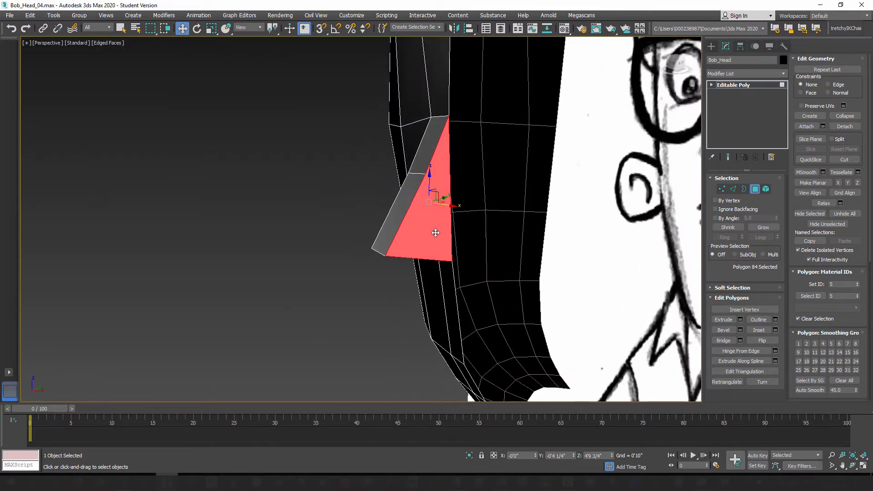
key(Delete)
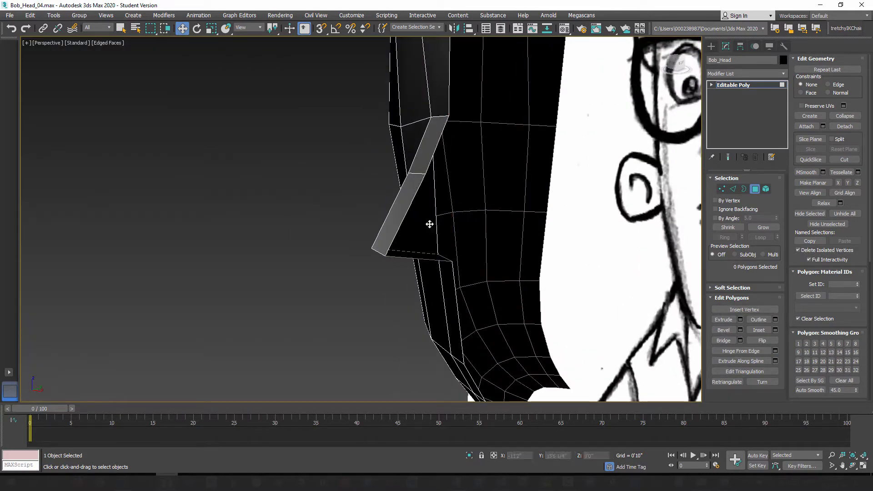
Step: Examine the open nose extrusion from the front and side in the perspective view
alt+middle_drag(430, 235, 460, 195)
scroll(514, 235, down, 4)
alt+middle_drag(444, 132, 452, 180)
mouse_move(425, 224)
alt+middle_down()
mouse_move(429, 202)
mouse_move(448, 191)
mouse_move(443, 173)
alt+middle_up()
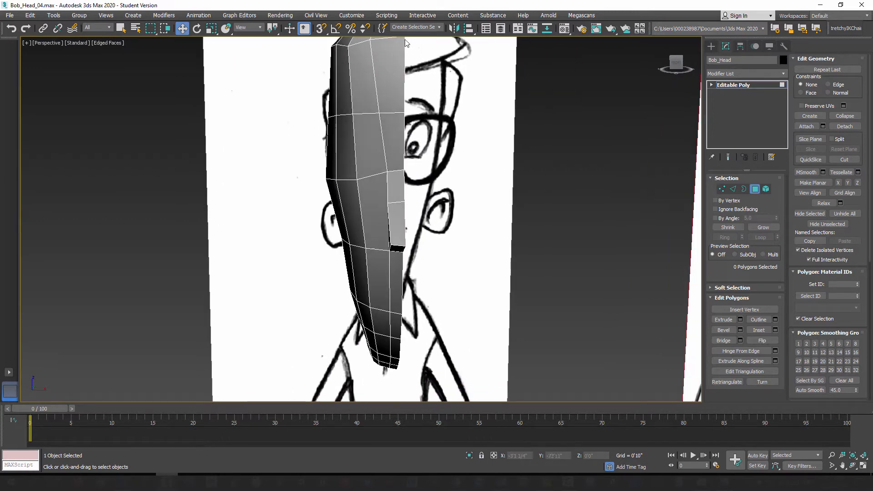
mouse_move(413, 251)
alt+middle_down()
mouse_move(384, 250)
mouse_move(355, 206)
mouse_move(340, 243)
mouse_move(382, 239)
alt+middle_up()
scroll(356, 206, up, 3)
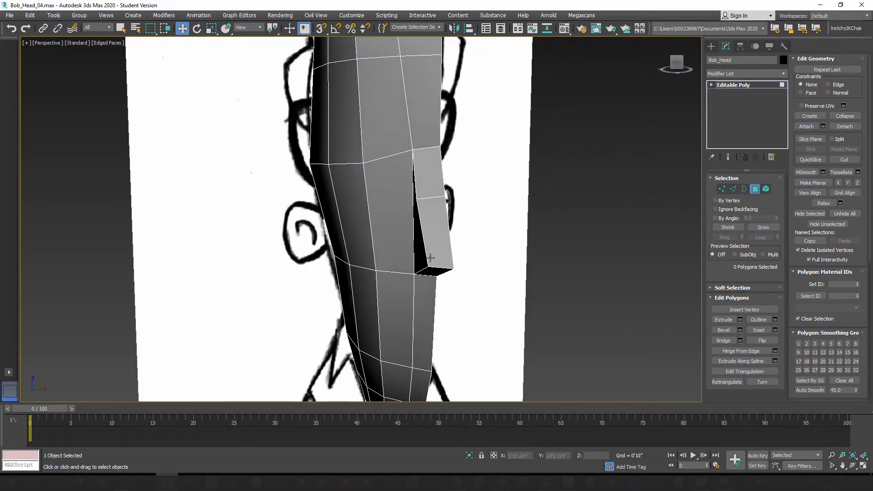
Step: In the front view with see-through display on, move the outer vertex at the top of the nose bridge inward toward the center line
alt+middle_drag(430, 258, 402, 252)
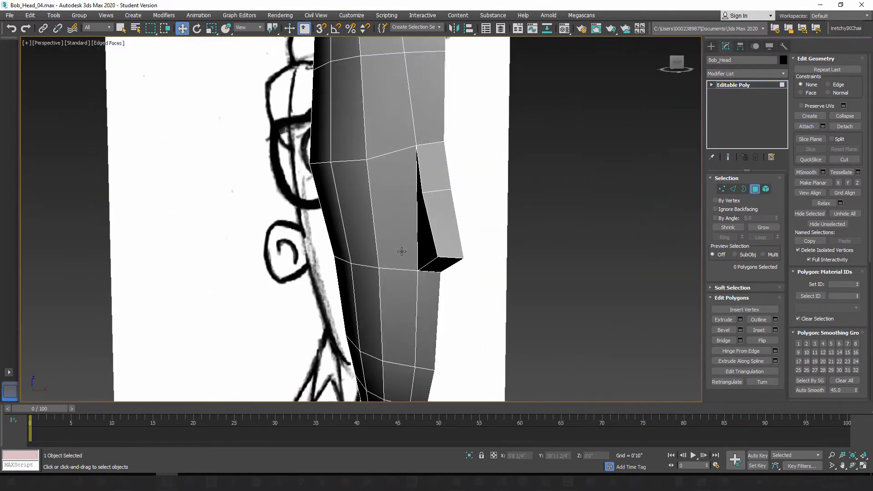
key(f)
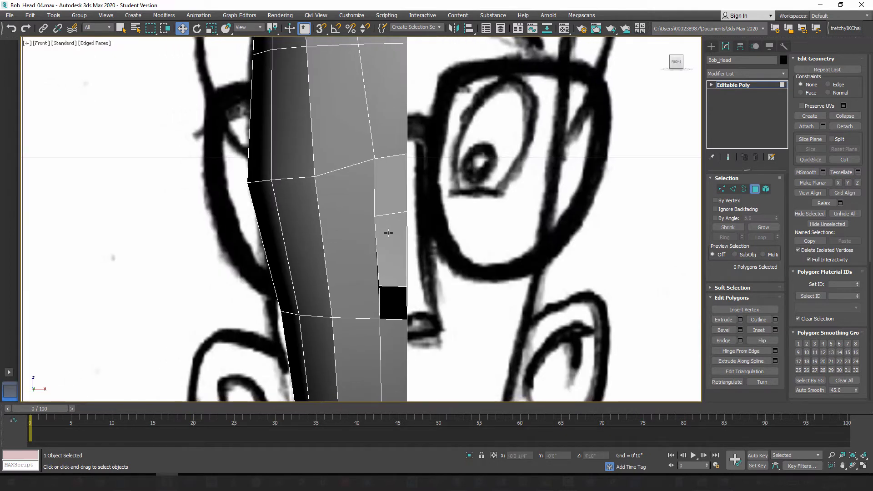
key(alt+x)
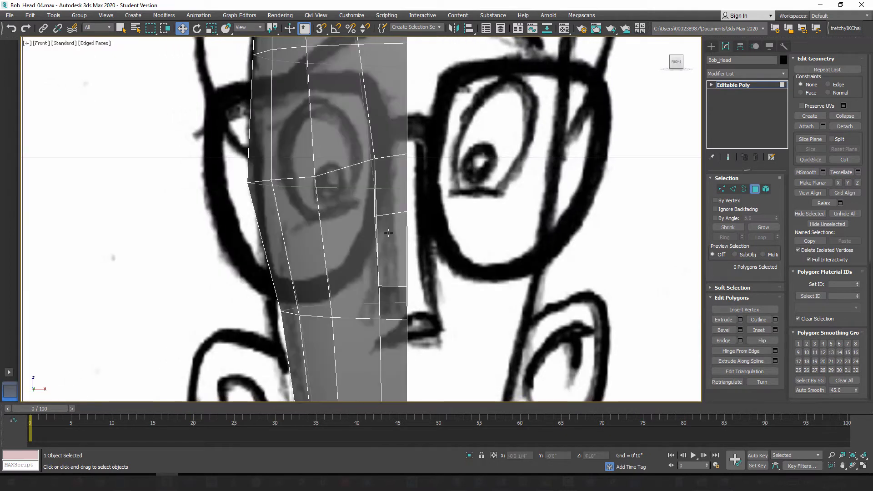
click(723, 189)
middle_drag(425, 189, 430, 190)
scroll(380, 179, up, 2)
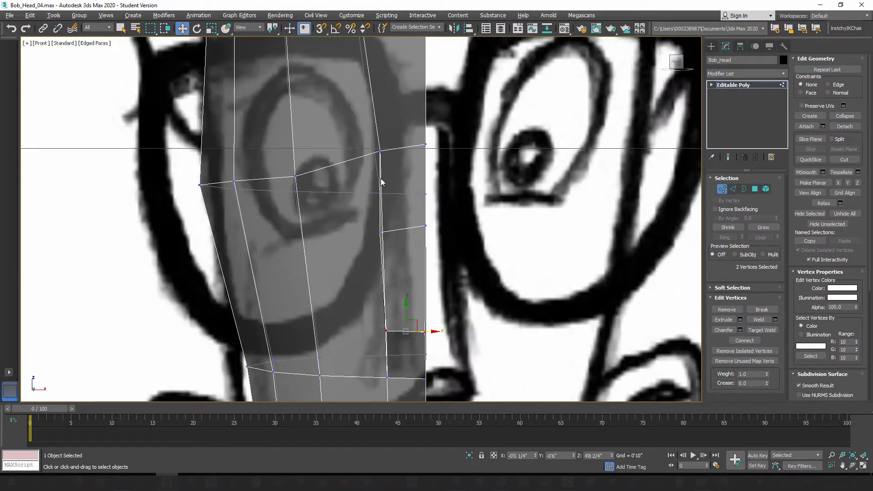
click(380, 152)
drag(394, 151, 416, 154)
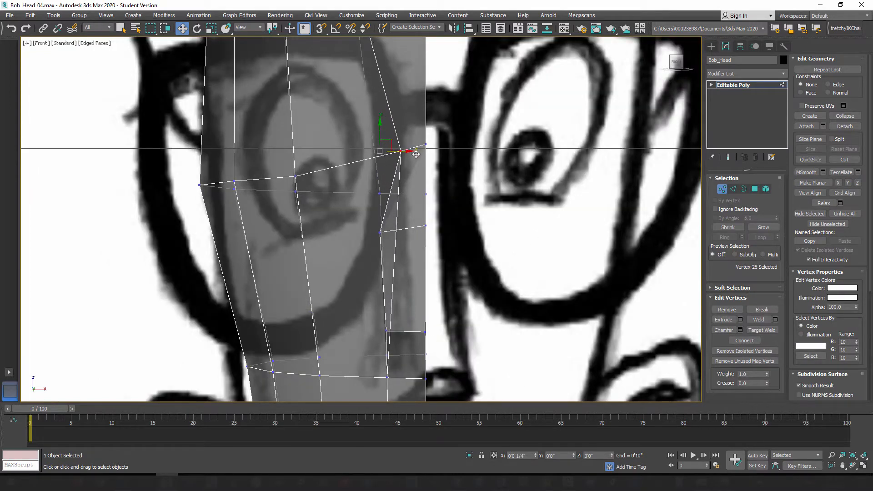
Step: Narrow the nose to the front sketch by moving its mid-bridge and tip outer vertices inward toward the center line
middle_drag(394, 223, 381, 182)
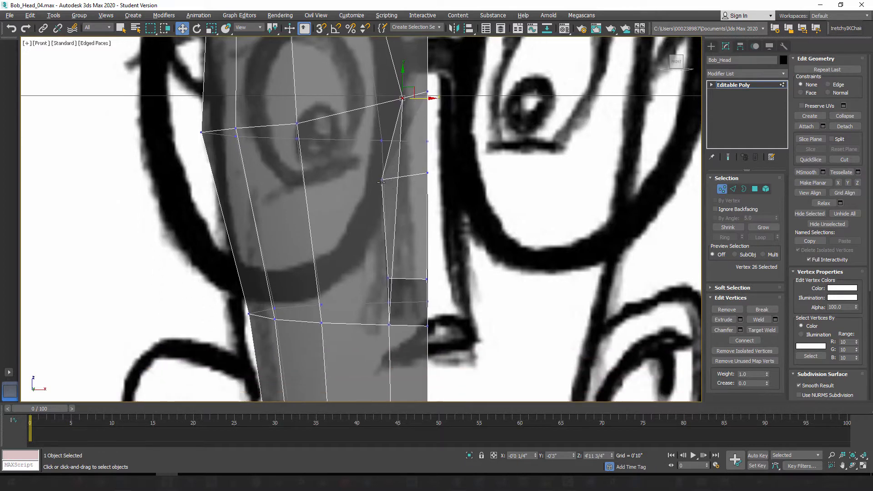
click(381, 180)
drag(401, 181, 423, 181)
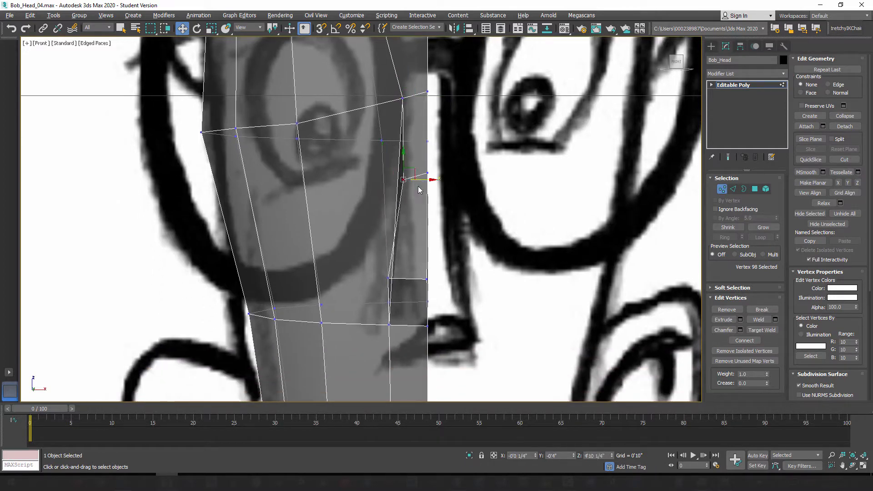
click(388, 277)
drag(411, 278, 416, 278)
middle_drag(432, 278, 452, 261)
scroll(452, 261, down, 2)
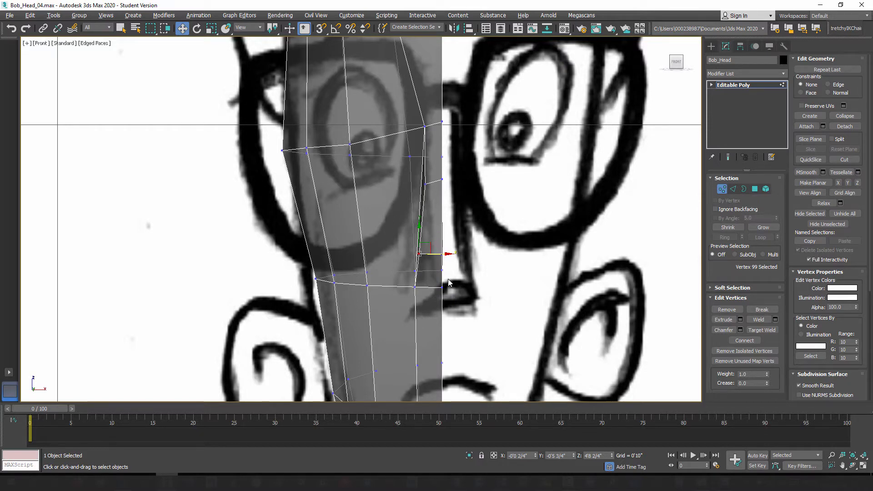
Step: In the left view, raise the outer and inner nose tip vertices slightly to match the tip in the side sketch
key(l)
scroll(588, 260, up, 2)
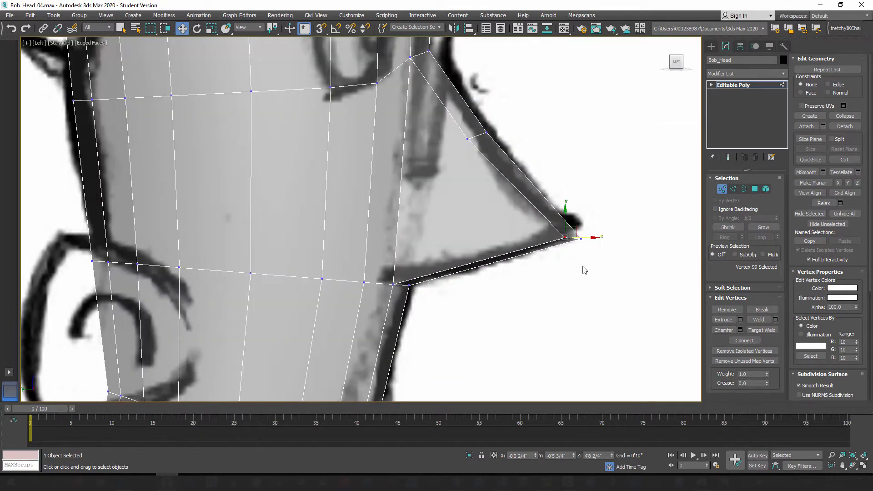
ctrl+click(580, 232)
drag(574, 205, 574, 203)
click(588, 262)
drag(594, 250, 580, 223)
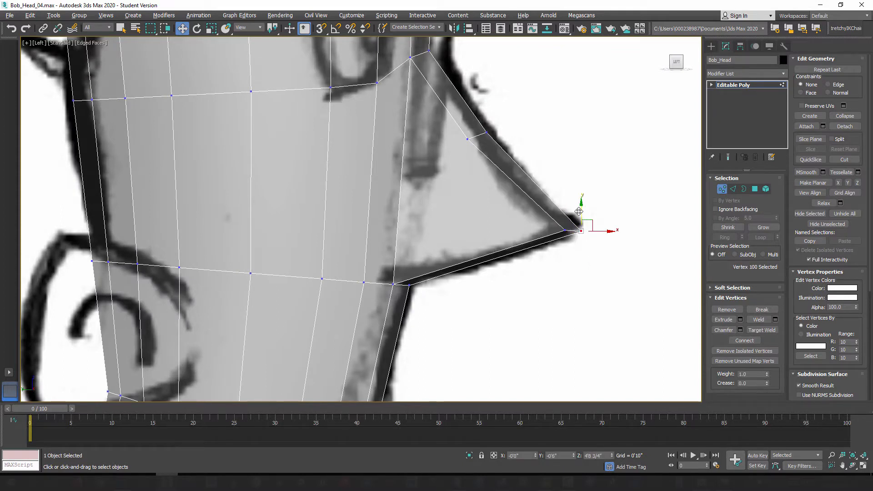
scroll(514, 257, down, 3)
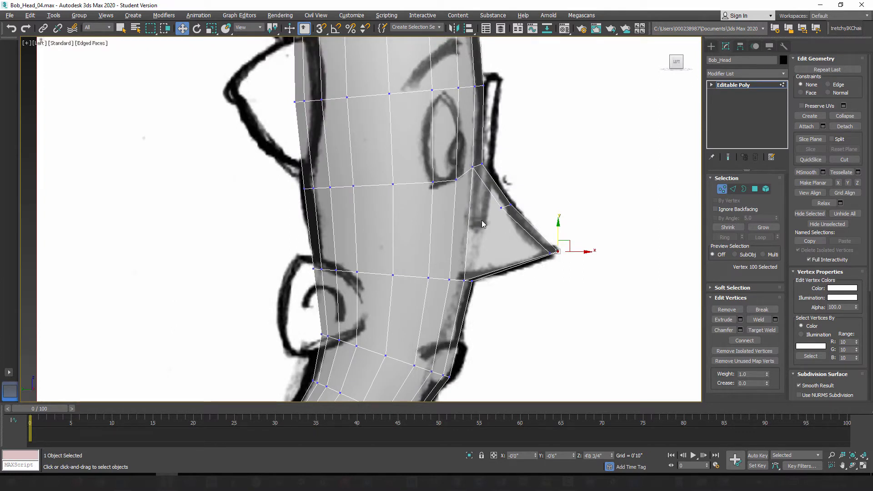
Step: In the front view, nudge the outer vertex at the nose base slightly toward the center line, then check the nose in perspective
key(f)
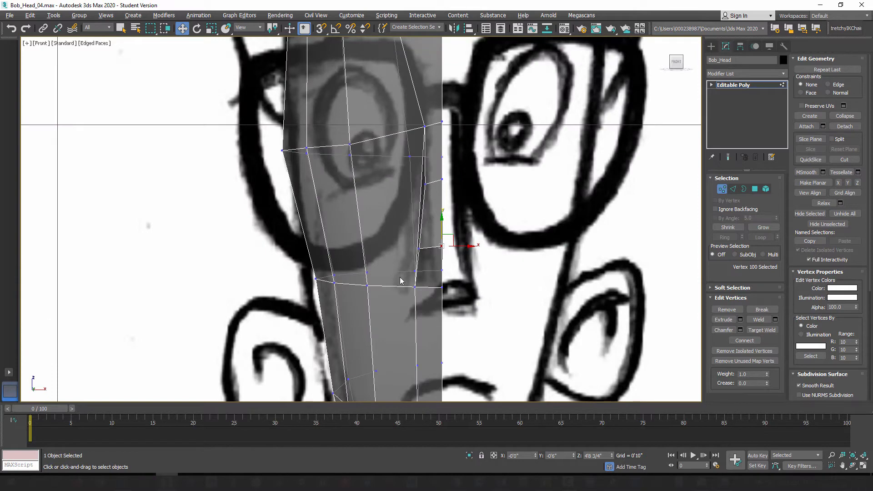
scroll(392, 259, up, 4)
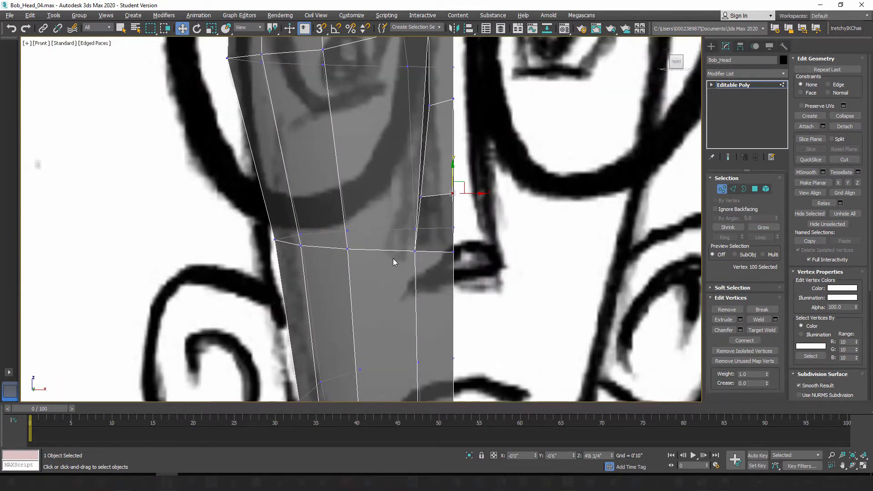
click(415, 251)
drag(437, 250, 439, 251)
middle_drag(454, 89, 457, 166)
key(p)
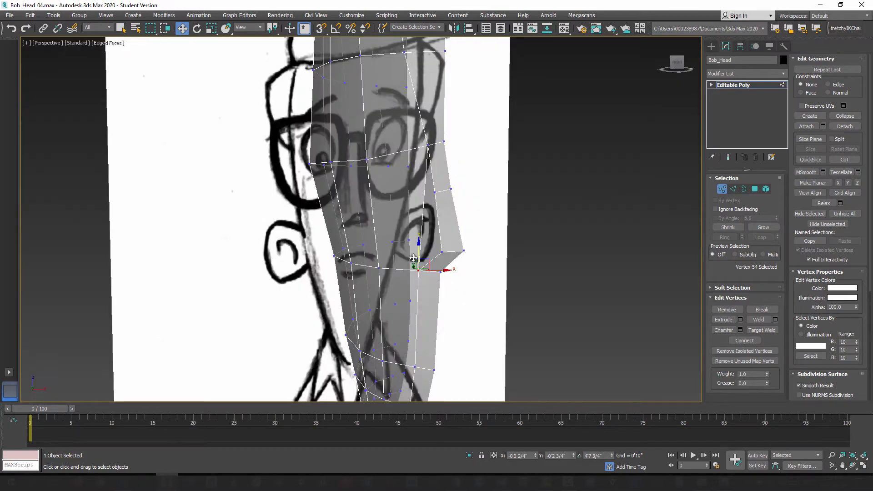
alt+middle_drag(413, 259, 434, 258)
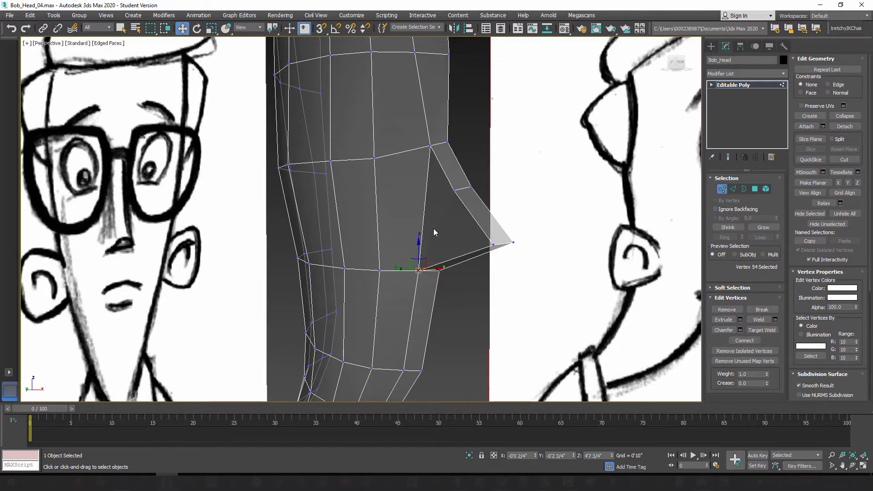
mouse_move(433, 229)
alt+middle_down()
mouse_move(380, 233)
mouse_move(460, 227)
mouse_move(405, 230)
mouse_move(431, 233)
alt+middle_up()
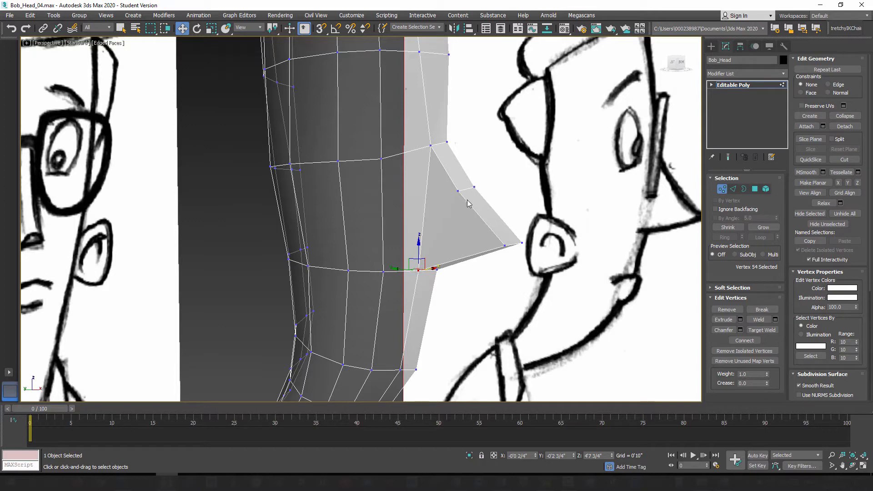
Step: In the left view, connect the ring of vertical edges across the eye band with one segment to add a horizontal edge loop
key(l)
scroll(436, 191, up, 3)
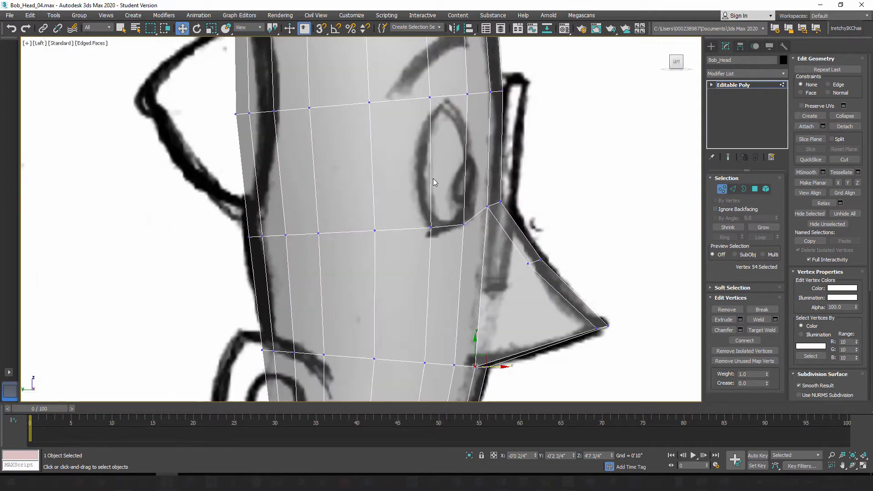
click(755, 188)
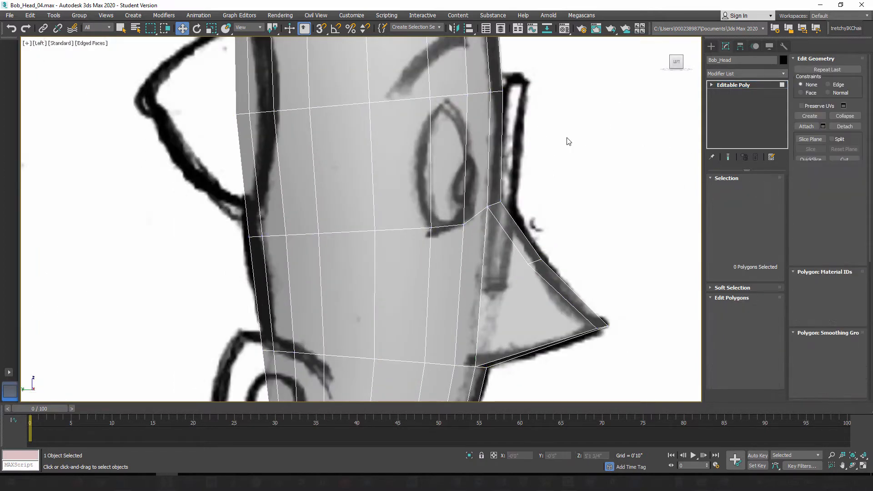
drag(531, 135, 234, 174)
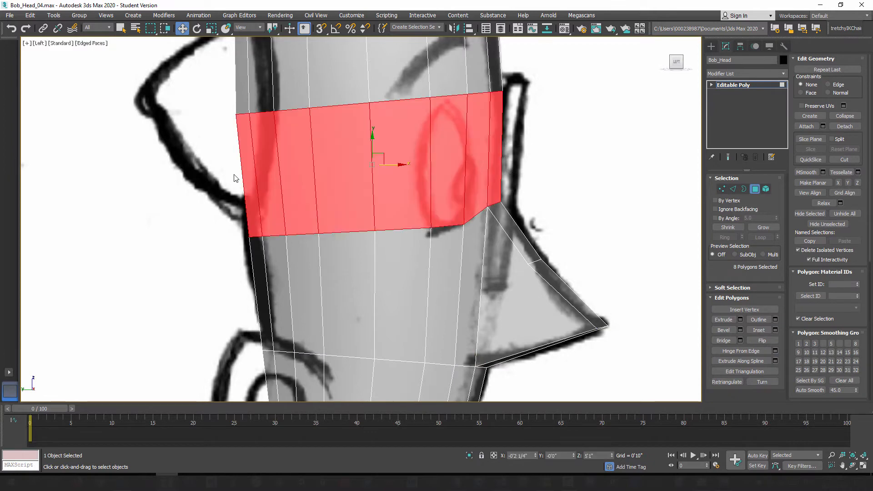
click(733, 189)
click(467, 154)
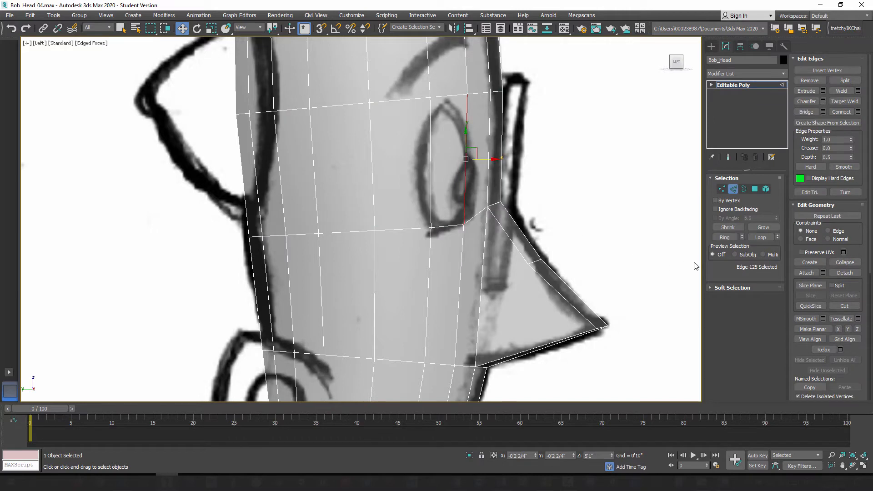
click(724, 237)
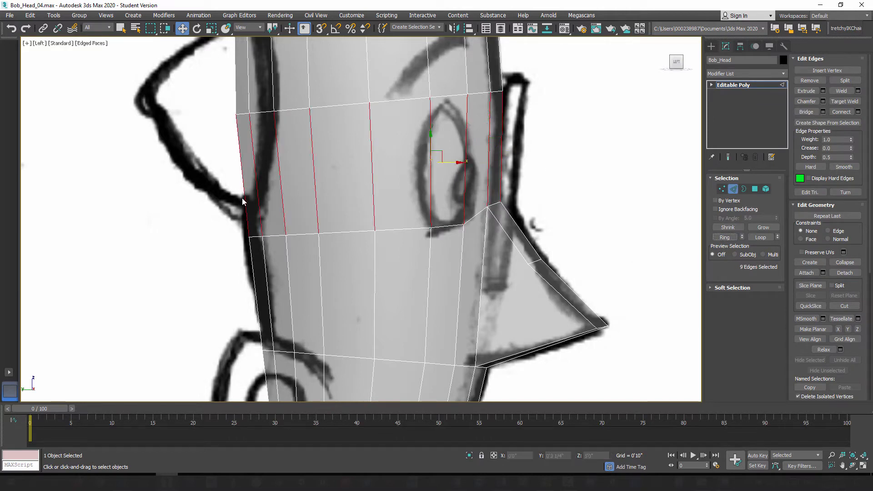
click(858, 113)
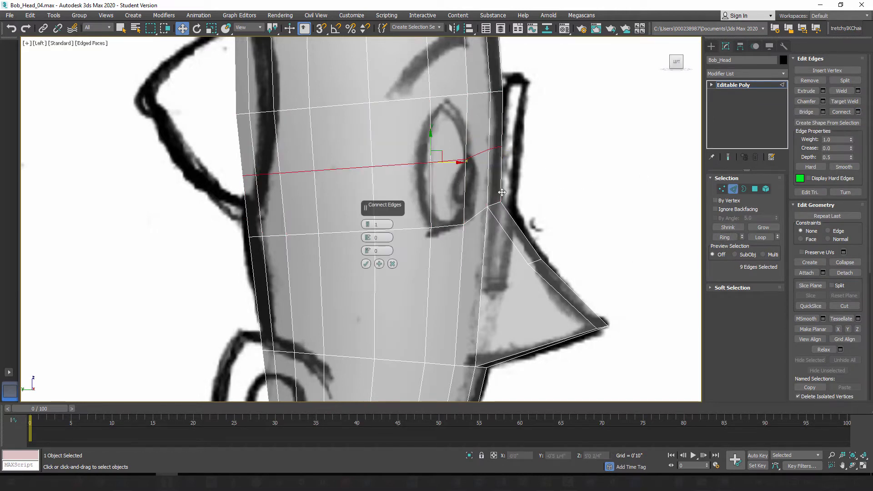
click(366, 264)
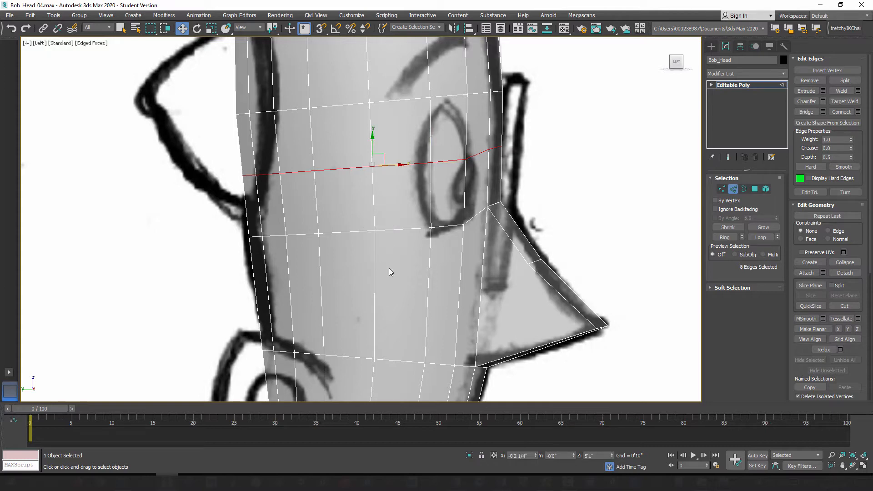
Step: Examine the new edge loop against the eyes and glasses of the sketch in the front and left views
key(f)
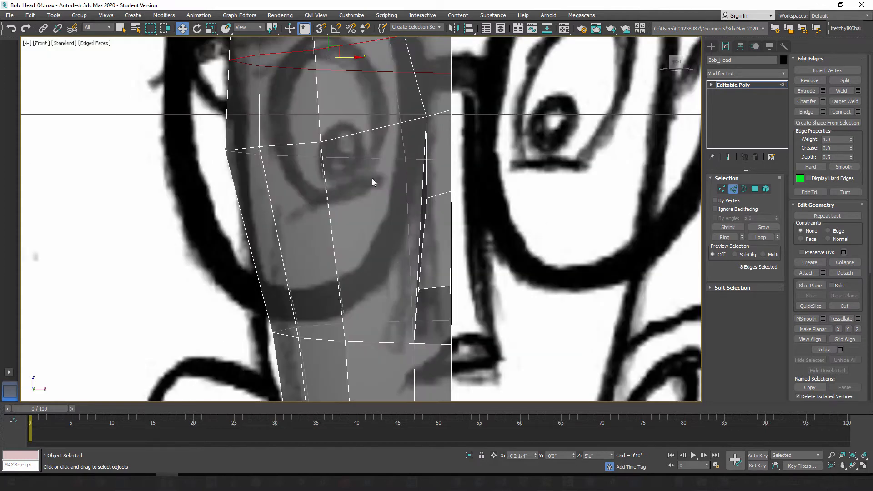
middle_drag(372, 178, 377, 212)
scroll(377, 213, down, 3)
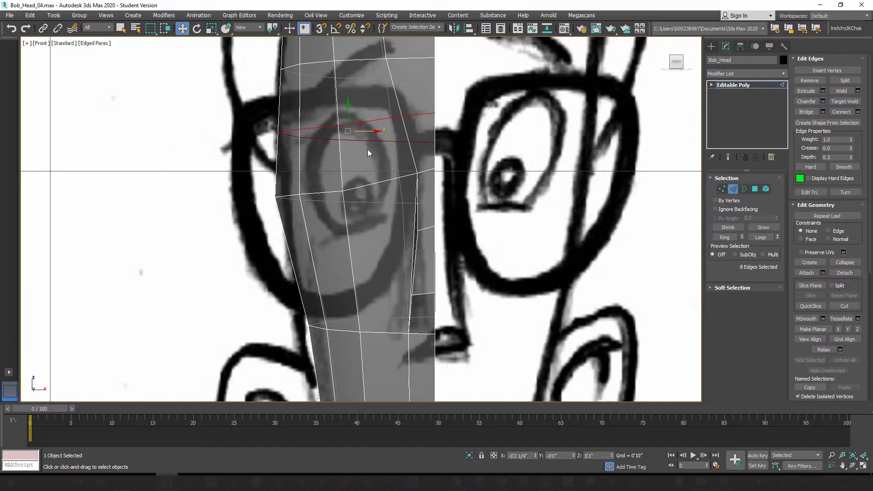
middle_drag(368, 171, 376, 230)
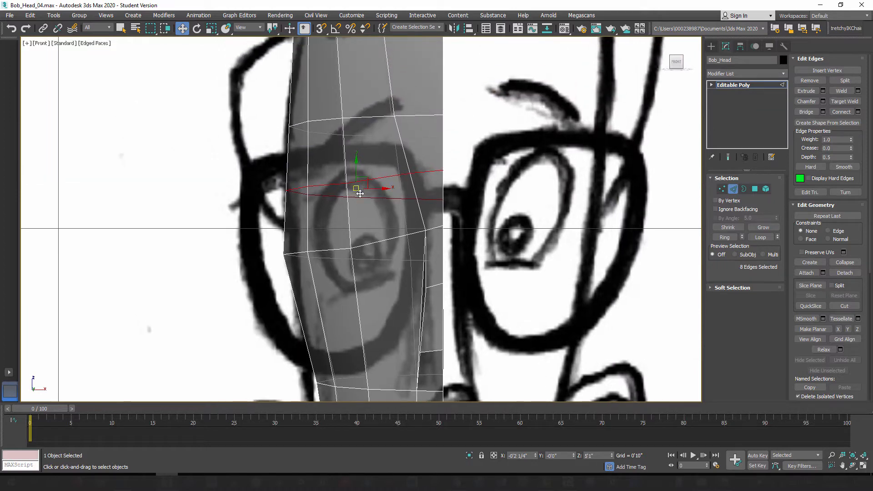
middle_drag(371, 276, 337, 212)
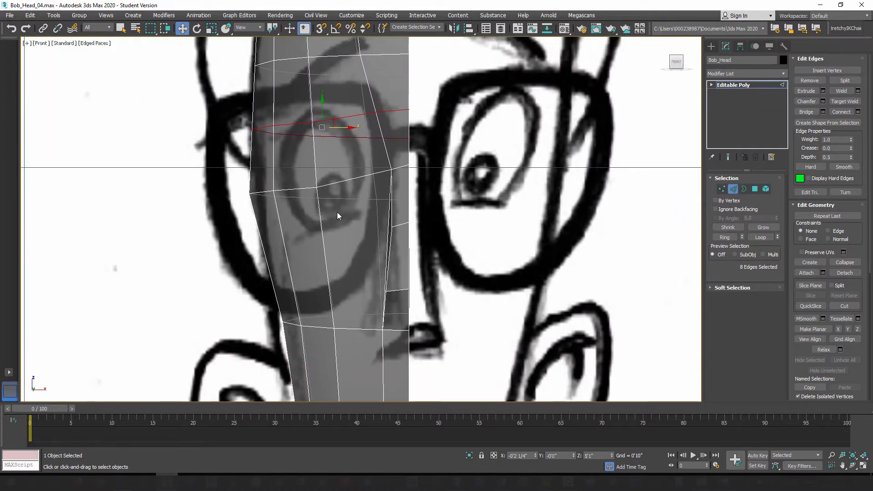
key(l)
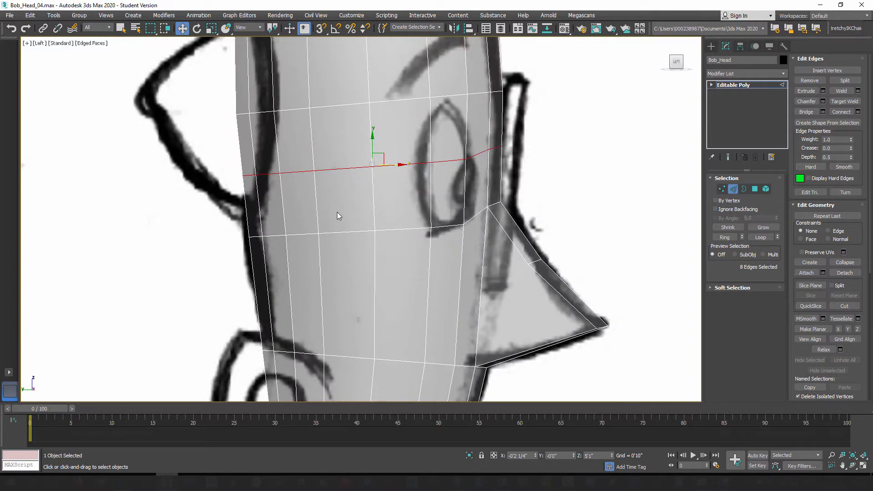
key(f)
middle_drag(332, 189, 325, 261)
scroll(326, 261, up, 1)
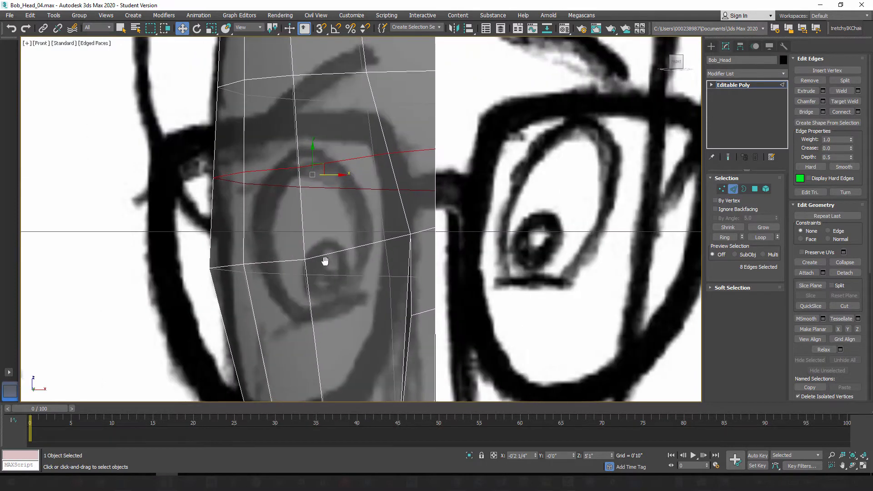
scroll(326, 261, down, 2)
Step: In the front view, move the outer side vertices of the row level with the nose bridge top inward to the sketched head outline
click(722, 189)
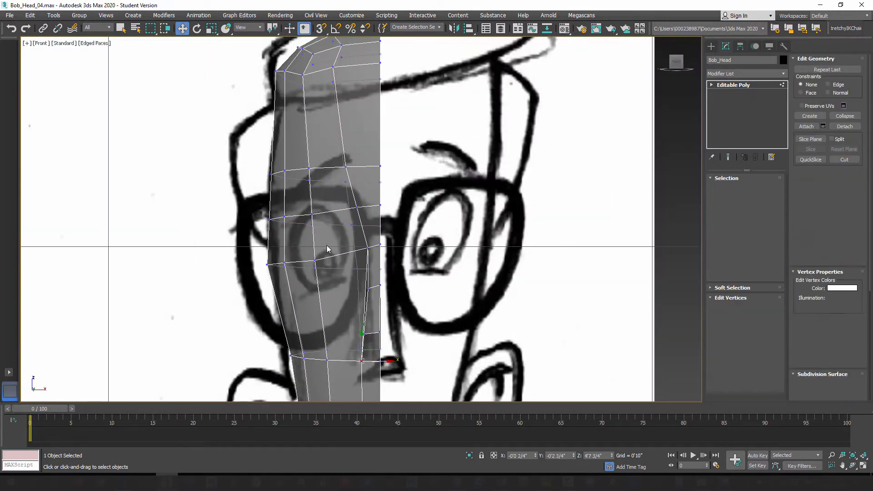
scroll(317, 211, up, 4)
middle_drag(326, 209, 320, 237)
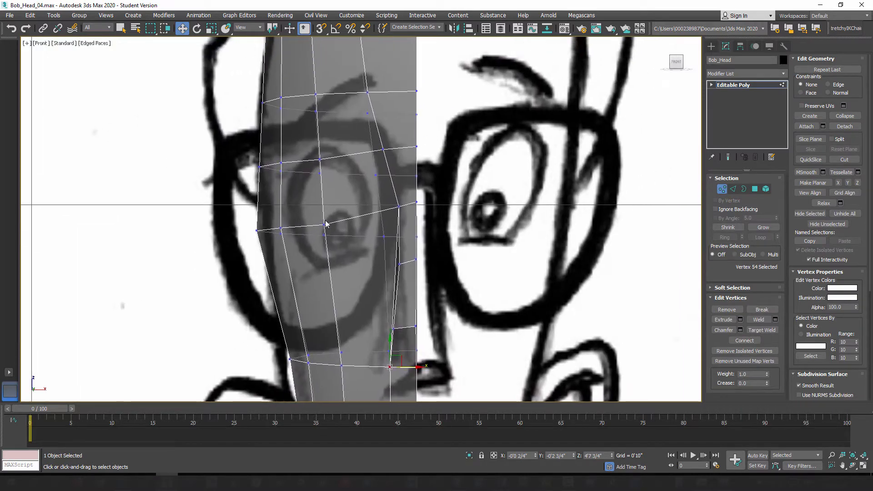
drag(245, 220, 297, 231)
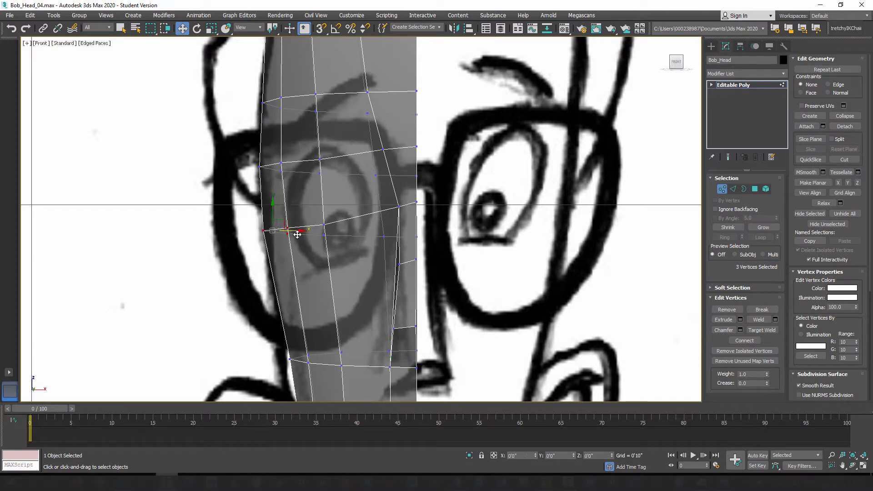
middle_drag(278, 182, 281, 231)
drag(249, 200, 302, 217)
middle_drag(289, 180, 296, 219)
drag(254, 172, 305, 190)
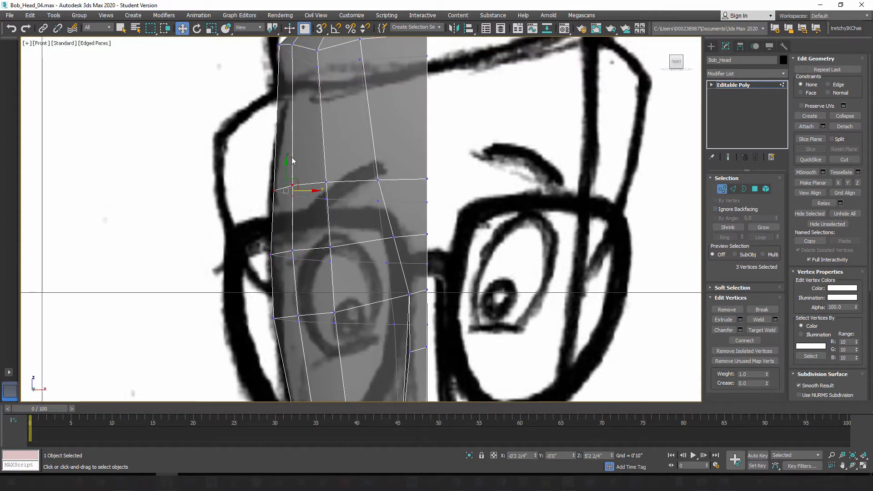
Step: Move the outer side vertices of the nose-base and mouth-level rows slightly outward to the sketched cheek outline
middle_drag(272, 275, 265, 203)
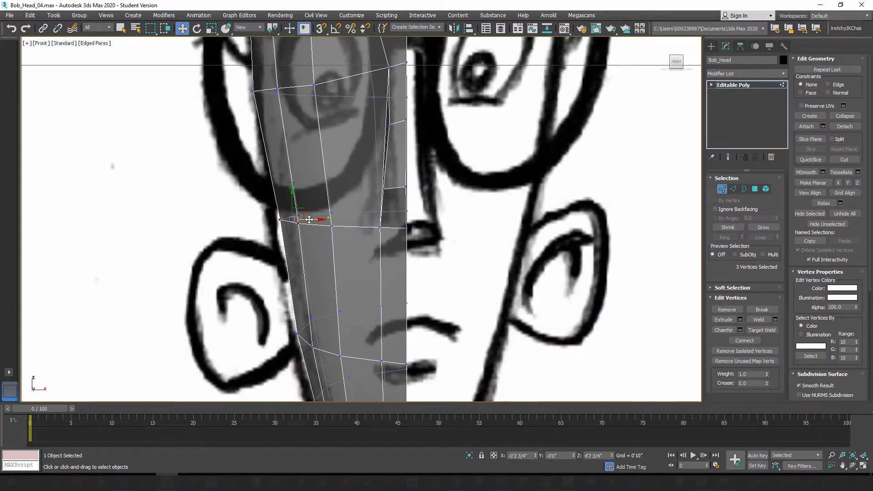
drag(308, 218, 299, 221)
middle_drag(284, 330, 282, 217)
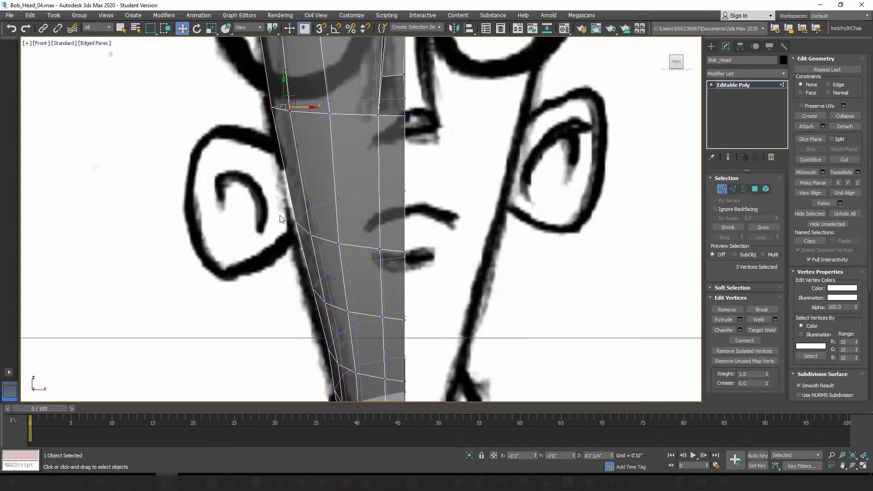
drag(276, 185, 319, 221)
scroll(308, 309, up, 2)
Step: Move the outer side vertices of the two rows below the mouth slightly outward to follow the sketched jaw line
middle_drag(308, 308, 296, 247)
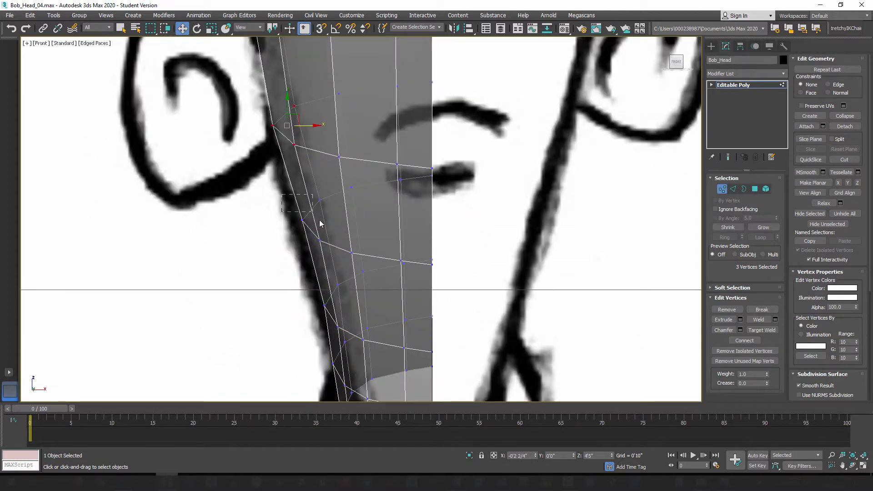
drag(320, 223, 328, 220)
middle_drag(321, 321, 314, 244)
scroll(314, 243, up, 2)
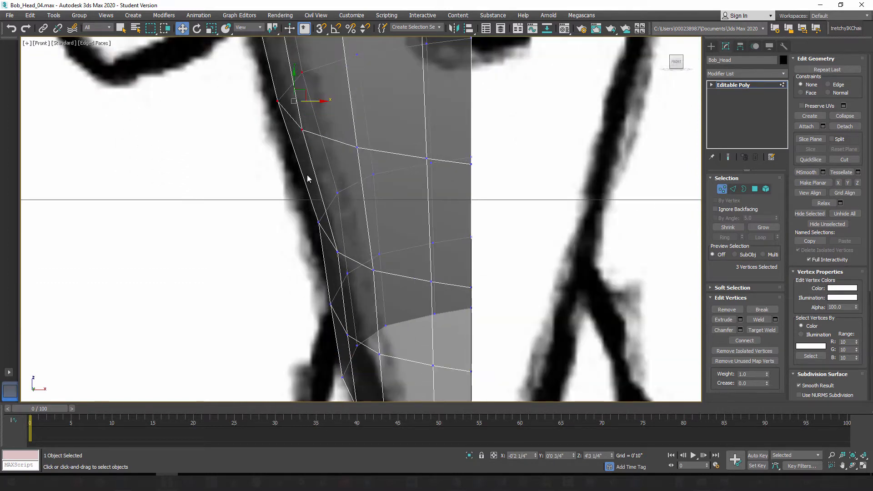
drag(307, 178, 341, 226)
scroll(378, 239, down, 5)
middle_drag(357, 240, 358, 243)
scroll(358, 242, up, 4)
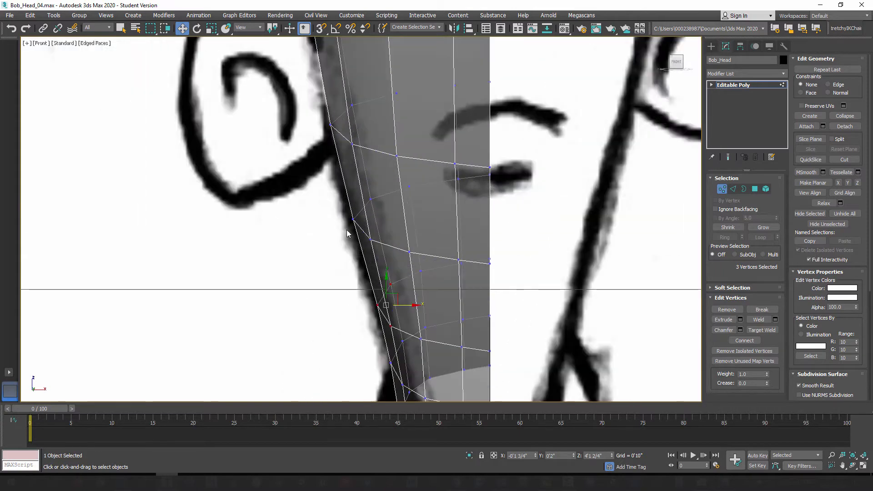
scroll(398, 213, up, 1)
scroll(397, 213, down, 3)
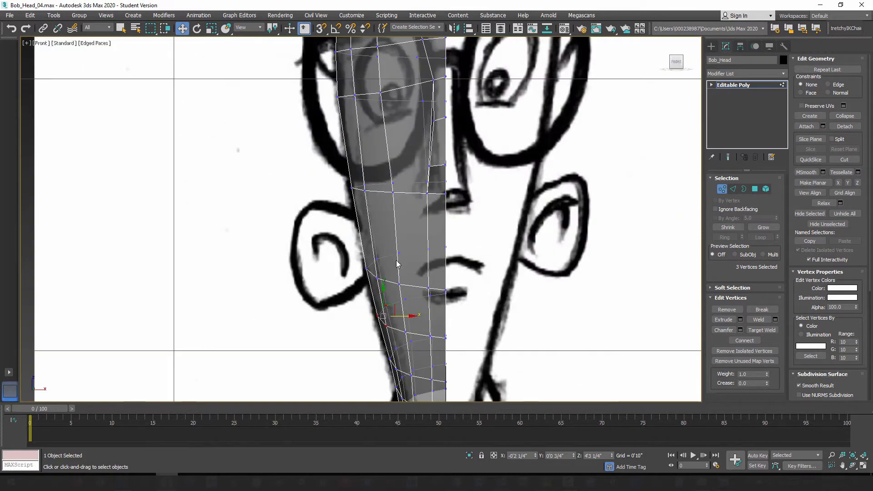
scroll(378, 228, up, 1)
scroll(378, 221, up, 2)
Step: Try moving the vertex at the inner end of the eyebrow toward the center line in the front view, and undo the move
middle_drag(347, 158, 351, 256)
middle_drag(382, 214, 328, 220)
middle_drag(357, 248, 357, 294)
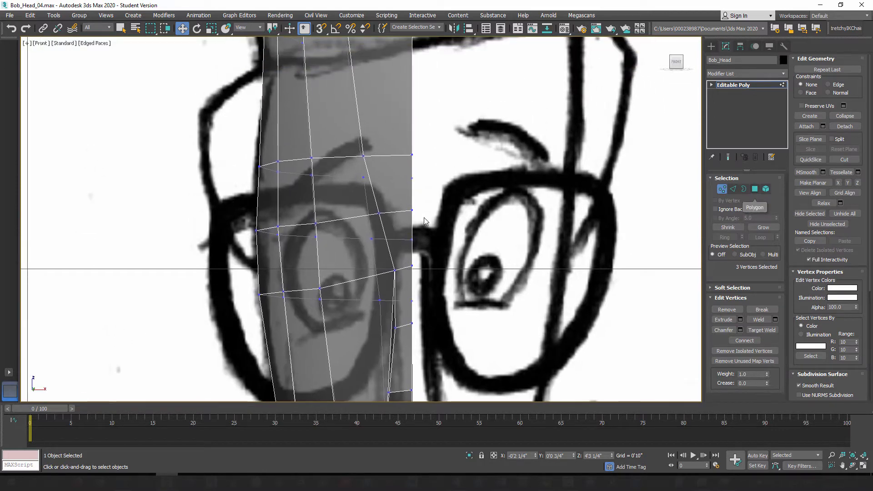
middle_drag(423, 217, 429, 258)
click(369, 197)
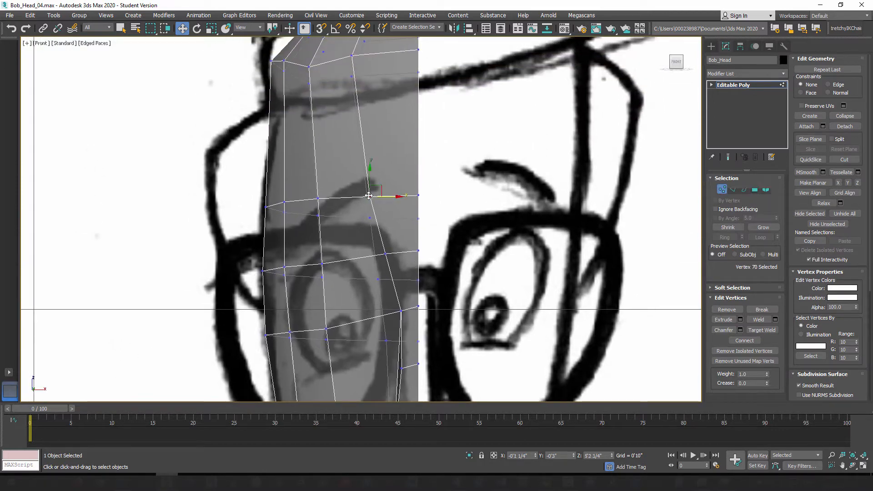
drag(389, 197, 407, 198)
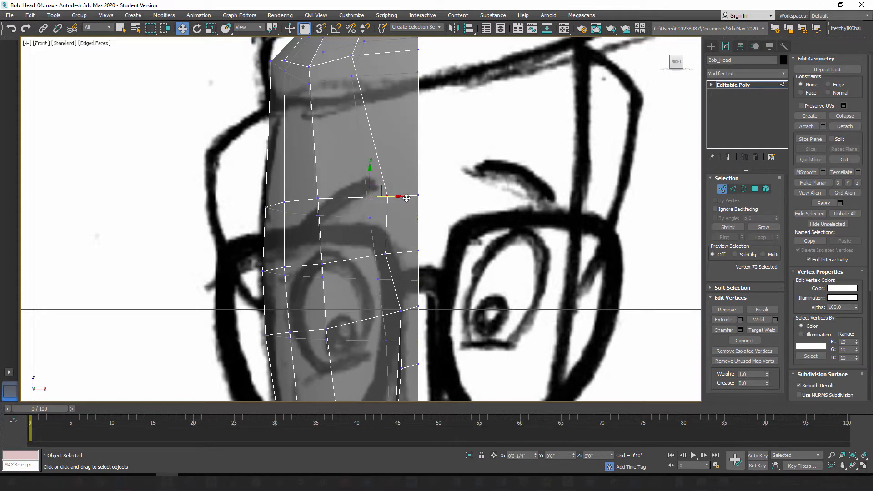
key(ctrl+z)
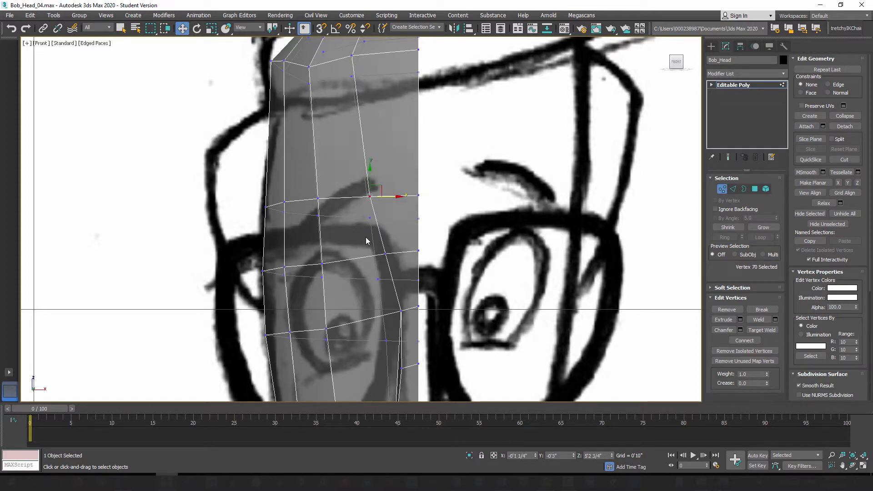
Step: In perspective, try moving the inner eyebrow vertex freely along X toward the center line while checking the forehead's curvature
key(p)
middle_drag(392, 193, 401, 173)
drag(402, 179, 415, 167)
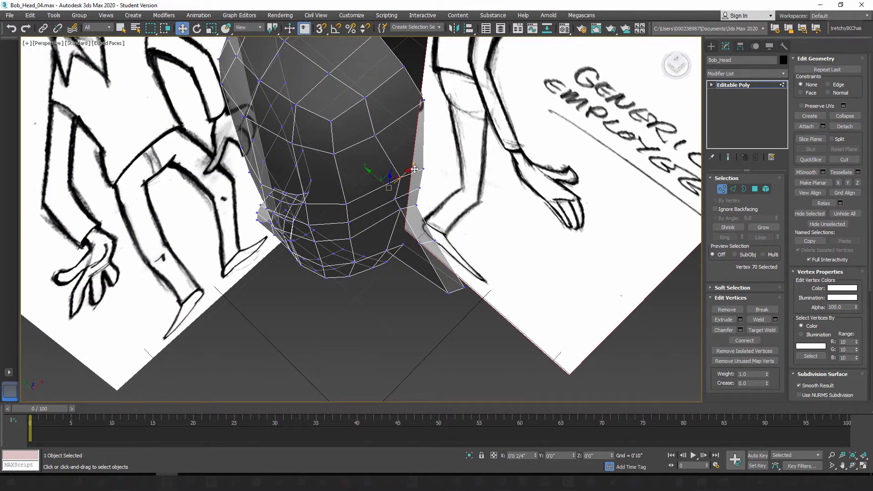
alt+middle_drag(399, 211, 385, 221)
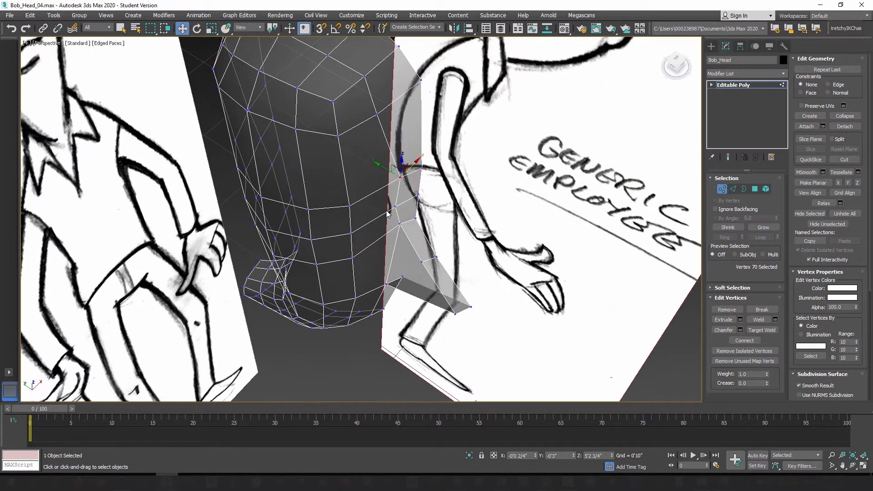
scroll(422, 194, up, 4)
alt+middle_drag(422, 195, 361, 211)
Step: Turn off see-through display, constrain movement to Edge, and slide the inner eyebrow vertex slightly toward the center line
key(alt+x)
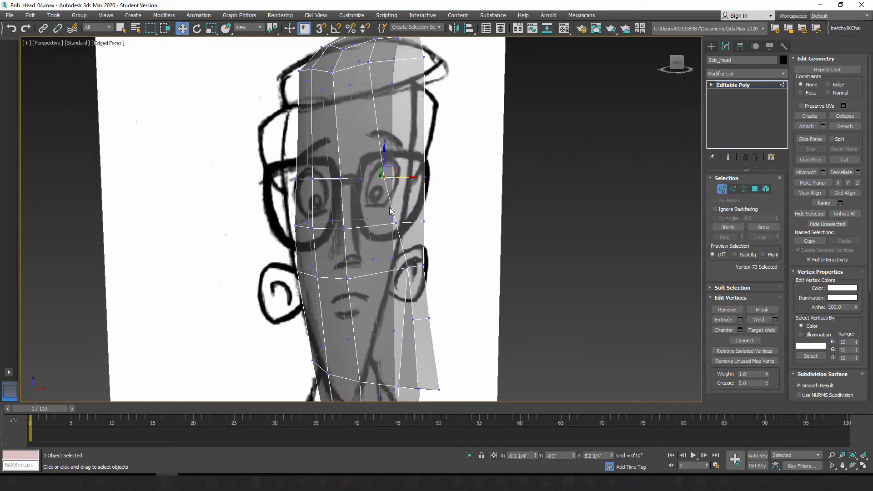
key(alt+x)
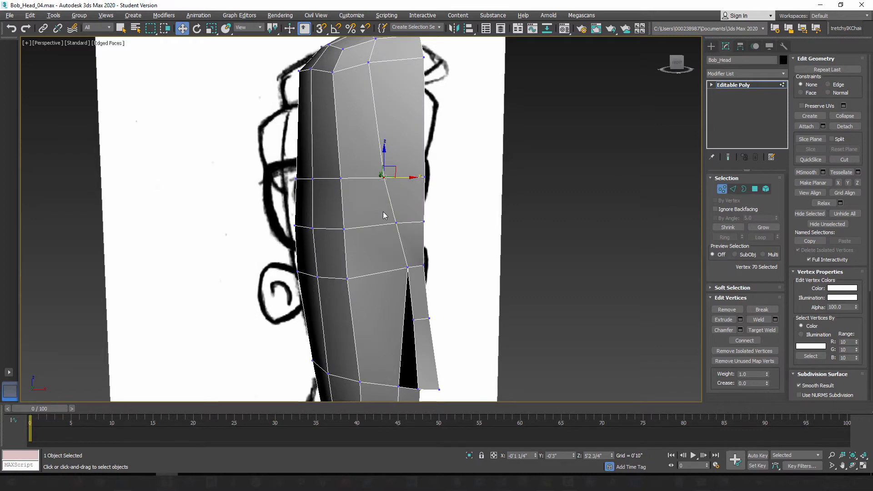
mouse_move(383, 211)
alt+middle_down()
mouse_move(361, 200)
mouse_move(377, 210)
alt+middle_up()
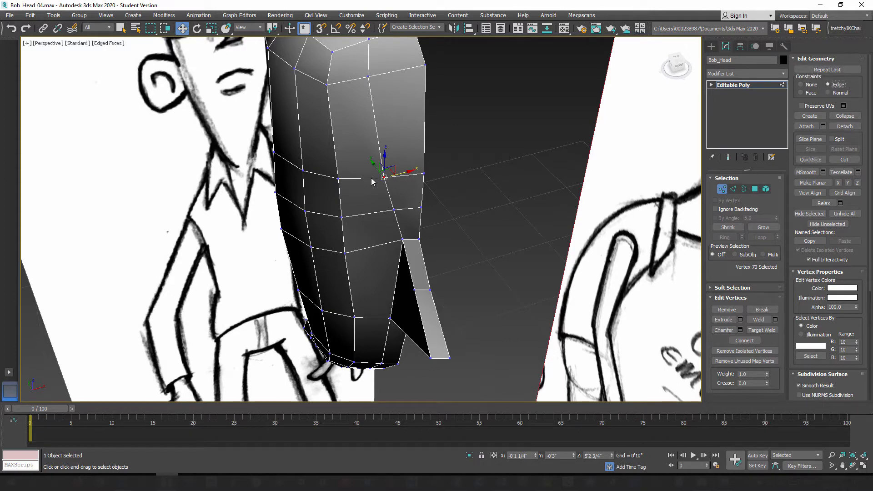
mouse_move(399, 174)
mouse_down()
mouse_move(416, 174)
mouse_move(408, 175)
mouse_up()
alt+middle_drag(358, 229, 375, 259)
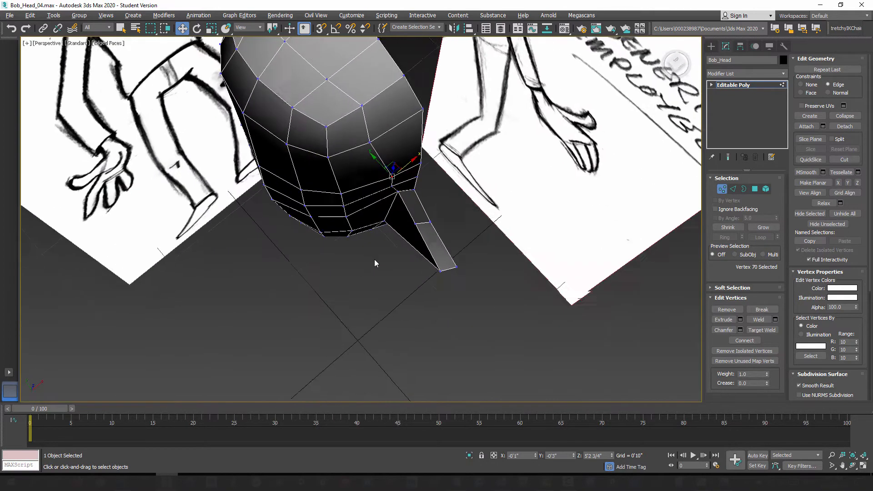
mouse_move(383, 230)
alt+middle_down()
mouse_move(355, 185)
mouse_move(354, 201)
mouse_move(376, 195)
mouse_move(368, 199)
alt+middle_up()
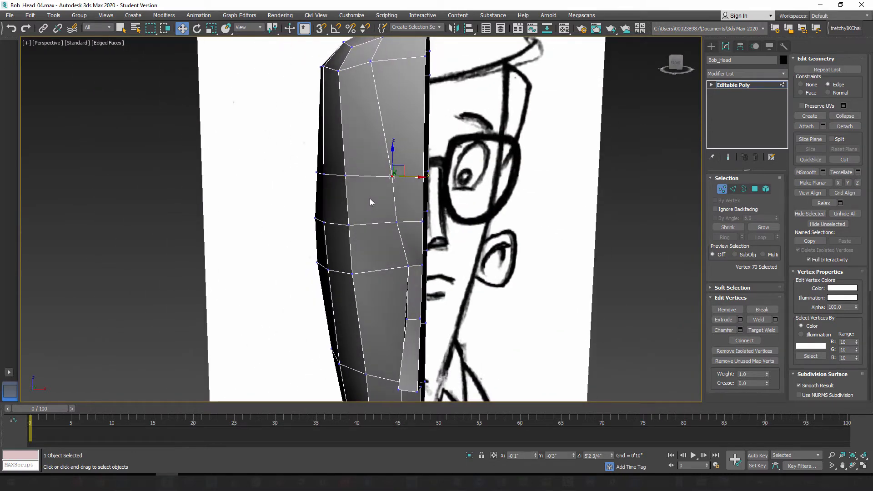
key(f)
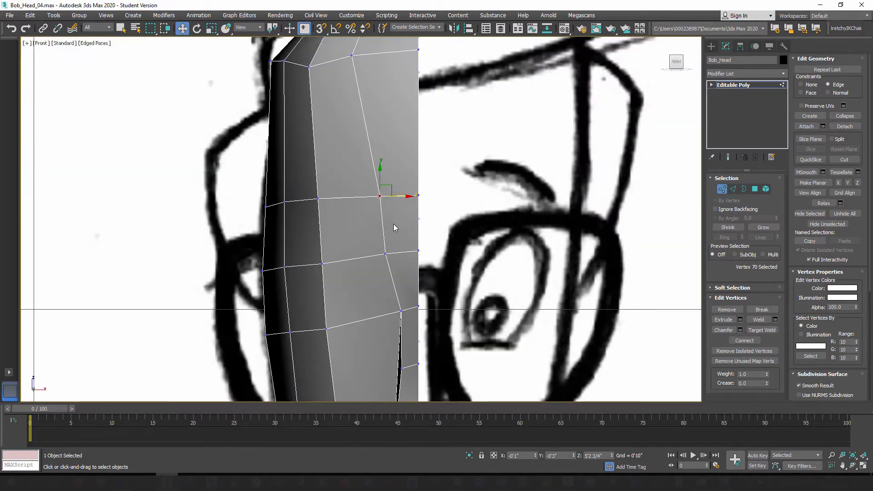
Step: Turn on see-through display and slide the inner-column vertices at the brow, the row below it and the hairline toward the center line
key(alt+x)
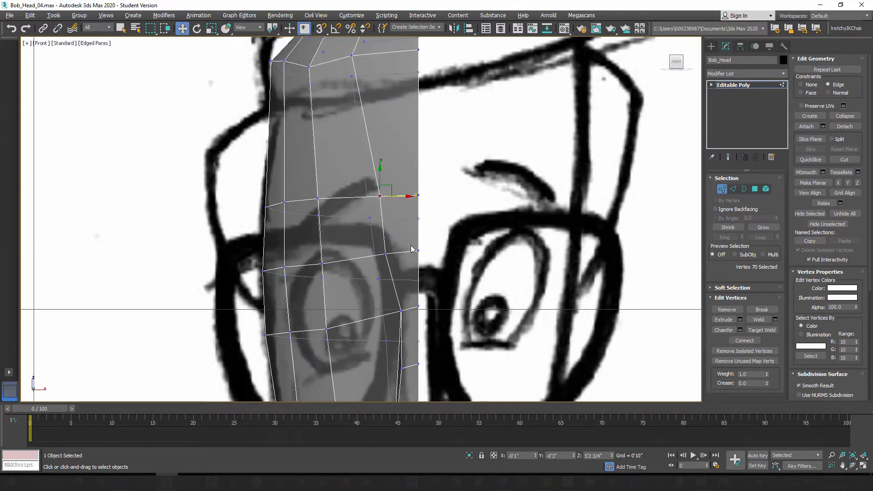
drag(401, 198, 410, 197)
click(385, 254)
drag(405, 254, 415, 255)
middle_drag(385, 139, 400, 236)
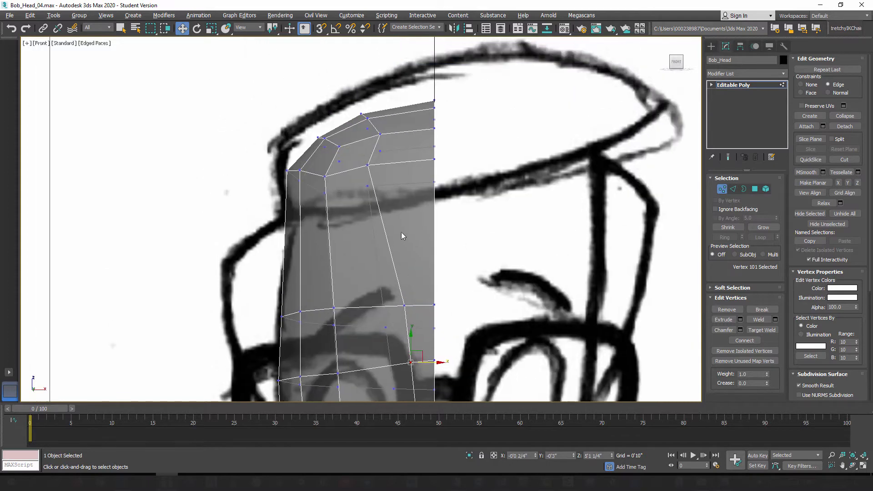
click(367, 165)
drag(384, 167, 409, 164)
middle_drag(369, 302, 375, 160)
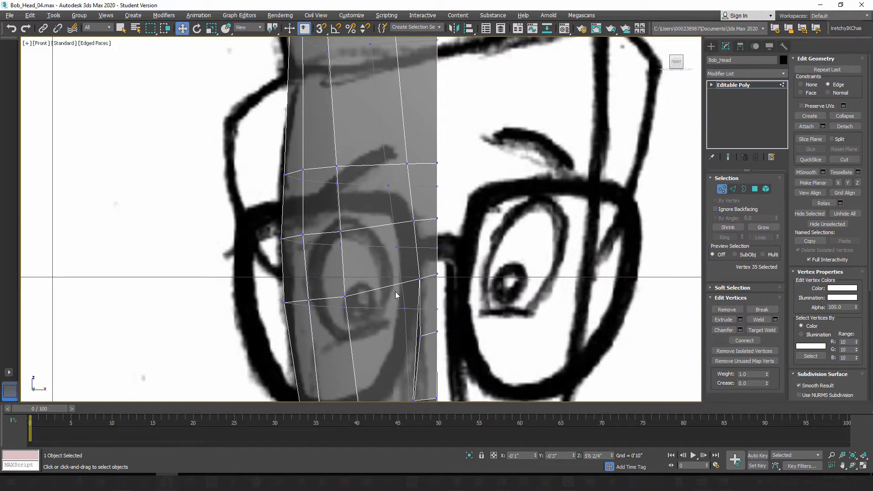
middle_drag(399, 272, 423, 236)
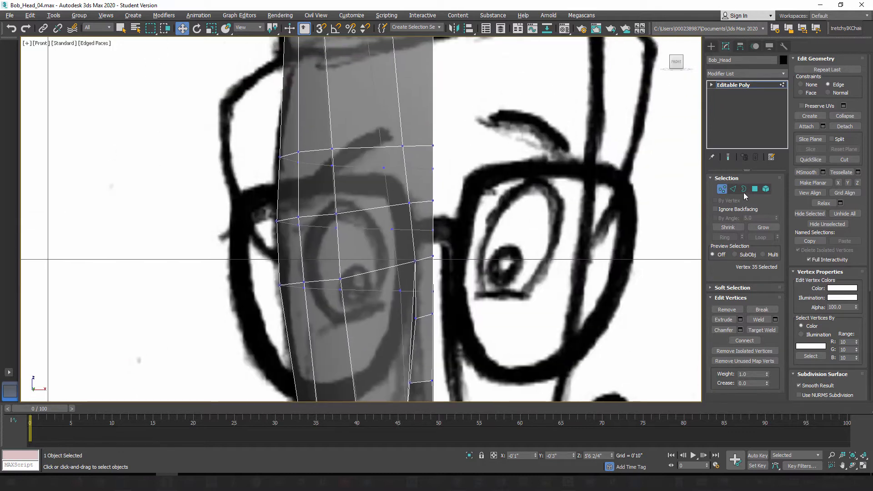
Step: Select the vertical edge loop nearest the center line, turn off see-through display, and inspect its flow around the head
key(2)
double_click(403, 124)
mouse_move(405, 192)
middle_down()
mouse_move(405, 207)
mouse_move(393, 195)
middle_up()
key(alt+x)
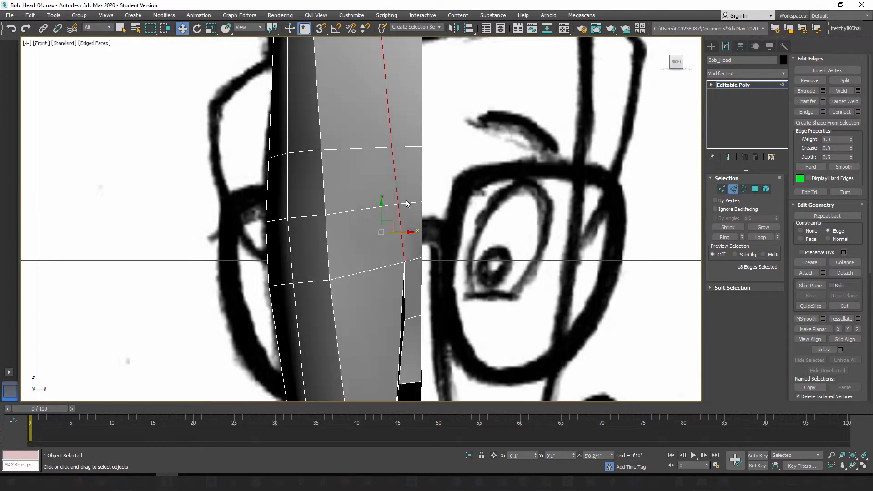
alt+middle_drag(400, 170, 419, 186)
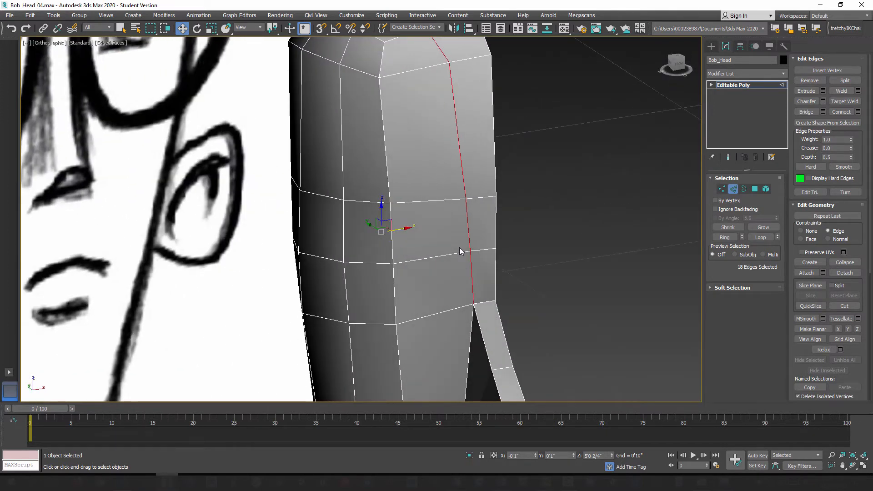
mouse_move(460, 251)
alt+middle_down()
mouse_move(423, 230)
mouse_move(421, 220)
mouse_move(437, 211)
mouse_move(400, 256)
mouse_move(438, 253)
mouse_move(533, 187)
mouse_move(564, 191)
mouse_move(552, 63)
mouse_move(555, 136)
mouse_move(538, 110)
alt+middle_up()
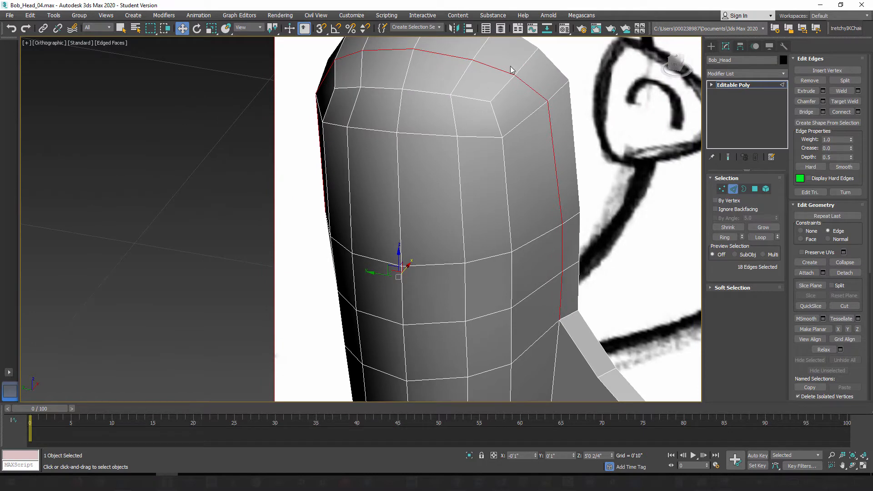
mouse_move(501, 305)
alt+middle_down()
mouse_move(483, 301)
mouse_move(550, 275)
alt+middle_up()
Step: Set the constraint to None and try moving the inner brow vertex back along Y and away from the center line along X
click(722, 188)
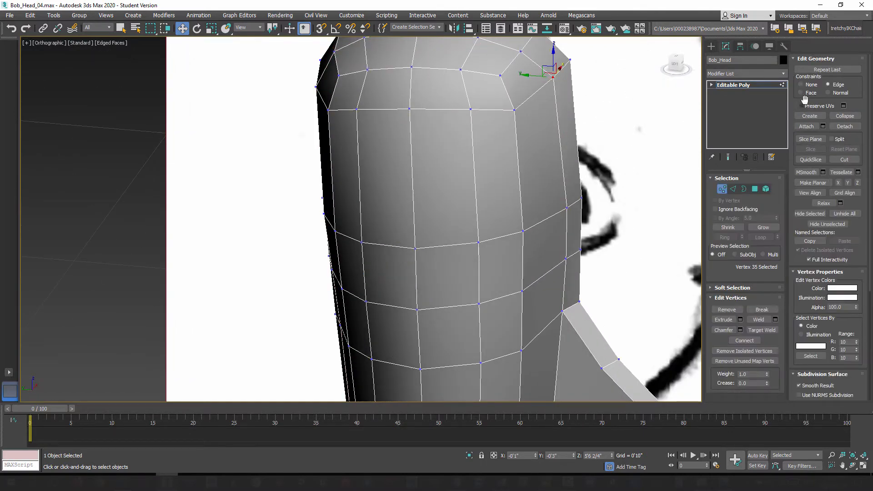
click(568, 207)
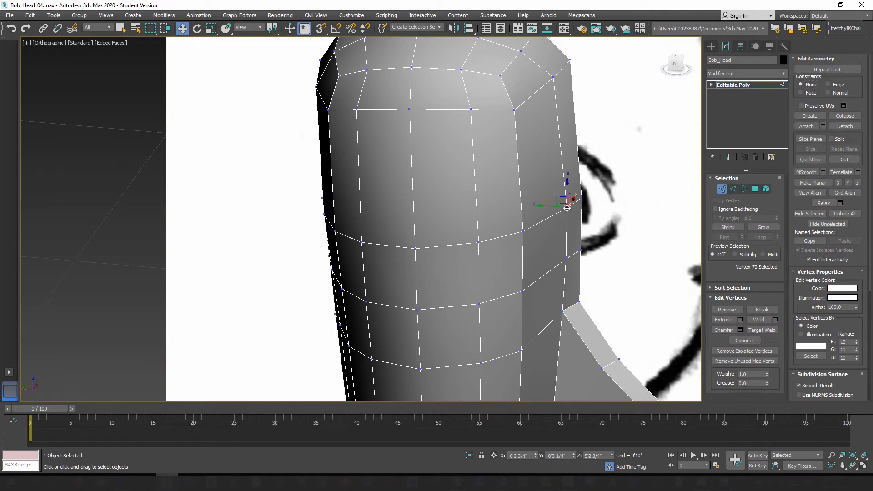
alt+middle_drag(533, 208, 553, 207)
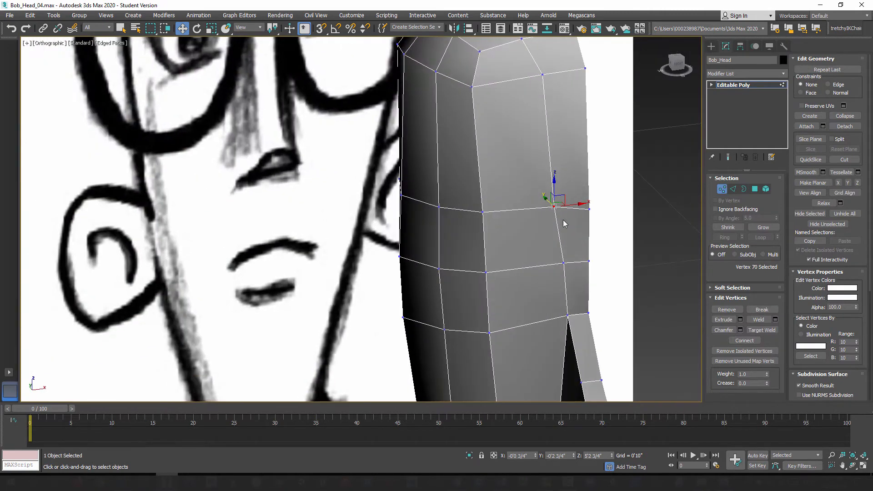
drag(552, 208, 552, 209)
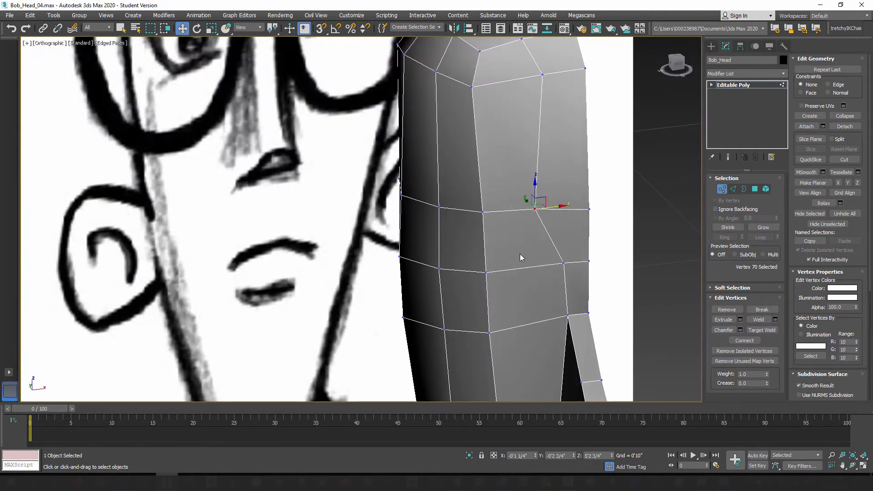
mouse_move(519, 254)
alt+middle_down()
mouse_move(475, 247)
mouse_move(538, 236)
mouse_move(544, 270)
mouse_move(547, 259)
alt+middle_up()
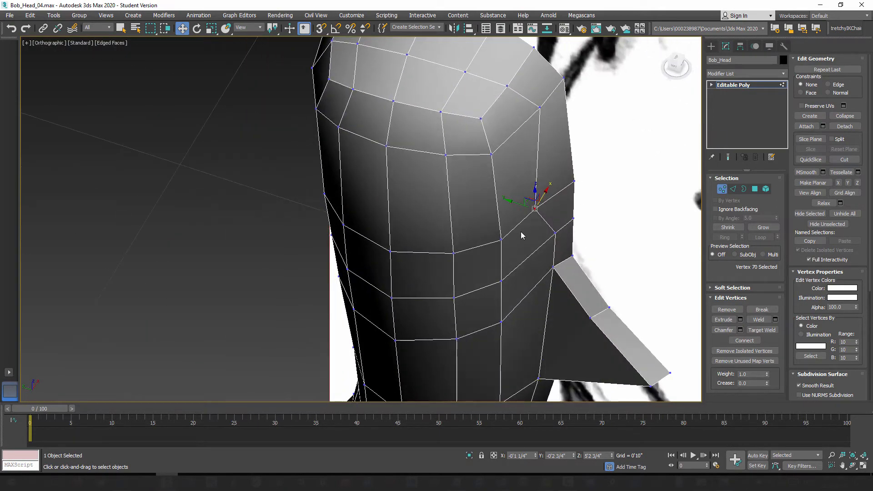
Step: Toggle see-through display to compare the forehead shape with the side sketch, and undo the inner brow vertex moves
key(alt+x)
key(alt+x)
key(alt+x)
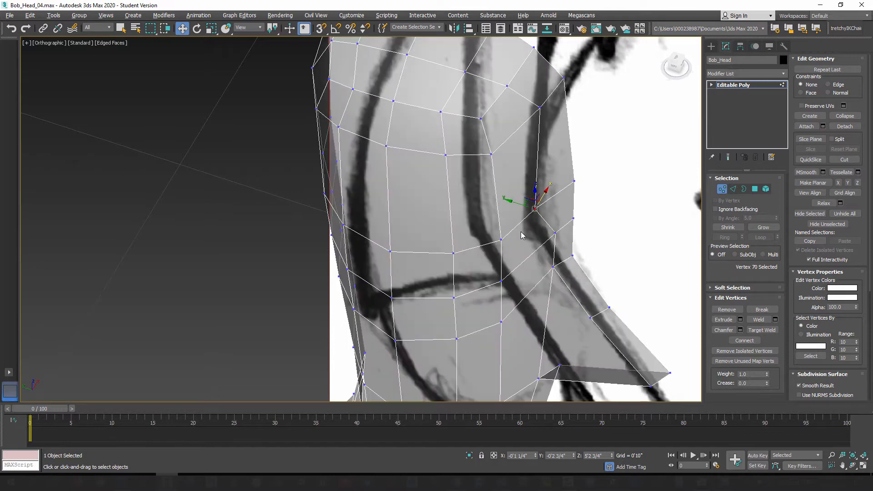
key(alt+x)
key(alt+x)
key(alt+x)
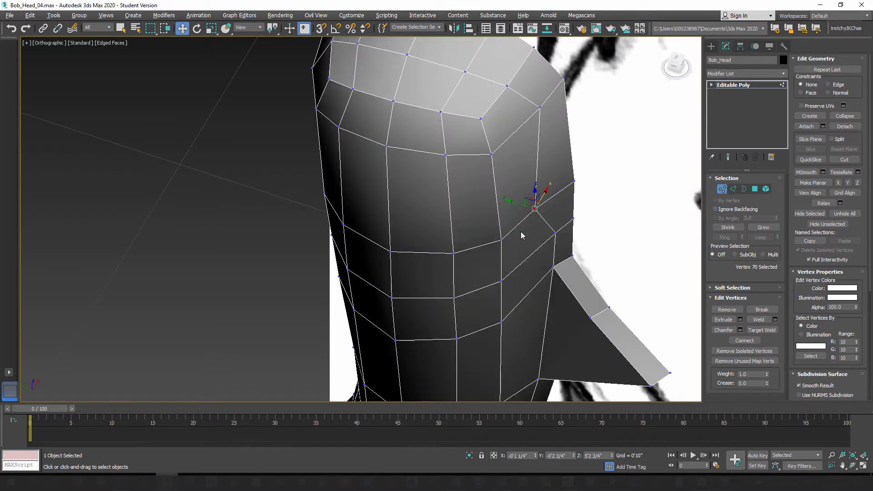
key(alt+x)
key(alt+x)
key(alt+x)
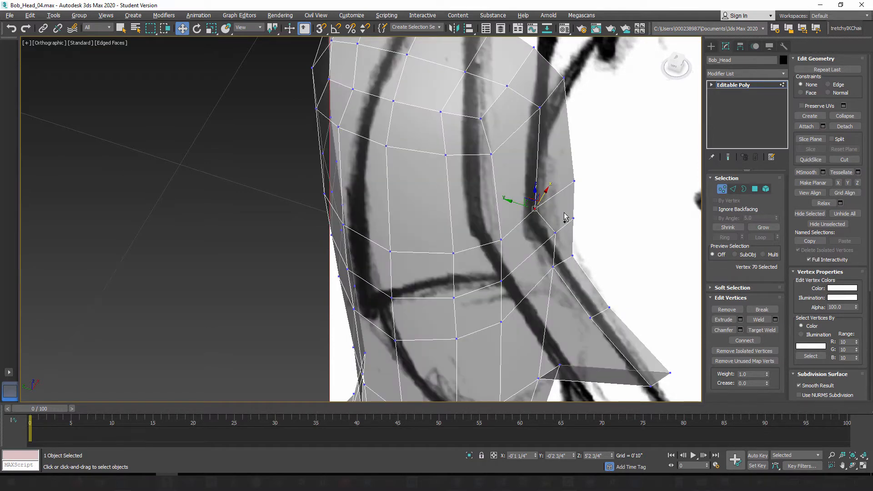
key(alt+x)
key(alt+x)
key(alt+x)
key(ctrl+z)
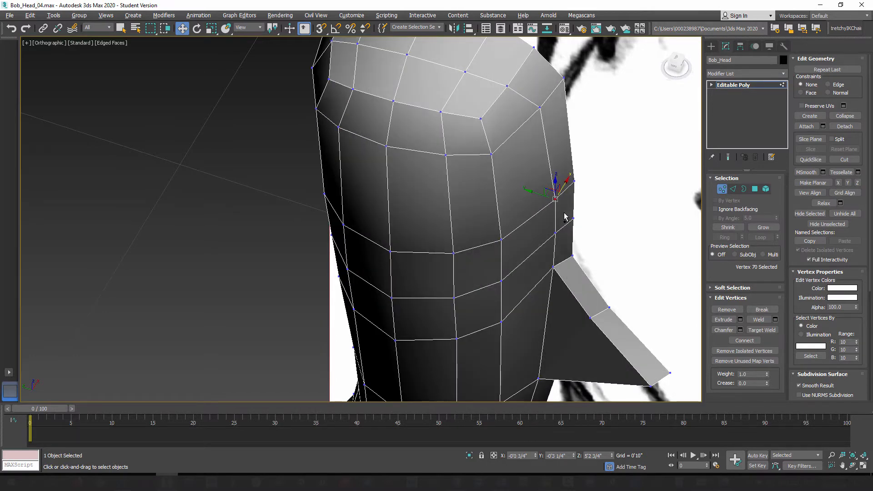
Step: In the front view with see-through display on, select the four front polygons that cover the sketched eye between the brow and pupil
mouse_move(565, 214)
alt+middle_down()
mouse_move(522, 267)
mouse_move(495, 231)
alt+middle_up()
key(f)
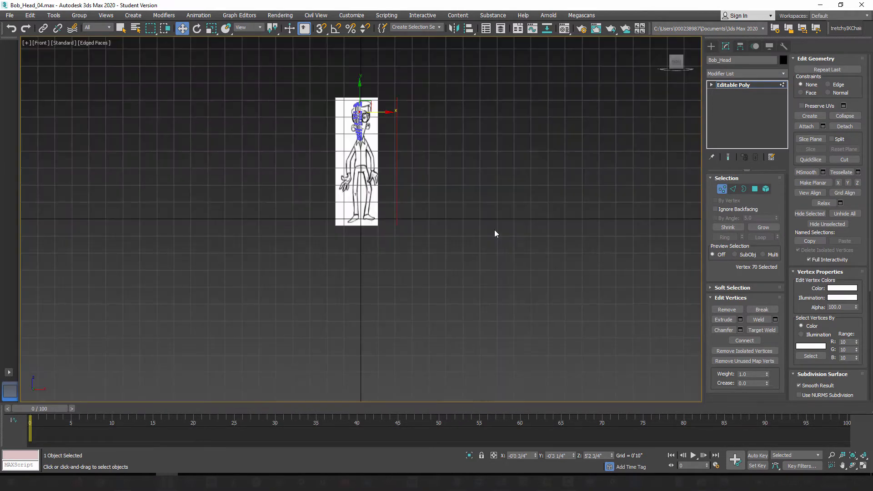
middle_drag(405, 191, 462, 300)
scroll(405, 243, up, 8)
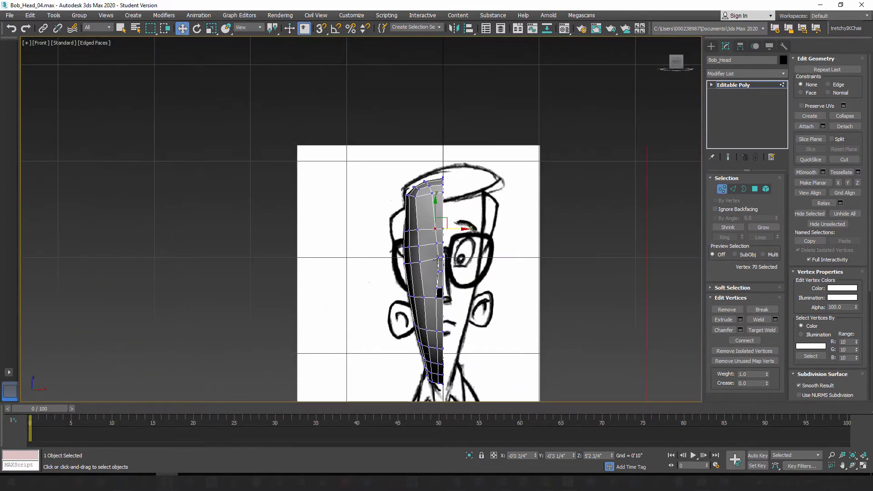
scroll(419, 225, up, 8)
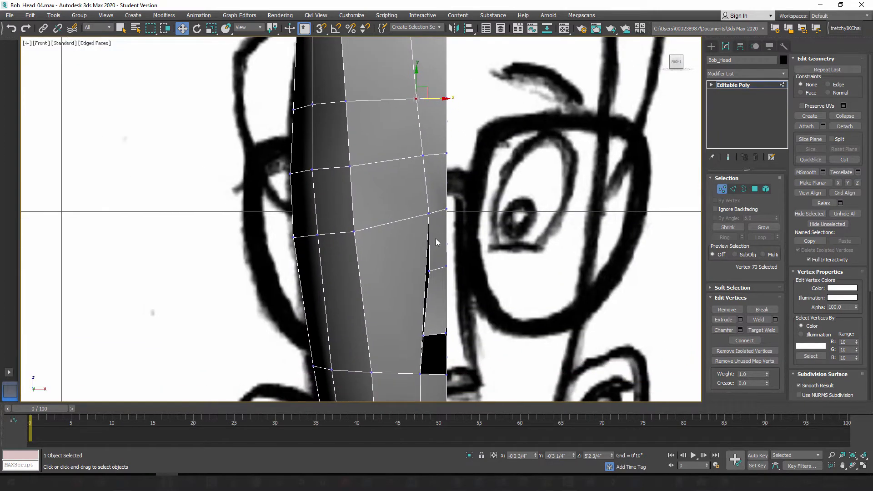
key(alt+x)
middle_drag(542, 219, 580, 238)
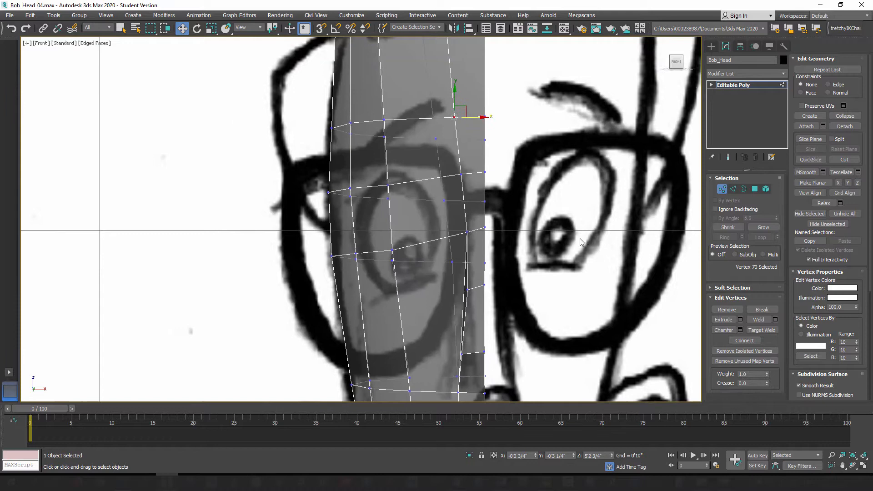
click(756, 190)
mouse_move(409, 309)
middle_down()
mouse_move(397, 235)
mouse_move(404, 194)
mouse_move(403, 310)
middle_up()
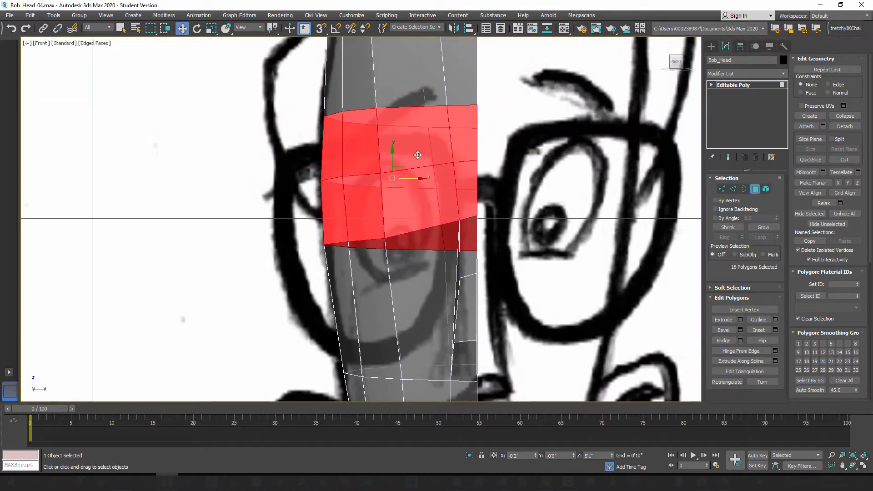
click(413, 154)
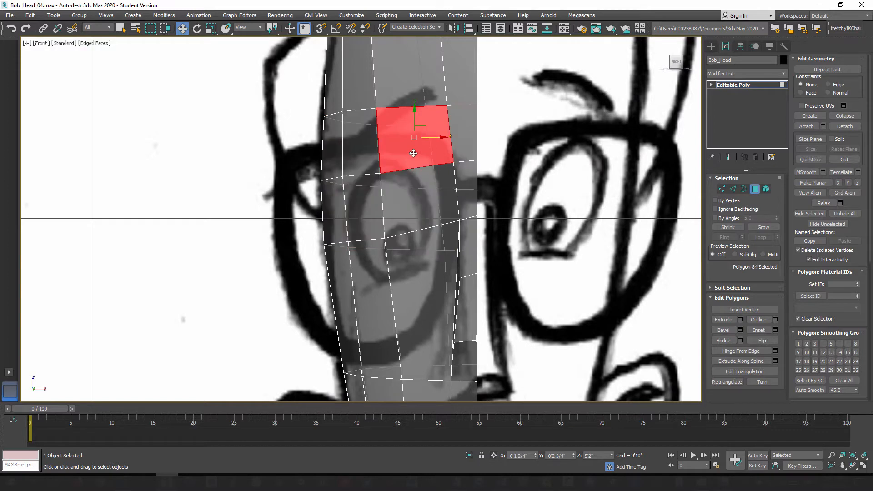
ctrl+click(410, 196)
ctrl+click(375, 199)
ctrl+click(370, 155)
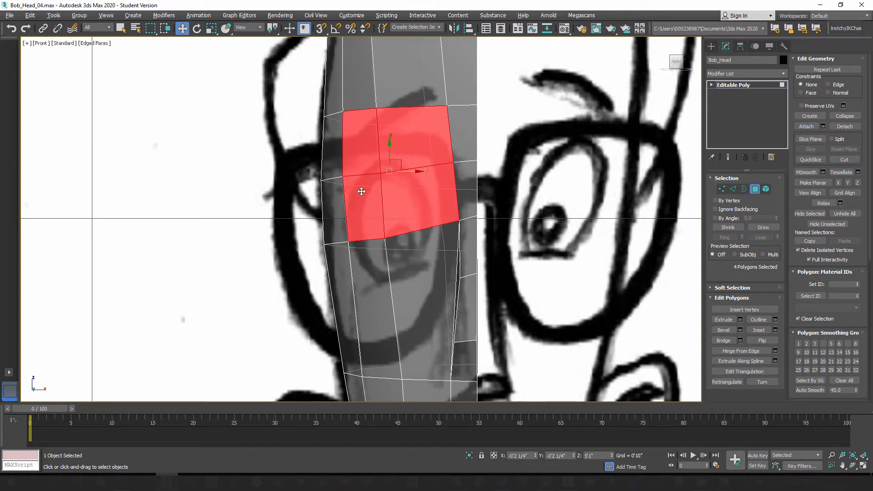
Step: Select the three middle-column vertices running from the brow down through the eye and move them along X toward the center line
click(722, 189)
click(376, 108)
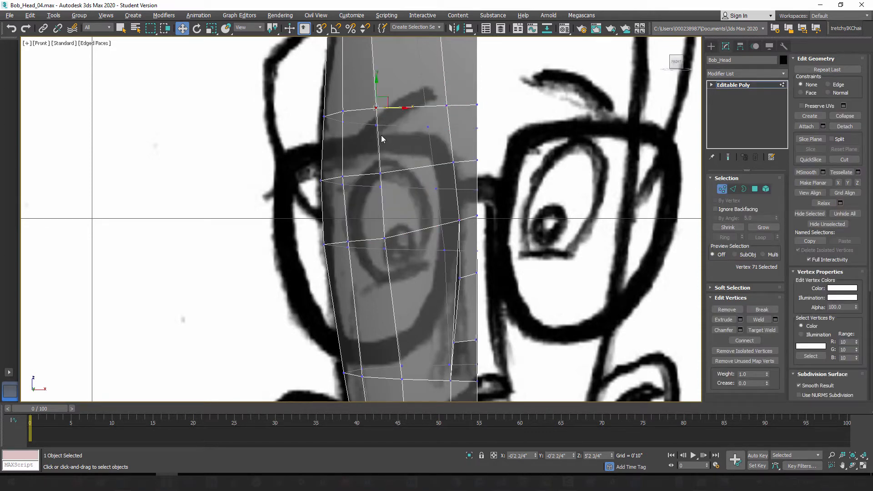
ctrl+click(380, 174)
ctrl+click(386, 240)
drag(400, 173, 423, 174)
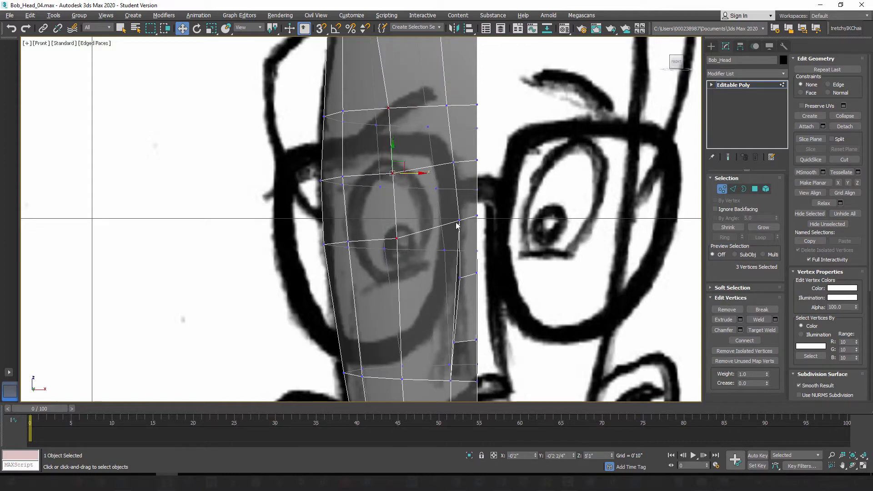
Step: Lower the inner-column and center-line vertices of the row at the eye's top to level it, and lower the inner brow vertex slightly
click(454, 163)
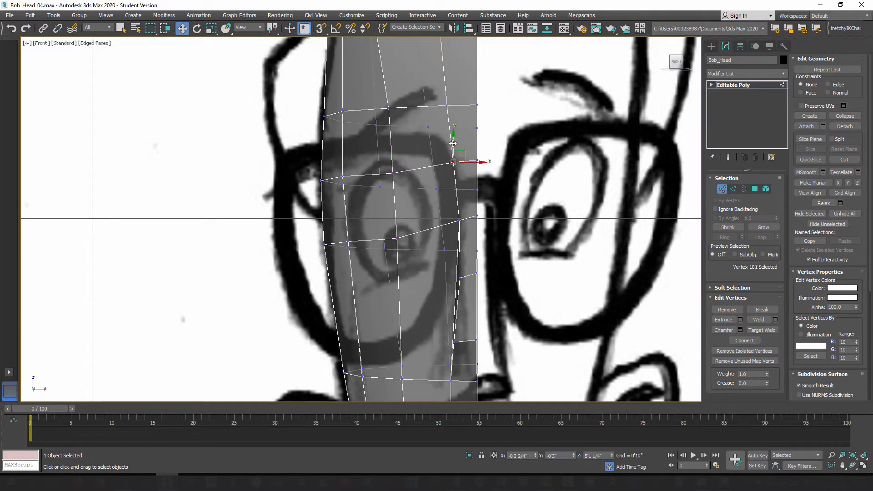
drag(454, 145, 453, 155)
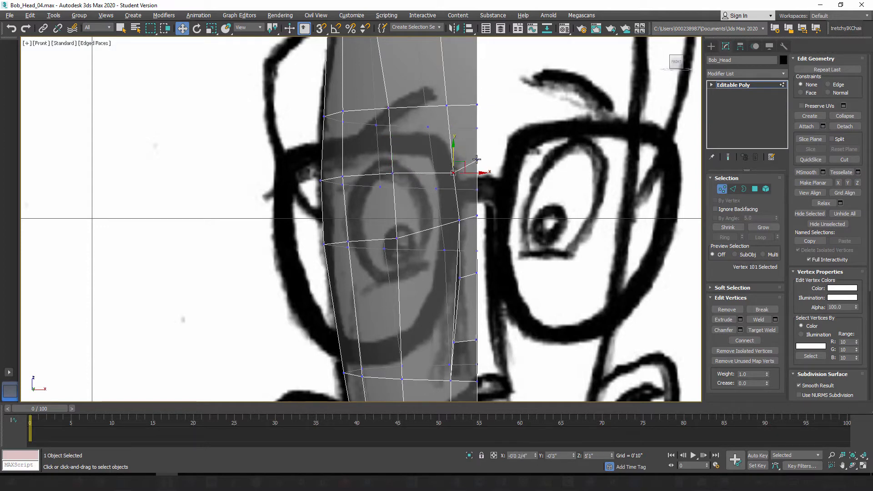
click(477, 163)
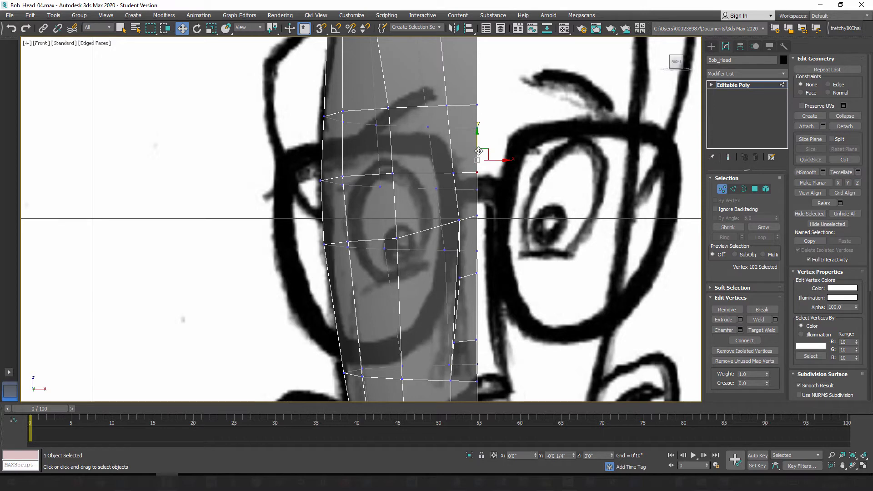
click(446, 106)
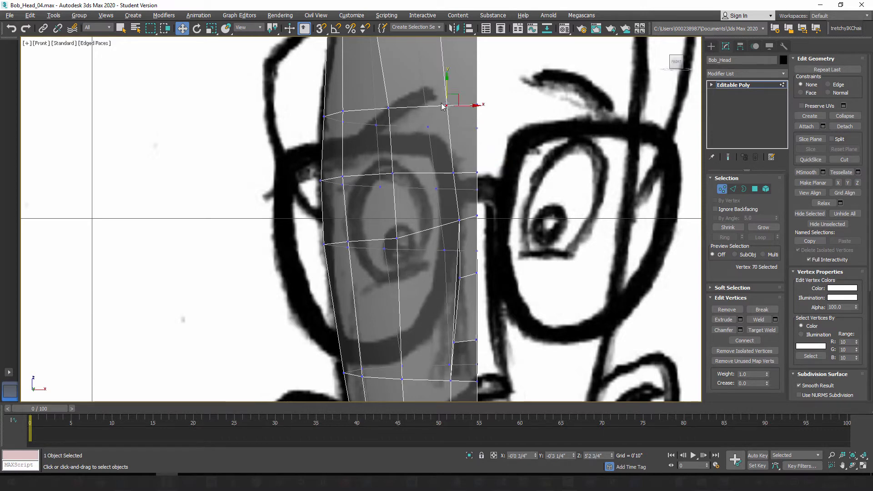
drag(446, 89, 447, 92)
Step: Nudge the middle brow vertex and the hairline vertex above it along X toward the center line
click(389, 108)
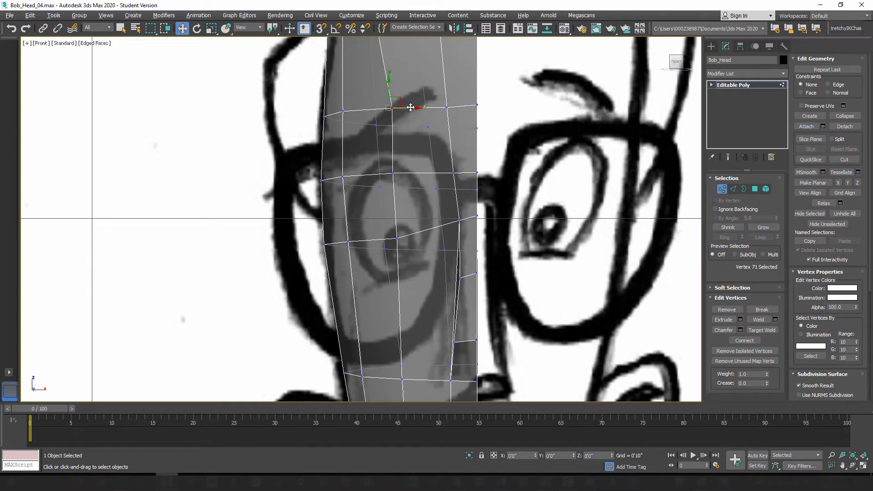
middle_drag(409, 107, 411, 188)
click(367, 59)
middle_drag(376, 78, 382, 115)
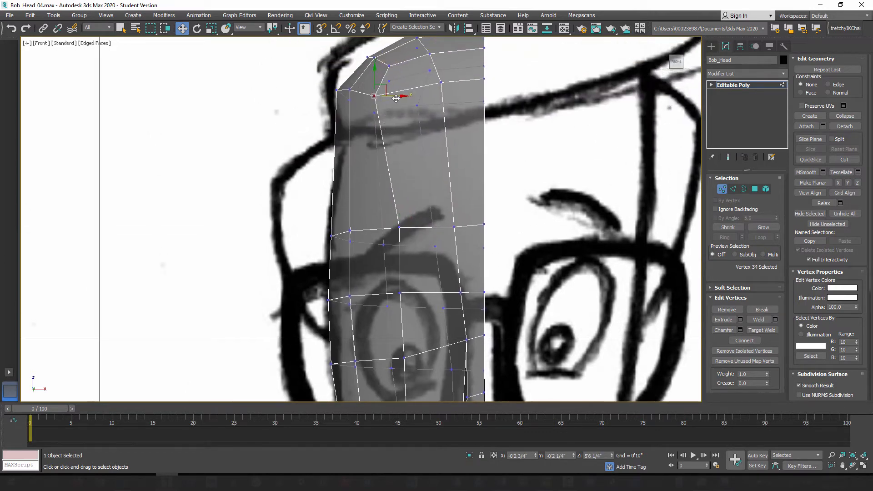
drag(393, 94, 402, 94)
middle_drag(399, 272, 396, 178)
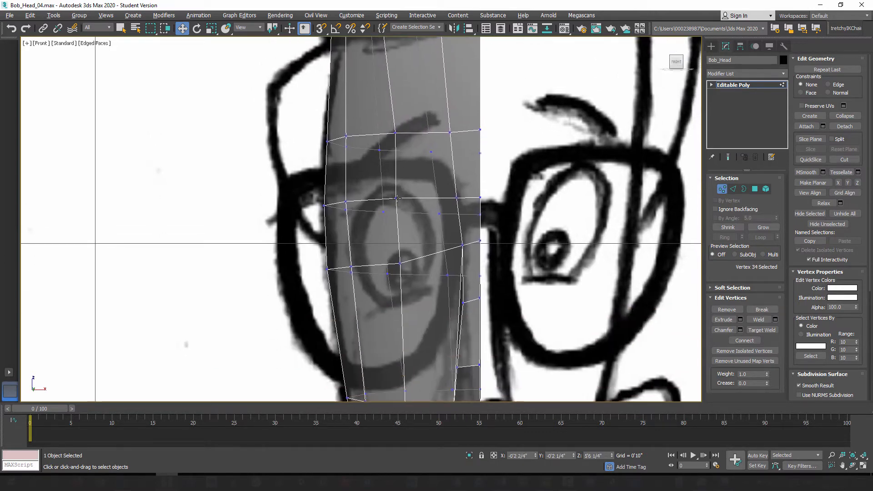
Step: Raise the outer-column and middle-column vertices of the row crossing the pupil slightly to smooth its slope toward the nose
click(398, 198)
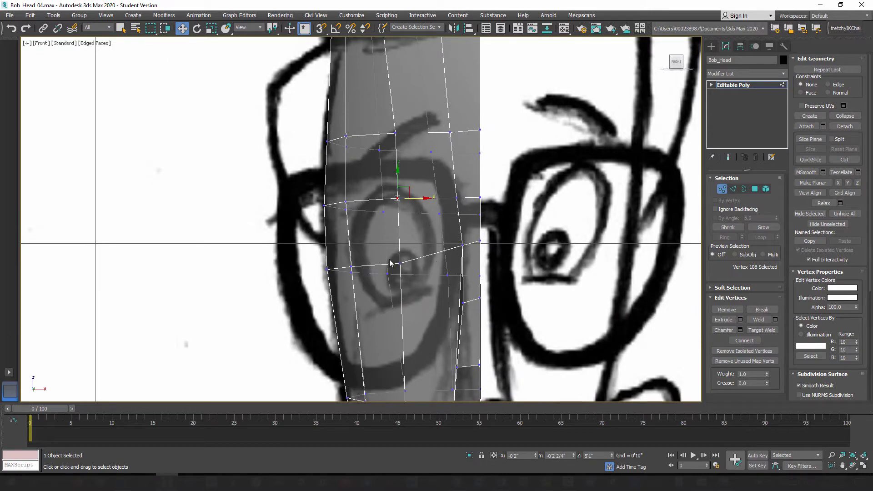
click(350, 265)
drag(354, 243, 354, 239)
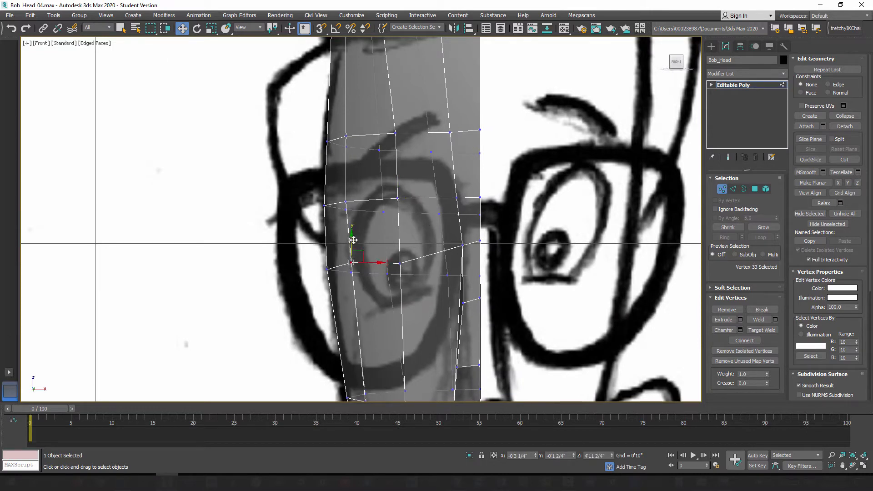
click(401, 262)
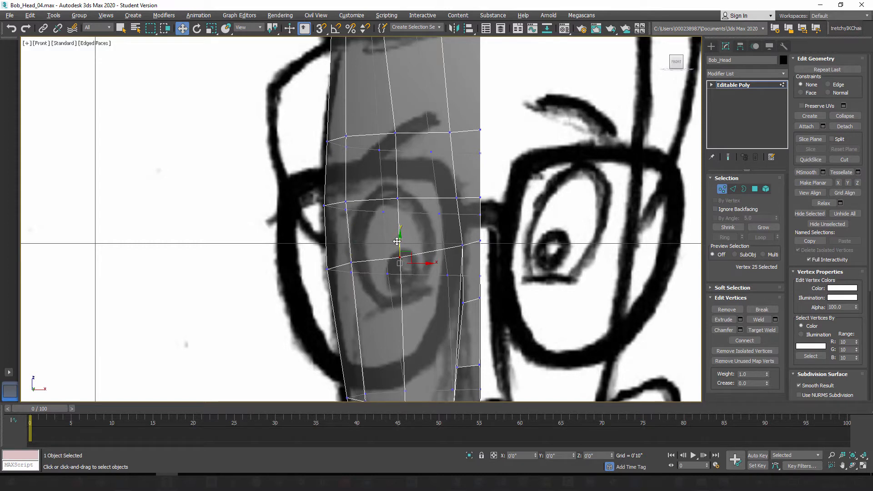
drag(397, 240, 397, 234)
middle_drag(396, 234, 396, 212)
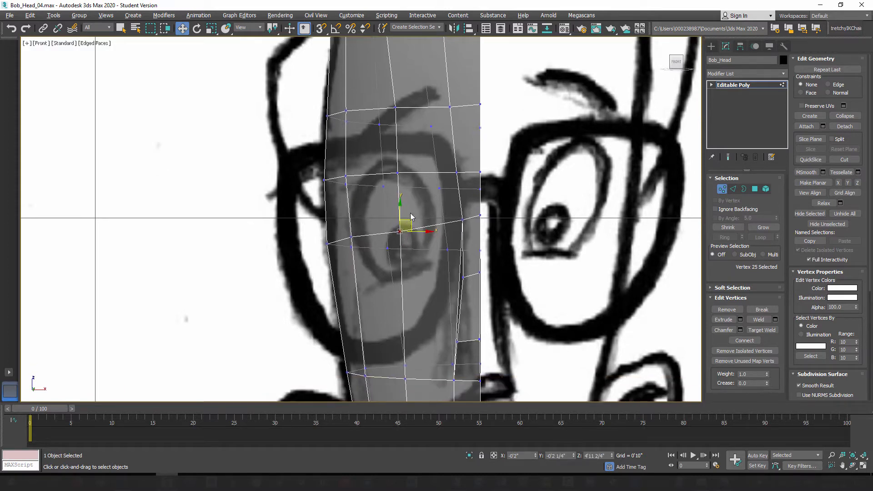
middle_drag(399, 171, 398, 206)
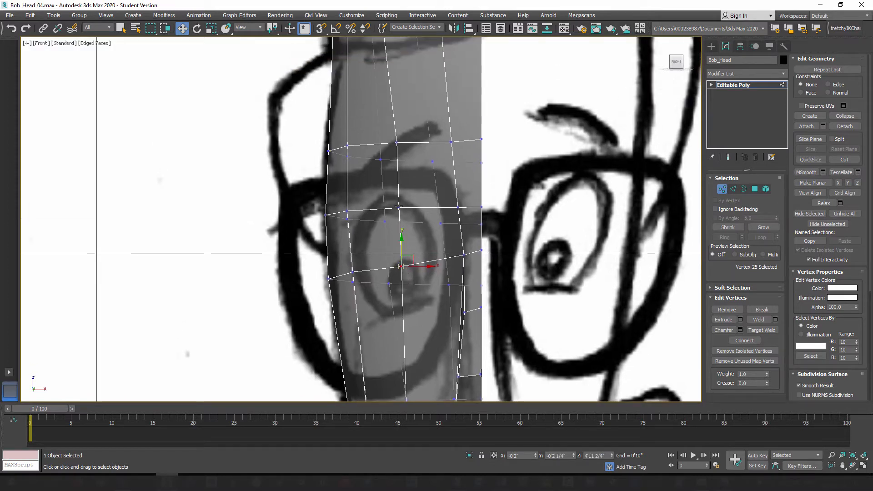
click(353, 271)
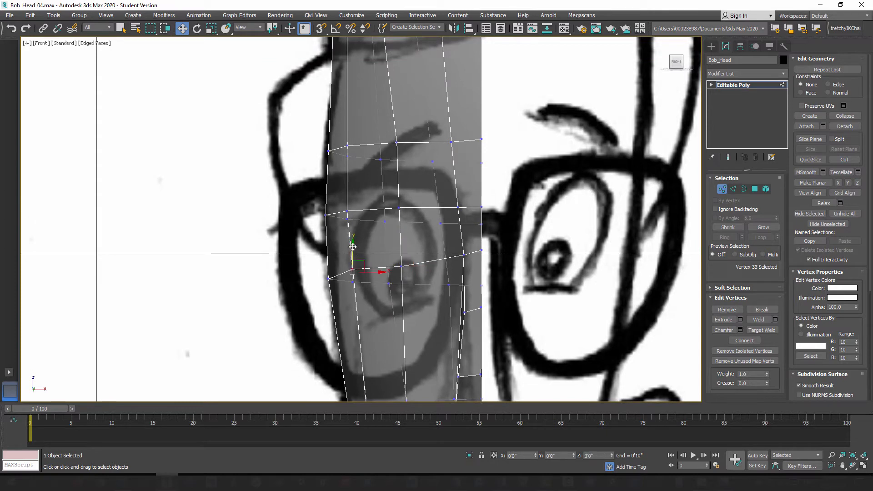
click(401, 267)
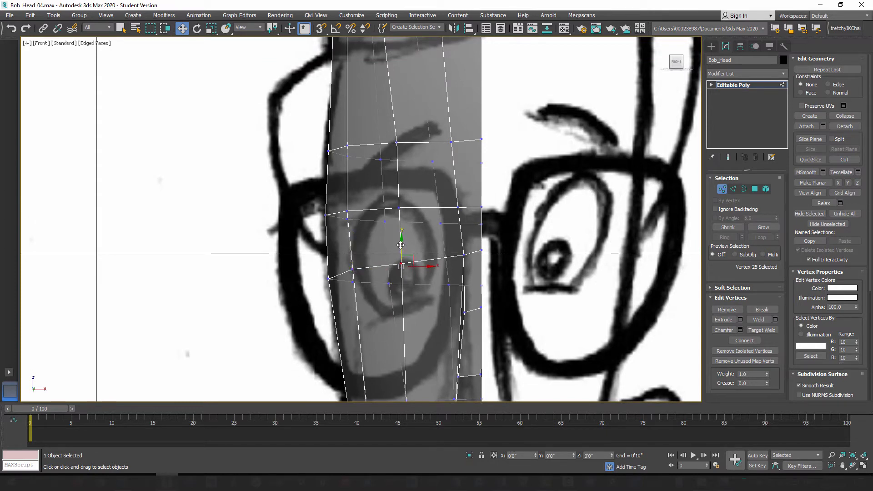
drag(400, 246, 403, 229)
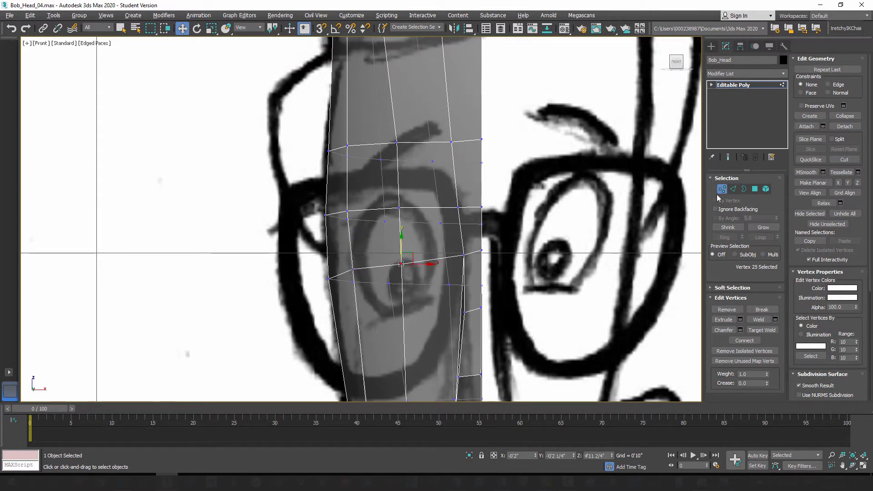
Step: Select the four front polygons covering the eye area and inset them as a group by about 0'0 1/4"
click(754, 190)
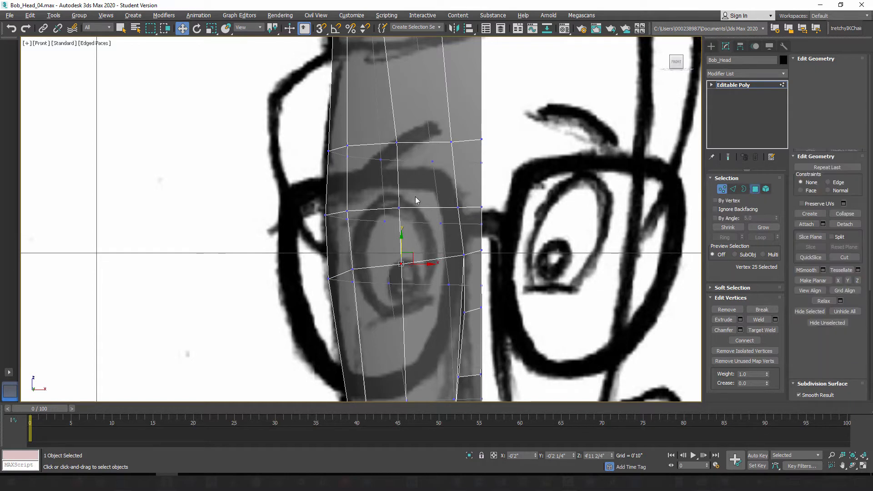
click(377, 185)
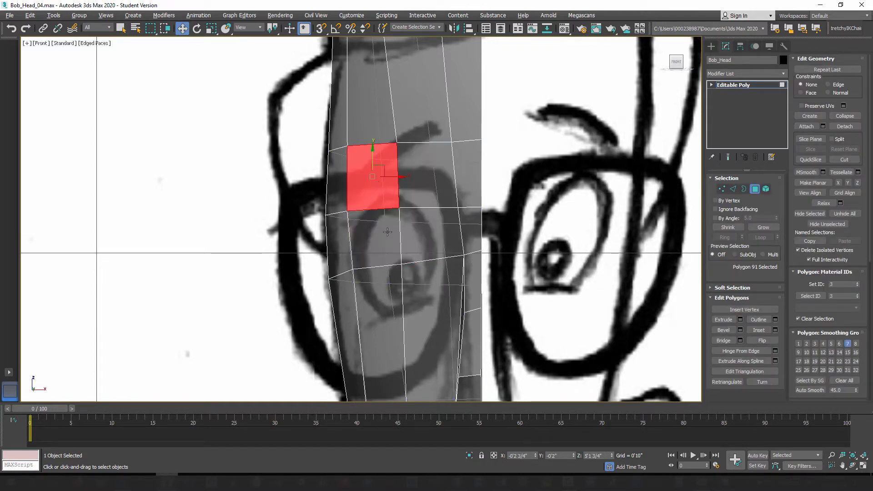
ctrl+click(388, 233)
ctrl+click(423, 229)
ctrl+click(421, 185)
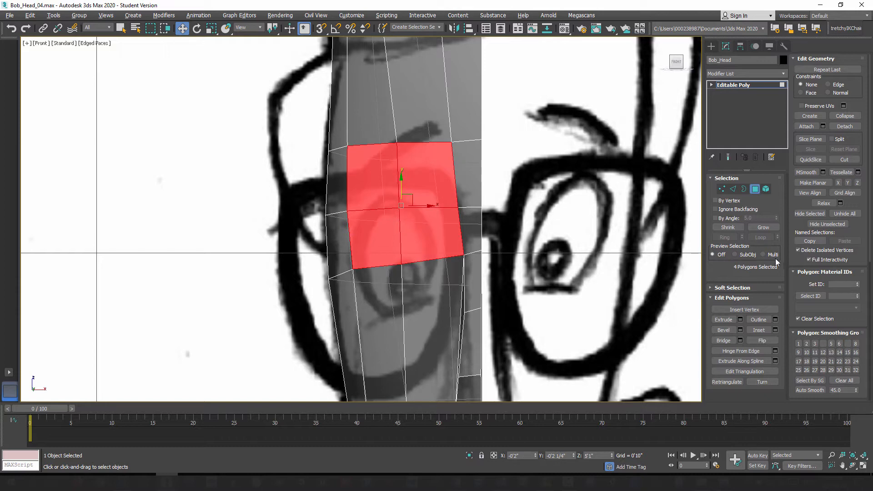
click(775, 330)
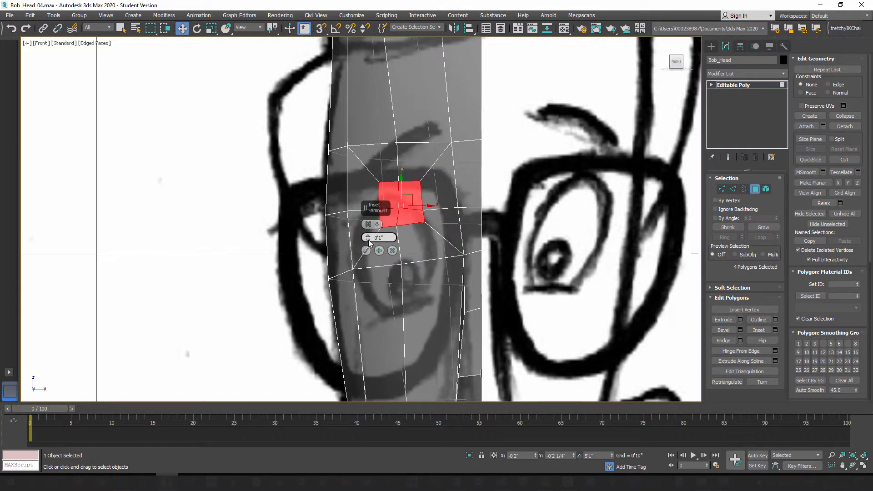
drag(368, 240, 368, 196)
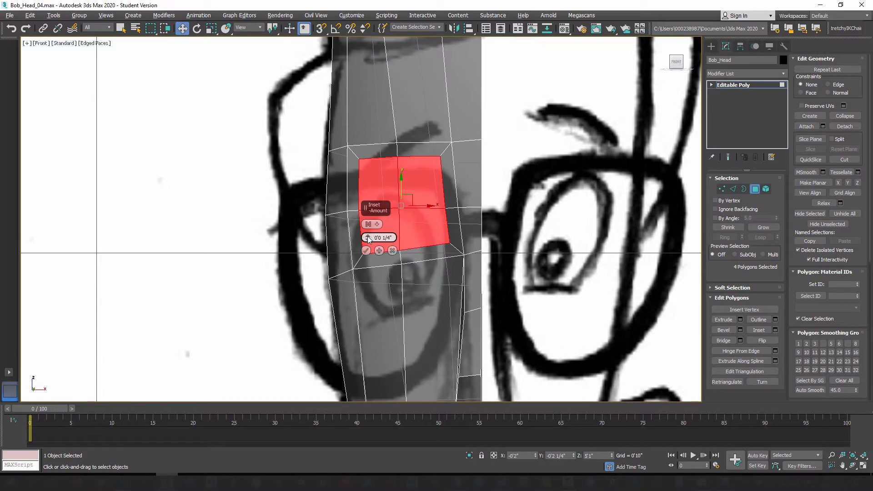
drag(368, 239, 376, 219)
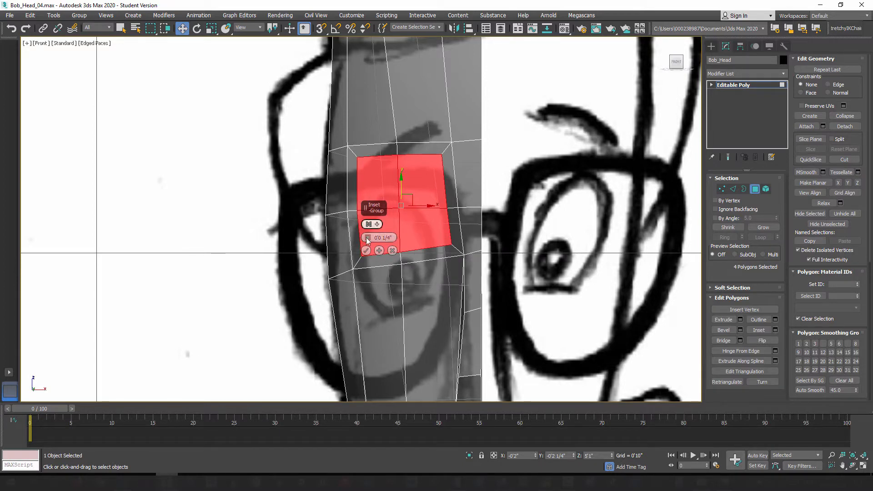
click(366, 251)
Step: Select the four corner vertices of the inset and scale them uniformly inward to round the inset into an octagon
click(722, 189)
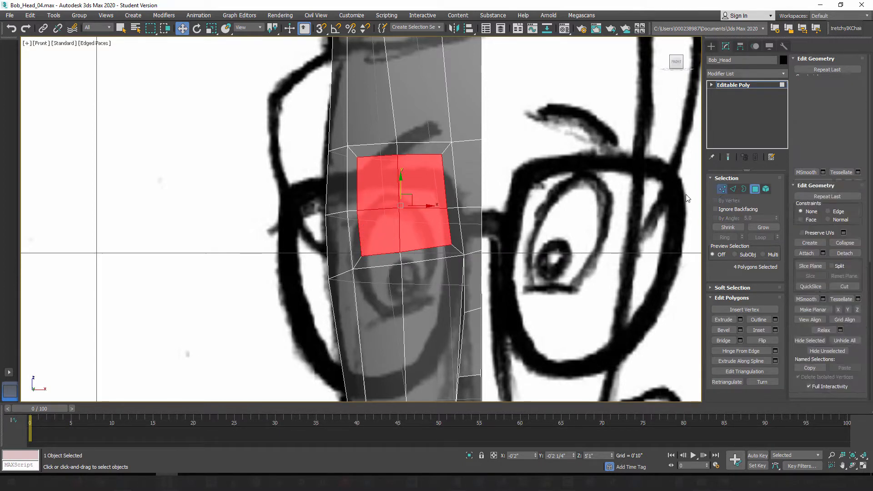
click(357, 157)
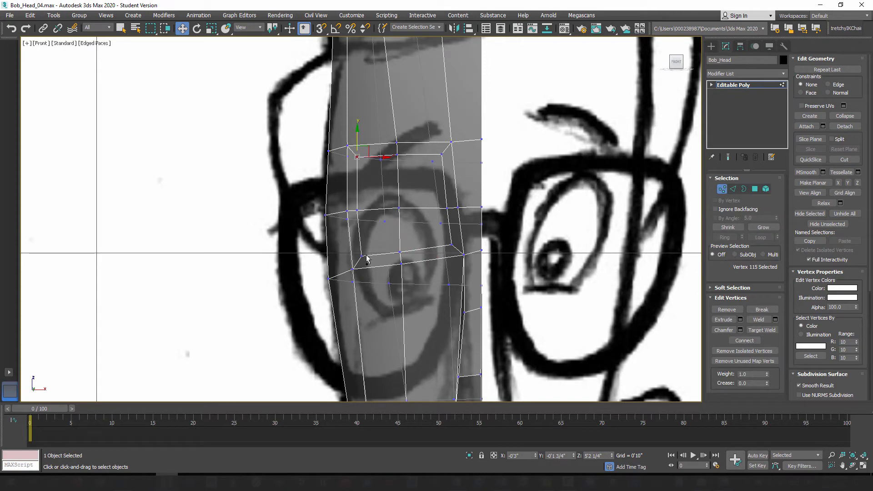
ctrl+click(362, 255)
ctrl+click(441, 154)
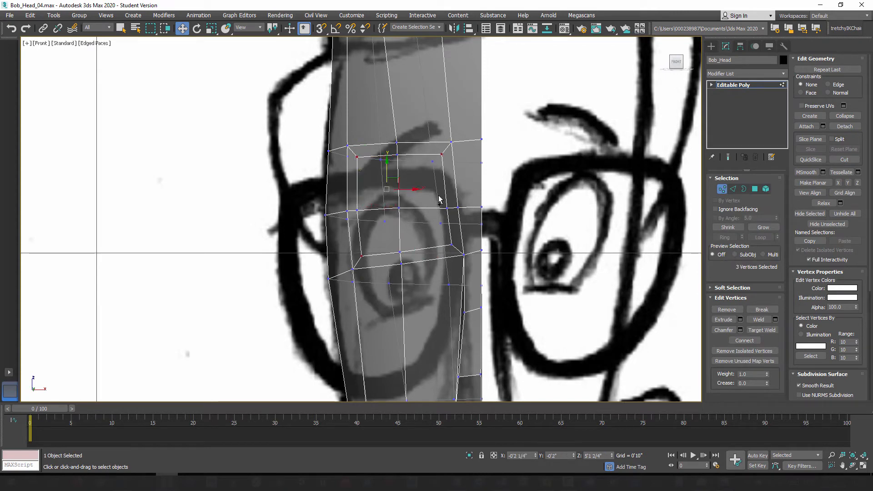
ctrl+click(451, 245)
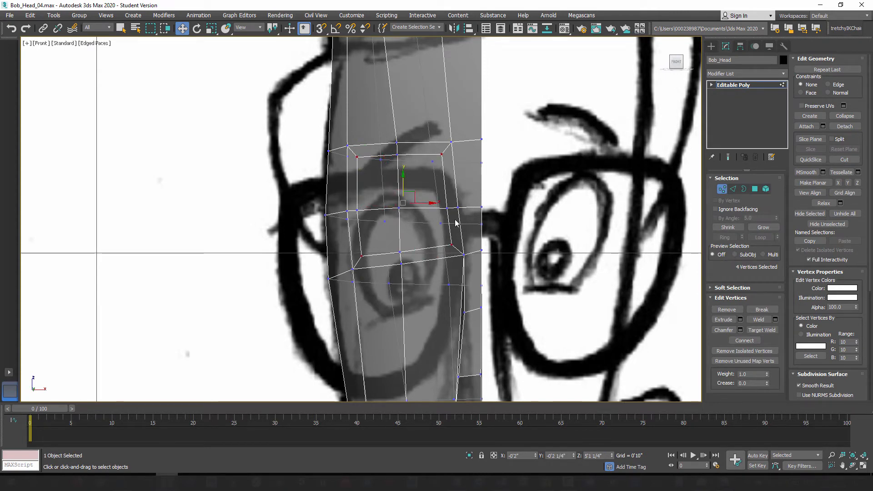
click(211, 28)
drag(406, 186, 411, 214)
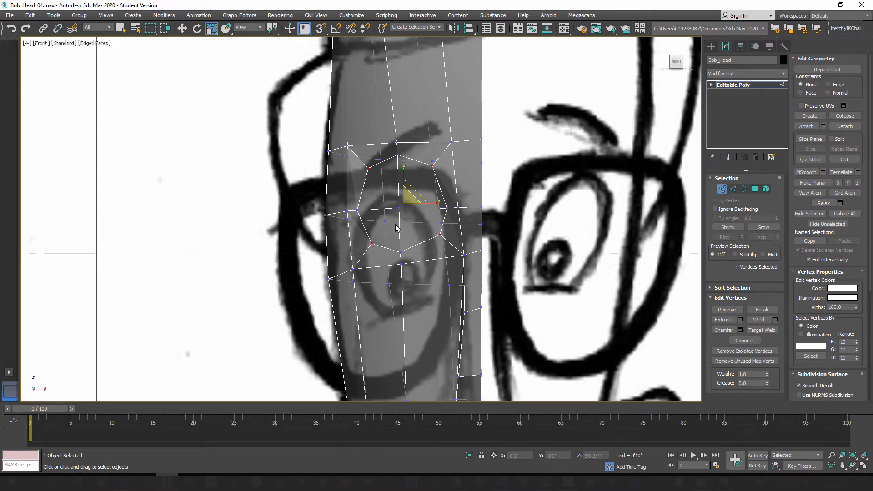
Step: Raise the middle brow vertex above the inset and lower the middle vertex beneath it to round the surrounding loop vertically
click(397, 143)
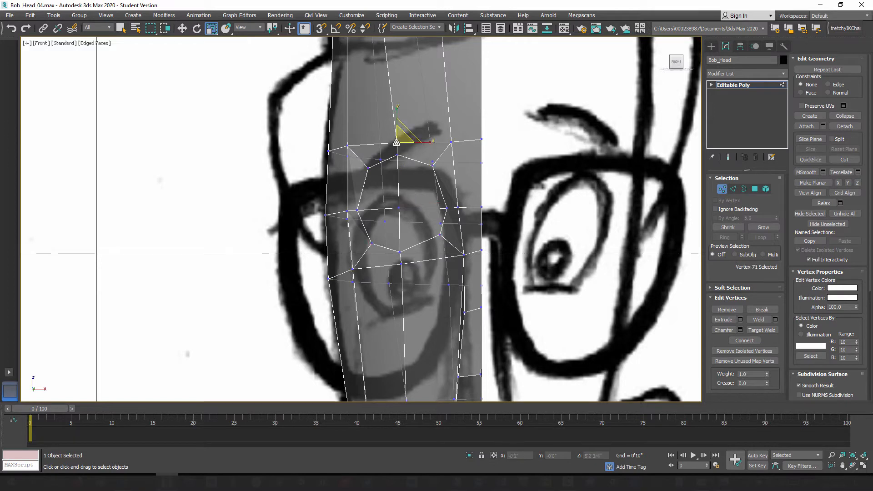
key(w)
mouse_move(396, 121)
mouse_down()
mouse_move(396, 112)
mouse_move(396, 123)
mouse_up()
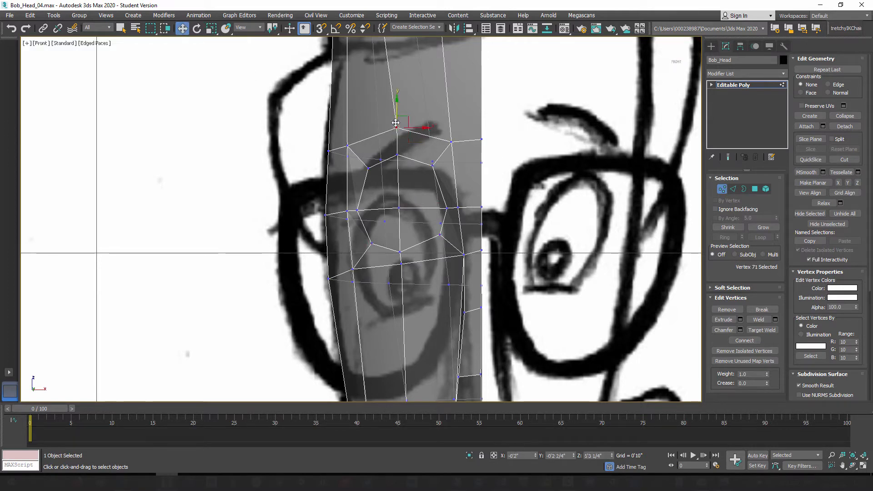
click(402, 264)
drag(402, 250, 402, 288)
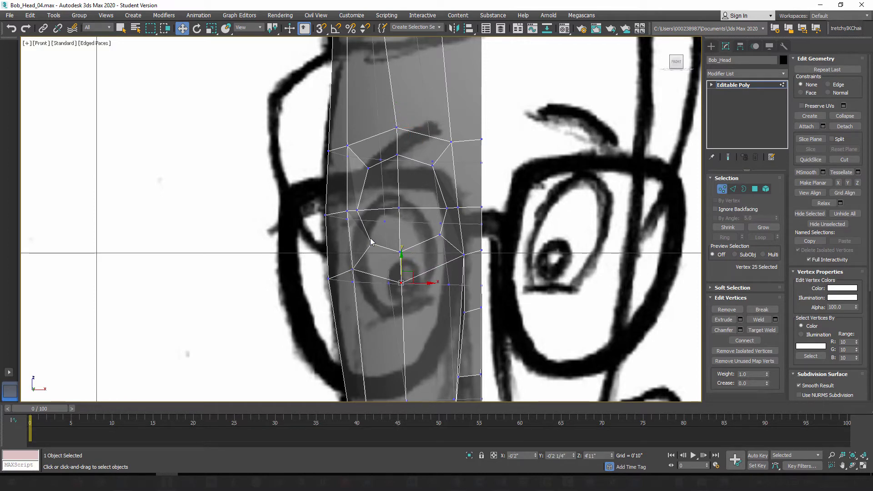
Step: Move the surrounding loop's two side vertices outward along X, turn off see-through display, and nudge the inset's inner side vertex along X
click(347, 210)
drag(368, 212, 363, 212)
click(459, 208)
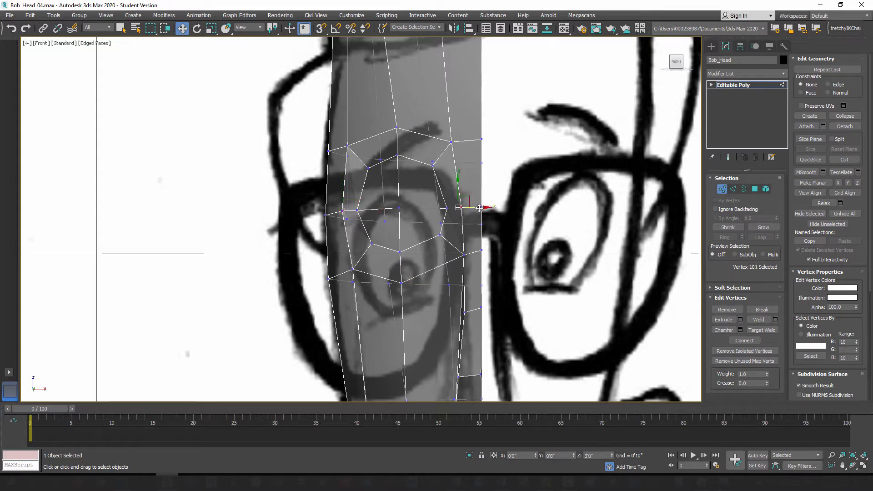
drag(477, 209, 483, 209)
key(alt+x)
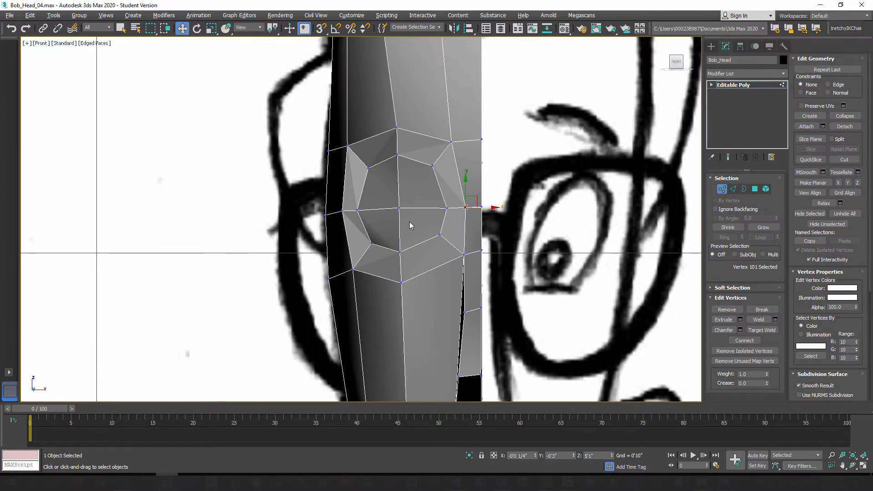
click(447, 209)
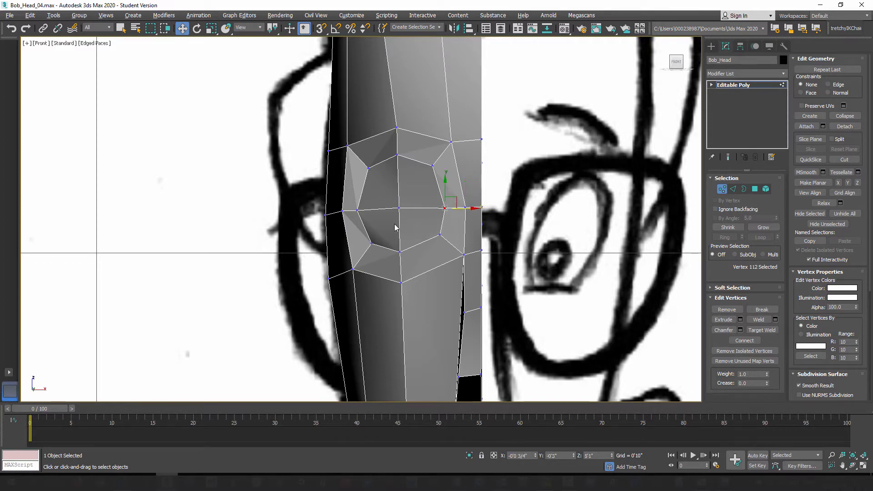
Step: Delete the four polygons inside the inset to open the eye socket, and select the eight edges around the hole
click(755, 188)
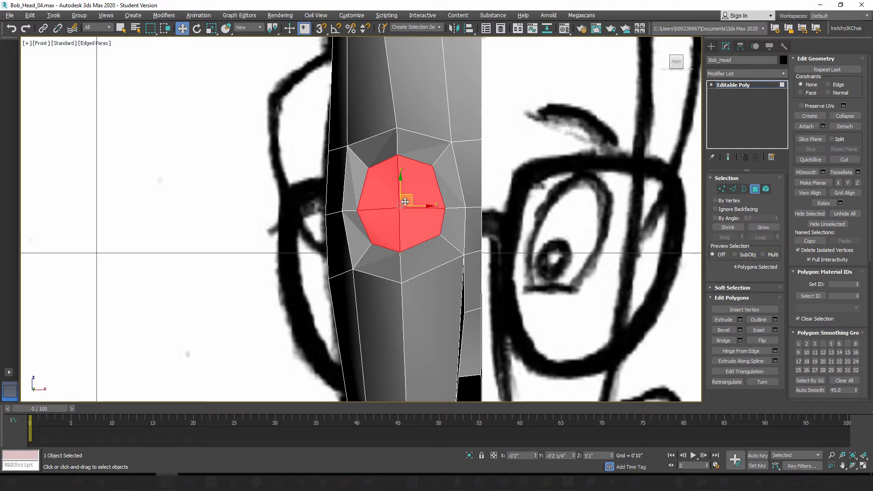
key(Delete)
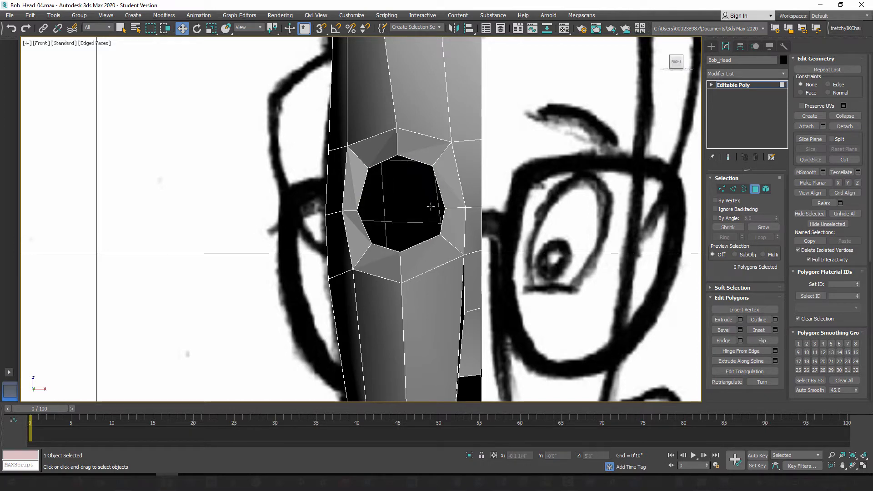
click(733, 188)
double_click(411, 158)
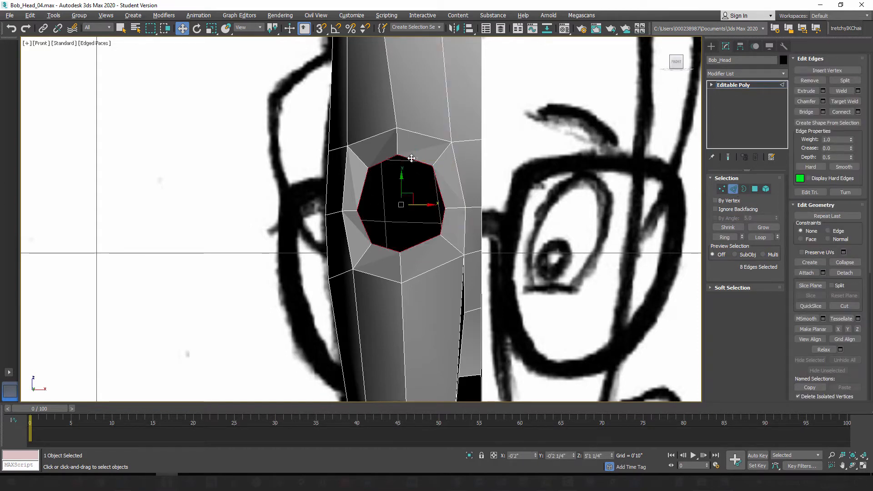
click(744, 190)
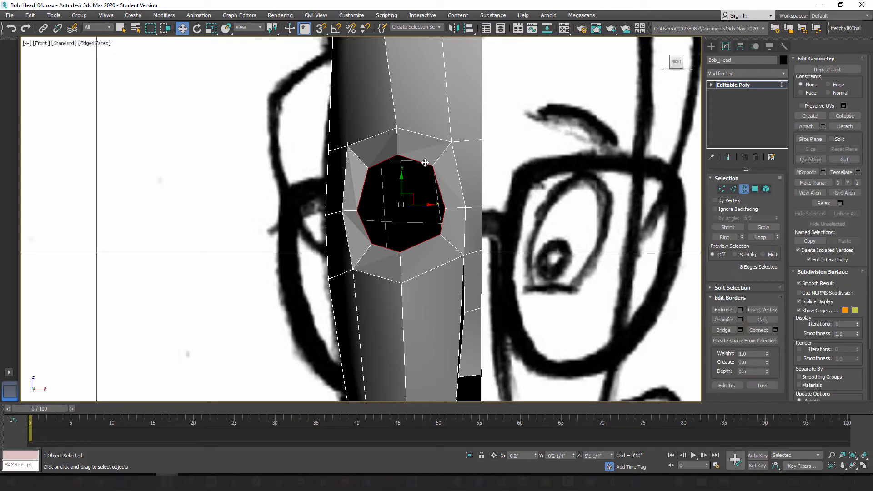
click(734, 188)
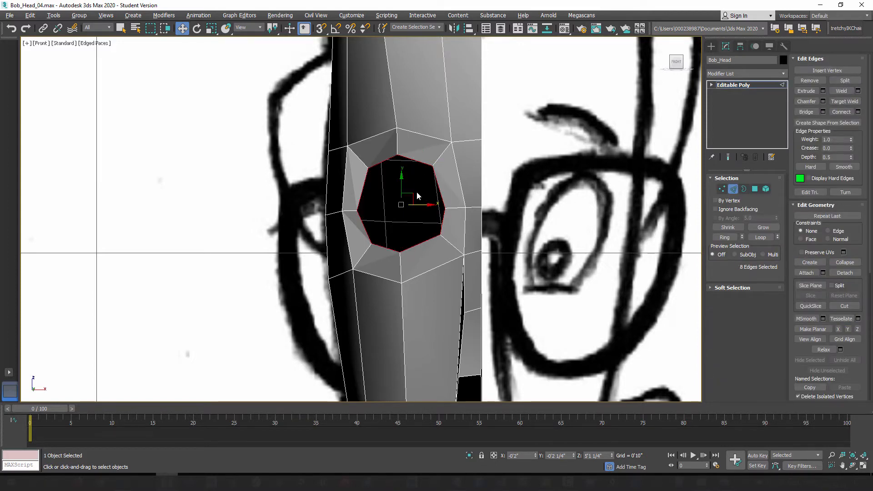
Step: In the left view, scale the eye opening's border edges along the front-to-back axis to about half their depth
key(l)
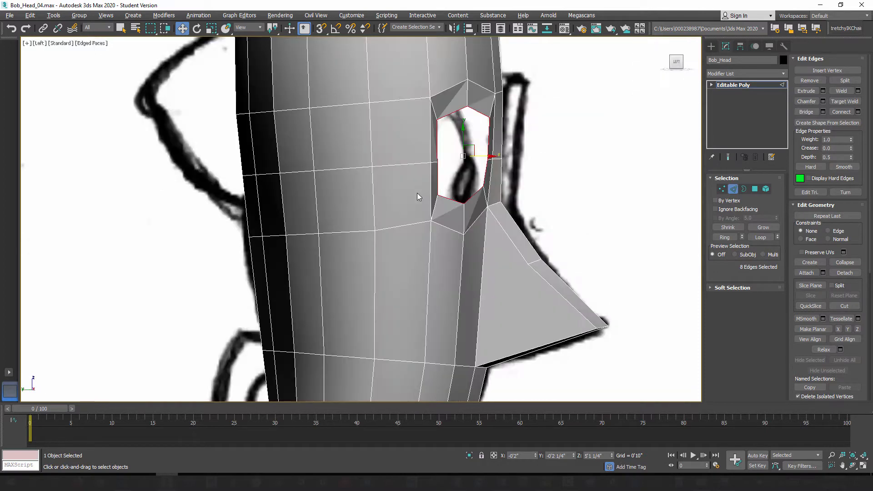
middle_drag(428, 196, 443, 212)
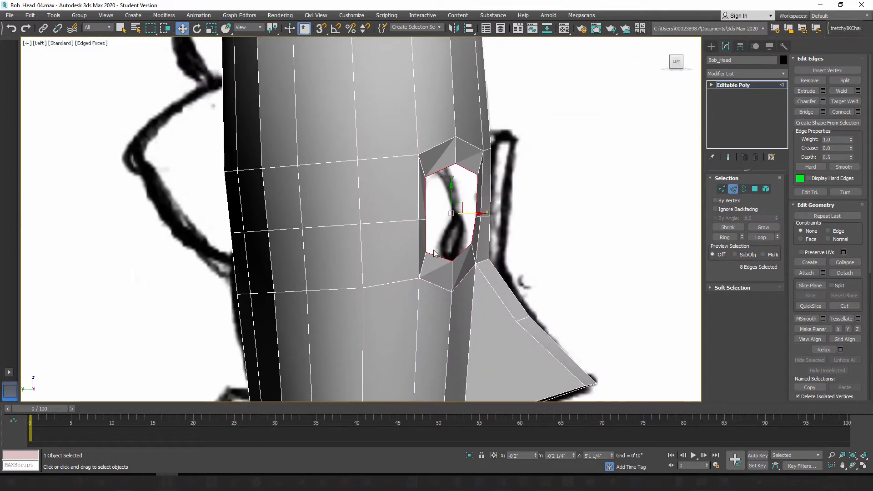
click(211, 29)
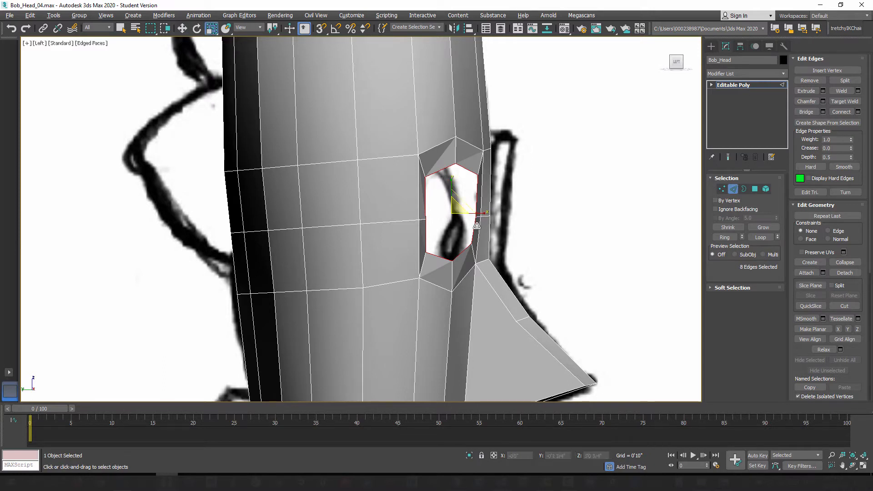
drag(484, 214, 440, 217)
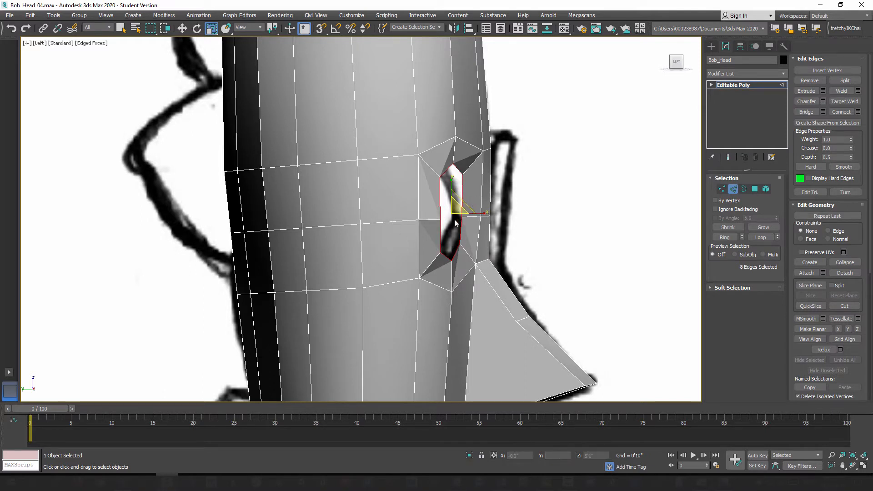
click(185, 31)
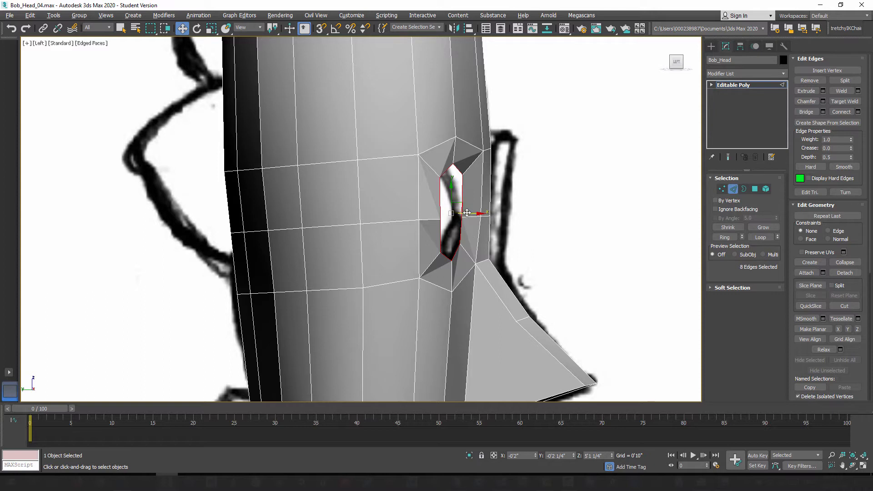
Step: In the left view, extrude the eye opening's selected border edges backward into the head to form the socket's inner wall
shift+drag(472, 214, 444, 219)
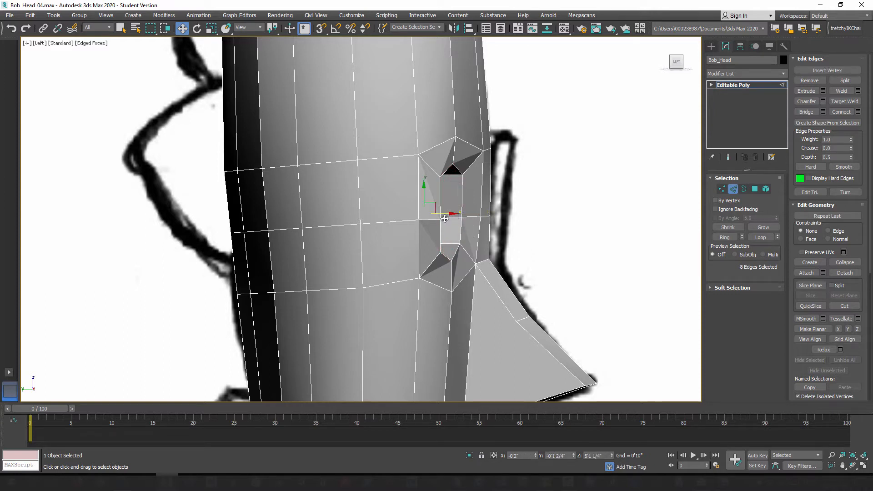
key(p)
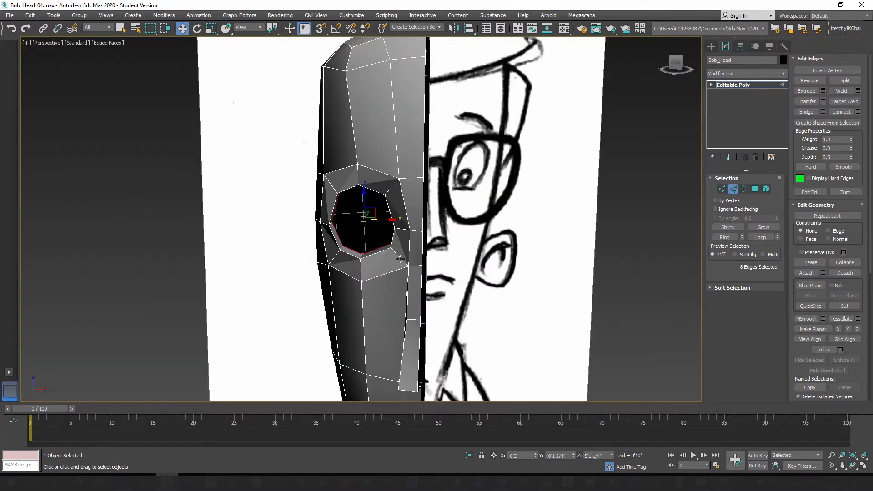
scroll(392, 252, up, 3)
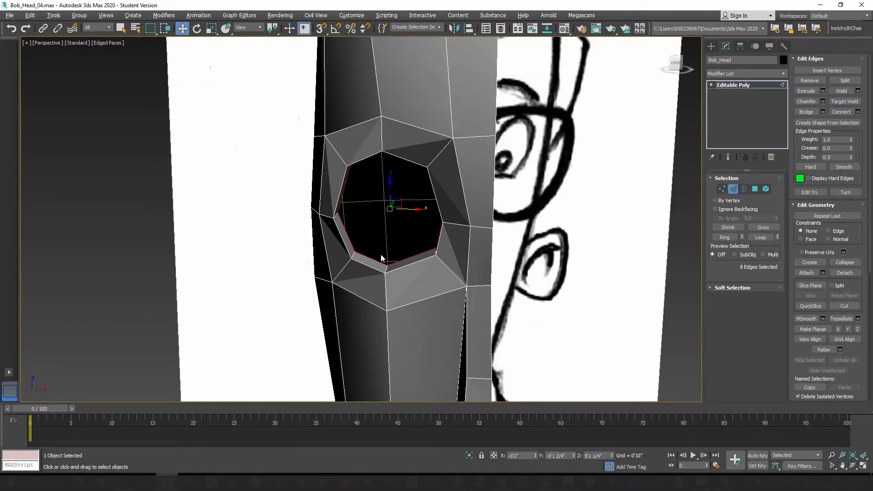
alt+middle_drag(381, 258, 400, 265)
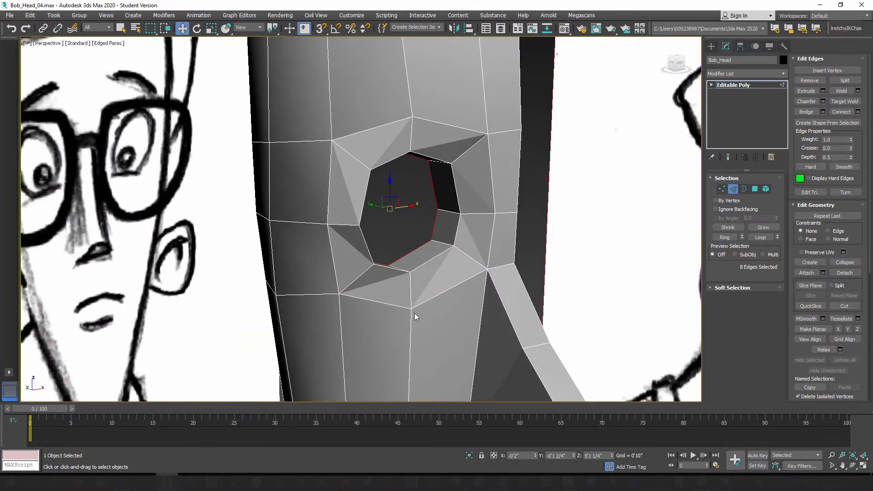
middle_drag(415, 314, 417, 275)
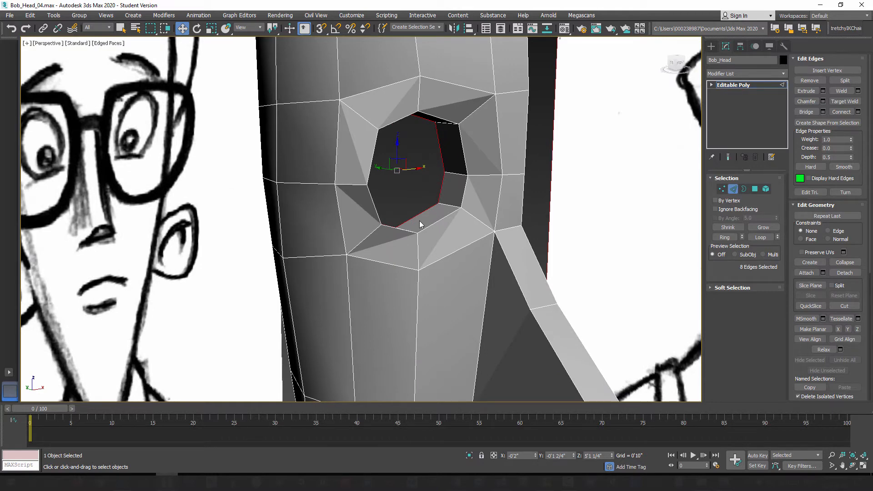
middle_drag(404, 271, 410, 230)
scroll(381, 229, down, 2)
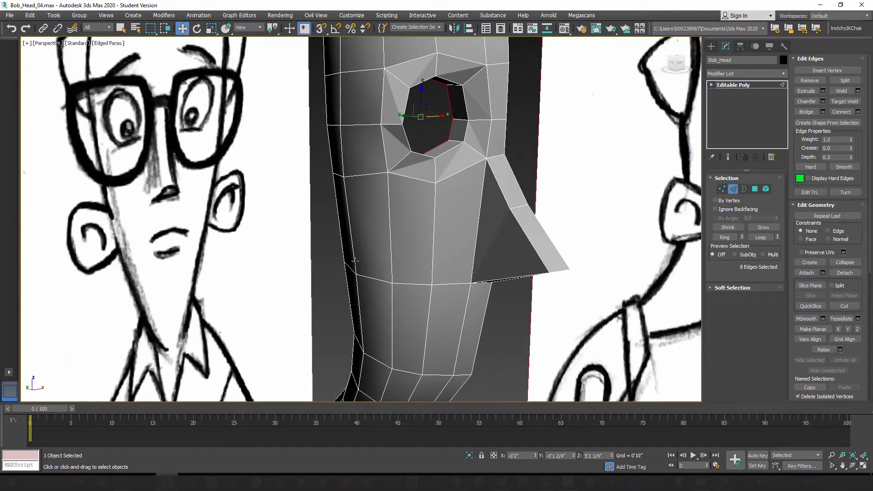
middle_drag(399, 213, 399, 235)
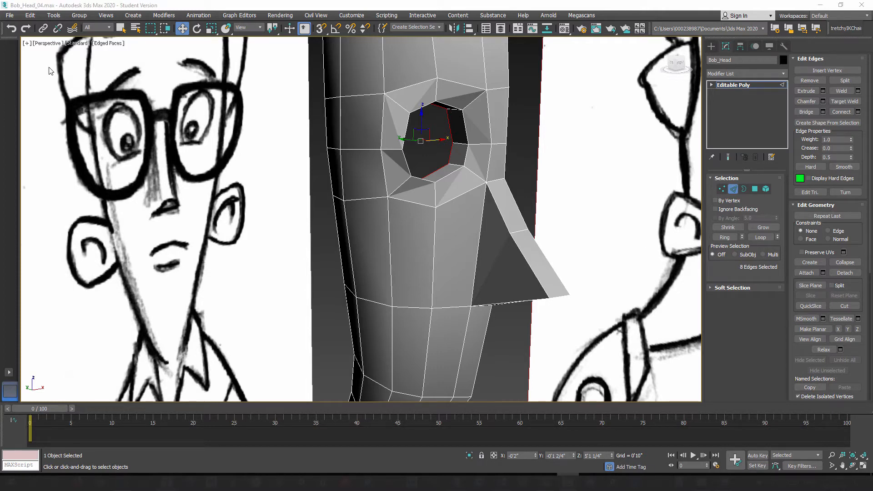
Step: Save the scene as the next incremental version, Bob_Head_05.max
click(9, 16)
click(32, 96)
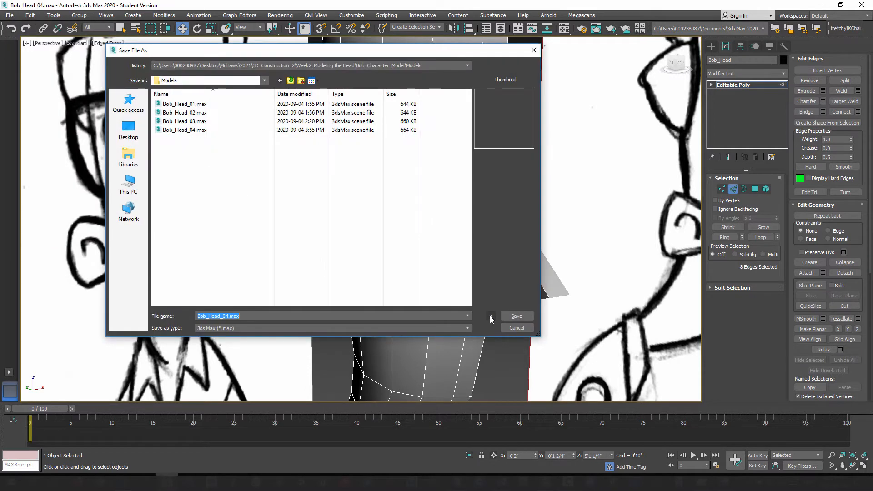
click(491, 315)
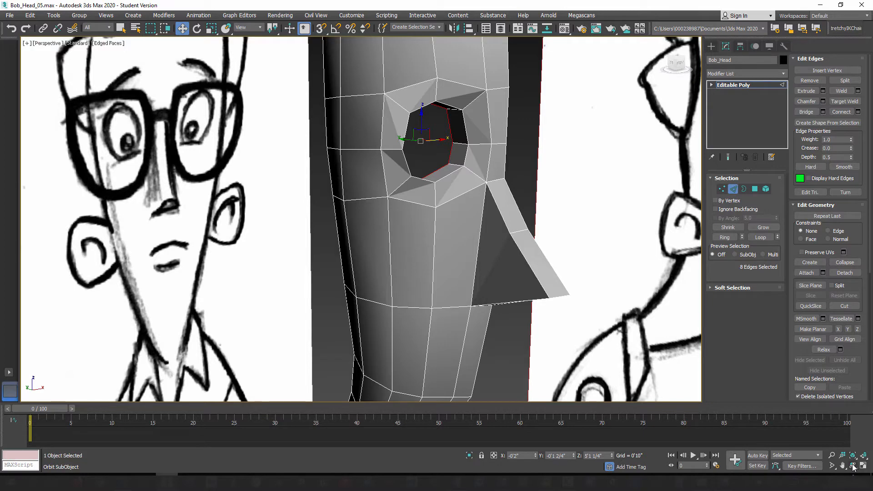
Step: Frame the lower side of the head in the left view and turn on see-through display over the ear sketch
mouse_move(402, 217)
alt+middle_down()
mouse_move(372, 222)
mouse_move(400, 225)
alt+middle_up()
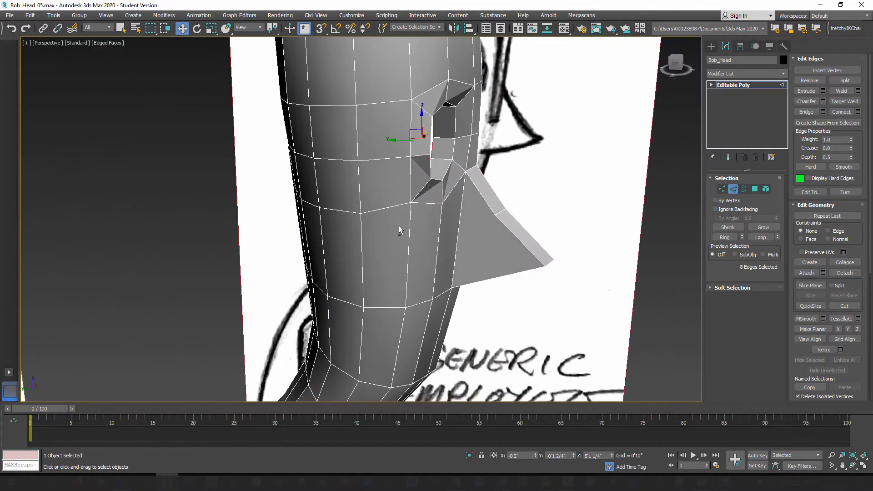
key(l)
middle_drag(409, 261, 456, 235)
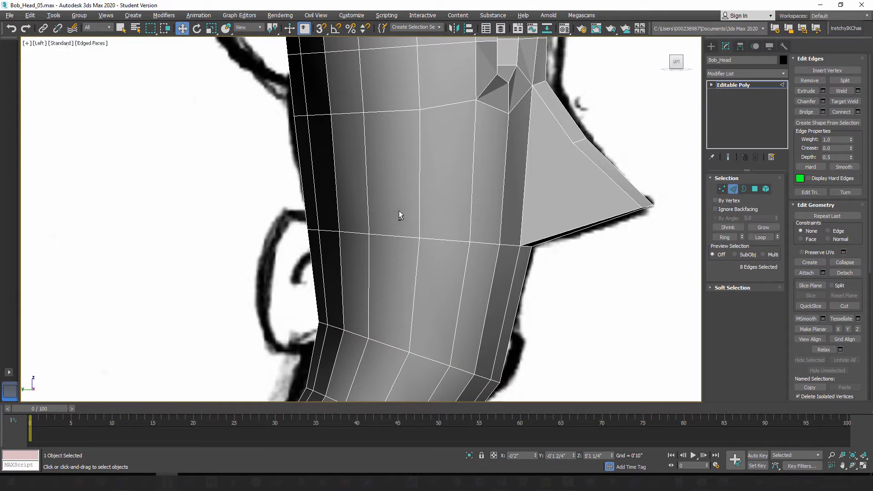
key(alt+x)
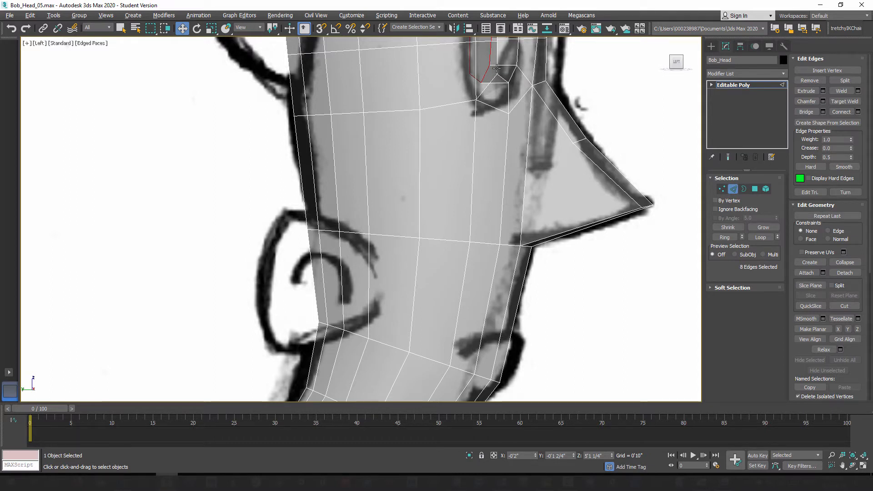
Step: Select the two adjacent side polygons at the sketched ear's front edge and inset them together by 0'0 1/4"
click(755, 189)
click(360, 280)
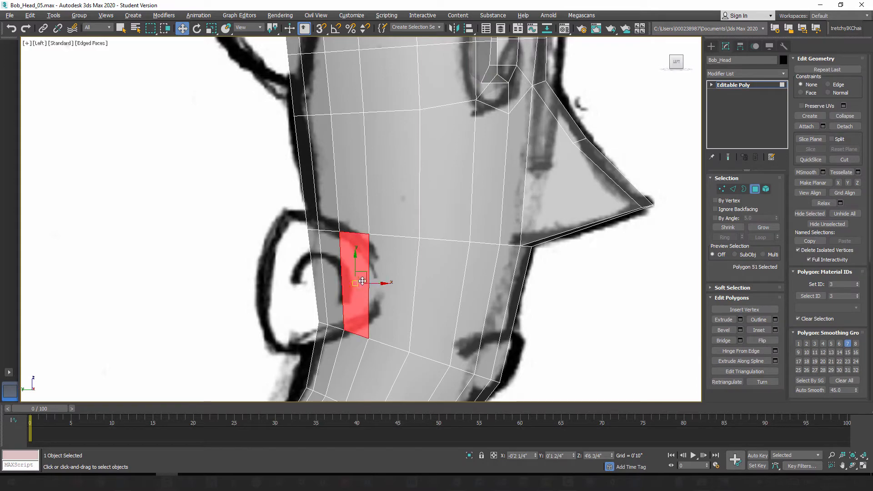
ctrl+click(378, 264)
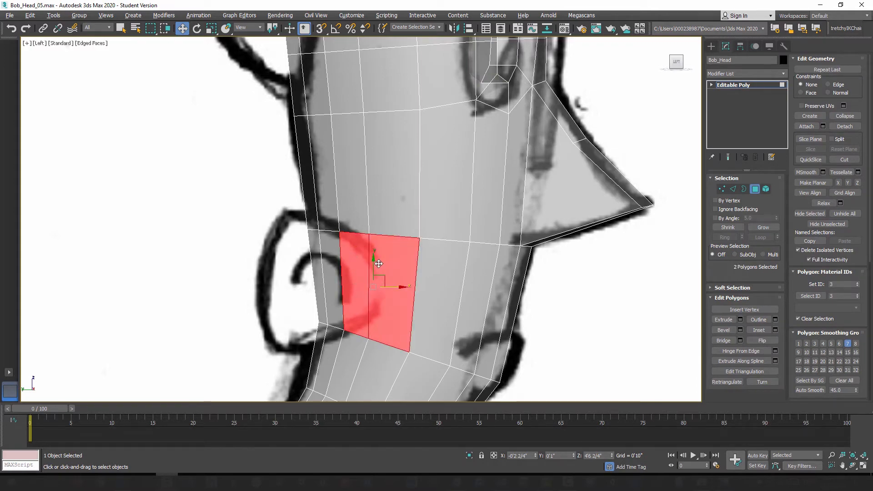
key(p)
mouse_move(398, 310)
alt+middle_down()
mouse_move(347, 286)
mouse_move(466, 344)
mouse_move(389, 292)
mouse_move(347, 321)
mouse_move(389, 302)
mouse_move(377, 329)
mouse_move(351, 312)
mouse_move(411, 347)
mouse_move(355, 342)
mouse_move(302, 306)
mouse_move(384, 326)
mouse_move(333, 314)
alt+middle_up()
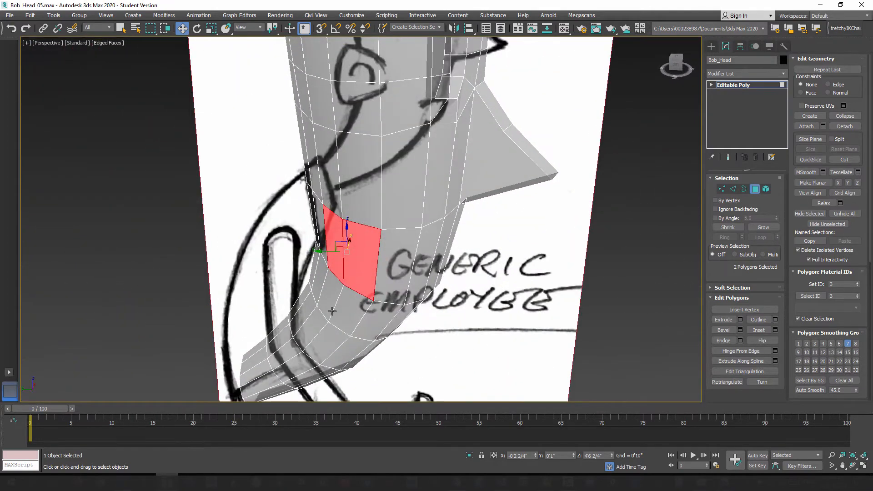
key(l)
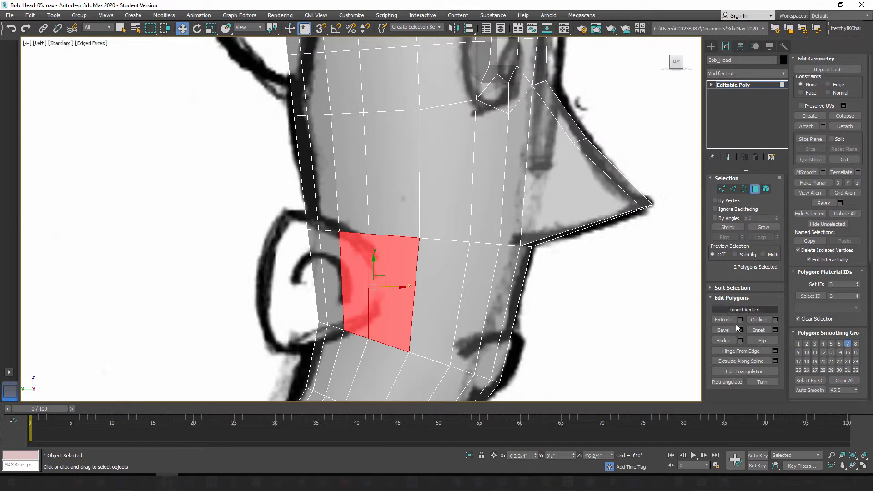
click(776, 329)
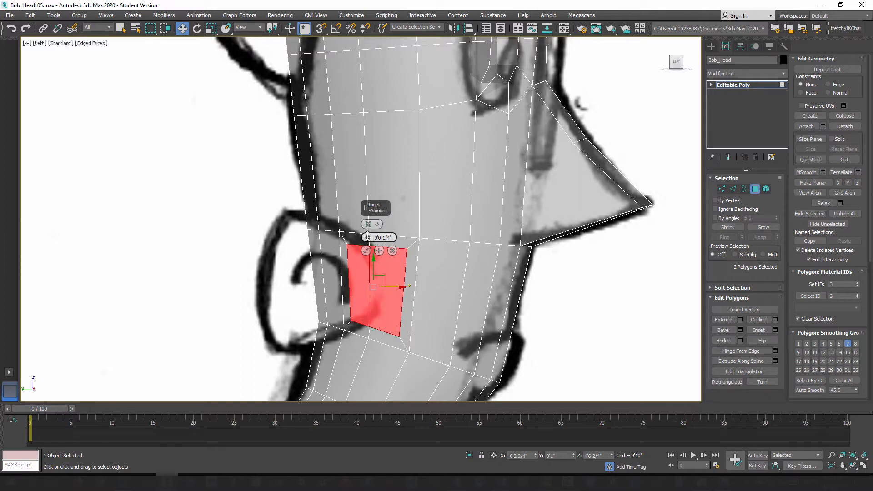
drag(367, 238, 367, 234)
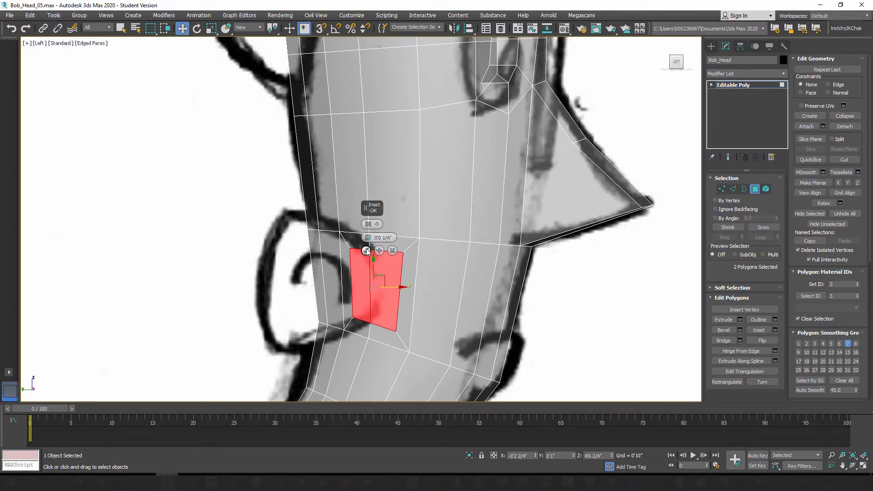
click(366, 251)
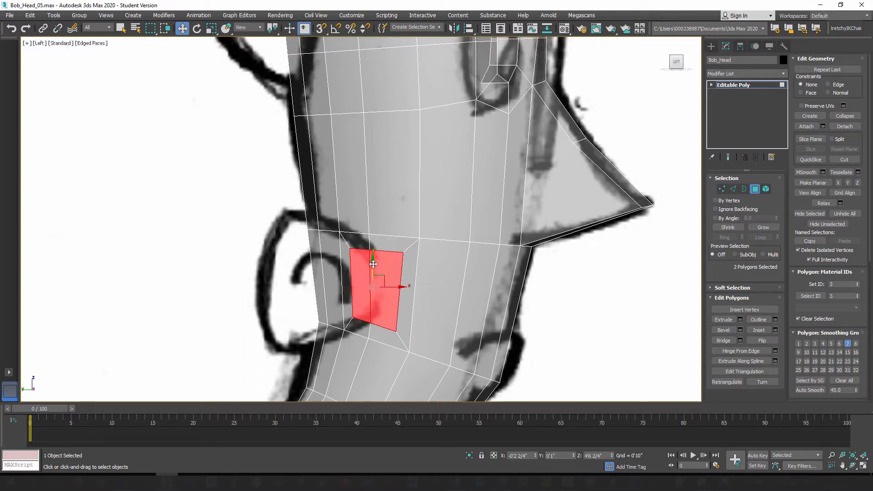
Step: Set the movement constraint to Edge and slide the ear inset's front vertical edge back toward the sketched ear
click(404, 263)
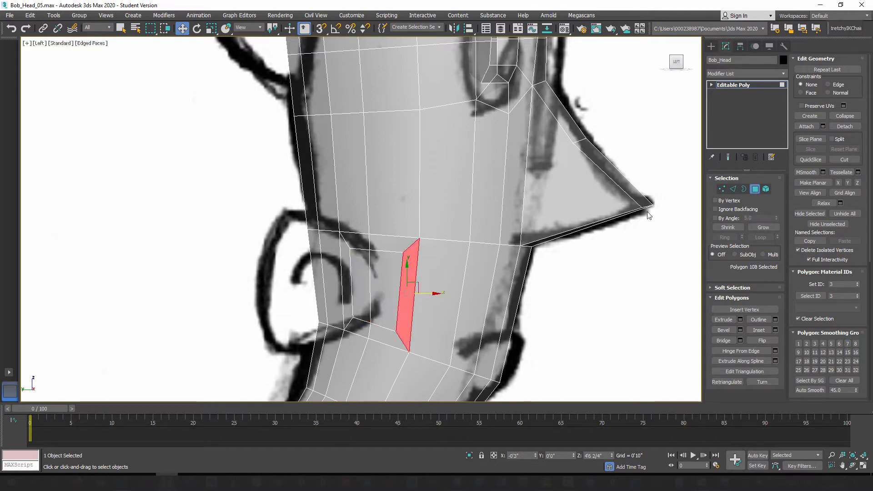
click(734, 189)
click(400, 277)
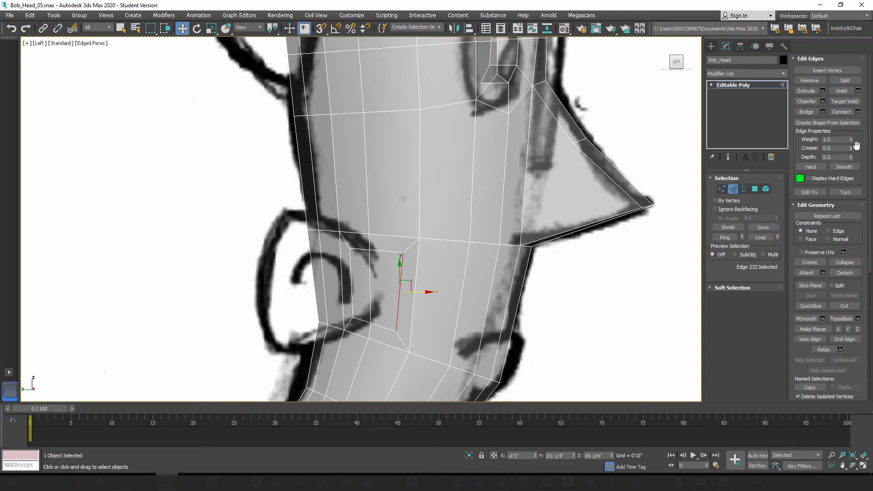
click(831, 232)
drag(419, 290, 373, 279)
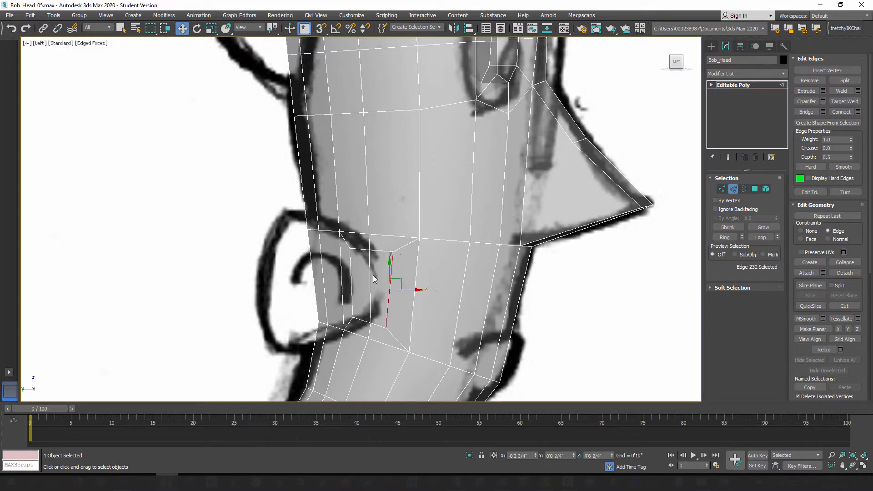
Step: Square up the ear inset by shifting its upper corner vertices inward and raising its lower front and lower middle vertices
click(722, 190)
click(393, 251)
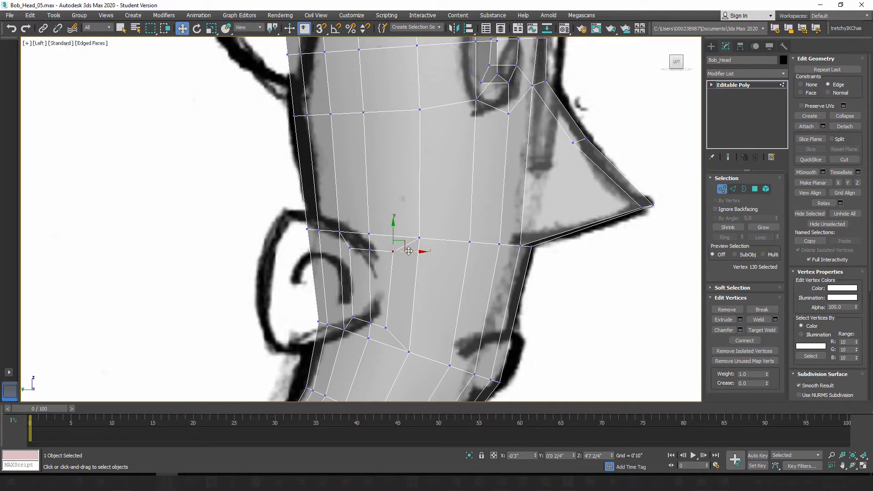
drag(409, 251, 373, 249)
click(350, 249)
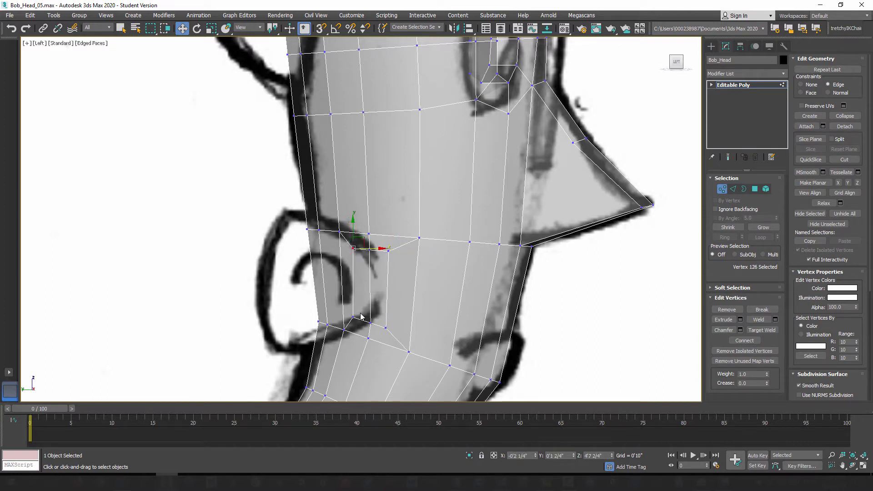
click(353, 317)
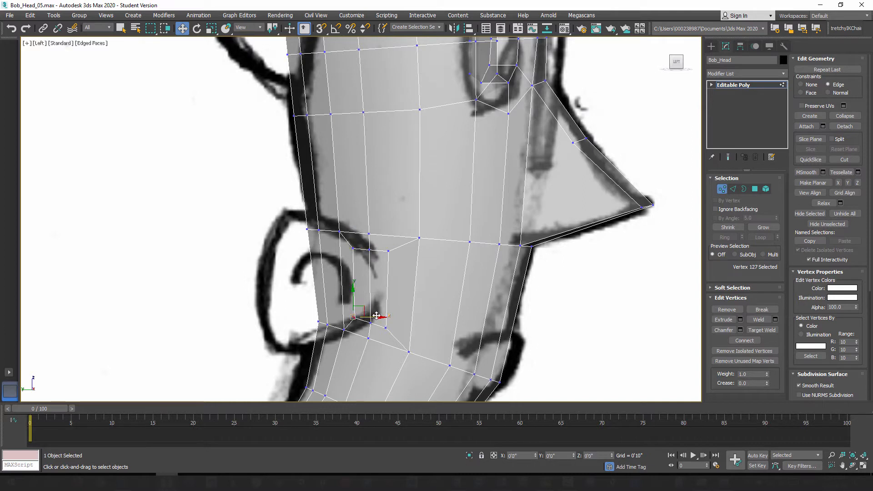
click(386, 327)
mouse_move(386, 306)
mouse_down()
mouse_move(387, 297)
mouse_move(373, 306)
mouse_move(372, 298)
mouse_up()
click(371, 322)
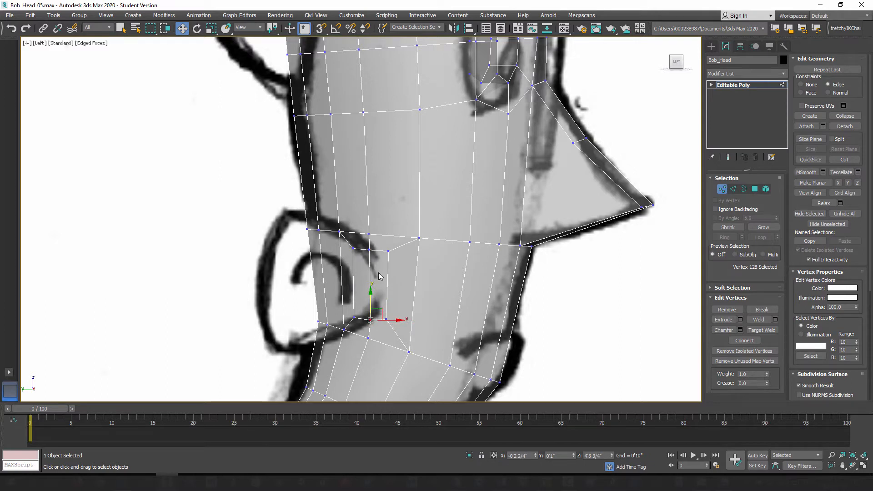
click(368, 250)
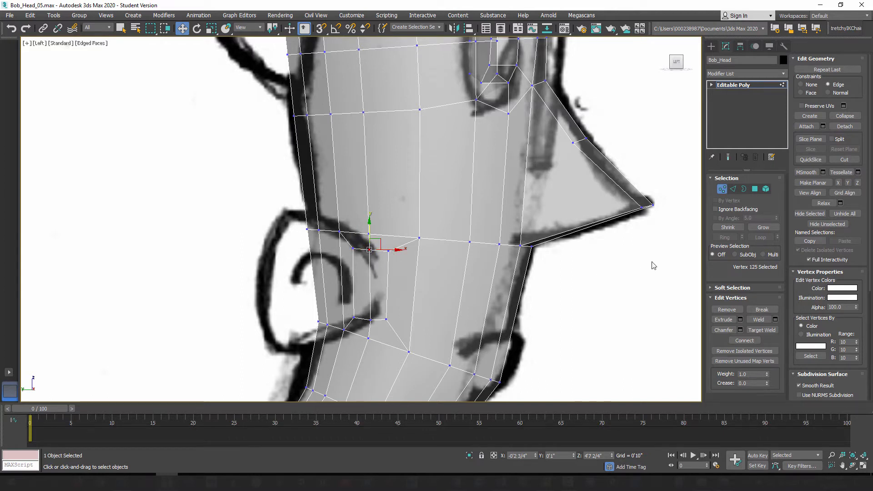
Step: Select the two inner polygons of the ear inset and extrude them outward by 0'2 1/4"
click(755, 190)
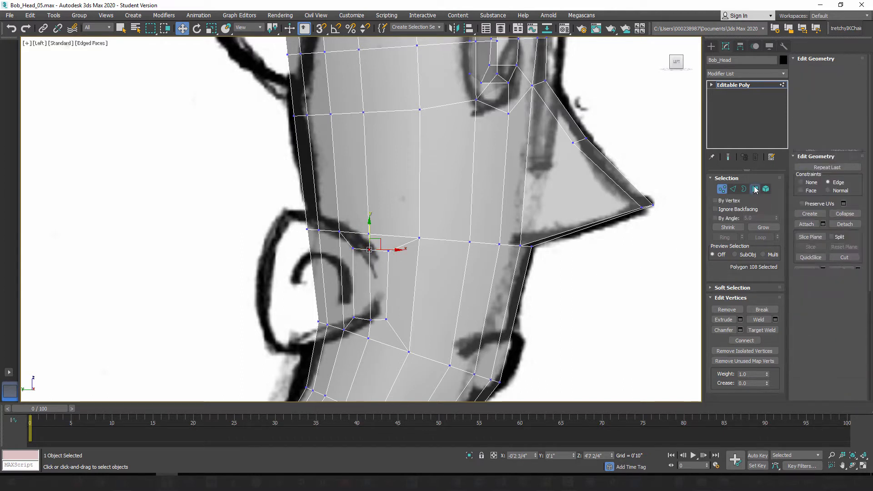
click(402, 296)
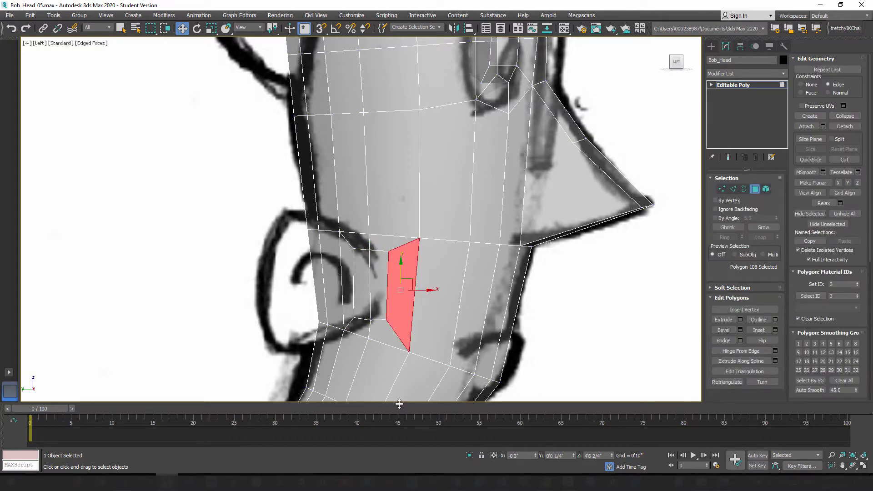
click(364, 284)
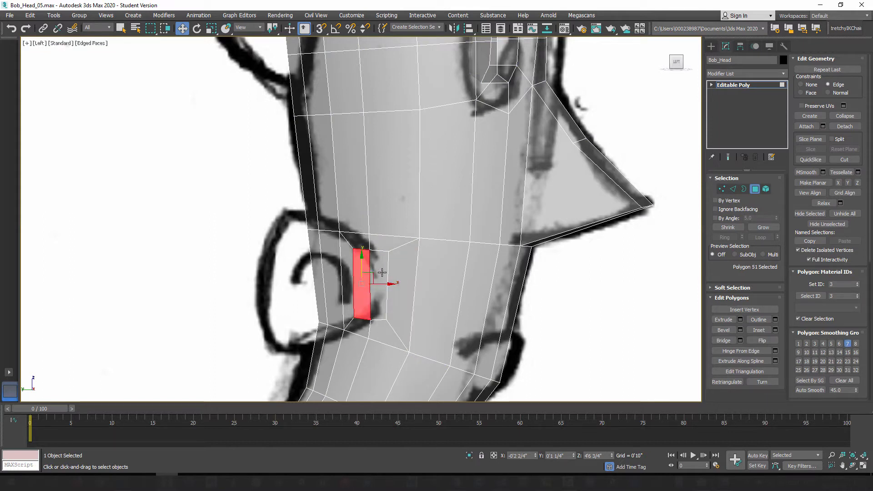
ctrl+click(382, 272)
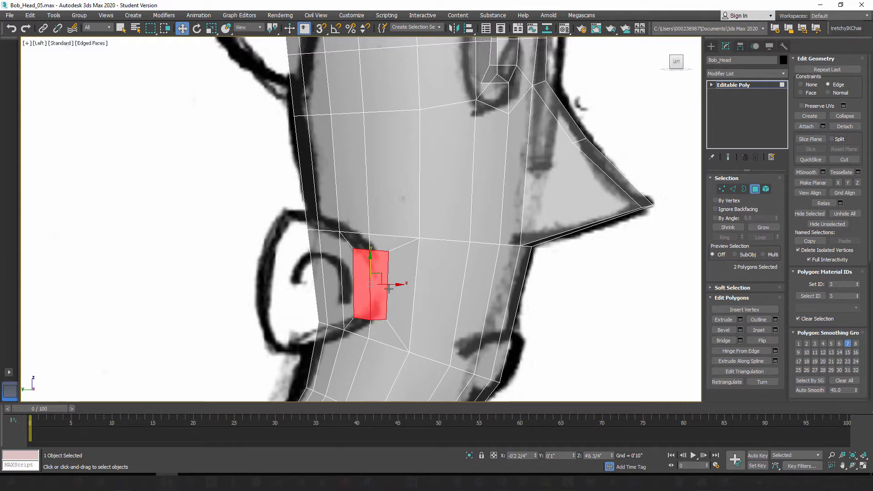
key(p)
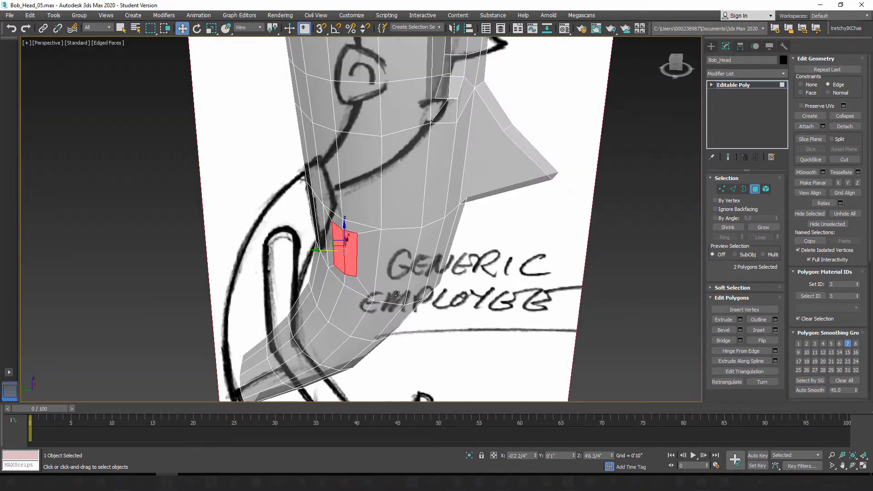
mouse_move(370, 284)
alt+middle_down()
mouse_move(343, 273)
mouse_move(359, 291)
mouse_move(348, 302)
mouse_move(316, 288)
mouse_move(338, 296)
alt+middle_up()
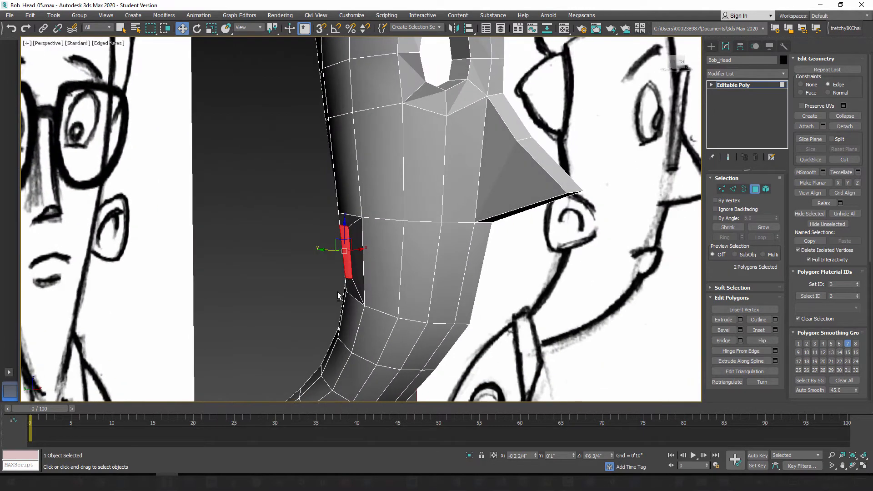
click(741, 319)
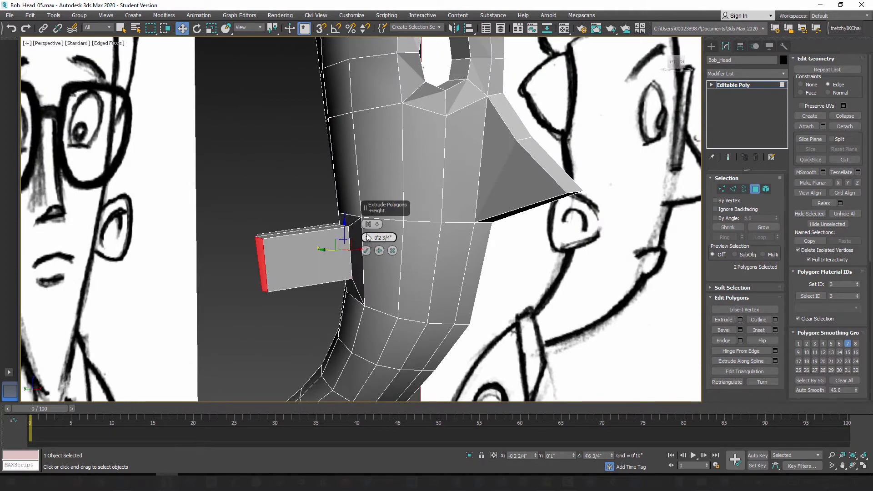
drag(367, 239, 367, 237)
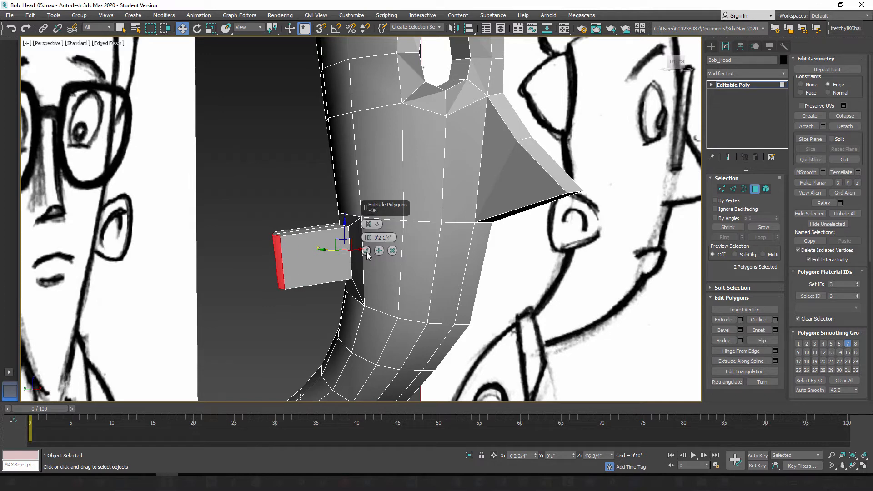
click(366, 251)
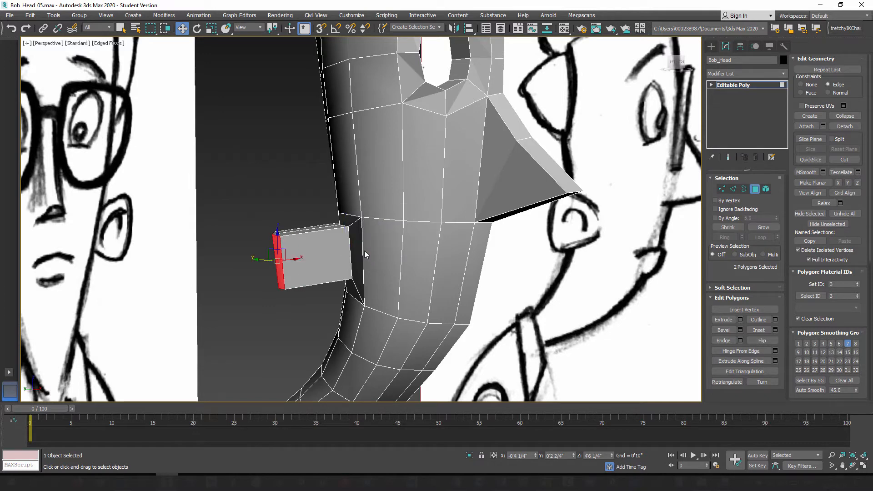
Step: Compare the extruded ear block with the front ear sketch and grow the polygon selection to cover the whole block
key(f)
middle_drag(366, 291, 351, 129)
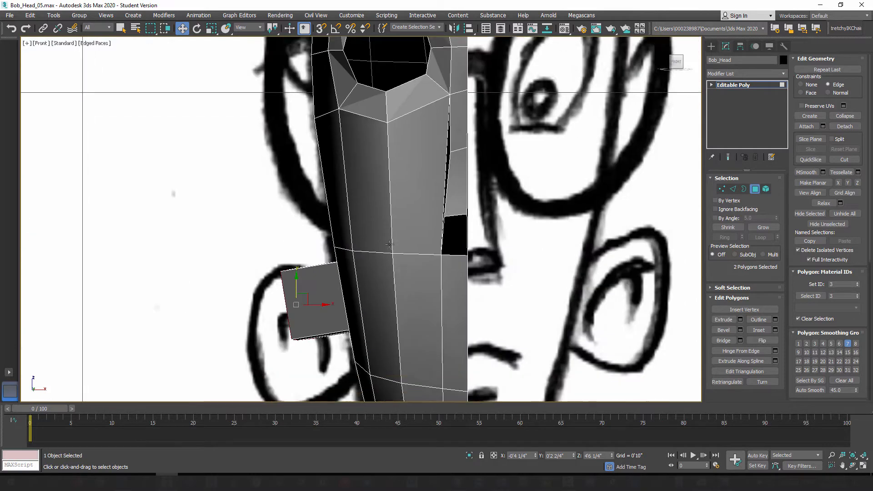
middle_drag(374, 372, 380, 239)
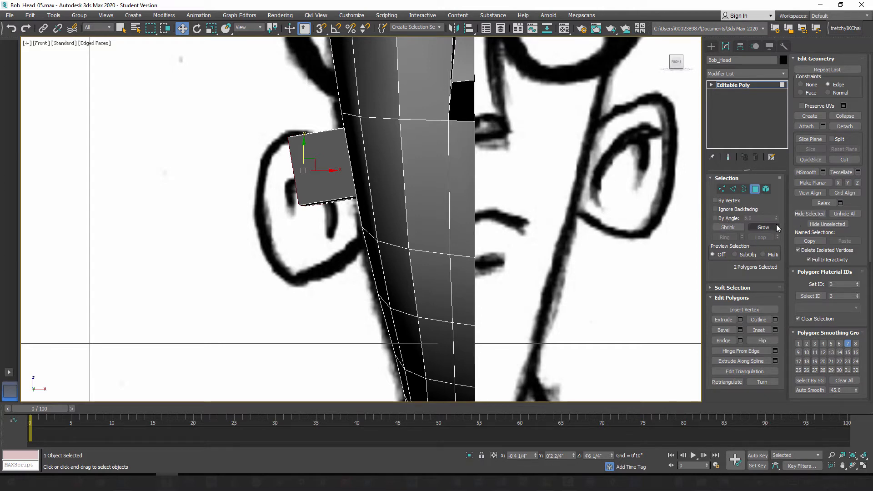
key(p)
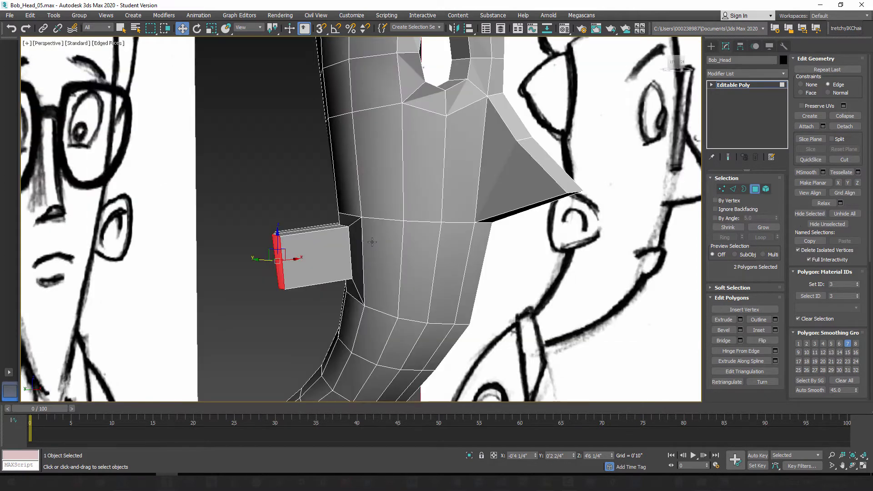
scroll(290, 256, up, 4)
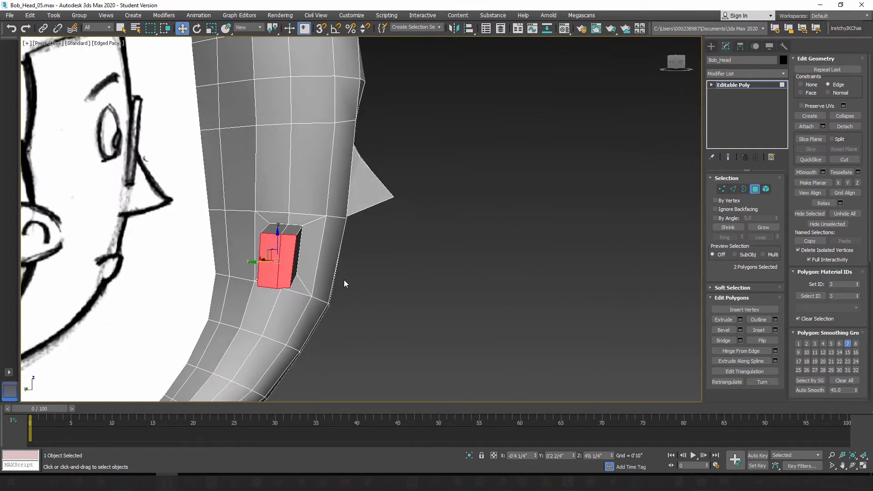
alt+middle_drag(344, 280, 280, 275)
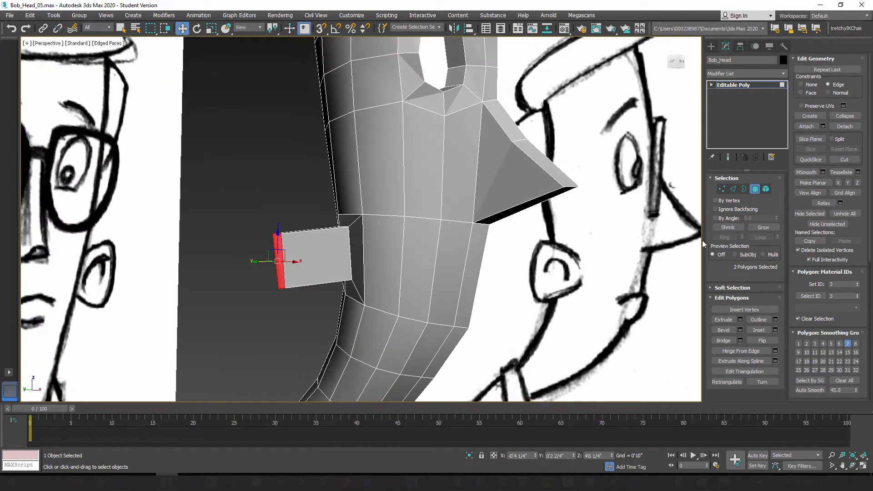
click(772, 230)
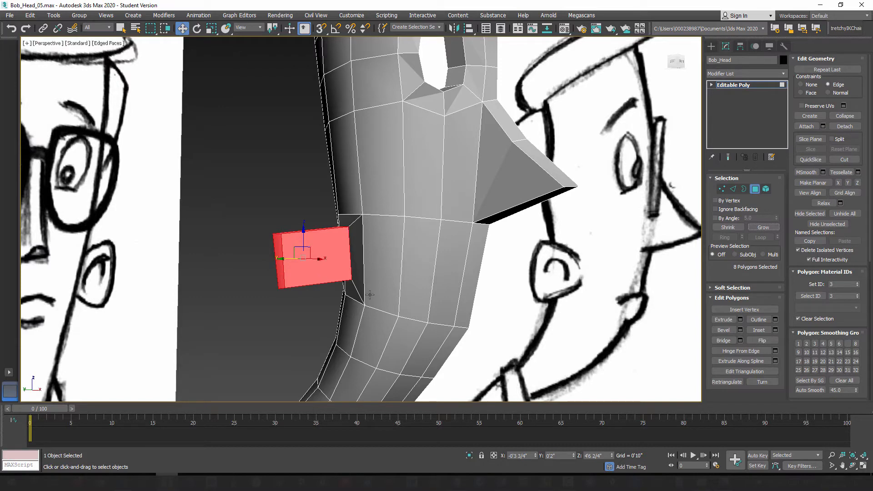
Step: Try to lower the ear block in the front view with the Edge constraint on, and undo the move
key(f)
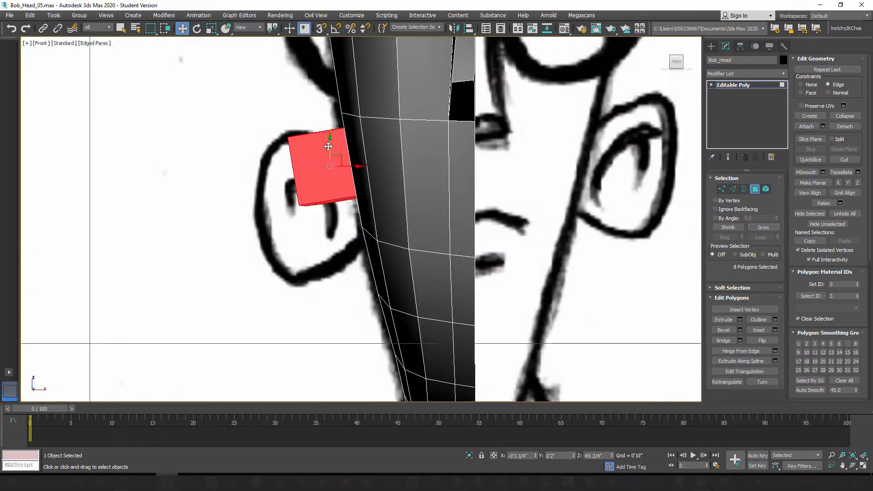
drag(329, 143, 335, 170)
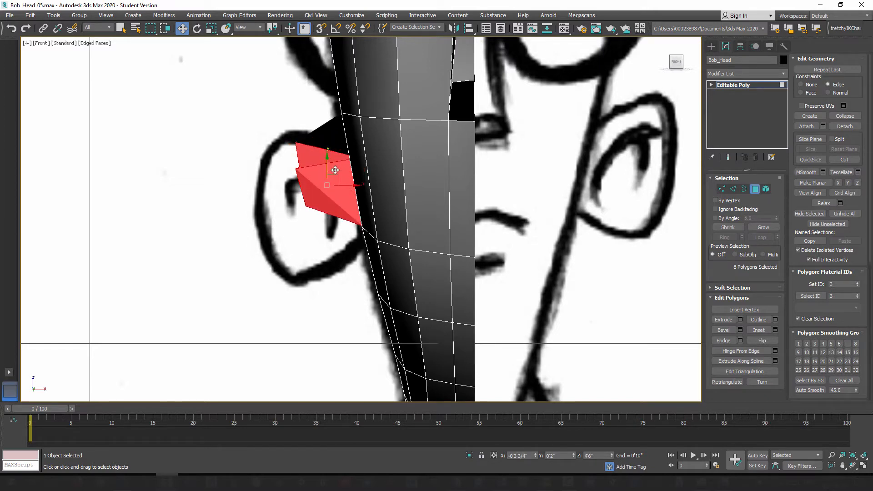
key(ctrl+z)
key(ctrl+z)
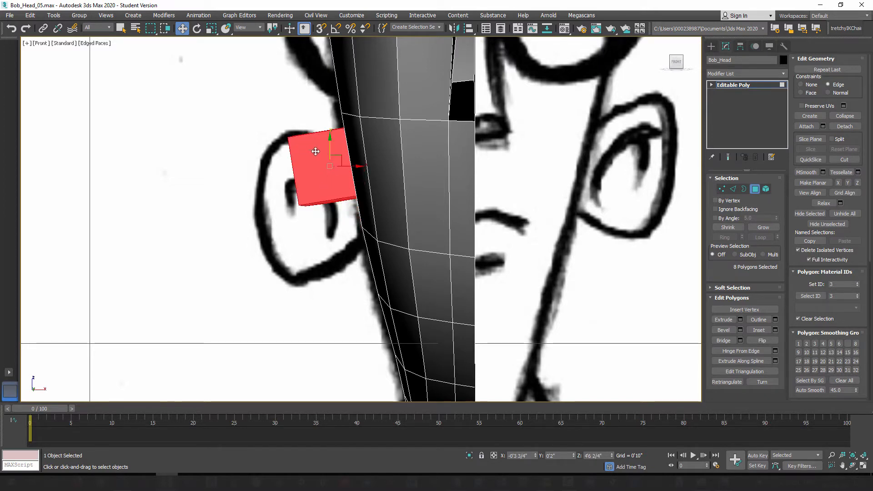
Step: Set the movement constraint to None and lower the whole ear block toward the middle of the sketched ear, checking front and left views
click(810, 86)
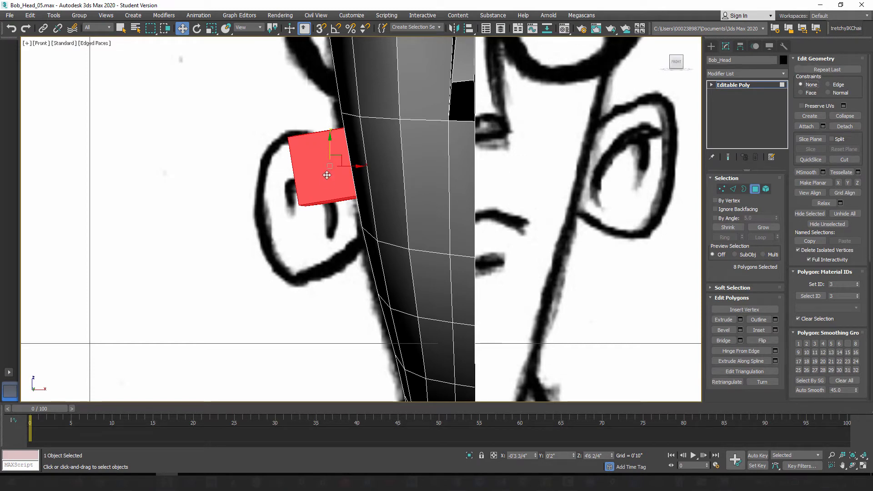
drag(328, 143, 330, 160)
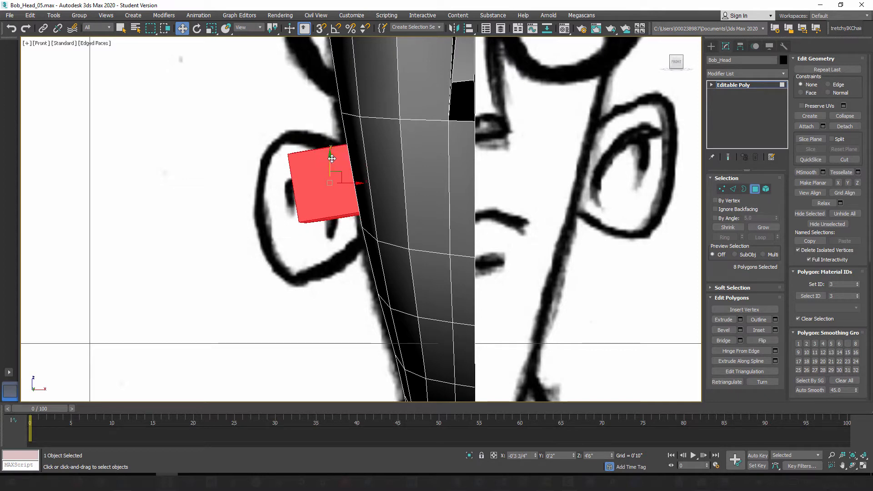
key(l)
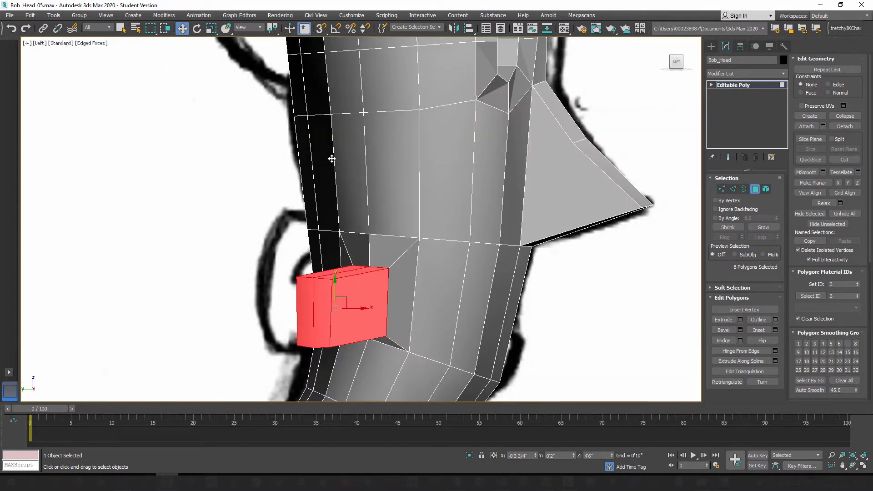
key(f)
key(l)
key(f)
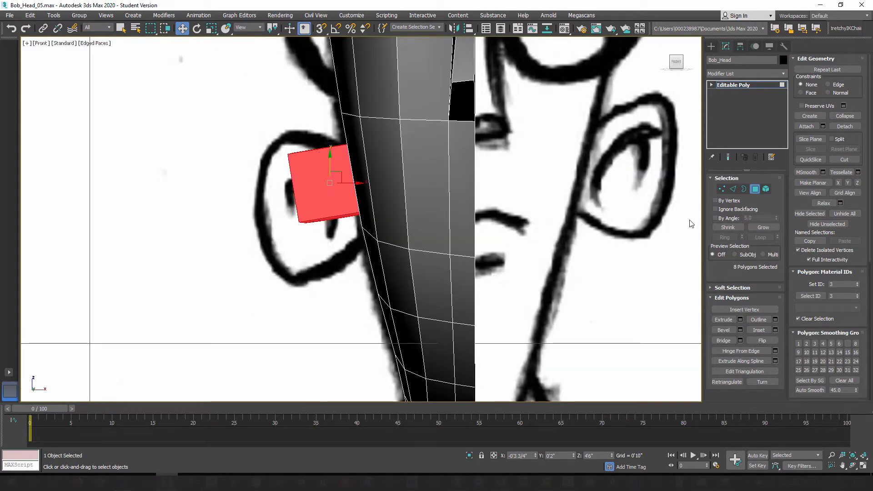
Step: Select the six outer vertices of the ear block and move them outward to the outer edge of the sketched ear
click(722, 189)
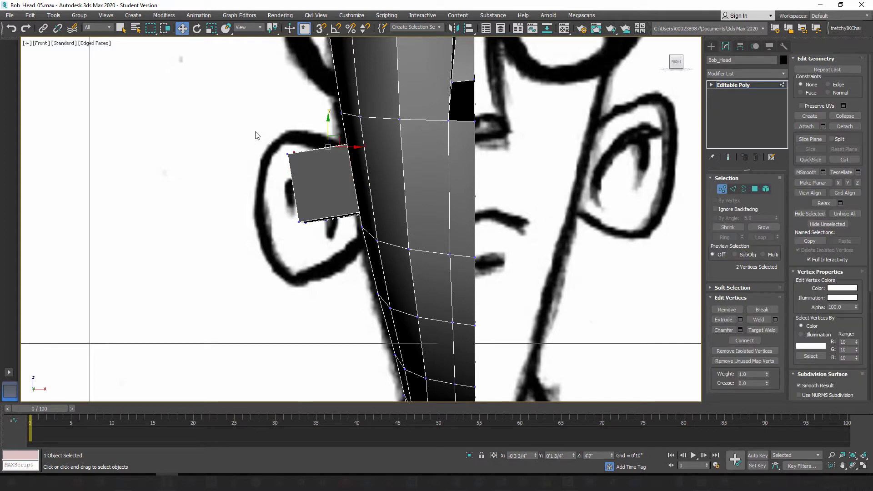
drag(255, 130, 325, 270)
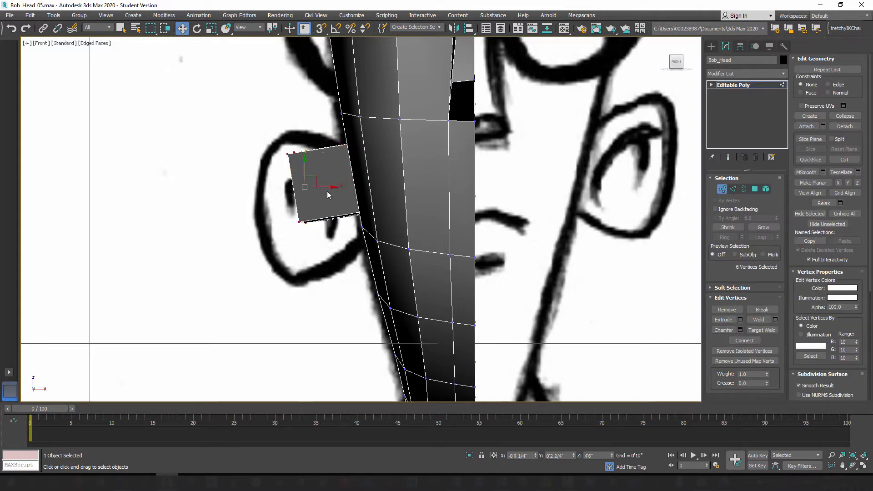
drag(327, 187, 288, 191)
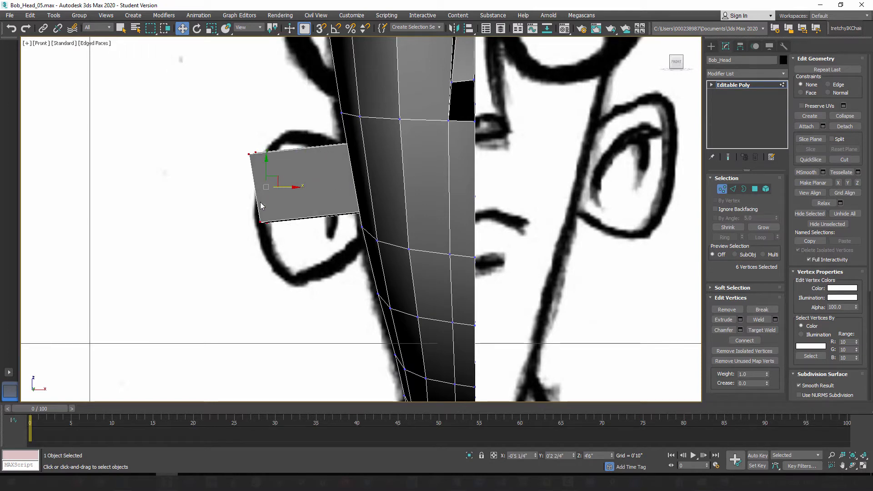
Step: Select the six edges running along the ear block's length and connect them with one edge loop at slide 0
click(733, 189)
drag(304, 131, 322, 306)
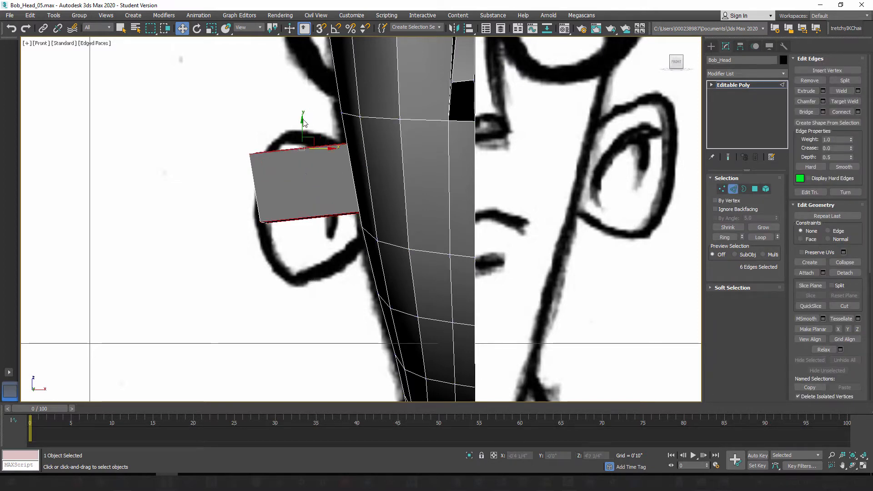
drag(302, 132, 324, 259)
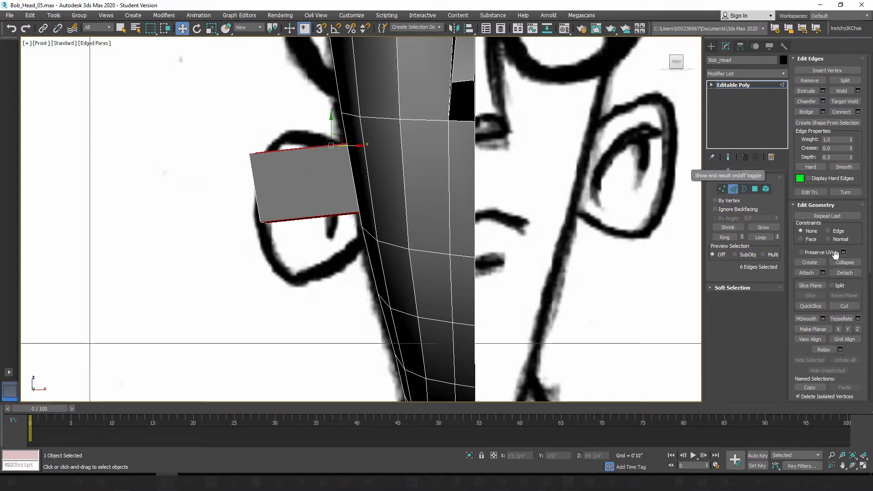
click(858, 111)
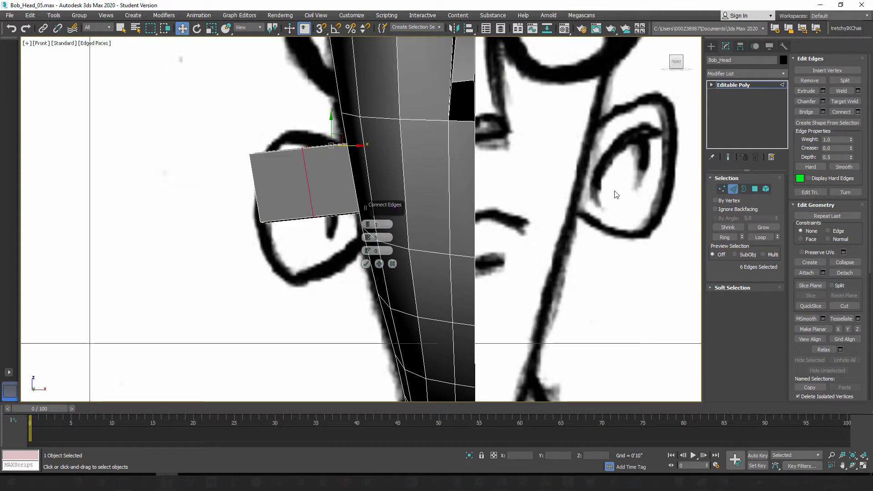
click(365, 265)
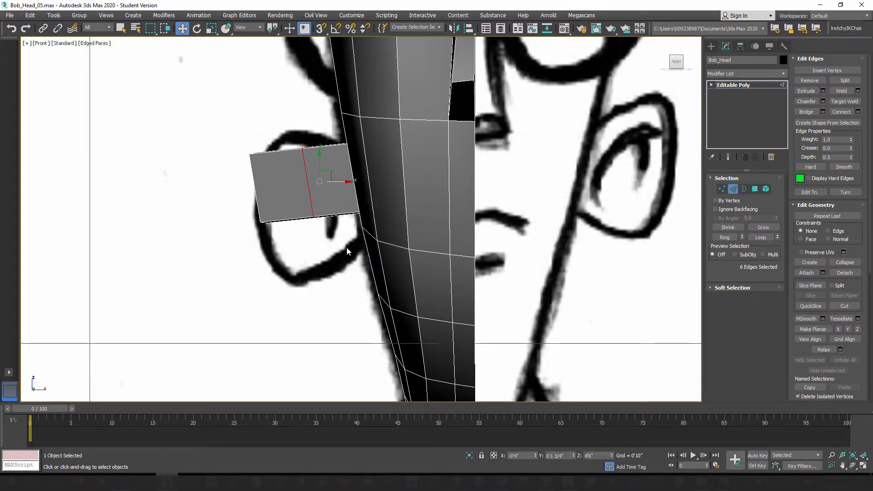
Step: Scale the ear's new middle edge loop up vertically in the front view to approximate the sketched ear's height
click(211, 28)
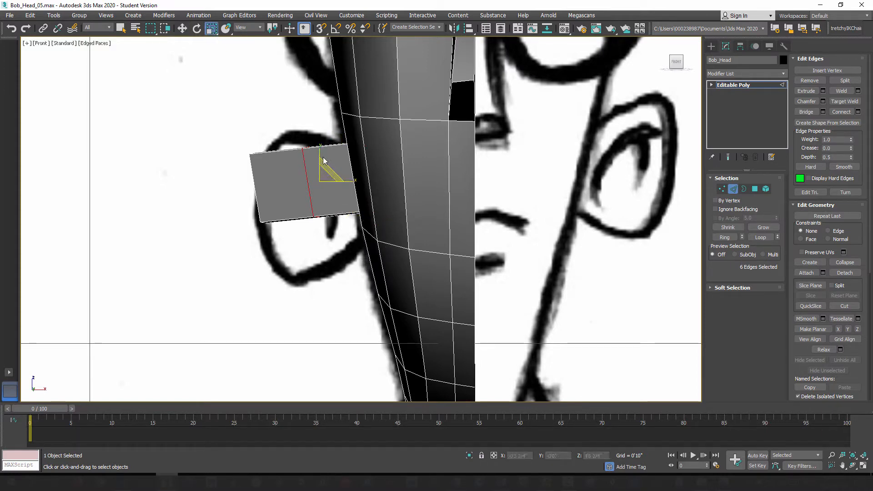
drag(318, 146, 312, 121)
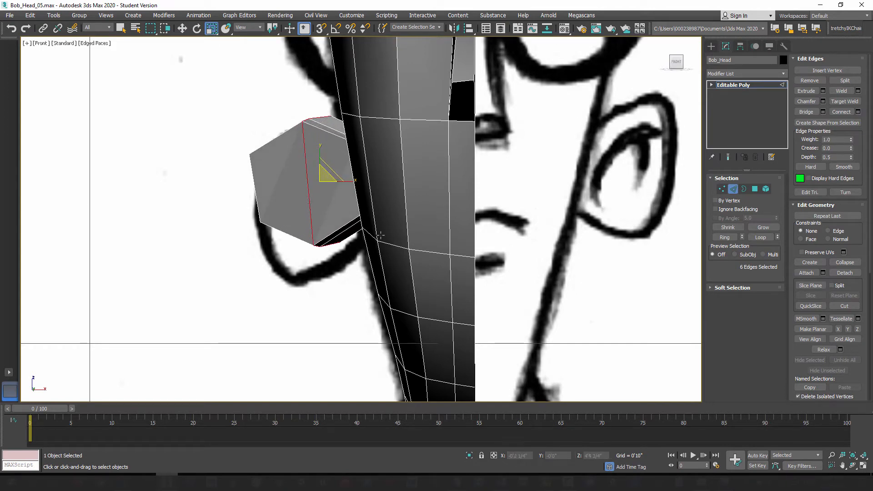
key(l)
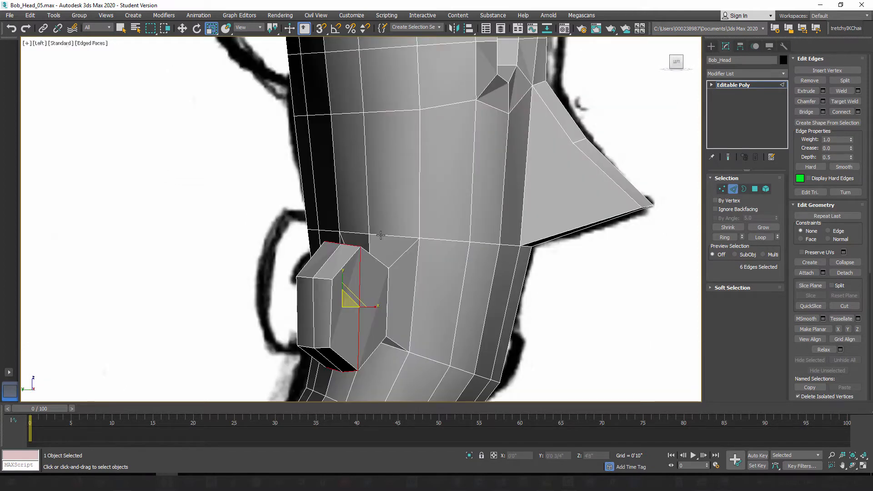
key(p)
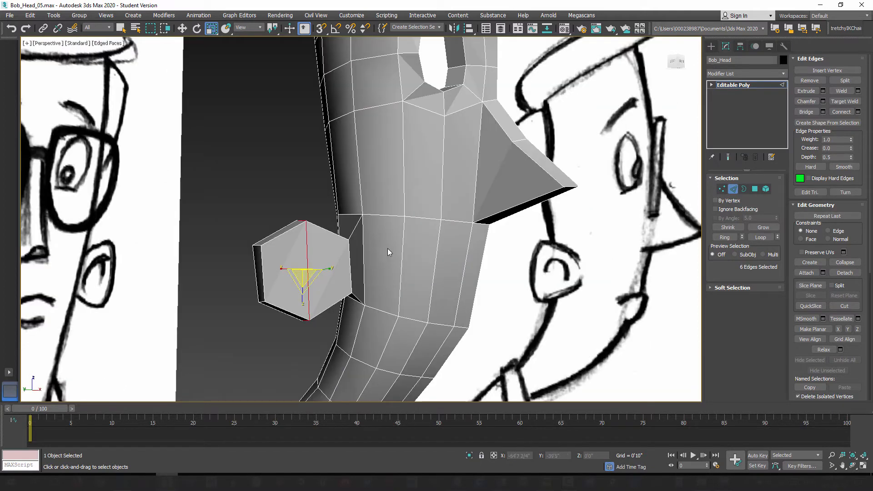
Step: Try scaling the ear's middle edge loop in the Local reference coordinate system, undo the scale and restore the View system
alt+middle_drag(389, 246, 428, 336)
alt+middle_drag(413, 306, 378, 217)
scroll(430, 239, up, 2)
scroll(409, 246, up, 4)
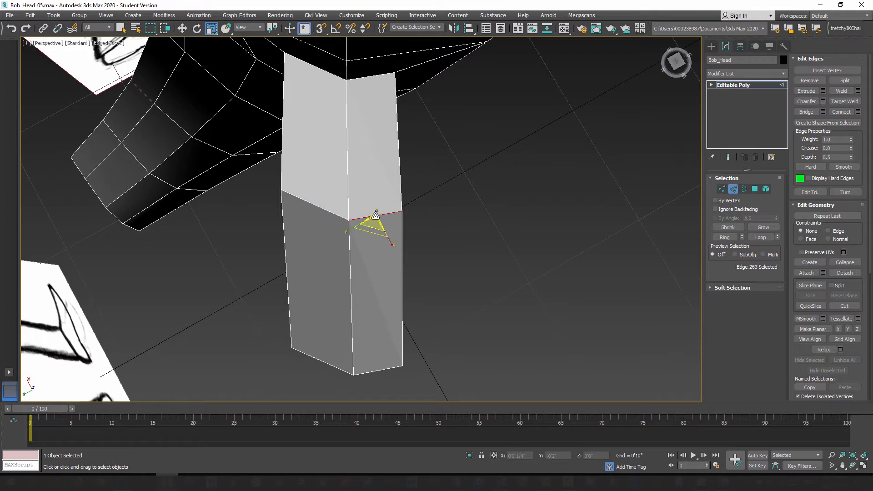
click(250, 30)
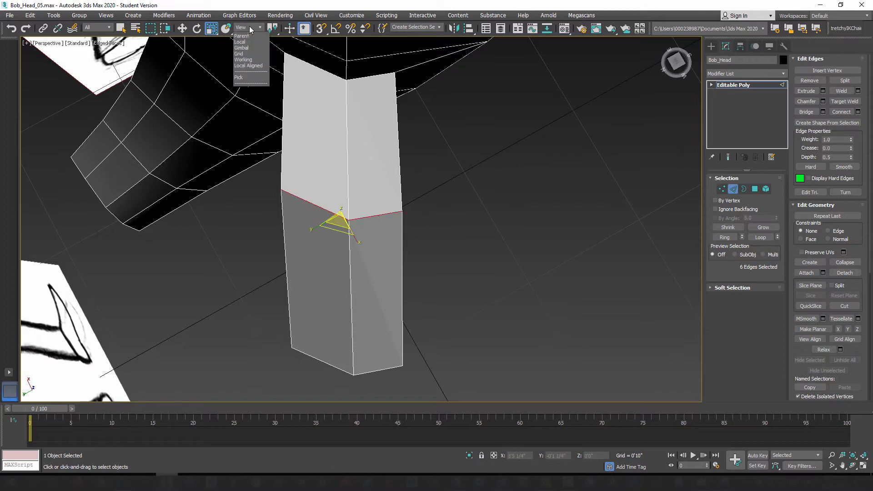
click(244, 64)
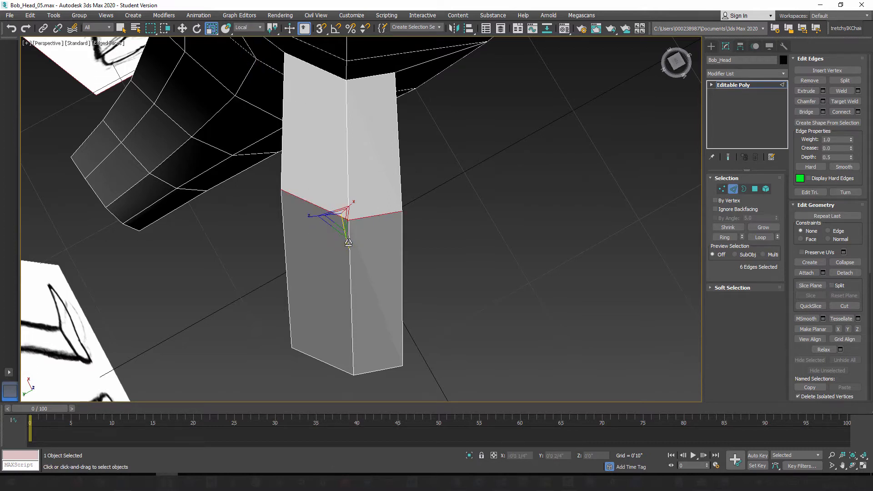
drag(347, 243, 350, 198)
key(ctrl+z)
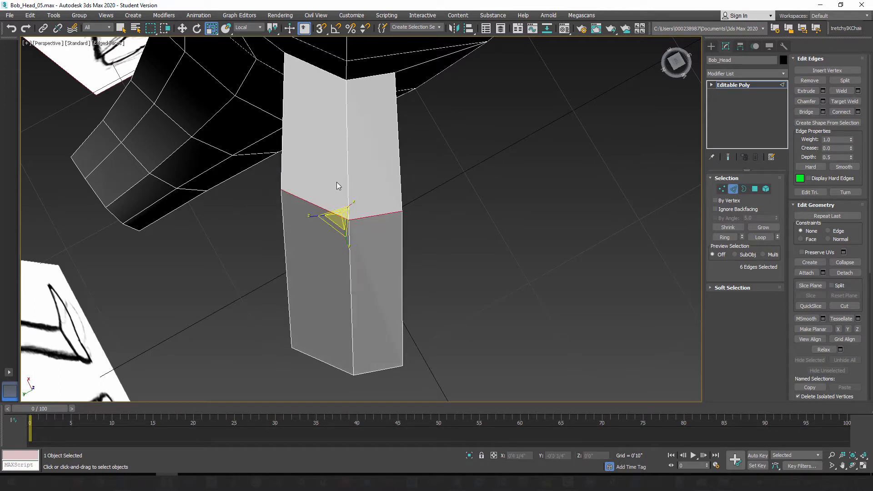
click(248, 27)
click(245, 36)
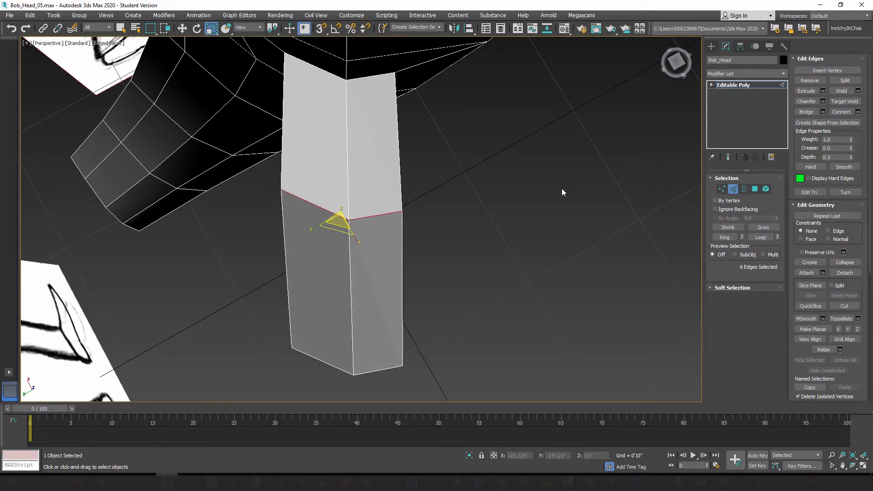
Step: Select the top and bottom centre vertices of the ear's middle loop and slide them slightly toward the head with the Edge constraint
click(723, 189)
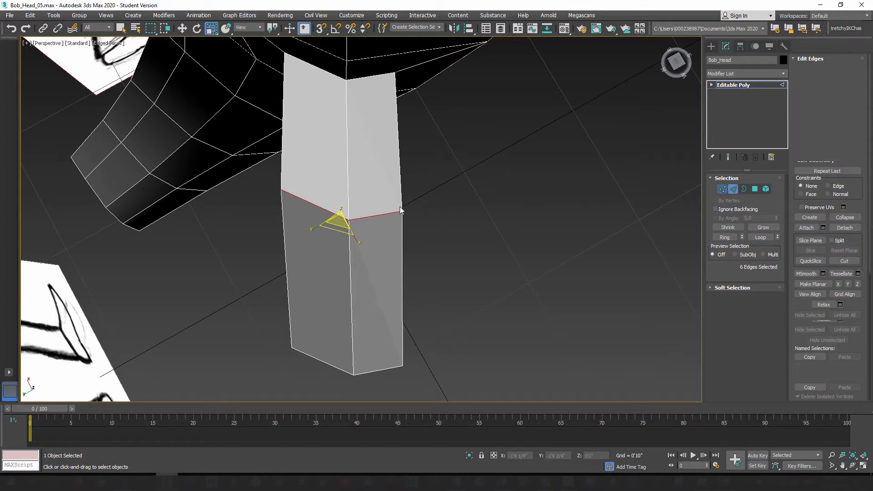
click(349, 220)
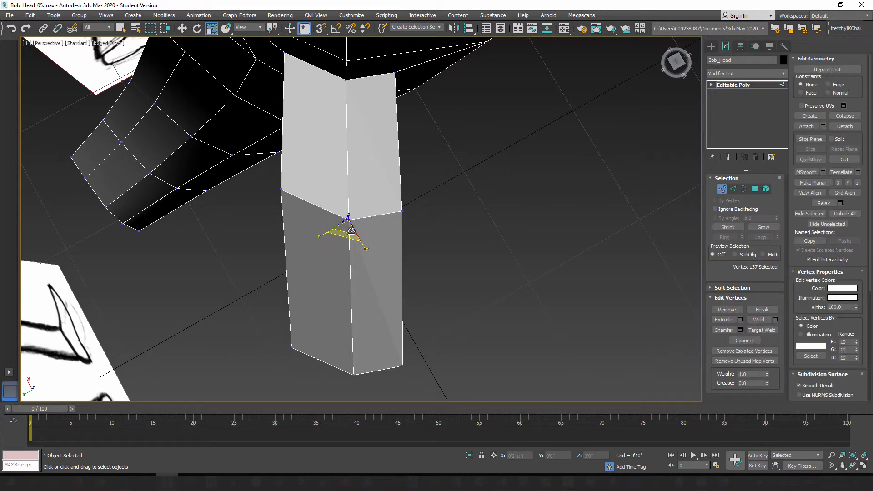
alt+middle_drag(502, 340, 383, 301)
ctrl+click(380, 296)
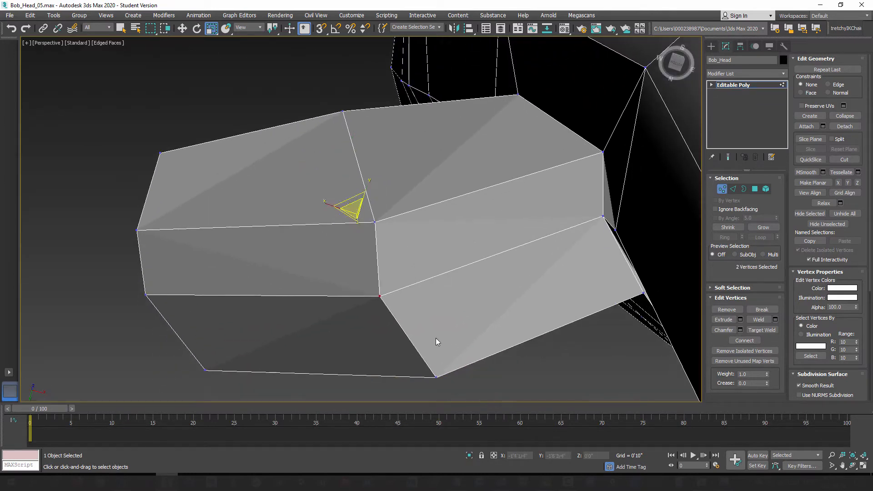
click(182, 28)
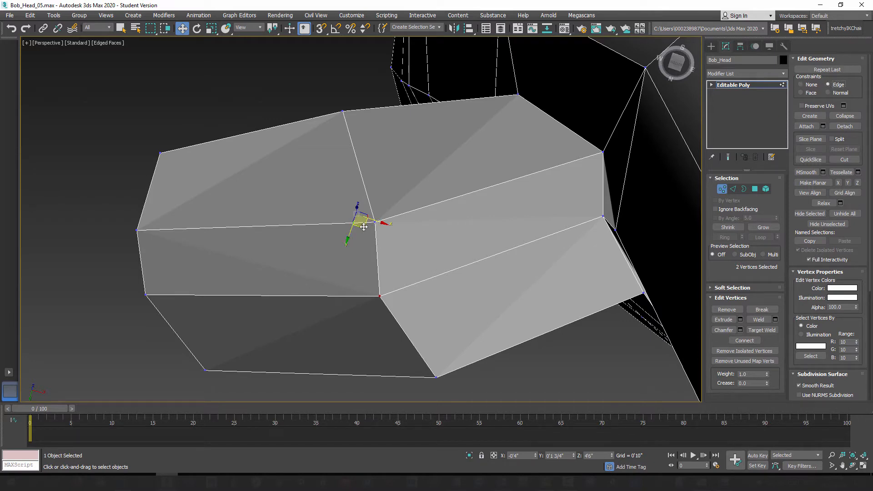
drag(377, 221, 379, 226)
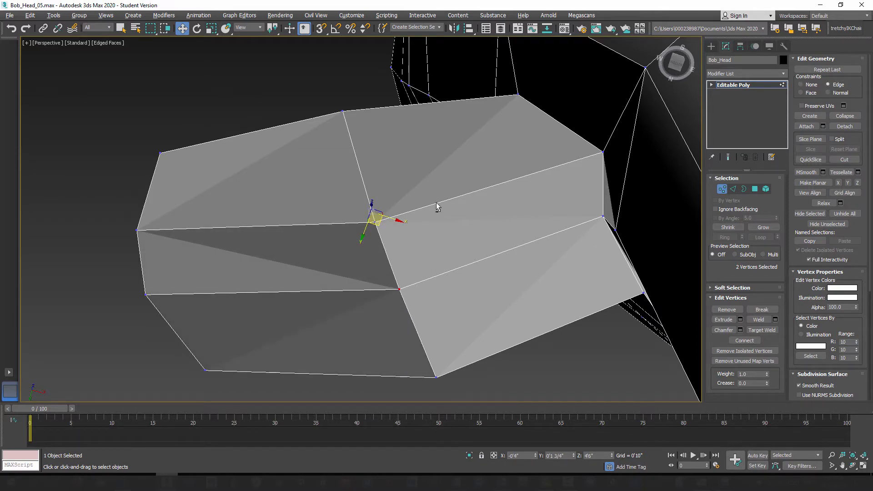
alt+middle_drag(439, 205, 457, 201)
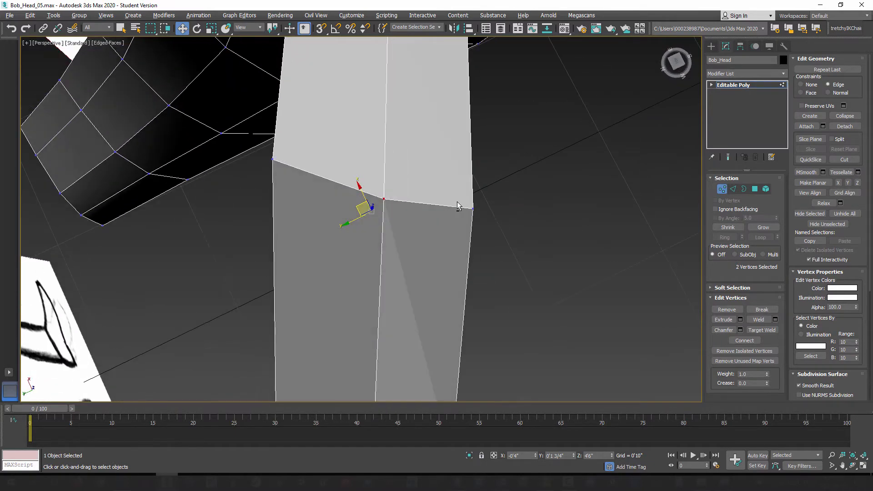
drag(361, 205, 359, 199)
alt+middle_drag(319, 245, 388, 218)
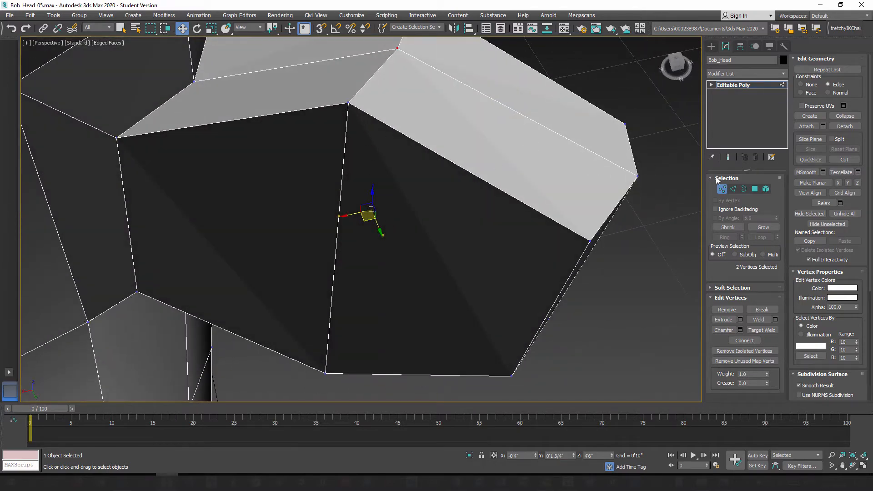
Step: Examine the reshaped ear block from below, from the side and against the front and side concept sketches
click(734, 189)
click(345, 167)
alt+middle_drag(378, 185, 355, 272)
drag(316, 268, 409, 322)
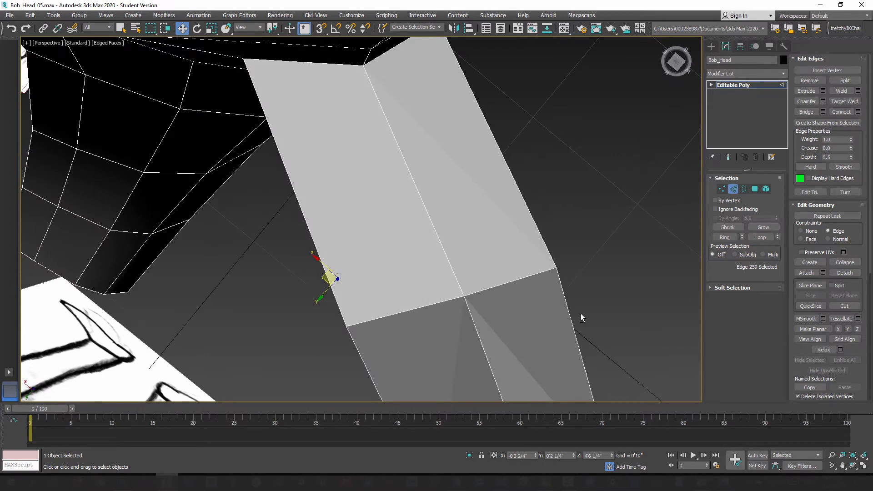
mouse_move(580, 313)
alt+middle_down()
mouse_move(488, 252)
mouse_move(449, 215)
mouse_move(464, 239)
mouse_move(408, 244)
mouse_move(389, 273)
mouse_move(388, 232)
mouse_move(440, 295)
mouse_move(384, 209)
mouse_move(426, 253)
alt+middle_up()
mouse_move(457, 182)
alt+middle_down()
mouse_move(469, 243)
mouse_move(435, 272)
mouse_move(509, 235)
mouse_move(594, 244)
mouse_move(580, 276)
mouse_move(482, 254)
mouse_move(514, 218)
mouse_move(448, 229)
mouse_move(417, 245)
alt+middle_up()
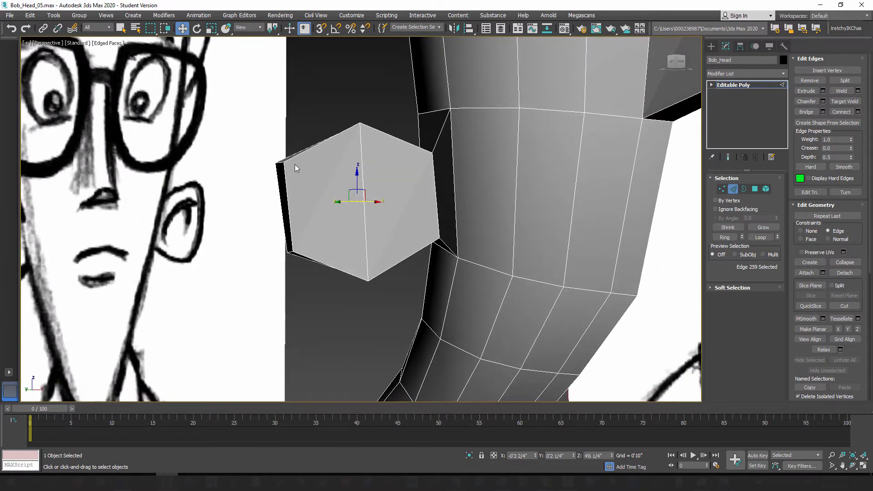
alt+middle_drag(377, 199, 371, 255)
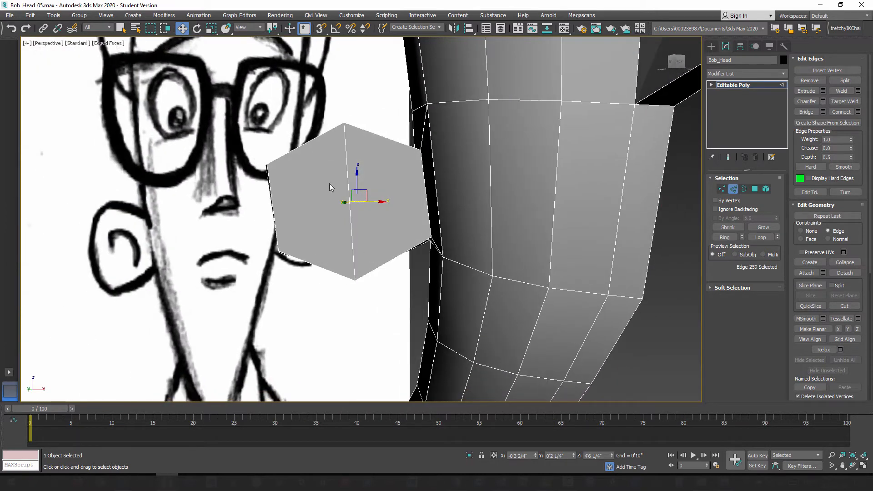
mouse_move(320, 241)
alt+middle_down()
mouse_move(308, 243)
mouse_move(315, 261)
mouse_move(321, 238)
mouse_move(388, 262)
mouse_move(397, 253)
mouse_move(359, 218)
alt+middle_up()
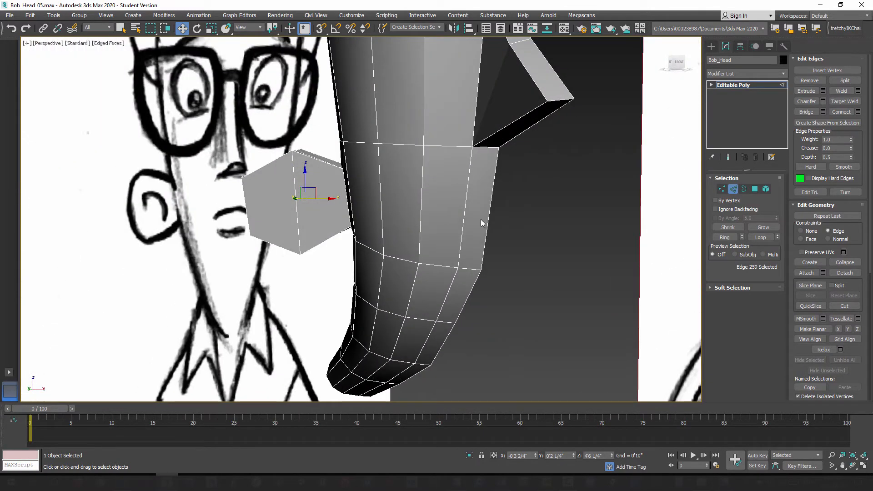
alt+middle_drag(394, 241, 439, 230)
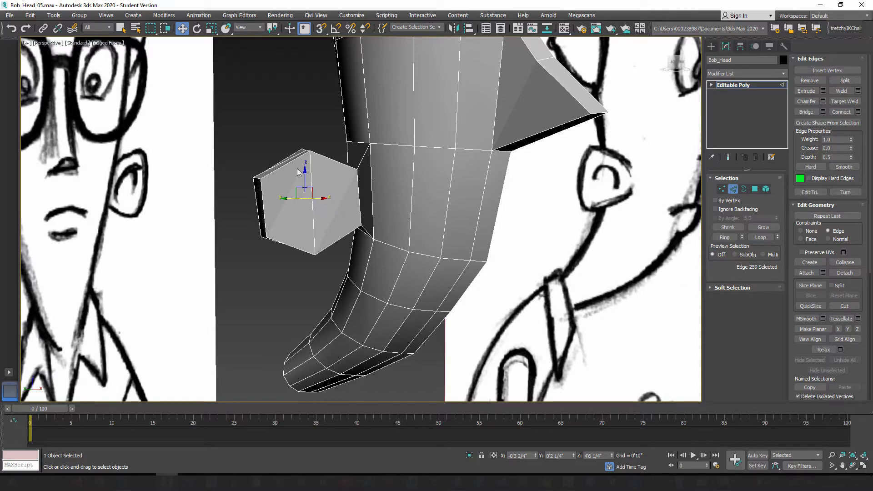
Step: Ring-select the vertical edges around the head and ear at ear height and connect them with 1 segment, pinch 0 and slide 0
click(413, 204)
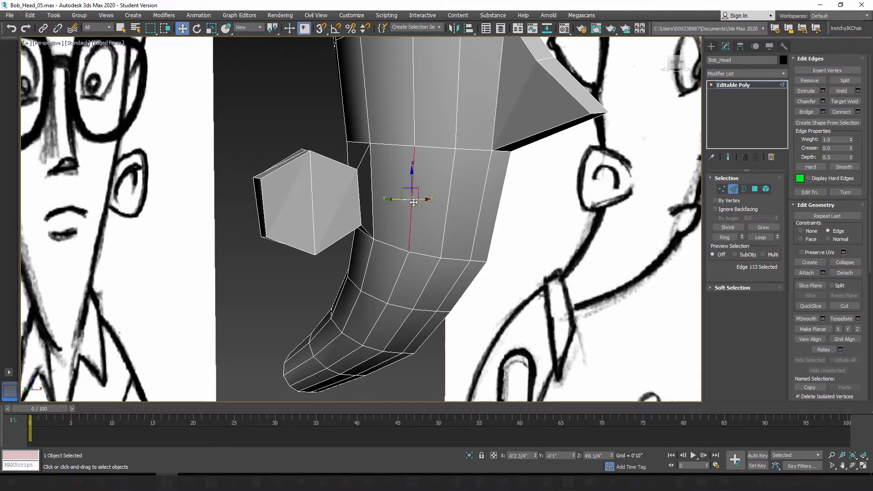
click(726, 237)
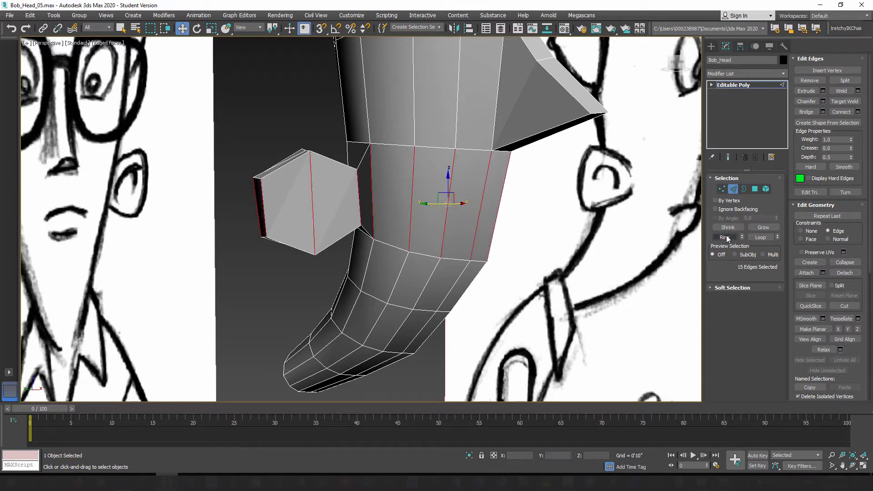
click(859, 112)
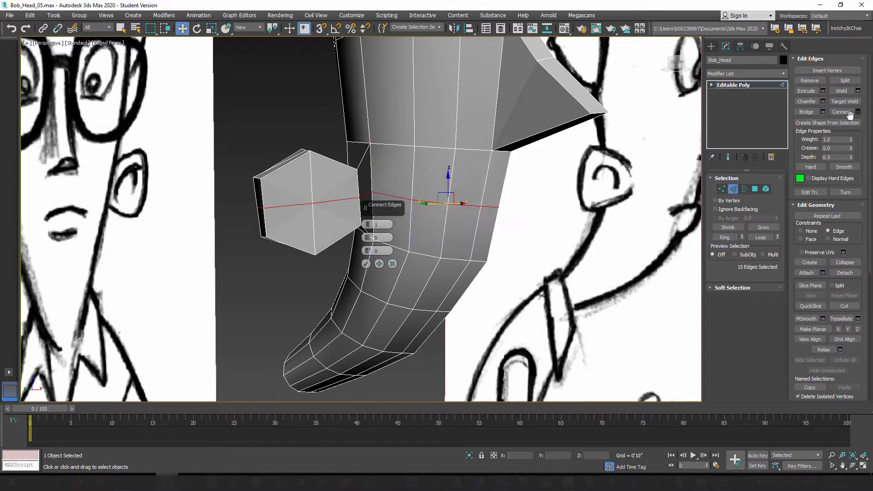
click(366, 265)
scroll(382, 236, up, 5)
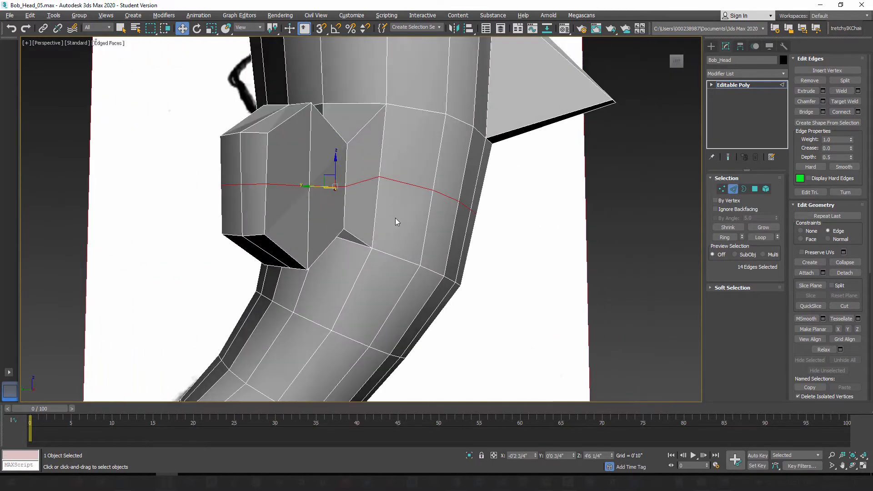
mouse_move(382, 224)
alt+middle_down()
mouse_move(373, 210)
mouse_move(391, 196)
alt+middle_up()
Step: Select the new loop's vertex on the head just in front of the ear and slide it slightly down along its edge
click(724, 189)
alt+middle_drag(418, 226, 501, 177)
click(385, 169)
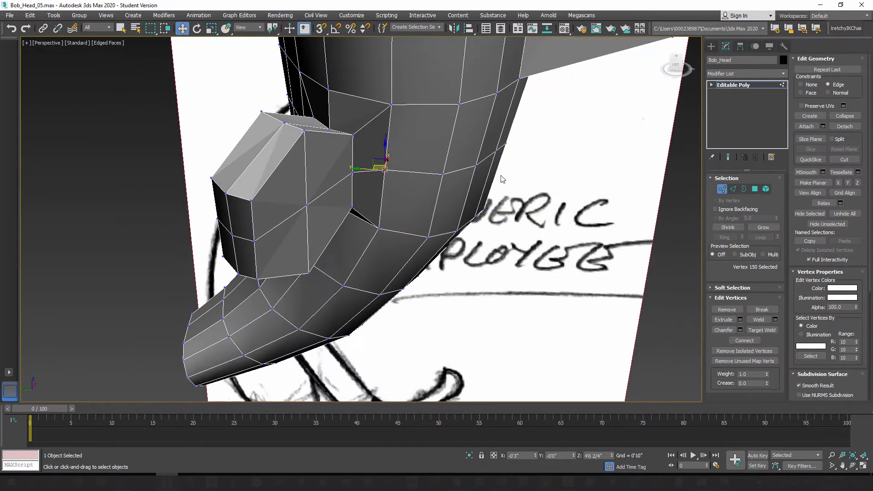
alt+middle_drag(352, 172, 440, 263)
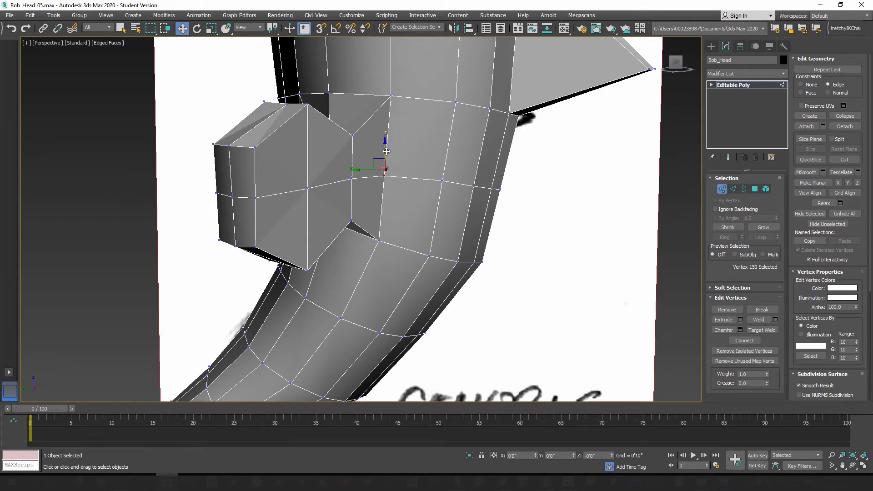
alt+middle_drag(386, 154, 394, 200)
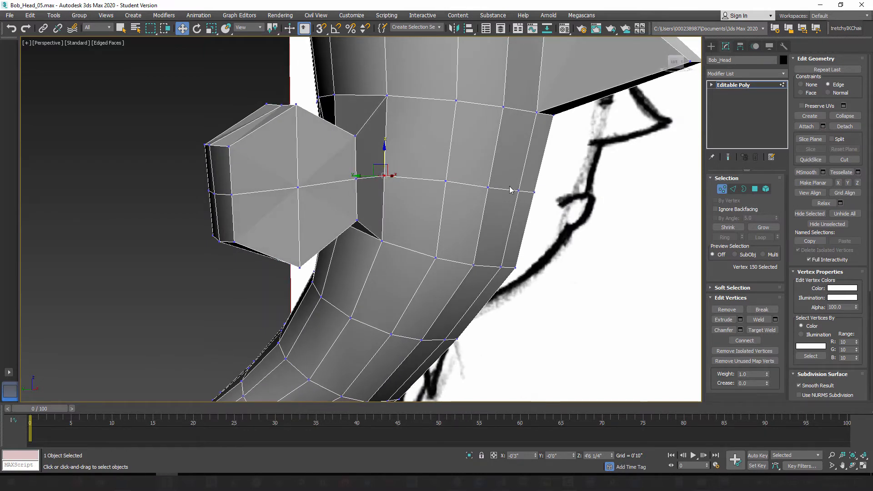
alt+middle_drag(302, 219, 351, 208)
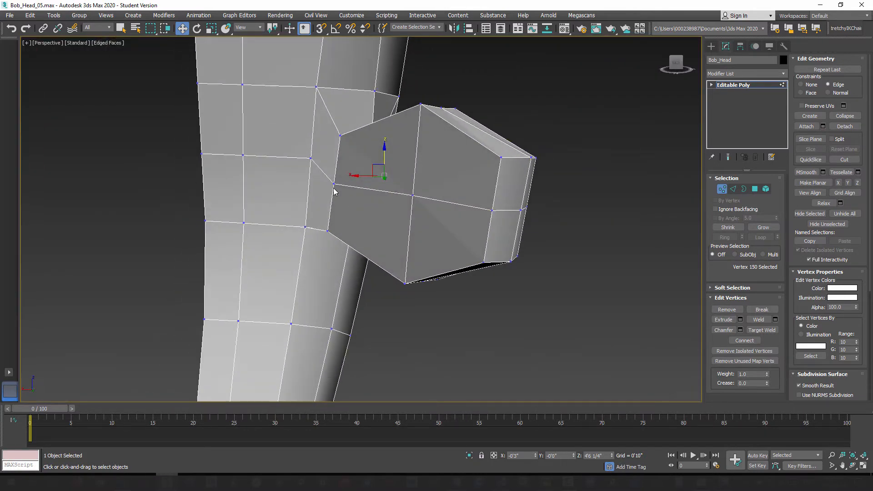
Step: Slide the new loop's head vertex behind the ear downward and nudge the adjoining ear-base vertex slightly up to smooth the loop
click(311, 159)
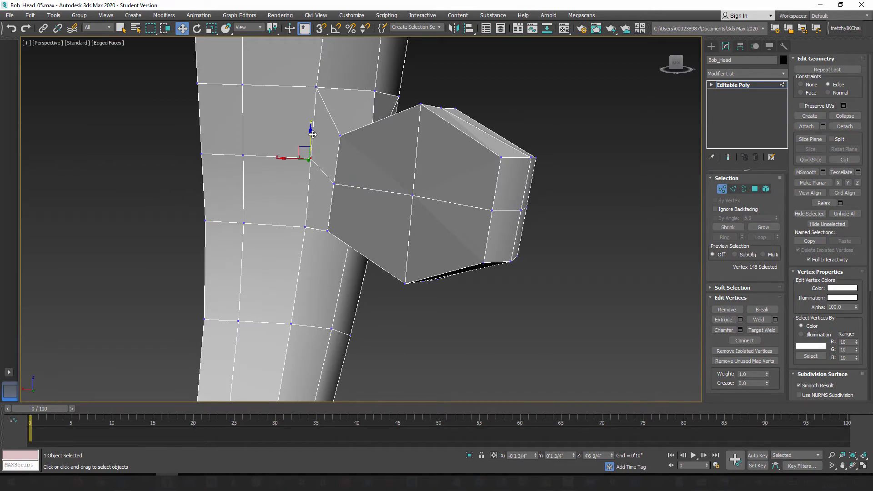
drag(312, 134, 312, 150)
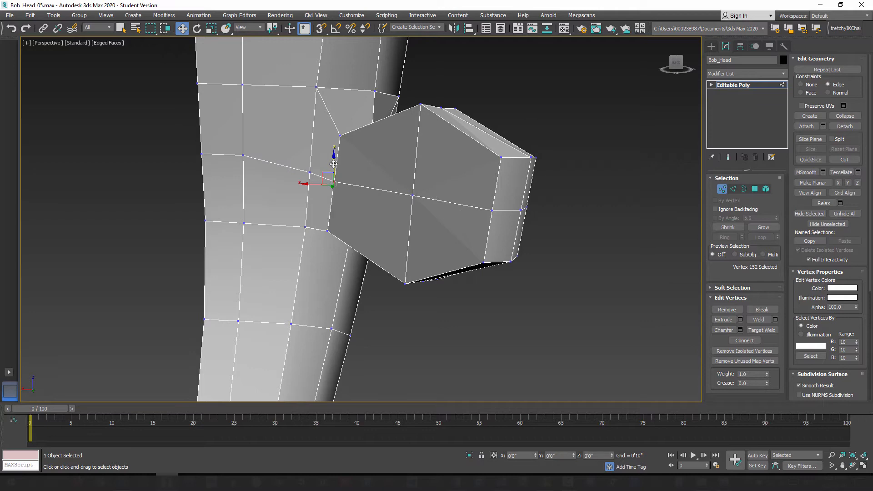
click(334, 183)
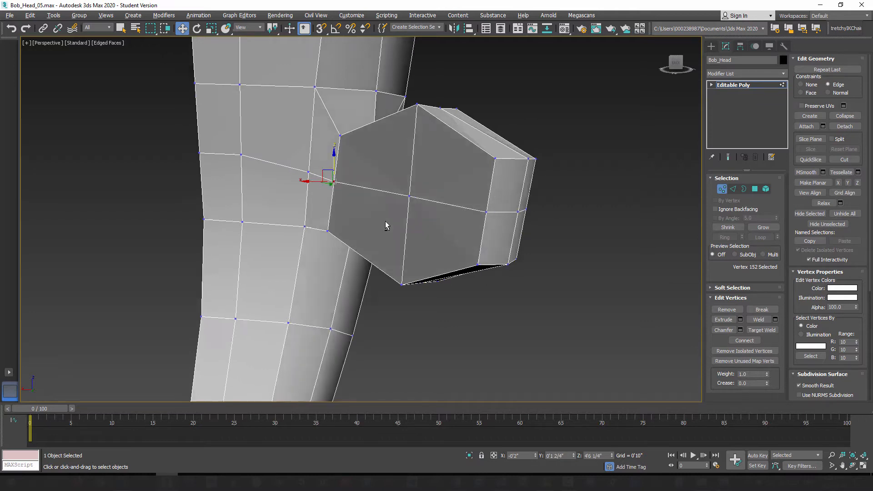
alt+middle_drag(386, 224, 374, 248)
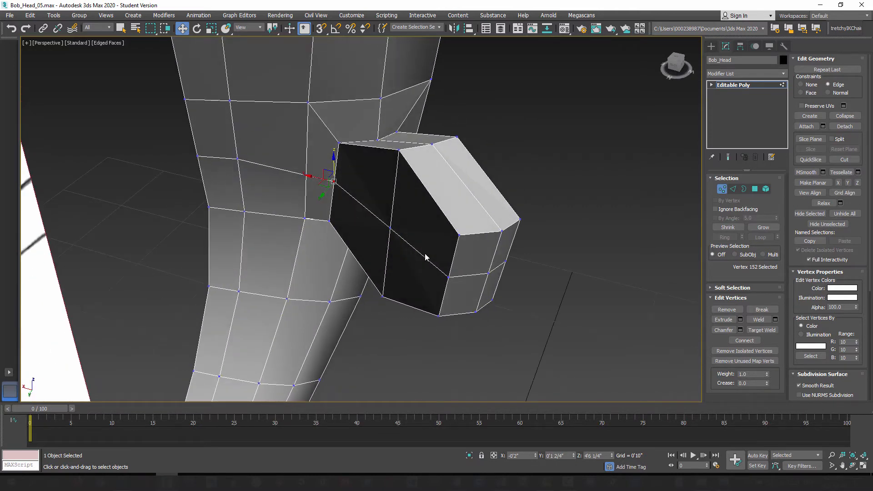
Step: Select the edges below and in front of the ear's base where it meets the head
alt+middle_drag(544, 275, 378, 241)
click(357, 168)
alt+middle_drag(357, 168, 405, 237)
drag(396, 182, 385, 213)
alt+middle_drag(422, 236, 402, 243)
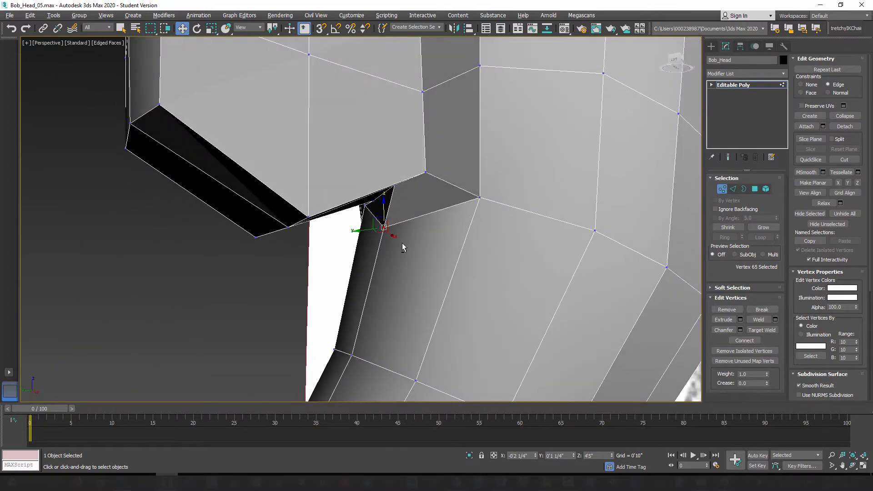
click(732, 189)
double_click(454, 205)
alt+middle_drag(462, 209, 465, 242)
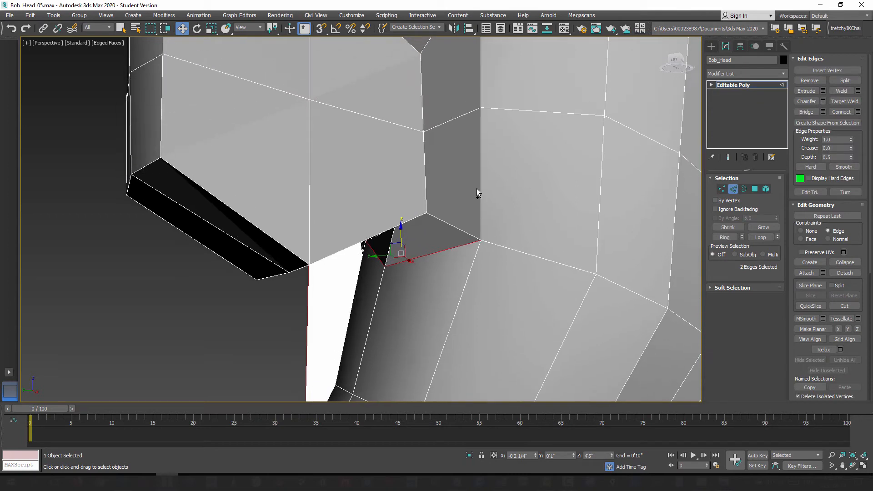
ctrl+double_click(478, 187)
middle_drag(483, 157, 489, 324)
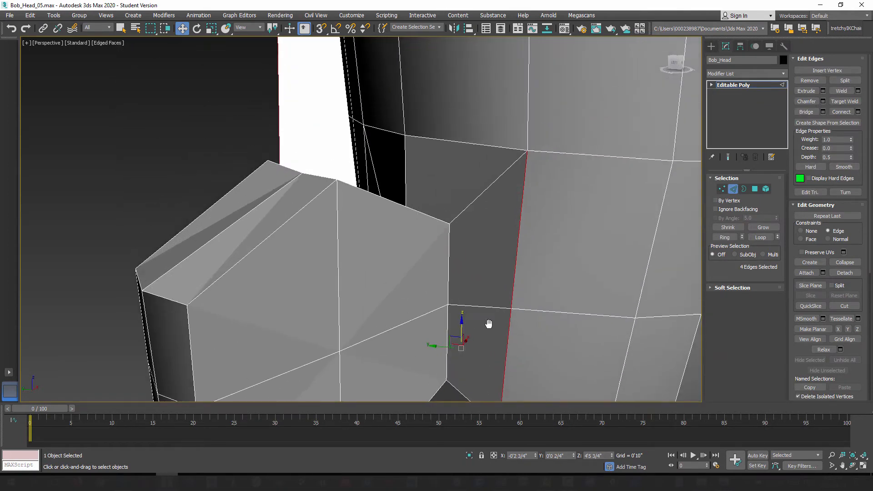
Step: Add the edges above and behind the ear's base to the selection, check the outline around the ear and switch to vertex editing
scroll(470, 191, down, 2)
ctrl+click(463, 178)
alt+middle_drag(463, 178, 450, 202)
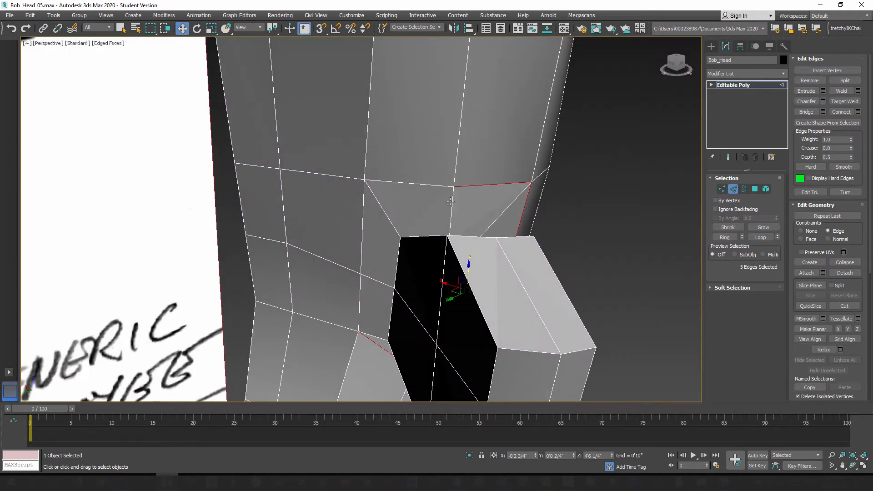
ctrl+click(423, 183)
alt+middle_drag(392, 233, 380, 237)
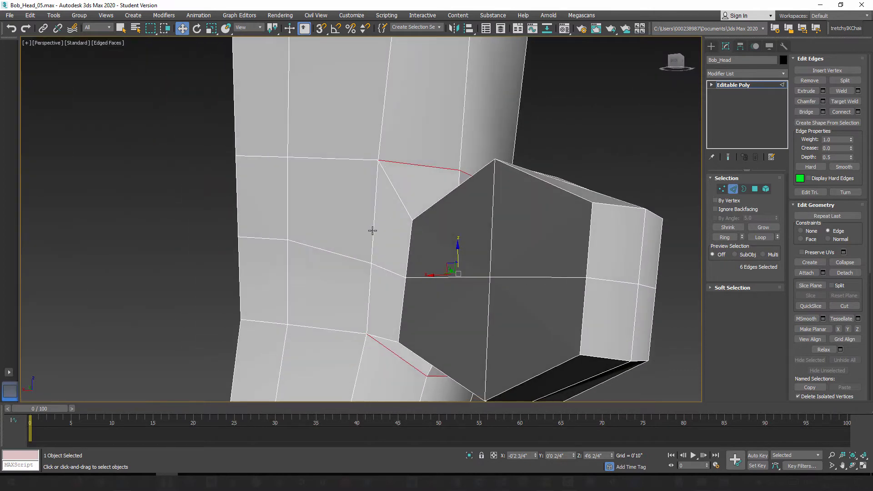
ctrl+click(373, 230)
ctrl+click(370, 293)
alt+middle_drag(406, 321, 399, 243)
alt+middle_drag(406, 280, 421, 207)
alt+middle_drag(443, 171, 449, 232)
click(723, 189)
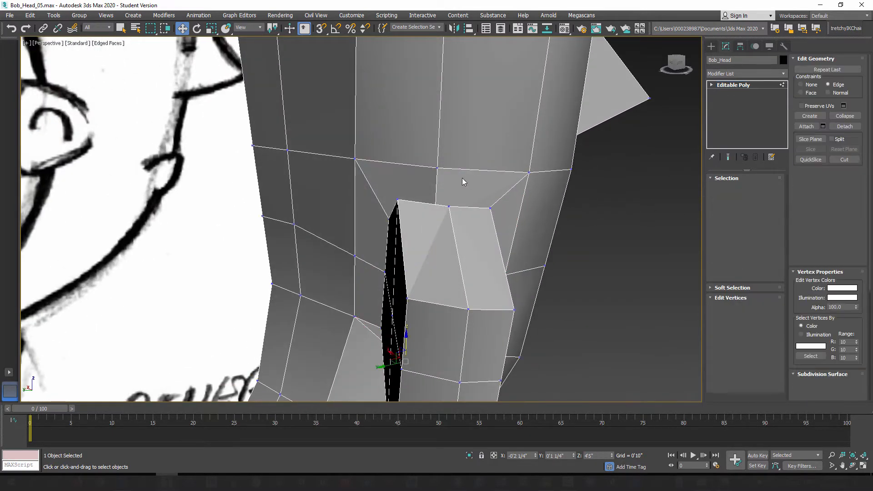
Step: Slide the head vertex directly above the ear up along its edge and nudge the head vertex in front of the ear slightly forward
click(437, 164)
drag(437, 141, 437, 127)
mouse_move(439, 161)
alt+middle_down()
mouse_move(422, 181)
mouse_move(379, 183)
mouse_move(468, 195)
mouse_move(492, 211)
mouse_move(490, 222)
alt+middle_up()
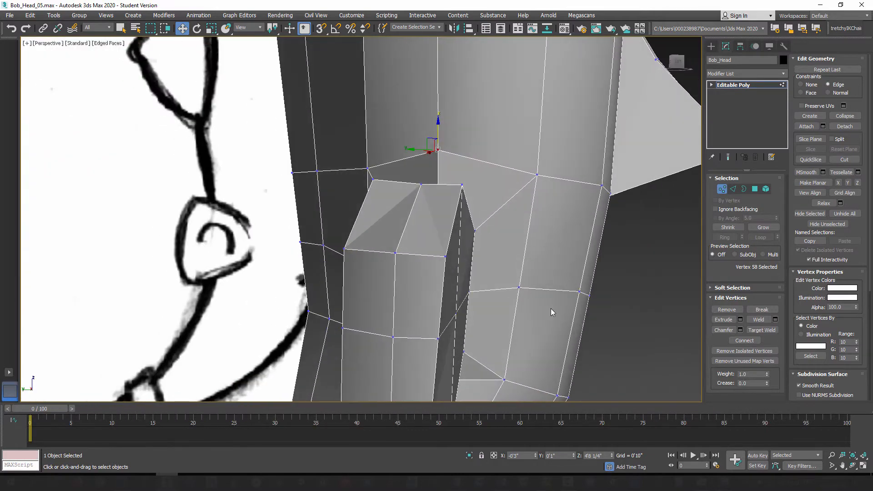
click(518, 288)
drag(502, 288, 510, 292)
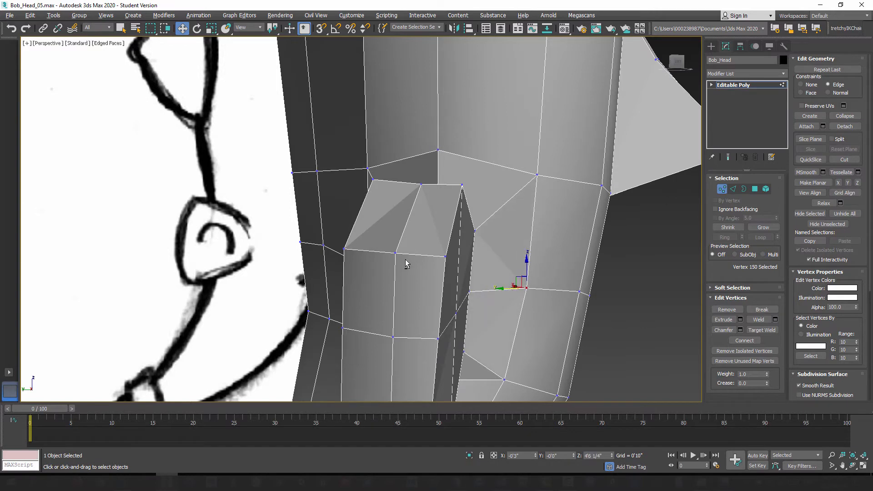
Step: Select the head vertex behind the ear at mid-height and nudge it slightly along its edge
alt+middle_drag(406, 262, 385, 298)
drag(352, 275, 343, 273)
mouse_move(471, 270)
alt+middle_down()
mouse_move(427, 287)
mouse_move(446, 283)
mouse_move(413, 279)
mouse_move(411, 245)
mouse_move(439, 289)
mouse_move(413, 245)
alt+middle_up()
scroll(426, 286, down, 4)
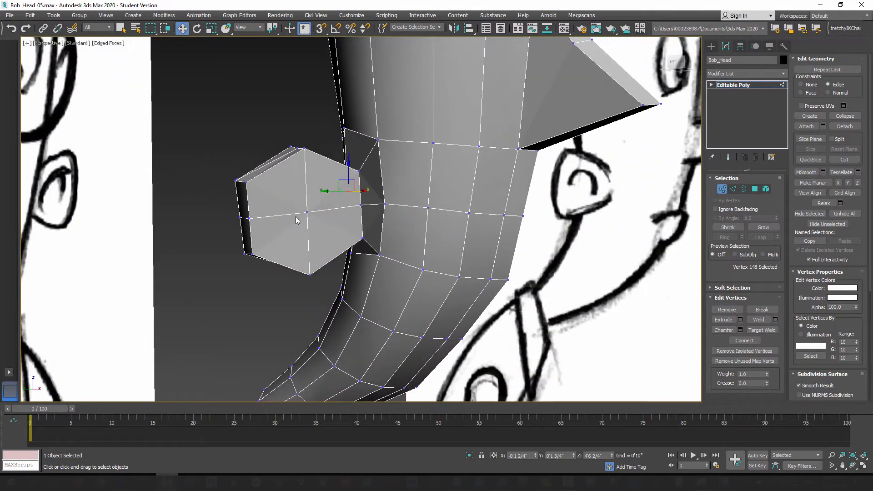
Step: Lower the four mouth-level vertices on the front of the face to the sketched mouth, using the see-through side view
middle_drag(455, 206, 425, 192)
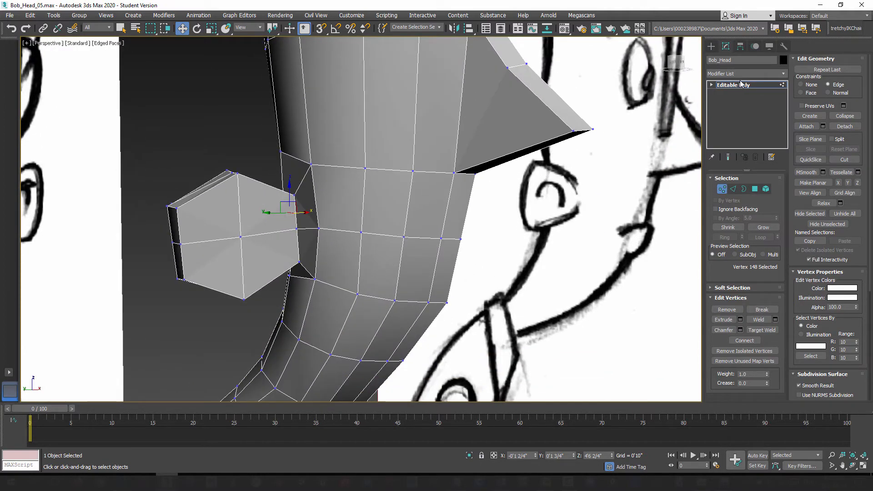
mouse_move(434, 233)
alt+middle_down()
mouse_move(426, 246)
mouse_move(411, 243)
alt+middle_up()
alt+middle_drag(358, 258, 367, 247)
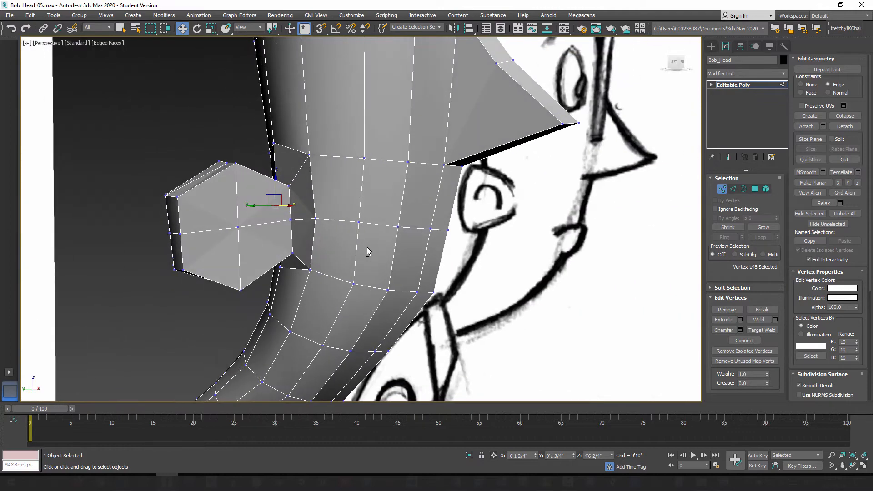
mouse_move(477, 258)
alt+middle_down()
mouse_move(387, 255)
mouse_move(457, 253)
alt+middle_up()
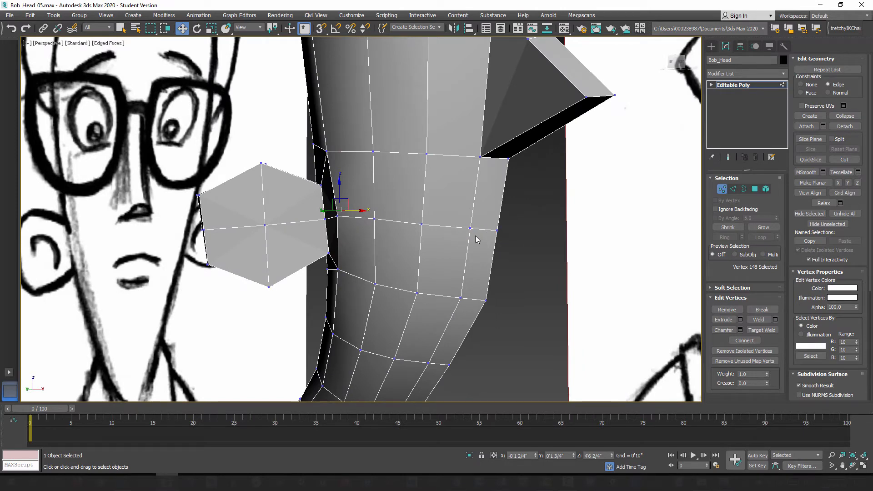
key(f)
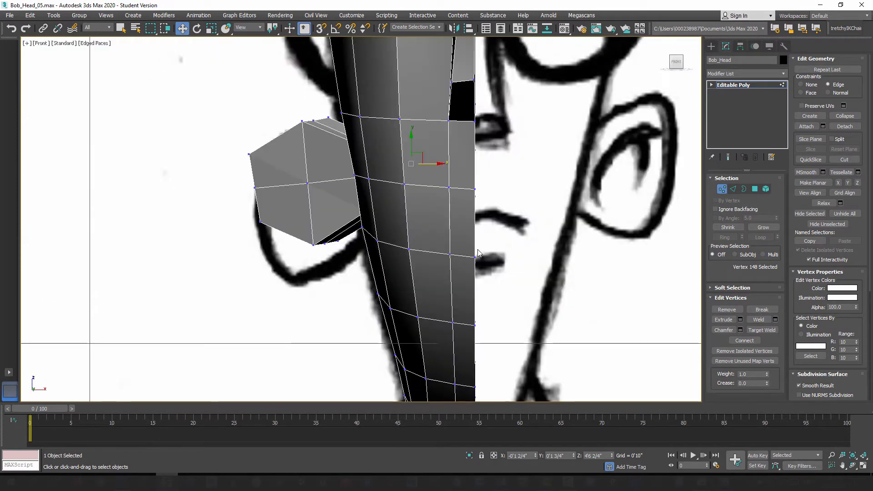
middle_drag(486, 284, 431, 281)
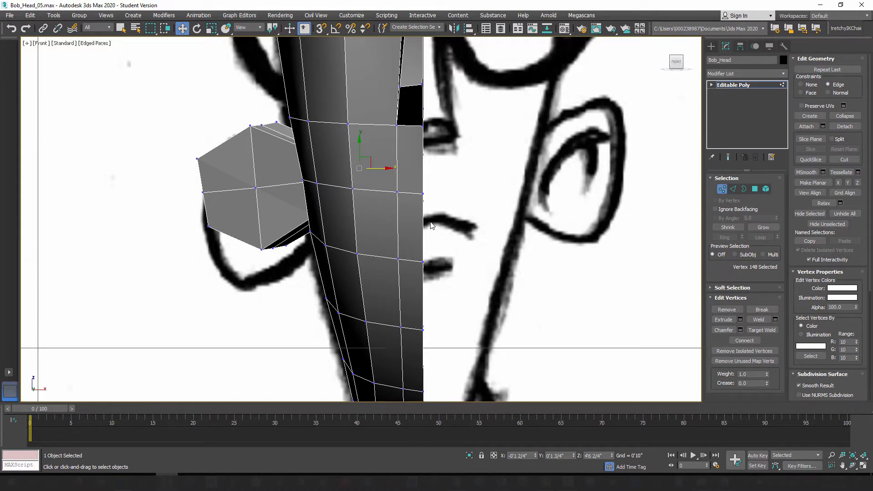
key(l)
middle_drag(451, 275, 377, 216)
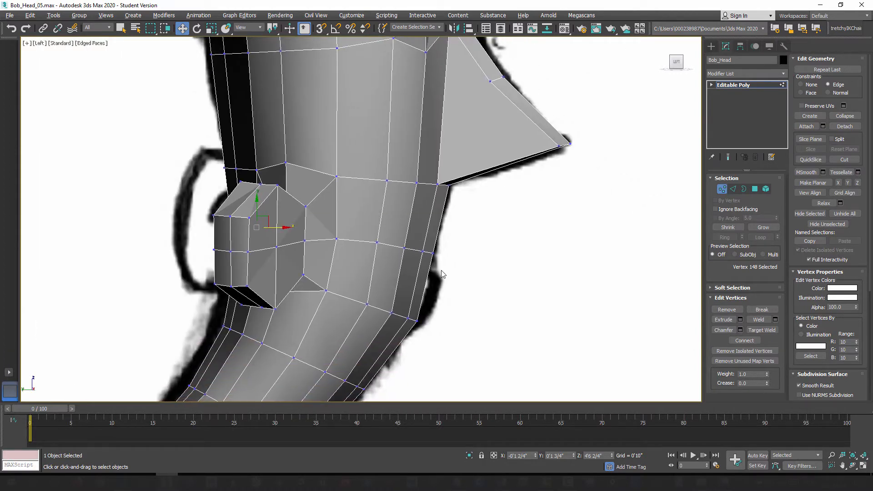
key(alt+x)
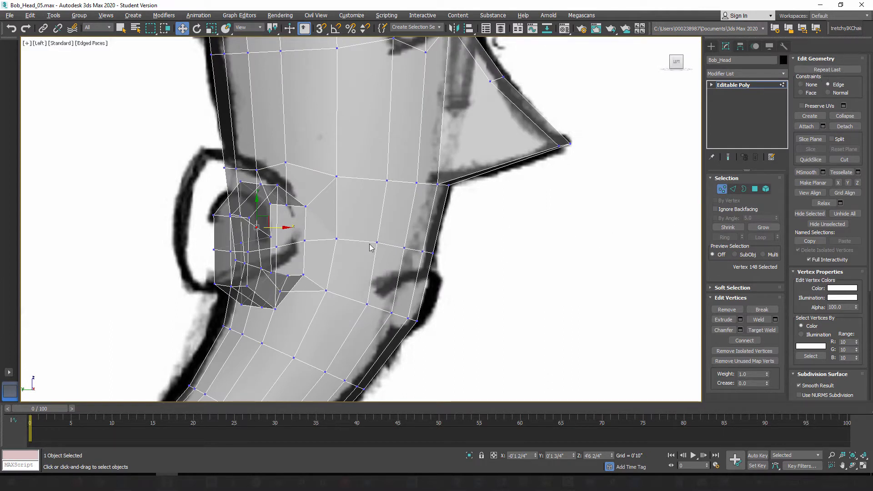
drag(368, 233, 469, 282)
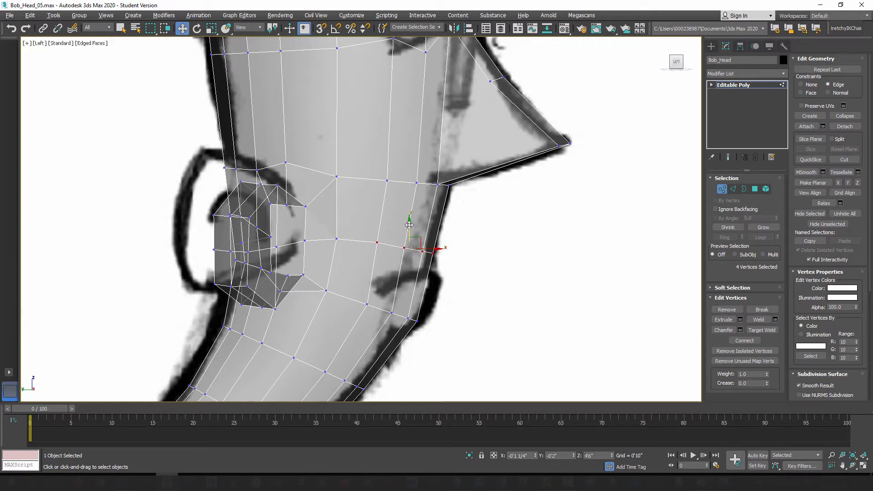
drag(409, 225, 416, 246)
Step: Lower the mouth loop's cheek vertex in front of the ear and its ear-base neighbour slightly to smooth the loop's slope
drag(326, 233, 348, 254)
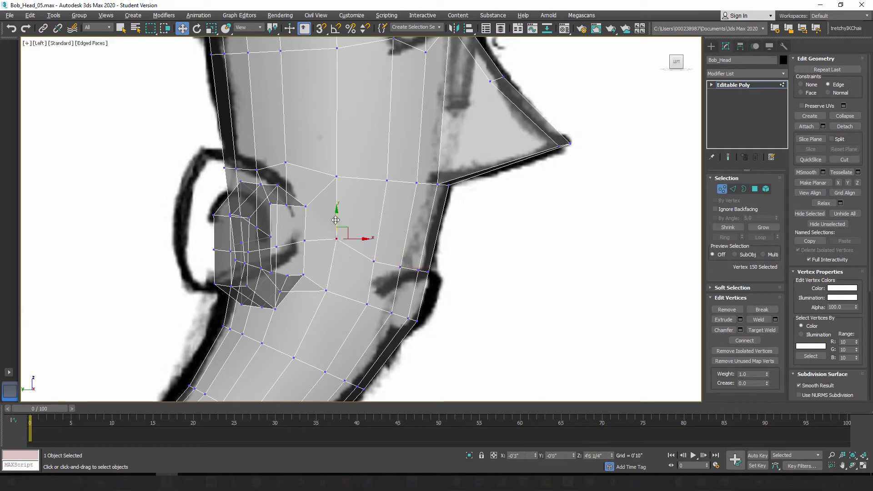
drag(336, 219, 338, 226)
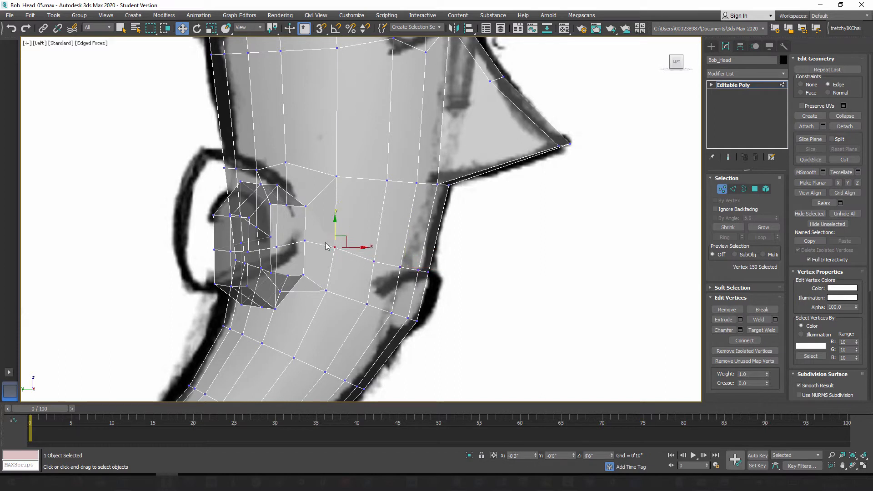
click(305, 241)
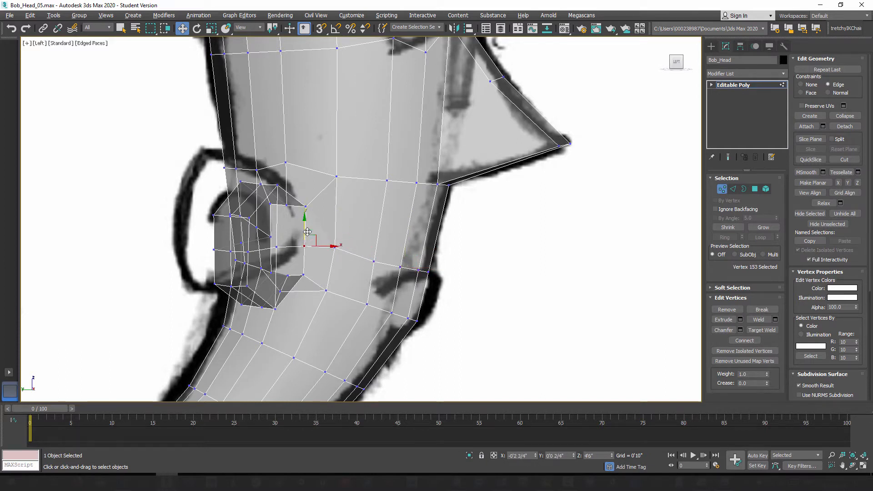
scroll(316, 263, up, 2)
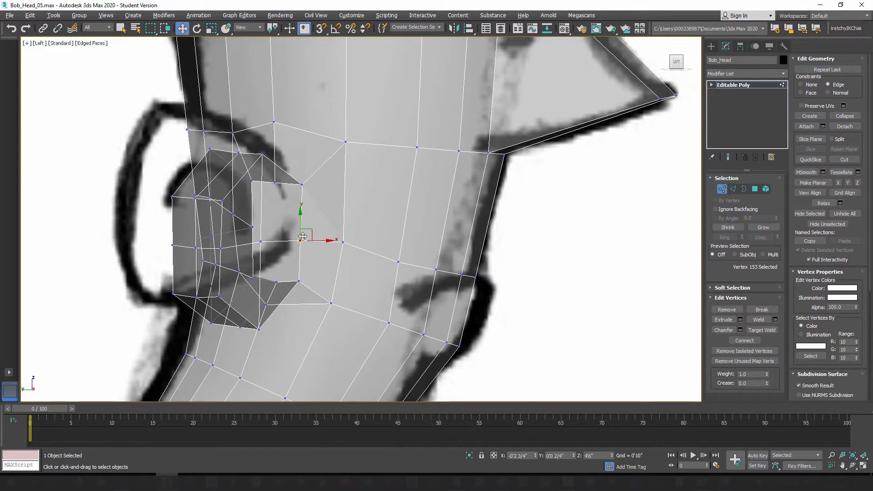
click(343, 242)
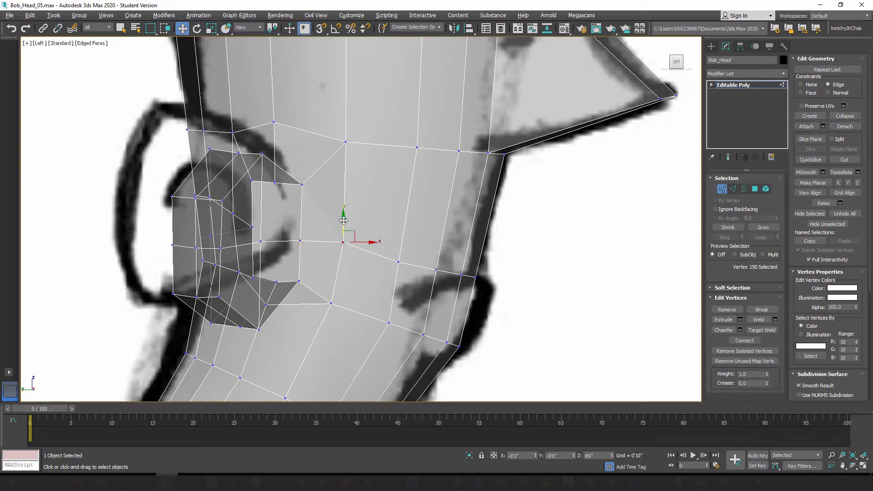
drag(344, 221, 345, 227)
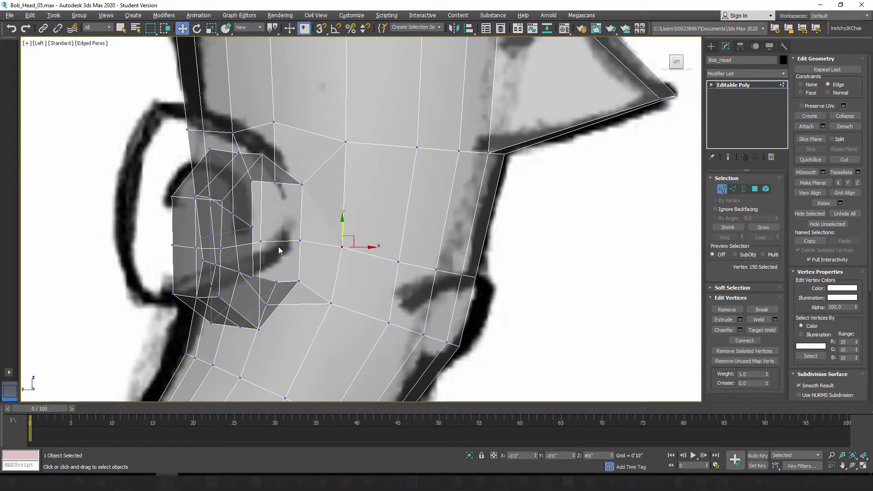
scroll(386, 263, down, 2)
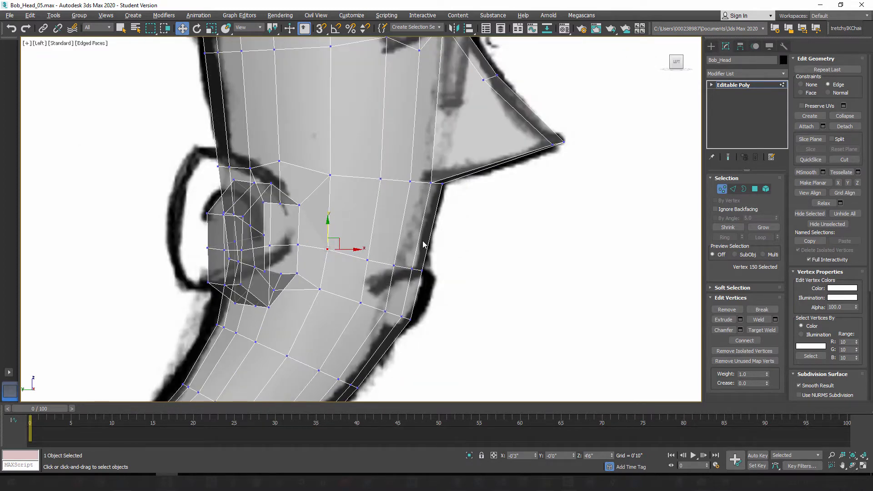
Step: Select the two frontmost edges of the mouth-level loop and restore the solid display of the head
key(f)
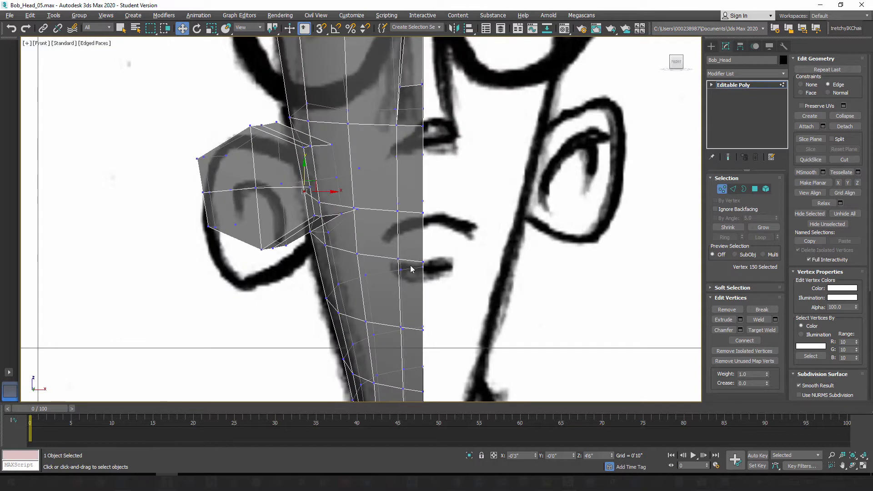
click(734, 189)
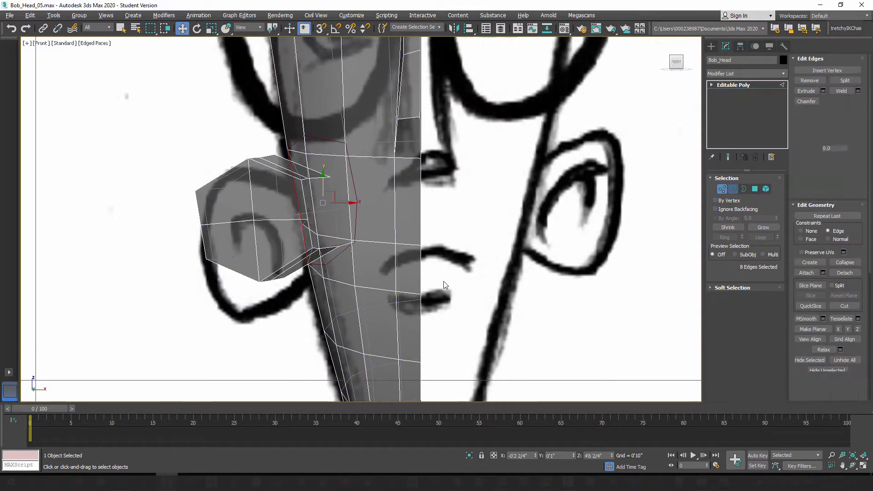
click(384, 242)
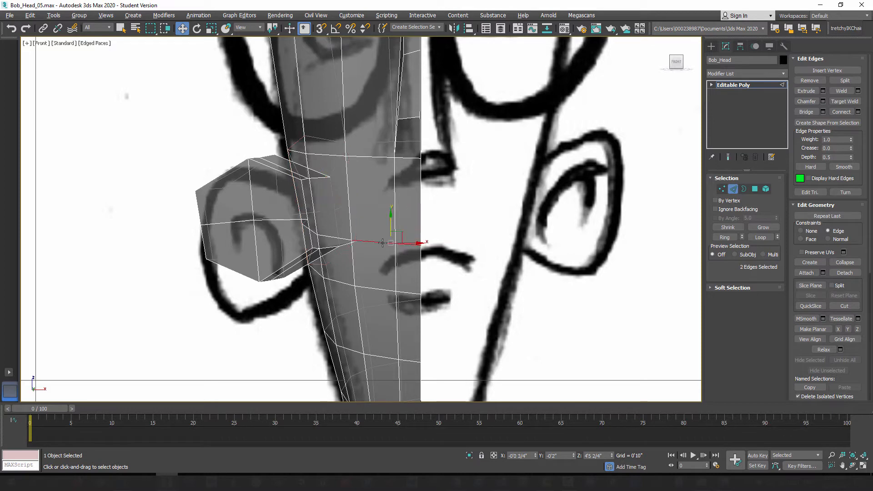
key(alt+x)
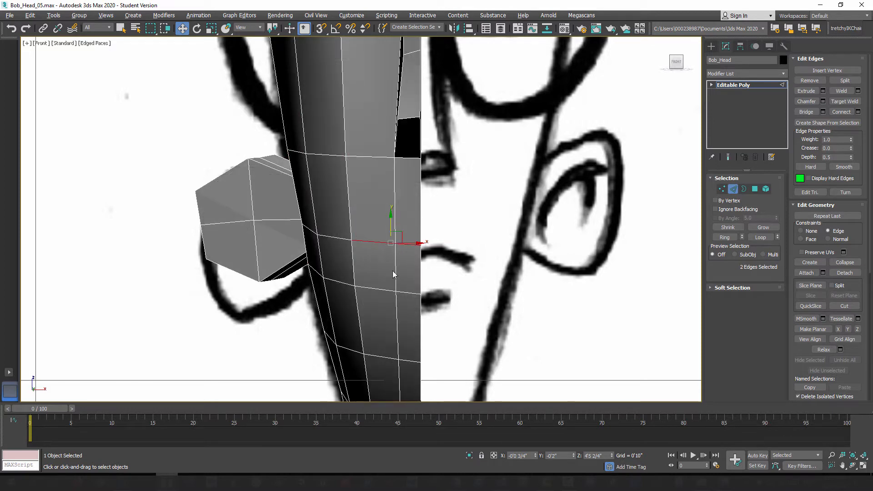
key(p)
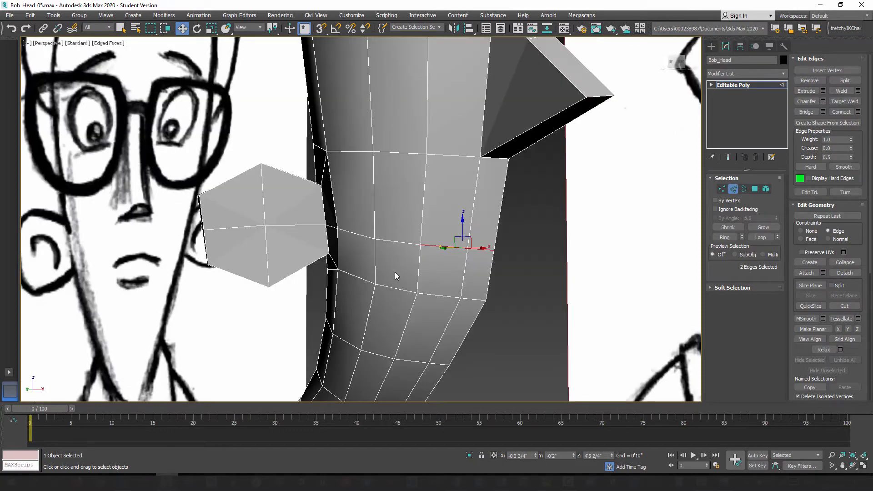
Step: Chamfer the two selected mouth edges with 1 segment and reduce the chamfer amount to 0'0 1/4"
mouse_move(422, 273)
alt+middle_down()
mouse_move(389, 274)
mouse_move(454, 290)
mouse_move(458, 301)
mouse_move(440, 228)
mouse_move(355, 235)
mouse_move(438, 313)
mouse_move(401, 275)
mouse_move(528, 241)
mouse_move(516, 240)
alt+middle_up()
scroll(425, 274, down, 3)
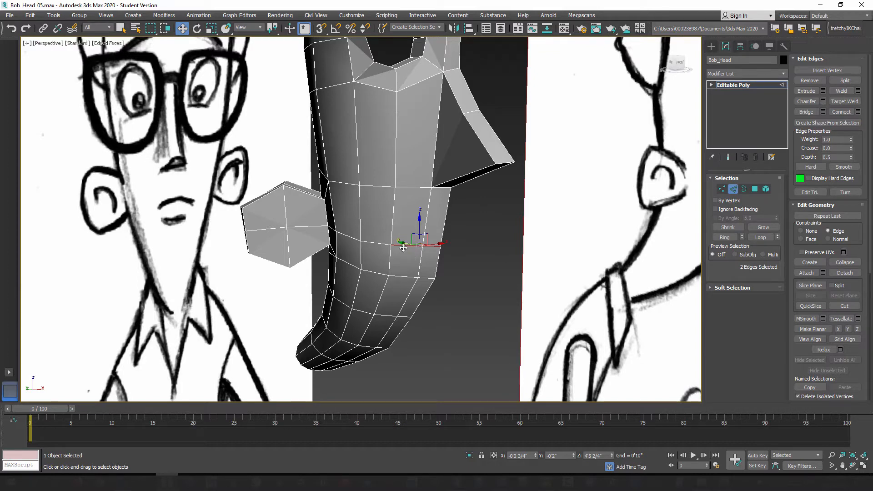
click(824, 102)
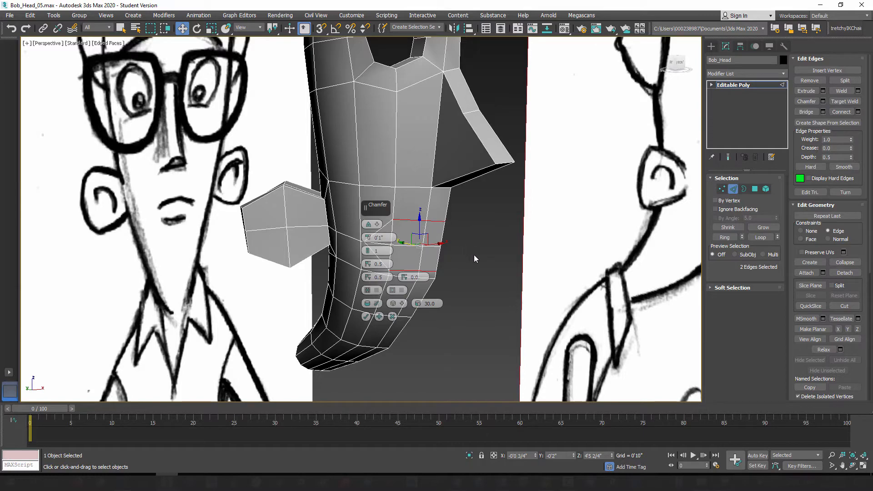
middle_drag(468, 235, 580, 224)
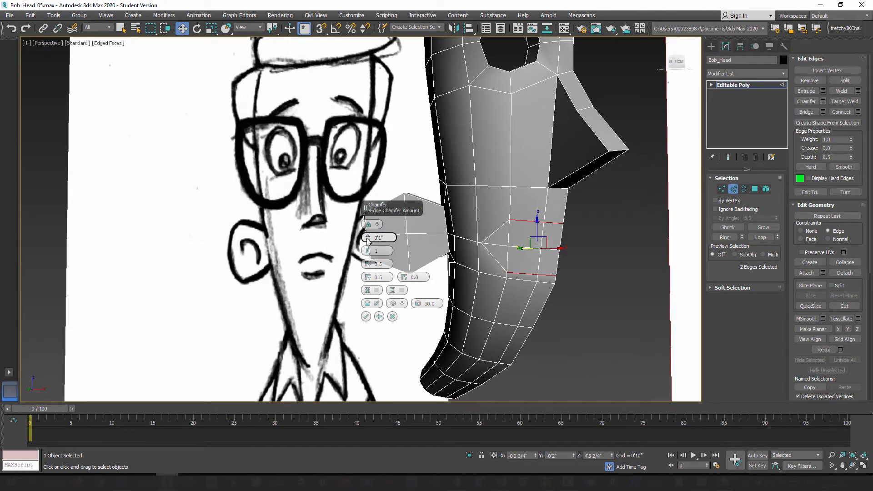
drag(367, 241, 369, 242)
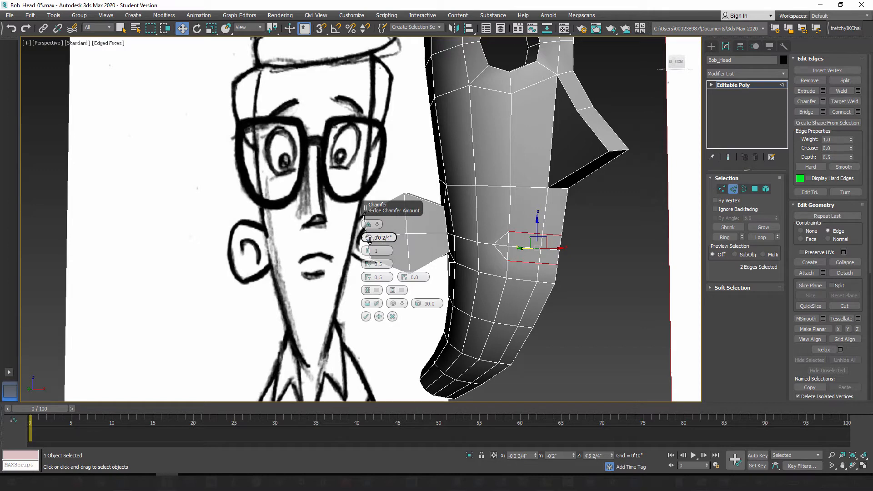
mouse_move(369, 240)
mouse_down()
mouse_move(372, 233)
mouse_move(378, 241)
mouse_up()
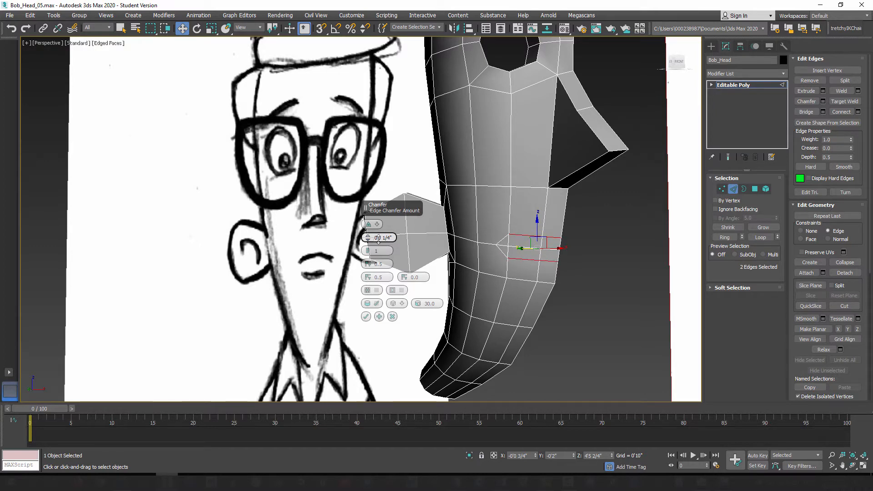
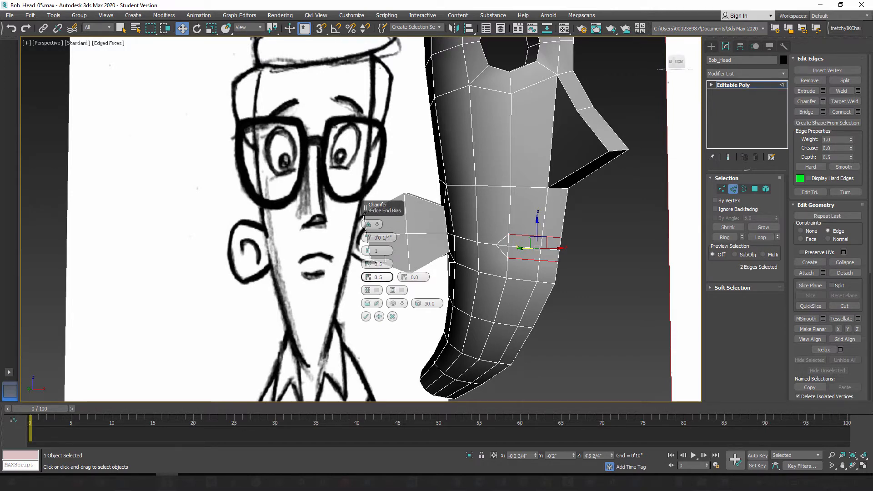
Step: Apply the Open Chamfer option to the two selected mouth edges to cut an open mouth in the head mesh
click(376, 291)
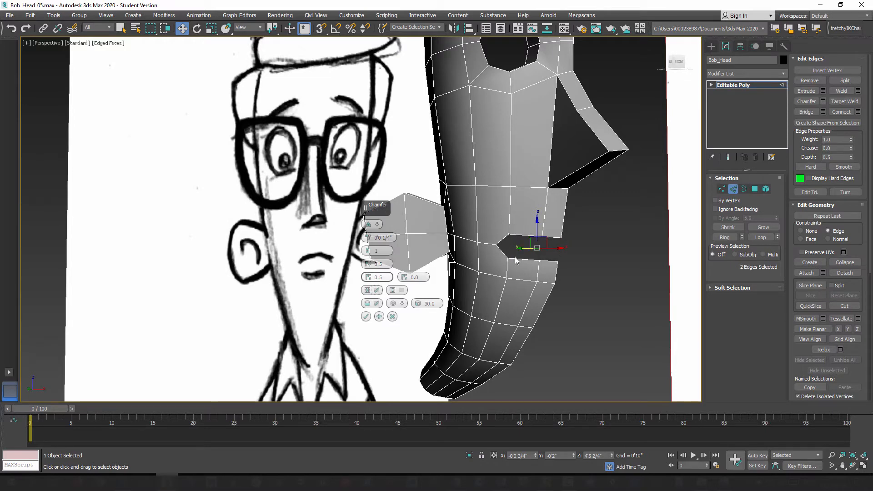
click(366, 317)
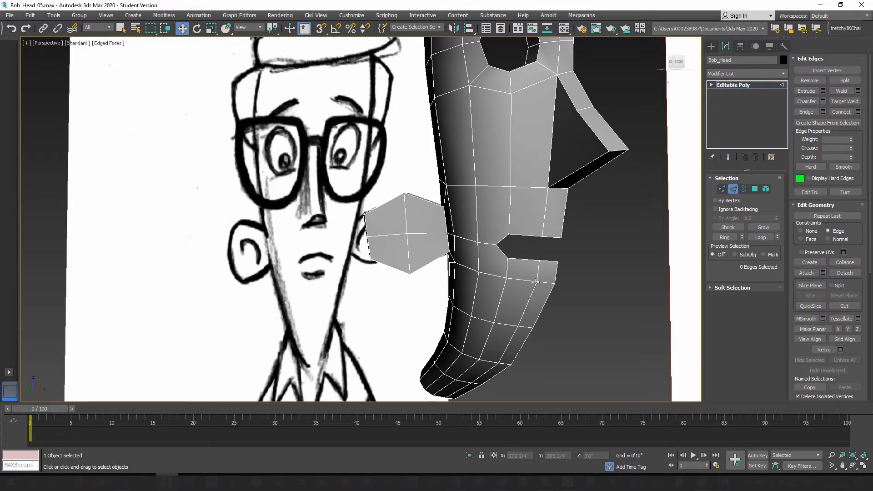
Step: Examine the mouth corner's topology by selecting the polygons bordering the opening, and leave polygon editing
mouse_move(535, 280)
alt+middle_down()
mouse_move(478, 286)
mouse_move(528, 284)
alt+middle_up()
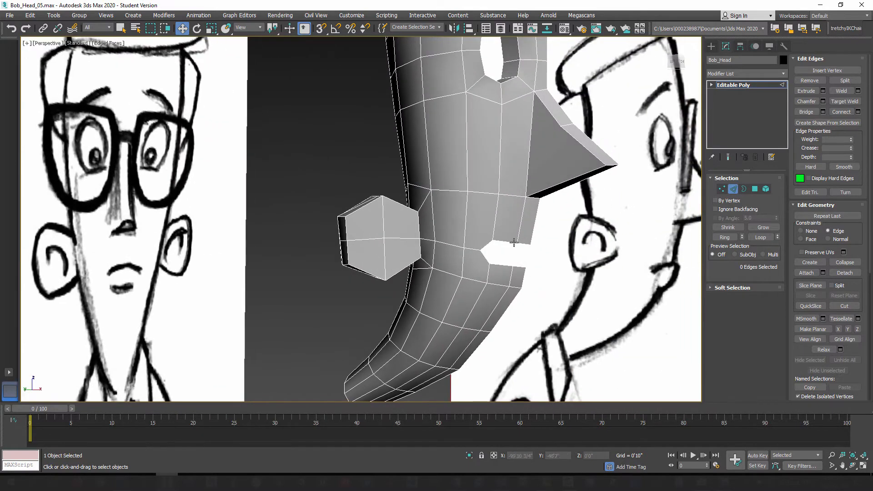
middle_drag(504, 228, 492, 304)
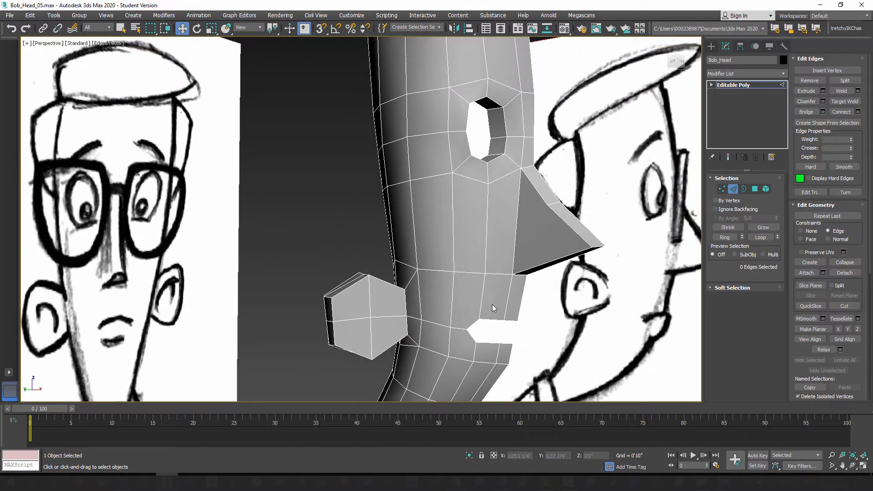
middle_drag(487, 340, 453, 275)
scroll(454, 220, up, 10)
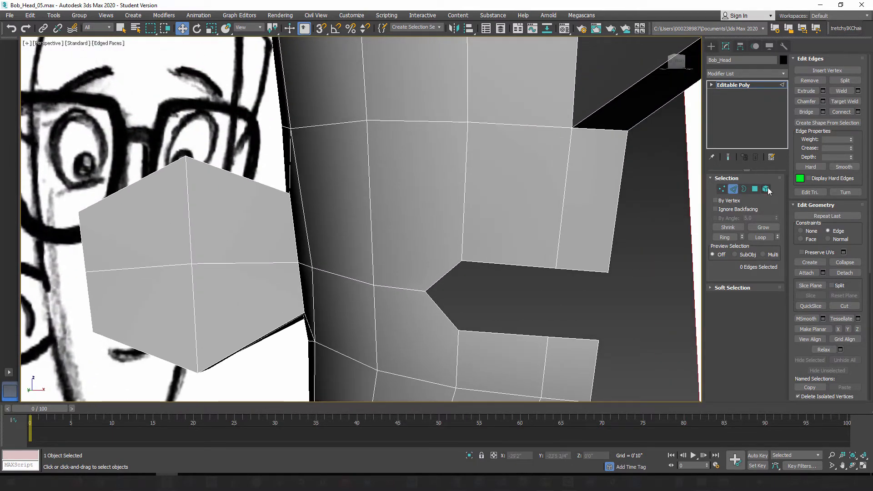
click(755, 190)
click(405, 234)
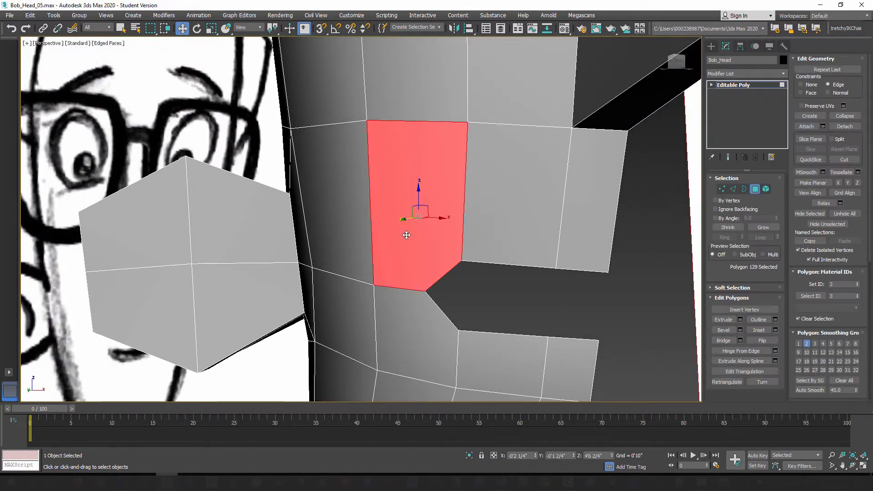
click(412, 344)
click(432, 201)
mouse_move(466, 285)
middle_down()
mouse_move(462, 258)
mouse_move(475, 272)
middle_up()
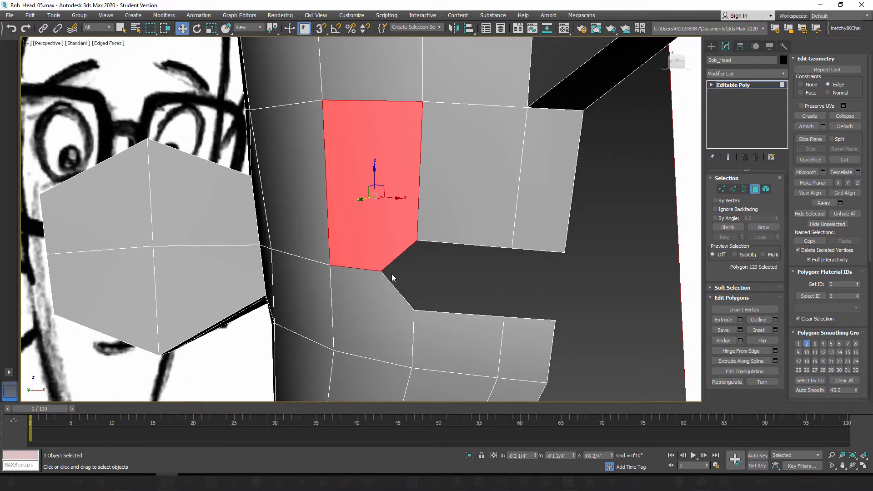
scroll(444, 278, down, 4)
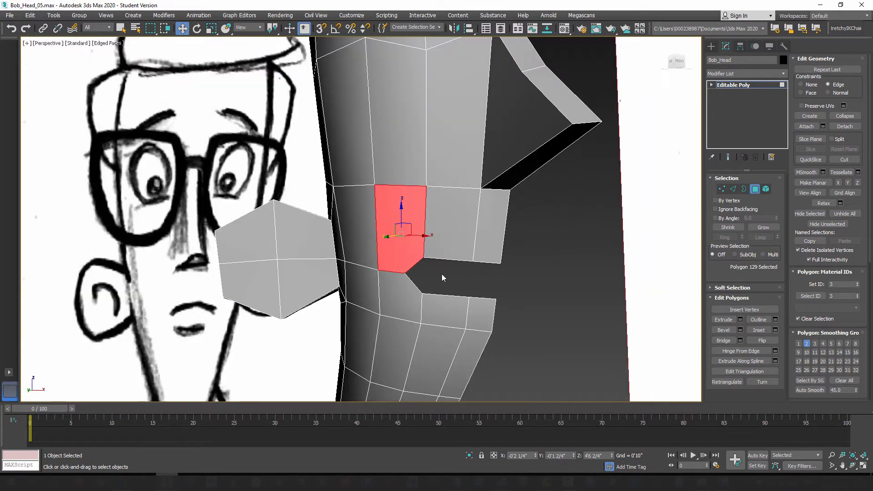
click(755, 189)
Step: Add an OpenSubdiv modifier to the head, set its iterations to 2 and turn off Isoline Display
mouse_move(430, 263)
alt+middle_down()
mouse_move(455, 261)
mouse_move(456, 245)
mouse_move(428, 255)
alt+middle_up()
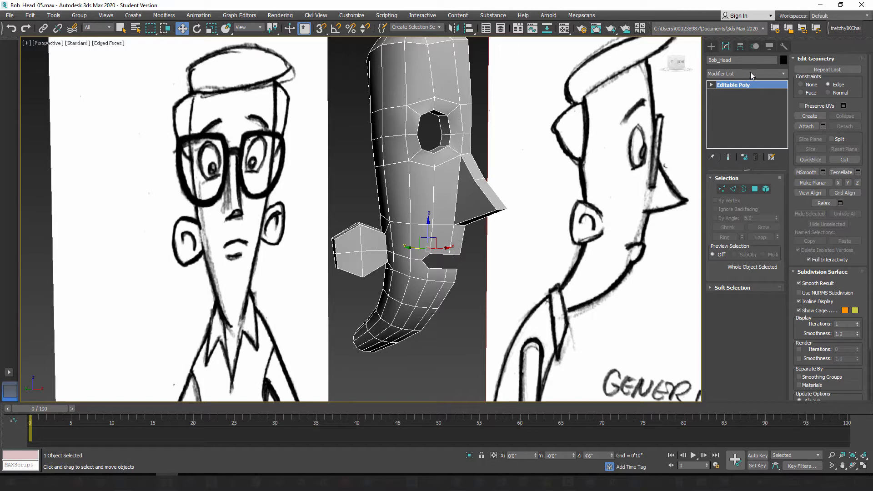
click(783, 75)
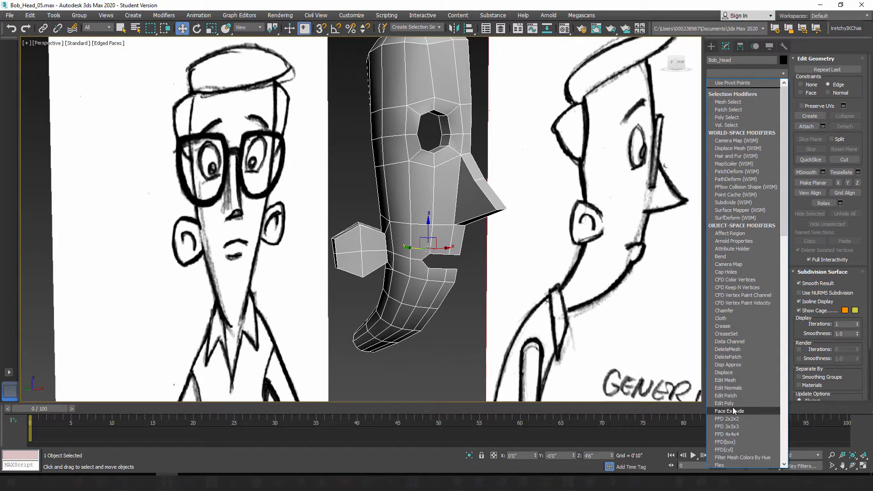
scroll(733, 407, down, 10)
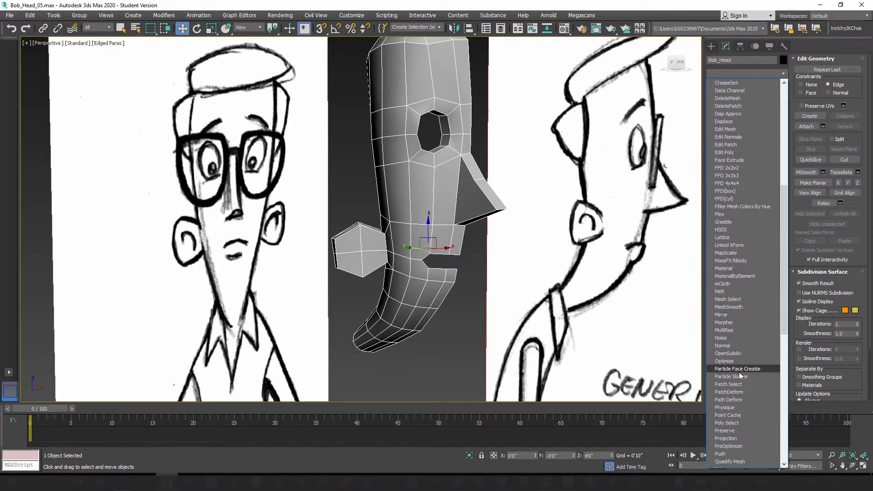
scroll(737, 360, down, 12)
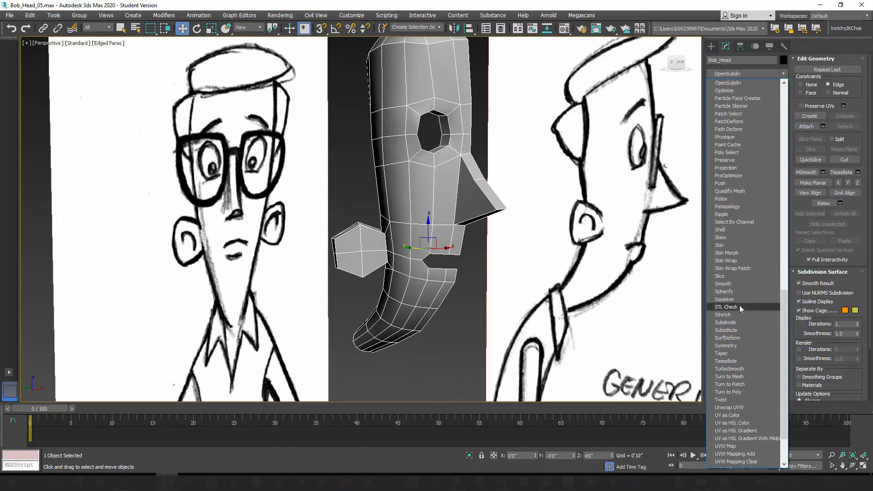
click(727, 83)
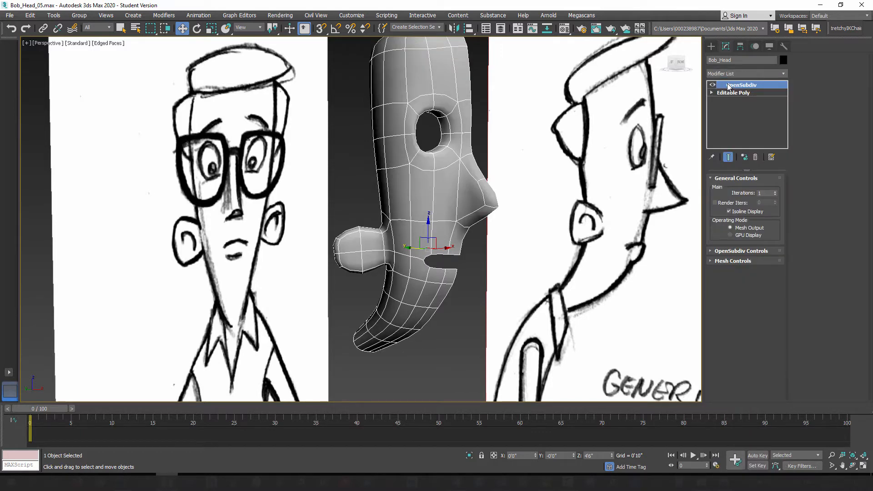
click(775, 191)
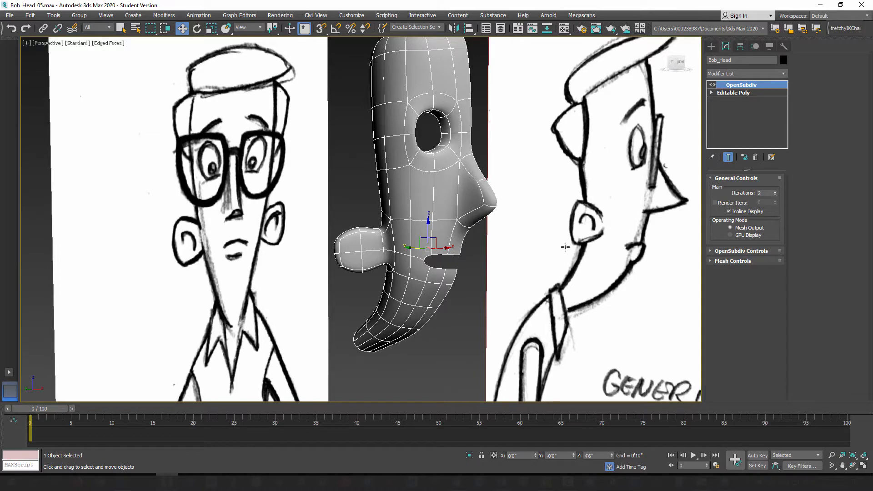
click(729, 212)
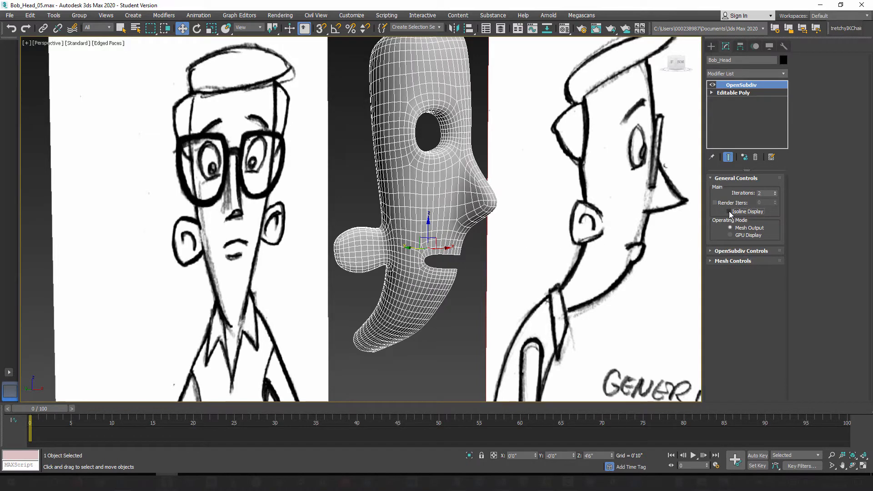
Step: Compare the head's smoothing at 0, 1 and 2 OpenSubdiv iterations, ending at 0
scroll(464, 204, up, 5)
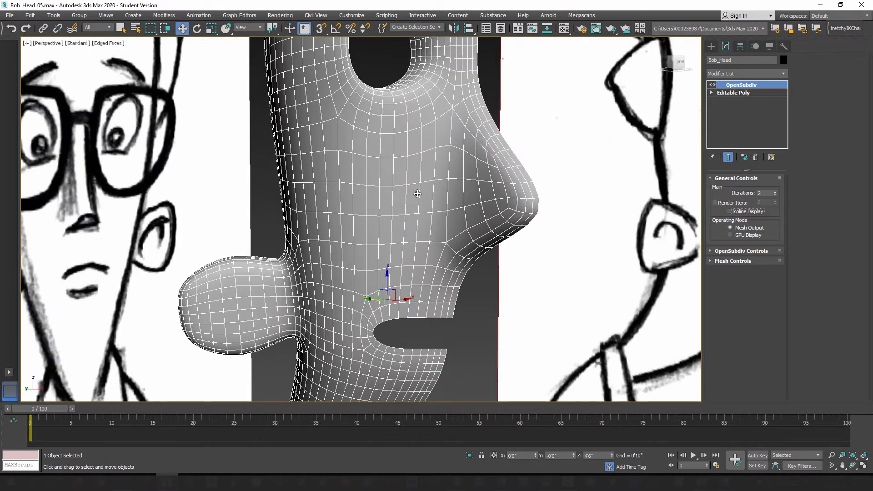
right_click(776, 194)
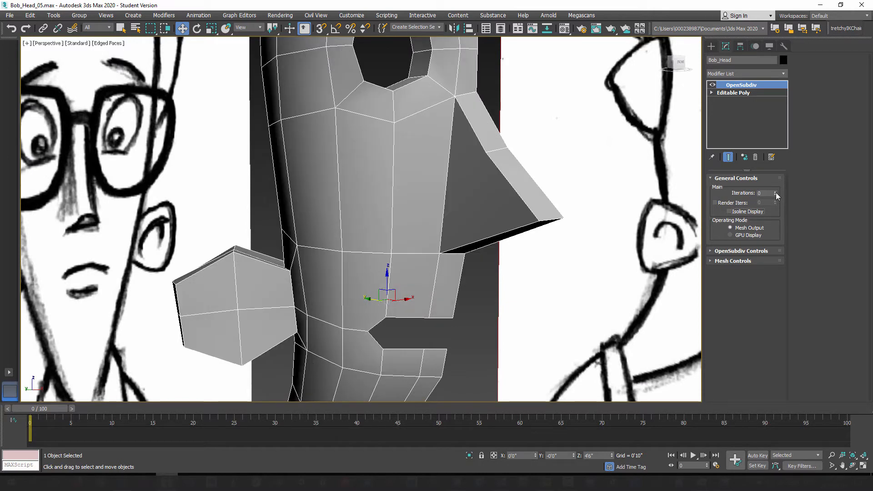
scroll(452, 182, up, 2)
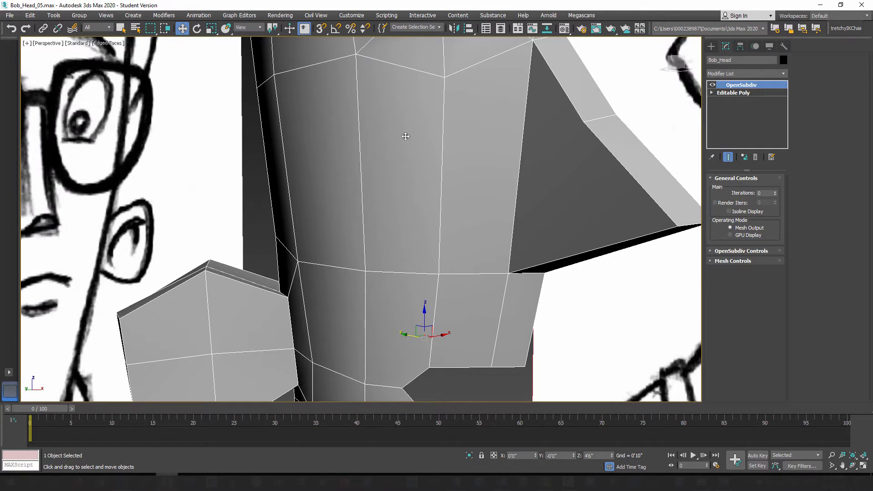
click(775, 192)
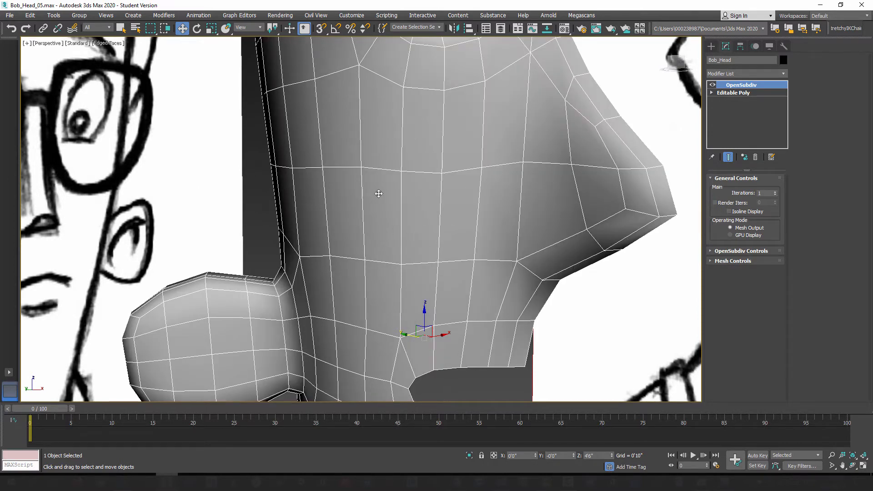
click(776, 192)
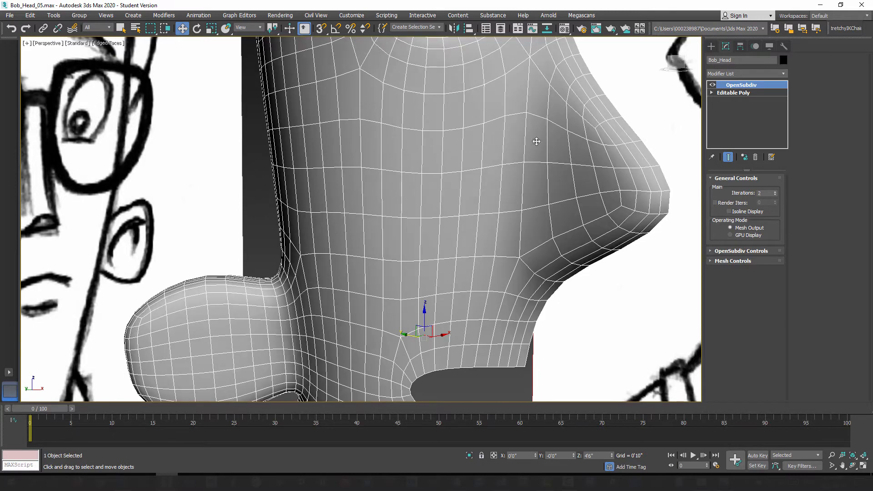
click(775, 195)
click(776, 195)
Step: Select the cheek polygon below the eye in the Editable Poly and raise the OpenSubdiv iterations to 2
click(733, 92)
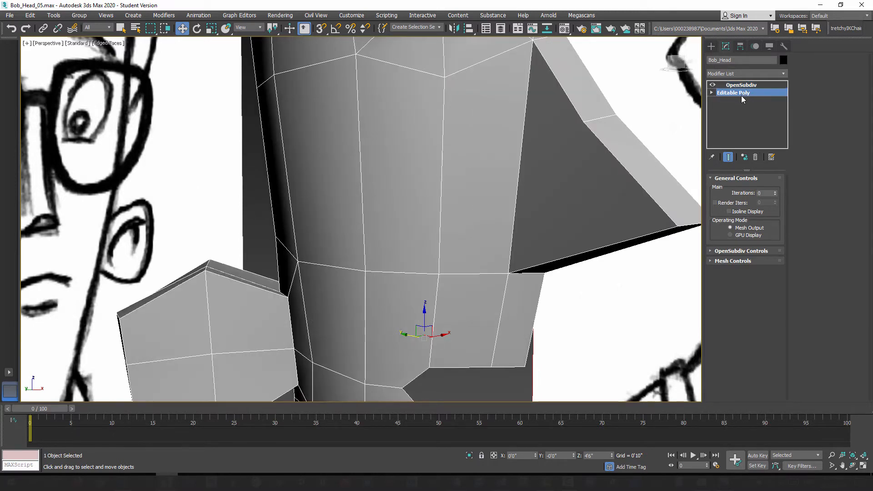
click(755, 189)
click(386, 150)
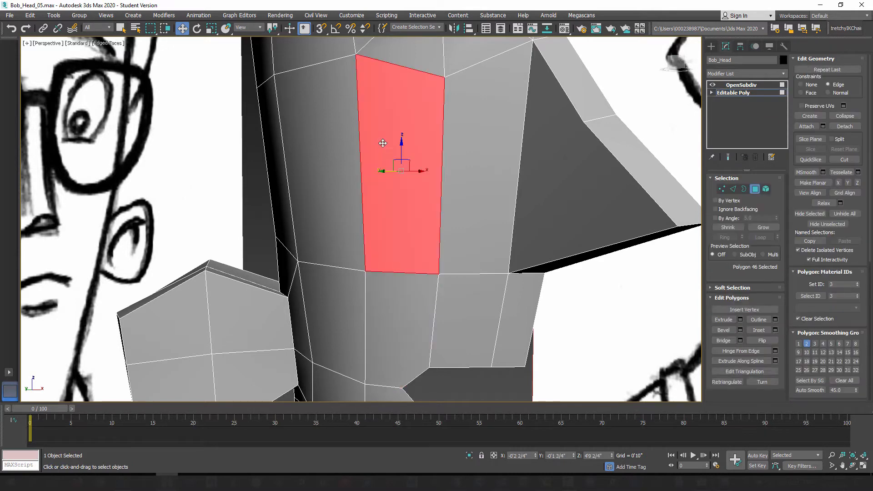
click(743, 85)
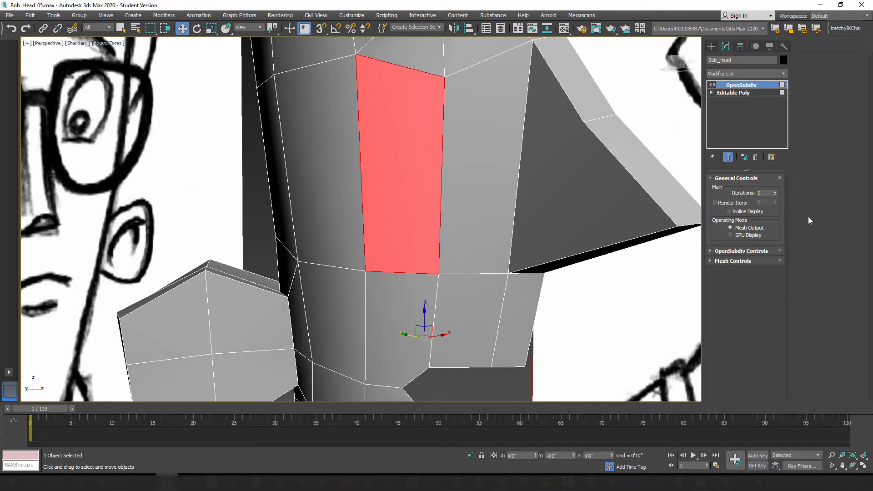
click(776, 191)
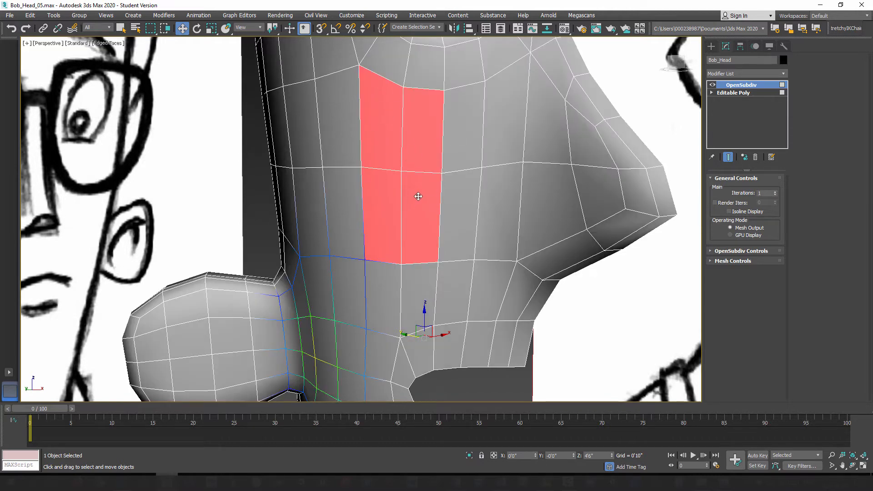
click(775, 192)
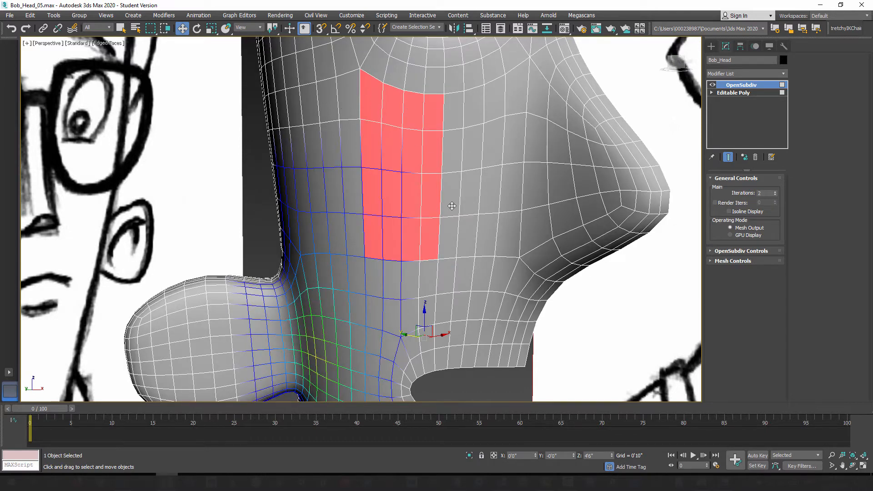
Step: Inspect the subdivided cheek polygon, turn off Show End Result and return to the Editable Poly level
scroll(451, 206, down, 4)
alt+middle_drag(473, 221, 414, 222)
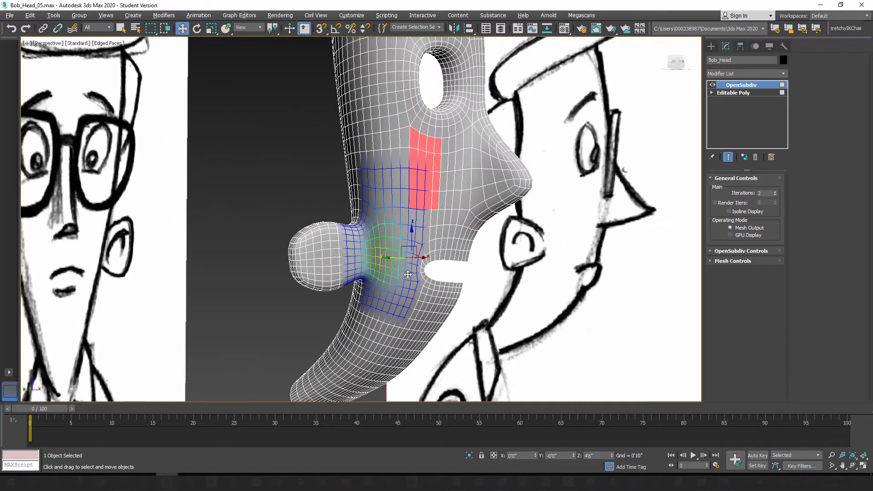
alt+middle_drag(407, 275, 389, 279)
alt+middle_drag(422, 188, 465, 192)
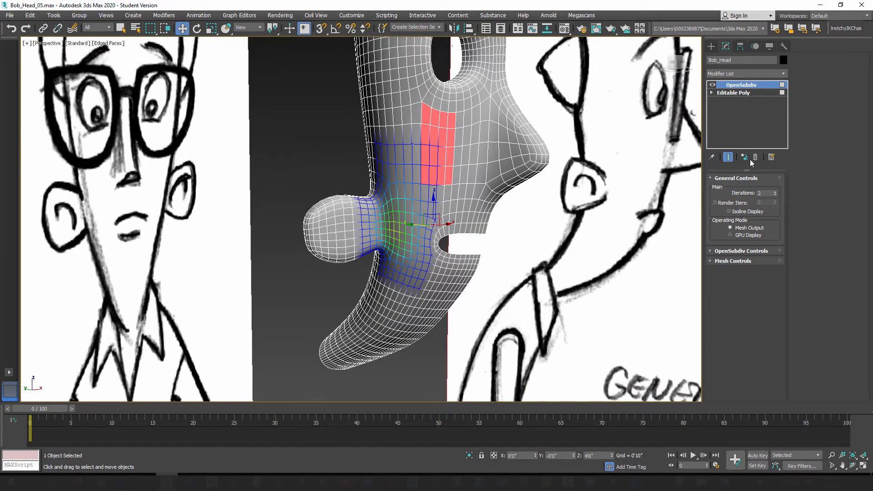
click(728, 157)
click(733, 92)
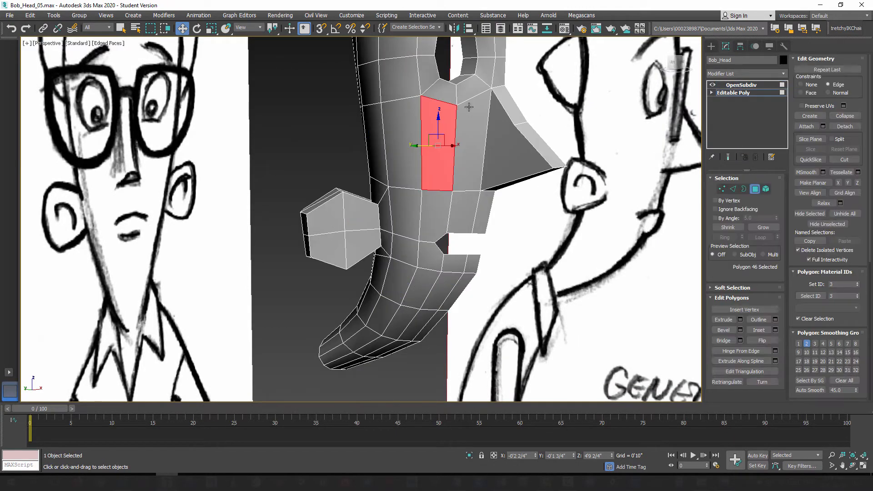
Step: Examine the unsmoothed head mesh around the eye, nose and mouth, and leave polygon editing
alt+middle_drag(439, 227, 450, 257)
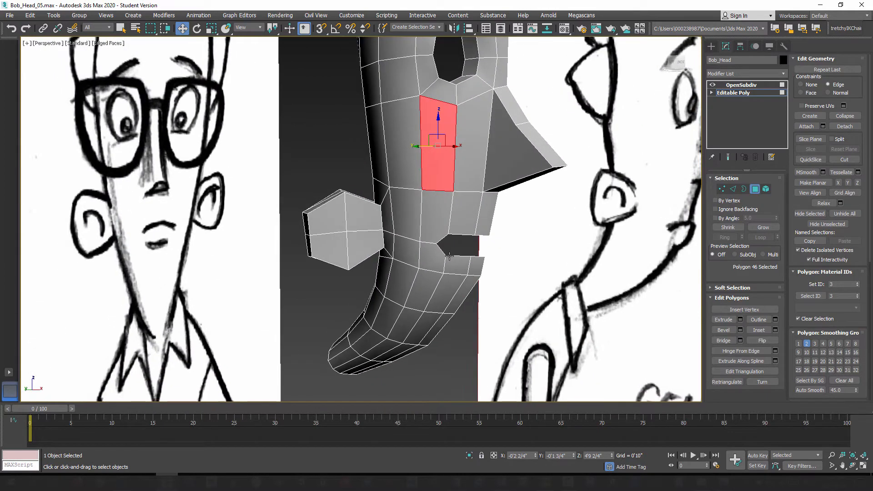
mouse_move(498, 214)
alt+middle_down()
mouse_move(508, 236)
mouse_move(499, 211)
alt+middle_up()
scroll(499, 212, up, 3)
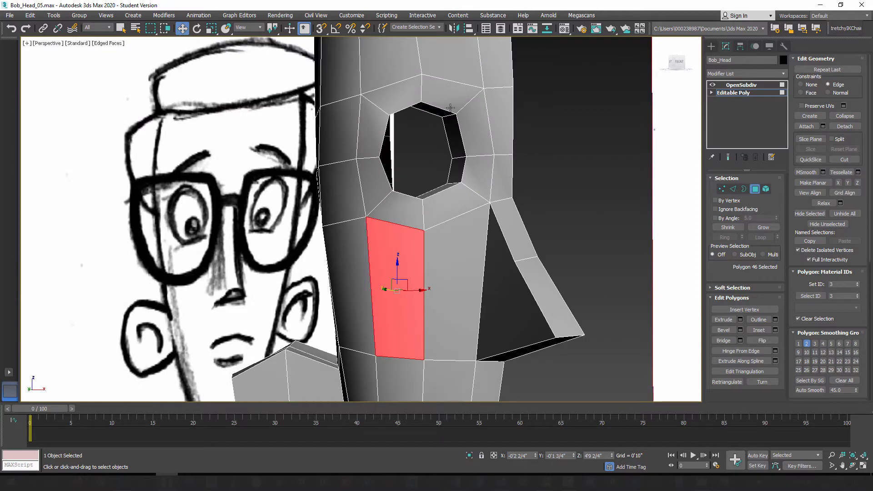
middle_drag(438, 301, 433, 141)
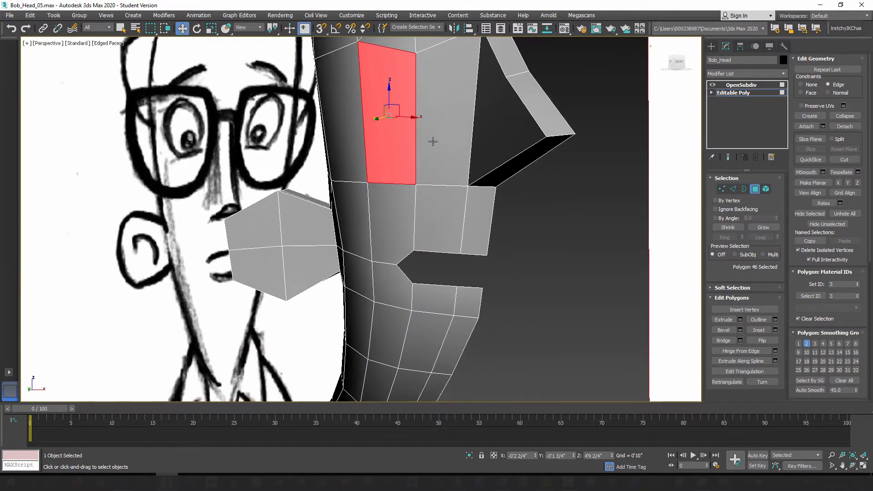
middle_drag(464, 254, 472, 191)
middle_drag(451, 238, 470, 277)
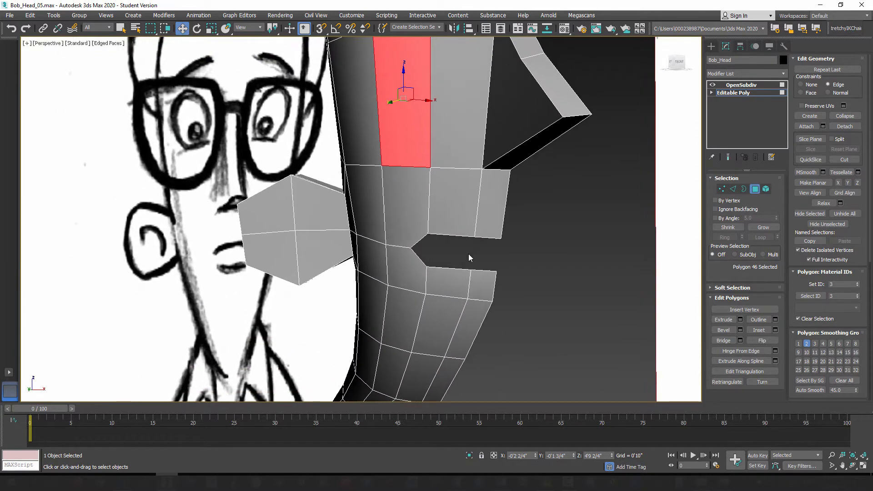
middle_drag(448, 184, 467, 251)
scroll(467, 250, down, 3)
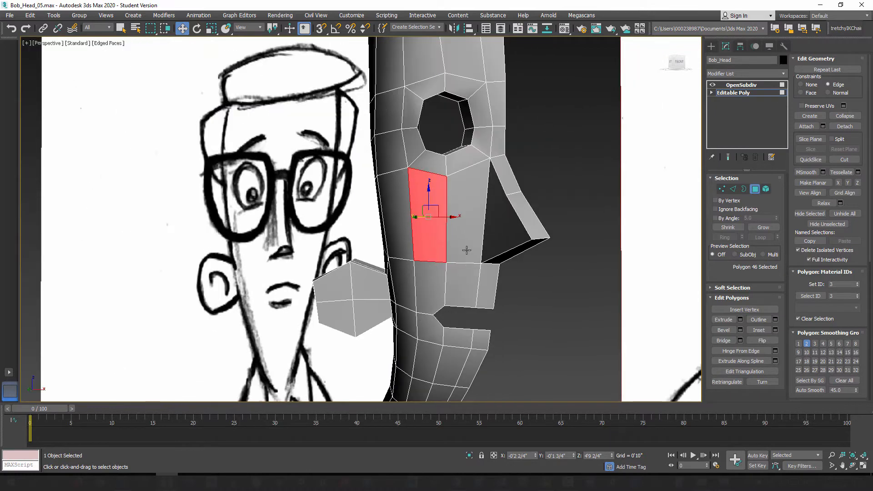
alt+middle_drag(419, 201, 446, 221)
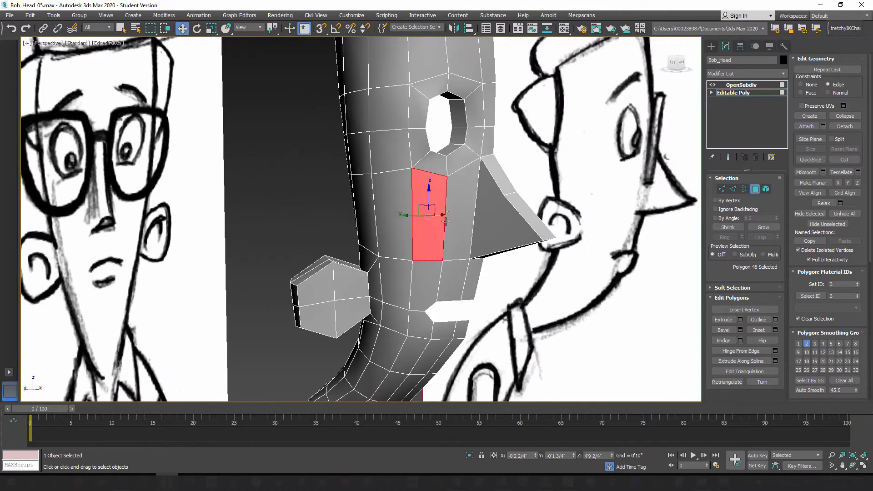
click(756, 190)
scroll(415, 261, down, 3)
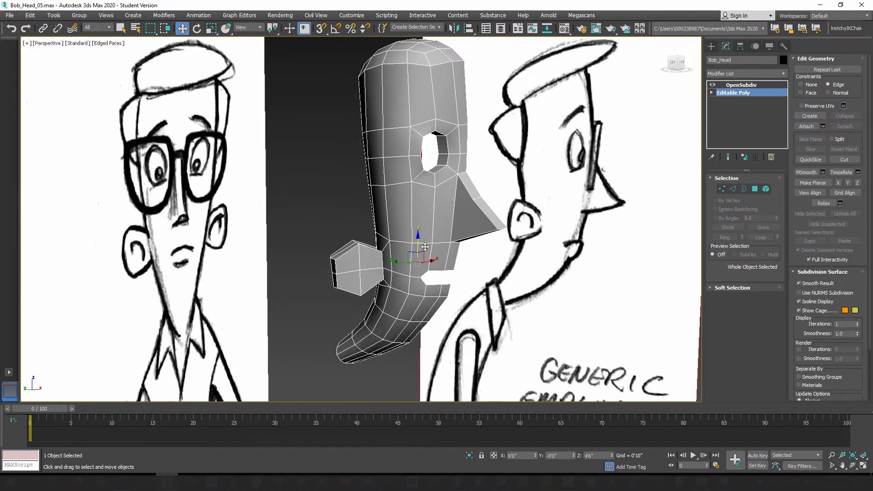
Step: Save an incremental copy of the scene as Bob_Head_06.max
mouse_move(418, 266)
alt+middle_down()
mouse_move(407, 261)
mouse_move(418, 226)
alt+middle_up()
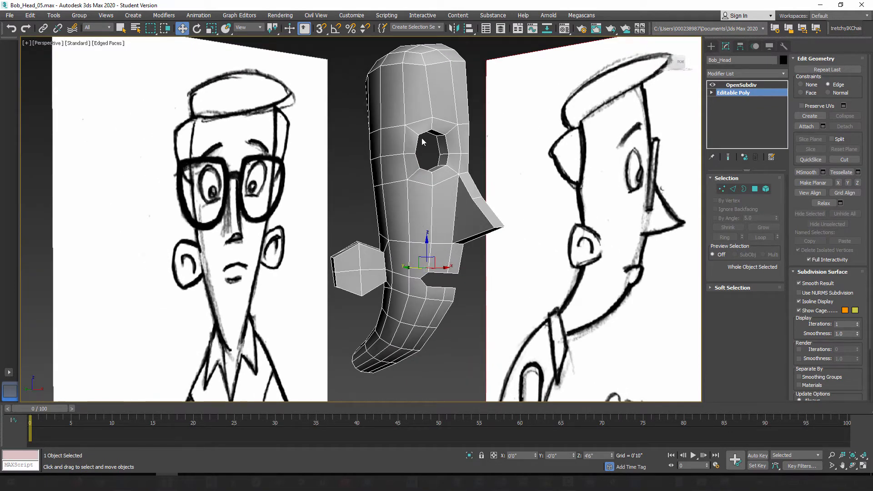
click(10, 15)
click(21, 93)
click(491, 317)
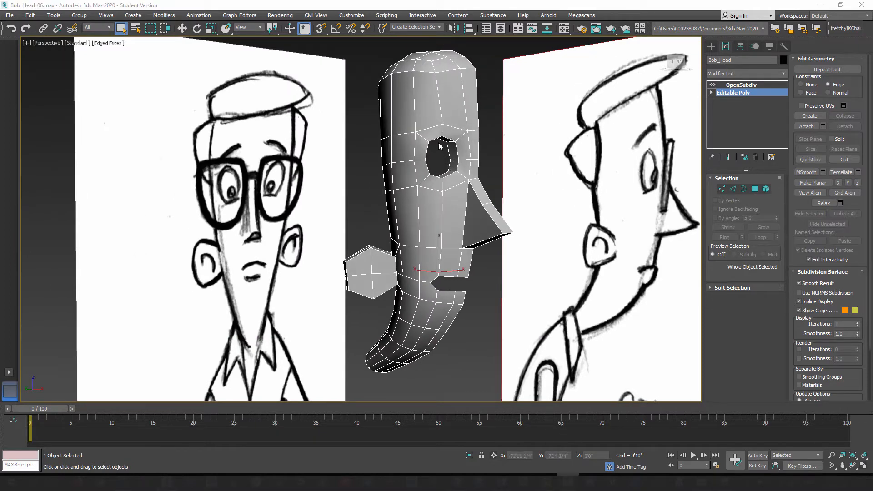
Step: Inspect the eye socket's OpenSubdiv smoothing with and without edged faces, ending with Show End Result off
alt+middle_drag(435, 207, 452, 211)
mouse_move(444, 169)
middle_down()
mouse_move(438, 194)
mouse_move(414, 198)
mouse_move(490, 225)
mouse_move(482, 232)
mouse_move(423, 218)
mouse_move(476, 258)
mouse_move(511, 224)
middle_up()
scroll(438, 195, up, 4)
scroll(438, 200, up, 5)
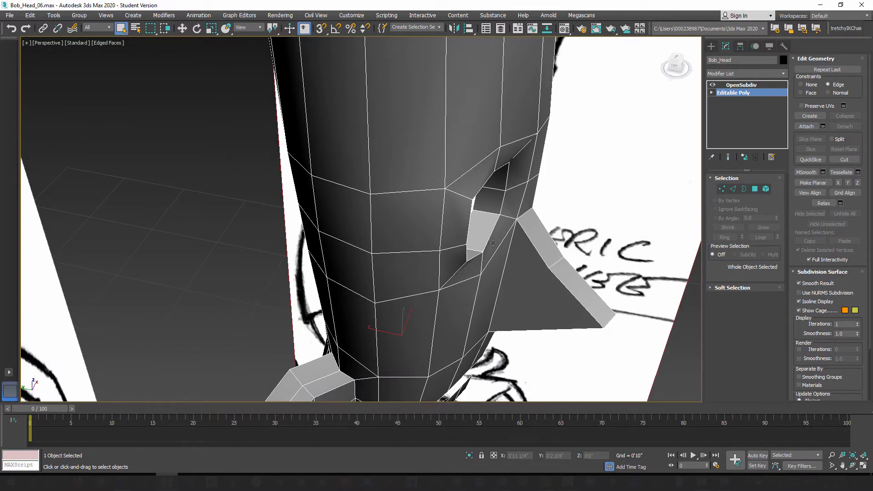
mouse_move(475, 254)
alt+middle_down()
mouse_move(485, 241)
mouse_move(398, 236)
mouse_move(487, 252)
mouse_move(506, 234)
mouse_move(462, 206)
mouse_move(462, 218)
mouse_move(487, 205)
alt+middle_up()
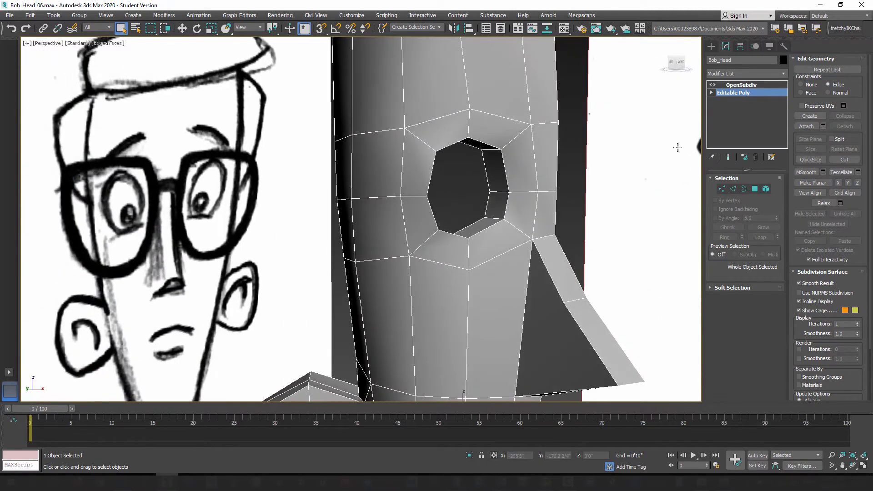
click(729, 158)
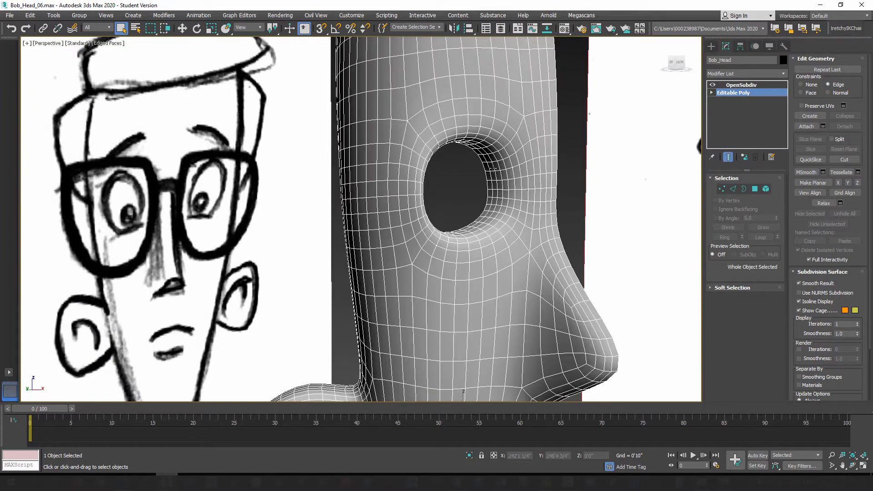
alt+middle_drag(457, 176, 495, 177)
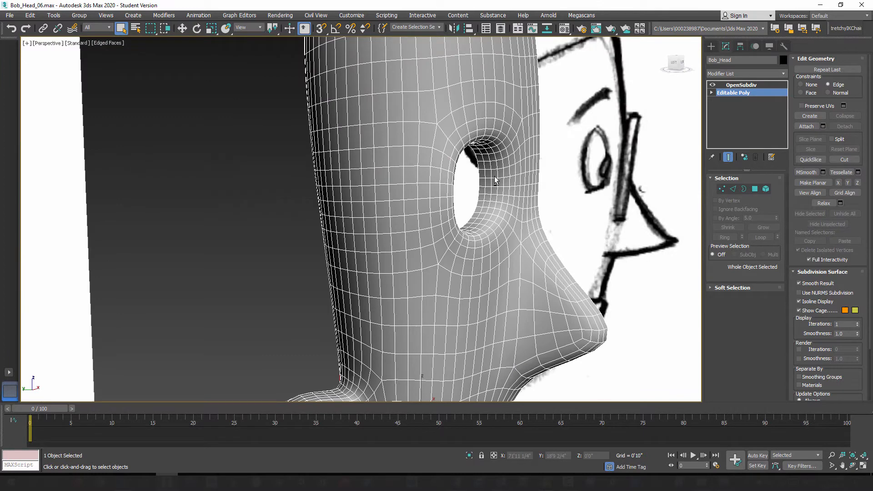
key(F4)
mouse_move(482, 216)
alt+middle_down()
mouse_move(450, 212)
mouse_move(505, 214)
mouse_move(498, 214)
alt+middle_up()
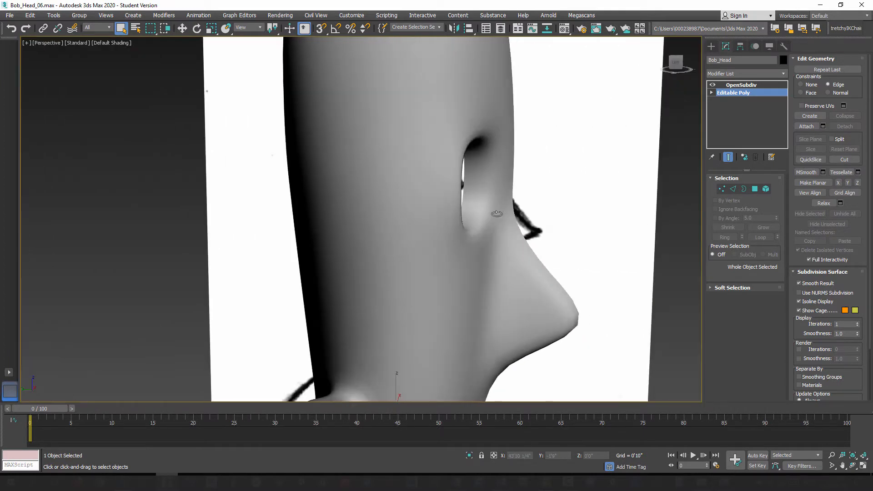
key(F4)
alt+middle_drag(466, 247, 450, 230)
alt+middle_drag(451, 230, 445, 257)
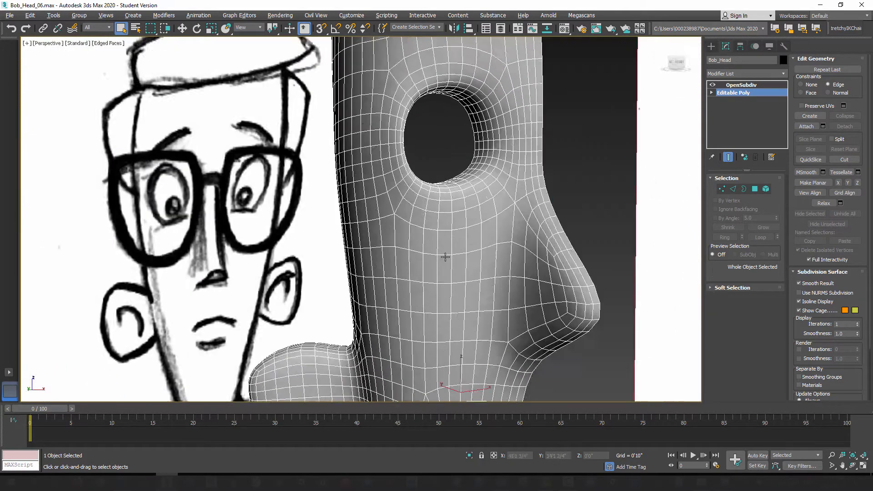
click(729, 157)
Step: Compare the eye hole with the front and left reference sketches in see-through display and return to an opaque perspective view
alt+middle_drag(456, 190, 444, 226)
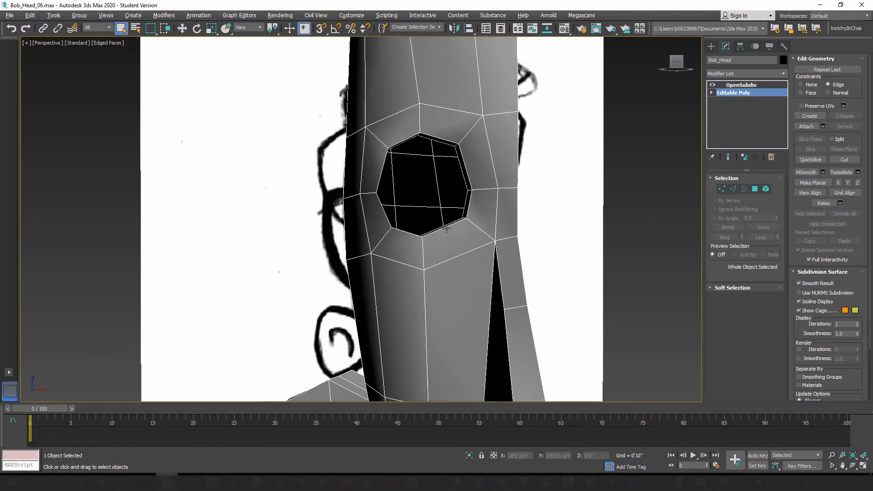
scroll(474, 253, up, 3)
mouse_move(474, 253)
alt+middle_down()
mouse_move(500, 176)
mouse_move(446, 234)
mouse_move(436, 219)
mouse_move(409, 232)
mouse_move(495, 242)
mouse_move(468, 238)
mouse_move(464, 220)
mouse_move(474, 218)
alt+middle_up()
key(f)
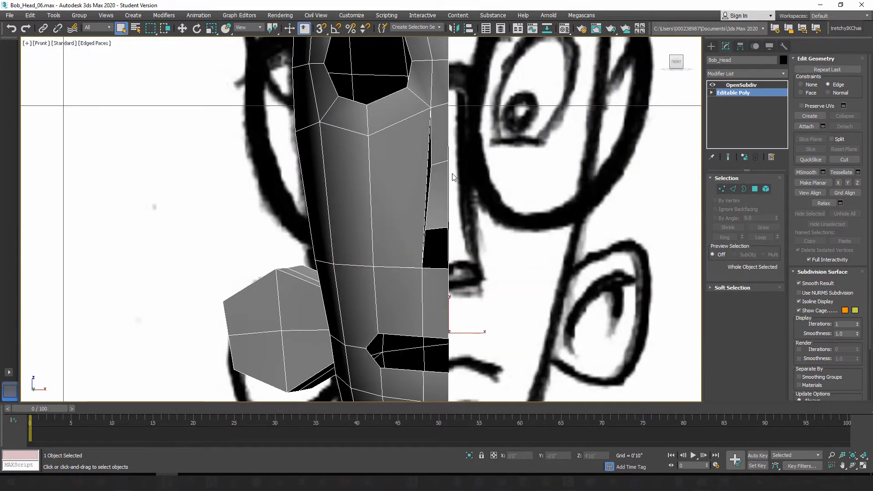
middle_drag(453, 175, 480, 284)
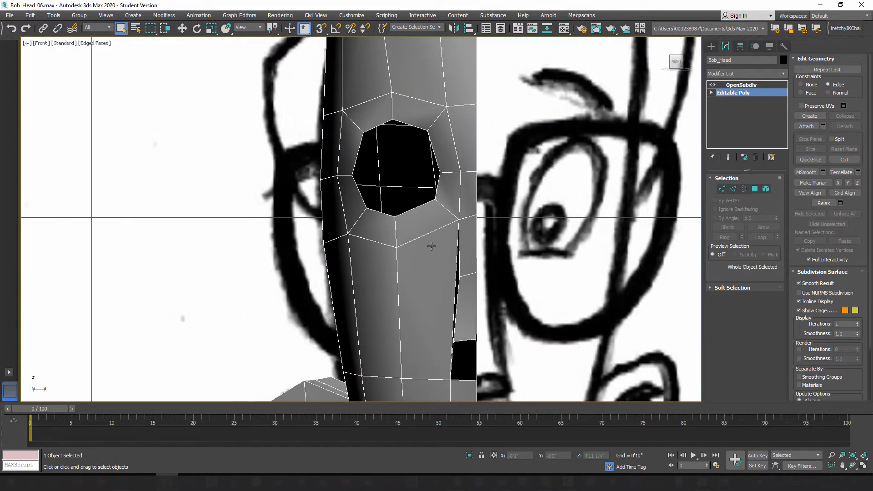
key(alt+x)
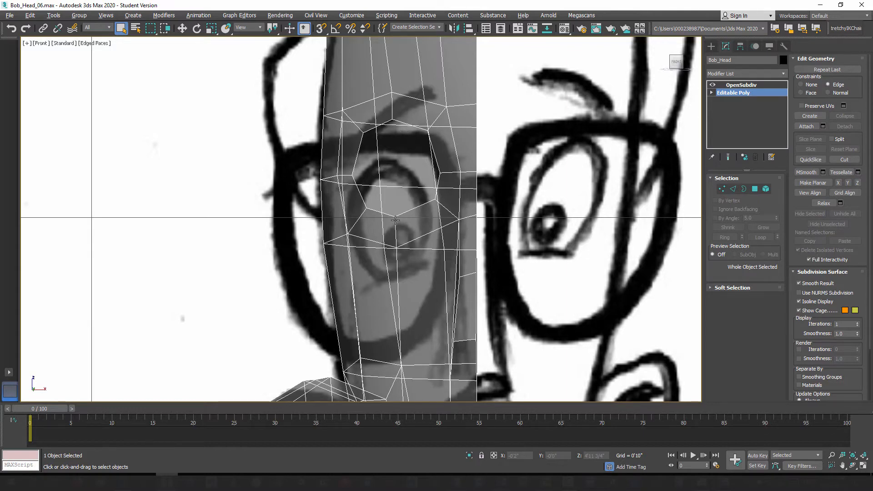
key(l)
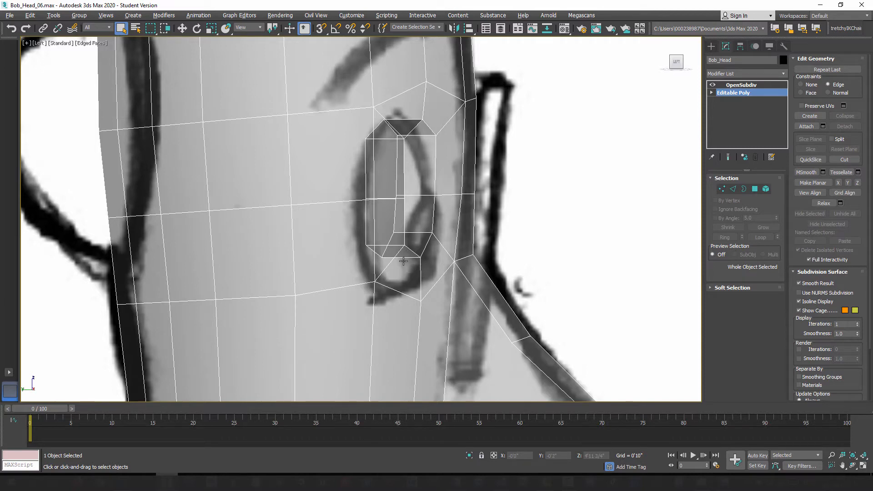
key(p)
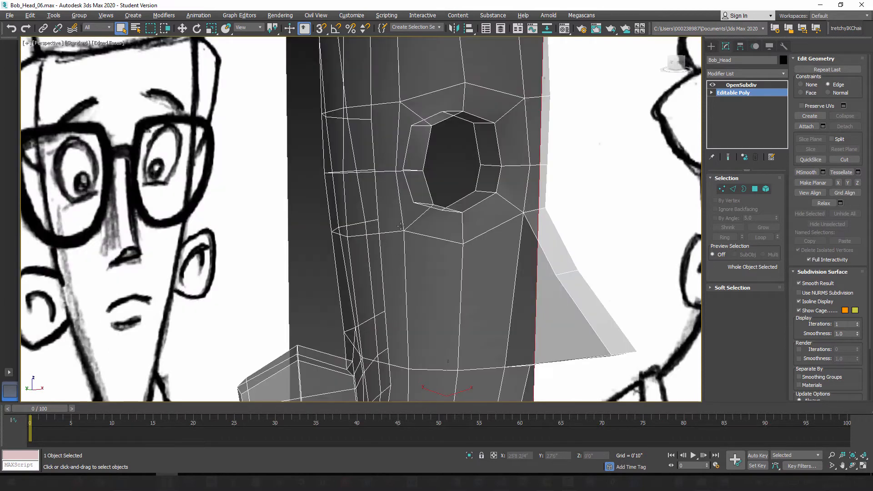
alt+middle_drag(449, 240, 397, 224)
scroll(410, 246, down, 4)
mouse_move(404, 255)
alt+middle_down()
mouse_move(423, 251)
mouse_move(390, 260)
mouse_move(400, 252)
alt+middle_up()
scroll(416, 261, up, 4)
scroll(415, 239, up, 5)
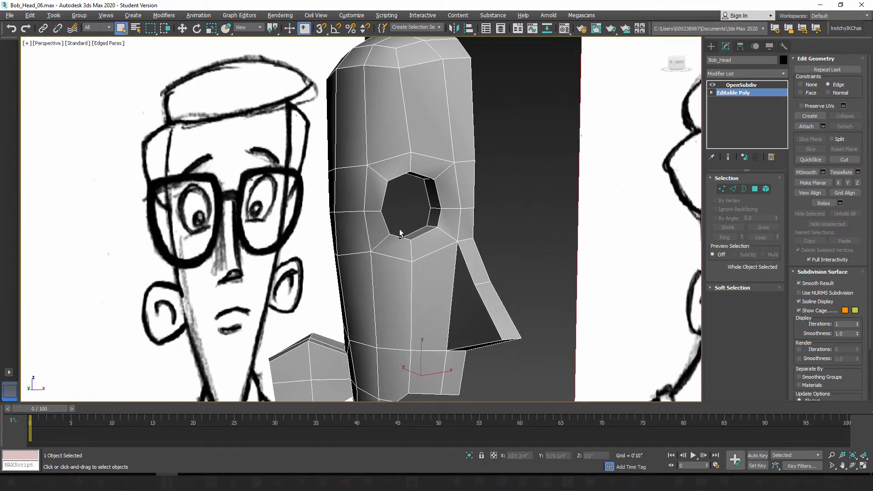
Step: Select the ring of polygons lining the eye hole and grow the selection to include the surrounding ring
click(755, 189)
mouse_move(436, 236)
alt+middle_down()
mouse_move(428, 234)
mouse_move(436, 231)
alt+middle_up()
click(437, 230)
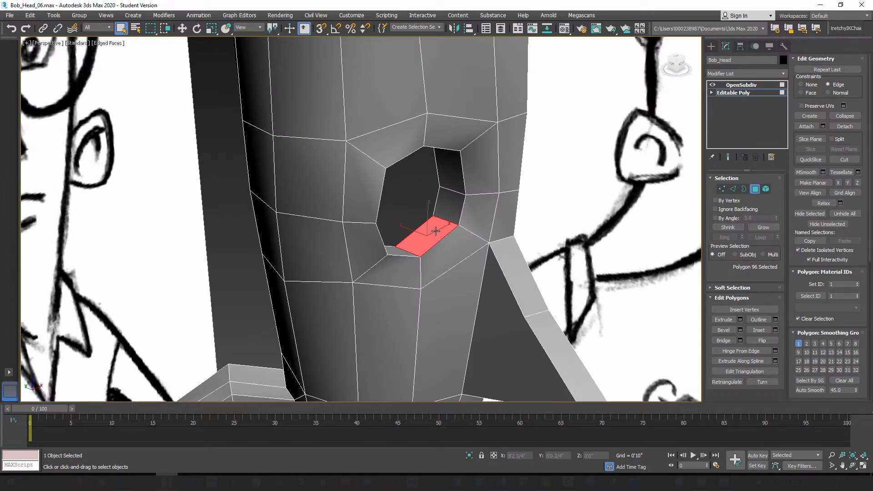
shift+click(452, 204)
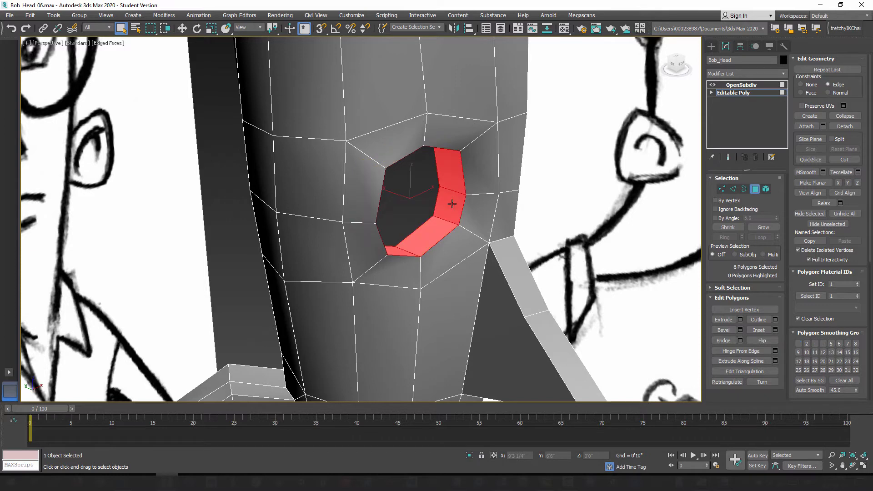
alt+middle_drag(452, 204, 416, 212)
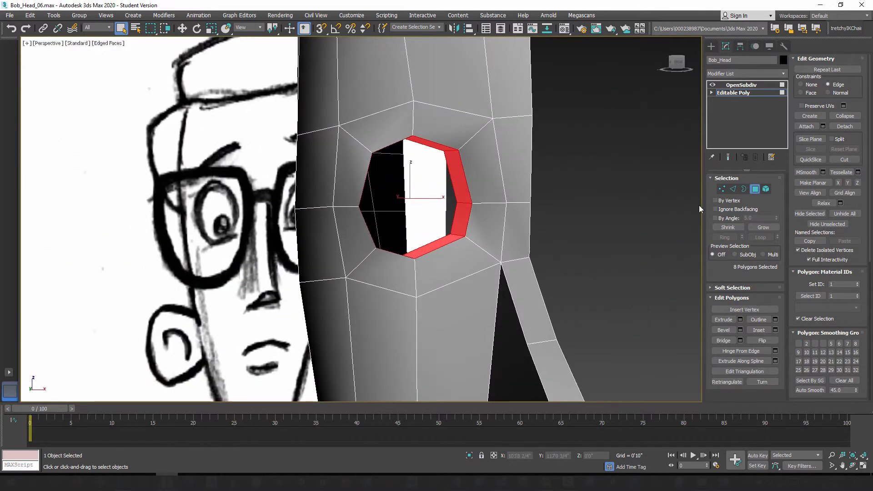
click(768, 227)
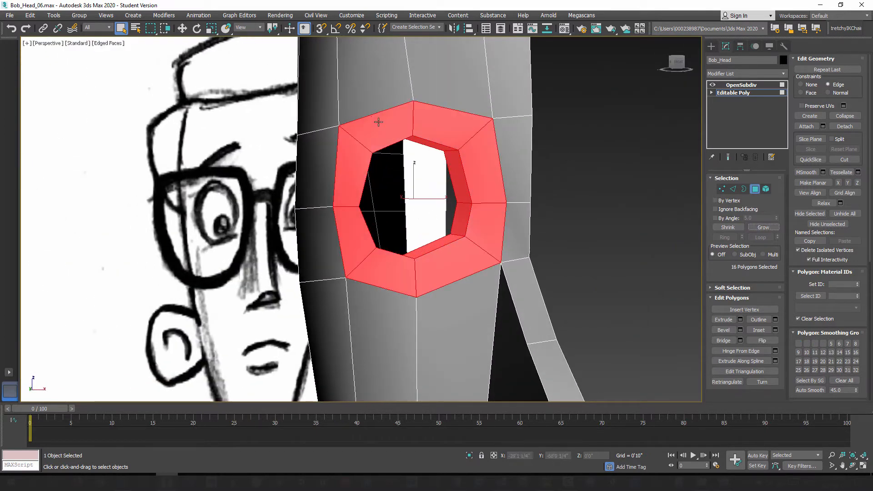
Step: Set the edit constraint to None, scale the selected eye polygons taller along Z, and leave polygon editing
click(215, 29)
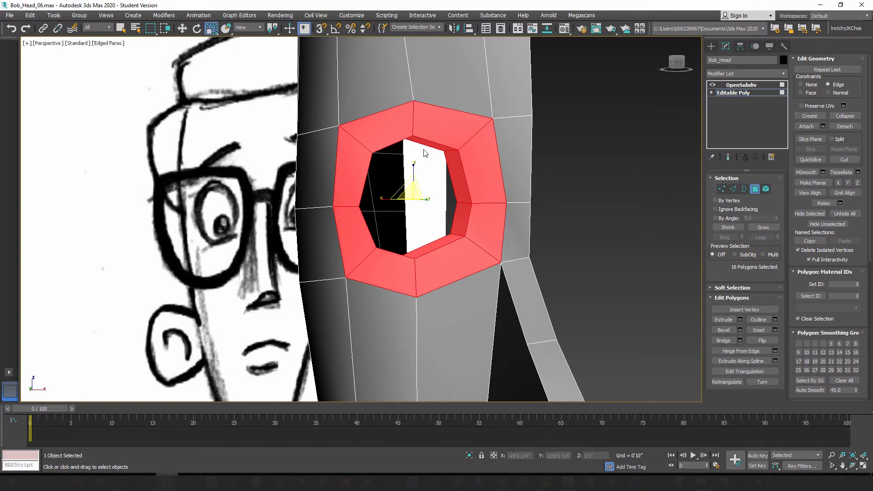
click(811, 85)
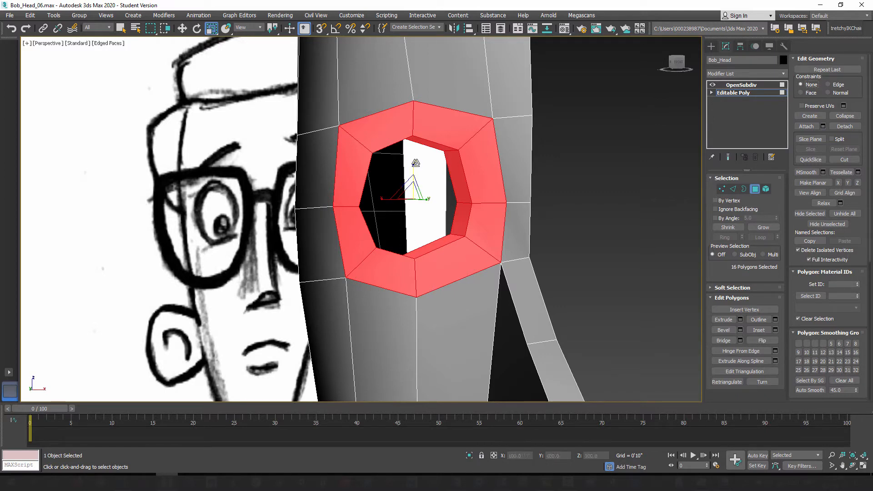
drag(414, 165, 413, 160)
mouse_move(422, 218)
alt+middle_down()
mouse_move(380, 217)
mouse_move(472, 218)
mouse_move(458, 253)
mouse_move(392, 231)
mouse_move(437, 220)
alt+middle_up()
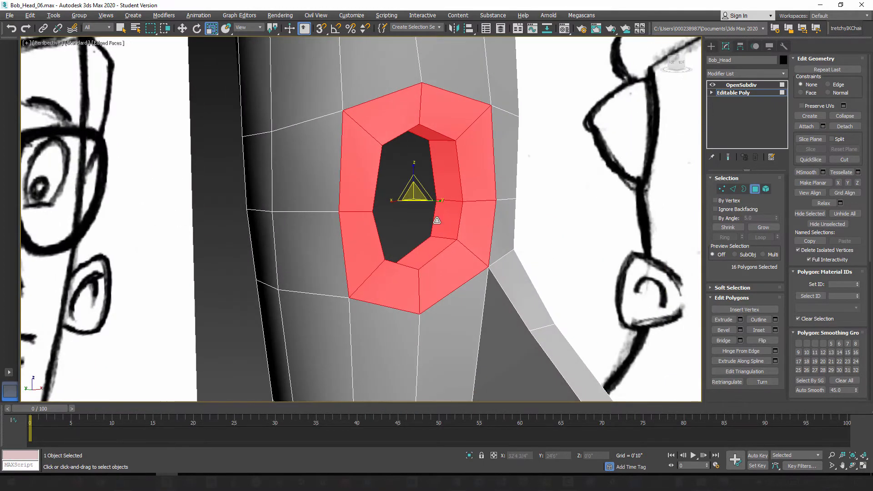
click(756, 189)
Step: Select the middle edge at the bottom of the eye hole's rim in edge mode and activate the Move tool
alt+middle_drag(518, 217, 440, 245)
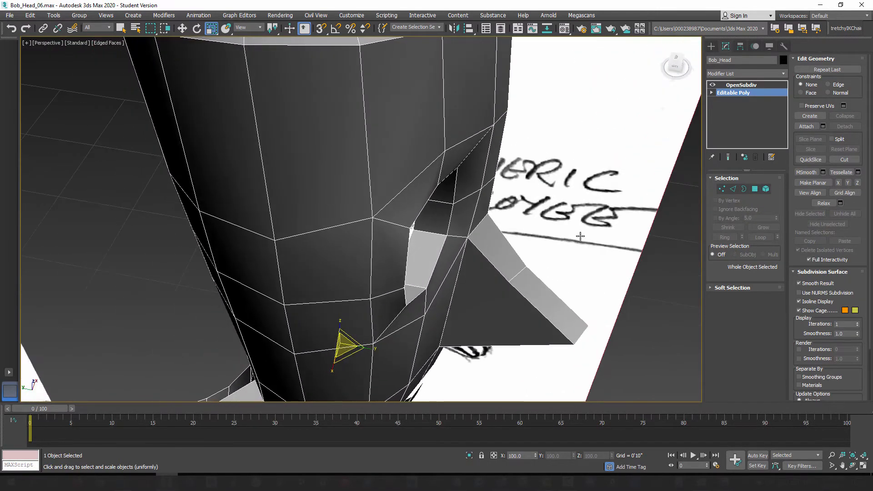
key(2)
alt+middle_drag(443, 280, 439, 249)
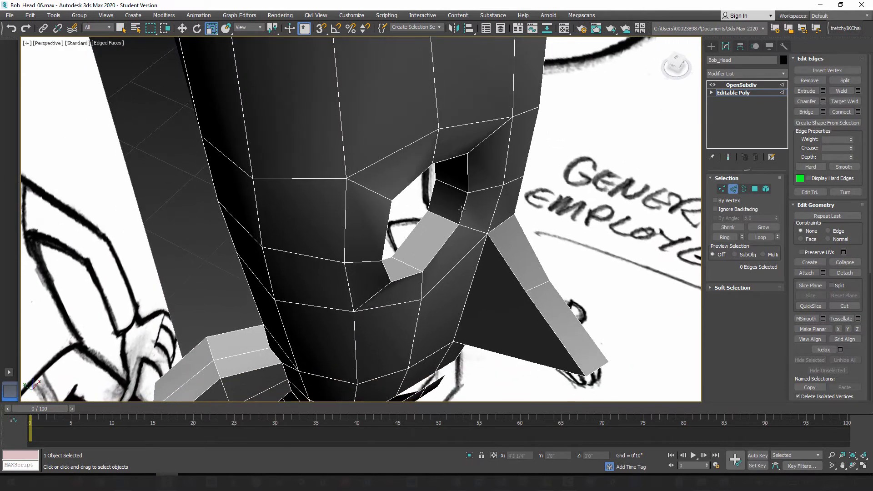
alt+middle_drag(432, 255, 389, 113)
scroll(436, 227, up, 3)
click(418, 235)
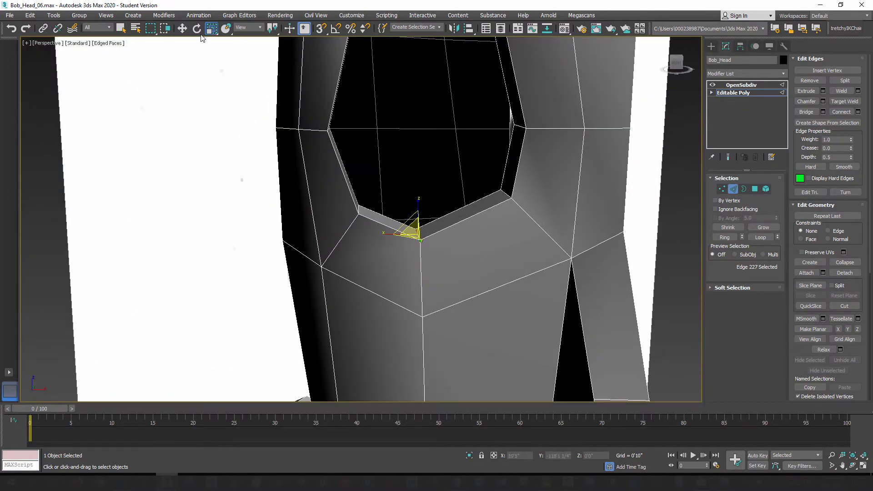
click(182, 30)
middle_drag(452, 250, 440, 230)
scroll(446, 231, down, 6)
alt+middle_drag(429, 143, 426, 145)
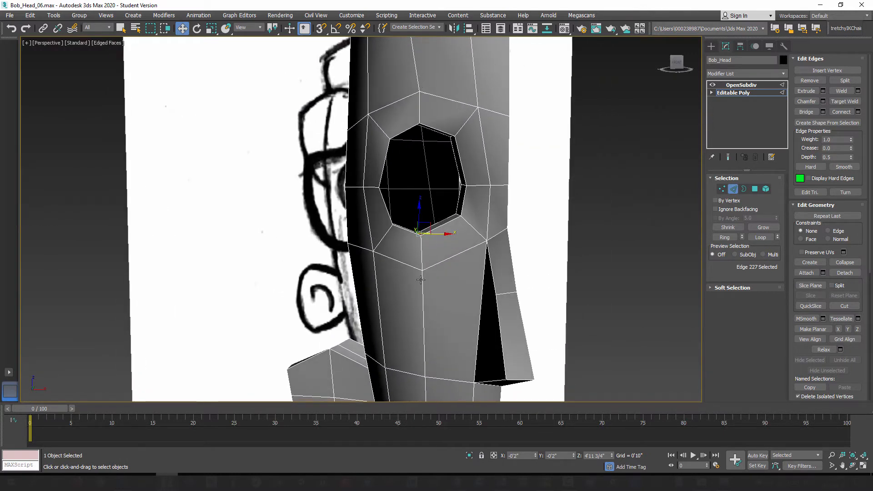
Step: Examine the edge loops running above, below and to both sides of the eye hole by selecting each one
double_click(421, 280)
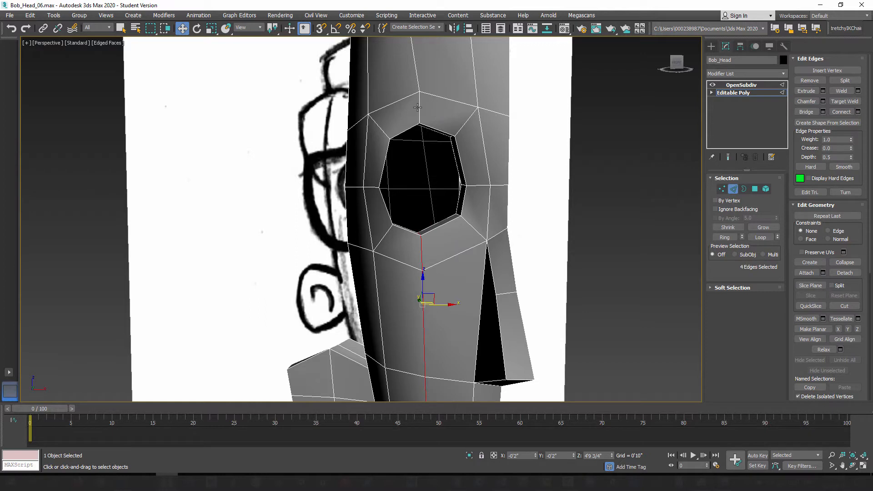
ctrl+double_click(418, 108)
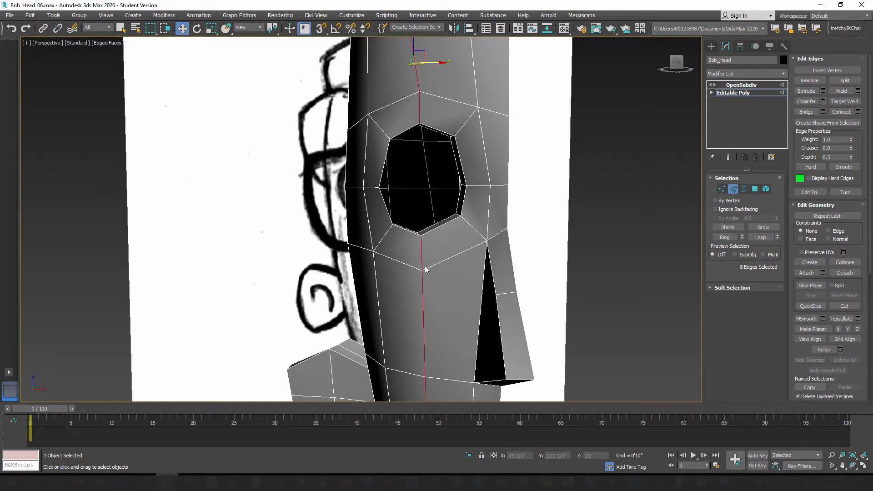
double_click(371, 188)
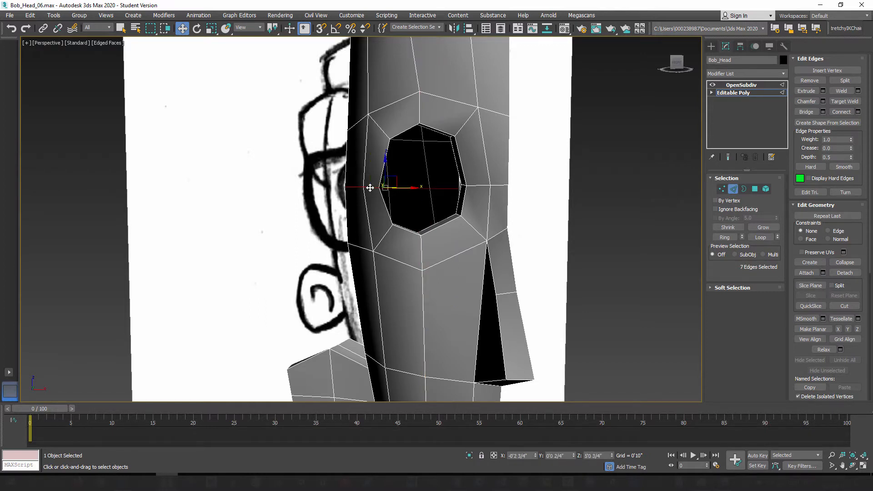
ctrl+double_click(475, 186)
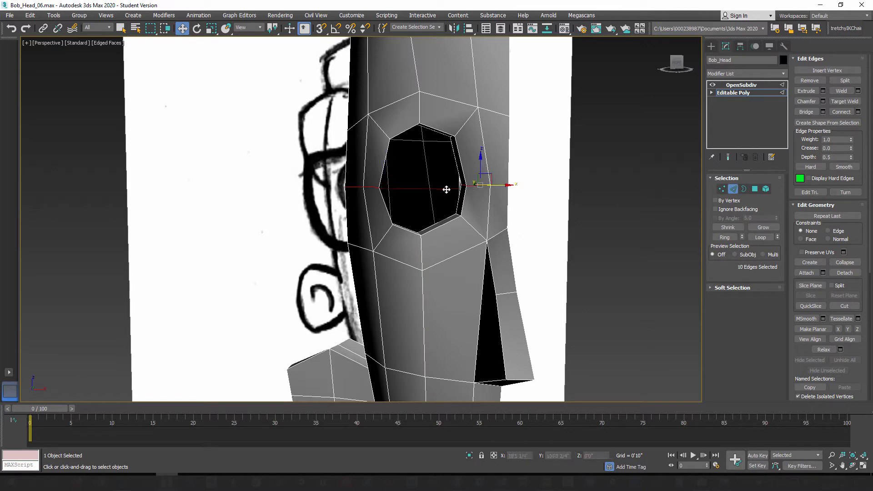
alt+middle_drag(410, 266, 424, 269)
scroll(425, 248, up, 3)
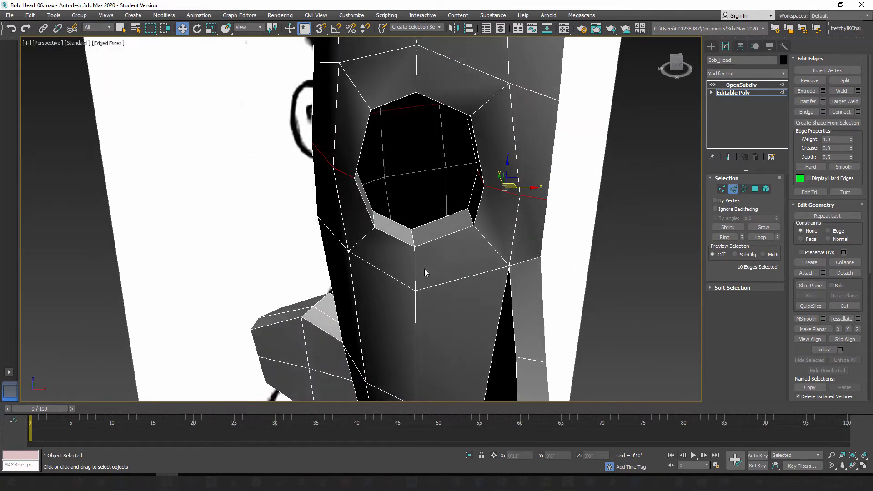
Step: Reselect the middle bottom edge of the eye hole's rim and nudge it slightly sideways along X
click(413, 233)
mouse_move(413, 233)
alt+middle_down()
mouse_move(412, 210)
mouse_move(420, 237)
alt+middle_up()
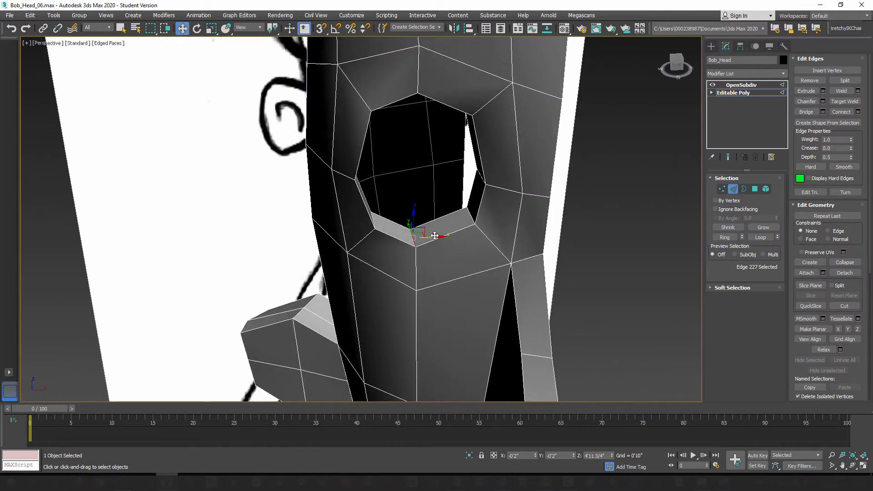
drag(435, 235, 436, 236)
alt+middle_drag(437, 236, 428, 244)
Step: Nudge the vertex directly below the eye hole, on the outer ring, slightly sideways
click(721, 189)
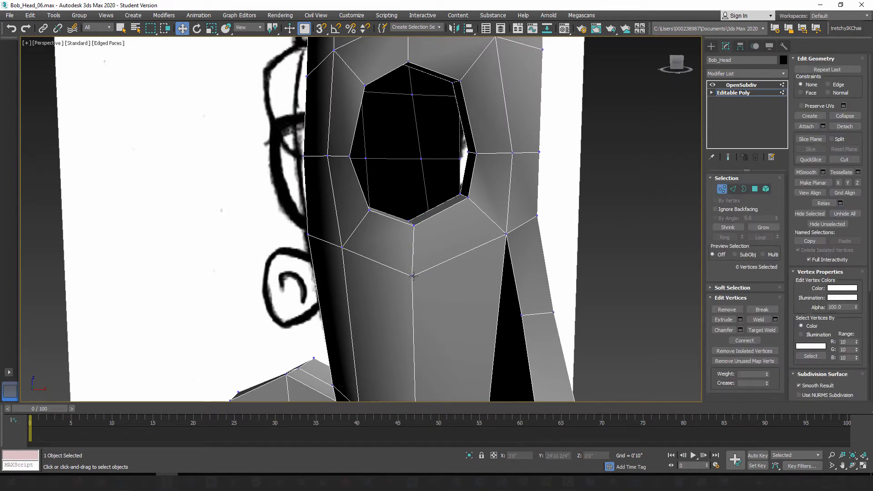
click(412, 276)
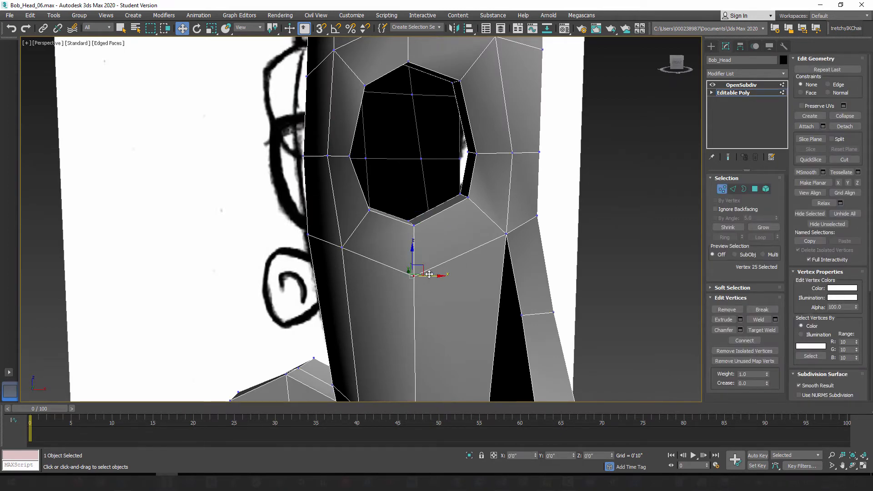
alt+middle_drag(428, 276, 440, 188)
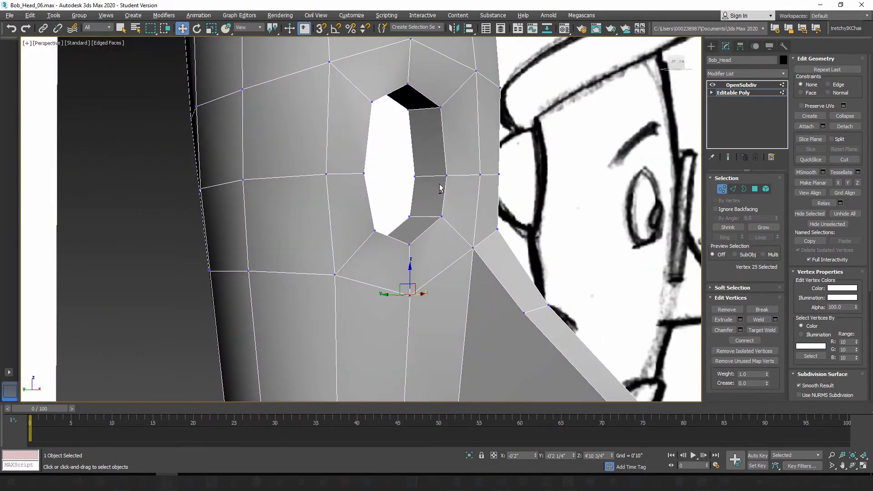
Step: Nudge the eye hole's upper nose-side depth edge slightly along Y in edge mode
click(733, 189)
click(423, 108)
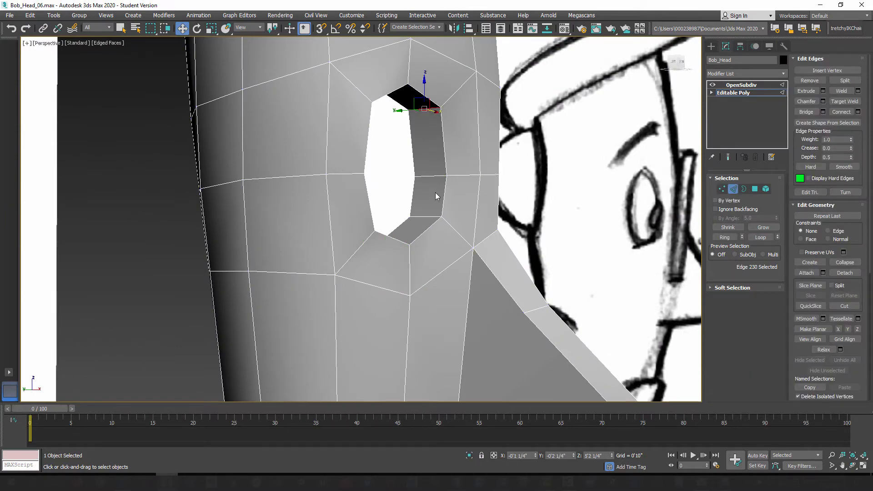
alt+middle_drag(437, 195, 403, 220)
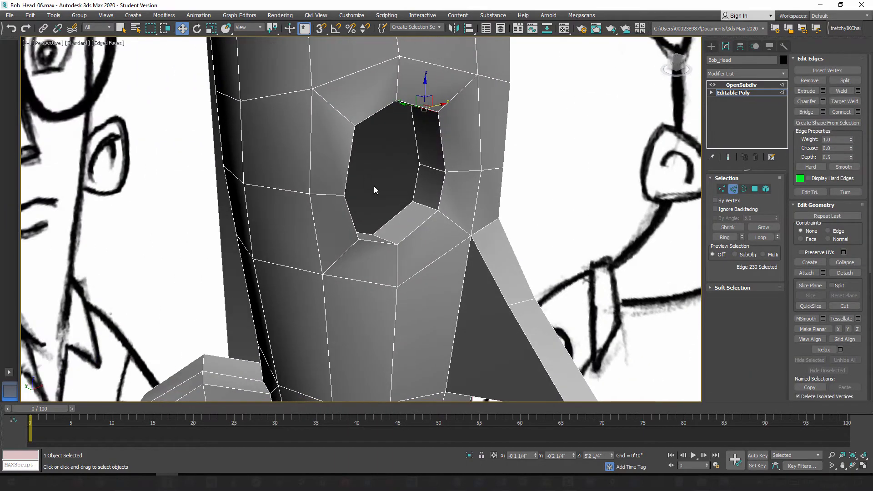
alt+middle_drag(375, 190, 407, 137)
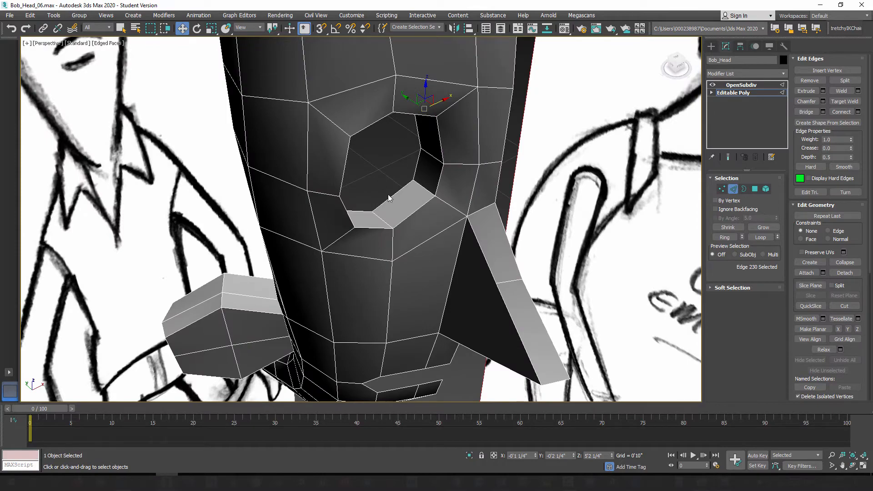
alt+middle_drag(395, 194, 380, 112)
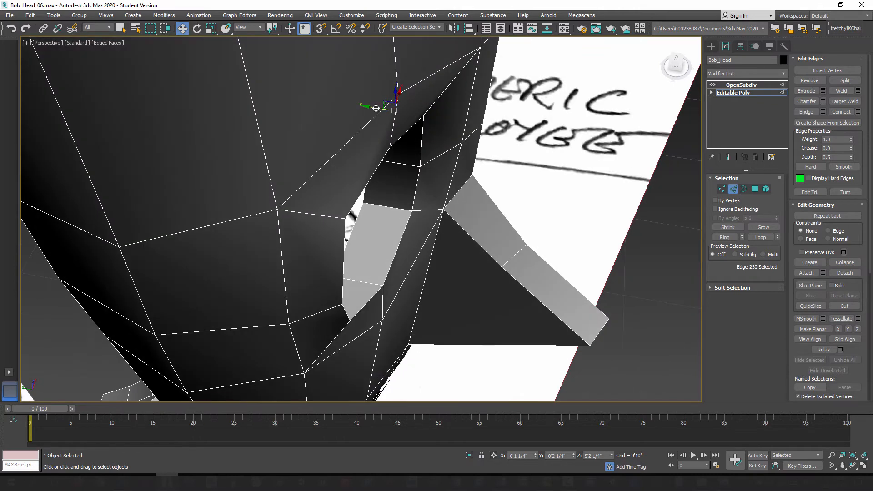
drag(376, 108, 384, 112)
Step: Select the depth edge at the top middle of the eye hole's rim and shift it slightly along Y
alt+middle_drag(383, 114, 349, 99)
click(325, 112)
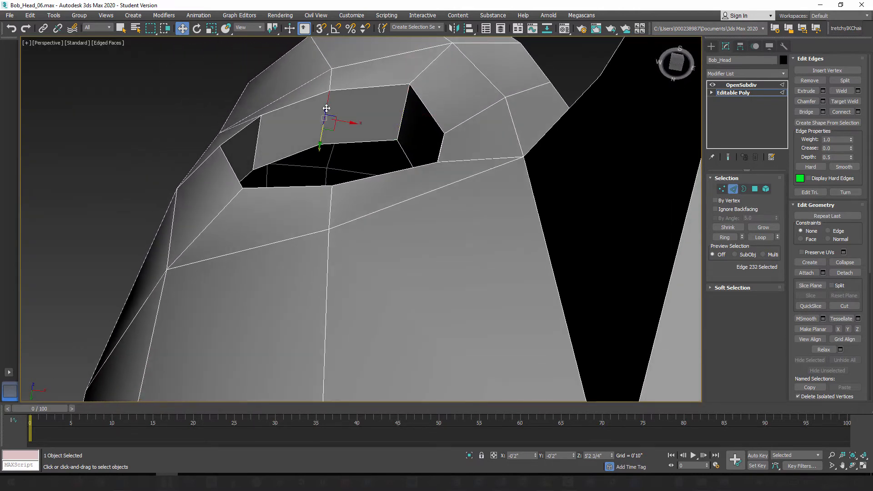
drag(323, 135, 324, 128)
Step: Nudge the lower and middle depth edges on the nose side of the eye hole slightly along Y
alt+middle_drag(323, 129, 368, 247)
click(352, 202)
drag(325, 201, 336, 202)
click(352, 155)
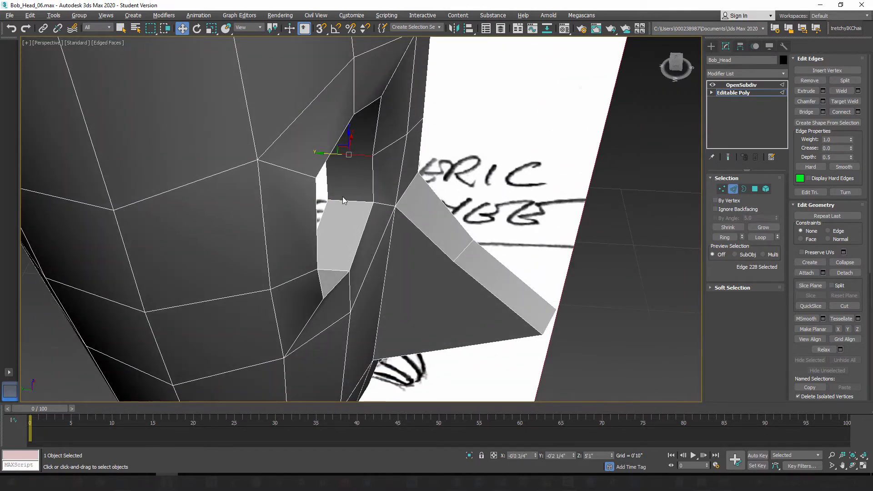
alt+middle_drag(352, 155, 345, 179)
drag(322, 156, 332, 157)
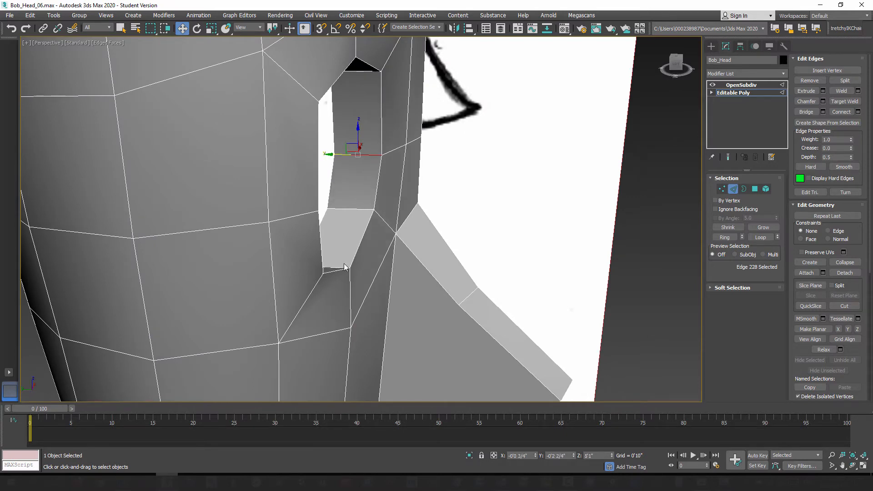
Step: Move the middle depth edge on the outer side of the eye hole slightly along Y
alt+middle_drag(344, 268, 329, 247)
click(337, 179)
alt+middle_drag(323, 216, 443, 216)
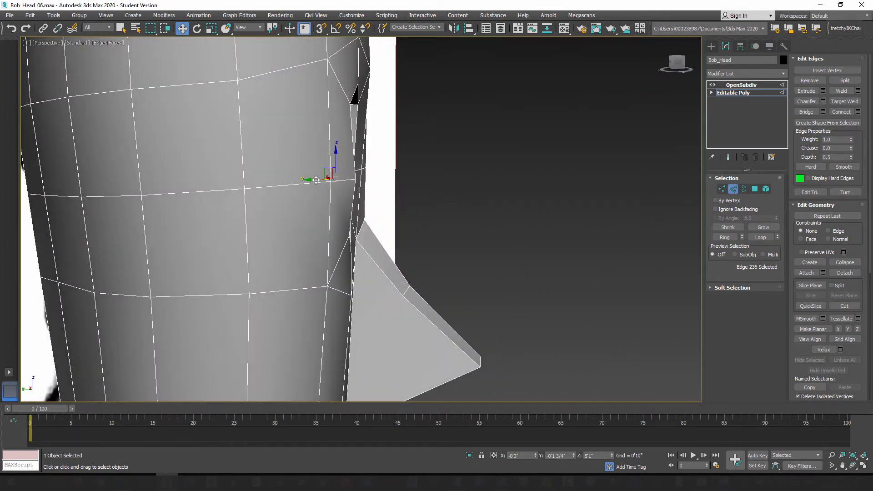
drag(316, 180, 309, 181)
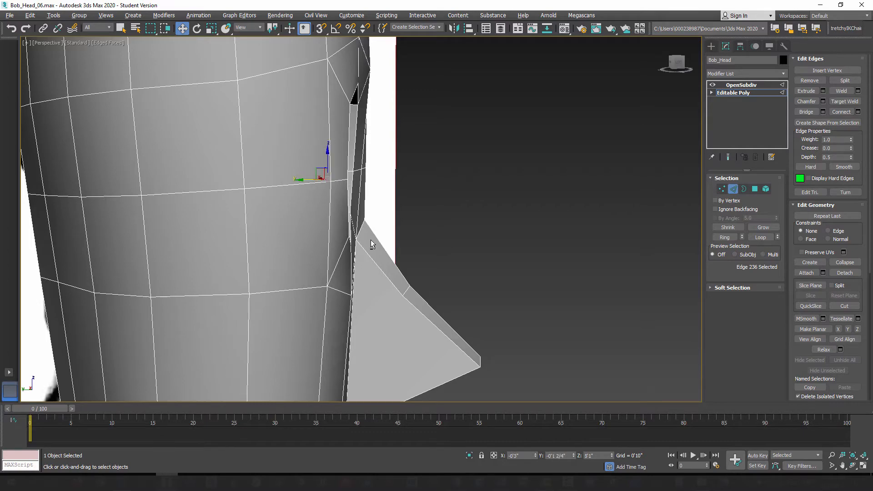
Step: Examine the adjusted eye hole and the surrounding head mesh from several angles and distances
alt+middle_drag(373, 244, 297, 248)
scroll(298, 248, down, 3)
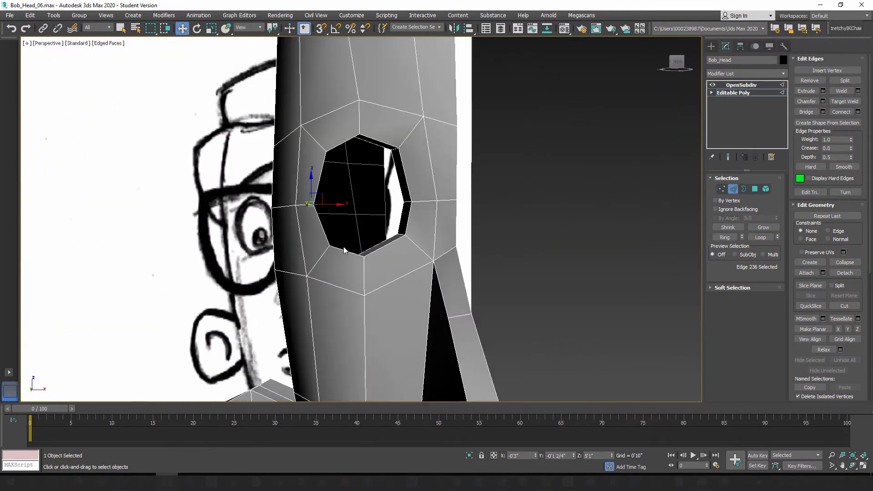
scroll(353, 248, down, 4)
mouse_move(348, 263)
alt+middle_down()
mouse_move(364, 274)
mouse_move(361, 266)
alt+middle_up()
scroll(366, 261, up, 3)
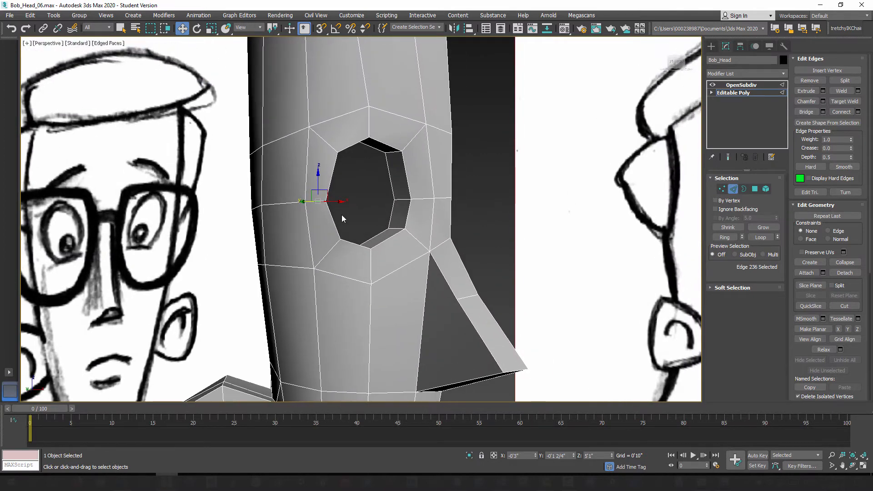
alt+middle_drag(360, 276, 359, 214)
scroll(363, 215, down, 3)
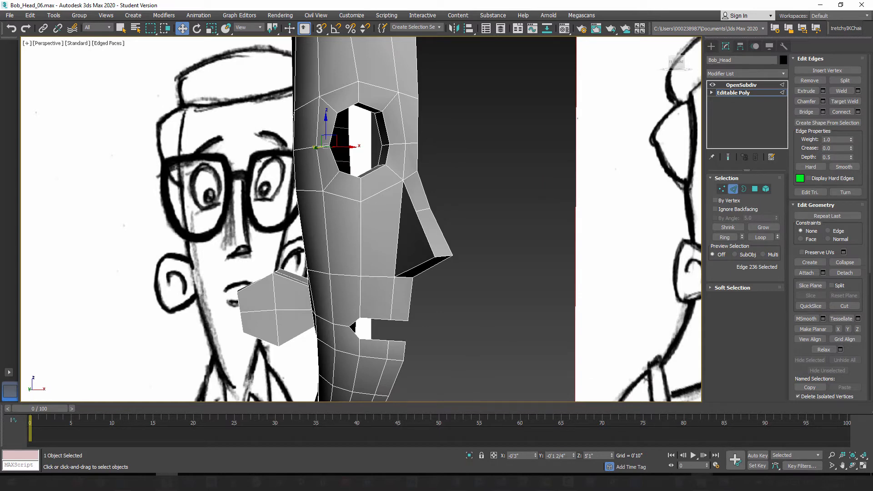
Step: Switch to File Explorer and open the Edge_Loops folder inside Bob_Character_Model's Reference folder
click(701, 482)
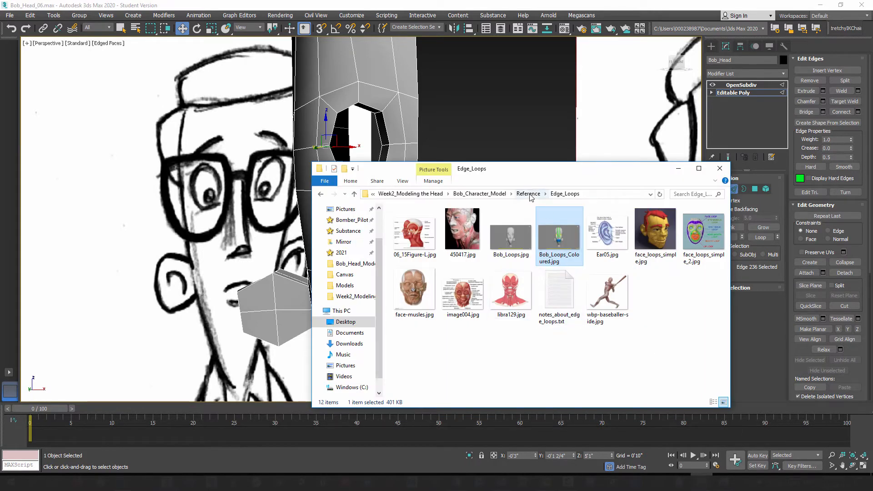
click(493, 198)
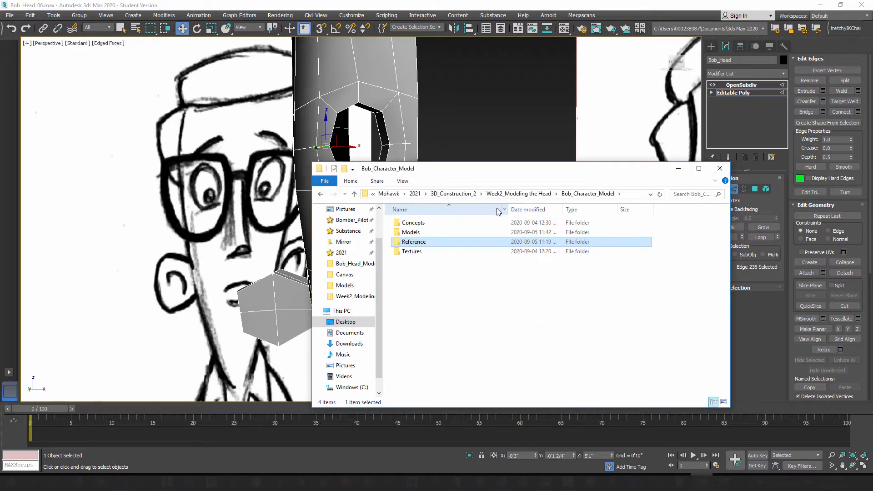
double_click(415, 245)
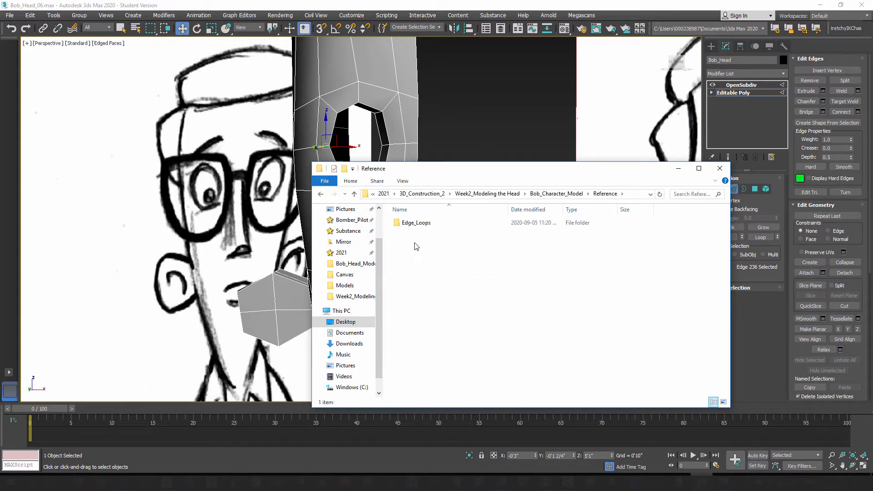
drag(553, 169, 582, 146)
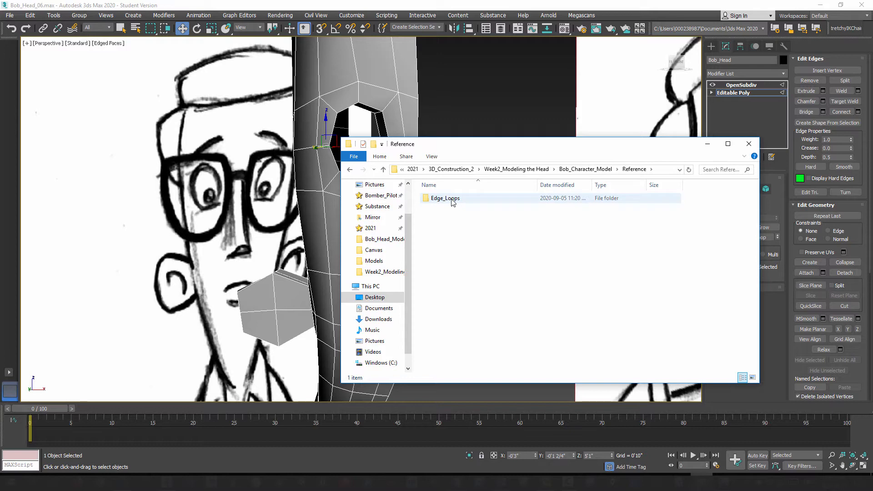
drag(504, 147, 535, 164)
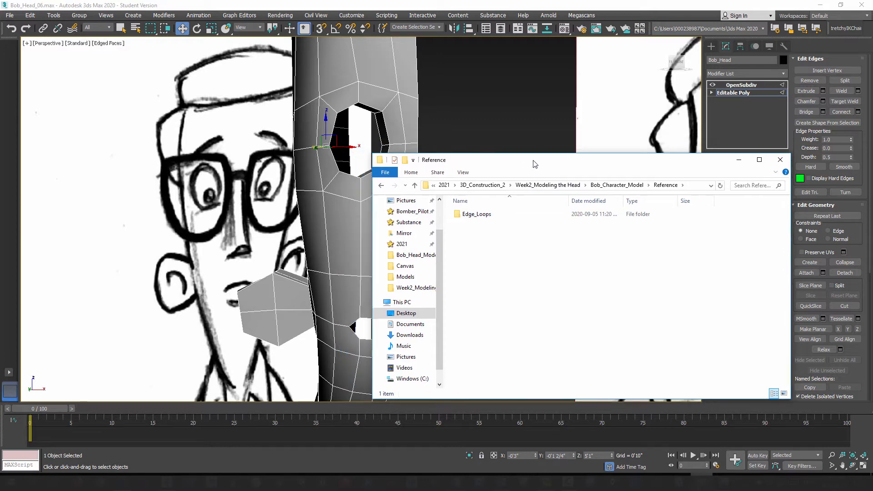
double_click(476, 217)
drag(600, 160, 544, 122)
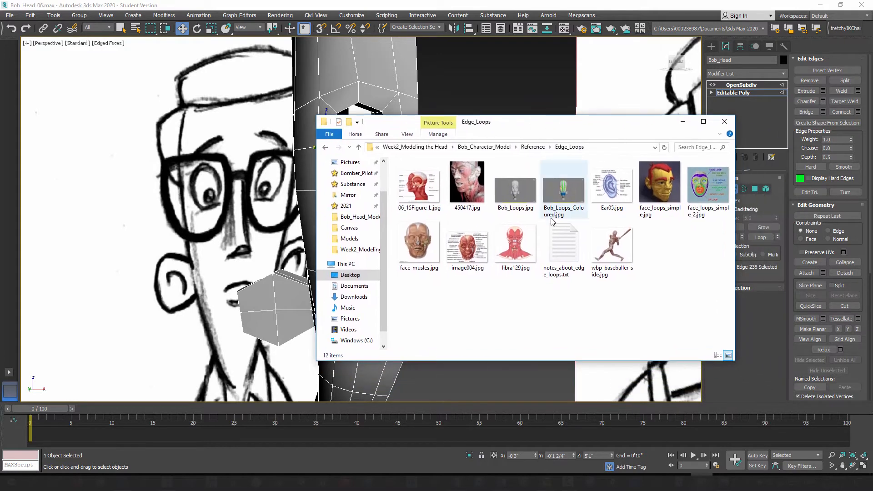
Step: Preview Bob_Loops.jpg in a maximized Windows Photo Viewer and study the head's wireframe up close
right_click(424, 184)
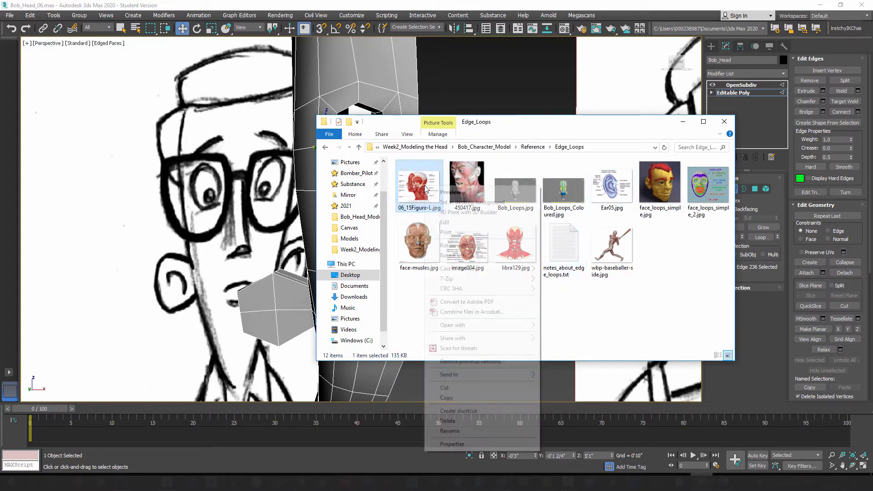
click(679, 289)
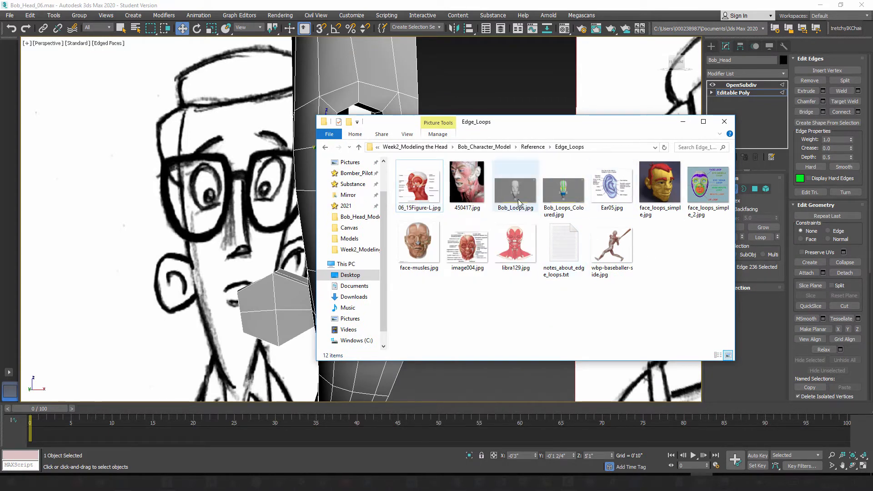
right_click(514, 190)
click(535, 197)
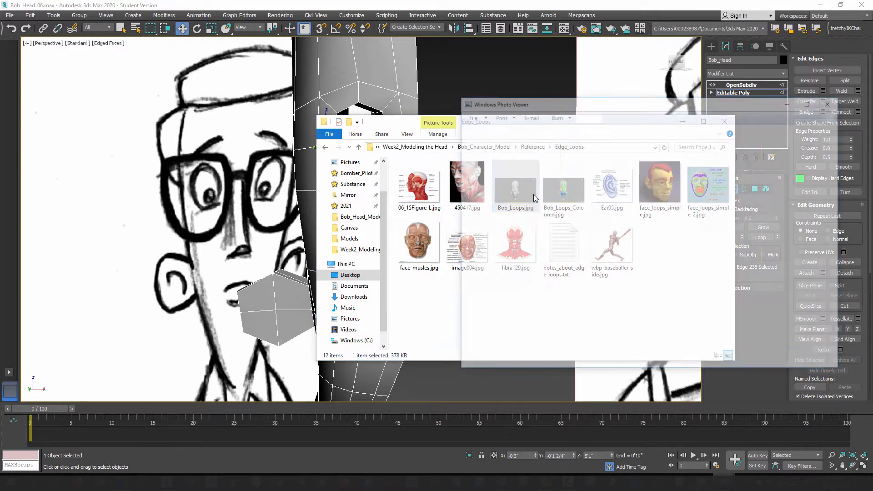
drag(694, 108, 498, 82)
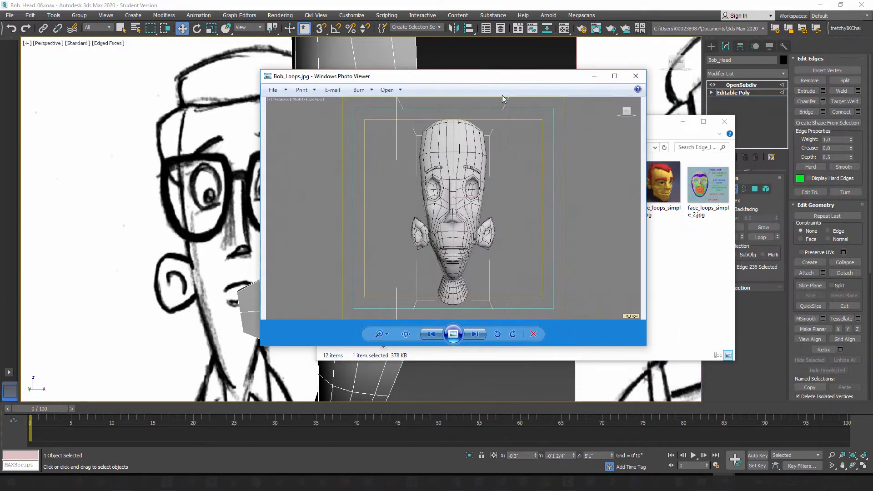
click(615, 75)
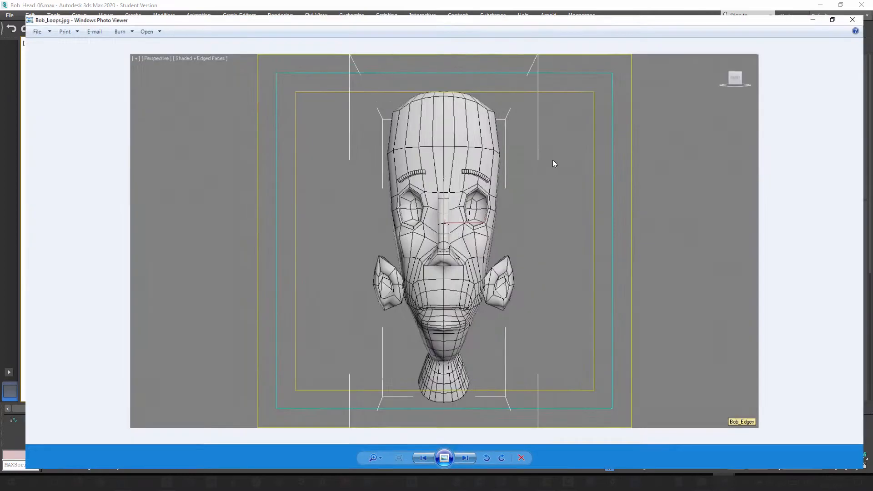
scroll(433, 285, up, 3)
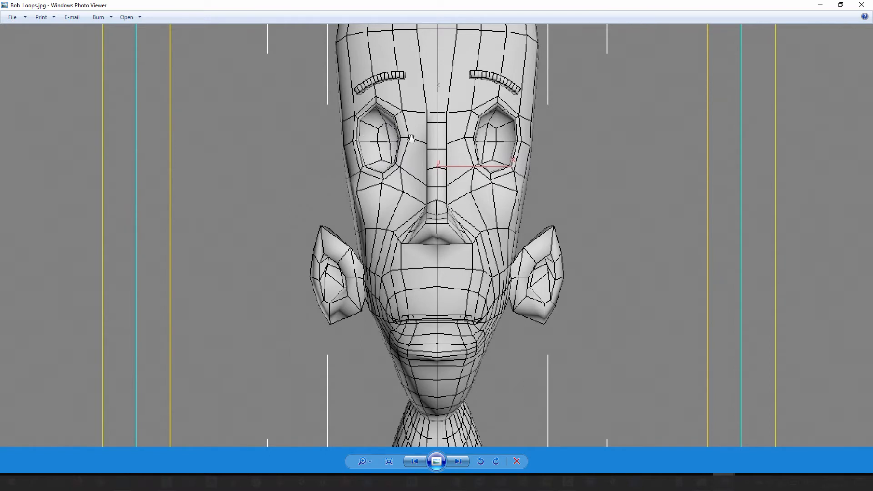
Step: Bring up Bob_Loops_Coloured.jpg and inspect the coloured loops around the eyes, nose and mouth up close
click(460, 461)
scroll(447, 282, up, 1)
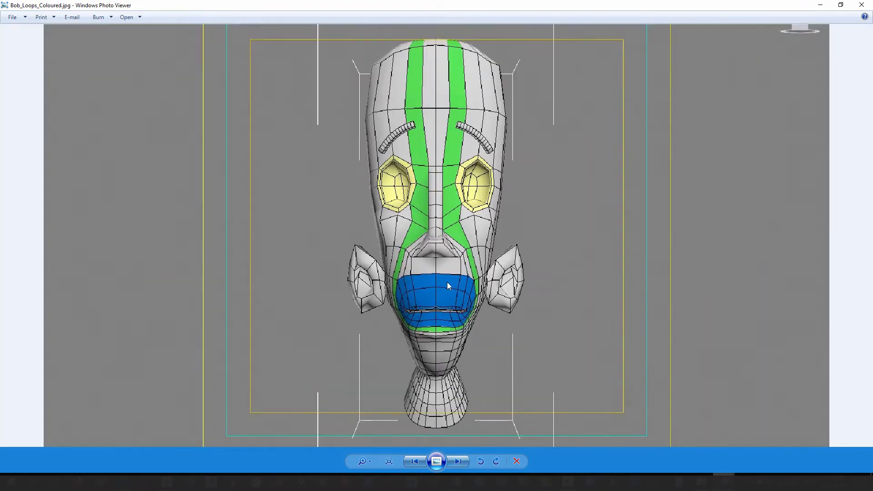
scroll(426, 177, up, 1)
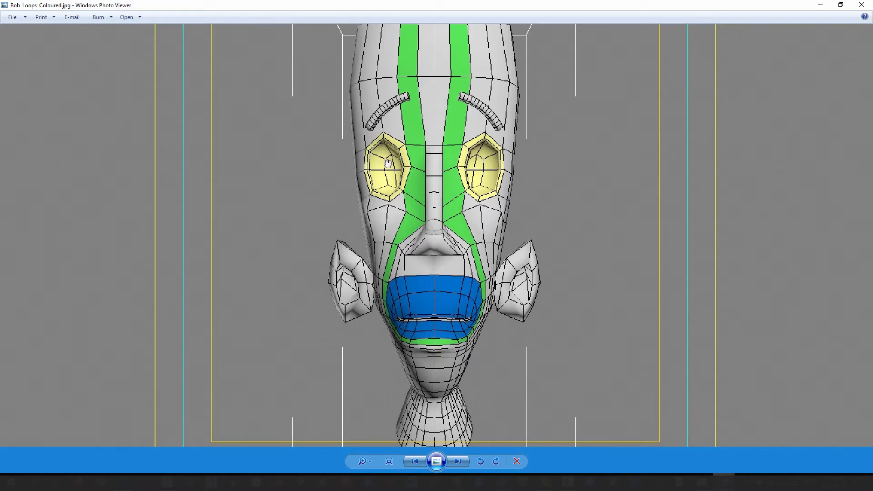
Step: Study the facial edge flow in face_loops_simple.jpg and the labelled loops in face_loops_simple_2.jpg up close
click(460, 460)
click(460, 460)
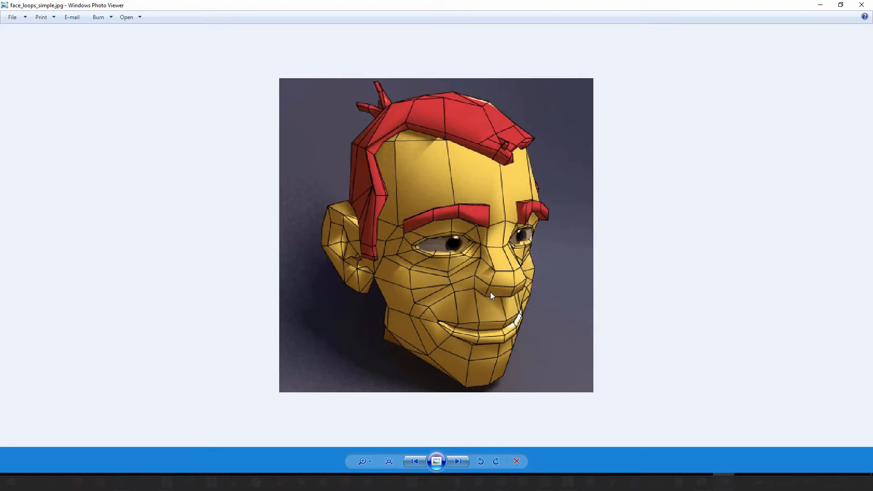
scroll(427, 329, up, 3)
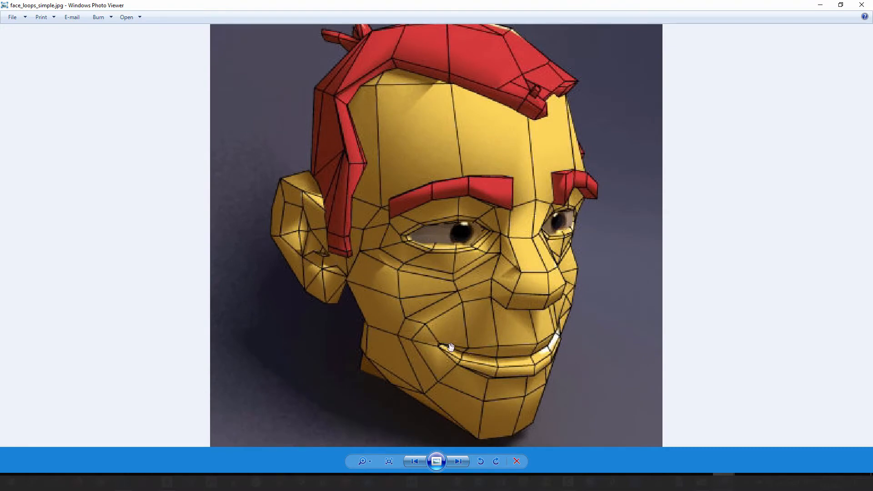
scroll(394, 284, down, 3)
click(461, 460)
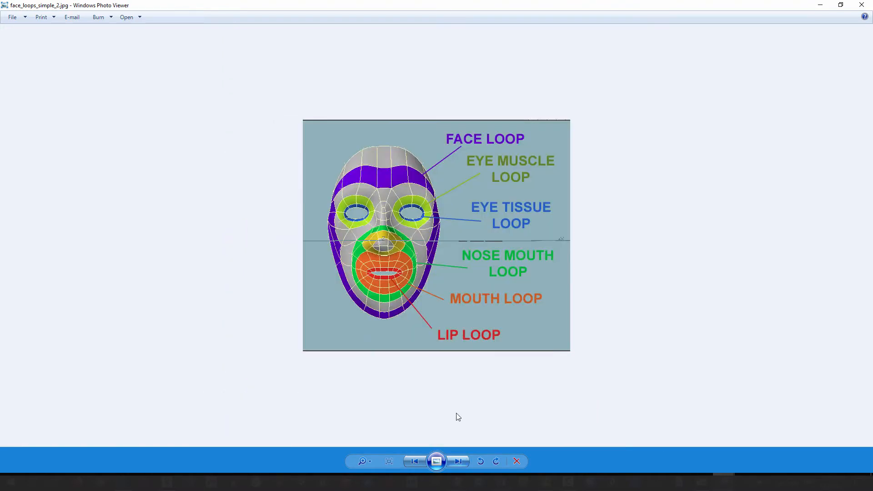
scroll(402, 266, up, 3)
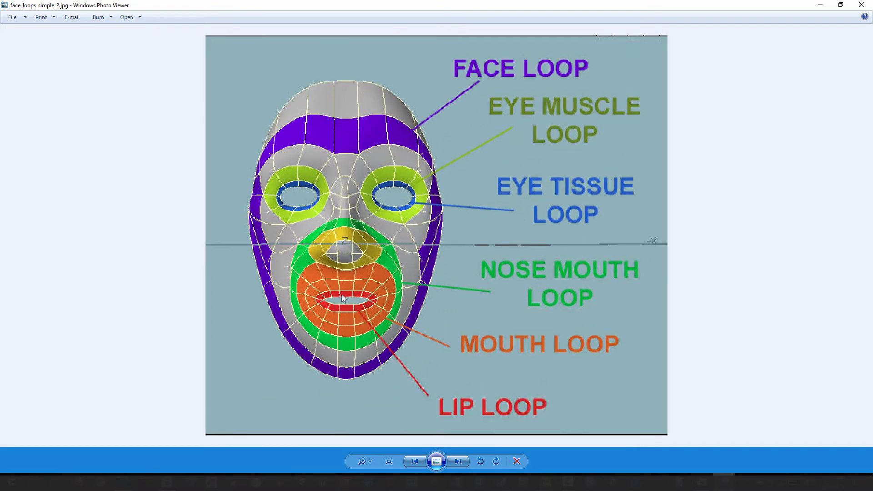
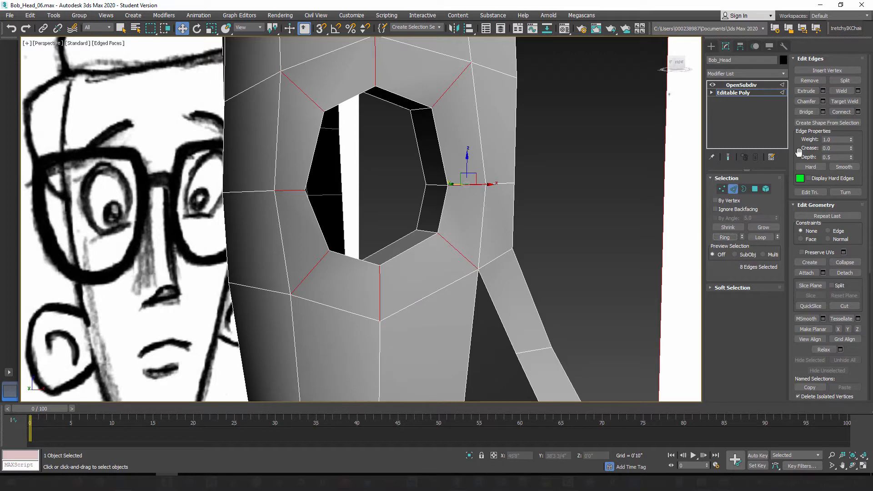
Step: Connect the selected ring of edges around the eye hole with one segment and a slide of 25
click(859, 112)
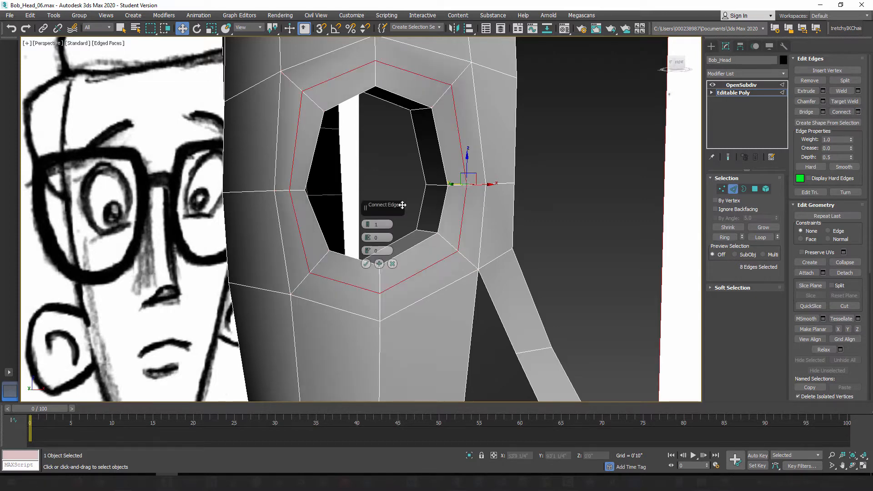
drag(368, 251, 367, 198)
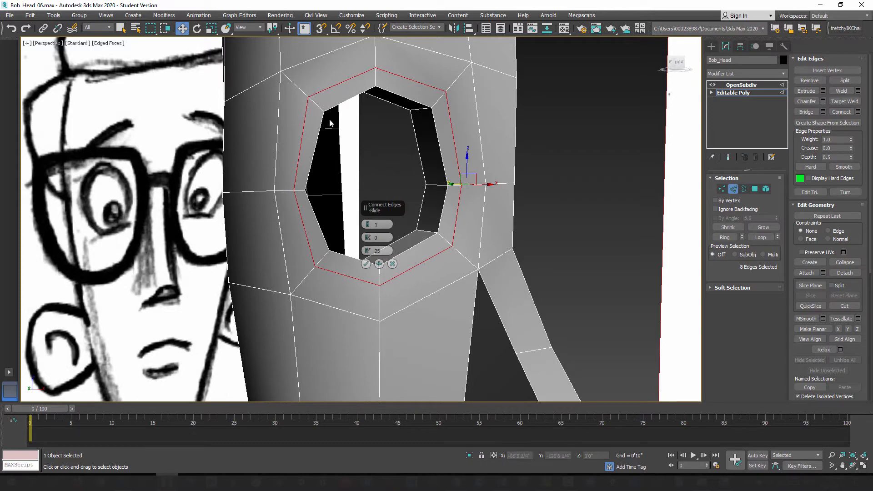
click(366, 264)
Step: Move the eye hole's inner border loop deeper into the head
alt+middle_drag(364, 273, 416, 246)
scroll(416, 242, up, 3)
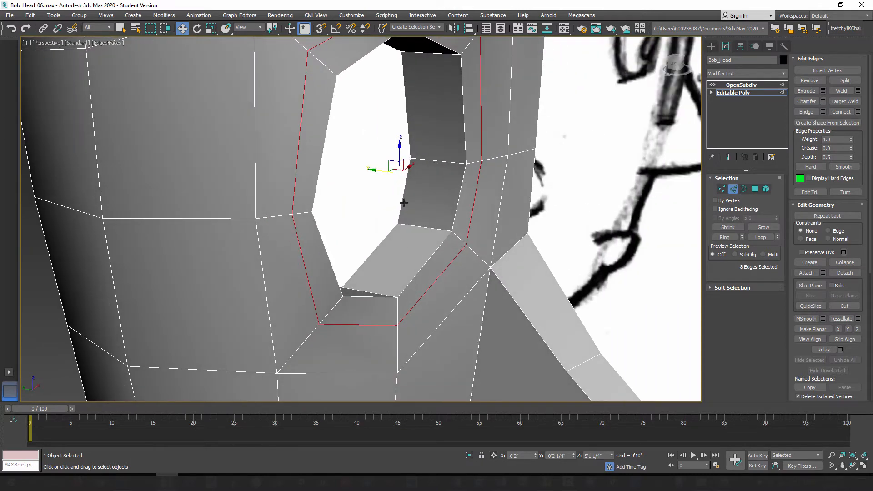
double_click(403, 200)
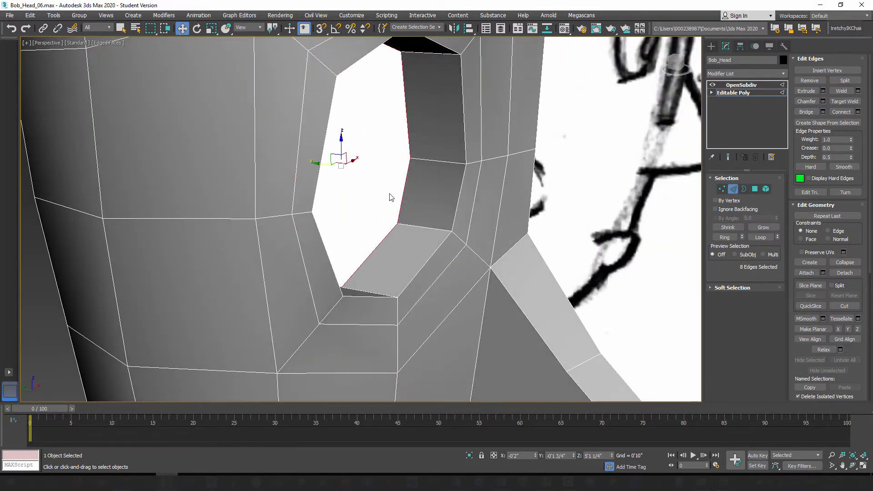
drag(321, 164, 276, 162)
Step: Add one centred edge loop around the eye hole's inner wall with Connect, using a slide of 0
alt+middle_drag(349, 221, 389, 228)
click(408, 239)
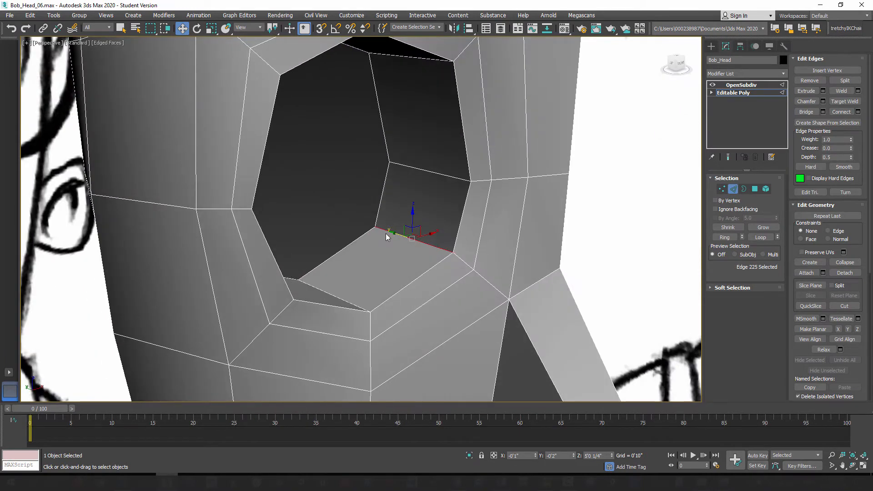
alt+middle_drag(393, 262, 411, 253)
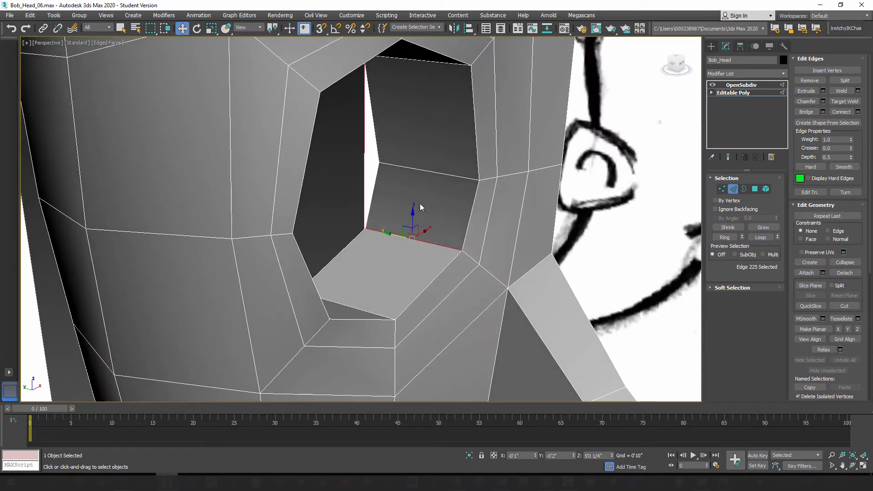
click(725, 237)
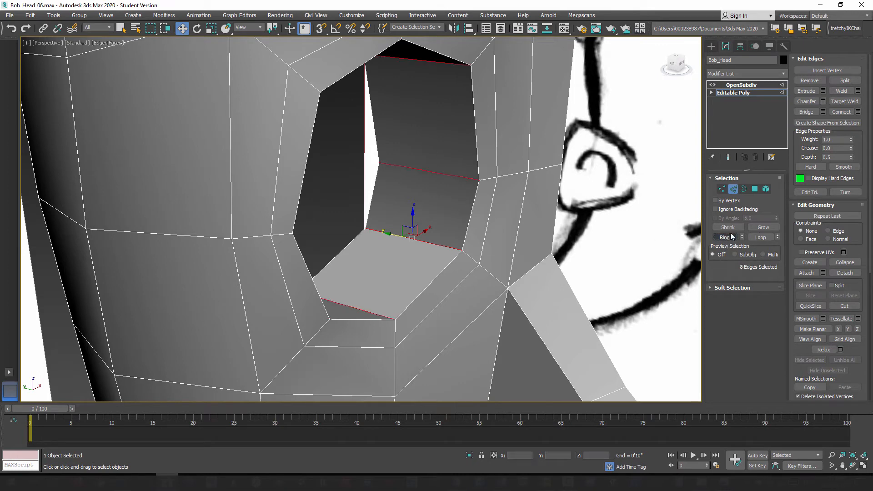
click(859, 112)
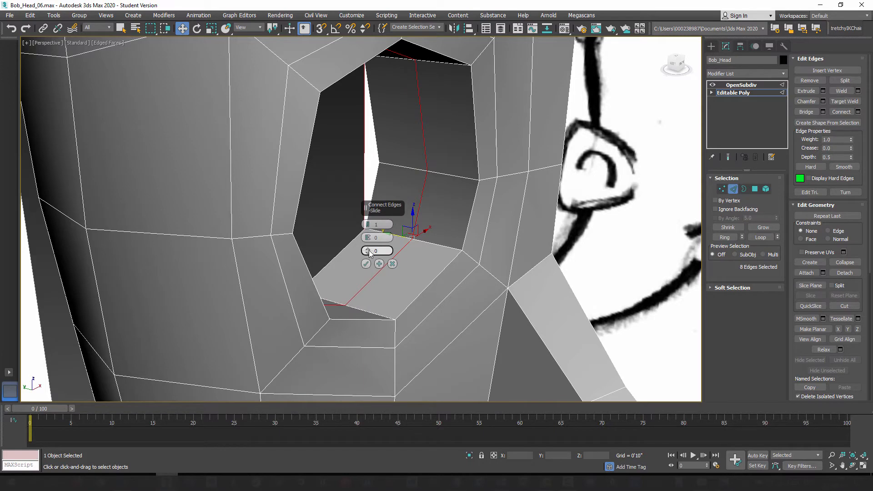
click(366, 263)
Step: Scale the new inner-wall loop up uniformly to about 112%
alt+middle_drag(367, 264, 381, 285)
alt+middle_drag(383, 170, 374, 214)
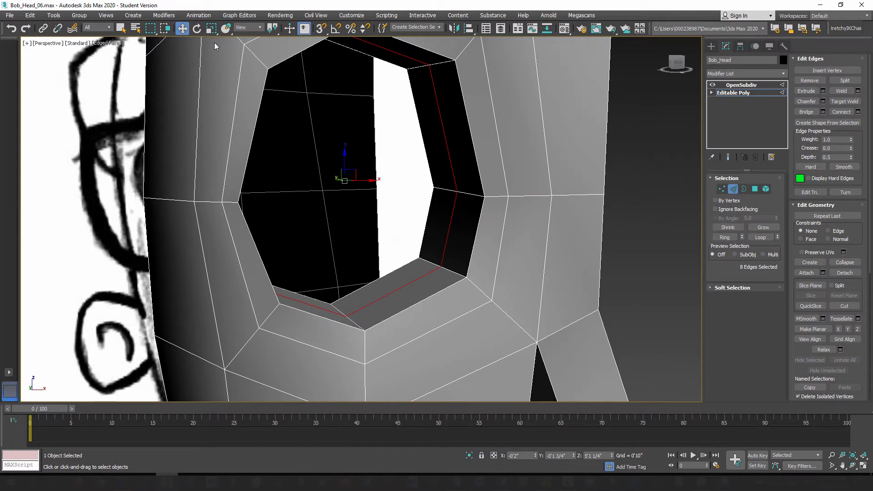
click(211, 28)
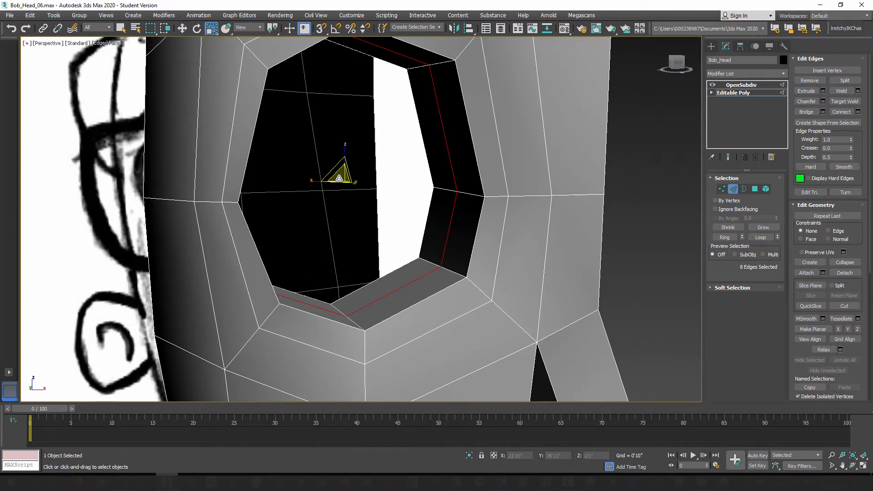
drag(339, 176, 339, 169)
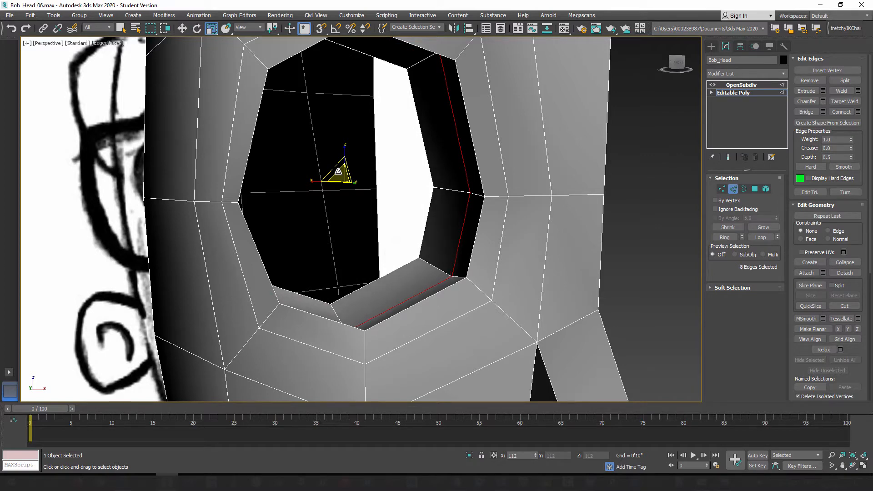
alt+middle_drag(339, 170, 458, 163)
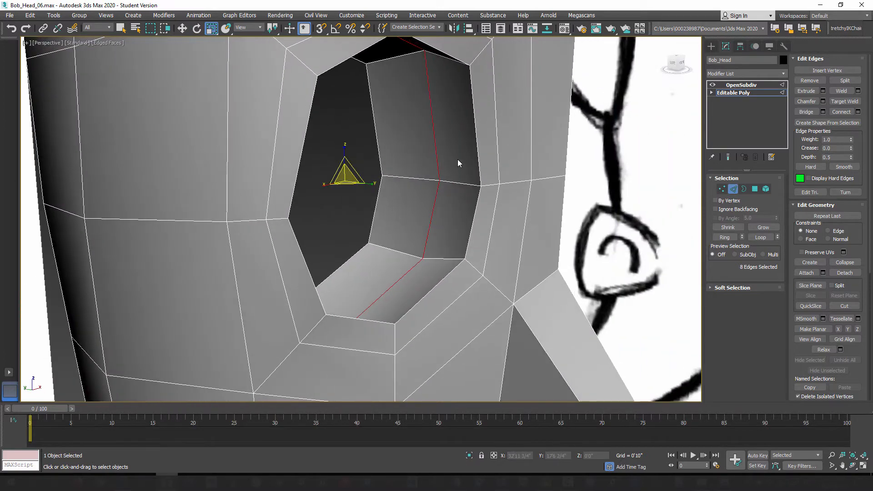
Step: Preview the subdivided head and scale the inner-wall loop up further to about 104%
click(728, 157)
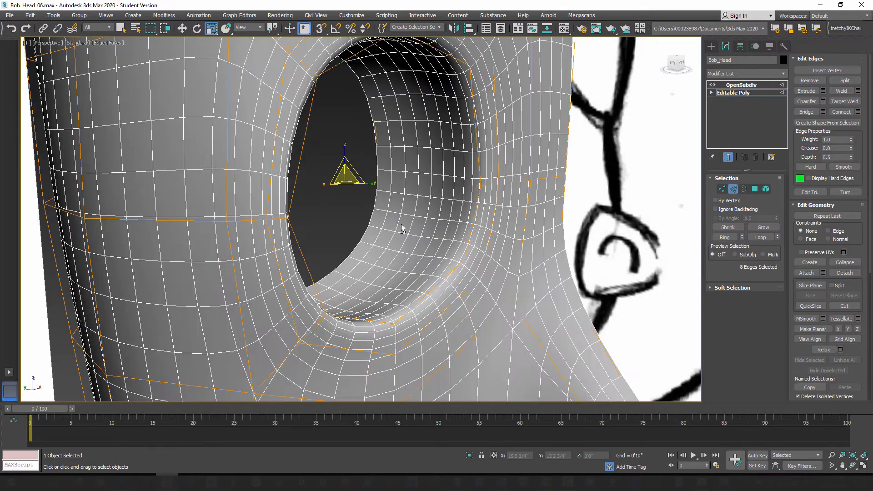
mouse_move(401, 224)
alt+middle_down()
mouse_move(373, 218)
mouse_move(343, 173)
alt+middle_up()
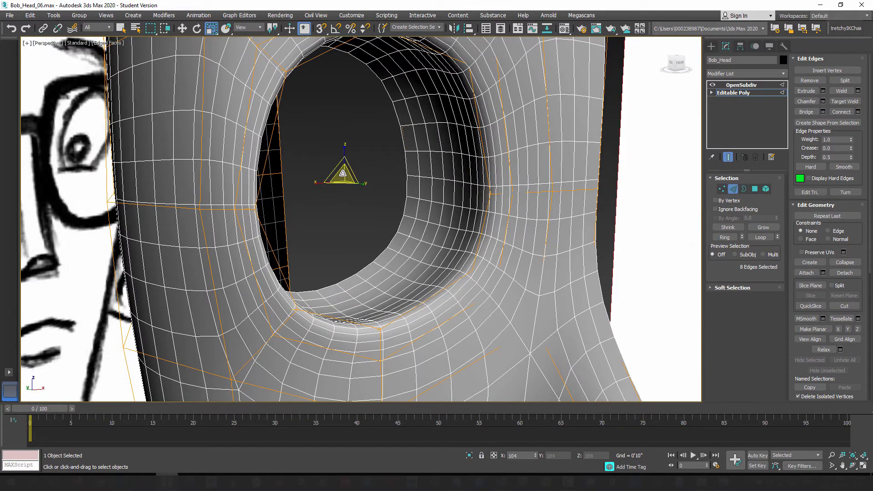
alt+middle_drag(392, 206, 409, 206)
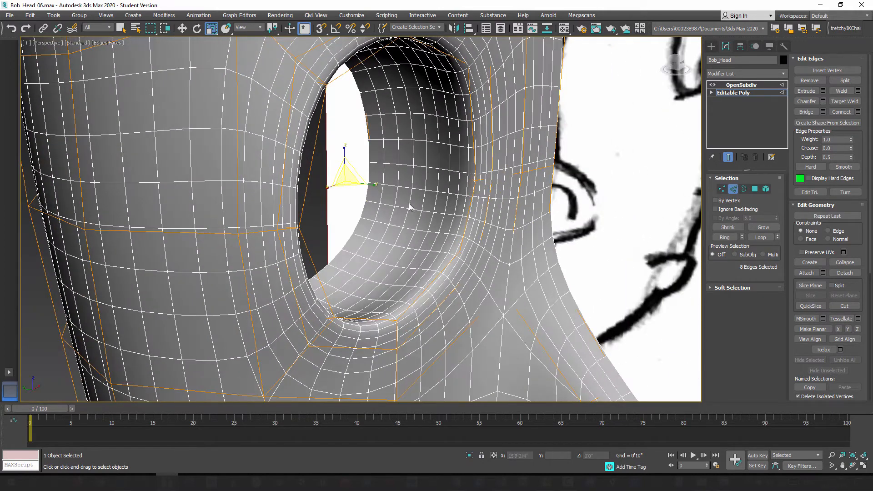
click(729, 158)
Step: Add an edge loop just inside the eye hole's front rim with Connect, using one segment and a slide of -47
alt+middle_drag(408, 221, 447, 232)
alt+middle_drag(394, 220, 441, 138)
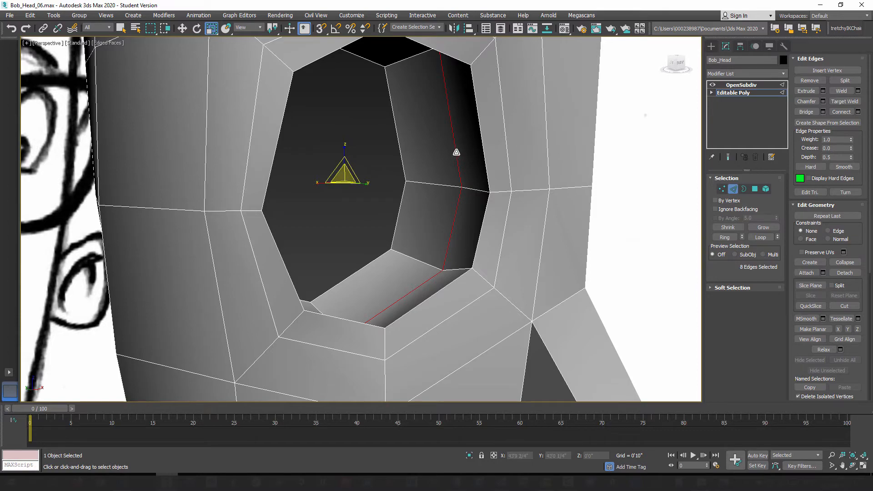
alt+middle_drag(409, 220, 429, 246)
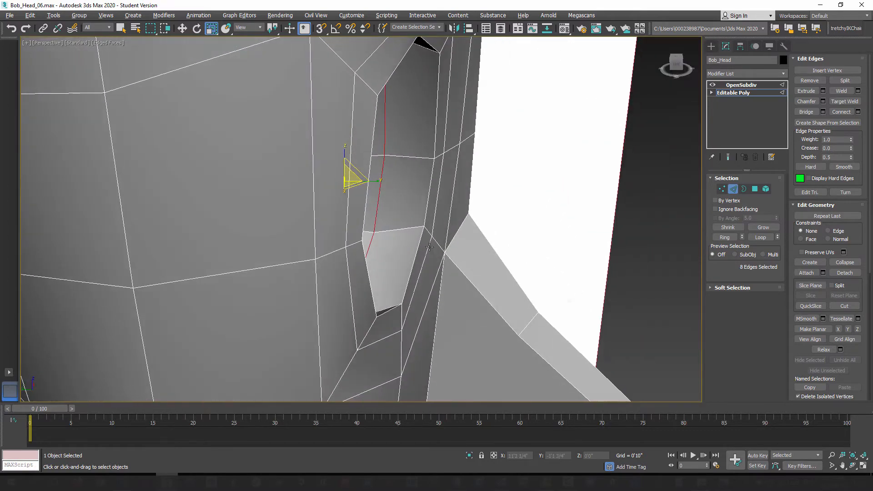
alt+middle_drag(361, 263, 394, 268)
click(413, 225)
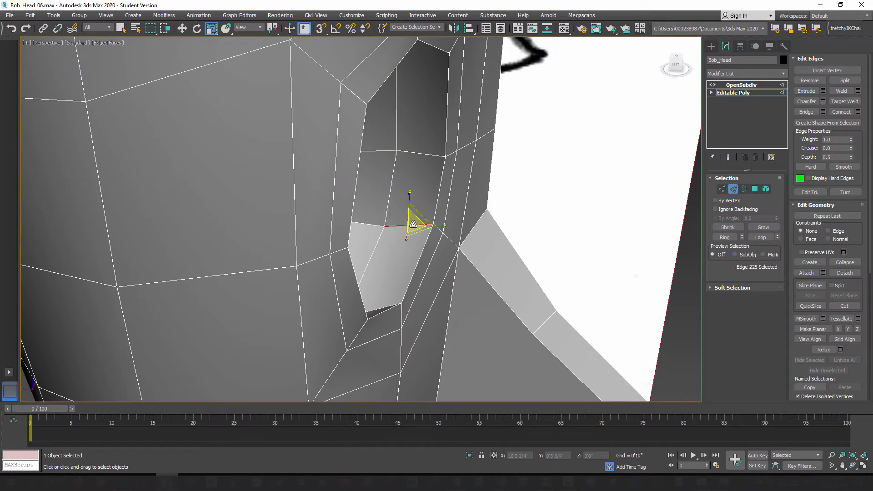
click(725, 237)
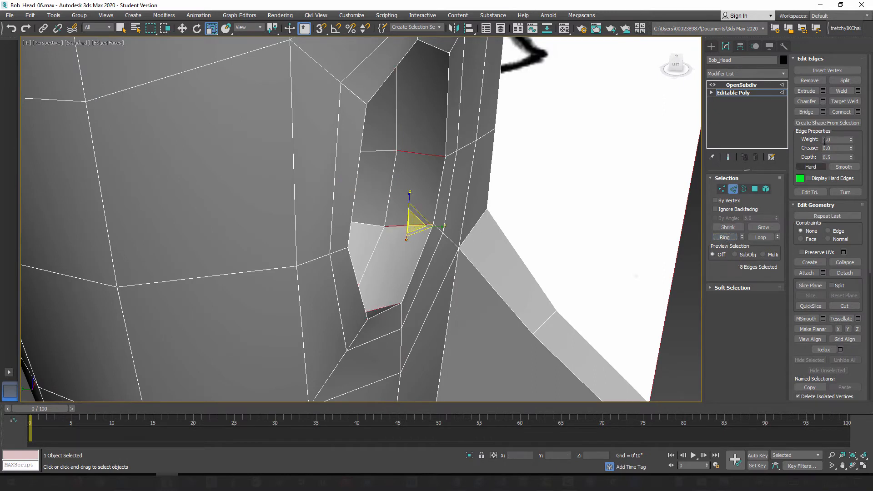
click(858, 112)
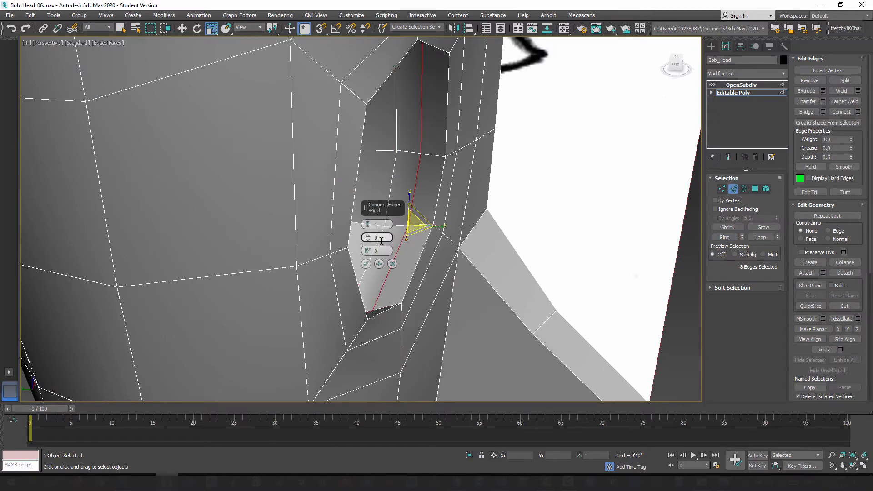
drag(368, 251, 385, 337)
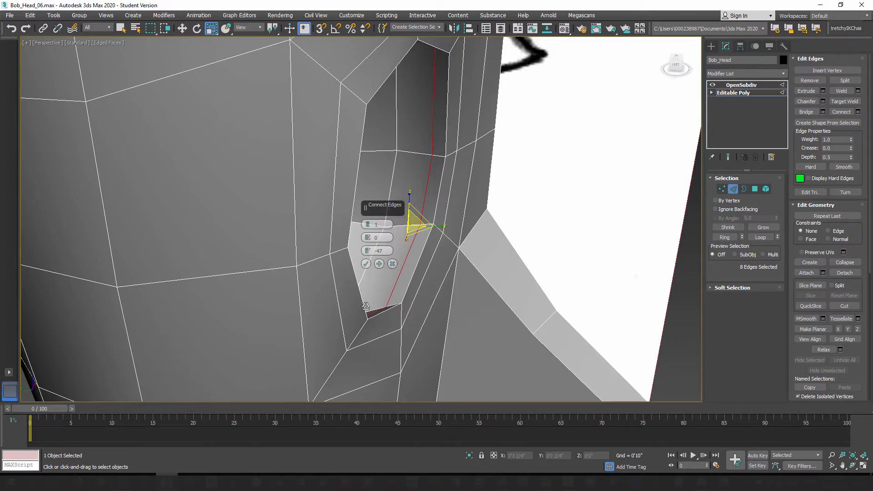
click(366, 263)
Step: Scale the loop just inside the front rim down uniformly to about 95%
alt+middle_drag(402, 274, 415, 262)
scroll(426, 259, up, 3)
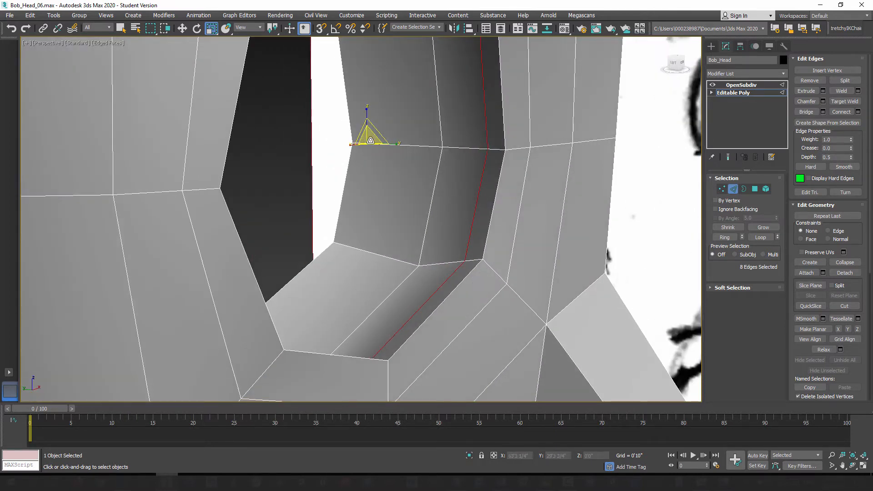
alt+middle_drag(370, 140, 394, 220)
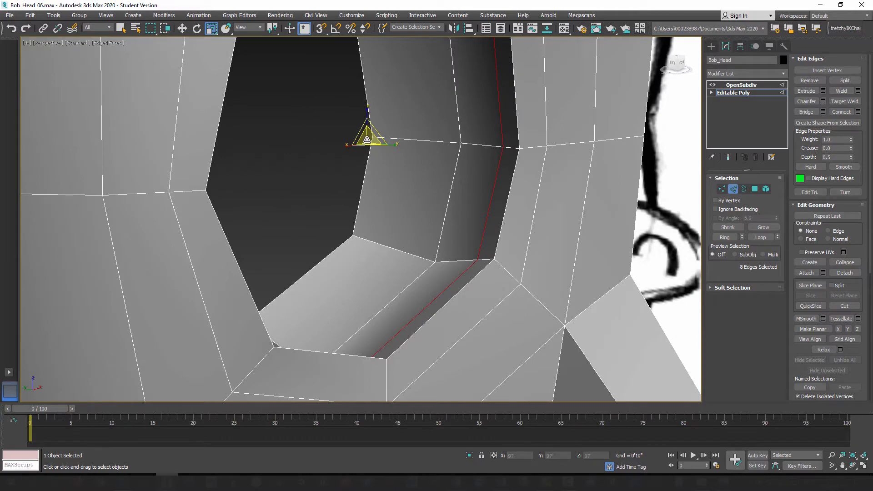
drag(367, 139, 368, 142)
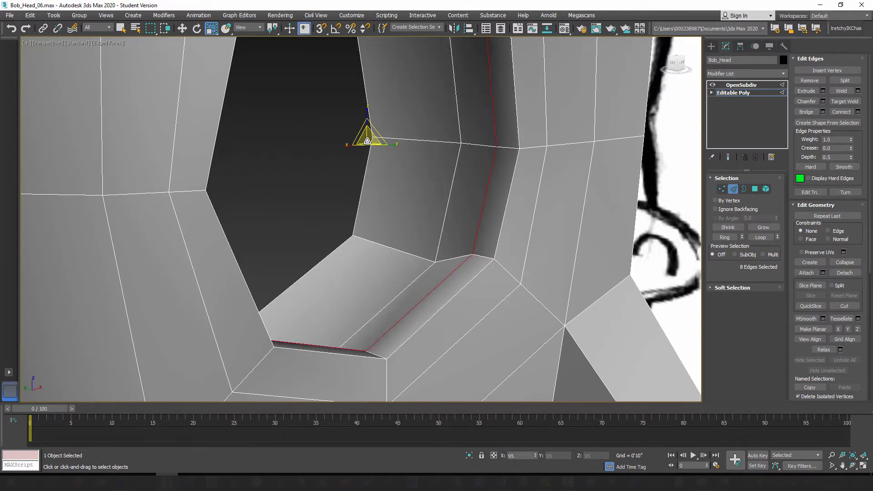
alt+middle_drag(391, 197, 468, 285)
Step: Select the two narrow polygons along the eye hole's lower inner rim and raise them like a lower eyelid
scroll(414, 263, down, 4)
scroll(428, 282, up, 3)
click(755, 188)
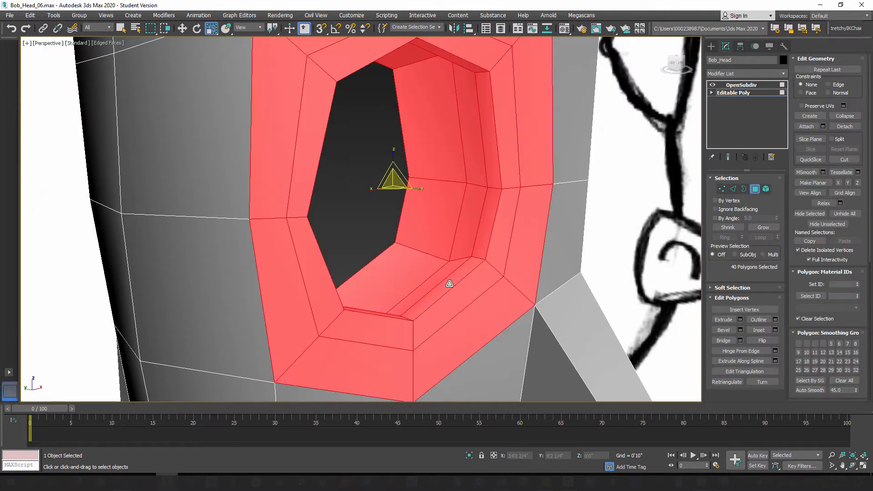
click(443, 284)
alt+middle_drag(413, 311, 421, 327)
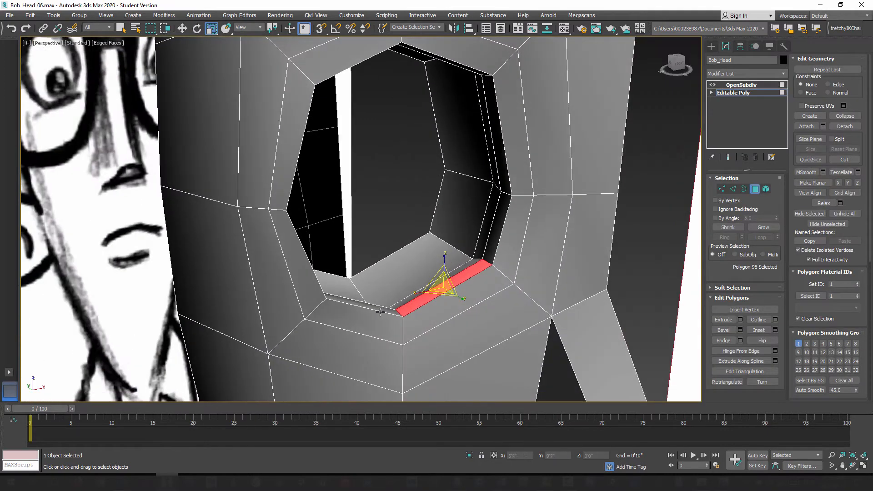
ctrl+click(381, 309)
click(182, 28)
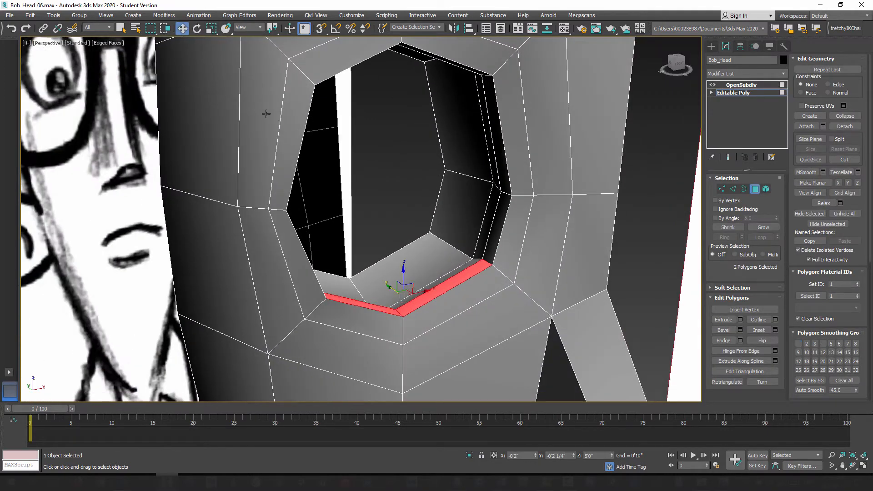
alt+middle_drag(364, 173, 400, 196)
drag(392, 291, 404, 215)
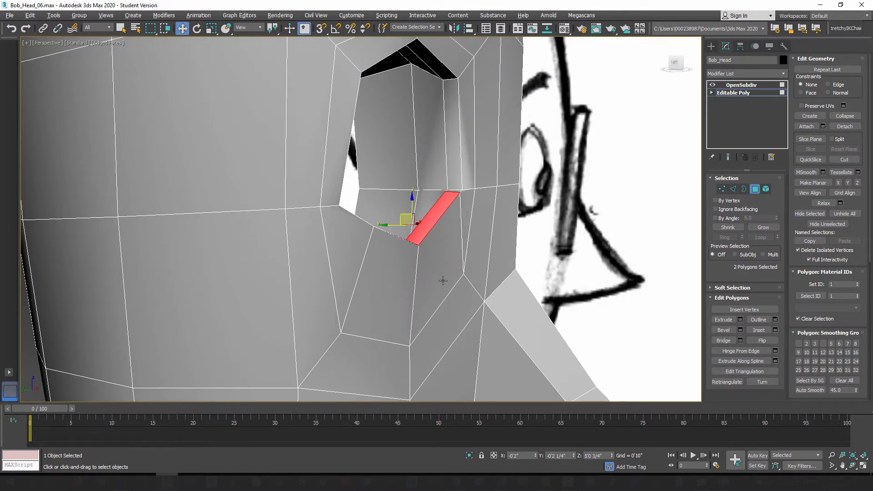
alt+middle_drag(443, 280, 449, 311)
alt+middle_drag(394, 244, 444, 244)
Step: Check the raised lower rim on the subdivided head, then return to the base mesh display
click(728, 158)
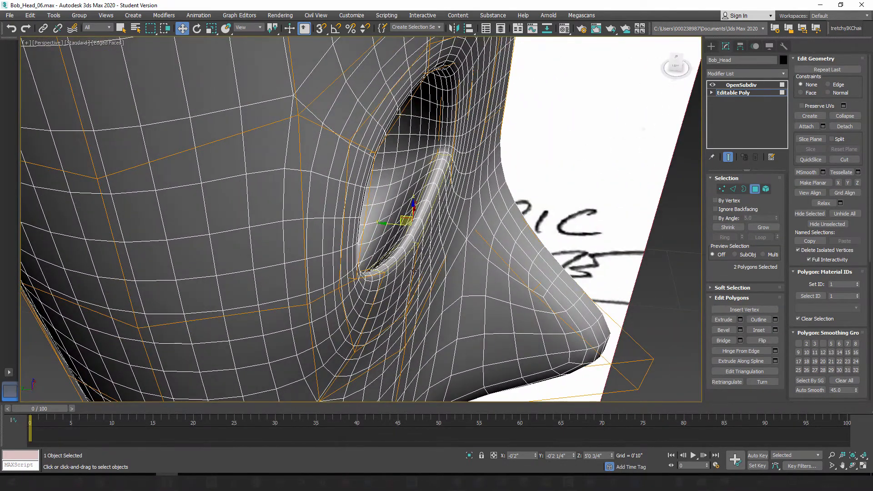
alt+middle_drag(413, 272, 391, 264)
click(728, 157)
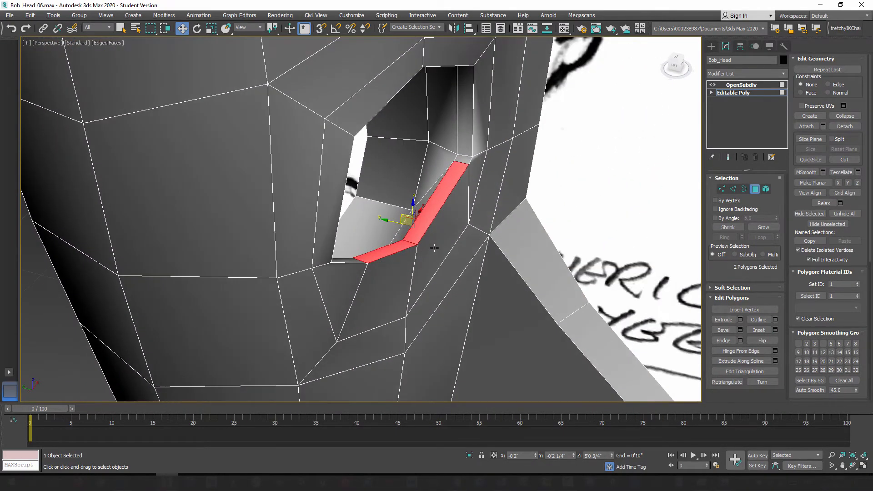
Step: Undo the upward move of the two lower rim polygons
alt+middle_drag(401, 229, 376, 238)
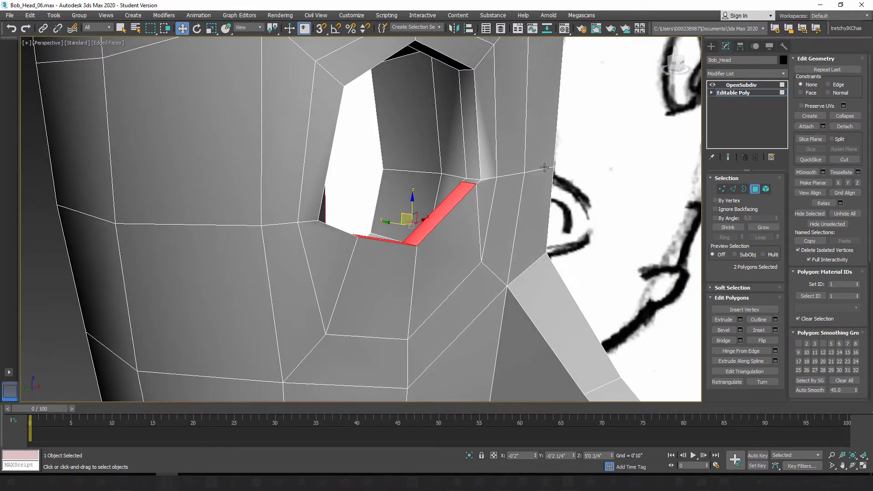
click(13, 28)
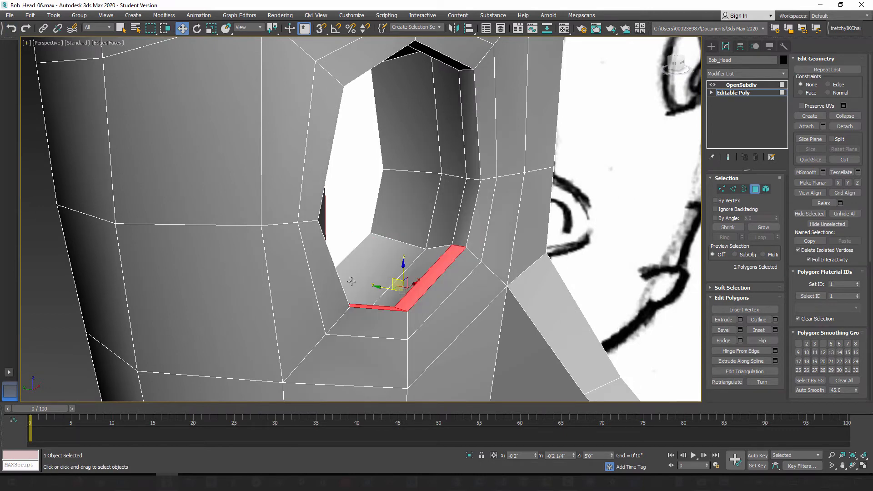
alt+middle_drag(370, 286, 342, 258)
scroll(343, 253, down, 3)
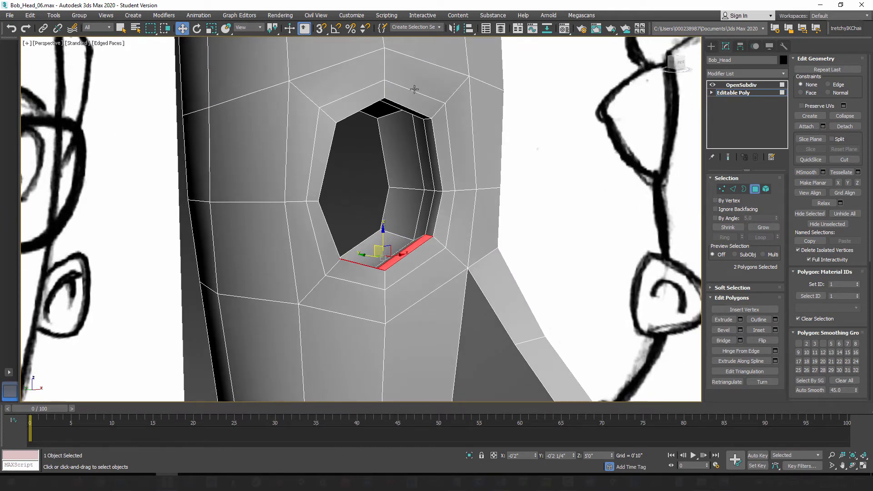
alt+middle_drag(377, 168, 392, 166)
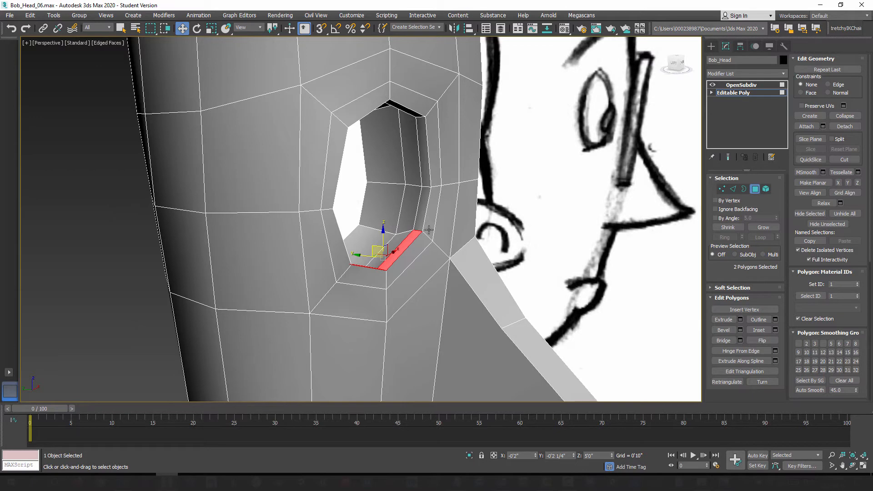
alt+middle_drag(429, 230, 393, 227)
alt+middle_drag(410, 273, 423, 242)
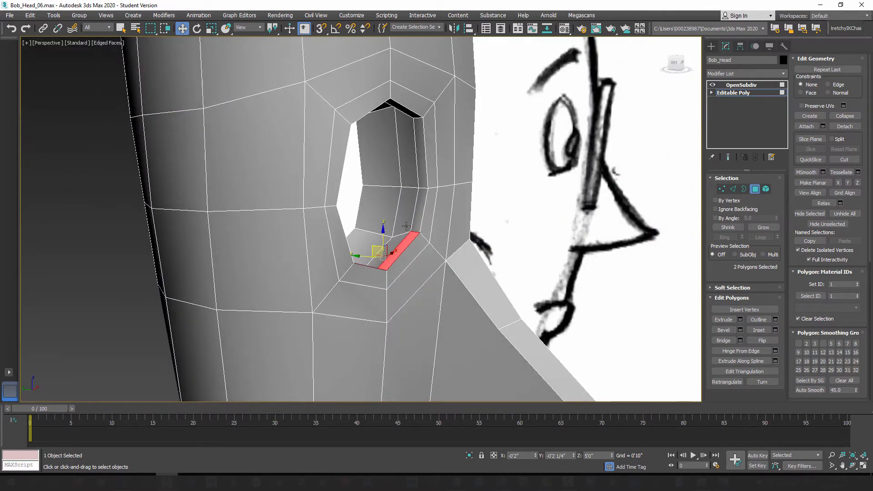
Step: Examine the whole head against the front and side sketches, and leave polygon selection on the base mesh
mouse_move(455, 248)
alt+middle_down()
mouse_move(425, 267)
mouse_move(387, 252)
alt+middle_up()
mouse_move(387, 253)
middle_down()
mouse_move(387, 193)
mouse_move(388, 225)
mouse_move(377, 186)
middle_up()
scroll(387, 237, down, 8)
alt+middle_drag(376, 139, 382, 153)
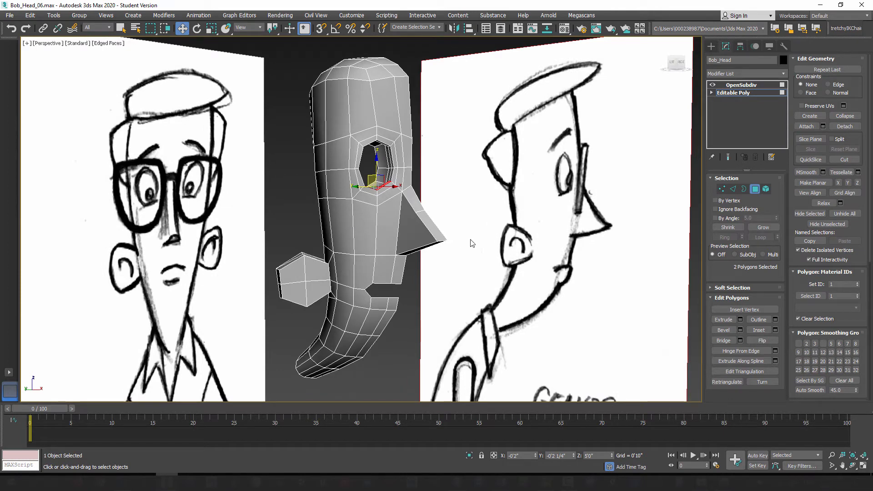
alt+middle_drag(381, 145, 384, 141)
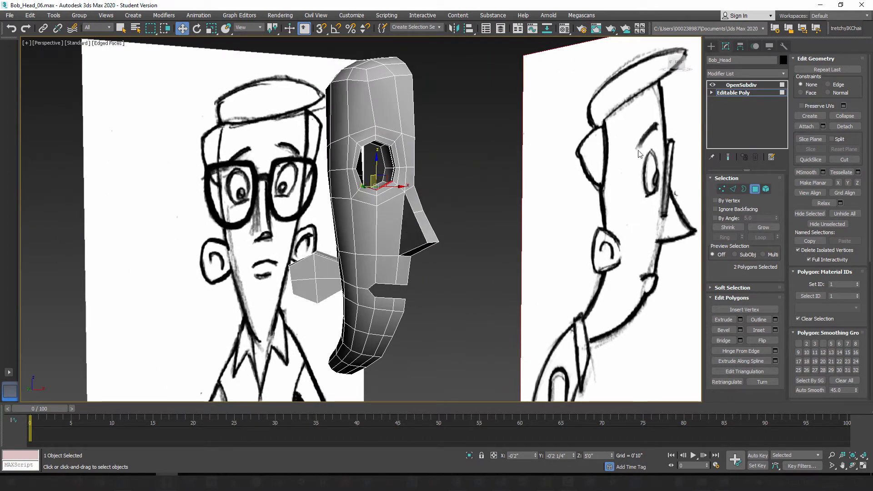
alt+middle_drag(364, 264, 355, 263)
click(756, 190)
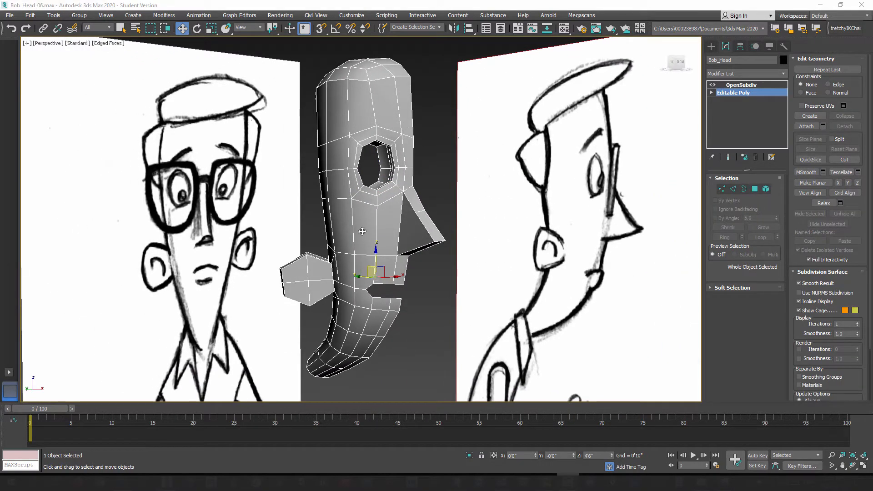
Step: Inspect the mouth opening and the edge flow around its corner and lips from several angles
scroll(387, 298, up, 6)
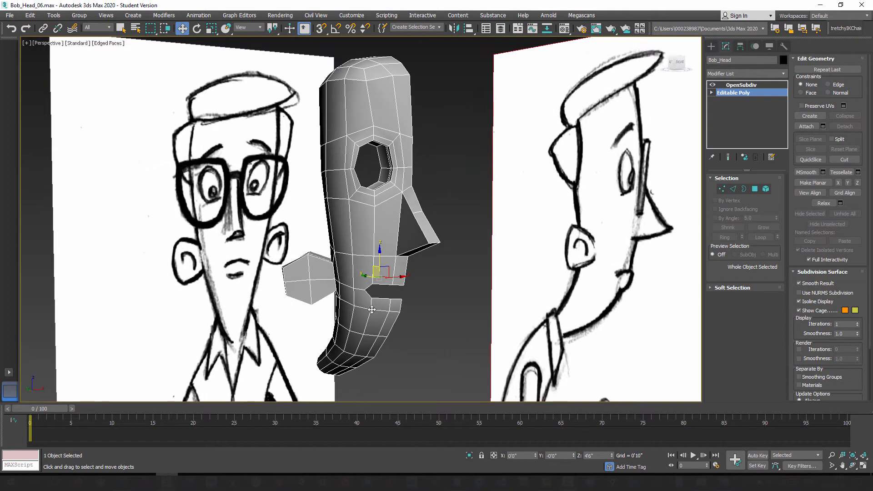
alt+middle_drag(425, 268, 429, 380)
alt+middle_drag(413, 260, 432, 231)
scroll(434, 314, up, 4)
middle_drag(435, 318, 418, 220)
middle_drag(414, 166, 421, 264)
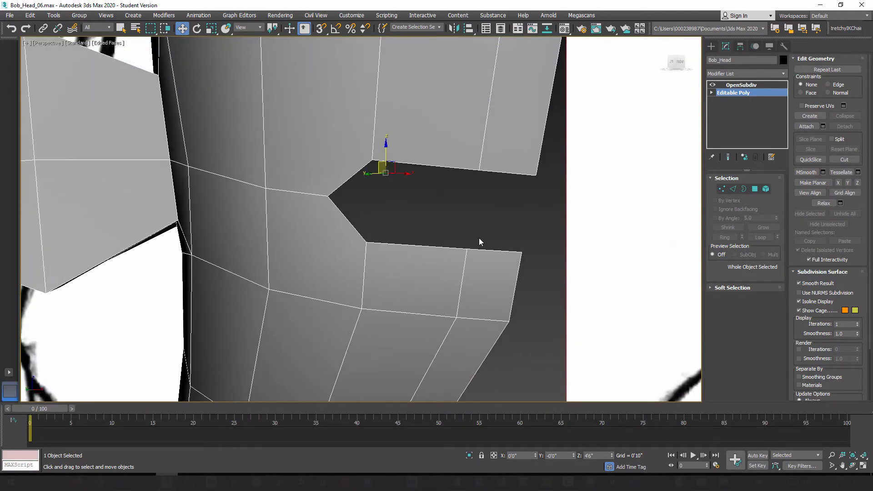
middle_drag(416, 226, 454, 250)
scroll(419, 257, down, 4)
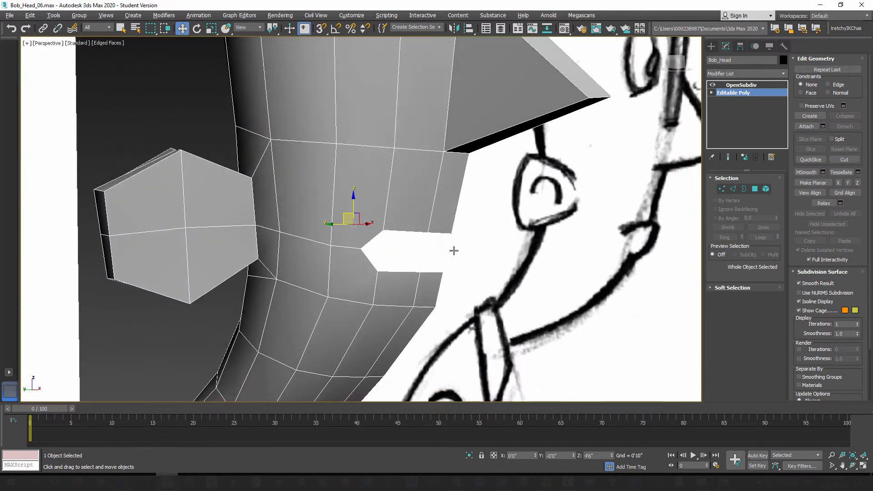
alt+middle_drag(402, 265, 435, 264)
scroll(396, 251, up, 1)
scroll(397, 256, down, 1)
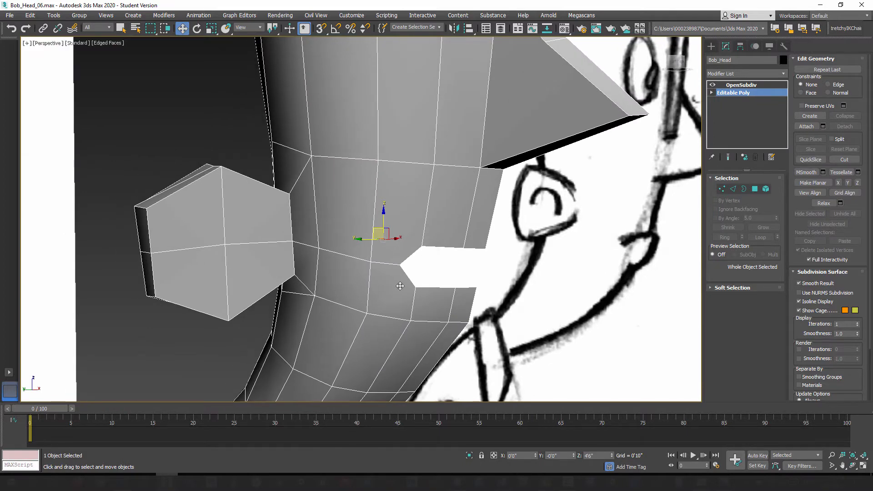
alt+middle_drag(399, 286, 436, 285)
Step: Constrain vertex movement to edges and slide the mouth corner vertex slightly back toward the ear
click(724, 187)
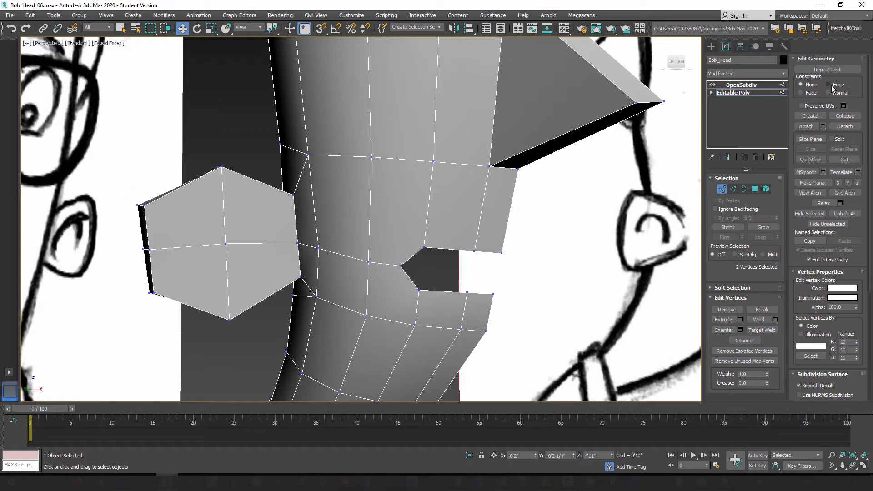
alt+middle_drag(444, 271, 458, 255)
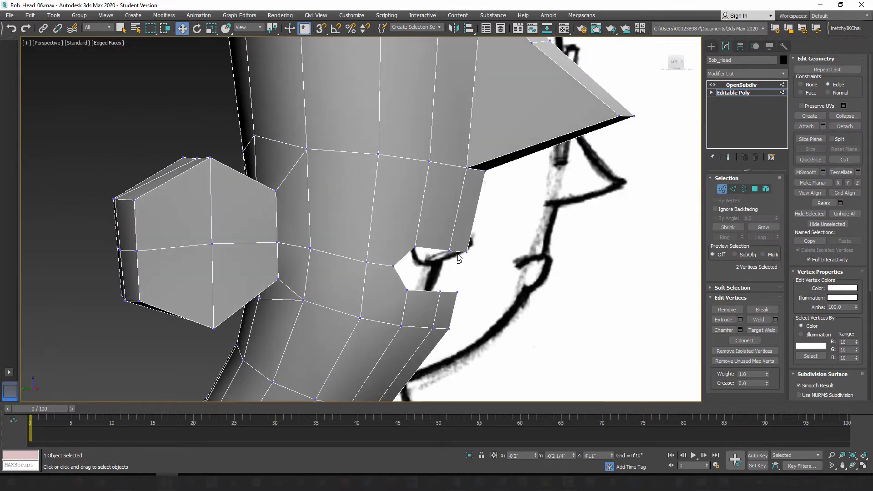
click(367, 265)
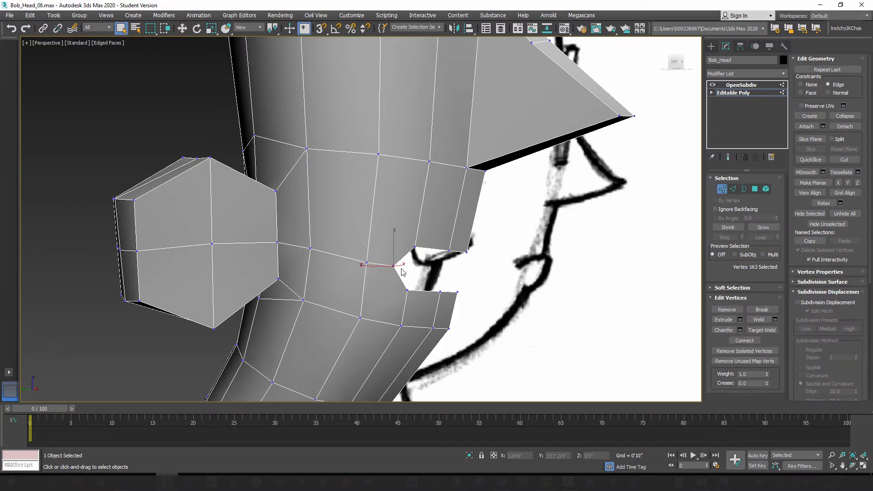
click(184, 28)
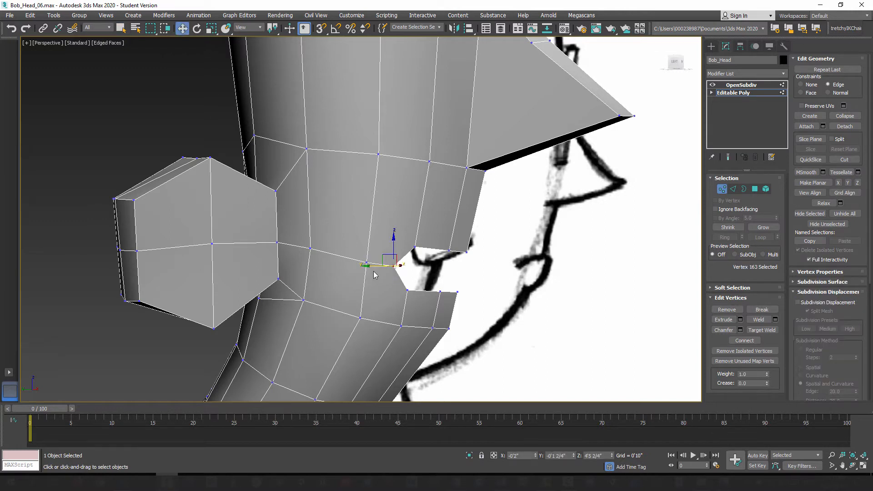
drag(372, 265, 369, 263)
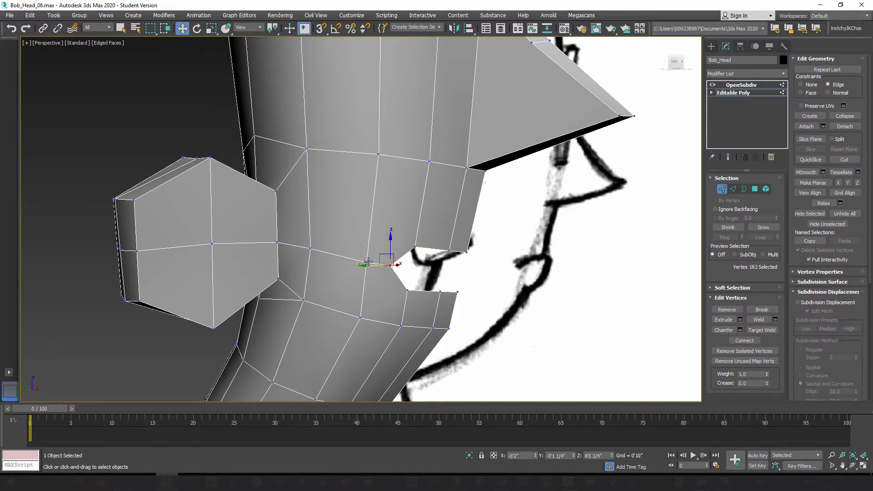
Step: Slide the vertex just behind the mouth corner back along its edge toward the ear
click(367, 262)
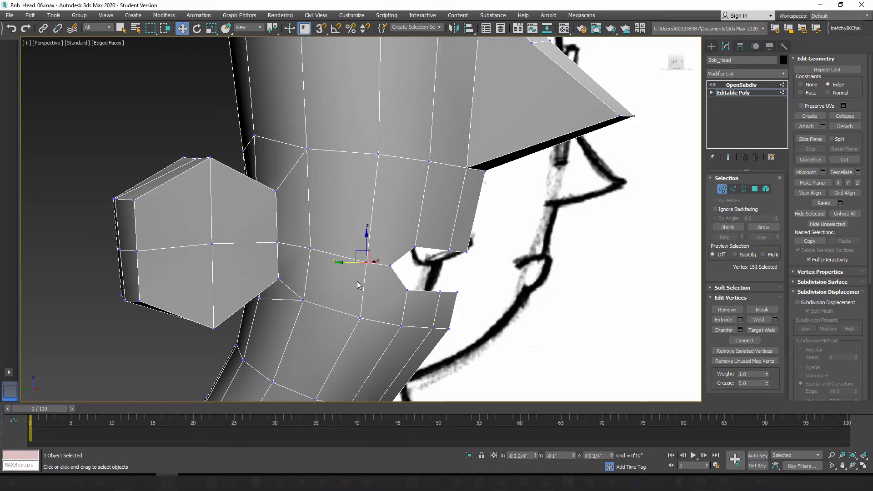
alt+middle_drag(357, 286, 362, 298)
drag(348, 262, 334, 263)
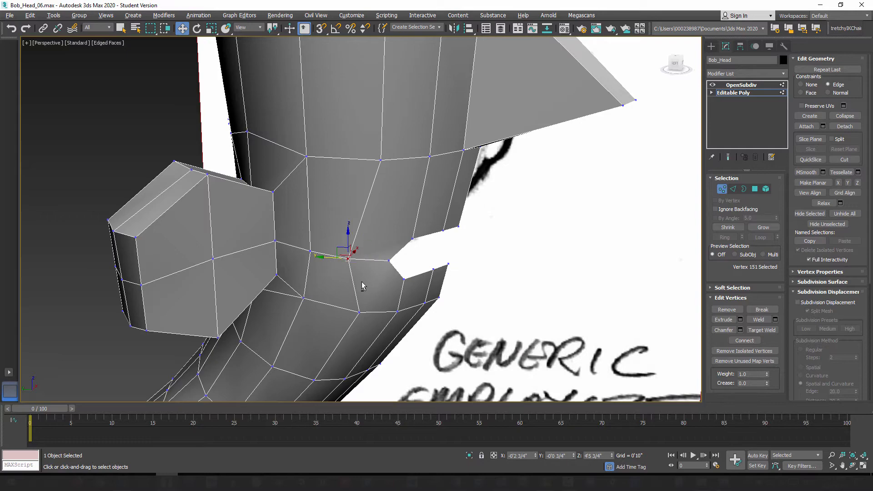
alt+middle_drag(361, 287, 369, 192)
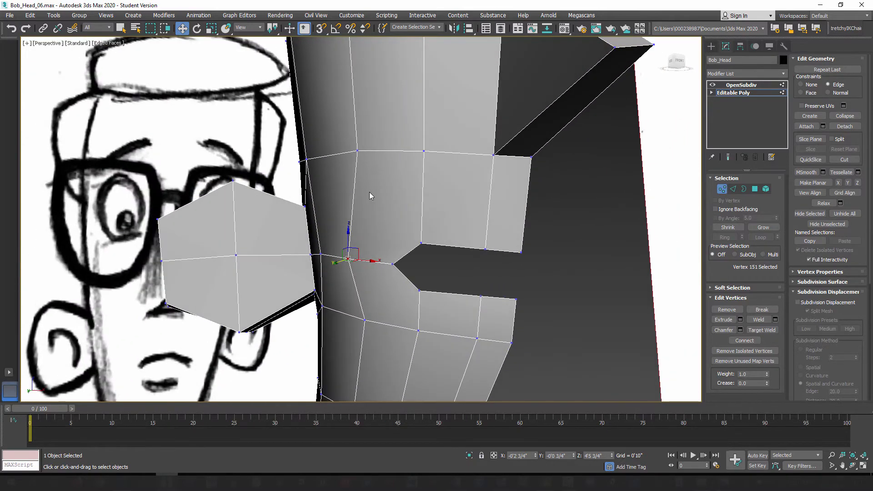
Step: Slide the three front vertices in the row below the lower lip down along their edges toward the chin
alt+middle_drag(337, 271, 408, 284)
click(390, 277)
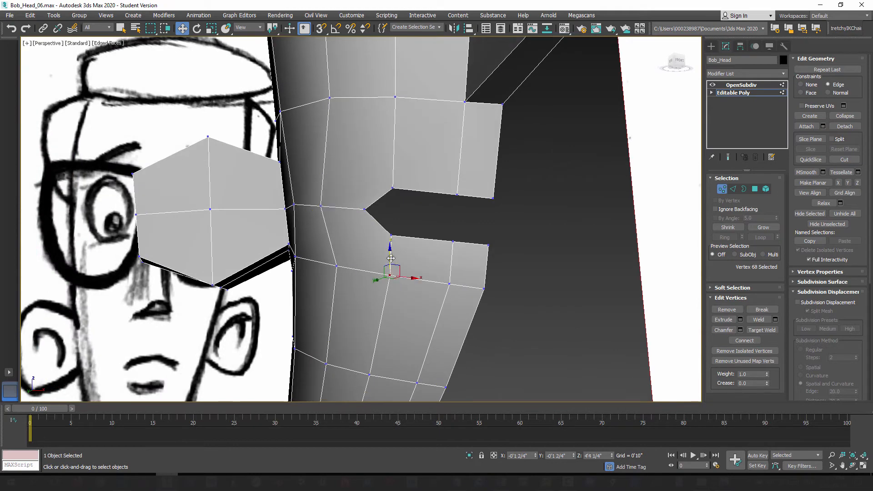
drag(391, 255, 391, 267)
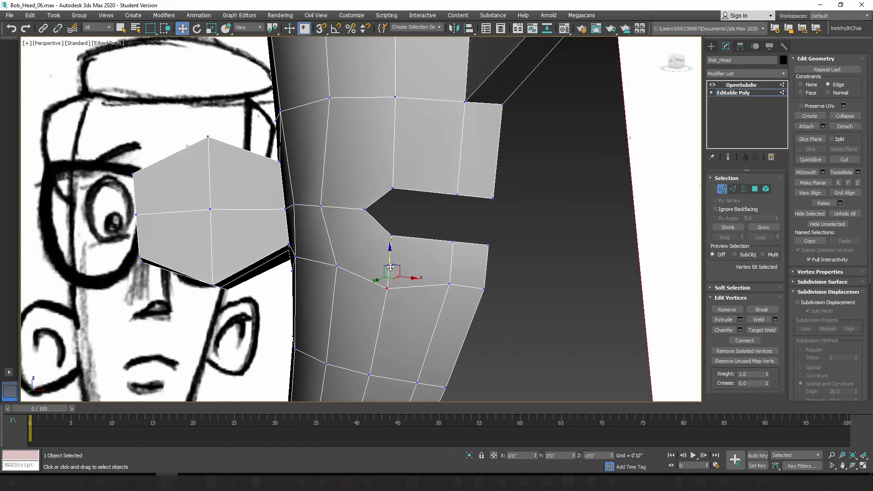
click(450, 283)
drag(448, 268, 477, 299)
click(484, 289)
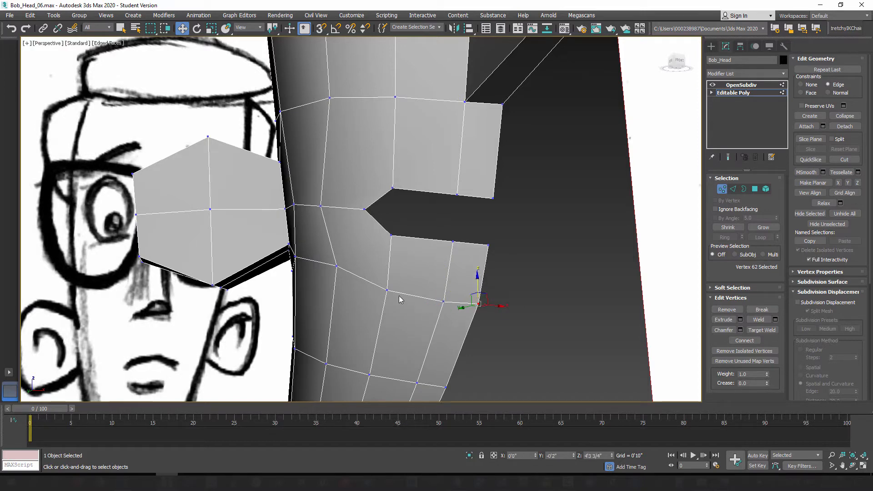
Step: Slide the cheek vertex level with the nose base, above and behind the mouth corner, down along its edge
alt+middle_drag(384, 140, 399, 148)
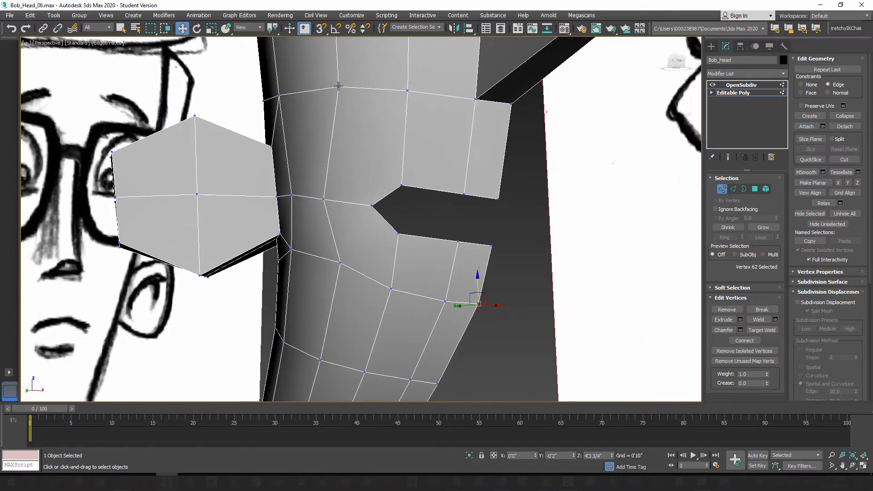
click(338, 89)
click(340, 85)
middle_drag(351, 131, 366, 178)
alt+middle_drag(366, 178, 386, 203)
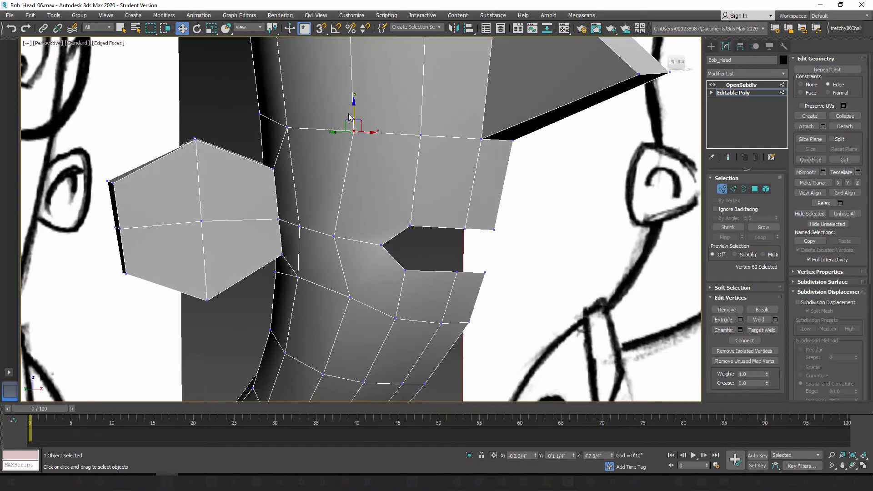
drag(348, 121, 354, 149)
alt+middle_drag(398, 299, 386, 267)
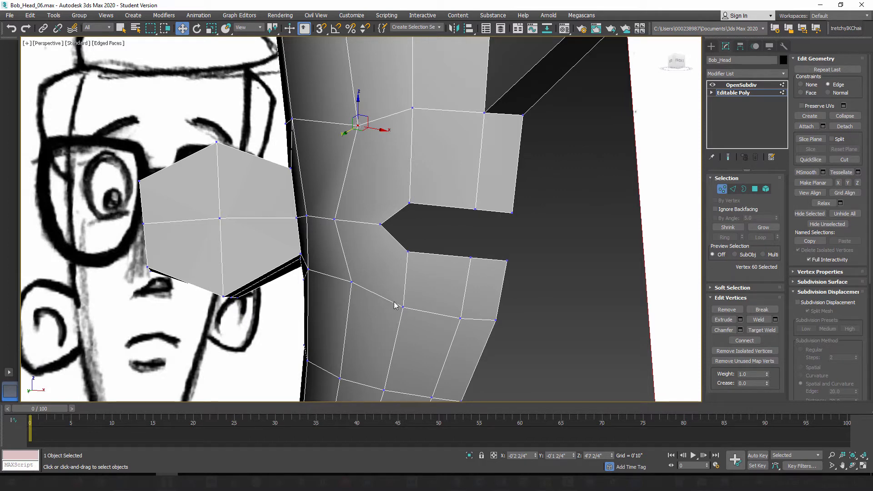
Step: Select the two frontmost vertices below the lower lip and compare them with the side sketch in a see-through left view
middle_drag(394, 302, 445, 286)
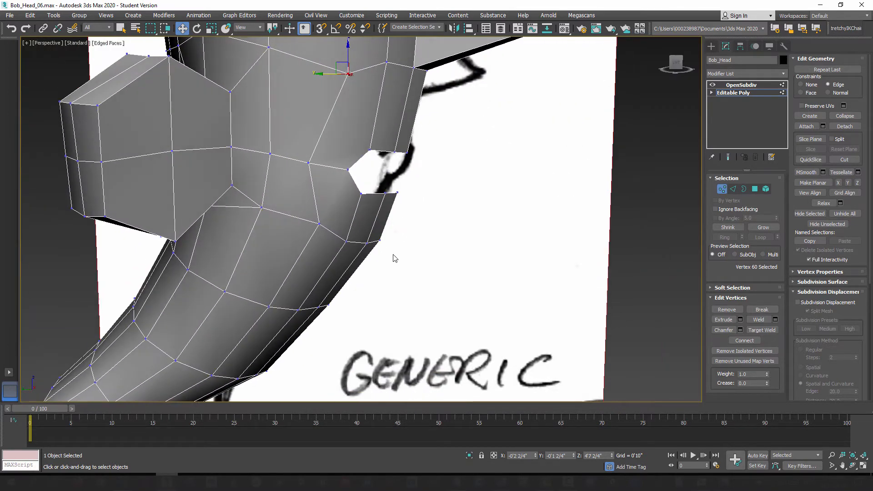
click(381, 242)
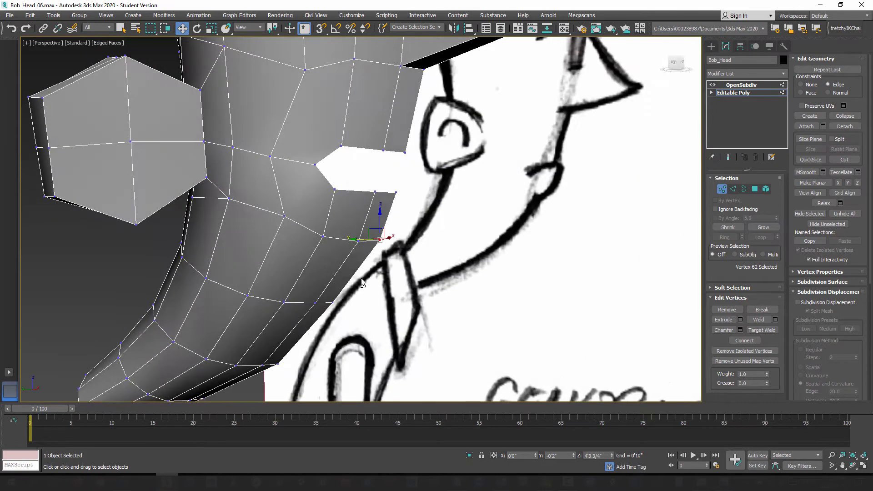
scroll(363, 260, up, 3)
ctrl+click(357, 241)
key(l)
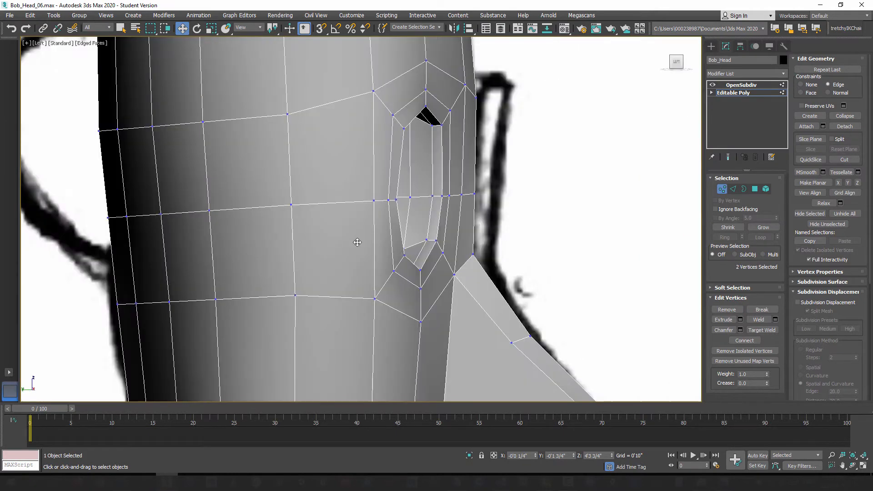
middle_drag(421, 321, 399, 191)
scroll(405, 193, down, 4)
middle_drag(421, 360, 400, 279)
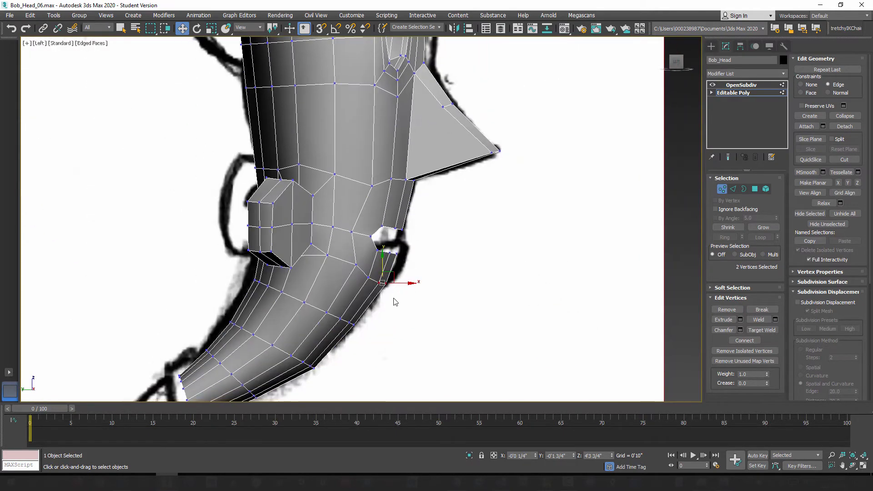
scroll(407, 232, up, 5)
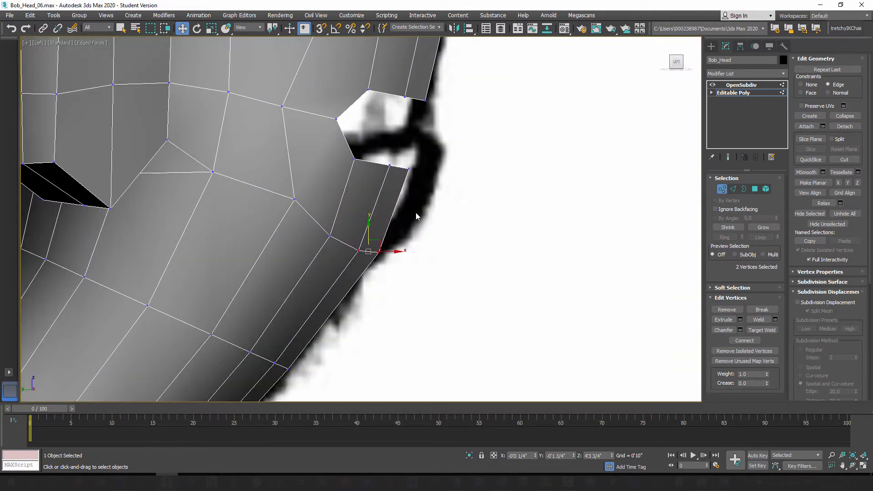
key(alt+x)
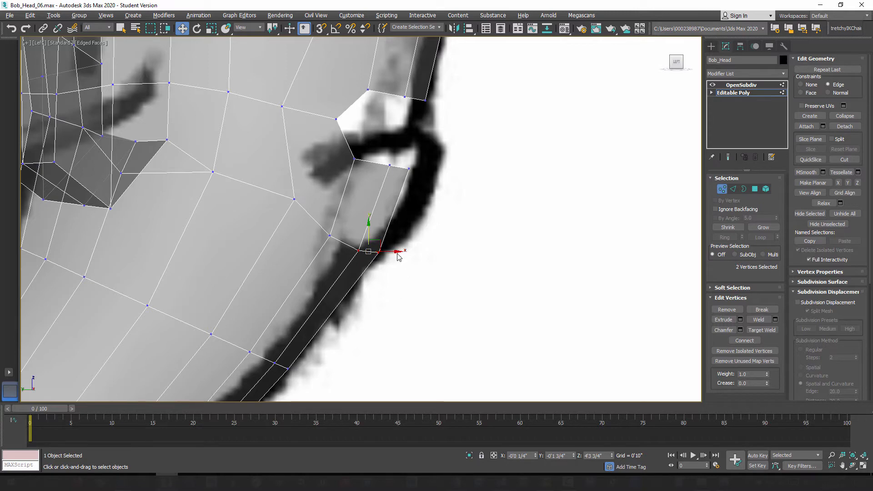
key(alt+x)
mouse_move(402, 264)
alt+middle_down()
mouse_move(322, 253)
mouse_move(315, 263)
mouse_move(365, 258)
mouse_move(340, 257)
alt+middle_up()
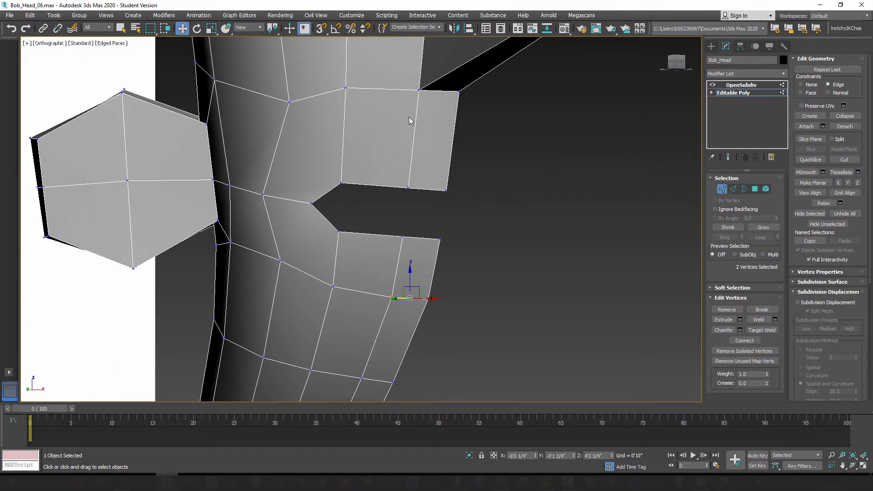
Step: Connect the seven edges radiating around the mouth opening with one segment, zero pinch and zero slide, adding a lip loop
click(733, 189)
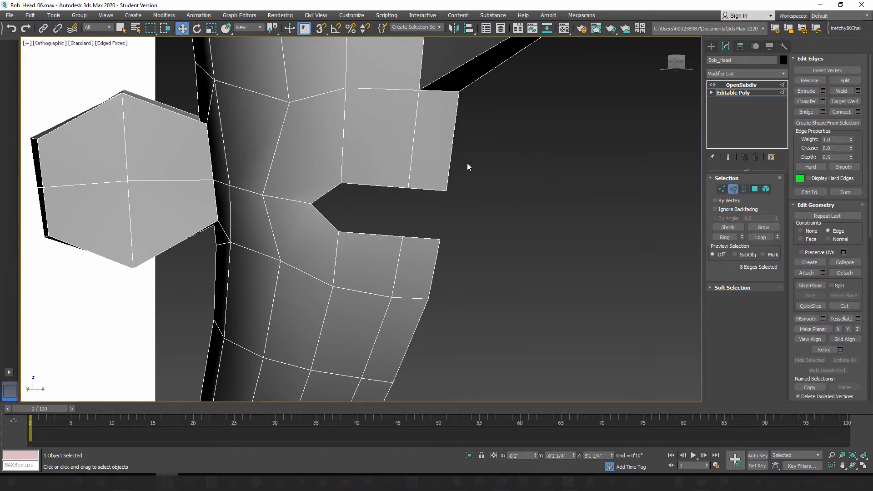
click(451, 151)
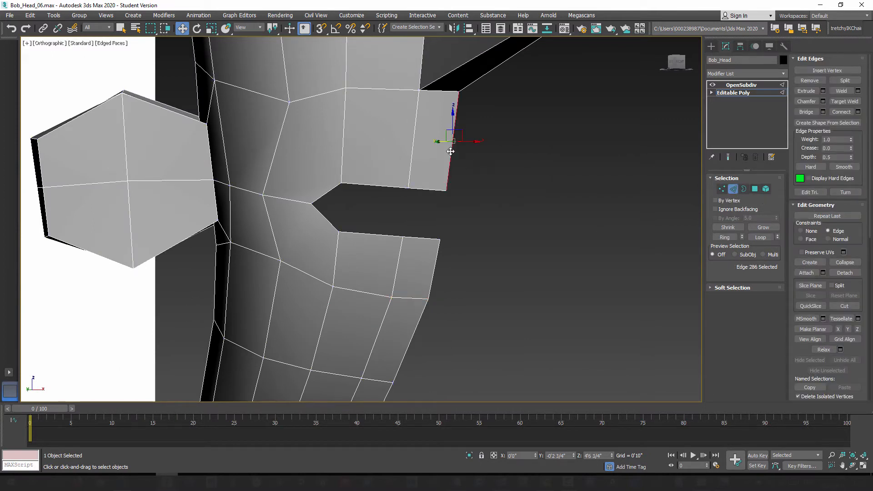
click(724, 237)
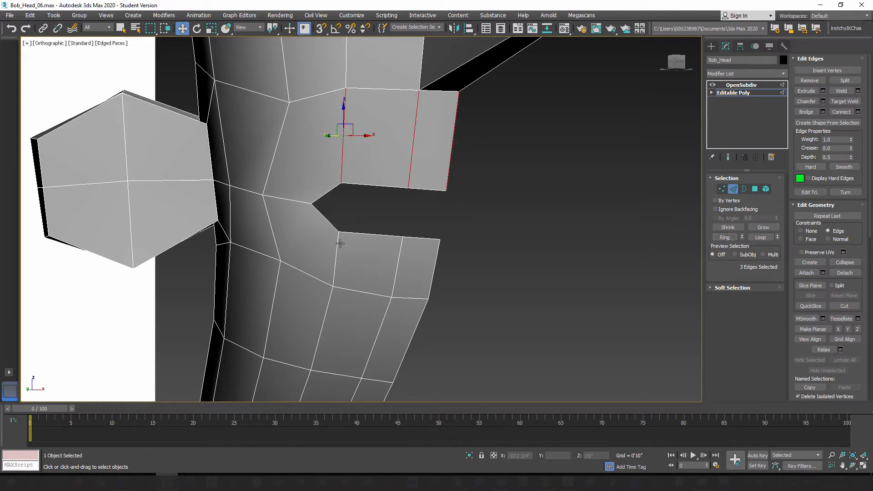
ctrl+click(292, 199)
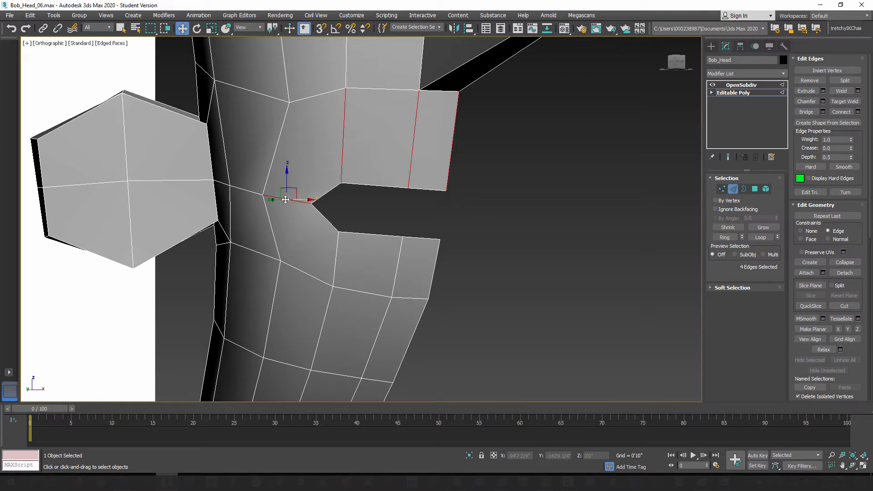
ctrl+click(336, 259)
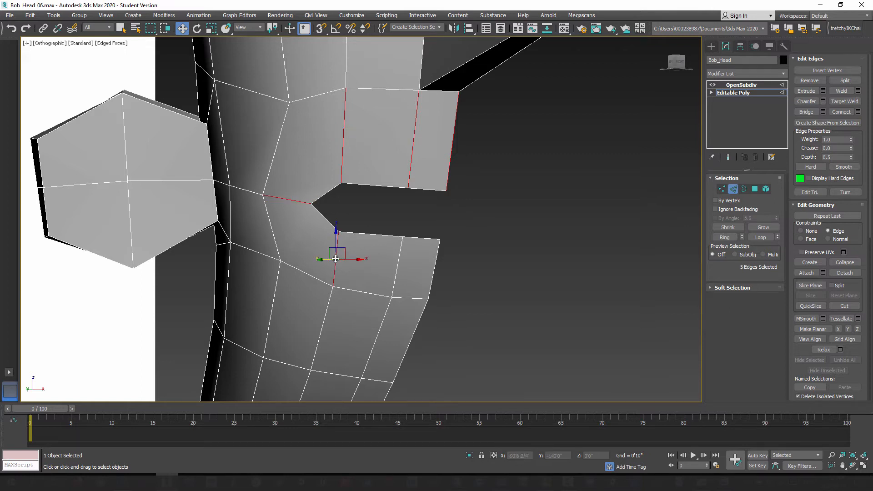
click(725, 237)
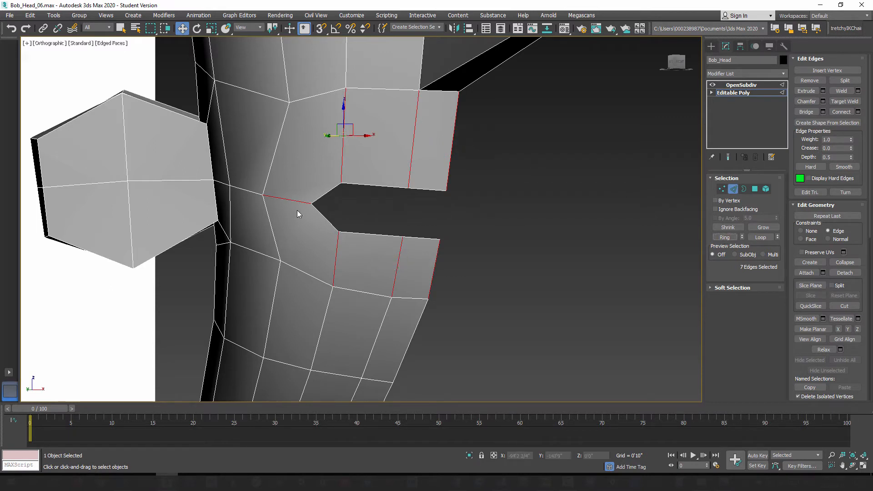
click(858, 112)
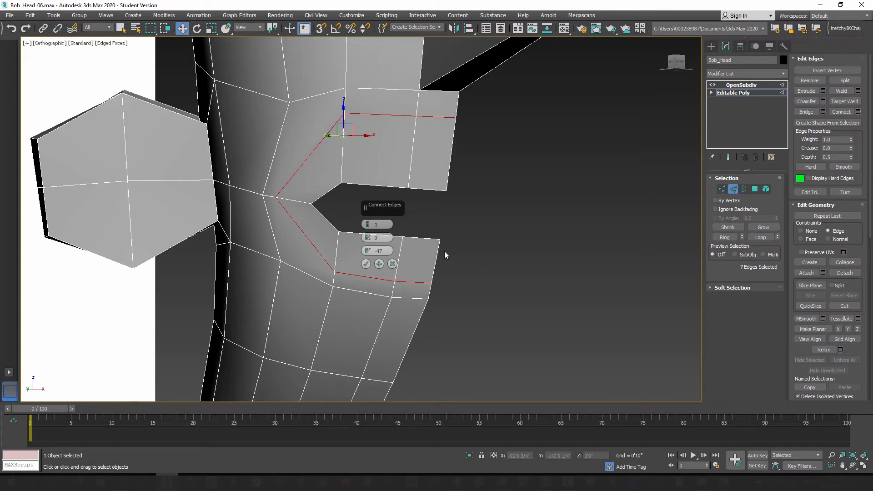
right_click(368, 251)
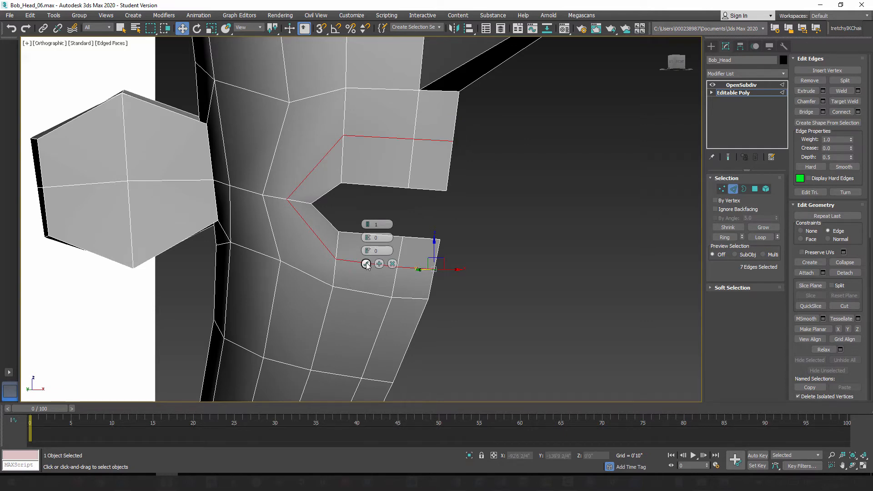
click(365, 264)
Step: Connect the slanted edge above the mouth corner to the matching mouth-border edge with one centred segment
alt+middle_drag(369, 258, 396, 286)
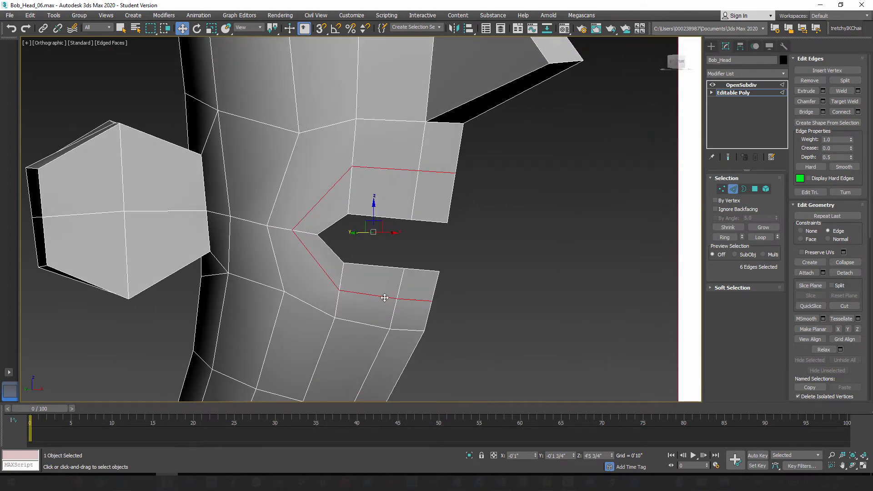
alt+middle_drag(334, 222, 326, 215)
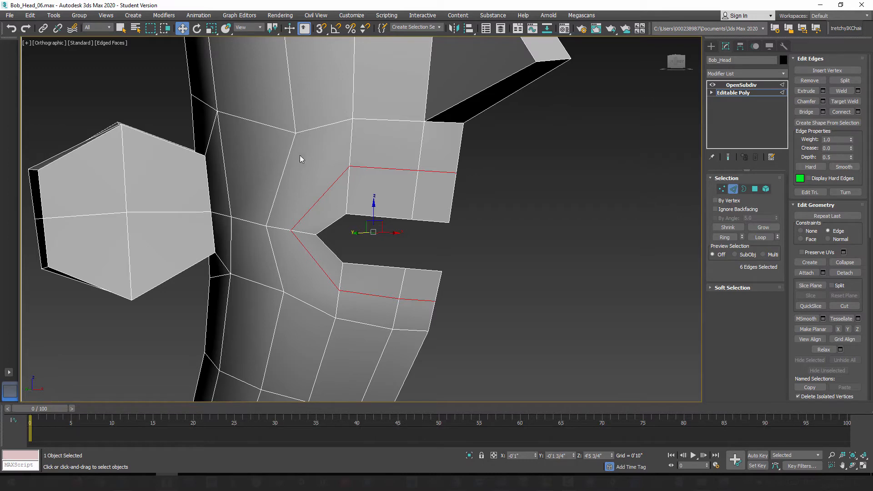
alt+middle_drag(348, 264, 351, 266)
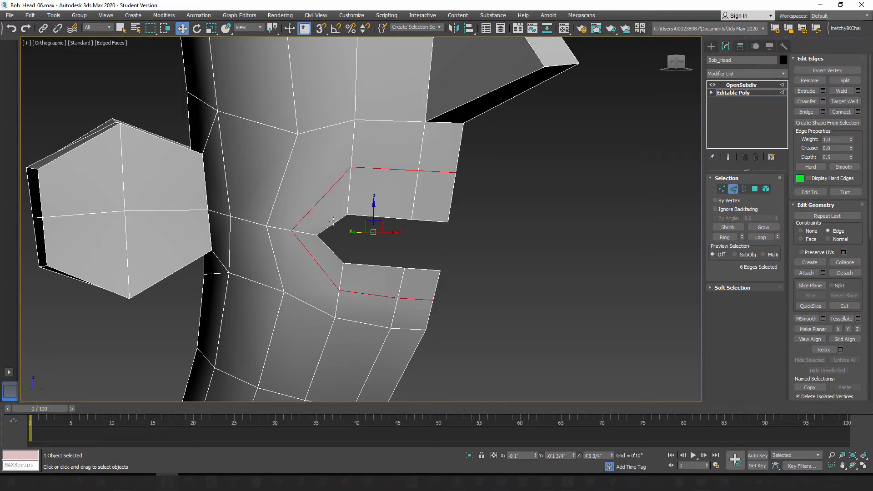
click(324, 196)
ctrl+click(334, 222)
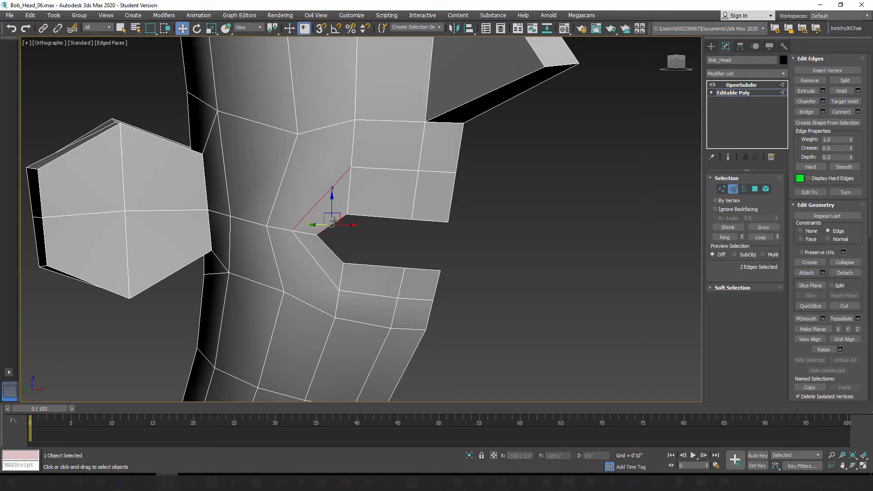
click(858, 112)
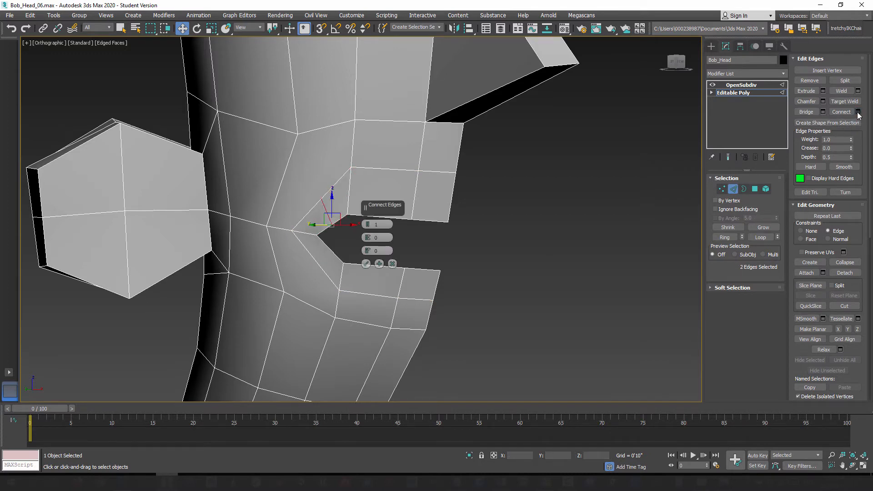
click(366, 263)
Step: Connect the new lip-loop vertex above the mouth corner to the cheek vertex above and behind it
click(721, 190)
click(721, 189)
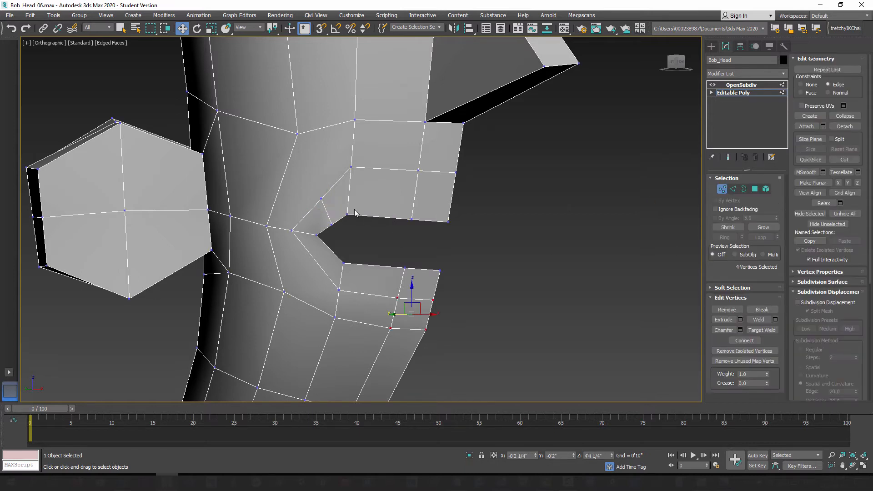
click(320, 198)
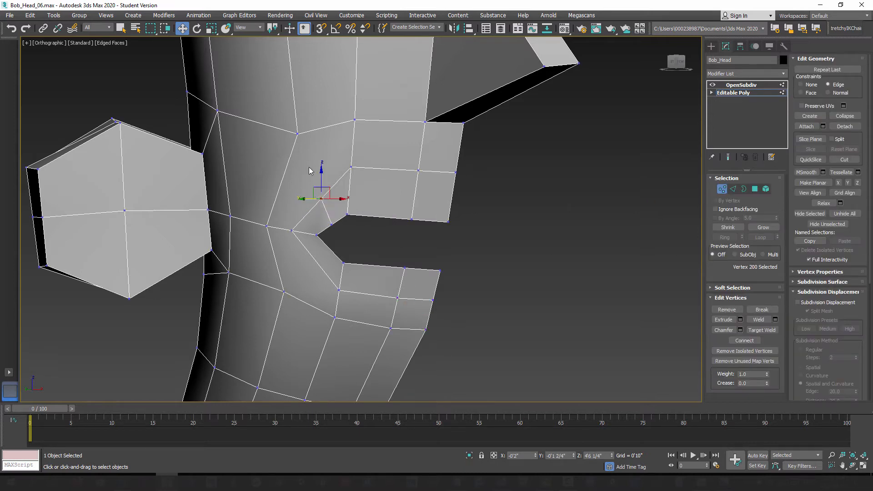
ctrl+click(297, 133)
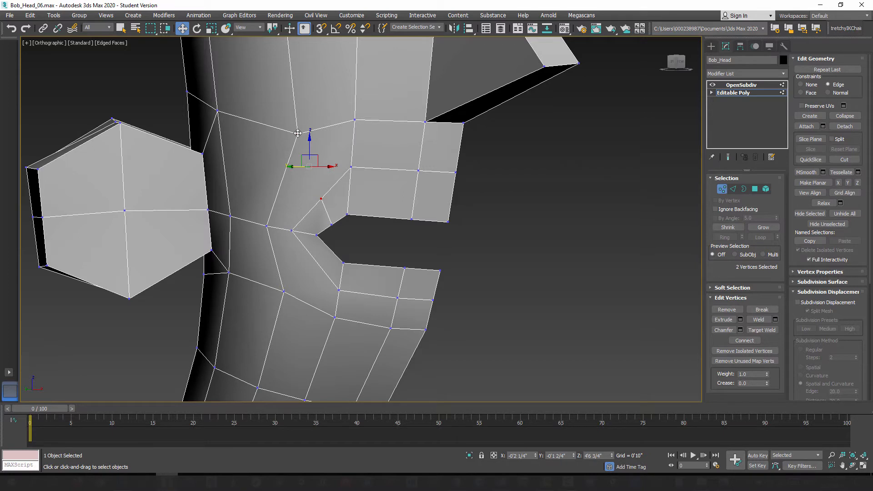
key(ctrl+shift+e)
Step: Connect the slanted lip-loop edge below the mouth corner to the matching mouth-border edge with one segment
click(733, 189)
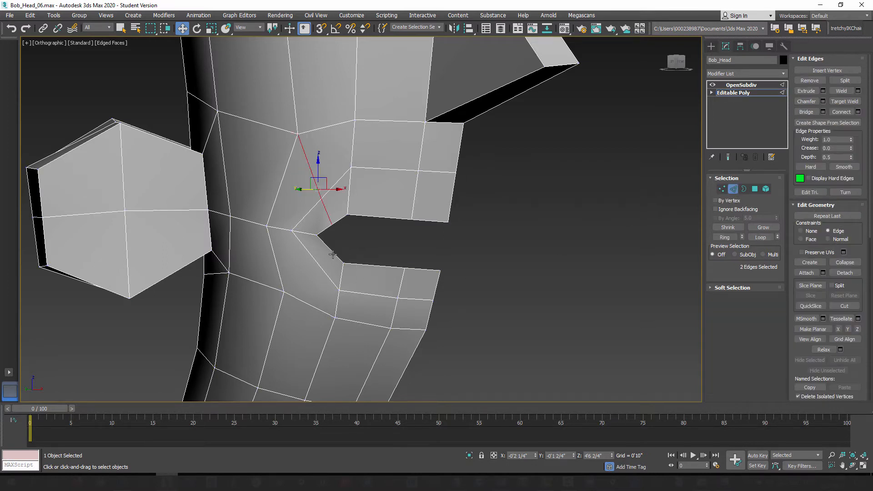
click(333, 255)
ctrl+click(326, 274)
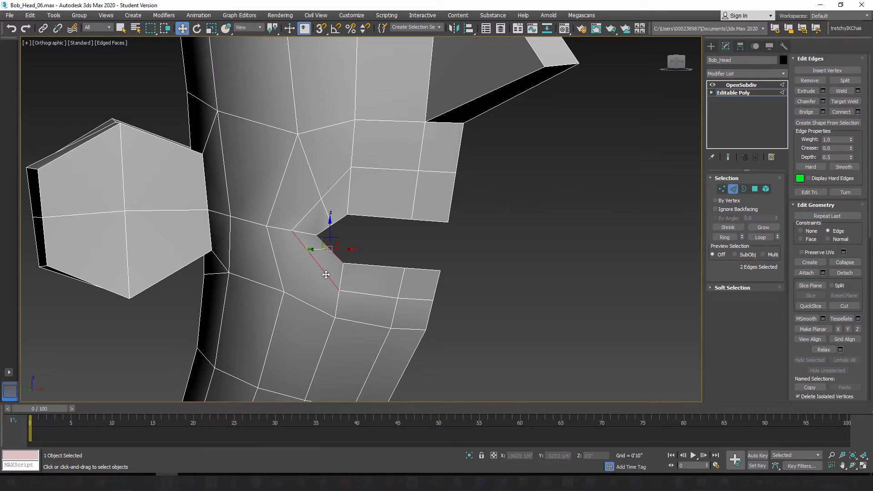
click(847, 113)
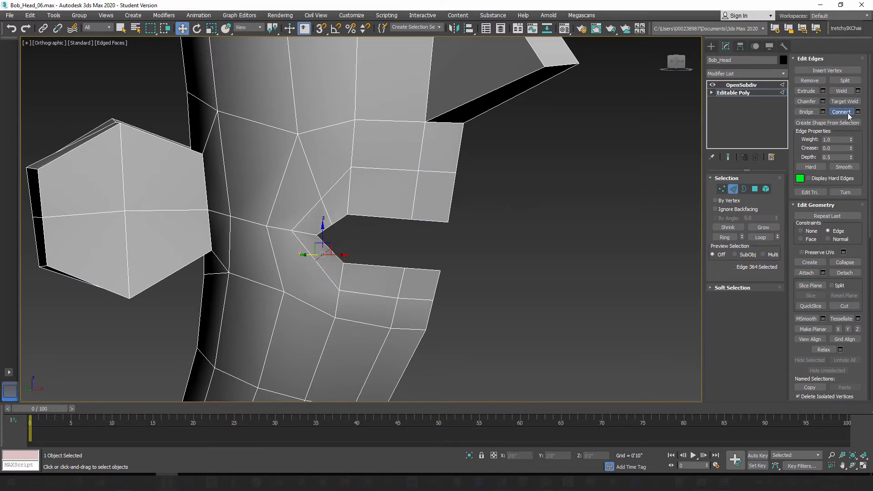
click(858, 112)
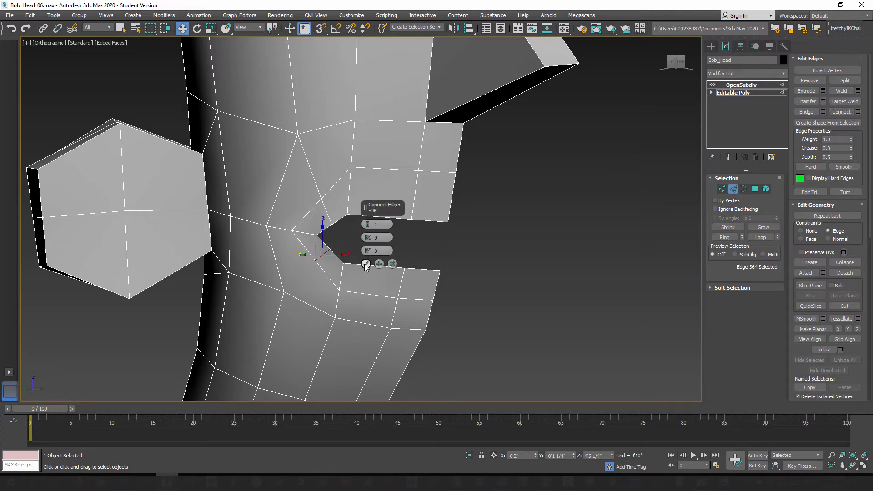
click(365, 264)
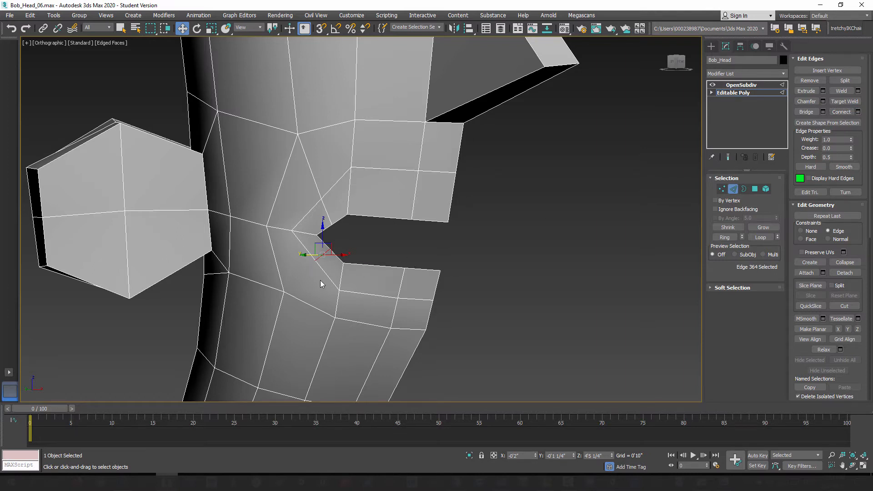
Step: Connect the new lip-loop vertex below the mouth corner to the cheek vertex below and behind it
click(721, 189)
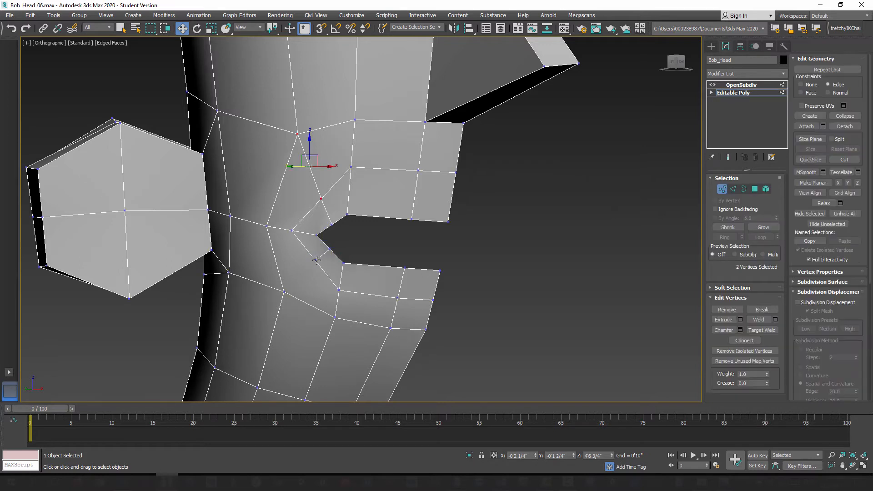
click(315, 260)
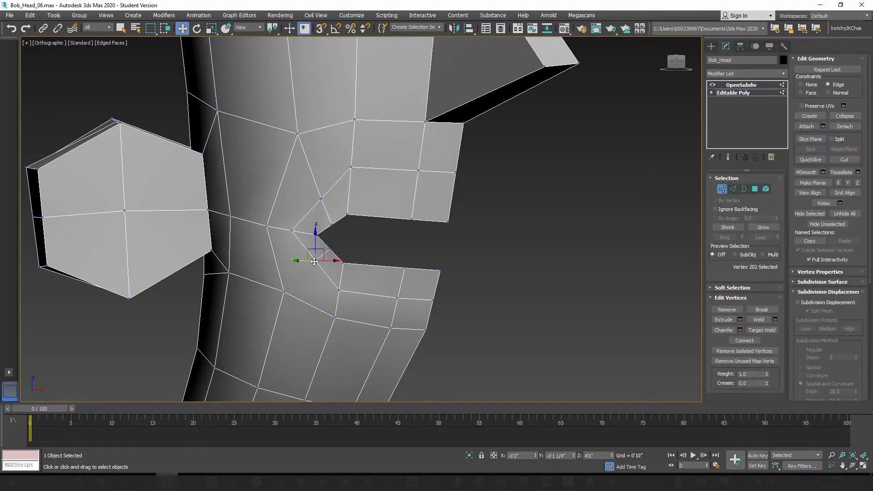
ctrl+click(284, 292)
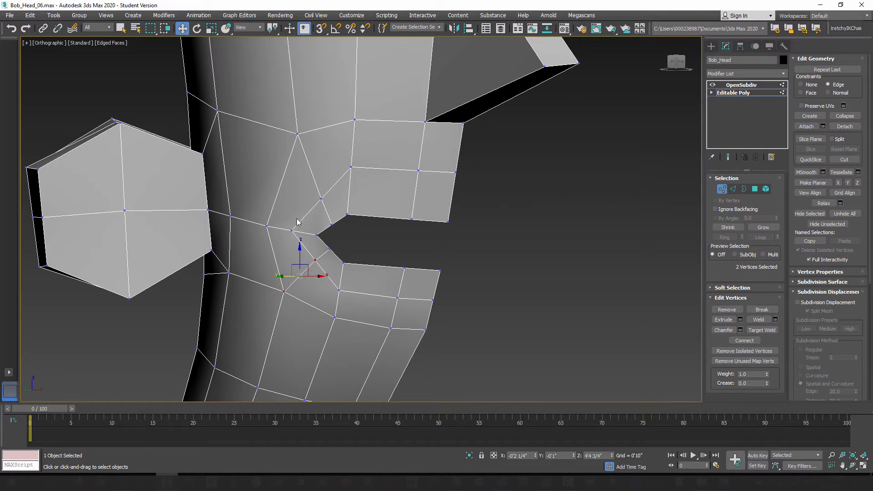
Step: Set constraints to None and move the two new vertices above the mouth corner up and back to round the opening
scroll(368, 269, up, 2)
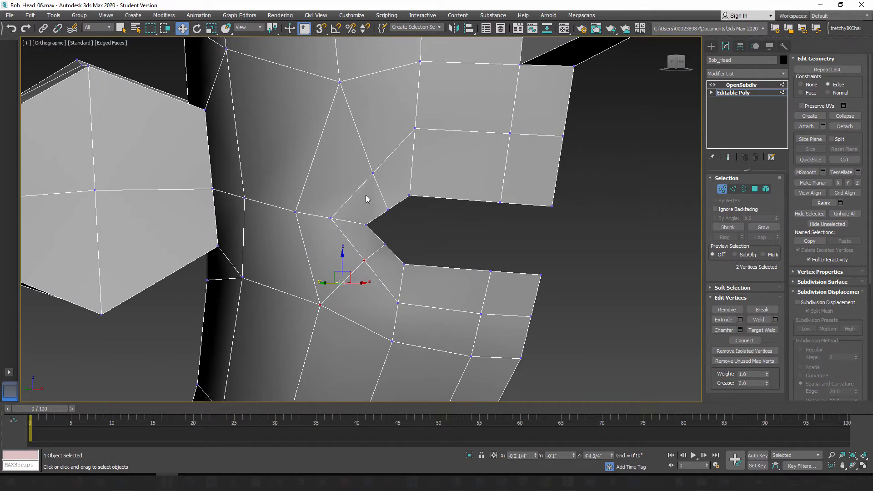
mouse_move(359, 205)
alt+middle_down()
mouse_move(373, 208)
mouse_move(356, 206)
alt+middle_up()
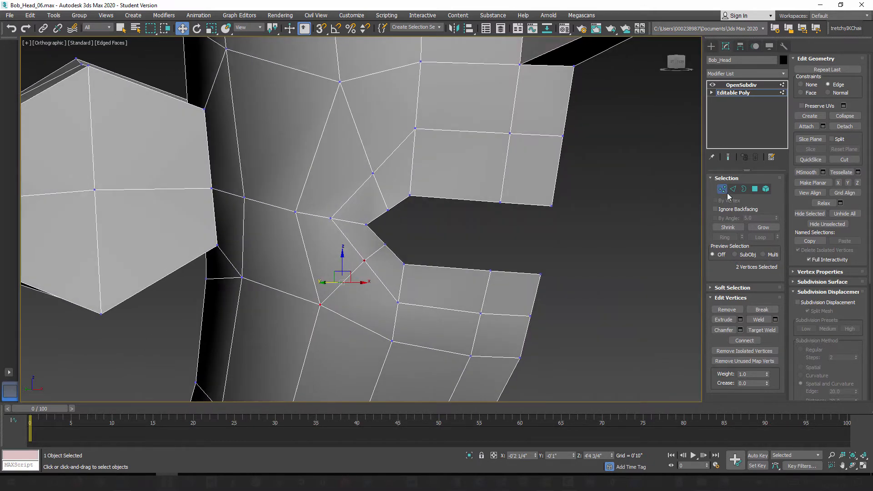
click(372, 174)
alt+middle_drag(403, 222, 391, 221)
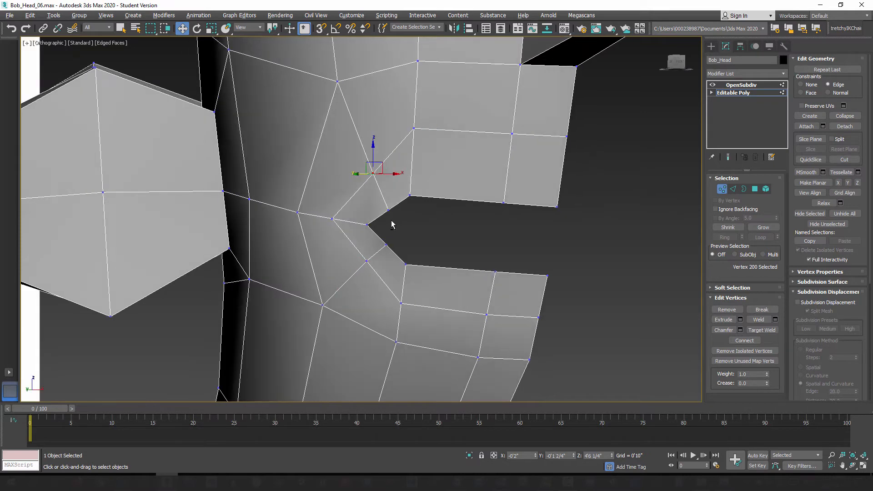
ctrl+click(387, 209)
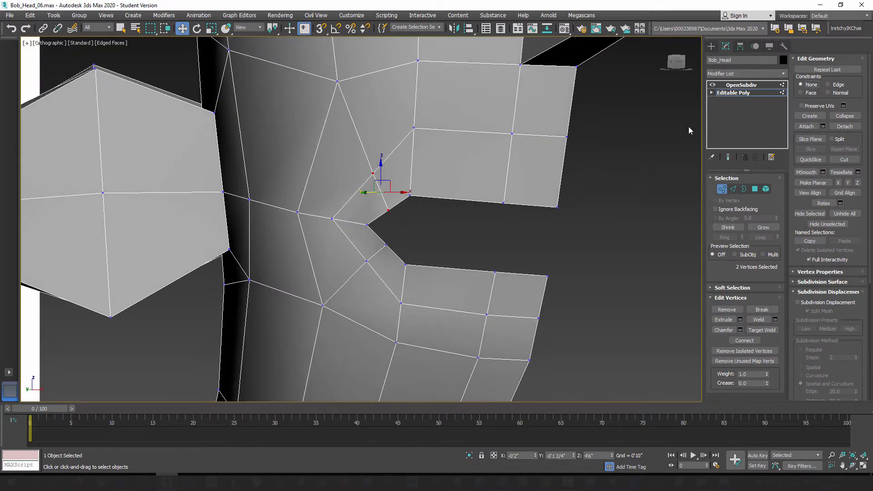
drag(392, 181, 386, 172)
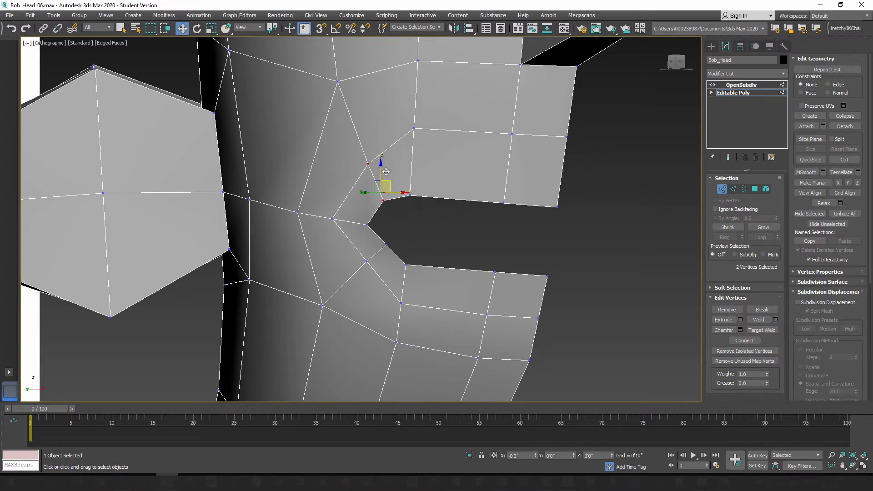
Step: Move the two new vertices below the mouth corner down and back toward the ear to round the opening
click(386, 245)
ctrl+click(367, 261)
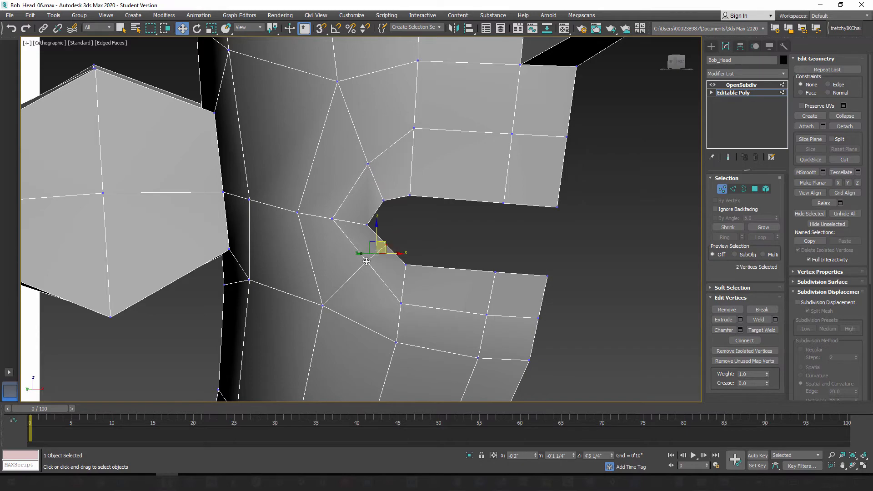
drag(386, 245, 374, 262)
mouse_move(397, 281)
alt+middle_down()
mouse_move(376, 284)
mouse_move(441, 312)
mouse_move(397, 278)
alt+middle_up()
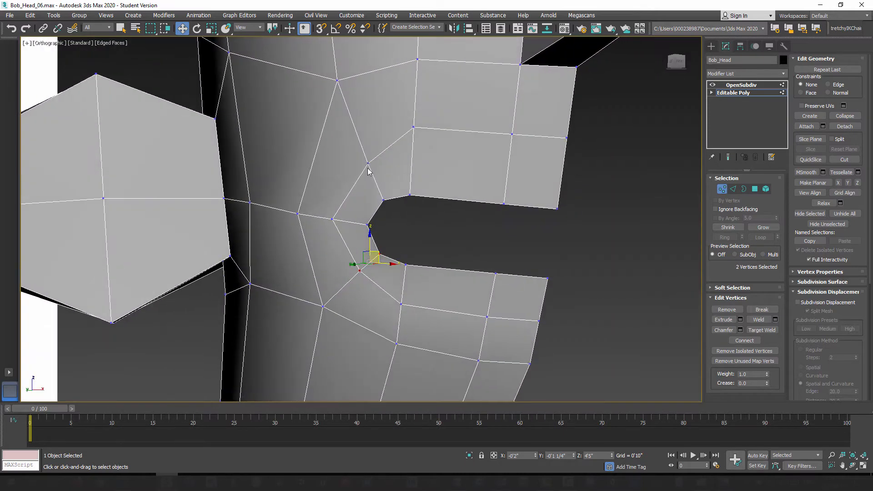
Step: Widen the lip loop around the mouth corner, moving its upper vertex up and back and its lower vertex down and back
click(367, 163)
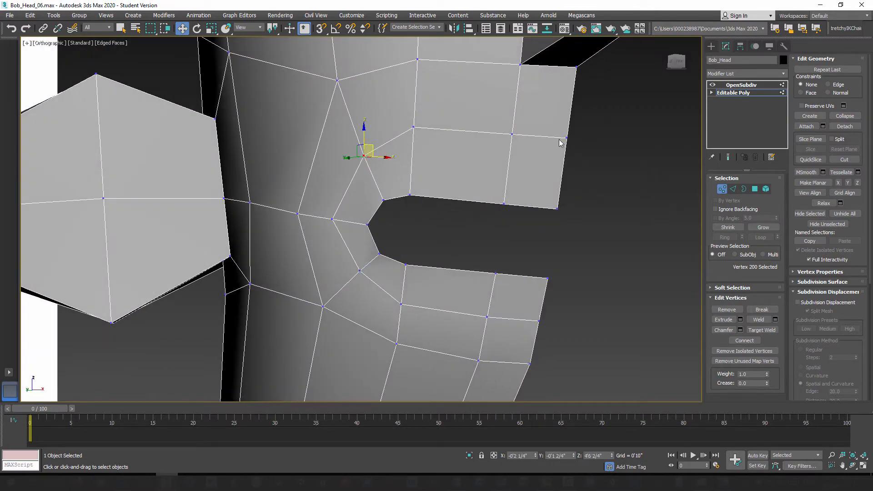
click(360, 271)
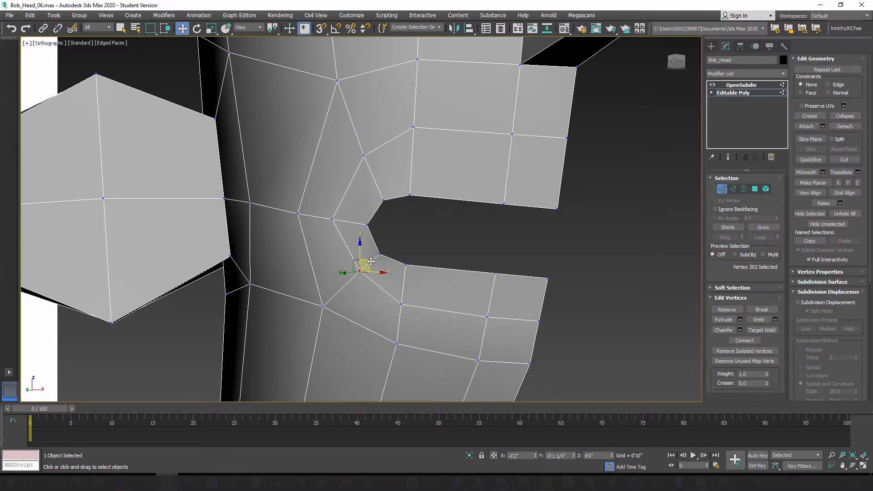
drag(374, 272, 370, 276)
alt+middle_drag(370, 276, 416, 225)
click(359, 276)
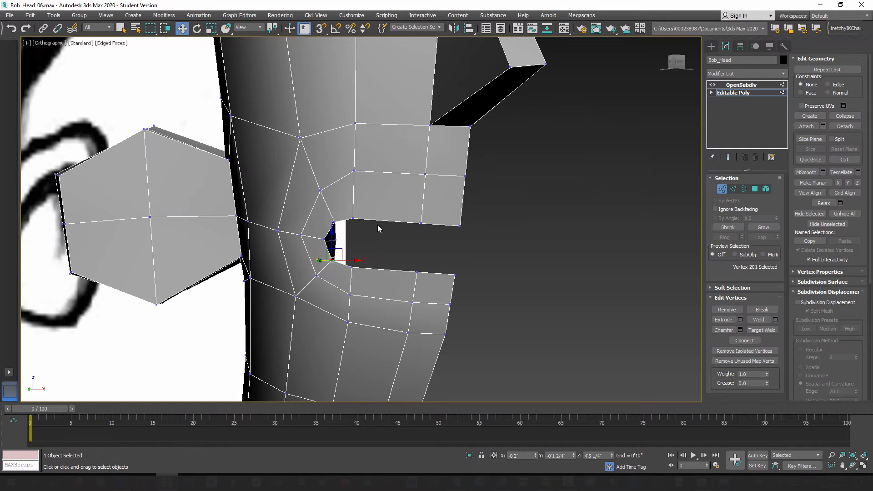
Step: Raise the two frontmost vertices on the upper lip's mouth-border edge
click(421, 223)
drag(421, 203, 460, 194)
click(460, 226)
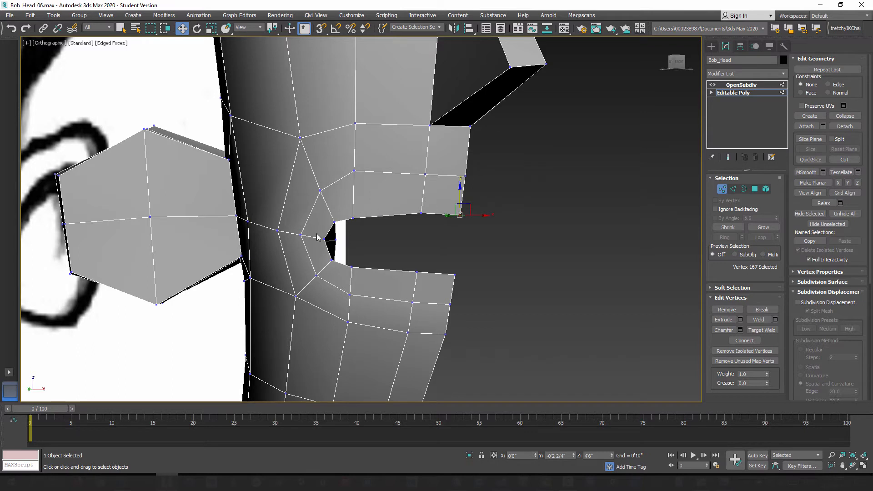
Step: Refine the mouth border by raising the upper-lip vertex near the corner slightly and lowering the three lower-lip vertices forward of the corner
click(354, 219)
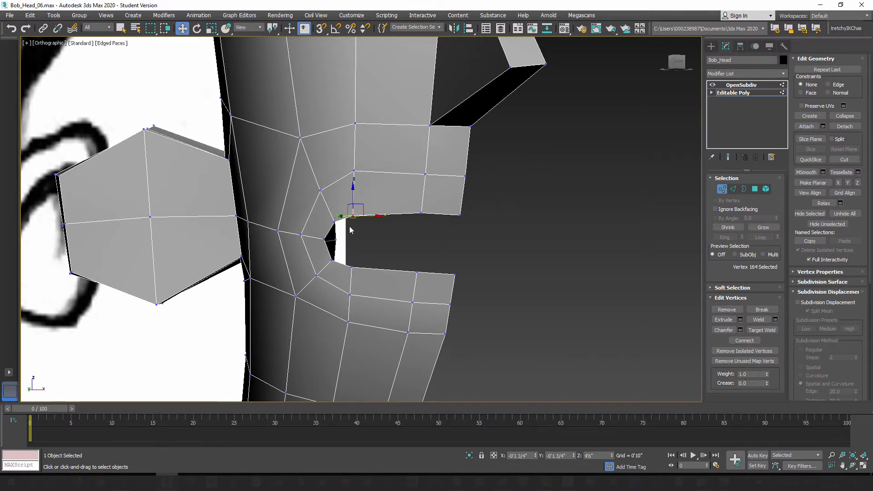
click(352, 267)
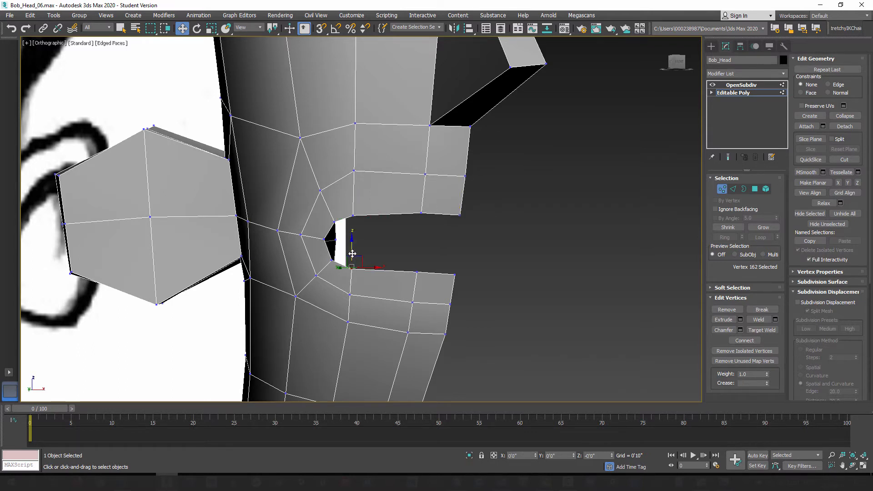
click(417, 273)
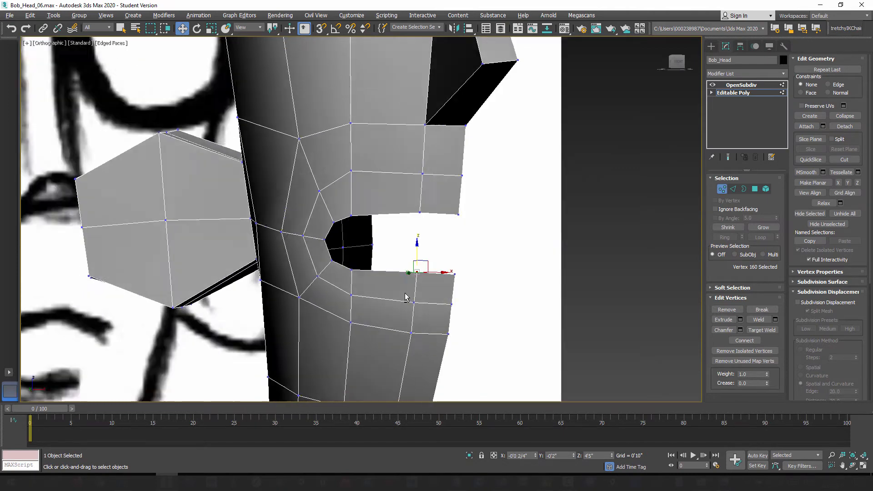
alt+middle_drag(409, 273, 408, 297)
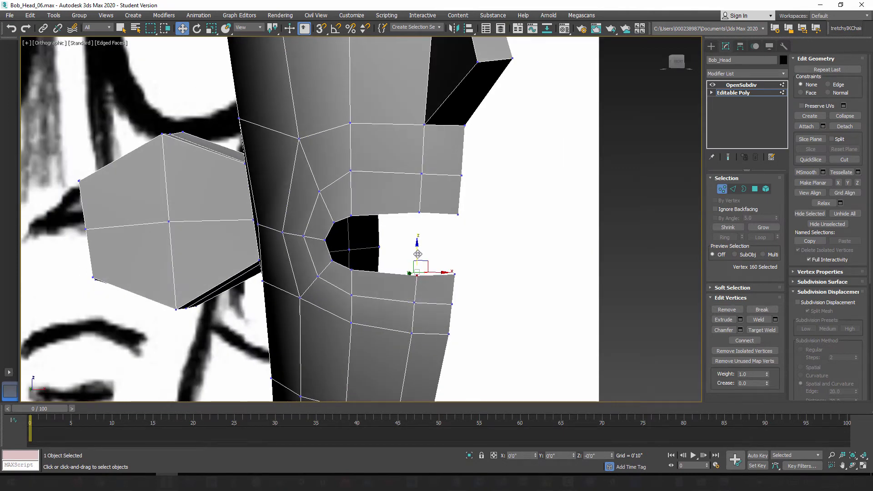
drag(418, 249, 417, 255)
click(454, 276)
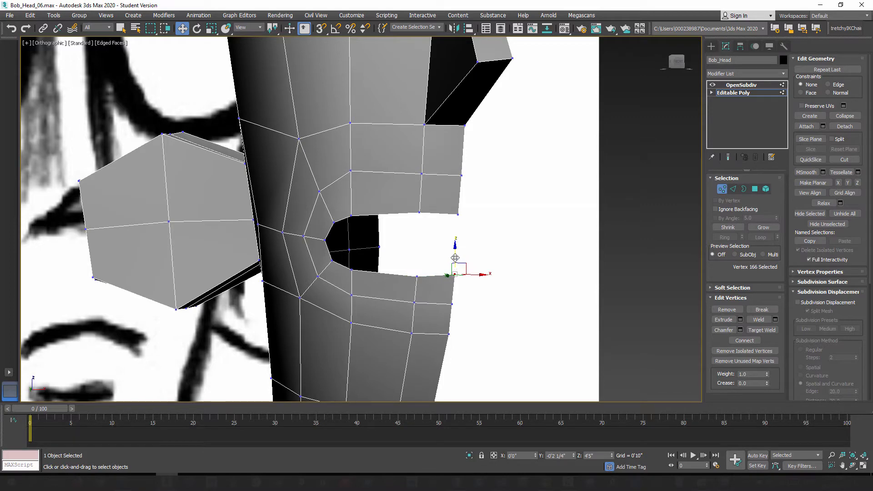
drag(455, 261, 455, 265)
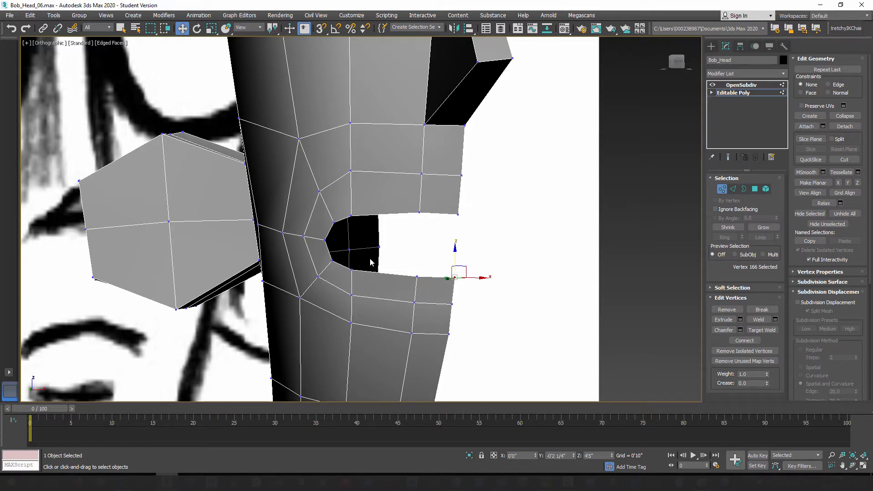
Step: Examine the contour of the mouth opening from the side, three-quarter and front of the head
alt+middle_drag(370, 262, 395, 275)
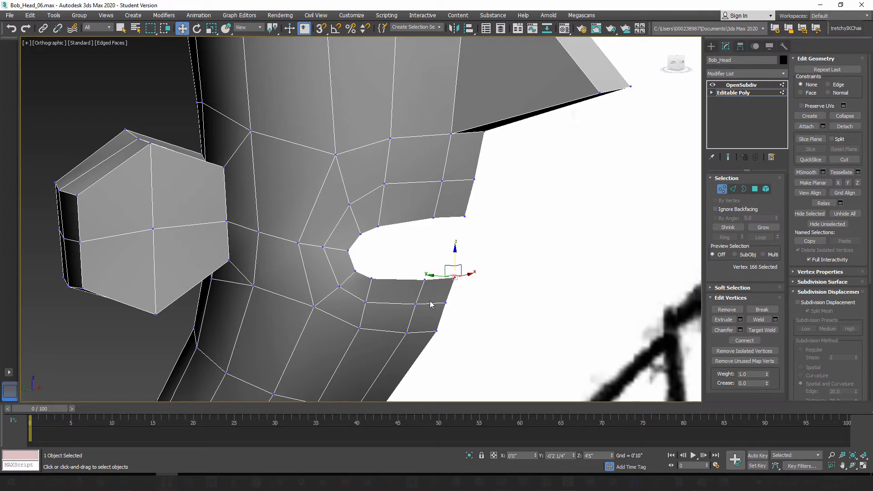
alt+middle_drag(430, 315, 401, 321)
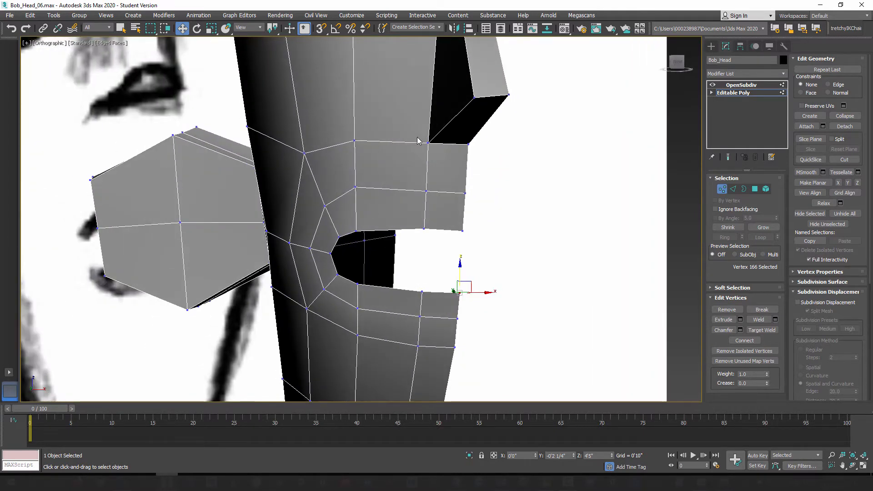
mouse_move(408, 297)
alt+middle_down()
mouse_move(406, 286)
mouse_move(415, 286)
alt+middle_up()
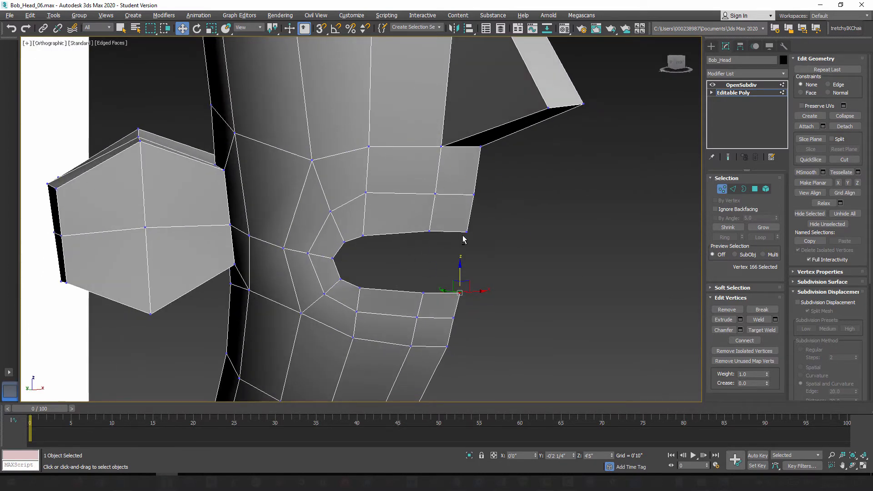
key(shift+z)
alt+middle_drag(453, 227, 437, 227)
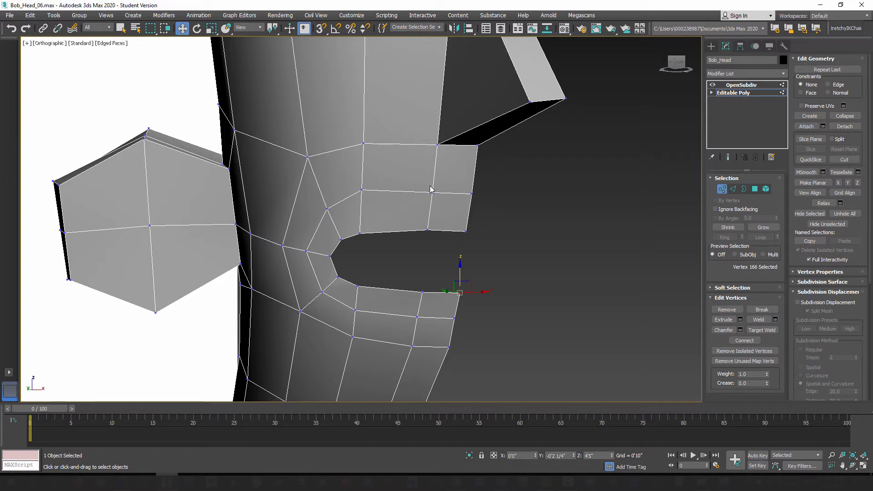
key(shift+z)
key(shift+z)
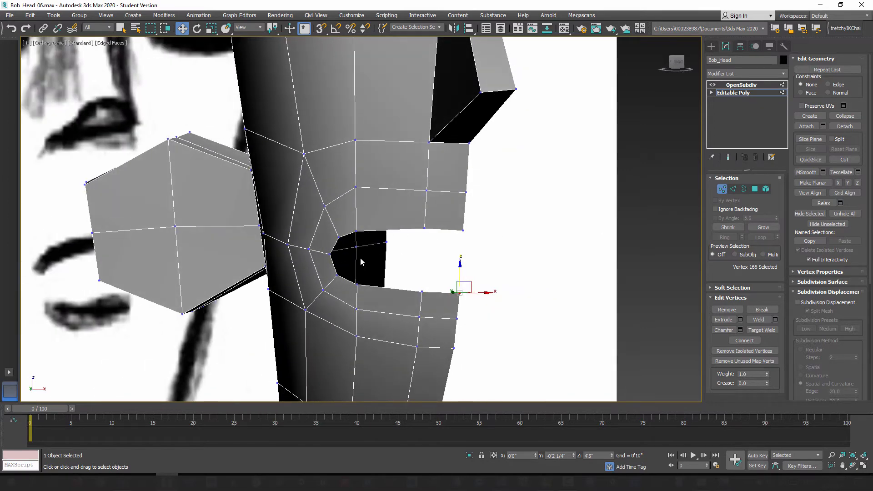
alt+middle_drag(418, 245, 408, 249)
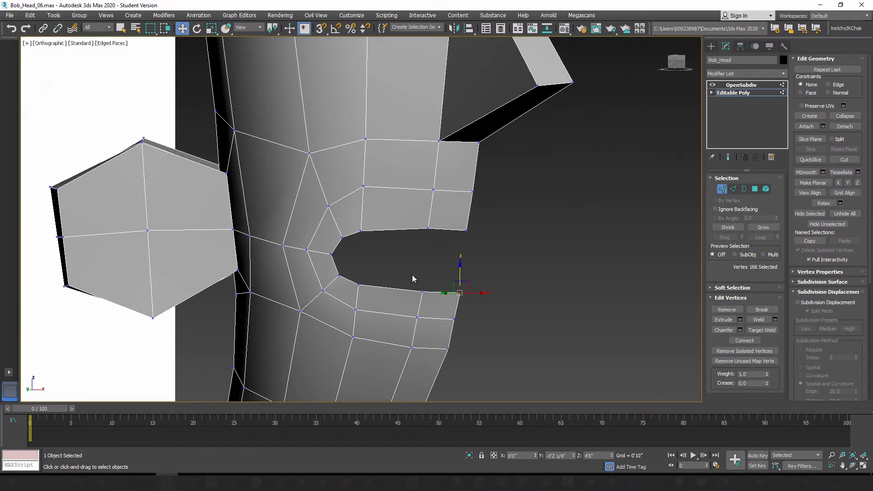
mouse_move(404, 260)
alt+middle_down()
mouse_move(448, 262)
mouse_move(391, 236)
mouse_move(408, 256)
alt+middle_up()
alt+middle_drag(369, 297, 409, 298)
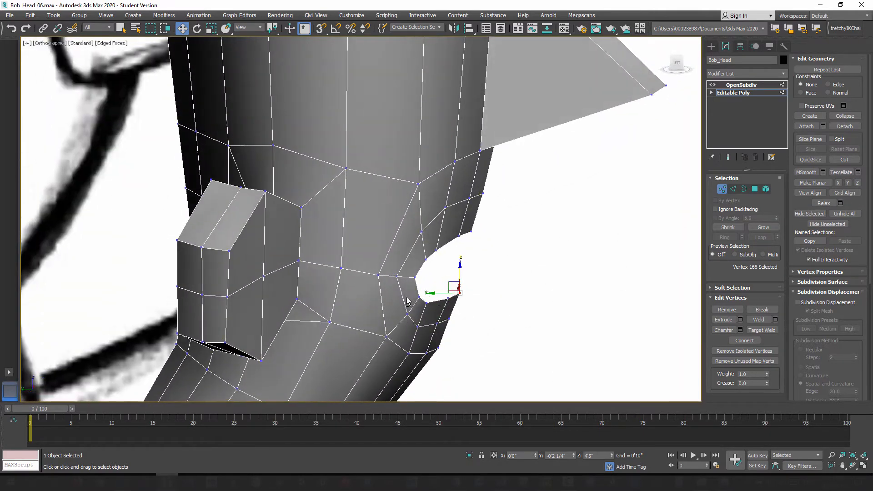
Step: Preview the subdivided head without edged faces and inspect the shape of the rounded mouth opening
click(728, 158)
alt+middle_drag(582, 241, 541, 253)
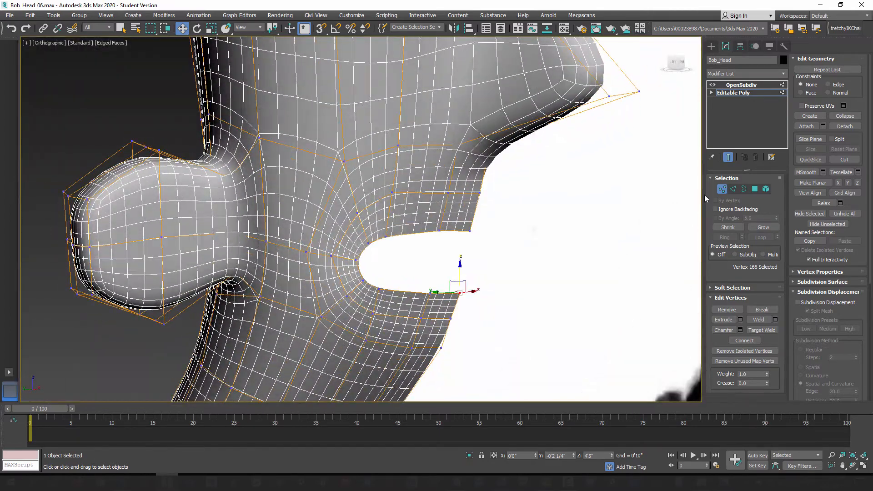
click(722, 189)
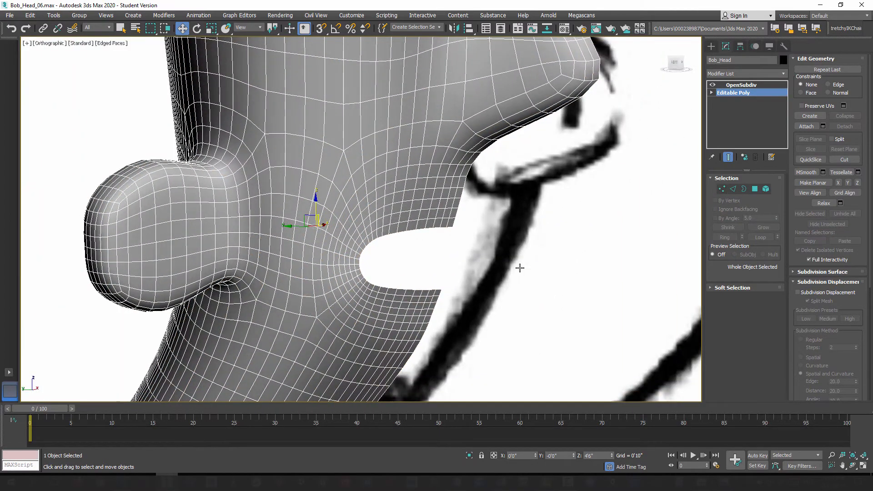
key(F4)
mouse_move(517, 270)
alt+middle_down()
mouse_move(479, 279)
mouse_move(456, 255)
mouse_move(450, 274)
mouse_move(414, 271)
mouse_move(510, 279)
mouse_move(514, 292)
mouse_move(487, 265)
mouse_move(464, 272)
mouse_move(364, 237)
mouse_move(338, 180)
alt+middle_up()
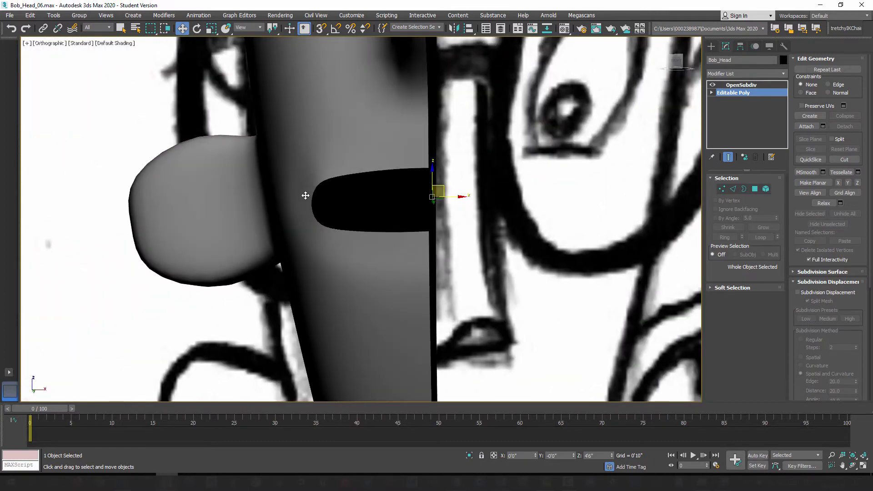
alt+middle_drag(359, 296, 370, 296)
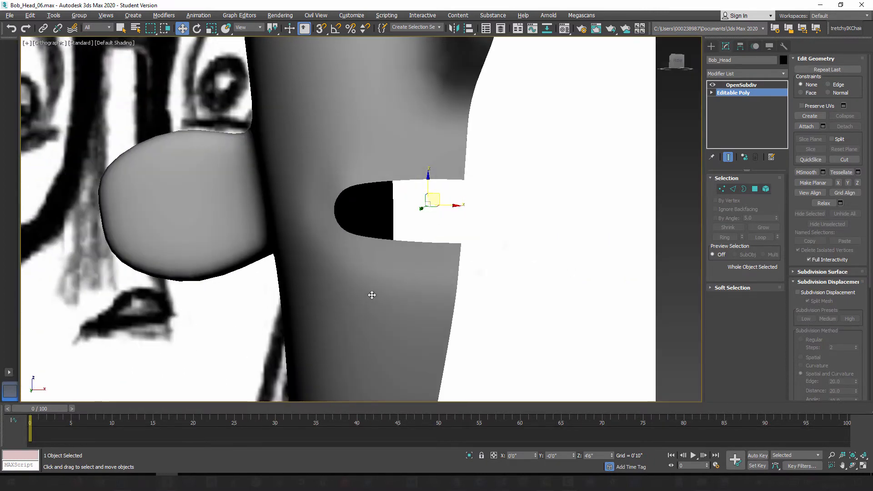
Step: Move the lip-loop vertex just behind the mouth corner slightly toward the front of the face, judging it on the smoothed, shaded surface
click(728, 157)
click(722, 189)
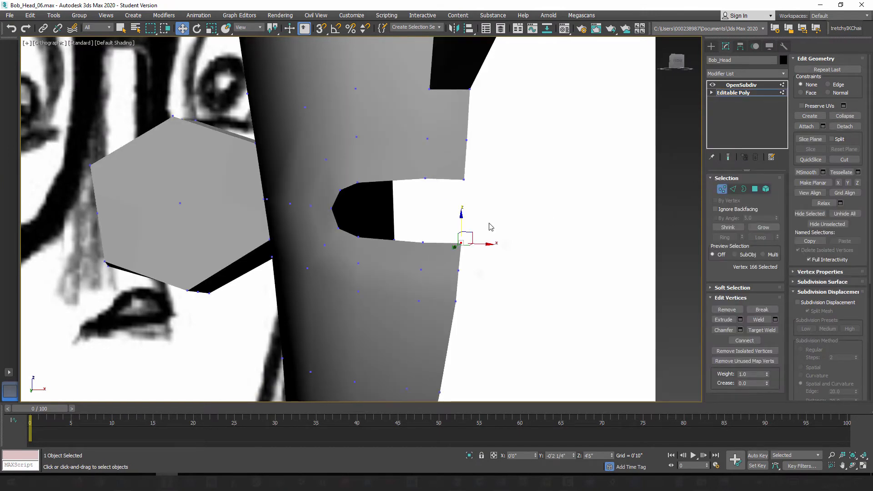
key(F4)
mouse_move(363, 247)
alt+middle_down()
mouse_move(382, 261)
mouse_move(390, 253)
mouse_move(400, 259)
mouse_move(423, 306)
mouse_move(425, 273)
mouse_move(409, 285)
mouse_move(412, 291)
mouse_move(430, 267)
mouse_move(443, 272)
alt+middle_up()
click(407, 277)
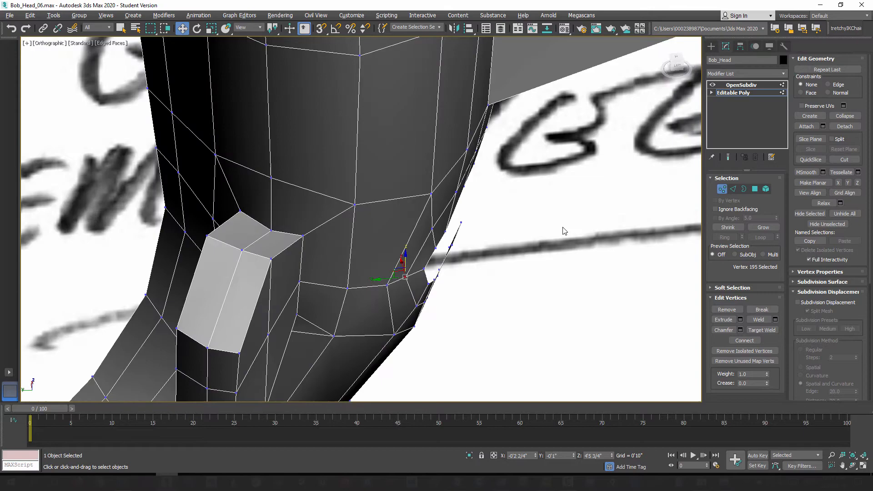
click(728, 157)
mouse_move(504, 269)
alt+middle_down()
mouse_move(460, 293)
mouse_move(471, 273)
alt+middle_up()
key(F4)
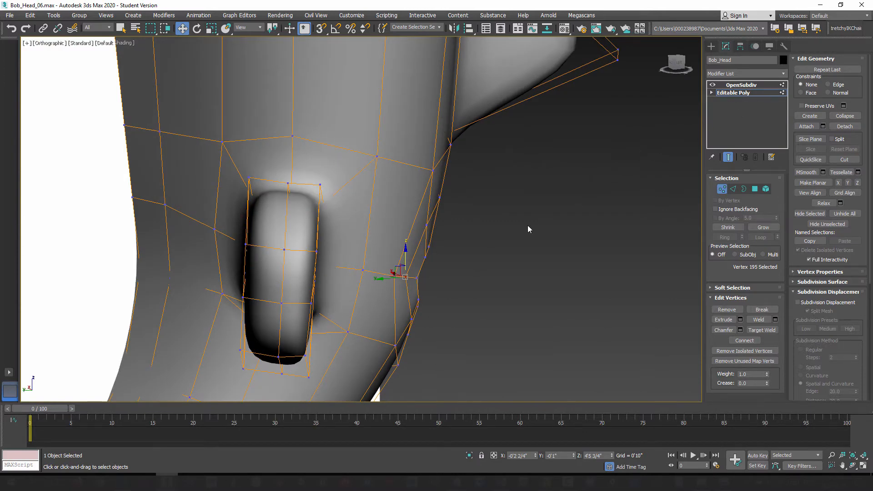
alt+middle_drag(527, 229, 506, 226)
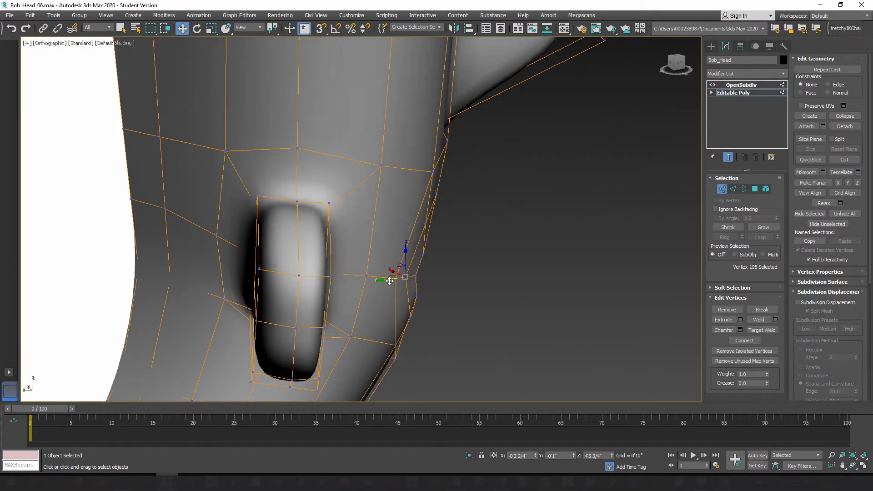
drag(390, 282, 395, 281)
alt+middle_drag(396, 281, 551, 230)
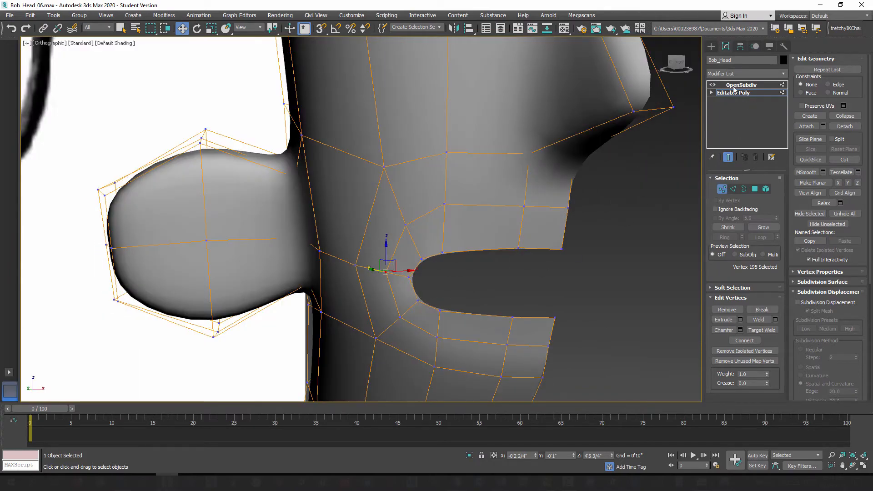
alt+middle_drag(513, 247, 505, 229)
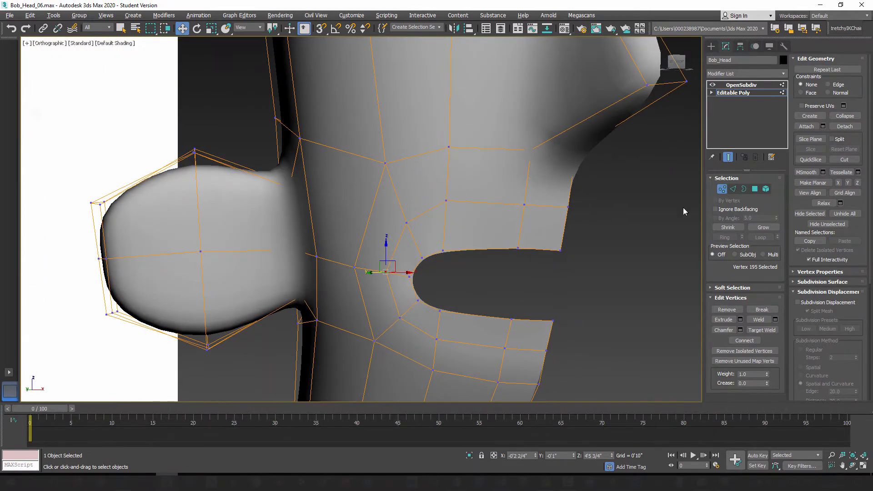
Step: Leave vertex editing and unhide Bob_Head001 in the Bob_Model layer to check the mouth across both halves of the head
click(722, 189)
alt+middle_drag(492, 274, 470, 288)
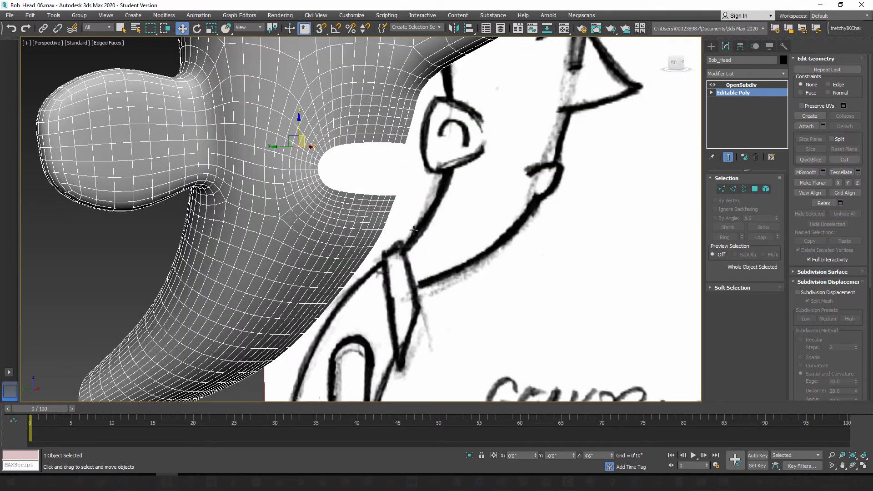
mouse_move(414, 230)
alt+middle_down()
mouse_move(386, 255)
mouse_move(406, 261)
alt+middle_up()
alt+middle_drag(444, 226, 555, 149)
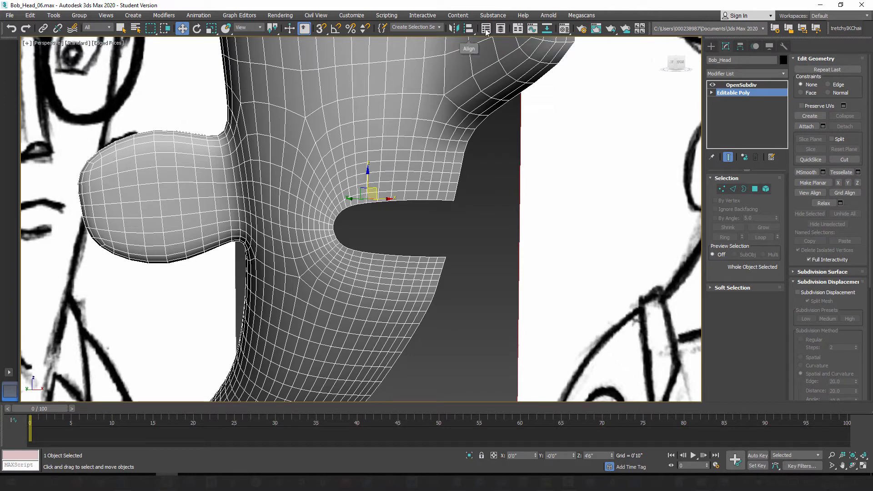
click(502, 32)
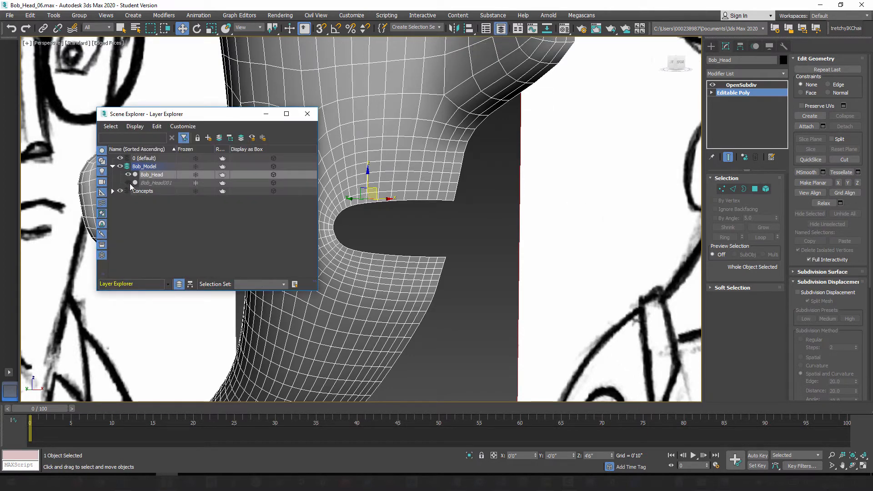
click(129, 183)
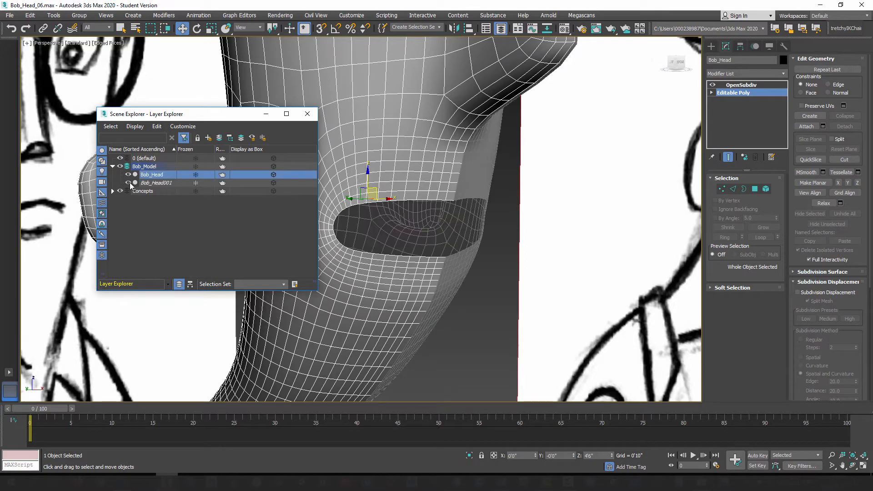
click(266, 113)
scroll(387, 253, up, 3)
alt+middle_drag(386, 253, 435, 270)
scroll(377, 250, down, 5)
scroll(435, 269, up, 3)
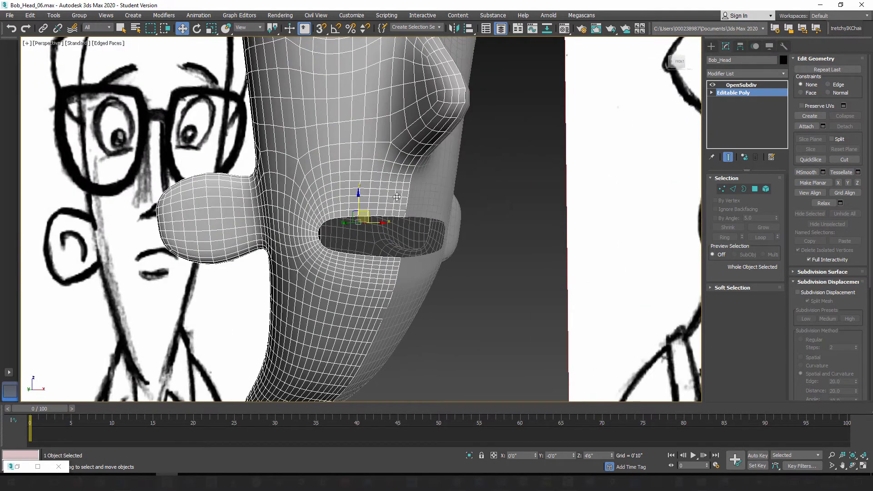
alt+middle_drag(397, 196, 522, 259)
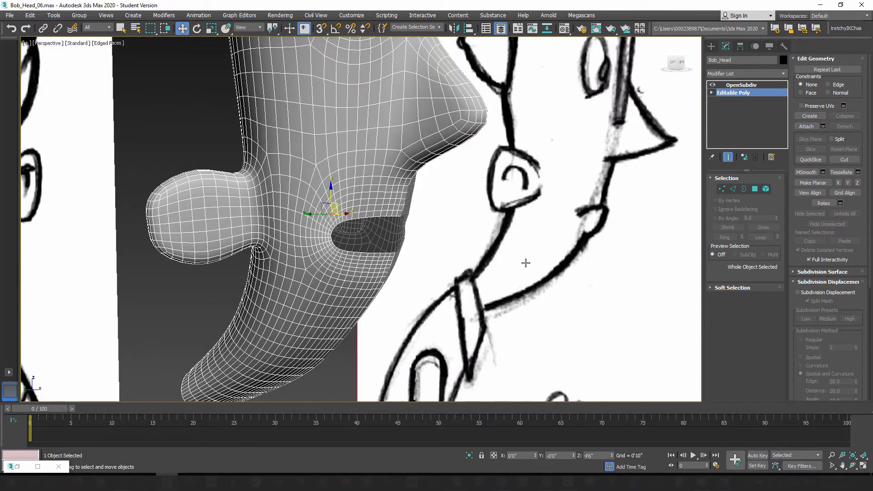
Step: Turn off the subdivided result and select the border edges around the mouth opening on the editable half of the head
click(729, 158)
alt+middle_drag(425, 238, 462, 245)
scroll(446, 242, up, 4)
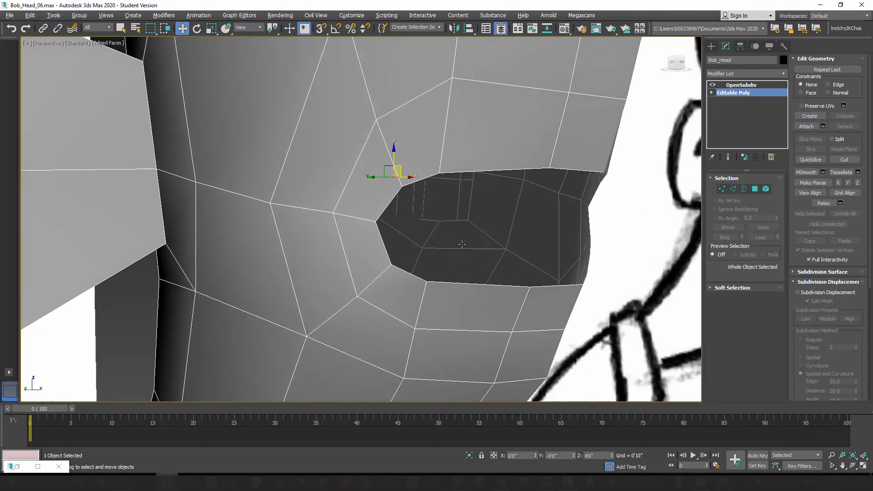
click(733, 188)
double_click(572, 172)
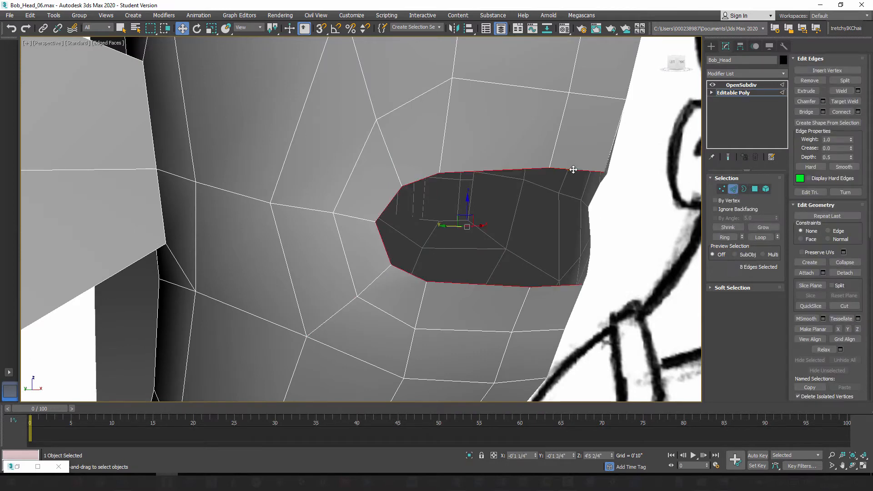
middle_drag(569, 218, 488, 264)
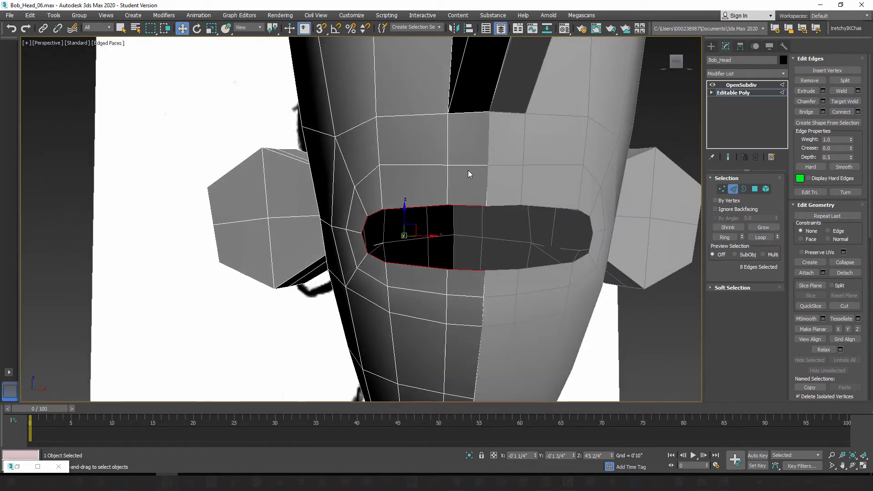
scroll(486, 124, down, 5)
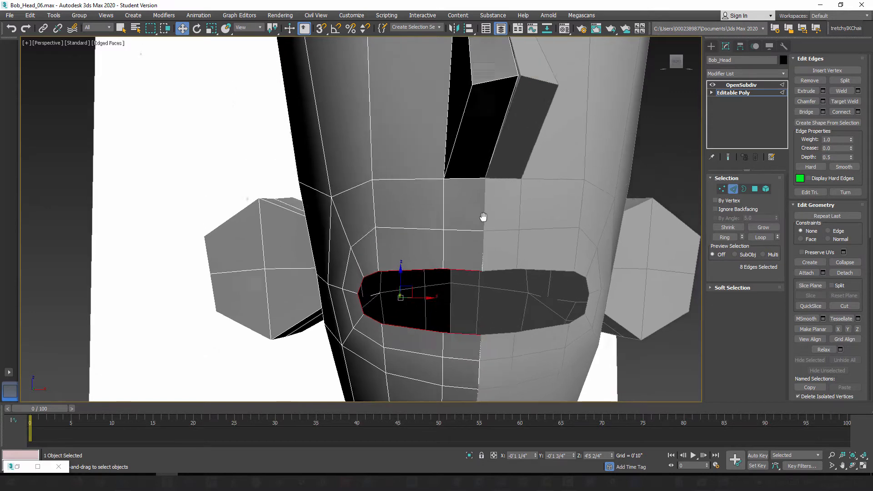
middle_drag(483, 272, 471, 223)
scroll(471, 223, up, 4)
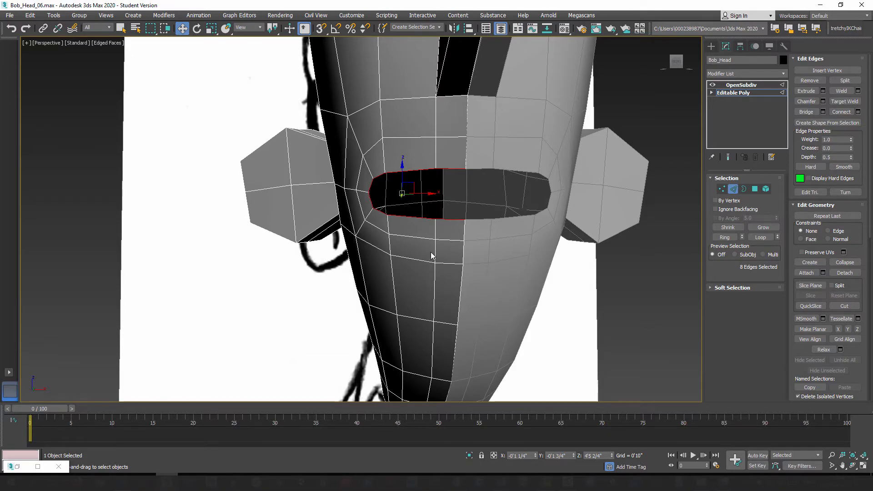
alt+middle_drag(433, 250, 392, 248)
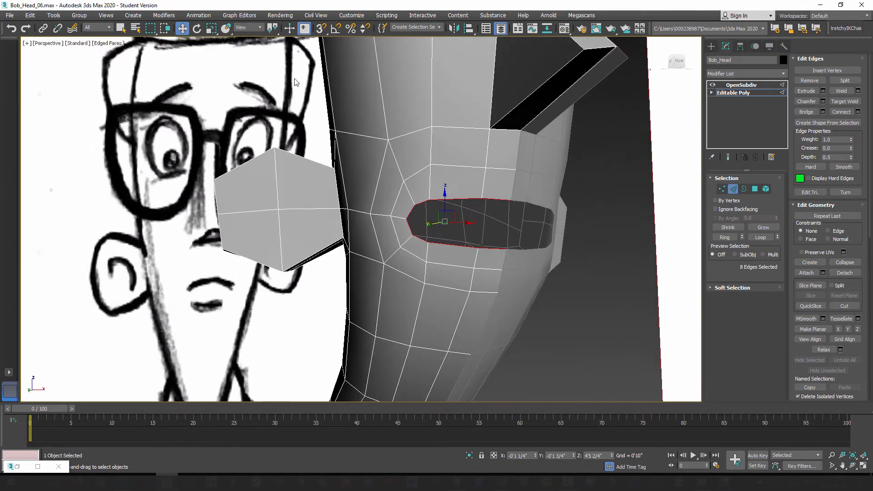
Step: Try to extrude the mouth's border edges straight back into the head, and undo the extrusion
click(211, 28)
alt+middle_drag(439, 228, 436, 224)
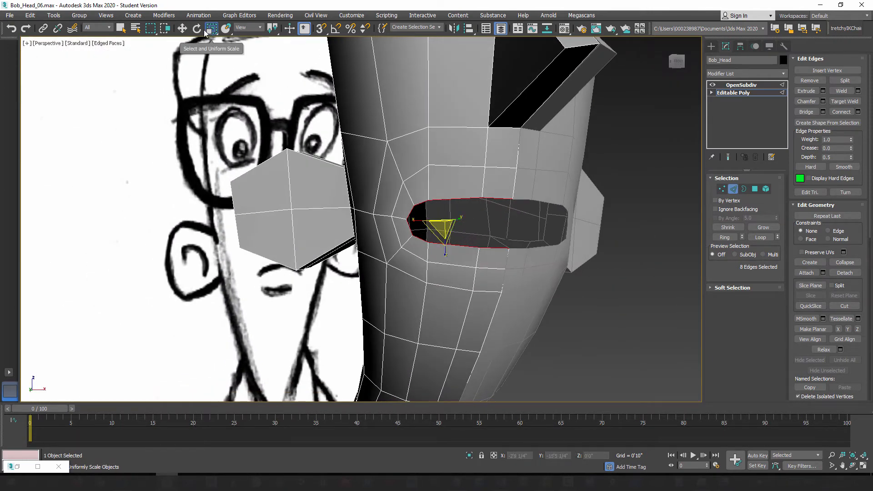
click(183, 28)
alt+middle_drag(422, 252, 471, 260)
mouse_move(424, 221)
shift+mouse_down()
mouse_move(433, 220)
mouse_move(403, 225)
shift+mouse_up()
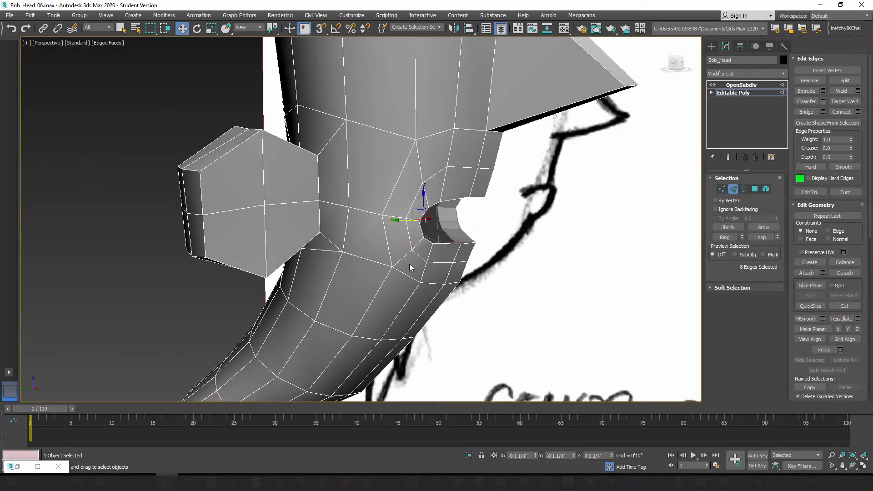
mouse_move(410, 263)
alt+middle_down()
mouse_move(384, 277)
mouse_move(433, 288)
alt+middle_up()
key(ctrl+z)
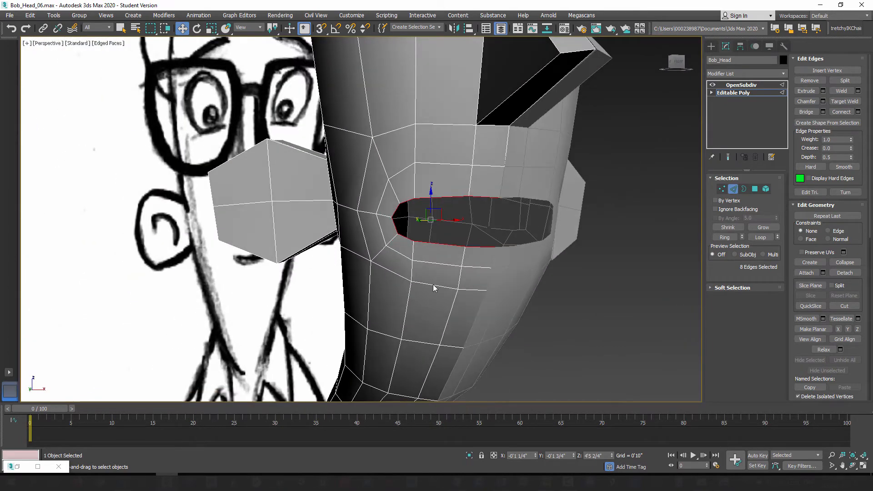
Step: Try to extrude the mouth's border edges inward by scaling them uniformly, and undo the result
click(210, 28)
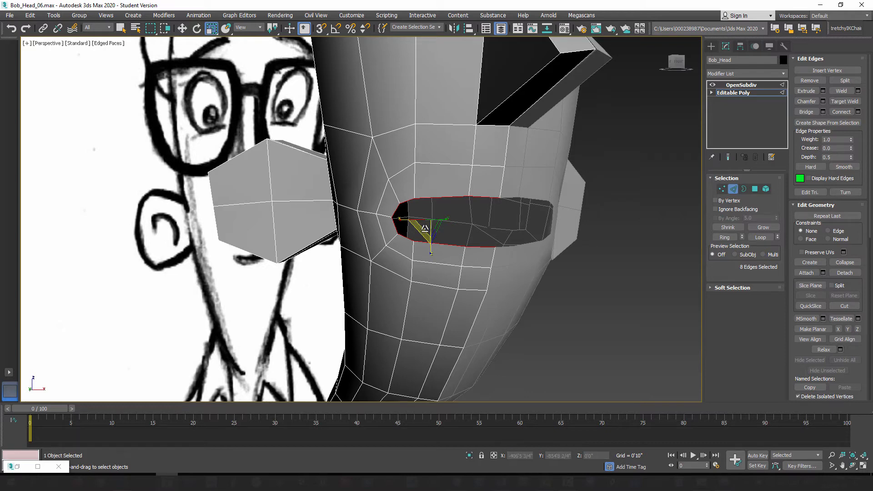
shift+drag(431, 224, 427, 241)
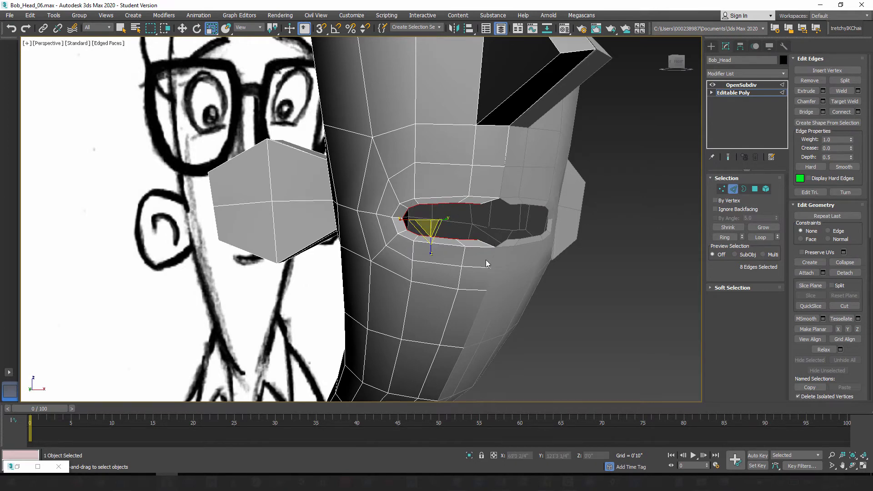
alt+middle_drag(489, 263, 487, 243)
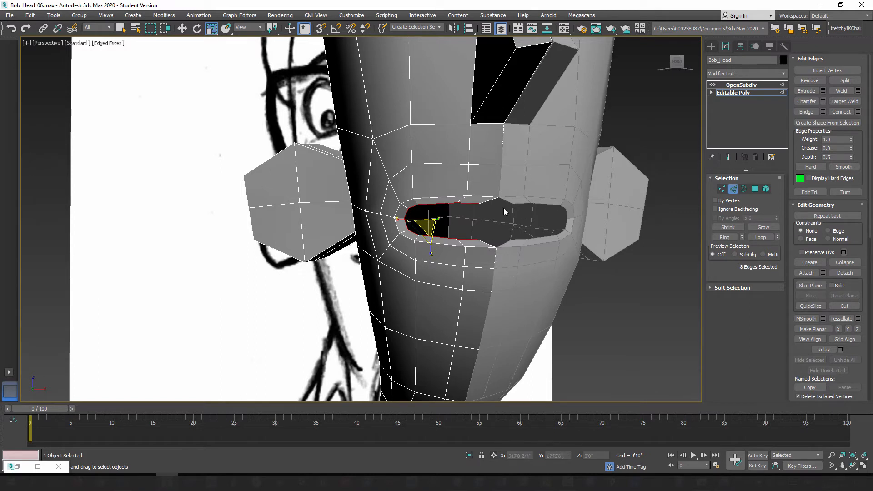
key(ctrl+z)
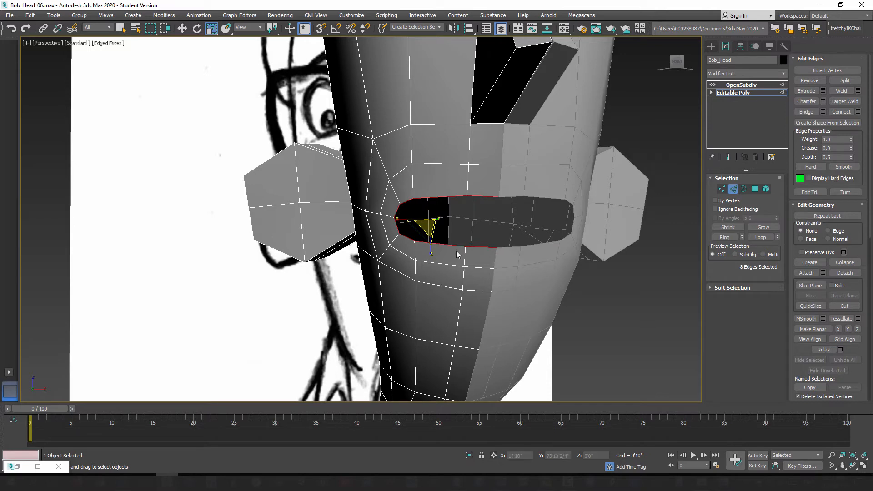
Step: Extrude the mouth's border edges a short distance back into the head to give the lips thickness, checking the eye opening for comparison
click(182, 28)
alt+middle_drag(383, 271, 455, 269)
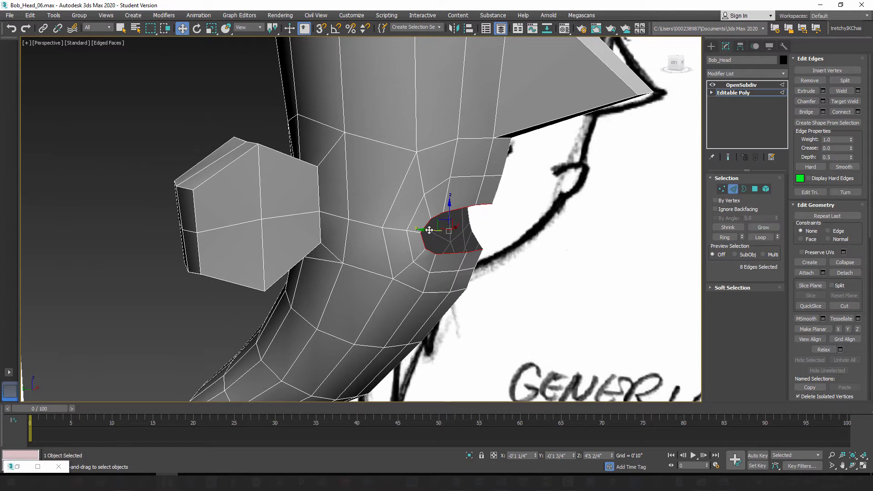
shift+drag(429, 231, 421, 231)
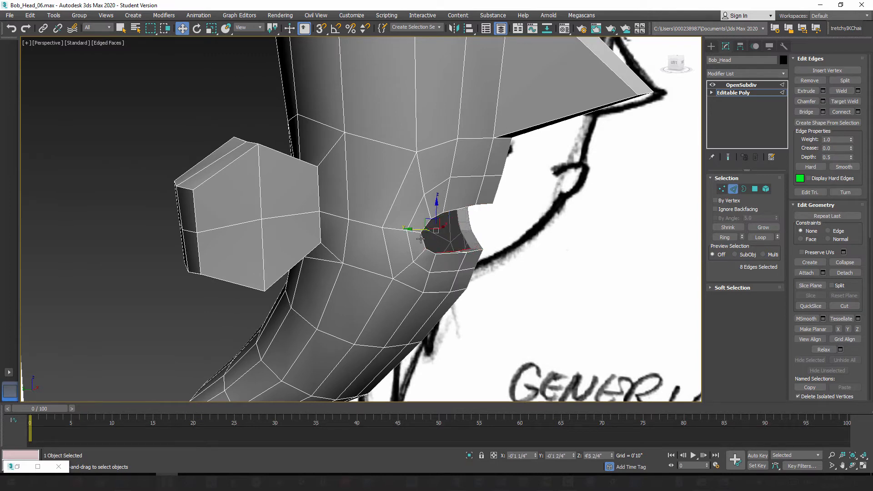
scroll(417, 231, up, 5)
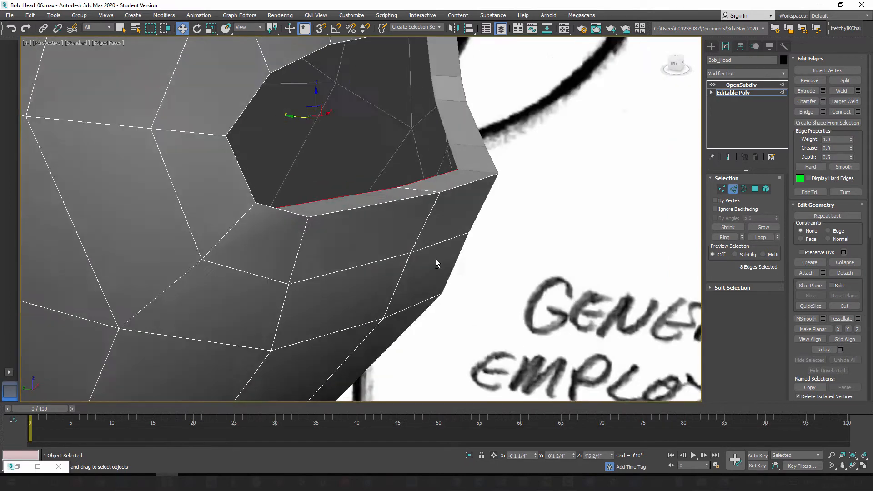
alt+middle_drag(436, 259, 412, 252)
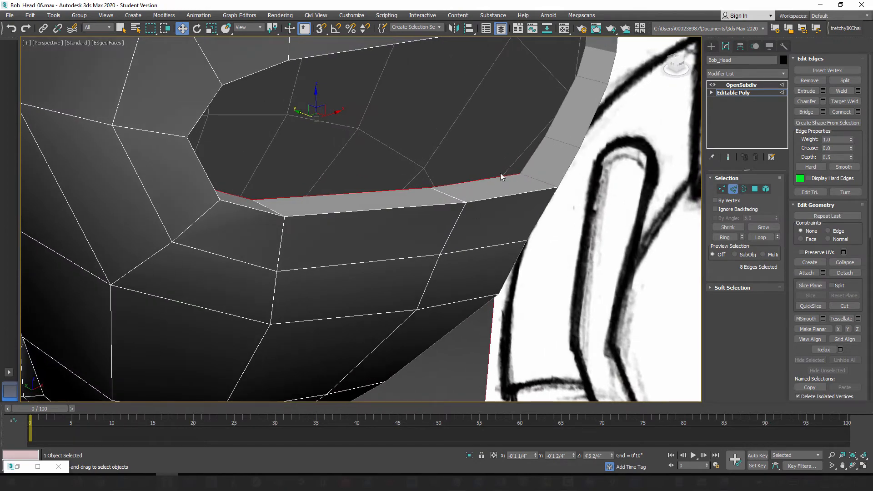
alt+middle_drag(467, 193, 501, 231)
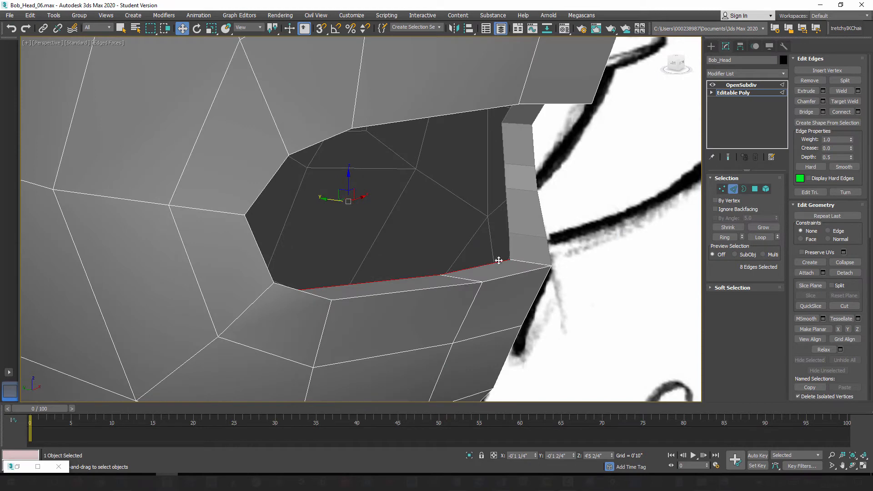
scroll(484, 203, down, 10)
middle_drag(466, 191, 455, 282)
scroll(472, 175, up, 2)
scroll(472, 175, up, 5)
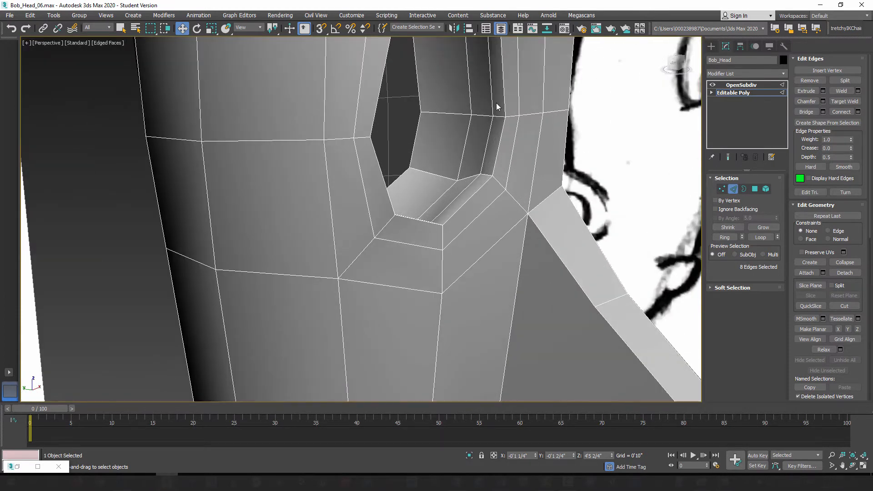
alt+middle_drag(476, 182, 440, 224)
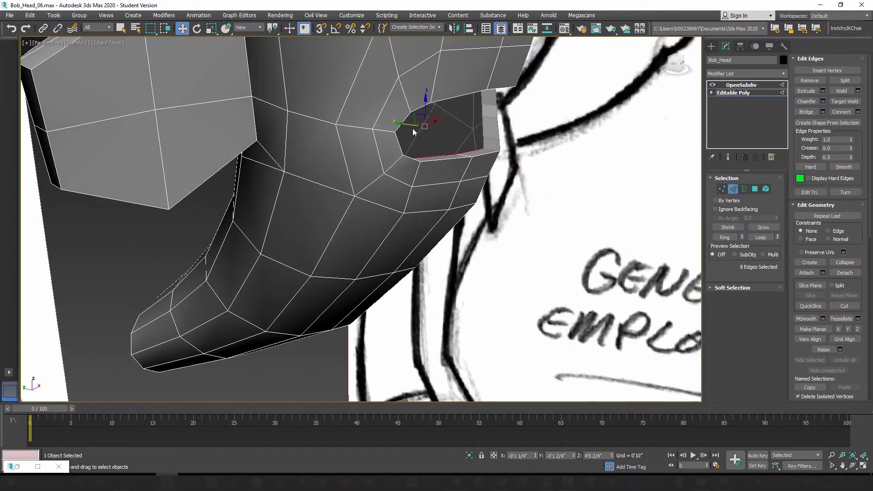
Step: Extrude the inner mouth border a second time, farther back into the head, and check the new ring from inside
drag(407, 122, 361, 116)
alt+middle_drag(434, 188, 334, 191)
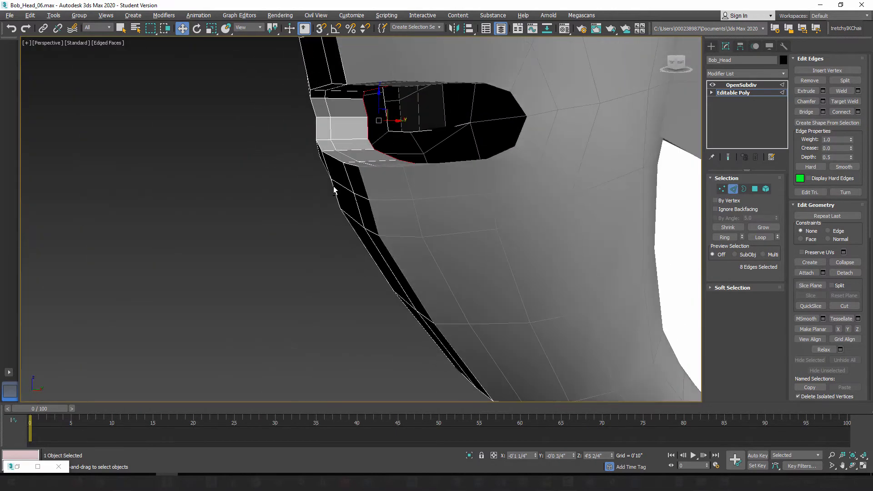
alt+middle_drag(369, 93, 448, 183)
scroll(444, 121, down, 5)
scroll(475, 124, up, 6)
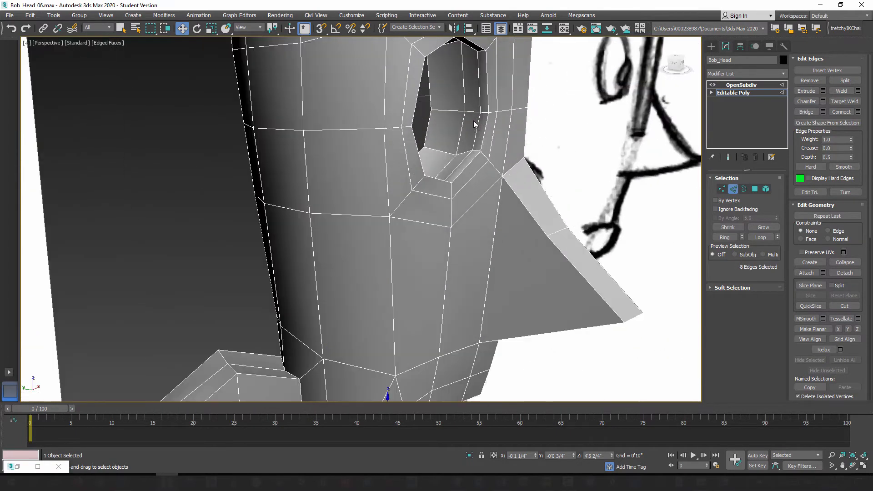
alt+middle_drag(455, 152, 421, 234)
scroll(431, 255, up, 3)
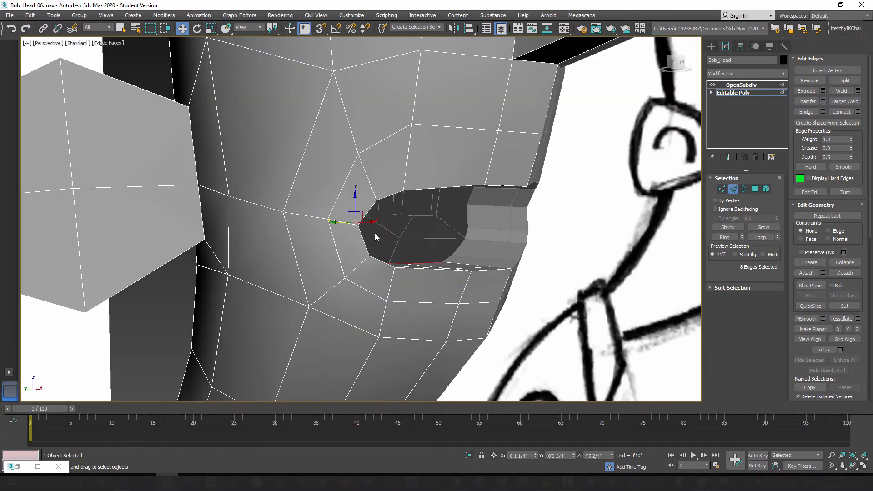
Step: Extrude the inner mouth border a third time, deeper into the head, and check the interior walls from the front and side
drag(337, 221, 260, 211)
scroll(430, 252, up, 2)
alt+middle_drag(420, 259, 357, 213)
alt+middle_drag(341, 256, 321, 207)
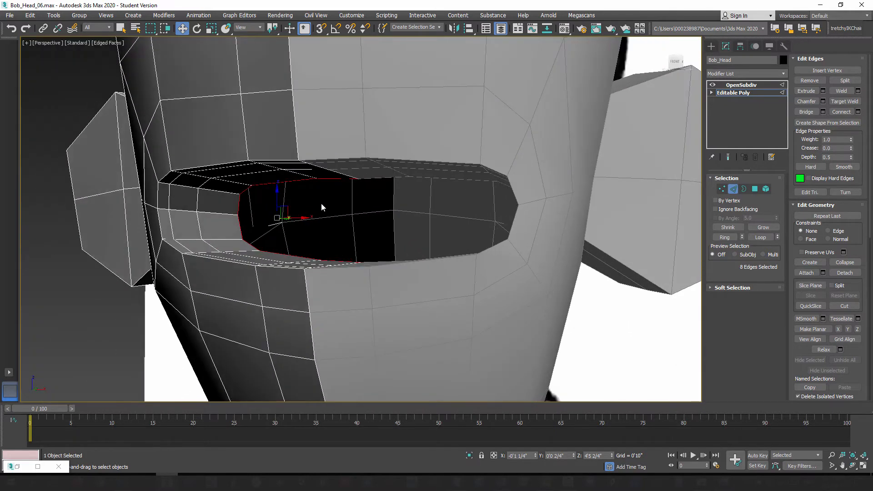
alt+middle_drag(282, 246, 379, 269)
alt+middle_drag(422, 250, 333, 215)
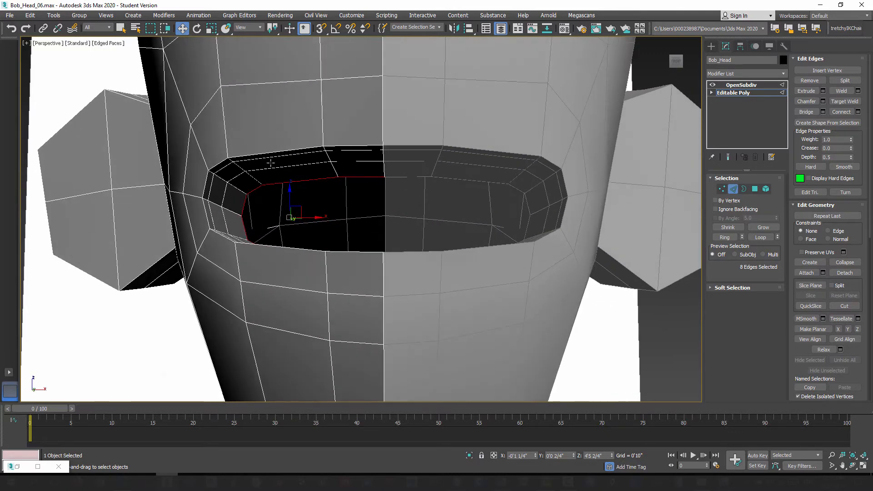
scroll(406, 183, down, 5)
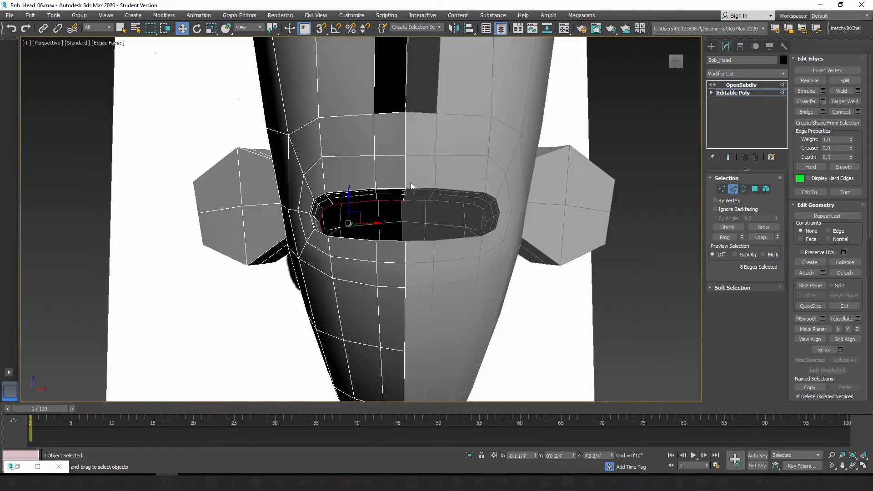
alt+middle_drag(411, 182, 410, 250)
alt+middle_drag(399, 212, 521, 244)
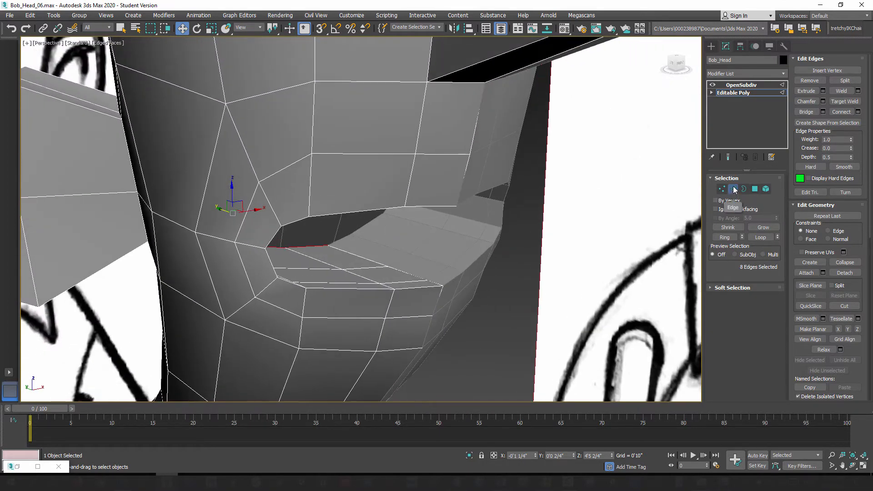
Step: Preview the subdivided head without edged faces and examine the lip edge and the new inner walls of the mouth
click(728, 157)
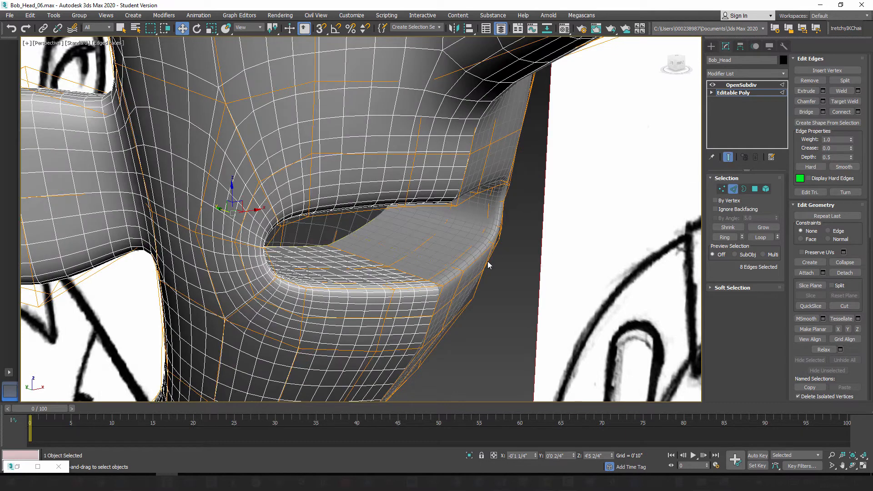
click(733, 189)
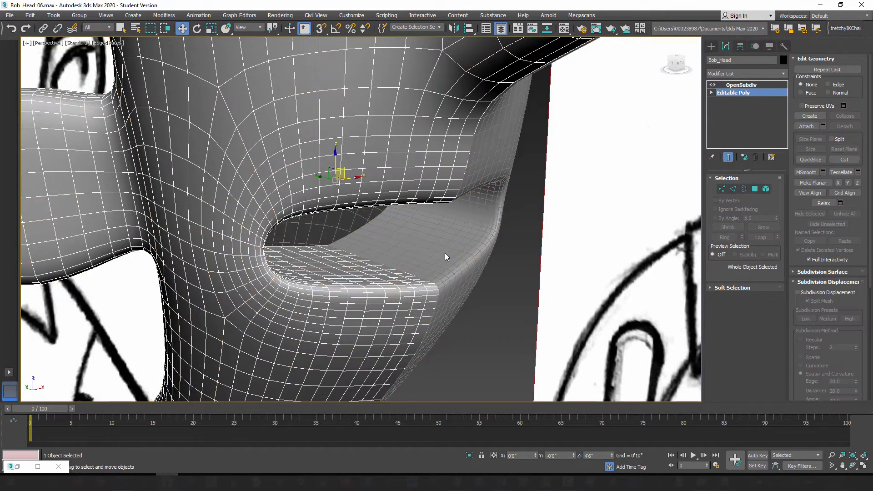
key(F4)
mouse_move(432, 264)
alt+middle_down()
mouse_move(410, 256)
mouse_move(427, 245)
alt+middle_up()
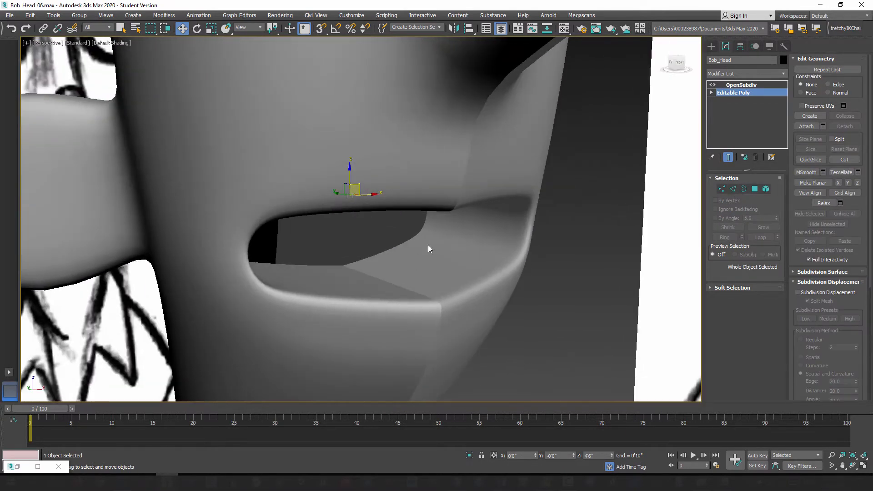
mouse_move(452, 308)
alt+middle_down()
mouse_move(457, 236)
mouse_move(410, 175)
mouse_move(441, 217)
mouse_move(408, 203)
mouse_move(416, 210)
mouse_move(390, 234)
mouse_move(409, 236)
mouse_move(447, 220)
mouse_move(431, 221)
mouse_move(445, 244)
alt+middle_up()
scroll(415, 210, down, 5)
scroll(445, 244, up, 4)
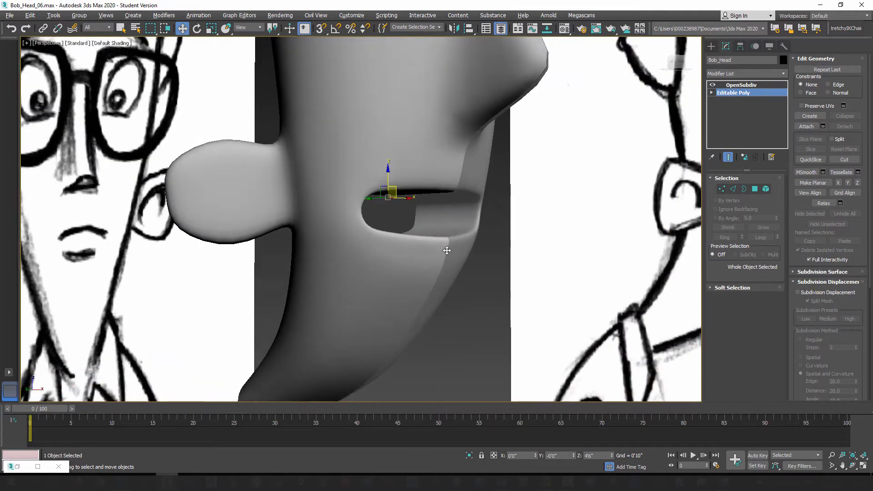
Step: Return to the unsubdivided mesh with edged faces and raise the two upper-lip loop vertices nearest the centerline slightly toward the nose
click(729, 157)
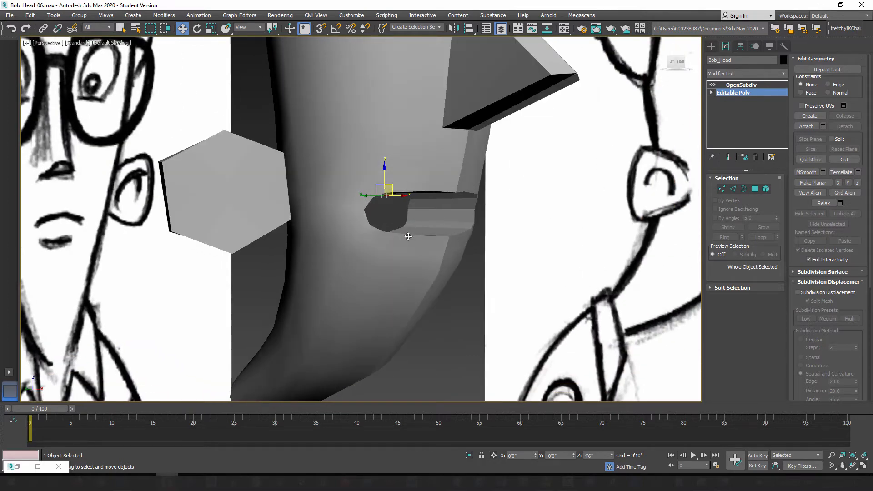
key(F4)
mouse_move(406, 248)
alt+middle_down()
mouse_move(450, 277)
mouse_move(419, 261)
alt+middle_up()
scroll(423, 267, up, 3)
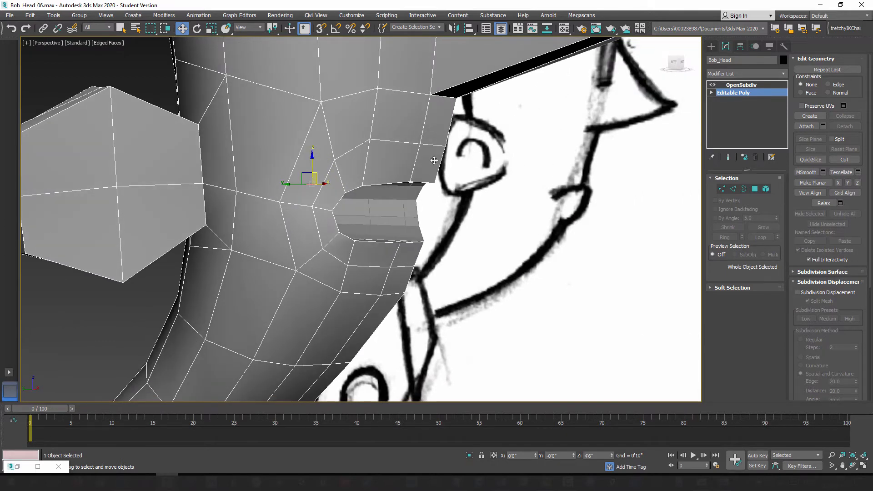
alt+middle_drag(434, 161, 400, 227)
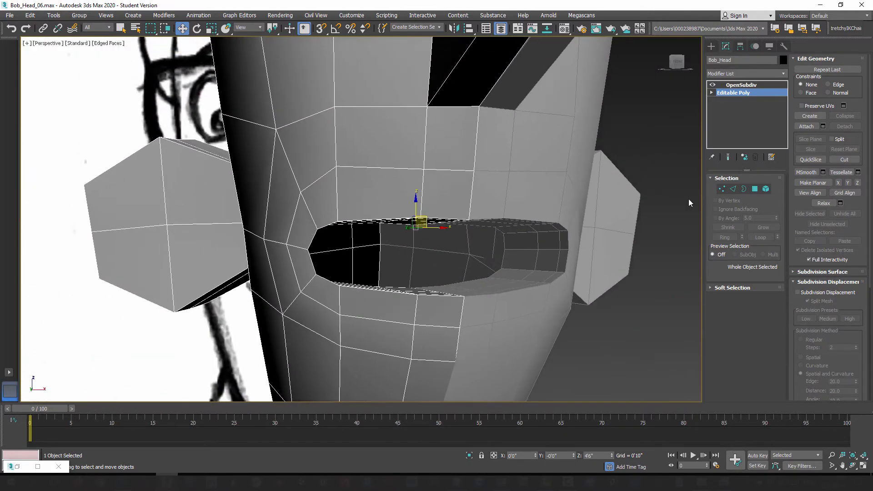
click(722, 190)
click(474, 170)
drag(474, 152, 474, 139)
click(421, 169)
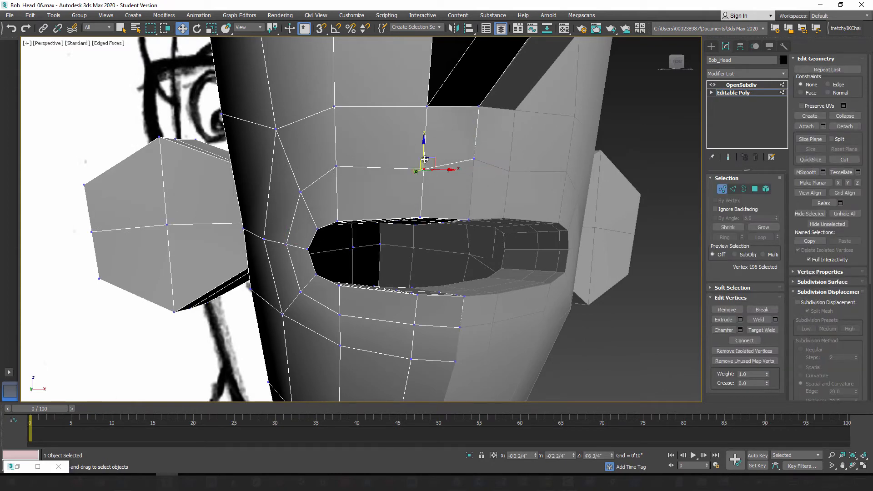
drag(424, 149, 426, 137)
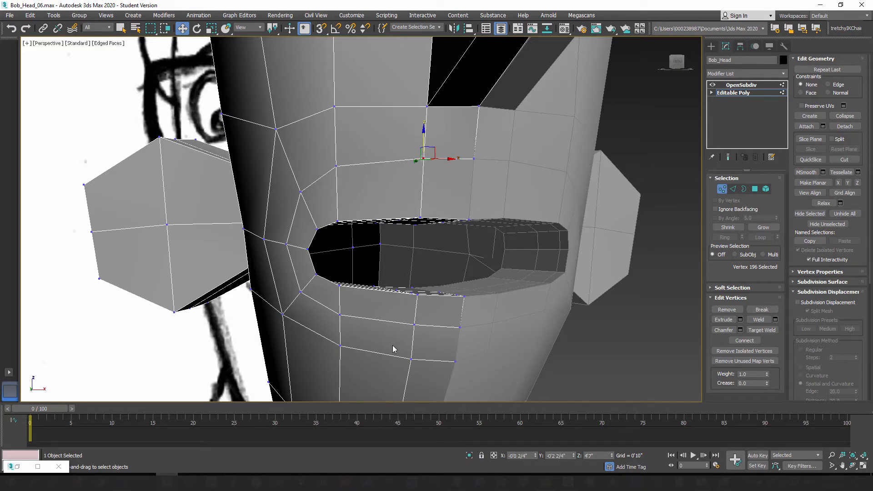
Step: Nudge the selected upper-lip vertex slightly in depth to follow the face's side profile, and leave vertex editing
mouse_move(368, 258)
alt+middle_down()
mouse_move(430, 274)
mouse_move(427, 298)
alt+middle_up()
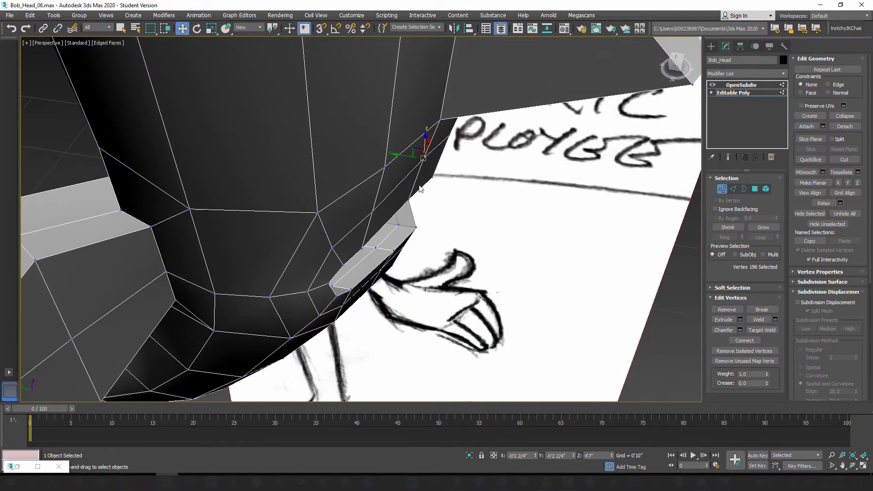
mouse_move(448, 209)
alt+middle_down()
mouse_move(437, 206)
mouse_move(443, 230)
alt+middle_up()
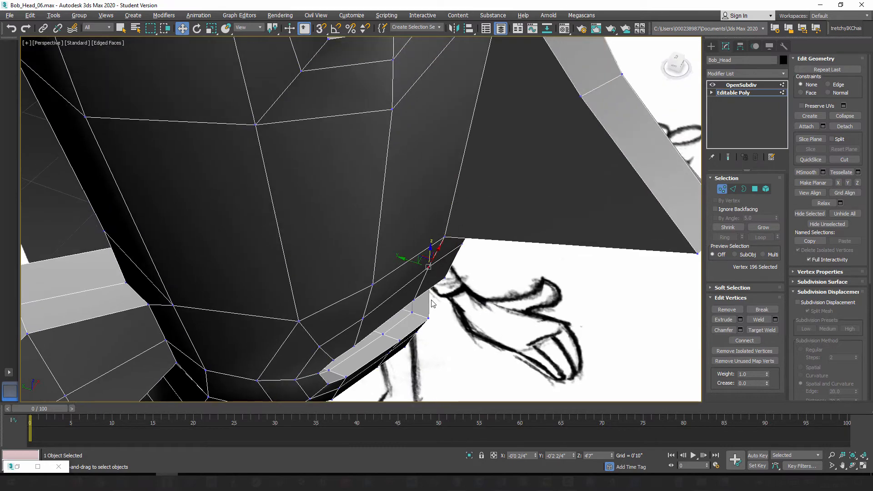
alt+middle_drag(432, 304, 418, 288)
drag(407, 260, 410, 264)
mouse_move(410, 264)
alt+middle_down()
mouse_move(436, 296)
mouse_move(436, 287)
mouse_move(453, 287)
mouse_move(405, 194)
alt+middle_up()
mouse_move(443, 291)
alt+middle_down()
mouse_move(426, 292)
mouse_move(462, 306)
mouse_move(464, 330)
mouse_move(467, 288)
mouse_move(501, 296)
mouse_move(461, 276)
mouse_move(458, 289)
alt+middle_up()
scroll(467, 288, down, 3)
click(723, 190)
Step: Save the scene as the next incremental version, Bob_Head_07.max
mouse_move(442, 376)
alt+middle_down()
mouse_move(464, 317)
mouse_move(429, 315)
mouse_move(481, 318)
alt+middle_up()
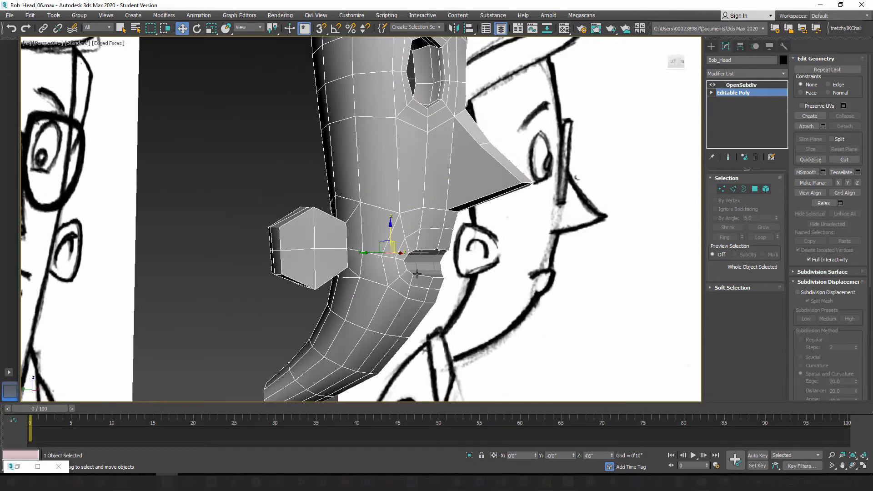
alt+middle_drag(489, 267, 439, 321)
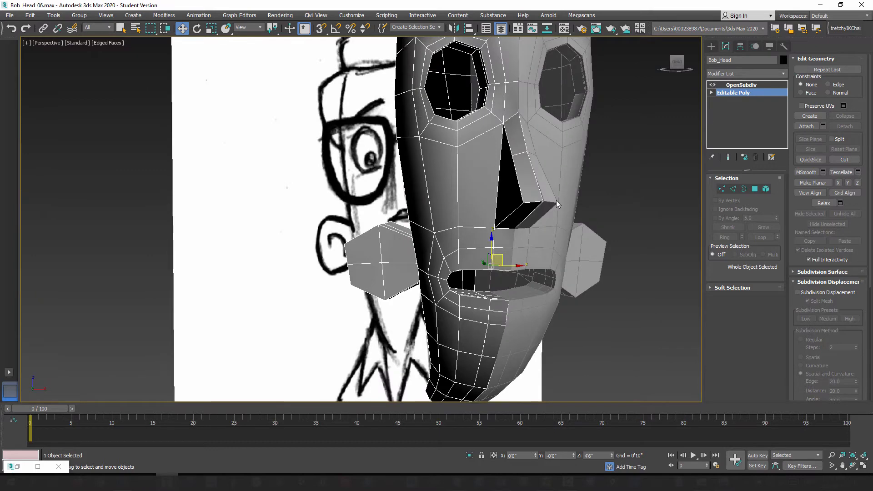
middle_drag(501, 210, 480, 220)
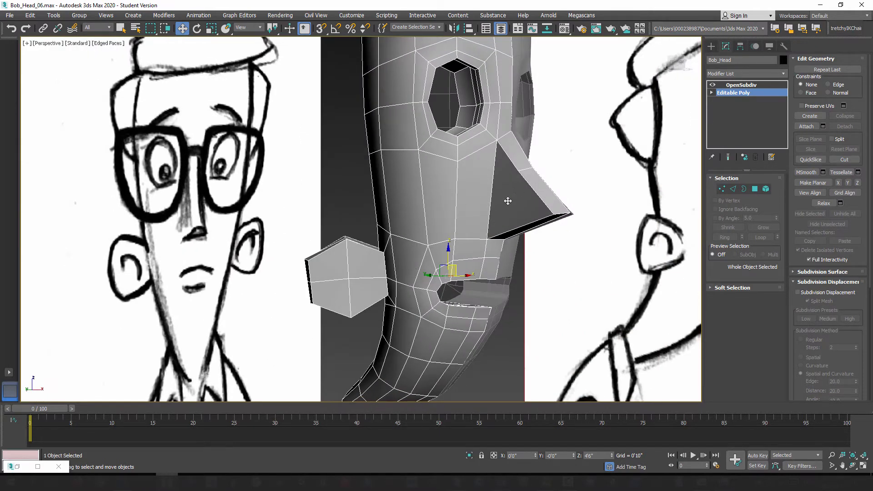
scroll(362, 283, down, 2)
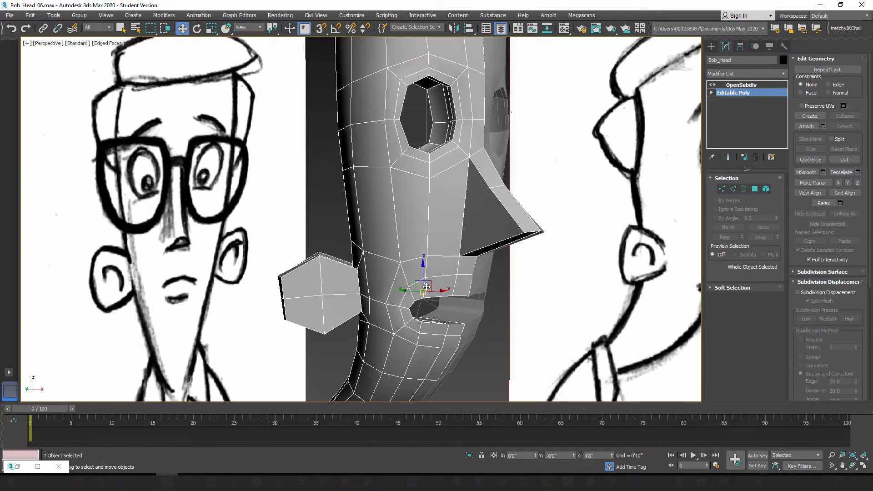
scroll(432, 283, down, 4)
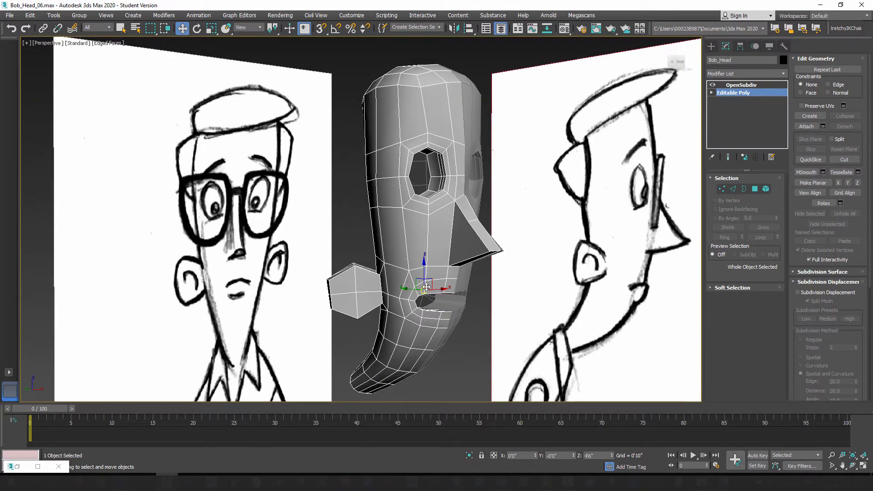
click(10, 15)
click(24, 97)
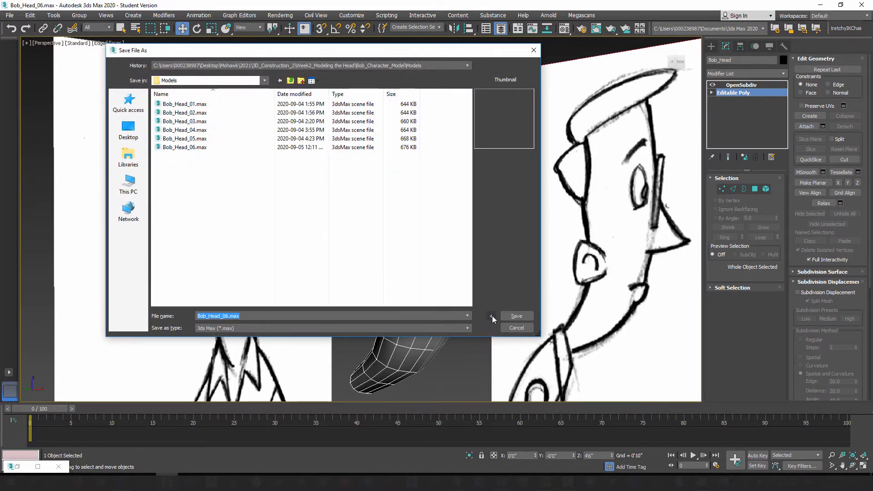
click(492, 315)
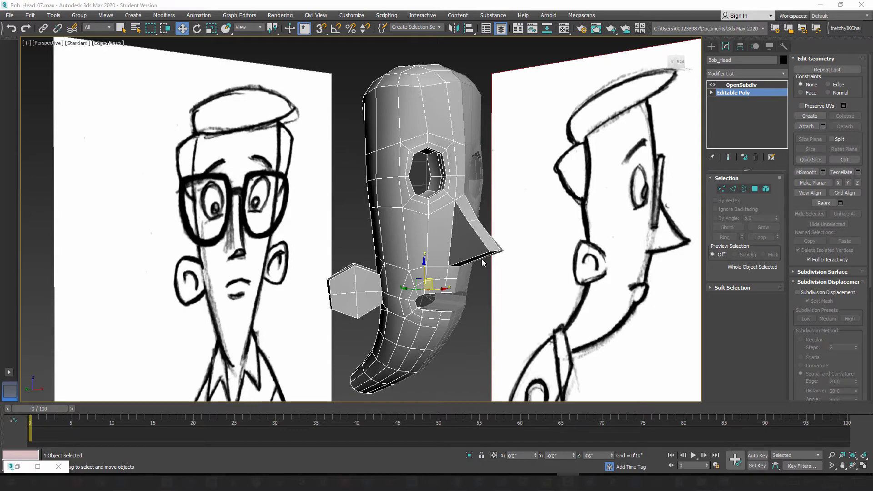
Step: Preview the subdivided head and examine how the nose's side and base blend into the cheek and upper lip
mouse_move(452, 263)
alt+middle_down()
mouse_move(439, 258)
mouse_move(436, 266)
mouse_move(441, 252)
alt+middle_up()
scroll(439, 258, up, 2)
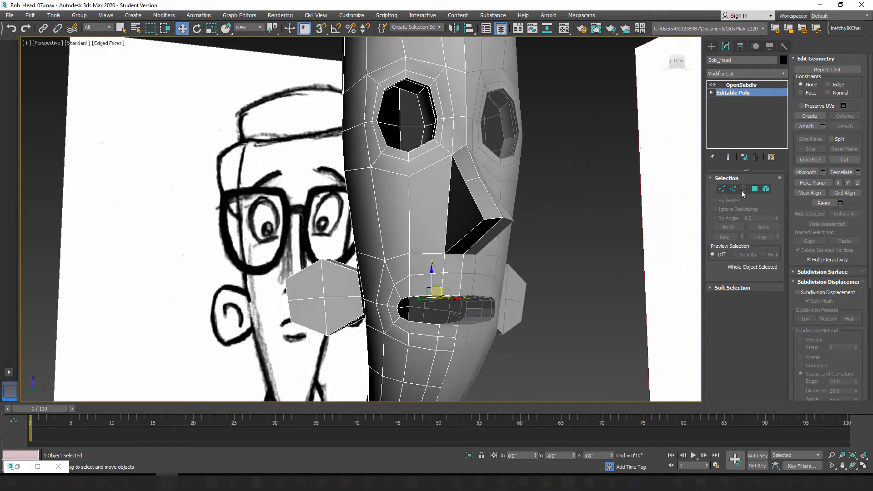
click(728, 156)
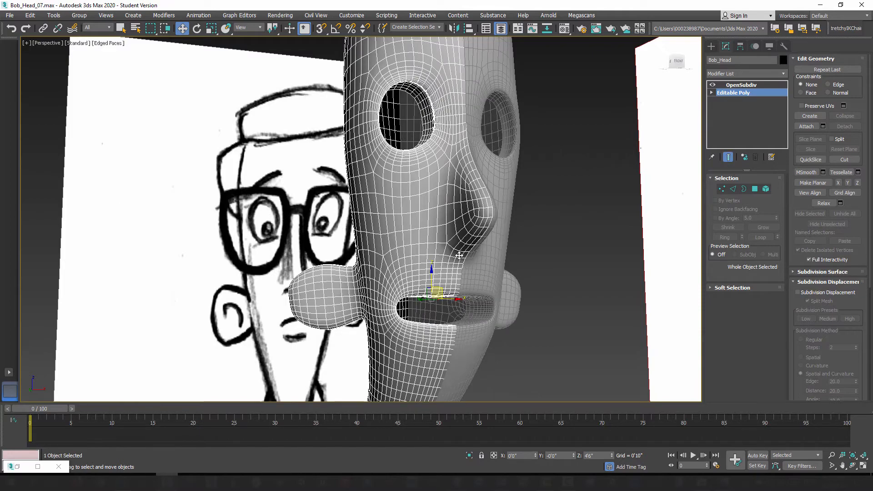
alt+middle_drag(459, 256, 474, 245)
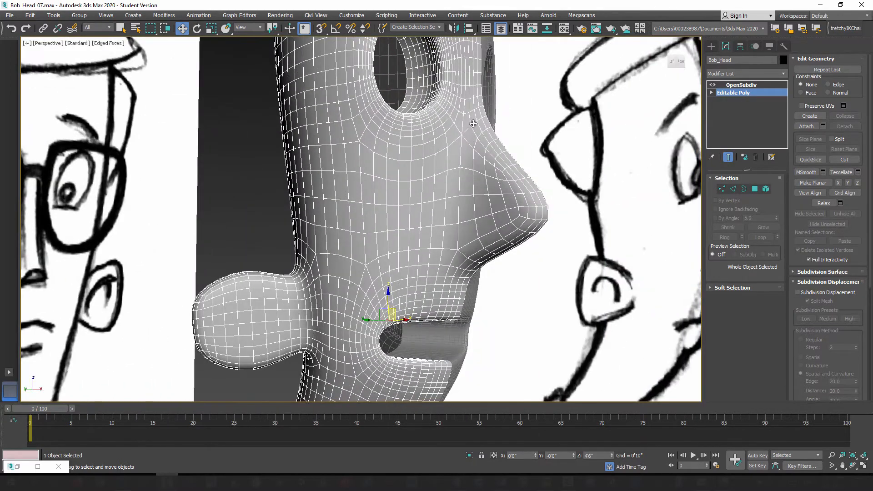
mouse_move(458, 158)
alt+middle_down()
mouse_move(455, 242)
mouse_move(449, 191)
alt+middle_up()
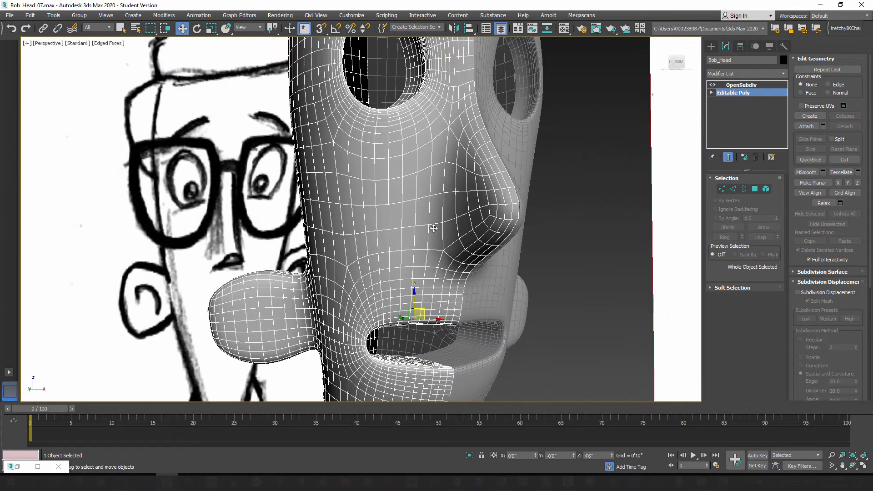
alt+middle_drag(432, 245, 453, 248)
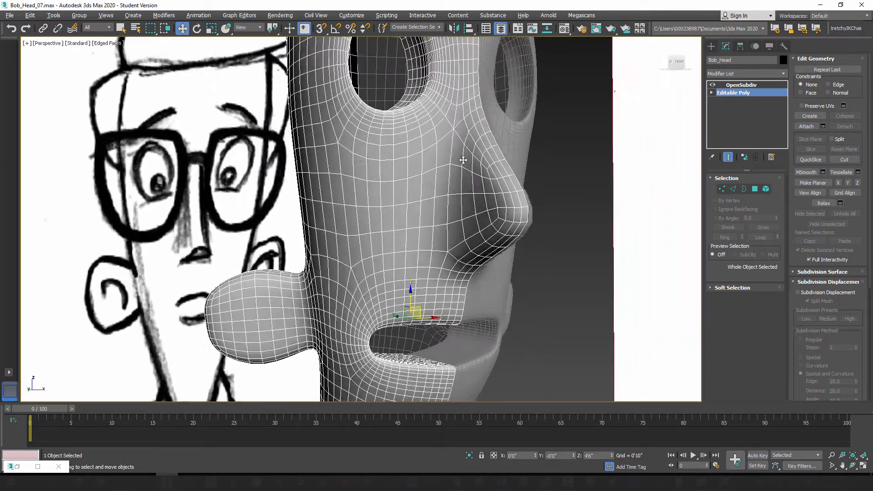
mouse_move(459, 159)
alt+middle_down()
mouse_move(459, 197)
mouse_move(437, 215)
mouse_move(425, 204)
mouse_move(423, 230)
mouse_move(431, 235)
mouse_move(462, 190)
mouse_move(436, 194)
mouse_move(476, 211)
mouse_move(430, 199)
mouse_move(468, 205)
mouse_move(452, 220)
alt+middle_up()
click(729, 157)
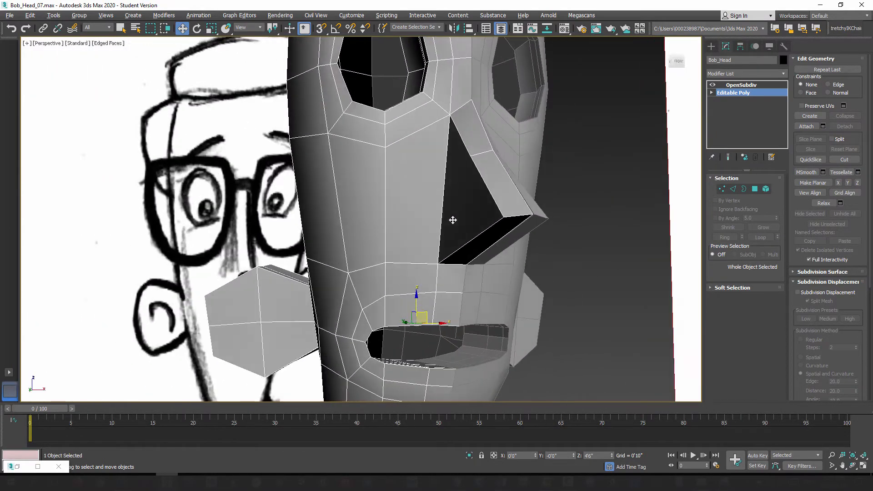
Step: Slide the nose's lower outer corner vertex outward with the Edge constraint to widen the base, and preview the smoothed result
click(722, 189)
click(439, 263)
alt+middle_drag(442, 285, 432, 269)
drag(457, 264, 457, 263)
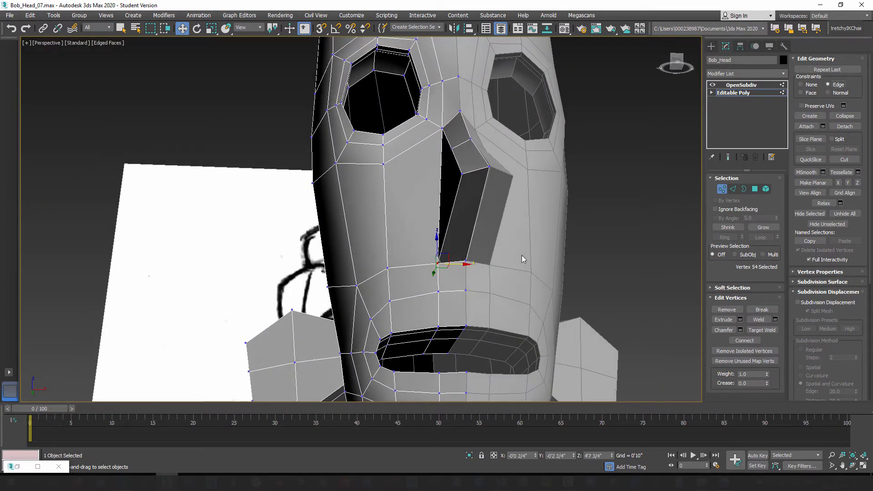
drag(458, 266, 429, 268)
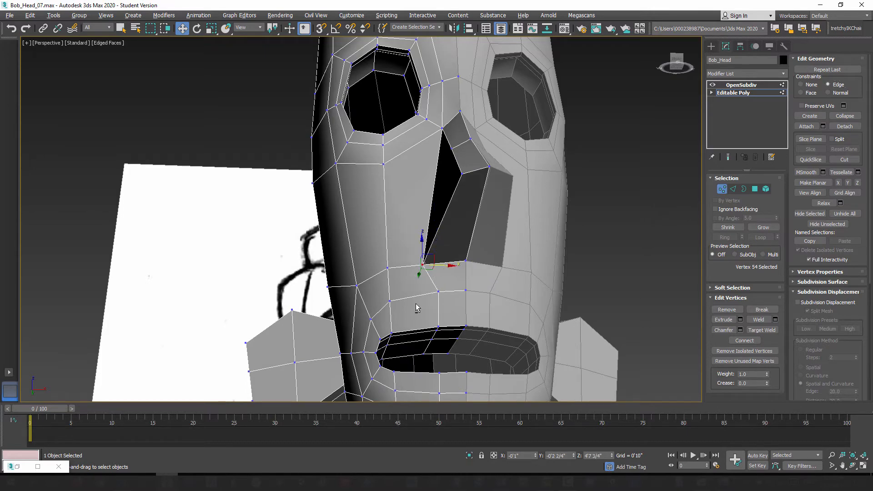
alt+middle_drag(416, 303, 428, 317)
drag(440, 265, 443, 264)
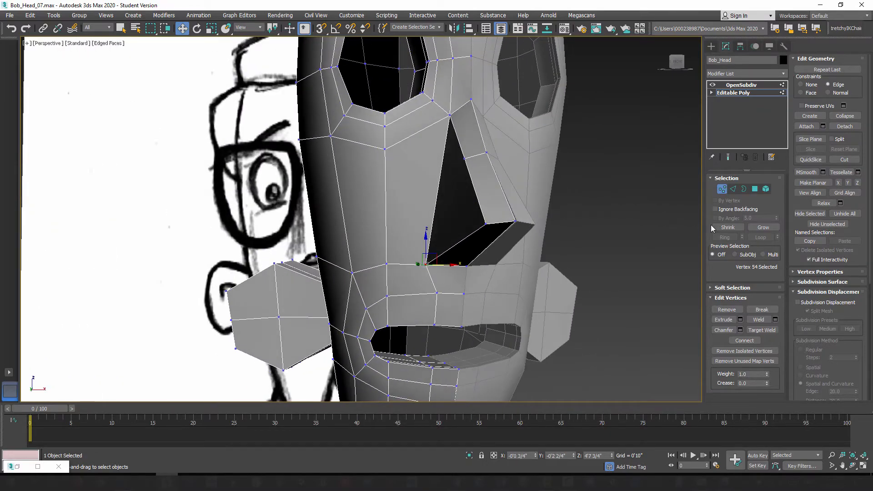
click(728, 157)
alt+middle_drag(522, 249, 536, 230)
click(724, 157)
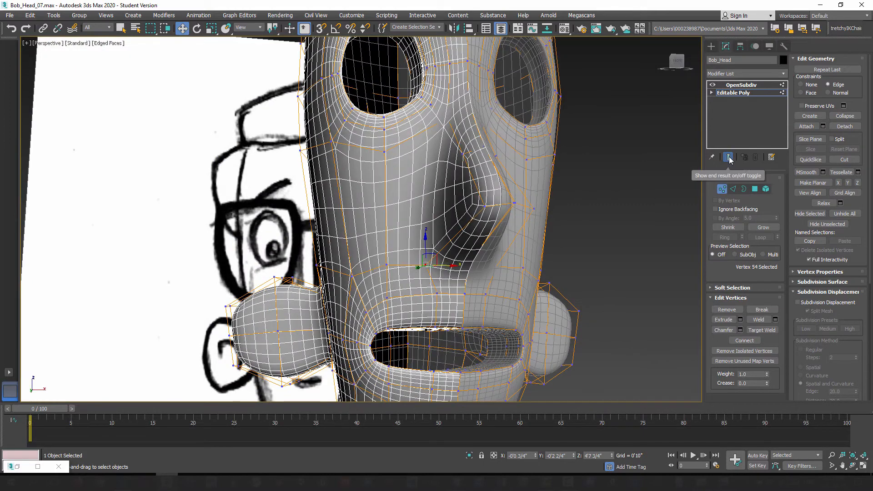
Step: Slide the upper-lip loop vertex below the nose corner outward along its edge to line up with that corner
scroll(445, 303, up, 2)
click(439, 296)
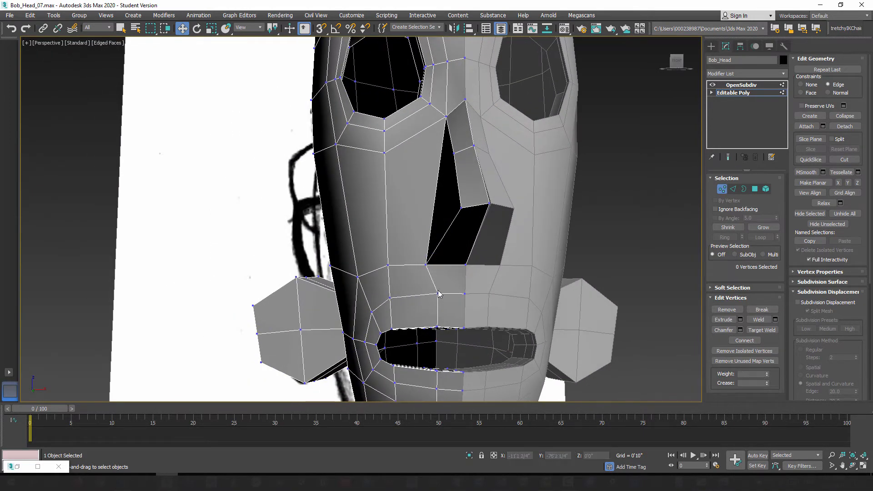
alt+middle_drag(435, 296, 450, 300)
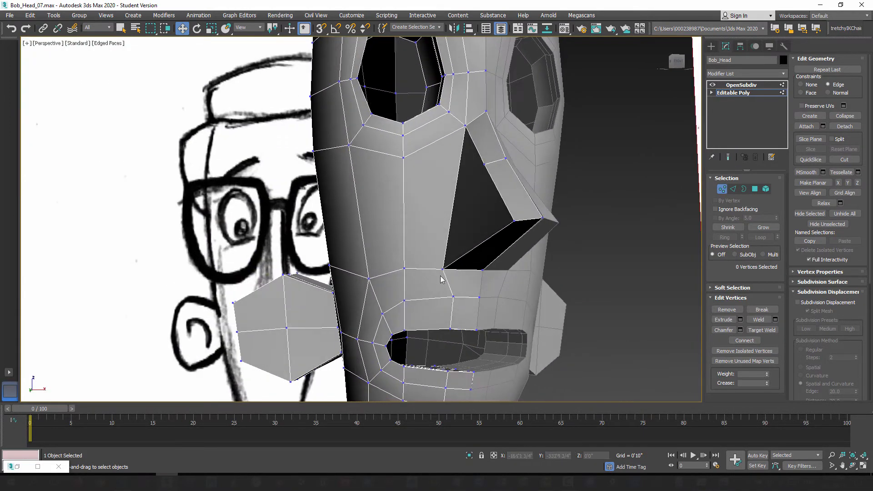
key(q)
click(442, 271)
click(452, 296)
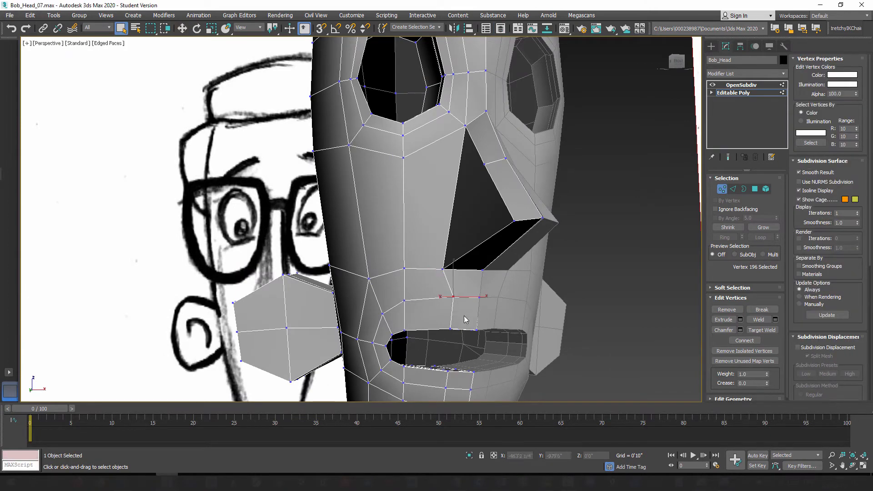
alt+middle_drag(339, 212, 347, 215)
click(182, 29)
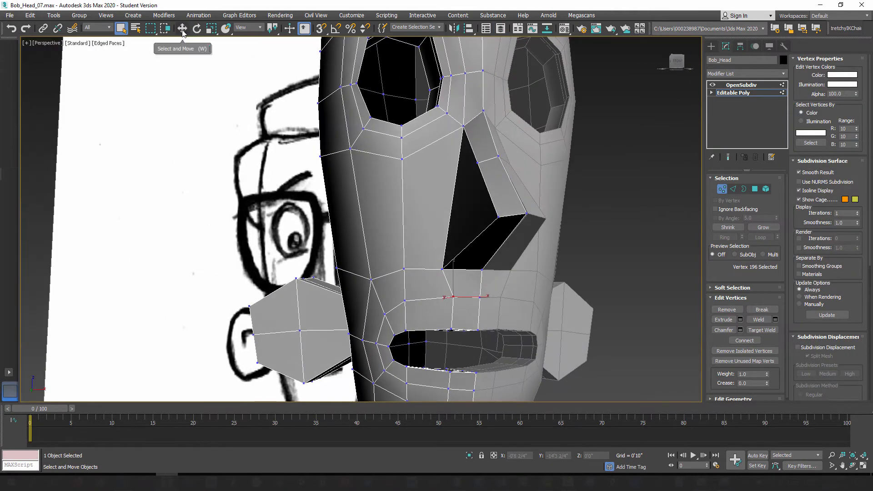
drag(466, 298, 460, 298)
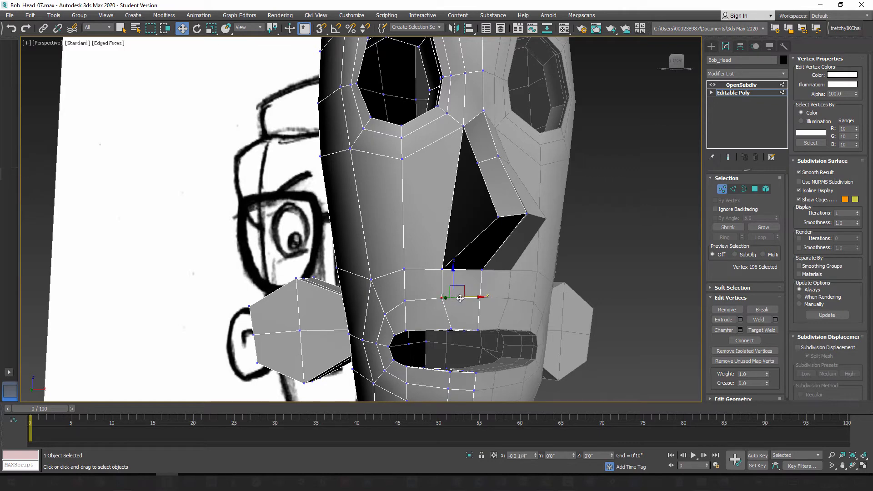
Step: Select the three inner upper-lip edges nearest the centerline and slide them outward to align with the vertices above
mouse_move(444, 356)
alt+middle_down()
mouse_move(443, 339)
mouse_move(452, 343)
alt+middle_up()
middle_drag(452, 343, 476, 310)
scroll(455, 325, up, 3)
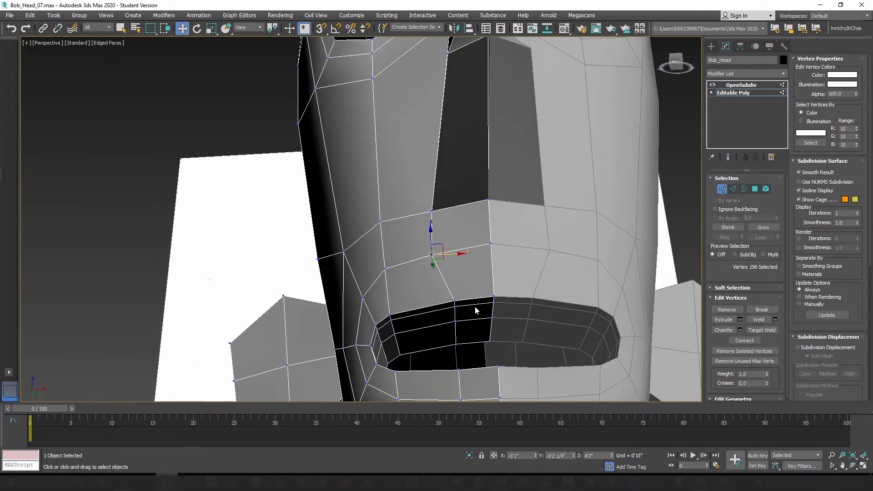
click(732, 189)
click(455, 337)
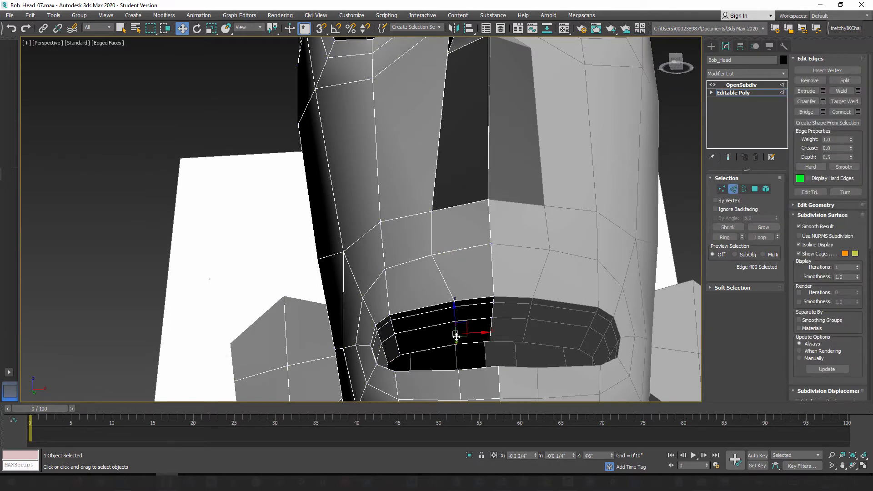
scroll(456, 335, up, 2)
ctrl+click(454, 298)
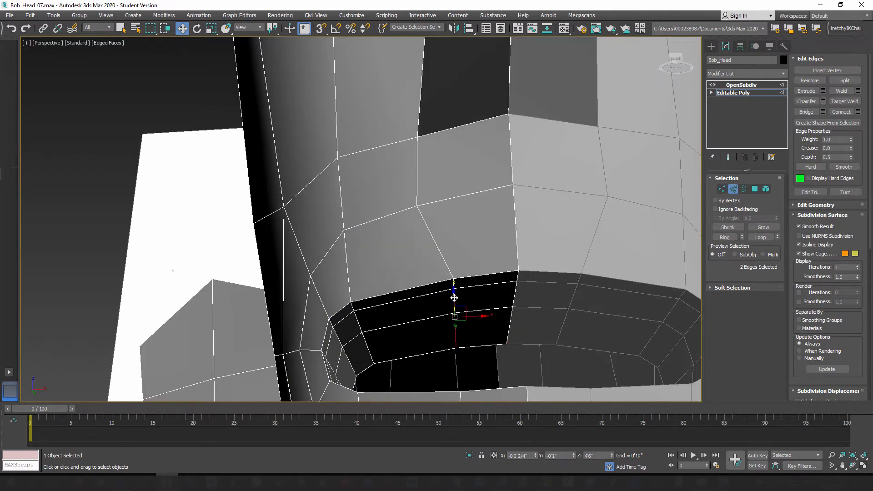
ctrl+click(455, 283)
alt+middle_drag(456, 291, 477, 319)
drag(477, 308, 448, 312)
alt+middle_drag(421, 267, 435, 292)
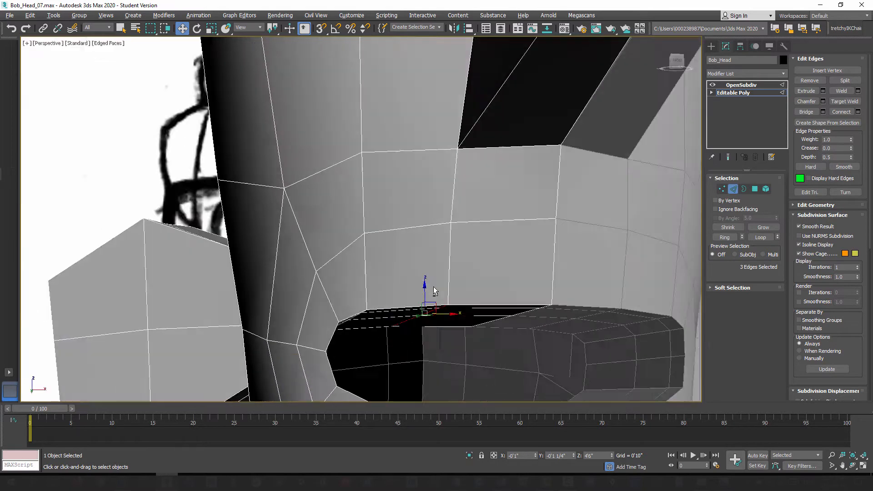
Step: Select the three matching inner lower-lip edges beside the centerline and slide them outward along the mouth
scroll(433, 295, down, 3)
middle_drag(443, 325, 438, 295)
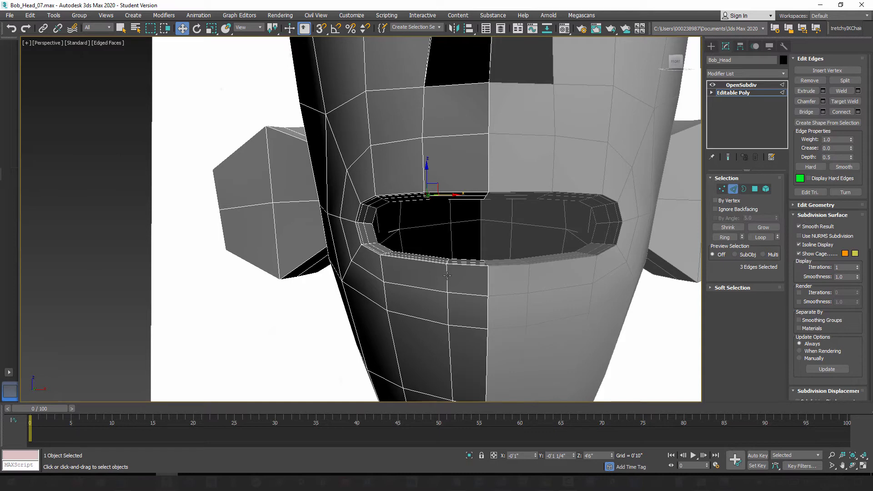
alt+middle_drag(440, 305, 449, 295)
scroll(453, 265, up, 3)
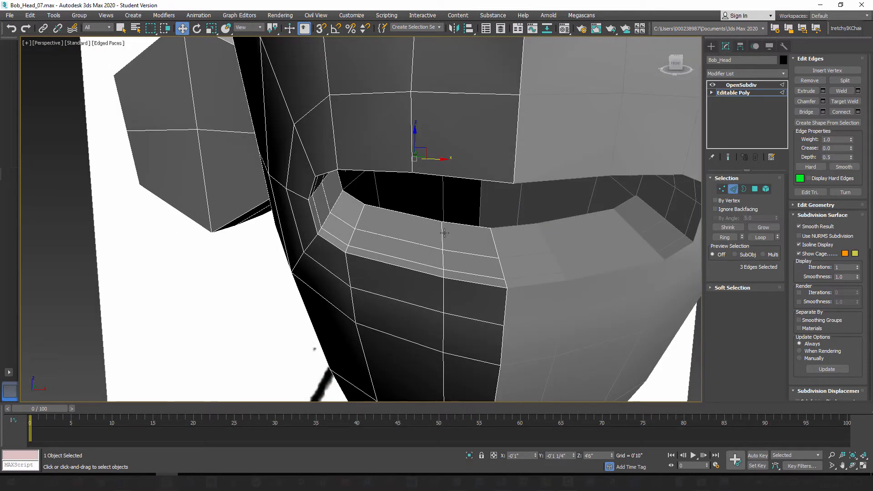
click(443, 234)
ctrl+click(445, 275)
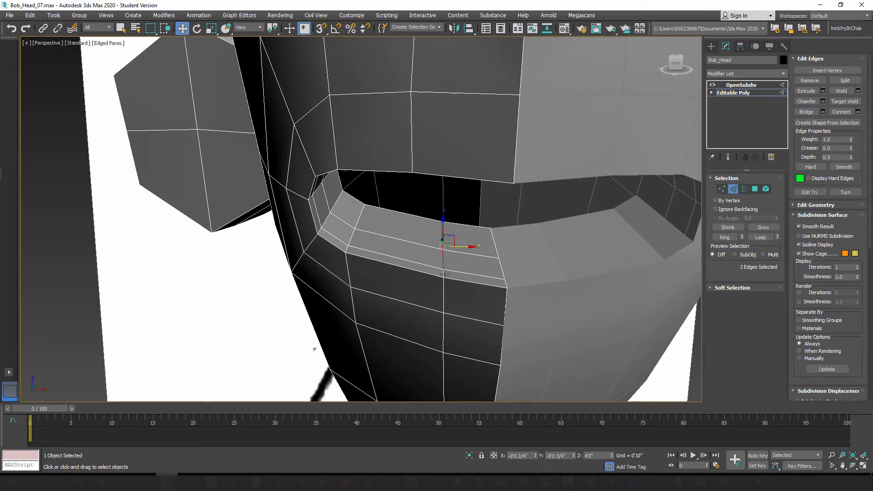
ctrl+click(444, 275)
alt+middle_drag(438, 310, 454, 281)
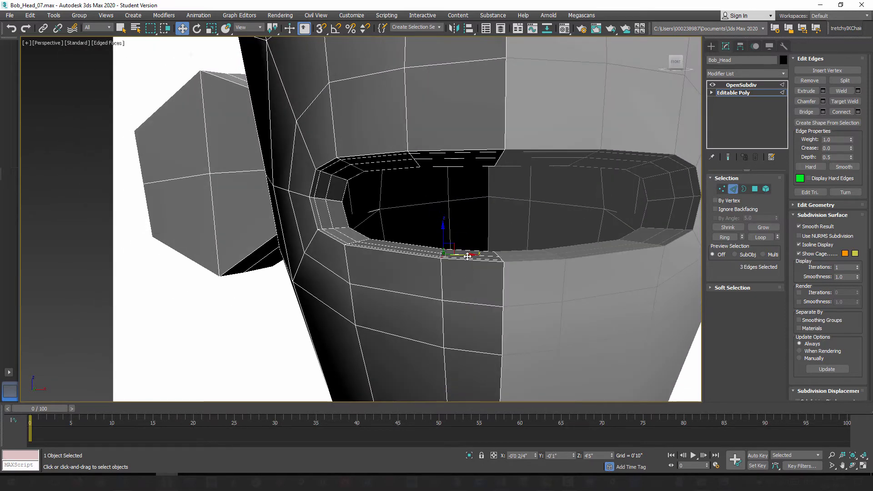
drag(467, 256, 448, 258)
mouse_move(416, 268)
alt+middle_down()
mouse_move(428, 295)
mouse_move(418, 280)
alt+middle_up()
alt+middle_drag(407, 239, 423, 133)
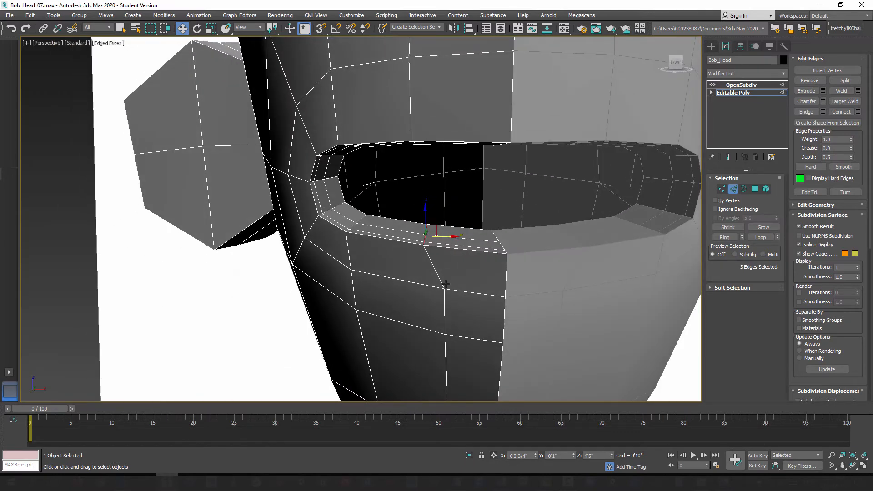
Step: Slide the three vertices below the lower lip, in the column beside the centerline, outward along their edges to straighten that column down the chin
alt+middle_drag(445, 283, 452, 283)
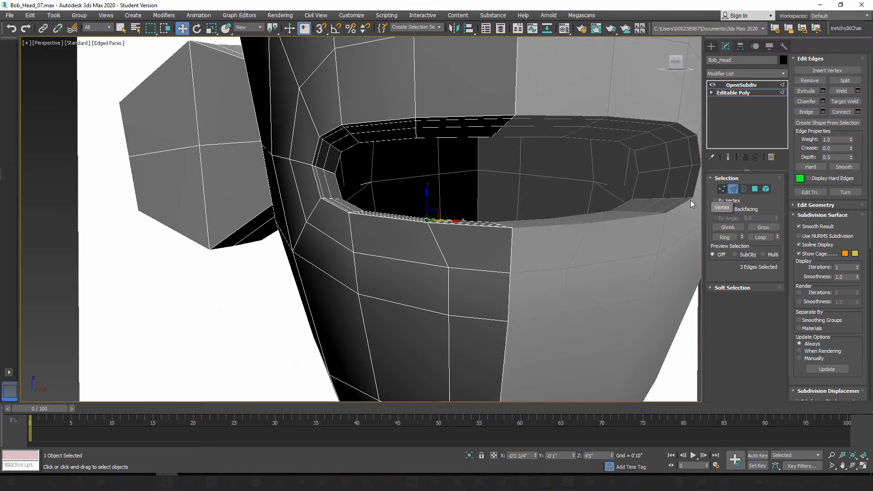
key(1)
click(449, 268)
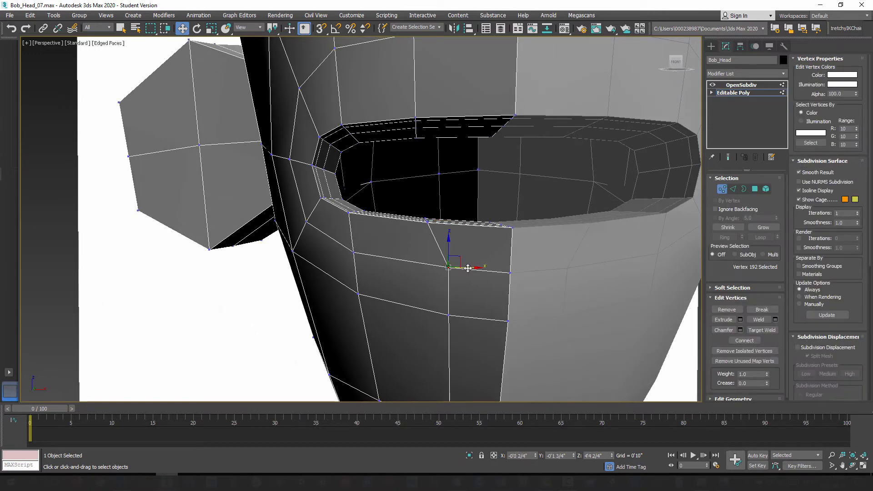
drag(468, 268, 451, 269)
click(449, 315)
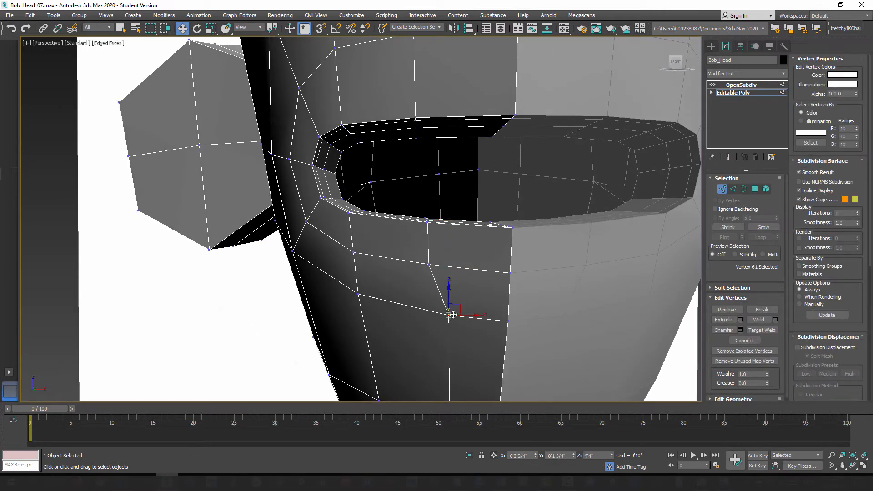
drag(466, 315, 452, 315)
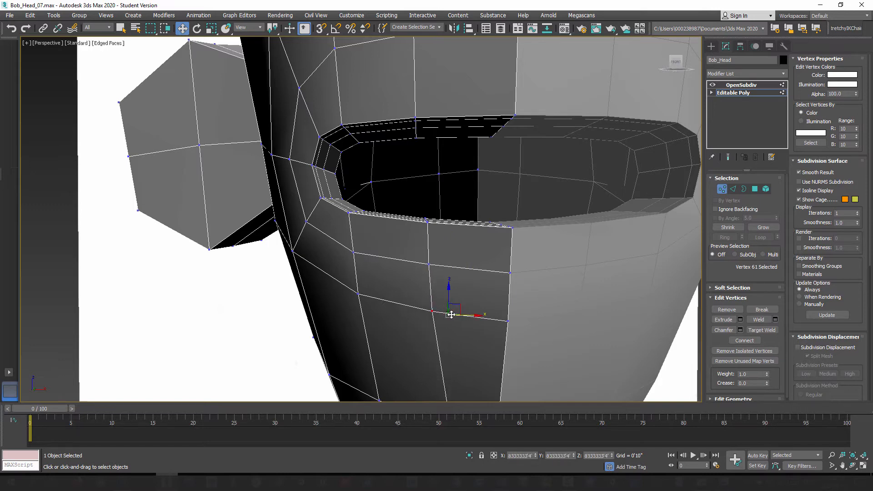
middle_drag(451, 314, 451, 280)
click(453, 280)
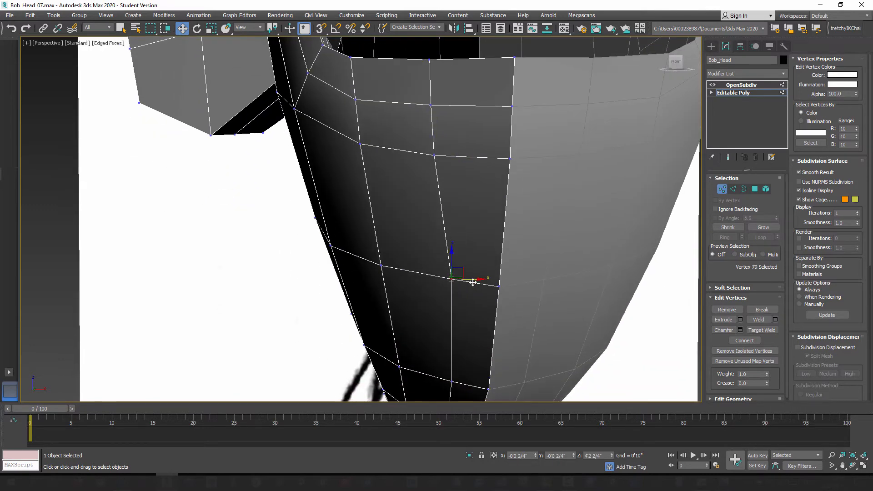
drag(472, 281, 462, 280)
scroll(464, 288, down, 3)
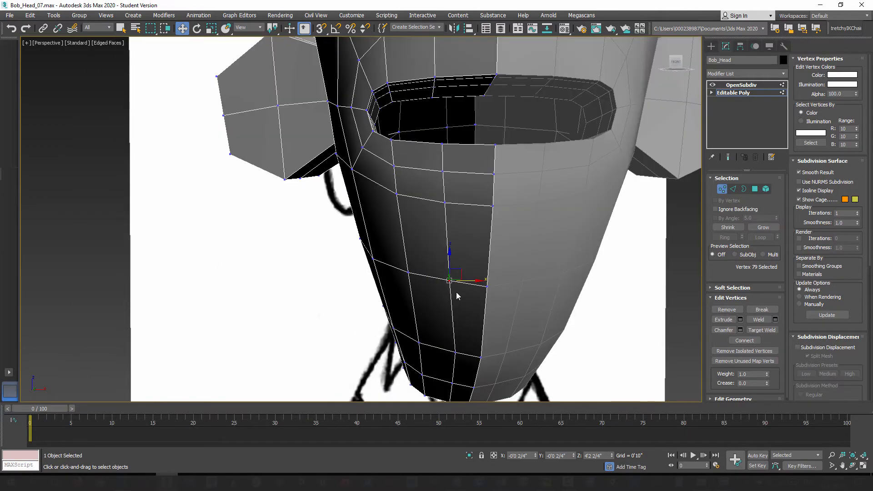
Step: Set the geometry constraint to None so the vertices can move freely
alt+middle_drag(457, 292, 537, 265)
scroll(536, 236, down, 2)
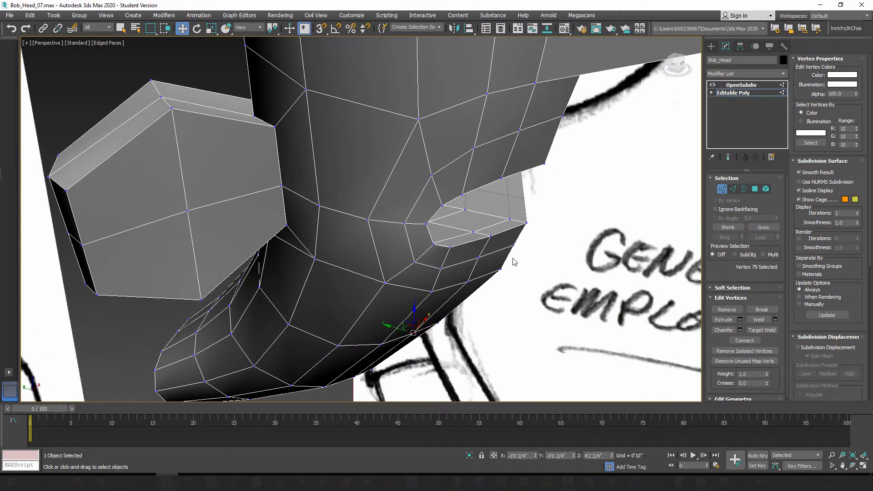
scroll(512, 260, up, 5)
scroll(488, 257, down, 4)
alt+middle_drag(486, 260, 475, 272)
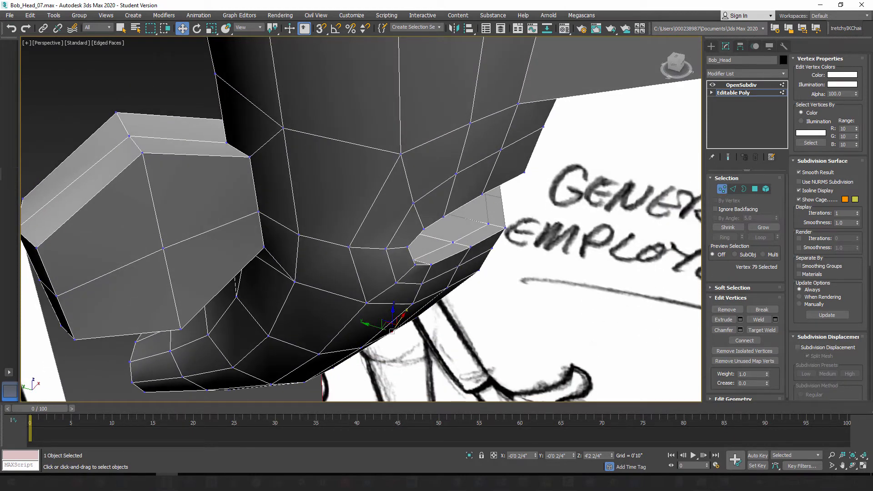
scroll(872, 288, down, 5)
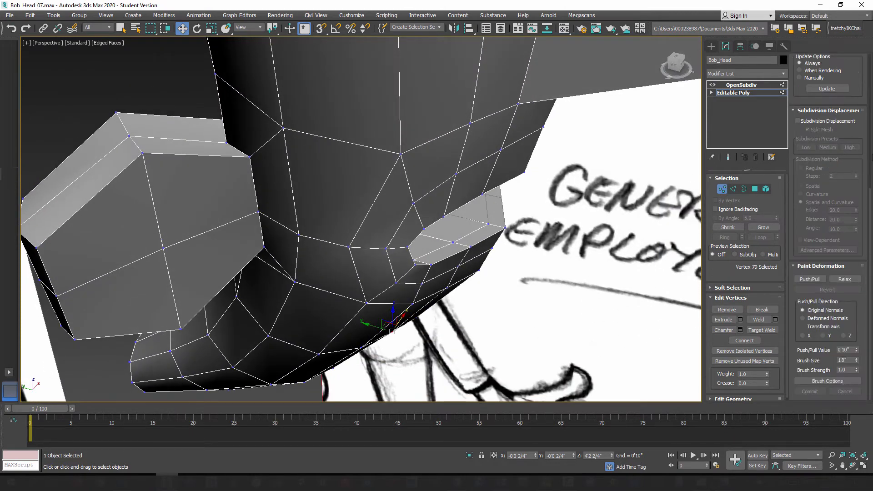
scroll(864, 196, up, 5)
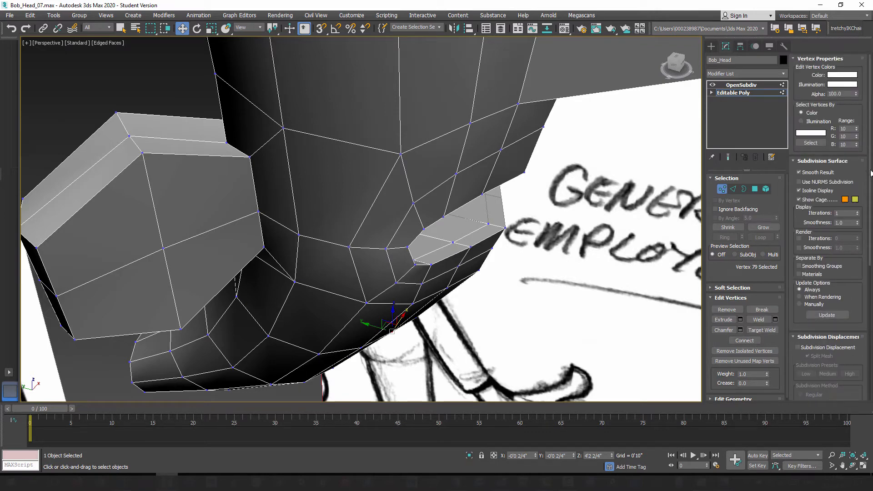
scroll(869, 318, down, 5)
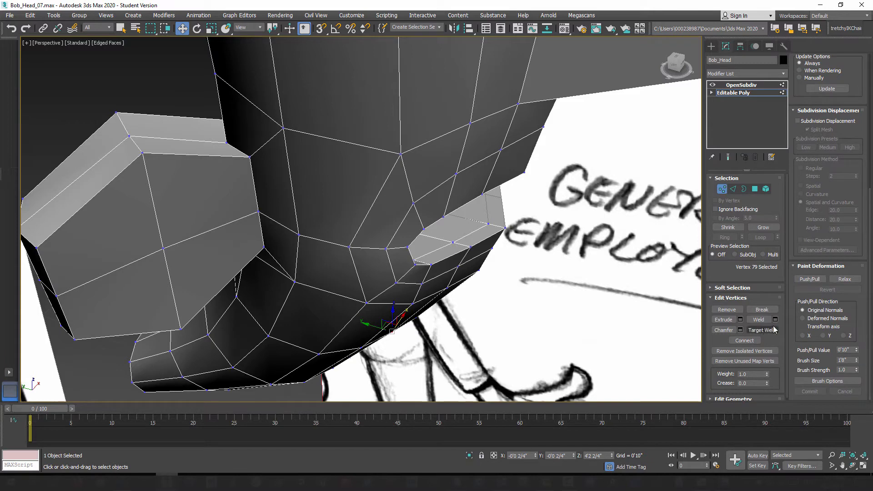
scroll(783, 130, up, 5)
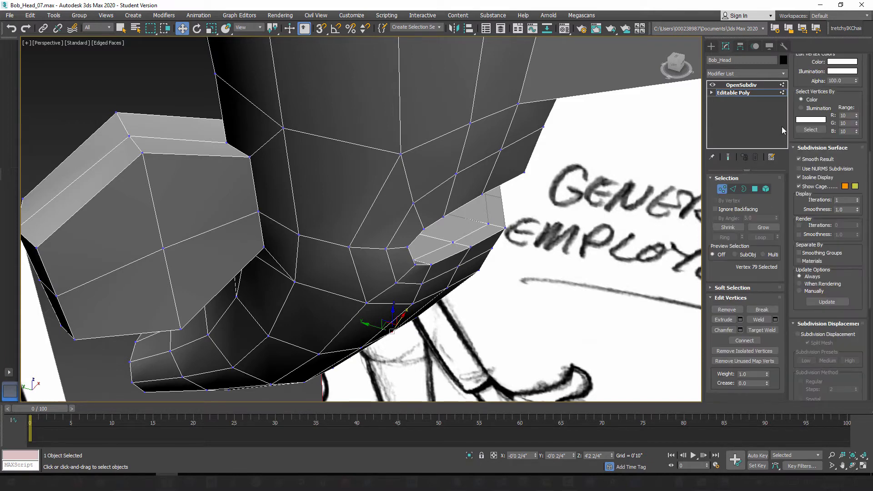
drag(871, 232, 866, 40)
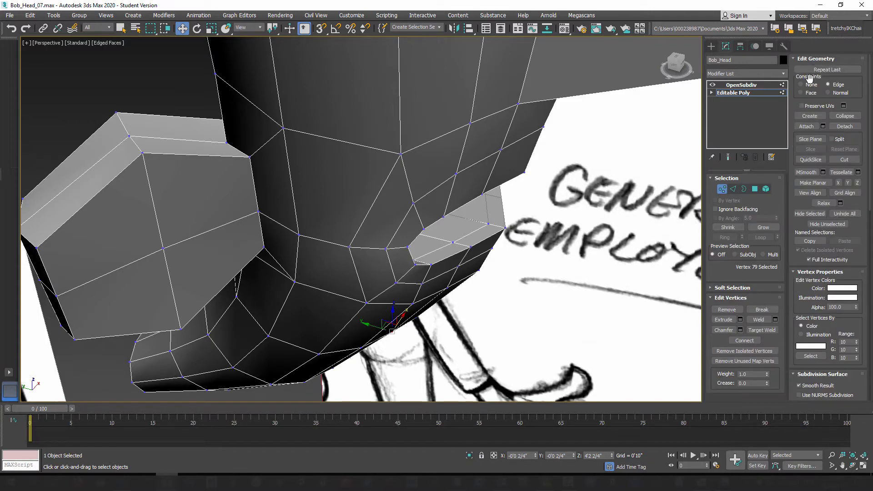
alt+middle_drag(496, 286, 478, 297)
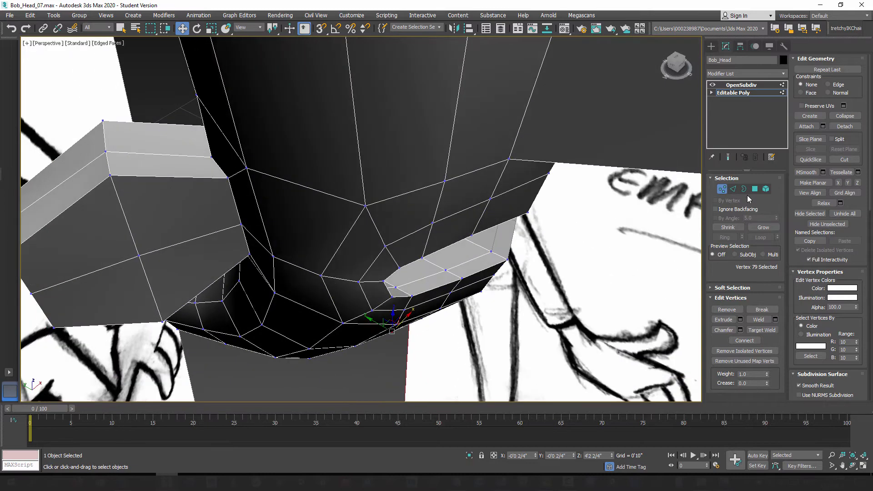
click(733, 189)
click(452, 287)
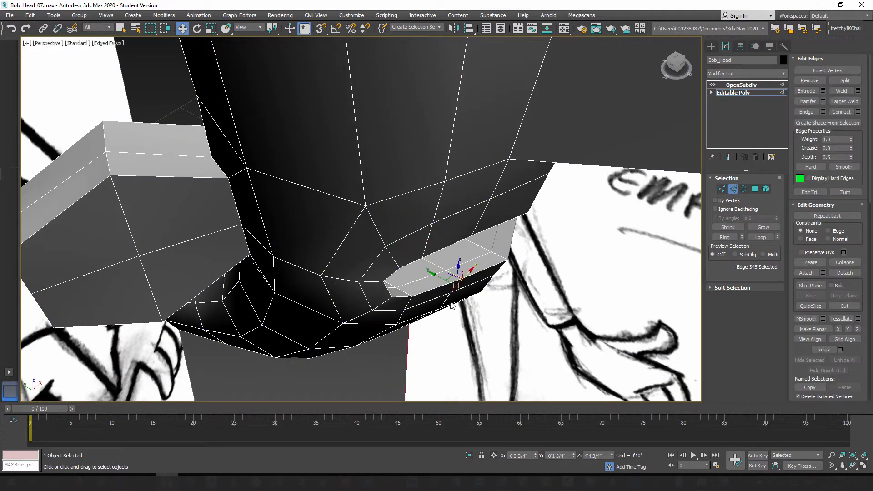
ctrl+click(447, 300)
alt+middle_drag(448, 300, 445, 313)
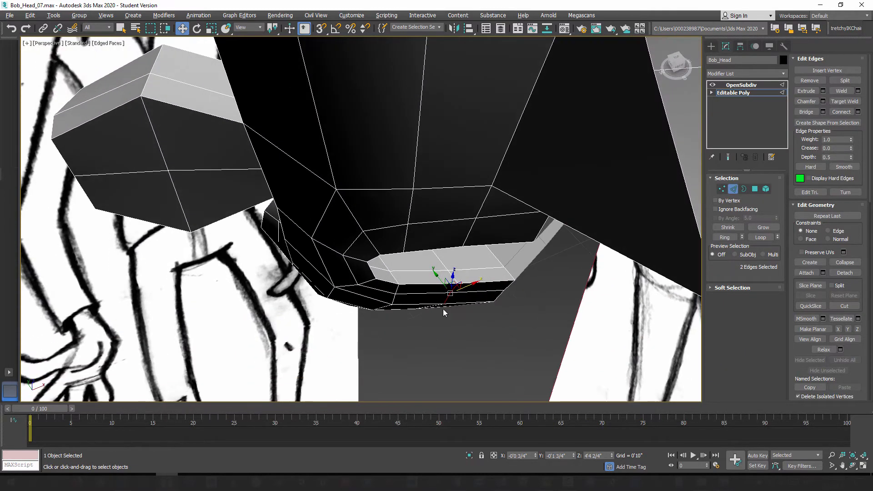
drag(438, 279, 443, 286)
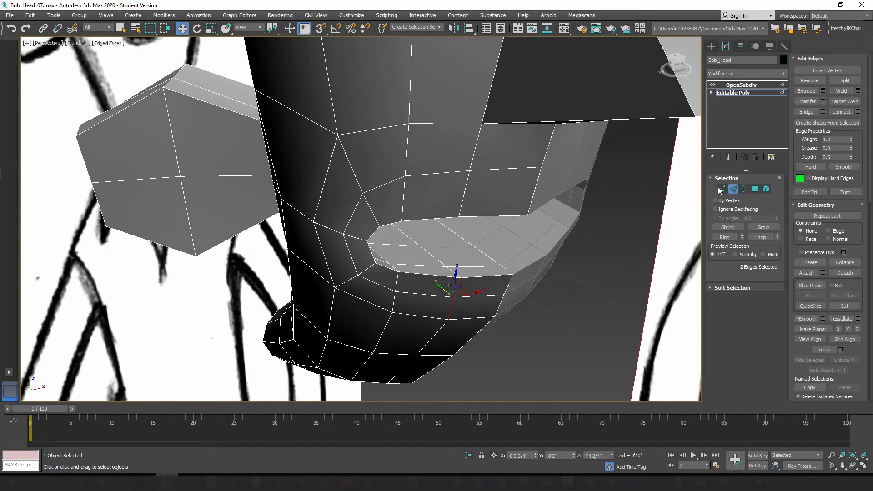
Step: Nudge the vertex just below the lower lip, beside the centerline, slightly forward along Y to refine the lip's curve
middle_drag(493, 302, 522, 279)
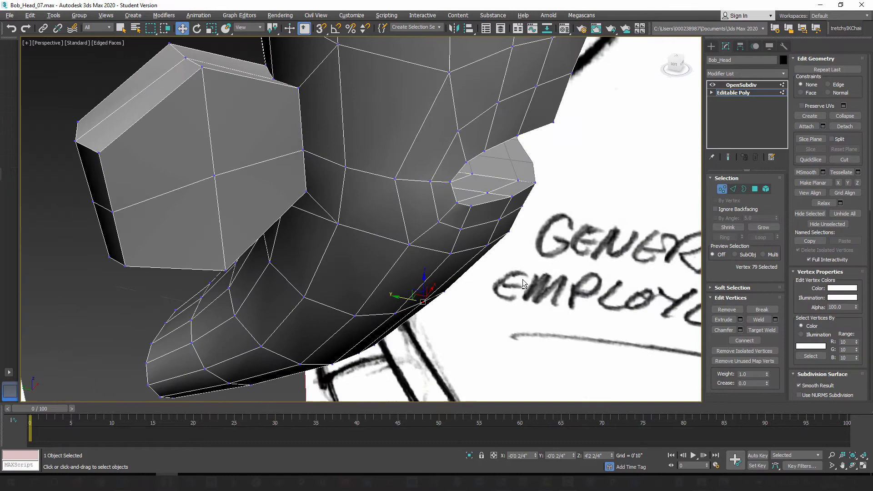
click(498, 223)
alt+middle_drag(498, 223, 519, 241)
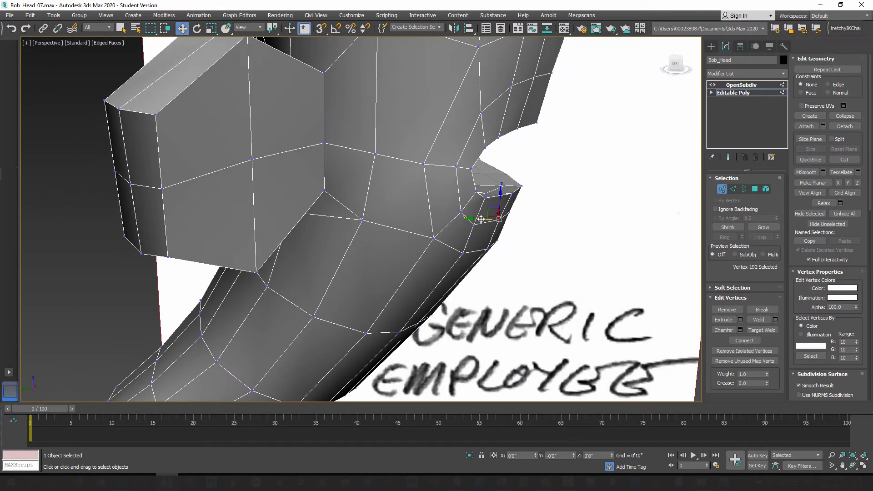
drag(482, 220, 485, 222)
alt+middle_drag(505, 301, 478, 269)
Step: Adjust the depth of the two chin vertices beside the centerline along Y to round out the underside of the chin
click(449, 302)
scroll(479, 271, up, 3)
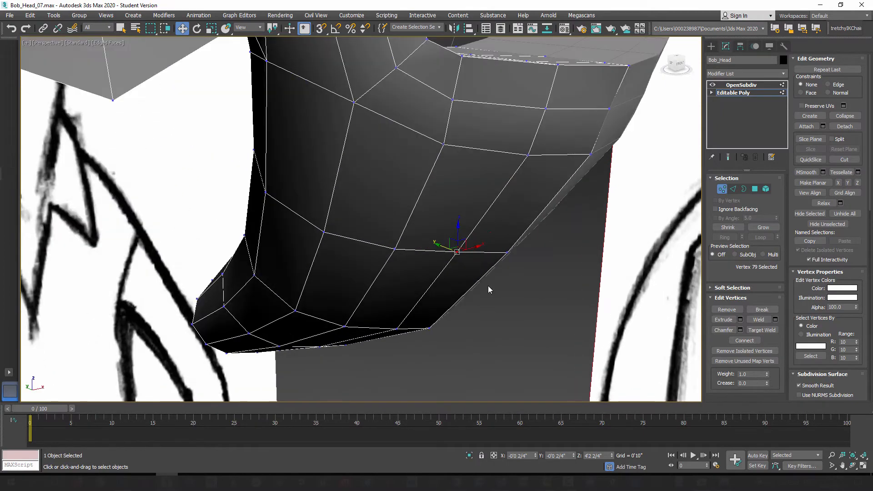
alt+middle_drag(350, 258, 408, 191)
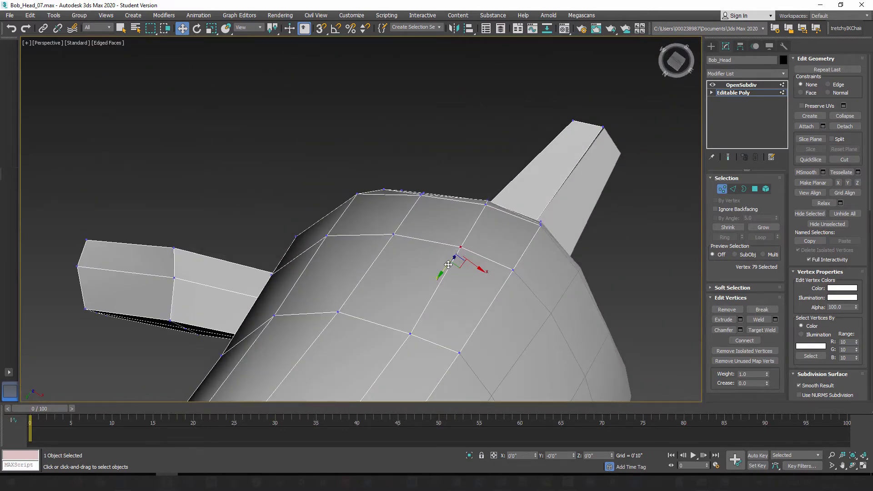
middle_drag(444, 296, 390, 326)
click(445, 238)
click(394, 302)
drag(381, 317, 383, 312)
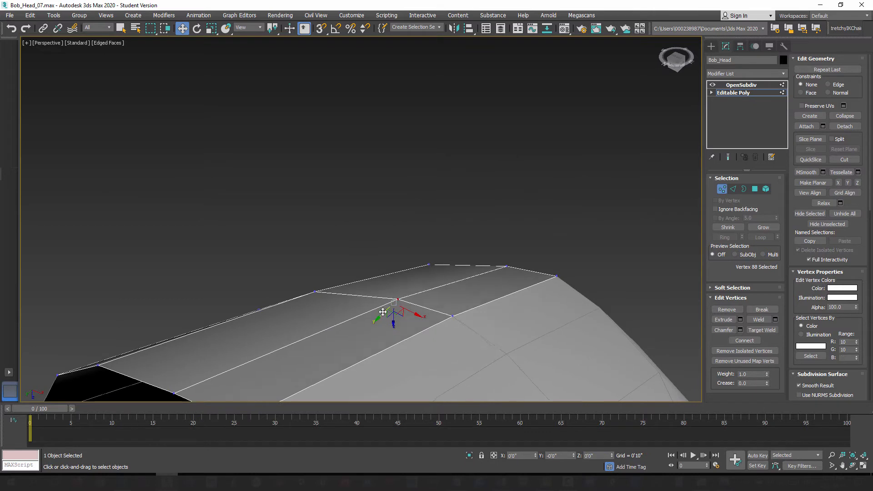
Step: Shift the two front rim vertices of the neck opening nearest the centerline along Y to round the rim
alt+middle_drag(385, 310, 365, 318)
click(355, 319)
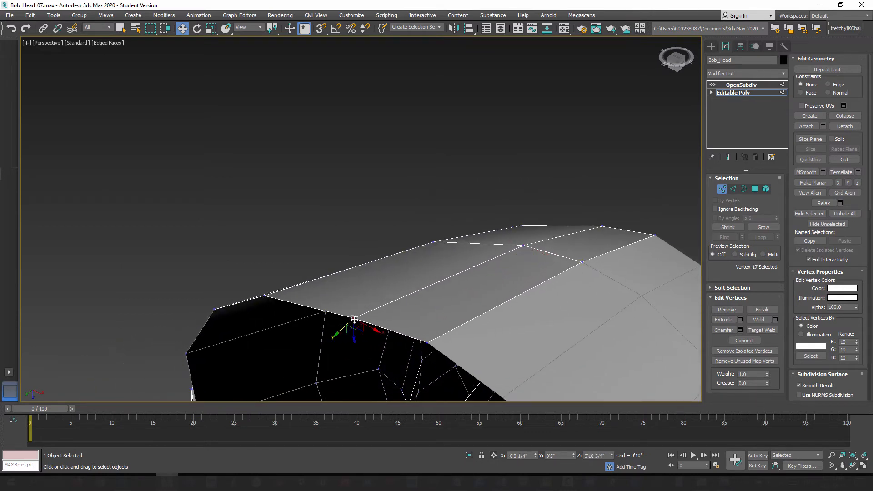
drag(340, 333, 346, 328)
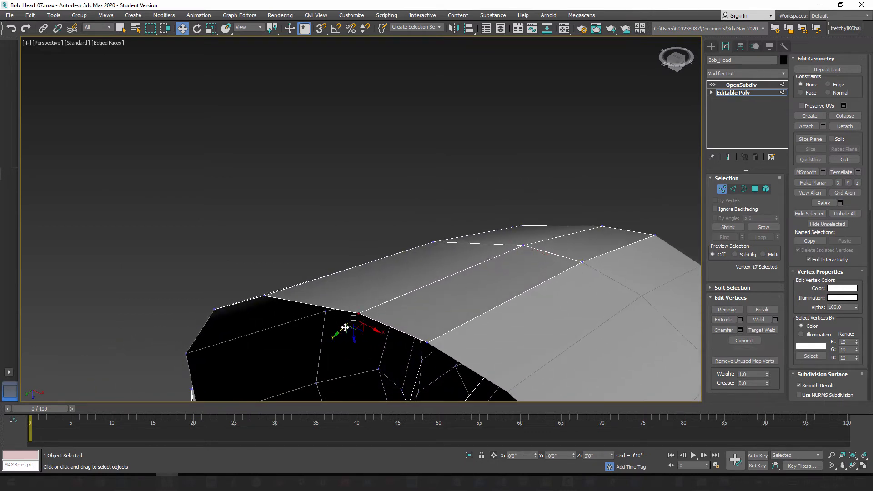
click(425, 344)
drag(419, 351, 419, 352)
scroll(538, 272, down, 4)
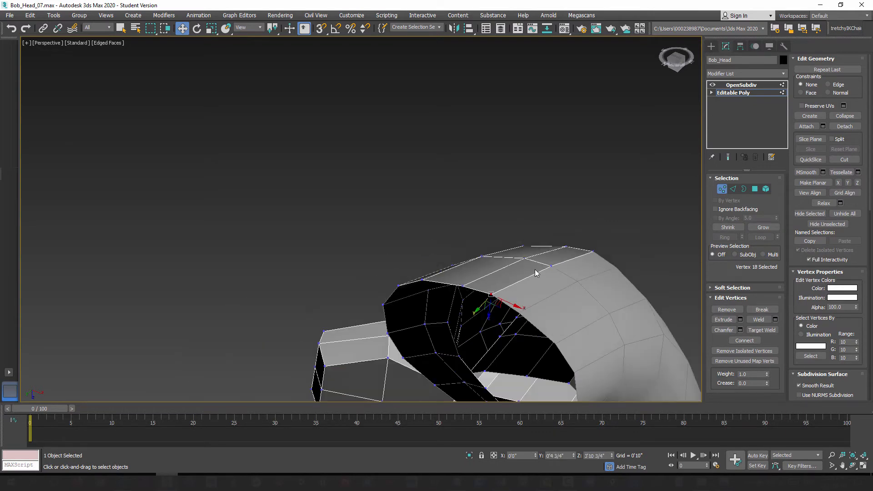
Step: Nudge the centerline vertex on the lower chin loop and its outer neighbor along Z to even out the loop
alt+middle_drag(539, 250, 385, 335)
click(385, 334)
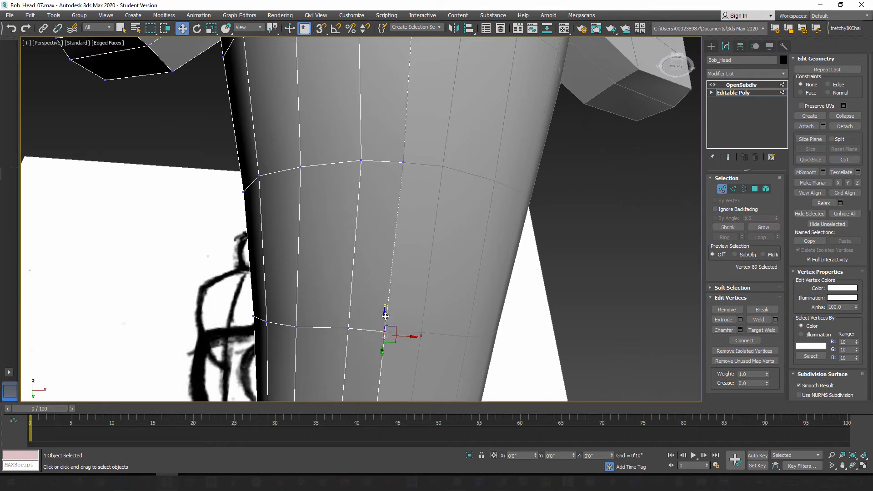
drag(386, 316, 386, 316)
click(348, 328)
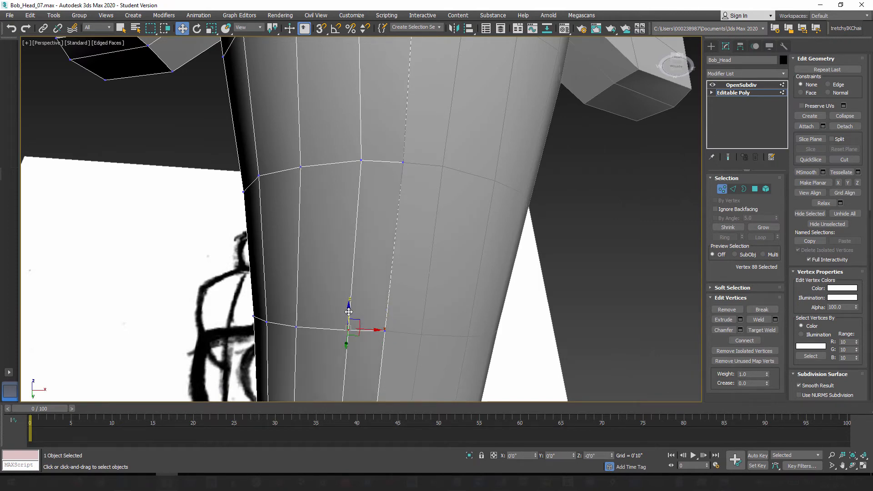
drag(349, 312, 348, 313)
Step: Move the center vertex of the nose tip along X onto the head's centerline
middle_drag(425, 218, 412, 317)
scroll(421, 272, down, 5)
middle_drag(425, 164, 462, 273)
middle_drag(502, 159, 473, 241)
alt+middle_drag(443, 227, 386, 244)
scroll(489, 245, up, 2)
click(353, 211)
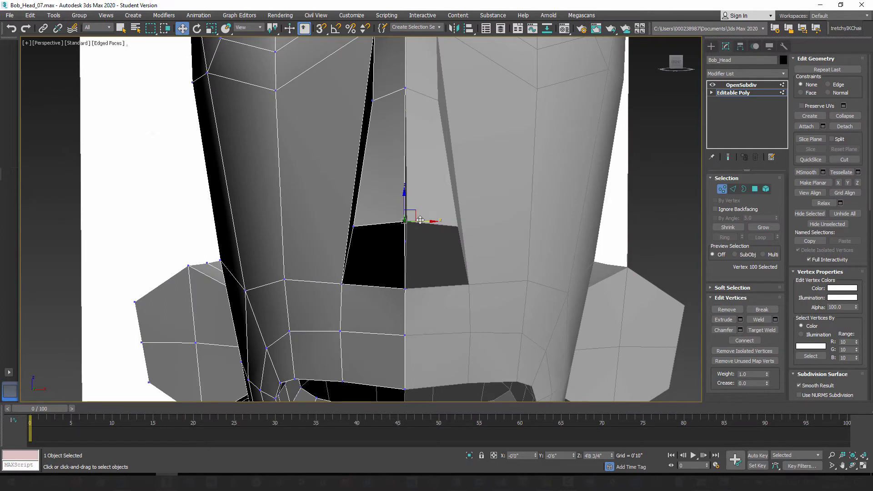
drag(421, 221, 423, 221)
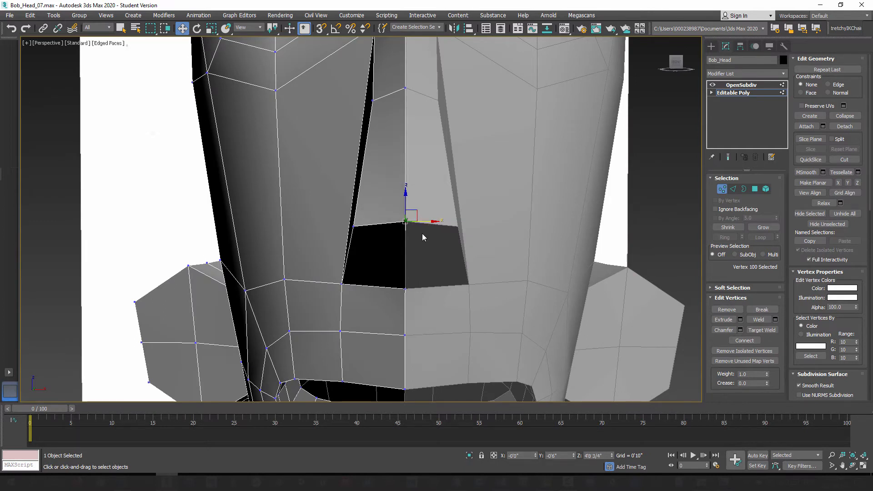
Step: Move the side vertex of the nose tip inward along X, adjust its depth along Y, and preview the smoothed nose
alt+middle_drag(418, 144, 445, 255)
scroll(519, 246, down, 3)
middle_drag(525, 251, 447, 248)
mouse_move(446, 248)
alt+middle_down()
mouse_move(486, 253)
mouse_move(464, 269)
alt+middle_up()
scroll(473, 256, down, 3)
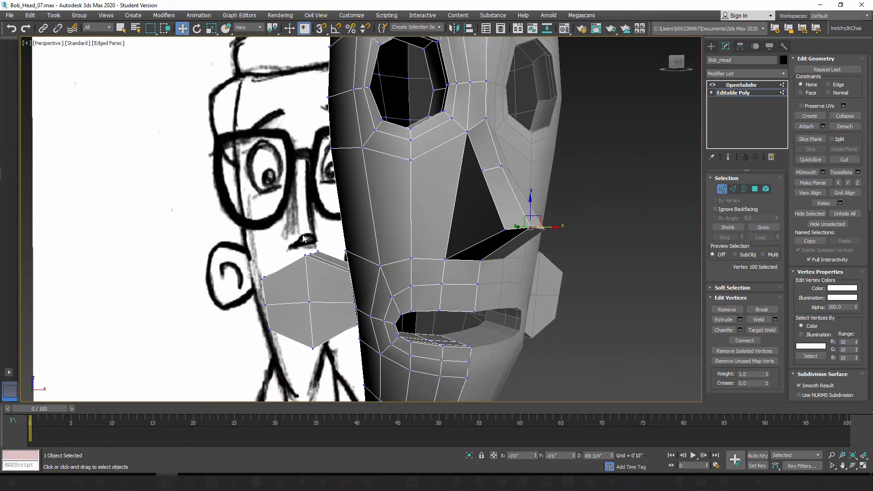
alt+middle_drag(315, 237, 504, 241)
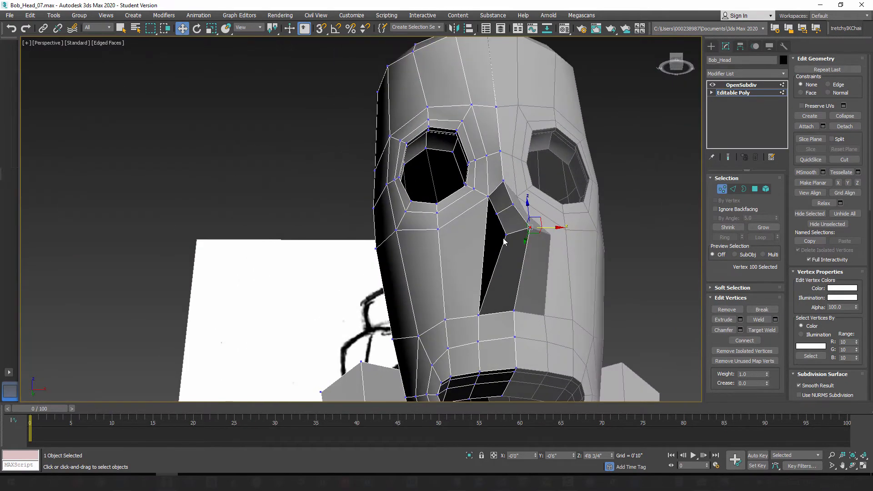
click(505, 233)
drag(529, 234, 534, 234)
alt+middle_drag(534, 234, 538, 262)
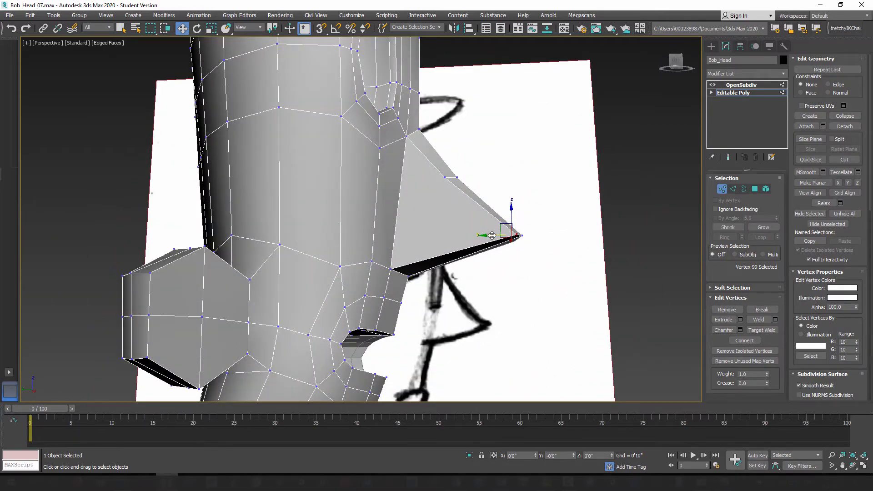
alt+middle_drag(485, 241, 418, 234)
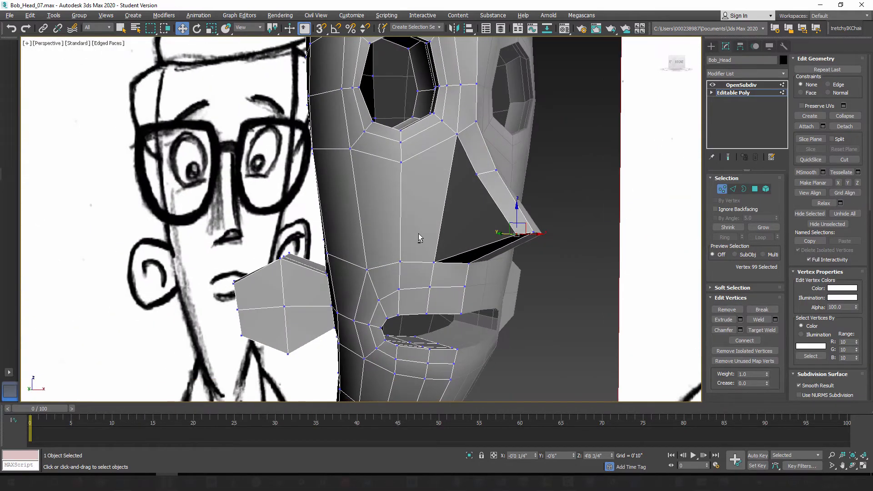
click(728, 157)
alt+middle_drag(554, 244, 587, 239)
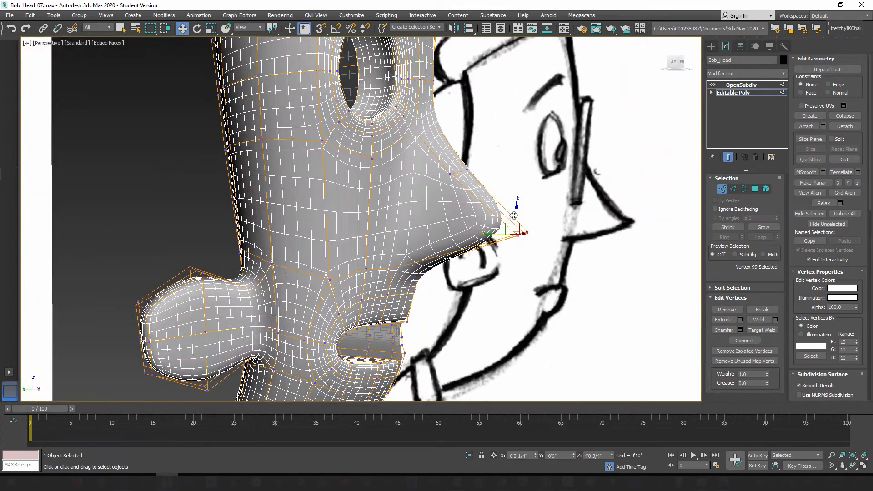
click(727, 159)
alt+middle_drag(458, 238, 428, 233)
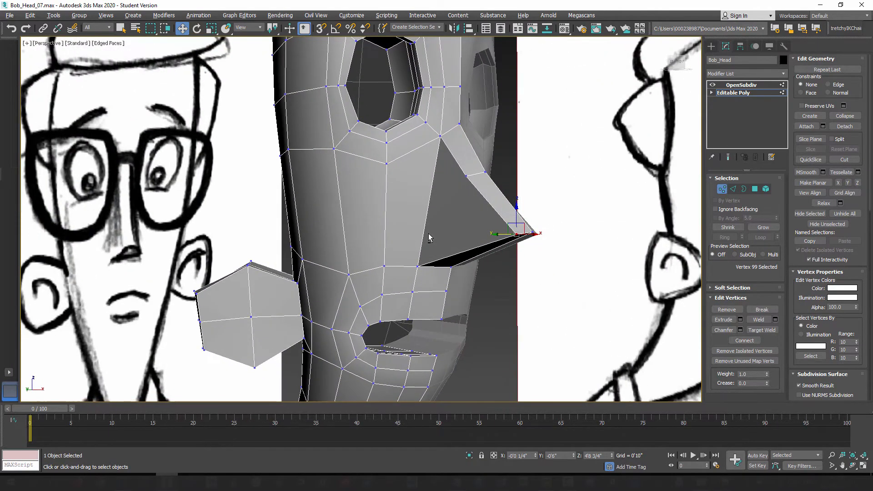
Step: Connect the ring of lengthwise nose edges with one segment, sliding the new edge loop to -76 toward the nose base
click(733, 189)
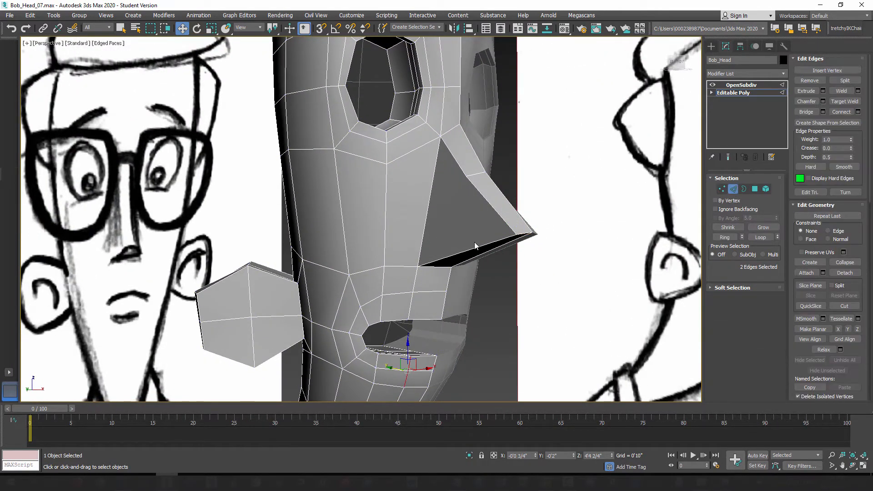
click(442, 259)
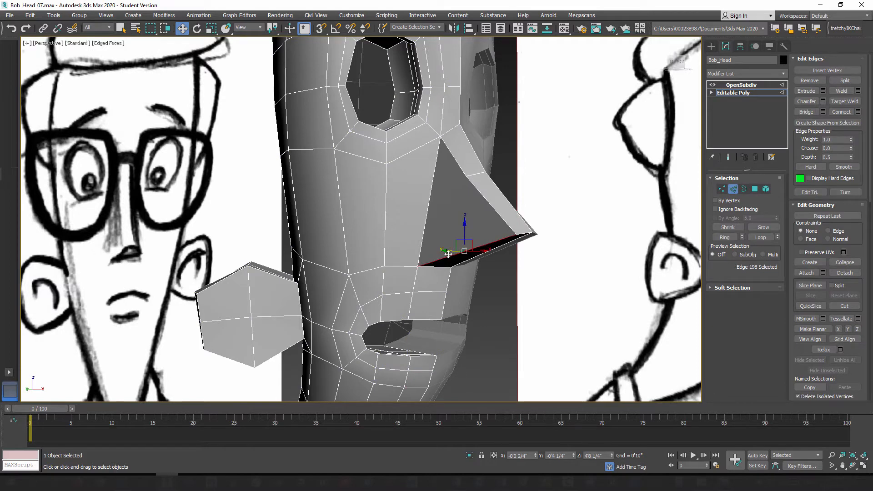
alt+middle_drag(485, 261, 488, 235)
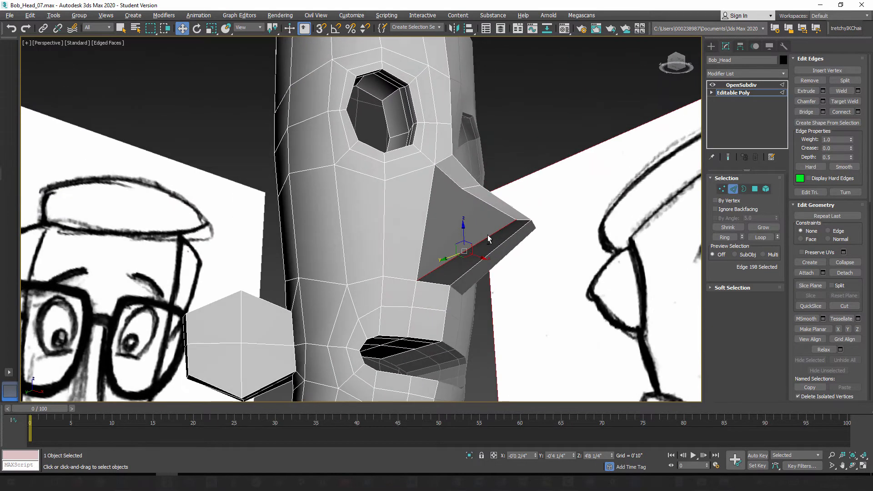
click(725, 238)
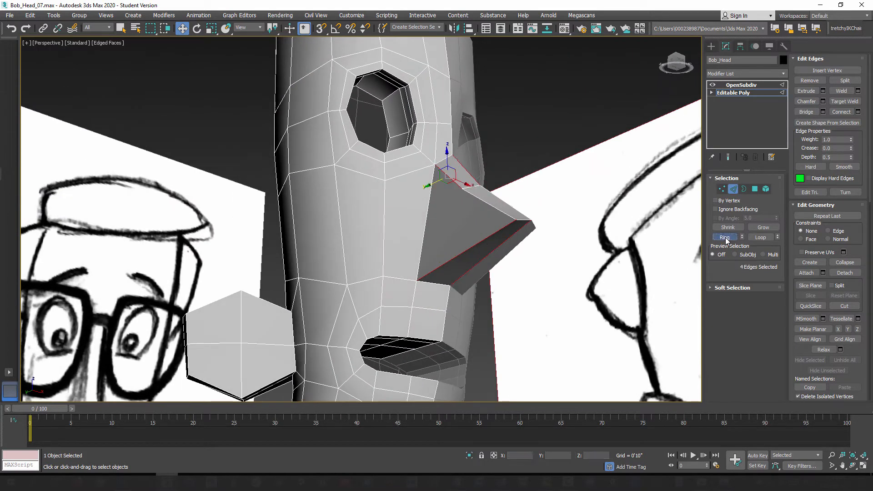
click(857, 113)
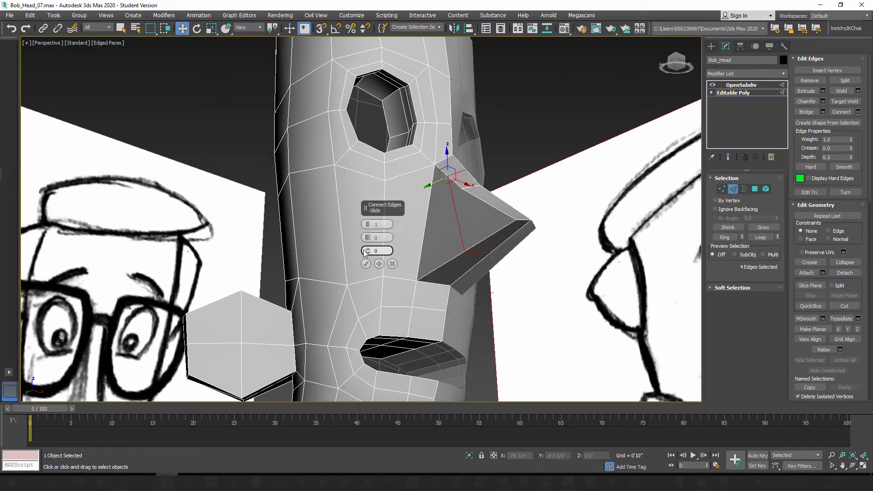
drag(365, 251, 363, 390)
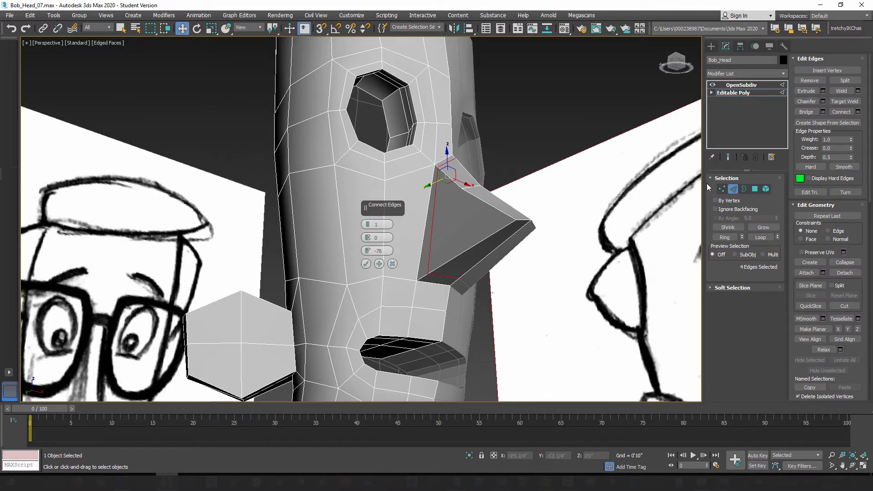
Step: Set the new loop's slide to -85, apply the connection, and preview the smoothed nose from the front and side
click(730, 159)
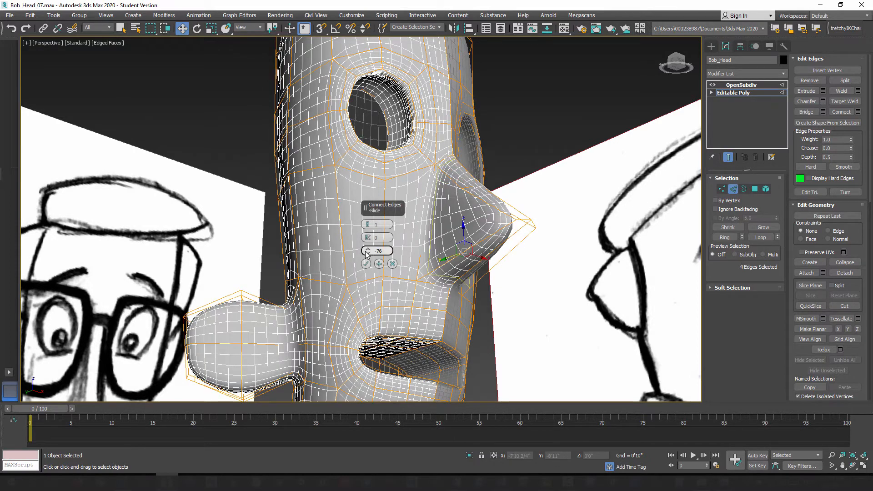
drag(367, 252, 377, 330)
drag(385, 288, 407, 266)
click(729, 158)
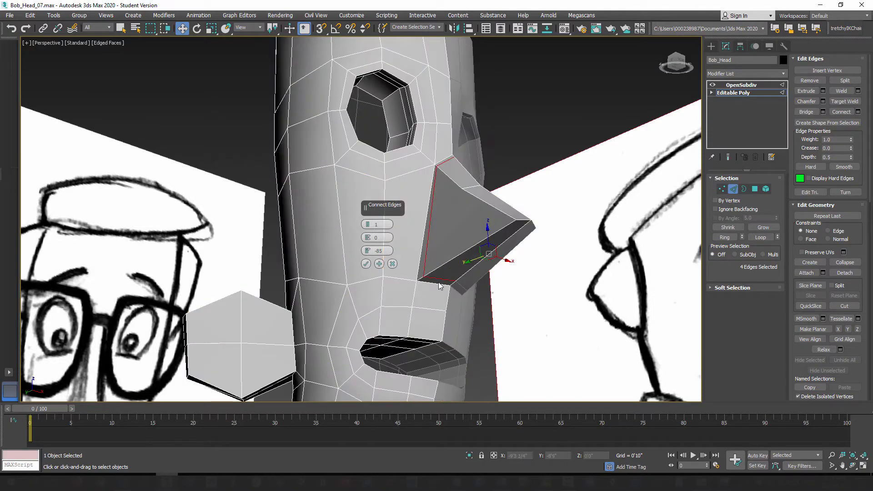
mouse_move(440, 286)
alt+middle_down()
mouse_move(453, 273)
mouse_move(460, 301)
mouse_move(475, 313)
mouse_move(354, 284)
mouse_move(434, 280)
alt+middle_up()
click(366, 263)
click(728, 157)
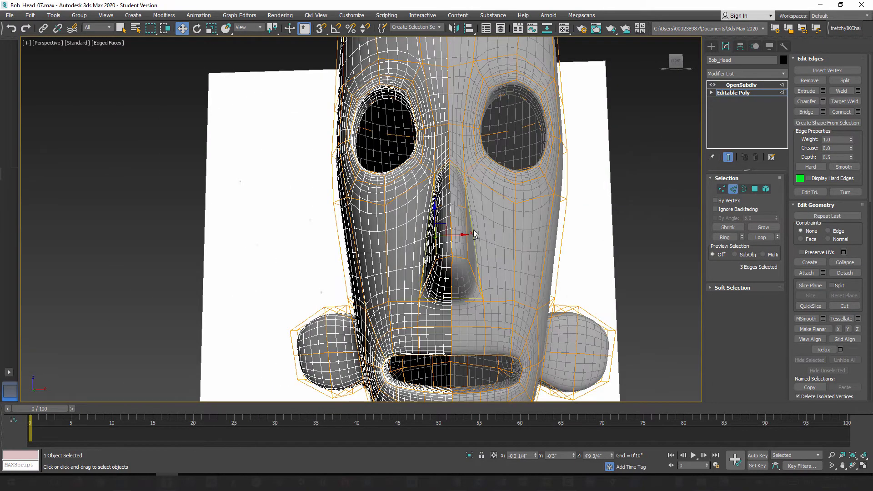
mouse_move(473, 230)
alt+middle_down()
mouse_move(533, 227)
mouse_move(477, 229)
mouse_move(471, 270)
mouse_move(473, 260)
mouse_move(521, 276)
alt+middle_up()
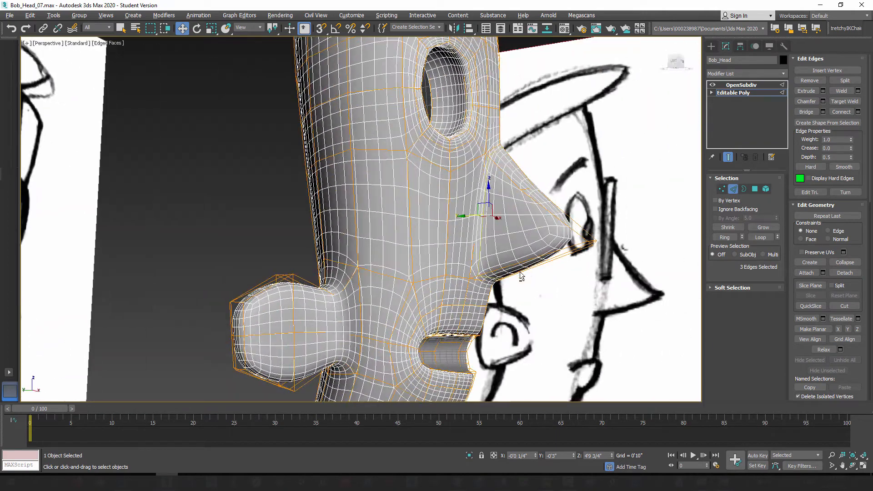
Step: Return to the unsmoothed cage and move the top two centerline vertices of the nose bridge inward and down
click(728, 157)
mouse_move(514, 203)
alt+middle_down()
mouse_move(500, 212)
mouse_move(525, 206)
mouse_move(521, 199)
alt+middle_up()
scroll(503, 201, up, 3)
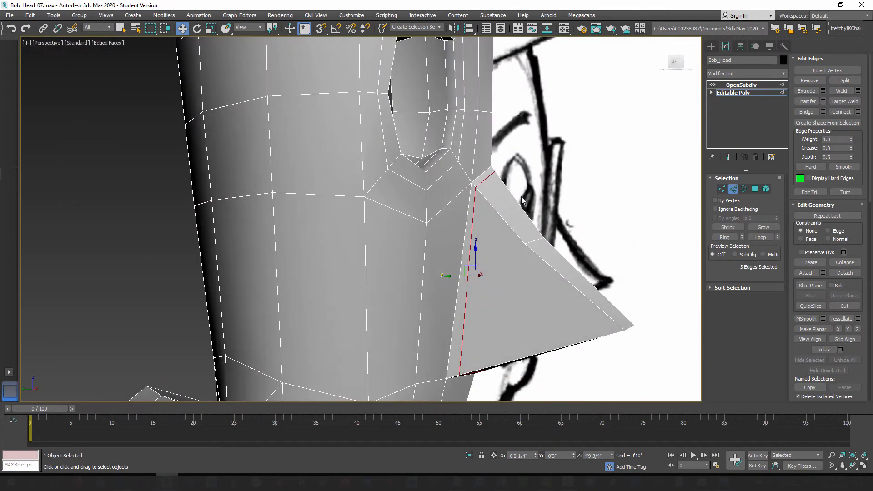
click(720, 190)
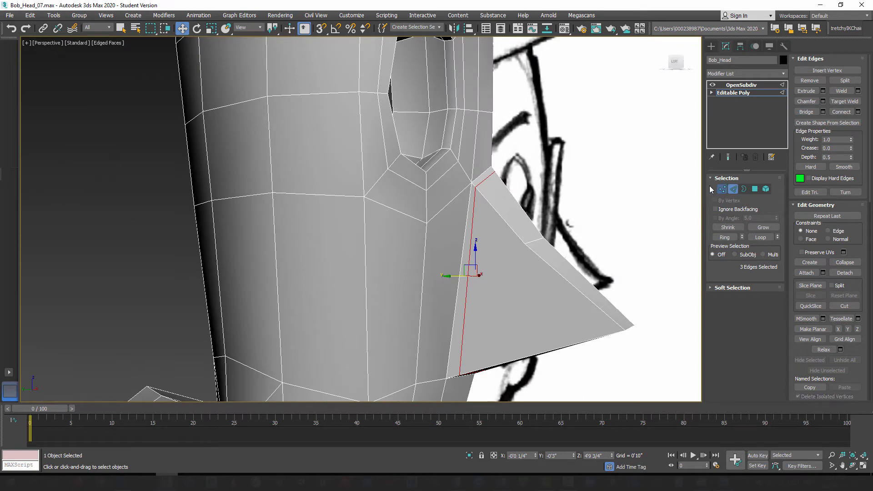
click(495, 172)
alt+middle_drag(490, 192, 495, 189)
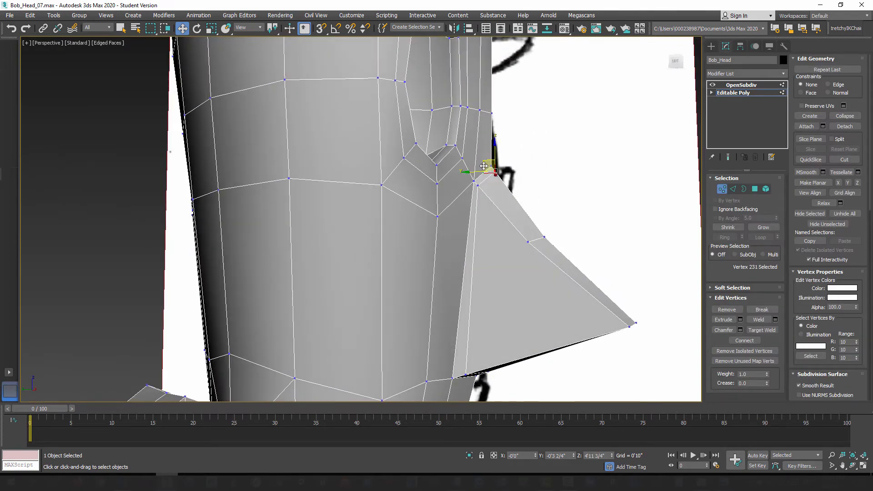
ctrl+click(487, 177)
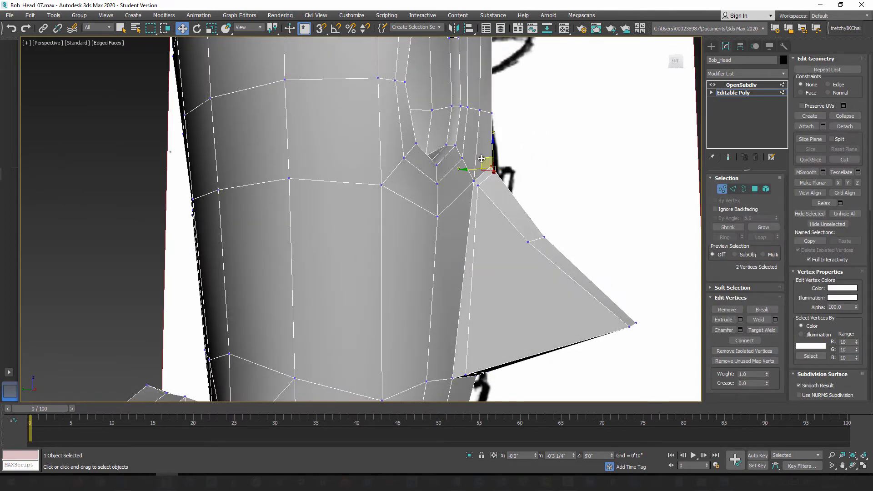
drag(482, 158, 473, 169)
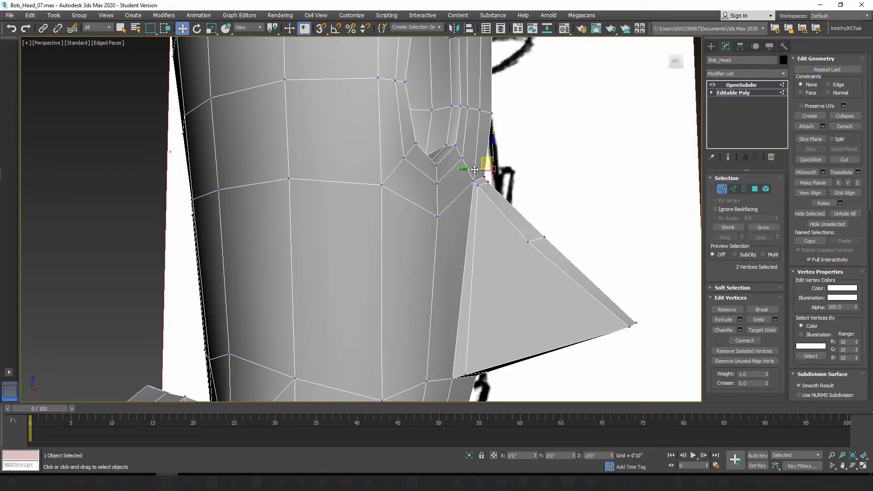
Step: In the left view, see through the mesh and move the top two bridge centerline vertices forward toward the sketched profile
click(523, 193)
key(l)
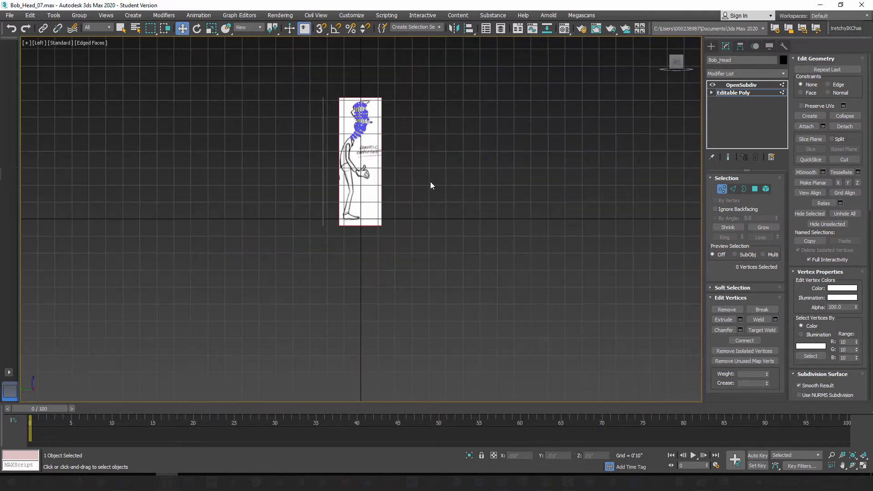
key(z)
scroll(466, 200, up, 4)
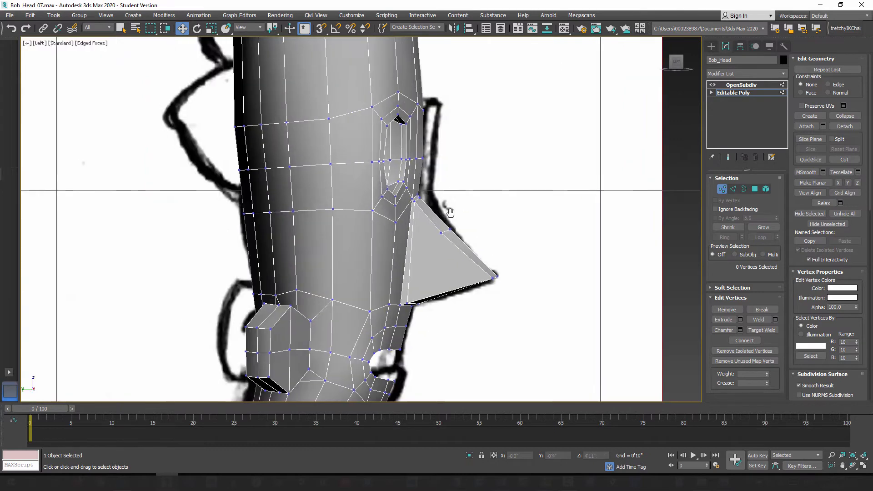
key(alt+x)
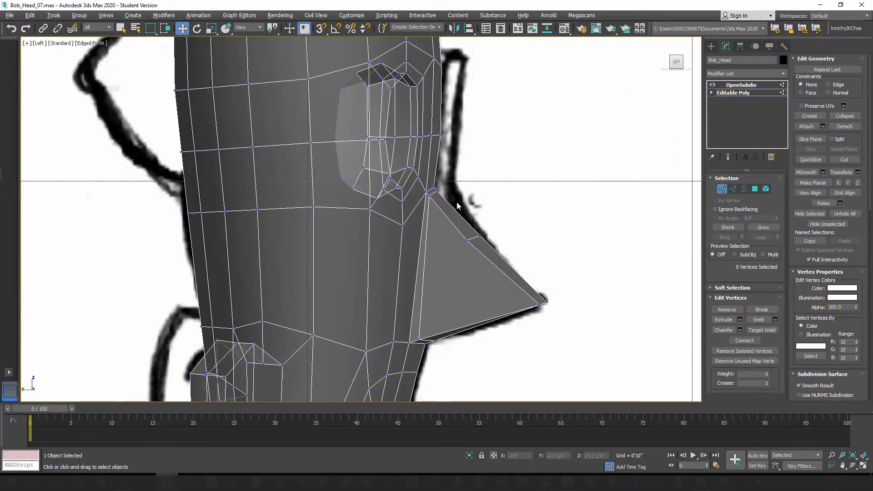
drag(435, 196, 454, 176)
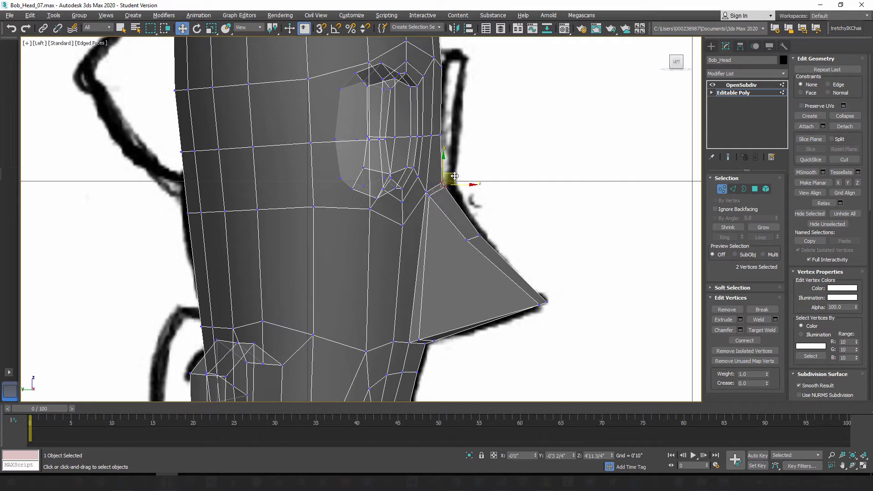
key(alt+x)
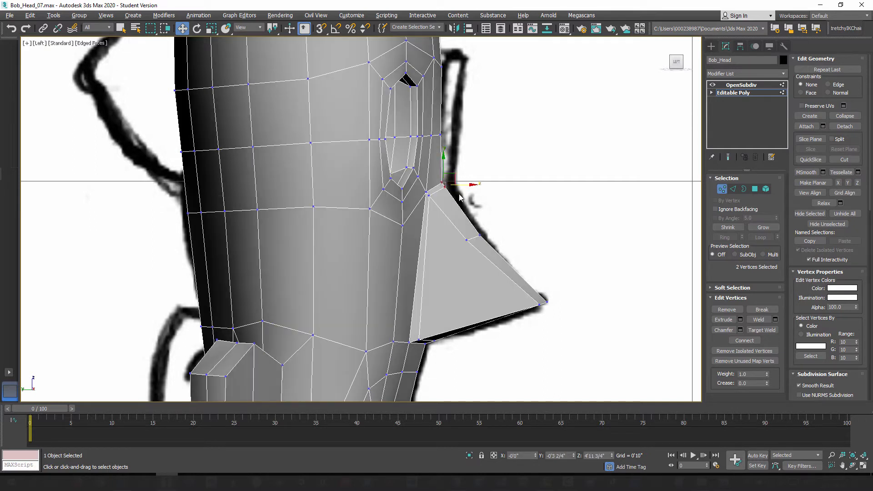
Step: Move the side vertex at the top of the new nose loop slightly down along the bridge
click(437, 193)
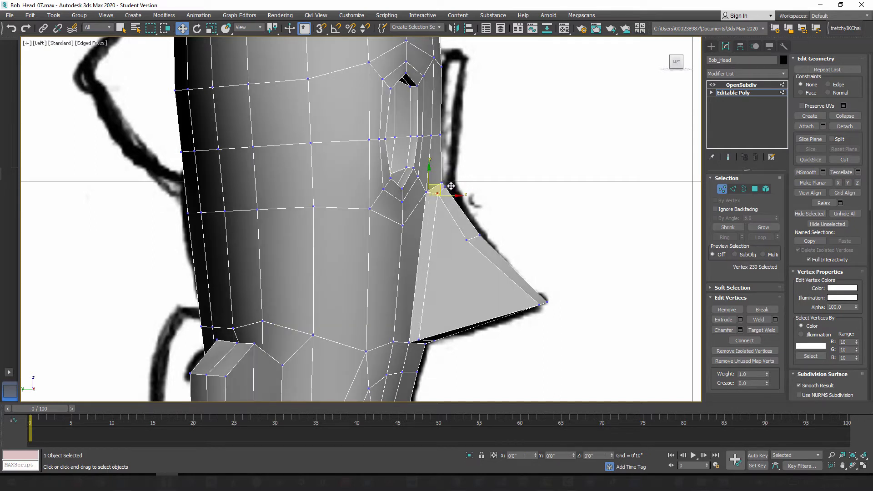
drag(451, 186, 449, 187)
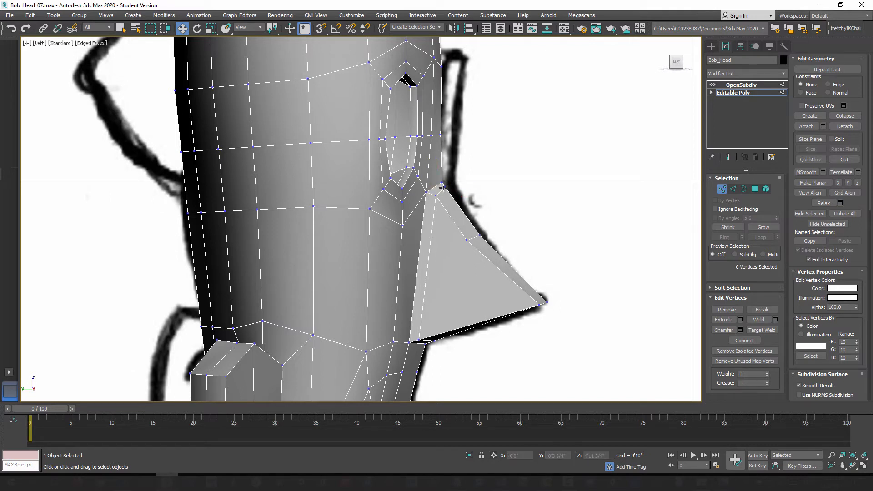
click(445, 189)
click(441, 194)
click(438, 195)
drag(443, 190, 441, 194)
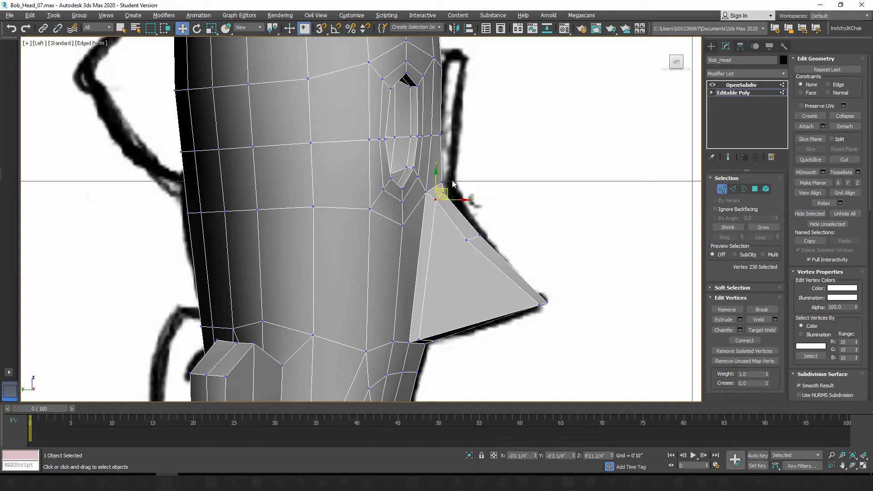
Step: Space the two top bridge centerline vertices apart along the profile and readjust the new loop's top side vertex
click(445, 188)
click(441, 182)
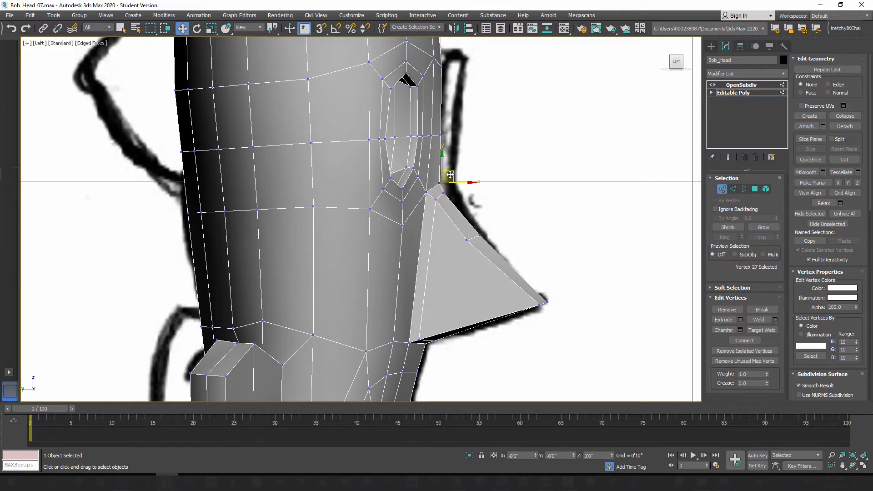
click(444, 192)
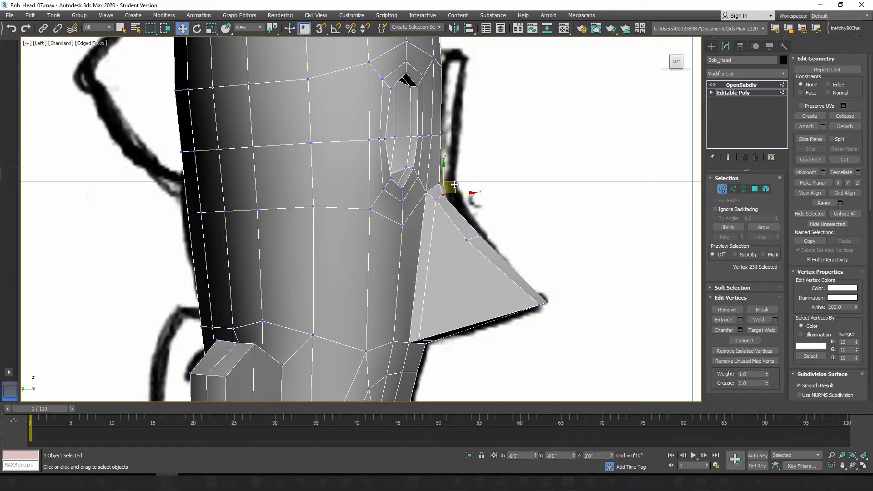
click(437, 199)
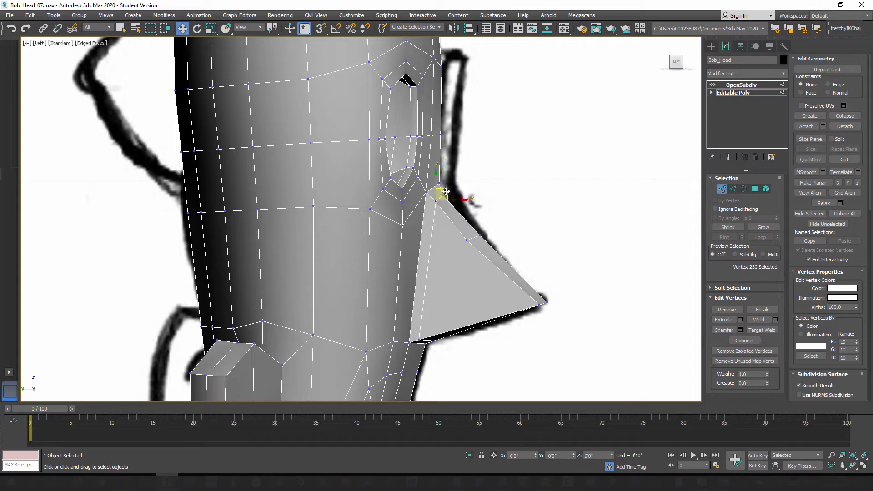
Step: Pull the centerline vertex midway along the nose ridge back and down, and move the nose tip's side vertex slightly forward
click(481, 235)
drag(492, 226, 487, 231)
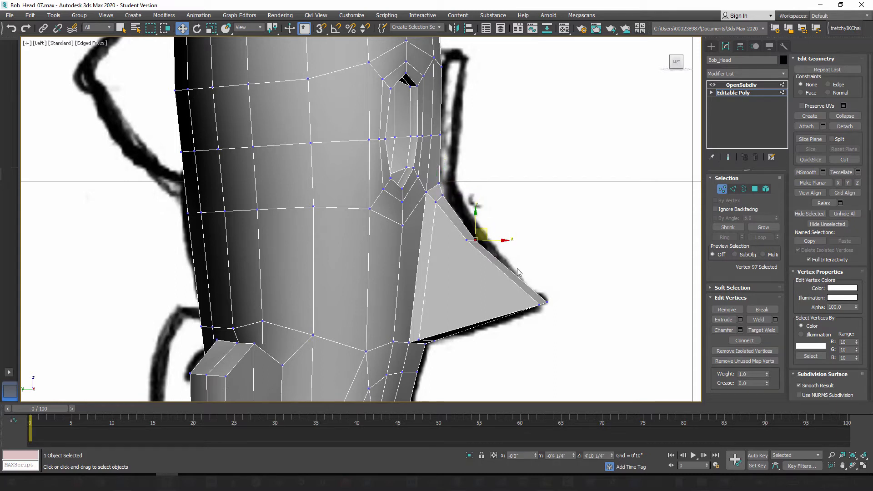
click(541, 305)
drag(553, 296, 557, 295)
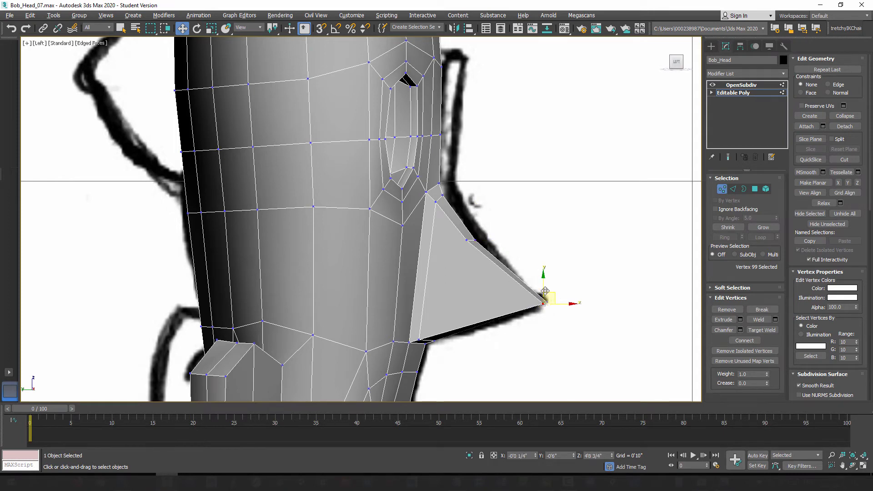
Step: Move the side vertex midway along the nose ridge slightly toward the sketched nose profile
middle_drag(485, 268, 494, 262)
click(478, 236)
drag(486, 223, 489, 225)
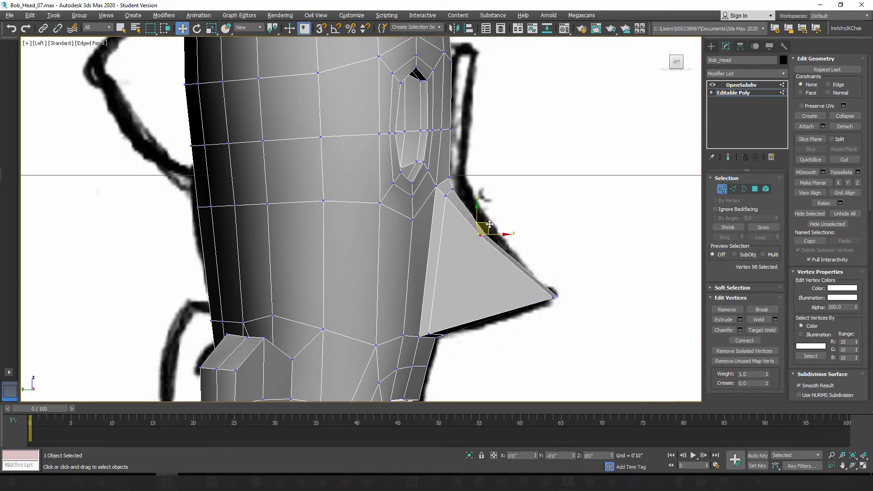
scroll(491, 227, down, 2)
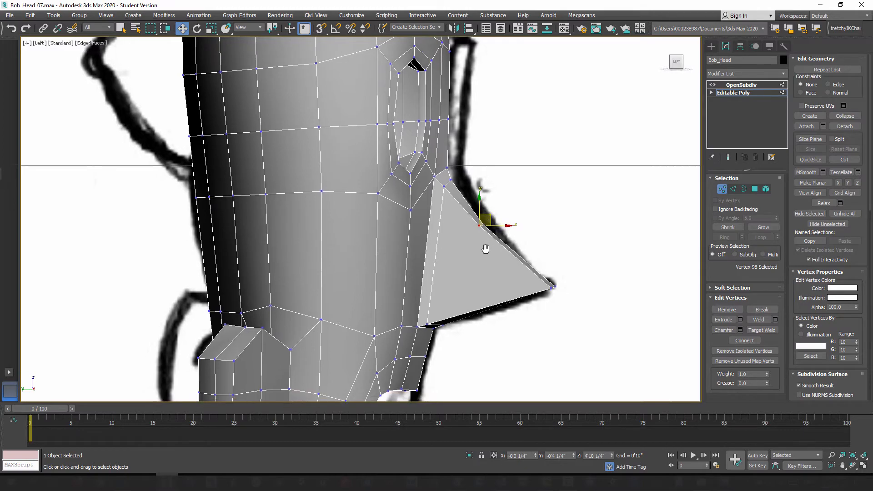
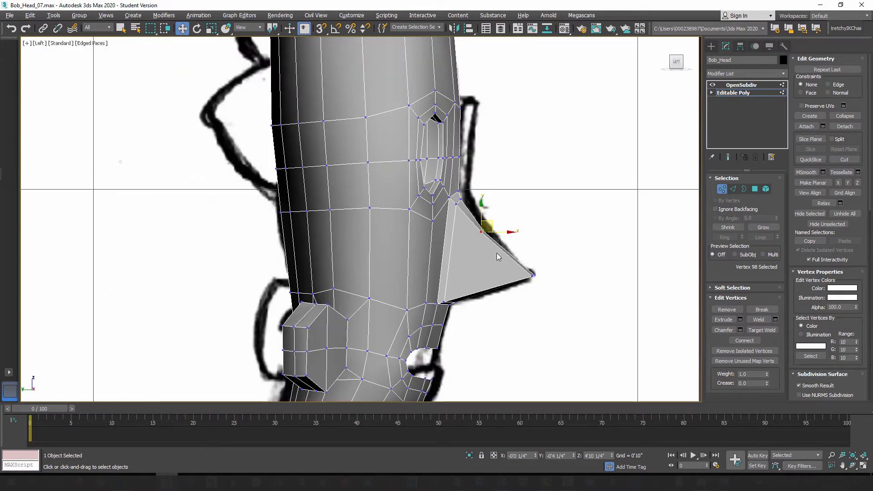
Step: Reposition the centerline vertex and the adjoining bridge vertex where the top of the nose meets the face
key(p)
alt+middle_drag(476, 264, 475, 241)
scroll(472, 212, up, 3)
mouse_move(496, 190)
middle_down()
mouse_move(472, 212)
mouse_move(493, 184)
middle_up()
click(487, 197)
drag(486, 177, 465, 203)
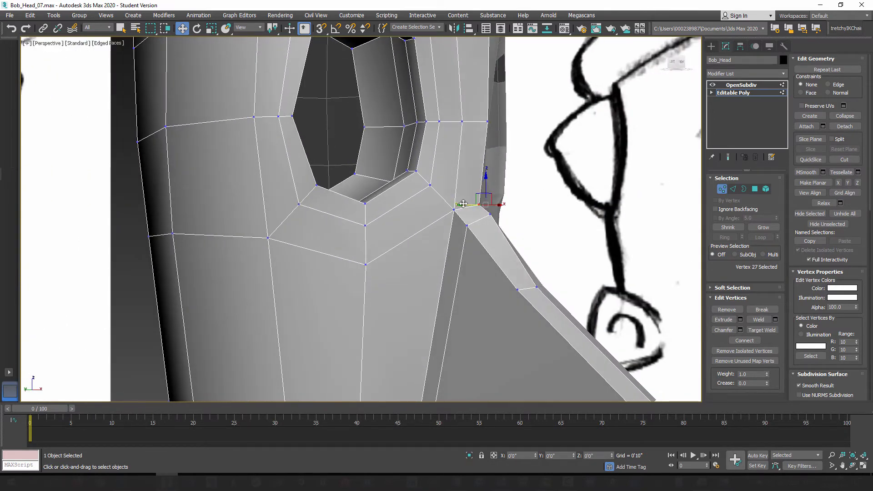
click(489, 215)
alt+middle_drag(490, 215, 486, 198)
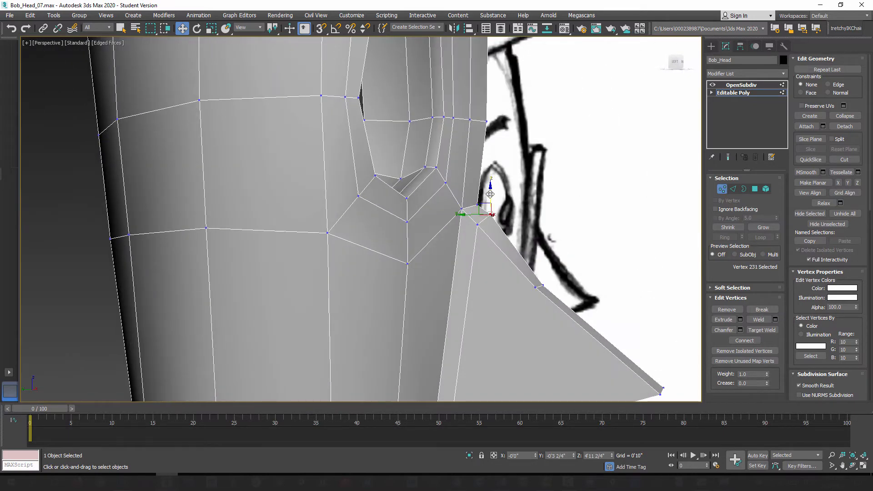
drag(490, 195, 473, 210)
Step: Raise the centerline vertex between the eyebrows slightly
middle_drag(505, 114, 471, 217)
click(492, 216)
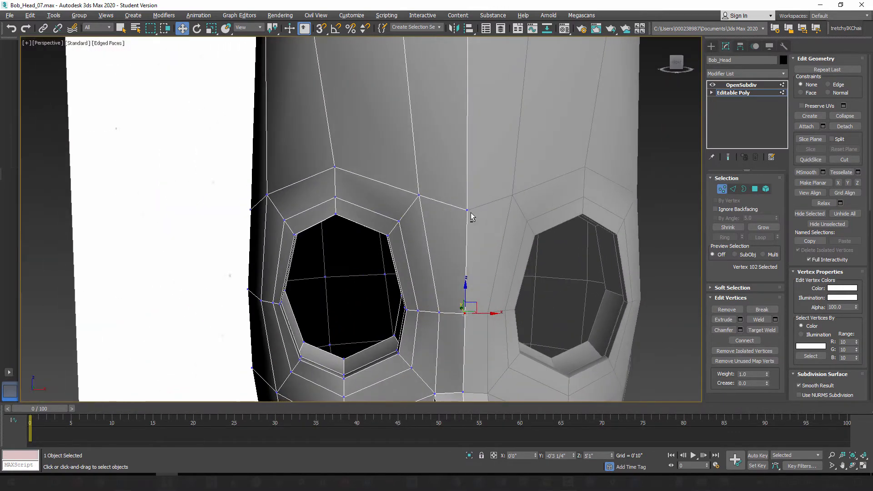
click(468, 211)
drag(467, 188, 468, 187)
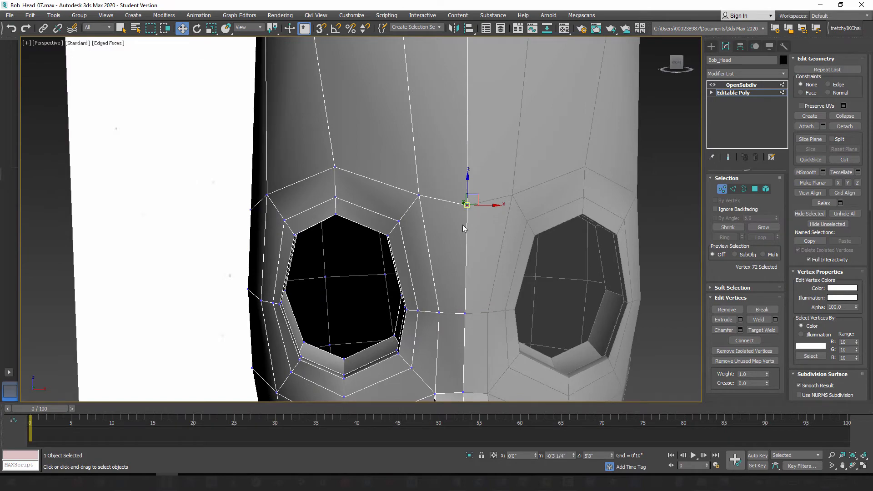
Step: Preview the OpenSubdiv-smoothed head, inspect the nose from the side and below, and return to the base mesh
scroll(462, 224, down, 3)
middle_drag(462, 225, 490, 136)
alt+middle_drag(457, 236, 485, 232)
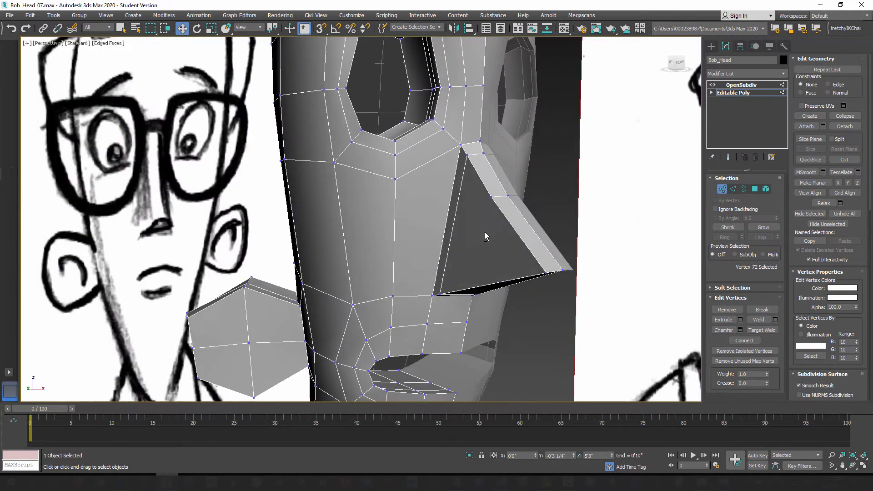
click(728, 157)
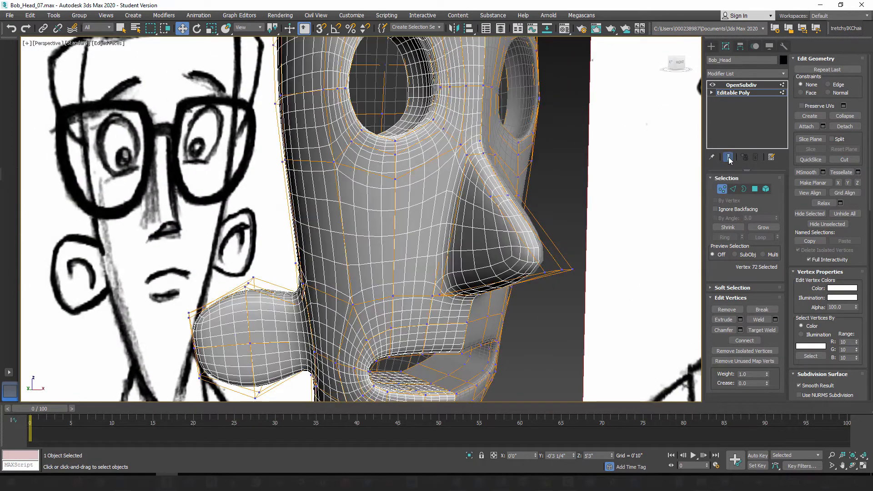
alt+middle_drag(511, 222, 508, 275)
click(727, 158)
Step: Move the two vertices at the outer corner of the nose base outward to widen the nostril area
click(454, 290)
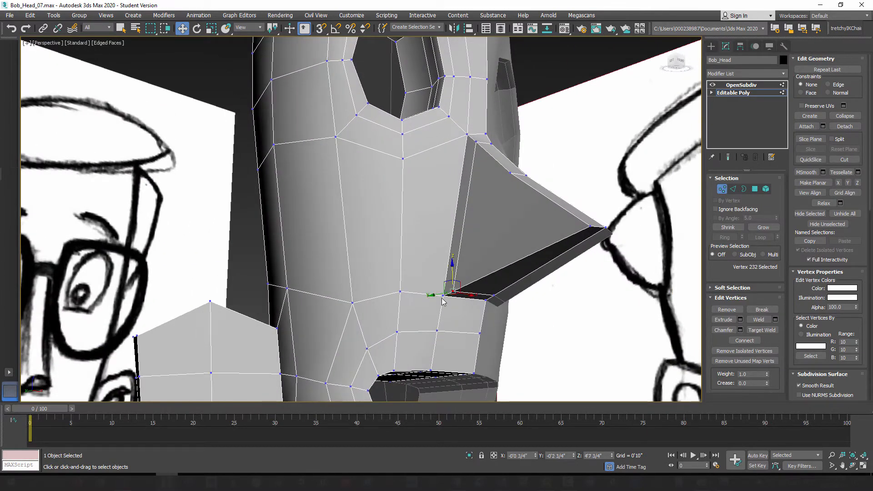
ctrl+click(443, 296)
alt+middle_drag(457, 316, 463, 294)
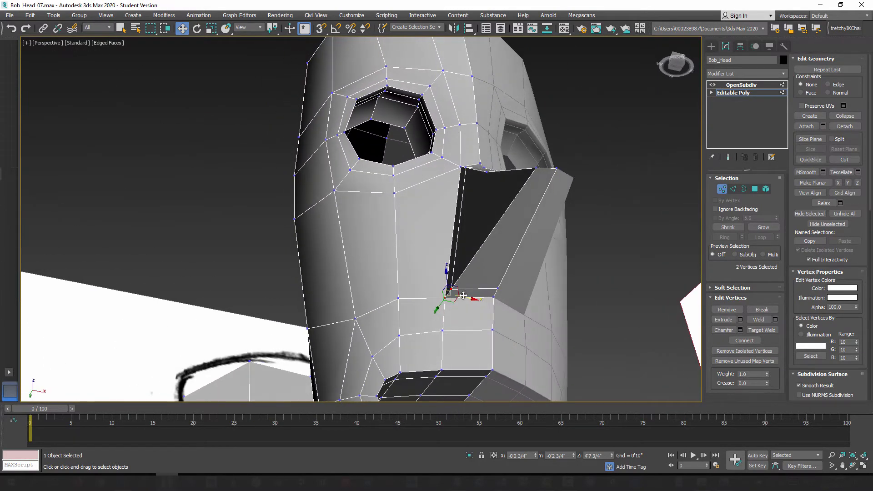
mouse_move(464, 296)
mouse_down()
mouse_move(455, 295)
mouse_move(470, 293)
mouse_up()
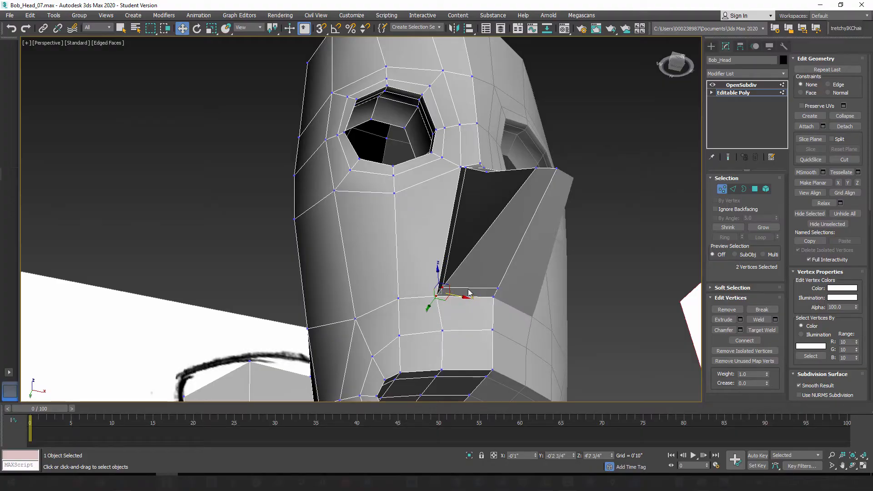
Step: Examine the nose shape from the front and side with the smoothed result toggled on and off
click(729, 157)
alt+middle_drag(414, 243, 455, 280)
scroll(523, 271, up, 5)
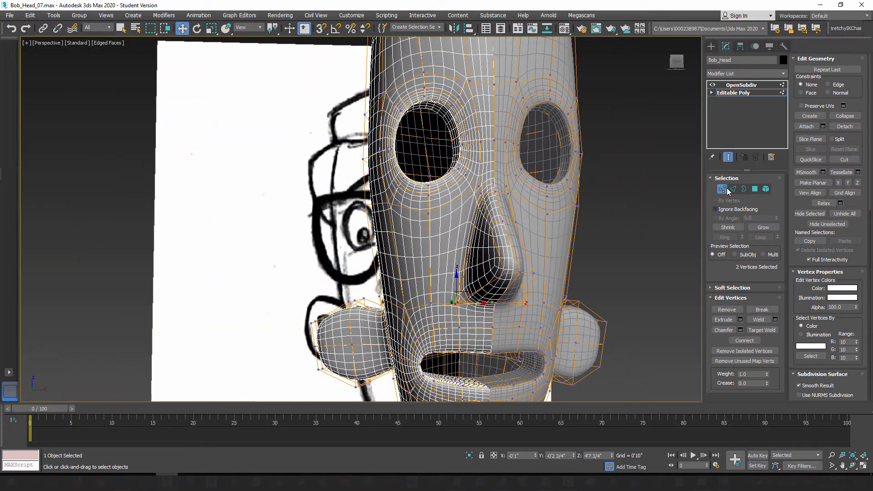
click(728, 157)
mouse_move(516, 279)
alt+middle_down()
mouse_move(480, 287)
mouse_move(490, 235)
mouse_move(571, 258)
mouse_move(614, 282)
alt+middle_up()
key(1)
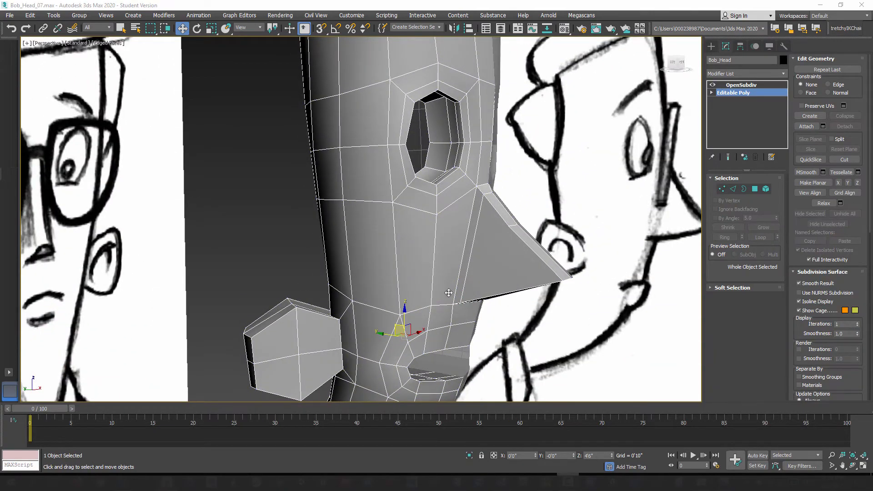
alt+middle_drag(449, 293, 448, 274)
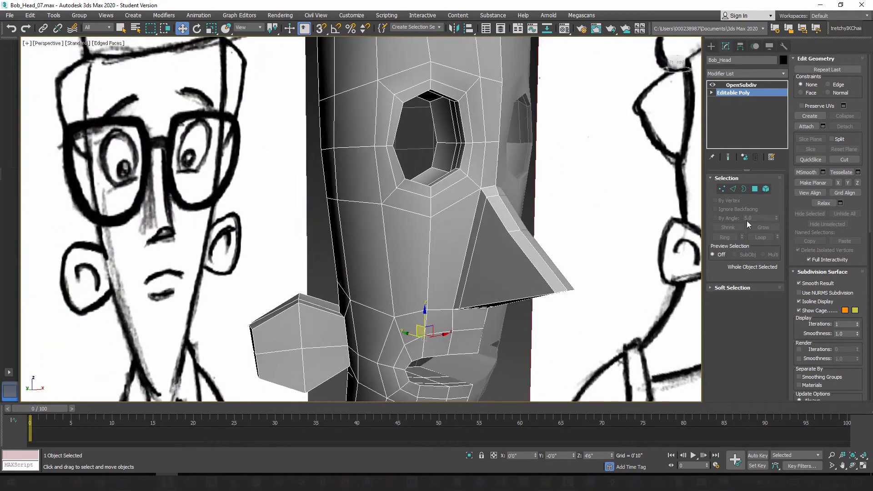
click(727, 157)
alt+middle_drag(514, 255, 488, 233)
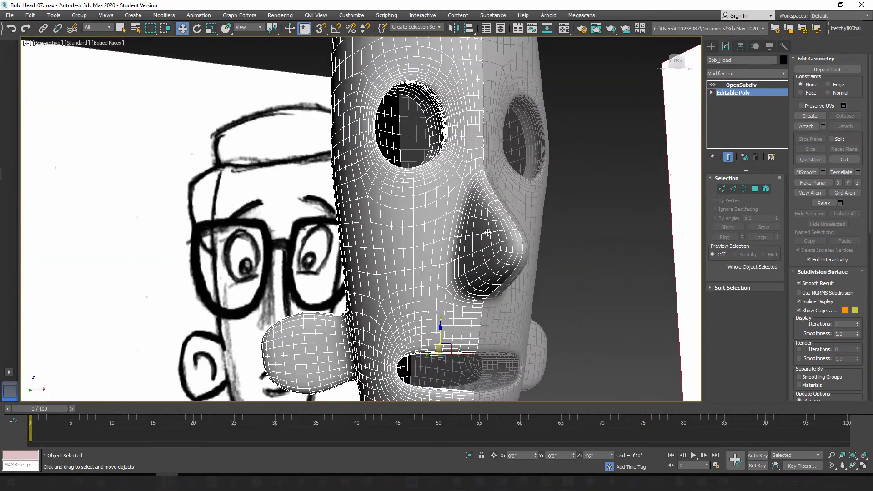
alt+middle_drag(440, 245, 450, 260)
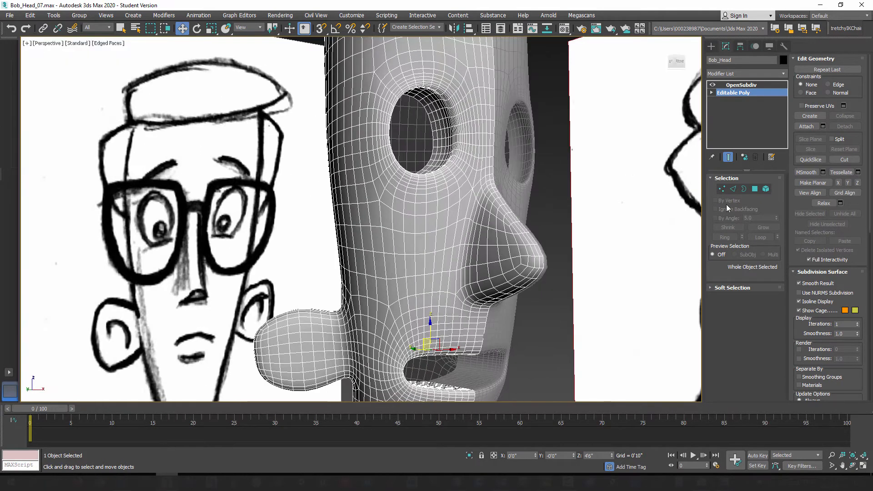
click(727, 158)
scroll(649, 240, up, 2)
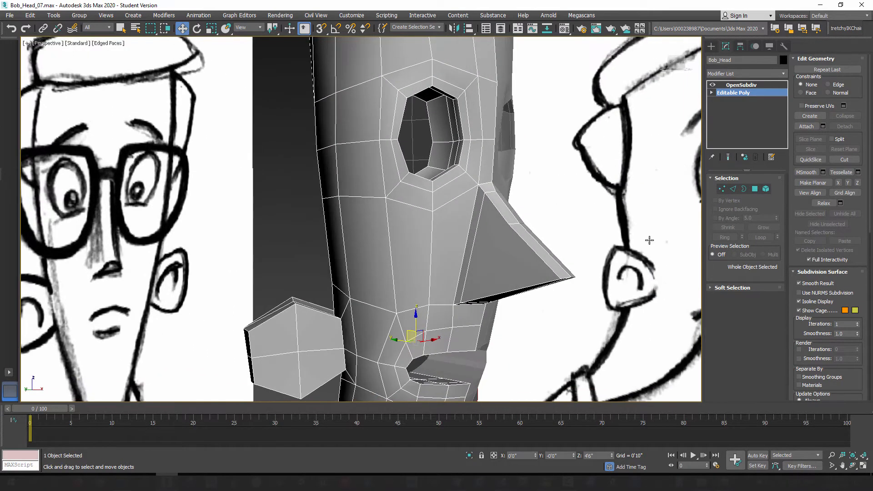
Step: Select the ring of vertical edges across the cheek and nose and open the Connect Edges settings for it
click(733, 189)
click(432, 245)
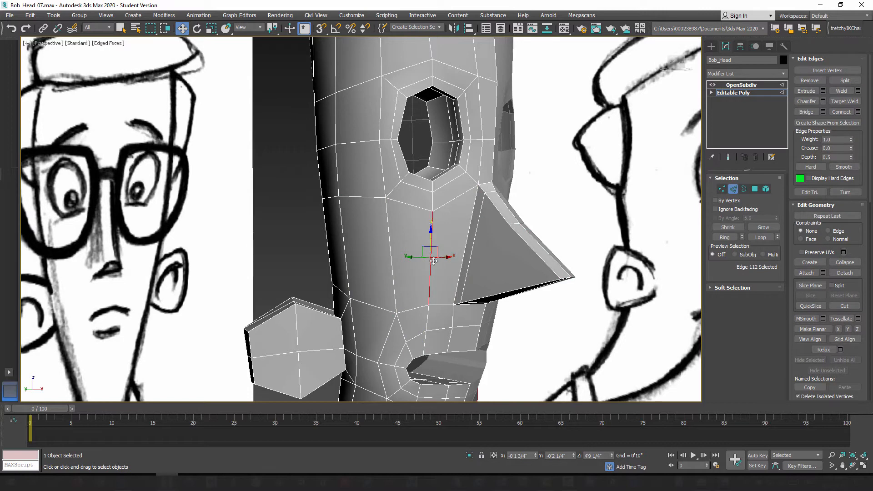
mouse_move(411, 315)
alt+middle_down()
mouse_move(405, 306)
mouse_move(411, 313)
alt+middle_up()
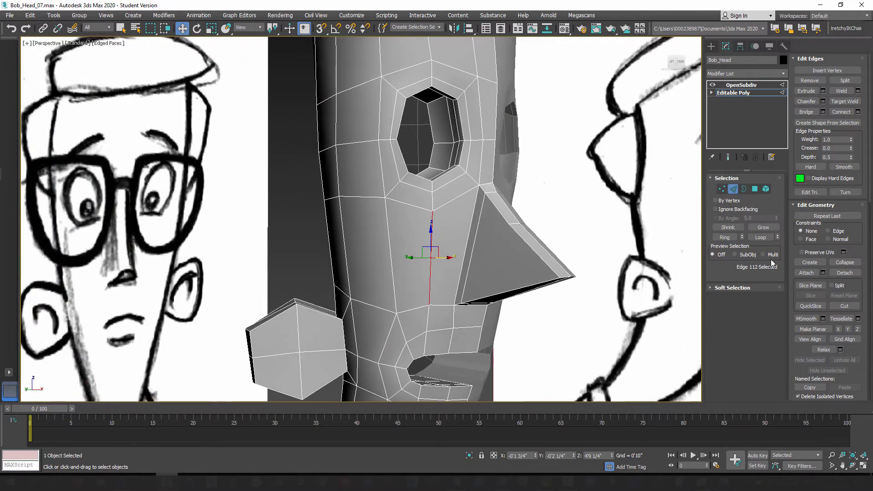
click(721, 237)
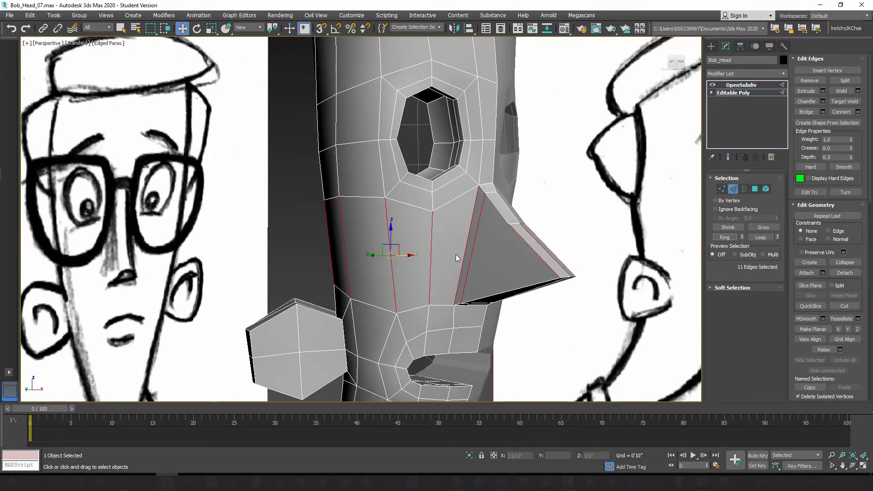
mouse_move(528, 269)
alt+middle_down()
mouse_move(540, 265)
mouse_move(484, 265)
alt+middle_up()
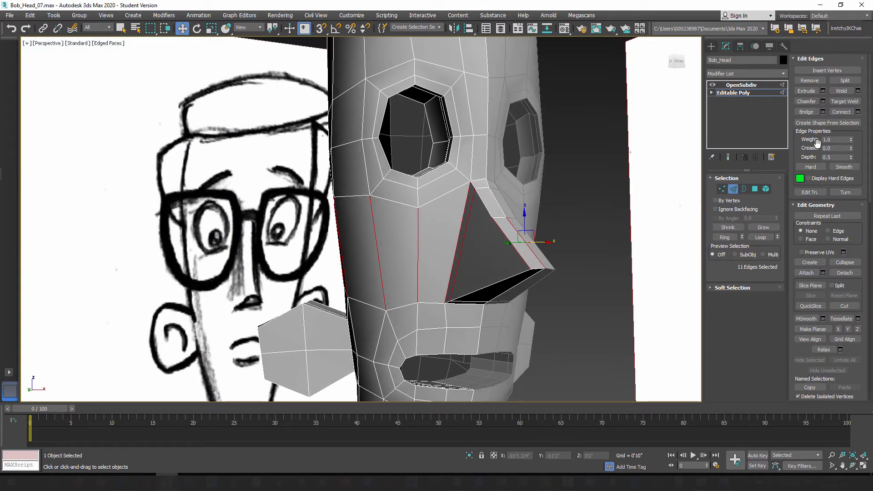
click(858, 113)
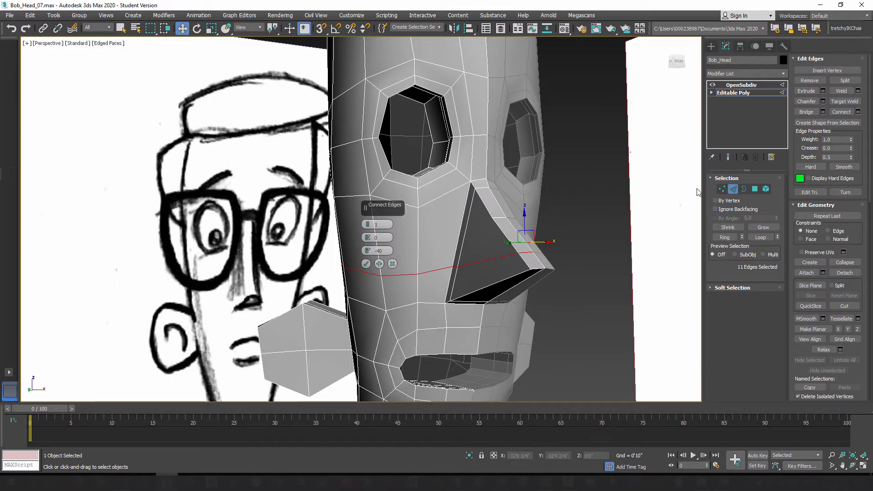
Step: Set the connecting loop's slide to -67, check it against the smoothed preview, and accept the new edge loop
click(728, 158)
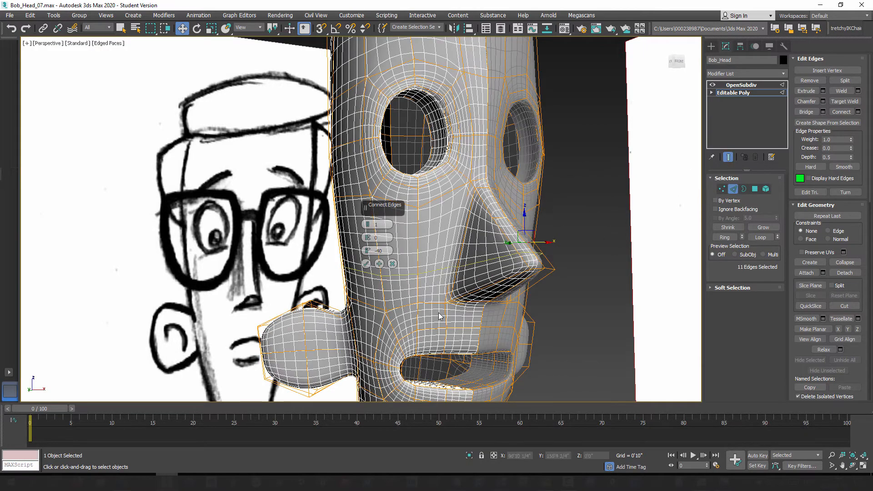
alt+middle_drag(439, 316, 474, 285)
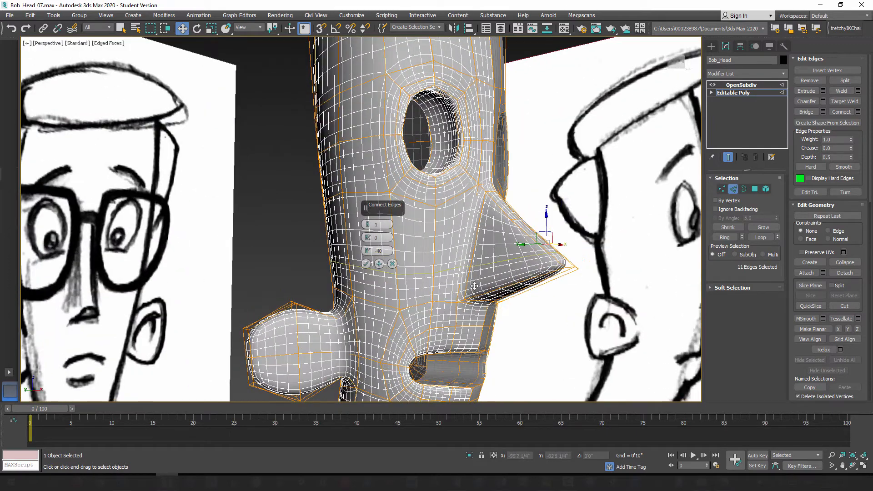
drag(368, 251, 415, 299)
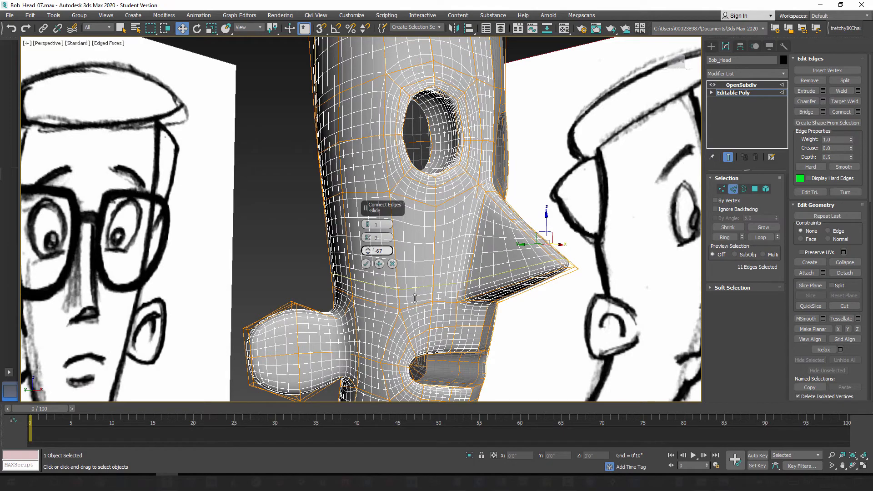
alt+middle_drag(513, 281, 478, 265)
click(729, 158)
alt+middle_drag(512, 300, 521, 284)
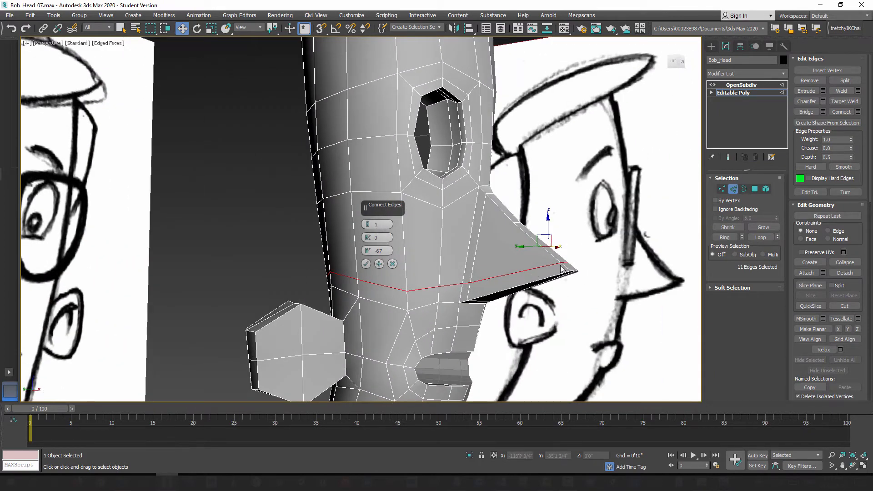
alt+middle_drag(561, 267, 548, 253)
click(728, 157)
mouse_move(475, 271)
alt+middle_down()
mouse_move(447, 266)
mouse_move(443, 302)
alt+middle_up()
click(728, 157)
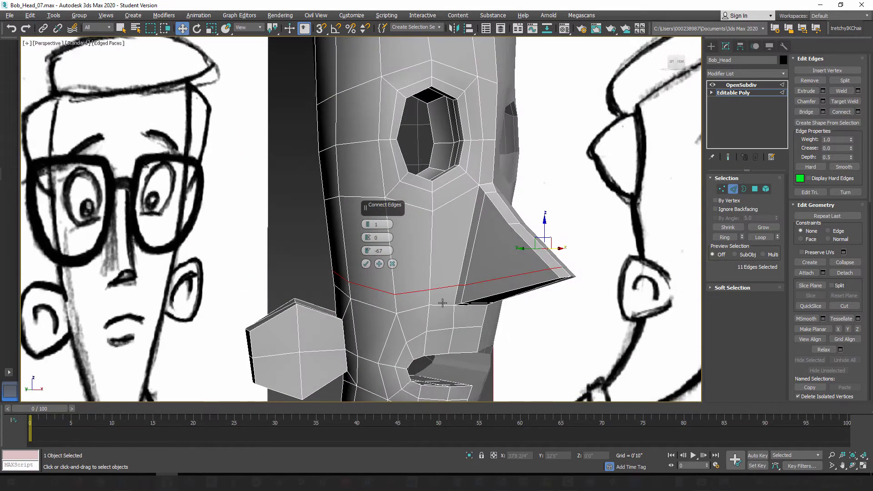
click(366, 264)
Step: Slide only the cheek and side portion of the new loop upward using the Edge constraint, excluding its edges near the nose
alt+middle_drag(366, 264, 395, 296)
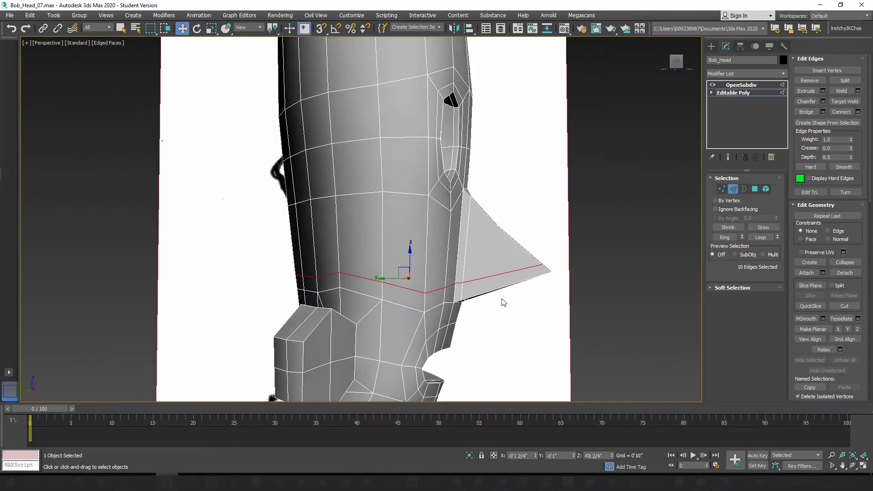
alt+middle_drag(450, 294, 422, 291)
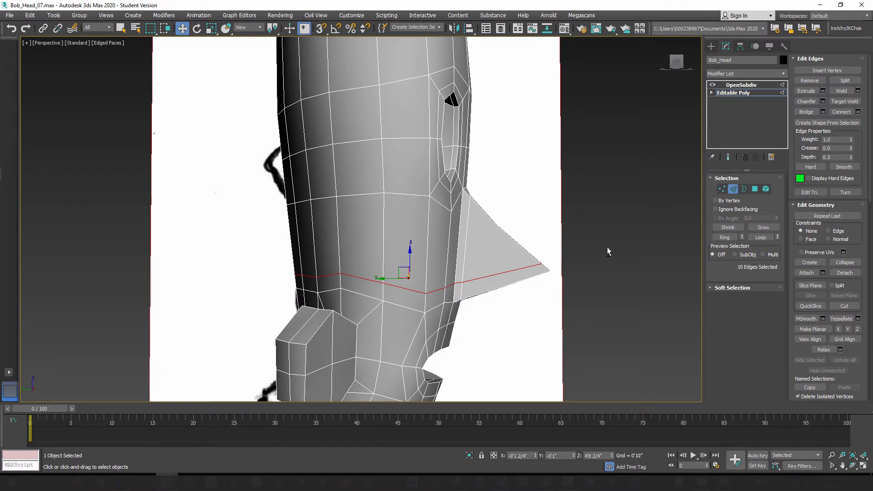
alt+drag(487, 318, 486, 317)
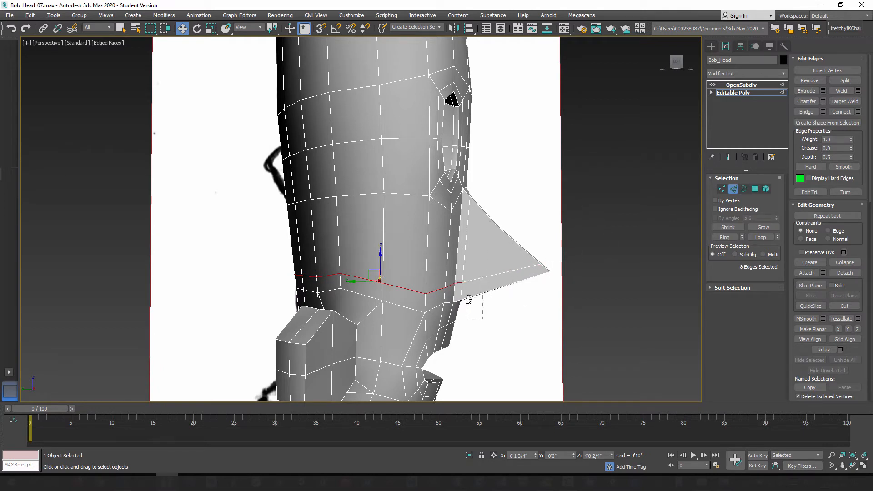
alt+drag(459, 284, 460, 283)
mouse_move(502, 317)
alt+middle_down()
mouse_move(425, 313)
mouse_move(459, 302)
mouse_move(484, 314)
mouse_move(462, 341)
mouse_move(383, 254)
alt+middle_up()
alt+click(437, 290)
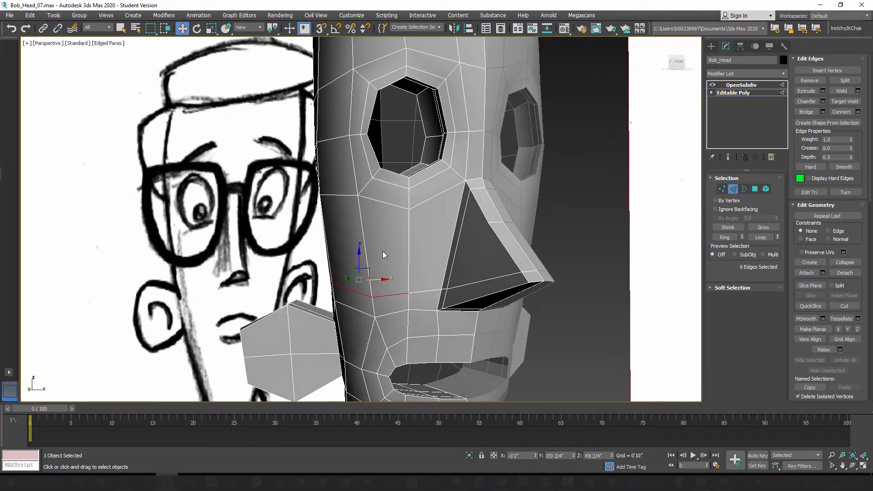
alt+middle_drag(376, 289, 366, 301)
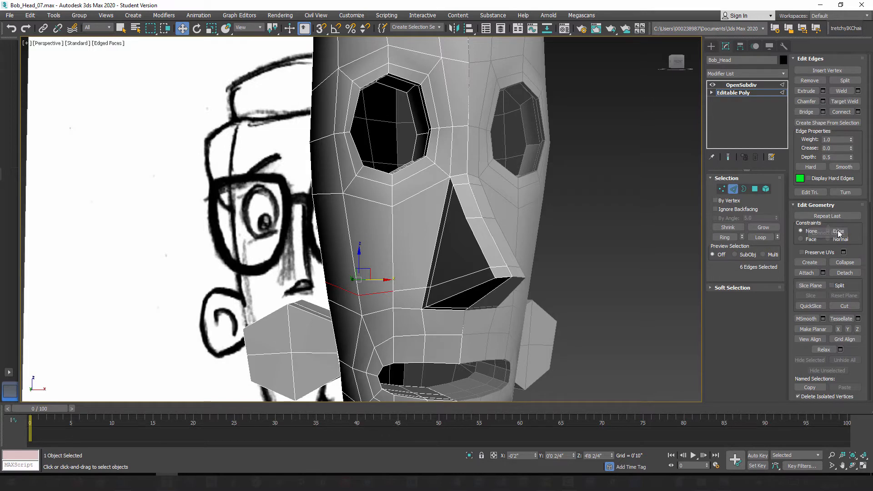
drag(360, 259, 359, 232)
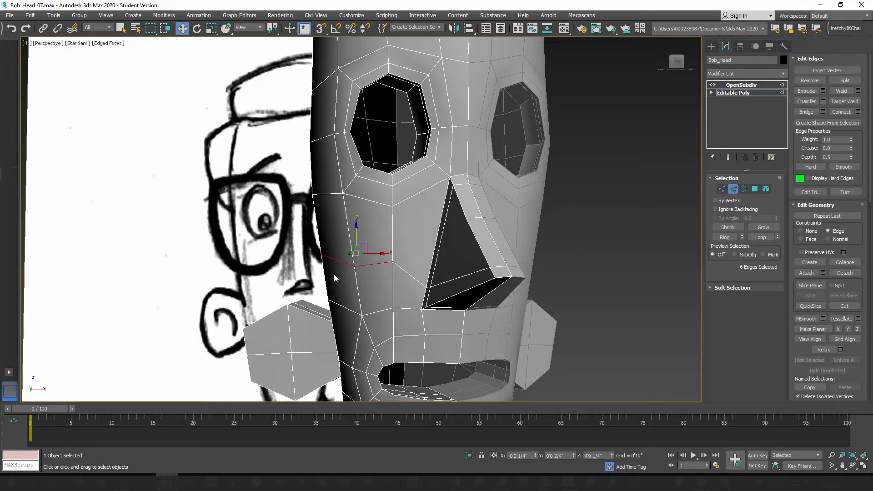
Step: Fine-tune the height of the new loop's individual vertices along the side of the head and outer cheek using the Edge constraint
alt+middle_drag(334, 274, 369, 287)
key(1)
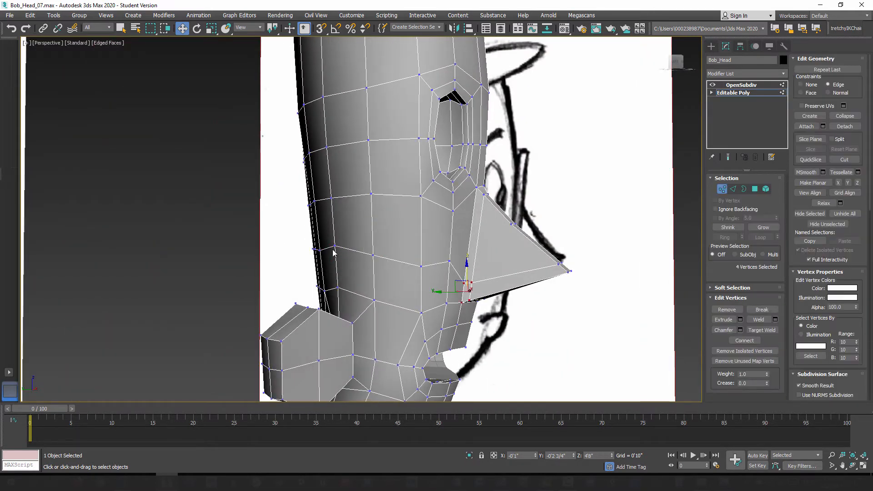
click(333, 247)
alt+middle_drag(333, 248, 357, 260)
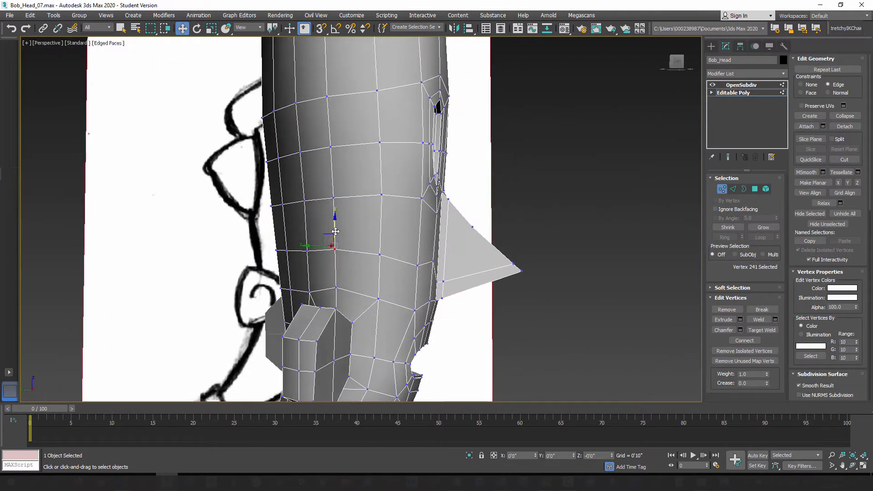
mouse_move(334, 232)
alt+middle_down()
mouse_move(384, 279)
mouse_move(368, 286)
mouse_move(384, 286)
mouse_move(404, 266)
alt+middle_up()
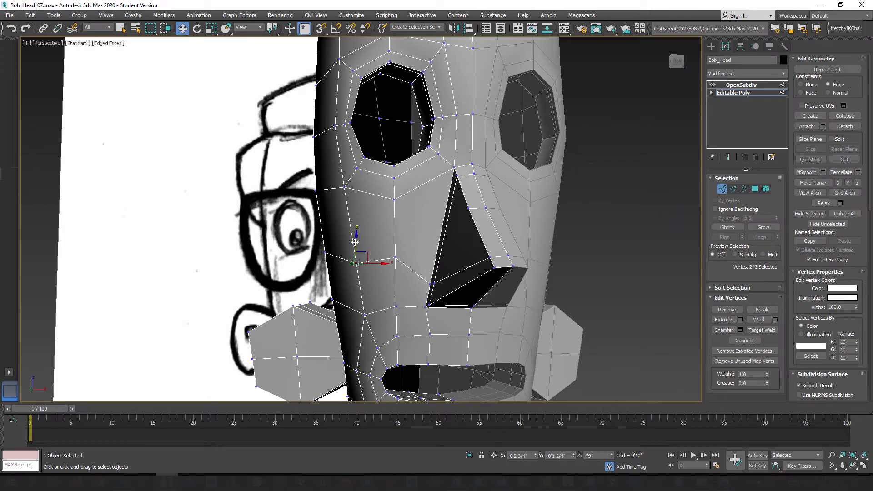
click(355, 258)
click(395, 259)
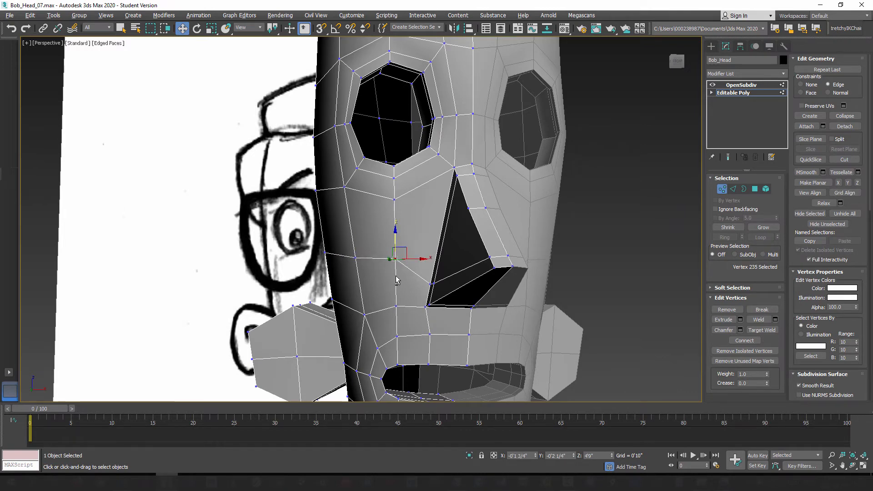
Step: Raise the two loop vertices at the side of the nose base along their edges with the smoothed preview on
mouse_move(398, 278)
alt+middle_down()
mouse_move(414, 292)
mouse_move(390, 295)
mouse_move(700, 205)
alt+middle_up()
scroll(404, 292, up, 3)
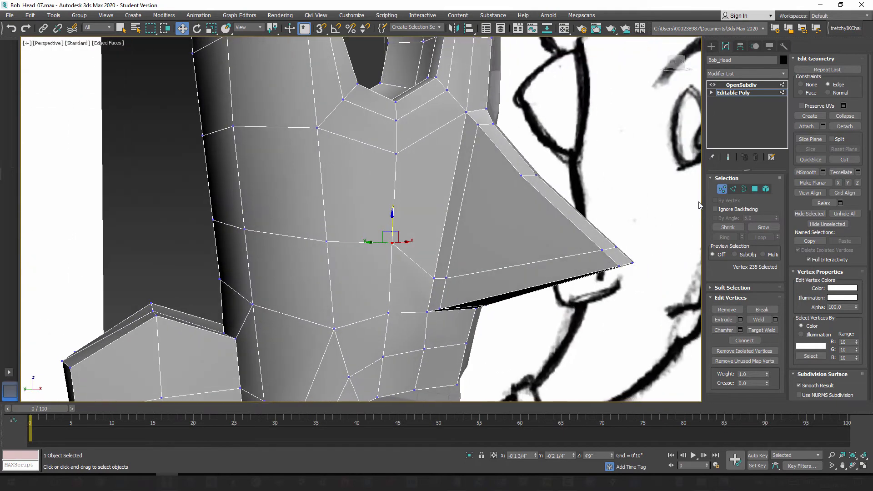
click(727, 158)
click(729, 158)
click(435, 277)
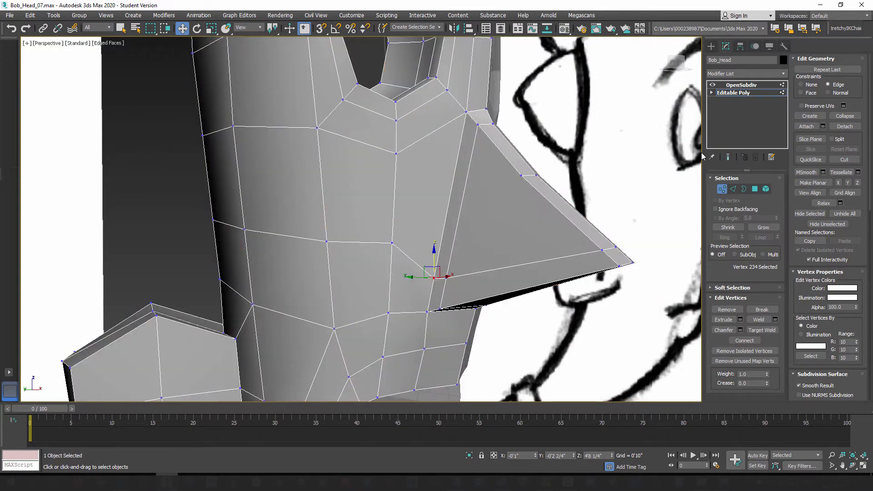
click(729, 157)
drag(436, 252, 437, 240)
mouse_move(459, 274)
alt+middle_down()
mouse_move(447, 279)
mouse_move(473, 277)
alt+middle_up()
click(448, 278)
mouse_move(446, 259)
mouse_down()
mouse_move(445, 359)
mouse_move(448, 245)
mouse_up()
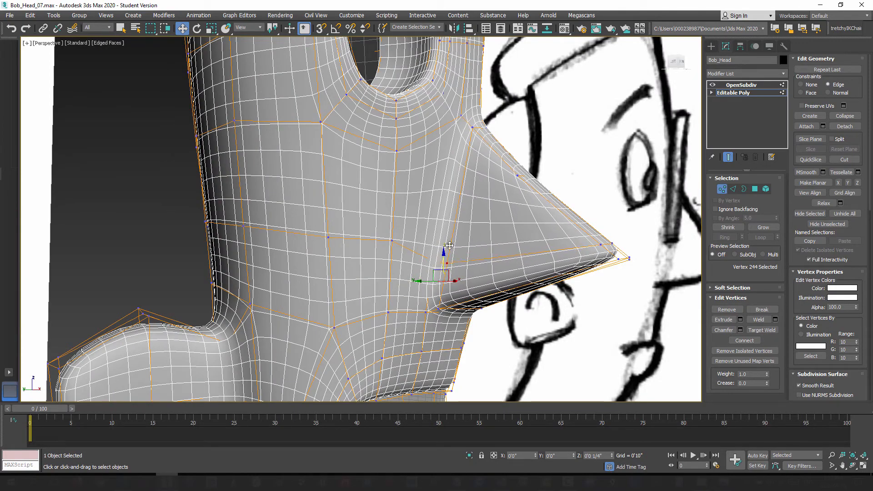
Step: Turn off the smoothed preview and slide the loop's cheek vertex beside the nose slightly down
alt+middle_drag(448, 248, 640, 222)
click(728, 157)
alt+middle_drag(397, 289, 390, 260)
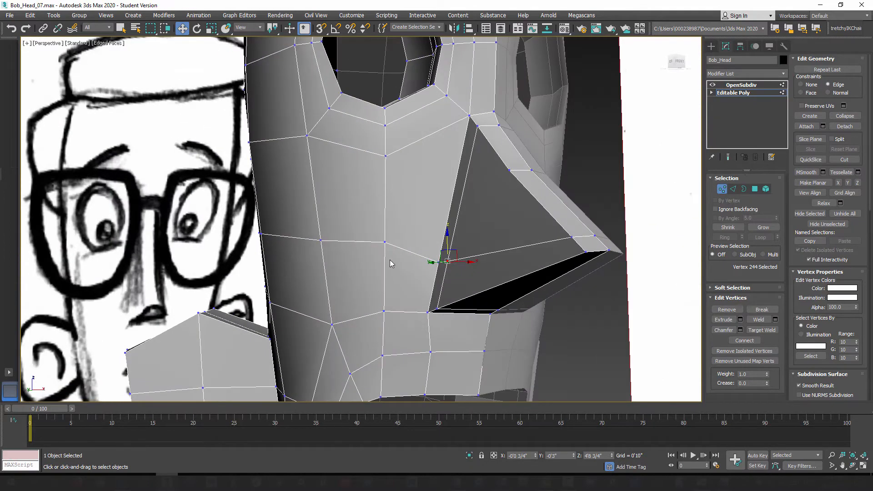
click(385, 241)
drag(385, 226, 384, 234)
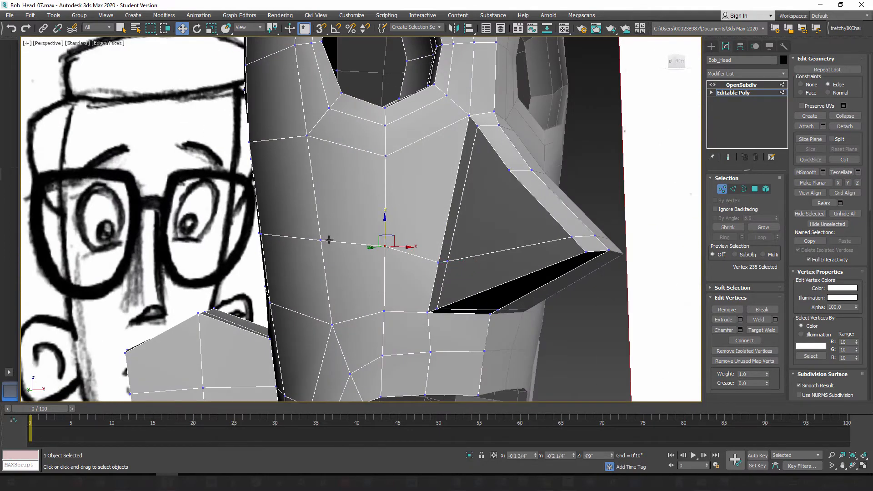
alt+middle_drag(326, 274, 359, 291)
Step: Leave vertex editing and examine the smoothed head without edged faces from the side and front
click(722, 189)
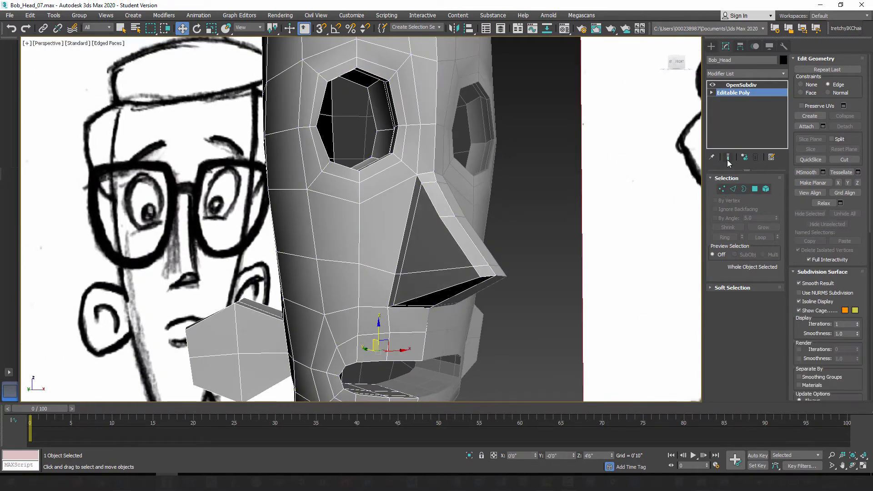
click(728, 158)
alt+middle_drag(482, 262, 443, 267)
key(F4)
scroll(423, 271, down, 4)
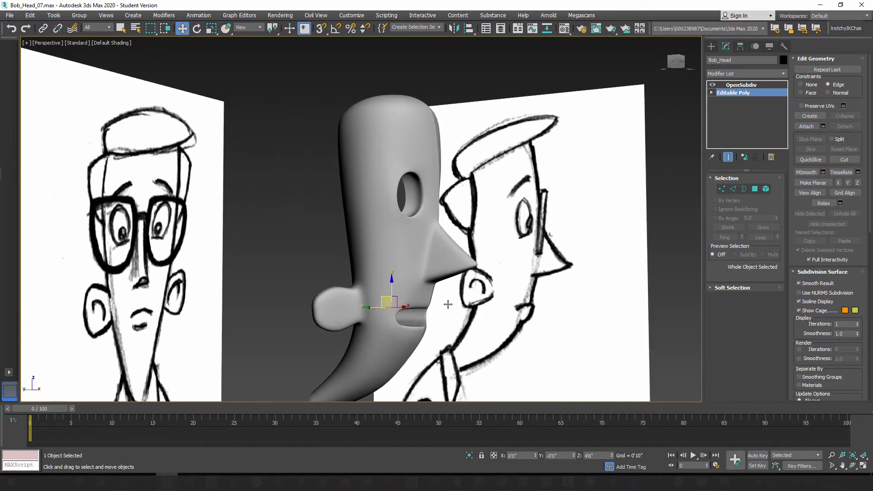
alt+middle_drag(448, 304, 396, 310)
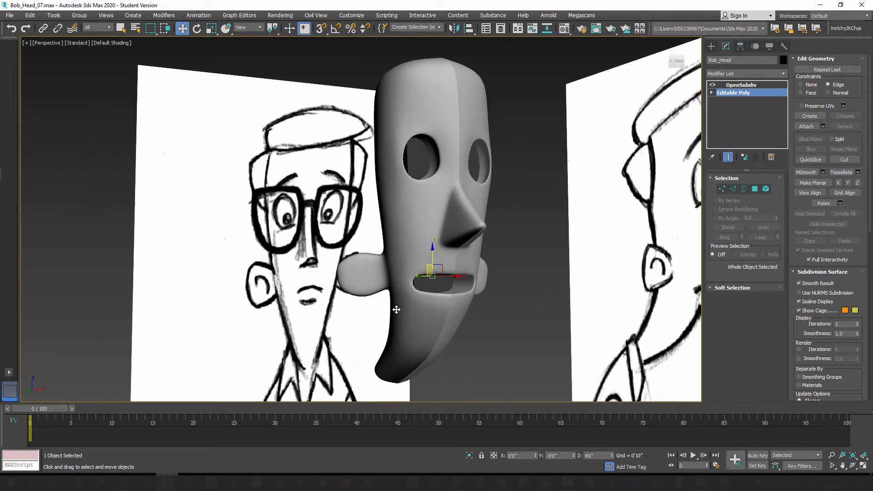
Step: Save the scene as the next incremental version, Bob_Head_08.max
click(7, 17)
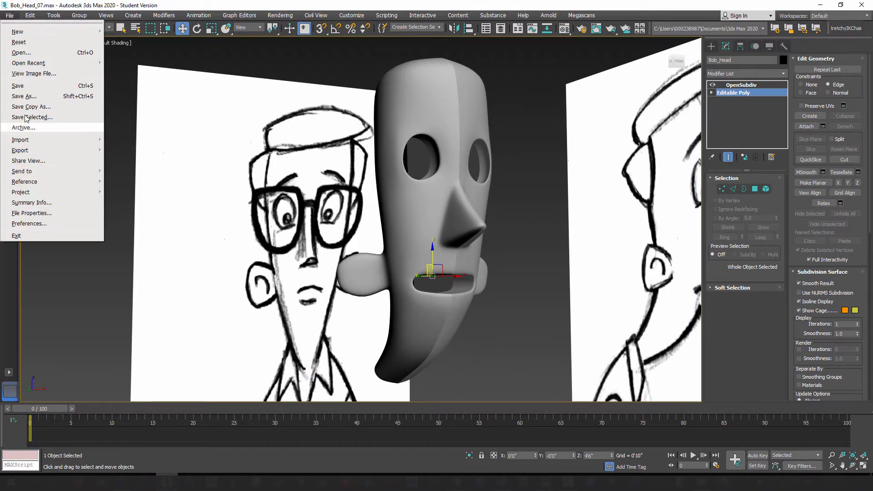
click(24, 95)
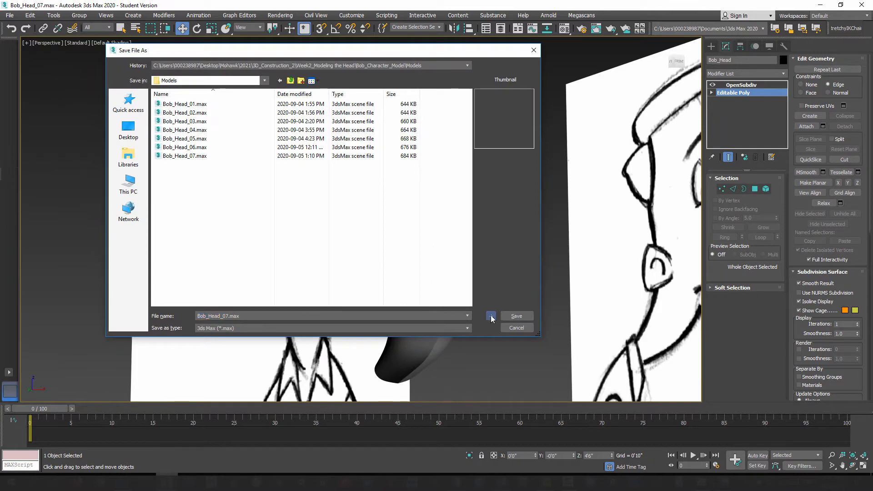
click(490, 316)
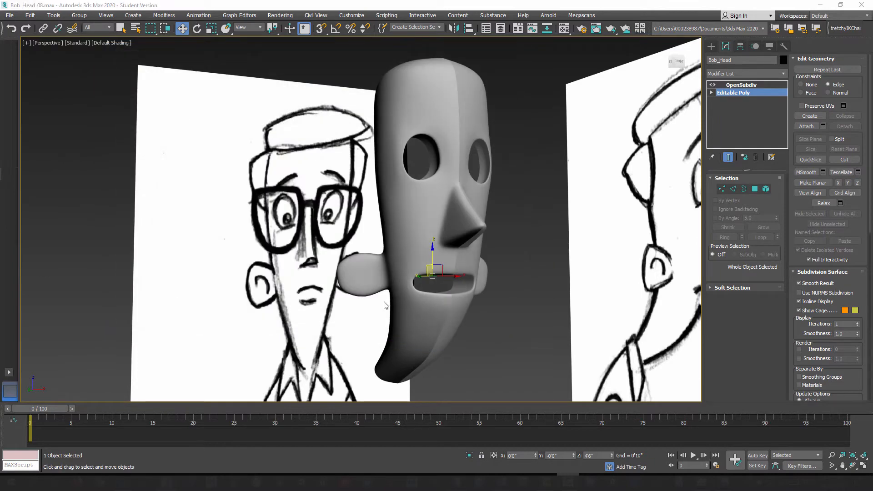
Step: Return the head to its unsmoothed cage with edged faces shown and bring the ear into close view
scroll(348, 300, up, 5)
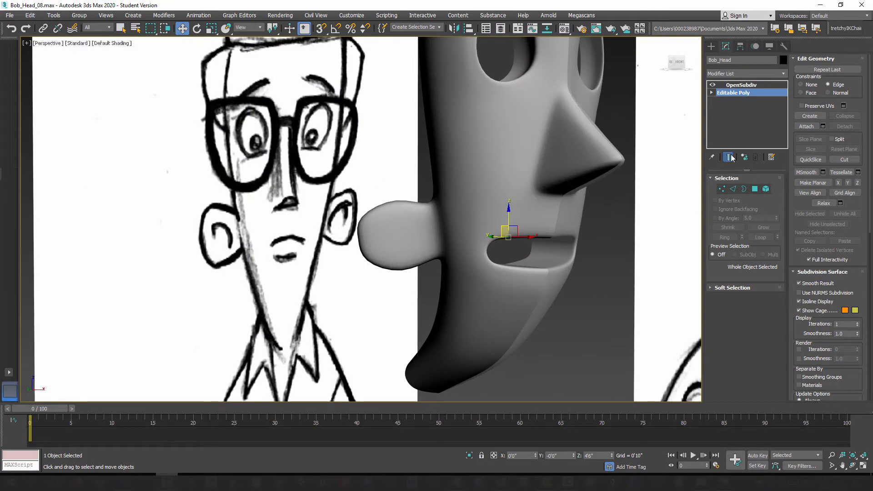
click(729, 158)
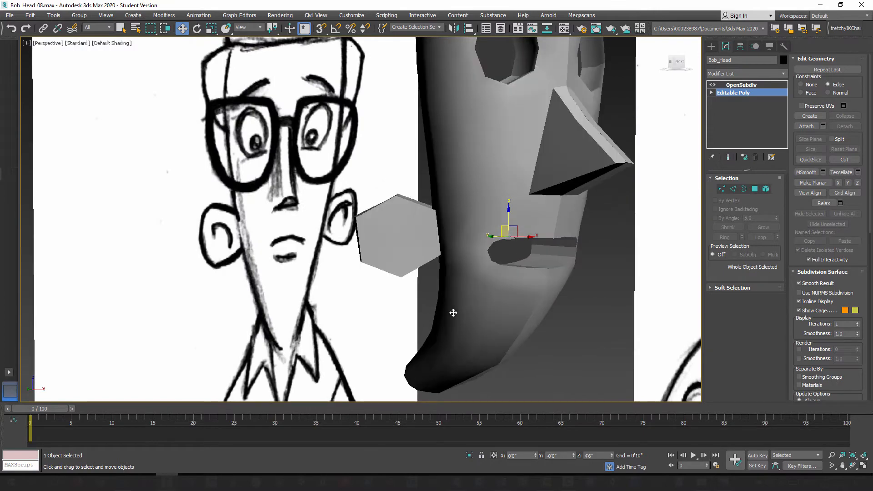
key(F4)
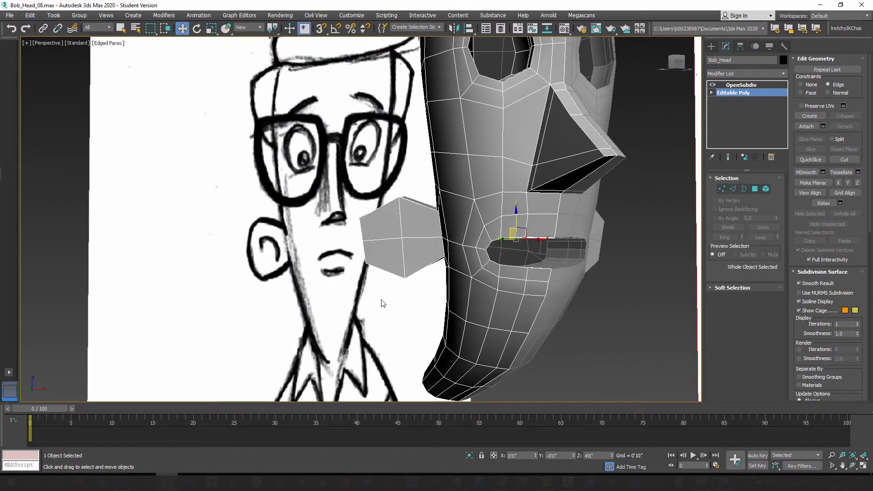
mouse_move(382, 301)
alt+middle_down()
mouse_move(371, 287)
mouse_move(381, 307)
alt+middle_up()
mouse_move(359, 258)
alt+middle_down()
mouse_move(447, 259)
mouse_move(476, 279)
mouse_move(470, 255)
mouse_move(434, 242)
mouse_move(443, 237)
alt+middle_up()
scroll(456, 246, up, 2)
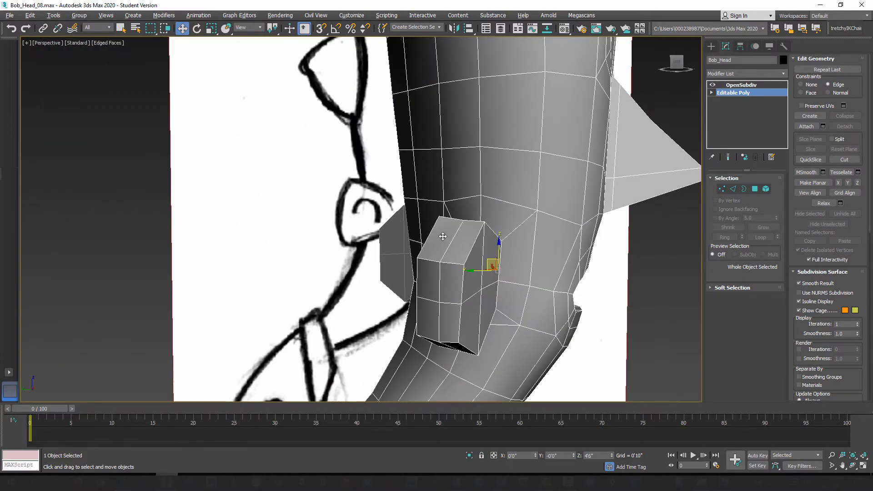
Step: Set the editing constraint to None and raise the middle vertex on the ear's upper edge
click(722, 190)
click(462, 221)
alt+middle_drag(462, 220, 468, 213)
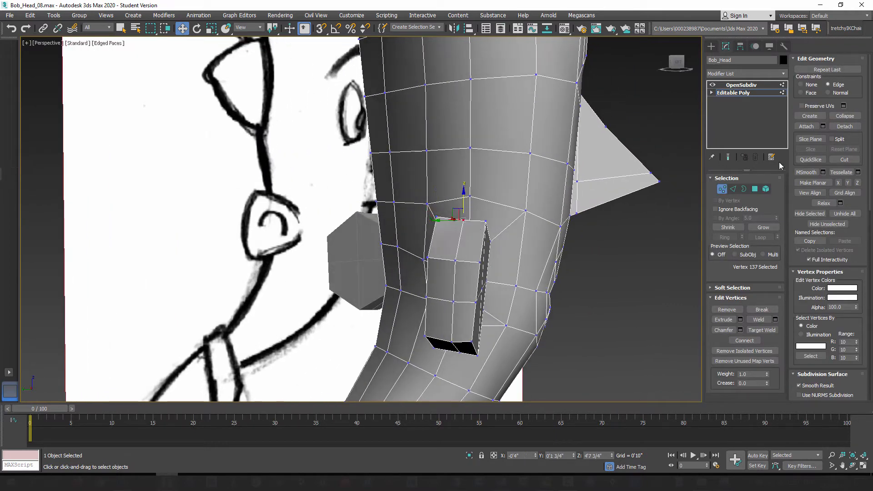
alt+middle_drag(486, 240, 425, 296)
click(733, 189)
double_click(451, 238)
mouse_move(420, 248)
alt+middle_down()
mouse_move(406, 233)
mouse_move(402, 259)
mouse_move(444, 230)
mouse_move(412, 239)
alt+middle_up()
click(722, 189)
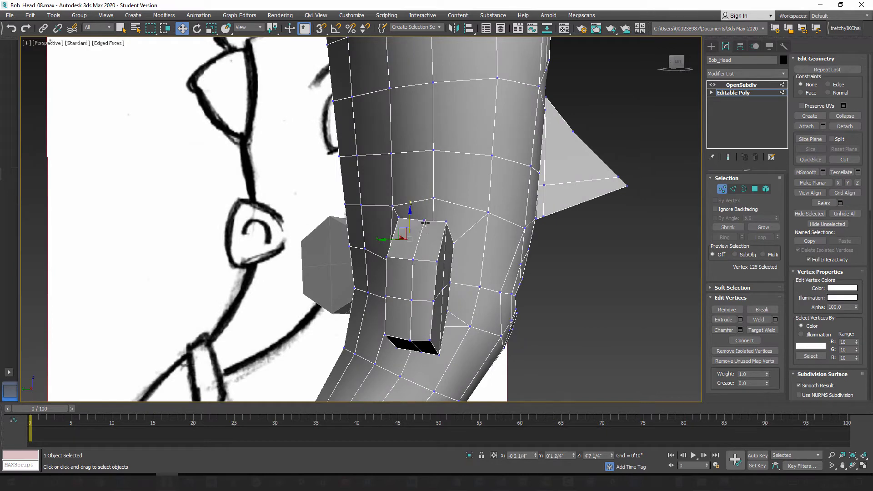
drag(426, 197, 424, 193)
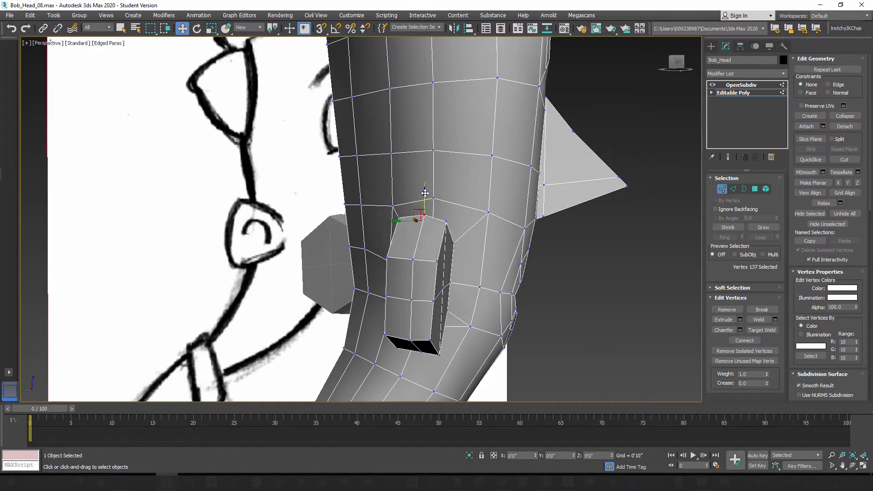
Step: Round the ear's rim by moving its middle vertices outward at the upper corner, outer side, lower corner and underside
alt+middle_drag(425, 195, 370, 253)
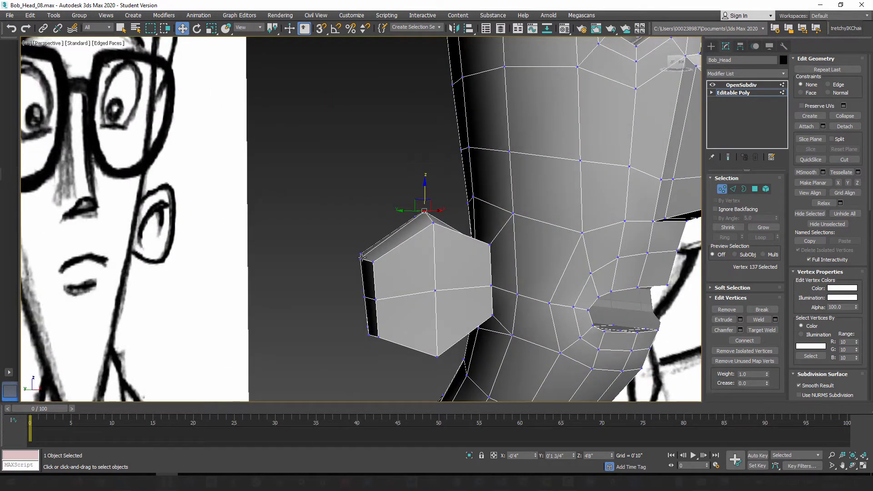
click(362, 257)
scroll(370, 247, up, 1)
drag(370, 248, 370, 245)
click(365, 298)
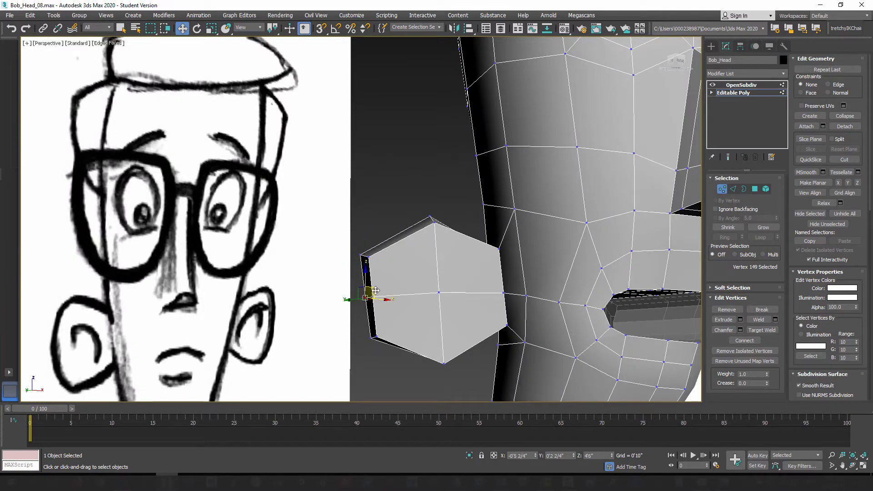
drag(376, 291, 377, 328)
click(371, 339)
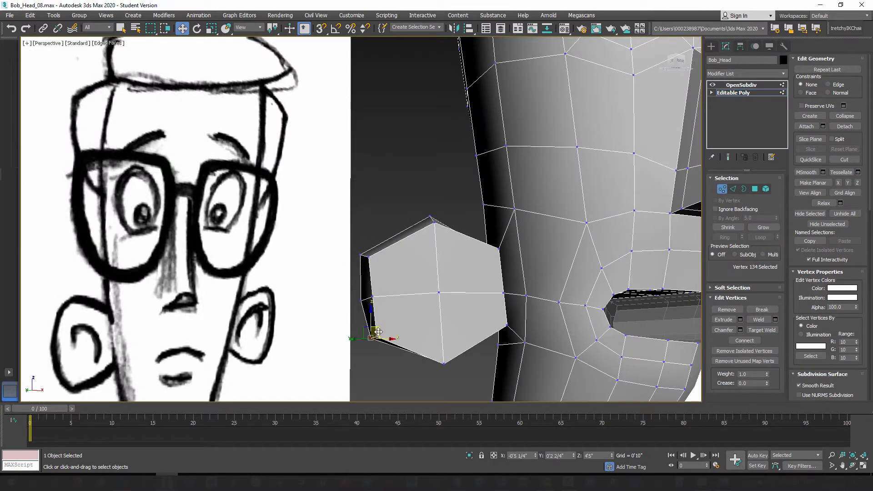
alt+middle_drag(379, 336, 428, 348)
click(428, 329)
drag(428, 312, 428, 318)
Step: Raise the middle vertex on the ear's upper edge close to where it joins the head
alt+middle_drag(427, 317, 502, 322)
click(474, 277)
click(486, 198)
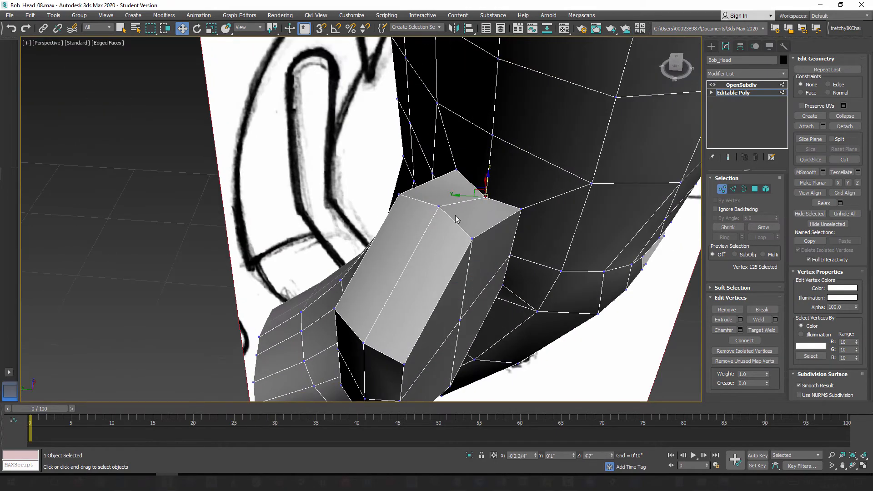
alt+middle_drag(486, 198, 487, 211)
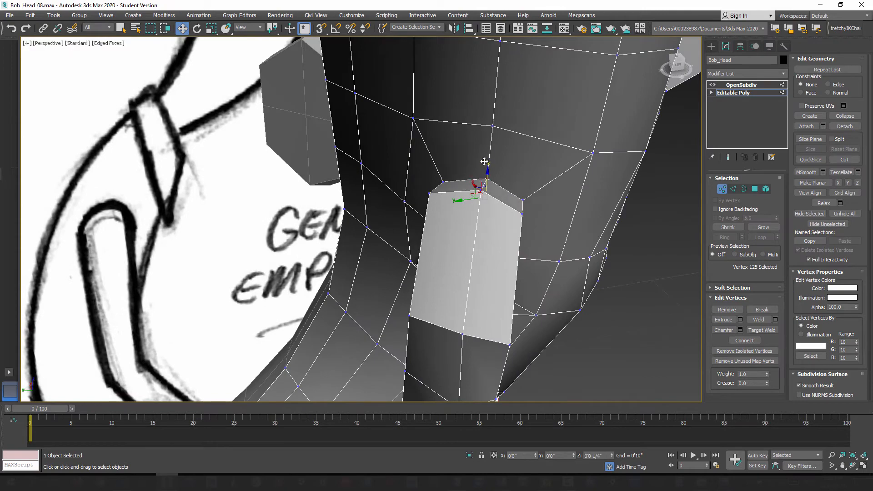
mouse_move(485, 180)
alt+middle_down()
mouse_move(498, 188)
mouse_move(484, 166)
mouse_move(386, 177)
mouse_move(411, 182)
mouse_move(405, 195)
mouse_move(433, 228)
mouse_move(402, 194)
alt+middle_up()
alt+middle_drag(340, 240, 398, 222)
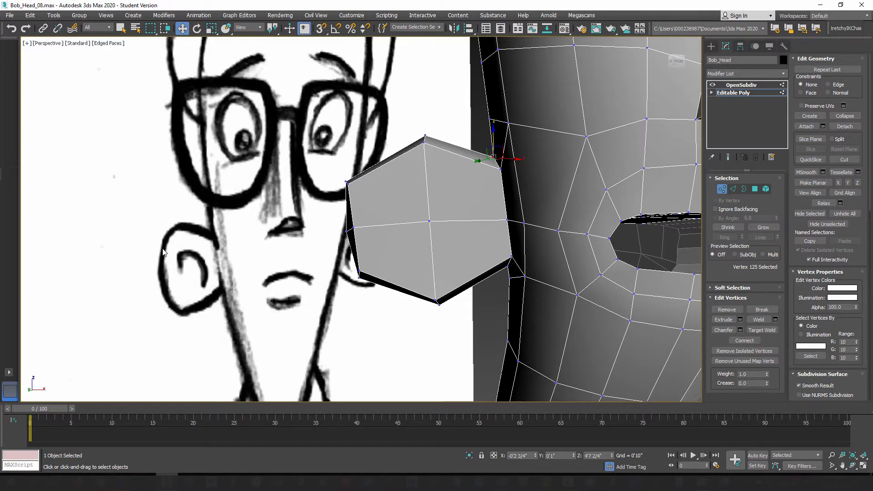
Step: Connect the ring of edges around the ear's outer half with one new loop at a slide of 58
click(733, 189)
click(386, 226)
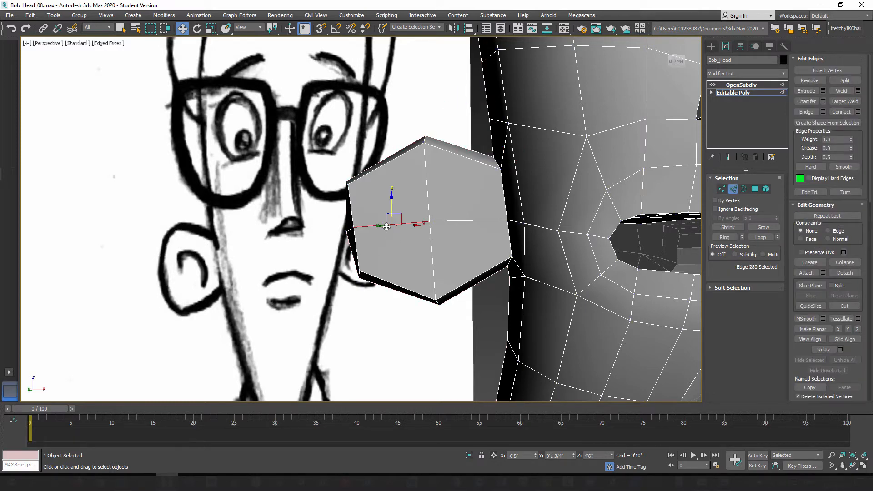
click(725, 237)
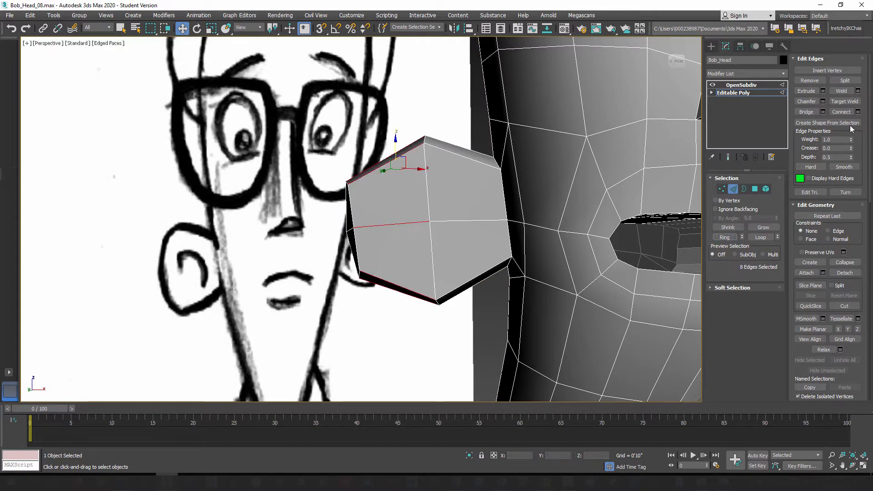
click(858, 112)
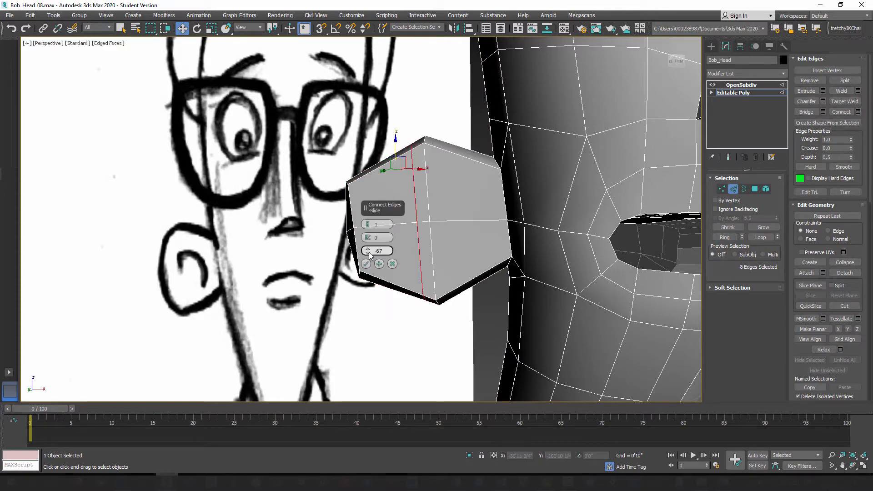
drag(368, 251, 328, 17)
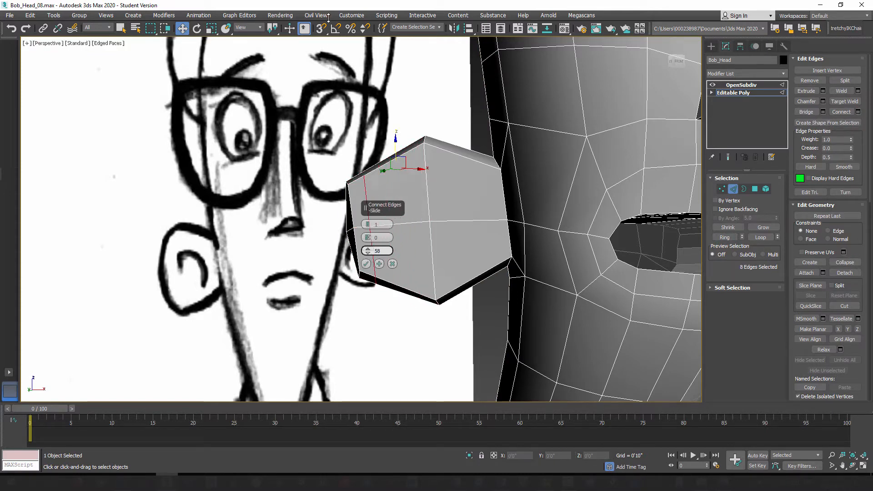
click(365, 261)
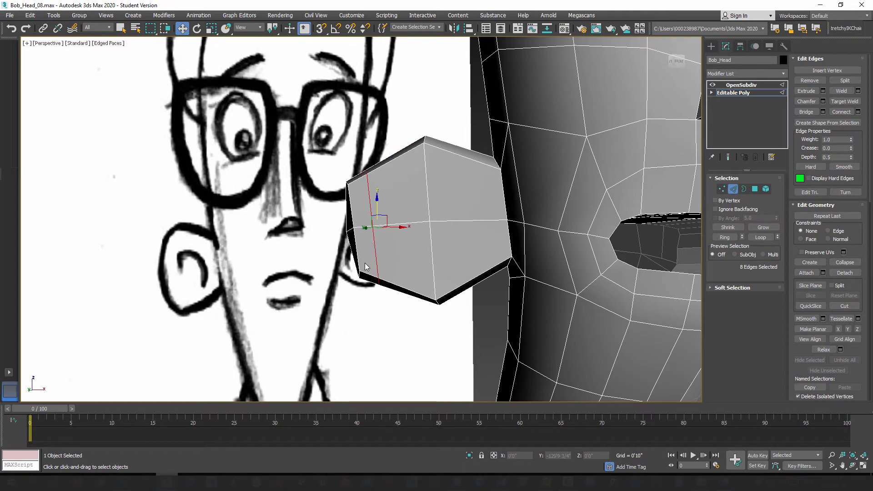
Step: Scale the new ear loop up vertically to round off the ear's outer corners
alt+middle_drag(322, 211, 383, 217)
click(211, 29)
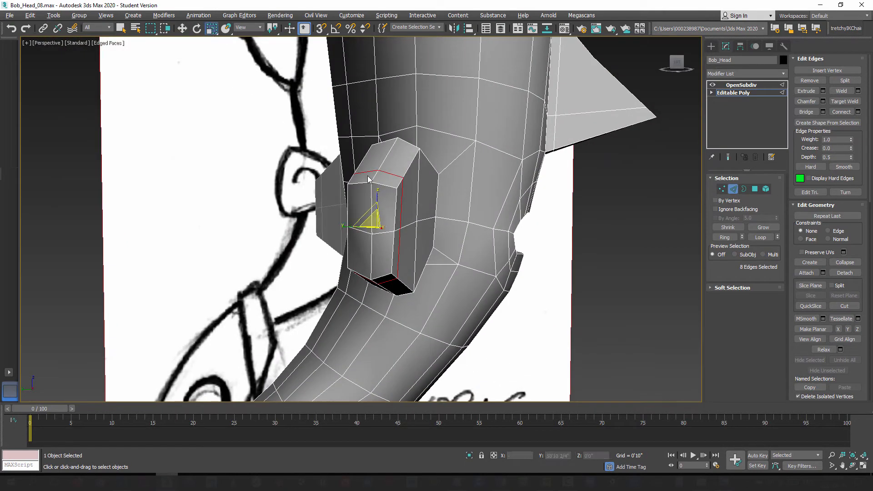
drag(375, 196, 378, 181)
alt+middle_drag(401, 206, 363, 223)
drag(380, 262, 377, 249)
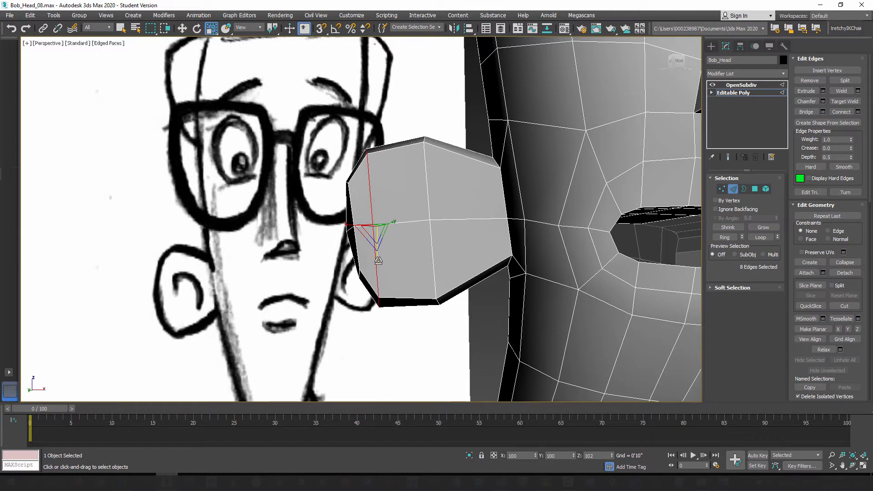
Step: Scale the vertical loop through the middle of the ear down slightly in height and check the smoothed shape
double_click(425, 172)
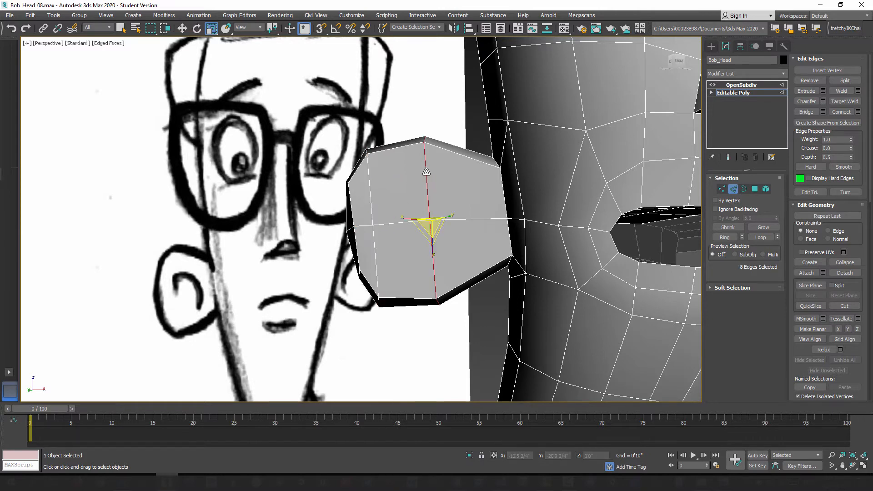
drag(433, 251, 433, 248)
scroll(433, 248, up, 2)
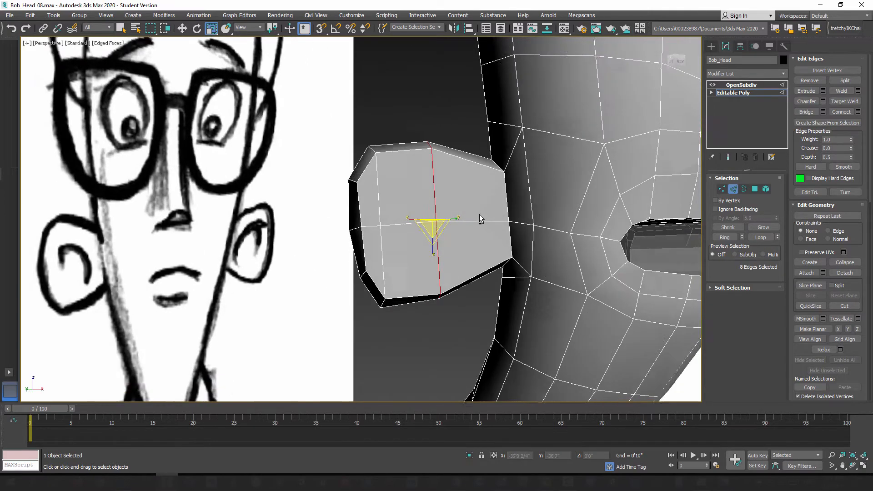
click(728, 157)
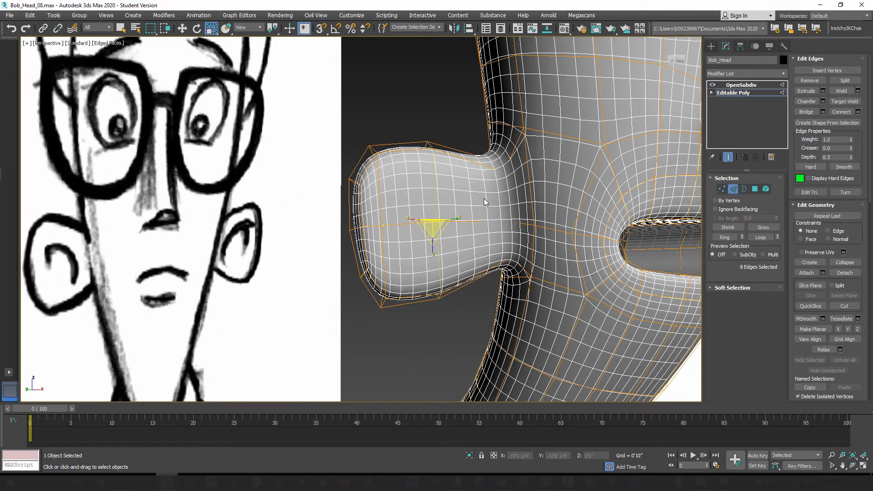
alt+middle_drag(485, 202, 514, 217)
alt+middle_drag(511, 172, 522, 167)
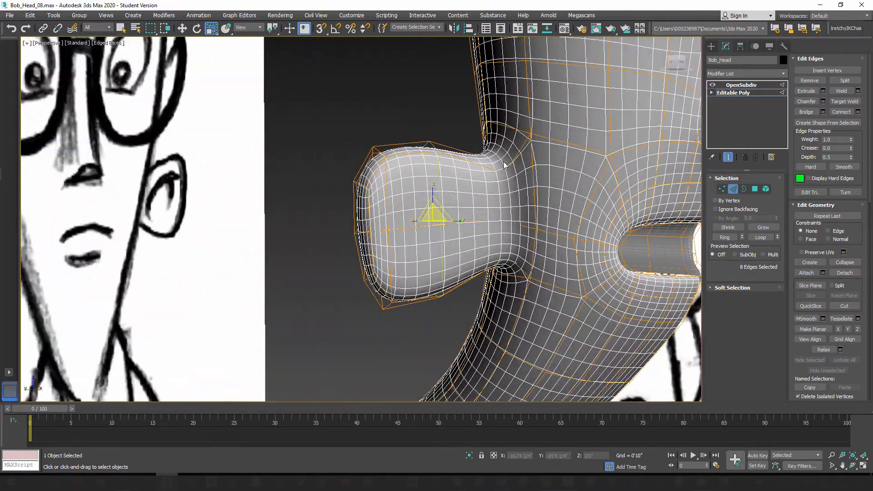
click(729, 157)
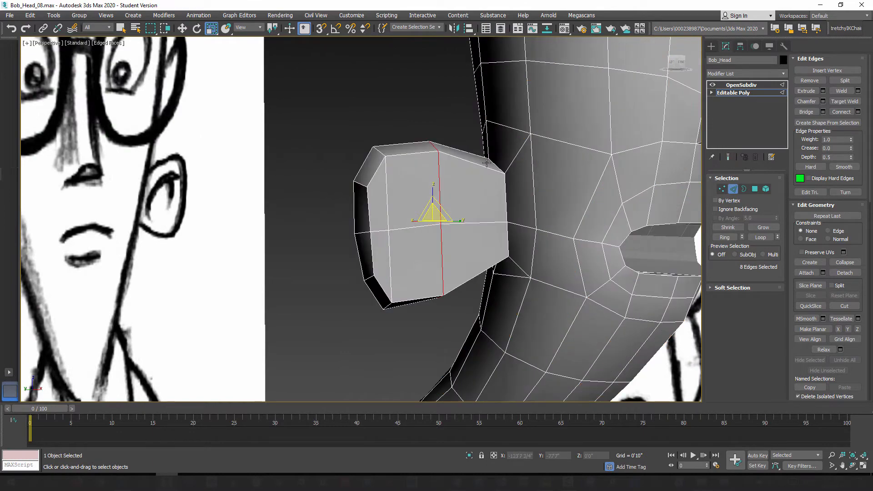
Step: Set up a one-segment Connect on the ring of edges where the ear meets the head, with a slide of 71
alt+middle_drag(510, 185, 518, 216)
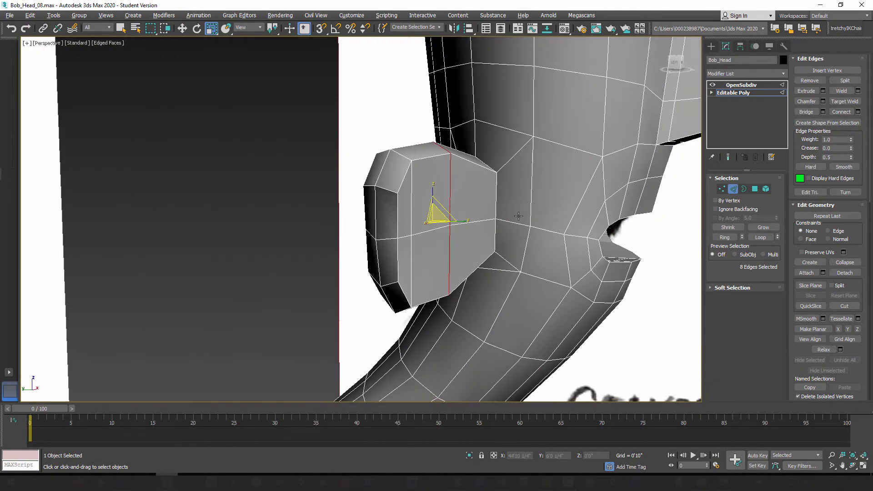
click(512, 157)
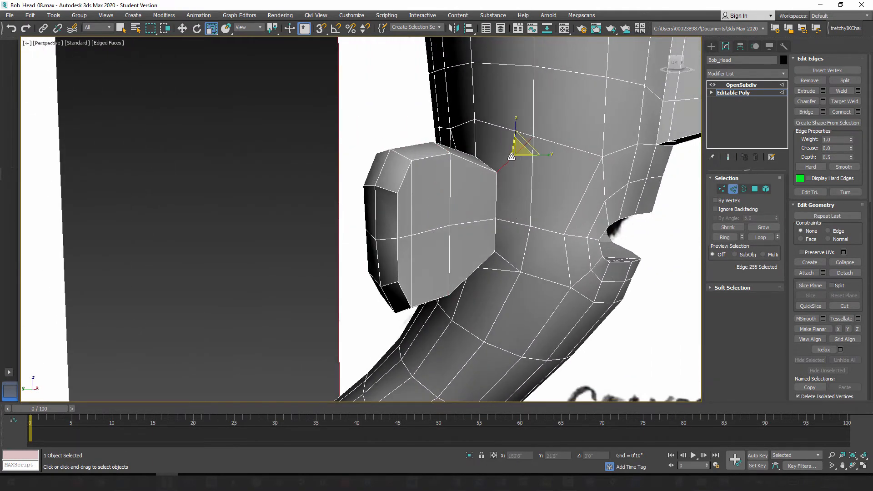
scroll(512, 165, up, 3)
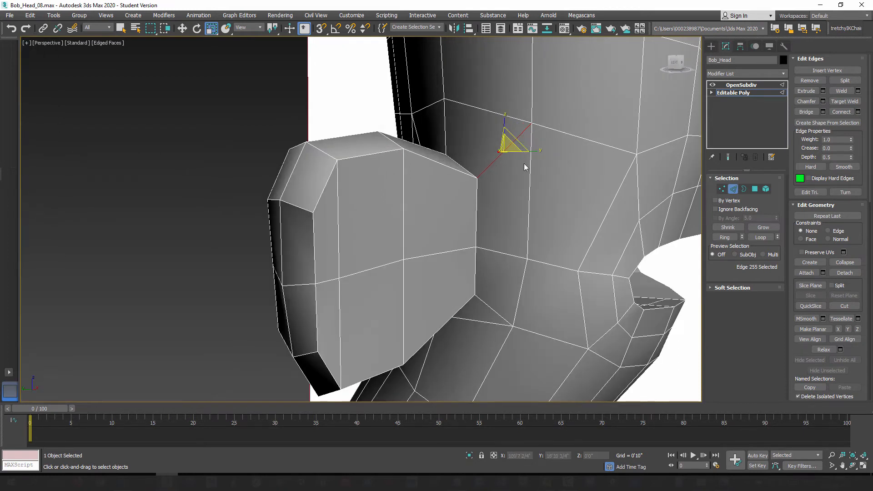
click(724, 238)
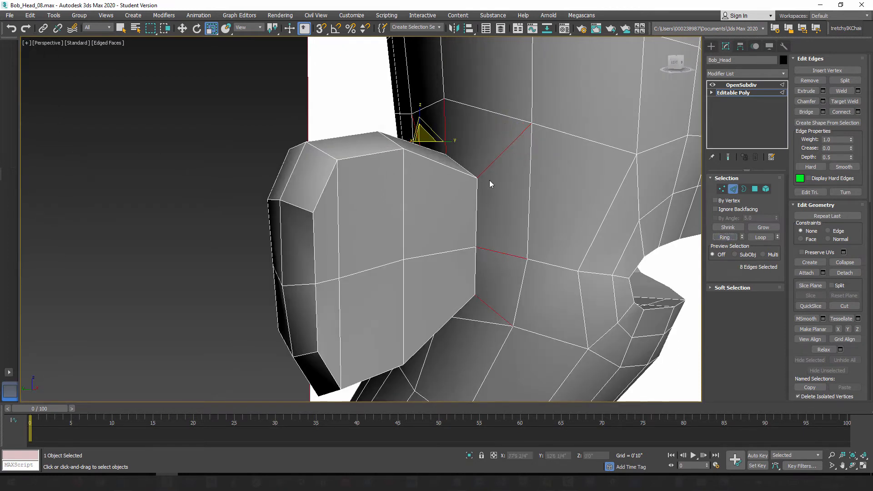
click(858, 112)
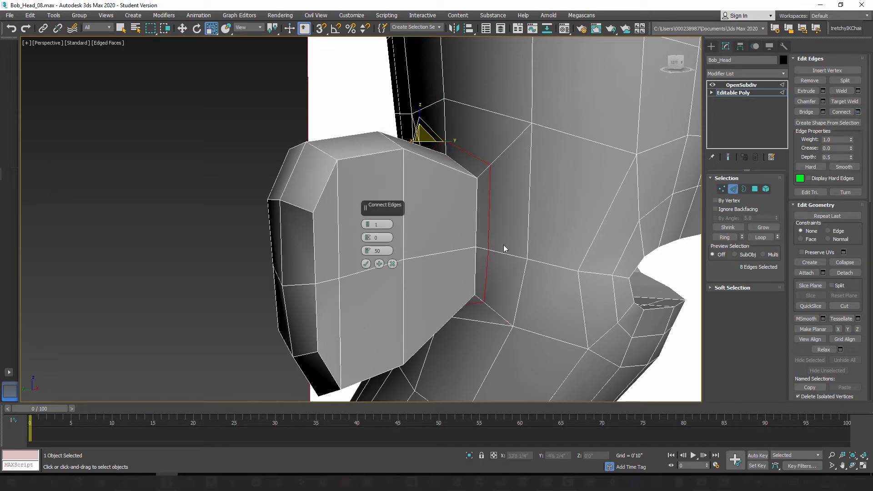
click(728, 157)
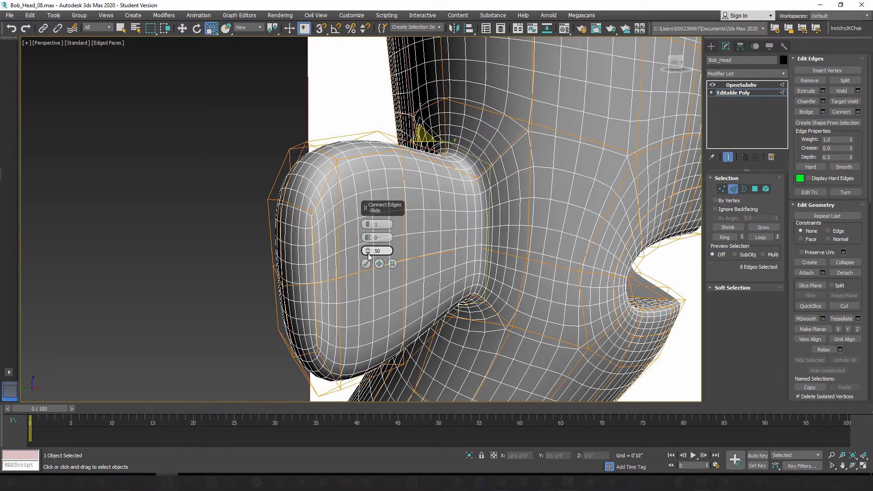
drag(369, 254, 377, 122)
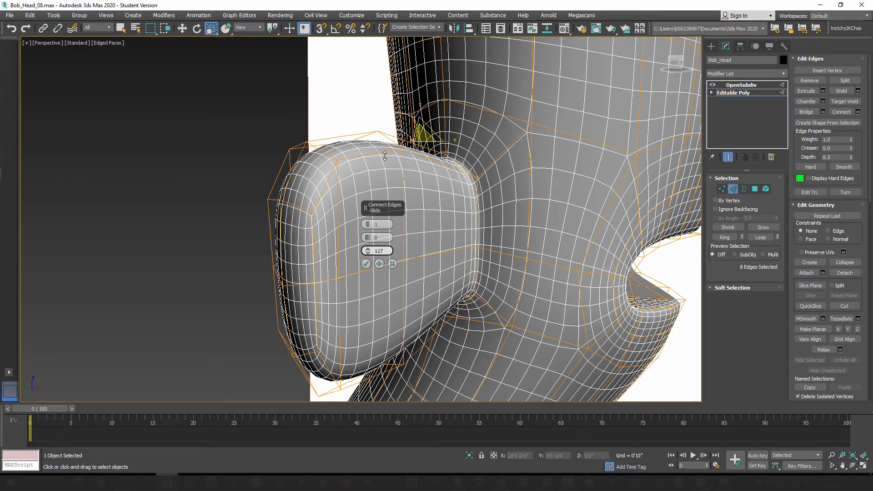
drag(384, 156, 493, 221)
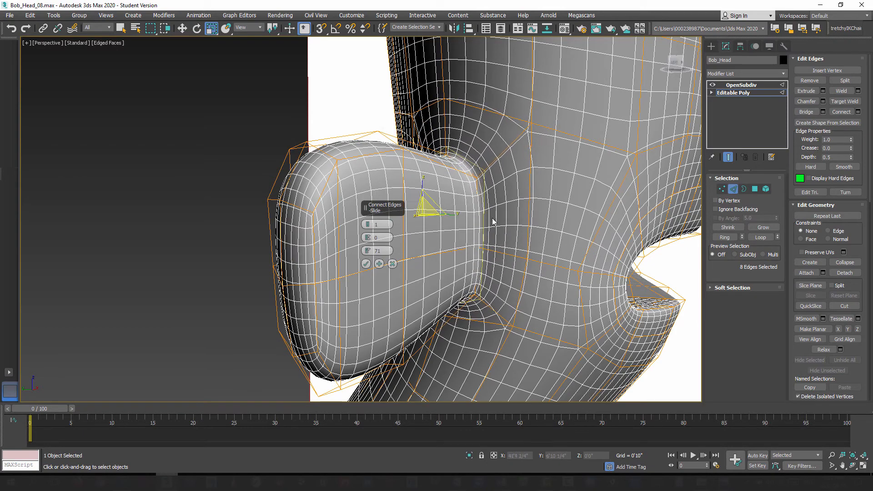
Step: Cancel the pending Connect, reselect the ring of edges at the ear's base and connect it with one loop at slide 71
click(729, 158)
mouse_move(517, 263)
alt+middle_down()
mouse_move(506, 246)
mouse_move(488, 272)
mouse_move(457, 229)
alt+middle_up()
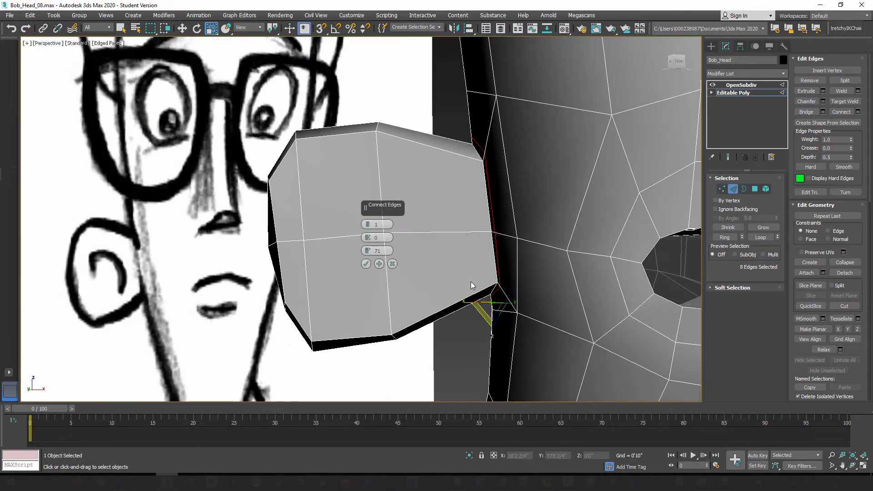
click(457, 232)
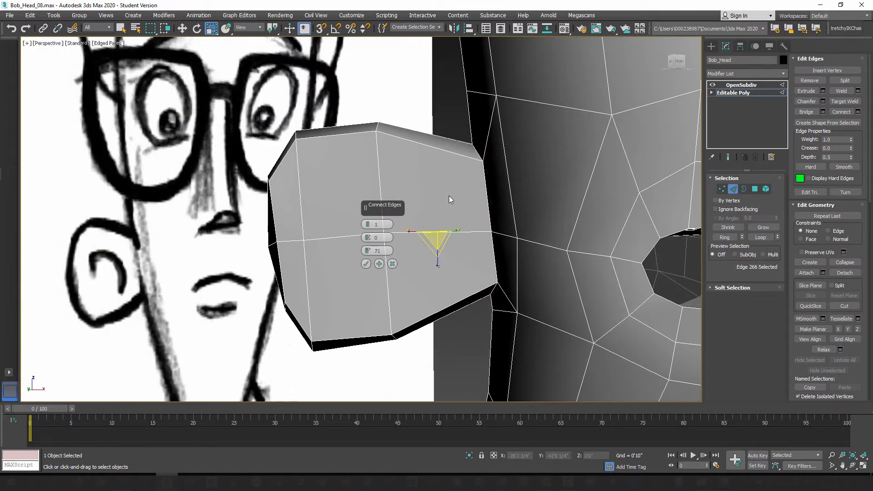
click(392, 264)
mouse_move(454, 255)
alt+middle_down()
mouse_move(485, 256)
mouse_move(502, 235)
alt+middle_up()
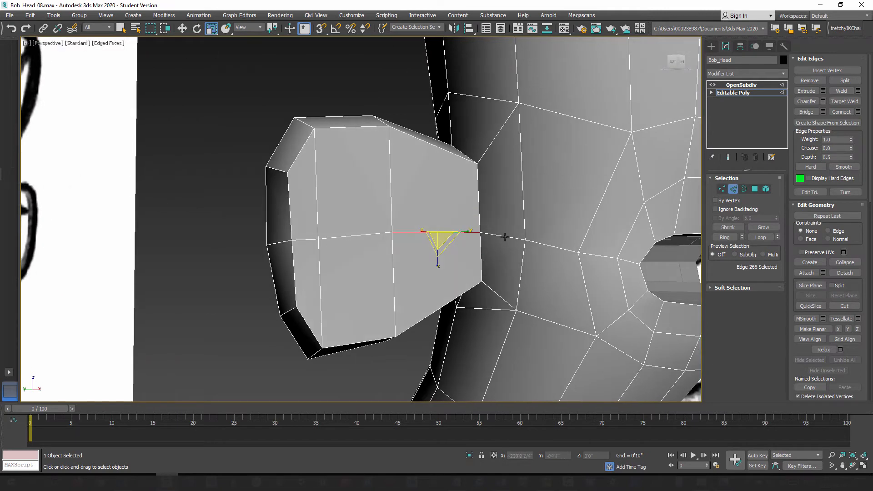
click(503, 235)
click(727, 237)
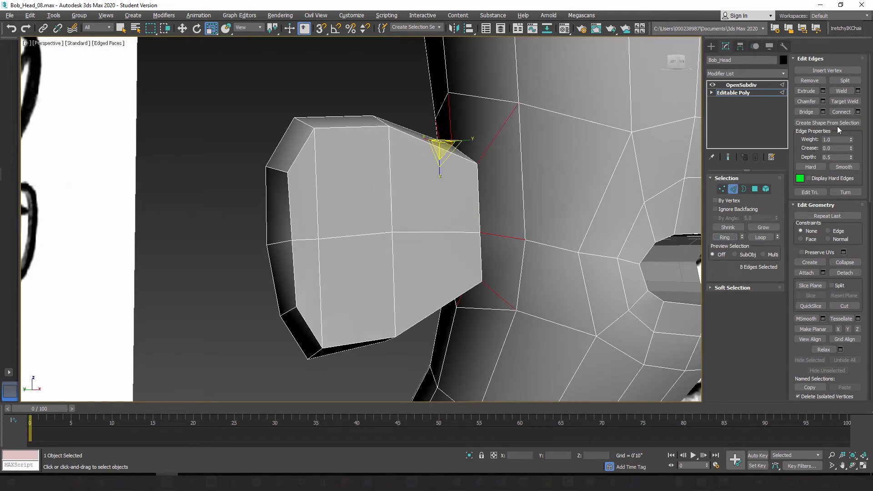
click(858, 112)
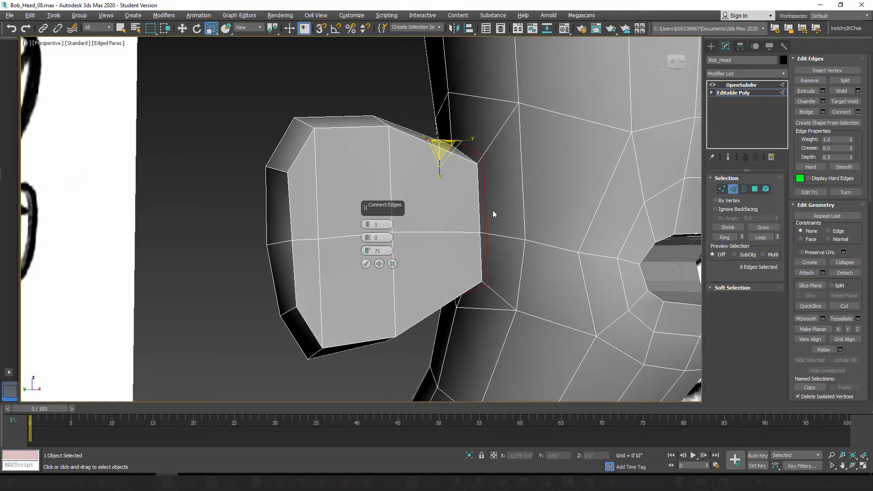
click(365, 264)
Step: Connect the ring of edges on the ear's inner half with one loop, sliding it to -86 towards the head
alt+middle_drag(436, 257, 411, 242)
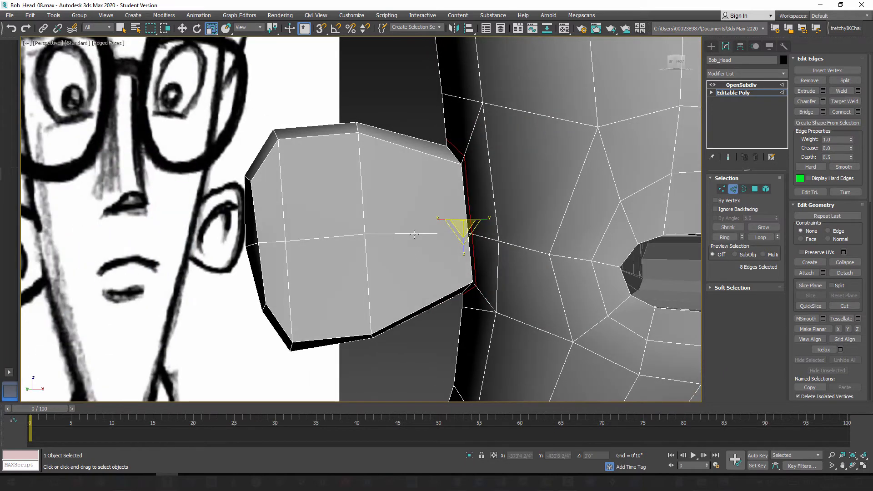
click(414, 234)
click(728, 238)
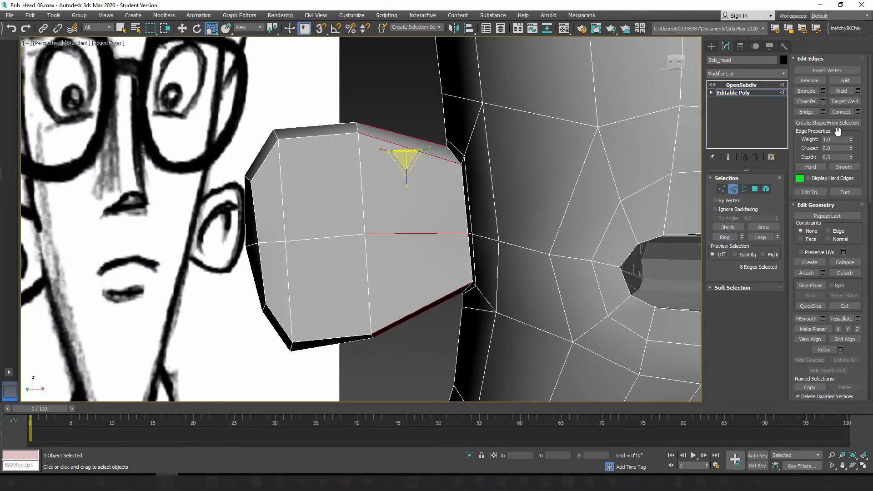
click(858, 112)
alt+middle_drag(432, 299, 423, 298)
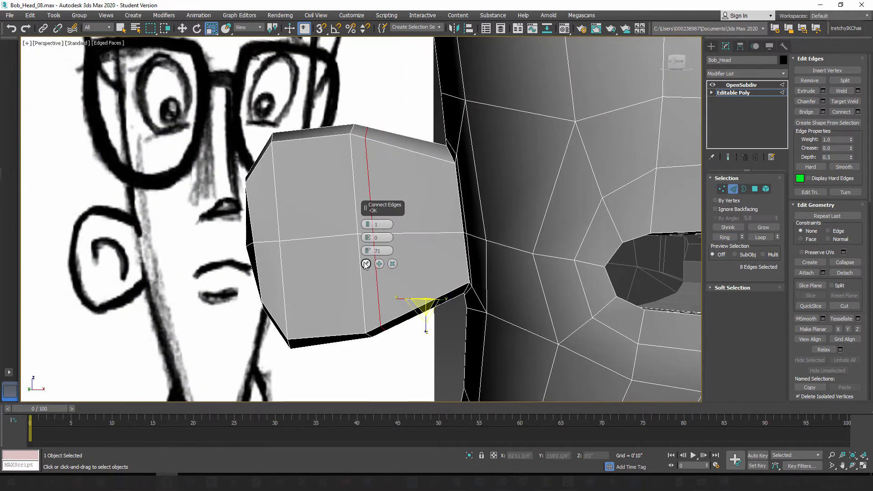
drag(368, 251, 438, 456)
right_click(367, 252)
drag(368, 251, 389, 348)
drag(368, 252, 389, 315)
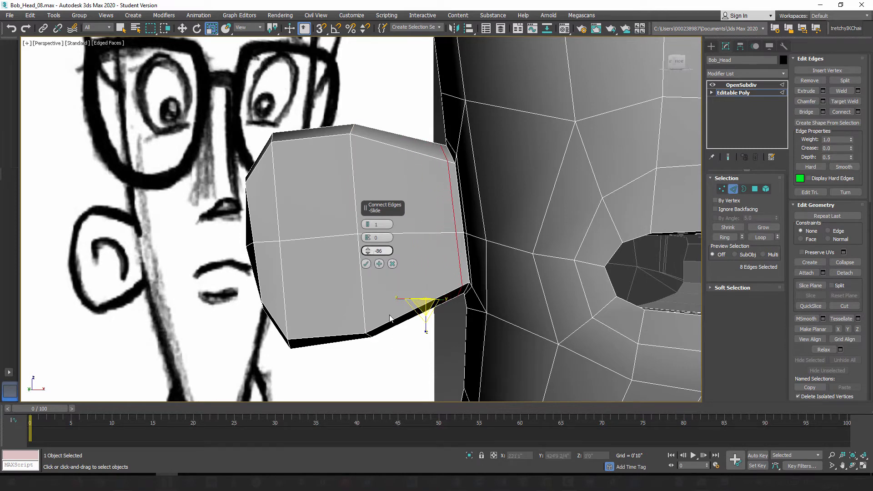
Step: Set the new inner ear loop's slide to -77 while previewing the smoothing, accept it and check the smoothed head
alt+middle_drag(390, 319, 495, 255)
click(727, 158)
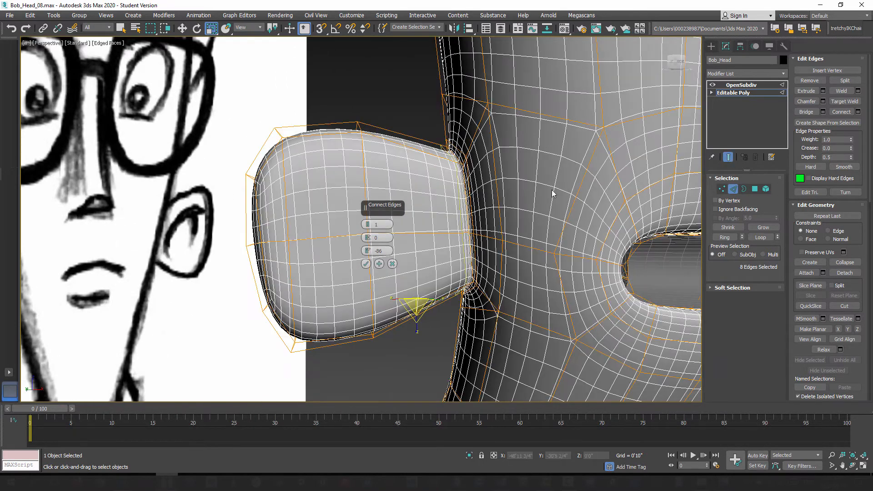
mouse_move(368, 252)
mouse_down()
mouse_move(373, 192)
mouse_move(377, 248)
mouse_move(372, 236)
mouse_up()
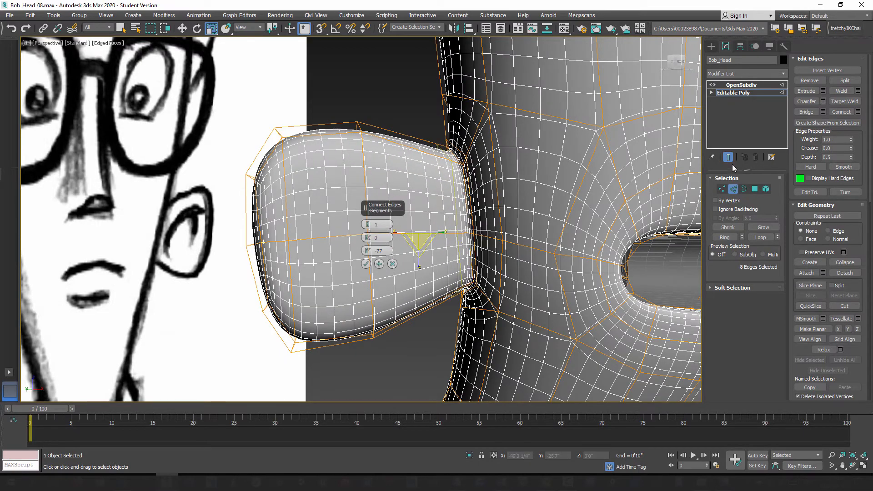
click(727, 158)
mouse_move(420, 210)
alt+middle_down()
mouse_move(520, 203)
mouse_move(497, 187)
mouse_move(526, 182)
mouse_move(512, 183)
alt+middle_up()
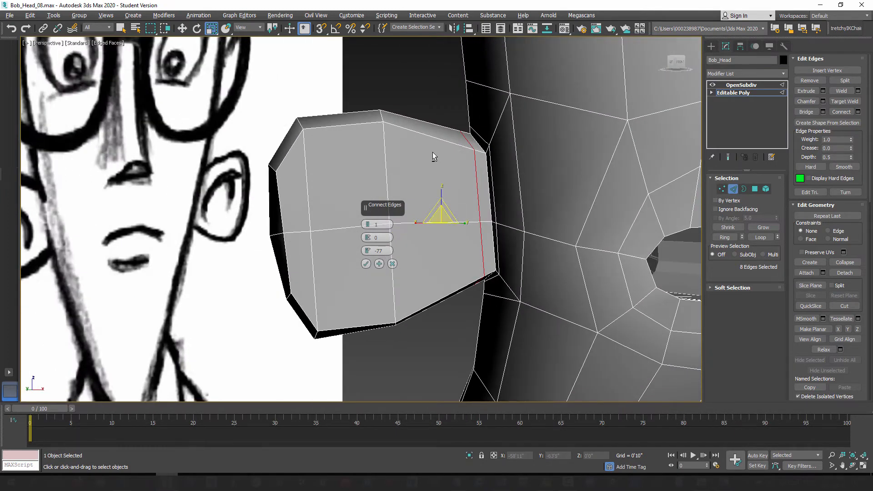
alt+middle_drag(433, 152, 449, 156)
click(366, 264)
mouse_move(368, 269)
alt+middle_down()
mouse_move(381, 283)
mouse_move(388, 275)
mouse_move(382, 289)
mouse_move(494, 327)
mouse_move(459, 326)
mouse_move(454, 343)
mouse_move(351, 279)
alt+middle_up()
scroll(402, 272, down, 4)
click(728, 157)
click(728, 157)
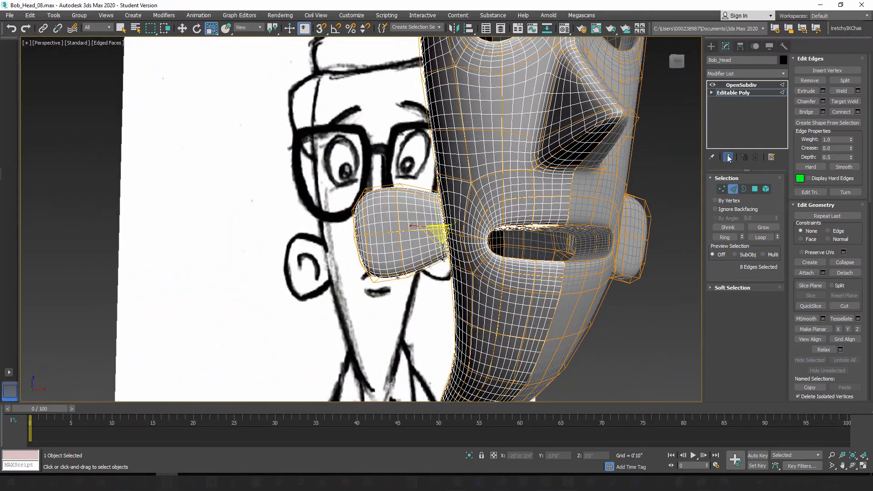
Step: Select the four polygons on the ear's outer rim and grow the selection twice to cover the ear
key(4)
alt+middle_drag(651, 204, 335, 219)
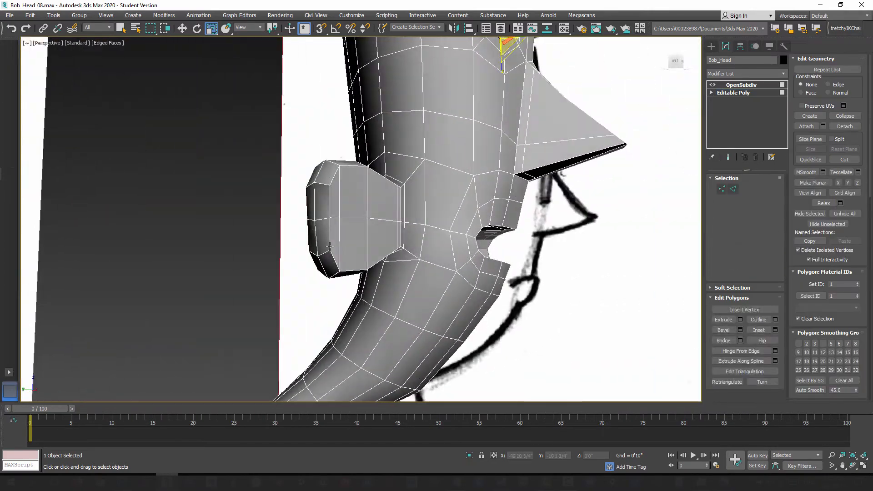
click(327, 213)
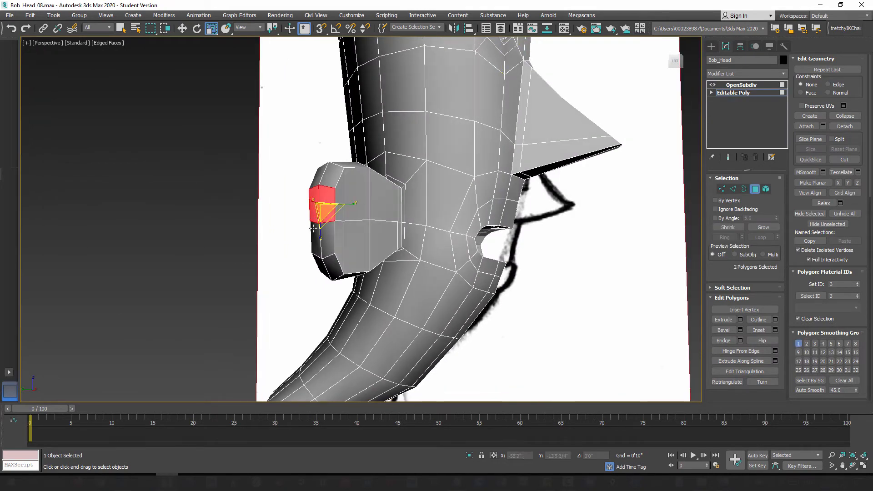
ctrl+click(323, 239)
alt+middle_drag(374, 251, 313, 203)
alt+middle_drag(344, 259, 680, 232)
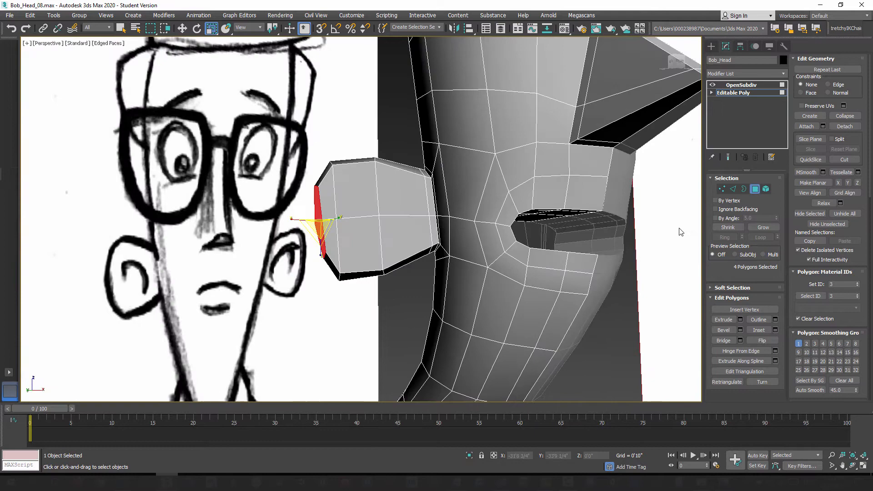
click(765, 227)
click(764, 227)
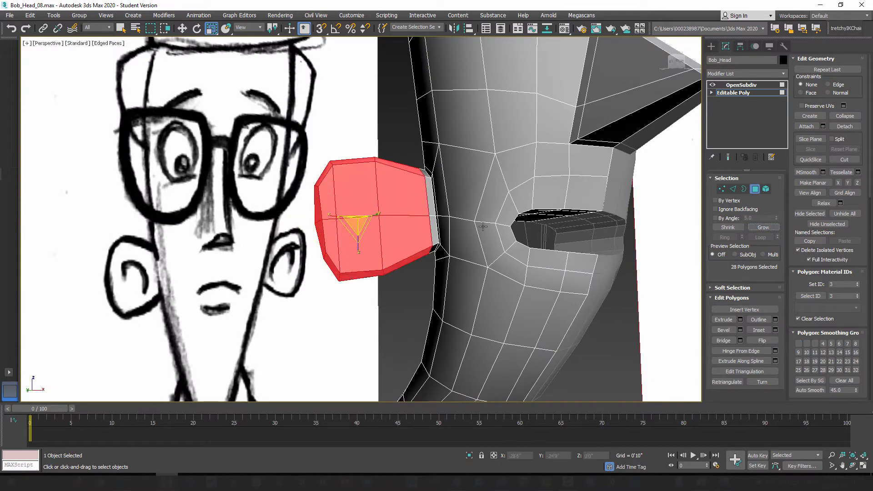
Step: Scale the selected ear polygons down along their Z axis using the Local coordinate system
alt+middle_drag(484, 227, 503, 285)
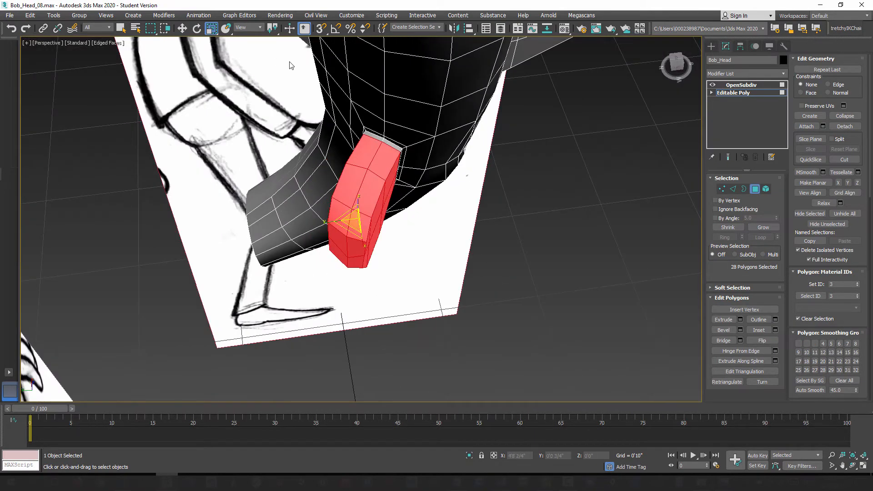
click(253, 29)
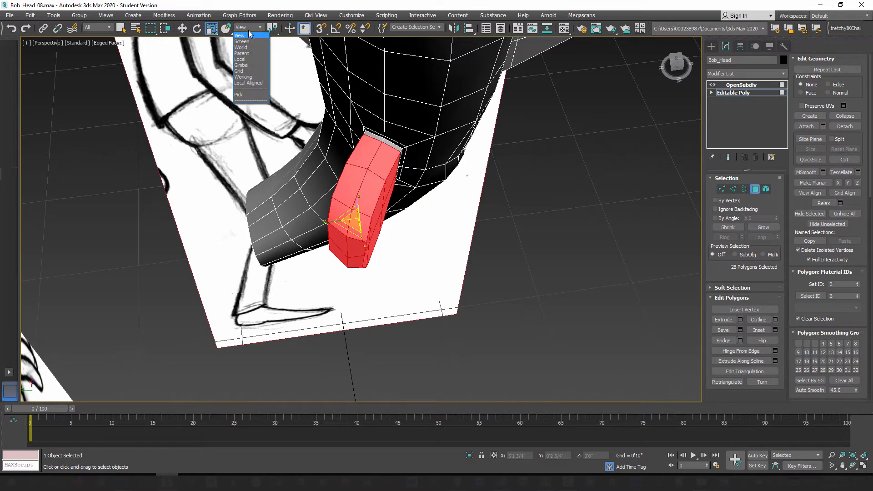
click(243, 62)
alt+middle_drag(347, 235, 354, 251)
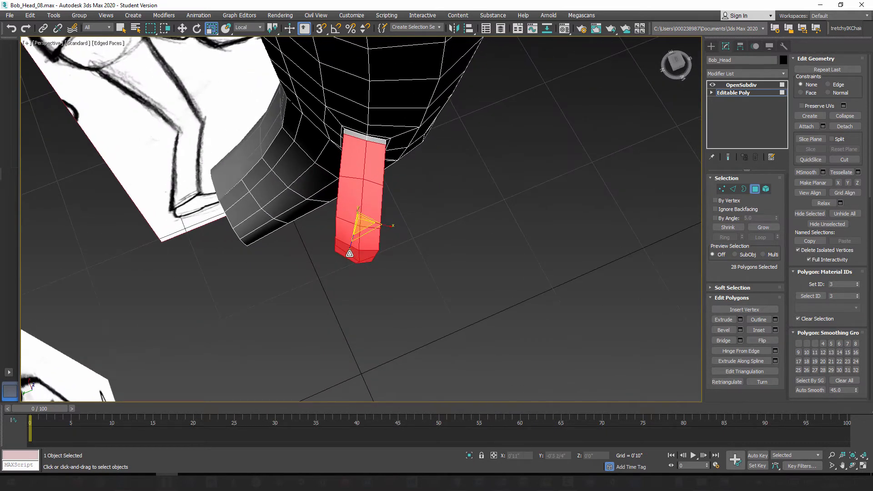
drag(349, 254, 351, 246)
alt+middle_drag(373, 220, 371, 225)
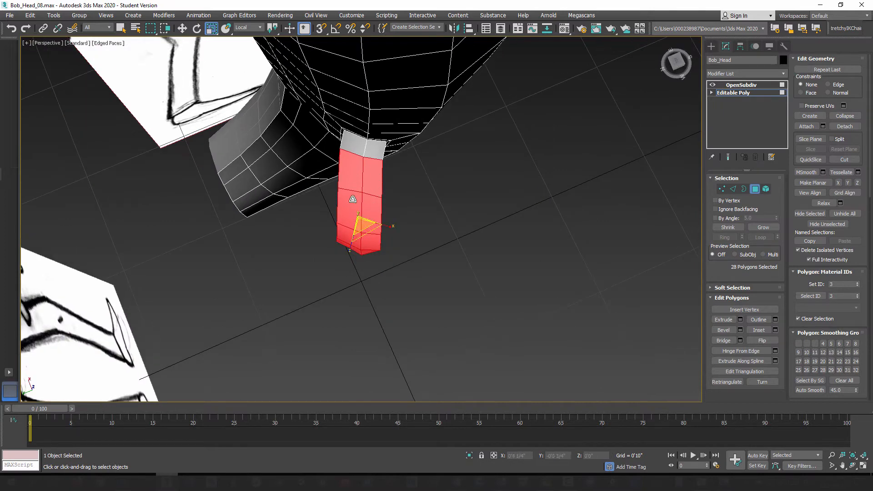
Step: Rotate the selected ear polygons about -3 degrees around the Z axis
click(196, 29)
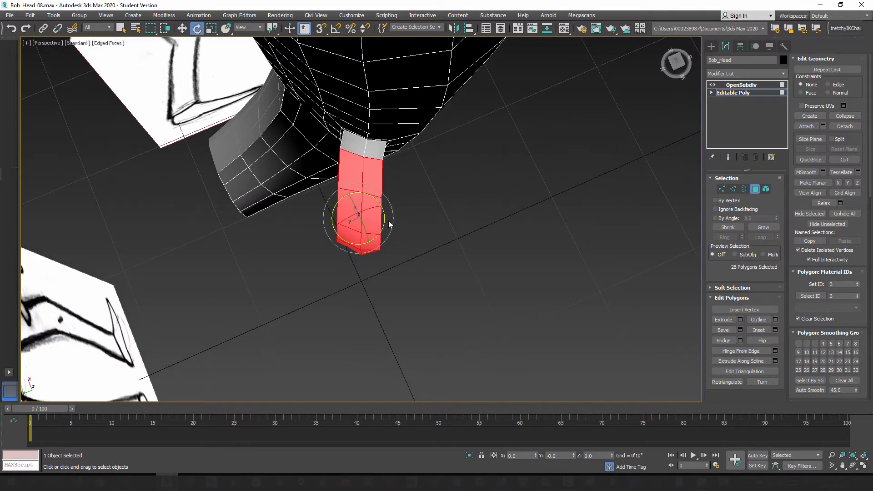
drag(385, 216, 386, 218)
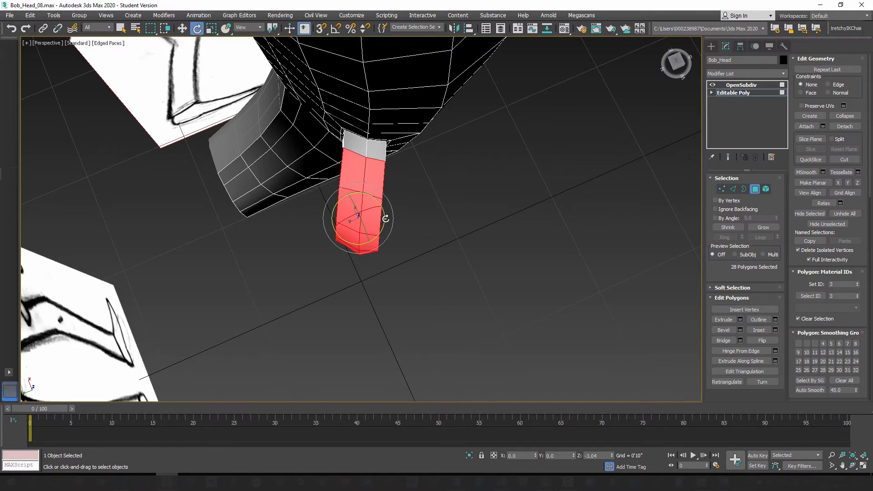
alt+middle_drag(409, 273, 421, 286)
Step: Select the column of vertices down the ear's outer rim and adjust its position with the Move tool
scroll(421, 282, up, 3)
key(1)
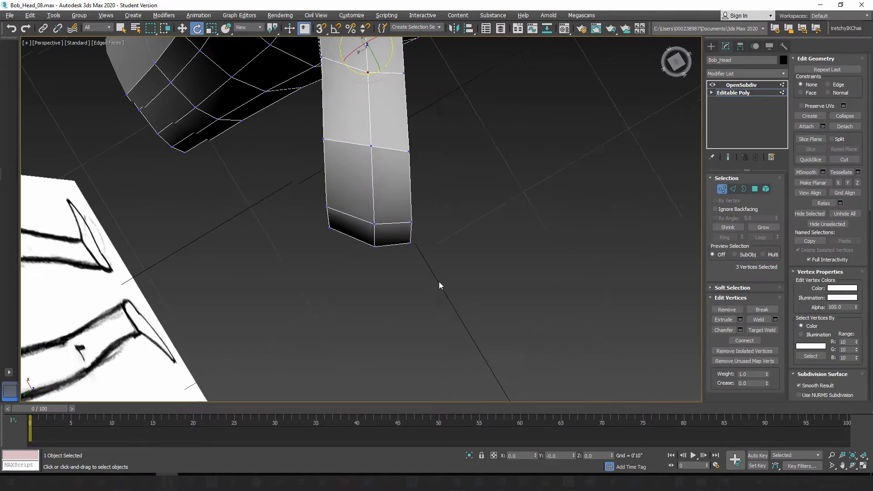
drag(440, 290, 400, 204)
alt+middle_drag(441, 287, 403, 218)
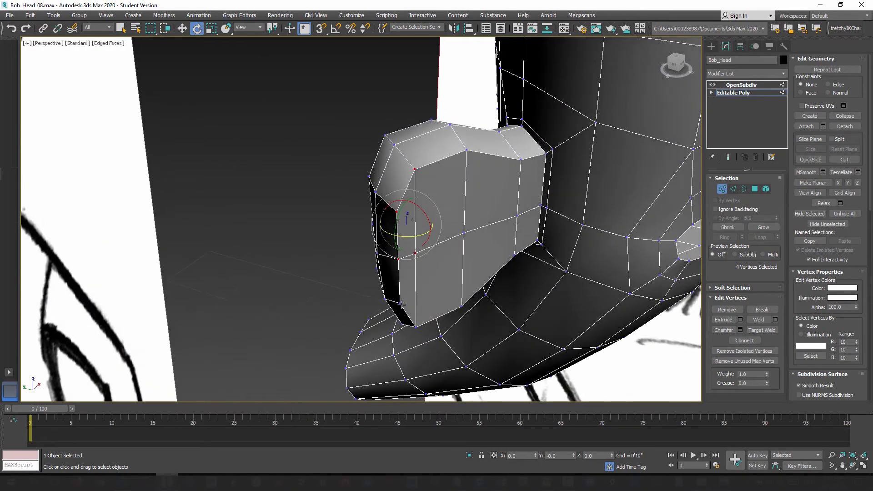
ctrl+click(401, 303)
ctrl+click(415, 325)
alt+middle_drag(412, 336, 448, 380)
click(182, 29)
alt+middle_drag(437, 266, 398, 287)
Step: Move the middle vertices at the end of the ear's rim individually, shifting them along the Y axis to even out the rim
click(481, 241)
click(418, 272)
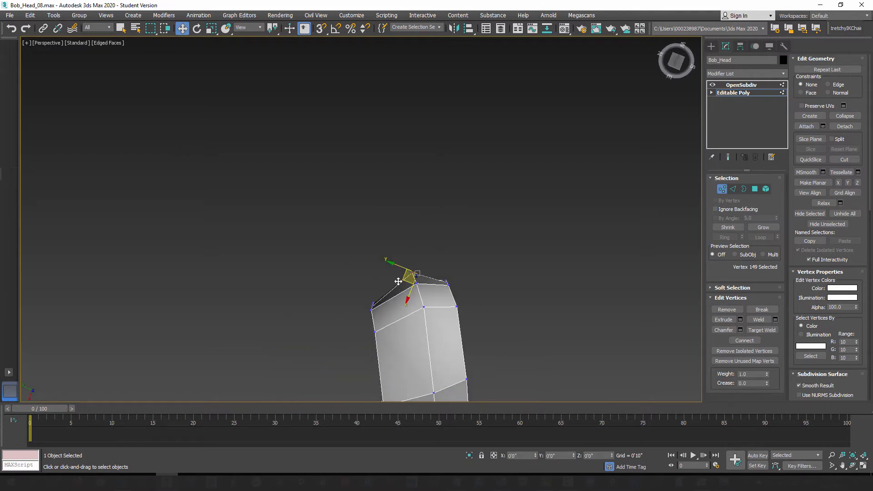
drag(393, 283, 393, 283)
alt+middle_drag(432, 317, 413, 210)
click(415, 206)
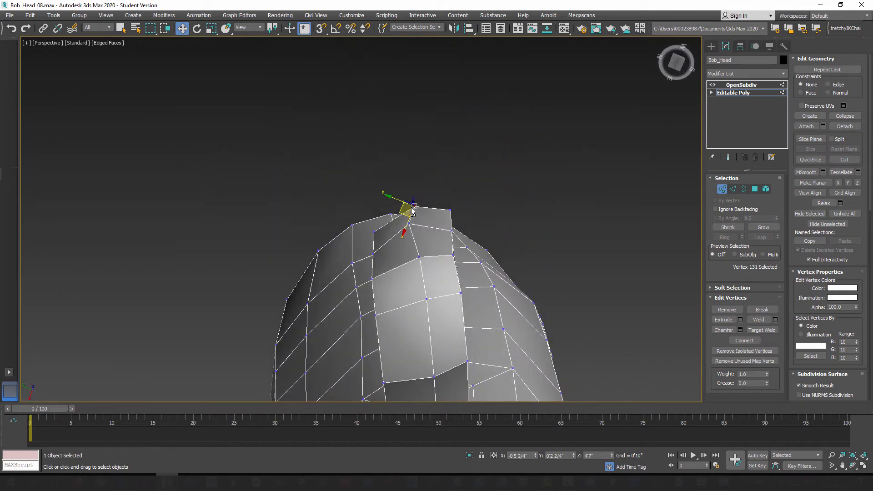
drag(400, 211, 392, 211)
alt+middle_drag(427, 242, 448, 245)
Step: Shift the corner vertex at the ear's tip along Y, and nudge the vertex halfway down the outer rim in the XY plane
click(452, 209)
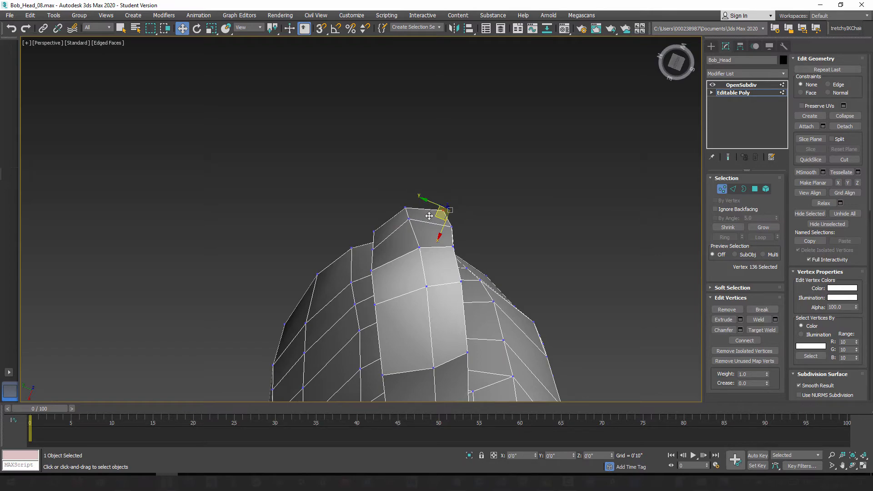
alt+middle_drag(429, 217, 448, 326)
click(444, 337)
click(448, 289)
drag(446, 296, 456, 296)
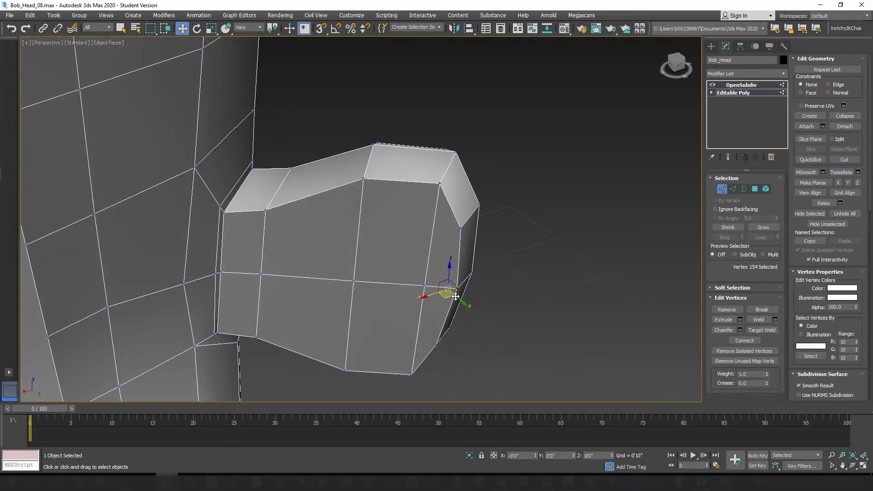
mouse_move(456, 297)
alt+middle_down()
mouse_move(469, 297)
mouse_move(390, 302)
mouse_move(438, 234)
mouse_move(451, 265)
alt+middle_up()
Step: Move the two lower centre-line vertices of the ear's outer rim along Y to centre them between the sides
click(477, 297)
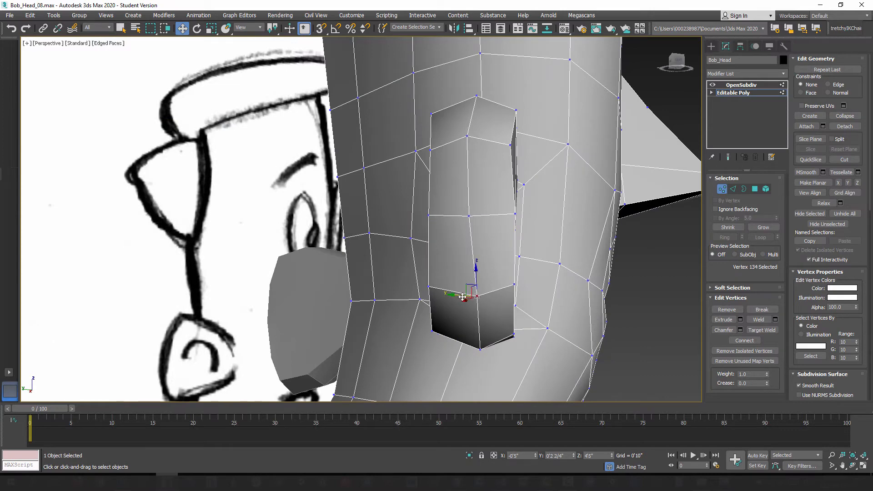
drag(458, 296, 452, 295)
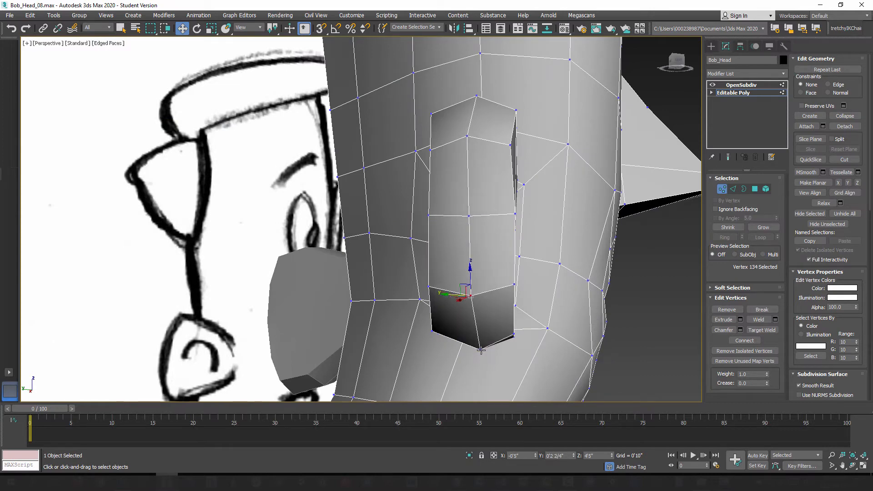
click(481, 350)
drag(464, 348, 460, 349)
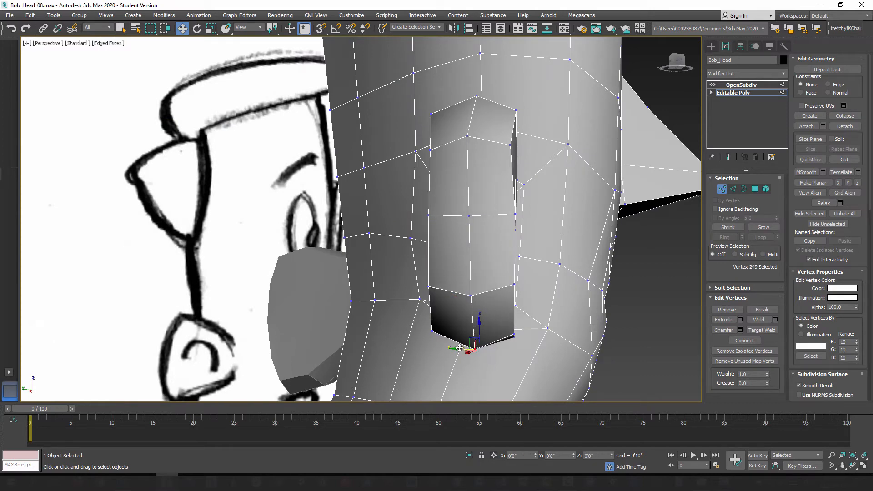
mouse_move(459, 348)
alt+middle_down()
mouse_move(484, 240)
mouse_move(479, 224)
alt+middle_up()
Step: Adjust the upper centre-line rim vertex, move the front mid-rim vertex outward along X and check the smoothed ear
click(483, 162)
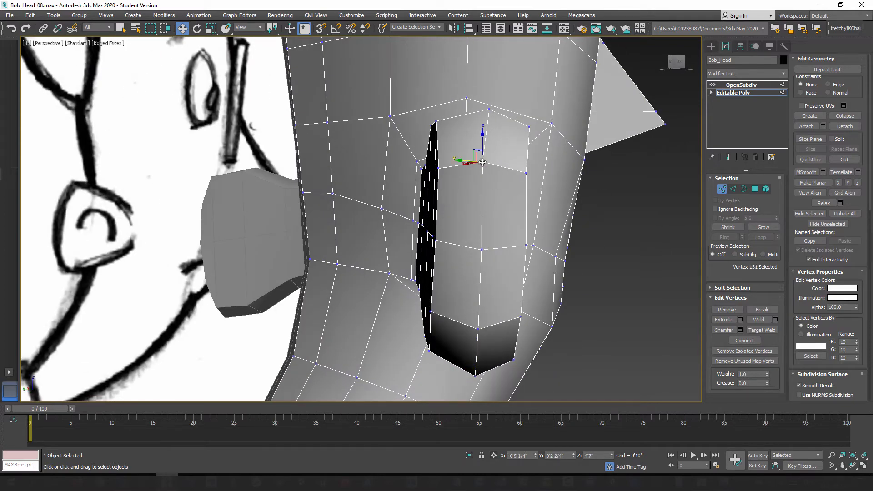
mouse_move(470, 166)
alt+middle_down()
mouse_move(477, 180)
mouse_move(453, 226)
mouse_move(451, 280)
mouse_move(442, 230)
alt+middle_up()
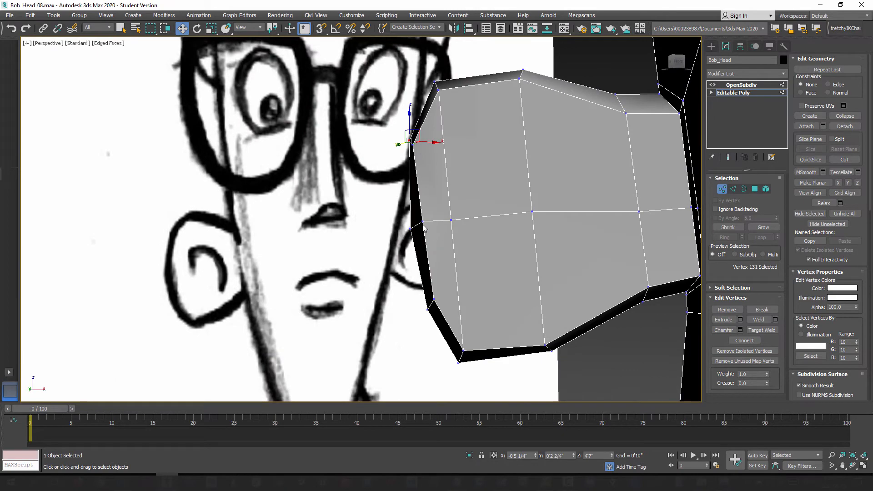
click(423, 223)
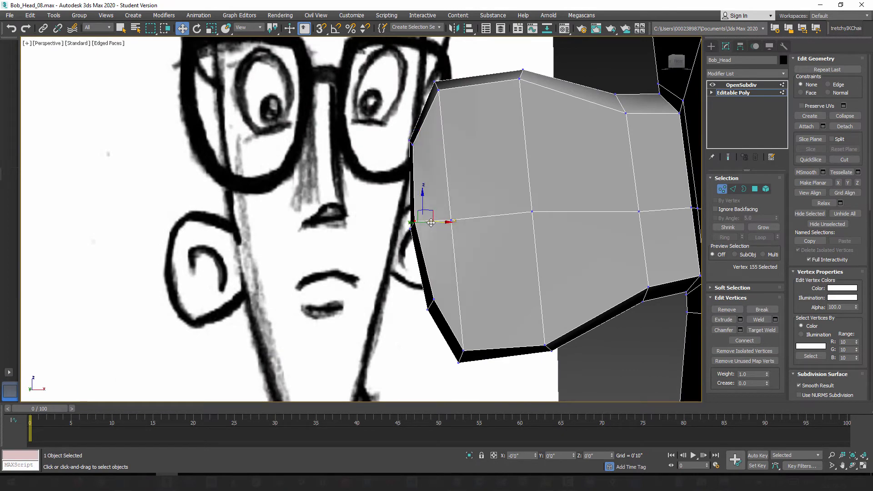
mouse_move(439, 220)
alt+middle_down()
mouse_move(545, 254)
mouse_move(379, 260)
mouse_move(423, 249)
mouse_move(498, 273)
alt+middle_up()
scroll(435, 257, up, 3)
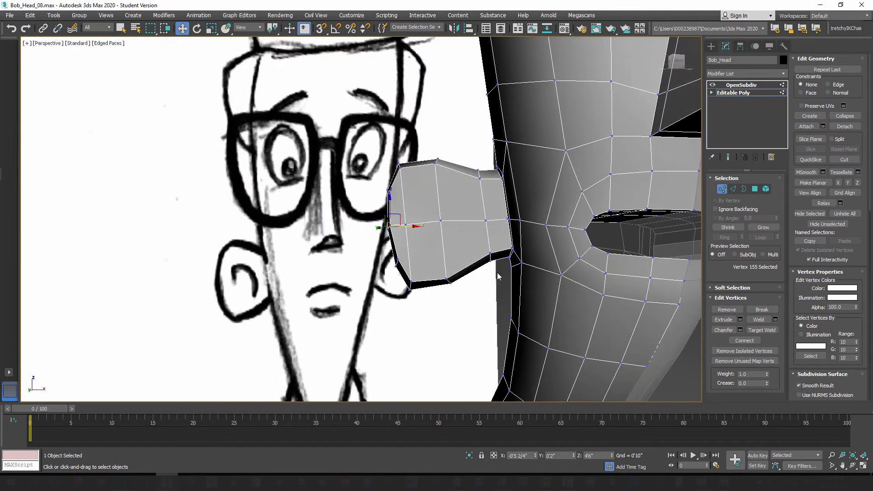
click(728, 158)
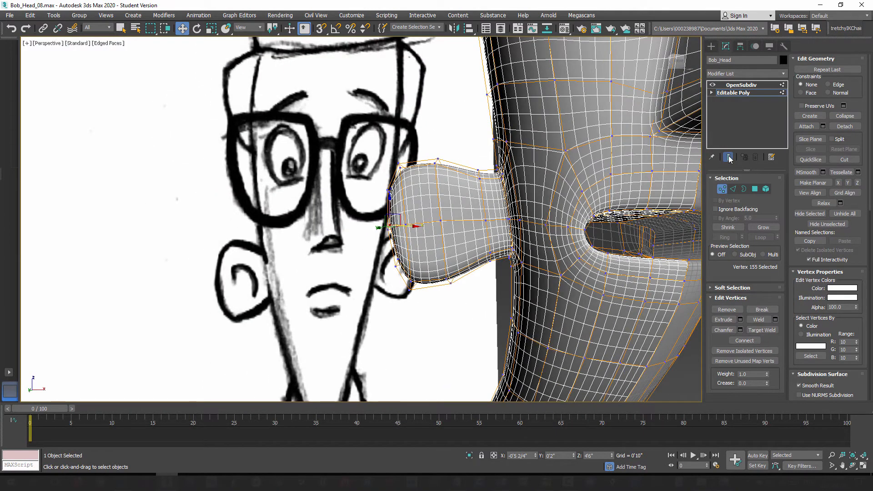
click(728, 158)
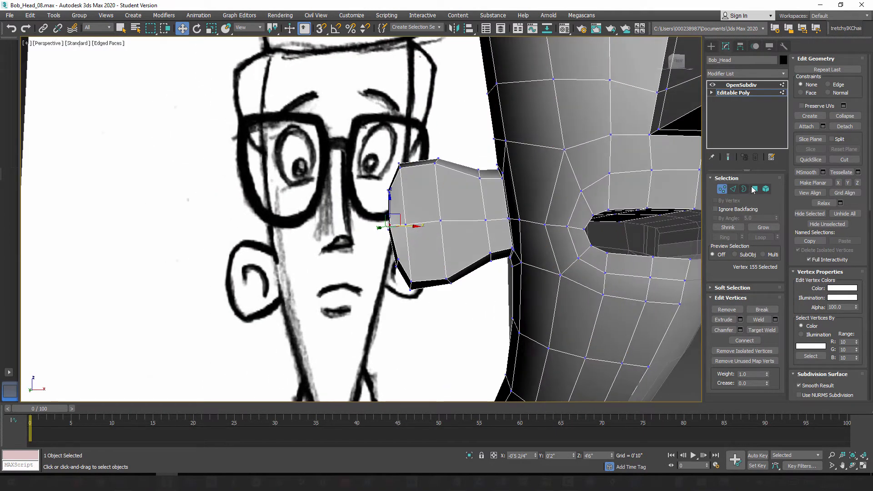
Step: Select the edge loop on the inner part of the ear and move it closer to the head
click(733, 190)
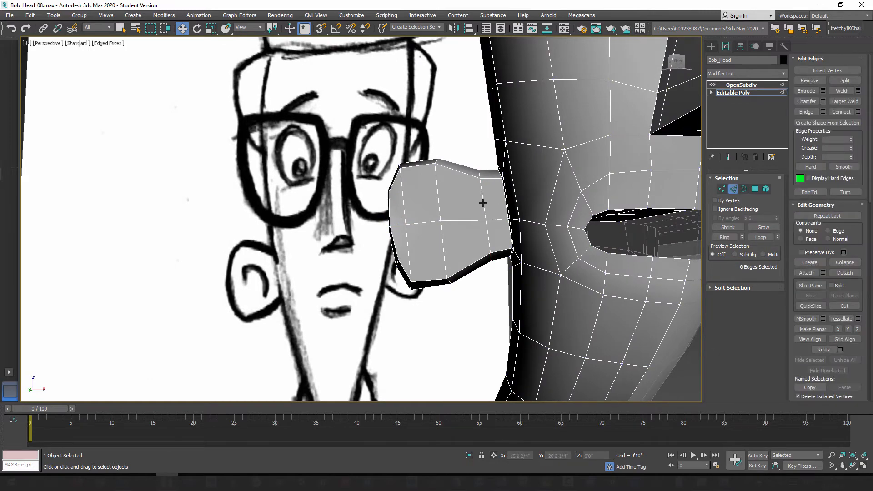
double_click(484, 202)
alt+middle_drag(485, 202, 496, 270)
mouse_move(477, 167)
alt+middle_down()
mouse_move(496, 194)
mouse_move(485, 213)
alt+middle_up()
drag(487, 203, 494, 197)
Step: Undo the first shift of the edge loop around the ear's middle and move the loop again in the XY plane
mouse_move(493, 200)
alt+middle_down()
mouse_move(477, 196)
mouse_move(472, 174)
mouse_move(463, 200)
mouse_move(427, 195)
mouse_move(414, 211)
mouse_move(419, 229)
mouse_move(441, 221)
alt+middle_up()
drag(445, 206, 446, 202)
key(ctrl+z)
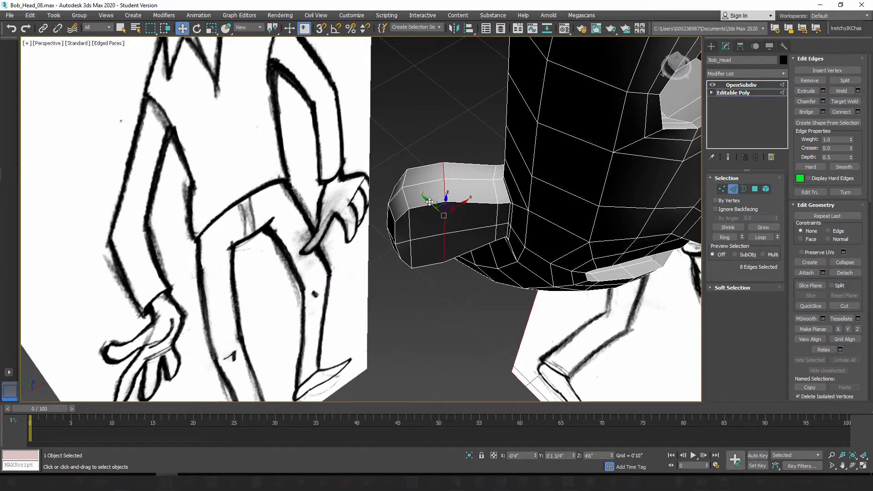
alt+middle_drag(450, 211, 442, 213)
drag(443, 201, 448, 202)
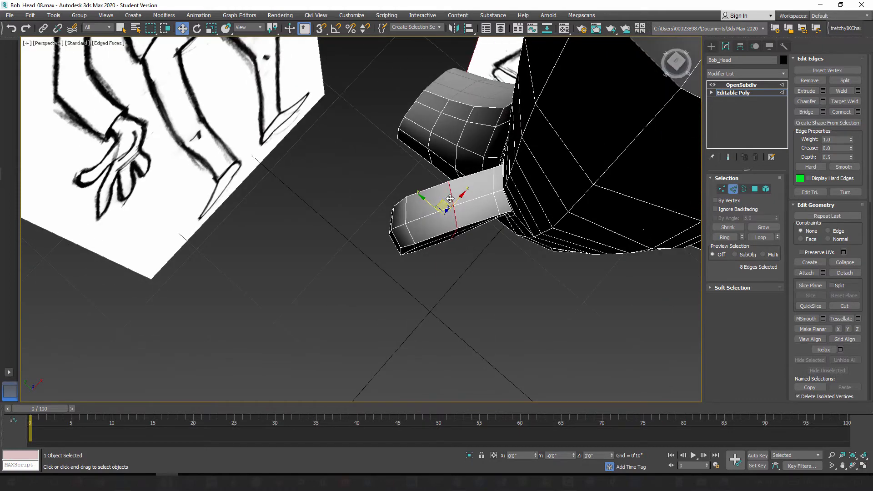
alt+middle_drag(451, 255, 397, 197)
Step: Select the edge loop near the ear's outer rim and scale it up to about 112% with the smoothed result displayed
double_click(381, 186)
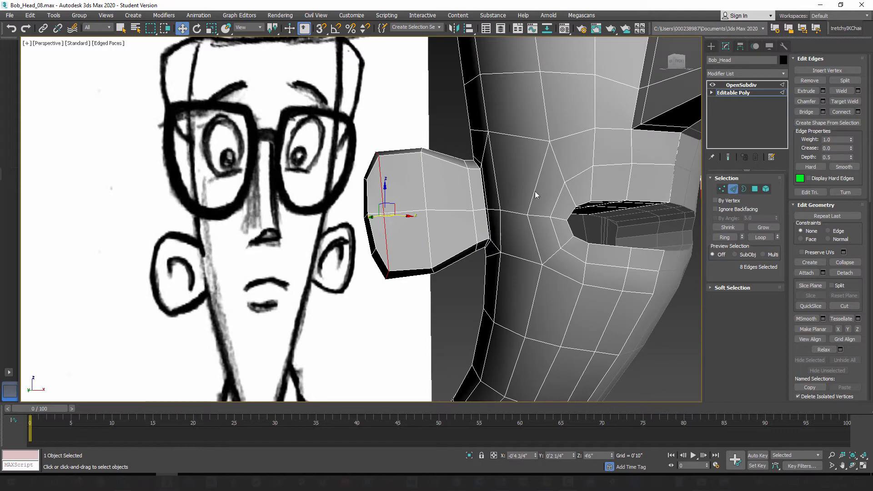
click(728, 157)
click(211, 29)
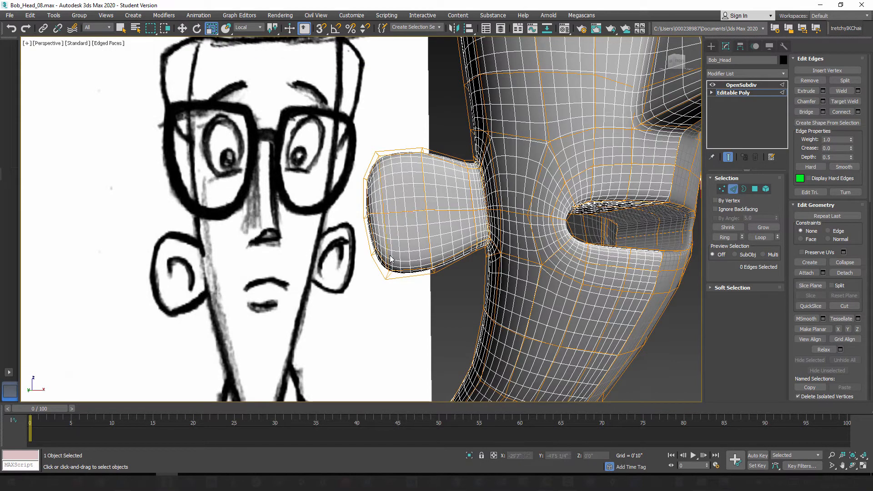
double_click(389, 269)
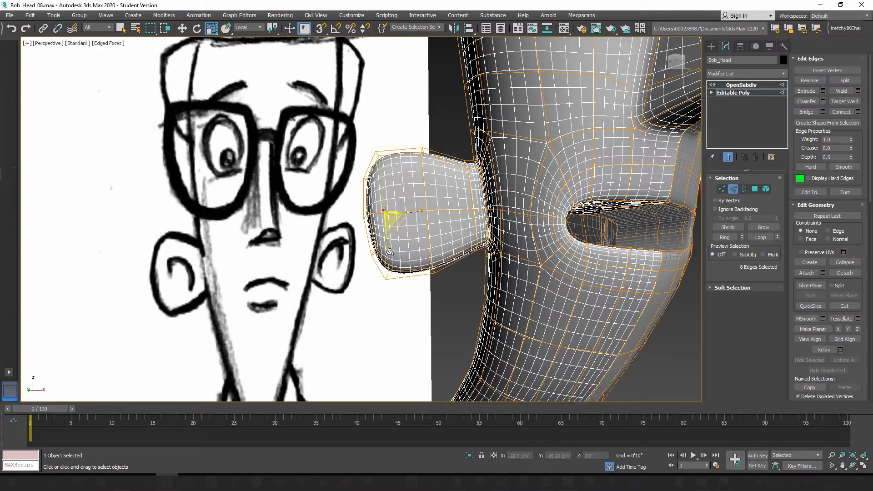
drag(389, 251, 391, 246)
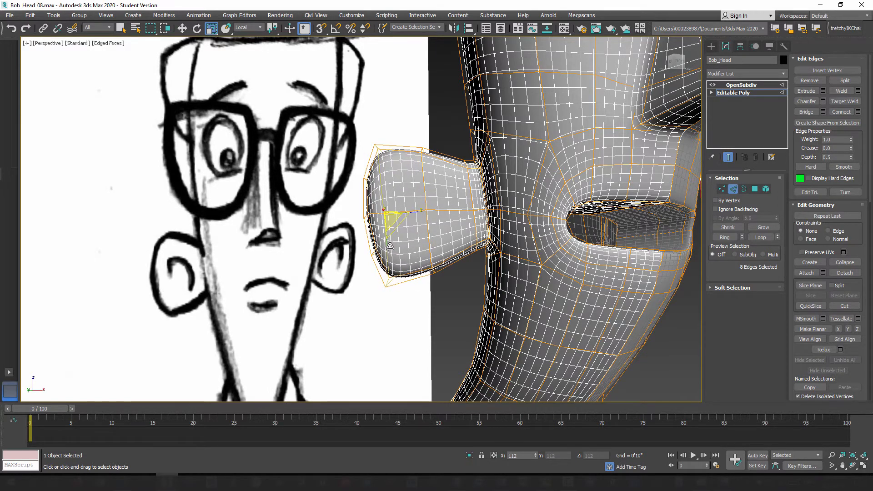
Step: Scale the edge loop around the middle of the ear, review the smoothed head and turn the smoothing preview off
double_click(424, 186)
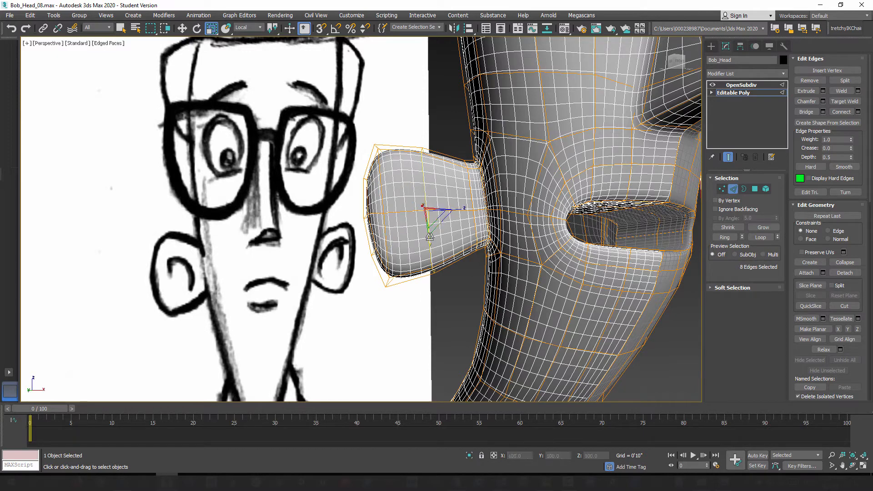
drag(429, 245, 432, 245)
scroll(432, 245, down, 8)
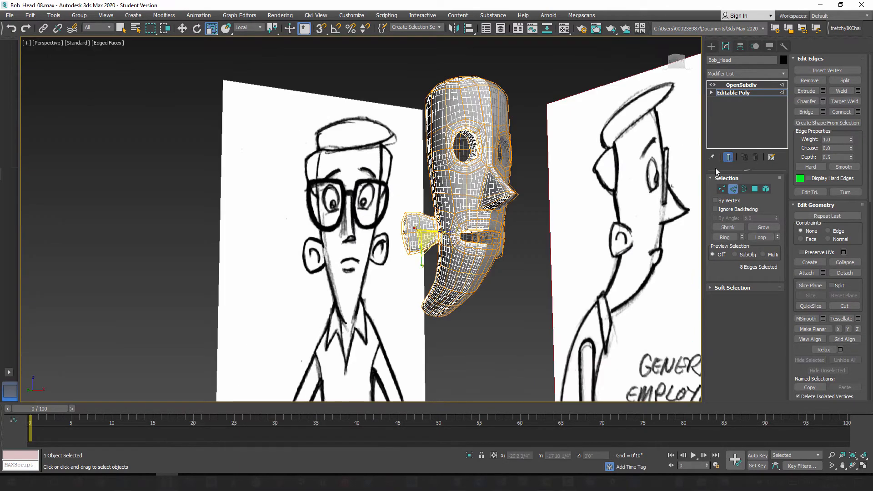
click(728, 157)
alt+middle_drag(445, 261, 444, 281)
scroll(410, 261, up, 3)
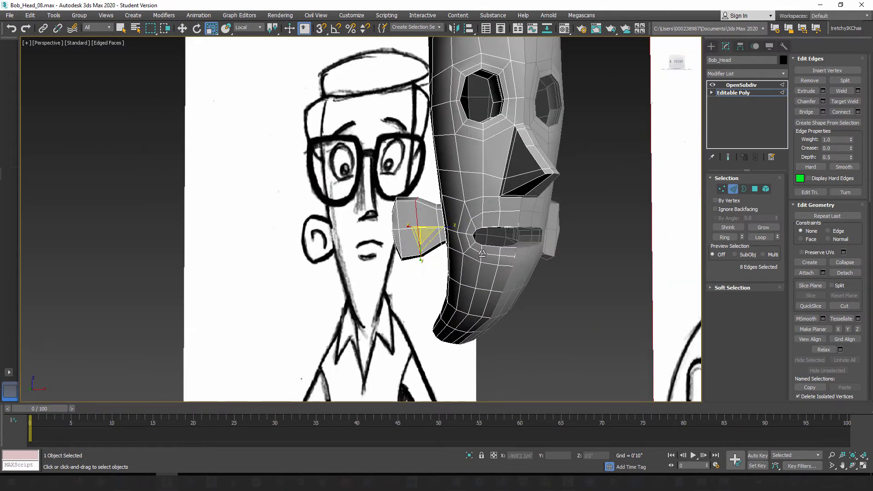
Step: Select the ear's polygons, grow the selection once to cover the whole ear, and scale it down slightly
click(757, 188)
alt+middle_drag(409, 255, 449, 243)
scroll(414, 233, up, 3)
click(764, 227)
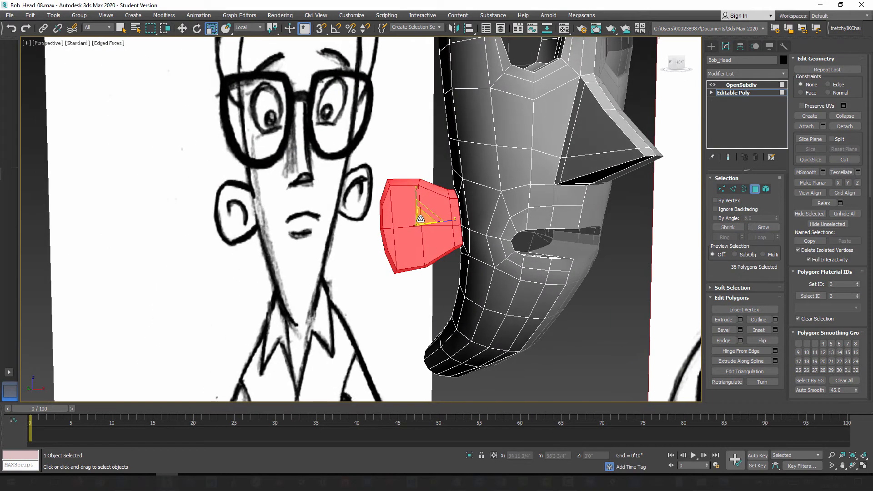
drag(421, 220, 421, 223)
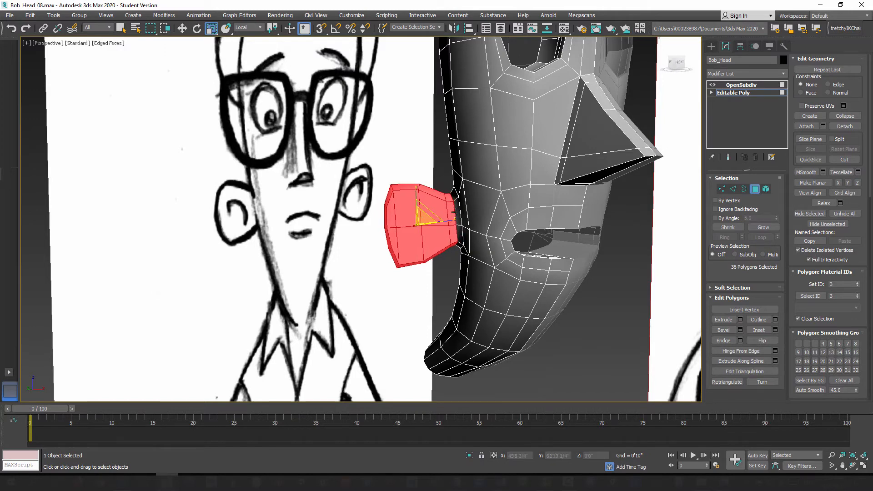
Step: Move the whole ear towards the head using the Local coordinate system and check the smoothed result
click(182, 28)
alt+middle_drag(400, 255, 427, 260)
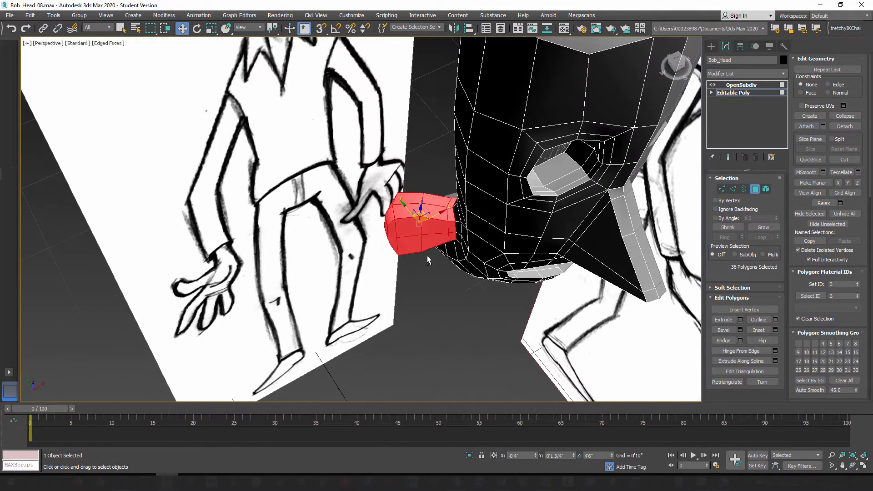
click(249, 28)
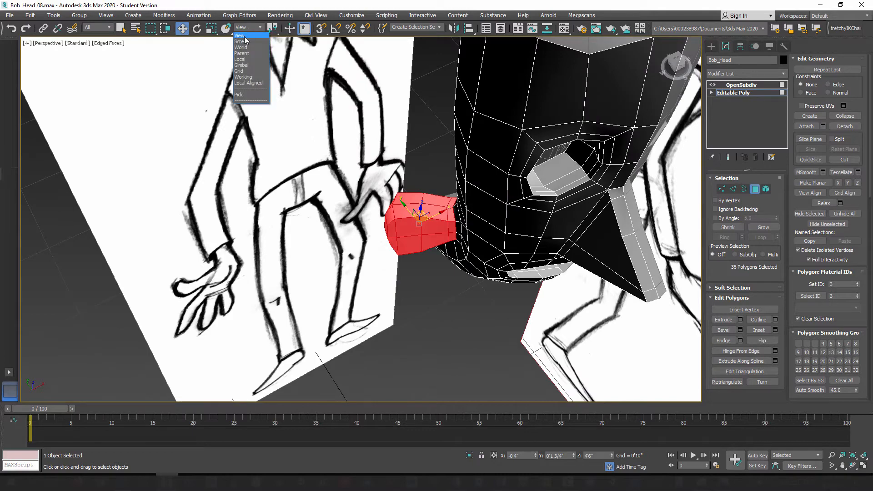
click(248, 62)
alt+middle_drag(361, 198, 408, 215)
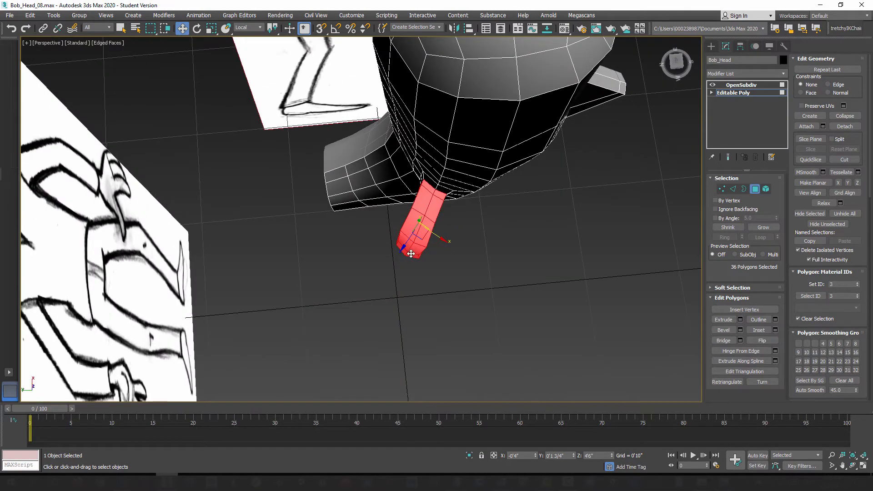
drag(422, 235, 421, 232)
alt+middle_drag(422, 233, 360, 165)
click(729, 157)
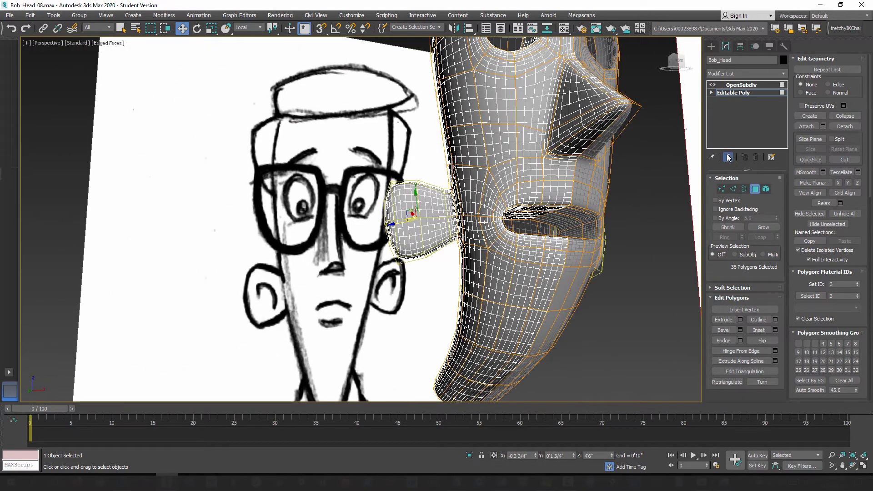
click(729, 157)
Step: Select the edge loop at the ear's base and move it slightly towards the head along its local Z axis
alt+middle_drag(403, 231, 456, 223)
click(734, 190)
alt+middle_drag(428, 278, 460, 219)
double_click(450, 203)
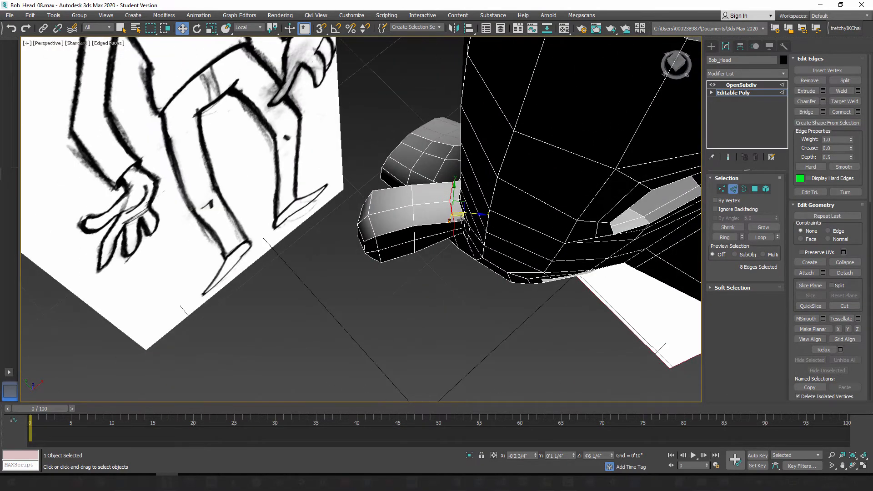
drag(465, 215, 467, 214)
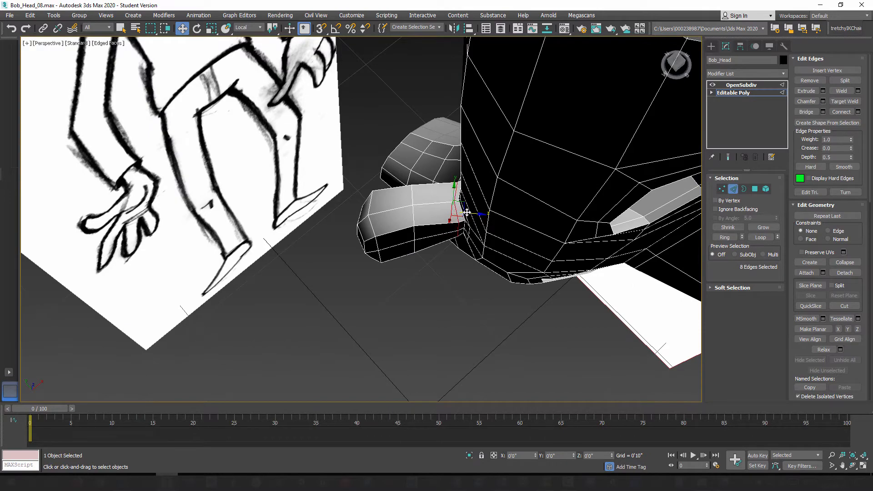
Step: Fine-tune the position of the edge loop at the ear's base and check the smoothed result with the subdivision preview
mouse_move(467, 210)
alt+middle_down()
mouse_move(402, 223)
mouse_move(414, 204)
mouse_move(468, 213)
alt+middle_up()
drag(459, 236, 458, 235)
click(728, 157)
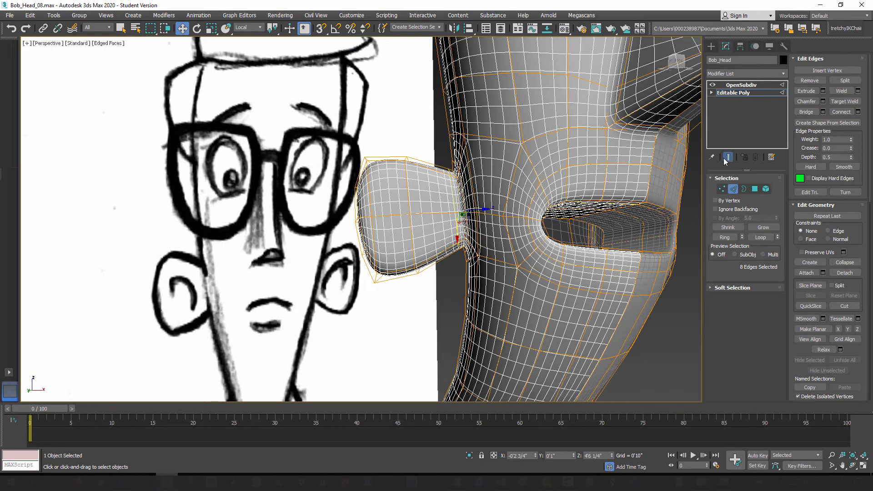
click(728, 158)
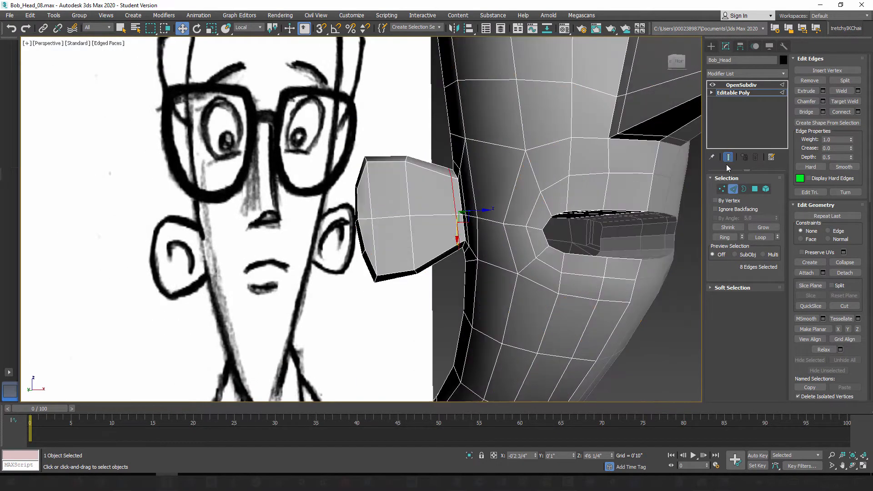
Step: Switch to vertex editing and nudge the middle vertex on the ear's outer rim
key(1)
click(357, 219)
alt+middle_drag(356, 221, 322, 250)
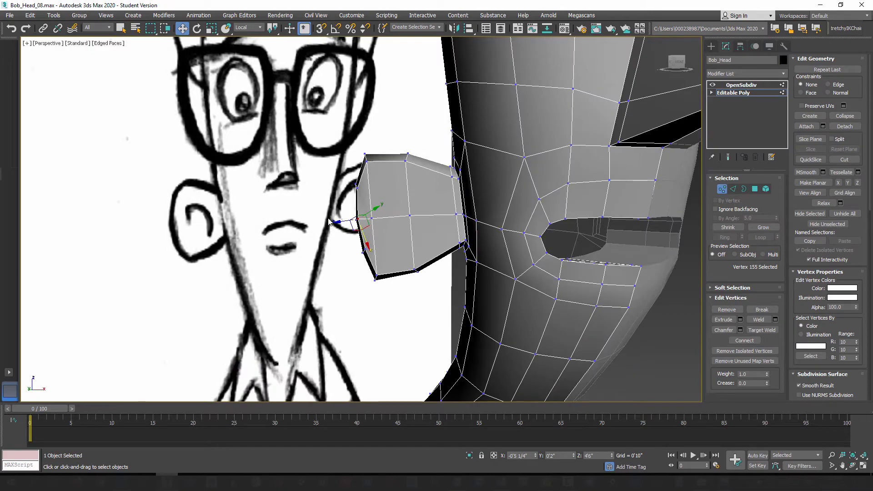
drag(363, 230, 364, 232)
Step: Select three vertices at the middle of the ear's outer rim and adjust their position using the View coordinate system
alt+middle_drag(355, 243, 333, 208)
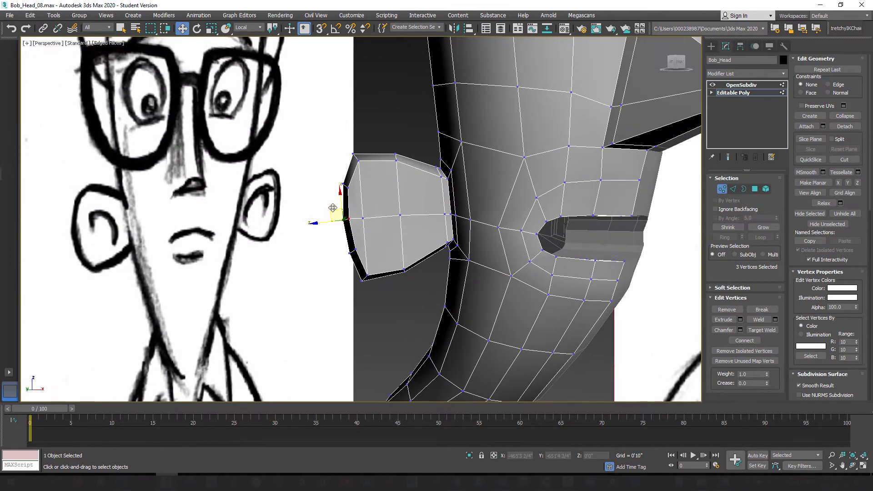
mouse_move(333, 208)
mouse_down()
mouse_move(288, 213)
mouse_move(299, 225)
mouse_move(339, 217)
mouse_up()
click(248, 27)
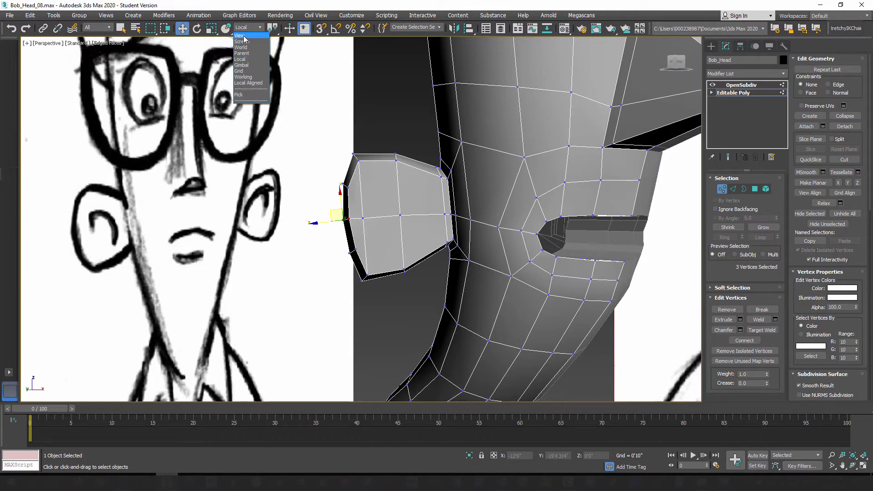
click(240, 35)
alt+middle_drag(306, 210, 375, 278)
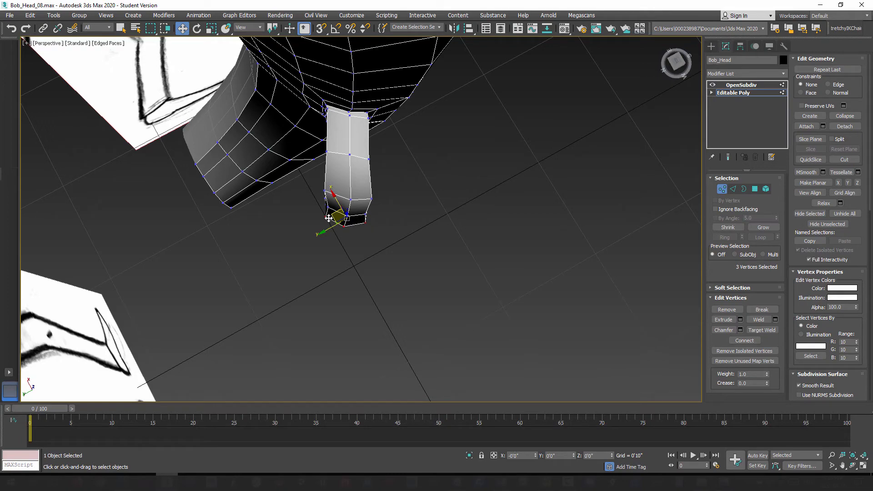
alt+middle_drag(342, 230, 409, 265)
click(409, 265)
Step: Adjust individual vertices on the front and back edges of the ear's outer rim to round its profile
click(326, 215)
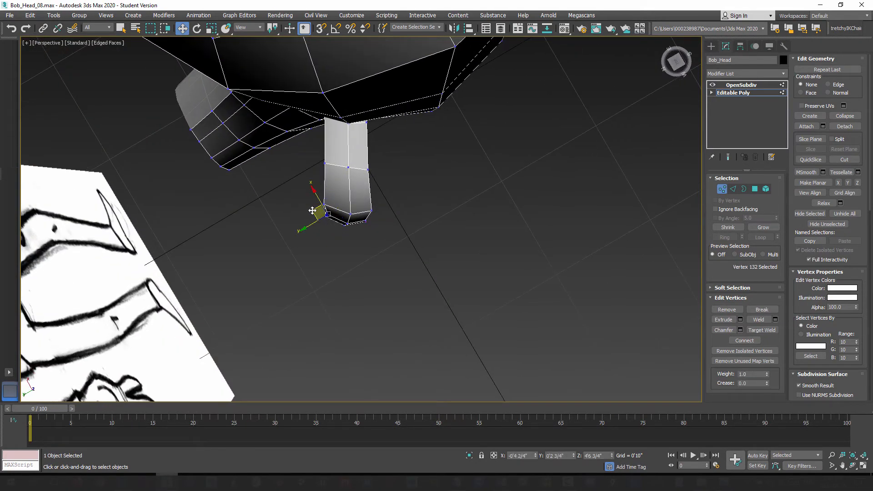
alt+middle_drag(361, 282, 359, 187)
click(365, 217)
alt+middle_drag(364, 218, 352, 271)
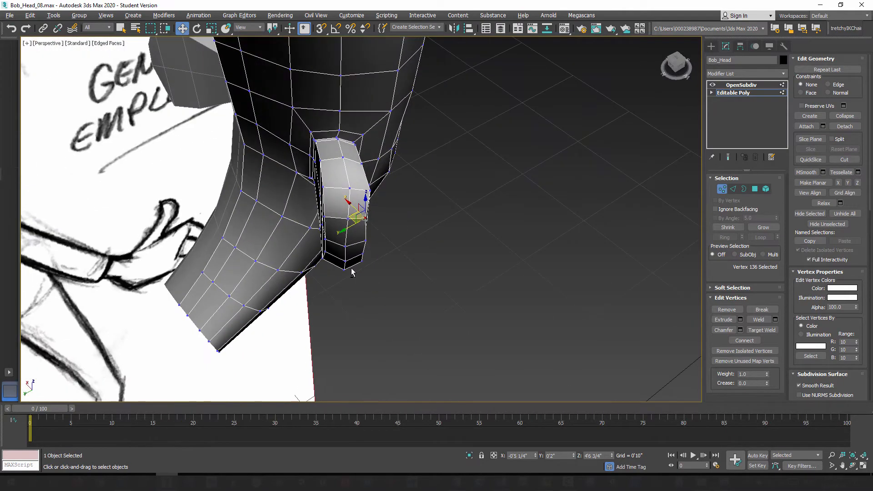
alt+middle_drag(371, 223, 302, 211)
Step: Reposition the vertex at the ear's base, close to where the ear meets the head
click(273, 226)
ctrl+click(299, 246)
alt+middle_drag(327, 303, 196, 268)
click(299, 312)
click(196, 250)
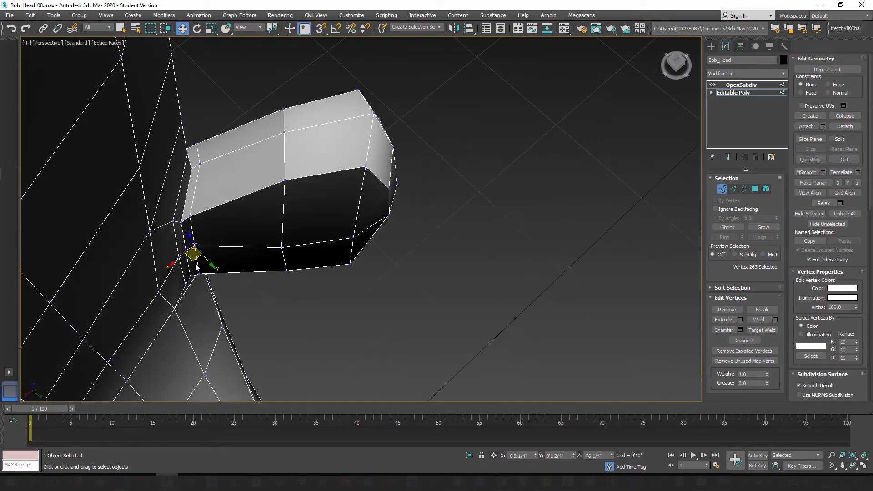
drag(195, 262, 196, 265)
mouse_move(195, 267)
alt+middle_down()
mouse_move(193, 307)
mouse_move(156, 253)
mouse_move(327, 226)
mouse_move(308, 194)
alt+middle_up()
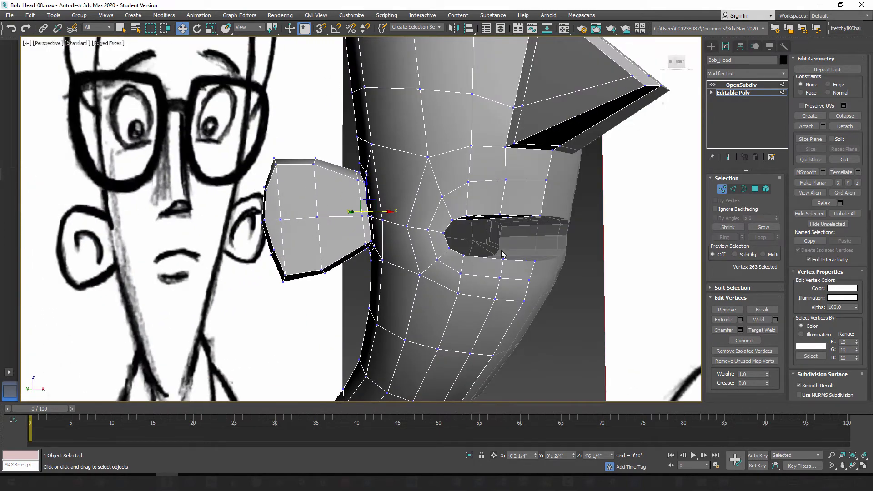
Step: Switch to polygon editing and select the six polygons on the front face of the ear
click(756, 189)
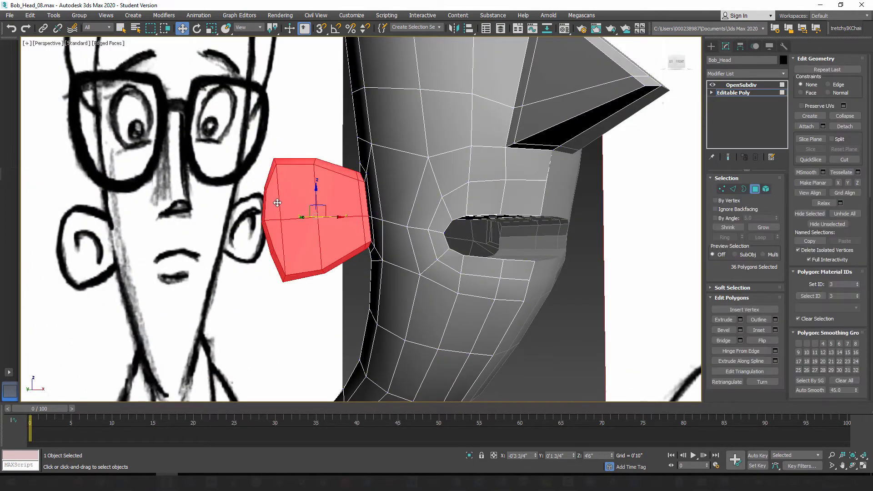
click(276, 209)
ctrl+click(277, 231)
ctrl+click(298, 243)
ctrl+click(310, 193)
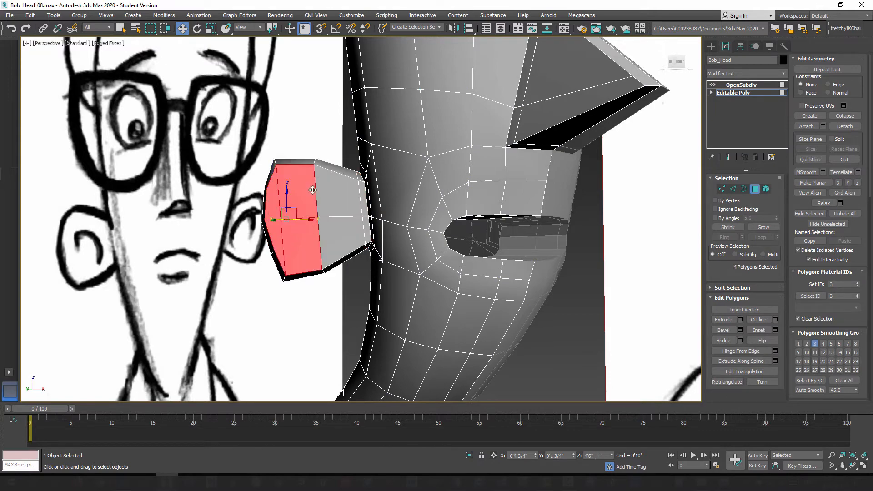
ctrl+click(345, 199)
ctrl+click(351, 237)
alt+middle_drag(323, 243, 336, 247)
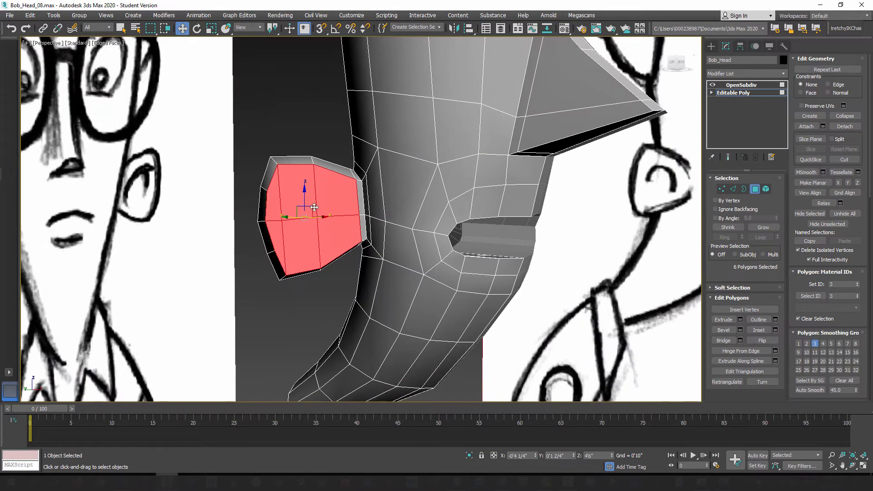
alt+middle_drag(315, 207, 312, 251)
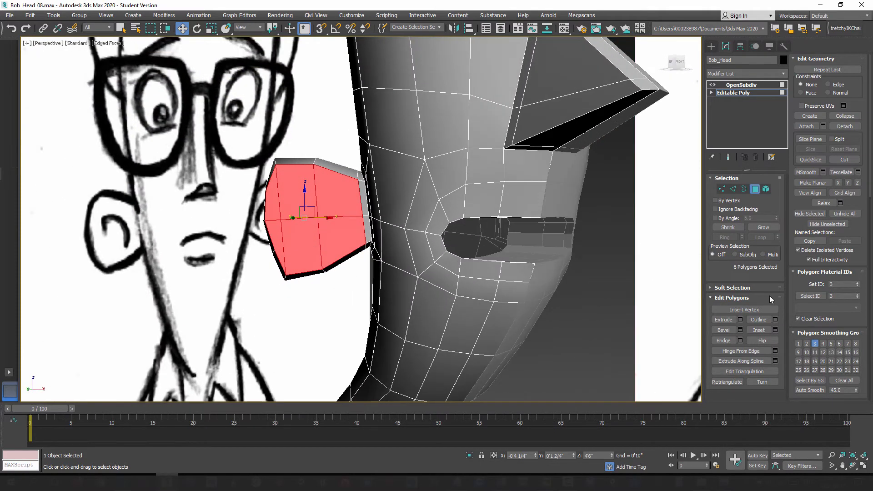
click(775, 330)
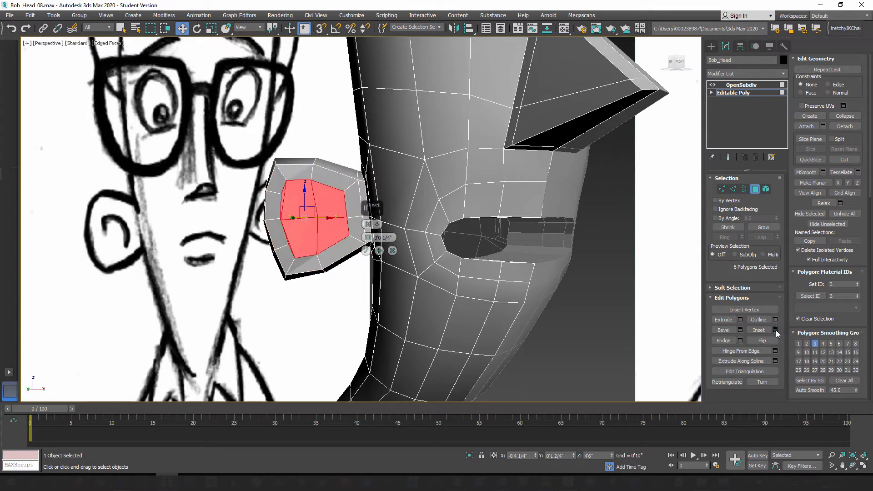
alt+middle_drag(364, 288, 374, 253)
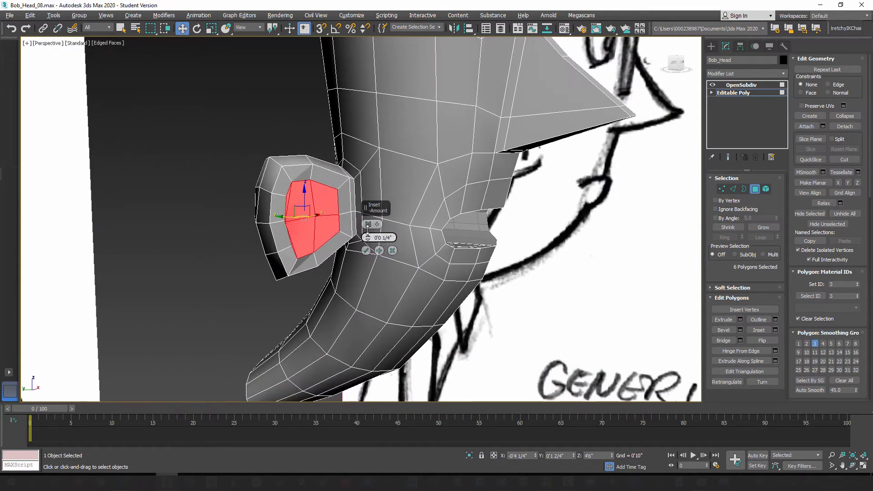
drag(366, 230, 366, 234)
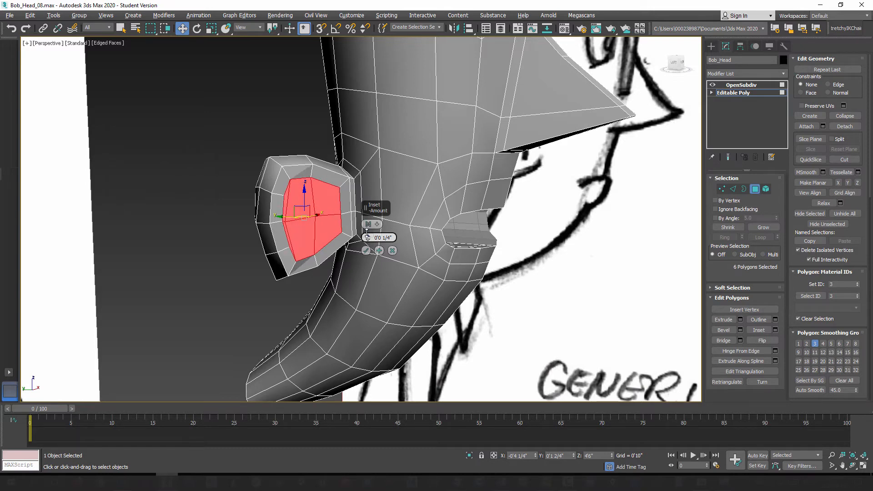
alt+middle_drag(309, 263, 281, 258)
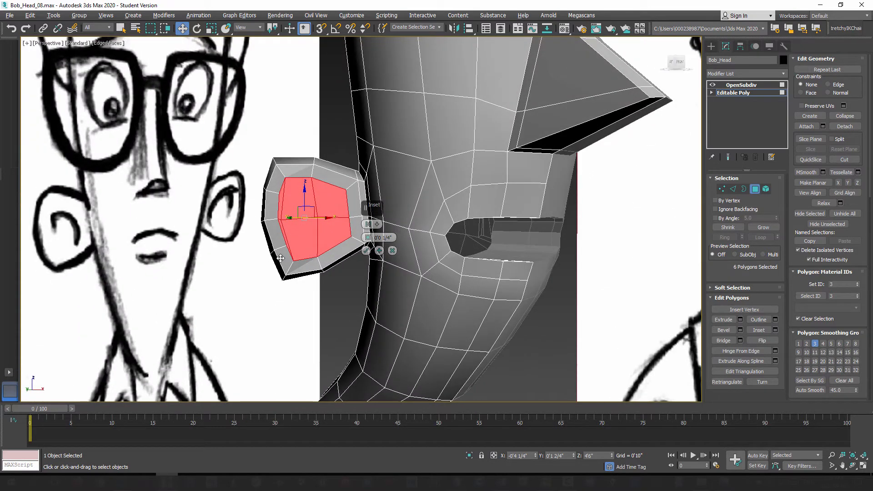
click(392, 251)
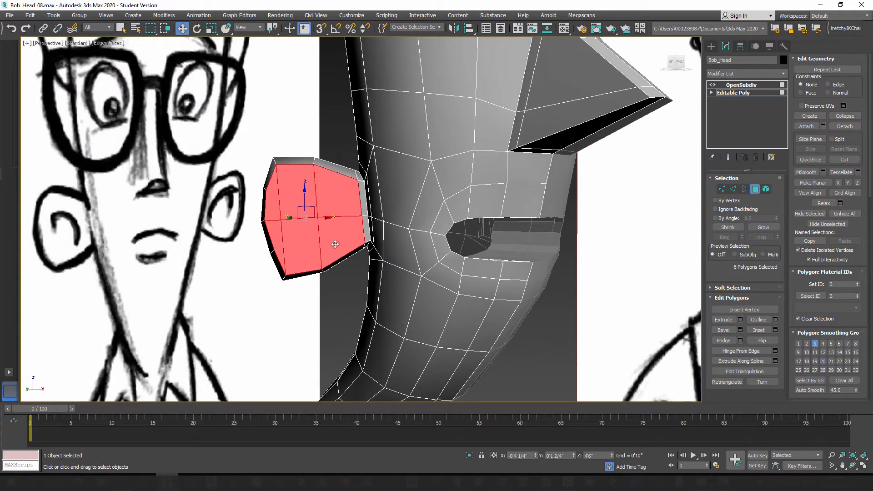
Step: Deselect the two outermost polygons of the ear's front face and inset the remaining four by 1/4"
alt+click(274, 204)
alt+click(278, 232)
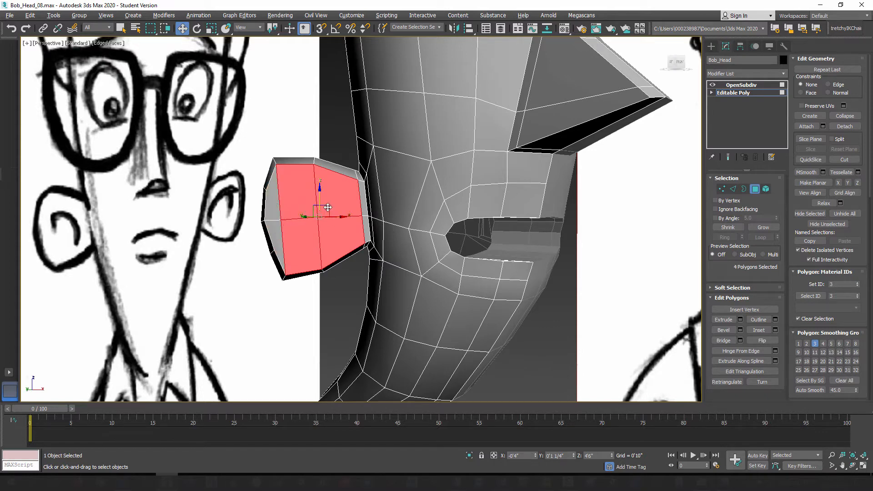
click(776, 330)
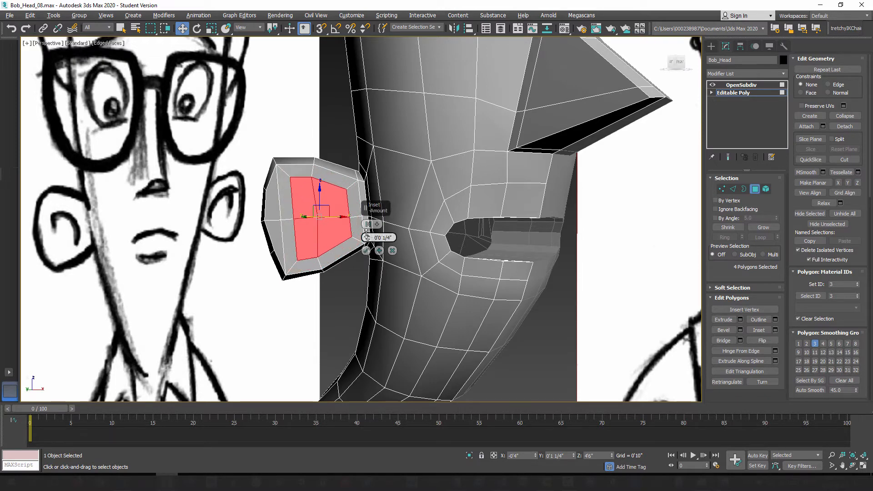
click(367, 251)
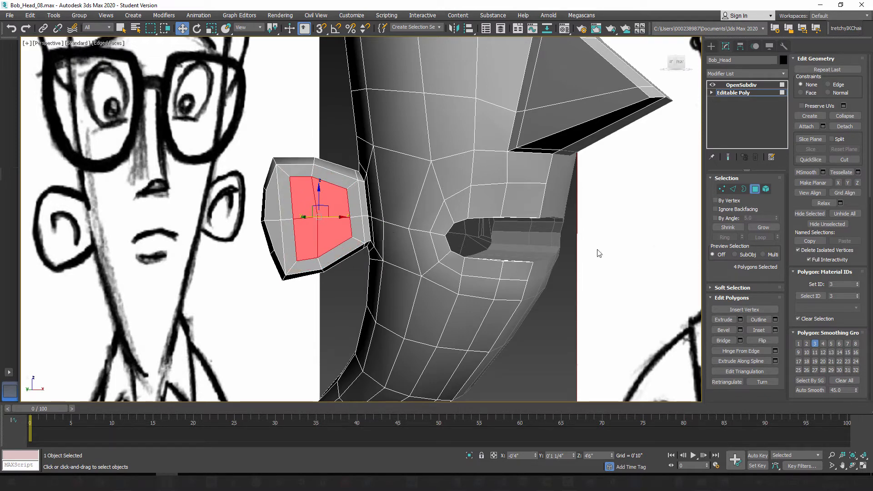
Step: Move the ear face's middle vertex near the outer rim and the neighbouring middle vertex of the inset's outer edge
click(721, 189)
click(282, 221)
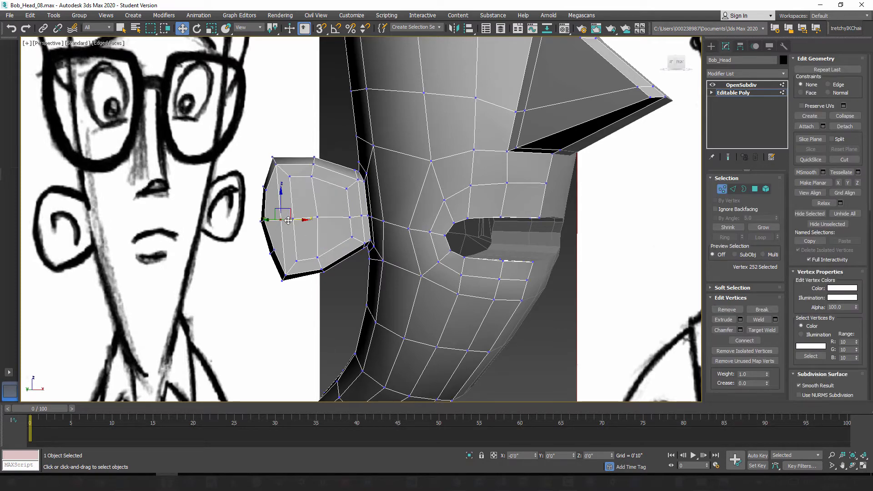
mouse_move(288, 223)
alt+middle_down()
mouse_move(301, 309)
mouse_move(297, 251)
mouse_move(282, 219)
alt+middle_up()
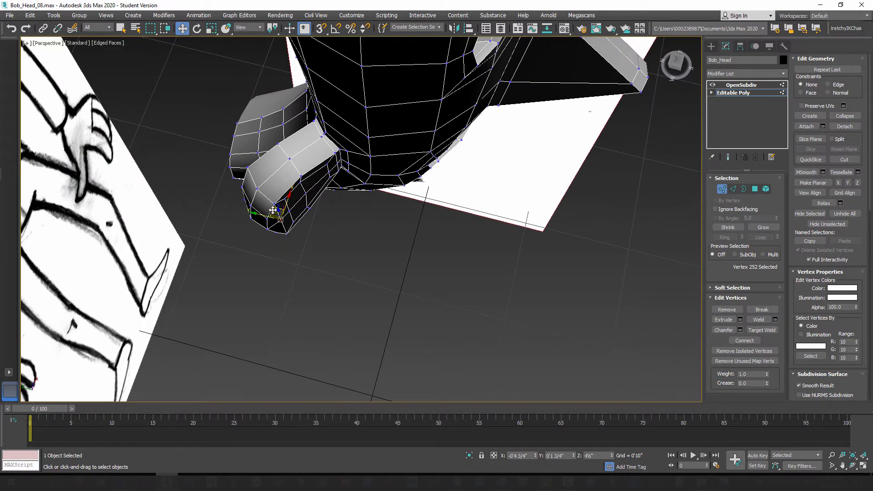
drag(273, 210, 269, 212)
click(295, 221)
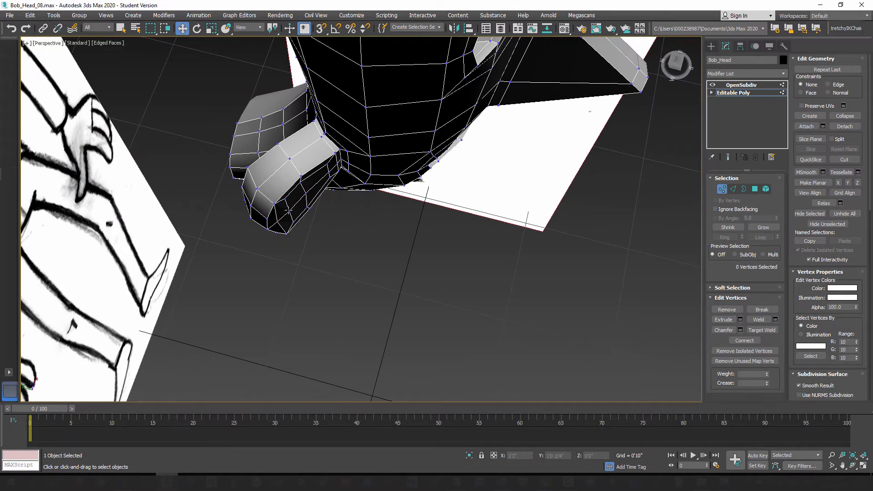
click(288, 210)
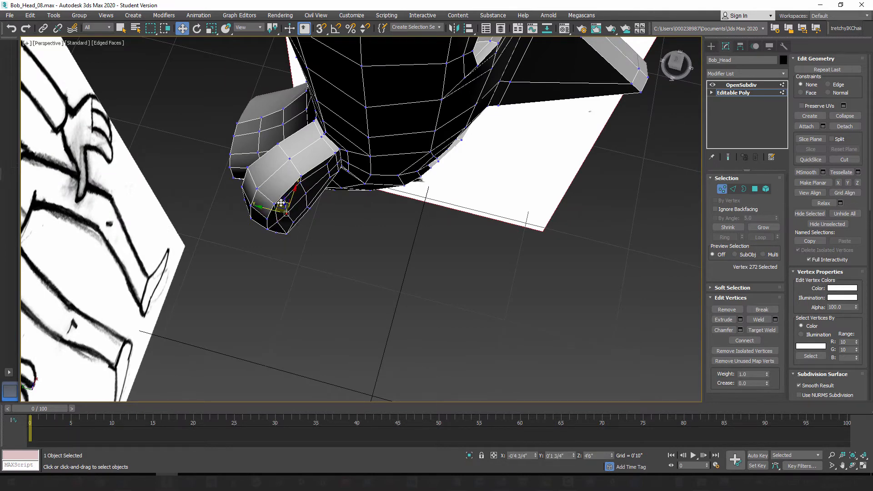
alt+middle_drag(278, 202, 296, 162)
Step: Reposition the upper and lower outer corner vertices of the ear's inset to even out its outline
click(286, 173)
drag(296, 166, 297, 166)
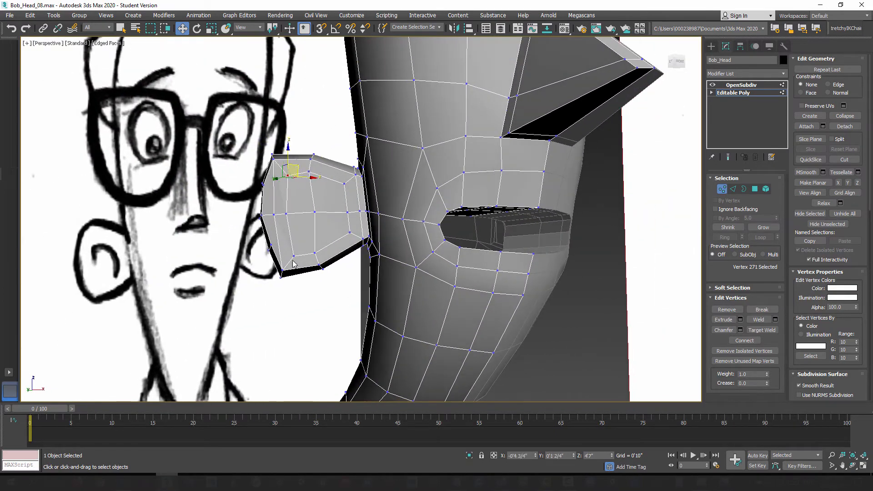
click(294, 255)
drag(303, 247, 300, 246)
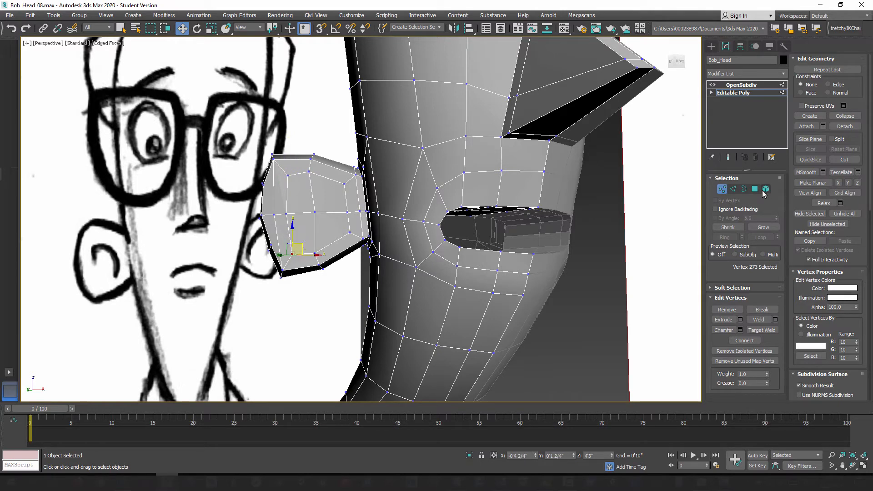
middle_drag(317, 220, 358, 218)
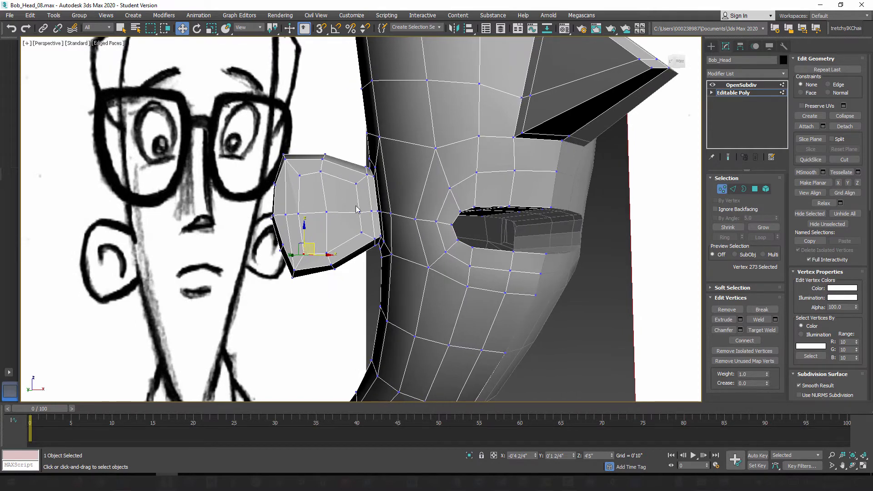
Step: Extrude the four inset polygons of the ear inward with a height of -0'0 1/4" to form the ear's hollow
click(755, 191)
alt+middle_drag(327, 210, 383, 248)
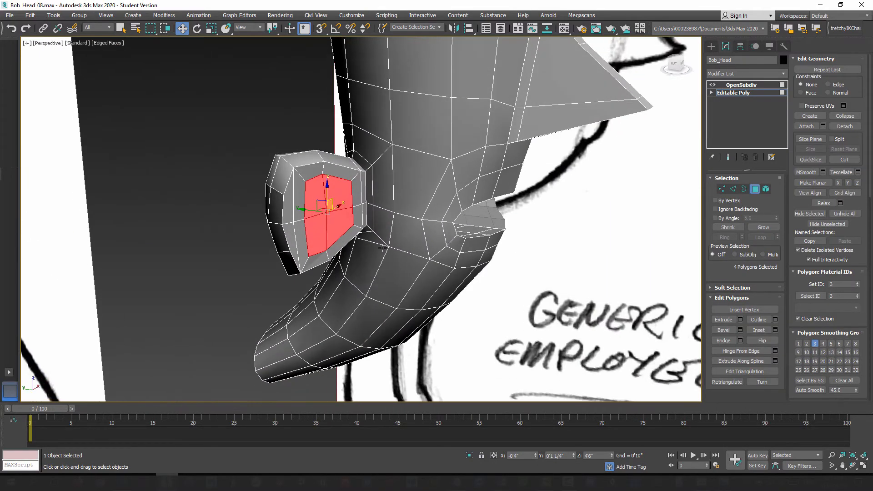
click(741, 319)
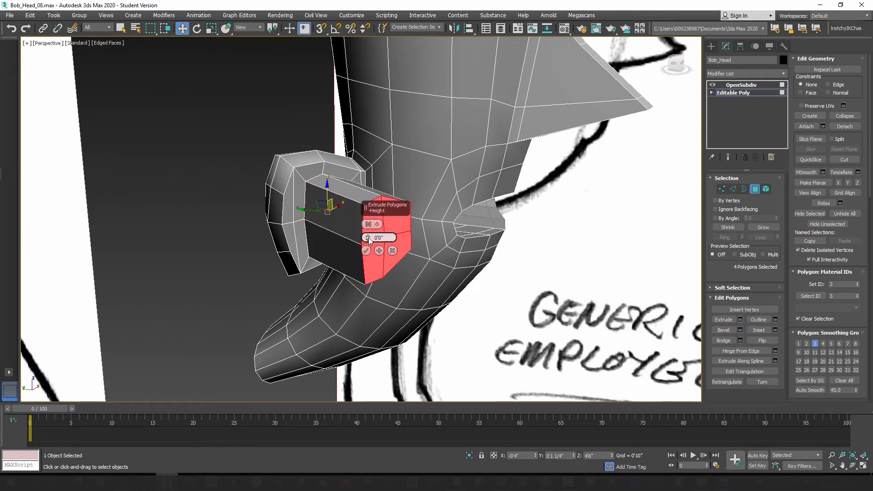
drag(369, 240, 368, 252)
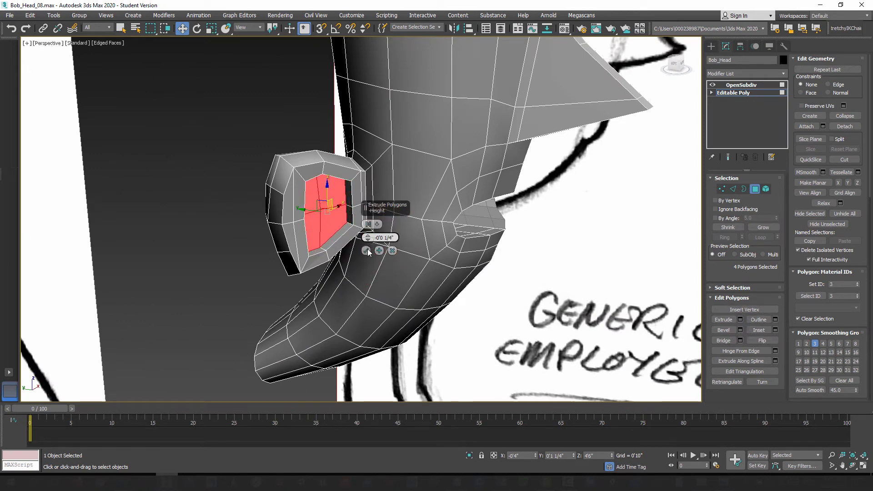
click(366, 250)
Step: Turn on the smoothing preview, hide the edged faces and examine the hollowed ear together with the whole head
alt+middle_drag(366, 250, 297, 218)
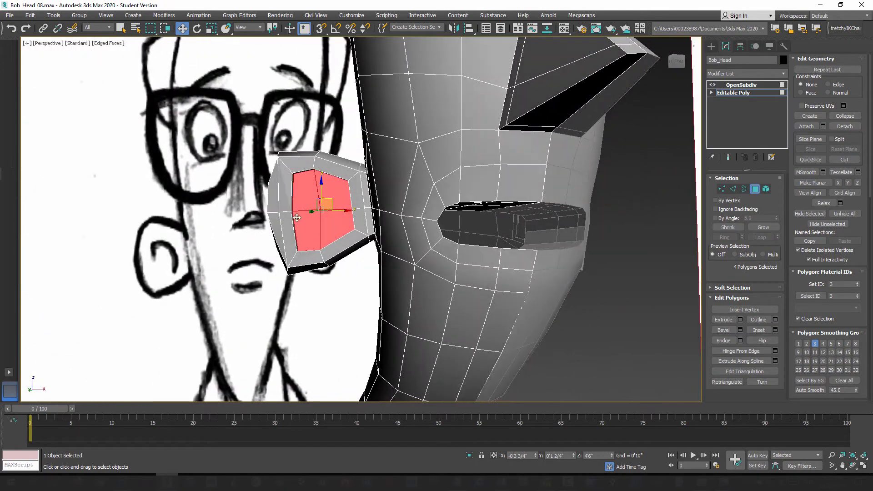
click(729, 158)
mouse_move(315, 301)
alt+middle_down()
mouse_move(323, 296)
mouse_move(334, 322)
mouse_move(306, 307)
alt+middle_up()
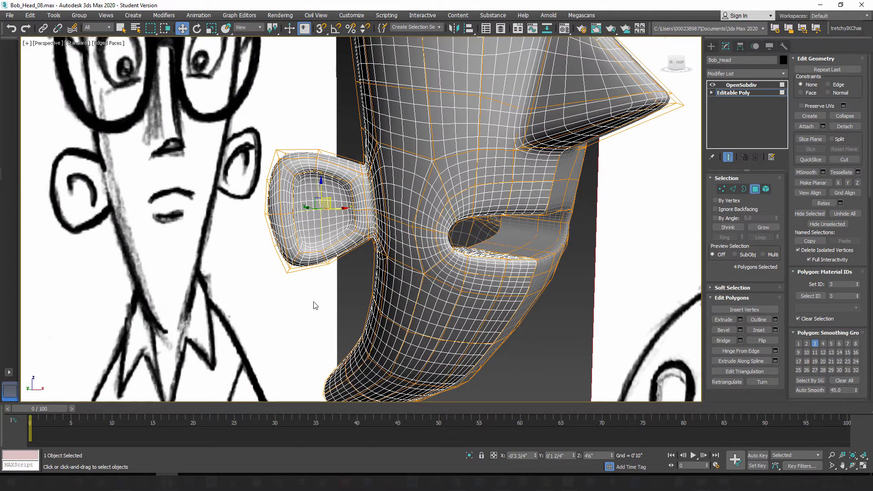
key(F4)
scroll(305, 300, down, 3)
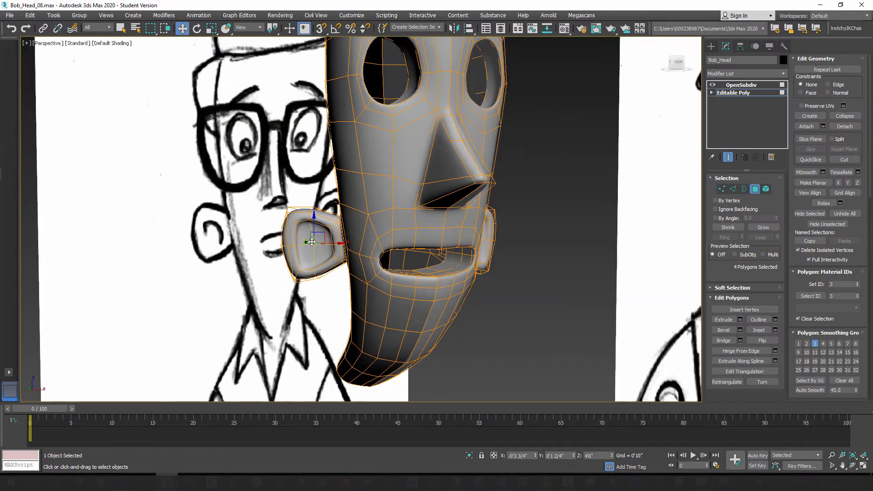
Step: Examine the smoothed ear hollow up close, and return to the unsmoothed cage with edged faces shown
scroll(349, 260, up, 2)
alt+middle_drag(349, 260, 264, 263)
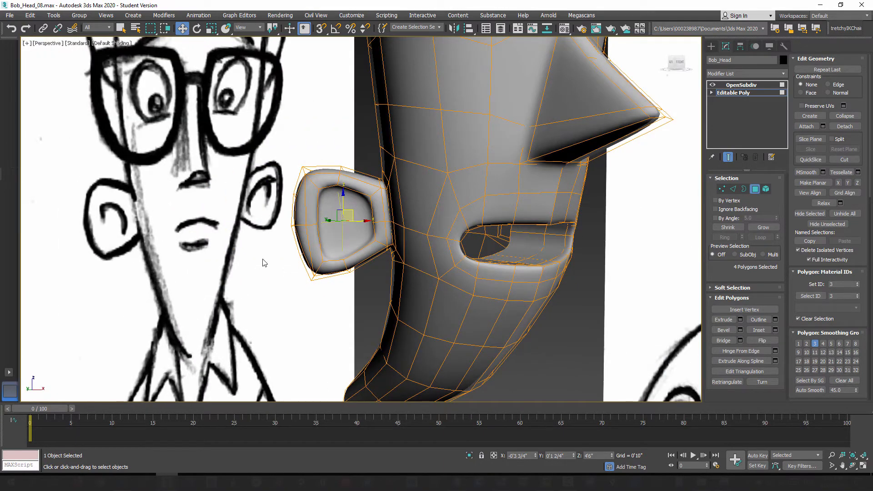
scroll(357, 190, up, 3)
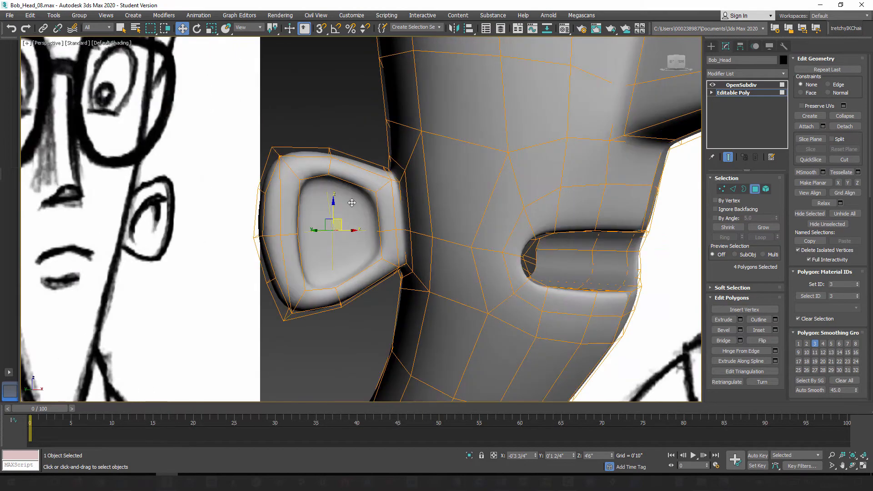
alt+middle_drag(369, 249, 282, 199)
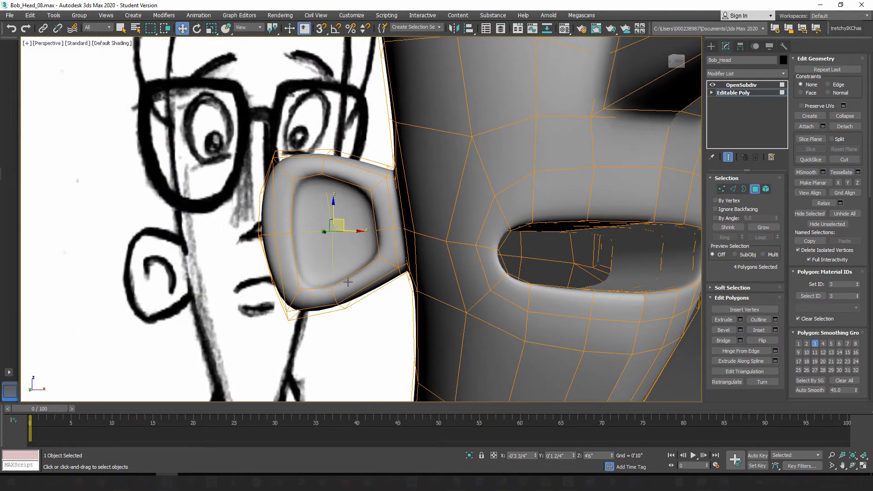
alt+middle_drag(347, 282, 311, 272)
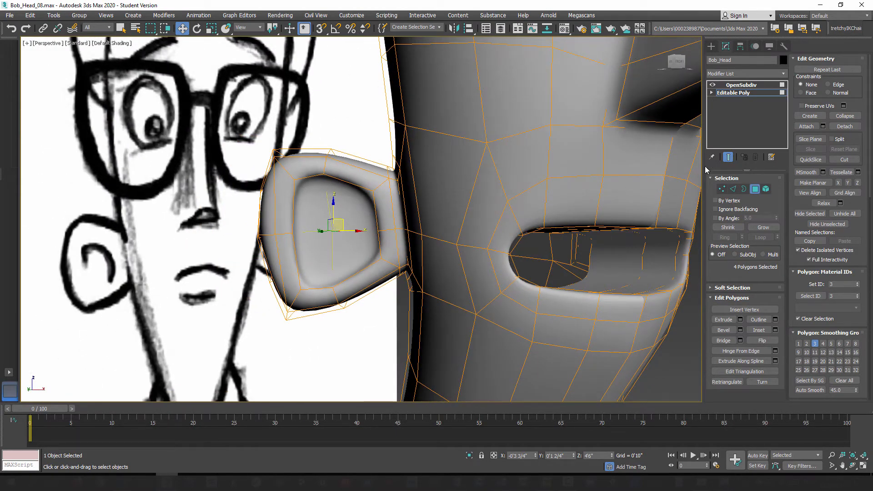
click(728, 157)
alt+middle_drag(366, 257, 374, 254)
key(F4)
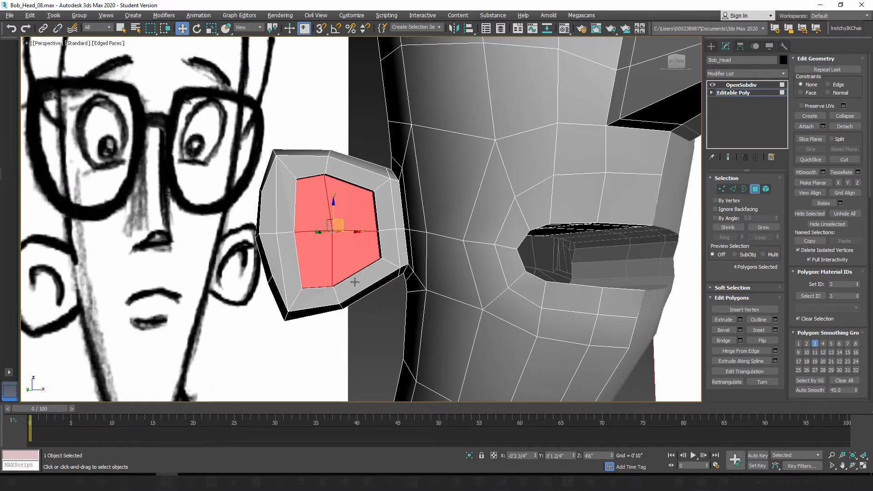
Step: Move the depth edge at the ear hollow's upper corner beside the head inward to round off the opening
alt+middle_drag(354, 282, 351, 278)
key(2)
alt+middle_drag(355, 231, 382, 209)
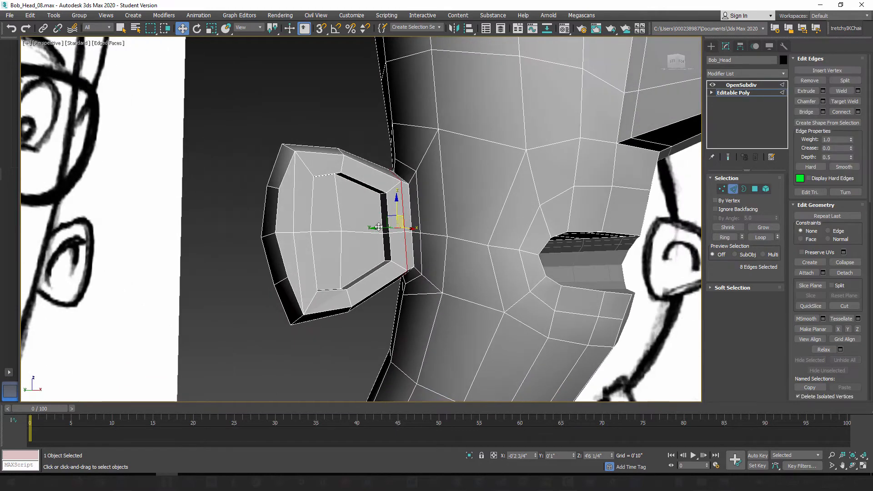
scroll(382, 209, up, 3)
click(382, 182)
scroll(358, 214, down, 5)
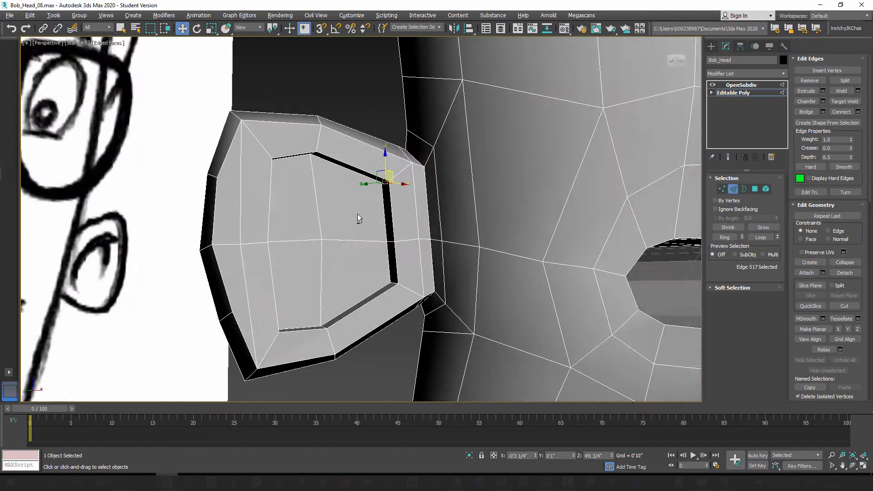
drag(381, 187, 373, 193)
alt+middle_drag(373, 219, 443, 238)
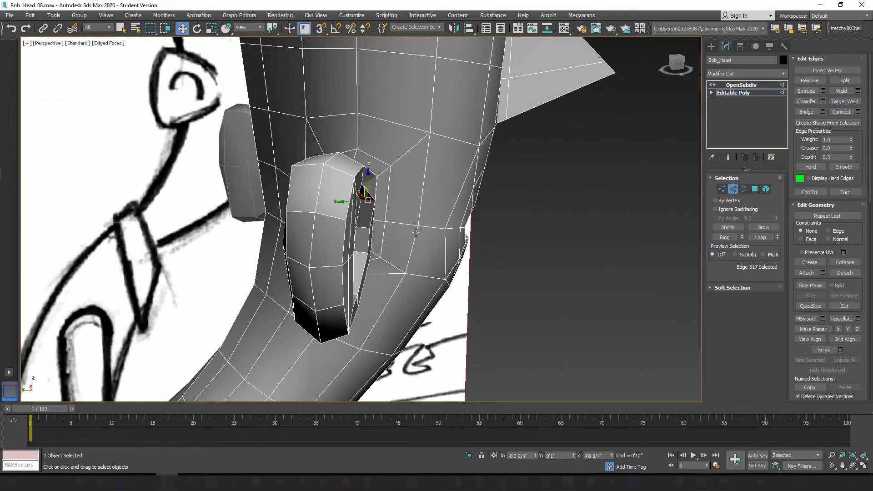
drag(348, 202, 336, 203)
Step: Reposition the depth edge at the ear hollow's lower corner beside the head to soften that corner
alt+middle_drag(380, 228, 343, 273)
click(372, 257)
drag(379, 248, 371, 245)
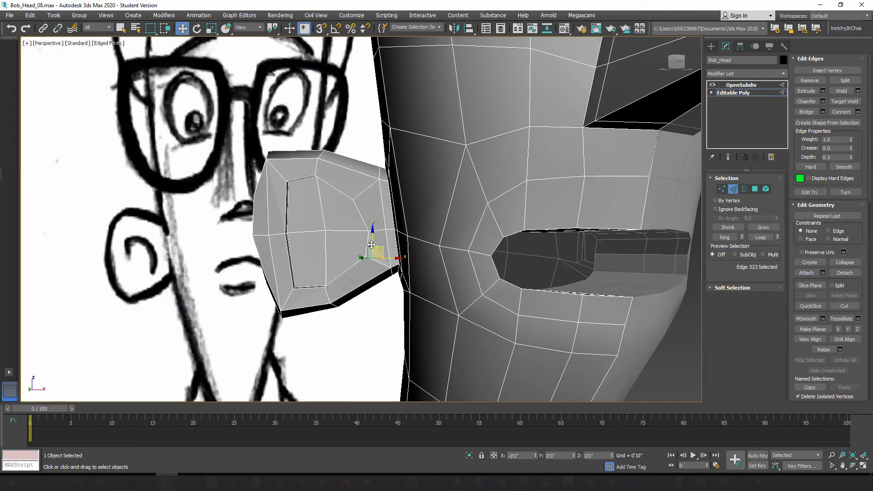
alt+middle_drag(368, 246, 378, 292)
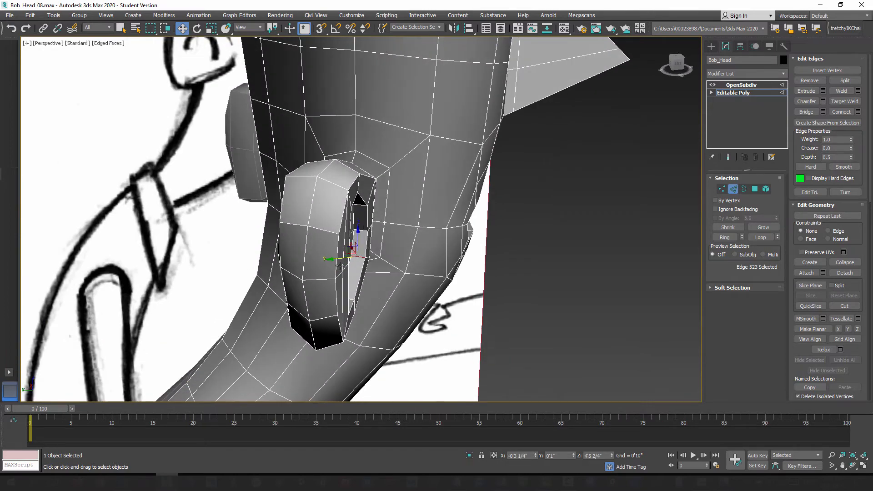
alt+middle_drag(338, 263, 355, 209)
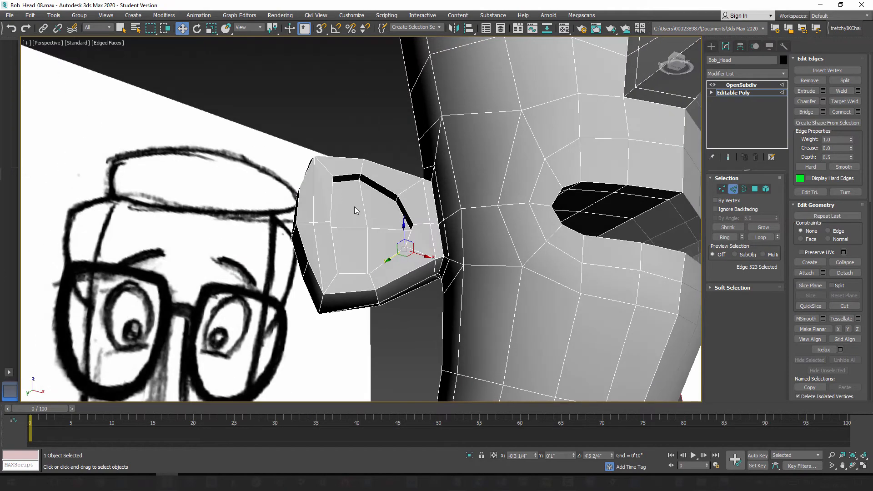
Step: Reposition the depth edges at the top middle and upper outer corner of the ear hollow
click(360, 180)
alt+middle_drag(359, 179, 360, 178)
drag(361, 158, 361, 166)
alt+middle_drag(366, 182, 344, 228)
scroll(326, 212, up, 2)
scroll(336, 184, up, 3)
click(335, 184)
drag(341, 176, 343, 180)
alt+middle_drag(344, 182, 405, 266)
drag(317, 194, 320, 196)
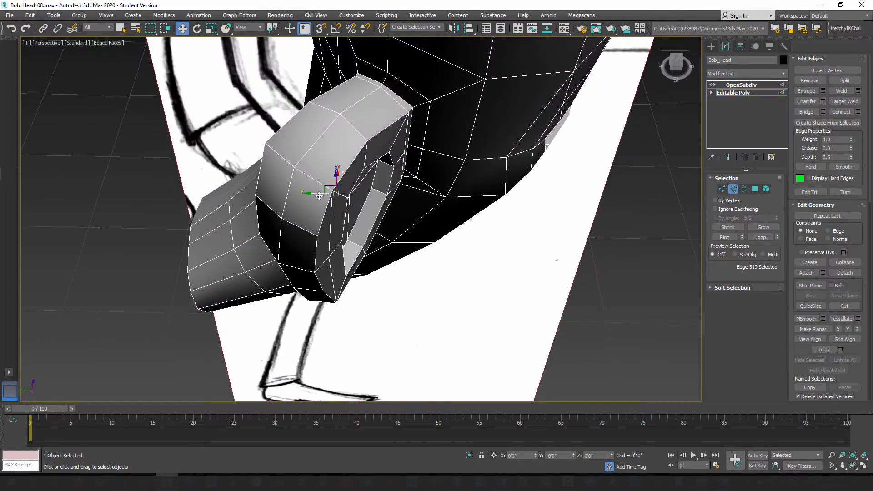
Step: Check the adjusted ear hollow briefly with the smoothing preview
alt+middle_drag(418, 262, 387, 224)
click(728, 158)
click(728, 157)
Step: Reposition the two vertices at the lower outer corner of the ear hollow in vertex mode
mouse_move(354, 261)
alt+middle_down()
mouse_move(370, 262)
mouse_move(356, 276)
alt+middle_up()
scroll(357, 276, up, 4)
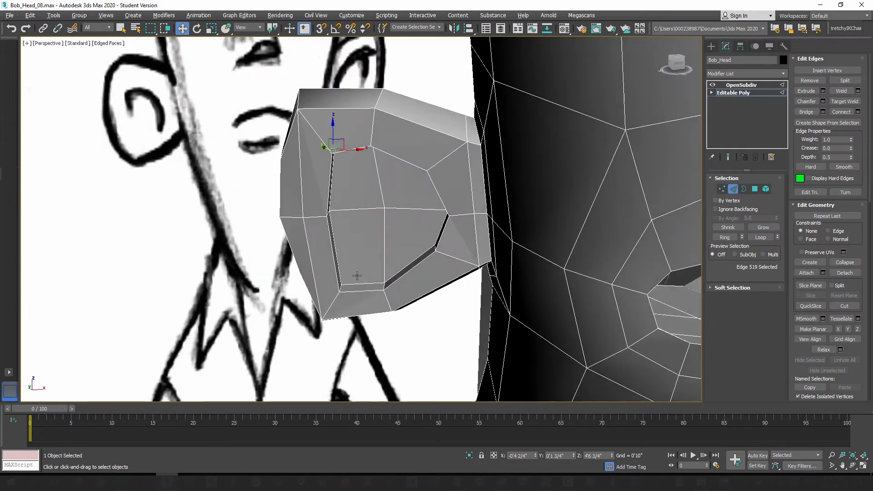
click(722, 190)
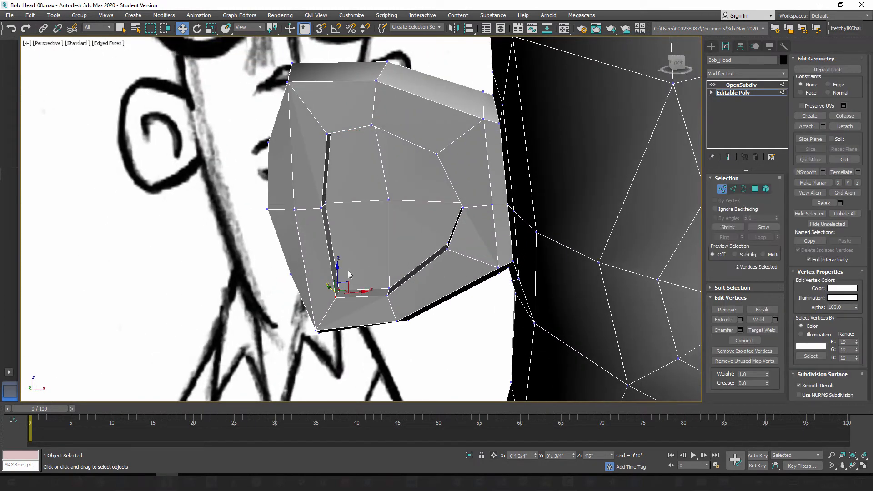
mouse_move(339, 309)
alt+middle_down()
mouse_move(318, 312)
mouse_move(342, 304)
alt+middle_up()
drag(347, 279, 358, 258)
Step: Raise the lower middle vertex of the ear hollow's recessed floor
alt+middle_drag(365, 291, 402, 318)
click(390, 284)
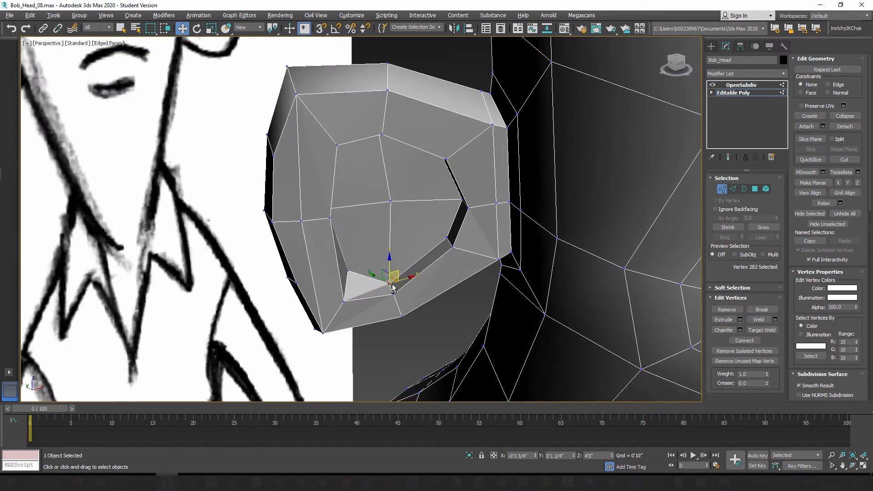
alt+middle_drag(390, 284, 397, 270)
drag(399, 270, 400, 253)
alt+middle_drag(386, 272, 353, 288)
Step: Adjust the recessed floor's lower outer corner vertex and move the middle vertex on the hollow's outer side inward
click(352, 255)
mouse_move(353, 254)
alt+middle_down()
mouse_move(368, 269)
mouse_move(353, 258)
alt+middle_up()
drag(335, 257, 354, 262)
alt+middle_drag(417, 289, 355, 251)
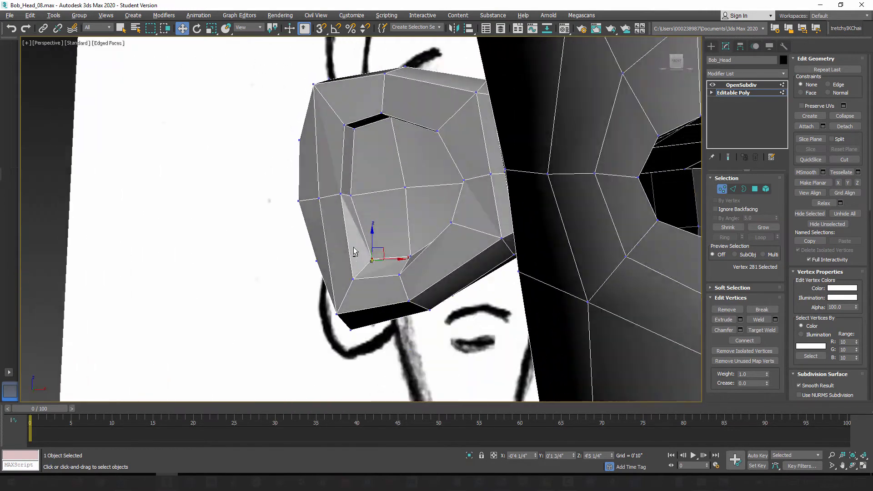
click(344, 196)
alt+middle_drag(350, 200, 364, 200)
drag(362, 195, 370, 194)
Step: Inspect the hollow's lower part with the smoothing preview on, and return to the unsmoothed cage
alt+middle_drag(399, 248, 508, 252)
click(454, 238)
click(729, 158)
alt+middle_drag(436, 269, 439, 162)
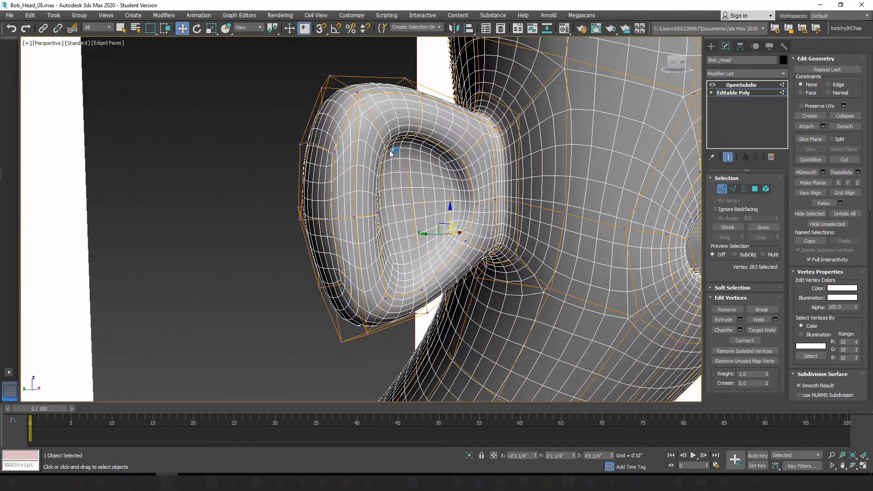
click(728, 158)
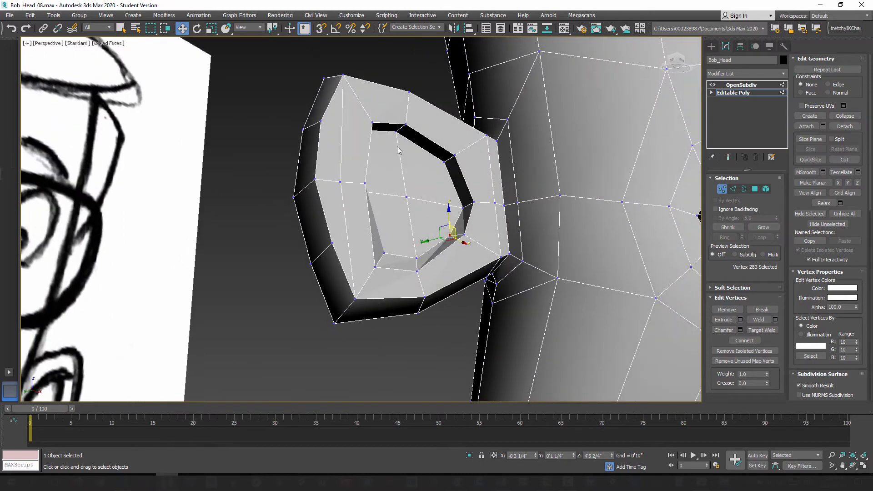
Step: Reposition the upper outer corner vertex of the ear hollow's recessed floor
click(394, 133)
alt+middle_drag(412, 176, 402, 142)
click(400, 146)
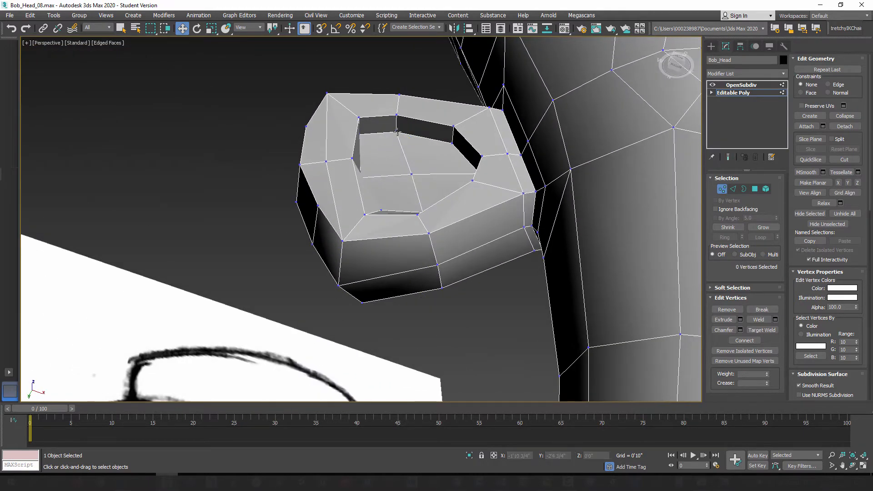
click(397, 132)
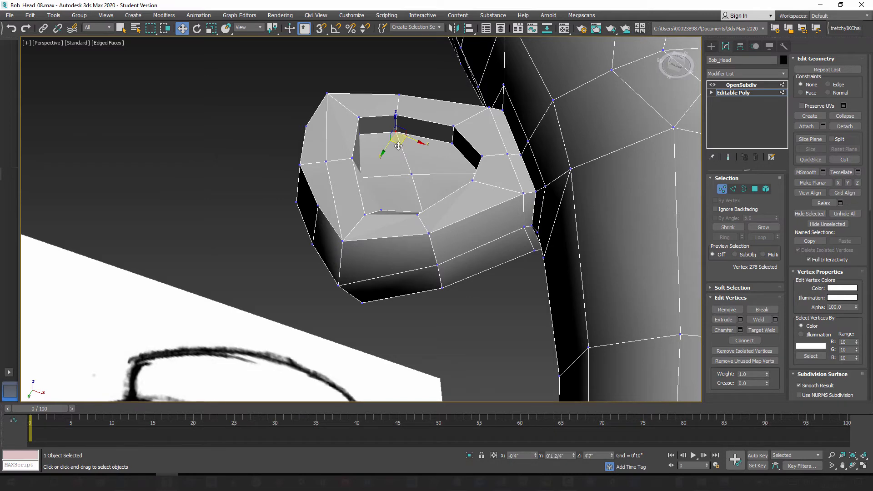
click(411, 174)
alt+middle_drag(412, 177, 356, 177)
click(355, 155)
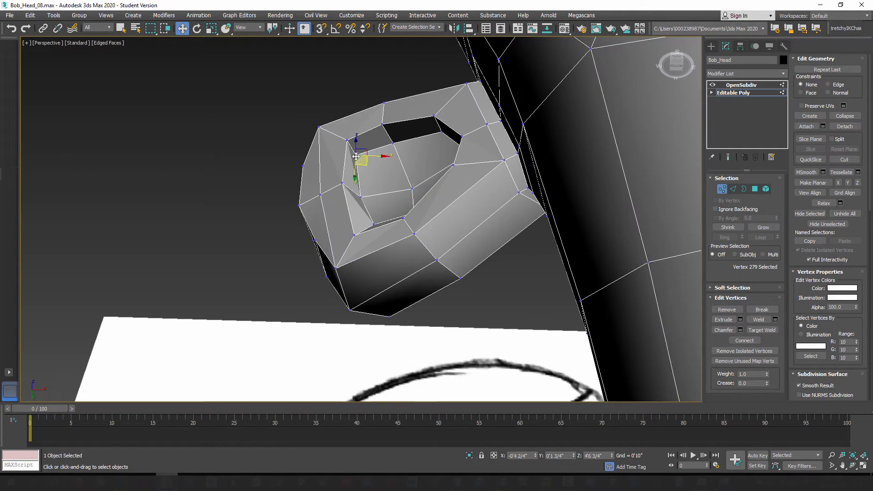
drag(365, 166, 369, 173)
Step: Adjust the middle and lower corner vertices along the outer side of the ear hollow's recessed floor
alt+middle_drag(380, 192, 370, 221)
click(363, 222)
drag(370, 212, 371, 218)
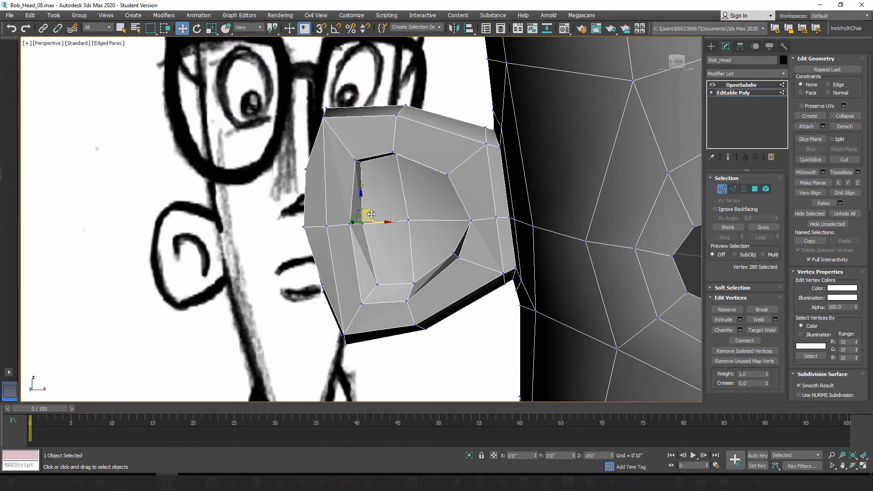
alt+middle_drag(371, 214, 386, 278)
click(373, 273)
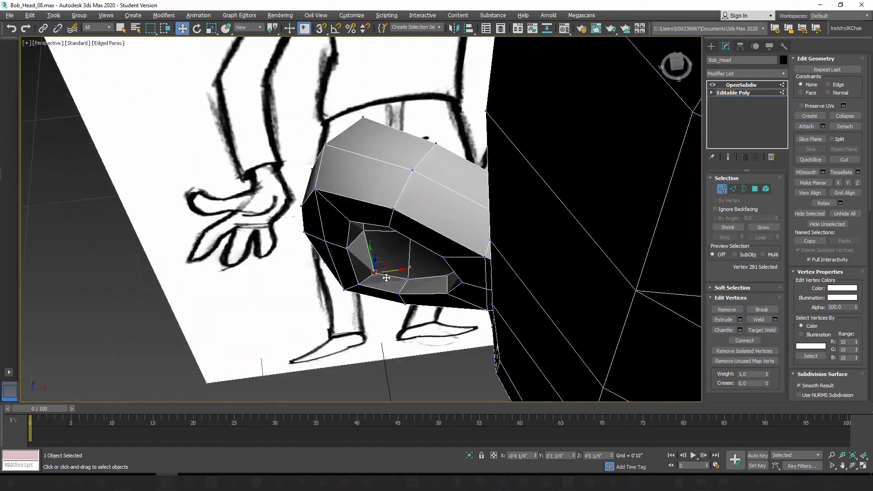
drag(383, 265, 381, 261)
alt+middle_drag(381, 262, 398, 222)
alt+middle_drag(437, 254, 416, 253)
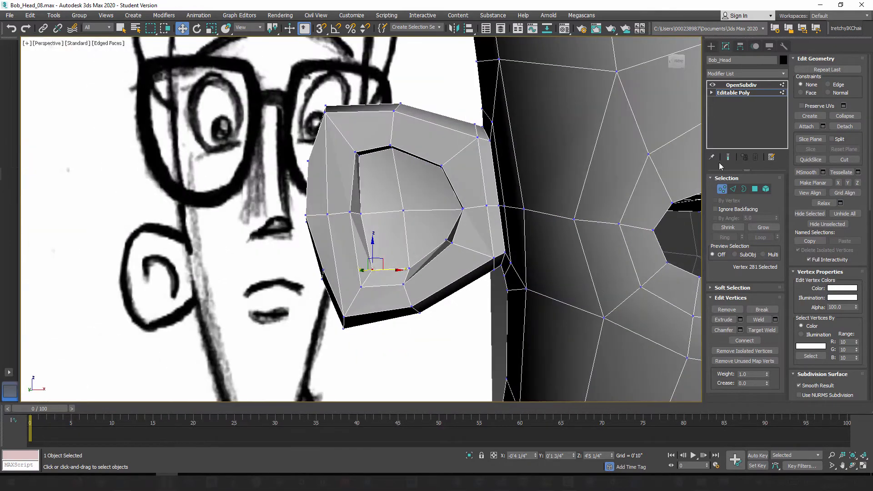
Step: Compare the smoothed ear with the rest of the head, and turn the smoothing preview off again
click(730, 157)
scroll(478, 243, down, 5)
middle_drag(479, 243, 429, 248)
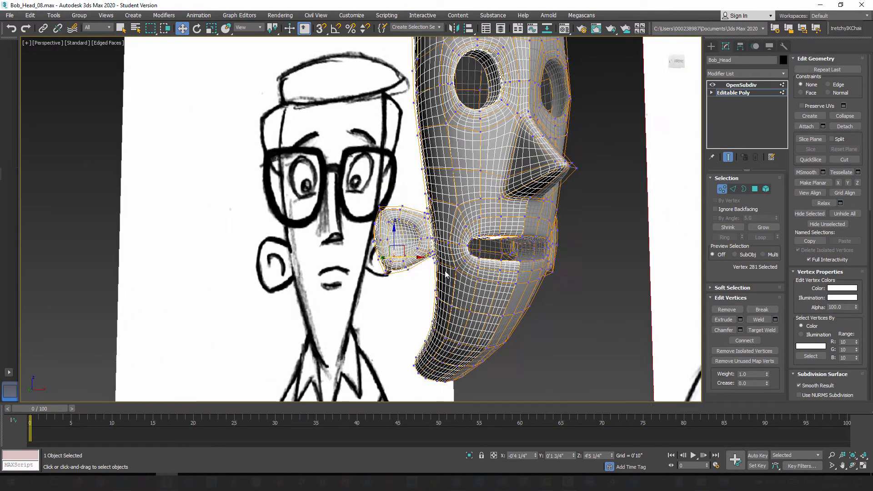
scroll(429, 248, up, 2)
alt+middle_drag(439, 285, 450, 236)
scroll(453, 232, up, 3)
click(729, 157)
scroll(420, 201, up, 6)
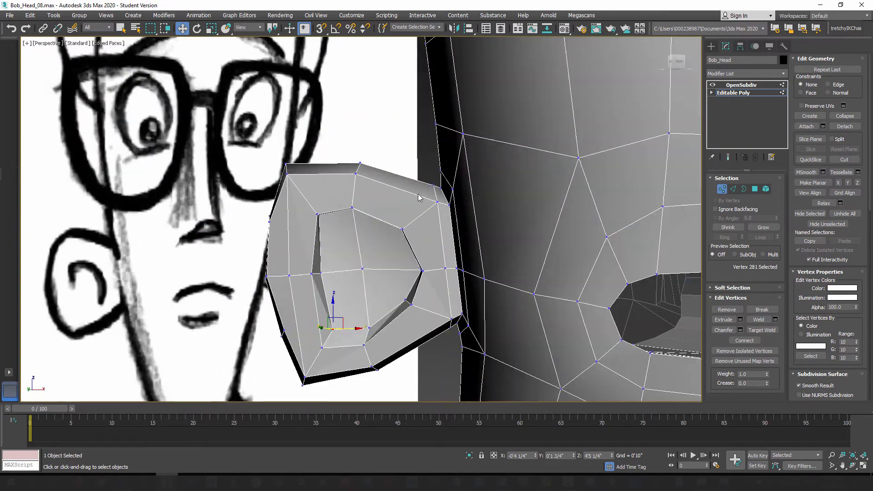
Step: Move the middle vertex on top of the ear slightly where the ear joins the head
alt+middle_drag(435, 216, 349, 195)
click(350, 166)
scroll(373, 196, up, 3)
drag(345, 158, 349, 158)
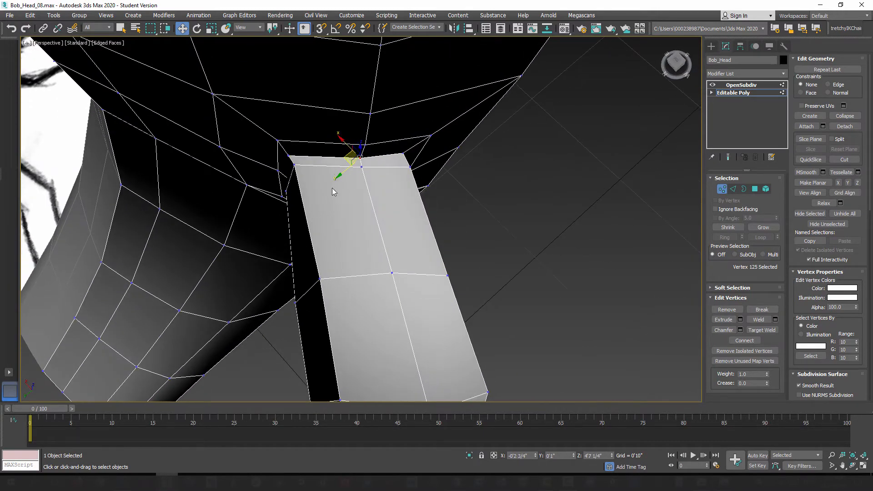
alt+middle_drag(344, 203, 346, 228)
Step: Leave vertex editing, turn on the smoothing preview and hide the edged faces
scroll(379, 254, down, 5)
click(722, 188)
click(728, 158)
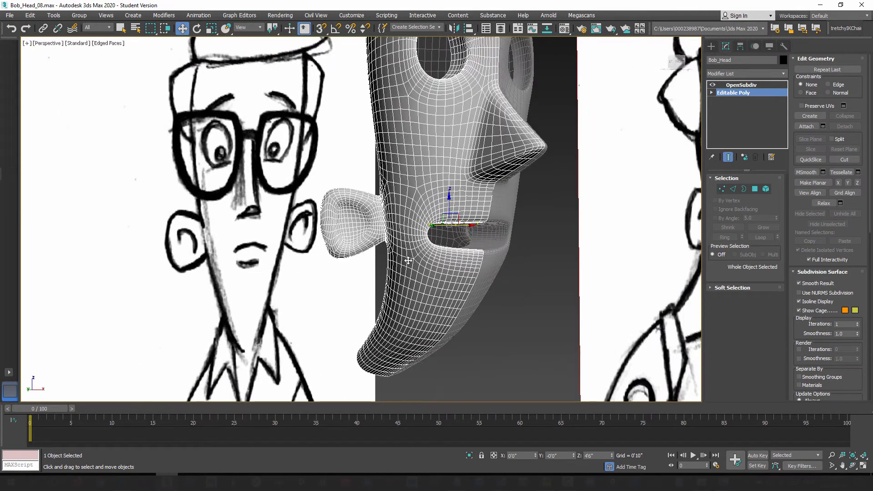
alt+middle_drag(408, 261, 420, 257)
scroll(406, 255, down, 5)
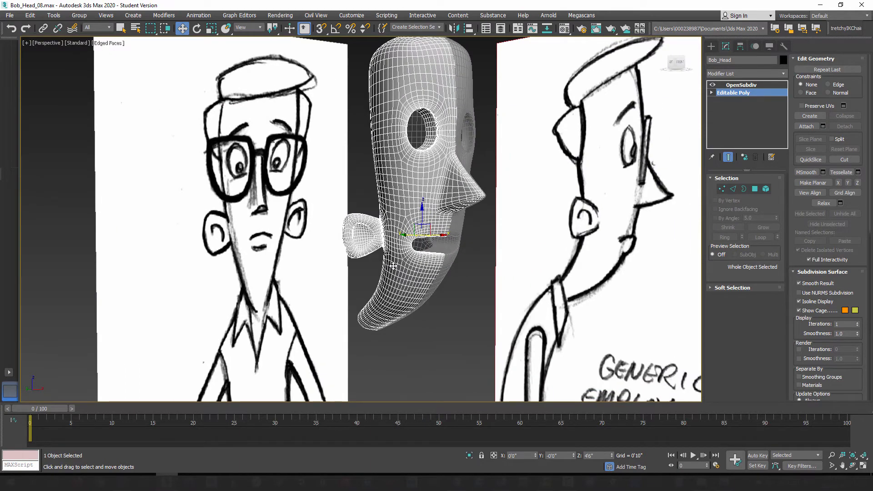
key(F4)
Step: Examine the smoothed head and ears from the front, side and three-quarter views against the reference sketches
alt+middle_drag(395, 295, 405, 240)
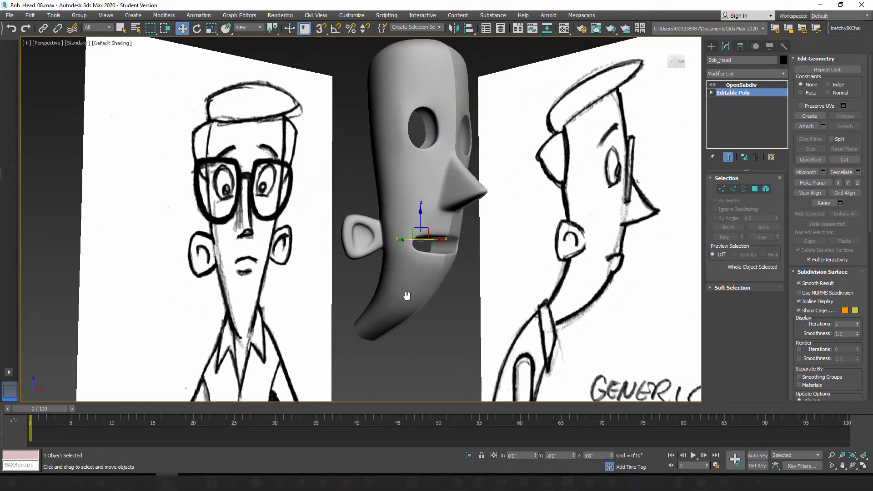
scroll(406, 240, up, 3)
alt+middle_drag(510, 222, 516, 222)
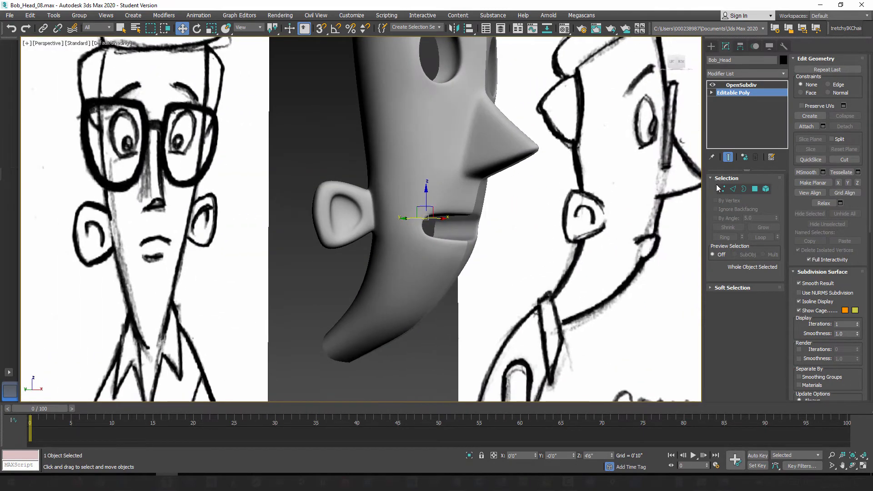
middle_drag(484, 173, 476, 255)
alt+middle_drag(476, 255, 469, 244)
alt+middle_drag(458, 208, 435, 204)
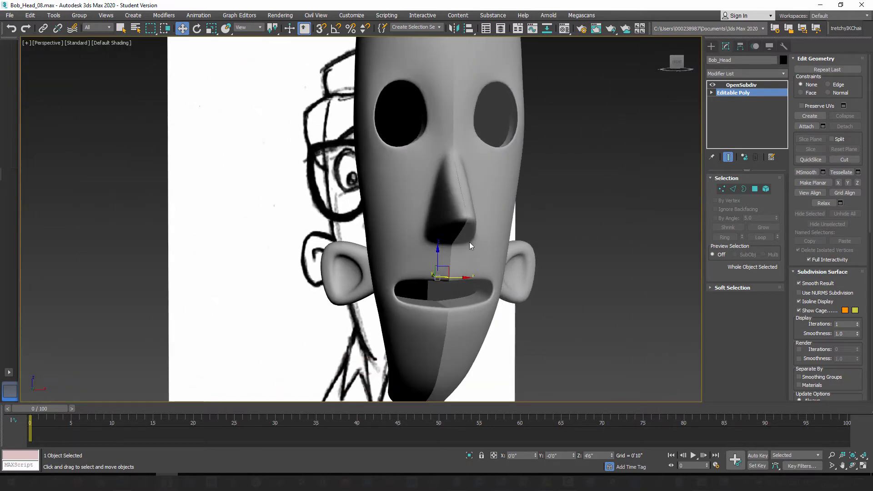
scroll(470, 246, down, 4)
alt+middle_drag(454, 243, 497, 228)
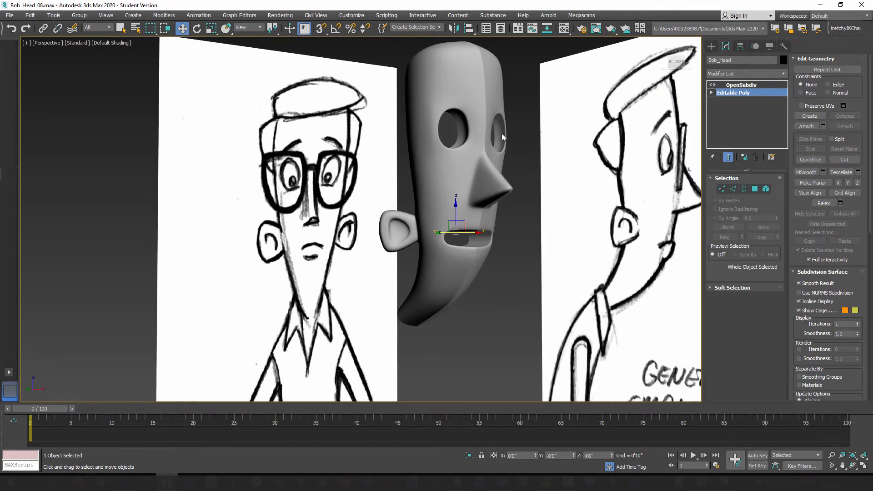
alt+middle_drag(501, 132, 476, 186)
alt+middle_drag(499, 261, 471, 267)
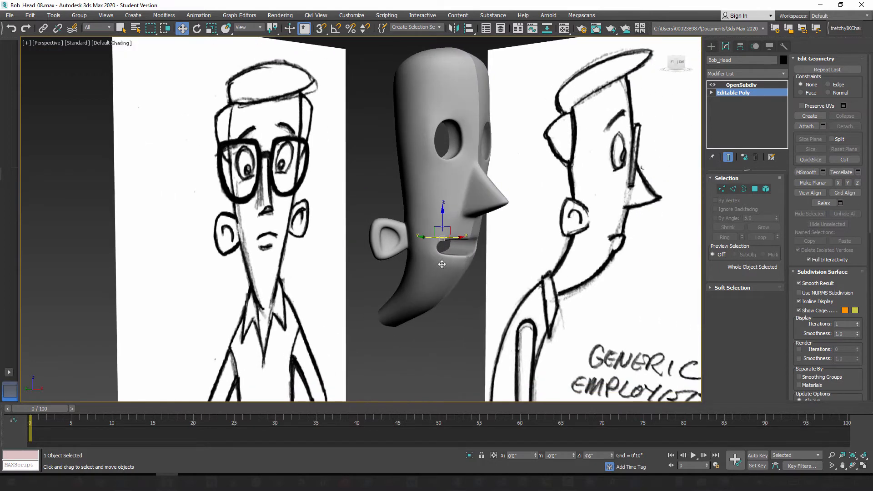
alt+middle_drag(456, 223, 481, 211)
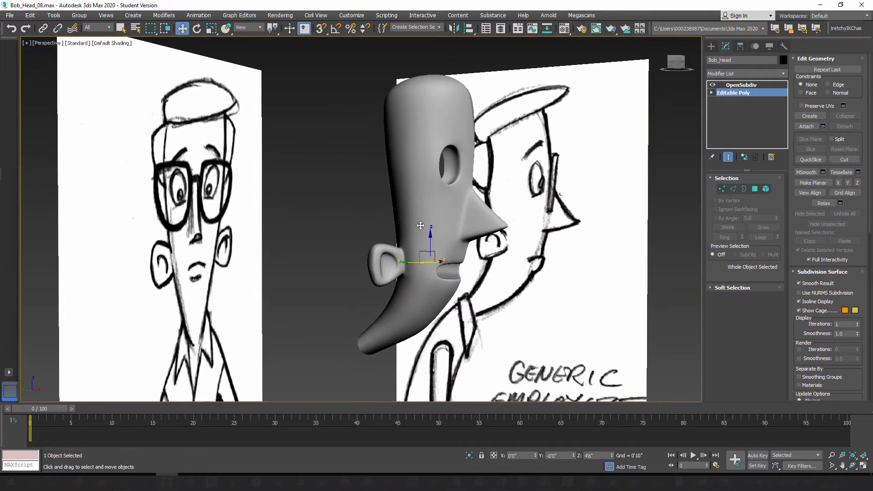
Step: Display edged faces on the smoothed head and turn off the smoothing preview to show the low-poly cage
middle_drag(397, 325, 411, 262)
mouse_move(411, 268)
alt+middle_down()
mouse_move(460, 218)
mouse_move(444, 226)
mouse_move(445, 269)
mouse_move(418, 270)
alt+middle_up()
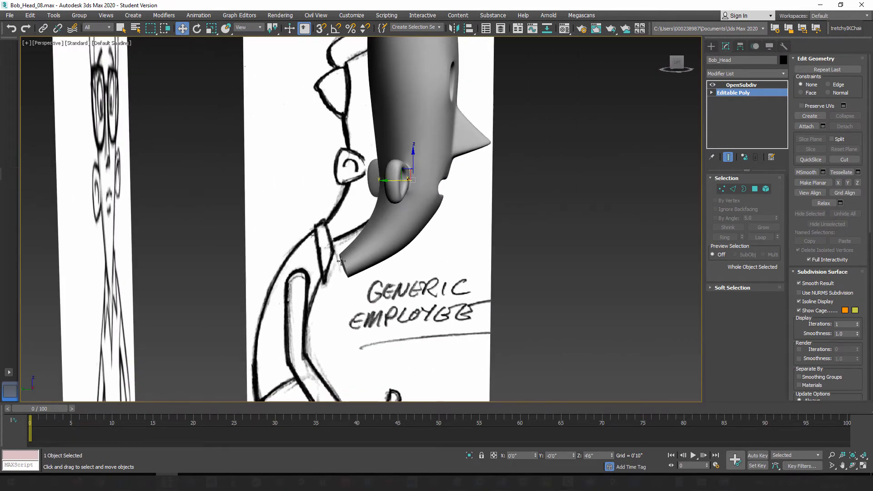
mouse_move(340, 290)
alt+middle_down()
mouse_move(268, 293)
mouse_move(421, 293)
mouse_move(415, 273)
mouse_move(441, 256)
alt+middle_up()
key(F4)
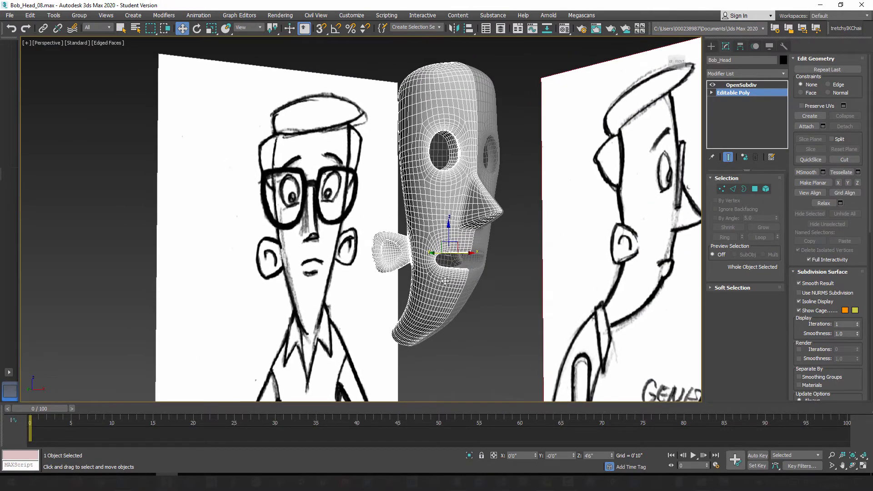
scroll(442, 292, up, 3)
alt+middle_drag(442, 294, 676, 211)
click(729, 158)
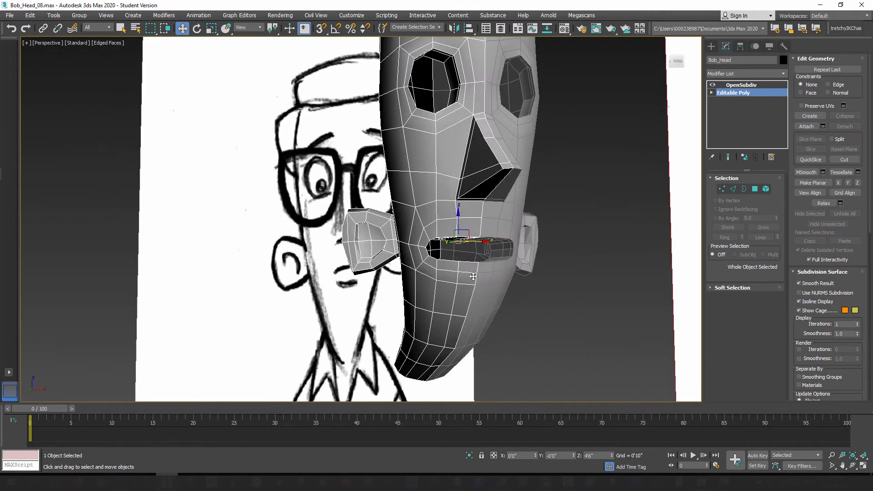
Step: Inspect the low-poly cage around the nose, mouth and ear, including its vertices, up close and from farther out
mouse_move(474, 276)
alt+middle_down()
mouse_move(413, 281)
mouse_move(483, 274)
alt+middle_up()
scroll(453, 215, up, 4)
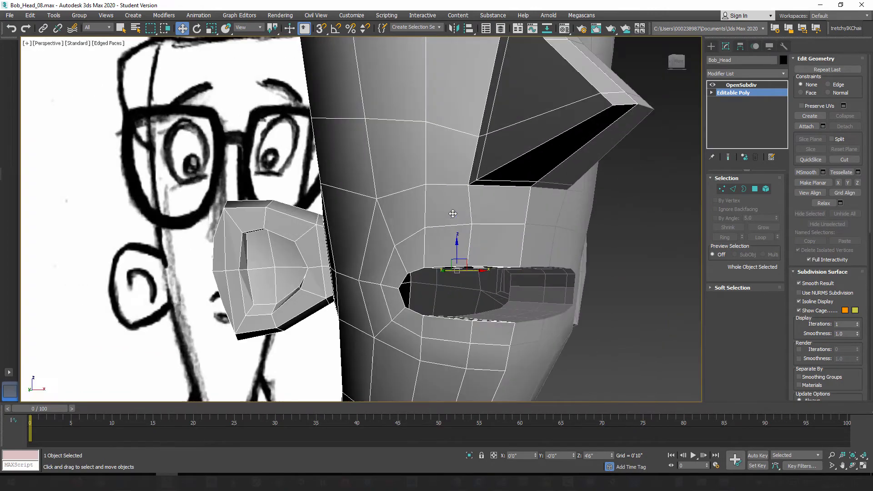
alt+middle_drag(457, 224, 656, 221)
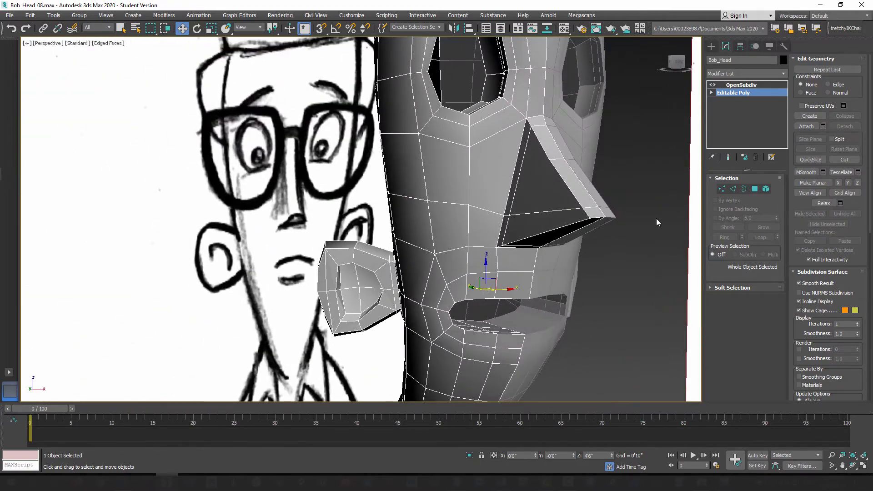
click(722, 189)
scroll(505, 230, up, 5)
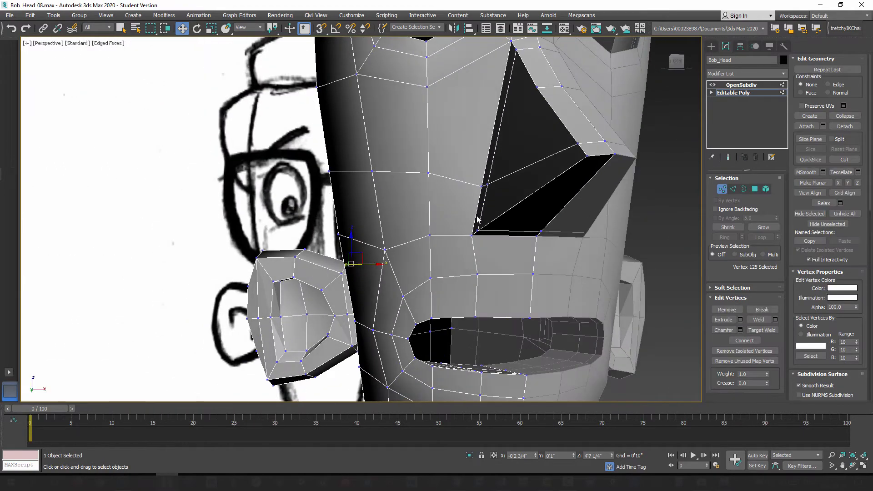
middle_drag(477, 220, 501, 200)
scroll(500, 205, down, 5)
alt+middle_drag(468, 251, 663, 216)
click(722, 189)
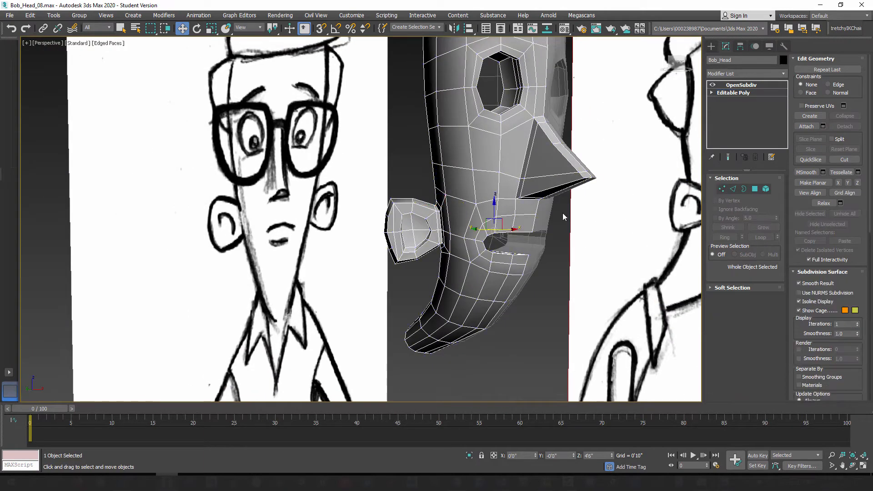
alt+middle_drag(563, 213, 491, 235)
scroll(500, 240, down, 4)
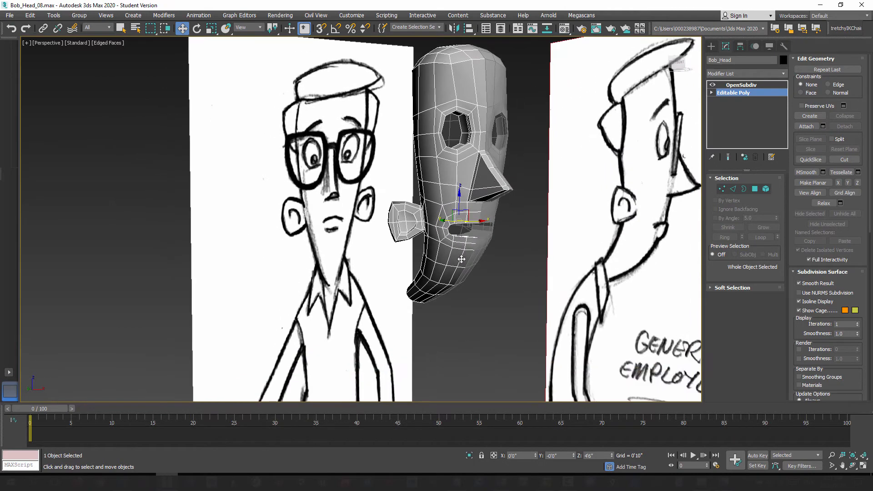
Step: Save the scene as a new incremental version, Bob_Head_09.max
click(10, 15)
click(28, 101)
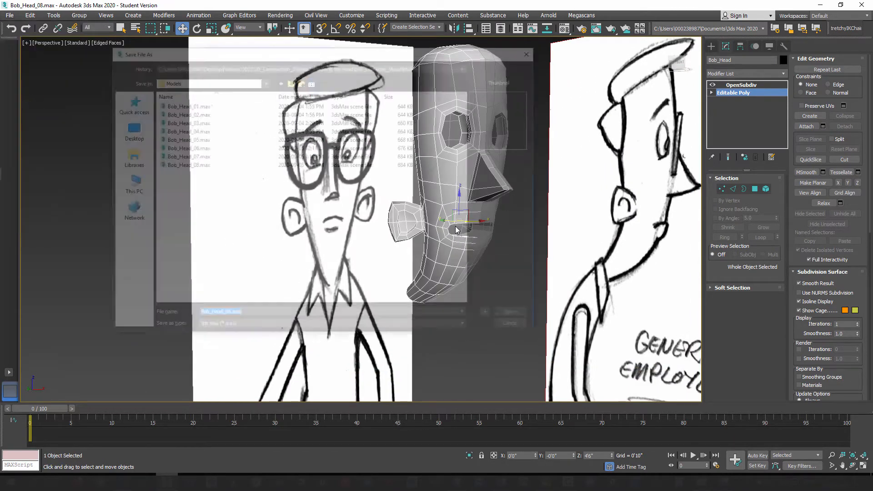
click(491, 316)
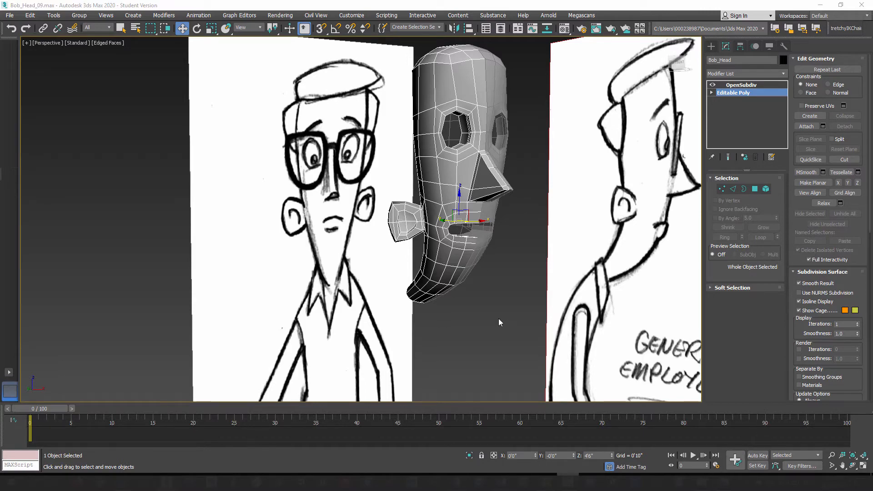
Step: Delete the OpenSubdiv modifier from Bob_Head, leaving only its Editable Poly base
alt+middle_drag(465, 302, 468, 243)
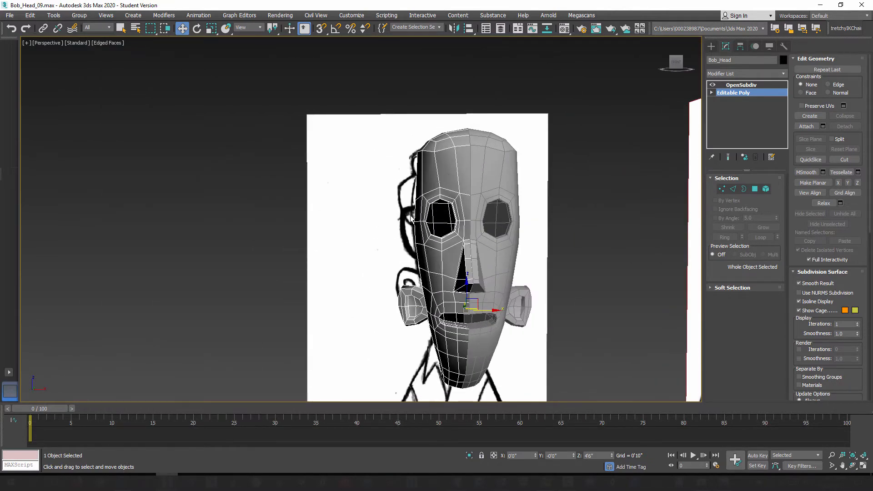
alt+middle_drag(412, 218, 447, 240)
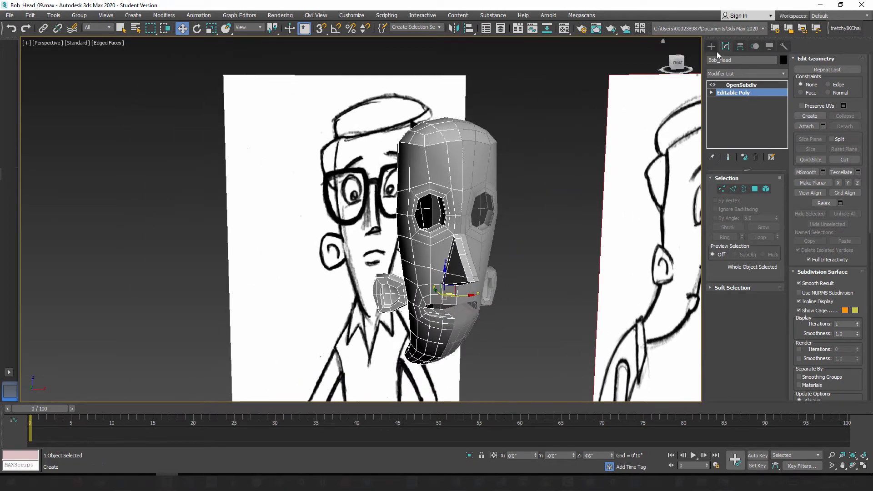
click(493, 154)
alt+middle_drag(492, 153, 508, 135)
click(425, 156)
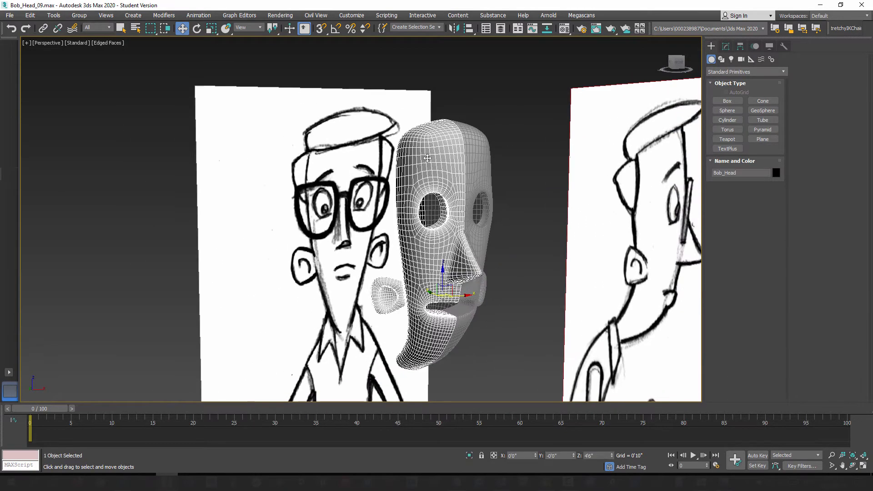
click(725, 46)
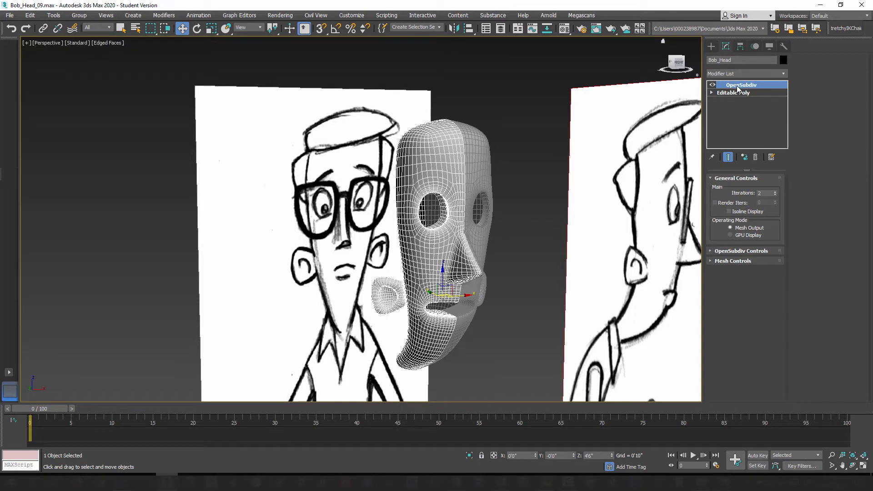
right_click(738, 87)
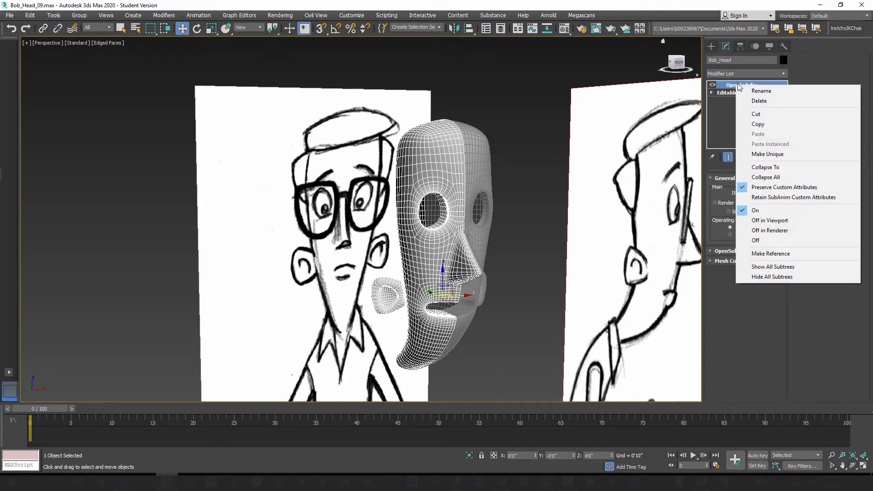
click(760, 101)
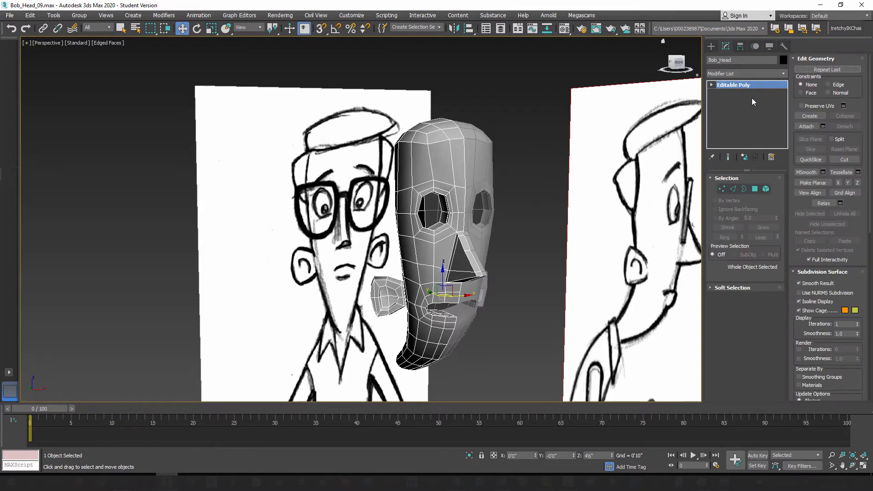
Step: Unfreeze the mirrored head half, Bob_Head001, in the Layer Explorer
alt+middle_drag(441, 201, 489, 233)
click(712, 47)
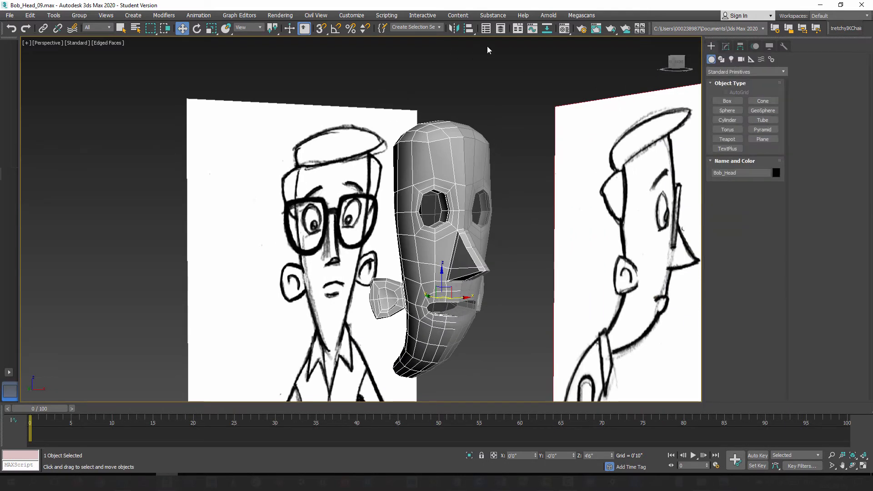
click(500, 29)
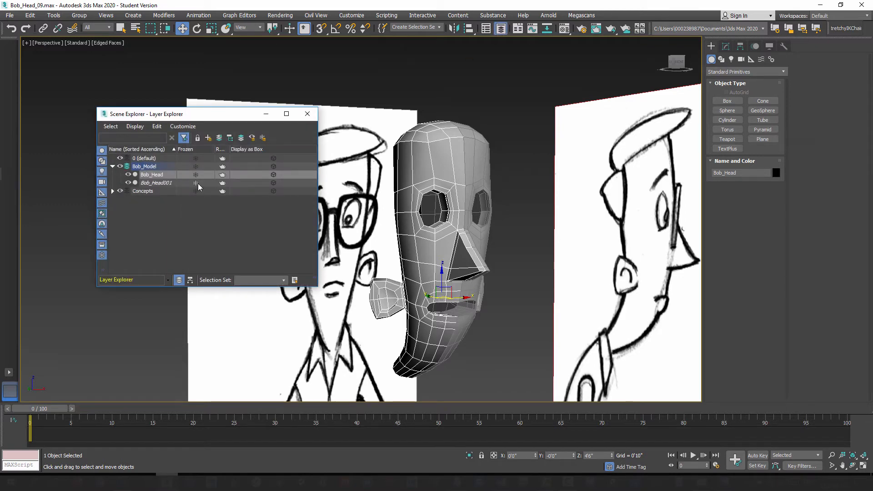
click(196, 183)
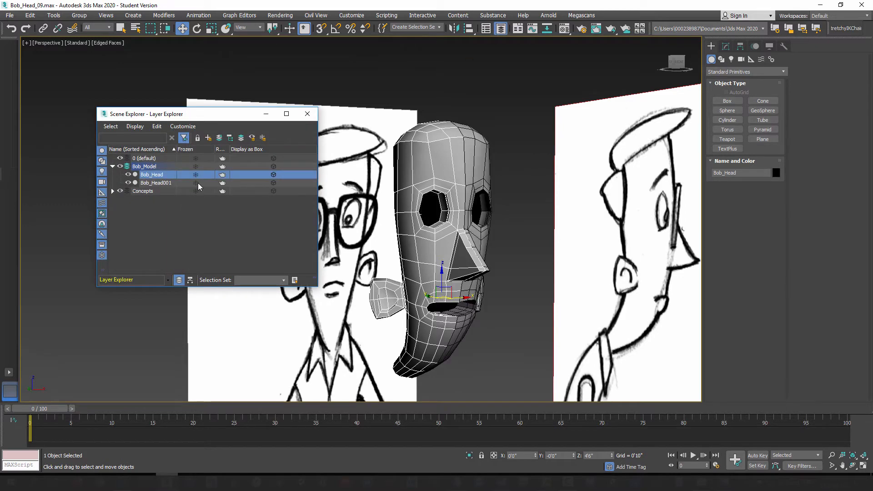
click(309, 117)
mouse_move(440, 256)
alt+middle_down()
mouse_move(419, 248)
mouse_move(446, 248)
alt+middle_up()
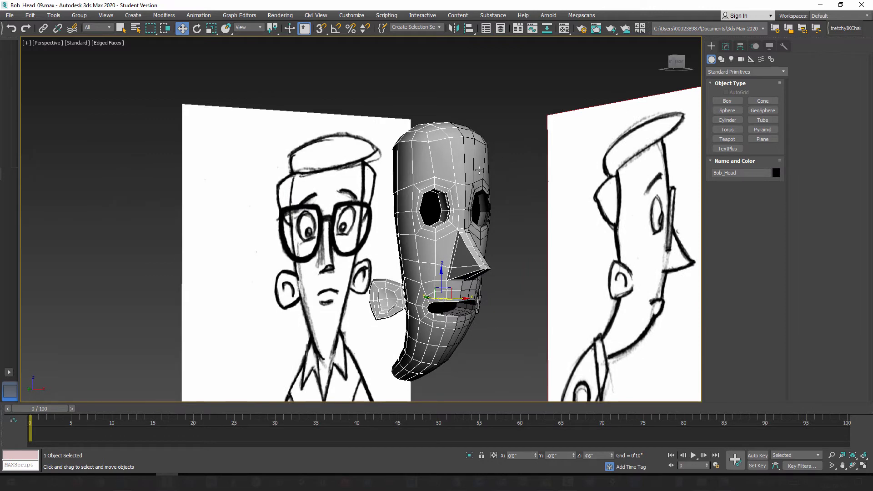
mouse_move(479, 170)
alt+middle_down()
mouse_move(466, 178)
mouse_move(484, 173)
mouse_move(468, 189)
mouse_move(485, 180)
mouse_move(463, 182)
mouse_move(486, 180)
alt+middle_up()
Step: Select the mirrored half Bob_Head001 and convert it to an Editable Poly
click(520, 147)
scroll(486, 179, up, 3)
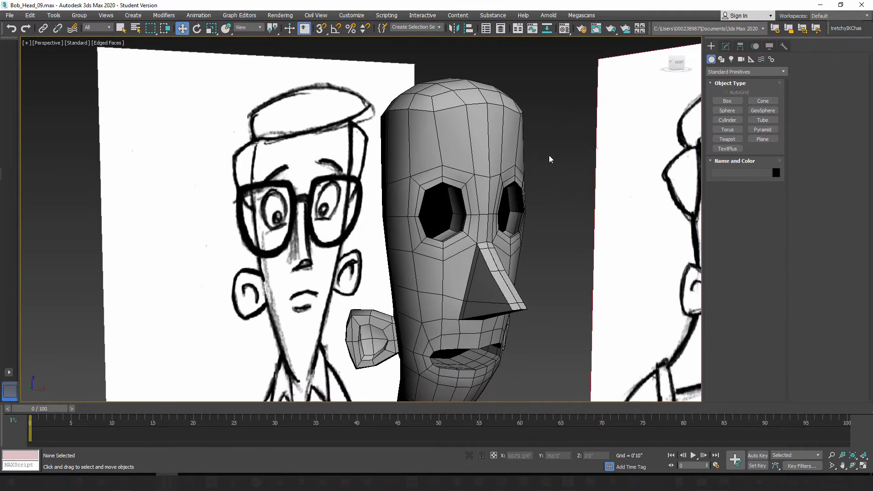
click(518, 144)
right_click(518, 143)
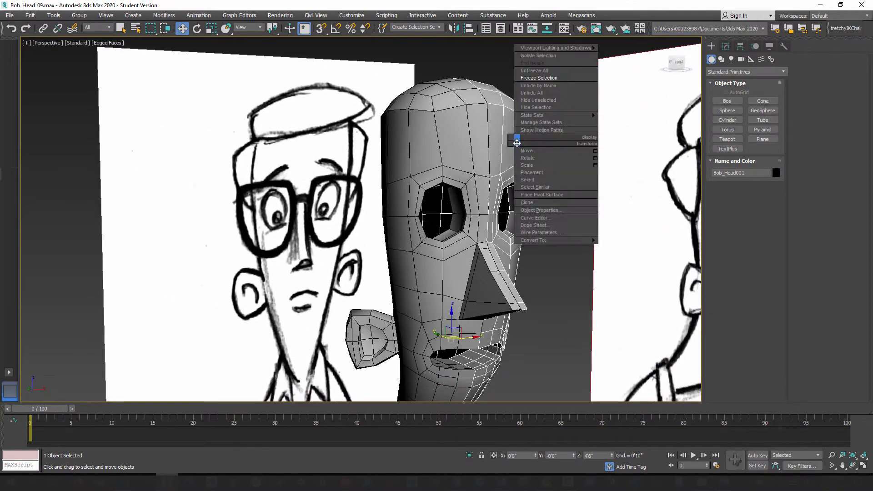
mouse_move(544, 240)
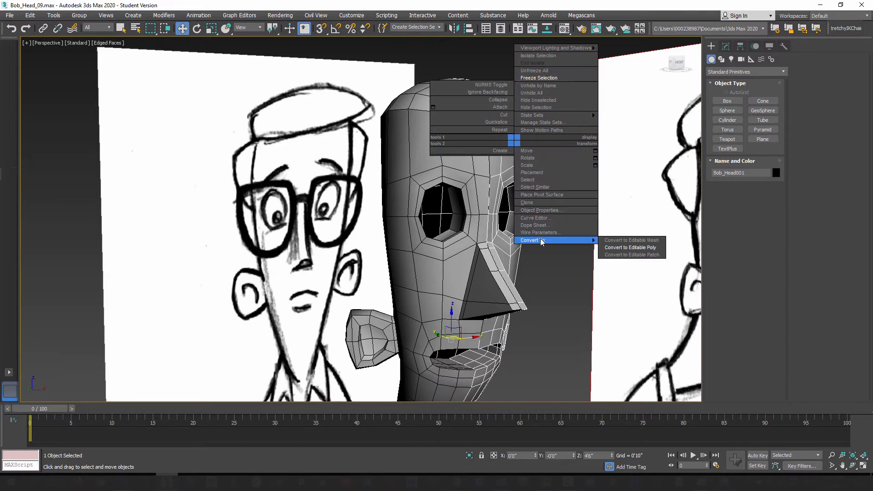
click(626, 248)
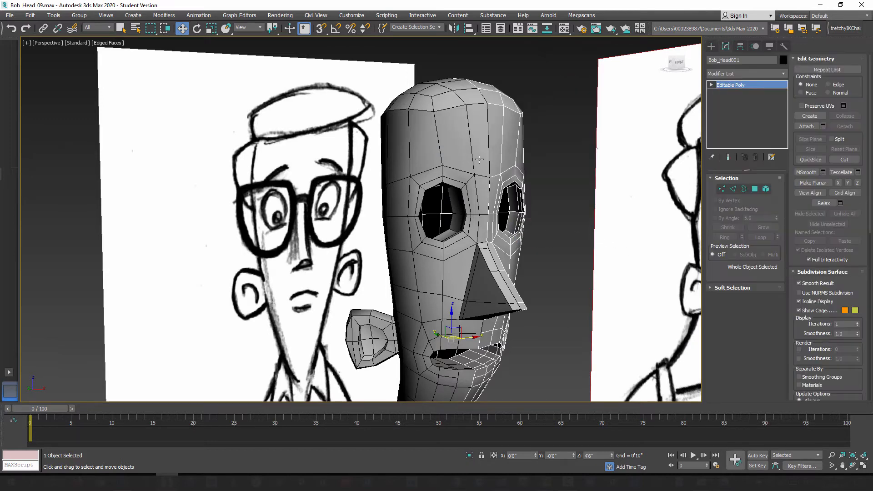
Step: Attach the mirrored half Bob_Head001 to Bob_Head so both halves form one object
click(541, 166)
click(447, 135)
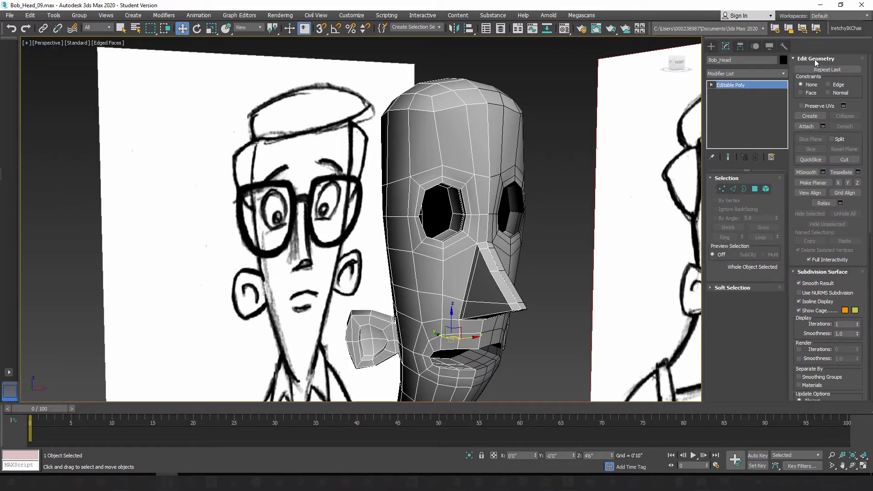
click(807, 127)
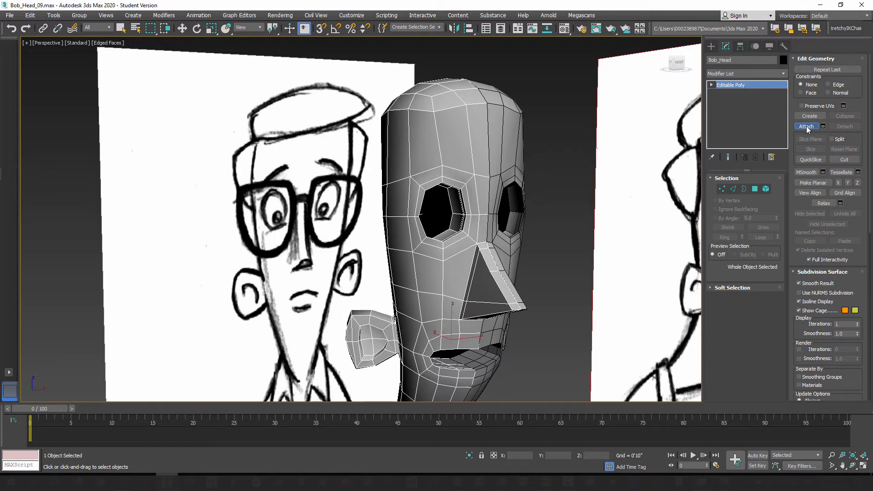
click(510, 138)
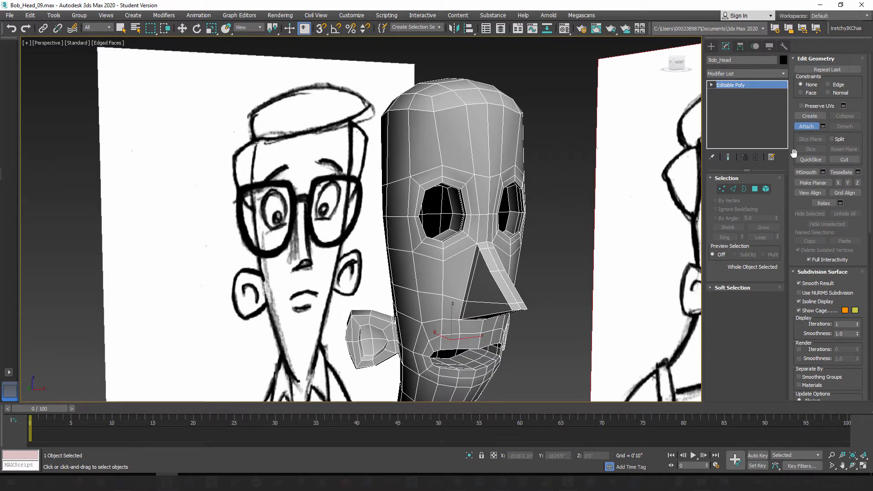
click(805, 127)
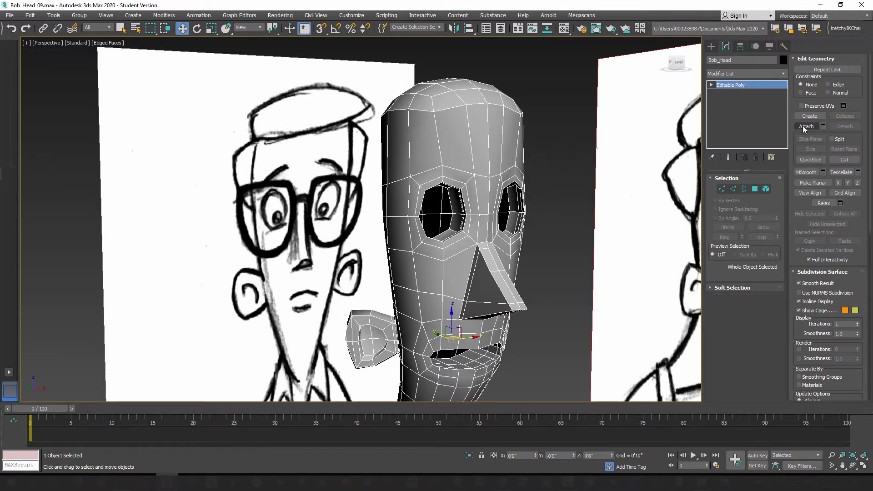
Step: Show the joined head in the front view and start vertex editing
middle_drag(542, 193, 512, 145)
key(f)
scroll(512, 144, down, 3)
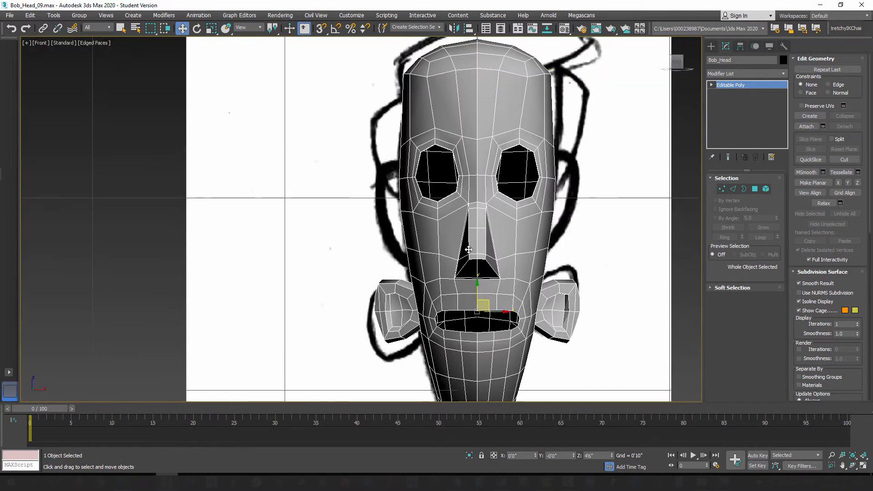
scroll(470, 248, up, 5)
scroll(501, 293, down, 10)
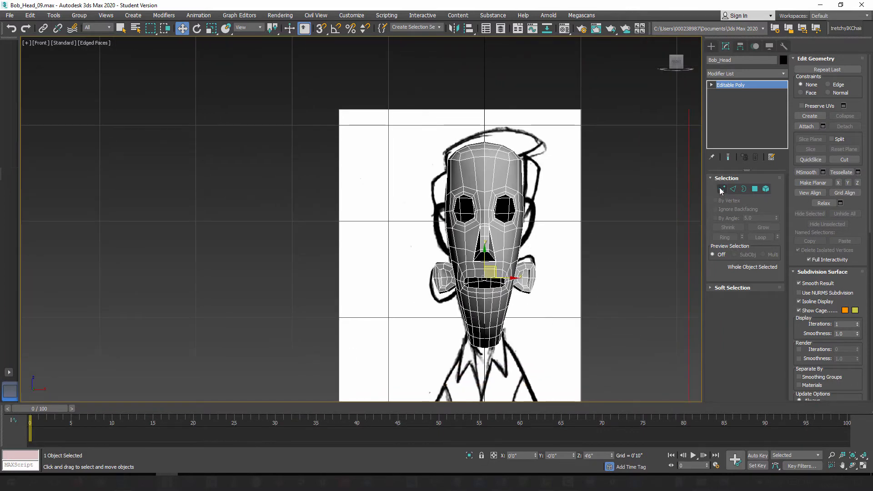
click(722, 190)
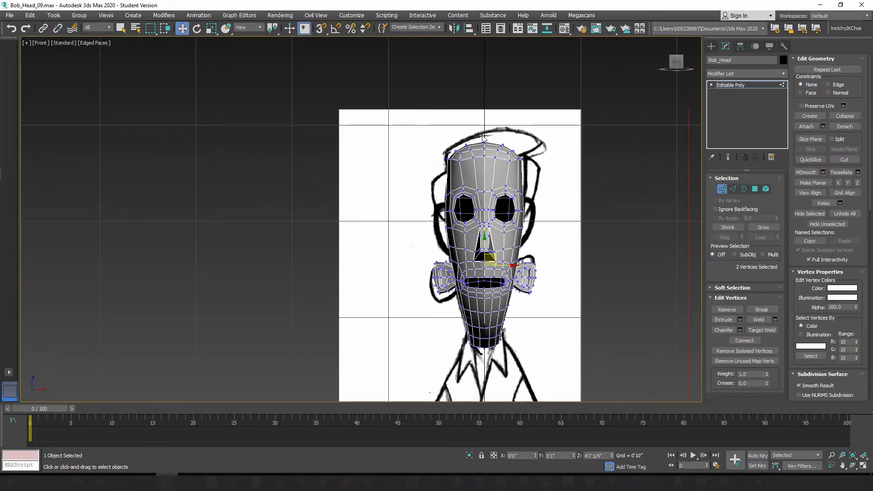
Step: Make the head see-through and select all vertices along its vertical centre seam, from the crown to the chin
drag(483, 133, 490, 225)
scroll(490, 226, up, 6)
scroll(473, 211, down, 2)
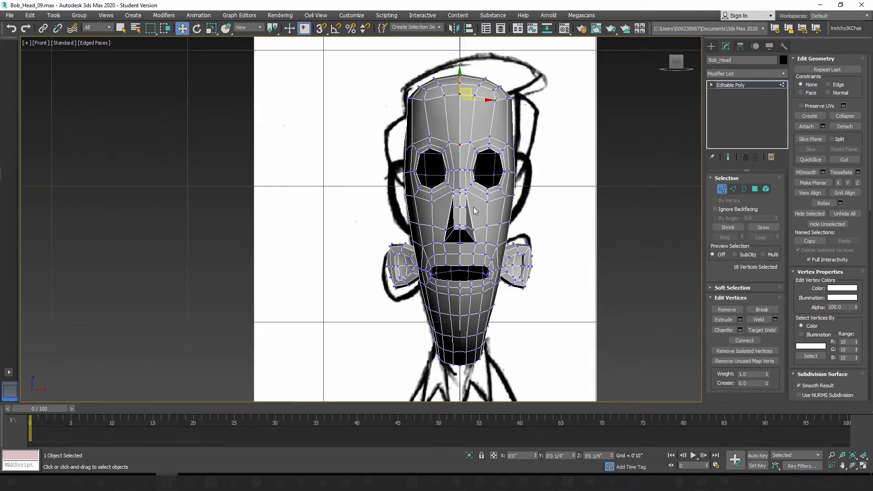
key(alt+x)
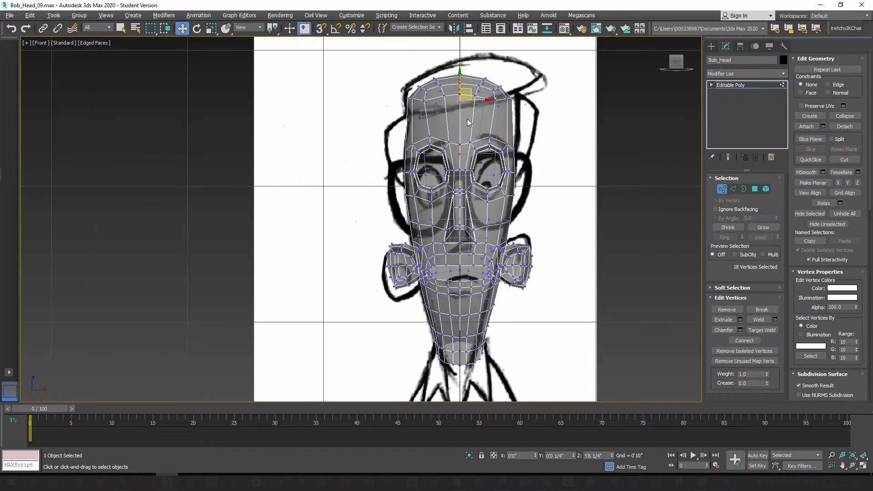
middle_drag(455, 155, 444, 149)
click(448, 66)
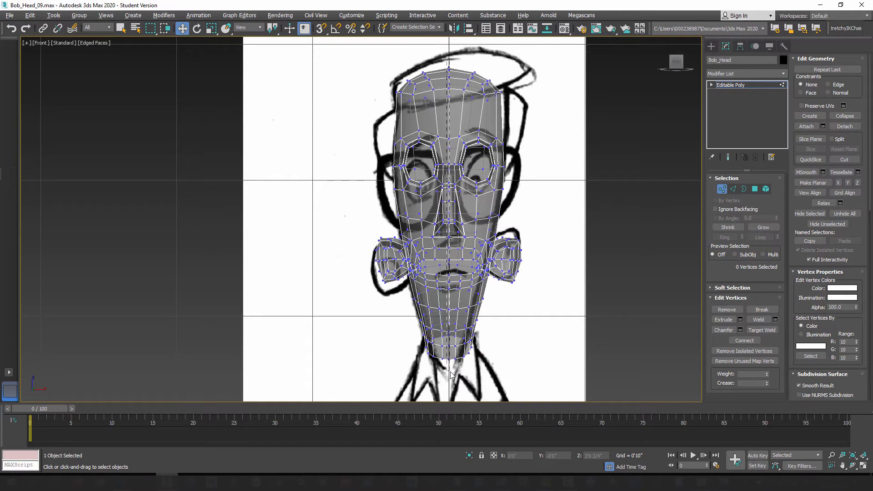
drag(451, 374, 452, 373)
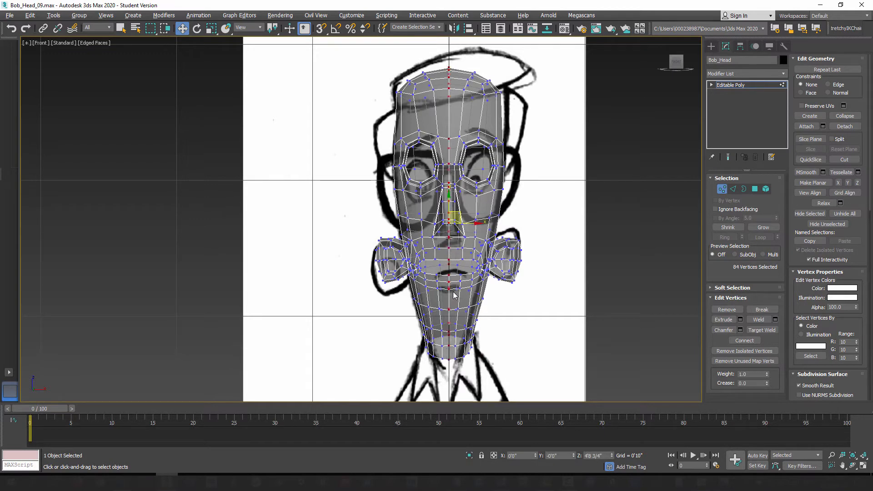
Step: Inspect the selected seam vertices from the front and in perspective, and turn off the head's see-through display
scroll(454, 290, up, 5)
mouse_move(455, 317)
middle_down()
mouse_move(454, 181)
mouse_move(454, 318)
middle_up()
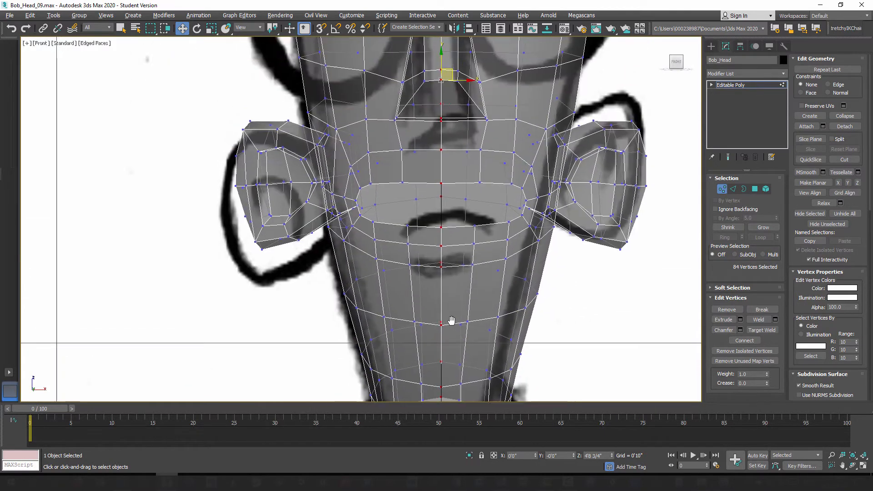
middle_drag(457, 112, 457, 299)
middle_drag(482, 159, 471, 232)
key(p)
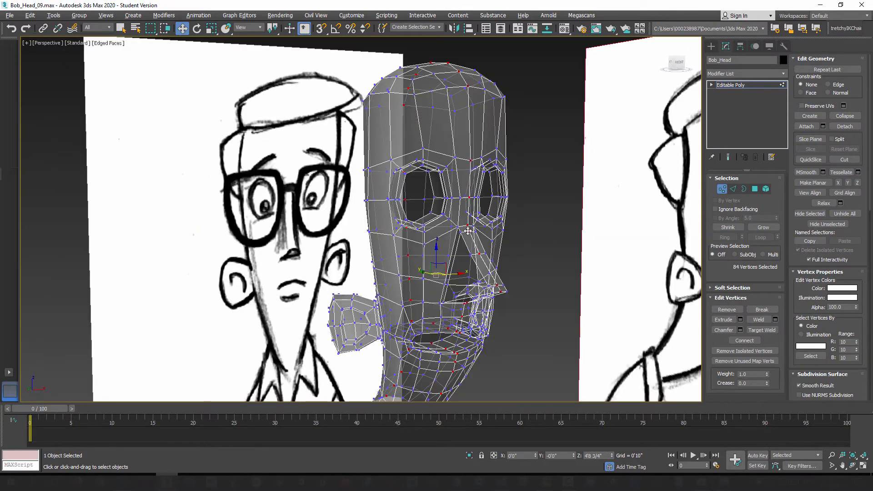
key(alt+x)
alt+middle_drag(380, 214, 480, 206)
alt+middle_drag(486, 256, 470, 173)
alt+middle_drag(425, 240, 408, 245)
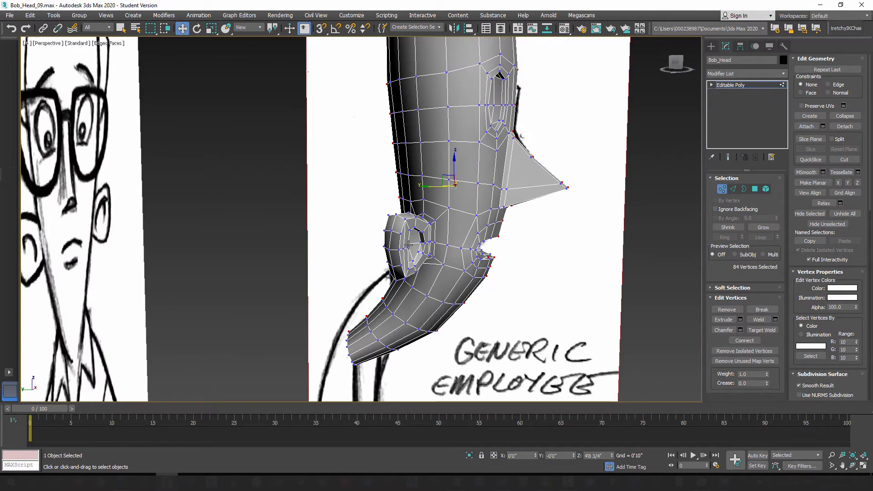
Step: Scale the selected seam vertices horizontally in the front view, using the View reference coordinate system, to align them on the centre line
key(f)
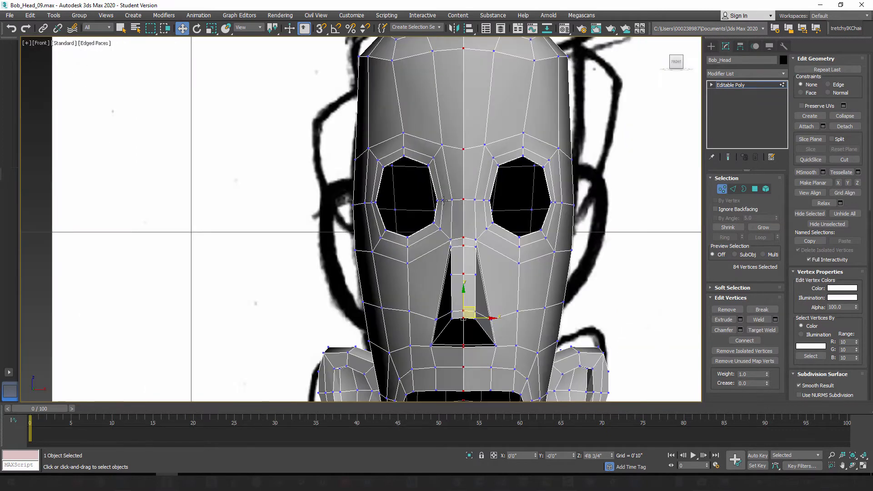
click(211, 28)
scroll(386, 276, up, 4)
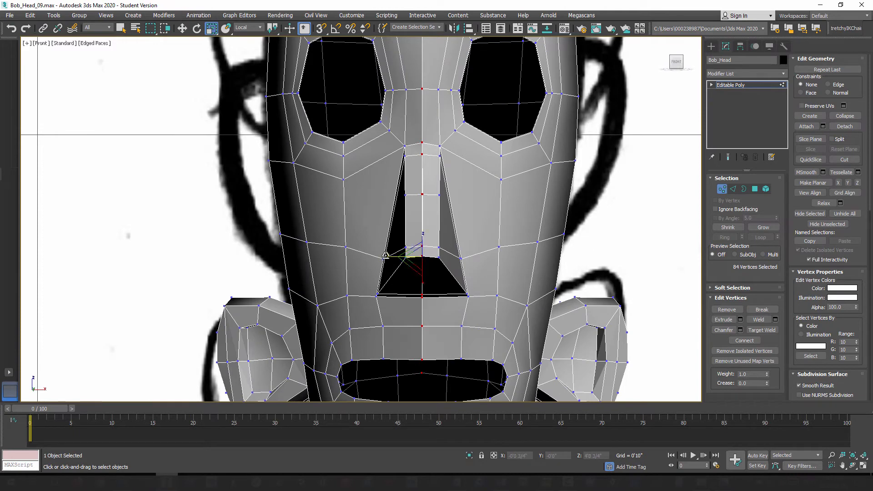
drag(386, 257, 872, 36)
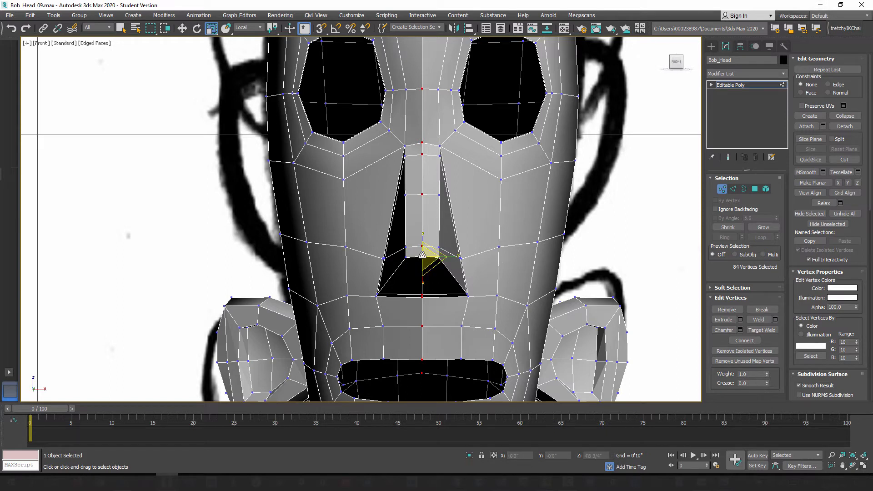
click(251, 27)
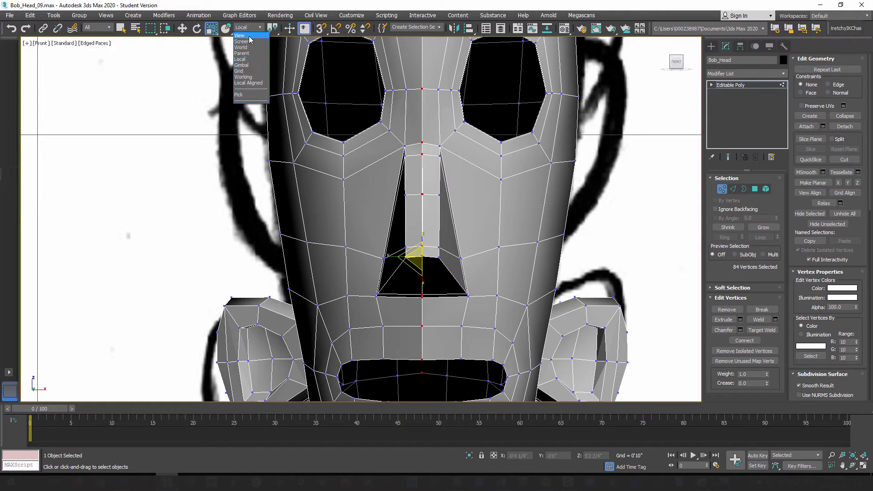
click(248, 36)
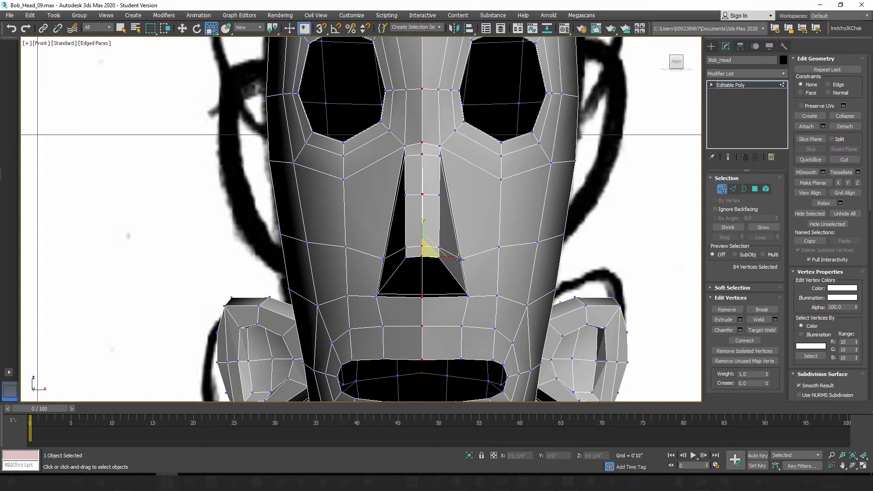
drag(457, 257, 206, 267)
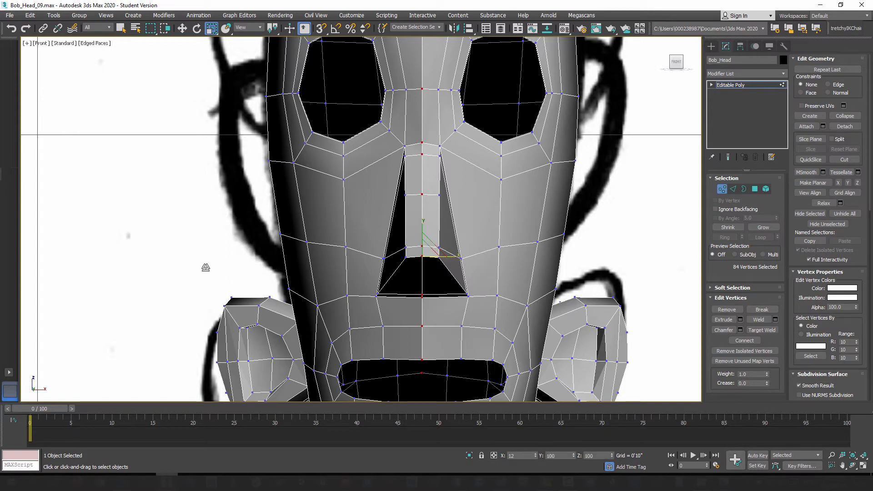
drag(593, 248, 397, 275)
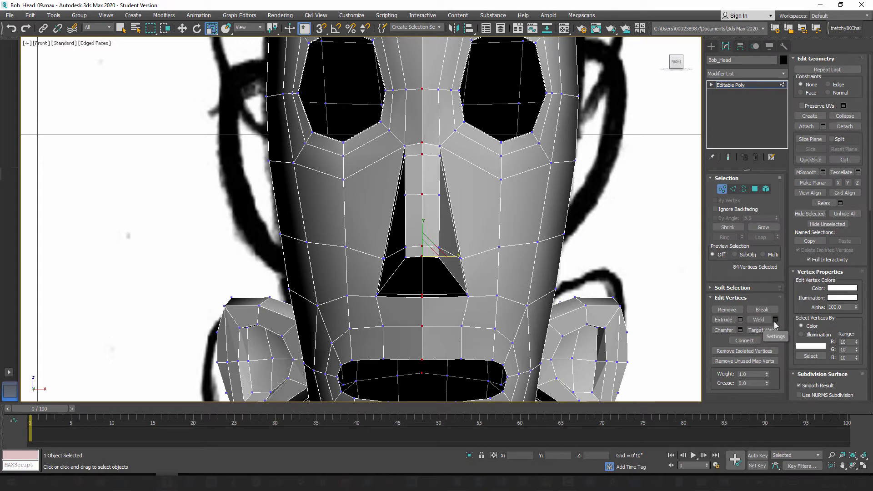
Step: Open the weld settings for the selected seam vertices and lower the weld threshold
click(776, 320)
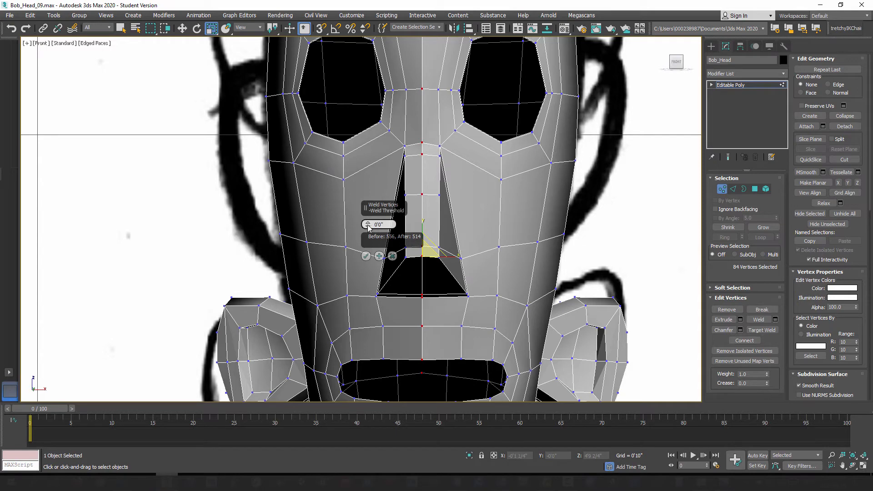
click(368, 228)
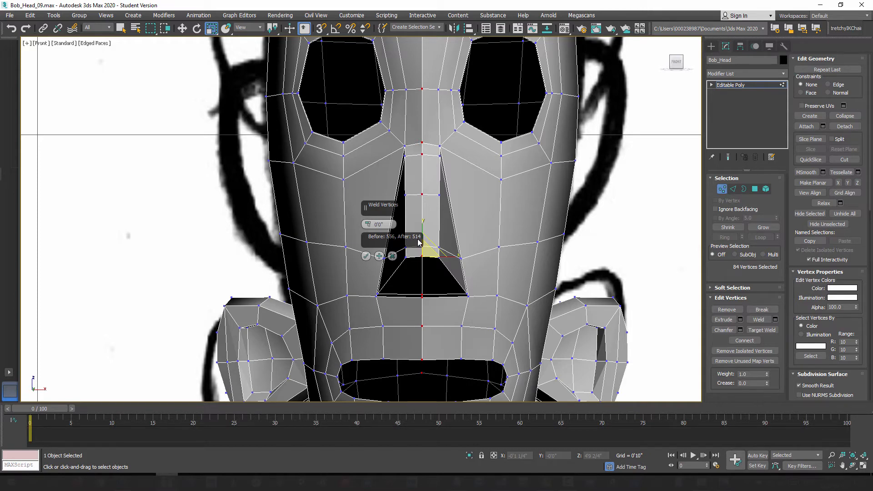
Step: Weld the selected centre-seam vertices and check the seam between the nose and the mouth
click(366, 257)
scroll(412, 286, up, 5)
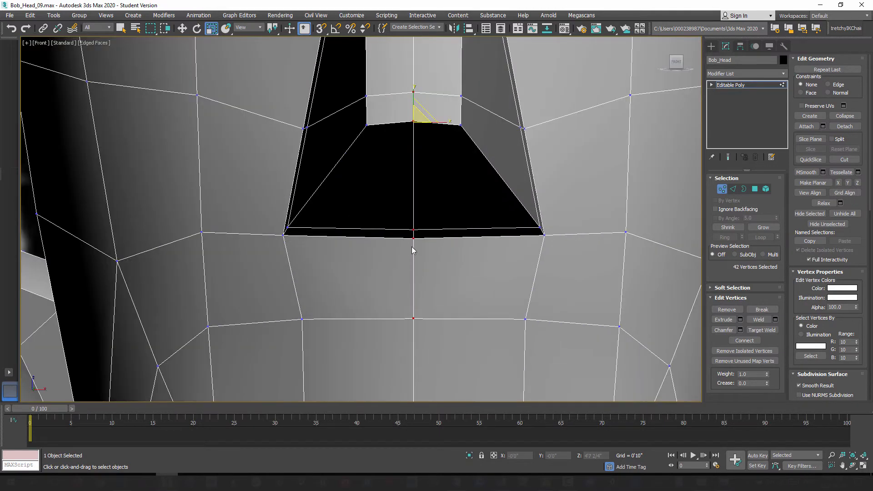
alt+middle_drag(417, 238, 522, 214)
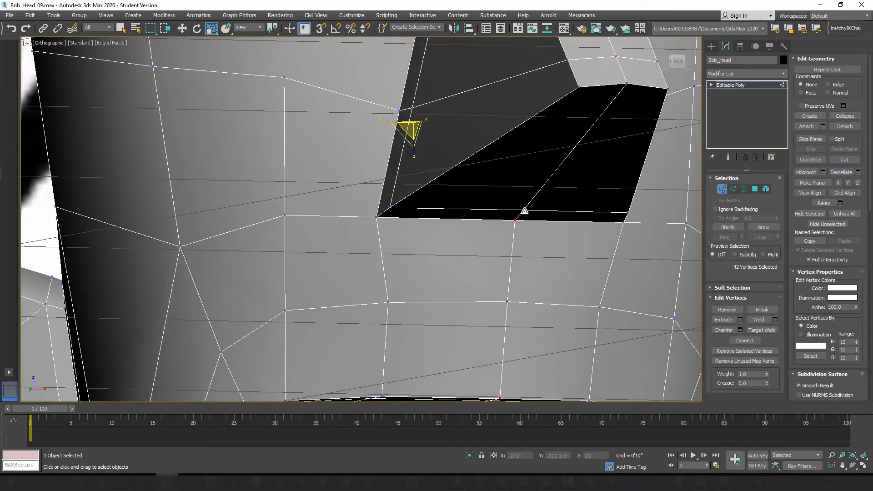
scroll(450, 244, down, 5)
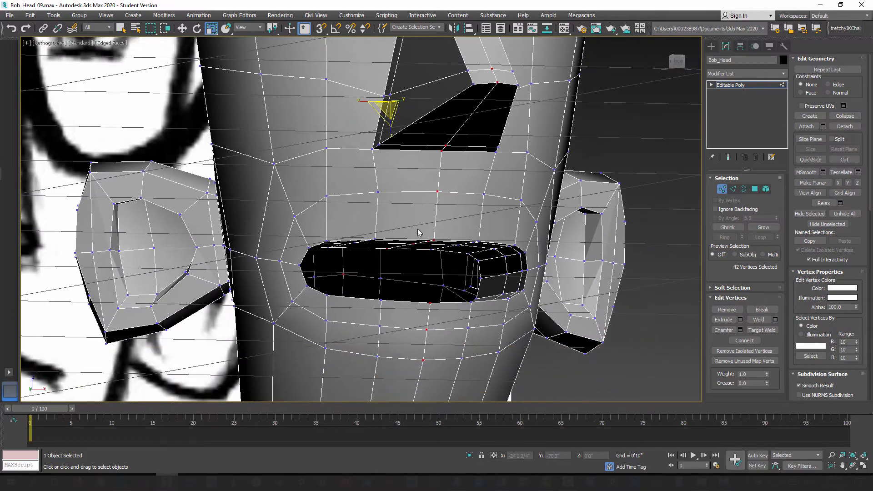
Step: Inspect the welded head in the perspective view from the side, above and front, checking the whole centre seam
scroll(423, 239, down, 2)
scroll(423, 238, up, 2)
key(p)
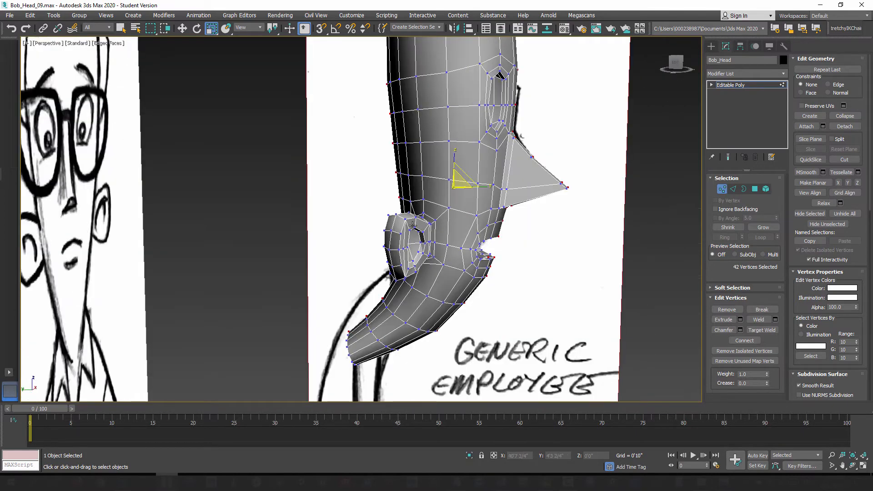
alt+middle_drag(413, 226, 440, 203)
scroll(440, 213, up, 4)
alt+middle_drag(396, 269, 442, 266)
scroll(440, 222, up, 3)
middle_drag(438, 173, 431, 241)
middle_drag(423, 154, 436, 216)
middle_drag(440, 115, 389, 241)
scroll(467, 224, down, 3)
scroll(455, 212, down, 5)
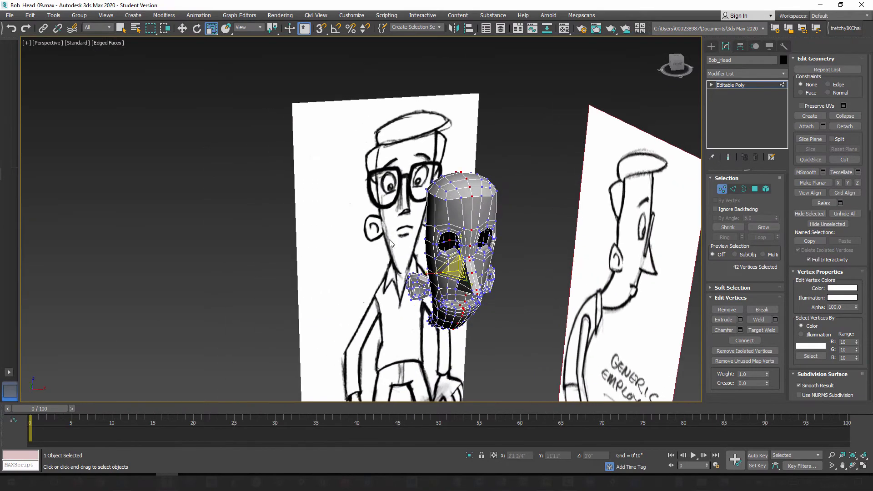
scroll(454, 207, up, 3)
scroll(448, 189, up, 3)
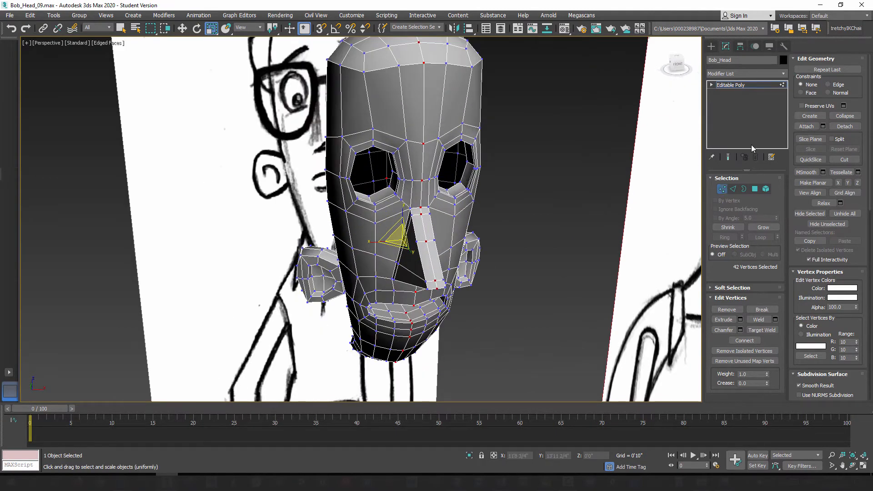
Step: Add an OpenSubdiv modifier with 2 iterations to the head and view the smoothed surface without edged faces
click(722, 189)
click(746, 73)
key(o)
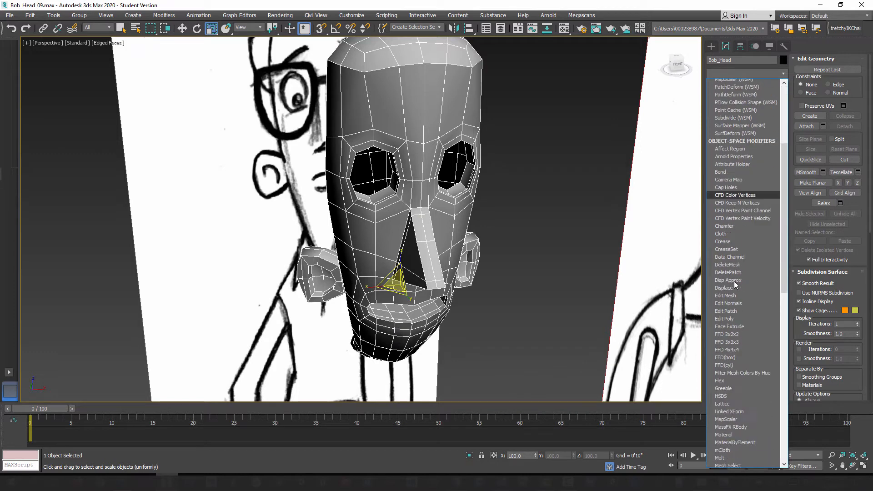
click(737, 83)
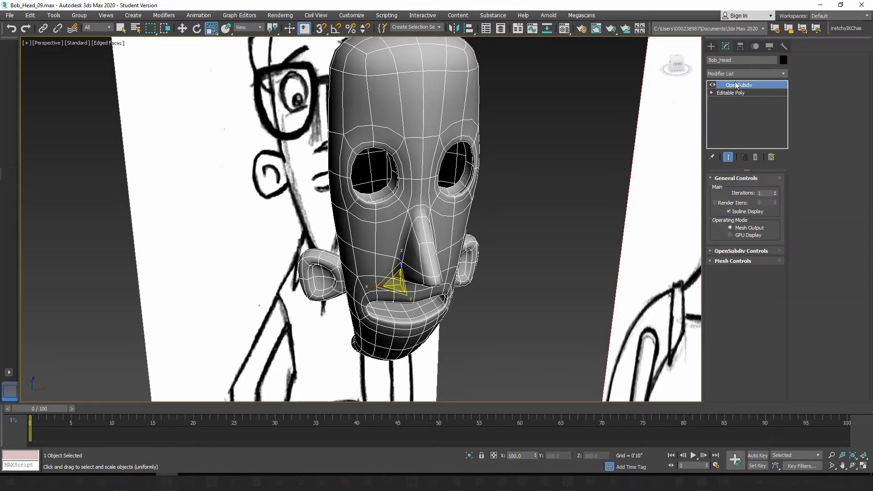
click(776, 191)
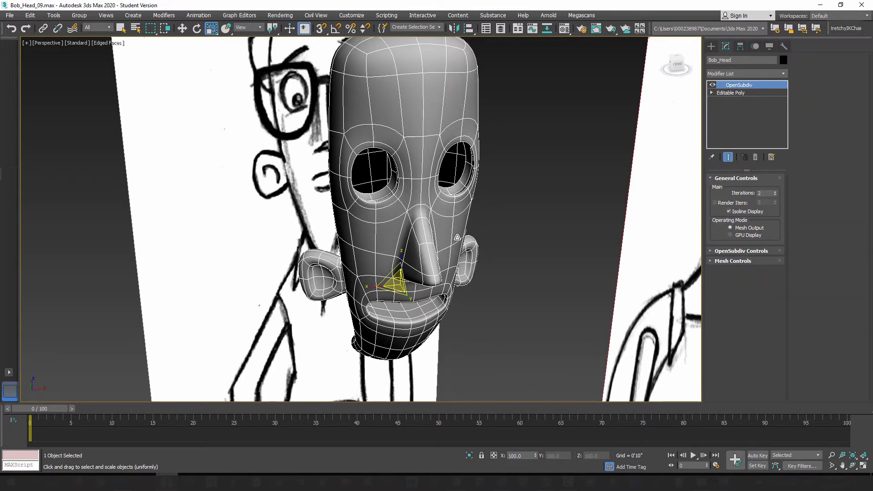
mouse_move(412, 237)
alt+middle_down()
mouse_move(364, 223)
mouse_move(441, 210)
mouse_move(393, 229)
mouse_move(395, 200)
mouse_move(429, 234)
mouse_move(470, 244)
mouse_move(409, 239)
mouse_move(437, 264)
mouse_move(427, 287)
mouse_move(438, 293)
mouse_move(419, 222)
mouse_move(433, 228)
mouse_move(405, 180)
mouse_move(407, 234)
mouse_move(468, 195)
alt+middle_up()
key(F4)
mouse_move(414, 196)
alt+middle_down()
mouse_move(464, 185)
mouse_move(468, 162)
mouse_move(411, 186)
mouse_move(418, 219)
mouse_move(325, 226)
mouse_move(365, 281)
mouse_move(371, 252)
mouse_move(382, 245)
alt+middle_up()
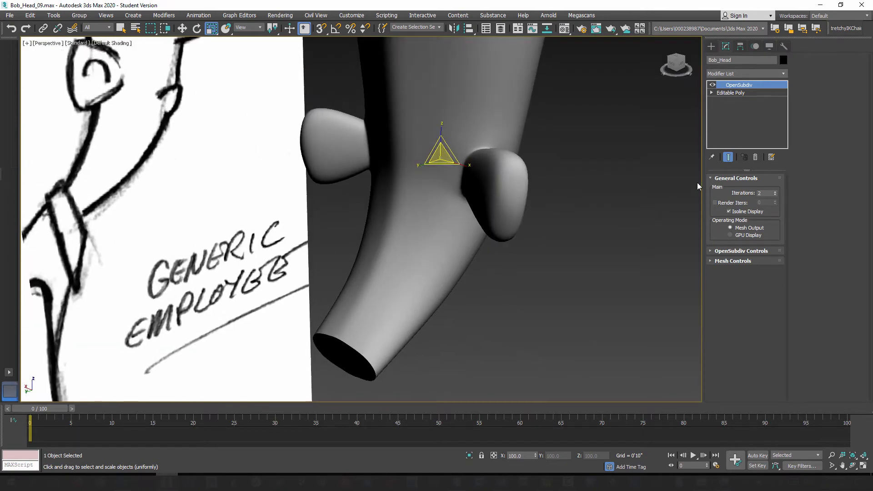
Step: Return to the Editable Poly vertices with edged faces shown and lower the three middle vertices between the ears on the back of the head
click(732, 93)
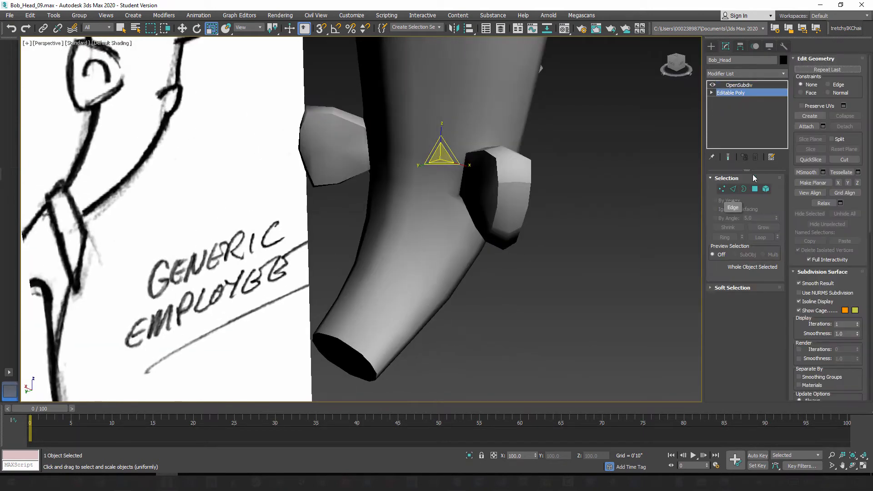
key(F4)
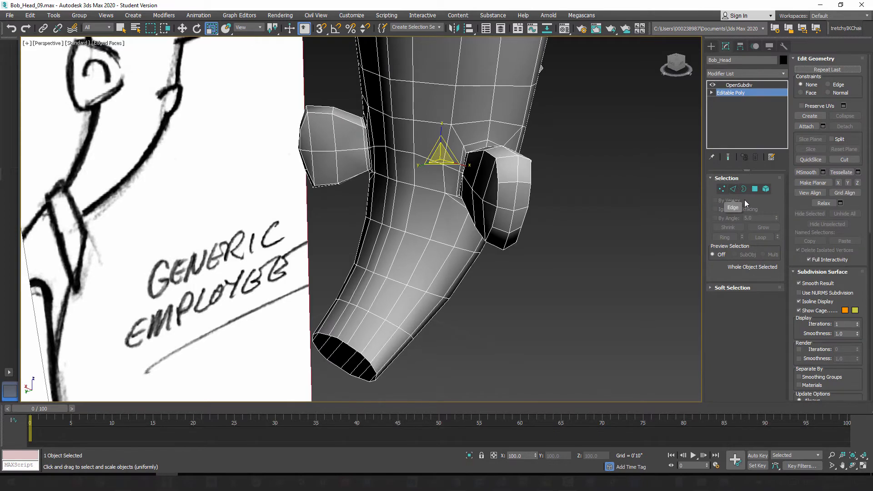
click(722, 189)
scroll(406, 200, up, 4)
alt+middle_drag(403, 192, 437, 207)
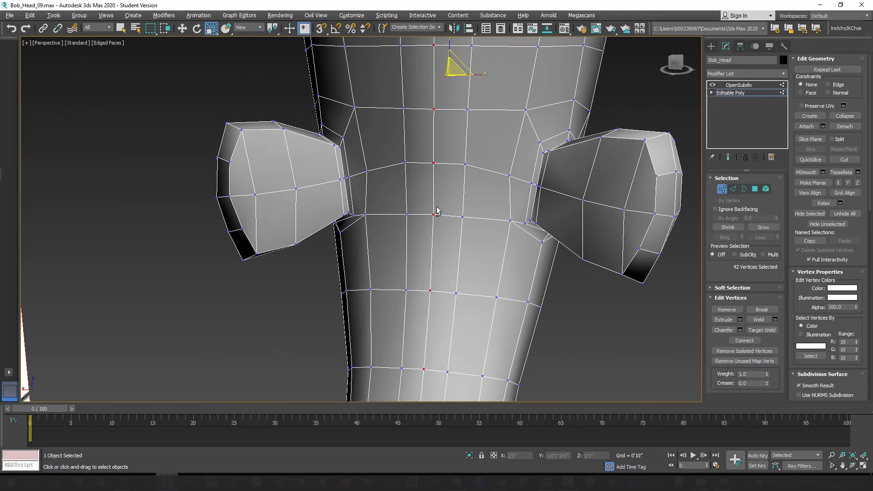
click(406, 163)
ctrl+click(453, 164)
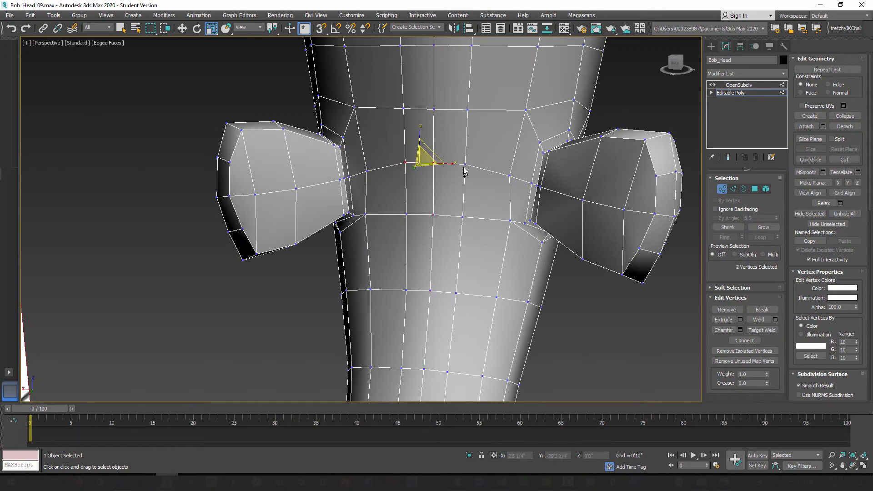
click(182, 28)
ctrl+click(433, 164)
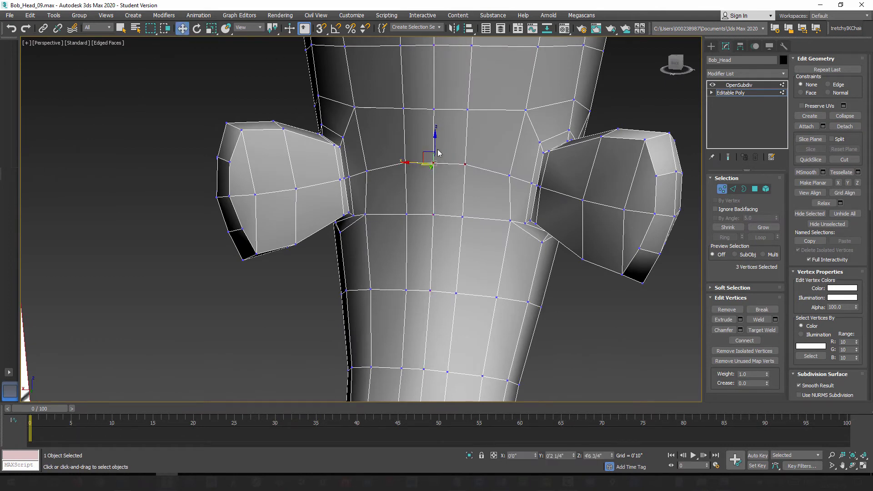
drag(434, 141, 434, 149)
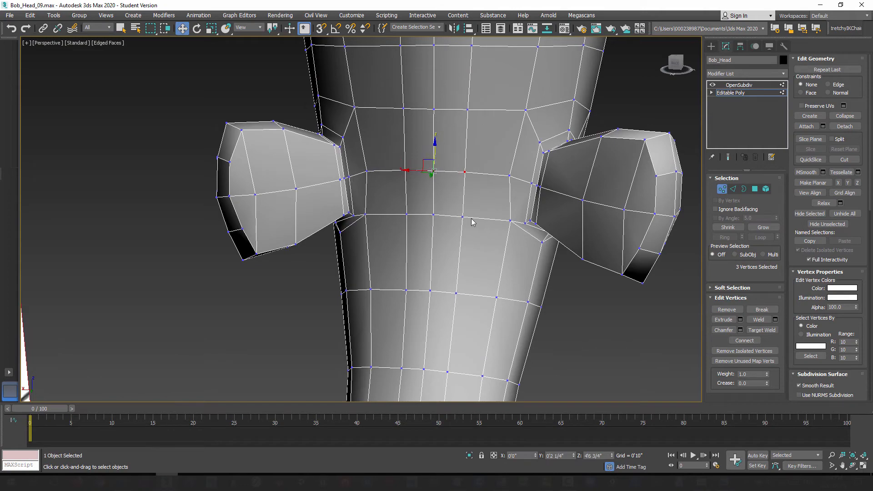
Step: Adjust the depth of the centre-line vertex between the ears on the back of the head
alt+middle_drag(471, 222, 460, 229)
click(425, 169)
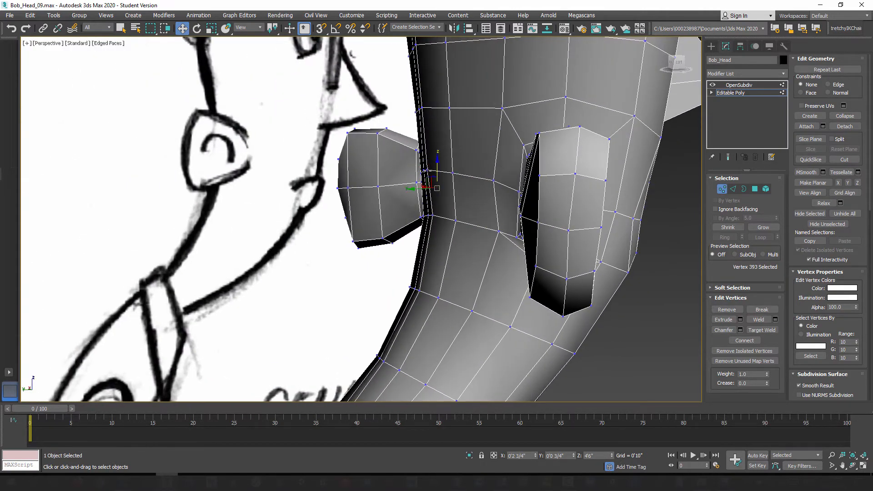
alt+middle_drag(429, 191, 437, 166)
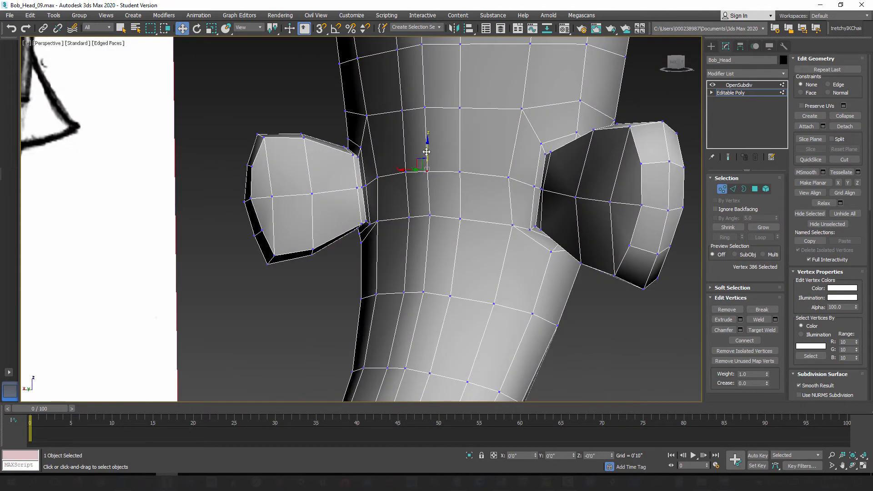
mouse_move(443, 206)
alt+middle_down()
mouse_move(413, 209)
mouse_move(490, 270)
mouse_move(434, 205)
mouse_move(458, 211)
mouse_move(420, 115)
mouse_move(449, 112)
mouse_move(452, 123)
alt+middle_up()
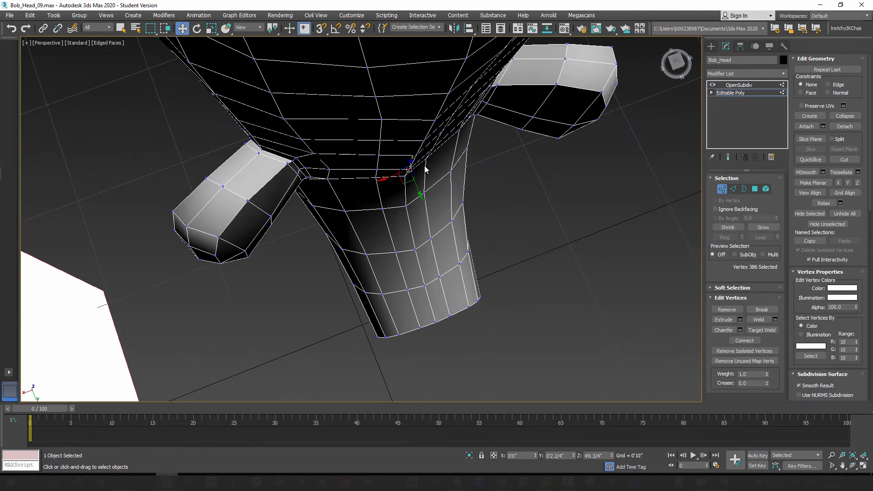
alt+middle_drag(426, 169, 447, 166)
Step: Select four consecutive centre-line vertices on the back of the head and shift them slightly in depth
ctrl+click(417, 133)
ctrl+click(417, 147)
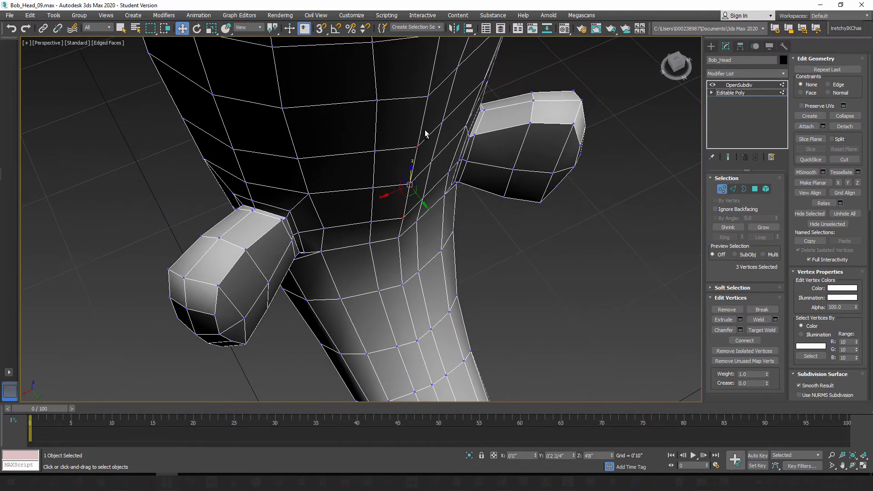
ctrl+click(428, 99)
alt+middle_drag(445, 136, 450, 135)
drag(426, 181, 407, 143)
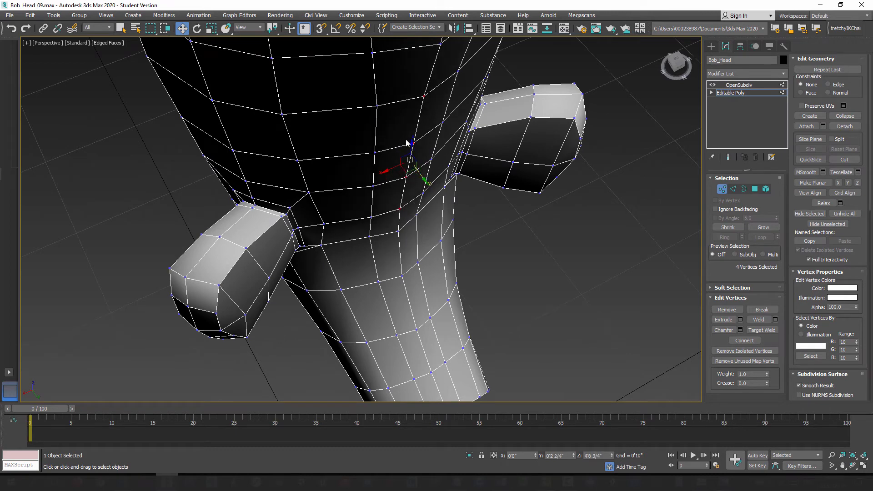
middle_drag(442, 129, 428, 218)
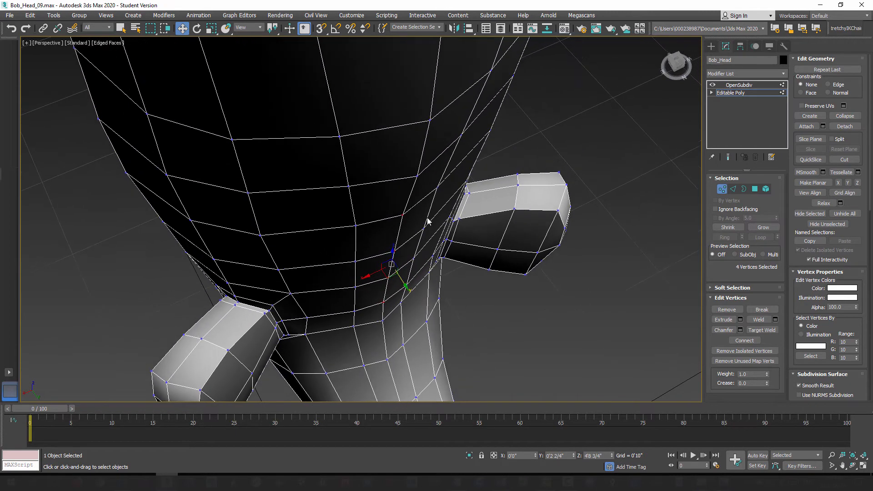
Step: Adjust the depth of the two next higher centre-line vertices on the back of the head, one at a time
click(417, 177)
alt+middle_drag(431, 174, 429, 181)
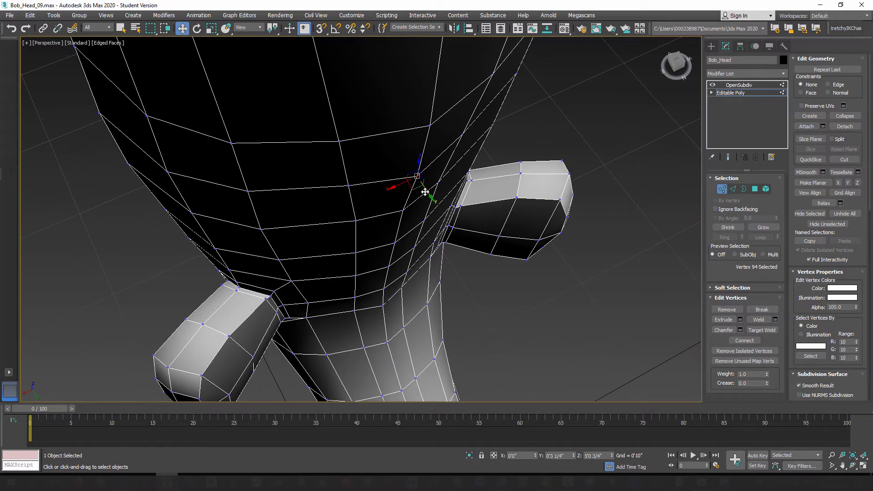
drag(425, 192, 423, 188)
middle_drag(454, 142, 417, 219)
click(392, 208)
drag(401, 224, 397, 219)
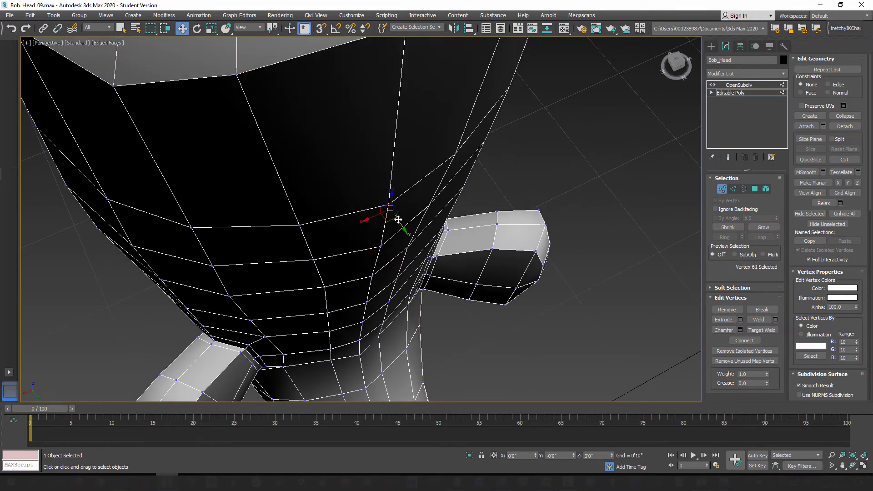
Step: Reposition two centre-line vertices on the back of the neck below the ears to smooth its profile
scroll(418, 196, down, 2)
mouse_move(414, 165)
alt+middle_down()
mouse_move(405, 184)
mouse_move(399, 152)
mouse_move(400, 264)
mouse_move(398, 182)
mouse_move(444, 211)
mouse_move(410, 272)
mouse_move(421, 132)
alt+middle_up()
scroll(378, 184, up, 3)
scroll(377, 184, down, 3)
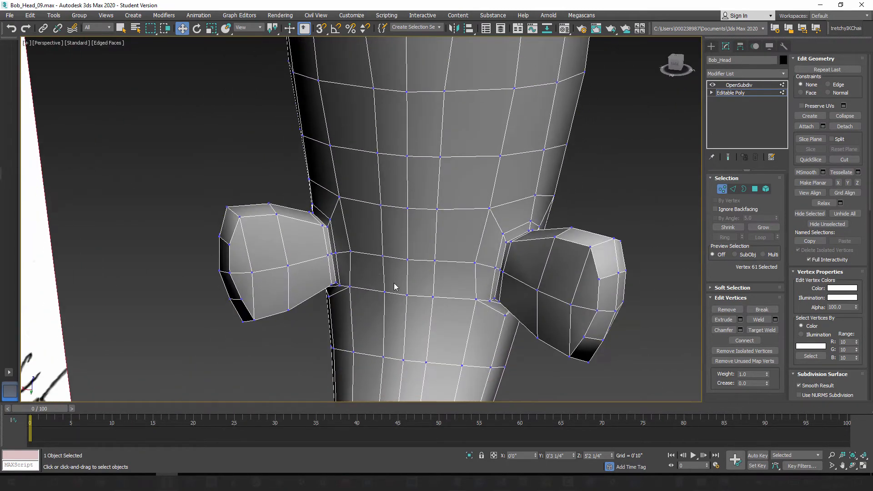
middle_drag(394, 284, 397, 140)
mouse_move(459, 248)
alt+middle_down()
mouse_move(408, 247)
mouse_move(437, 206)
mouse_move(427, 229)
mouse_move(433, 253)
mouse_move(448, 256)
alt+middle_up()
scroll(437, 206, up, 2)
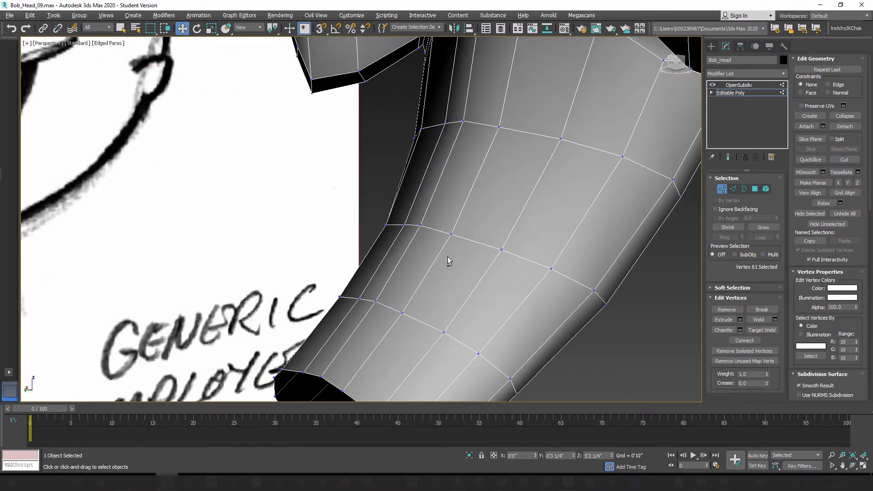
click(466, 120)
mouse_move(449, 165)
alt+middle_down()
mouse_move(539, 182)
mouse_move(535, 157)
mouse_move(493, 117)
alt+middle_up()
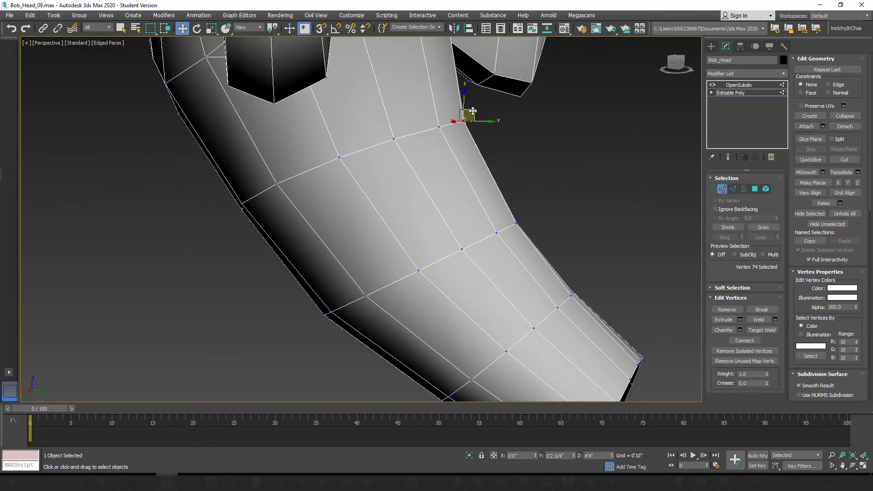
drag(473, 111, 473, 112)
alt+middle_drag(521, 254, 523, 225)
click(518, 223)
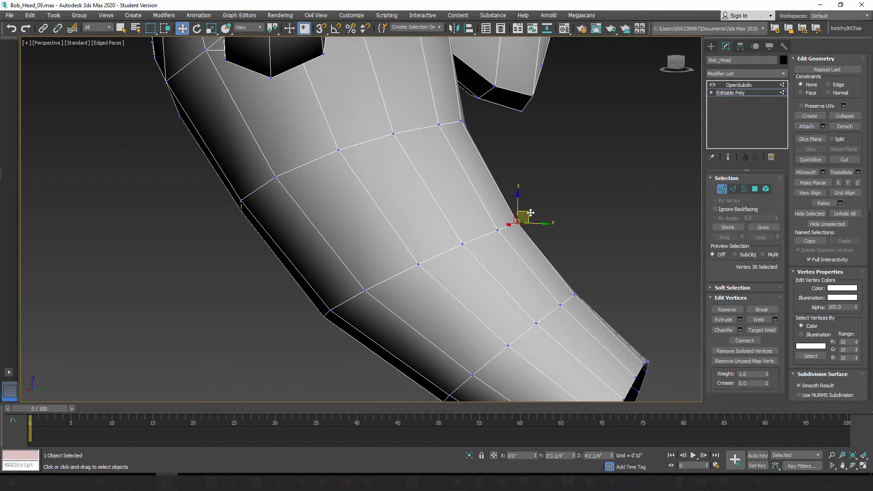
drag(530, 213, 530, 213)
Step: Reposition two centre-line vertices on the underside of the jaw to even out its curve
mouse_move(529, 243)
alt+middle_down()
mouse_move(515, 266)
mouse_move(432, 258)
mouse_move(481, 249)
mouse_move(375, 241)
mouse_move(504, 235)
mouse_move(541, 267)
mouse_move(597, 269)
alt+middle_up()
click(595, 244)
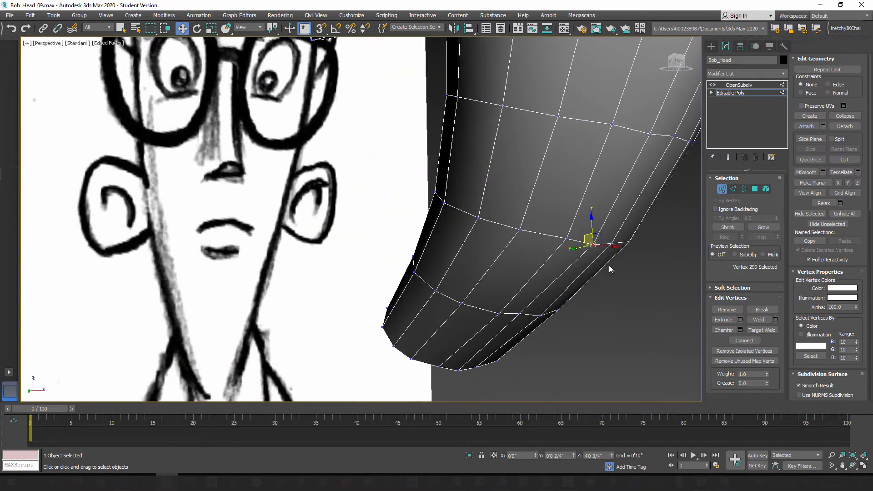
scroll(566, 269, up, 8)
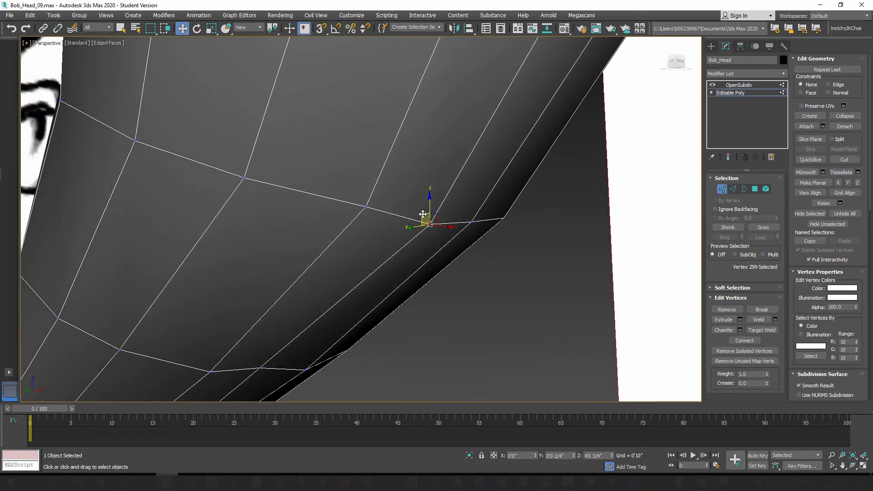
drag(425, 218, 428, 216)
alt+middle_drag(388, 319, 332, 310)
click(351, 297)
drag(351, 280, 350, 287)
Step: Adjust the centre vertex on the neck opening's lower edge and another centre-line vertex higher on the jaw's underside
mouse_move(353, 359)
alt+middle_down()
mouse_move(406, 299)
mouse_move(372, 299)
alt+middle_up()
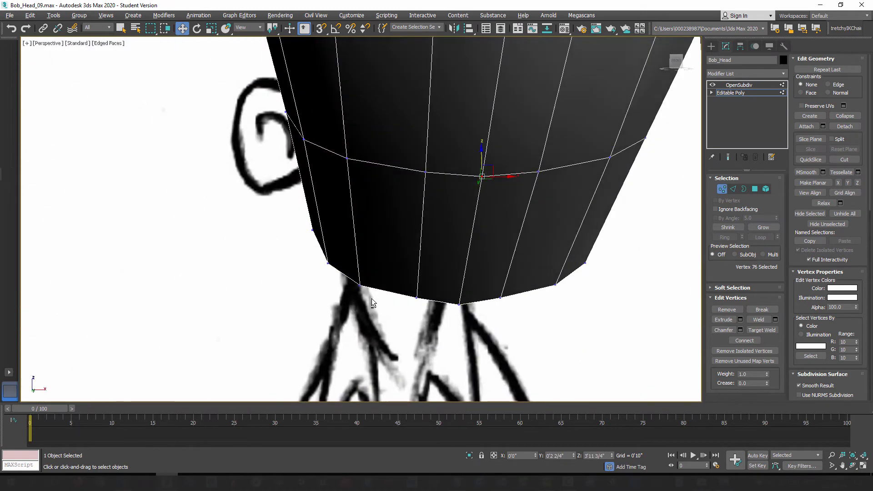
click(458, 305)
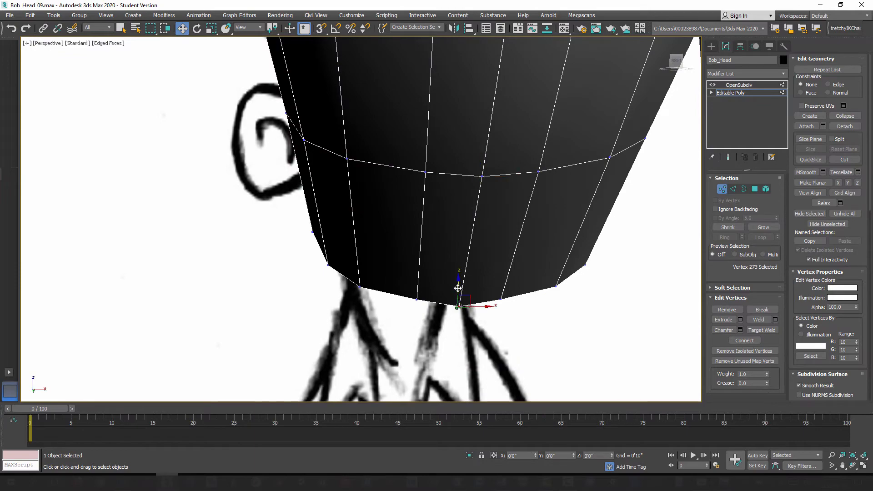
mouse_move(467, 296)
alt+middle_down()
mouse_move(439, 237)
mouse_move(503, 199)
mouse_move(466, 174)
mouse_move(462, 220)
mouse_move(408, 223)
mouse_move(411, 208)
mouse_move(335, 186)
mouse_move(386, 194)
mouse_move(334, 212)
mouse_move(383, 214)
alt+middle_up()
click(328, 173)
alt+middle_drag(304, 170, 361, 206)
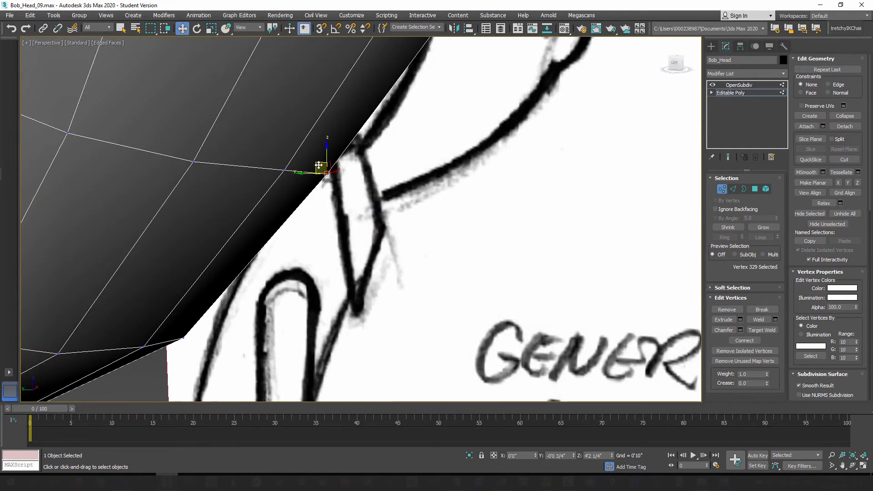
alt+middle_drag(318, 163, 395, 265)
middle_drag(371, 202, 377, 261)
Step: Scale the two upper-lip vertices on either side of the centre line outward so they sit beneath the nose's base corners
alt+middle_drag(378, 228, 335, 259)
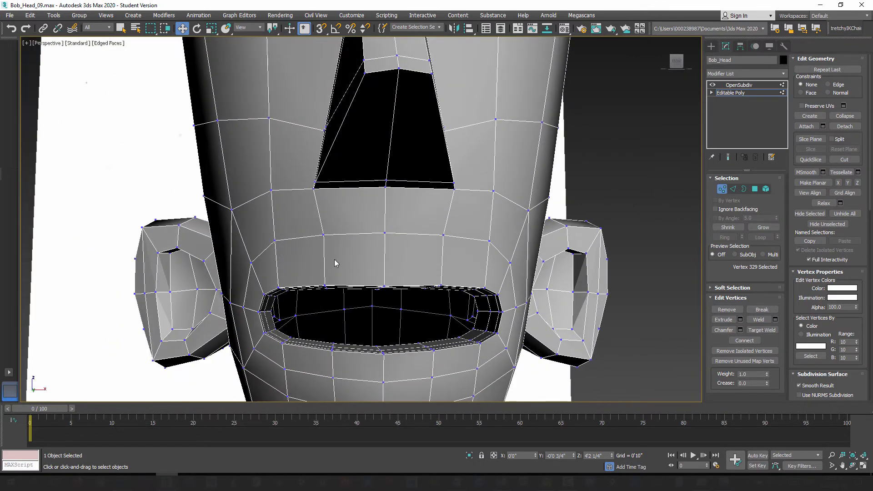
click(324, 235)
ctrl+click(443, 235)
alt+middle_drag(319, 254, 342, 259)
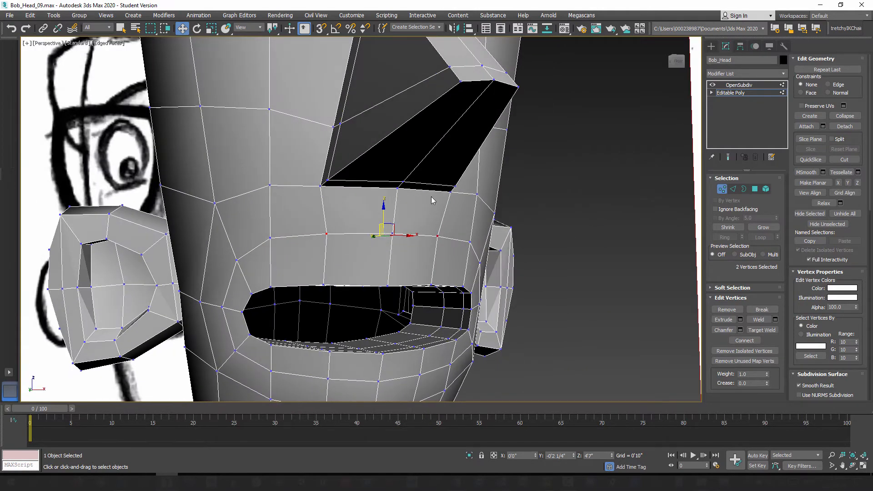
alt+middle_drag(432, 196, 412, 202)
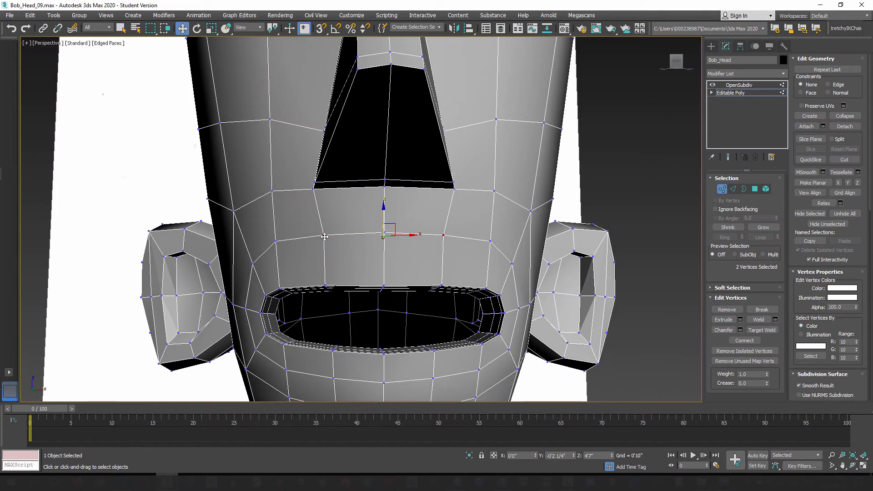
click(350, 235)
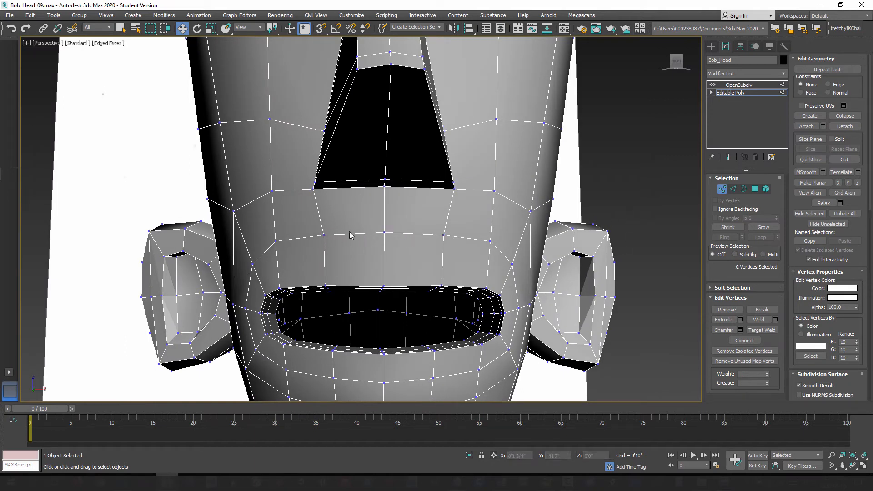
click(323, 236)
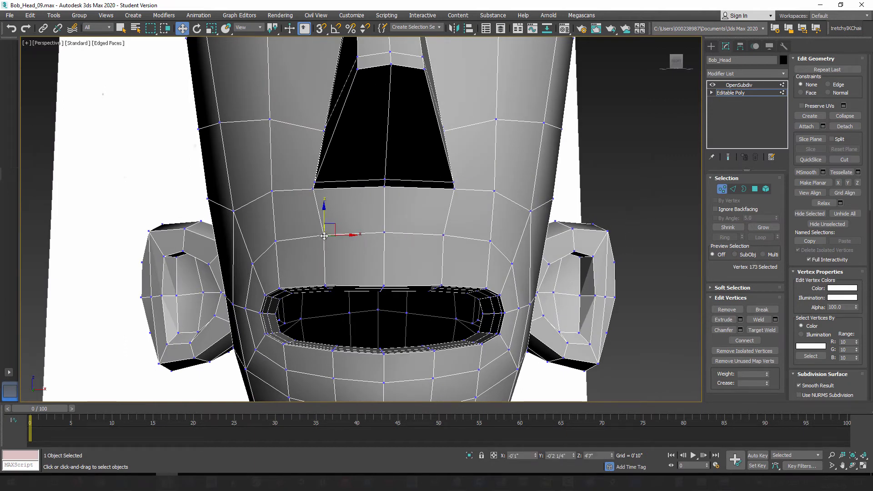
ctrl+click(444, 234)
click(212, 29)
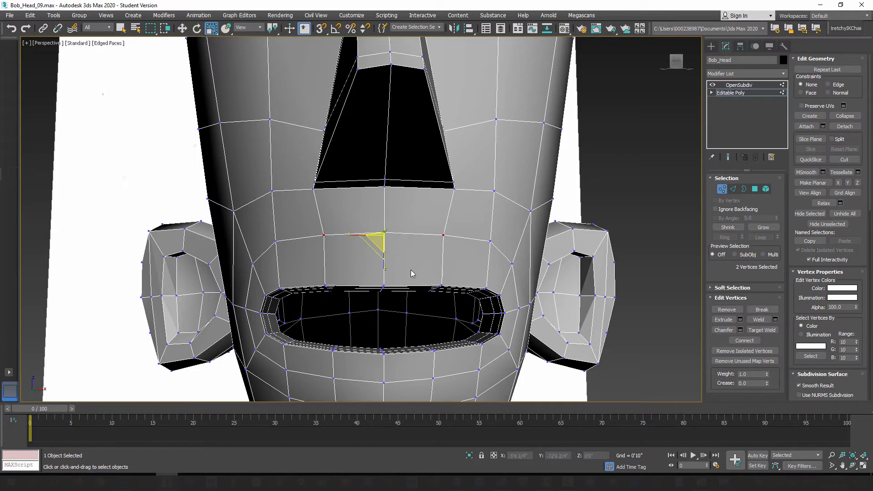
drag(354, 235, 349, 236)
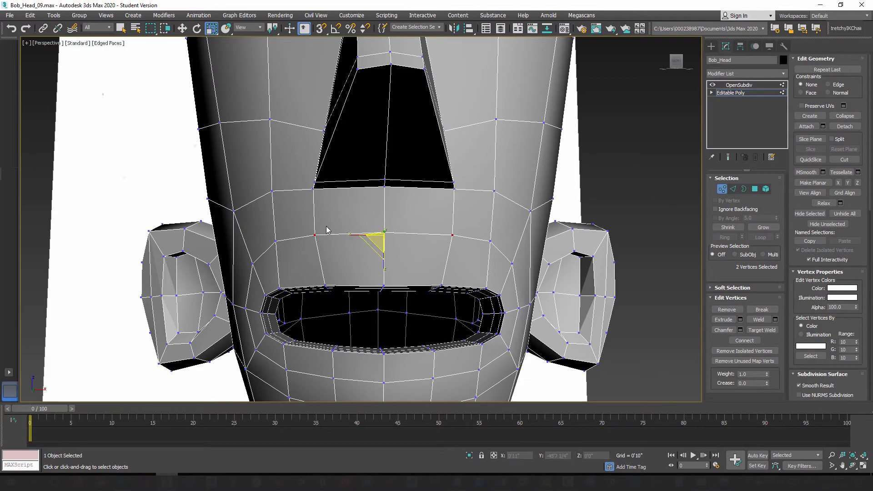
alt+middle_drag(346, 230, 346, 228)
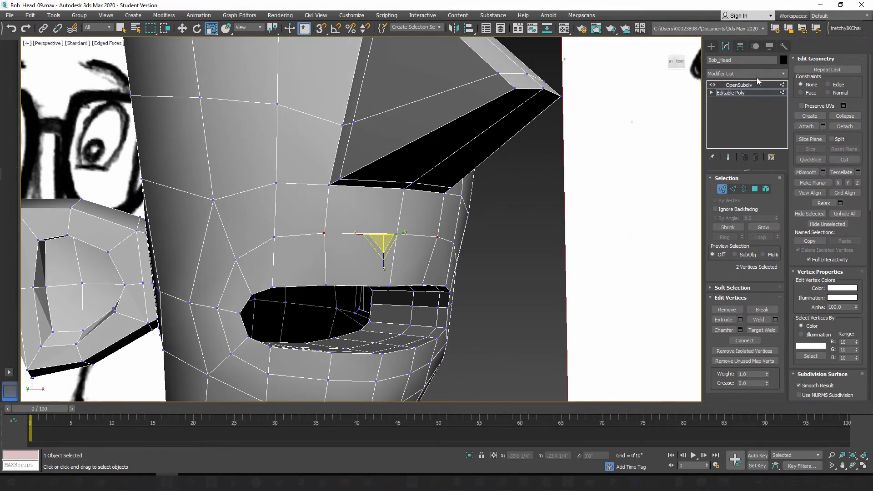
Step: Examine the mesh around the mouth, chin and rest of the head from several angles
alt+middle_drag(468, 152, 440, 199)
scroll(440, 198, down, 2)
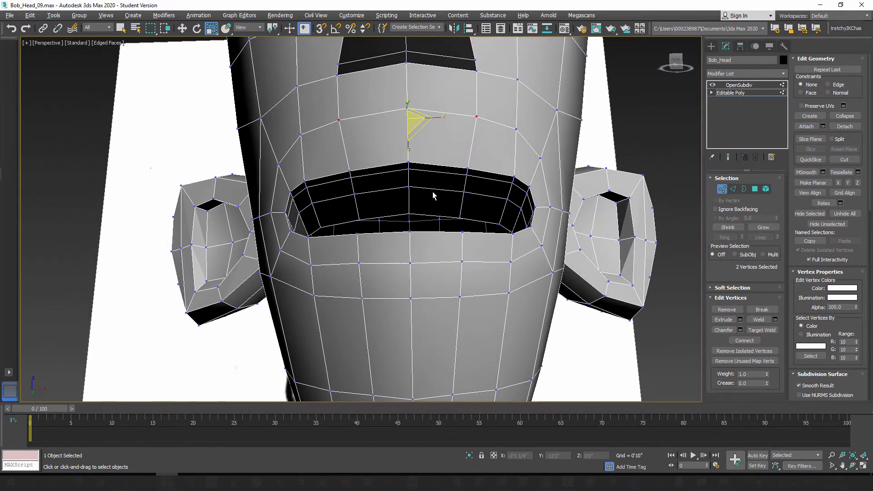
scroll(419, 185, up, 6)
scroll(419, 189, down, 2)
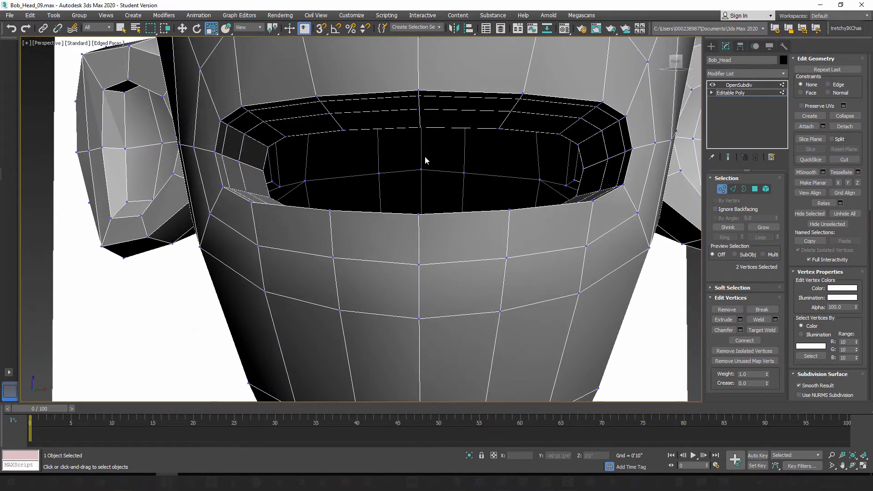
alt+middle_drag(425, 162, 470, 209)
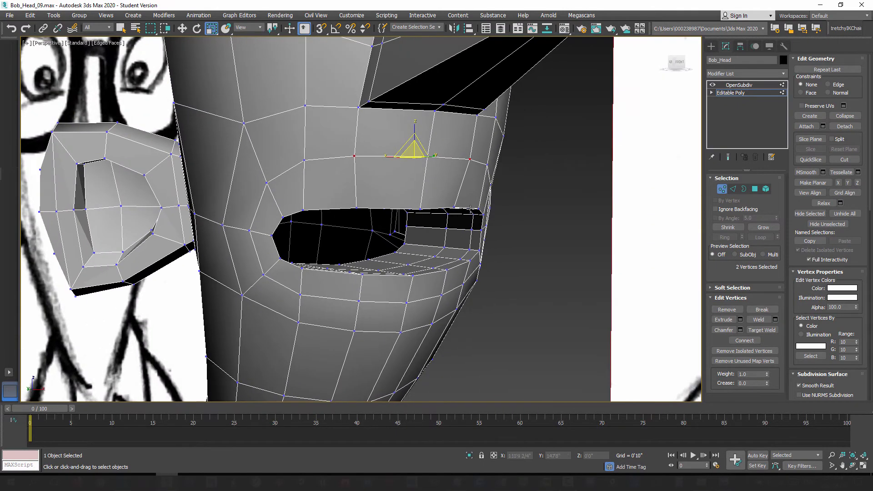
alt+middle_drag(641, 132, 337, 211)
scroll(337, 211, down, 2)
alt+middle_drag(405, 246, 405, 352)
scroll(391, 250, down, 2)
middle_drag(411, 200, 387, 298)
alt+middle_drag(376, 185, 390, 220)
Step: Leave vertex editing, preview the OpenSubdiv result without edge lines and inspect the head from several sides
click(722, 189)
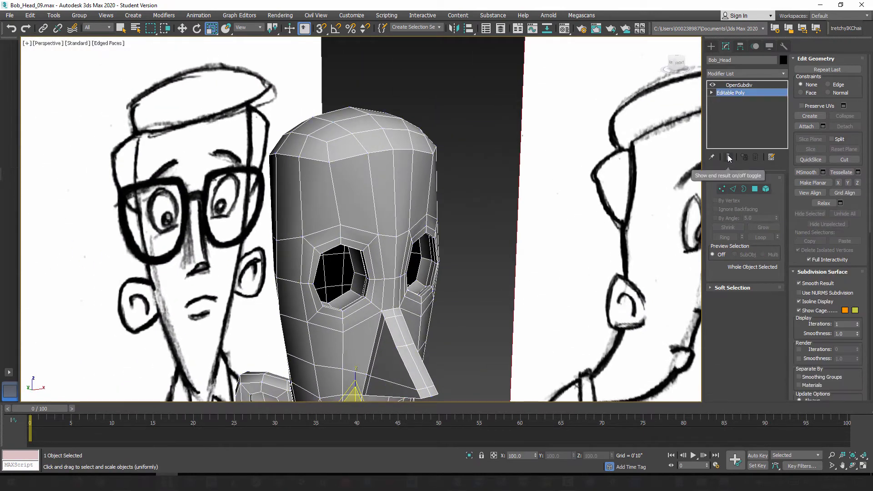
click(728, 156)
alt+middle_drag(413, 277, 426, 155)
alt+middle_drag(443, 213, 484, 210)
alt+middle_drag(397, 172, 387, 174)
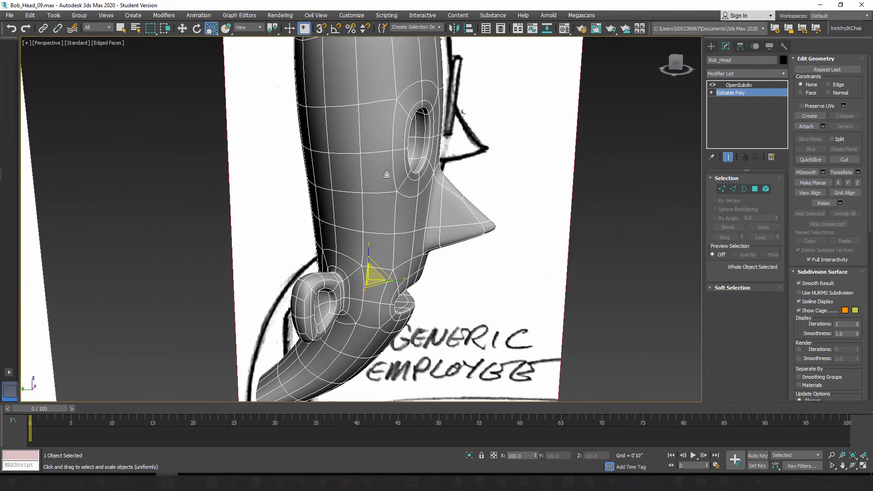
key(F4)
alt+middle_drag(412, 215, 355, 212)
mouse_move(425, 258)
alt+middle_down()
mouse_move(412, 260)
mouse_move(534, 251)
mouse_move(520, 259)
alt+middle_up()
middle_drag(453, 275, 462, 224)
alt+middle_drag(461, 225, 396, 235)
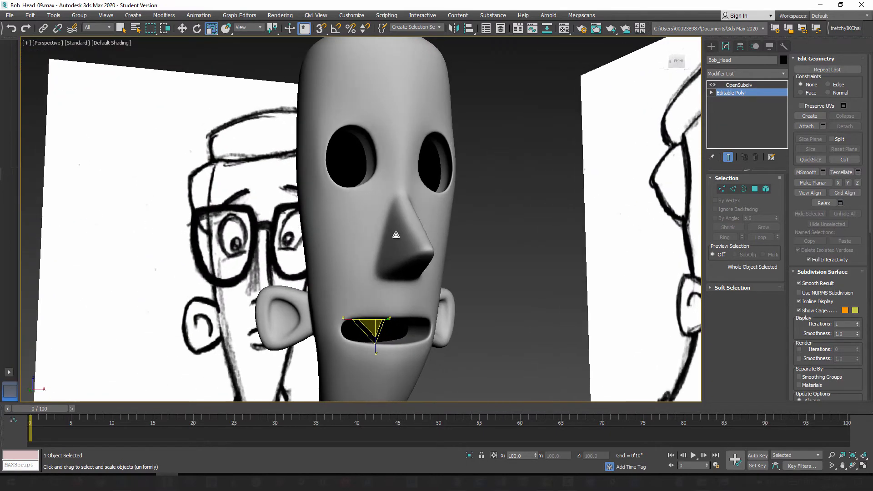
Step: Return to the unsmoothed cage with edged faces displayed and inspect the mouth opening up close
click(729, 160)
middle_drag(443, 272, 450, 195)
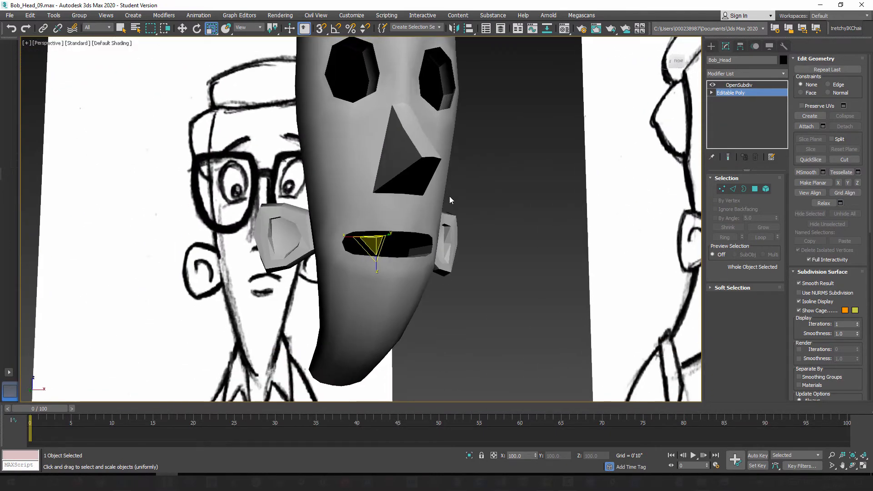
key(F4)
middle_drag(420, 250, 420, 247)
scroll(419, 246, up, 6)
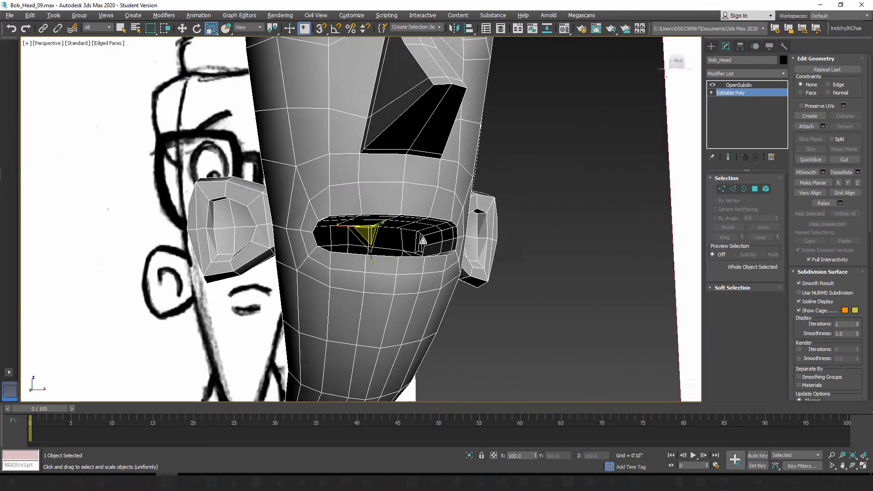
scroll(406, 256, up, 4)
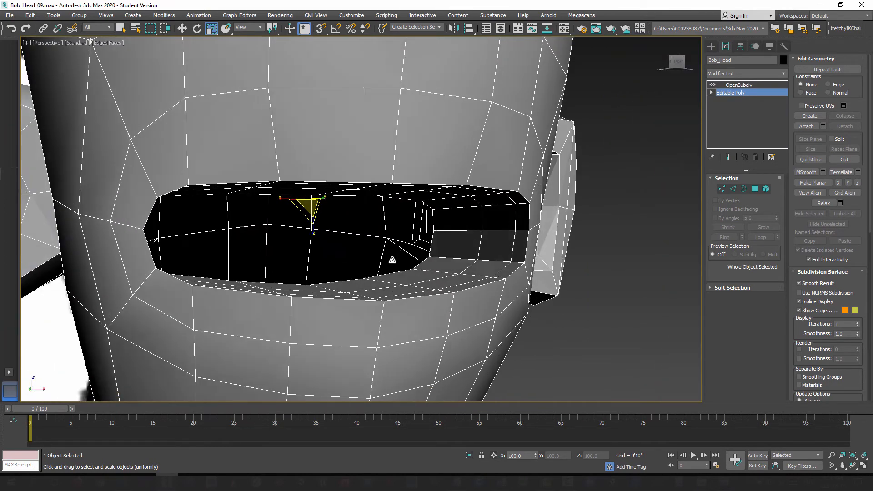
Step: Select the open border loop inside the mouth and cap it with a single polygon
click(745, 189)
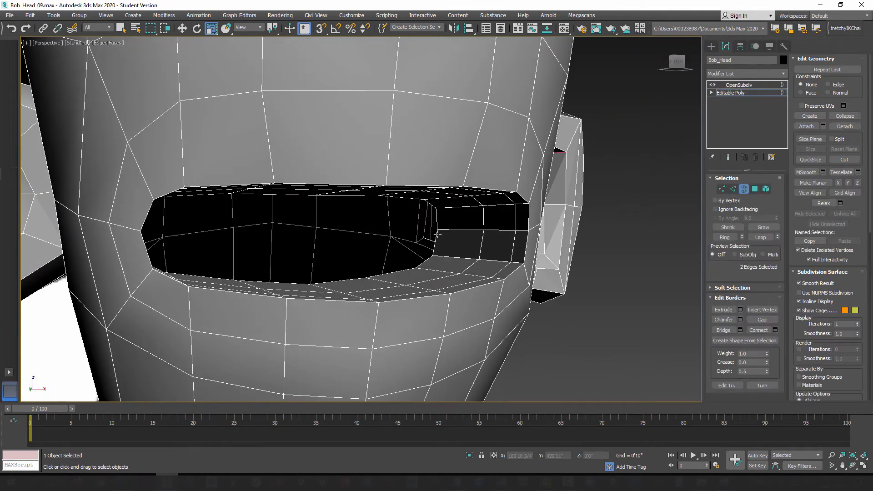
click(419, 257)
alt+middle_drag(400, 259, 389, 232)
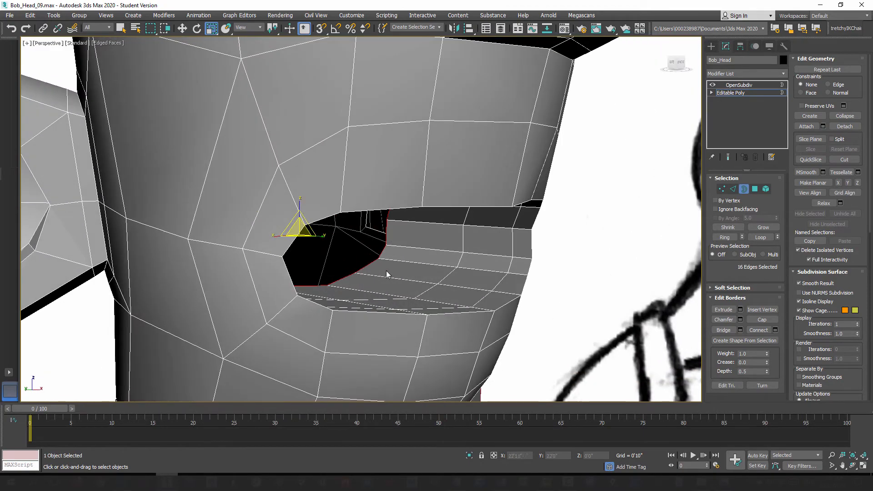
alt+middle_drag(386, 271, 419, 248)
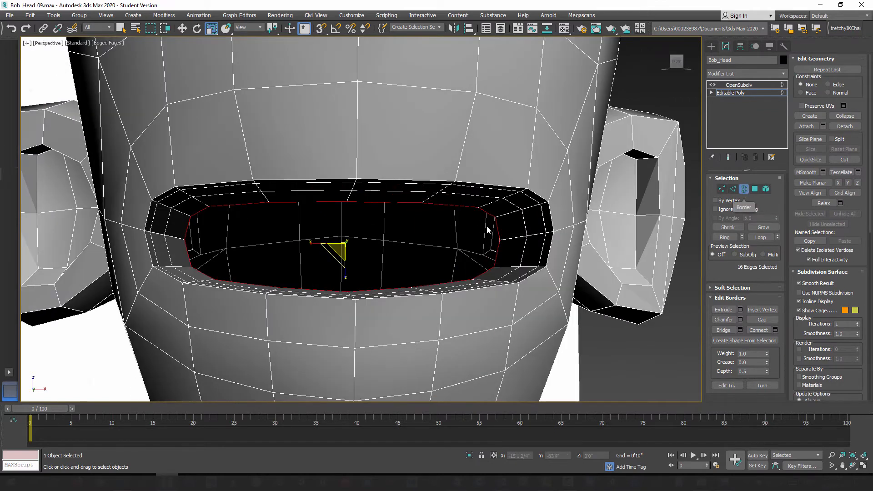
click(763, 320)
alt+middle_drag(423, 264, 354, 208)
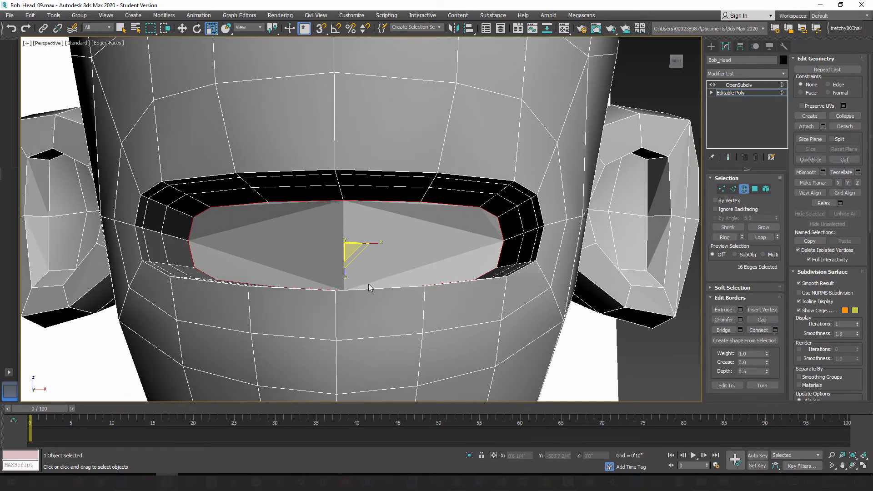
alt+middle_drag(368, 283, 368, 286)
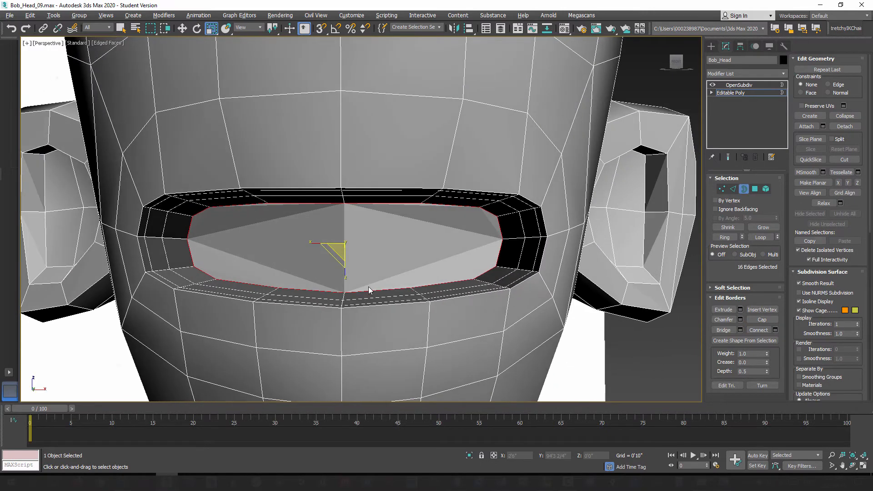
Step: Connect the upper and lower centre vertices of the mouth cap with a vertical edge
click(722, 189)
alt+middle_drag(342, 249, 313, 256)
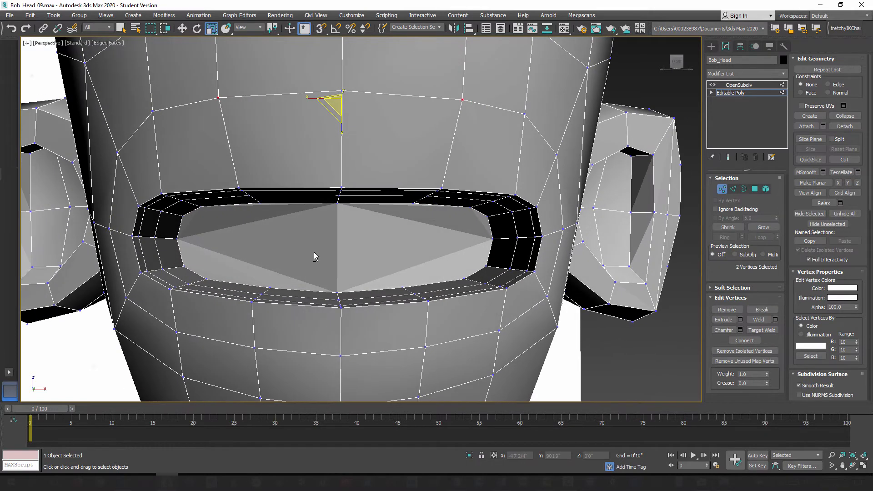
alt+middle_drag(180, 240, 309, 219)
click(312, 206)
alt+middle_drag(321, 248, 310, 275)
ctrl+click(313, 292)
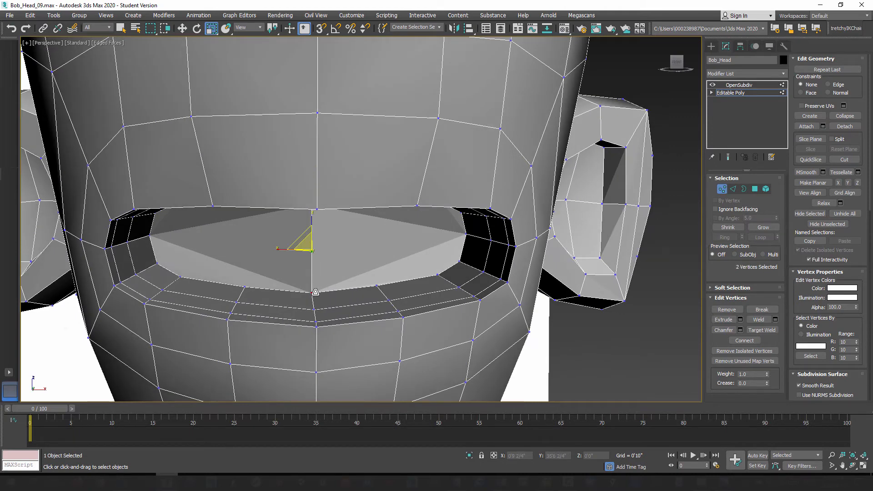
alt+middle_drag(315, 292, 328, 286)
alt+middle_drag(267, 265, 263, 261)
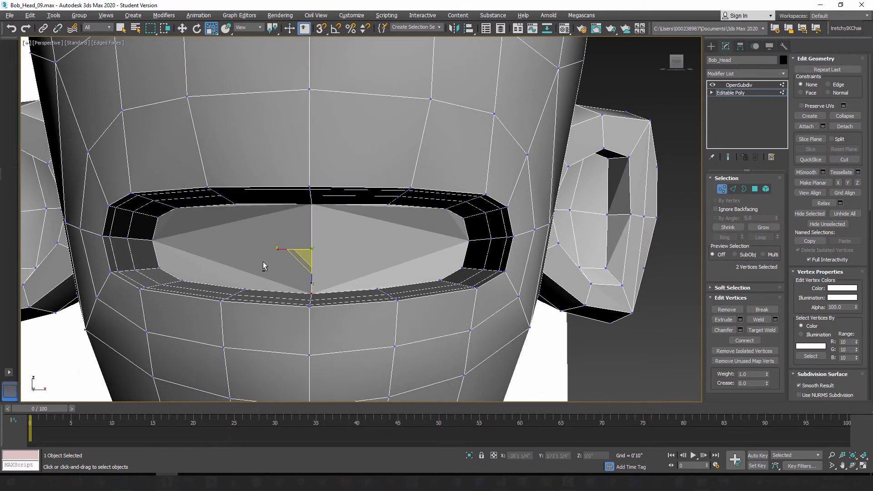
Step: Connect two pairs of opposite upper and lower vertices on the half of the mouth cap at the viewer's left
click(234, 205)
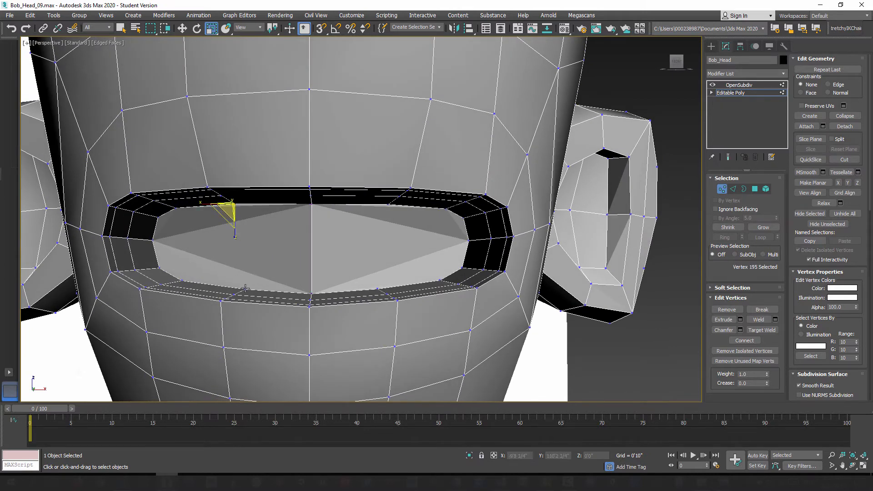
ctrl+click(245, 289)
key(ctrl+shift+e)
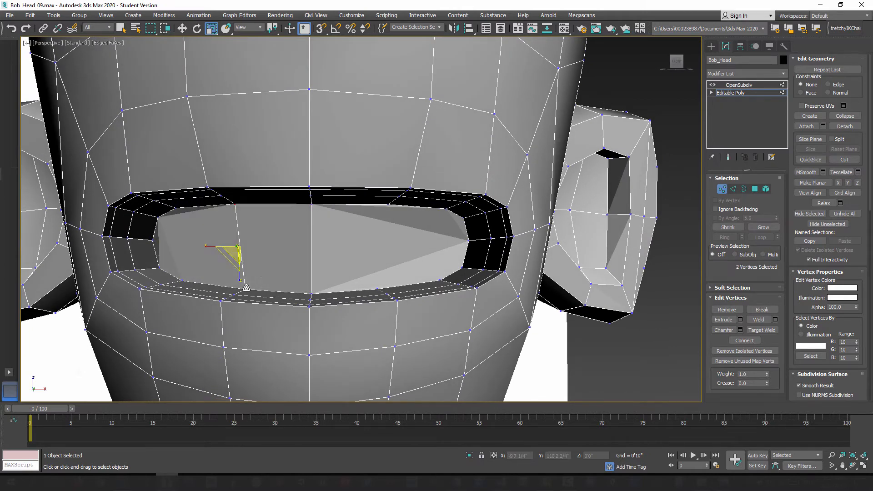
click(177, 211)
ctrl+click(182, 281)
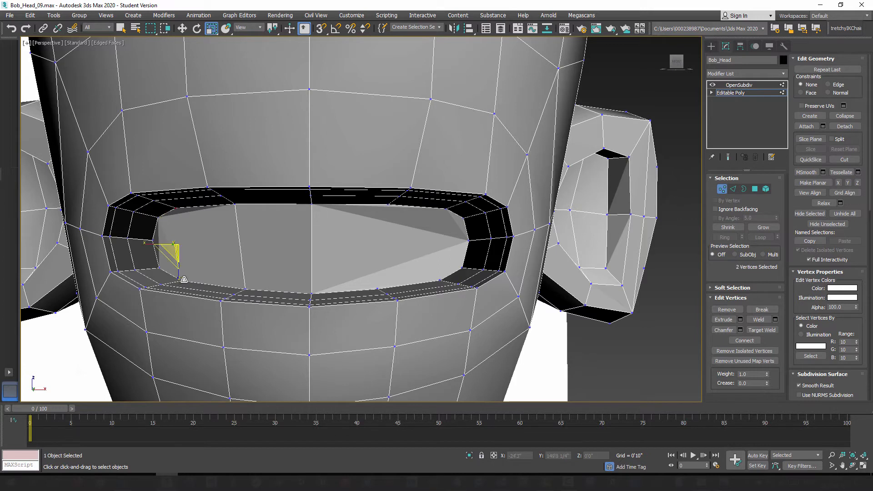
key(ctrl+shift+e)
Step: Connect the two matching pairs of upper and lower vertices on the other half of the mouth cap
click(388, 206)
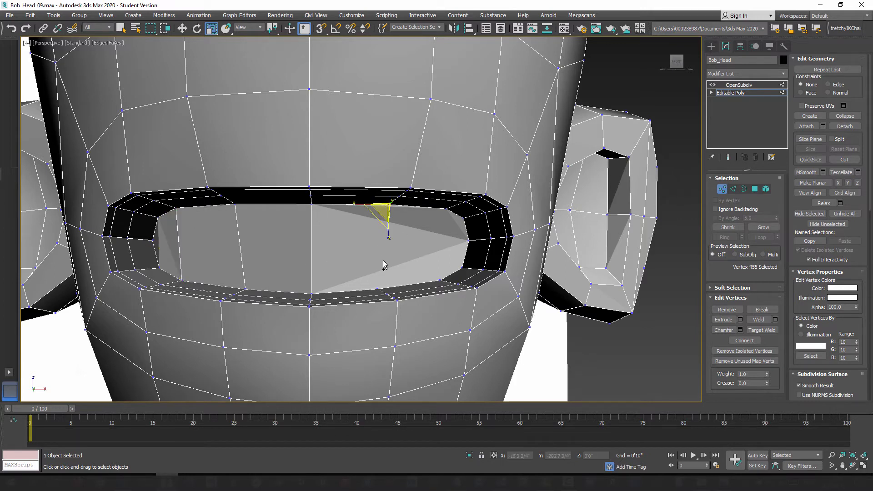
ctrl+click(377, 288)
key(ctrl+shift+e)
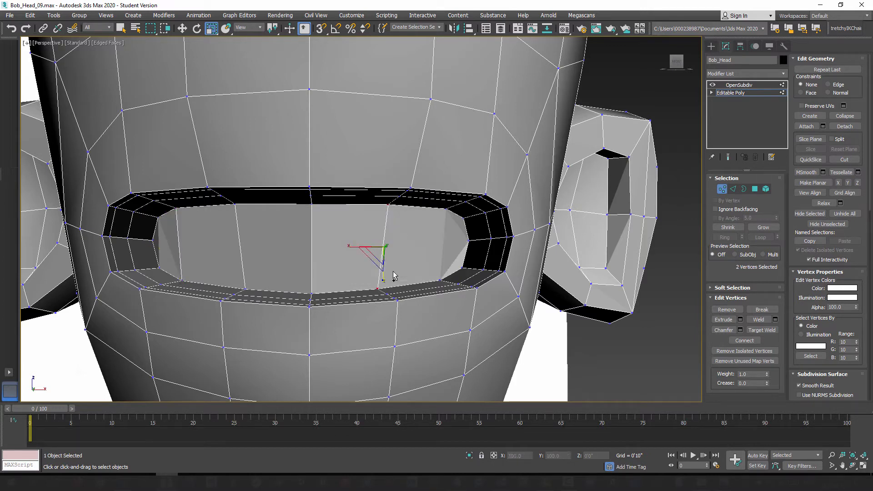
click(446, 210)
ctrl+click(439, 278)
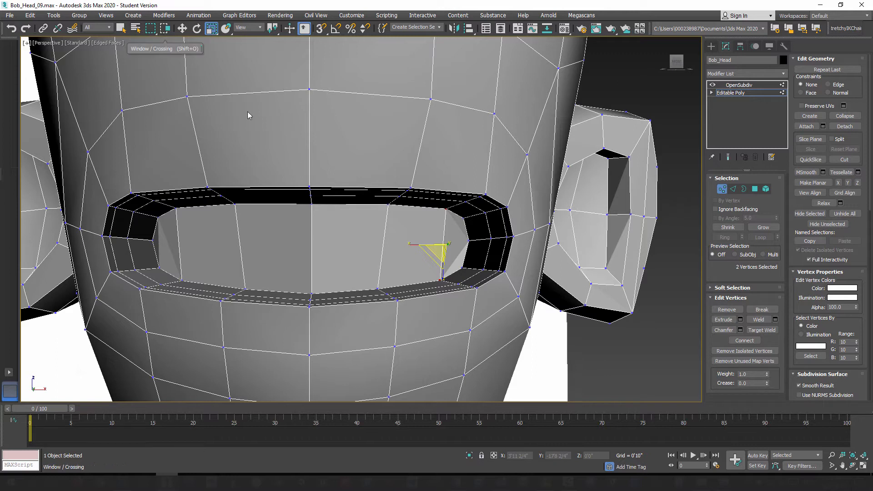
Step: Connect the five vertical edges of the mouth cap with one horizontal row of edges, using one segment and no slide
click(182, 28)
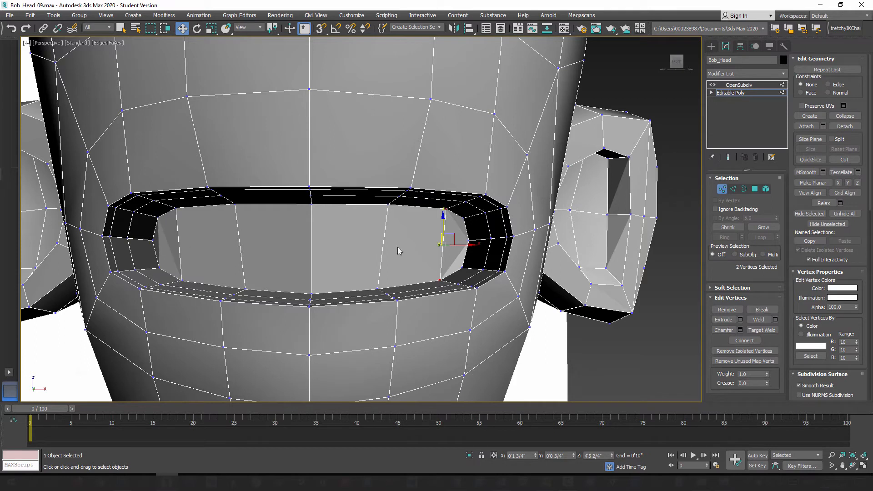
click(733, 189)
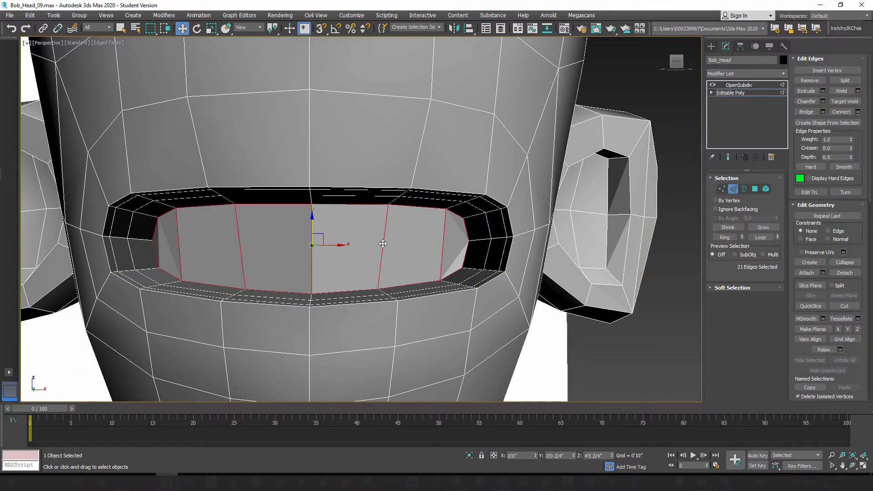
click(381, 260)
click(726, 237)
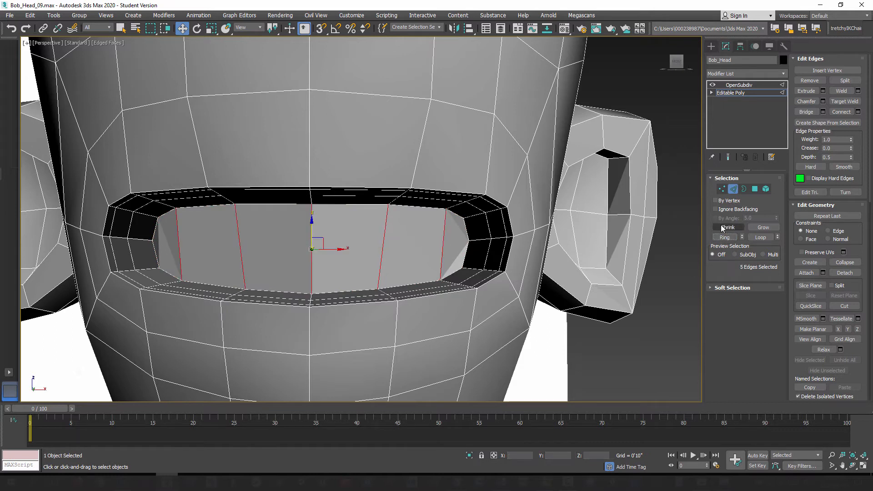
click(858, 112)
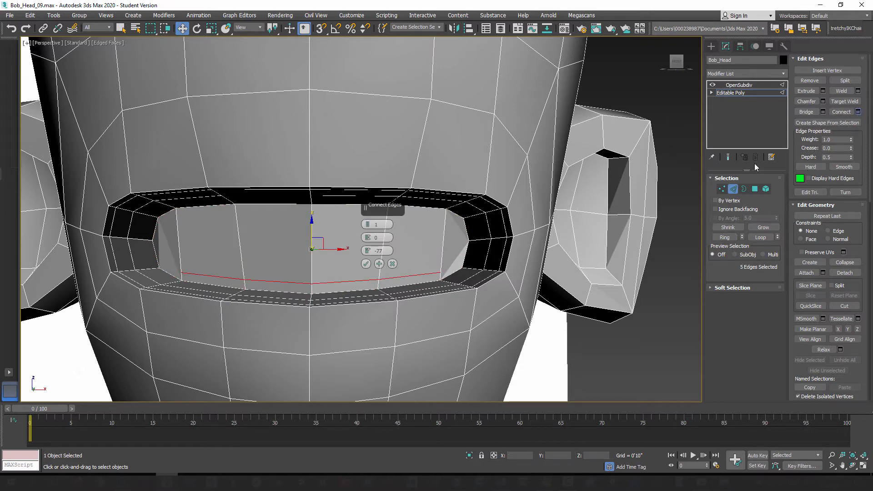
right_click(368, 251)
click(366, 263)
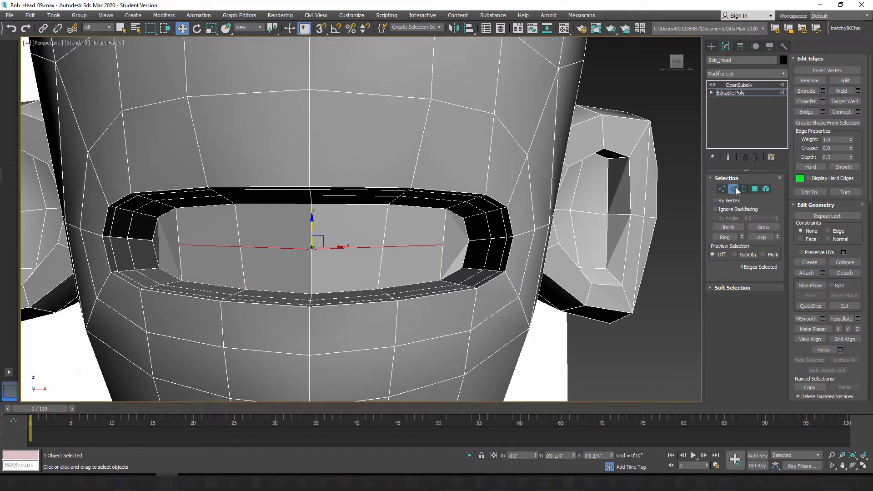
Step: Connect both end vertices of the horizontal edge row to the neighbouring mouth corner vertices
click(722, 189)
click(179, 245)
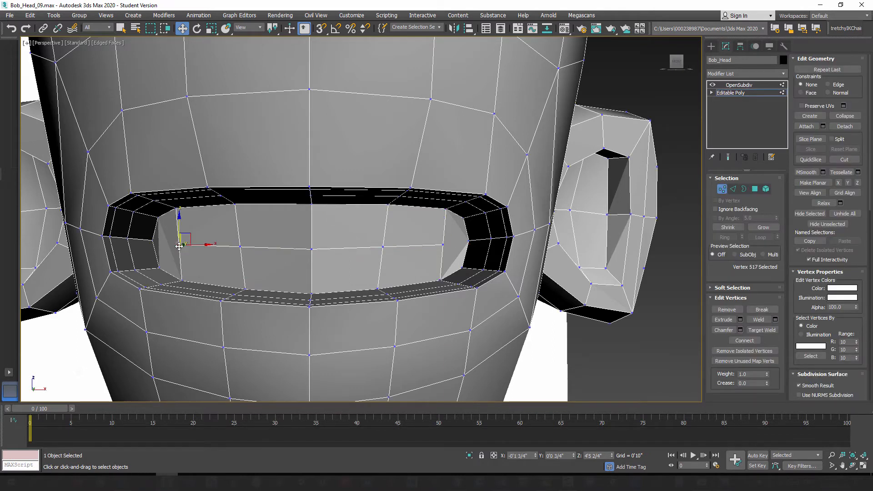
ctrl+click(152, 240)
key(ctrl+shift+e)
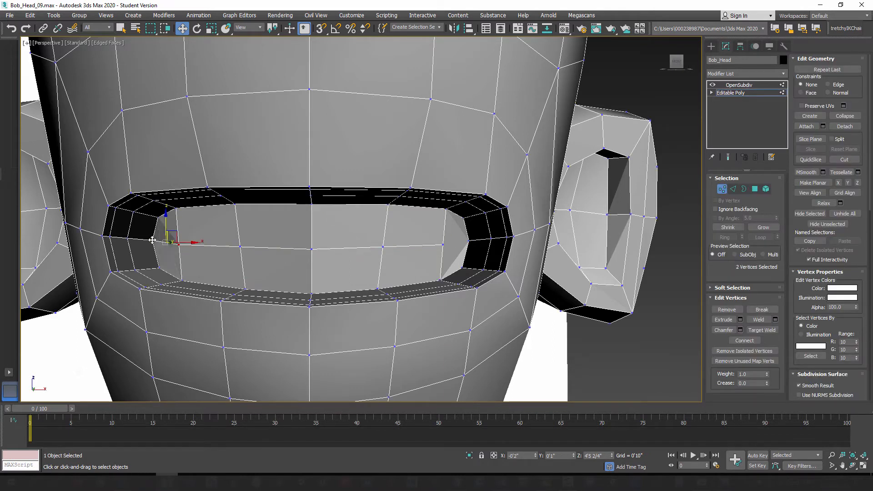
click(444, 244)
ctrl+click(468, 241)
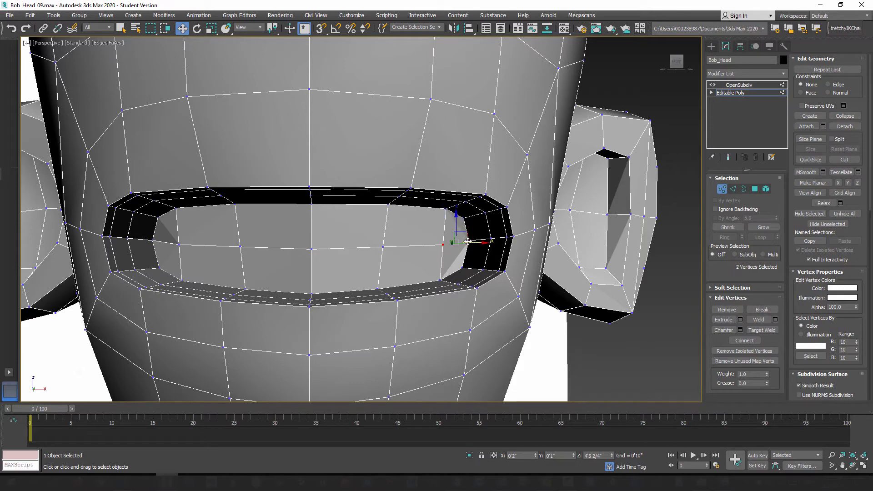
Step: Select the upper and lower centre vertical edges of the mouth cap and move them deeper into the head
mouse_move(353, 282)
alt+middle_down()
mouse_move(328, 278)
mouse_move(341, 278)
alt+middle_up()
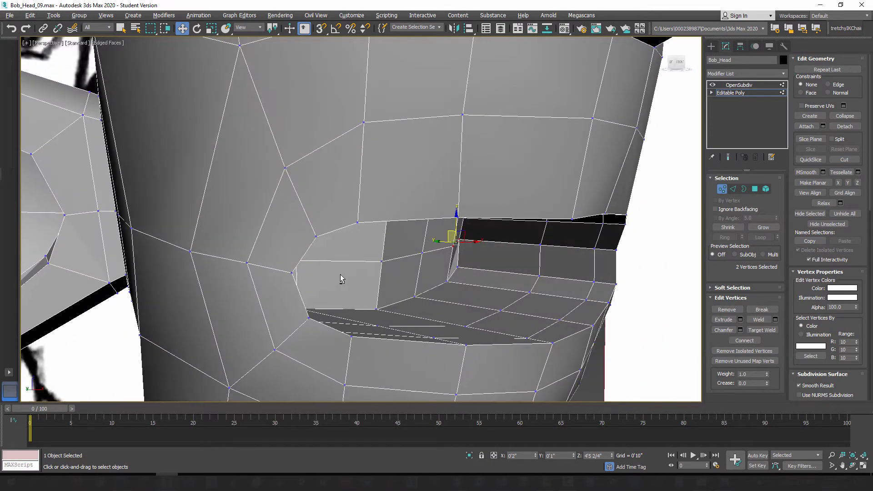
click(733, 189)
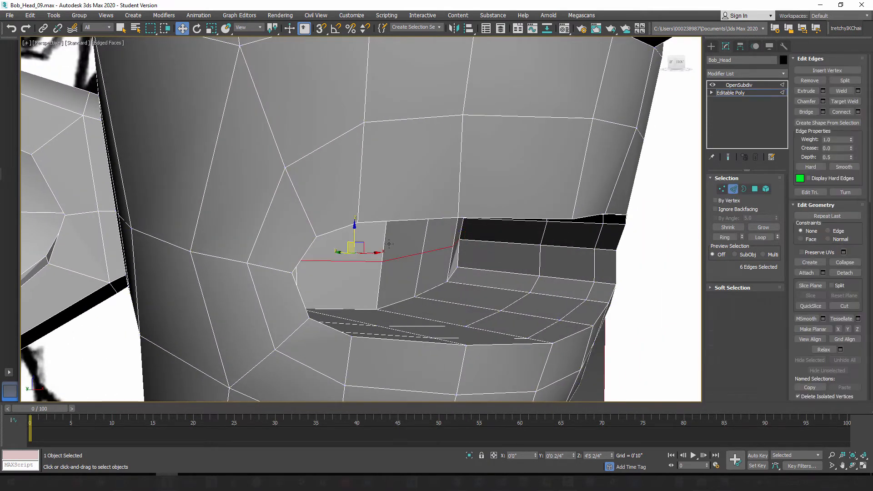
click(382, 239)
ctrl+click(378, 290)
alt+middle_drag(378, 286, 393, 293)
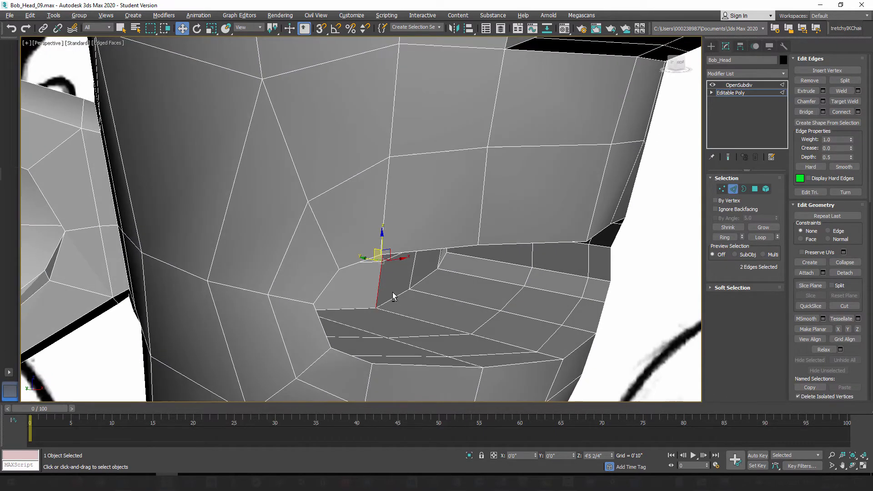
drag(367, 260, 337, 253)
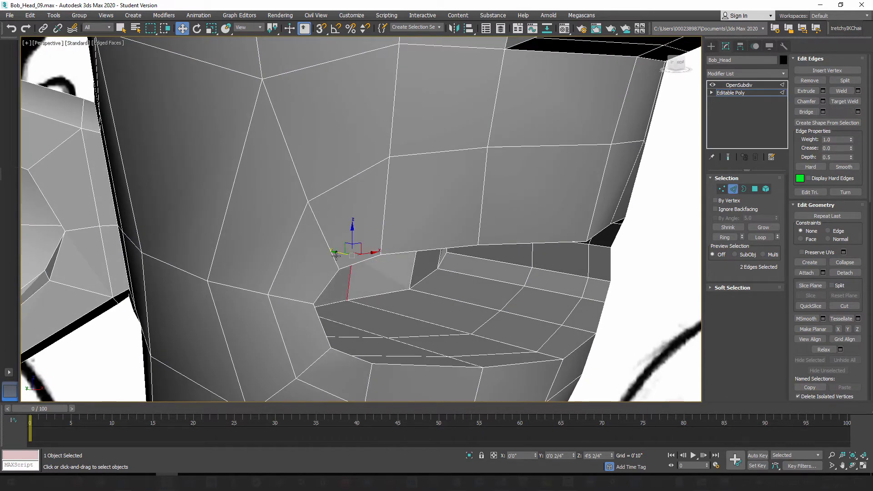
Step: Select the vertical edges on either side of the cap's centre line and move them back into the head
alt+middle_drag(399, 314, 433, 247)
click(429, 233)
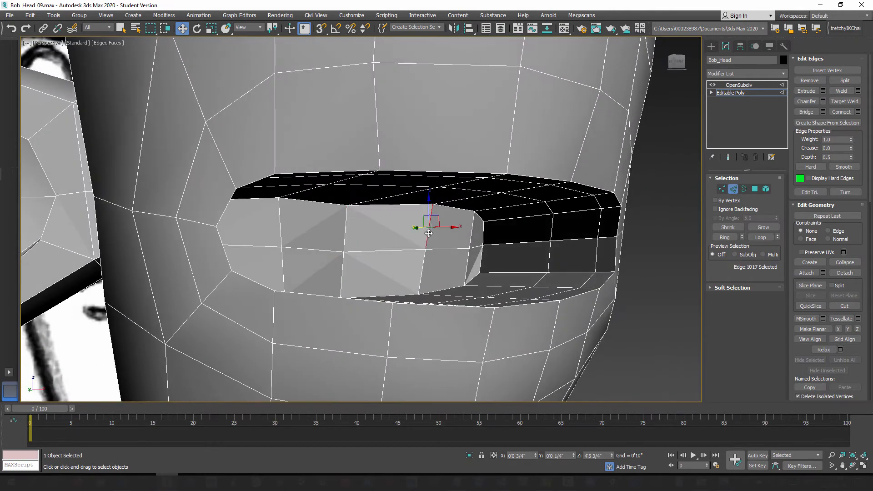
ctrl+click(421, 268)
ctrl+click(280, 225)
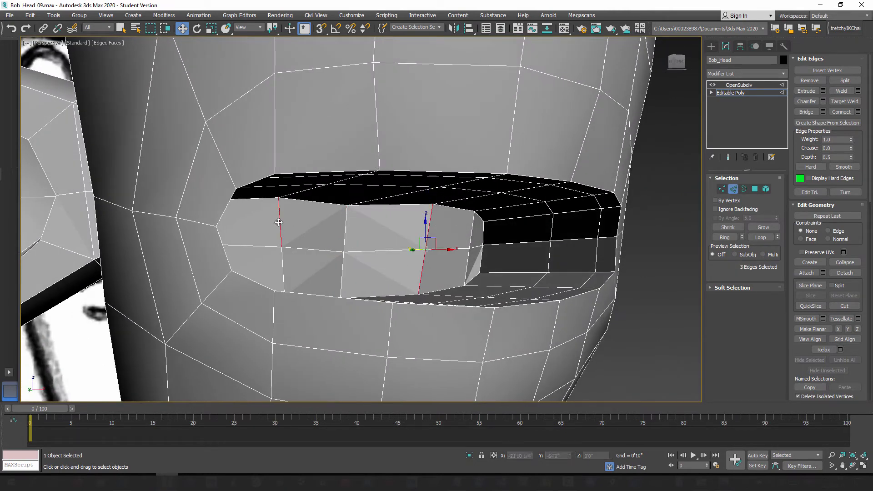
ctrl+click(282, 263)
alt+middle_drag(293, 276, 319, 281)
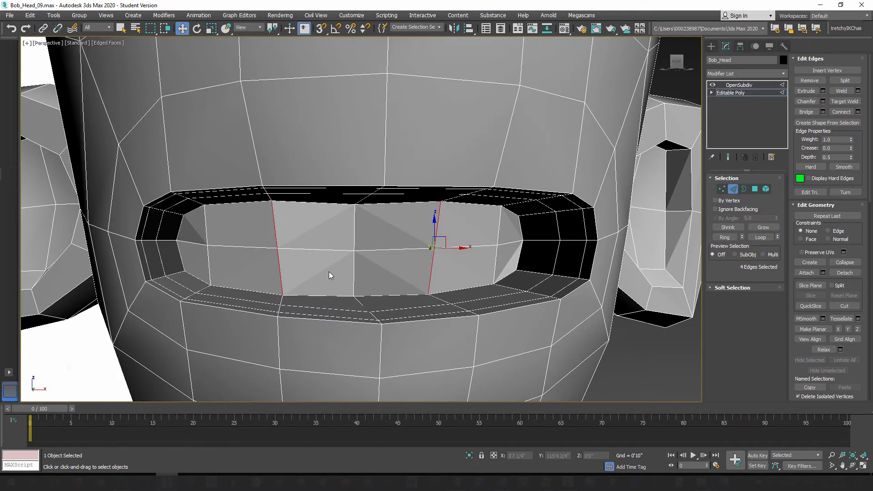
alt+middle_drag(408, 249, 386, 237)
drag(402, 240, 385, 237)
mouse_move(400, 270)
alt+middle_down()
mouse_move(379, 272)
mouse_move(378, 259)
mouse_move(405, 266)
mouse_move(388, 269)
alt+middle_up()
mouse_move(376, 268)
alt+middle_down()
mouse_move(348, 262)
mouse_move(361, 266)
alt+middle_up()
Step: Select the outermost vertical edges at both ends of the mouth cap and move them back into the head
alt+middle_drag(230, 245, 180, 243)
click(185, 232)
ctrl+click(189, 257)
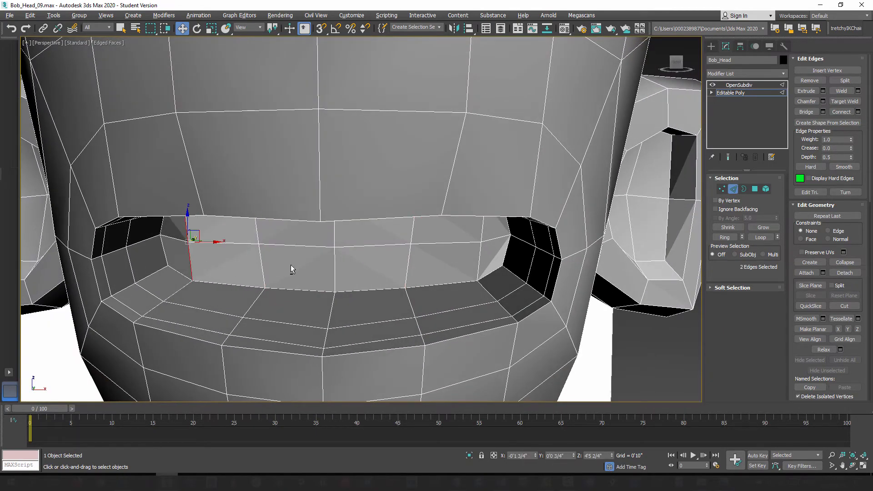
alt+middle_drag(293, 268, 438, 223)
ctrl+click(444, 223)
ctrl+click(440, 256)
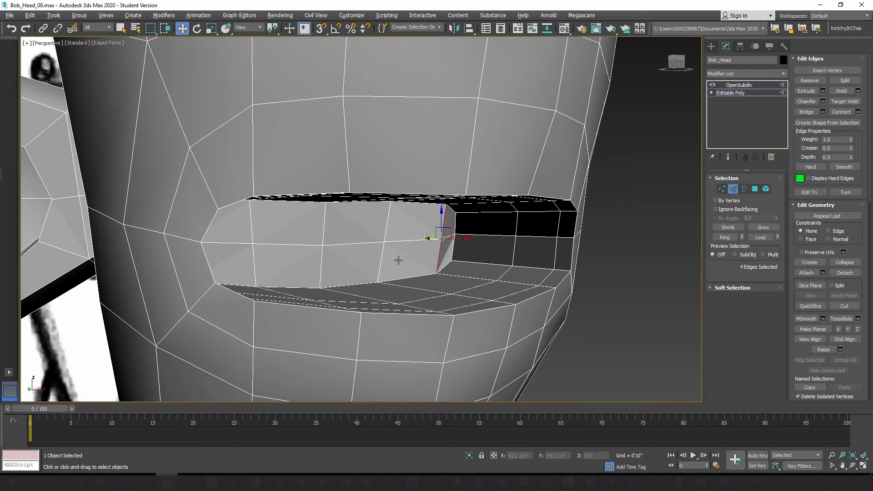
alt+middle_drag(399, 260, 415, 238)
drag(413, 232, 395, 229)
alt+middle_drag(385, 250, 357, 246)
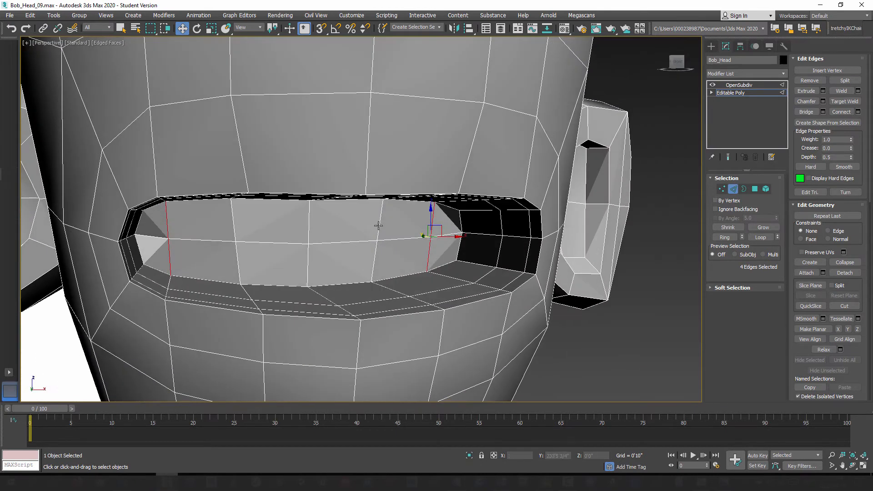
Step: Select the four centre polygons of the mouth cap and show the head see-through in the Left view
click(755, 189)
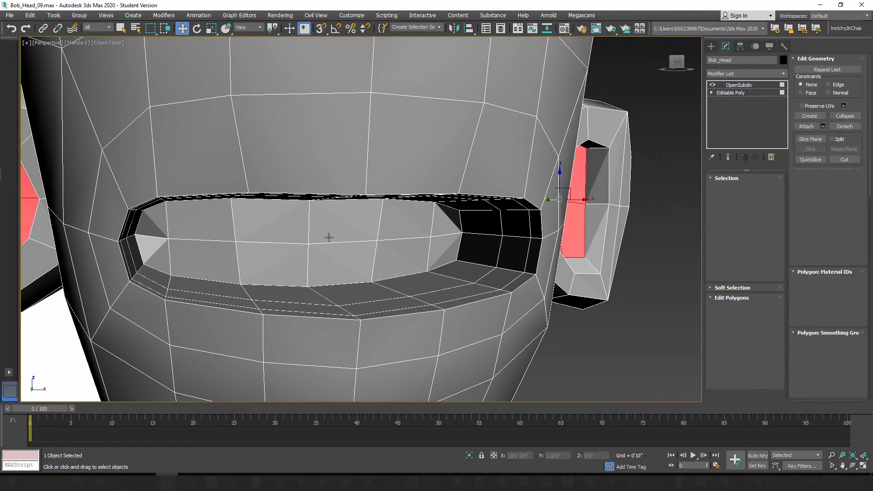
click(324, 217)
ctrl+click(279, 226)
ctrl+click(300, 264)
ctrl+click(335, 266)
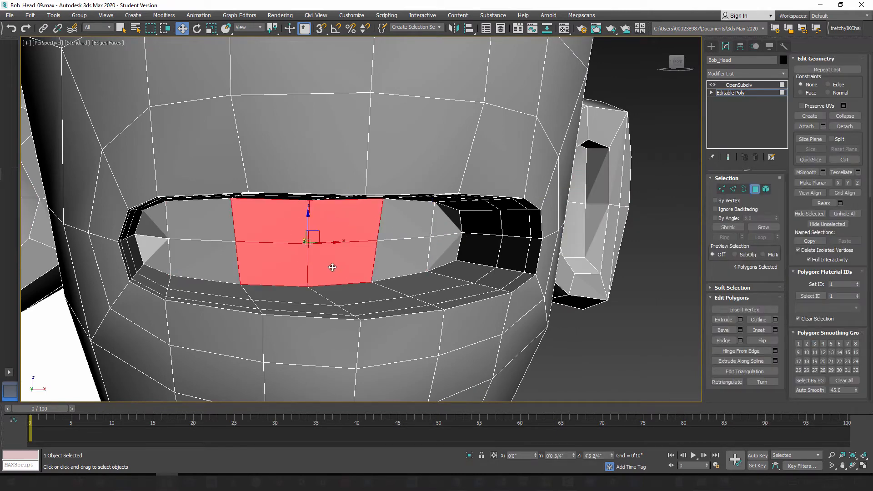
alt+middle_drag(331, 267, 300, 258)
drag(300, 243, 282, 239)
mouse_move(305, 245)
alt+middle_down()
mouse_move(332, 247)
mouse_move(315, 255)
alt+middle_up()
key(l)
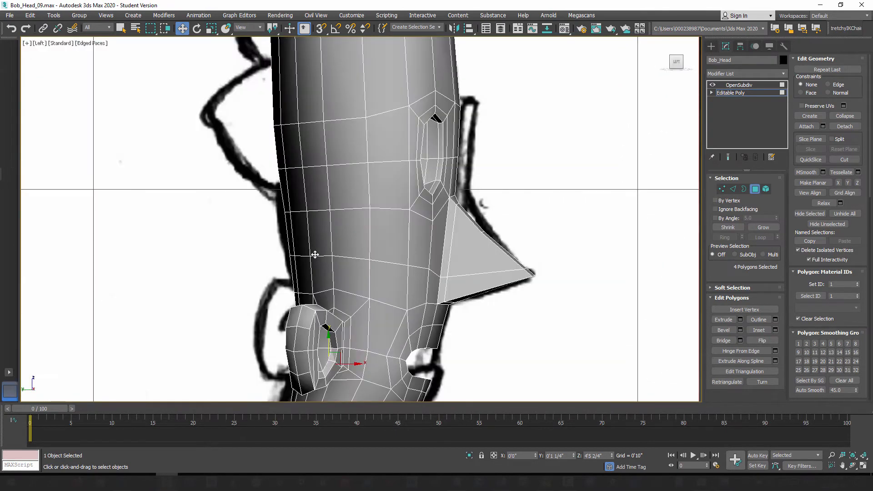
key(alt+x)
middle_drag(376, 345, 393, 256)
scroll(367, 281, up, 4)
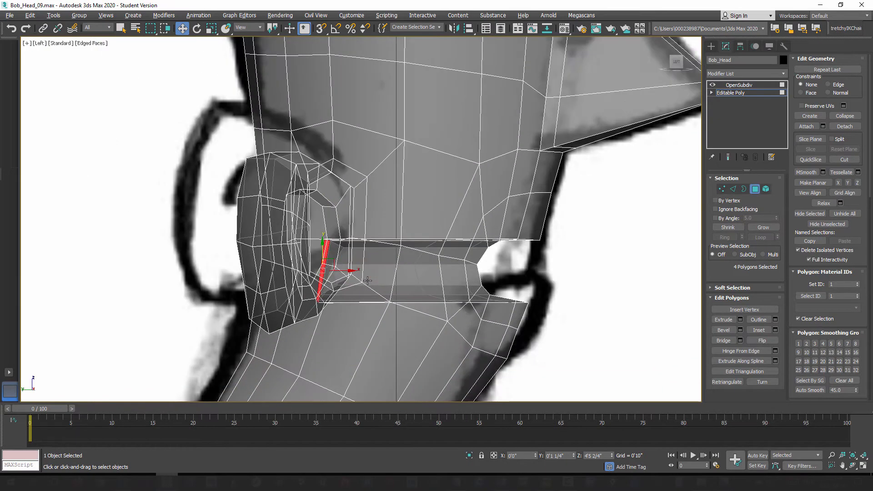
click(765, 228)
alt+middle_drag(504, 269, 426, 280)
click(763, 229)
click(733, 229)
click(733, 228)
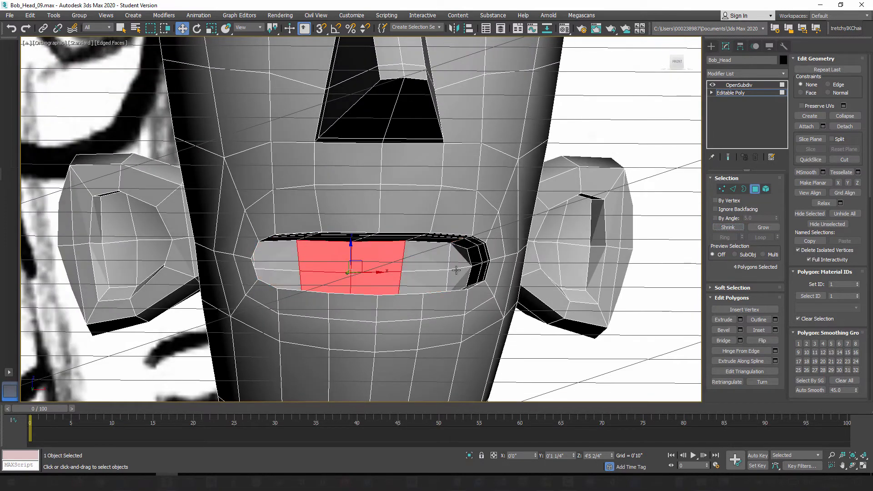
Step: Select all twelve polygons of the mouth cap, including the triangles at both corners
click(415, 265)
ctrl+click(415, 283)
ctrl+click(373, 265)
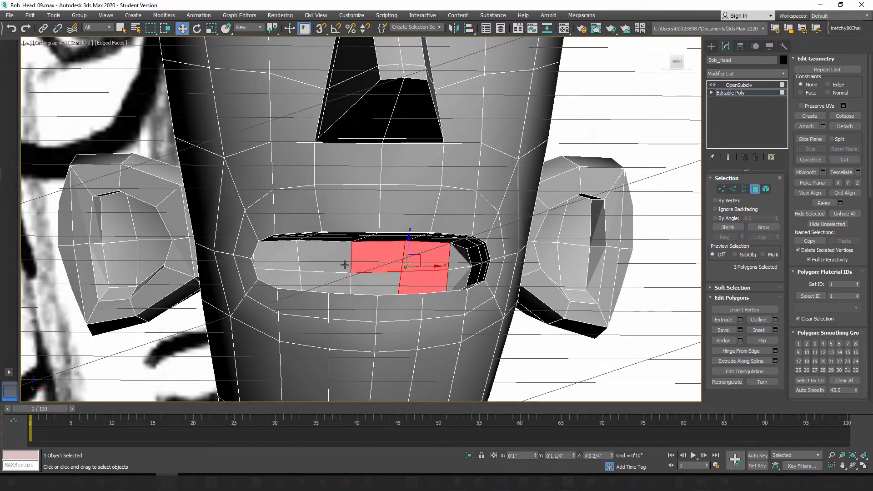
ctrl+click(338, 264)
ctrl+click(291, 264)
ctrl+click(290, 280)
ctrl+click(323, 287)
ctrl+click(379, 288)
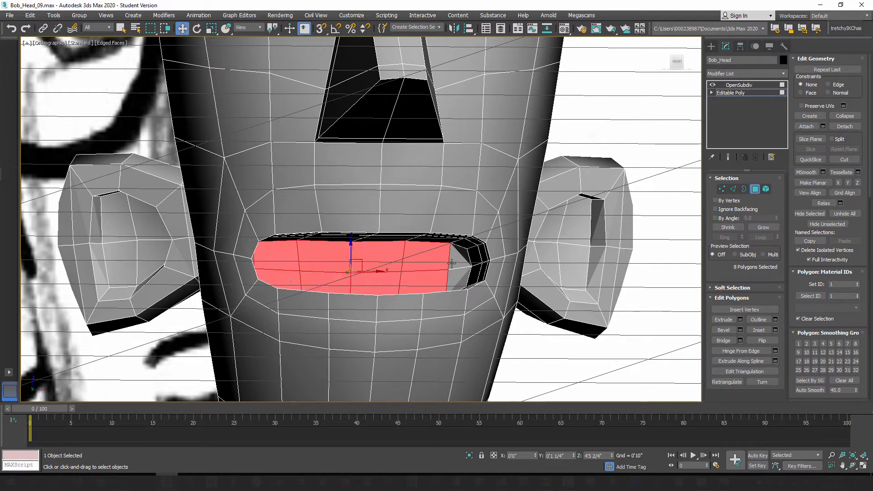
ctrl+click(452, 262)
ctrl+click(449, 282)
mouse_move(377, 288)
alt+middle_down()
mouse_move(347, 292)
mouse_move(362, 297)
alt+middle_up()
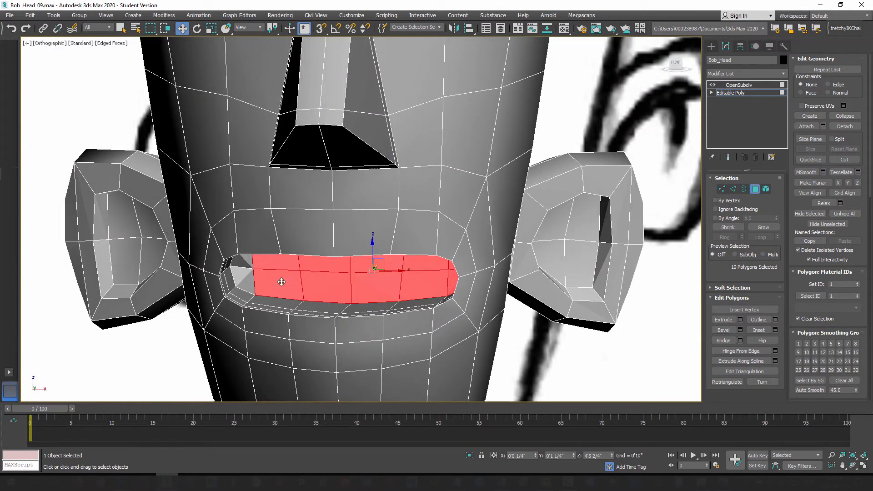
ctrl+click(240, 272)
ctrl+click(244, 287)
Step: Move the selected mouth cap polygons forward towards the lips in the Left view
alt+middle_drag(251, 310, 328, 313)
key(l)
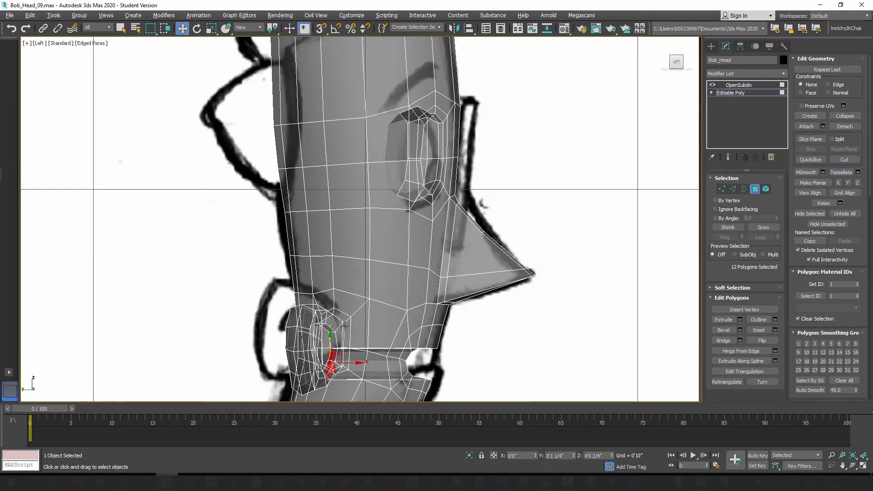
drag(358, 361, 384, 361)
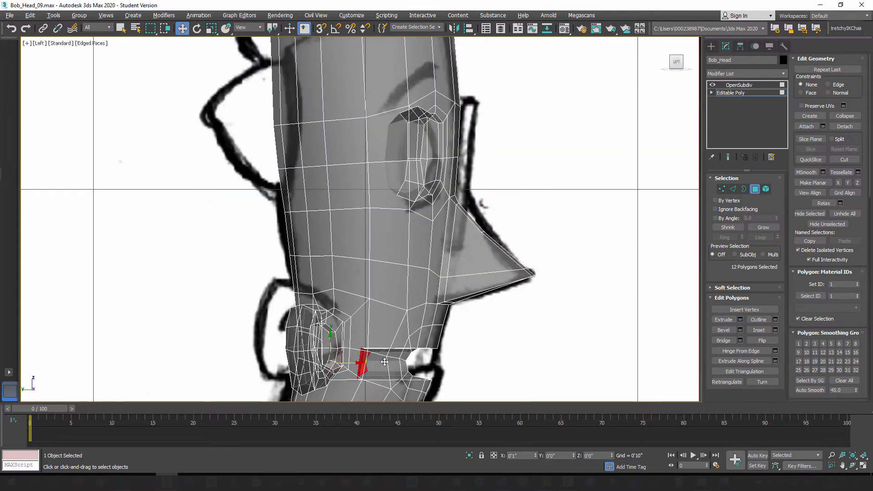
Step: Scale the mouth cap polygons along the front-to-back axis until they form a flat vertical plane
scroll(385, 362, up, 10)
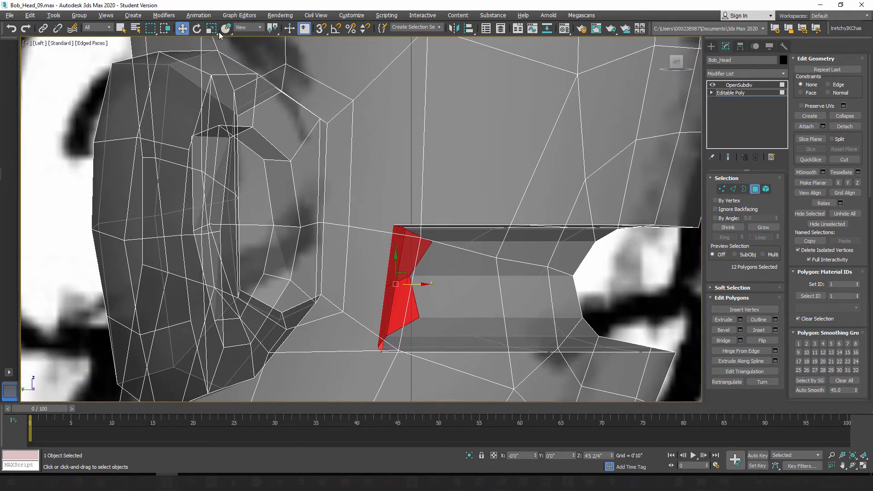
click(212, 28)
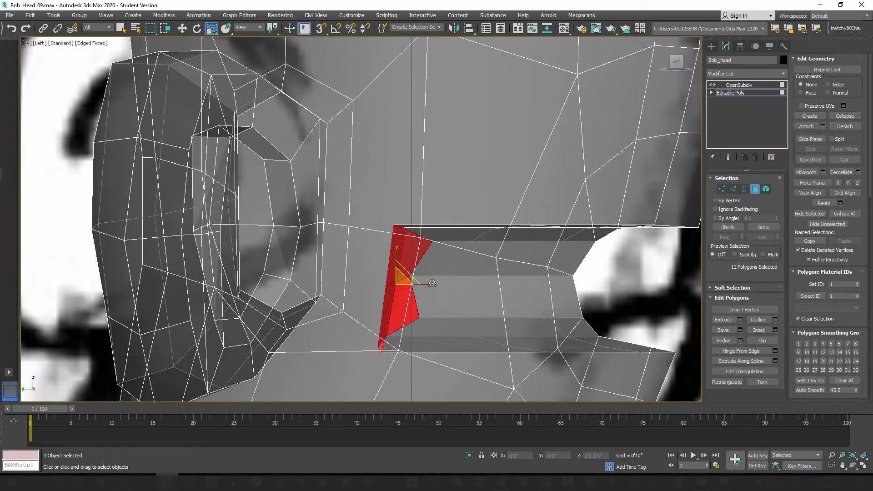
drag(431, 283, 2, 275)
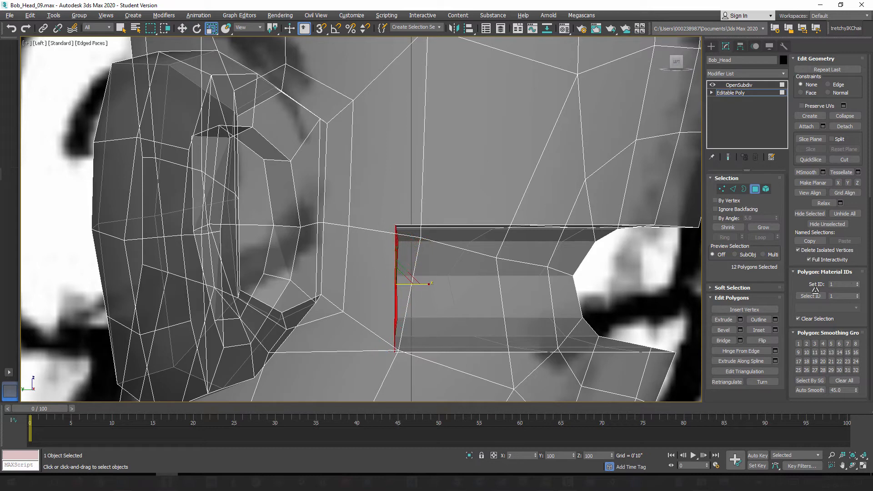
drag(815, 290, 216, 337)
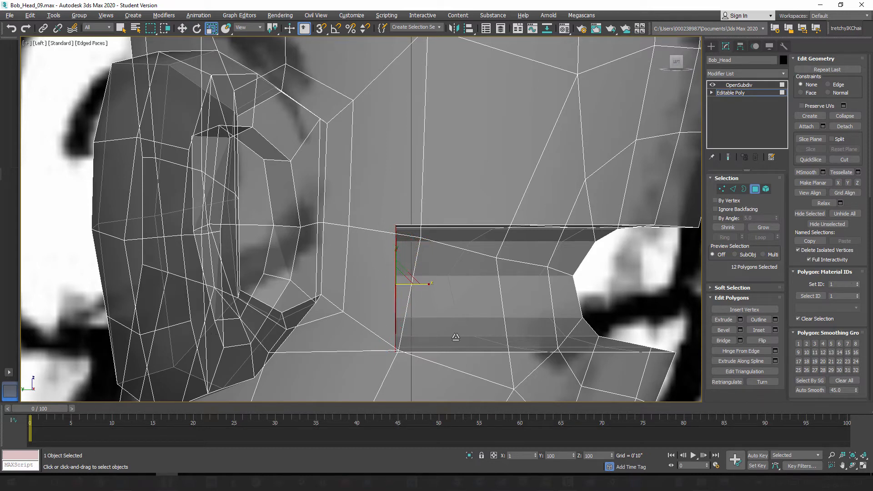
drag(834, 303, 642, 321)
Step: Push the two vertical centre edges of the mouth's back wall backward in the Perspective view
key(p)
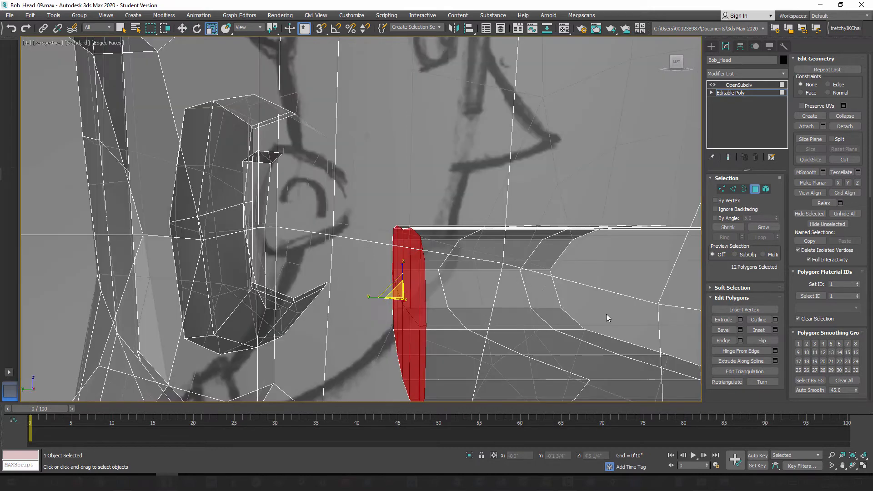
scroll(603, 313, down, 2)
alt+middle_drag(554, 304, 511, 299)
click(732, 189)
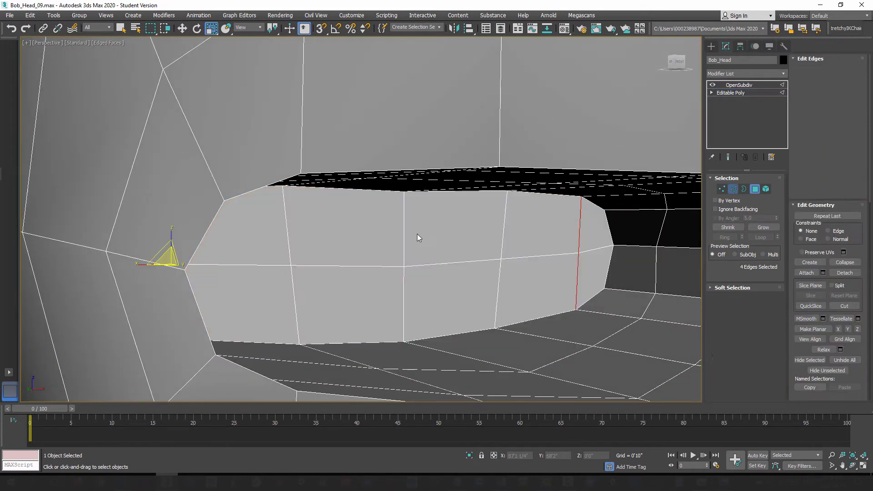
click(403, 266)
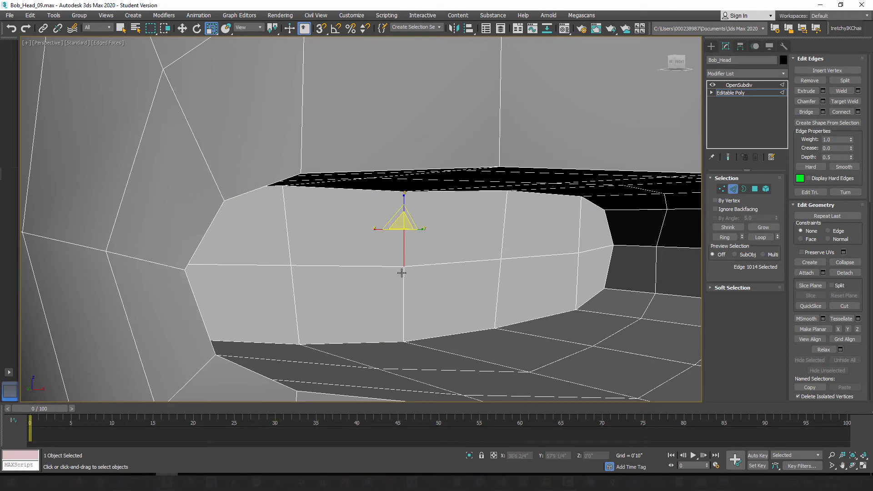
ctrl+click(402, 272)
click(180, 30)
alt+middle_drag(379, 248, 420, 289)
drag(386, 263, 346, 260)
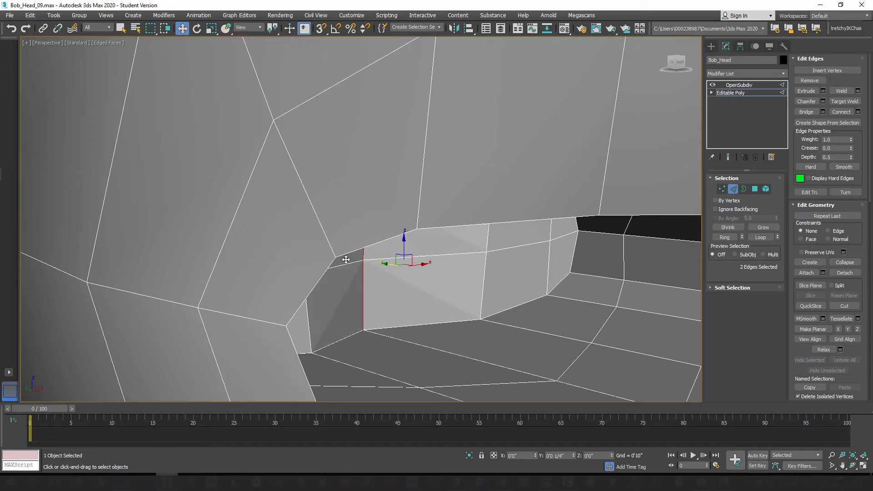
Step: Select the vertical edge pairs on both sides of the back wall's centre line and push the four edges backward
click(489, 236)
ctrl+click(484, 270)
alt+middle_drag(476, 269, 374, 277)
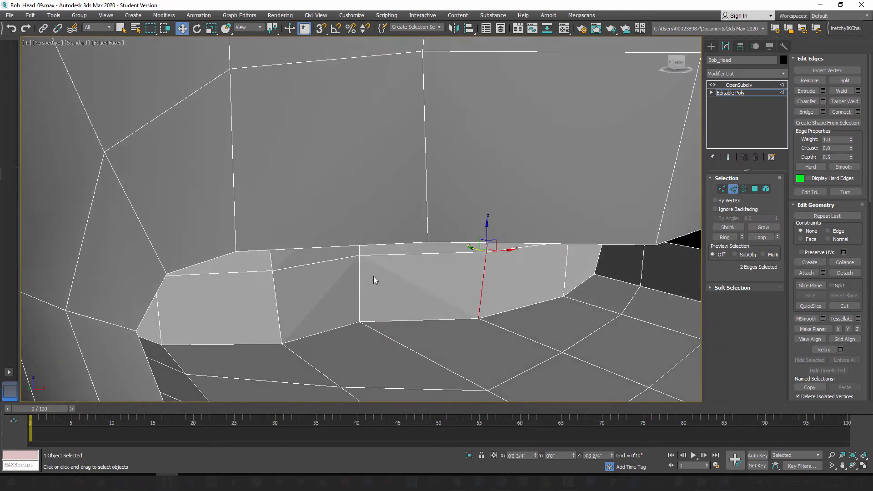
ctrl+click(271, 262)
ctrl+click(274, 294)
alt+middle_drag(331, 299, 256, 263)
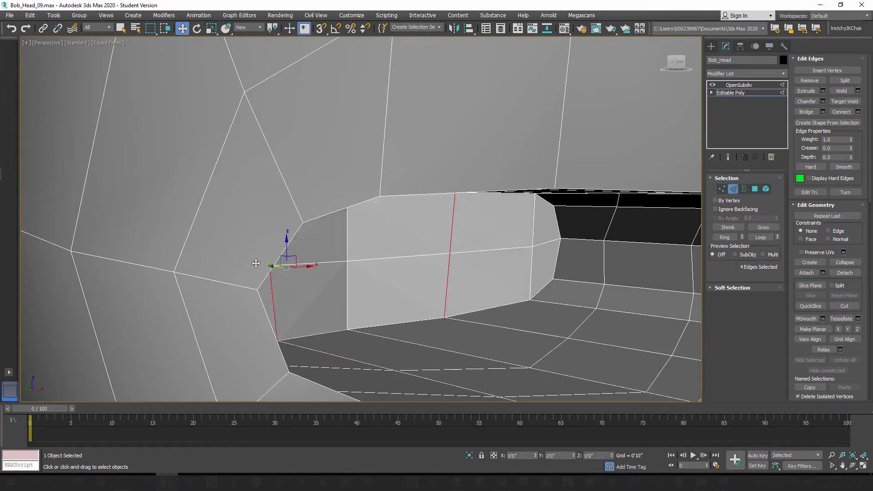
drag(256, 264, 253, 263)
Step: Push the outermost vertical edge pairs of the mouth's back wall, near both corners, backward
alt+middle_drag(523, 282, 572, 234)
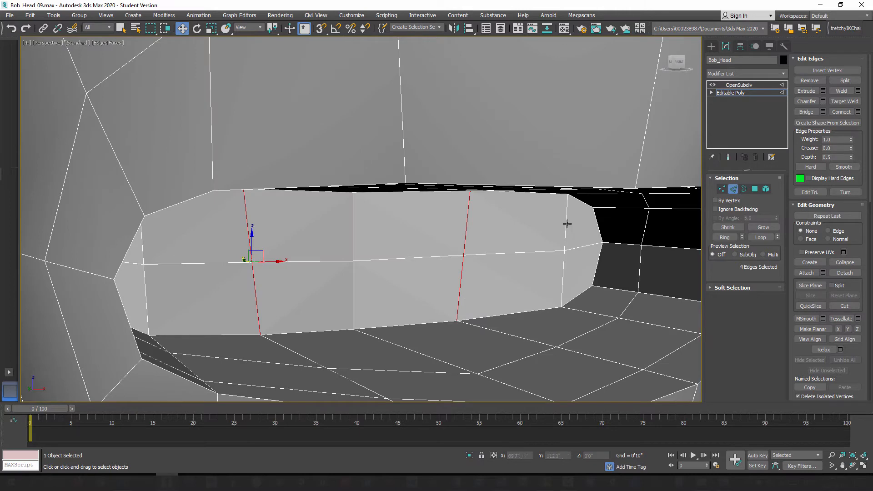
click(567, 223)
alt+middle_drag(449, 272, 214, 288)
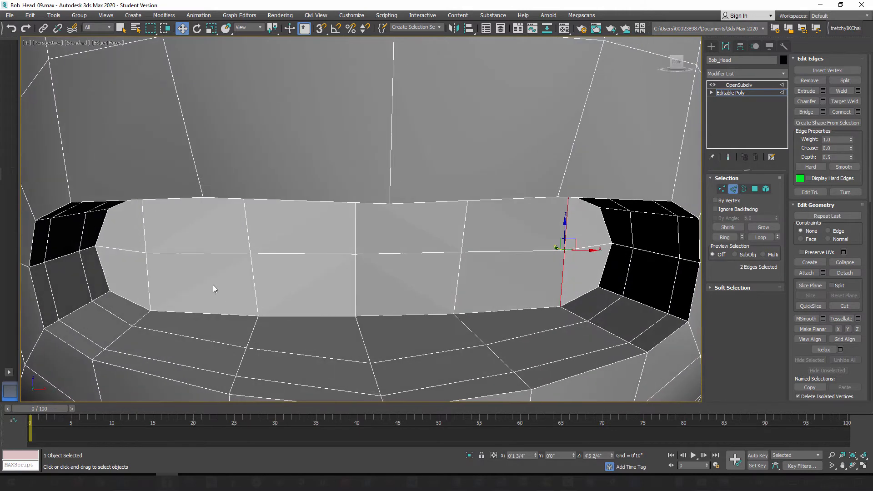
ctrl+click(145, 243)
ctrl+click(147, 265)
alt+middle_drag(148, 265, 230, 294)
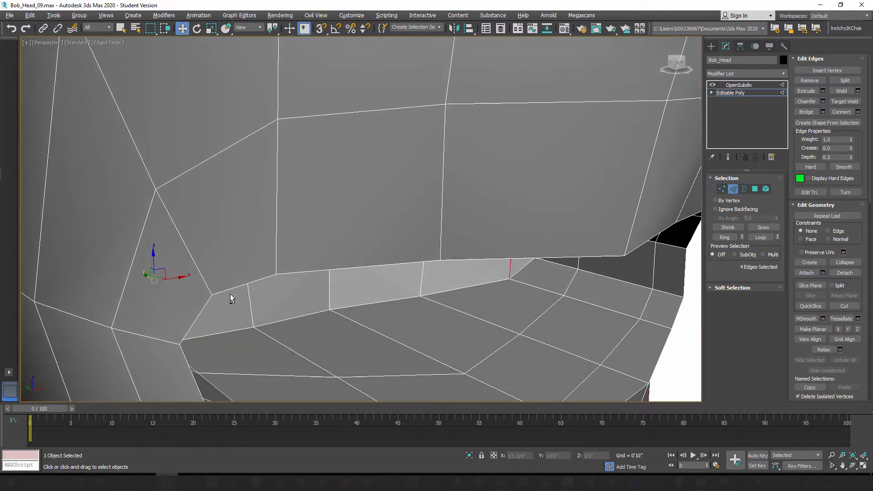
drag(147, 277, 132, 274)
Step: Select the three middle vertical edge pairs of the back wall and push all six edges deeper into the mouth
alt+middle_drag(242, 306, 235, 242)
double_click(237, 235)
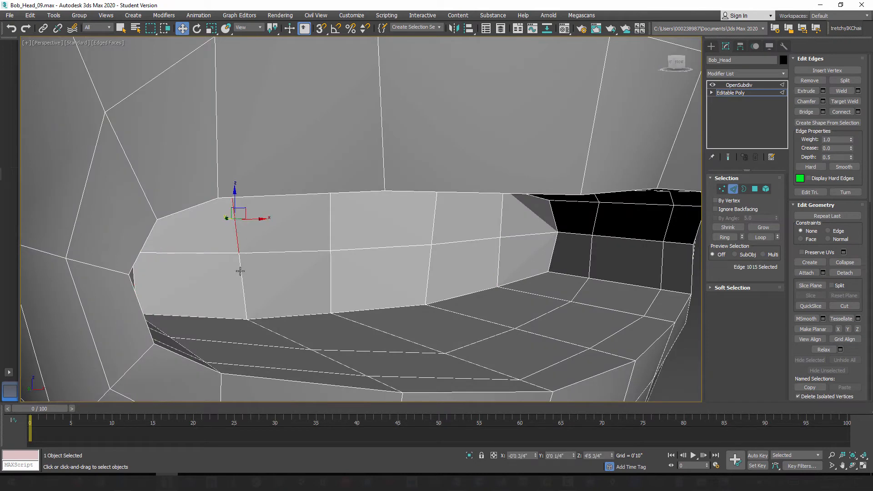
ctrl+double_click(330, 221)
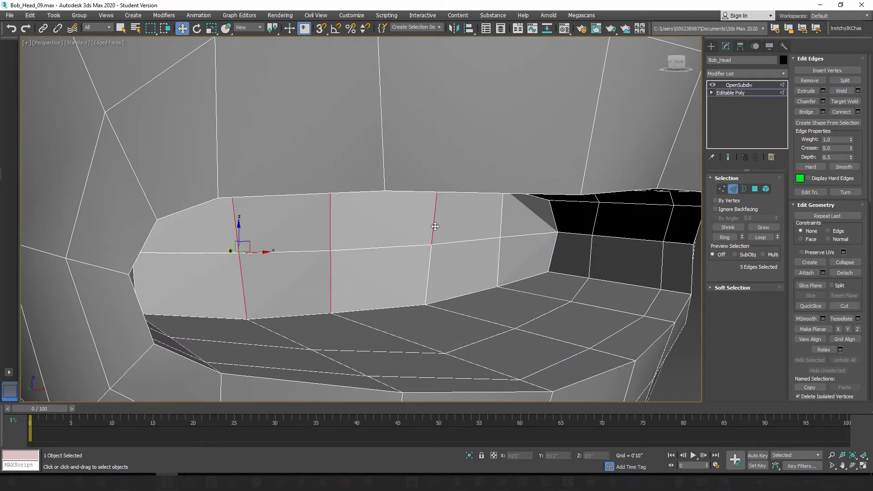
ctrl+click(430, 259)
alt+middle_drag(408, 284, 362, 285)
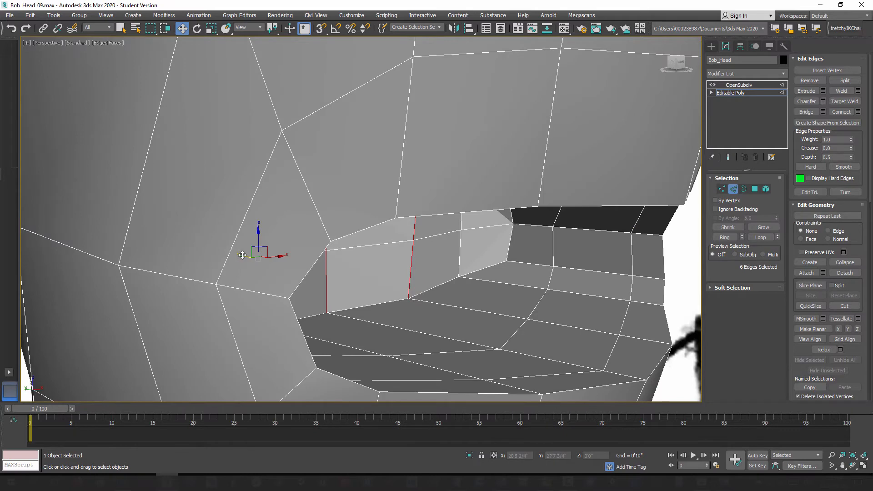
drag(242, 256, 227, 252)
mouse_move(371, 282)
alt+middle_down()
mouse_move(360, 283)
mouse_move(386, 274)
mouse_move(342, 282)
mouse_move(339, 268)
mouse_move(339, 279)
mouse_move(370, 285)
alt+middle_up()
Step: Examine the mouth interior with the OpenSubdiv smoothing shown and return to the unsmoothed cage
scroll(342, 282, down, 2)
scroll(342, 282, down, 3)
scroll(358, 282, up, 3)
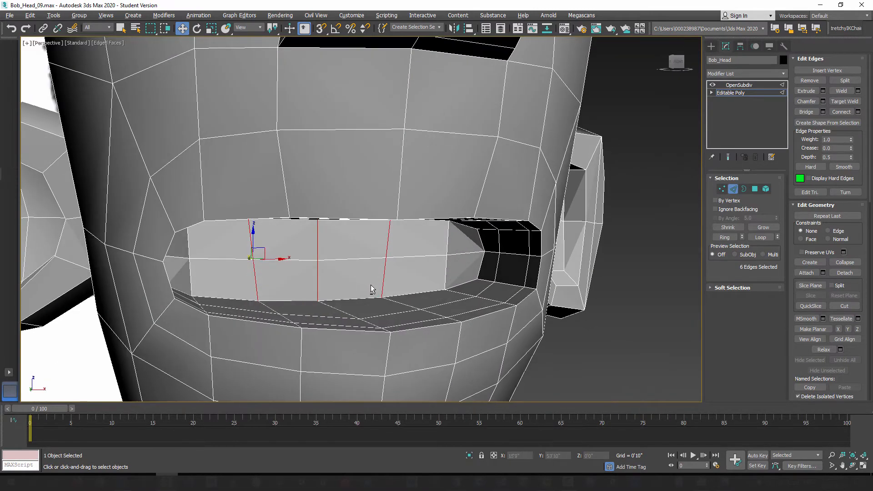
click(735, 189)
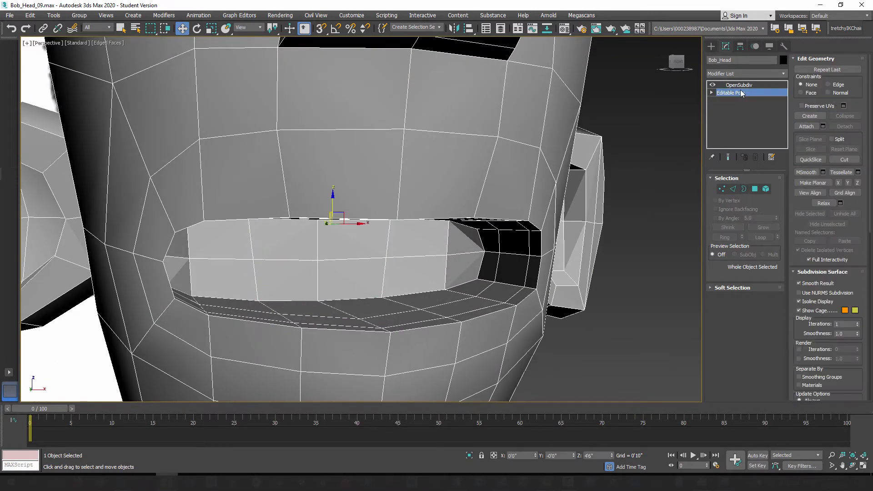
click(727, 157)
alt+middle_drag(349, 258, 319, 267)
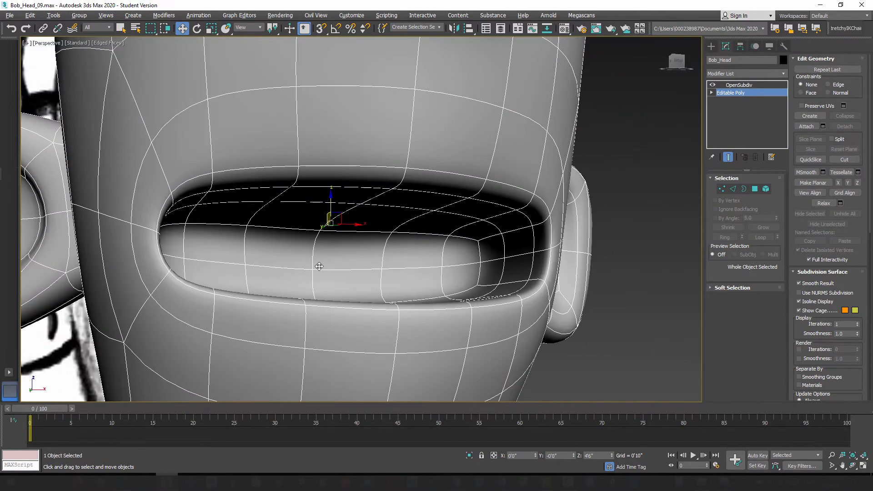
click(727, 157)
alt+middle_drag(390, 250, 597, 274)
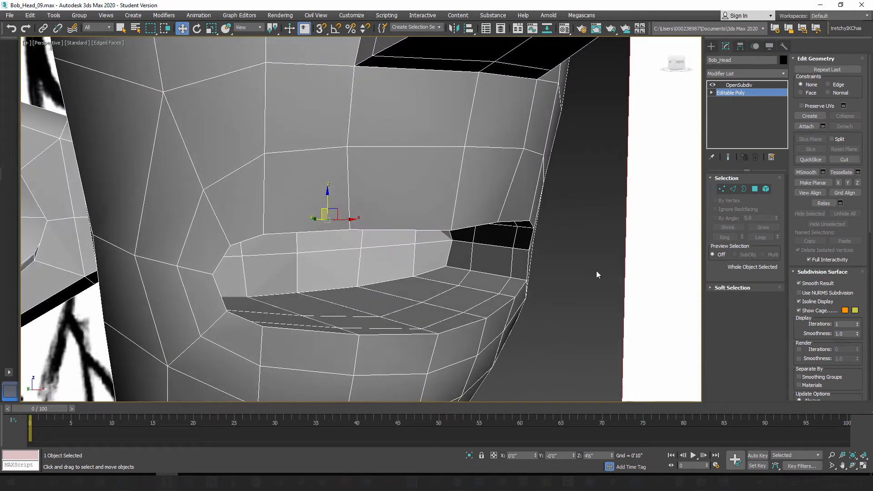
Step: Select the edge loop running around the inside of the mouth behind the lips and scale it taller vertically
click(733, 189)
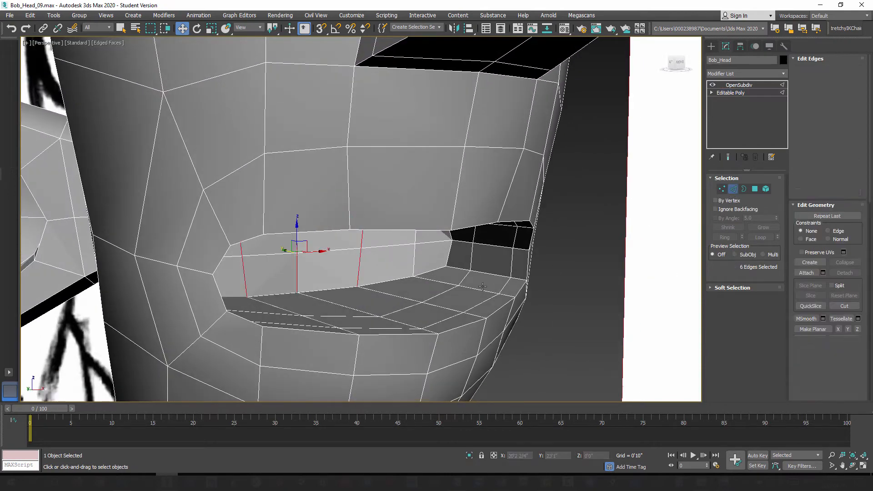
double_click(444, 292)
alt+middle_drag(425, 298, 372, 310)
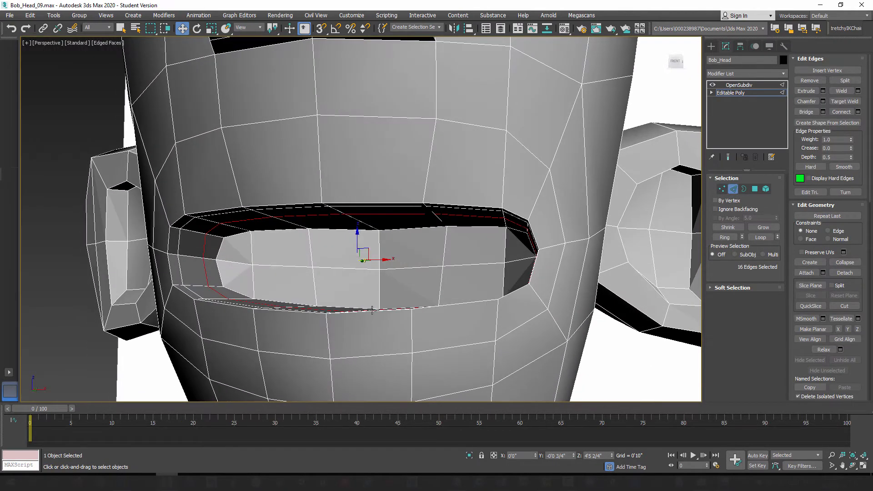
mouse_move(291, 266)
alt+middle_down()
mouse_move(315, 272)
mouse_move(322, 258)
mouse_move(327, 271)
alt+middle_up()
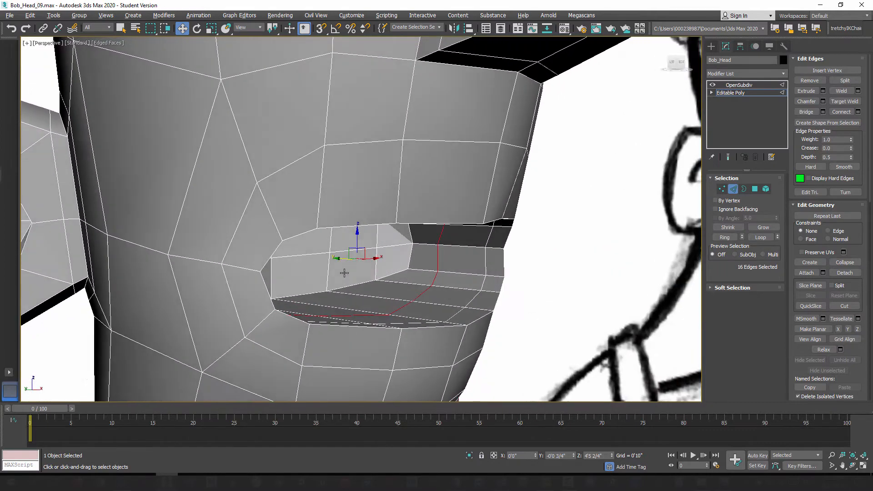
alt+middle_drag(442, 294, 402, 289)
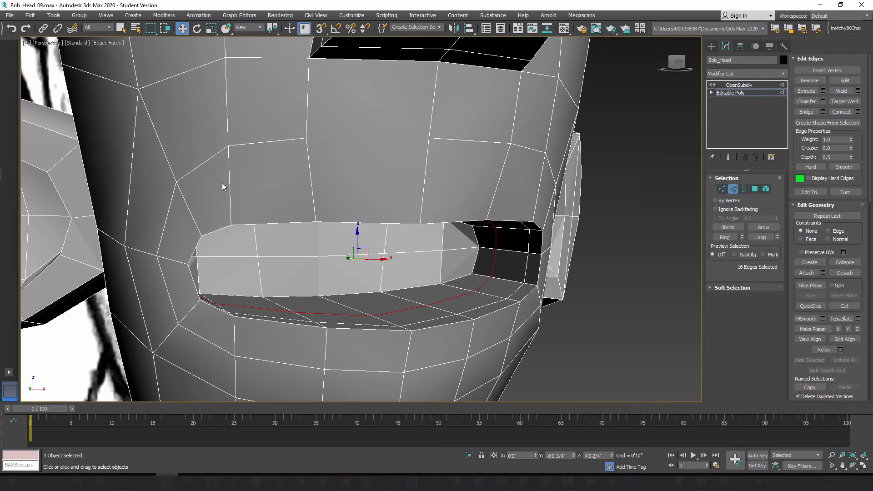
click(212, 29)
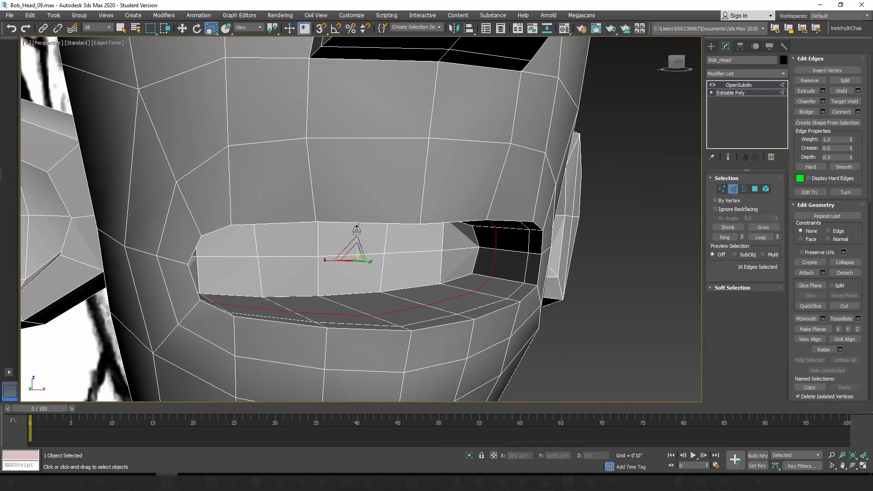
drag(357, 230, 355, 223)
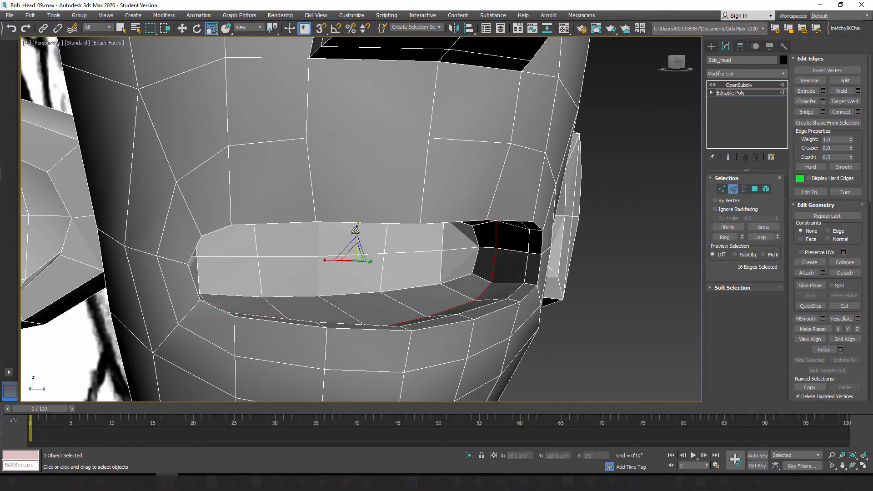
alt+middle_drag(355, 223, 685, 216)
Step: Raise the top centre vertex of the mouth's back wall slightly to even out the upper border
click(722, 189)
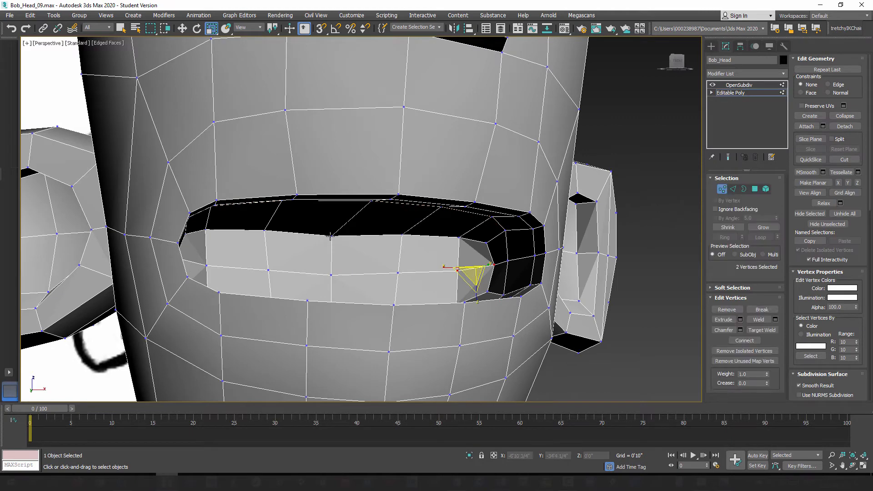
click(333, 235)
alt+middle_drag(333, 235, 247, 105)
click(182, 29)
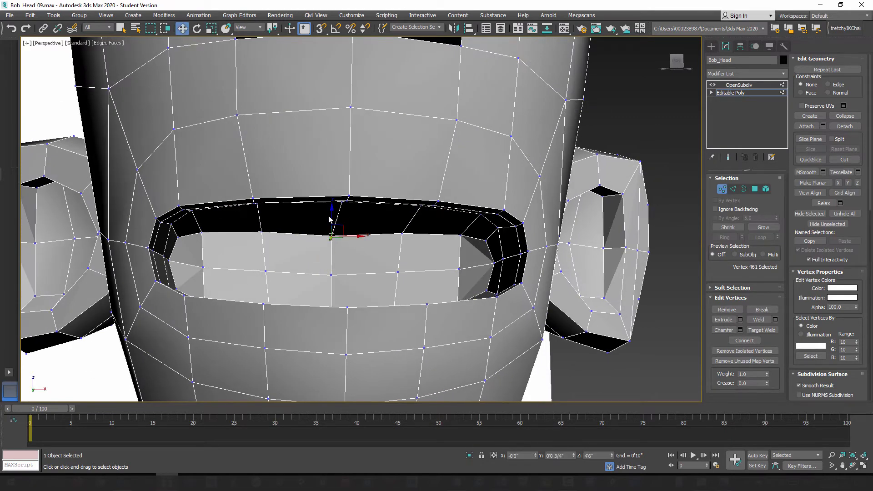
drag(331, 215, 330, 210)
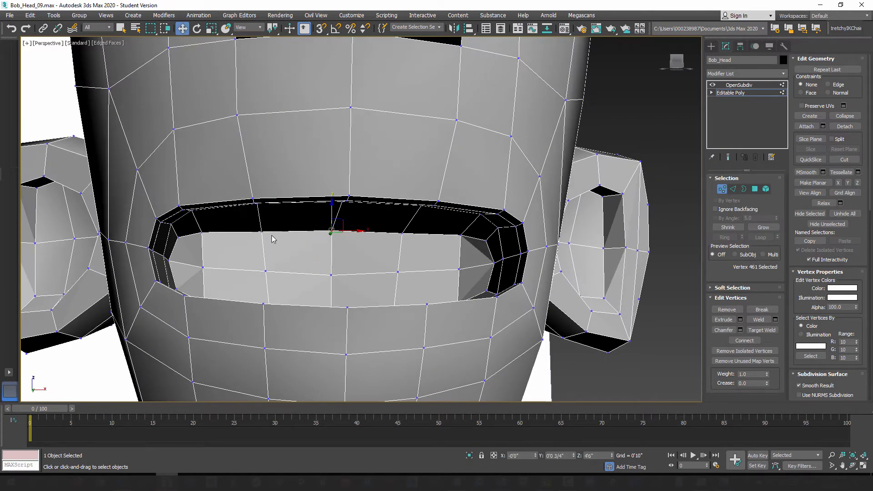
alt+middle_drag(260, 233, 350, 240)
Step: Move the centre vertices of the upper lip's inner and outer rows backward to soften its pointed front
click(462, 204)
mouse_move(461, 204)
alt+middle_down()
mouse_move(468, 215)
mouse_move(477, 209)
alt+middle_up()
drag(454, 199, 436, 197)
alt+middle_drag(440, 199, 398, 188)
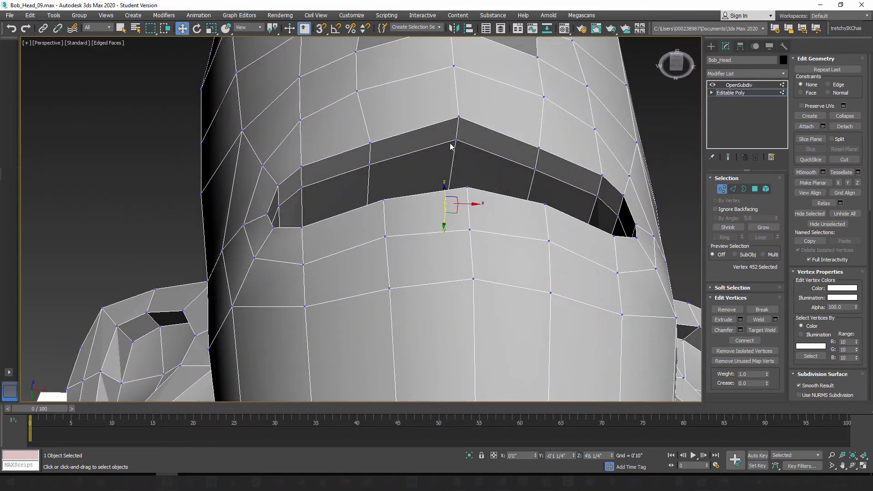
click(456, 138)
drag(457, 149, 451, 158)
click(471, 111)
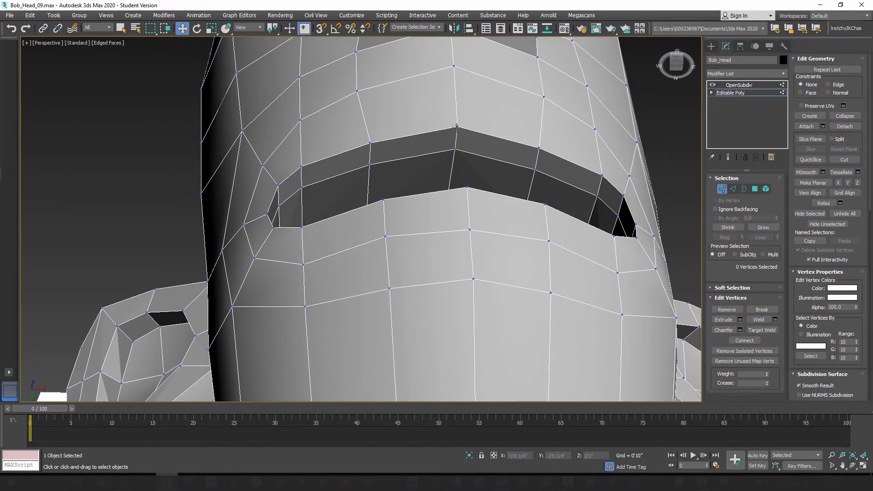
click(457, 126)
Step: Check the reshaped upper lip with the subdivision smoothing switched on and off
mouse_move(450, 168)
alt+middle_down()
mouse_move(433, 158)
mouse_move(464, 203)
mouse_move(492, 206)
mouse_move(478, 235)
mouse_move(469, 241)
mouse_move(448, 203)
mouse_move(433, 211)
mouse_move(468, 214)
mouse_move(411, 232)
mouse_move(485, 230)
mouse_move(460, 228)
mouse_move(468, 229)
mouse_move(468, 214)
mouse_move(453, 218)
mouse_move(448, 203)
mouse_move(487, 193)
mouse_move(555, 220)
mouse_move(480, 279)
alt+middle_up()
click(726, 189)
click(728, 157)
click(728, 157)
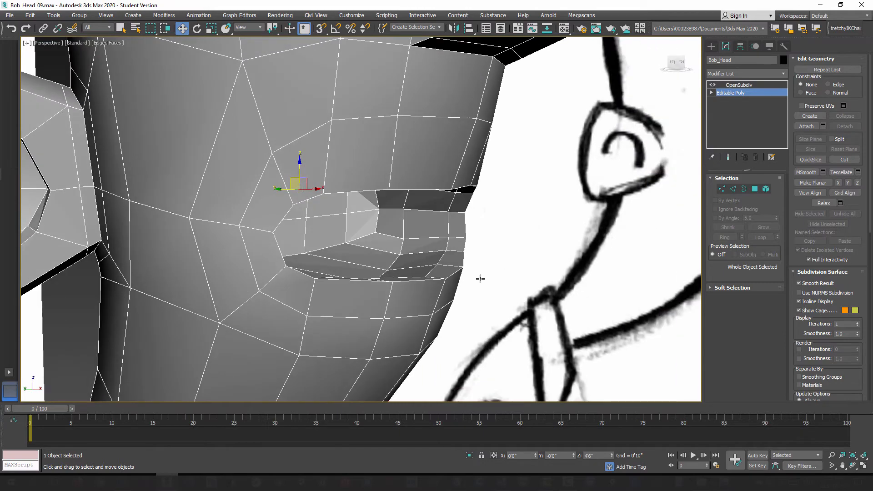
mouse_move(407, 243)
alt+middle_down()
mouse_move(455, 241)
mouse_move(415, 202)
mouse_move(436, 244)
mouse_move(471, 181)
mouse_move(399, 226)
mouse_move(545, 210)
alt+middle_up()
Step: Select the four upper lip vertices flanking the centre, in the outer and inner rows, and move them slightly forward
click(721, 189)
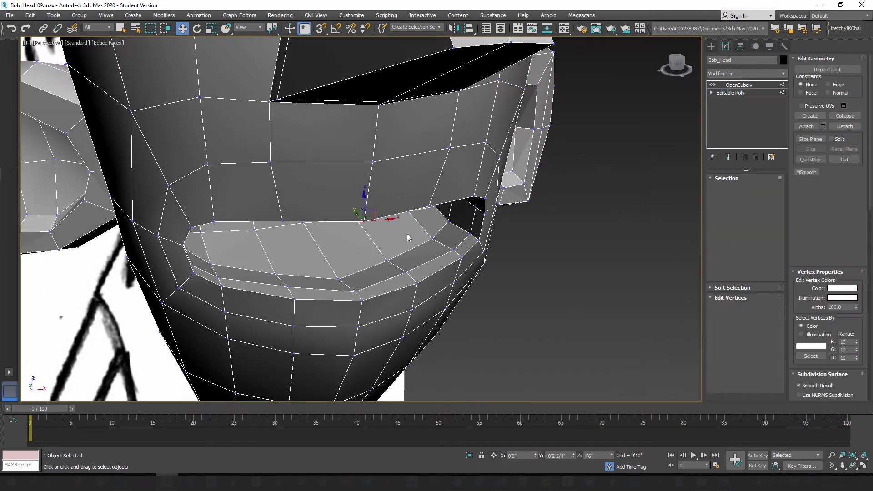
alt+middle_drag(407, 234, 408, 238)
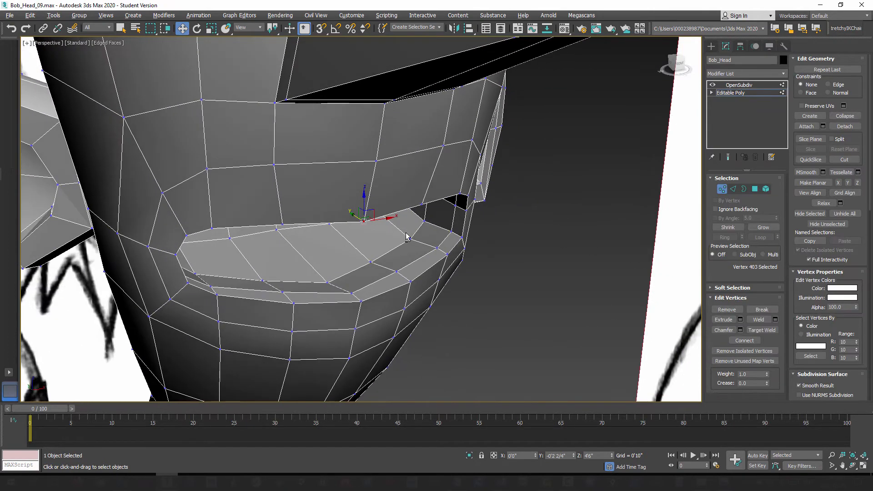
ctrl+click(281, 224)
alt+middle_drag(399, 286, 360, 238)
drag(355, 233, 354, 223)
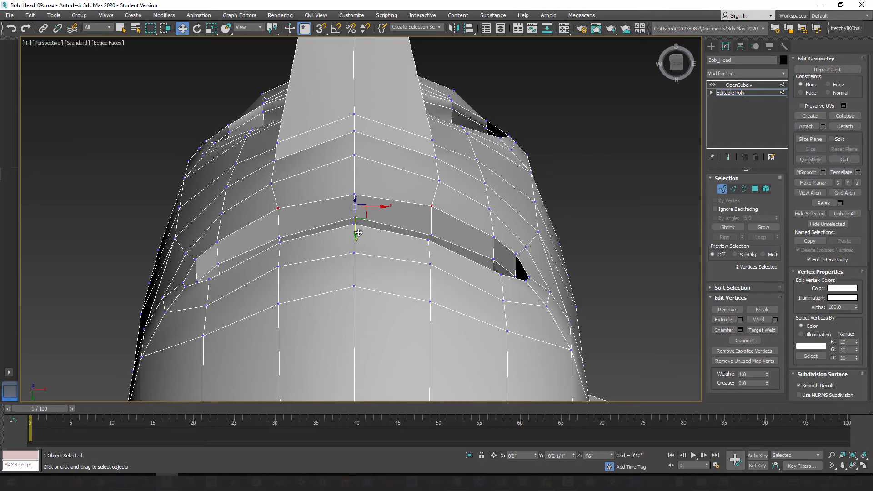
alt+middle_drag(327, 260, 273, 246)
ctrl+click(279, 235)
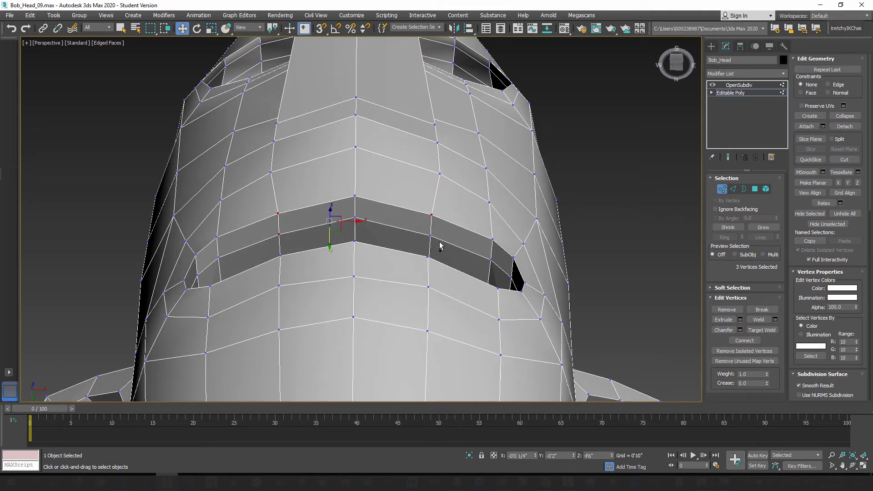
ctrl+click(430, 235)
alt+middle_drag(382, 271, 342, 259)
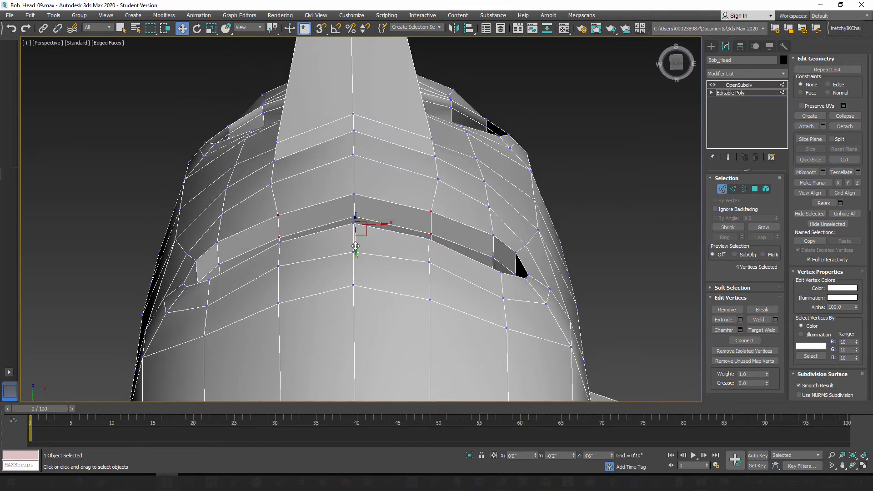
drag(355, 246, 356, 239)
Step: Select the four lower lip vertices flanking the centre, in the inner and outer rows, and move them slightly forward
alt+middle_drag(356, 239, 294, 275)
click(288, 273)
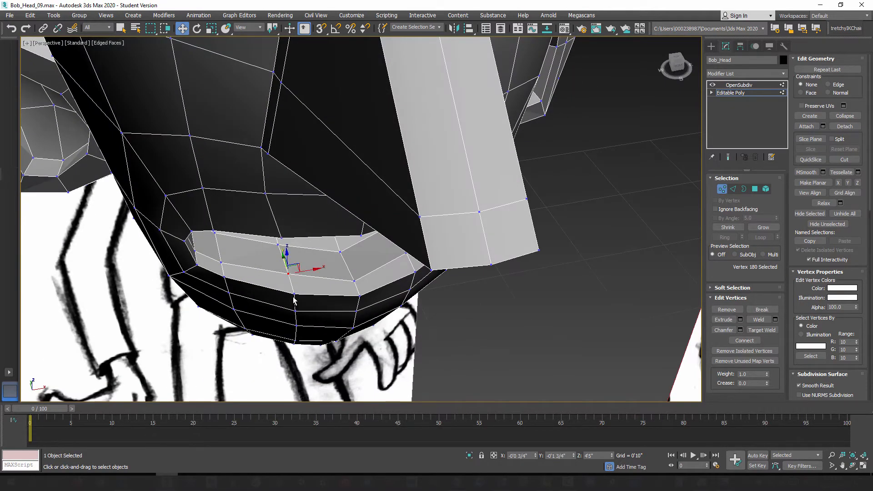
ctrl+click(294, 296)
mouse_move(351, 302)
alt+middle_down()
mouse_move(392, 304)
mouse_move(338, 291)
alt+middle_up()
ctrl+click(416, 279)
ctrl+click(416, 297)
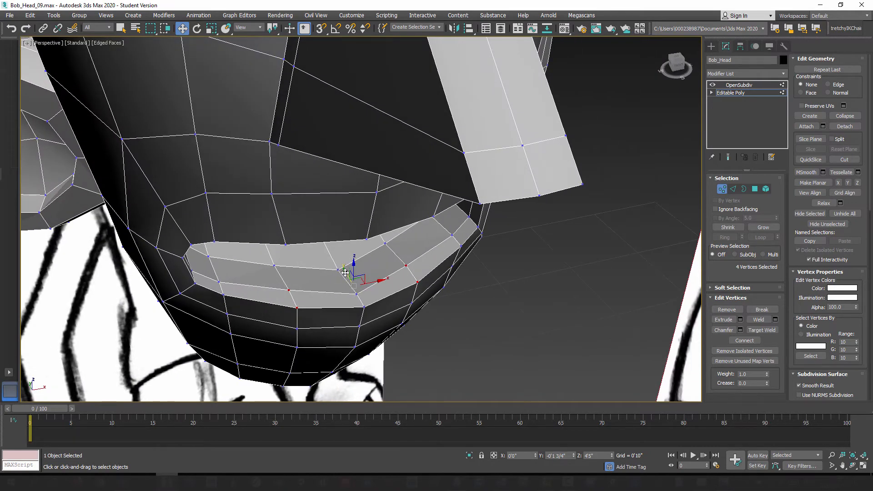
alt+middle_drag(346, 273, 291, 309)
Step: Move only the two outer-row lower lip vertices flanking the centre slightly backward
click(293, 289)
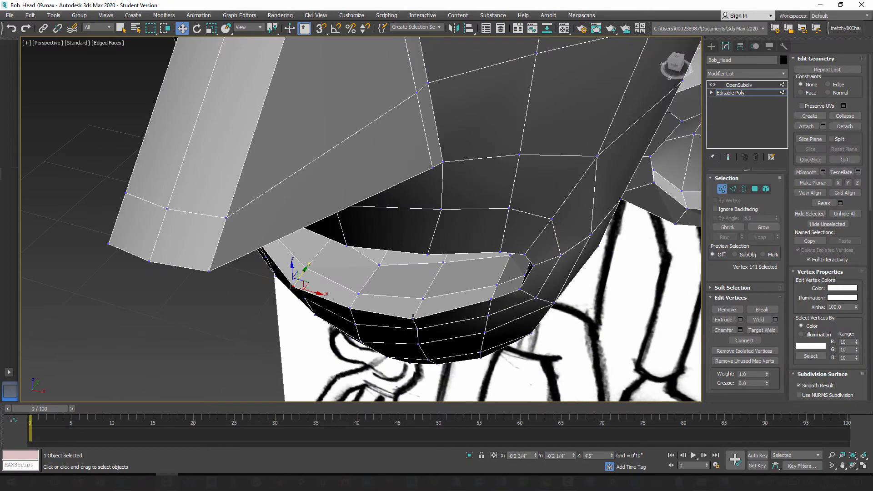
ctrl+click(413, 317)
alt+middle_drag(413, 317, 341, 314)
drag(337, 294, 333, 292)
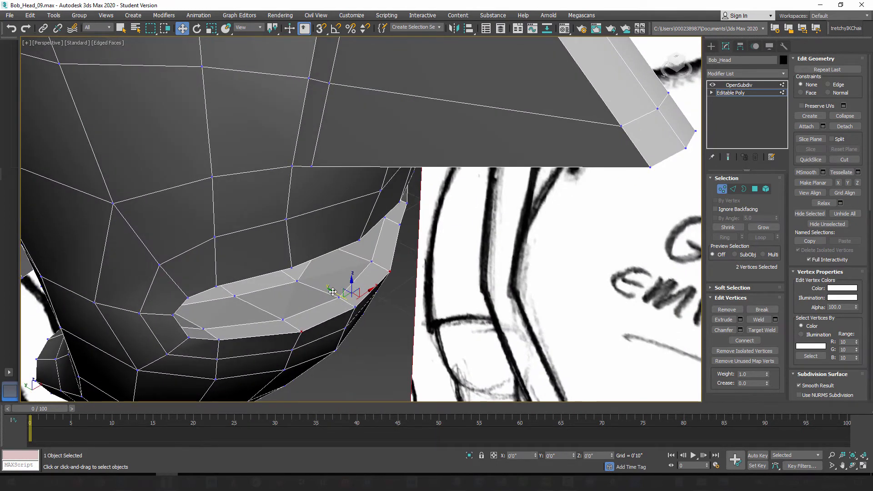
Step: Select the next four lower lip vertices towards the mouth corners, in both rows, and move them slightly forward
alt+middle_drag(378, 296, 295, 268)
click(391, 233)
ctrl+click(405, 242)
middle_drag(319, 264, 363, 265)
ctrl+click(288, 242)
ctrl+click(286, 250)
drag(381, 245, 383, 245)
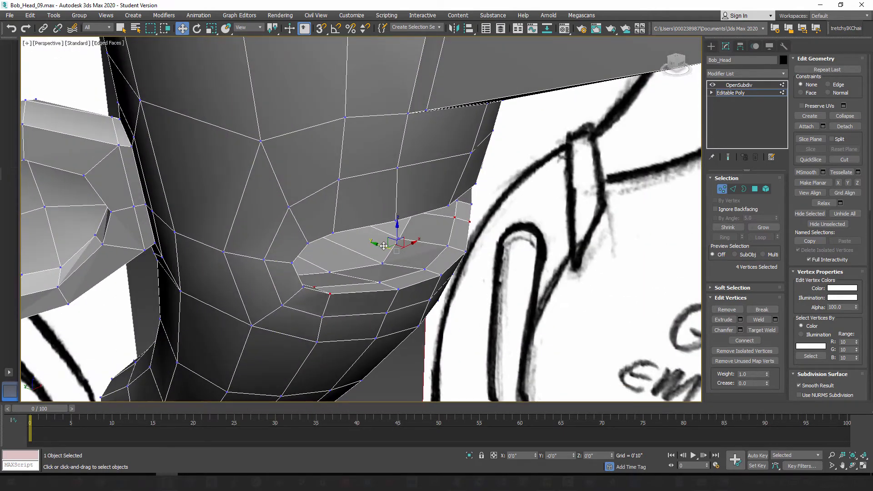
mouse_move(426, 286)
alt+middle_down()
mouse_move(434, 263)
mouse_move(384, 262)
mouse_move(404, 288)
mouse_move(434, 300)
alt+middle_up()
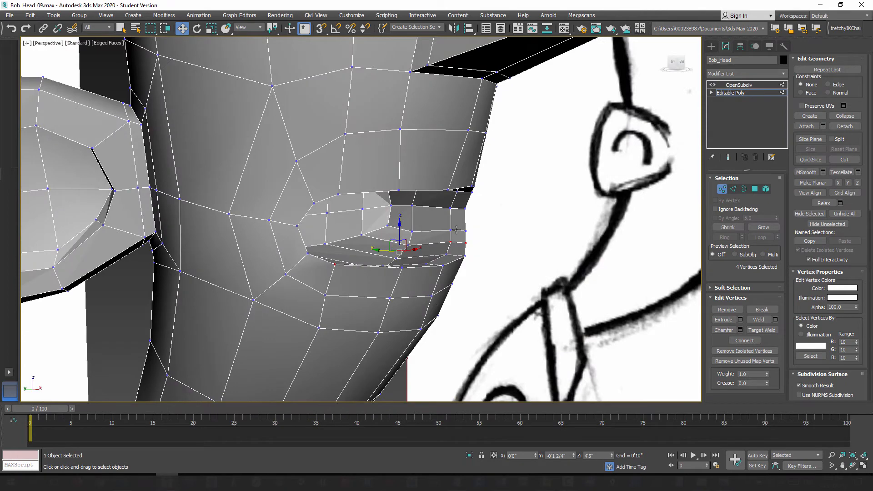
Step: Connect the ring of edges around the mouth with one new edge loop, using a slide of -23
click(734, 190)
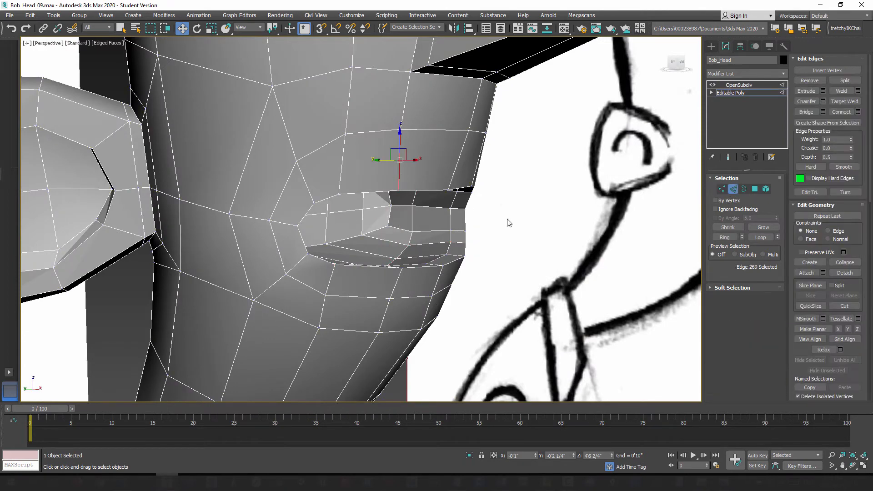
click(727, 237)
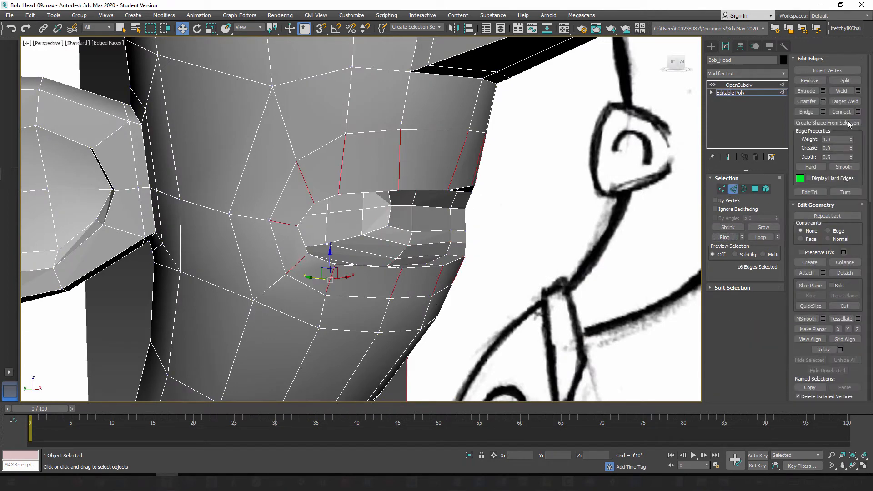
click(858, 112)
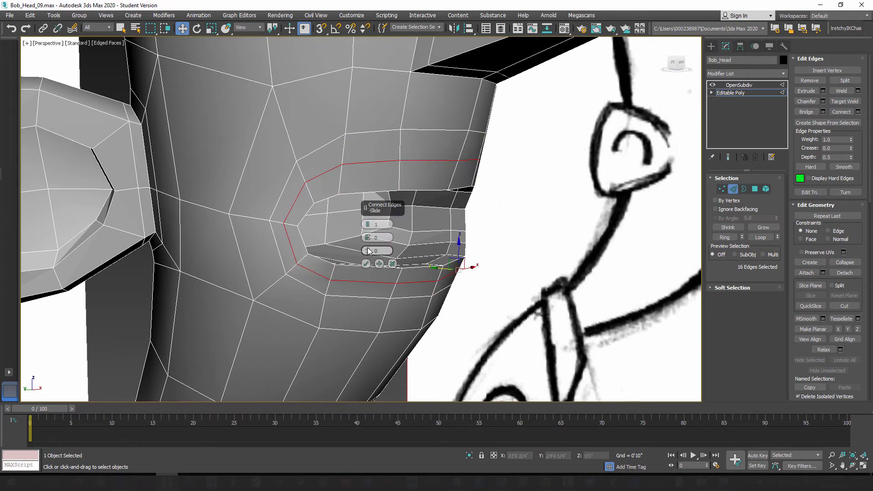
drag(367, 256, 362, 295)
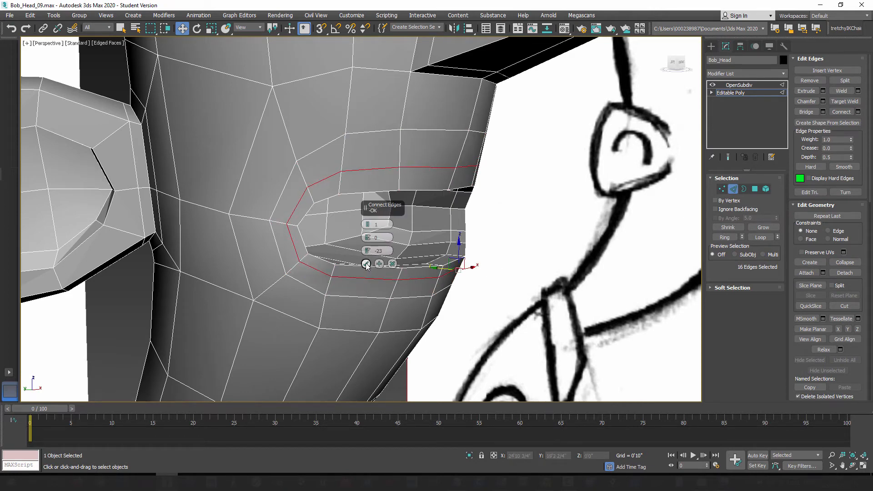
click(366, 264)
alt+middle_drag(366, 264, 600, 198)
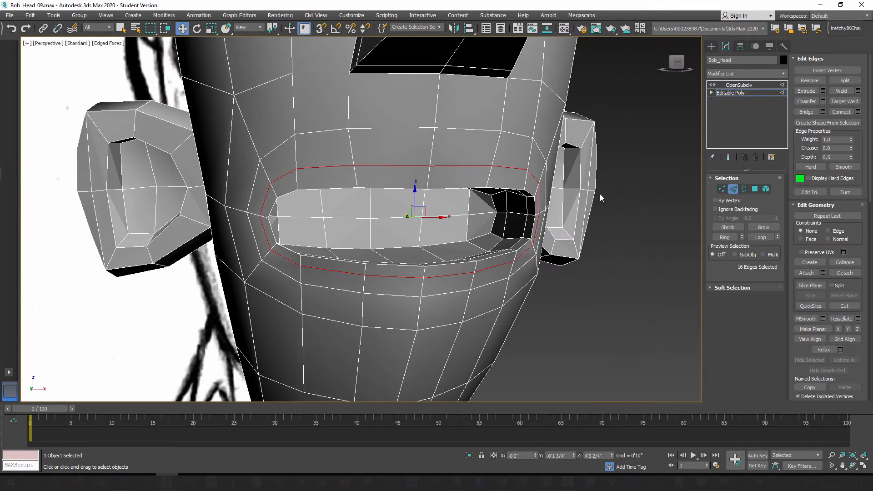
Step: Select the five vertices of the new edge loop above the upper lip and lower them slightly
click(721, 190)
click(430, 167)
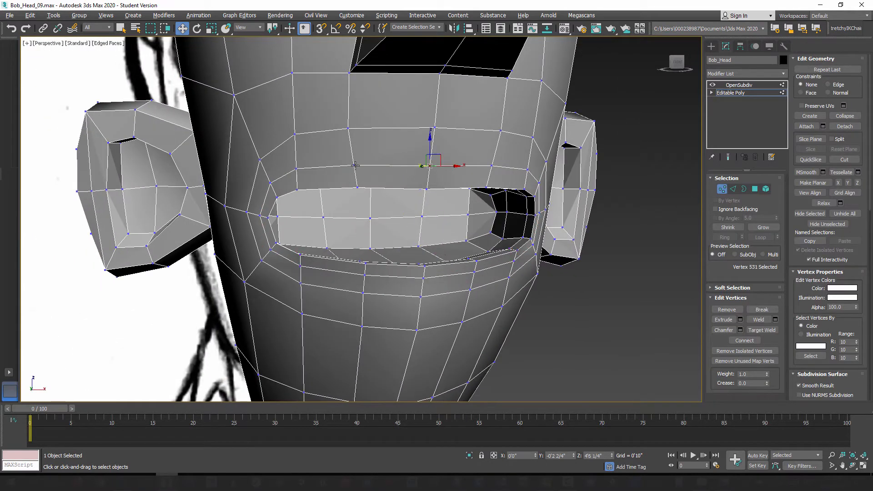
ctrl+click(353, 167)
ctrl+click(298, 168)
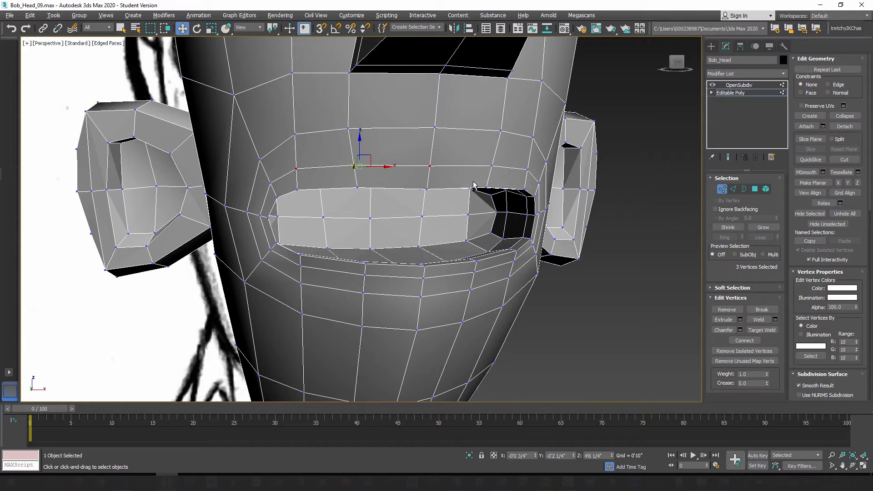
ctrl+click(492, 166)
ctrl+click(528, 169)
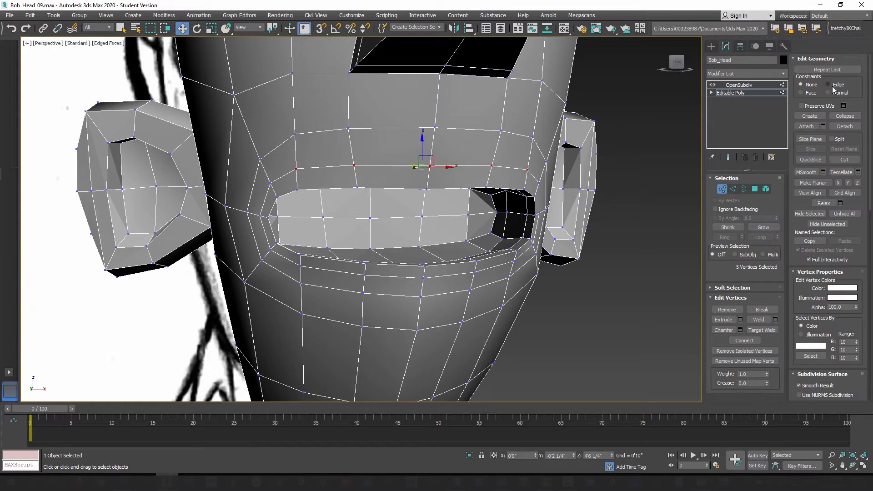
drag(424, 144, 423, 149)
Step: In the left view, move the new loop's centre vertex below the lower lip forward and slightly down towards the profile sketch
alt+middle_drag(397, 229, 456, 240)
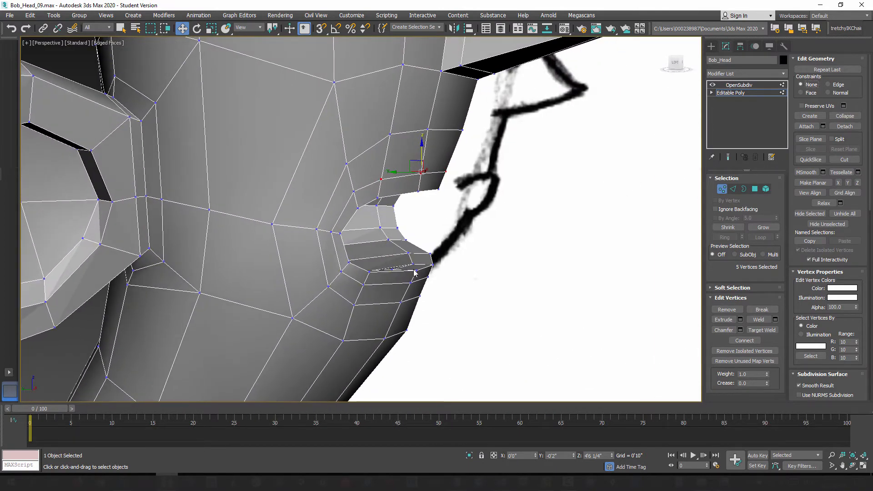
middle_drag(444, 242, 464, 228)
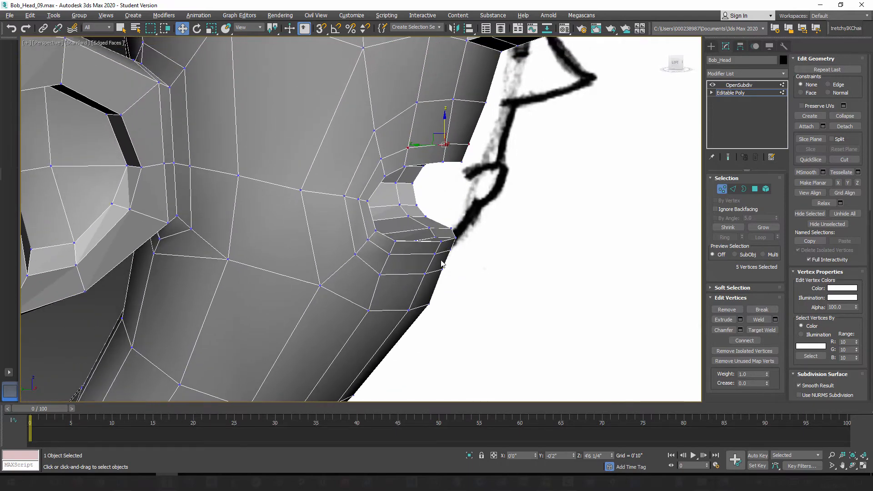
scroll(441, 263, down, 3)
scroll(415, 269, up, 5)
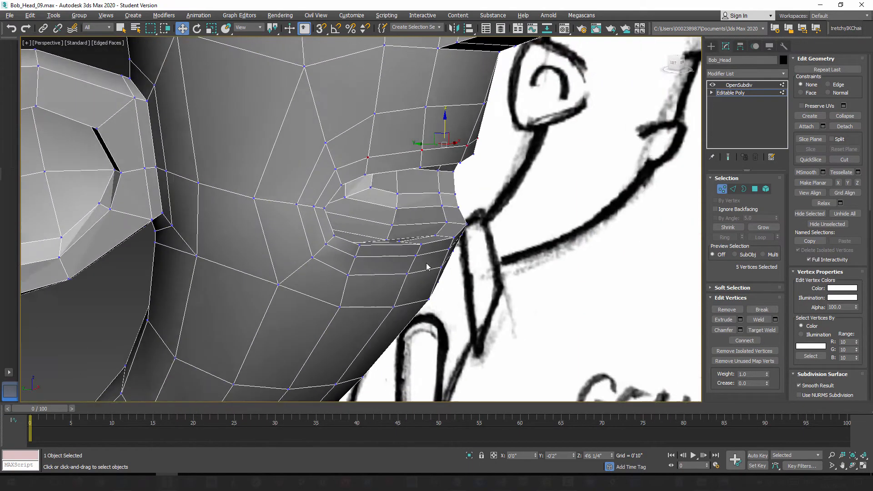
alt+middle_drag(427, 267, 463, 263)
click(460, 238)
key(l)
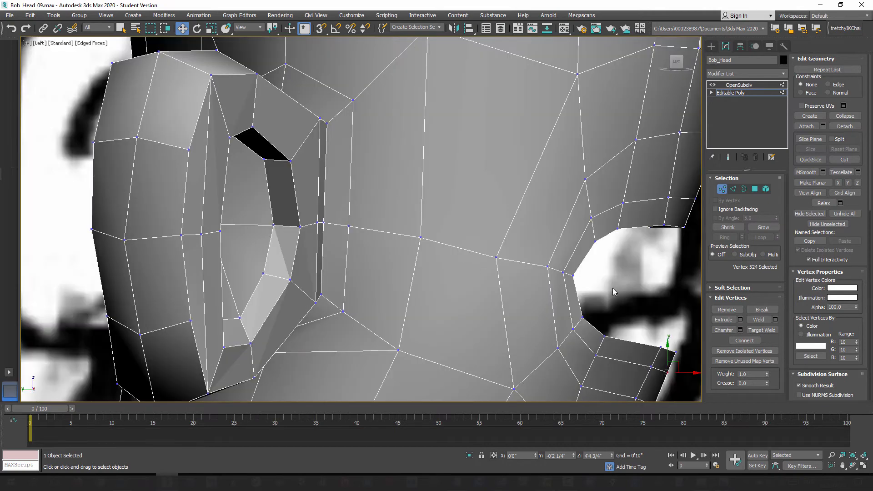
scroll(612, 288, down, 2)
middle_drag(655, 350, 521, 253)
scroll(532, 238, up, 3)
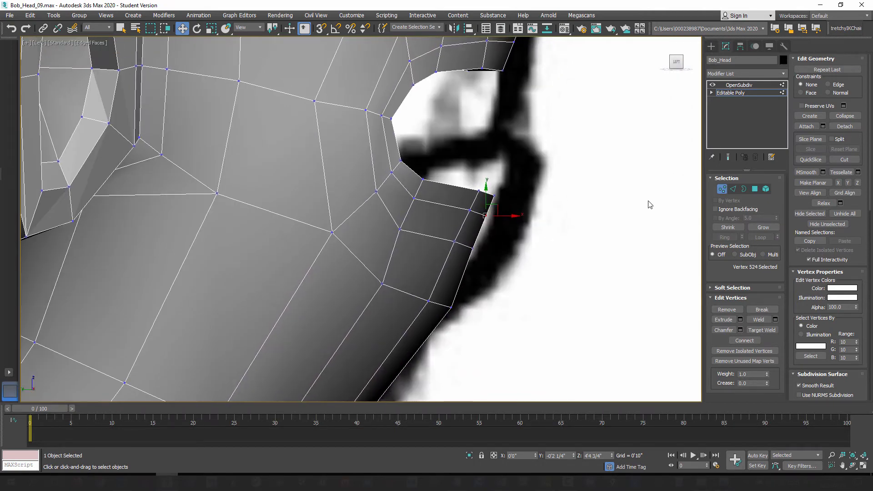
click(728, 158)
click(728, 157)
drag(497, 205, 508, 217)
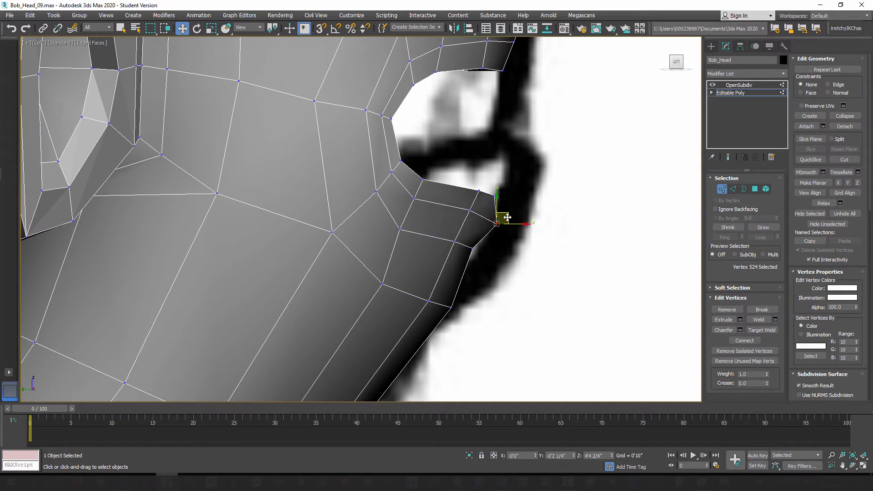
Step: Move the next centre vertex down forward and lower to follow the sketch, and check the smoothed result
click(473, 248)
drag(483, 246, 501, 252)
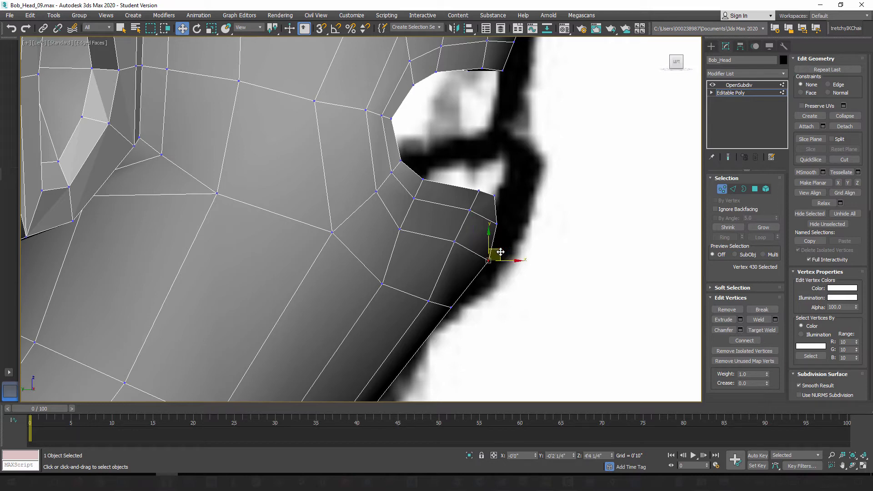
click(728, 157)
click(728, 157)
Step: In the perspective view, move the four vertices flanking the centre in the two rows below the lower lip forward and slightly down
key(p)
alt+middle_drag(476, 253, 417, 256)
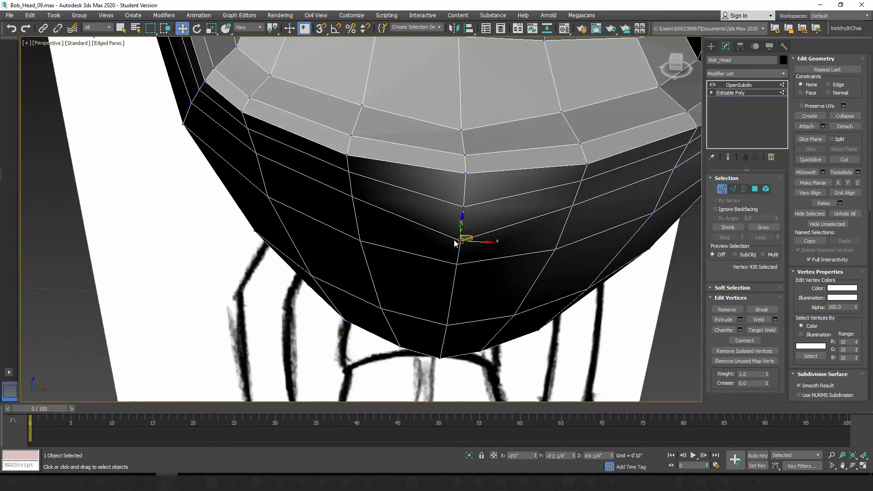
click(348, 172)
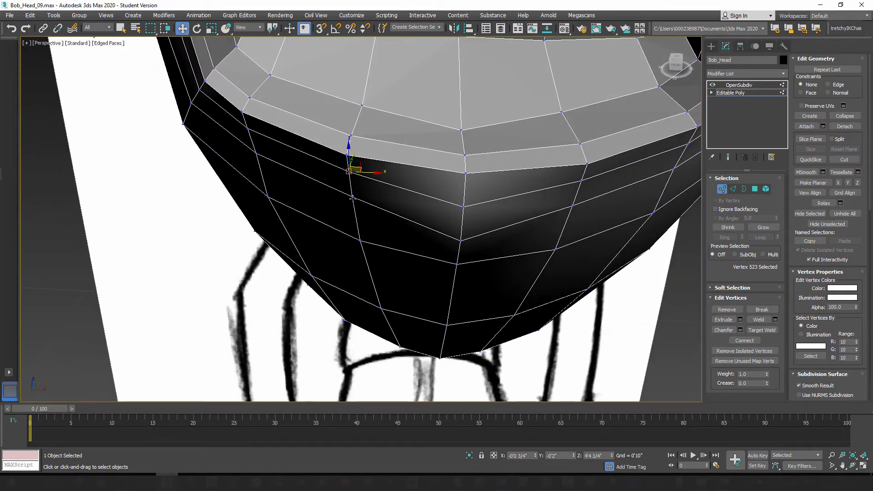
ctrl+click(352, 197)
ctrl+click(581, 181)
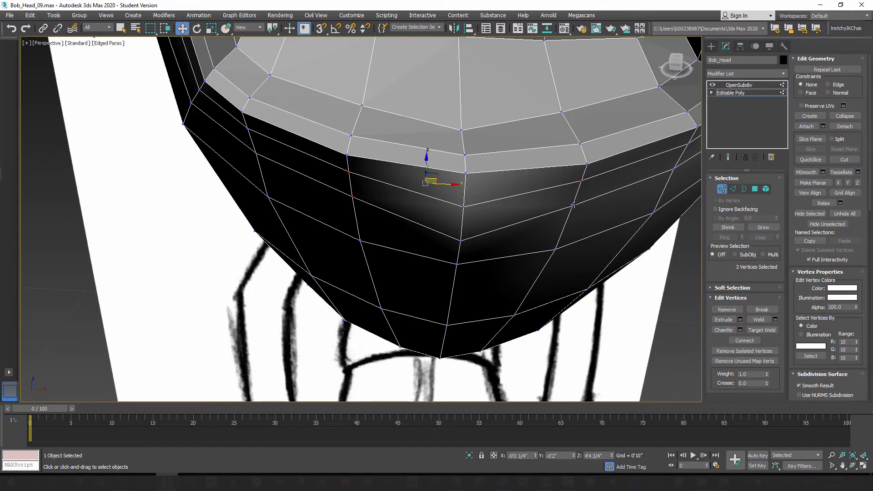
ctrl+click(573, 205)
alt+middle_drag(478, 228, 468, 200)
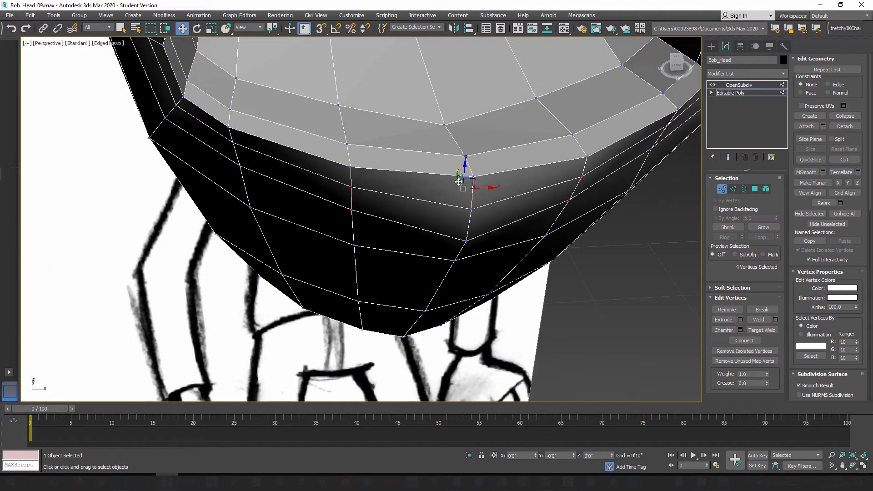
drag(459, 182, 461, 190)
alt+middle_drag(460, 238, 439, 203)
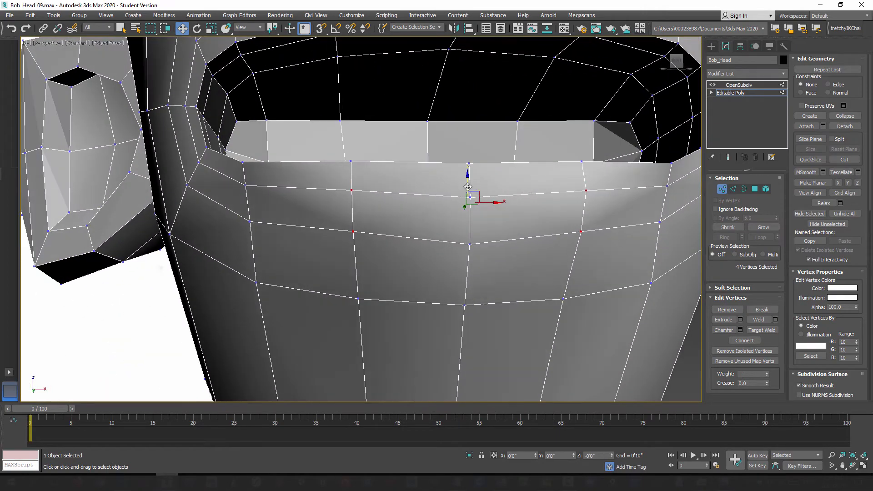
drag(468, 187, 468, 192)
alt+middle_drag(427, 219, 490, 237)
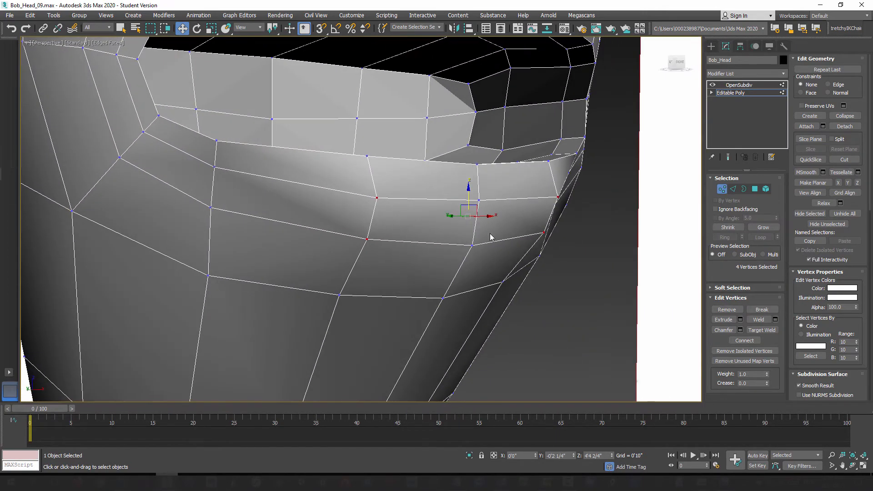
Step: Select the middle vertices along the lower border of the mouth's back wall and finish vertex editing
scroll(445, 258, down, 4)
alt+middle_drag(444, 258, 433, 196)
click(404, 190)
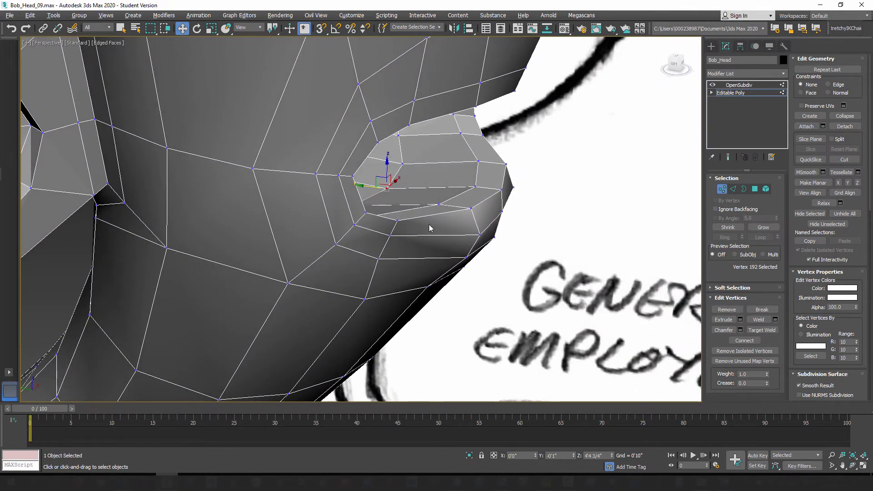
mouse_move(430, 228)
alt+middle_down()
mouse_move(394, 217)
mouse_move(360, 232)
mouse_move(314, 224)
mouse_move(427, 228)
mouse_move(425, 215)
mouse_move(386, 226)
mouse_move(392, 209)
mouse_move(397, 214)
mouse_move(447, 176)
alt+middle_up()
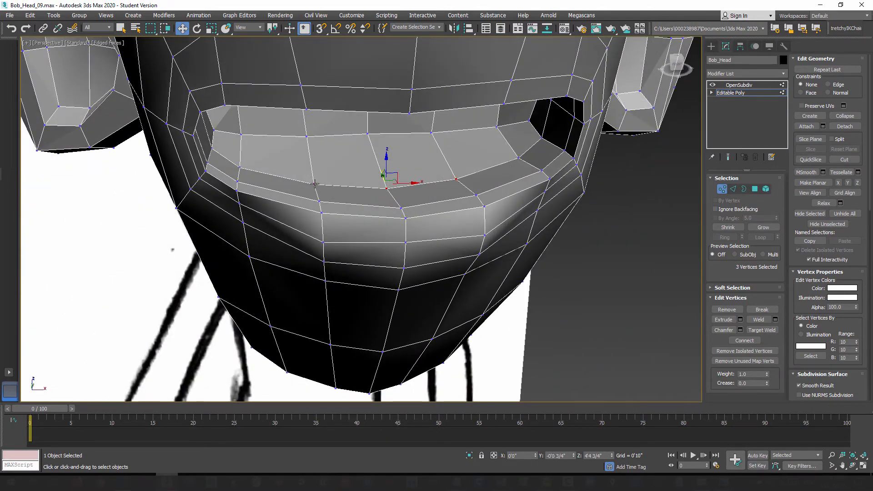
alt+middle_drag(388, 228, 502, 189)
alt+middle_drag(469, 221, 467, 249)
click(723, 189)
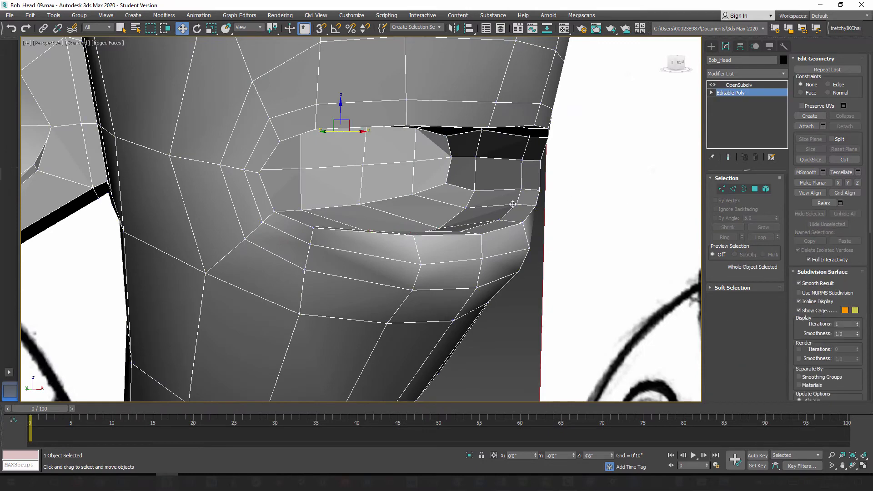
Step: Examine the whole head from the front and three-quarter angles against the reference sketches
scroll(496, 193, down, 10)
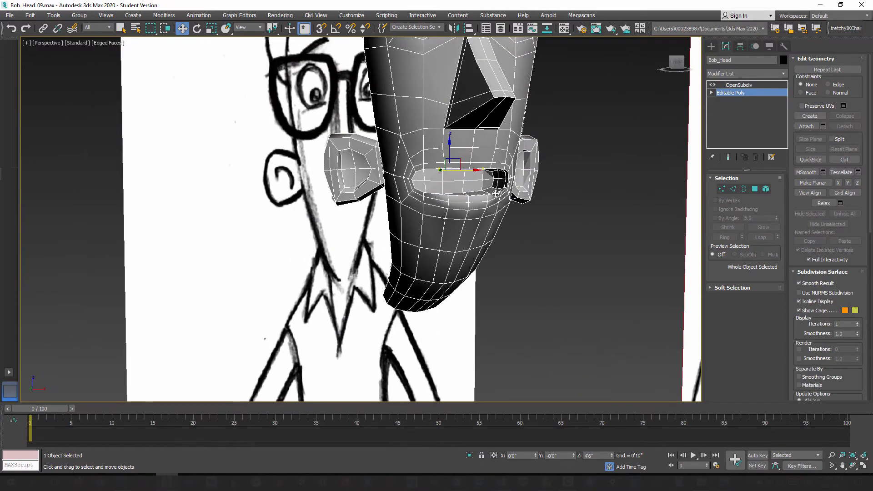
alt+middle_drag(496, 193, 461, 269)
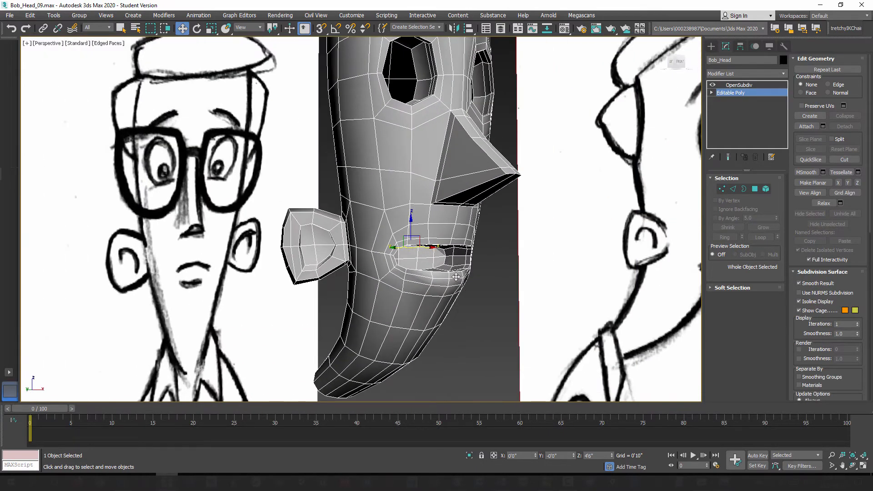
mouse_move(458, 216)
middle_down()
mouse_move(457, 249)
mouse_move(437, 235)
middle_up()
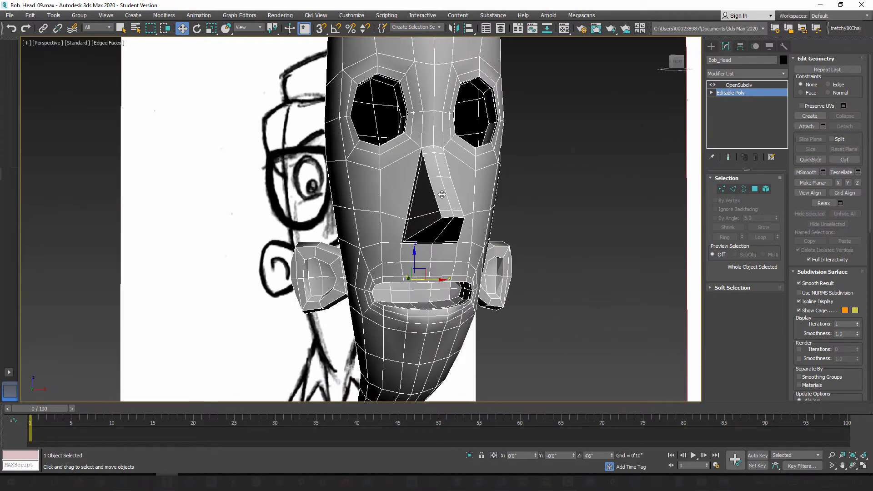
mouse_move(455, 286)
middle_down()
mouse_move(485, 275)
mouse_move(463, 290)
middle_up()
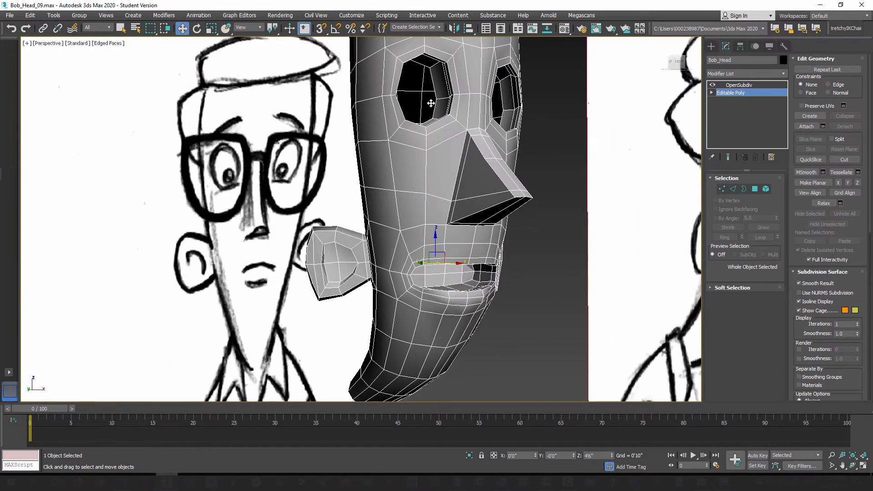
alt+middle_drag(494, 105, 436, 182)
mouse_move(436, 262)
alt+middle_down()
mouse_move(485, 279)
mouse_move(490, 232)
mouse_move(441, 256)
alt+middle_up()
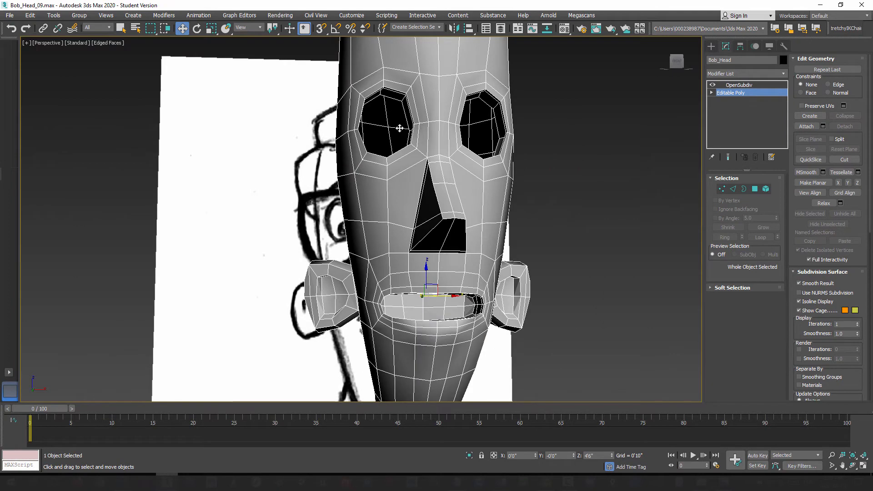
alt+middle_drag(400, 129, 436, 123)
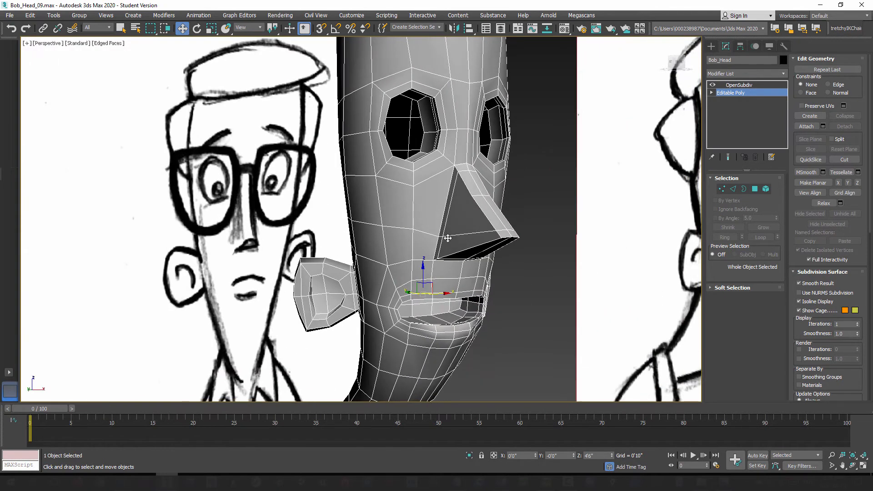
Step: Save the scene as a new incremental version named Bob_Head_10.max
alt+middle_drag(442, 262, 476, 235)
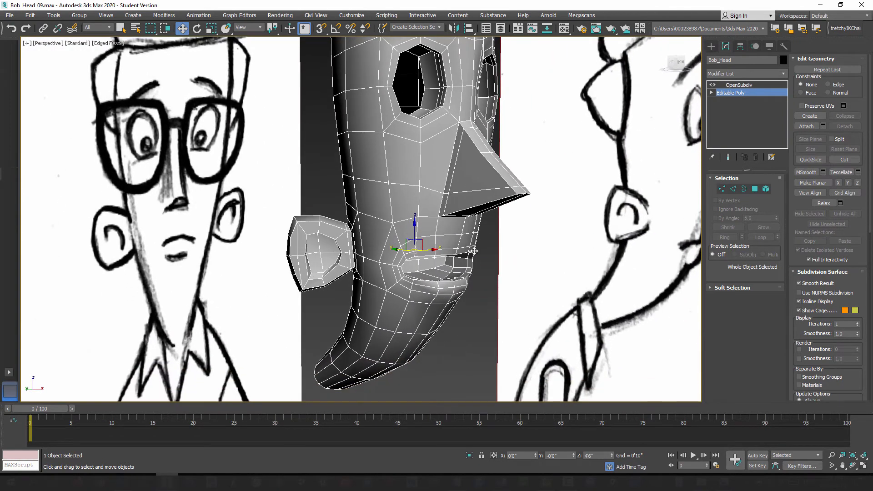
scroll(475, 261, down, 3)
click(10, 17)
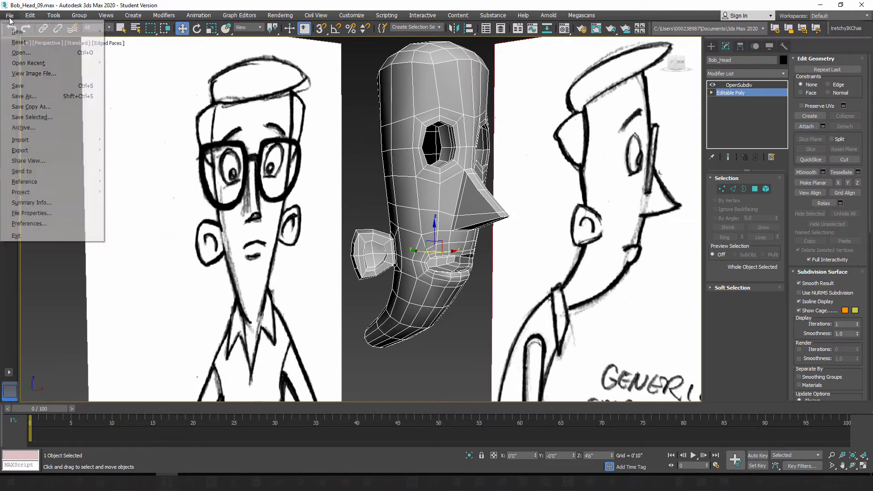
click(24, 96)
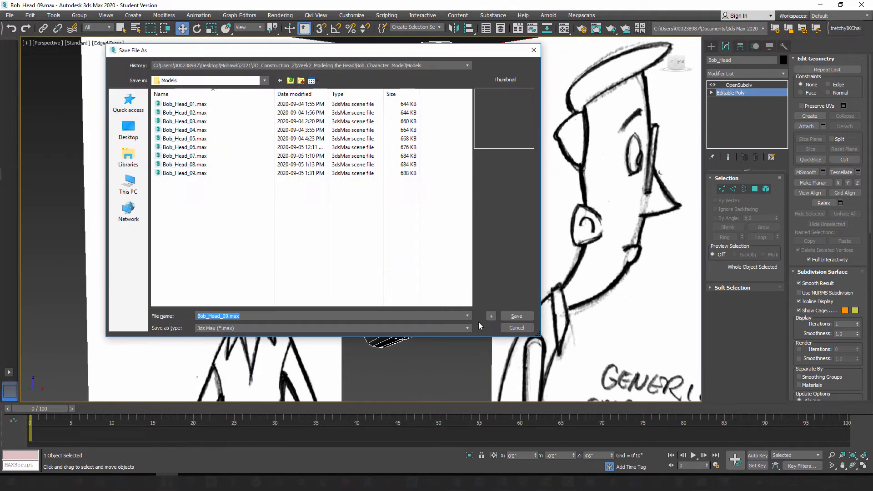
click(487, 313)
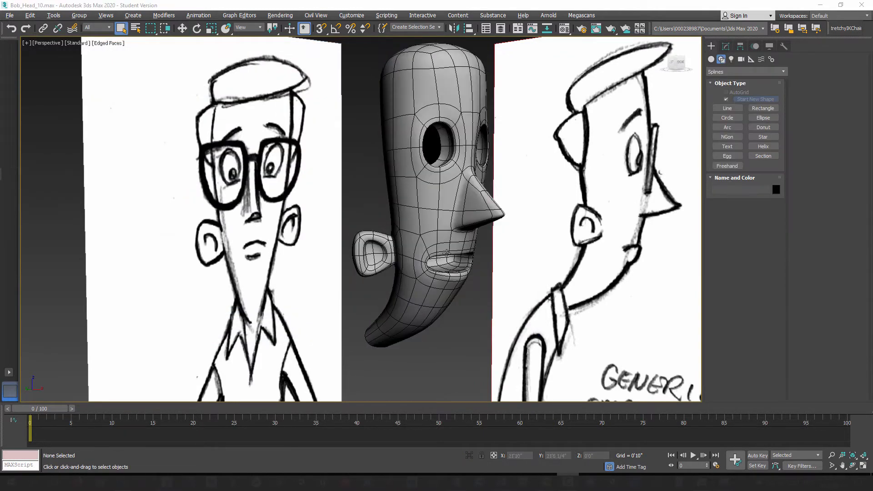
Step: In the Top view, draw an Arc spline around the nose tip, opening toward the head, with a radius of about 0'1 3/4"
alt+middle_drag(445, 268, 369, 290)
scroll(429, 268, up, 5)
scroll(398, 257, down, 3)
scroll(391, 260, down, 6)
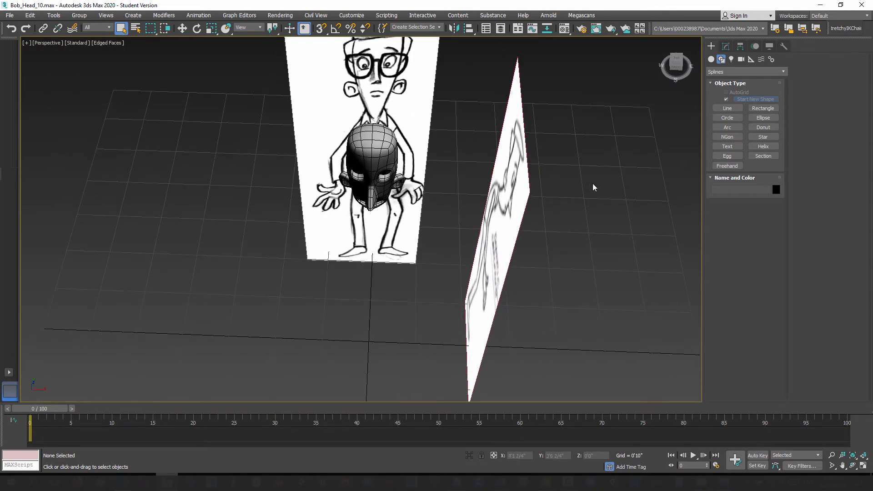
click(729, 109)
click(728, 128)
middle_drag(366, 319, 363, 345)
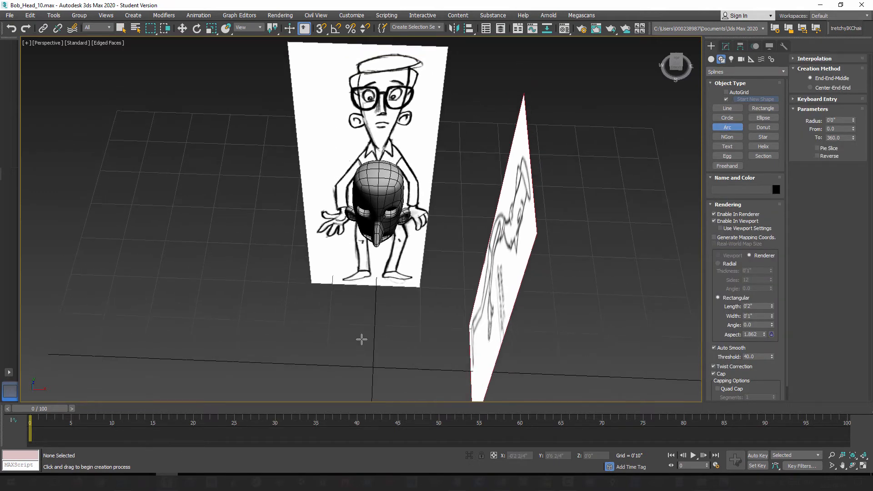
key(t)
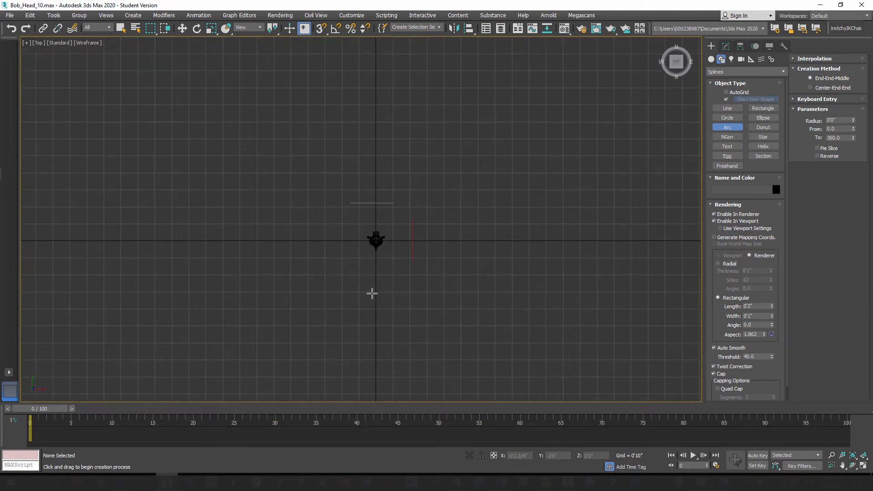
scroll(370, 273, up, 3)
middle_drag(367, 254, 370, 314)
scroll(407, 267, up, 2)
middle_drag(407, 273, 381, 318)
scroll(382, 269, up, 1)
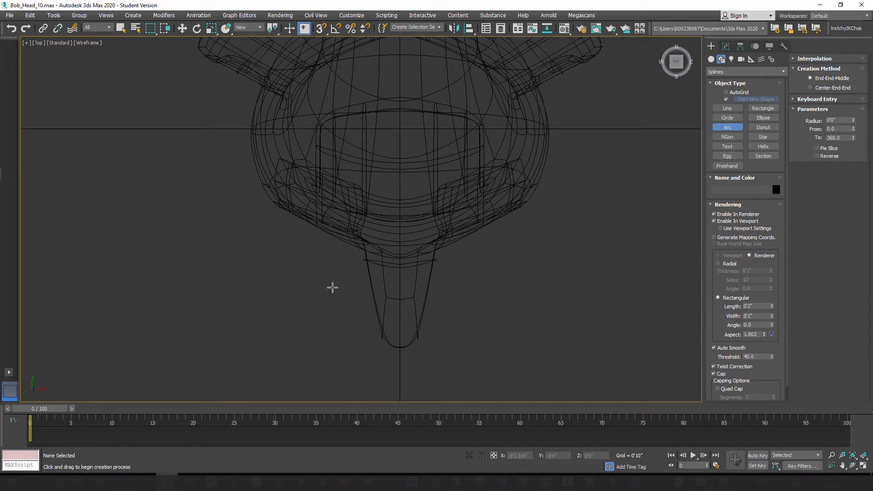
drag(329, 289, 480, 289)
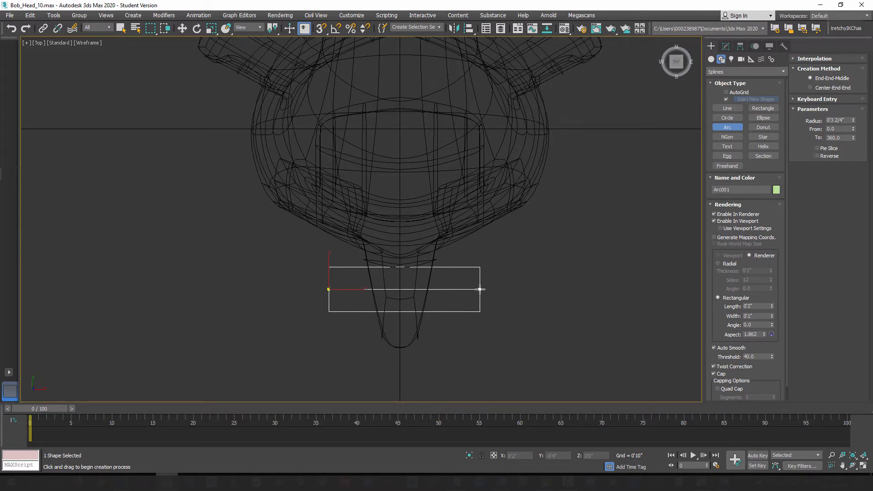
drag(480, 289, 480, 290)
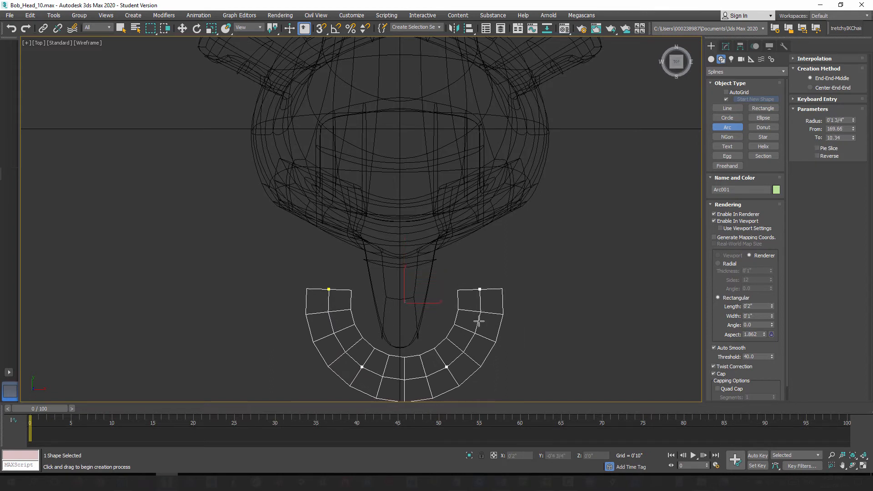
click(479, 322)
right_click(479, 321)
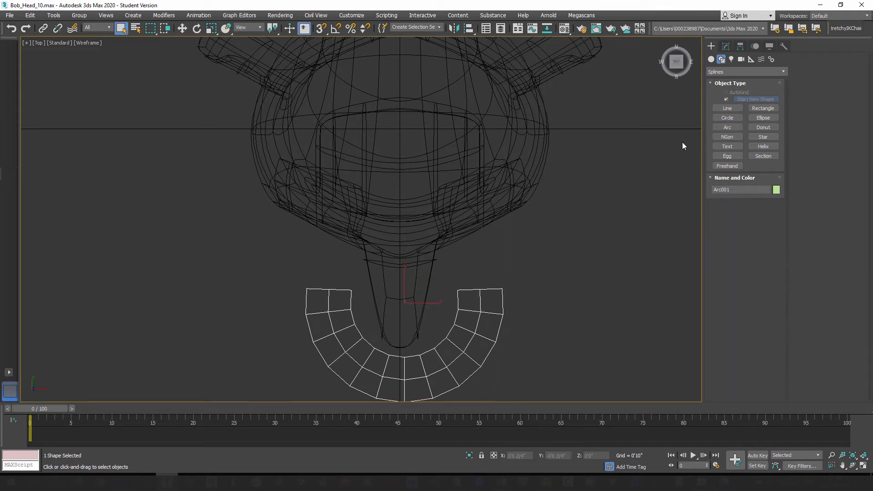
Step: Turn off the arc's rendering in the renderer and viewport so it displays as a plain spline
click(726, 46)
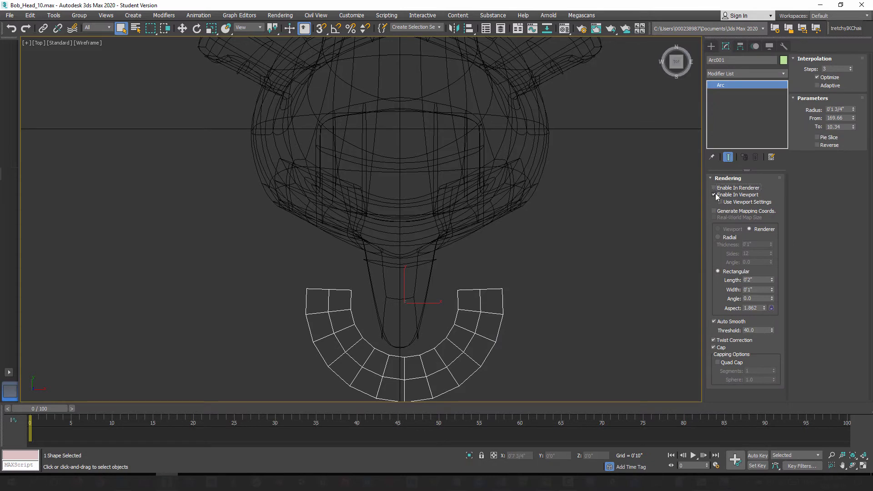
click(715, 195)
middle_drag(412, 320, 413, 320)
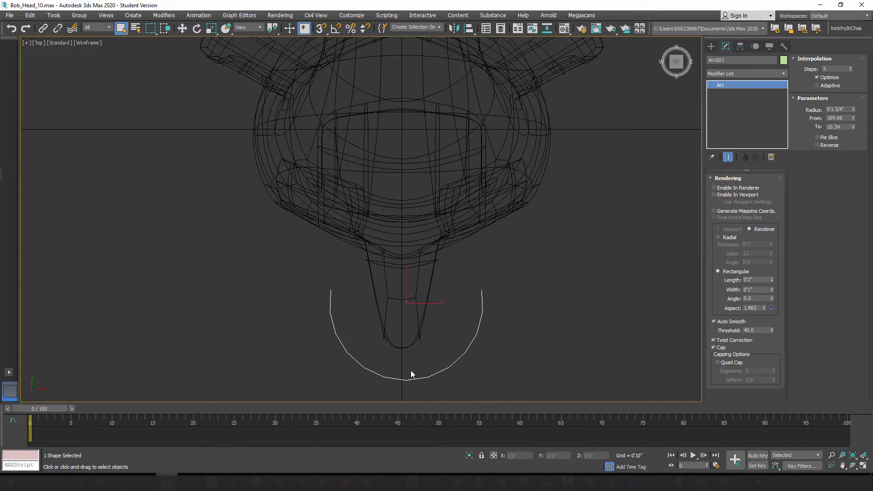
Step: Reset the arc's position to the world origin, then move it forward along Y to about -0'4 3/4"
right_click(182, 29)
right_click(257, 126)
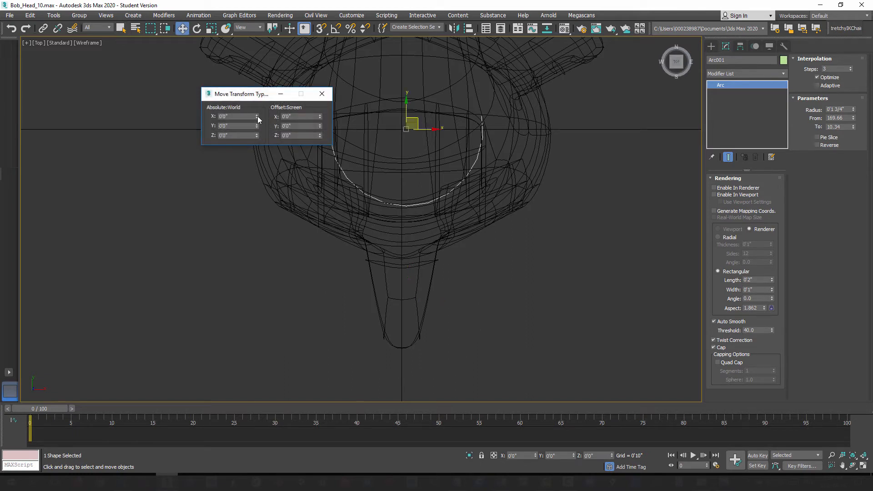
click(322, 93)
drag(402, 101, 400, 296)
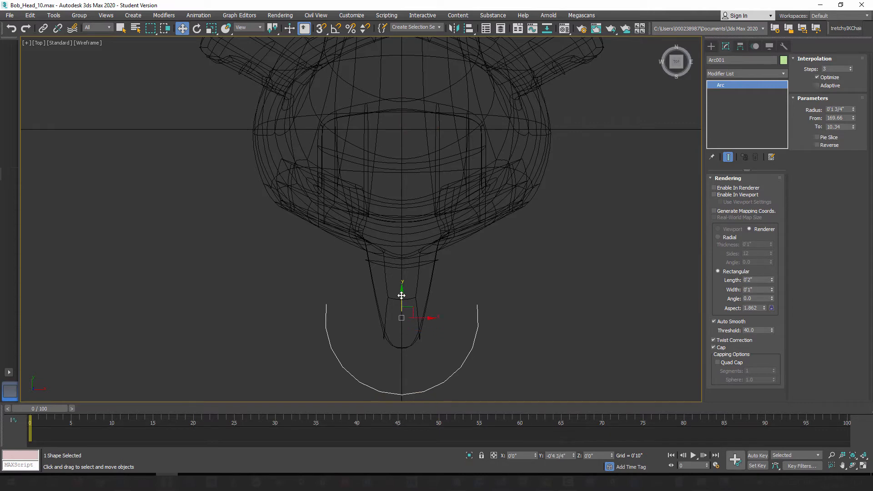
Step: In the perspective view, raise the arc to mouth level at about Z 4'5 1/4" and move it back to about Y -0'2 3/4"
key(p)
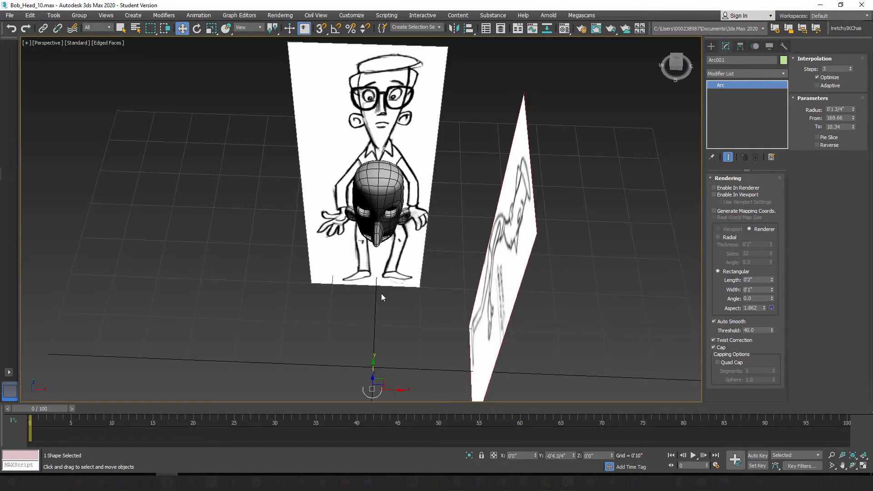
alt+middle_drag(352, 294, 383, 336)
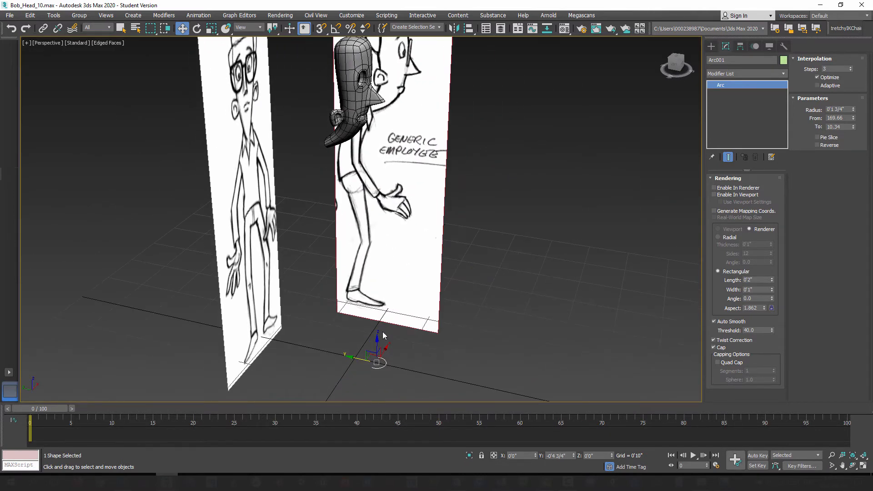
drag(376, 344, 379, 109)
alt+middle_drag(398, 164, 388, 191)
scroll(402, 224, up, 8)
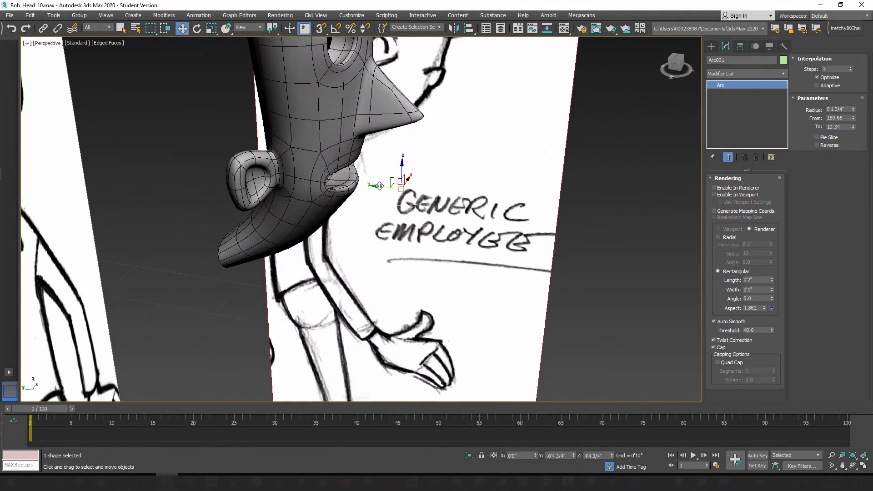
drag(380, 186, 345, 182)
alt+middle_drag(363, 222, 402, 266)
drag(394, 174, 394, 180)
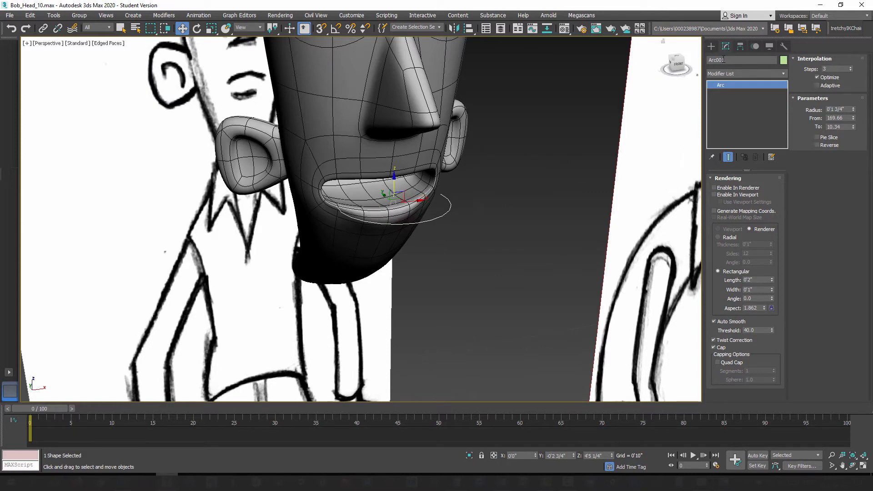
Step: Rename the arc as Lower_Teeth
drag(727, 60, 694, 68)
text(Lower_Teeth)
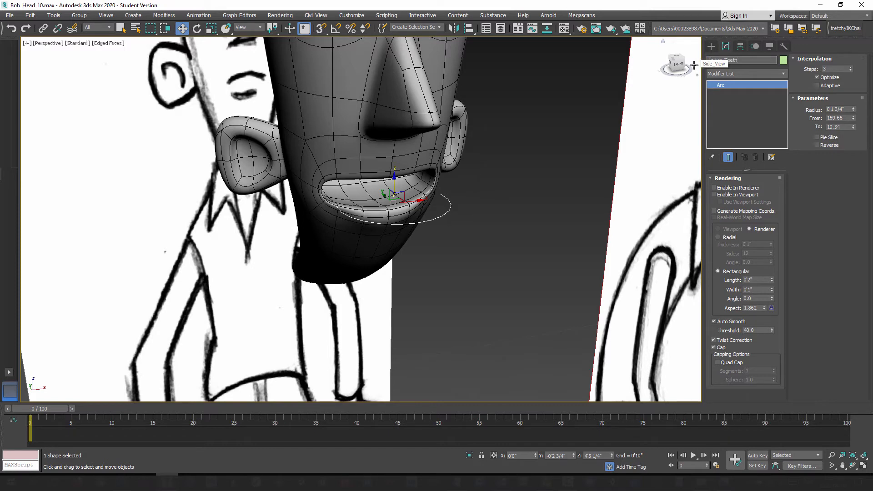
key(Return)
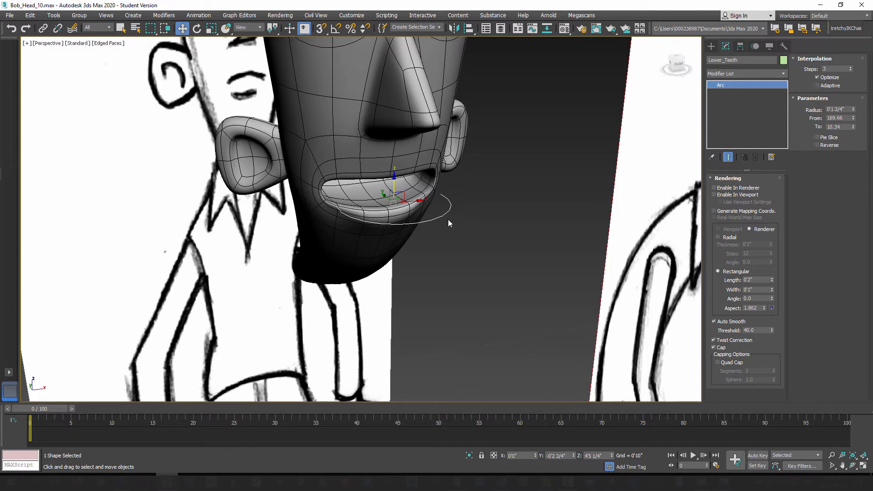
Step: Enable the arc's rendering in renderer and viewport with a rectangular section, length 0'1" and width 0'0 2/4"
click(714, 194)
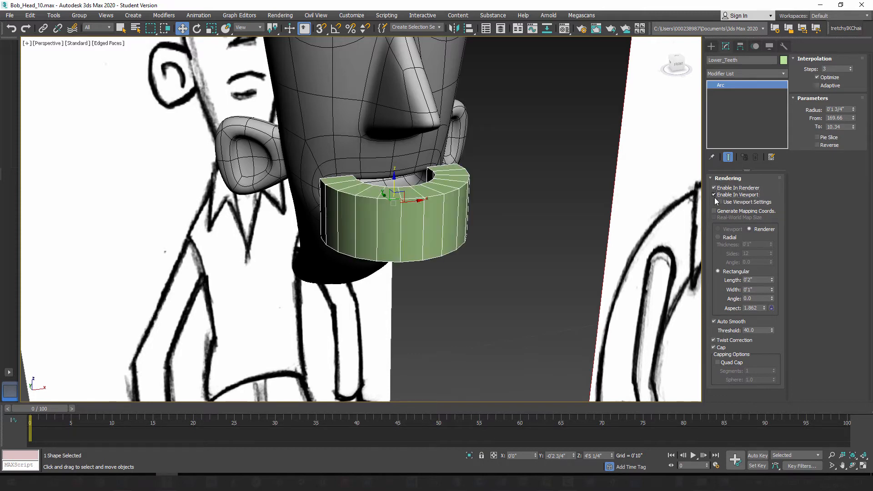
click(719, 237)
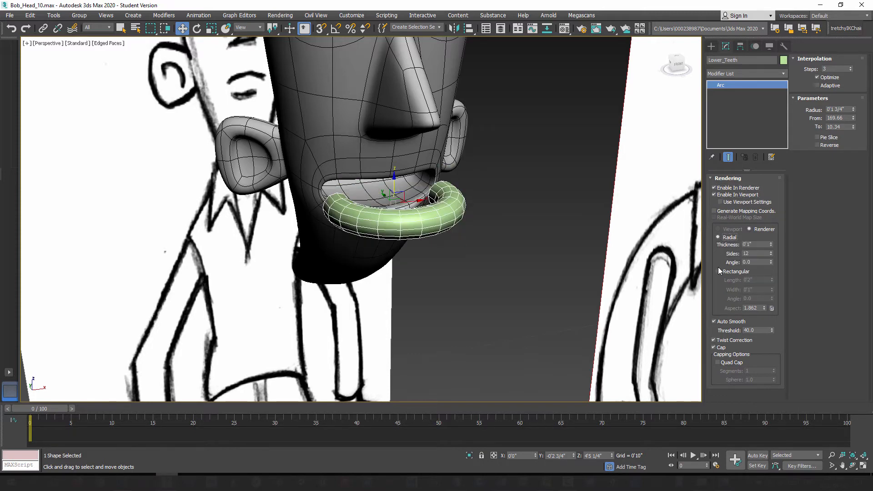
click(717, 272)
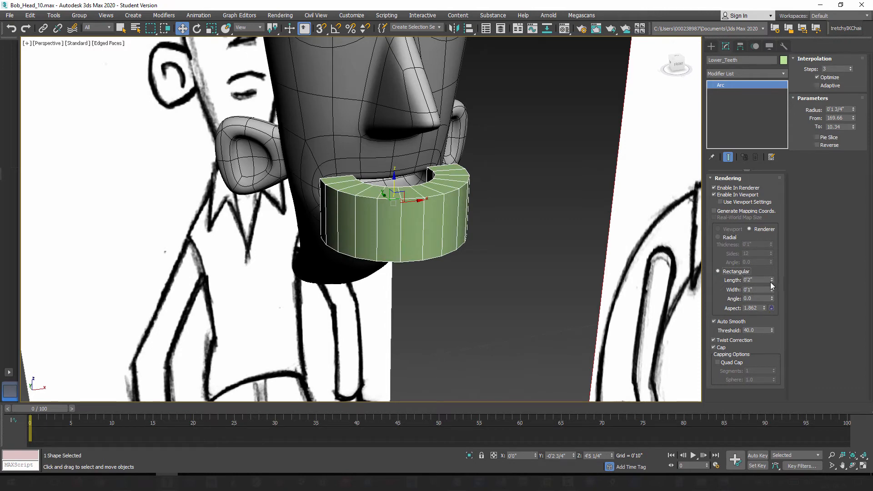
mouse_move(772, 283)
mouse_down()
mouse_move(778, 313)
mouse_move(770, 296)
mouse_up()
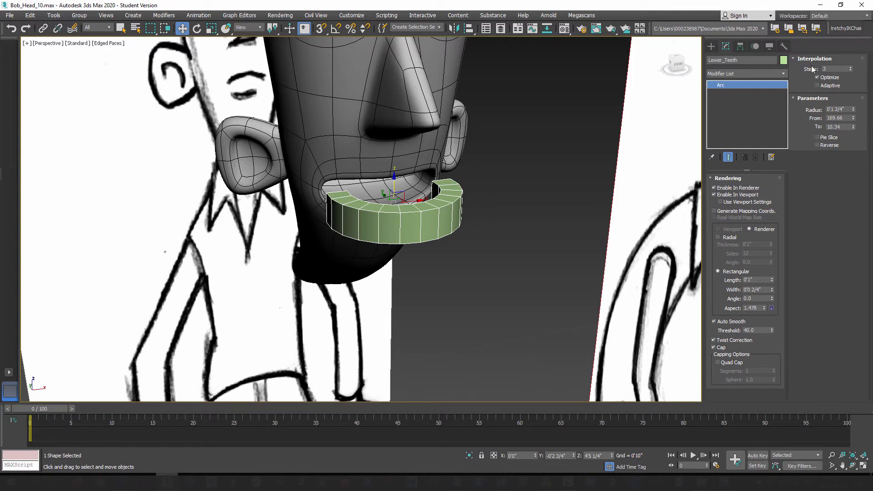
drag(851, 67, 851, 73)
Step: Scale the lower teeth down uniformly to suit the width of the mouth opening
alt+middle_drag(440, 248, 398, 198)
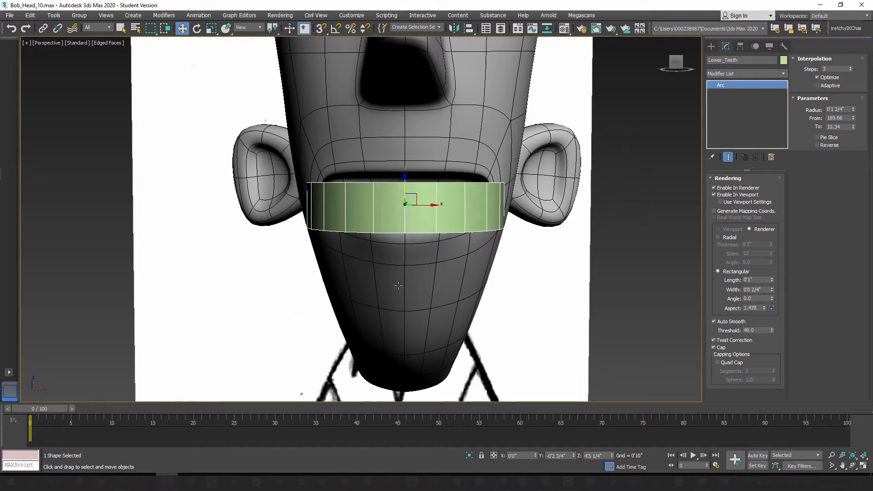
alt+middle_drag(399, 285, 412, 297)
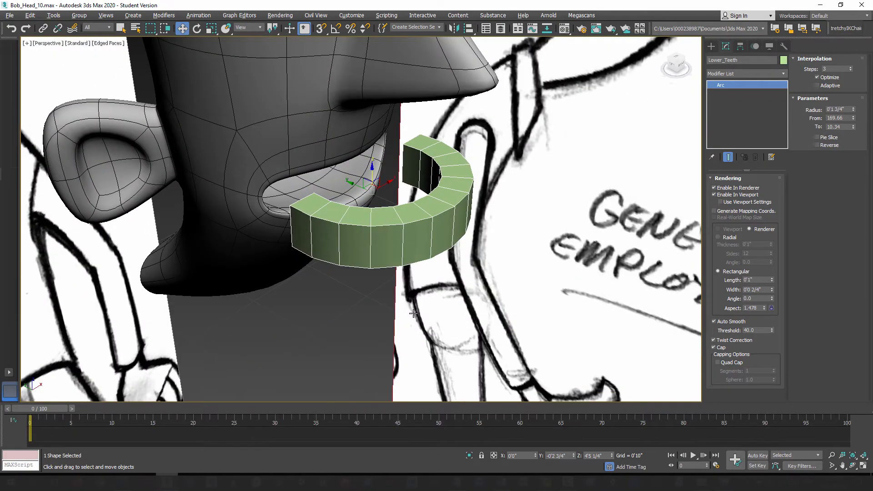
alt+middle_drag(276, 89, 270, 55)
click(212, 29)
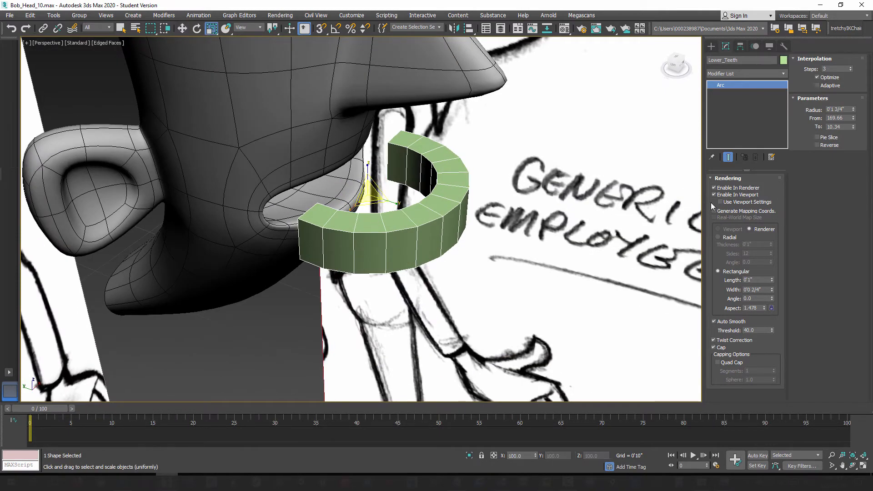
drag(369, 194, 366, 204)
Step: Move the lower teeth back inside the mouth to about Y -0'0 1/4" and lower them to Z 4'5" behind the lower lip
click(182, 28)
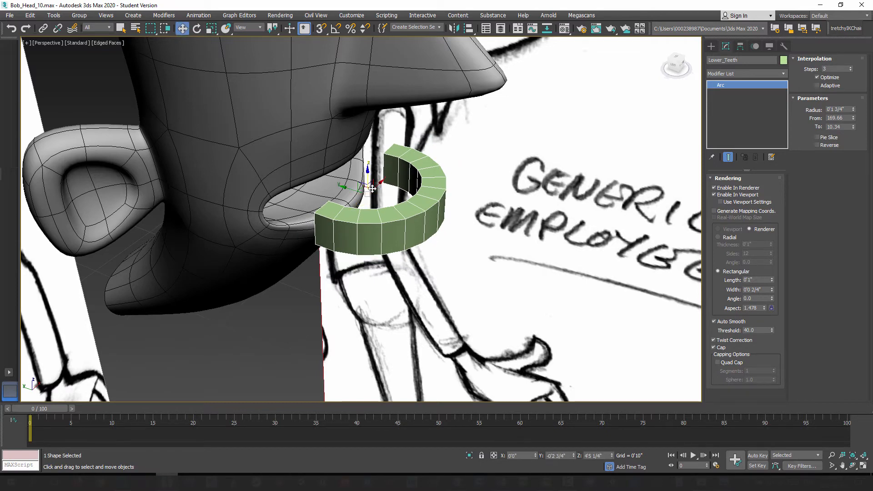
drag(342, 185, 255, 155)
alt+middle_drag(255, 156, 297, 187)
drag(300, 152, 299, 156)
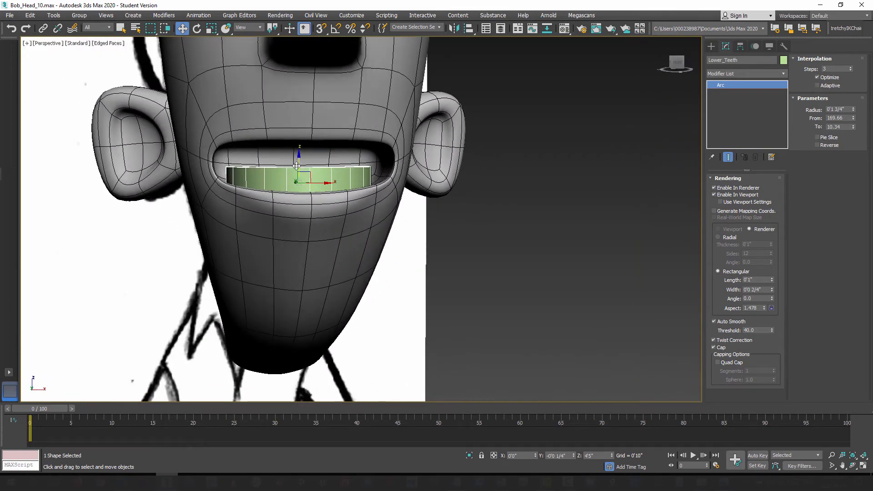
alt+middle_drag(296, 166, 312, 237)
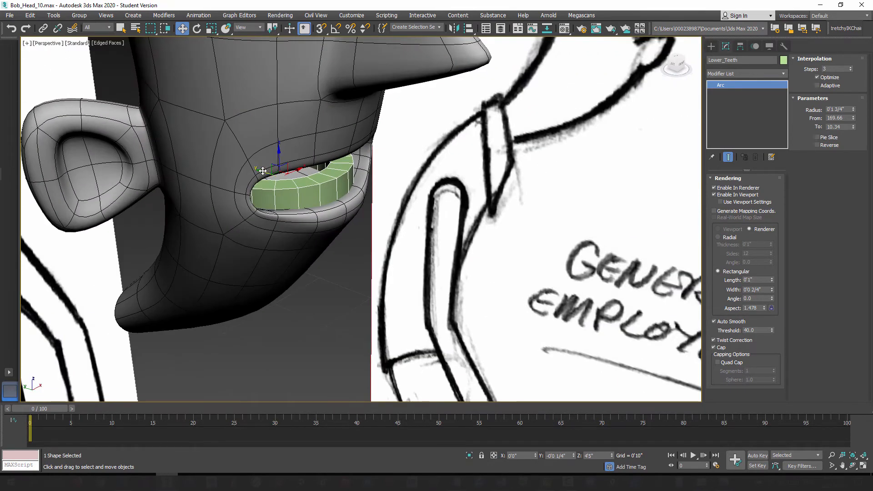
Step: Move the lower teeth forward out of the mouth to about Y -0'4 1/4" and add an Edit Poly modifier to them
drag(262, 170, 369, 218)
mouse_move(385, 260)
alt+middle_down()
mouse_move(341, 259)
mouse_move(373, 260)
alt+middle_up()
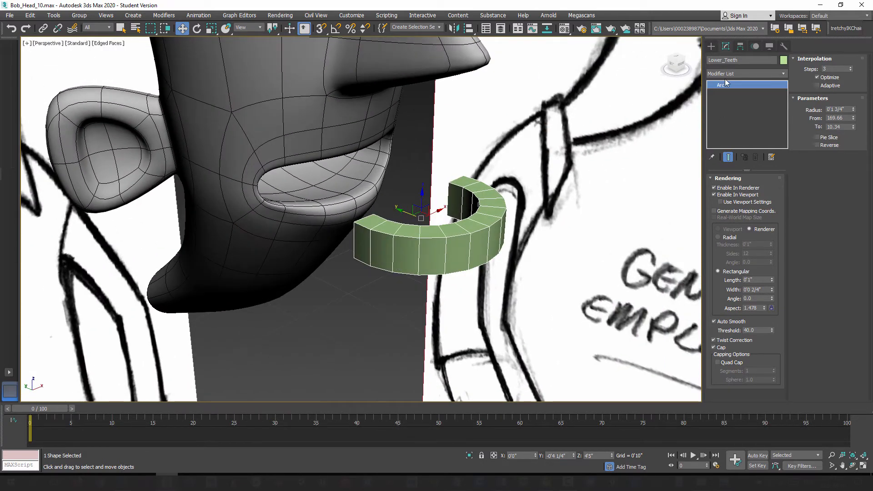
click(780, 74)
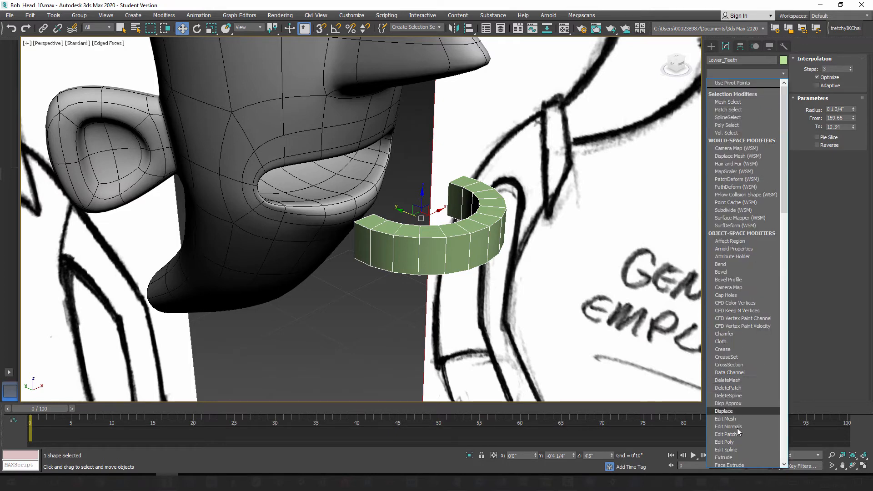
click(736, 442)
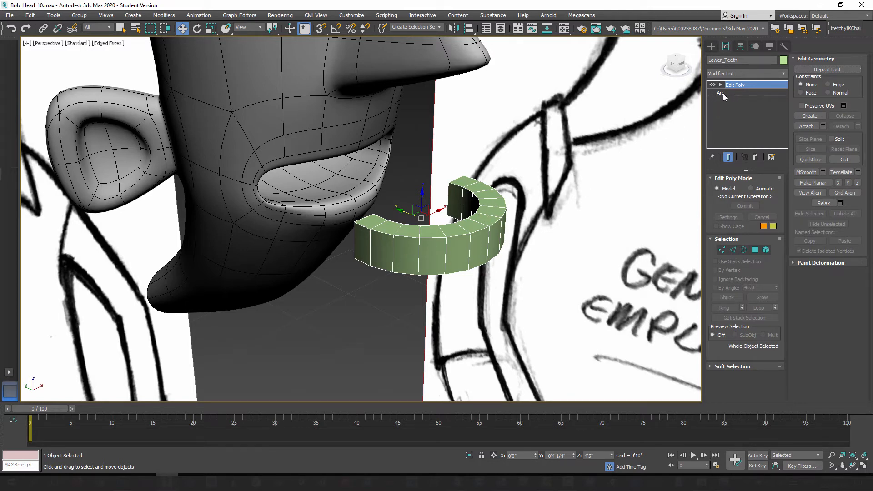
middle_drag(466, 255, 454, 271)
scroll(454, 271, up, 3)
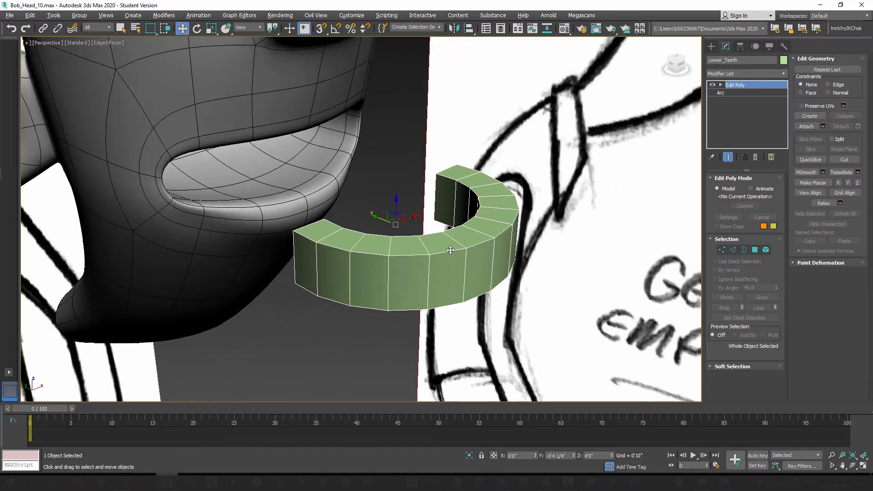
Step: Delete the two end-cap polygons at the open ends of the lower teeth arc
alt+middle_drag(454, 249, 489, 232)
key(4)
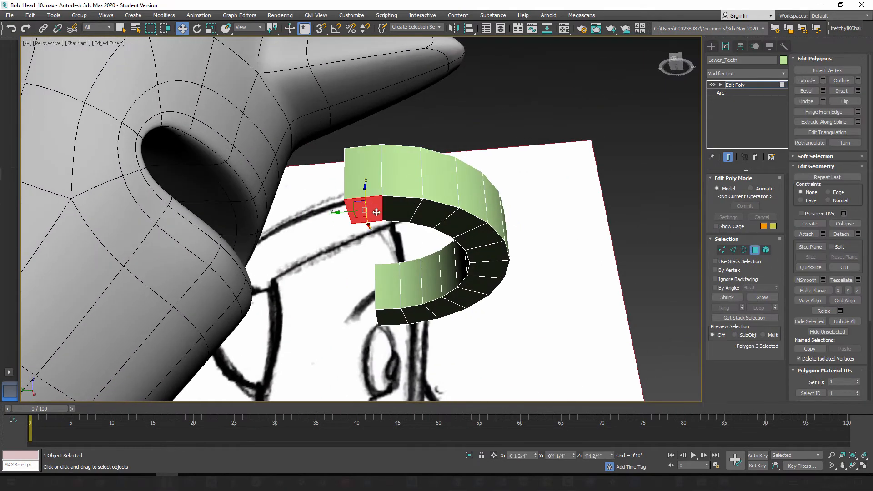
click(377, 220)
ctrl+click(401, 213)
alt+middle_drag(396, 247, 415, 258)
click(359, 181)
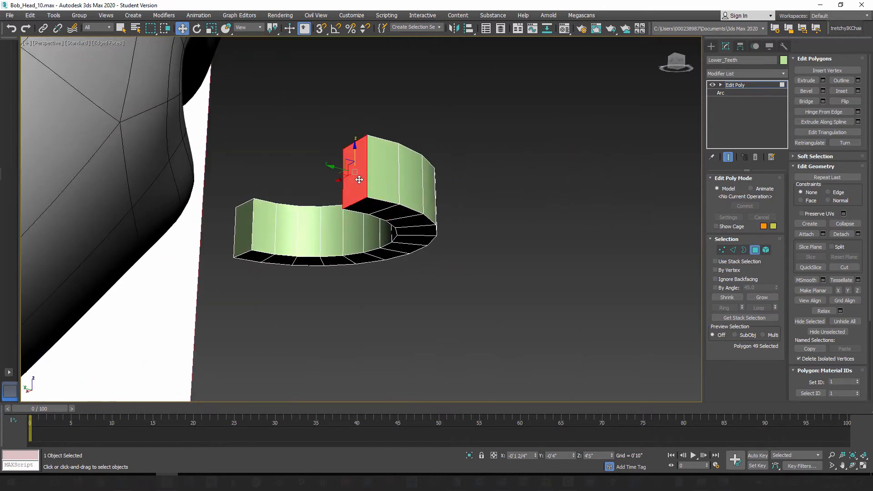
ctrl+click(245, 234)
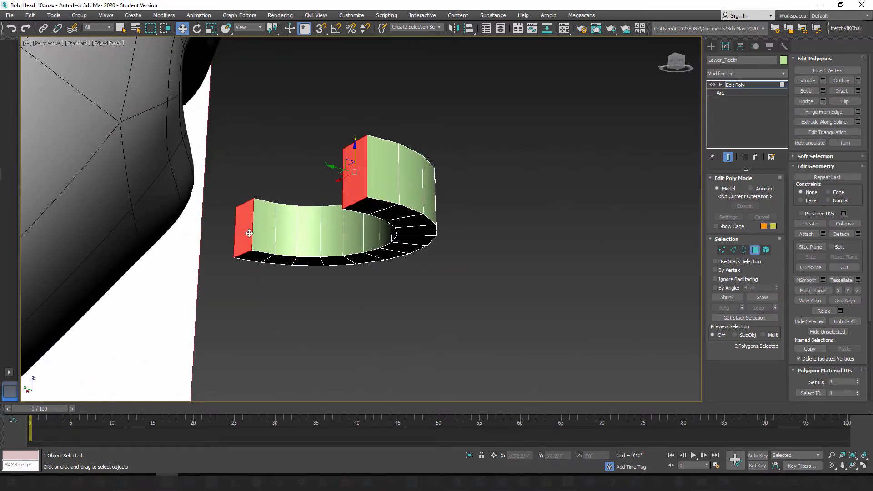
key(Delete)
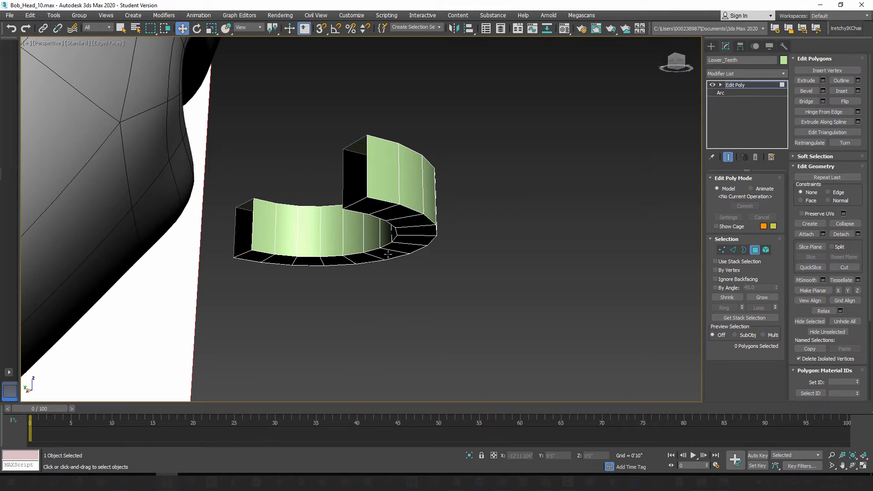
Step: Delete the whole strip of polygons along the underside of the lower teeth
click(373, 208)
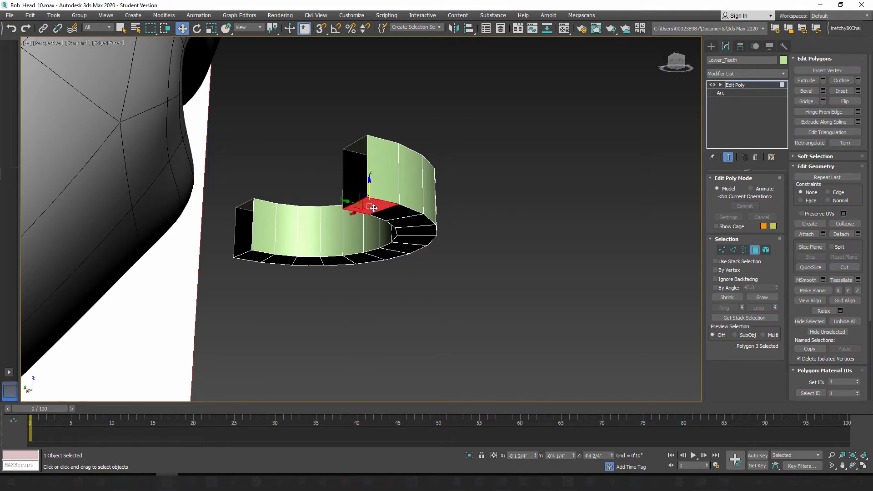
shift+click(397, 214)
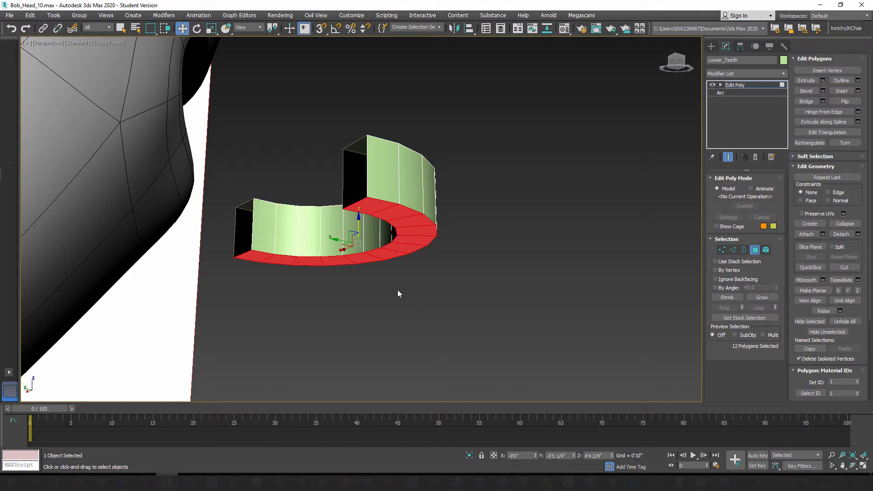
key(Delete)
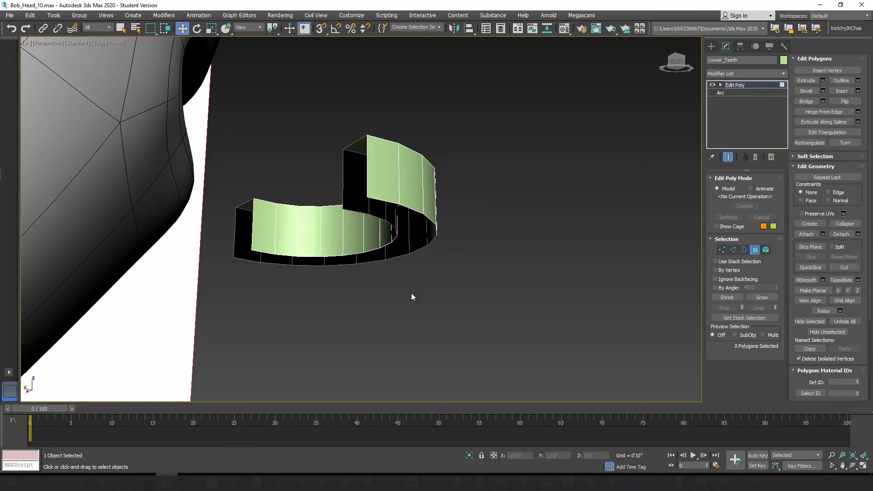
alt+middle_drag(448, 291, 356, 334)
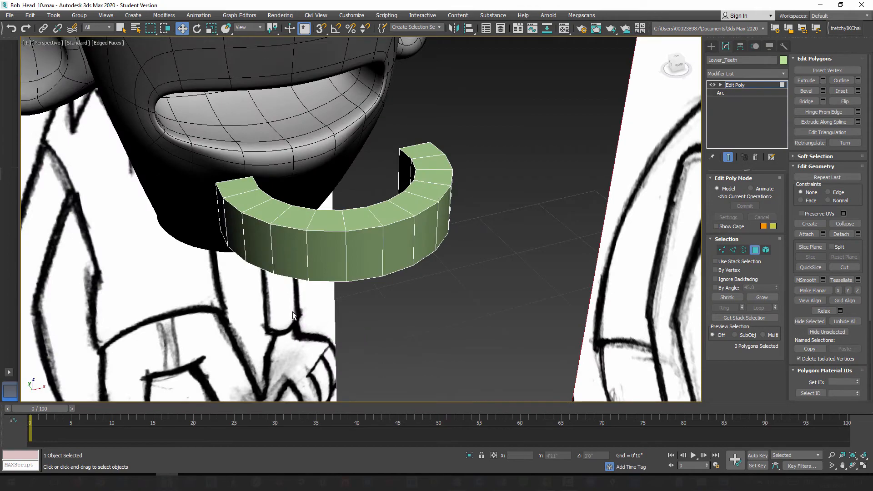
mouse_move(293, 313)
alt+middle_down()
mouse_move(389, 295)
mouse_move(392, 269)
mouse_move(297, 309)
mouse_move(292, 303)
mouse_move(332, 299)
mouse_move(315, 301)
alt+middle_up()
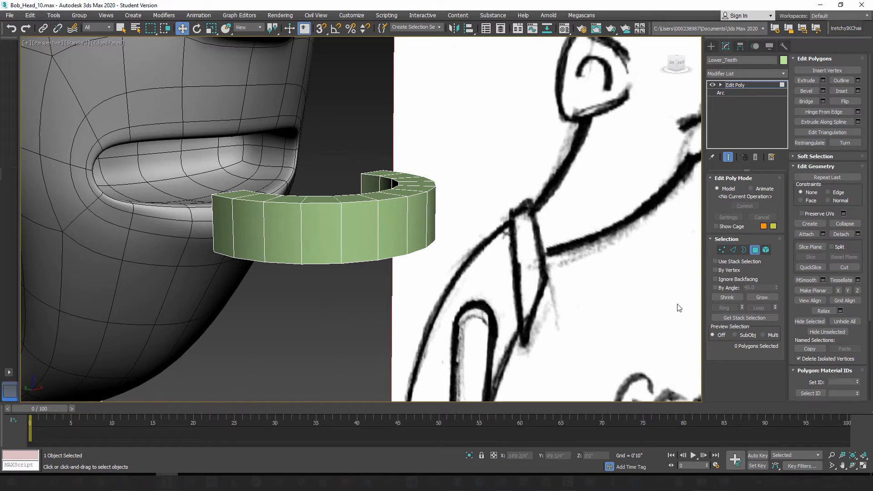
Step: Select every cross edge dividing the teeth on the front, top and back, leaving out the edges at the two open ends
click(733, 251)
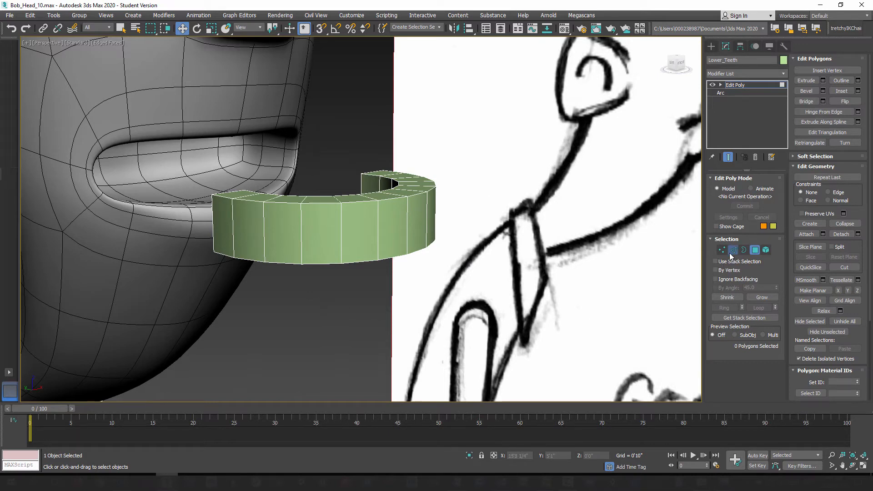
click(341, 226)
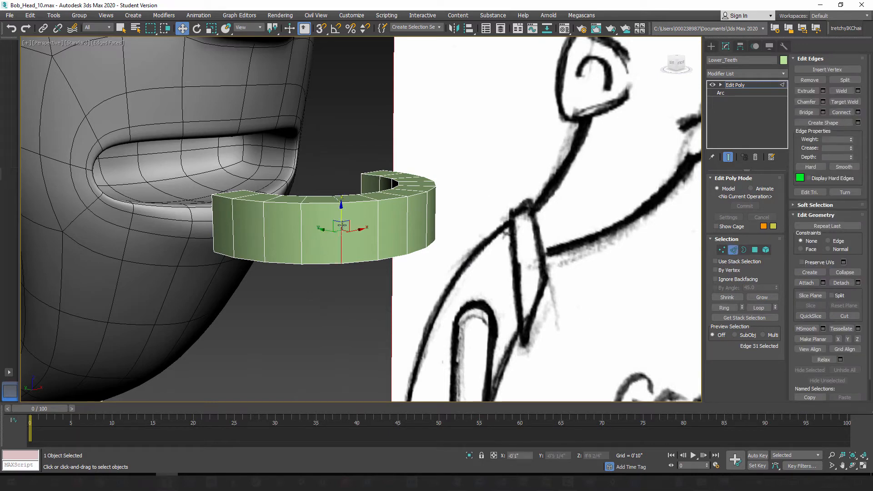
click(726, 308)
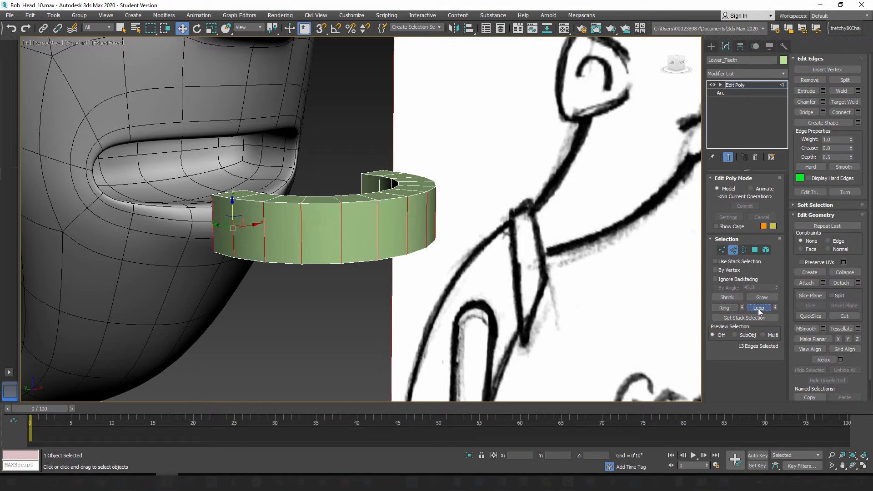
click(758, 309)
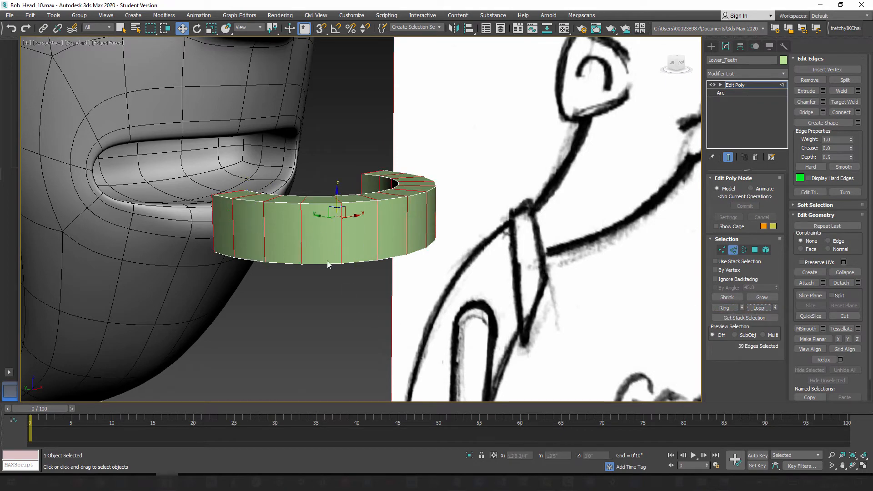
mouse_move(310, 278)
alt+middle_down()
mouse_move(345, 273)
mouse_move(382, 288)
mouse_move(355, 294)
alt+middle_up()
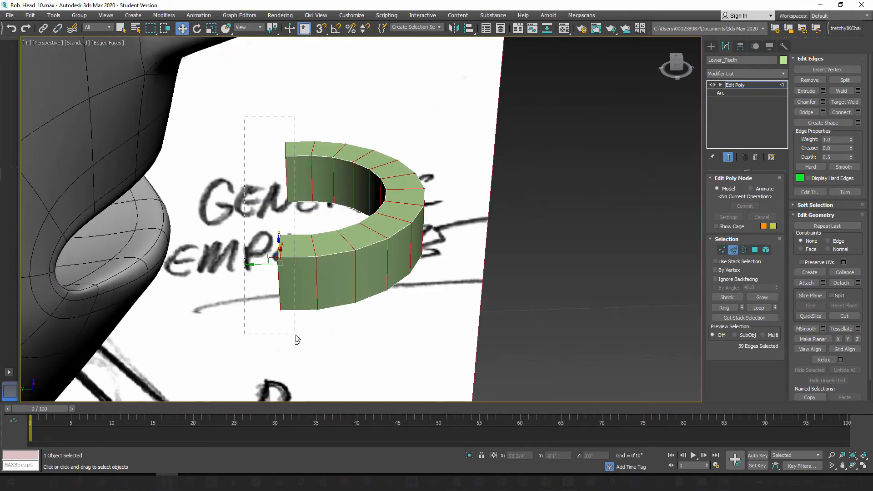
alt+drag(295, 335, 296, 334)
alt+middle_drag(297, 335, 337, 290)
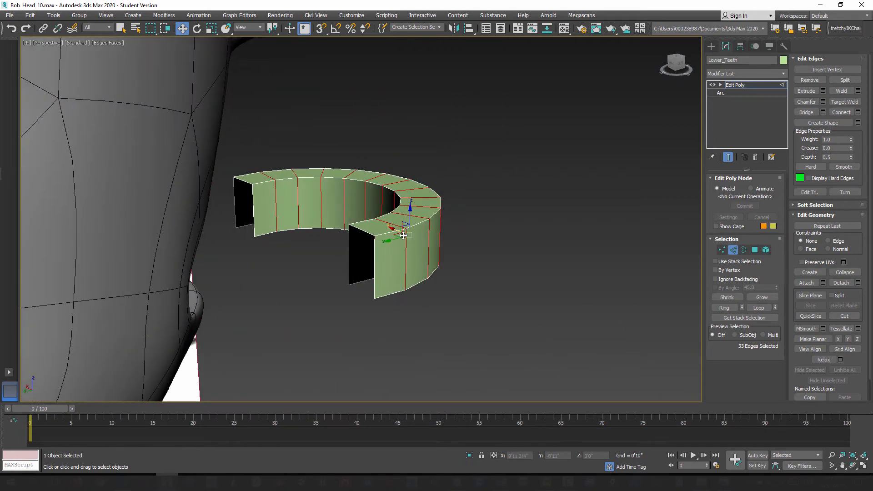
alt+middle_drag(427, 283, 380, 291)
alt+middle_drag(443, 266, 317, 269)
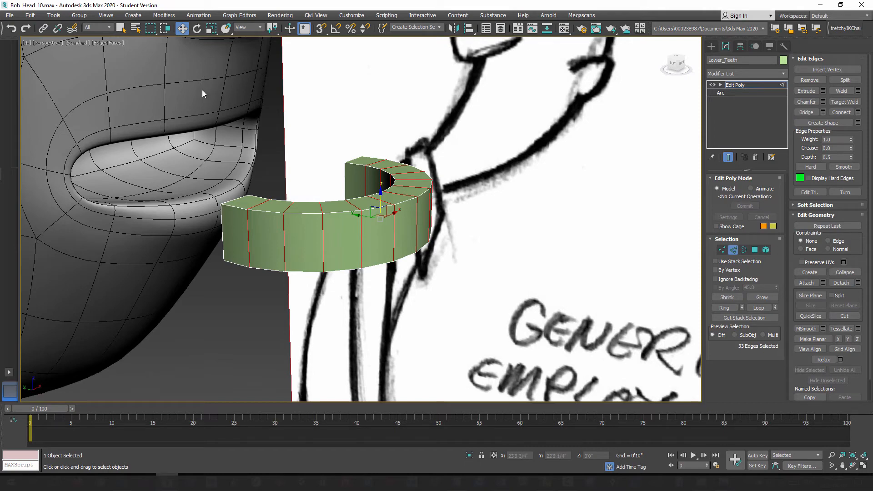
Step: Add an OpenSubdiv modifier to the lower teeth and set its iterations to 2
click(784, 74)
scroll(747, 293, down, 5)
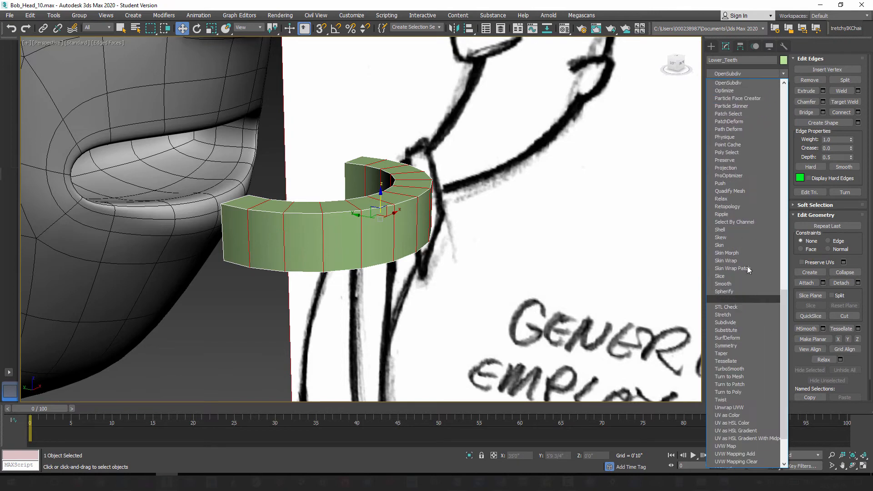
click(738, 85)
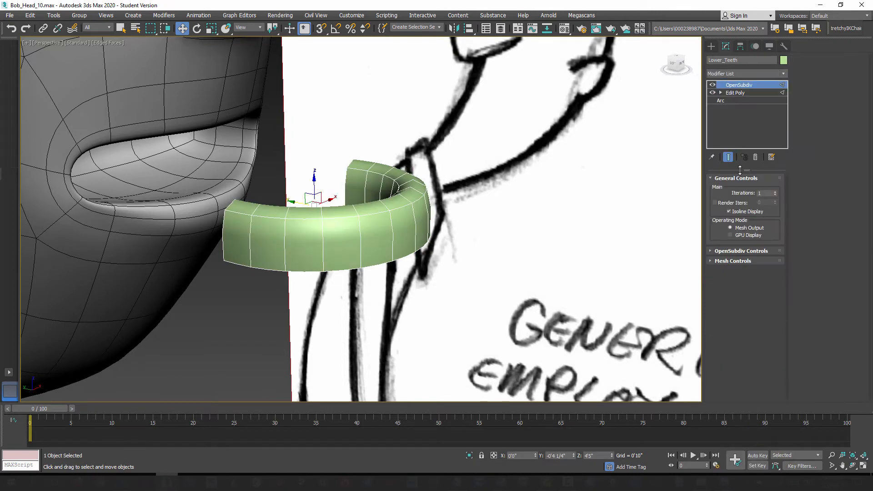
click(775, 192)
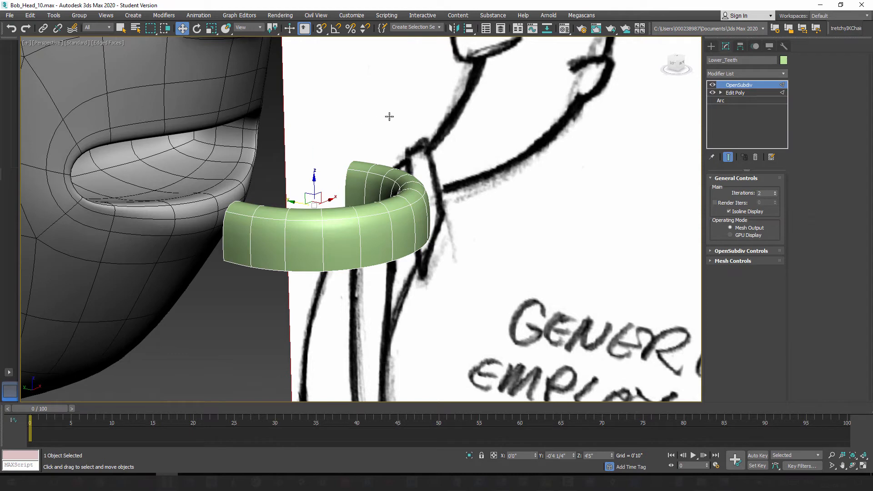
Step: Extrude the selected dividing edges inward in the Edit Poly level with height -0'0 1/4" and a small width, keeping the smoothed end result shown
click(735, 93)
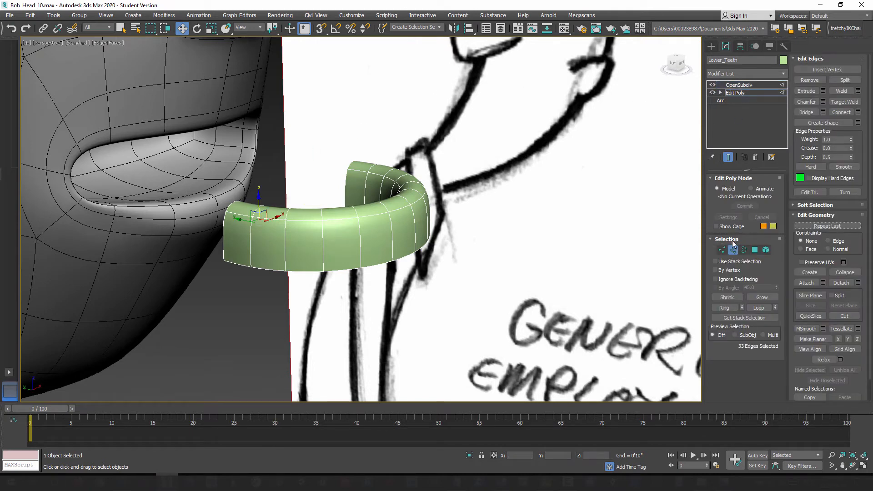
click(728, 157)
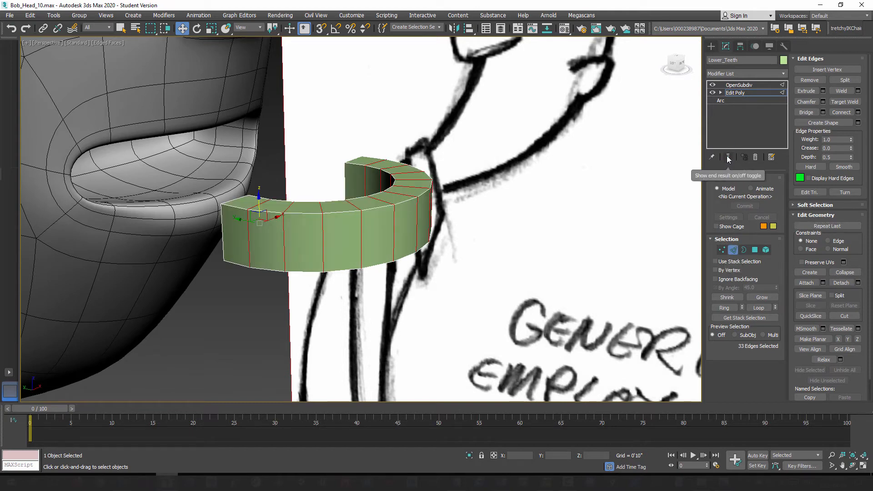
click(729, 157)
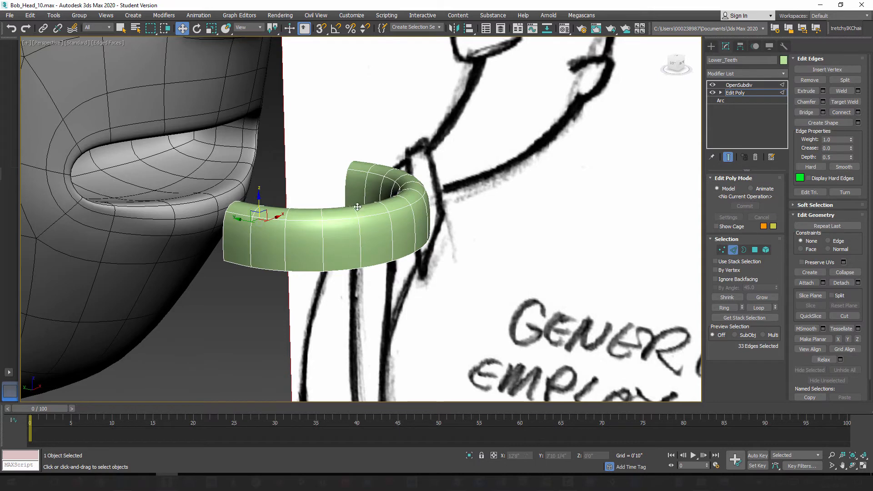
click(824, 91)
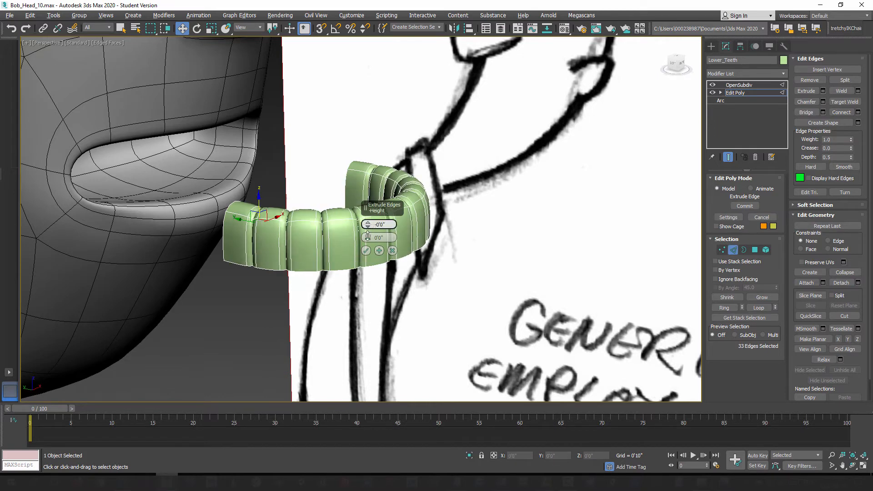
drag(369, 231, 368, 237)
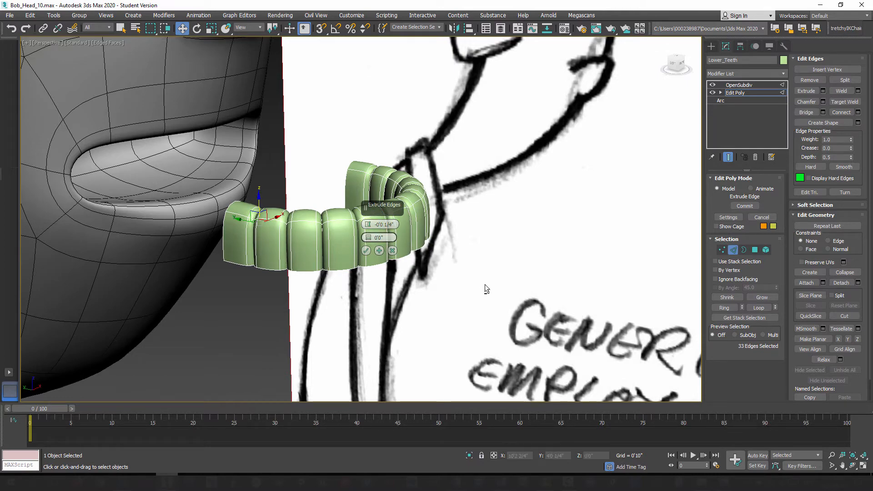
mouse_move(484, 284)
alt+middle_down()
mouse_move(440, 280)
mouse_move(492, 276)
alt+middle_up()
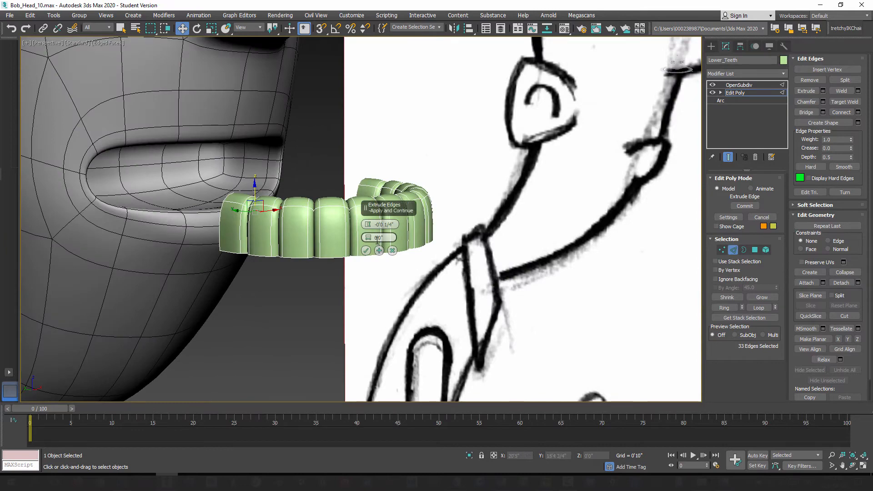
mouse_move(367, 237)
mouse_down()
mouse_move(365, 224)
mouse_move(366, 250)
mouse_up()
mouse_move(387, 300)
alt+middle_down()
mouse_move(356, 318)
mouse_move(384, 334)
mouse_move(384, 350)
mouse_move(309, 337)
alt+middle_up()
mouse_move(286, 305)
alt+middle_down()
mouse_move(295, 279)
mouse_move(422, 265)
mouse_move(412, 296)
mouse_move(340, 291)
mouse_move(362, 288)
mouse_move(356, 229)
alt+middle_up()
click(366, 251)
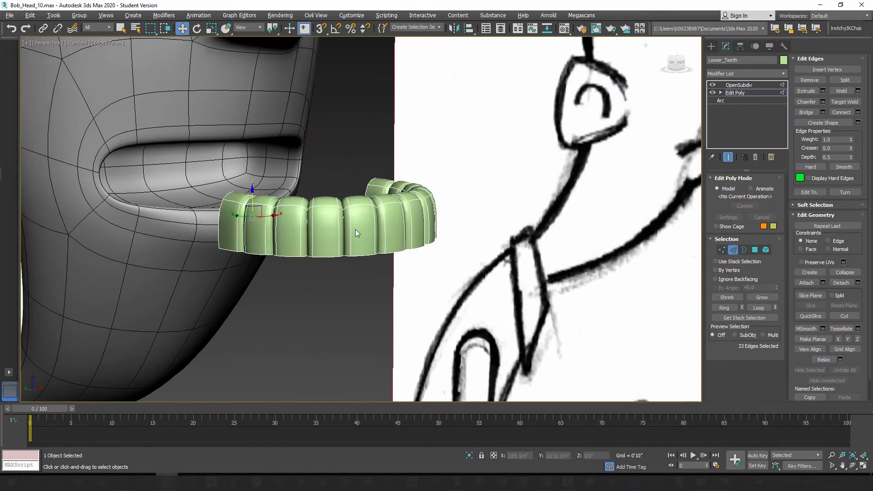
Step: Hold the scene and adjust the base arc's rectangular section, slightly longer and narrower, to an aspect of about 2.197
click(734, 250)
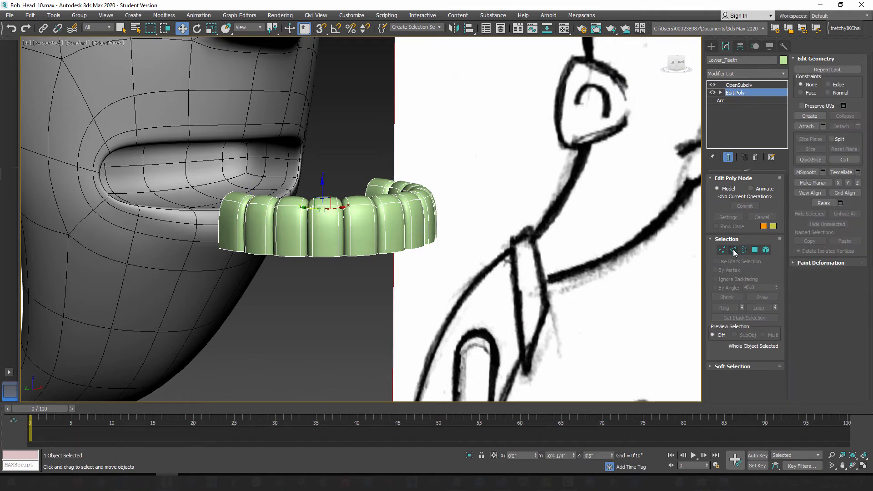
click(722, 100)
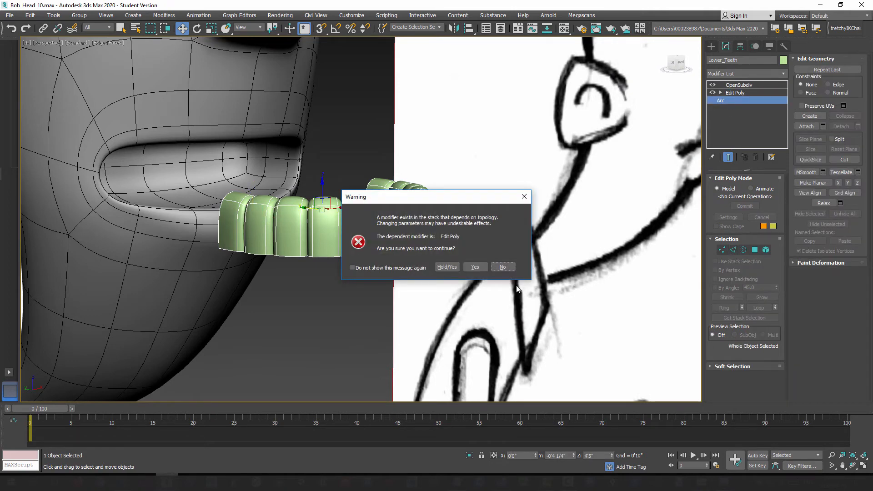
click(443, 269)
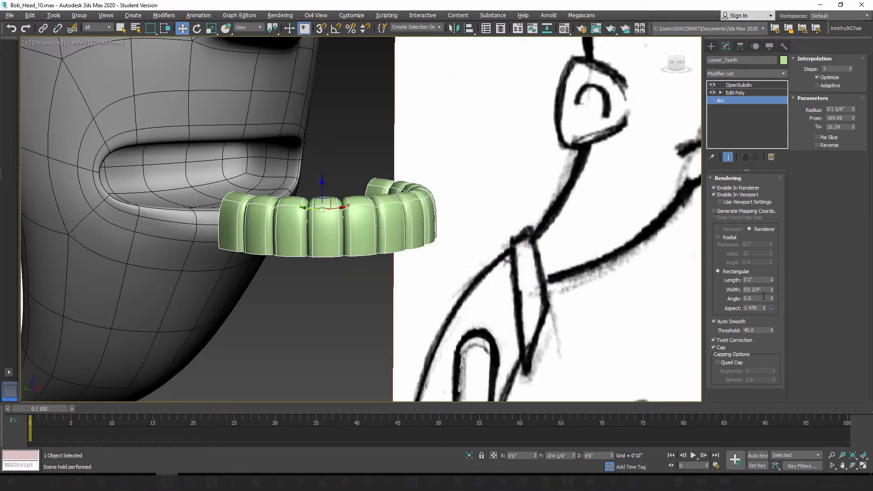
drag(773, 278, 771, 276)
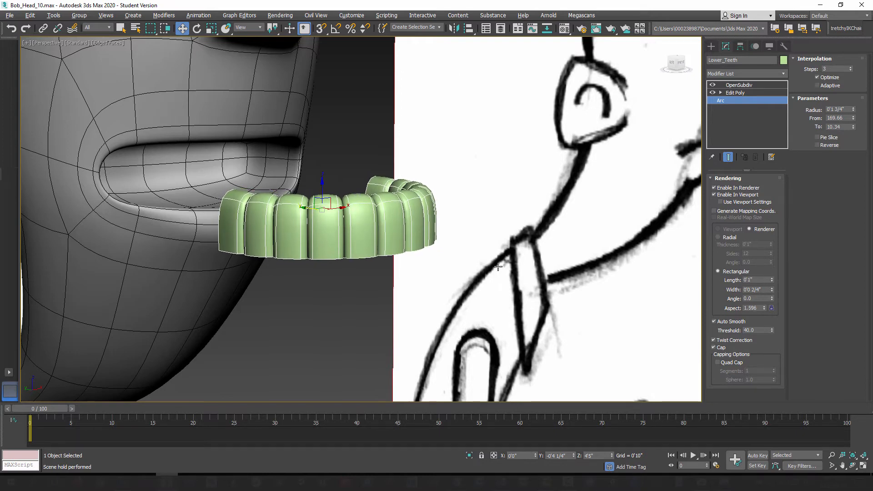
mouse_move(416, 249)
alt+middle_down()
mouse_move(418, 277)
mouse_move(499, 297)
alt+middle_up()
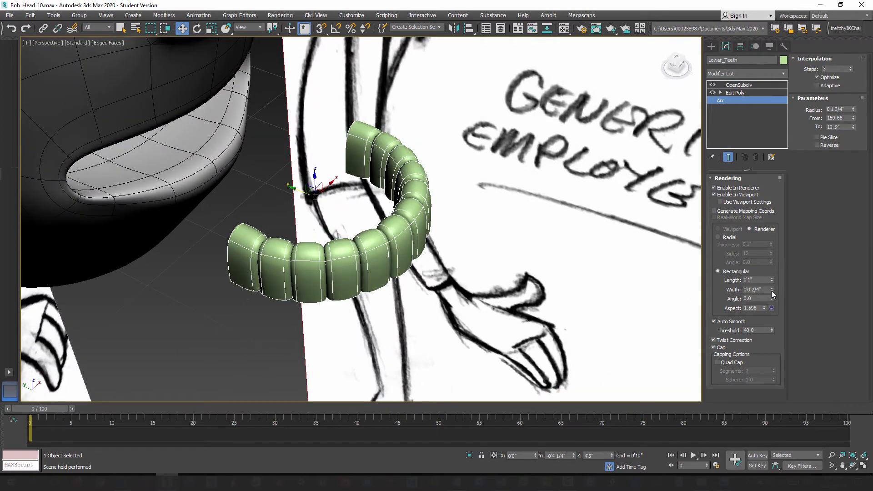
drag(771, 291, 771, 304)
alt+middle_drag(488, 259, 453, 272)
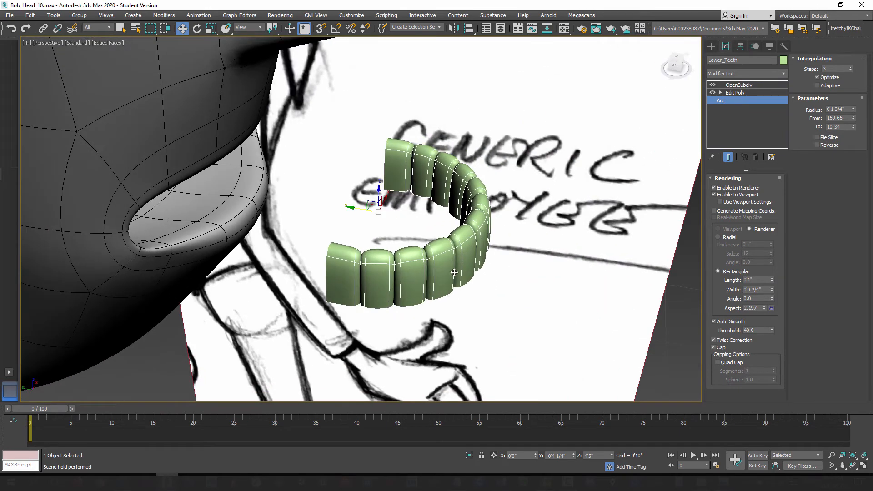
Step: Change the object color of the lower teeth to white
click(784, 60)
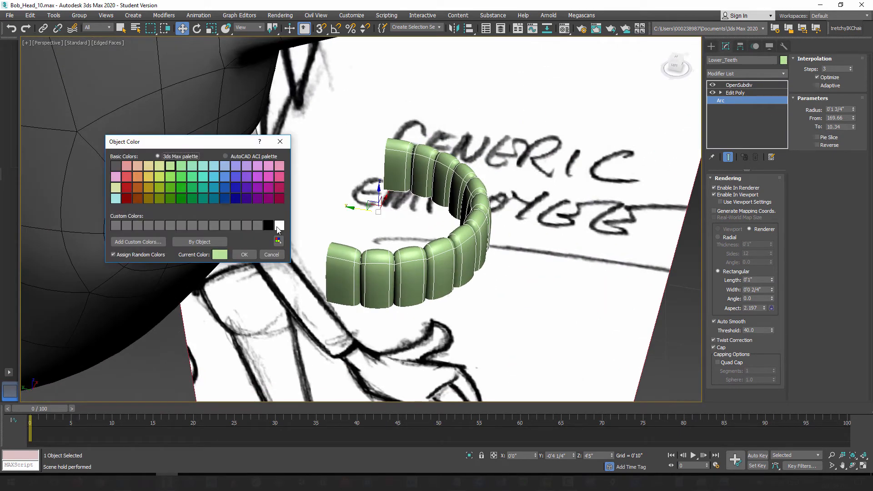
click(280, 225)
click(244, 255)
Step: Move the lower teeth back inside the mouth to about Y 0'0" and lower them slightly behind the lower lip
mouse_move(359, 273)
alt+middle_down()
mouse_move(375, 290)
mouse_move(361, 246)
alt+middle_up()
alt+middle_drag(363, 209, 330, 269)
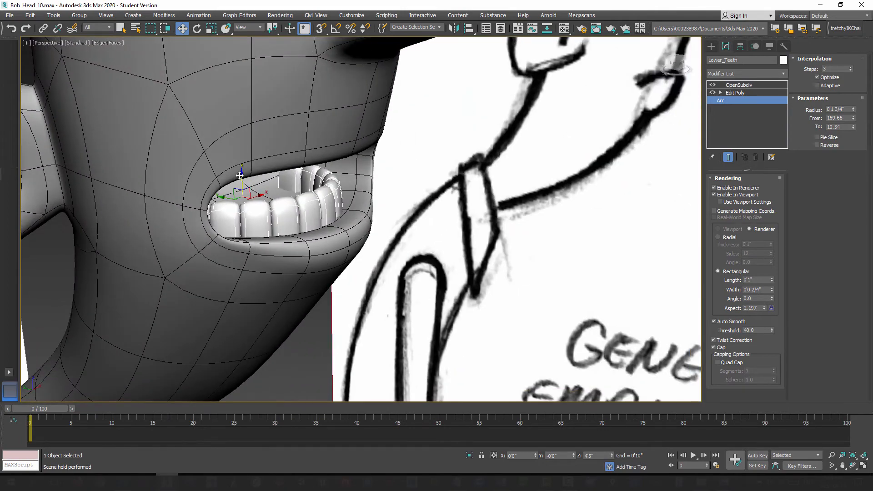
mouse_move(241, 177)
mouse_down()
mouse_move(242, 165)
mouse_move(244, 182)
mouse_up()
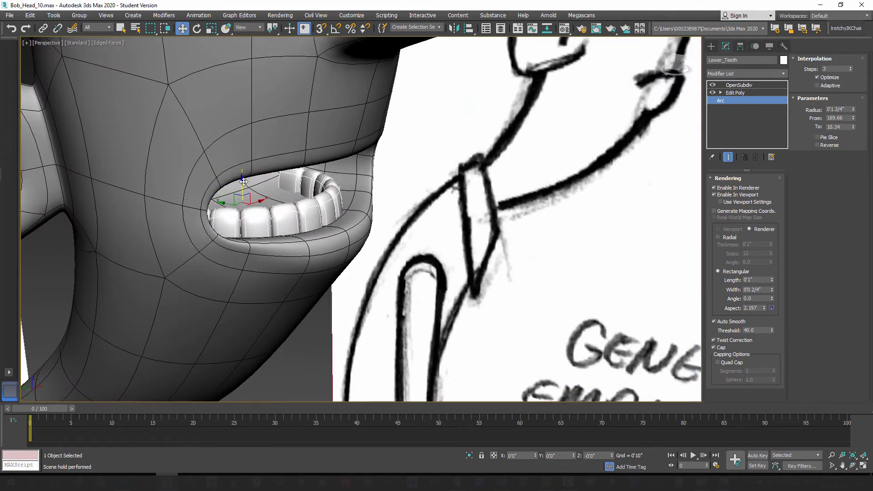
Step: Mirror the lower teeth across Z as a copy and raise the copy into the mouth behind the upper lip
alt+middle_drag(330, 265, 298, 251)
scroll(274, 255, up, 2)
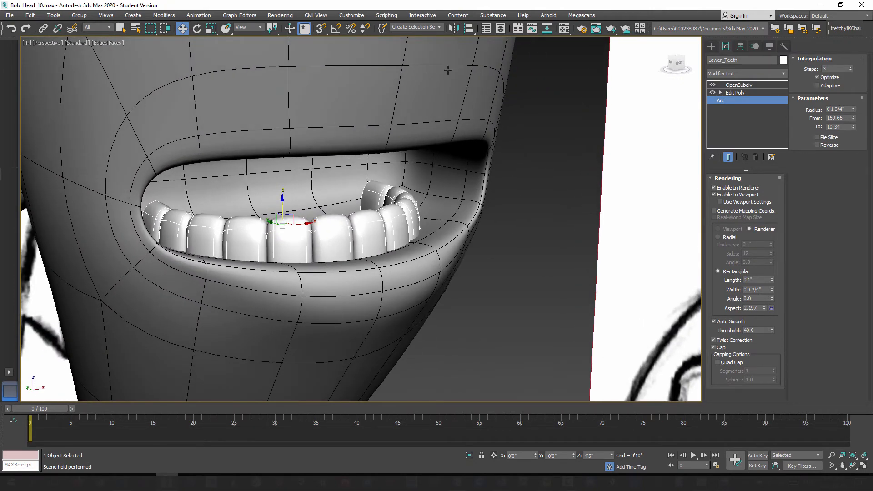
click(454, 29)
drag(414, 156, 523, 164)
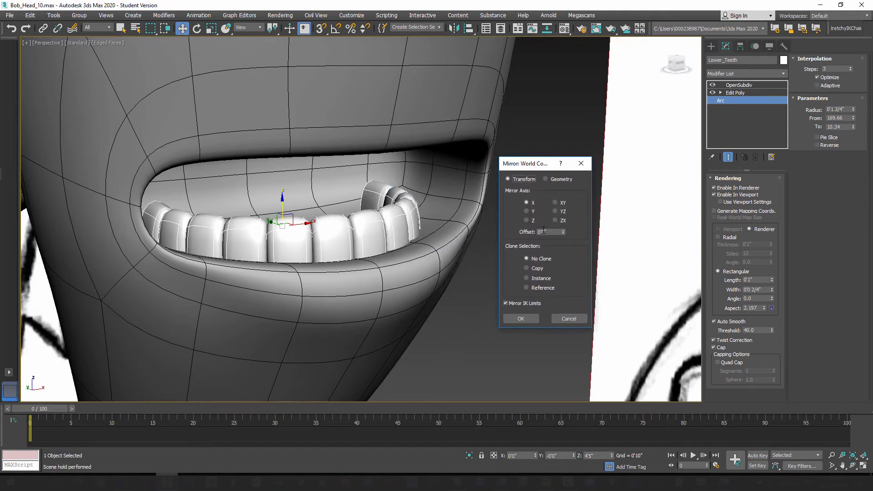
click(534, 268)
click(528, 221)
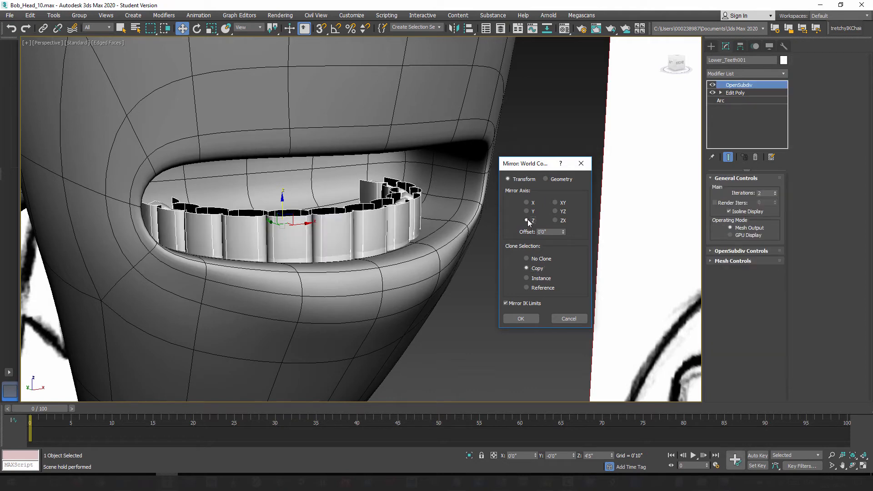
click(521, 318)
drag(284, 203, 282, 119)
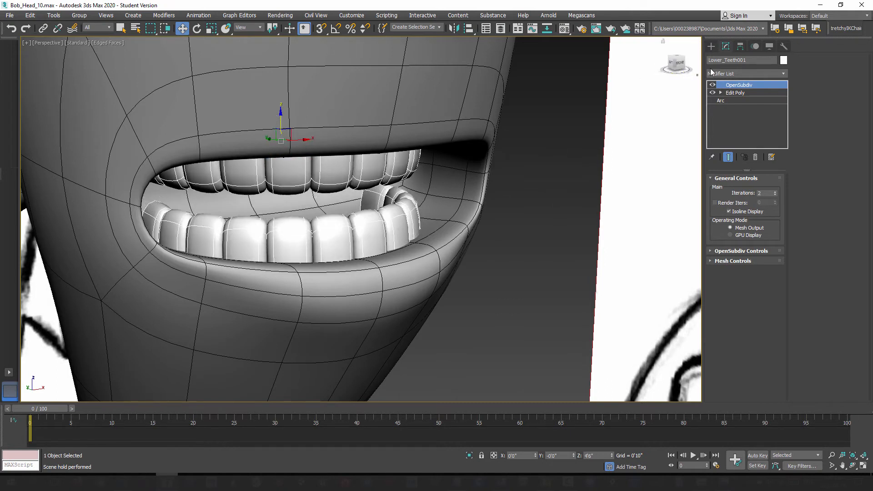
Step: Rename the mirrored teeth copy as Upper_Teeth
click(723, 60)
drag(724, 60, 700, 61)
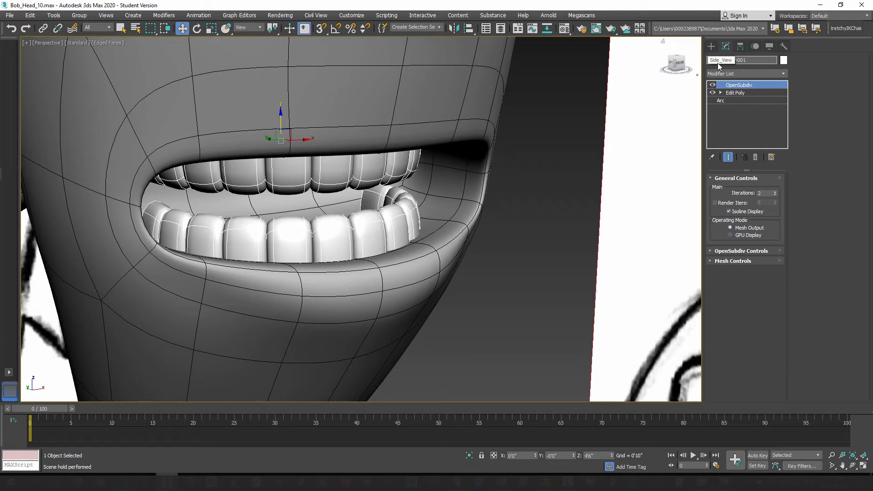
text(Upper_Teeth)
drag(739, 60, 756, 60)
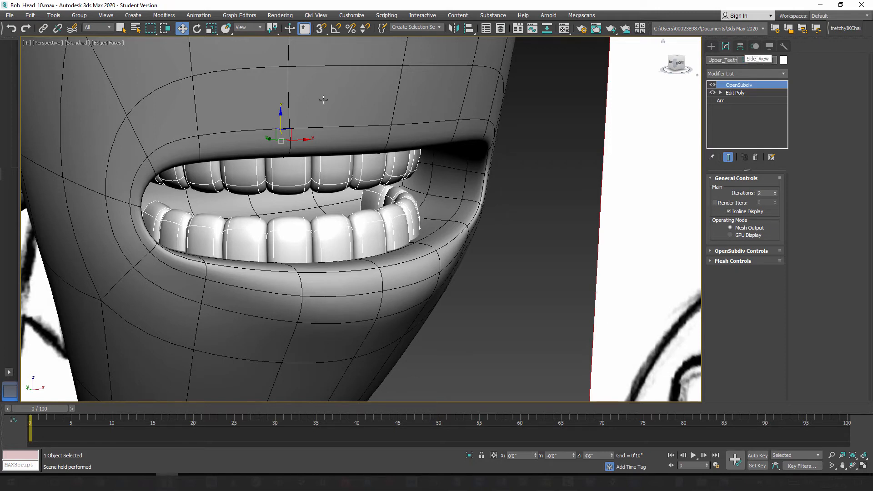
Step: Fine-tune the height of the upper teeth so they sit just behind the upper lip
mouse_move(372, 179)
alt+middle_down()
mouse_move(416, 187)
mouse_move(328, 159)
alt+middle_up()
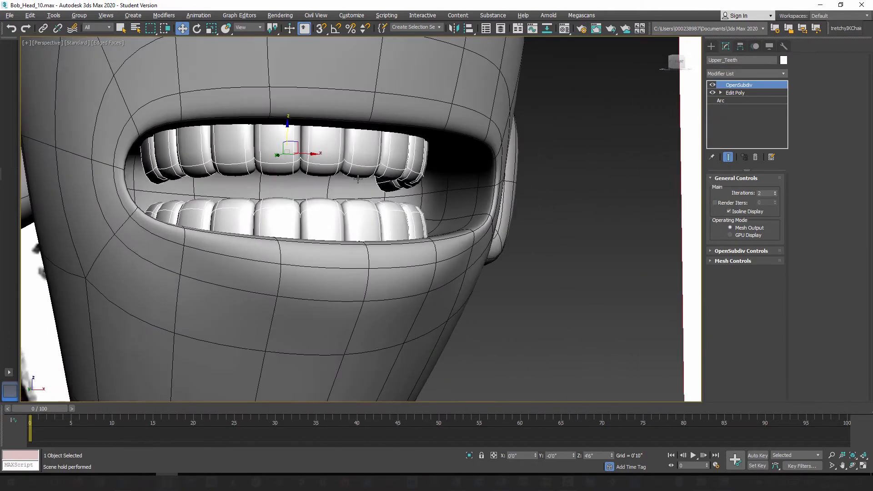
mouse_move(286, 125)
mouse_down()
mouse_move(287, 160)
mouse_move(287, 123)
mouse_up()
scroll(329, 214, down, 5)
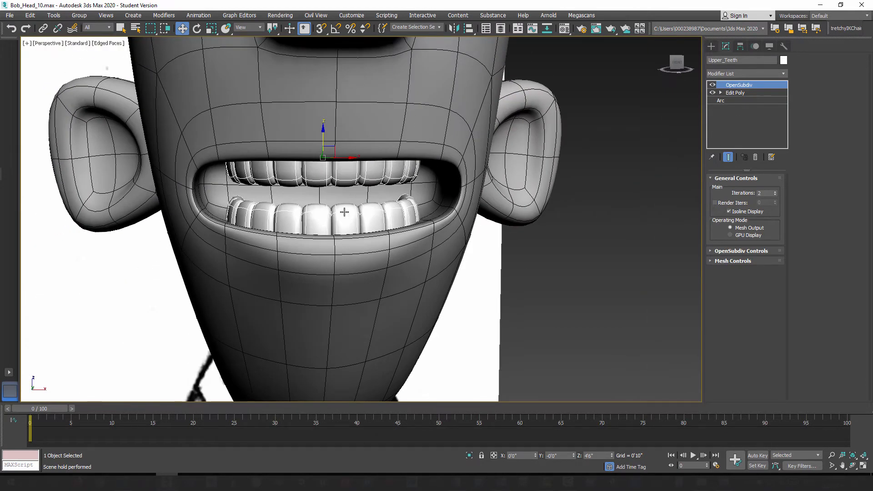
alt+middle_drag(344, 212, 380, 225)
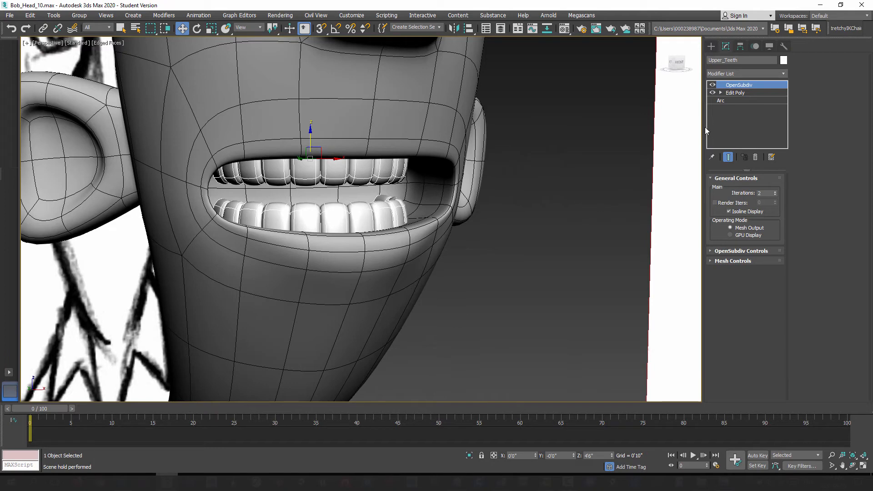
Step: Delete the OpenSubdiv modifier from both the upper teeth and the lower teeth
right_click(741, 87)
click(758, 97)
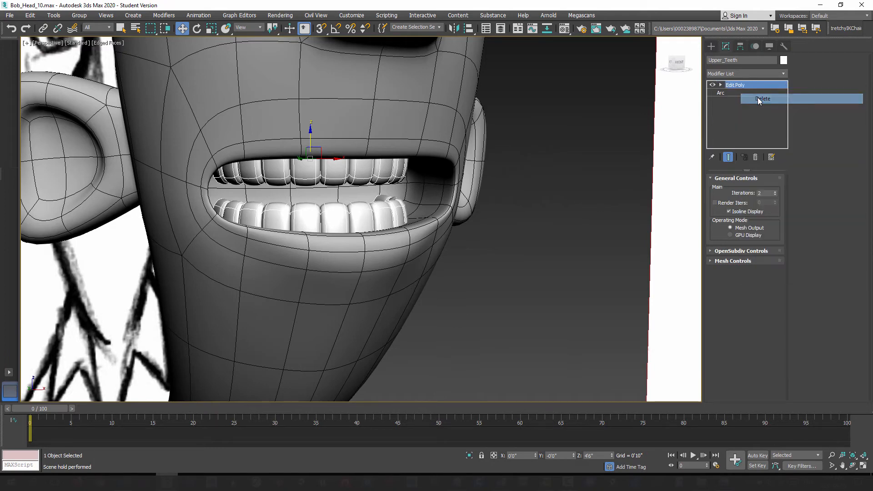
click(385, 211)
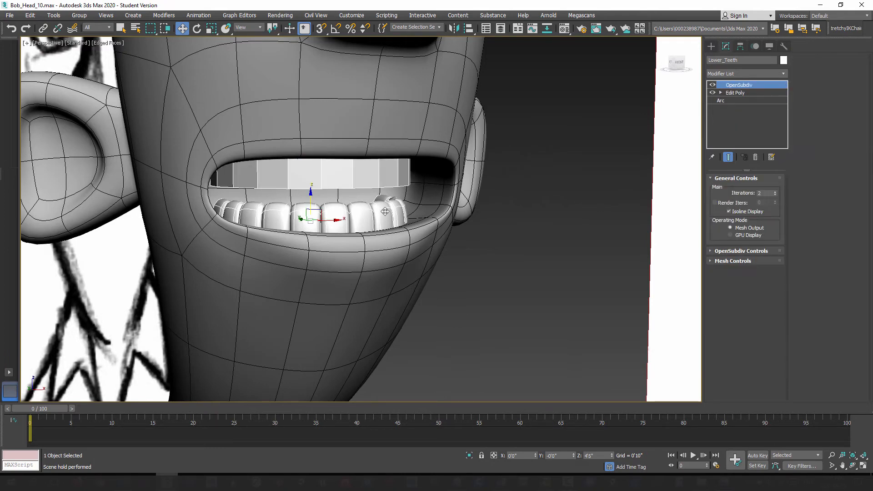
right_click(744, 90)
click(754, 99)
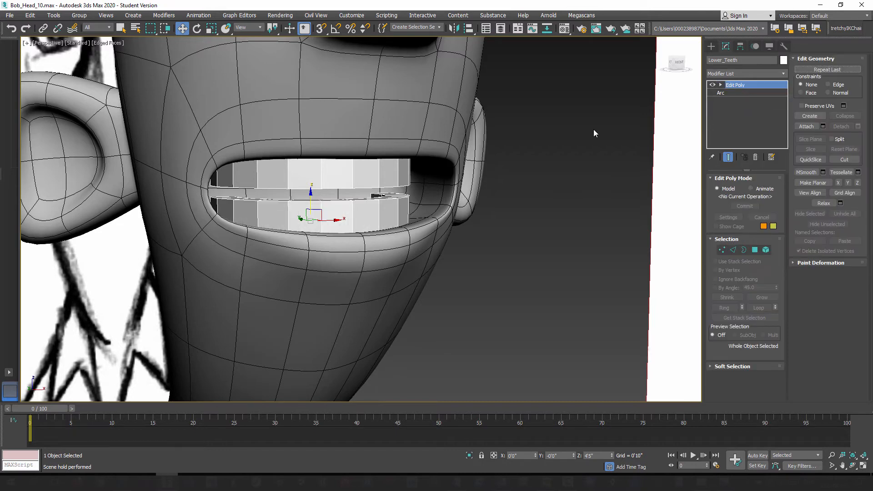
Step: Attach the upper and lower teeth to Bob_Head at its Editable Poly level, and return to the head's OpenSubdiv level
click(404, 92)
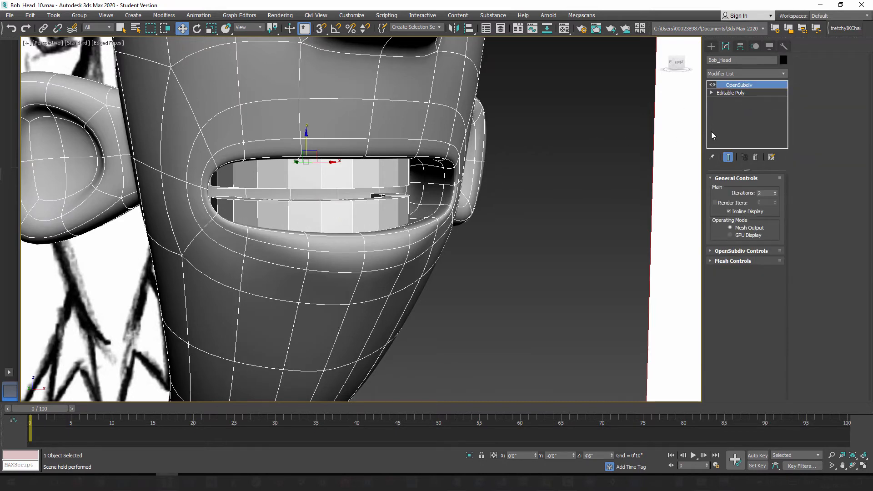
click(732, 93)
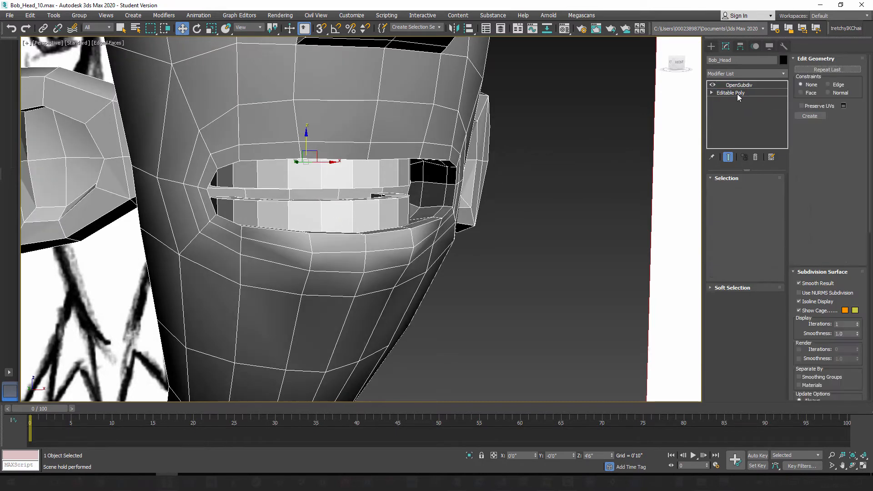
click(806, 127)
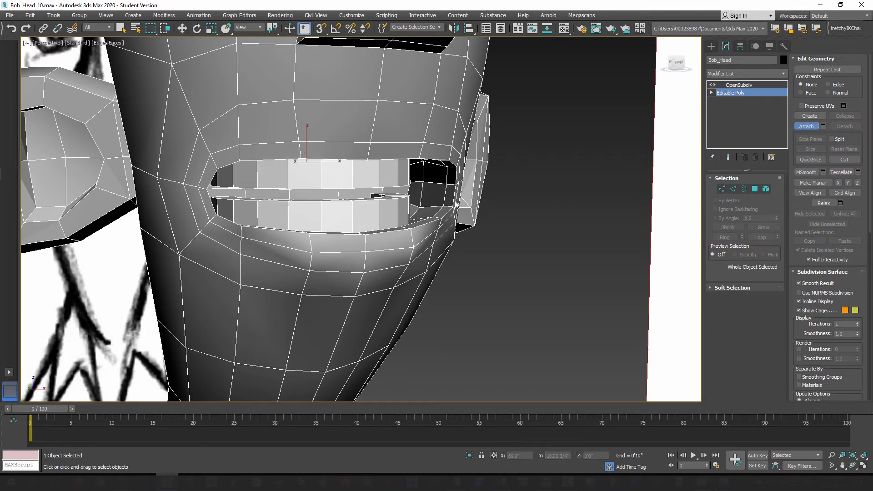
click(366, 173)
click(365, 210)
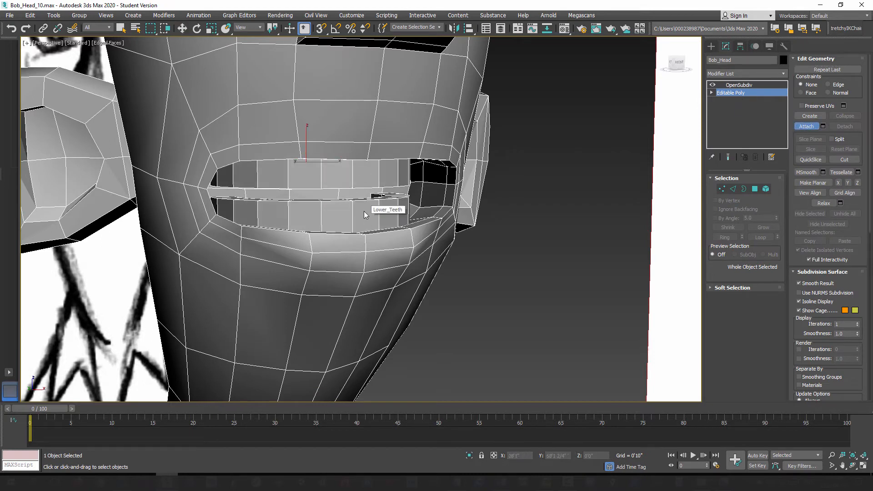
key(w)
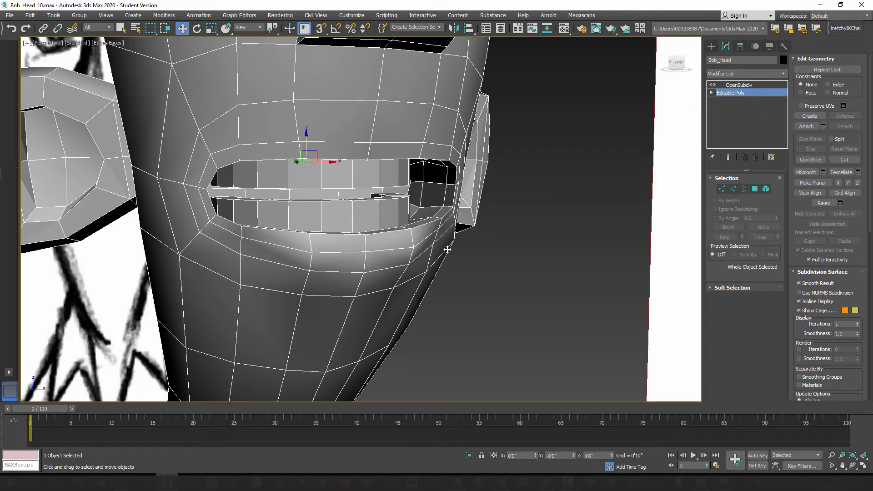
click(738, 85)
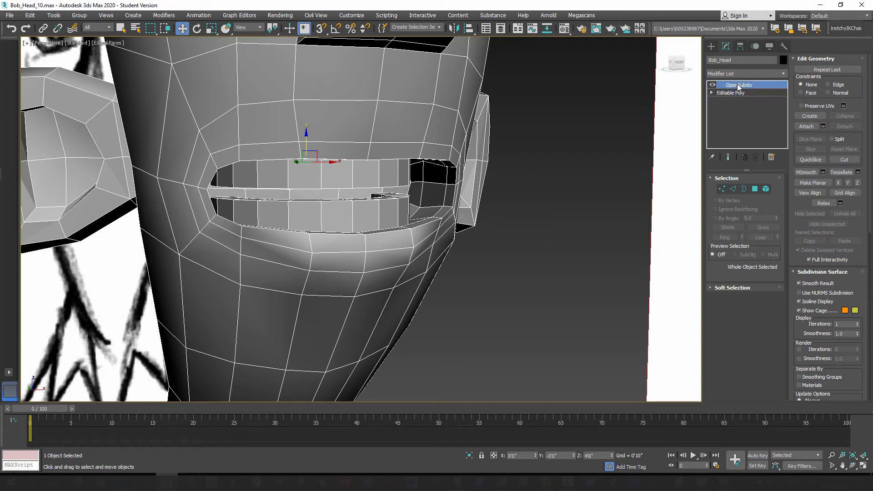
mouse_move(400, 258)
alt+middle_down()
mouse_move(396, 273)
mouse_move(335, 263)
mouse_move(386, 245)
mouse_move(406, 258)
alt+middle_up()
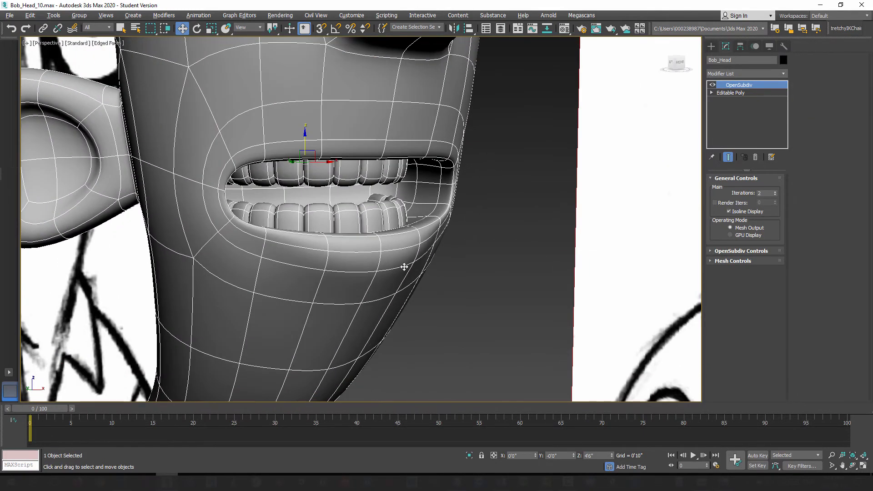
Step: Lower the bottom teeth element of Bob_Head slightly to about Z 4'5", and return to the smoothed OpenSubdiv level
click(738, 93)
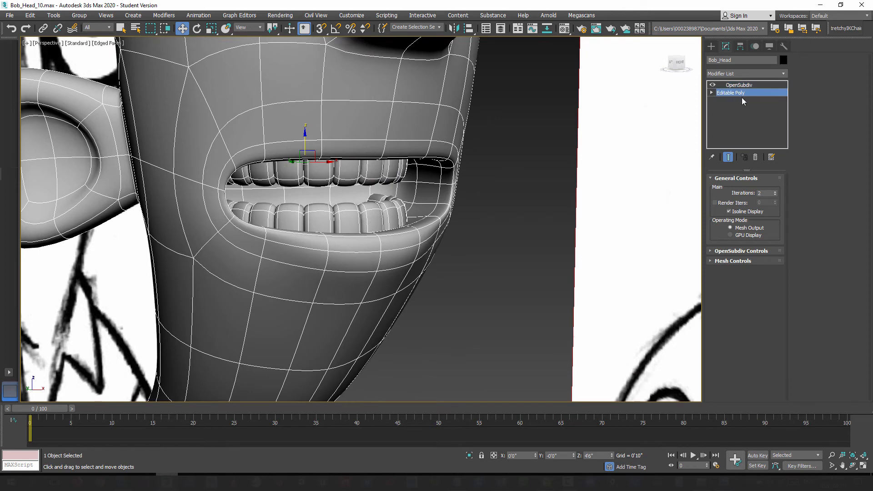
click(766, 188)
click(348, 178)
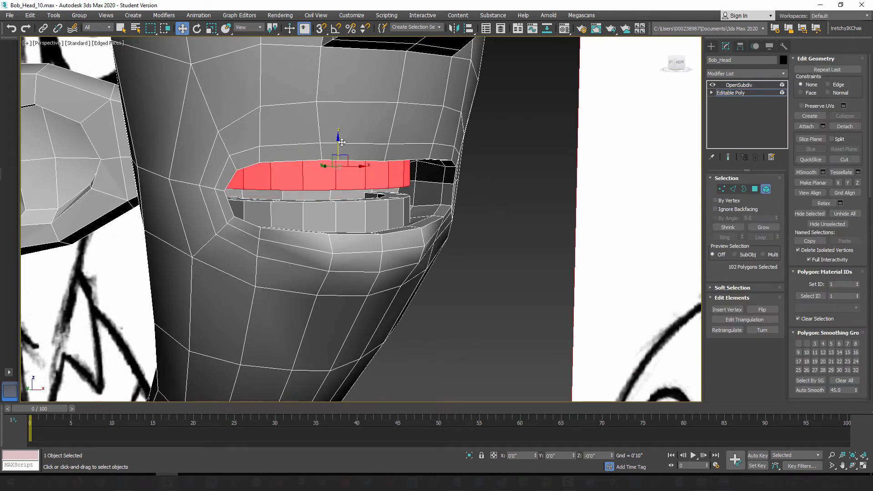
click(363, 197)
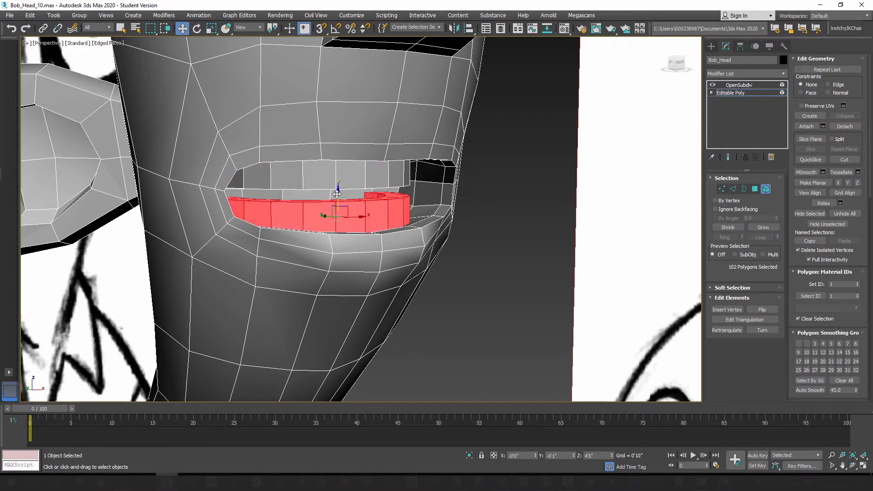
mouse_move(337, 194)
mouse_down()
mouse_move(339, 207)
mouse_move(338, 176)
mouse_move(342, 201)
mouse_move(344, 191)
mouse_up()
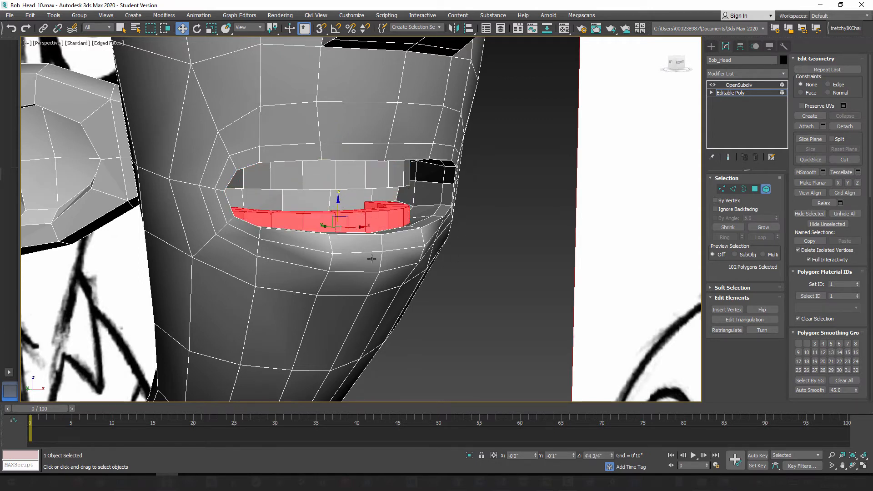
mouse_move(374, 248)
alt+middle_down()
mouse_move(360, 252)
mouse_move(380, 248)
alt+middle_up()
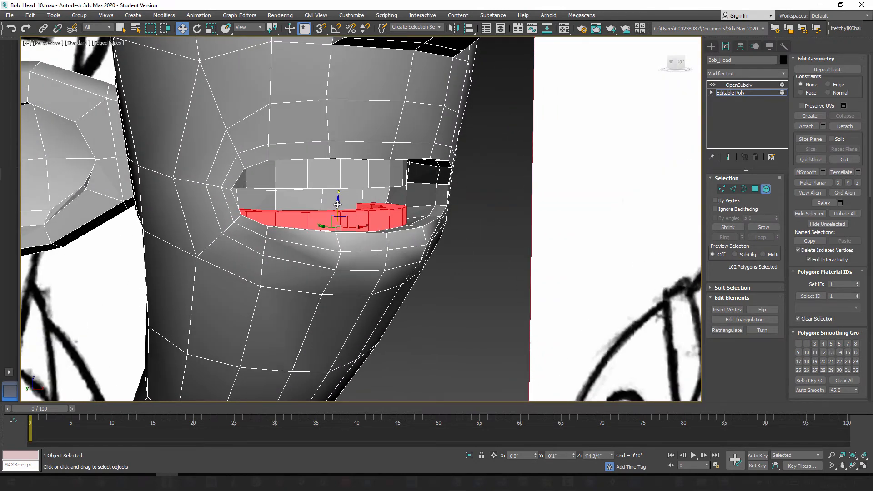
drag(338, 205, 338, 200)
alt+middle_drag(392, 231, 378, 233)
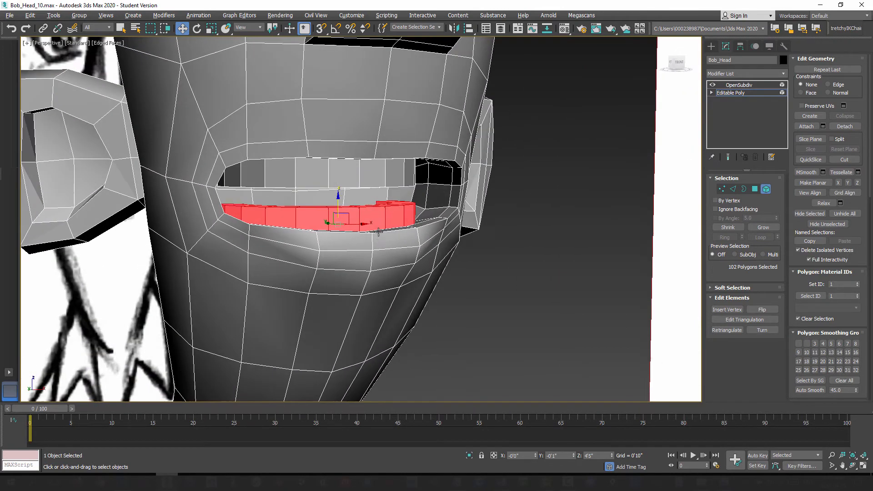
click(767, 192)
click(739, 85)
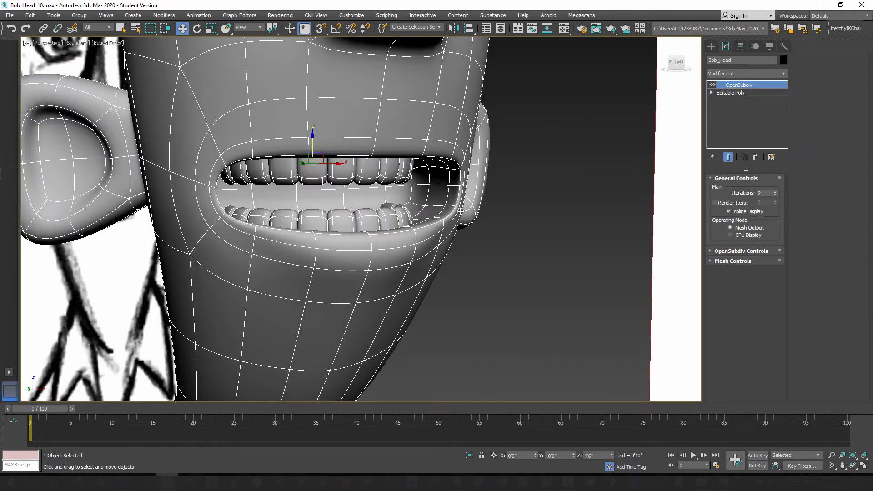
Step: Turn off the edged faces display and make a test render of the whole head in the perspective view
scroll(438, 242, down, 10)
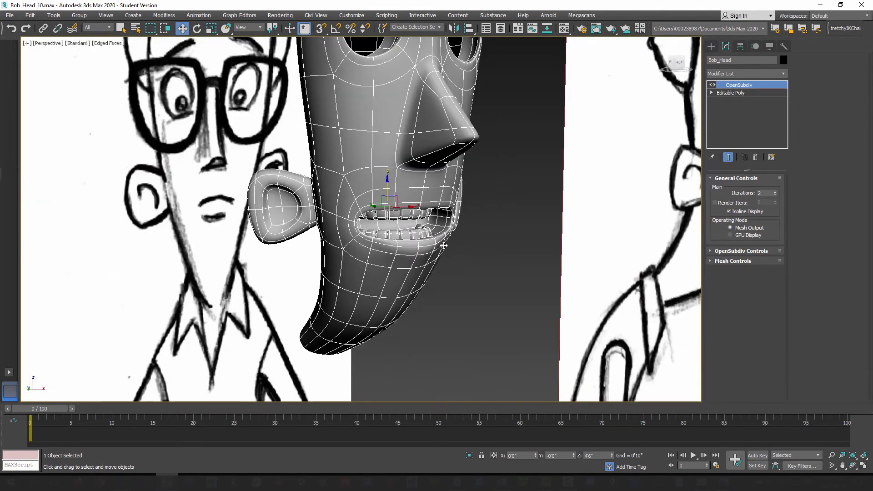
scroll(470, 259, down, 3)
mouse_move(480, 266)
alt+middle_down()
mouse_move(492, 249)
mouse_move(452, 273)
mouse_move(462, 264)
mouse_move(455, 238)
mouse_move(495, 200)
mouse_move(666, 150)
alt+middle_up()
click(712, 46)
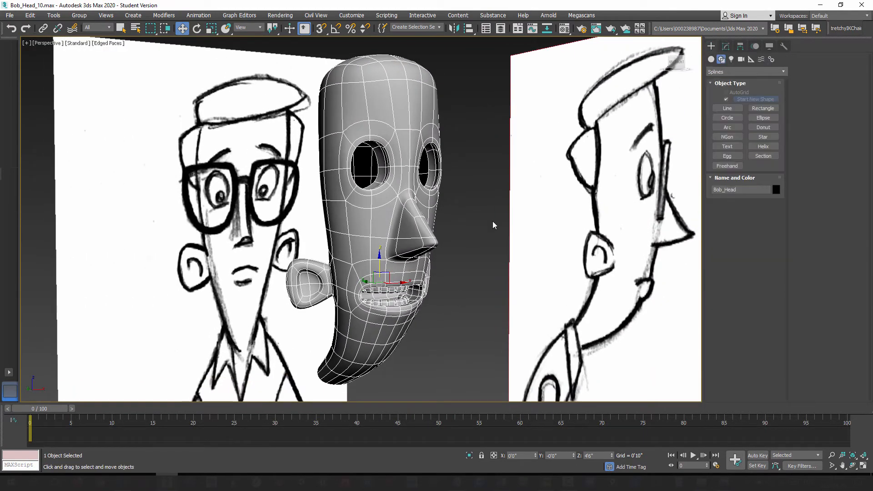
key(F4)
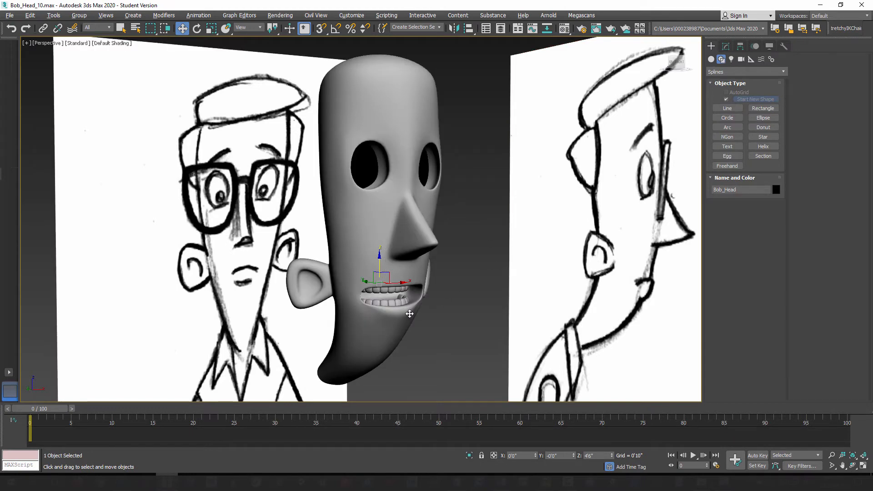
mouse_move(409, 313)
alt+middle_down()
mouse_move(402, 299)
mouse_move(406, 314)
alt+middle_up()
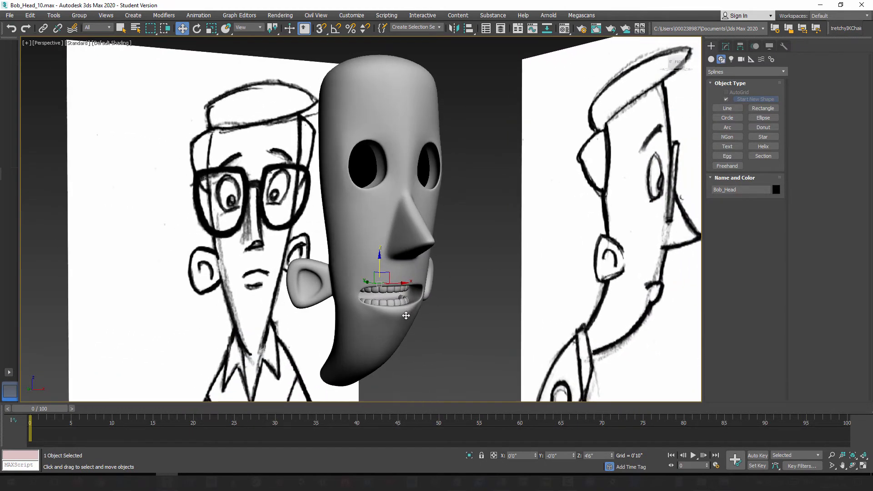
key(shift+q)
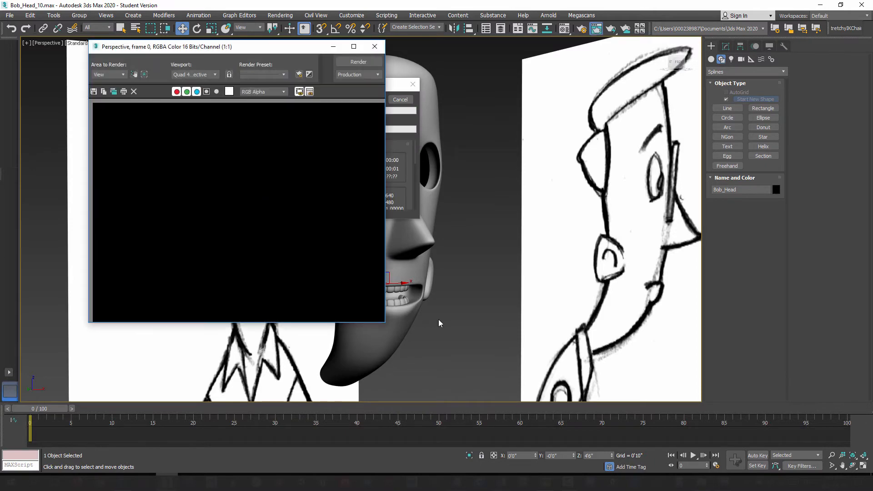
click(375, 46)
Step: Render the head again from a closer, more side-on angle and inspect the teeth in the mouth
scroll(404, 237, up, 3)
scroll(406, 239, up, 2)
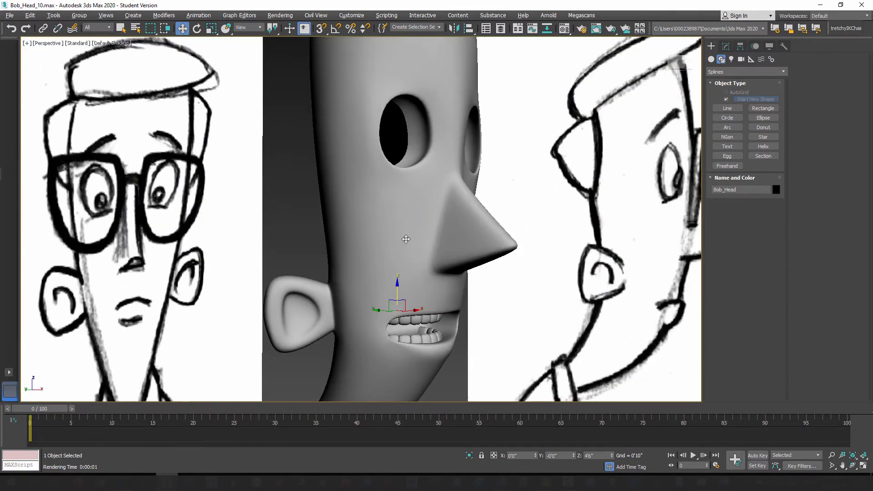
alt+middle_drag(406, 239, 395, 294)
key(shift+q)
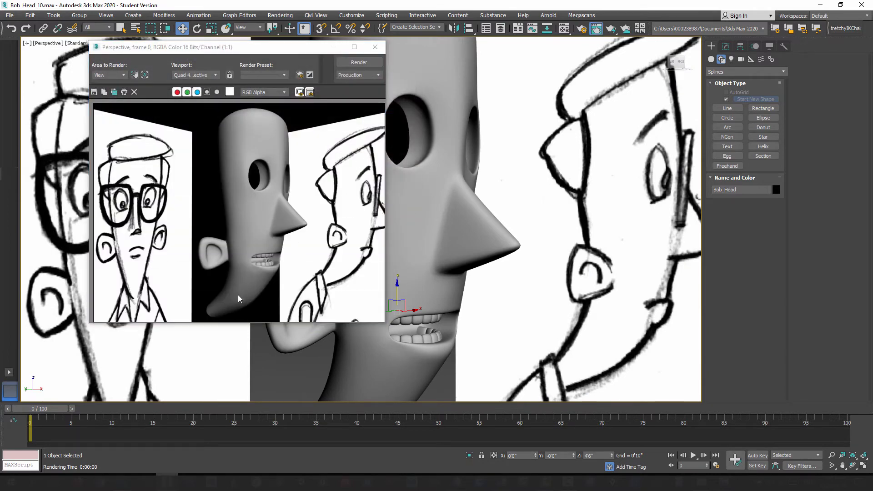
click(375, 46)
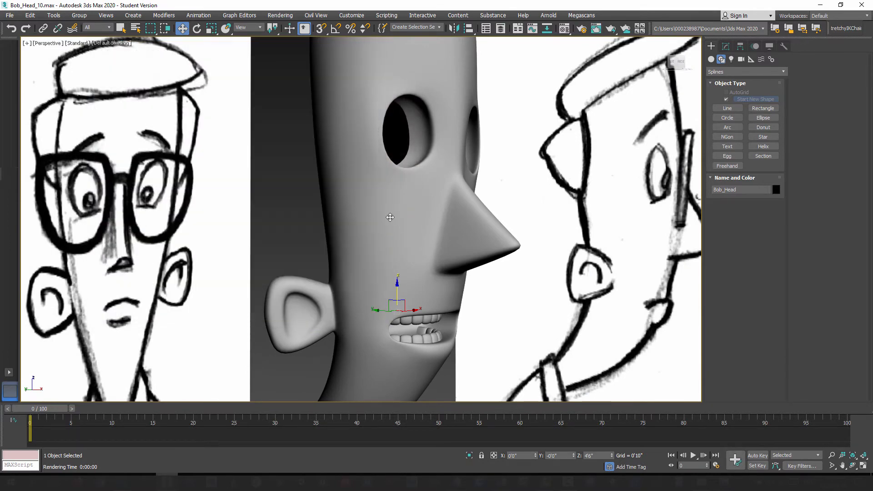
scroll(388, 221, up, 2)
alt+middle_drag(388, 221, 362, 217)
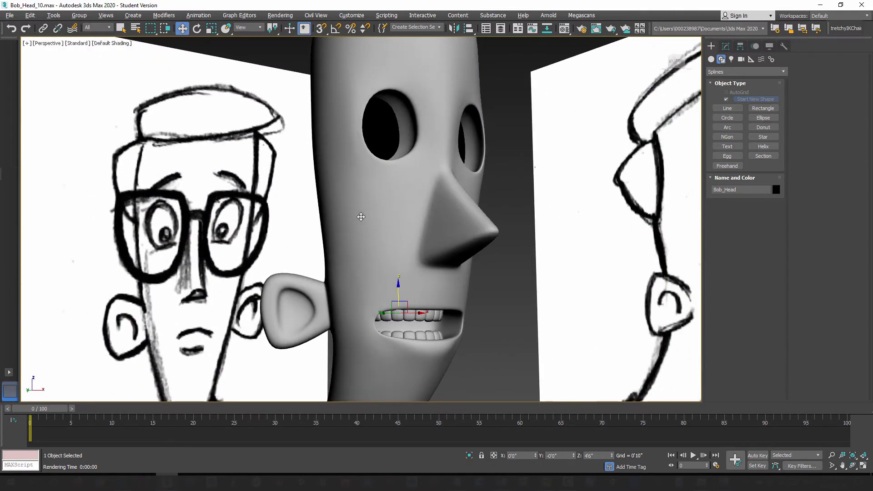
Step: Make another test render of the head in the perspective view, and close the rendered frame
key(shift+q)
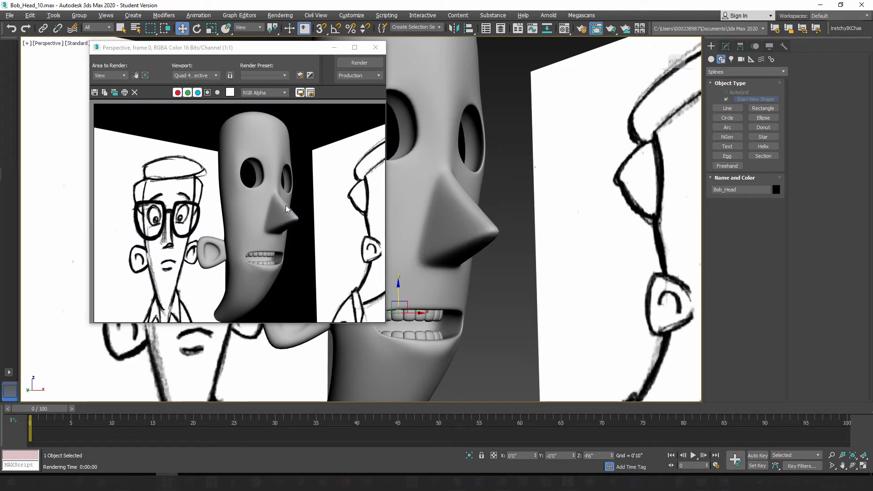
click(375, 47)
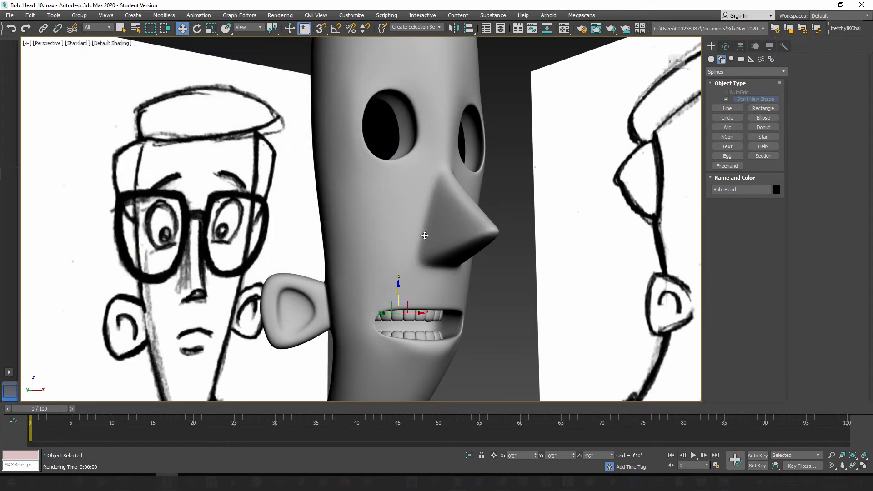
Step: In the left view, move the three vertices midway along the nose bridge of Bob_Head inward and down to make its profile concave
key(l)
scroll(404, 260, up, 10)
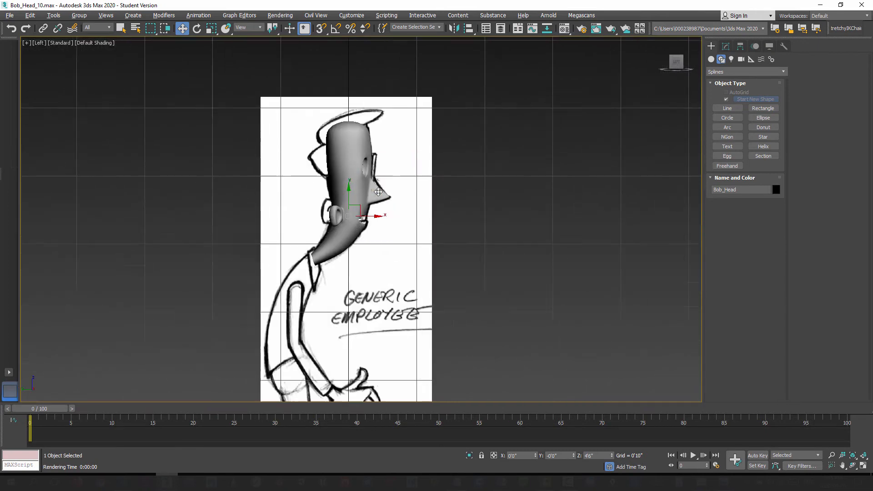
scroll(375, 182, up, 5)
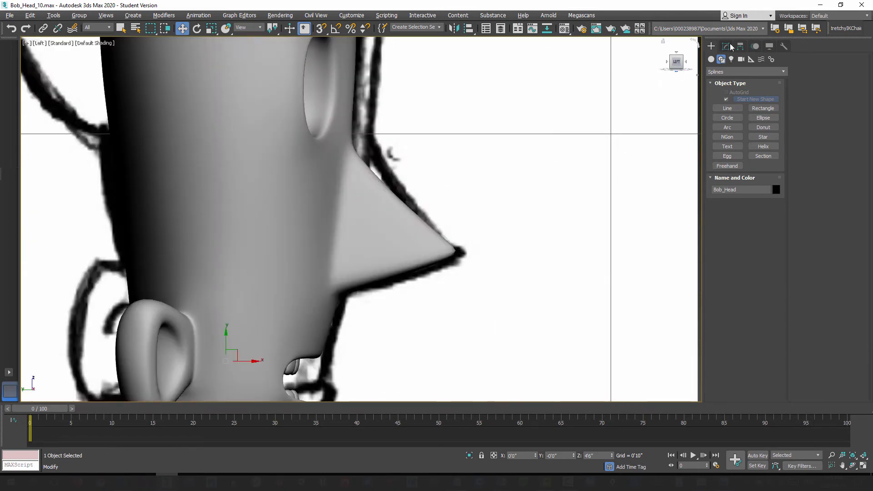
click(726, 46)
click(713, 93)
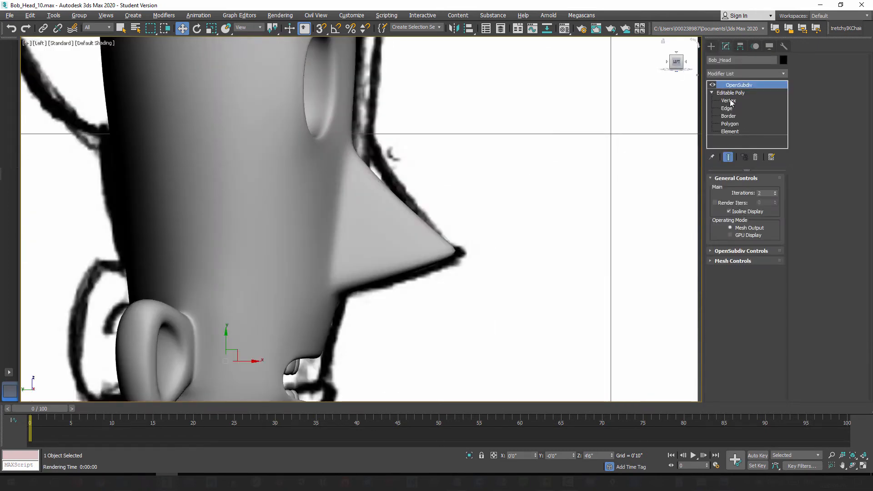
click(730, 101)
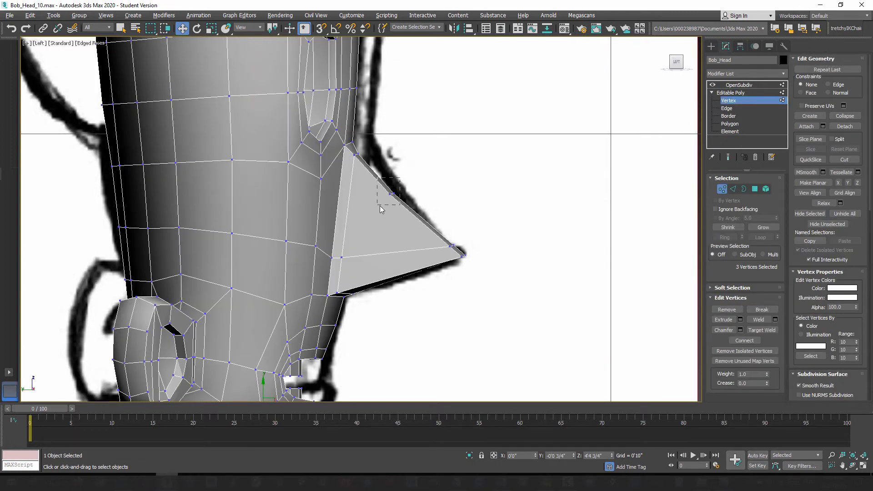
drag(381, 206, 398, 193)
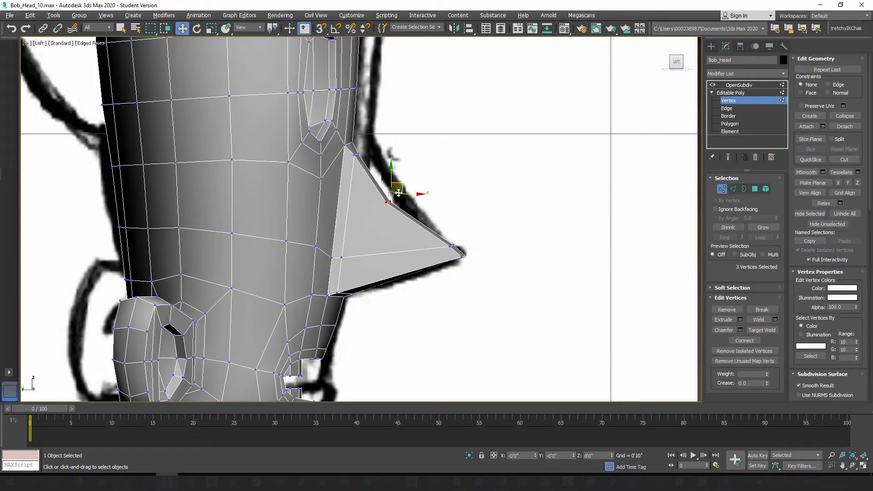
Step: Leave the vertex level of Bob_Head, show the smoothed end result, and check the reshaped nose in the perspective view
click(722, 189)
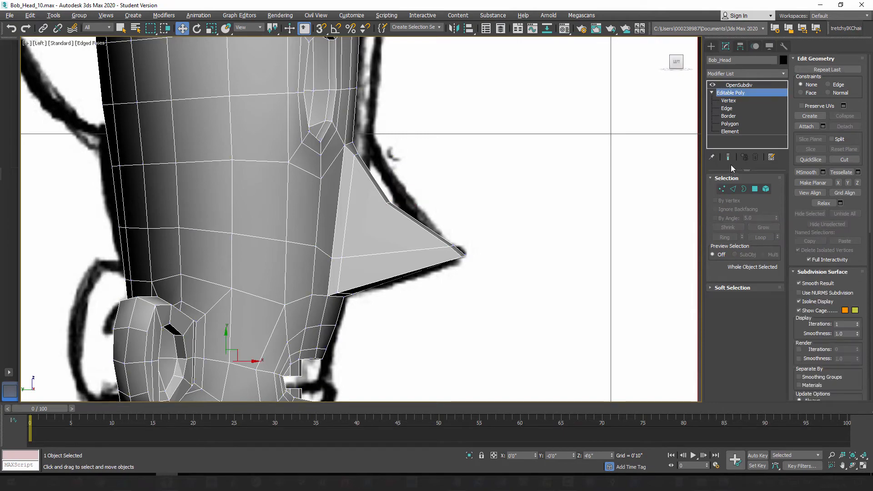
click(728, 157)
key(p)
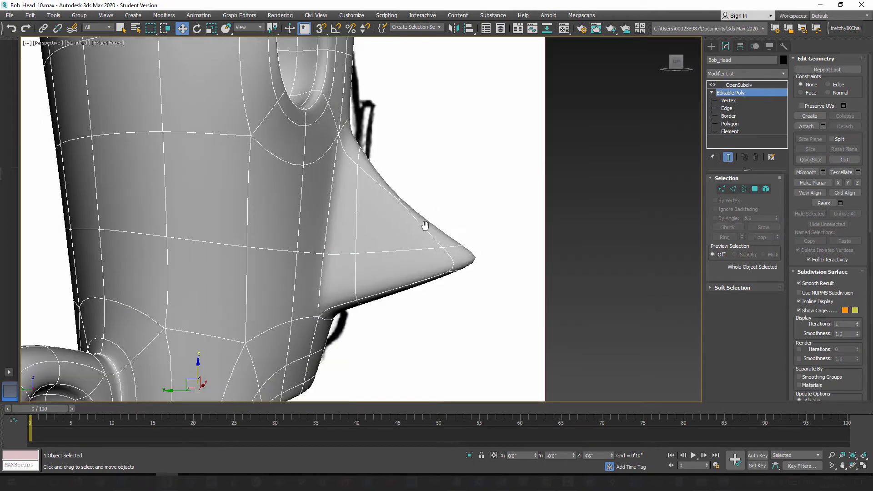
scroll(425, 226, down, 4)
alt+middle_drag(397, 244, 376, 199)
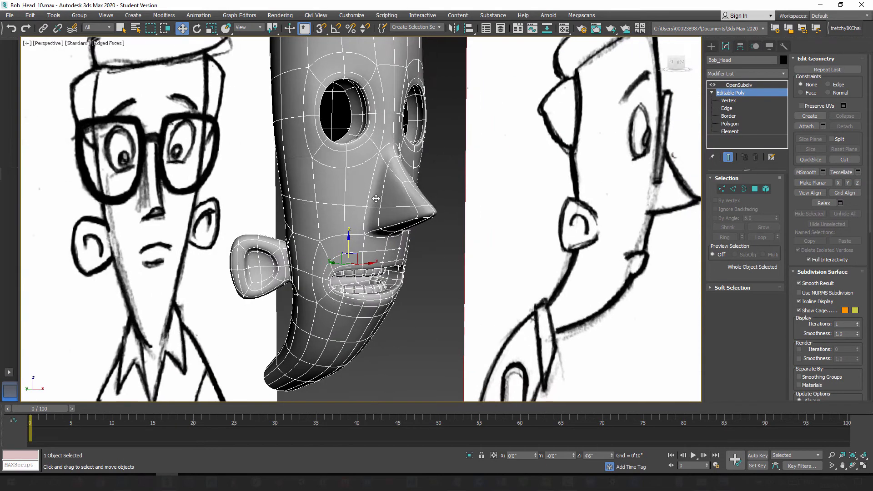
scroll(376, 199, down, 3)
alt+middle_drag(377, 286, 362, 268)
click(710, 49)
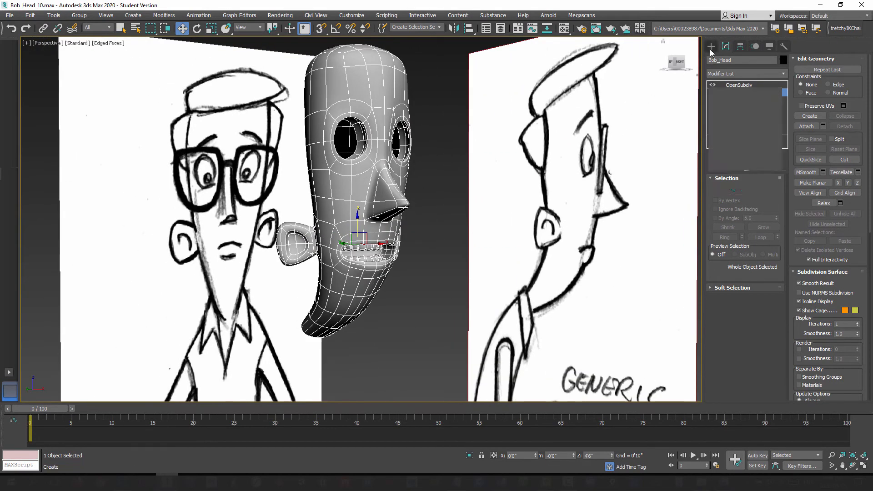
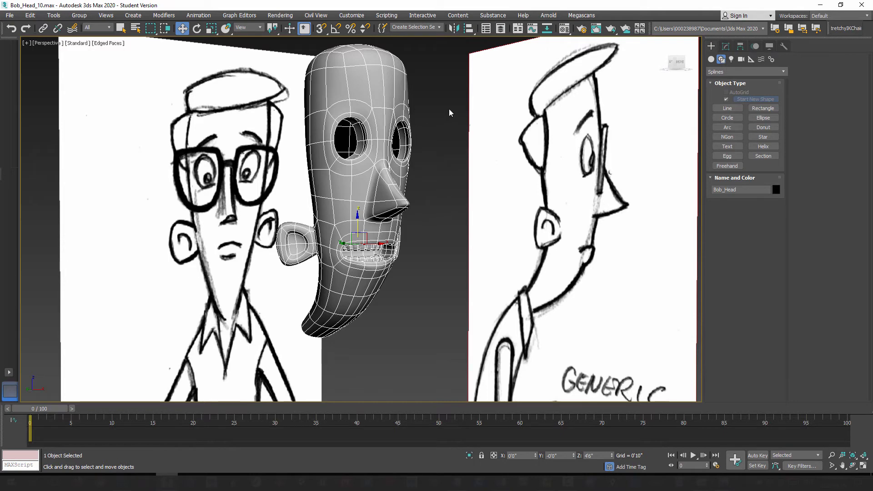
Step: Save the scene as a new incremental file named Bob_Head_11.max
click(9, 17)
click(31, 97)
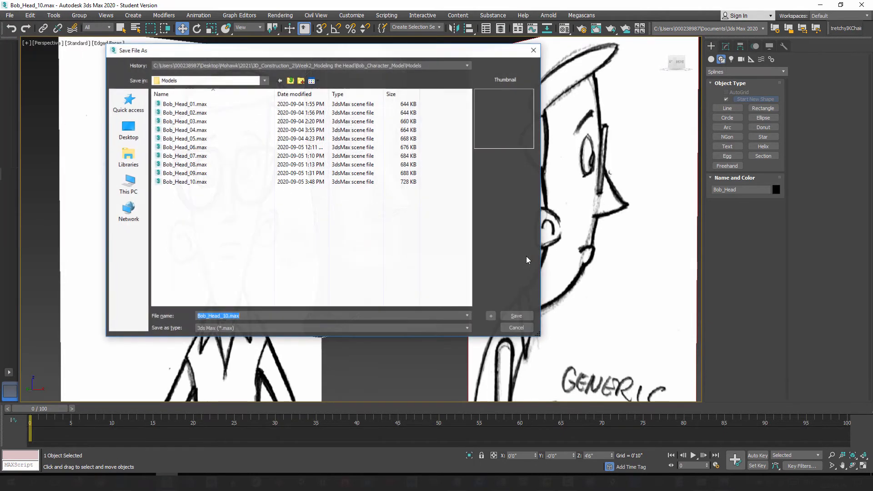
click(470, 308)
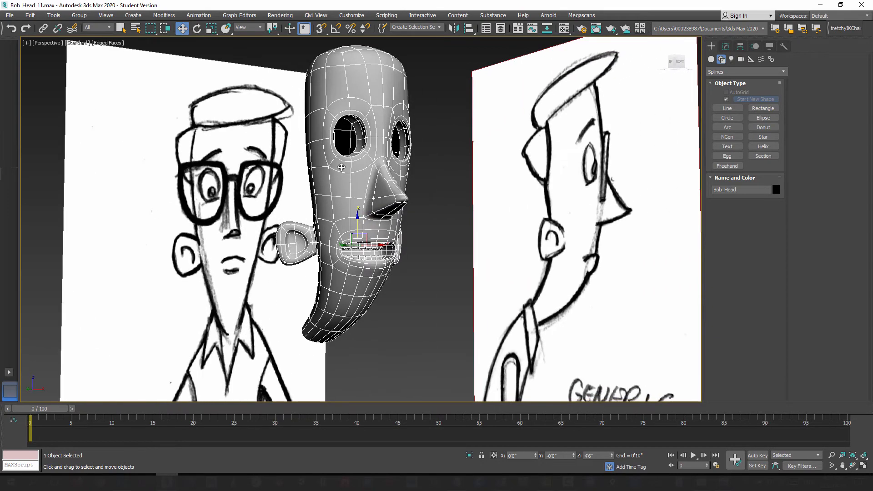
Step: Switch to the front view and make Bob_Head see-through so the reference eyebrows can be traced
middle_drag(341, 167, 379, 213)
scroll(367, 166, up, 6)
scroll(404, 236, down, 6)
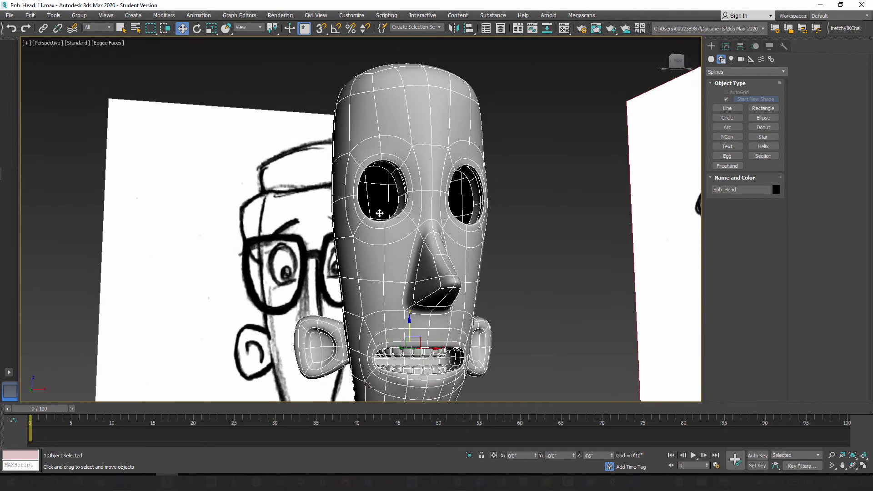
alt+middle_drag(407, 349, 377, 293)
middle_drag(457, 182, 465, 218)
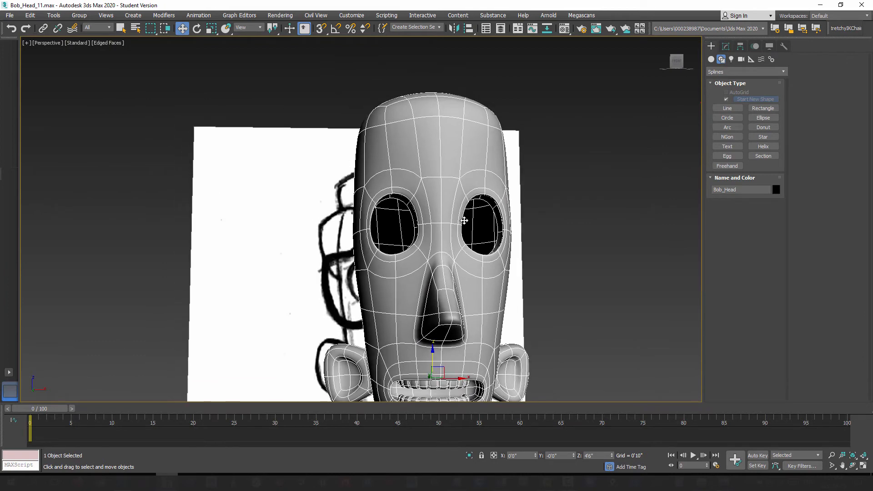
key(f)
middle_drag(370, 190, 425, 305)
scroll(404, 242, up, 6)
scroll(405, 250, up, 5)
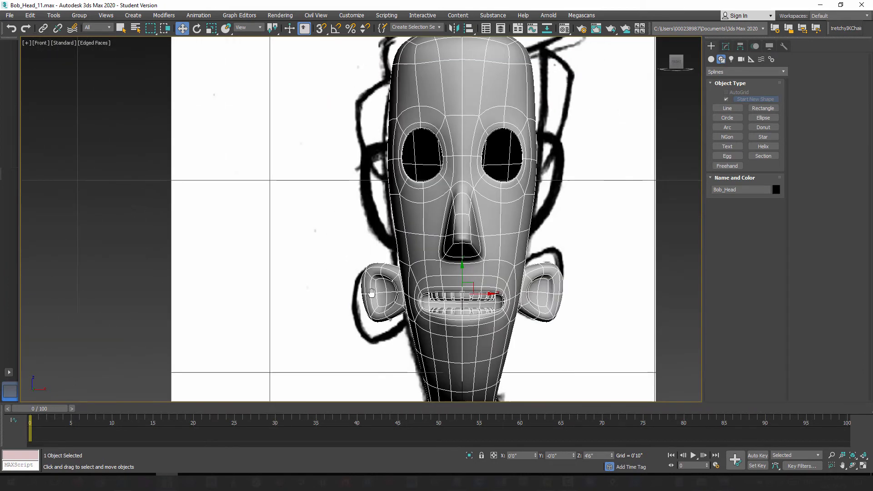
scroll(369, 226, up, 2)
scroll(377, 230, up, 3)
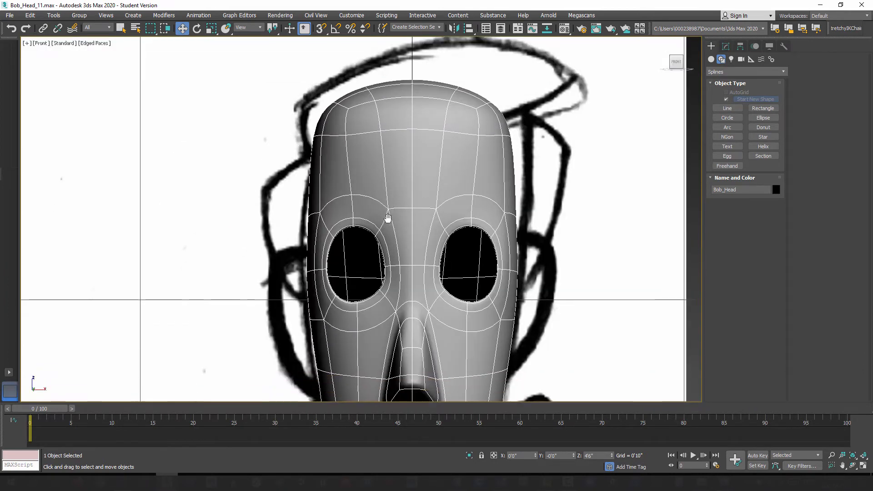
key(alt+x)
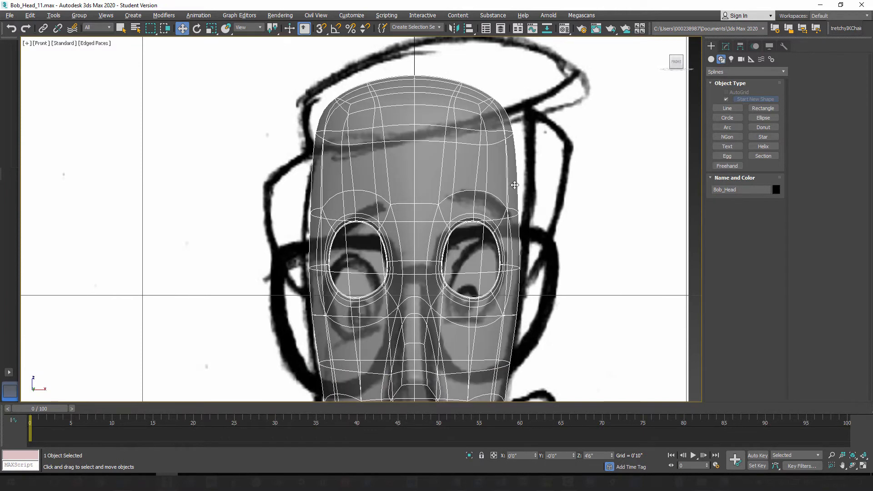
Step: Draw a three-point line with corner vertices along the sketched eyebrow above the character's right eye
click(728, 109)
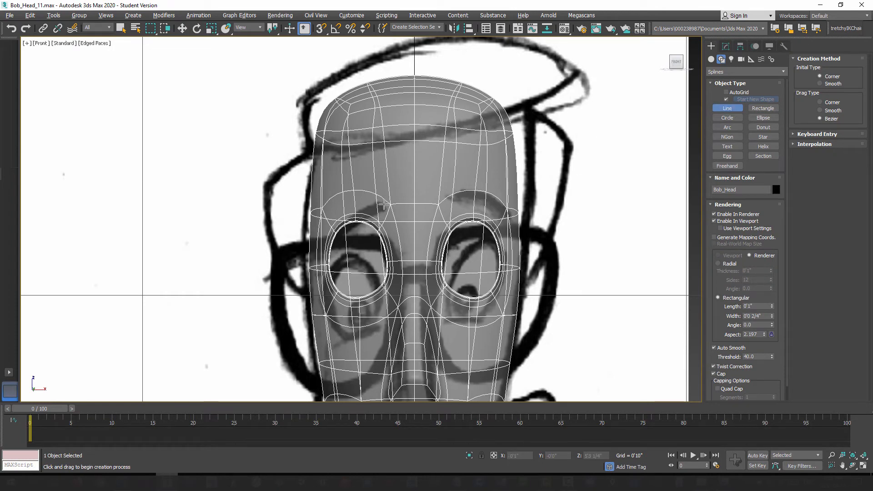
click(386, 205)
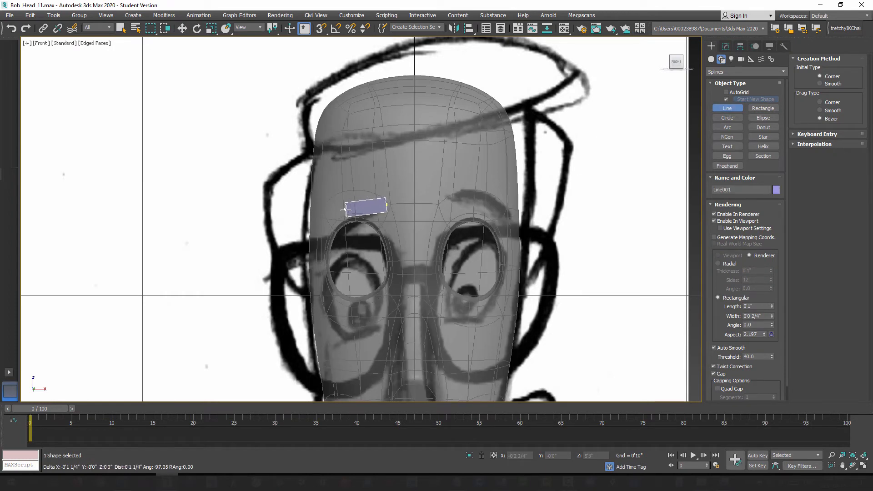
click(342, 210)
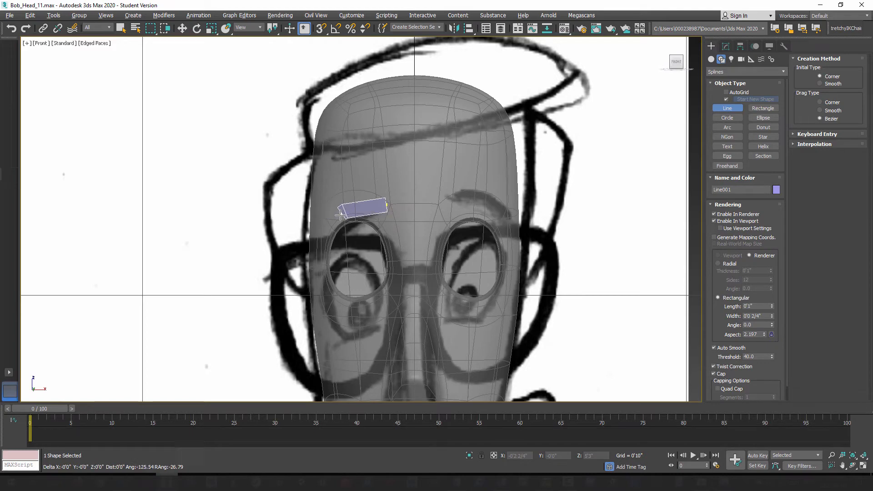
click(321, 242)
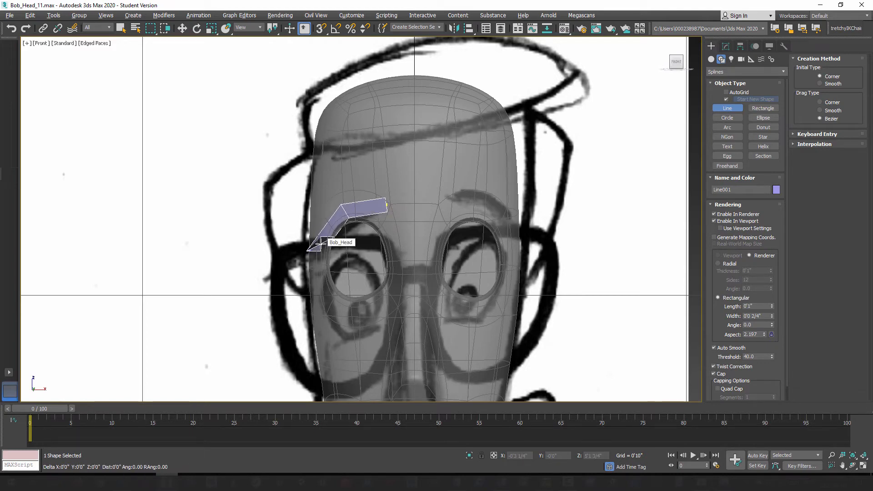
right_click(321, 244)
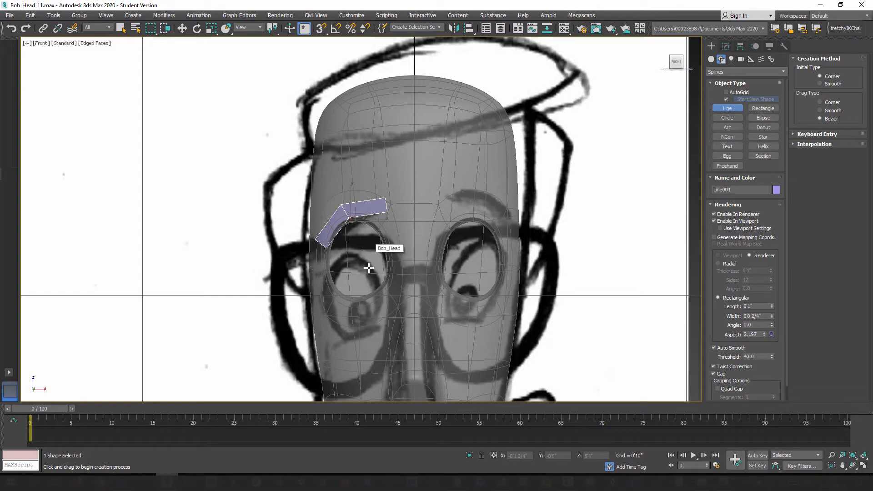
Step: Bring the eyebrow line forward in the perspective view to Y about -0'3", in front of the face
key(p)
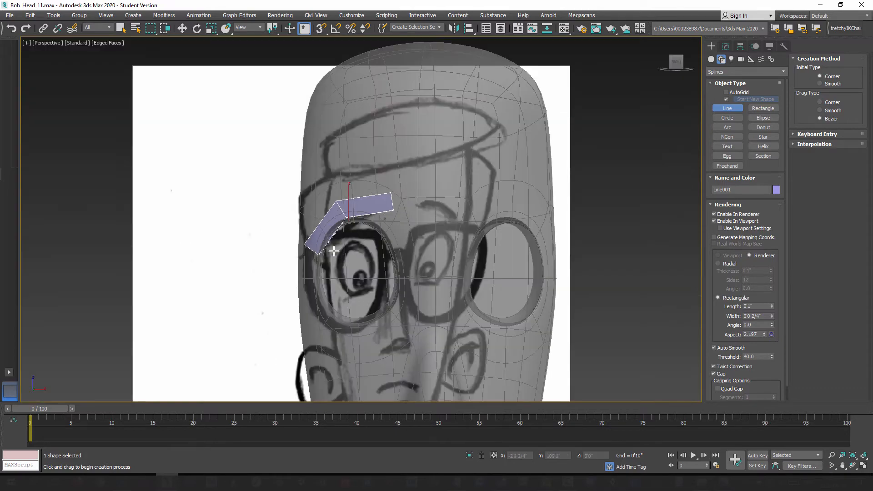
alt+middle_drag(321, 242, 382, 269)
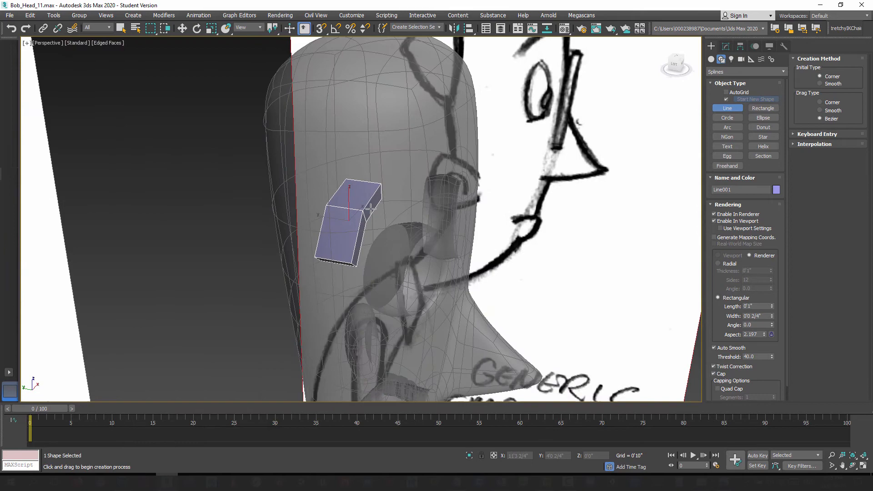
click(181, 28)
drag(330, 218, 430, 251)
mouse_move(412, 275)
alt+middle_down()
mouse_move(406, 313)
mouse_move(471, 208)
alt+middle_up()
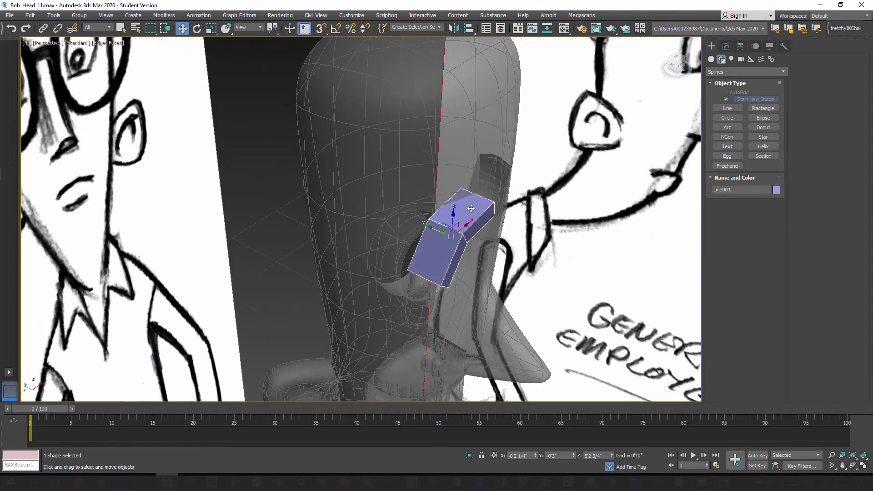
Step: Turn off the see-through display of Bob_Head
click(385, 120)
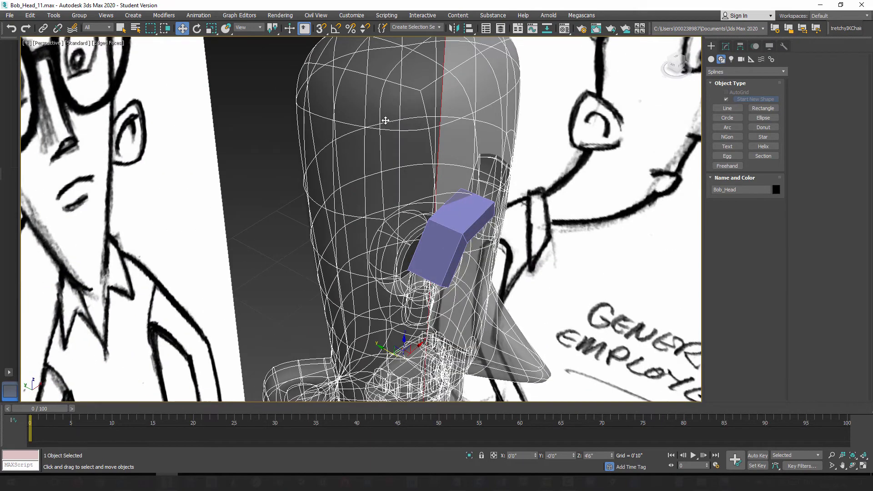
key(alt+x)
alt+middle_drag(396, 202, 372, 192)
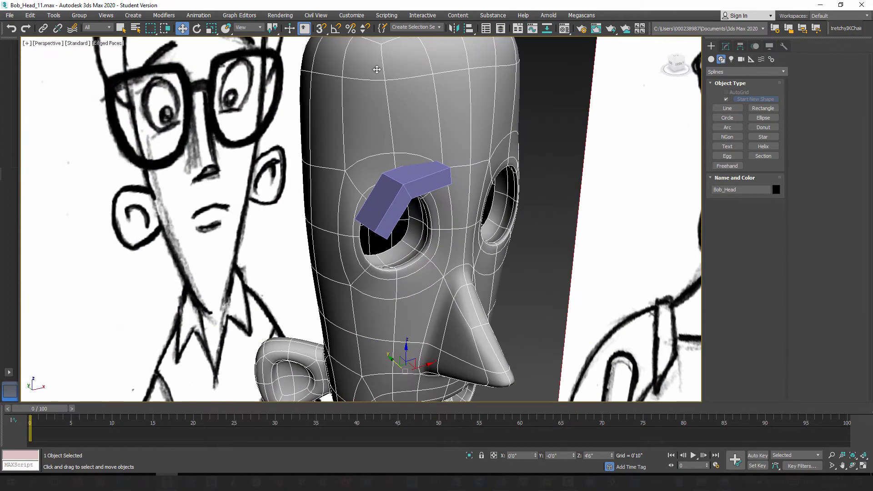
Step: Rename the eyebrow line as R_Brow
click(411, 178)
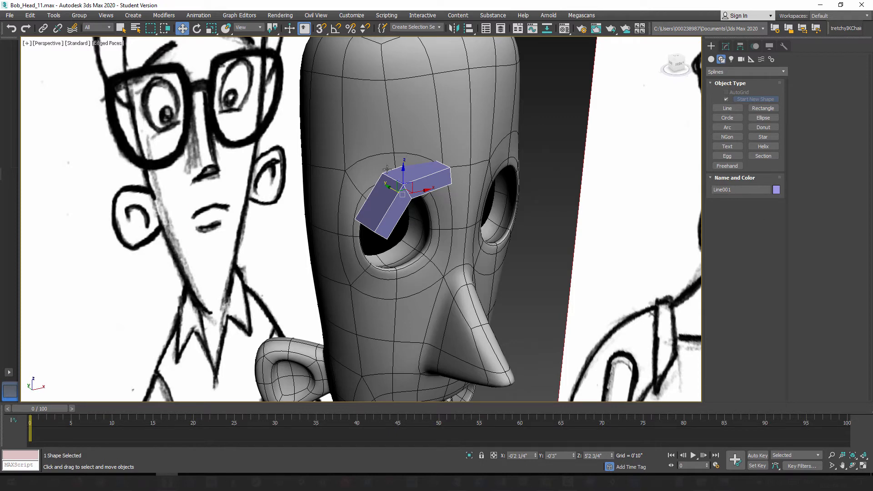
click(742, 190)
text(R_Brow)
Step: Reduce R_Brow's rectangular rendering cross-section to a length of 0'0 2/4" and a width of 0'0 1/4"
alt+middle_drag(414, 259, 507, 225)
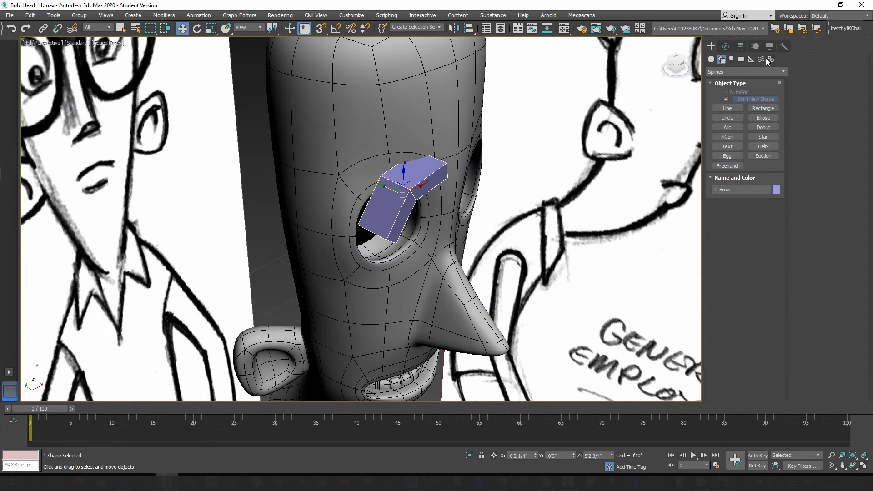
click(726, 46)
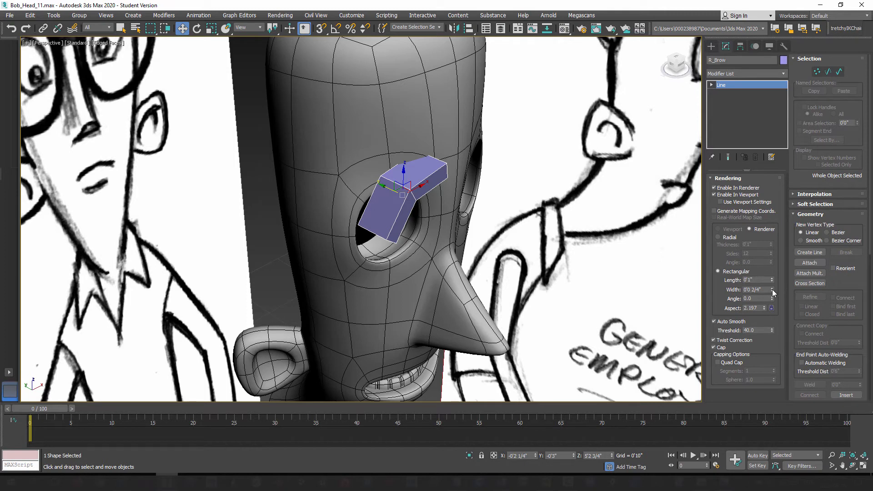
drag(772, 290, 771, 289)
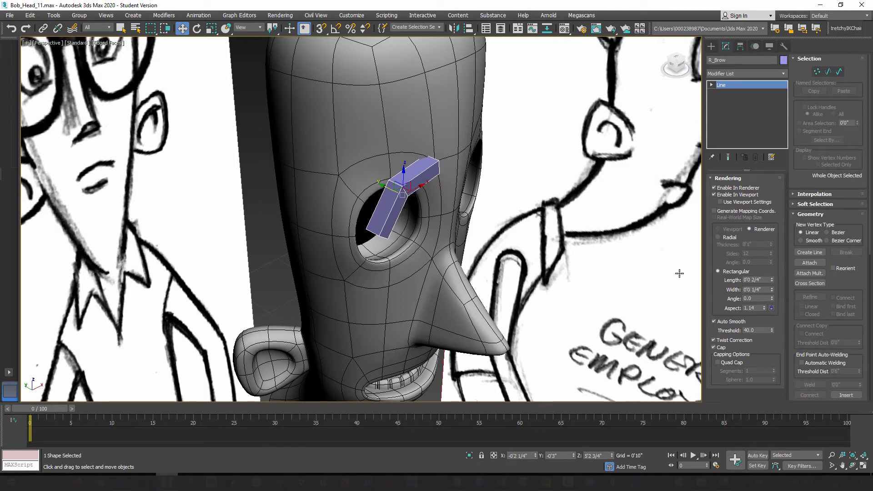
Step: Add an OpenSubdiv modifier to R_Brow and set its iterations to 2
alt+middle_drag(519, 229, 454, 234)
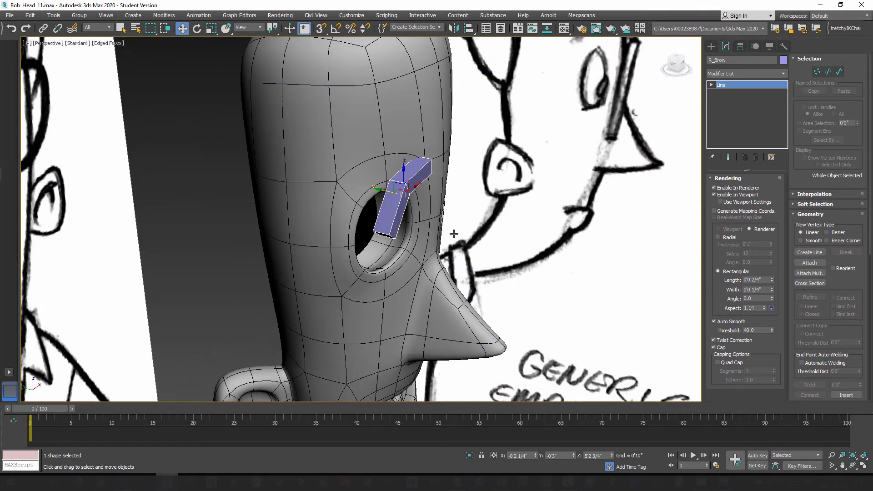
click(773, 74)
key(o)
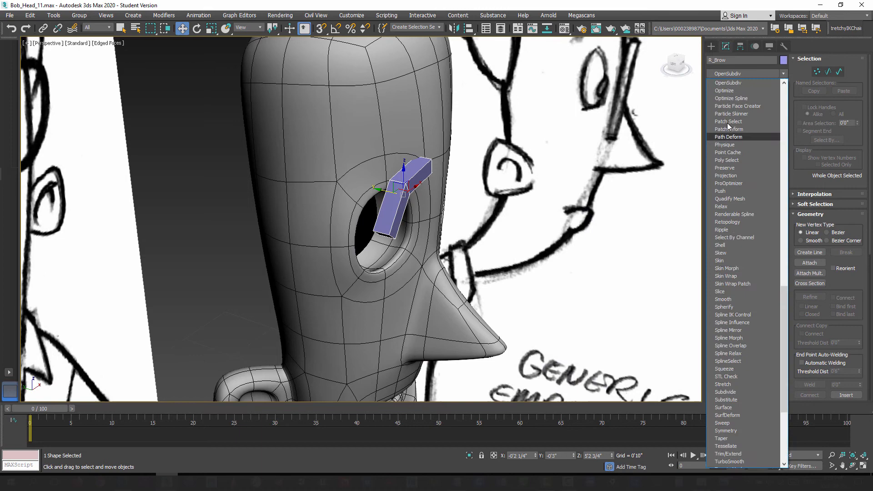
click(727, 83)
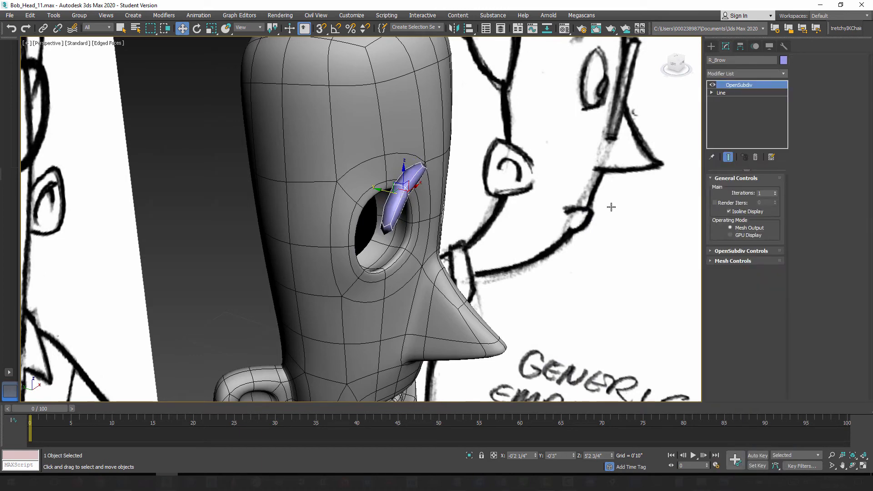
click(775, 191)
Step: Lower the middle vertex of R_Brow's base Line and show the smoothed end result while editing
mouse_move(385, 247)
alt+middle_down()
mouse_move(318, 238)
mouse_move(377, 239)
alt+middle_up()
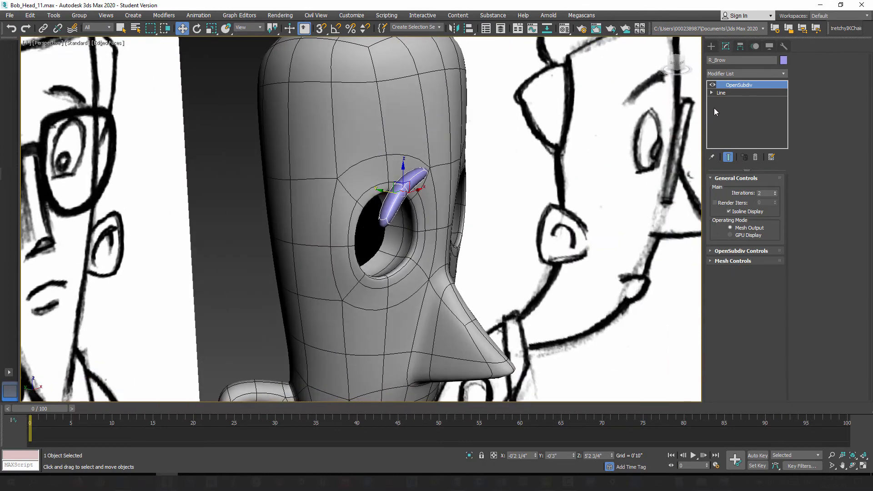
click(727, 92)
alt+middle_drag(409, 296, 460, 253)
scroll(482, 222, up, 5)
alt+middle_drag(482, 222, 442, 162)
scroll(437, 234, down, 4)
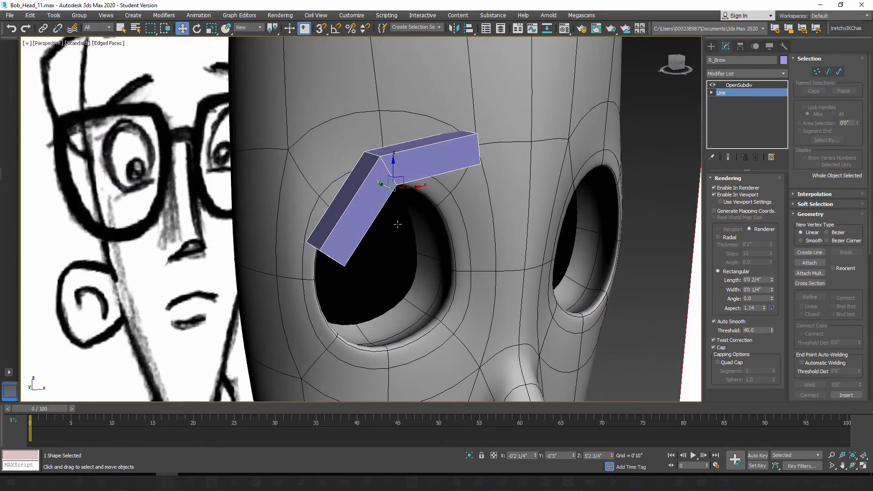
alt+middle_drag(397, 224, 368, 156)
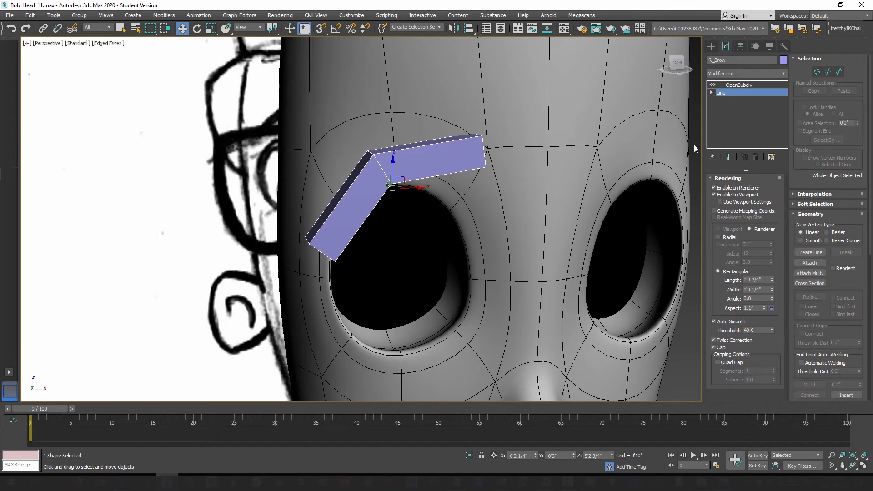
click(817, 72)
drag(354, 140, 423, 221)
drag(388, 156, 440, 215)
click(728, 156)
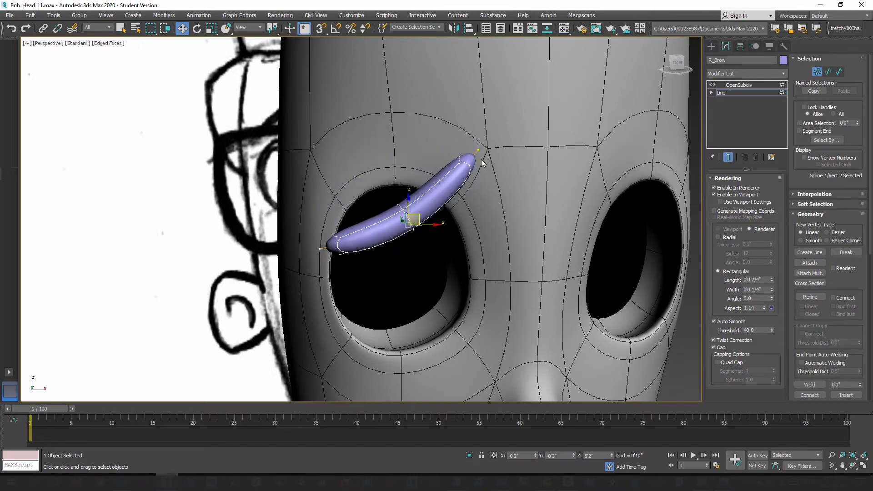
Step: Raise R_Brow's middle vertex so the brow arches over the eye socket, and leave vertex editing
drag(419, 215, 389, 155)
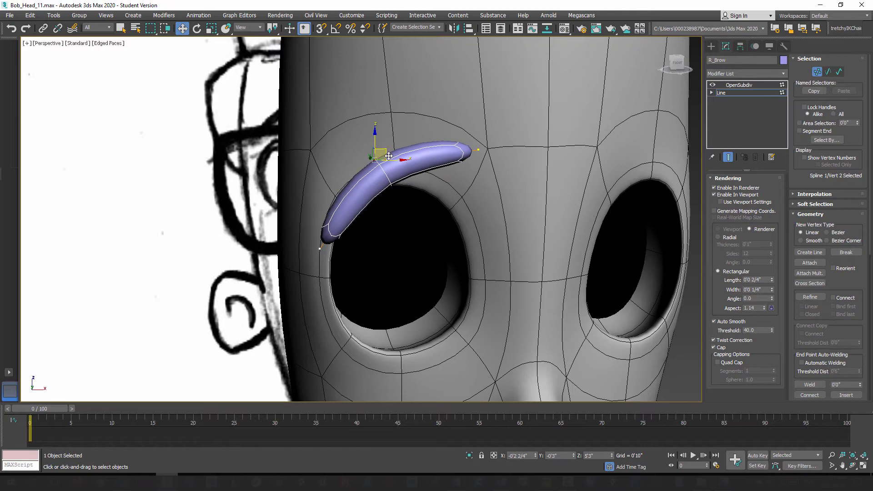
key(ctrl+z)
key(ctrl+y)
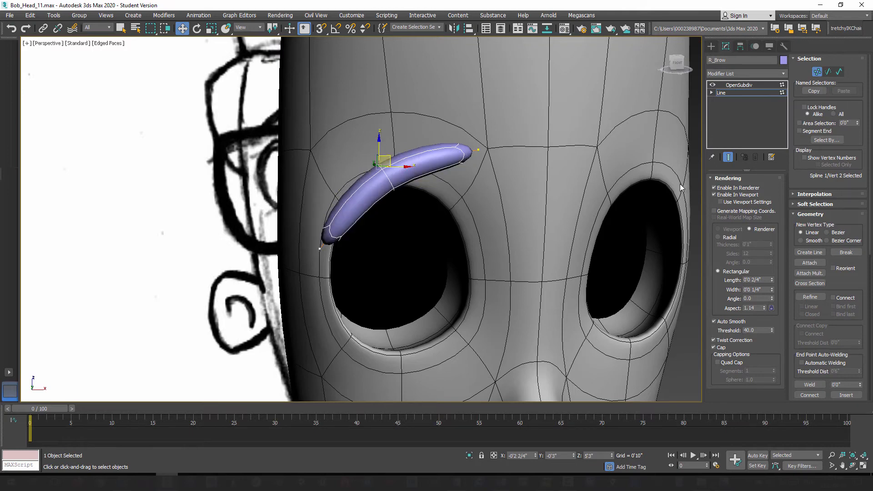
click(817, 72)
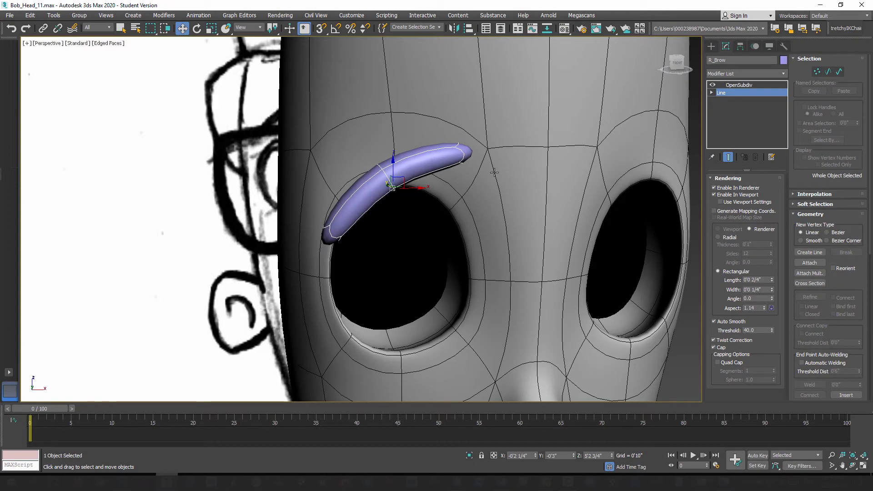
Step: Rotate R_Brow to about -24.7 degrees around Z and move it back along Y to about -0'2 2/4" against the forehead
alt+middle_drag(396, 193, 437, 248)
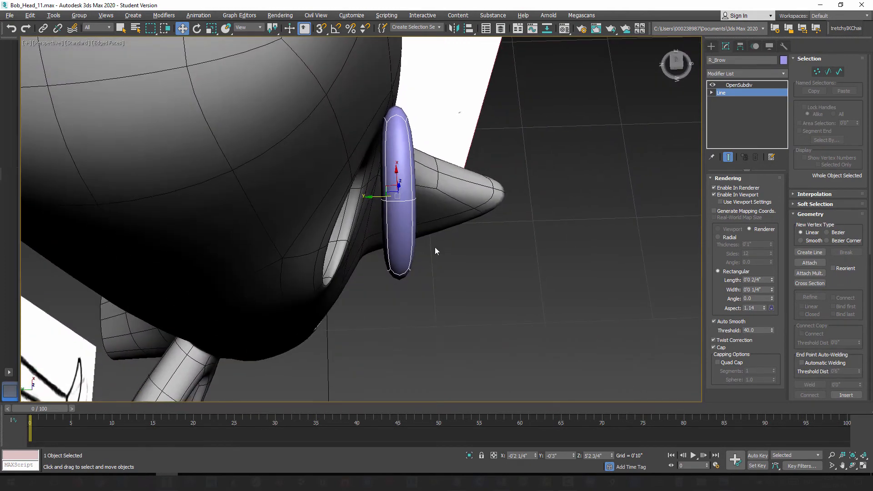
click(198, 29)
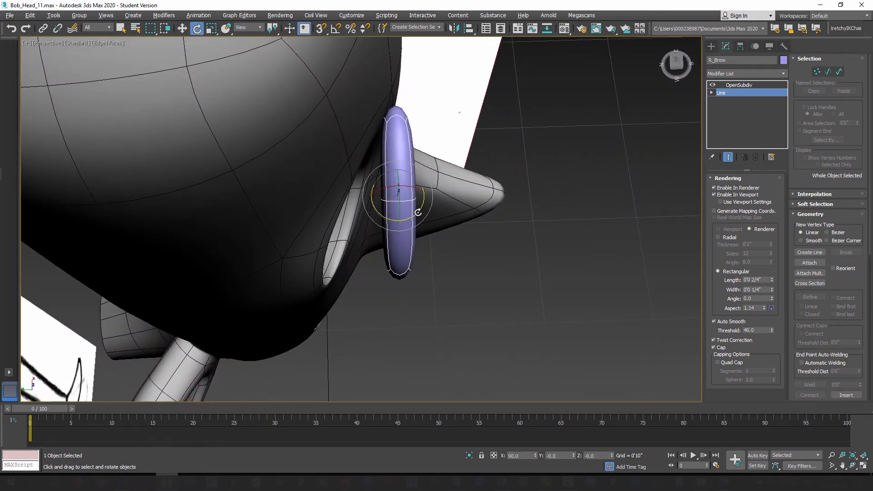
drag(418, 212, 409, 232)
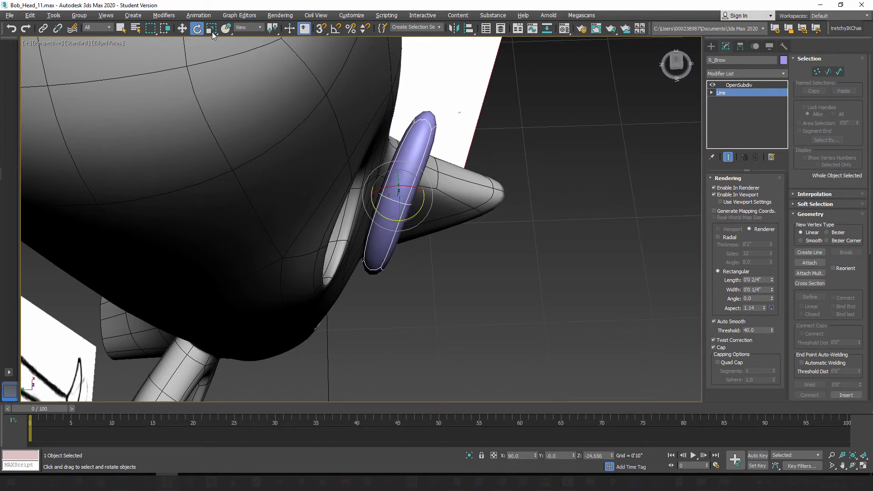
click(181, 29)
drag(367, 196, 335, 198)
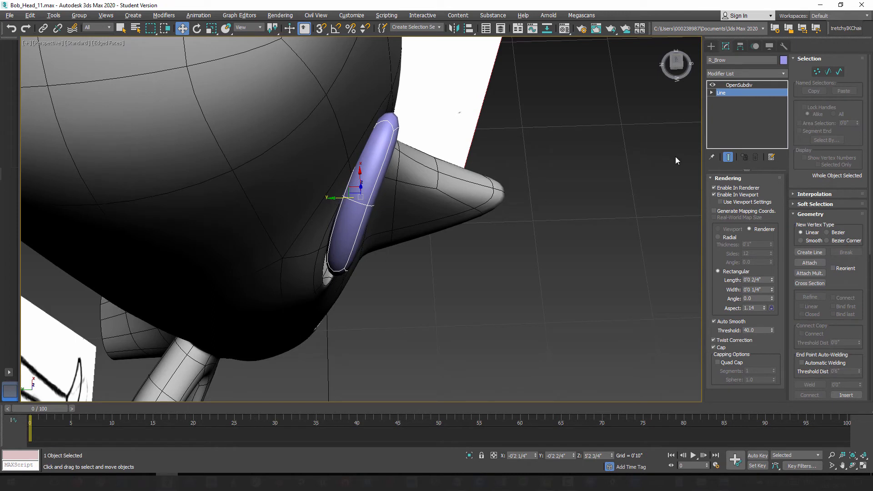
Step: Rotate R_Brow about -5.5 degrees further around Z and shift its Line vertices back along Y to hug the forehead
click(197, 29)
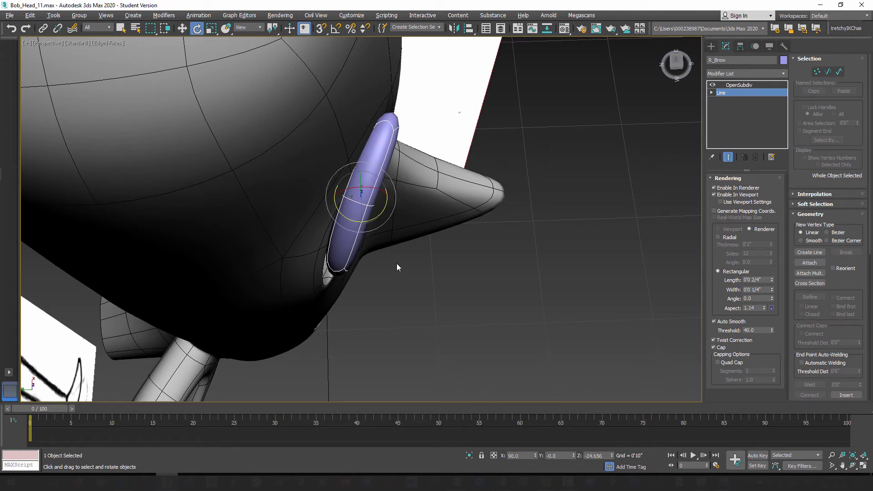
drag(383, 214, 376, 219)
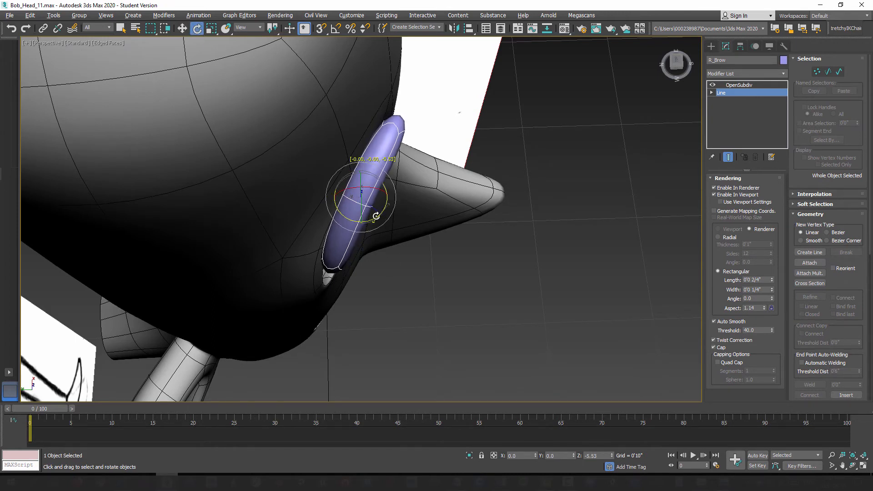
click(818, 73)
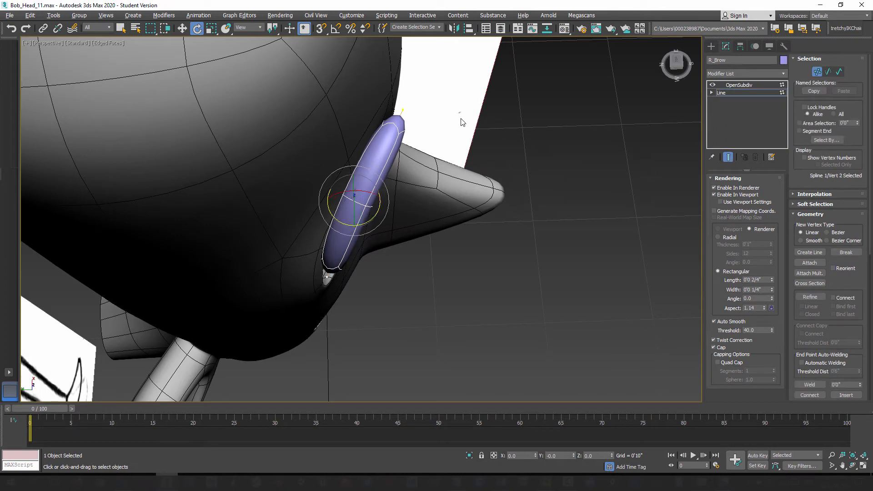
drag(382, 148, 382, 148)
click(182, 28)
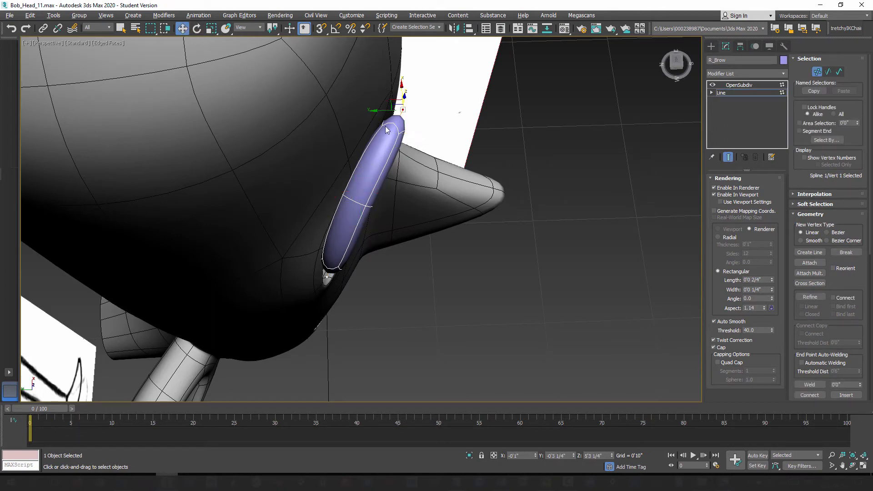
drag(381, 110, 369, 111)
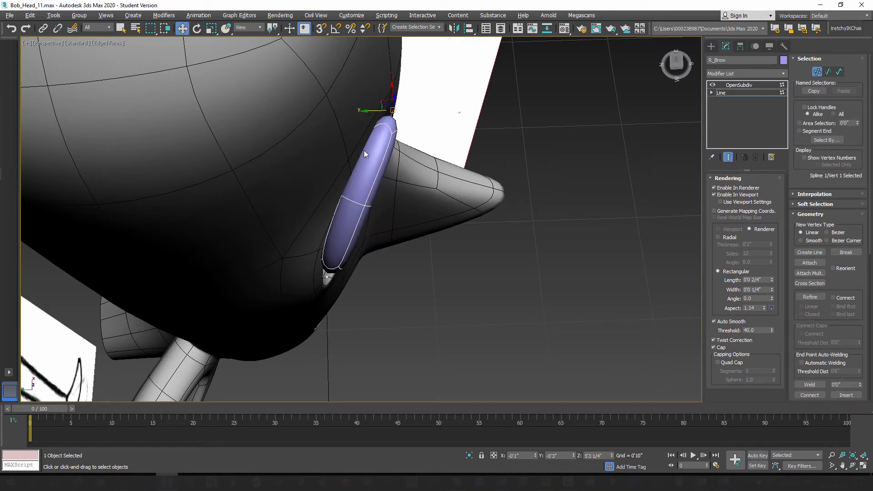
drag(319, 299, 291, 277)
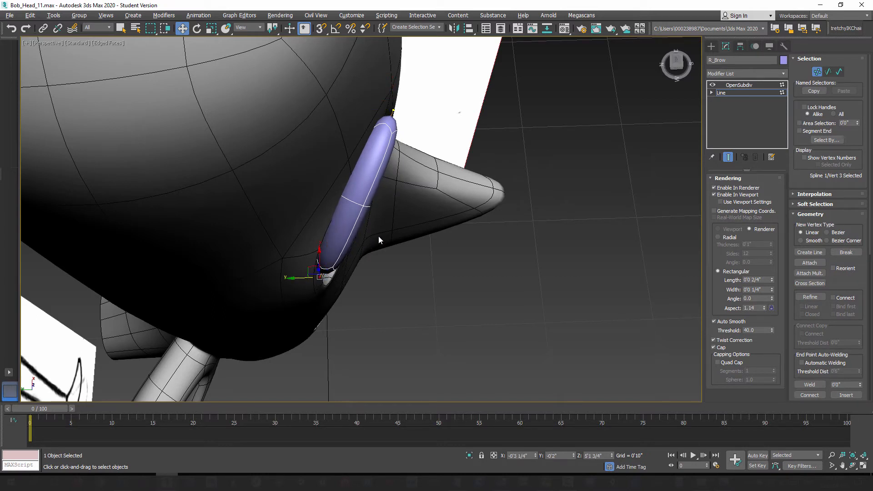
drag(343, 169, 343, 169)
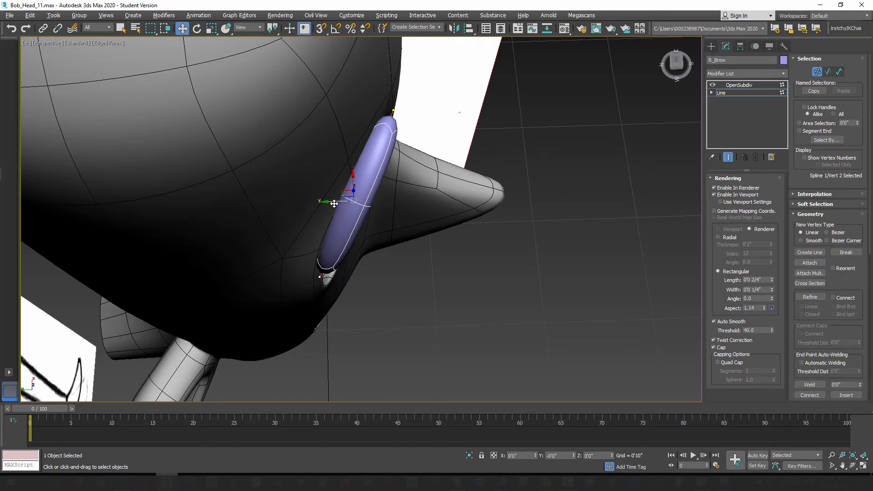
alt+middle_drag(420, 275, 386, 272)
click(817, 71)
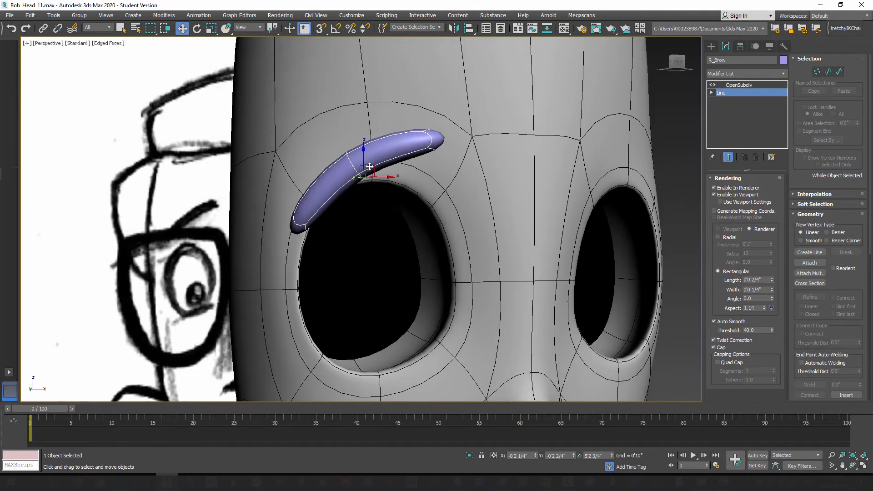
Step: Raise R_Brow above the eye socket to a height of about 5'3 1/4"
drag(374, 166, 357, 131)
mouse_move(390, 252)
alt+middle_down()
mouse_move(370, 258)
mouse_move(393, 259)
mouse_move(373, 244)
alt+middle_up()
scroll(393, 260, down, 3)
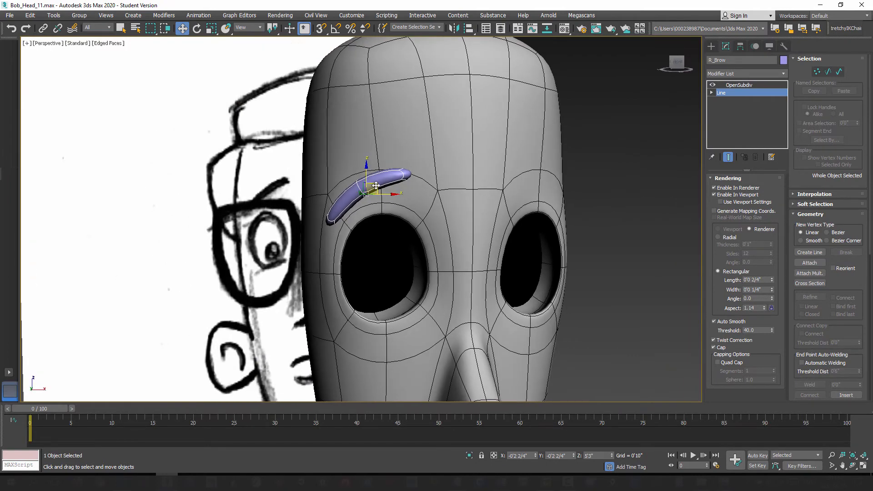
drag(376, 186, 375, 184)
Step: Move R_Brow back along Y to about -0'2 1/4" and rotate it to about -35.2 degrees around Z
alt+middle_drag(378, 208, 411, 266)
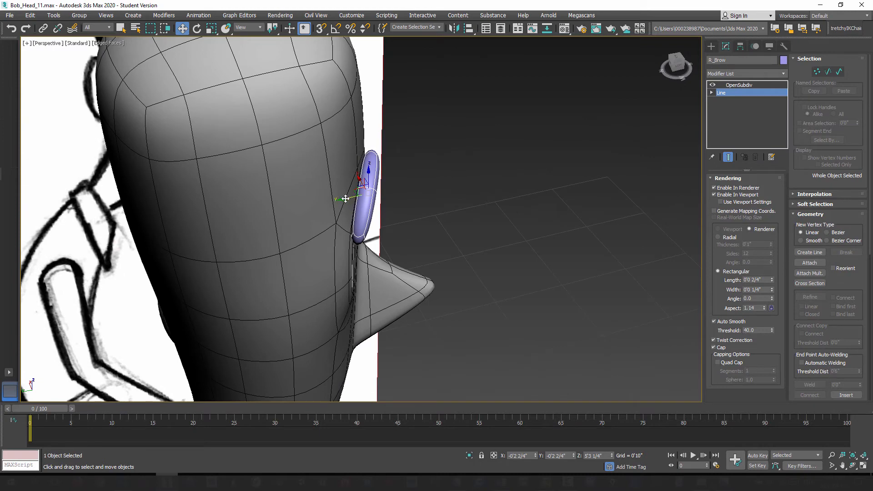
drag(350, 196, 352, 215)
key(e)
alt+middle_drag(352, 216, 358, 246)
Step: Raise R_Brow slightly on the forehead to a height of about 5'3 2/4"
click(182, 28)
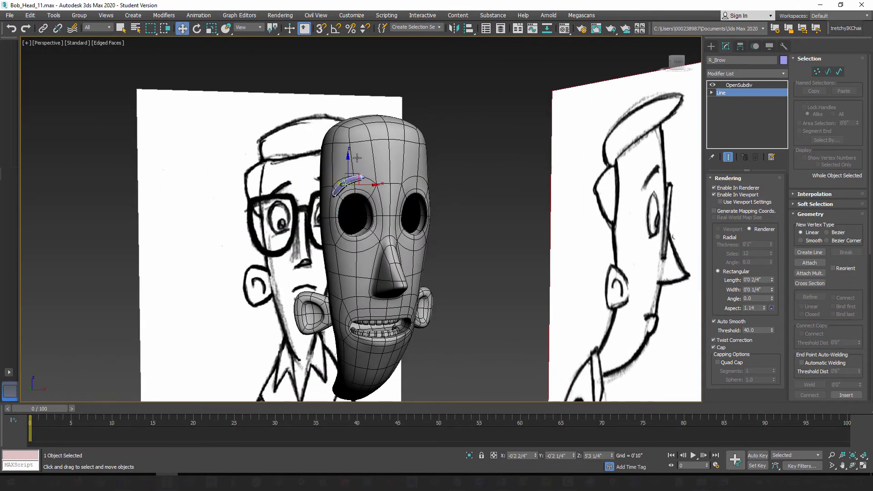
drag(348, 161, 369, 178)
alt+middle_drag(369, 230, 350, 229)
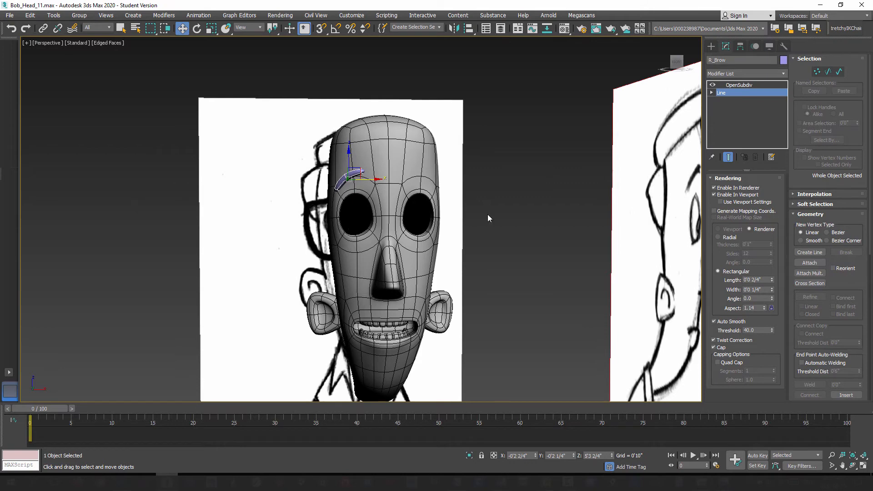
Step: Delete the OpenSubdiv modifier from R_Brow and deselect the brow
right_click(737, 84)
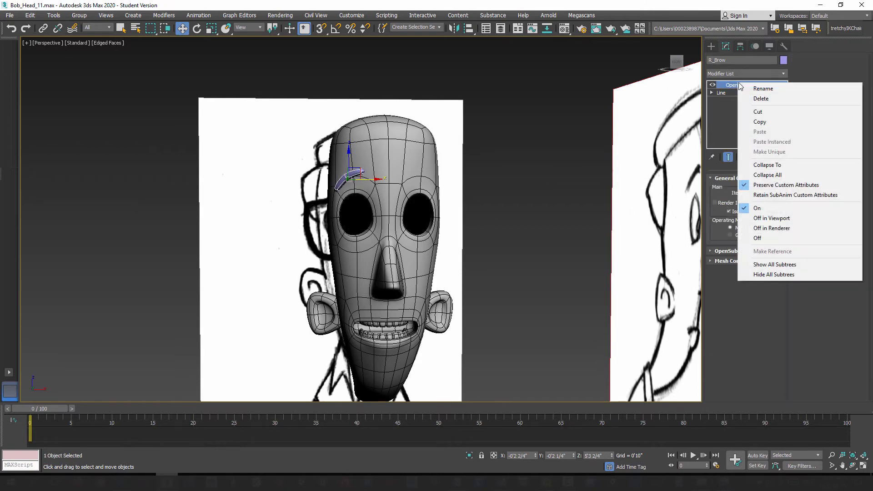
click(767, 99)
click(464, 198)
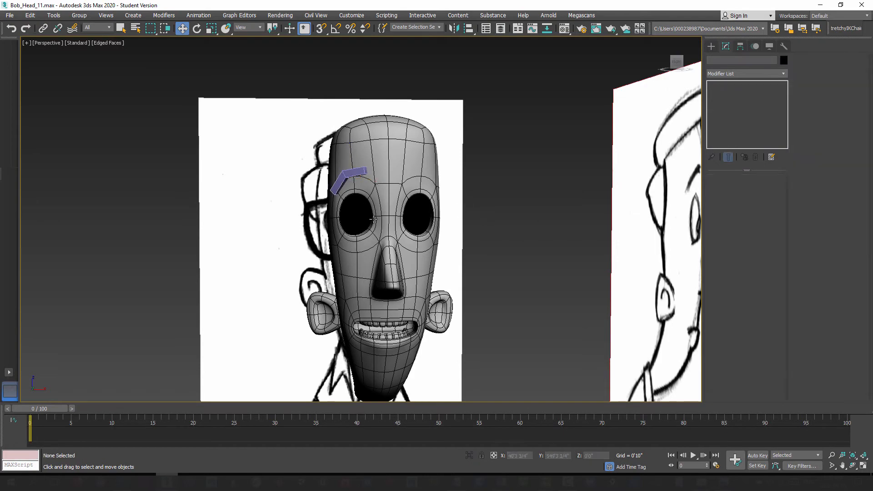
Step: Convert R_Brow from a renderable Line to an Editable Poly
alt+middle_drag(373, 219, 387, 257)
scroll(405, 230, up, 4)
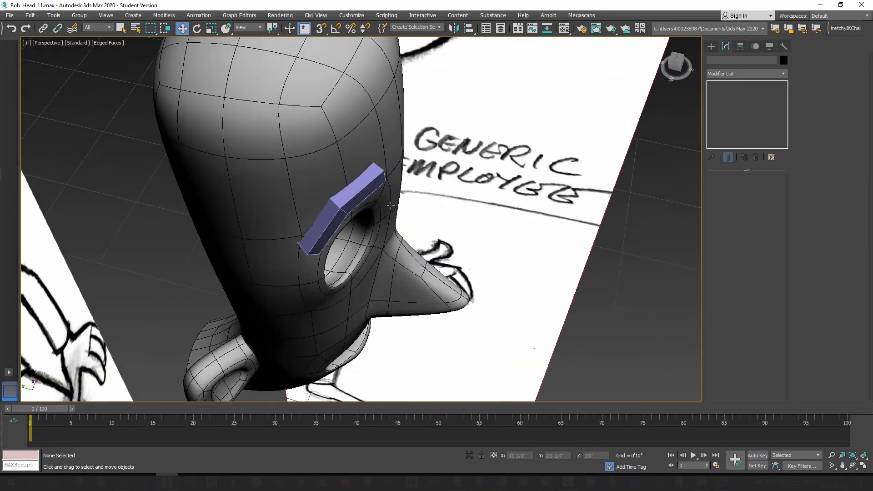
alt+middle_drag(405, 230, 324, 159)
click(330, 139)
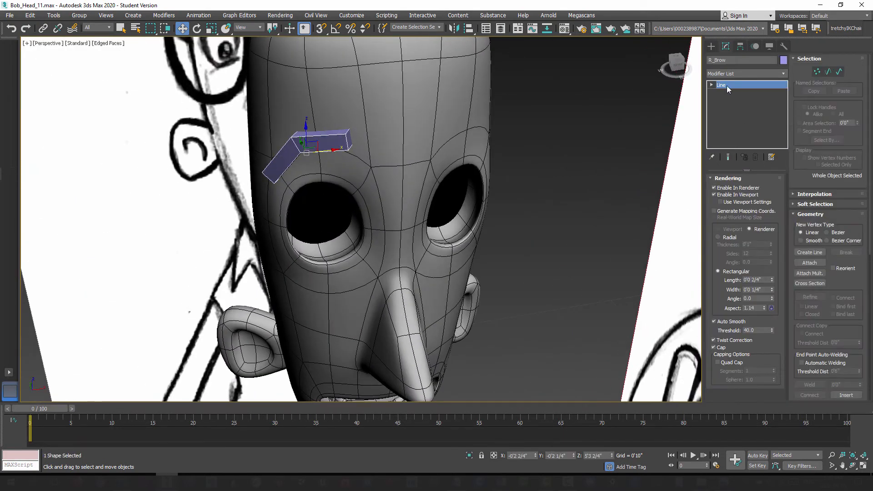
right_click(313, 138)
mouse_move(355, 237)
click(443, 253)
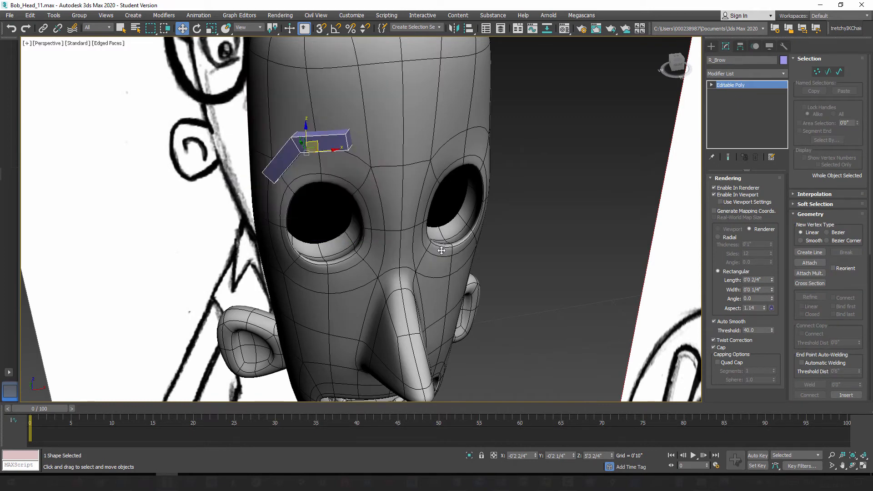
Step: Move R_Brow's middle edge loop back along Y to about -0'2 1/4" against the forehead, and leave edge editing
alt+middle_drag(345, 182, 316, 167)
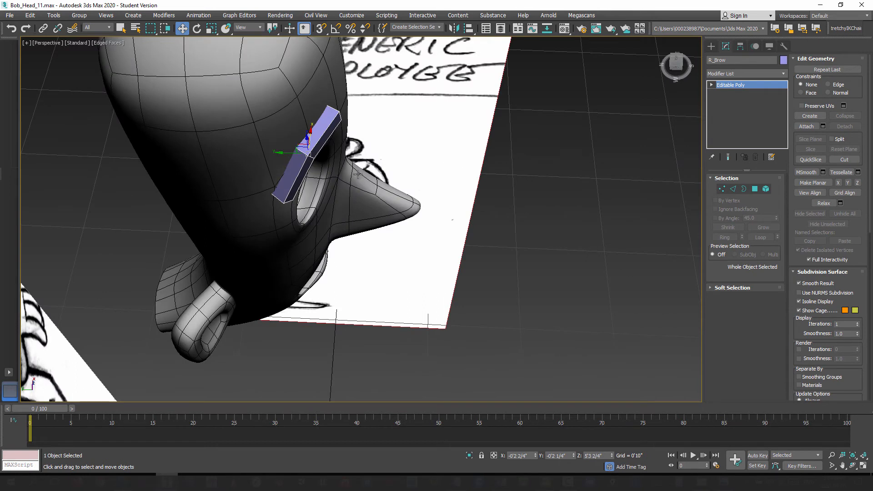
click(725, 189)
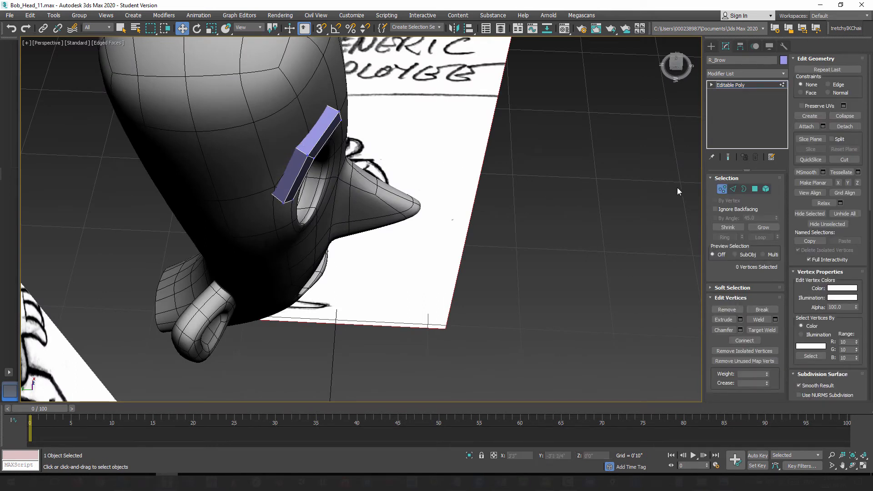
click(733, 190)
double_click(301, 152)
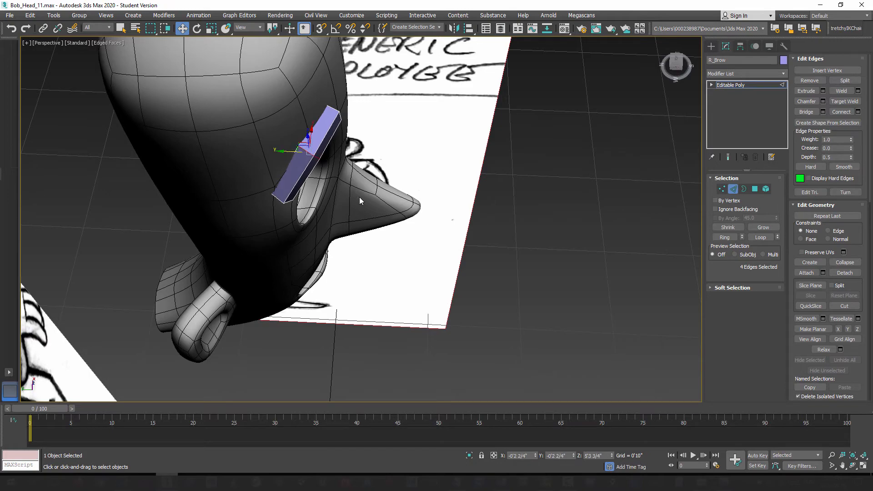
alt+middle_drag(395, 226, 334, 171)
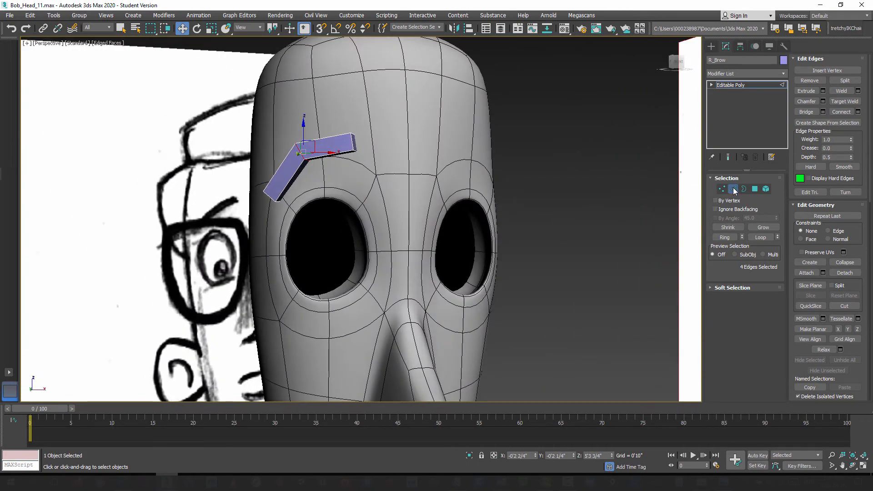
click(734, 191)
Step: Move only R_Brow's pivot to the world origin, with X, Y and Z at 0
scroll(398, 217, down, 5)
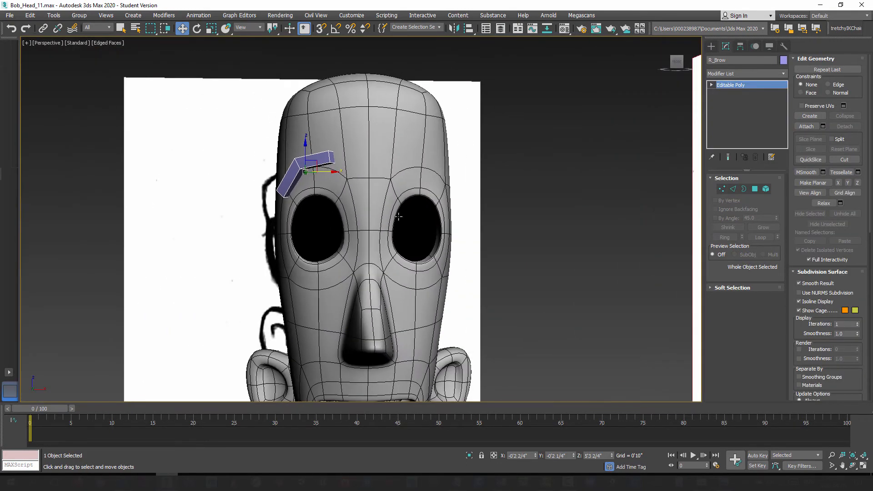
click(740, 45)
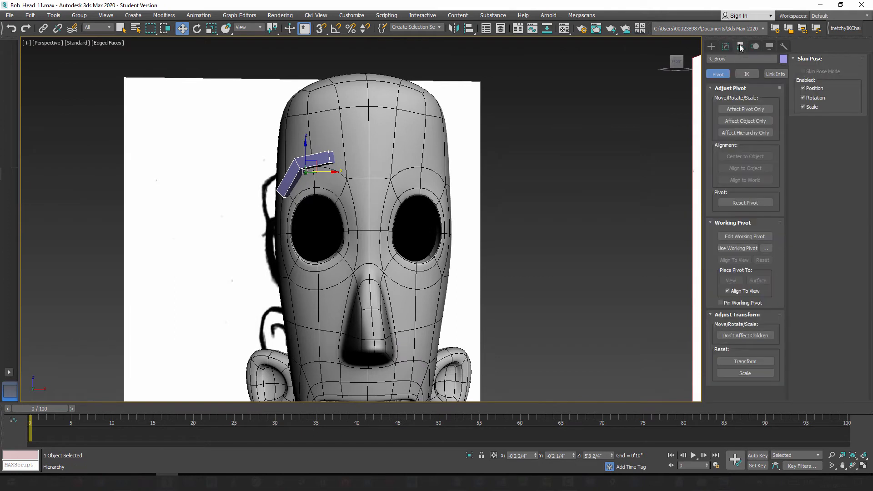
click(746, 109)
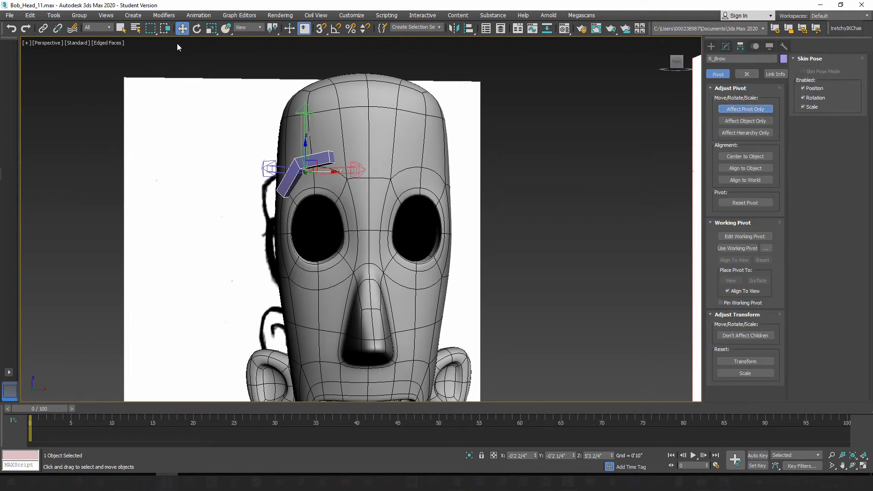
right_click(182, 28)
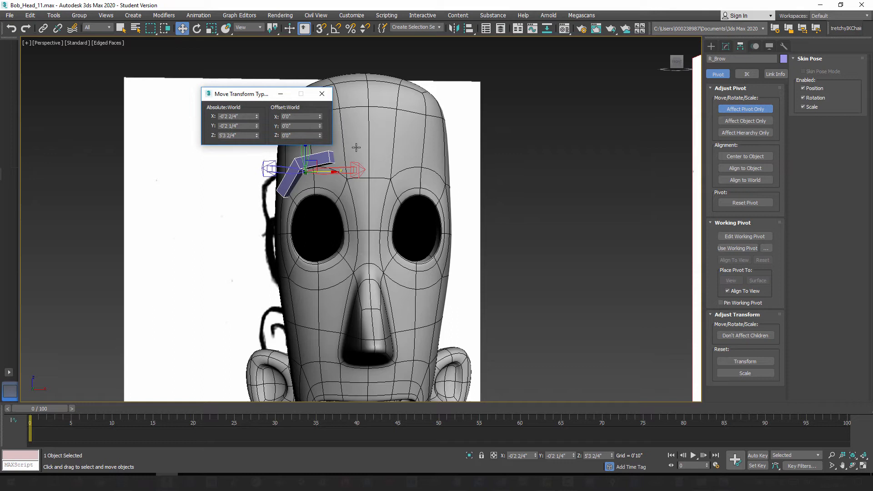
right_click(256, 117)
right_click(257, 126)
right_click(257, 135)
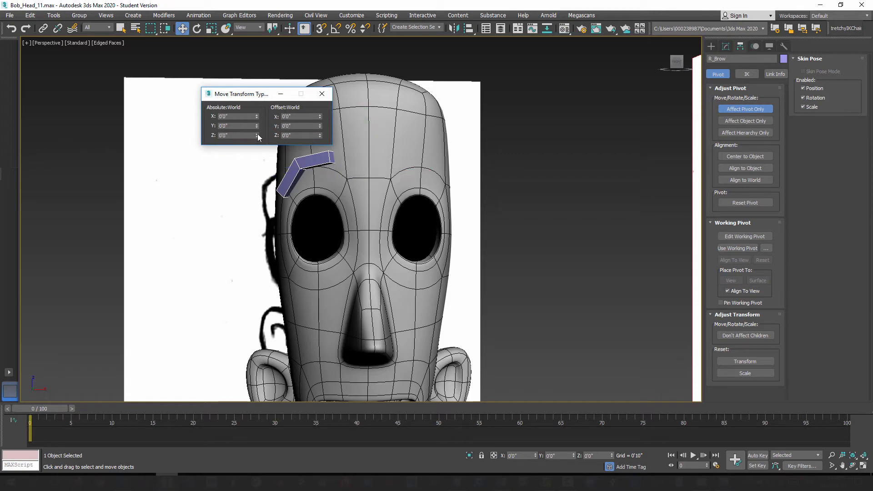
Step: Set the Z rotation of R_Brow's pivot to 0 so that it aligns with the world axes
click(197, 29)
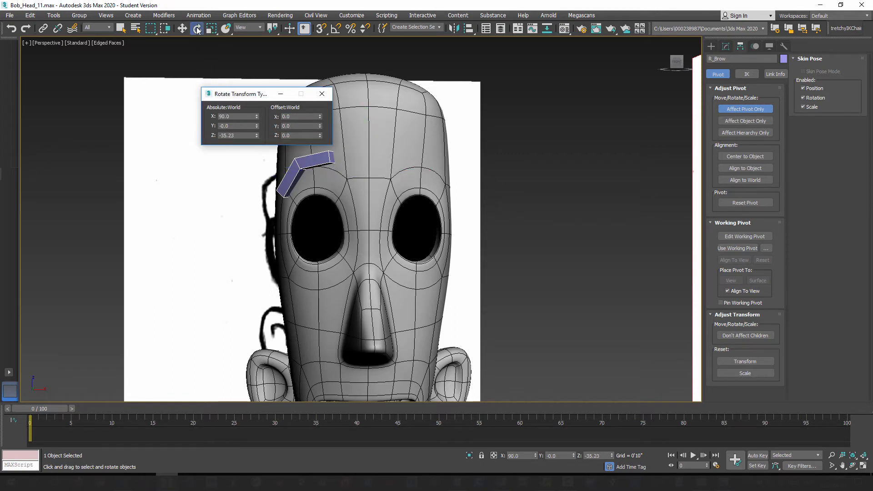
right_click(257, 136)
click(322, 94)
Step: Raise R_Brow's pivot along Z to about 5'5 3/4" at the head's centerline, and leave pivot editing
scroll(368, 291, down, 10)
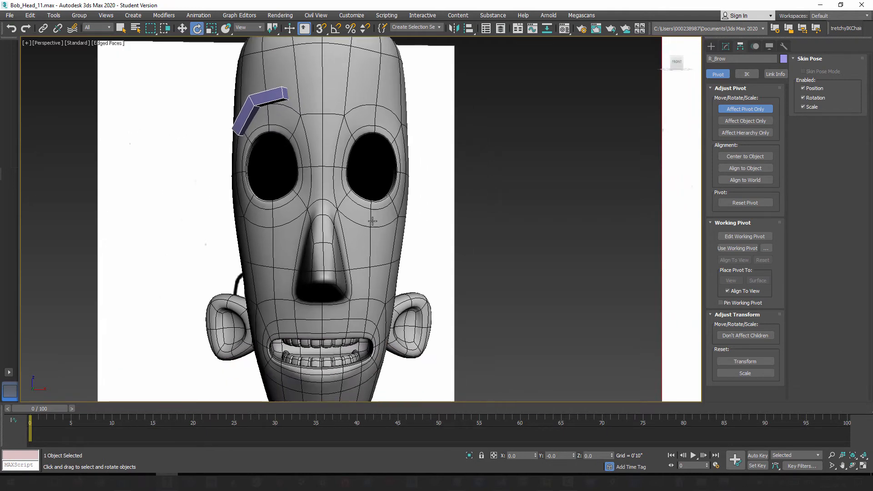
scroll(368, 292, down, 3)
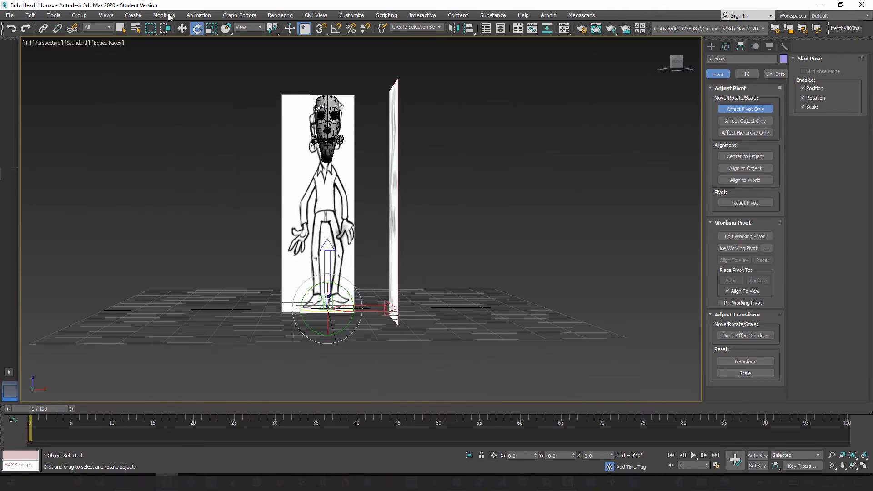
click(182, 28)
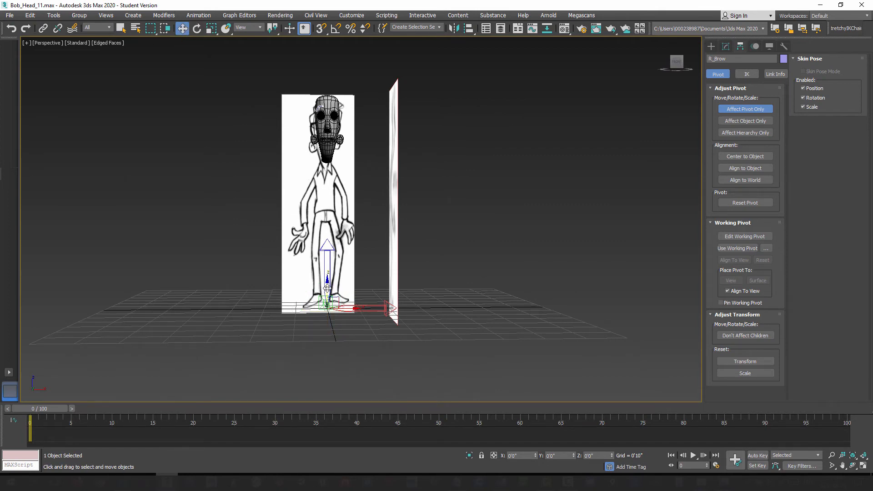
drag(324, 290, 300, 81)
scroll(332, 205, up, 12)
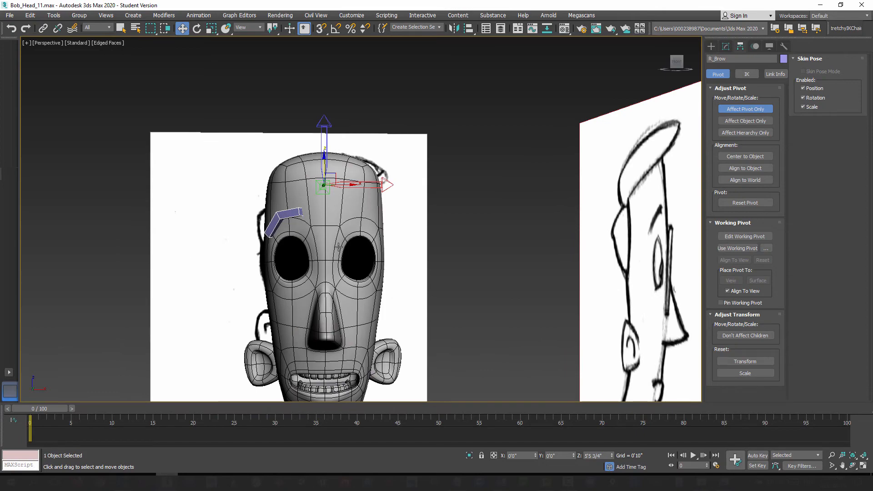
mouse_move(308, 263)
alt+middle_down()
mouse_move(351, 263)
mouse_move(359, 275)
mouse_move(288, 276)
mouse_move(314, 265)
alt+middle_up()
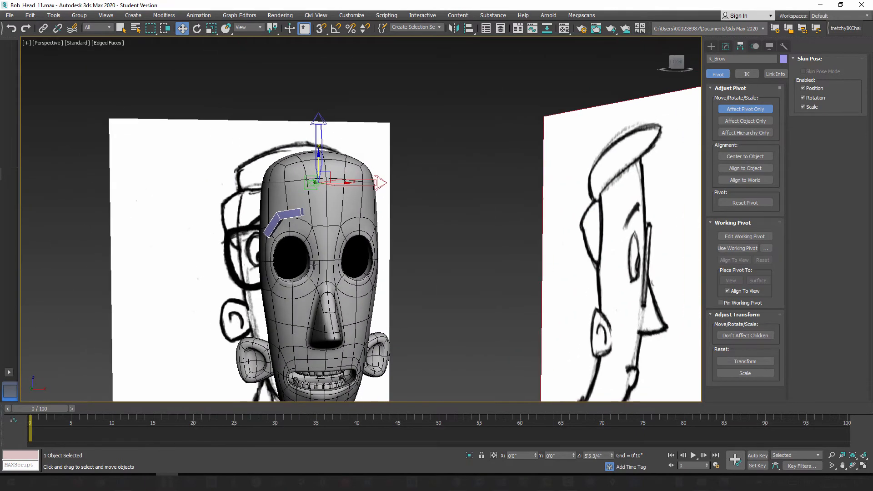
click(711, 46)
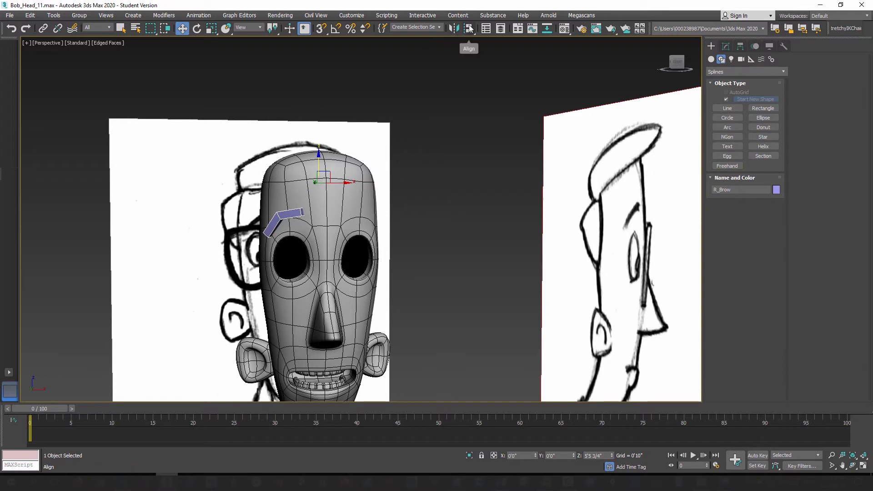
Step: Mirror R_Brow across the X axis as a copy with zero offset to create the opposite eyebrow
click(457, 29)
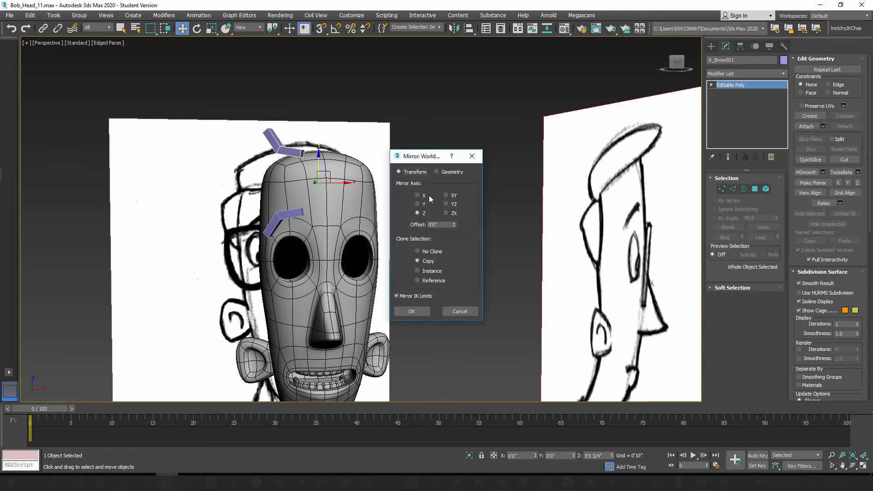
click(417, 195)
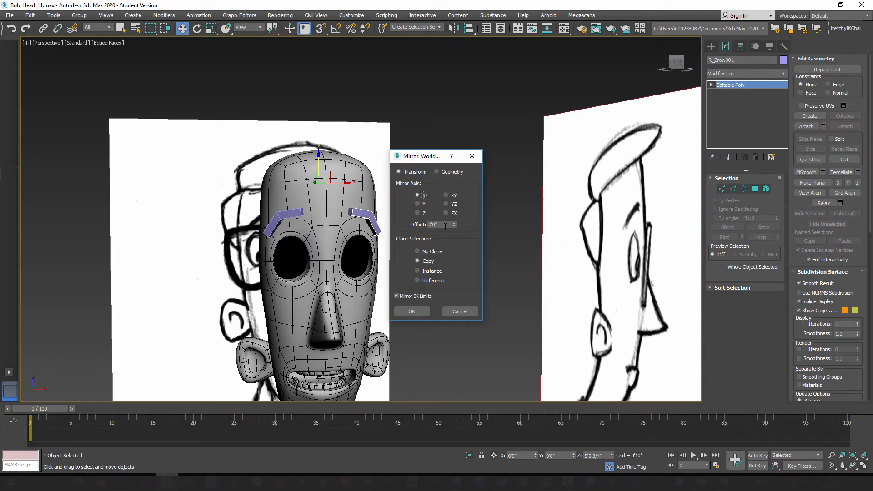
click(414, 311)
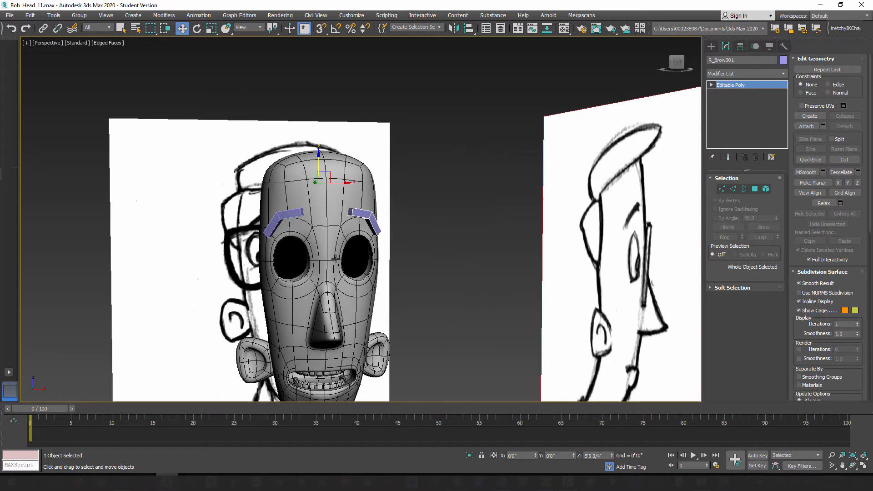
Step: Rename the mirrored eyebrow R_Brow001 with the prefix L_ in place of R_
alt+middle_drag(316, 267, 336, 272)
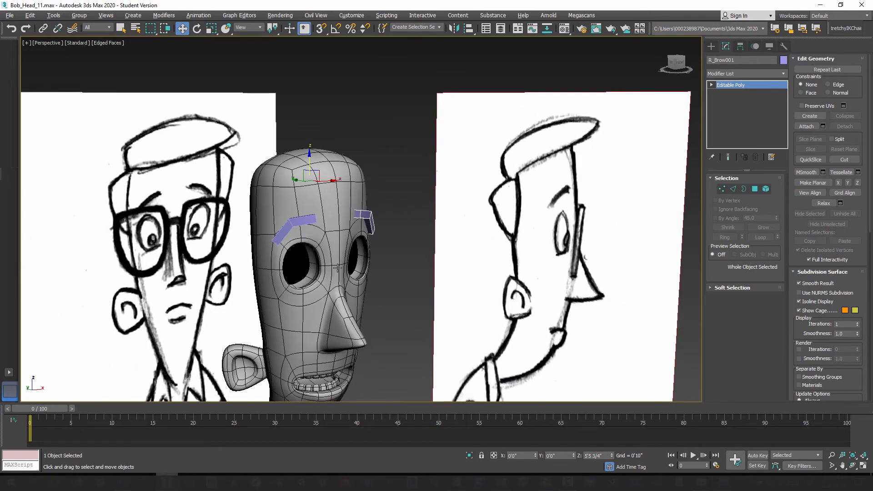
scroll(364, 195, up, 3)
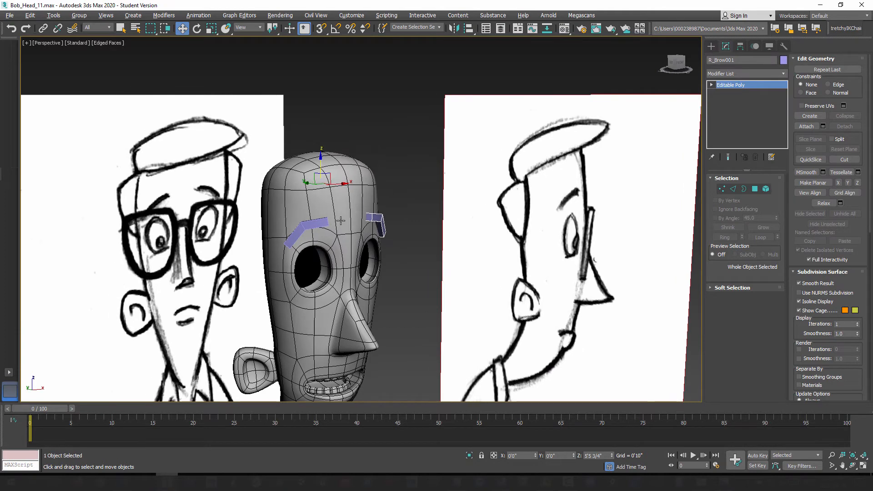
click(414, 195)
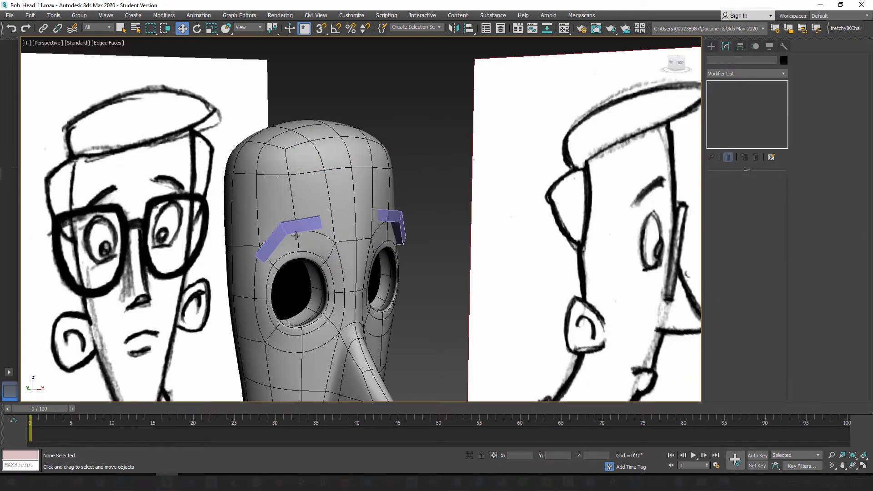
click(310, 228)
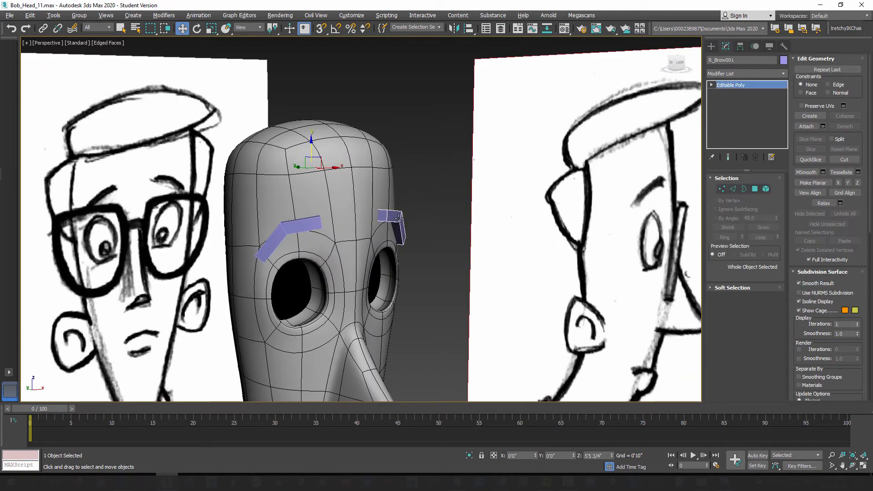
click(405, 187)
click(341, 181)
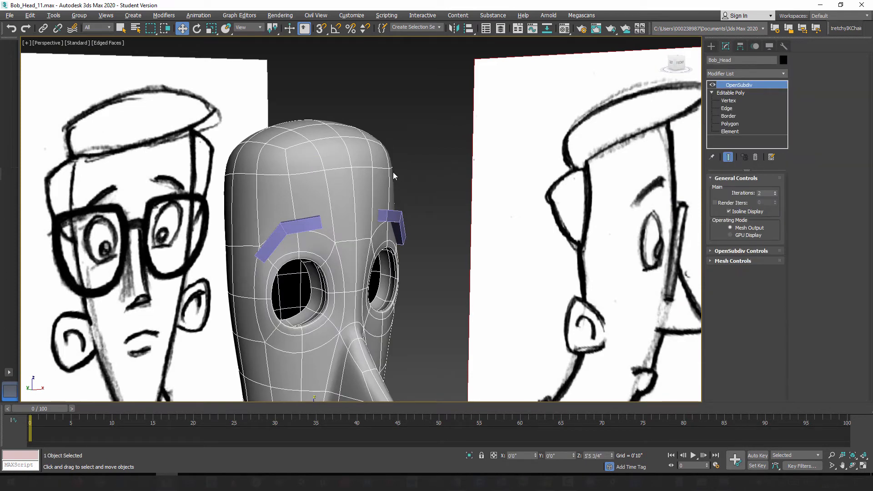
click(392, 226)
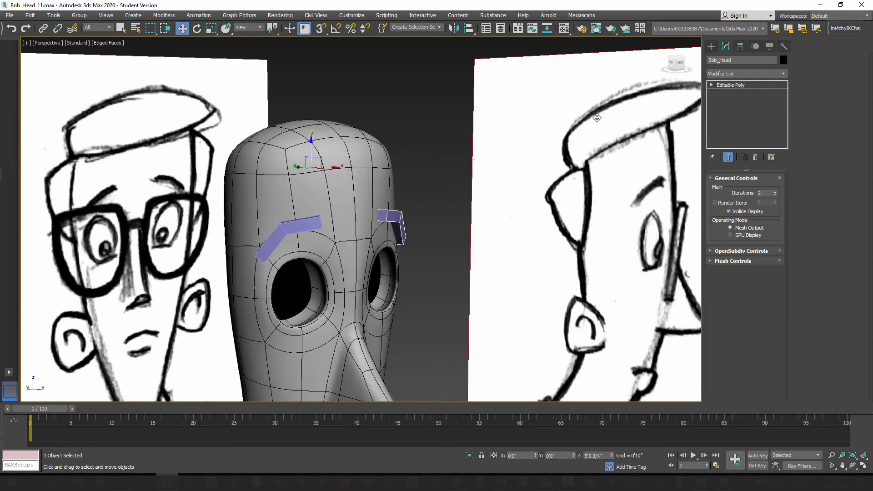
click(713, 60)
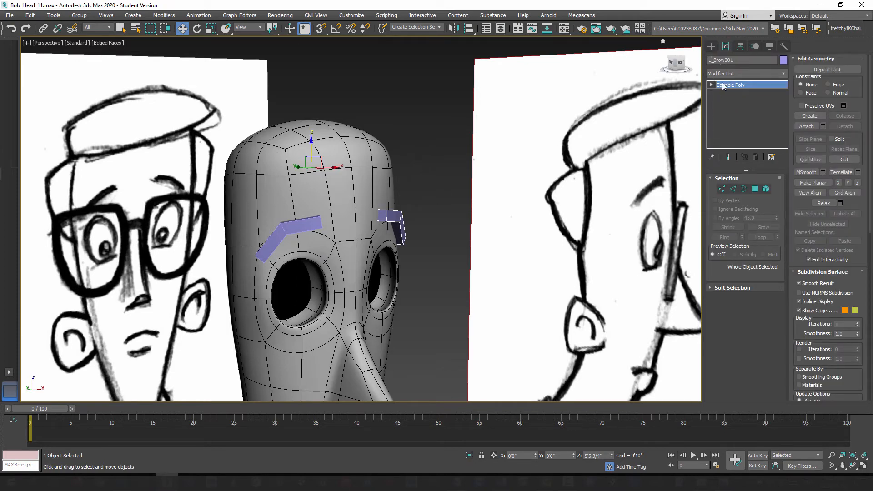
drag(725, 60, 749, 64)
Step: Attach both eyebrows to the Editable Poly level of Bob_Head, beneath its OpenSubdiv modifier
click(396, 109)
click(355, 172)
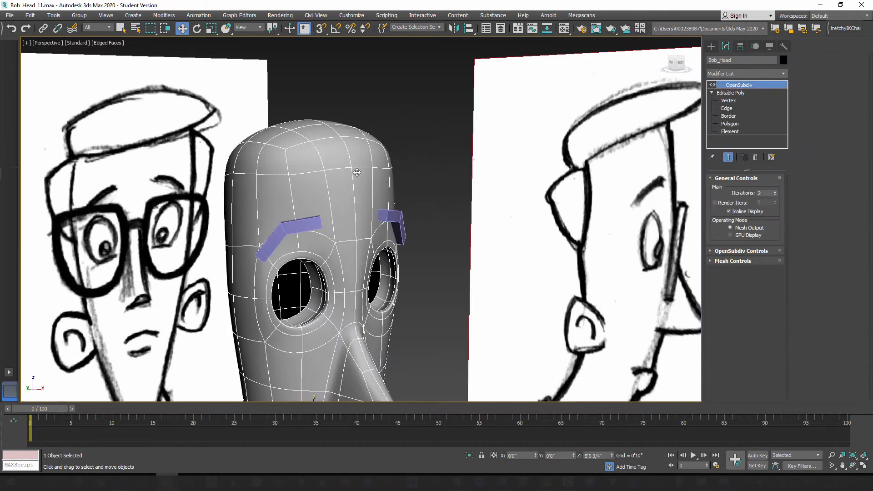
click(732, 93)
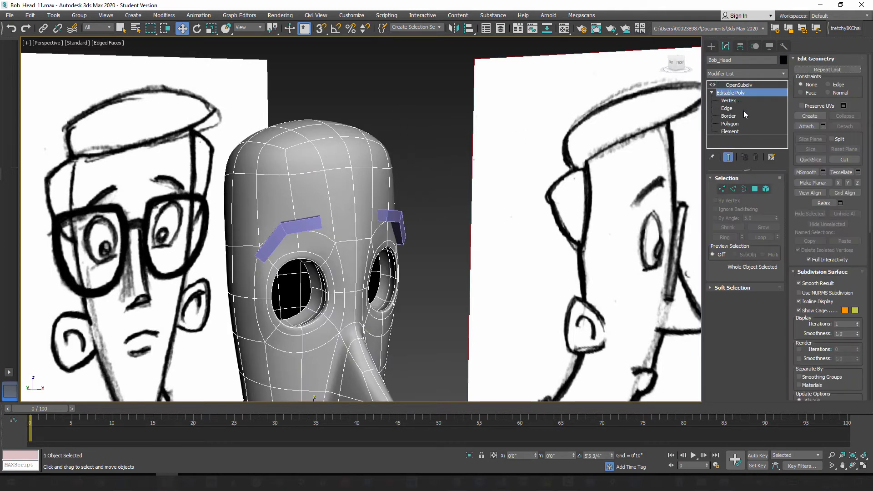
click(807, 126)
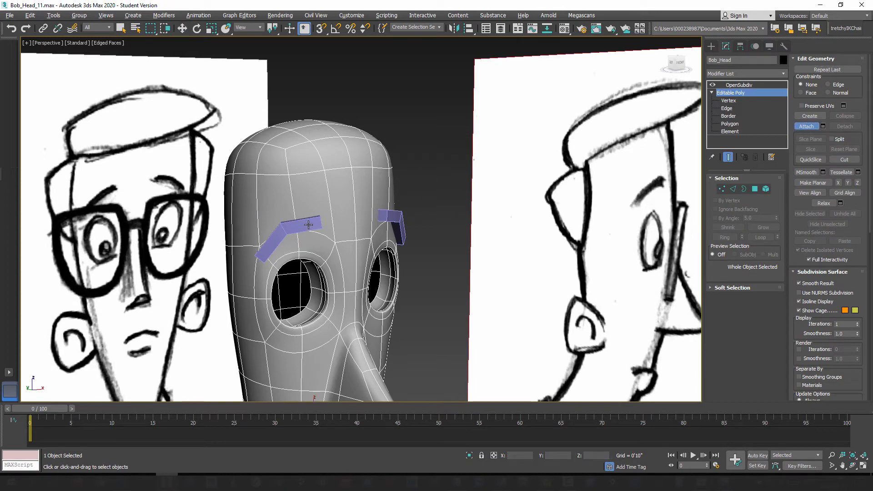
click(309, 226)
click(391, 213)
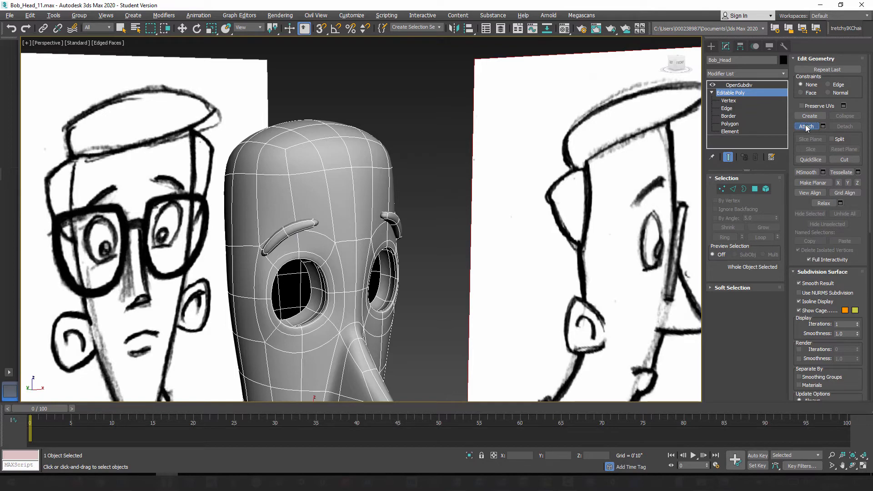
key(w)
Step: Try raising the two attached eyebrow elements together along Z, undo the move, and leave Element level
mouse_move(328, 251)
alt+middle_down()
mouse_move(300, 237)
mouse_move(323, 249)
alt+middle_up()
middle_drag(329, 298, 341, 235)
scroll(342, 235, down, 2)
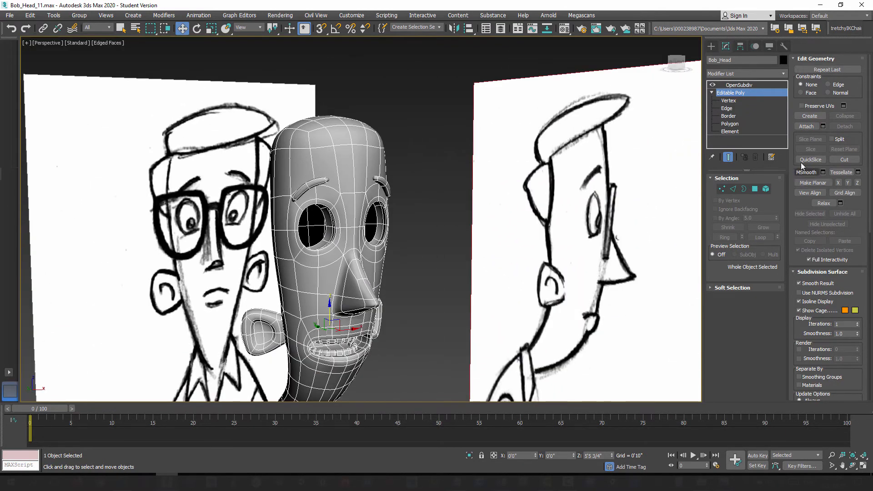
click(766, 188)
click(320, 181)
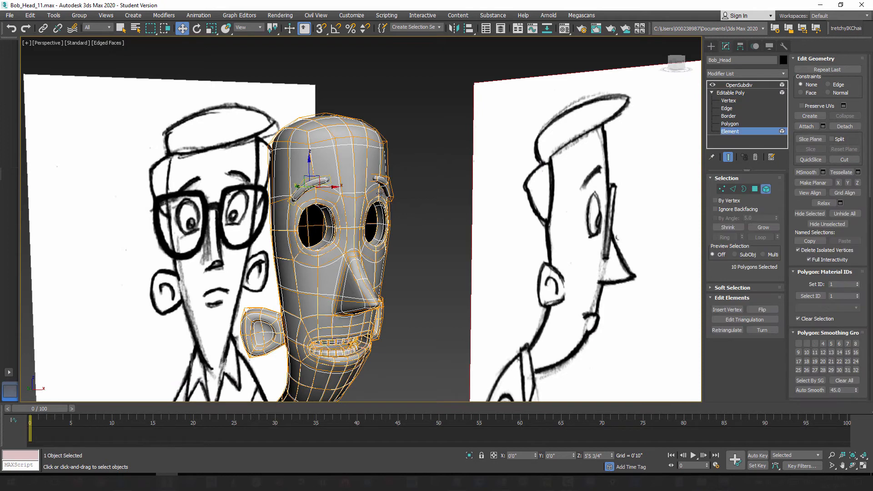
click(385, 180)
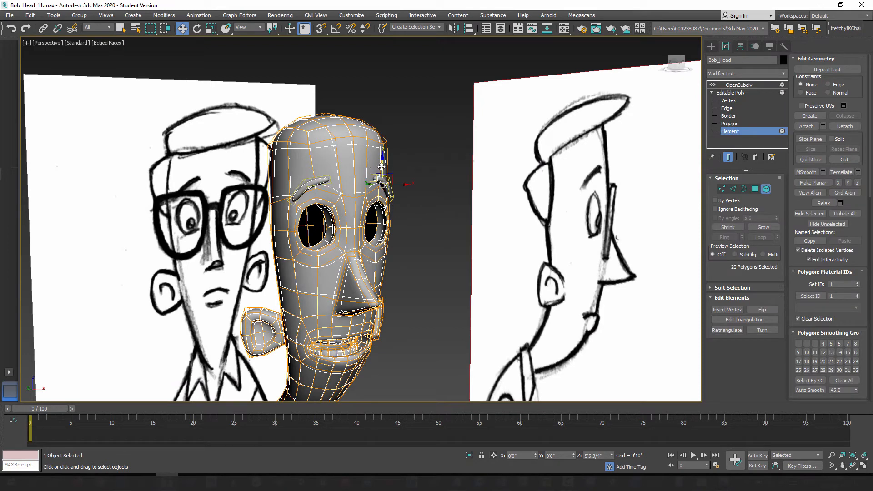
drag(382, 168, 383, 145)
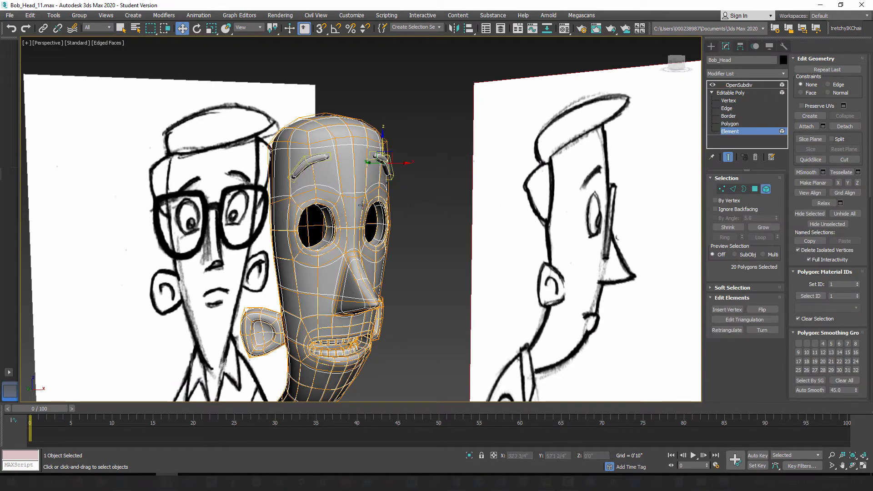
key(ctrl+z)
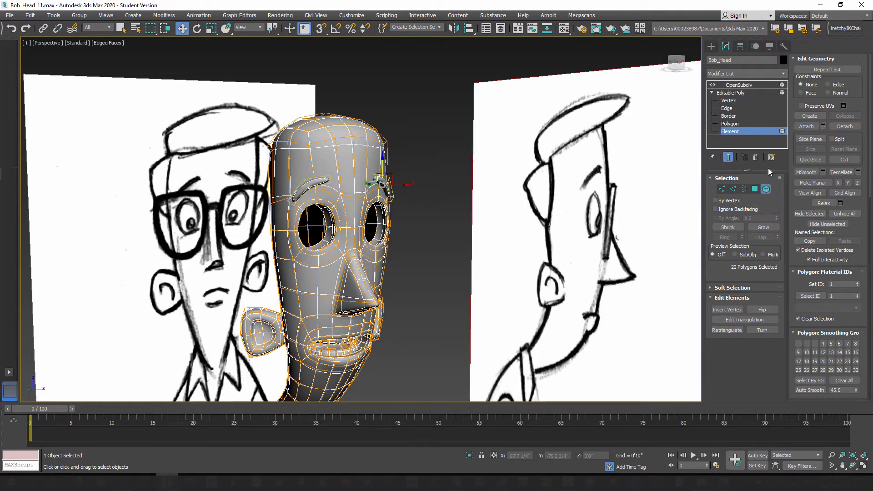
click(766, 190)
Step: Create a standard primitive sphere with a radius of about 2 inches at the center of the ground grid
click(711, 46)
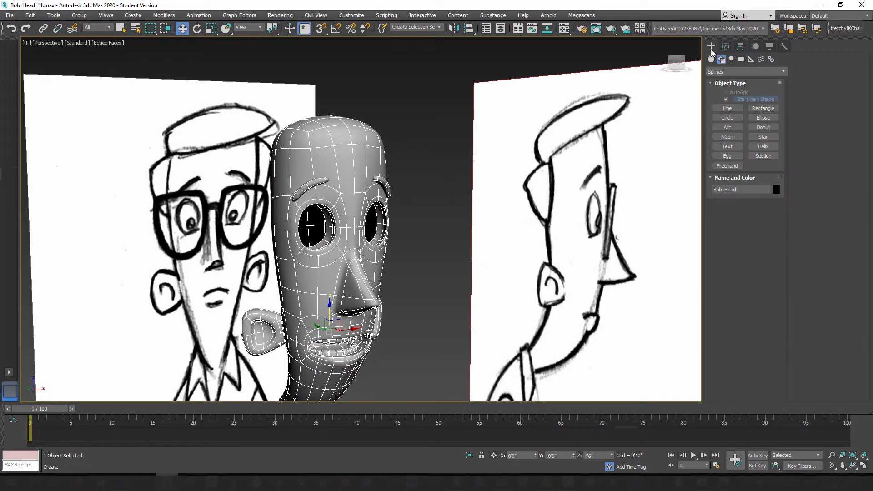
alt+middle_drag(337, 256, 254, 198)
middle_drag(367, 271, 350, 233)
alt+middle_drag(347, 195, 366, 198)
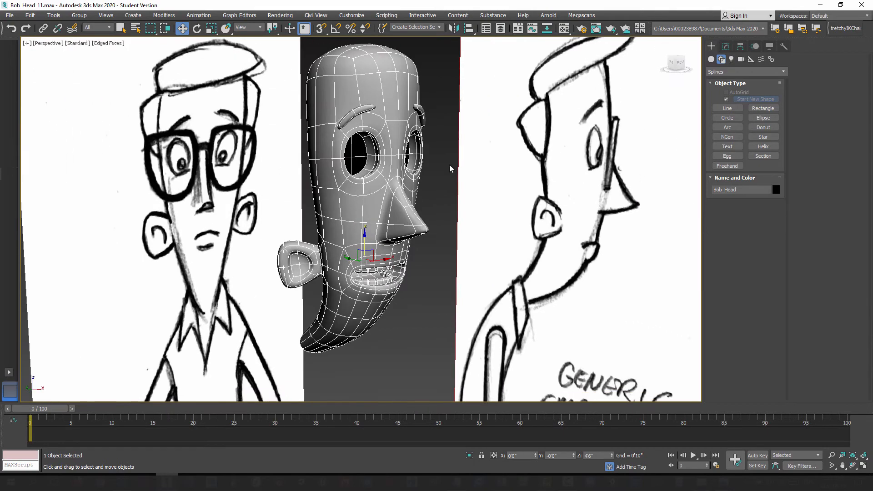
alt+middle_drag(389, 284, 338, 285)
middle_drag(357, 307, 363, 248)
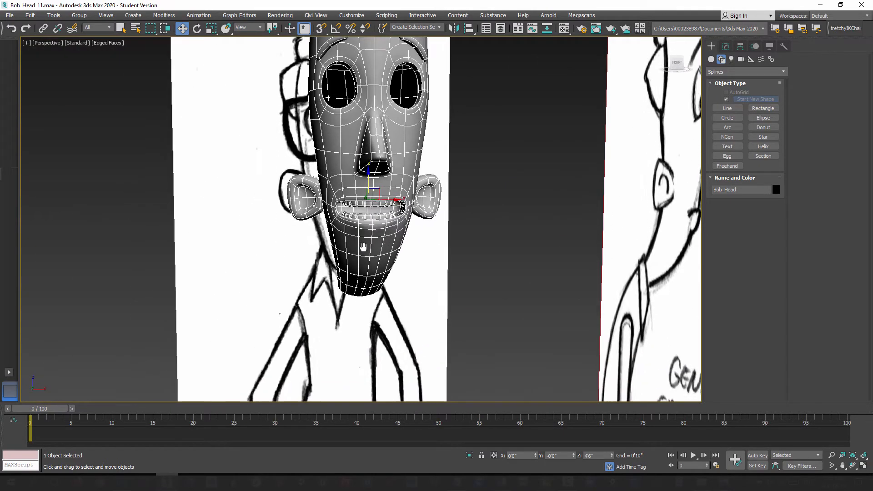
scroll(365, 247, down, 6)
alt+middle_drag(362, 326, 395, 368)
middle_drag(395, 375, 394, 273)
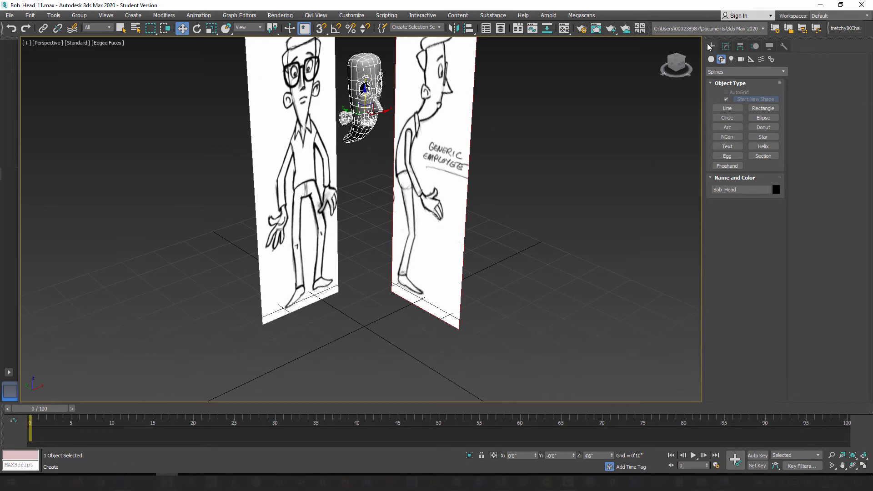
click(711, 59)
click(713, 111)
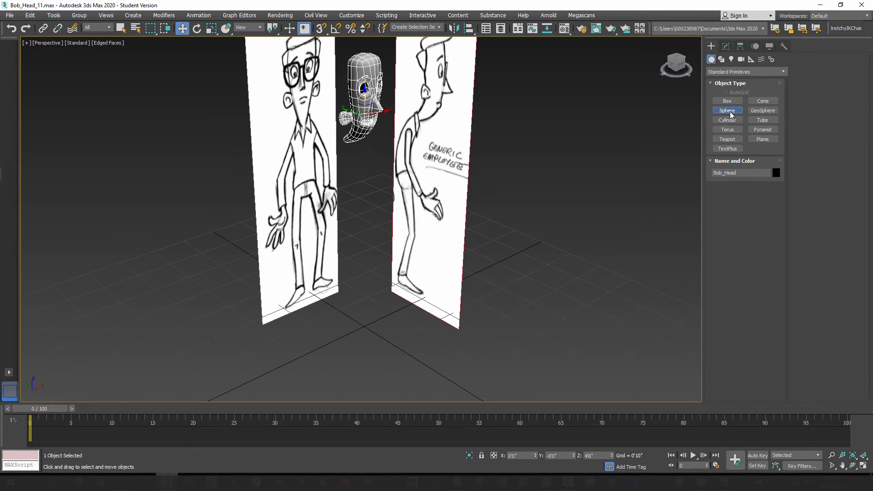
drag(365, 327, 367, 329)
scroll(371, 319, up, 5)
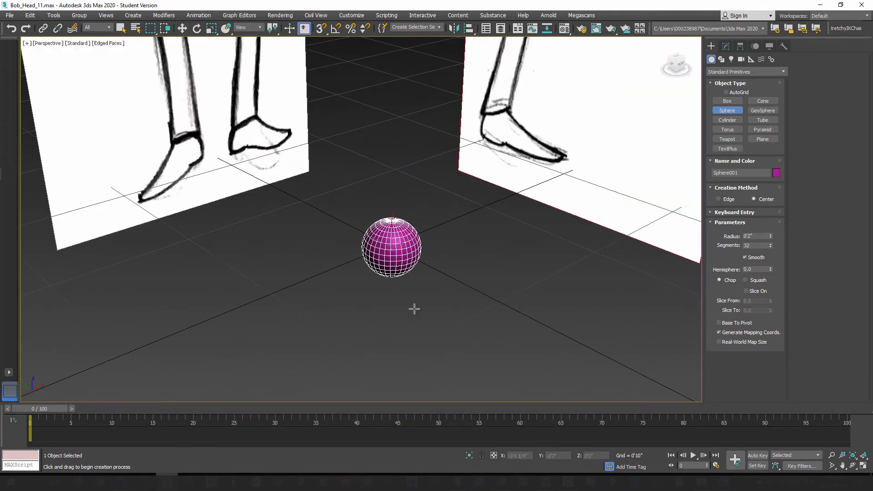
scroll(434, 253, up, 3)
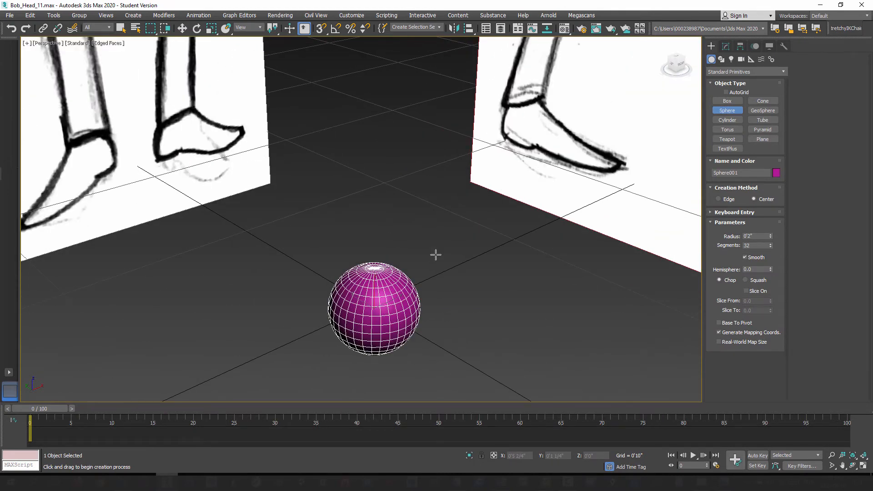
Step: Rotate the sphere about the X axis and set its absolute X rotation to 90 degrees
alt+middle_drag(324, 302, 347, 318)
scroll(348, 307, down, 7)
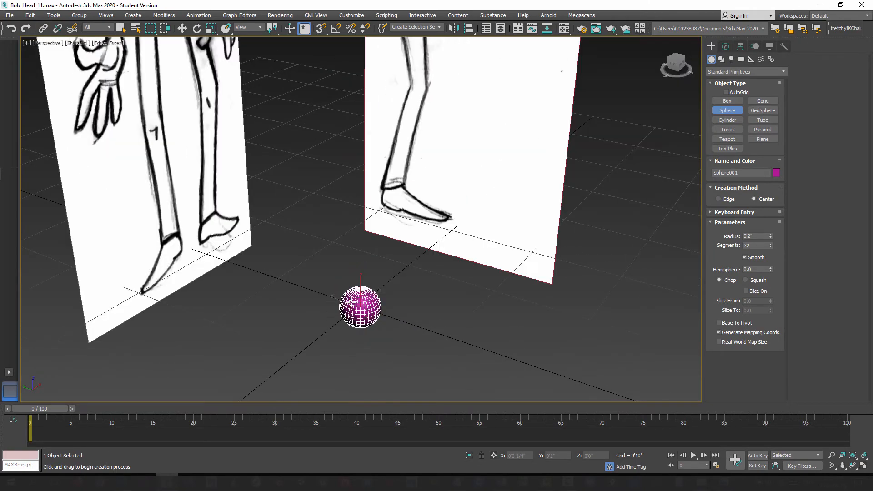
mouse_move(339, 238)
middle_down()
mouse_move(349, 295)
mouse_move(433, 273)
mouse_move(440, 292)
mouse_move(353, 170)
middle_up()
scroll(364, 248, up, 5)
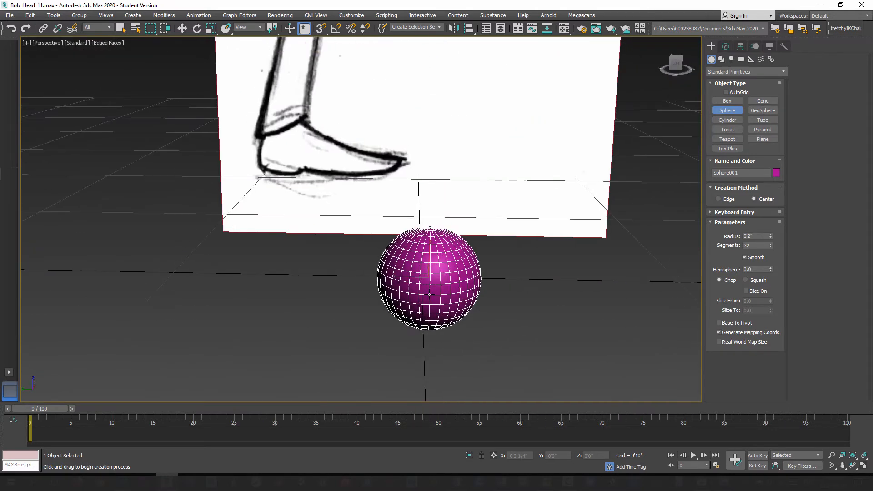
click(197, 28)
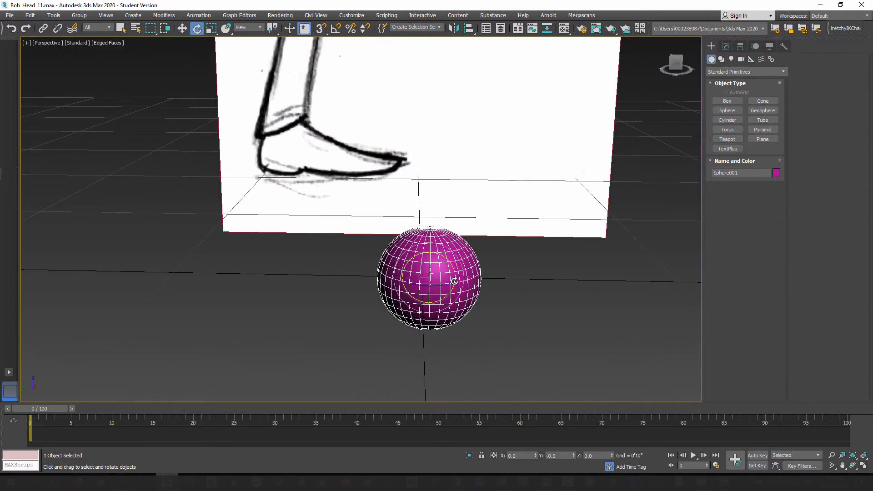
mouse_move(448, 260)
mouse_down()
mouse_move(492, 308)
mouse_move(452, 258)
mouse_up()
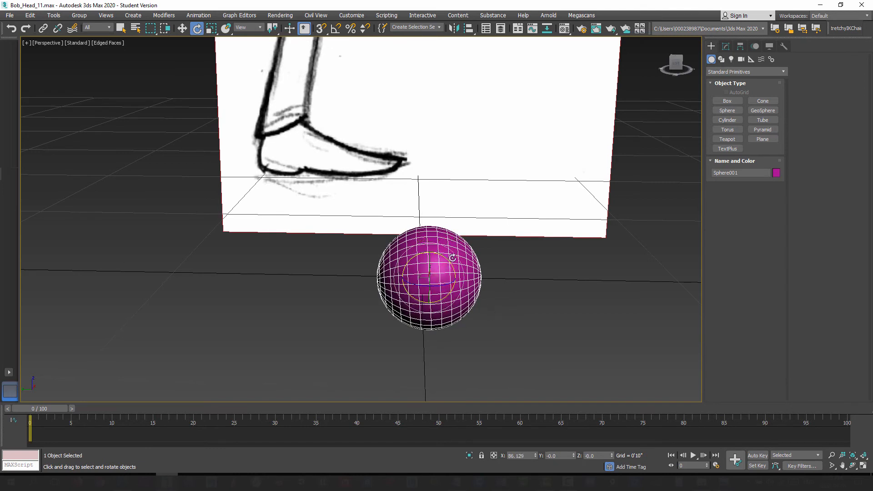
right_click(197, 28)
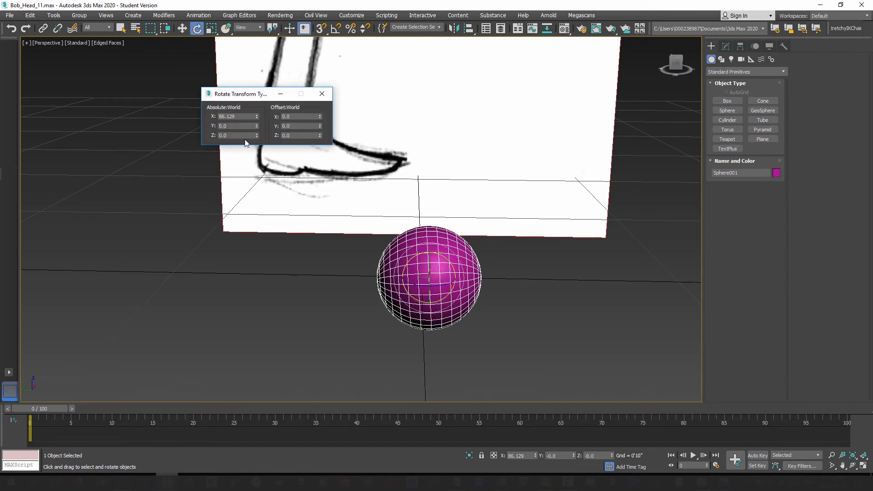
drag(244, 119, 204, 120)
key(Return)
click(322, 94)
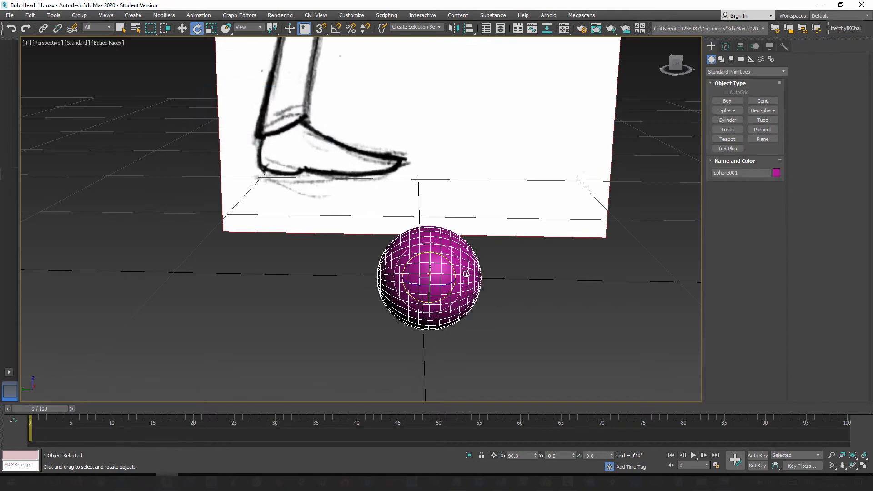
Step: Examine the rotated sphere's pole and surrounding edge rings from the front and from an angle
alt+middle_drag(469, 321, 375, 303)
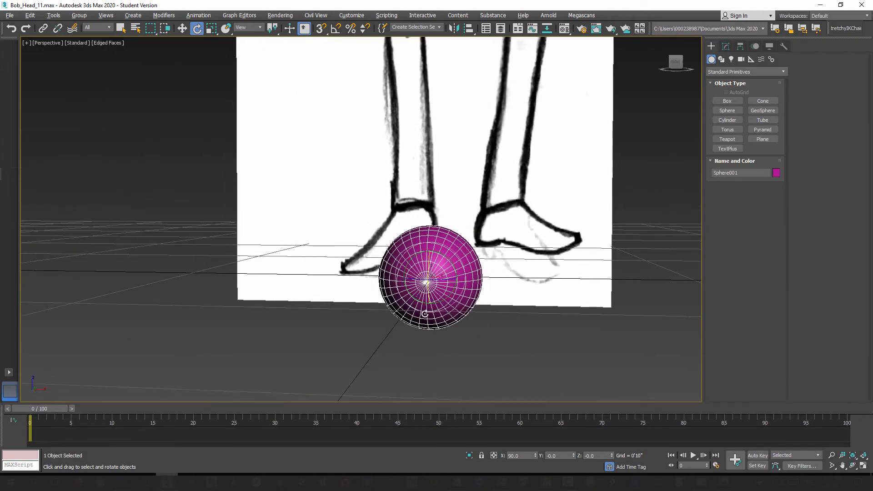
scroll(442, 294, up, 6)
alt+middle_drag(443, 292, 481, 259)
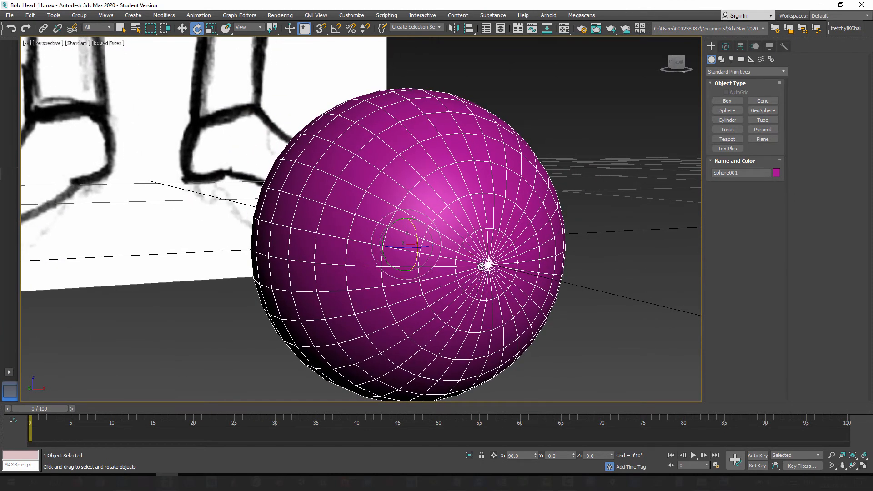
scroll(467, 201, down, 10)
middle_drag(466, 162, 491, 315)
scroll(480, 265, up, 5)
scroll(480, 266, up, 3)
scroll(466, 238, up, 3)
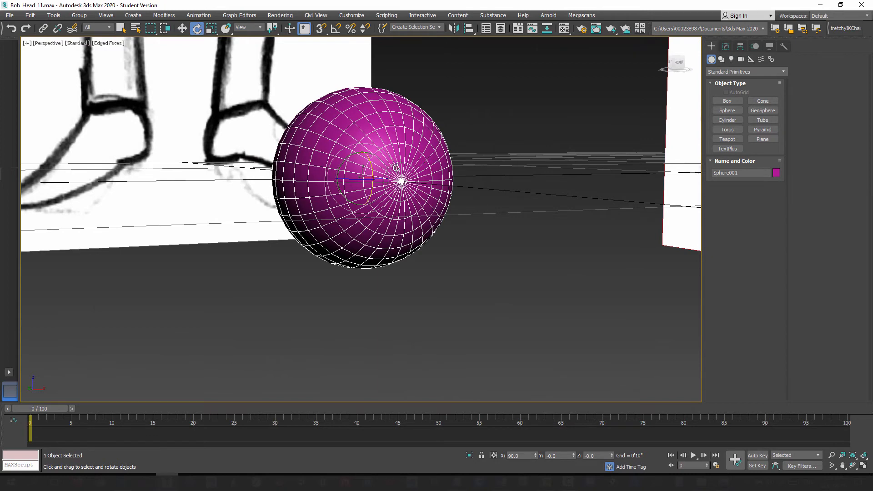
mouse_move(420, 223)
alt+middle_down()
mouse_move(406, 228)
mouse_move(425, 232)
alt+middle_up()
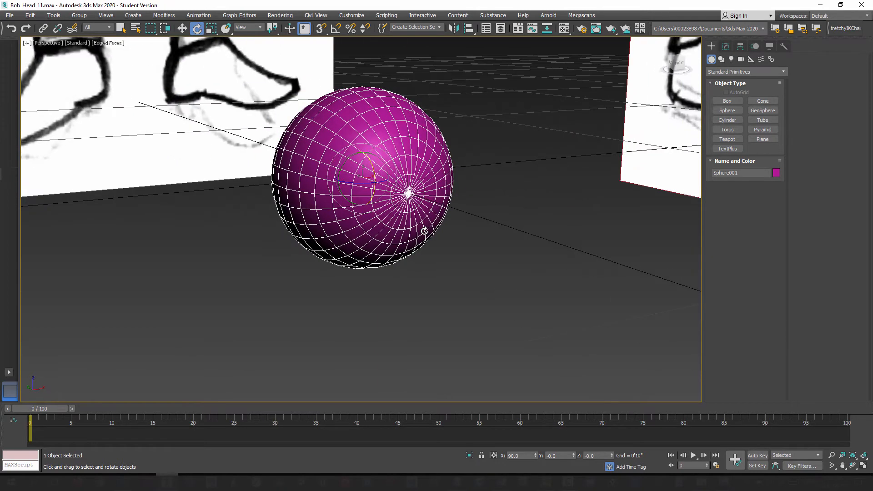
scroll(420, 189, up, 3)
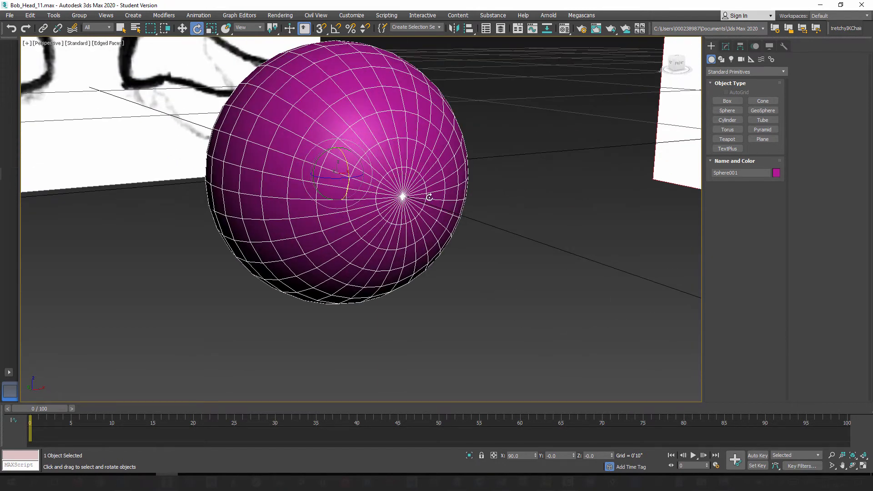
middle_drag(439, 225, 433, 258)
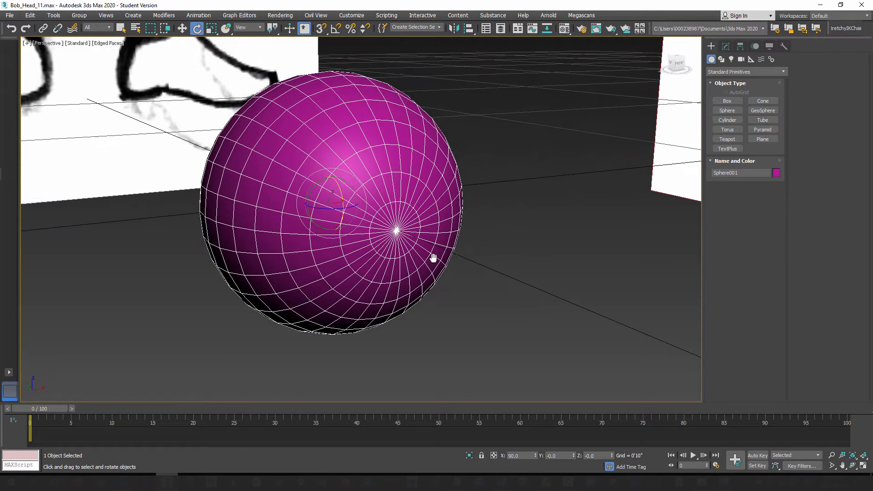
Step: In the front view, move the sphere up from the ground grid into the character's right eye socket, at about Z 5'1 1/4"
scroll(432, 258, down, 3)
mouse_move(395, 283)
alt+middle_down()
mouse_move(431, 285)
mouse_move(386, 281)
alt+middle_up()
scroll(386, 281, down, 8)
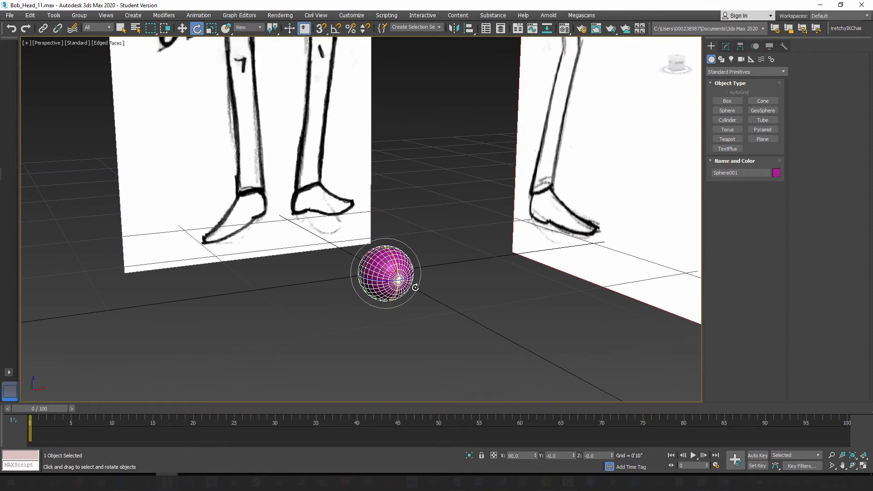
key(f)
middle_drag(427, 259, 414, 212)
scroll(413, 282, down, 8)
middle_drag(452, 375, 444, 223)
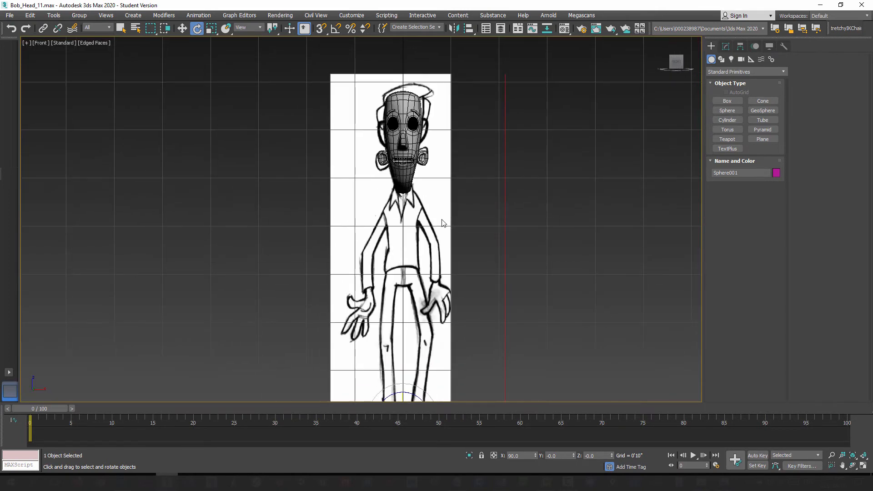
scroll(444, 224, down, 6)
click(182, 29)
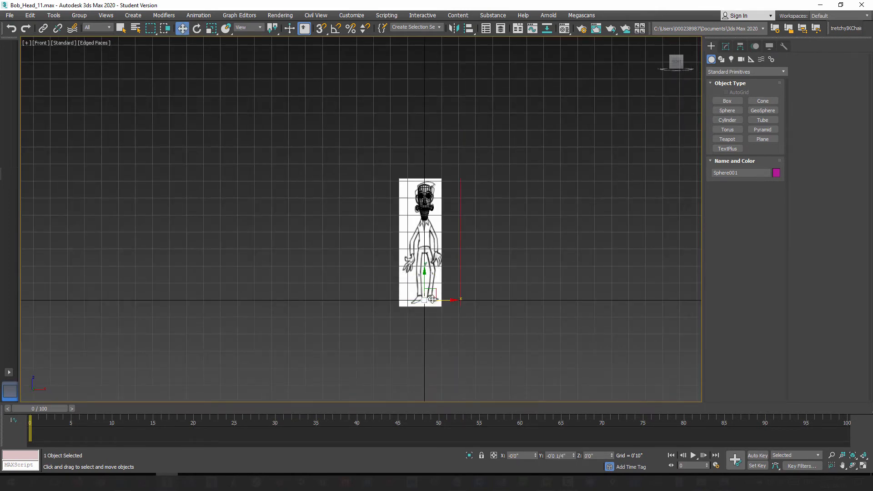
drag(422, 282, 406, 179)
scroll(423, 196, up, 12)
scroll(424, 196, up, 5)
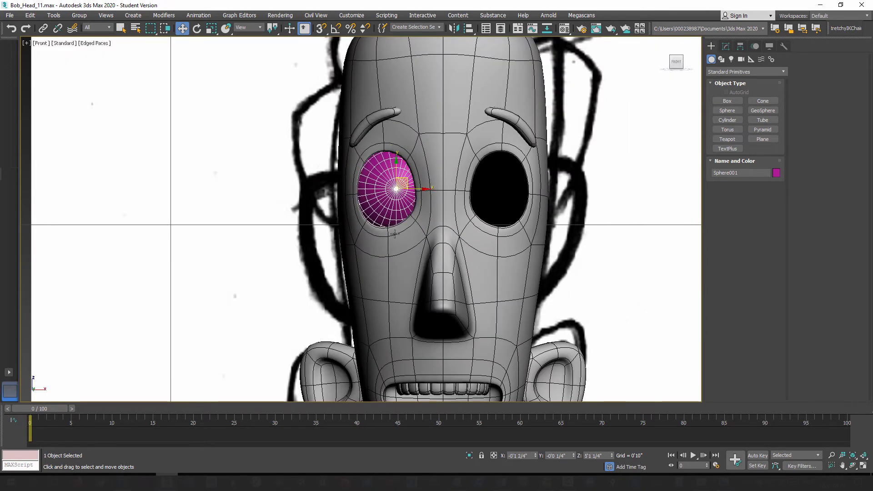
Step: Nudge the sphere slightly forward along Y in the socket and reduce its radius to 0'1 2/4"
key(p)
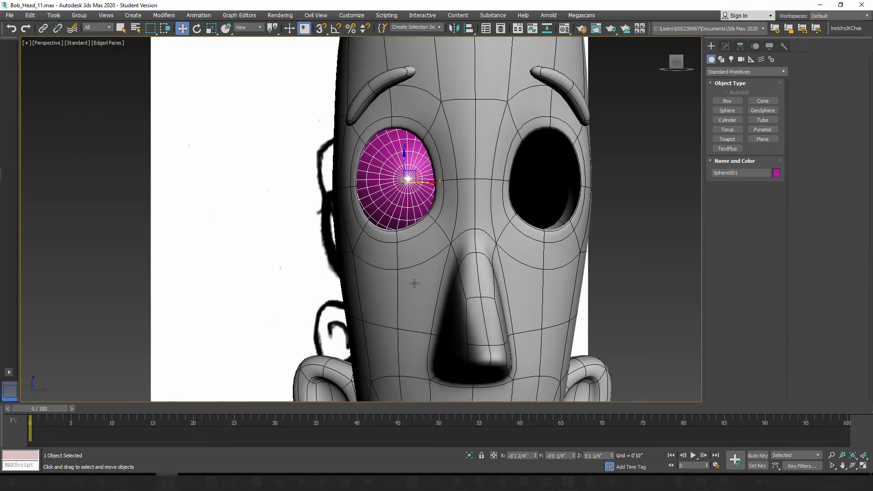
alt+middle_drag(355, 278, 386, 191)
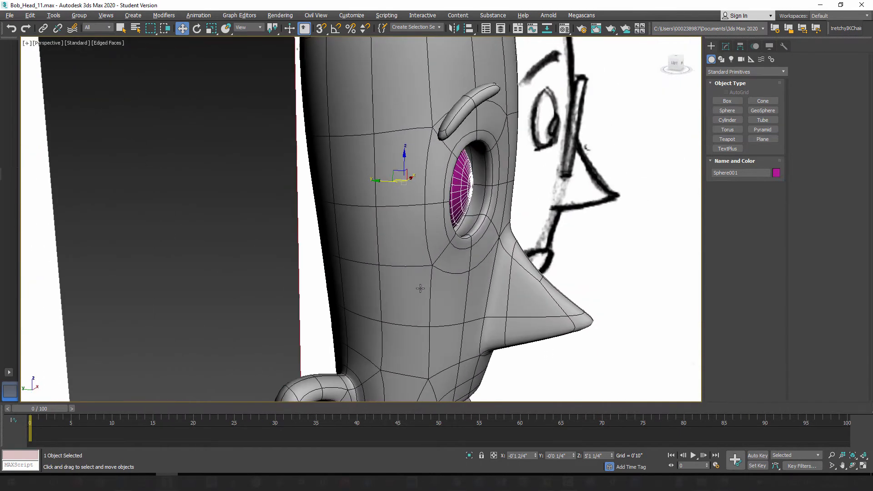
drag(384, 181, 392, 183)
alt+middle_drag(440, 252, 384, 277)
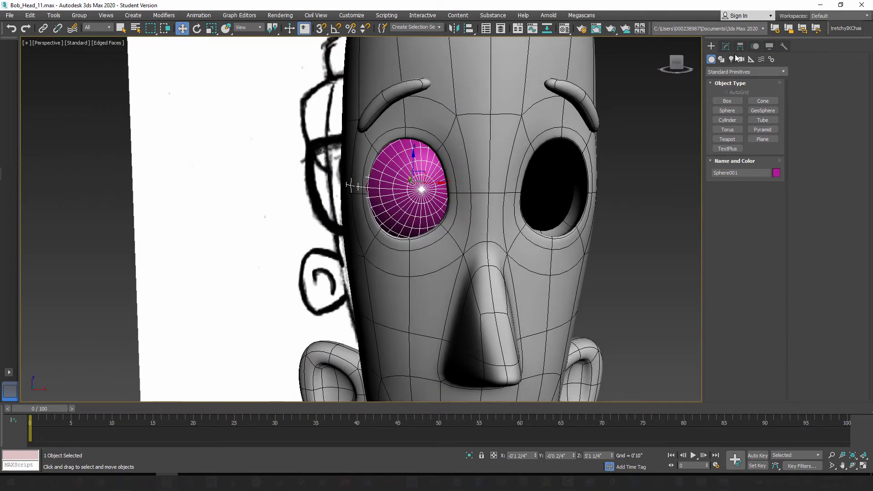
click(726, 46)
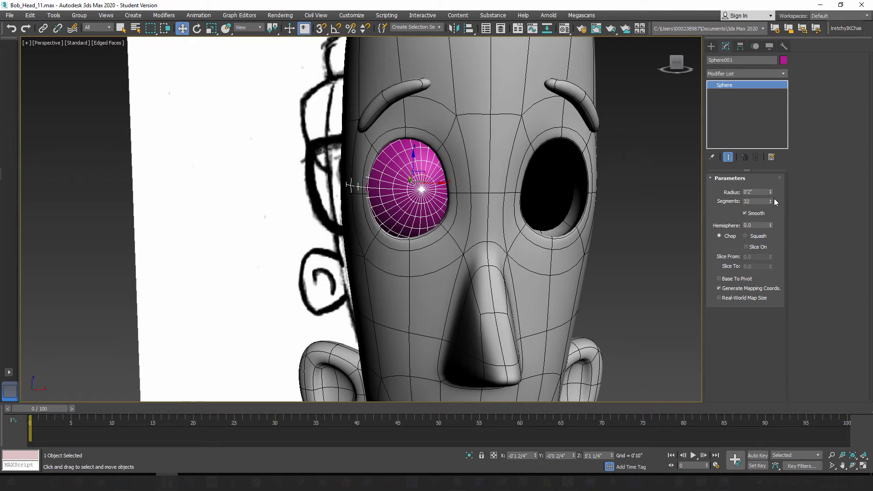
drag(770, 193, 771, 206)
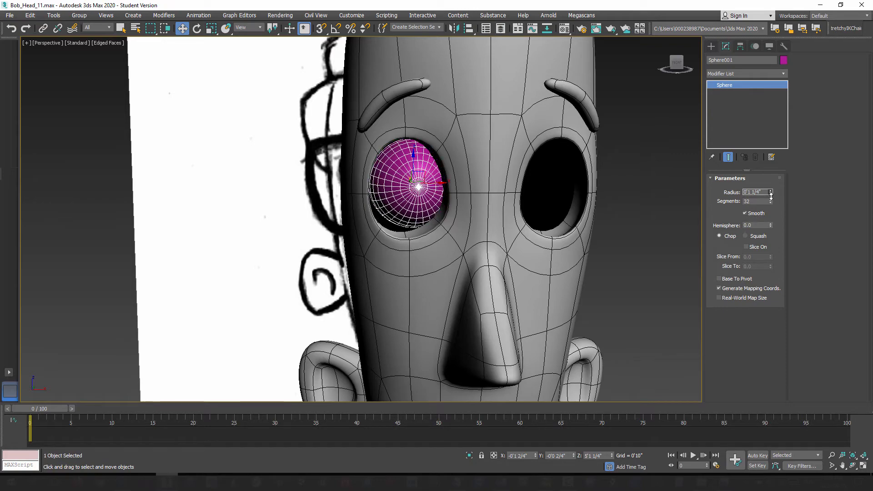
Step: Reposition the smaller sphere outward and forward in the eye socket, to about X -0'1 3/4" and Y -0'1"
mouse_move(421, 276)
alt+middle_down()
mouse_move(400, 243)
mouse_move(420, 266)
alt+middle_up()
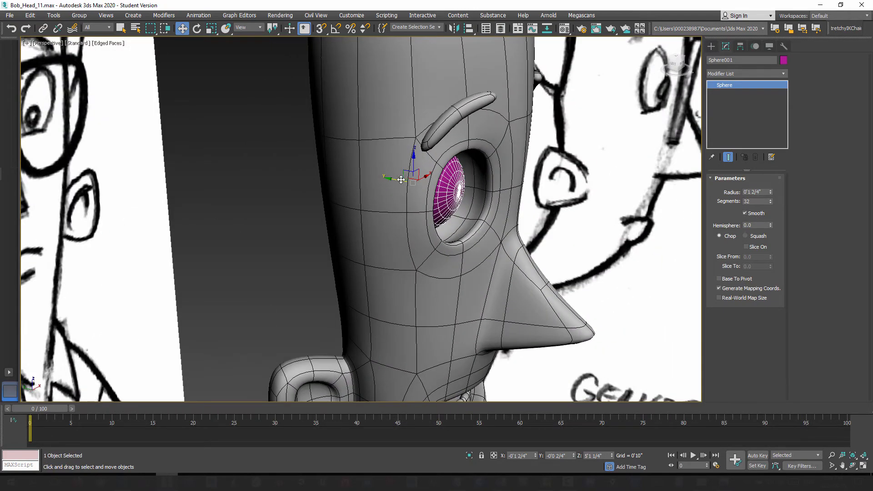
drag(401, 179, 420, 189)
alt+middle_drag(483, 246, 398, 236)
drag(447, 176, 444, 175)
alt+middle_drag(410, 213, 443, 215)
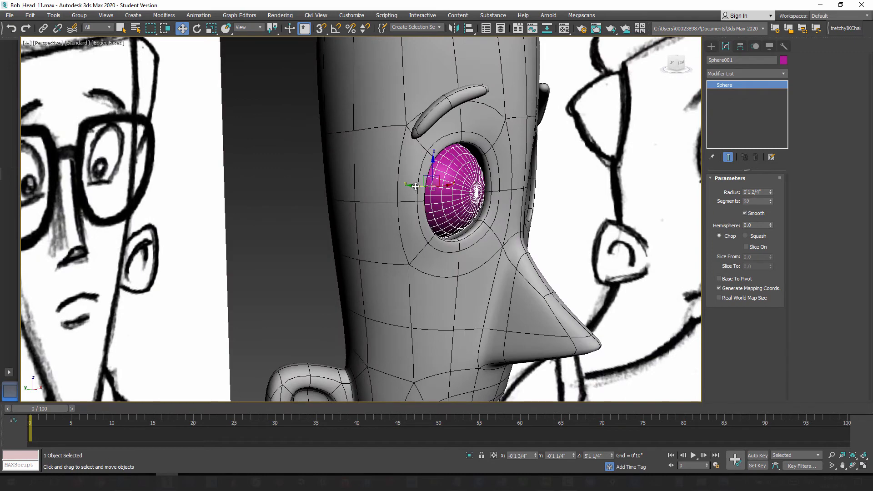
drag(415, 186, 405, 186)
alt+middle_drag(405, 186, 395, 271)
scroll(412, 262, down, 2)
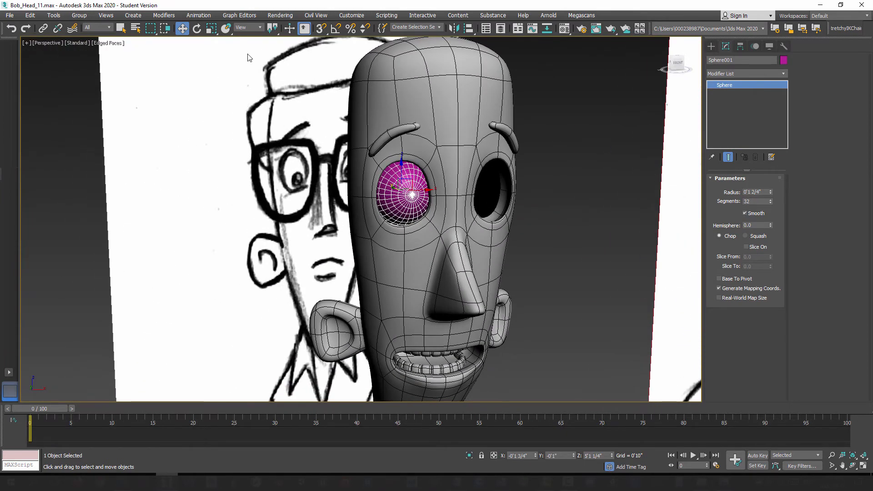
Step: Try scaling the eyeball sphere along one axis and rotating it, and undo both changes
click(212, 28)
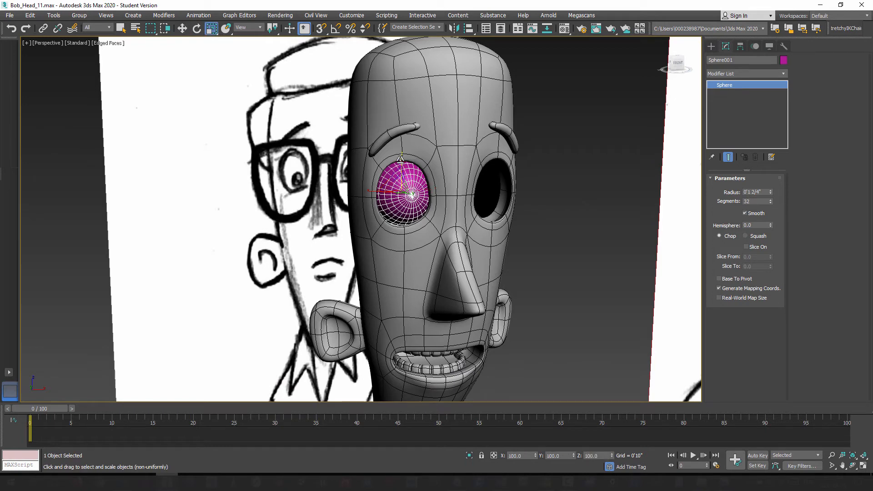
click(197, 29)
drag(393, 183, 399, 211)
key(ctrl+z)
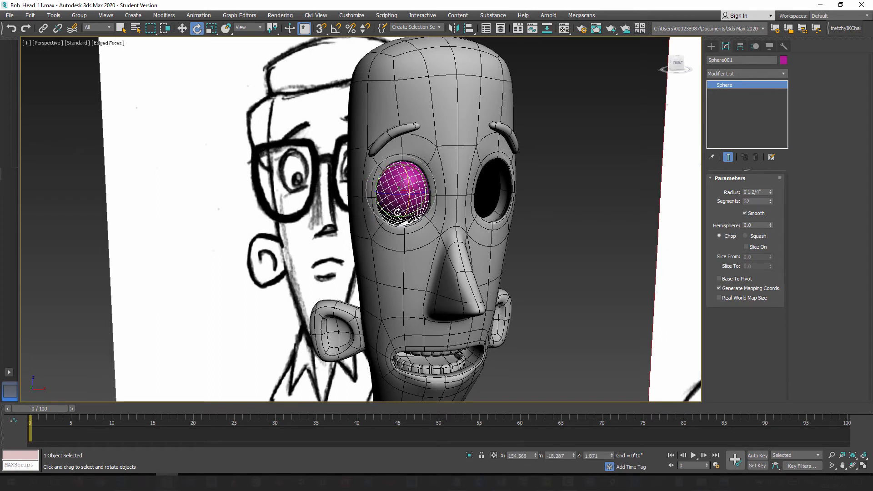
key(ctrl+z)
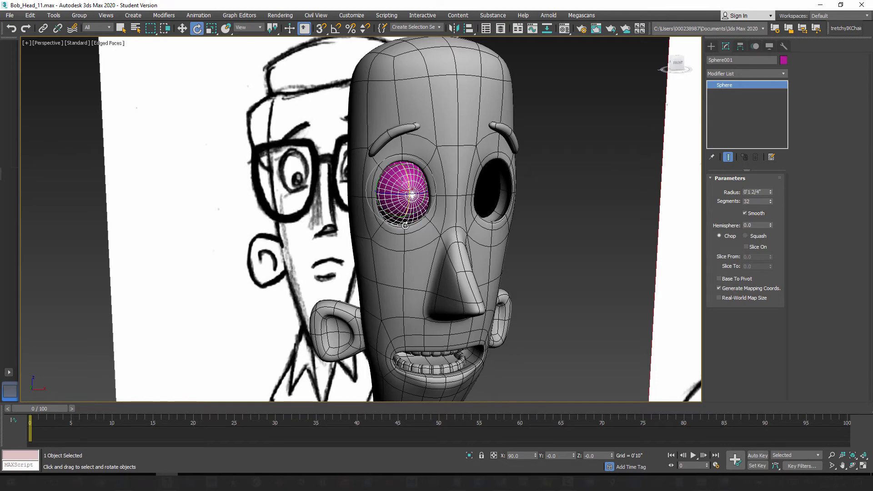
alt+middle_drag(413, 263, 420, 269)
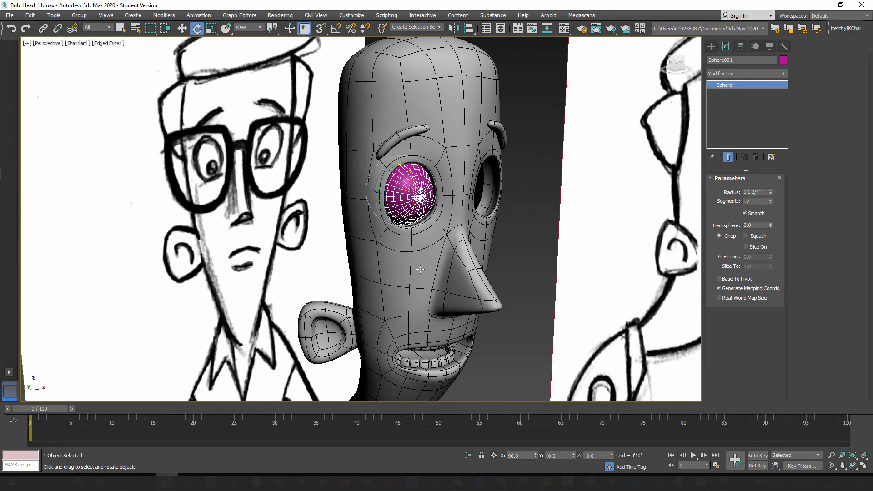
Step: Save the scene as the next incremental version, Bob_Head_12.max
click(712, 46)
alt+middle_drag(348, 109, 351, 108)
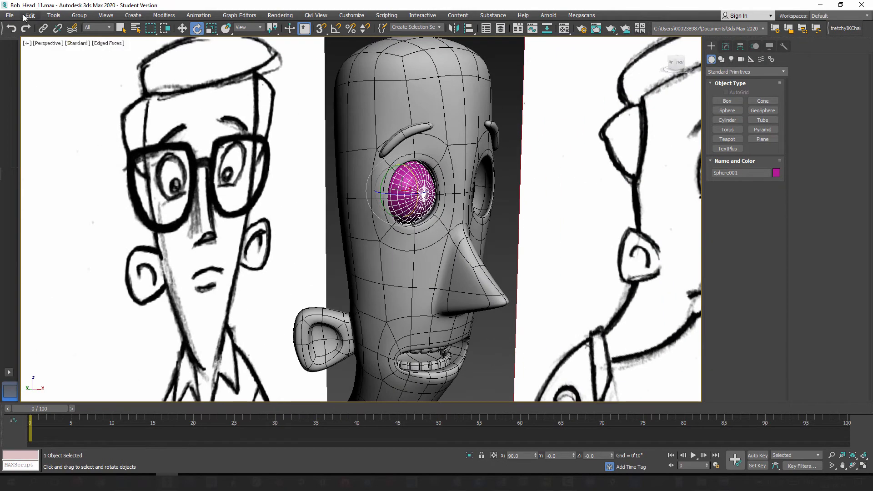
click(9, 15)
click(25, 96)
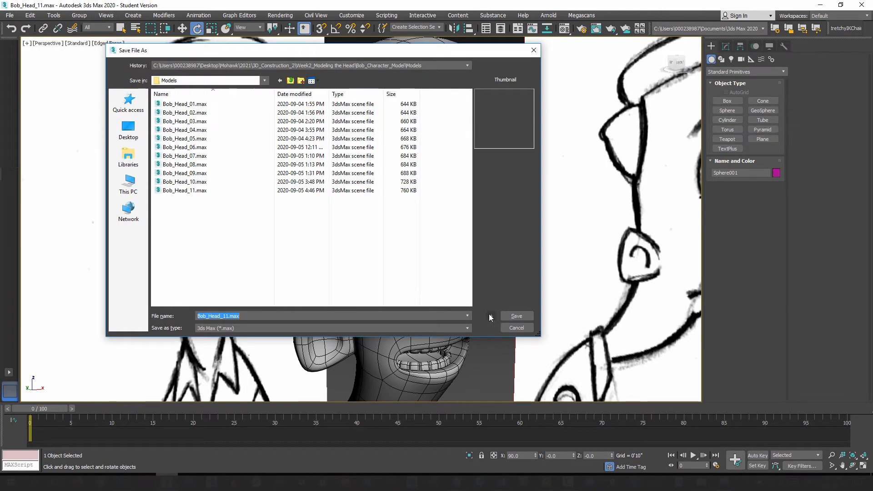
click(491, 317)
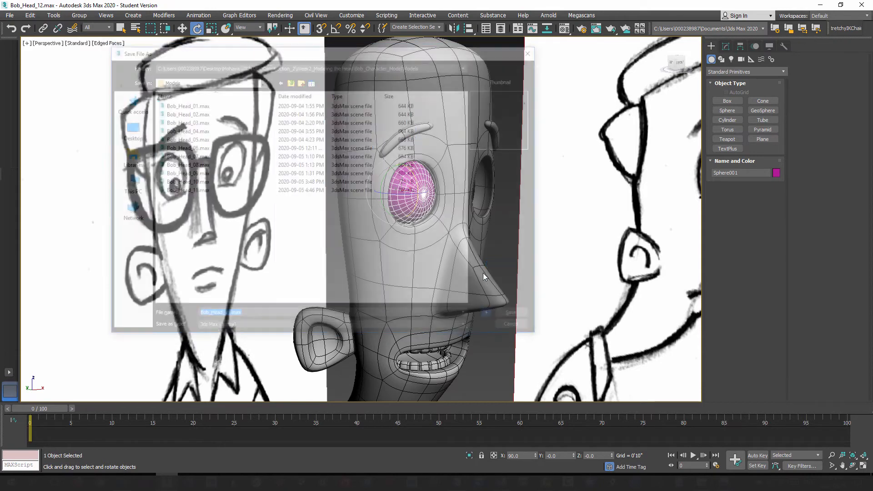
Step: Create a modifier-based Stretch space warp on the ground grid, about 5 3/4" long, 5" wide and 5" high
alt+middle_drag(439, 215, 418, 249)
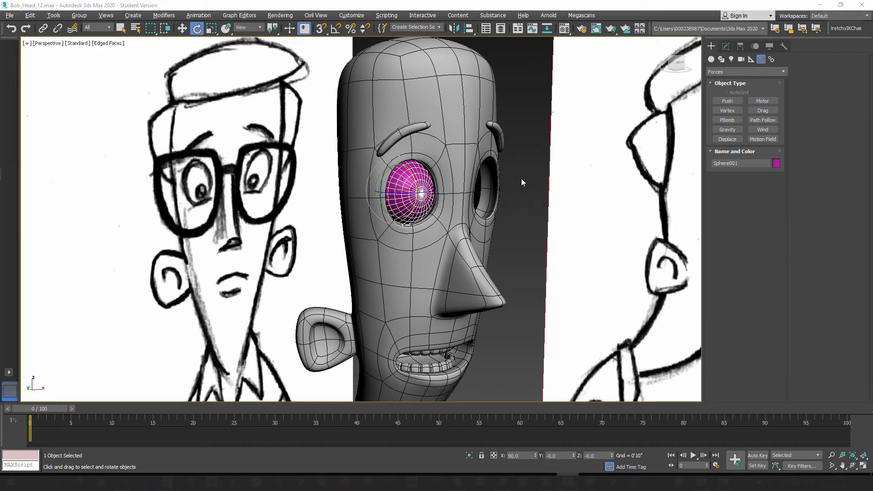
click(711, 47)
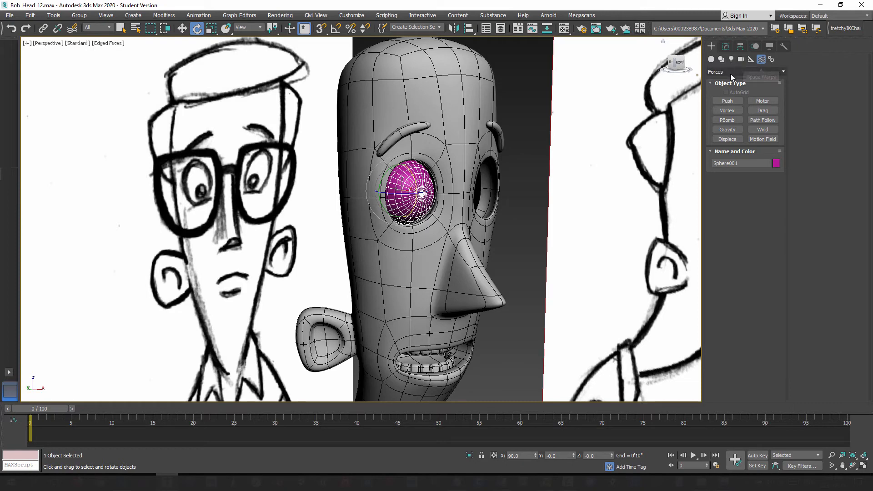
click(782, 72)
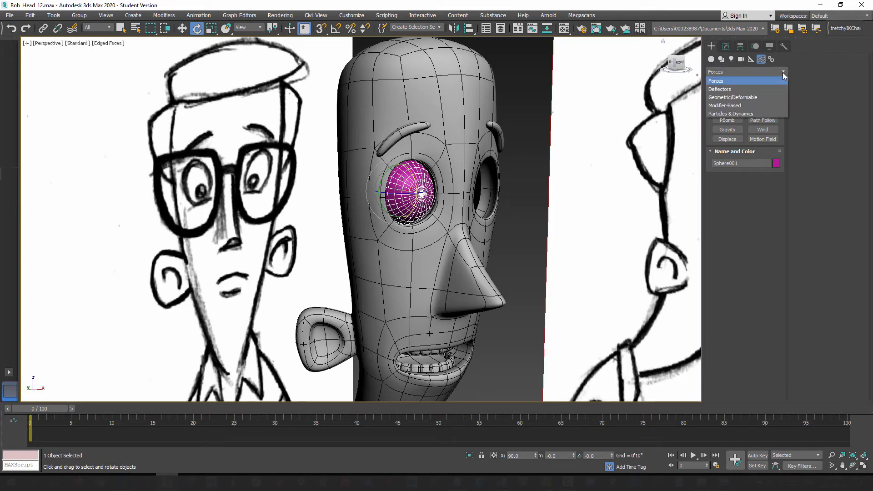
click(738, 106)
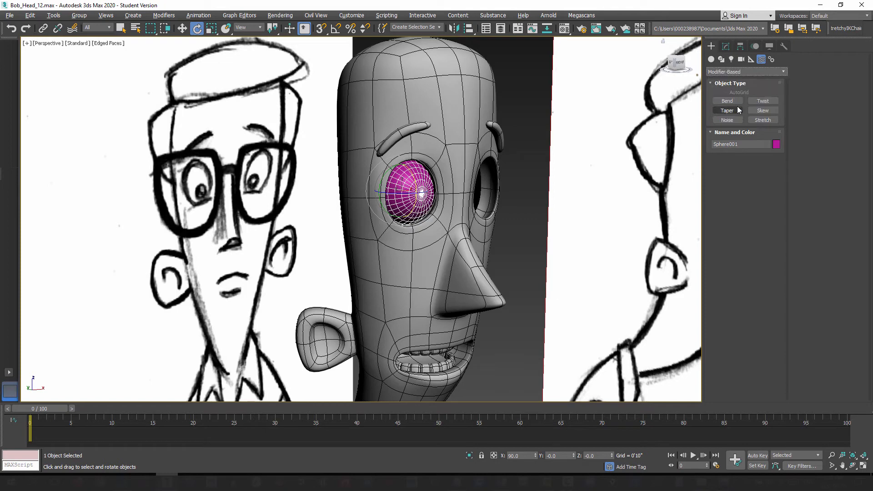
click(764, 120)
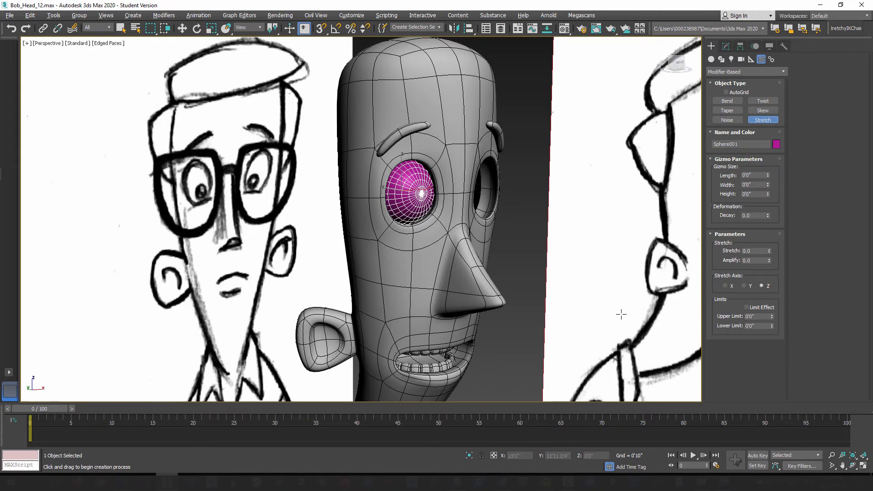
scroll(437, 262, down, 3)
scroll(436, 262, down, 8)
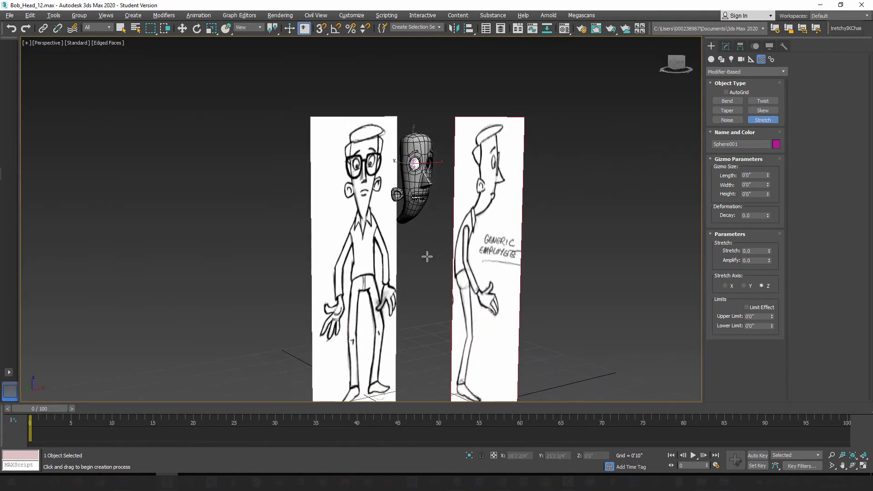
drag(407, 319, 406, 320)
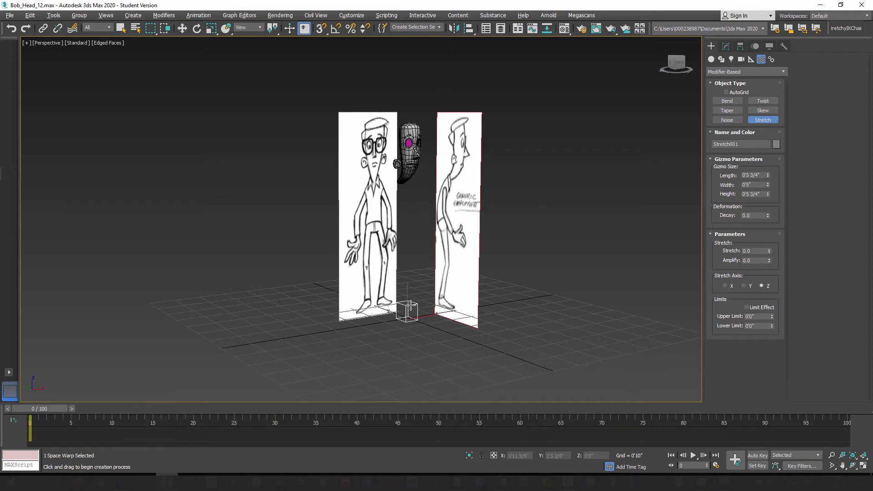
Step: Align the Stretch space warp to the eyeball sphere, center to center in X, Y and Z position
scroll(437, 207, up, 3)
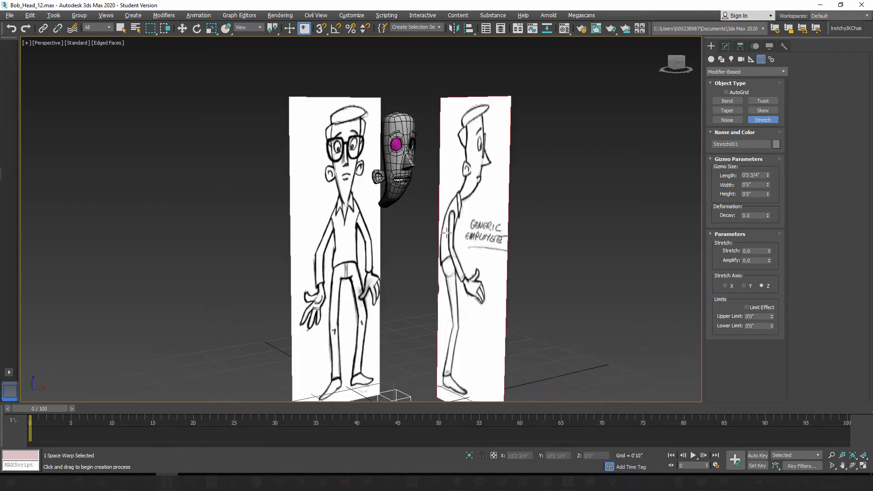
click(469, 28)
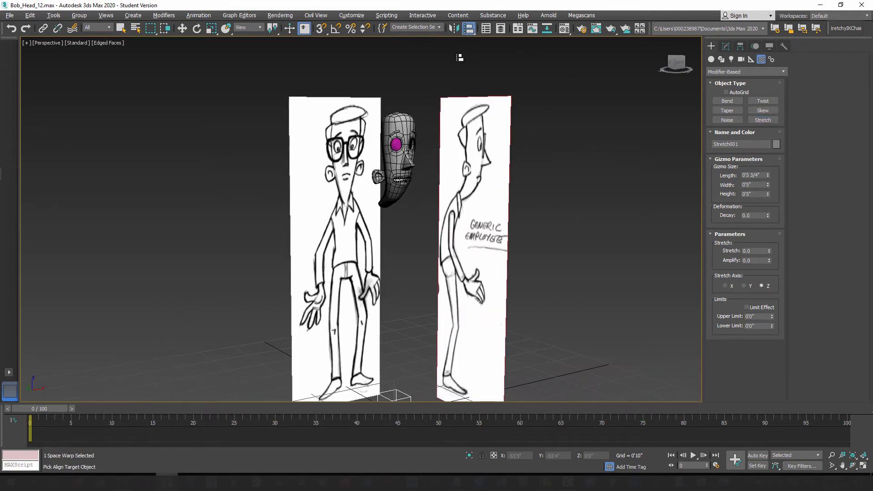
click(396, 144)
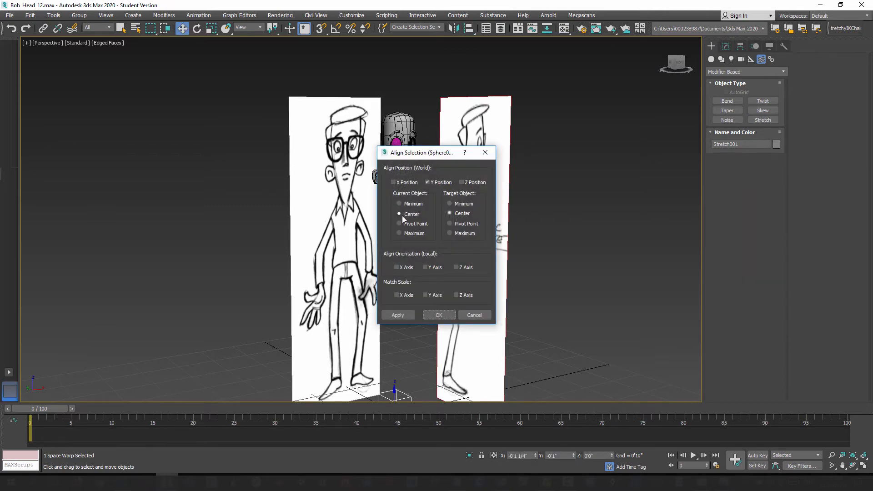
click(404, 182)
click(468, 182)
click(441, 315)
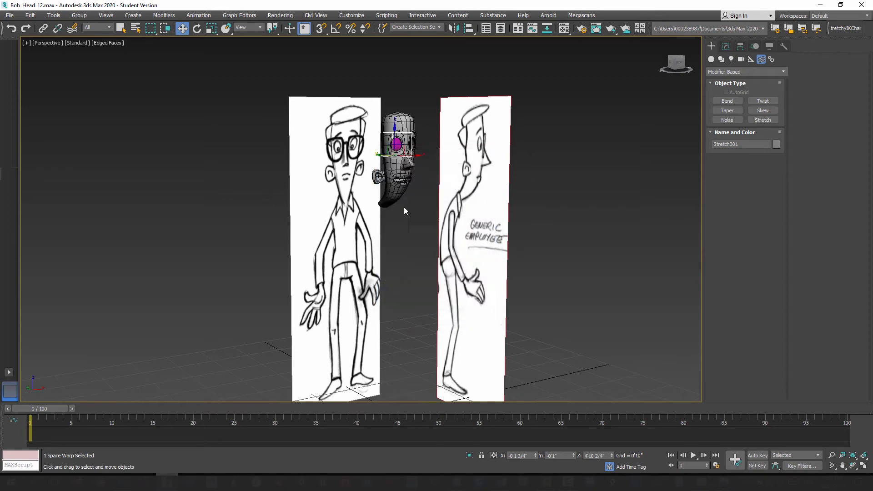
key(z)
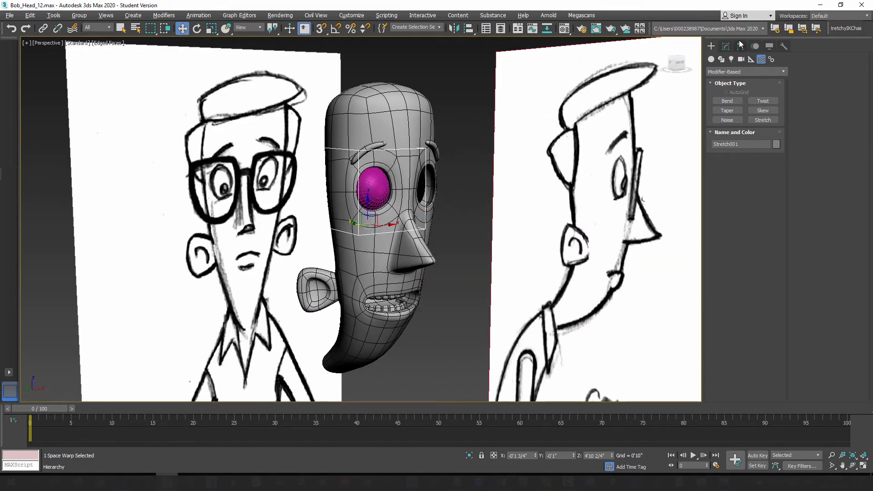
Step: Resize the Stretch space warp's gizmo to 2 3/4" in length, width and height so it closely encloses the eyeball sphere
click(725, 46)
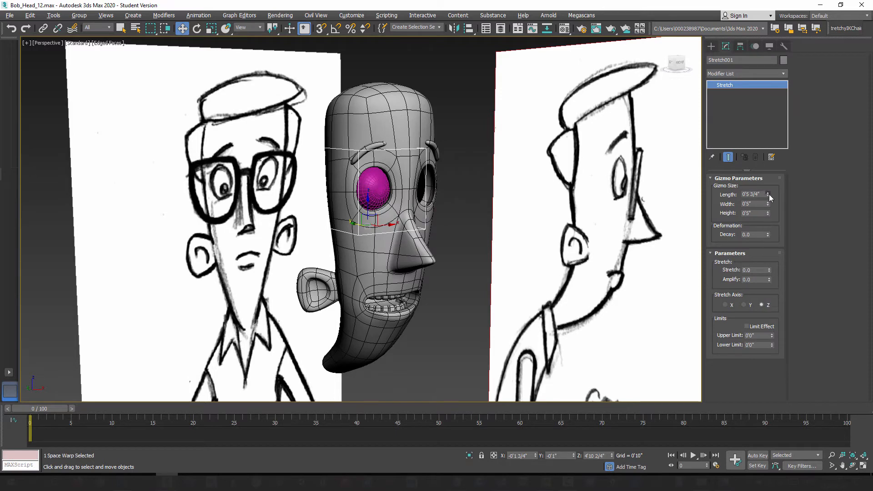
drag(768, 195, 775, 235)
scroll(353, 197, up, 5)
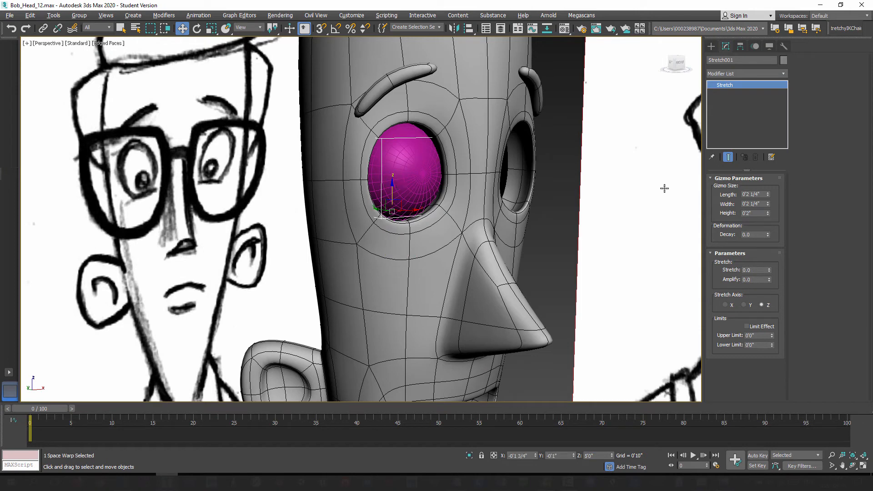
mouse_move(769, 194)
mouse_down()
mouse_move(769, 186)
mouse_move(769, 200)
mouse_up()
double_click(753, 194)
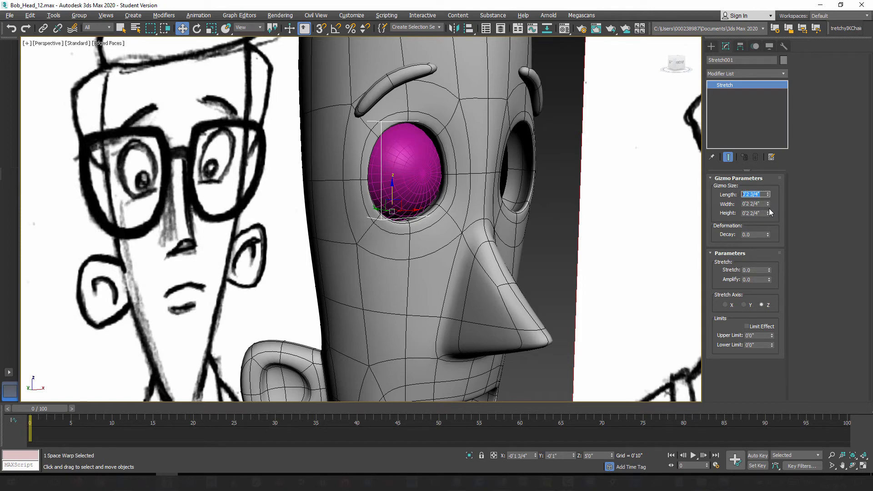
double_click(737, 204)
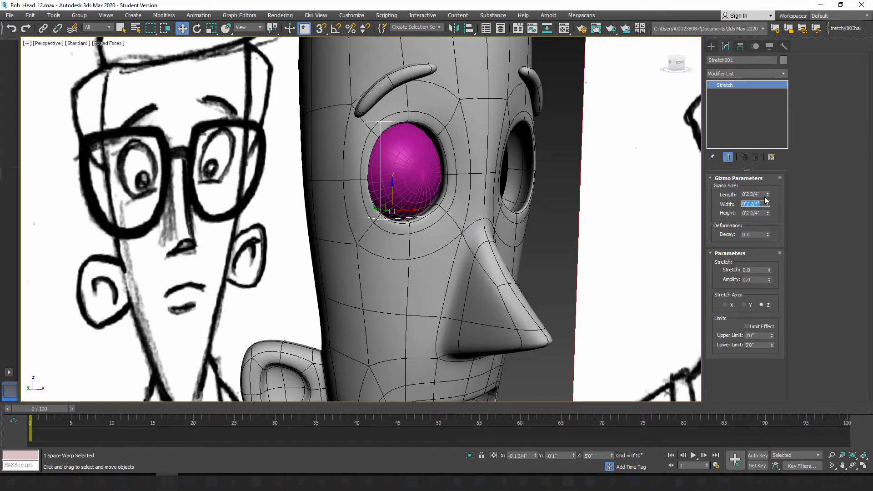
double_click(741, 195)
key(ctrl+c)
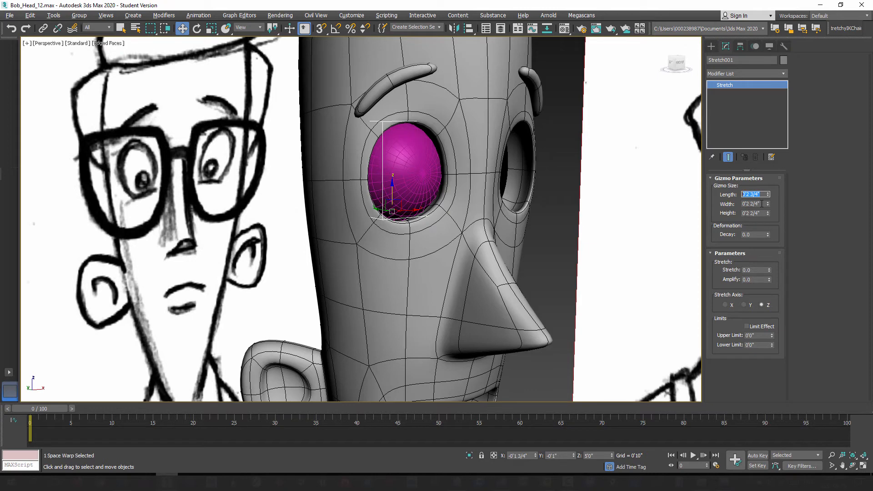
double_click(762, 204)
key(ctrl+v)
double_click(763, 214)
key(ctrl+v)
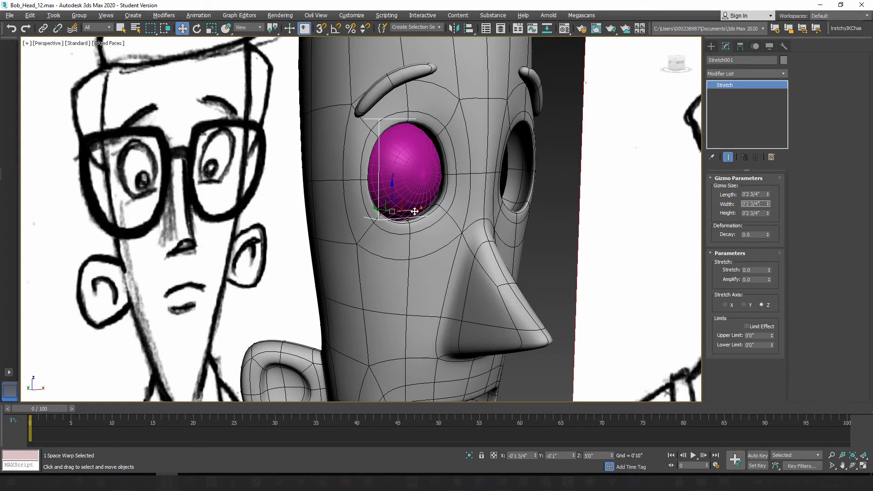
Step: Realign the resized Stretch space warp to the eyeball sphere, center to center in X, Y and Z position
alt+middle_drag(378, 230, 430, 127)
click(469, 28)
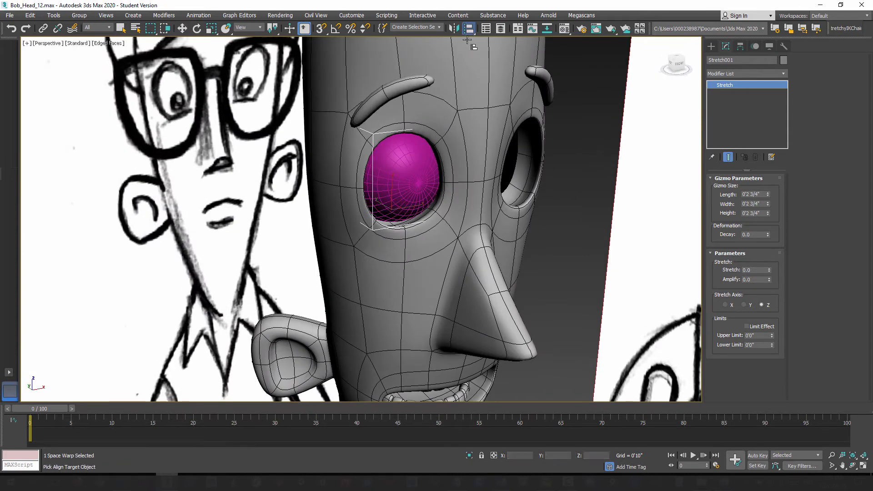
click(405, 161)
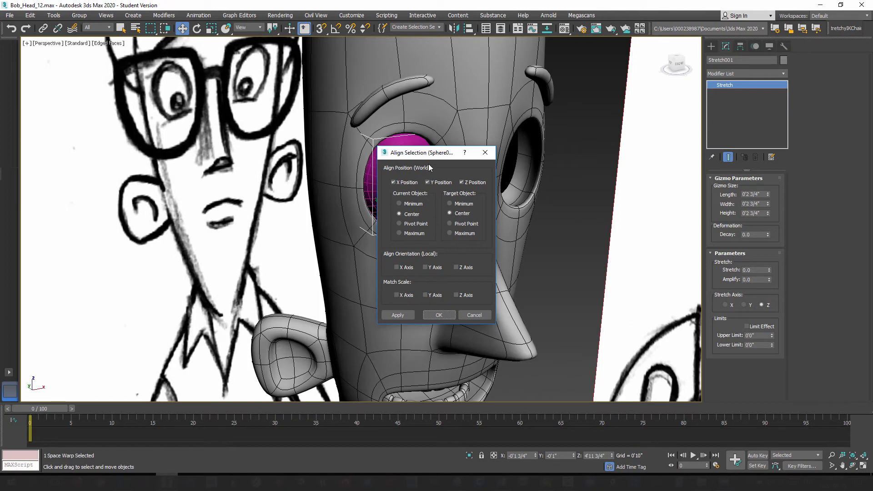
drag(428, 155, 537, 158)
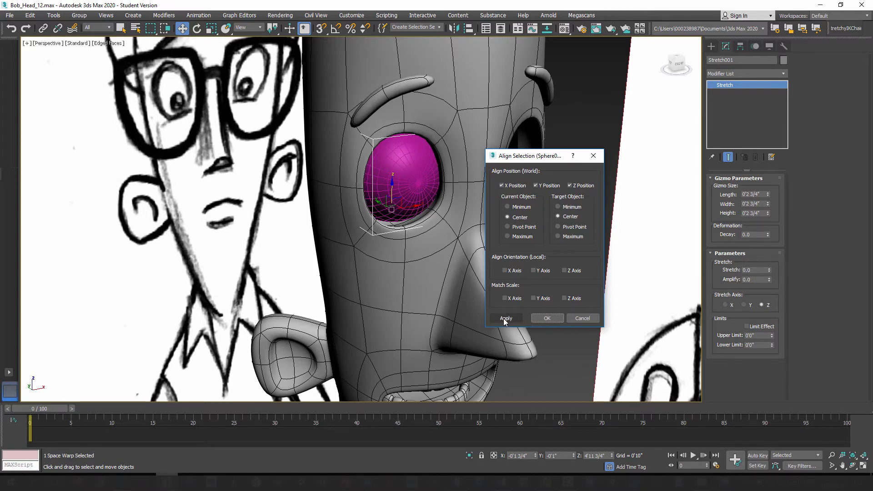
click(547, 318)
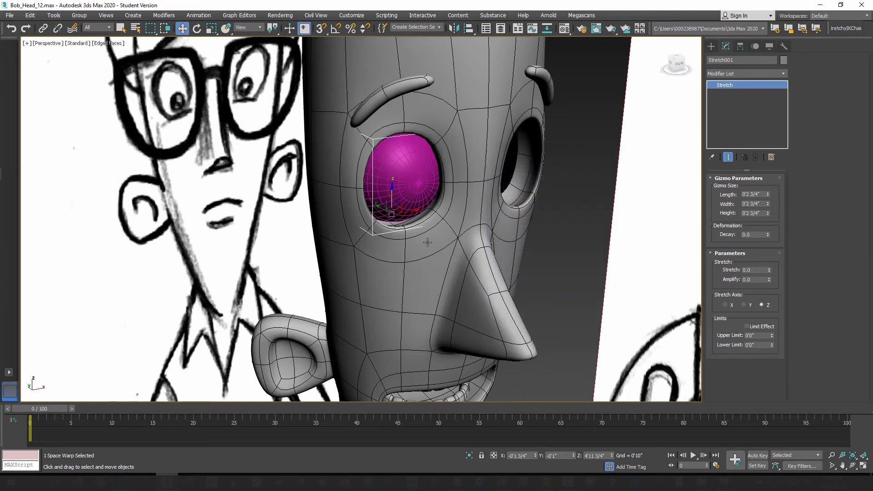
Step: Isolate the eyeball sphere together with its Stretch space warp
mouse_move(416, 241)
alt+middle_down()
mouse_move(364, 261)
mouse_move(426, 225)
mouse_move(418, 237)
alt+middle_up()
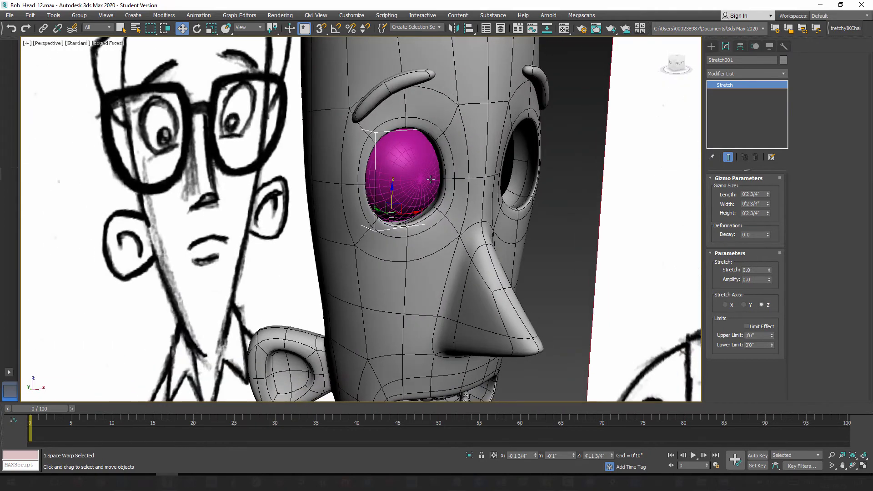
click(416, 165)
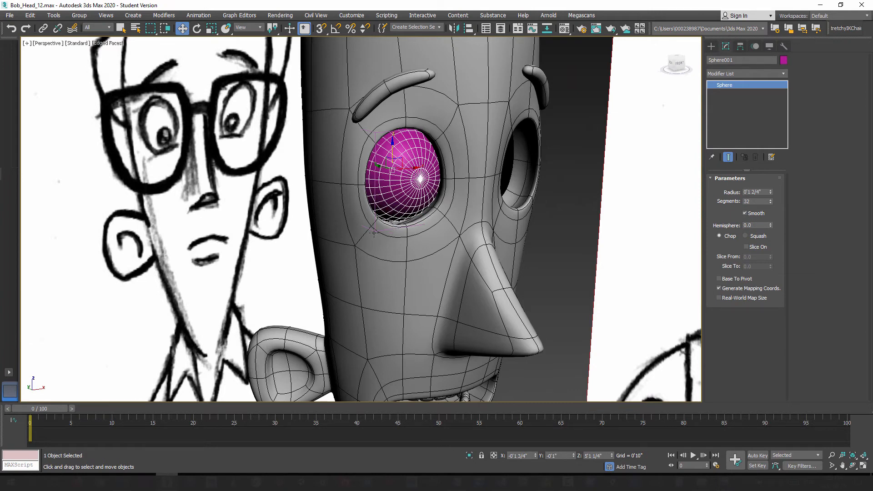
ctrl+click(374, 231)
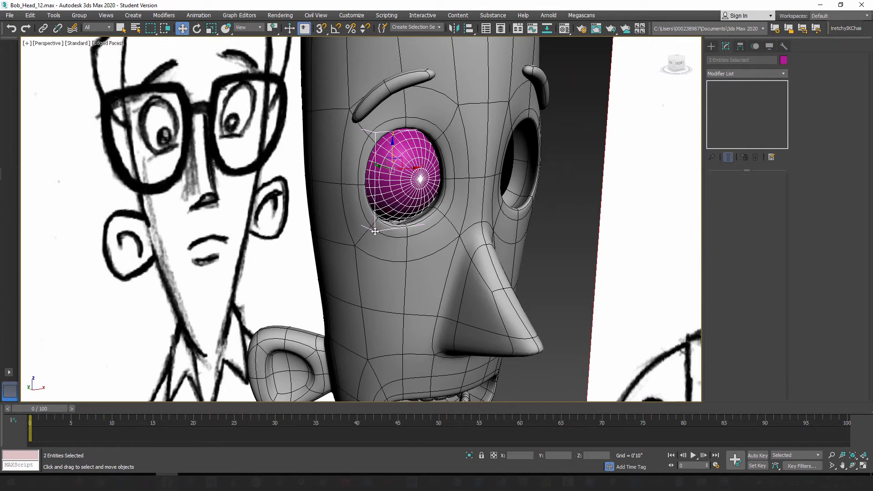
right_click(390, 171)
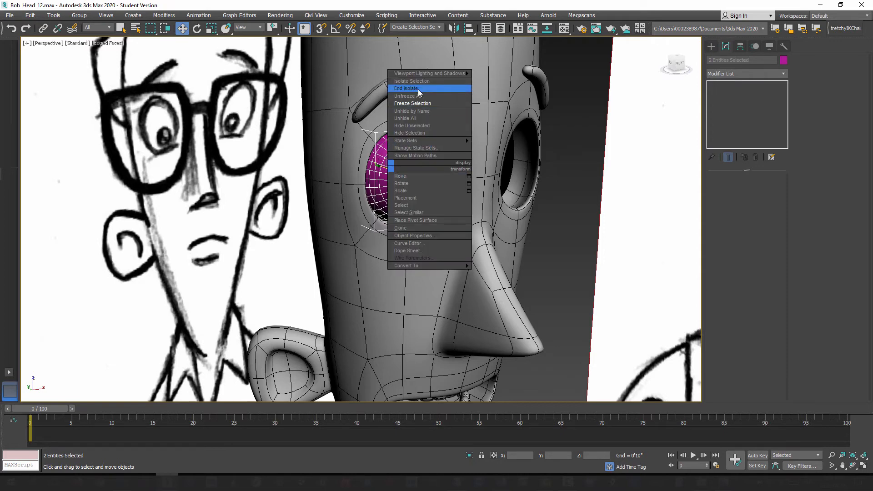
click(420, 85)
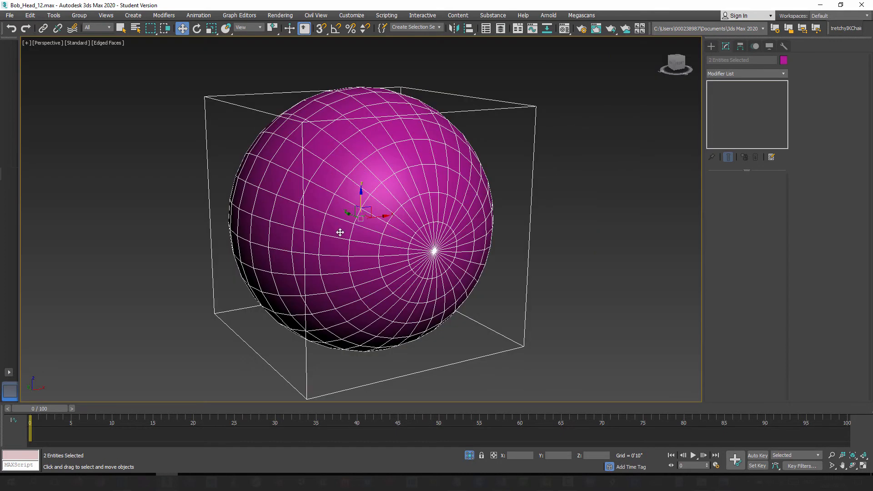
mouse_move(370, 242)
alt+middle_down()
mouse_move(350, 239)
mouse_move(329, 209)
mouse_move(357, 190)
mouse_move(408, 246)
mouse_move(412, 220)
mouse_move(413, 245)
mouse_move(413, 237)
mouse_move(400, 247)
mouse_move(353, 242)
alt+middle_up()
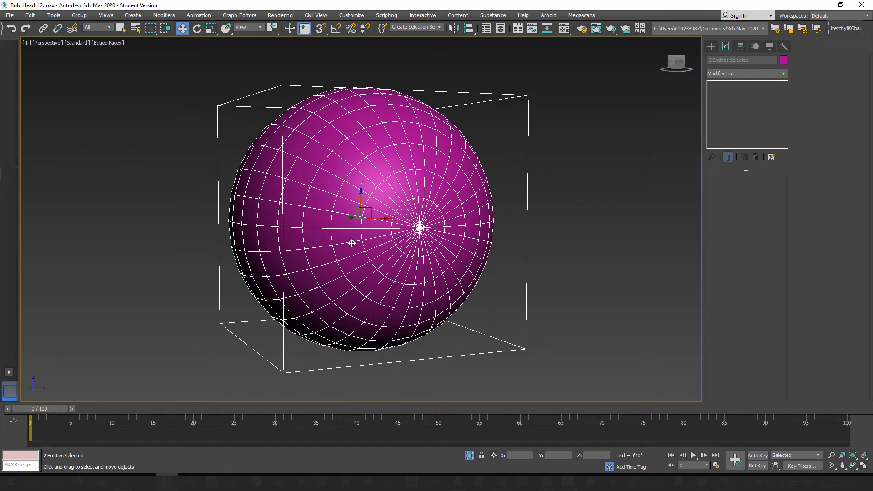
scroll(353, 243, down, 5)
Step: Bind the Stretch space warp to the eyeball sphere and select the sphere to check its binding
click(477, 230)
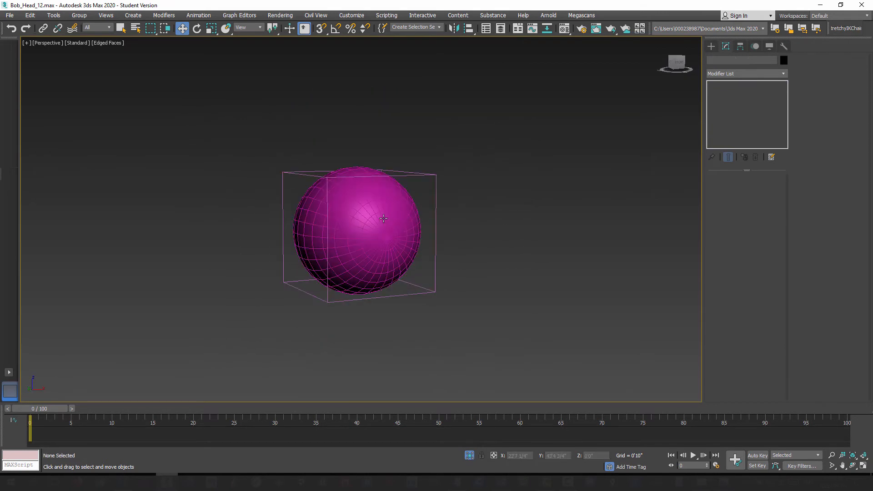
click(384, 218)
click(289, 174)
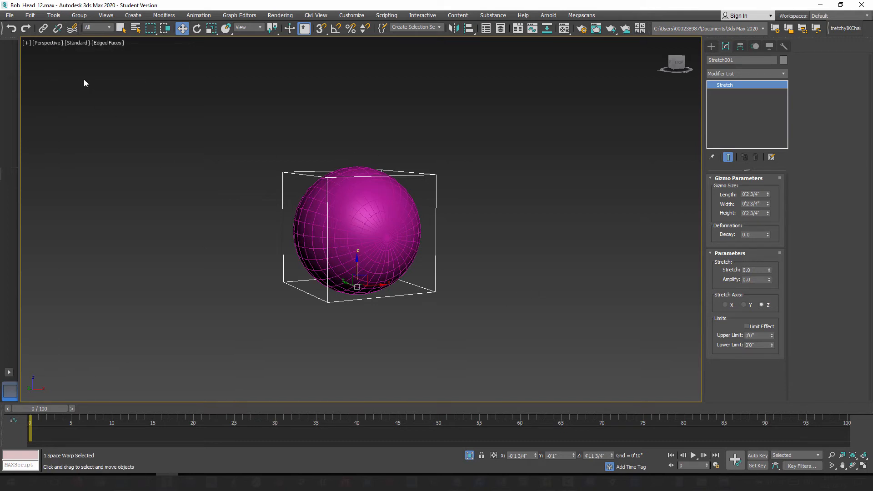
click(73, 28)
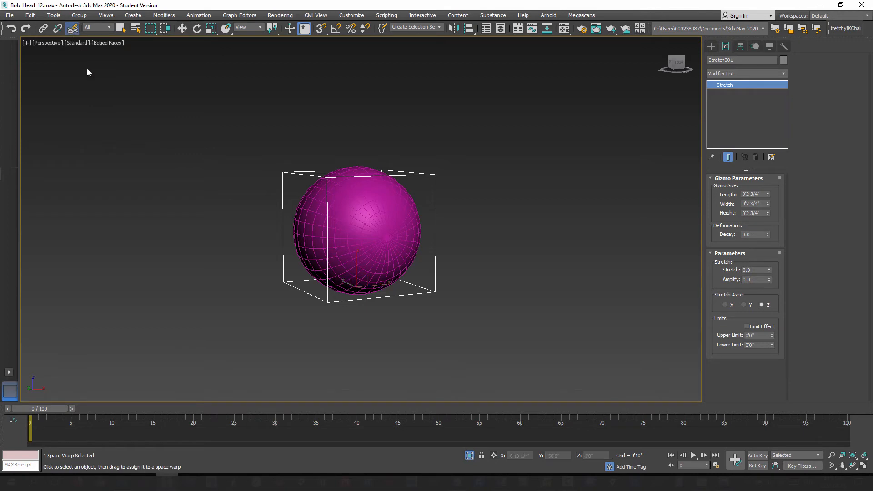
click(74, 30)
drag(290, 178, 376, 216)
click(182, 28)
click(383, 208)
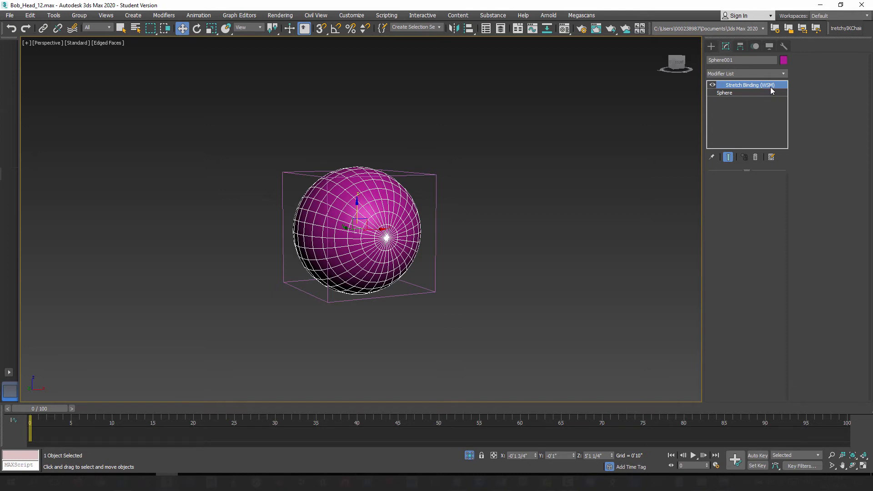
Step: Rename the eyeball sphere as Bob_R_Eye
click(749, 61)
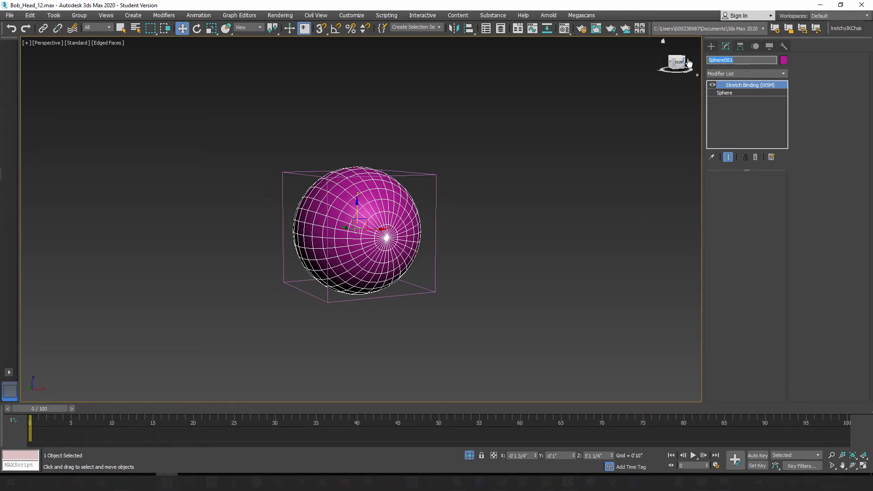
text(R_Eye_Bob)
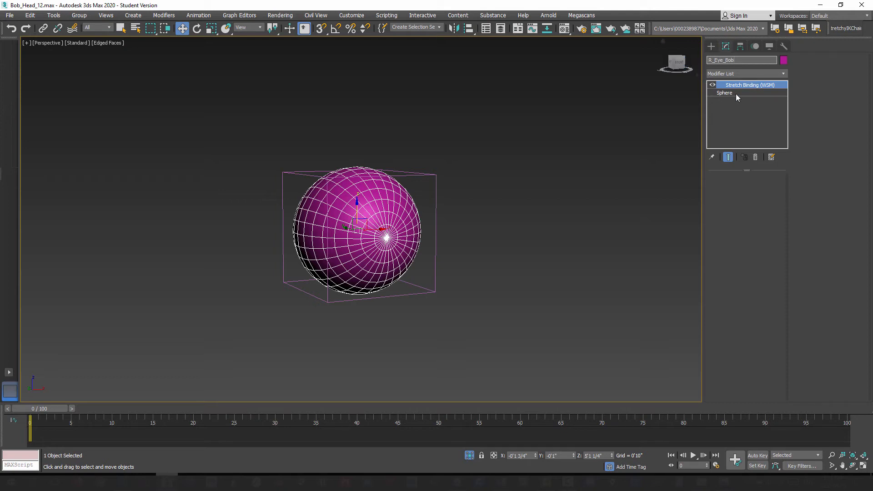
click(708, 60)
text(Bob_)
click(479, 230)
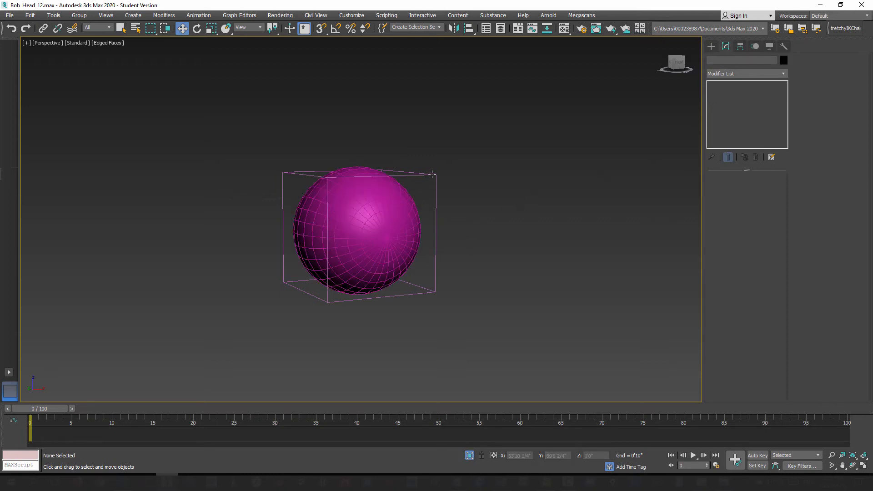
Step: Set the Stretch space warp's stretch to 0.5 and amplify to -17.8 along the Z axis, elongating the eyeball vertically
click(438, 189)
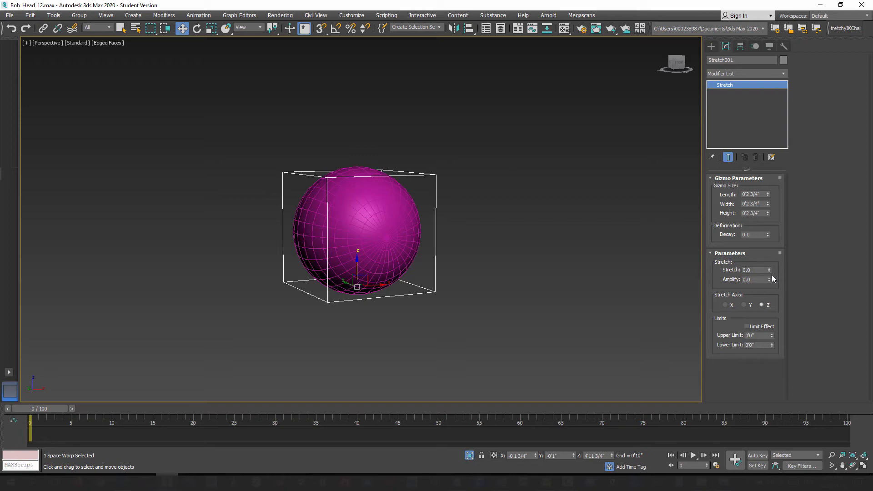
drag(768, 270, 780, 363)
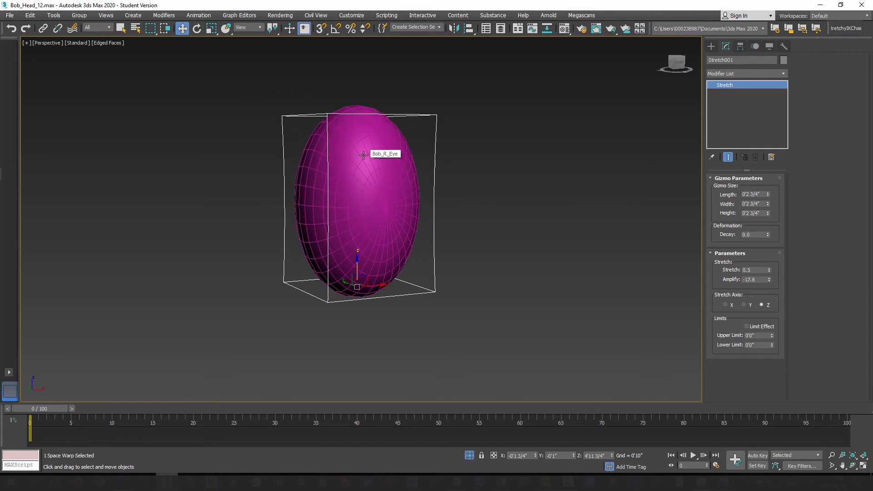
mouse_move(388, 237)
alt+middle_down()
mouse_move(429, 243)
mouse_move(419, 275)
mouse_move(373, 241)
mouse_move(388, 242)
alt+middle_up()
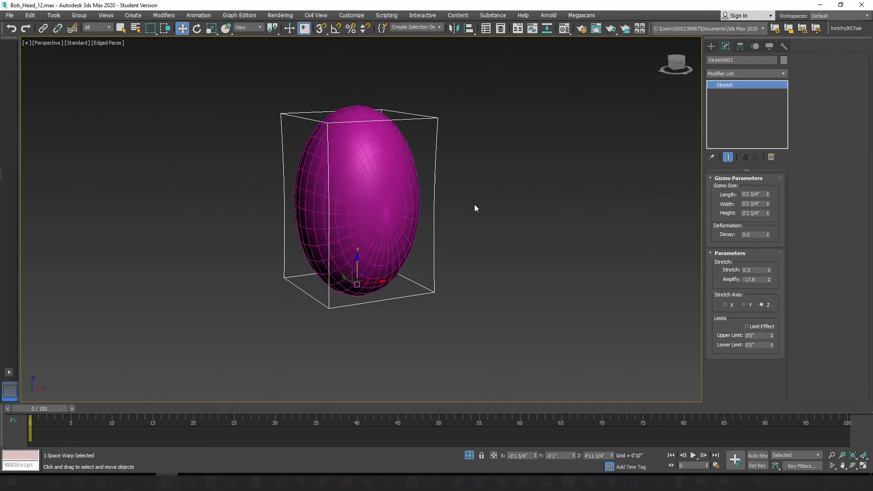
Step: Try rotating the stretched eyeball inside its space warp and undo the rotation
click(458, 225)
click(384, 191)
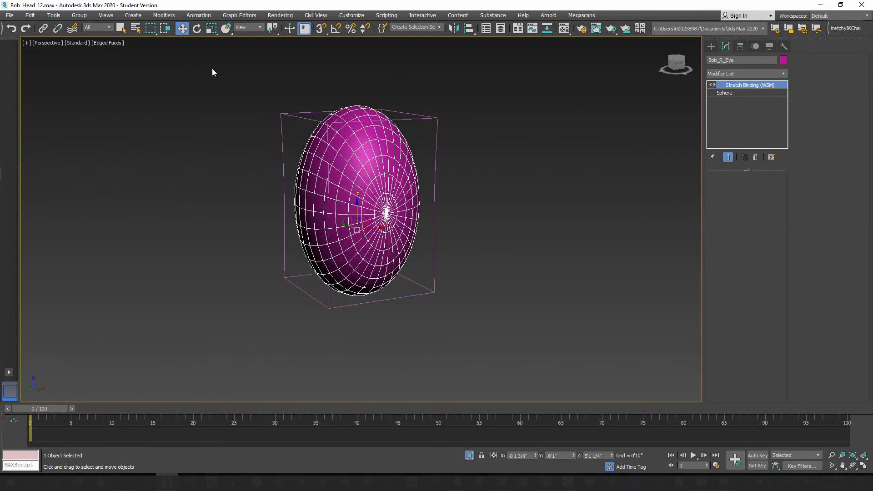
click(198, 30)
mouse_move(357, 224)
mouse_down()
mouse_move(326, 197)
mouse_move(366, 254)
mouse_move(382, 236)
mouse_move(348, 211)
mouse_move(339, 240)
mouse_move(322, 211)
mouse_move(329, 205)
mouse_move(335, 227)
mouse_move(361, 208)
mouse_move(366, 214)
mouse_move(359, 245)
mouse_move(376, 225)
mouse_move(353, 206)
mouse_move(357, 230)
mouse_move(343, 246)
mouse_move(327, 241)
mouse_move(366, 220)
mouse_up()
click(12, 29)
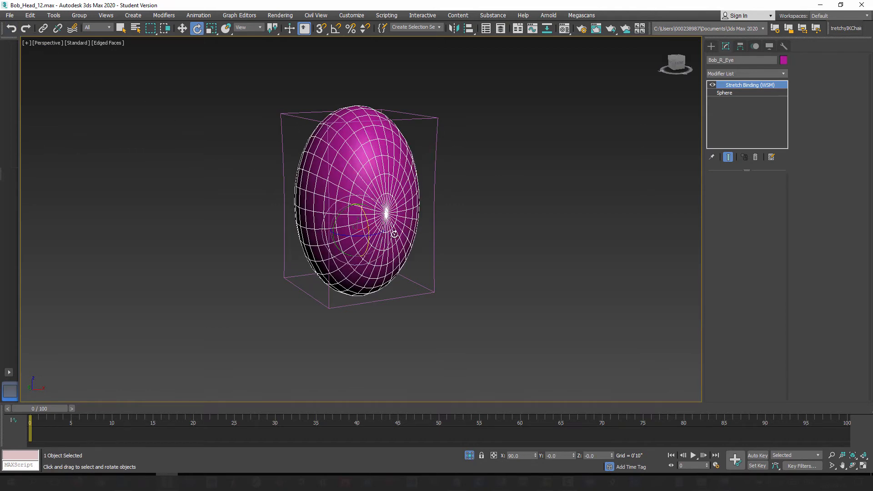
Step: End the isolation to bring back the head and inspect the stretched eyeball in its socket
right_click(386, 174)
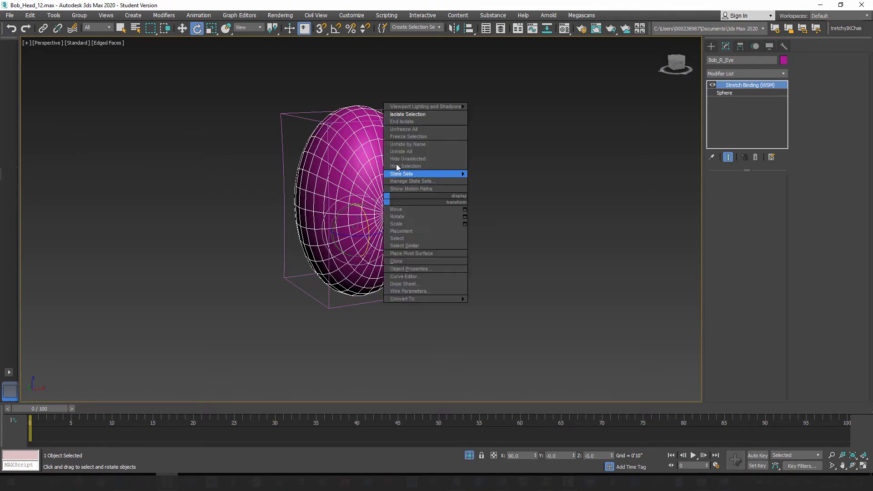
click(411, 122)
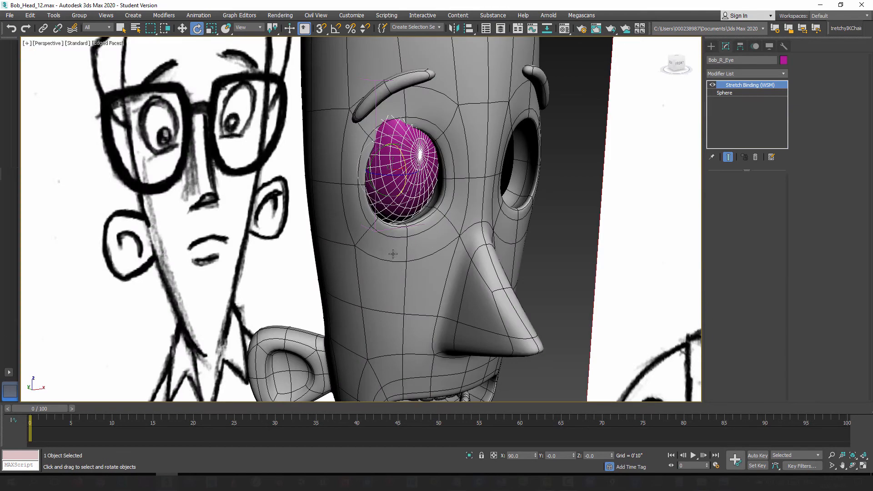
middle_drag(393, 253, 366, 238)
scroll(402, 247, up, 3)
Step: Select the eyeball together with its Stretch space warp and lower both until the eyeball fills the eye socket
ctrl+click(393, 219)
middle_drag(338, 151, 356, 171)
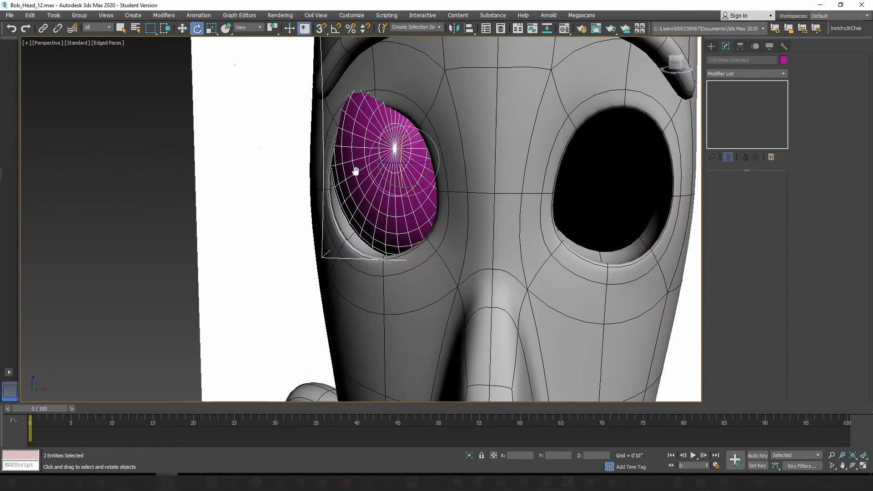
scroll(355, 171, down, 2)
click(182, 28)
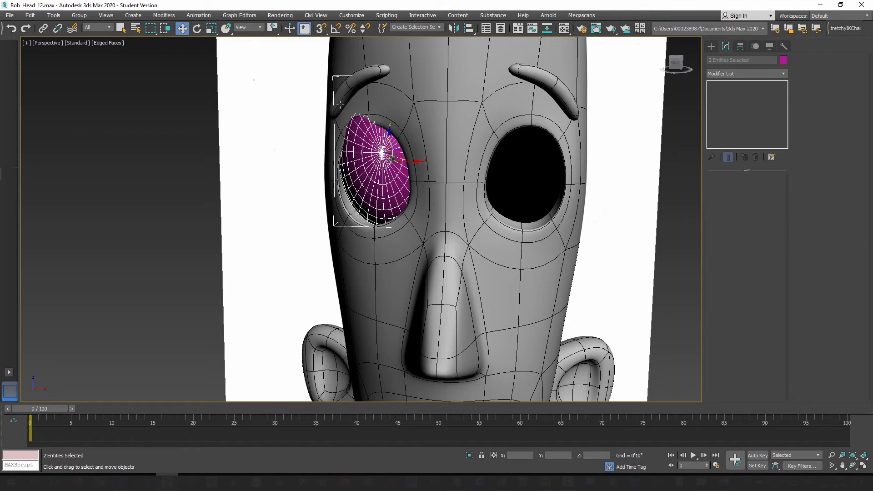
click(334, 79)
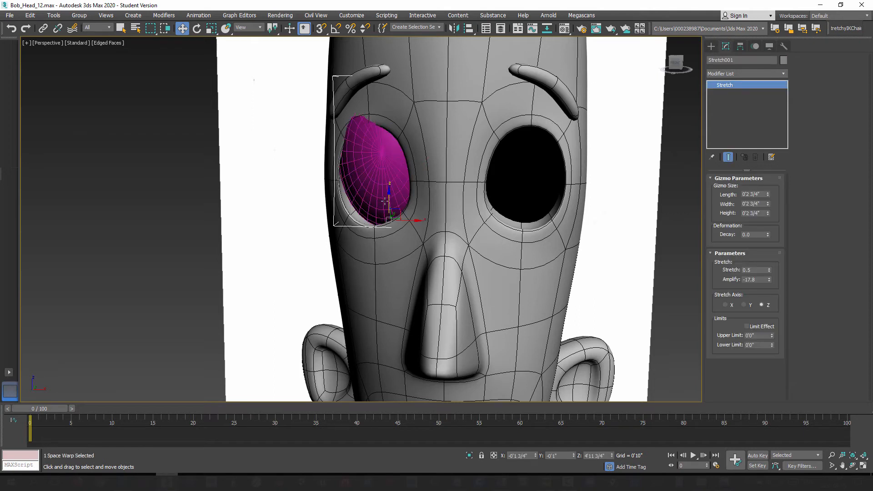
mouse_move(388, 197)
mouse_down()
mouse_move(390, 302)
mouse_move(379, 107)
mouse_move(389, 207)
mouse_up()
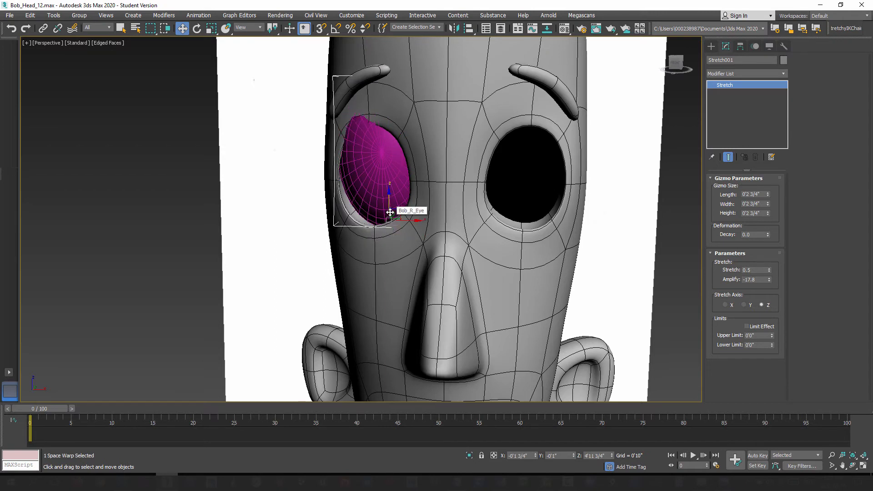
ctrl+click(370, 166)
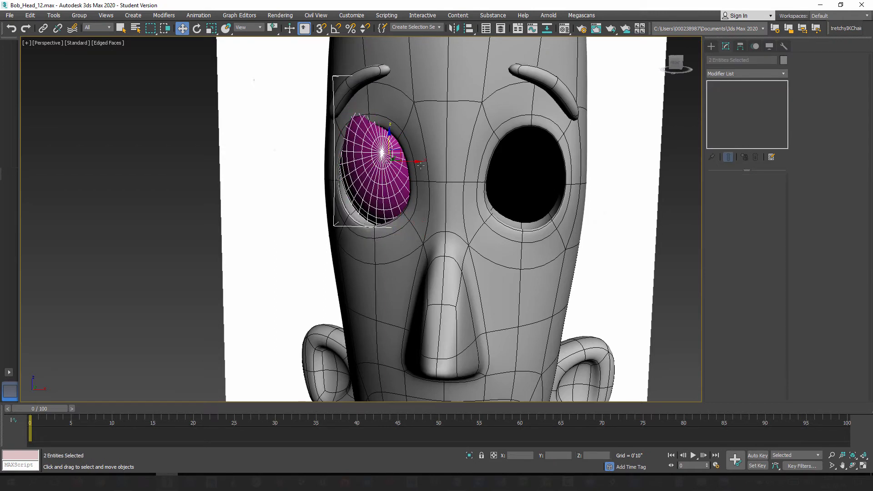
drag(390, 143, 387, 157)
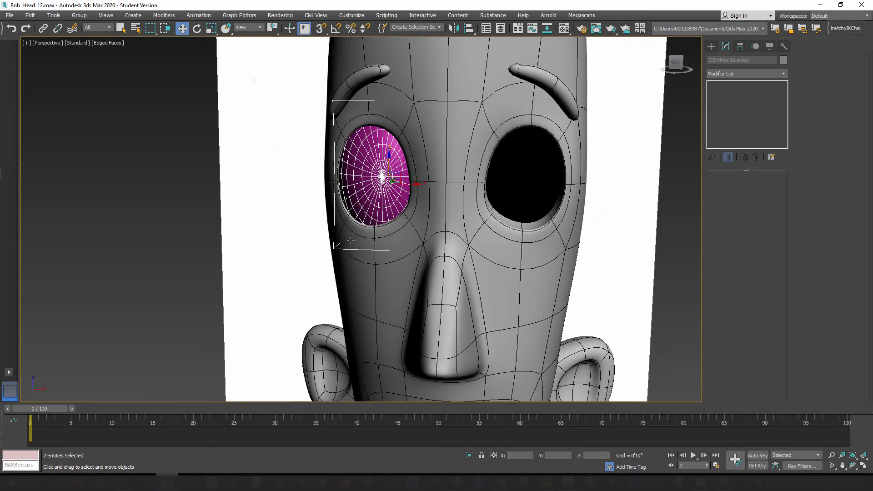
Step: Shift the eyeball and its space warp slightly along the Y axis to adjust their depth in the socket
mouse_move(350, 240)
alt+middle_down()
mouse_move(410, 247)
mouse_move(445, 243)
mouse_move(444, 237)
alt+middle_up()
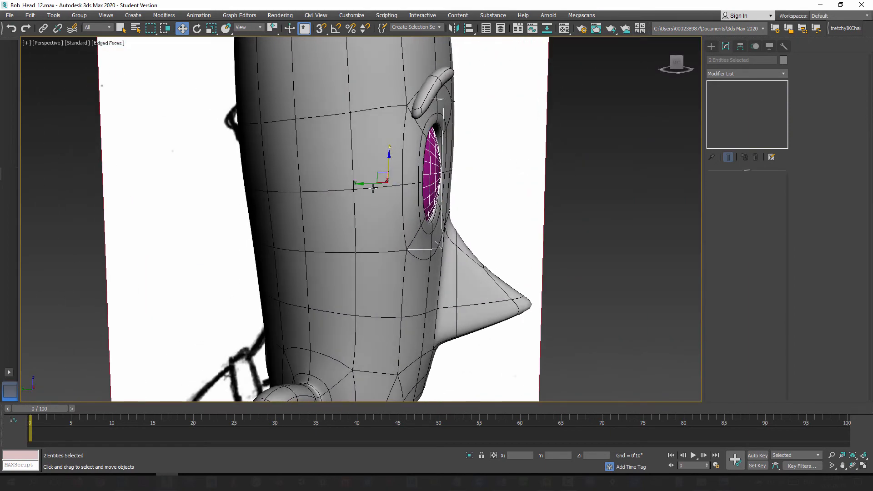
drag(367, 182, 365, 183)
alt+middle_drag(385, 221, 402, 159)
Step: Set the object color of the Bob_R_Eye eyeball to white
click(249, 189)
click(396, 197)
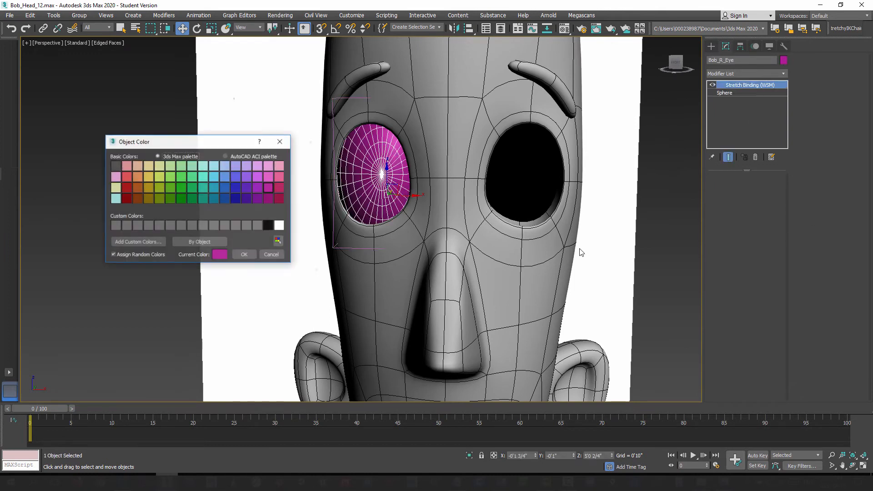
click(278, 226)
click(244, 255)
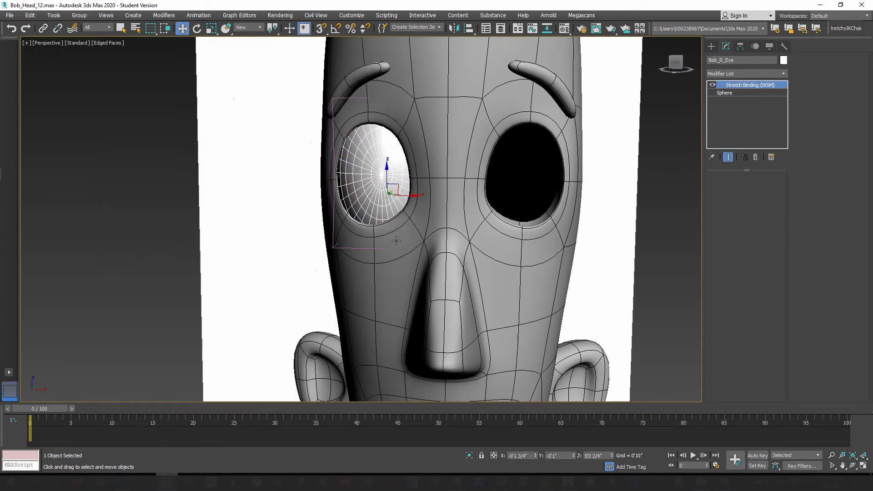
Step: Try rotating the white eyeball within its socket and undo the rotation
mouse_move(358, 255)
alt+middle_down()
mouse_move(318, 255)
mouse_move(372, 257)
alt+middle_up()
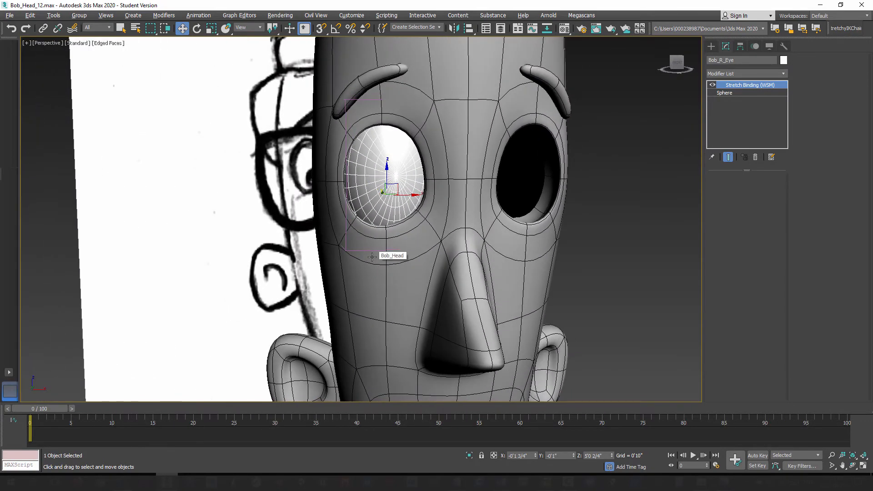
key(F4)
mouse_move(392, 284)
alt+middle_down()
mouse_move(370, 276)
mouse_move(394, 272)
alt+middle_up()
key(F4)
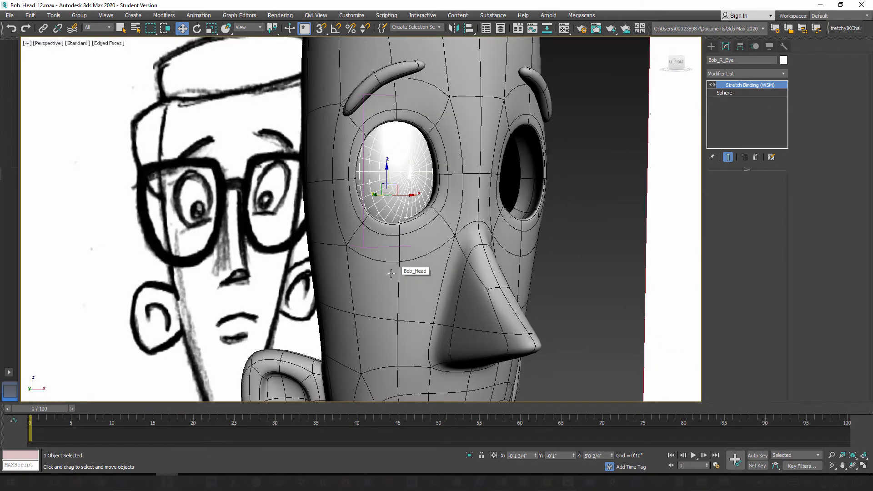
alt+middle_drag(394, 272, 371, 269)
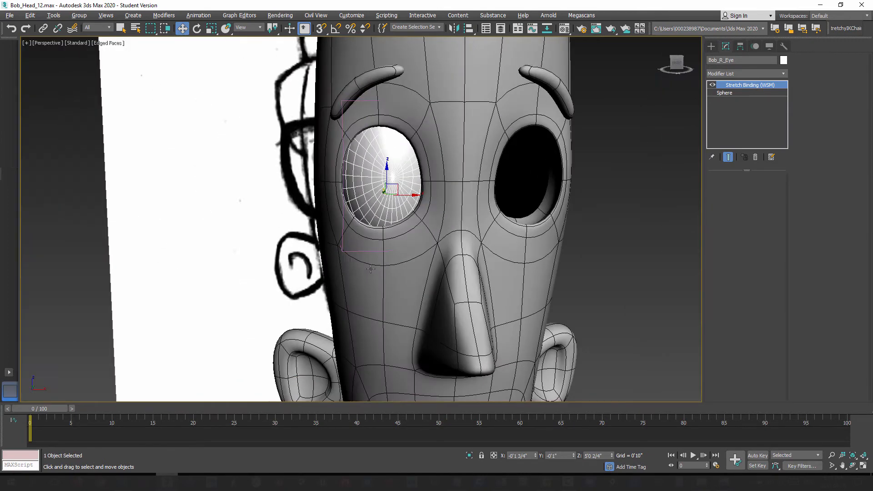
click(197, 28)
mouse_move(381, 187)
mouse_down()
mouse_move(364, 191)
mouse_move(371, 187)
mouse_up()
key(ctrl+z)
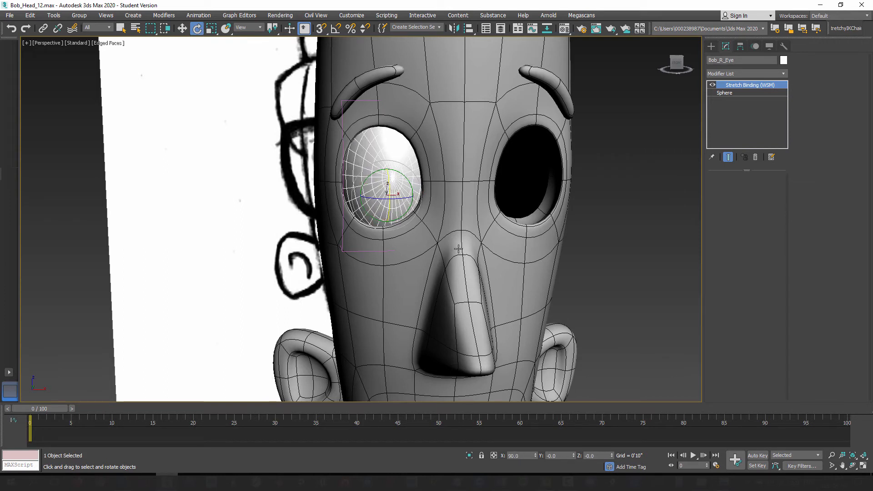
Step: Clone the eyeball and its Stretch space warp together along the X axis into the empty eye socket
alt+middle_drag(457, 249, 455, 269)
scroll(455, 269, down, 3)
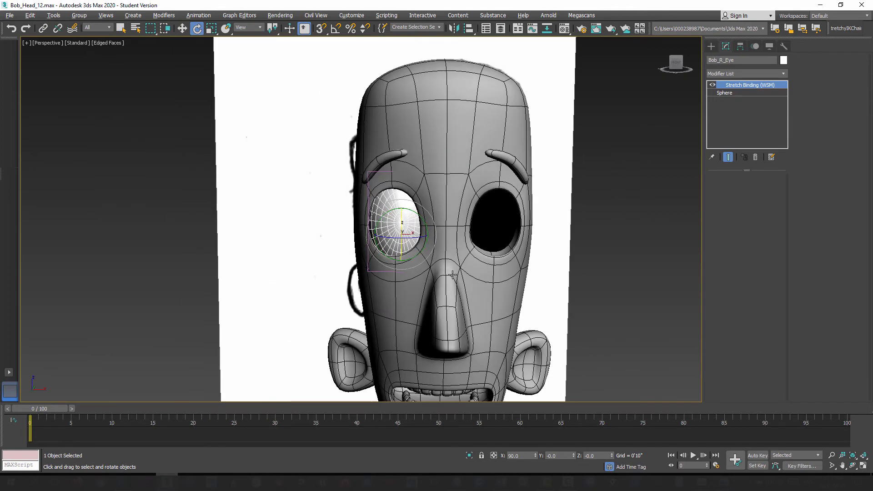
click(205, 261)
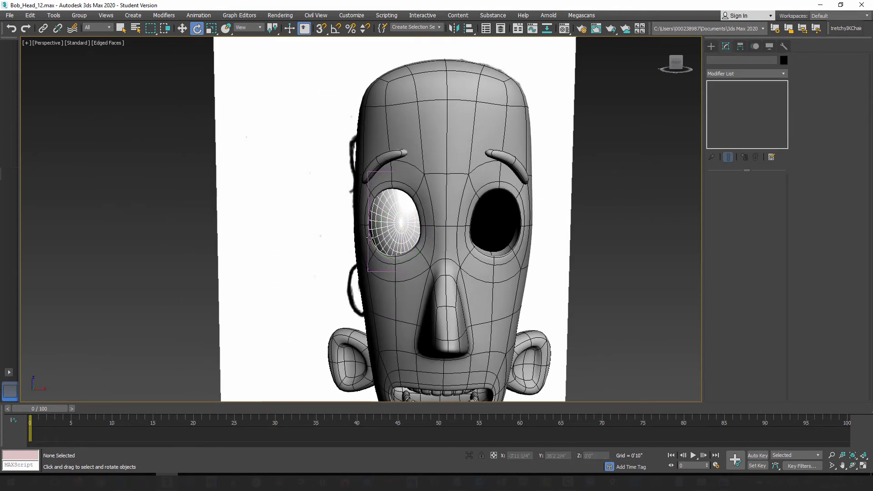
click(402, 227)
ctrl+click(369, 172)
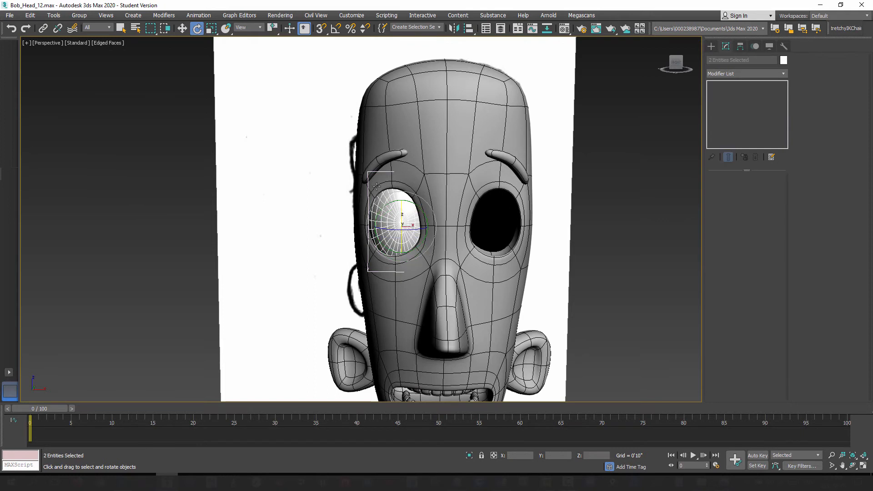
click(183, 30)
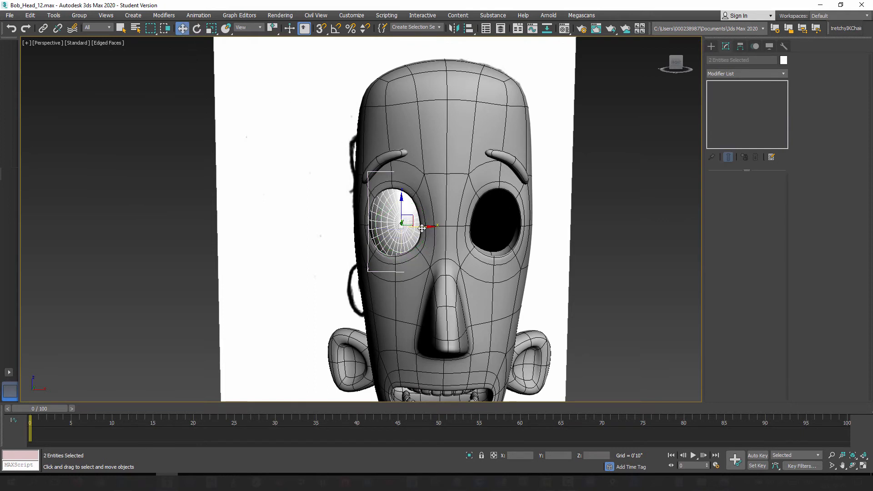
mouse_move(423, 227)
shift+mouse_down()
mouse_move(511, 238)
mouse_move(505, 242)
shift+mouse_up()
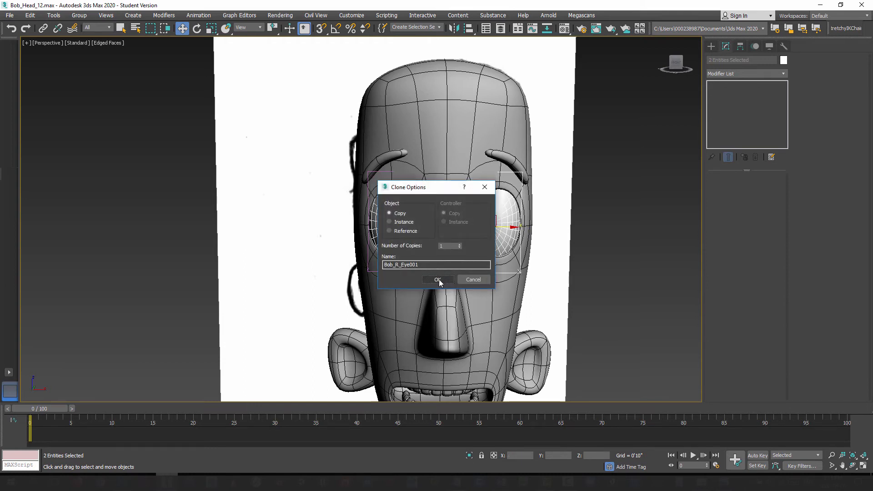
Step: Create the clone as one independent copy with the name Bob_L_Eye
click(399, 267)
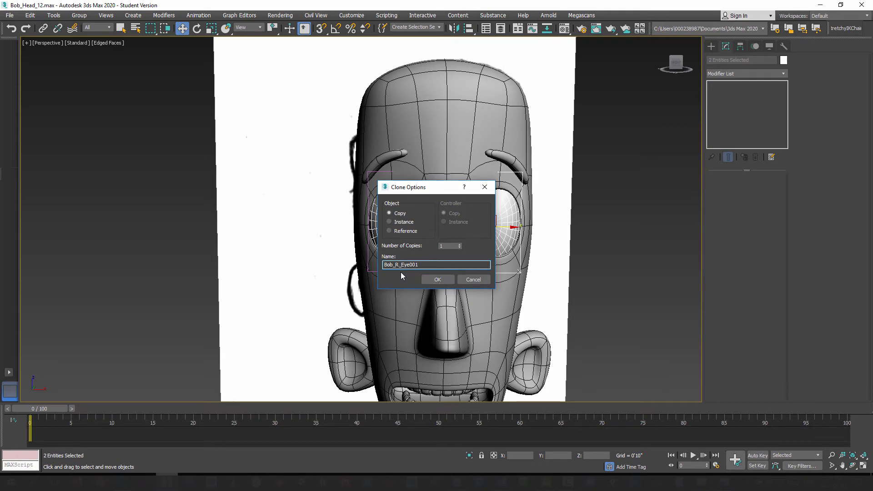
key(BackSpace)
text(L)
key(BackSpace)
click(437, 279)
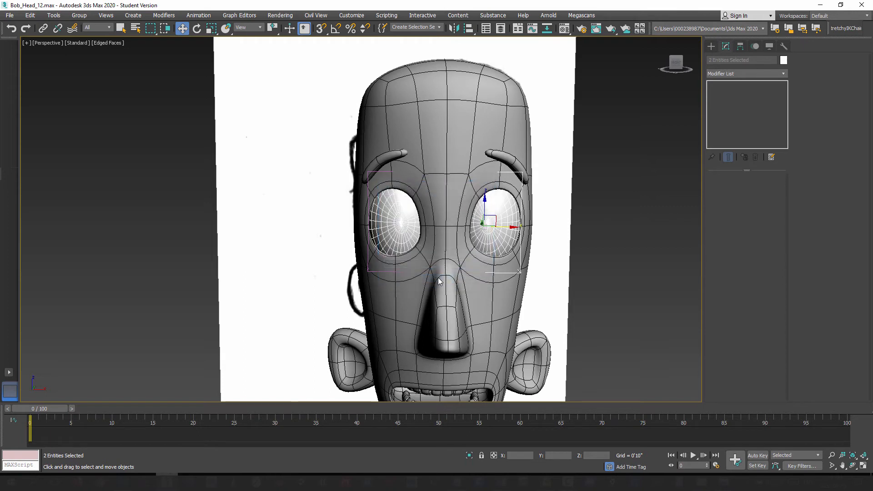
Step: Rename the cloned eyeball's space warp as Stretch_L_Eye
click(520, 272)
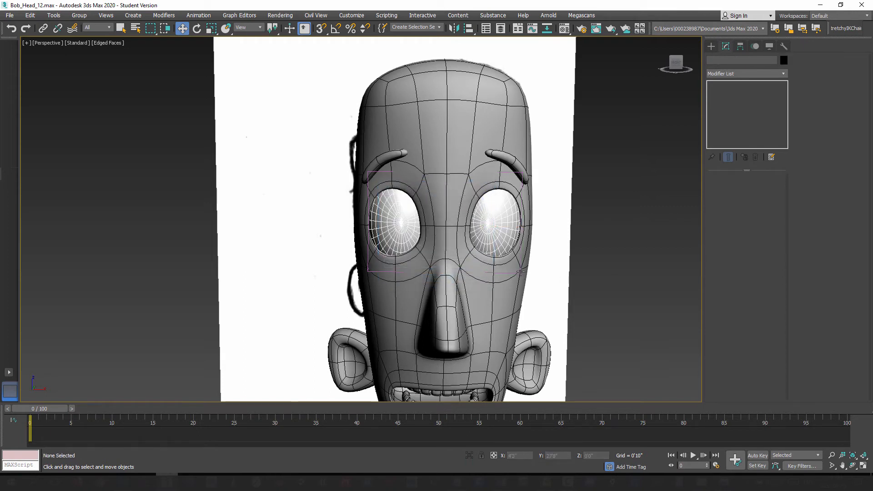
click(738, 62)
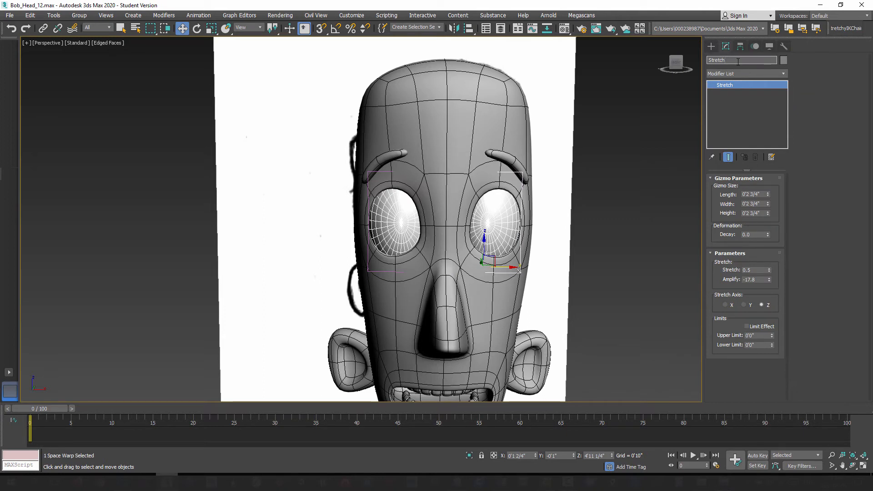
text(_L_Eye)
Step: Rename the original right eyeball's space warp as Bob_Stretch_R_Eye
click(367, 267)
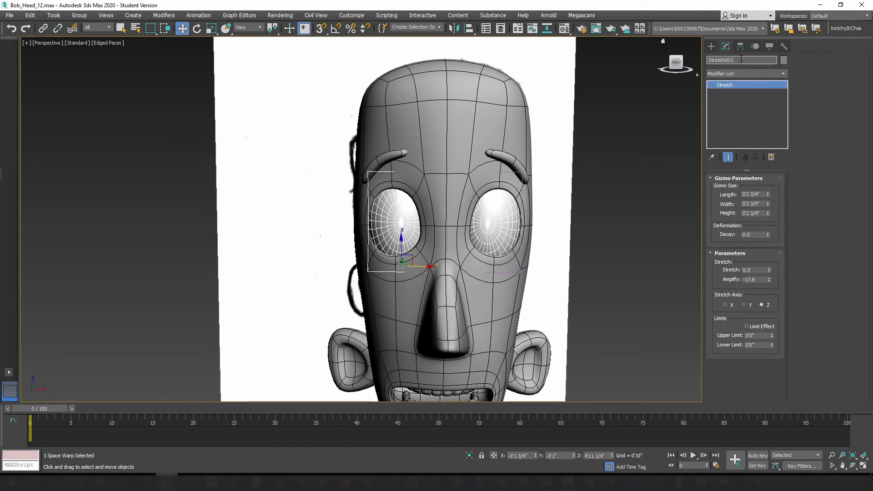
key(BackSpace)
text(_R_)
text(B)
text(ob_)
Step: Add the prefix Bob_ to the left eye's space warp name, making it Bob_Stretch_L_Eye
click(522, 177)
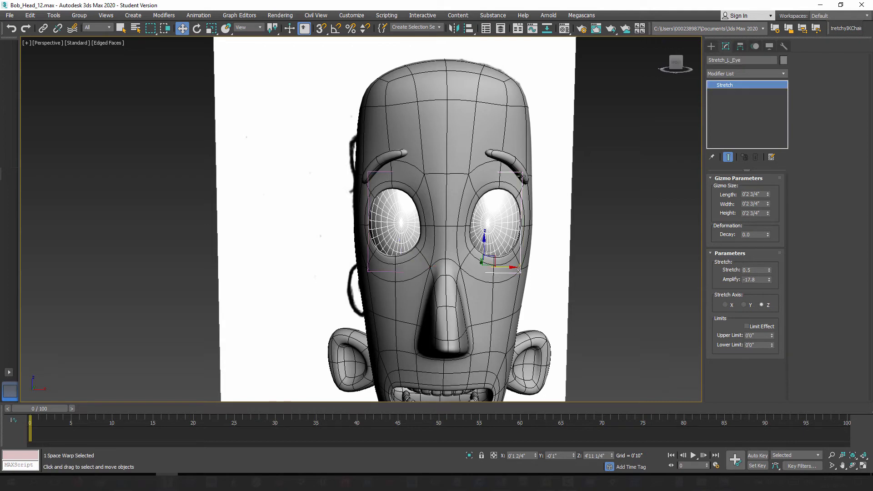
click(708, 59)
click(709, 60)
text(Bob_)
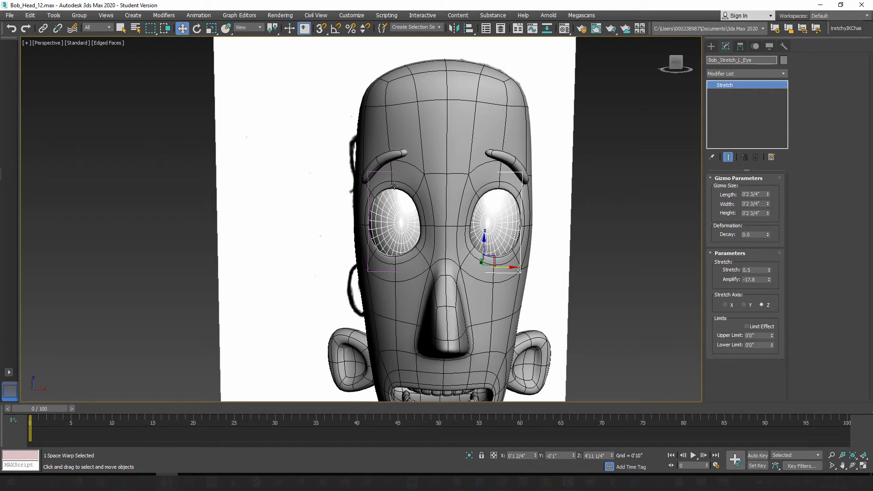
click(627, 187)
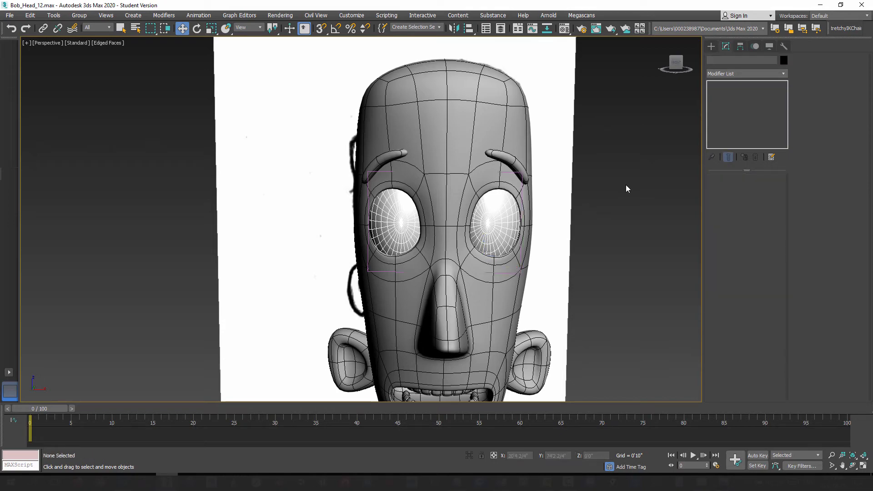
Step: Save the scene as the next incremental version, Bob_Head_13.max
alt+middle_drag(406, 270, 569, 304)
alt+middle_drag(439, 254, 426, 273)
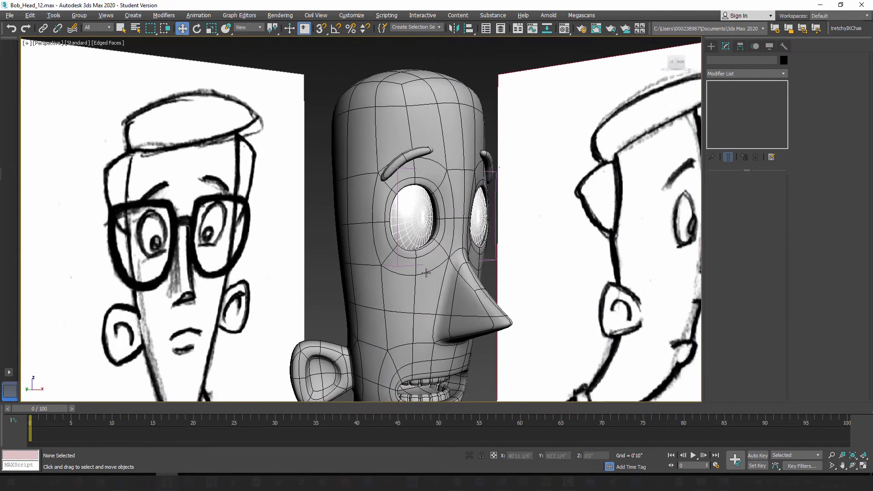
mouse_move(440, 322)
middle_down()
mouse_move(438, 243)
mouse_move(435, 253)
mouse_move(399, 254)
mouse_move(433, 270)
mouse_move(434, 285)
middle_up()
scroll(442, 239, down, 3)
mouse_move(430, 223)
alt+middle_down()
mouse_move(423, 200)
mouse_move(421, 234)
alt+middle_up()
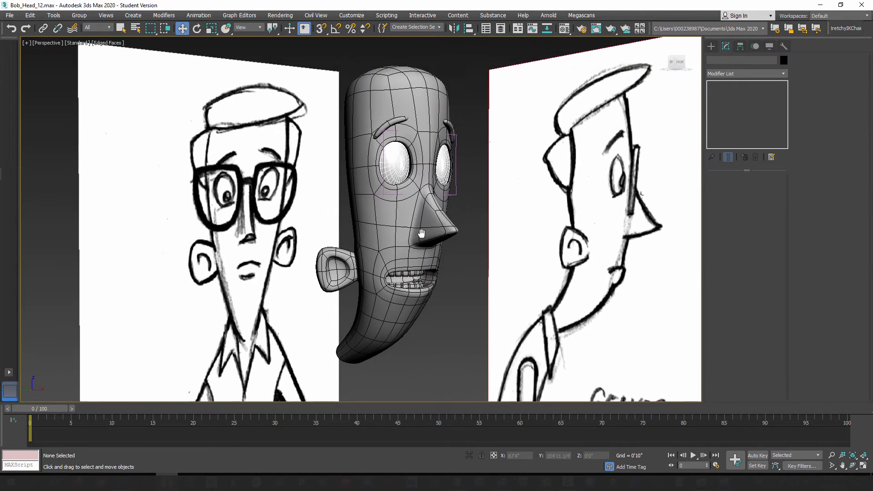
click(9, 15)
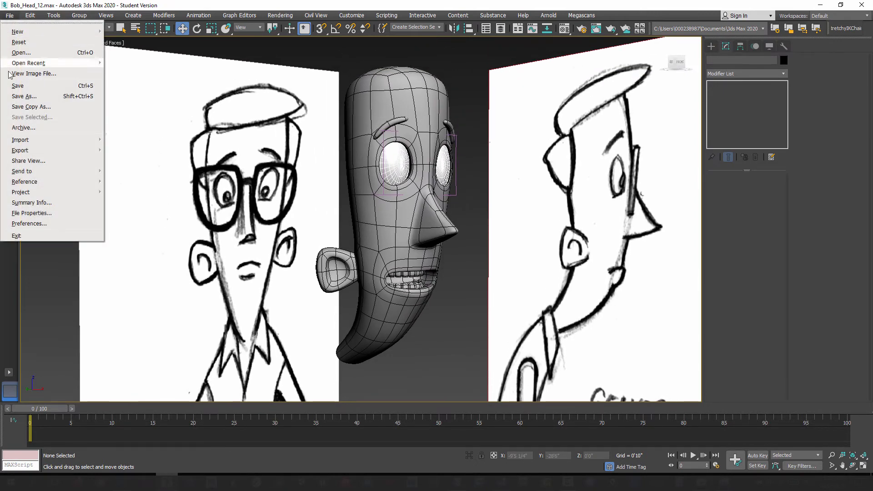
click(18, 97)
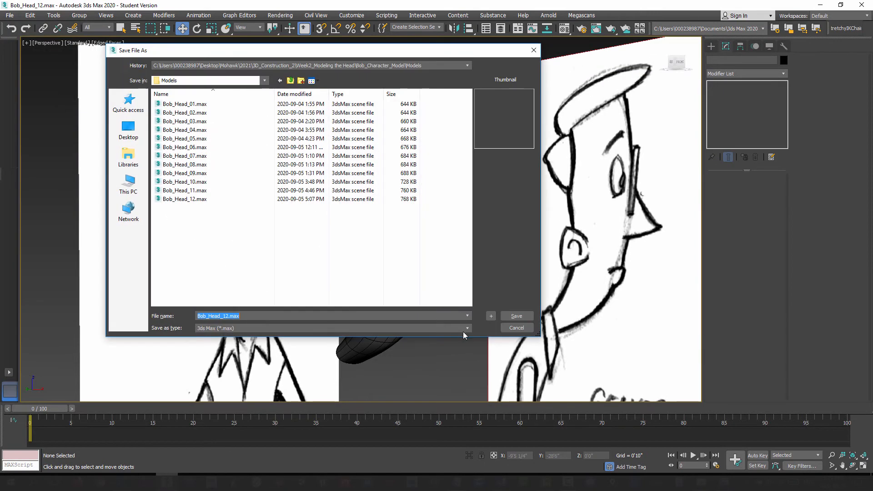
click(490, 316)
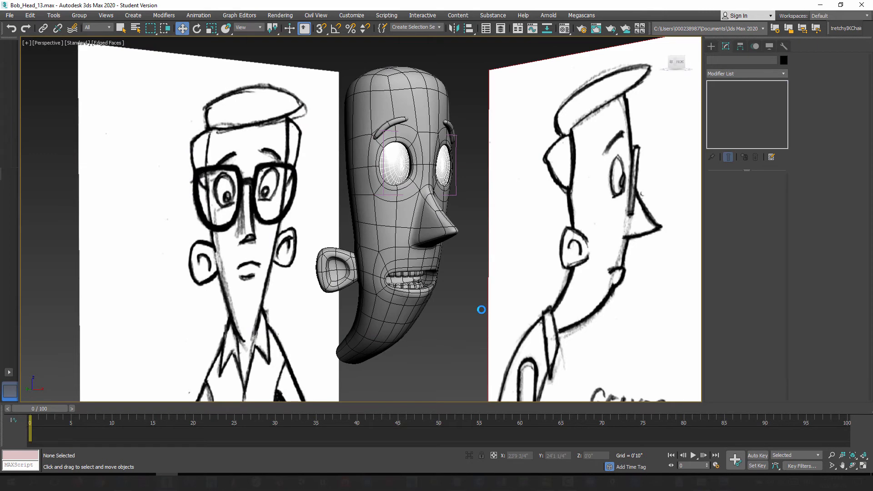
Step: Select the character's right eyeball, Bob_R_Eye
alt+middle_drag(432, 314, 418, 329)
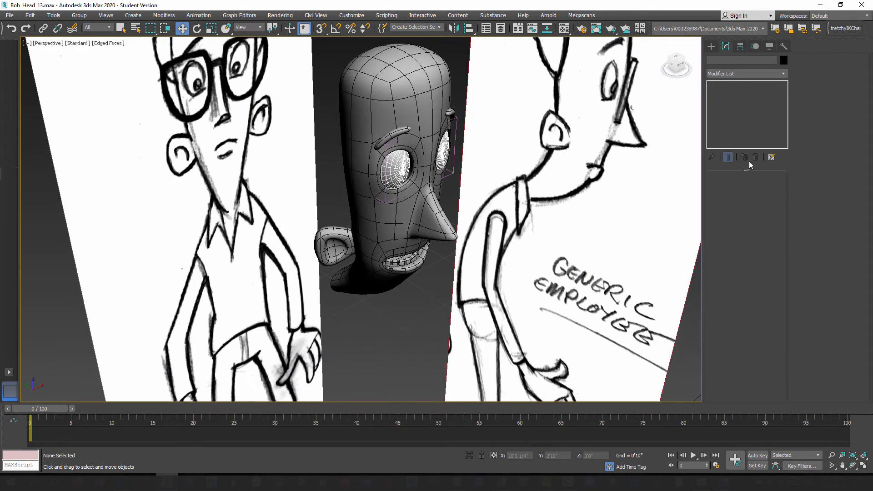
click(712, 46)
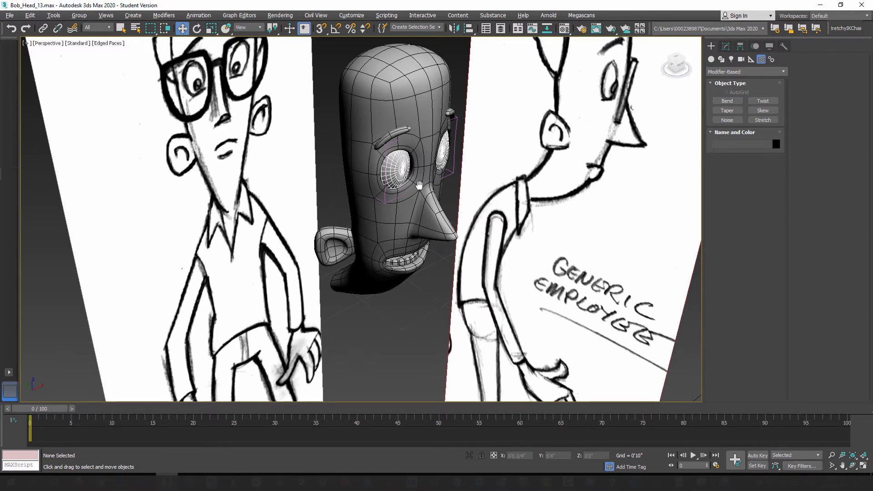
scroll(417, 186, up, 5)
scroll(398, 206, up, 2)
alt+middle_drag(448, 225, 409, 208)
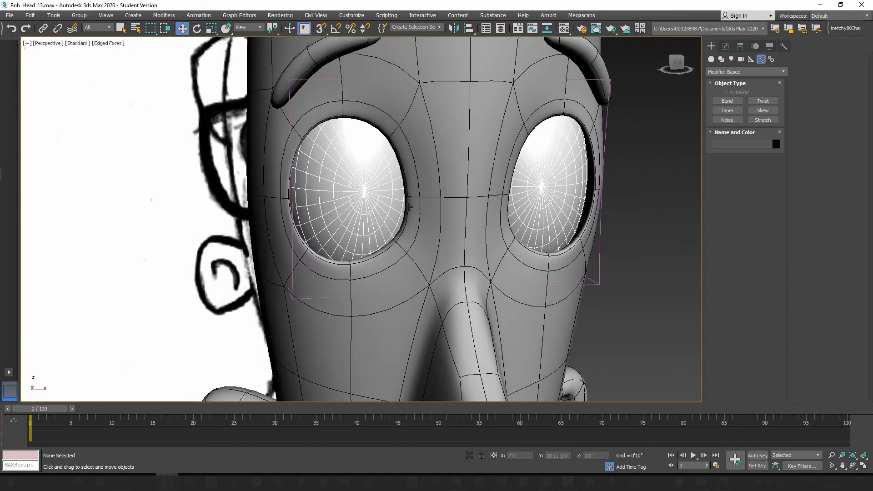
click(355, 184)
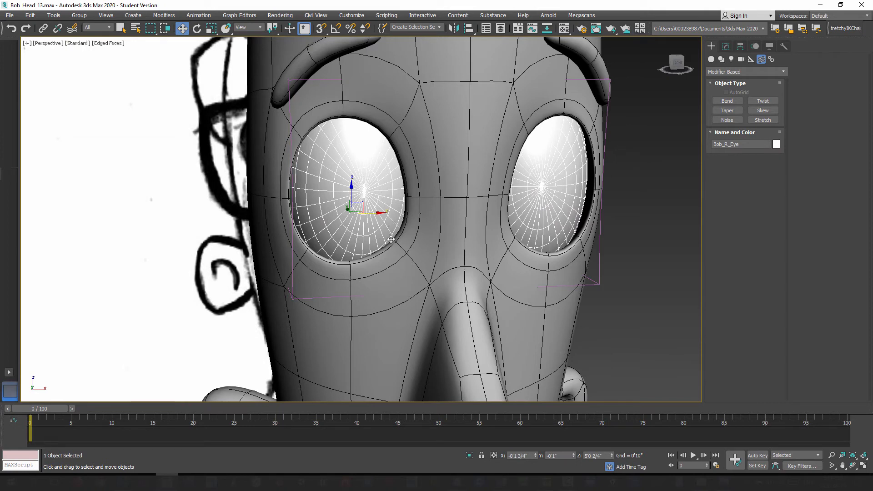
alt+middle_drag(381, 239, 372, 239)
scroll(346, 184, up, 2)
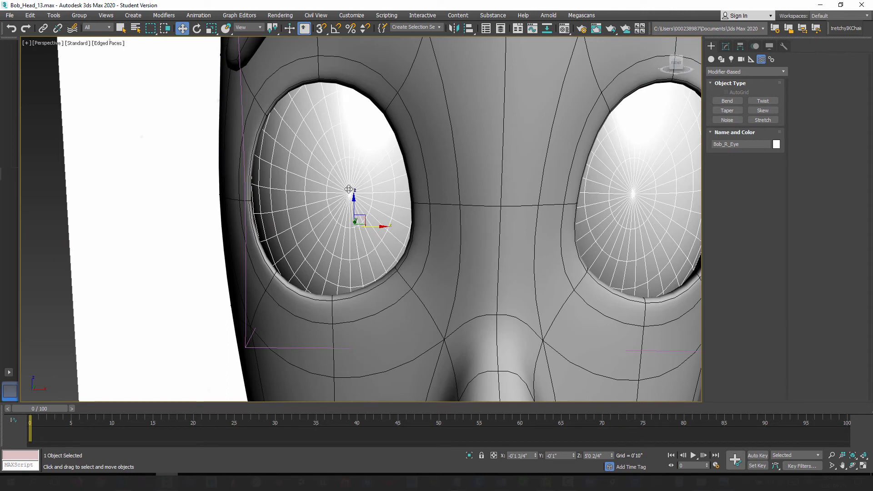
scroll(347, 190, down, 2)
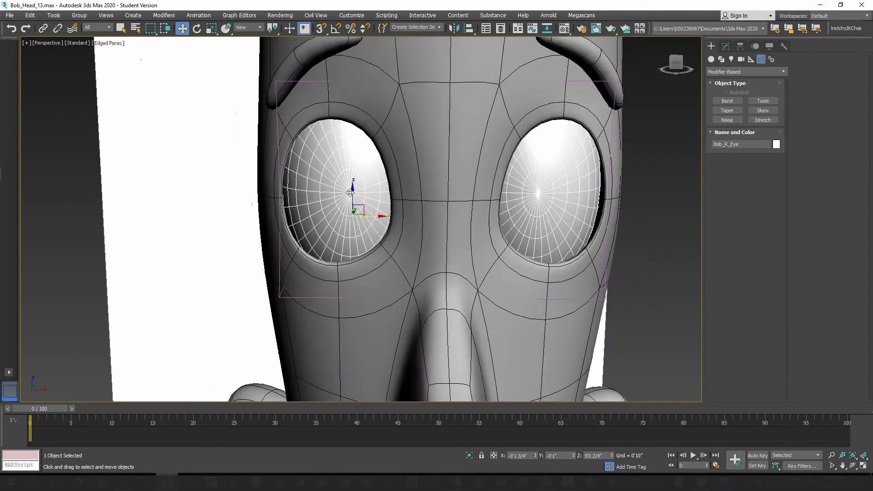
Step: Name an unused material slot Bob_Eye_White and set its diffuse color to pure white (255, 255, 255)
key(m)
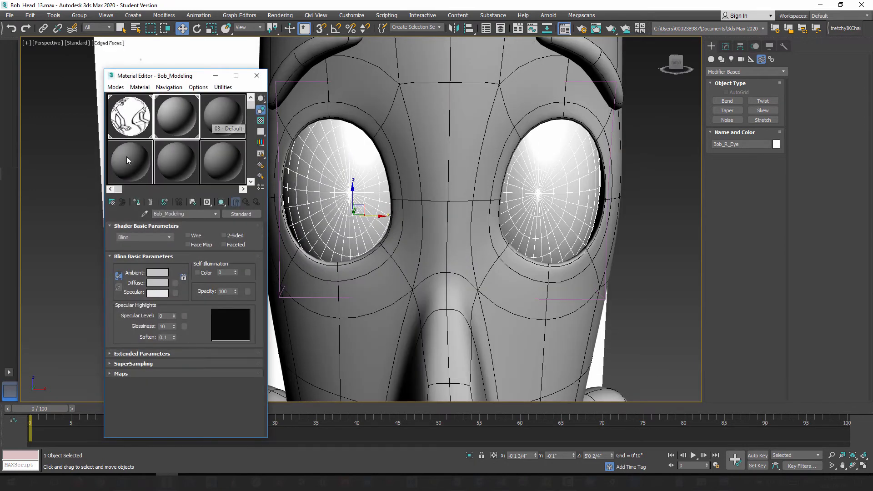
click(129, 160)
drag(162, 210, 146, 216)
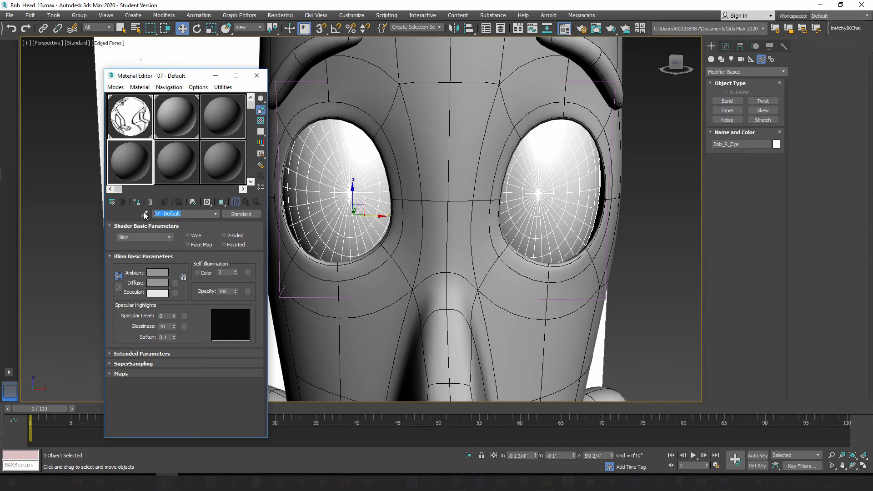
text(Bob_Eye_White)
click(164, 283)
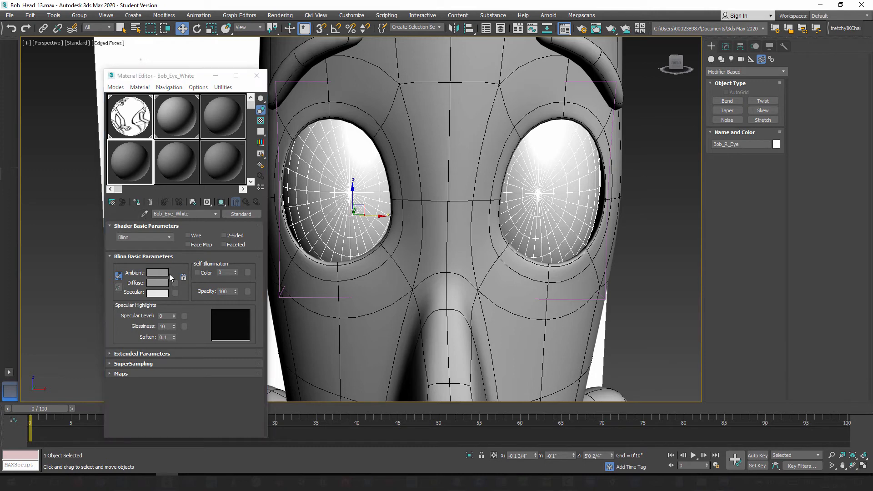
drag(267, 101, 267, 129)
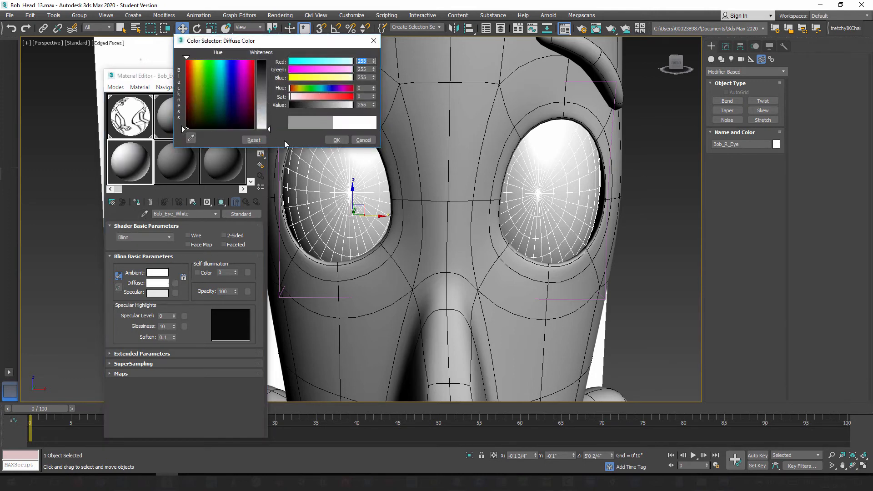
click(336, 139)
Step: Name the next unused material slot Bob_Eye_Pupil and set its diffuse color to black
click(181, 160)
drag(182, 213, 155, 211)
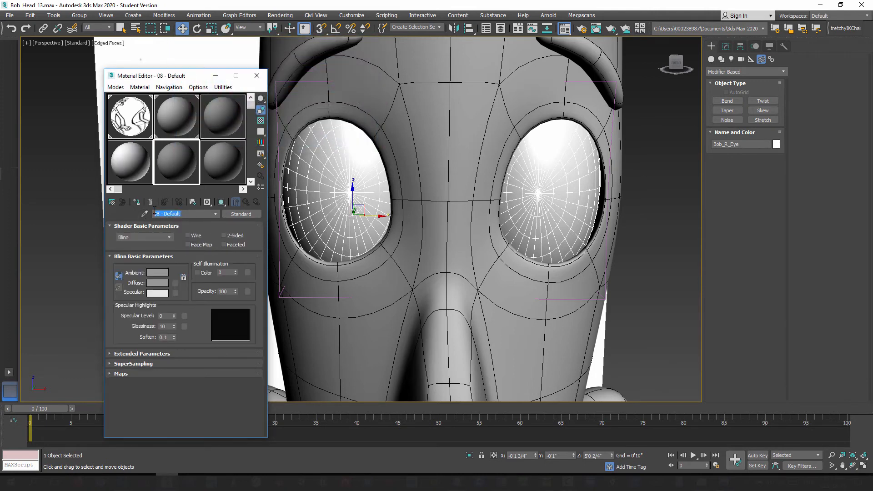
key(BackSpace)
click(161, 281)
drag(269, 102, 273, 60)
click(340, 140)
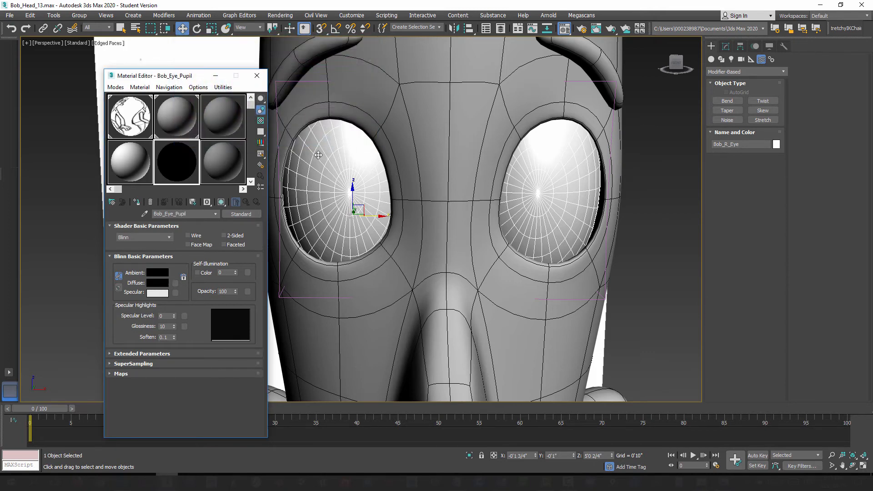
Step: Go to the Sphere level of the right eyeball's modifier stack and assign the Bob_Eye_White material to both eyeballs
click(730, 50)
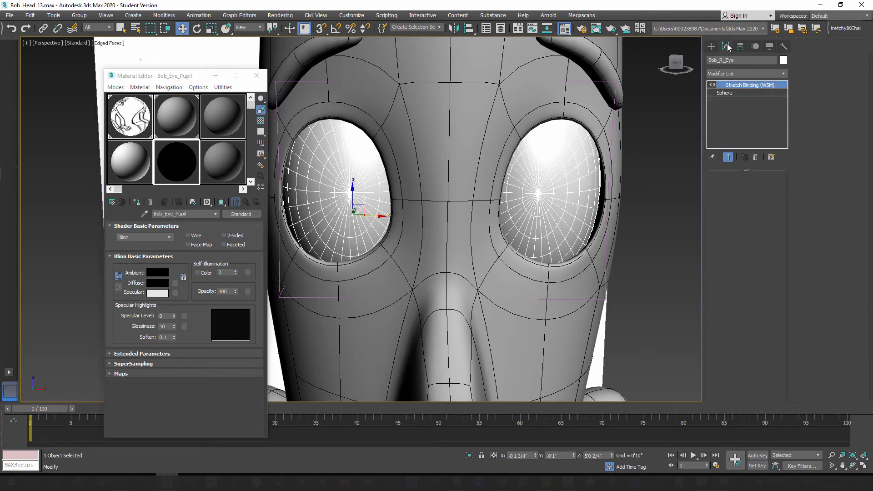
click(730, 93)
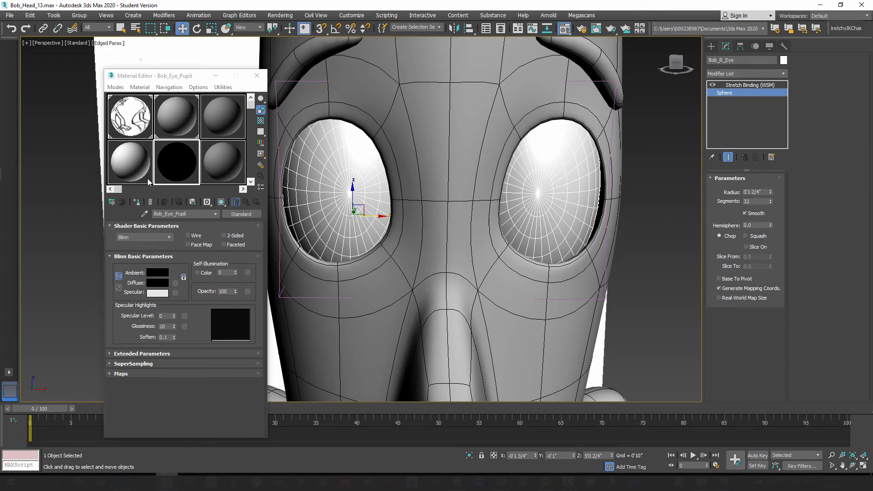
drag(132, 158, 338, 173)
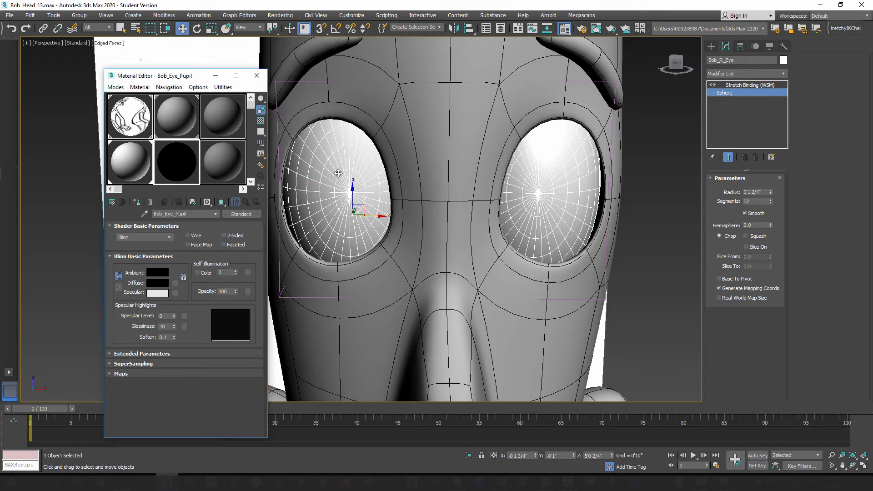
drag(131, 160, 563, 173)
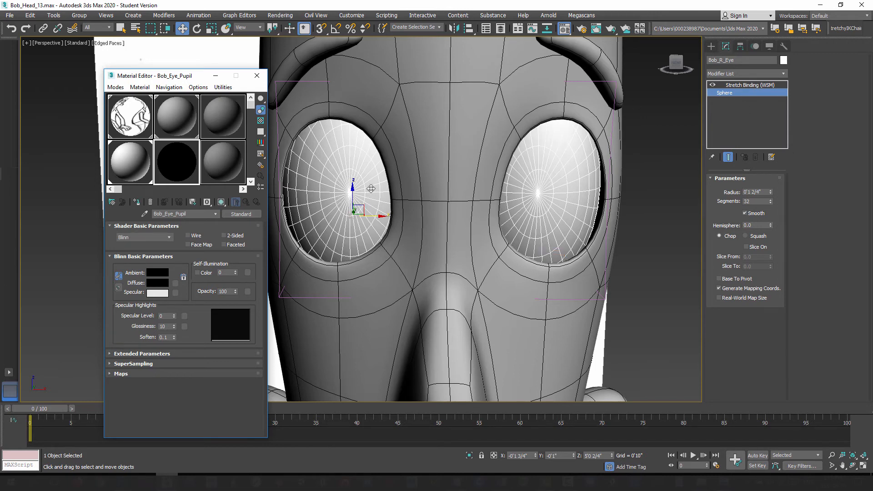
Step: Add an Edit Poly modifier to the right eyeball, between its Sphere base and the Stretch Binding
click(783, 74)
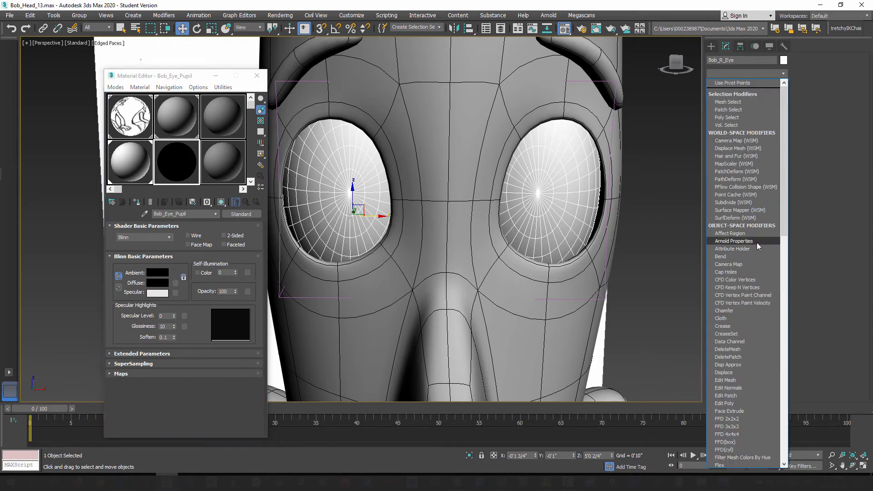
key(e)
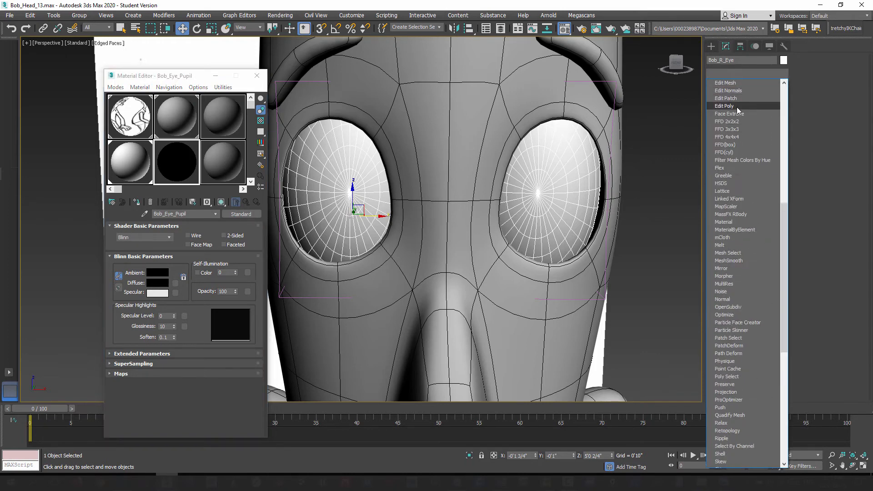
click(737, 107)
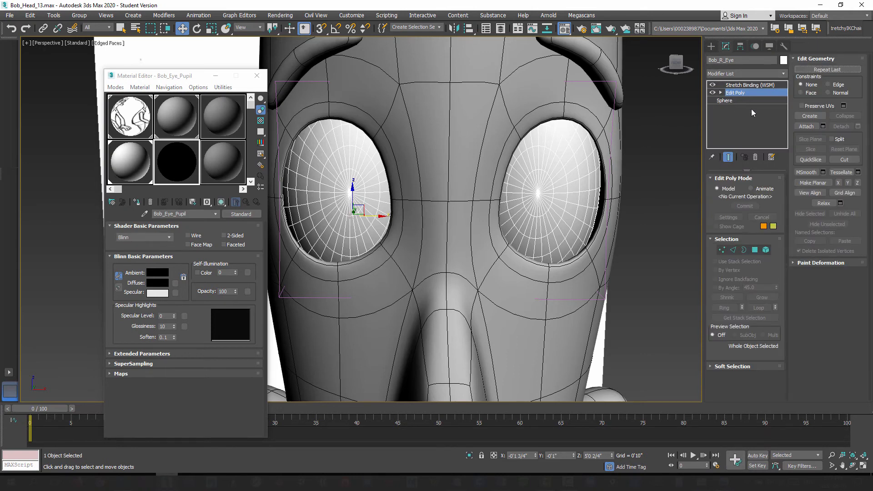
Step: Start polygon editing on the right eyeball's Edit Poly, pick a polygon near the front pole, and turn off the end-result display
click(755, 250)
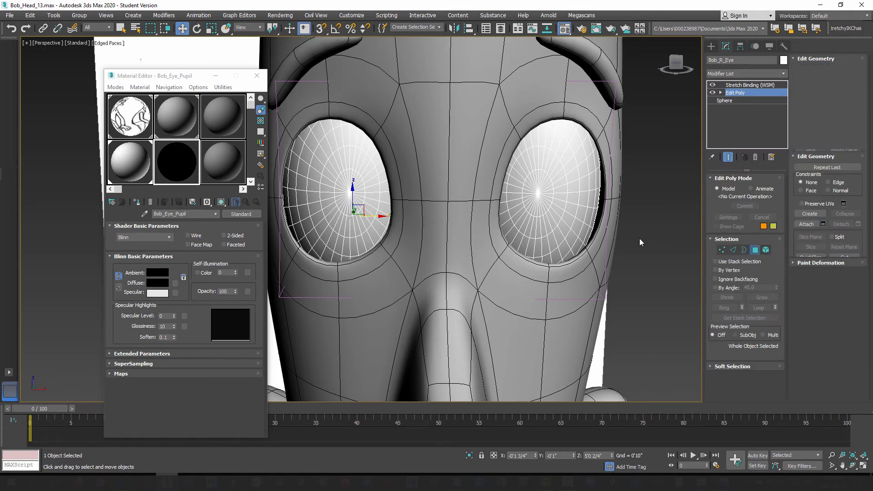
click(337, 230)
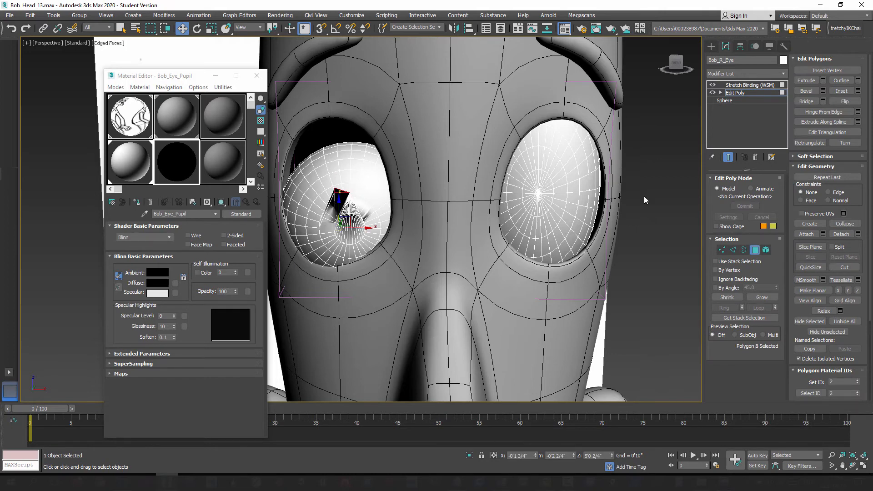
click(728, 157)
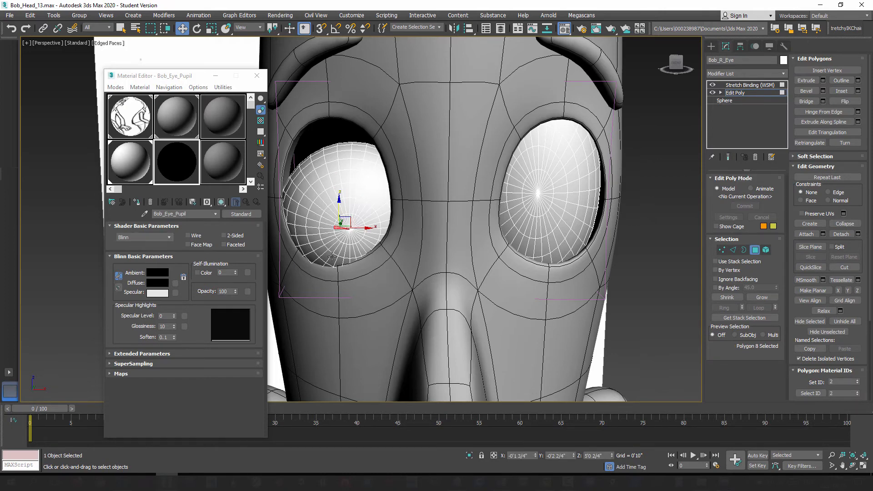
scroll(332, 257, up, 5)
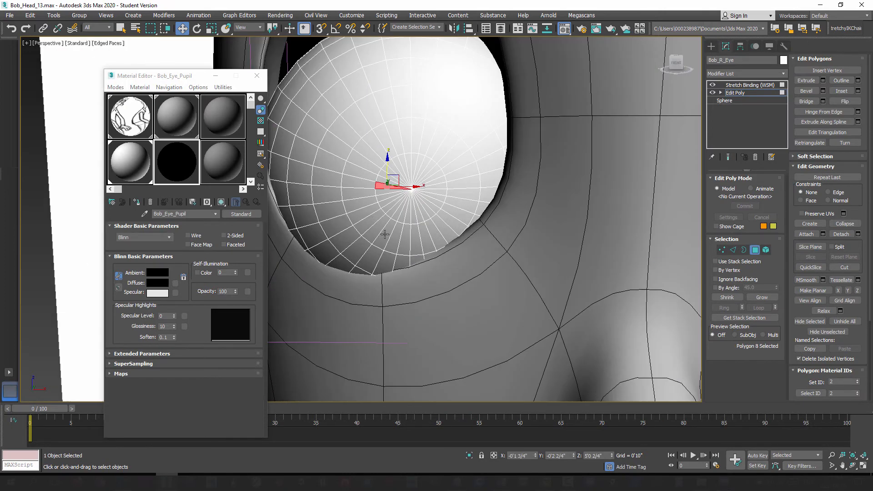
click(727, 158)
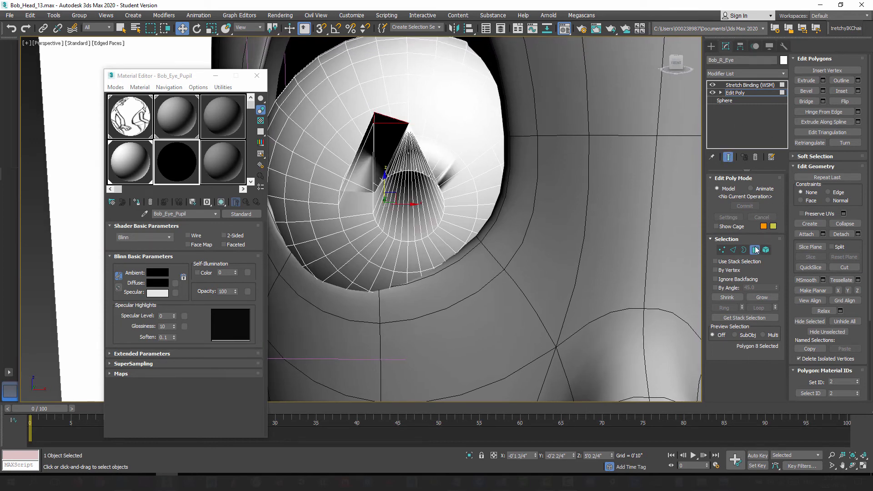
click(728, 158)
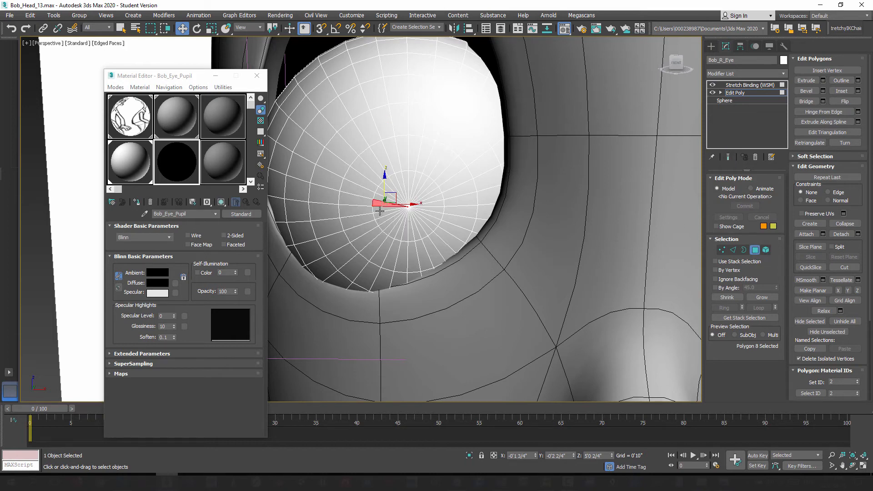
Step: Try assigning Bob_Eye_Pupil to three adjacent polygons at the right eyeball's front pole, undo the assignment, and leave polygon editing
ctrl+click(380, 210)
ctrl+click(381, 216)
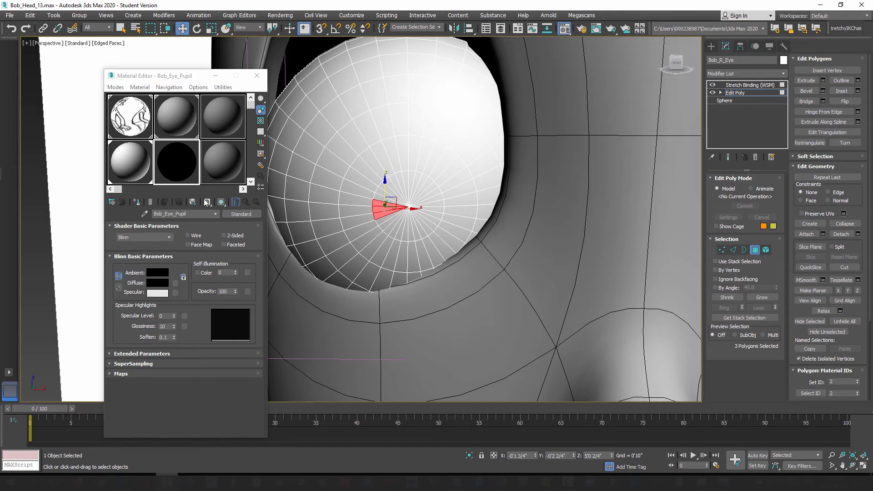
click(185, 170)
click(136, 201)
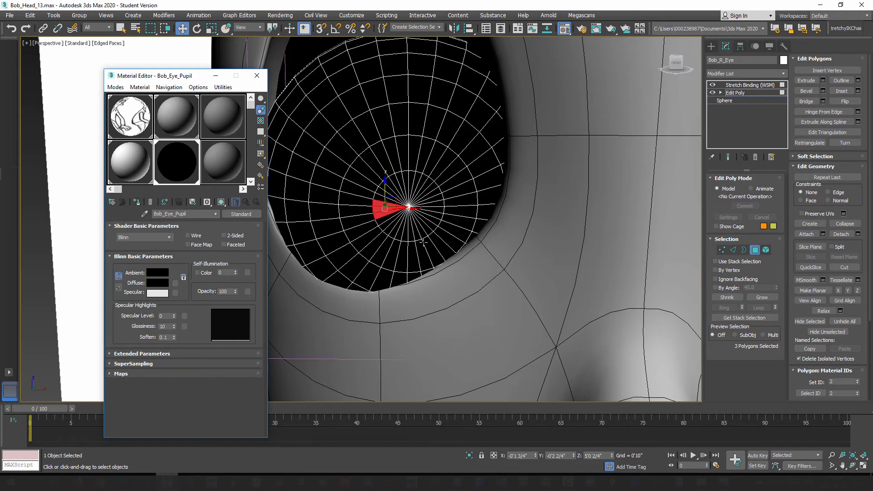
key(ctrl+z)
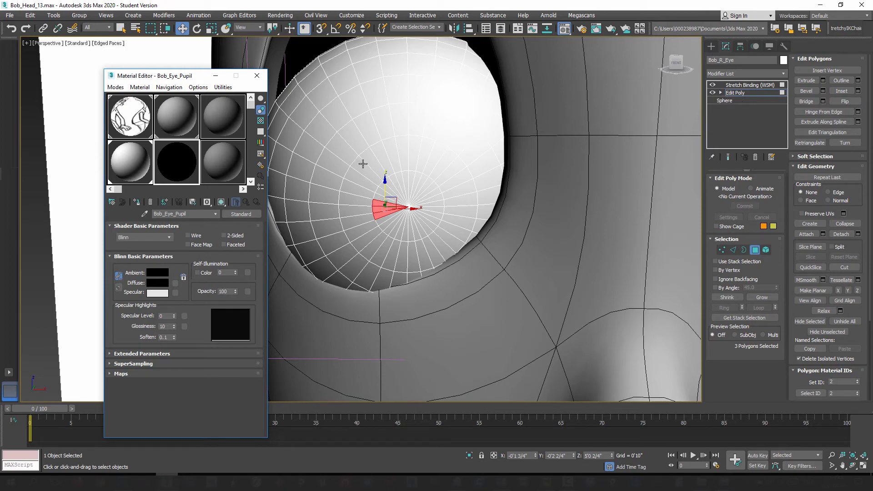
click(754, 253)
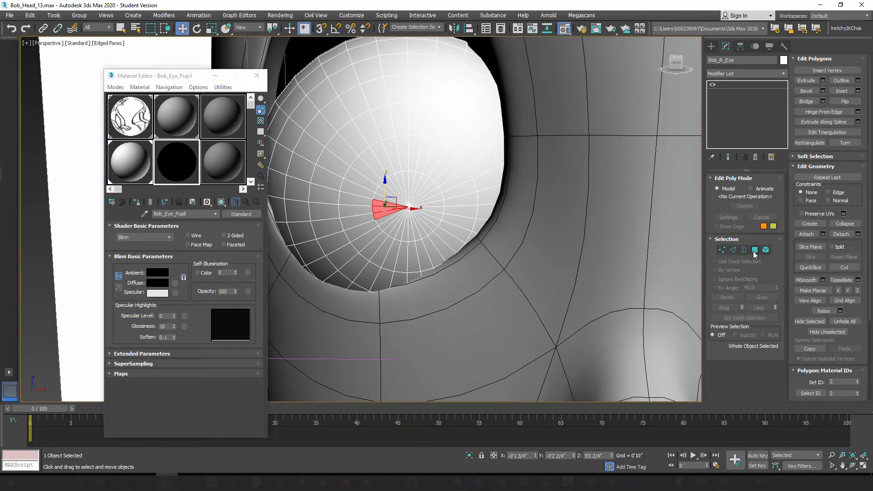
Step: Collapse the right eyeball's Edit Poly and Sphere into an Editable Poly beneath the Stretch Binding, and turn the end-result display back on
right_click(739, 95)
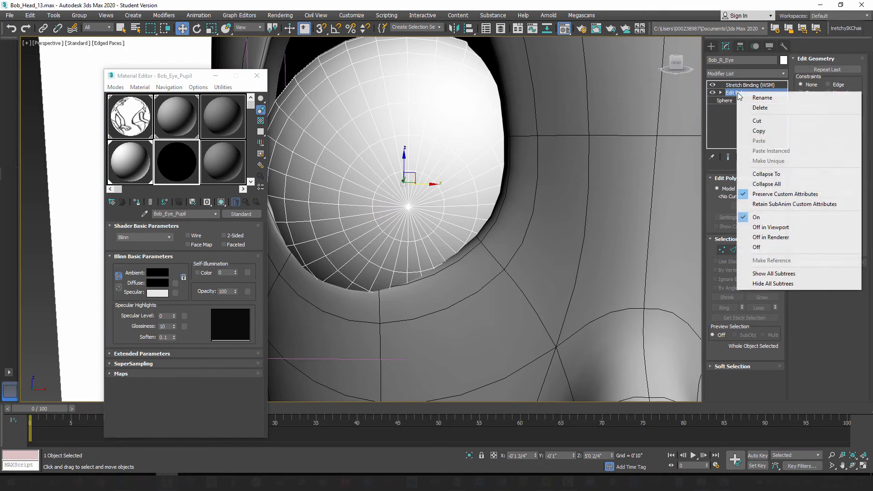
click(776, 174)
click(449, 278)
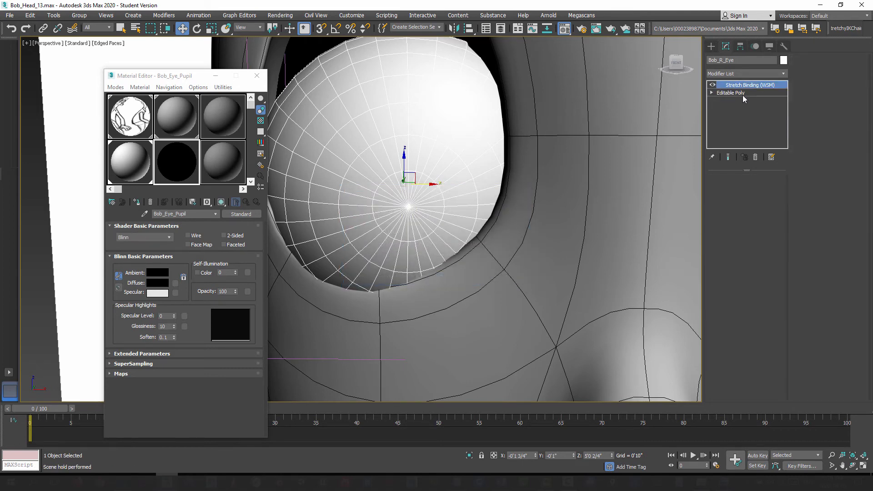
click(743, 92)
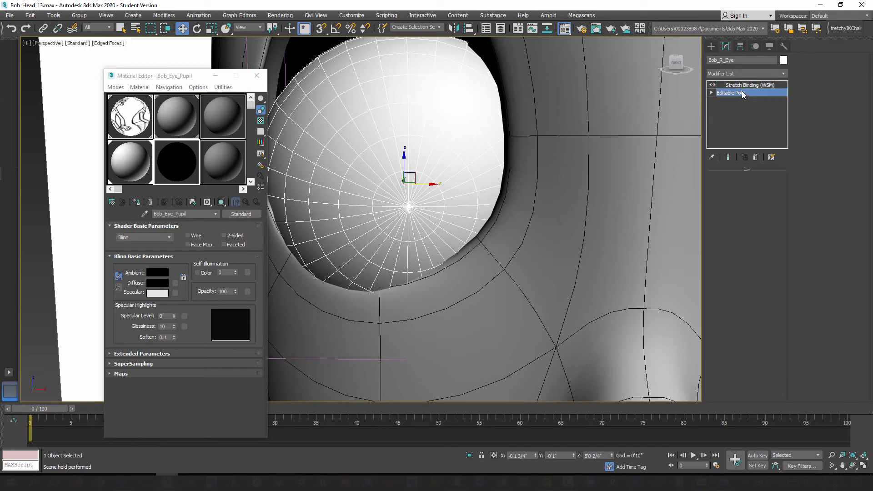
click(728, 157)
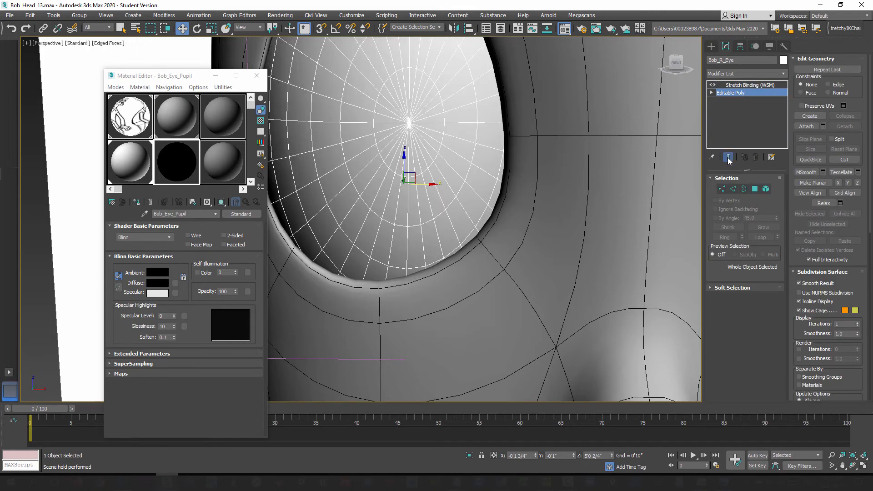
scroll(495, 157, down, 3)
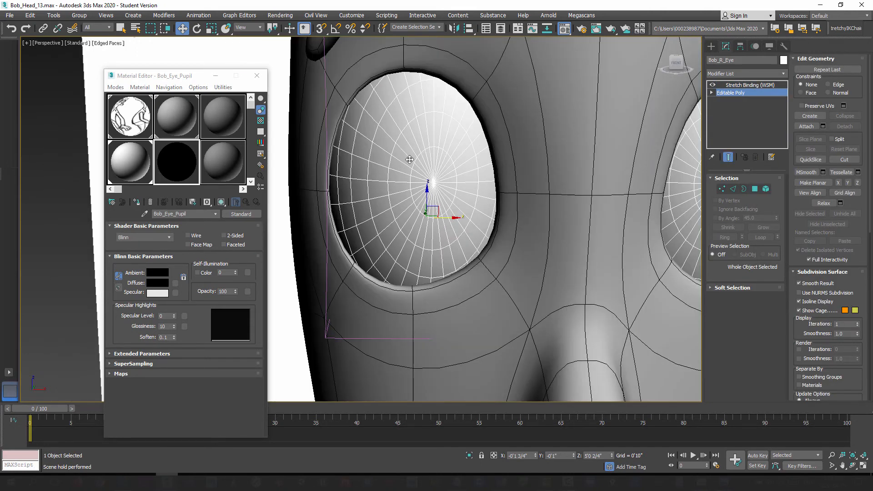
alt+middle_drag(481, 193, 644, 208)
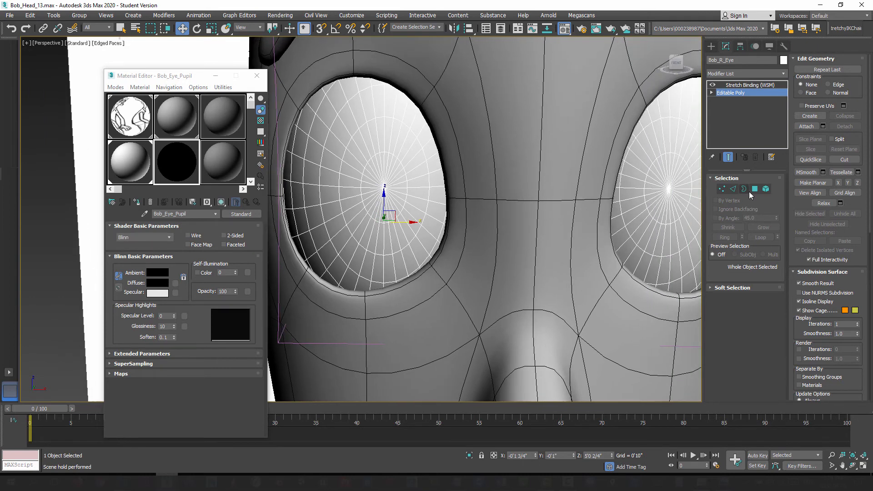
Step: Start polygon editing on the right eyeball with the end-result display off, and select the second ring of polygons around the front pole
click(728, 157)
click(755, 189)
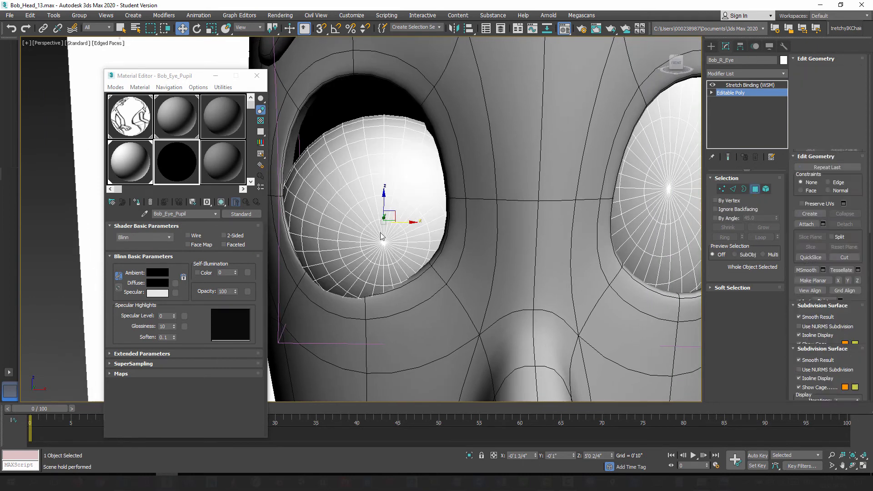
scroll(282, 252, up, 3)
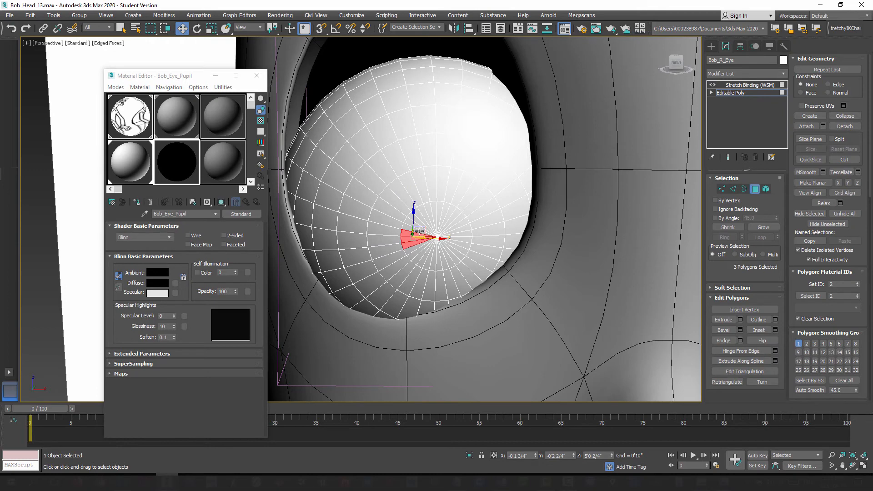
click(398, 212)
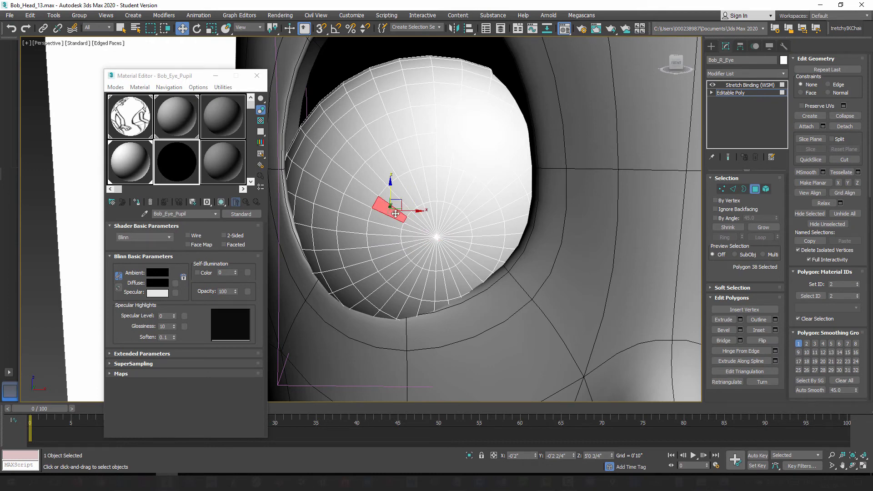
shift+click(396, 209)
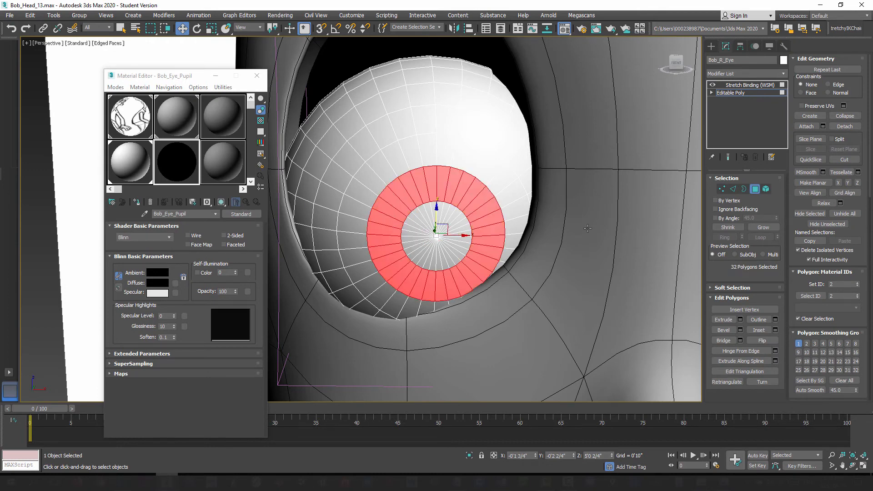
Step: Grow the ring selection once, shrink it twice to the innermost circle at the front pole, and assign Bob_Eye_Pupil to those polygons
click(763, 227)
click(728, 228)
click(727, 228)
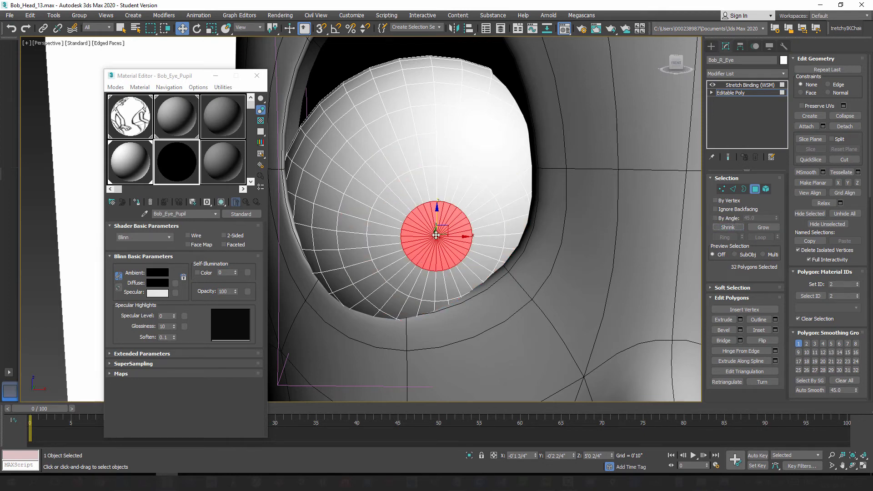
alt+middle_drag(407, 278, 427, 278)
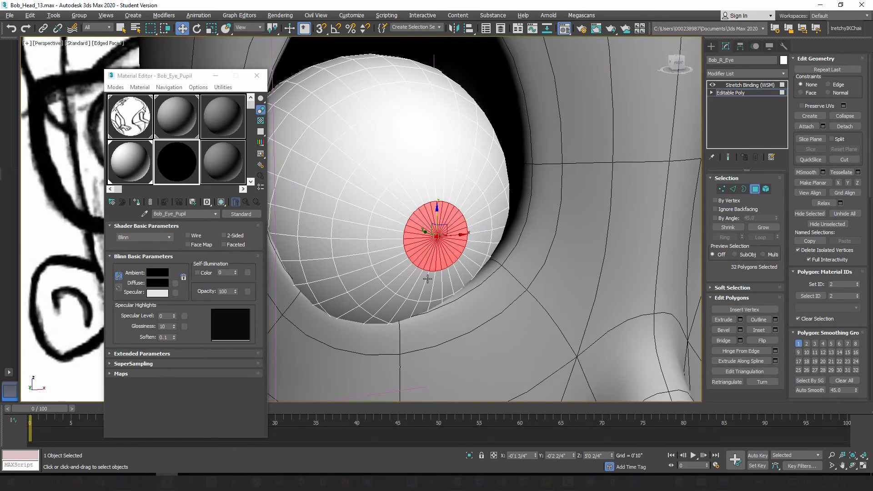
click(137, 202)
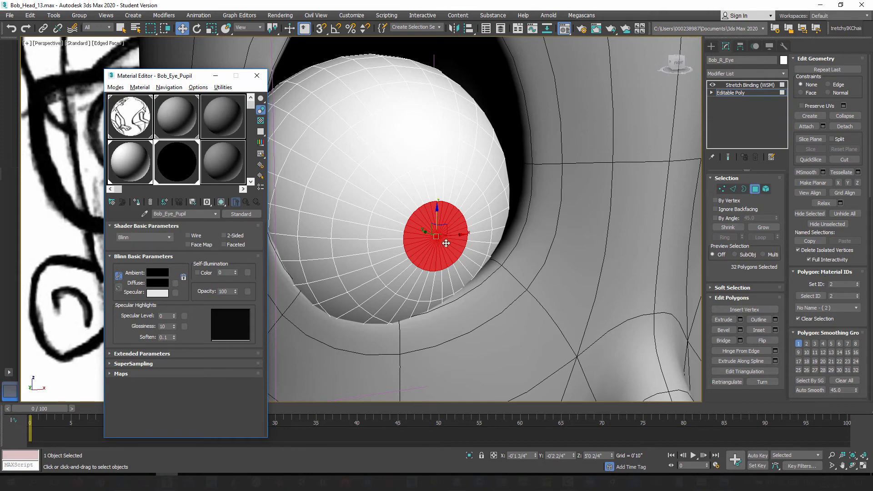
Step: Leave polygon editing on the right eyeball and return to its Stretch Binding level
alt+middle_drag(446, 243, 497, 236)
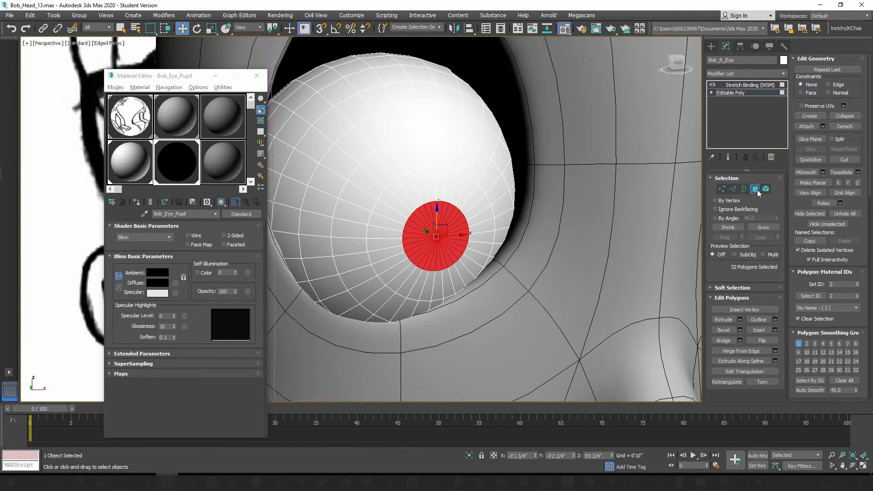
click(756, 190)
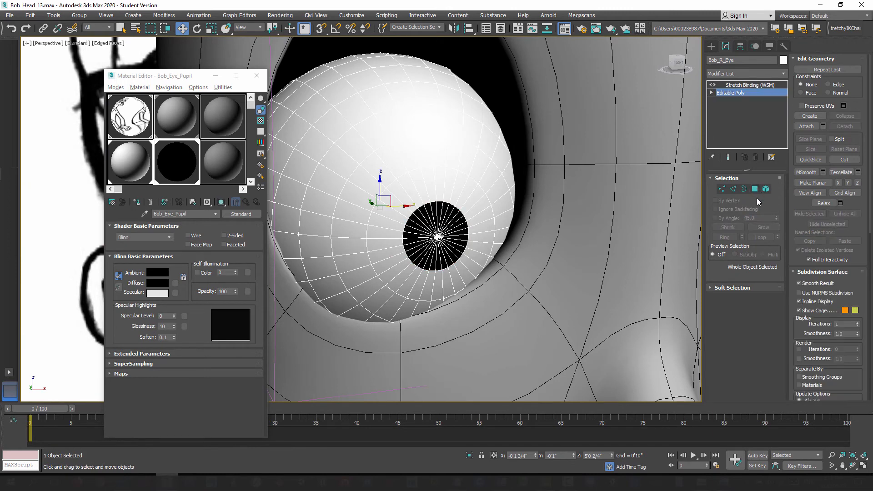
click(748, 87)
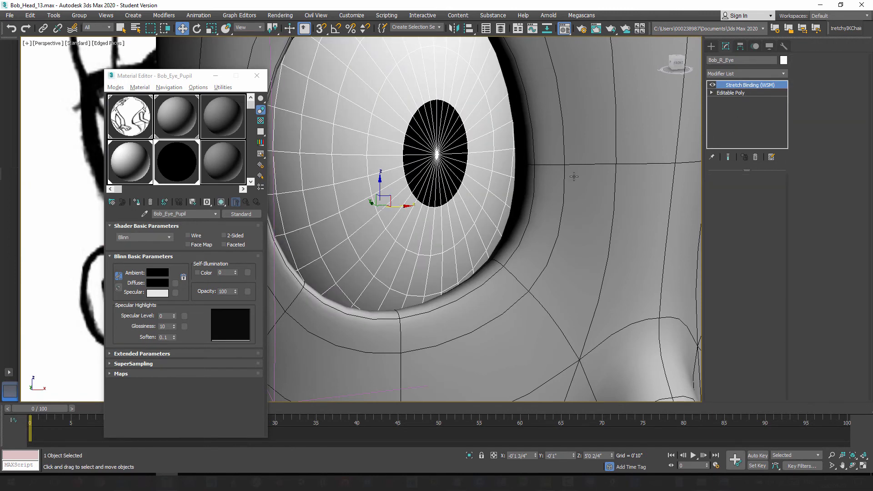
Step: Select the left eyeball, turn its end-result display off at the Sphere level, and add an Edit Poly modifier above the Sphere
middle_drag(574, 176, 517, 210)
scroll(517, 209, down, 3)
scroll(532, 219, down, 5)
mouse_move(591, 223)
alt+middle_down()
mouse_move(553, 230)
mouse_move(580, 227)
alt+middle_up()
scroll(580, 227, up, 3)
click(540, 188)
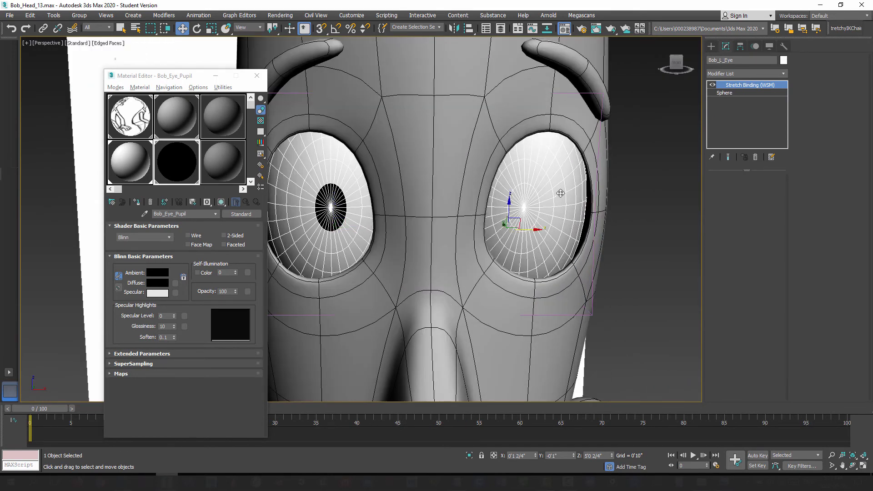
click(724, 93)
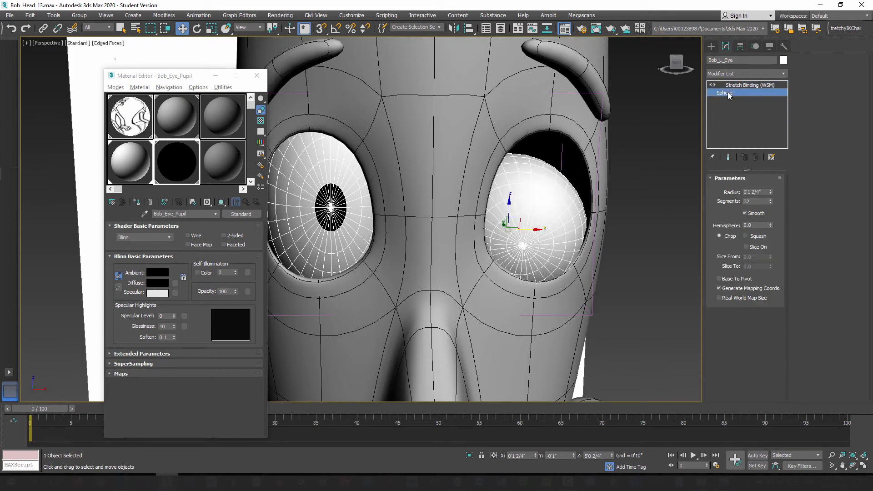
click(732, 158)
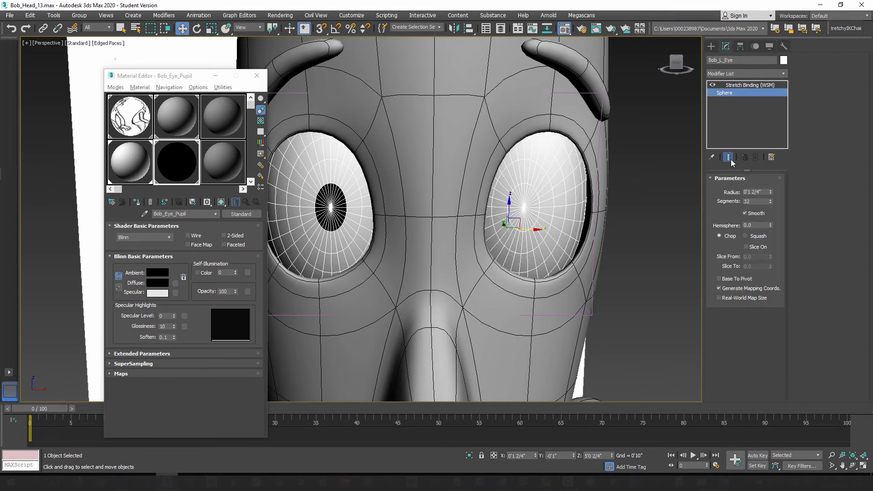
click(731, 160)
click(784, 76)
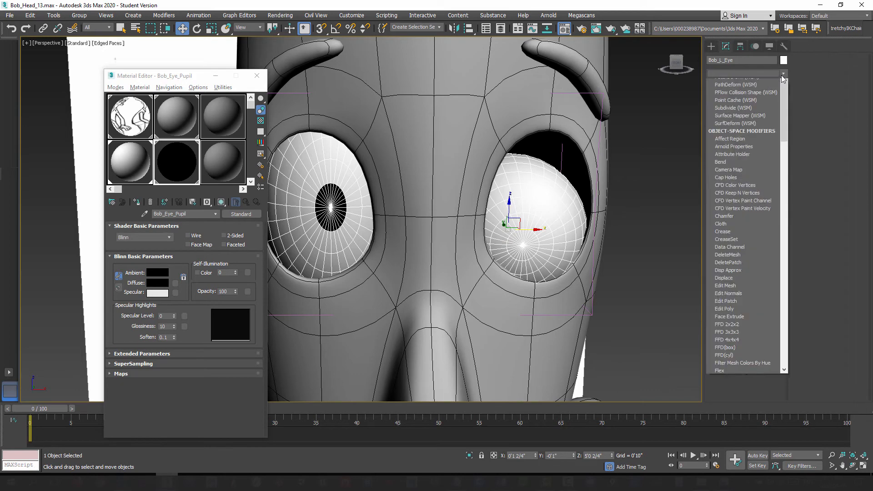
scroll(737, 270, down, 10)
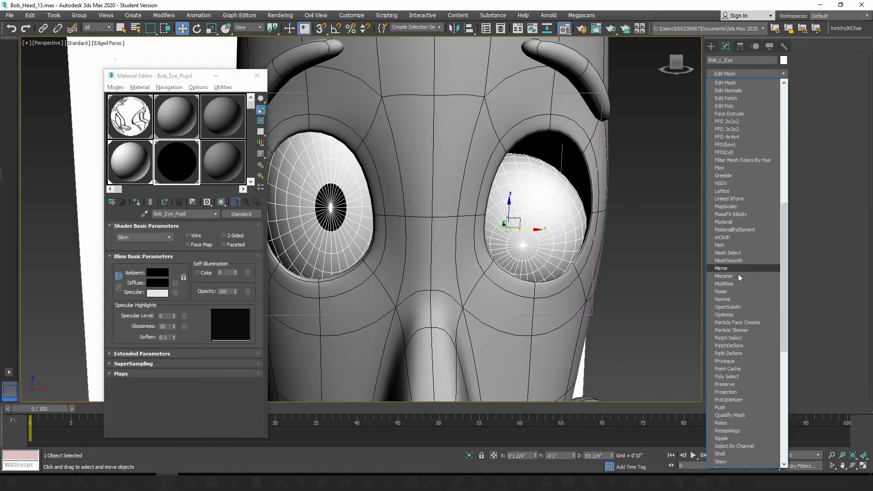
click(738, 113)
Step: Collapse the left eyeball's Edit Poly and Sphere into an Editable Poly beneath the Stretch Binding, holding the scene first
right_click(737, 94)
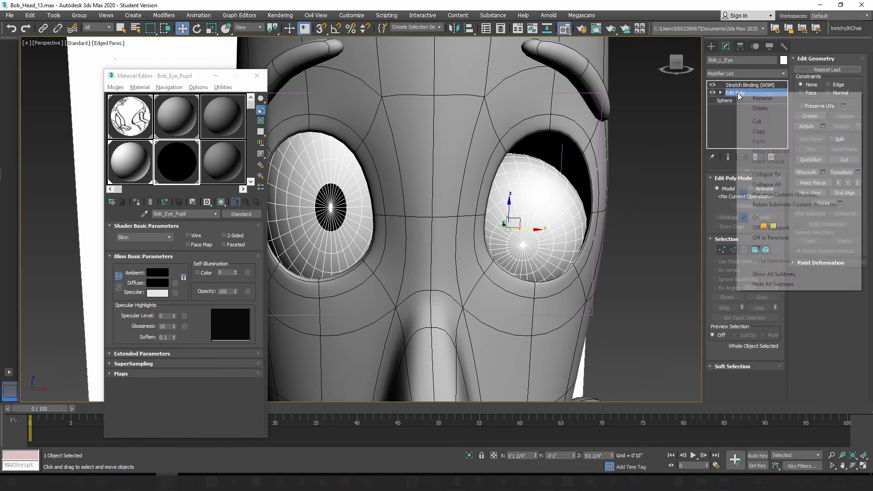
click(762, 174)
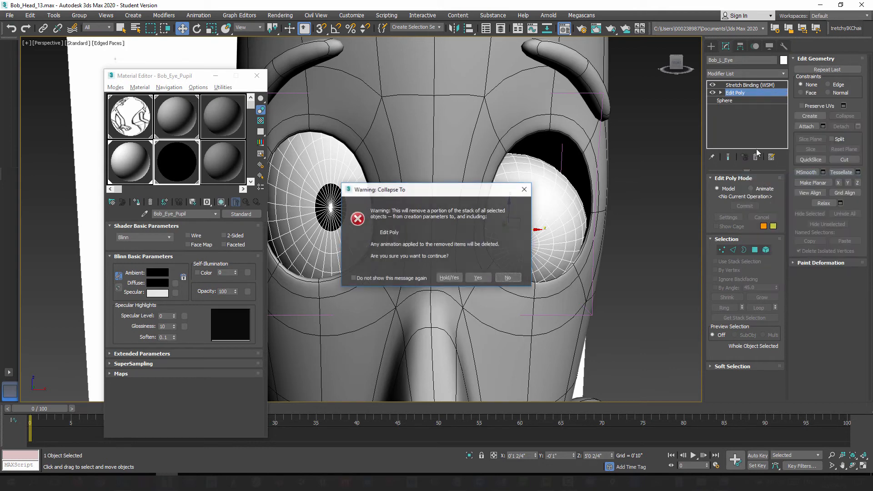
click(448, 277)
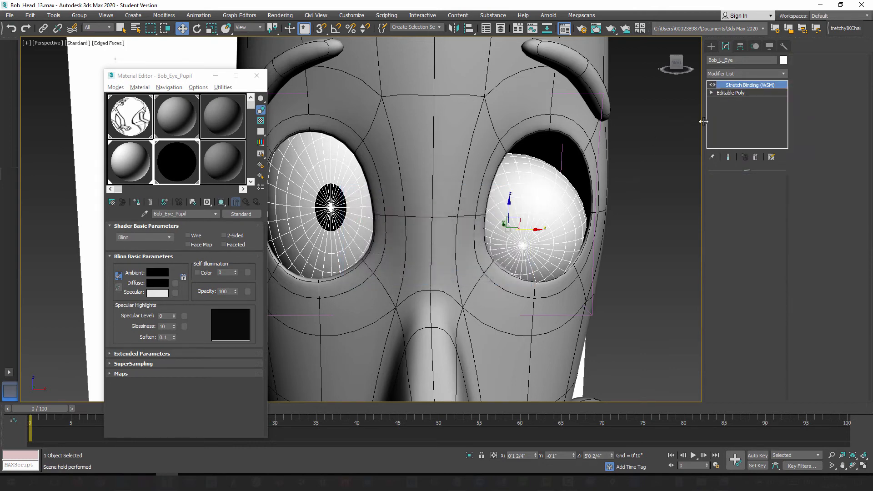
Step: Start polygon editing on the left eyeball's Editable Poly and select the second ring of polygons around the front pole
click(738, 93)
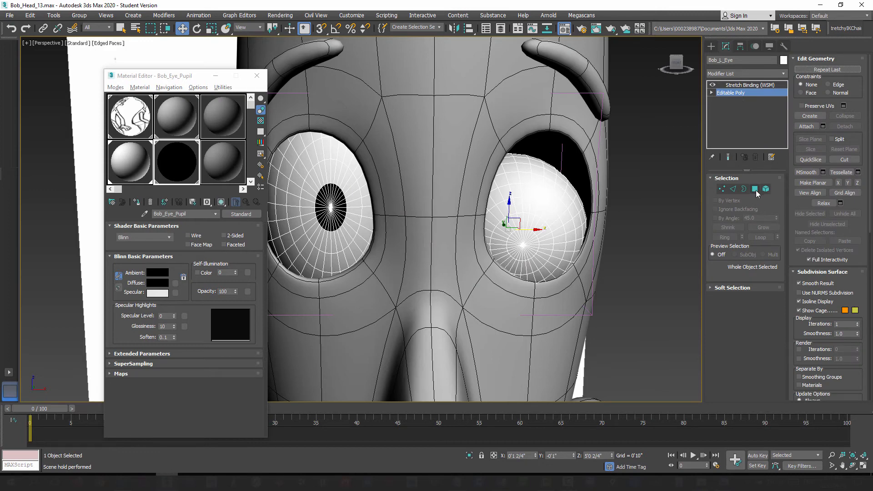
click(755, 190)
scroll(517, 230, up, 4)
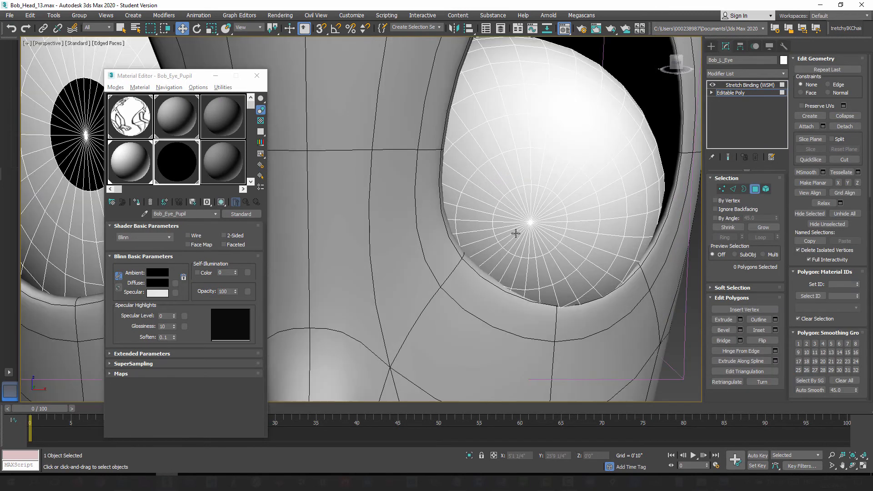
click(500, 183)
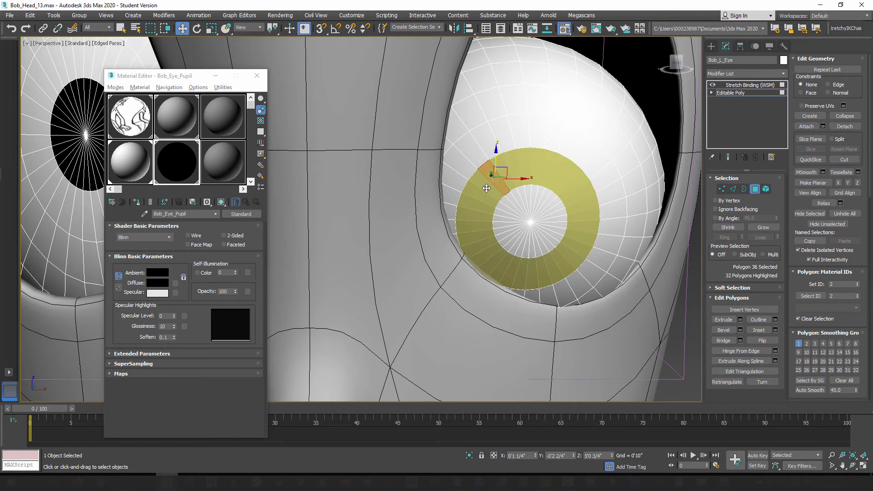
shift+click(486, 188)
Step: Grow the left eyeball's ring selection once, shrink it to the innermost circle at the front pole, and assign Bob_Eye_Pupil to it
click(763, 227)
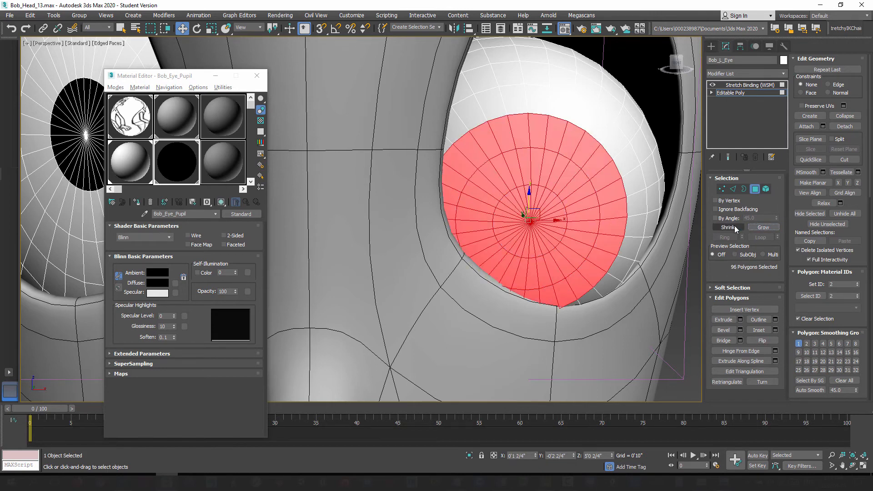
click(736, 228)
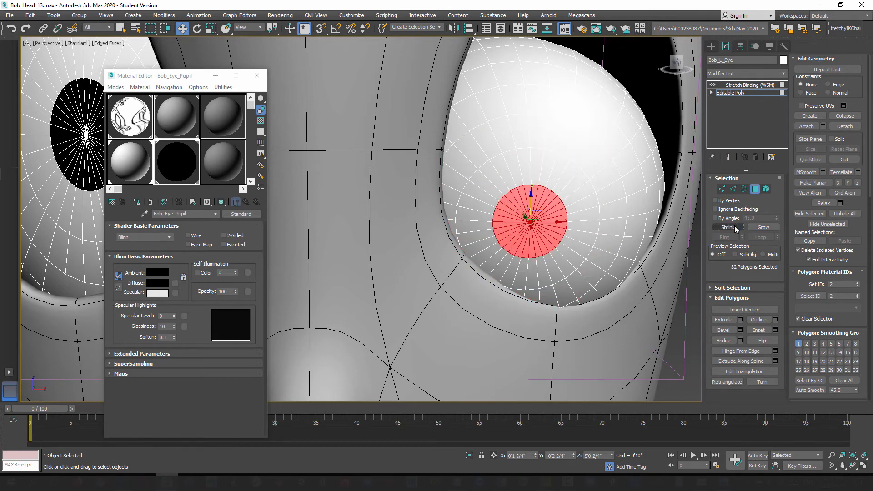
click(175, 172)
click(139, 203)
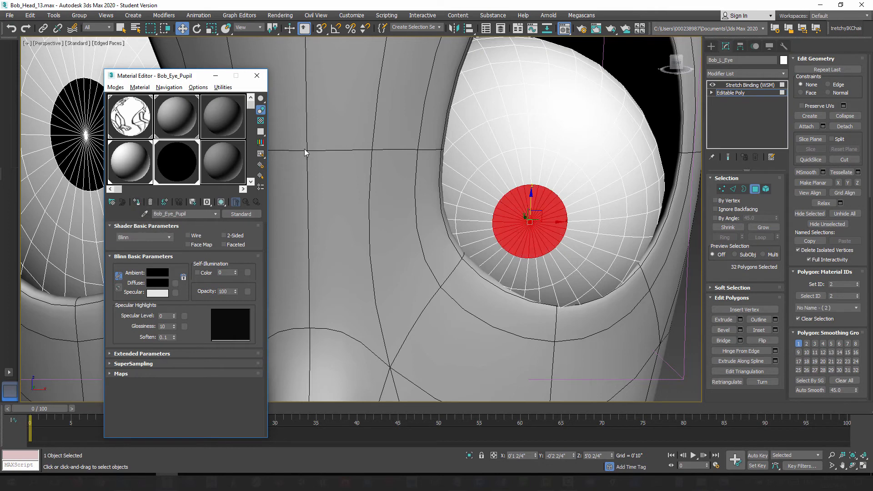
Step: Leave polygon editing on the left eyeball, return to its Stretch Binding level, and deselect it
click(755, 190)
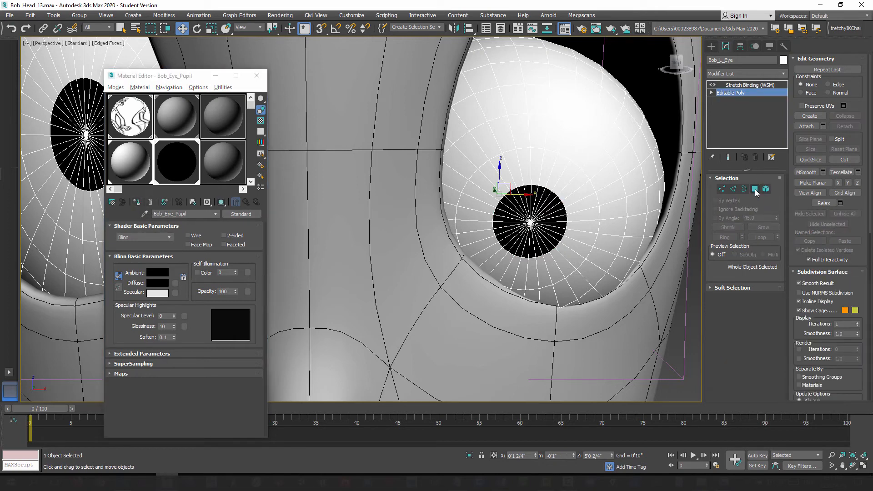
click(742, 85)
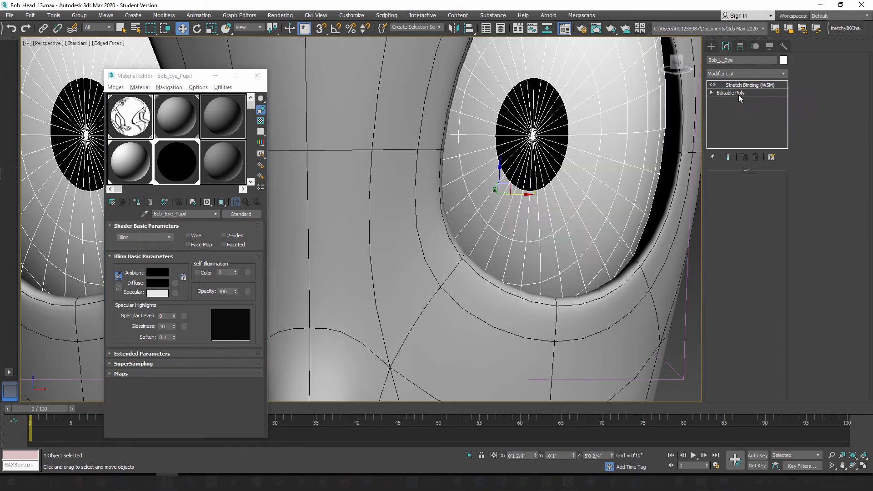
scroll(530, 228, down, 6)
click(619, 219)
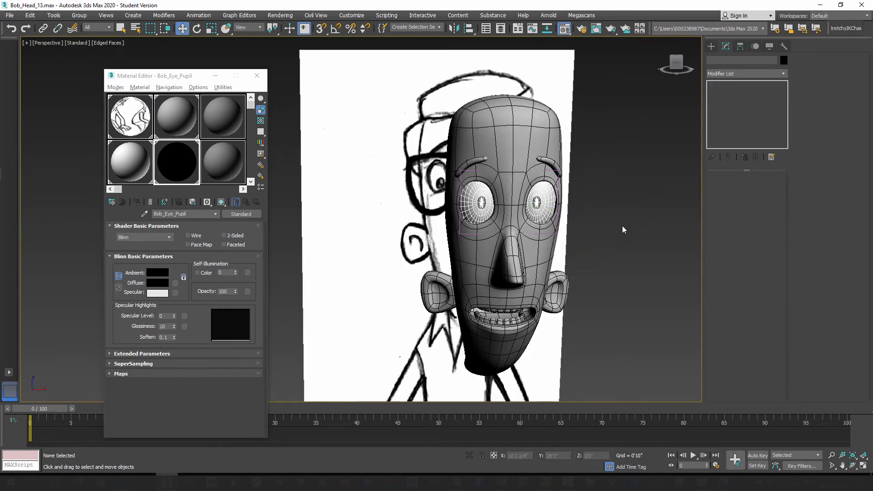
Step: Select both eyeballs and turn off the edged-faces display in the perspective viewport
click(475, 201)
ctrl+click(543, 201)
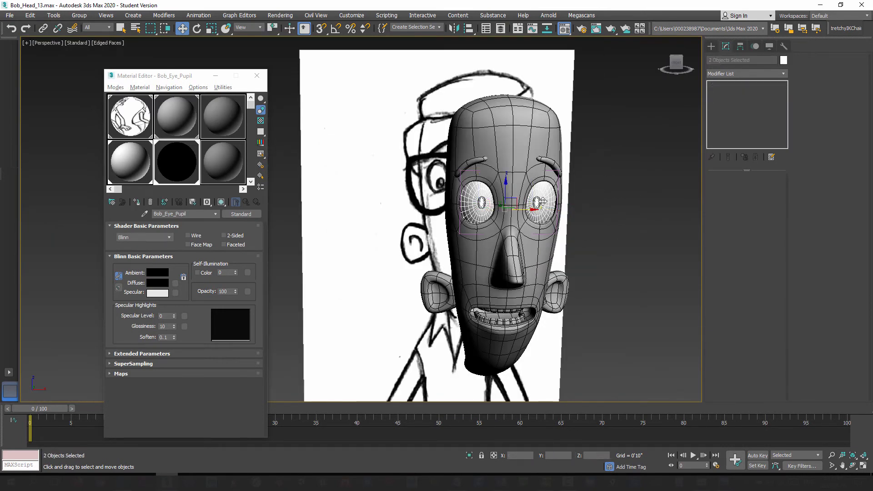
key(F4)
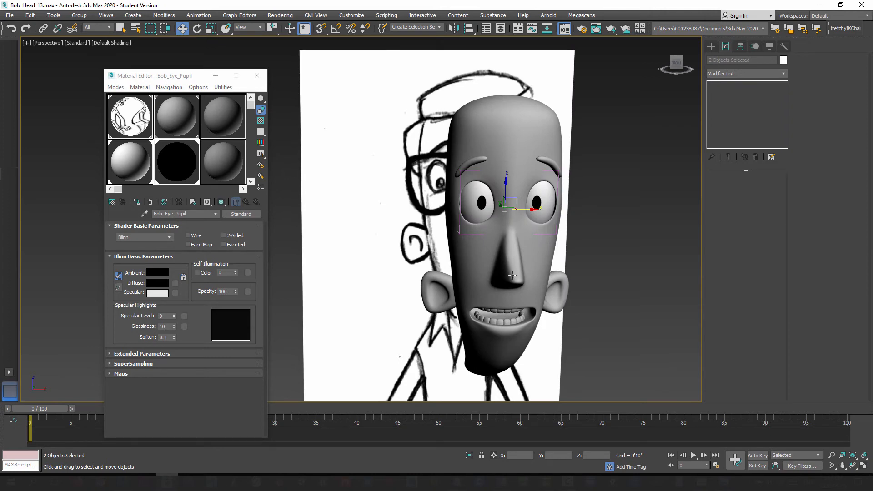
alt+middle_drag(524, 278, 518, 273)
Step: Try rotating both eyeballs together in the View coordinate system, and undo the rotation
key(e)
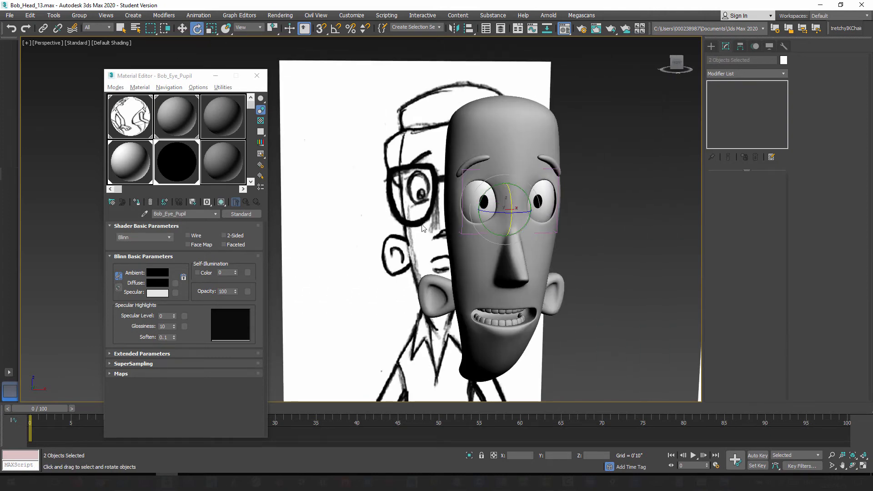
mouse_move(498, 204)
mouse_down()
mouse_move(488, 200)
mouse_move(518, 223)
mouse_move(510, 204)
mouse_up()
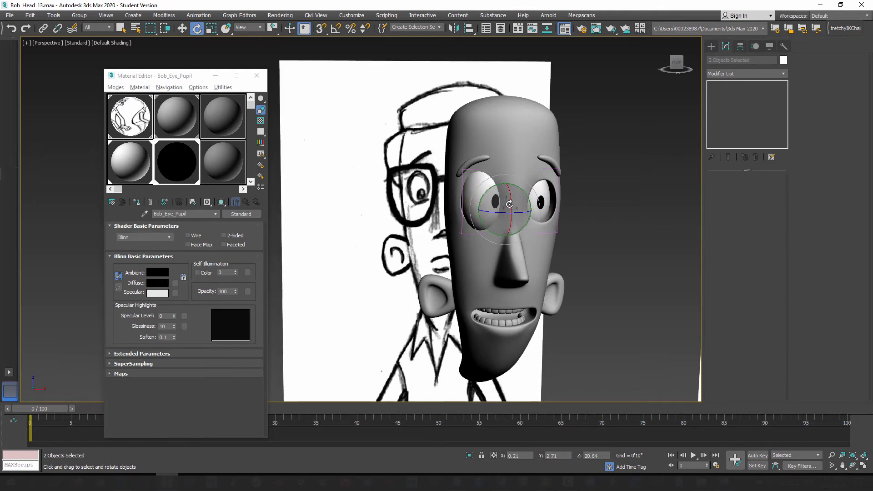
key(ctrl+z)
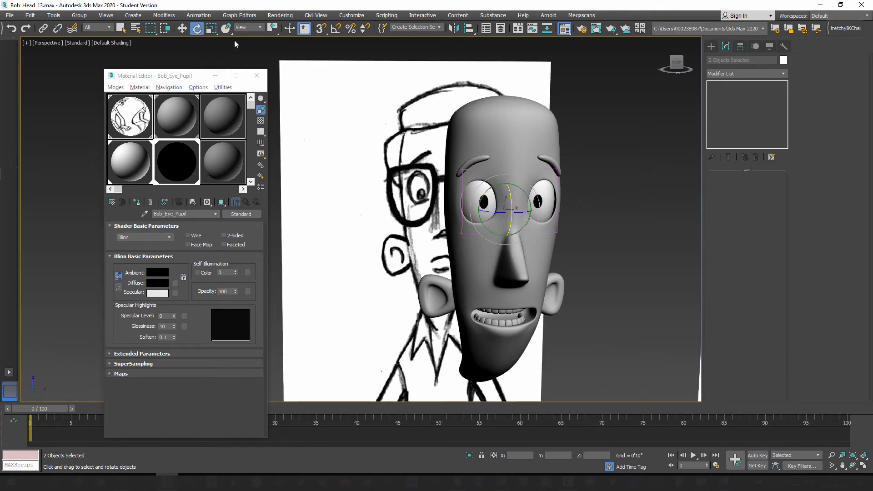
Step: Set the reference coordinate system to Local and test rotating both eyeballs about their own axes
click(250, 27)
click(251, 63)
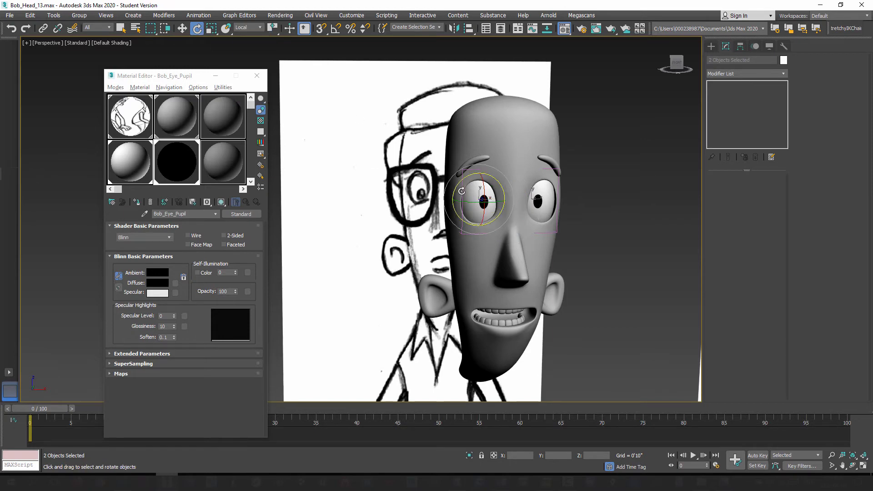
drag(475, 193, 464, 192)
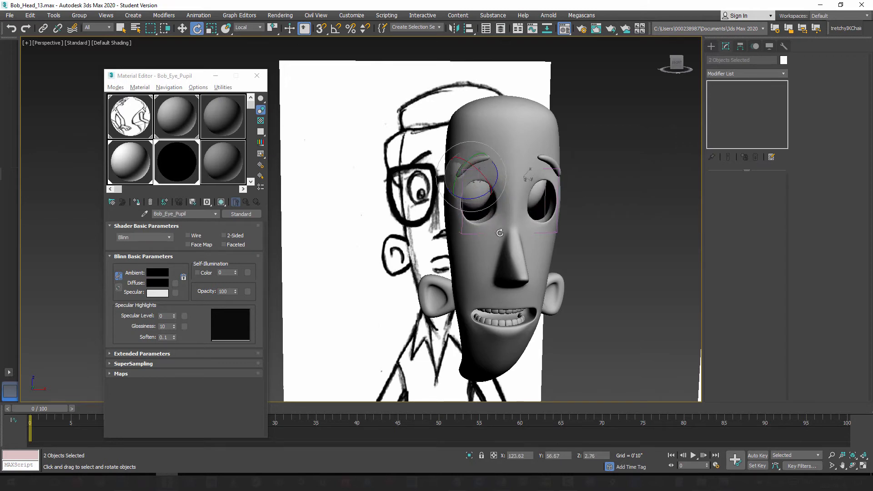
drag(500, 233, 476, 196)
Step: Select only the right eyeball and try rotating it in its Local coordinate system
click(631, 218)
click(488, 205)
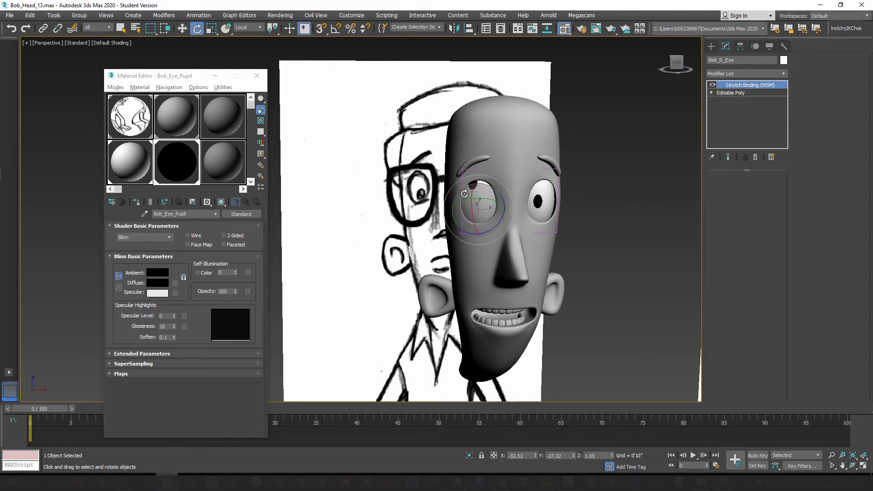
drag(465, 194, 536, 205)
Step: Reselect both eyeballs starting with the left one, try rotating them together in Local coordinates, and undo the rotation
ctrl+click(484, 193)
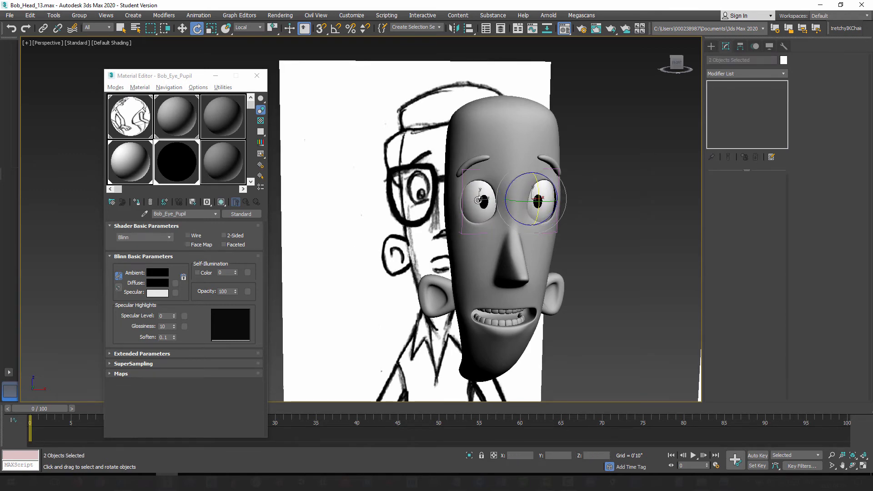
click(538, 200)
click(610, 213)
click(539, 201)
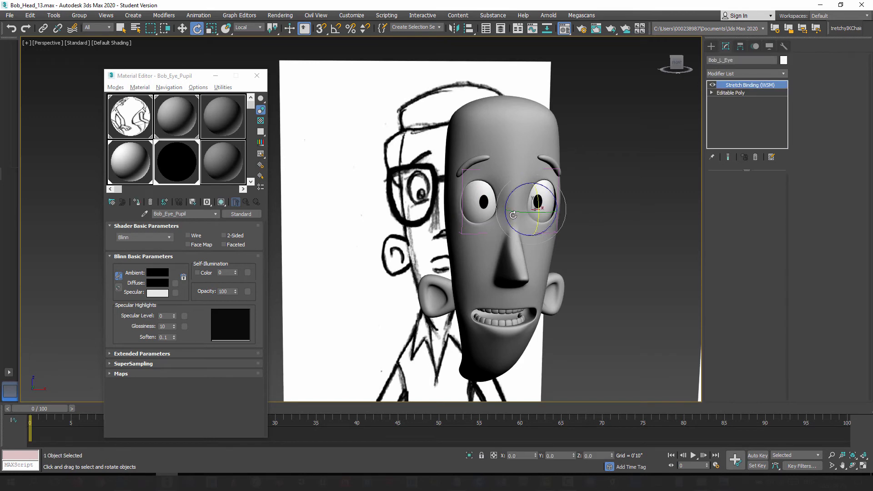
ctrl+click(484, 204)
drag(522, 192, 538, 172)
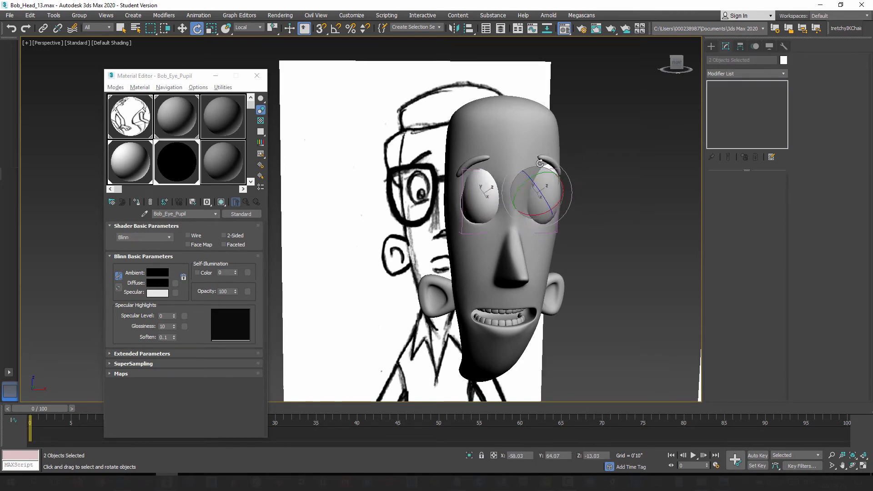
right_click(540, 163)
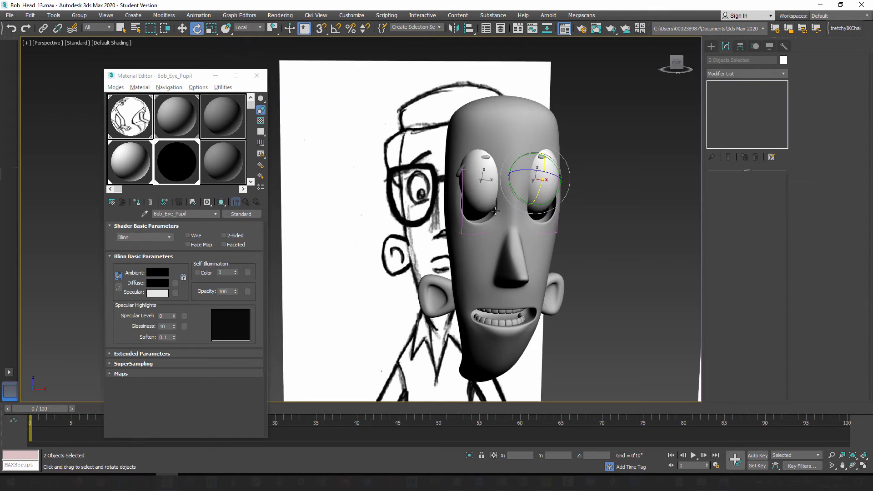
key(ctrl+z)
Step: Close the Material Editor and examine the head against the front and side reference drawings
alt+middle_drag(521, 215, 496, 238)
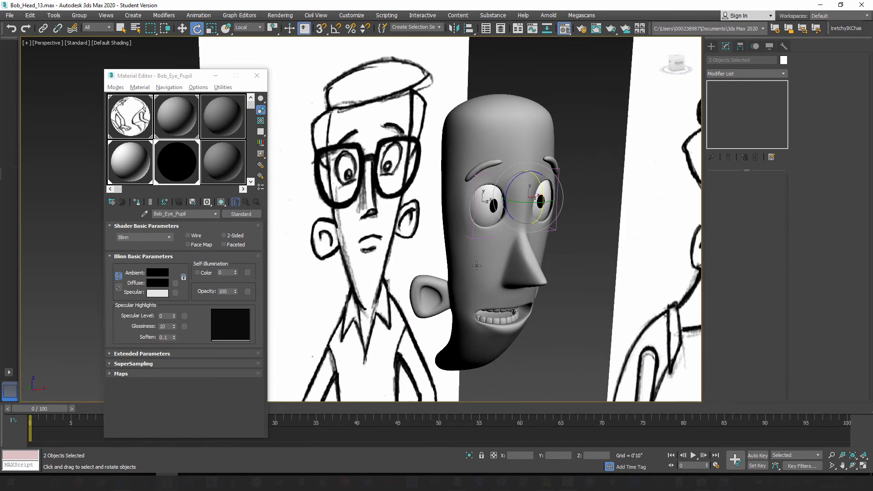
click(257, 76)
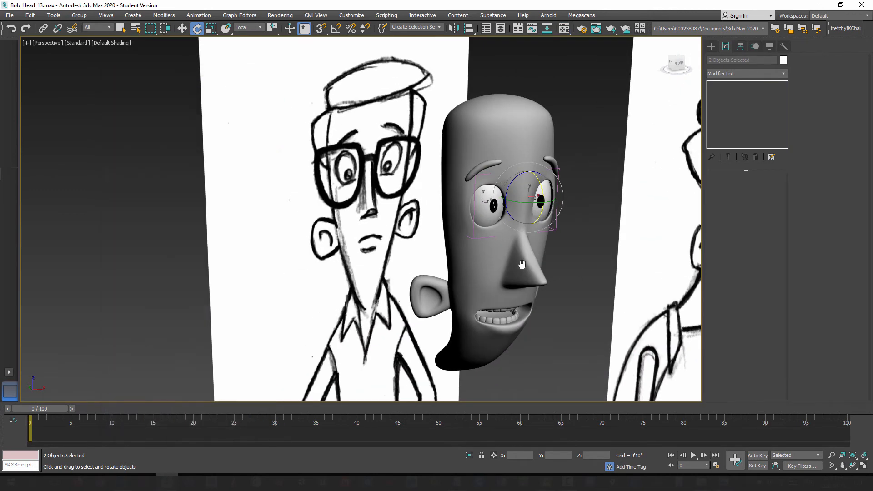
mouse_move(459, 262)
alt+middle_down()
mouse_move(430, 263)
mouse_move(390, 204)
mouse_move(451, 202)
mouse_move(441, 215)
alt+middle_up()
scroll(441, 215, down, 5)
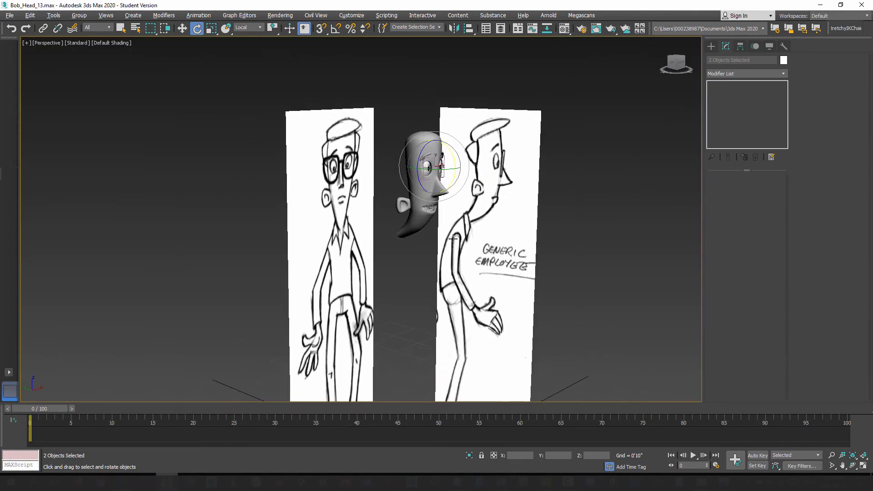
Step: Save the scene as a new incremented file, Bob_Head_14.max
click(712, 45)
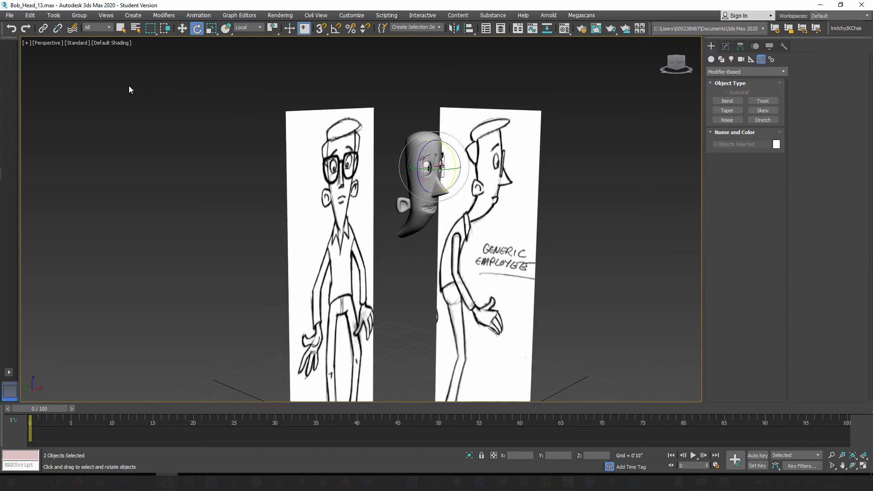
click(10, 15)
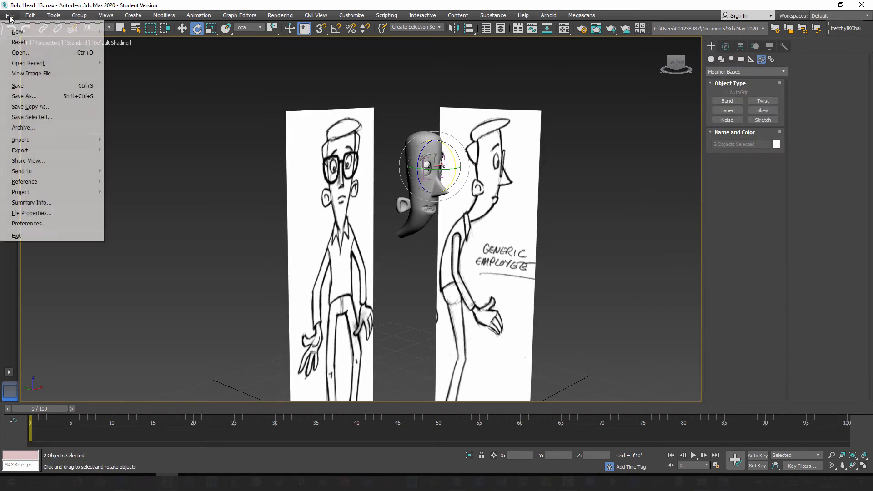
click(19, 96)
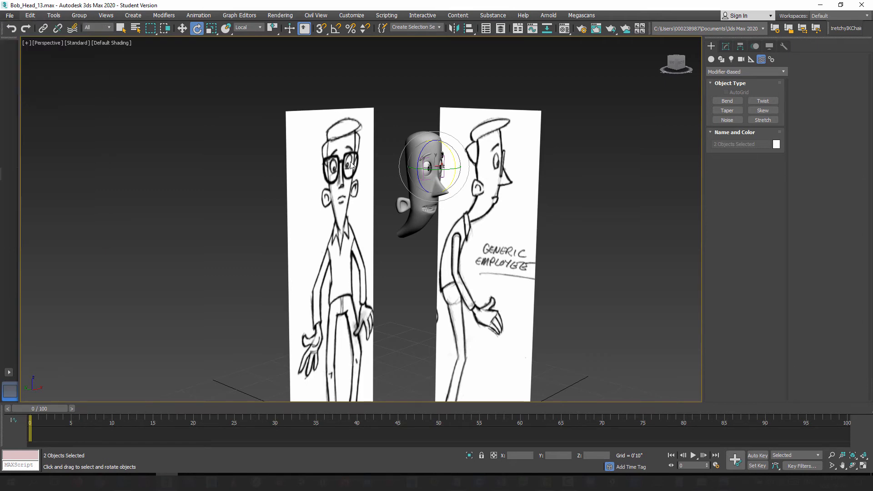
click(492, 316)
Step: Create a small Dummy helper on the ground grid in front of the two reference drawings
alt+middle_drag(413, 320, 396, 317)
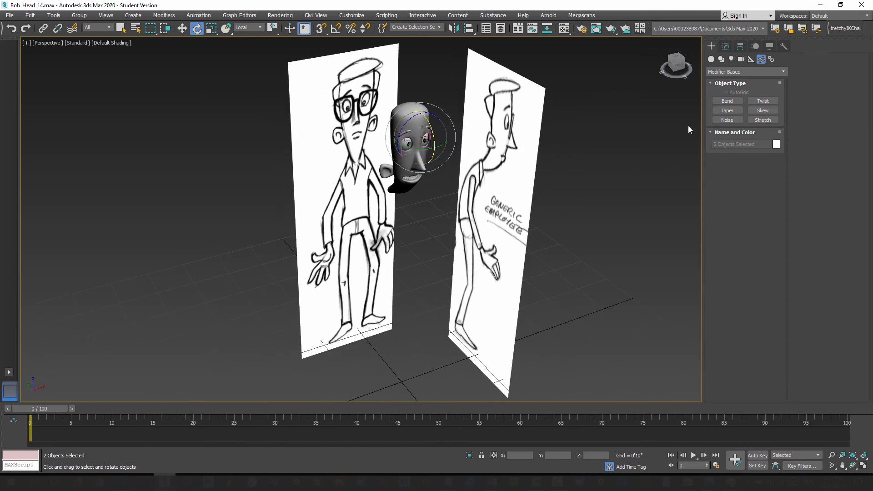
click(712, 59)
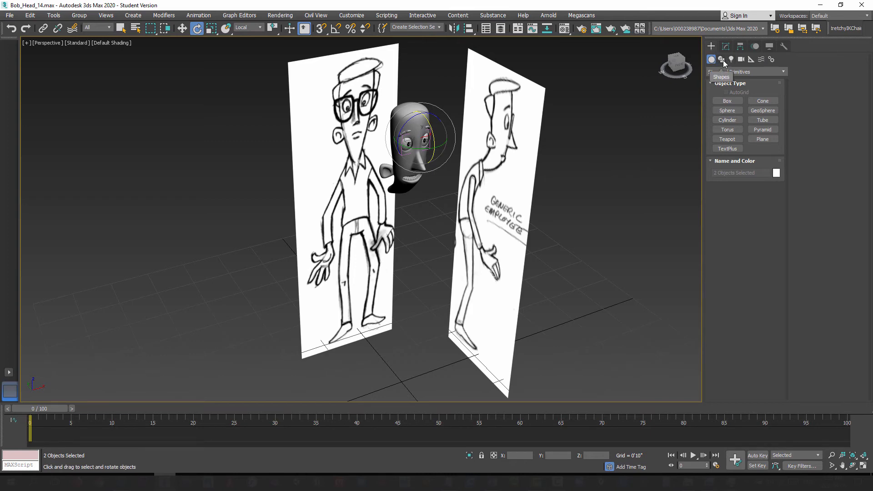
click(751, 61)
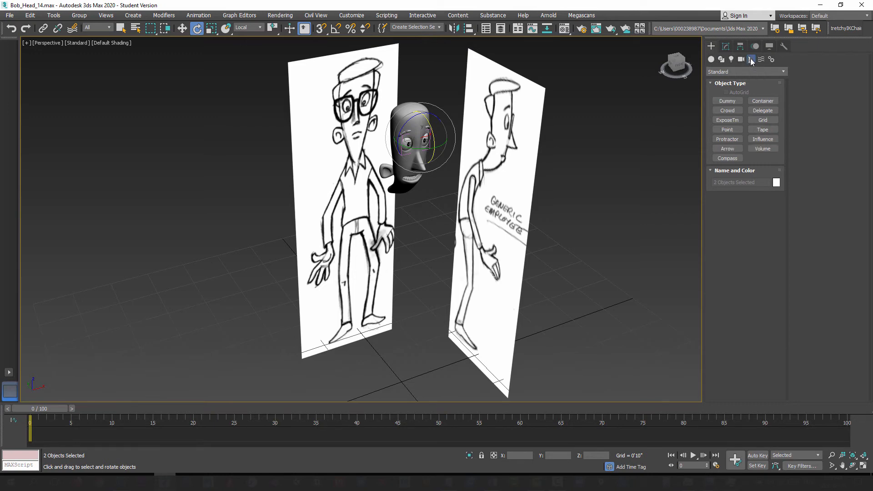
click(728, 101)
alt+middle_drag(422, 309, 400, 304)
drag(395, 312, 394, 317)
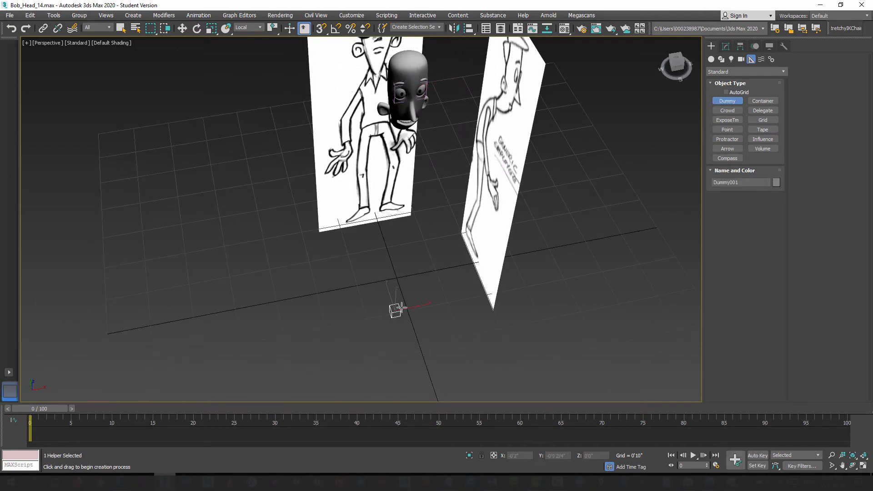
alt+middle_drag(399, 308, 428, 259)
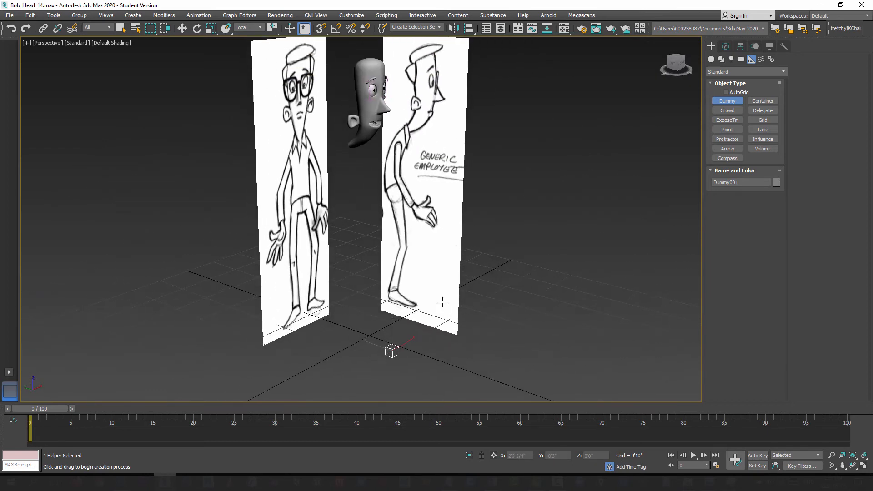
Step: Raise the dummy helper off the grid to a Z height of about 4'4", near the character's chin
click(182, 29)
drag(392, 332, 416, 111)
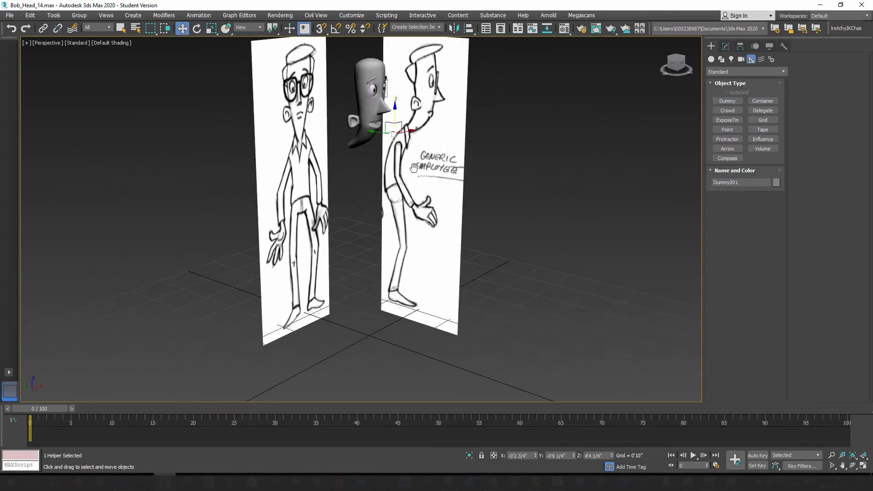
middle_drag(413, 166, 394, 276)
scroll(424, 258, up, 3)
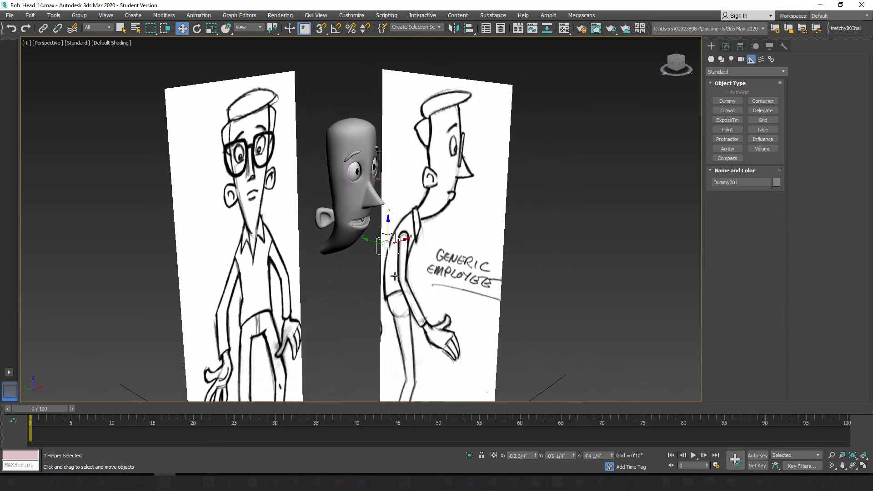
click(468, 29)
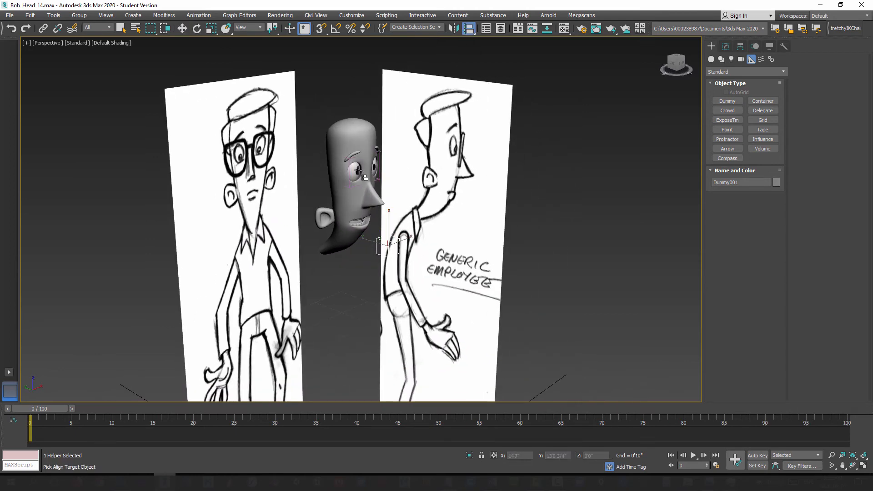
click(357, 174)
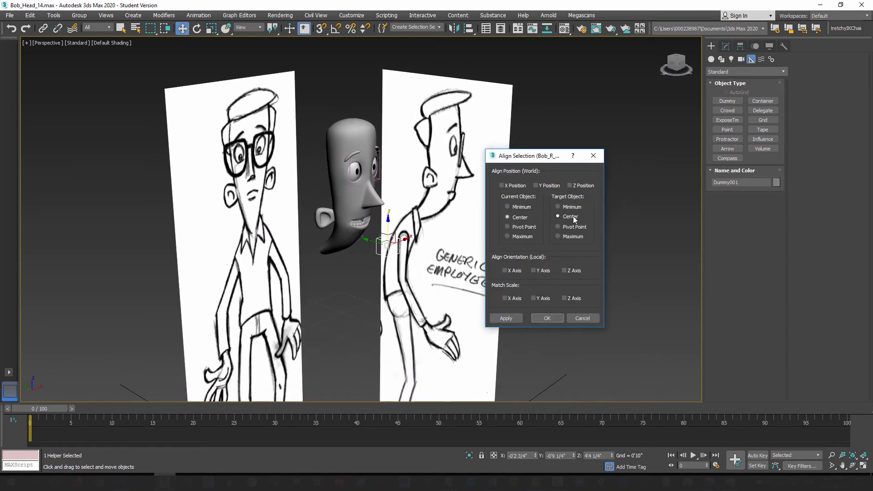
click(548, 318)
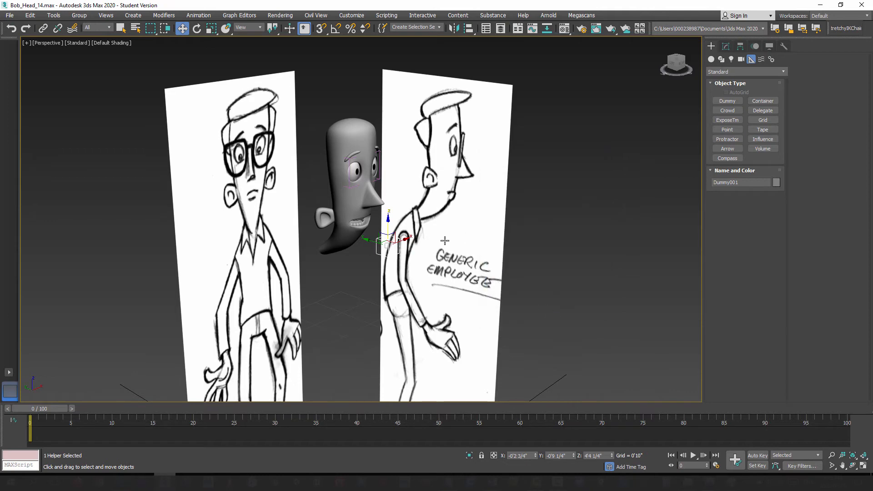
Step: Align the dummy's center to the center of the character's right eyeball in X, Y and Z position
alt+middle_drag(410, 240, 446, 82)
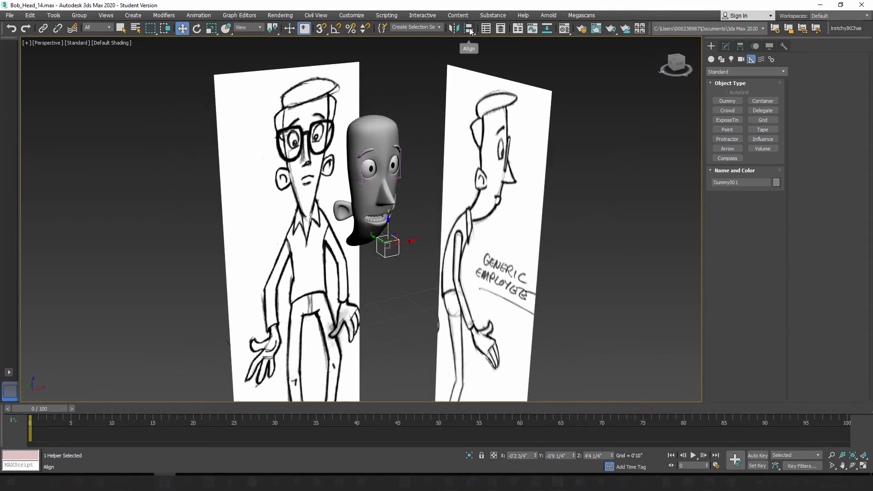
click(469, 29)
click(369, 169)
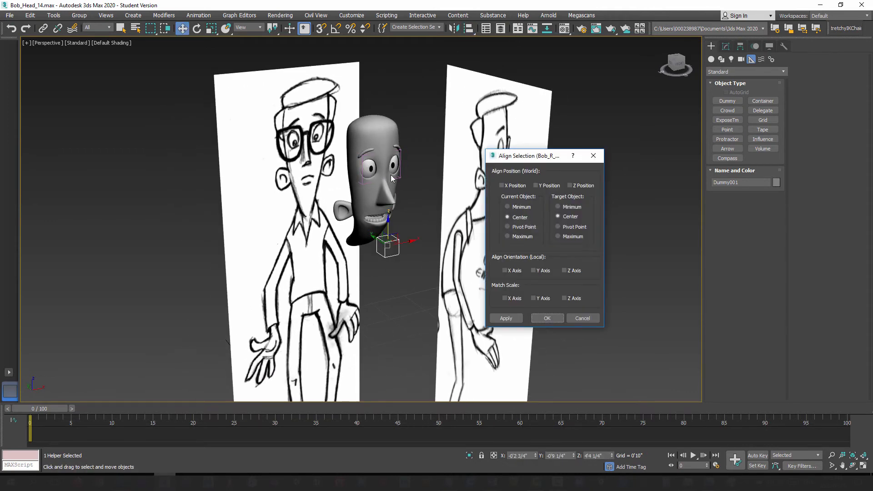
click(503, 187)
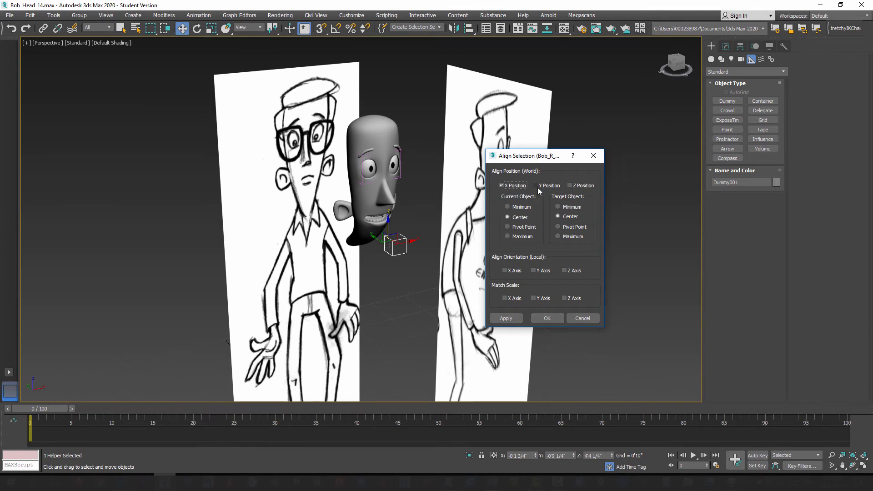
click(536, 185)
click(571, 186)
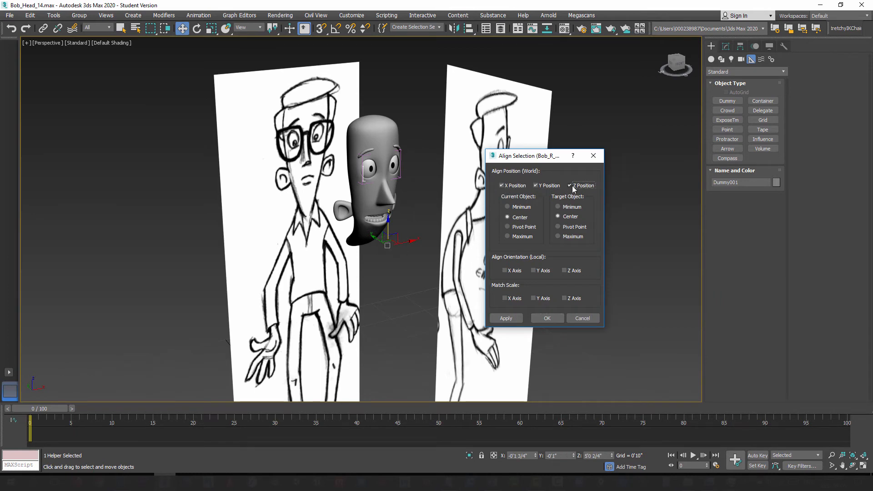
click(547, 319)
Step: Try moving the dummy along Y out in front of the face to about -0'11", and undo the move
alt+middle_drag(387, 233, 346, 175)
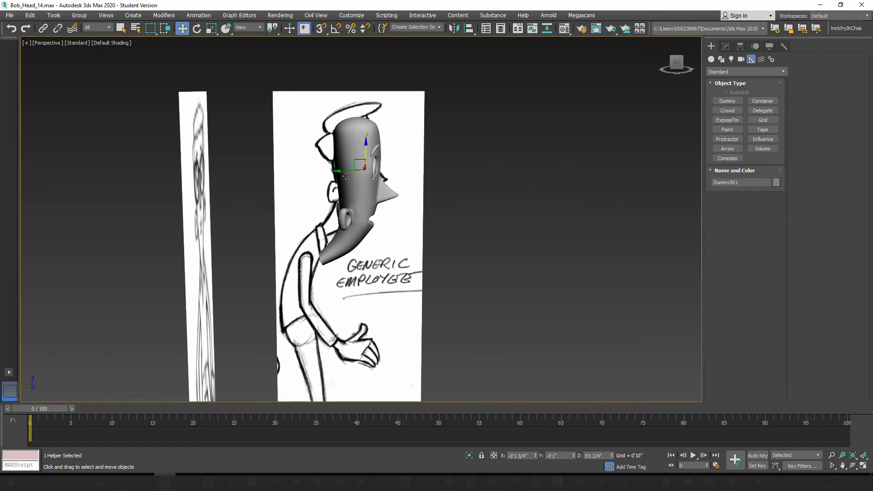
drag(346, 175, 416, 185)
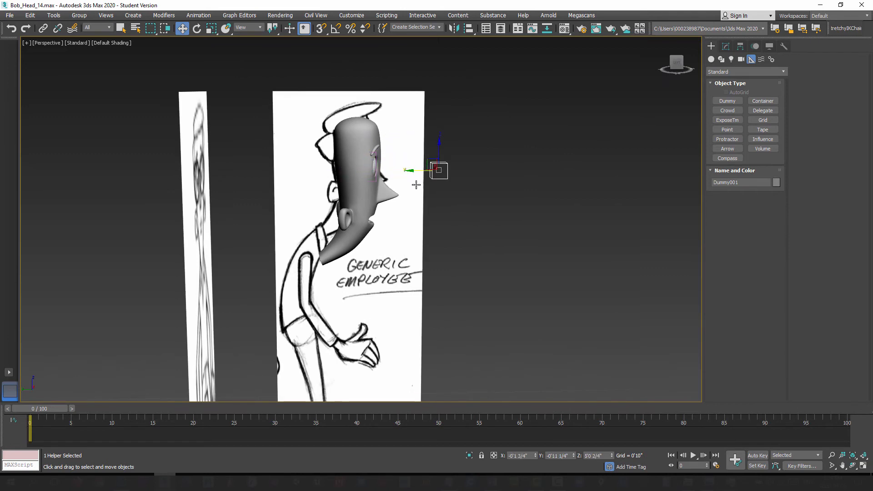
middle_drag(416, 195, 361, 264)
scroll(421, 229, up, 5)
key(ctrl+z)
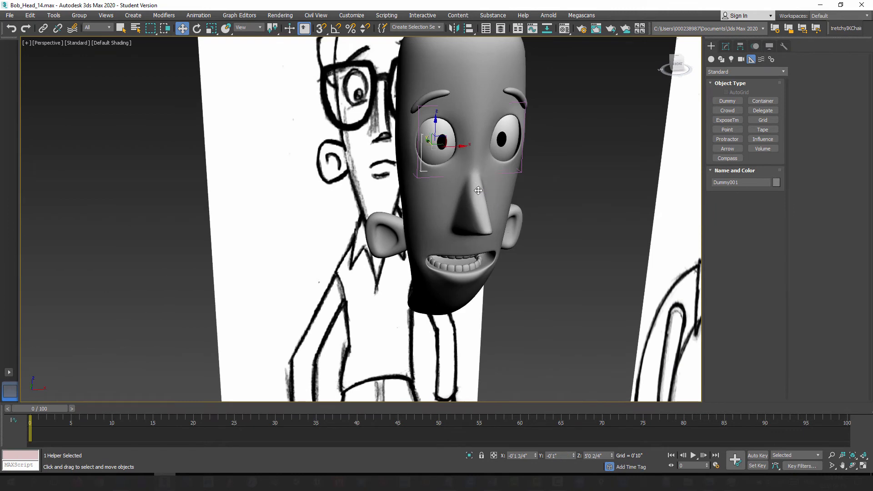
Step: Clone the right-eye dummy along X, placing the copy beside the head at X about 0'6"
alt+middle_drag(469, 211, 473, 222)
alt+middle_drag(457, 172, 450, 147)
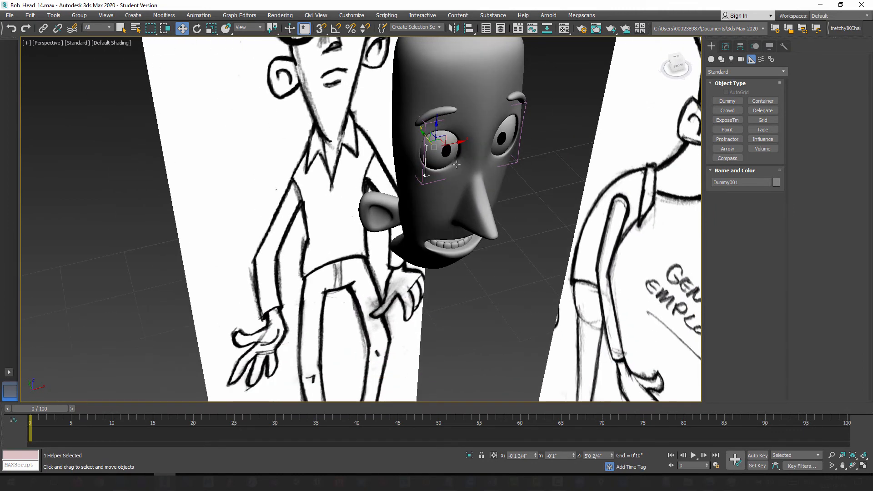
shift+drag(445, 142, 563, 121)
click(439, 279)
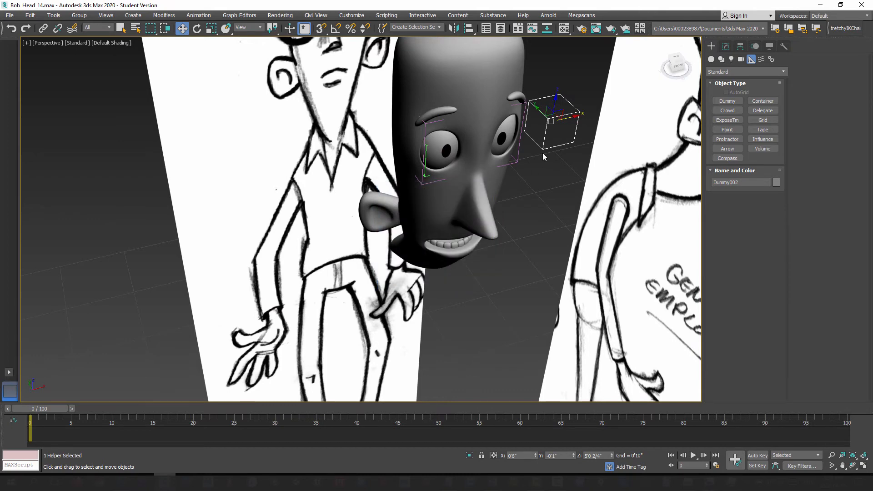
Step: Align the cloned dummy's center to the center of the character's left eyeball in X, Y and Z position
click(468, 27)
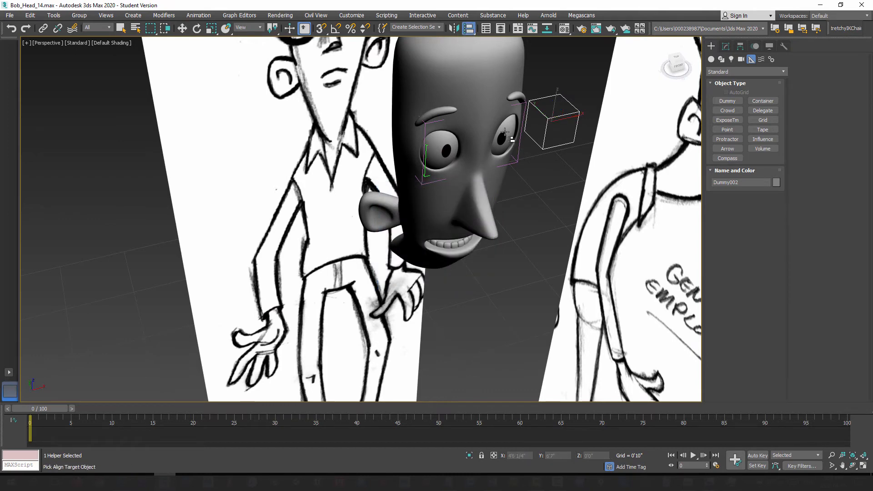
click(505, 133)
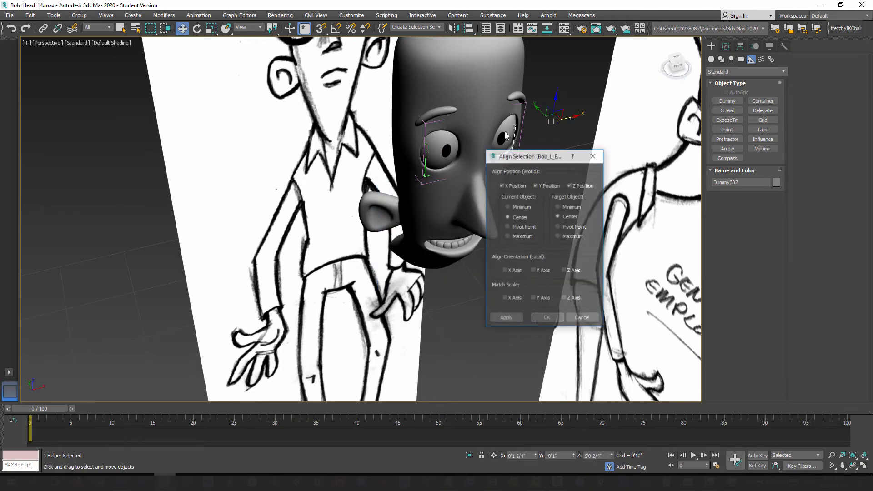
click(547, 318)
alt+middle_drag(494, 215, 482, 205)
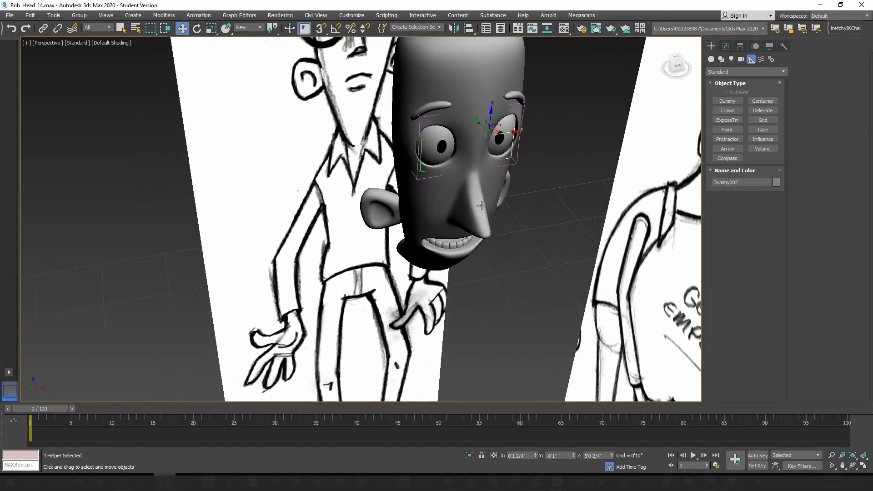
Step: Add the right-eye dummy to the selection and move both dummies along Y in front of the face, to about -0'11 3/4"
ctrl+click(422, 171)
alt+middle_drag(405, 227, 444, 169)
scroll(444, 168, down, 4)
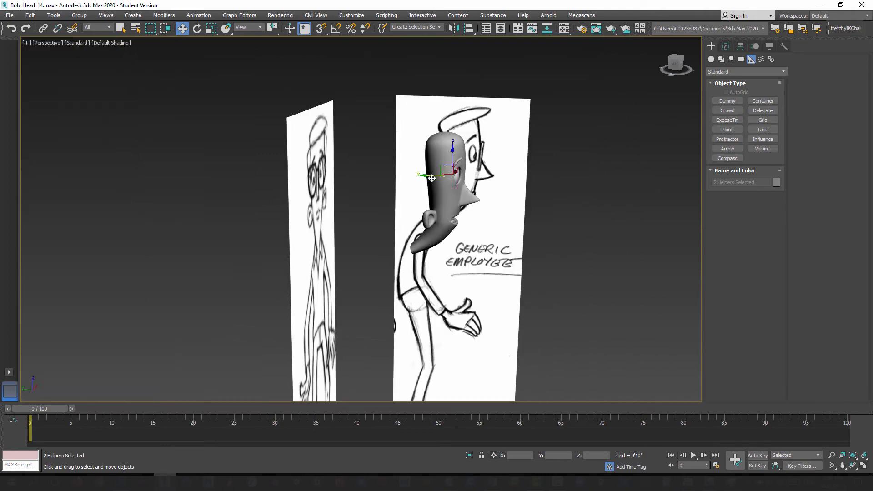
drag(444, 168, 497, 192)
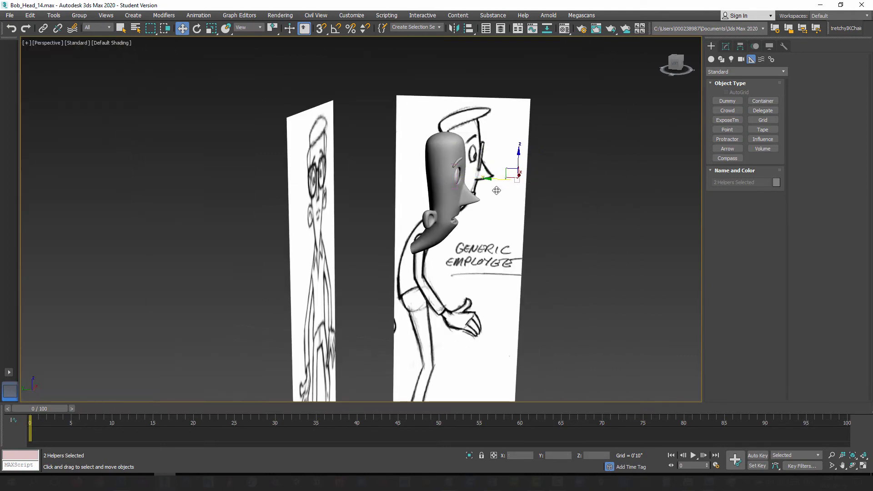
alt+middle_drag(510, 212, 522, 282)
scroll(517, 265, up, 3)
Step: Reselect both dummies and set the reference coordinate system to Local for the Uniform Scale tool
click(726, 47)
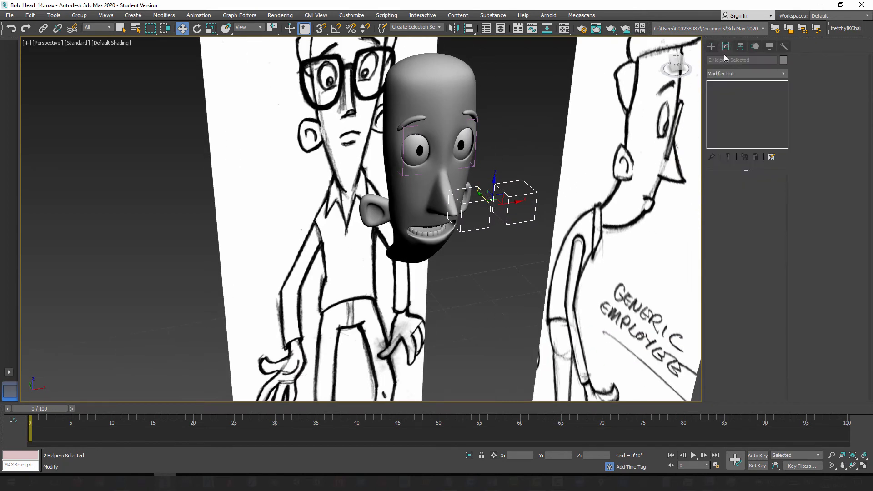
click(545, 159)
click(488, 213)
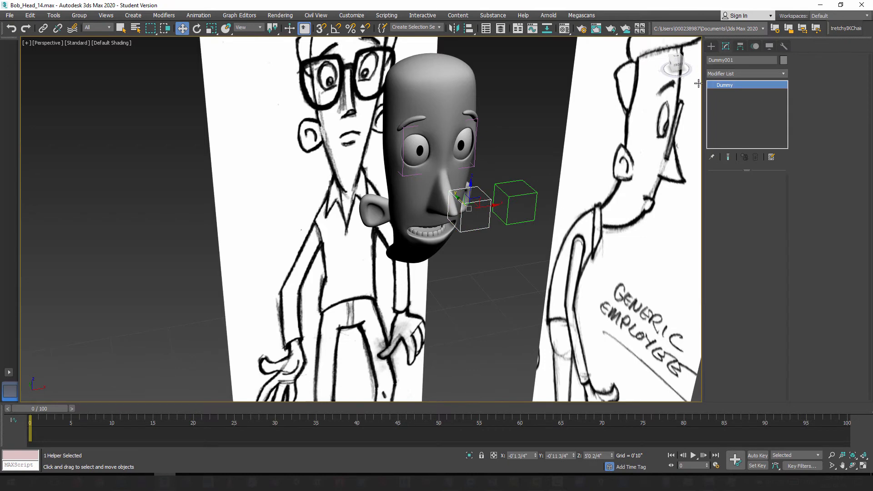
ctrl+click(522, 195)
click(254, 29)
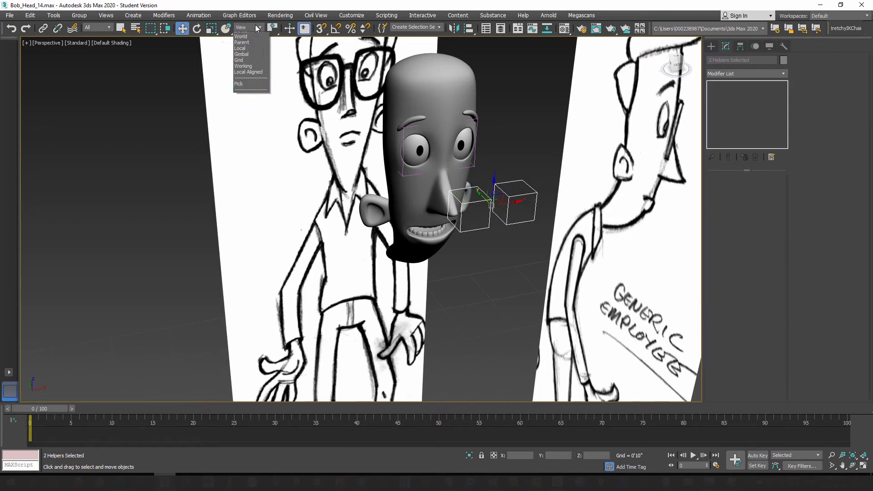
click(245, 61)
click(211, 29)
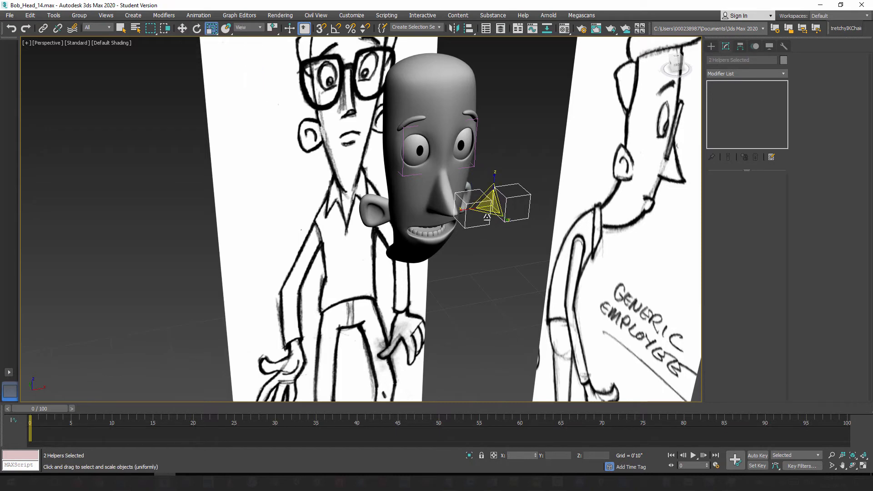
click(247, 29)
click(246, 59)
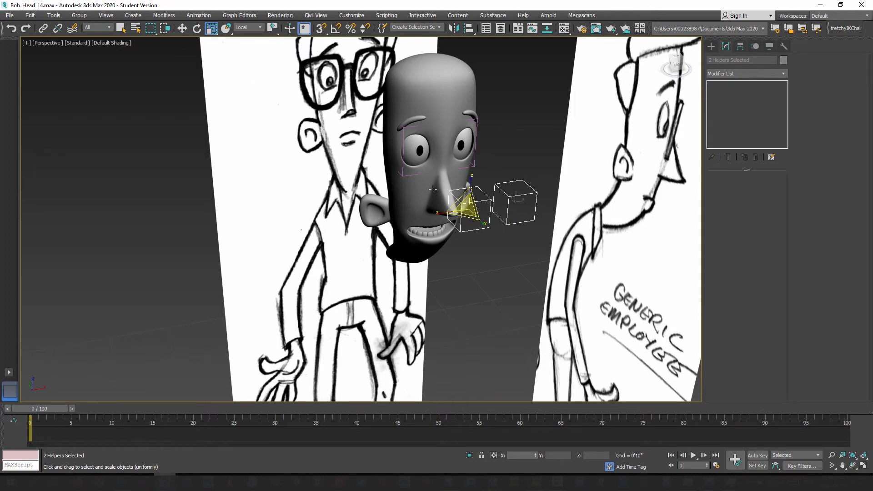
Step: Scale both dummies down uniformly about their own centers so they sit as smaller boxes in front of the eyes
drag(468, 204, 454, 237)
alt+middle_drag(455, 241, 509, 218)
alt+middle_drag(438, 215, 511, 200)
click(511, 201)
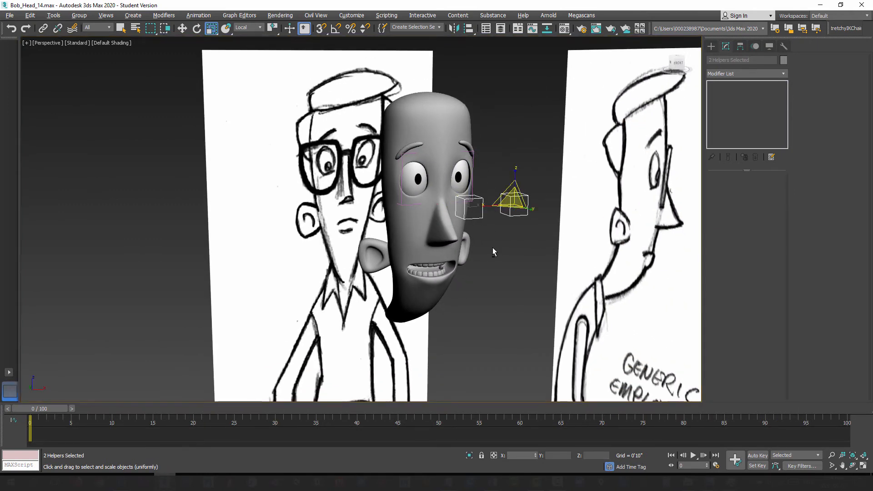
alt+middle_drag(493, 247, 503, 247)
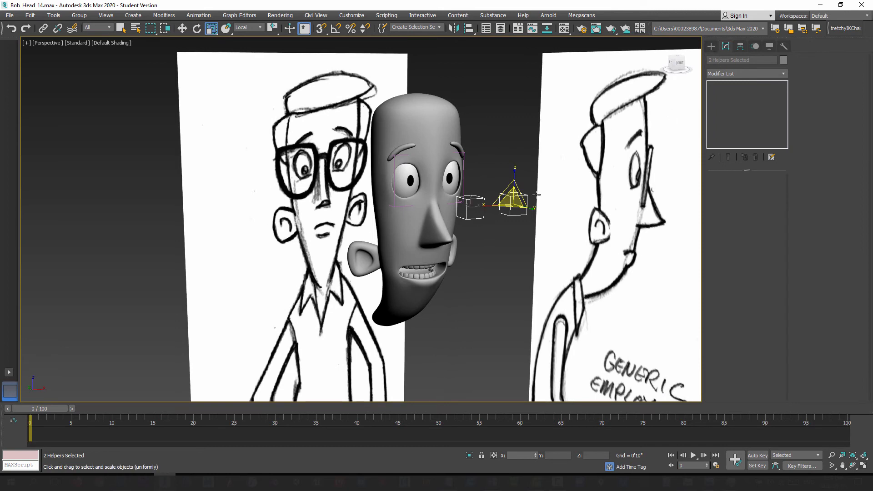
click(458, 213)
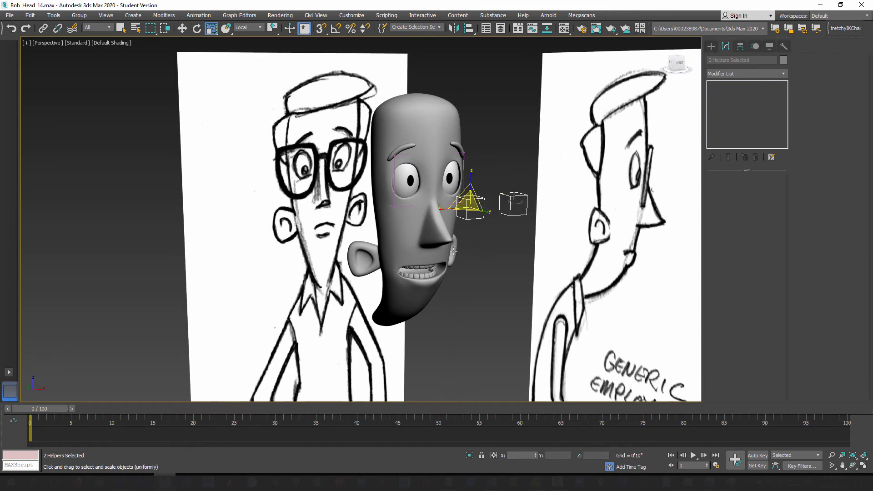
Step: Rename the dummy in front of the character's right eye as Bob_R_Eye_CTRL
alt+middle_drag(453, 251, 499, 285)
scroll(501, 282, up, 3)
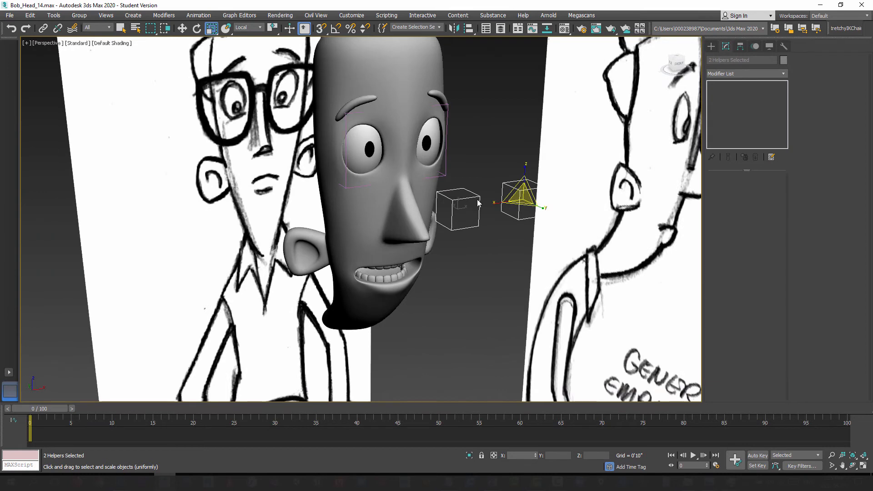
click(487, 126)
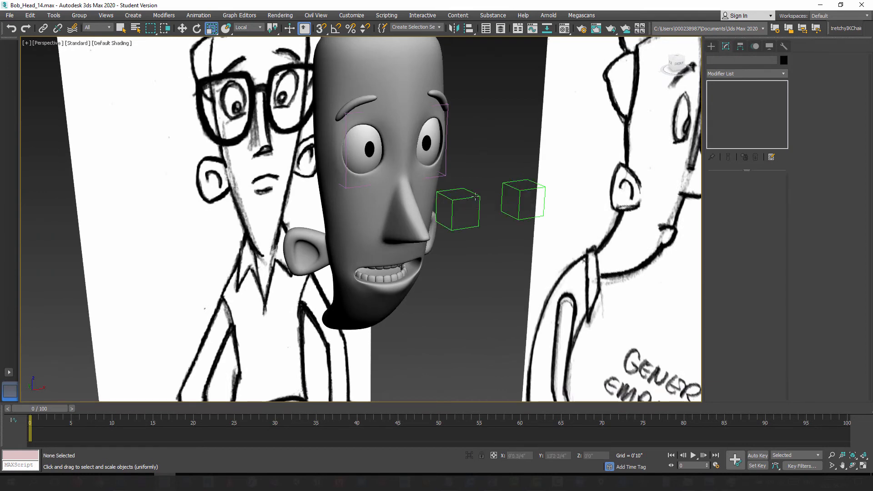
click(476, 197)
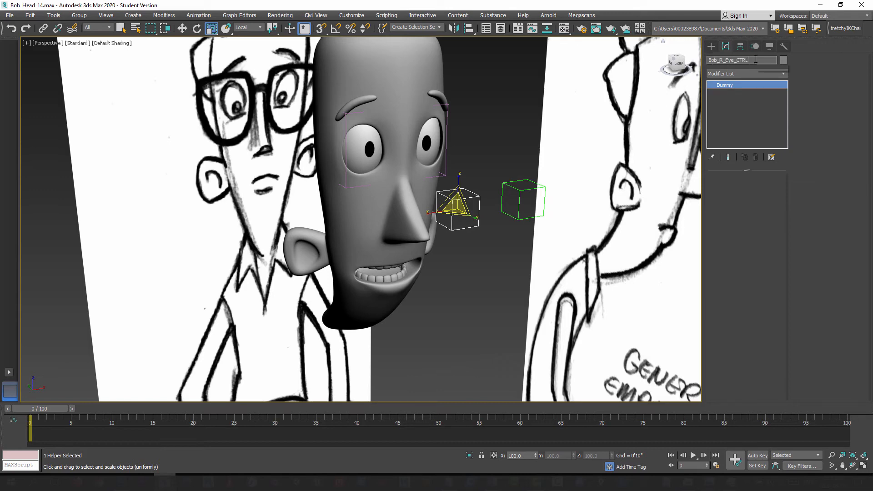
Step: Reuse the right dummy's name to rename the dummy in front of the character's left eye as Bob_L_Eye_CTRL
drag(750, 60, 693, 57)
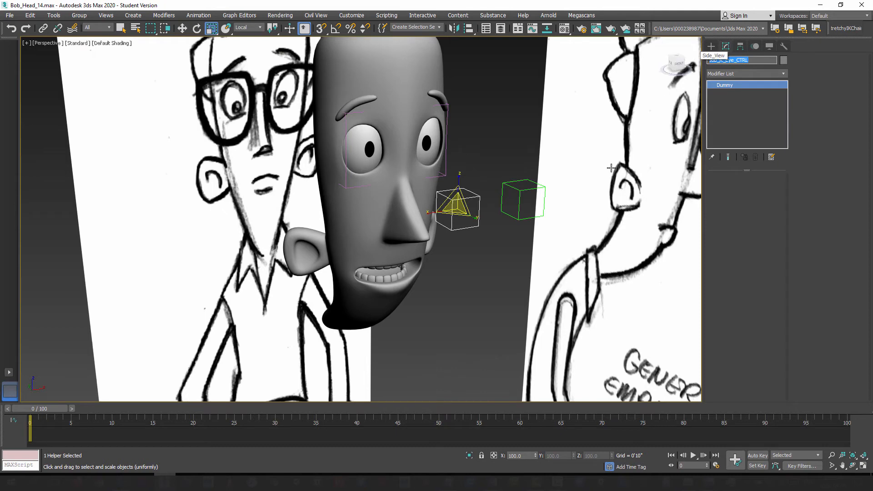
click(519, 188)
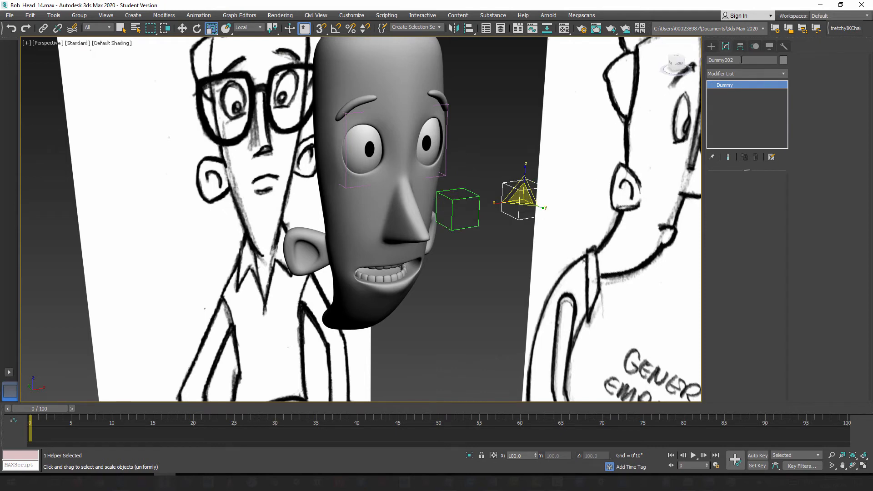
drag(741, 59, 695, 57)
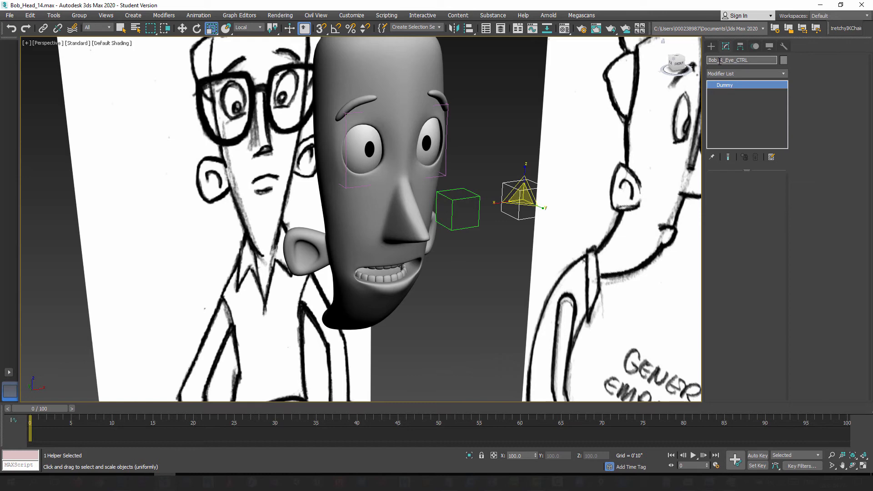
key(BackSpace)
text(L)
click(504, 145)
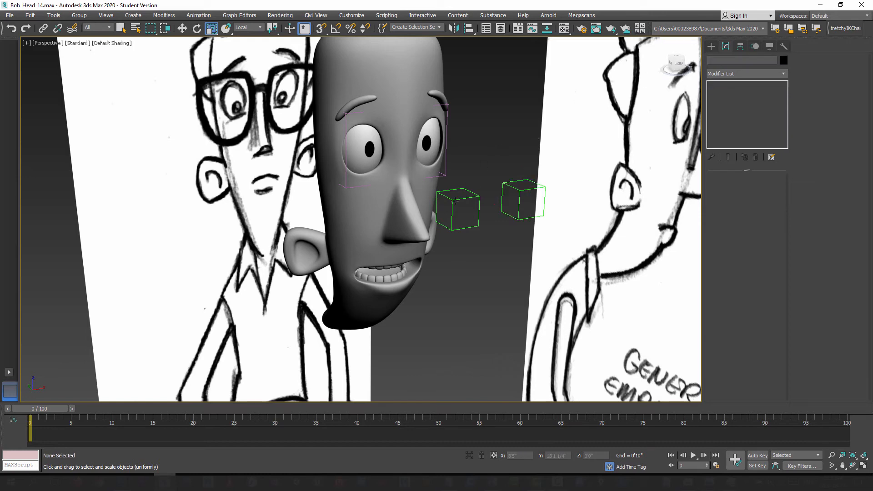
Step: Apply a LookAt Constraint to the right eyeball with the Bob_R_Eye_CTRL dummy as its target
alt+middle_drag(460, 218, 469, 223)
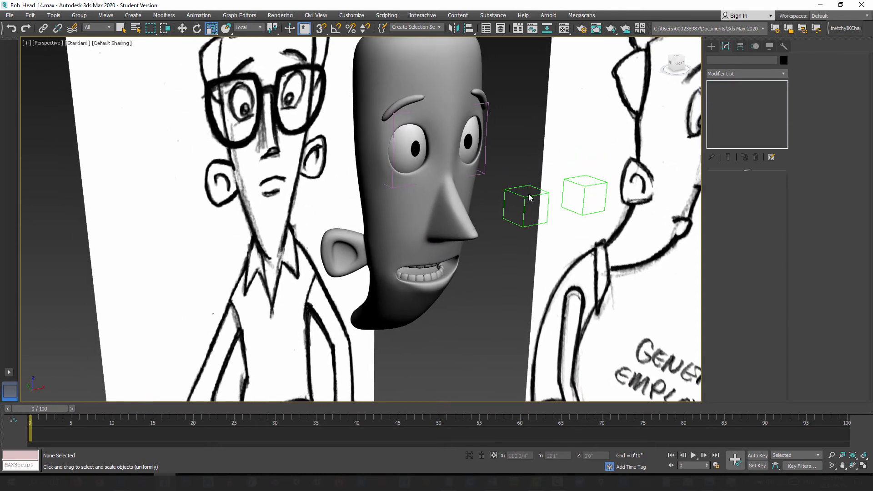
click(414, 142)
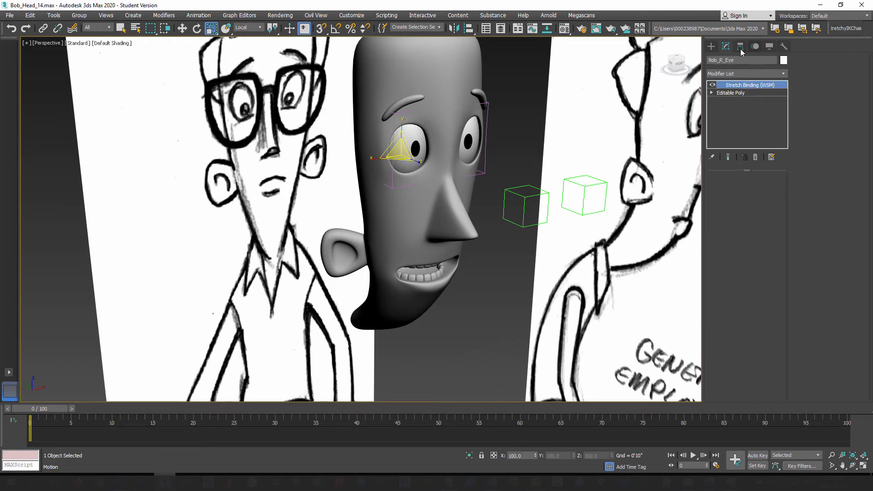
click(199, 16)
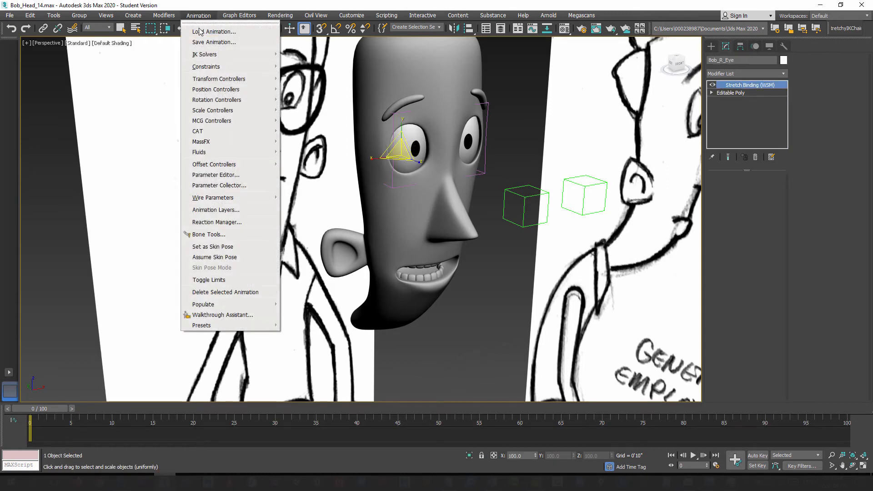
mouse_move(207, 69)
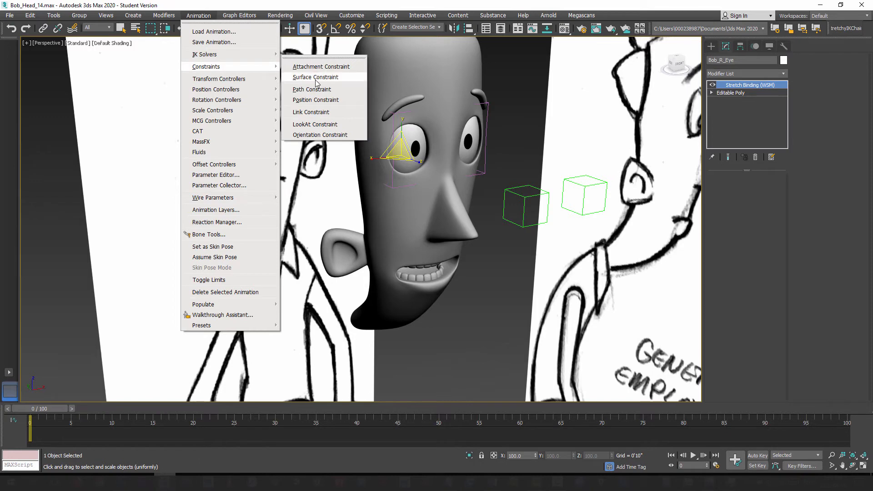
click(319, 124)
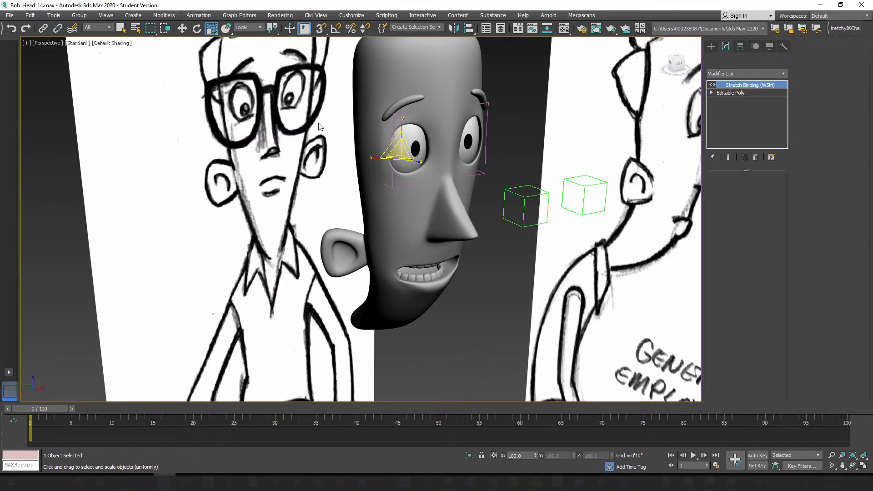
click(526, 196)
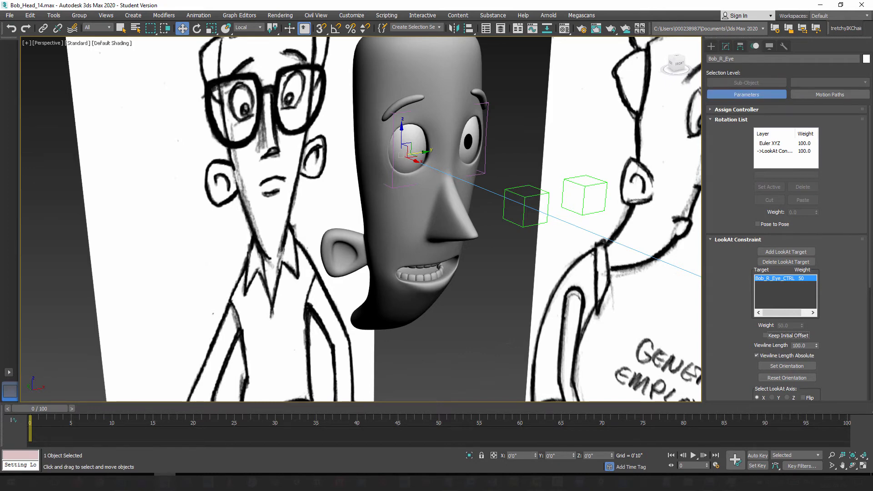
Step: Enable Keep Initial Offset on the right eye's LookAt Constraint and reduce its viewline length
drag(870, 247, 871, 287)
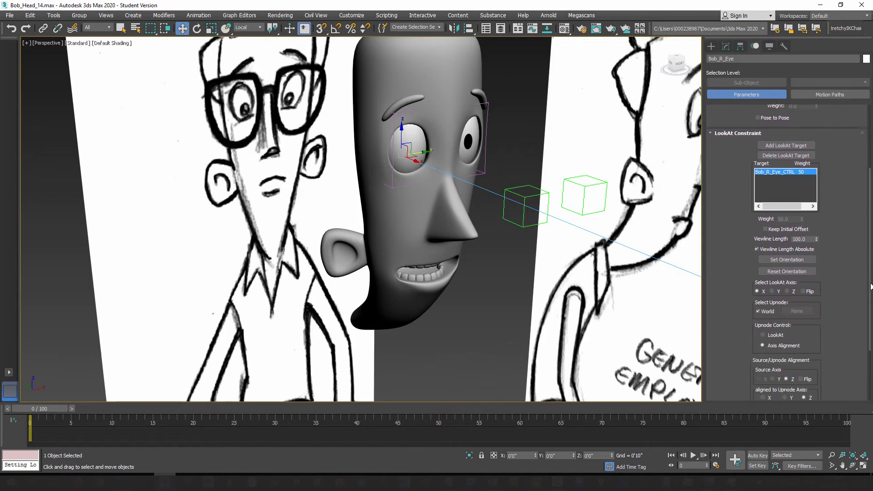
click(765, 230)
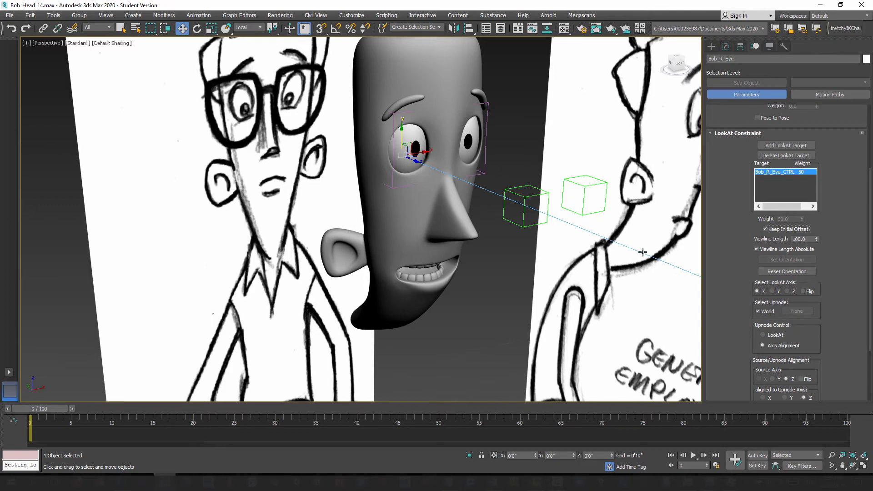
drag(816, 239, 816, 284)
Step: Apply a LookAt Constraint to the left eyeball with the Bob_L_Eye_CTRL dummy as its target
click(470, 141)
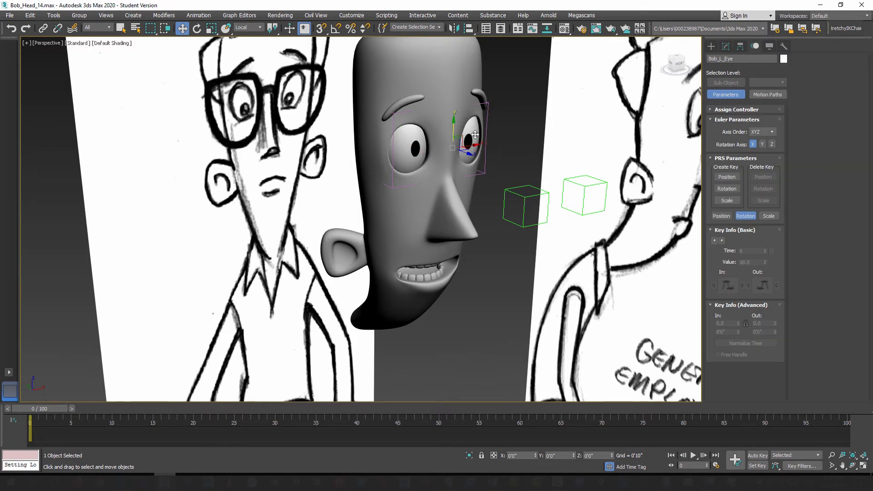
alt+middle_drag(493, 172, 440, 137)
click(199, 15)
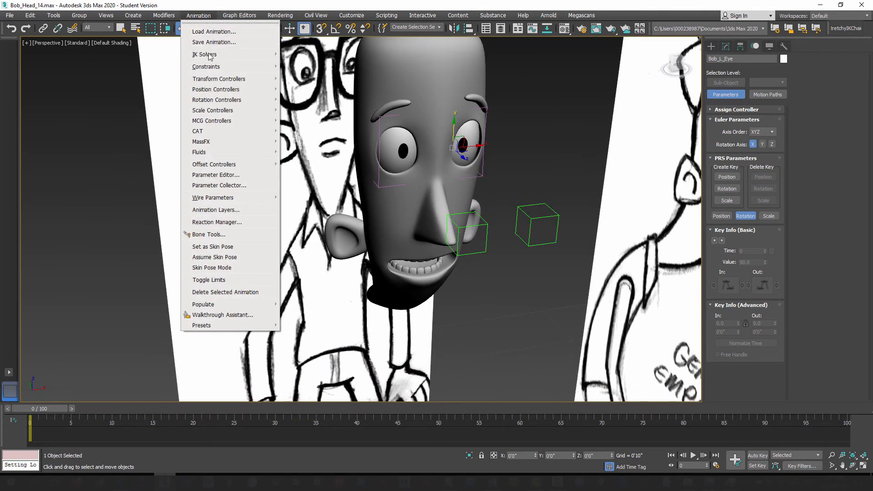
mouse_move(209, 70)
click(318, 124)
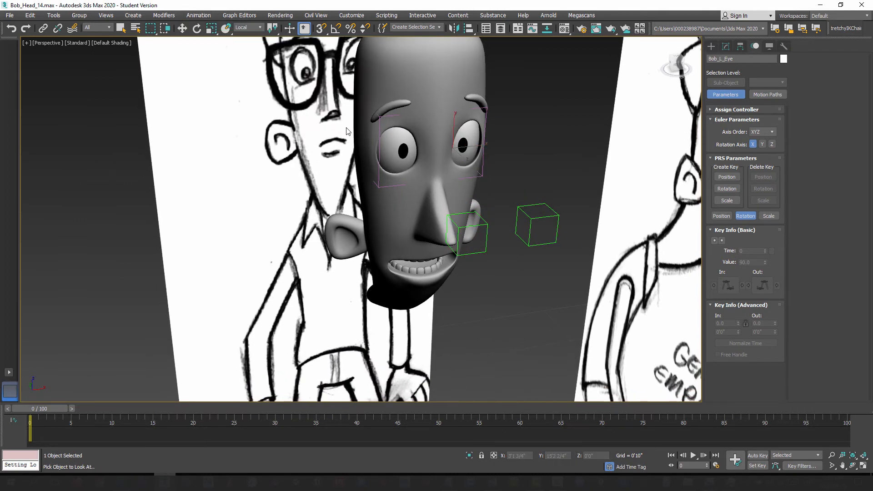
click(558, 215)
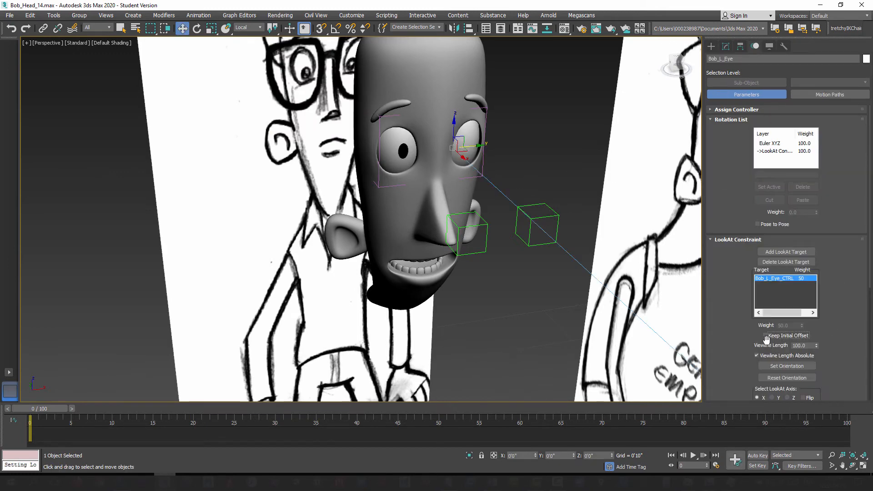
Step: Enable Keep Initial Offset on the left eye's LookAt Constraint and set its viewline length to 0
click(765, 336)
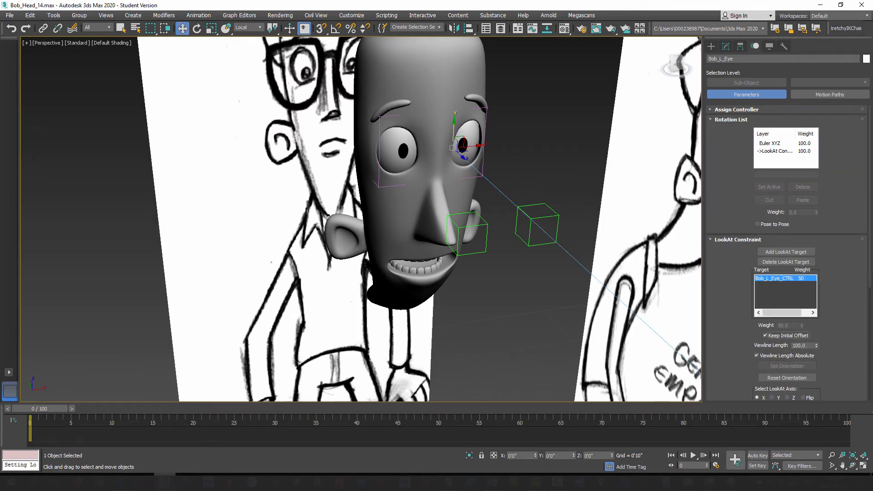
drag(869, 191, 857, 261)
right_click(817, 345)
Step: Select both eye-control dummies and try moving them together to test how the eyes follow
click(712, 46)
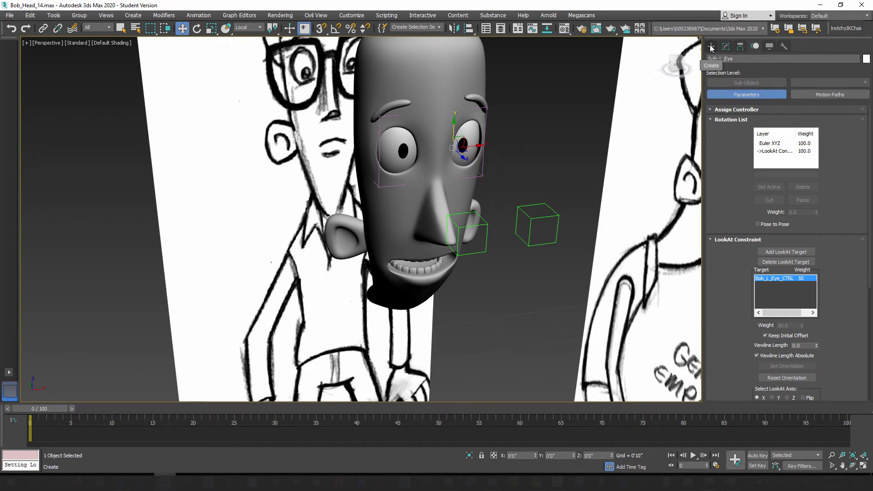
alt+drag(495, 221, 482, 204)
alt+middle_drag(481, 205, 500, 216)
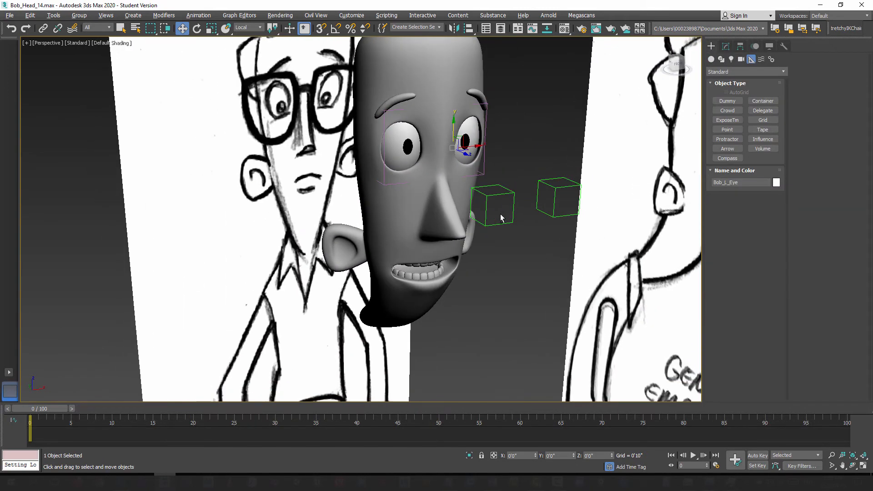
click(513, 195)
click(512, 195)
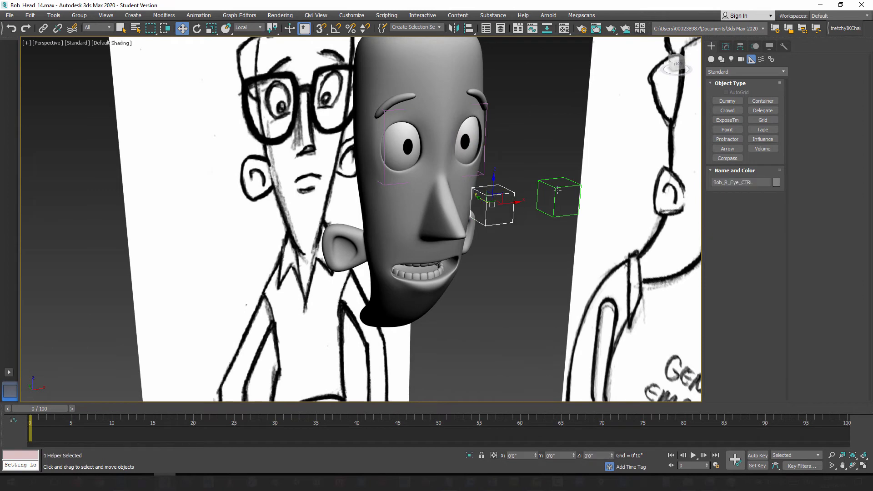
ctrl+click(558, 190)
alt+middle_drag(522, 236, 513, 231)
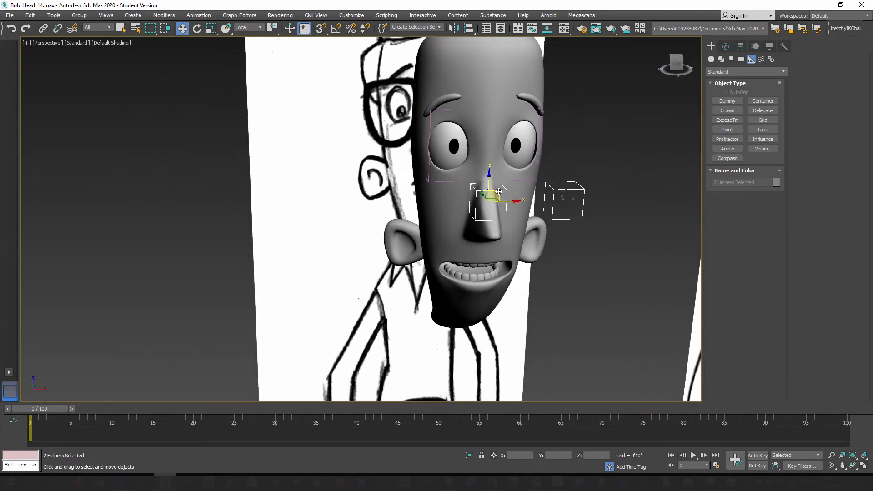
mouse_move(489, 191)
mouse_down()
mouse_move(475, 153)
mouse_move(385, 182)
mouse_move(577, 196)
mouse_move(450, 255)
mouse_move(564, 157)
mouse_move(387, 174)
mouse_move(507, 205)
mouse_move(532, 184)
mouse_move(501, 191)
mouse_up()
Step: Try moving the left-eye dummy on its own to test that only the left eye follows
click(580, 199)
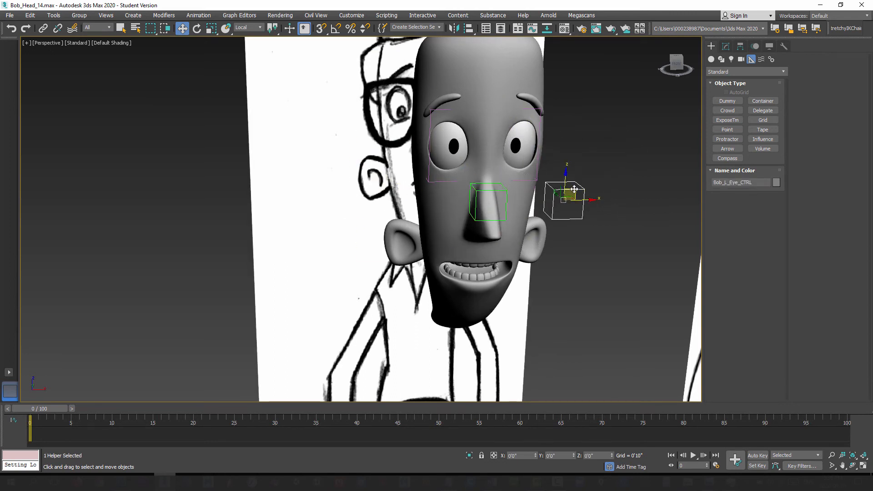
drag(574, 189, 590, 200)
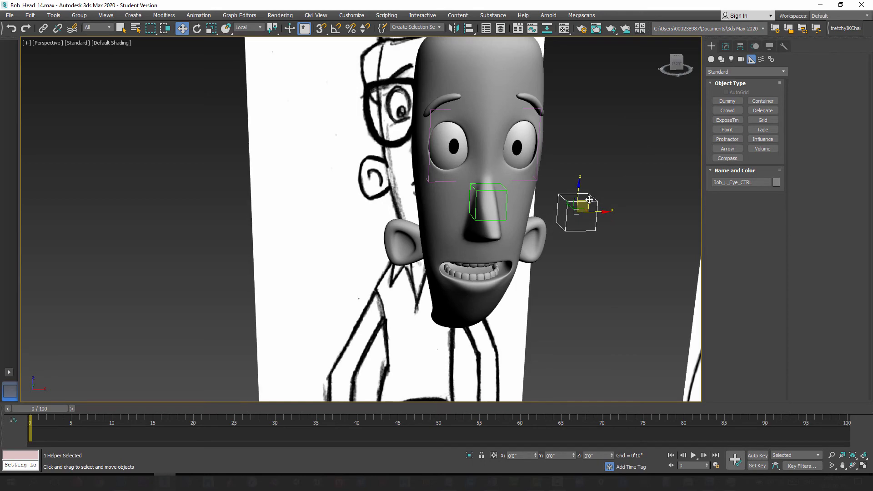
mouse_move(565, 236)
alt+middle_down()
mouse_move(508, 255)
mouse_move(499, 239)
mouse_move(544, 235)
mouse_move(538, 261)
alt+middle_up()
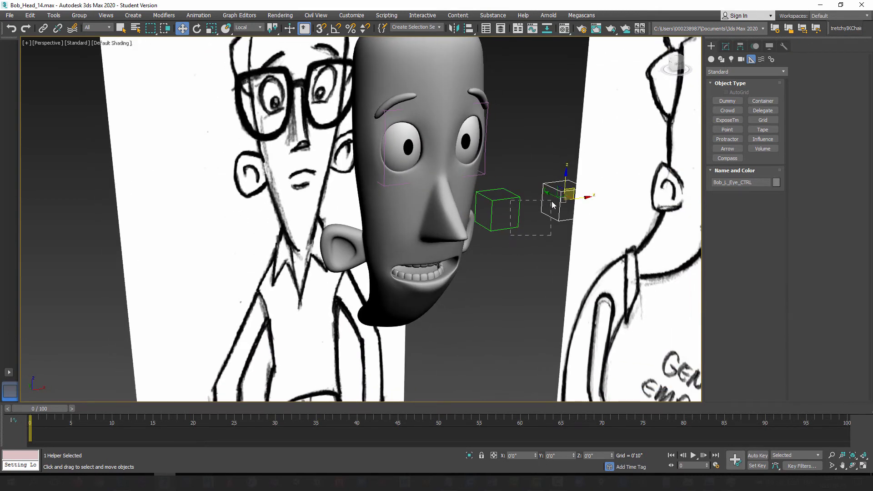
Step: Reselect both eye-control dummies, try moving them together in front of the face, and undo the move
drag(552, 201, 551, 202)
alt+middle_drag(533, 263, 516, 262)
drag(578, 197, 553, 194)
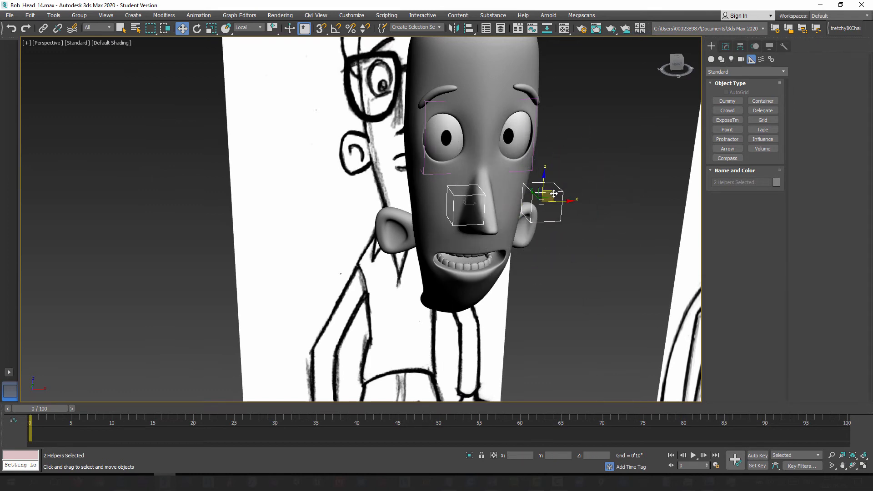
key(ctrl+z)
Step: Select both eyeballs together with the Stretch space warp around each eye and both eye-control dummies
alt+middle_drag(444, 244, 463, 290)
scroll(440, 273, down, 5)
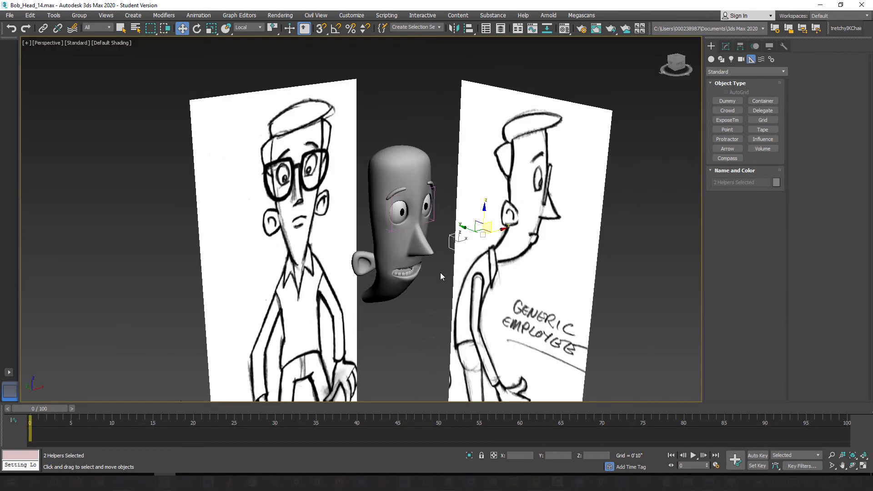
scroll(438, 261, up, 5)
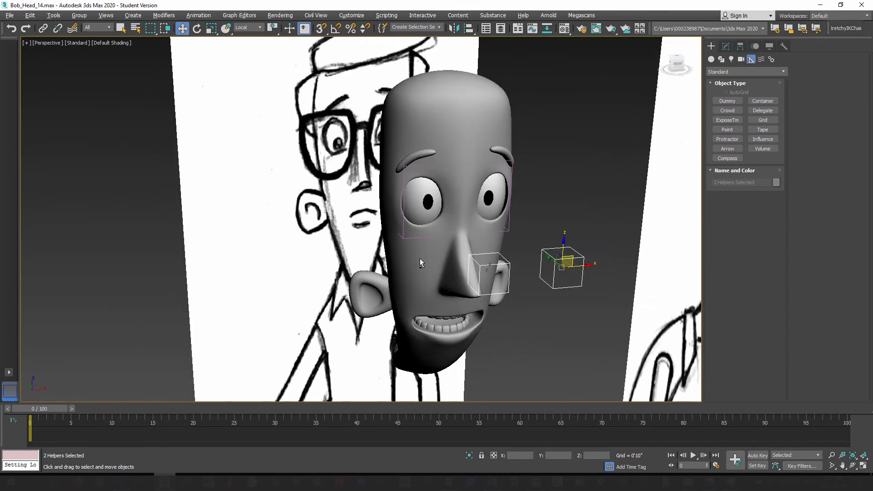
alt+middle_drag(420, 261, 489, 249)
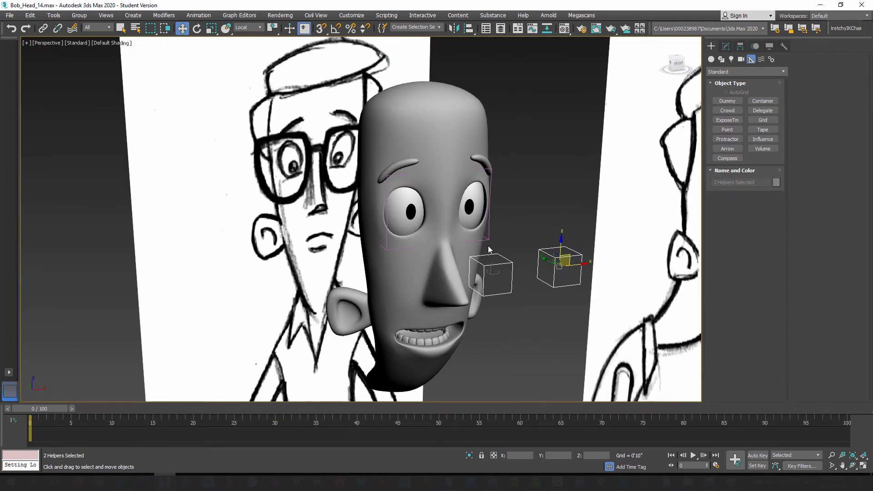
click(407, 214)
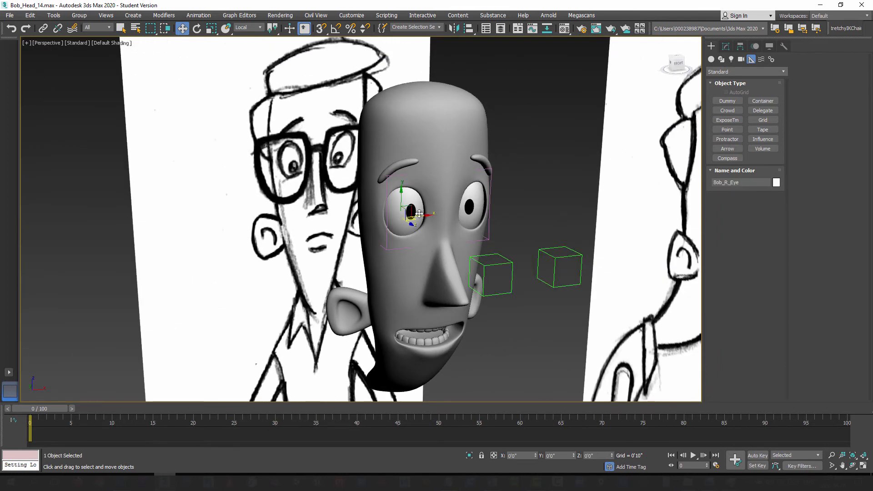
ctrl+click(475, 195)
ctrl+click(387, 235)
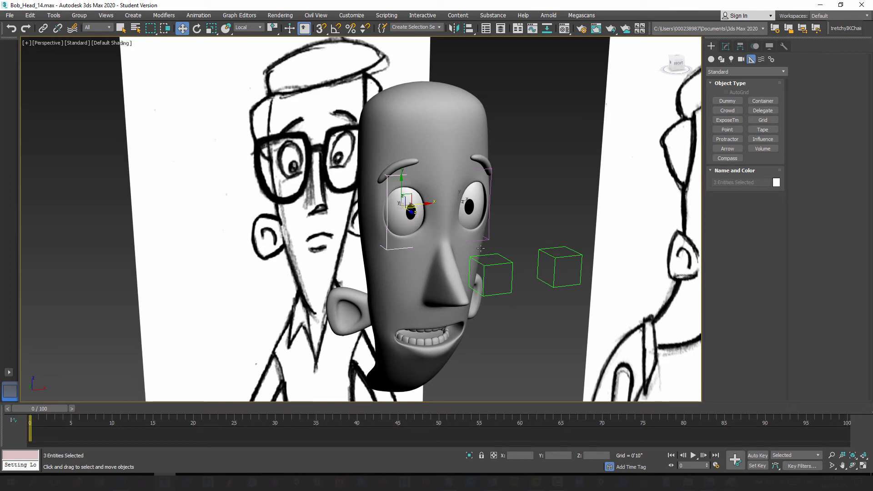
ctrl+click(490, 237)
ctrl+click(511, 264)
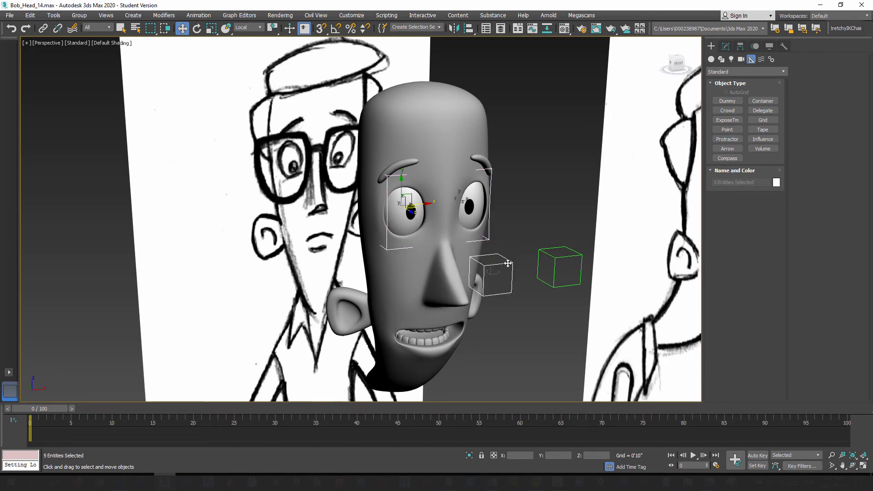
ctrl+click(571, 264)
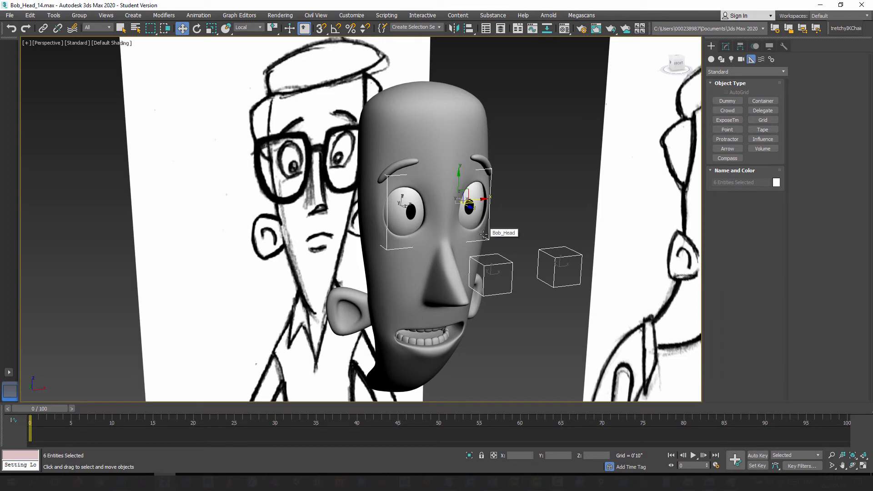
Step: Clear the selection and examine the head, eyes and eye-control dummies against the reference drawings from several angles
click(543, 153)
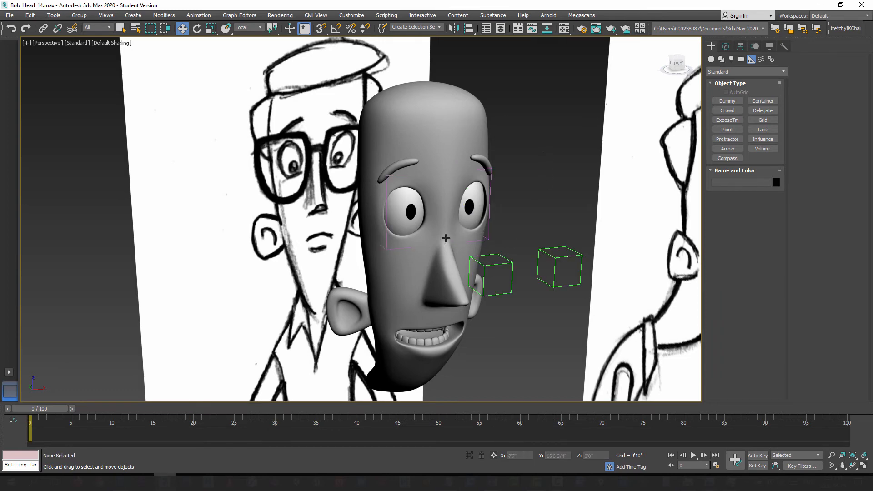
alt+middle_drag(445, 238, 463, 270)
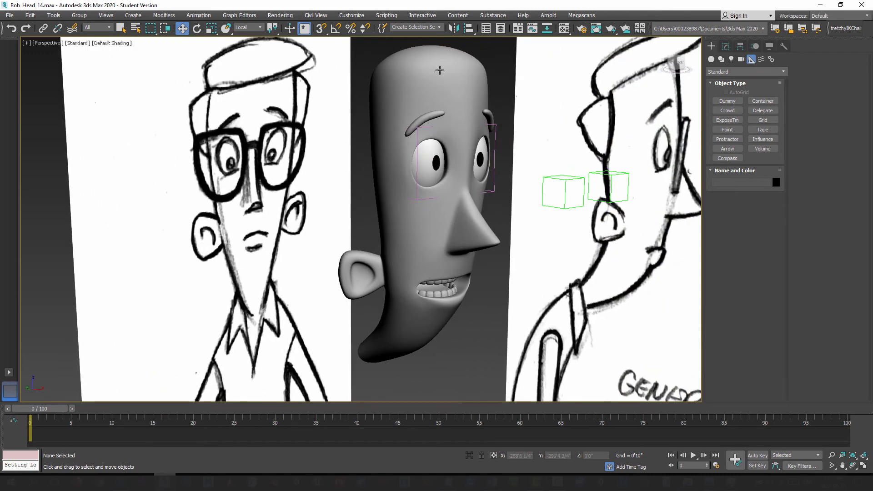
scroll(437, 195, down, 5)
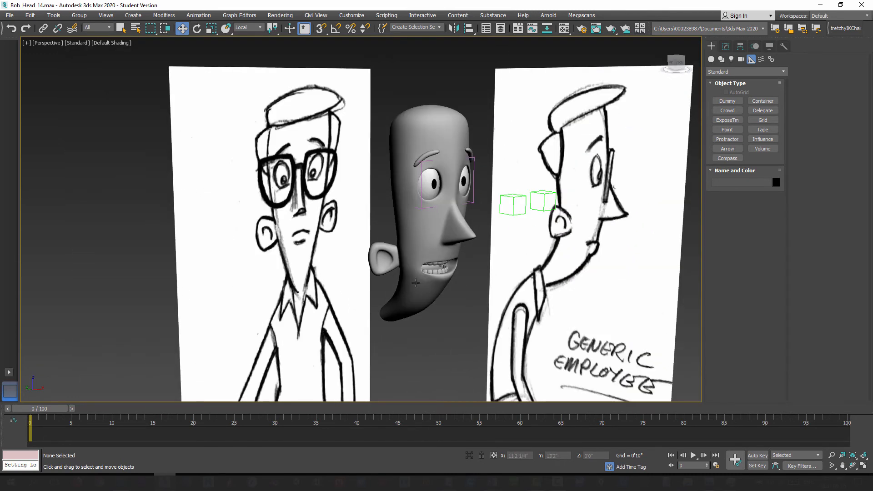
alt+middle_drag(418, 284, 433, 314)
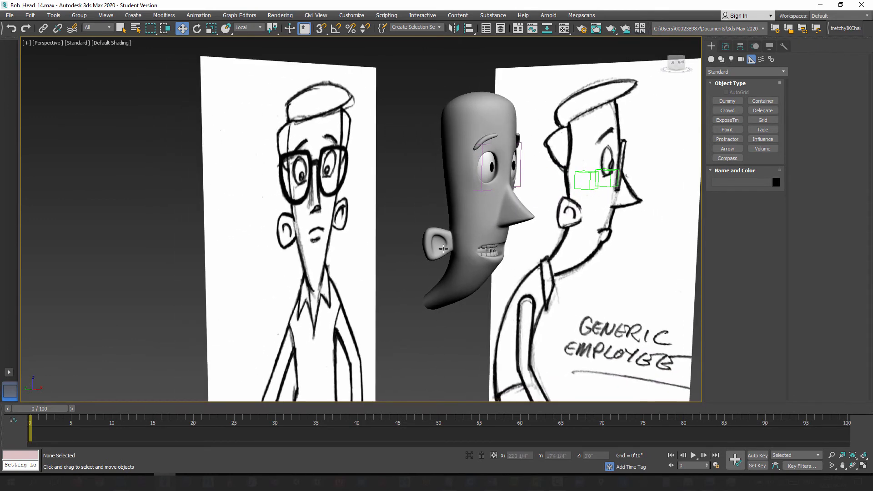
alt+middle_drag(443, 248, 461, 271)
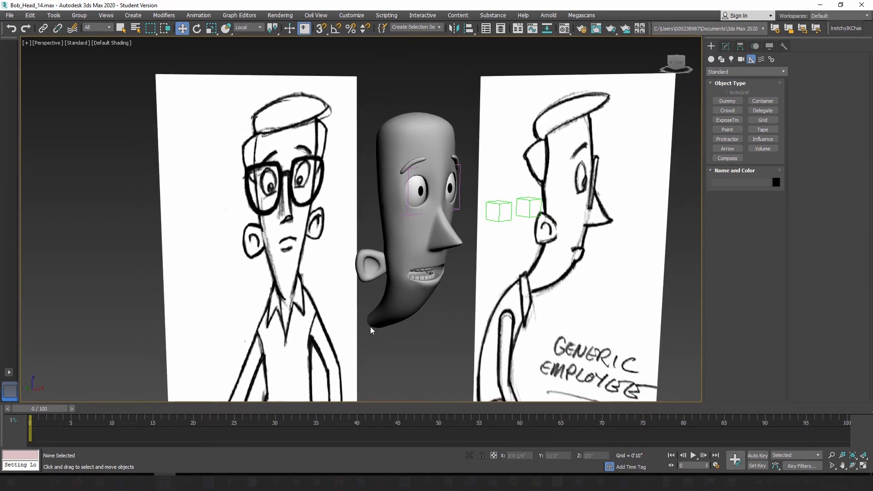
mouse_move(371, 329)
alt+middle_down()
mouse_move(401, 333)
mouse_move(432, 316)
mouse_move(381, 327)
alt+middle_up()
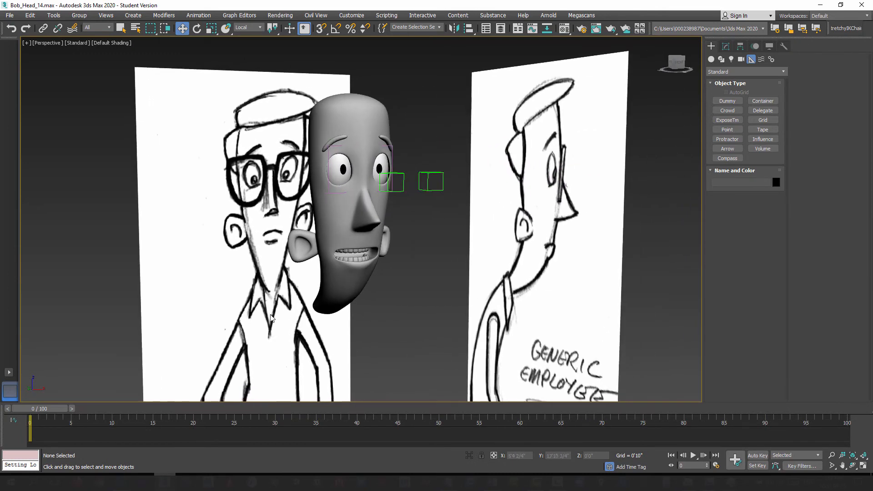
alt+middle_drag(271, 317, 394, 320)
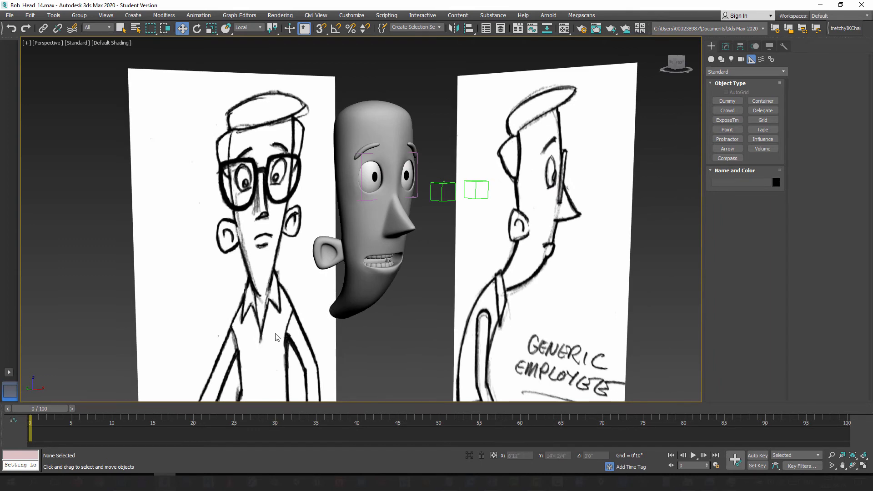
alt+middle_drag(331, 327, 335, 334)
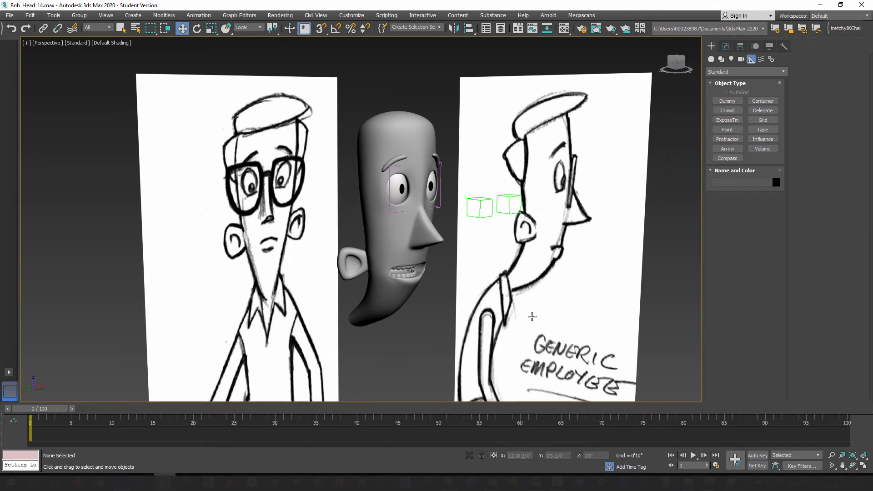
Step: Save the scene as a new incremental version named Bob_Head_15.max
click(9, 15)
click(28, 97)
click(488, 314)
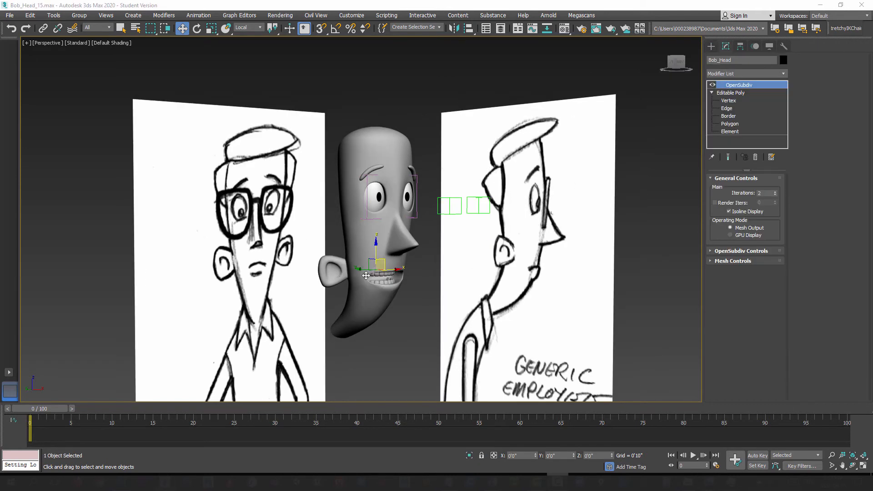
Step: Examine the head against the hair shape in the front and side reference drawings, finishing in the Left view
alt+middle_drag(366, 275, 399, 272)
scroll(386, 277, down, 5)
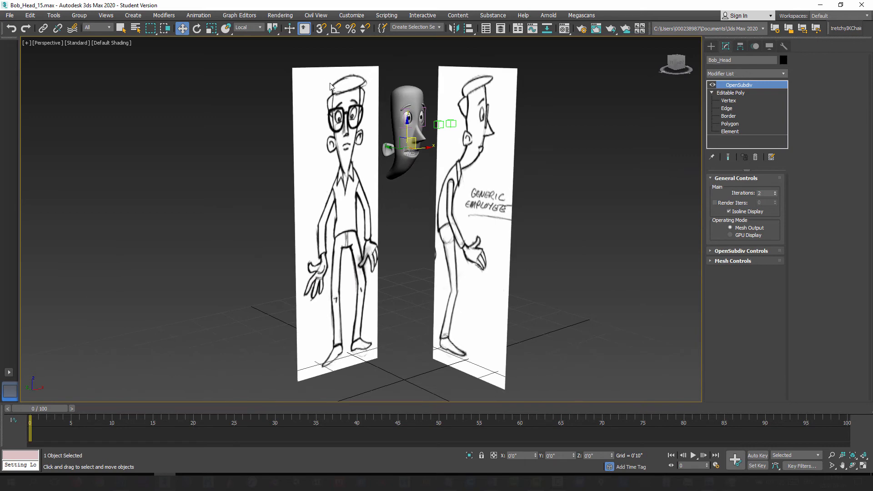
alt+middle_drag(454, 186, 435, 164)
middle_drag(434, 164, 417, 248)
scroll(430, 230, up, 5)
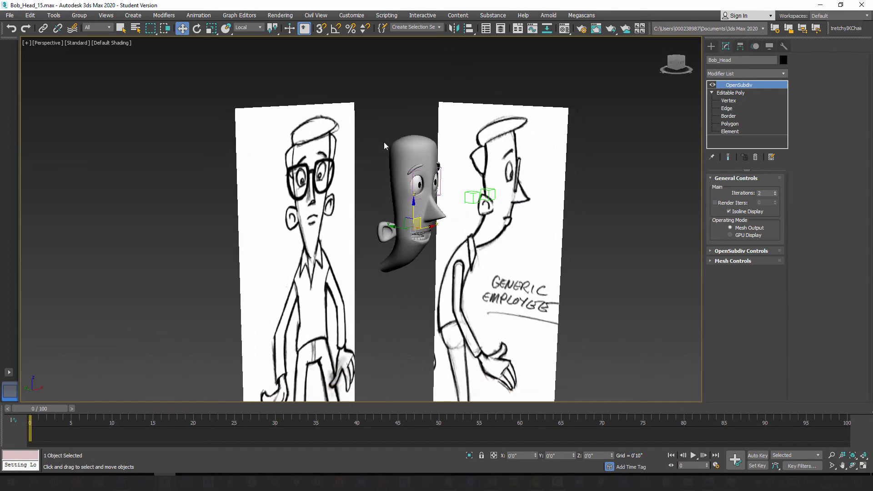
click(384, 142)
click(409, 153)
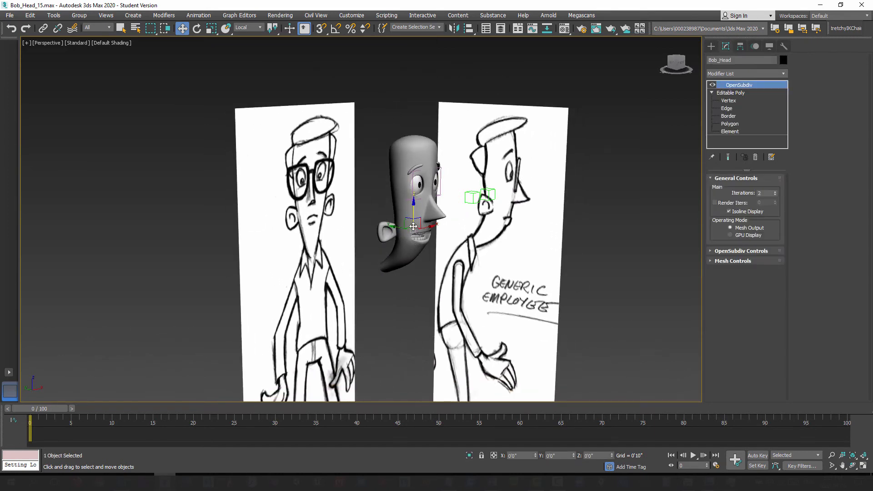
key(l)
scroll(397, 218, down, 3)
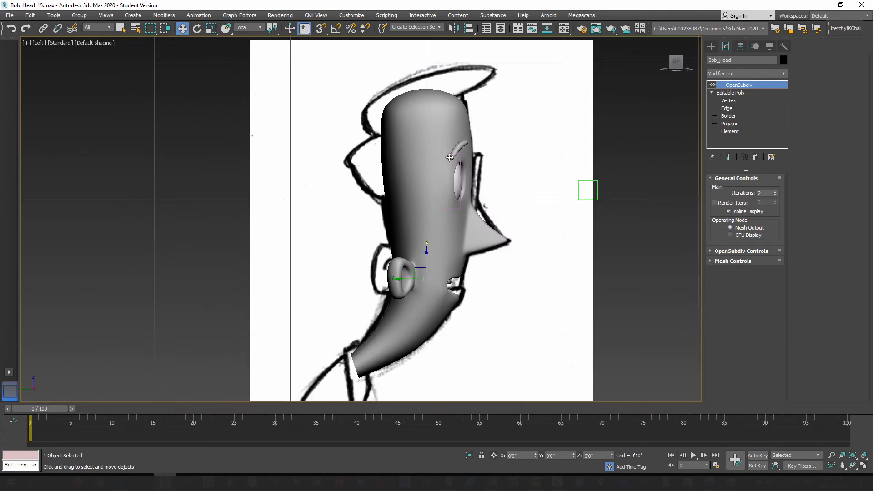
Step: Display edged faces and select the head's base-mesh polygons across the crown and down the upper back
click(739, 93)
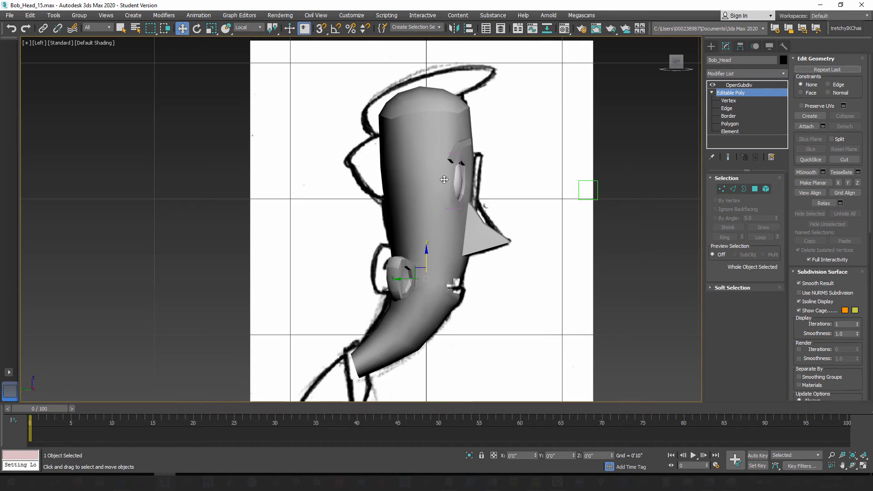
key(F4)
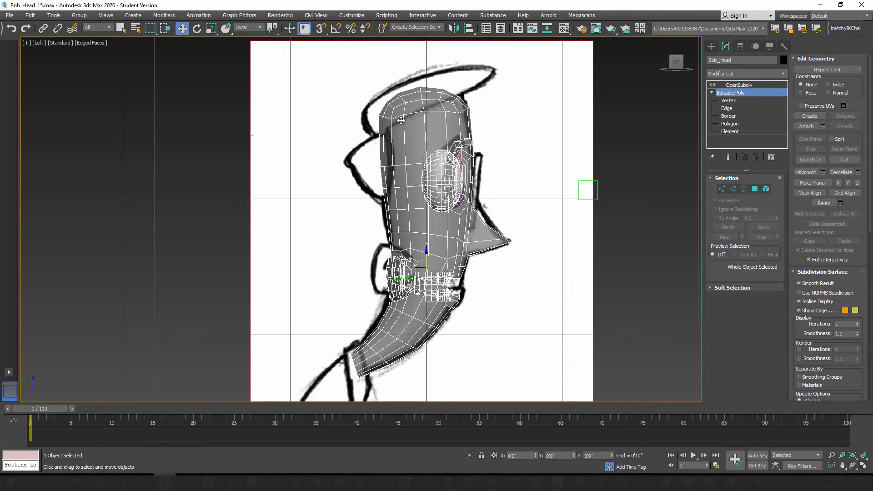
click(755, 189)
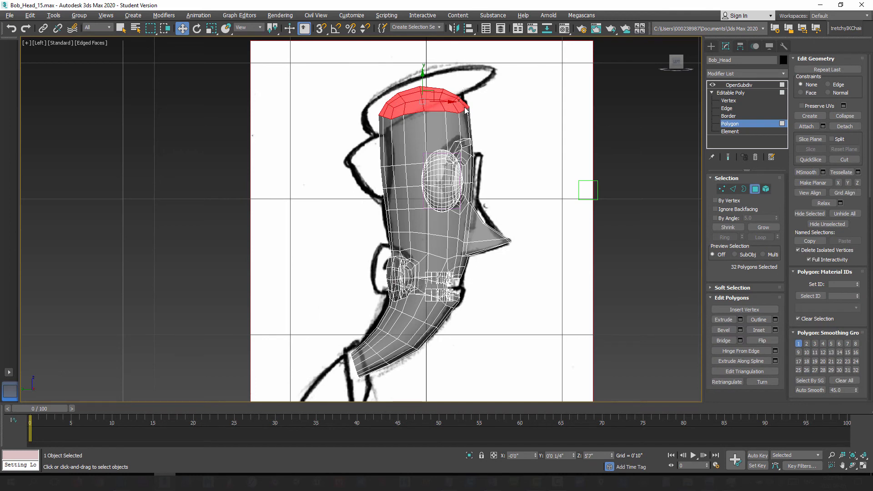
ctrl+drag(398, 178, 399, 178)
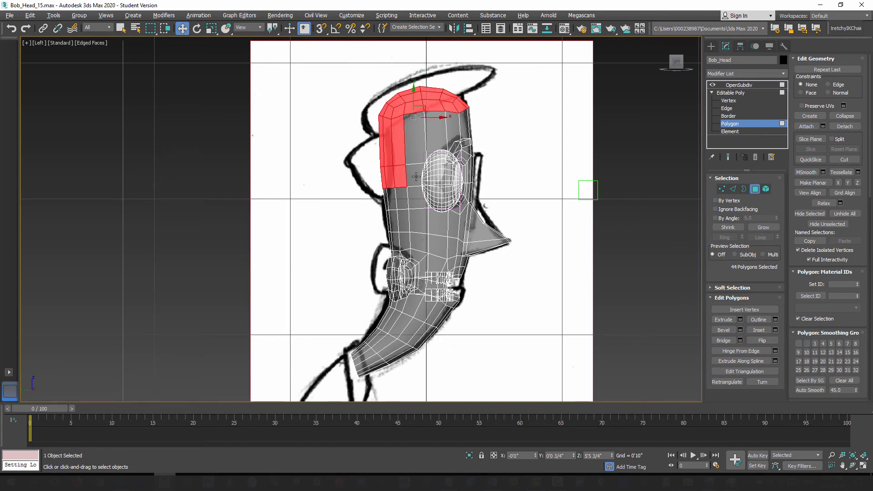
Step: Detach the selected crown and upper-back polygons as a clone named Bob_Hair
key(p)
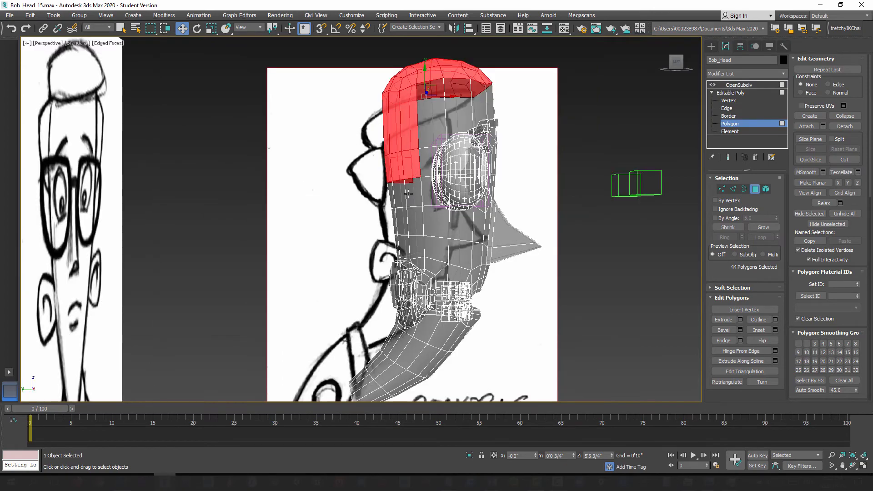
alt+middle_drag(408, 194, 362, 185)
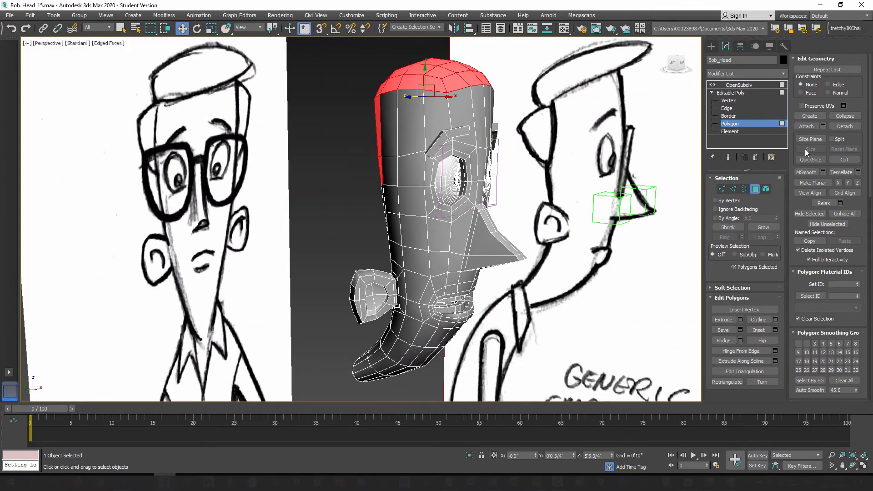
click(844, 127)
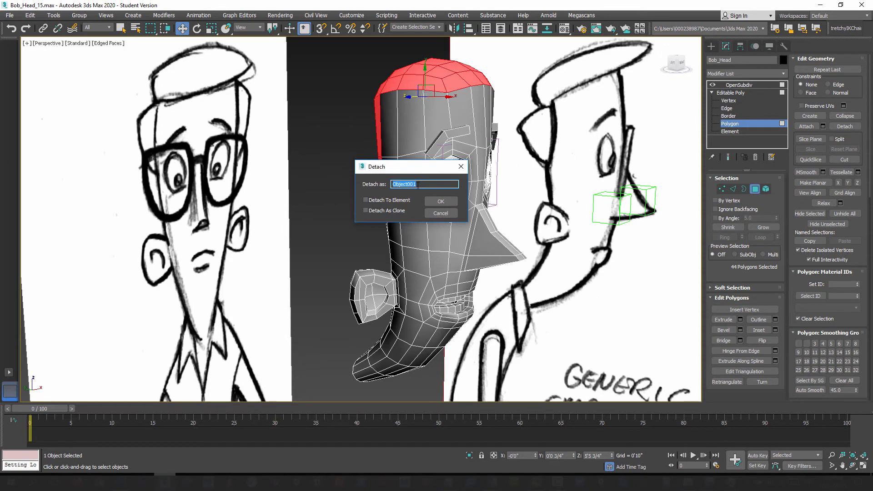
text(Bob_Hair)
click(376, 212)
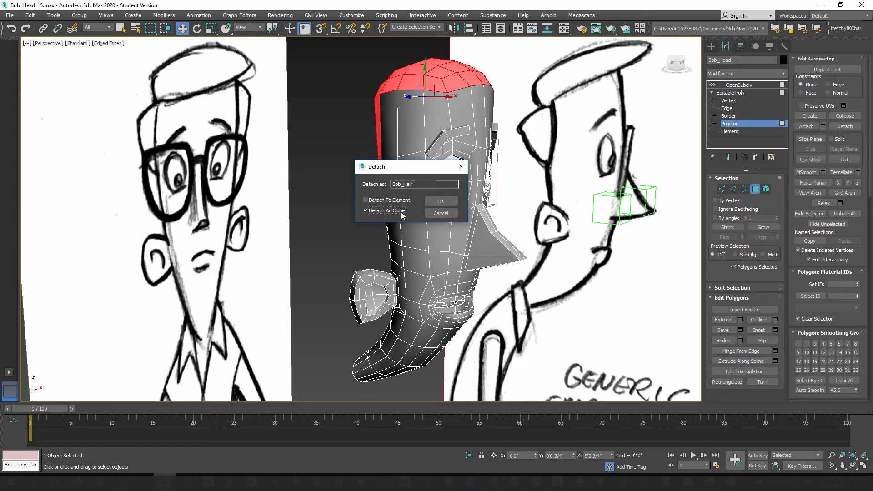
click(442, 202)
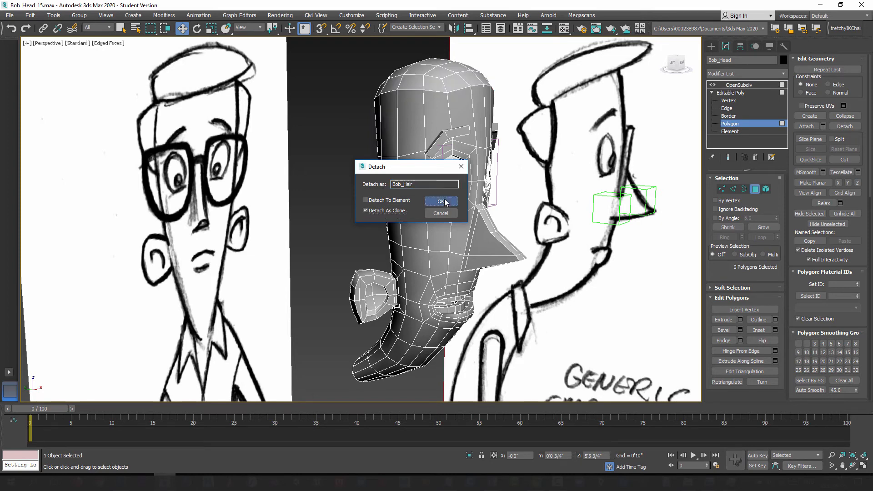
Step: Leave the head's polygon editing, select the Bob_Hair object, and add a Shell modifier to it
click(713, 49)
click(345, 167)
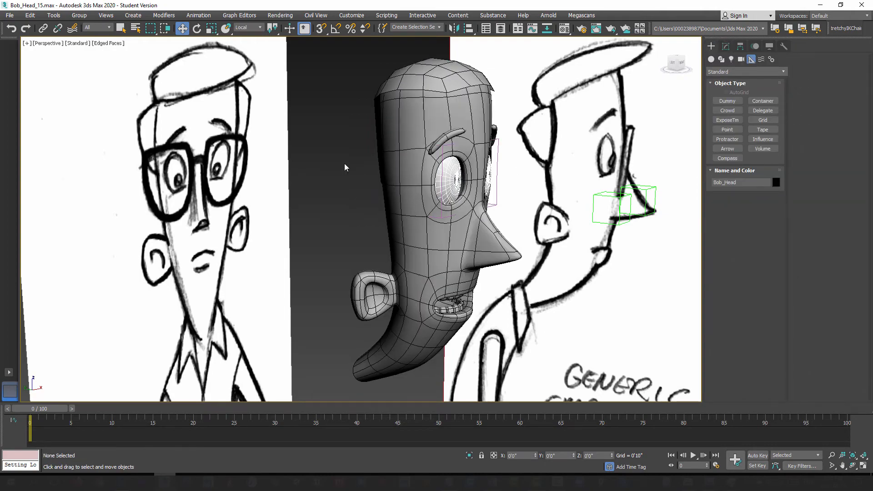
click(426, 82)
alt+middle_drag(462, 208, 418, 187)
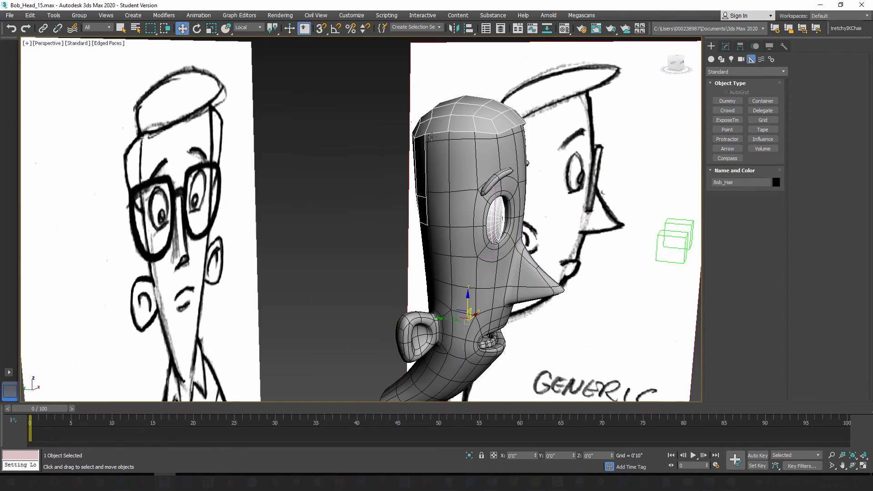
click(726, 47)
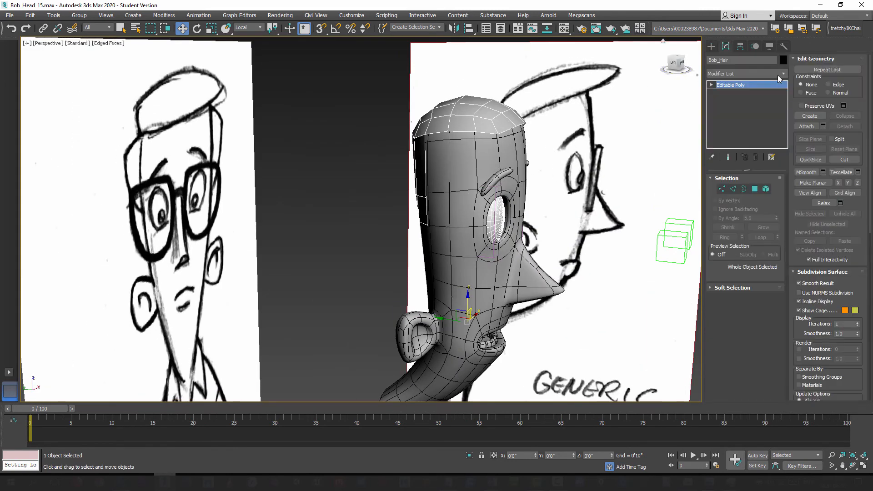
click(784, 73)
key(s)
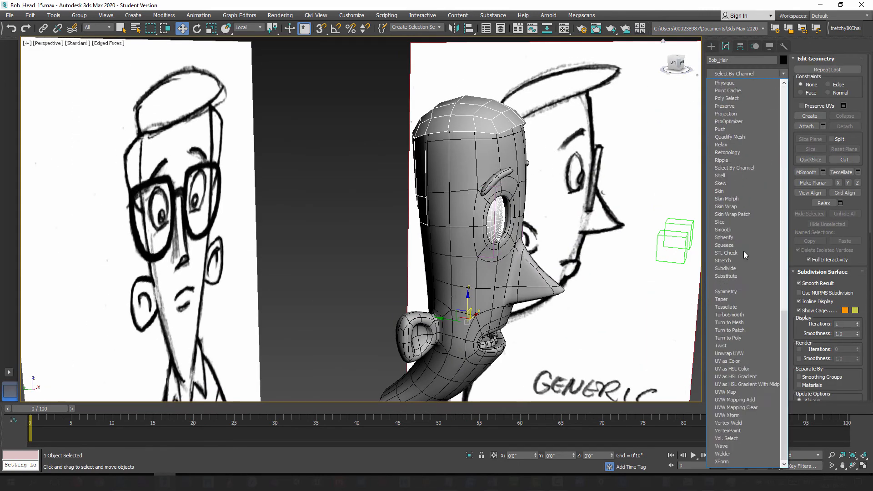
click(733, 175)
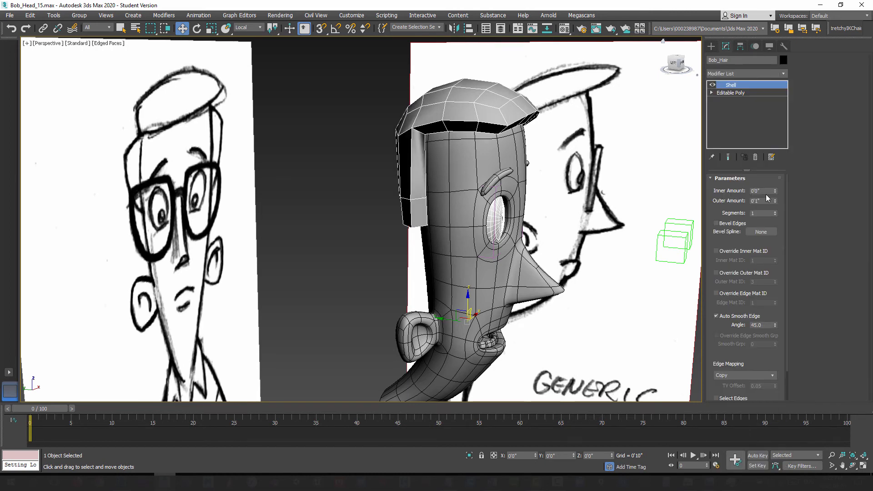
Step: Set the Shell's outer amount to 0'0 3/4" and check the hair's thickness around the head
mouse_move(776, 201)
mouse_down()
mouse_move(774, 182)
mouse_move(785, 230)
mouse_move(779, 204)
mouse_up()
alt+middle_drag(513, 231, 461, 218)
alt+middle_drag(412, 206, 452, 199)
middle_drag(452, 199, 454, 205)
scroll(454, 206, up, 3)
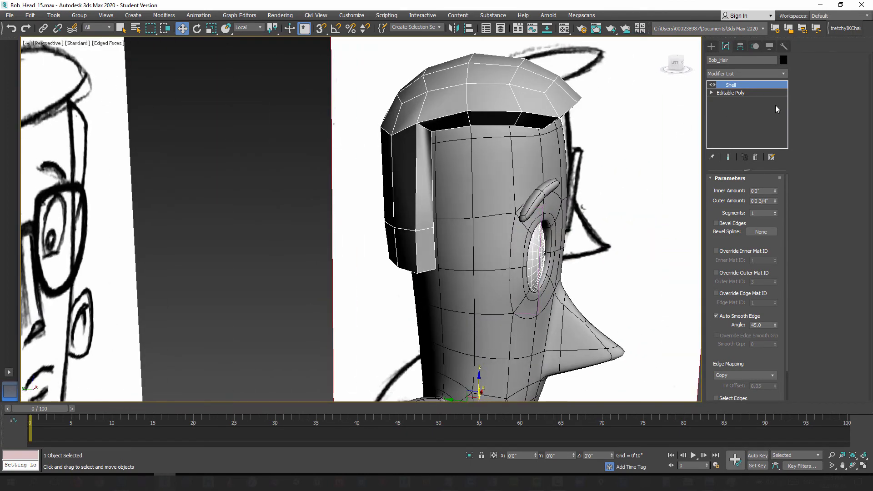
Step: Edit the vertices of Bob_Hair beneath the Shell and shift the pair at the inner side corners of the hairline slightly down and forward
click(731, 92)
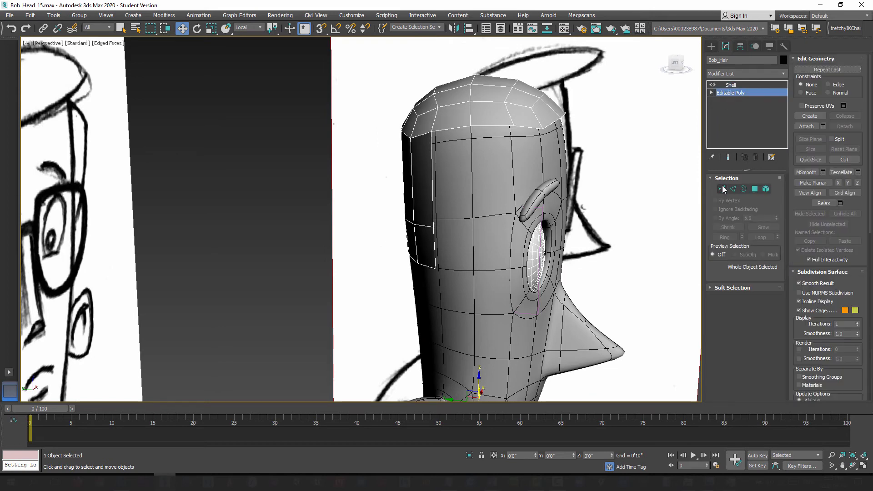
click(722, 188)
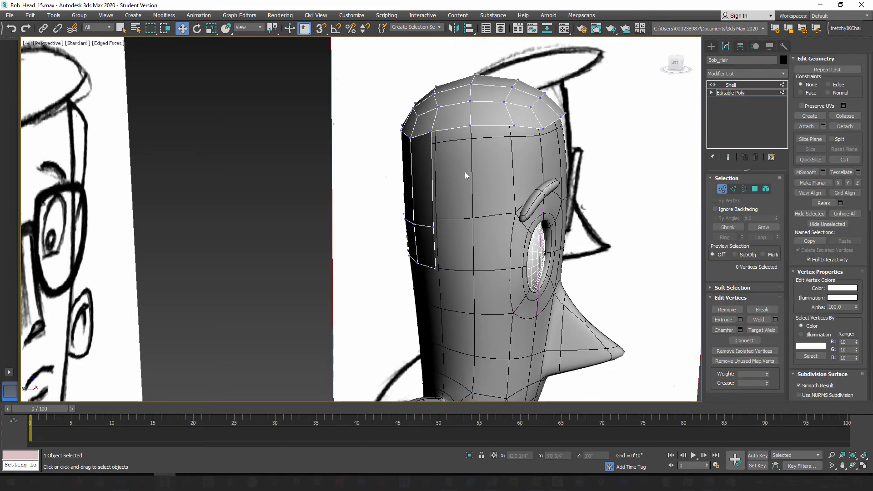
alt+middle_drag(465, 171, 447, 146)
key(l)
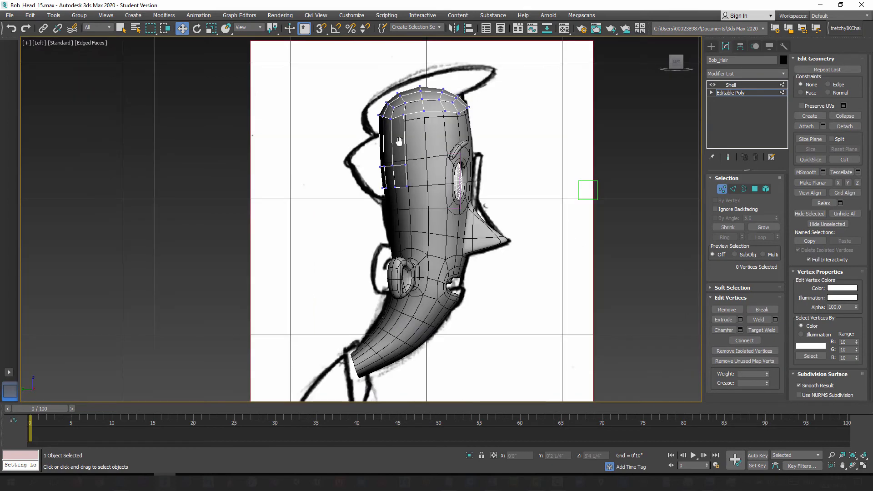
scroll(395, 137, up, 4)
middle_drag(396, 137, 416, 173)
drag(416, 146, 444, 168)
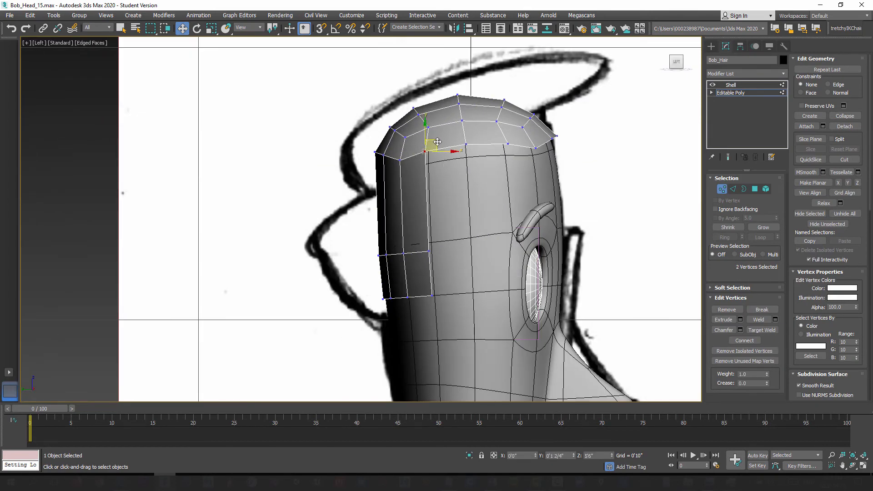
Step: Check the selected hairline corner vertices from above and move them a little further forward in the Left view
alt+middle_drag(448, 180, 402, 227)
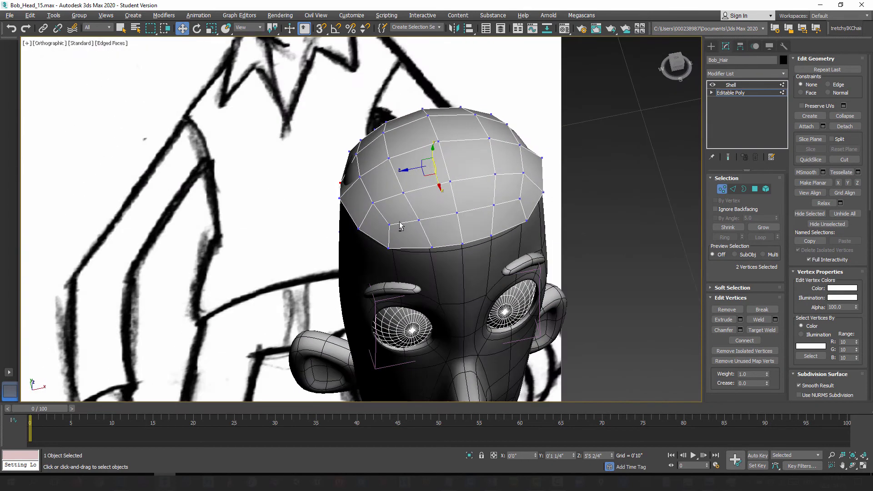
alt+middle_drag(439, 157, 486, 174)
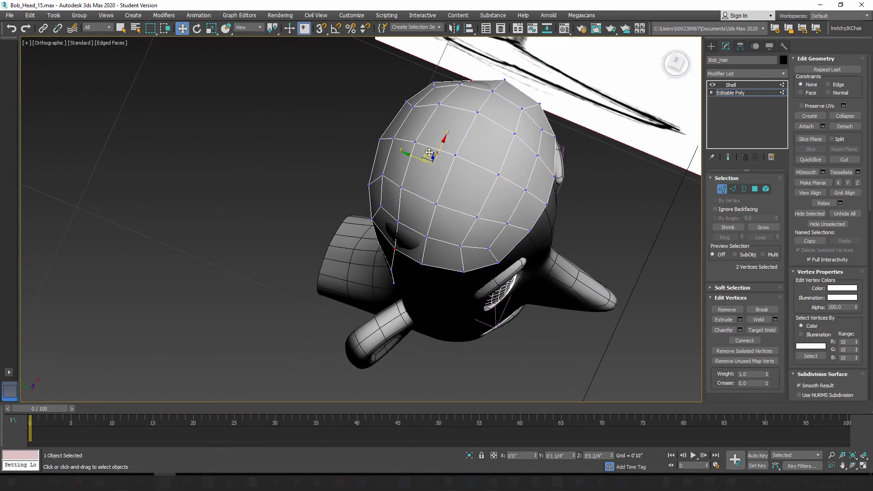
drag(429, 153, 432, 171)
key(l)
alt+middle_drag(433, 210, 423, 219)
key(l)
scroll(423, 219, down, 4)
middle_drag(427, 168, 446, 231)
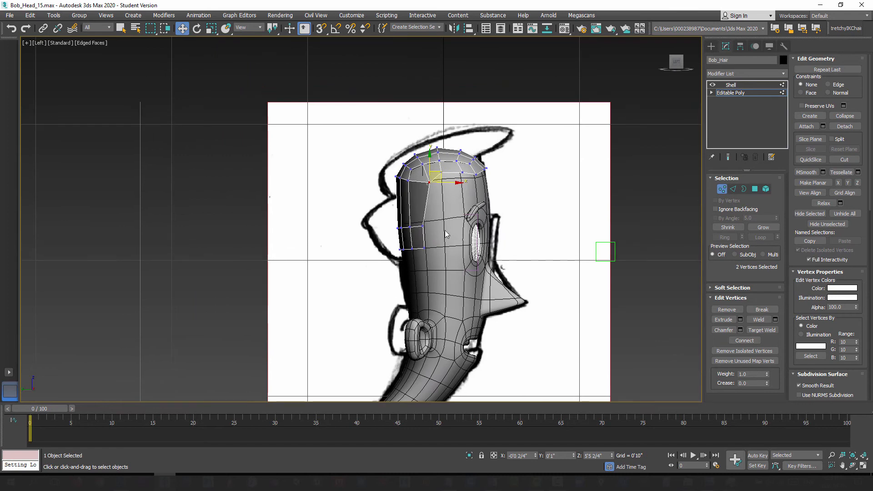
Step: Move the bottom row of Bob_Hair vertices down to the lower end of the back hair in the side reference
scroll(444, 230, up, 3)
click(406, 251)
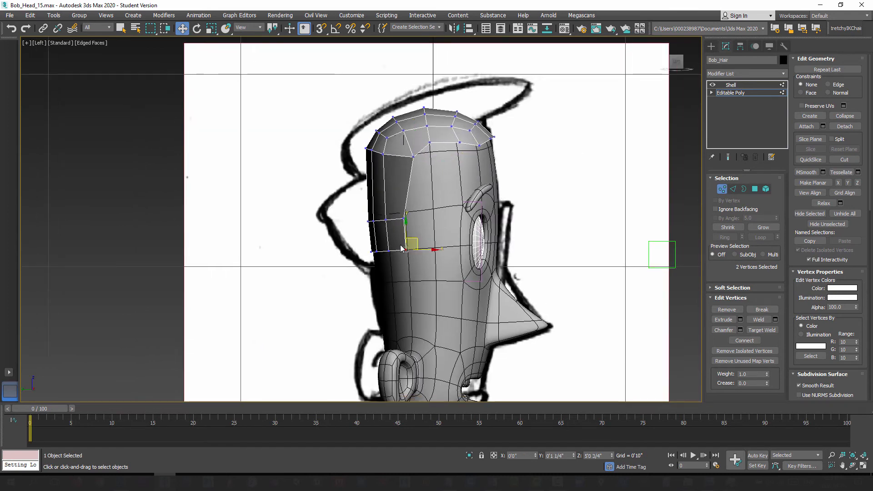
middle_drag(374, 260, 367, 248)
drag(340, 272, 386, 233)
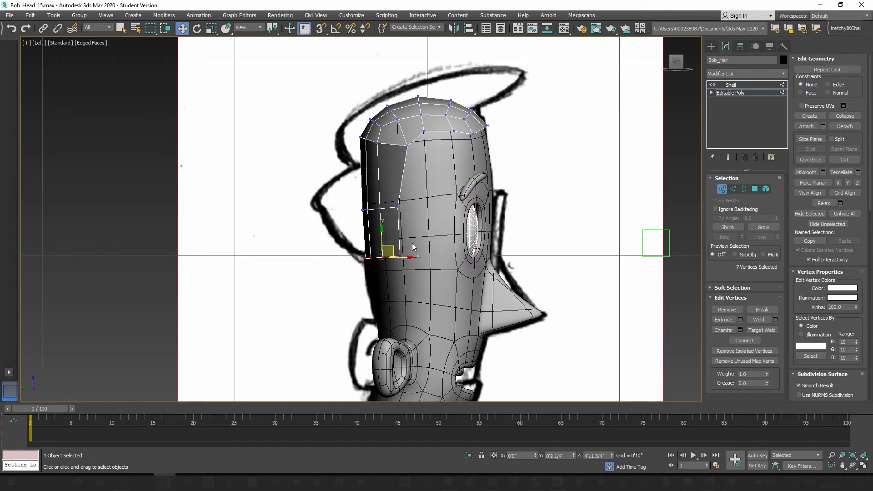
middle_drag(424, 243, 446, 258)
scroll(451, 234, up, 2)
scroll(452, 232, down, 2)
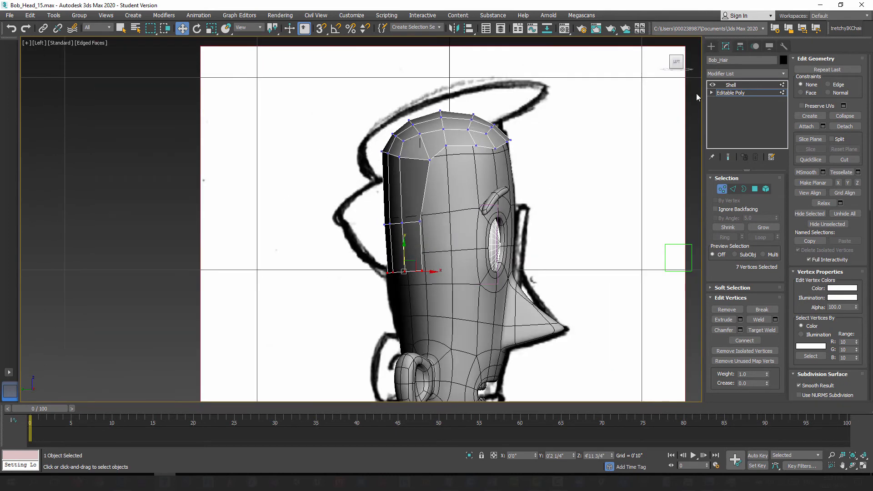
Step: Leave vertex editing, select Bob_Head, and hide it so the side reference shows behind the hair
click(711, 46)
click(478, 185)
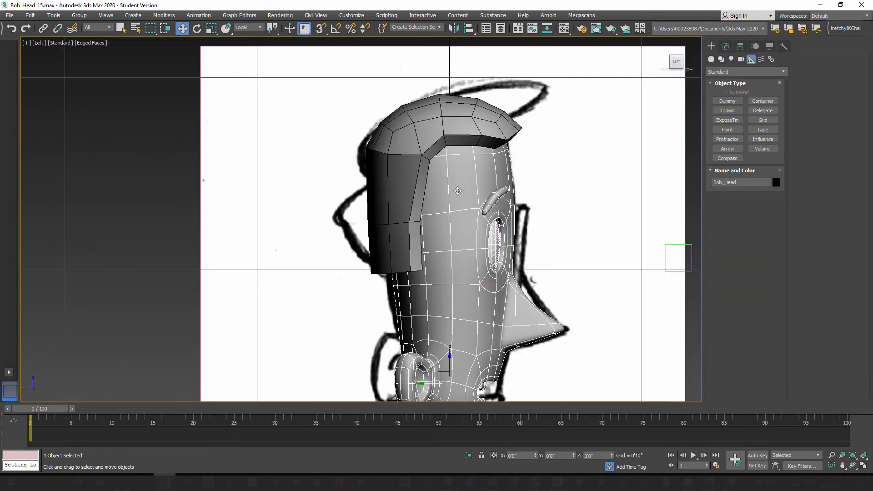
right_click(458, 191)
click(483, 184)
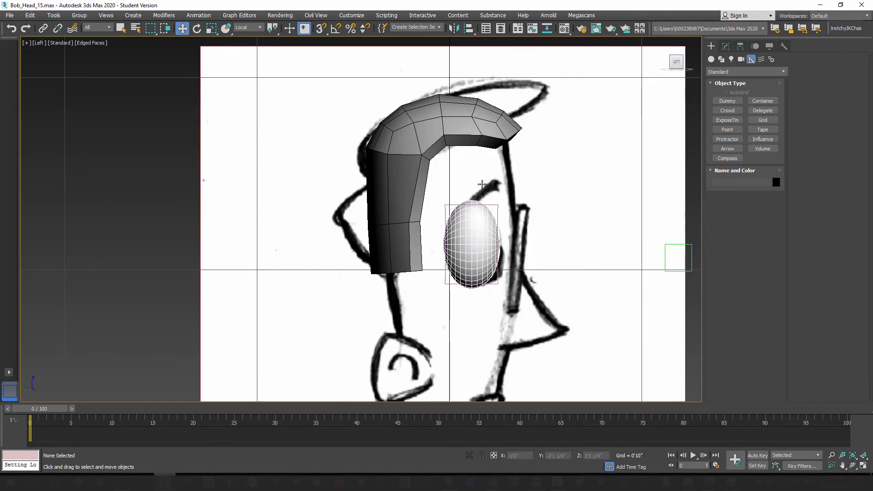
Step: Connect the seven vertical edges in the upper section of Bob_Hair's back with one segment at slide -23, beneath the Shell
click(423, 142)
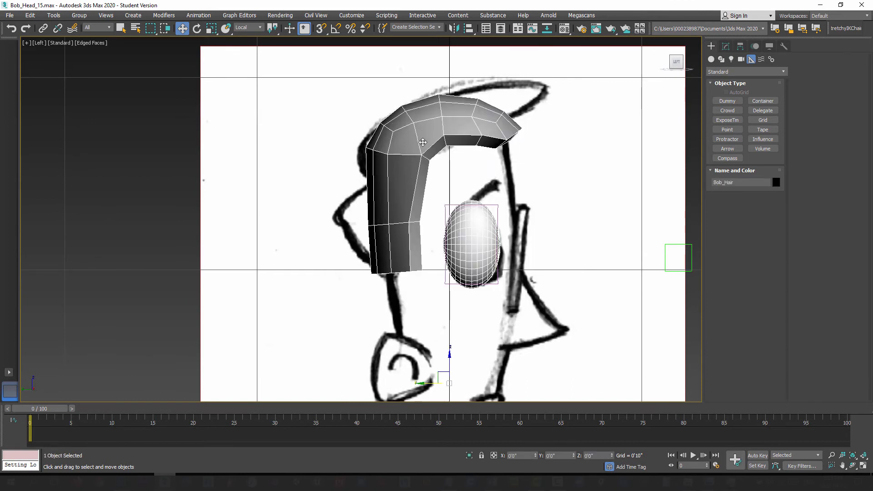
click(725, 46)
click(737, 93)
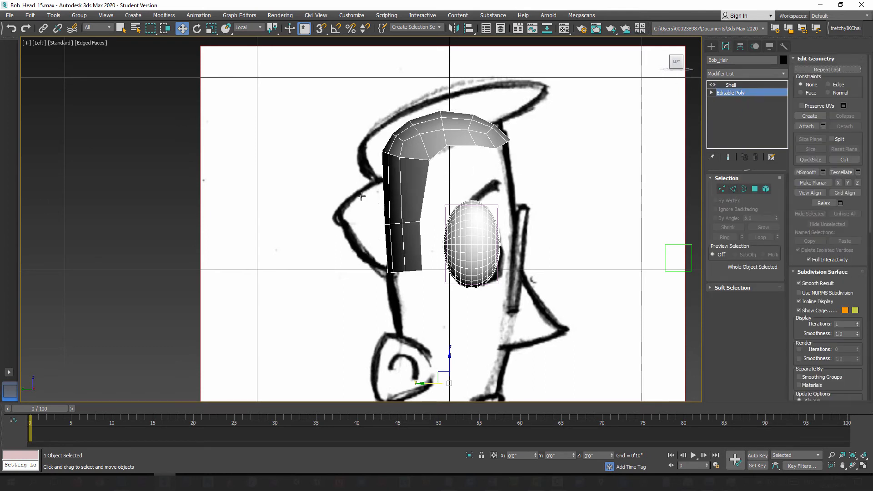
click(732, 190)
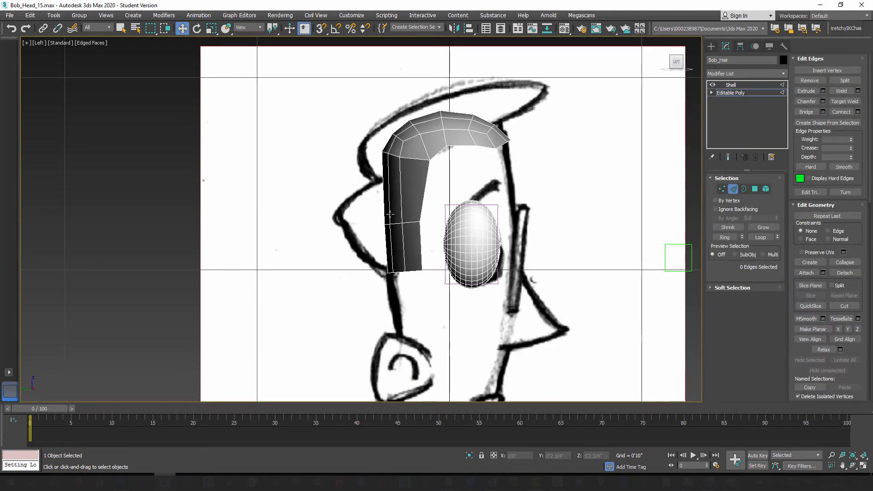
drag(379, 194, 445, 193)
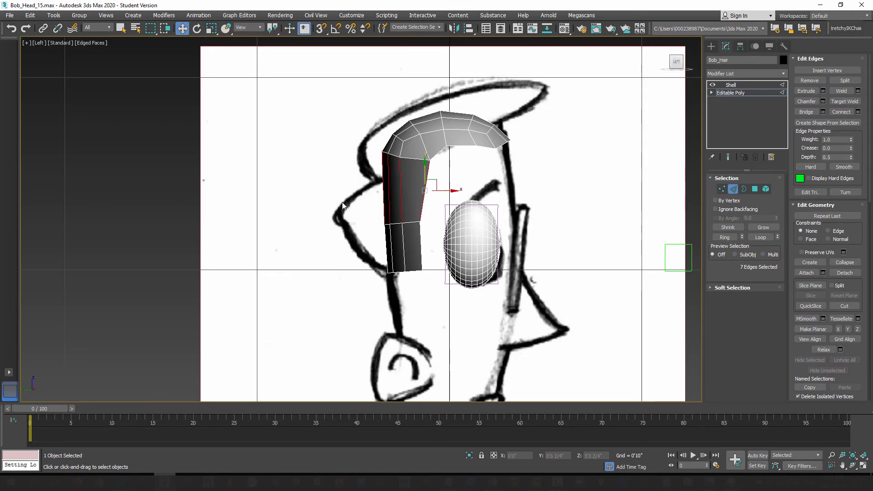
drag(331, 193, 429, 197)
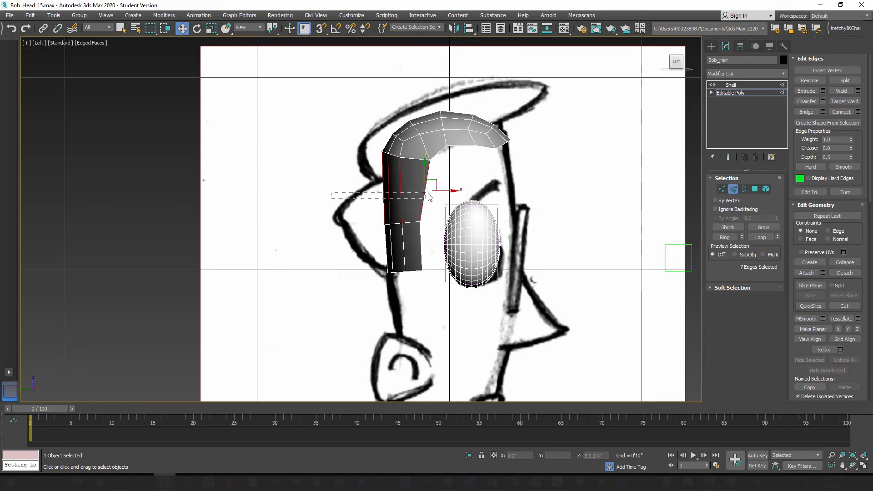
click(859, 112)
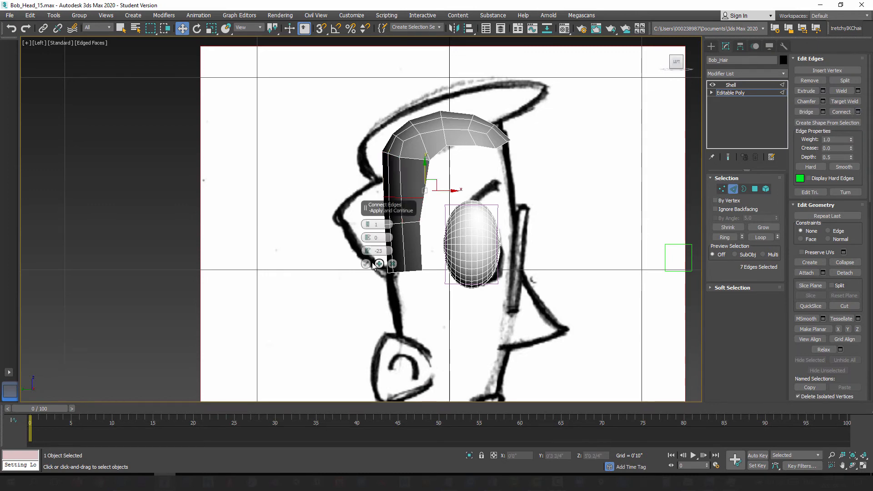
click(366, 264)
Step: Raise the new back-hair edge loop to the height of the notch between the two hair bulges in the reference
scroll(374, 197, up, 2)
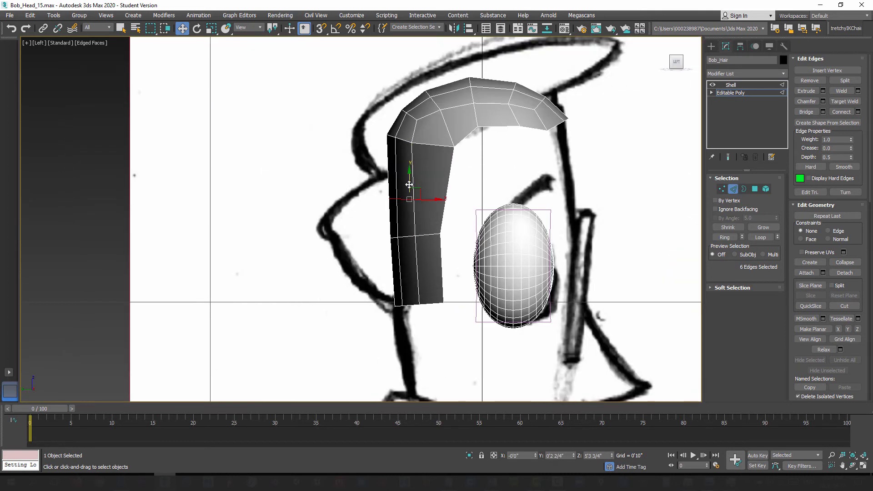
drag(417, 191, 419, 165)
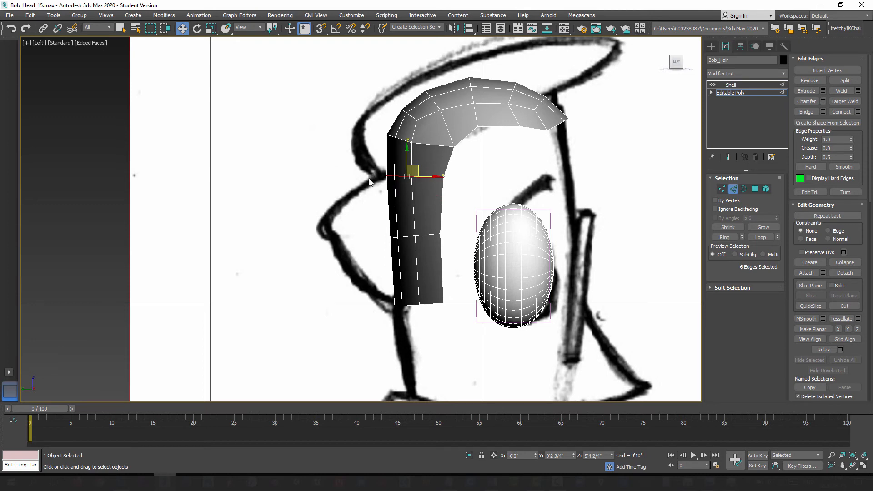
middle_drag(395, 231, 370, 201)
Step: Shift the lower middle vertex row up and slightly back, nudge the bottom row back, and check the shape with the Shell
click(722, 188)
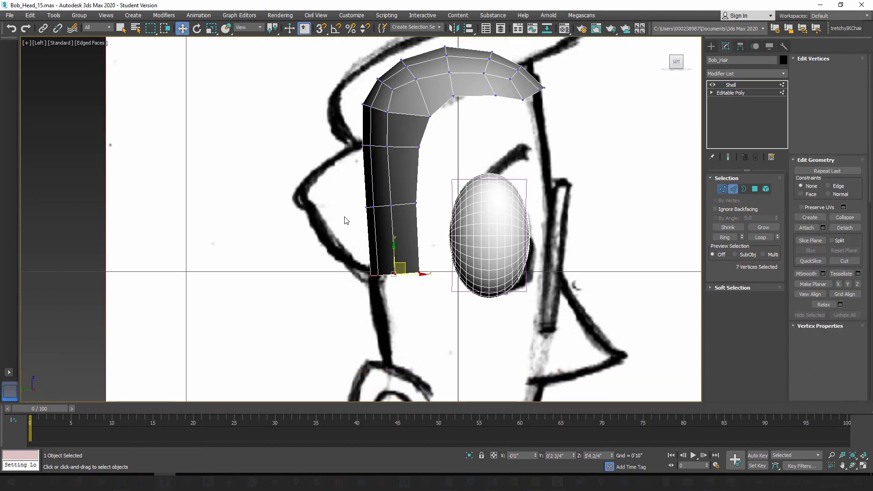
drag(402, 194, 402, 182)
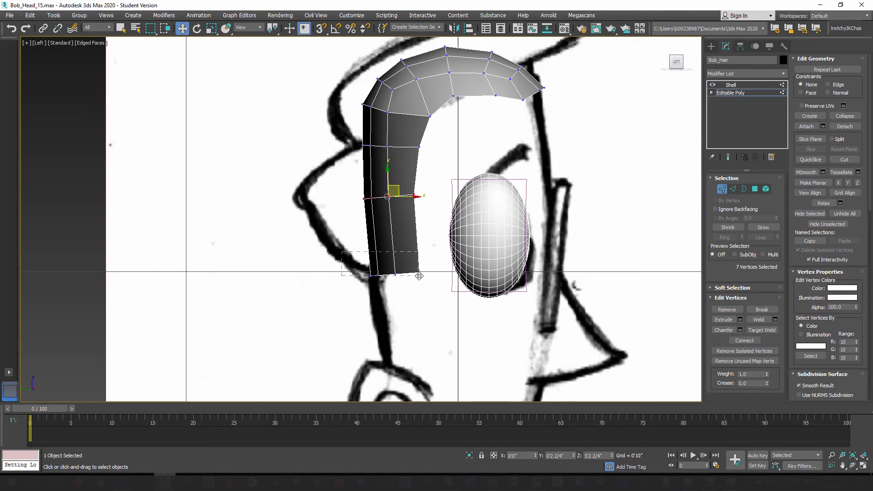
drag(419, 276, 419, 275)
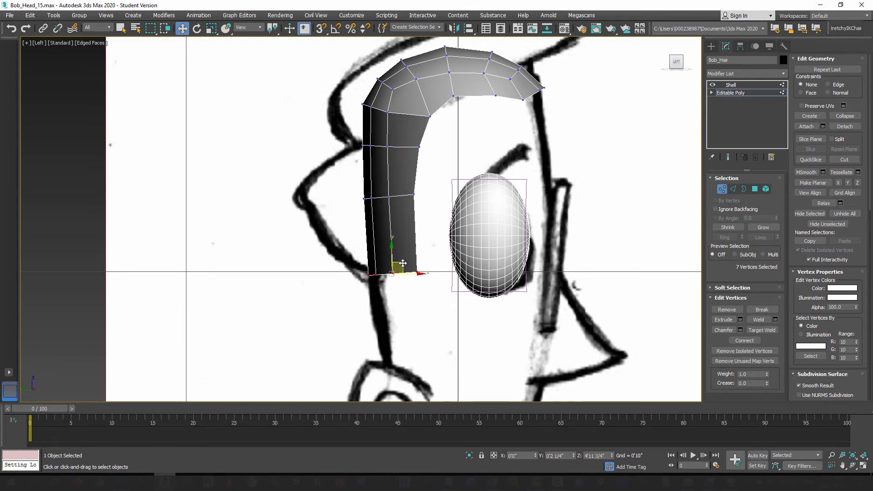
middle_drag(444, 179, 431, 246)
click(722, 188)
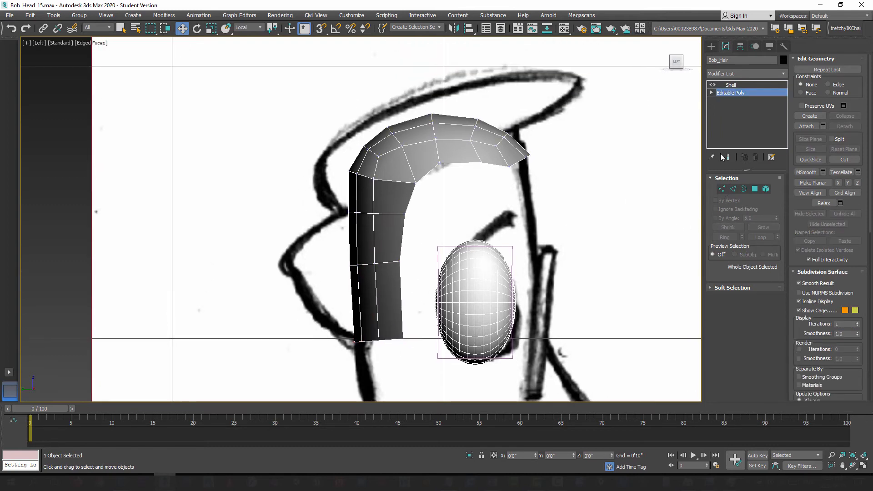
click(735, 85)
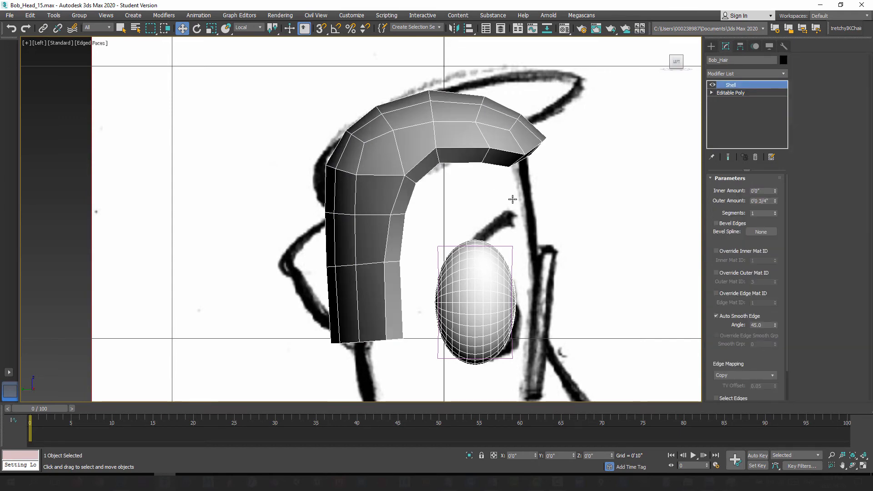
scroll(462, 183, down, 5)
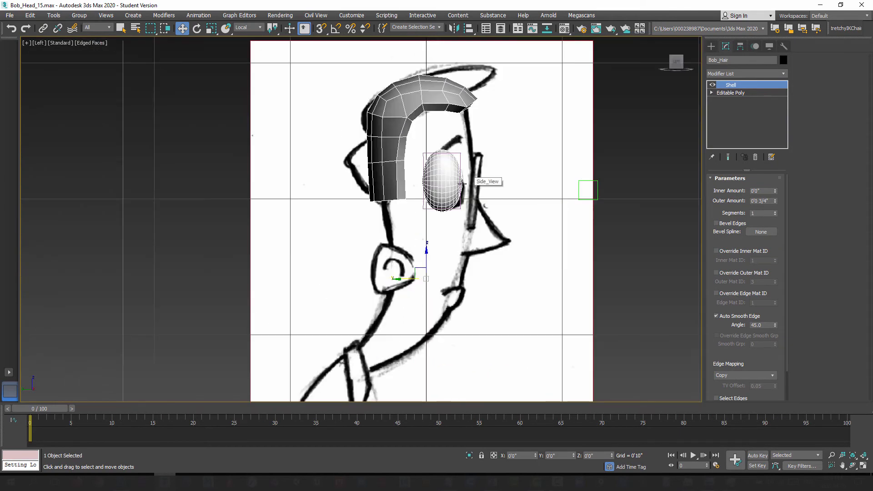
scroll(450, 194, up, 3)
scroll(414, 230, up, 3)
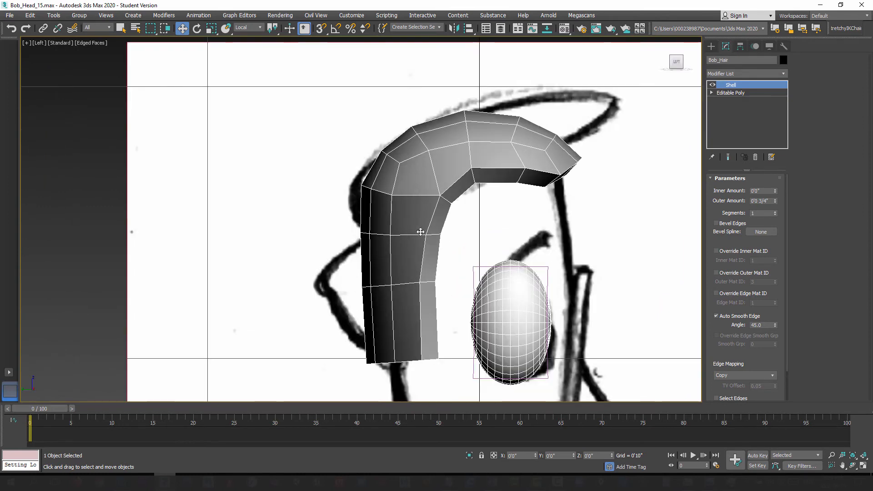
middle_drag(391, 234, 406, 214)
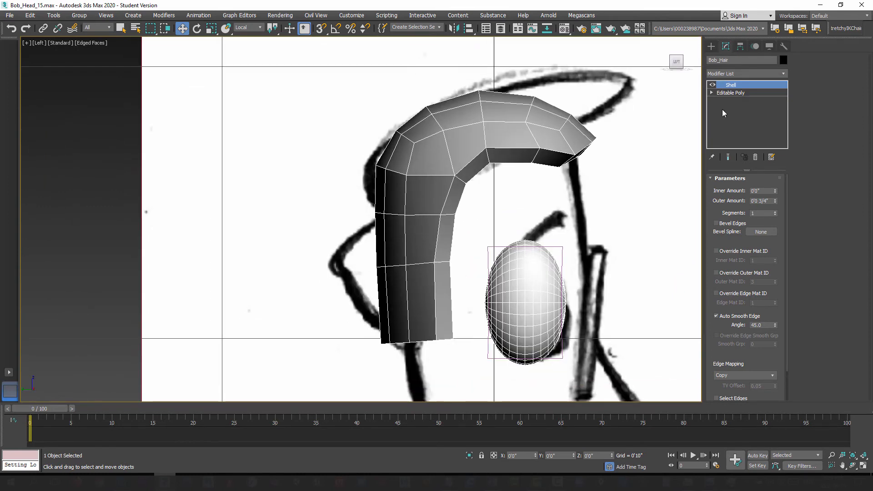
Step: Connect the vertical edges below the notch twice, one segment each at slide 83, to add two tight supporting edge loops
click(732, 92)
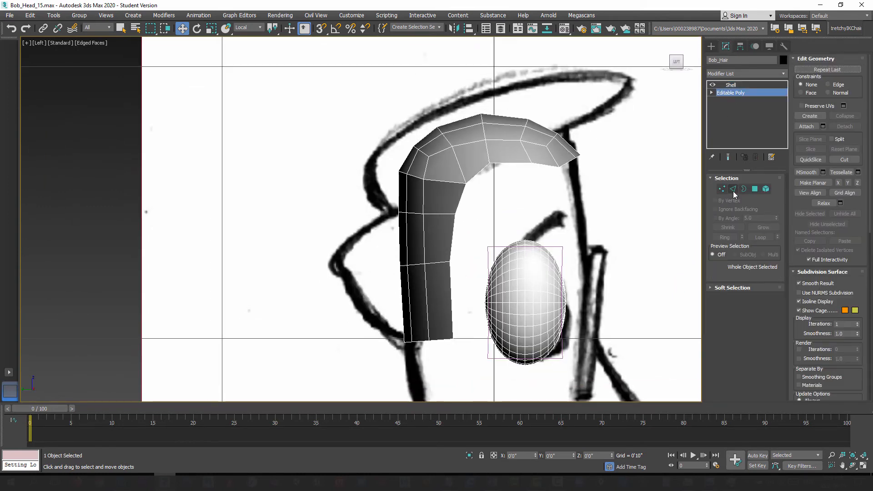
click(733, 189)
drag(457, 234, 457, 237)
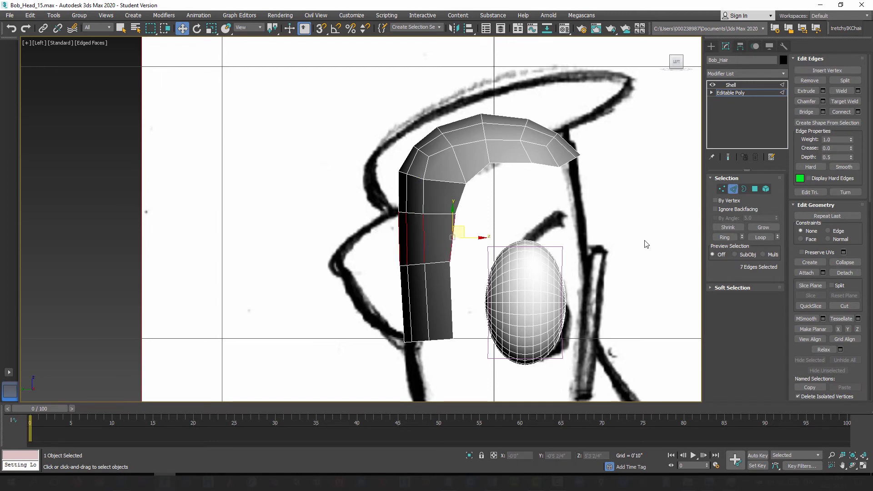
click(858, 112)
drag(367, 251, 374, 114)
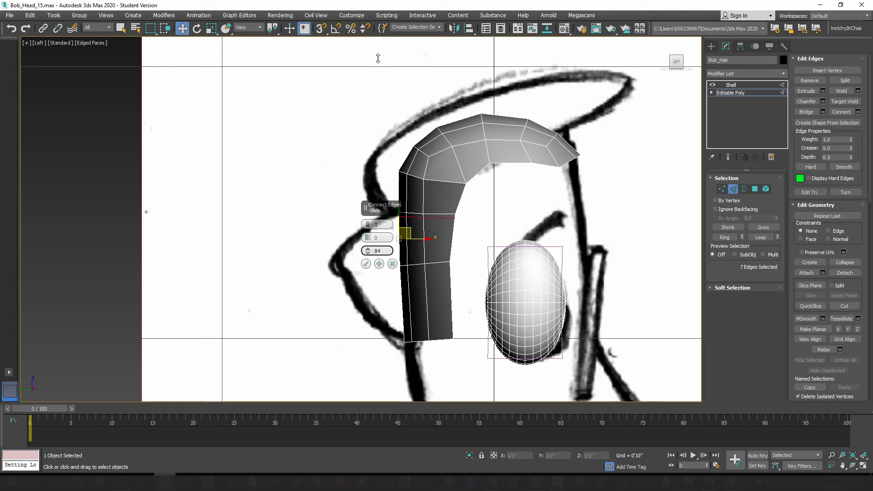
click(366, 263)
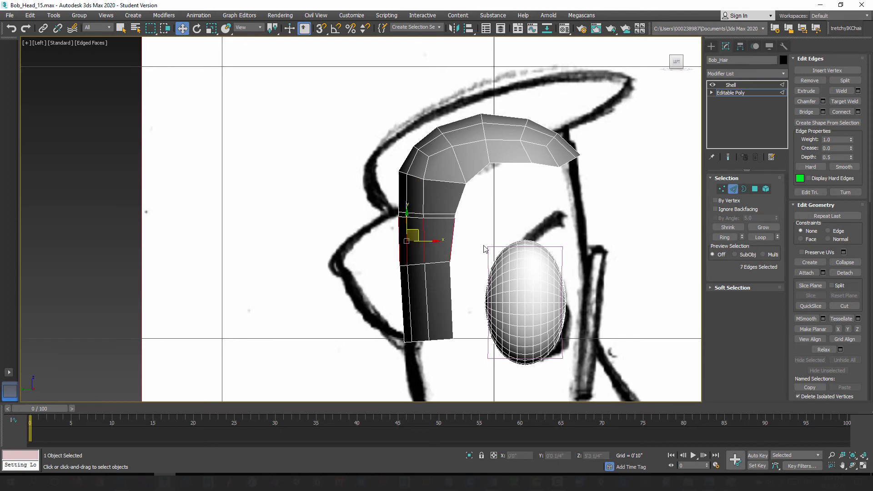
click(858, 112)
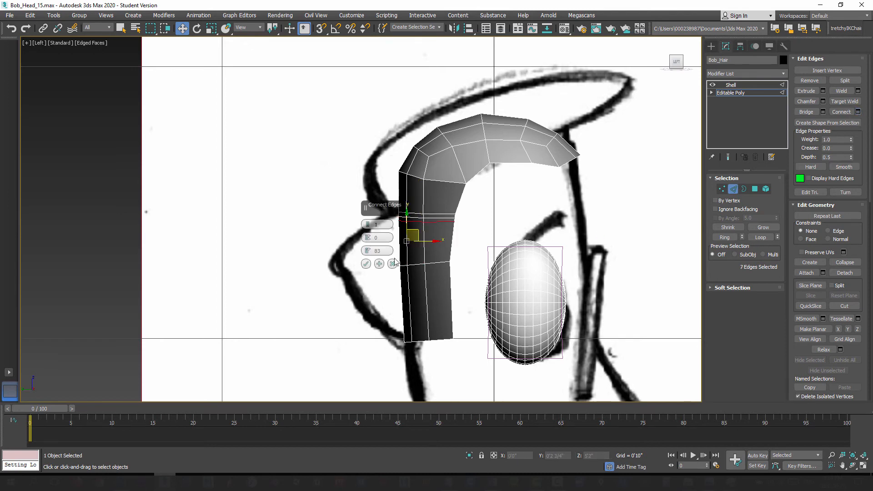
click(366, 264)
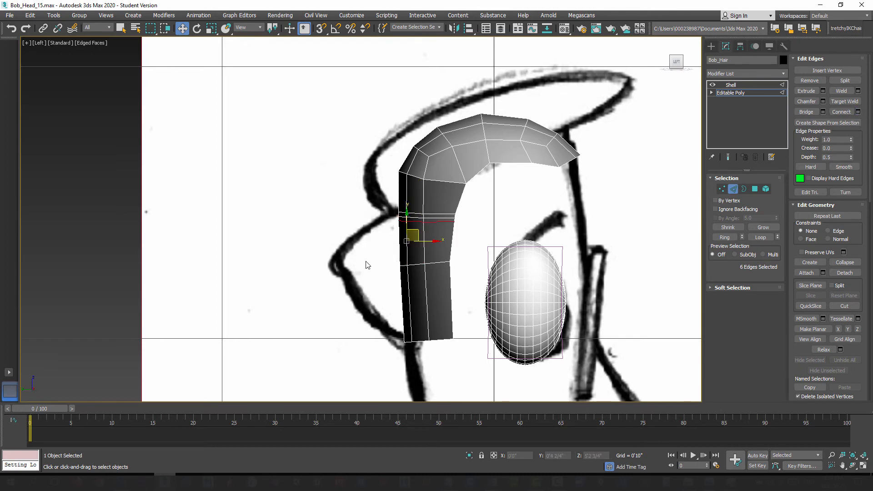
Step: Compare the hair with and without the Shell against the side reference, examining the tight loops at the notch
click(733, 189)
click(731, 85)
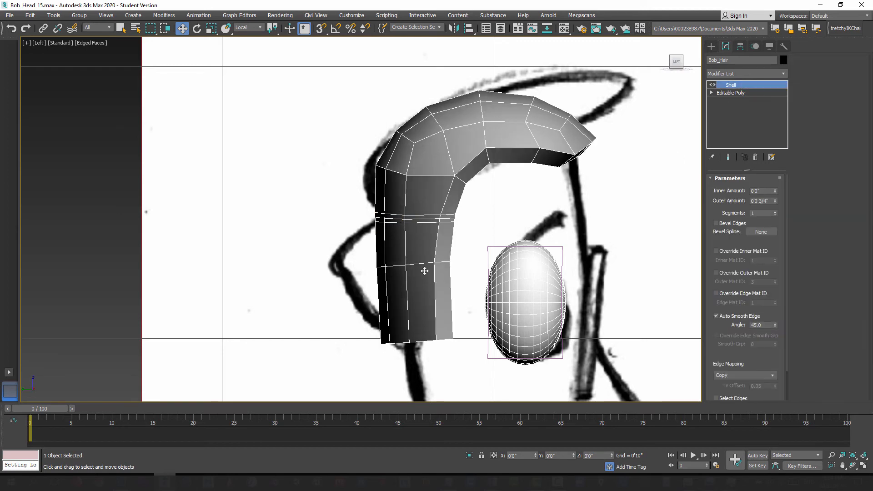
scroll(416, 244, up, 3)
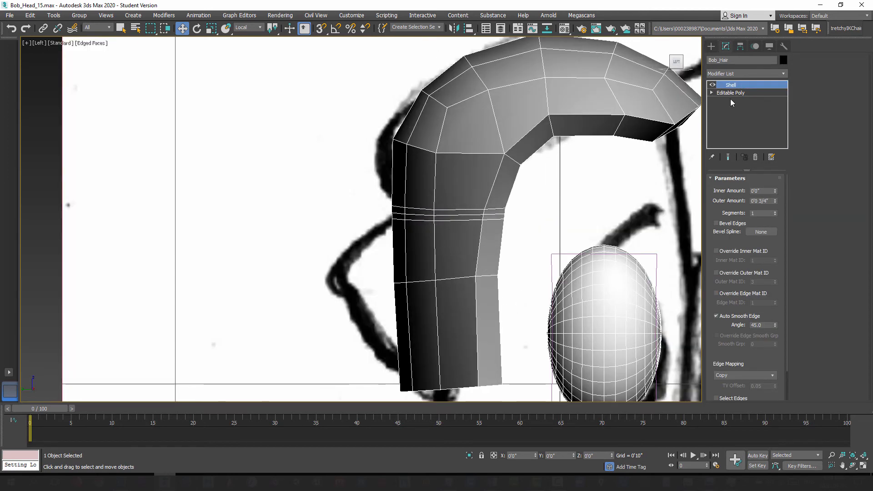
click(732, 93)
click(733, 189)
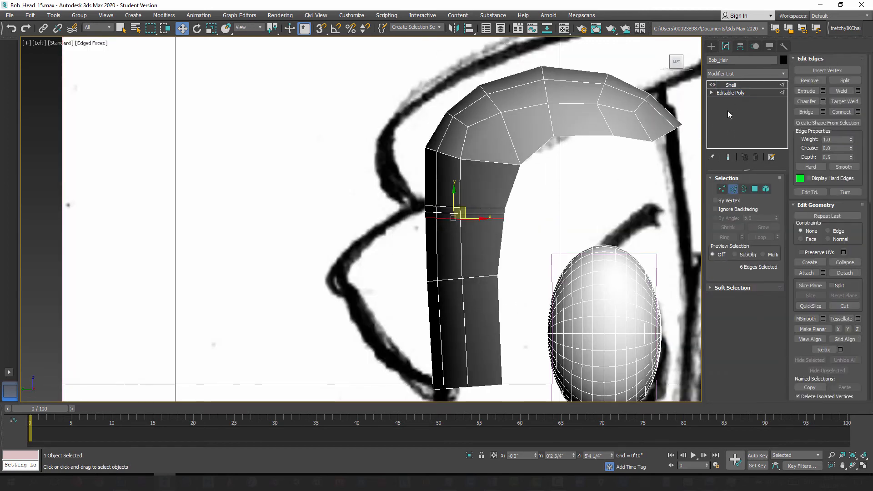
click(733, 189)
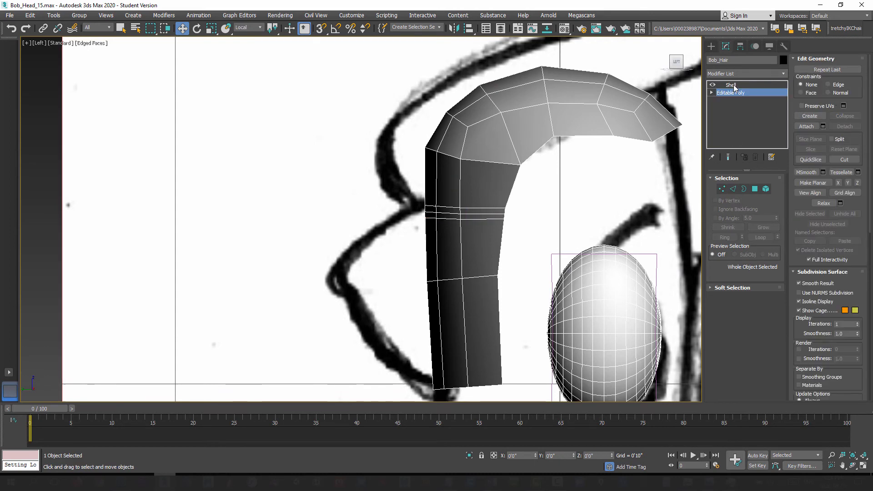
click(731, 84)
middle_drag(701, 122, 662, 163)
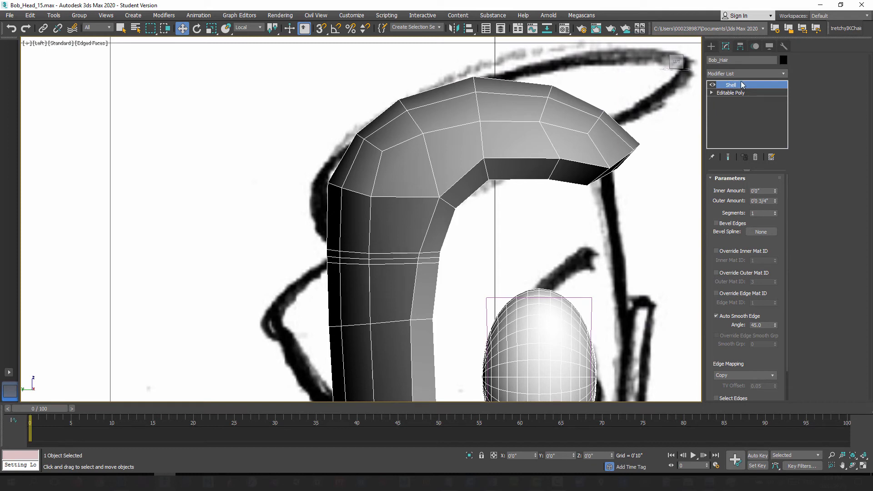
scroll(518, 163, down, 5)
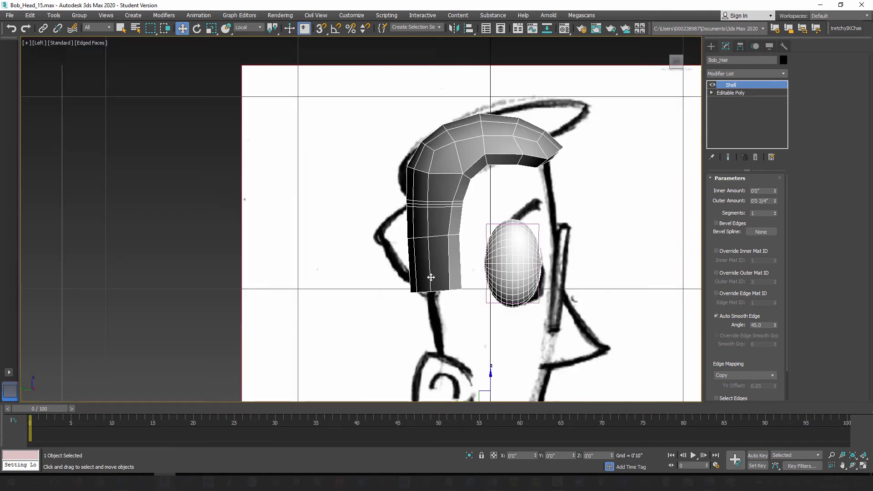
Step: Convert Bob_Hair with its Shell to an Editable Poly and start editing its vertices
right_click(461, 169)
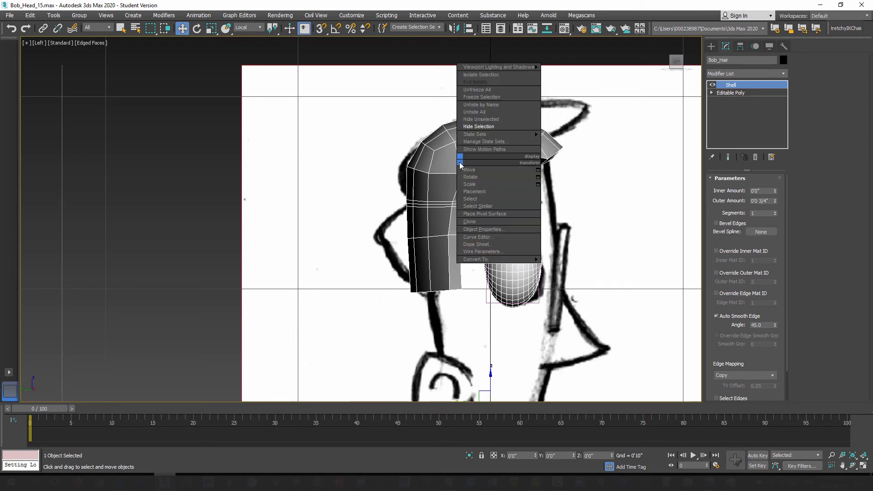
mouse_move(491, 260)
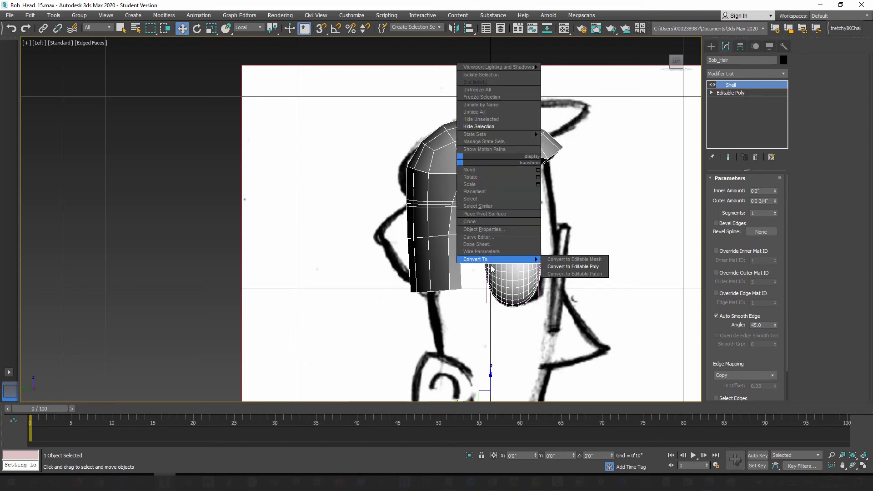
click(573, 266)
click(721, 189)
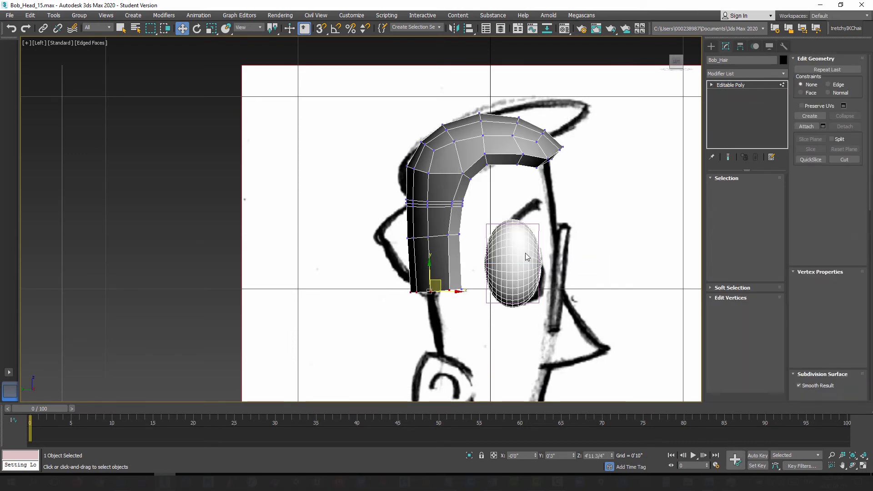
Step: Pull the rear hair vertices above and below the notch, and the widest row under them, out to the side sketch's outline
scroll(400, 221, up, 5)
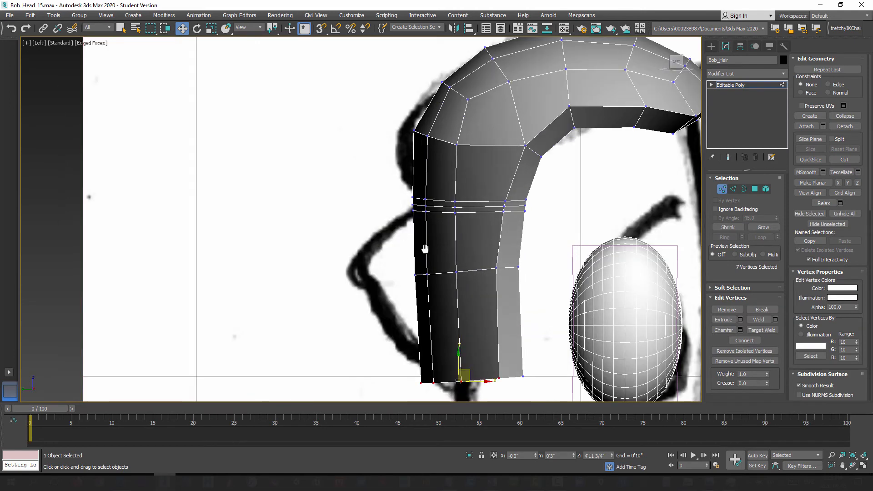
scroll(397, 263, up, 2)
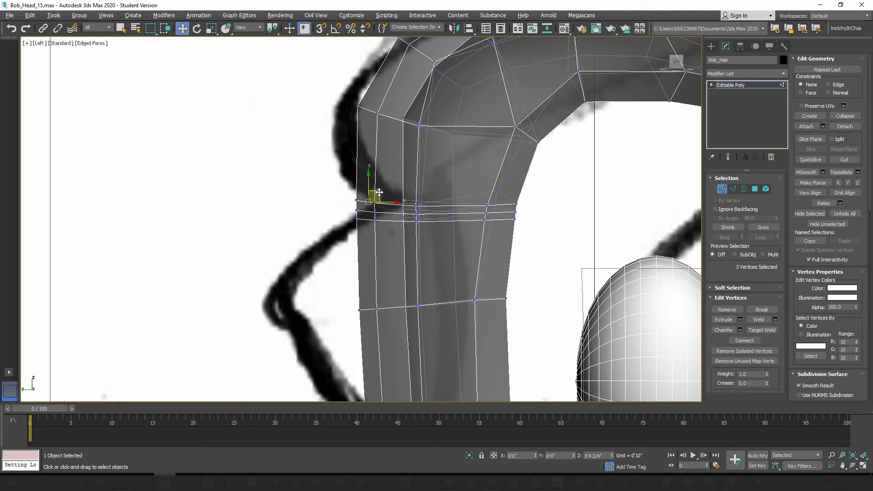
drag(378, 192, 363, 149)
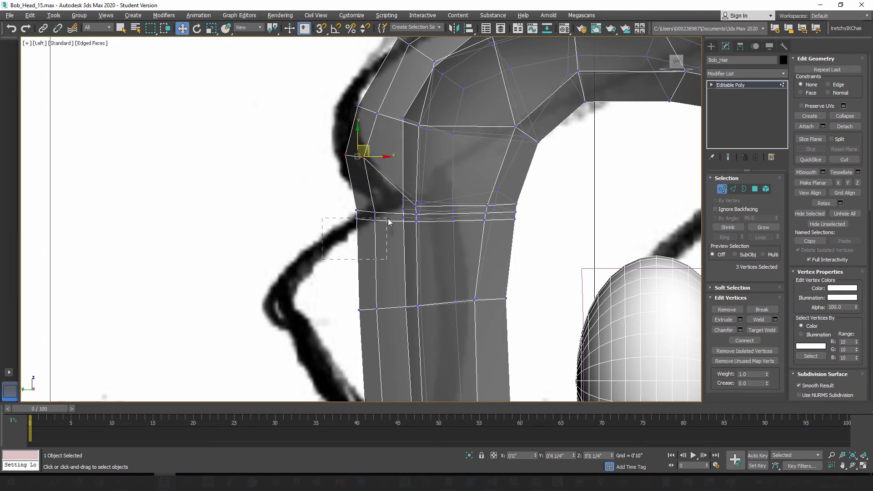
drag(388, 219, 331, 243)
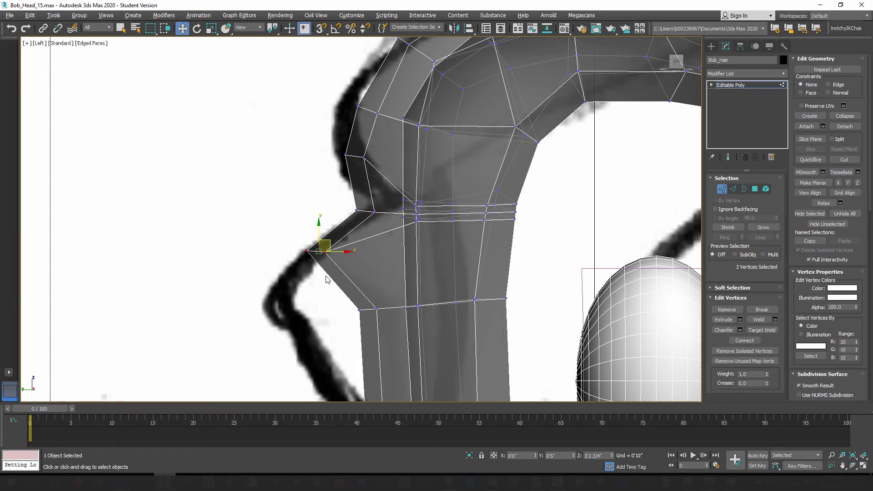
drag(325, 276, 296, 303)
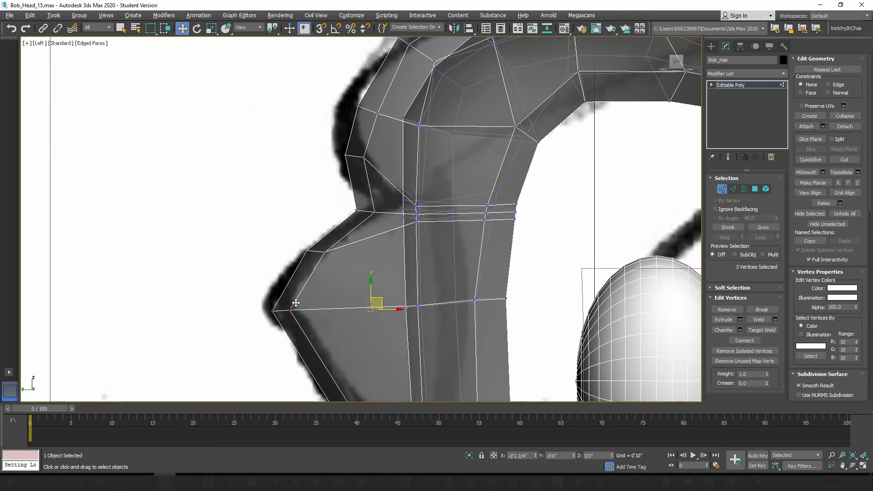
Step: Raise the back vertices at the hair's bottom edge toward the sketch line
middle_drag(384, 337, 383, 266)
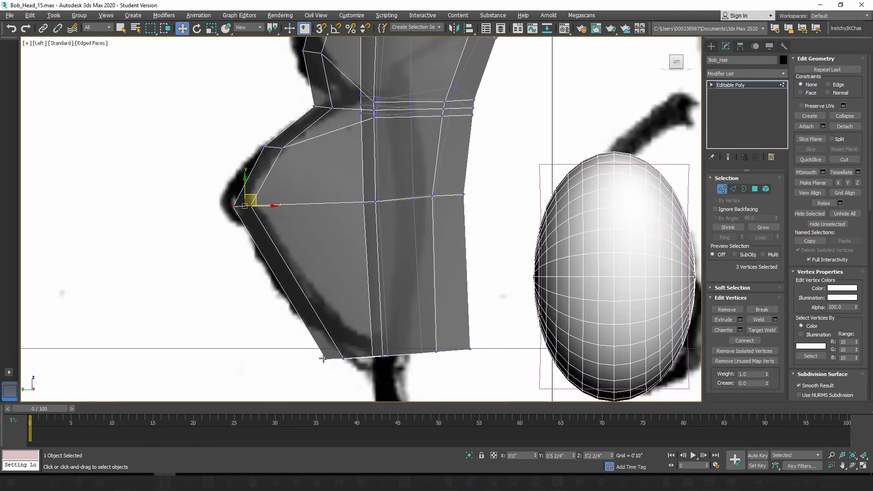
drag(321, 377, 353, 342)
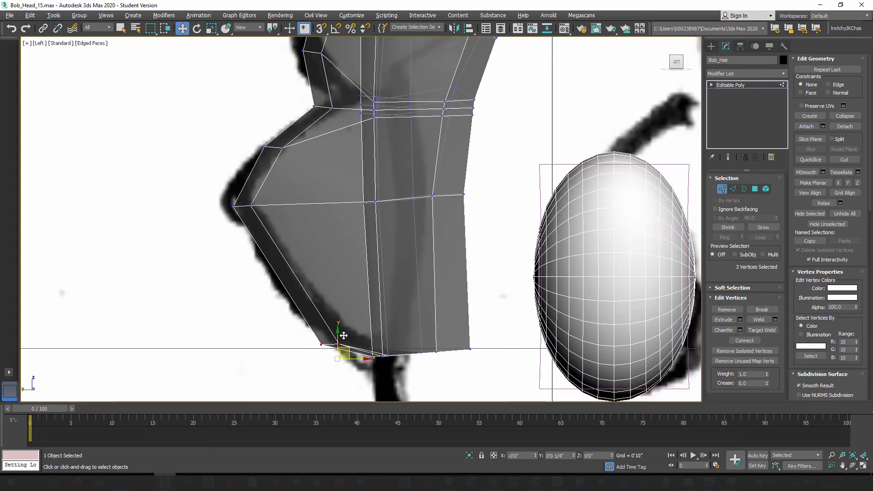
middle_drag(341, 347, 341, 297)
Step: Move the top front vertices up and forward to the sketched quiff tip, and fit the lower front edge to the sketch
scroll(339, 273, down, 6)
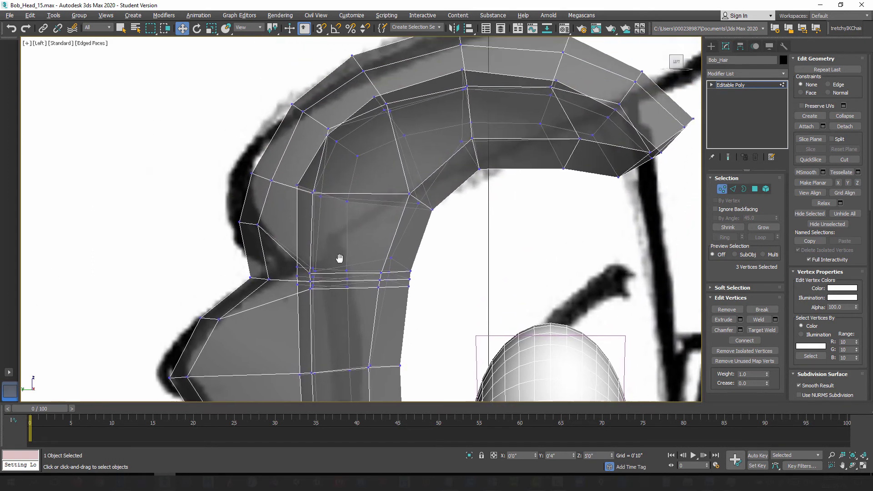
scroll(396, 255, up, 3)
scroll(438, 236, up, 2)
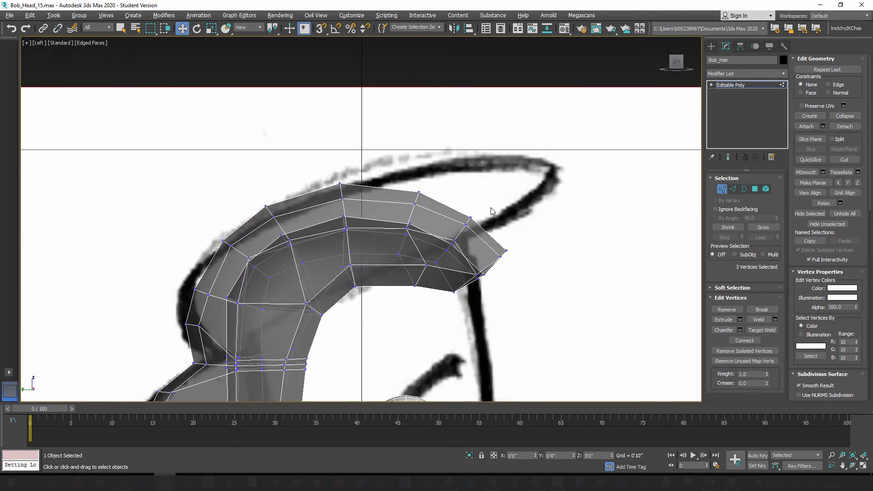
drag(453, 244, 532, 167)
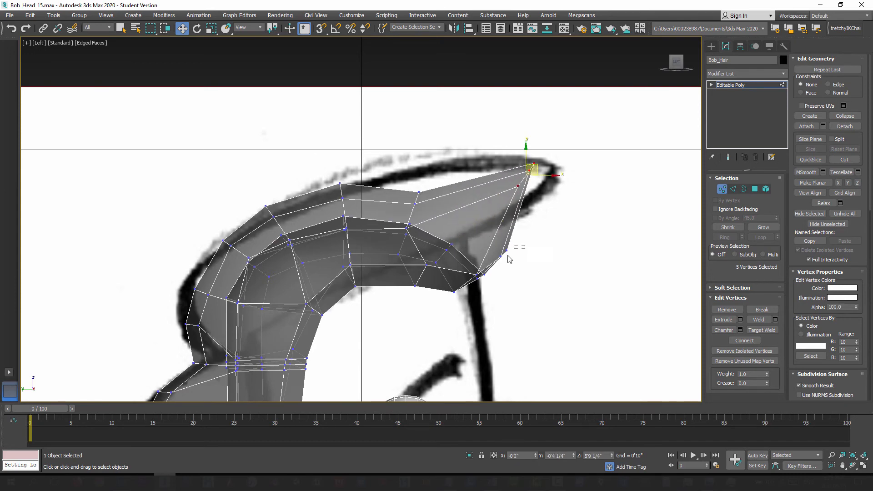
drag(509, 259, 532, 211)
middle_drag(503, 271, 500, 269)
scroll(499, 269, up, 3)
drag(449, 283, 475, 209)
drag(472, 303, 457, 287)
middle_drag(501, 250, 520, 282)
Step: Raise the top vertices just behind the quiff tip to the sketched hair outline
scroll(520, 281, down, 2)
middle_drag(413, 220, 459, 236)
scroll(459, 236, up, 2)
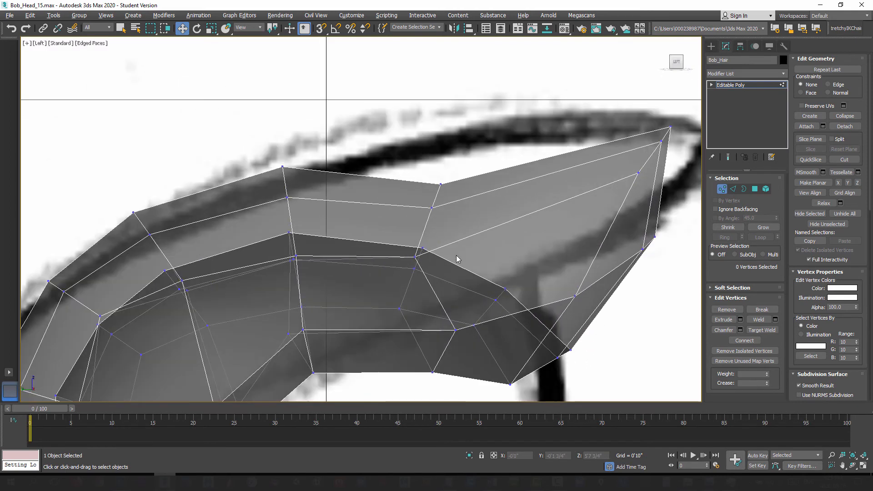
drag(452, 223, 442, 142)
scroll(498, 384, down, 4)
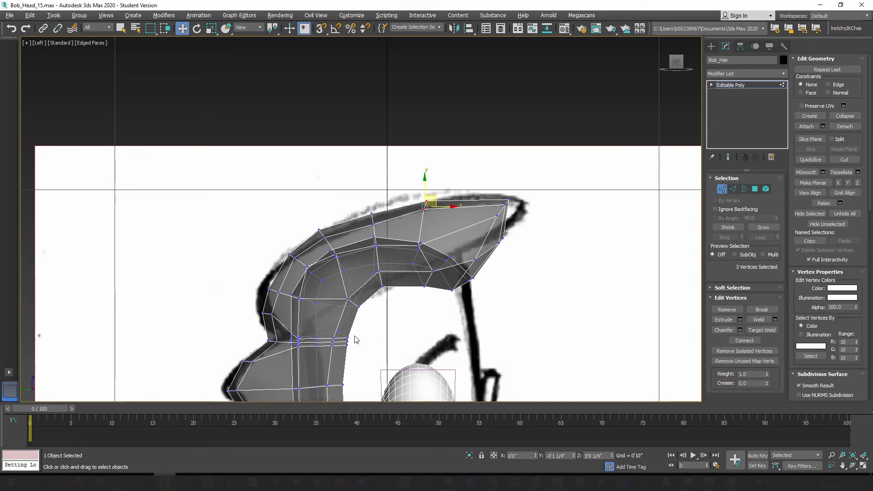
Step: Turn off see-through display, unhide all objects, and compare the hair with the head and sketch from the front
middle_drag(352, 300, 362, 198)
alt+middle_drag(367, 274, 474, 222)
key(alt+x)
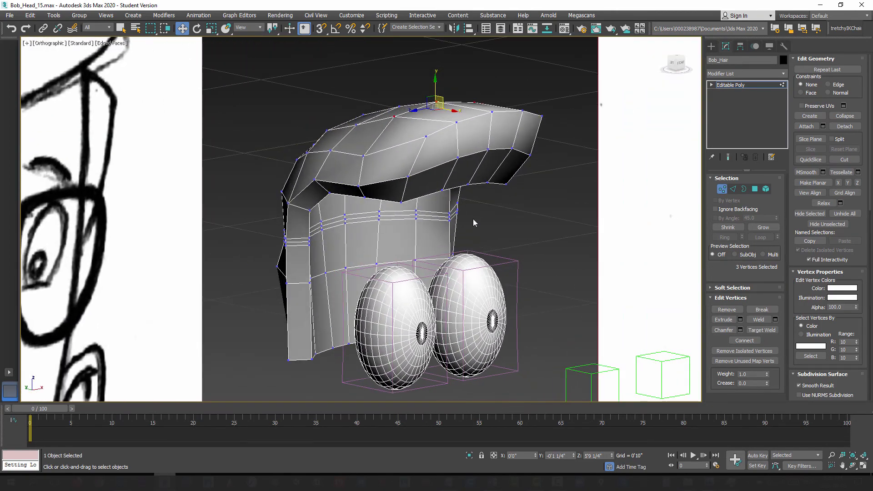
right_click(509, 215)
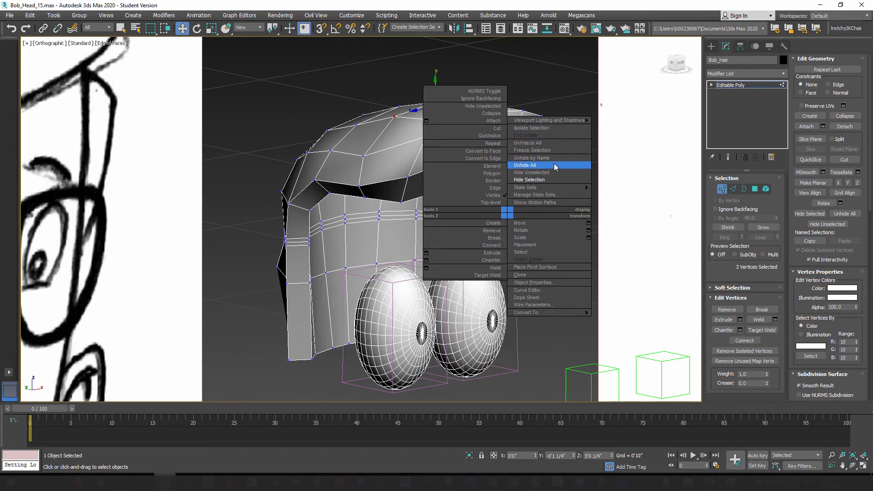
click(554, 165)
alt+middle_drag(396, 238, 404, 274)
key(f)
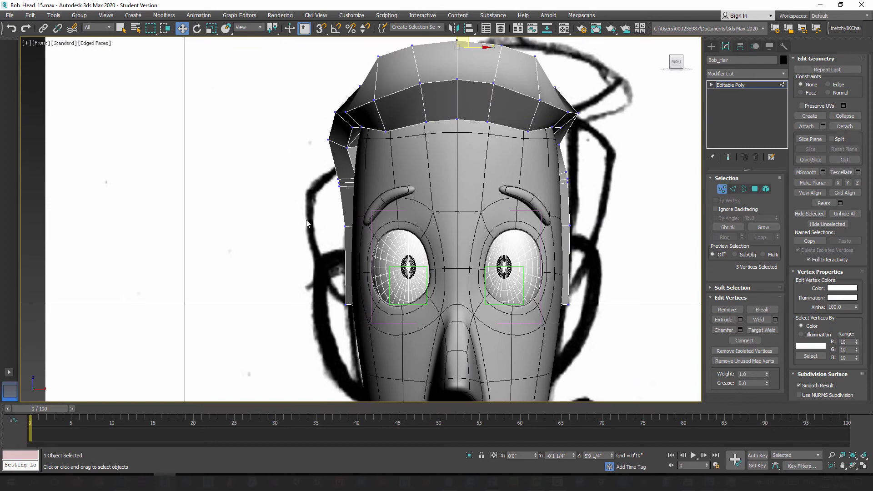
Step: Pull the two side vertices of the hair's lower bulge outward and adjust the bottom front corner vertex beside the head
key(p)
alt+middle_drag(313, 242, 378, 298)
click(325, 256)
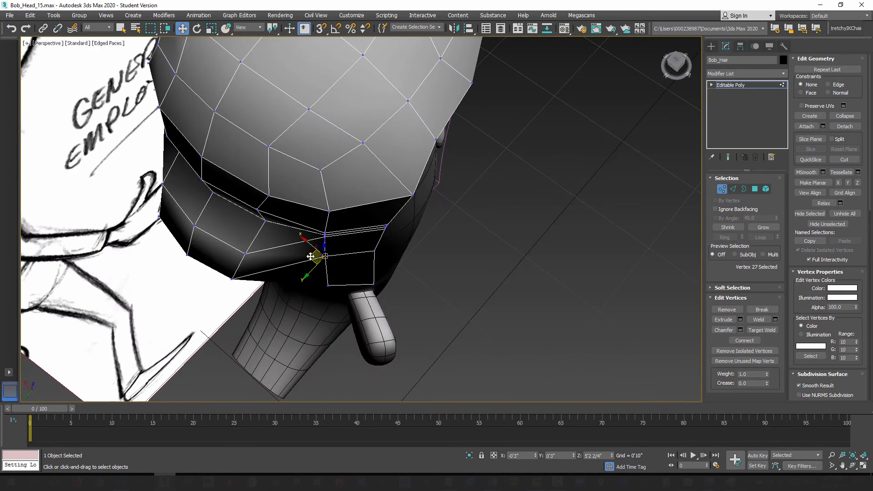
mouse_move(310, 257)
alt+middle_down()
mouse_move(327, 294)
mouse_move(335, 292)
mouse_move(290, 252)
mouse_move(378, 258)
alt+middle_up()
click(372, 253)
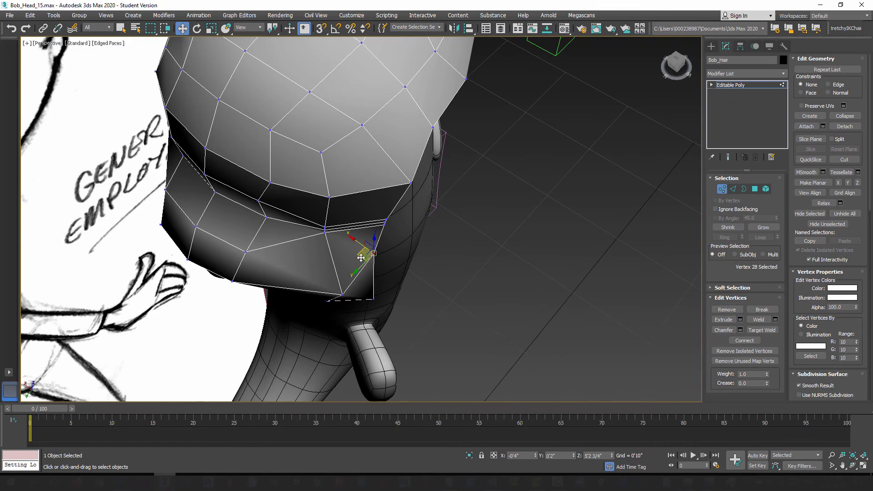
drag(361, 258, 368, 255)
alt+middle_drag(368, 255, 377, 309)
click(372, 310)
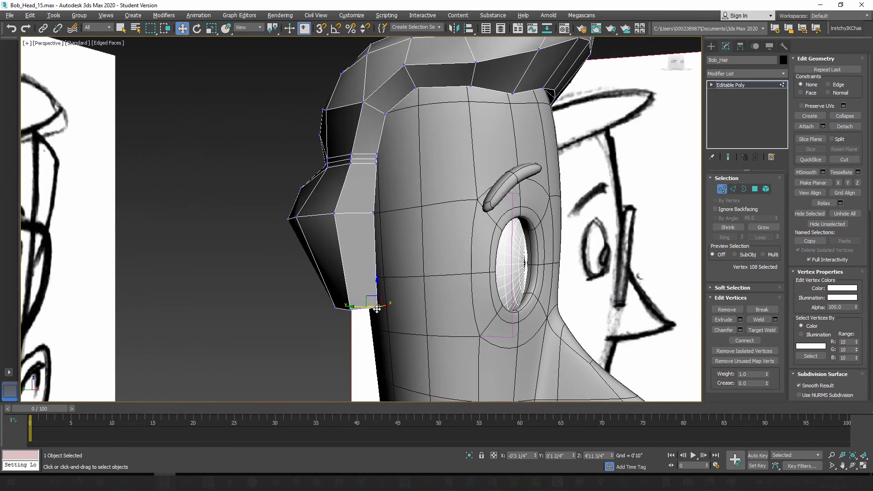
drag(366, 296, 375, 298)
alt+middle_drag(375, 298, 408, 285)
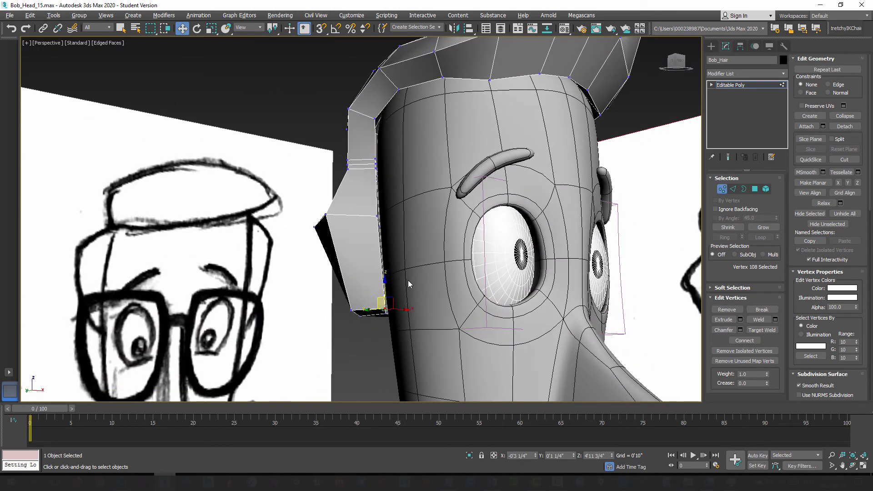
Step: Leave vertex editing, add an OpenSubdiv modifier to Bob_Hair, and check the smoothed hair from several angles
click(722, 189)
click(746, 73)
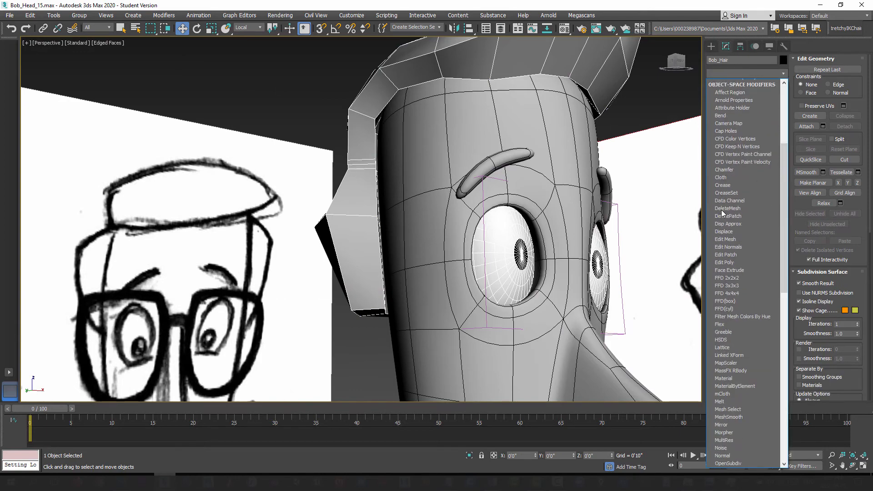
key(o)
click(732, 84)
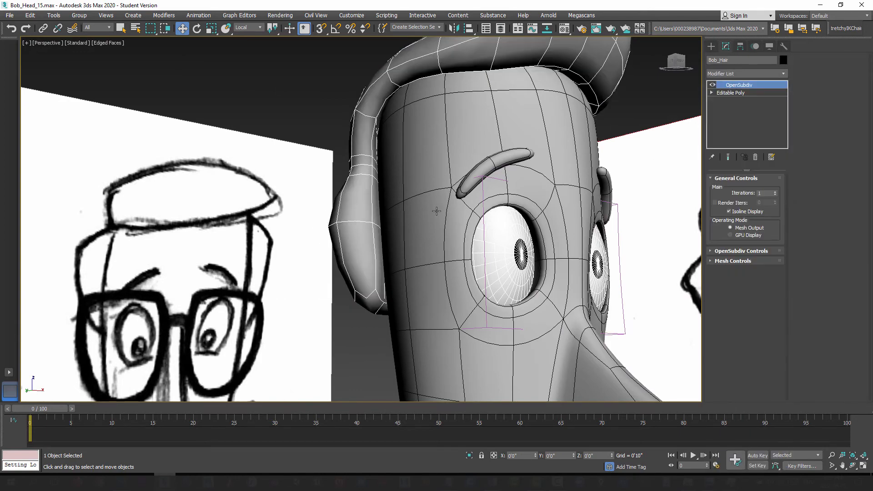
mouse_move(437, 212)
alt+middle_down()
mouse_move(452, 209)
mouse_move(439, 212)
alt+middle_up()
scroll(437, 212, down, 5)
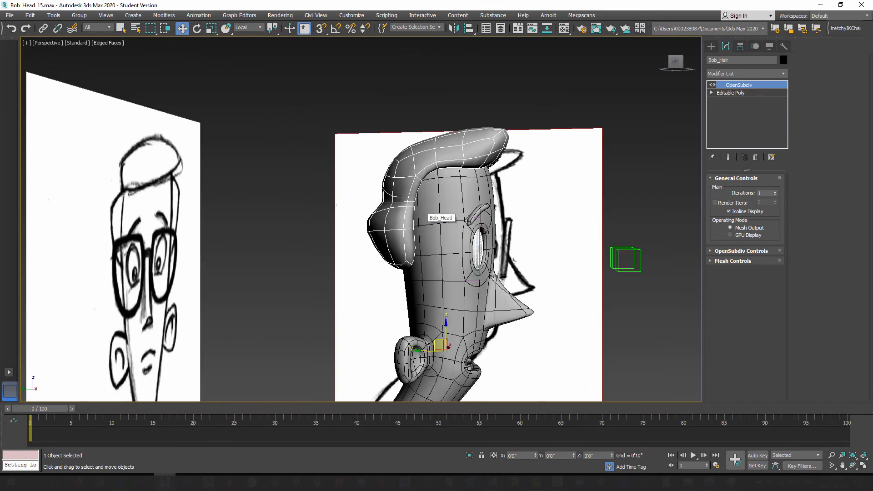
alt+middle_drag(493, 276, 611, 165)
Step: Add a Symmetry modifier between the Editable Poly and OpenSubdiv, mirrored on the X axis with Flip enabled
click(746, 93)
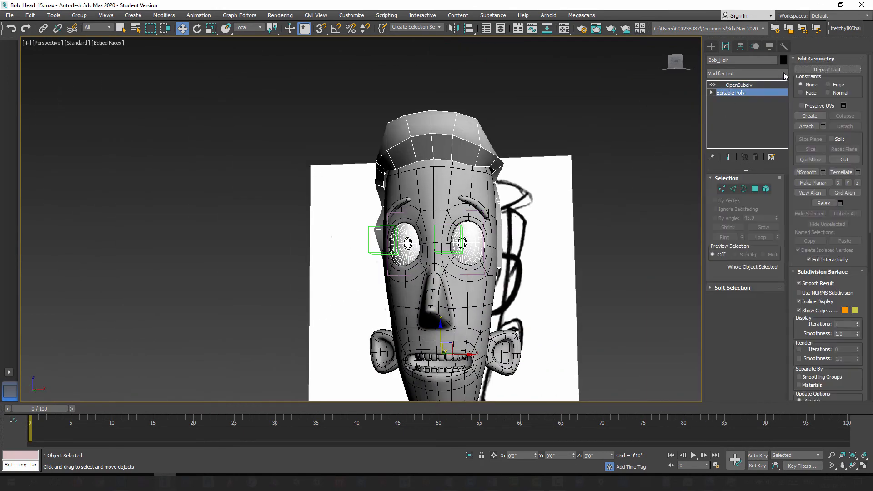
click(783, 74)
scroll(741, 256, down, 15)
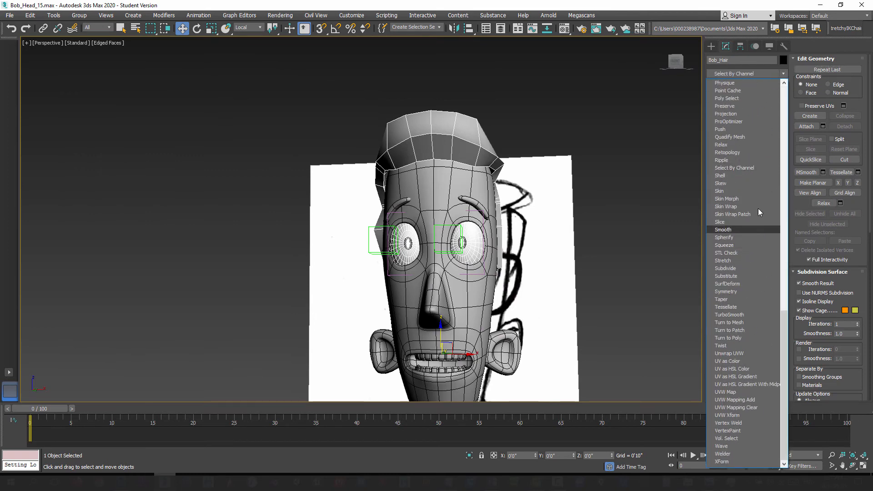
click(745, 292)
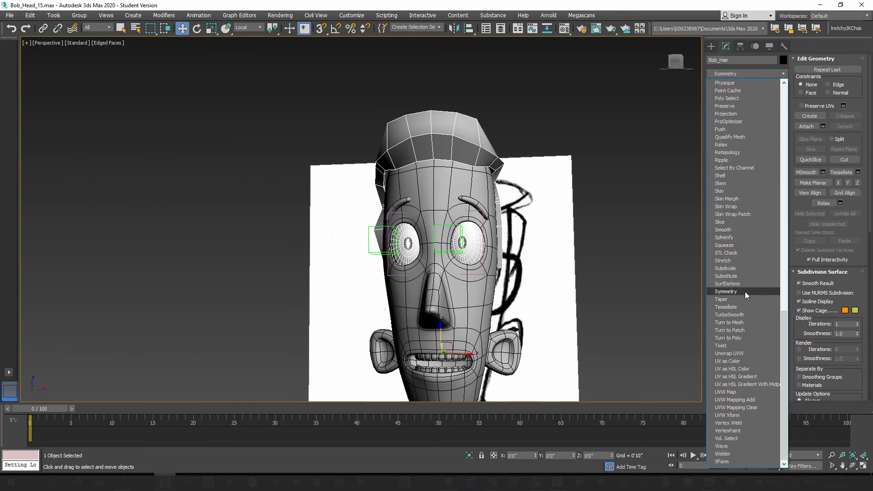
mouse_move(437, 294)
alt+middle_down()
mouse_move(415, 168)
mouse_move(444, 216)
mouse_move(472, 238)
mouse_move(694, 224)
alt+middle_up()
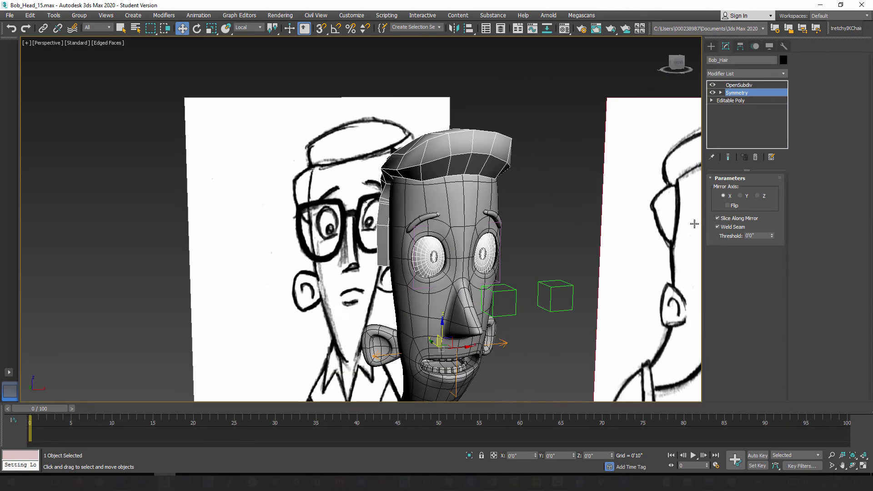
click(729, 206)
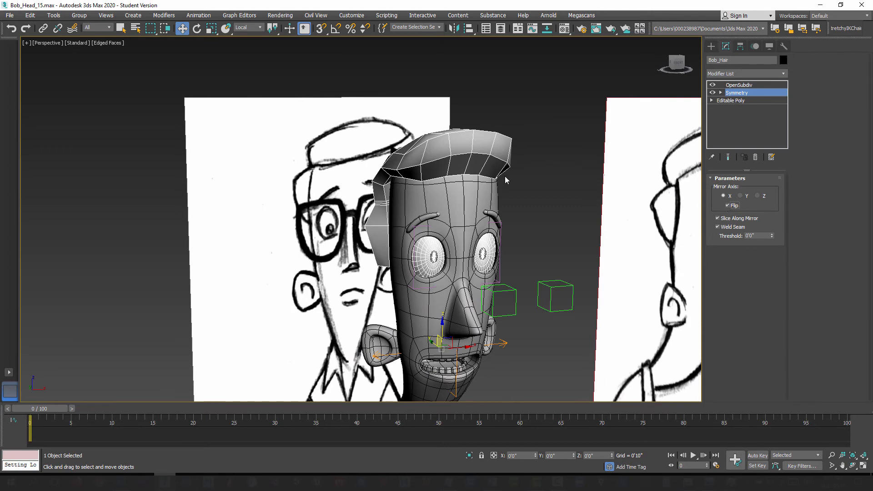
mouse_move(403, 226)
alt+middle_down()
mouse_move(356, 242)
mouse_move(650, 156)
alt+middle_up()
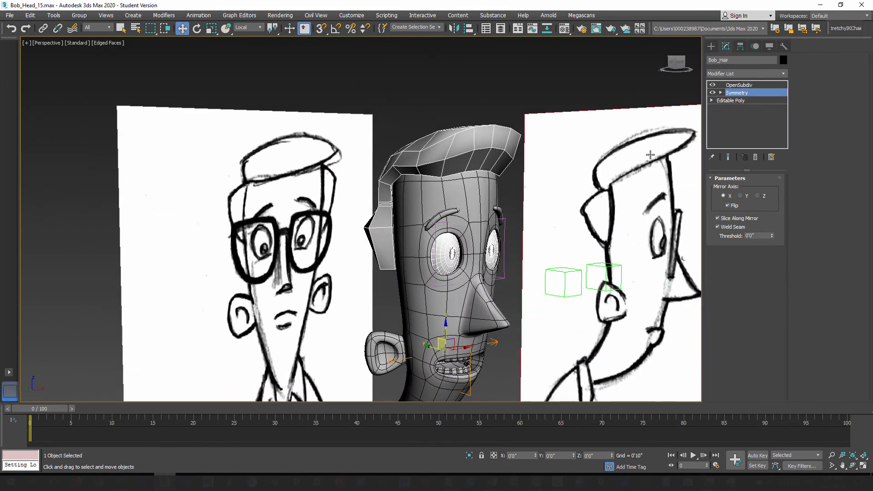
Step: Return to vertex editing on the base Editable Poly with the end result shown, and switch to the left side view
click(729, 158)
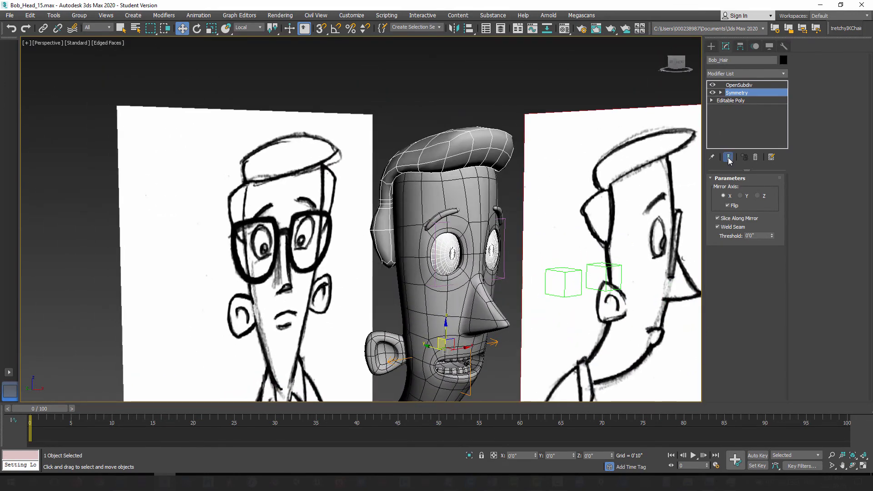
click(739, 100)
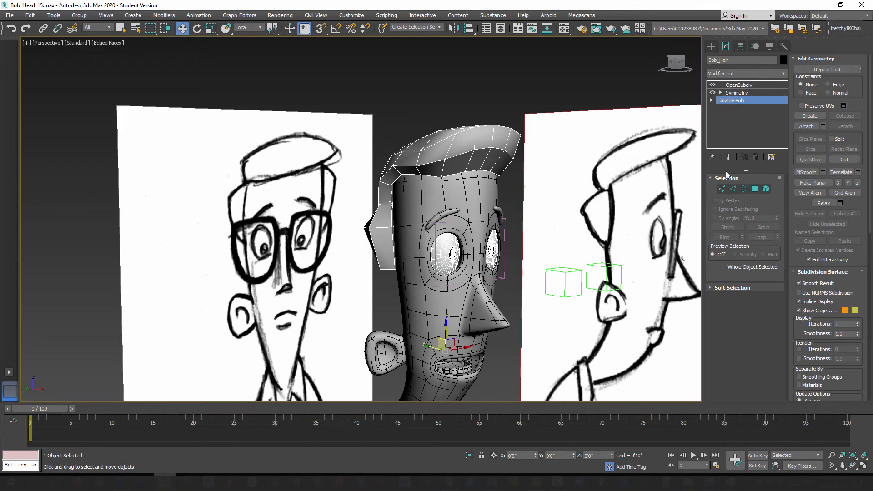
click(729, 157)
alt+middle_drag(421, 208, 371, 267)
scroll(411, 227, up, 5)
alt+middle_drag(411, 227, 644, 220)
click(724, 190)
mouse_move(500, 195)
alt+middle_down()
mouse_move(455, 198)
mouse_move(520, 195)
mouse_move(509, 188)
alt+middle_up()
scroll(505, 190, up, 4)
key(l)
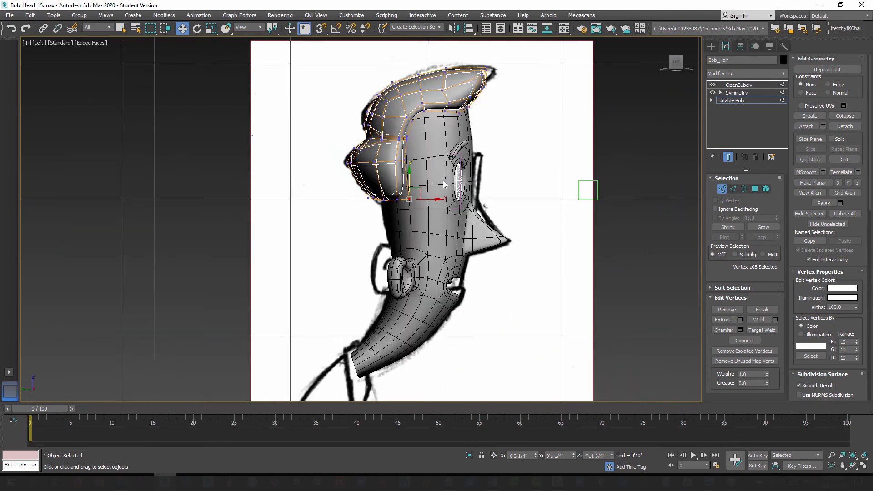
Step: Stretch the quiff's tip vertices forward and up so the smoothed hair reaches the sketched tip, with see-through display on
scroll(443, 200, up, 6)
middle_drag(437, 211, 456, 132)
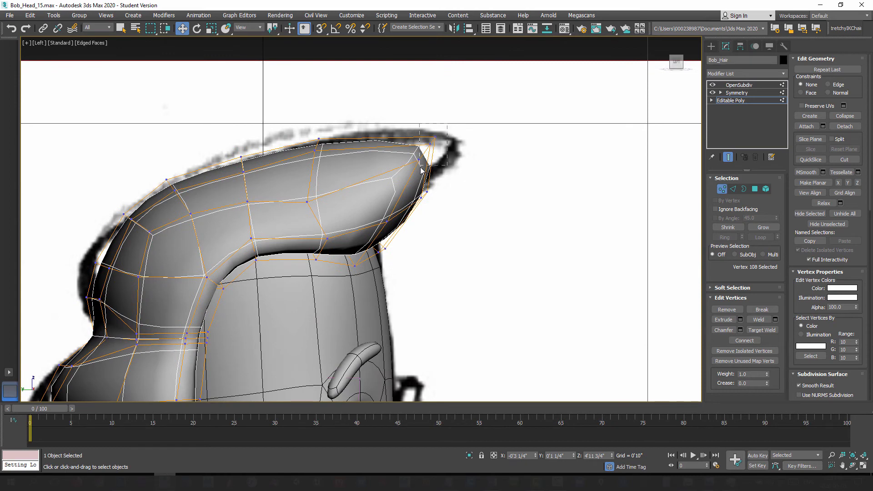
drag(438, 139, 473, 134)
key(alt+x)
middle_drag(436, 238, 450, 202)
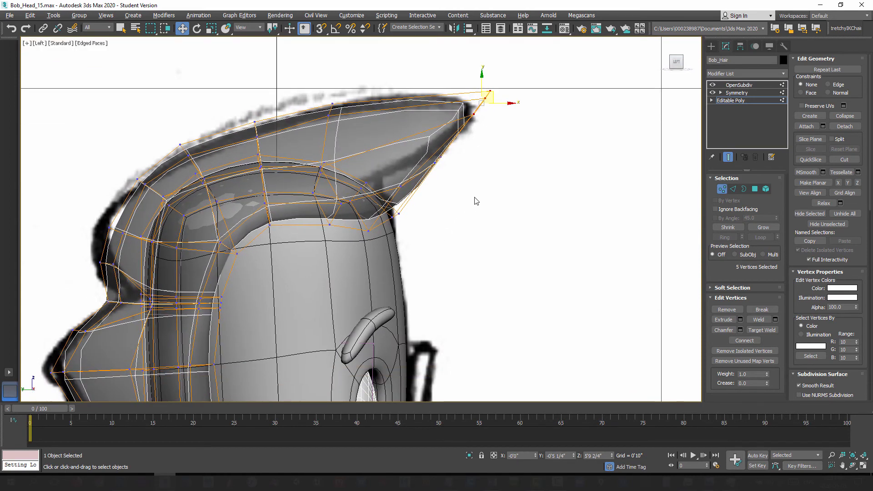
Step: Raise the front hairline vertices beneath the quiff slightly
drag(409, 164, 449, 165)
middle_drag(429, 241, 460, 210)
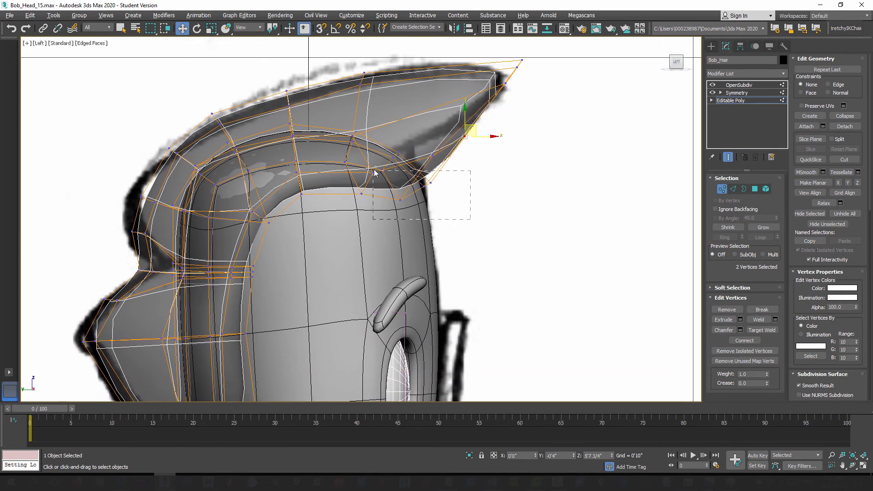
drag(374, 172, 367, 151)
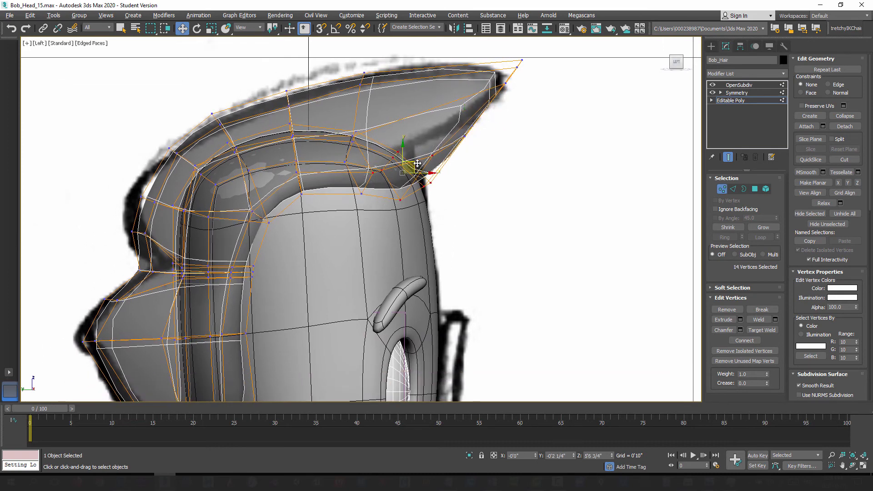
drag(417, 164, 415, 158)
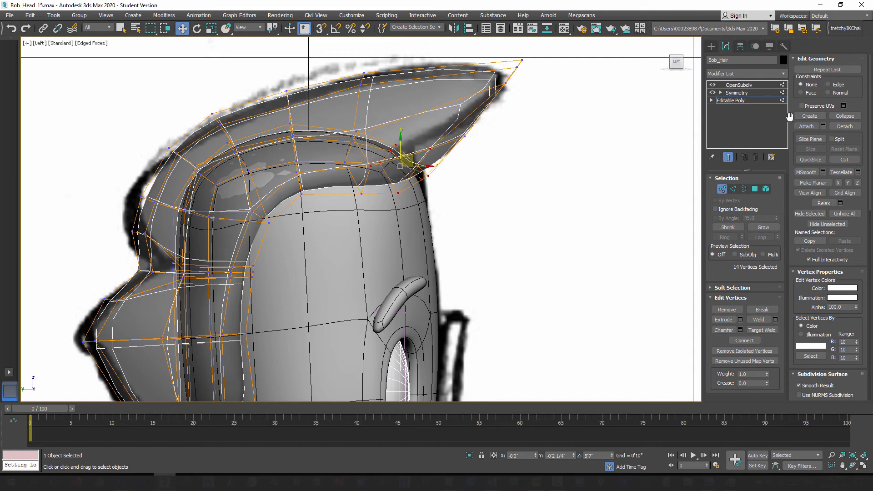
Step: Hide the end result and enable Soft Selection with a 0'2" falloff for the vertices midway along the quiff's side
click(728, 288)
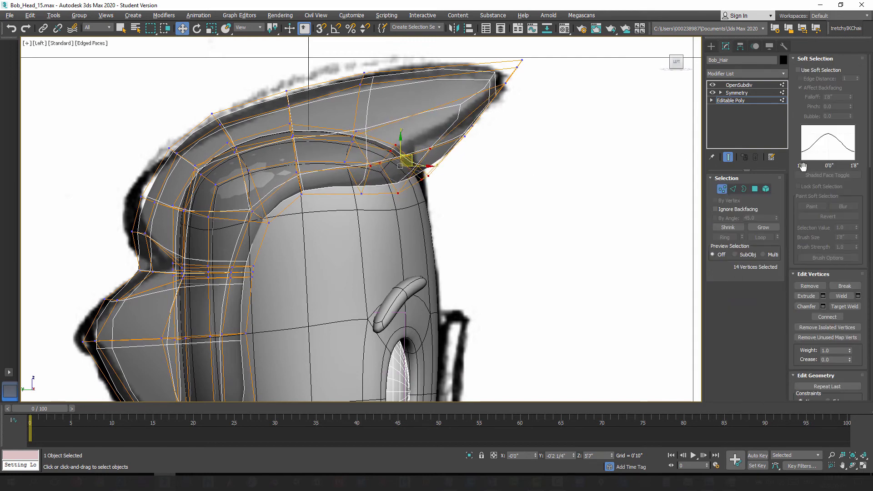
click(803, 70)
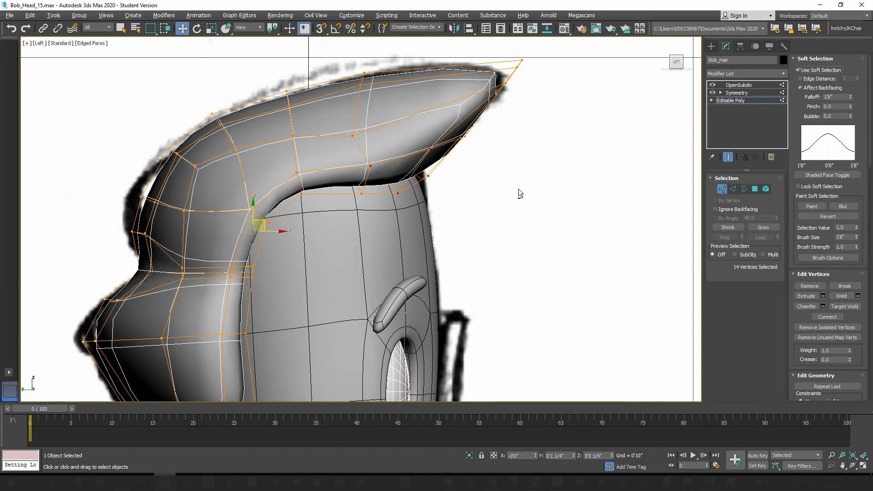
click(728, 157)
click(461, 195)
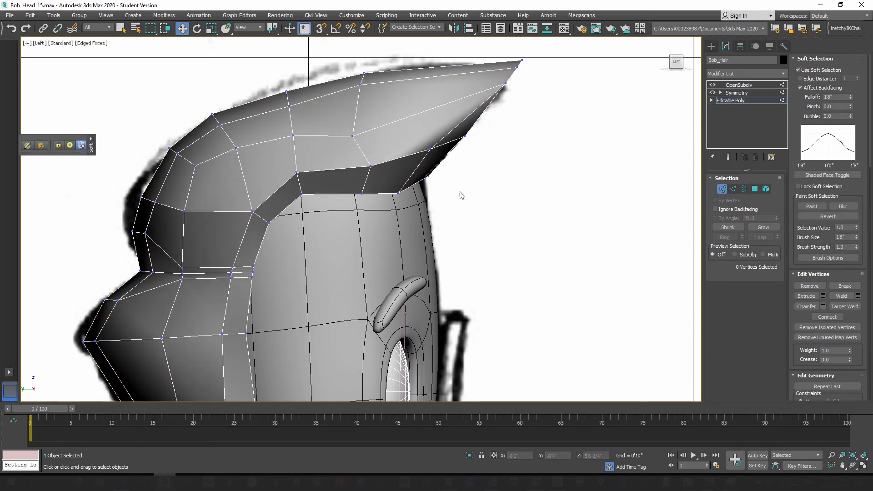
click(352, 136)
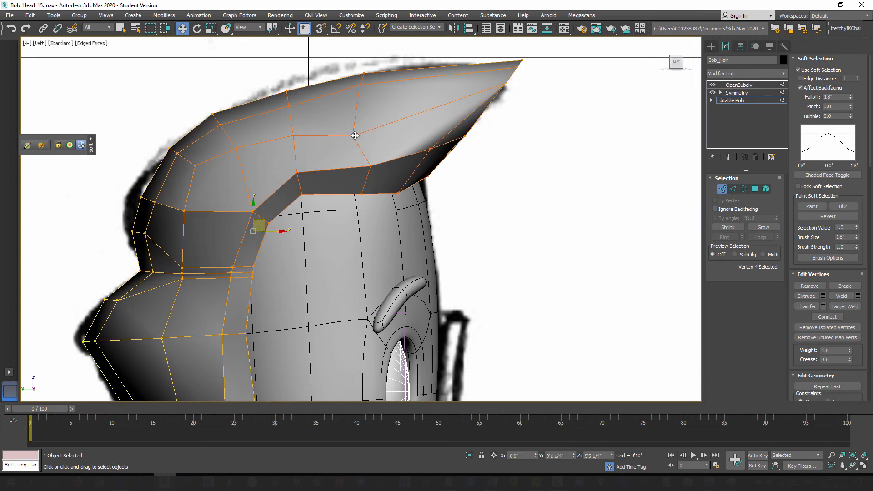
drag(850, 102, 853, 133)
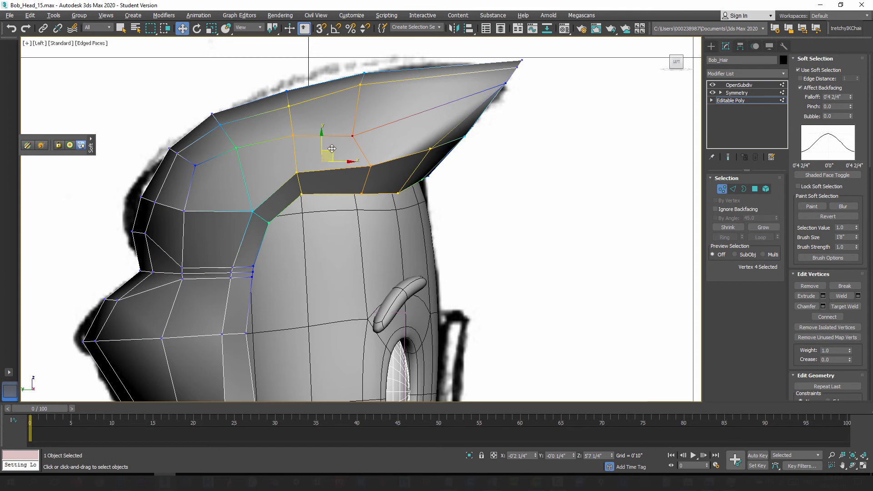
drag(335, 148, 364, 137)
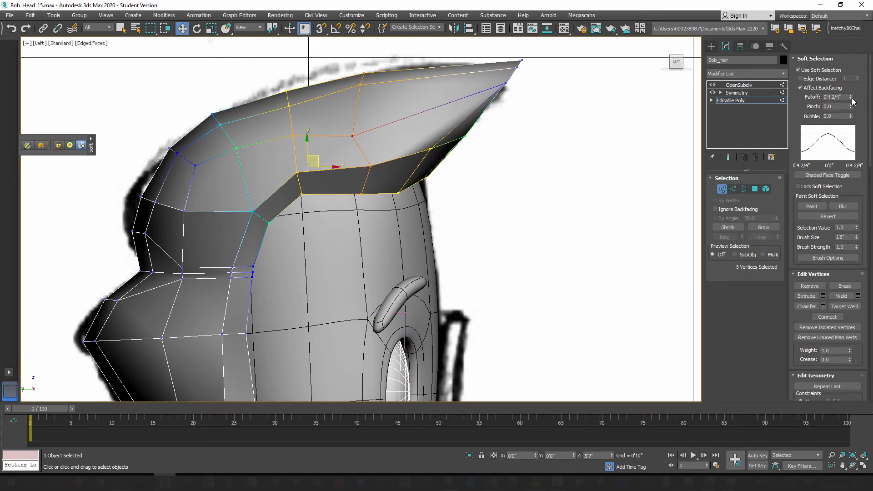
drag(852, 99, 858, 123)
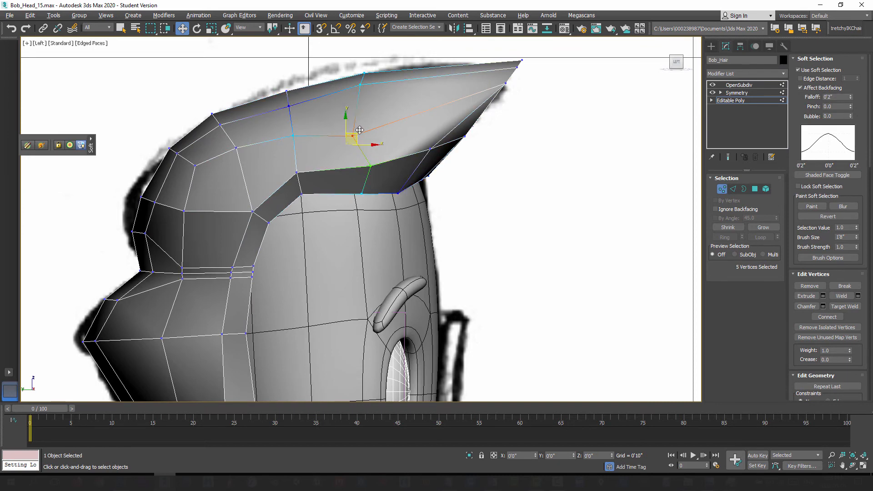
Step: Move the quiff's side vertices forward and up with soft falloff, and select a vertex on the quiff's front underside
drag(359, 130, 379, 122)
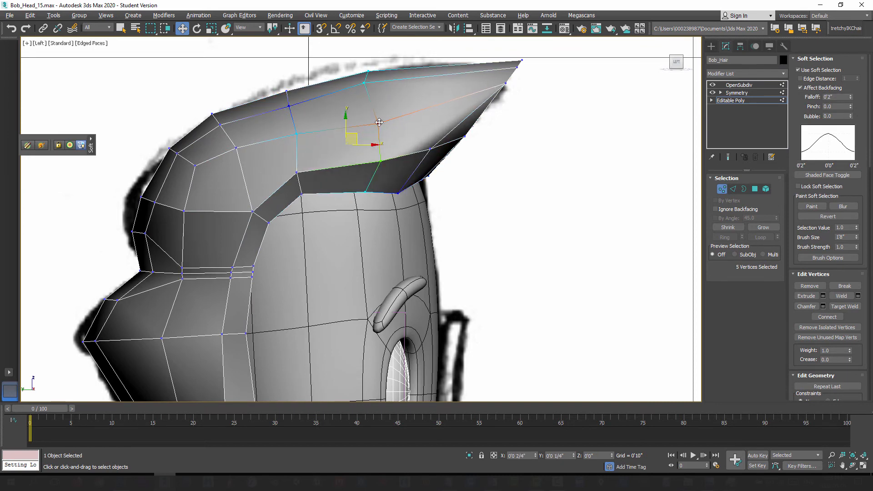
mouse_move(425, 169)
alt+middle_down()
mouse_move(402, 176)
mouse_move(457, 143)
mouse_move(404, 148)
mouse_move(458, 142)
alt+middle_up()
click(423, 126)
drag(397, 133, 416, 132)
alt+middle_drag(450, 166, 422, 169)
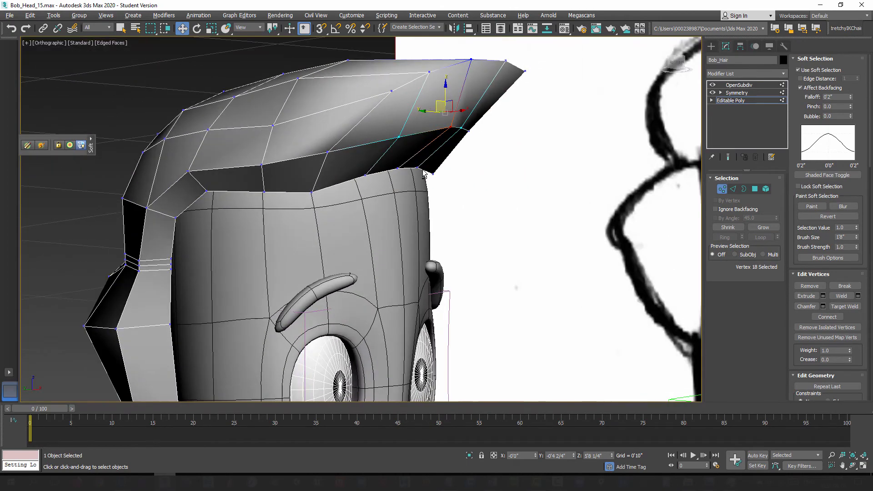
Step: Select a vertex at the hair's lower side edge and inspect the hair from several angles in perspective against the reference sketches
scroll(360, 185, down, 3)
middle_drag(382, 191, 476, 130)
alt+middle_drag(399, 163, 429, 169)
alt+middle_drag(380, 218, 404, 196)
alt+middle_drag(410, 220, 364, 231)
click(392, 229)
scroll(373, 220, up, 5)
key(p)
middle_drag(404, 204, 370, 206)
scroll(369, 206, down, 8)
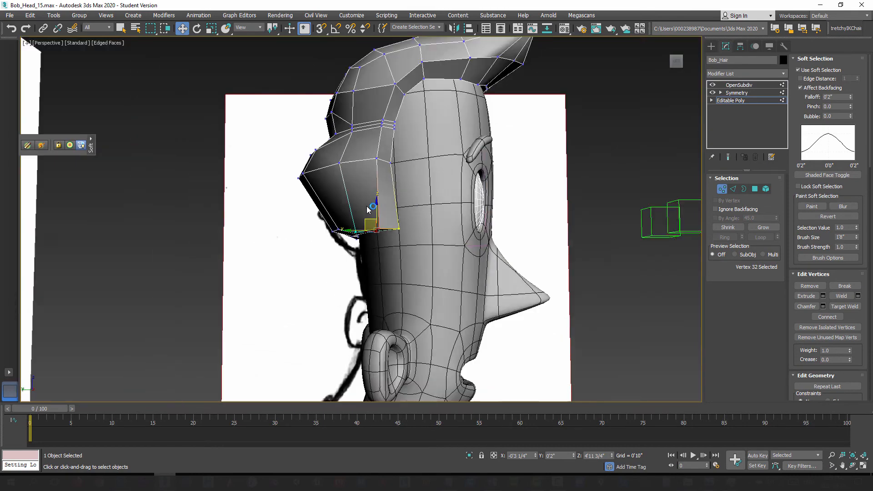
alt+middle_drag(425, 155, 378, 201)
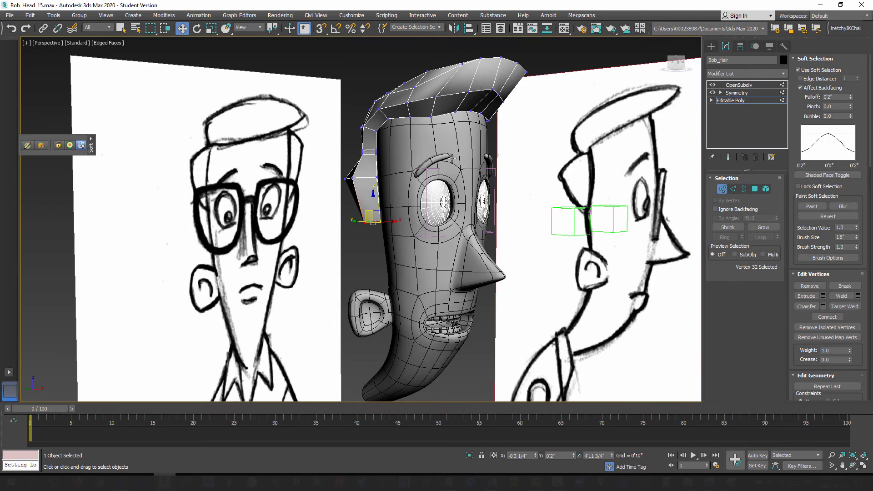
Step: Examine the hair's silhouette, quiff and side section against both reference sketches from close, distant, side and raised angles
alt+middle_drag(452, 158, 427, 205)
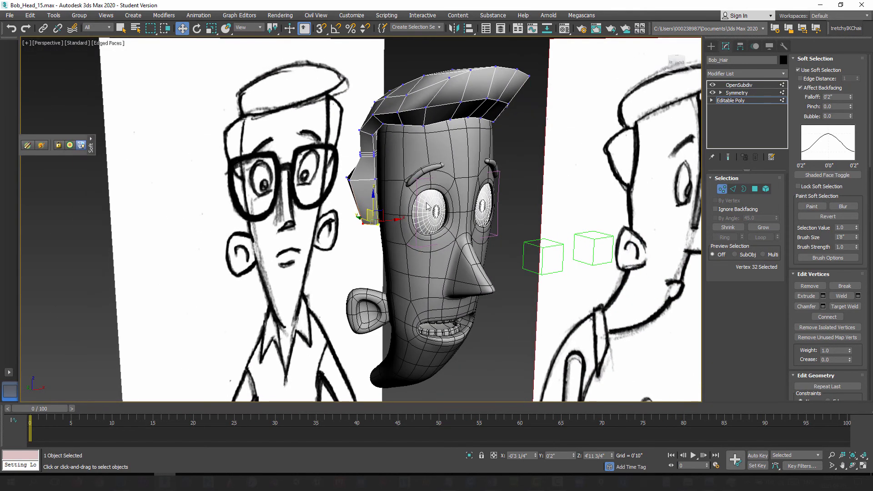
alt+middle_drag(491, 232, 580, 229)
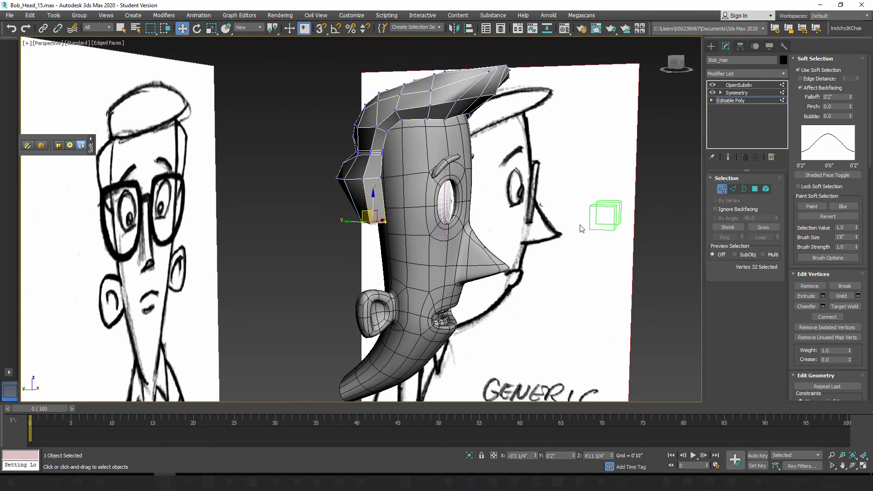
alt+middle_drag(411, 220, 482, 191)
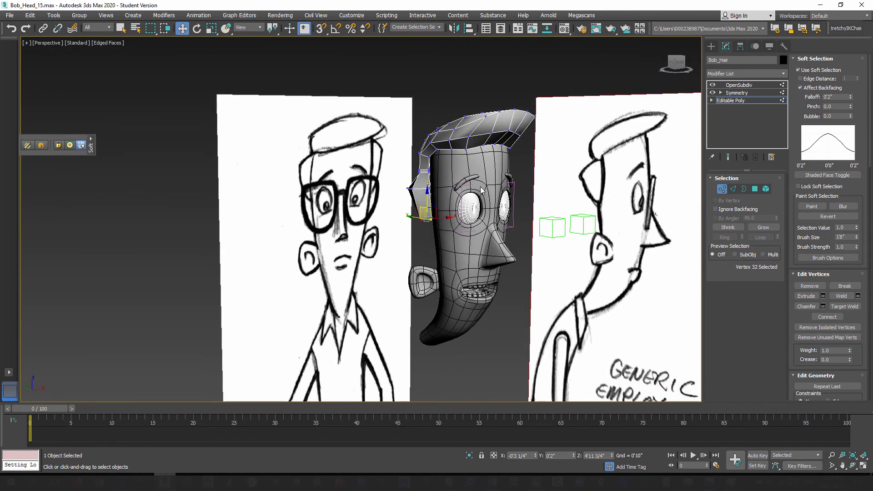
scroll(463, 197, up, 4)
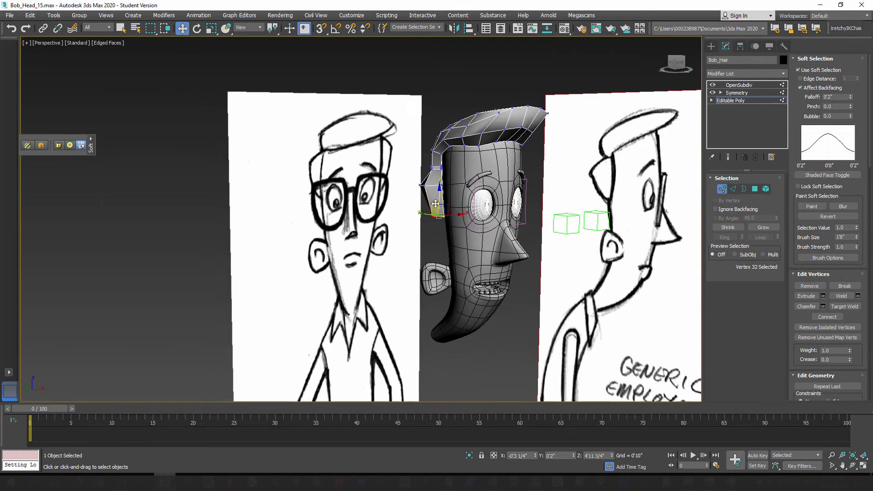
alt+middle_drag(386, 197, 389, 253)
scroll(412, 242, down, 4)
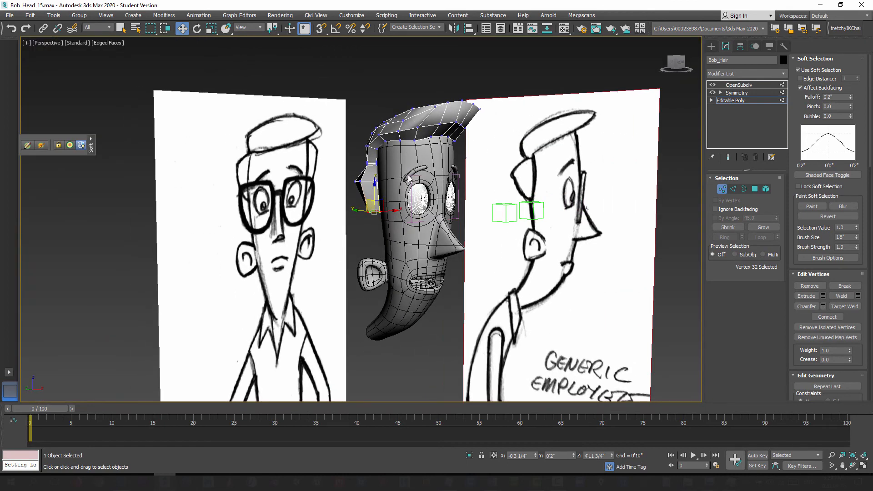
alt+middle_drag(409, 178, 465, 143)
scroll(419, 234, up, 4)
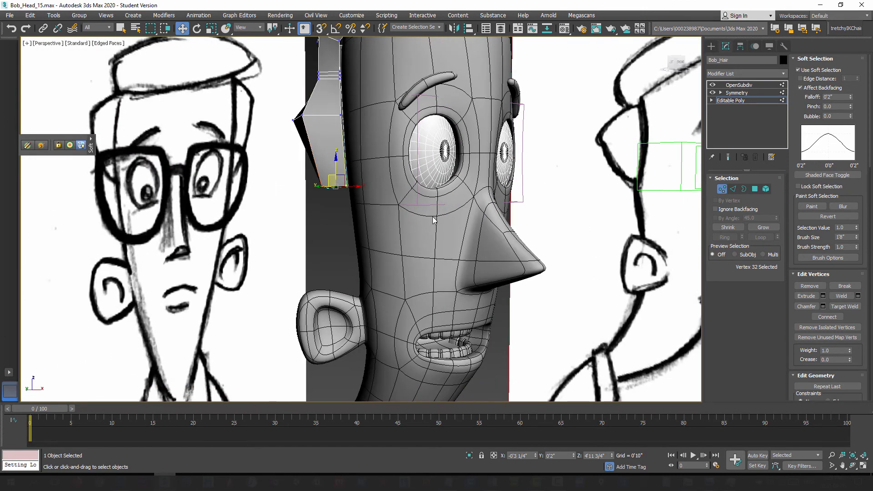
alt+middle_drag(460, 245, 417, 240)
scroll(445, 231, down, 4)
scroll(443, 238, up, 3)
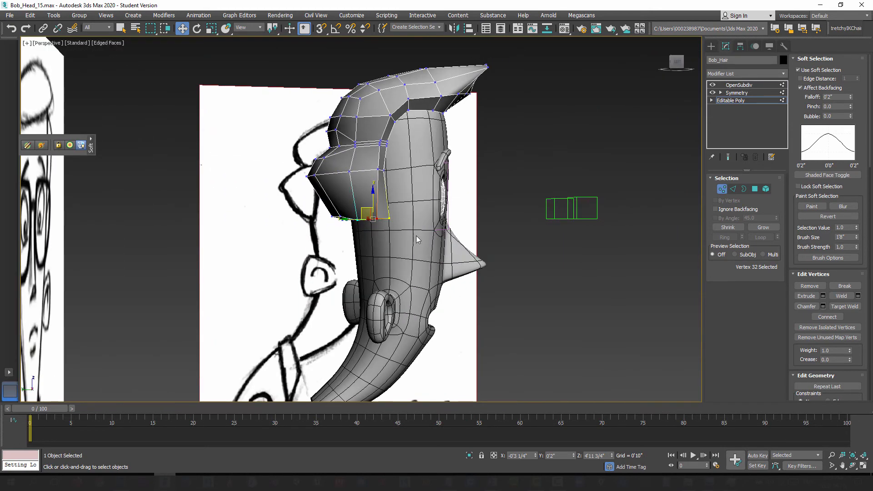
alt+middle_drag(413, 98, 386, 214)
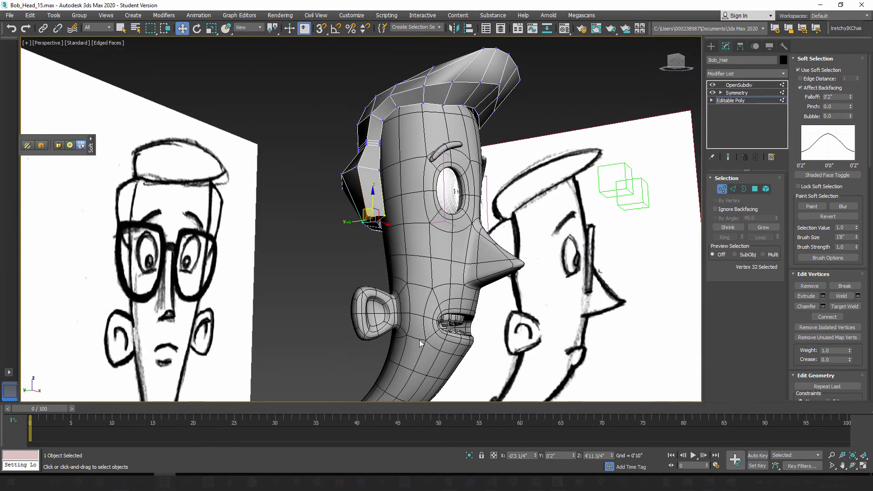
alt+middle_drag(411, 274, 416, 273)
alt+middle_drag(445, 306, 459, 306)
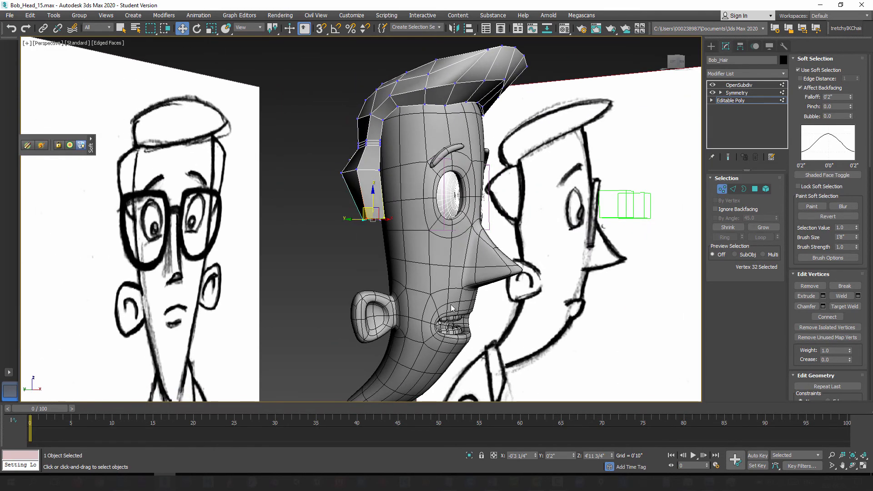
alt+middle_drag(405, 274, 385, 253)
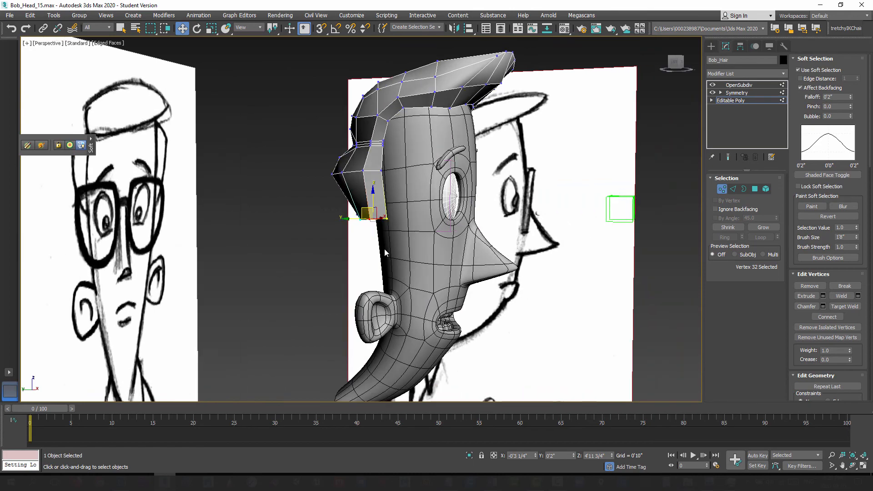
alt+middle_drag(381, 221, 385, 274)
scroll(443, 245, up, 3)
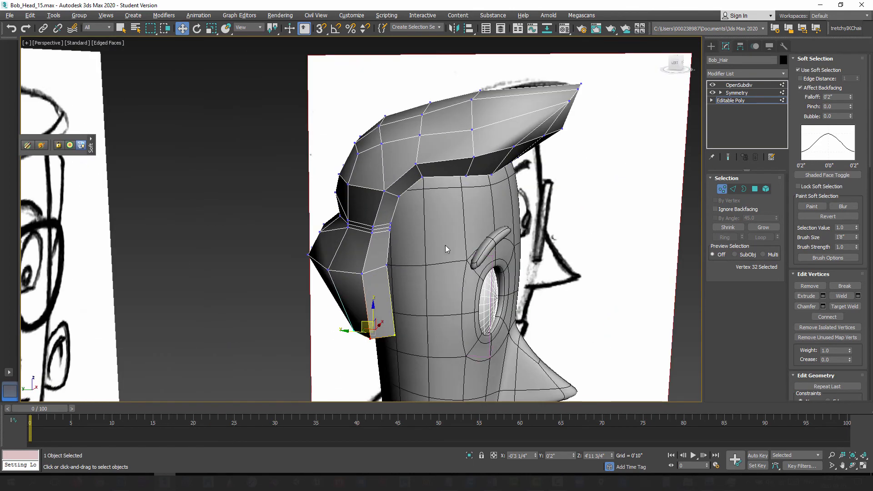
Step: Move the two side-edge vertices beside the forehead inward with soft falloff, and check the subdivided hair from front and side
alt+middle_drag(446, 246, 377, 222)
click(376, 166)
ctrl+click(365, 189)
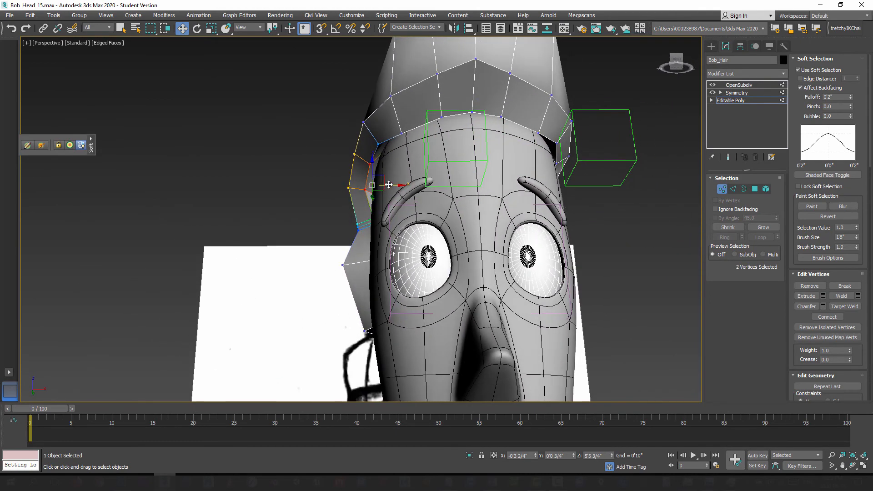
drag(389, 185, 397, 186)
alt+middle_drag(484, 231, 429, 227)
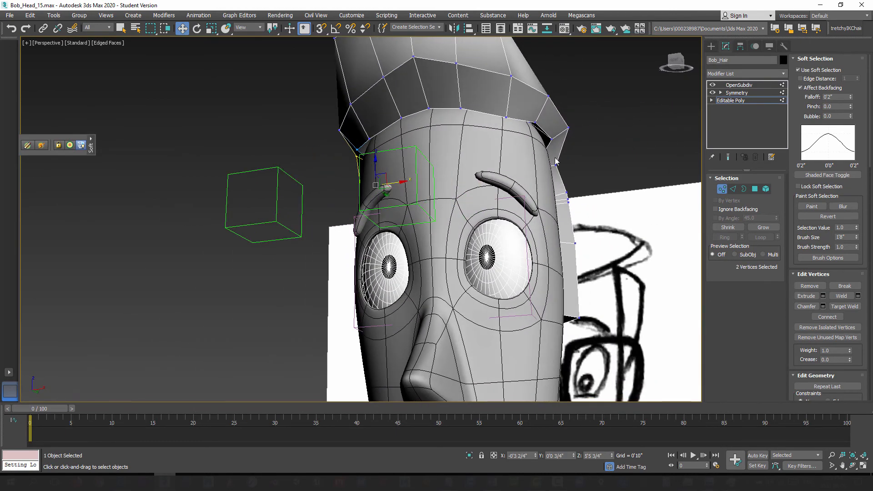
click(728, 157)
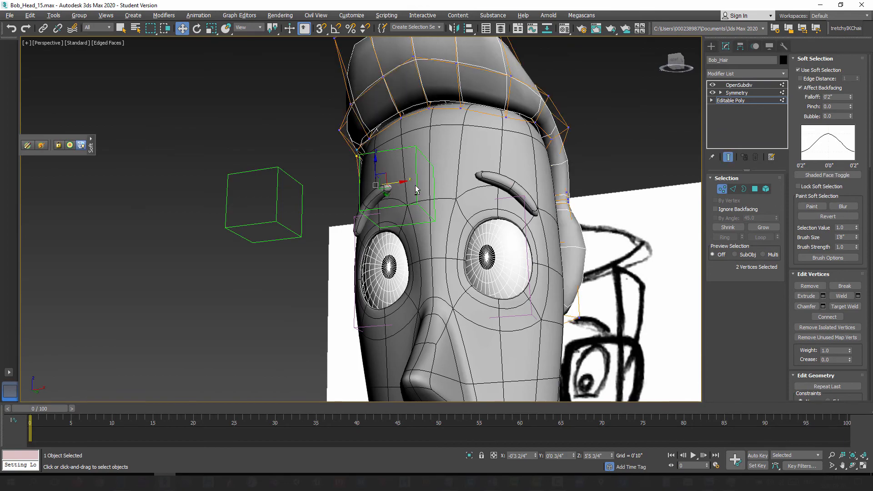
alt+middle_drag(415, 190, 473, 231)
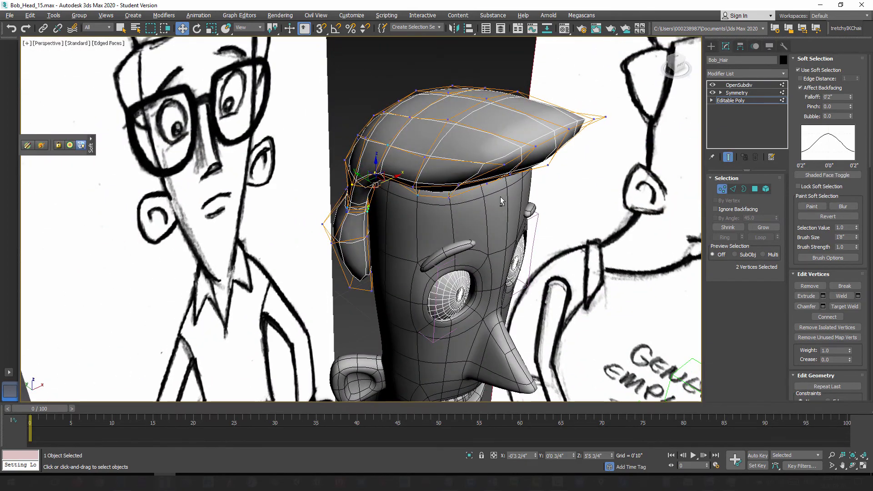
mouse_move(501, 196)
alt+middle_down()
mouse_move(465, 146)
mouse_move(470, 185)
mouse_move(446, 175)
mouse_move(475, 182)
mouse_move(463, 195)
mouse_move(441, 168)
mouse_move(514, 226)
mouse_move(444, 233)
mouse_move(440, 211)
mouse_move(457, 217)
mouse_move(455, 232)
mouse_move(508, 233)
mouse_move(491, 254)
mouse_move(476, 255)
mouse_move(408, 215)
alt+middle_up()
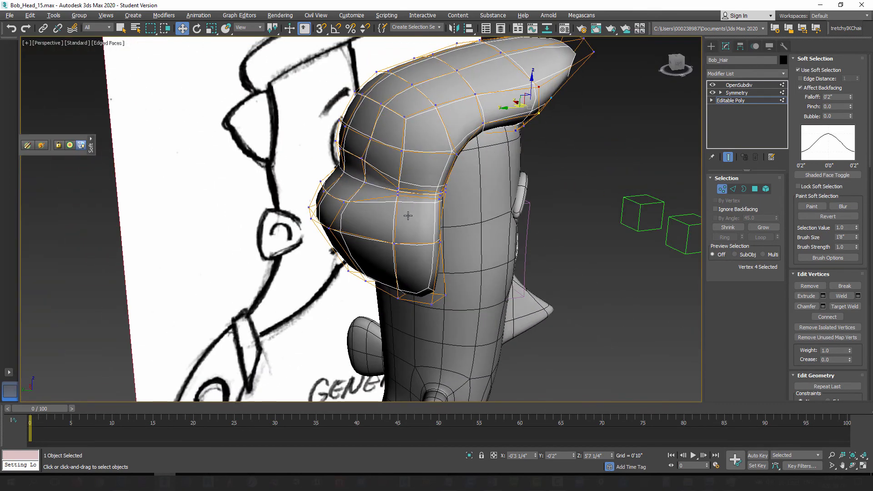
Step: Hide the end result, turn off Soft Selection, and move the two lower crease vertices at the hair's side edge vertically
click(728, 158)
alt+middle_drag(586, 191, 523, 192)
scroll(419, 235, up, 3)
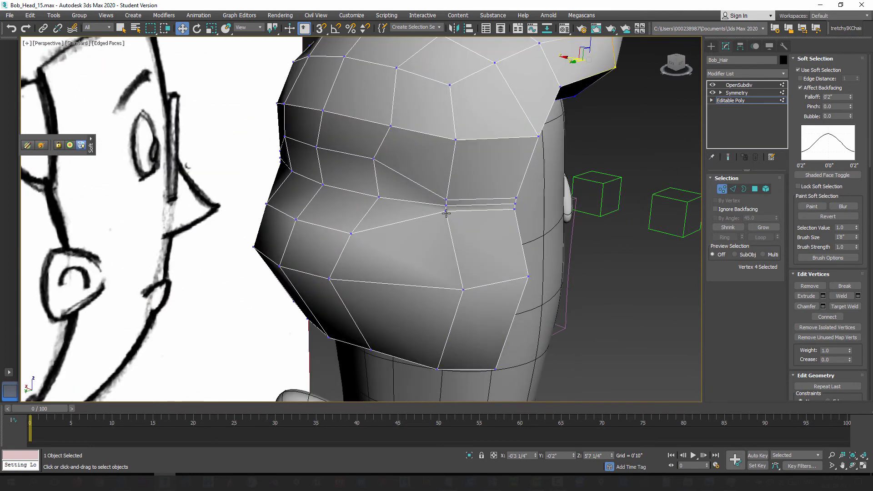
click(446, 212)
ctrl+click(516, 210)
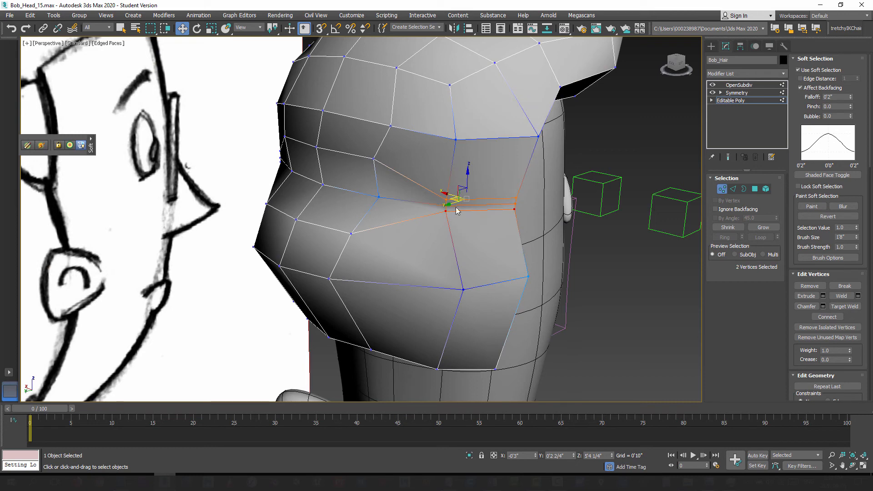
click(799, 70)
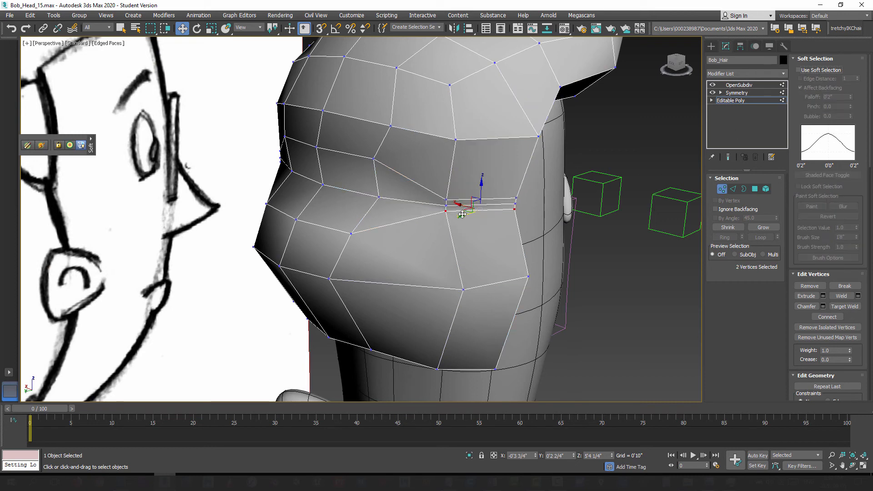
drag(479, 193, 484, 166)
Step: Reposition the two upper crease vertices at the hair's side edge, and preview the smoothed result briefly
click(447, 200)
ctrl+click(515, 197)
alt+middle_drag(488, 216, 486, 286)
ctrl+click(504, 206)
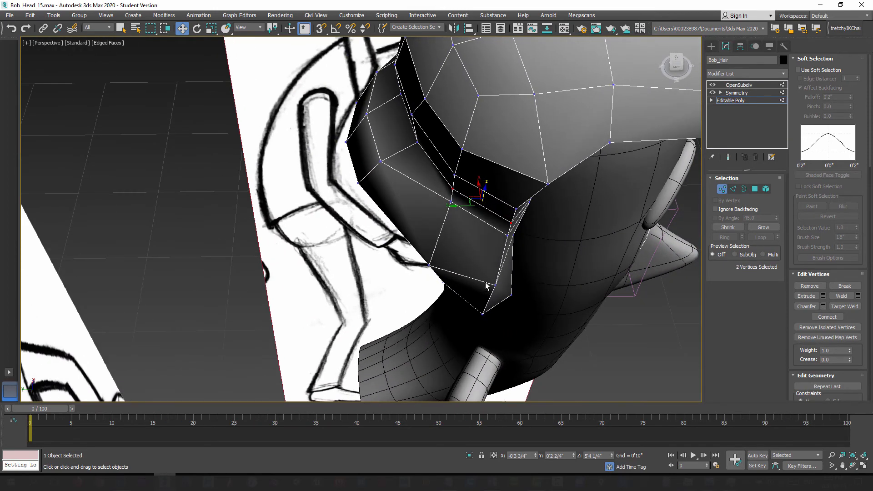
drag(471, 198, 477, 191)
mouse_move(483, 269)
alt+middle_down()
mouse_move(449, 232)
mouse_move(449, 208)
mouse_move(538, 234)
mouse_move(540, 224)
mouse_move(513, 222)
mouse_move(537, 237)
mouse_move(526, 238)
mouse_move(471, 228)
mouse_move(577, 234)
mouse_move(504, 233)
alt+middle_up()
click(729, 157)
click(729, 157)
Step: Move the six-edge loop below the hair's crease up and backward to tighten the crease, and check it with subdivision
click(732, 189)
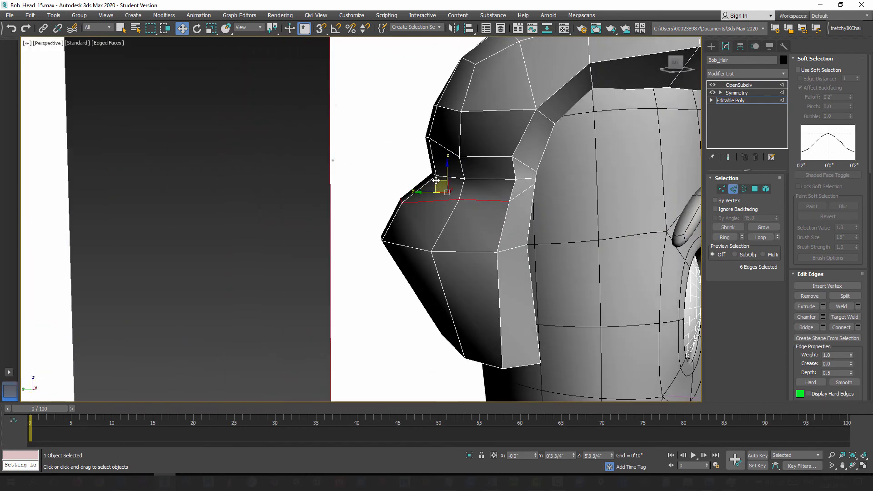
drag(436, 181, 430, 167)
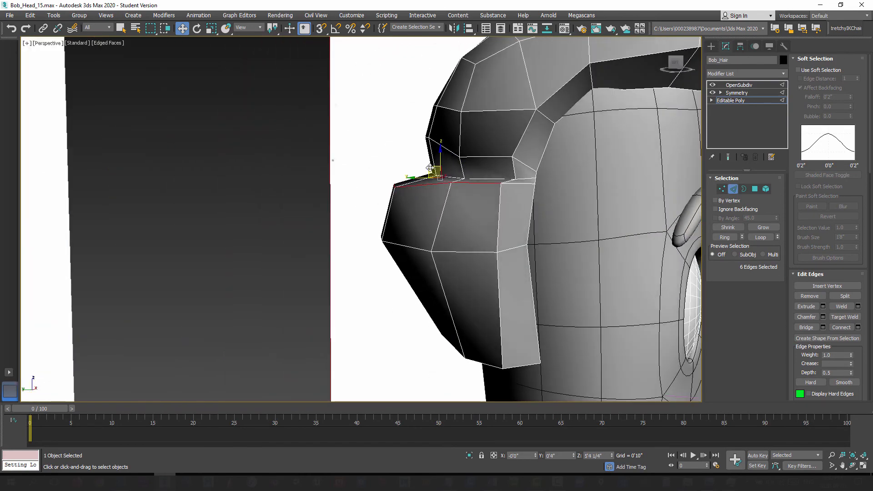
mouse_move(430, 168)
alt+middle_down()
mouse_move(520, 244)
mouse_move(583, 220)
mouse_move(555, 248)
mouse_move(568, 241)
mouse_move(511, 211)
mouse_move(452, 220)
mouse_move(463, 221)
alt+middle_up()
click(728, 157)
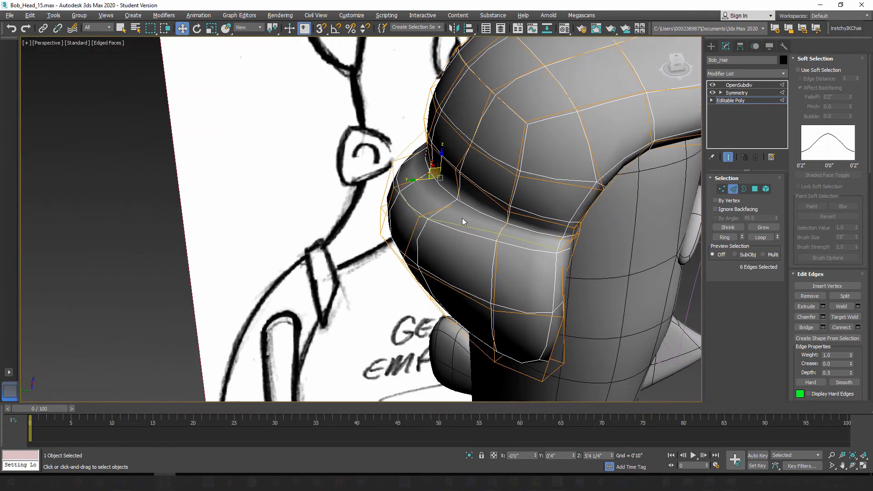
click(728, 156)
alt+middle_drag(578, 218, 448, 272)
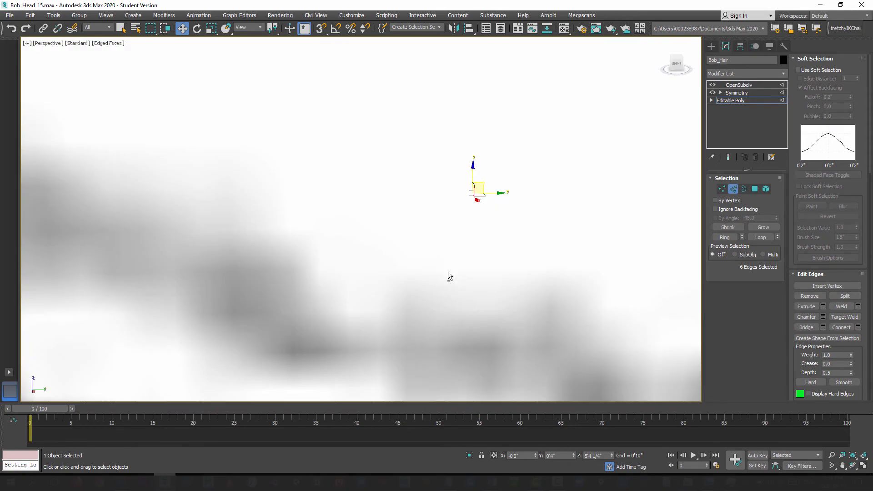
alt+middle_drag(635, 159, 581, 200)
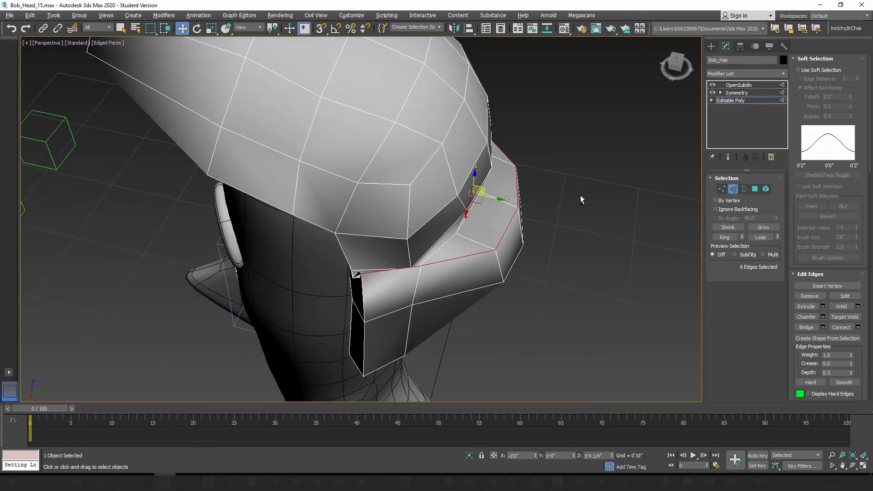
Step: Collapse the hair's modifier stack down to Symmetry, holding the scene first, and inspect the back of the hair
right_click(740, 96)
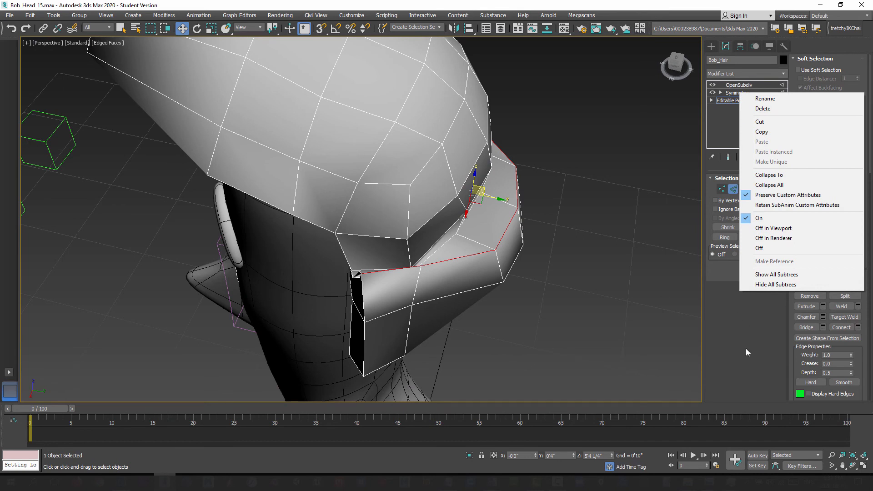
click(746, 353)
click(737, 92)
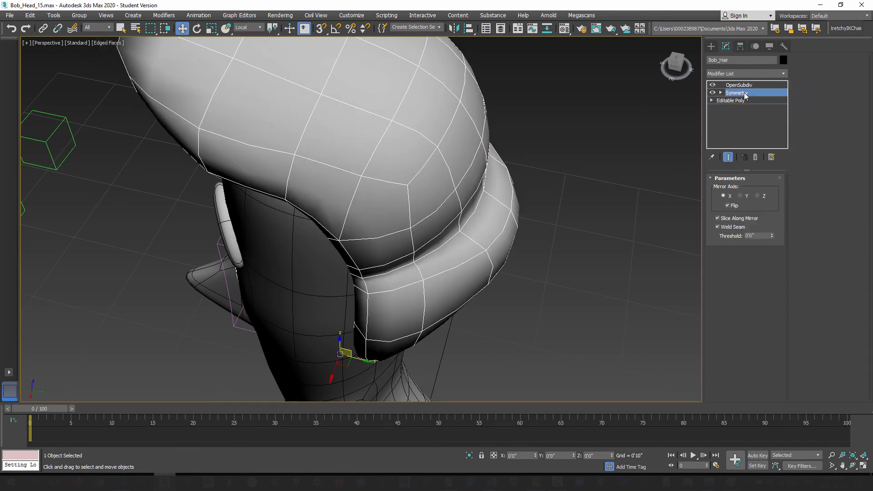
right_click(744, 94)
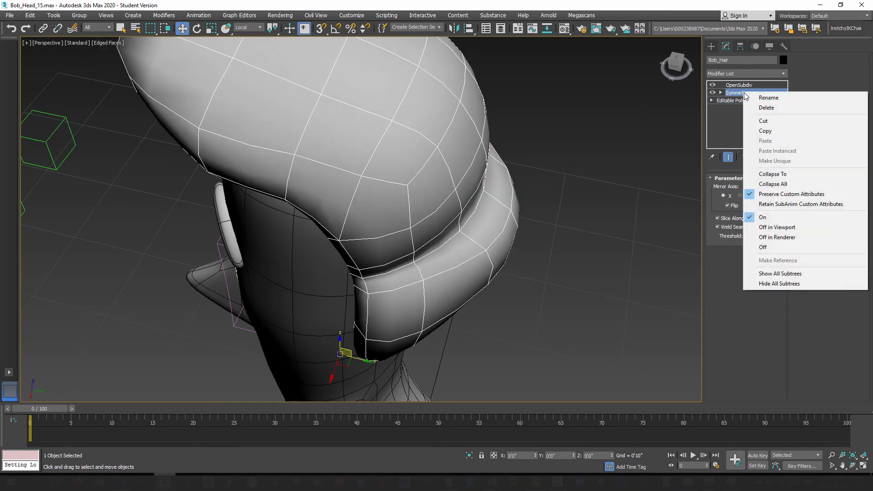
click(791, 179)
click(450, 279)
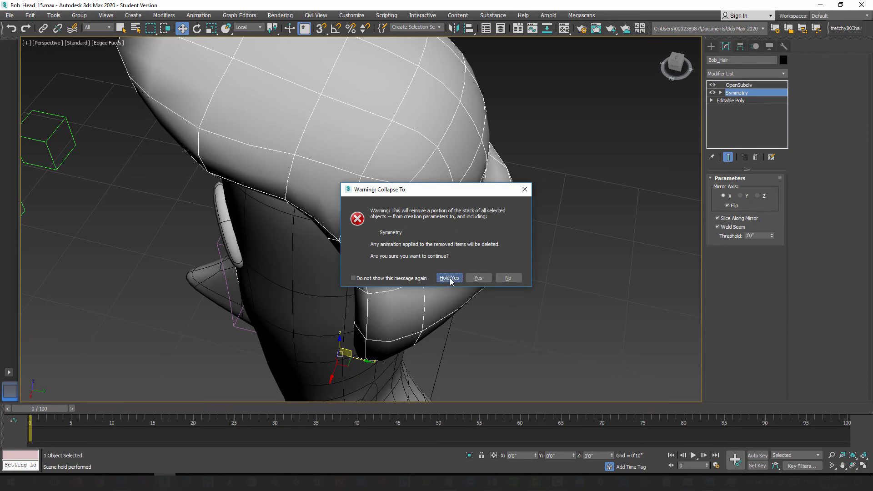
alt+middle_drag(465, 260, 710, 258)
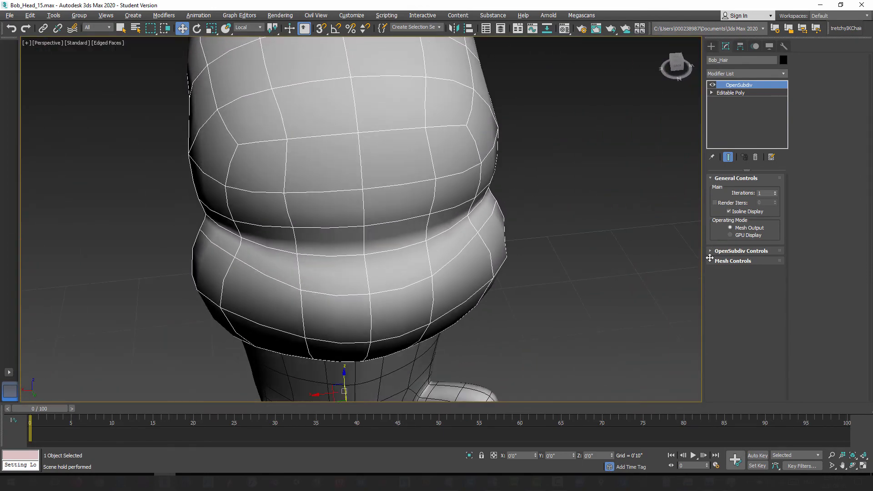
Step: Add a new Symmetry modifier directly above the hair's Editable Poly level, and inspect the smoothed hair from front and side
click(736, 93)
alt+middle_drag(473, 236, 359, 226)
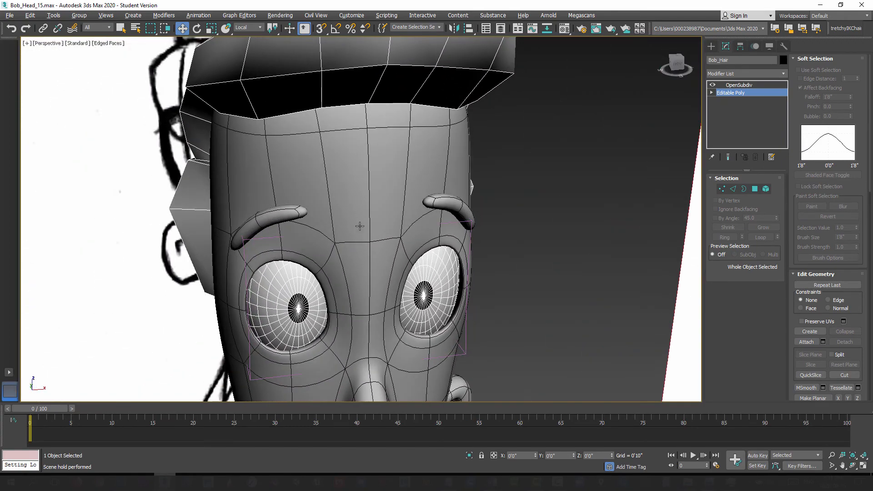
click(782, 75)
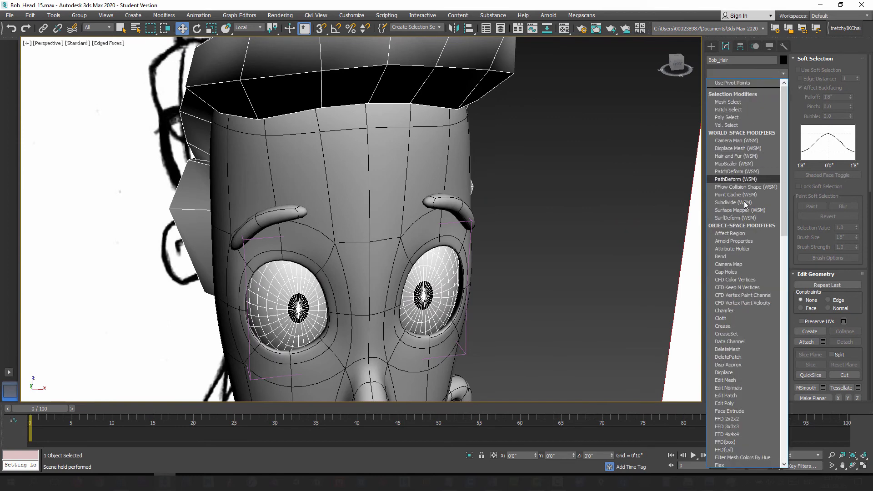
scroll(749, 252, down, 2)
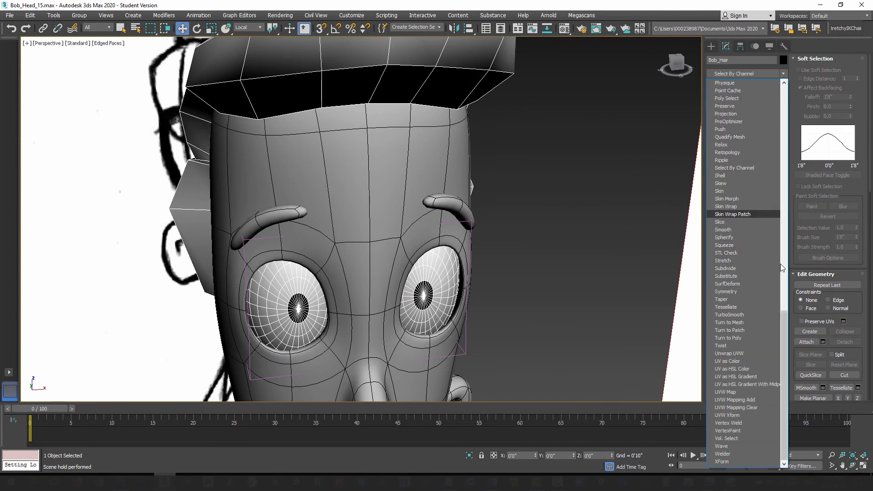
click(768, 292)
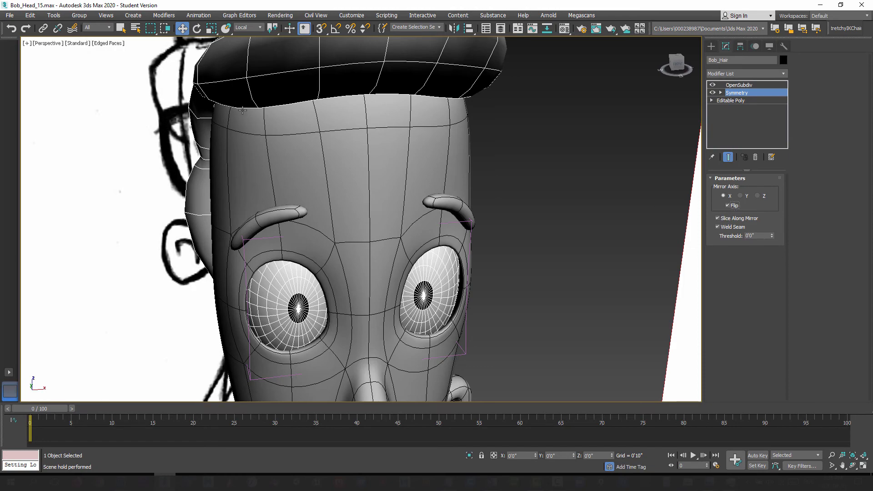
alt+middle_drag(188, 168, 232, 168)
mouse_move(278, 117)
alt+middle_down()
mouse_move(372, 163)
mouse_move(369, 122)
alt+middle_up()
alt+middle_drag(335, 245, 407, 259)
alt+middle_drag(449, 180, 405, 213)
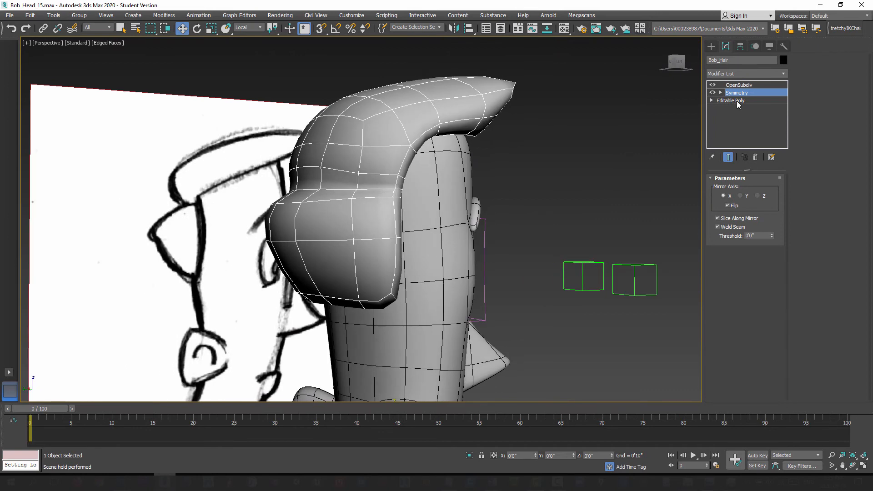
Step: Enter vertex editing on the hair's Editable Poly base and push the inner vertices of its lower back rim toward the head
click(738, 102)
scroll(328, 288, up, 3)
middle_drag(328, 288, 336, 235)
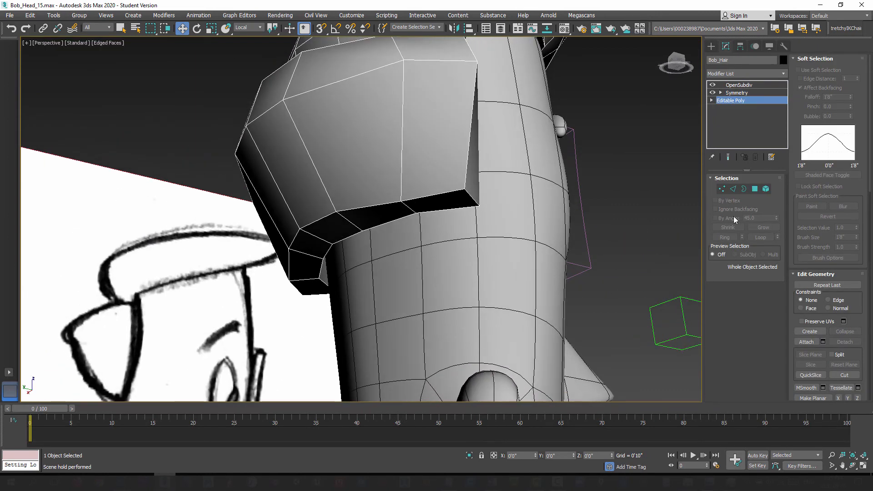
click(722, 190)
alt+middle_drag(374, 256, 402, 263)
click(379, 232)
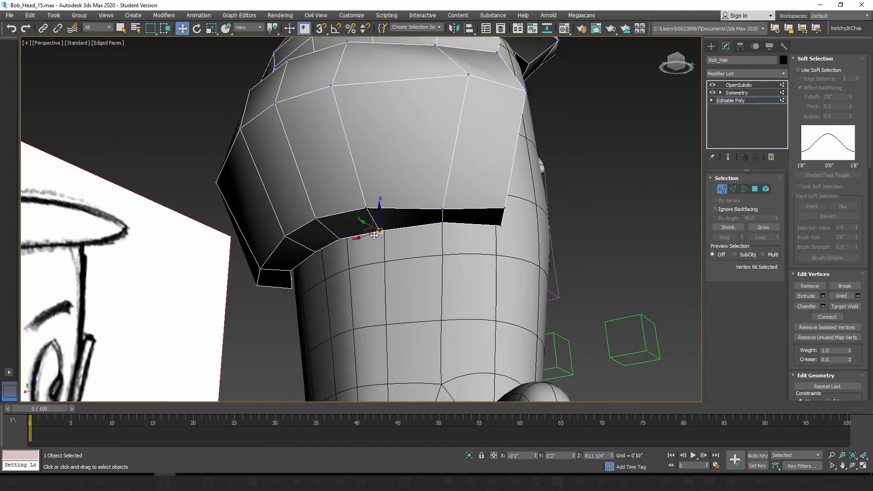
ctrl+click(339, 238)
alt+middle_drag(347, 246, 325, 264)
mouse_move(312, 256)
mouse_down()
mouse_move(303, 250)
mouse_move(328, 254)
mouse_up()
alt+middle_drag(343, 253, 450, 234)
Step: Nudge the two inner vertices at the side end of the hair's lower rim in against the head
click(392, 187)
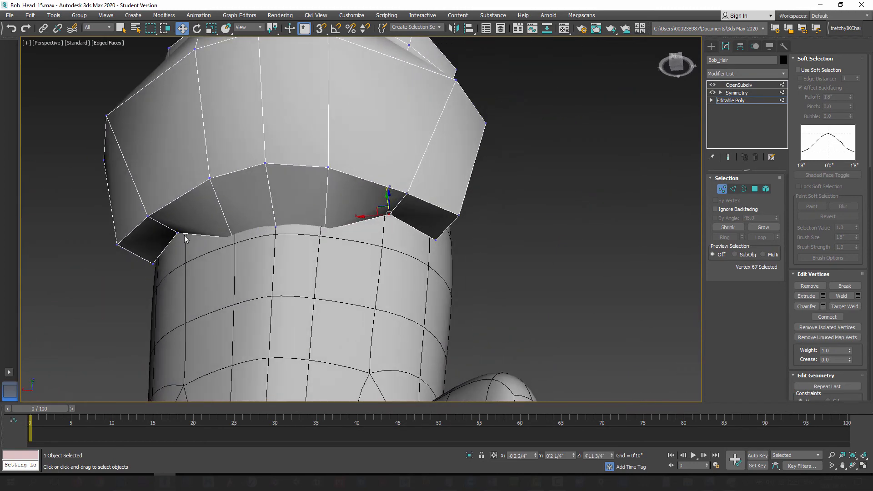
alt+middle_drag(408, 212, 365, 248)
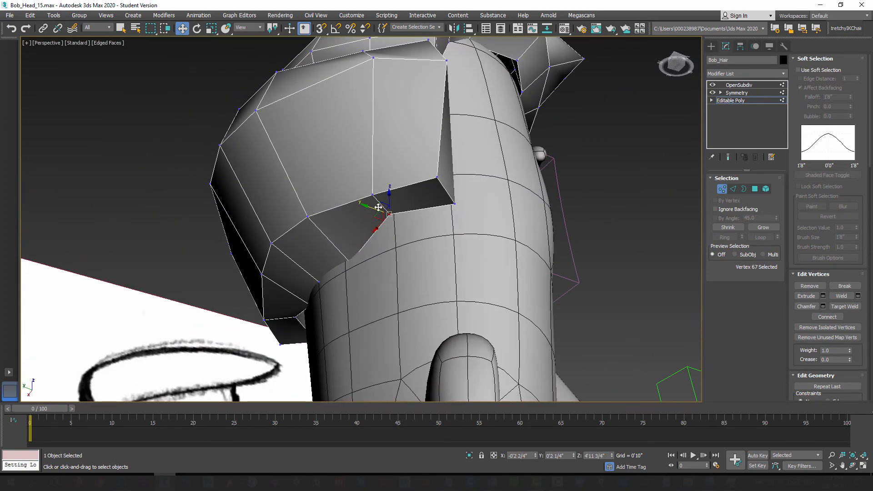
mouse_move(378, 207)
alt+middle_down()
mouse_move(427, 226)
mouse_move(375, 219)
alt+middle_up()
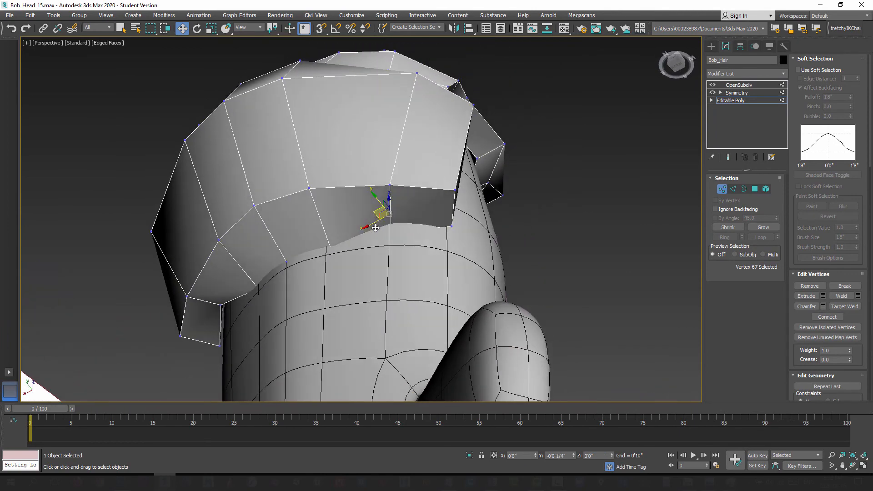
drag(375, 227, 377, 228)
click(452, 226)
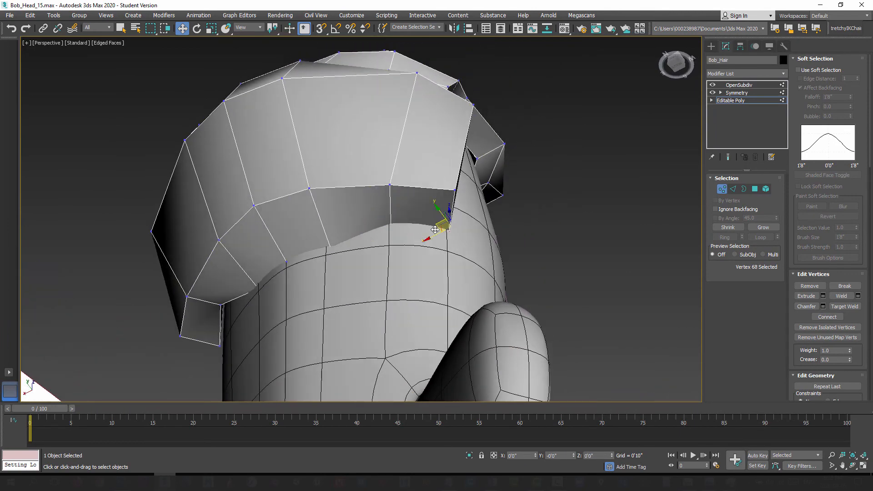
alt+middle_drag(448, 227, 395, 273)
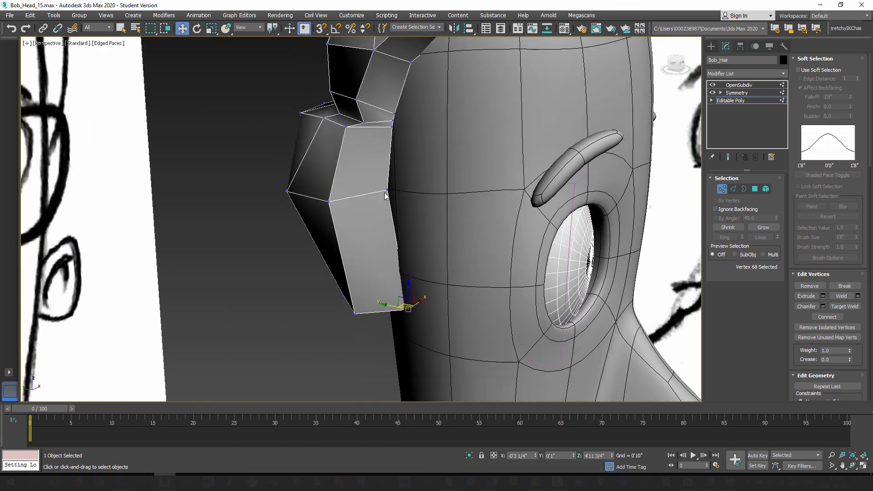
Step: Move the inner vertices along the hair's vertical side edge, including the three at the crease, into the head
click(385, 189)
drag(393, 187, 396, 187)
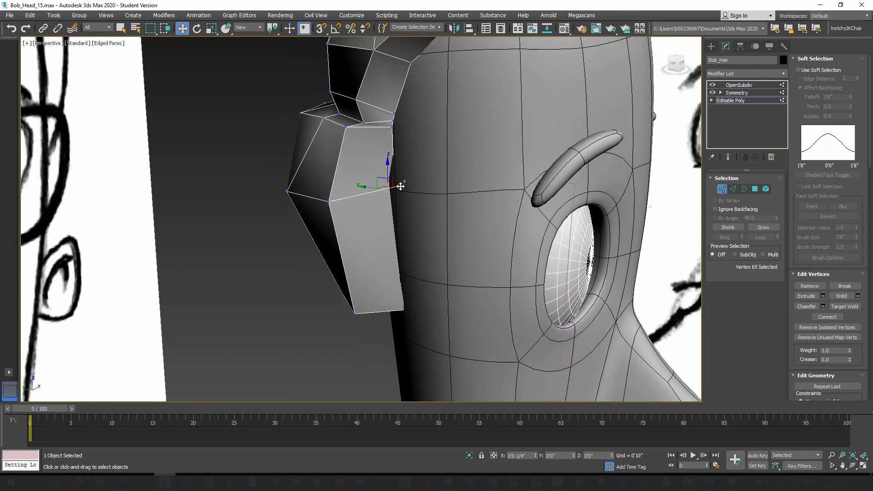
alt+middle_drag(400, 187, 390, 255)
click(377, 191)
ctrl+click(375, 200)
ctrl+click(374, 209)
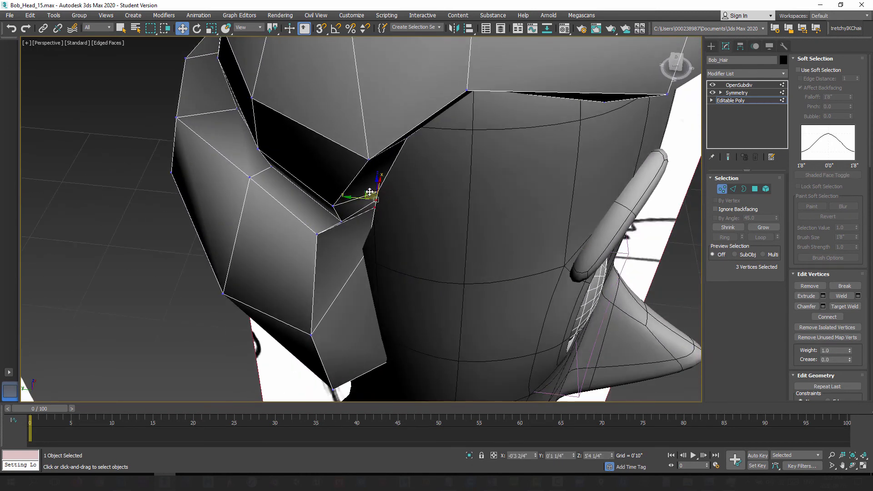
drag(370, 192, 376, 190)
alt+middle_drag(382, 201, 358, 178)
Step: Push the inner rim vertices above the temple and outer eyebrow into the head to close the gap beneath the hair
click(357, 177)
alt+middle_drag(358, 197, 354, 185)
middle_drag(427, 182, 401, 264)
alt+middle_drag(418, 183, 418, 197)
click(467, 151)
alt+middle_drag(476, 199, 390, 241)
alt+middle_drag(442, 238, 447, 211)
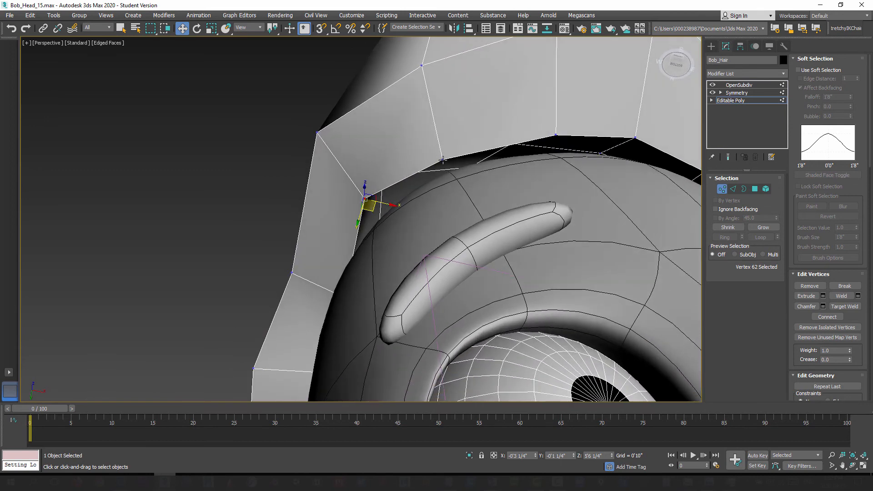
ctrl+click(442, 160)
drag(410, 192, 431, 211)
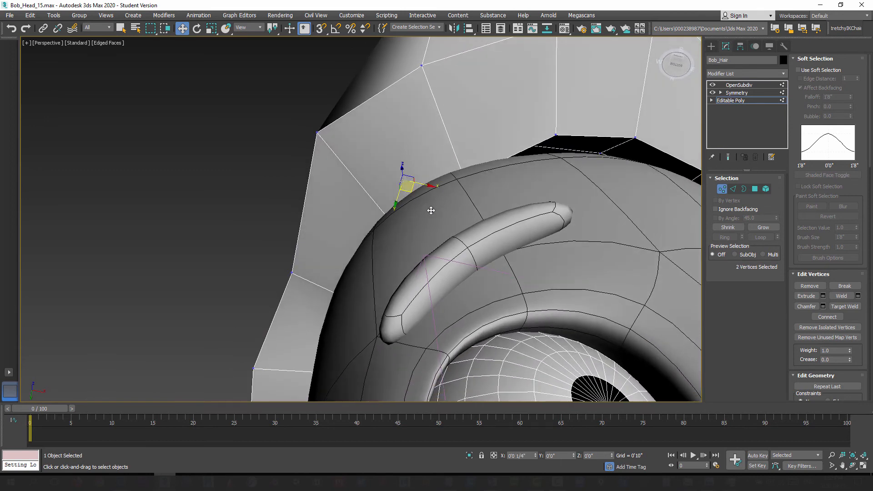
alt+middle_drag(433, 215, 351, 245)
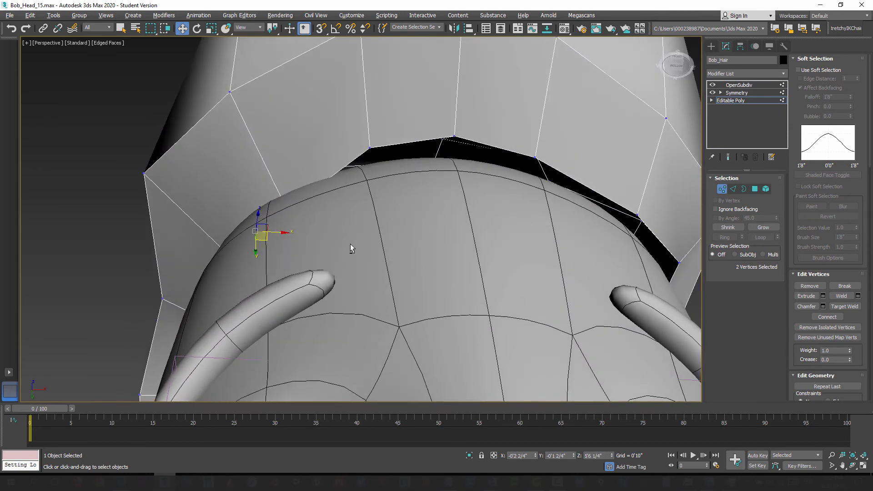
Step: Move the center vertex of the front hairline and its neighbor down into the forehead
click(370, 149)
alt+middle_drag(448, 226, 403, 245)
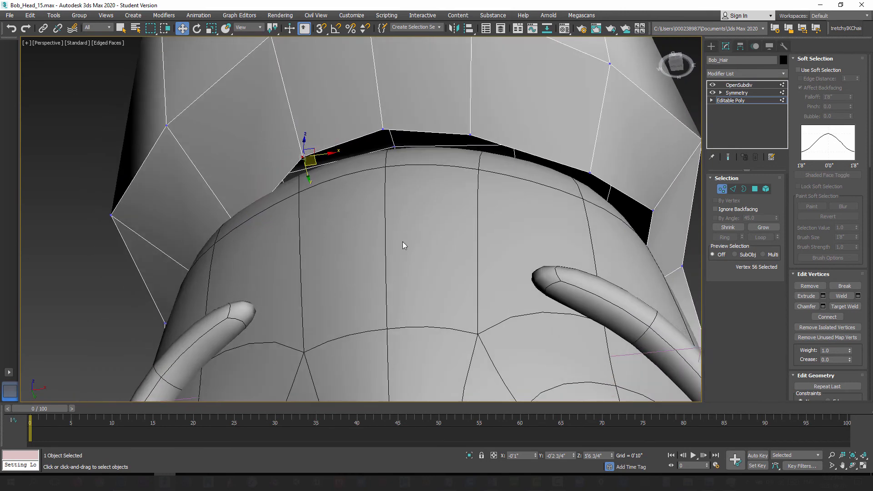
ctrl+click(385, 128)
alt+middle_drag(369, 169, 354, 157)
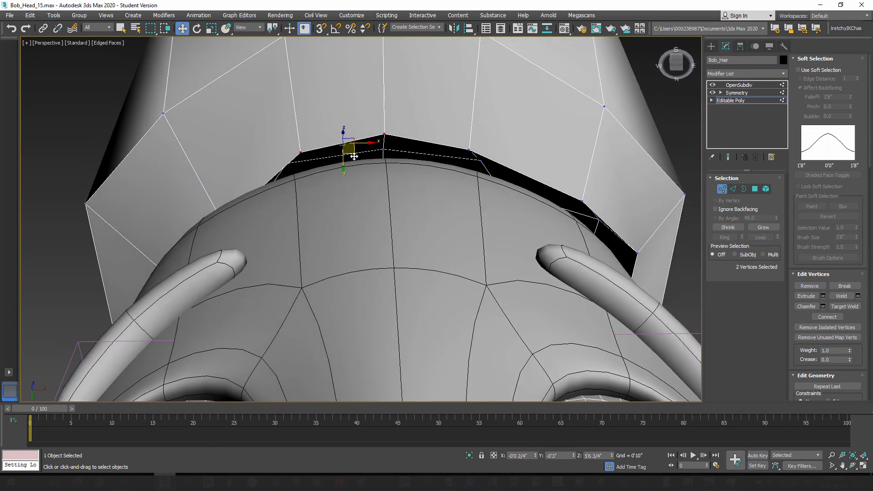
drag(356, 161, 351, 181)
Step: Sink the two hairline vertices on the opposite side of the center into the forehead
alt+middle_drag(423, 213, 407, 215)
click(465, 133)
drag(476, 146, 475, 162)
alt+middle_drag(539, 195, 527, 183)
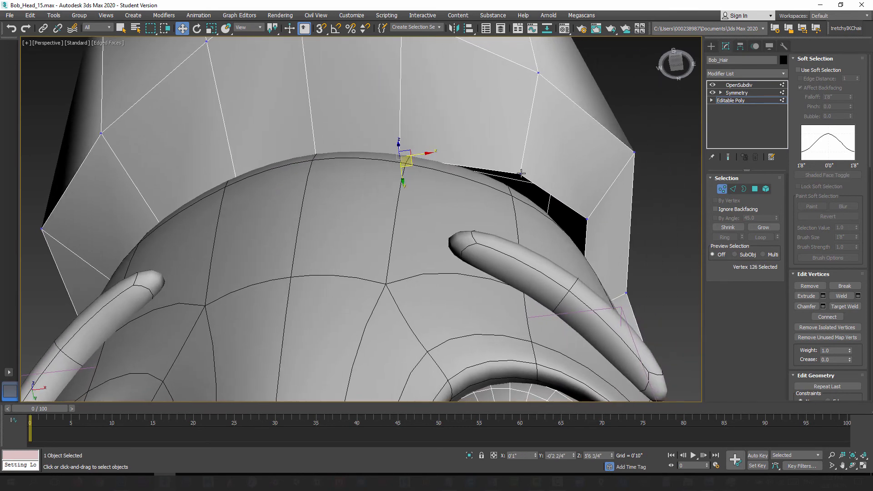
drag(522, 173, 520, 200)
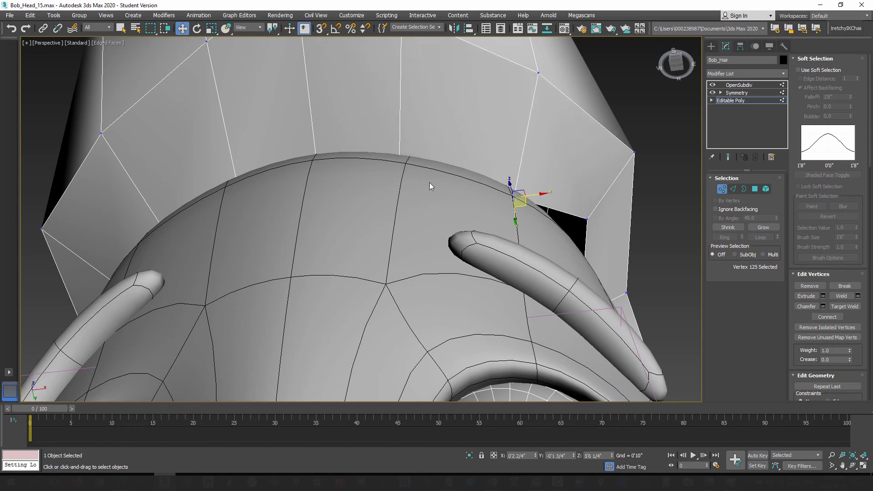
Step: Examine the hair mesh from the front, side and back for remaining gaps and uneven edges
alt+middle_drag(429, 182, 361, 244)
scroll(404, 214, down, 3)
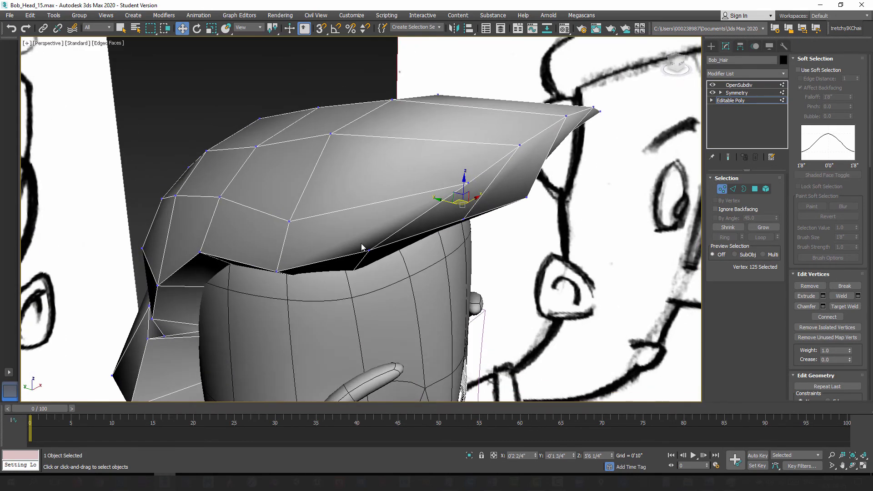
scroll(385, 261, down, 3)
alt+middle_drag(338, 273, 370, 228)
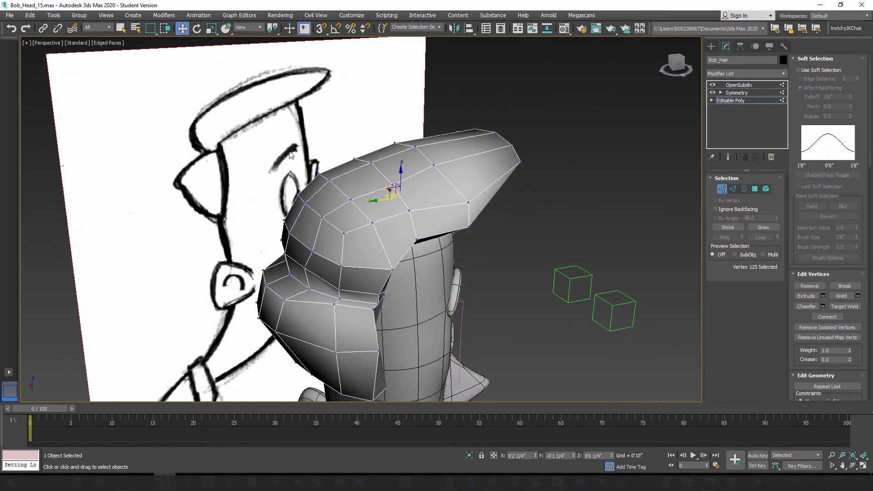
mouse_move(388, 268)
alt+middle_down()
mouse_move(413, 235)
mouse_move(357, 224)
mouse_move(400, 228)
mouse_move(383, 262)
alt+middle_up()
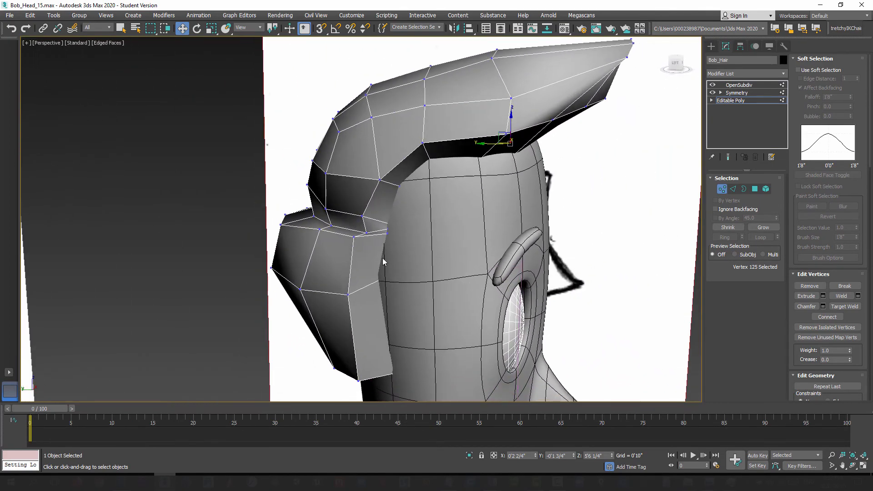
alt+middle_drag(408, 230, 441, 238)
scroll(362, 220, up, 3)
alt+middle_drag(362, 220, 475, 189)
middle_drag(476, 189, 402, 193)
scroll(461, 200, down, 3)
alt+middle_drag(402, 193, 431, 265)
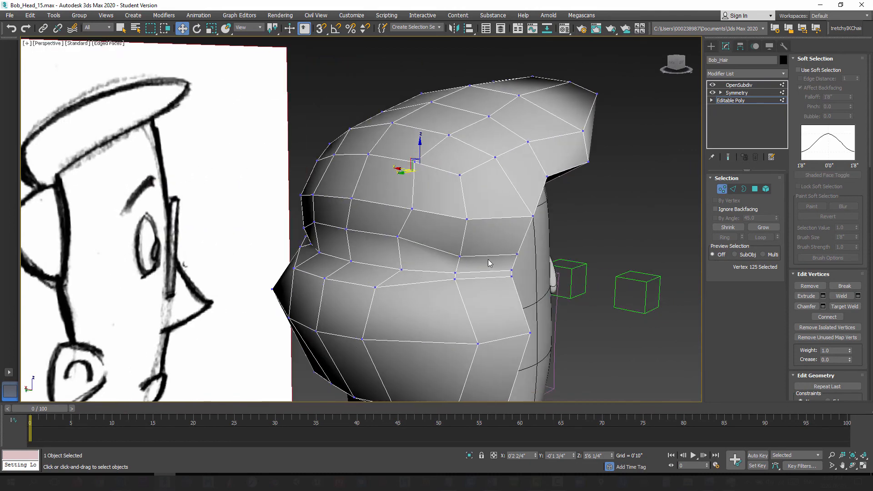
Step: Raise the vertex just above the crease on the side of the hair to even out the edge flow
alt+middle_drag(488, 260, 387, 239)
scroll(448, 262, up, 2)
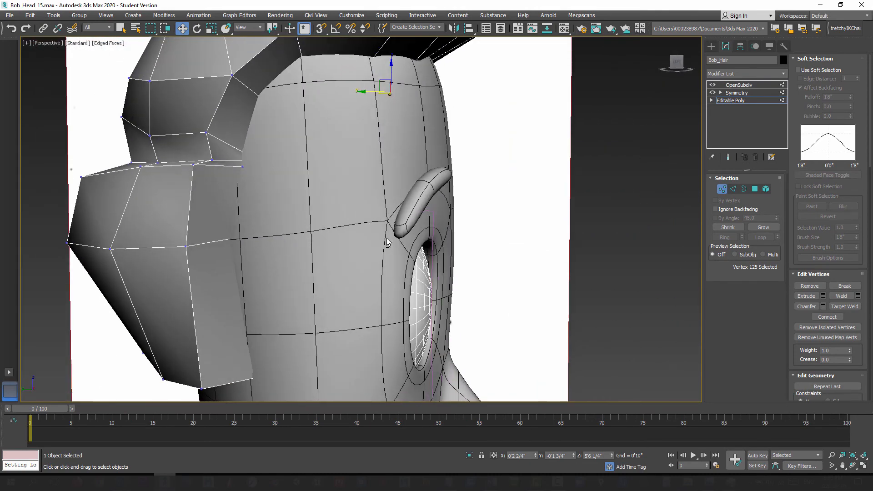
alt+middle_drag(273, 186, 293, 193)
middle_drag(293, 194, 412, 260)
click(302, 210)
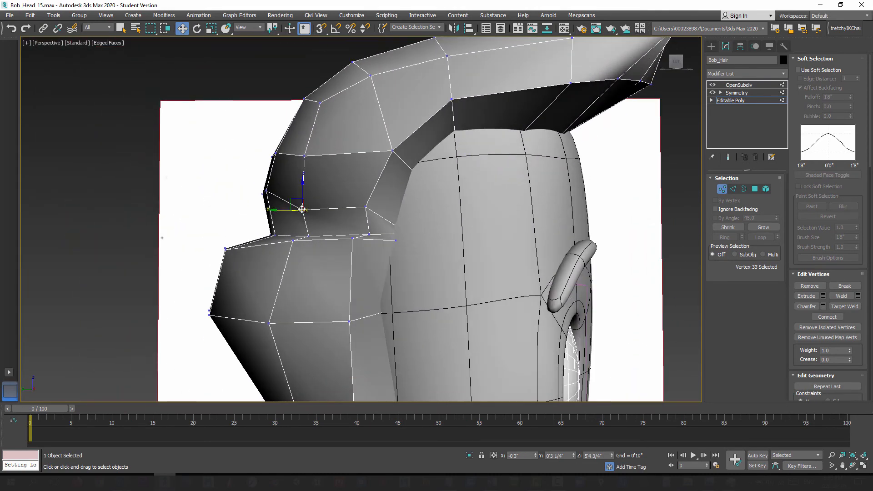
drag(293, 199, 290, 187)
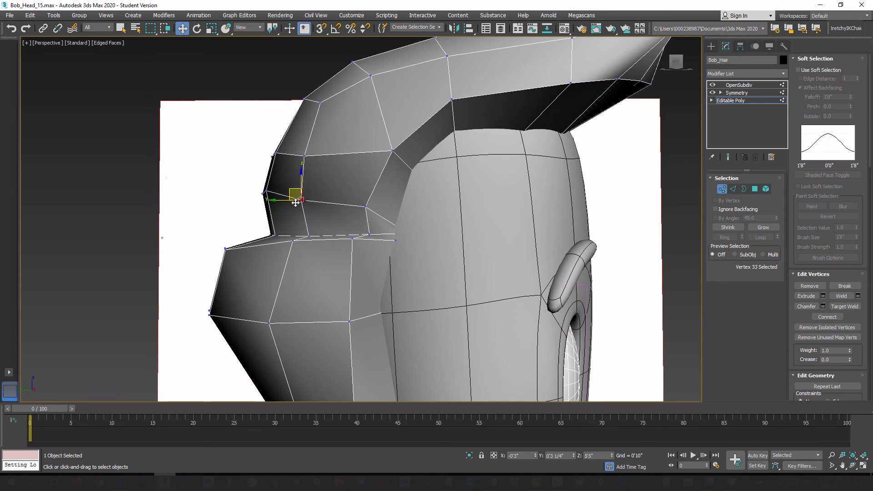
alt+middle_drag(291, 193, 310, 225)
Step: Pull the two vertices above the crease at the back of the hair, including the center one, farther backward
click(278, 227)
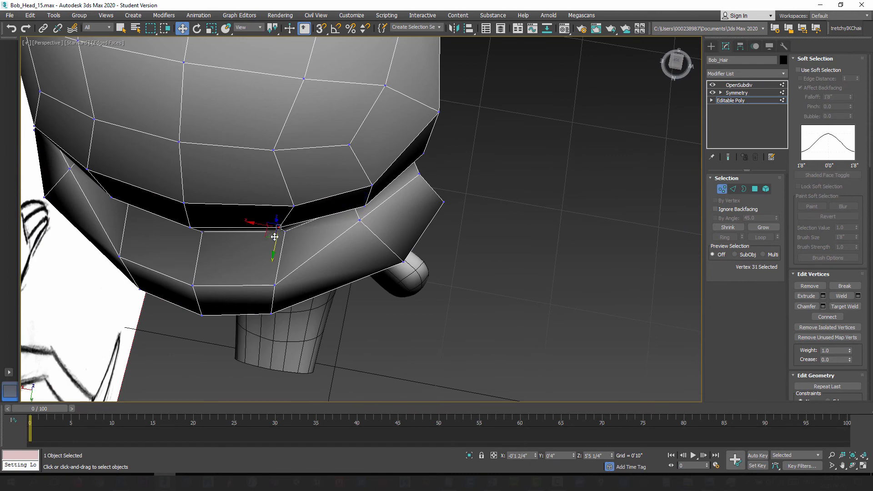
drag(266, 236, 275, 242)
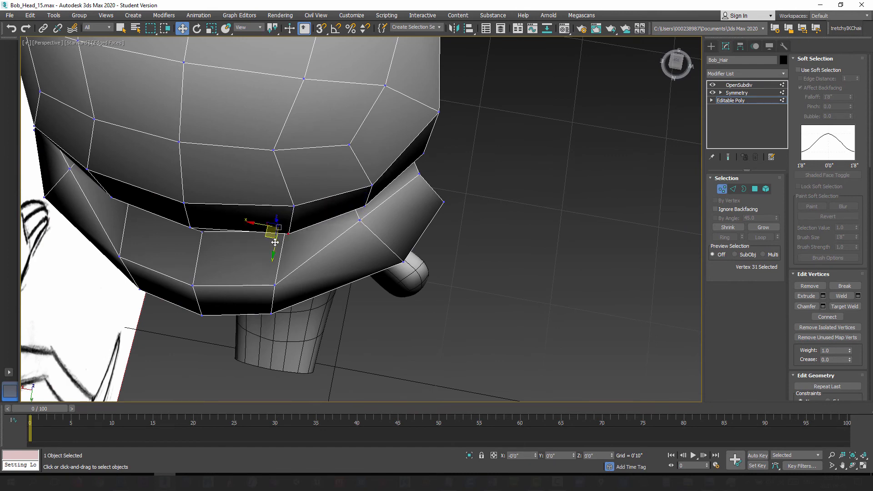
click(190, 229)
alt+middle_drag(190, 228, 266, 255)
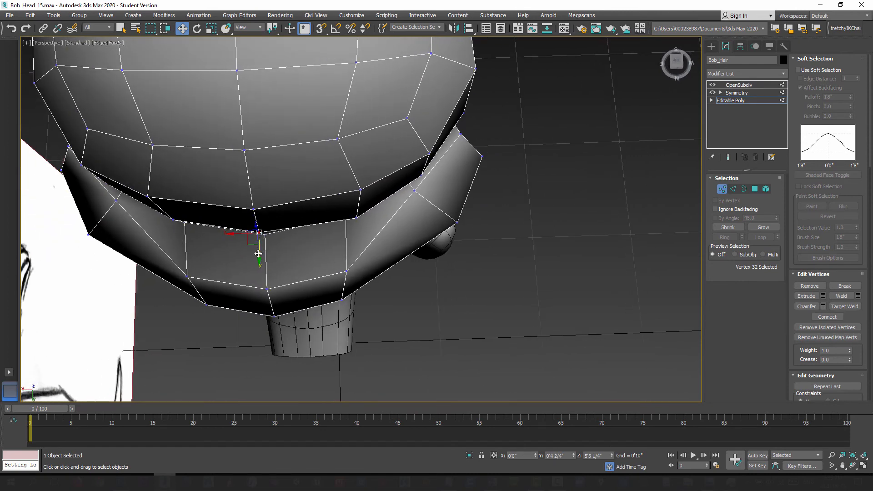
drag(258, 254, 259, 261)
alt+middle_drag(259, 261, 394, 260)
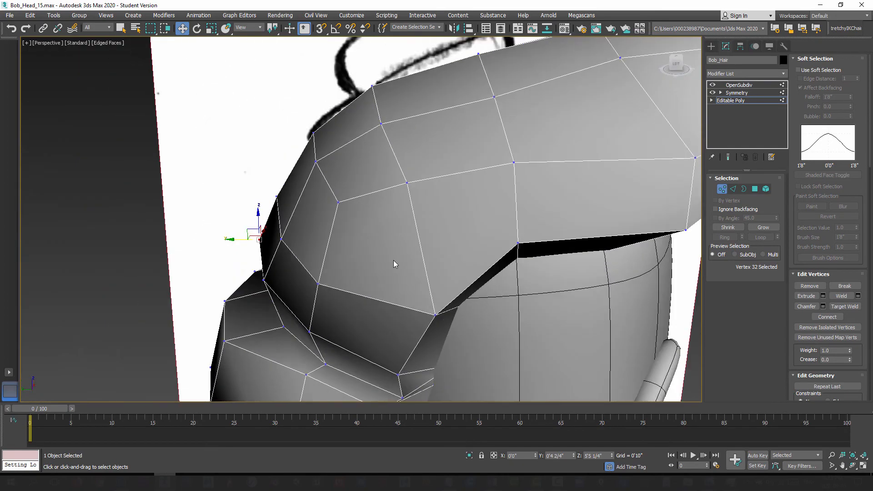
Step: Move the lower outer corner vertex of the side hair upward and in toward the head
scroll(393, 260, down, 3)
middle_drag(430, 326, 339, 272)
scroll(401, 222, down, 5)
scroll(365, 241, up, 4)
click(353, 265)
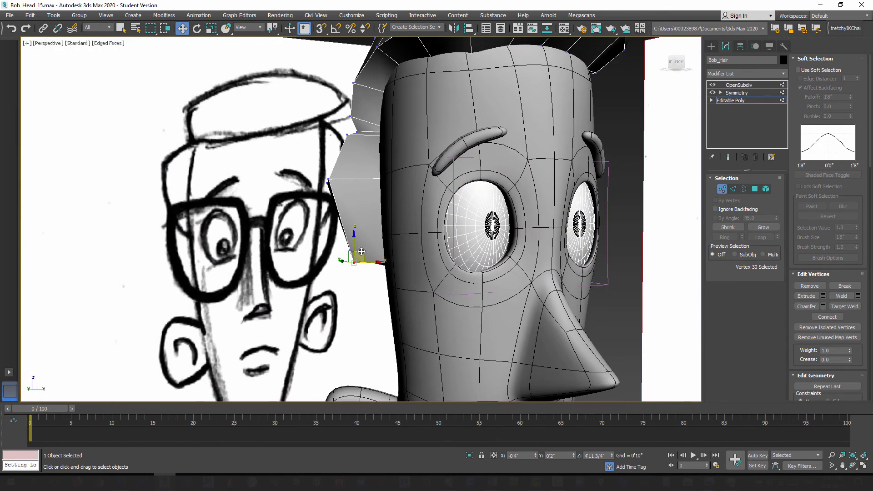
drag(360, 253, 372, 240)
alt+middle_drag(373, 240, 393, 239)
Step: Show the smoothed end result, move the top side vertex up and outward, and raise the top center vertex of the hair
click(728, 158)
click(401, 200)
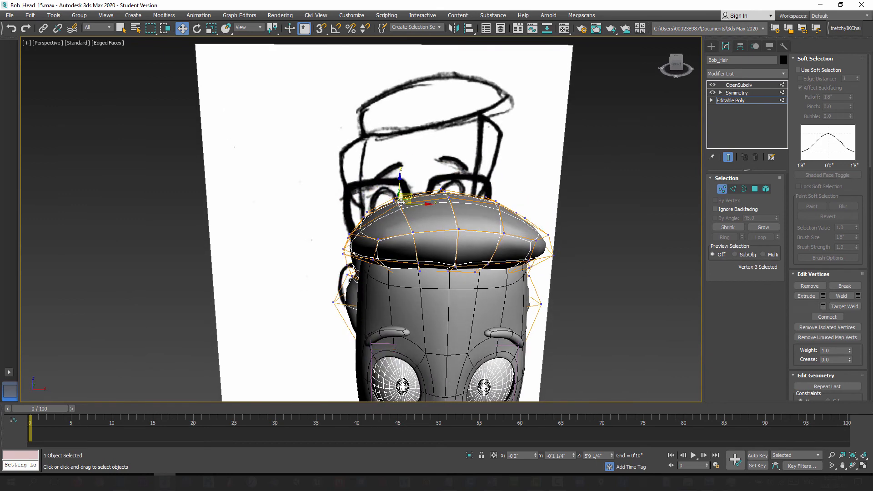
alt+middle_drag(401, 200, 419, 196)
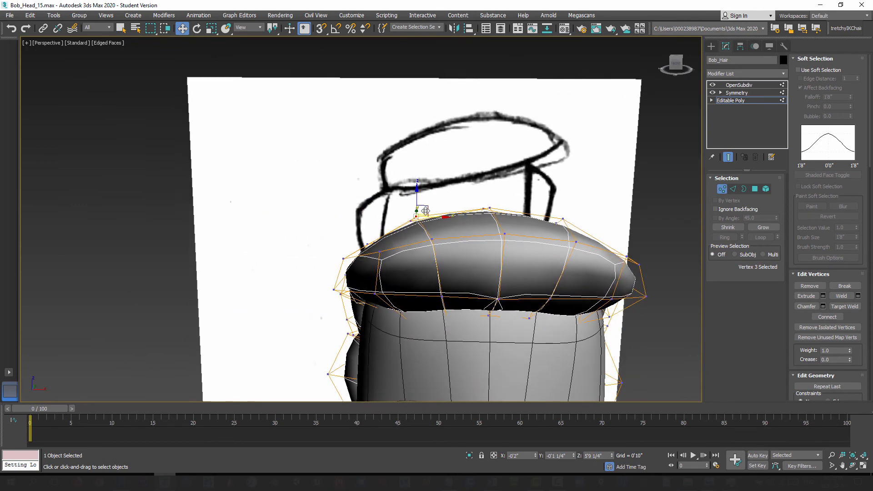
drag(422, 206, 402, 197)
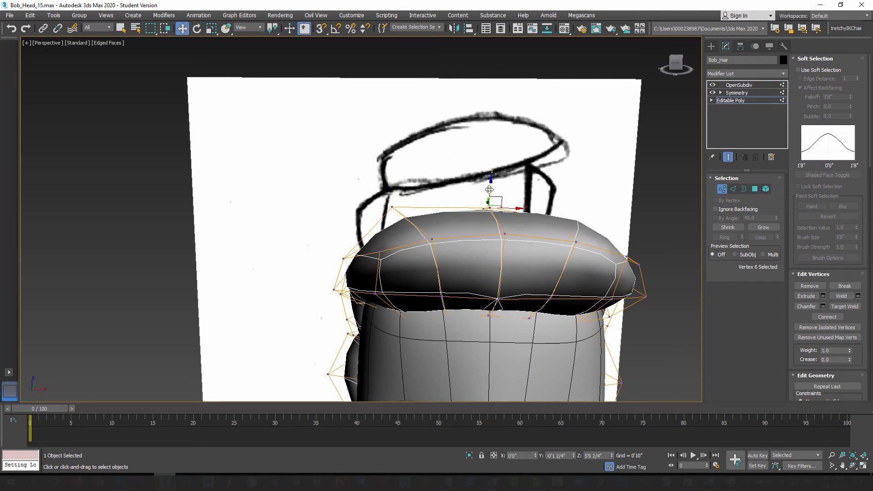
drag(489, 189, 489, 176)
alt+middle_drag(475, 201, 440, 253)
click(386, 260)
alt+middle_drag(386, 261, 480, 217)
Step: Move the two vertices at the hair's lower back edge down and slightly toward the head
scroll(415, 226, up, 2)
scroll(396, 241, up, 3)
scroll(425, 228, down, 3)
mouse_move(348, 251)
alt+middle_down()
mouse_move(369, 246)
mouse_move(349, 250)
mouse_move(361, 250)
mouse_move(370, 229)
mouse_move(337, 221)
mouse_move(347, 218)
alt+middle_up()
scroll(355, 248, up, 2)
ctrl+click(324, 224)
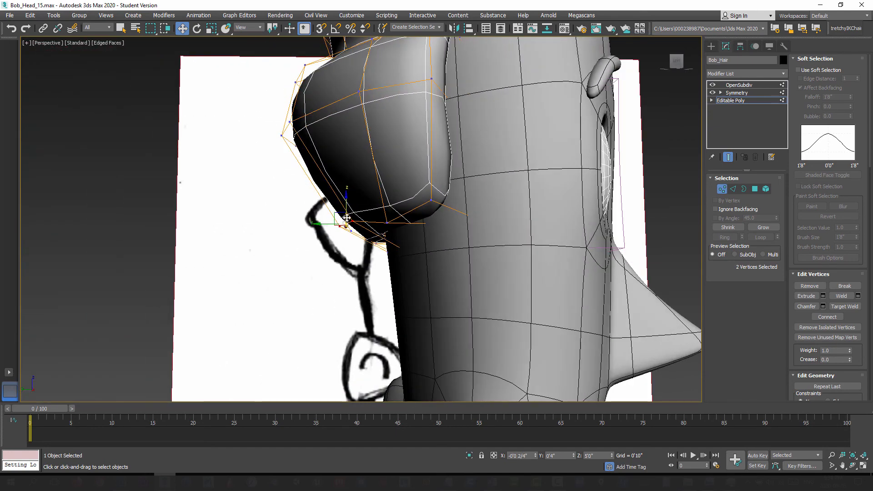
drag(335, 214, 346, 221)
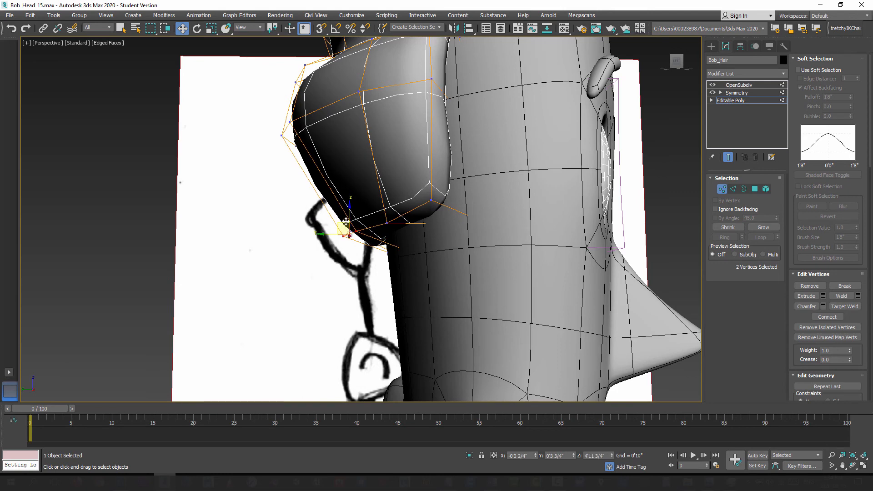
Step: Lower the vertex midway along the side hair's bottom edge slightly while checking it against the smoothed end result
click(729, 158)
mouse_move(332, 227)
alt+middle_down()
mouse_move(404, 232)
mouse_move(390, 244)
mouse_move(424, 270)
mouse_move(487, 260)
alt+middle_up()
scroll(399, 271, up, 2)
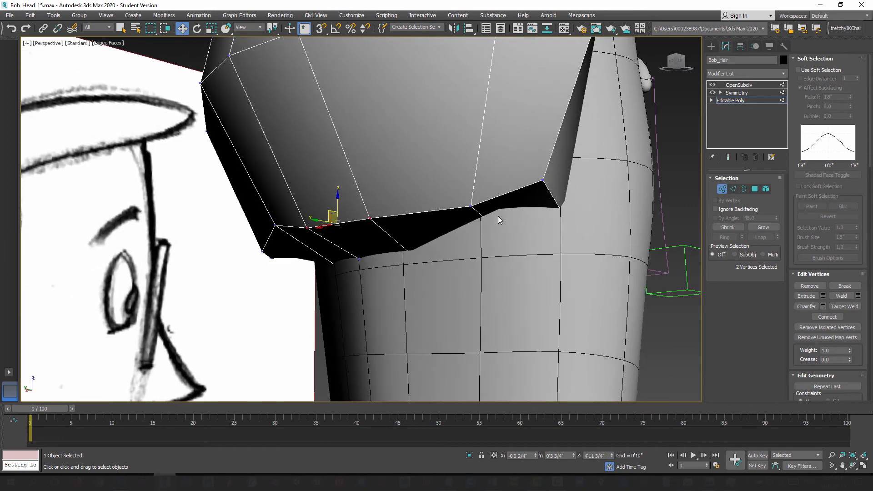
drag(467, 250, 468, 250)
click(729, 157)
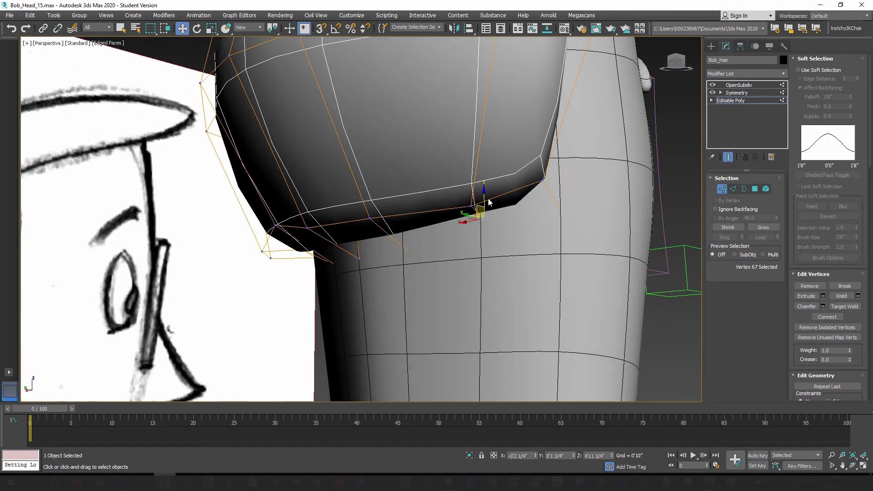
drag(485, 195, 485, 204)
mouse_move(484, 219)
alt+middle_down()
mouse_move(460, 232)
mouse_move(415, 226)
mouse_move(395, 247)
mouse_move(350, 248)
alt+middle_up()
scroll(420, 230, down, 8)
click(729, 158)
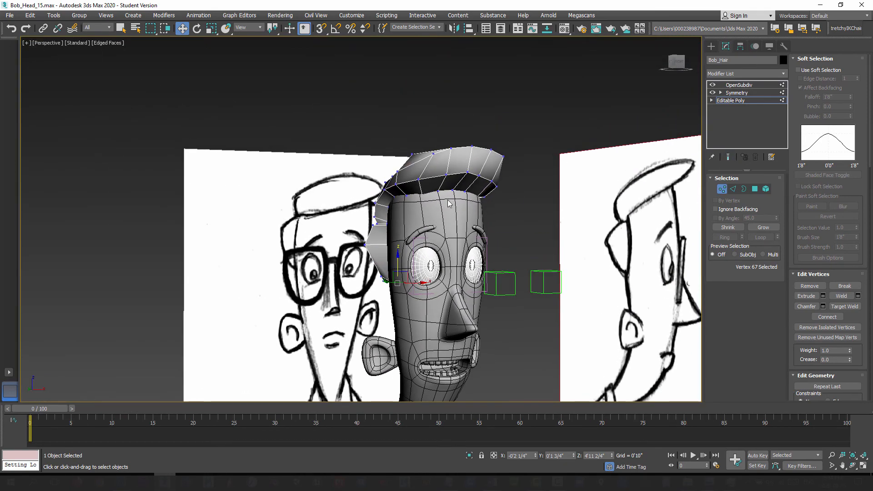
Step: Move the two middle vertices on the lower side hair's front edge forward toward the face, checking the smoothed result
scroll(455, 218, up, 6)
alt+middle_drag(455, 219, 501, 212)
alt+middle_drag(385, 249, 406, 295)
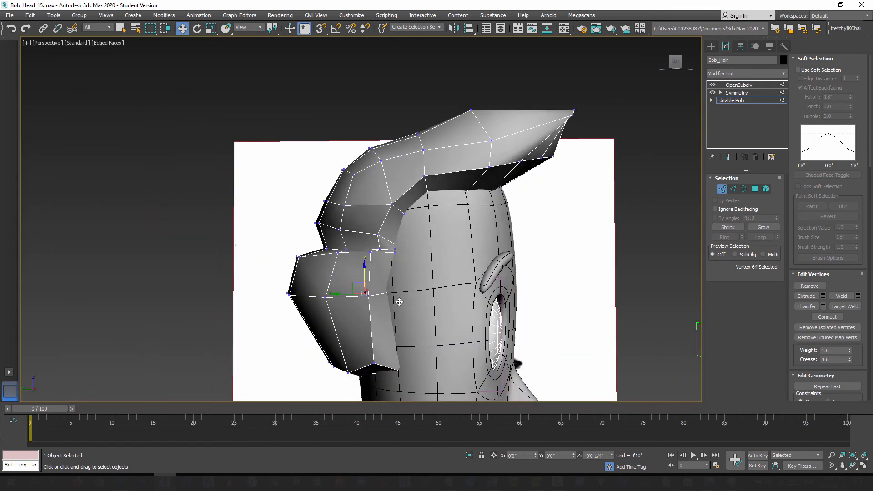
scroll(396, 298, up, 3)
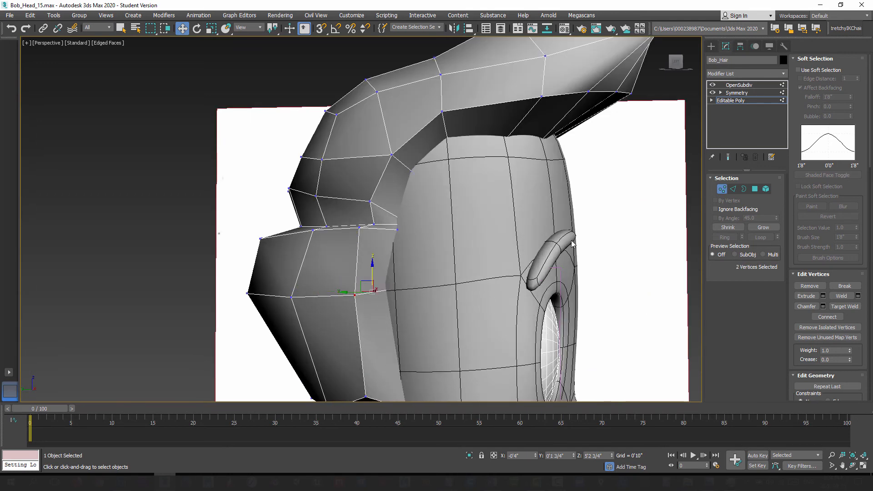
click(729, 157)
alt+middle_drag(413, 263, 359, 297)
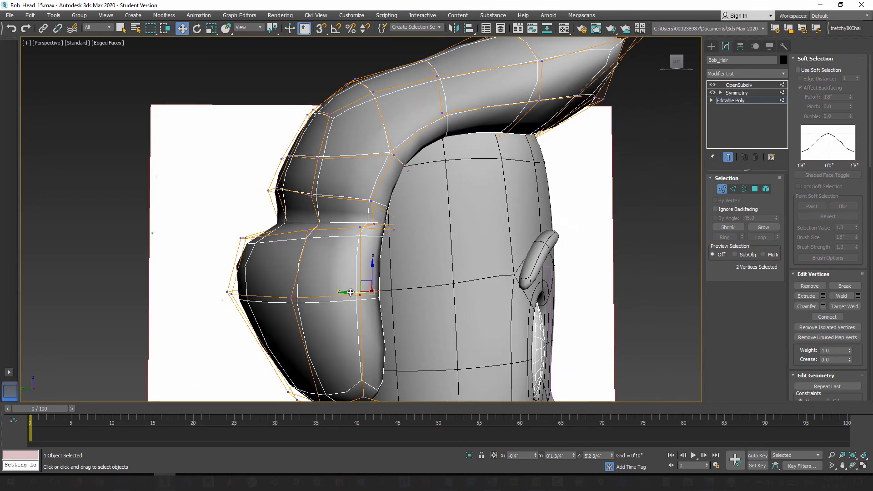
drag(351, 292, 398, 302)
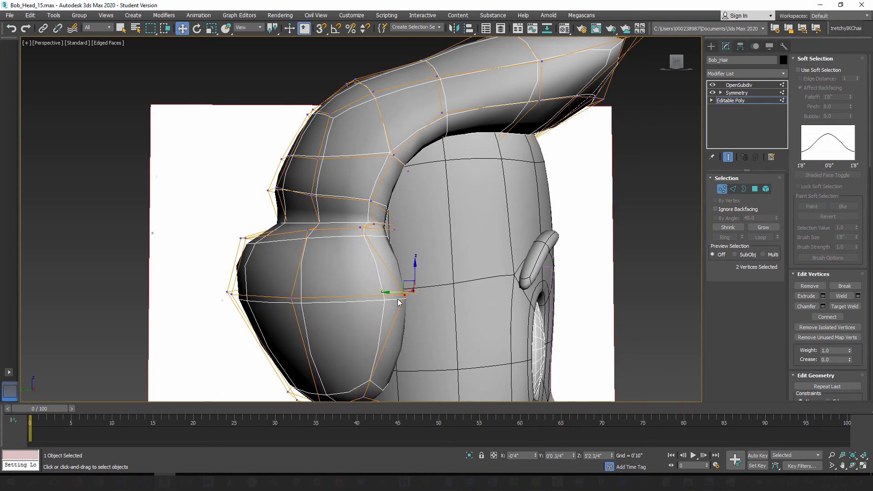
alt+middle_drag(397, 301, 395, 277)
scroll(394, 277, down, 2)
alt+middle_drag(395, 276, 430, 314)
scroll(460, 314, up, 3)
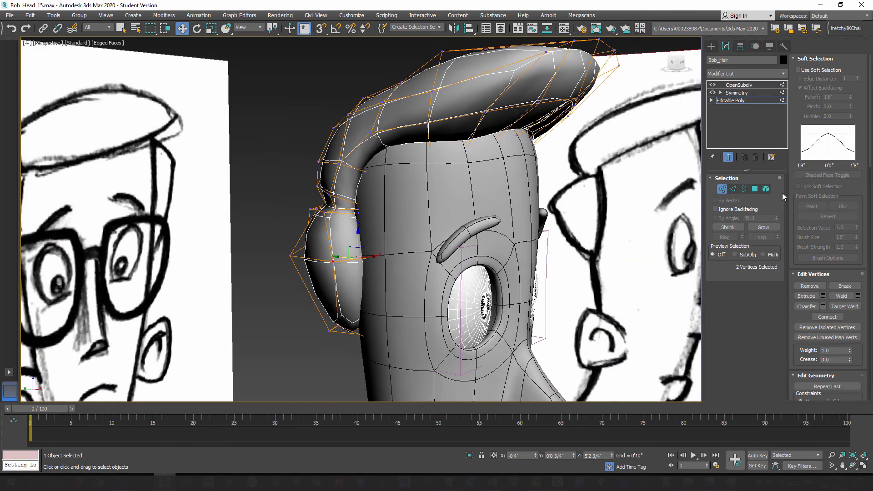
click(726, 161)
Step: Inspect the pinched seam at the hair's front center, and delete the Symmetry and OpenSubdiv modifiers
middle_drag(490, 171, 472, 242)
alt+middle_drag(472, 242, 442, 224)
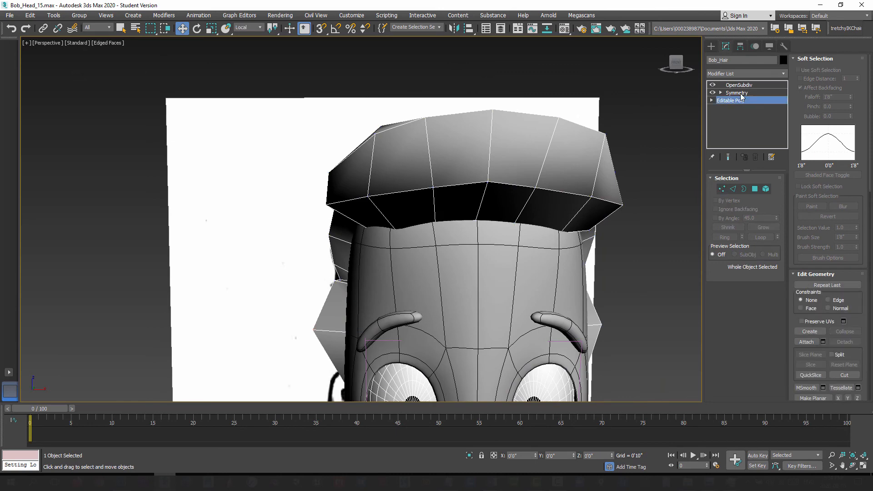
click(741, 94)
alt+middle_drag(553, 194, 516, 188)
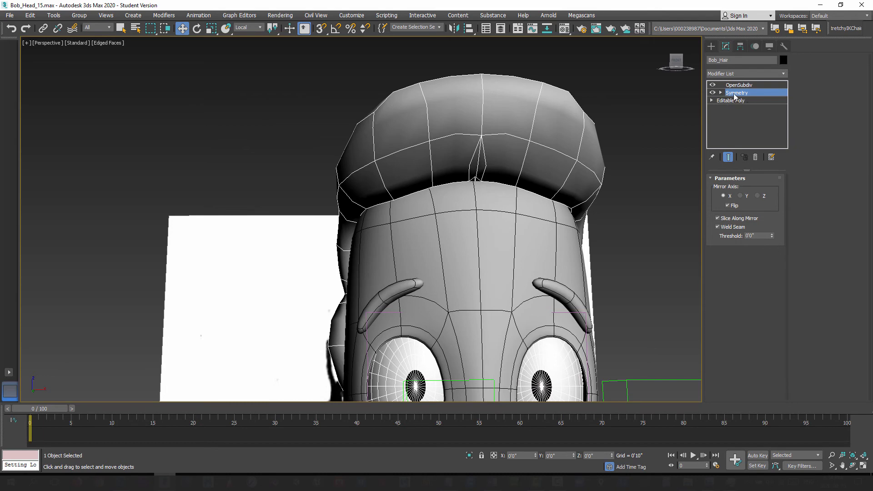
alt+middle_drag(477, 193, 473, 182)
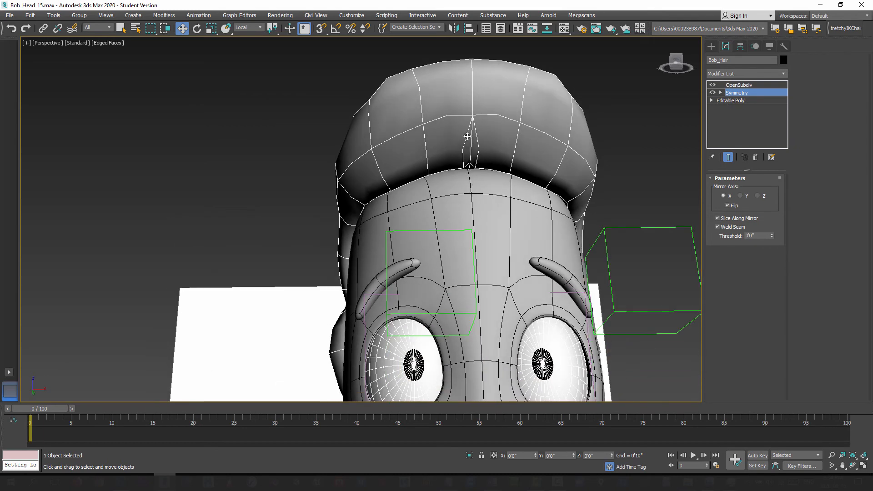
mouse_move(467, 136)
alt+middle_down()
mouse_move(455, 146)
mouse_move(458, 209)
mouse_move(571, 209)
mouse_move(586, 180)
mouse_move(526, 153)
mouse_move(459, 180)
alt+middle_up()
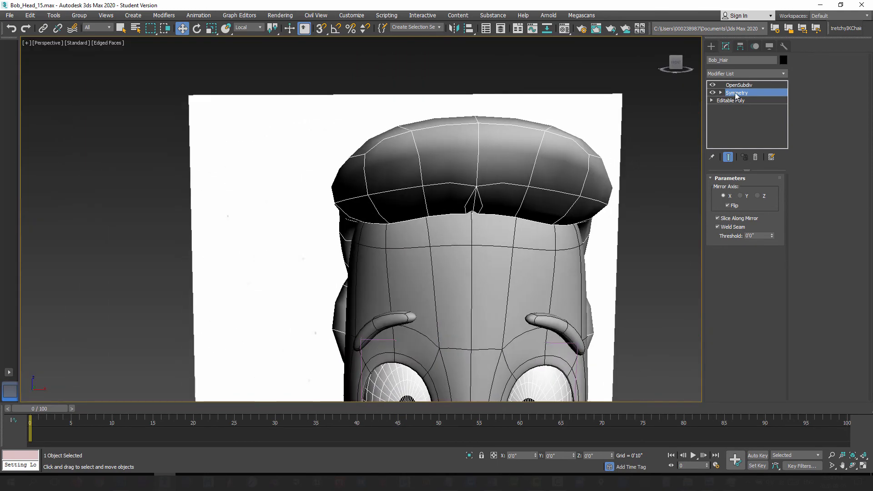
right_click(737, 94)
click(753, 108)
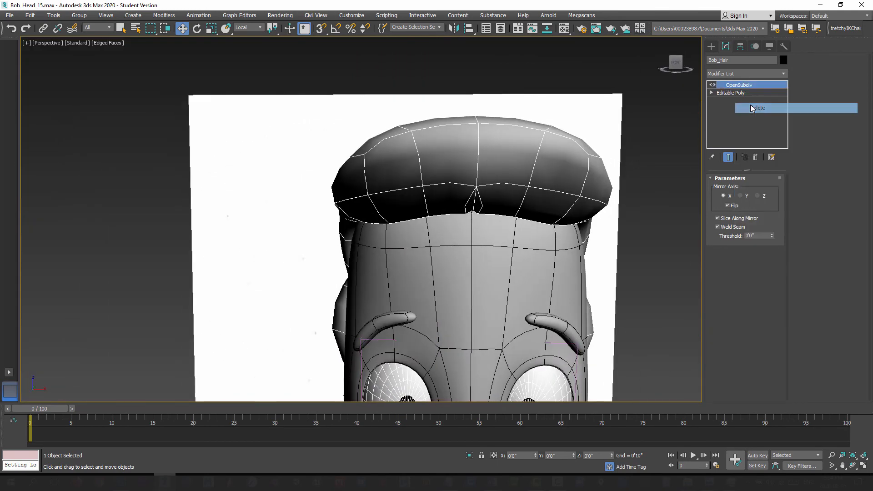
right_click(743, 85)
click(756, 99)
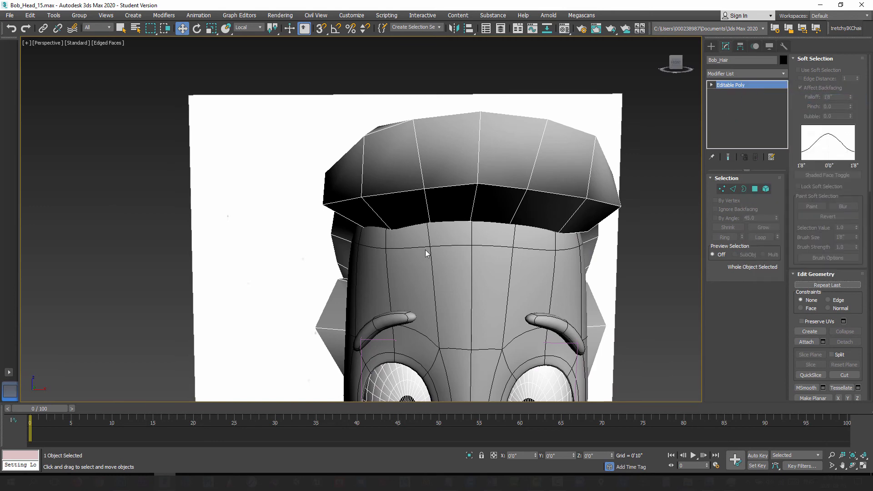
Step: Isolate the hair mesh in the front view
key(f)
middle_drag(463, 198, 452, 228)
scroll(451, 228, down, 2)
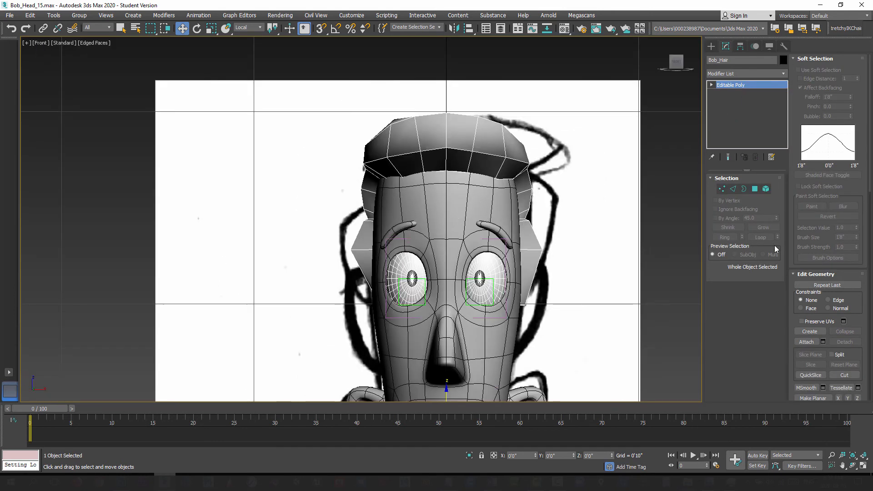
right_click(464, 151)
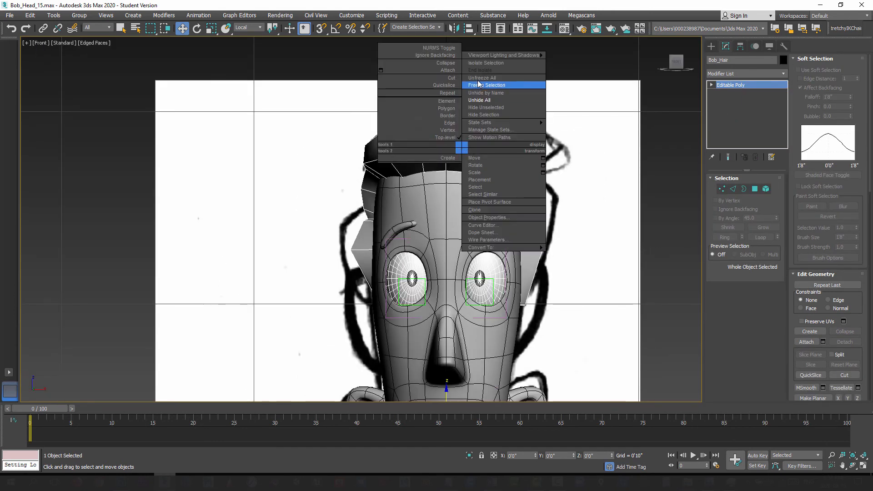
click(482, 67)
Step: Select all hair polygons on the positive X side of the center line and delete them
click(755, 189)
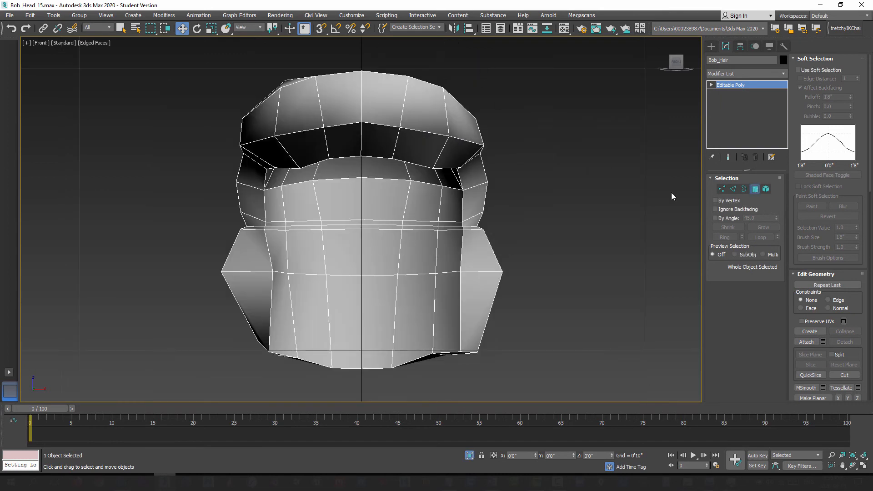
scroll(458, 183, down, 2)
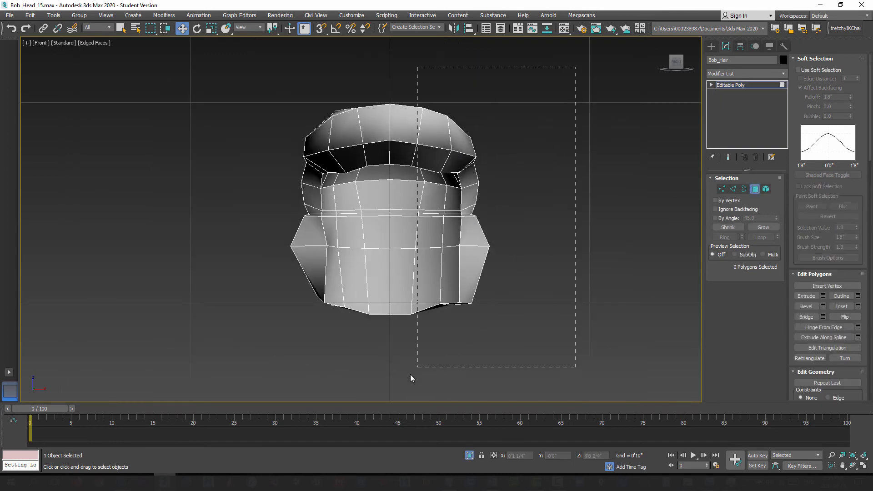
drag(396, 372, 397, 371)
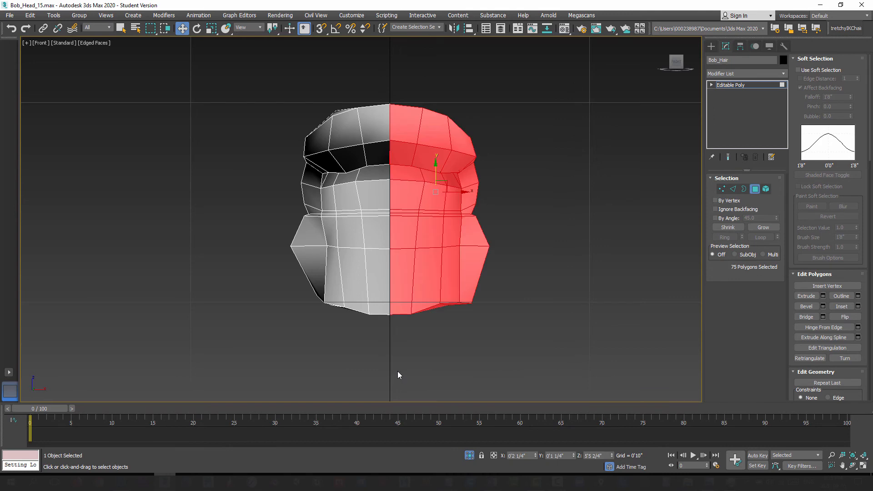
key(Delete)
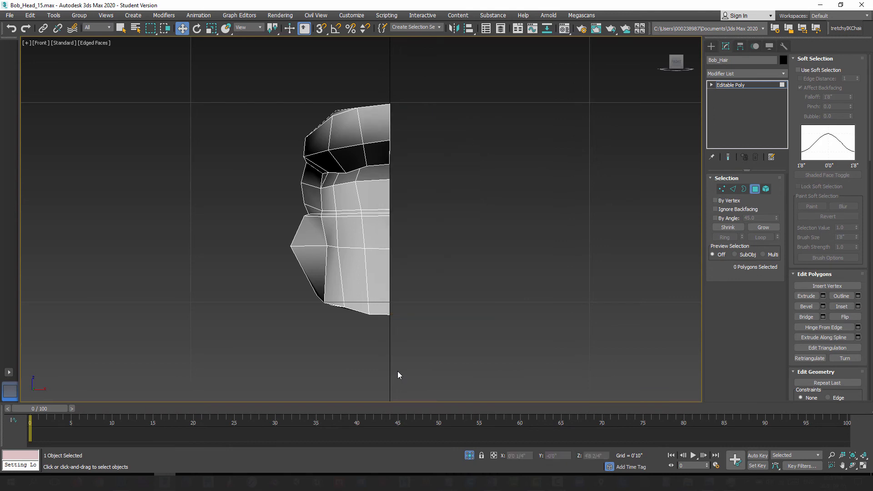
click(755, 189)
Step: Mirror the remaining hair half across the X axis as a copy with zero offset
alt+middle_drag(427, 248, 356, 131)
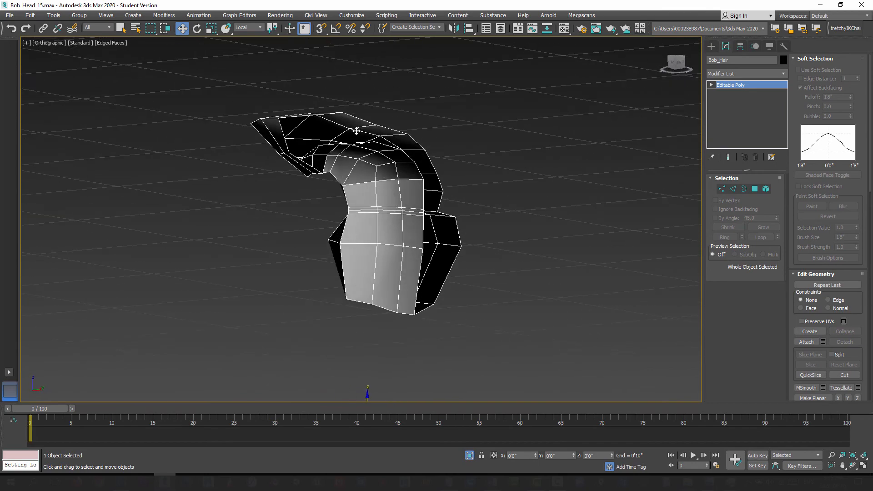
mouse_move(350, 236)
alt+middle_down()
mouse_move(320, 238)
mouse_move(338, 238)
alt+middle_up()
key(f)
scroll(360, 199, down, 2)
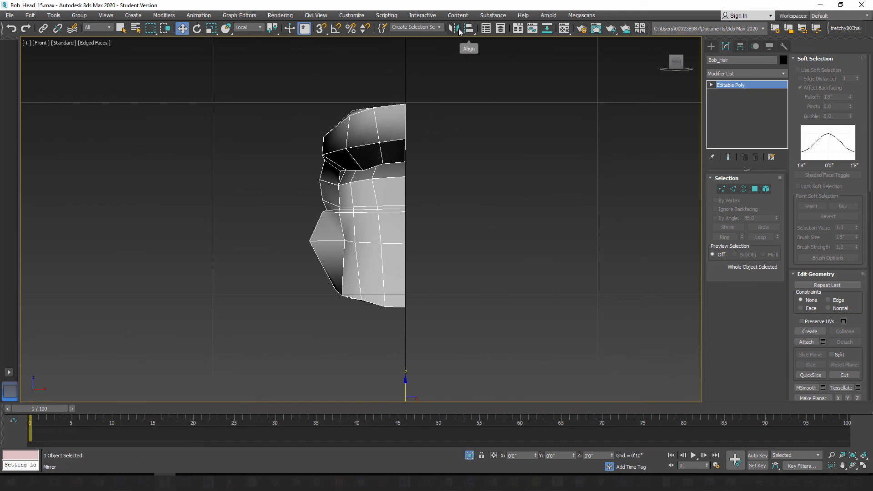
click(457, 29)
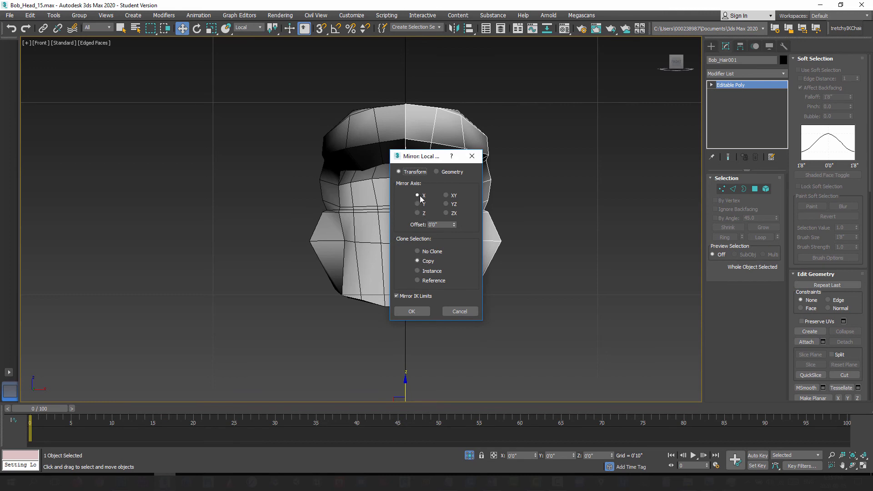
click(411, 312)
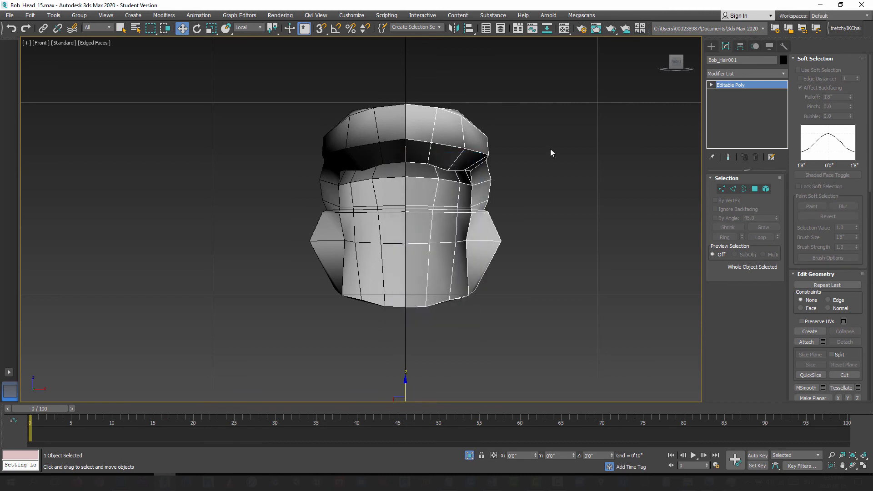
Step: Attach the mirrored half to the original Bob_Hair mesh
click(711, 46)
click(385, 128)
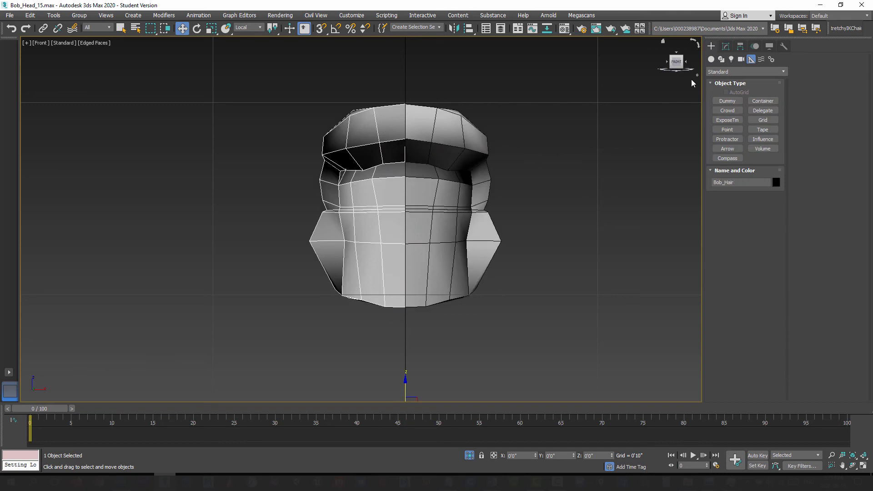
click(726, 47)
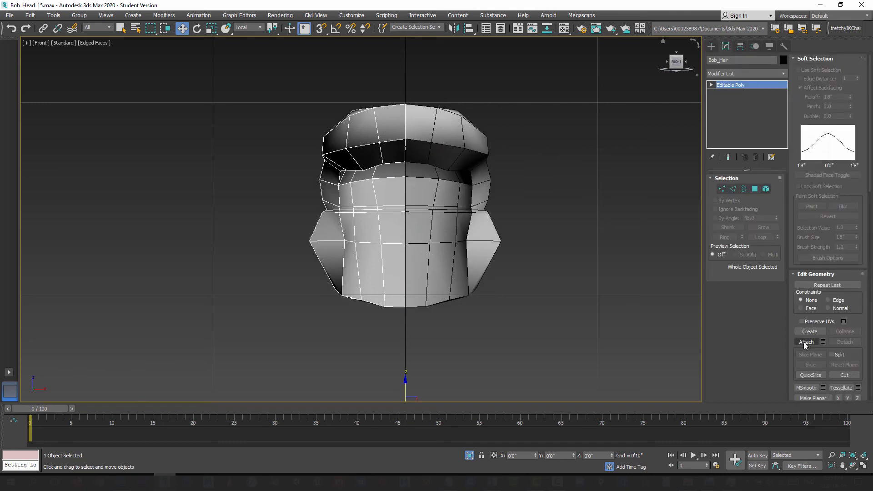
click(806, 342)
click(446, 138)
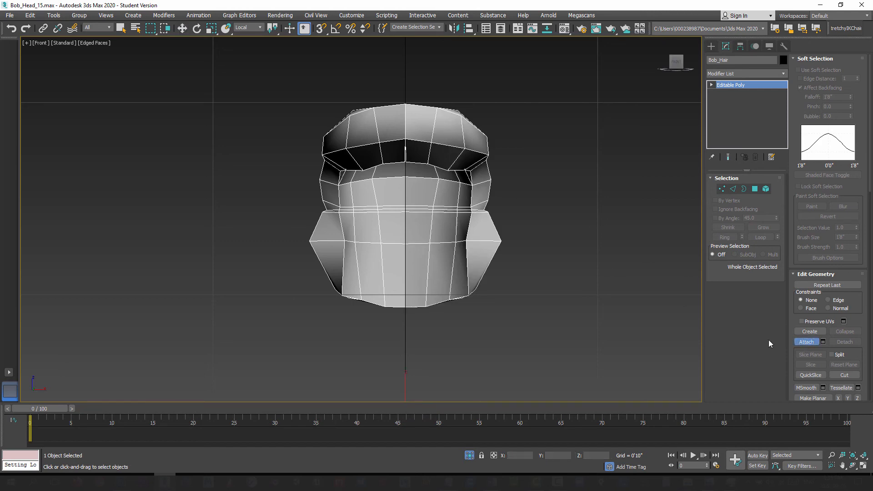
click(802, 345)
Step: Scale the two separated vertices under the front center of the hair together along X to close the gap
click(721, 189)
middle_drag(415, 161, 431, 176)
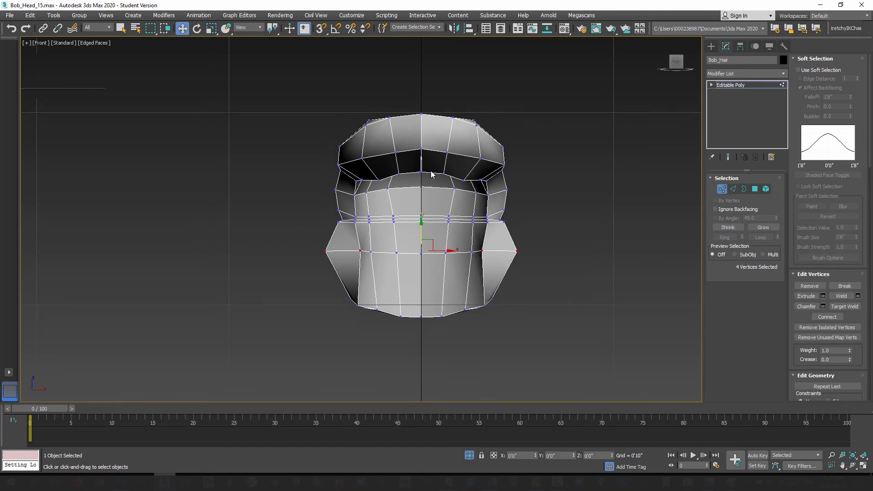
scroll(430, 176, up, 7)
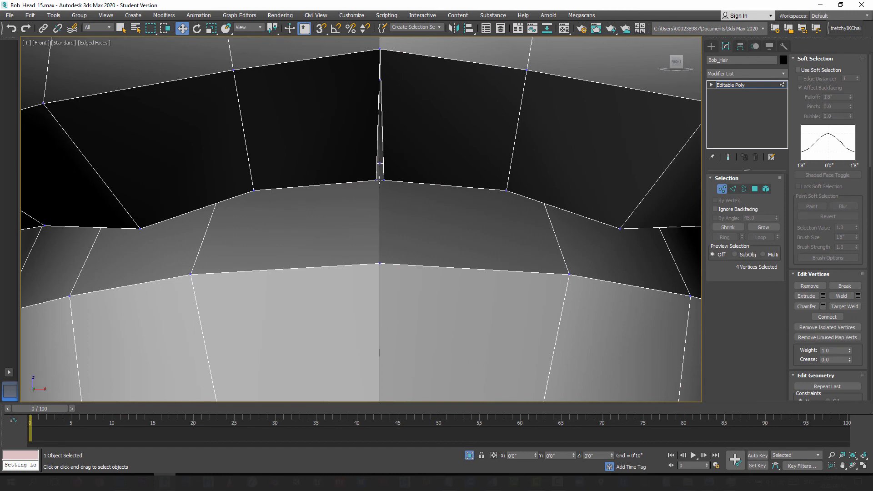
middle_drag(388, 199, 428, 197)
scroll(413, 192, up, 3)
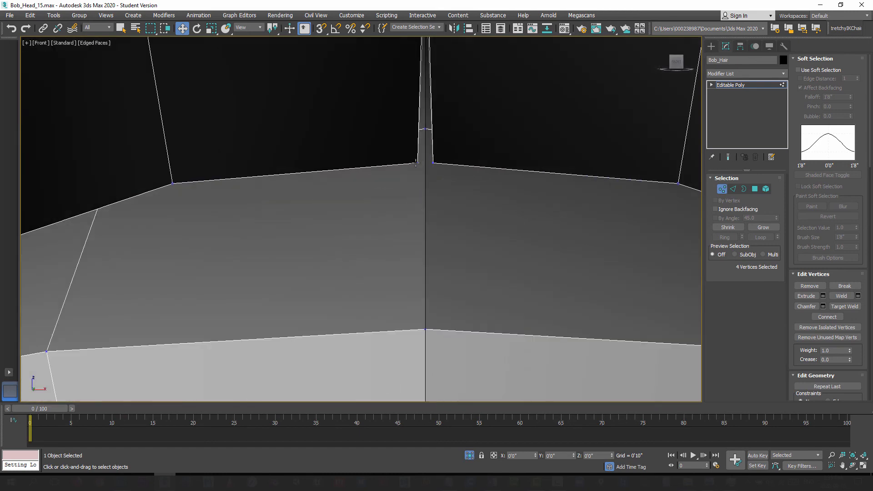
scroll(428, 190, down, 4)
scroll(427, 190, up, 1)
click(422, 177)
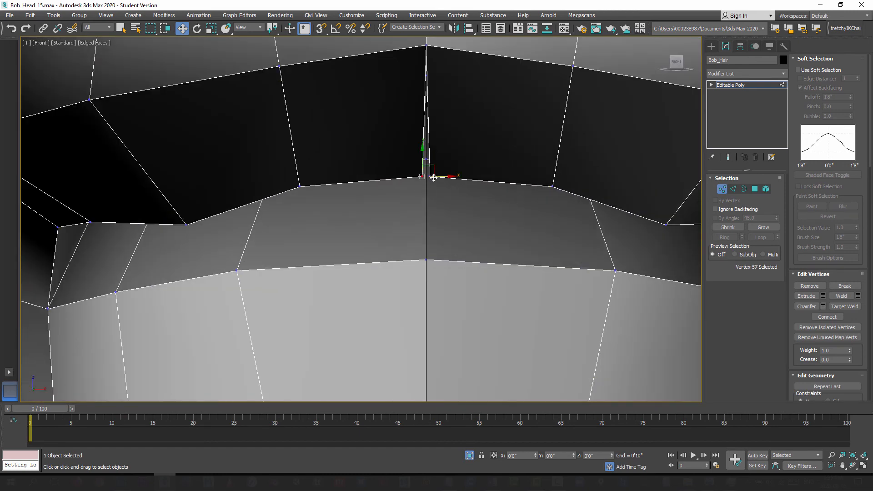
click(211, 29)
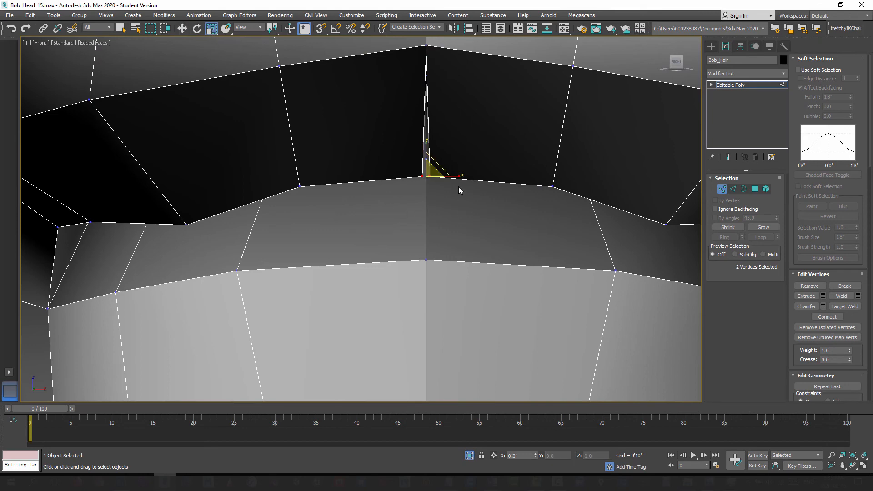
drag(444, 175, 434, 179)
drag(347, 138, 346, 138)
scroll(413, 166, down, 9)
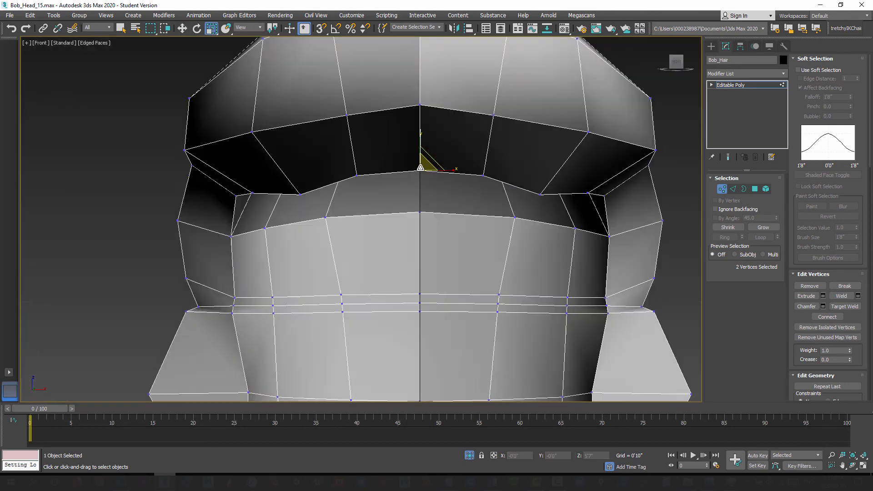
Step: Select all vertices along the hair's center seam and scale them along X into line
middle_drag(429, 249, 430, 230)
drag(419, 96, 425, 279)
middle_drag(422, 188, 430, 233)
scroll(435, 214, up, 8)
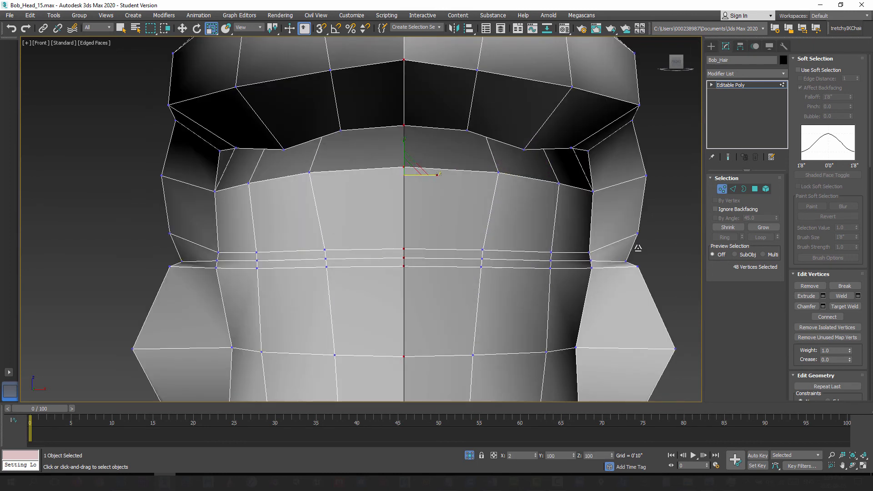
drag(638, 248, 659, 226)
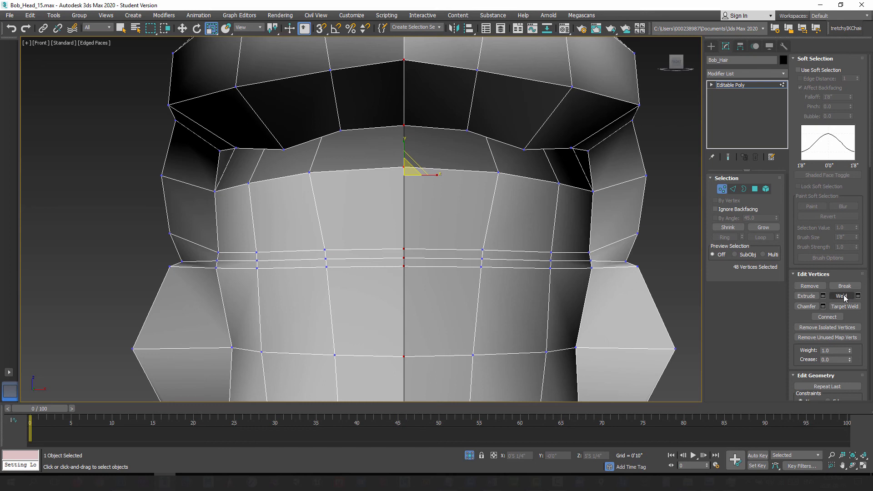
Step: Weld the selected center seam vertices of the hair with a 0'0" threshold and leave vertex editing
click(858, 296)
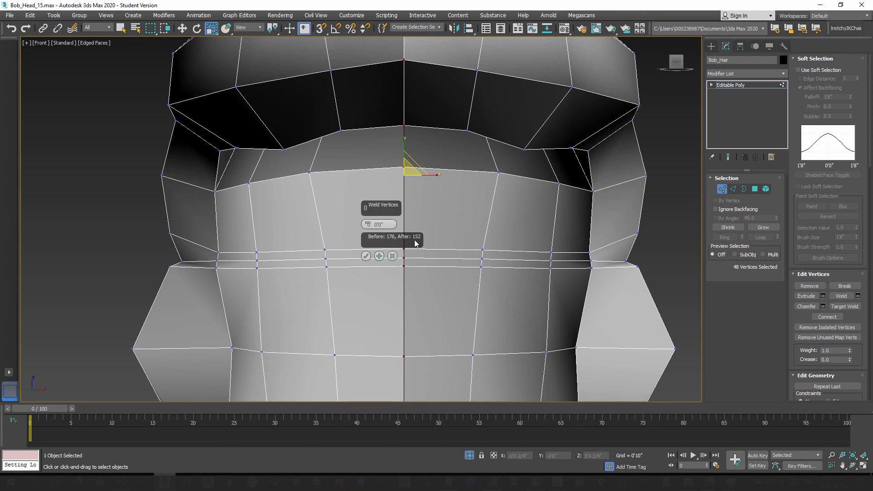
click(366, 256)
click(722, 190)
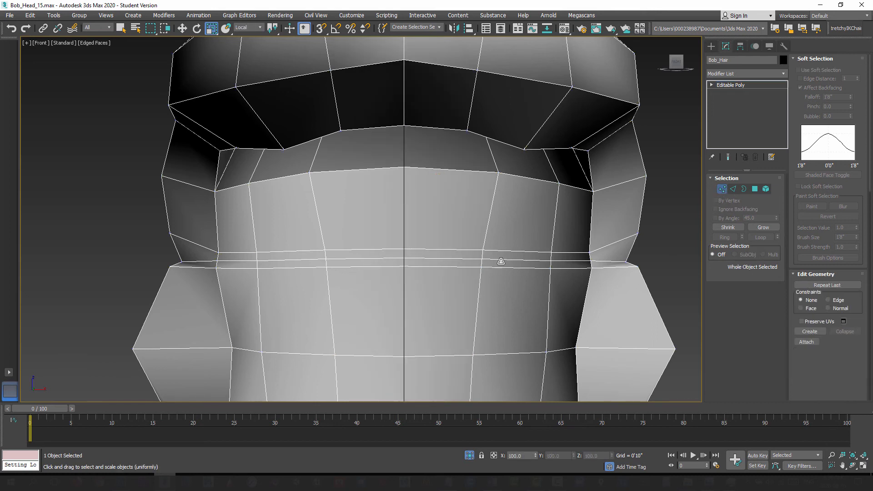
alt+middle_drag(437, 246, 453, 258)
scroll(478, 243, down, 4)
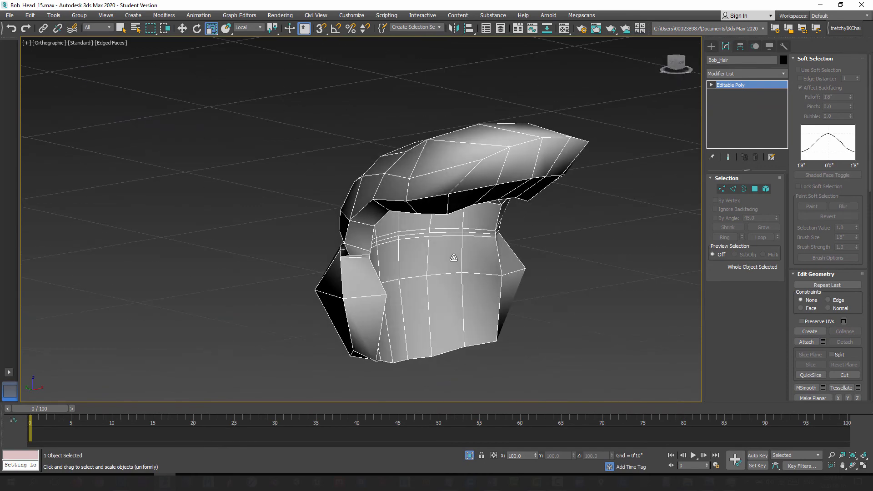
Step: Show the perspective view and end isolation so the head and reference sketches appear with the hair
key(p)
alt+middle_drag(388, 272, 422, 258)
right_click(421, 259)
click(443, 187)
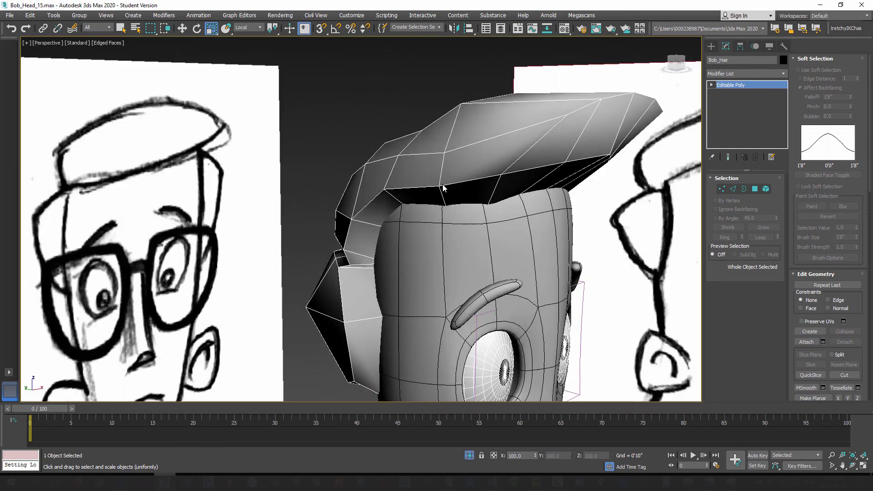
scroll(478, 259, down, 3)
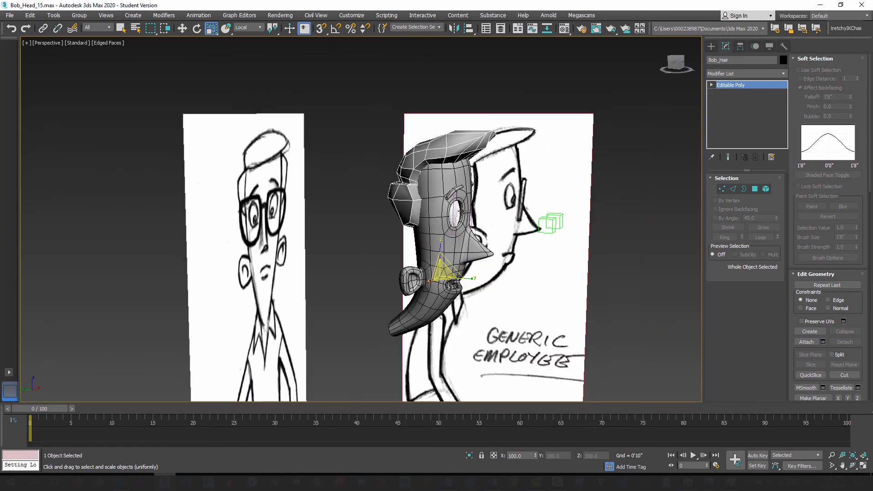
alt+middle_drag(462, 213, 422, 208)
click(448, 121)
click(447, 143)
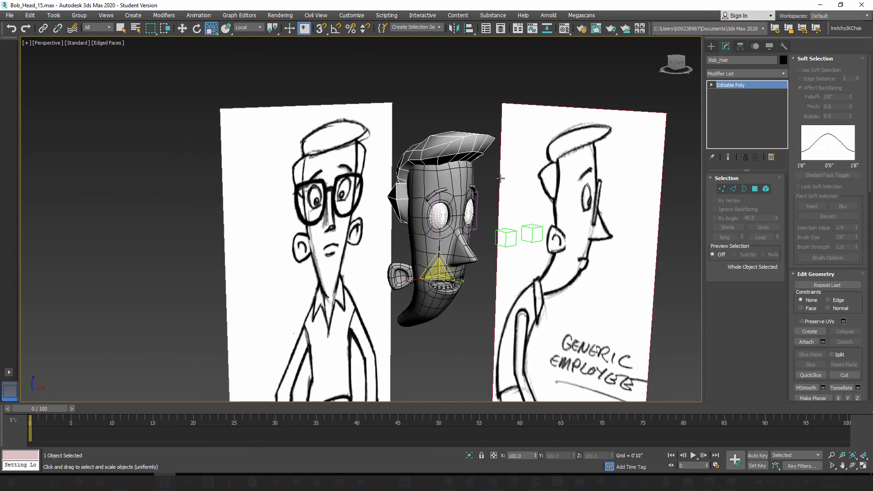
Step: Set the 09 - Default material's diffuse color to dark brown (red 42, green 29, blue 15) and assign it to Bob_Hair
click(711, 47)
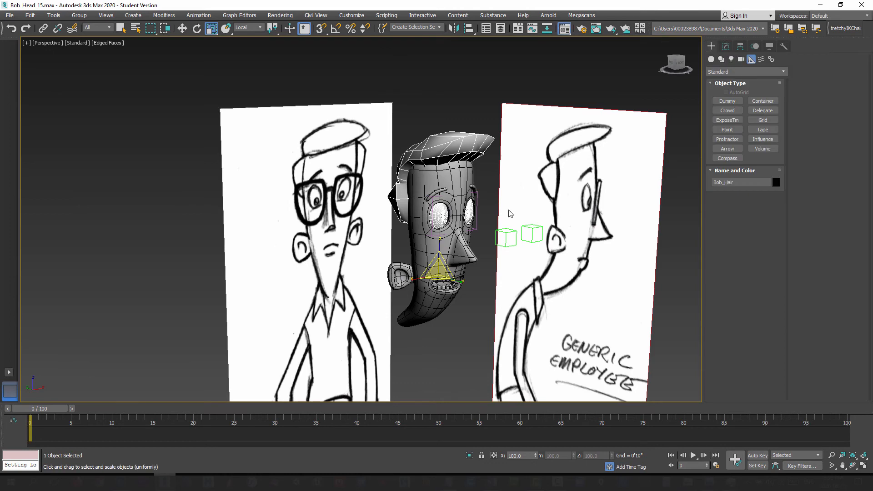
key(m)
click(217, 162)
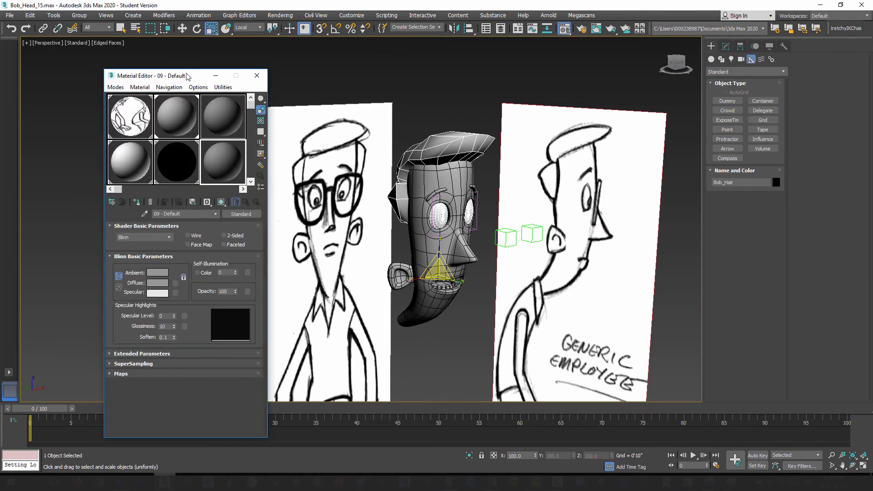
drag(187, 76, 165, 72)
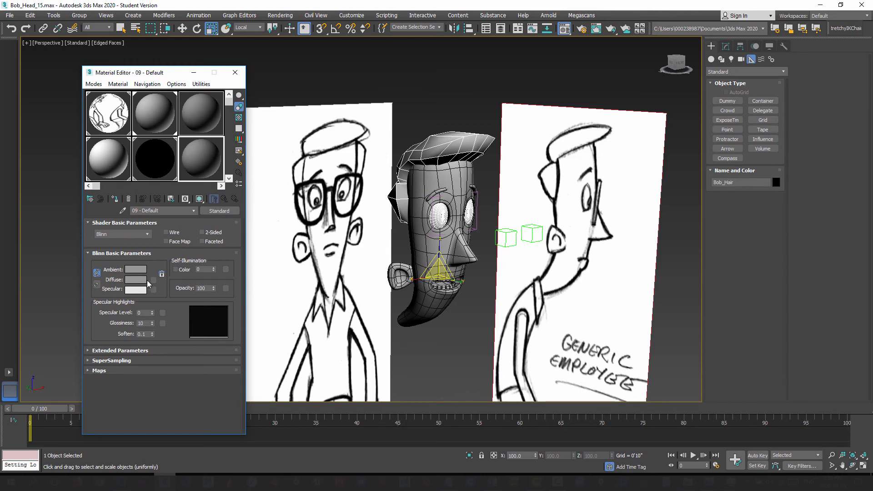
click(138, 281)
drag(264, 101, 264, 64)
drag(293, 105, 309, 106)
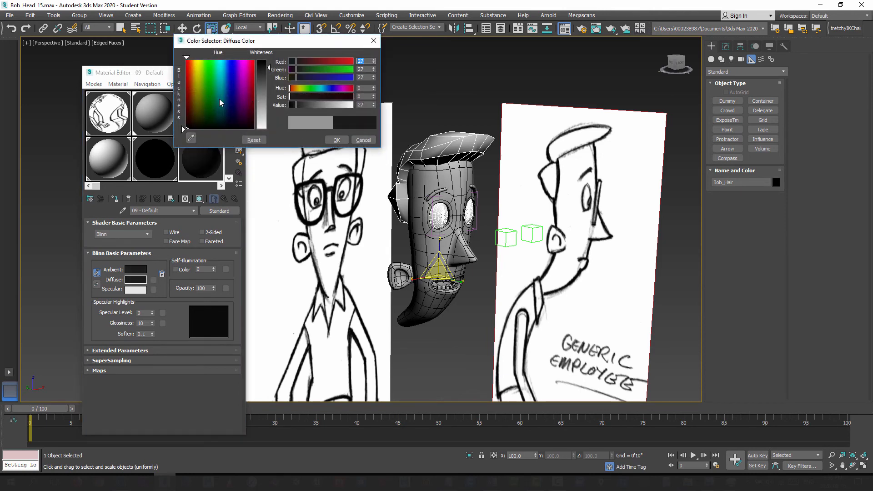
drag(204, 122, 192, 119)
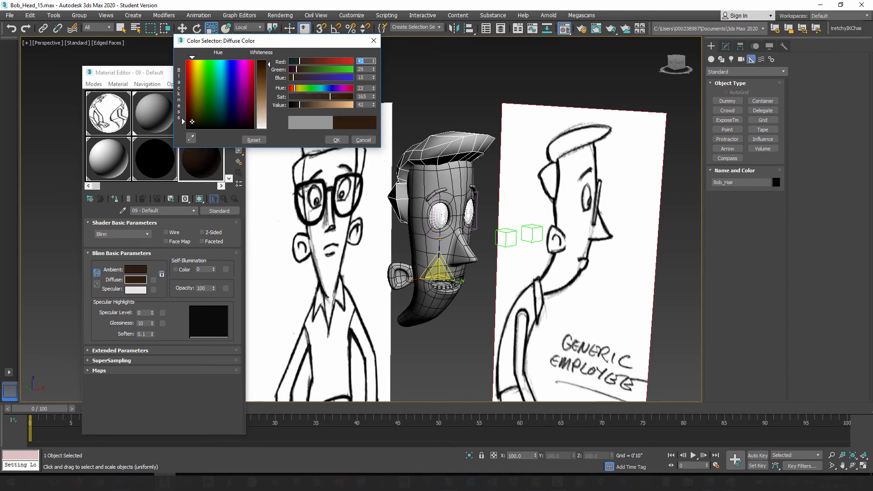
click(336, 140)
drag(197, 175, 448, 151)
click(235, 73)
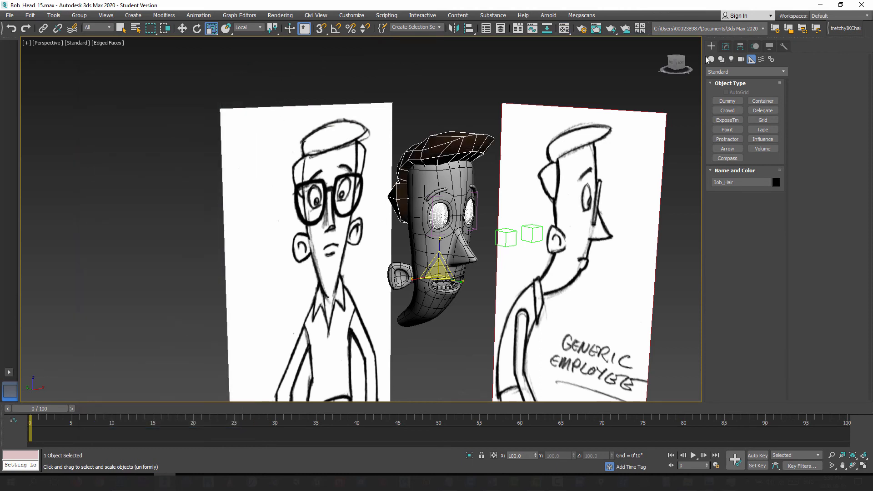
Step: Add an OpenSubdiv modifier to Bob_Hair and turn off the edged-faces display
click(726, 47)
click(783, 75)
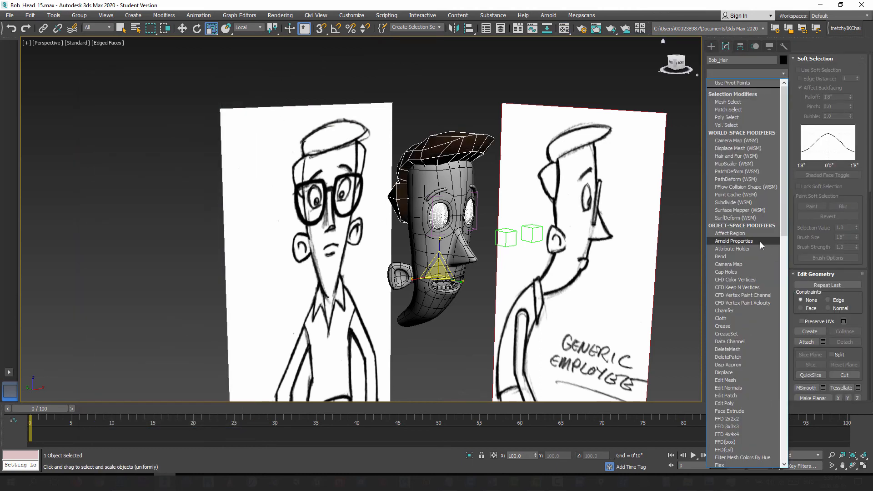
scroll(763, 285, down, 5)
key(o)
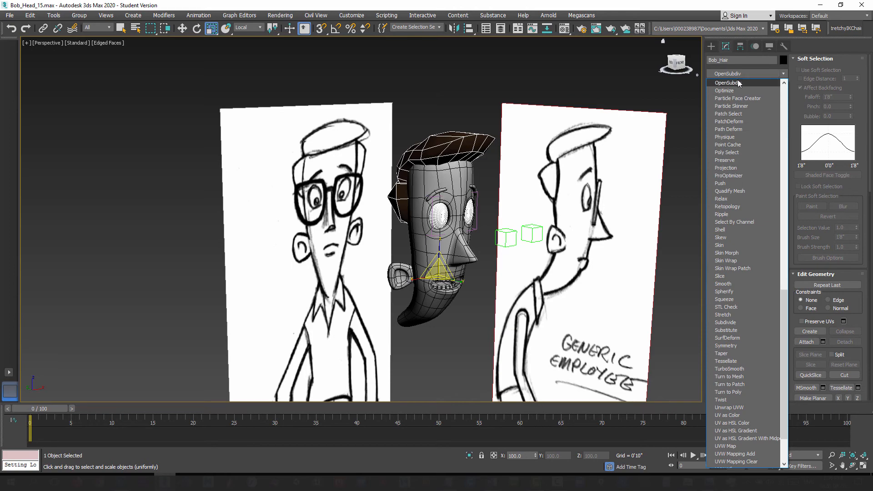
key(Return)
mouse_move(383, 235)
alt+middle_down()
mouse_move(359, 228)
mouse_move(362, 219)
mouse_move(386, 233)
mouse_move(392, 257)
mouse_move(399, 255)
alt+middle_up()
key(F4)
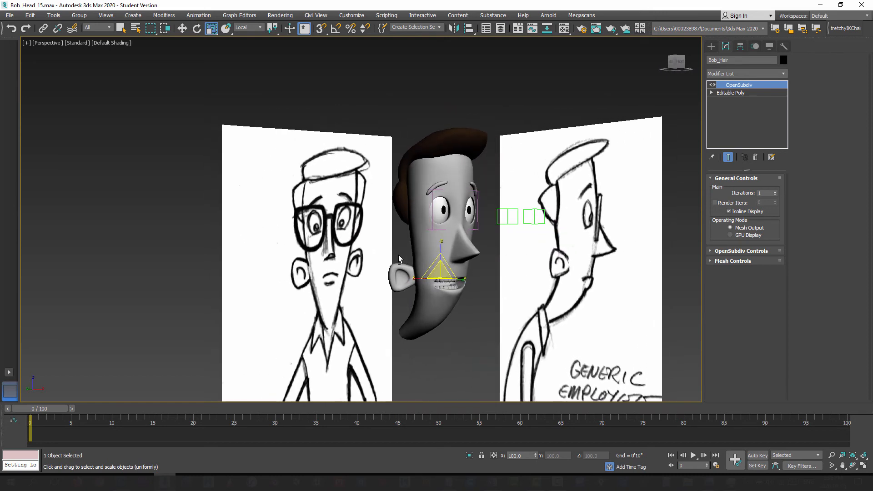
scroll(396, 256, up, 5)
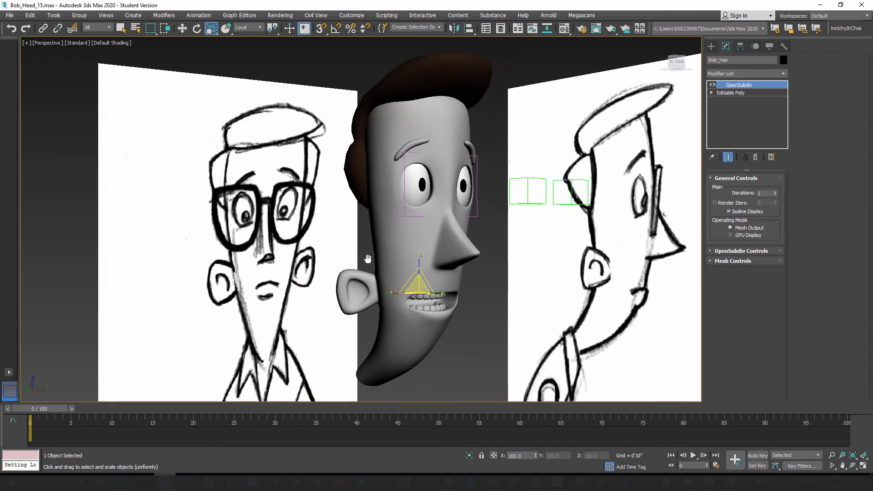
Step: Render the perspective view from the front and from behind to check the smoothed hair
key(shift+q)
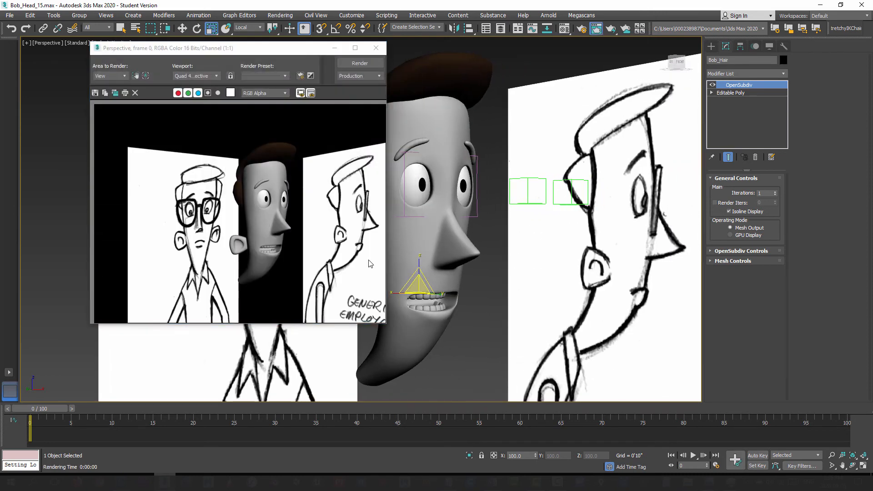
click(375, 48)
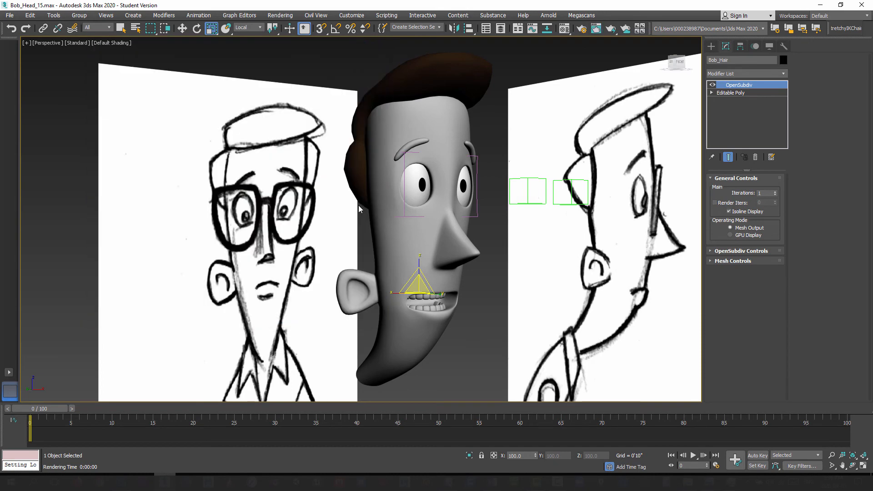
alt+middle_drag(359, 205, 395, 221)
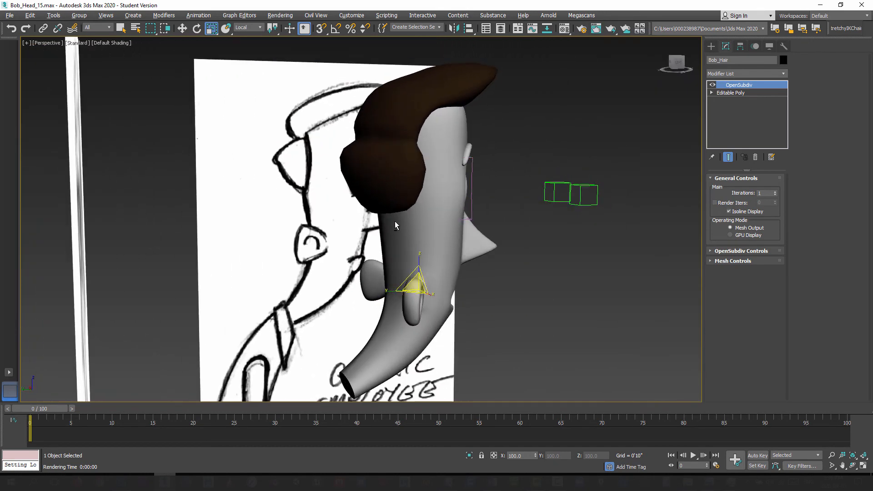
key(shift+q)
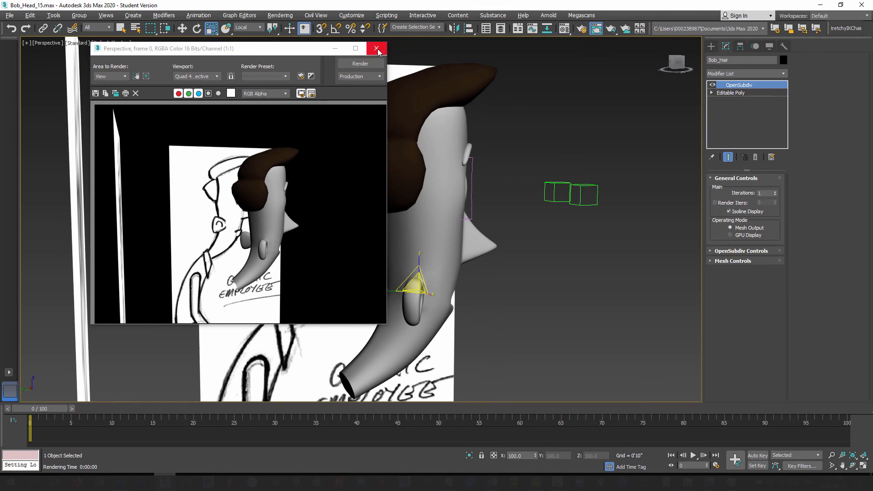
click(376, 48)
Step: Set the hair's OpenSubdiv iterations to 2 and render the rear view again
click(776, 192)
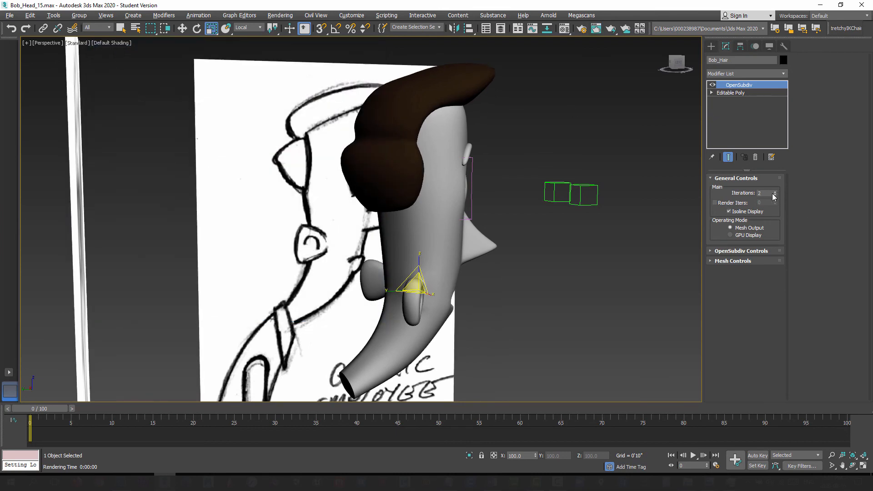
key(shift+q)
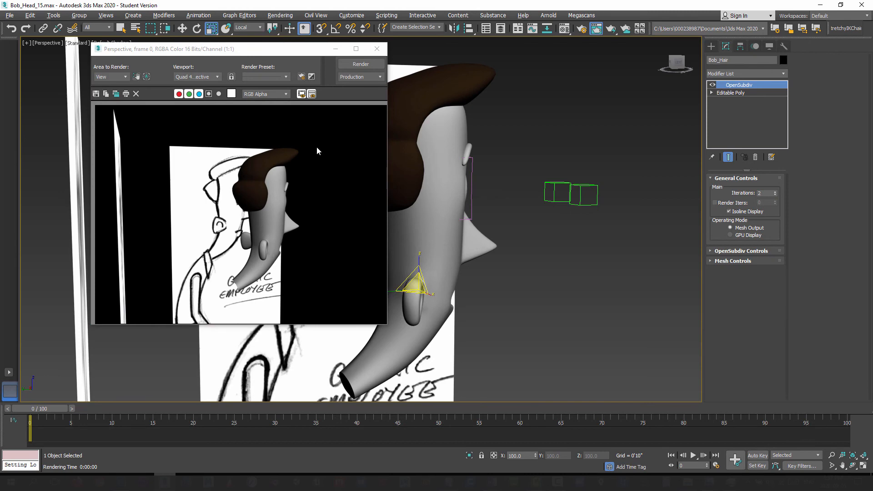
click(376, 48)
Step: Examine the head and hair from several angles against the front and side reference sketches
alt+middle_drag(359, 191, 412, 248)
scroll(386, 201, down, 2)
scroll(385, 229, up, 3)
middle_drag(400, 285, 442, 228)
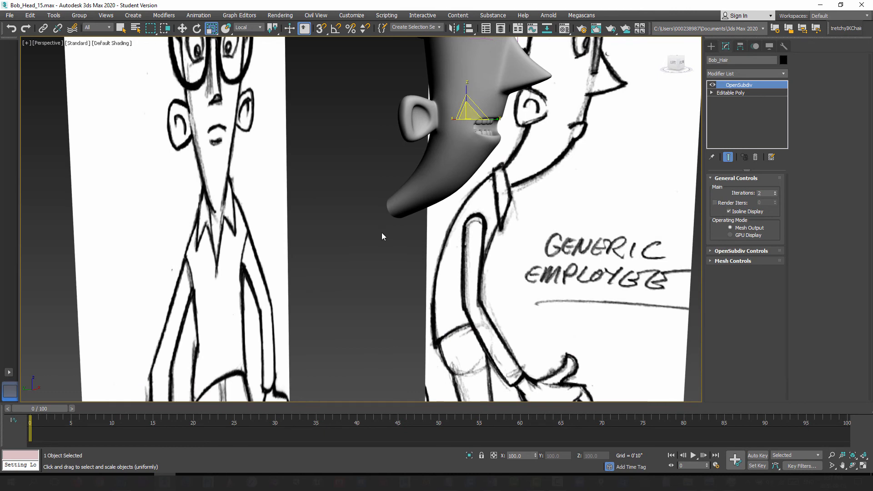
alt+middle_drag(382, 235, 382, 337)
middle_drag(411, 175, 400, 205)
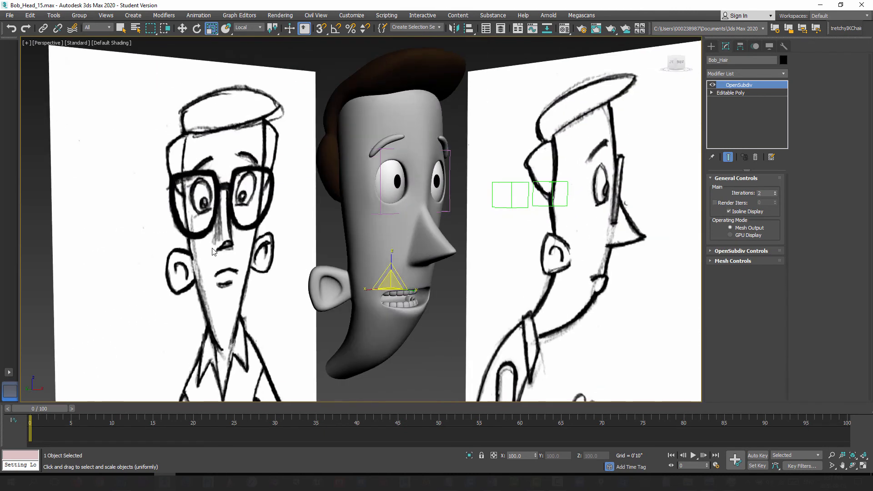
alt+middle_drag(379, 258, 403, 268)
scroll(404, 273, down, 3)
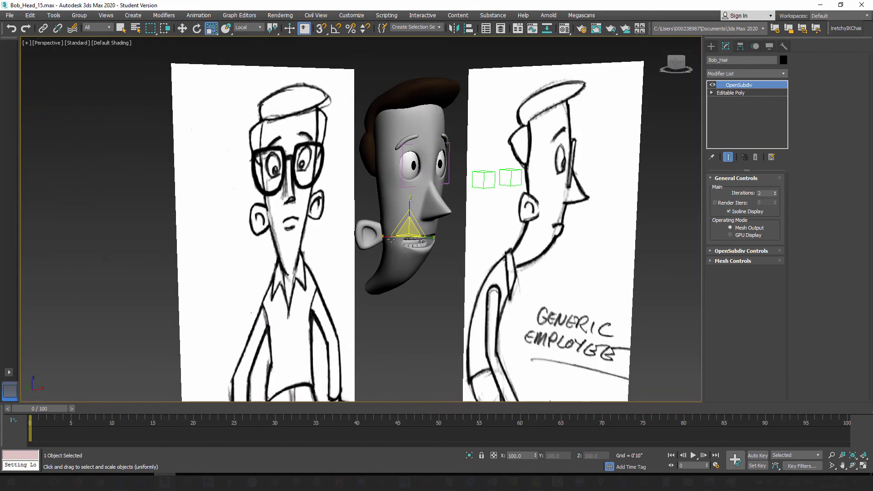
mouse_move(404, 312)
alt+middle_down()
mouse_move(421, 312)
mouse_move(418, 277)
mouse_move(439, 265)
mouse_move(414, 298)
mouse_move(416, 312)
mouse_move(406, 307)
alt+middle_up()
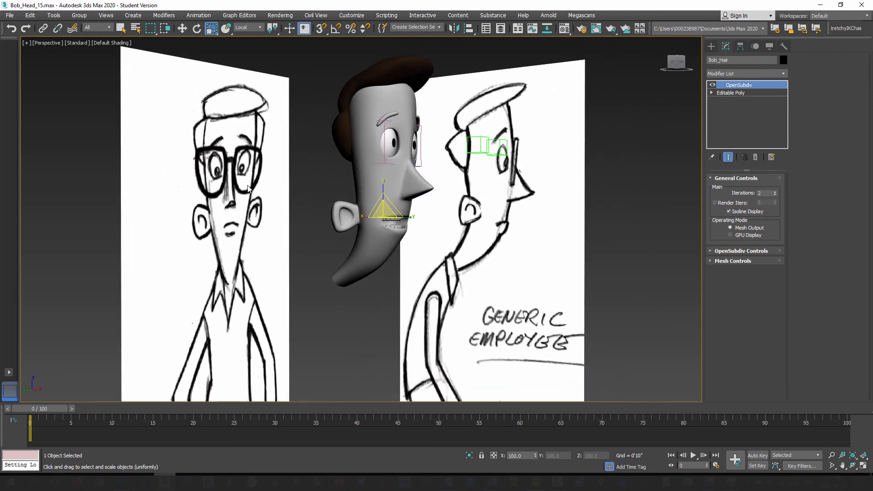
Step: Save the scene as the next incremental version, Bob_Head_16.max
alt+middle_drag(410, 260, 391, 262)
alt+middle_drag(398, 222, 388, 314)
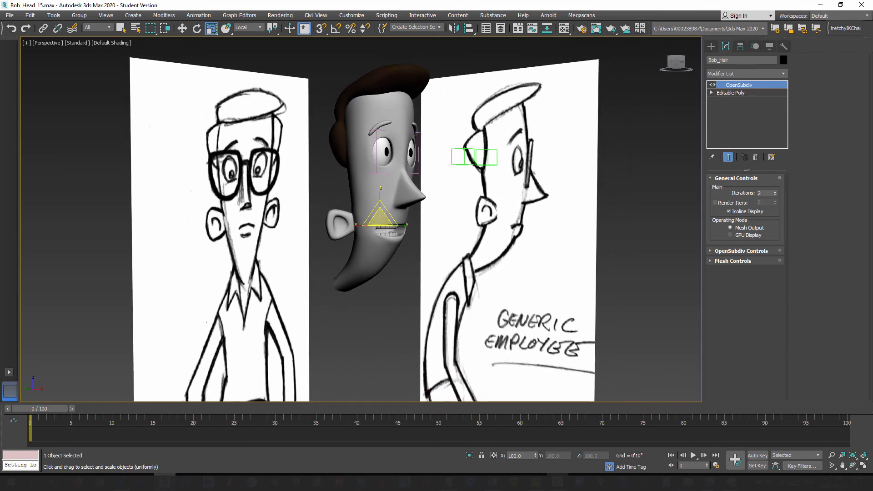
key(ctrl+s)
Step: Select the open border at the base of the neck on Bob_Head's Editable Poly level
alt+middle_drag(370, 258, 386, 285)
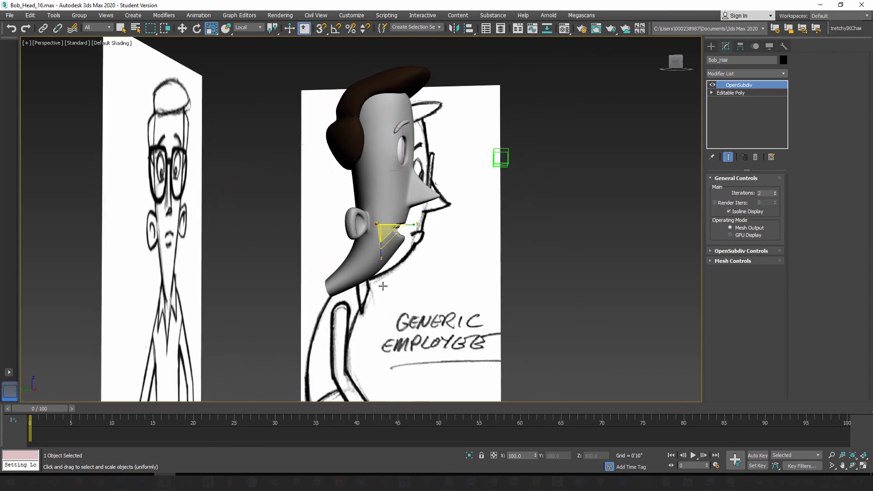
key(l)
scroll(421, 221, up, 5)
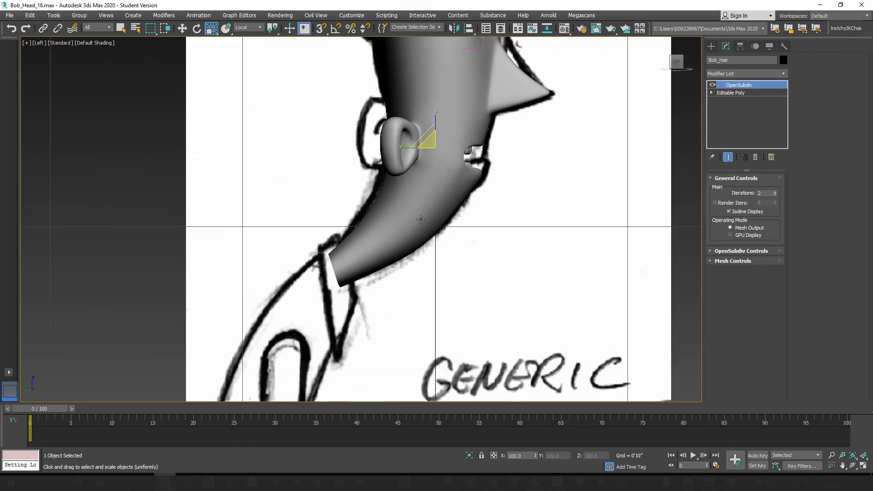
click(402, 203)
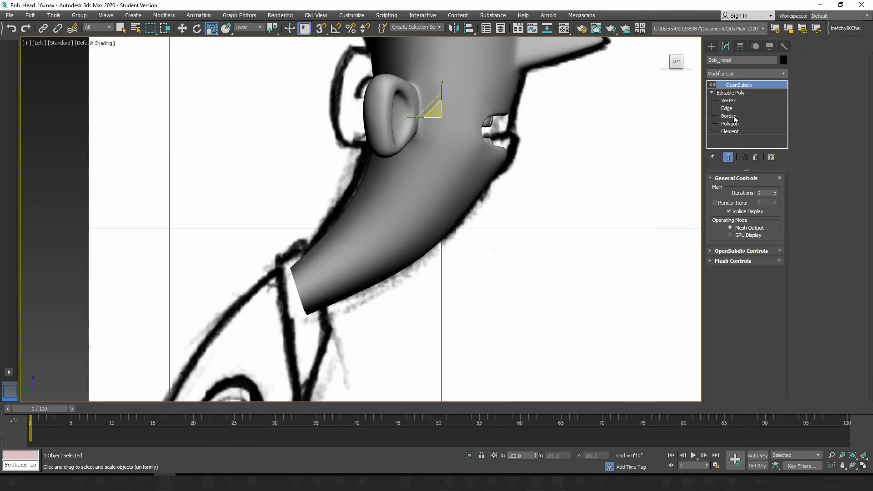
click(730, 93)
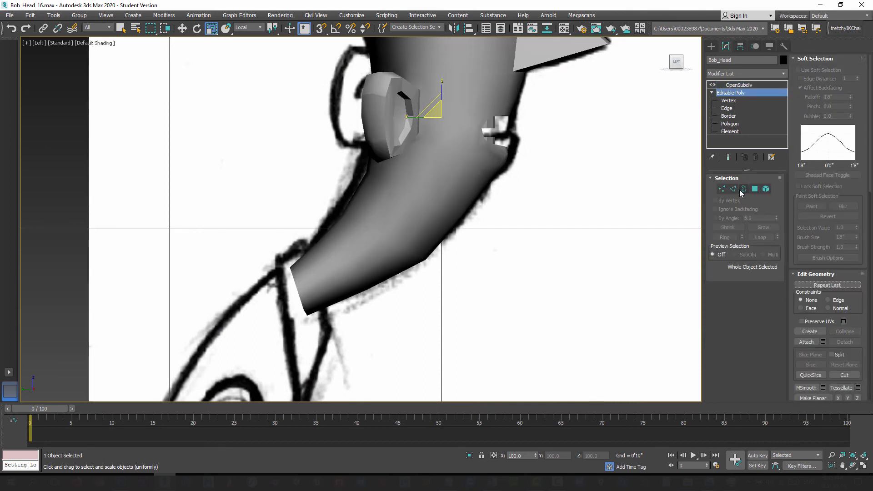
click(744, 189)
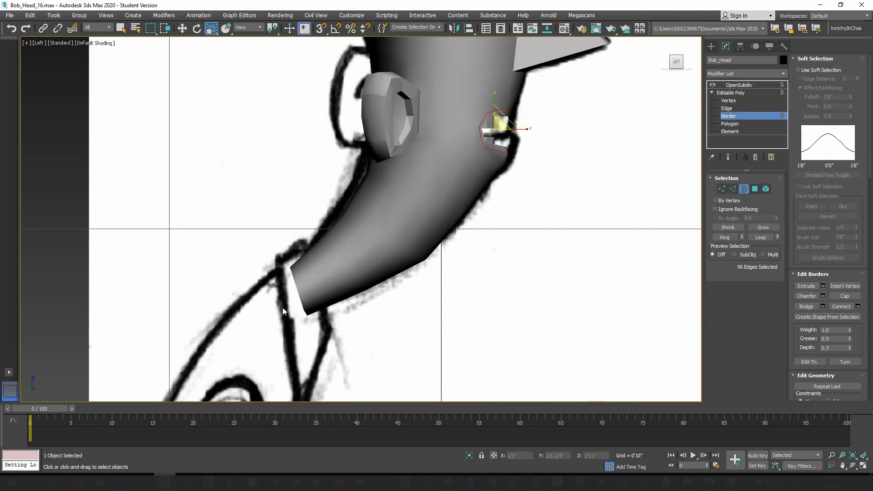
click(294, 300)
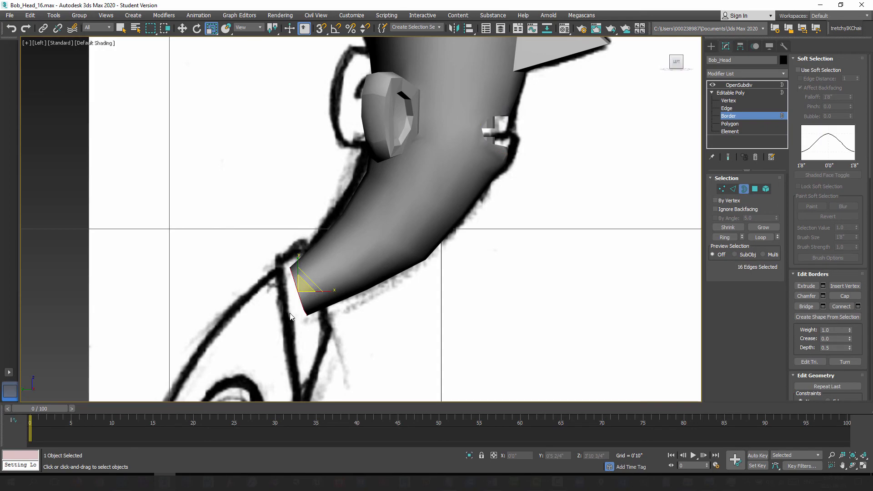
mouse_move(290, 302)
alt+middle_down()
mouse_move(275, 288)
mouse_move(293, 292)
mouse_move(310, 269)
mouse_move(323, 286)
mouse_move(308, 311)
mouse_move(335, 286)
mouse_move(307, 266)
mouse_move(326, 239)
mouse_move(293, 266)
mouse_move(296, 288)
alt+middle_up()
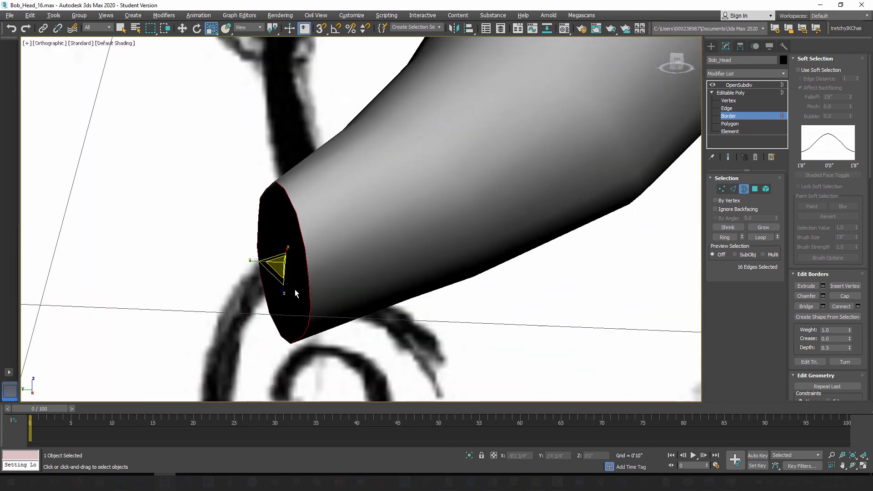
Step: Extend the neck border by one segment down and back toward the collar in the Left view, to about Z 3'11"
key(l)
middle_drag(312, 319, 302, 186)
scroll(388, 277, up, 8)
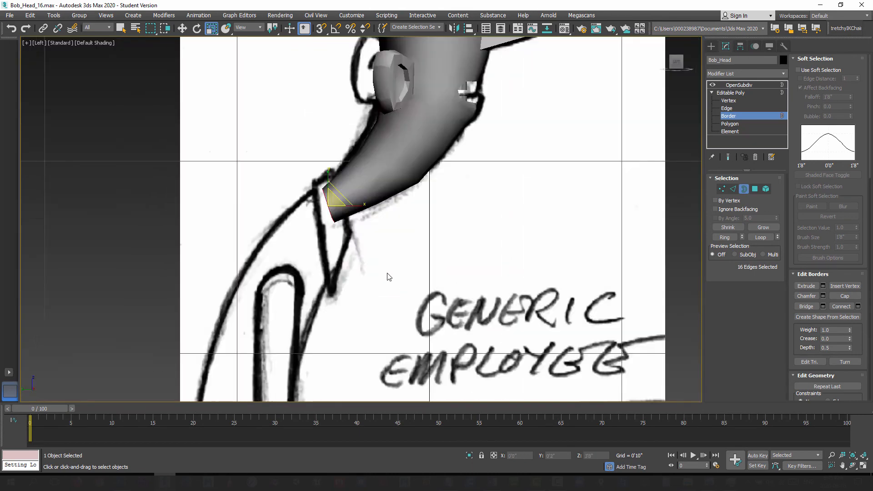
middle_drag(330, 213, 413, 308)
scroll(413, 308, down, 3)
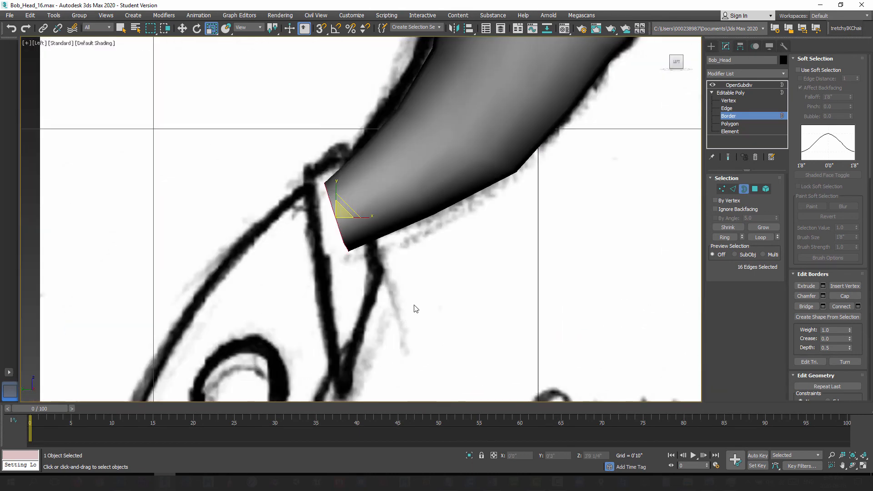
click(182, 28)
scroll(306, 236, down, 4)
scroll(306, 258, up, 3)
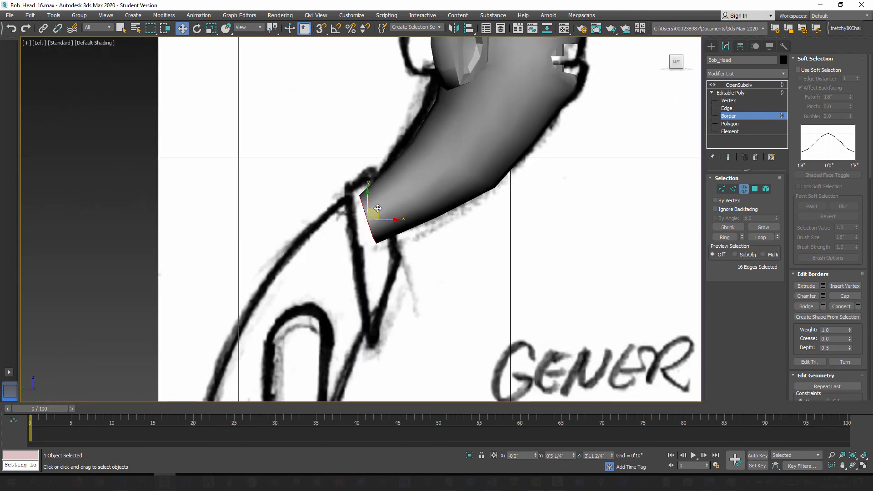
shift+drag(378, 208, 364, 225)
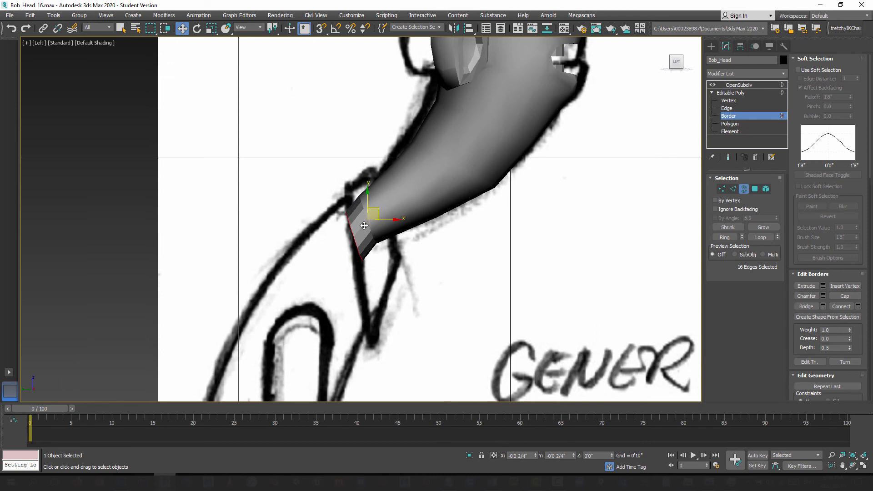
scroll(364, 226, up, 5)
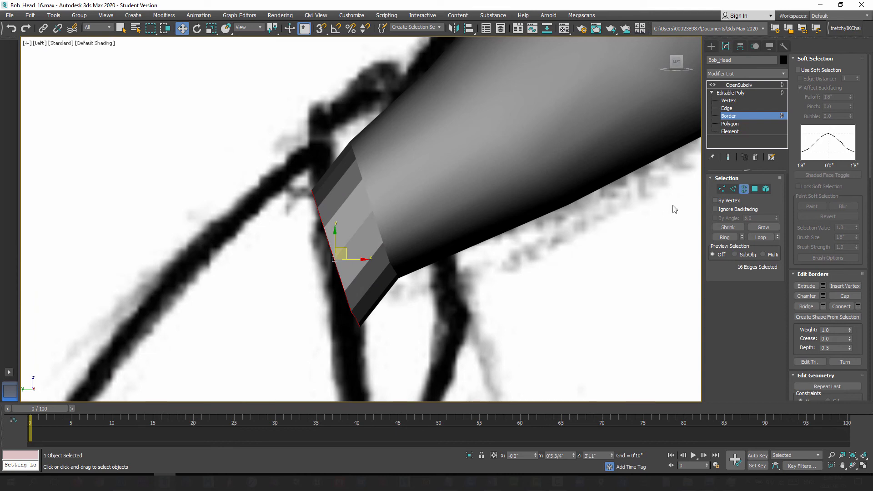
scroll(861, 138, down, 10)
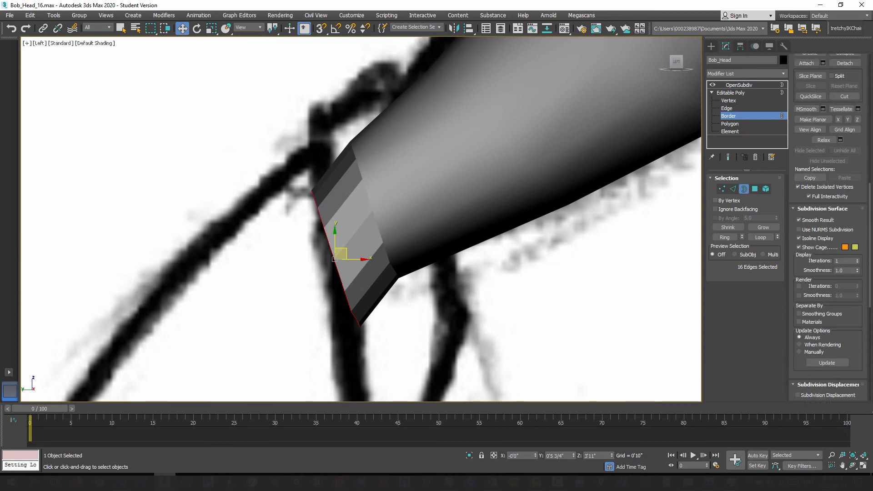
scroll(869, 262, down, 15)
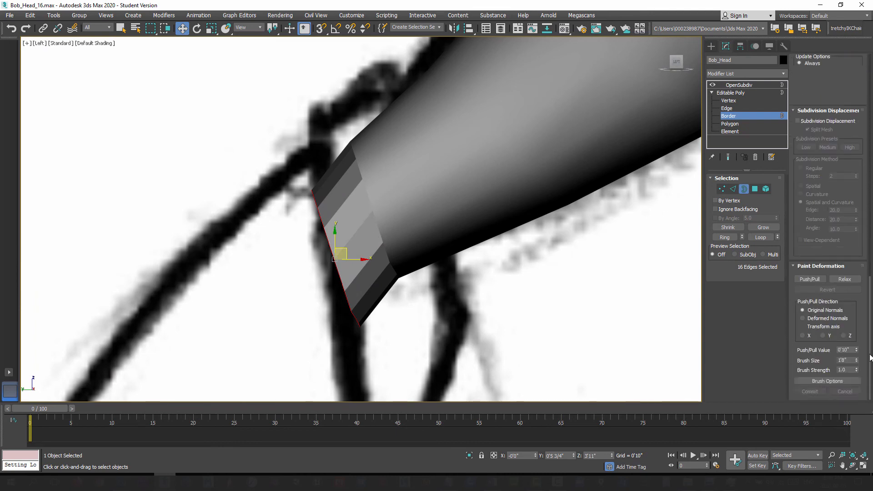
scroll(868, 263, up, 10)
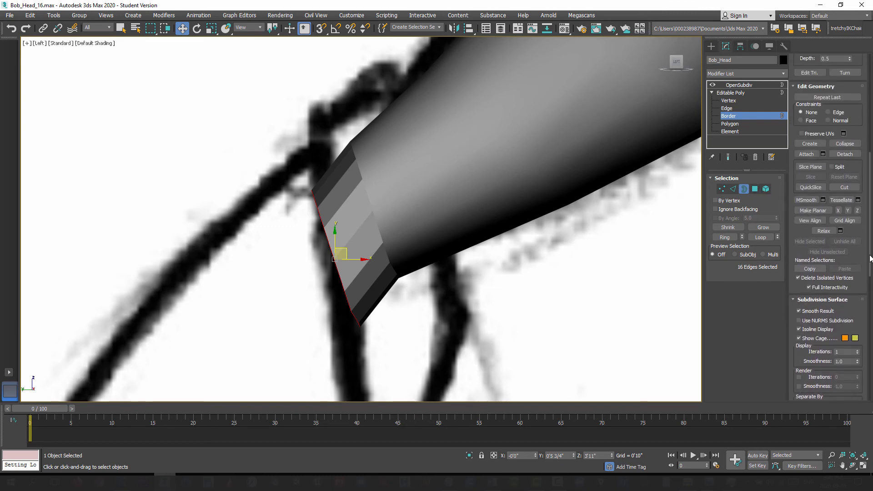
scroll(870, 258, up, 10)
Step: Rotate the new neck border in the Left view so its opening faces further down along the reference sketch
middle_drag(350, 289, 357, 226)
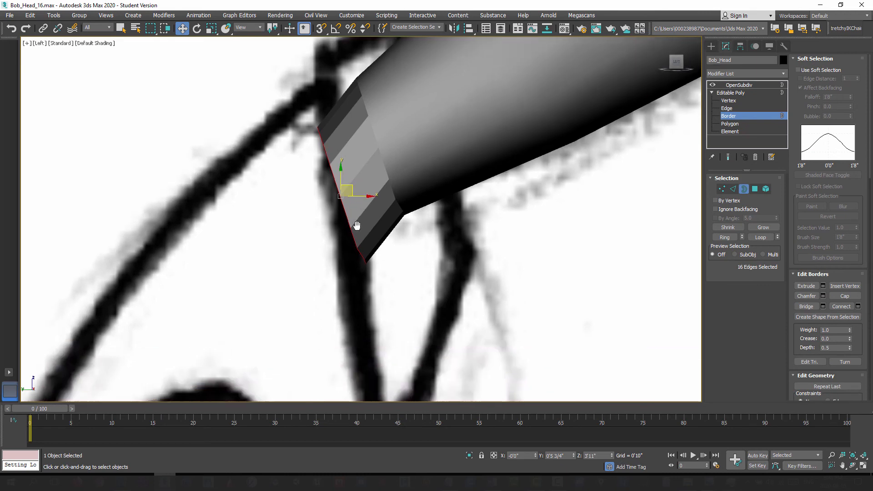
scroll(357, 228, down, 2)
click(196, 29)
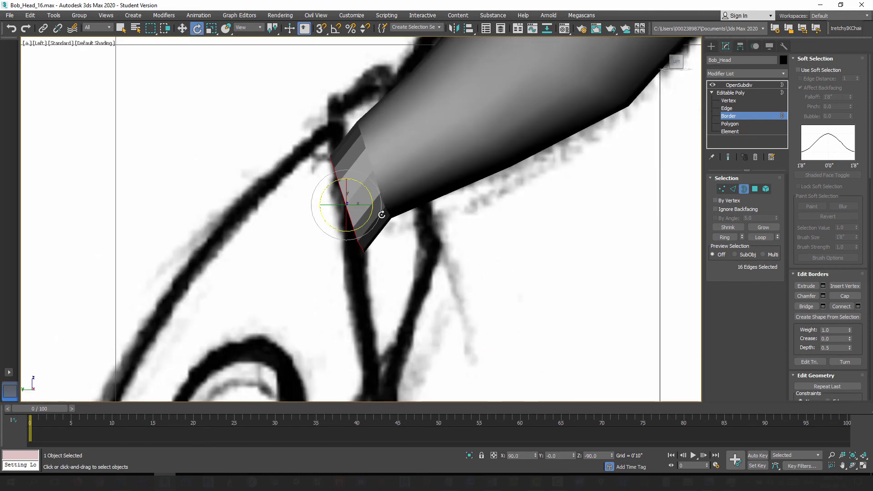
drag(370, 190, 363, 184)
Step: Extend a second neck segment down and back to about Z 3'10", tilt its border downward, and display edged faces
click(182, 28)
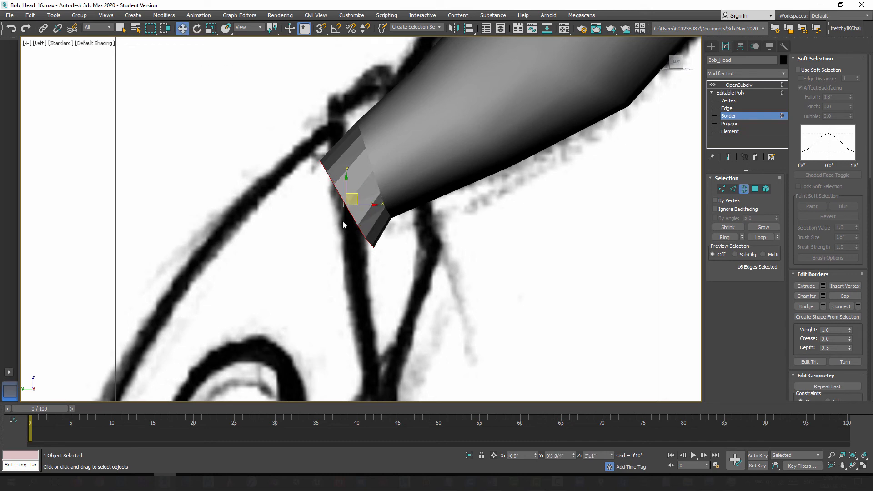
scroll(347, 230, down, 2)
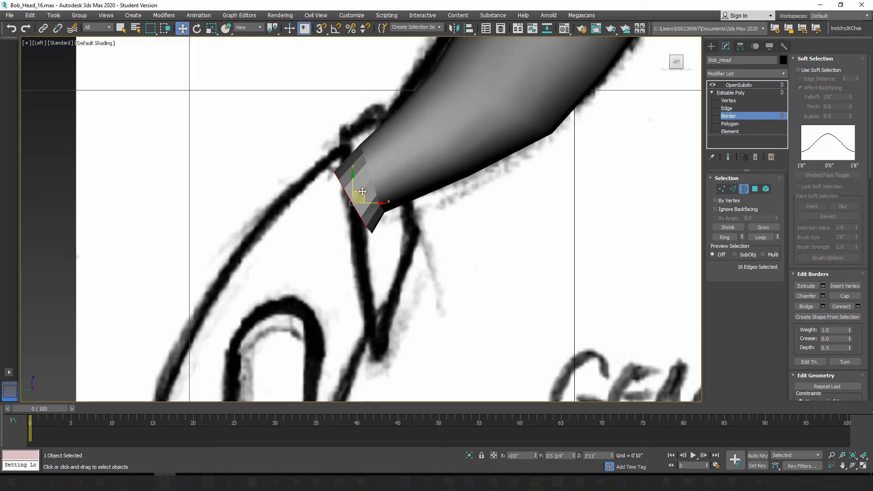
shift+drag(359, 196, 340, 229)
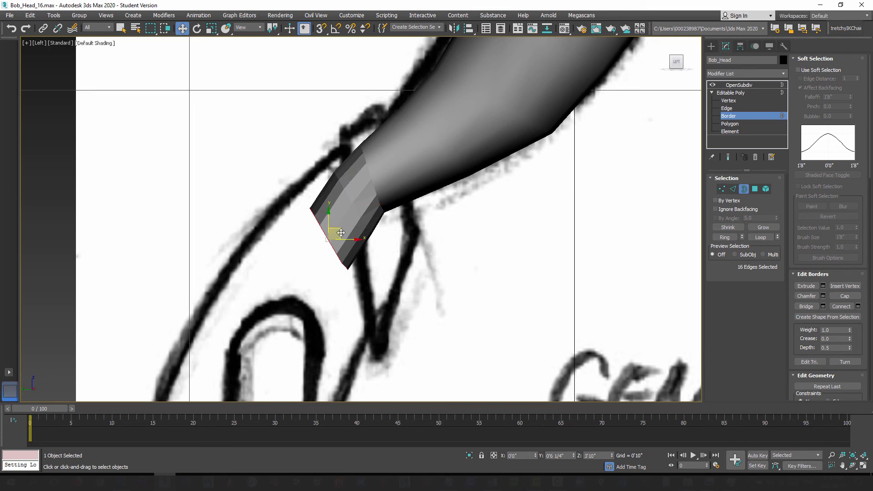
click(197, 30)
drag(351, 228, 346, 219)
key(F4)
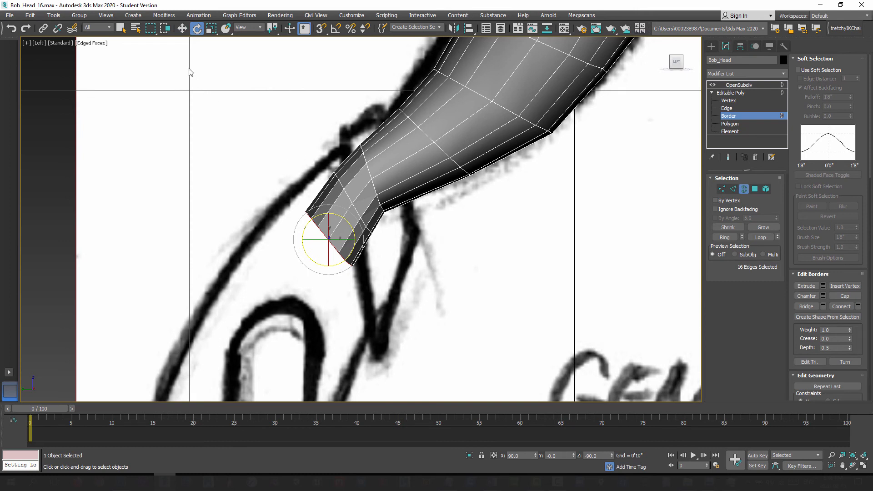
Step: Extend a third neck segment into the torso to about Z 3'8 3/4" and rotate its border slightly further toward horizontal
click(182, 29)
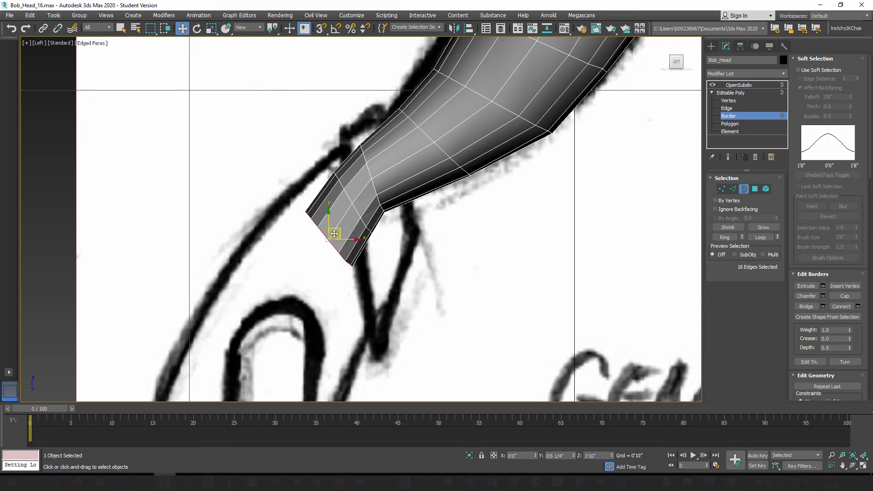
shift+drag(334, 234, 315, 275)
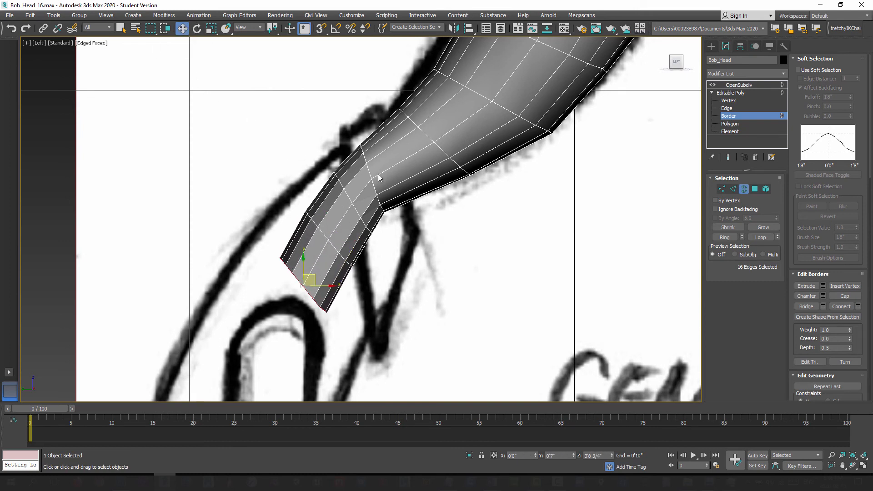
middle_drag(384, 269, 397, 269)
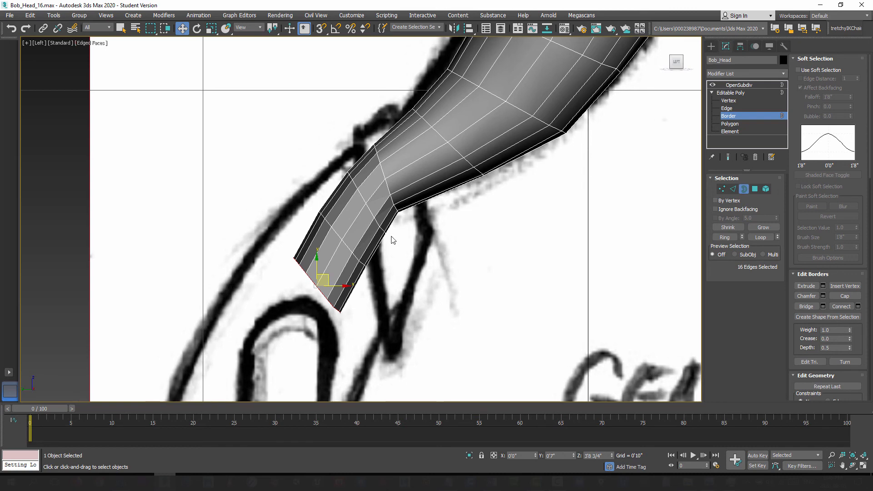
click(197, 28)
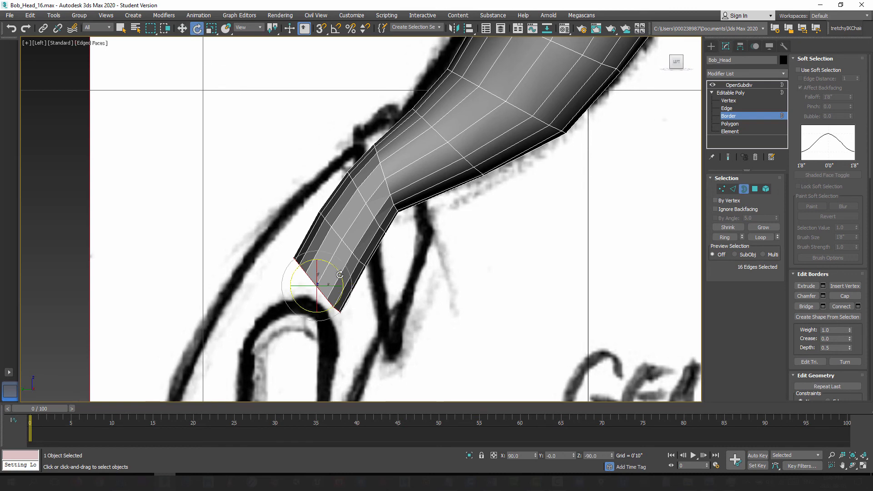
drag(340, 275, 336, 267)
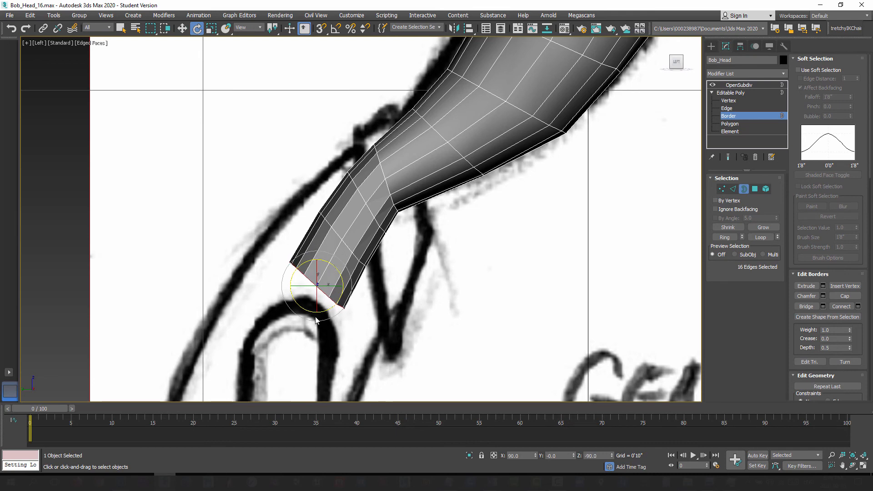
Step: Move the neck's open border straight down in the Front view to about Z 3'5 2/4", lengthening the last segment
scroll(367, 283, down, 3)
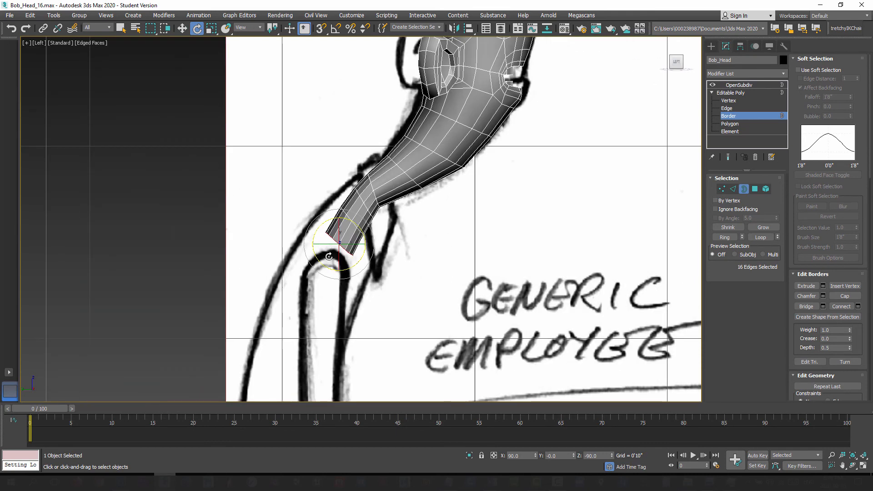
key(f)
middle_drag(386, 315, 308, 146)
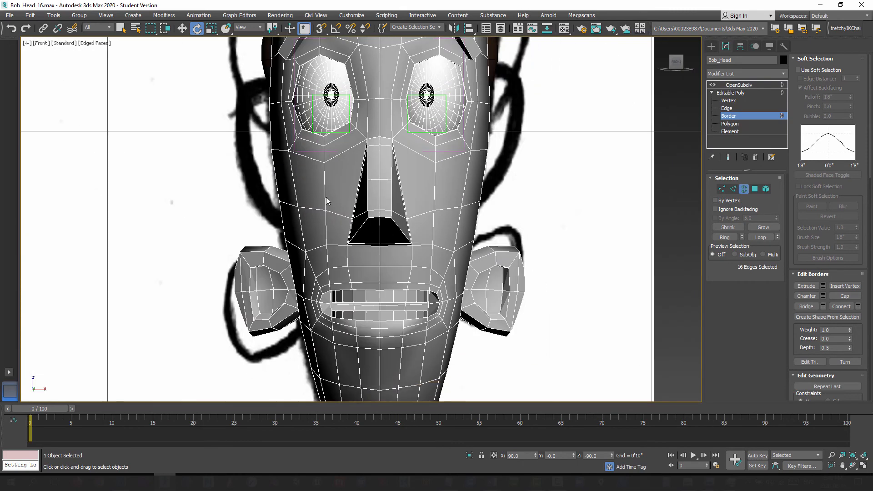
mouse_move(369, 290)
middle_down()
mouse_move(334, 150)
mouse_move(347, 128)
middle_up()
scroll(349, 297, up, 5)
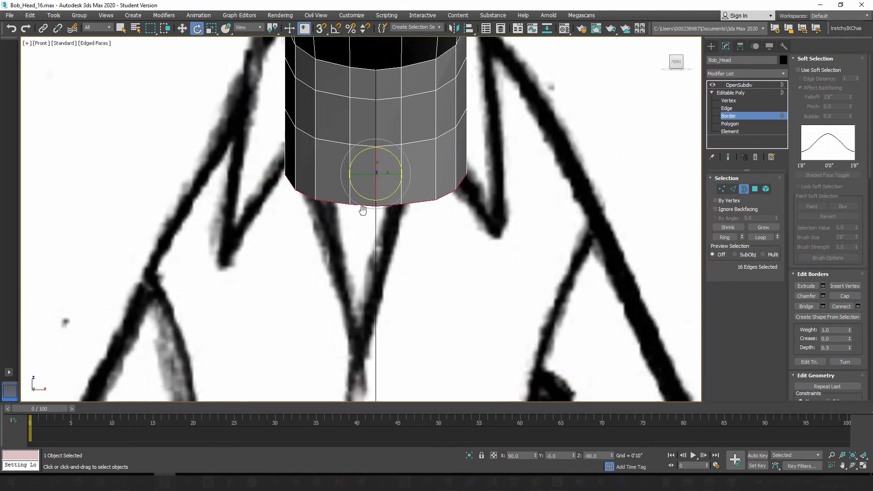
scroll(366, 337, down, 6)
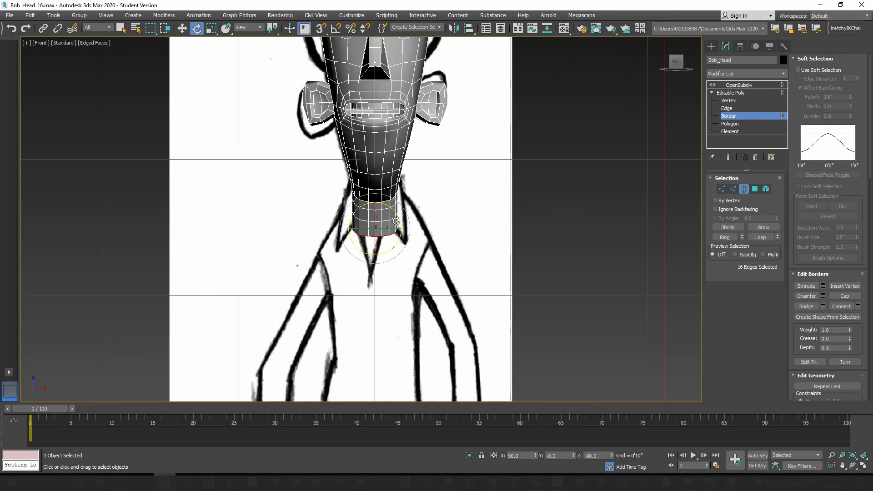
click(182, 29)
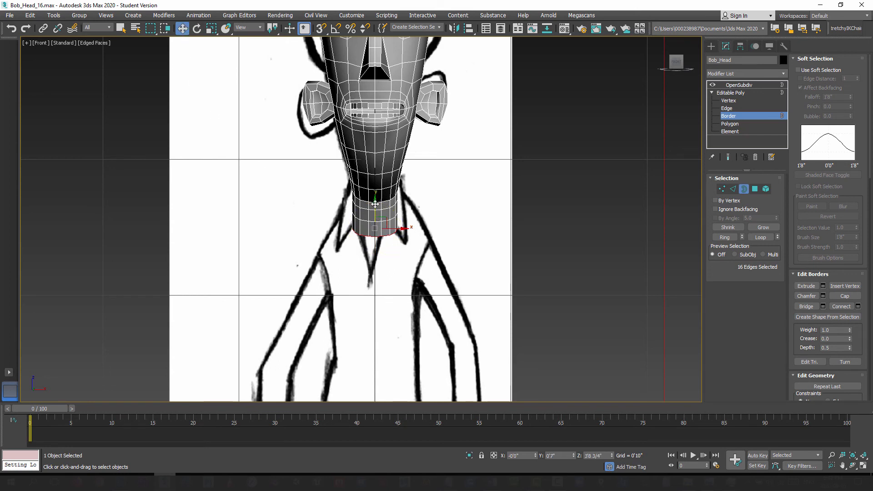
shift+drag(375, 204, 373, 246)
drag(373, 240, 374, 251)
Step: Scale the neck's open border wider along X toward the shoulders and lower it slightly to about Z 3'5 1/4"
click(214, 29)
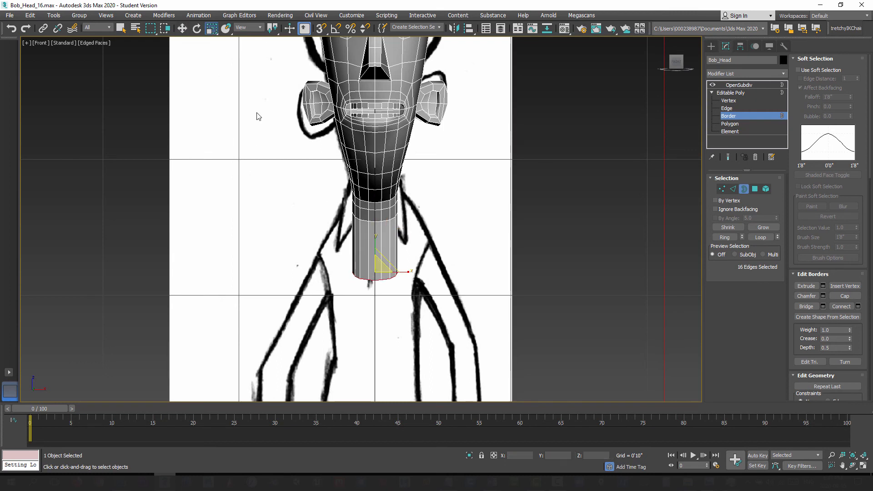
drag(406, 271, 422, 272)
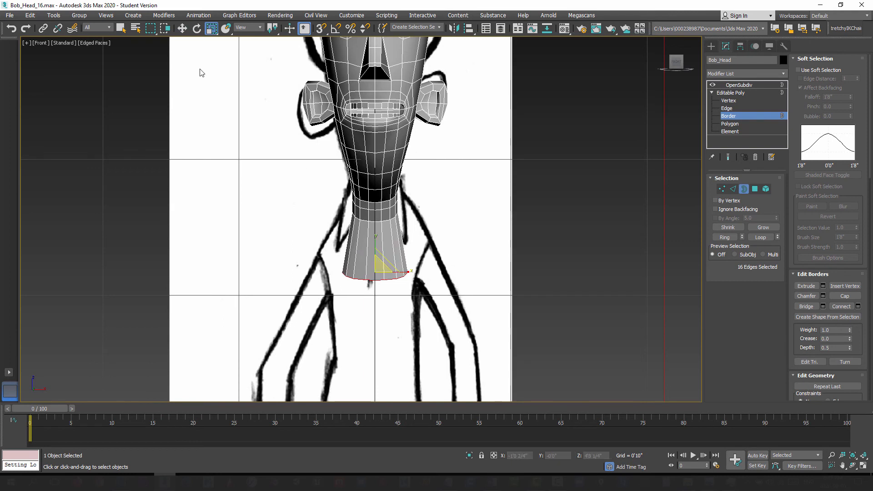
click(182, 28)
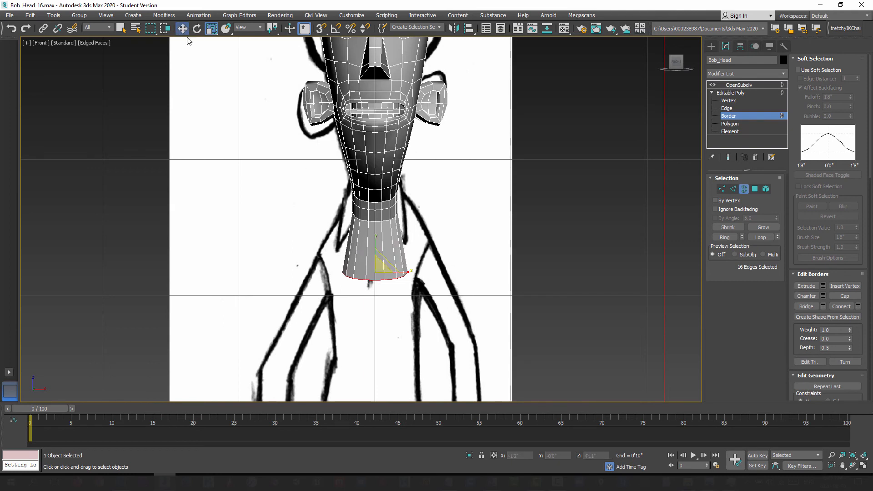
click(373, 253)
key(ctrl+z)
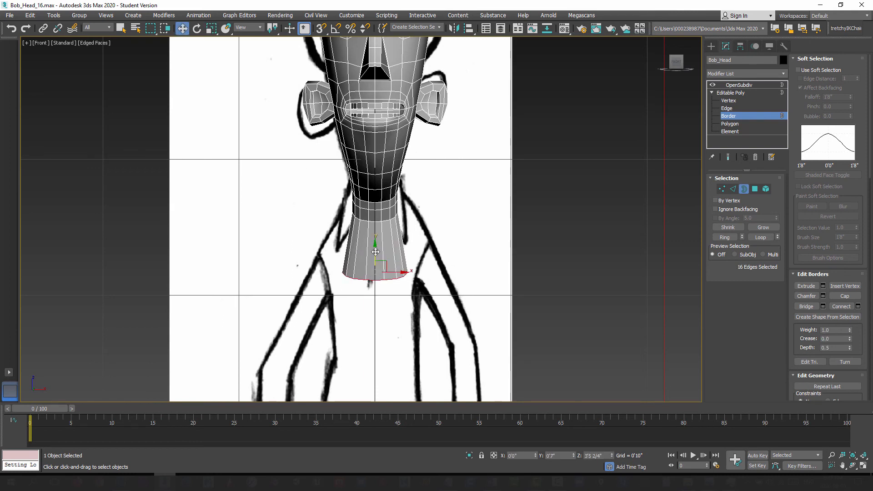
drag(376, 251, 375, 255)
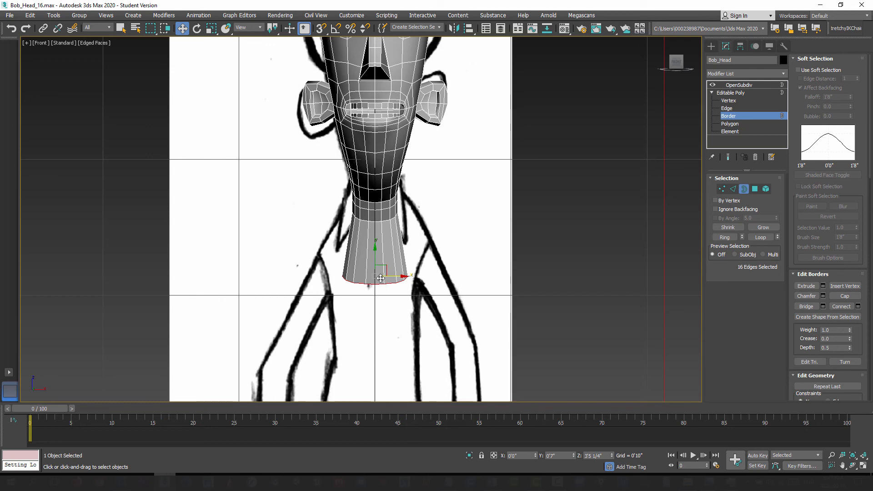
Step: Scale the edge loop above the neck's open border slightly along X and turn on see-through display for the head
scroll(386, 233, up, 3)
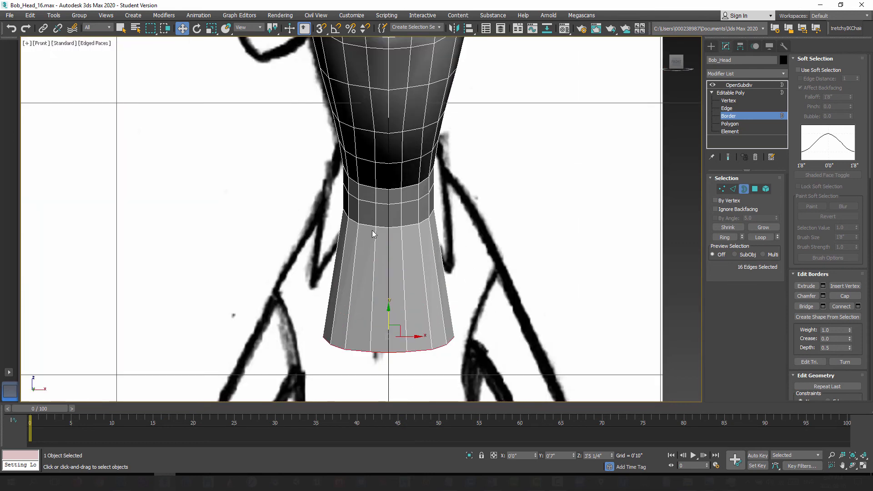
key(2)
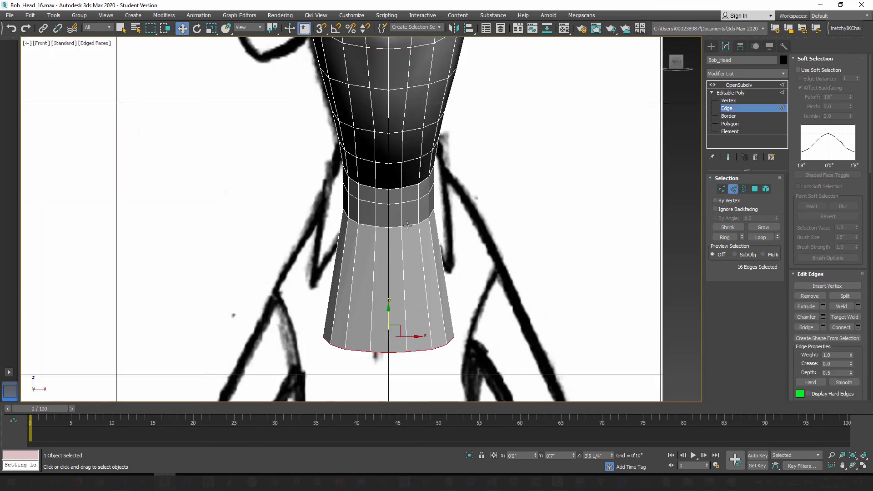
double_click(407, 225)
click(211, 29)
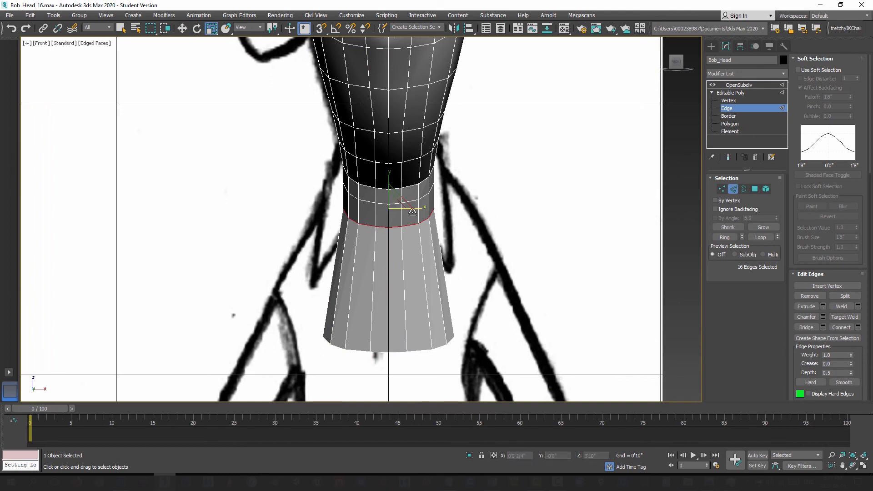
drag(409, 208, 413, 208)
key(alt+x)
middle_drag(391, 278, 391, 244)
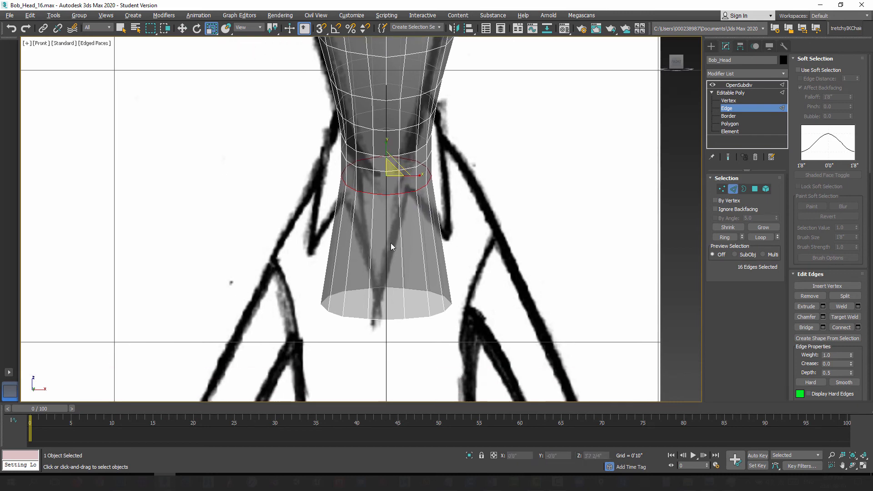
Step: In the Left view, move the neck's open border up and back to about Y 0'8", Z 3'6 1/4"
key(l)
scroll(393, 239, up, 4)
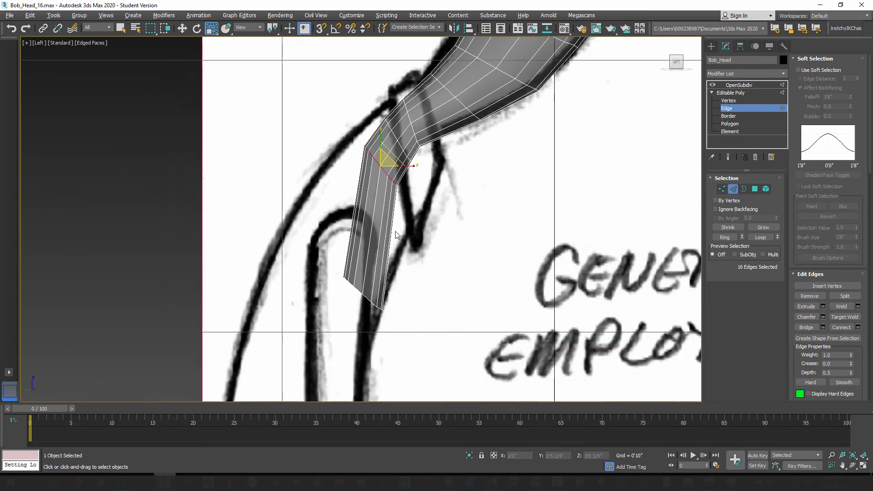
double_click(366, 298)
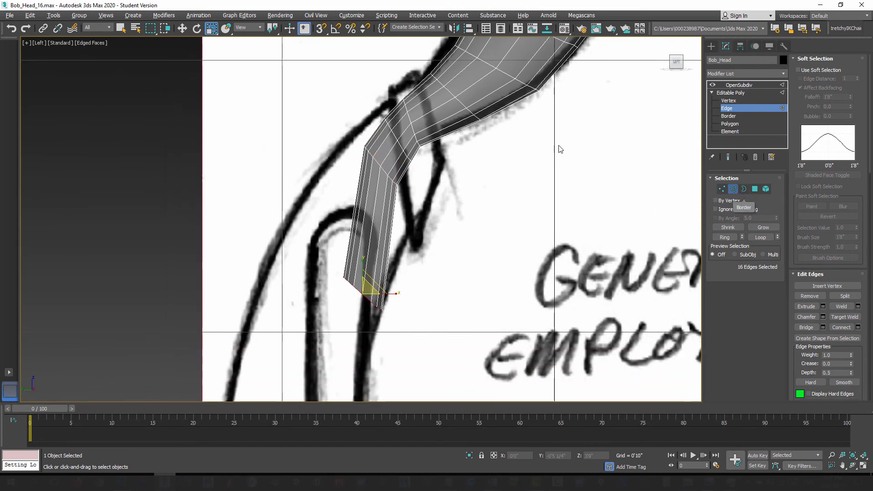
key(w)
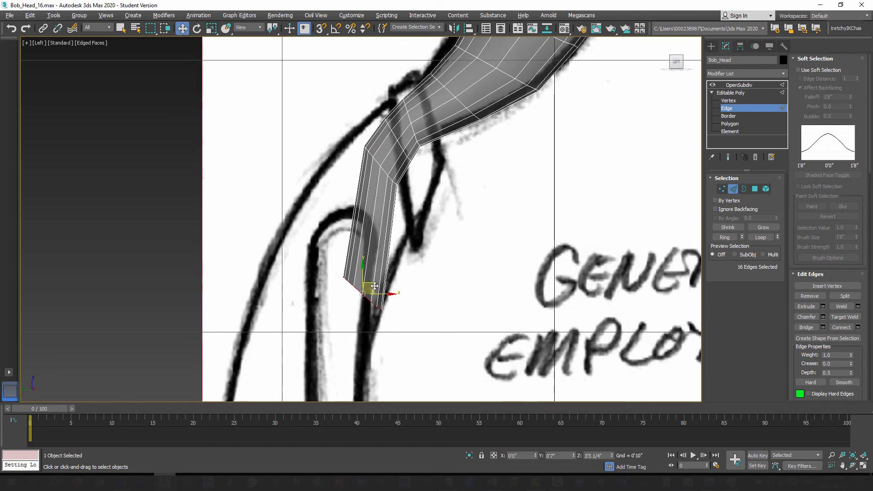
drag(375, 285, 343, 259)
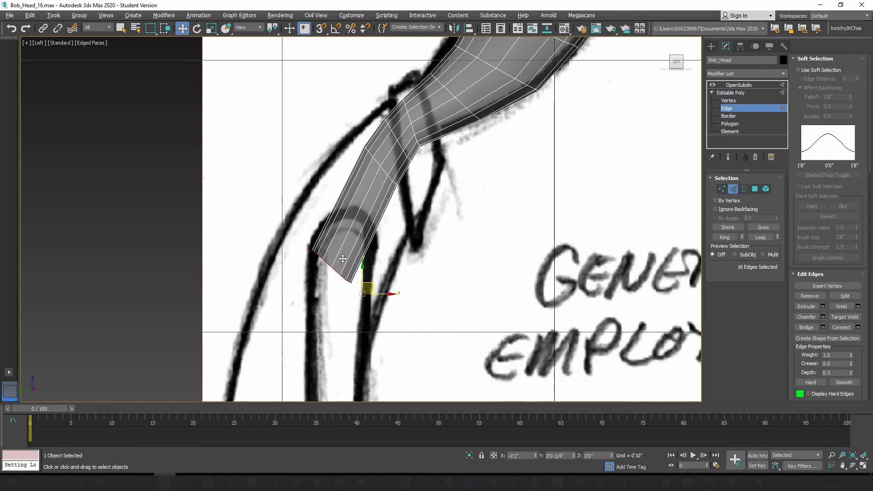
Step: Move the loop above the open border down to about Y 0'6 3/4", Z 3'9", and the next loop up to about Y 0'6", Z 3'10 1/4"
scroll(362, 228, up, 5)
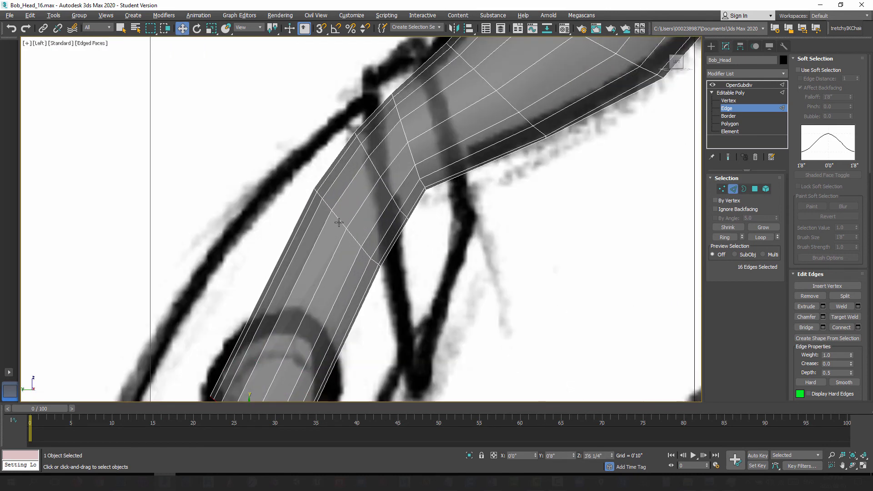
double_click(339, 222)
scroll(345, 195, down, 3)
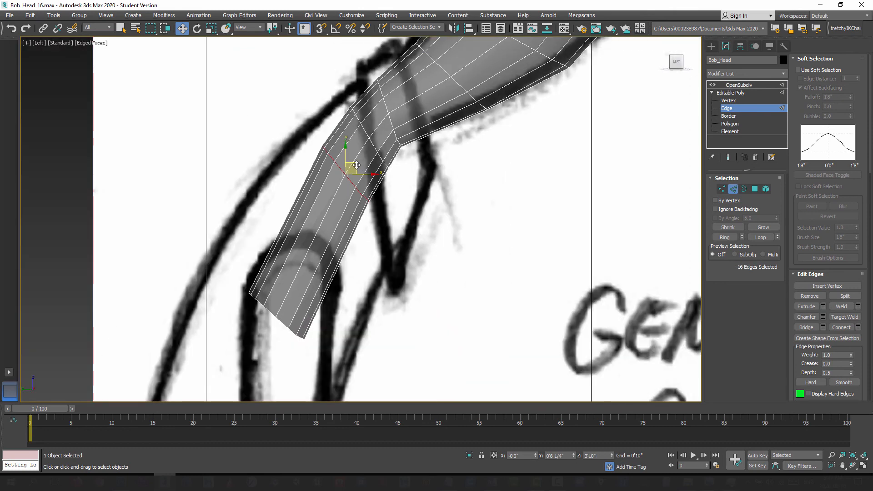
drag(356, 165, 337, 203)
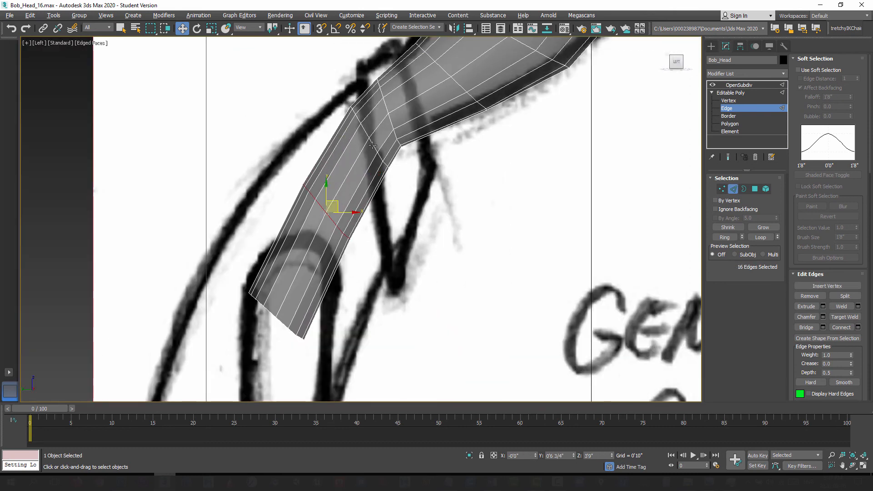
double_click(372, 145)
drag(379, 129, 365, 142)
Step: Rotate the loop just above the open border slightly and nudge it down and back along the neck
click(197, 28)
double_click(328, 215)
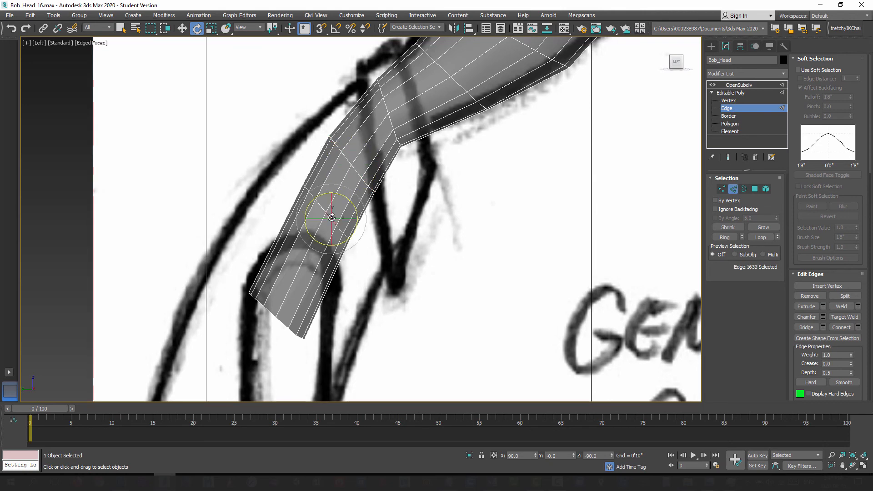
drag(349, 199, 345, 196)
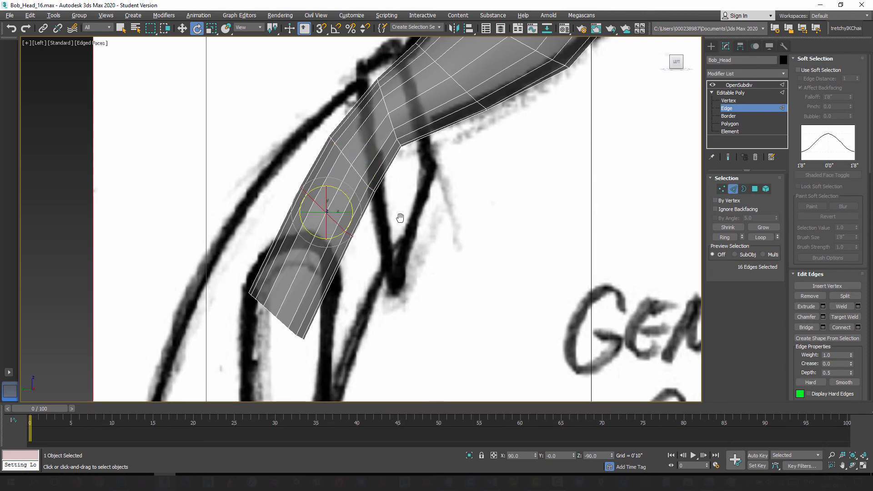
middle_drag(400, 218, 387, 213)
scroll(387, 213, down, 2)
click(181, 28)
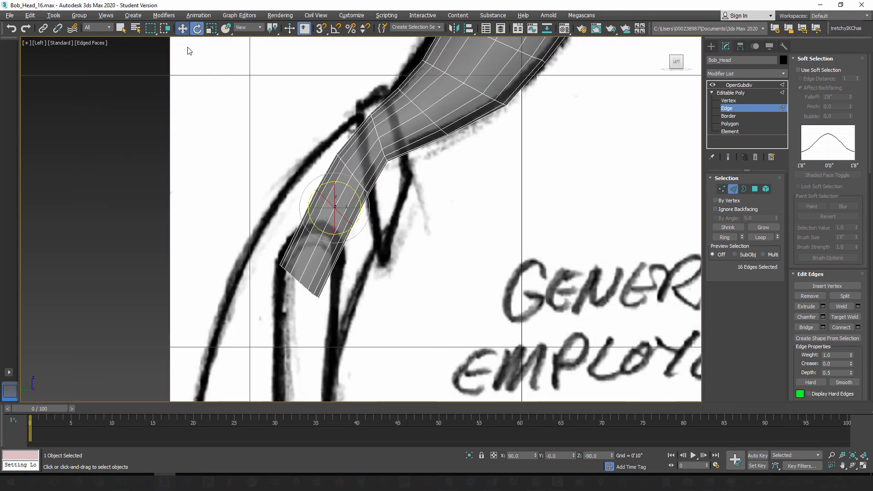
drag(344, 199, 337, 210)
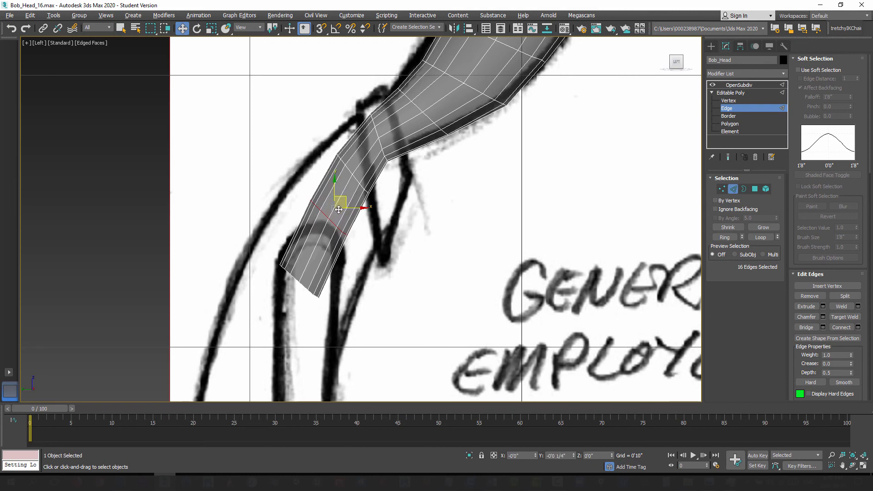
Step: Nudge the second loop above the open border down and back to about Y 0'6 1/4", Z 3'10"
double_click(358, 179)
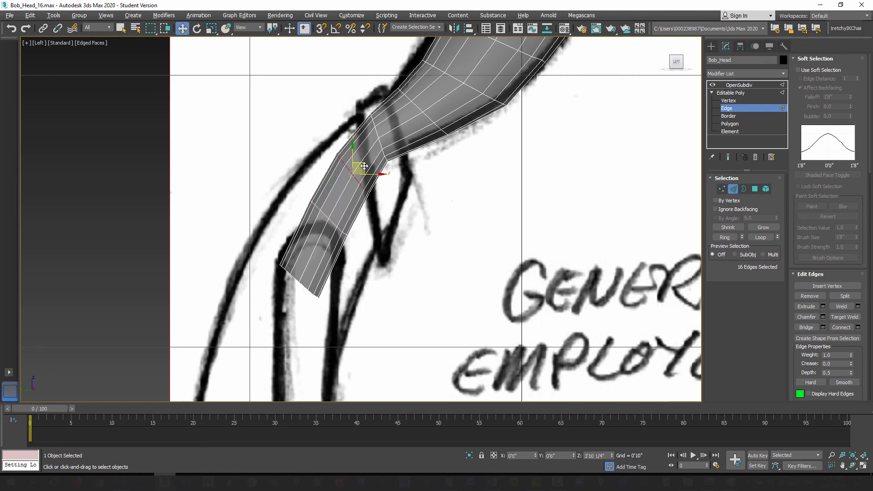
drag(364, 166, 360, 174)
scroll(394, 210, down, 3)
middle_drag(395, 200, 383, 225)
scroll(370, 223, down, 2)
scroll(390, 278, up, 4)
scroll(396, 294, up, 2)
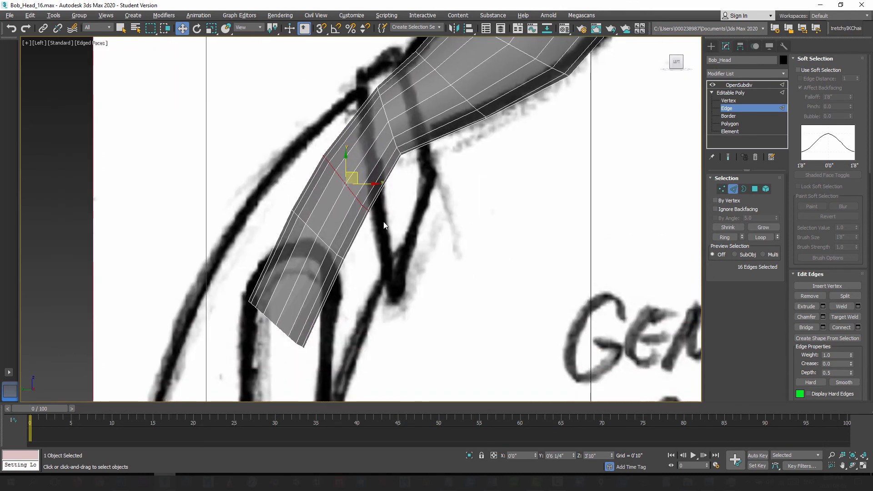
Step: Examine the neck against the front reference sketch, turning off see-through display and orbiting toward the side
scroll(384, 230, down, 2)
key(f)
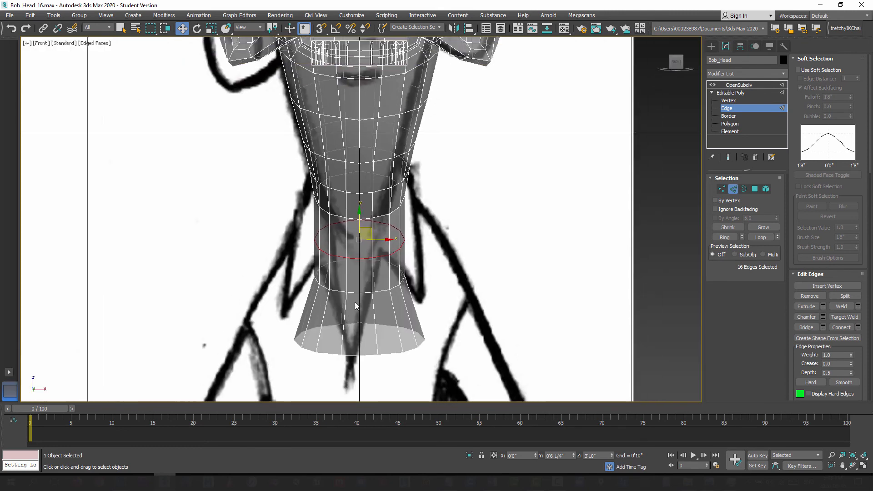
middle_drag(386, 301, 404, 210)
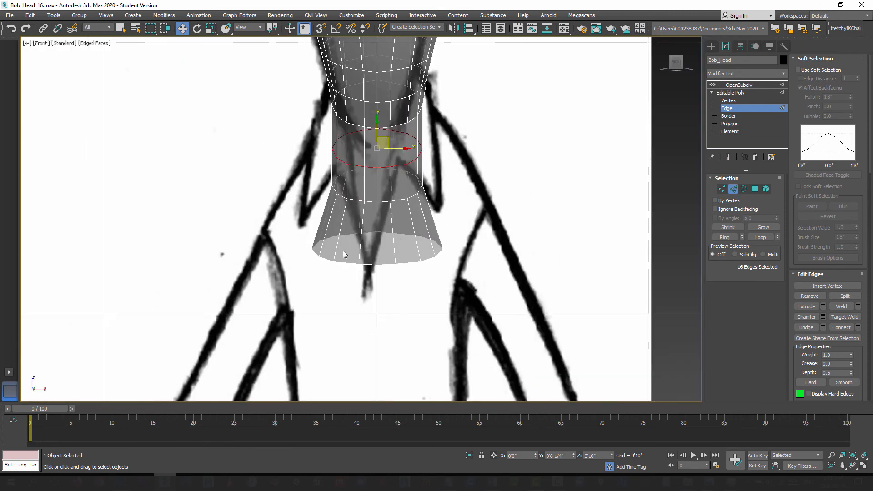
middle_drag(364, 274, 393, 310)
scroll(389, 309, down, 3)
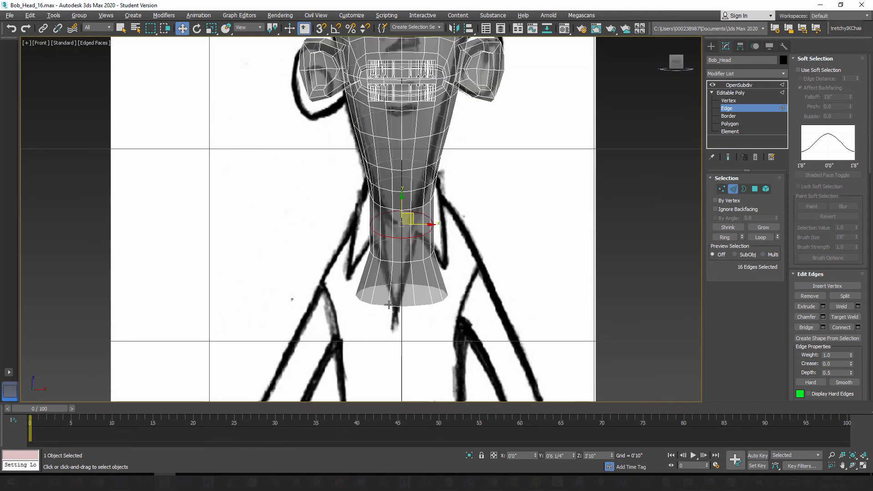
middle_drag(435, 275, 424, 278)
middle_drag(396, 311, 367, 253)
scroll(400, 227, down, 3)
scroll(381, 225, up, 4)
scroll(368, 253, down, 3)
scroll(368, 269, up, 1)
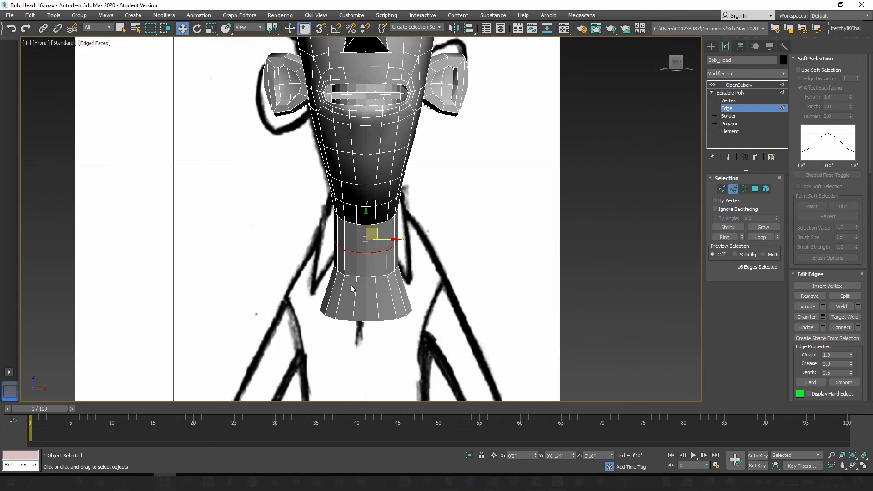
alt+middle_drag(318, 289, 388, 292)
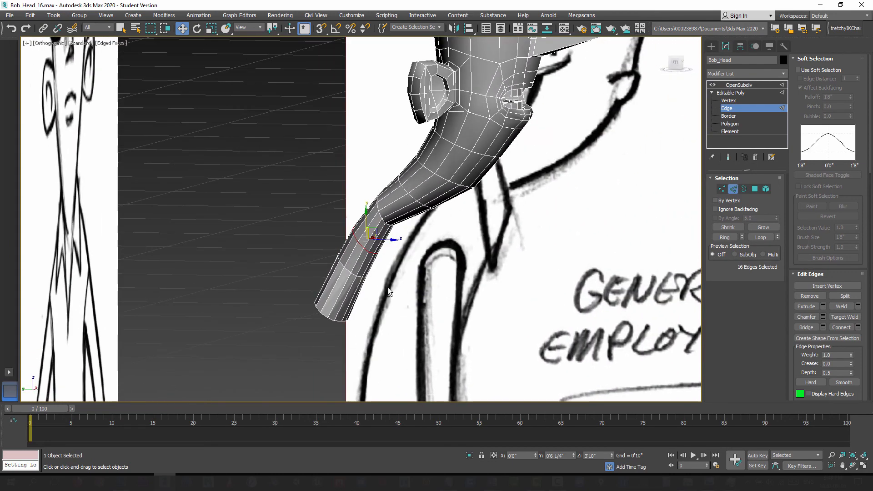
Step: Switch scaling to Local coordinates and widen the second loop above the open border front to back in the Left view
key(l)
scroll(391, 237, up, 5)
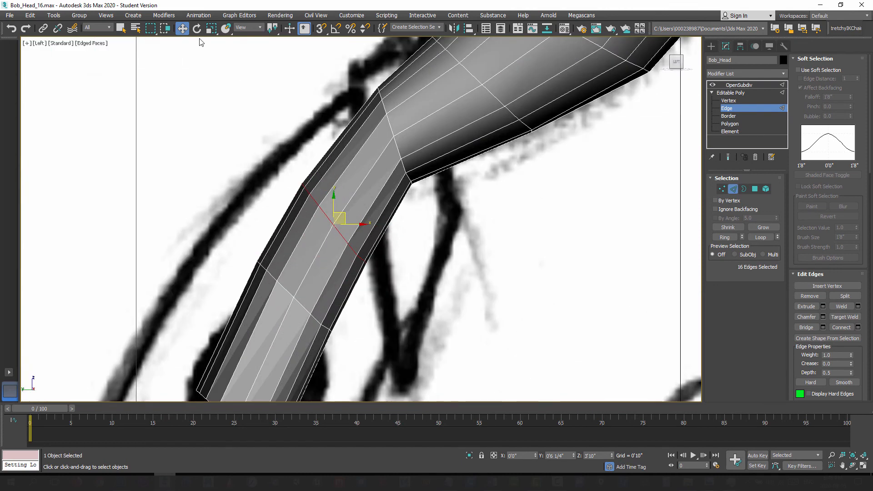
click(211, 29)
middle_drag(348, 242, 321, 171)
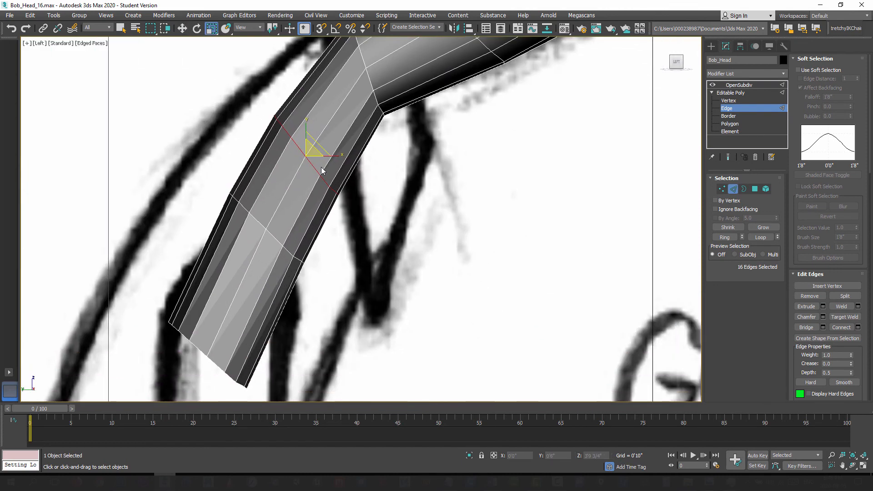
click(249, 28)
click(249, 59)
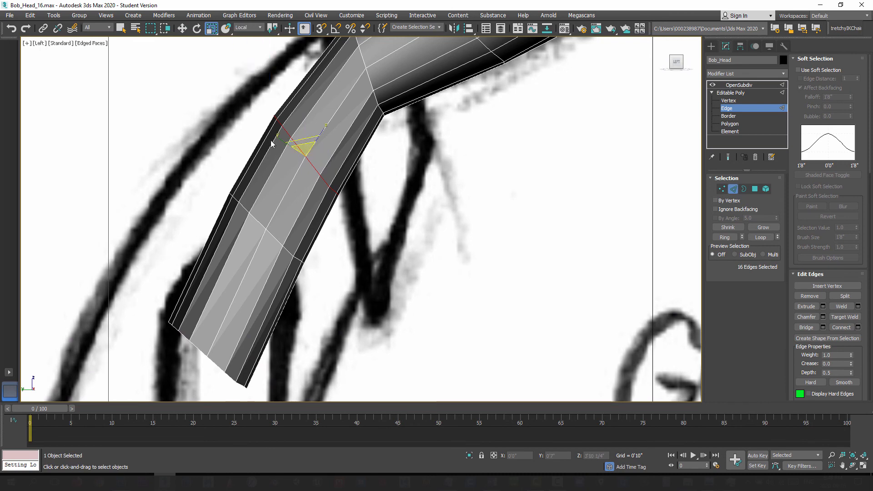
drag(280, 139, 272, 136)
Step: Scale the loop just above the open border wider front to back, and select the open border's edges
double_click(270, 233)
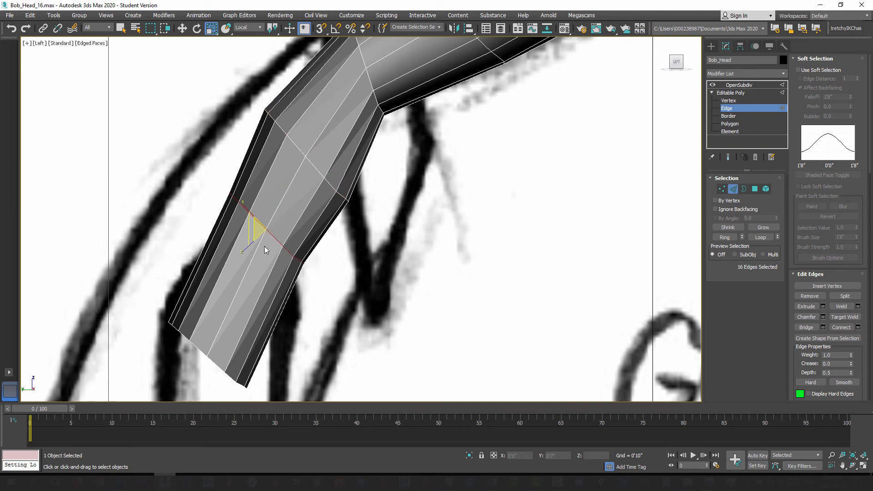
drag(242, 204, 230, 193)
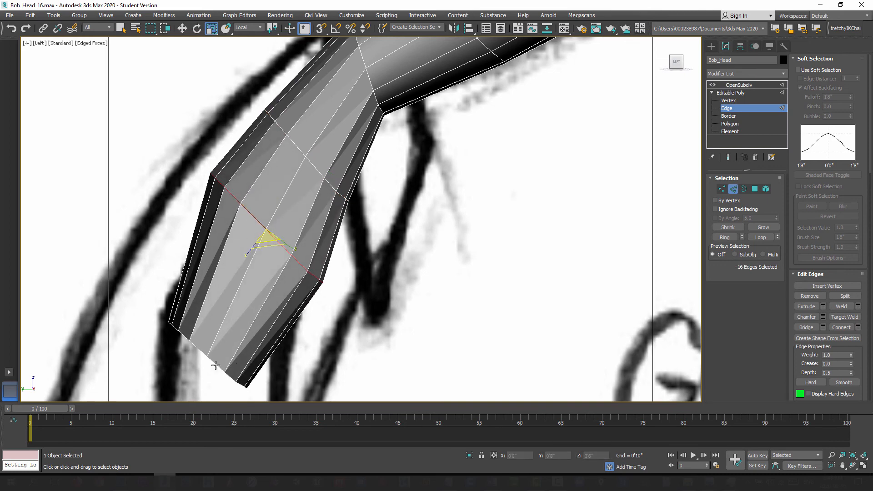
double_click(215, 366)
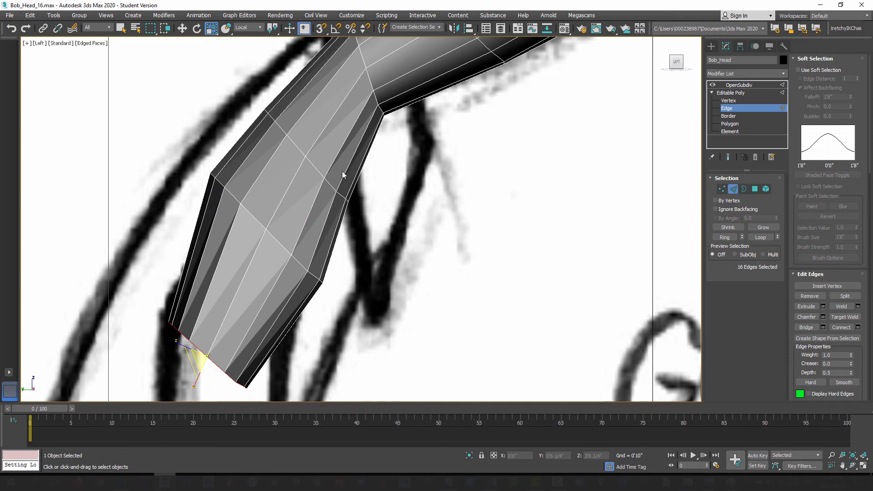
Step: Rotate the edge loop where the neck meets the chin by about 6.7 degrees in the Left view
middle_drag(369, 176, 340, 233)
scroll(340, 233, down, 2)
middle_drag(336, 187, 328, 221)
scroll(328, 220, up, 2)
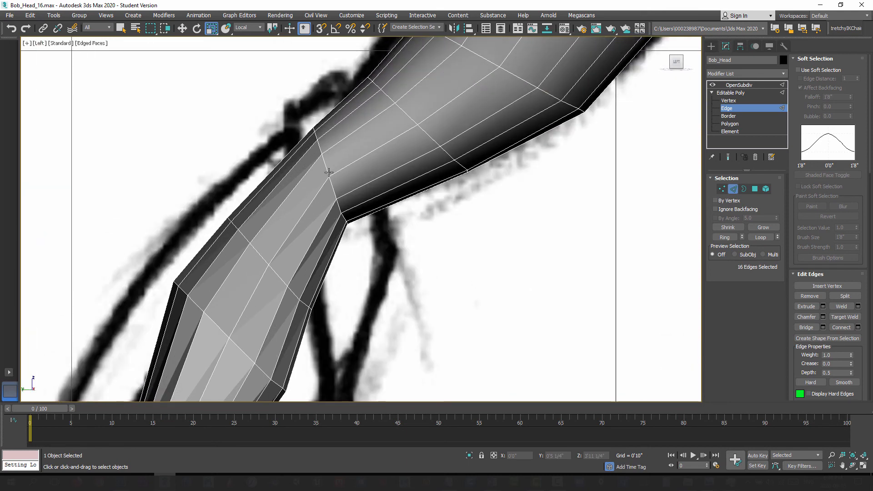
click(323, 161)
click(196, 28)
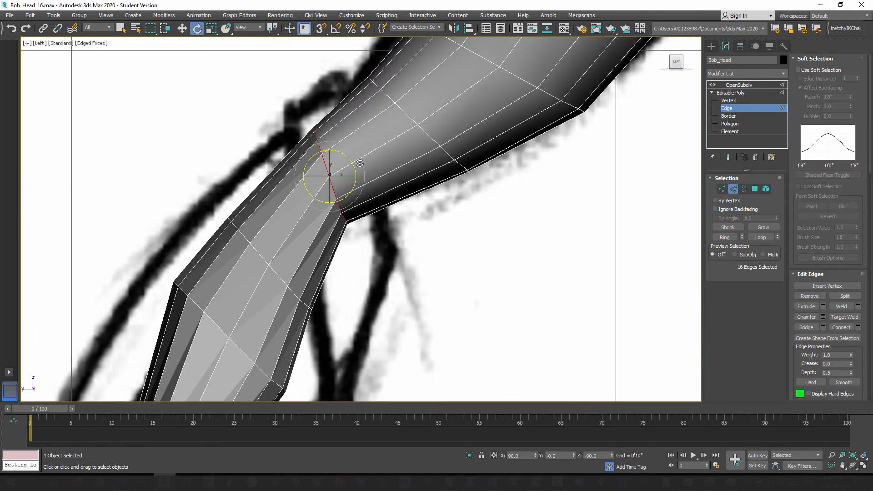
drag(353, 166, 353, 158)
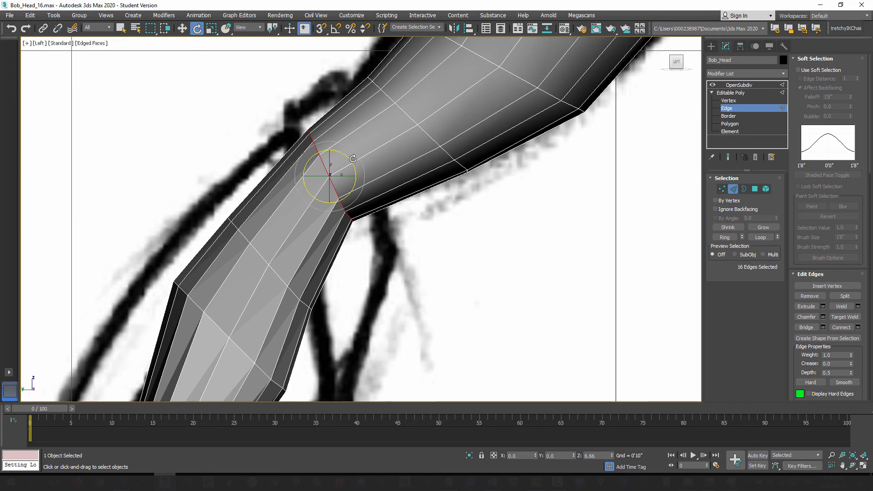
scroll(353, 192, down, 4)
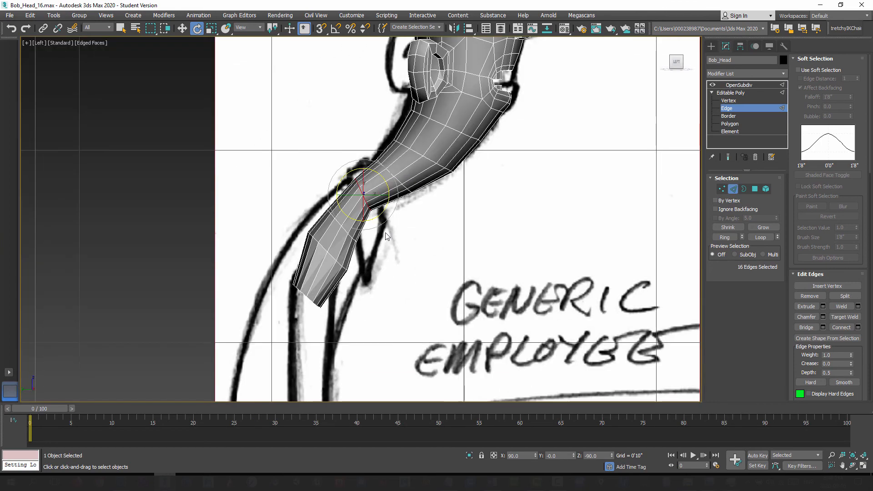
Step: Inspect the reshaped neck and head from below, the side and the front in the Perspective view
key(p)
mouse_move(334, 255)
alt+middle_down()
mouse_move(304, 258)
mouse_move(392, 258)
mouse_move(386, 239)
mouse_move(408, 262)
mouse_move(287, 244)
mouse_move(339, 288)
mouse_move(376, 264)
mouse_move(325, 261)
mouse_move(307, 332)
alt+middle_up()
mouse_move(369, 340)
alt+middle_down()
mouse_move(400, 254)
mouse_move(378, 298)
mouse_move(392, 314)
mouse_move(413, 316)
mouse_move(392, 327)
alt+middle_up()
mouse_move(392, 327)
middle_down()
mouse_move(391, 285)
mouse_move(217, 261)
mouse_move(310, 280)
middle_up()
scroll(390, 286, up, 3)
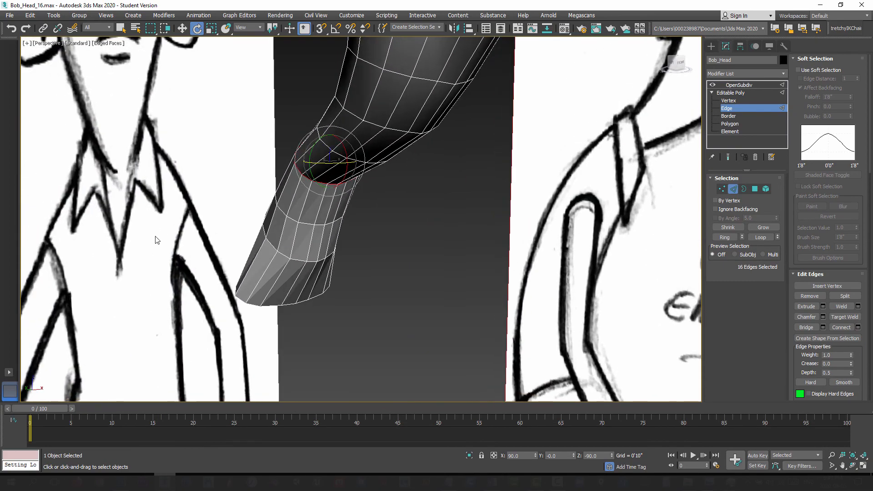
scroll(321, 297, down, 5)
mouse_move(357, 243)
middle_down()
mouse_move(321, 297)
mouse_move(282, 291)
mouse_move(364, 282)
mouse_move(378, 308)
mouse_move(321, 307)
middle_up()
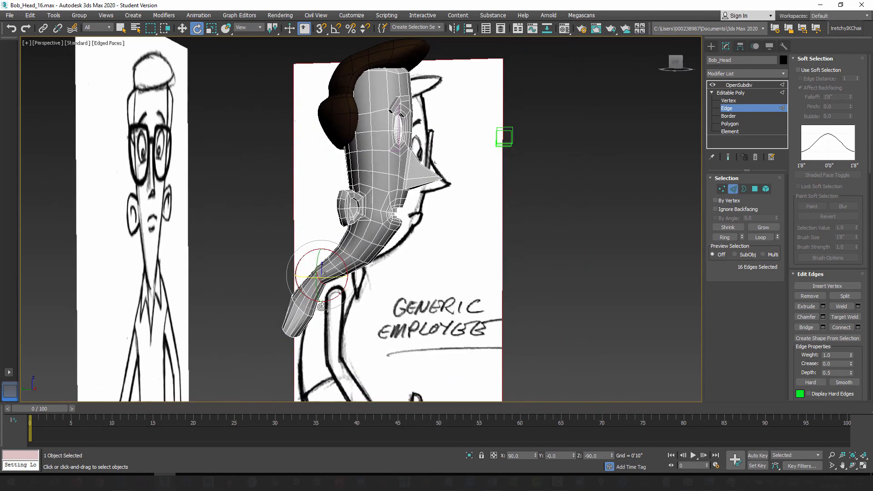
alt+middle_drag(392, 318, 335, 243)
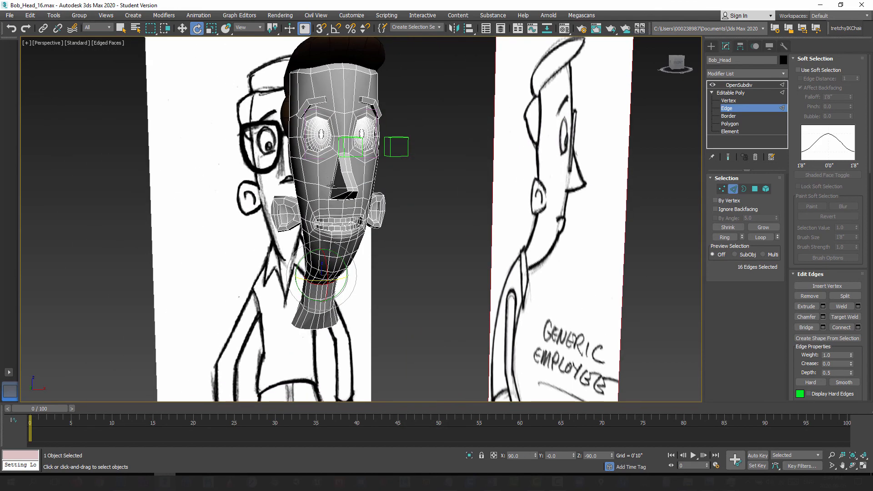
Step: Leave edge editing and show the head's smoothed OpenSubdiv result without edged faces, checking it from several sides
alt+middle_drag(363, 310, 417, 310)
mouse_move(362, 314)
alt+middle_down()
mouse_move(383, 302)
mouse_move(397, 317)
mouse_move(364, 320)
mouse_move(455, 293)
mouse_move(404, 324)
mouse_move(413, 301)
mouse_move(415, 311)
mouse_move(382, 310)
mouse_move(383, 269)
mouse_move(357, 272)
mouse_move(389, 266)
mouse_move(389, 298)
mouse_move(373, 298)
mouse_move(450, 295)
alt+middle_up()
click(733, 190)
click(729, 157)
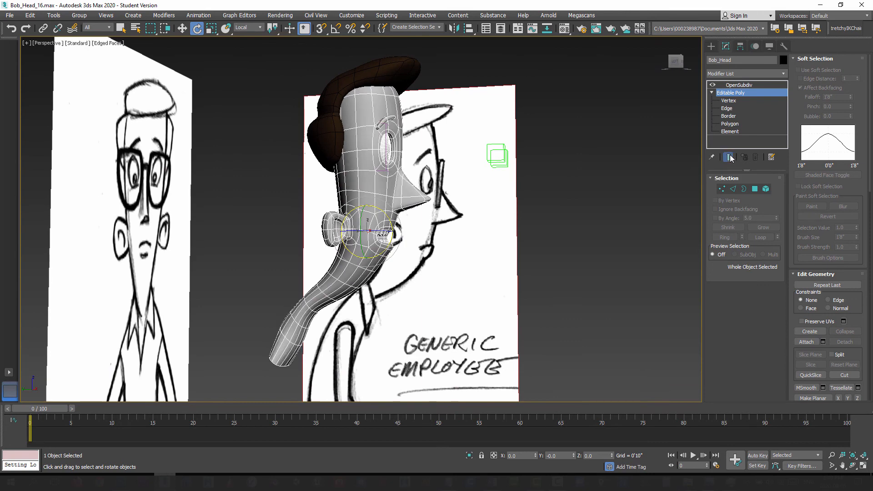
click(748, 85)
key(F4)
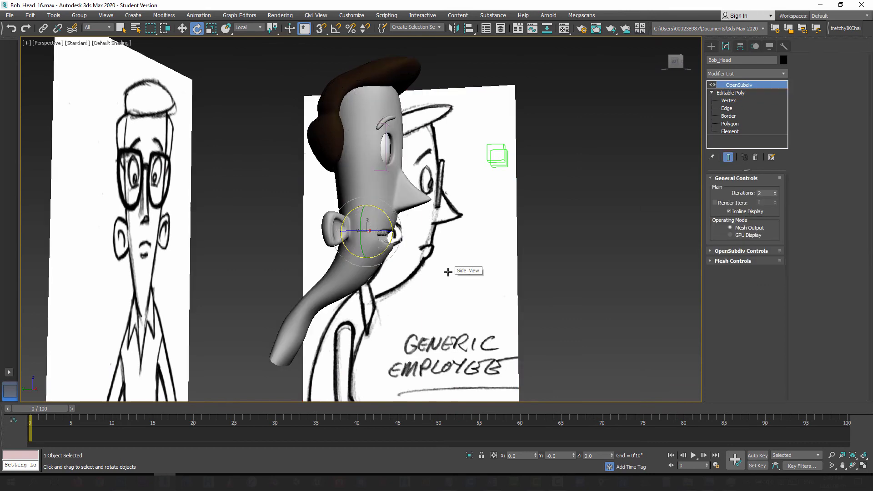
mouse_move(449, 269)
alt+middle_down()
mouse_move(400, 302)
mouse_move(400, 269)
mouse_move(436, 282)
mouse_move(342, 275)
mouse_move(386, 267)
mouse_move(381, 289)
mouse_move(357, 289)
mouse_move(447, 290)
mouse_move(373, 272)
mouse_move(388, 291)
mouse_move(430, 268)
mouse_move(437, 277)
mouse_move(429, 291)
alt+middle_up()
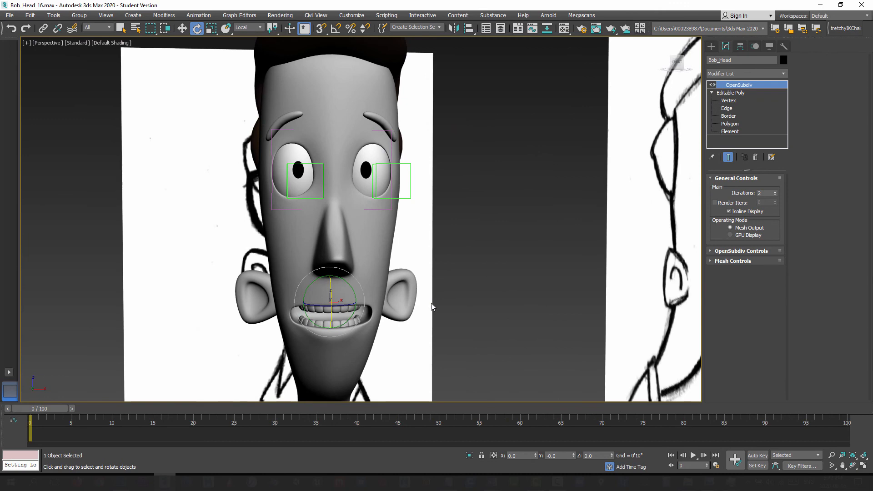
Step: Make the head see-through in the Front view so the sketched glasses show through it
key(f)
middle_drag(405, 223, 416, 352)
middle_drag(413, 200, 407, 326)
scroll(407, 327, down, 3)
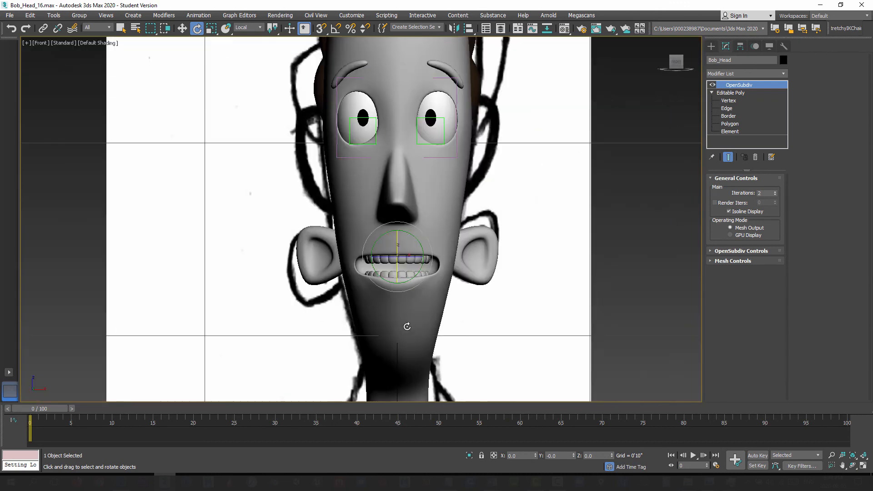
middle_drag(432, 261, 441, 307)
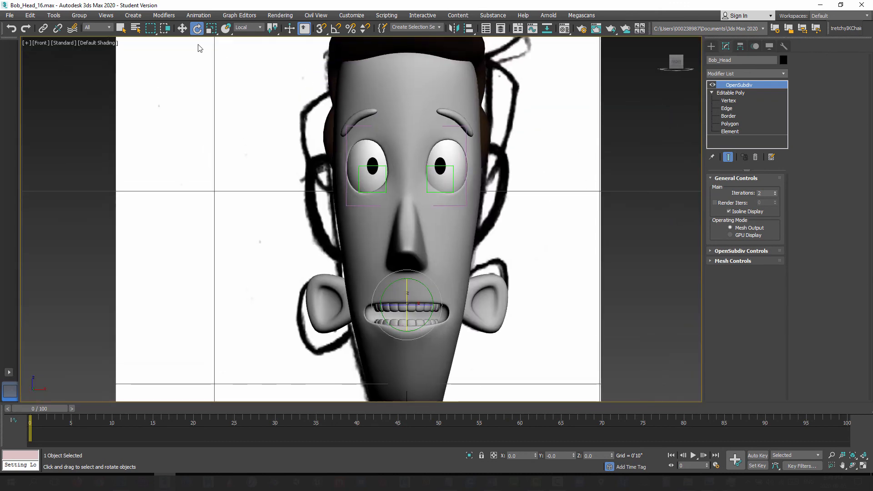
click(182, 28)
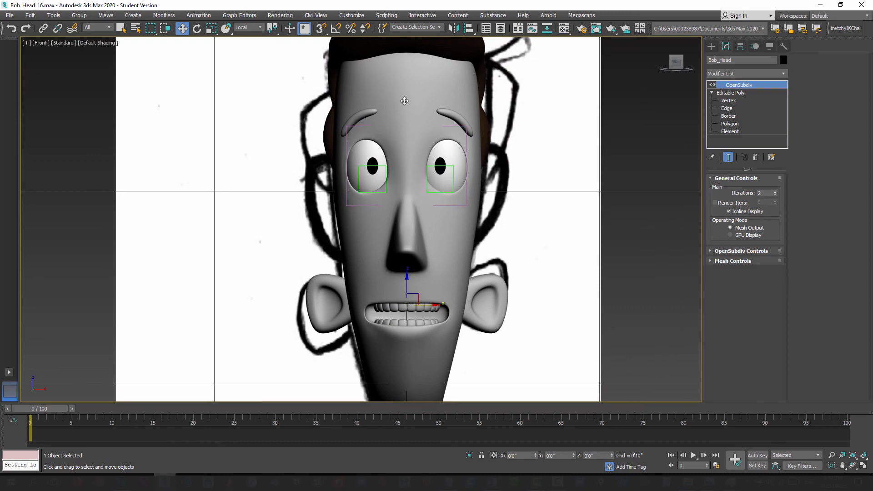
key(alt+x)
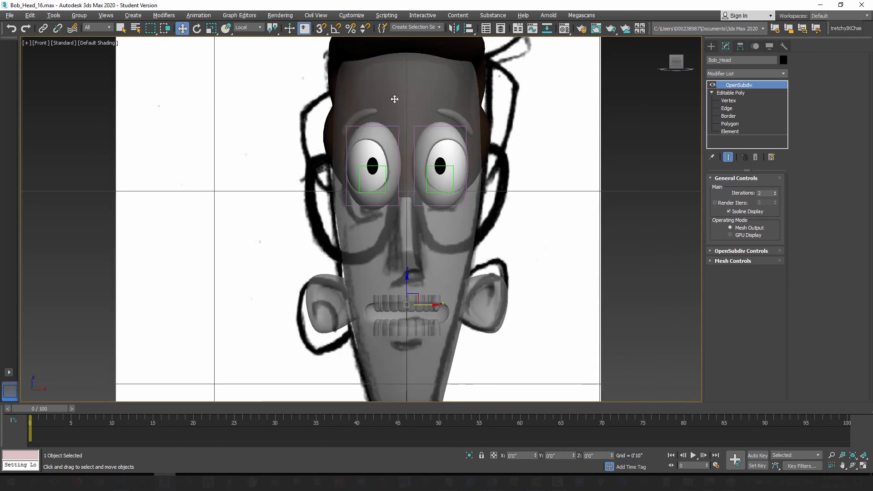
middle_drag(395, 99, 437, 185)
middle_drag(396, 204, 388, 163)
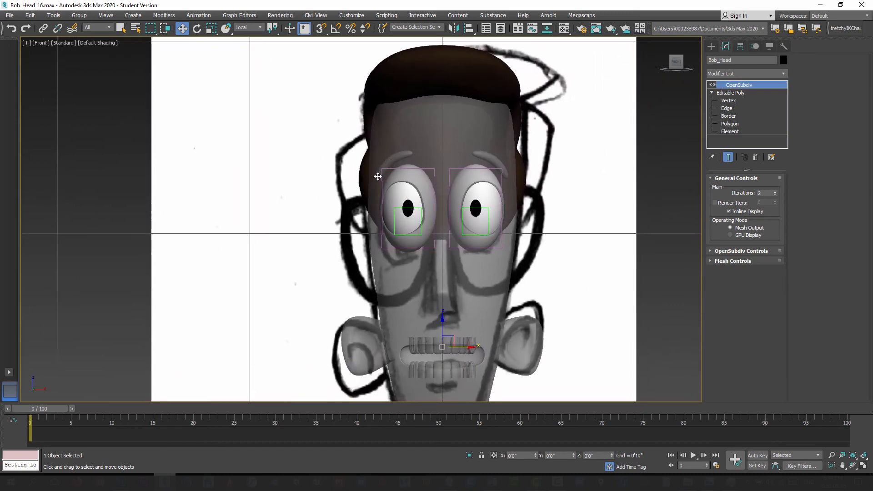
scroll(378, 177, up, 2)
scroll(437, 128, down, 2)
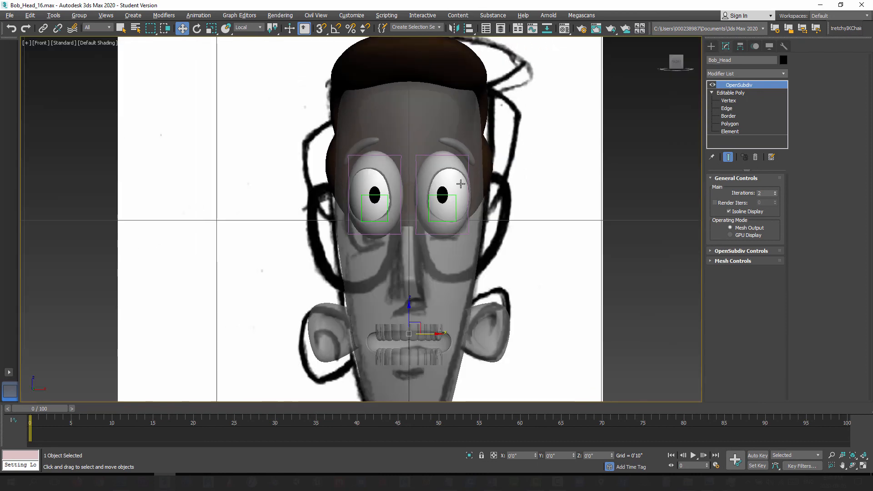
Step: Draw a circle spline with a radius of about 0'2 1/4" over the sketched lens on Bob's right eye
click(711, 45)
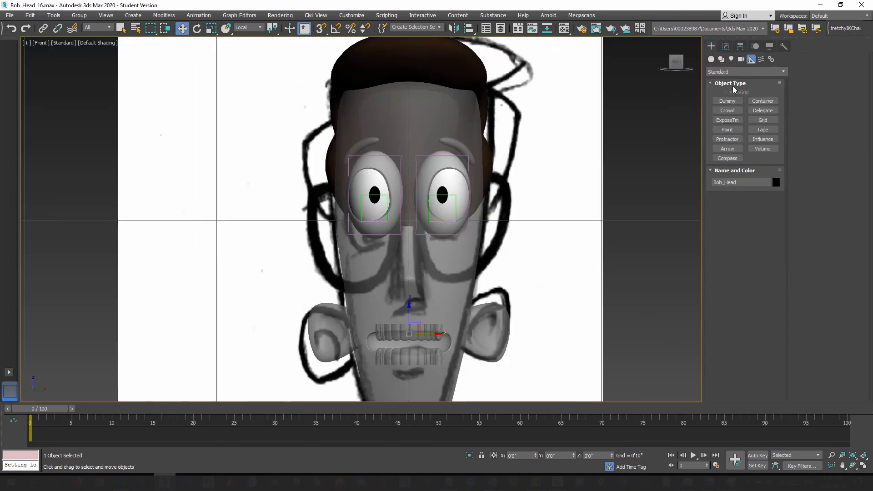
click(710, 59)
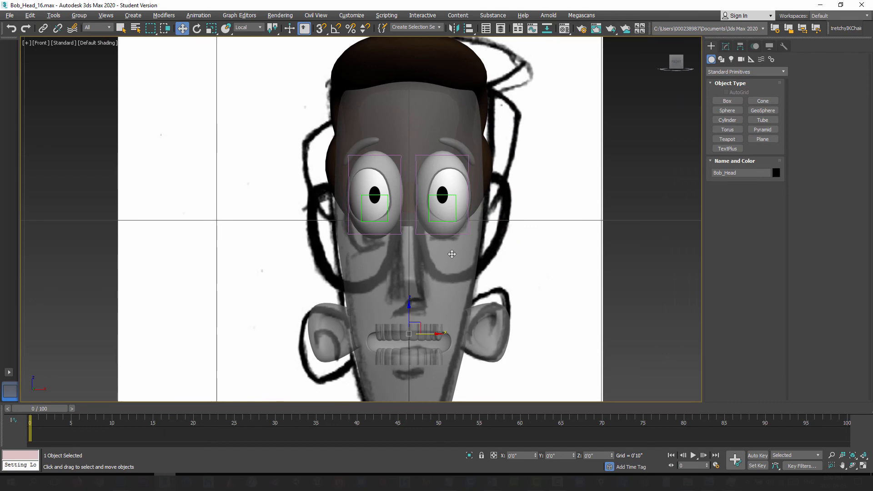
click(721, 60)
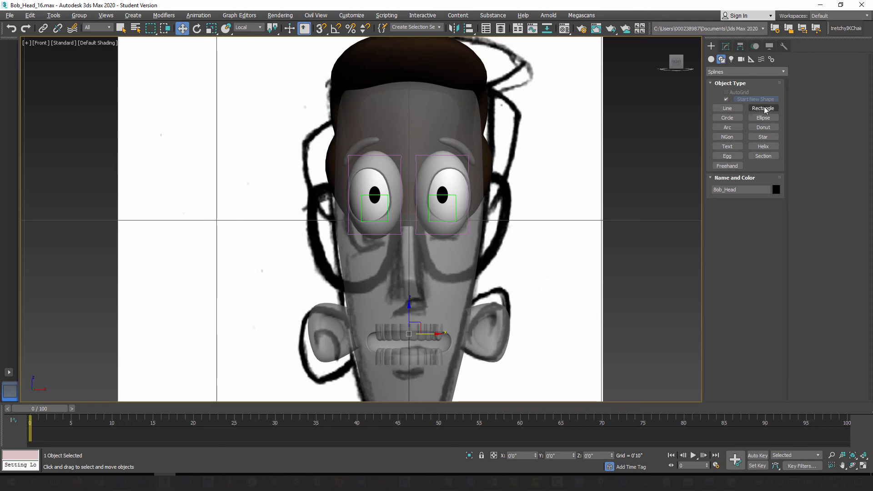
click(727, 118)
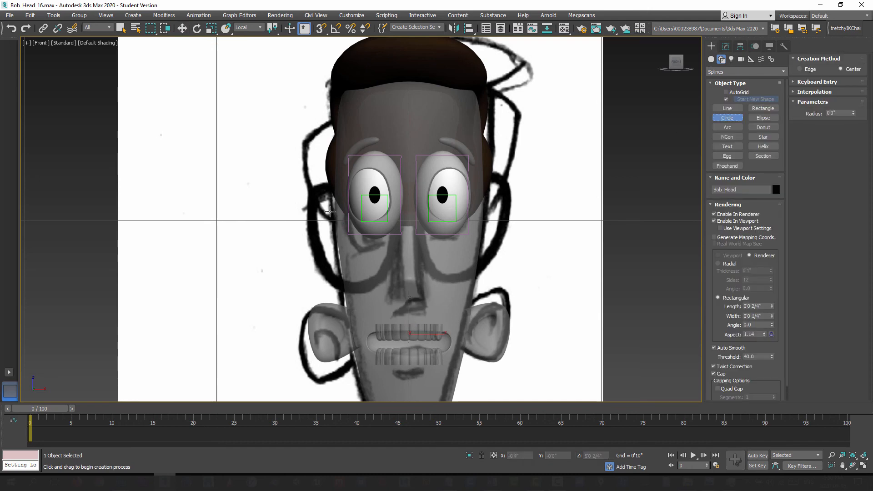
drag(353, 240, 326, 202)
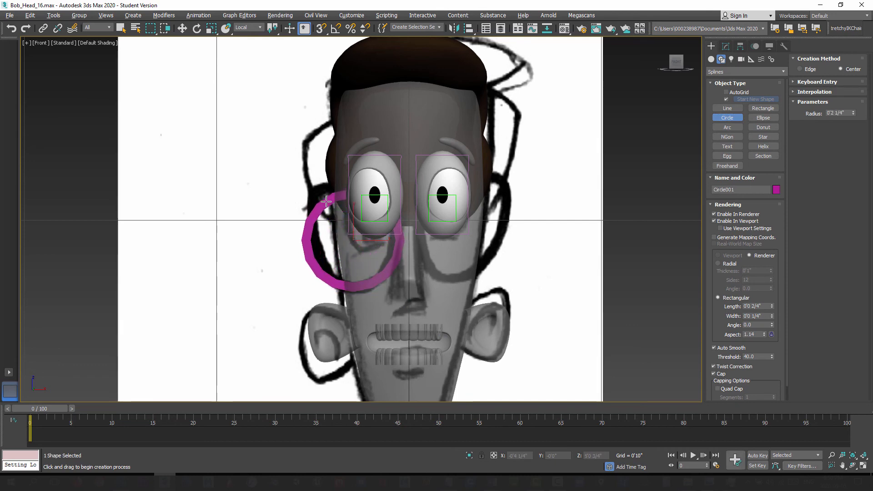
scroll(366, 202, down, 2)
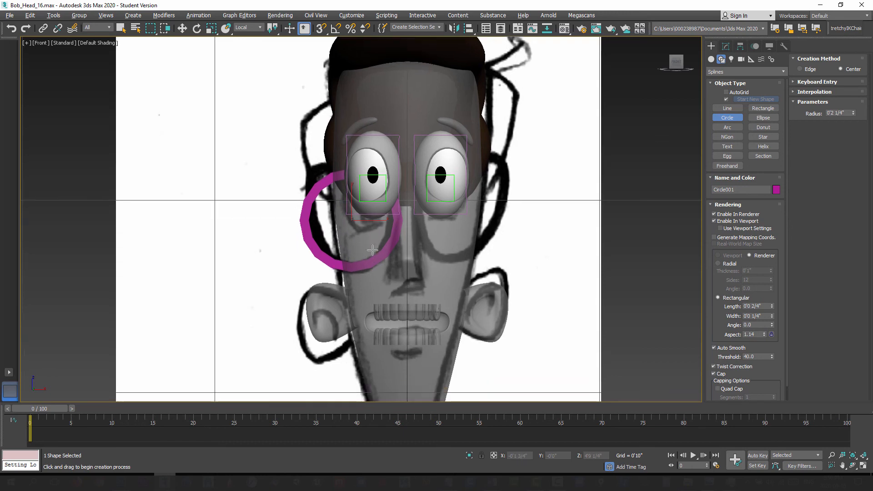
click(182, 28)
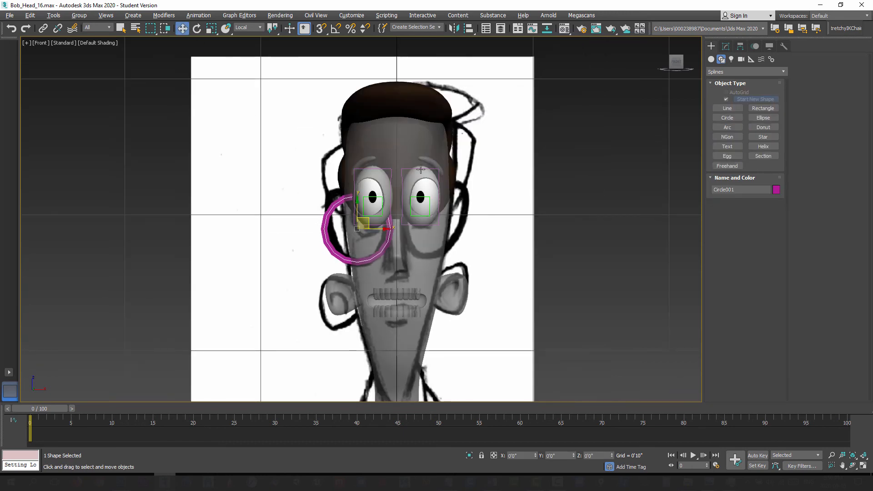
Step: Turn off see-through display for Bob's head and hide the head
click(424, 268)
key(alt+x)
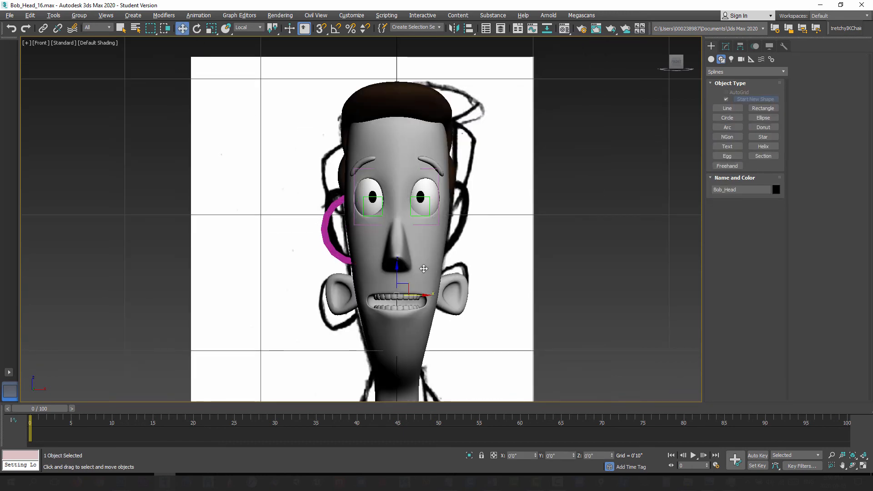
right_click(422, 264)
click(453, 229)
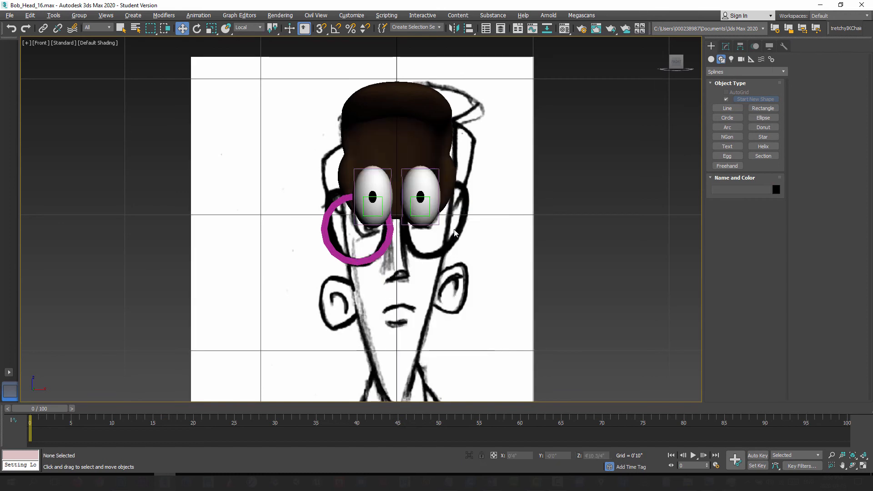
scroll(400, 224, up, 3)
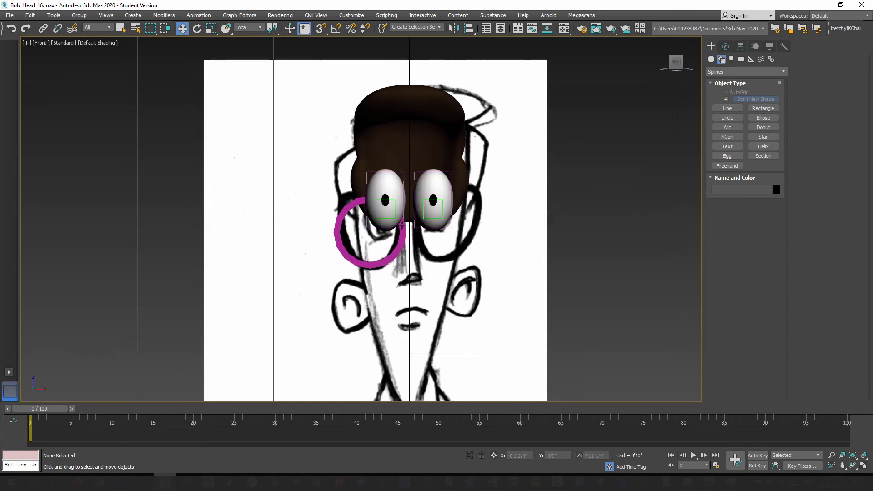
scroll(339, 140, down, 5)
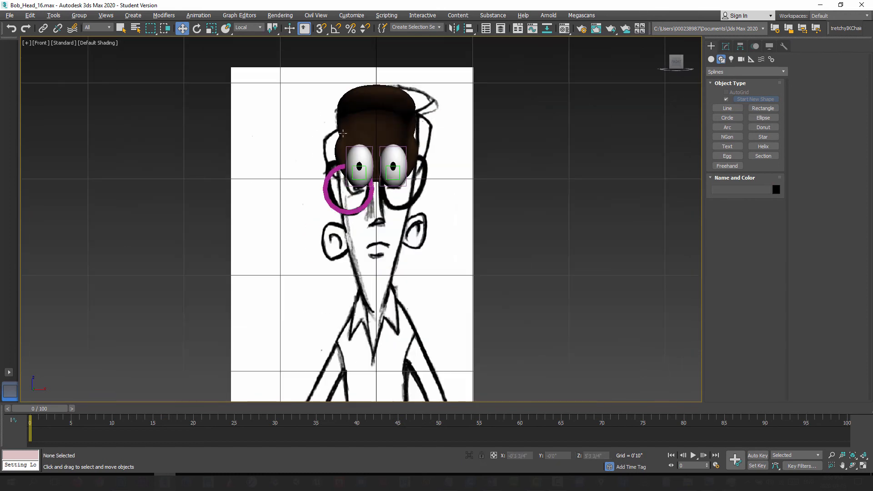
Step: Hide the hair, the eyes and both eye control helpers to leave the front sketch and circle uncovered
drag(294, 53, 446, 161)
right_click(399, 182)
click(421, 146)
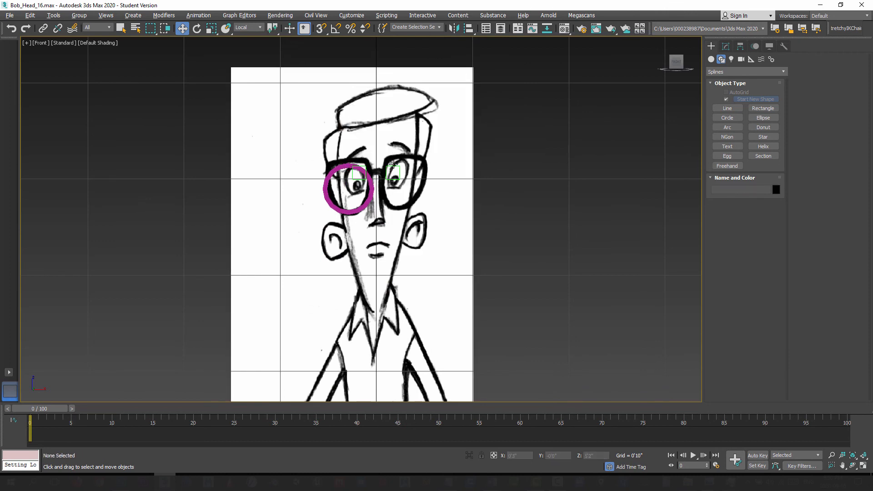
scroll(387, 168, up, 4)
click(341, 173)
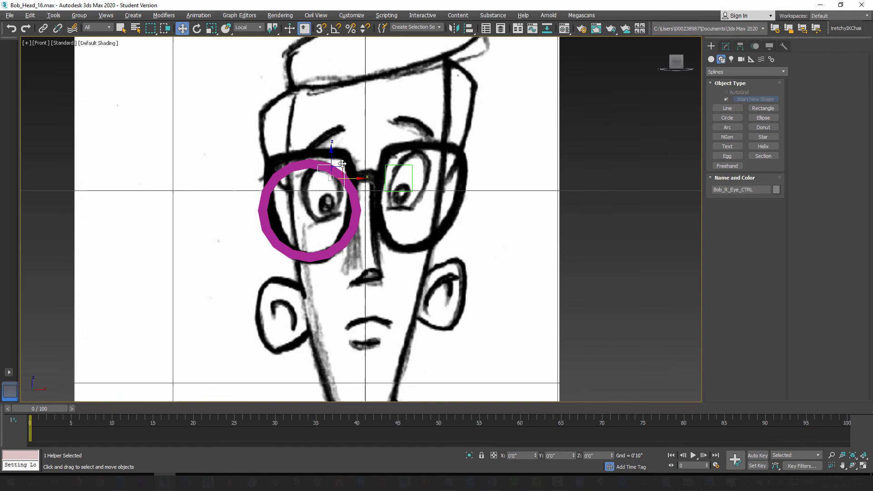
ctrl+click(403, 169)
right_click(403, 161)
click(424, 128)
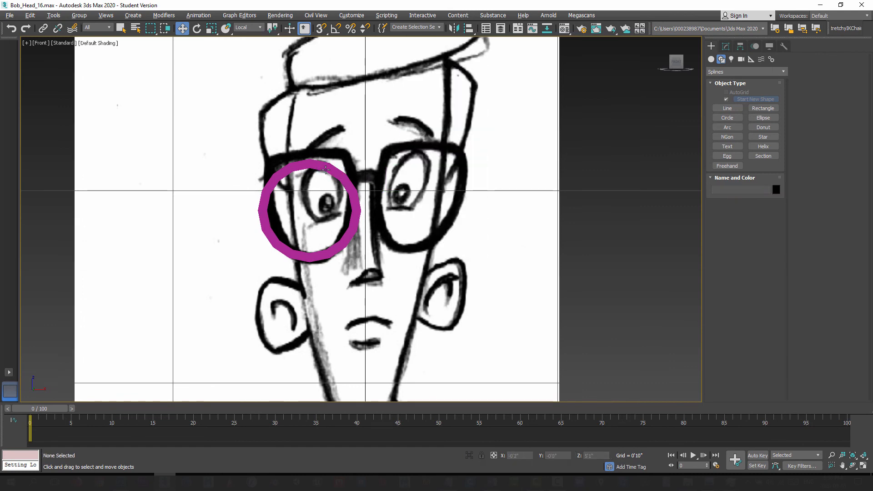
Step: Convert the lens circle to an editable spline
scroll(214, 173, up, 2)
click(374, 165)
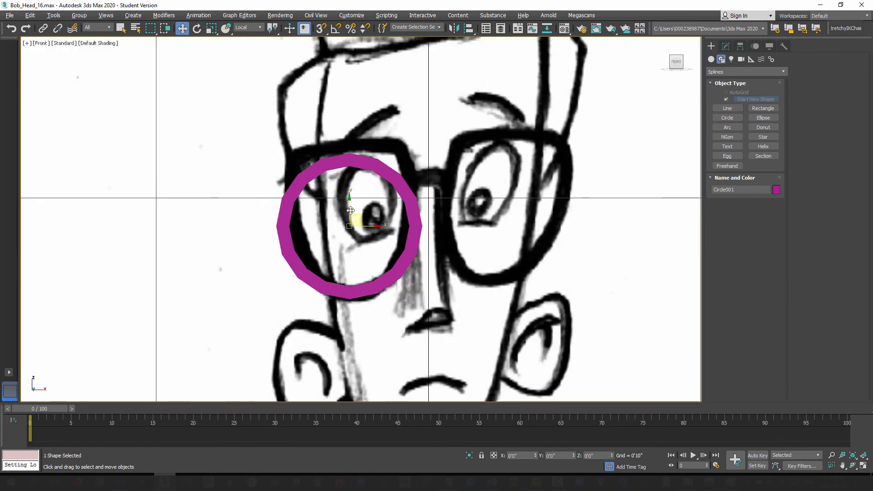
click(726, 46)
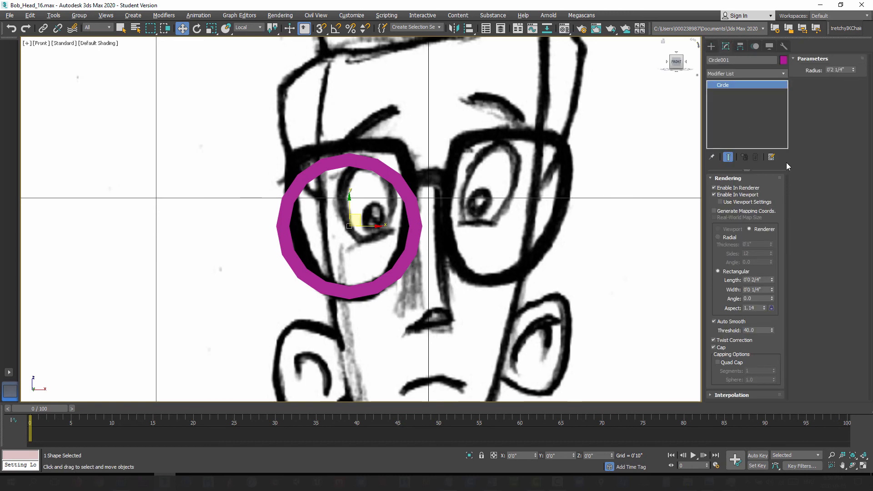
right_click(378, 169)
mouse_move(402, 267)
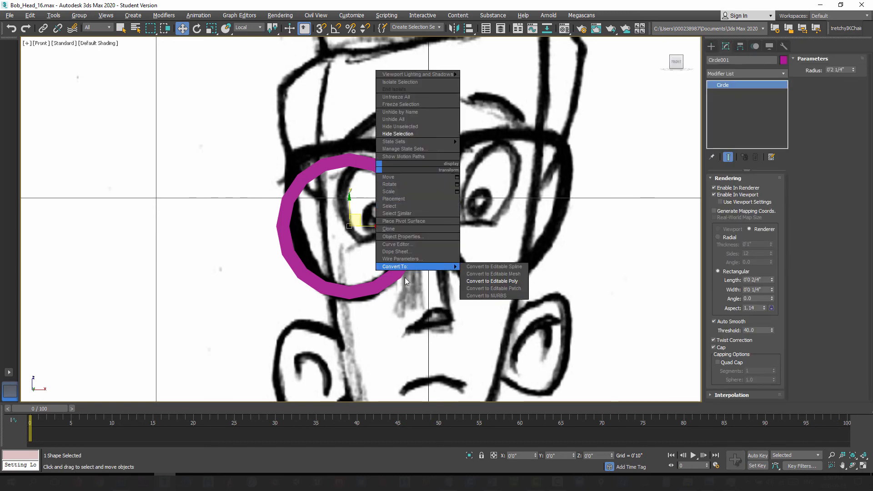
click(494, 268)
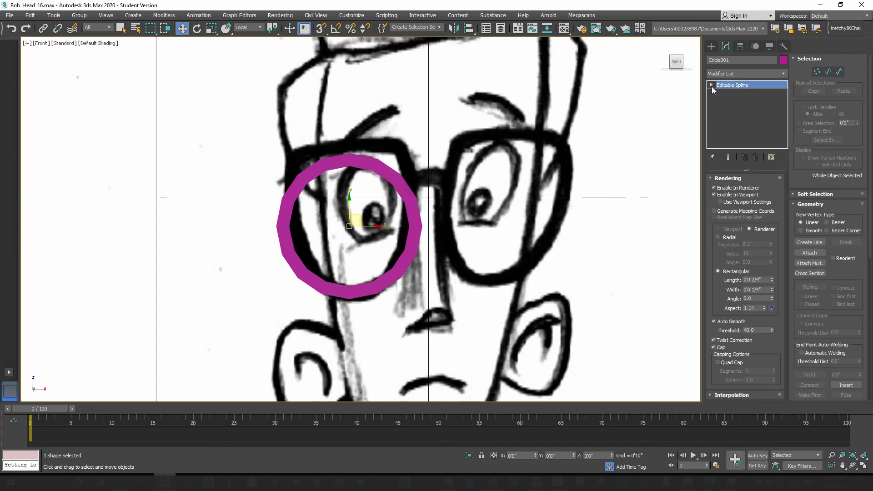
Step: Enter vertex editing on the lens spline and disable its thickness in both the renderer and the viewport
click(711, 85)
click(728, 92)
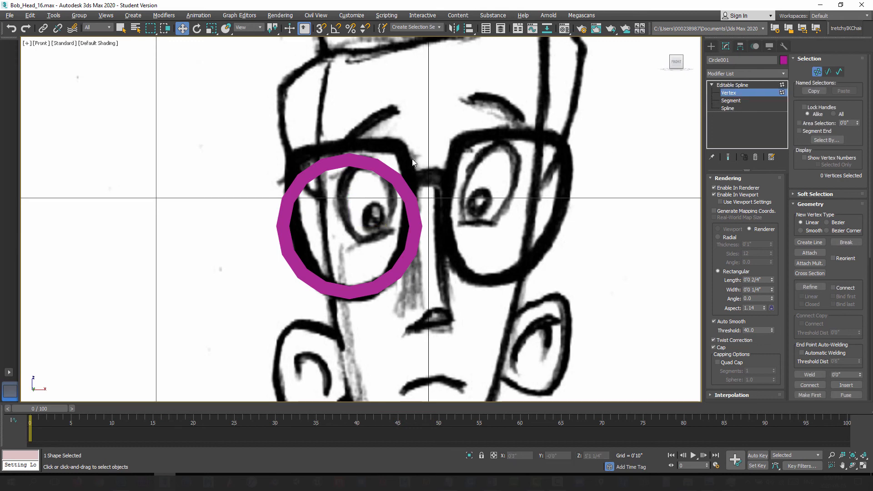
click(714, 187)
click(714, 194)
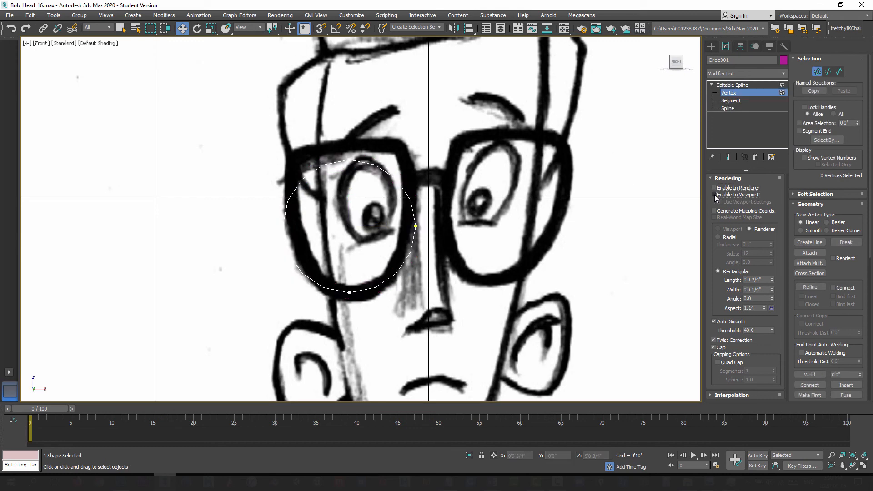
Step: Move the lens spline's top vertex up onto the upper rim of the sketched glasses
middle_drag(368, 184, 404, 191)
click(387, 156)
scroll(404, 191, up, 4)
drag(372, 125, 373, 95)
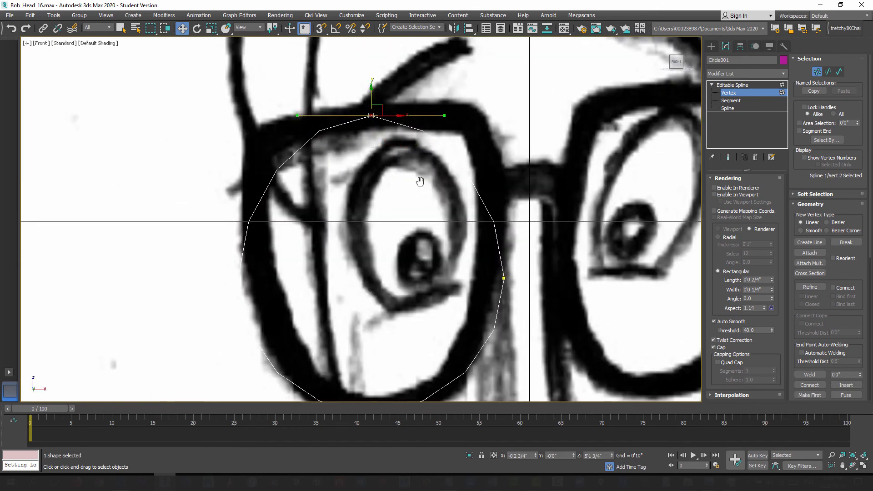
middle_drag(421, 181, 408, 173)
scroll(423, 187, down, 2)
scroll(455, 217, up, 2)
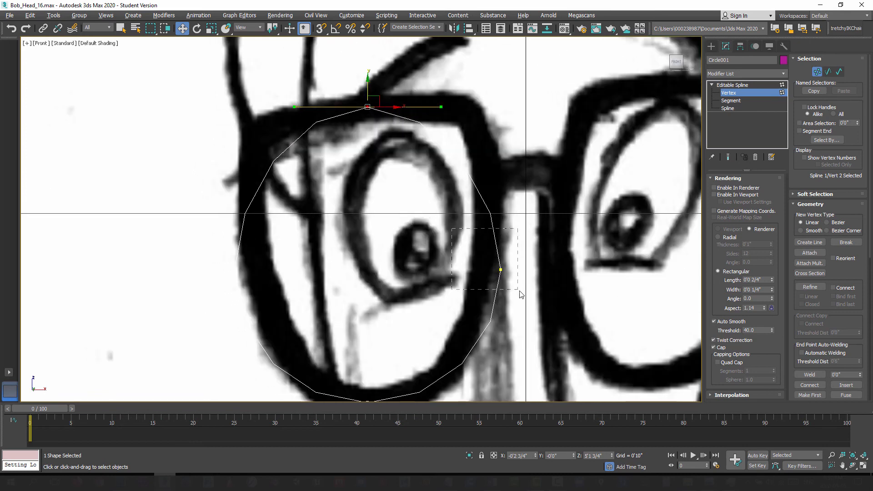
Step: Move the lens spline's inner and outer side vertices inward and up to follow the sketched frame
drag(520, 291, 519, 292)
middle_drag(518, 287, 483, 275)
drag(479, 250, 467, 211)
middle_drag(358, 173, 406, 175)
drag(220, 197, 237, 207)
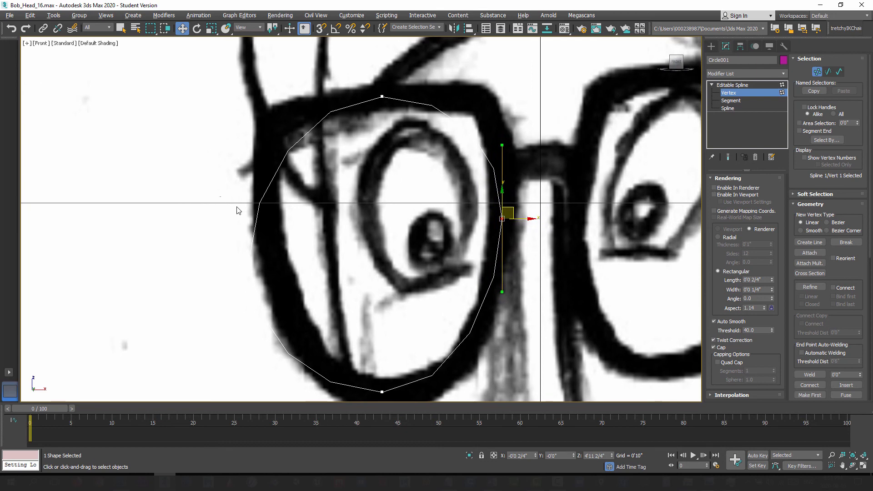
drag(315, 334, 314, 335)
drag(263, 250, 269, 229)
Step: Lengthen and slightly tilt the top vertex's Bezier handles to flatten the spline along the frame's upper rim
middle_drag(371, 97, 376, 147)
click(386, 146)
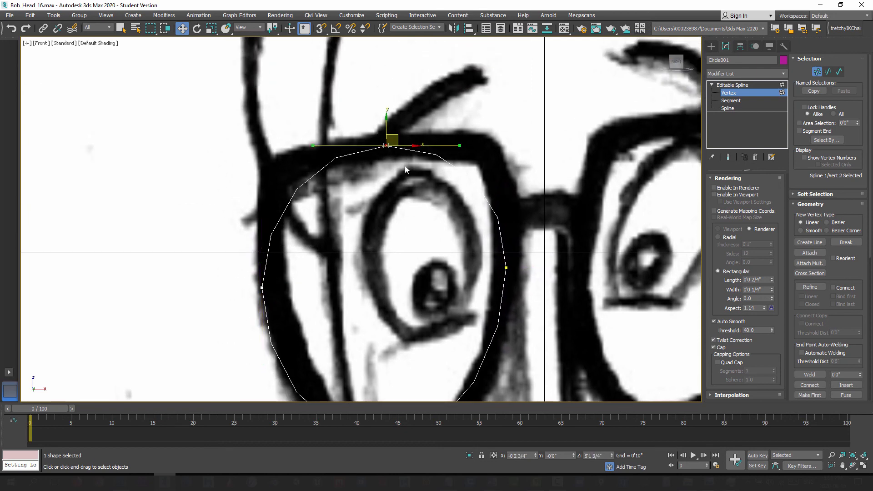
drag(305, 146, 232, 149)
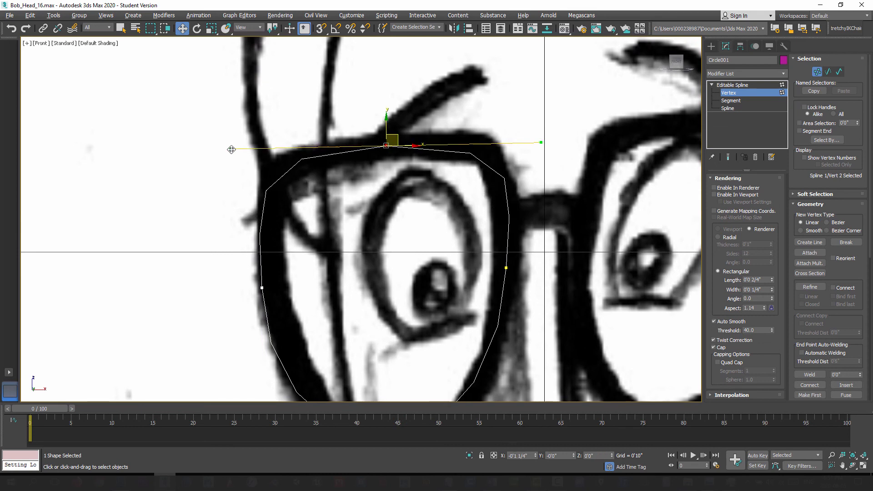
middle_drag(437, 295, 344, 257)
middle_drag(322, 185, 299, 182)
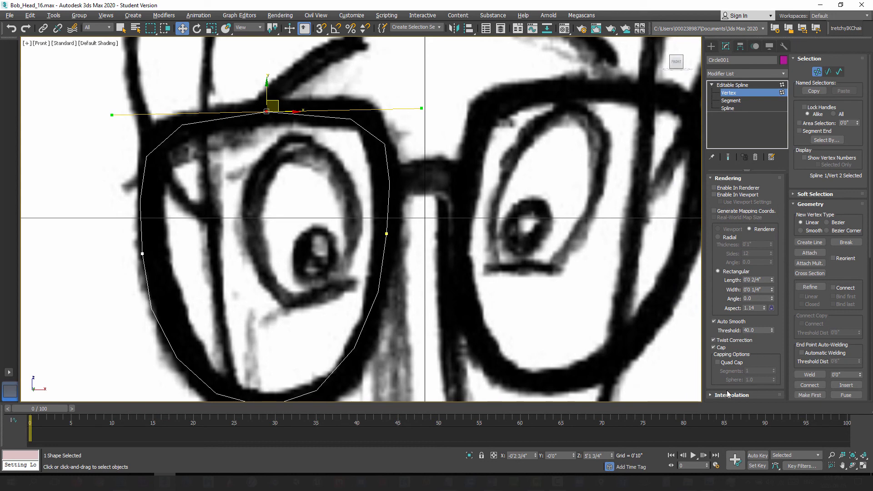
Step: Set the lens spline's interpolation to 10 steps for a smoother curve
click(712, 395)
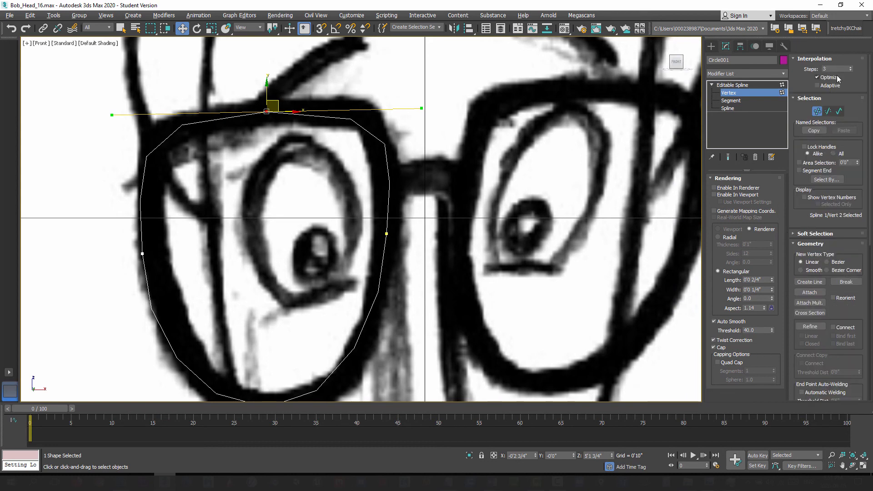
click(851, 68)
click(851, 68)
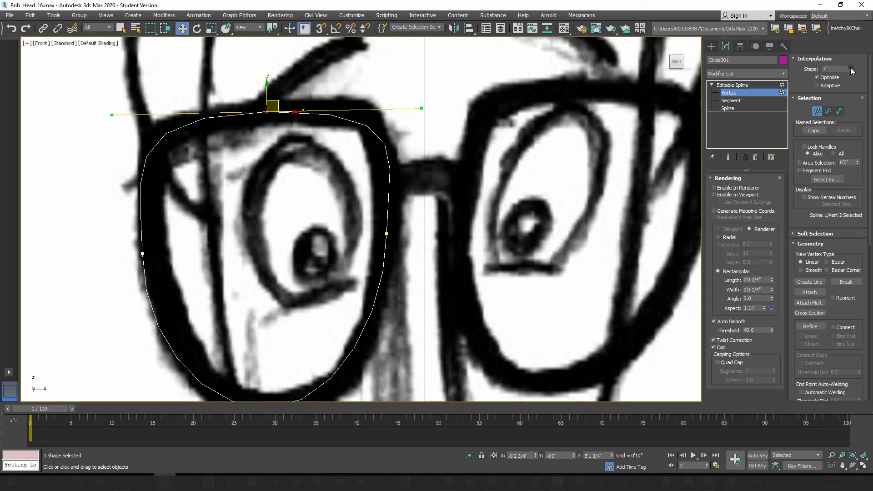
click(851, 68)
click(851, 68)
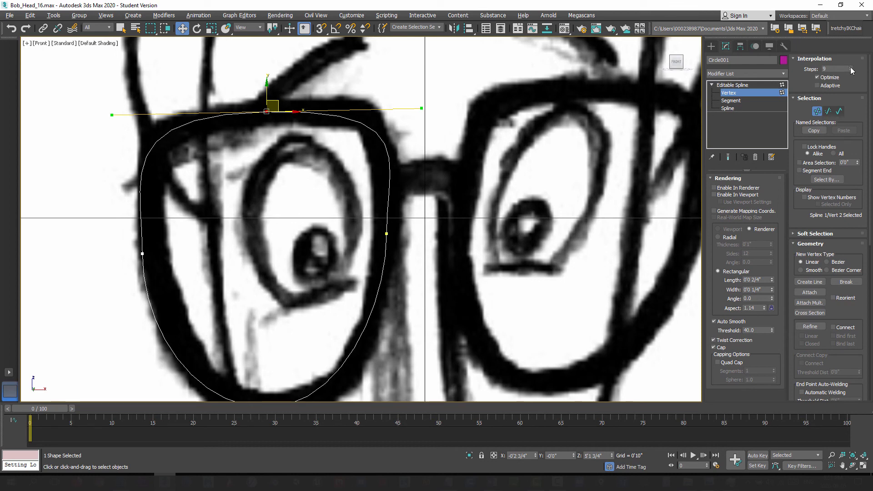
Step: Tilt the Bezier handles of the lens spline's inner side vertex slightly so the curve follows the sketched frame
mouse_move(361, 202)
middle_down()
mouse_move(322, 161)
mouse_move(345, 196)
middle_up()
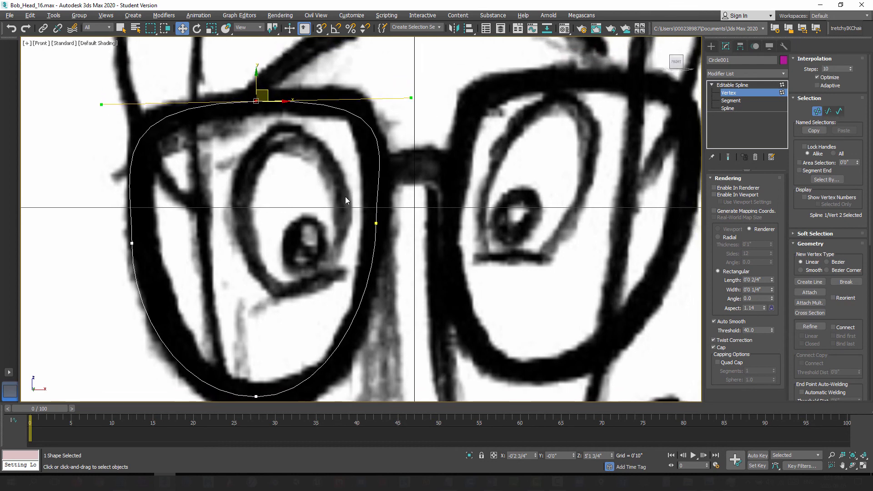
click(376, 224)
drag(397, 224, 398, 225)
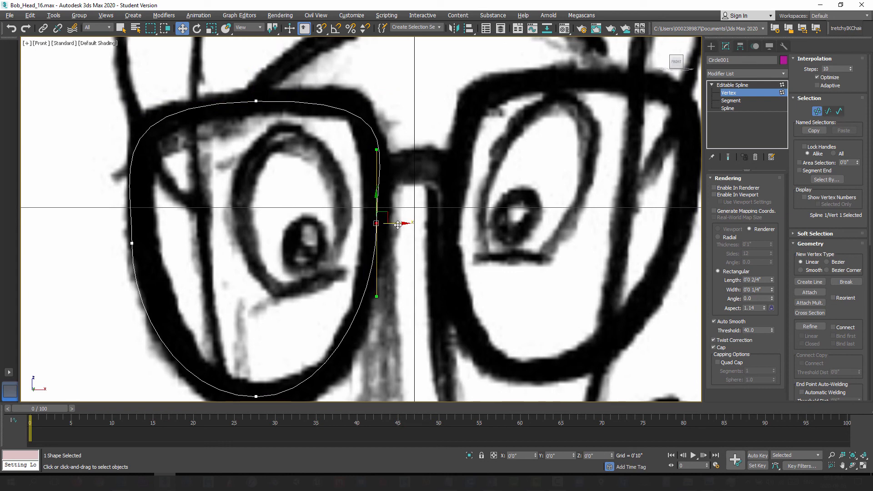
drag(376, 150, 375, 155)
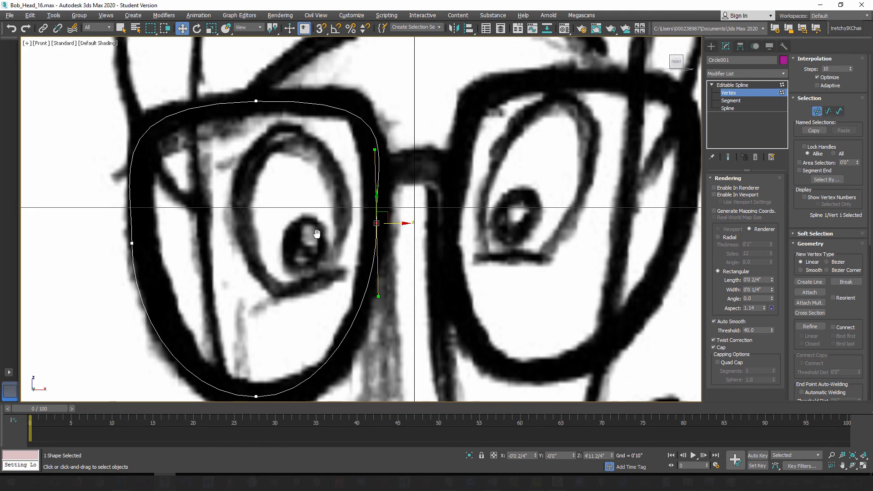
Step: Nudge the lens spline's bottom vertex slightly outward along the lower rim of the sketched frame
middle_drag(314, 233, 316, 164)
drag(279, 350, 278, 351)
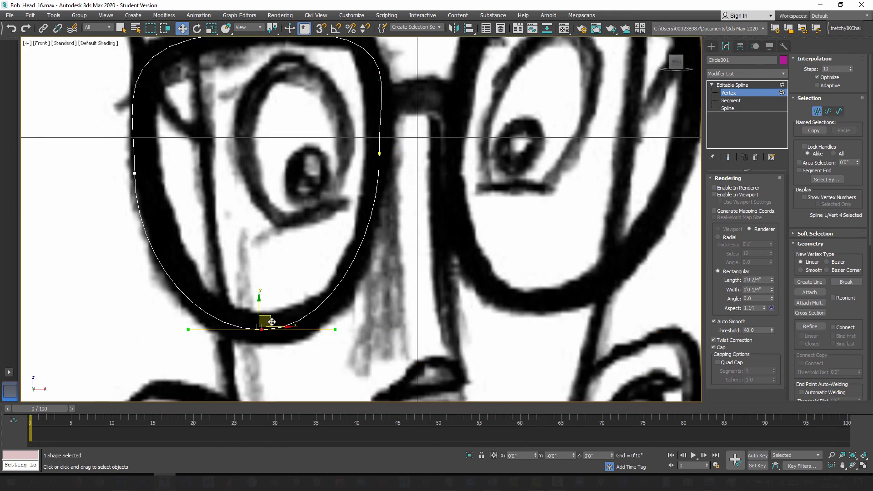
middle_drag(267, 319, 242, 370)
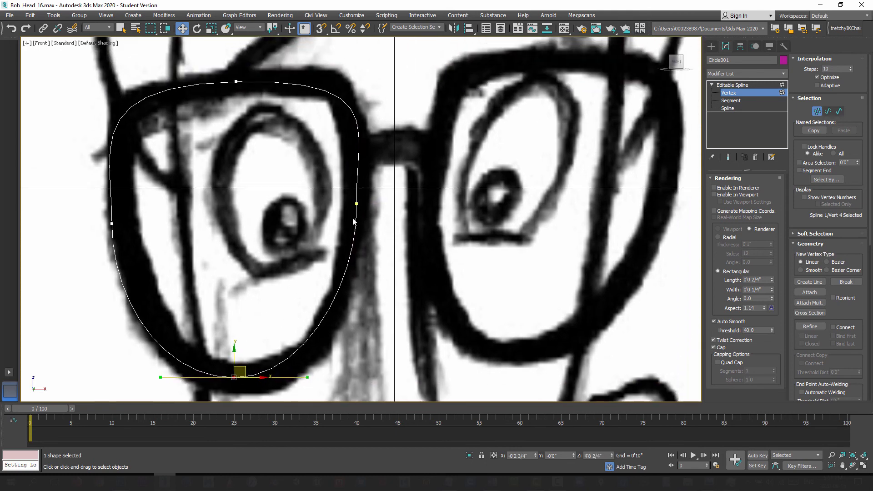
Step: Lower the inner side vertex slightly, lengthen its Bezier handles and rotate them closer to vertical
click(357, 203)
mouse_move(357, 178)
mouse_down()
mouse_move(357, 191)
mouse_move(358, 181)
mouse_up()
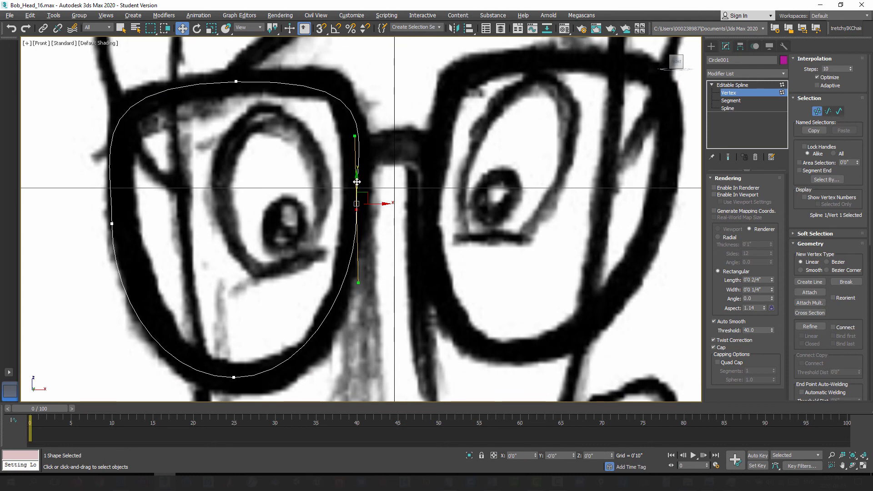
drag(355, 133, 359, 125)
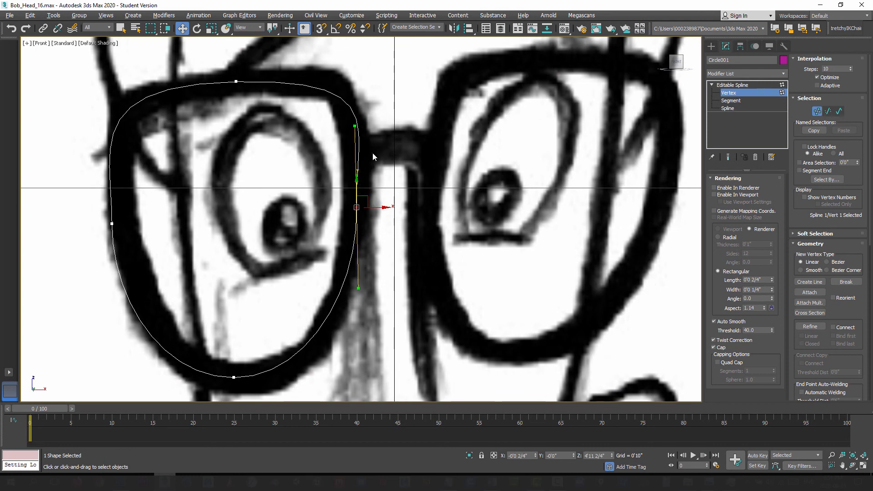
click(196, 28)
drag(377, 191, 376, 194)
middle_drag(229, 151, 303, 180)
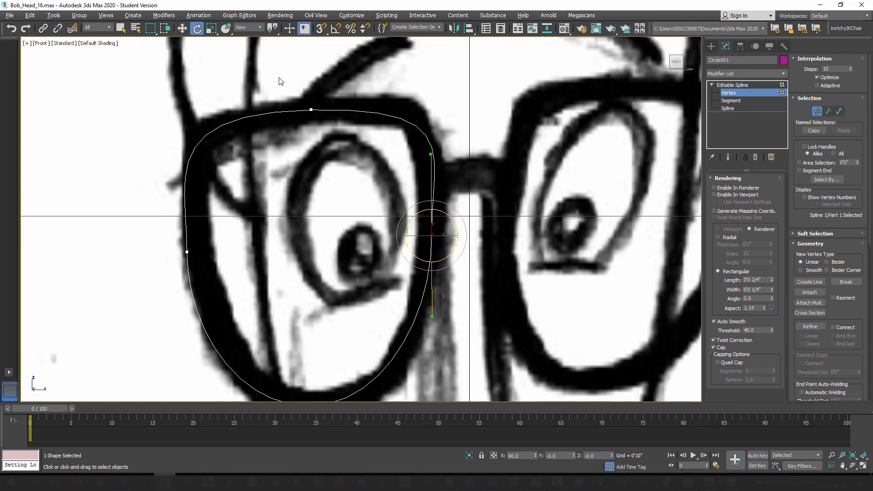
Step: Scale the top vertex's Bezier handles down slightly to tighten the curve along the upper rim
click(311, 109)
key(r)
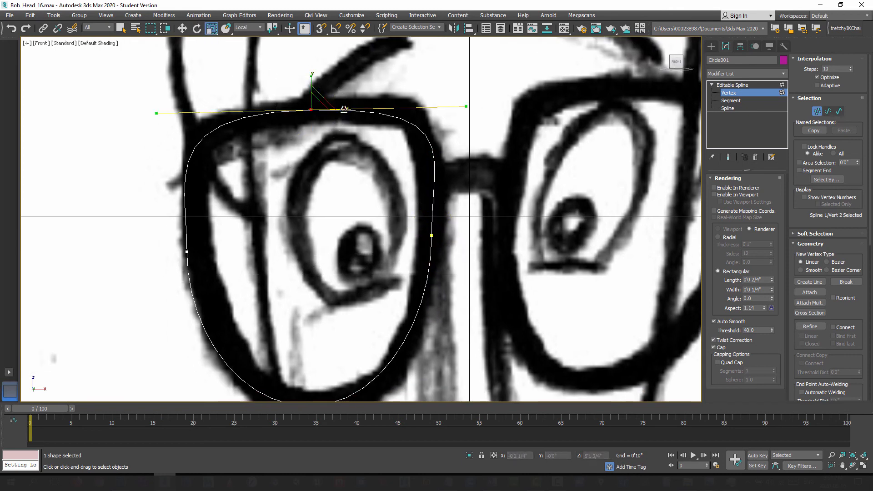
drag(345, 109, 341, 109)
middle_drag(382, 234, 307, 204)
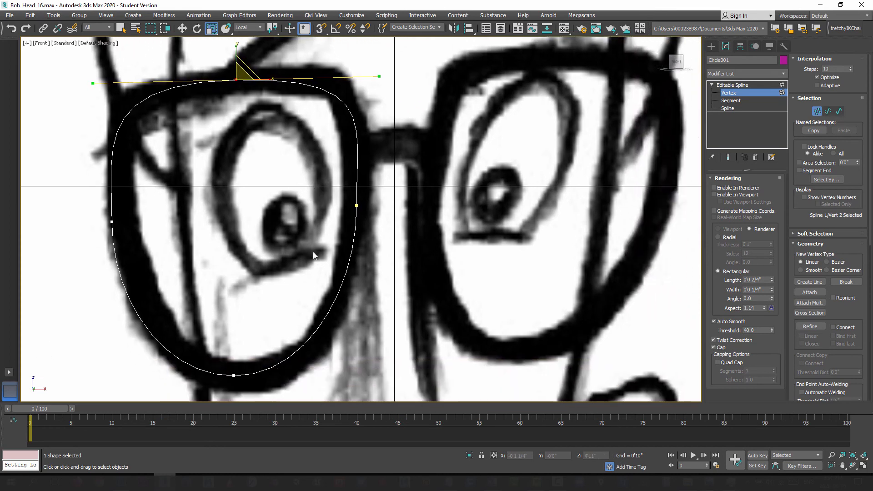
middle_drag(313, 252, 279, 240)
scroll(279, 240, down, 2)
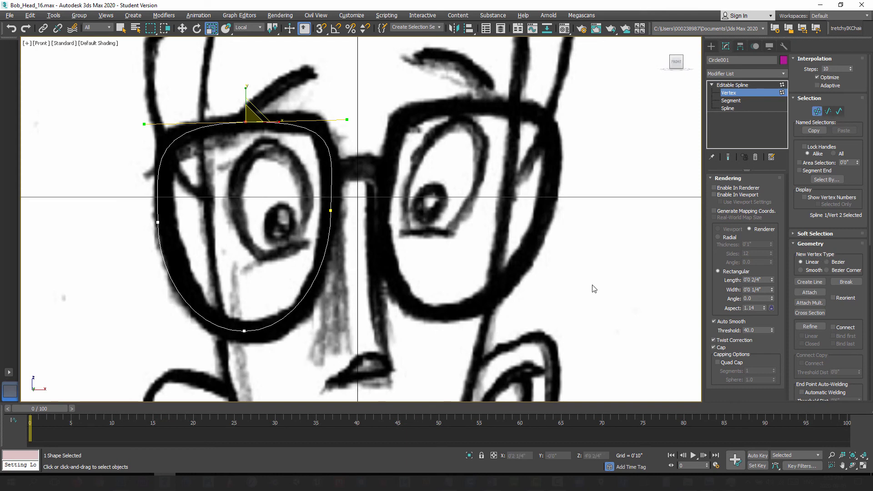
middle_drag(319, 230, 359, 240)
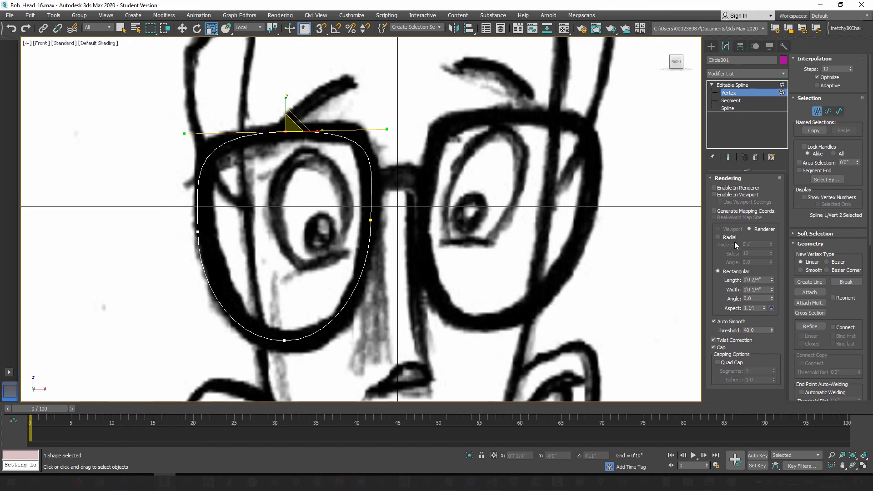
Step: Enable the lens spline's thickness in renderer and viewport with a radial cross-section 0'0 1/4" thick
click(714, 188)
click(715, 195)
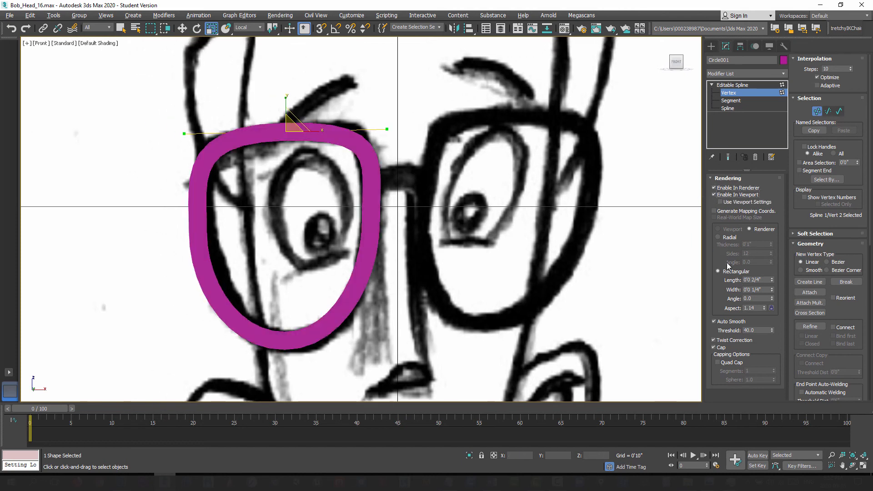
click(718, 237)
drag(771, 244, 781, 272)
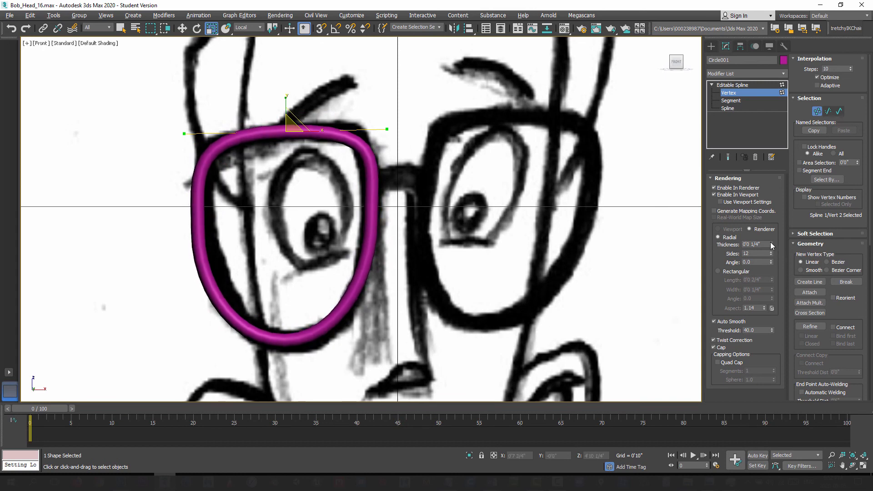
middle_drag(468, 235, 423, 242)
Step: Leave vertex editing and switch the lens frame to pivot-only adjustment
click(711, 46)
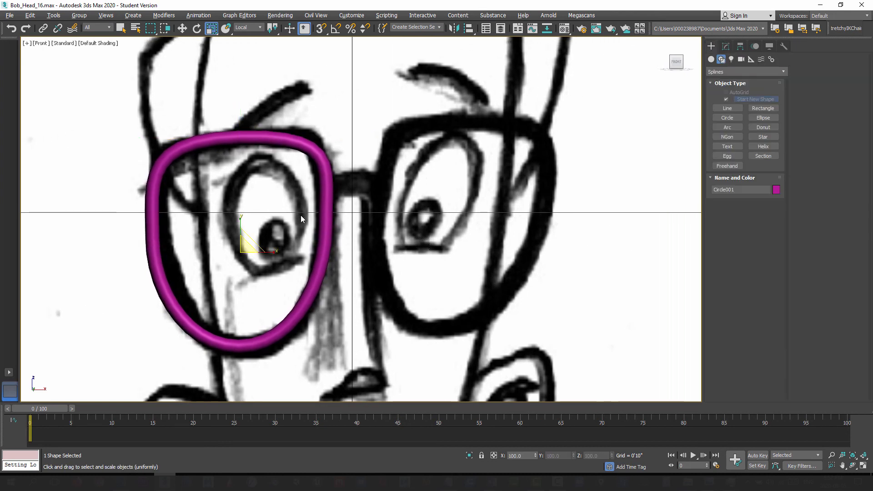
click(182, 28)
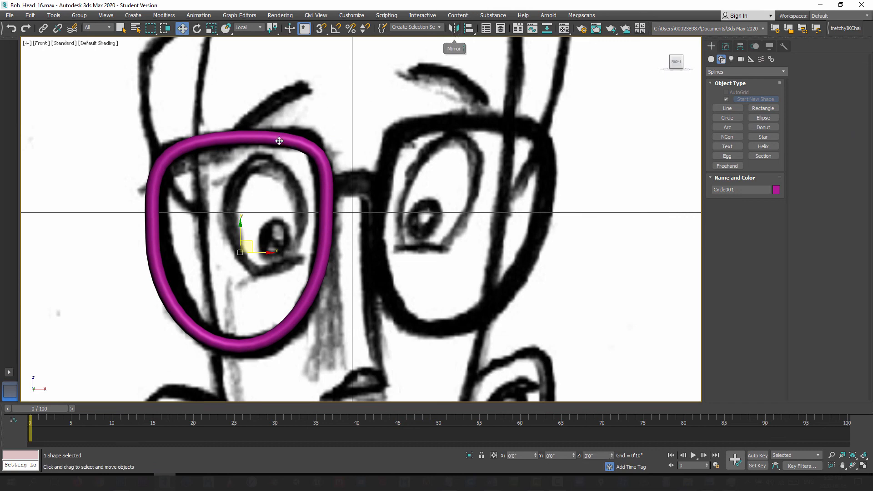
click(726, 46)
click(740, 47)
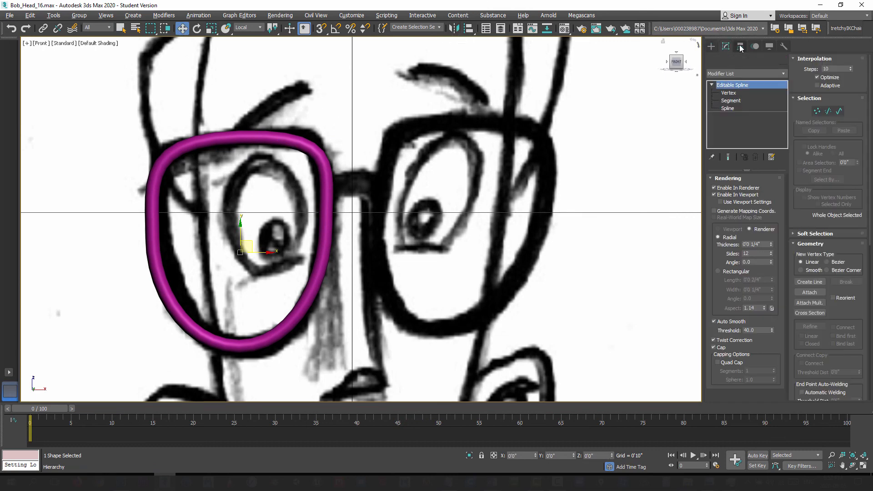
click(746, 109)
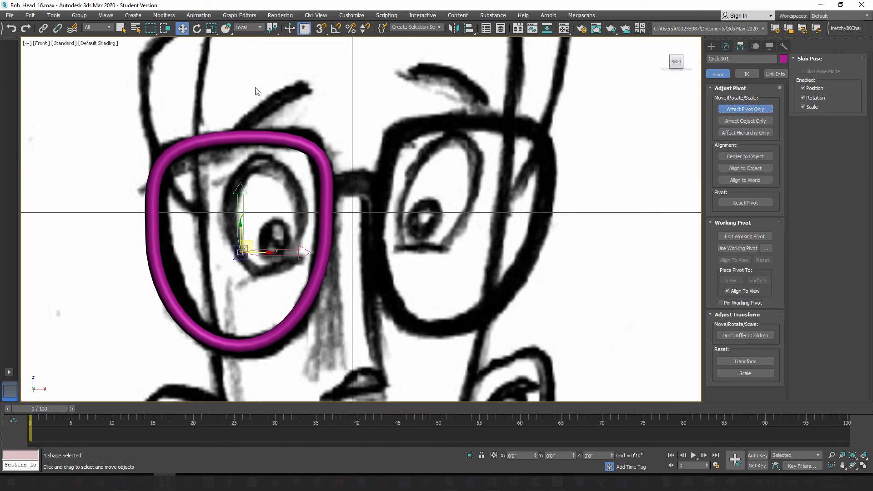
Step: Set the lens frame's pivot to world X 0'0" with the View coordinate system, keeping its height, and end pivot adjustment
click(246, 28)
click(248, 36)
right_click(182, 28)
right_click(256, 118)
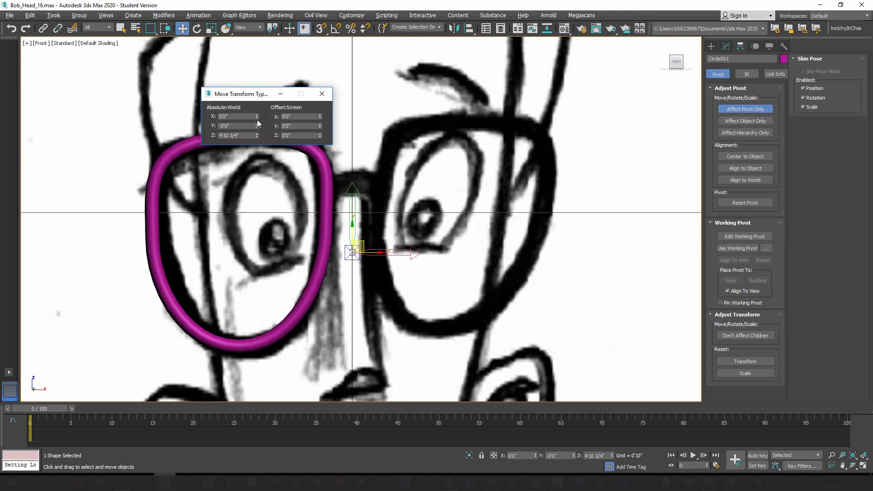
right_click(257, 136)
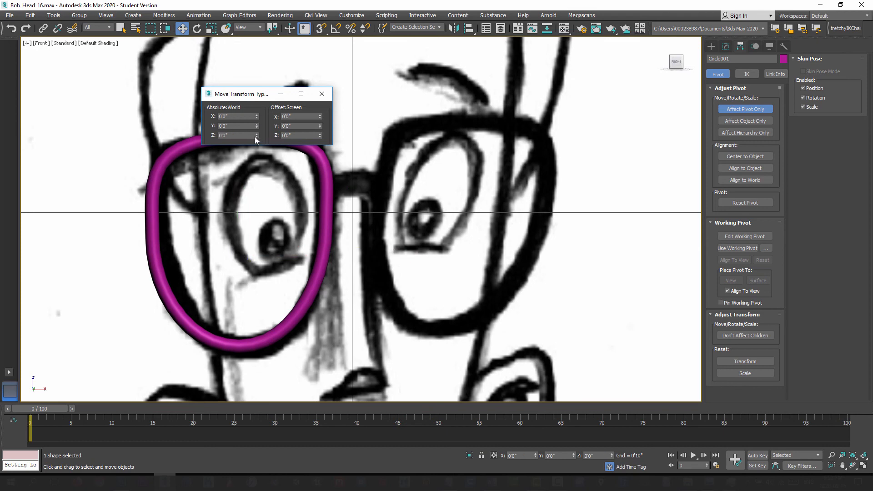
key(ctrl+z)
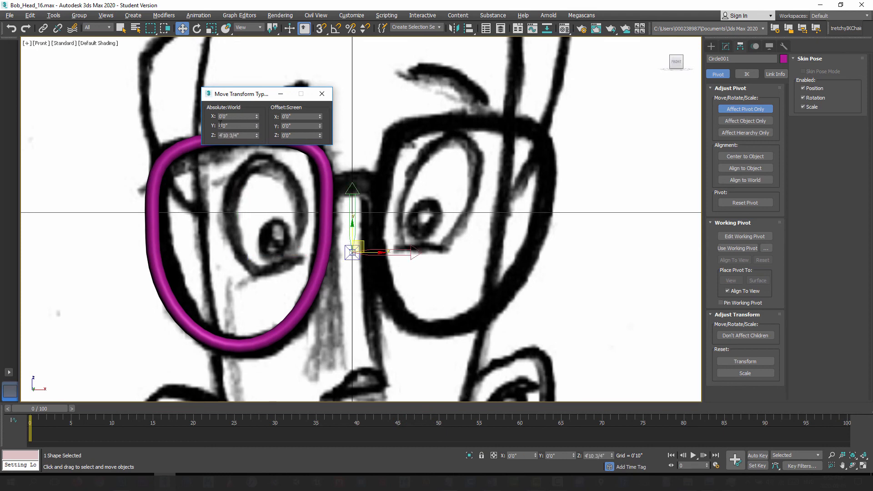
click(322, 95)
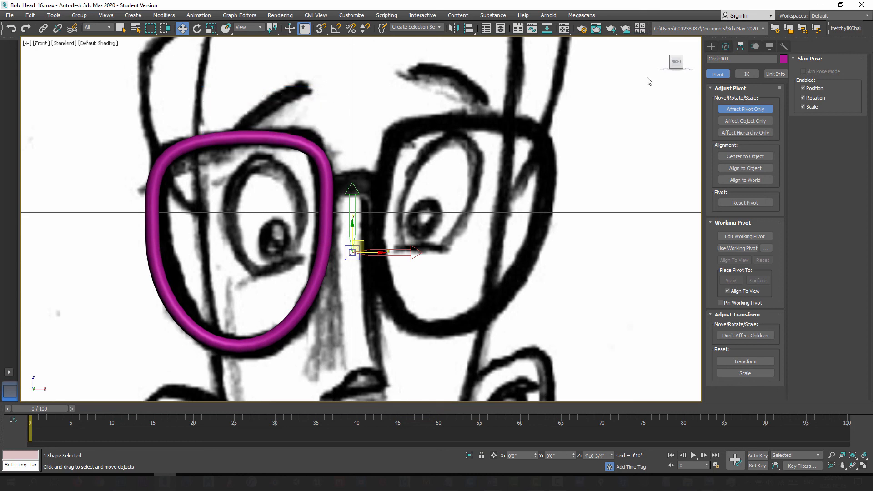
click(740, 109)
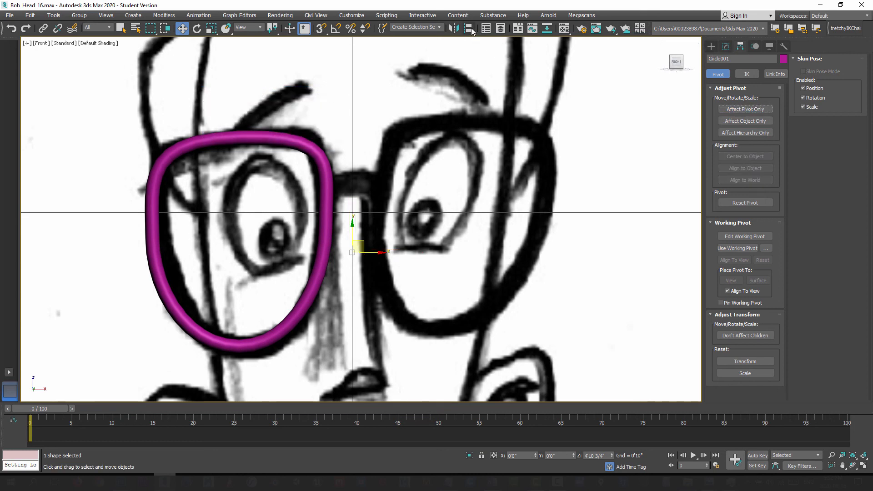
Step: Mirror the lens frame across the X axis as a copy to form the second lens, and reselect the original
click(453, 28)
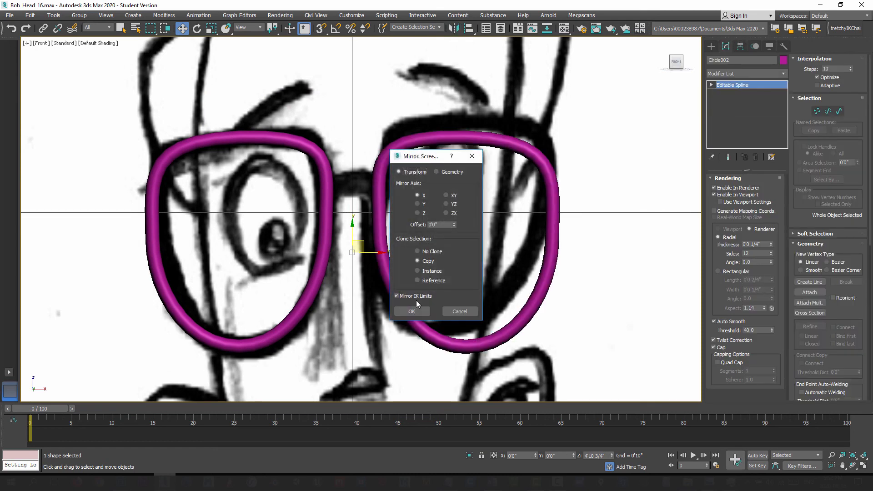
click(414, 309)
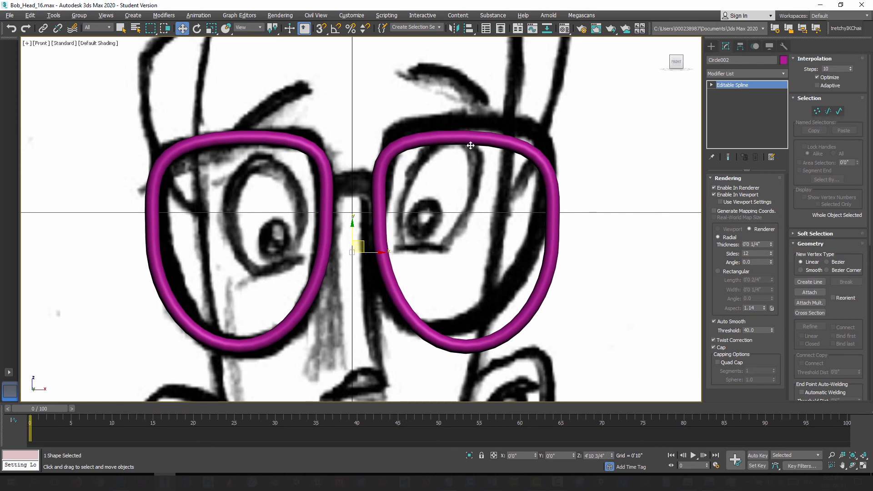
click(295, 140)
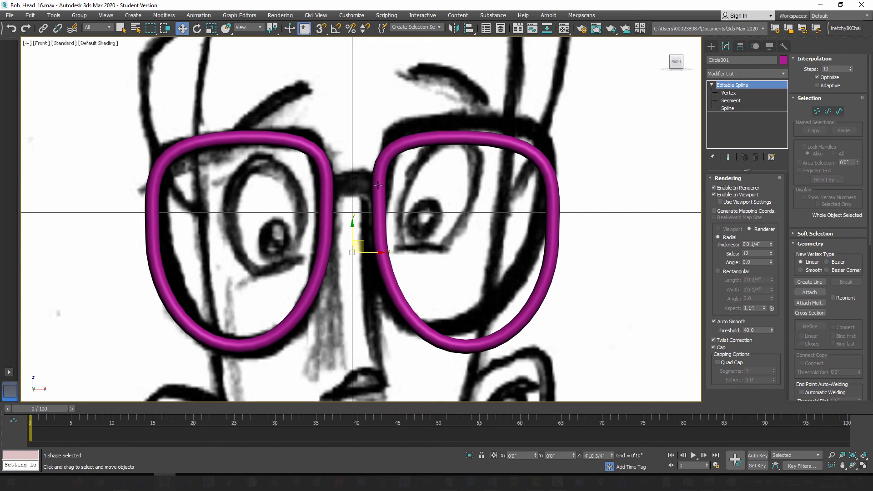
Step: Turn on edged-face display in the front viewport to show the lens frames' wireframe
scroll(400, 190, up, 5)
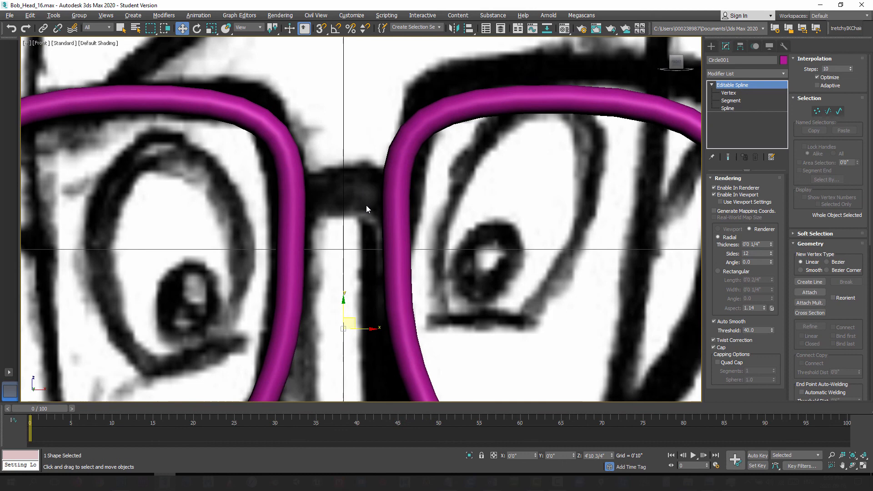
middle_drag(367, 206, 364, 171)
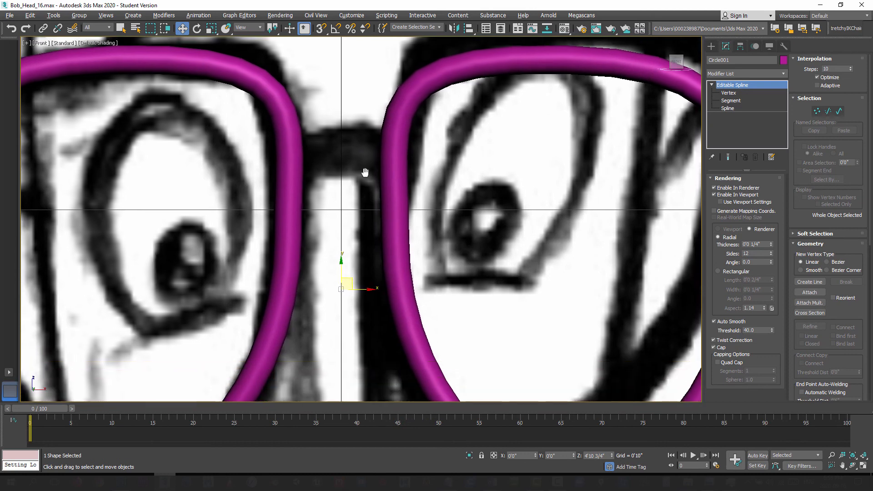
scroll(373, 173, down, 2)
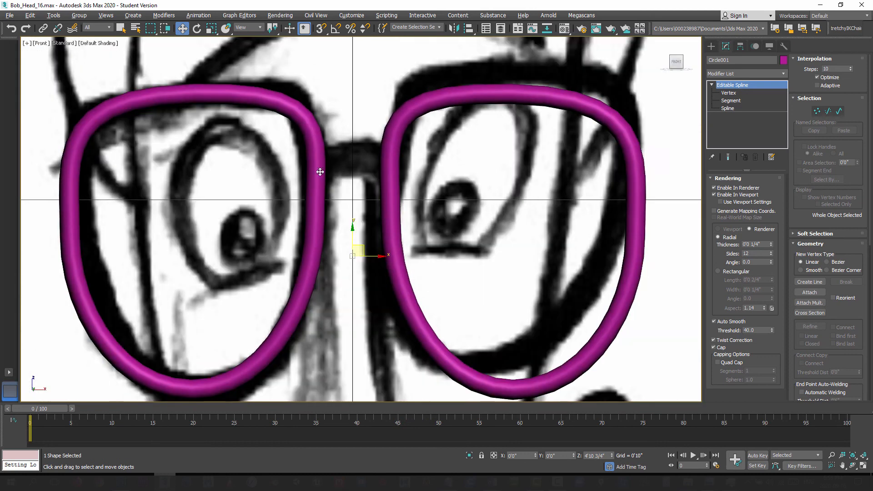
middle_drag(366, 175, 365, 195)
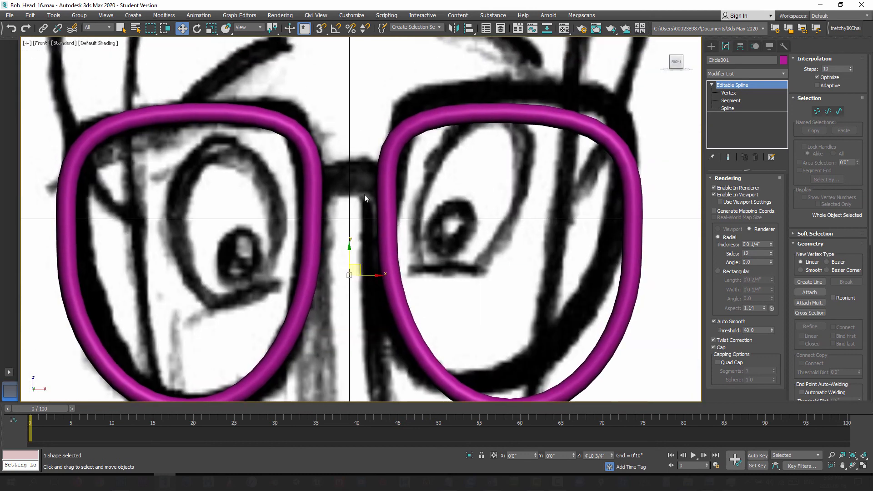
key(F4)
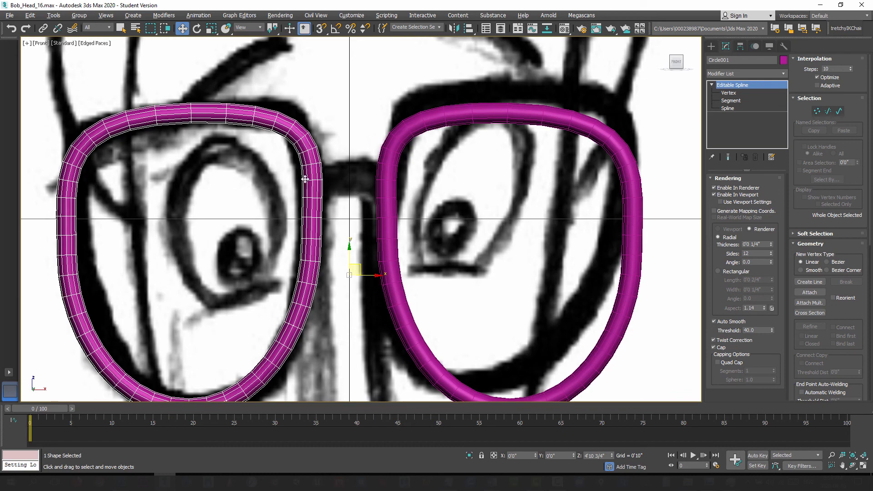
Step: Add the second lens frame to the selection and move both frames along Y to the nose side of the side sketch
key(p)
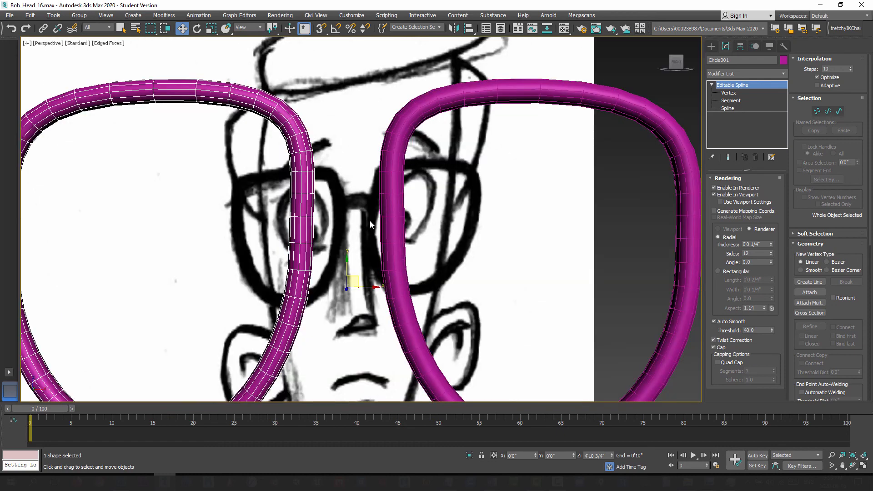
scroll(370, 220, down, 5)
mouse_move(351, 266)
alt+middle_down()
mouse_move(408, 291)
mouse_move(368, 290)
alt+middle_up()
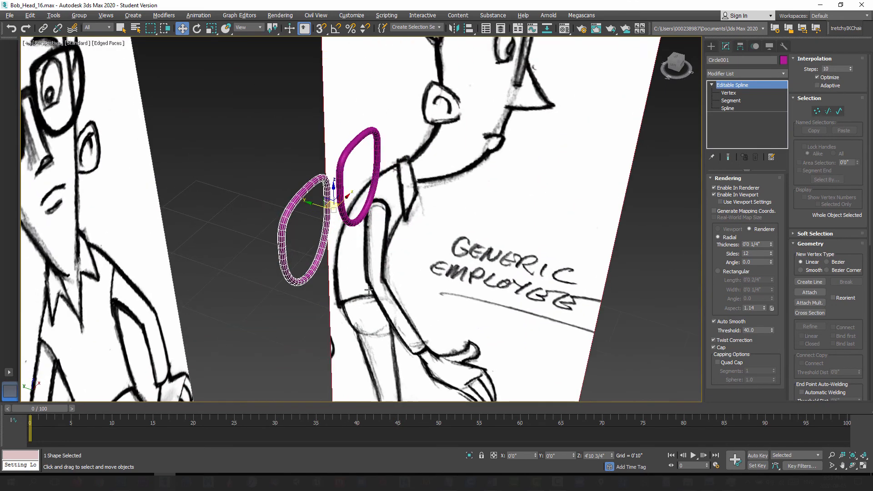
ctrl+click(340, 169)
scroll(349, 242, down, 5)
alt+middle_drag(349, 242, 341, 242)
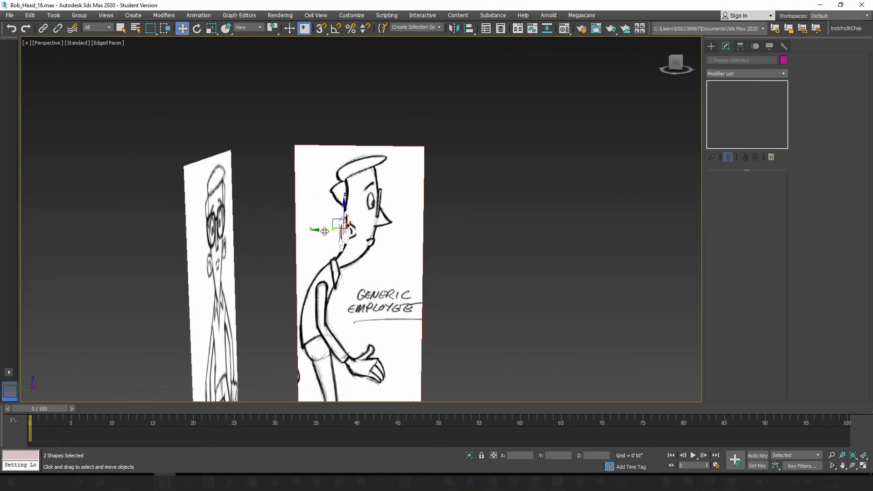
drag(325, 231, 371, 232)
Step: Unhide all objects so the head model shows together with the lens frames
right_click(364, 236)
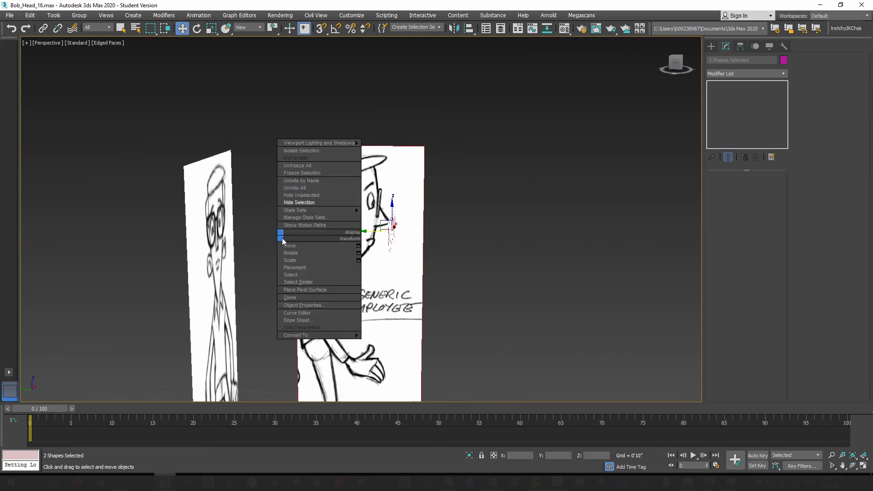
click(306, 202)
scroll(366, 246, up, 5)
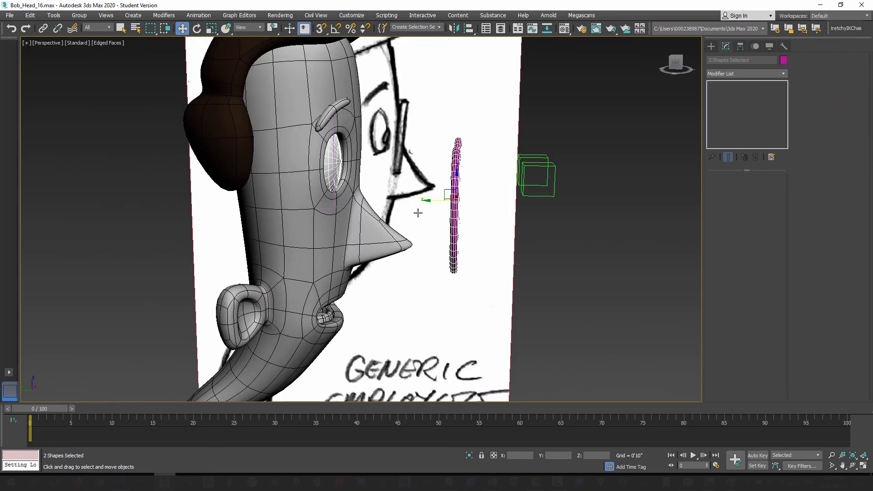
Step: Move both lens frames back close to the face and raise them to eye level in the Left view
drag(438, 205, 340, 179)
key(l)
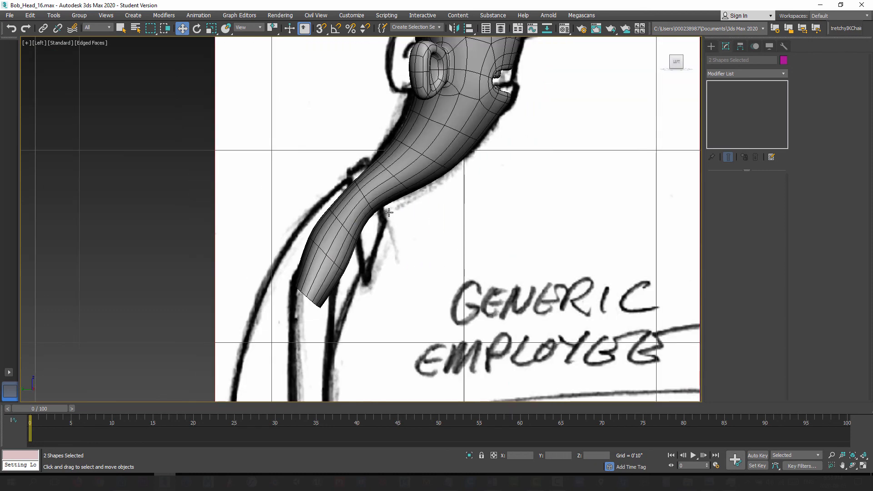
scroll(336, 200, up, 5)
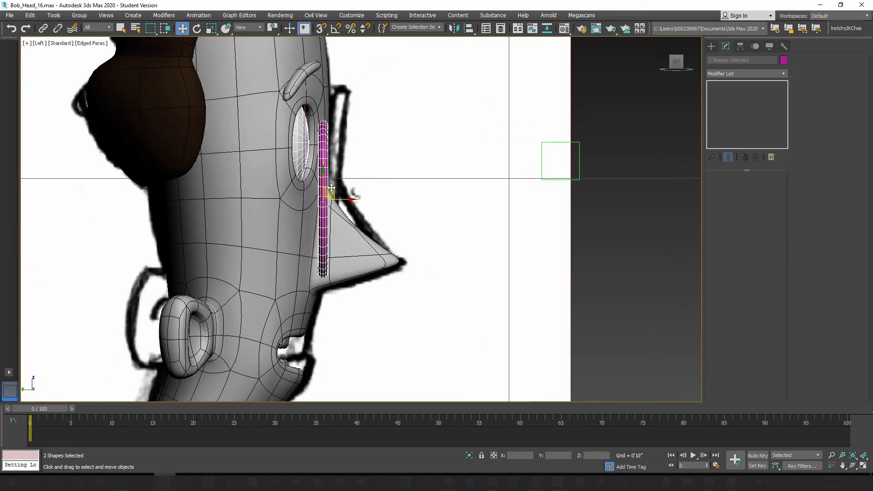
drag(336, 201, 333, 147)
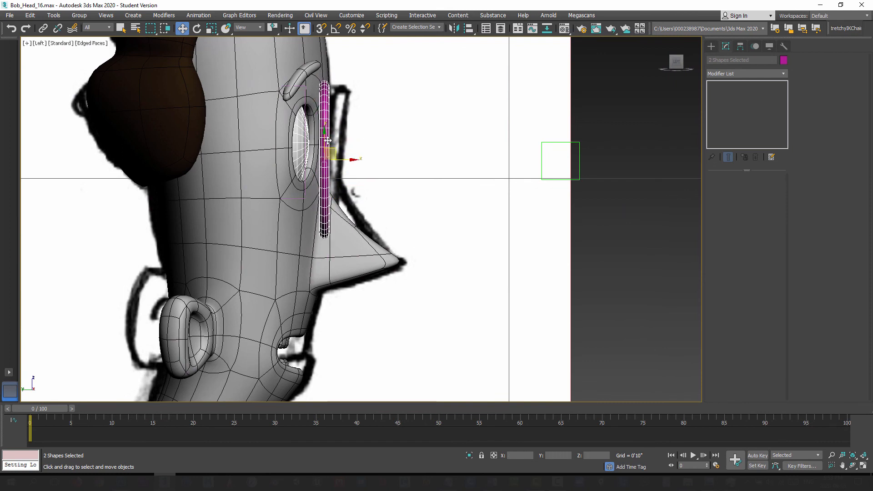
Step: Try to tilt both lens frames in the Left view with the Local coordinate system, and undo the rotation
click(197, 28)
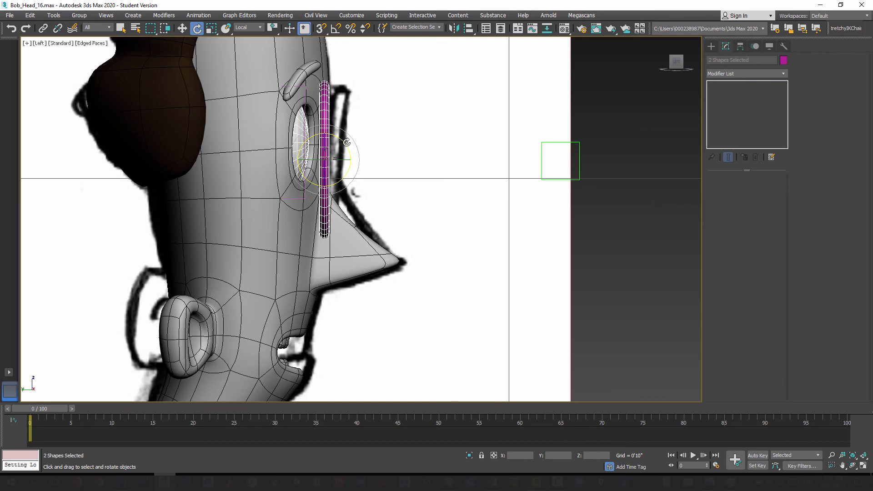
drag(347, 143, 353, 161)
click(183, 29)
key(p)
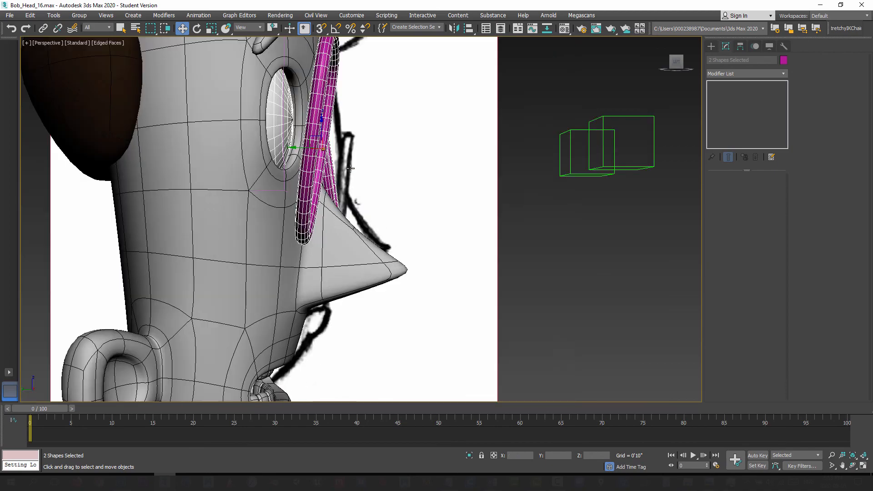
alt+middle_drag(363, 237, 343, 246)
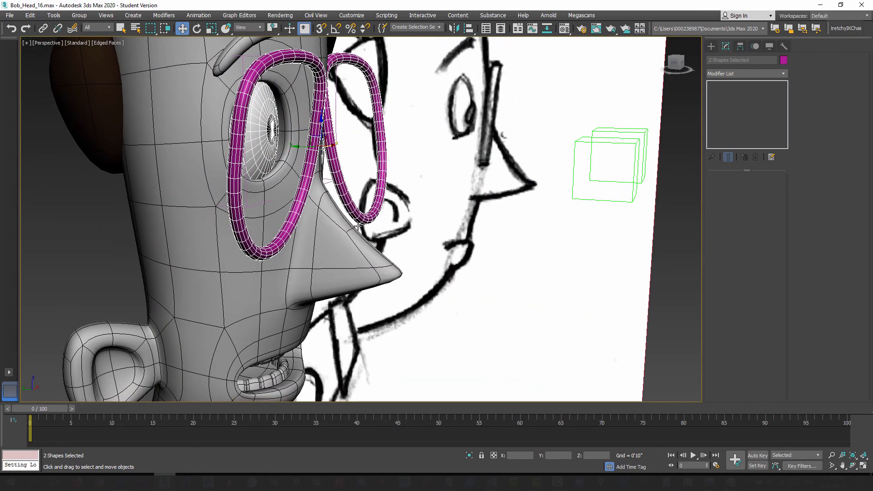
key(ctrl+z)
key(ctrl+z)
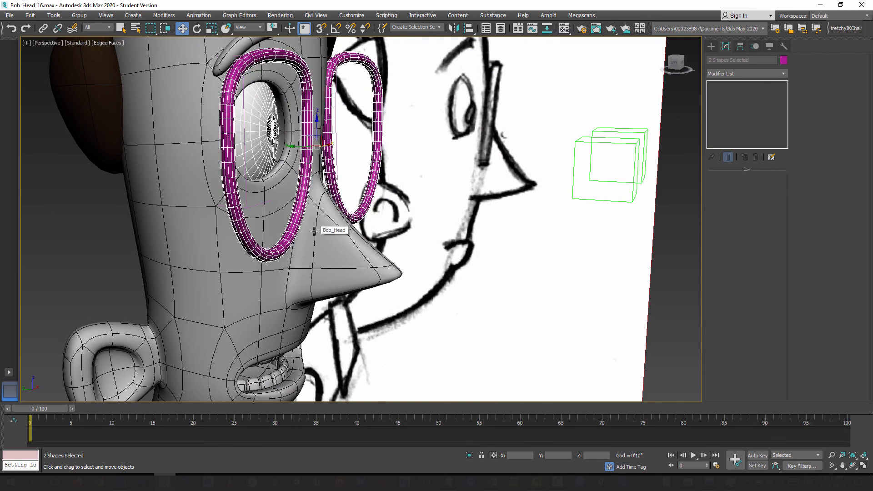
Step: Tilt both lens frames in the Left view with the View coordinate system, matching the side sketch's glasses, and set them slightly forward
key(l)
click(197, 29)
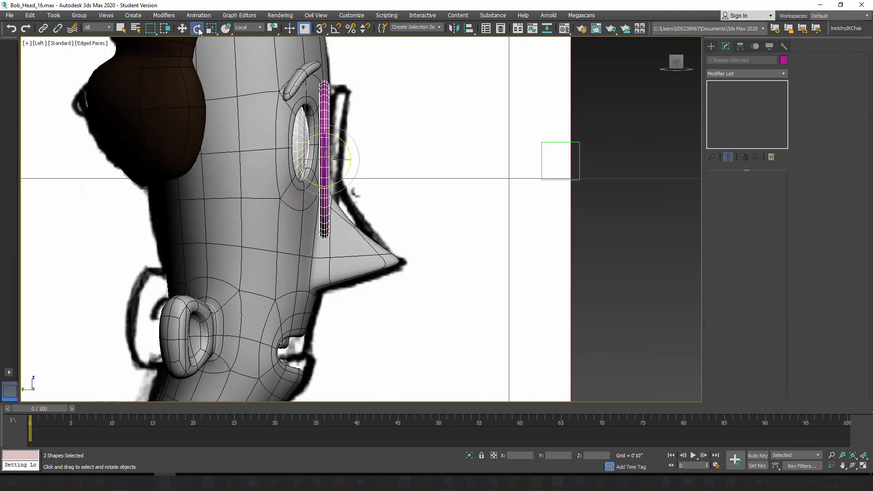
click(248, 27)
click(246, 36)
drag(344, 143, 356, 164)
key(w)
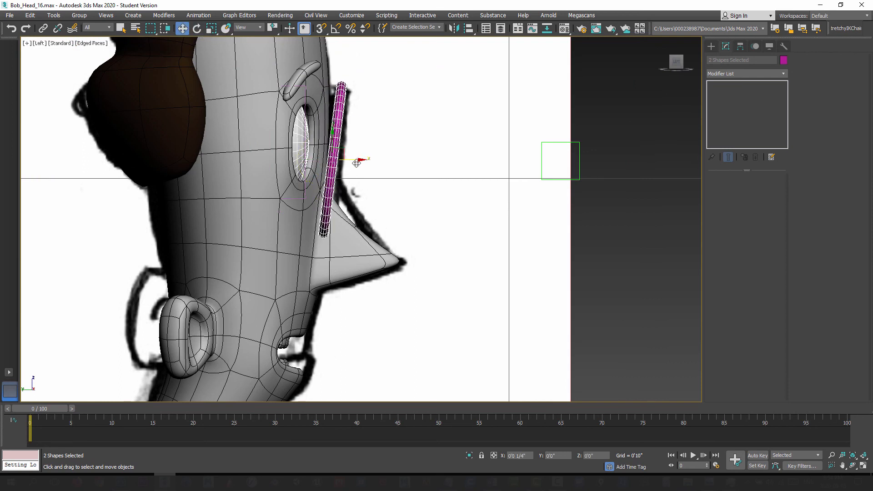
Step: Check the tilted lens frames around the head in Perspective and save the scene as the incremented file Bob_Head_17.max
key(p)
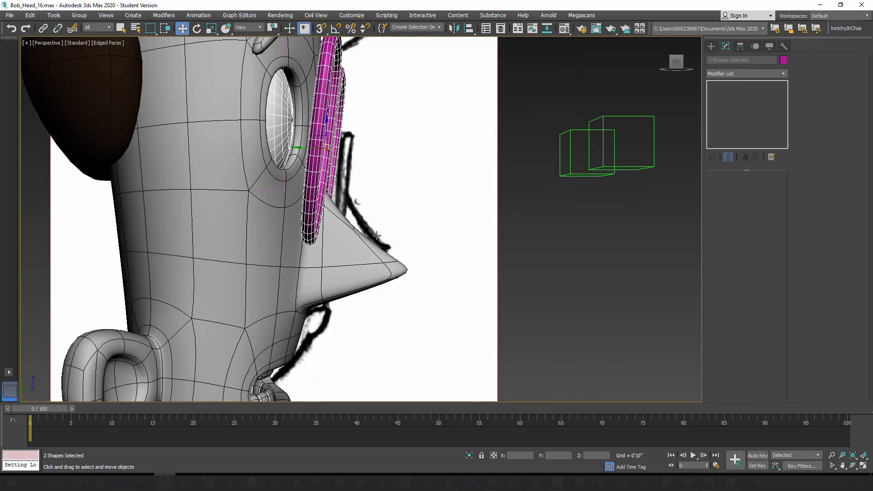
mouse_move(390, 234)
alt+middle_down()
mouse_move(297, 237)
mouse_move(366, 240)
mouse_move(328, 243)
mouse_move(340, 261)
mouse_move(352, 256)
mouse_move(335, 259)
mouse_move(337, 298)
mouse_move(314, 268)
mouse_move(318, 239)
mouse_move(279, 147)
alt+middle_up()
scroll(313, 238, down, 2)
scroll(330, 260, up, 3)
scroll(337, 296, up, 4)
scroll(318, 250, down, 2)
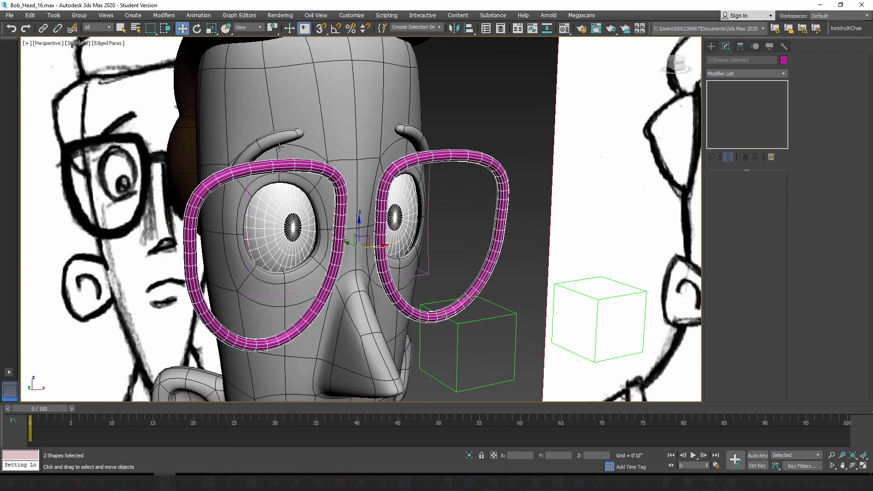
click(10, 16)
click(25, 96)
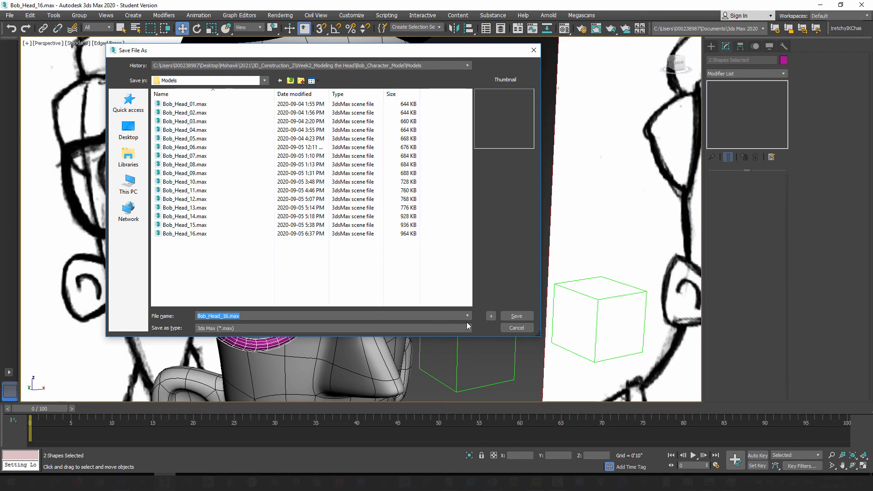
click(491, 316)
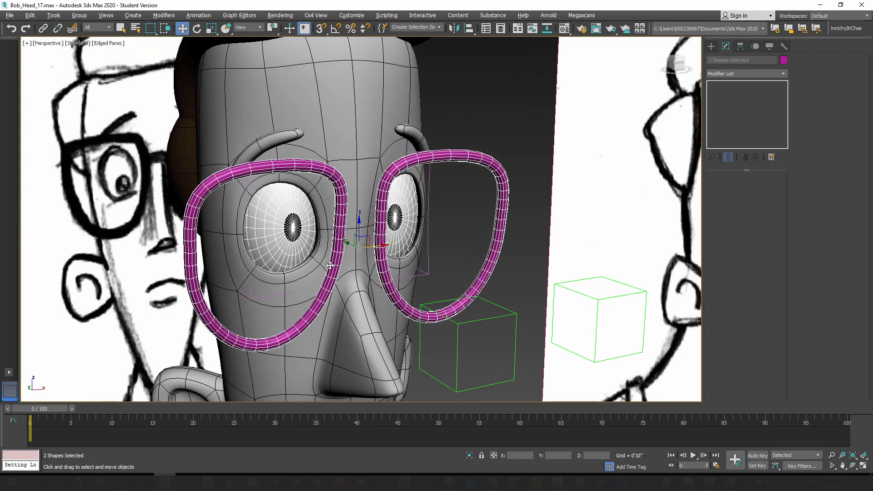
Step: Select both lens frames and convert them to Editable Poly
alt+middle_drag(330, 265, 332, 276)
click(339, 162)
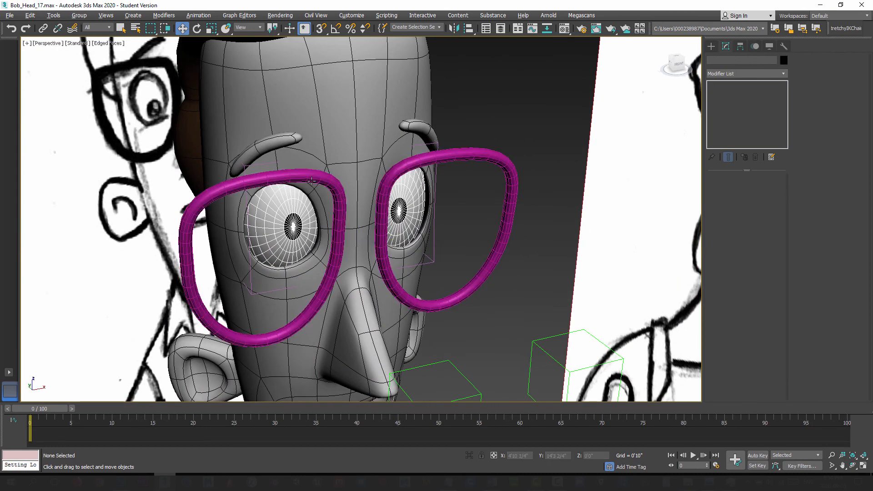
click(311, 181)
ctrl+click(486, 155)
right_click(485, 155)
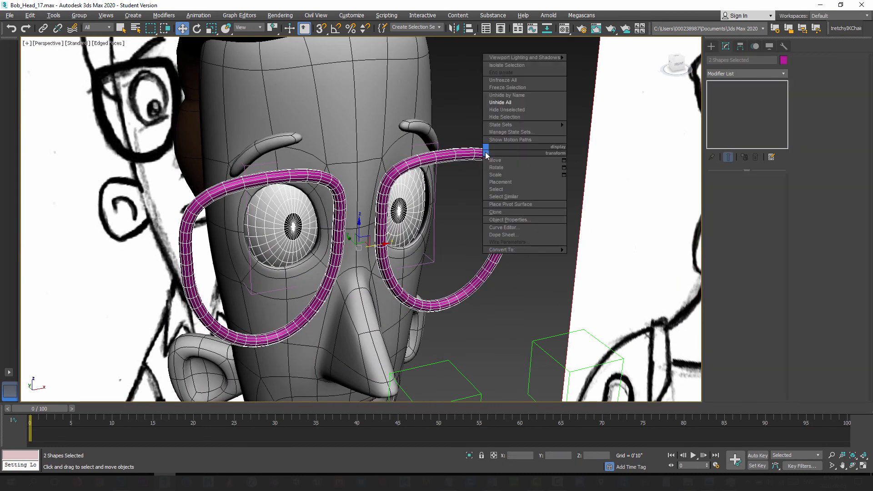
mouse_move(523, 250)
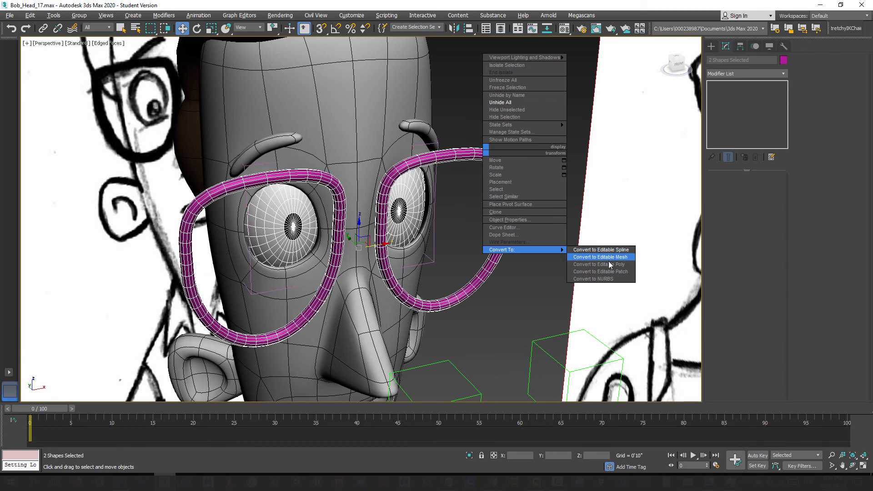
click(608, 264)
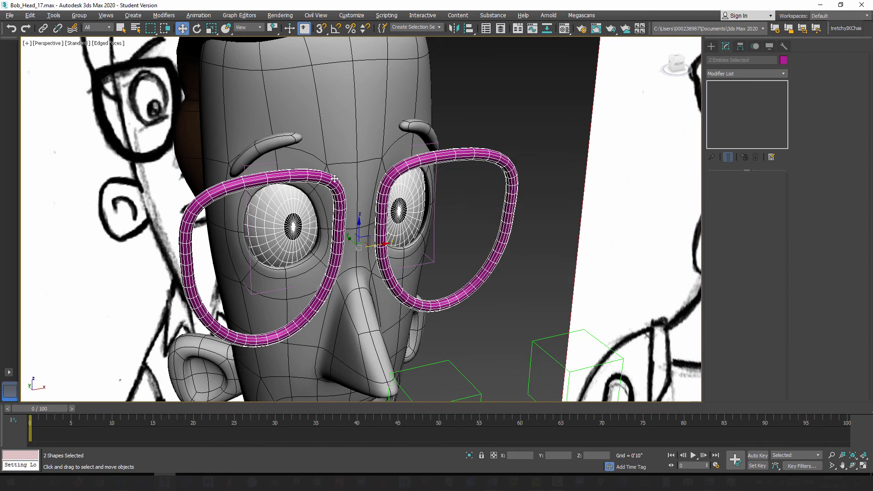
Step: Attach the mirrored lens frame to the original so both form one editable poly object
click(315, 175)
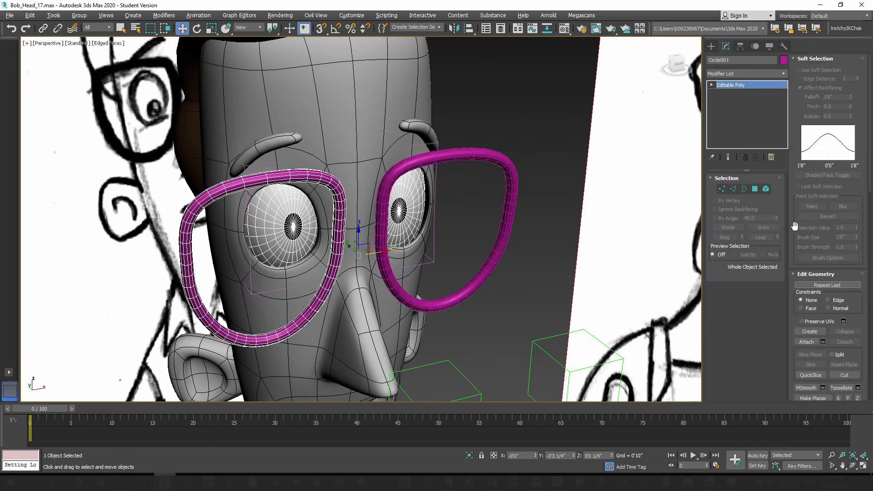
click(807, 342)
click(509, 171)
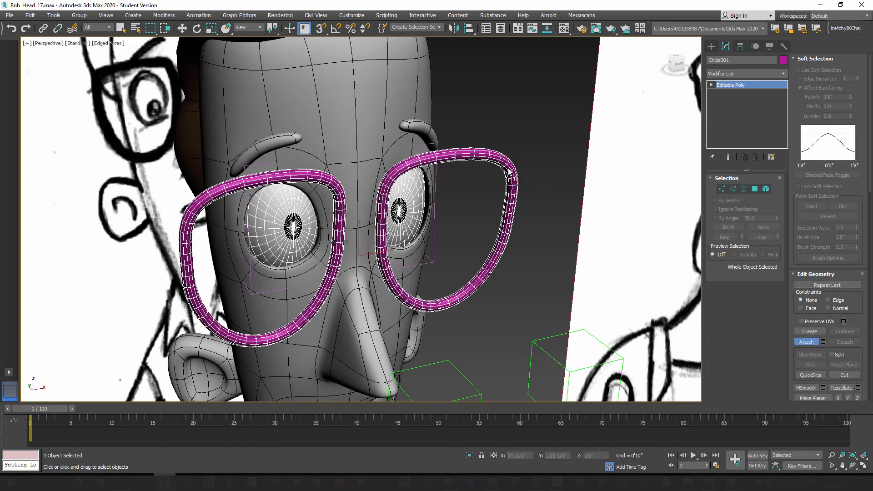
Step: Examine the gap between the lens frames at the nose bridge and compare it with the bridge in the reference sketches
scroll(378, 208, up, 3)
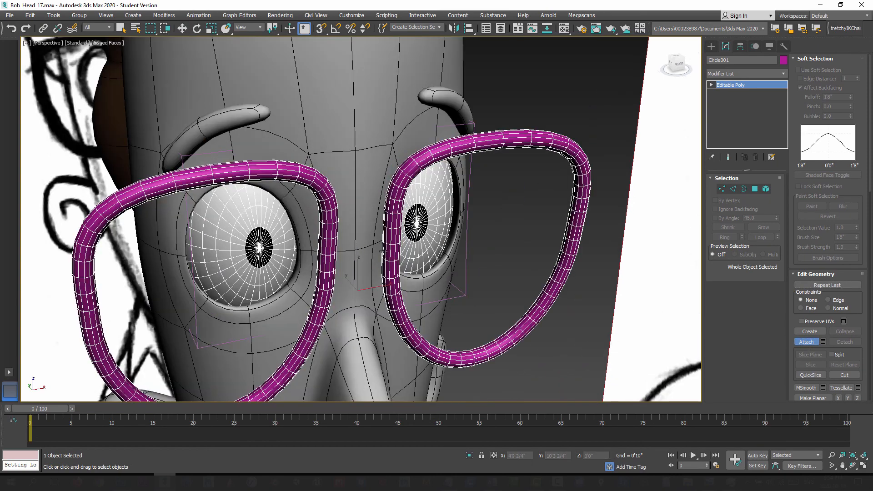
alt+middle_drag(382, 251, 330, 220)
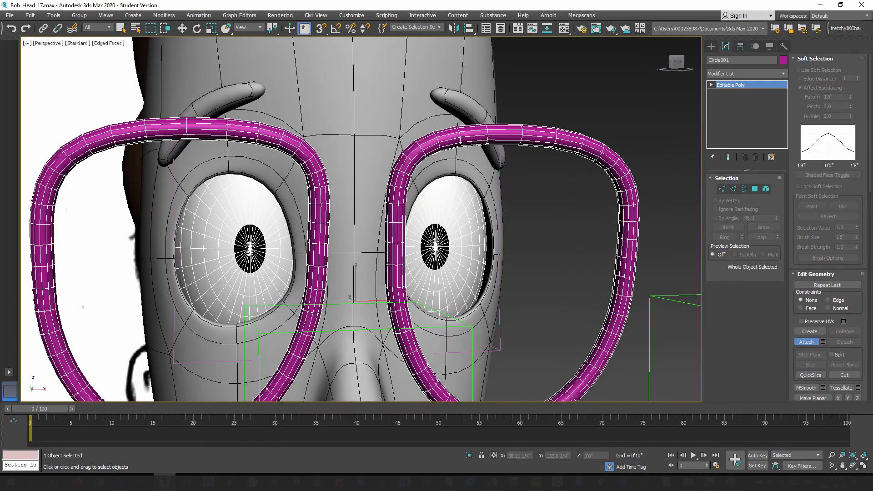
alt+middle_drag(368, 243, 392, 248)
scroll(392, 249, down, 5)
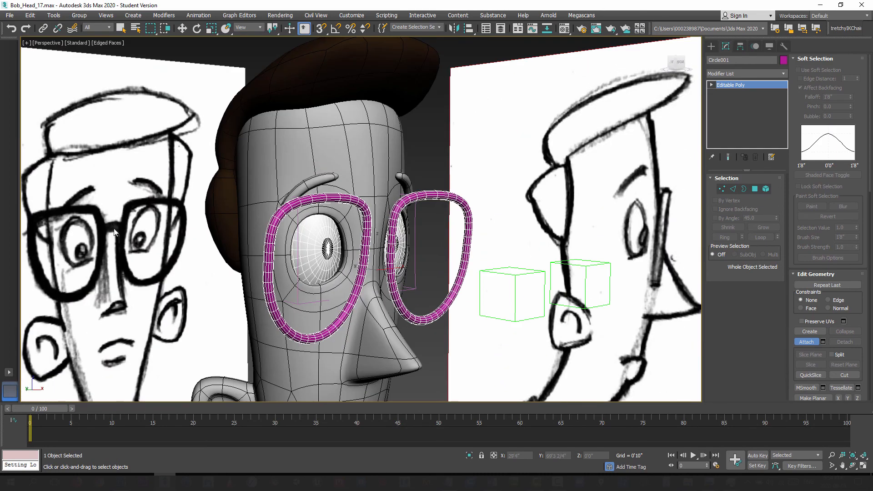
alt+middle_drag(356, 244, 381, 246)
scroll(390, 262, up, 4)
scroll(381, 246, up, 3)
scroll(383, 247, down, 4)
alt+middle_drag(377, 287, 450, 237)
scroll(419, 319, down, 5)
mouse_move(433, 278)
alt+middle_down()
mouse_move(452, 281)
mouse_move(434, 271)
mouse_move(431, 279)
alt+middle_up()
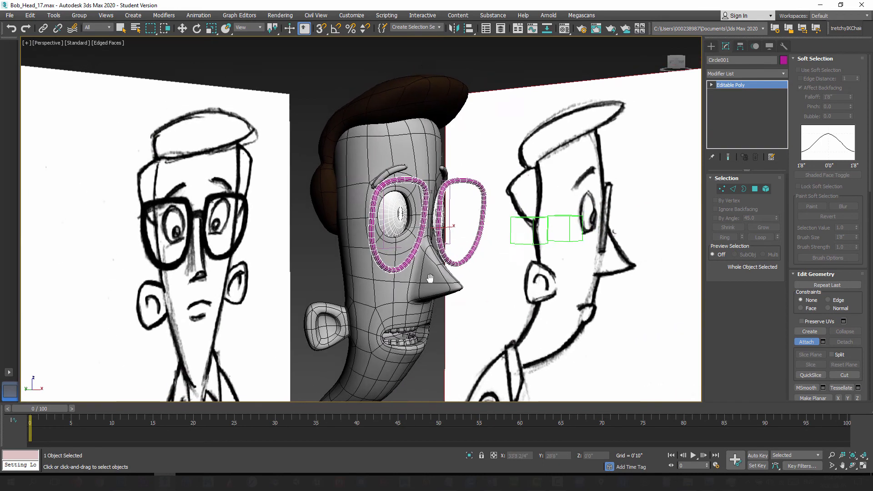
scroll(430, 277, up, 4)
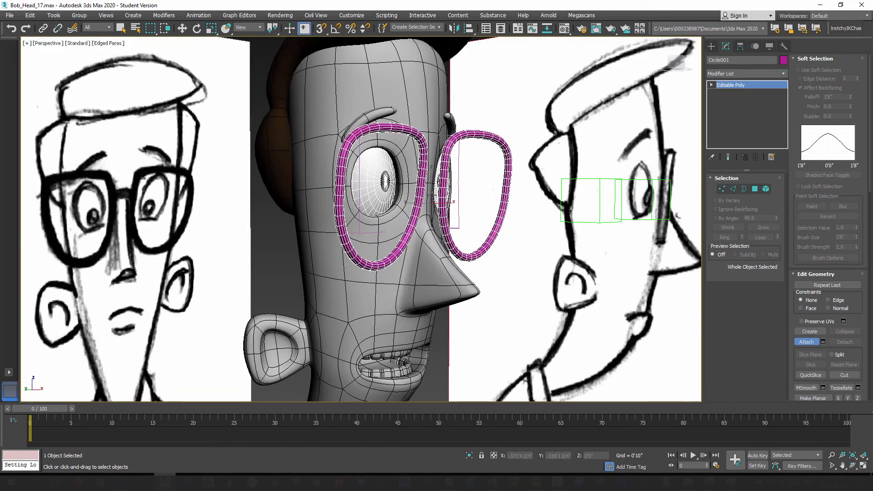
alt+middle_drag(445, 234, 430, 207)
scroll(449, 246, up, 3)
middle_drag(442, 205, 418, 206)
scroll(446, 236, up, 3)
scroll(420, 229, up, 4)
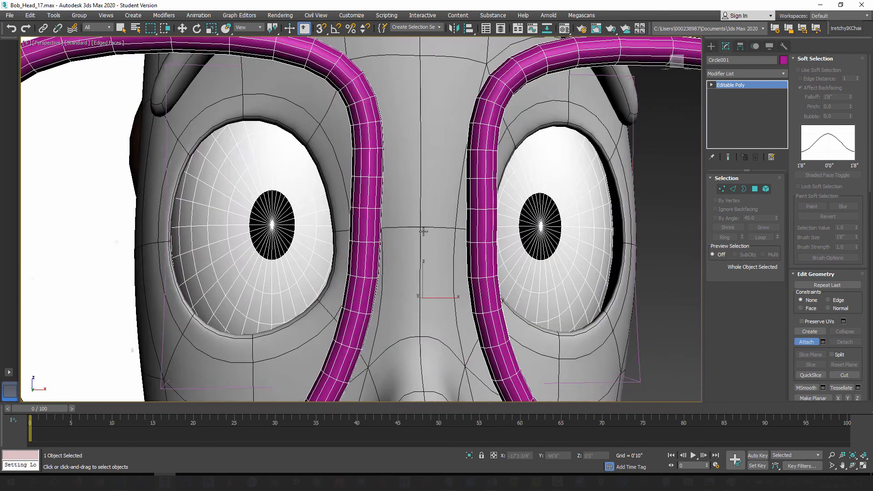
Step: Select the two facing inner polygons on each lens frame at the nose bridge and delete them
click(758, 190)
alt+middle_drag(397, 238, 475, 259)
scroll(403, 242, up, 3)
click(400, 225)
ctrl+click(406, 232)
scroll(424, 249, down, 4)
scroll(424, 249, up, 2)
scroll(424, 250, up, 2)
ctrl+click(481, 219)
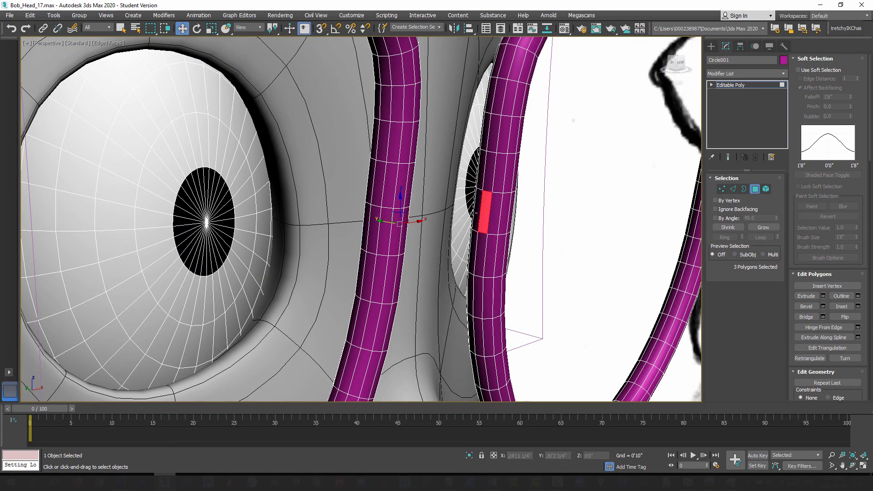
alt+middle_drag(480, 218, 399, 258)
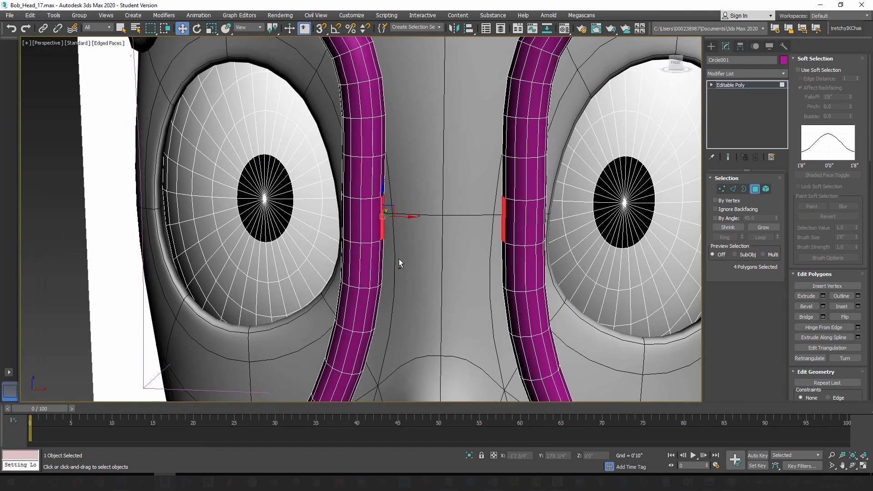
key(Delete)
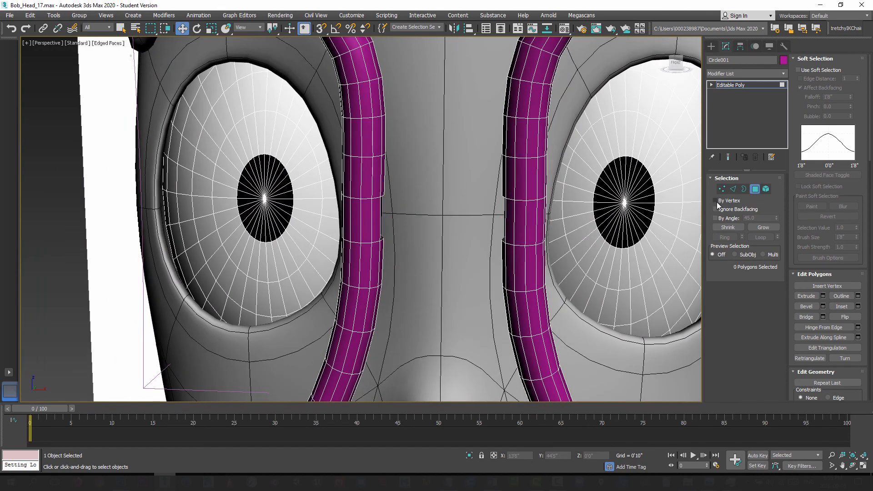
Step: Bridge the two open borders on the lens frames to form the nose piece
click(744, 189)
click(381, 217)
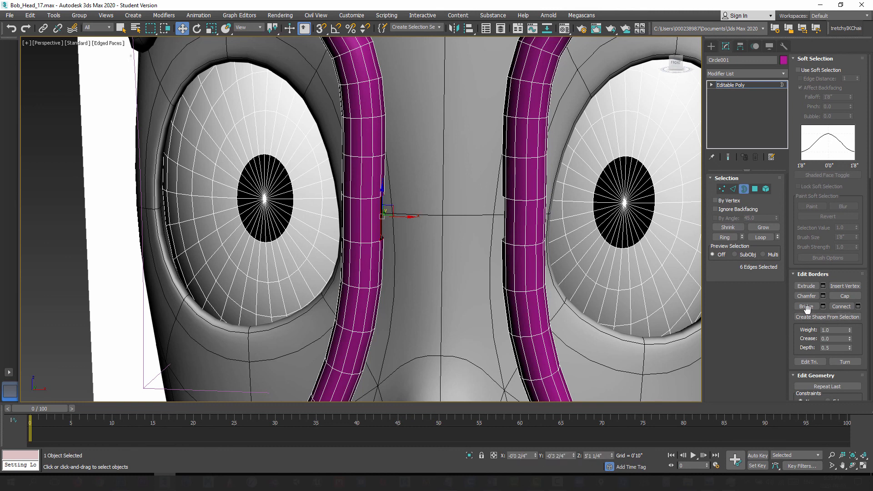
ctrl+click(504, 226)
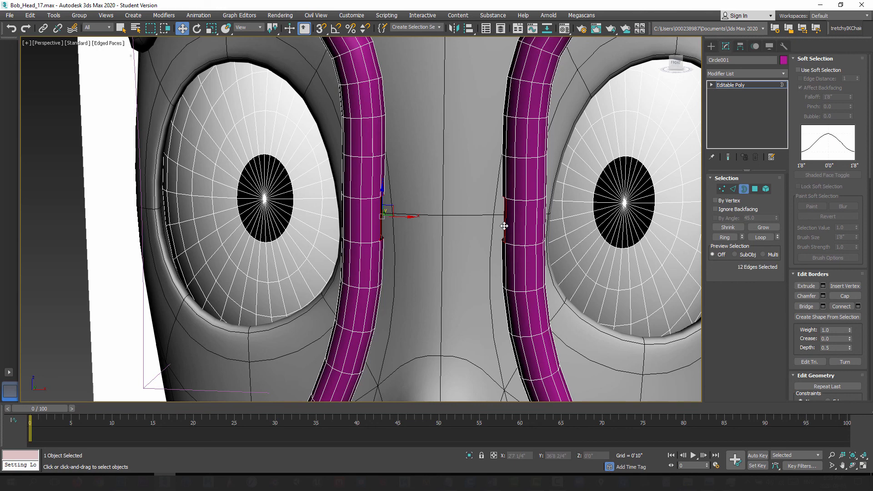
click(806, 307)
scroll(400, 235, down, 10)
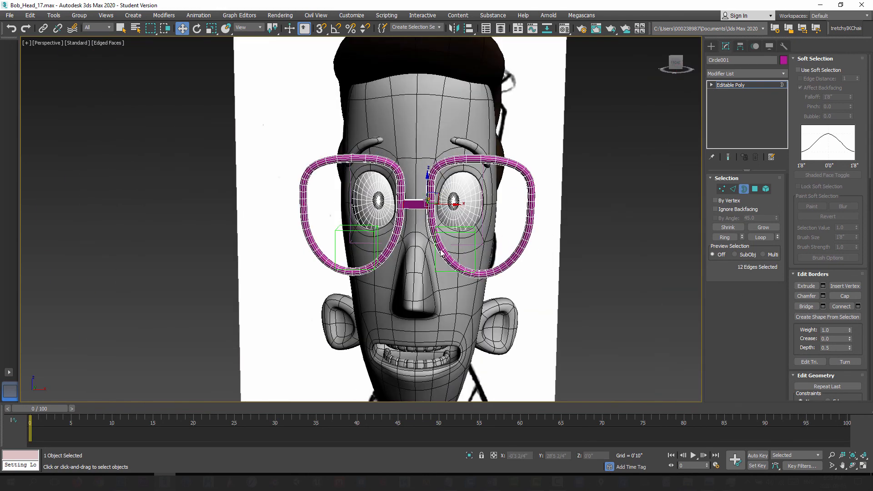
mouse_move(441, 253)
alt+middle_down()
mouse_move(443, 273)
mouse_move(390, 263)
mouse_move(389, 236)
alt+middle_up()
scroll(441, 269, down, 2)
scroll(405, 266, up, 5)
scroll(388, 236, up, 4)
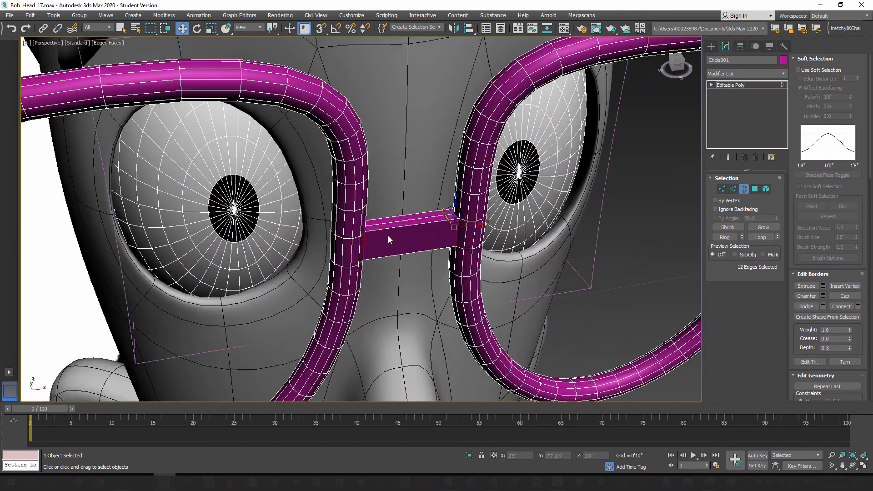
Step: Select the nose bridge's lengthwise edges and connect them with three segments
click(732, 189)
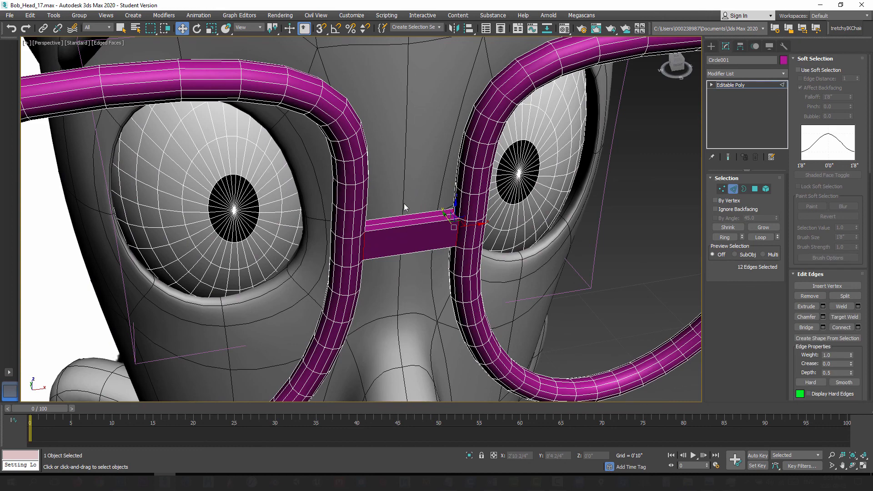
drag(407, 295, 408, 293)
alt+middle_drag(413, 290, 407, 283)
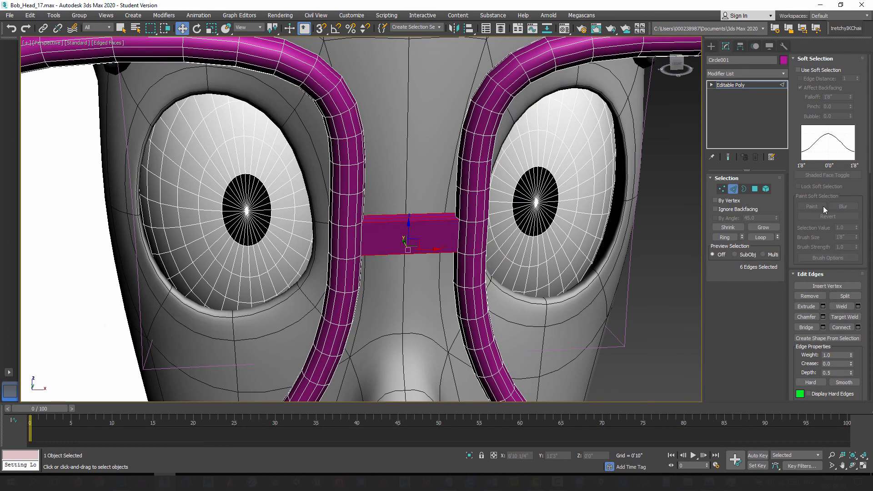
click(858, 327)
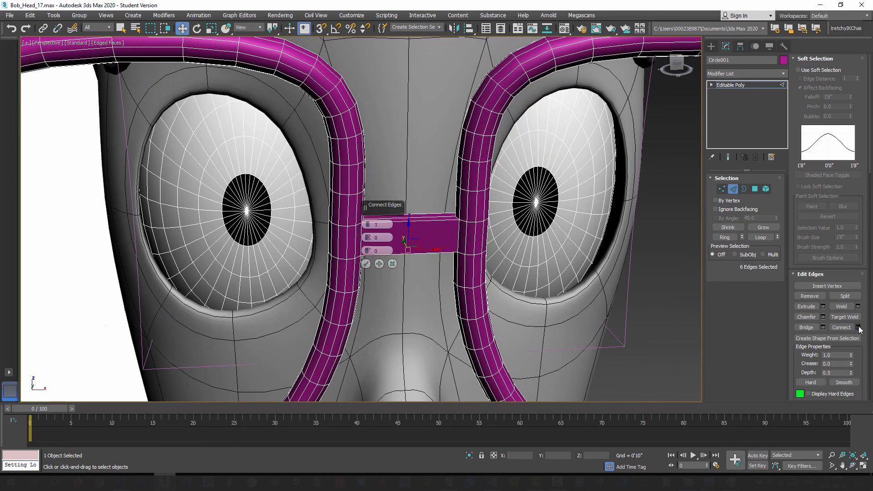
click(368, 225)
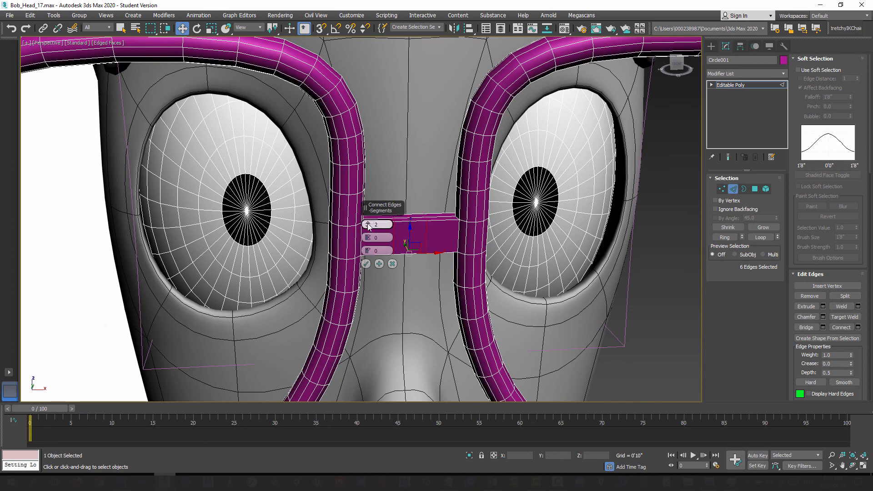
click(365, 264)
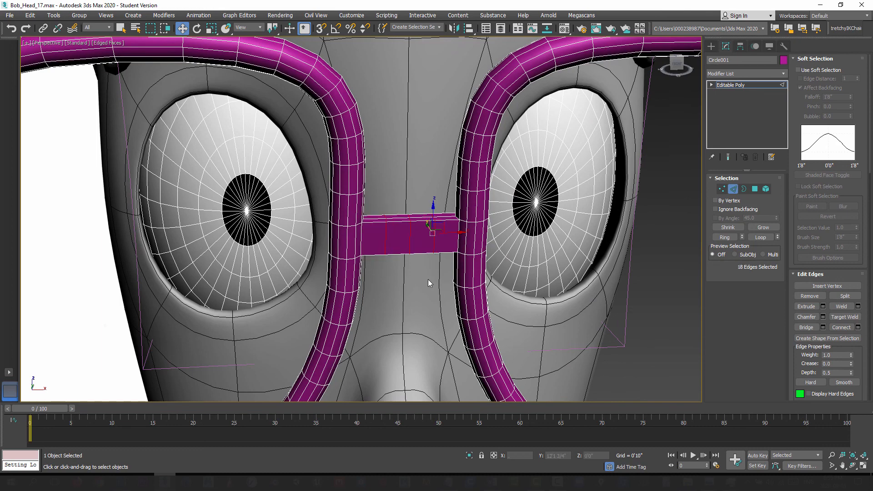
Step: Shift the bridge's middle edge loop forward, and the two side loops by a smaller amount, to curve the nose bridge
click(397, 266)
alt+middle_drag(397, 267, 410, 244)
double_click(411, 263)
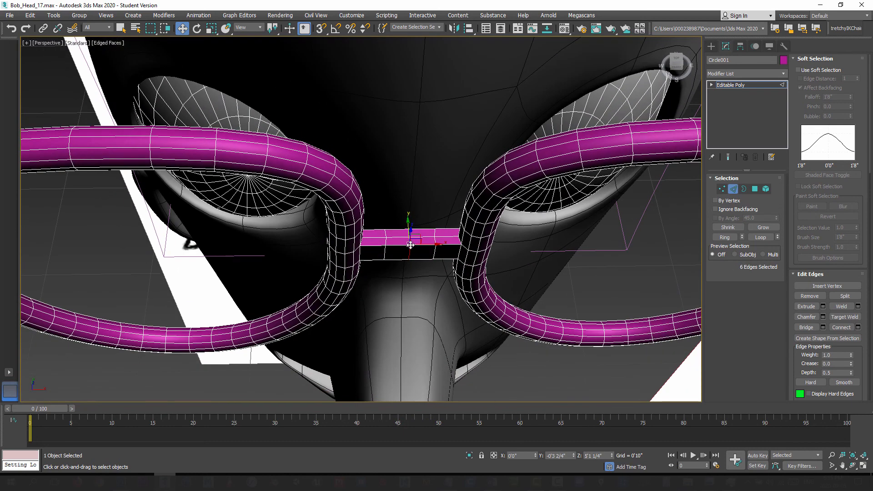
drag(409, 224, 410, 239)
click(385, 252)
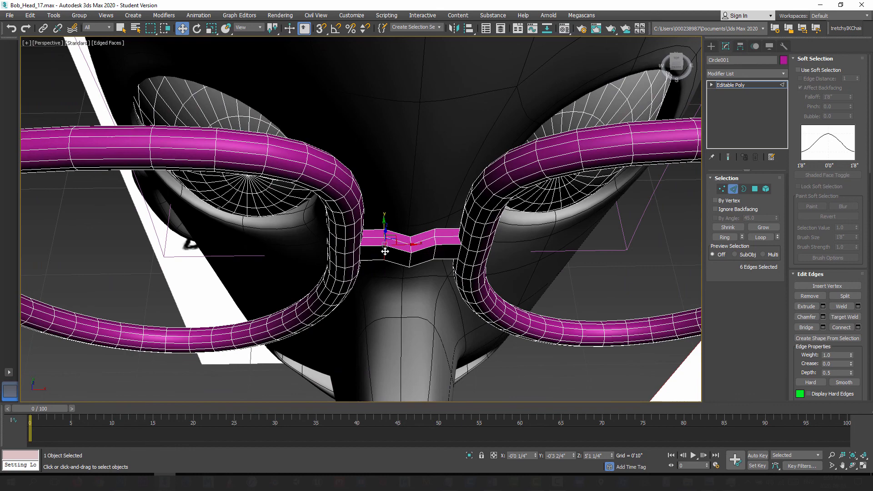
ctrl+double_click(435, 252)
drag(431, 224, 432, 231)
alt+middle_drag(417, 300, 412, 246)
scroll(412, 247, up, 3)
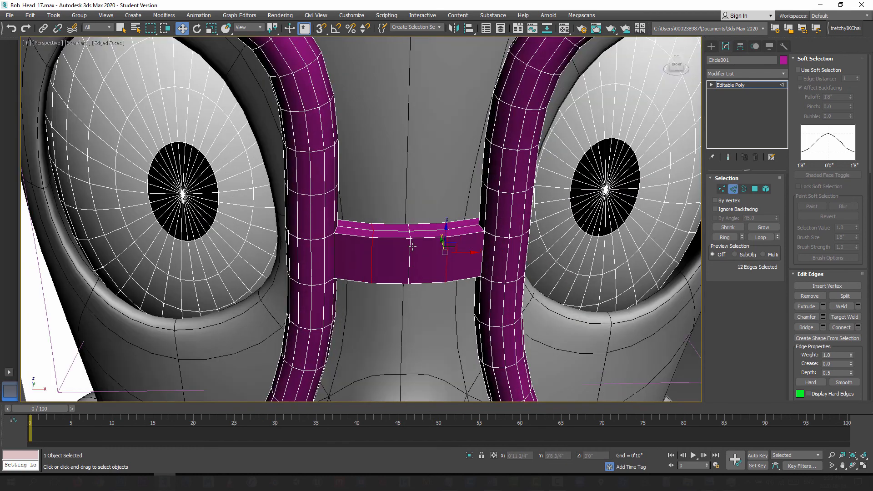
scroll(412, 247, up, 4)
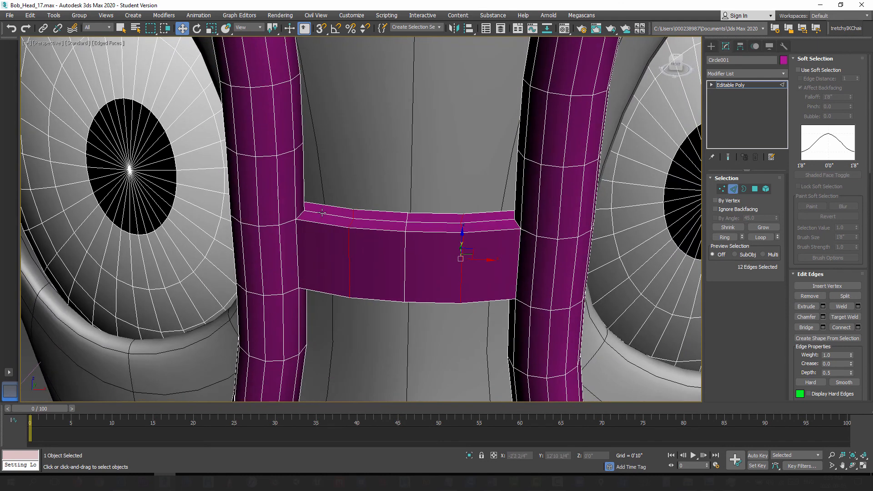
Step: Select the four centre edges along the bridge's upper side and raise them slightly to round it
click(322, 212)
double_click(378, 221)
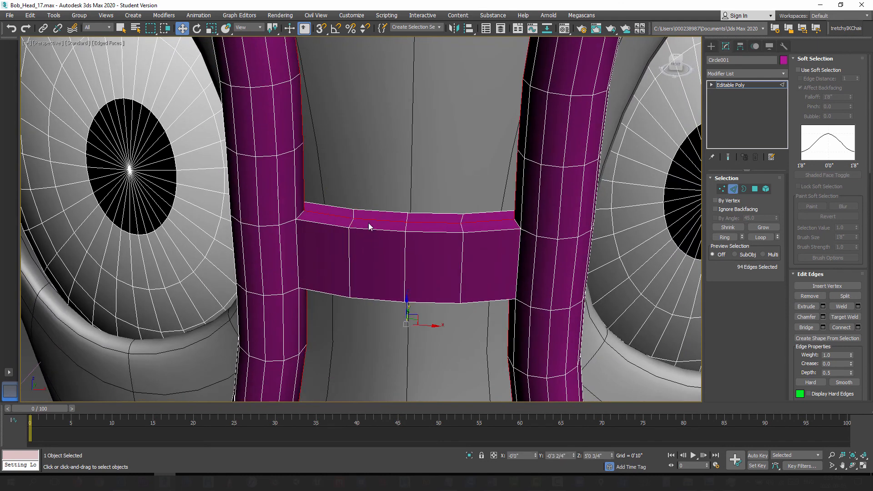
click(340, 199)
click(336, 214)
ctrl+click(384, 221)
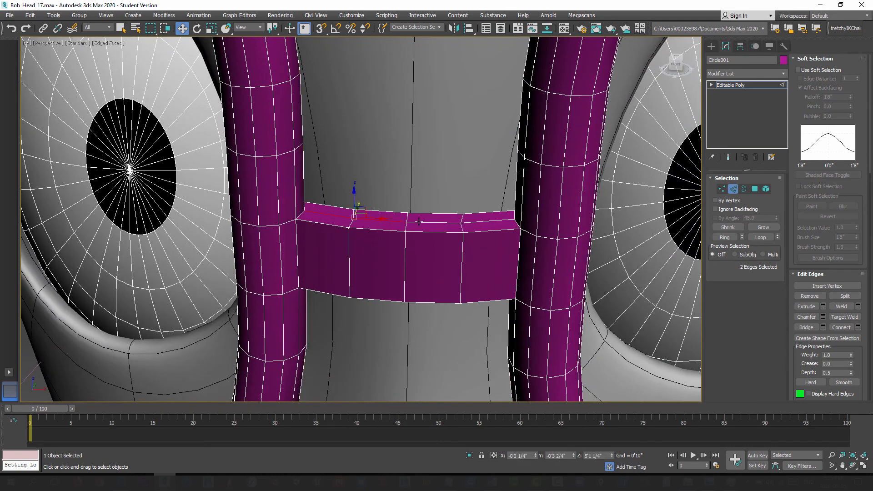
ctrl+click(432, 222)
ctrl+click(485, 223)
alt+middle_drag(429, 251, 424, 222)
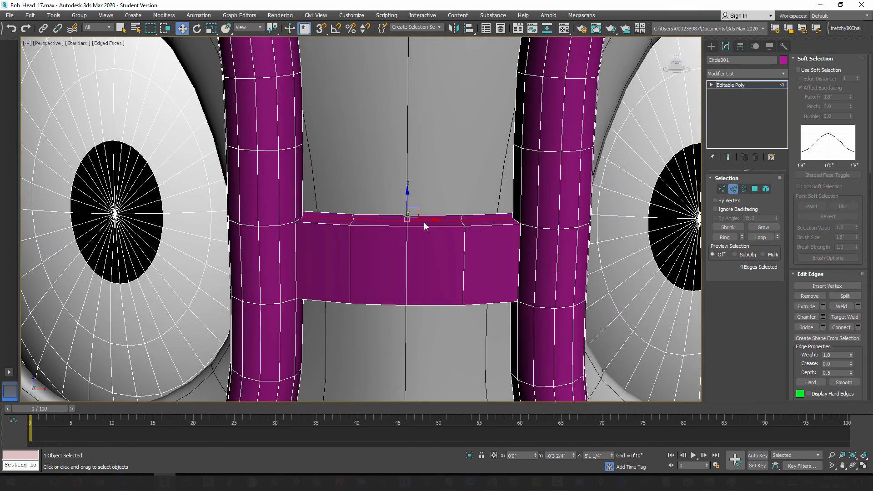
drag(408, 200, 408, 196)
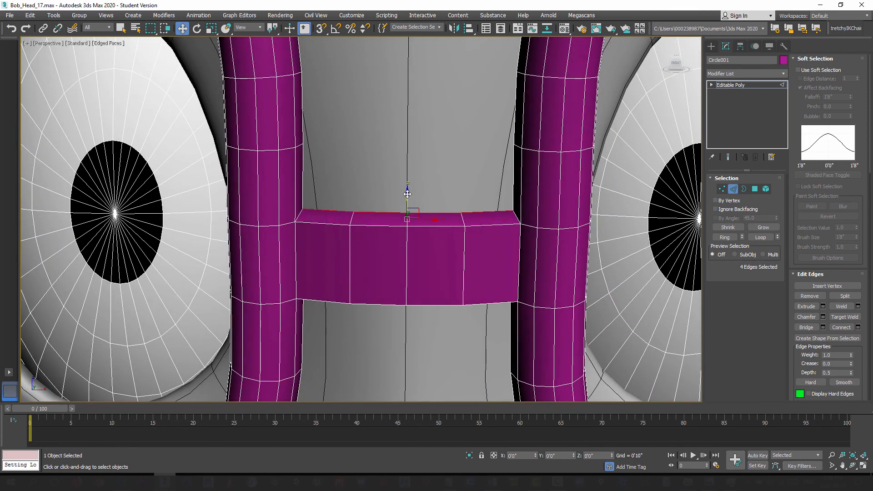
Step: Select the four centre edges along the bridge's underside and lower them slightly to round it
alt+middle_drag(414, 250, 341, 292)
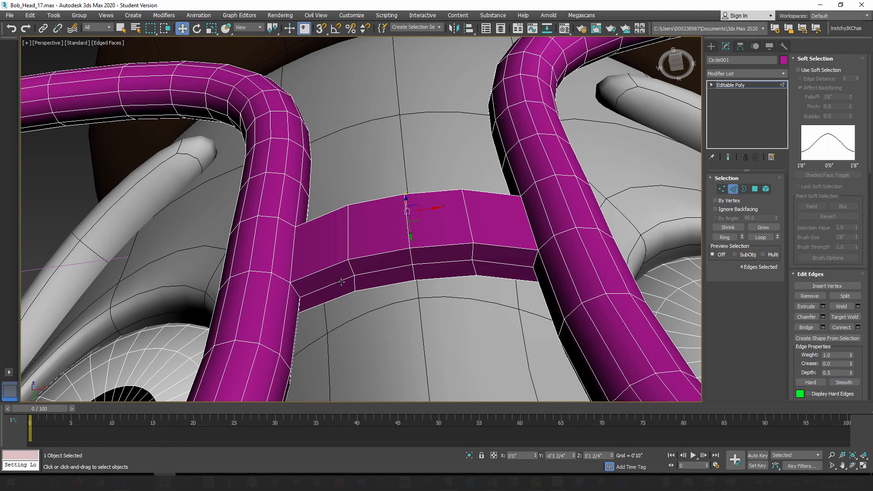
click(341, 282)
ctrl+click(393, 270)
ctrl+click(438, 261)
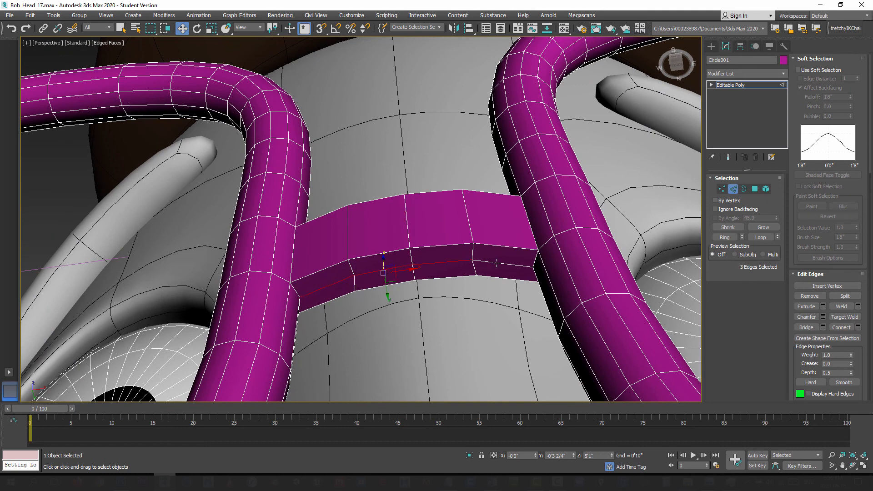
ctrl+click(496, 262)
alt+middle_drag(442, 280, 425, 281)
drag(413, 254, 412, 262)
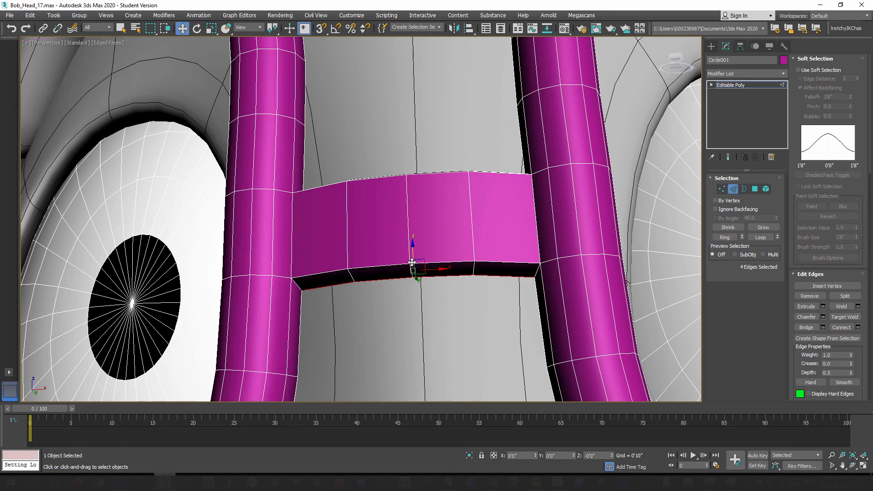
alt+middle_drag(414, 264, 448, 285)
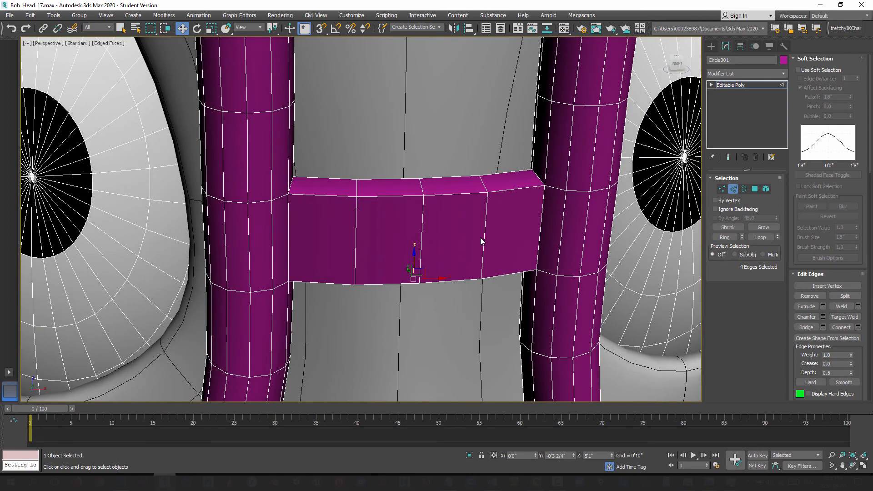
mouse_move(482, 241)
alt+middle_down()
mouse_move(465, 231)
mouse_move(474, 237)
alt+middle_up()
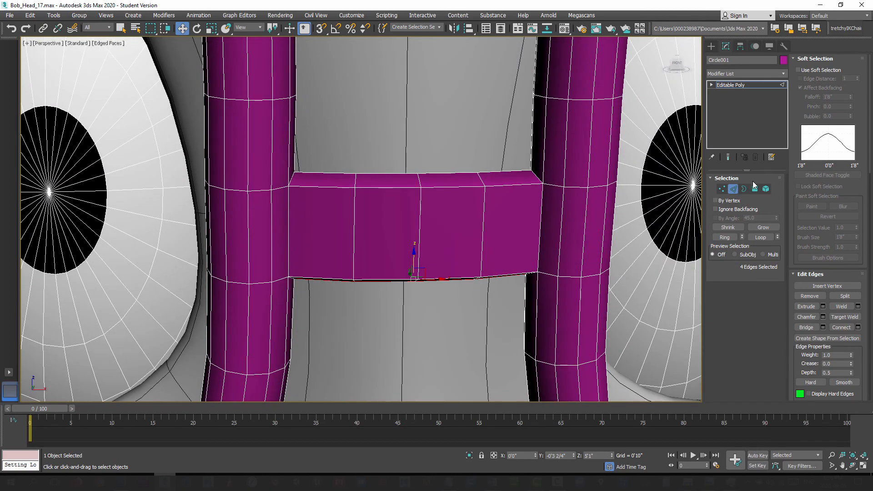
Step: Exit edge editing, turn off the edged-faces display and deselect the glasses to review the whole head
click(483, 225)
alt+middle_drag(432, 254, 414, 276)
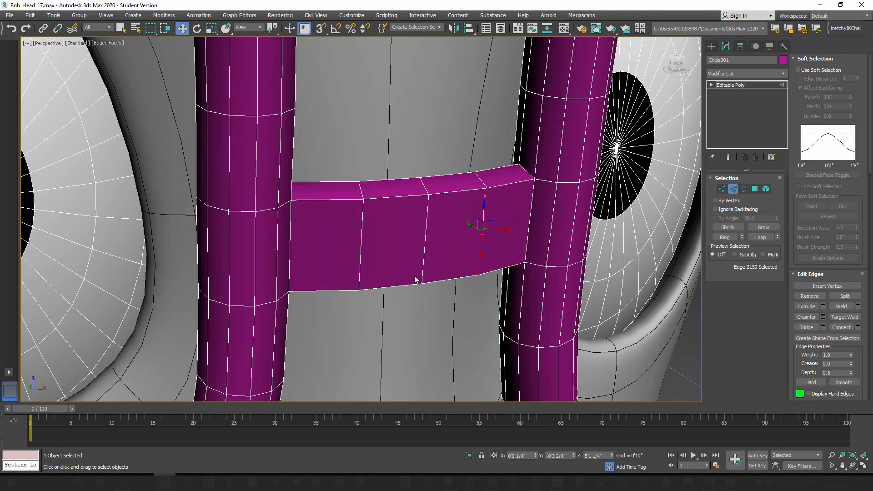
scroll(414, 276, down, 5)
alt+middle_drag(438, 310, 412, 280)
click(733, 189)
scroll(404, 297, down, 10)
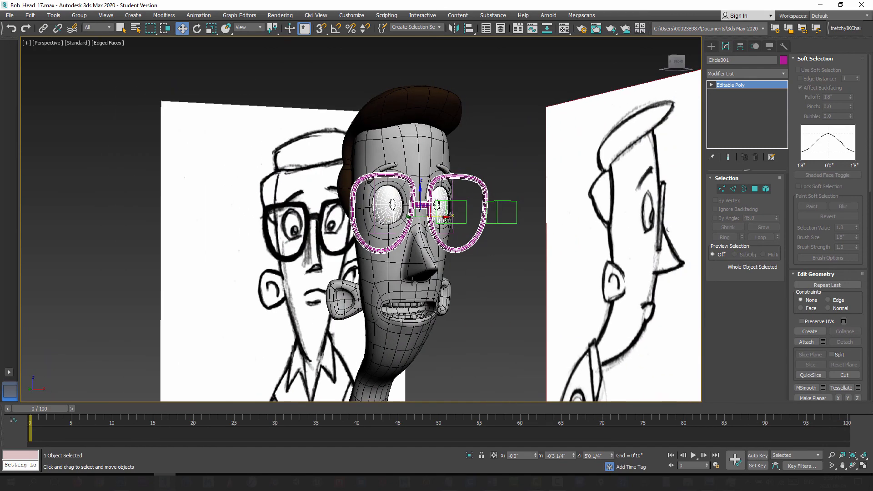
click(712, 47)
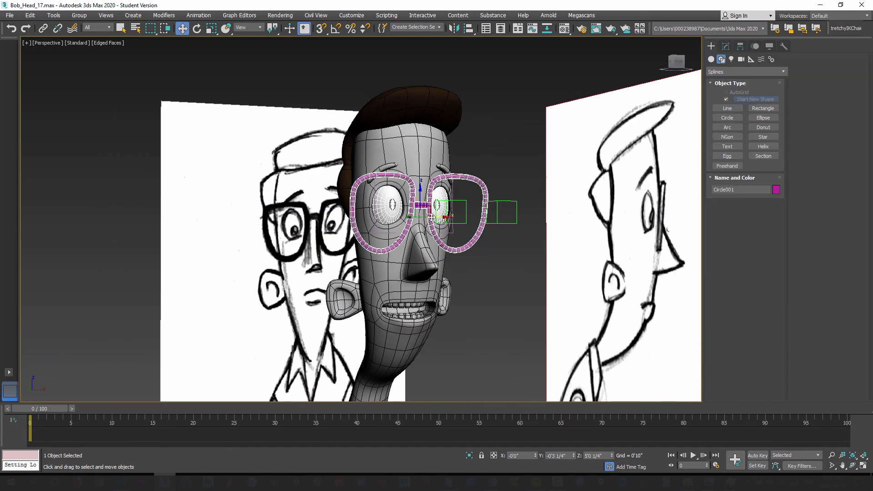
key(F4)
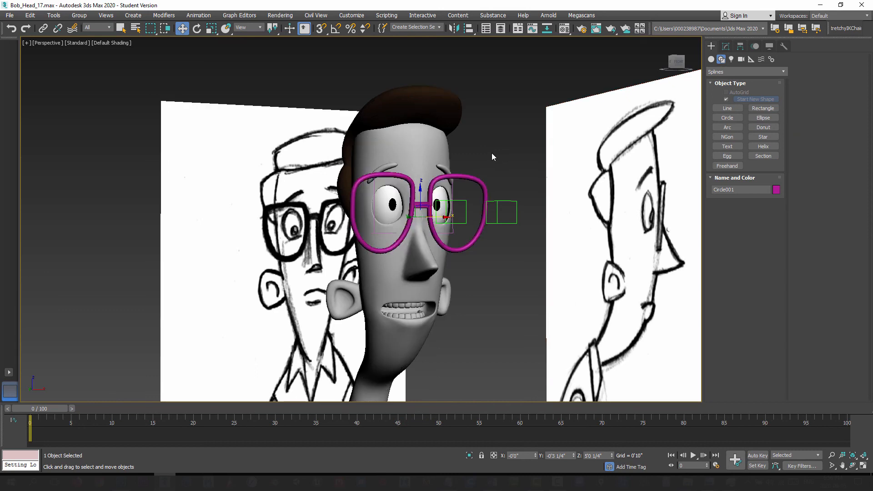
click(492, 152)
Step: Rename the dark brown hair material in the Material Editor as Bob's_Hair
key(m)
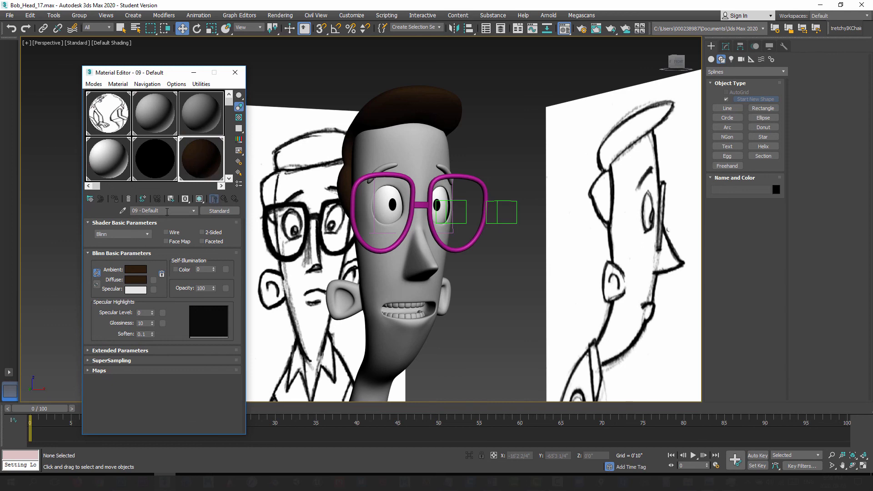
triple_click(166, 212)
text(Hair)
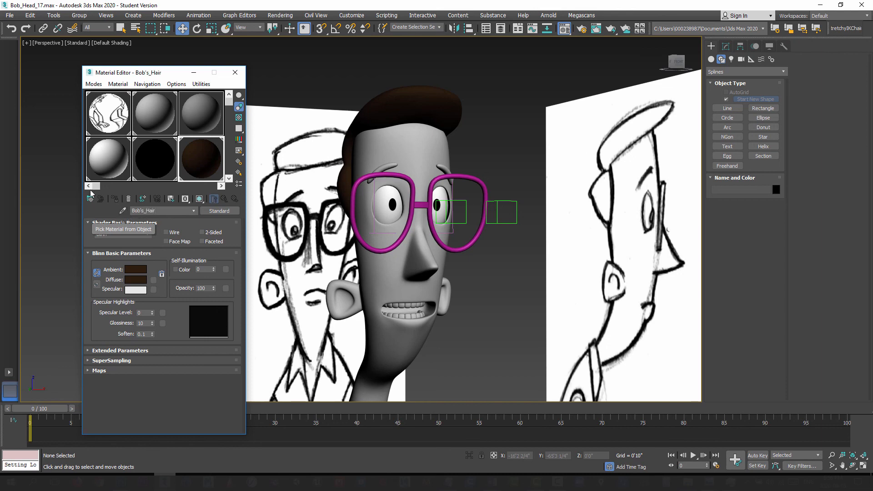
Step: Choose the unused 13 - Default material slot and name it Bob_Glasses
click(154, 166)
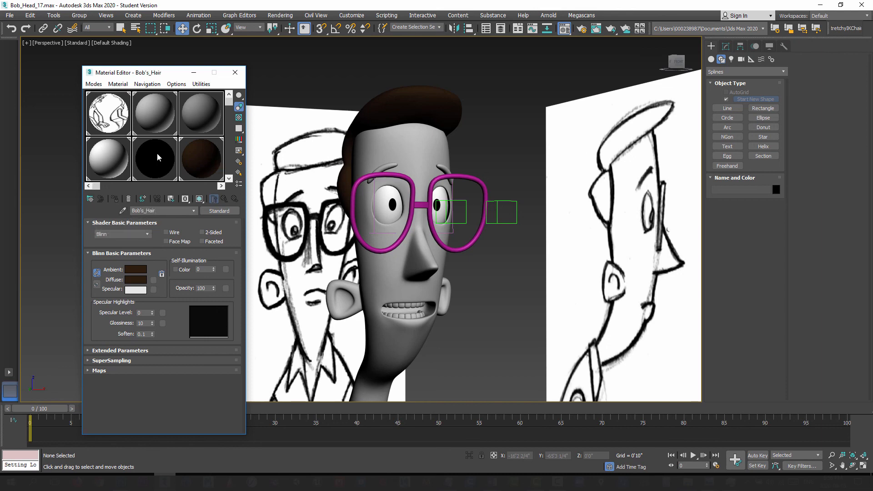
click(229, 178)
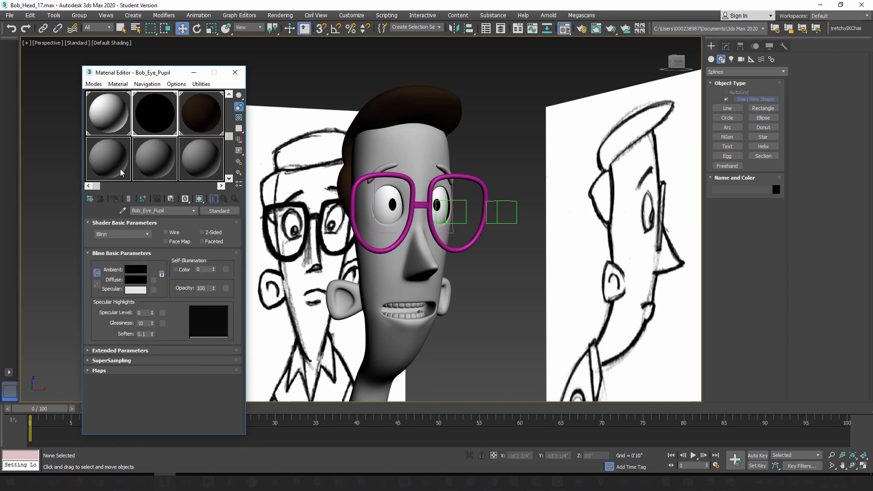
click(109, 114)
triple_click(135, 211)
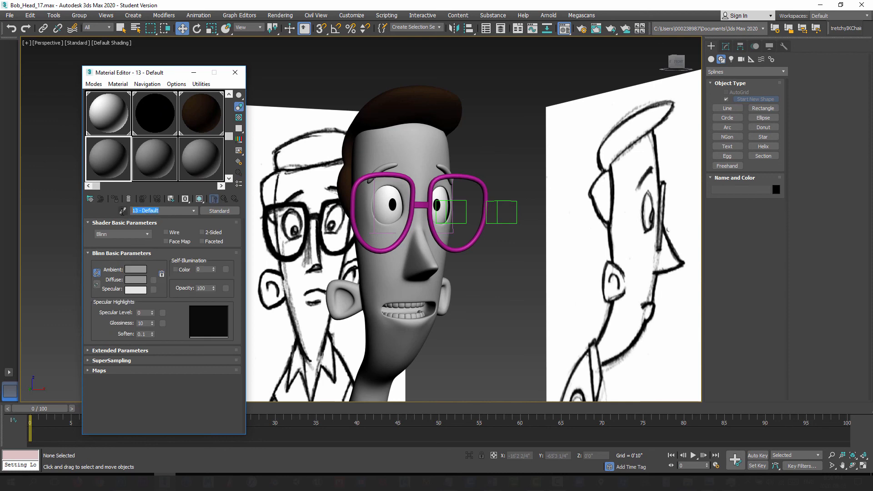
text(Bob_Glasses)
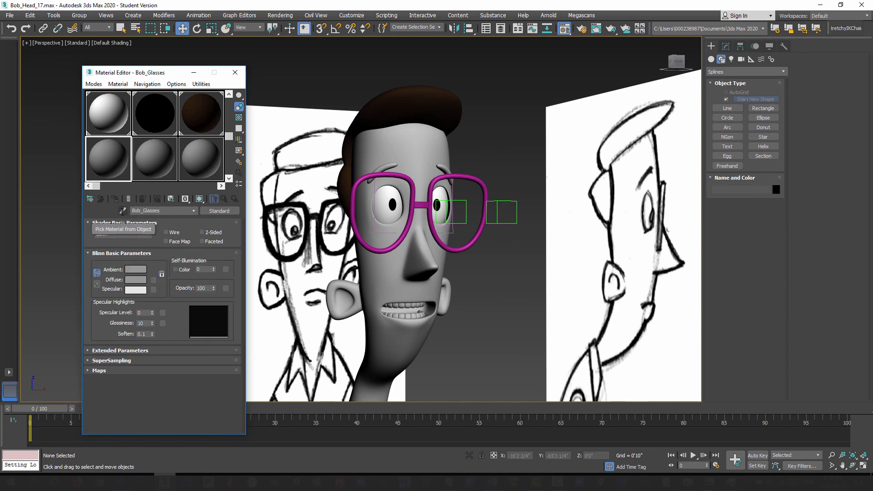
Step: Set the Bob_Glasses diffuse colour to black, apply the material to the glasses, and close the Material Editor
click(142, 280)
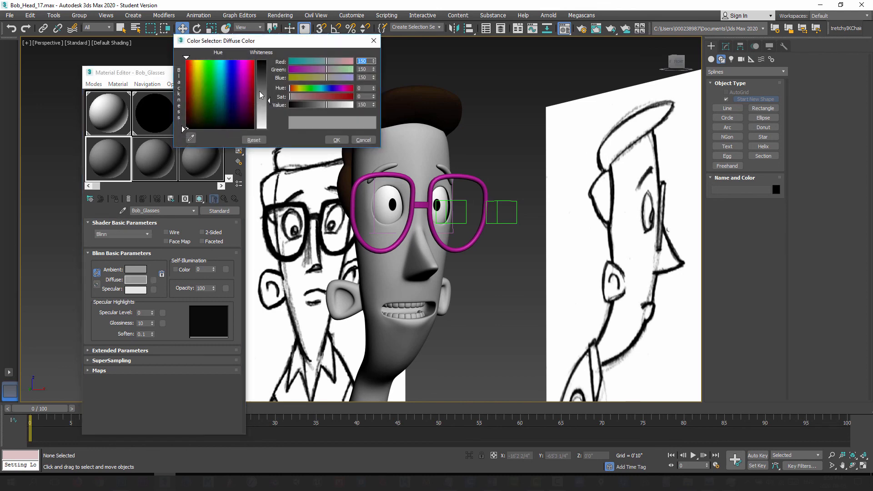
drag(268, 101, 270, 57)
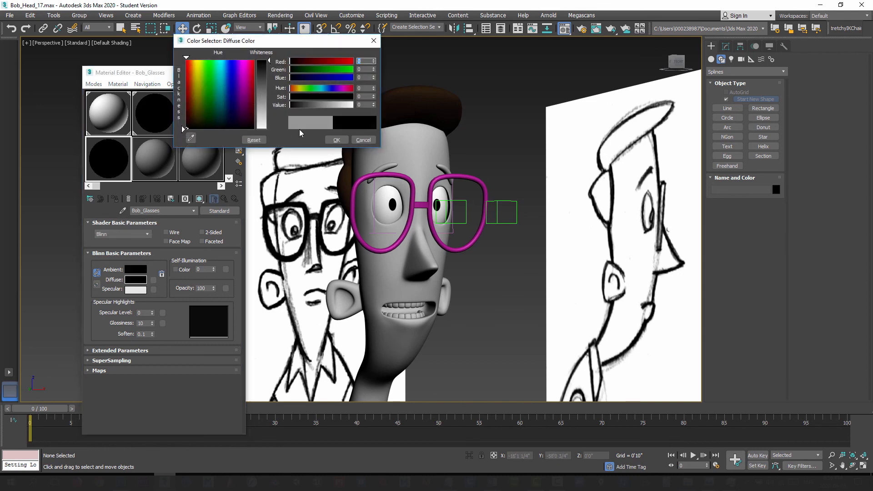
click(337, 140)
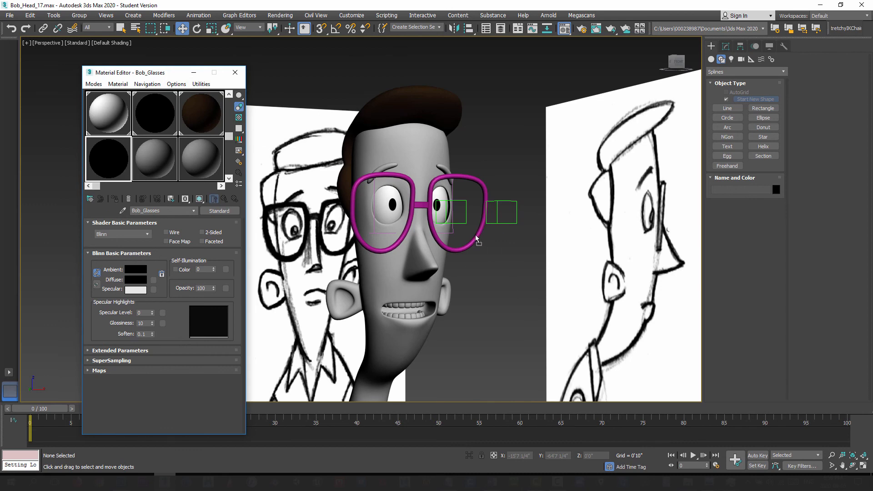
drag(477, 241, 477, 241)
click(235, 72)
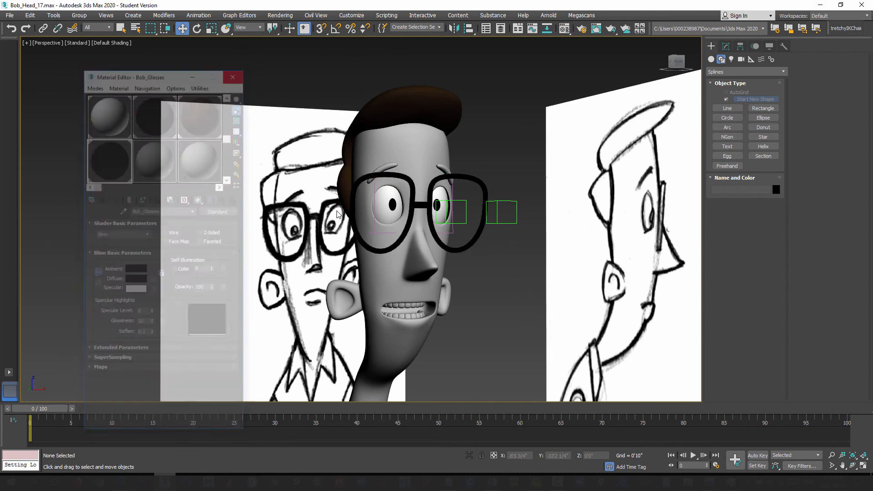
Step: Select the glasses, show their Editable Poly settings, and check their fit on the face from several angles
alt+middle_drag(377, 274, 470, 286)
mouse_move(393, 282)
alt+middle_down()
mouse_move(362, 284)
mouse_move(398, 285)
alt+middle_up()
alt+middle_drag(397, 231, 410, 248)
scroll(504, 220, up, 3)
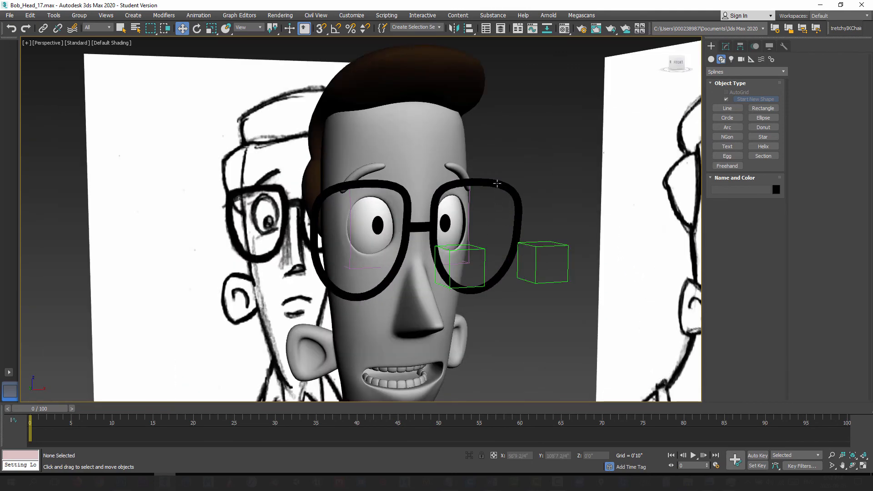
drag(497, 183, 497, 192)
click(725, 46)
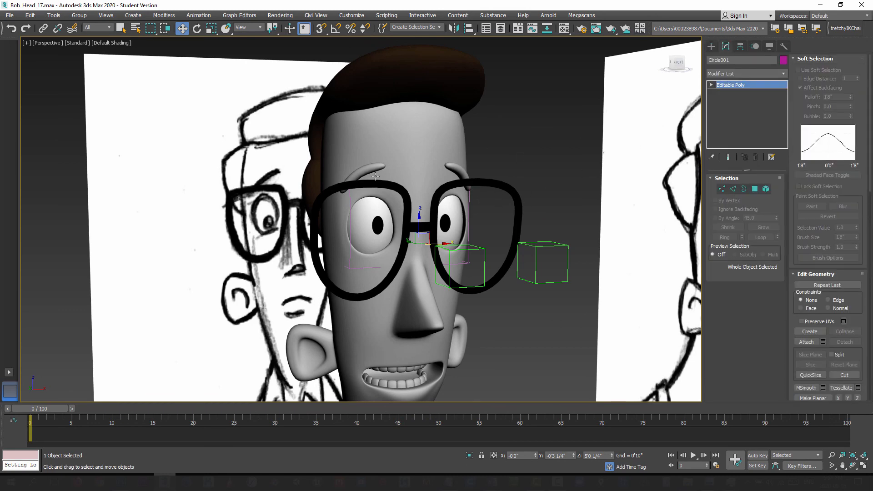
alt+middle_drag(375, 176, 410, 180)
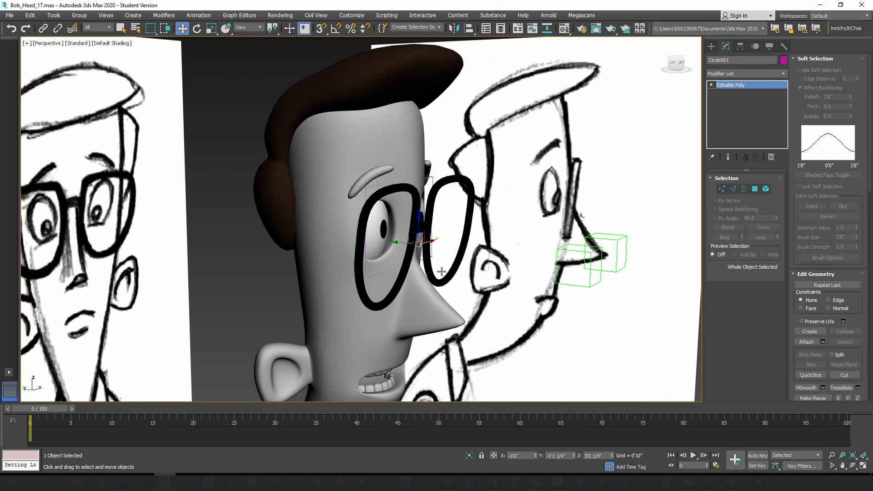
alt+middle_drag(441, 272, 391, 258)
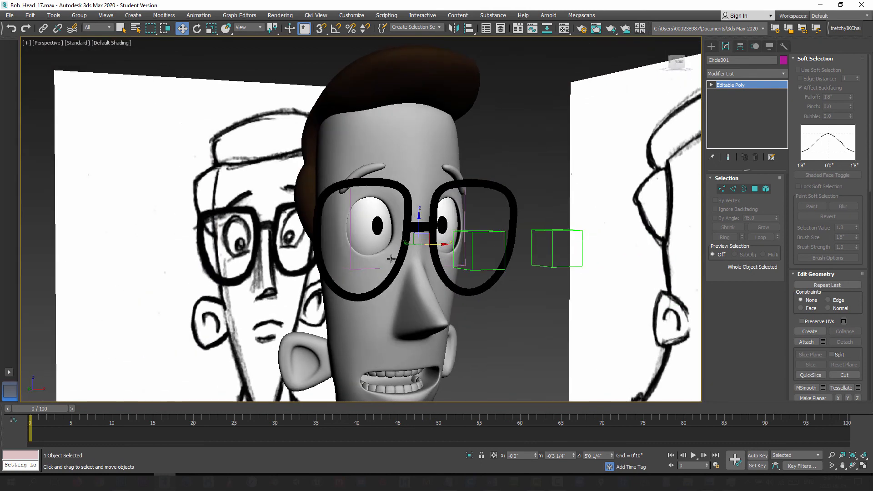
Step: Activate uniform scaling and select the entire glasses frame at element level
click(211, 28)
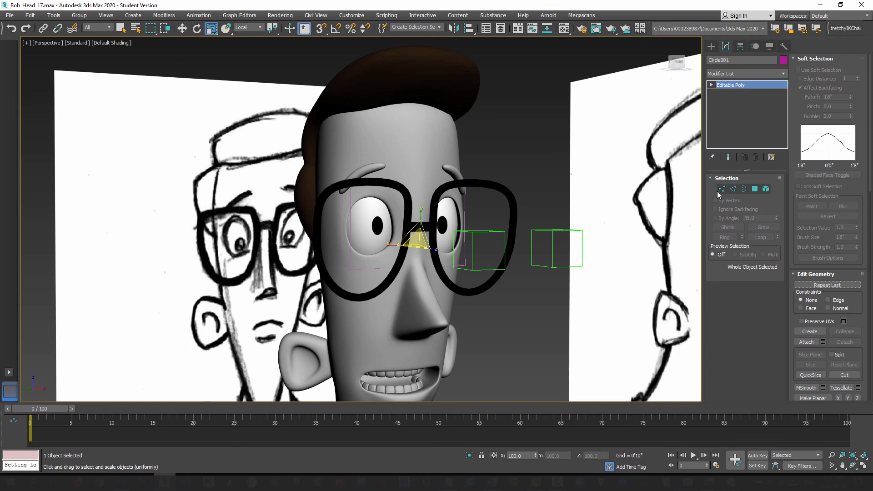
click(767, 189)
click(481, 183)
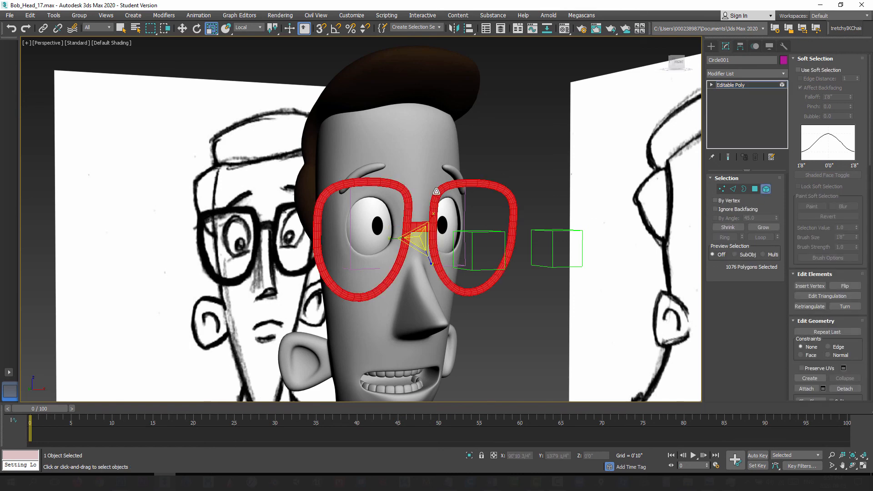
alt+middle_drag(456, 192, 450, 191)
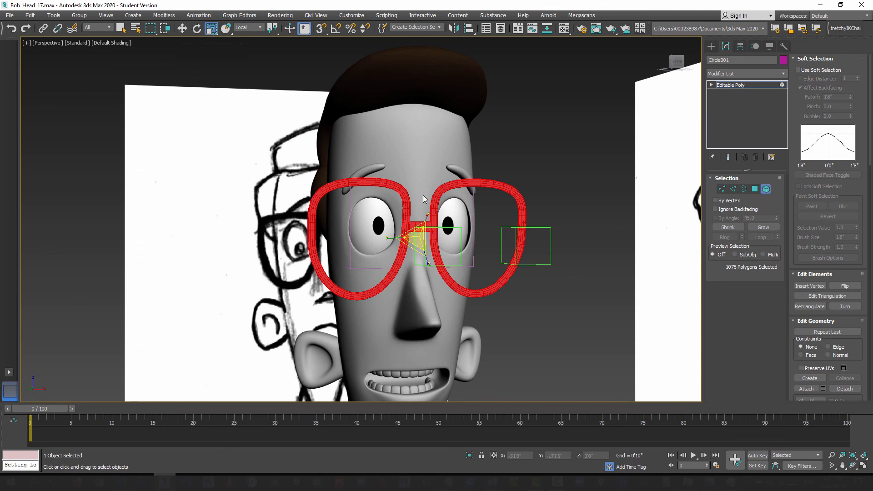
alt+middle_drag(392, 177, 408, 182)
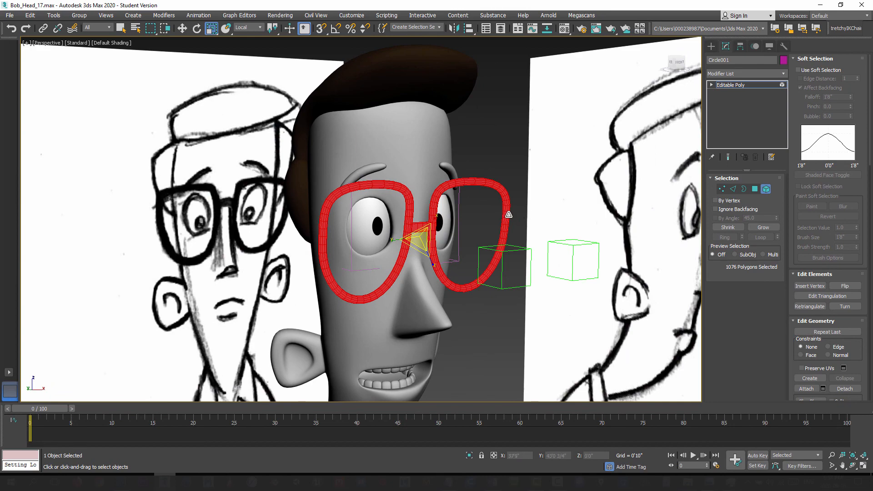
alt+middle_drag(389, 197, 380, 198)
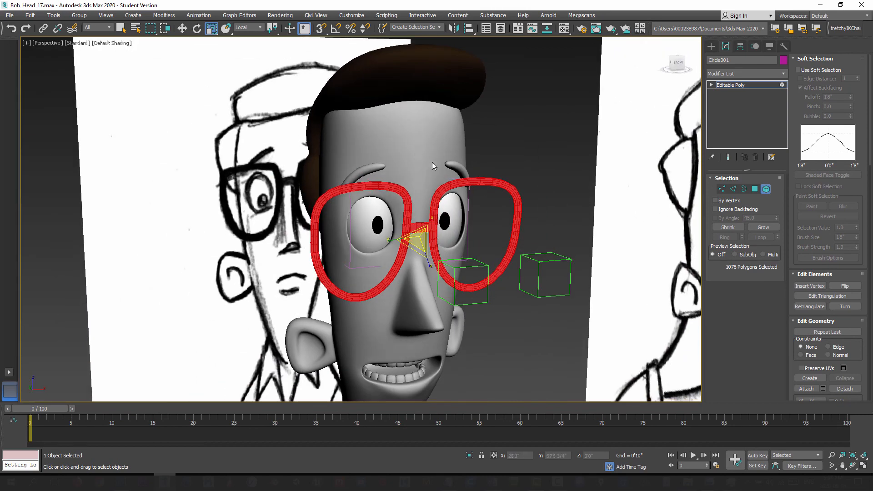
alt+middle_drag(432, 163, 428, 182)
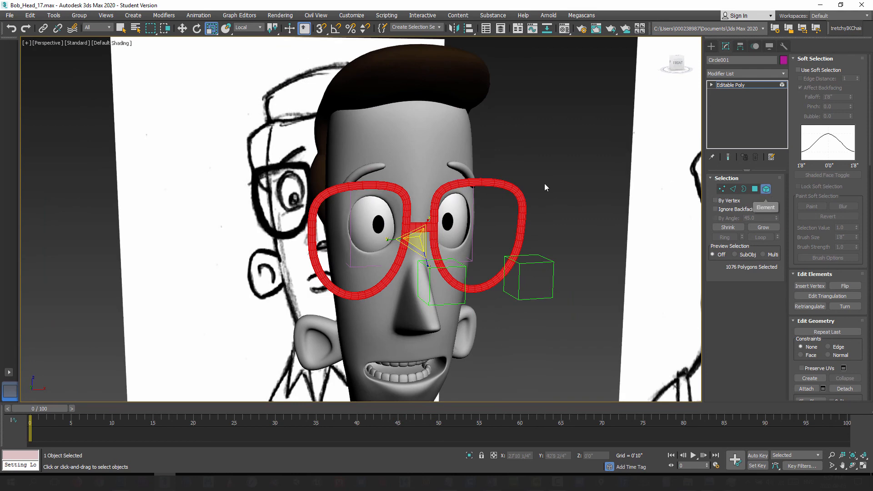
Step: Set the reference coordinate system to View and uniformly scale the glasses element down slightly
click(248, 28)
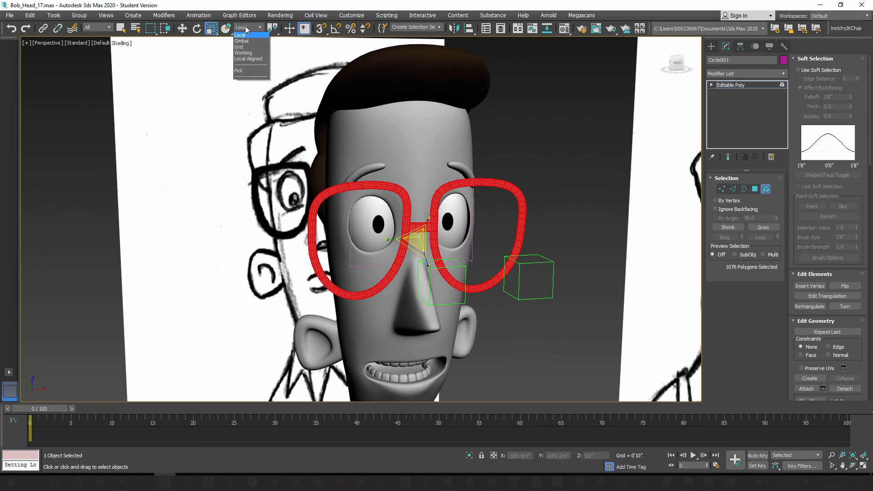
click(244, 36)
alt+middle_drag(453, 264, 471, 216)
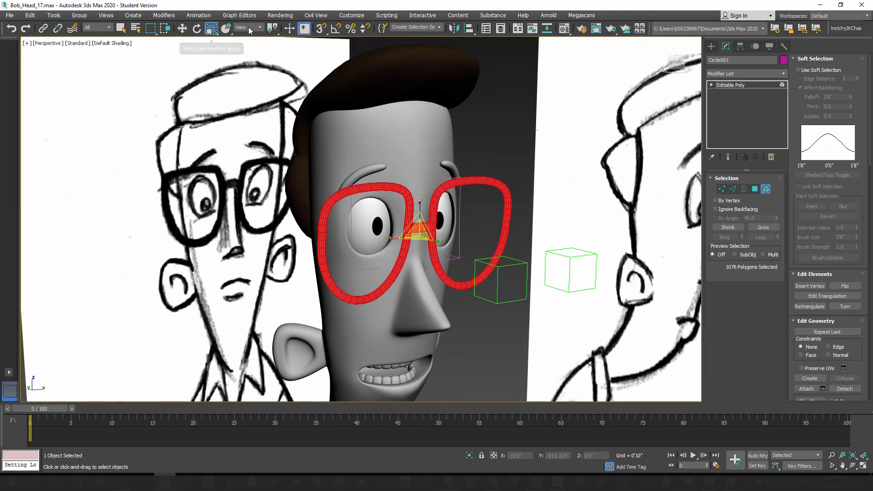
drag(418, 233, 417, 237)
scroll(417, 237, down, 5)
alt+middle_drag(383, 262, 700, 138)
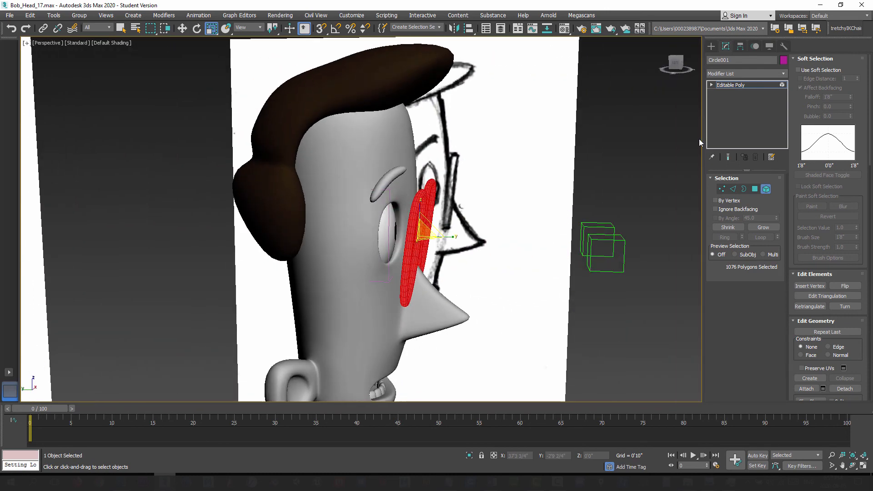
Step: Exit element editing and move the whole glasses slightly closer to the face
click(754, 190)
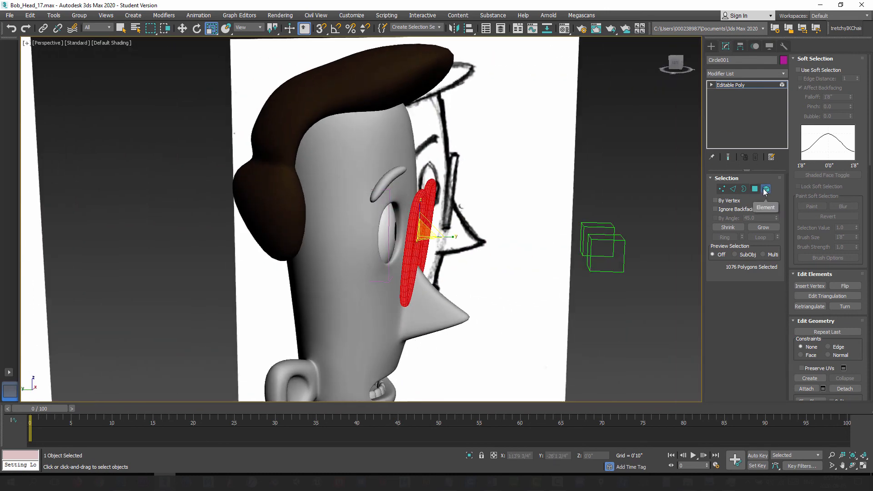
click(182, 29)
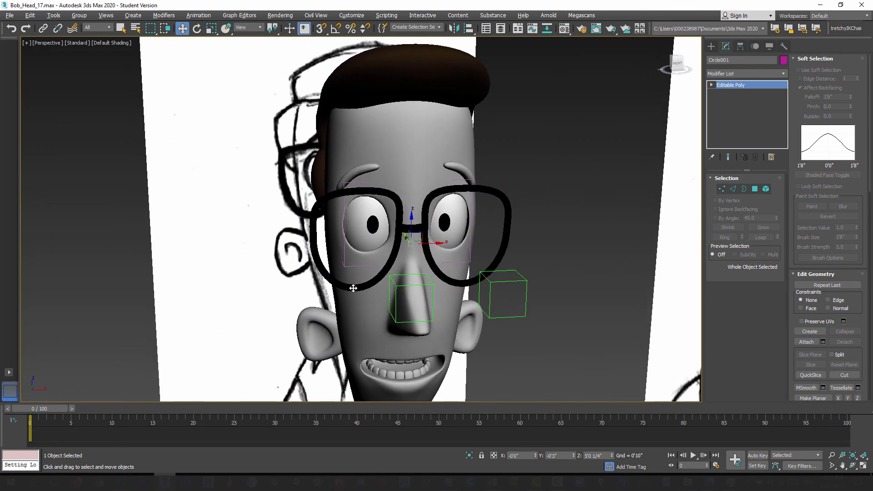
scroll(353, 289, down, 5)
alt+middle_drag(353, 288, 354, 260)
Step: Uniformly scale the glasses element down to about 93 percent, leaving element editing when done
click(767, 189)
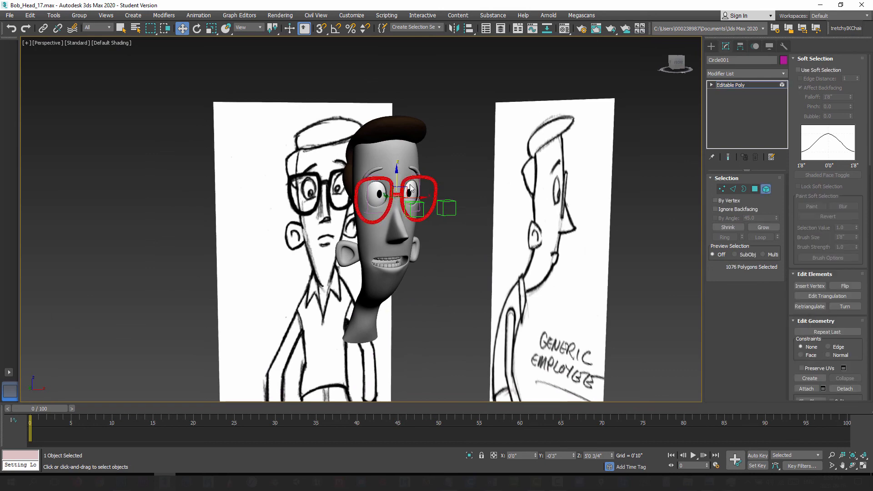
click(211, 28)
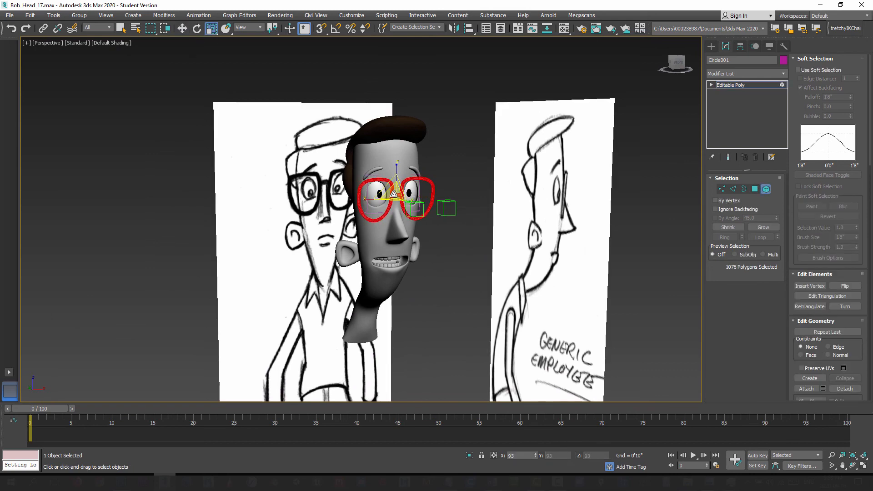
click(766, 190)
Step: Test-render the head with its glasses from two opposite three-quarter views, closing each render window
mouse_move(416, 252)
alt+middle_down()
mouse_move(388, 253)
mouse_move(415, 255)
mouse_move(404, 255)
alt+middle_up()
middle_drag(390, 195, 397, 264)
scroll(391, 245, up, 5)
key(shift+q)
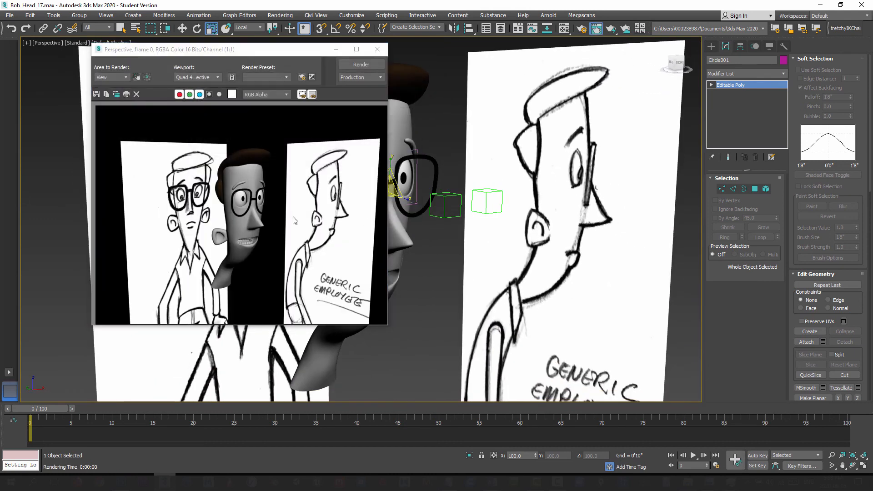
click(377, 49)
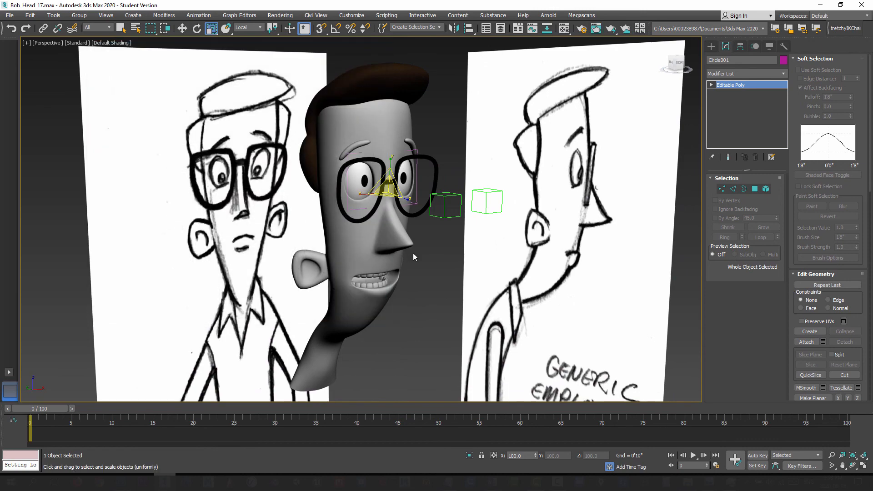
alt+middle_drag(416, 254, 372, 258)
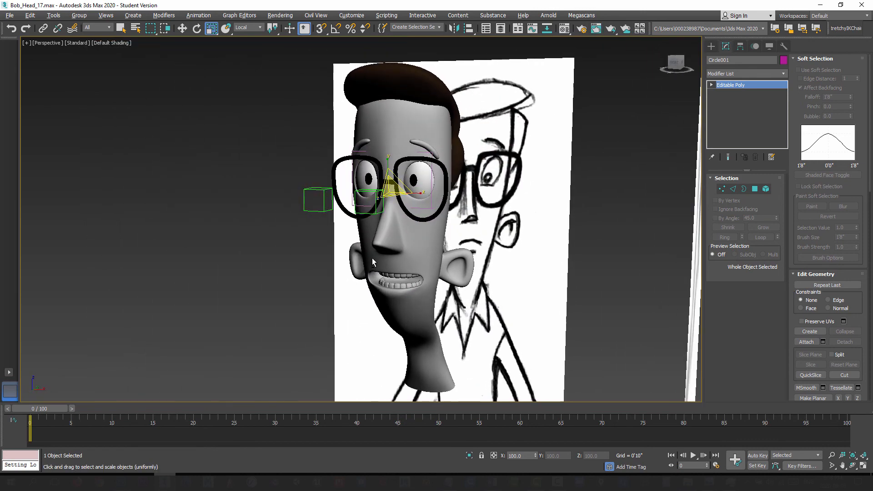
key(shift+q)
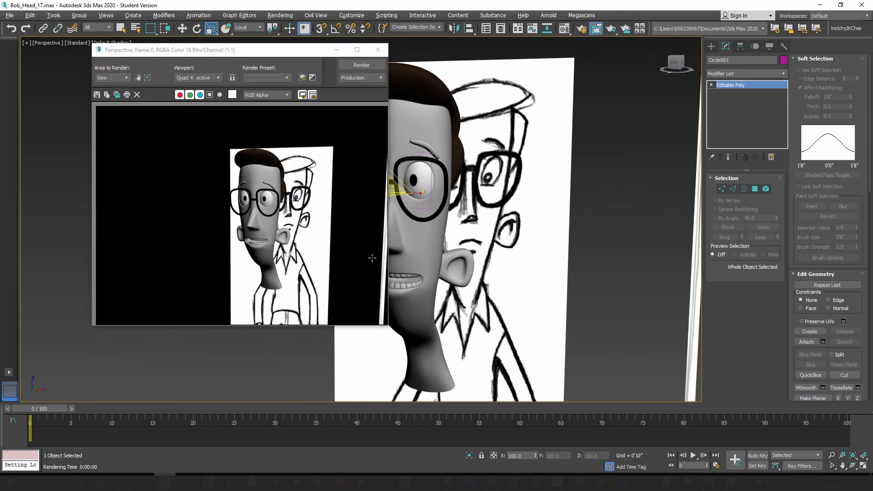
click(378, 49)
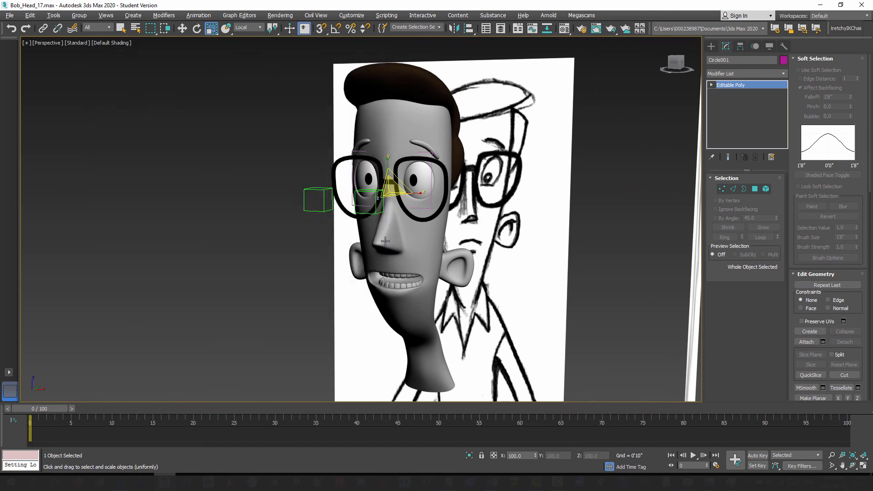
Step: Return to the object creation options and deselect the glasses
alt+middle_drag(380, 253, 403, 254)
middle_drag(331, 272, 365, 250)
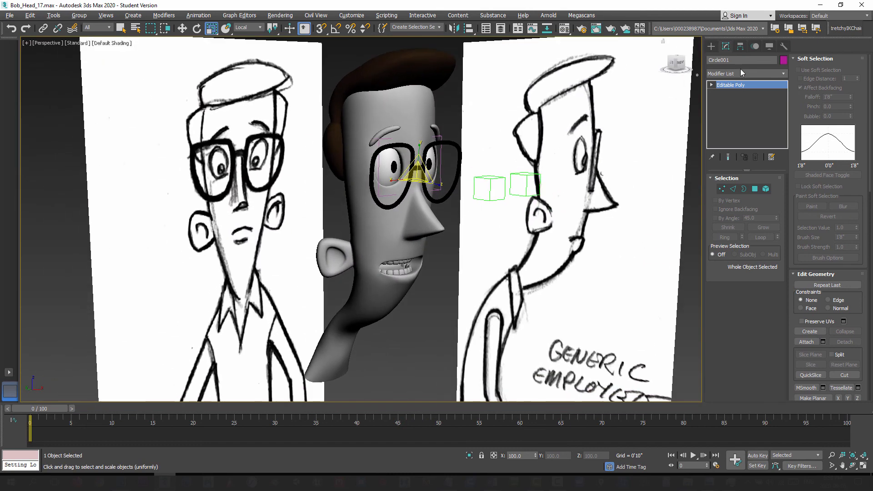
click(711, 46)
click(446, 322)
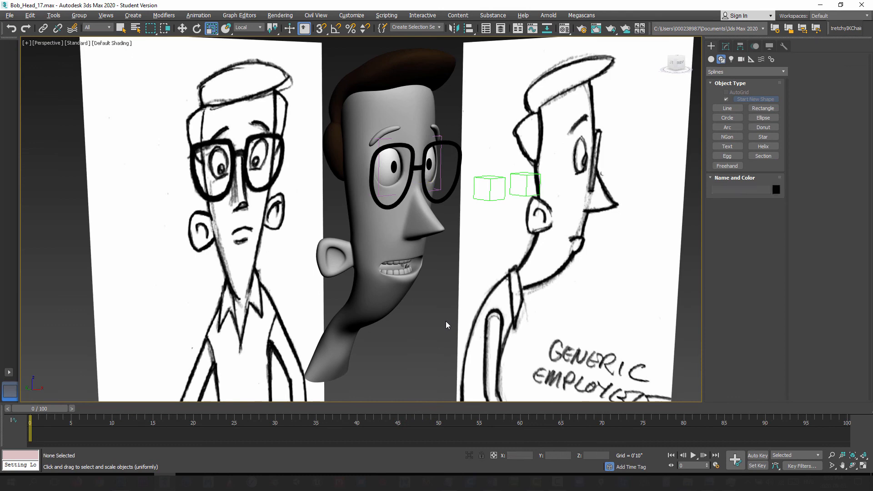
Step: Choose the unused 14 - Default slot in the Material Editor and name it Bob_Skin
key(m)
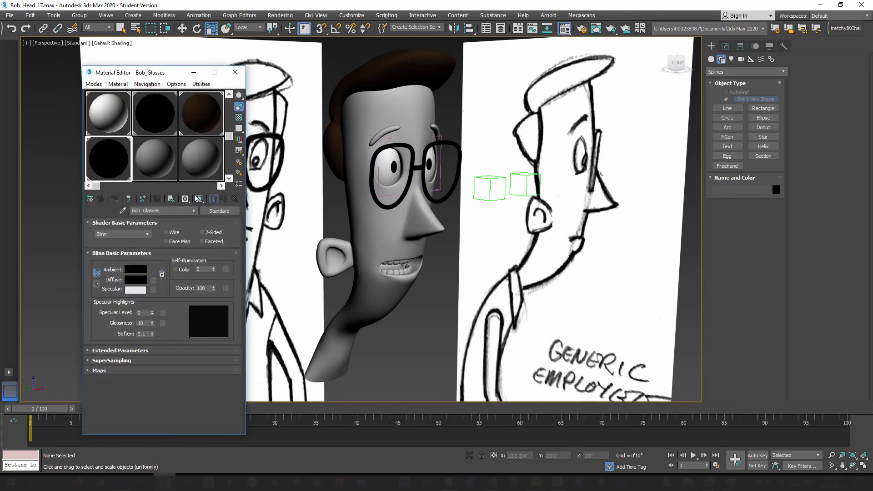
click(144, 160)
drag(173, 212, 117, 210)
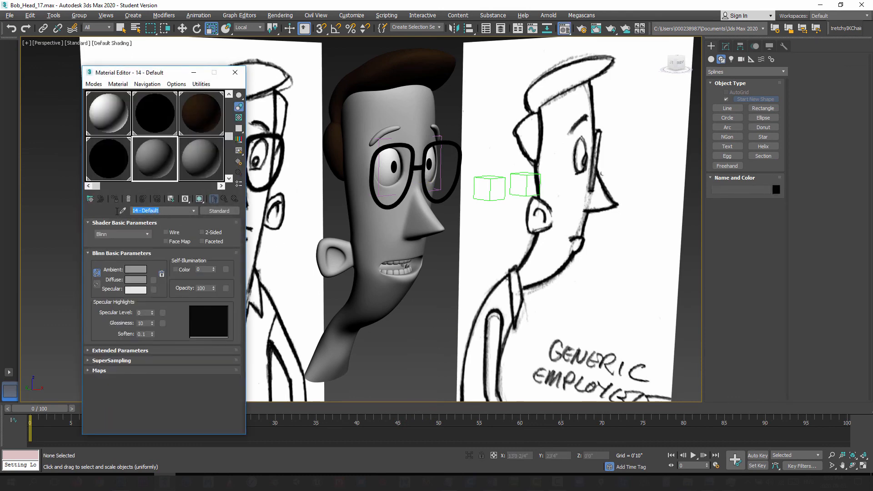
text(Bob_Skin)
Step: Set the Bob_Skin diffuse colour to a pinkish skin tone (hue 8, saturation 56, value 215) and apply the material to the head
click(143, 279)
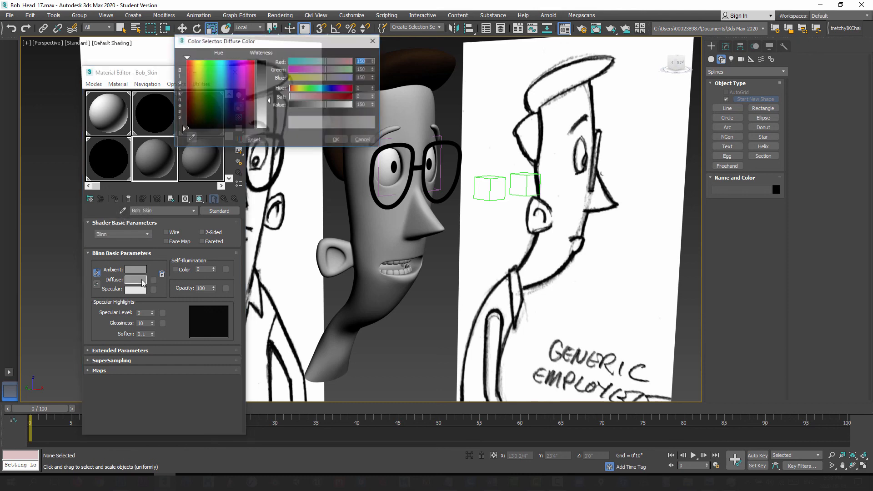
click(196, 82)
click(192, 83)
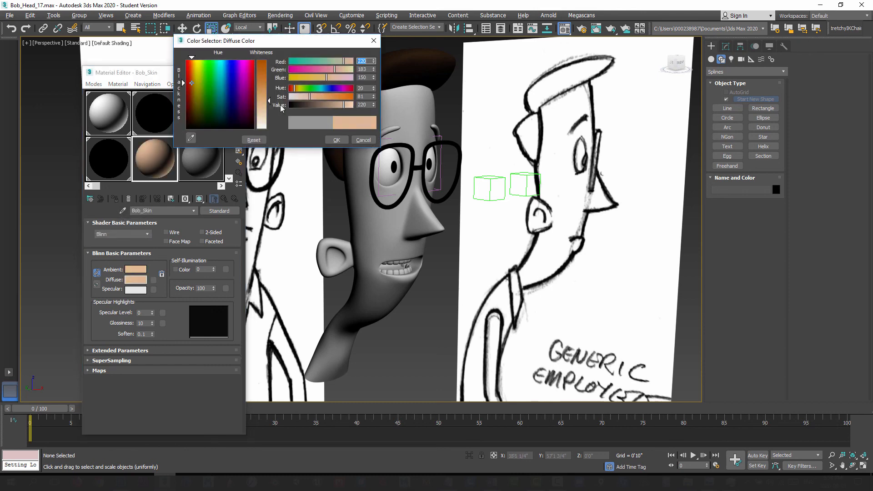
drag(327, 79, 333, 78)
click(265, 105)
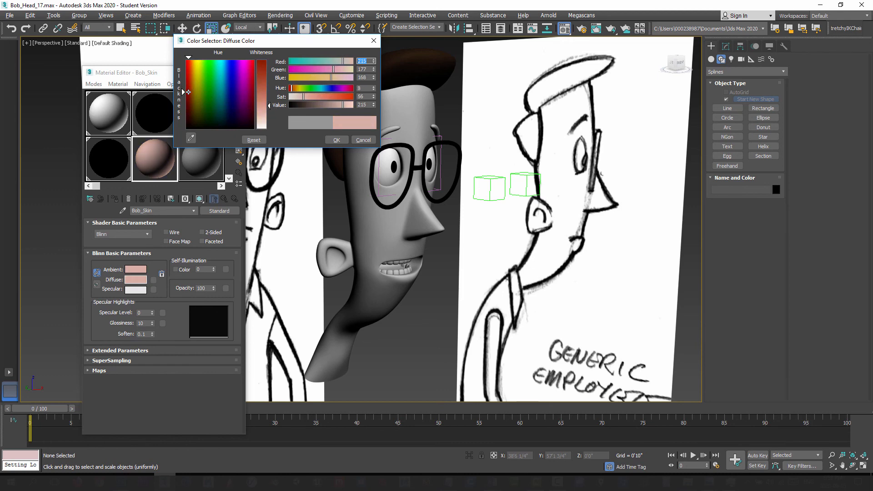
click(336, 140)
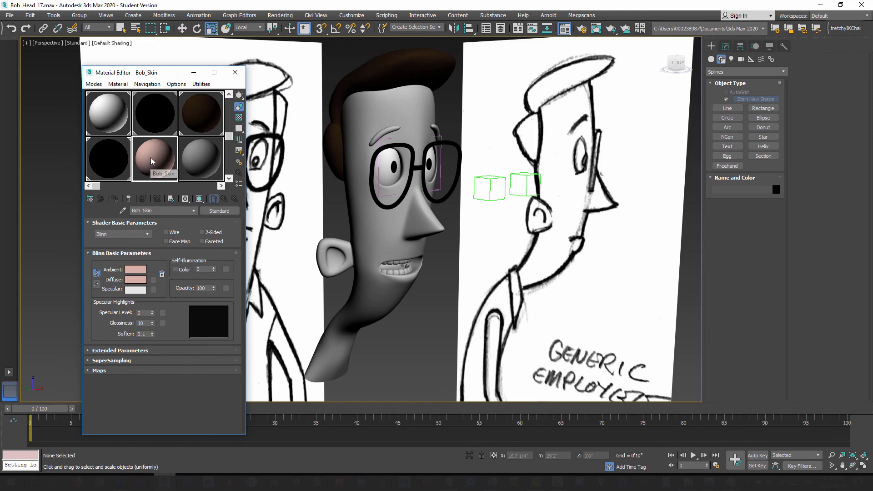
drag(352, 241, 378, 248)
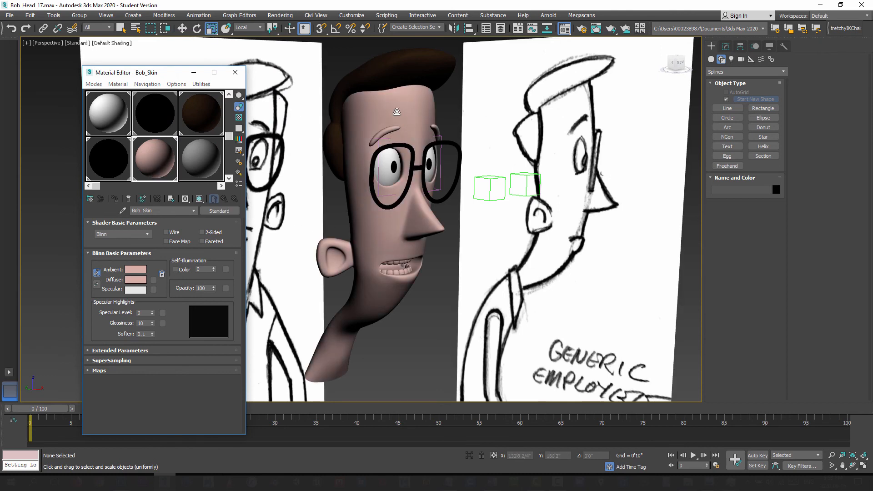
Step: Select both eyebrow elements of Bob_Head and apply the Bob's_Hair material to them
click(409, 82)
click(727, 46)
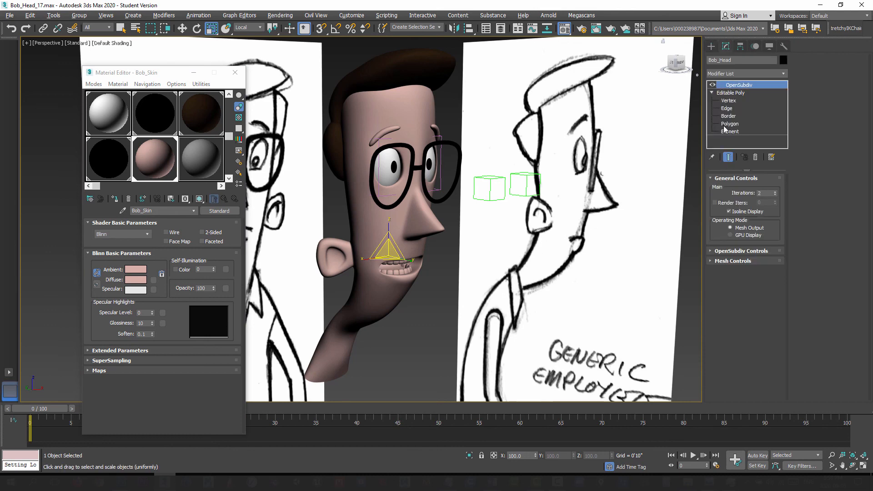
click(731, 93)
click(766, 188)
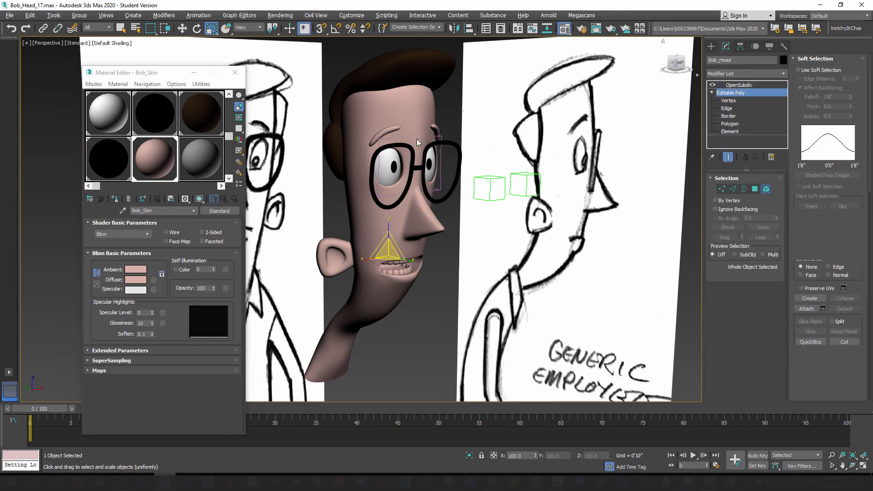
click(428, 135)
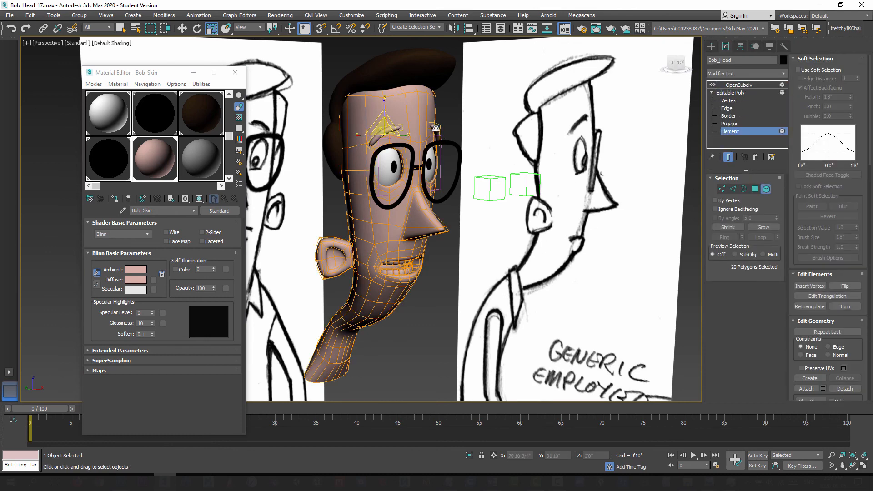
click(208, 116)
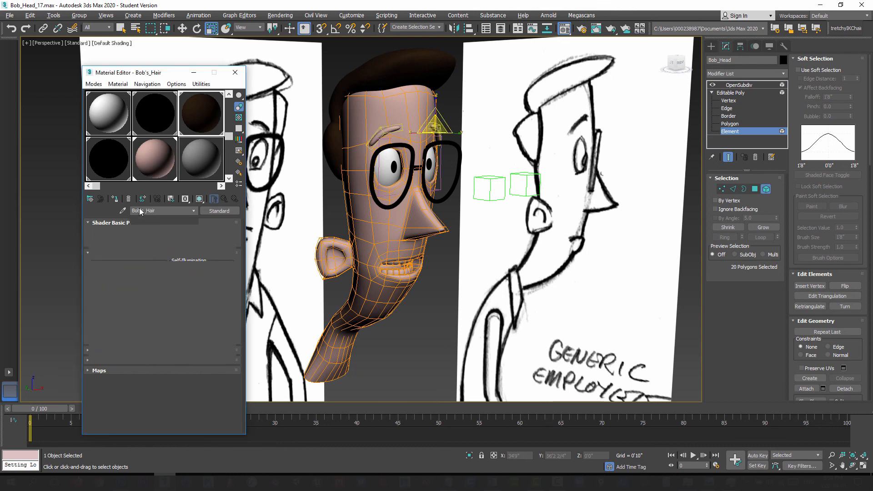
click(115, 199)
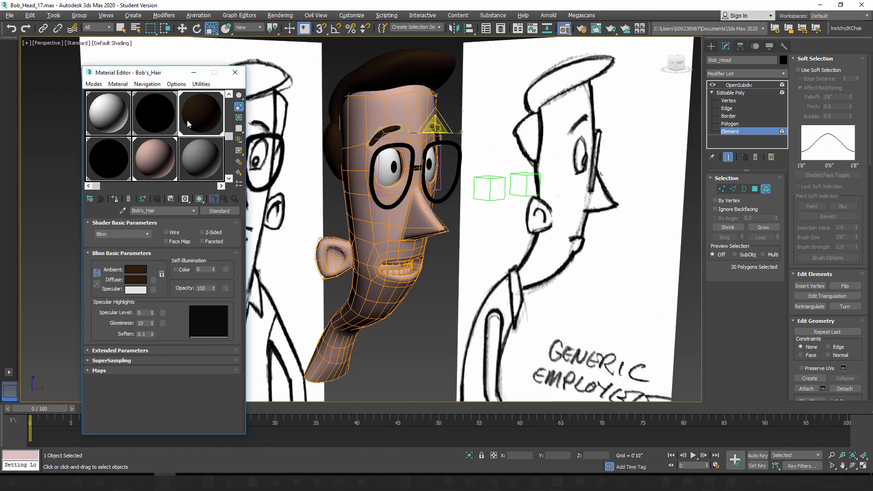
click(766, 189)
Step: Name the unused 15 - Default material Bob_Teeth and set its diffuse colour to white
click(114, 118)
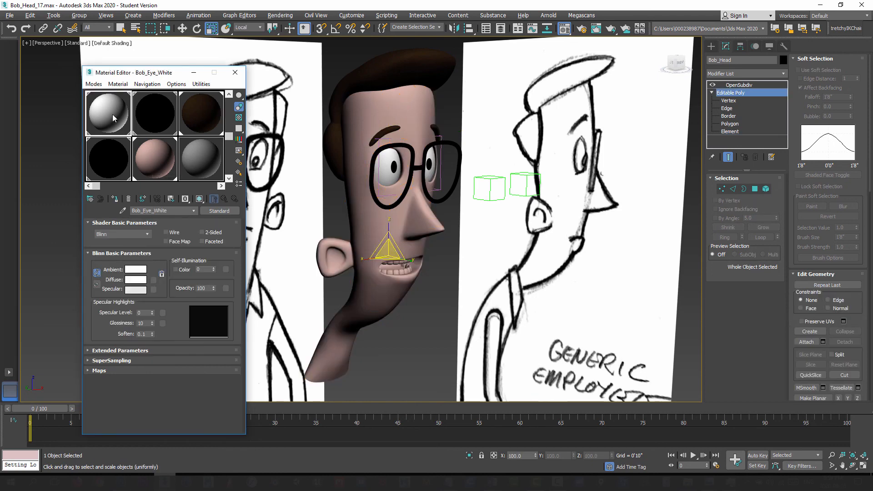
click(200, 169)
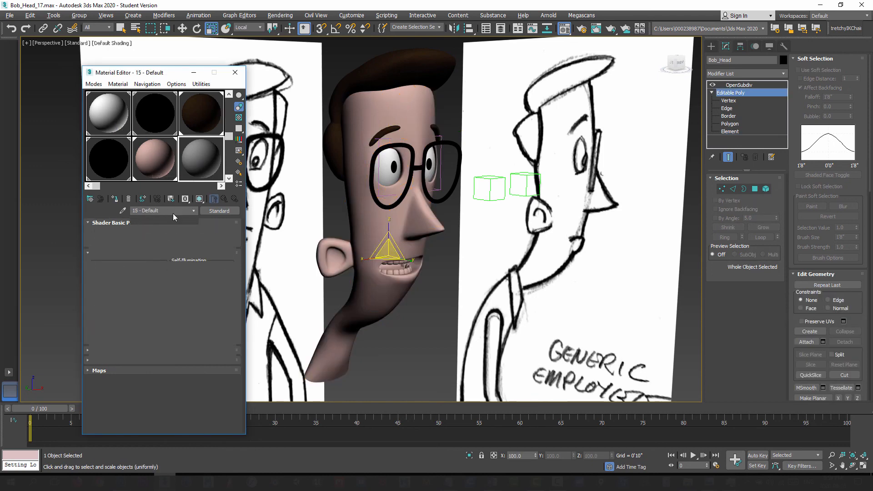
drag(171, 212, 112, 210)
text(Bob_Teeth)
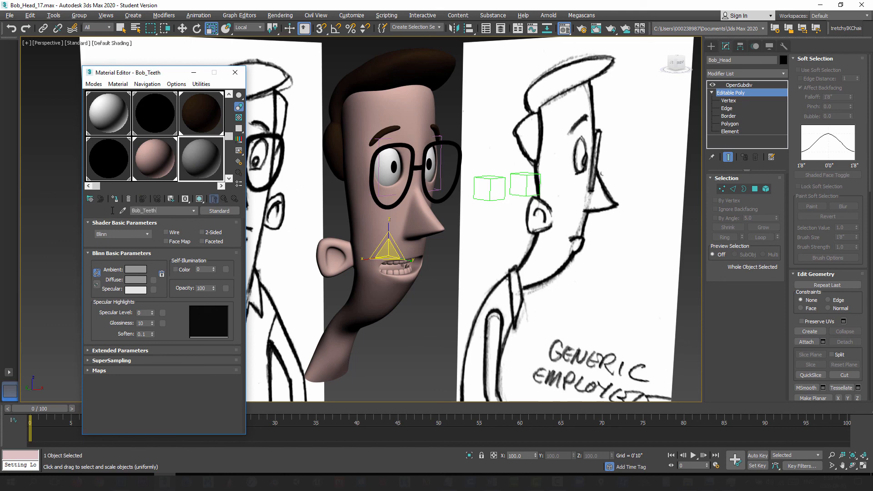
click(138, 281)
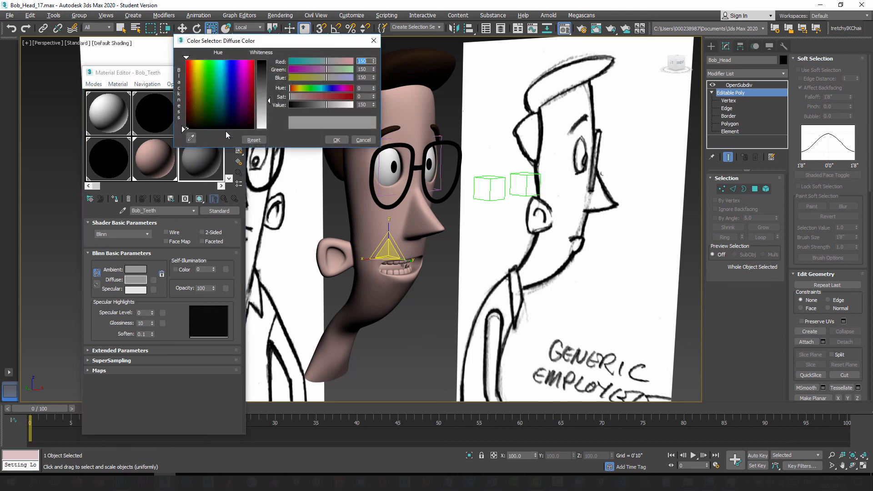
drag(269, 103, 268, 128)
click(337, 140)
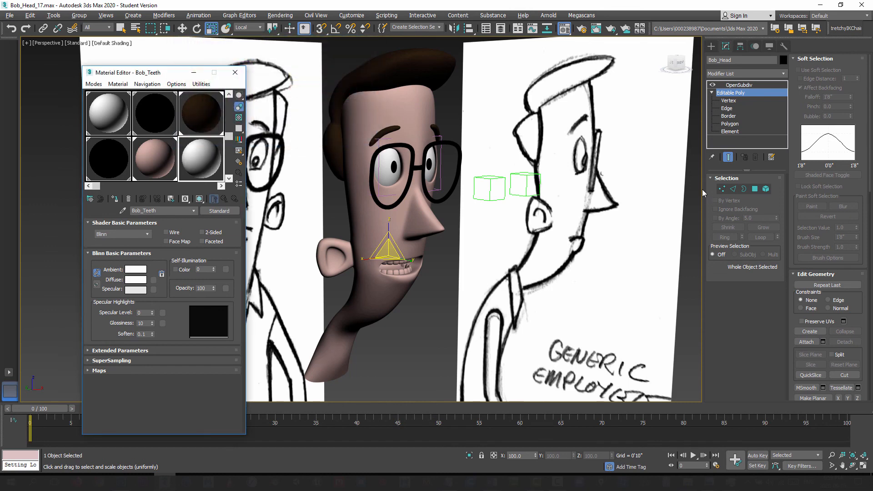
Step: Select the upper and lower teeth elements of Bob_Head and apply the Bob_Teeth material to them
click(766, 189)
click(399, 260)
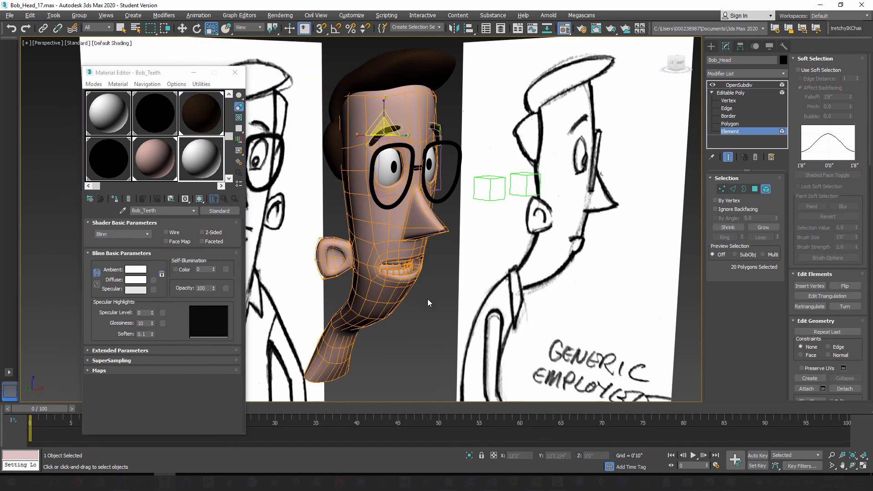
alt+middle_drag(406, 292, 399, 269)
click(403, 267)
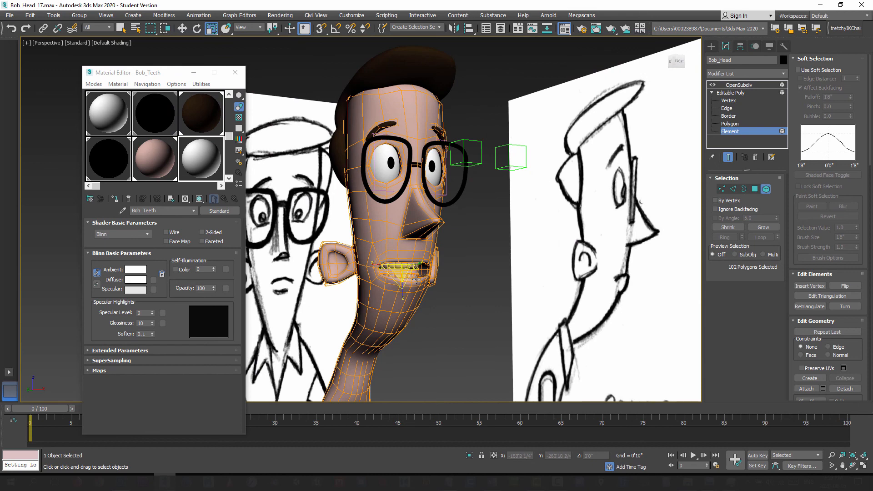
ctrl+click(414, 276)
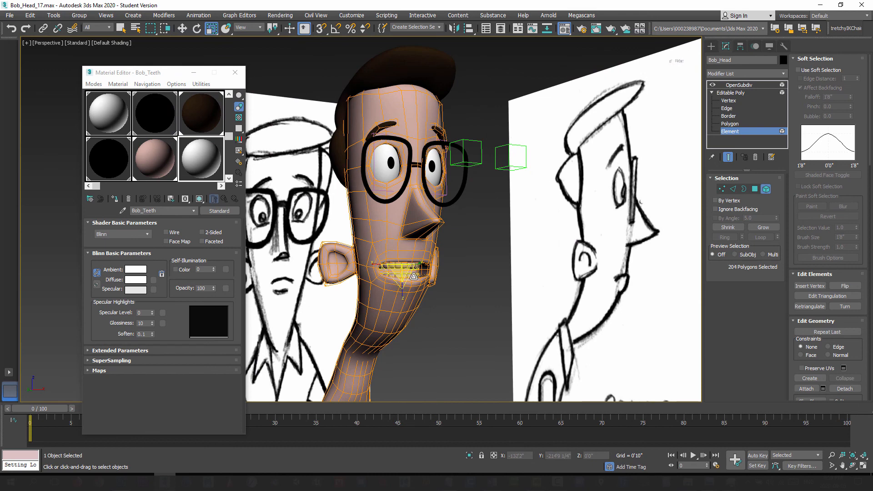
click(729, 158)
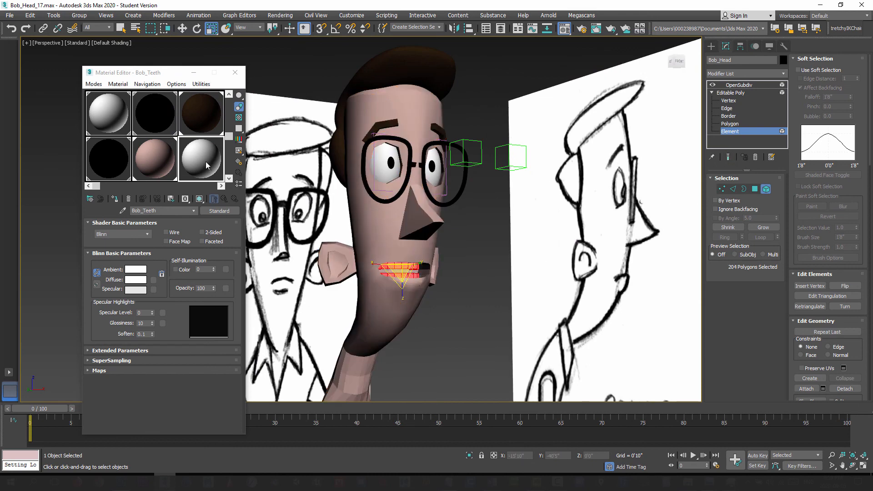
click(114, 199)
Step: Select the main face element, clear all its smoothing groups and assign it to smoothing group 1
middle_drag(427, 333, 462, 210)
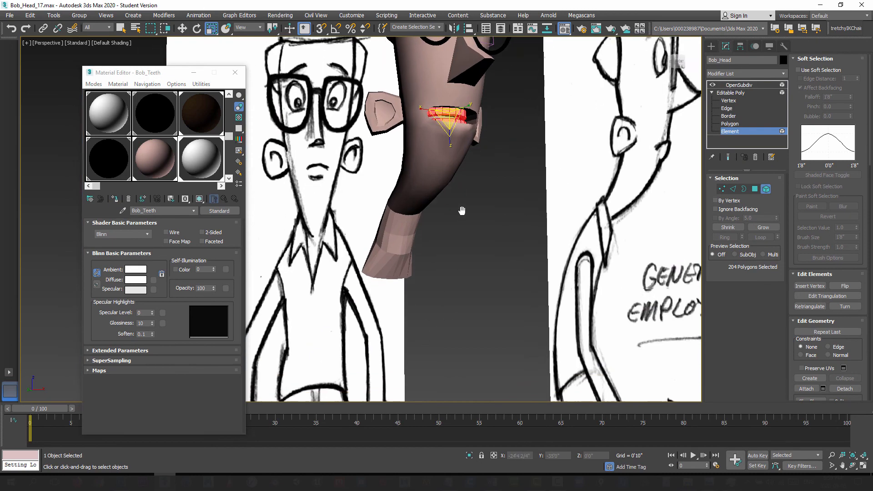
alt+middle_drag(369, 231, 416, 234)
scroll(416, 234, up, 3)
alt+middle_drag(300, 197, 406, 188)
scroll(405, 293, down, 3)
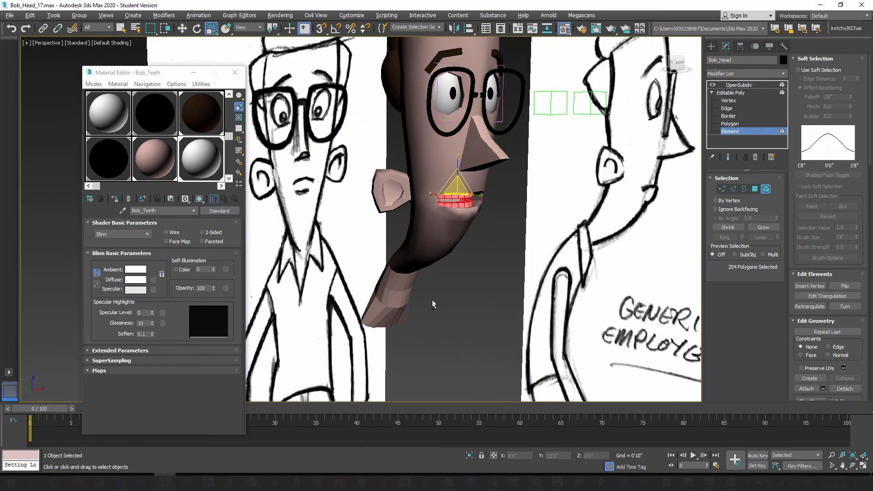
alt+middle_drag(484, 213, 445, 269)
alt+middle_drag(503, 272, 684, 250)
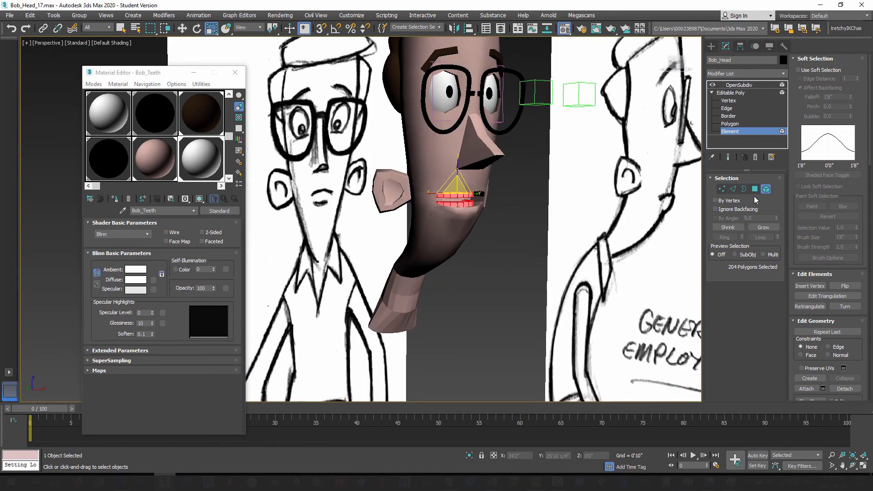
click(443, 158)
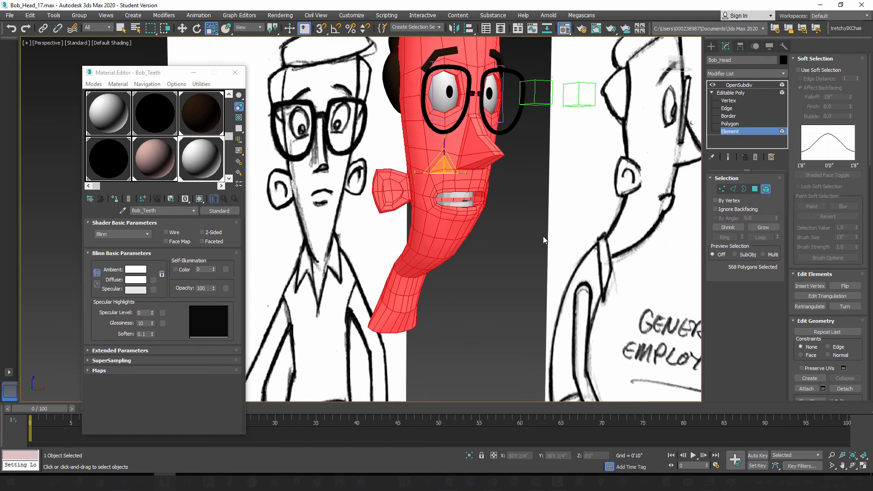
drag(870, 156, 872, 268)
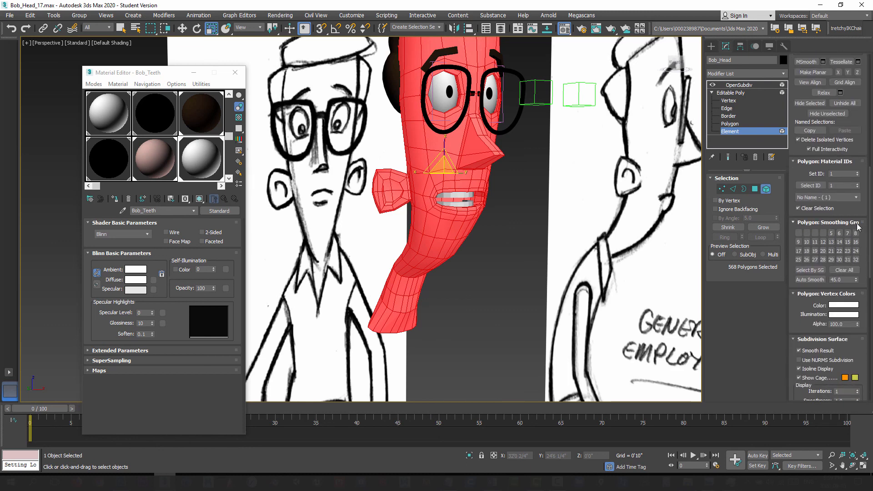
click(844, 271)
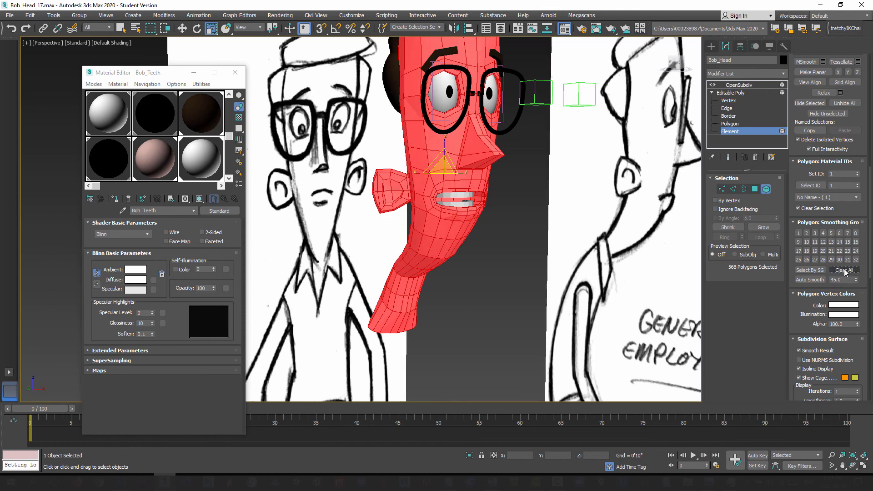
click(799, 233)
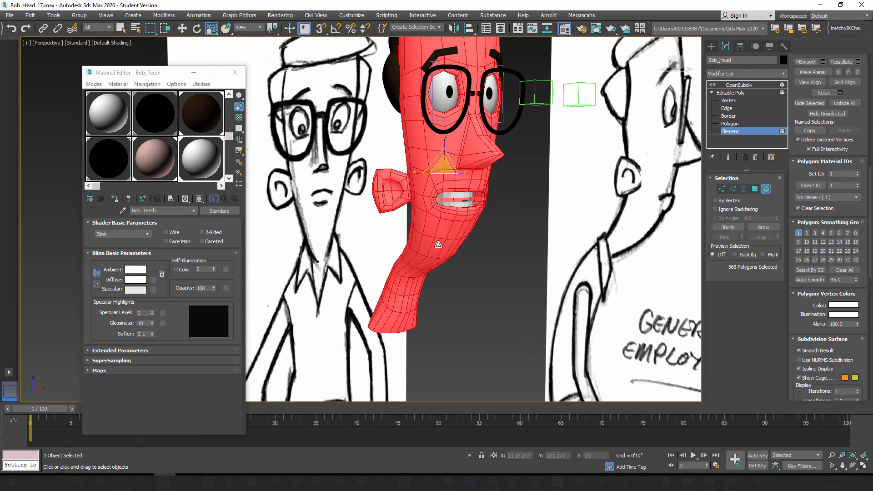
alt+middle_drag(438, 244, 591, 253)
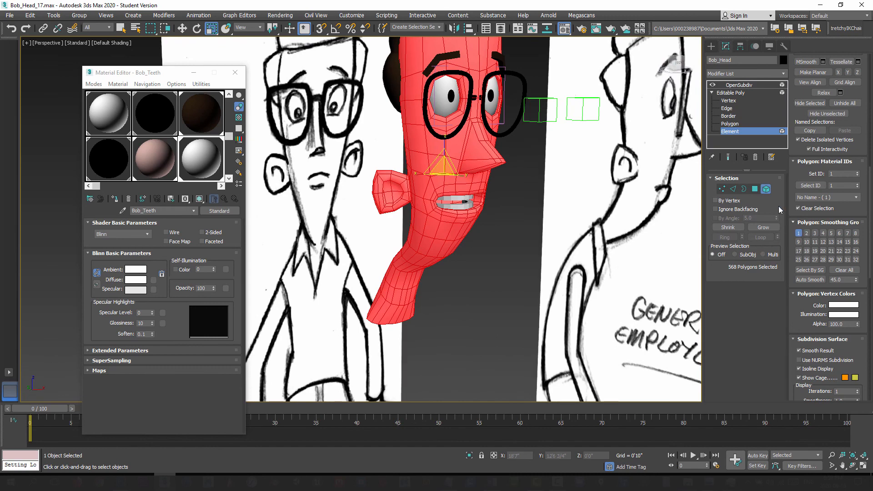
Step: Leave element editing and return Bob_Head to its OpenSubdiv modifier level
click(767, 190)
alt+middle_drag(443, 278, 405, 253)
alt+middle_drag(502, 278, 436, 273)
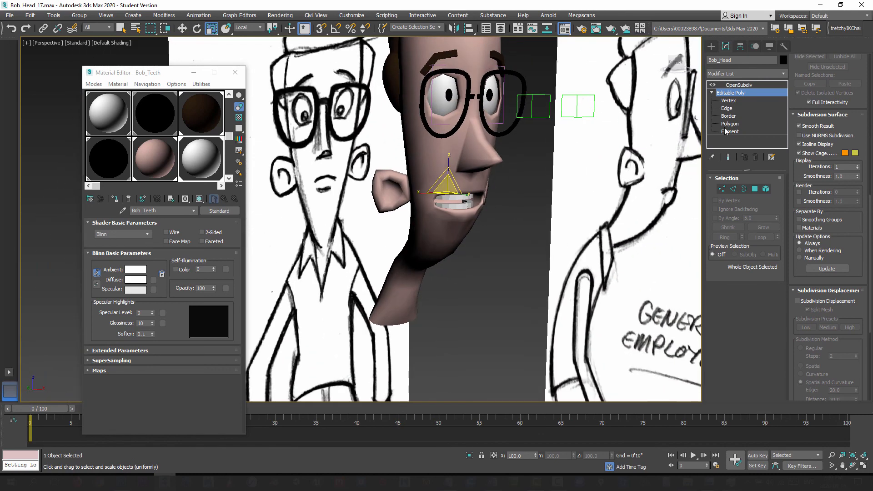
click(737, 85)
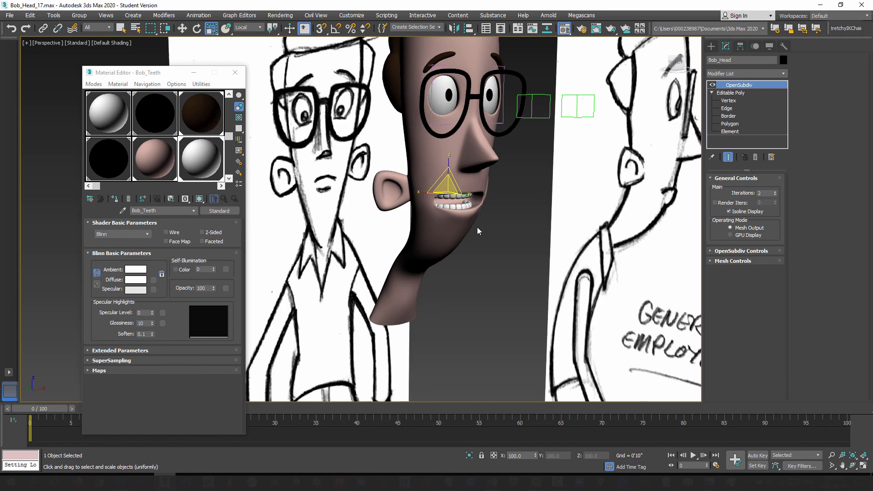
Step: Test-render the head from a nearly frontal view and close the render window
alt+middle_drag(533, 273, 496, 254)
alt+middle_drag(496, 271, 450, 314)
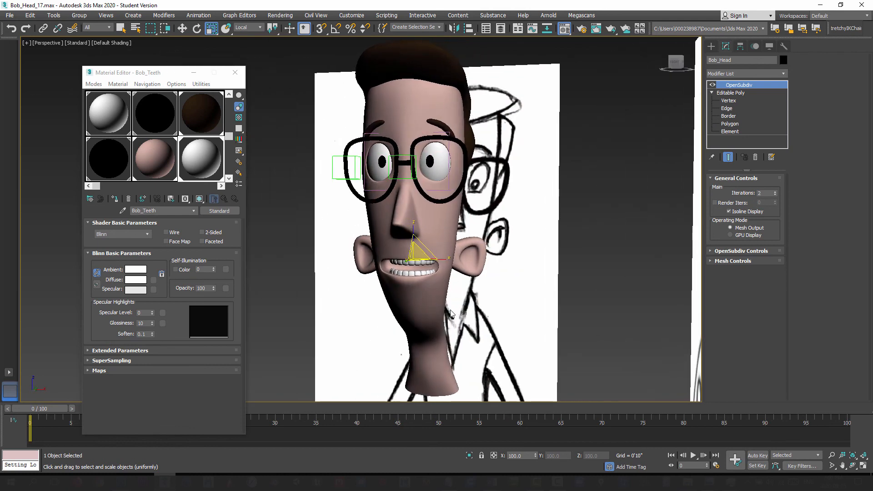
key(shift+q)
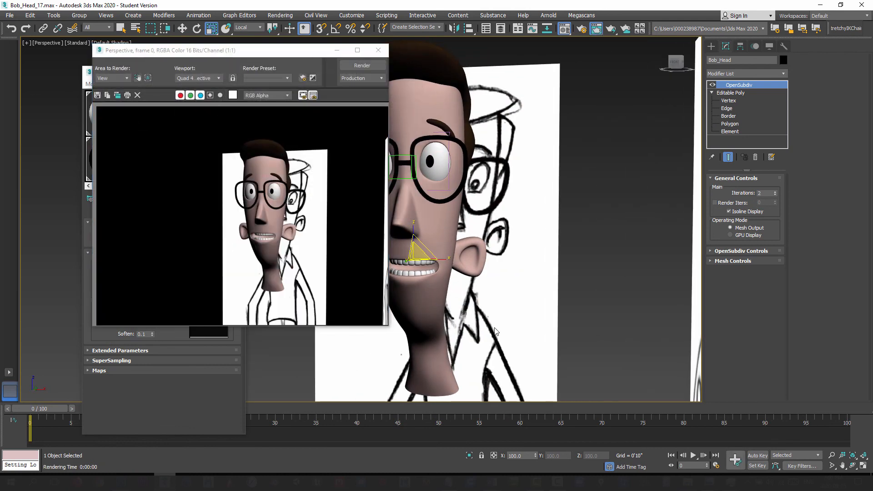
click(378, 50)
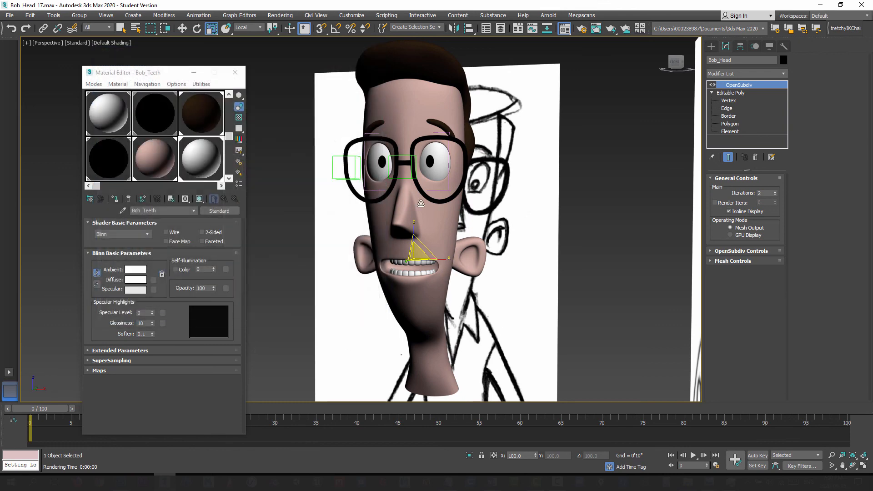
Step: Examine the head with its hair, skin, glasses and teeth materials from several three-quarter views
alt+middle_drag(469, 213, 403, 214)
alt+middle_drag(416, 206, 439, 214)
scroll(438, 214, down, 3)
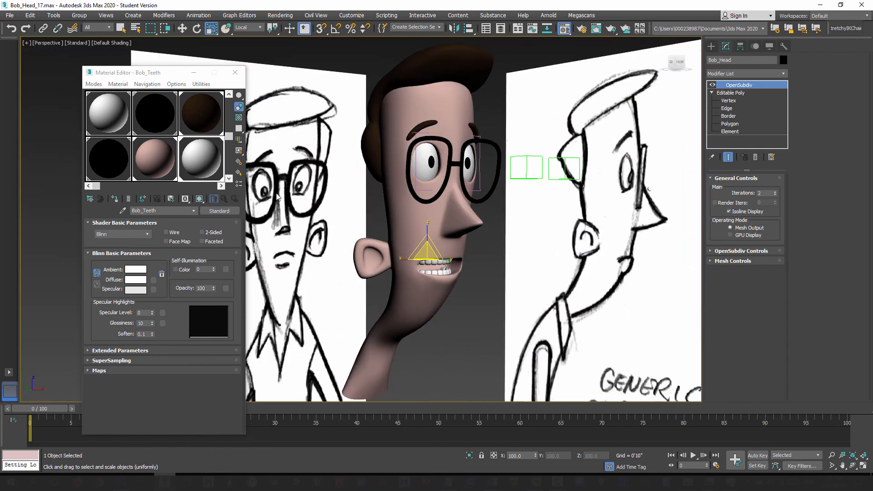
alt+middle_drag(277, 196, 401, 172)
mouse_move(419, 242)
alt+middle_down()
mouse_move(523, 273)
mouse_move(460, 300)
mouse_move(414, 291)
mouse_move(425, 290)
alt+middle_up()
scroll(480, 286, down, 3)
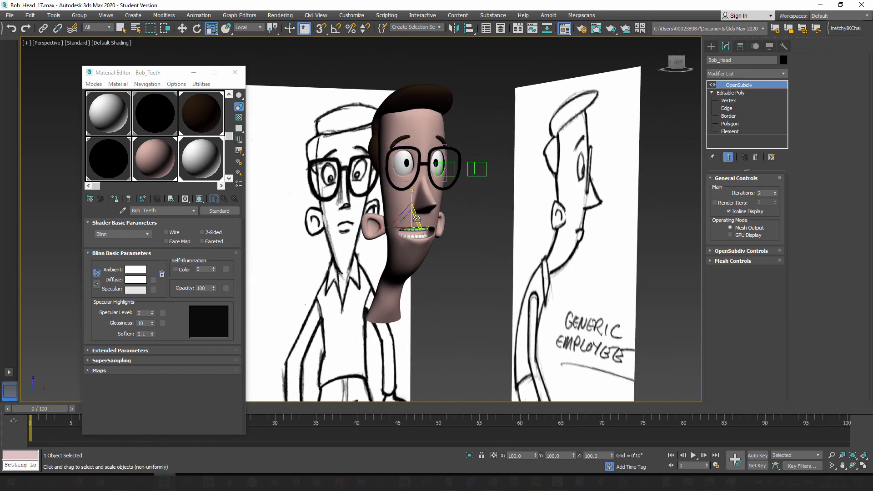
mouse_move(416, 218)
alt+middle_down()
mouse_move(410, 270)
mouse_move(402, 266)
mouse_move(410, 254)
alt+middle_up()
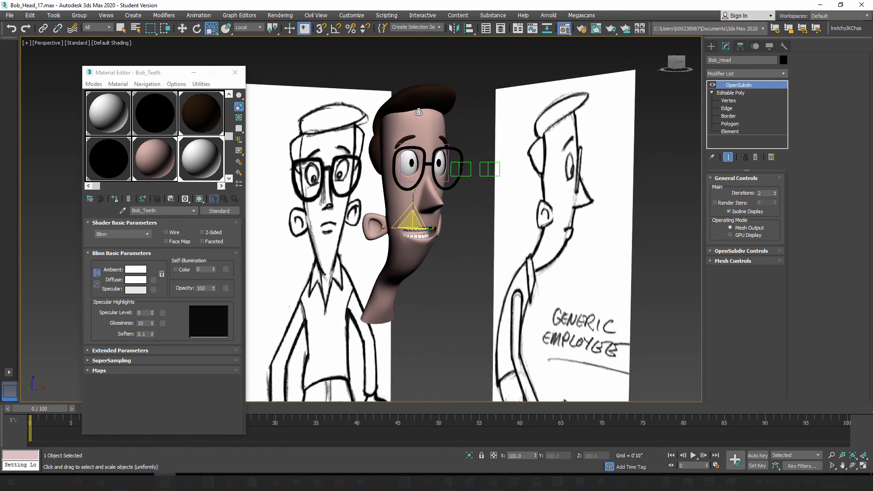
alt+middle_drag(429, 298, 416, 278)
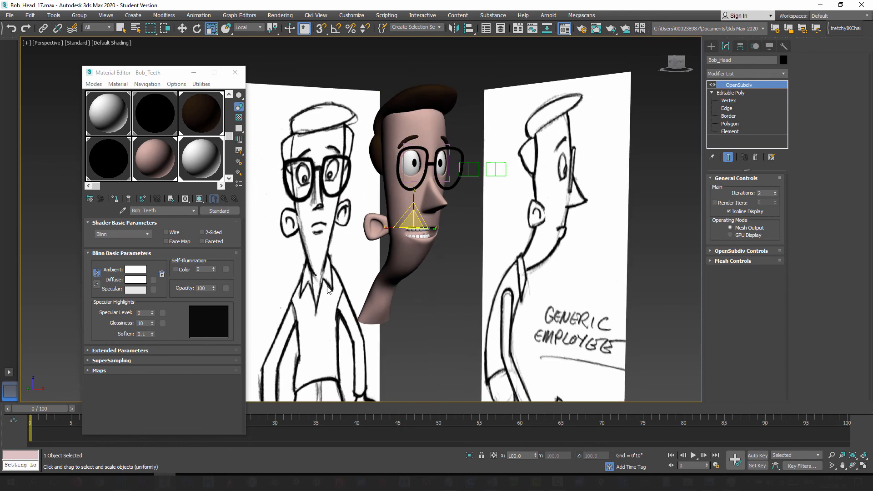
Step: Examine the body, arms, hands and legs on the front and side reference drawings
middle_drag(381, 318, 502, 196)
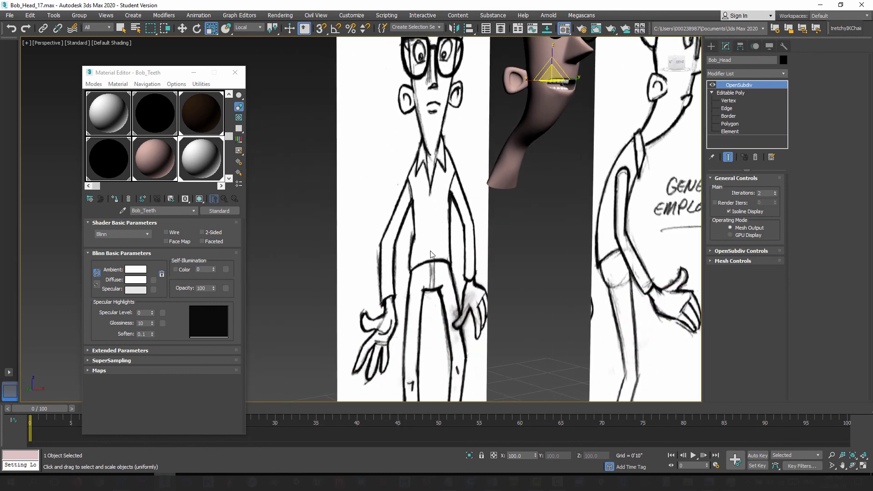
middle_drag(431, 254, 400, 108)
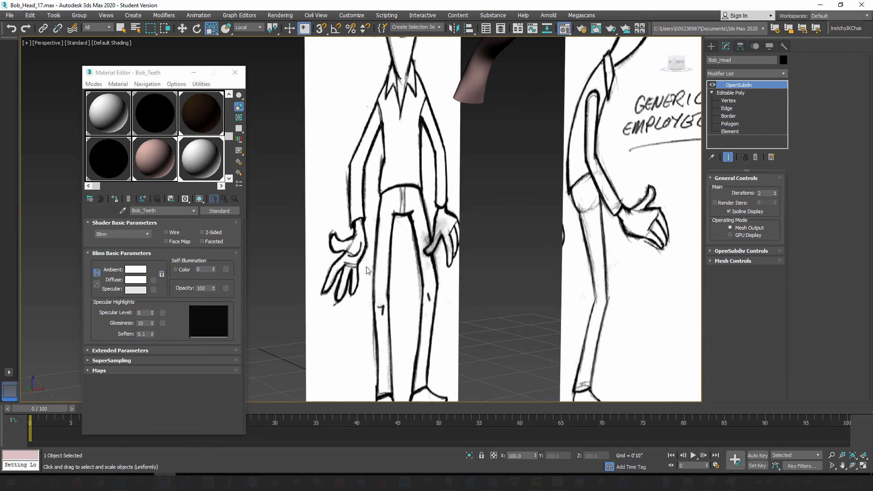
middle_drag(367, 268, 357, 190)
middle_drag(434, 178, 421, 365)
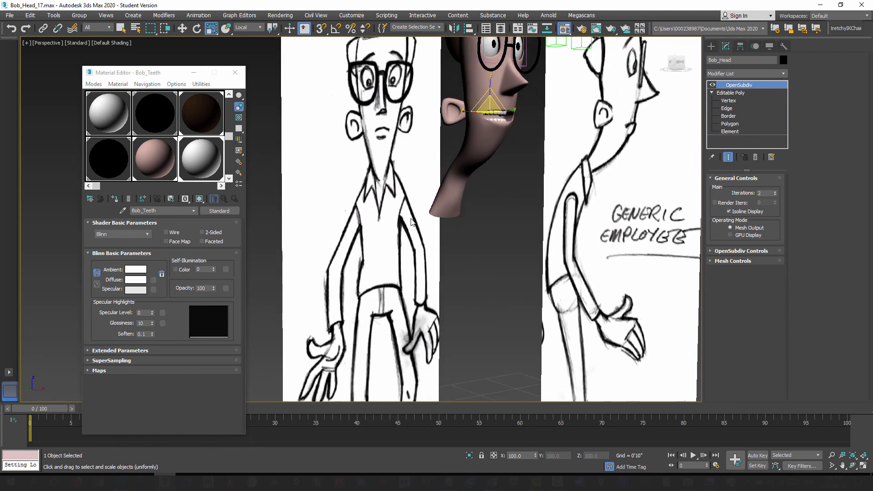
mouse_move(407, 183)
middle_down()
mouse_move(405, 291)
mouse_move(440, 317)
mouse_move(444, 292)
mouse_move(432, 285)
mouse_move(462, 263)
mouse_move(462, 282)
middle_up()
scroll(432, 285, down, 3)
scroll(439, 309, up, 2)
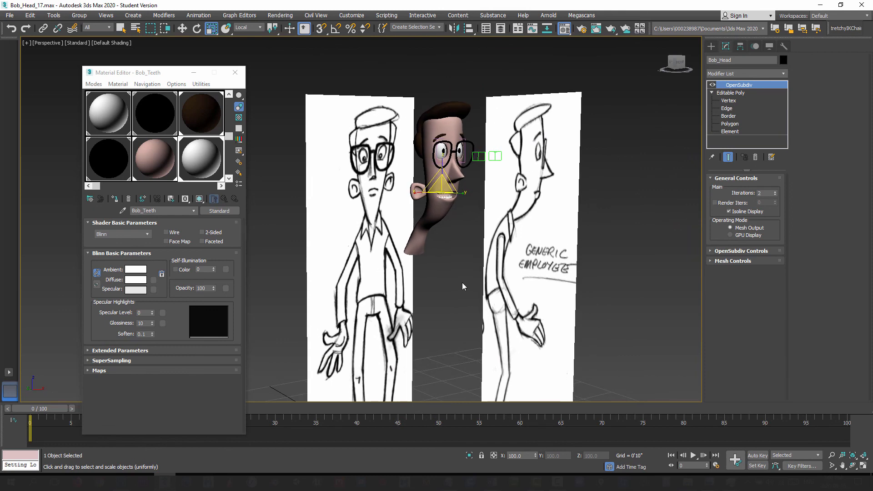
Step: Deselect the head and review it beside the front and side reference drawings
click(658, 232)
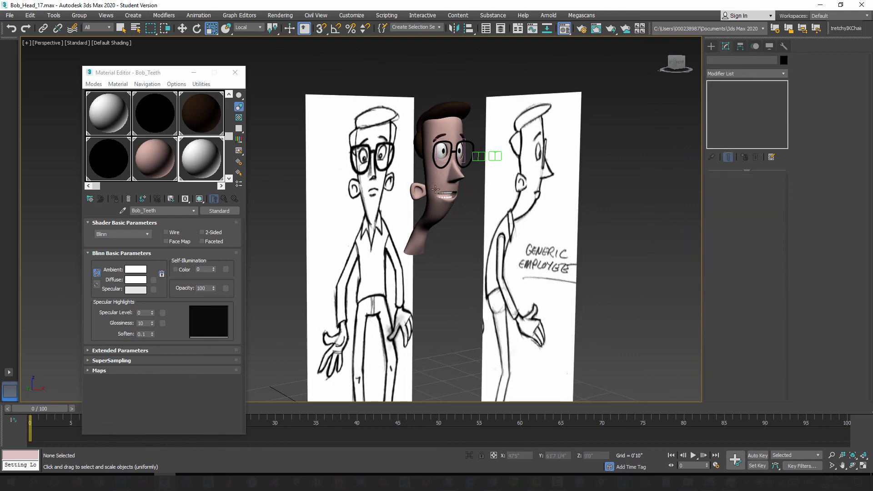
scroll(459, 245, up, 4)
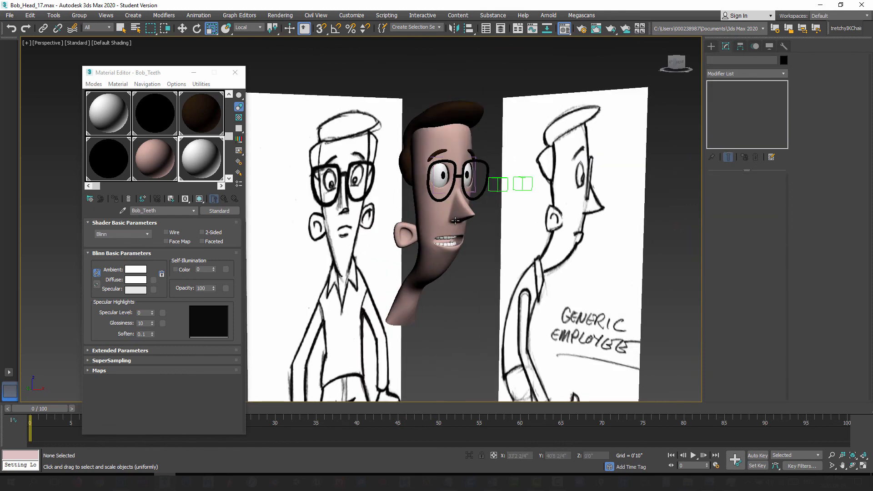
mouse_move(463, 250)
alt+middle_down()
mouse_move(482, 251)
mouse_move(429, 256)
mouse_move(474, 273)
mouse_move(452, 285)
mouse_move(457, 271)
alt+middle_up()
scroll(430, 256, down, 4)
scroll(450, 259, up, 6)
scroll(438, 258, down, 3)
scroll(454, 291, down, 3)
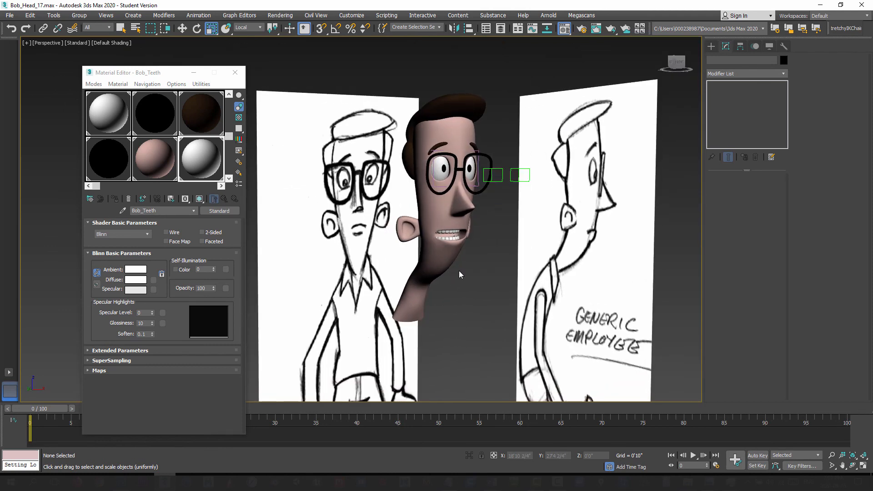